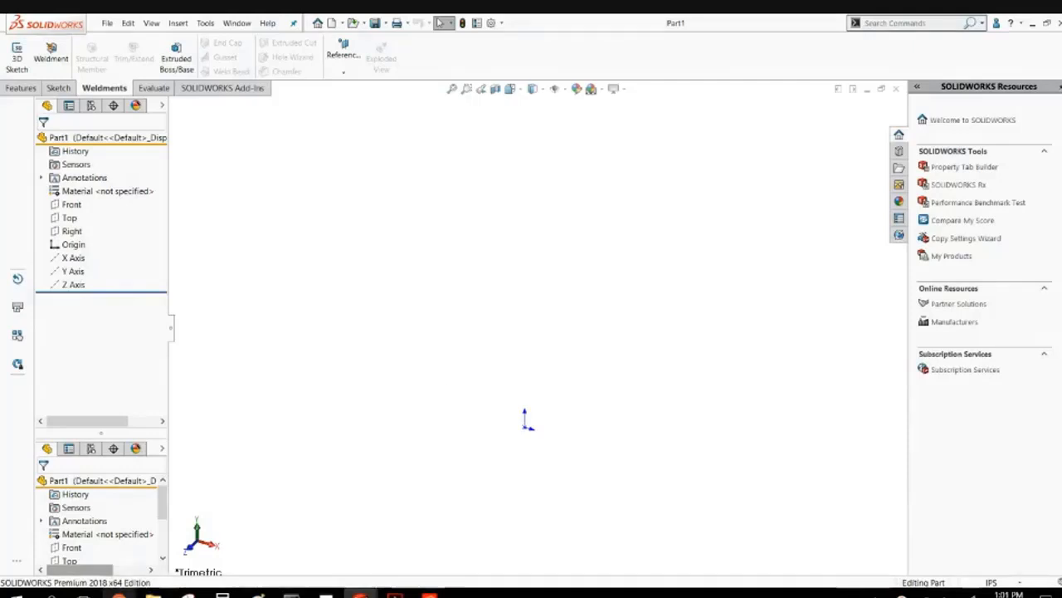
Switch to the browser and open the go/x-mechanical site in the New Tab page.
{"action": "mouse_move", "coordinate": [119, 591]}
{"action": "left_click", "coordinate": [107, 552]}
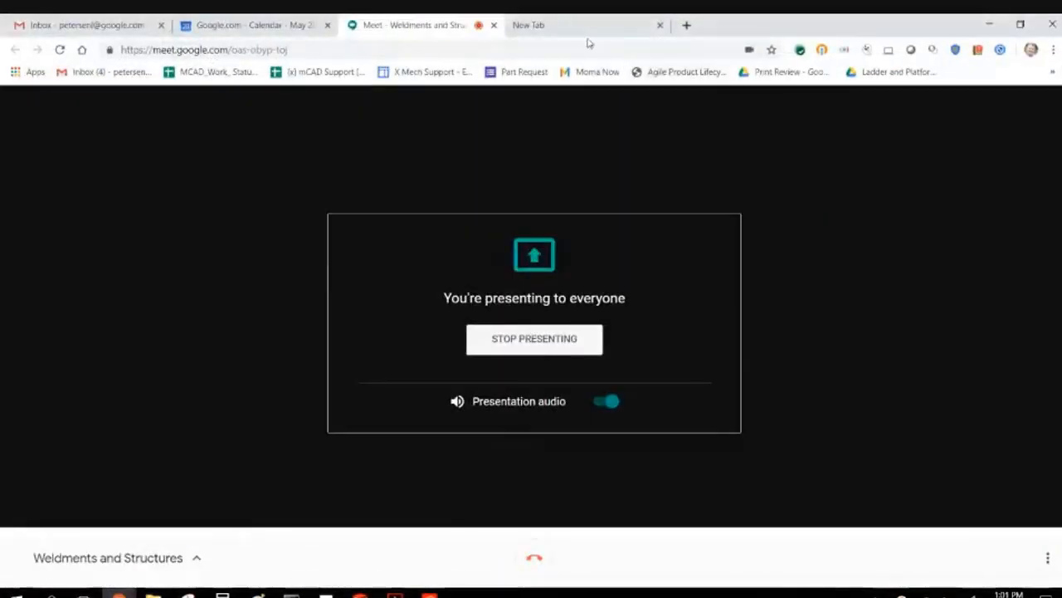
{"action": "left_click", "coordinate": [581, 26]}
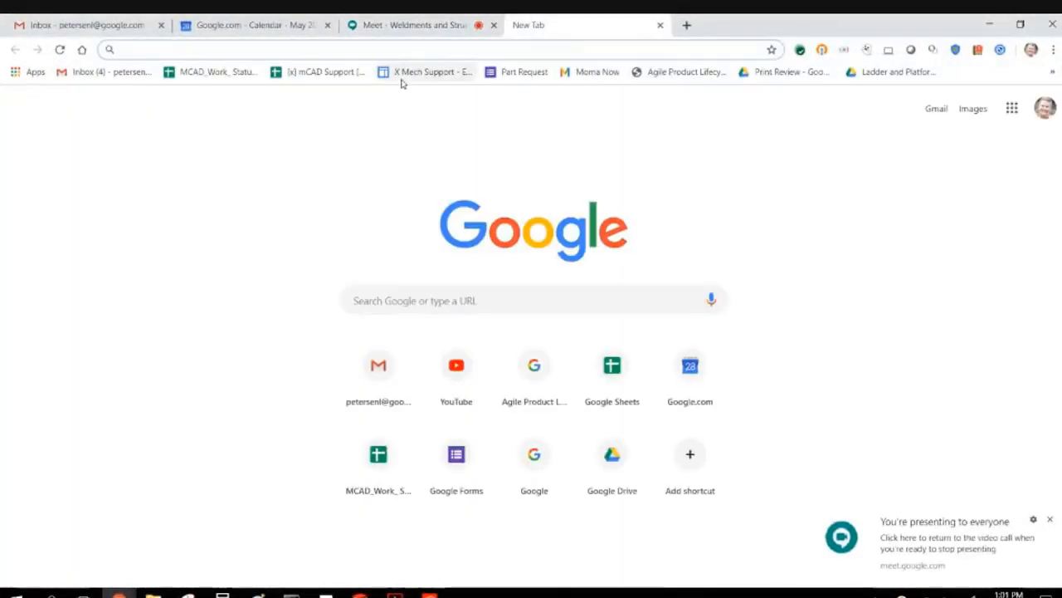
{"action": "type", "text": "go/"}
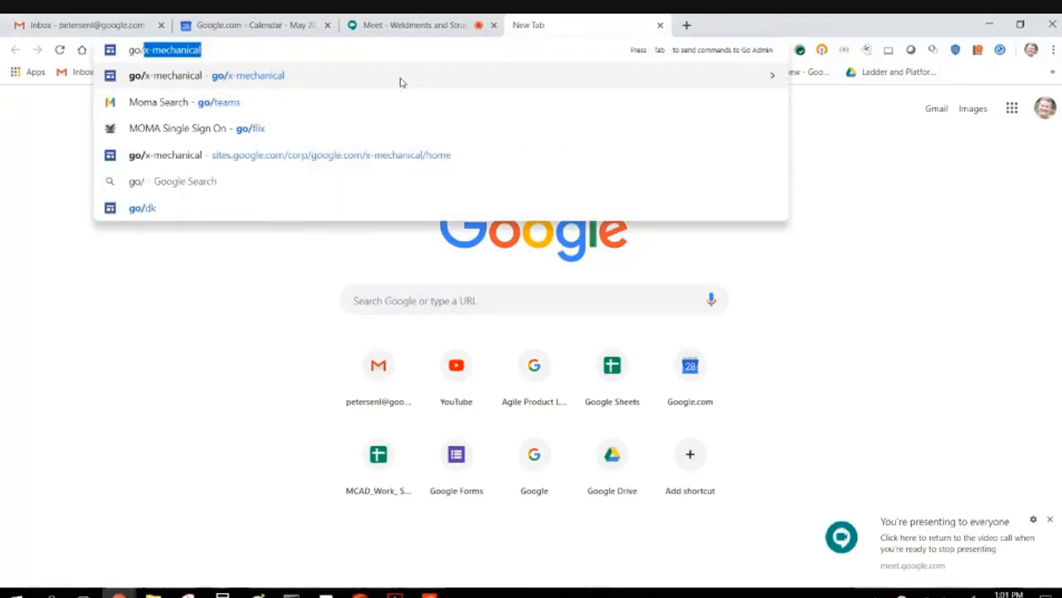
{"action": "type", "text": "x-"}
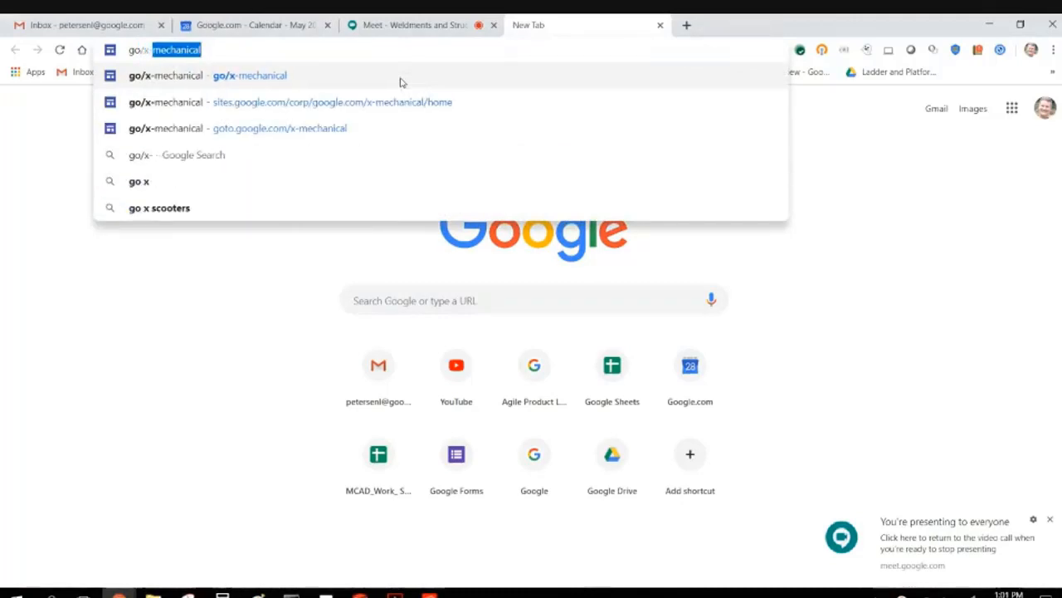
{"action": "left_click", "coordinate": [299, 74]}
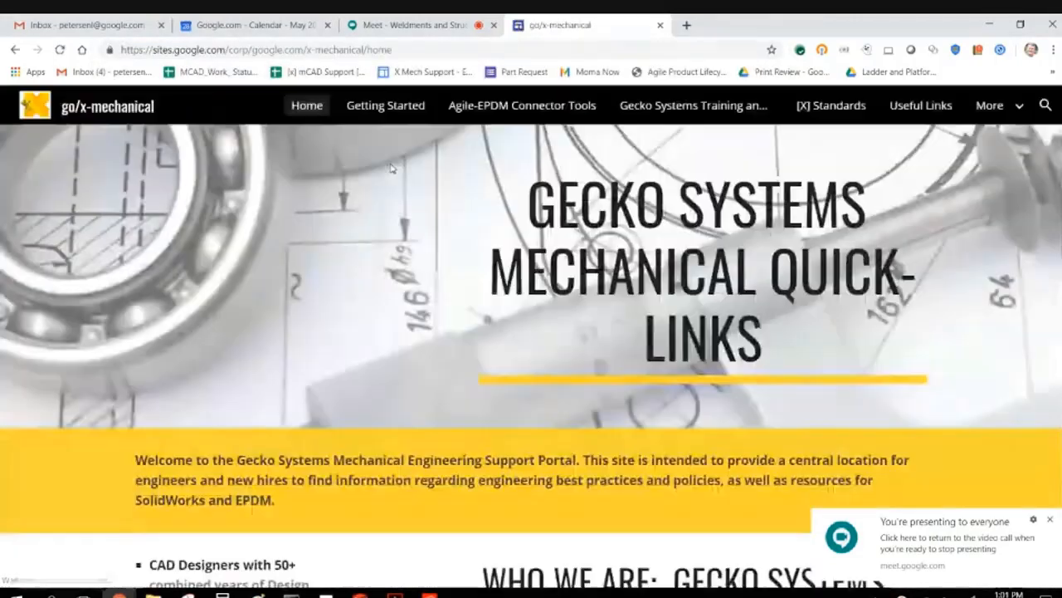
Look through the Gecko Systems Training and Tutorials page down to its Weldments section, and return to SOLIDWORKS.
{"action": "left_click", "coordinate": [644, 110]}
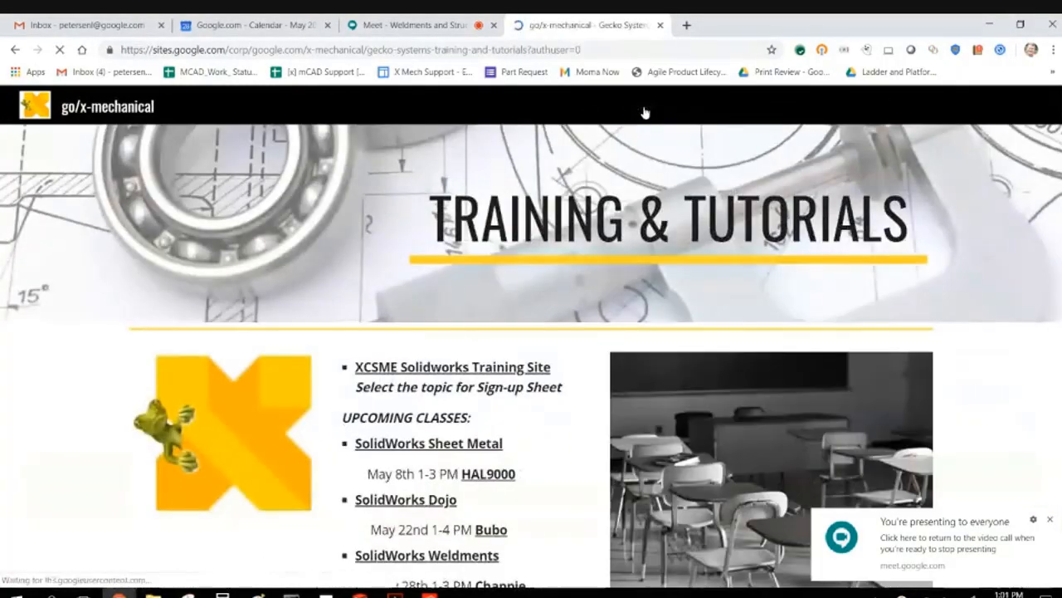
{"action": "scroll", "coordinate": [430, 373], "scroll_direction": "down", "scroll_amount": 6}
{"action": "scroll", "coordinate": [430, 373], "scroll_direction": "down", "scroll_amount": 8}
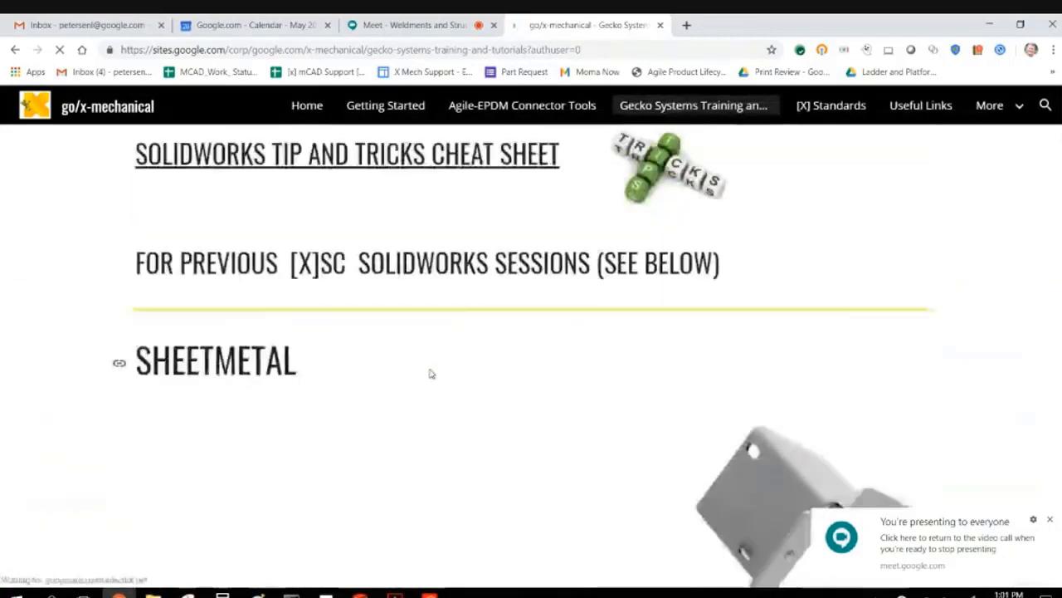
{"action": "scroll", "coordinate": [430, 373], "scroll_direction": "down", "scroll_amount": 1}
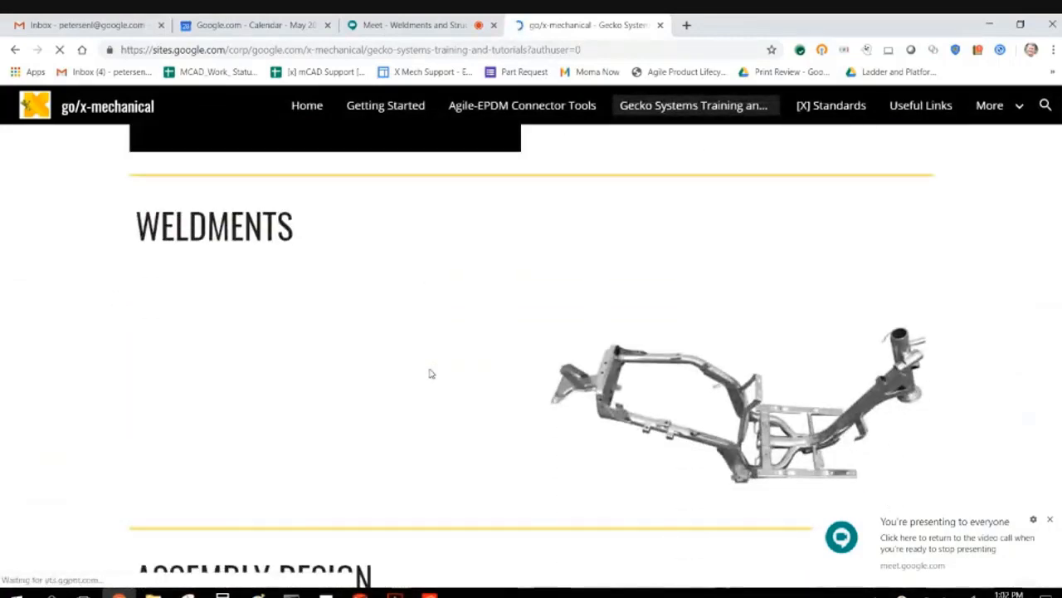
{"action": "scroll", "coordinate": [430, 373], "scroll_direction": "up", "scroll_amount": 10}
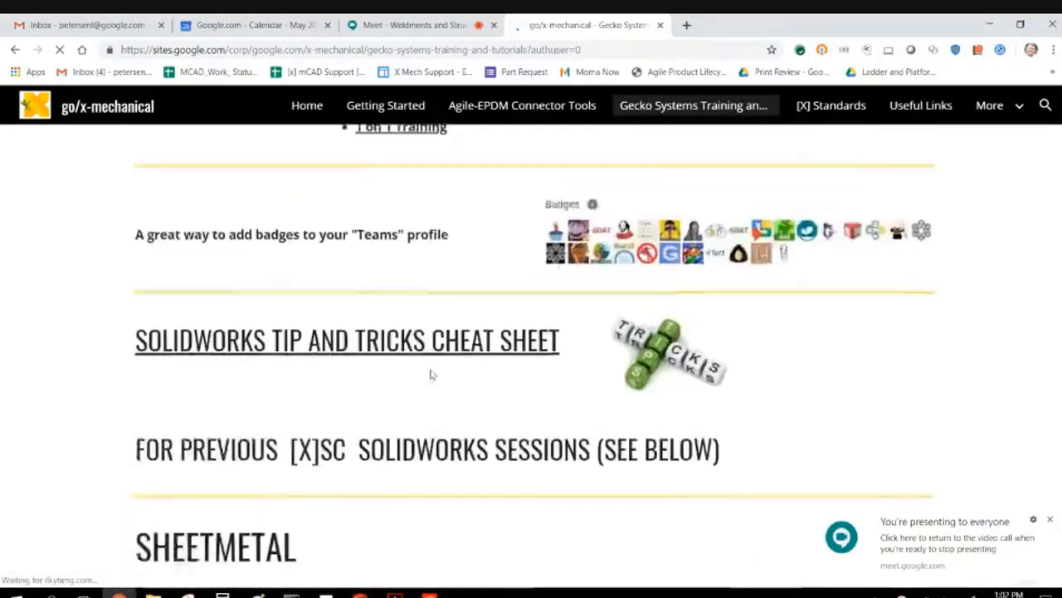
{"action": "scroll", "coordinate": [430, 374], "scroll_direction": "up", "scroll_amount": 5}
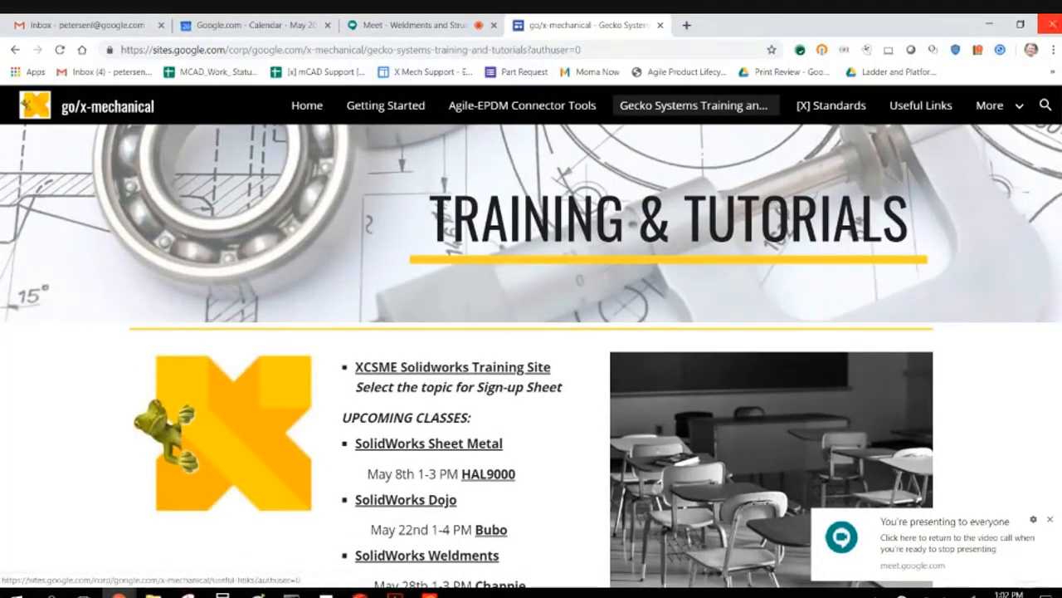
{"action": "left_click", "coordinate": [991, 25]}
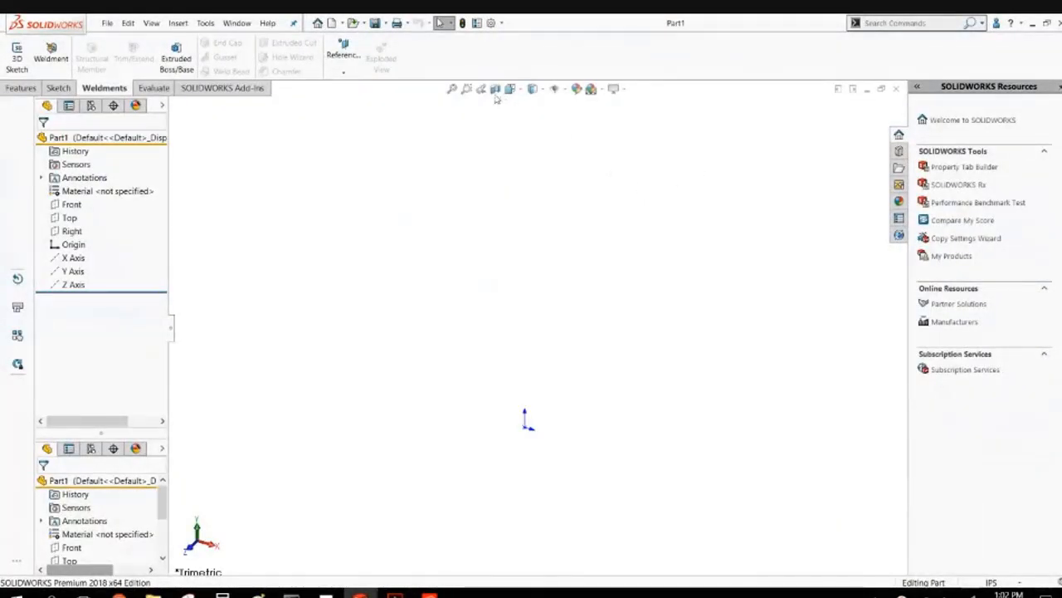
Open the built-in SOLIDWORKS Tutorials, locate the Weldments tutorial, and close the tutorials window.
{"action": "left_click", "coordinate": [268, 24]}
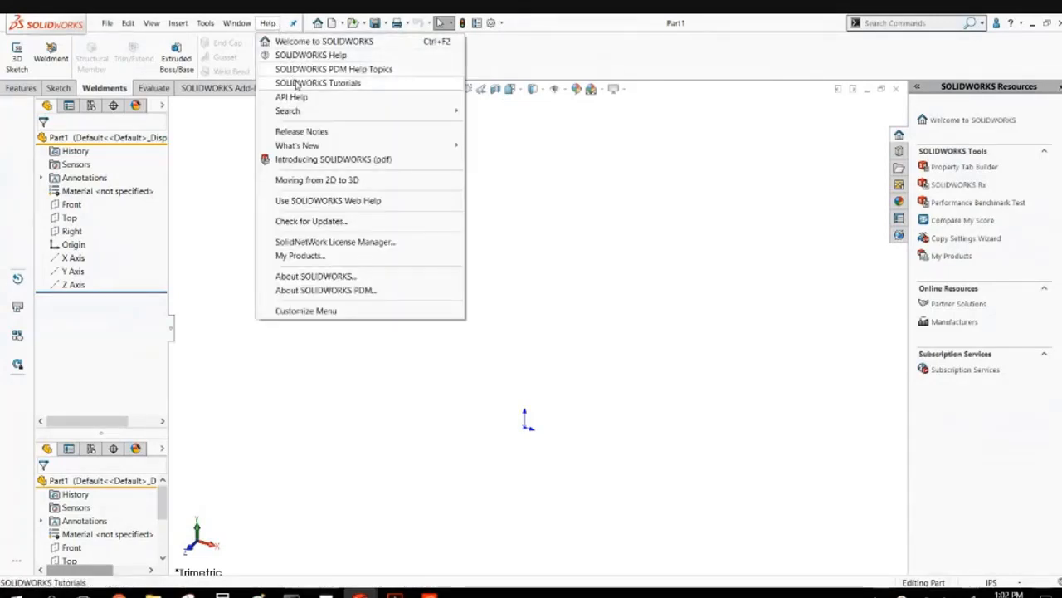
{"action": "left_click", "coordinate": [332, 83]}
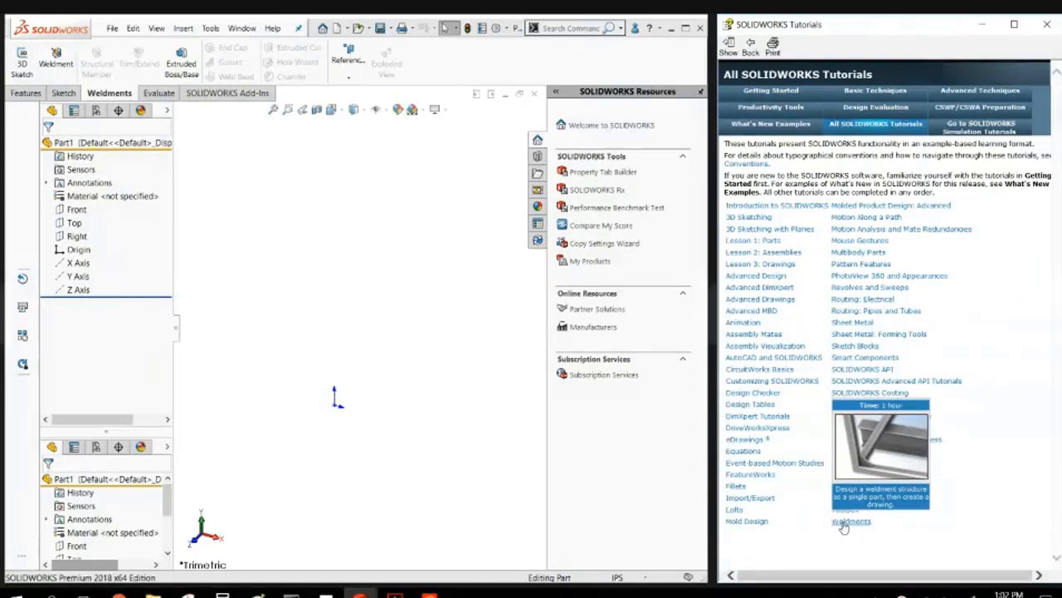
{"action": "left_click", "coordinate": [1047, 27]}
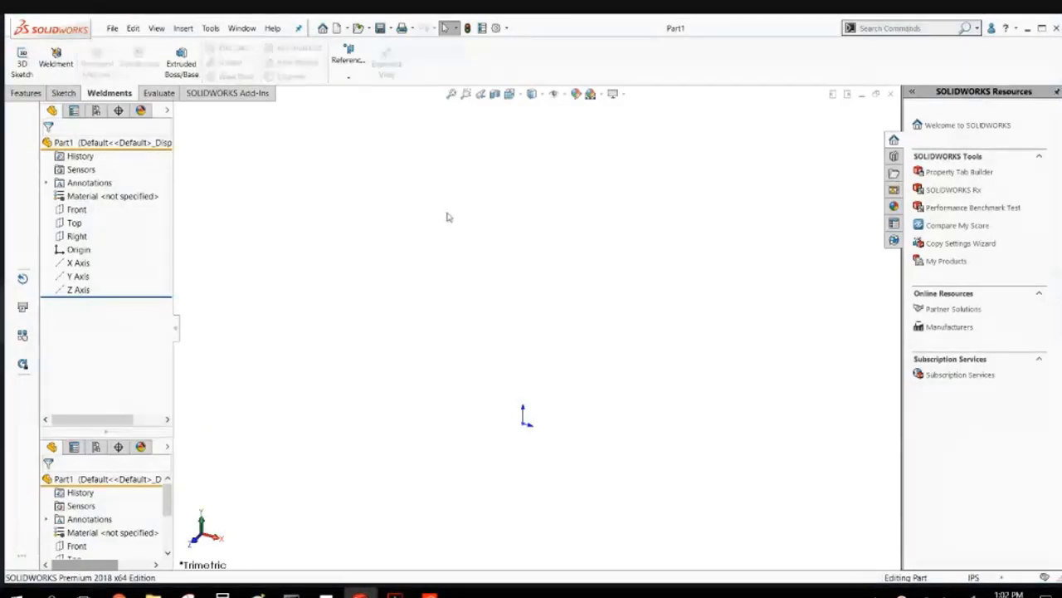
On the Right plane, sketch a horizontal corner rectangle about 0.8 in high from the origin and an upright rectangle on its origin end.
{"action": "left_click", "coordinate": [73, 236]}
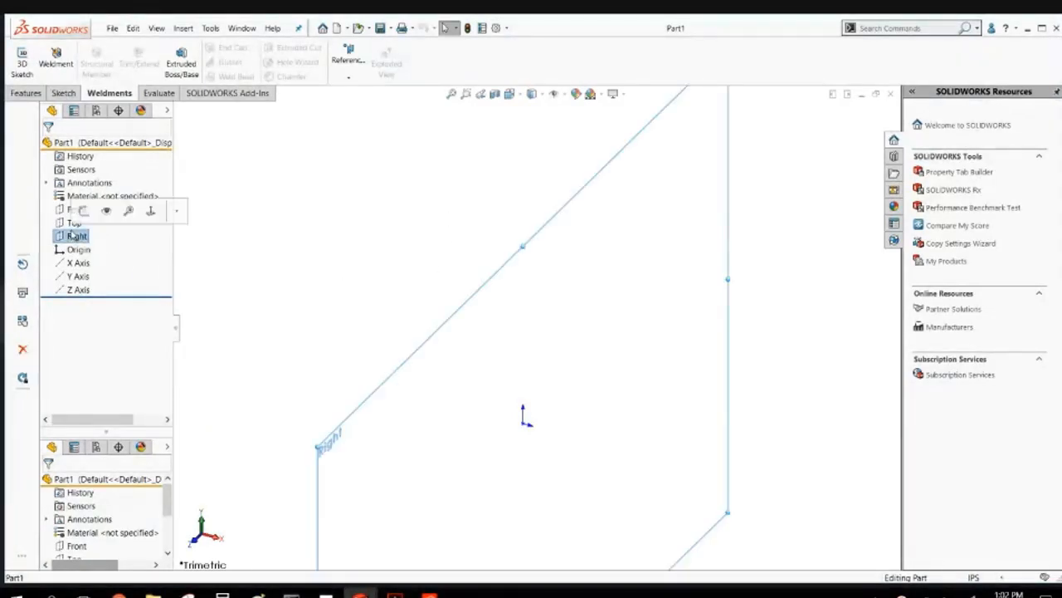
{"action": "left_click", "coordinate": [84, 214]}
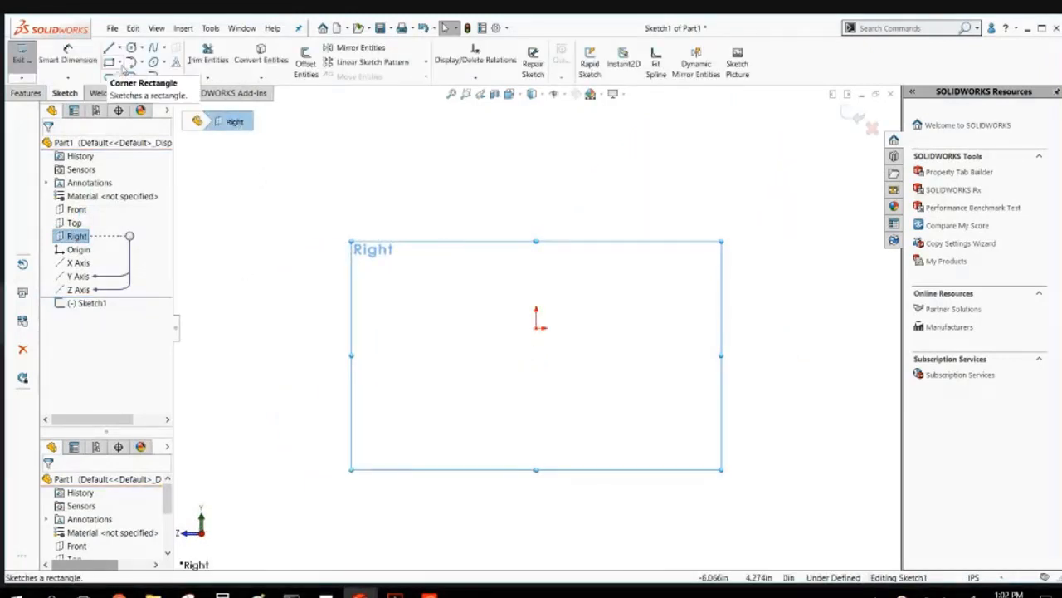
{"action": "left_click", "coordinate": [120, 63]}
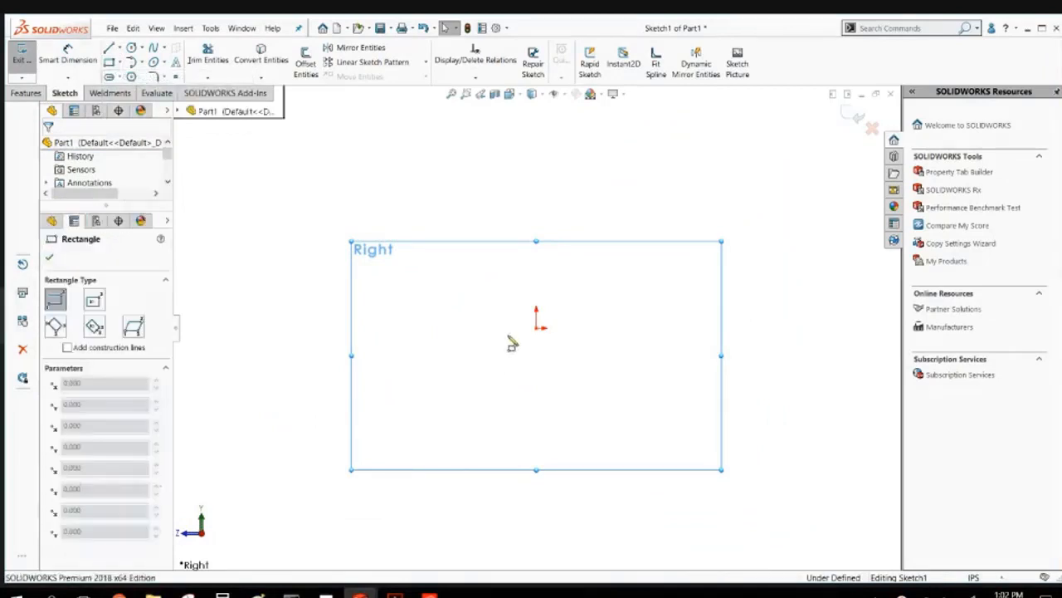
{"action": "left_click", "coordinate": [536, 327]}
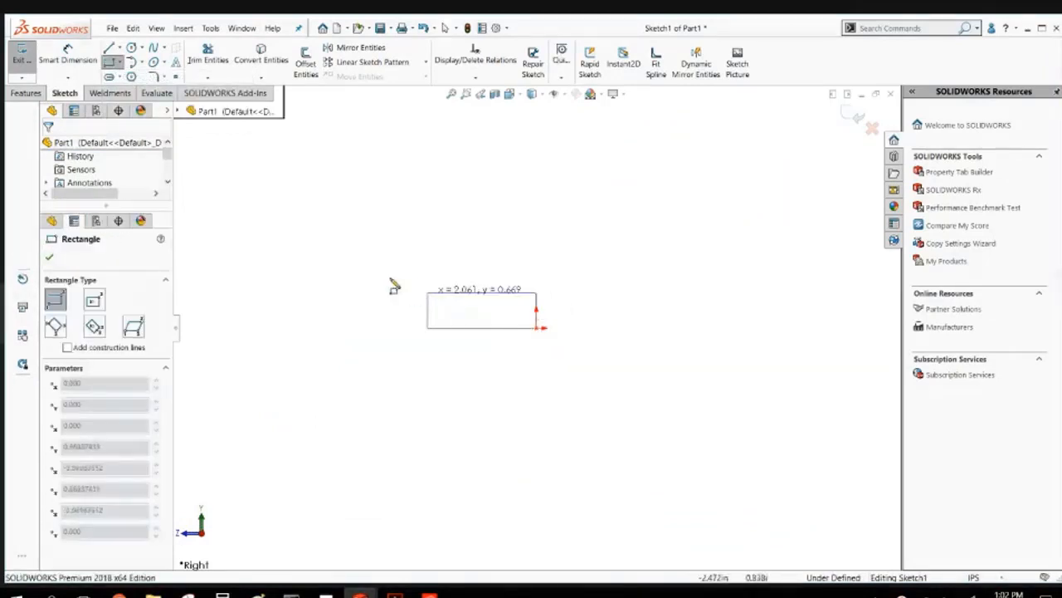
{"action": "left_click", "coordinate": [314, 286]}
{"action": "left_click", "coordinate": [537, 286]}
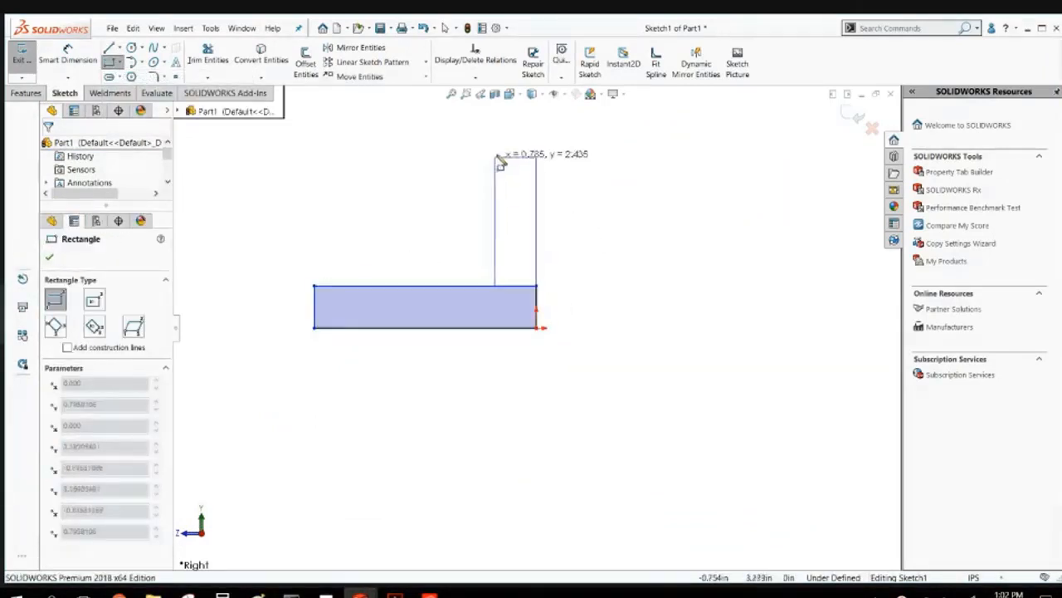
{"action": "left_click", "coordinate": [495, 147]}
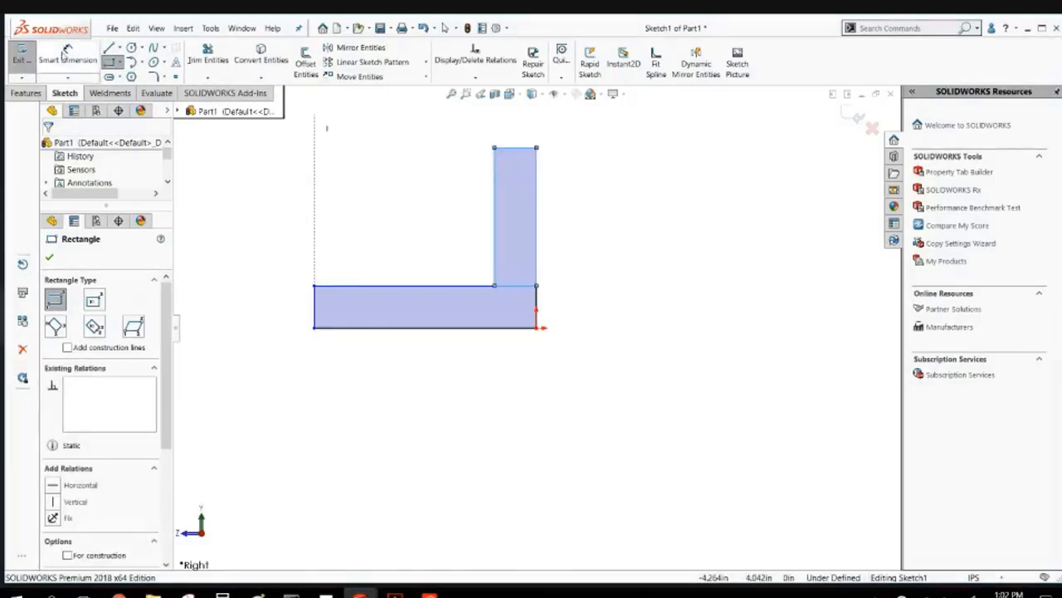
Sketch a closed diagonal brace of connected lines between the base rectangle's upper edge and the upright's inner edge.
{"action": "left_click", "coordinate": [119, 48]}
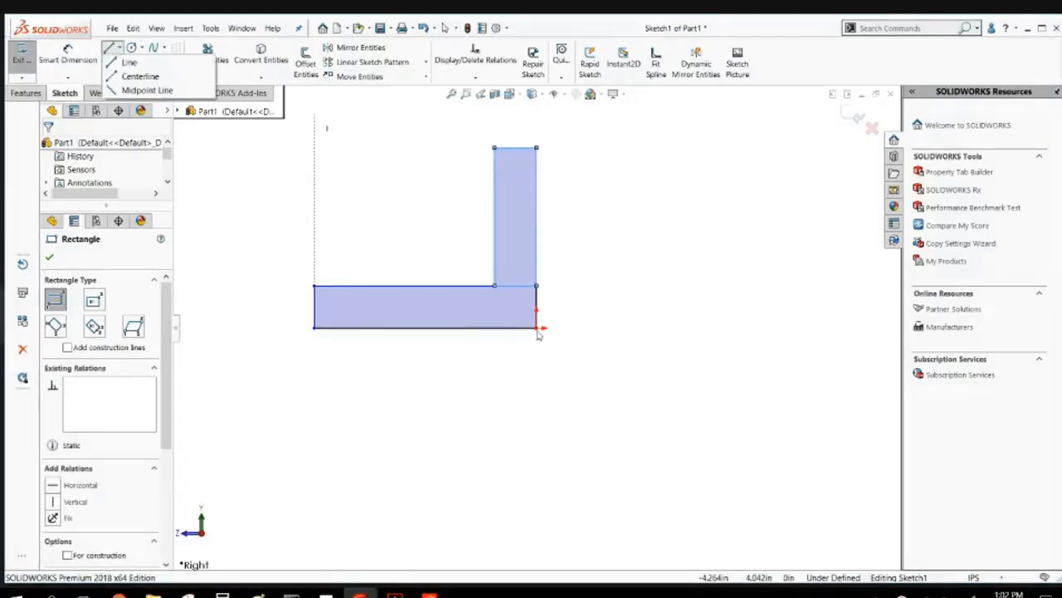
{"action": "left_click", "coordinate": [130, 62]}
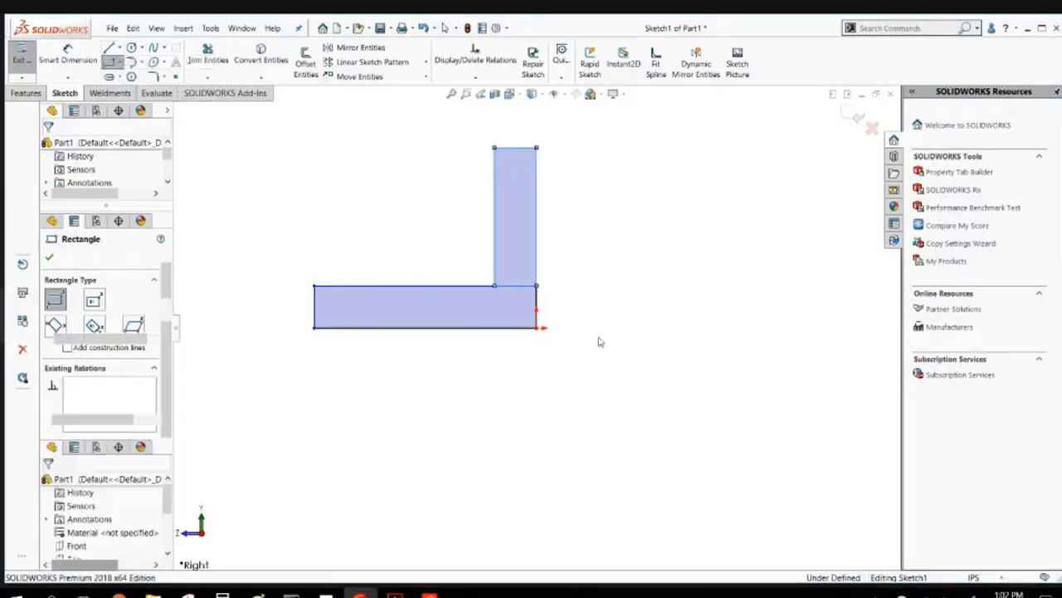
{"action": "left_click", "coordinate": [493, 227]}
{"action": "left_click", "coordinate": [425, 284]}
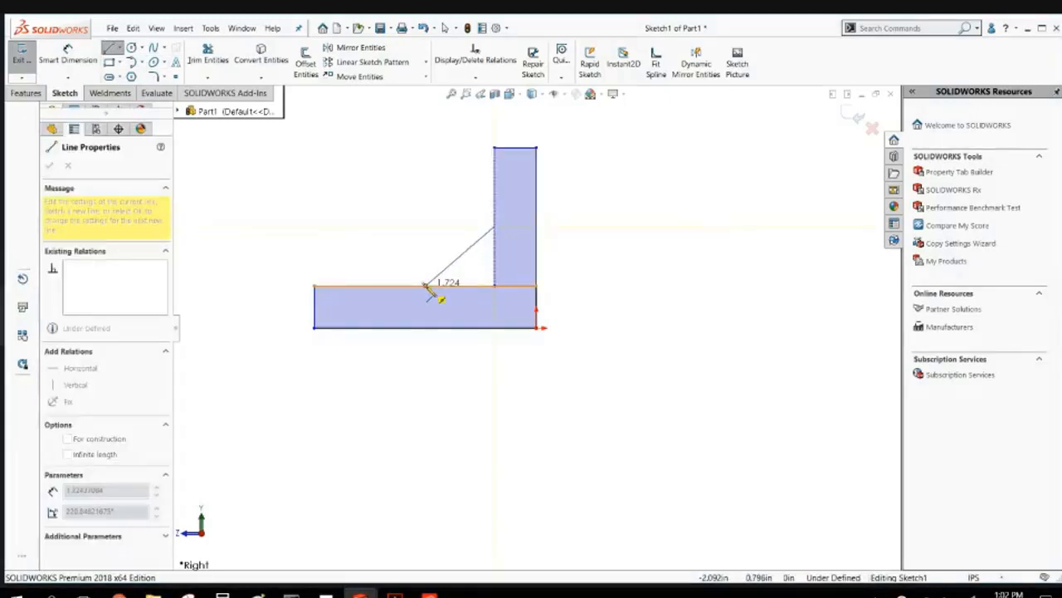
{"action": "left_click", "coordinate": [400, 286]}
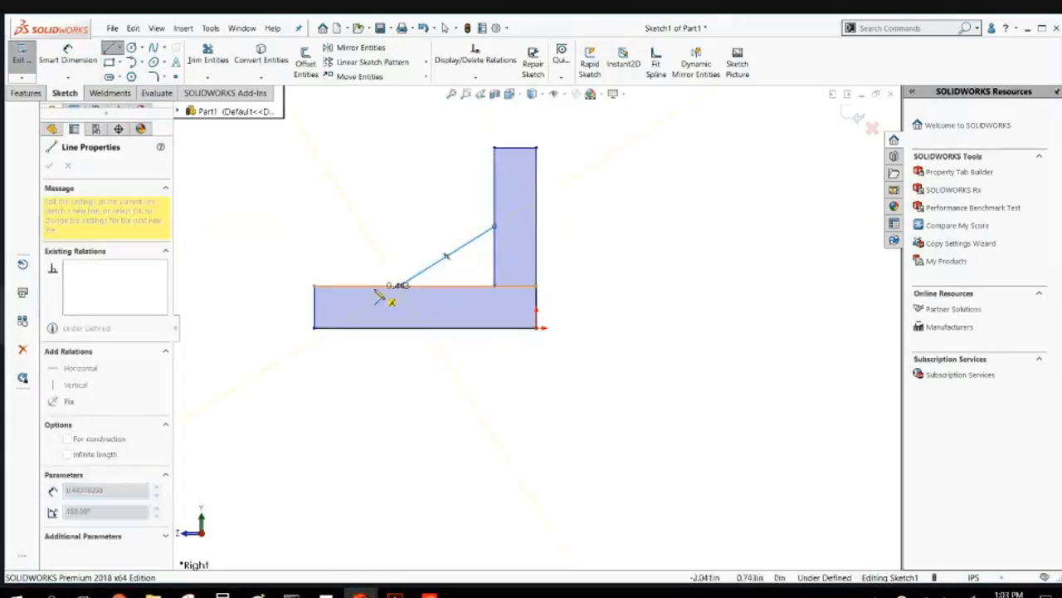
{"action": "left_click", "coordinate": [353, 285]}
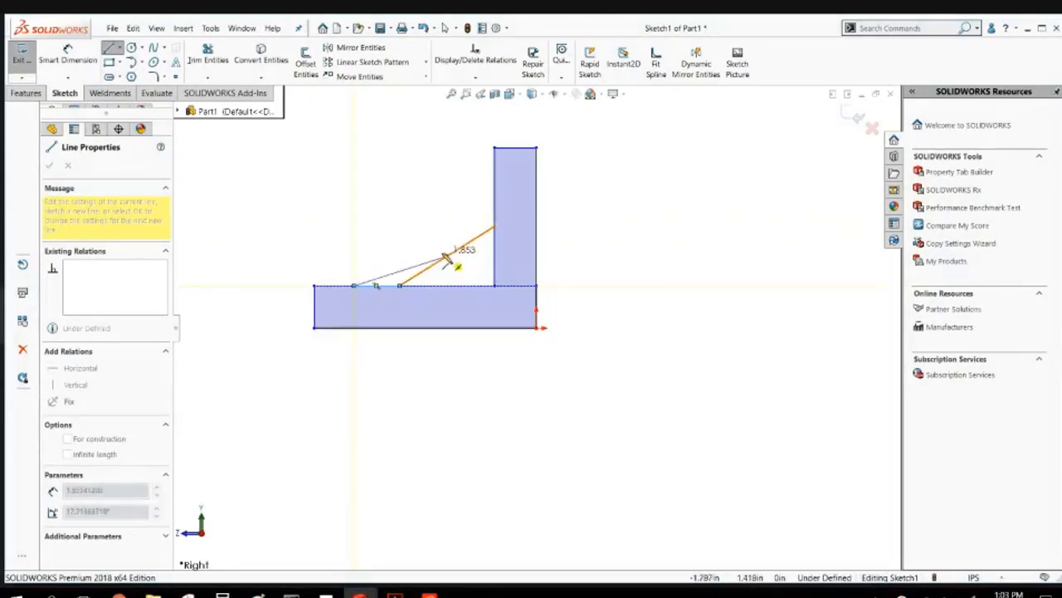
{"action": "left_click", "coordinate": [496, 205]}
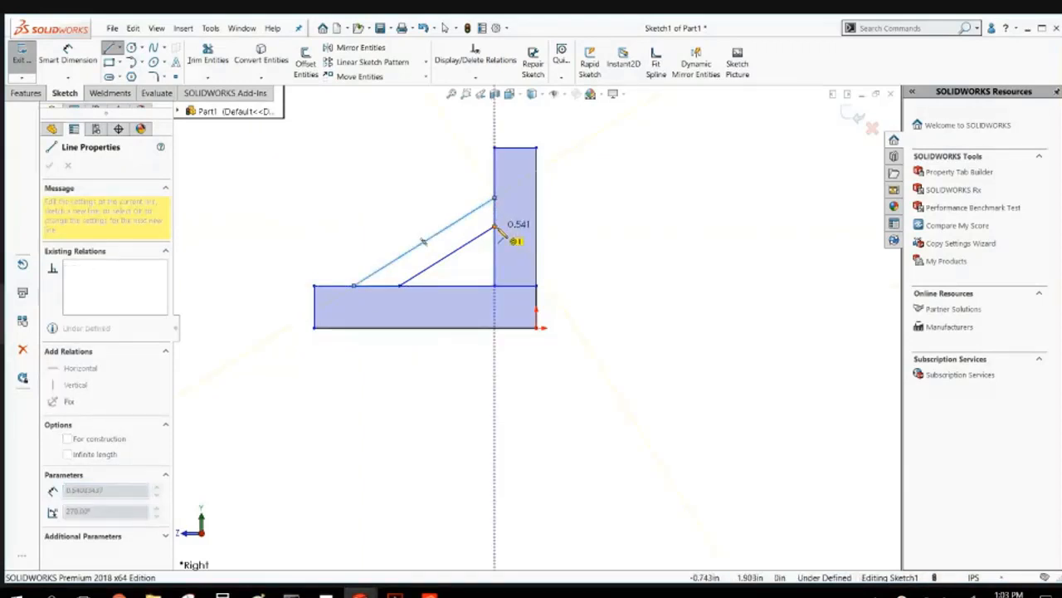
{"action": "left_click", "coordinate": [495, 226]}
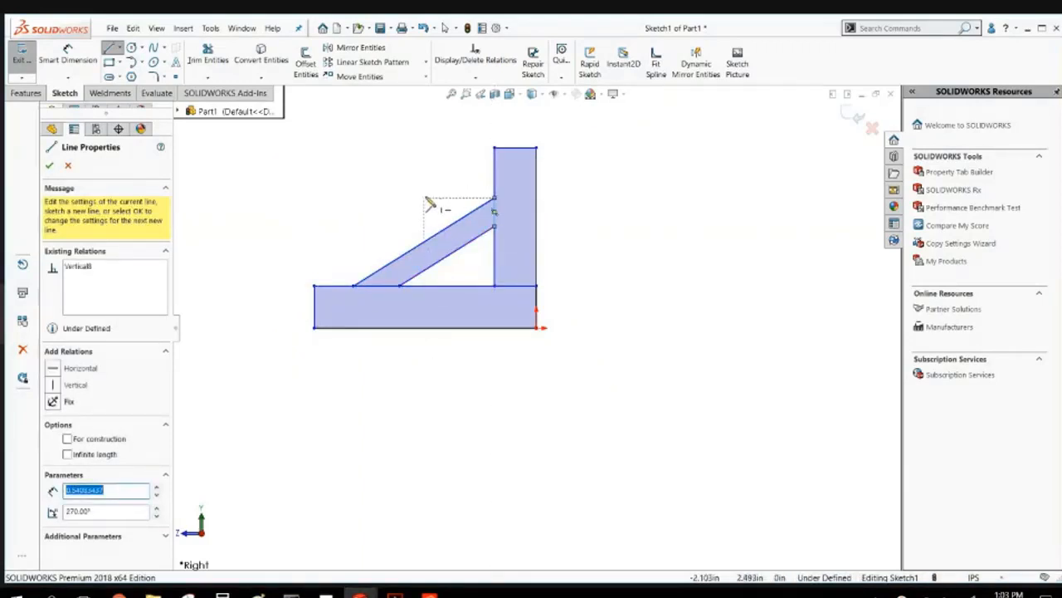
{"action": "key", "text": "Escape"}
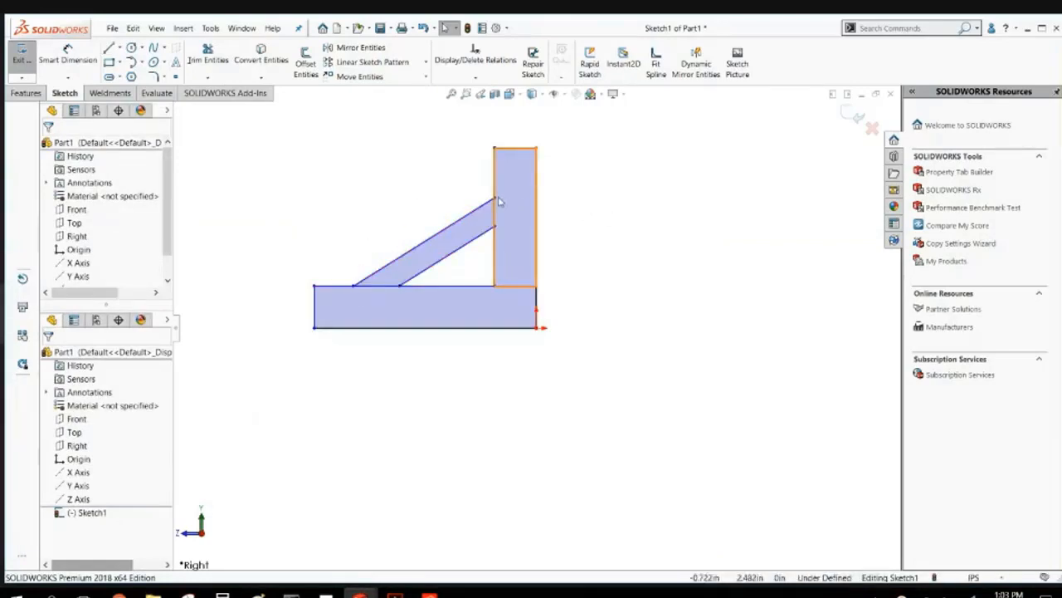
Pull the brace's upper corner outward to widen the upright, and make the upright's top edge equal to the base rectangle's short end edge.
{"action": "left_click_drag", "start_coordinate": [498, 200], "coordinate": [479, 186]}
{"action": "left_click", "coordinate": [431, 188]}
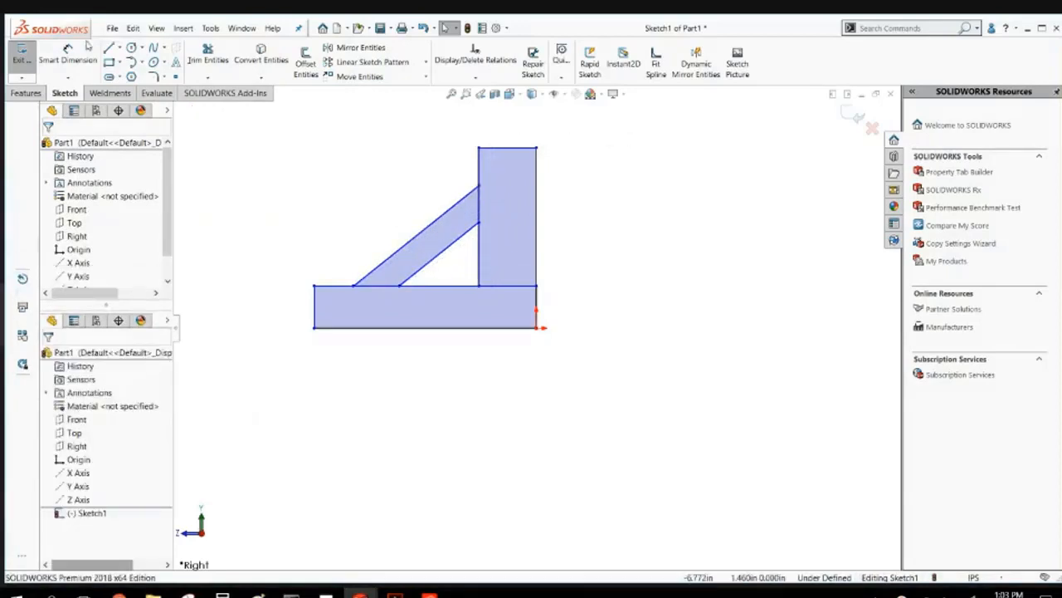
{"action": "left_click", "coordinate": [315, 302]}
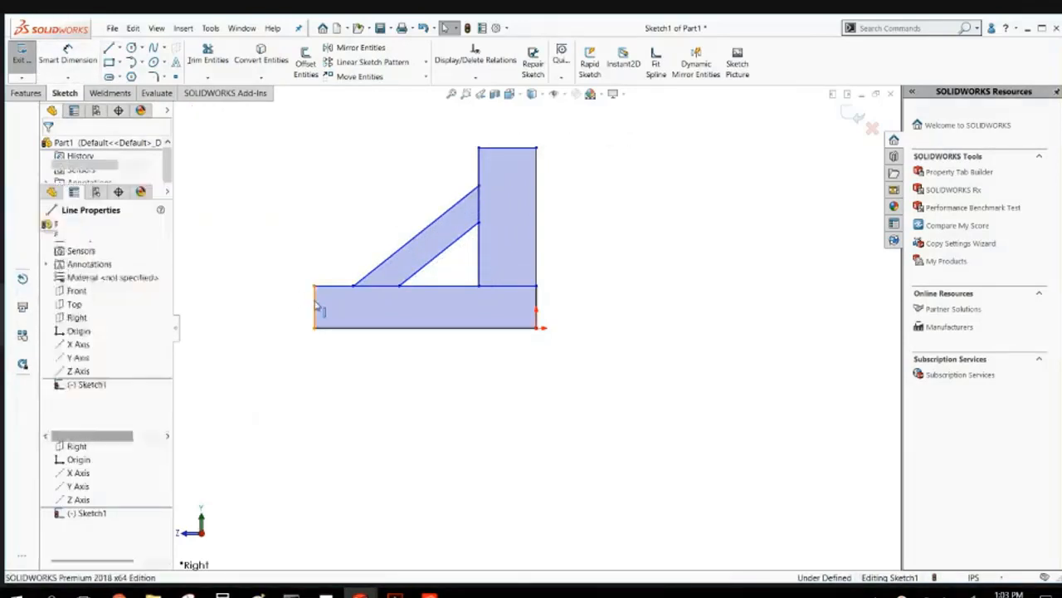
{"action": "left_click", "coordinate": [489, 150], "text": "ctrl"}
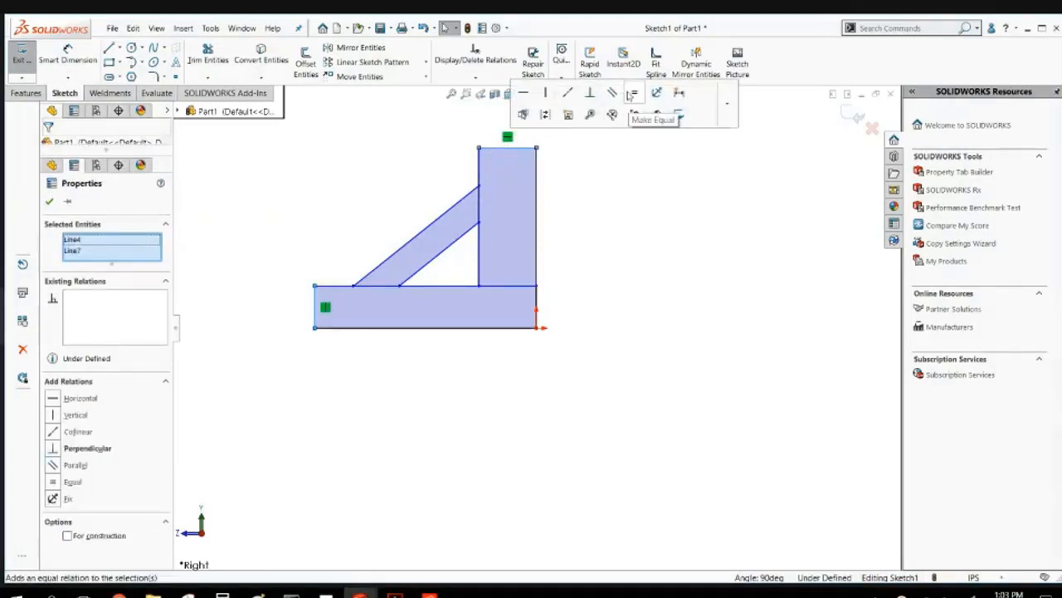
{"action": "left_click", "coordinate": [635, 92]}
Dimension the short end edge of the base rectangle at 0.5 in.
{"action": "left_click", "coordinate": [67, 56]}
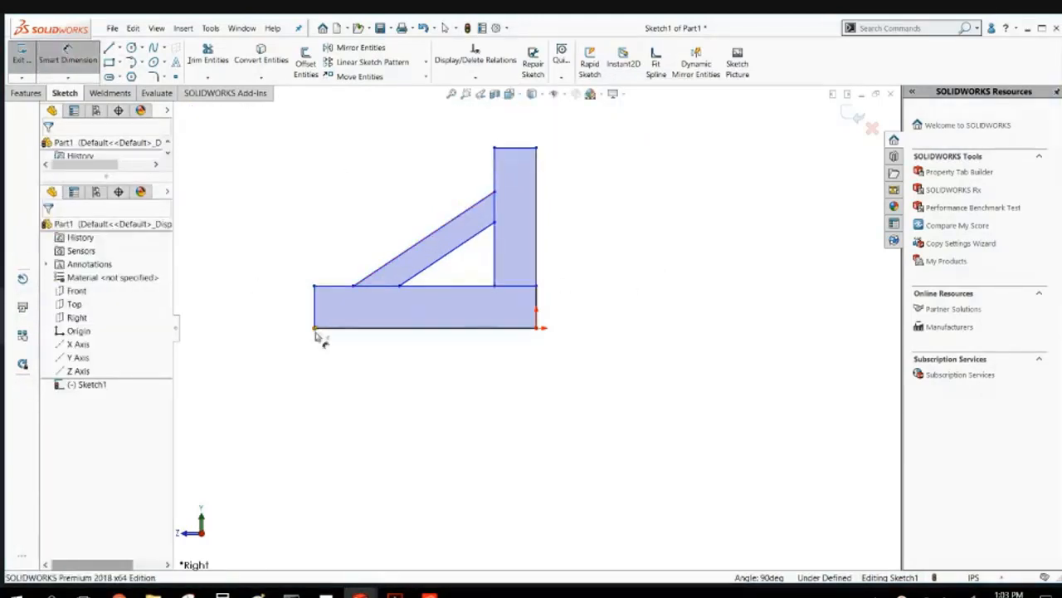
{"action": "left_click", "coordinate": [315, 307]}
{"action": "left_click", "coordinate": [253, 306]}
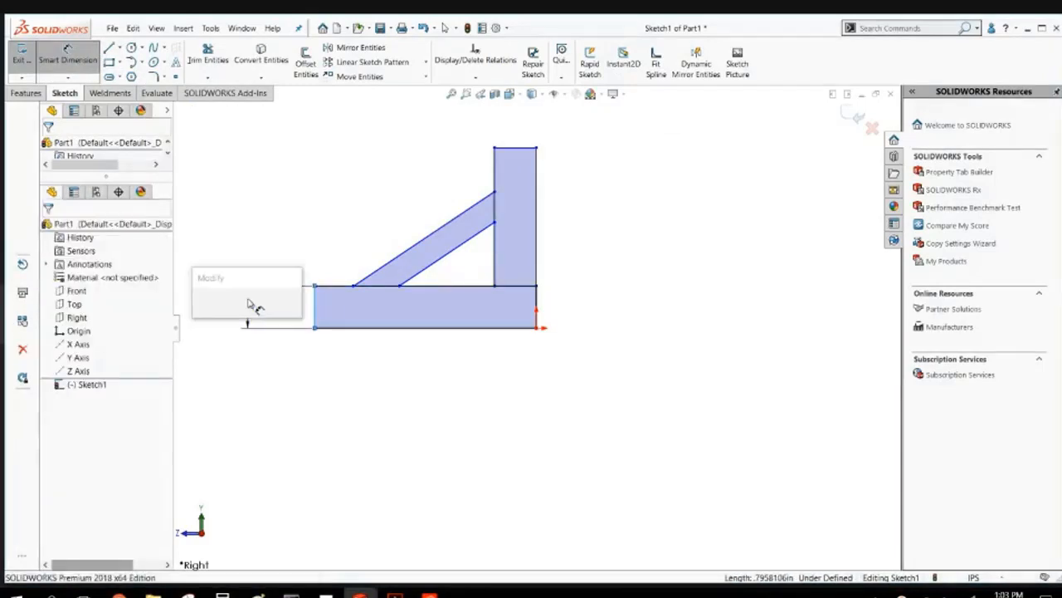
{"action": "key", "text": "Return"}
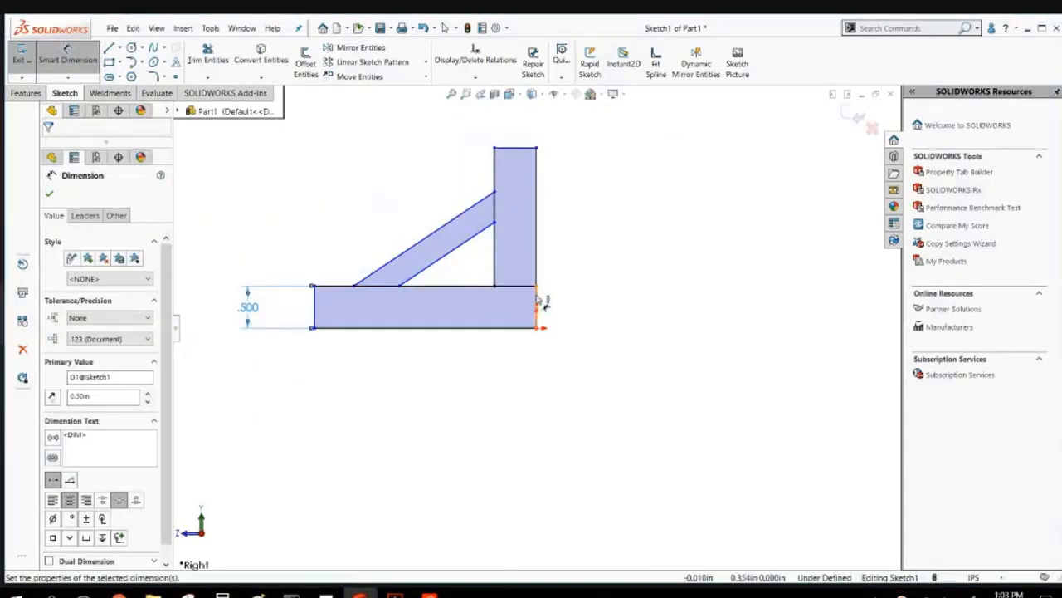
{"action": "left_click", "coordinate": [521, 149]}
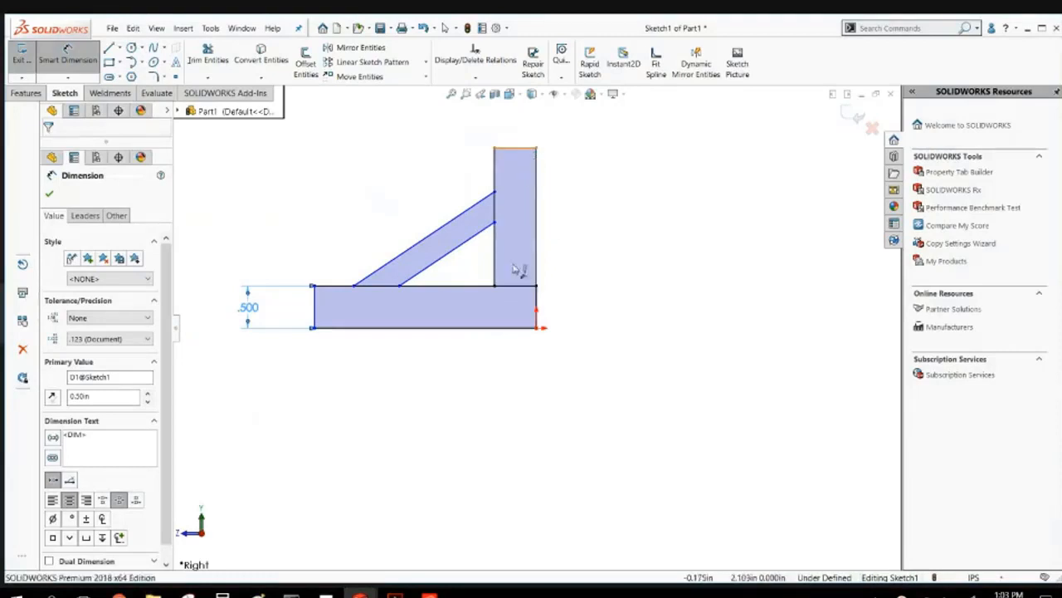
Dimension the frame's overall height at 2 in and the base rectangle's length at 4 in.
{"action": "left_click", "coordinate": [505, 328]}
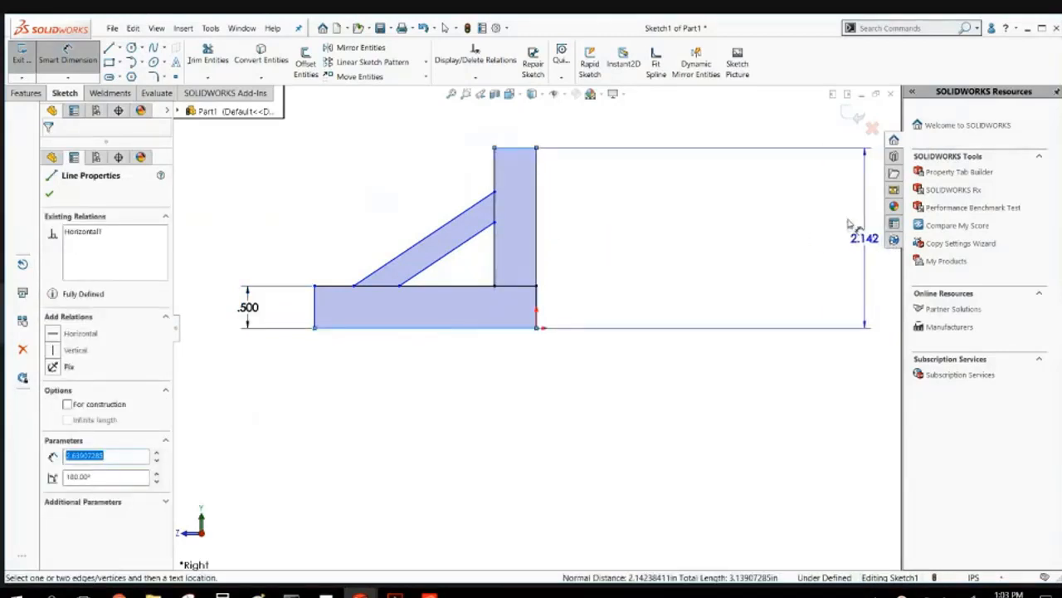
{"action": "left_click", "coordinate": [719, 238]}
{"action": "type", "text": "2.00in"}
{"action": "key", "text": "Return"}
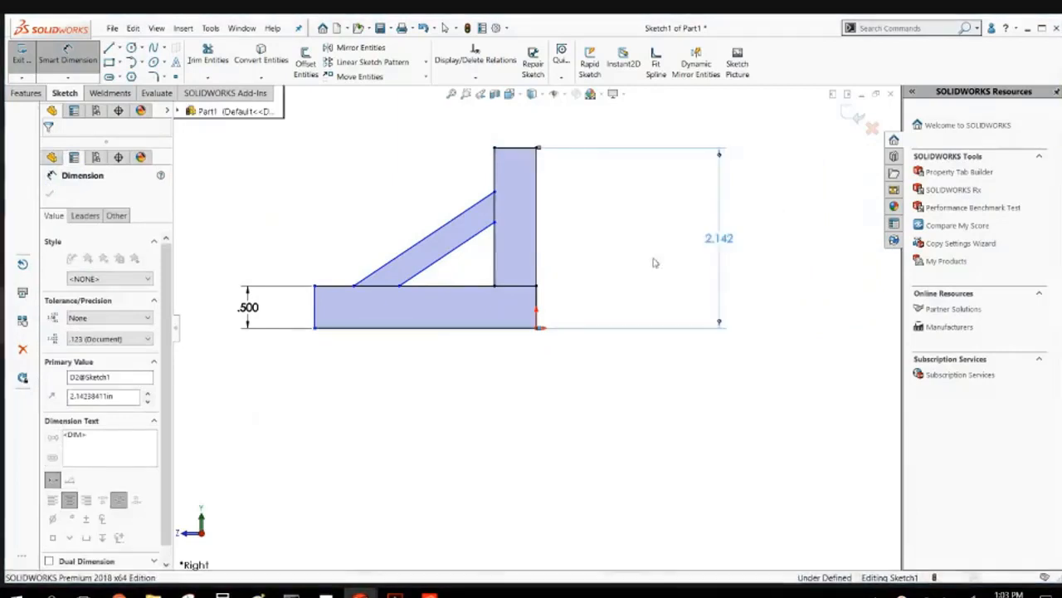
{"action": "left_click", "coordinate": [441, 340]}
{"action": "left_click", "coordinate": [436, 422]}
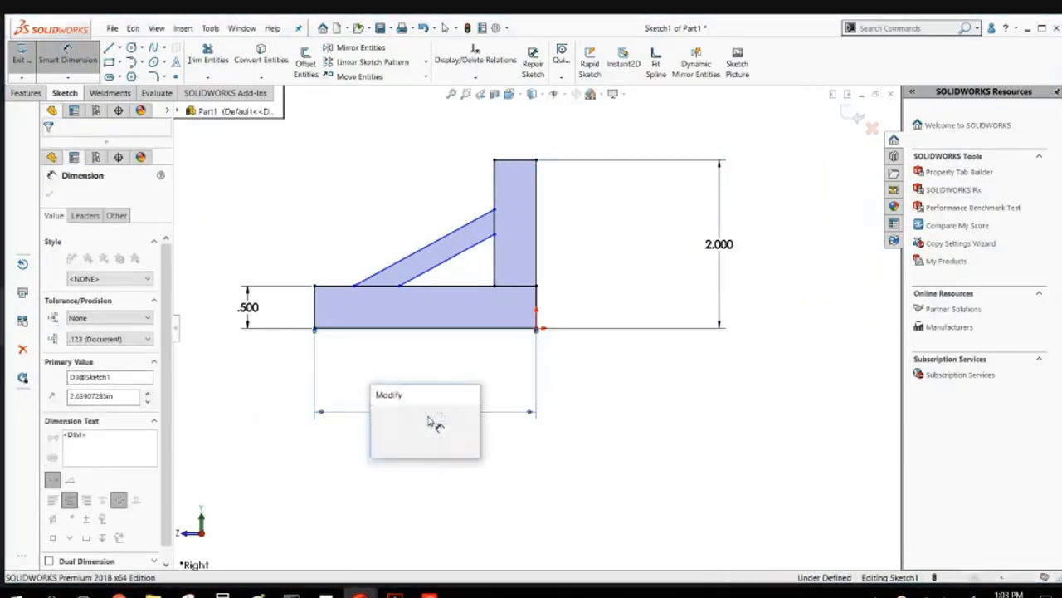
{"action": "type", "text": "4"}
{"action": "key", "text": "Return"}
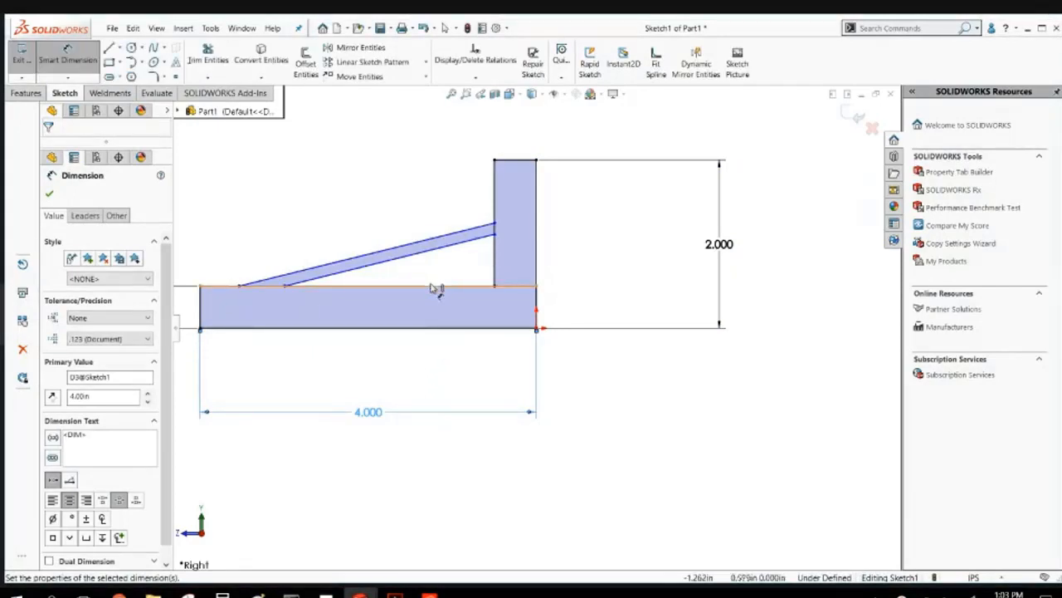
Dimension the angle between the brace's lower diagonal line and the base rectangle's upper edge at 45 degrees.
{"action": "left_click", "coordinate": [434, 287]}
{"action": "left_click", "coordinate": [399, 258]}
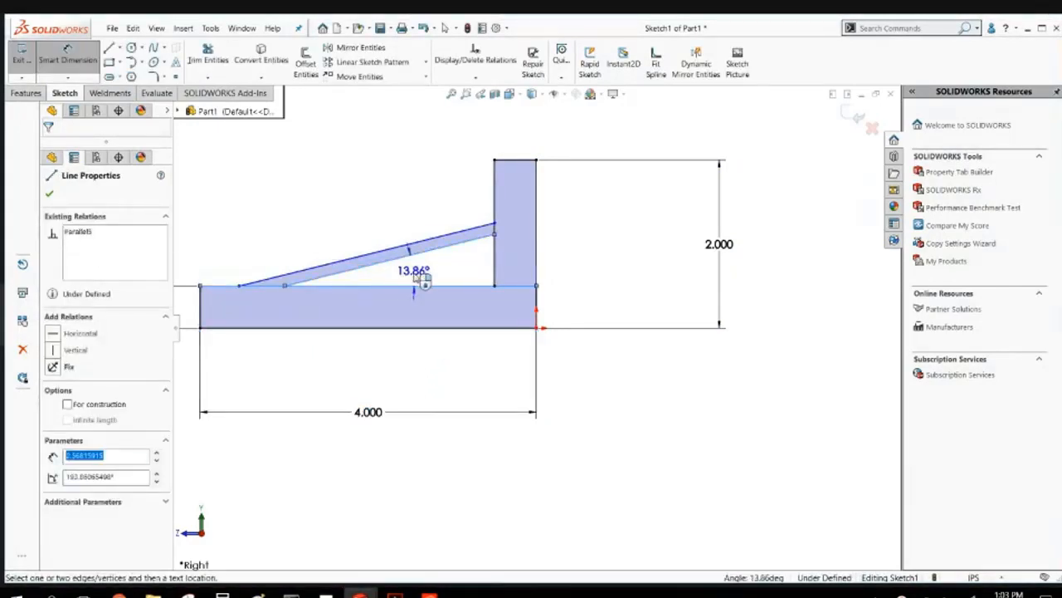
{"action": "left_click", "coordinate": [434, 282]}
{"action": "type", "text": "45"}
{"action": "key", "text": "Return"}
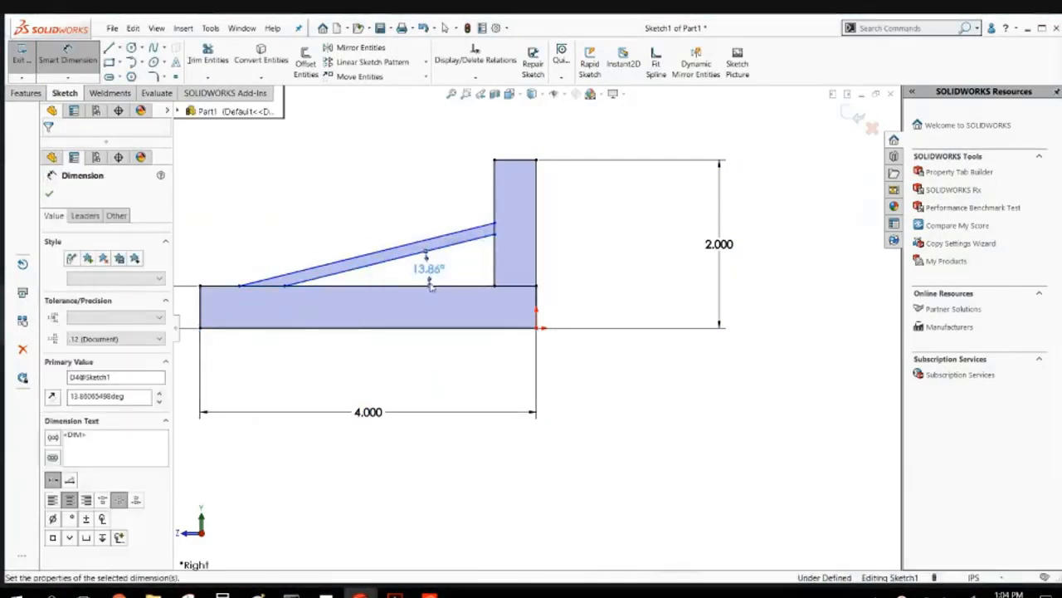
{"action": "key", "text": "Escape"}
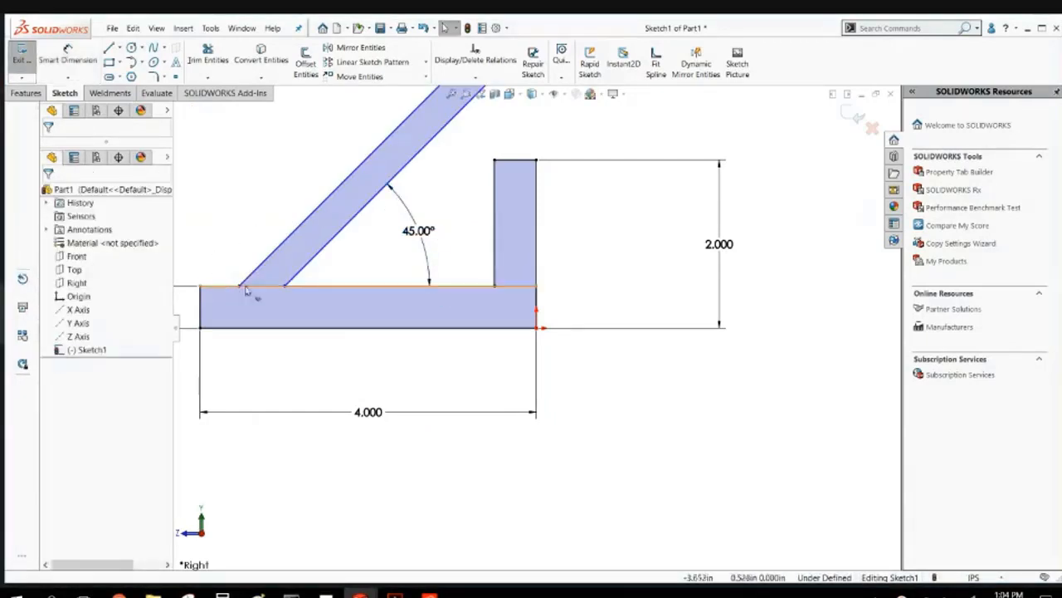
Reposition the brace's inner base corner and its upper corner so a narrow brace meets the upright below its top.
{"action": "left_click_drag", "start_coordinate": [285, 295], "coordinate": [418, 299]}
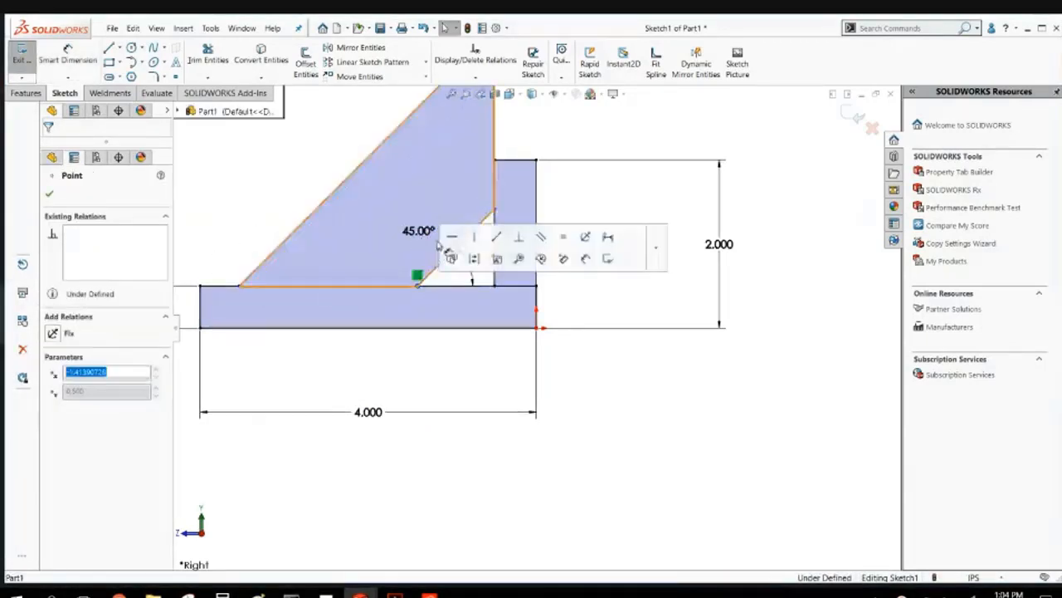
{"action": "scroll", "coordinate": [470, 190], "scroll_direction": "up", "scroll_amount": 3}
{"action": "scroll", "coordinate": [488, 166], "scroll_direction": "down", "scroll_amount": 2}
{"action": "left_click_drag", "start_coordinate": [525, 166], "coordinate": [525, 294]}
{"action": "left_click", "coordinate": [376, 270]}
Dimension the distance between the brace's two parallel diagonal lines at 0.5 in.
{"action": "left_click", "coordinate": [65, 55]}
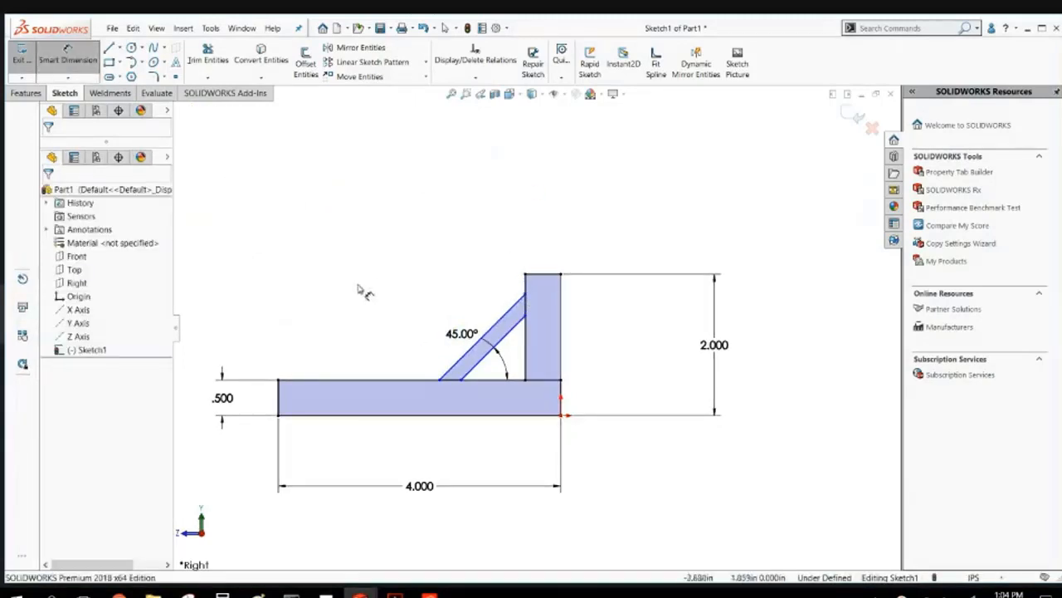
{"action": "left_click", "coordinate": [513, 335]}
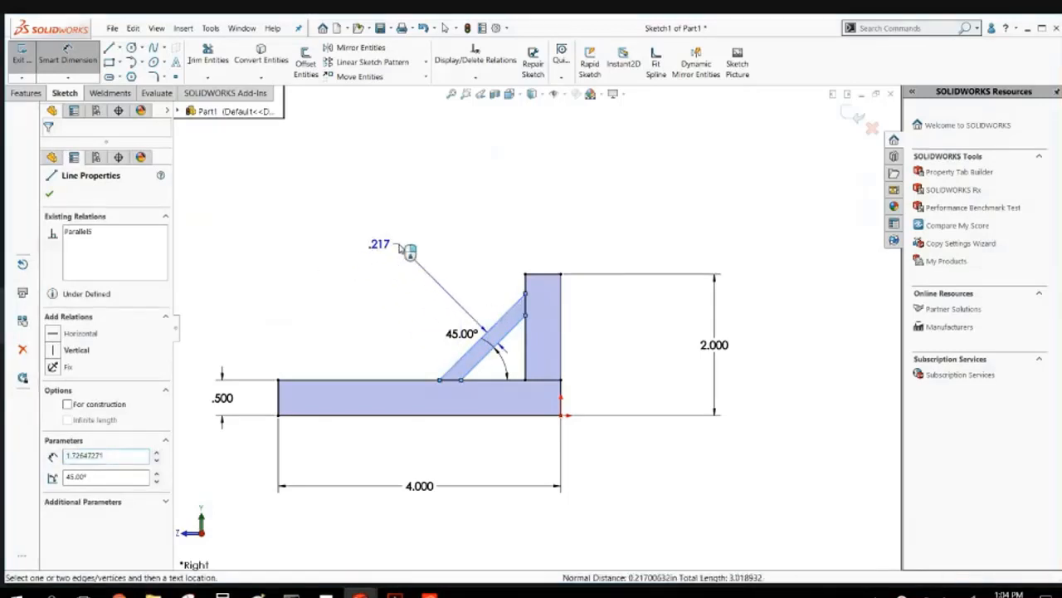
{"action": "left_click", "coordinate": [412, 282]}
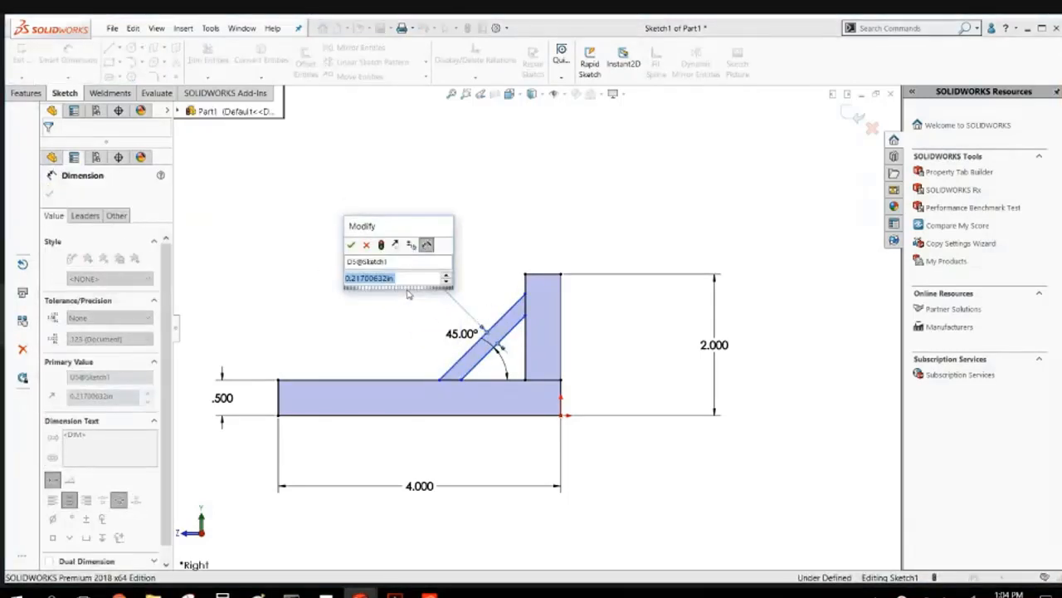
{"action": "type", "text": ".5"}
{"action": "key", "text": "Return"}
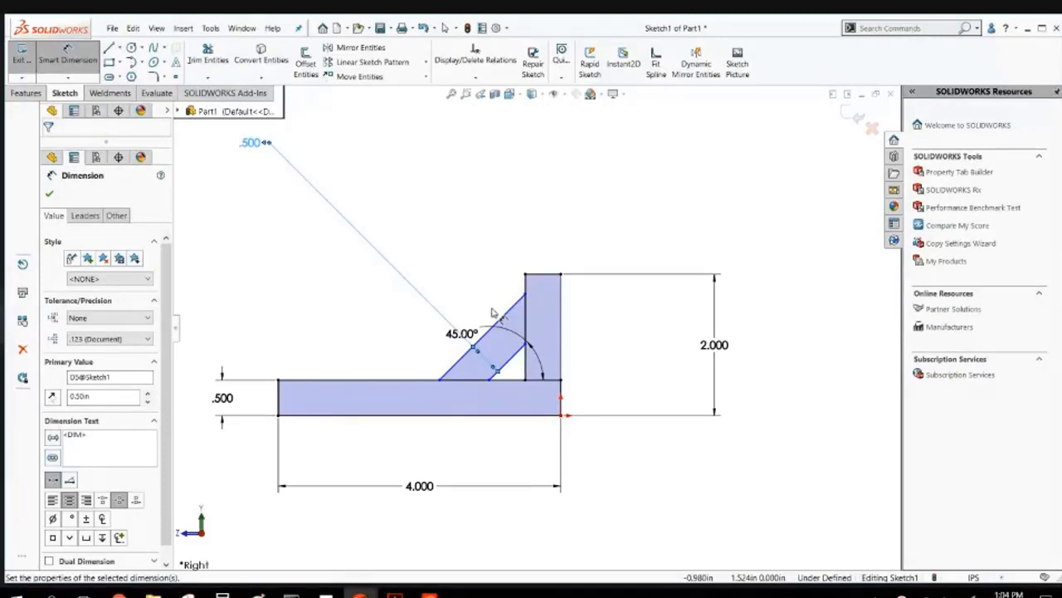
Dimension the distance from the base rectangle's free end to the brace's outer lower corner at 2 in.
{"action": "scroll", "coordinate": [449, 398], "scroll_direction": "down", "scroll_amount": 4}
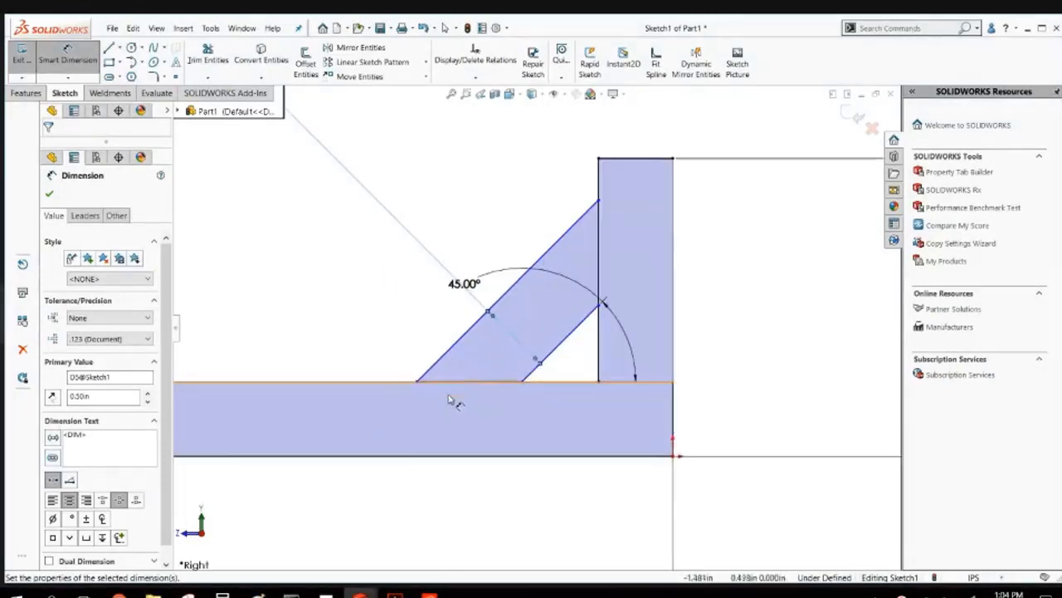
{"action": "left_click", "coordinate": [414, 381]}
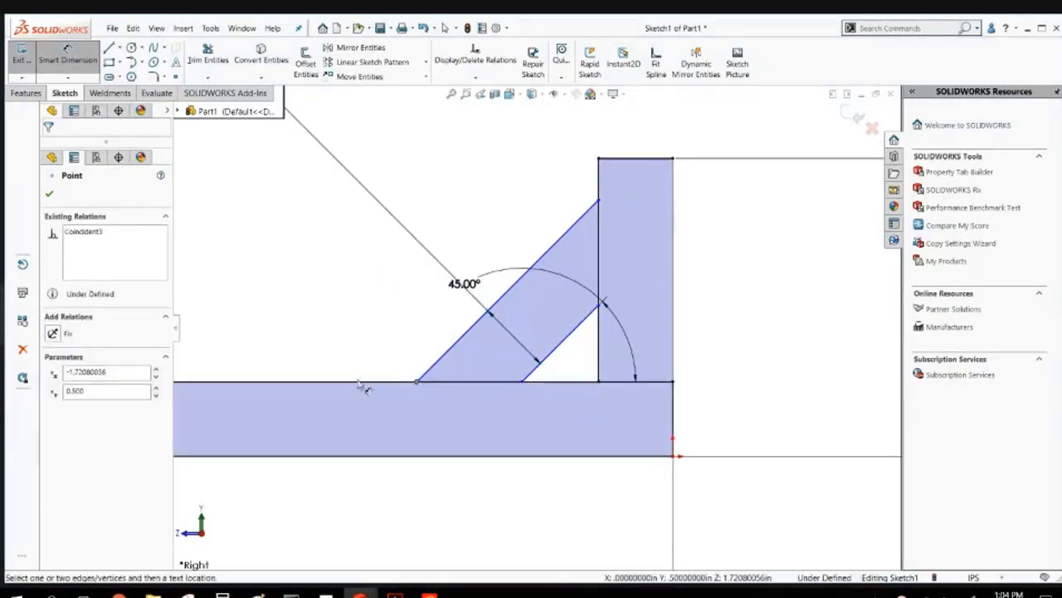
{"action": "key", "text": "z"}
{"action": "left_click", "coordinate": [224, 390]}
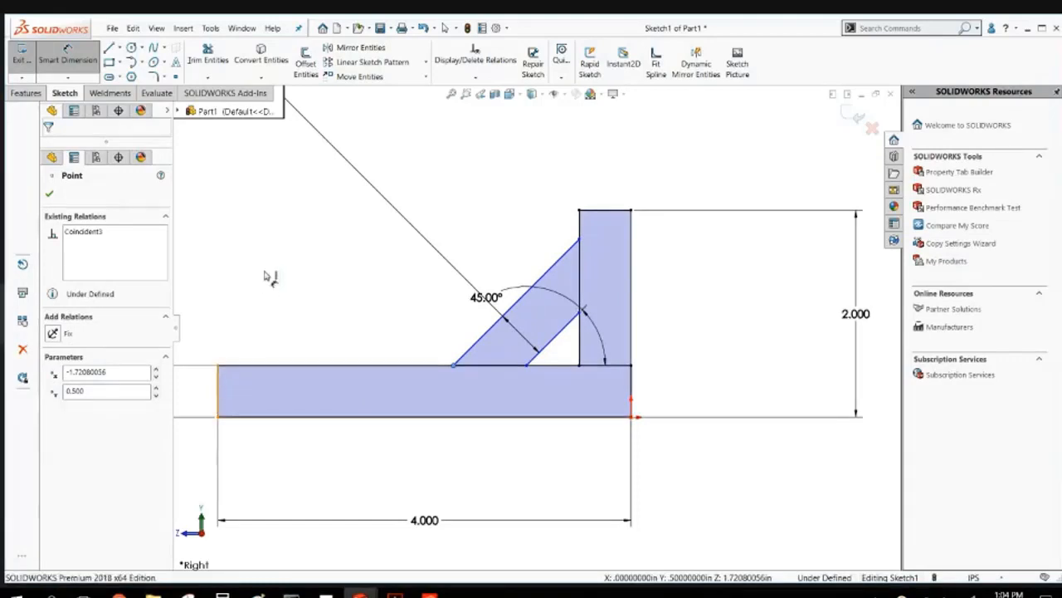
{"action": "left_click", "coordinate": [281, 308]}
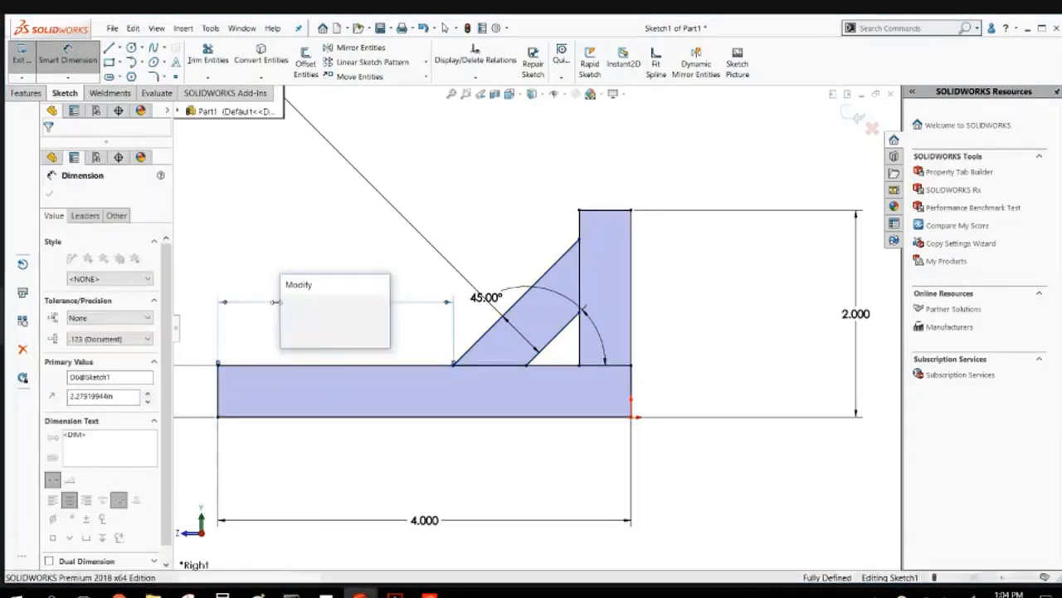
{"action": "type", "text": "2"}
{"action": "key", "text": "Return"}
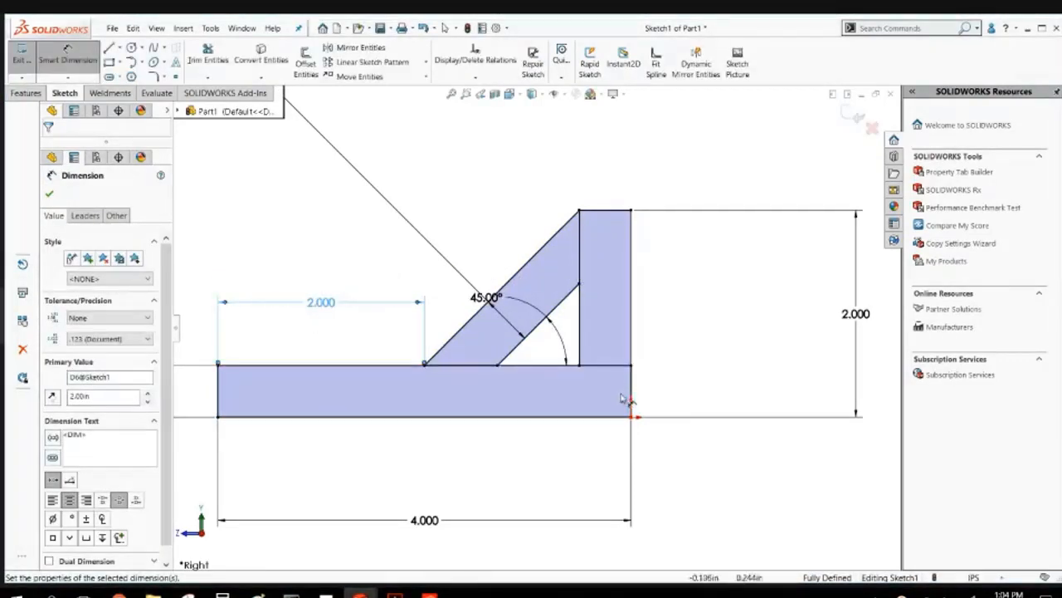
Set the distance from the base's free end to the brace to 2.25 in and exit the sketch.
{"action": "double_click", "coordinate": [323, 303]}
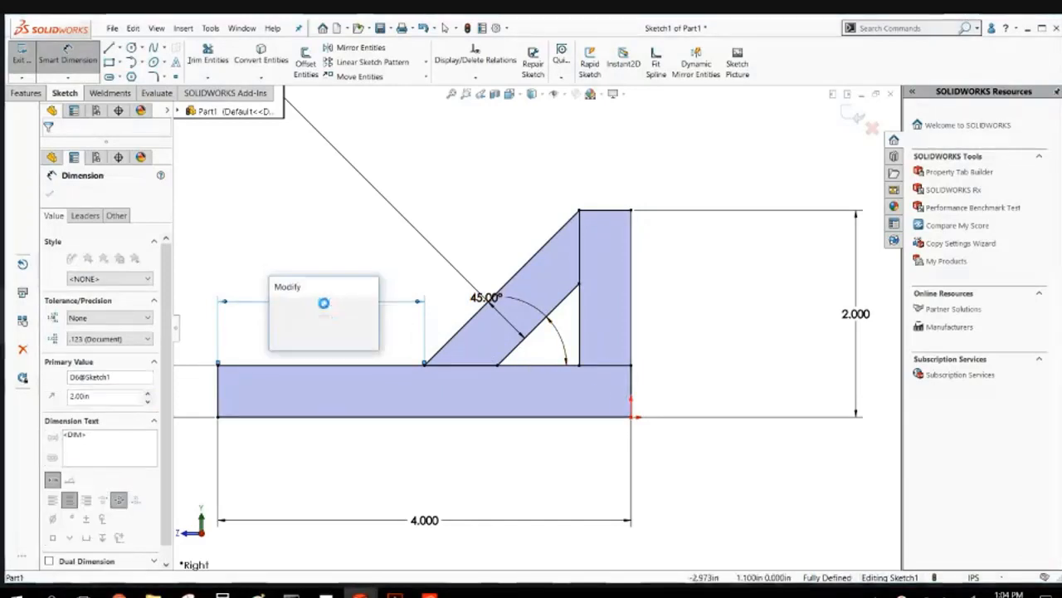
{"action": "type", "text": "2.25"}
{"action": "key", "text": "Return"}
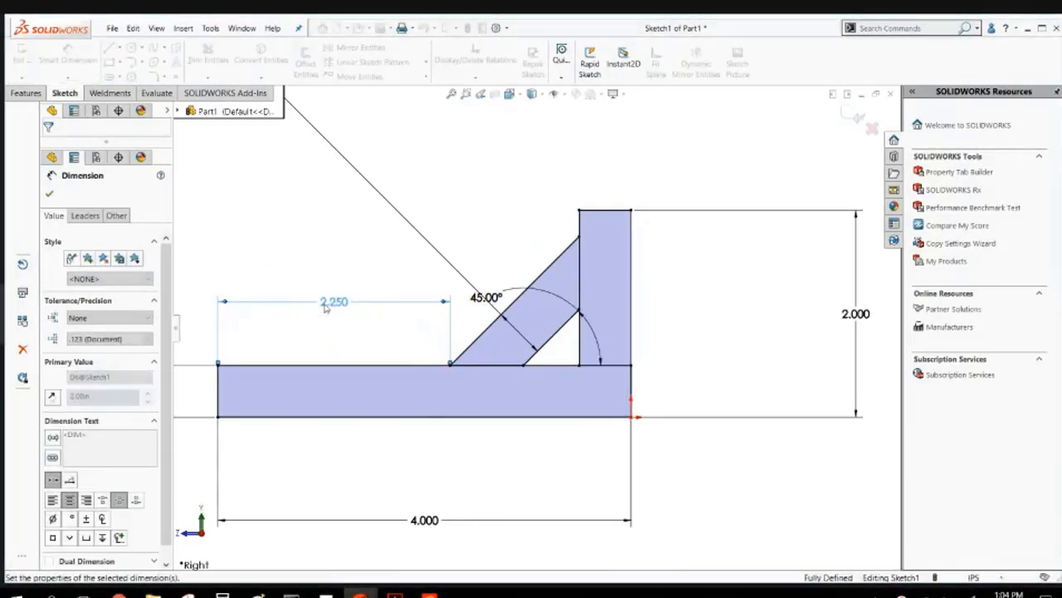
{"action": "middle_click_drag", "start_coordinate": [379, 209], "coordinate": [403, 243]}
{"action": "scroll", "coordinate": [413, 250], "scroll_direction": "up", "scroll_amount": 4}
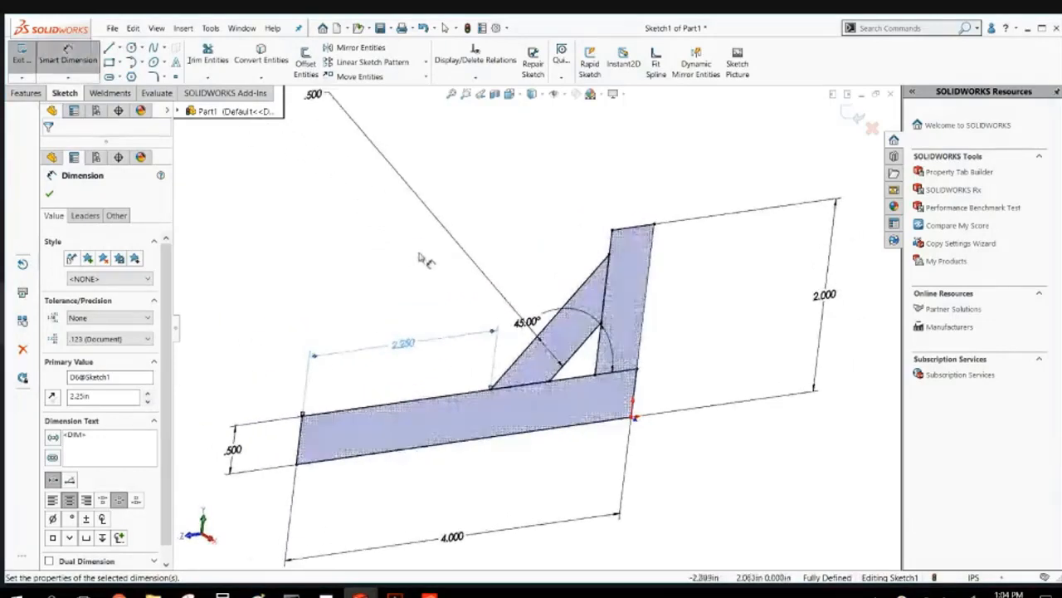
{"action": "left_click", "coordinate": [851, 116]}
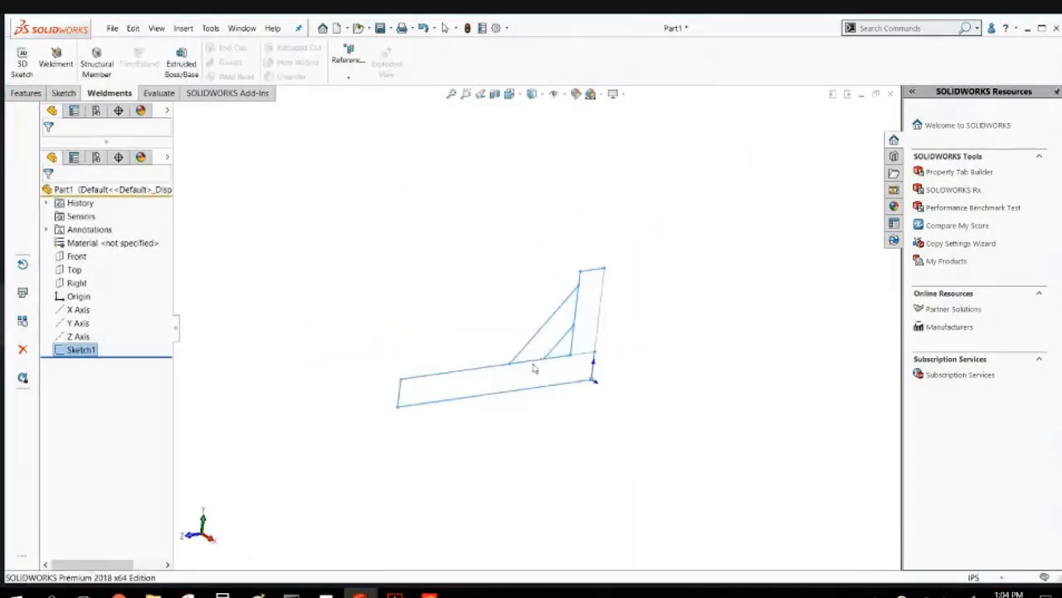
{"action": "left_click", "coordinate": [280, 330]}
Extrude only the base rectangle contour of the frame sketch 3 in with the Mid Plane end condition.
{"action": "left_click", "coordinate": [83, 350]}
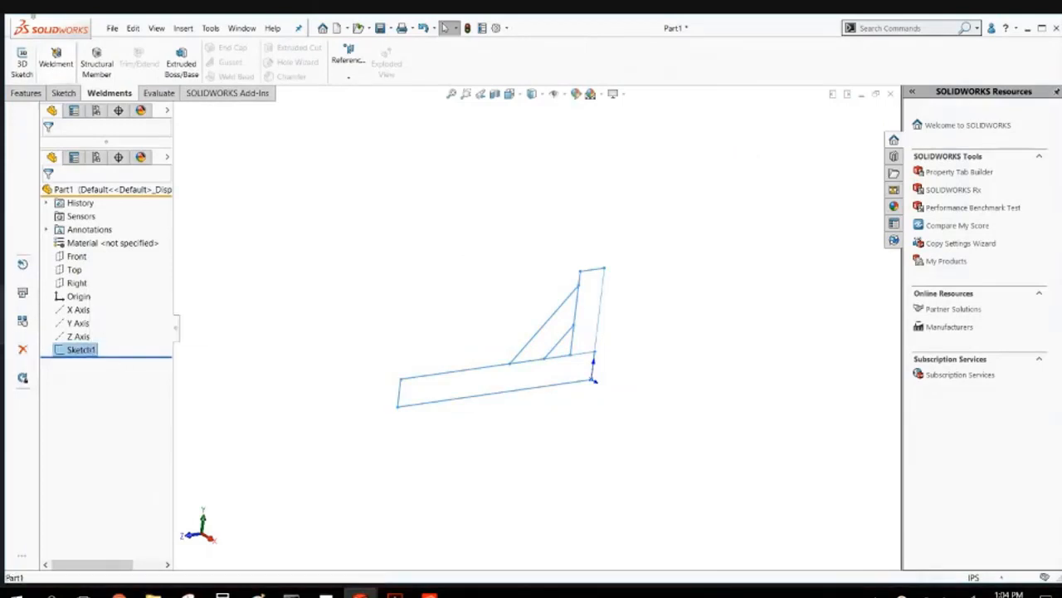
{"action": "left_click", "coordinate": [27, 93]}
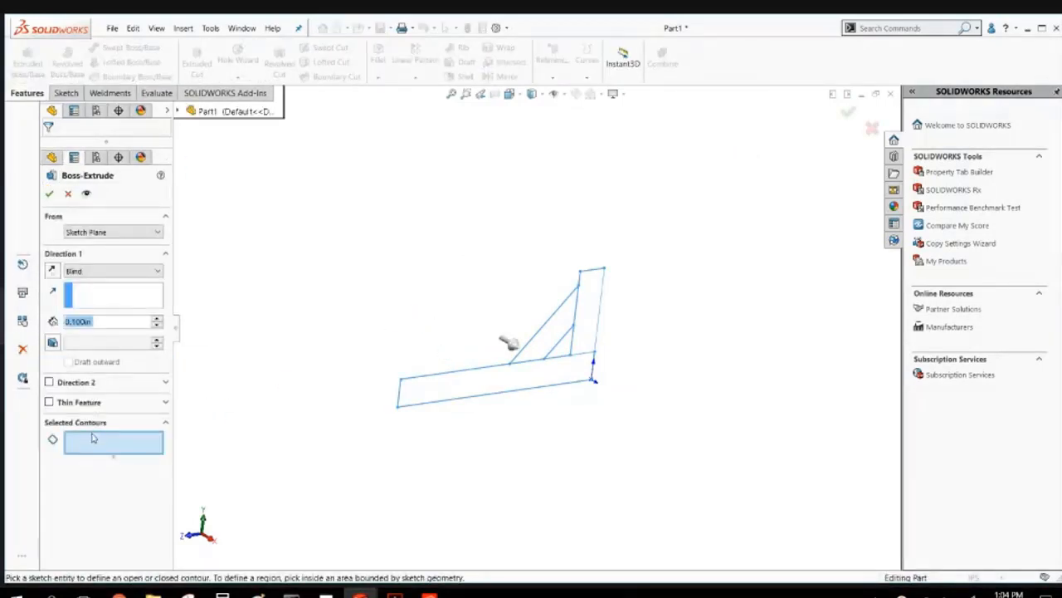
{"action": "left_click", "coordinate": [93, 438]}
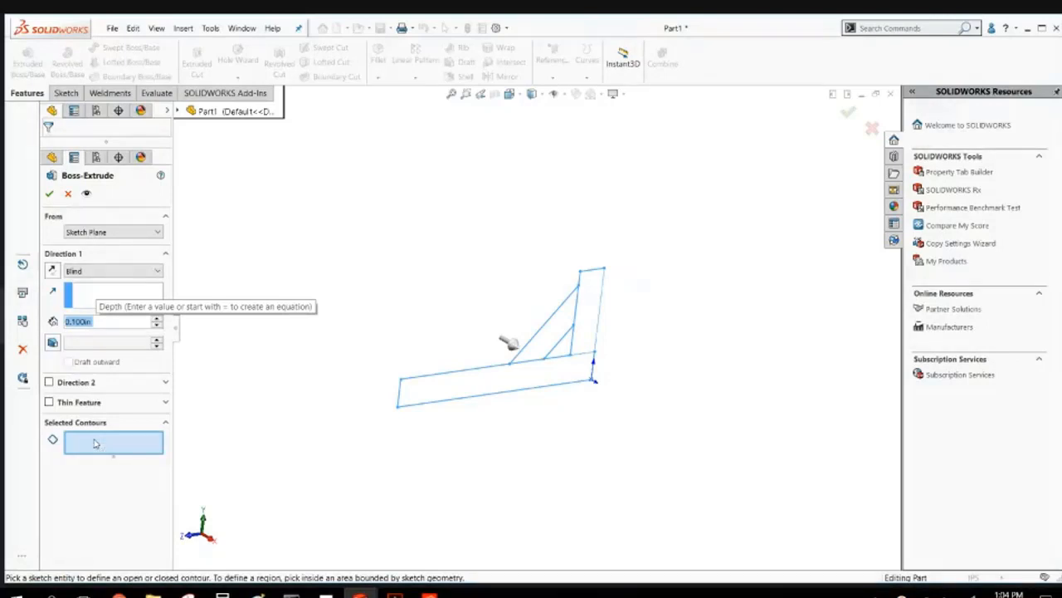
{"action": "left_click", "coordinate": [448, 383]}
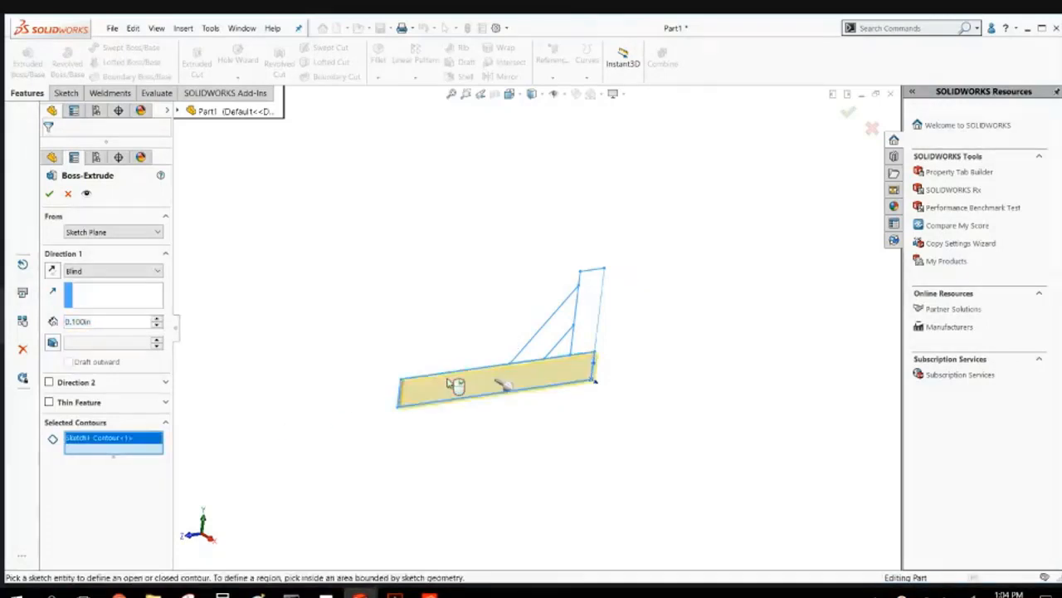
{"action": "right_click", "coordinate": [303, 215]}
{"action": "left_click", "coordinate": [340, 420]}
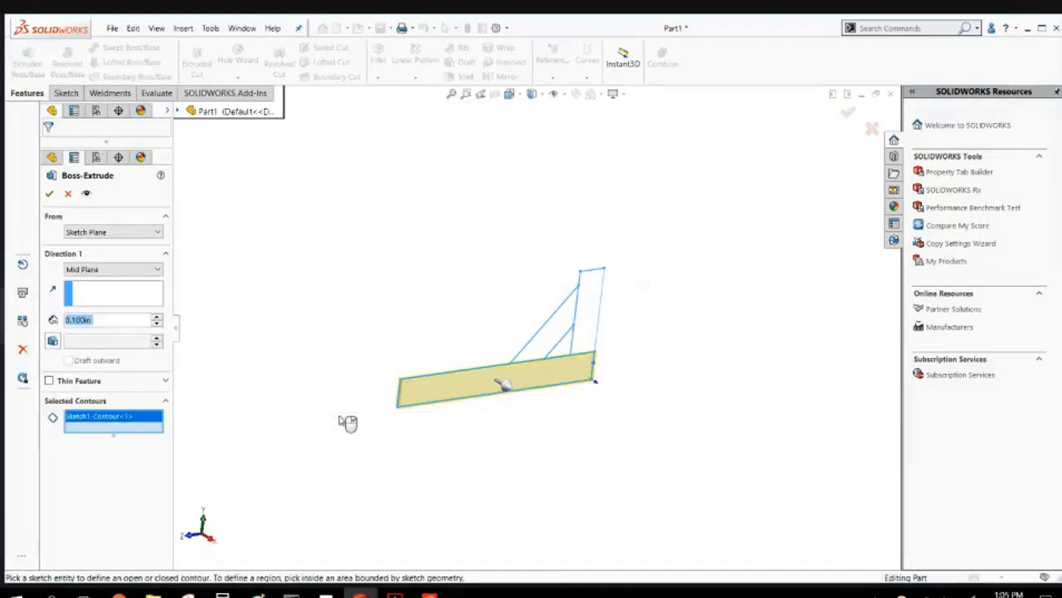
{"action": "mouse_move", "coordinate": [515, 397]}
{"action": "left_mouse_down"}
{"action": "mouse_move", "coordinate": [547, 390]}
{"action": "mouse_move", "coordinate": [565, 407]}
{"action": "mouse_move", "coordinate": [549, 399]}
{"action": "mouse_move", "coordinate": [567, 390]}
{"action": "mouse_move", "coordinate": [563, 378]}
{"action": "left_mouse_up"}
{"action": "scroll", "coordinate": [544, 419], "scroll_direction": "down", "scroll_amount": 3}
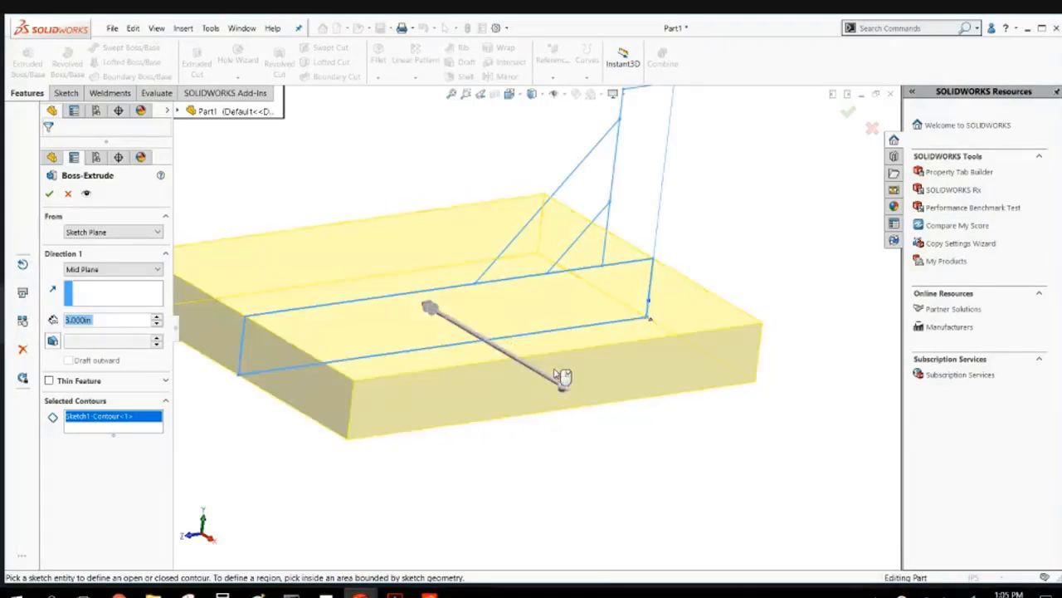
{"action": "left_click", "coordinate": [50, 193]}
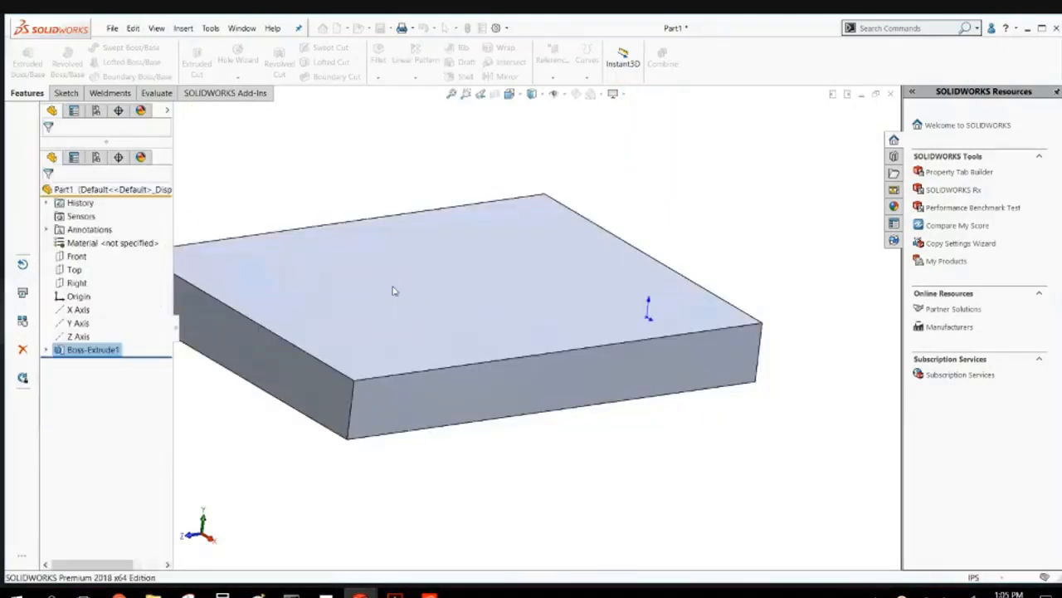
Extrude the upright rectangle contour of the frame sketch 3 in with the Mid Plane end condition.
{"action": "middle_click_drag", "start_coordinate": [393, 290], "coordinate": [476, 301]}
{"action": "left_click", "coordinate": [402, 198]}
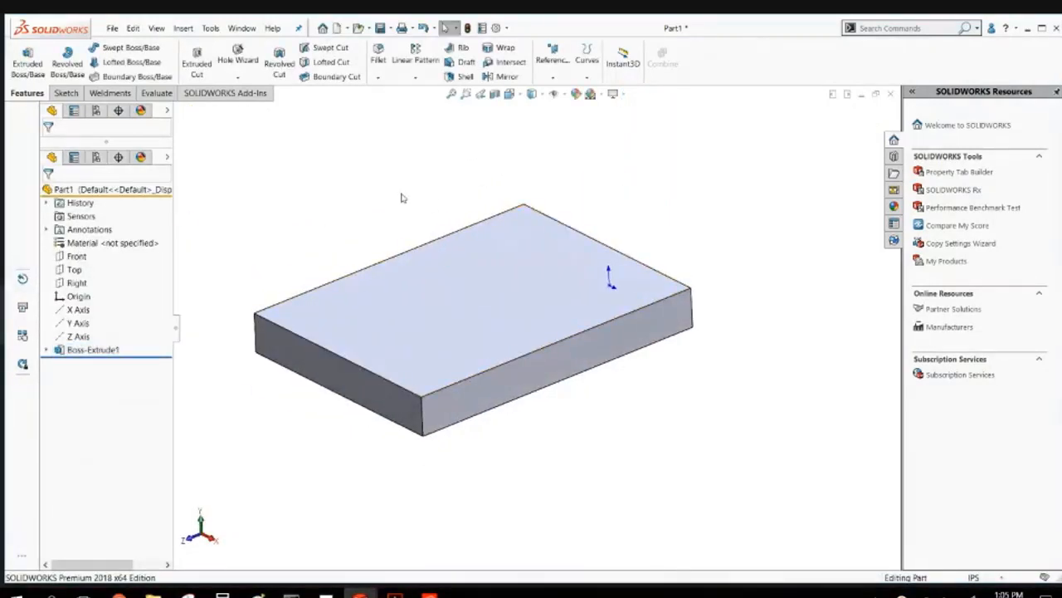
{"action": "left_click", "coordinate": [47, 350]}
{"action": "left_click", "coordinate": [86, 354]}
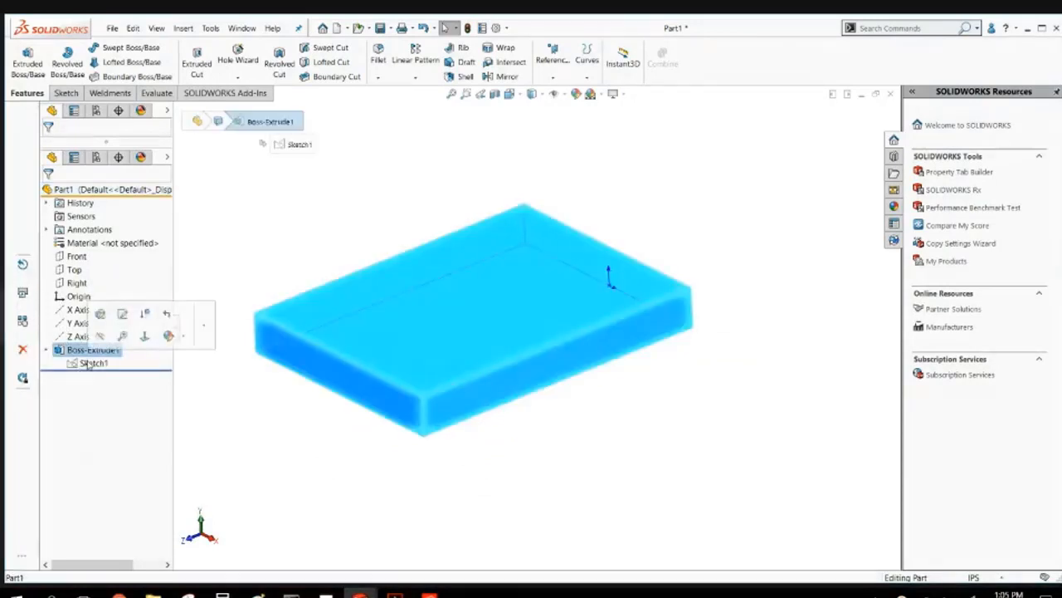
{"action": "left_click", "coordinate": [89, 364]}
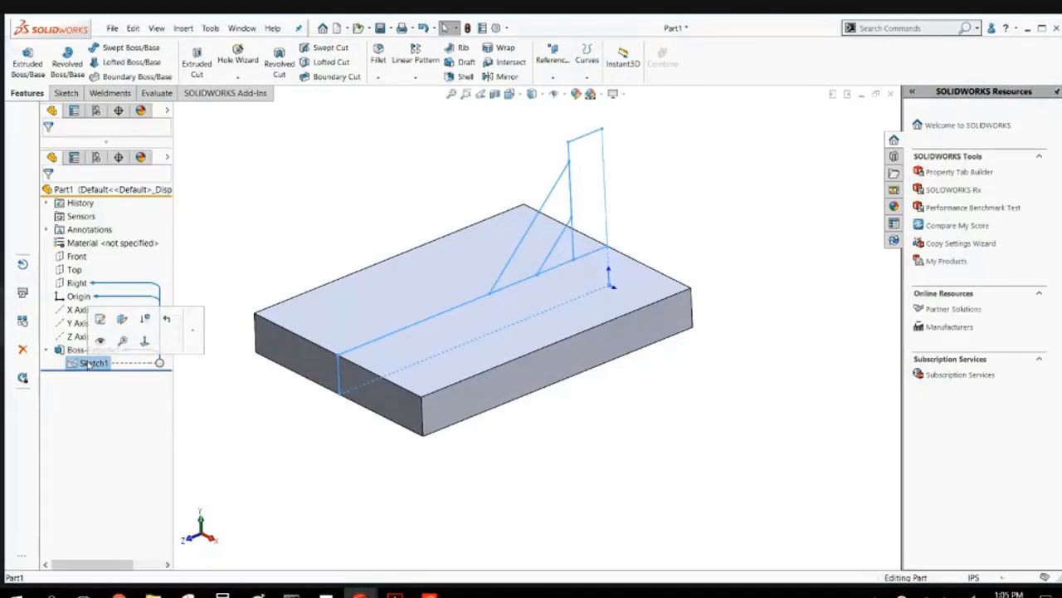
{"action": "left_click", "coordinate": [28, 62]}
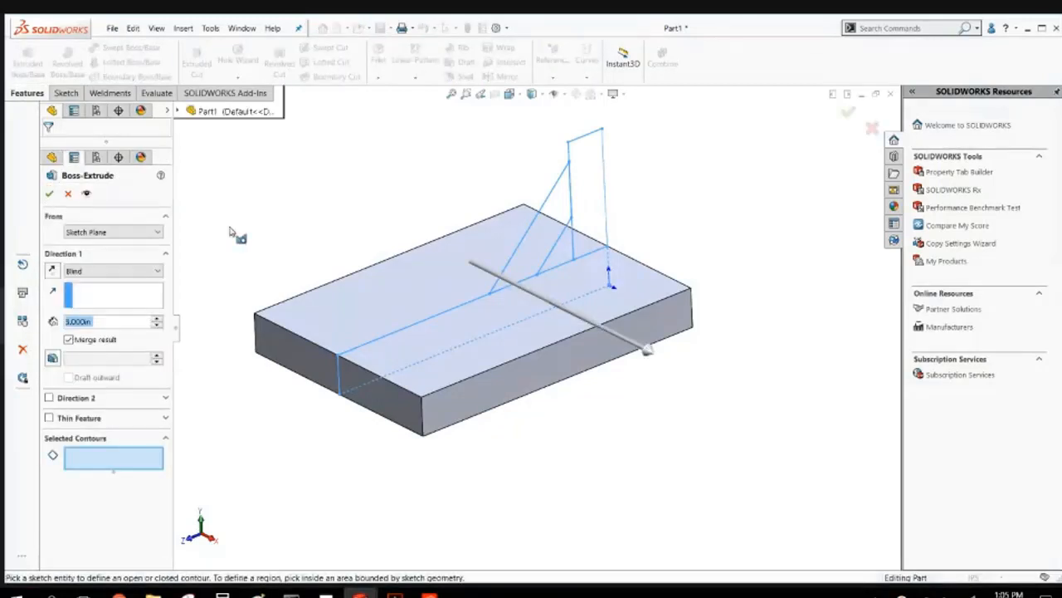
{"action": "left_click", "coordinate": [596, 171]}
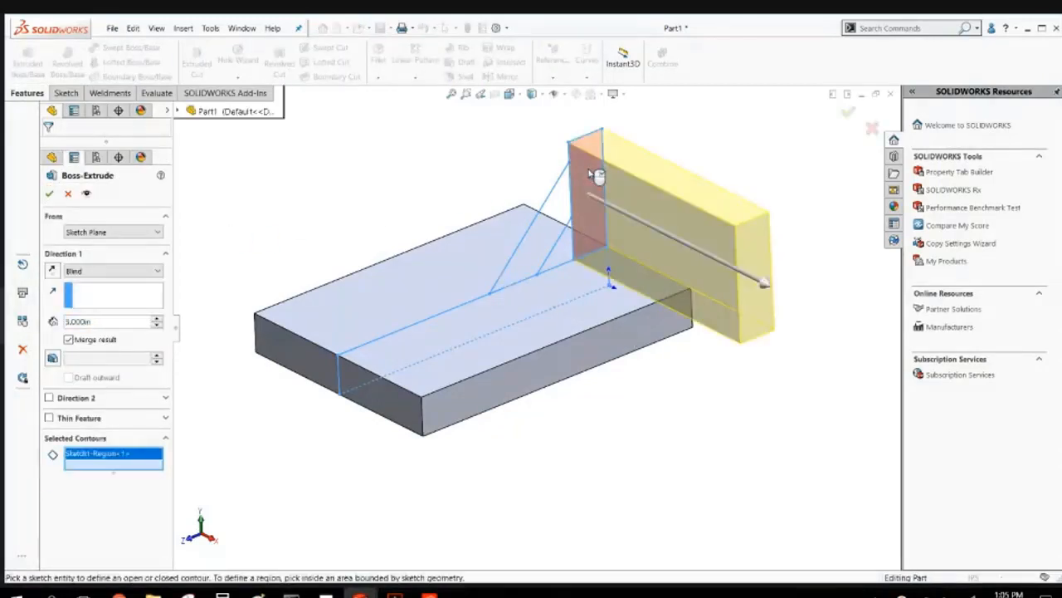
{"action": "right_click", "coordinate": [472, 132]}
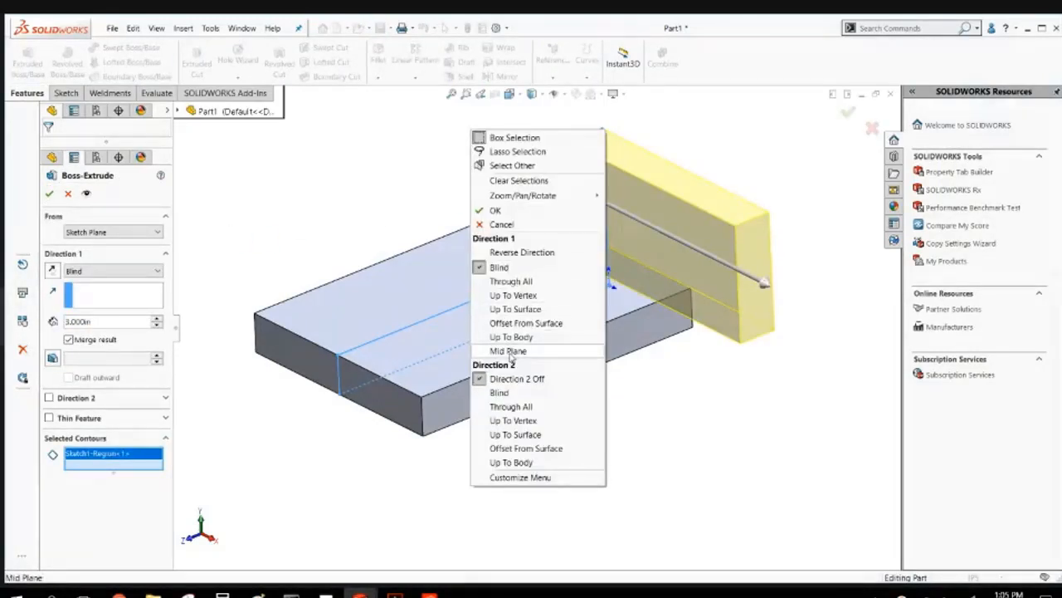
{"action": "left_click", "coordinate": [508, 350]}
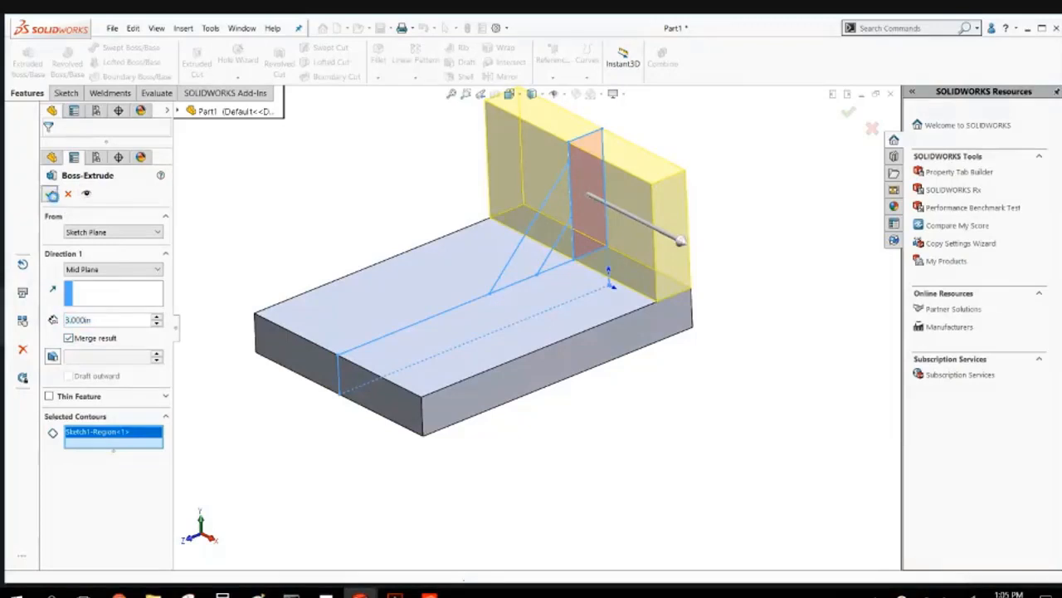
{"action": "left_click", "coordinate": [49, 193]}
Examine the side face where the base and the upright meet.
{"action": "middle_click_drag", "start_coordinate": [521, 317], "coordinate": [569, 303]}
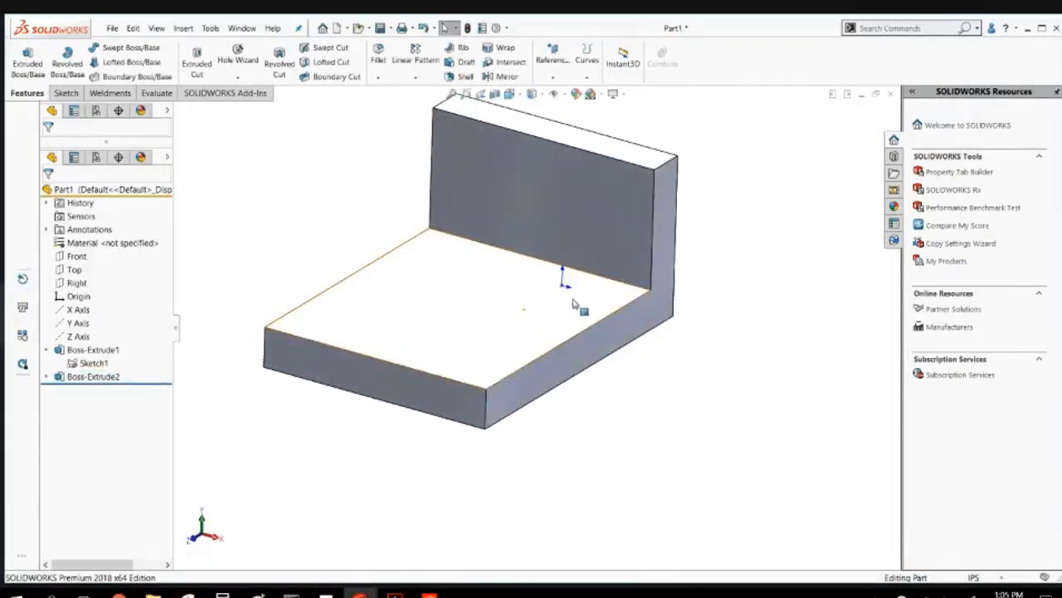
{"action": "left_click", "coordinate": [576, 307]}
{"action": "left_click", "coordinate": [670, 331]}
{"action": "left_click", "coordinate": [664, 322]}
{"action": "scroll", "coordinate": [622, 296], "scroll_direction": "down", "scroll_amount": 3}
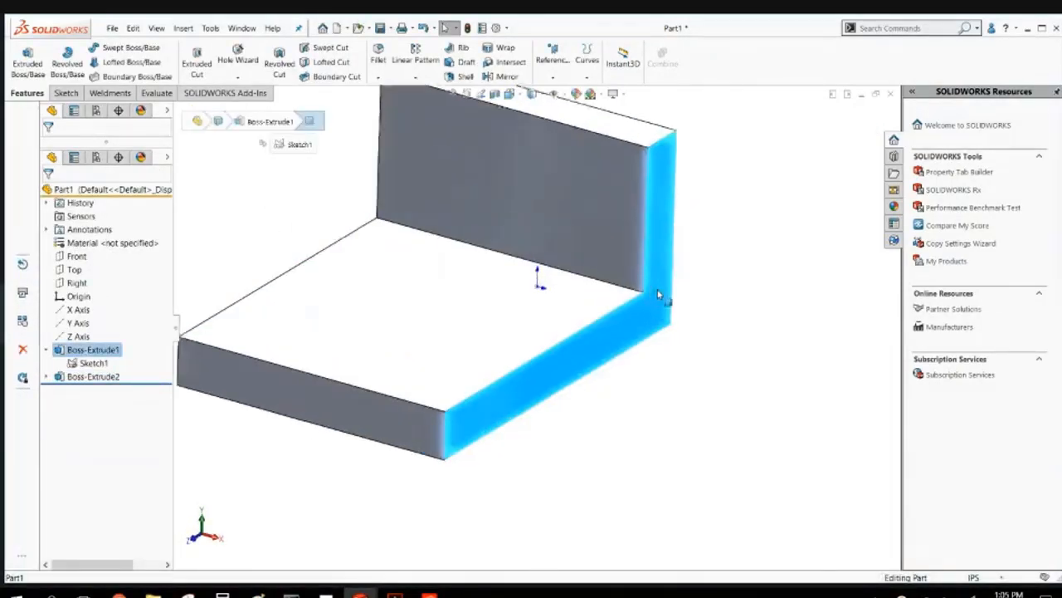
{"action": "scroll", "coordinate": [618, 295], "scroll_direction": "up", "scroll_amount": 5}
{"action": "left_click", "coordinate": [237, 233]}
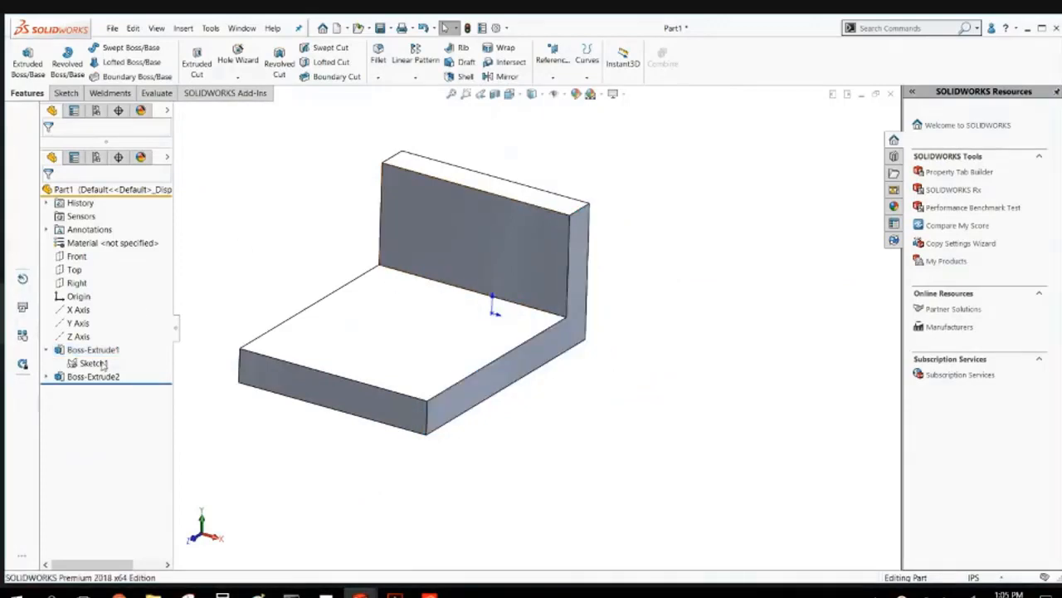
Edit the upright's extrusion and turn off Merge result so it forms a separate body.
{"action": "left_click", "coordinate": [74, 376]}
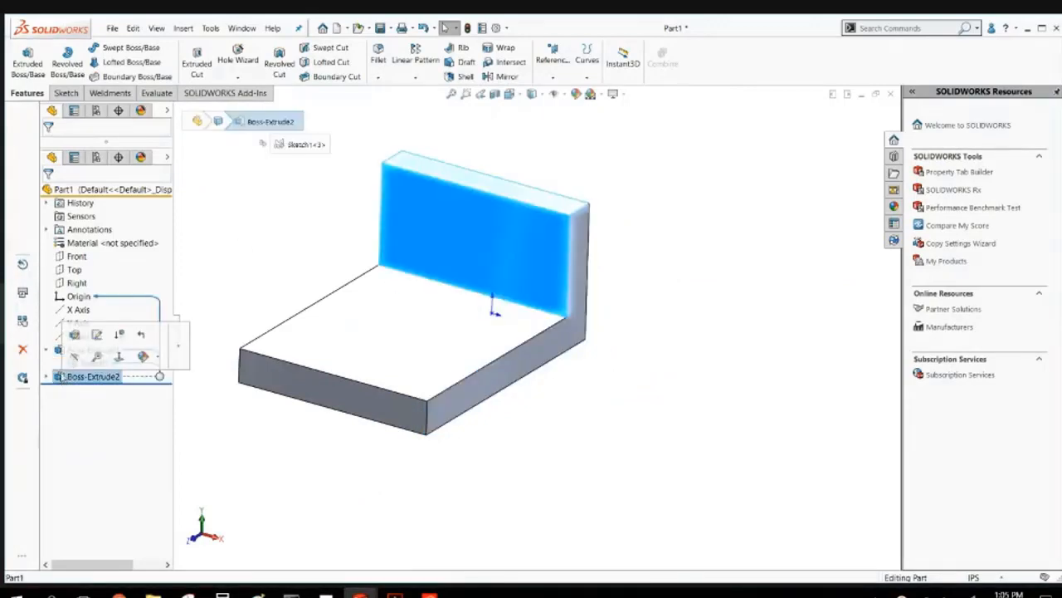
{"action": "left_click", "coordinate": [65, 337]}
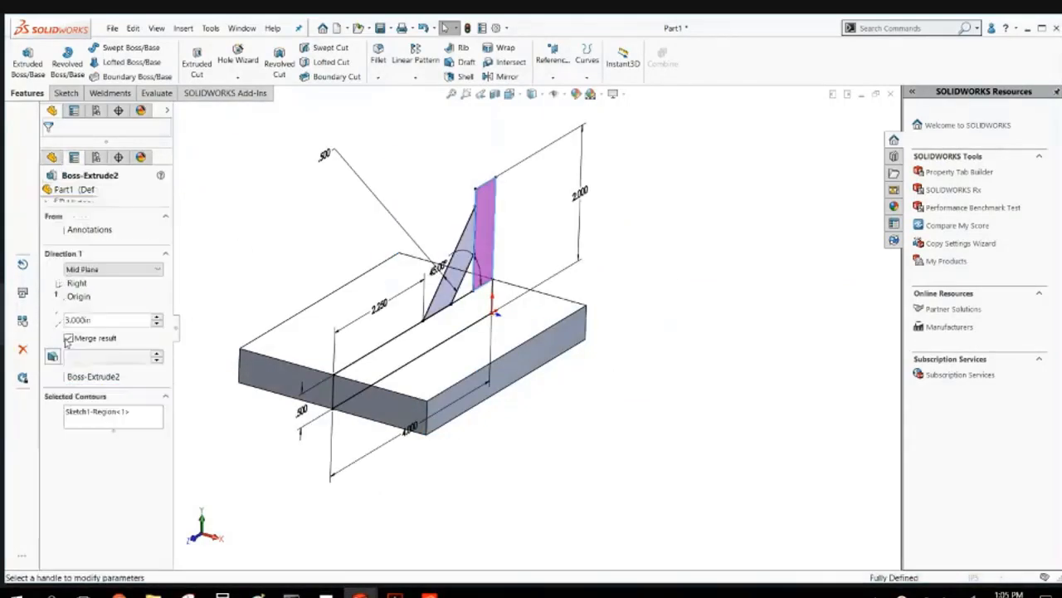
{"action": "left_click", "coordinate": [69, 338]}
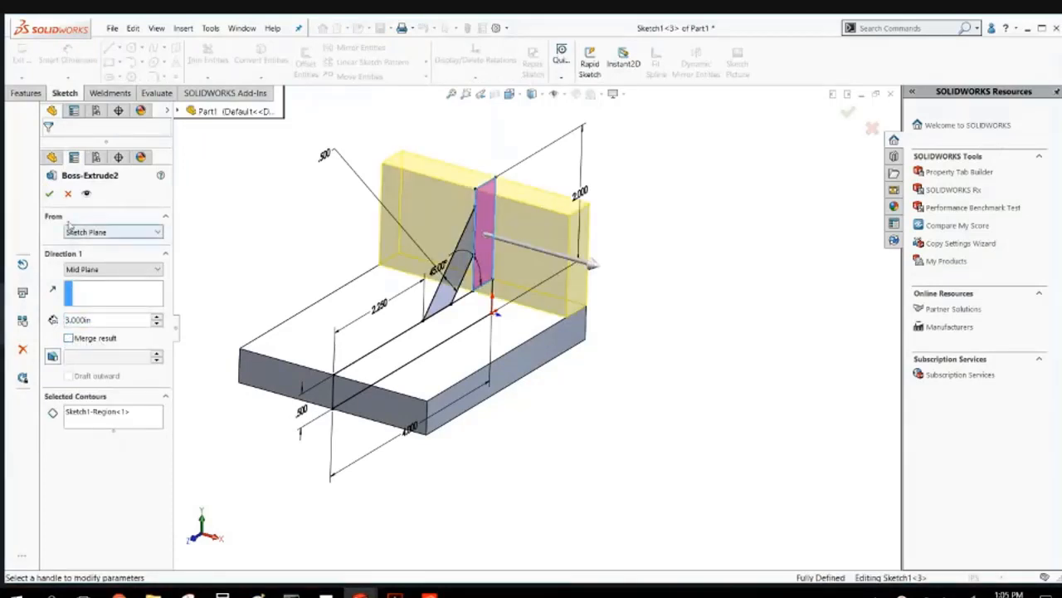
{"action": "left_click", "coordinate": [49, 192]}
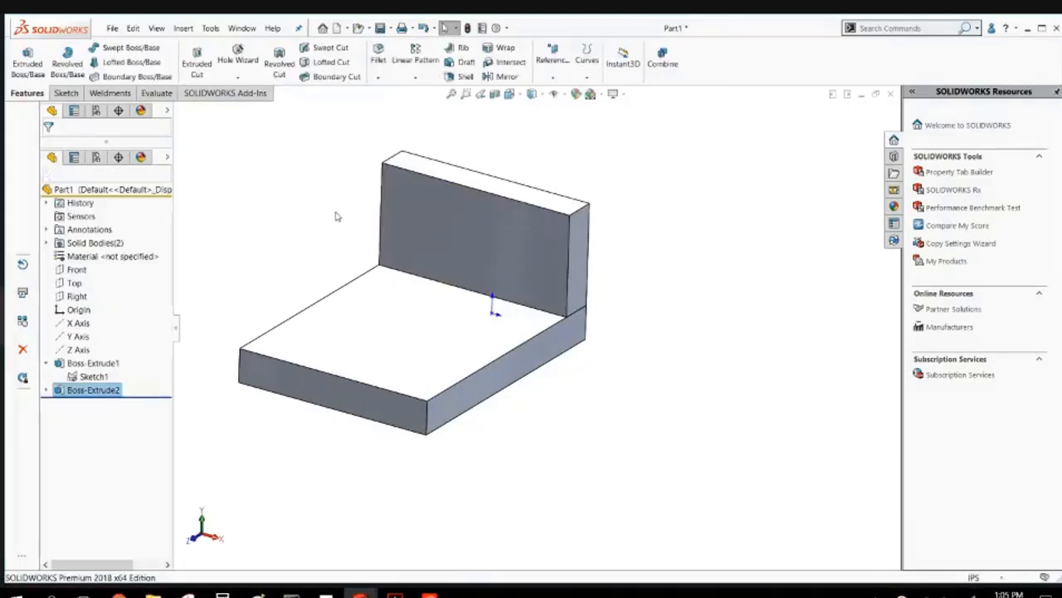
Expand the part's solid bodies and highlight the base and upright bodies one after the other.
{"action": "left_click", "coordinate": [46, 242]}
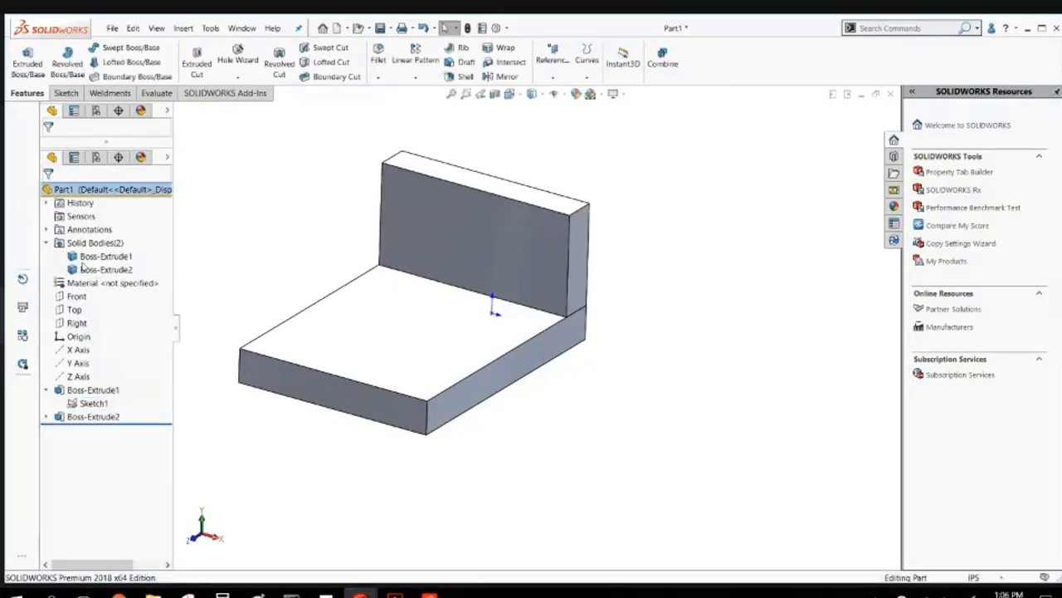
{"action": "left_click", "coordinate": [86, 258]}
{"action": "left_click", "coordinate": [84, 270]}
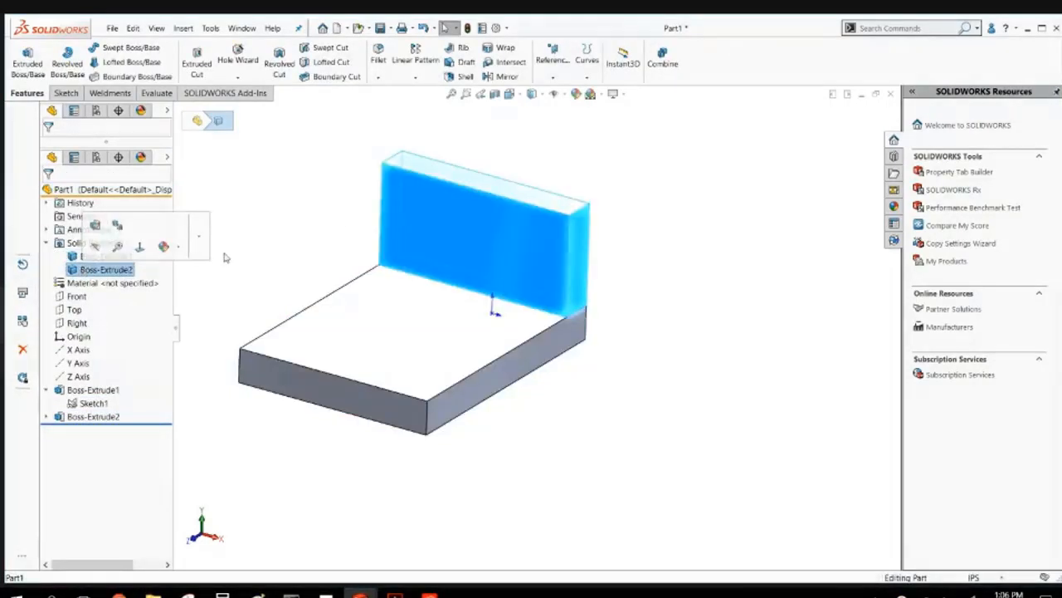
{"action": "left_click", "coordinate": [251, 262]}
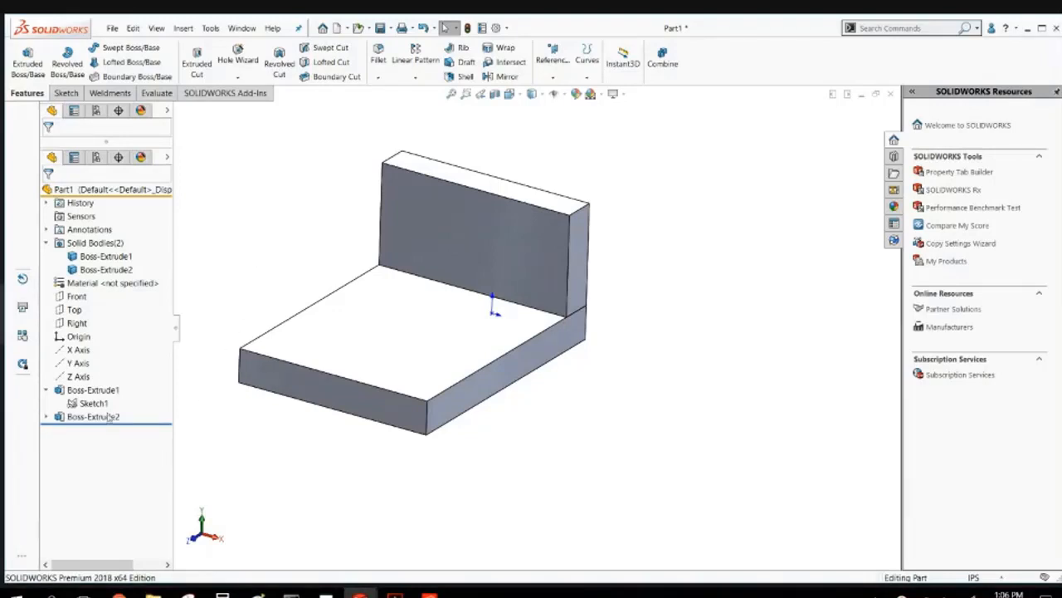
Convert the multibody part into a weldment and highlight its cut list.
{"action": "right_click", "coordinate": [117, 93]}
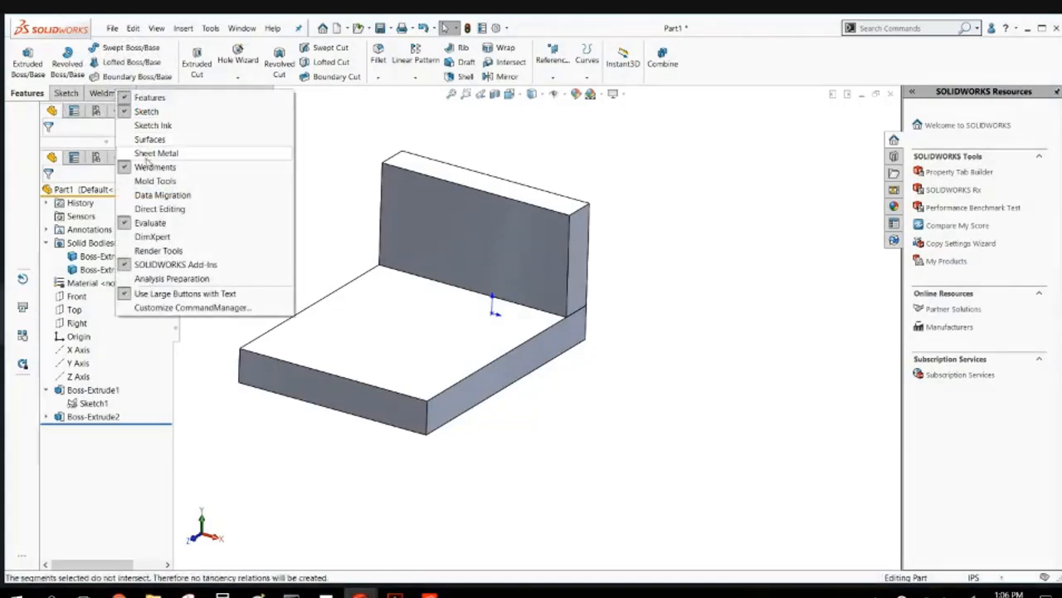
{"action": "left_click", "coordinate": [336, 202]}
{"action": "left_click", "coordinate": [114, 98]}
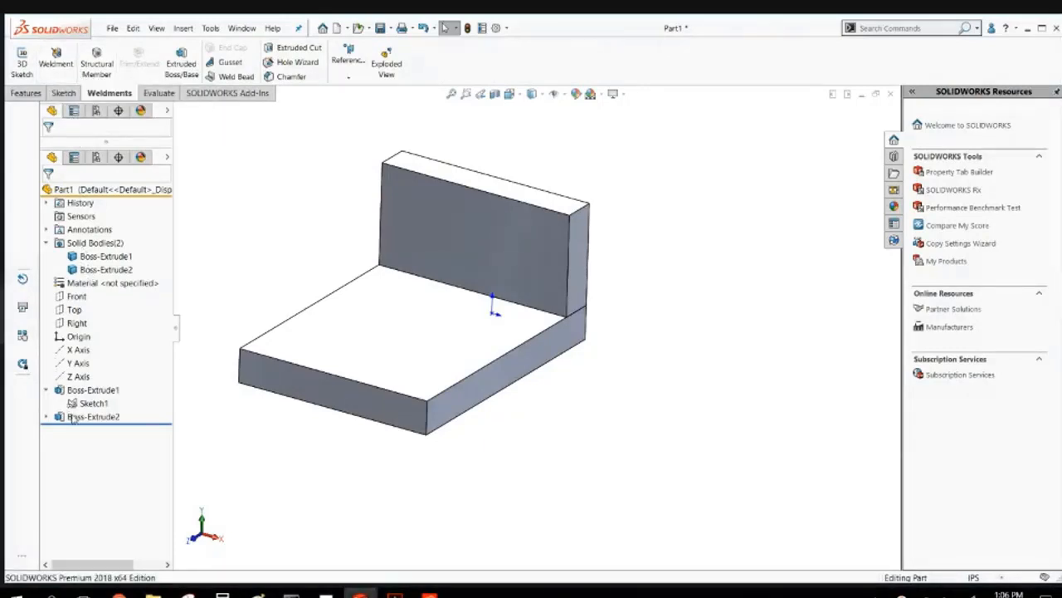
{"action": "left_click", "coordinate": [56, 58]}
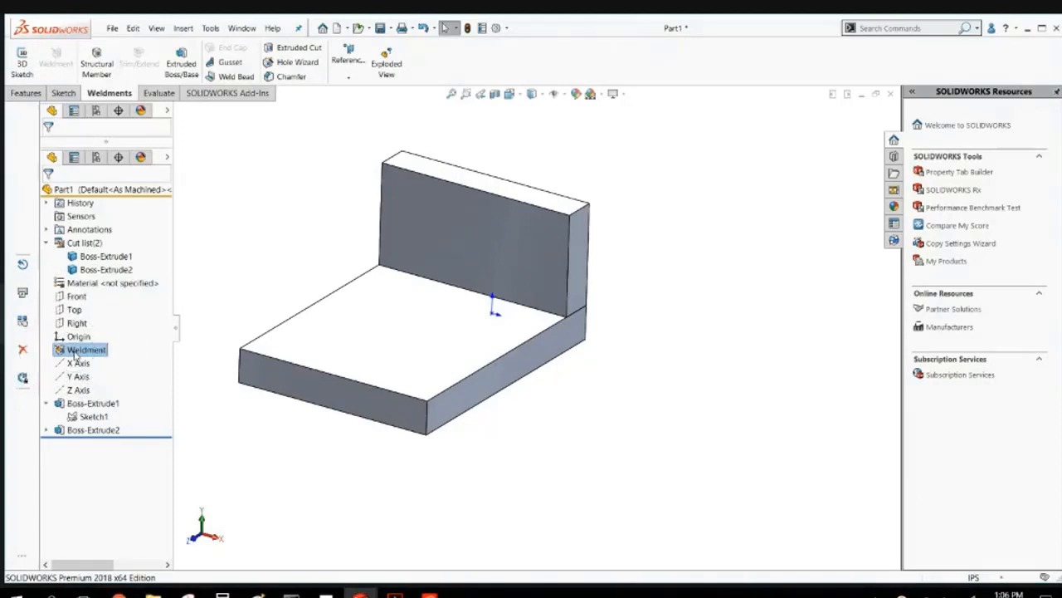
{"action": "left_click", "coordinate": [77, 243]}
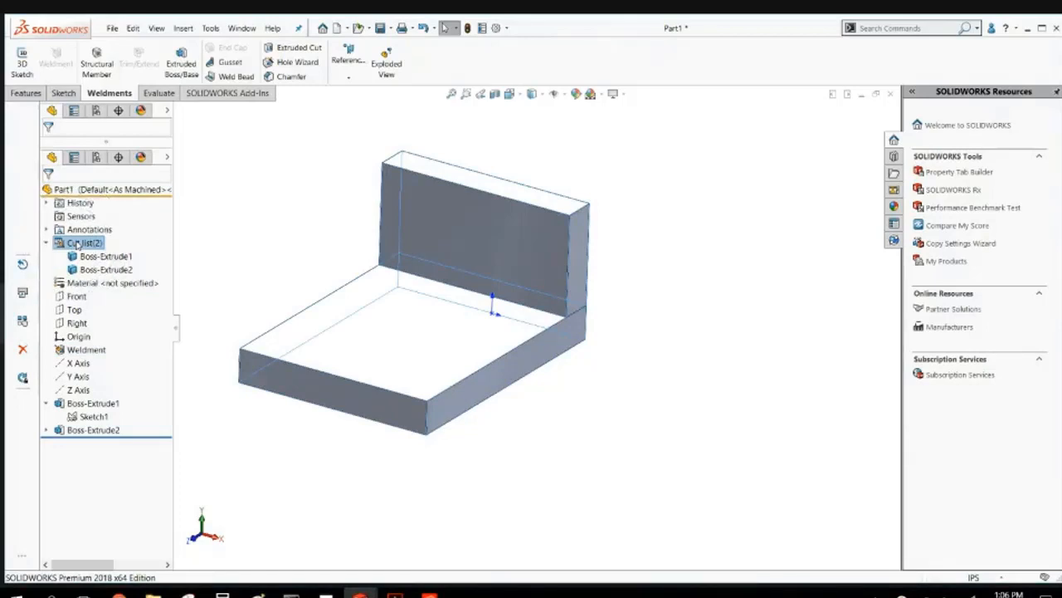
{"action": "left_click", "coordinate": [245, 235]}
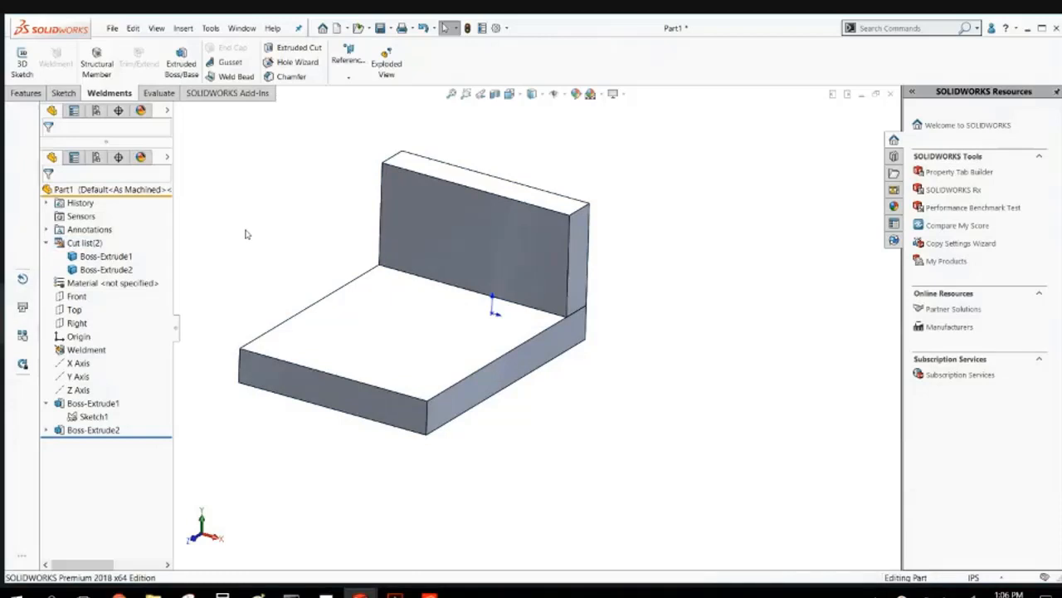
Begin extruding the diagonal brace contour of the frame sketch, starting from the upright's side end face.
{"action": "left_click", "coordinate": [96, 416]}
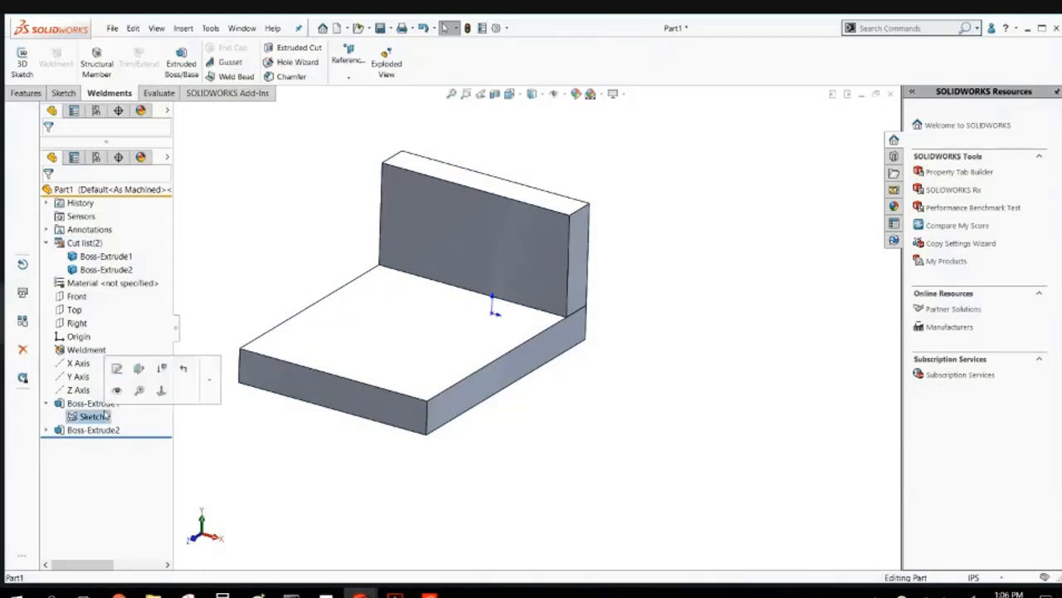
{"action": "left_click", "coordinate": [25, 92]}
{"action": "left_click", "coordinate": [28, 62]}
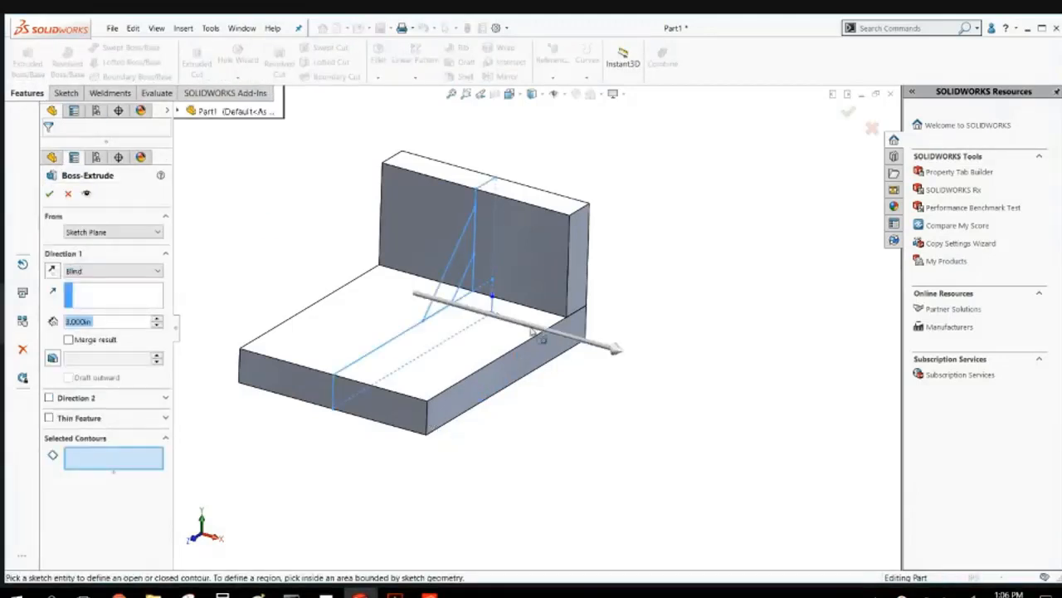
{"action": "left_click", "coordinate": [471, 268]}
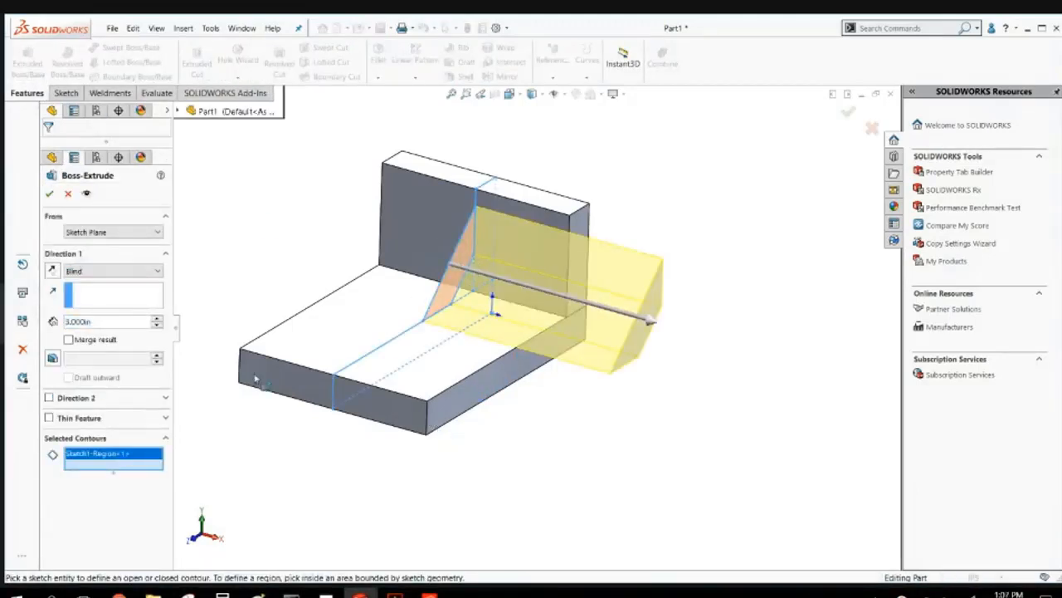
{"action": "left_click", "coordinate": [103, 233]}
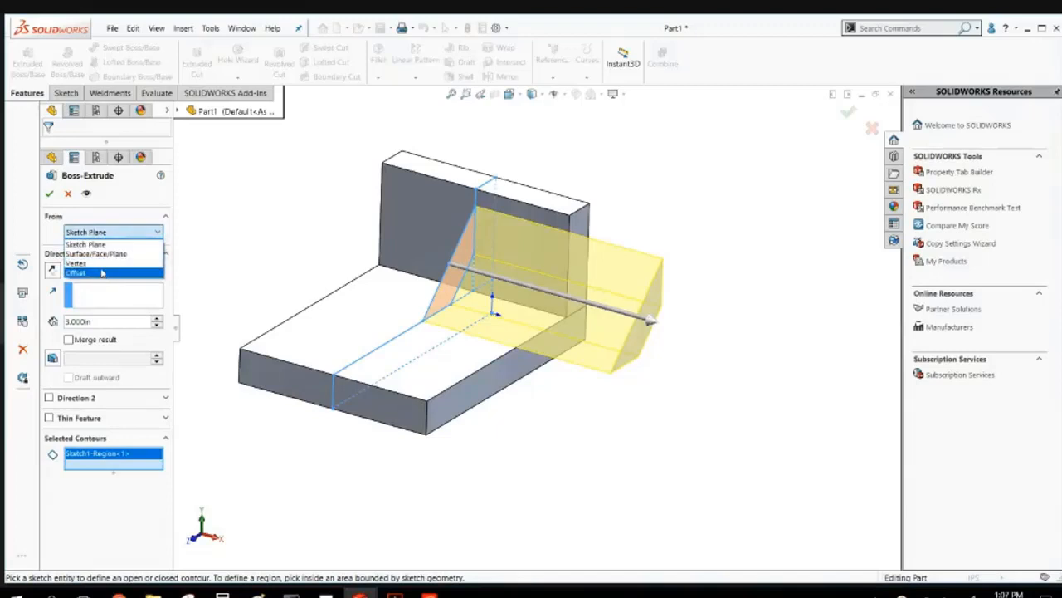
{"action": "left_click", "coordinate": [95, 253]}
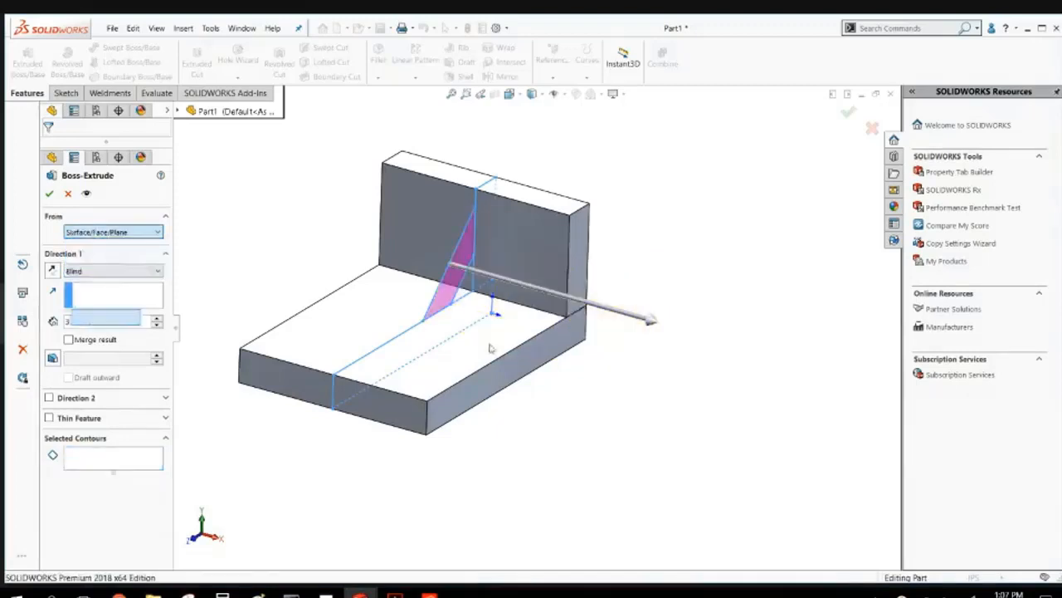
{"action": "left_click", "coordinate": [573, 249]}
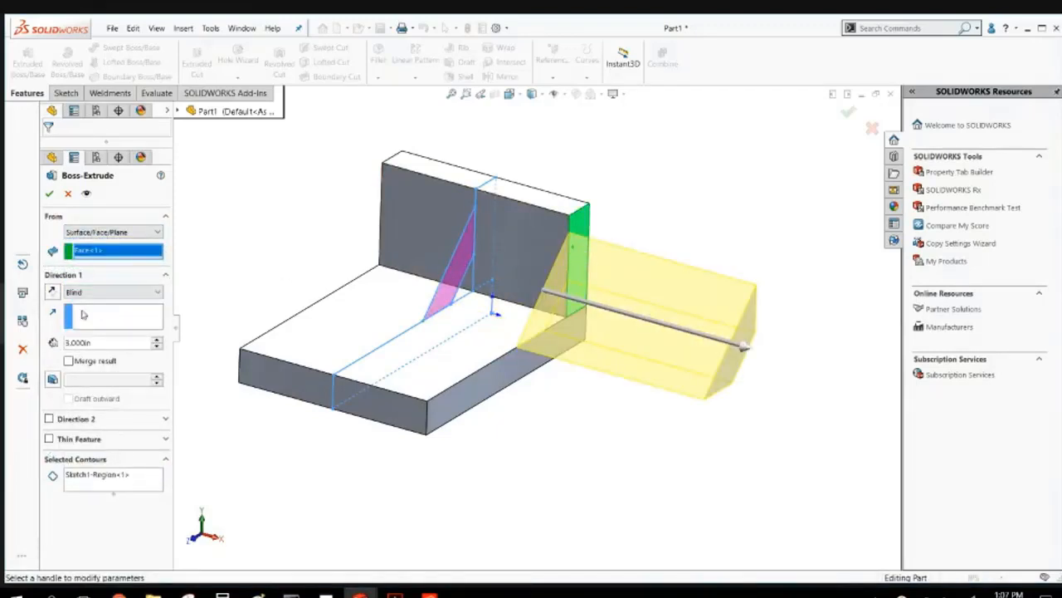
Reverse the brace extrusion inward with a 0.25 in depth, and highlight the new brace body in the cut list.
{"action": "left_click", "coordinate": [51, 291]}
{"action": "left_click", "coordinate": [74, 342]}
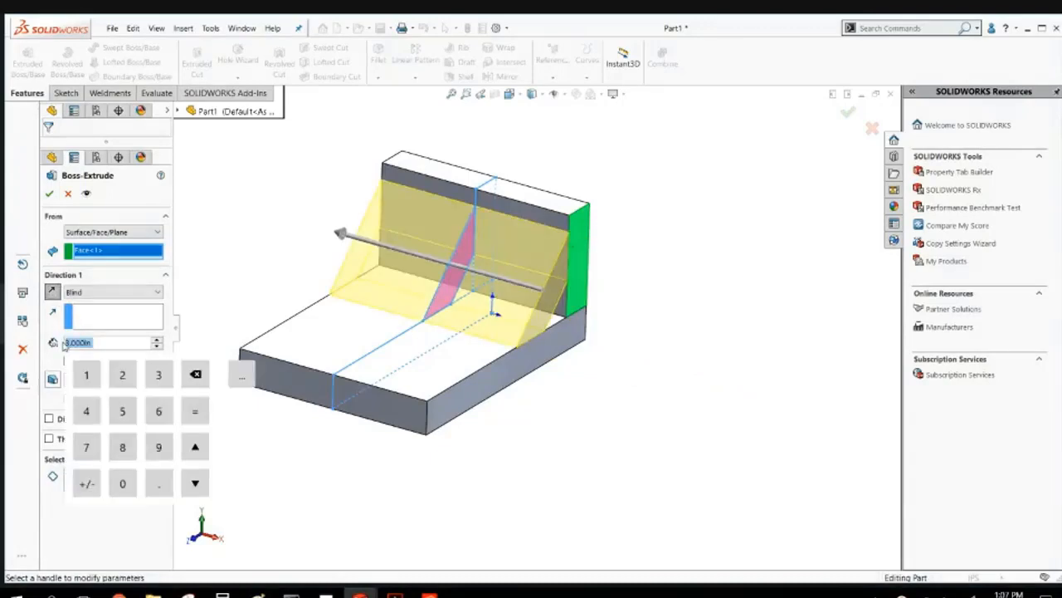
{"action": "type", "text": ".25"}
{"action": "key", "text": "Return"}
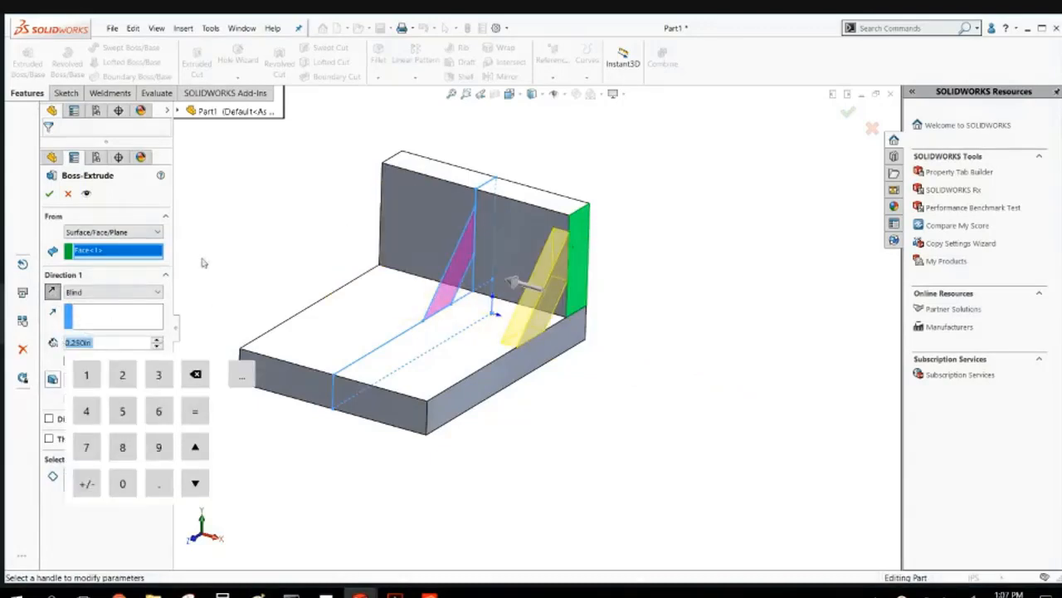
{"action": "left_click", "coordinate": [244, 237]}
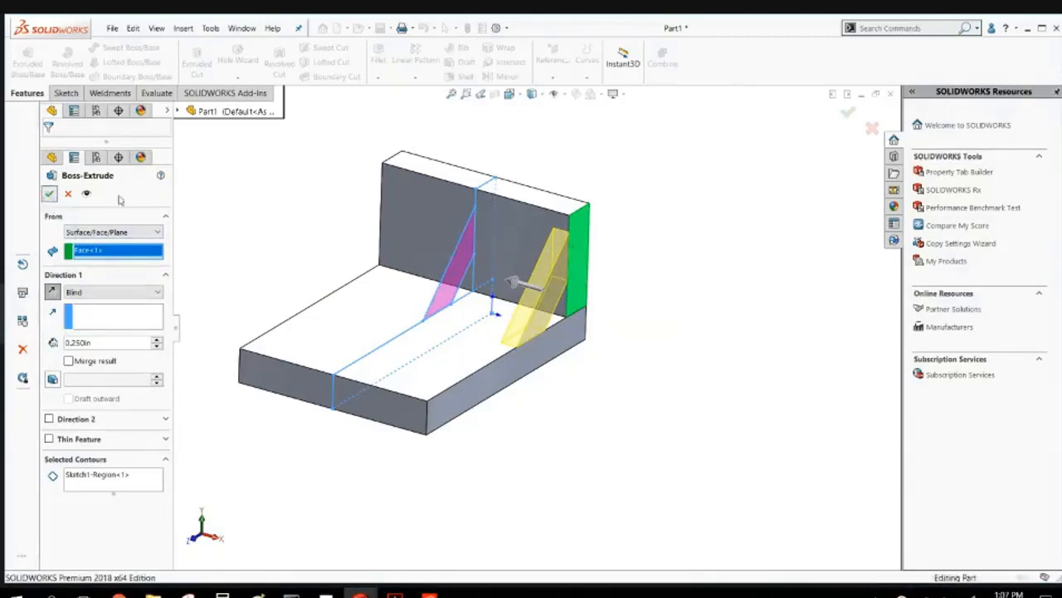
{"action": "key", "text": "Return"}
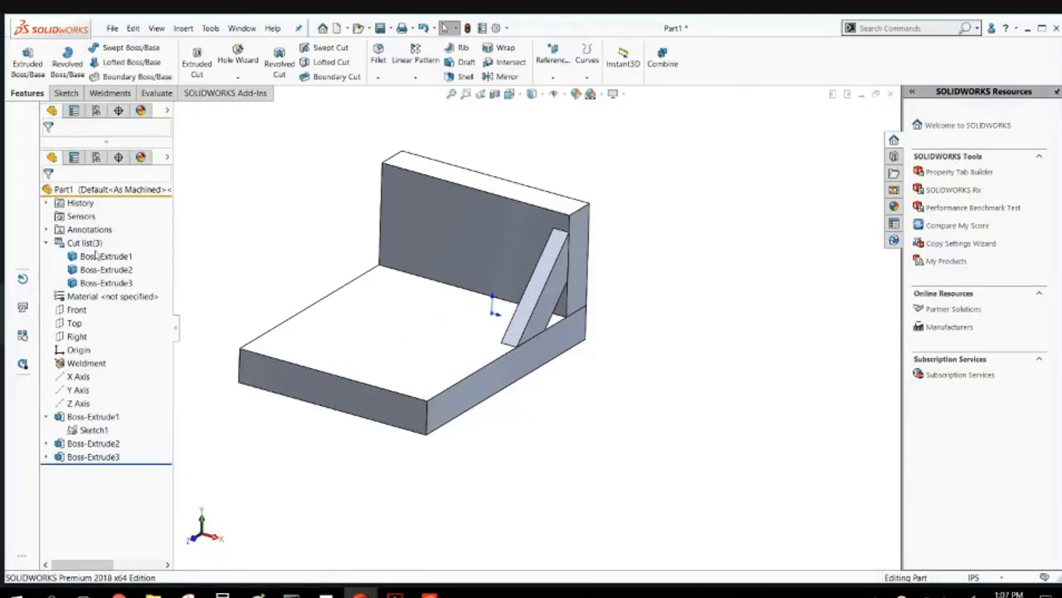
{"action": "left_click", "coordinate": [94, 284]}
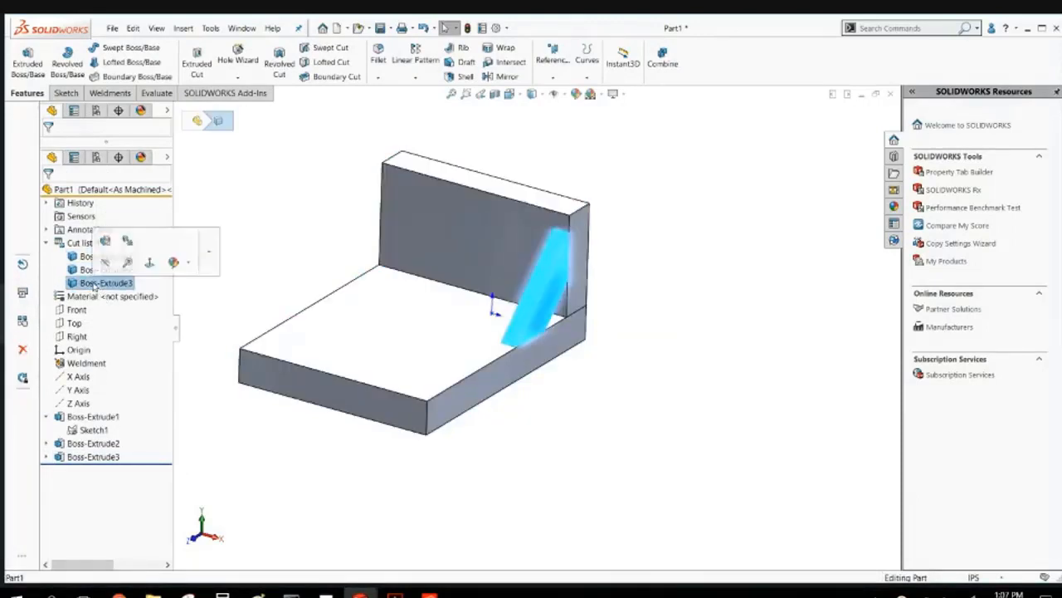
{"action": "left_click", "coordinate": [224, 246]}
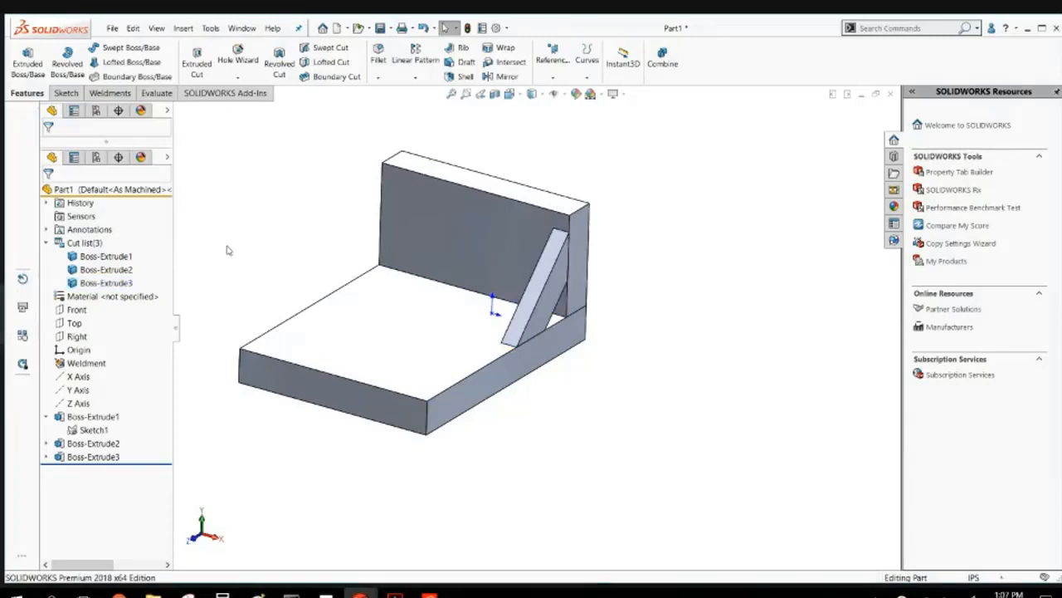
Mirror the diagonal brace body about the Right plane to the opposite side of the upright.
{"action": "left_click", "coordinate": [76, 336]}
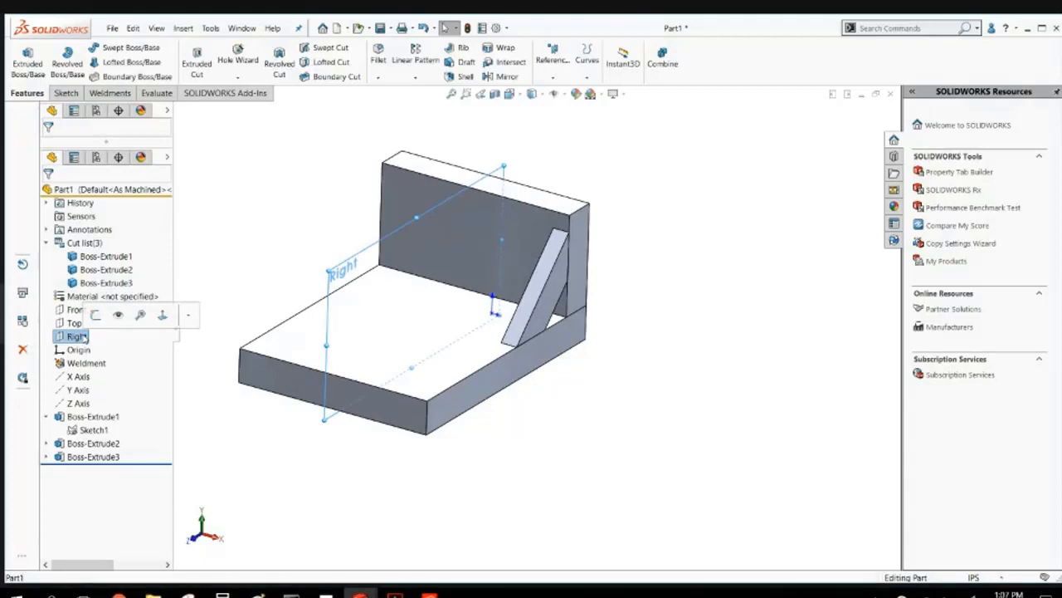
{"action": "left_click", "coordinate": [506, 79]}
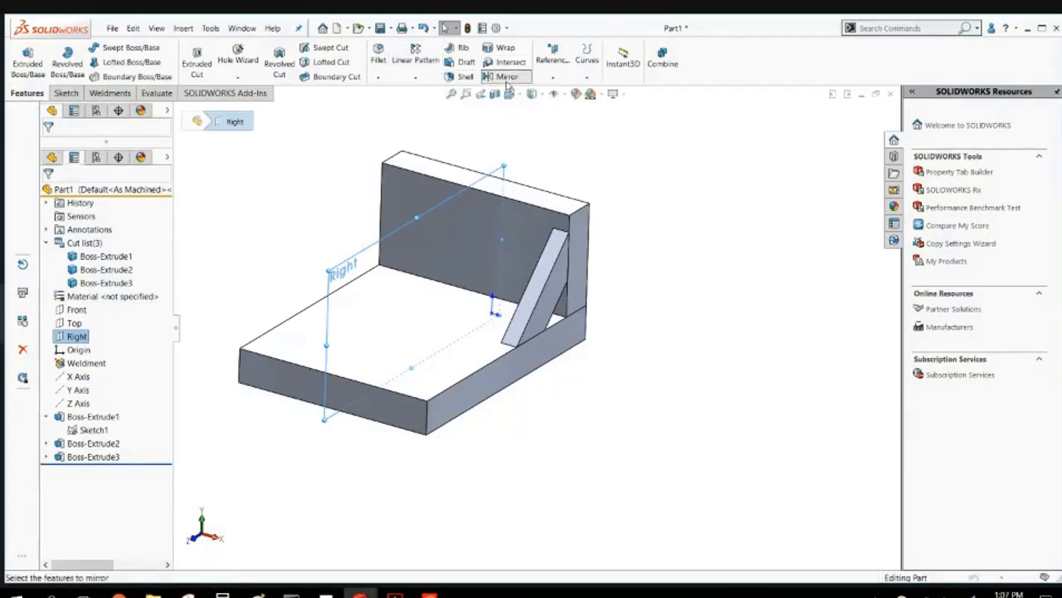
{"action": "left_click", "coordinate": [72, 328]}
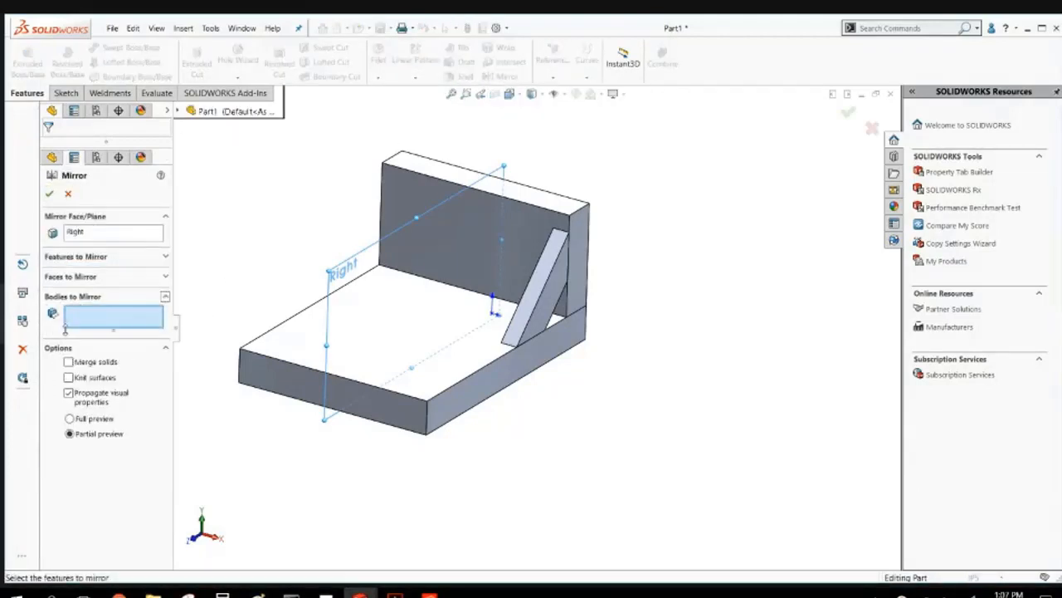
{"action": "left_click", "coordinate": [550, 286]}
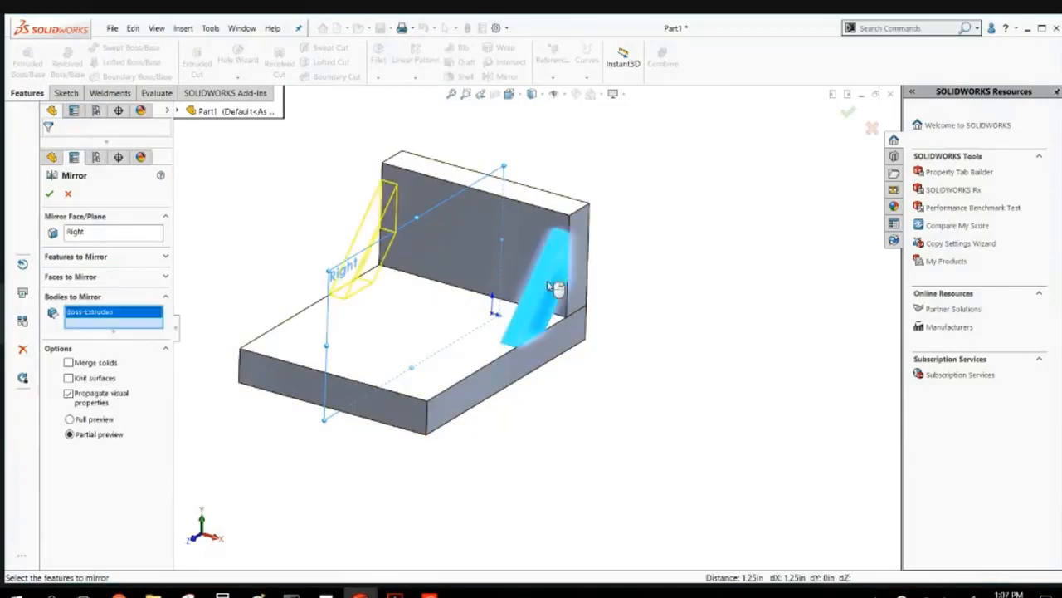
{"action": "left_click", "coordinate": [50, 194]}
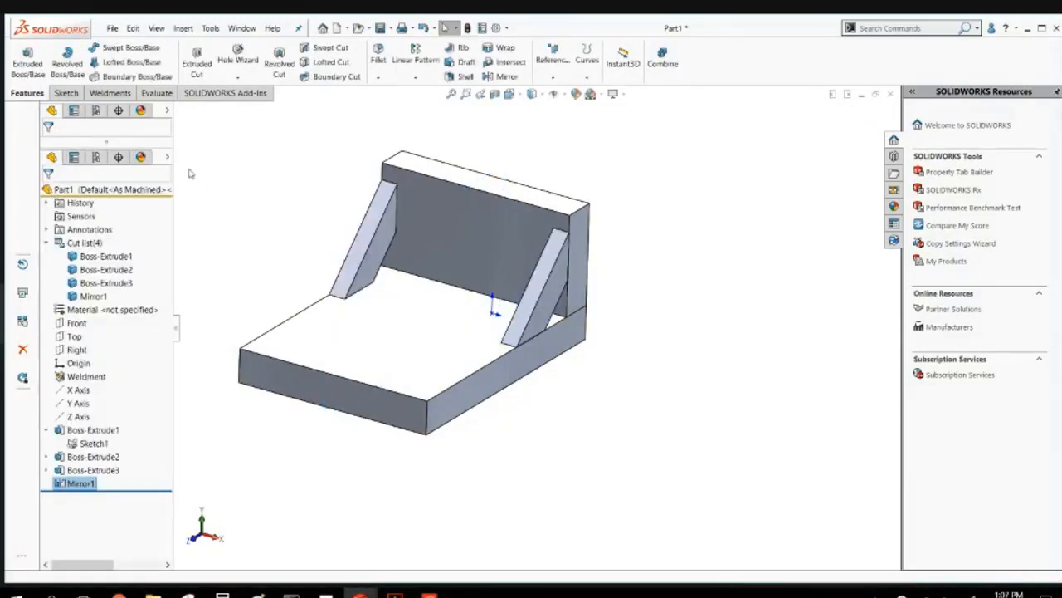
Highlight the whole cut list and each of its bodies one after the other, ending with the mirrored brace.
{"action": "middle_click_drag", "start_coordinate": [320, 349], "coordinate": [351, 308]}
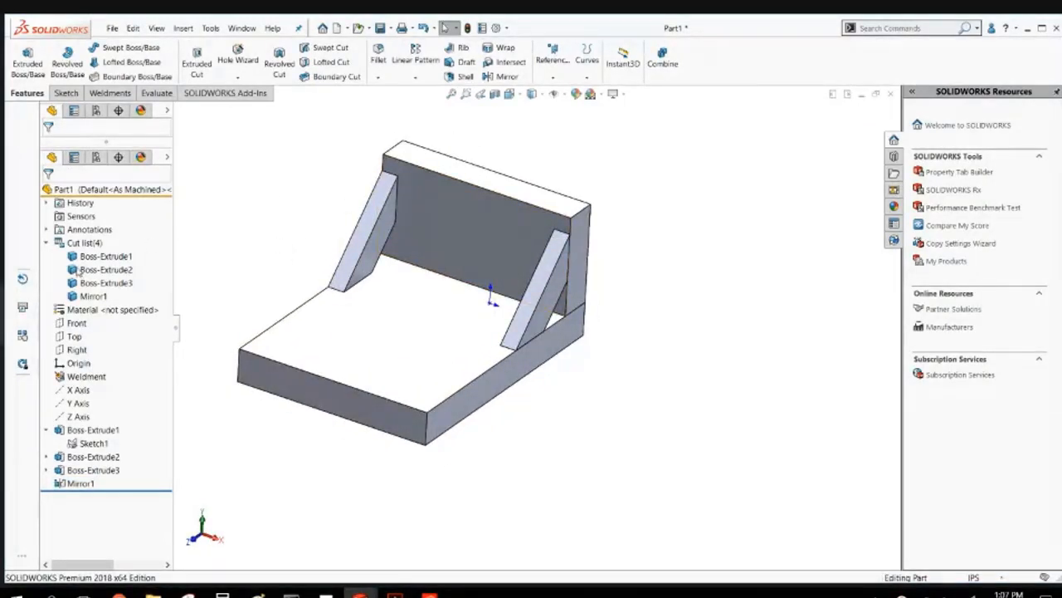
{"action": "left_click", "coordinate": [86, 243]}
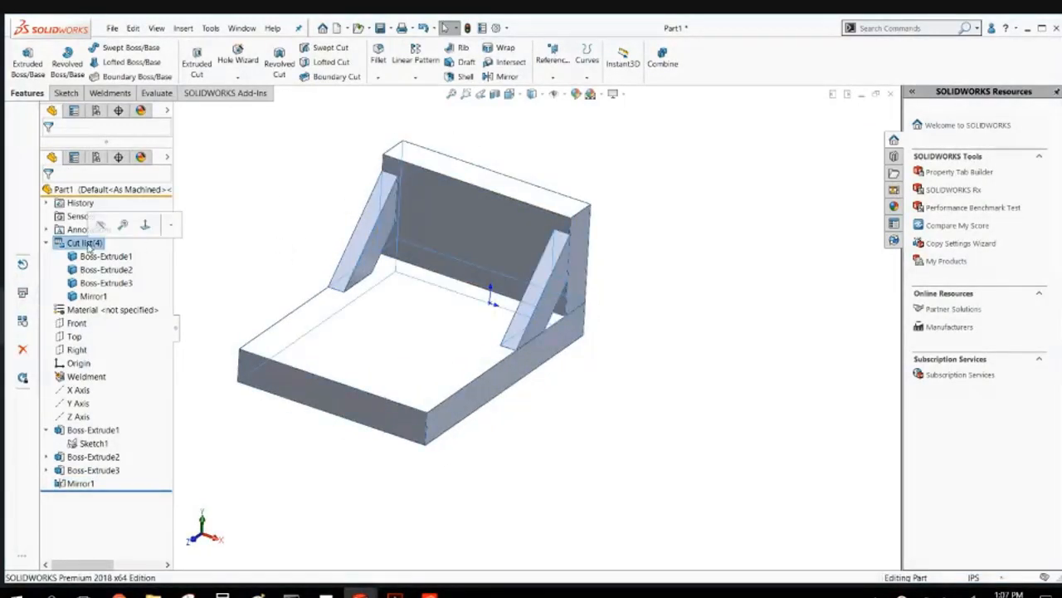
{"action": "left_click", "coordinate": [91, 270]}
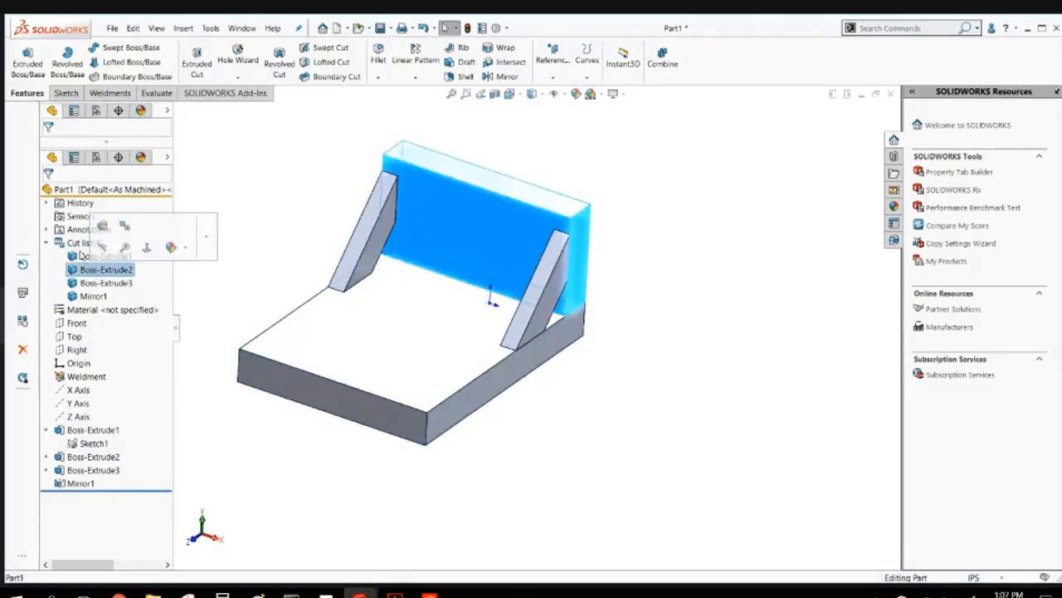
{"action": "left_click", "coordinate": [96, 257]}
{"action": "left_click", "coordinate": [100, 283]}
{"action": "left_click", "coordinate": [93, 296]}
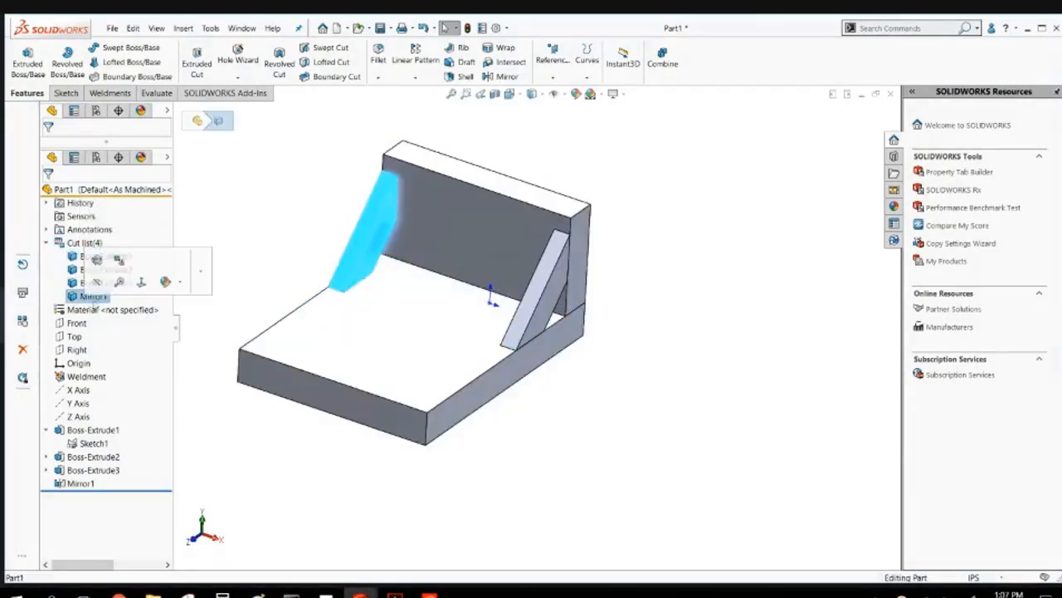
{"action": "left_click", "coordinate": [304, 184]}
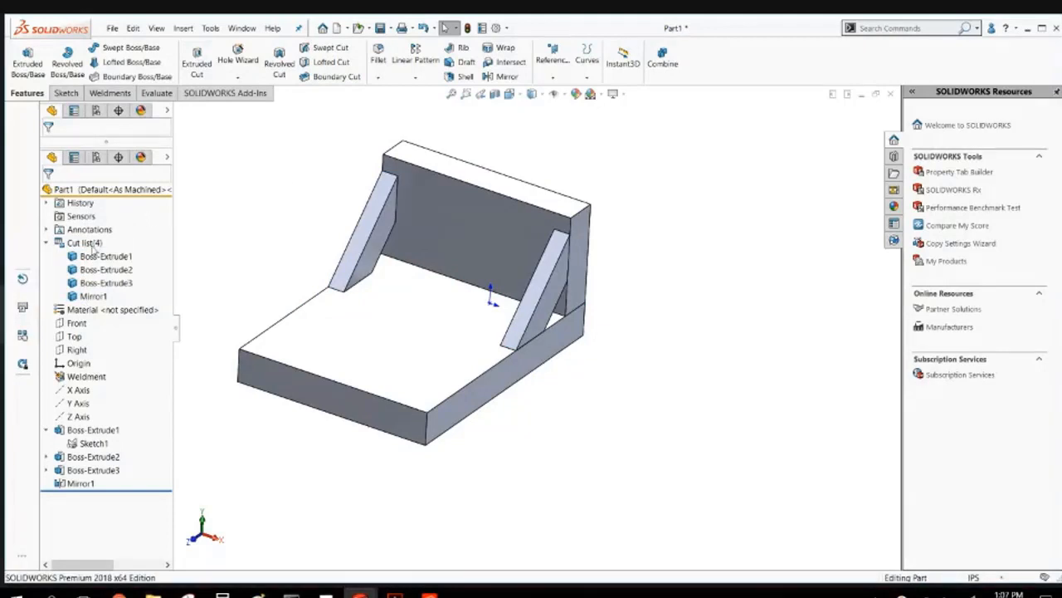
Update the cut list to group identical bodies, and inspect the two brace bodies inside the third cut-list item.
{"action": "right_click", "coordinate": [85, 243]}
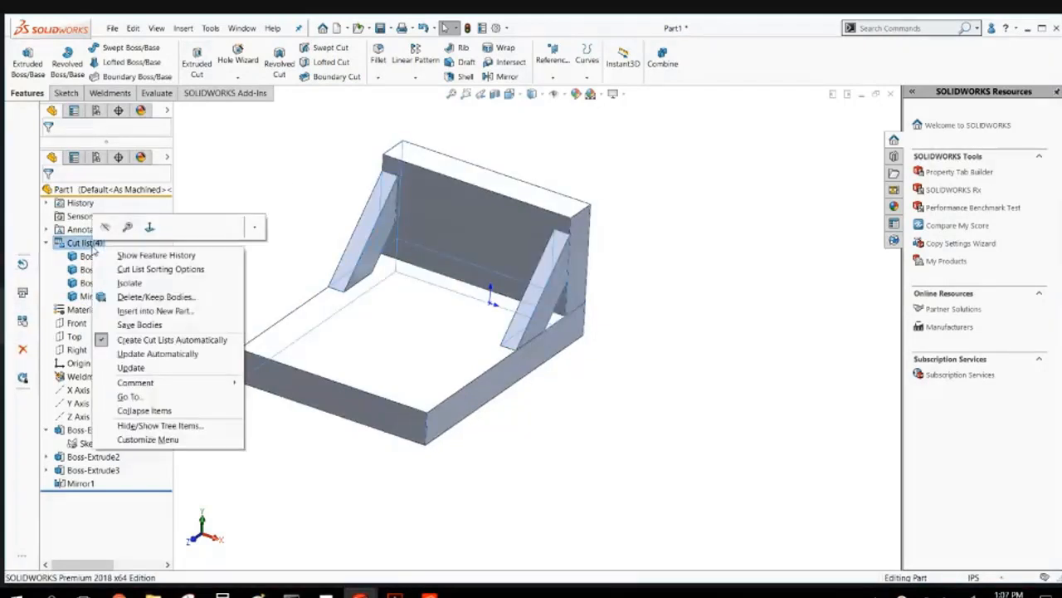
{"action": "left_click", "coordinate": [149, 369]}
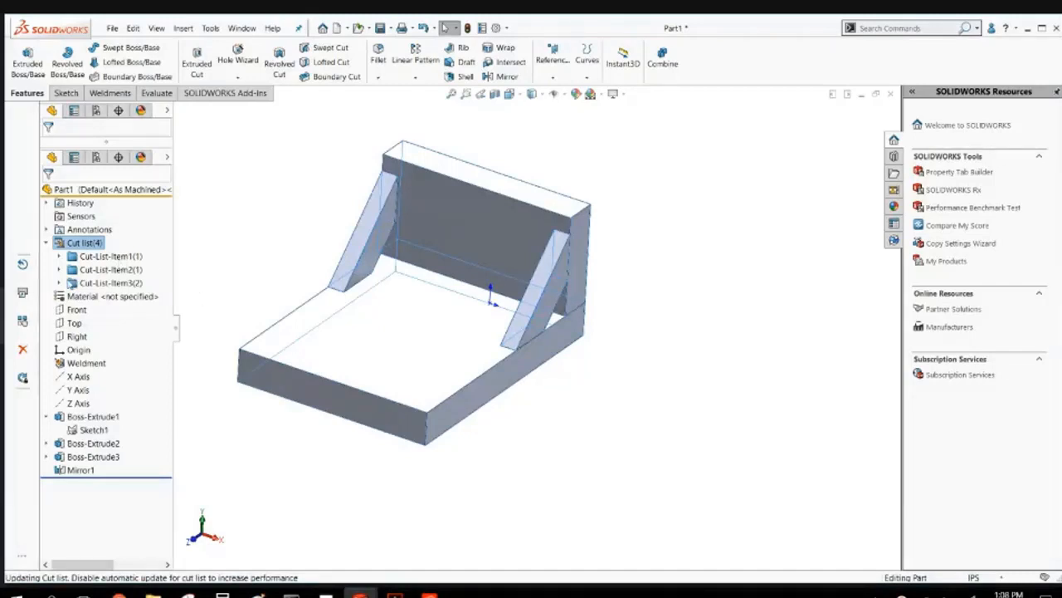
{"action": "left_click", "coordinate": [59, 283]}
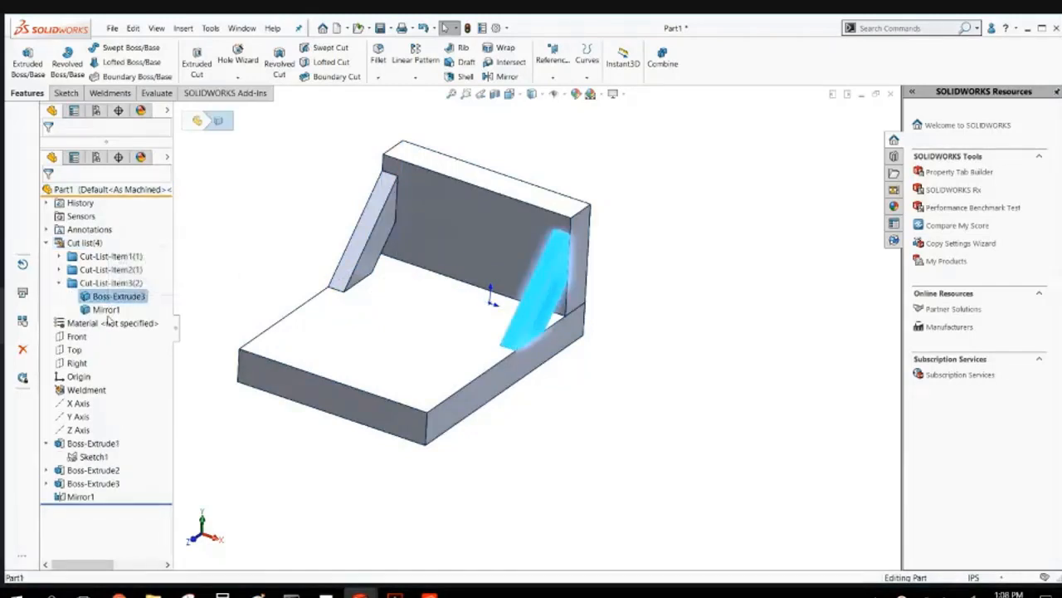
{"action": "left_click", "coordinate": [106, 309]}
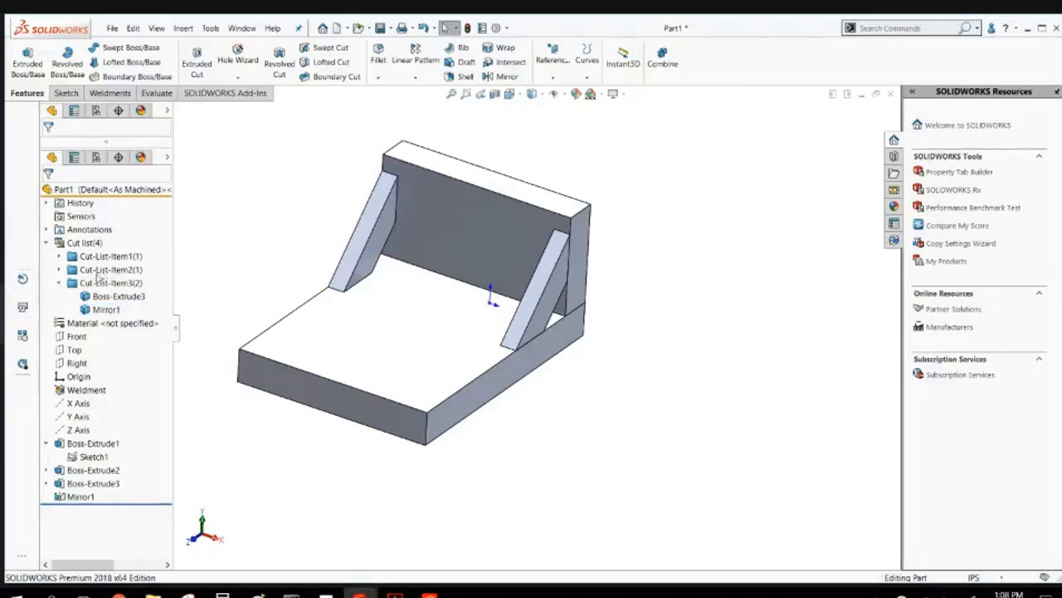
{"action": "double_click", "coordinate": [67, 283]}
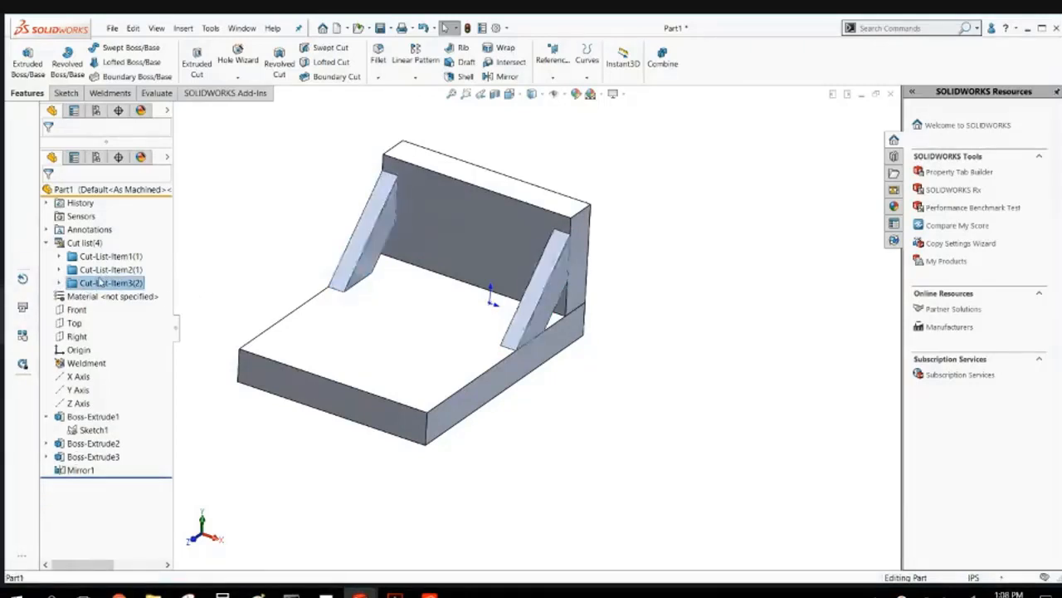
{"action": "left_click", "coordinate": [174, 213]}
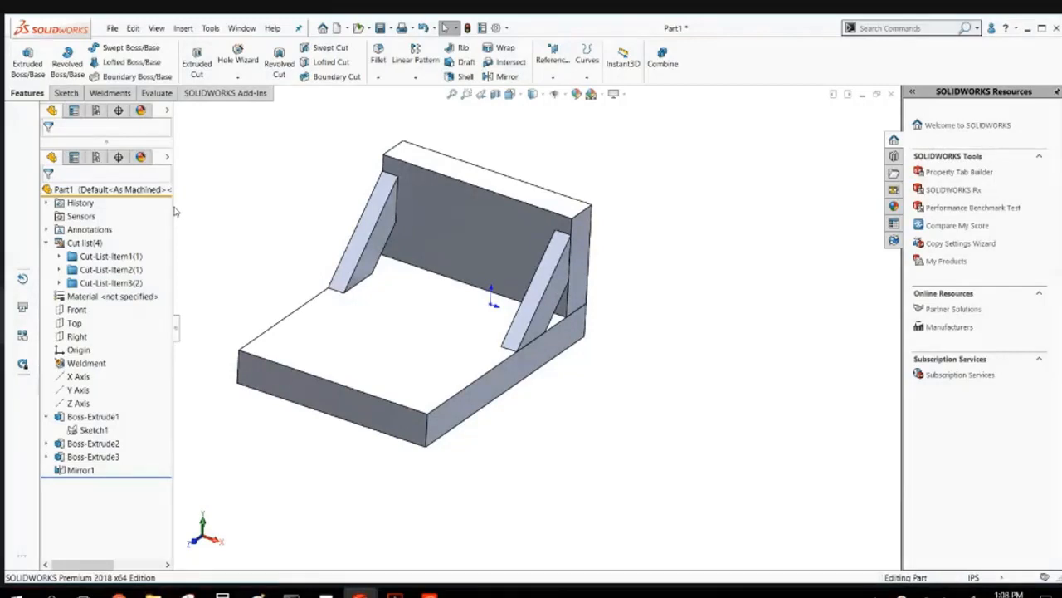
Open the cut-list properties from the base body's item and go through the properties of all three items.
{"action": "right_click", "coordinate": [130, 258]}
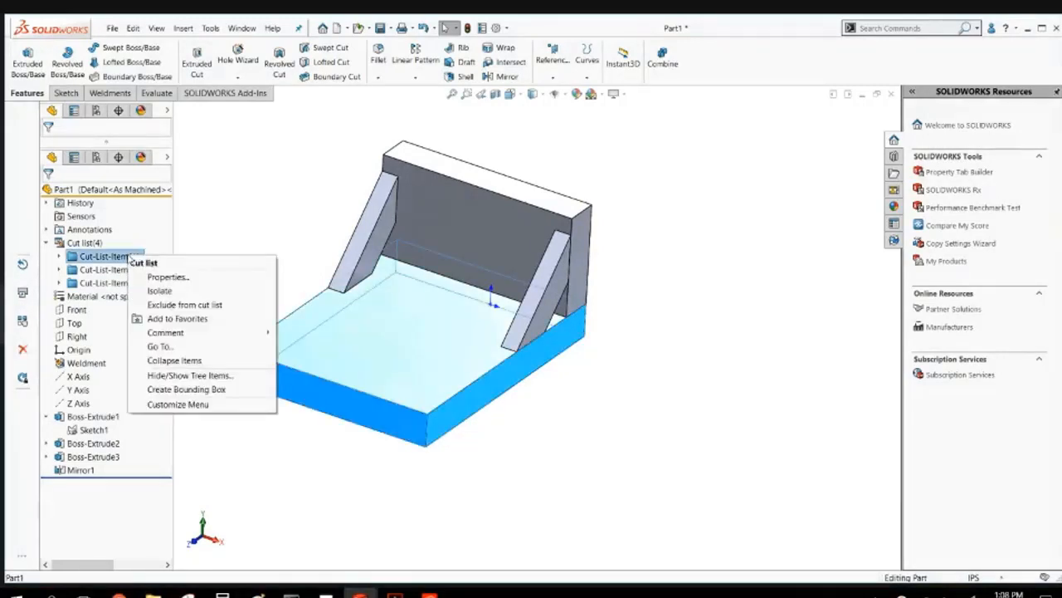
{"action": "left_click", "coordinate": [166, 280]}
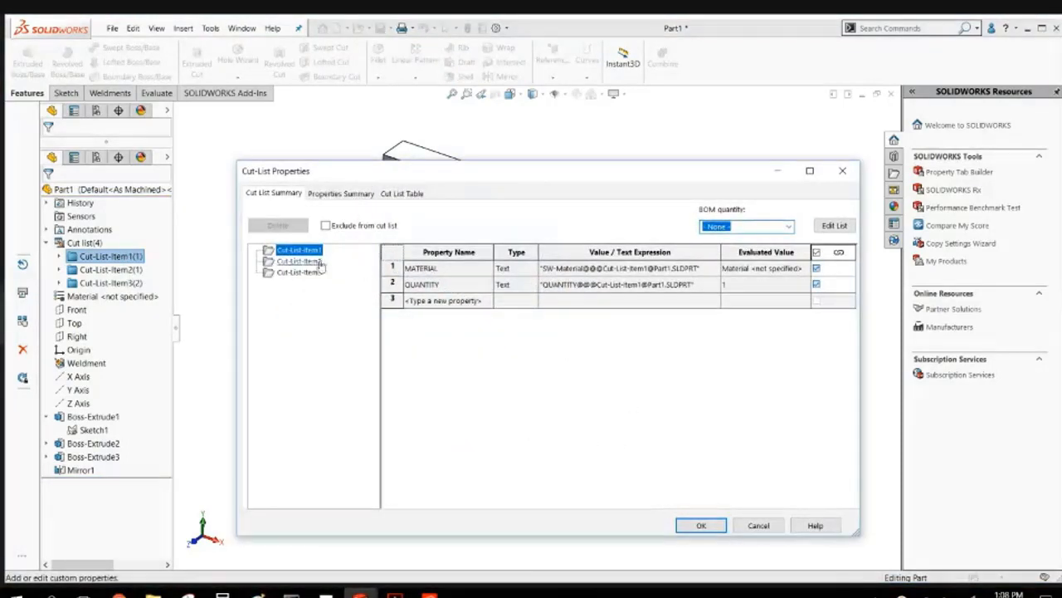
{"action": "left_click", "coordinate": [311, 261]}
{"action": "left_click", "coordinate": [299, 273]}
{"action": "left_click", "coordinate": [301, 252]}
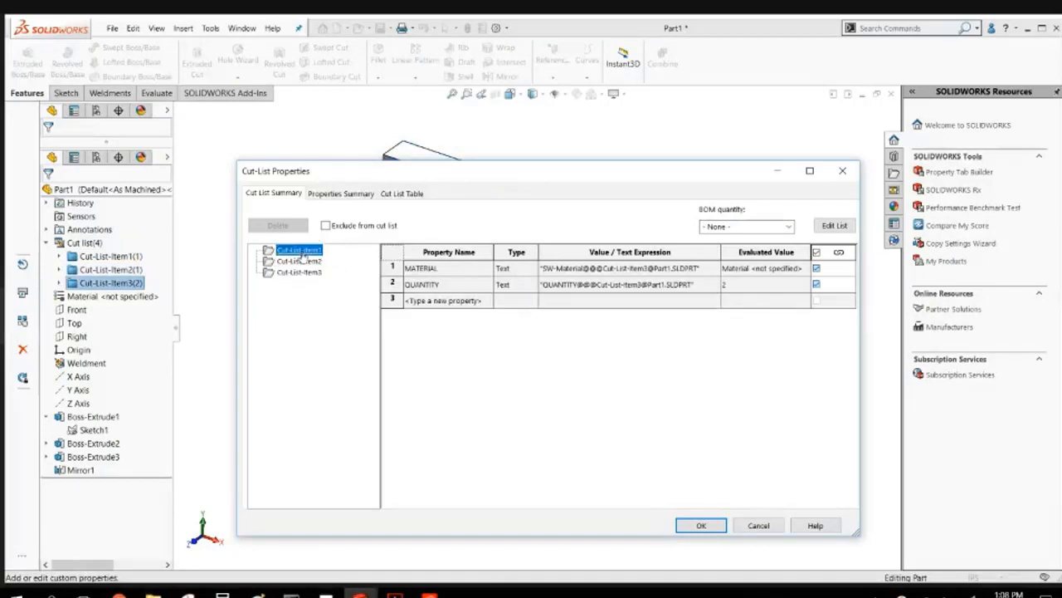
Add a DESCRIPTION property with the value BASE PLATE to the first cut-list item.
{"action": "left_click", "coordinate": [464, 300]}
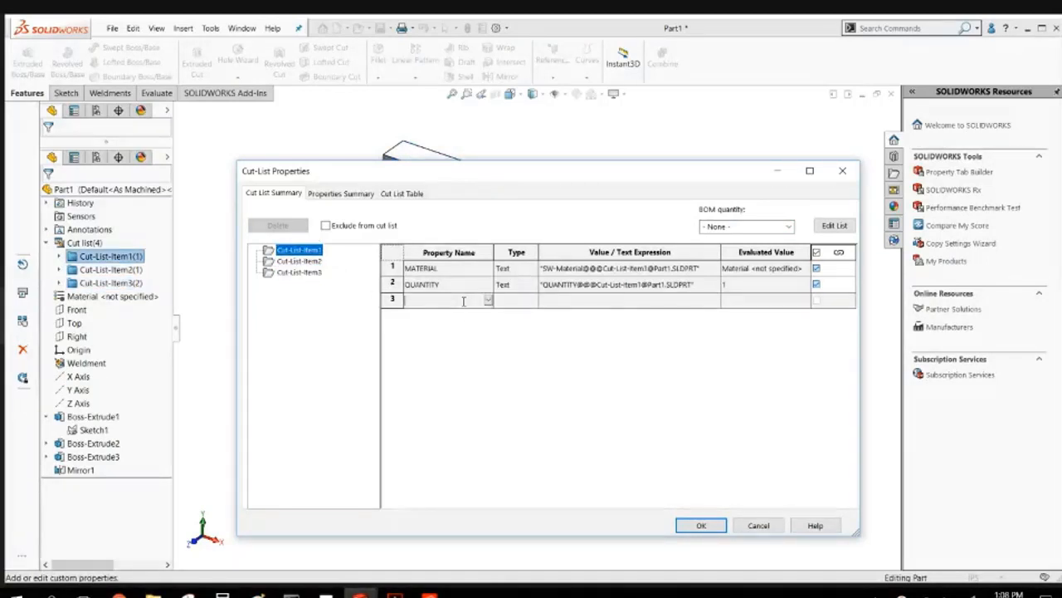
{"action": "left_click", "coordinate": [488, 301]}
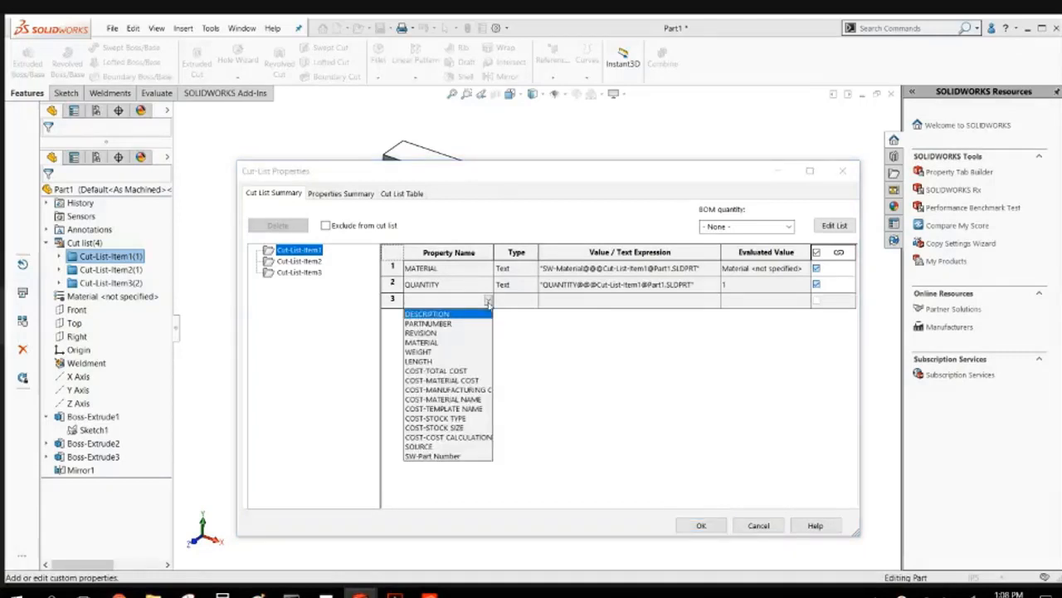
{"action": "left_click", "coordinate": [465, 314]}
{"action": "left_click", "coordinate": [583, 301]}
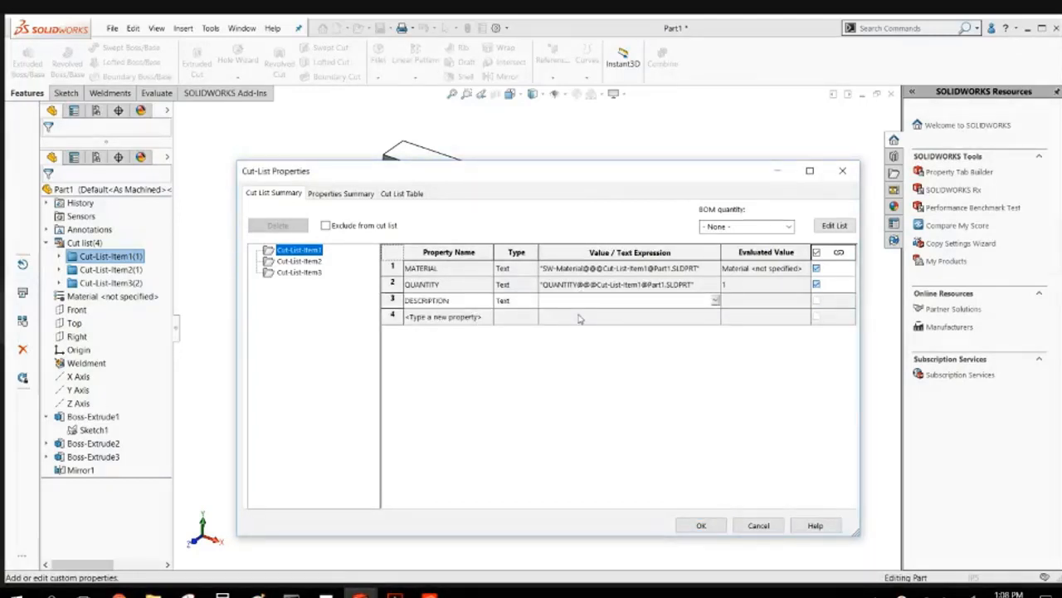
{"action": "left_click_drag", "start_coordinate": [481, 183], "coordinate": [468, 149]}
{"action": "left_click", "coordinate": [548, 268]}
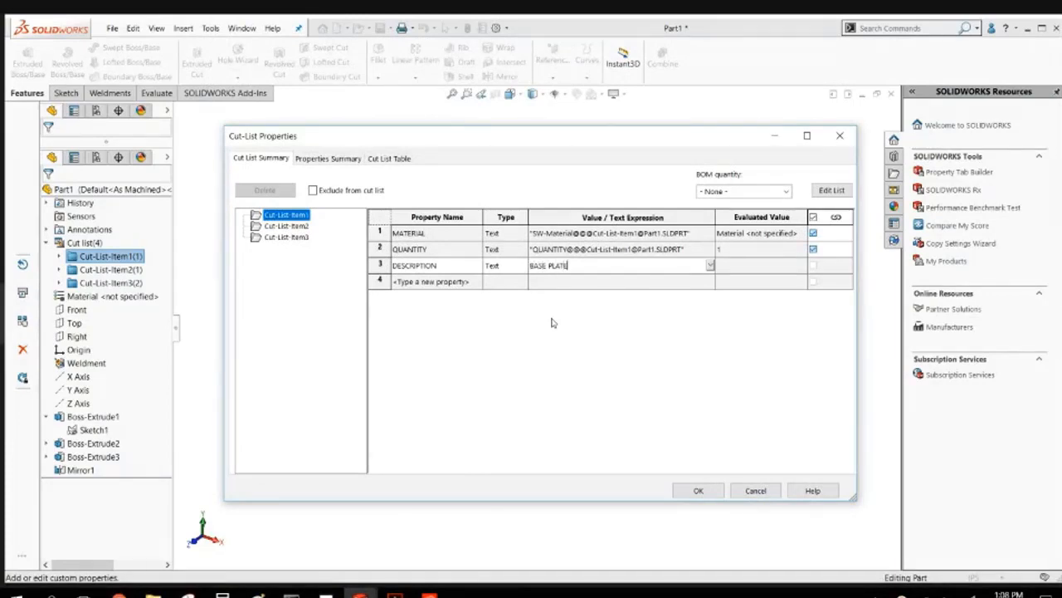
{"action": "double_click", "coordinate": [571, 264]}
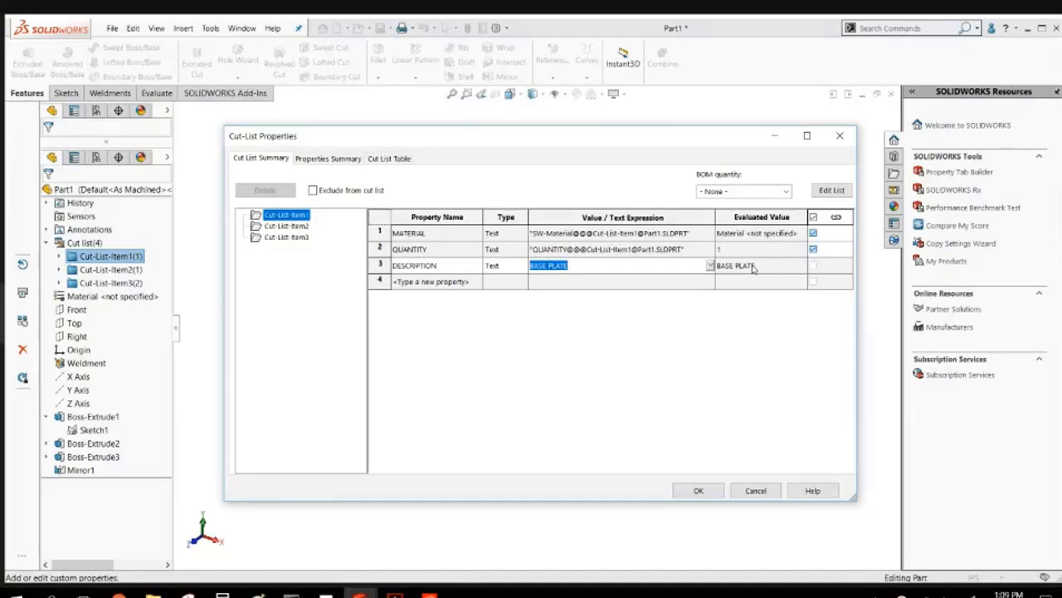
Compare the properties of the three cut-list items, and review the description, material and quantity summaries across all items.
{"action": "left_click", "coordinate": [286, 225]}
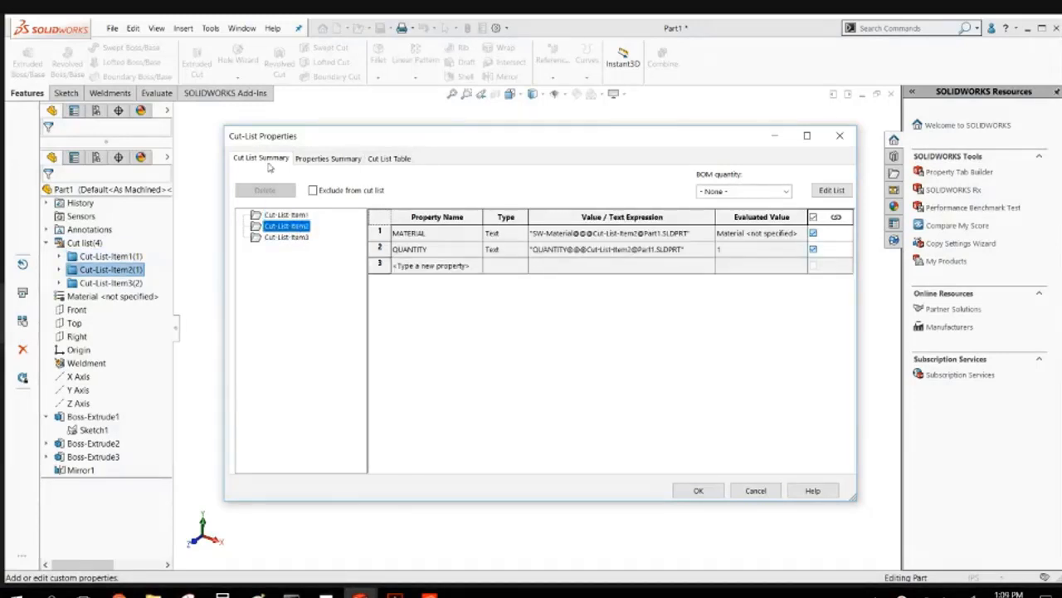
{"action": "left_click", "coordinate": [286, 237]}
{"action": "left_click", "coordinate": [281, 225]}
{"action": "left_click", "coordinate": [284, 215]}
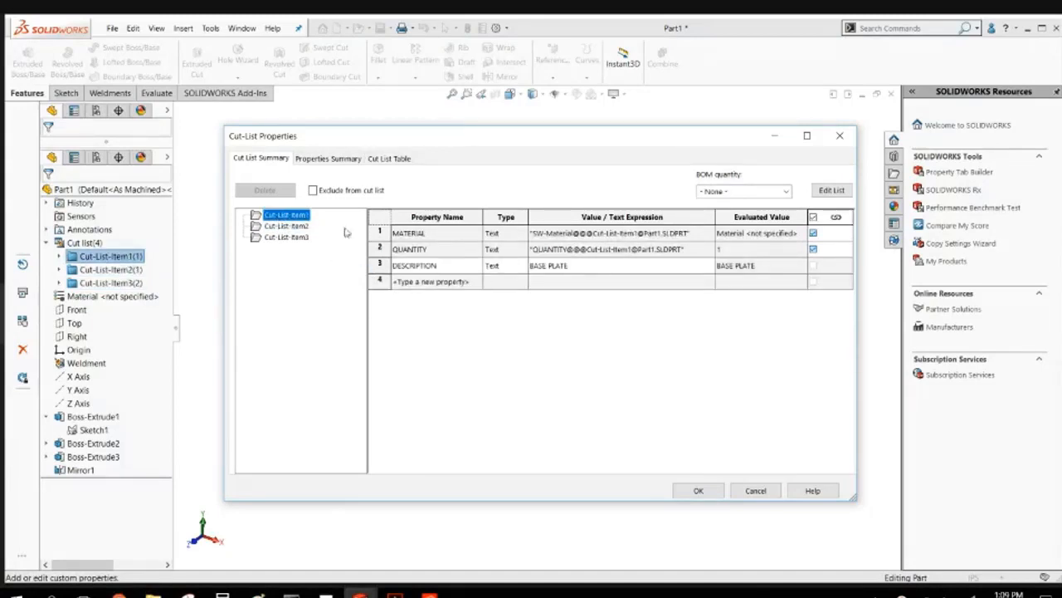
{"action": "left_click", "coordinate": [329, 159]}
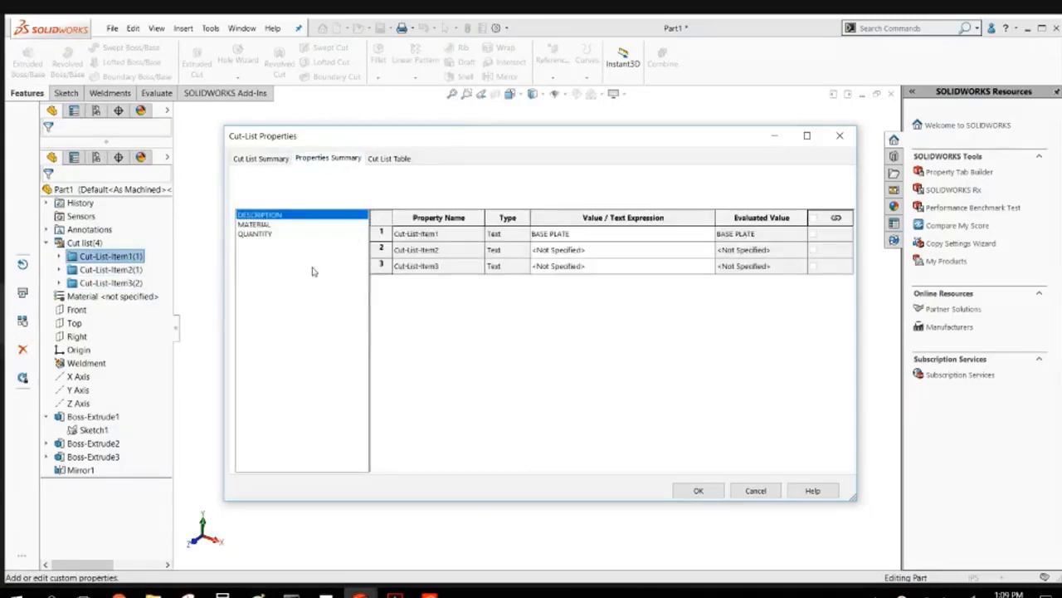
{"action": "left_click", "coordinate": [260, 225]}
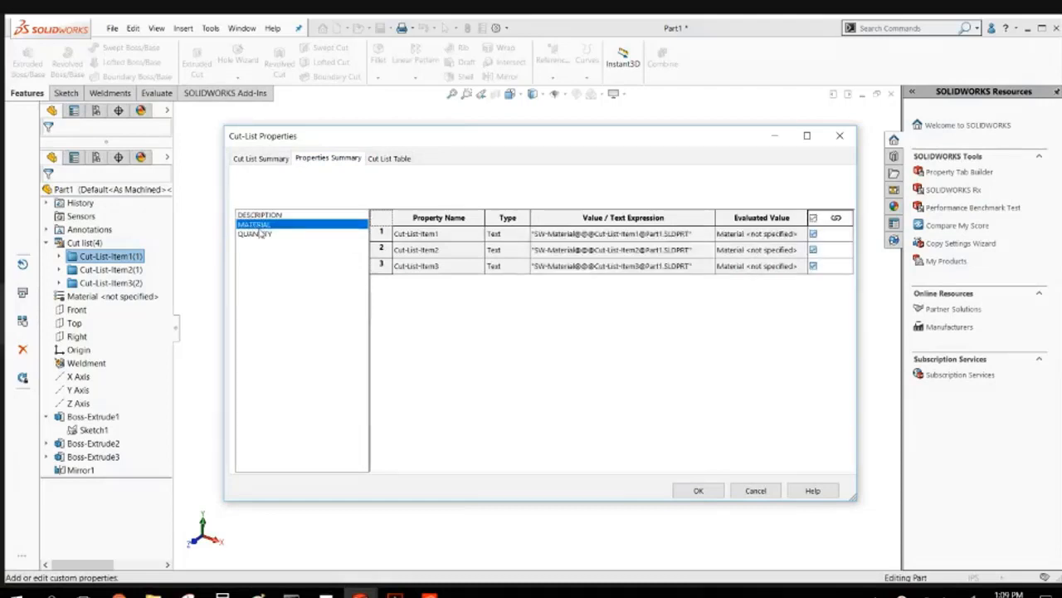
{"action": "left_click", "coordinate": [261, 234]}
{"action": "left_click", "coordinate": [255, 215]}
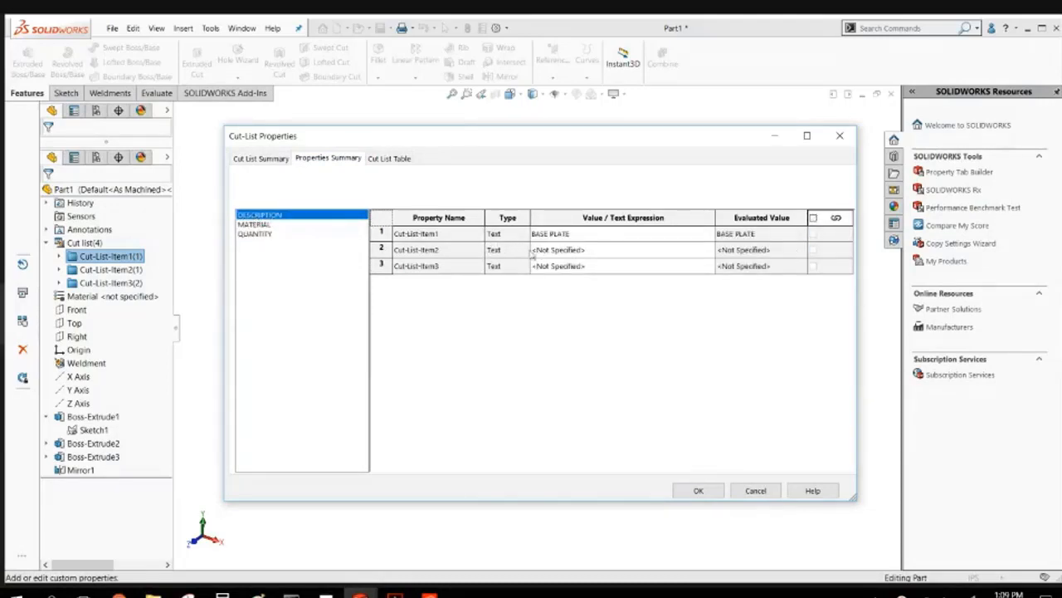
Set the upright body's DESCRIPTION to BACK PLATE in the properties summary, with the dialog moved to reveal the model.
{"action": "left_click", "coordinate": [594, 254]}
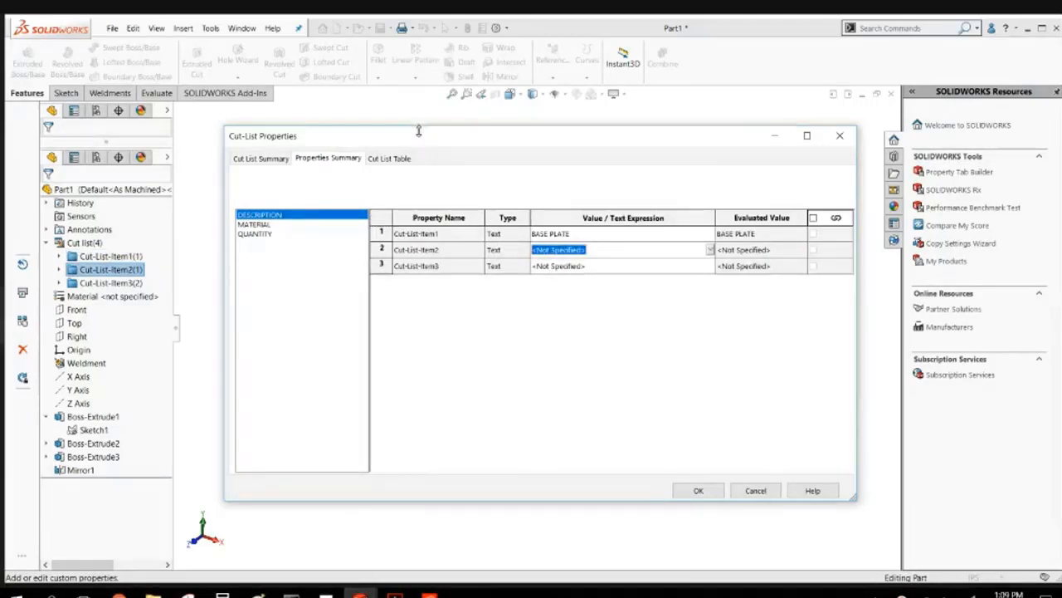
{"action": "left_click_drag", "start_coordinate": [417, 135], "coordinate": [371, 311]}
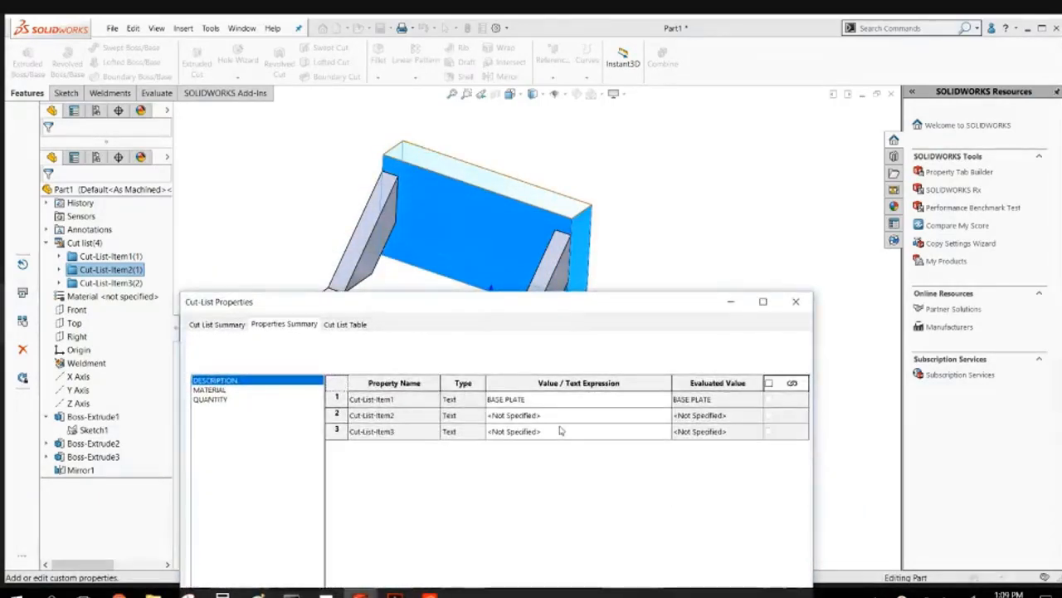
{"action": "left_click", "coordinate": [560, 431]}
{"action": "left_click", "coordinate": [547, 415]}
{"action": "left_click_drag", "start_coordinate": [545, 415], "coordinate": [404, 408]}
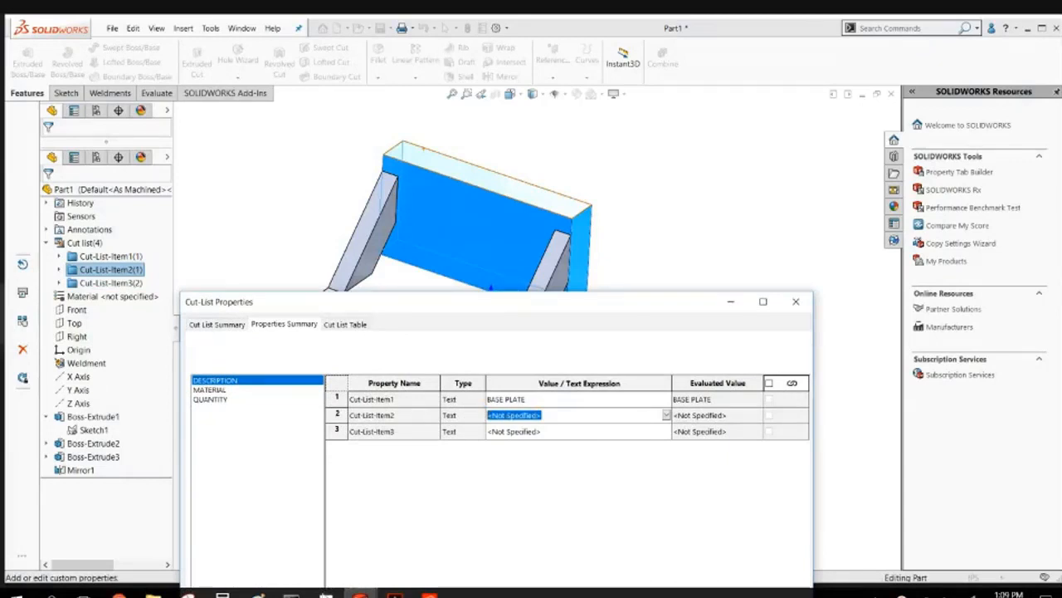
{"action": "type", "text": "BACK PLATE"}
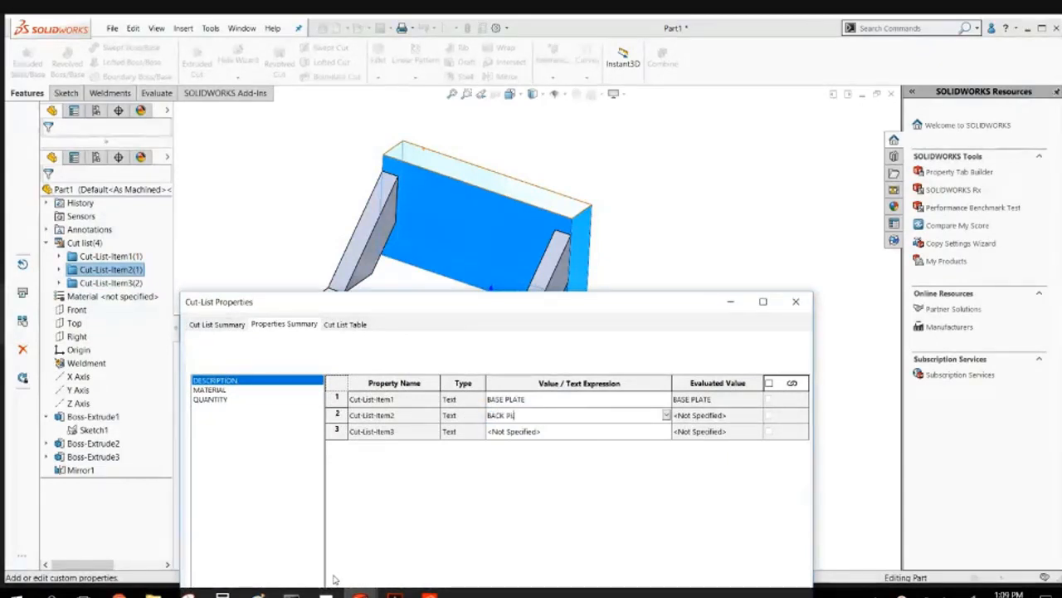
Set the DESCRIPTION of the two braces' cut-list item to GUSSET.
{"action": "left_click", "coordinate": [562, 437]}
{"action": "type", "text": "GUS"}
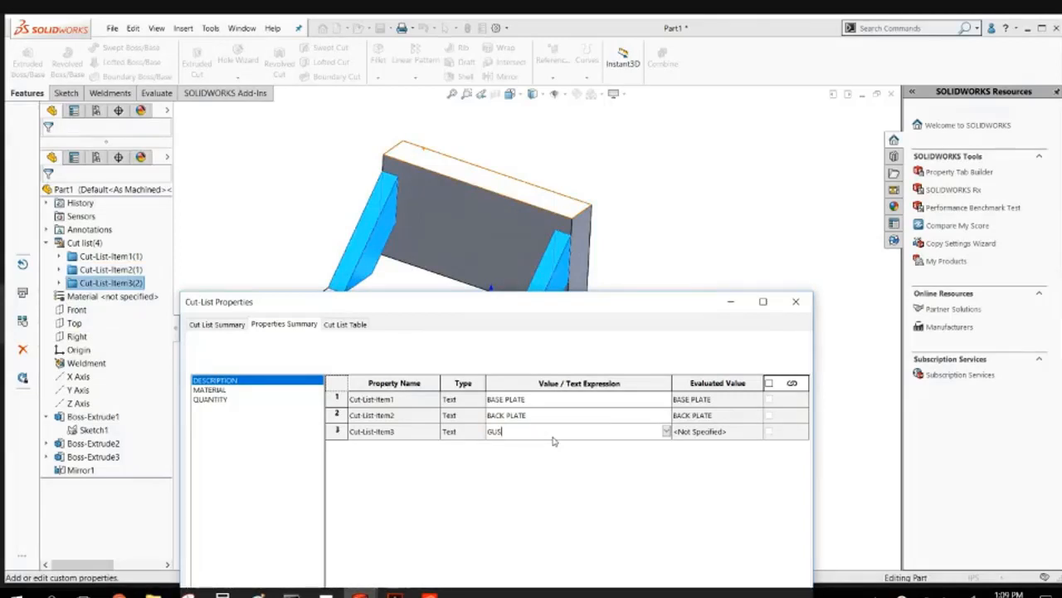
{"action": "type", "text": "SET"}
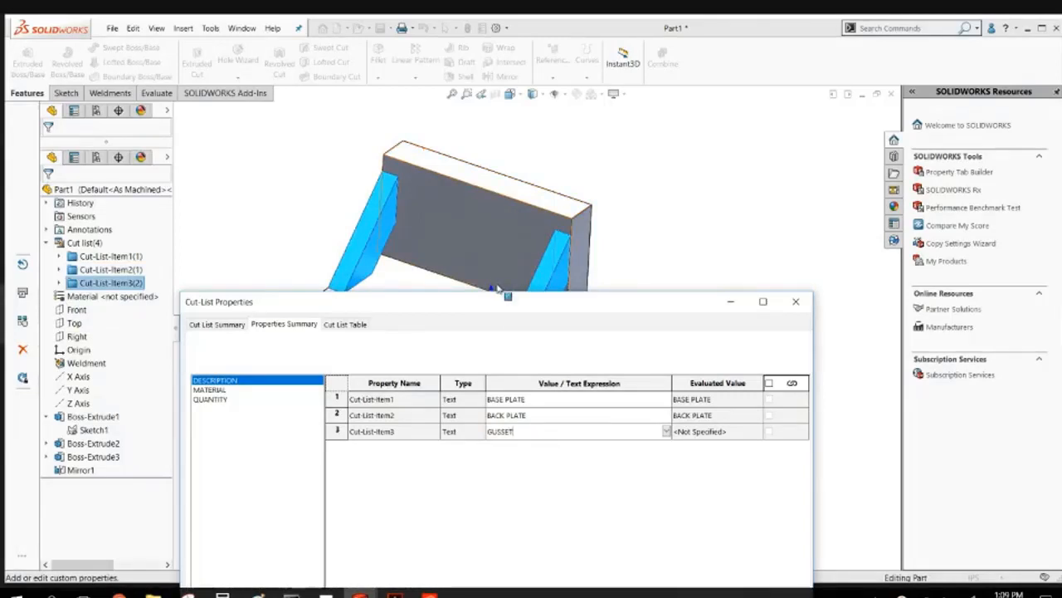
Review the properties of each cut-list item, and compare the description, quantity and material summaries across the items.
{"action": "left_click_drag", "start_coordinate": [499, 301], "coordinate": [506, 255]}
{"action": "left_click", "coordinate": [732, 371]}
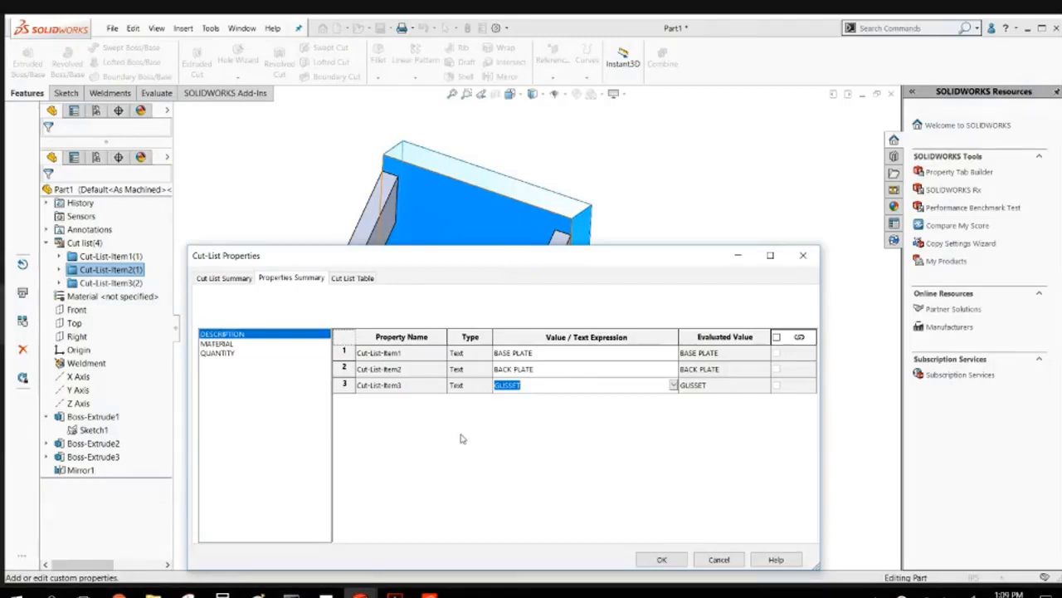
{"action": "left_click", "coordinate": [239, 280]}
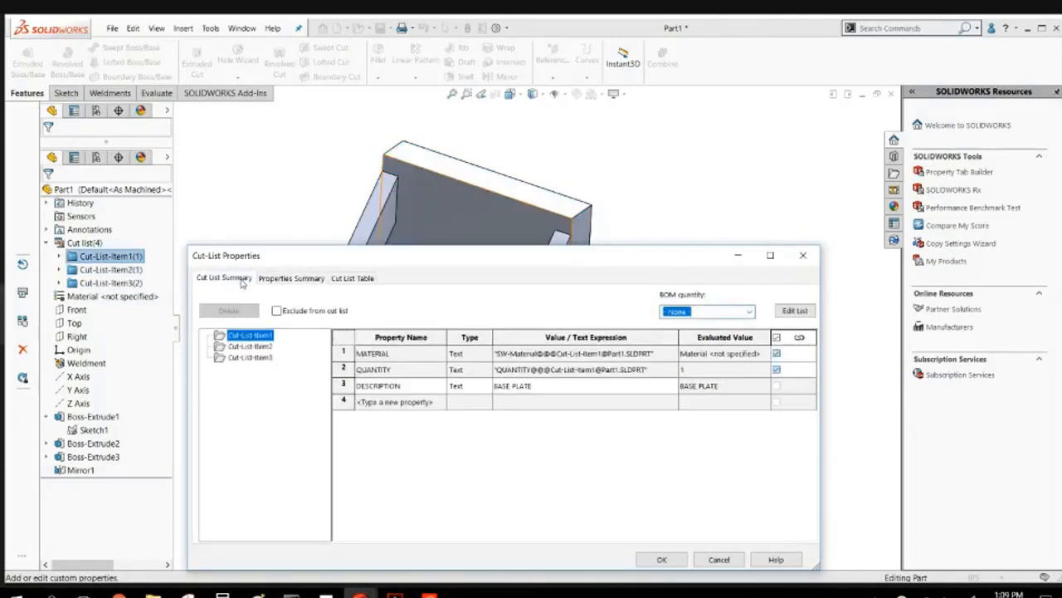
{"action": "left_click", "coordinate": [249, 346]}
{"action": "left_click", "coordinate": [257, 358]}
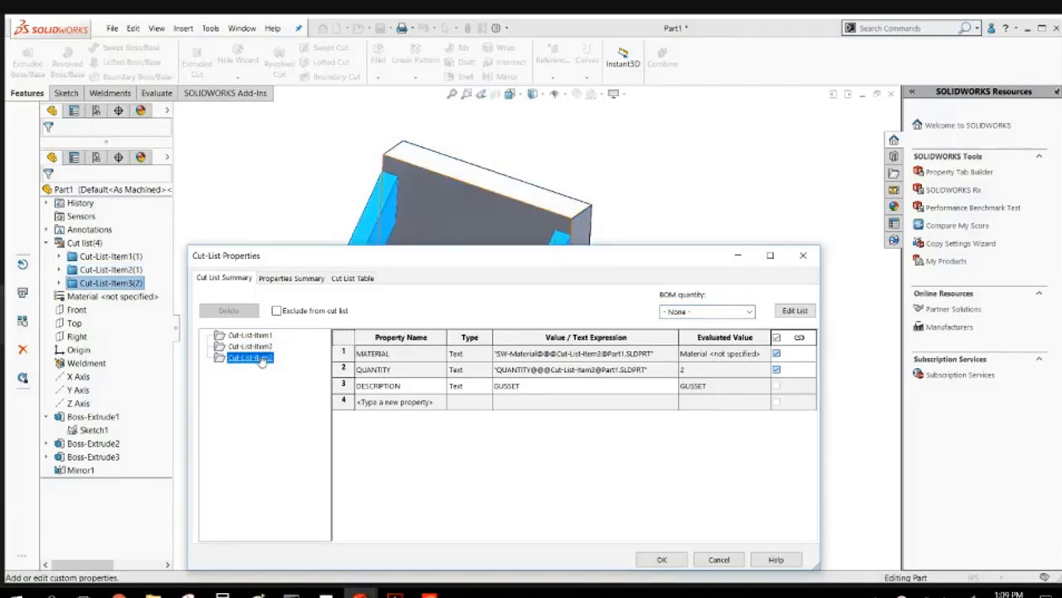
{"action": "left_click", "coordinate": [250, 346]}
{"action": "left_click", "coordinate": [250, 335]}
{"action": "left_click", "coordinate": [288, 279]}
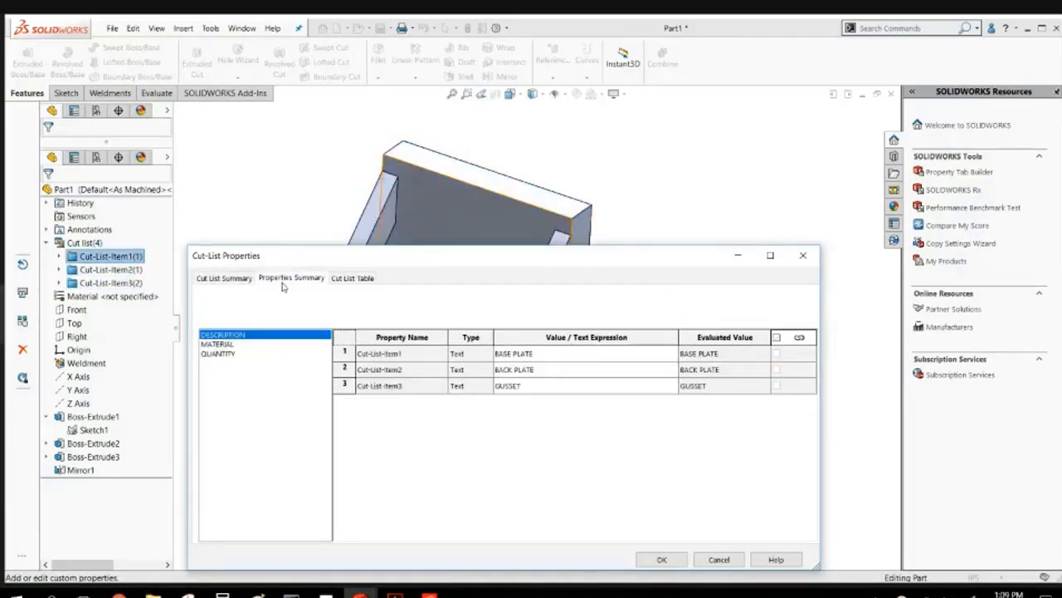
{"action": "left_click", "coordinate": [230, 354]}
{"action": "left_click", "coordinate": [227, 344]}
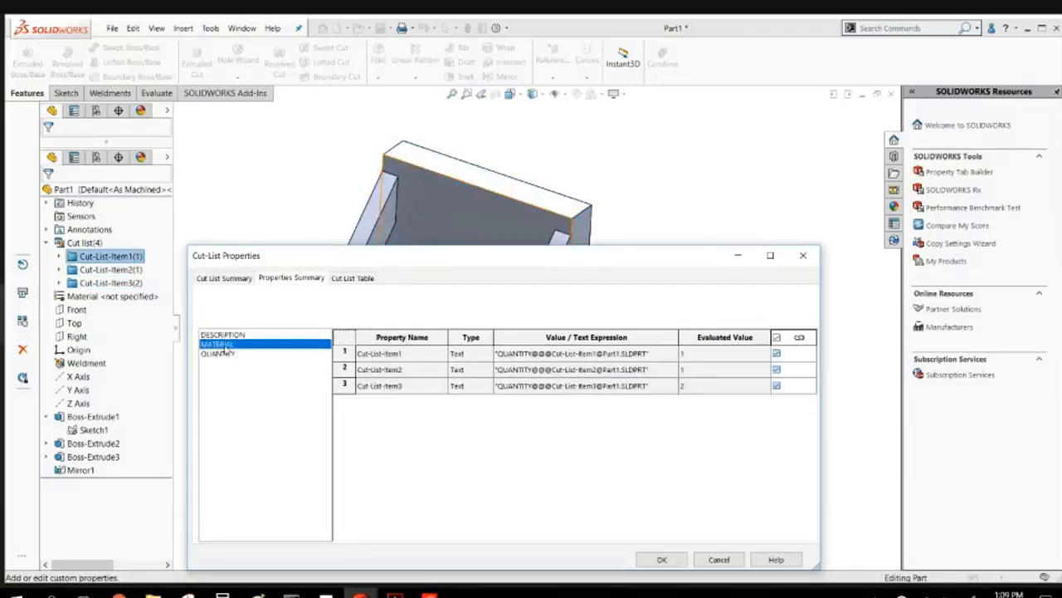
{"action": "left_click", "coordinate": [224, 336]}
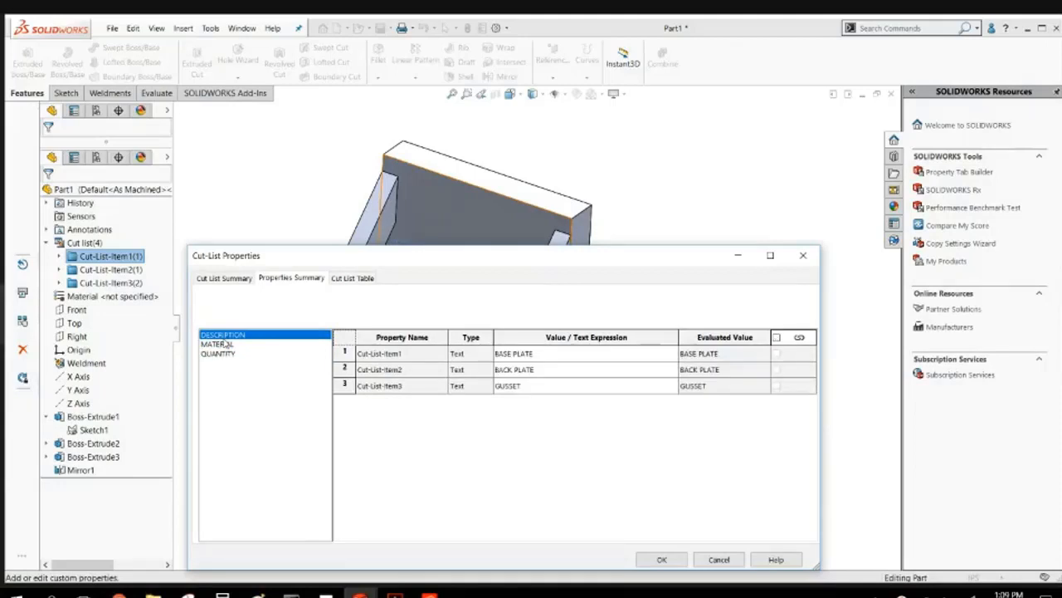
Preview the cut-list table, apply the cut-list properties and clear the selection in the model.
{"action": "left_click", "coordinate": [347, 278]}
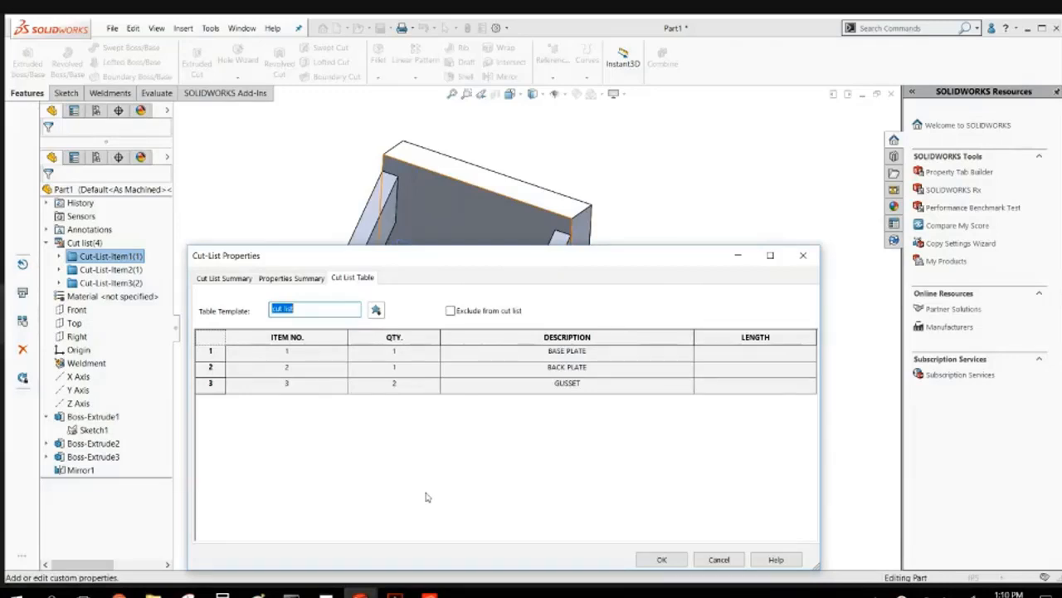
{"action": "left_click", "coordinate": [664, 559]}
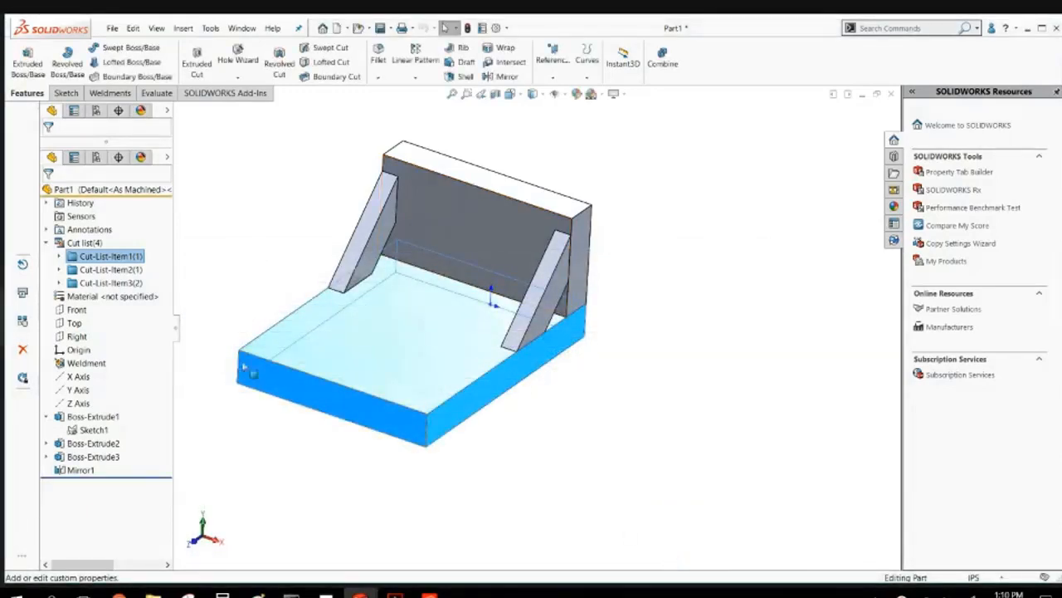
{"action": "left_click", "coordinate": [214, 192]}
Save the part to the Desktop under the name wELDMENT eXAMPLE.
{"action": "left_click", "coordinate": [382, 29]}
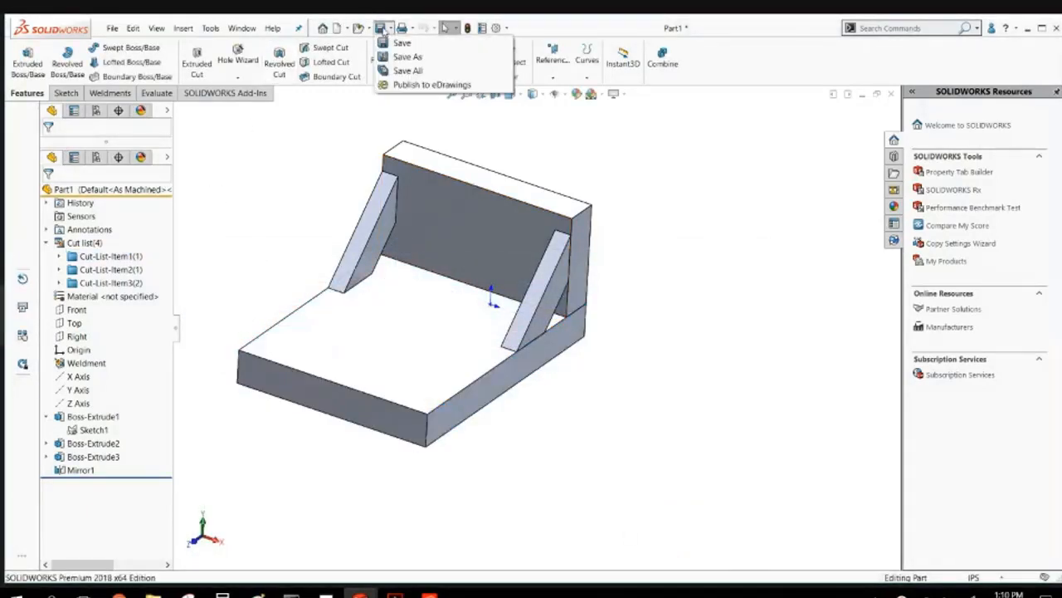
{"action": "left_click", "coordinate": [406, 57]}
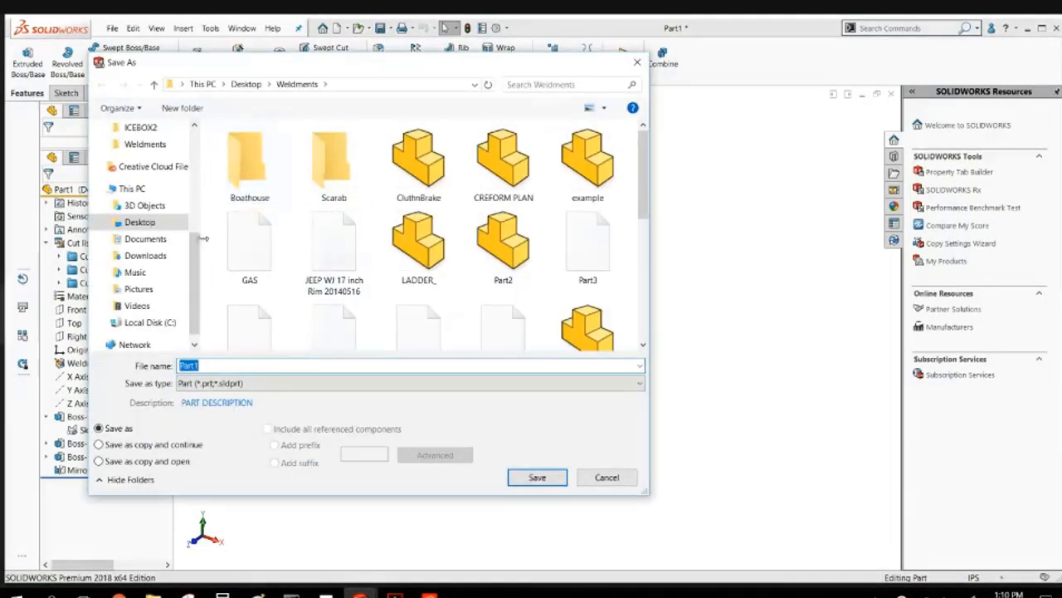
{"action": "scroll", "coordinate": [193, 258], "scroll_direction": "up", "scroll_amount": 5}
{"action": "left_click", "coordinate": [140, 155]}
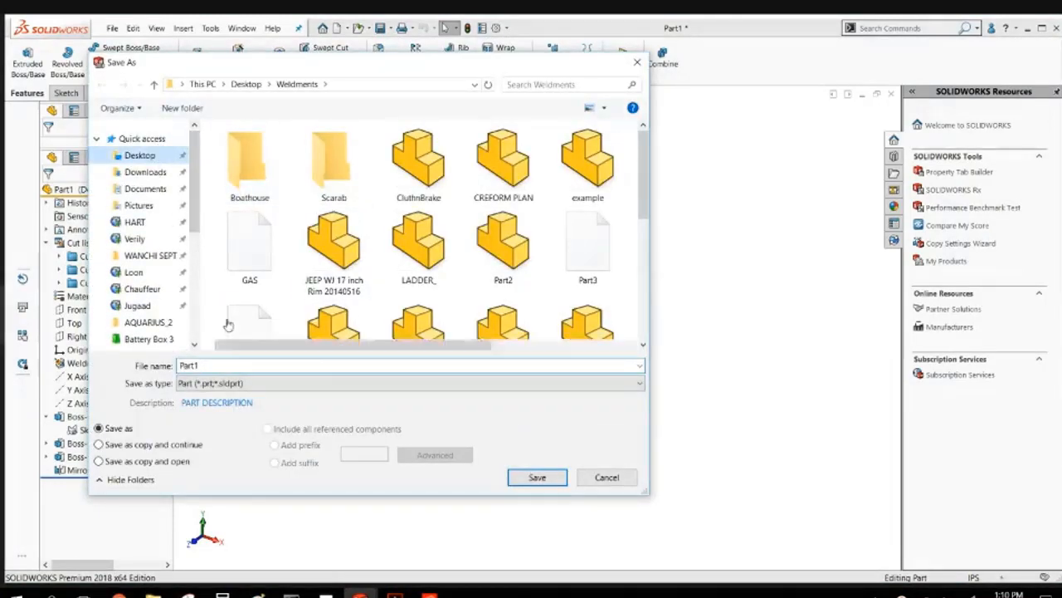
{"action": "double_click", "coordinate": [230, 367]}
{"action": "type", "text": "WEL"}
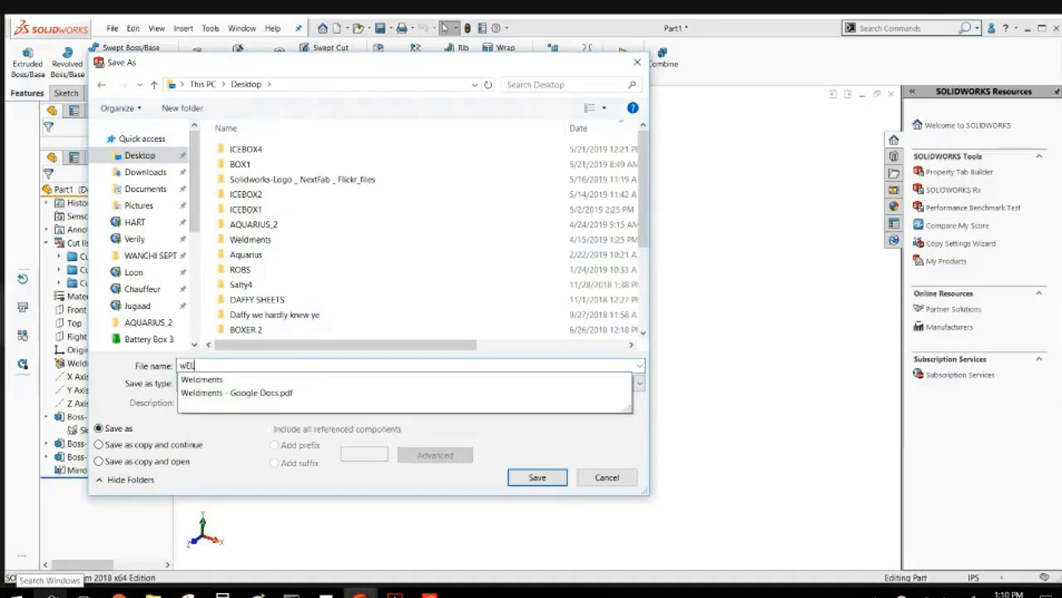
{"action": "type", "text": "DMENT eA"}
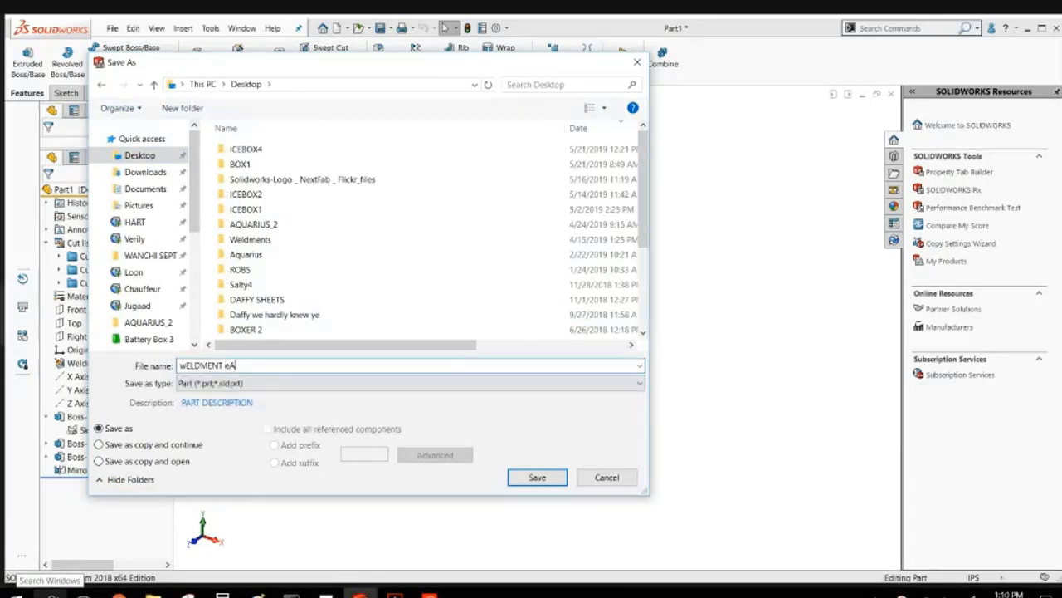
{"action": "type", "text": "AMPLE"}
{"action": "left_click", "coordinate": [532, 478]}
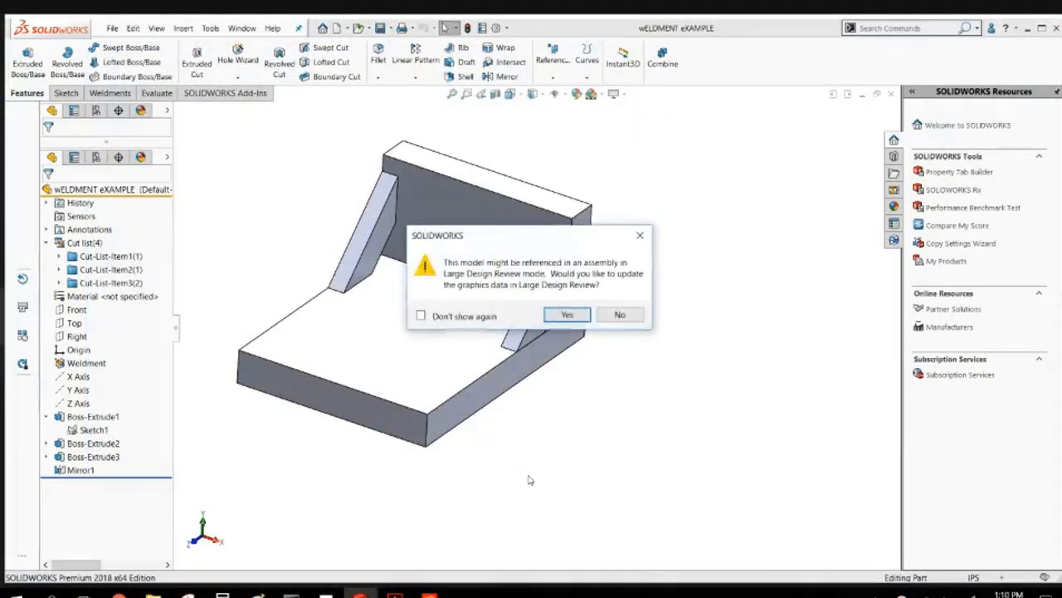
{"action": "left_click", "coordinate": [567, 314]}
{"action": "left_click", "coordinate": [619, 314]}
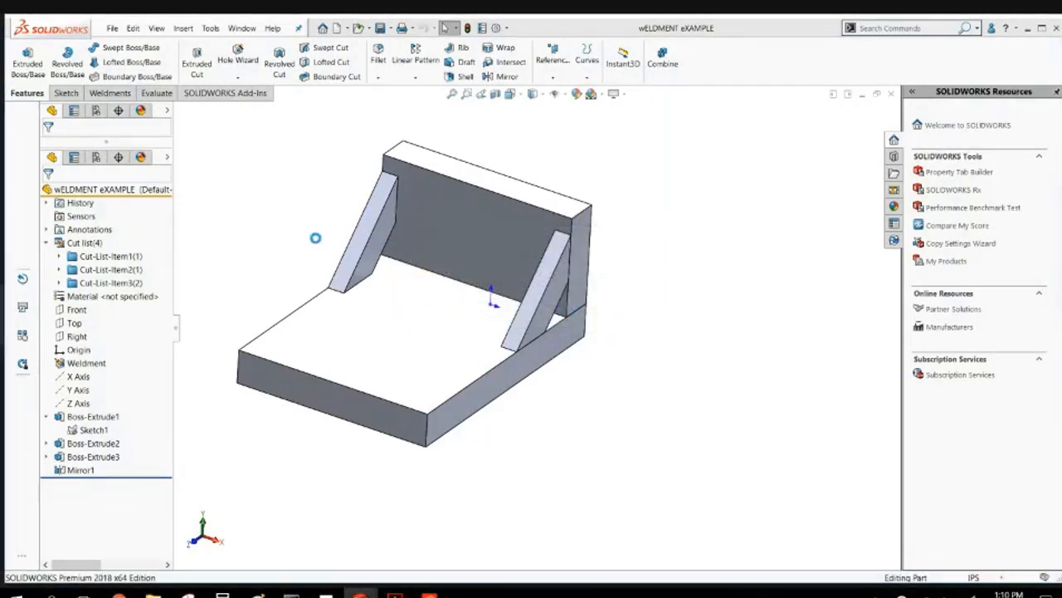
Make a drawing from the part with the Drawing template on an A (ANSI) Landscape sheet without displaying the sheet format.
{"action": "scroll", "coordinate": [350, 284], "scroll_direction": "up", "scroll_amount": 3}
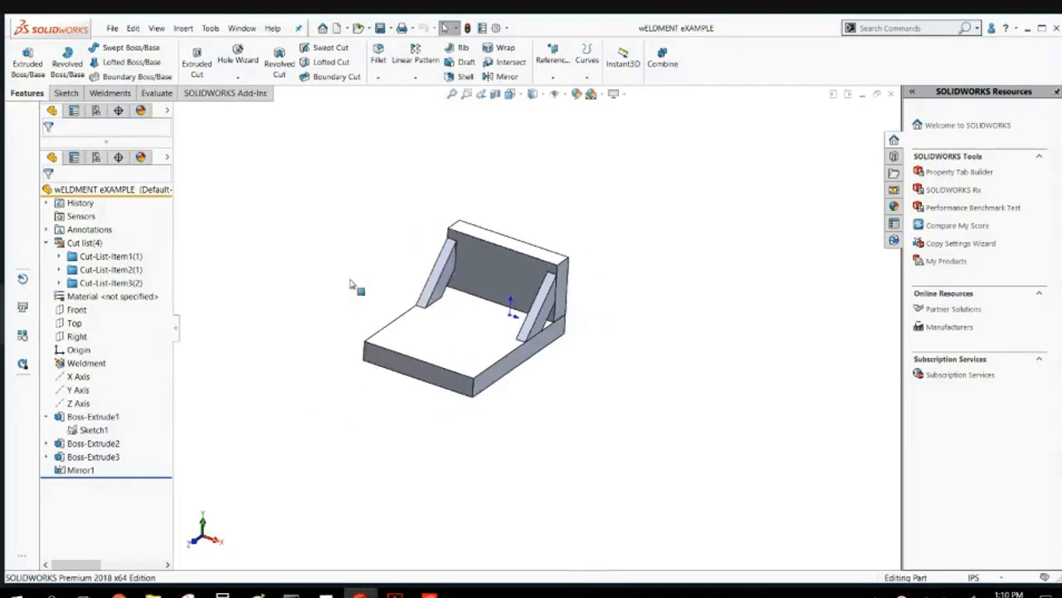
{"action": "scroll", "coordinate": [350, 284], "scroll_direction": "down", "scroll_amount": 2}
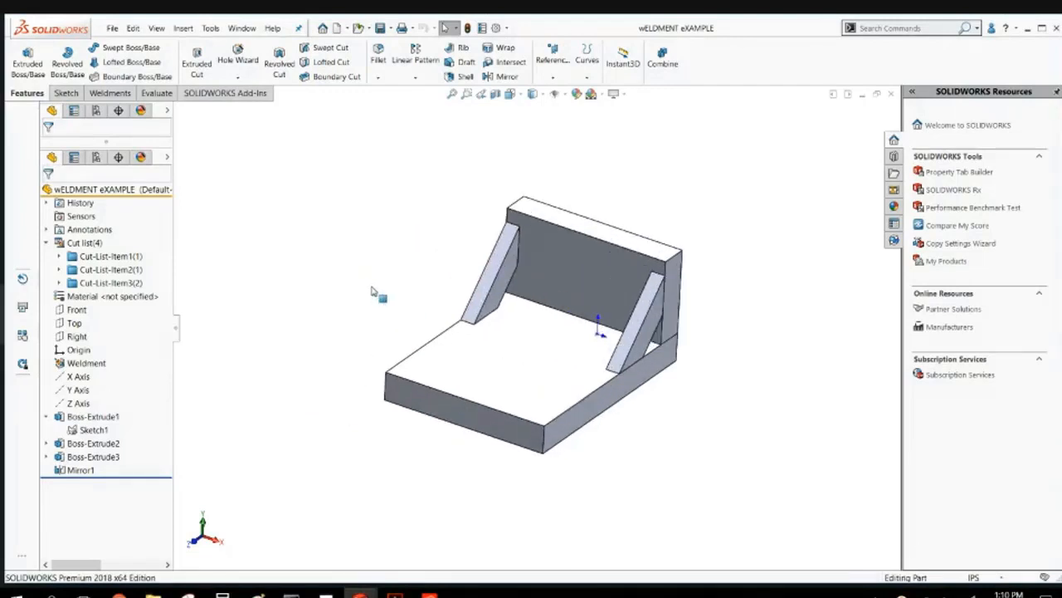
{"action": "middle_click_drag", "start_coordinate": [372, 290], "coordinate": [362, 293]}
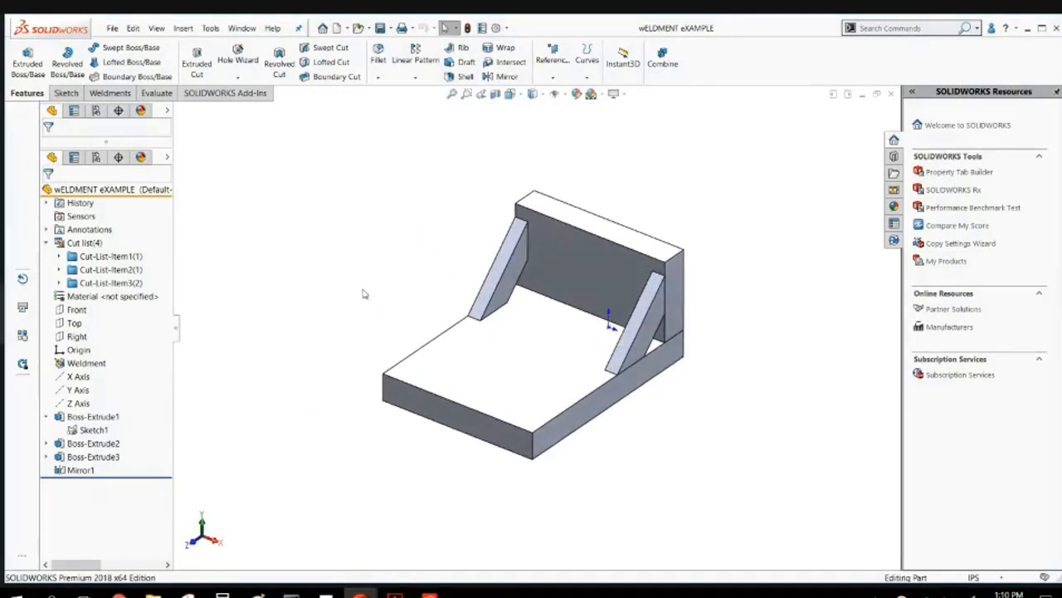
{"action": "left_click", "coordinate": [347, 29]}
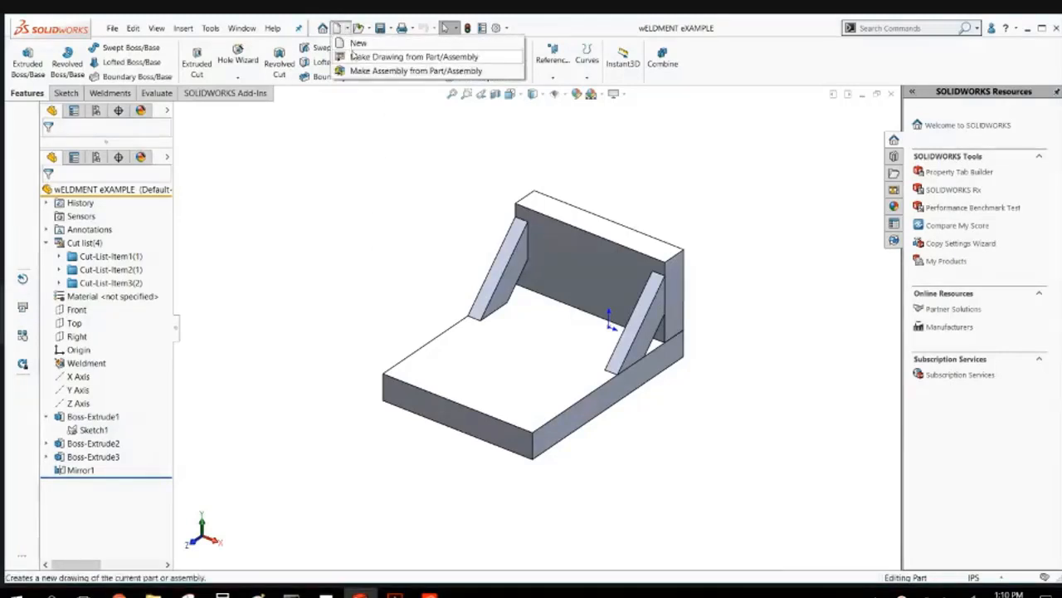
{"action": "left_click", "coordinate": [353, 55]}
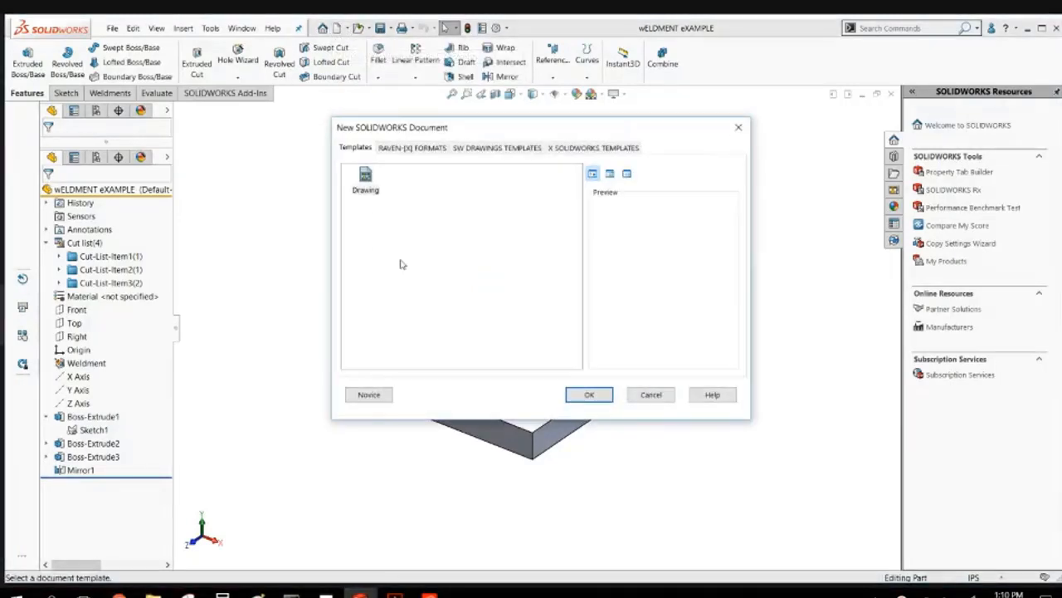
{"action": "double_click", "coordinate": [364, 183]}
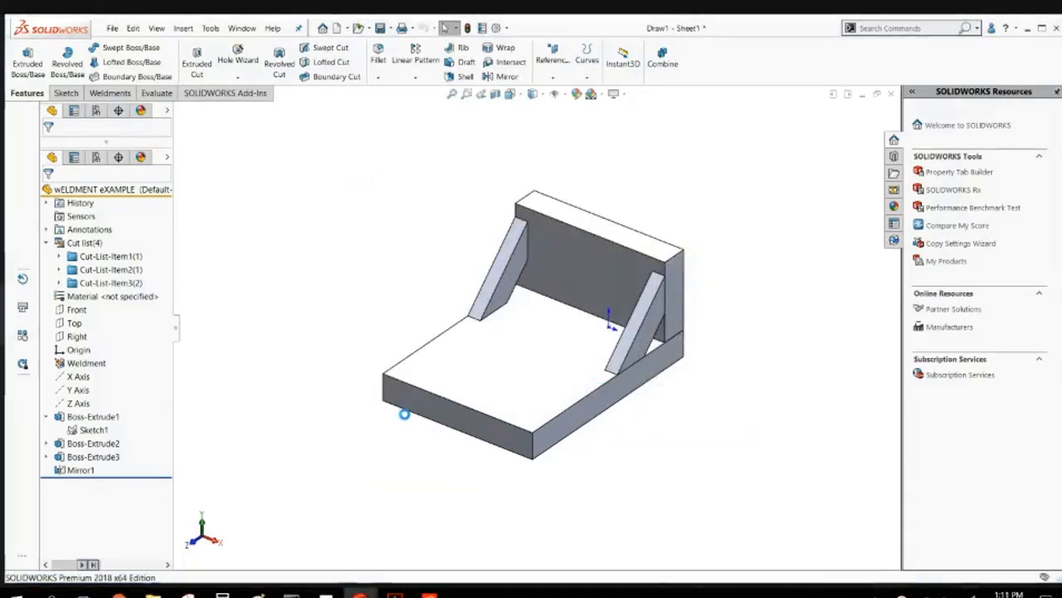
{"action": "left_click", "coordinate": [411, 353]}
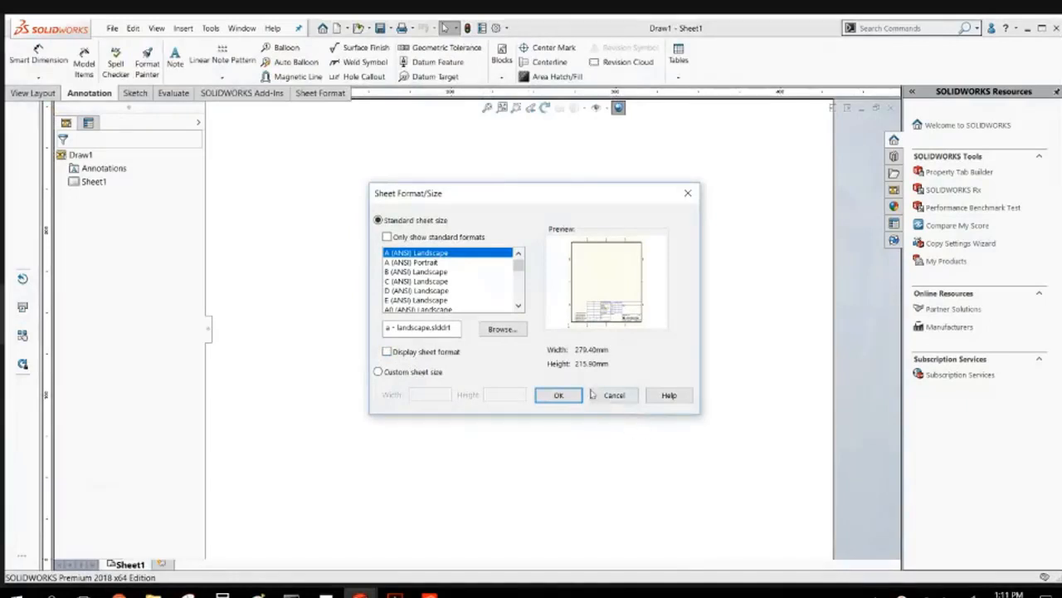
{"action": "left_click", "coordinate": [561, 394]}
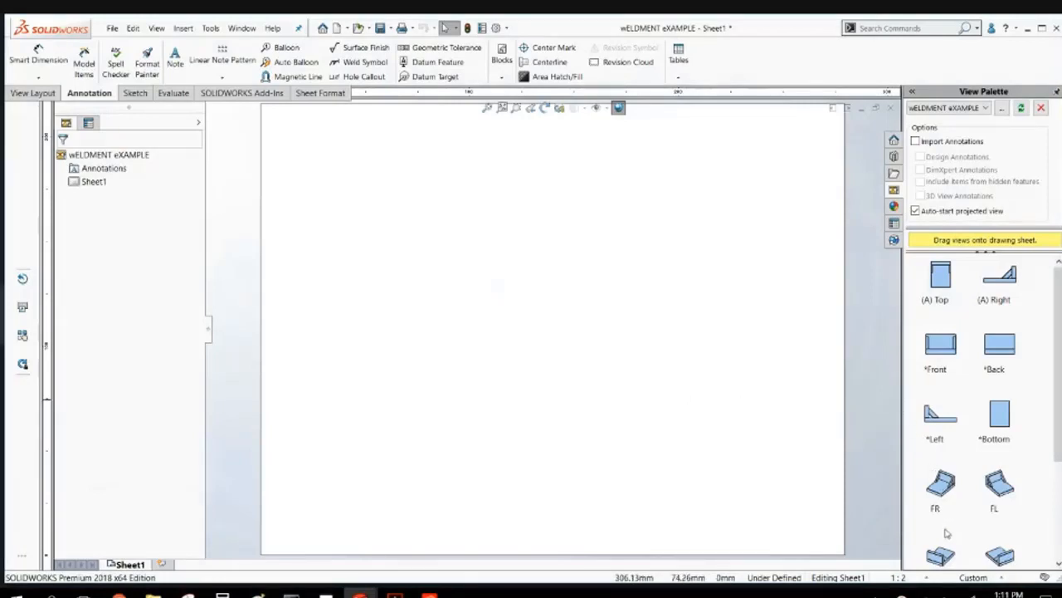
Place the front view low on the sheet, with a projected right view beside it and an isometric view above.
{"action": "scroll", "coordinate": [1058, 330], "scroll_direction": "down", "scroll_amount": 2}
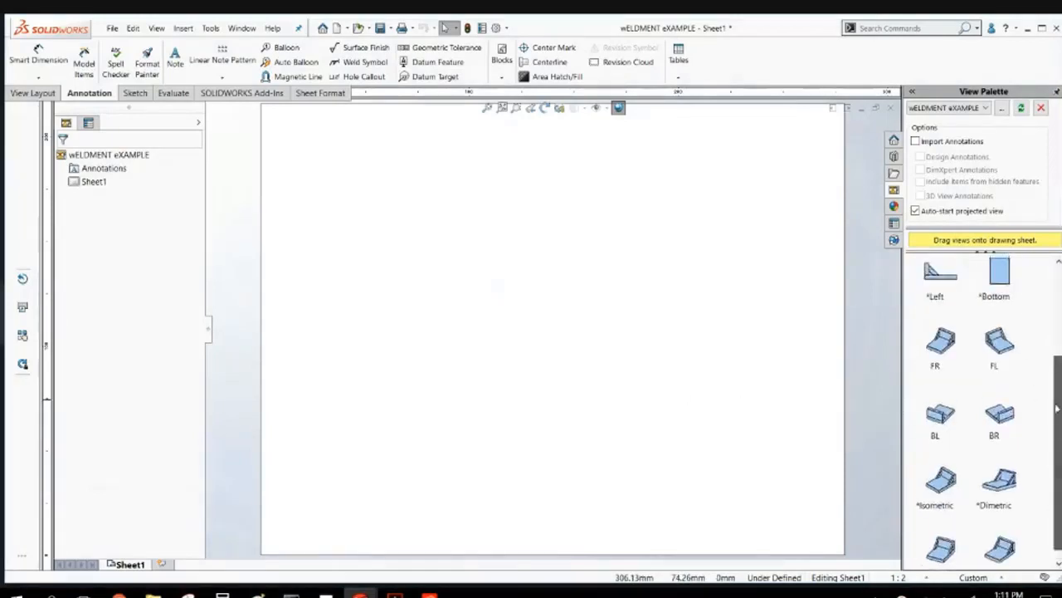
{"action": "scroll", "coordinate": [1058, 330], "scroll_direction": "up", "scroll_amount": 2}
{"action": "mouse_move", "coordinate": [940, 343]}
{"action": "left_mouse_down"}
{"action": "mouse_move", "coordinate": [877, 372]}
{"action": "mouse_move", "coordinate": [373, 477]}
{"action": "mouse_move", "coordinate": [401, 472]}
{"action": "left_mouse_up"}
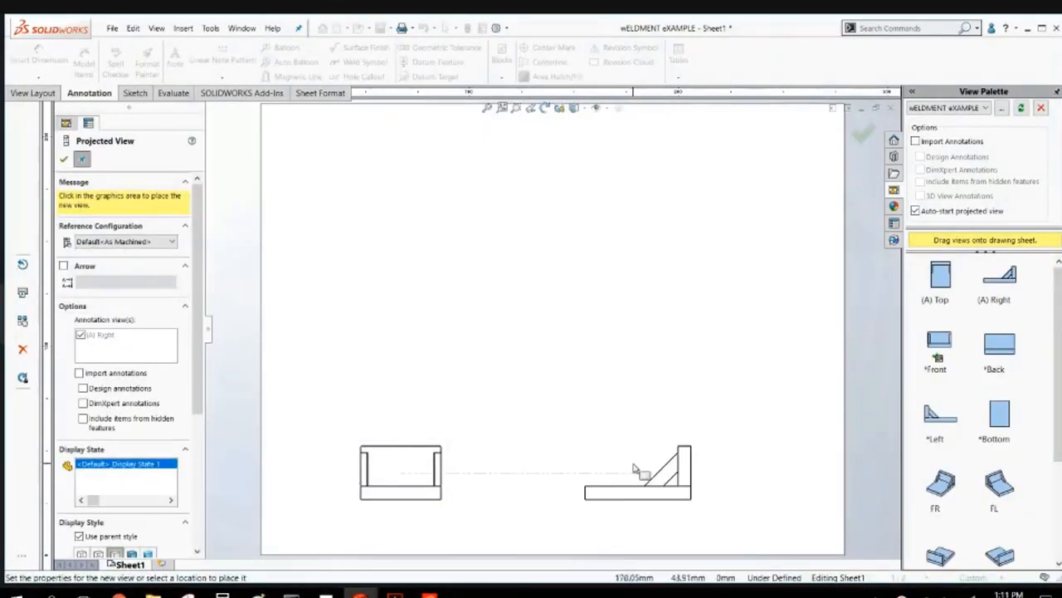
{"action": "left_click", "coordinate": [636, 324]}
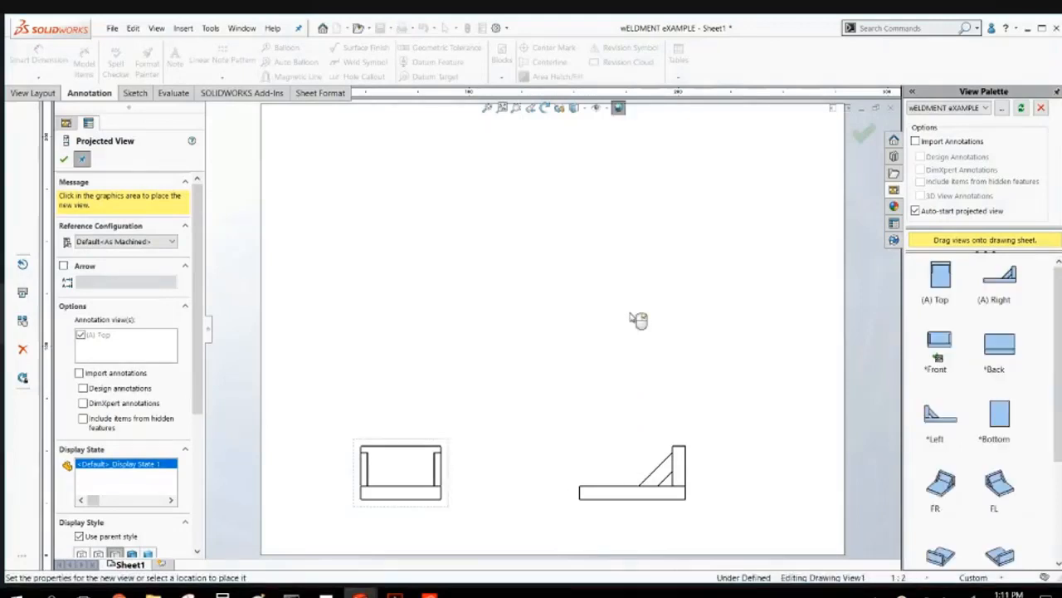
{"action": "left_click", "coordinate": [602, 326]}
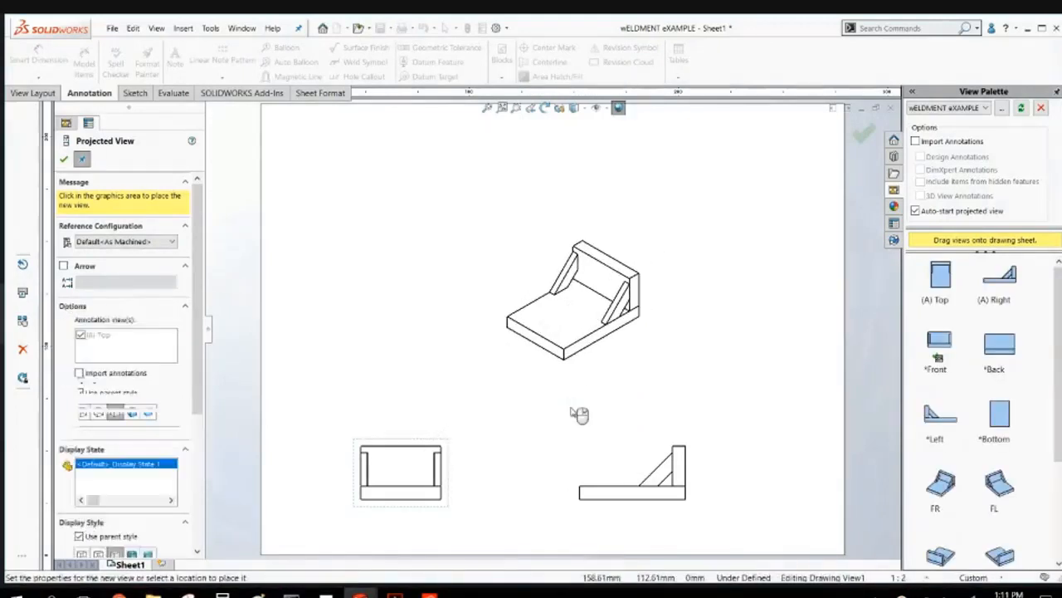
{"action": "key", "text": "Escape"}
{"action": "left_click", "coordinate": [571, 411]}
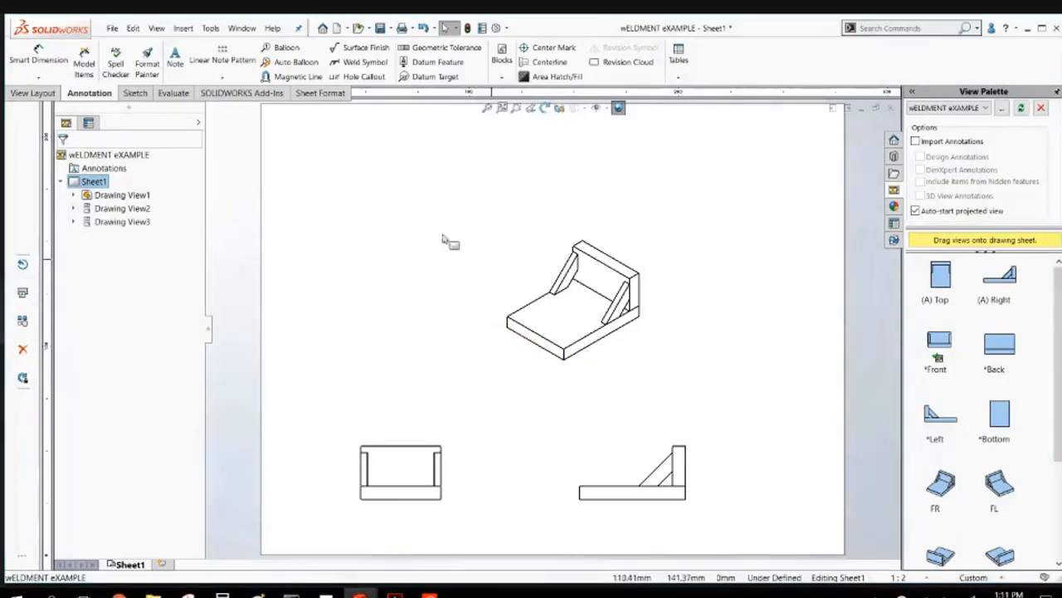
Insert a weldment cut list table for the isometric view across the upper part of the sheet.
{"action": "left_click", "coordinate": [526, 260]}
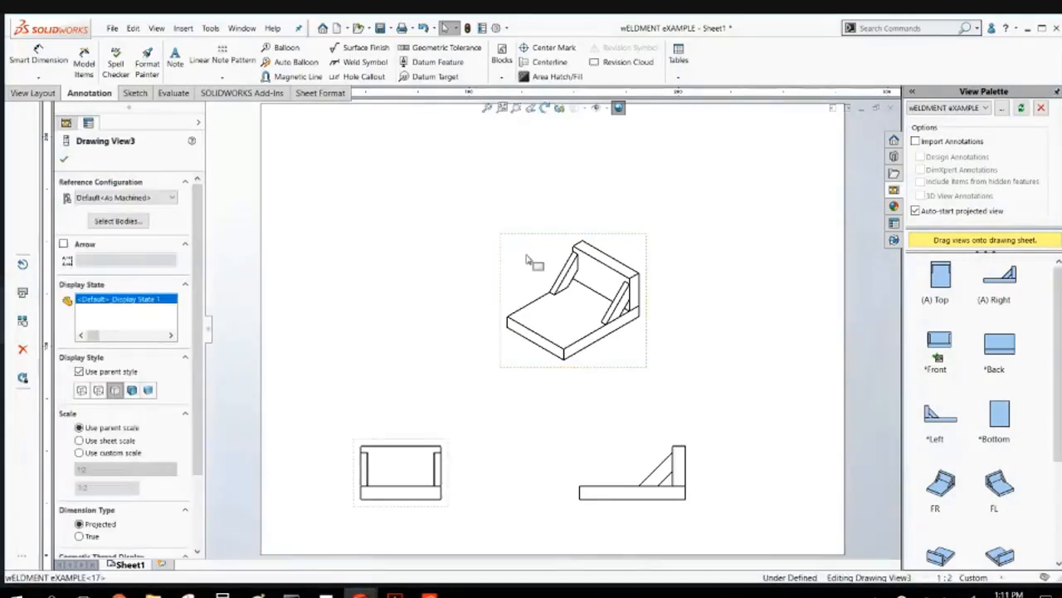
{"action": "right_click", "coordinate": [527, 259]}
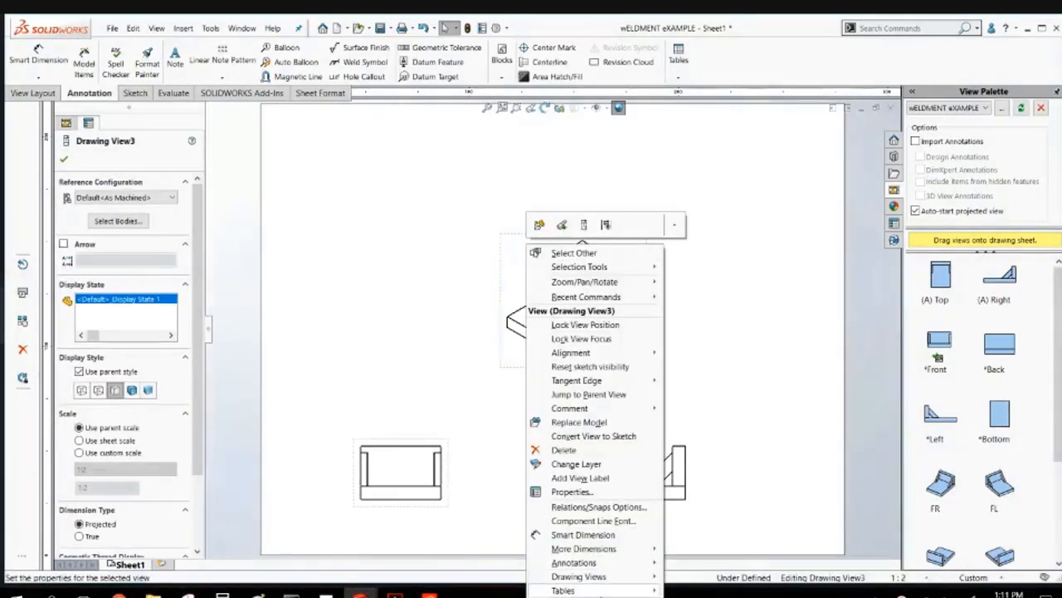
{"action": "mouse_move", "coordinate": [601, 594]}
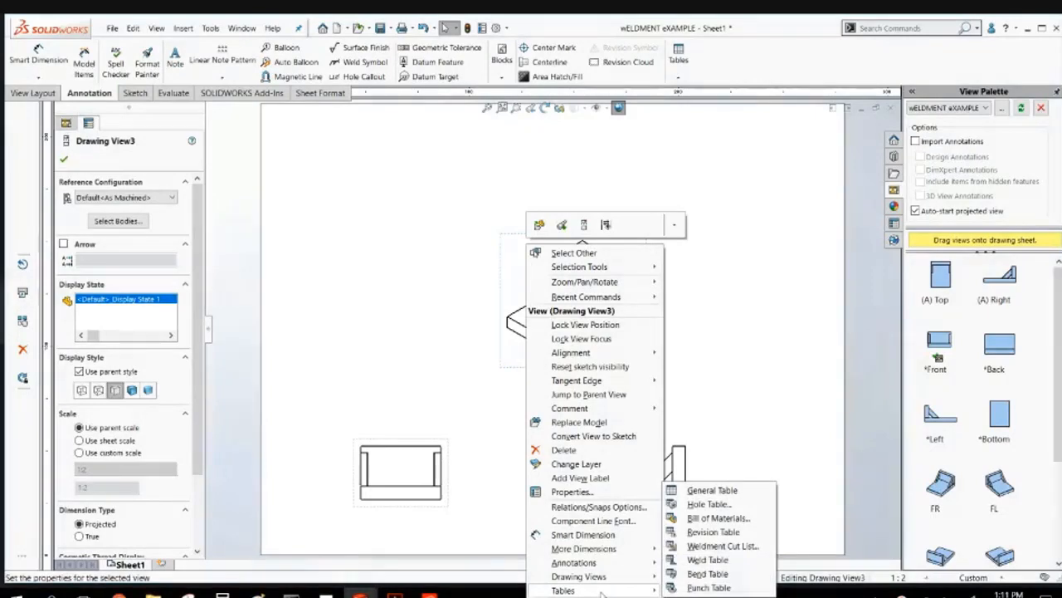
{"action": "left_click", "coordinate": [715, 551]}
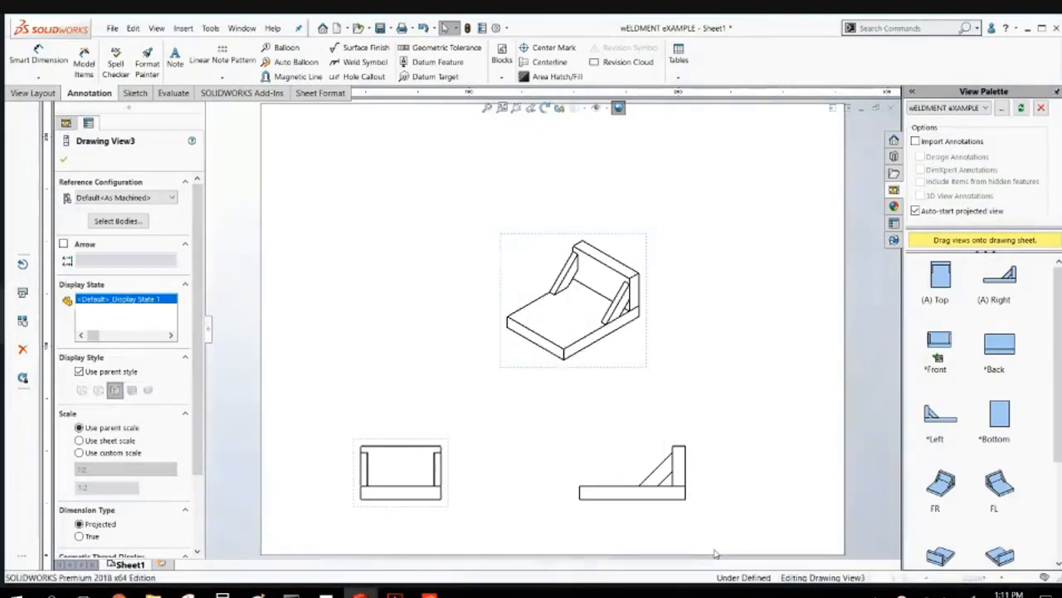
{"action": "left_click", "coordinate": [63, 158]}
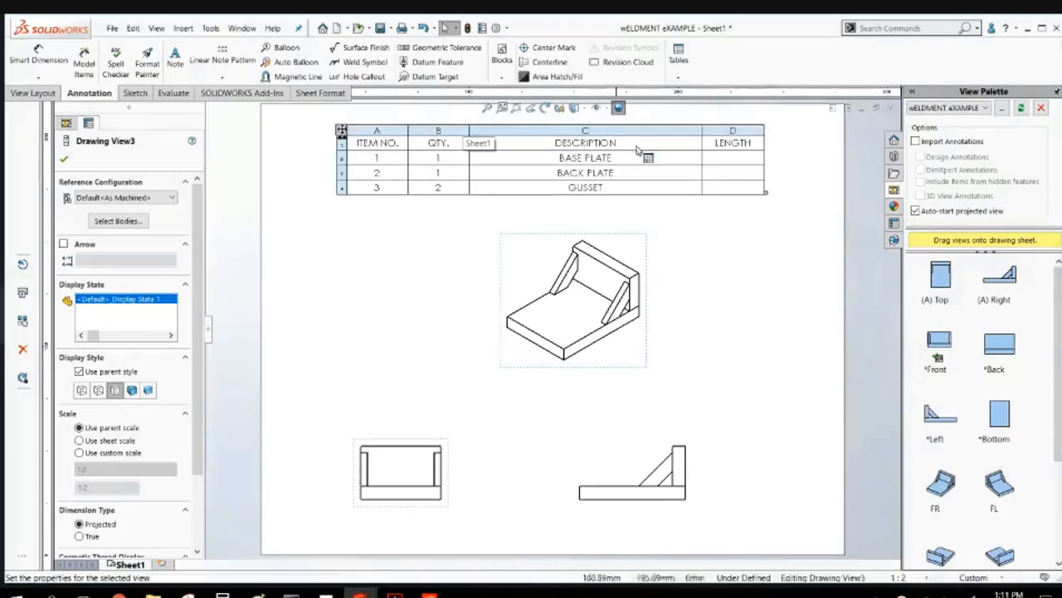
Try the cut list item property MATERIAL for the table's LENGTH column, and switch the column back to user defined.
{"action": "left_click", "coordinate": [723, 133]}
{"action": "right_click", "coordinate": [724, 133]}
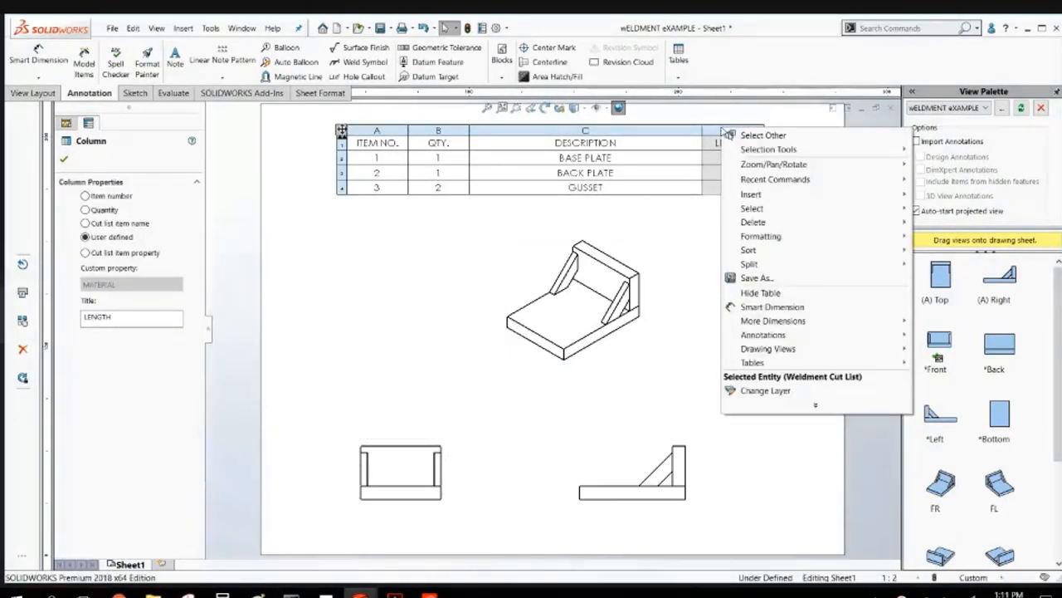
{"action": "left_click", "coordinate": [717, 129]}
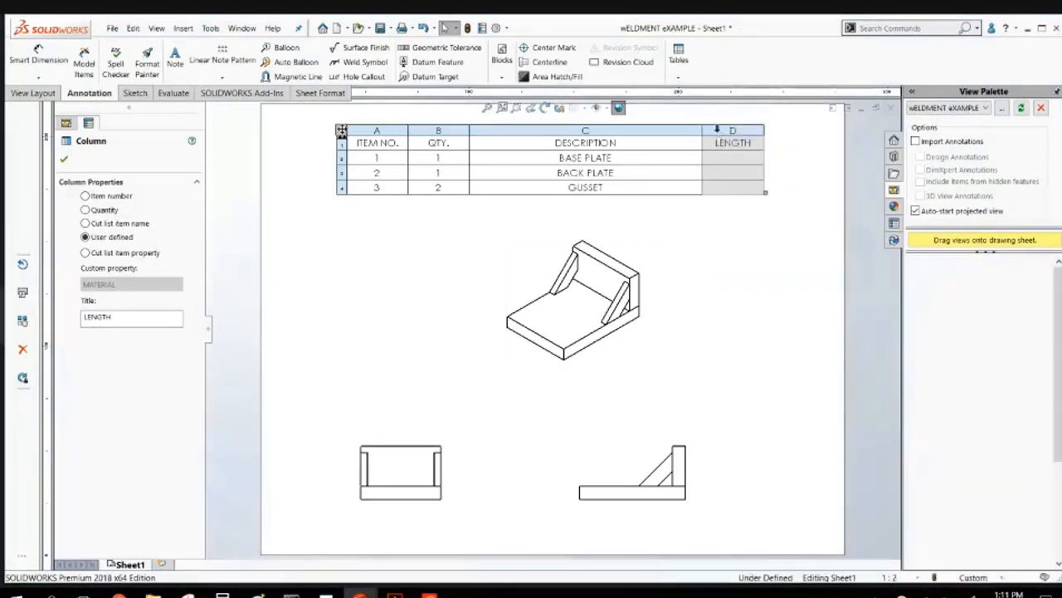
{"action": "double_click", "coordinate": [717, 128]}
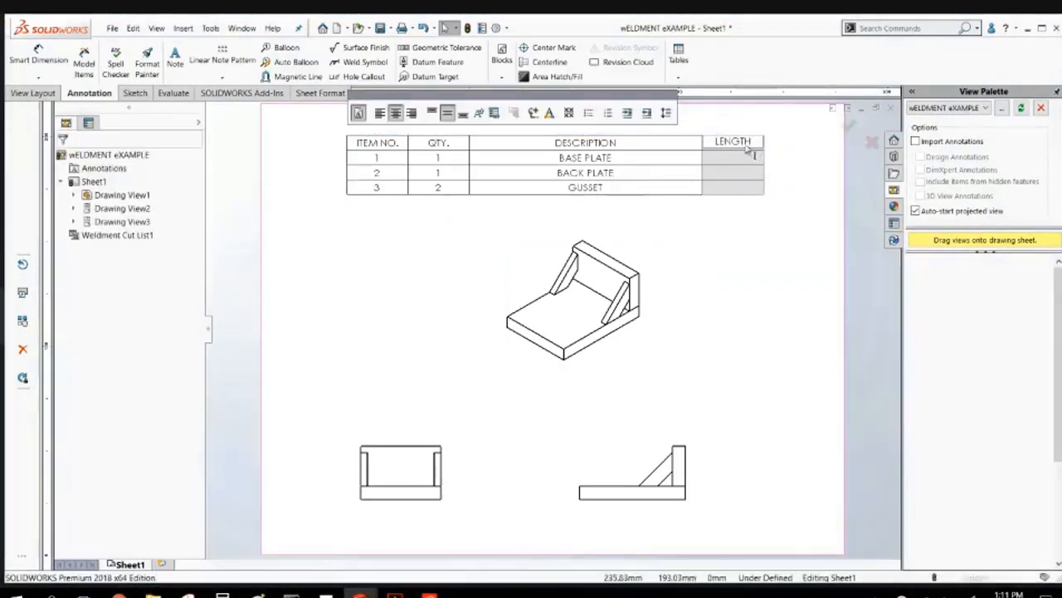
{"action": "left_click", "coordinate": [740, 232]}
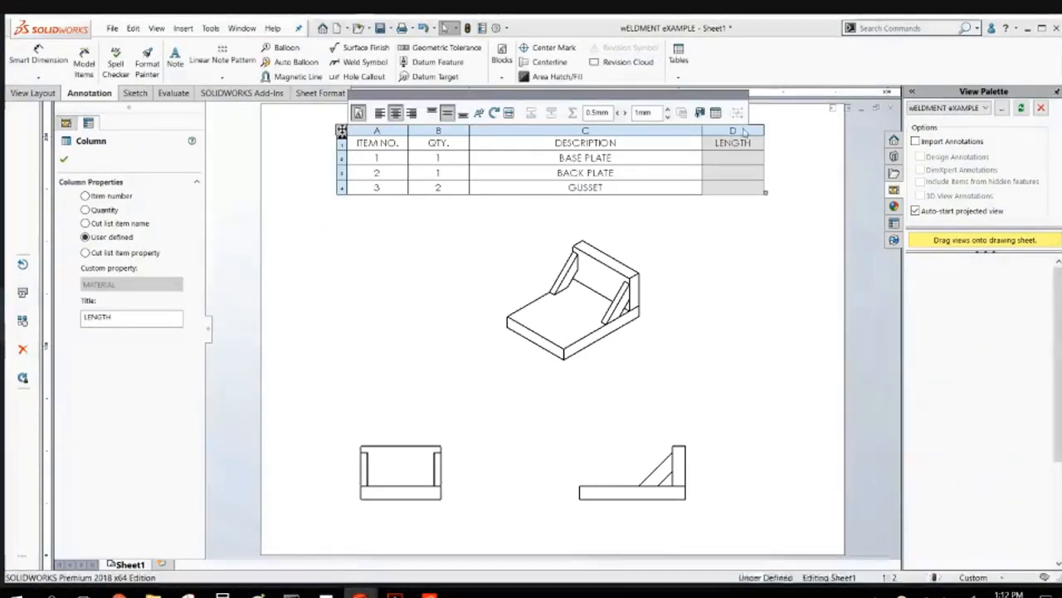
{"action": "left_click", "coordinate": [111, 254]}
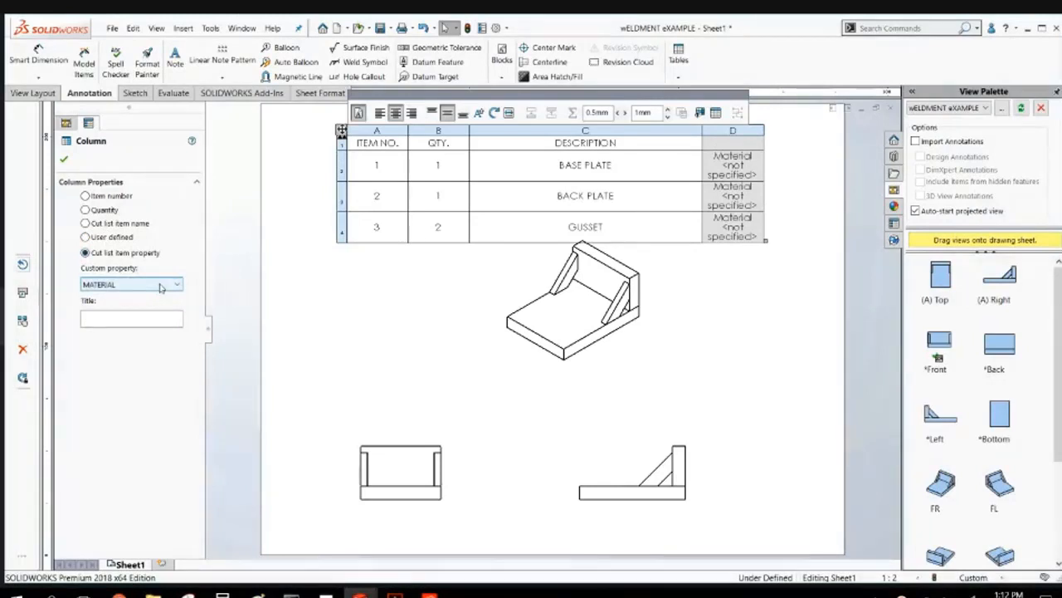
{"action": "left_click", "coordinate": [162, 285]}
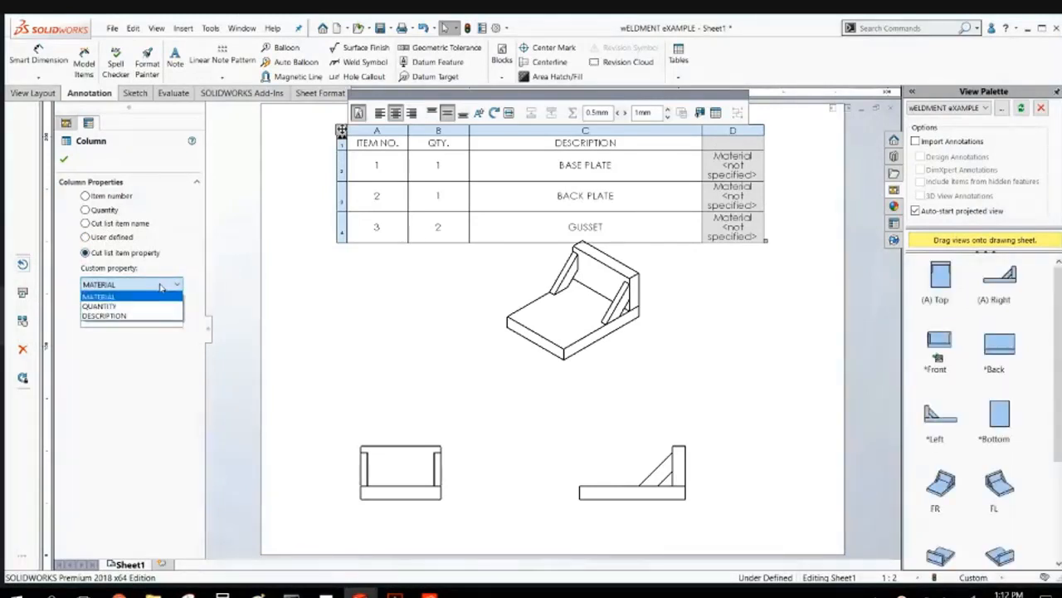
{"action": "left_click", "coordinate": [162, 287]}
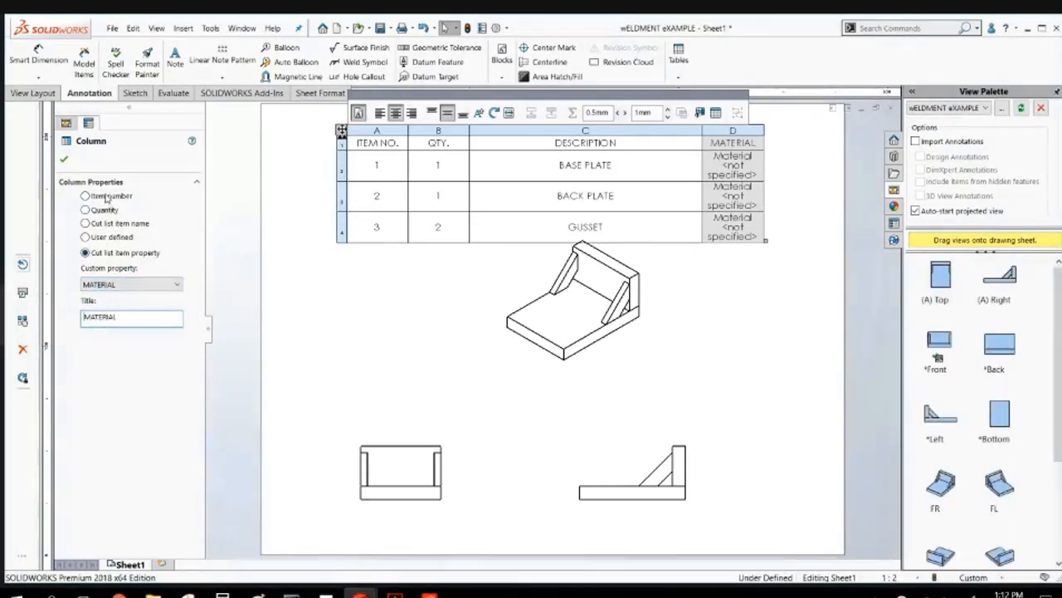
{"action": "left_click", "coordinate": [100, 237]}
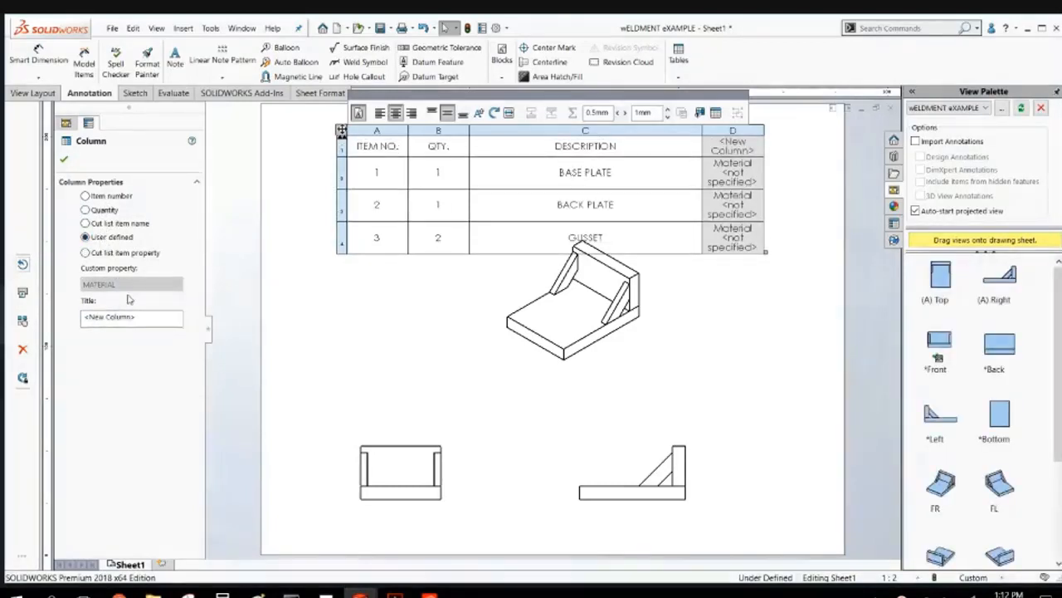
{"action": "left_click", "coordinate": [64, 159]}
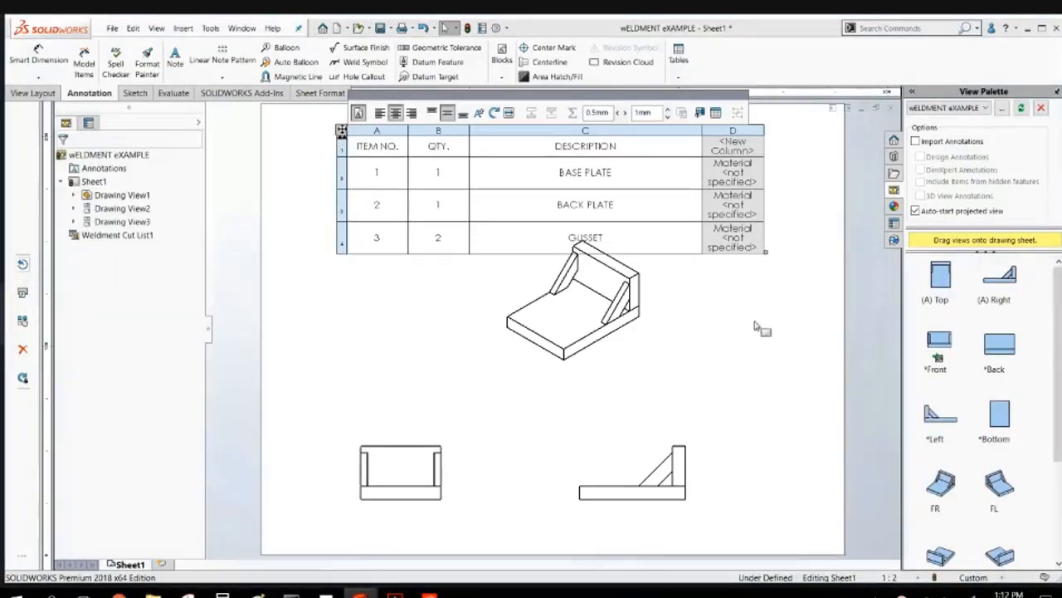
Delete the last column, beside DESCRIPTION, from the weldment cut list table.
{"action": "left_click", "coordinate": [734, 131]}
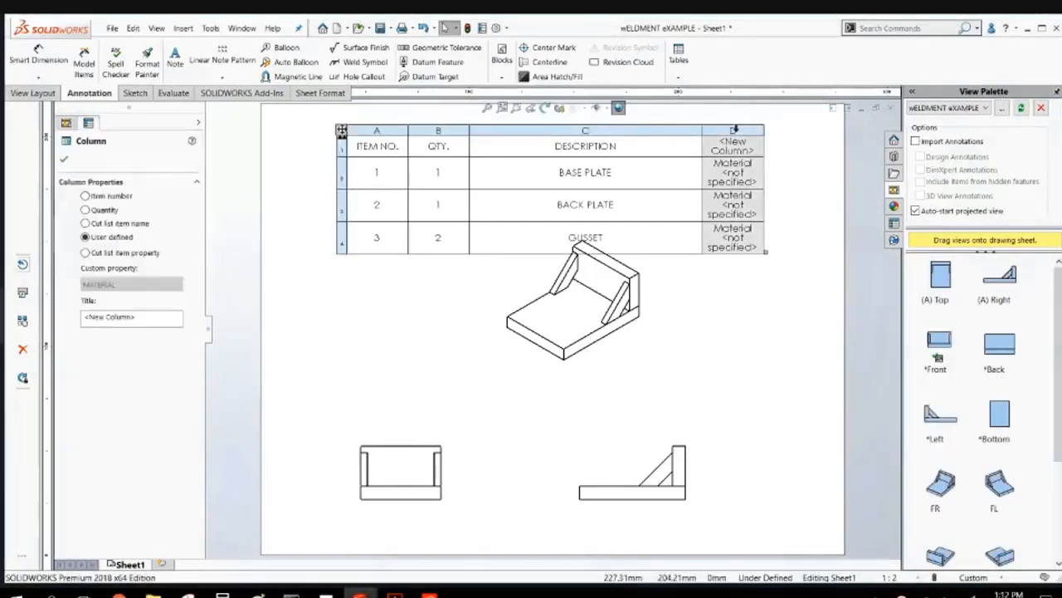
{"action": "right_click", "coordinate": [734, 131]}
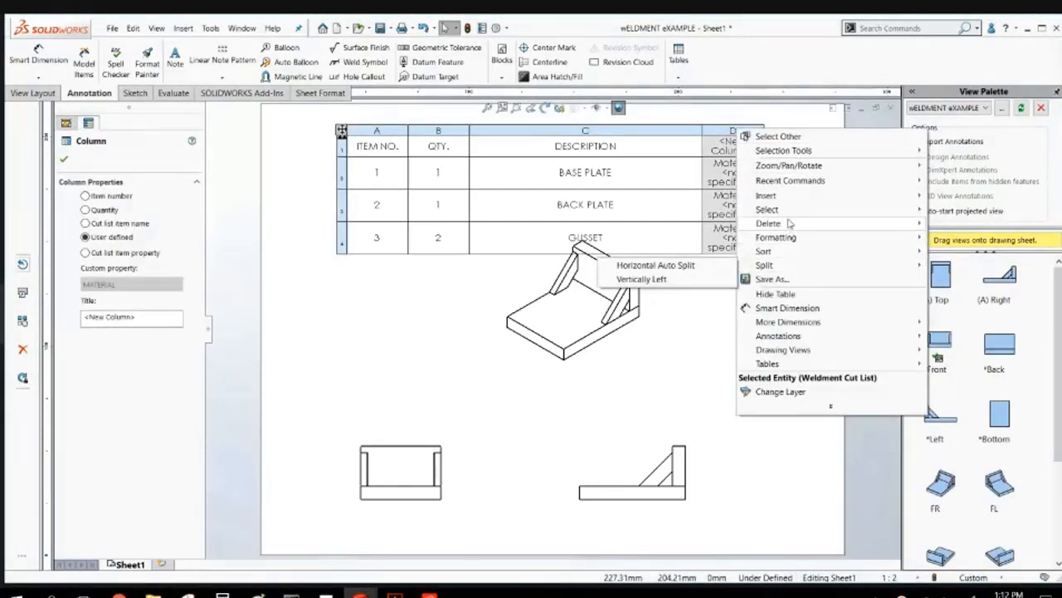
{"action": "mouse_move", "coordinate": [791, 224]}
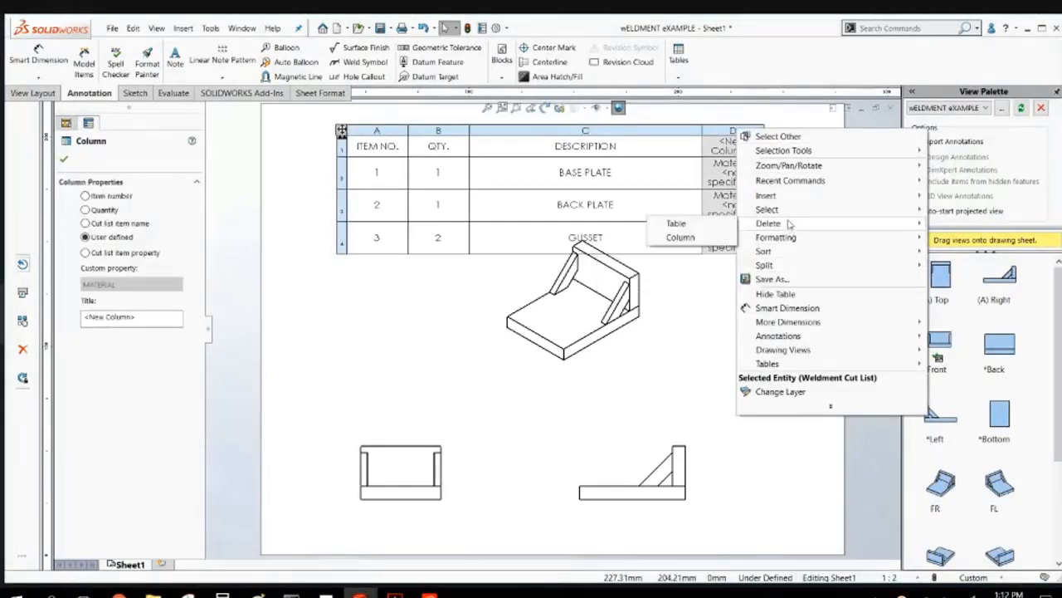
{"action": "left_click", "coordinate": [719, 348]}
{"action": "left_click", "coordinate": [734, 131]}
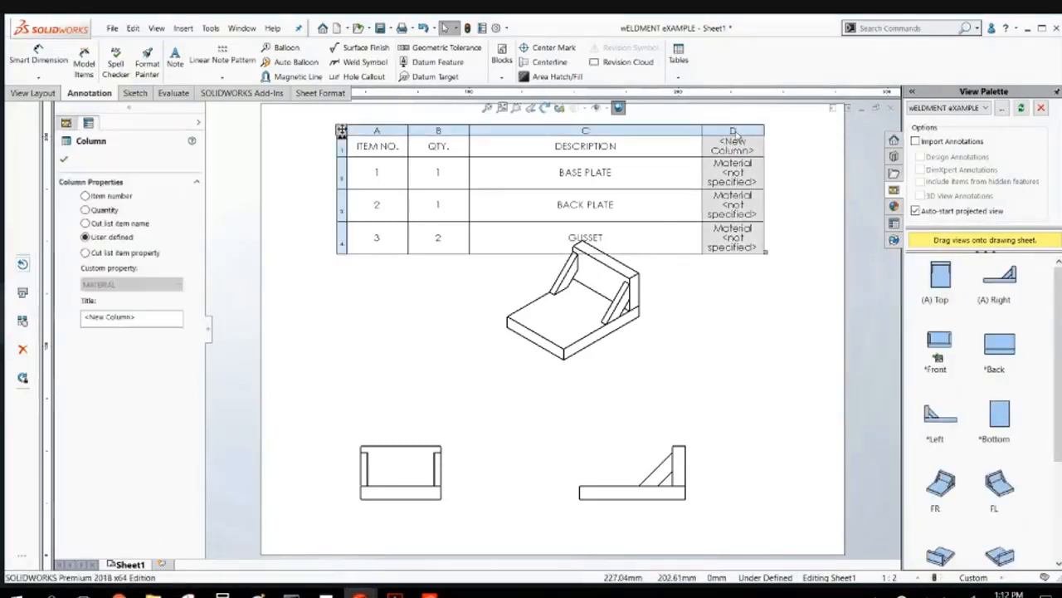
{"action": "right_click", "coordinate": [733, 131]}
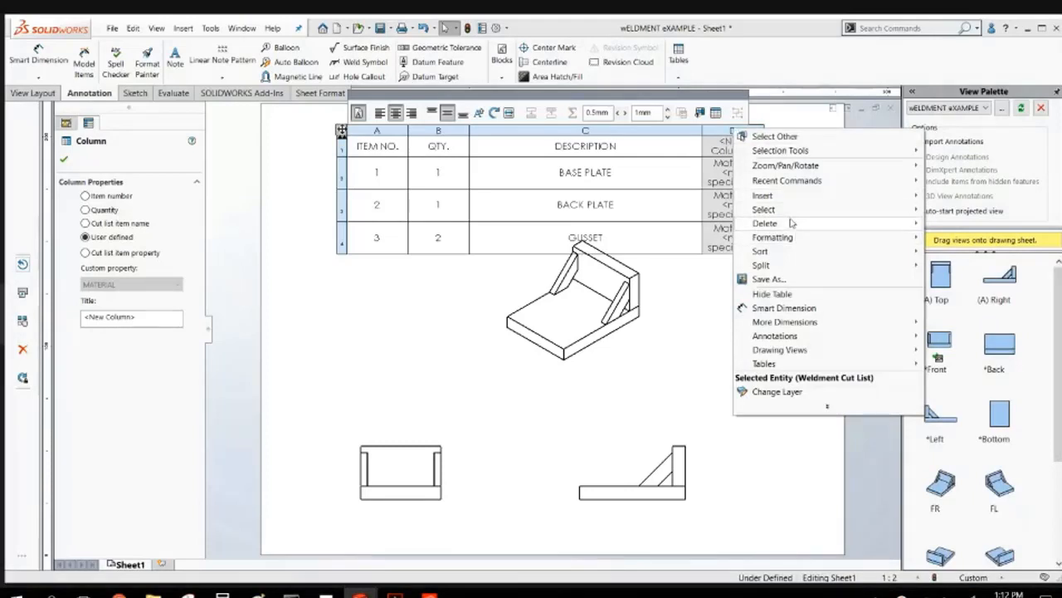
{"action": "mouse_move", "coordinate": [765, 224]}
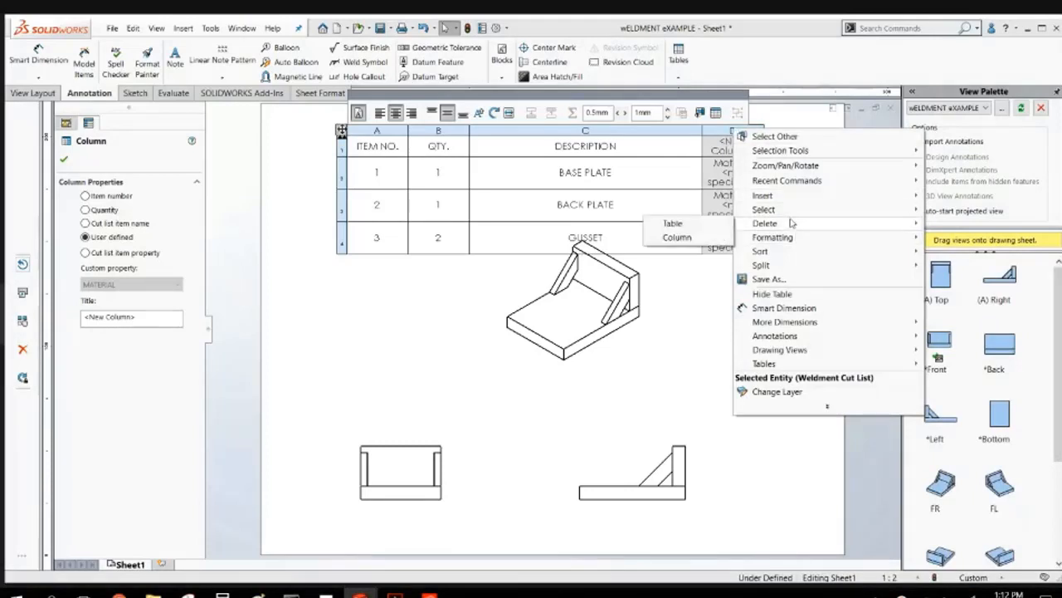
{"action": "left_click", "coordinate": [689, 237]}
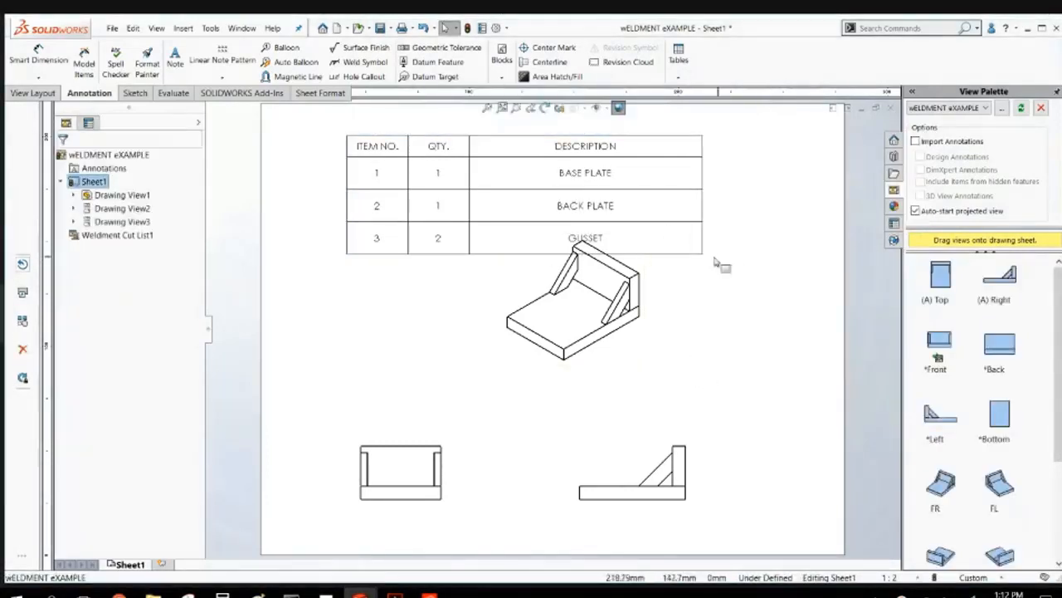
Shrink the cut list table to compact rows and move it closer to the sheet's upper-left corner.
{"action": "left_click_drag", "start_coordinate": [699, 252], "coordinate": [662, 193]}
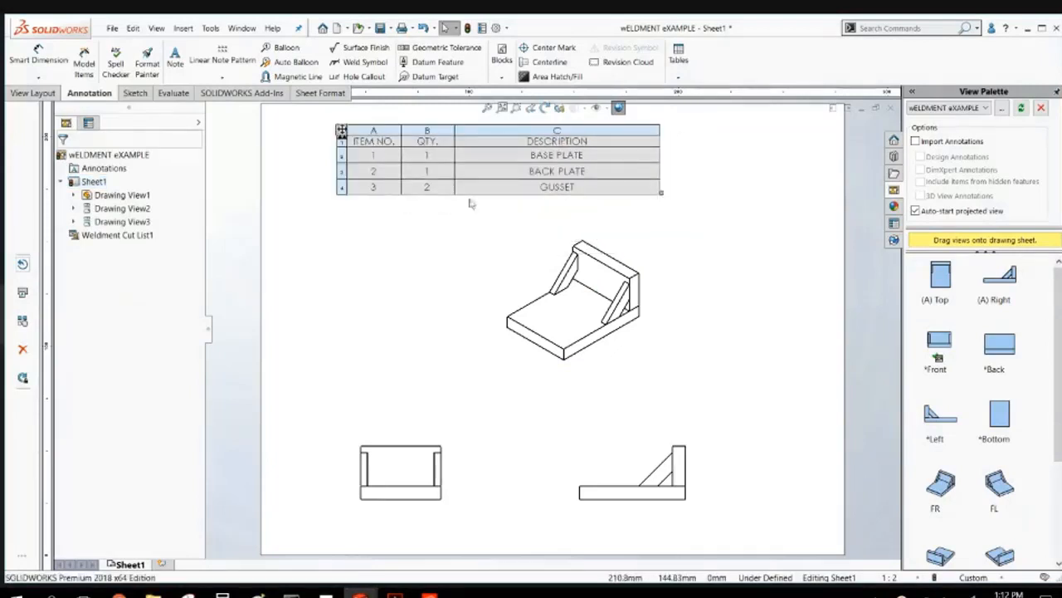
{"action": "left_click_drag", "start_coordinate": [341, 130], "coordinate": [304, 133]}
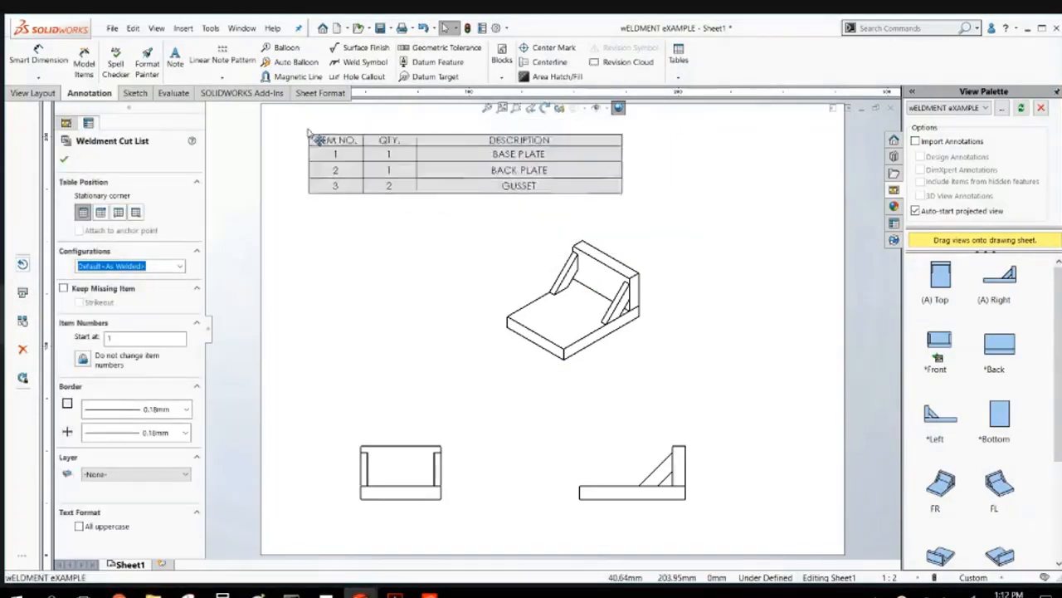
Add item-number balloons to the isometric view with Auto Balloon, using circular balloons and edge leader attachment.
{"action": "left_click", "coordinate": [576, 369]}
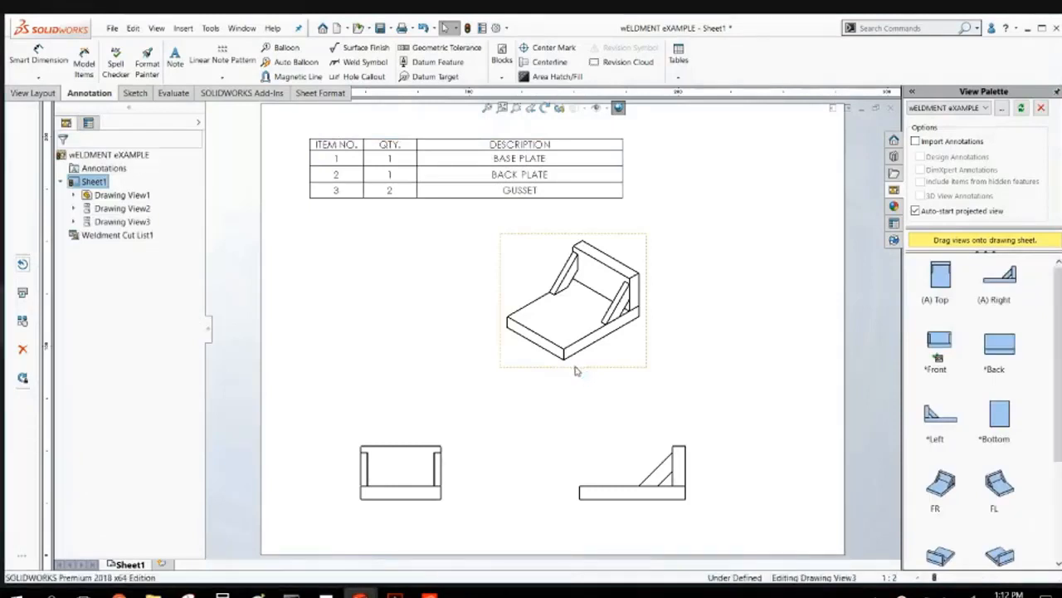
{"action": "left_click", "coordinate": [322, 66]}
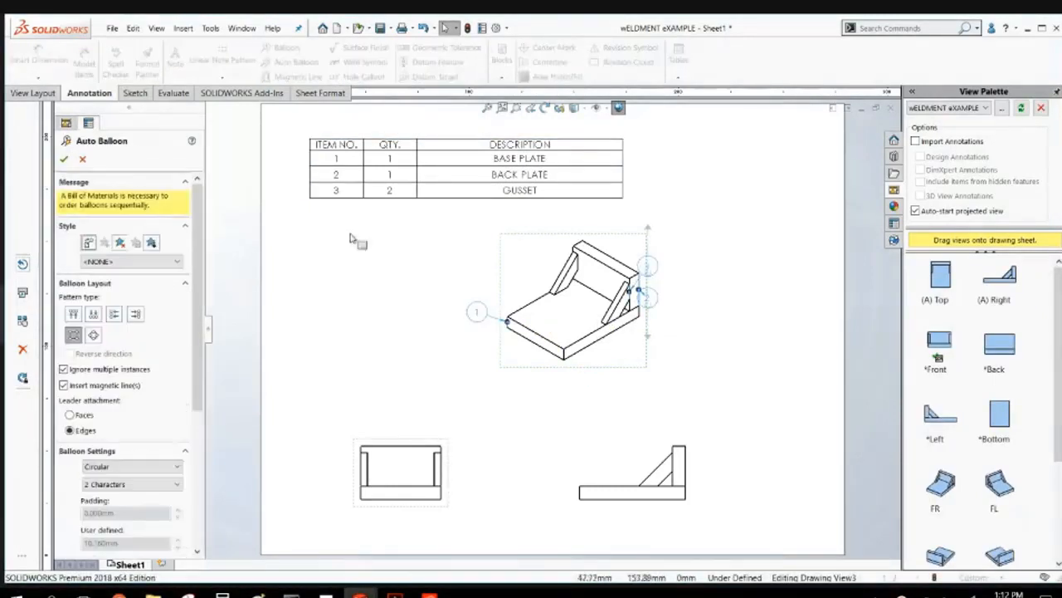
{"action": "left_click", "coordinate": [62, 160]}
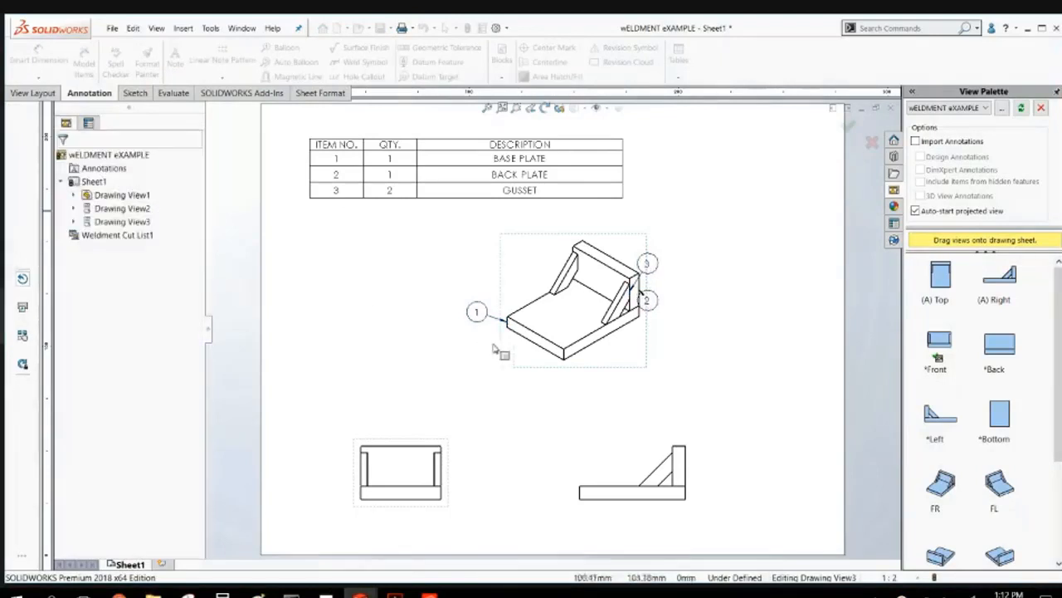
Move the magnetic line to the right of the isometric view and align the back plate and gusset balloons on it.
{"action": "left_click_drag", "start_coordinate": [647, 263], "coordinate": [701, 423]}
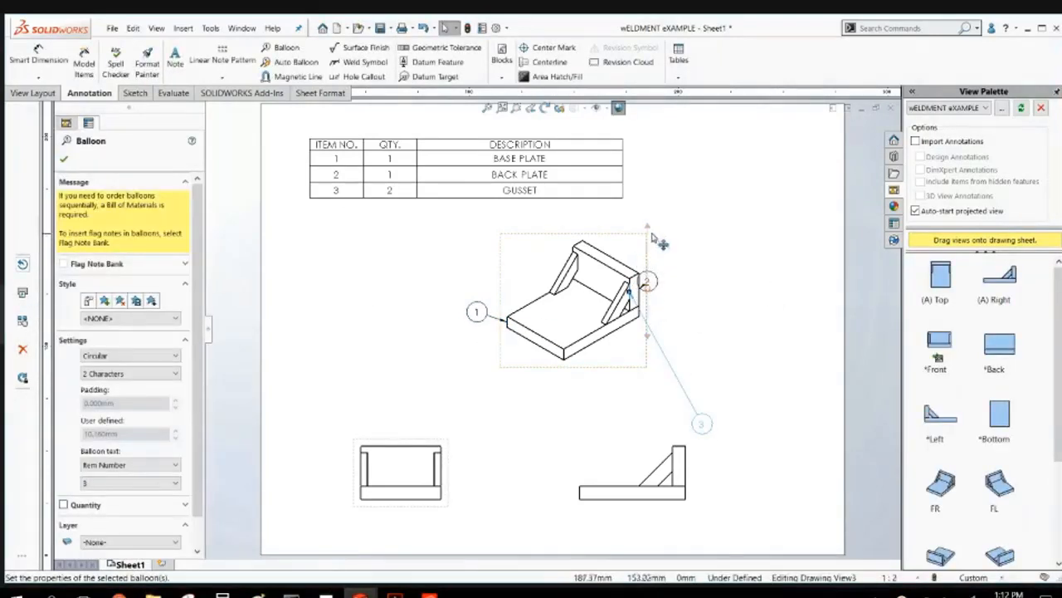
{"action": "left_click_drag", "start_coordinate": [655, 237], "coordinate": [739, 232]}
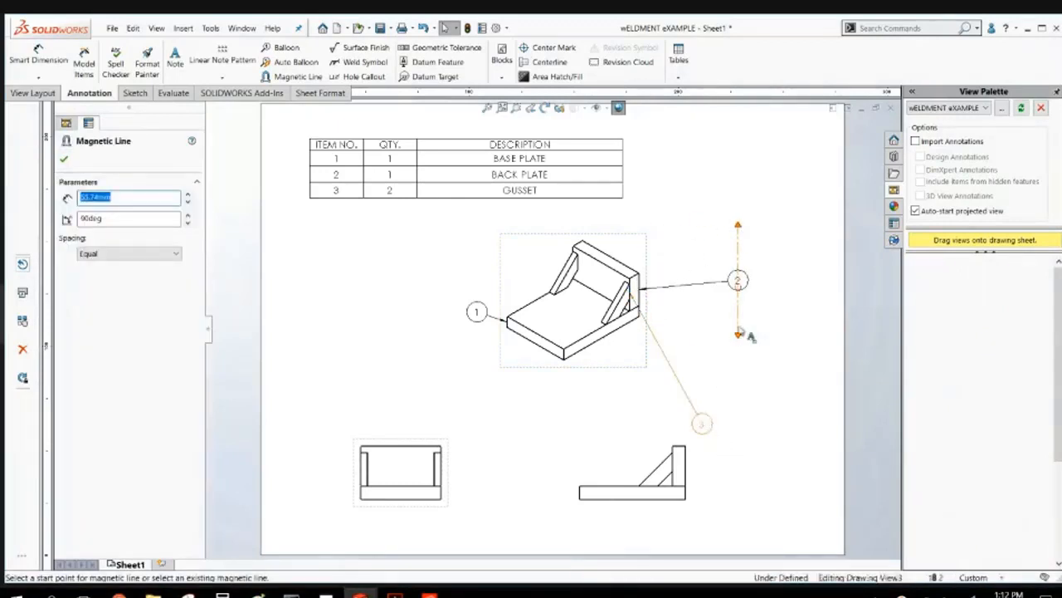
{"action": "left_click_drag", "start_coordinate": [701, 423], "coordinate": [742, 299]}
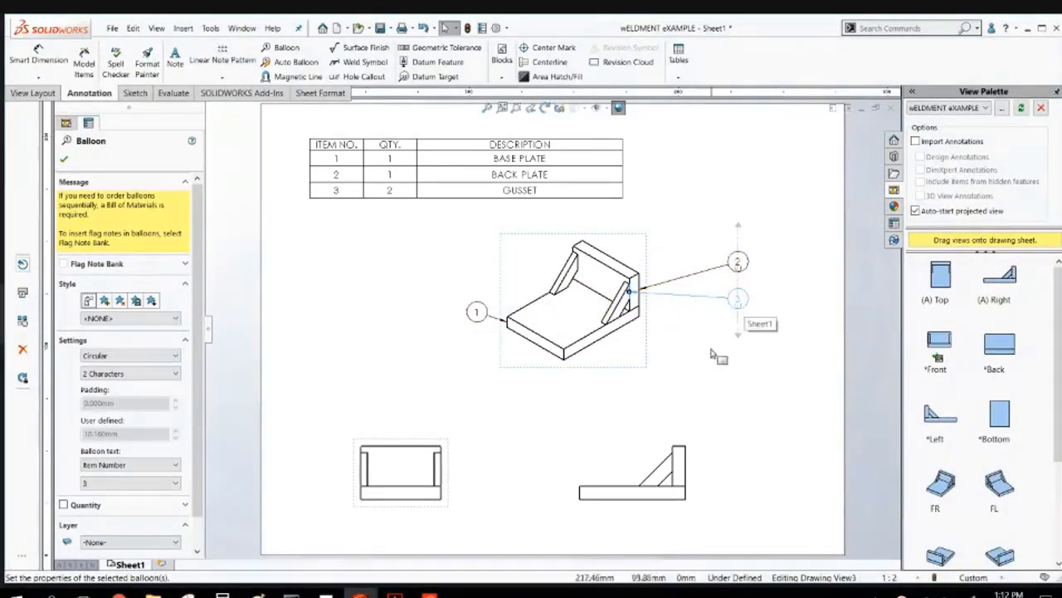
{"action": "key", "text": "Escape"}
Reorder the cut list table by moving the BACK PLATE row below the GUSSET row.
{"action": "left_click", "coordinate": [306, 179]}
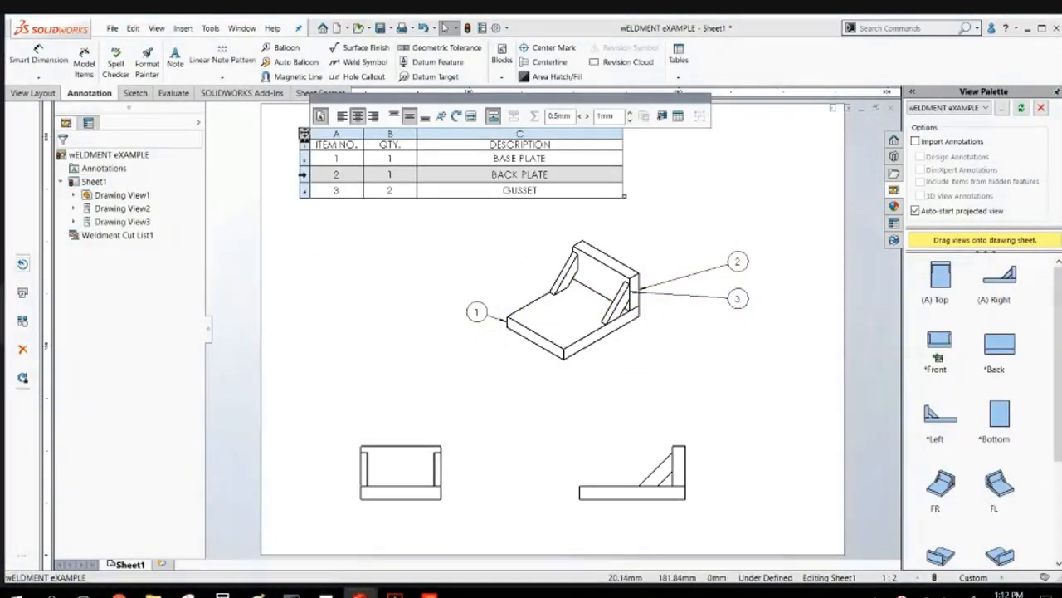
{"action": "left_click_drag", "start_coordinate": [304, 174], "coordinate": [304, 196]}
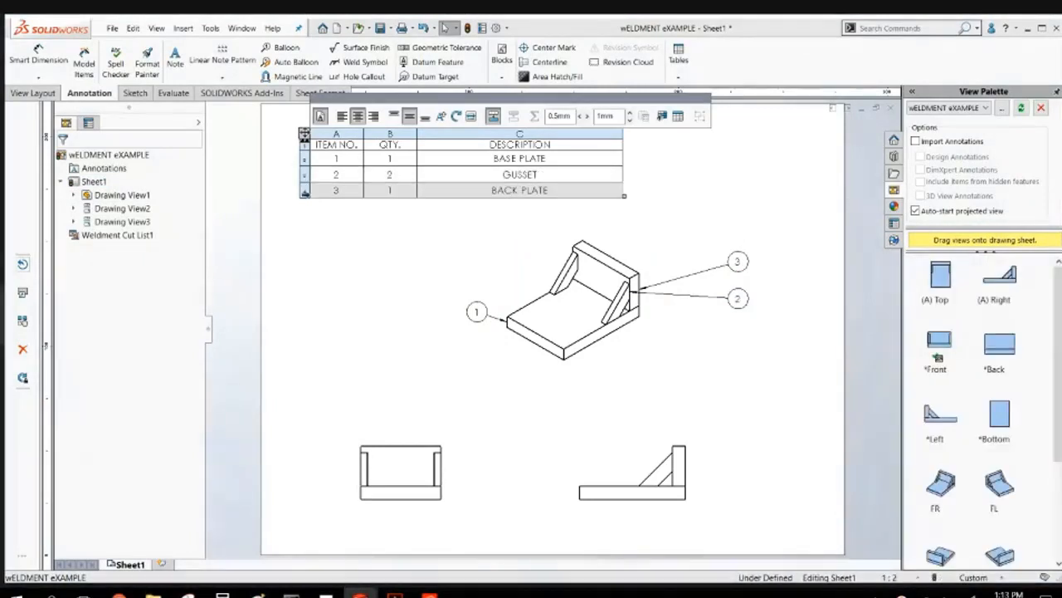
{"action": "left_click", "coordinate": [327, 244]}
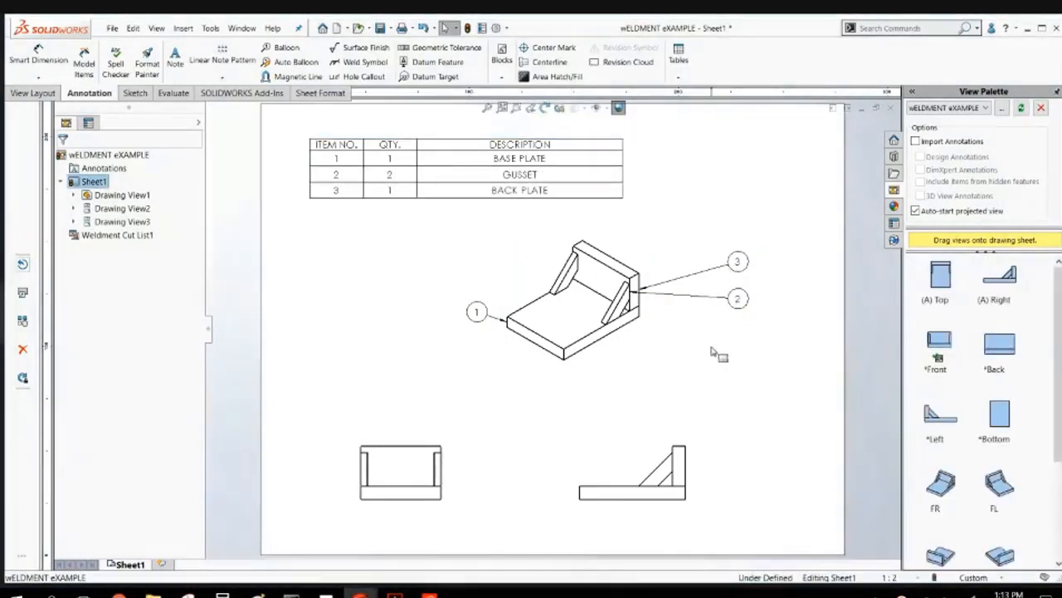
Turn on the quantity display for the gusset balloon in the isometric view, placing it on the balloon's right side.
{"action": "scroll", "coordinate": [719, 295], "scroll_direction": "down", "scroll_amount": 2}
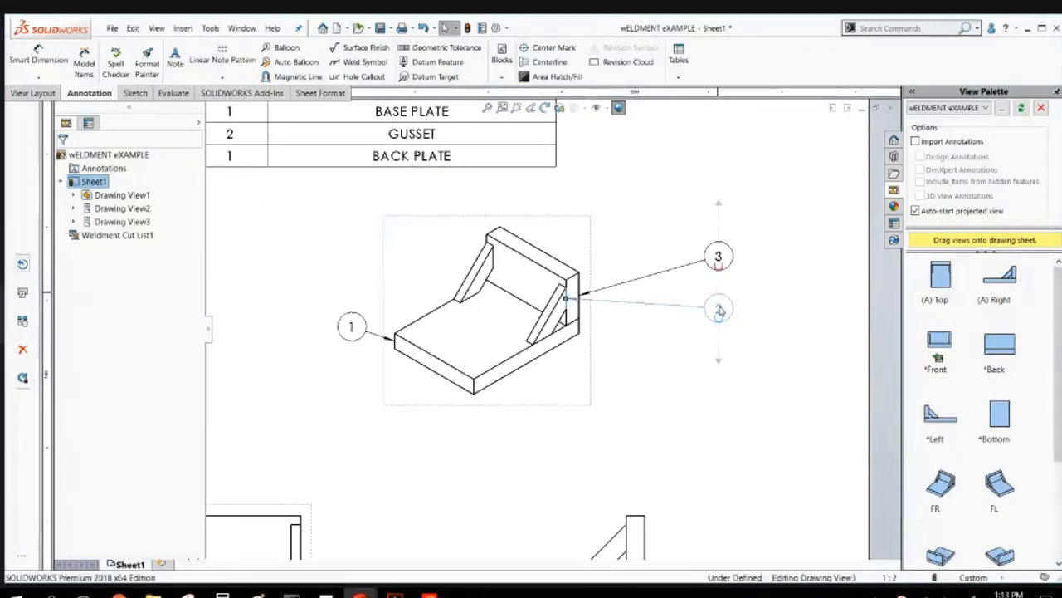
{"action": "left_click", "coordinate": [719, 309]}
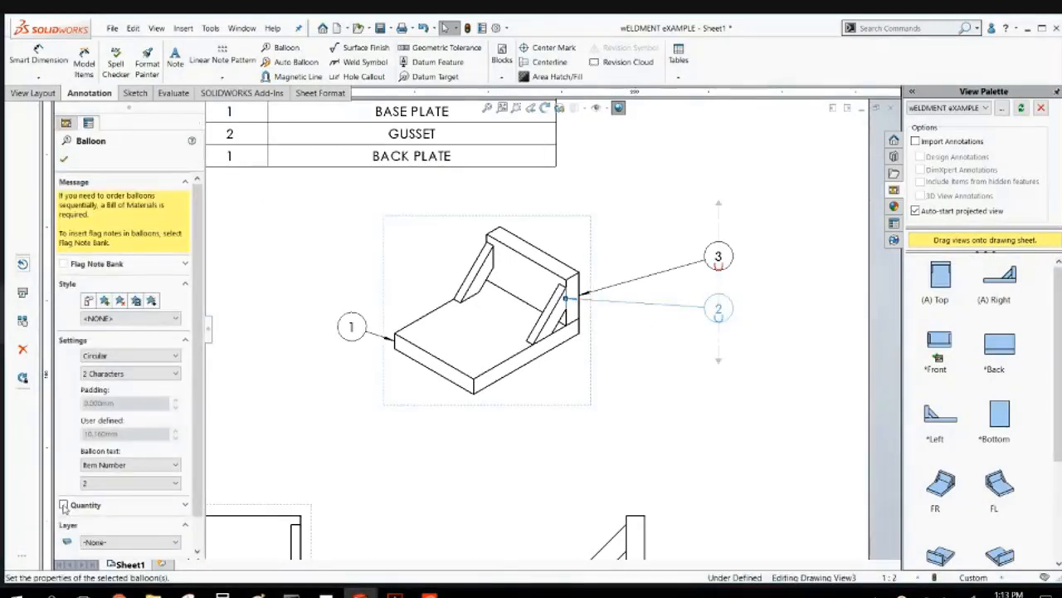
{"action": "left_click", "coordinate": [64, 504]}
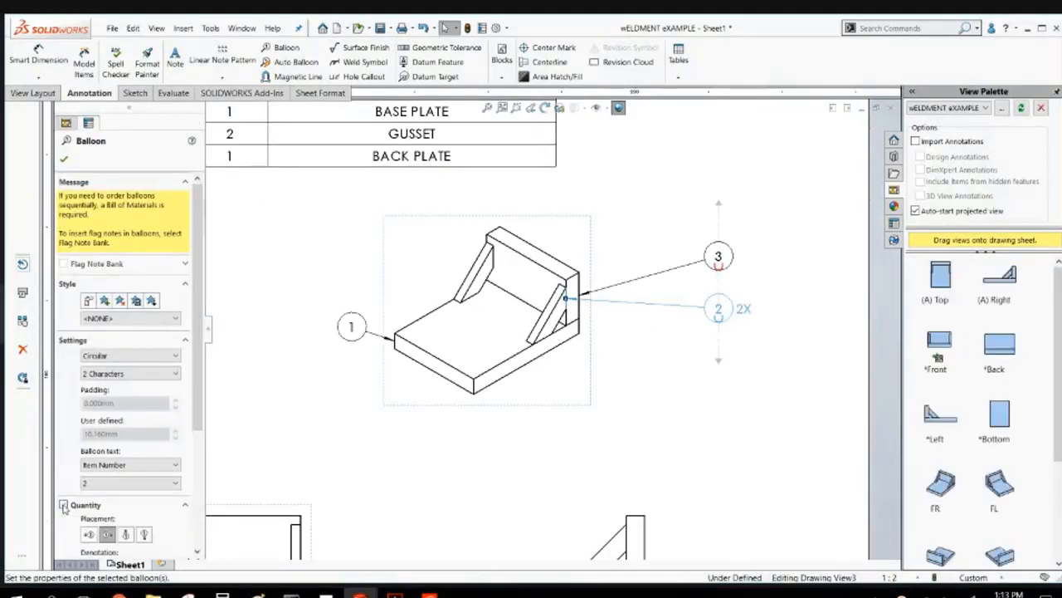
{"action": "left_click", "coordinate": [64, 157]}
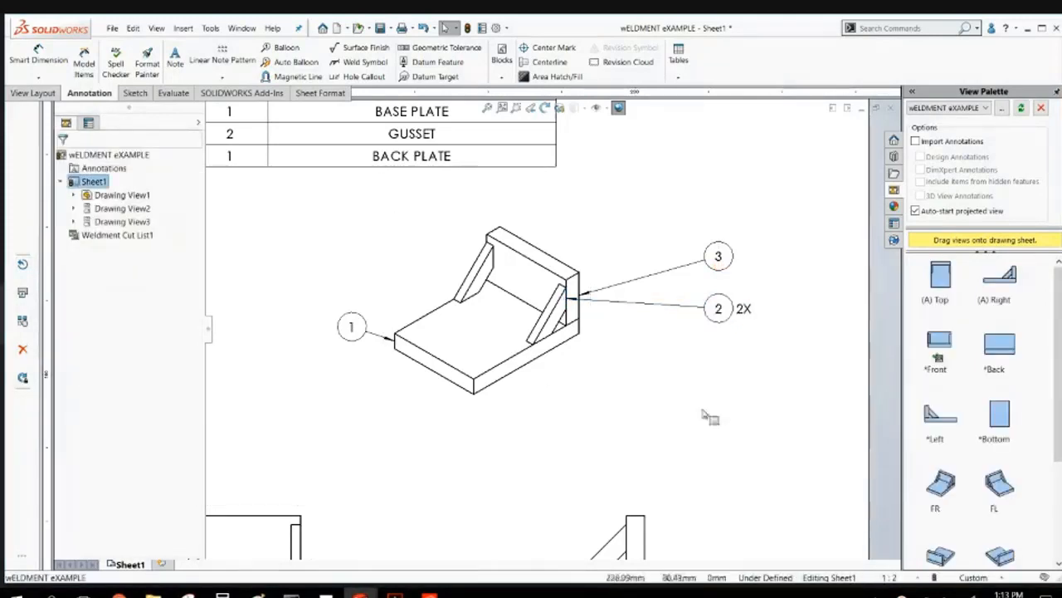
Start a weld symbol on the base plate's top edge in the front view and enter TYP as its tail text.
{"action": "scroll", "coordinate": [660, 319], "scroll_direction": "up", "scroll_amount": 6}
{"action": "scroll", "coordinate": [626, 308], "scroll_direction": "down", "scroll_amount": 2}
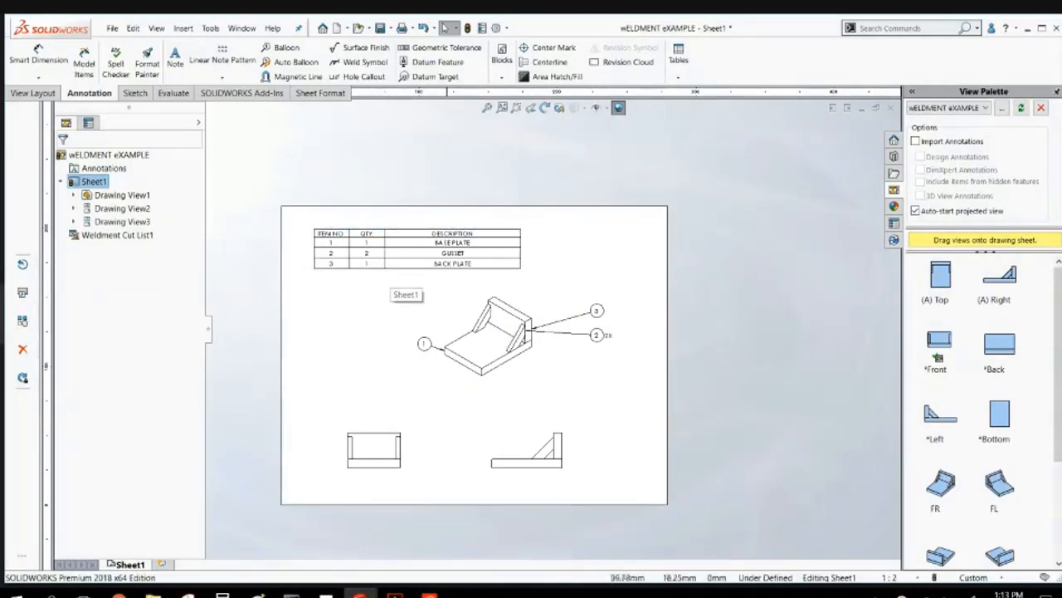
{"action": "scroll", "coordinate": [432, 415], "scroll_direction": "down", "scroll_amount": 1}
{"action": "scroll", "coordinate": [441, 434], "scroll_direction": "down", "scroll_amount": 3}
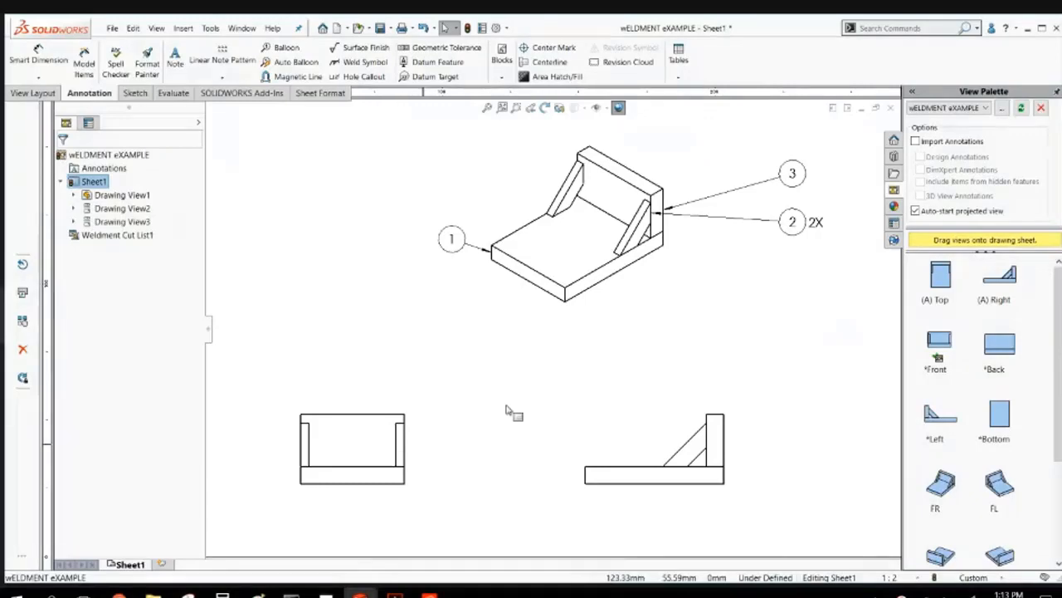
{"action": "left_click", "coordinate": [363, 471]}
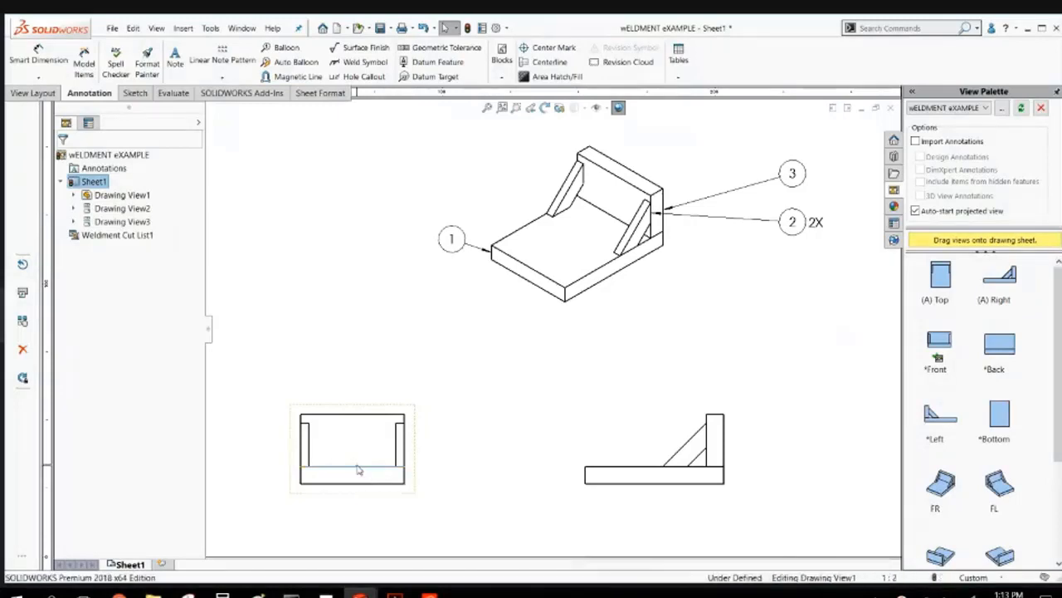
{"action": "left_click", "coordinate": [352, 63]}
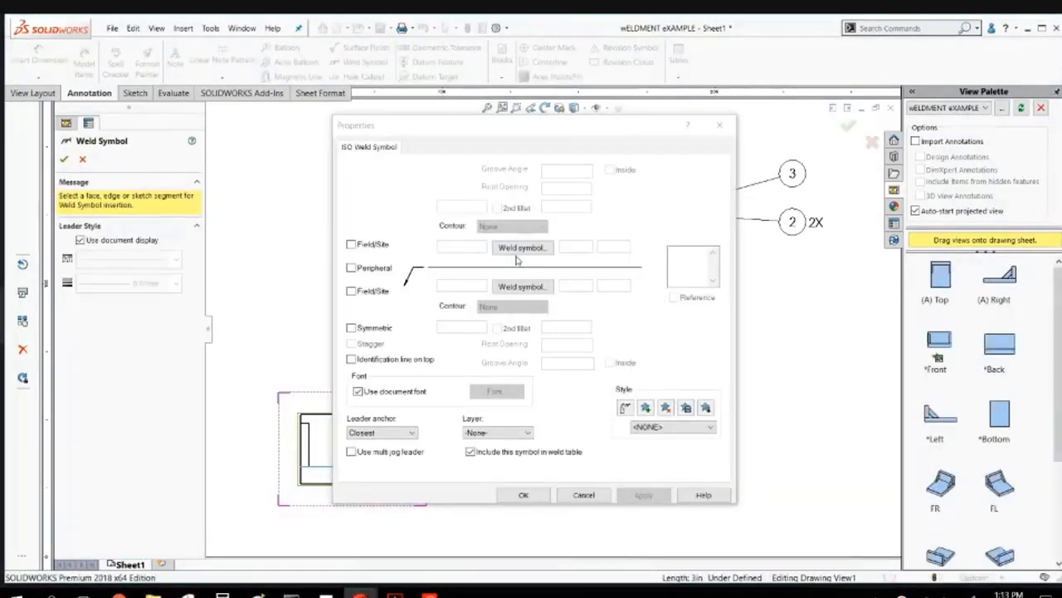
{"action": "left_click", "coordinate": [370, 245]}
{"action": "left_click", "coordinate": [372, 269]}
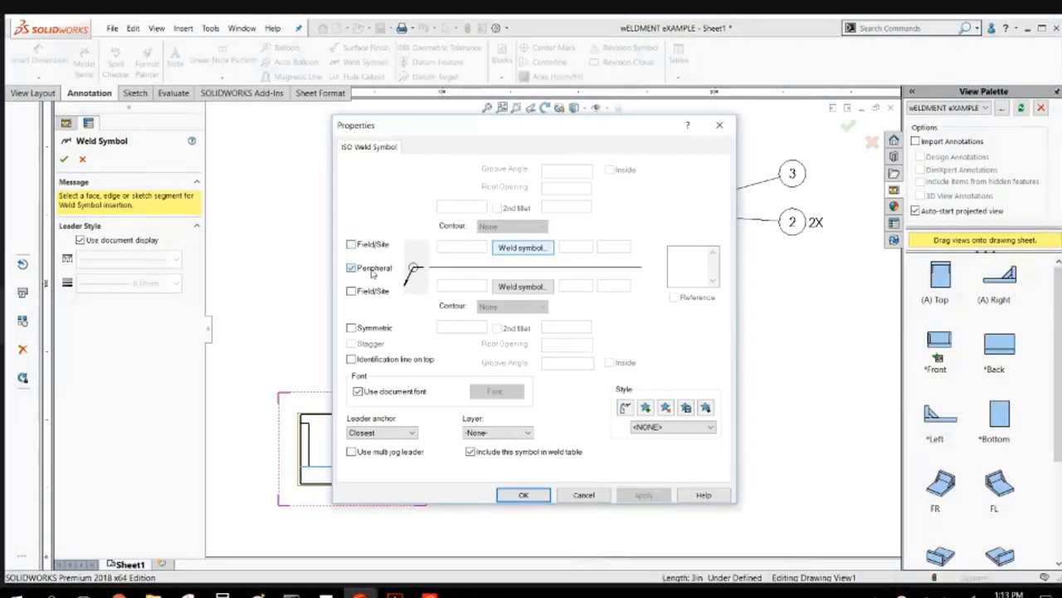
{"action": "left_click", "coordinate": [372, 296]}
{"action": "left_click", "coordinate": [367, 272]}
{"action": "left_click", "coordinate": [679, 265]}
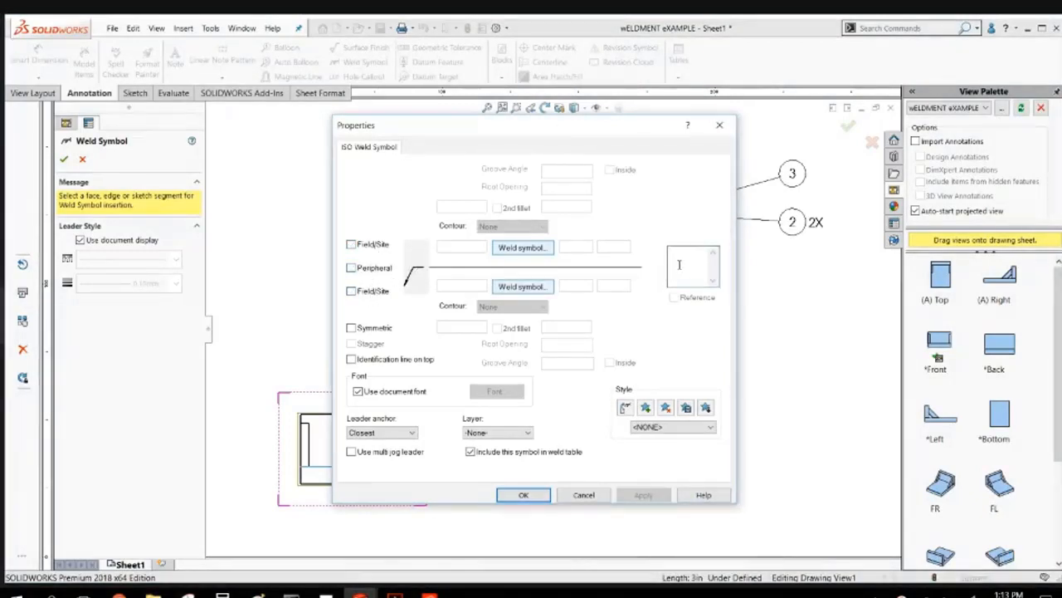
{"action": "type", "text": "TYP"}
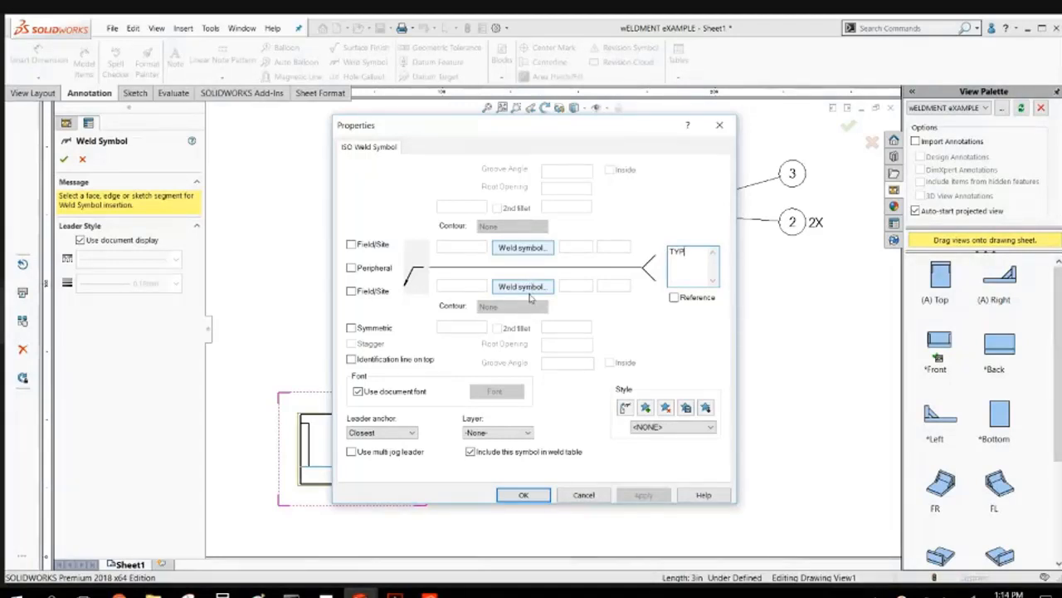
Add a fillet weld of size 1/2 below the reference line of the front view's weld symbol.
{"action": "left_click", "coordinate": [526, 291]}
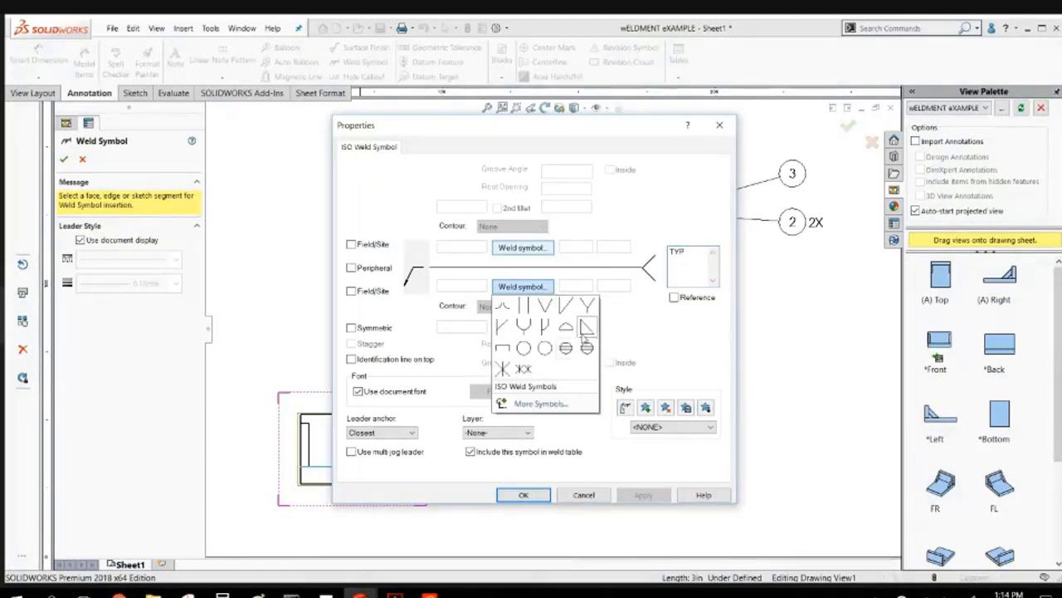
{"action": "left_click", "coordinate": [586, 331]}
{"action": "left_click", "coordinate": [468, 285]}
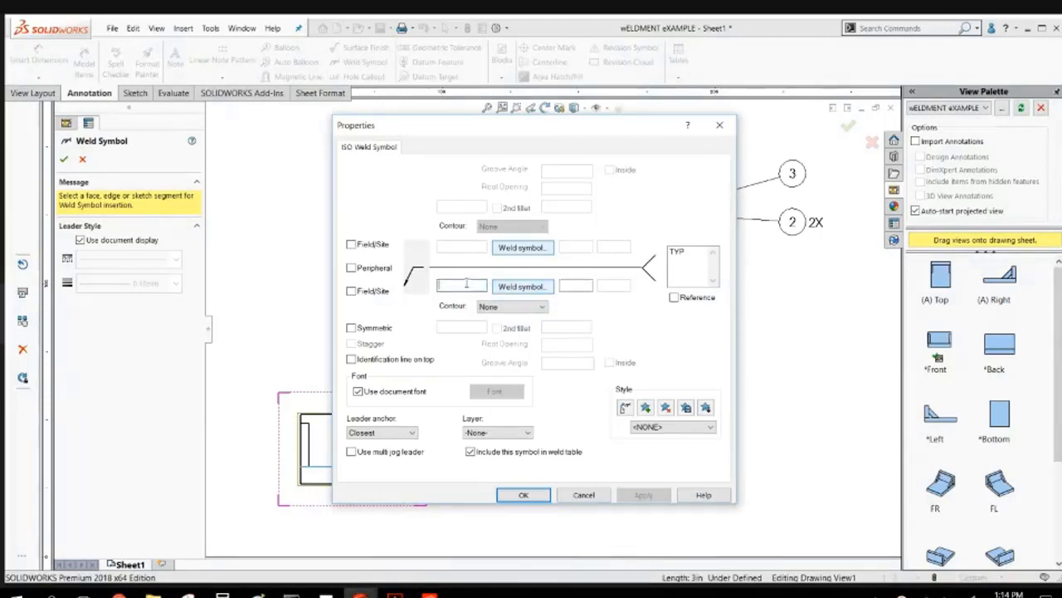
{"action": "type", "text": "1/2"}
{"action": "left_click", "coordinate": [584, 288]}
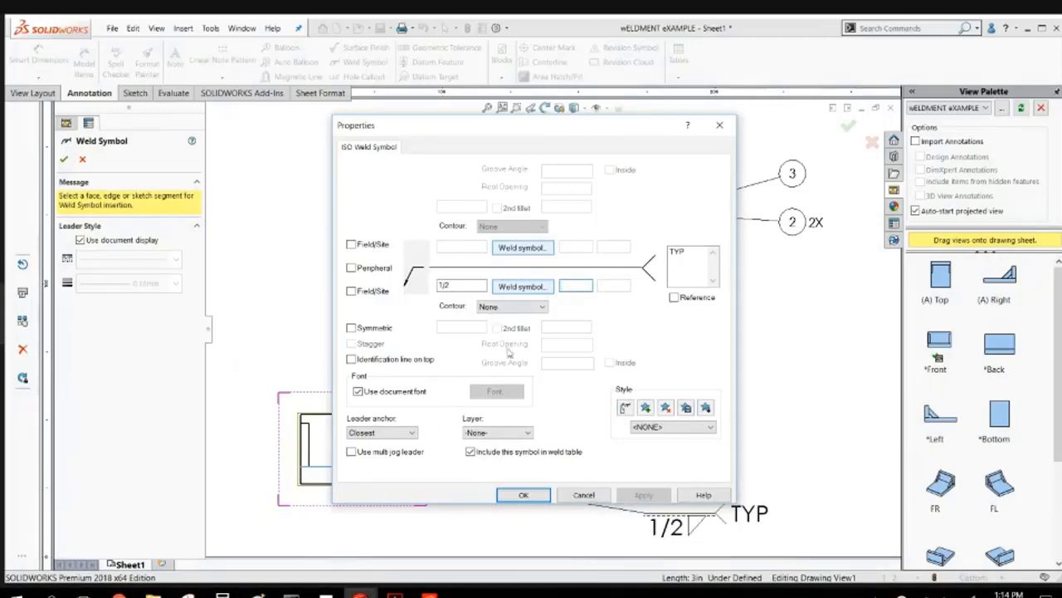
Add a V-butt weld of size 1/4 above the reference line and place the weld symbol above the front view.
{"action": "left_click", "coordinate": [509, 249]}
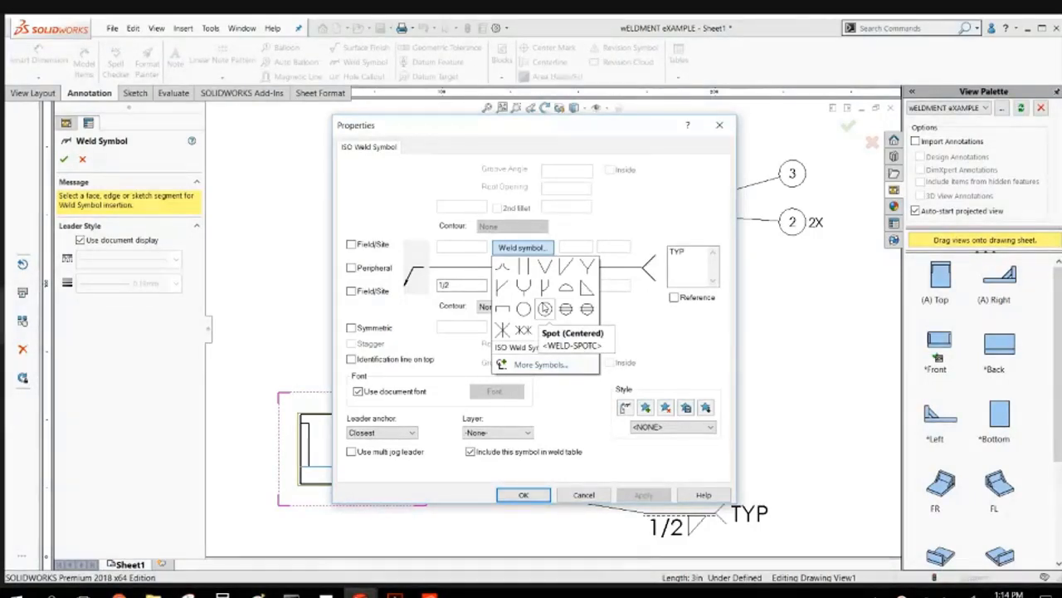
{"action": "left_click", "coordinate": [555, 275]}
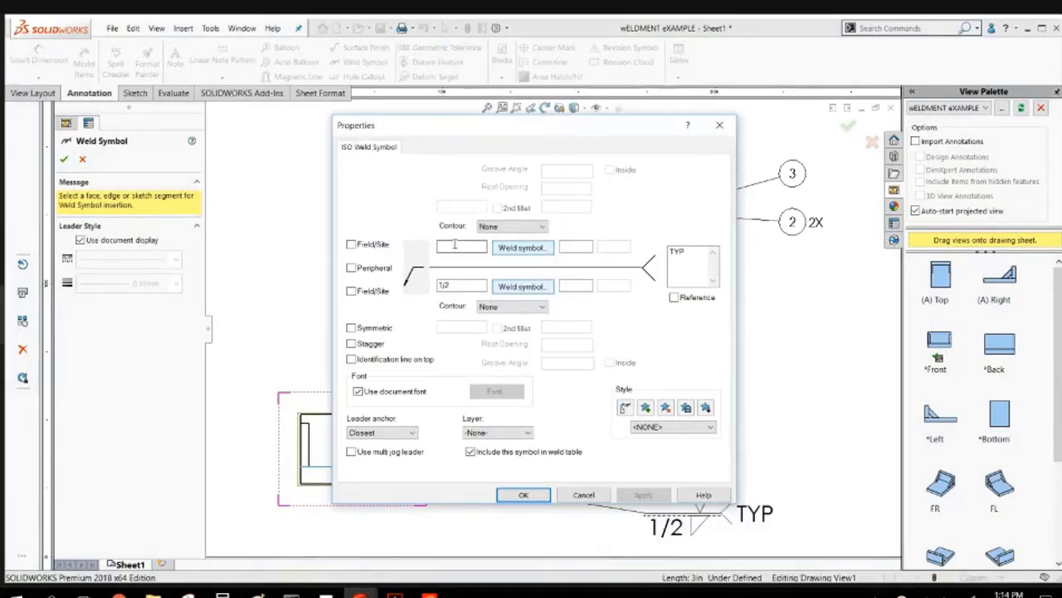
{"action": "type", "text": "1/4"}
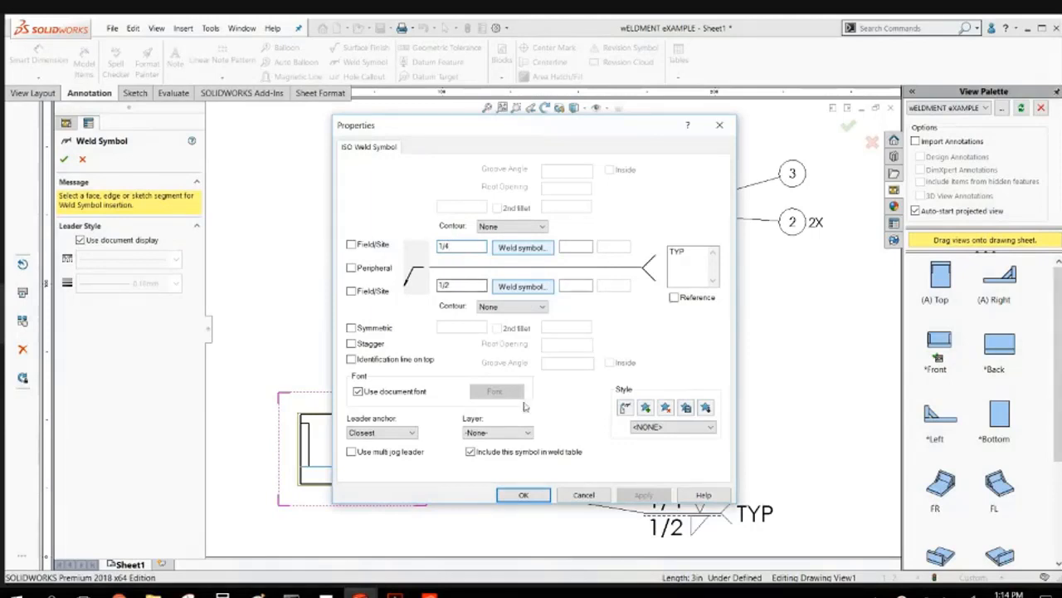
{"action": "left_click", "coordinate": [524, 494]}
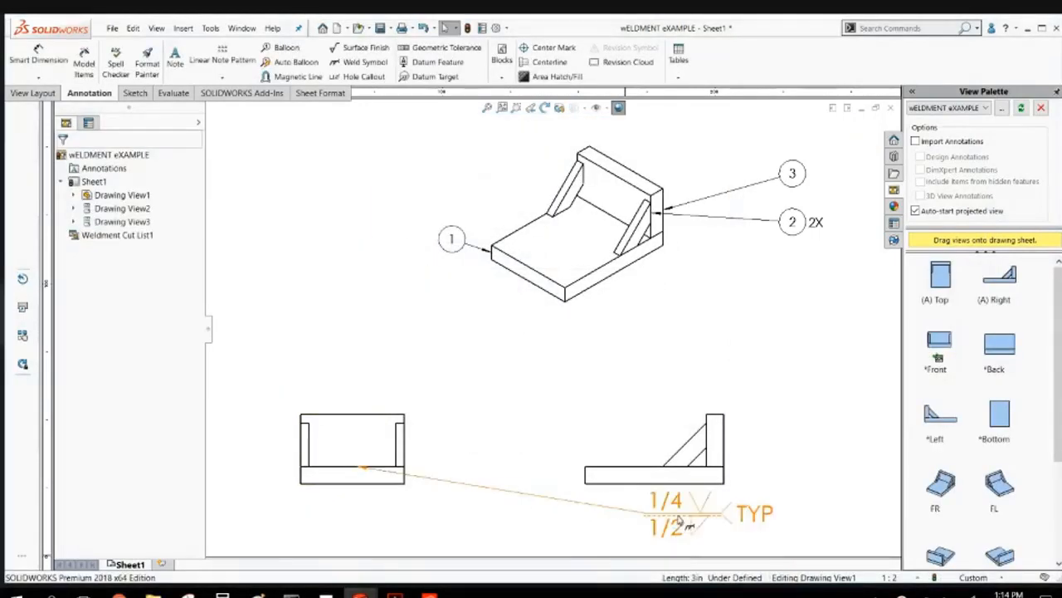
{"action": "left_click", "coordinate": [417, 377]}
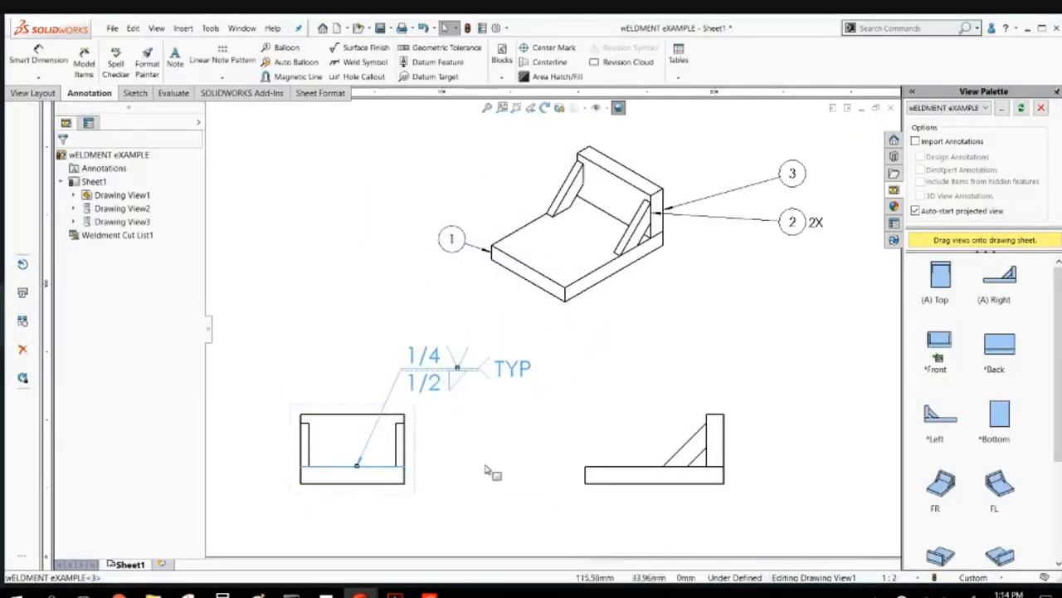
Place a weld symbol on the back plate-to-base plate joint in the side view, with V-butt welds on both sides of the line.
{"action": "scroll", "coordinate": [710, 407], "scroll_direction": "up", "scroll_amount": 2}
{"action": "scroll", "coordinate": [689, 393], "scroll_direction": "down", "scroll_amount": 4}
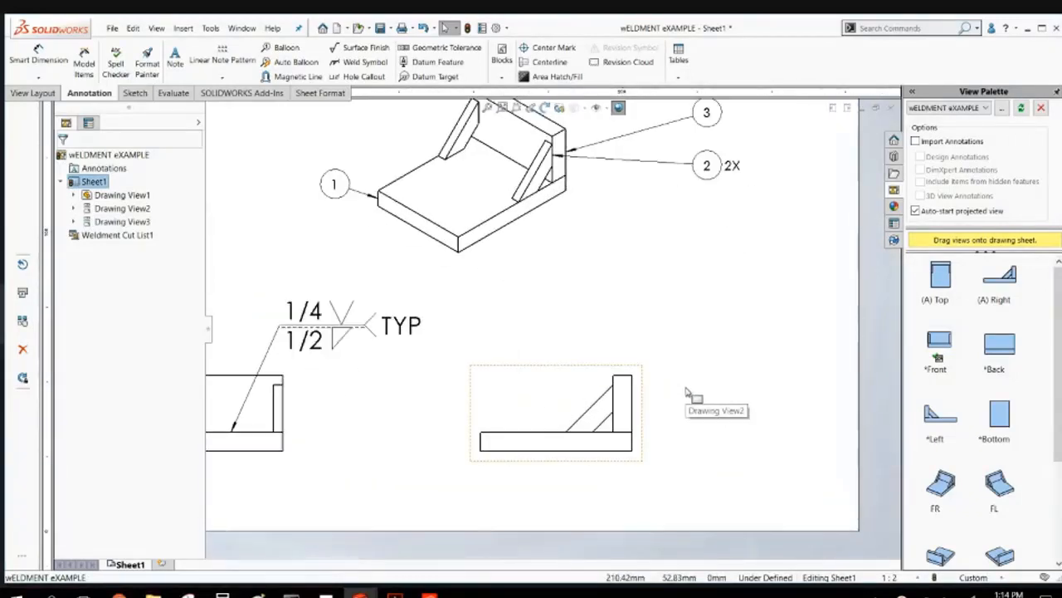
{"action": "left_click", "coordinate": [623, 438]}
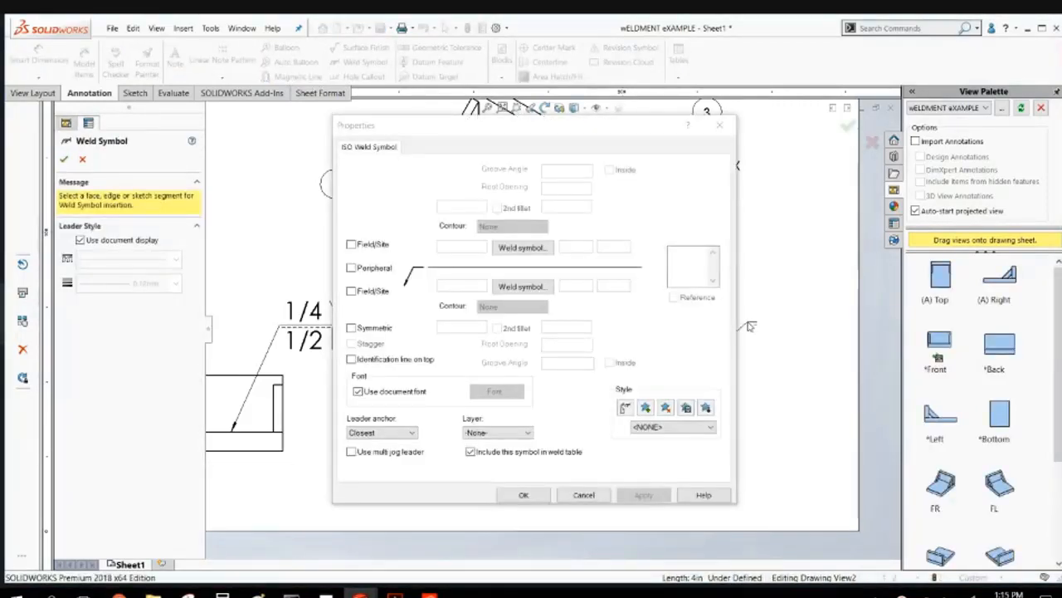
{"action": "left_click", "coordinate": [521, 247]}
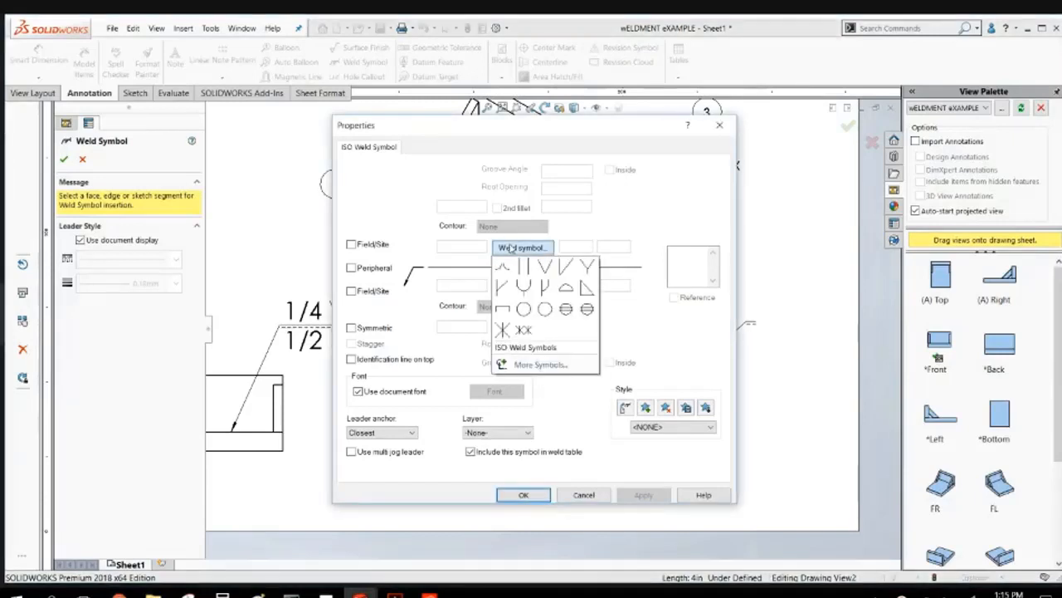
{"action": "left_click", "coordinate": [526, 286]}
{"action": "left_click", "coordinate": [527, 286]}
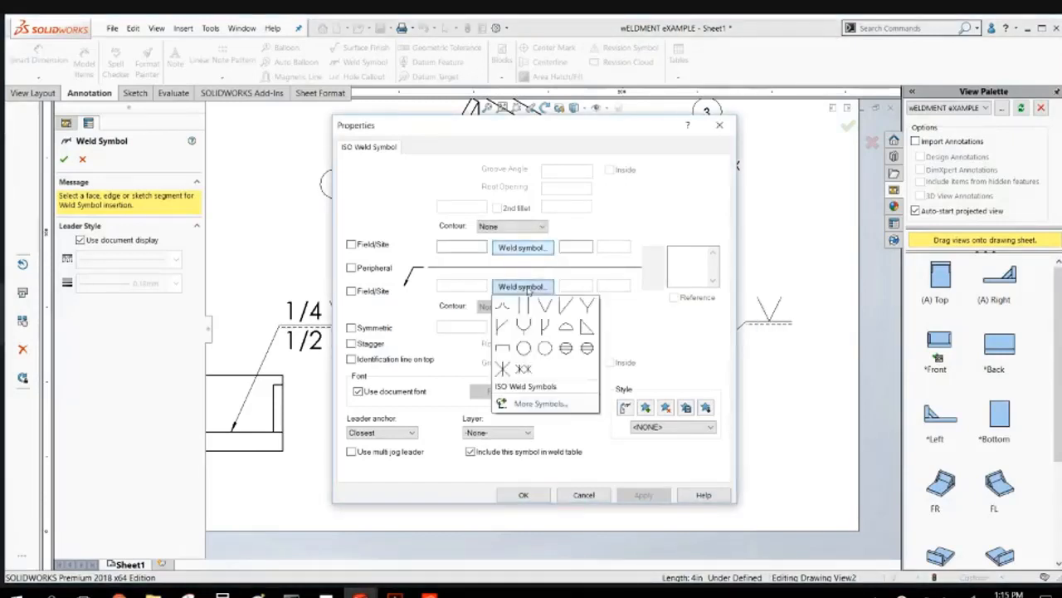
{"action": "left_click", "coordinate": [546, 308]}
Set the weld size to 1/4 on both sides of the side view's weld symbol.
{"action": "left_click", "coordinate": [464, 247]}
{"action": "type", "text": "1/4"}
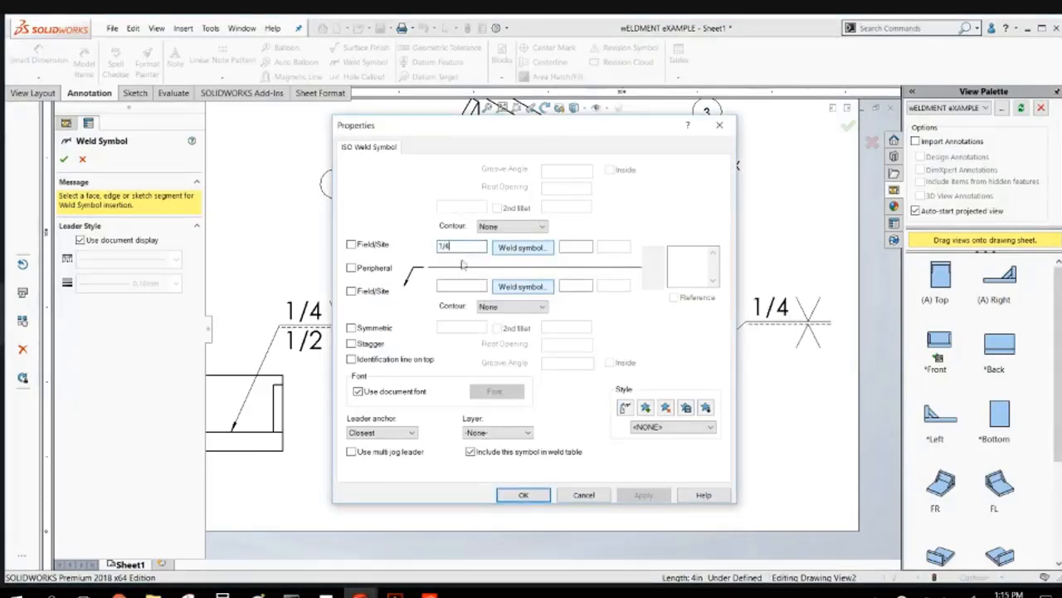
{"action": "left_click", "coordinate": [455, 285]}
{"action": "type", "text": "1/4"}
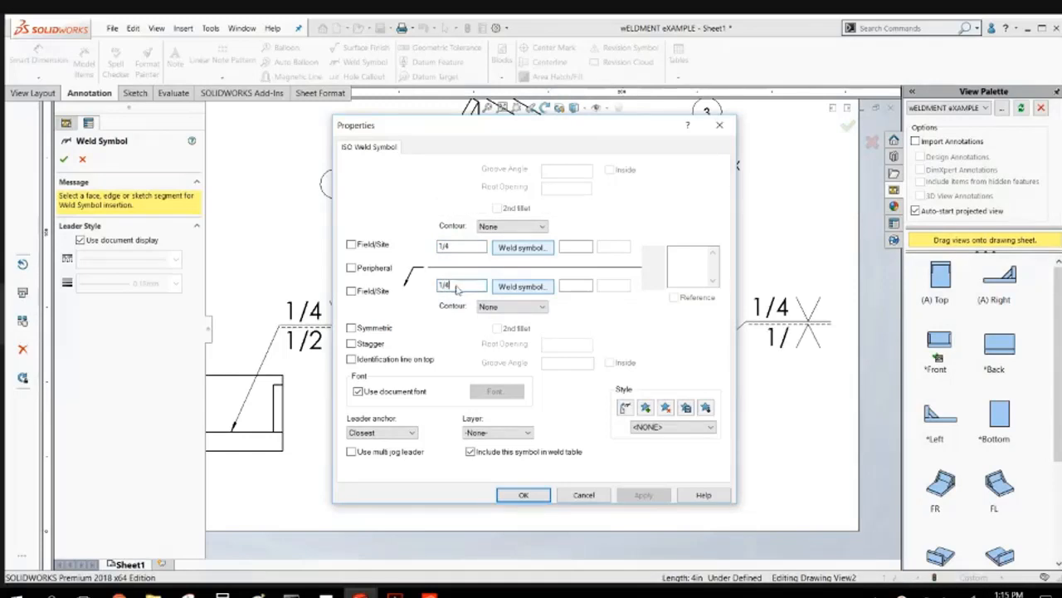
{"action": "left_click", "coordinate": [523, 495]}
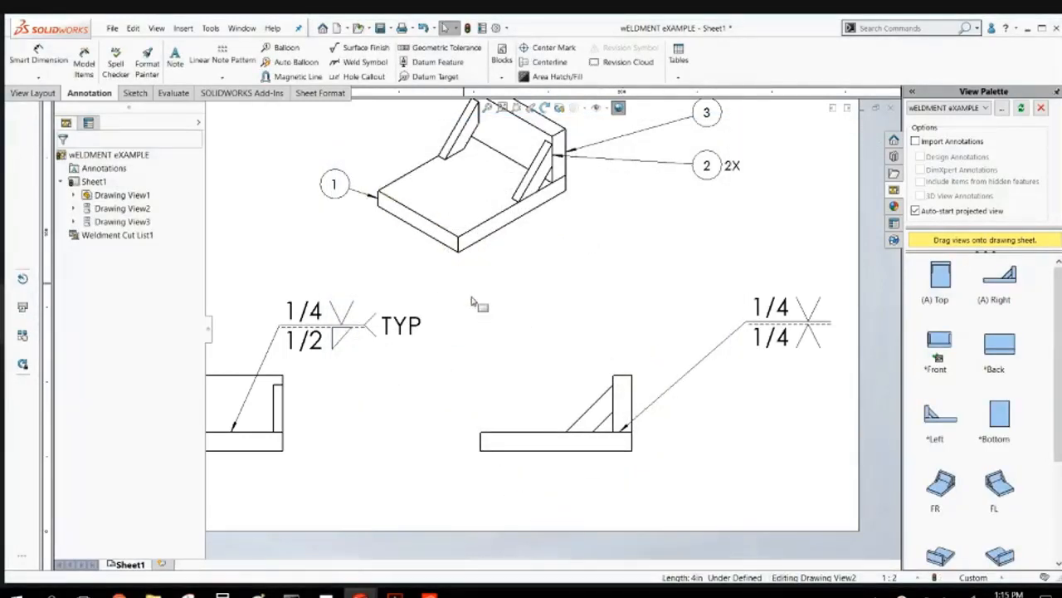
Attach a blank weld symbol to the back plate's inner edge beside the gusset in the side view, placing it above the base plate.
{"action": "left_click", "coordinate": [358, 63]}
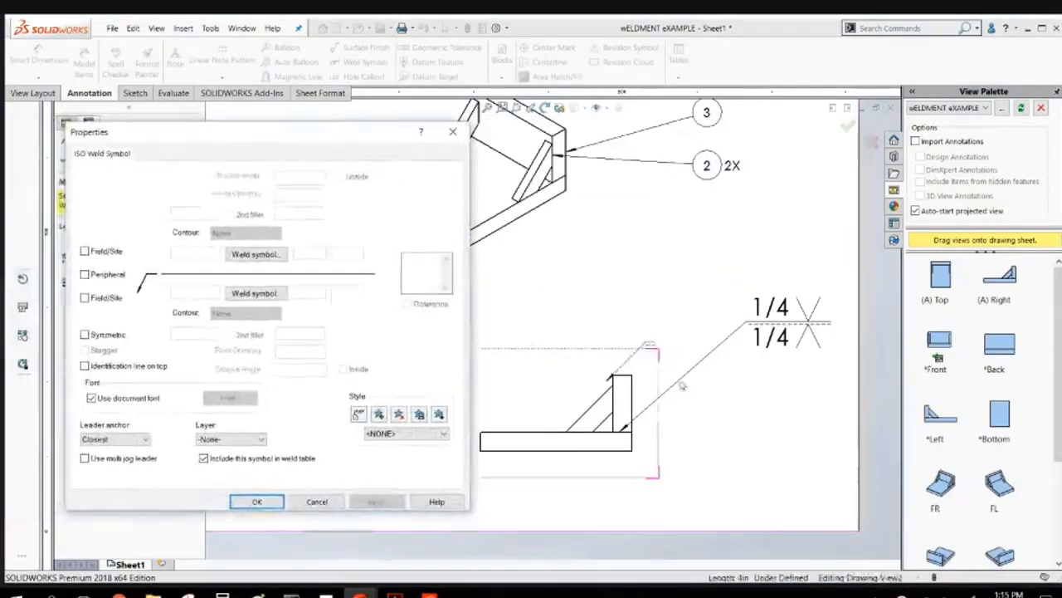
{"action": "left_click", "coordinate": [614, 396]}
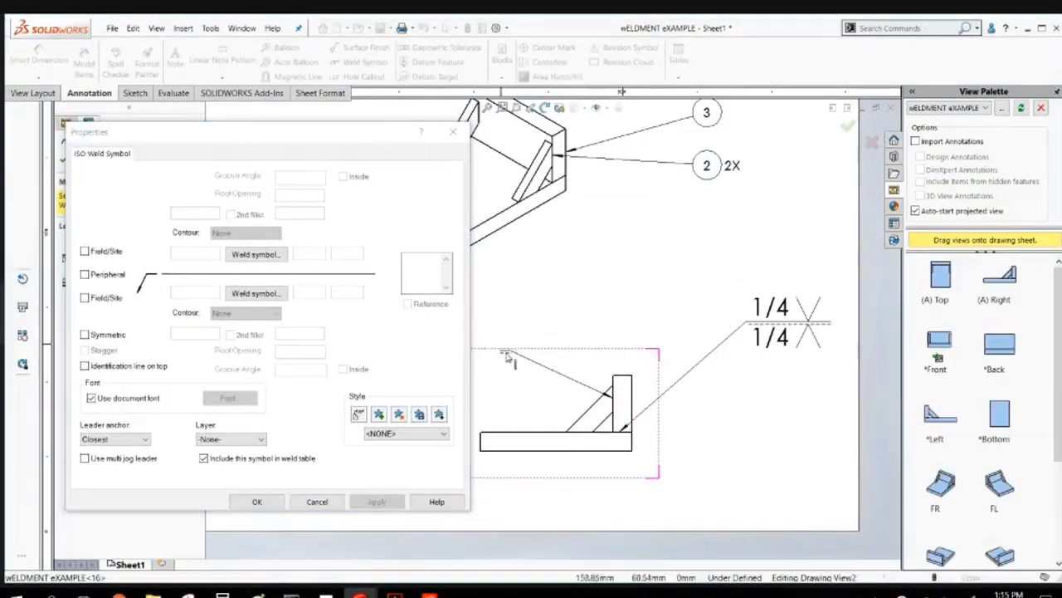
{"action": "left_click", "coordinate": [510, 356]}
{"action": "key", "text": "Escape"}
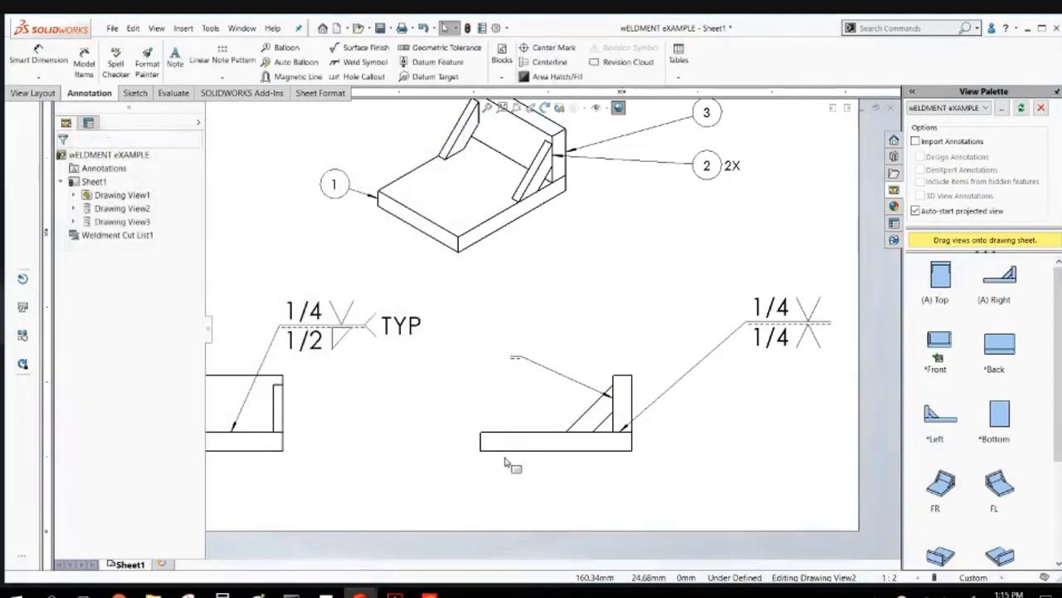
Edit the blank weld symbol at the gusset to show a fillet weld of size 1/4 below the line.
{"action": "scroll", "coordinate": [539, 382], "scroll_direction": "up", "scroll_amount": 3}
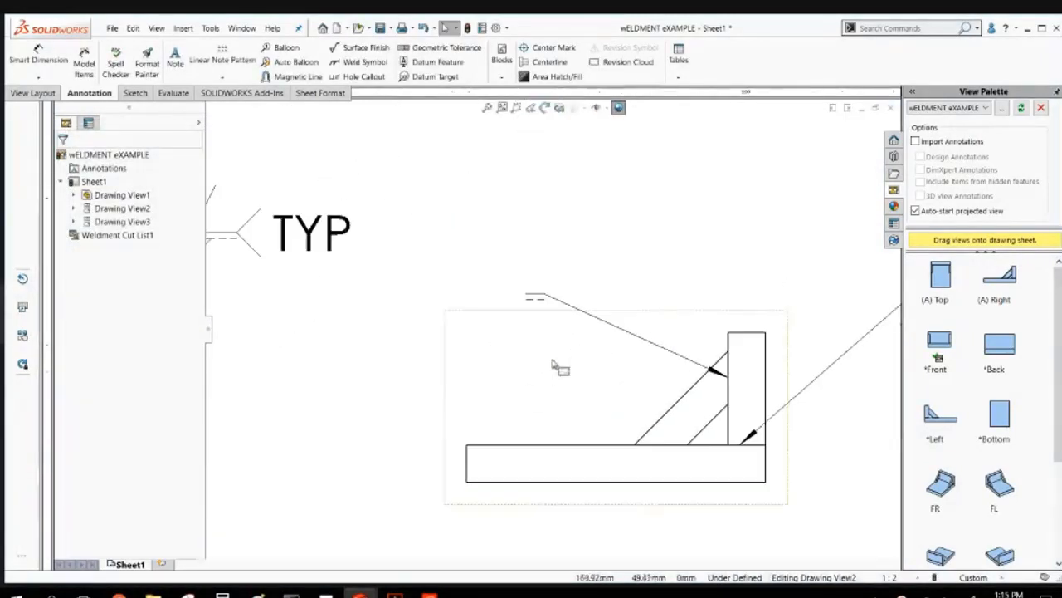
{"action": "double_click", "coordinate": [544, 303]}
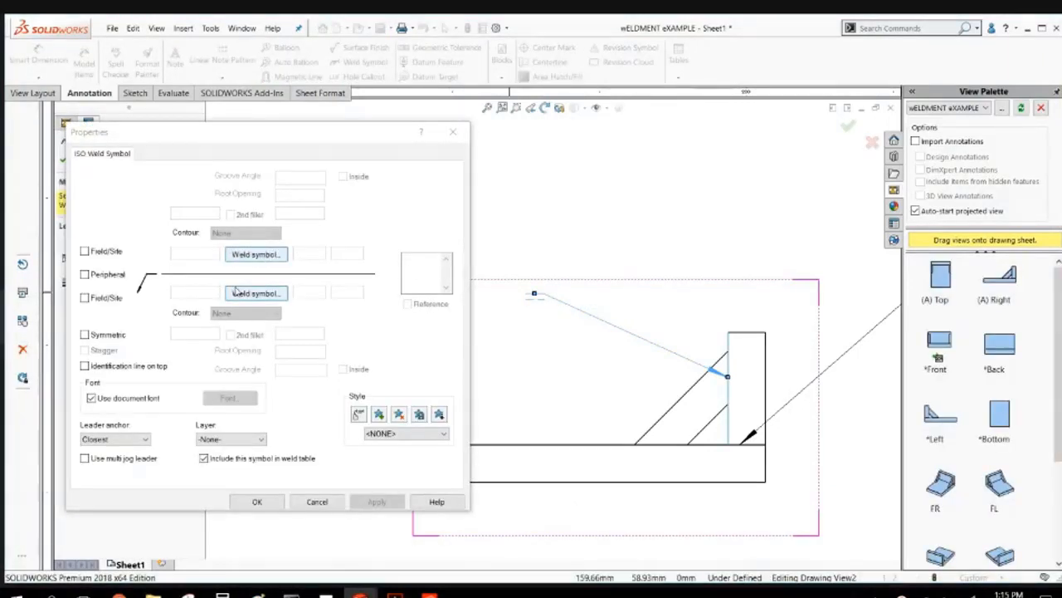
{"action": "left_click", "coordinate": [237, 292]}
{"action": "left_click", "coordinate": [303, 323]}
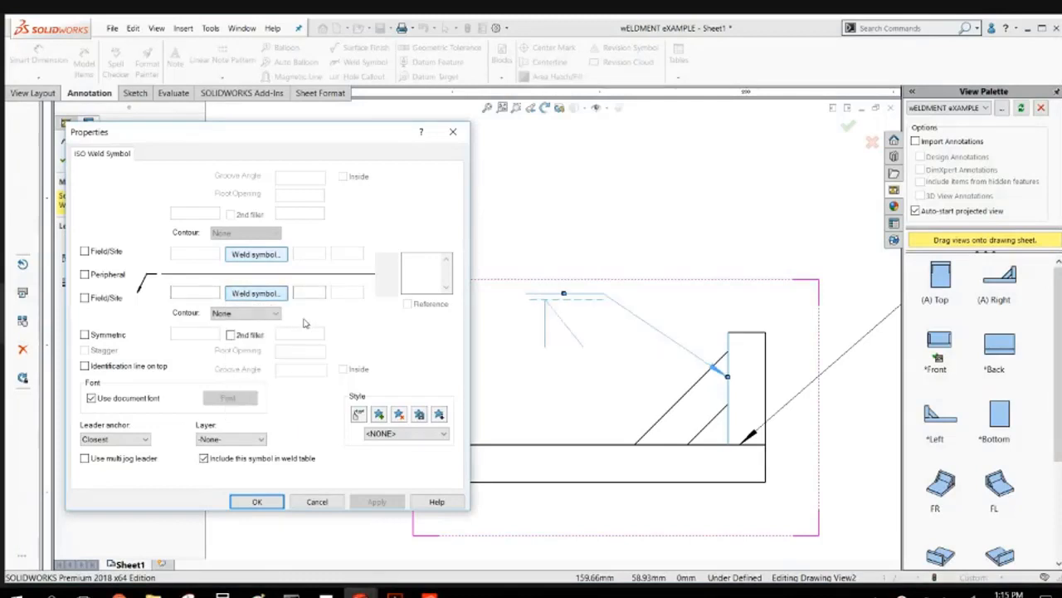
{"action": "left_click", "coordinate": [193, 291]}
{"action": "type", "text": "1/4"}
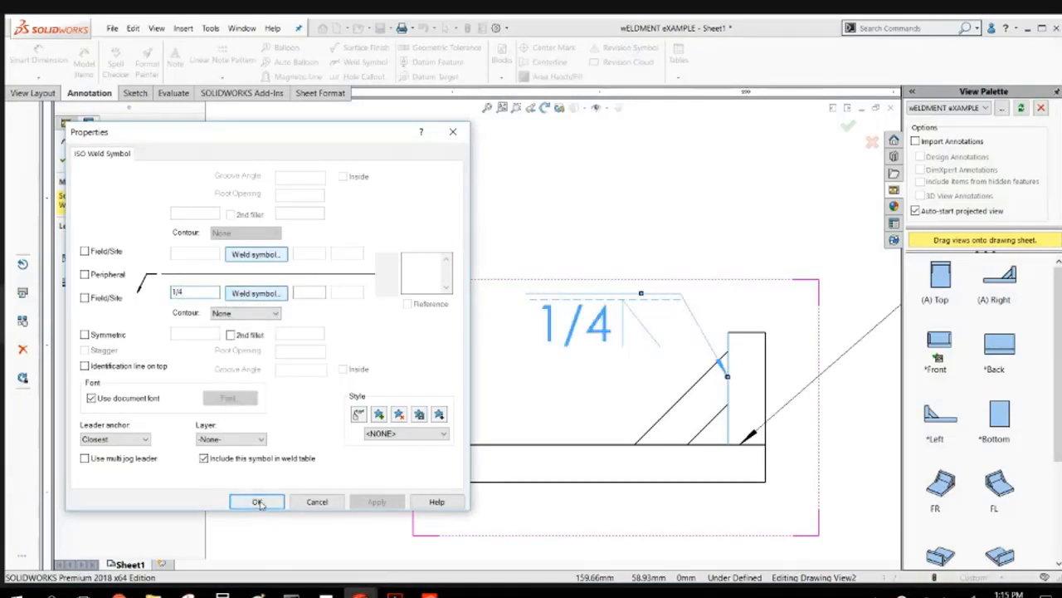
{"action": "left_click", "coordinate": [257, 502]}
Move the gusset's fillet weld symbol farther left of the back plate and the V-butt weld symbol closer to the side view.
{"action": "scroll", "coordinate": [574, 317], "scroll_direction": "up", "scroll_amount": 3}
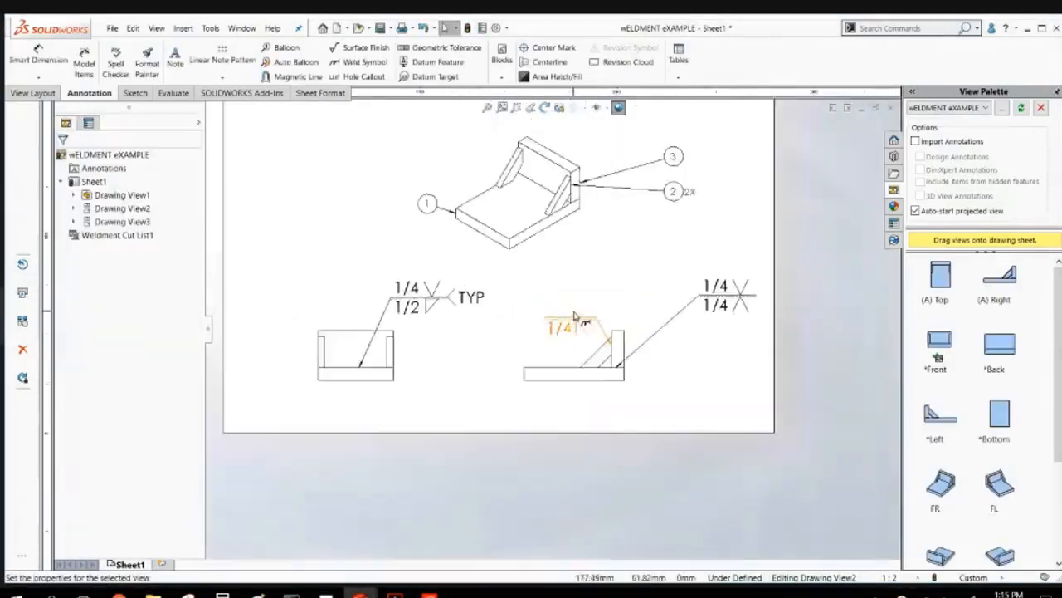
{"action": "scroll", "coordinate": [574, 312], "scroll_direction": "down", "scroll_amount": 1}
{"action": "left_click_drag", "start_coordinate": [566, 323], "coordinate": [511, 322]}
{"action": "left_click", "coordinate": [558, 262]}
{"action": "scroll", "coordinate": [556, 260], "scroll_direction": "up", "scroll_amount": 4}
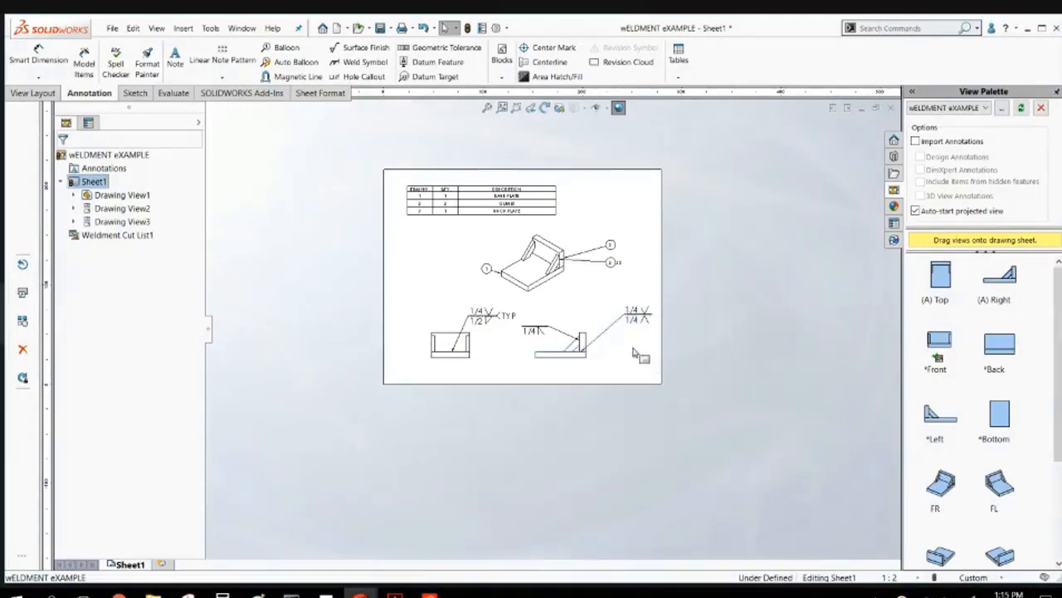
{"action": "left_click_drag", "start_coordinate": [632, 319], "coordinate": [612, 332]}
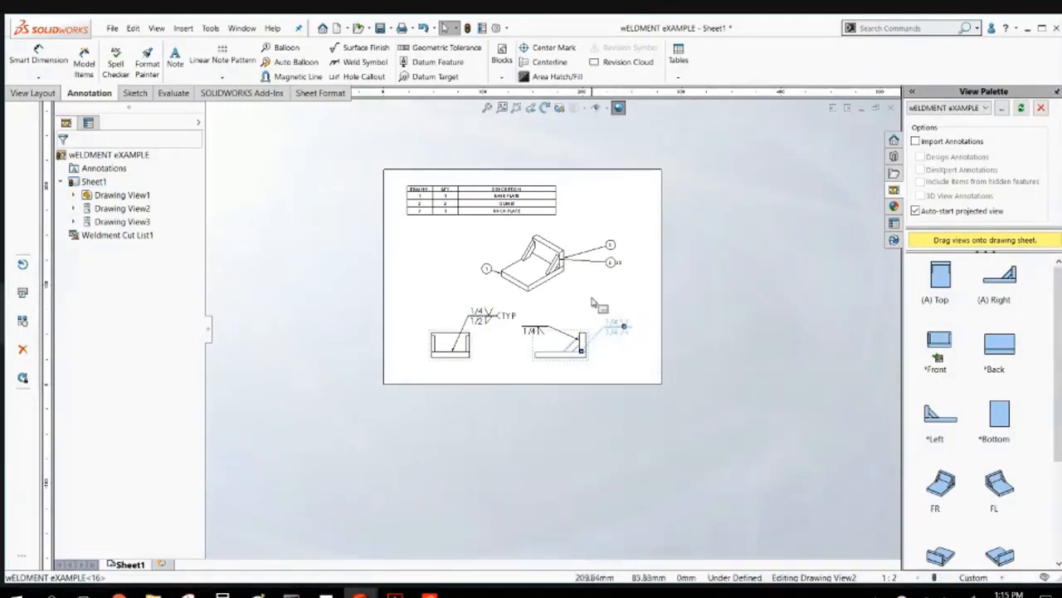
{"action": "left_click", "coordinate": [591, 278]}
{"action": "left_click", "coordinate": [488, 108]}
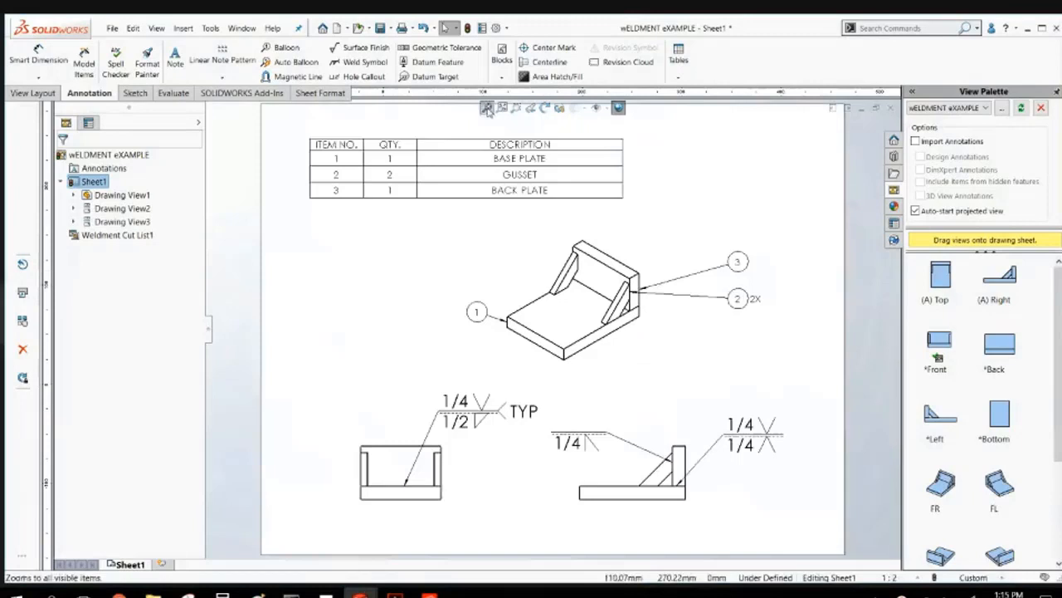
Close the weldment drawing and the weldment part without saving their changes.
{"action": "left_click", "coordinate": [239, 399]}
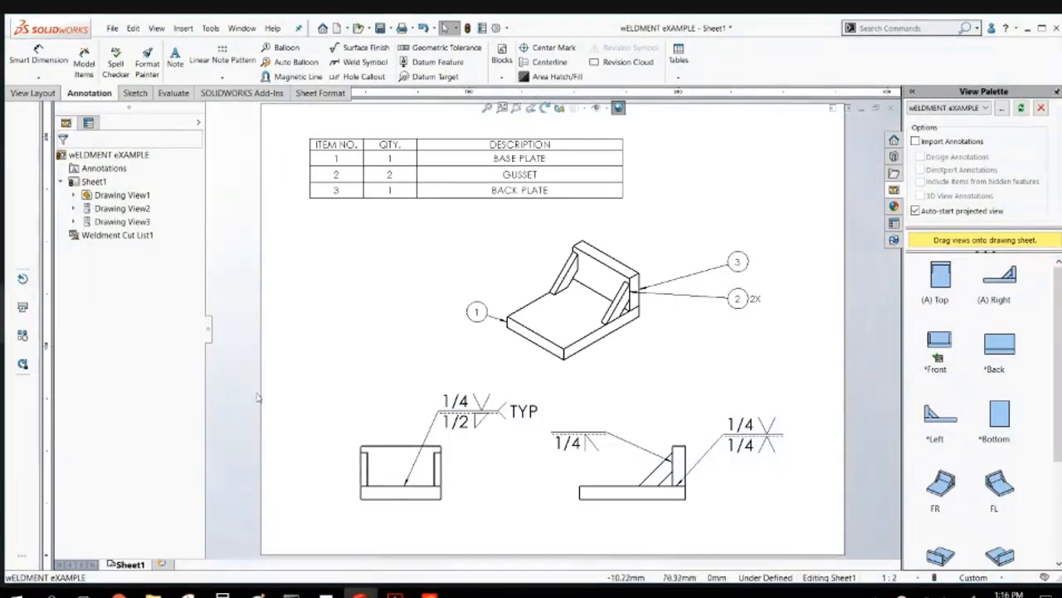
{"action": "left_click", "coordinate": [896, 108]}
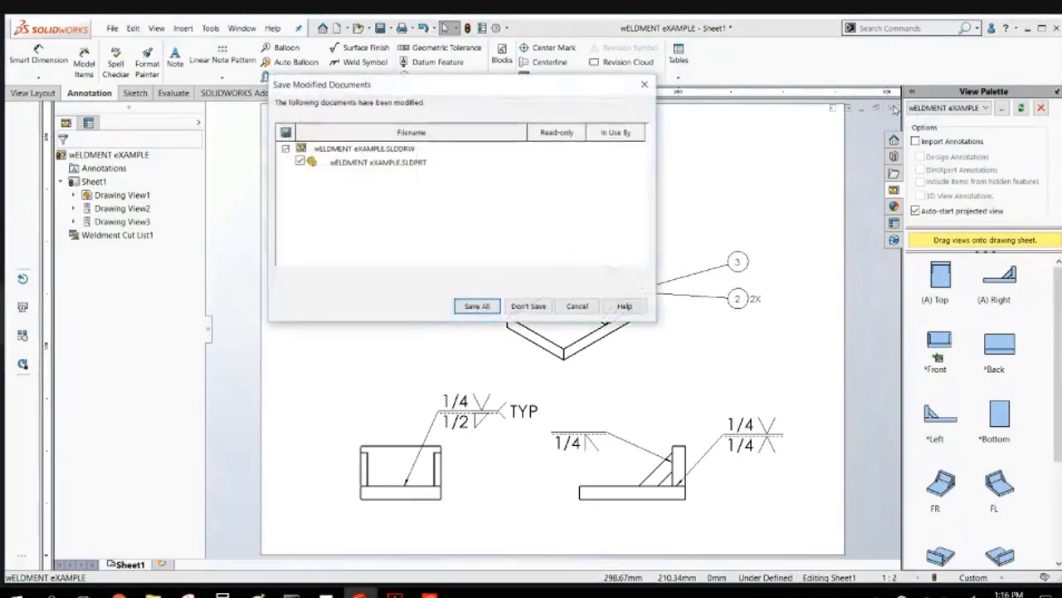
{"action": "left_click", "coordinate": [551, 309]}
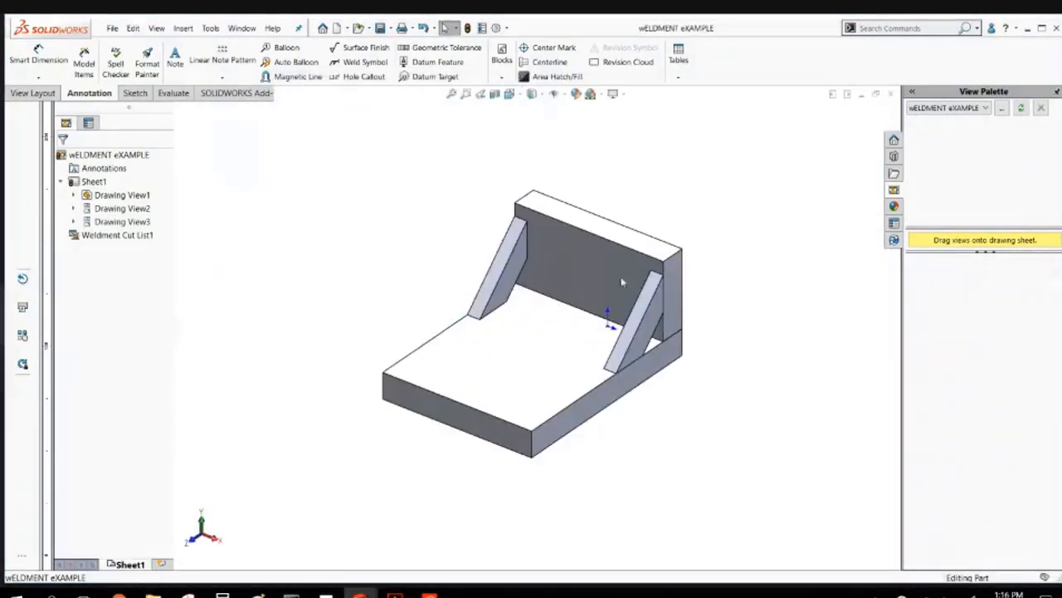
{"action": "left_click", "coordinate": [890, 94]}
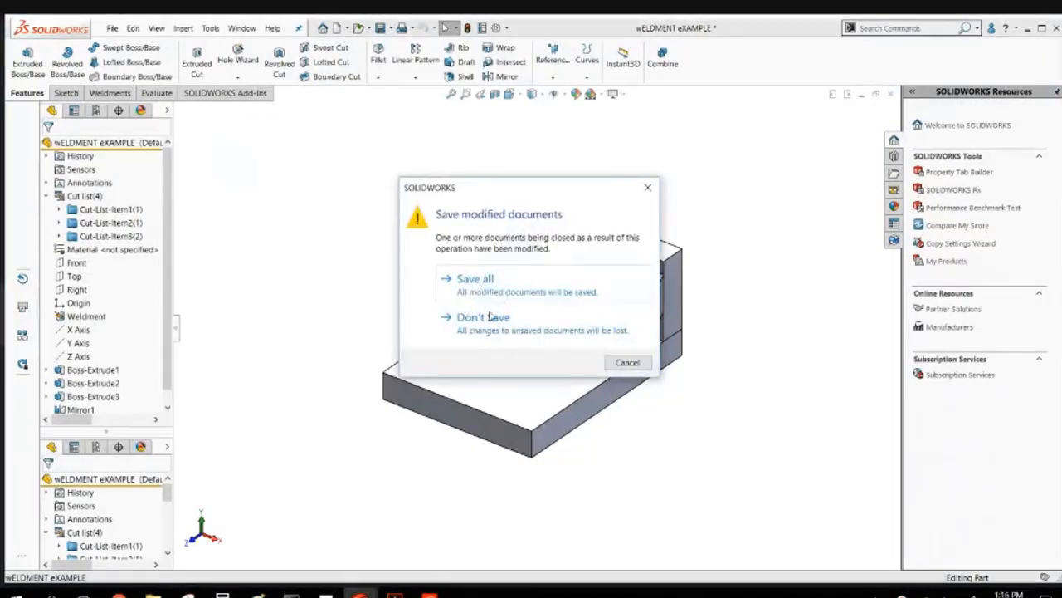
{"action": "left_click", "coordinate": [485, 382]}
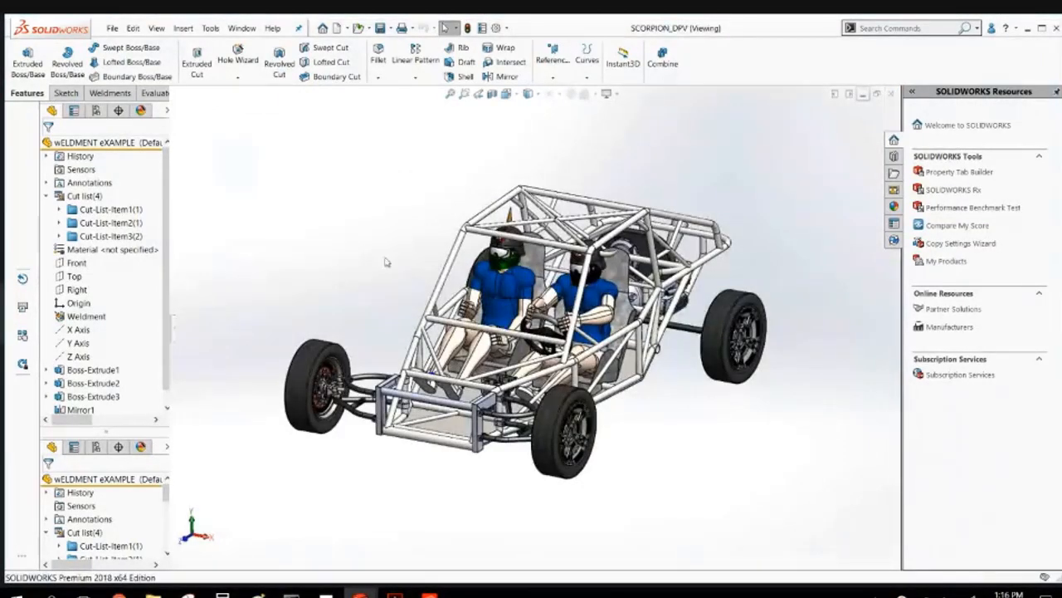
Minimize the SCORPION_DPV assembly window and create a new part from the Google Part IN template.
{"action": "left_click", "coordinate": [861, 94]}
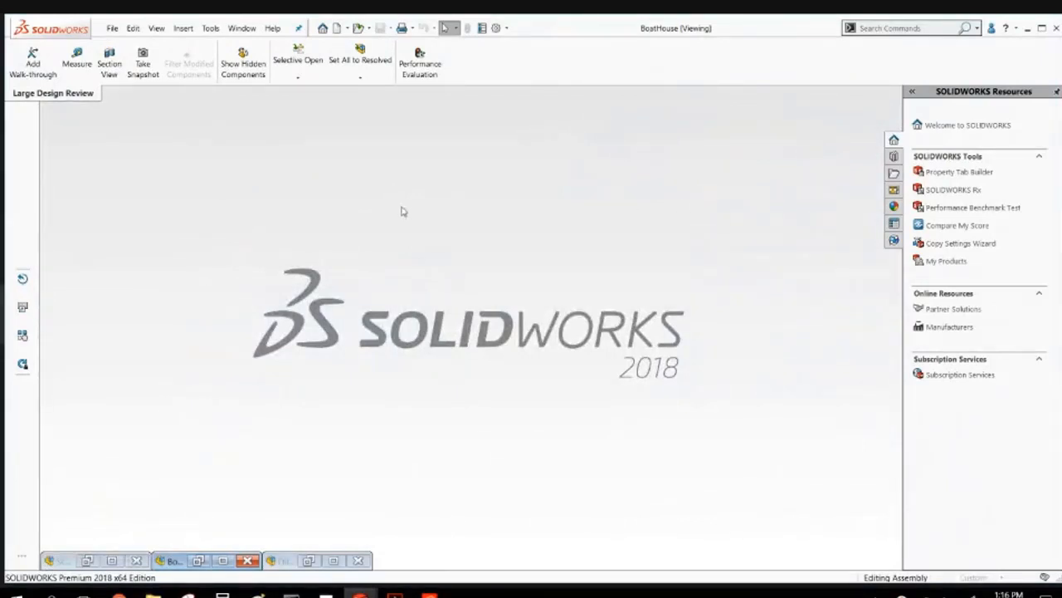
{"action": "left_click", "coordinate": [340, 42]}
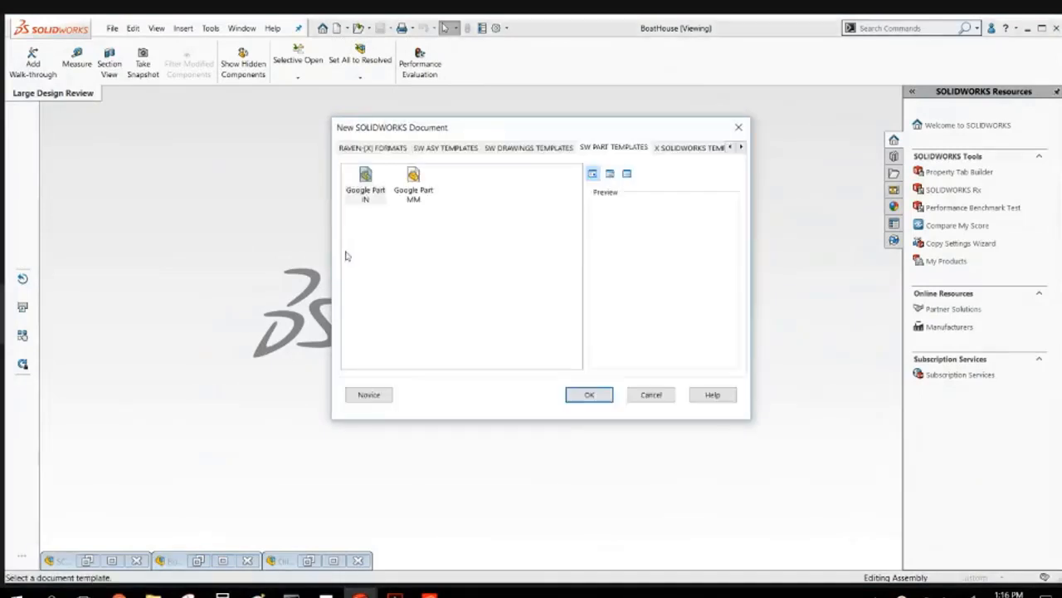
{"action": "left_click", "coordinate": [371, 185]}
{"action": "double_click", "coordinate": [371, 187]}
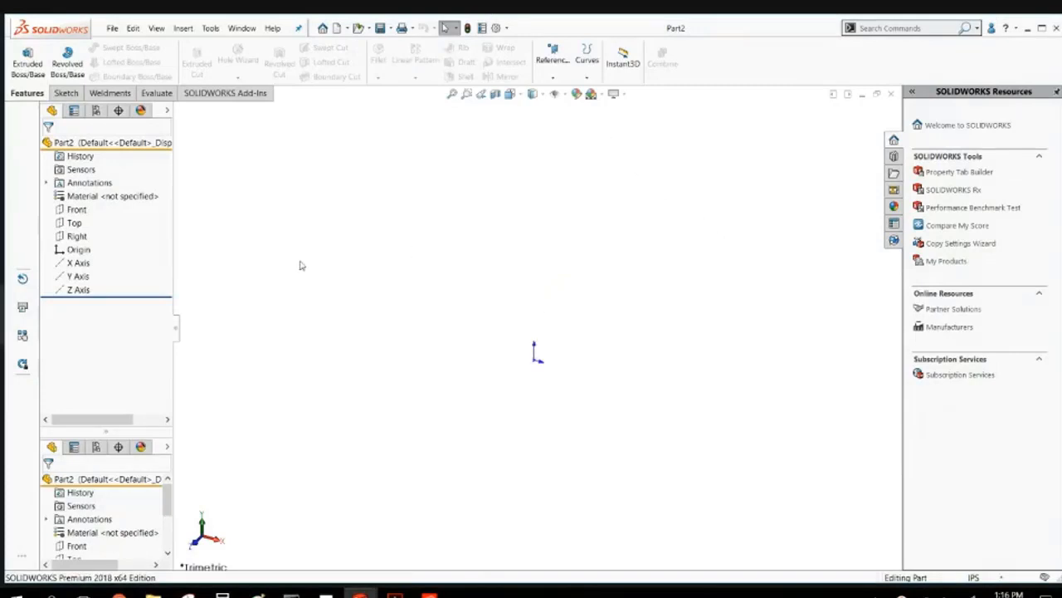
Create a reference plane offset 9 in from the Right plane.
{"action": "left_click", "coordinate": [77, 210]}
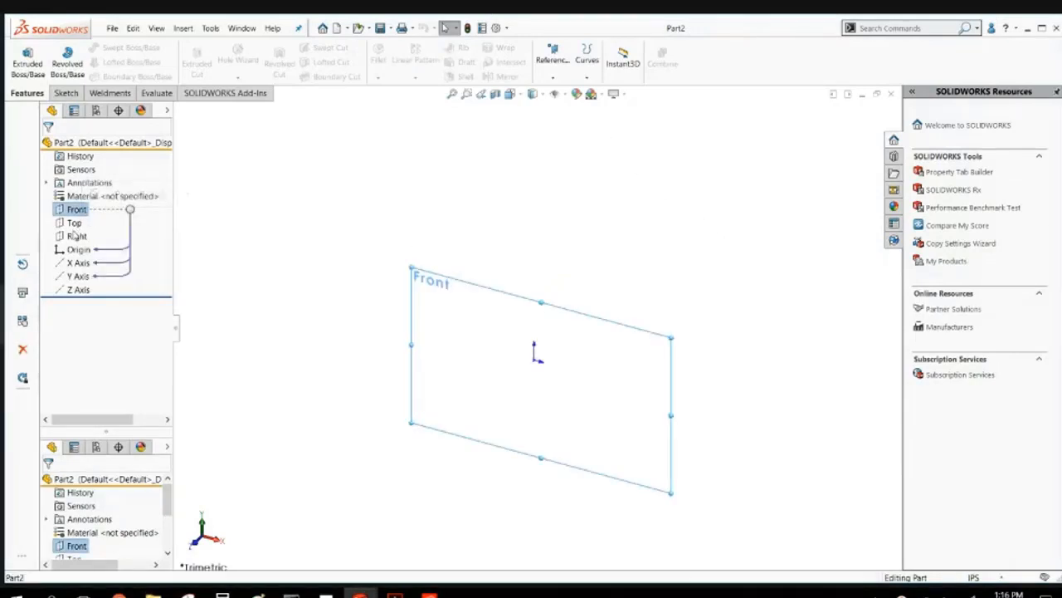
{"action": "left_click", "coordinate": [75, 235]}
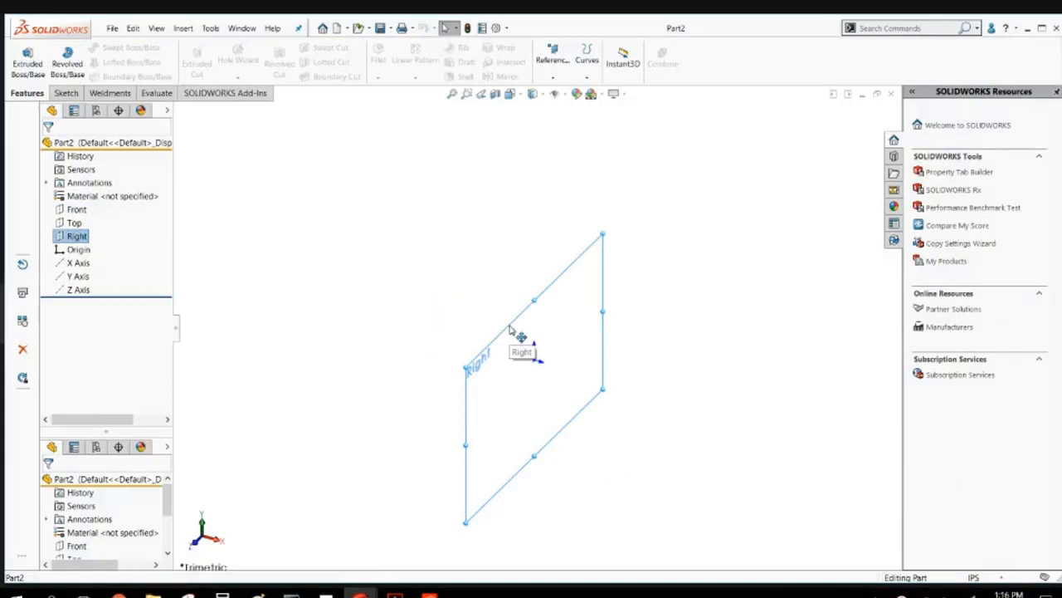
{"action": "left_click_drag", "start_coordinate": [510, 332], "coordinate": [693, 379], "text": "ctrl"}
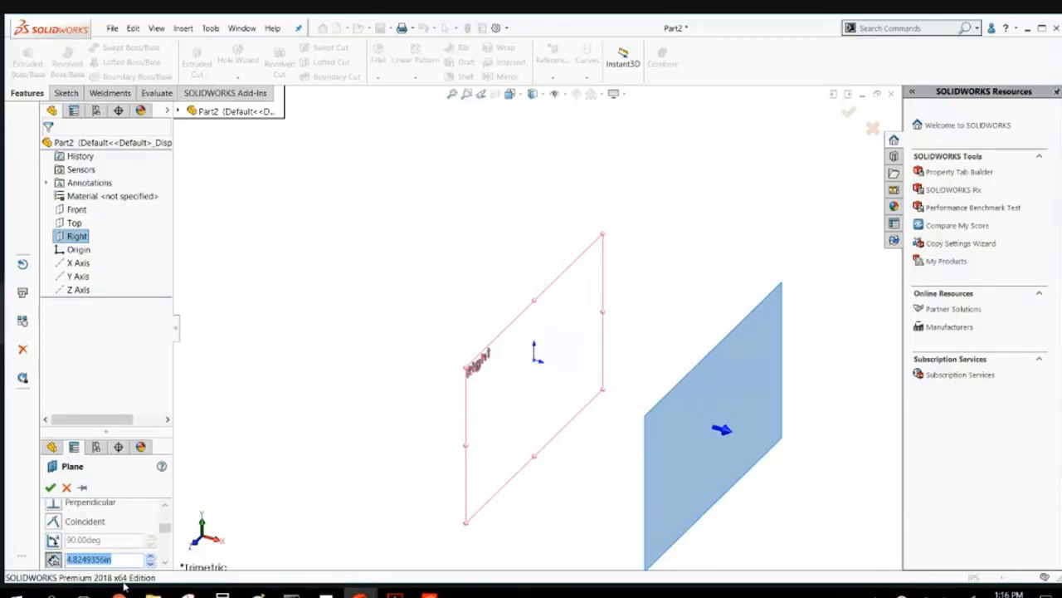
{"action": "type", "text": "9"}
{"action": "key", "text": "Return"}
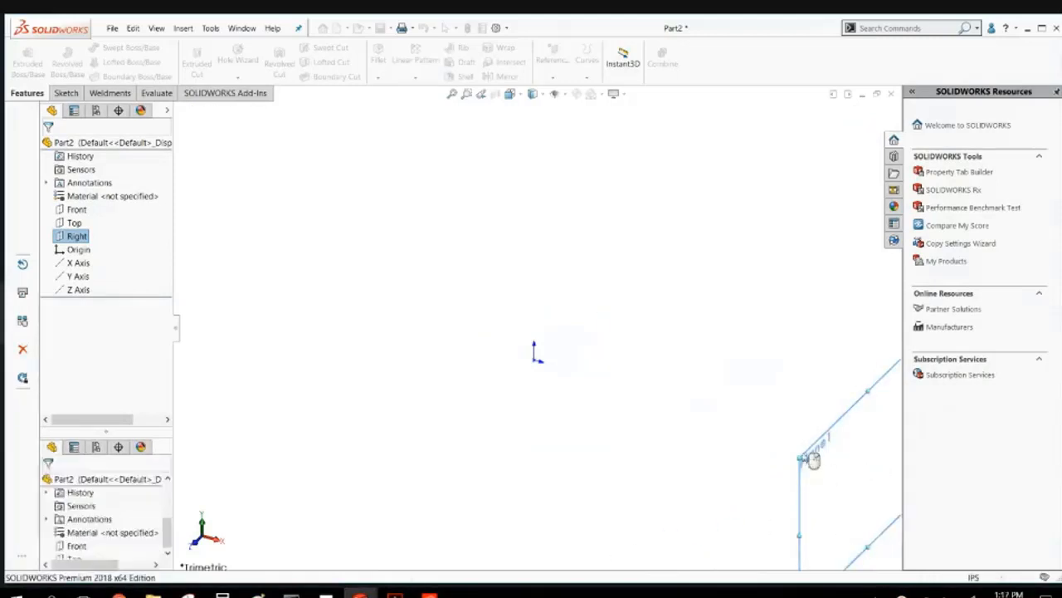
{"action": "scroll", "coordinate": [769, 422], "scroll_direction": "up", "scroll_amount": 4}
{"action": "scroll", "coordinate": [739, 395], "scroll_direction": "down", "scroll_amount": 3}
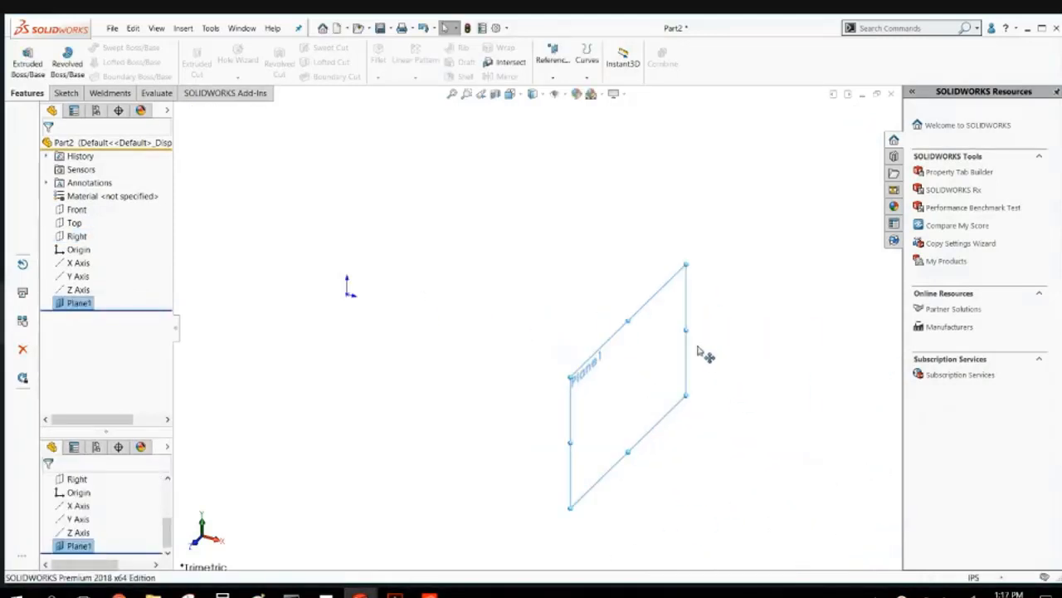
Link the new plane's offset distance to a new global variable named WDT.
{"action": "left_click", "coordinate": [664, 299]}
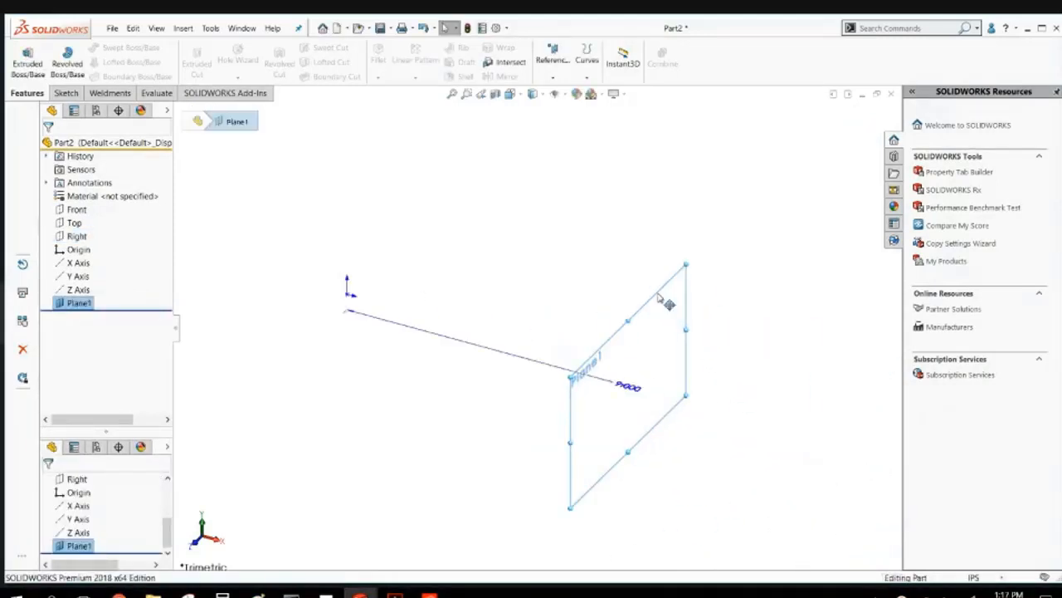
{"action": "double_click", "coordinate": [628, 386]}
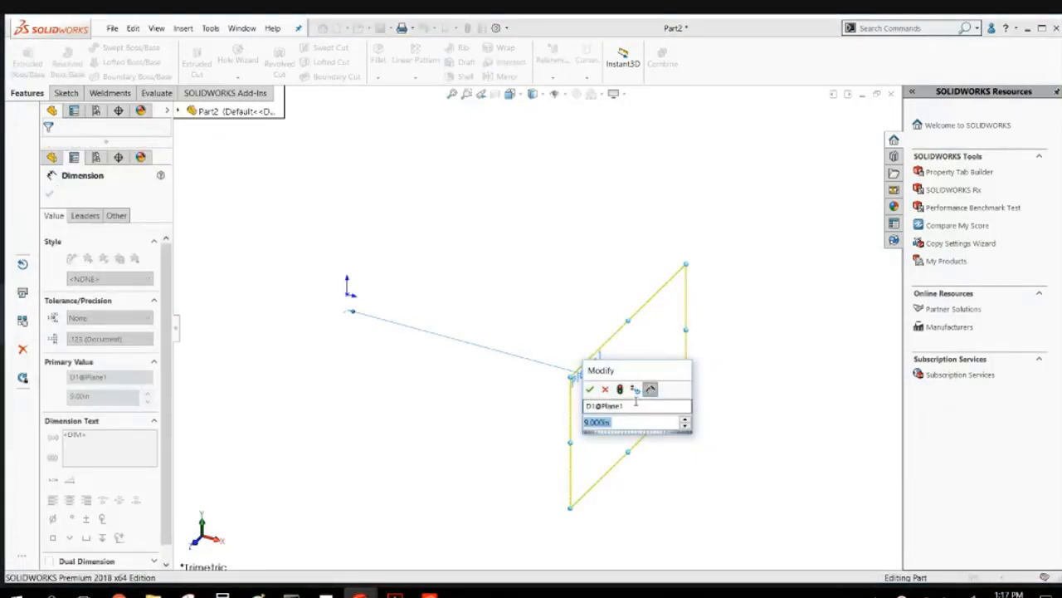
{"action": "type", "text": "="}
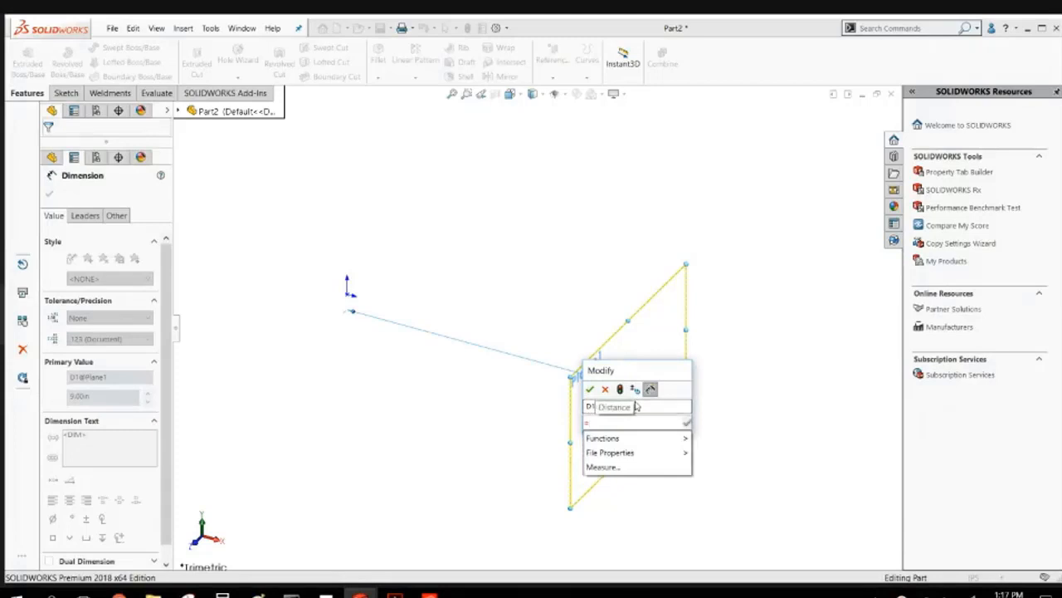
{"action": "type", "text": "\"WDF"}
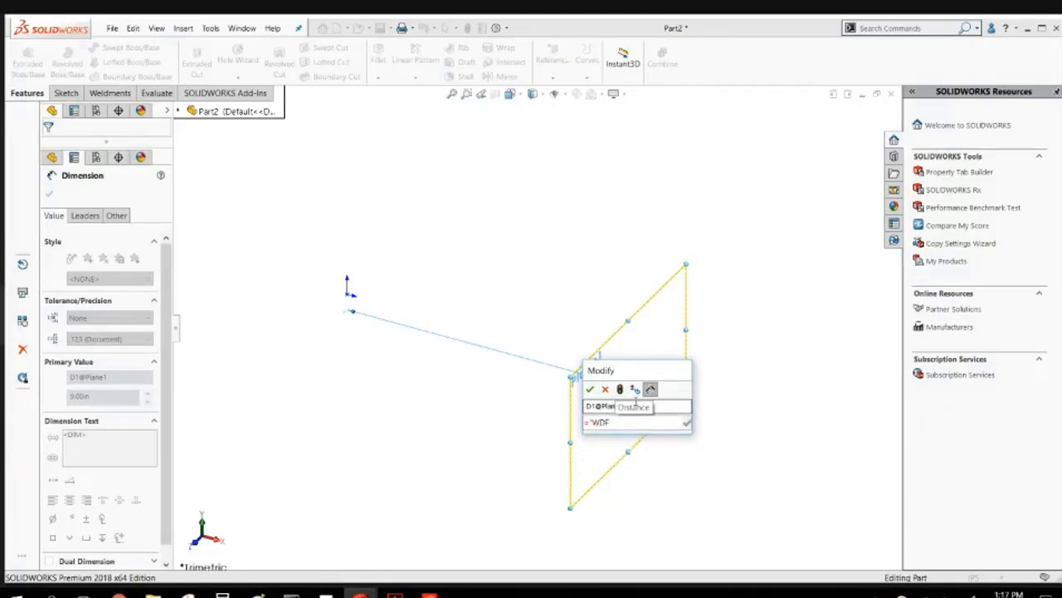
{"action": "key", "text": "BackSpace"}
{"action": "type", "text": "T"}
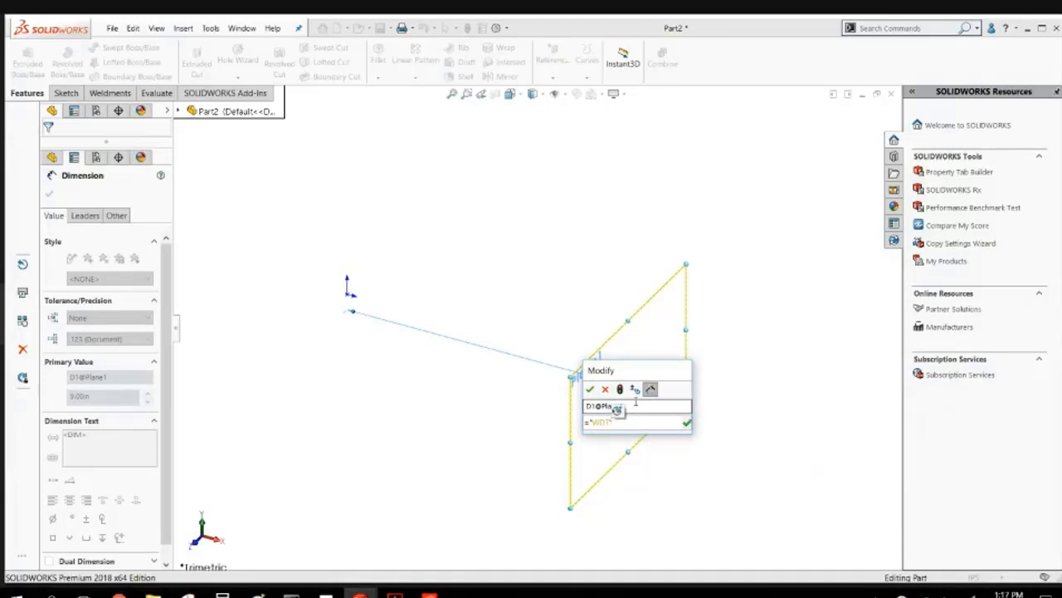
{"action": "key", "text": "Return"}
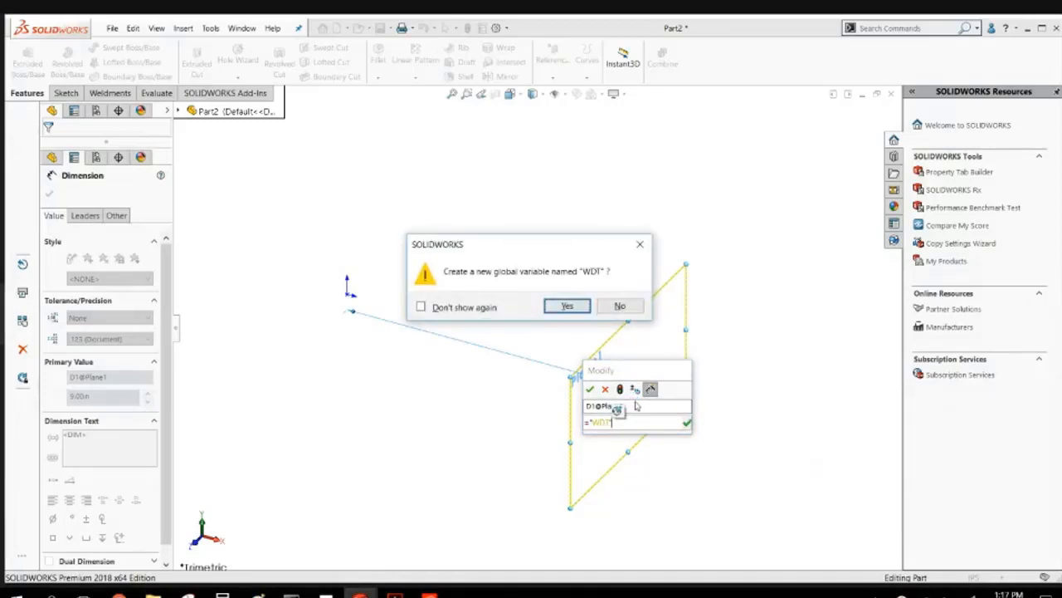
{"action": "left_click", "coordinate": [568, 306]}
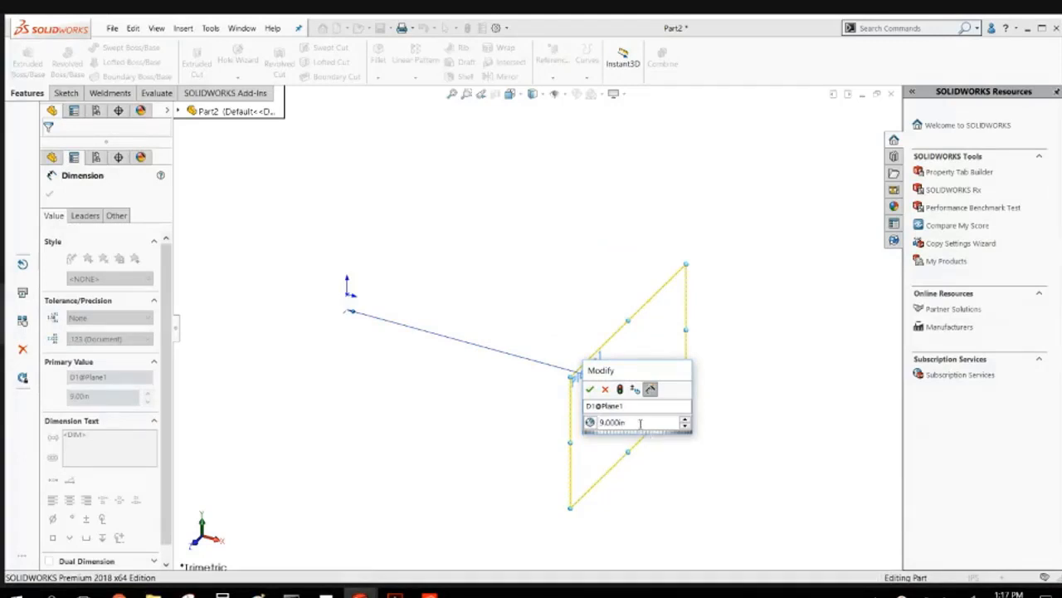
Toggle the plane's offset dimension between its numeric value and its global variable to compare both displays.
{"action": "left_click", "coordinate": [590, 422]}
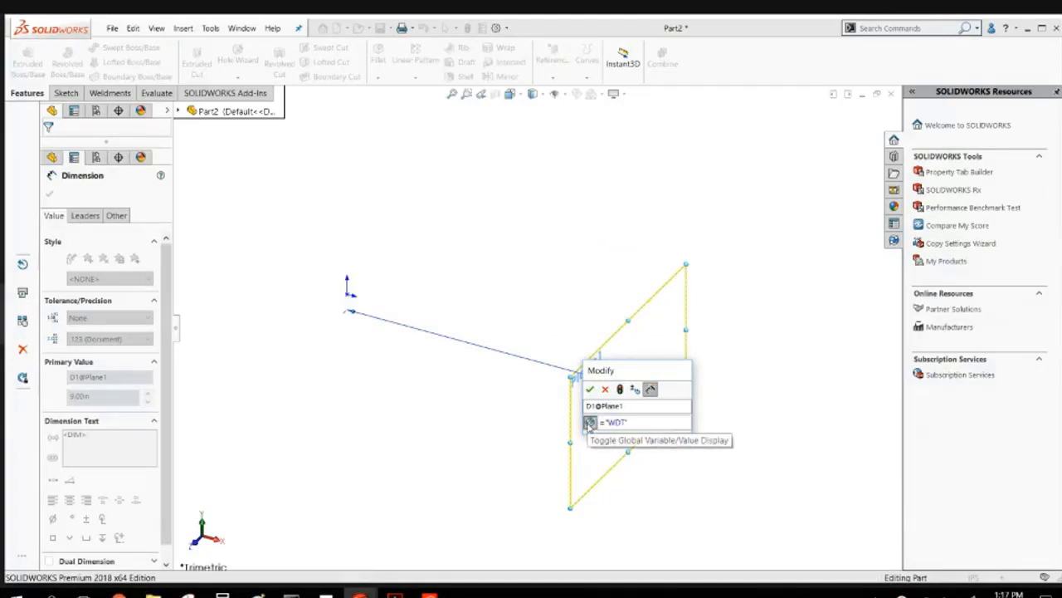
{"action": "left_click", "coordinate": [589, 422]}
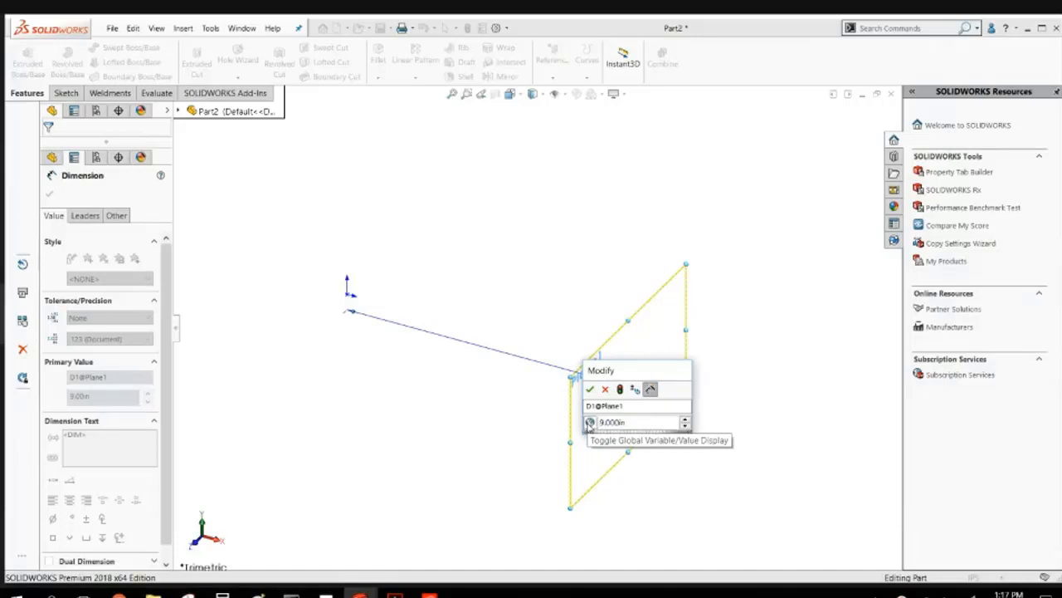
{"action": "left_click", "coordinate": [589, 424]}
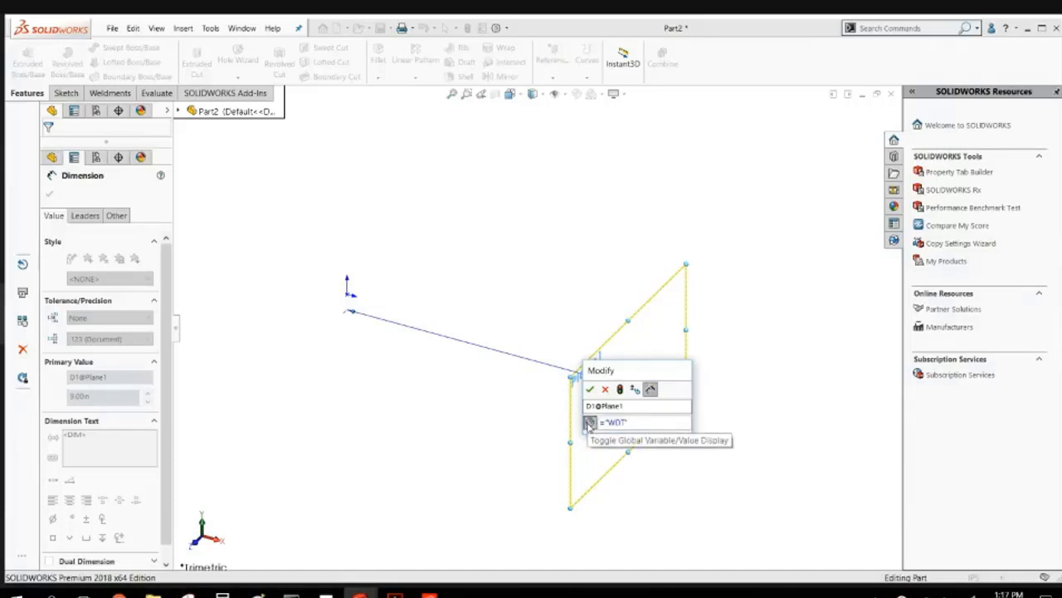
{"action": "left_click", "coordinate": [588, 424]}
{"action": "left_click", "coordinate": [589, 423]}
{"action": "left_click", "coordinate": [589, 422]}
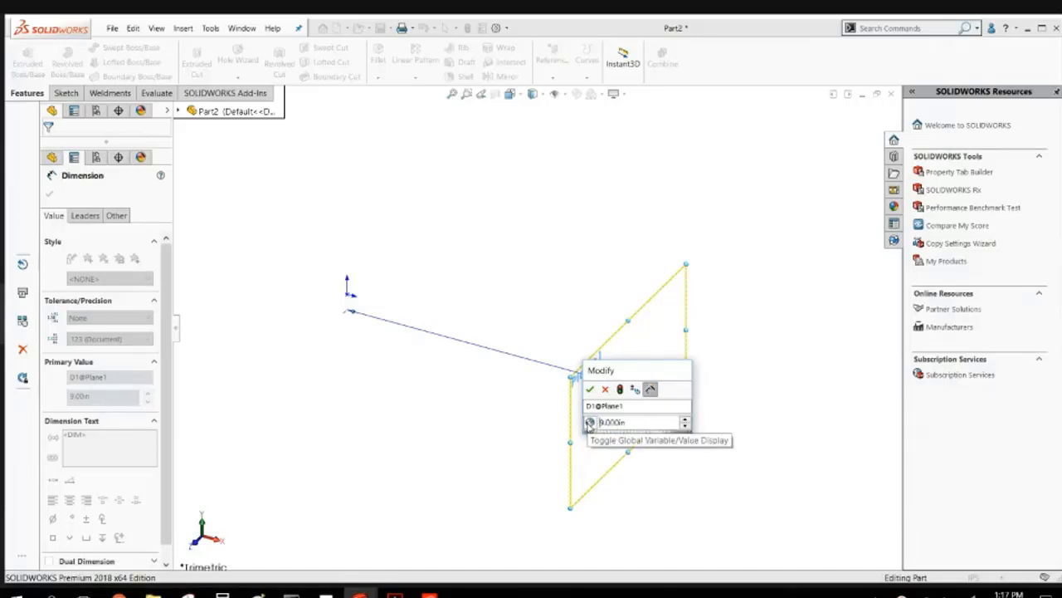
Set the plane's offset equation to "WDT"/2 and rebuild the part.
{"action": "left_click", "coordinate": [589, 422]}
{"action": "left_click", "coordinate": [658, 424]}
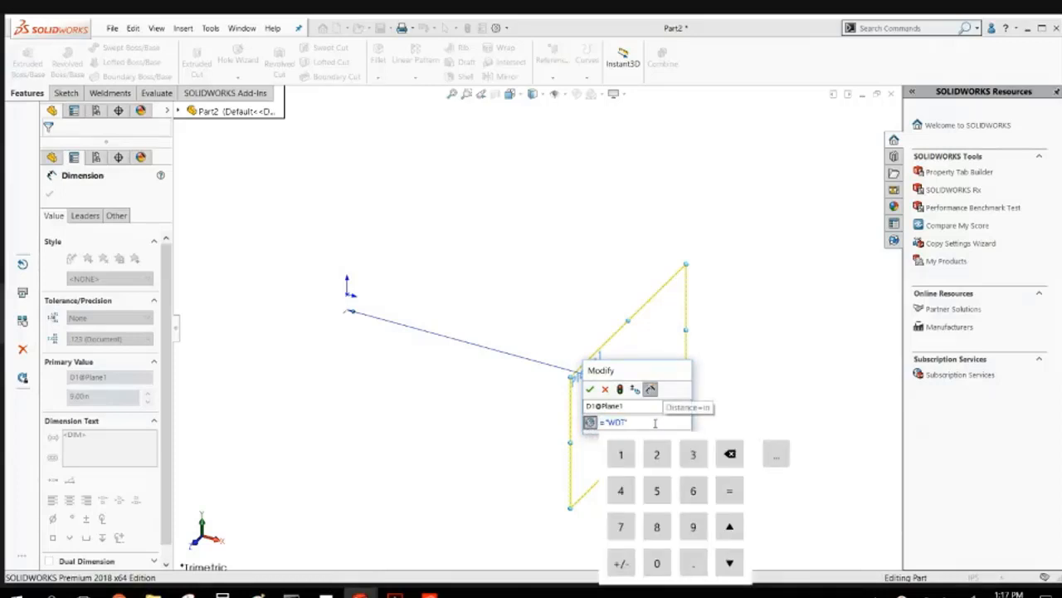
{"action": "type", "text": "/2"}
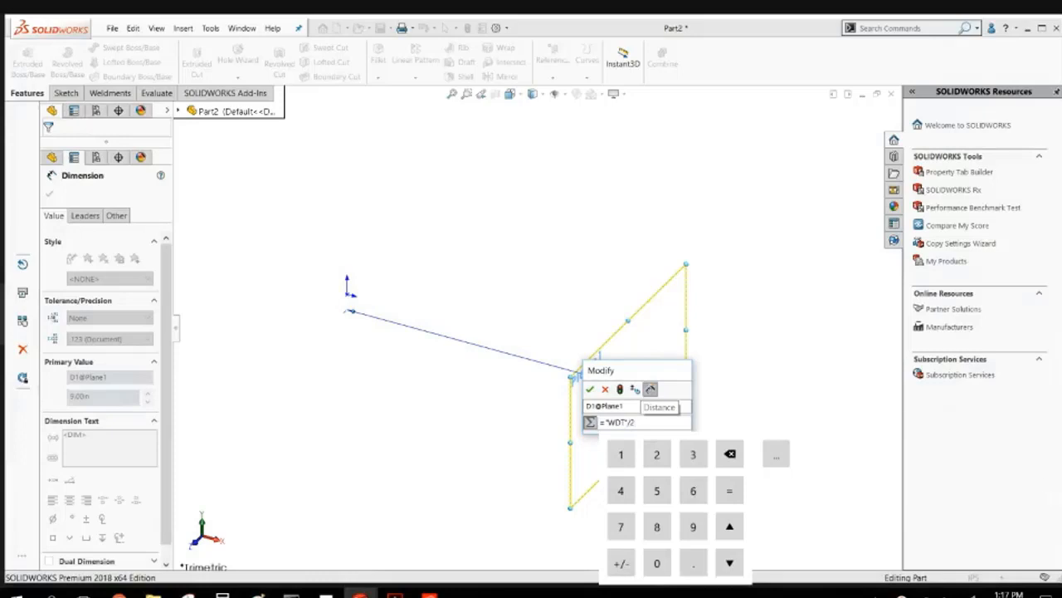
{"action": "key", "text": "Return"}
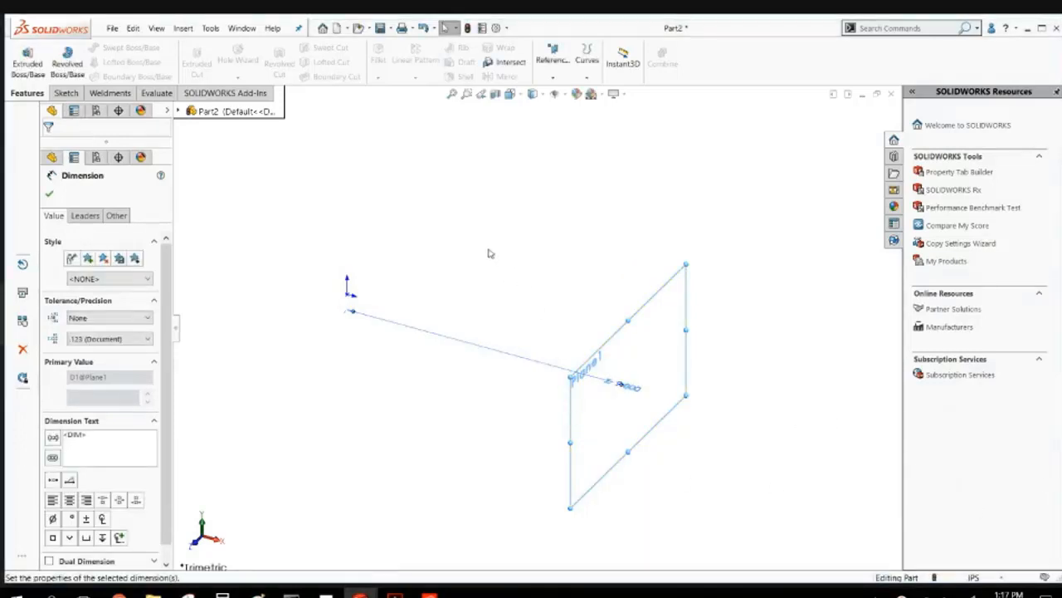
{"action": "scroll", "coordinate": [614, 386], "scroll_direction": "down", "scroll_amount": 4}
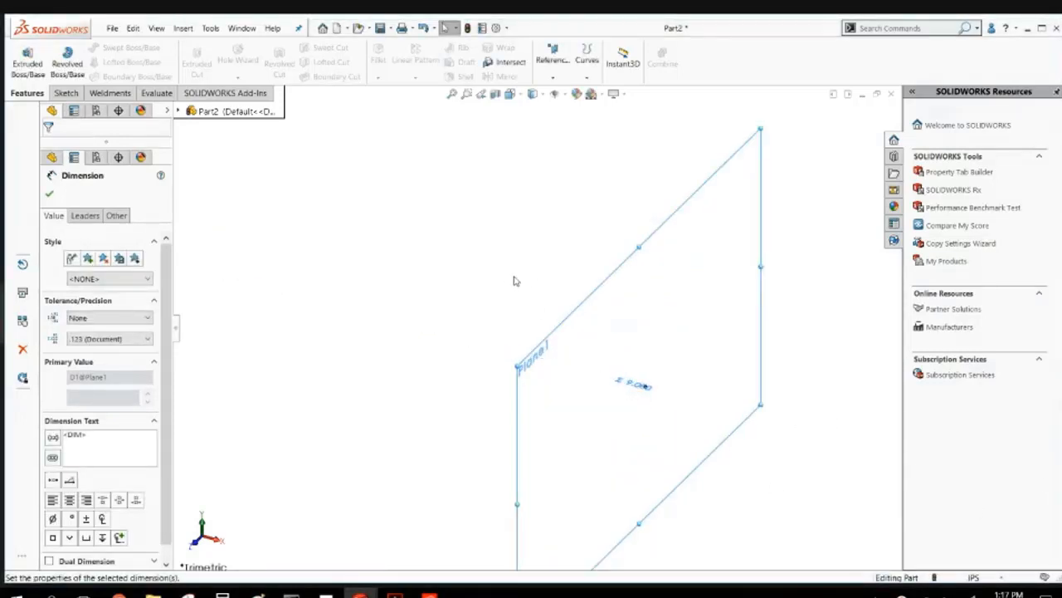
{"action": "scroll", "coordinate": [452, 318], "scroll_direction": "up", "scroll_amount": 4}
{"action": "key", "text": "Escape"}
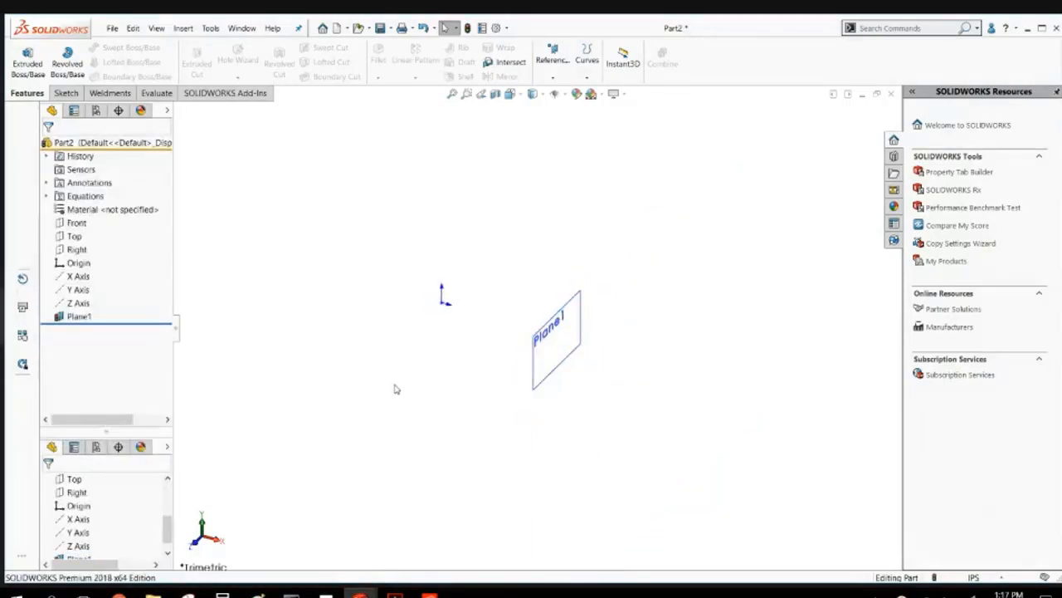
{"action": "left_click", "coordinate": [467, 28]}
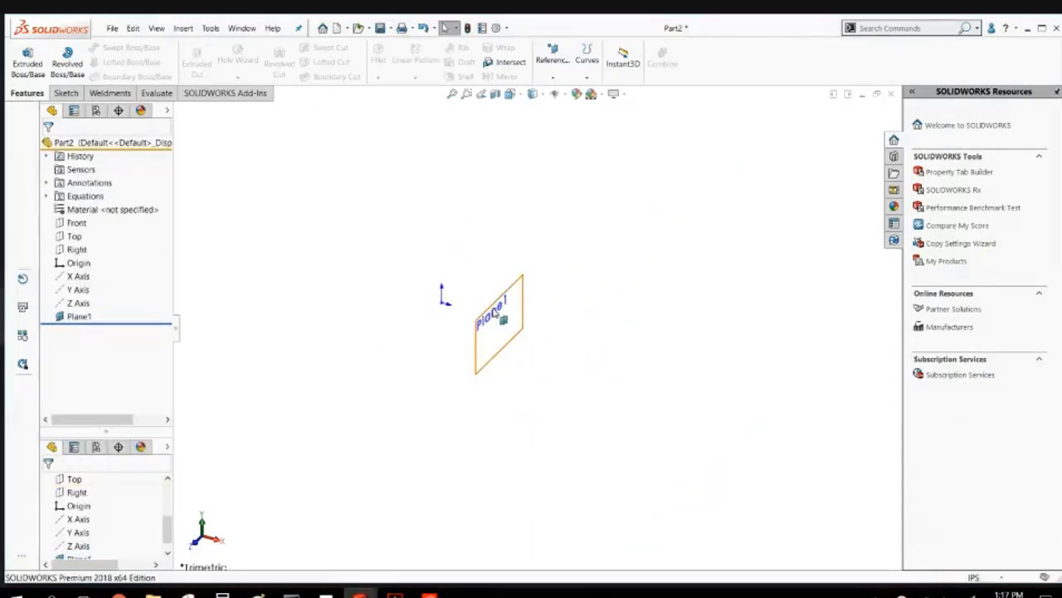
Show the offset plane's dimension to check its value after the rebuild.
{"action": "double_click", "coordinate": [489, 305]}
{"action": "scroll", "coordinate": [498, 327], "scroll_direction": "down", "scroll_amount": 4}
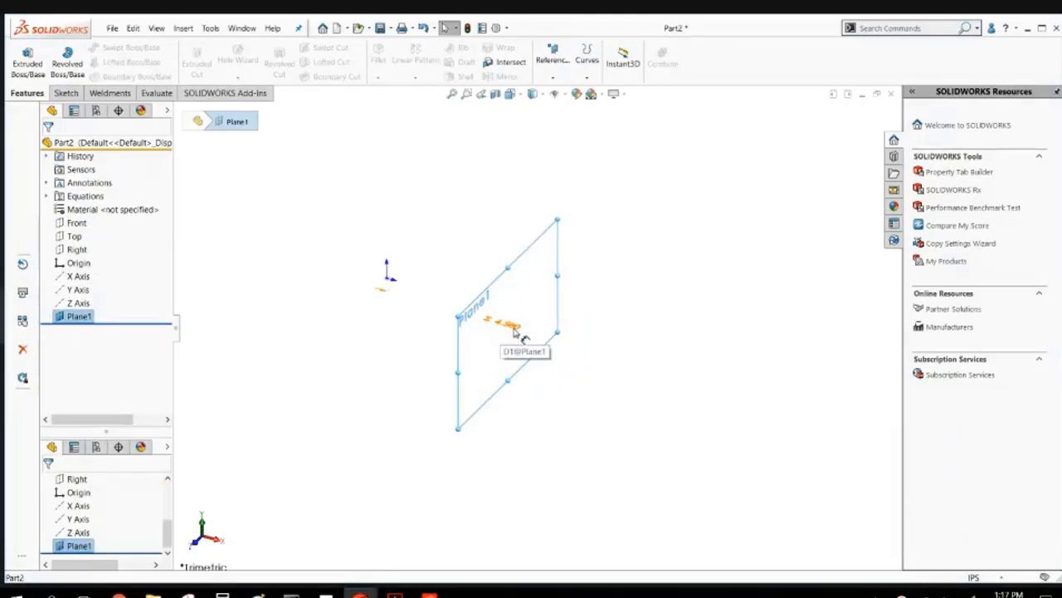
{"action": "left_click", "coordinate": [253, 381]}
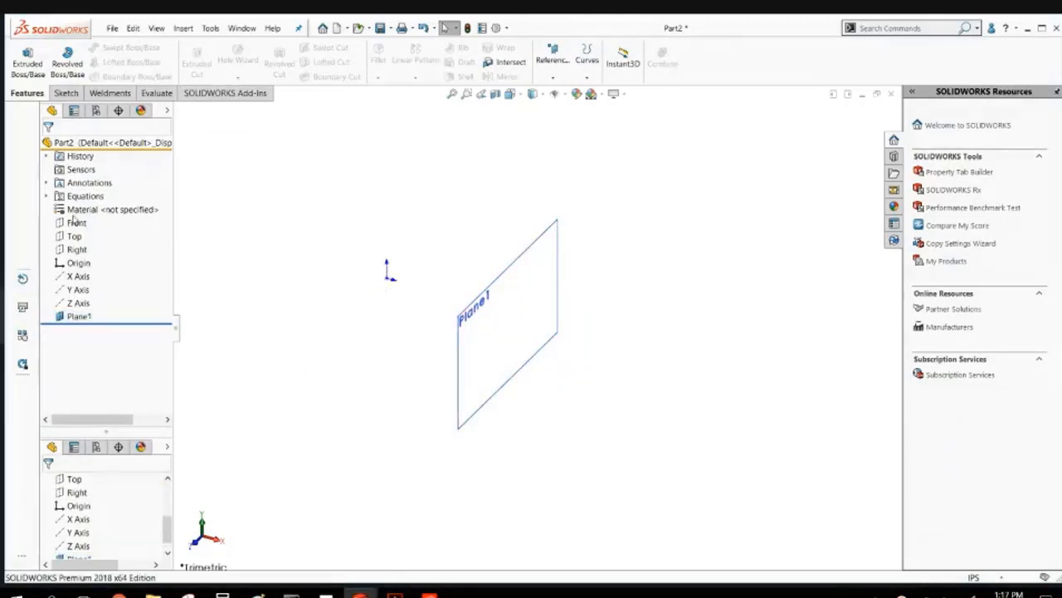
Expand the part's equations and open the equation manager for the WDT global variable.
{"action": "left_click", "coordinate": [47, 196]}
{"action": "left_click", "coordinate": [90, 210]}
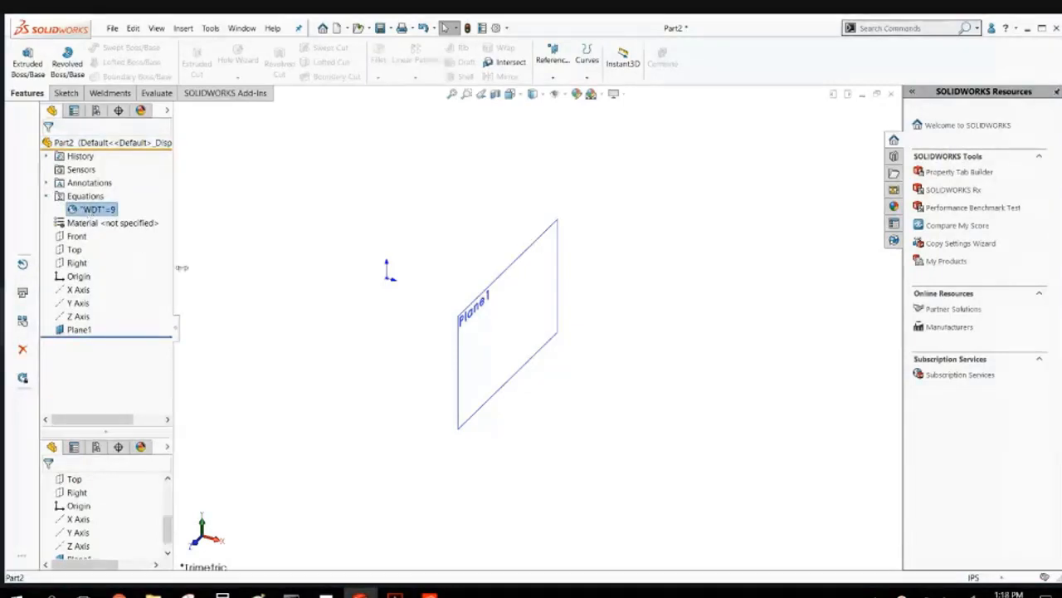
{"action": "left_click", "coordinate": [209, 214]}
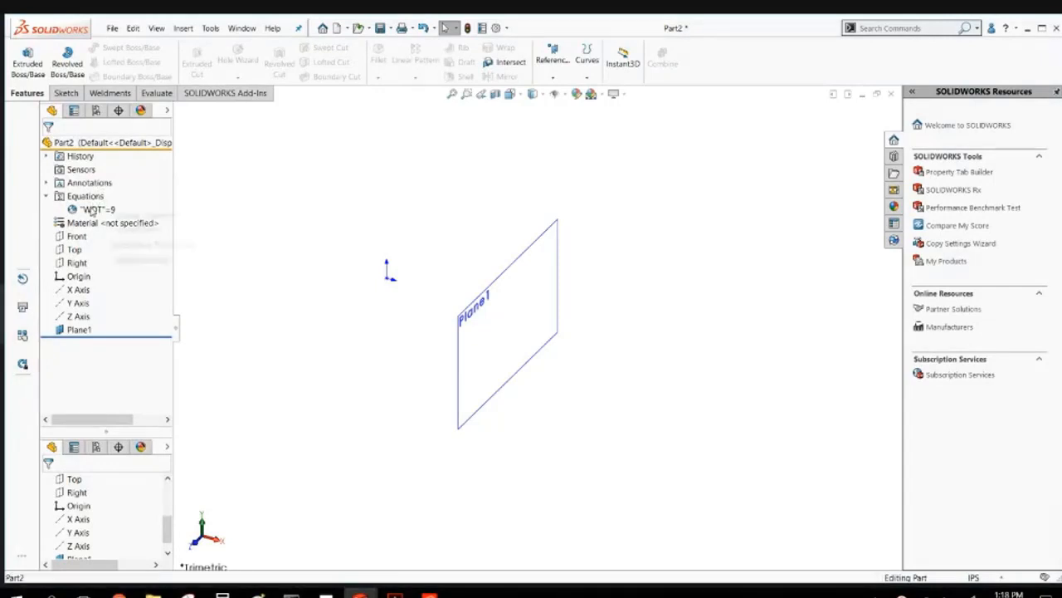
{"action": "right_click", "coordinate": [91, 210]}
{"action": "left_click", "coordinate": [125, 213]}
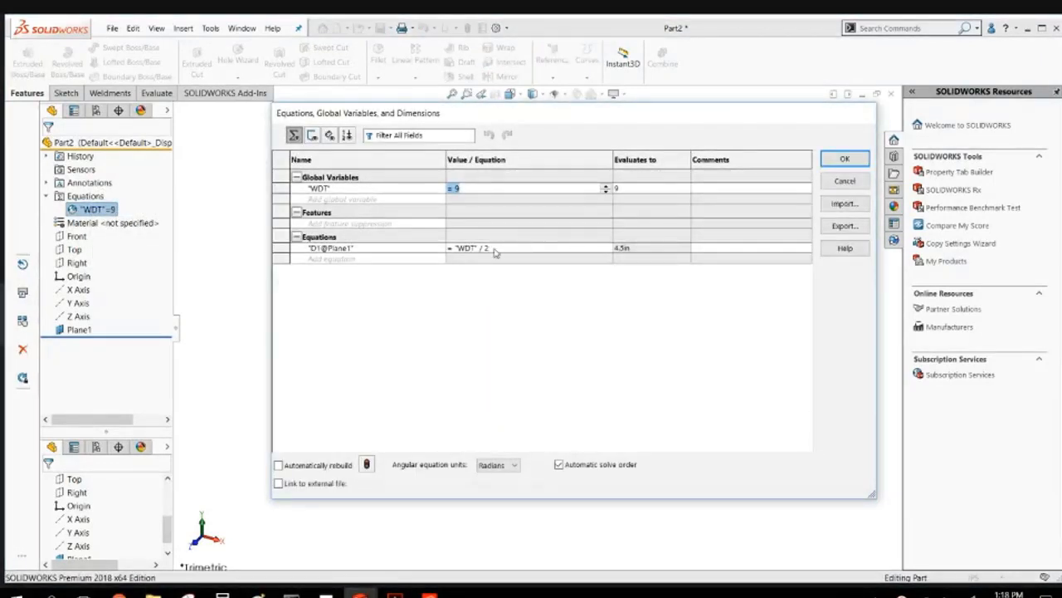
Set the global variable WDT to 18 and accept the equation changes.
{"action": "left_click", "coordinate": [477, 188]}
{"action": "key", "text": "BackSpace"}
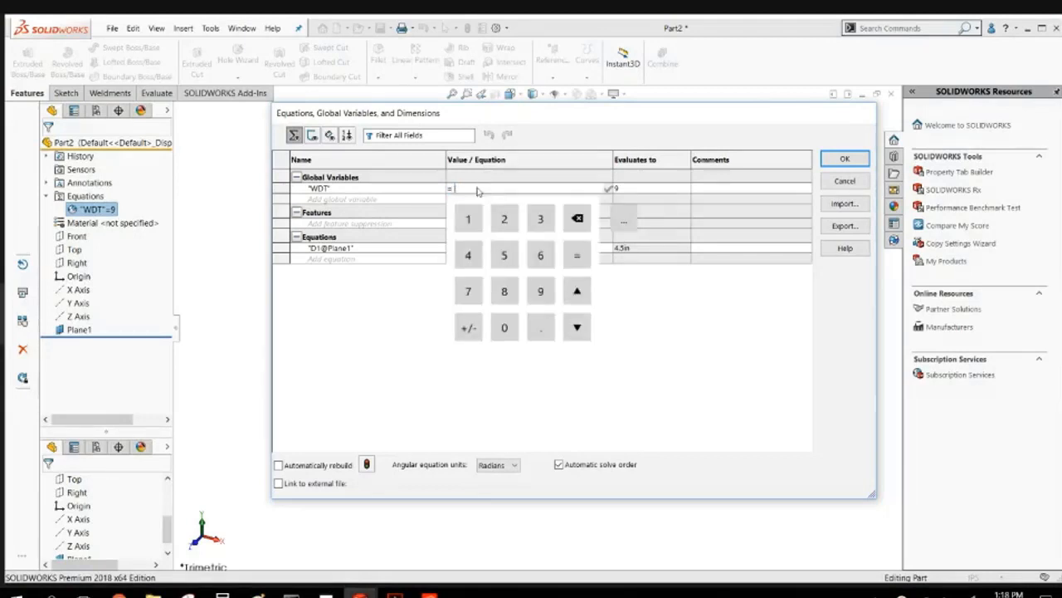
{"action": "type", "text": "18"}
{"action": "key", "text": "Return"}
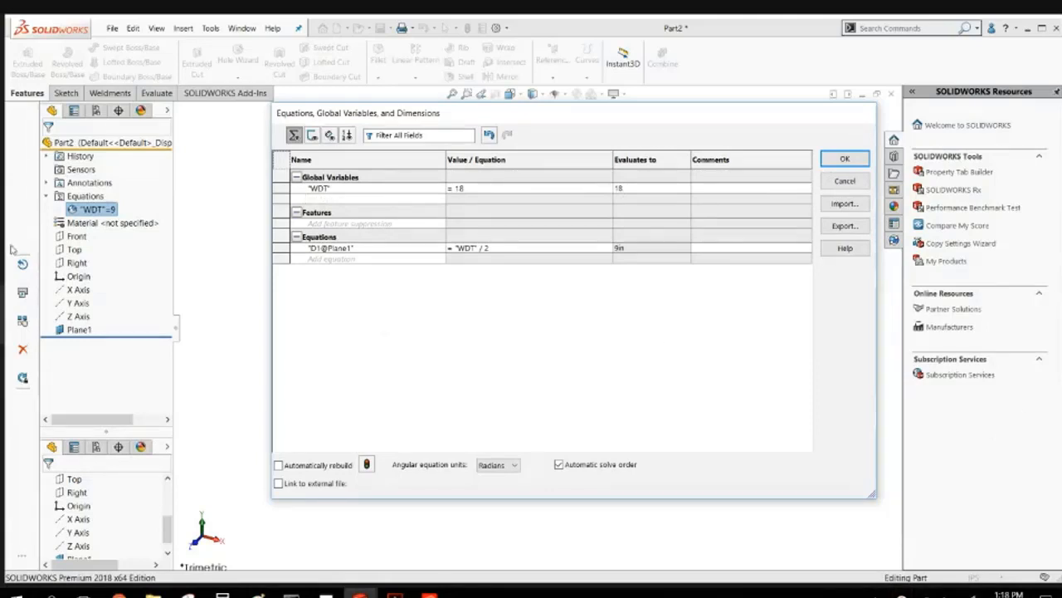
{"action": "key", "text": "Tab"}
{"action": "key", "text": "Tab"}
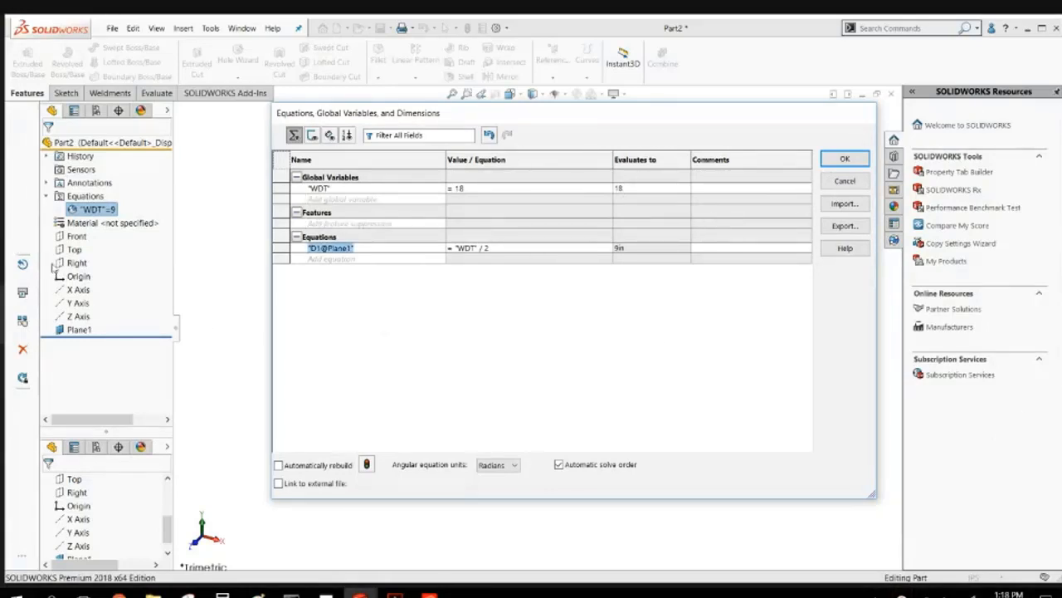
{"action": "key", "text": "Tab"}
{"action": "key", "text": "Tab"}
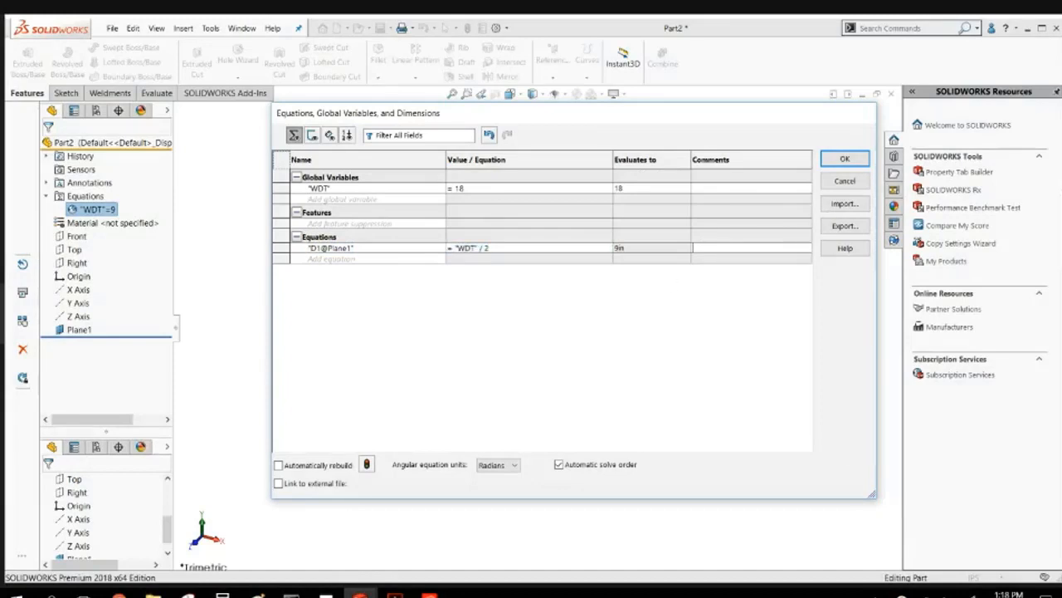
{"action": "key", "text": "Tab"}
{"action": "key", "text": "Return"}
{"action": "left_click", "coordinate": [630, 536]}
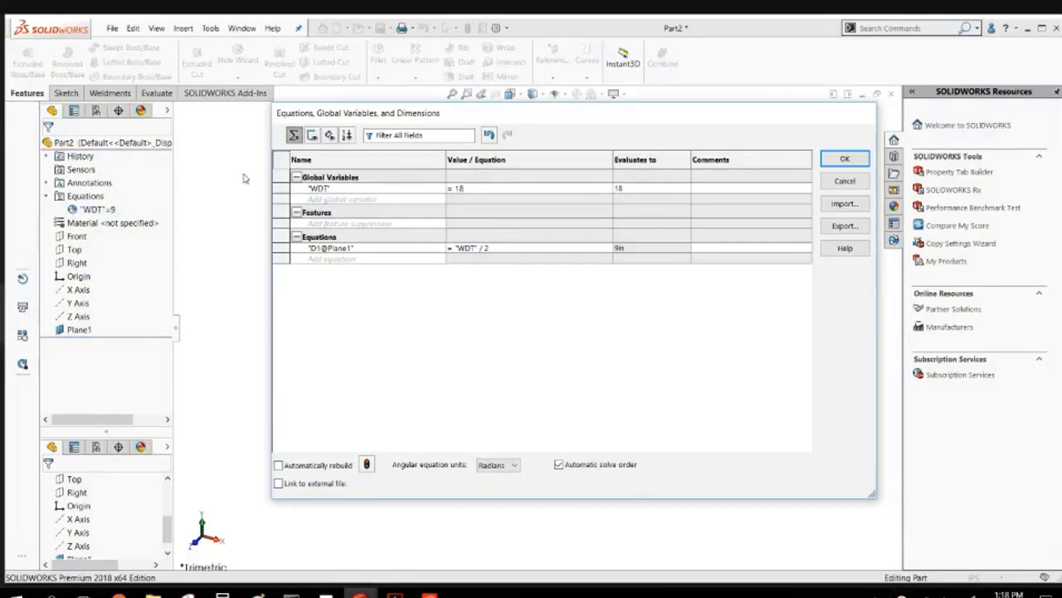
{"action": "left_click", "coordinate": [845, 161]}
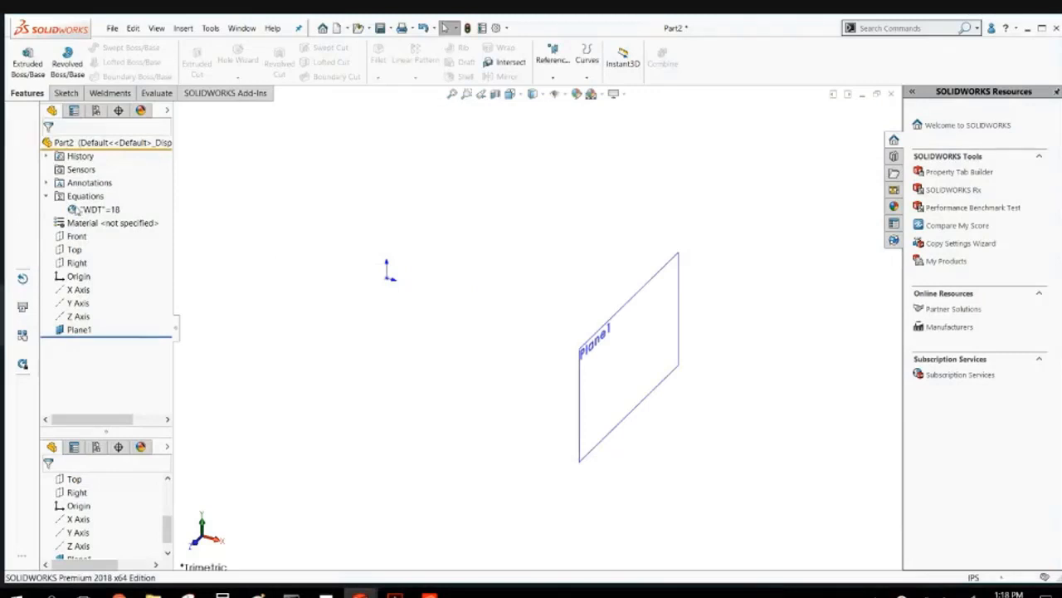
Create a reference plane offset about 12.98 in from Plane1, on the opposite side of the origin.
{"action": "key", "text": "f"}
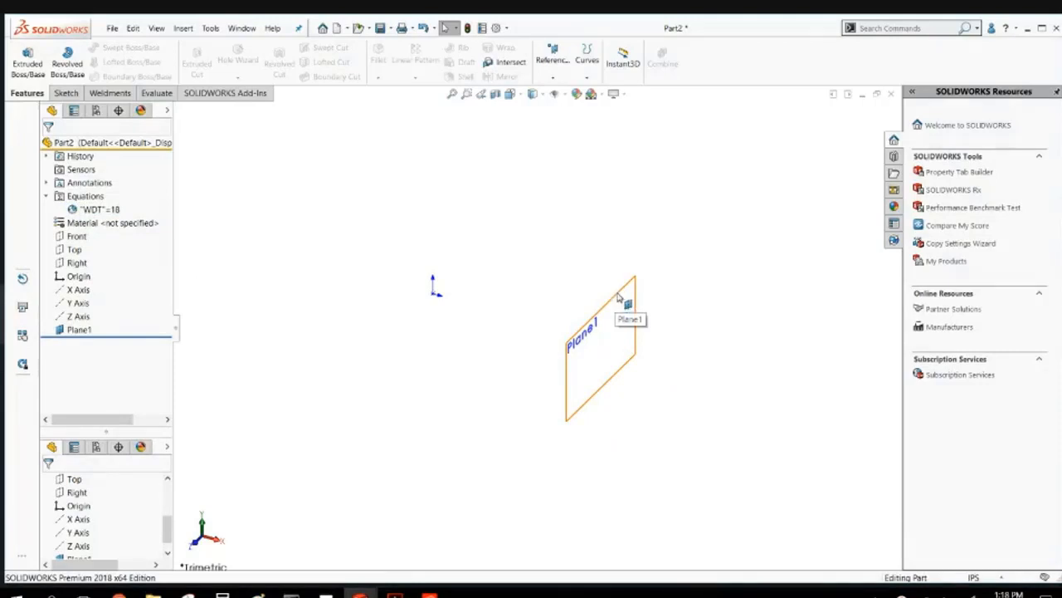
{"action": "left_click_drag", "start_coordinate": [619, 297], "coordinate": [387, 219], "text": "ctrl"}
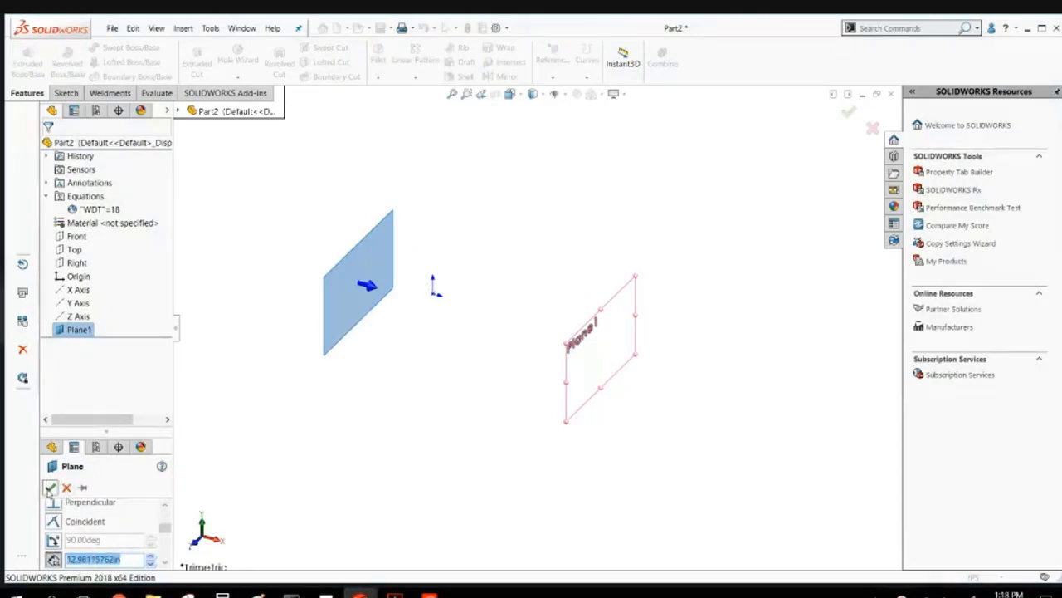
{"action": "left_click", "coordinate": [50, 488]}
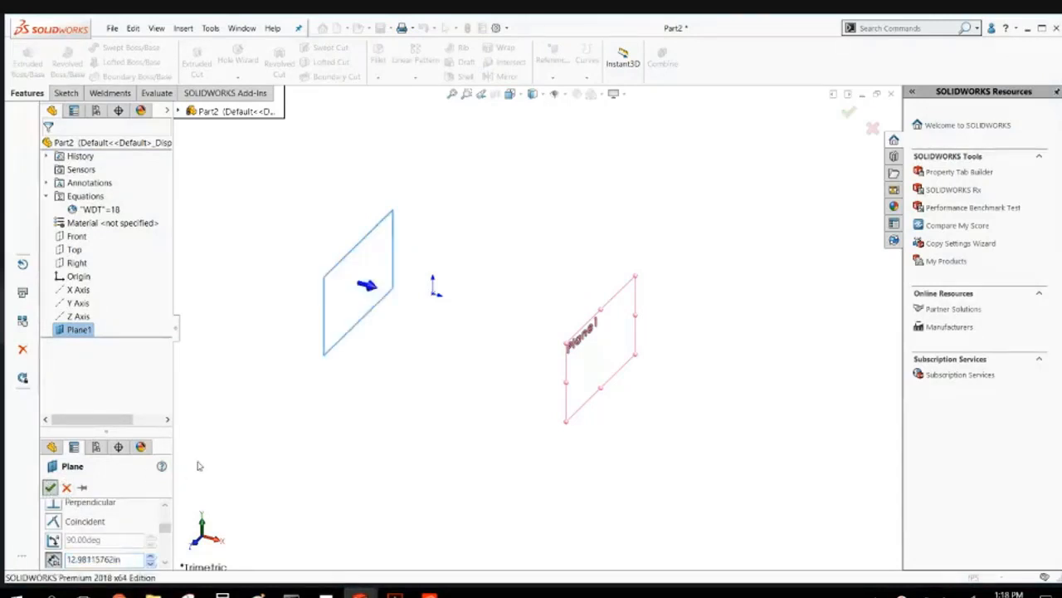
Link Plane2's offset distance to the global variable WDT and rebuild the part.
{"action": "double_click", "coordinate": [348, 336]}
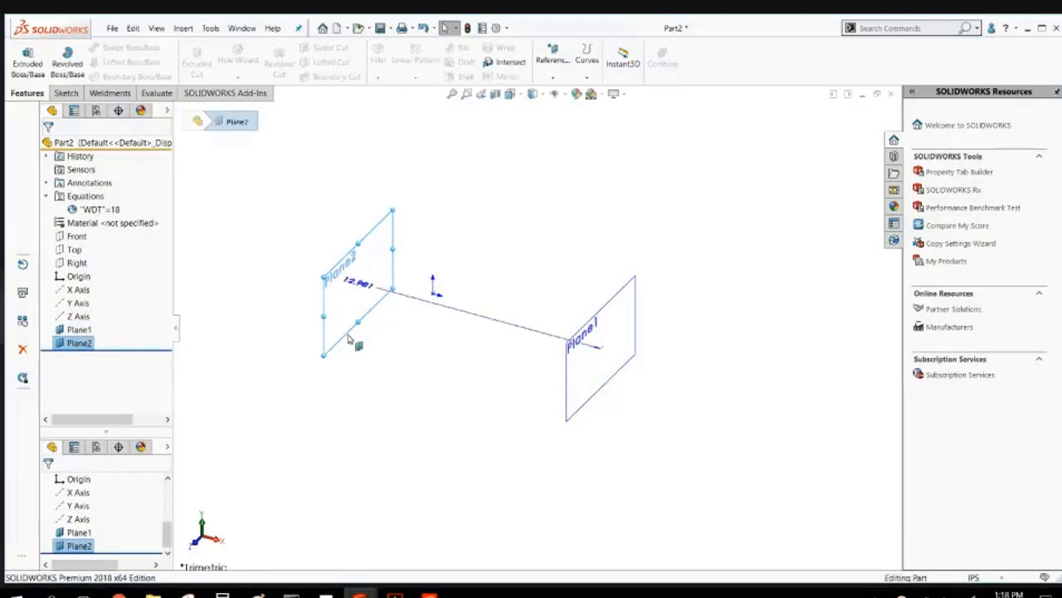
{"action": "double_click", "coordinate": [357, 283]}
{"action": "type", "text": "="}
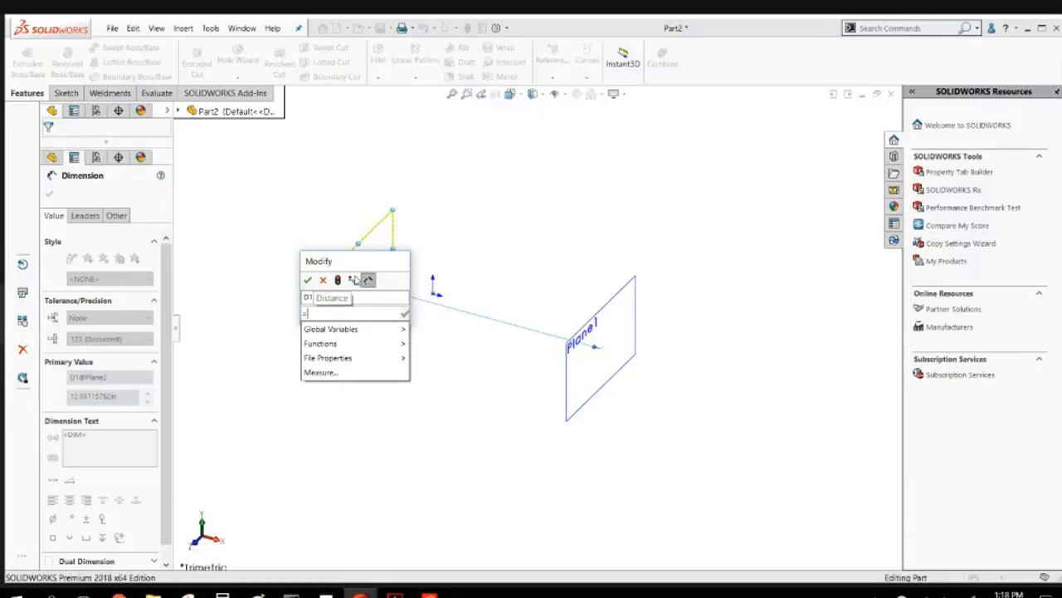
{"action": "mouse_move", "coordinate": [377, 330]}
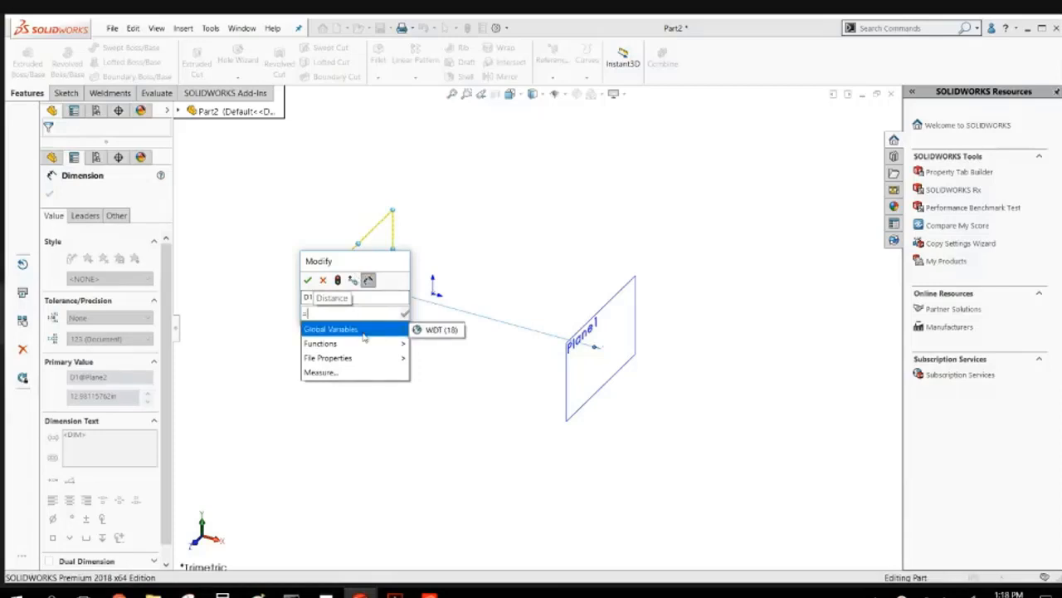
{"action": "left_click", "coordinate": [441, 330]}
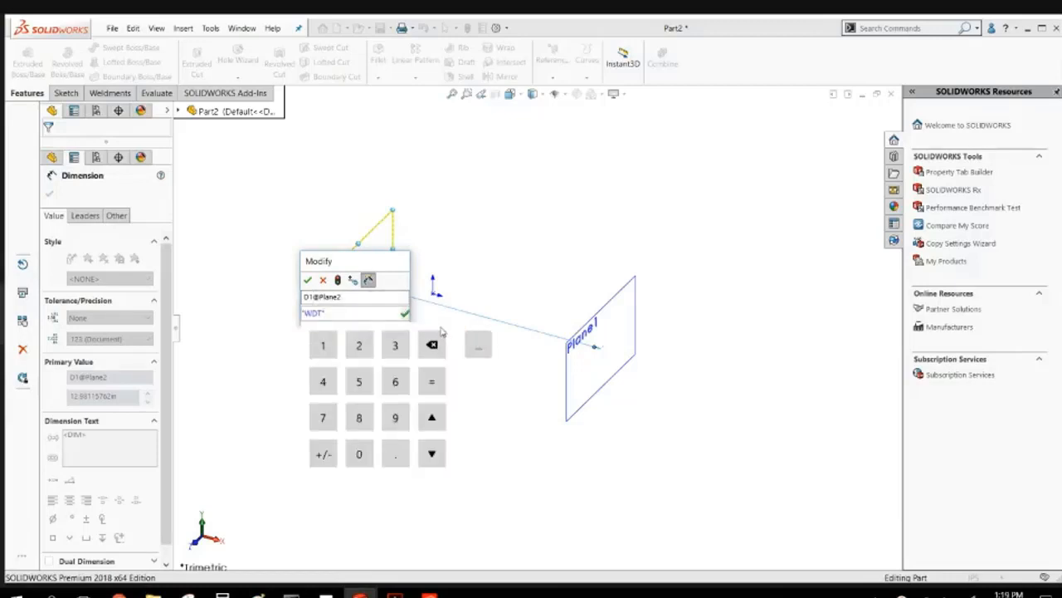
{"action": "left_click", "coordinate": [407, 315]}
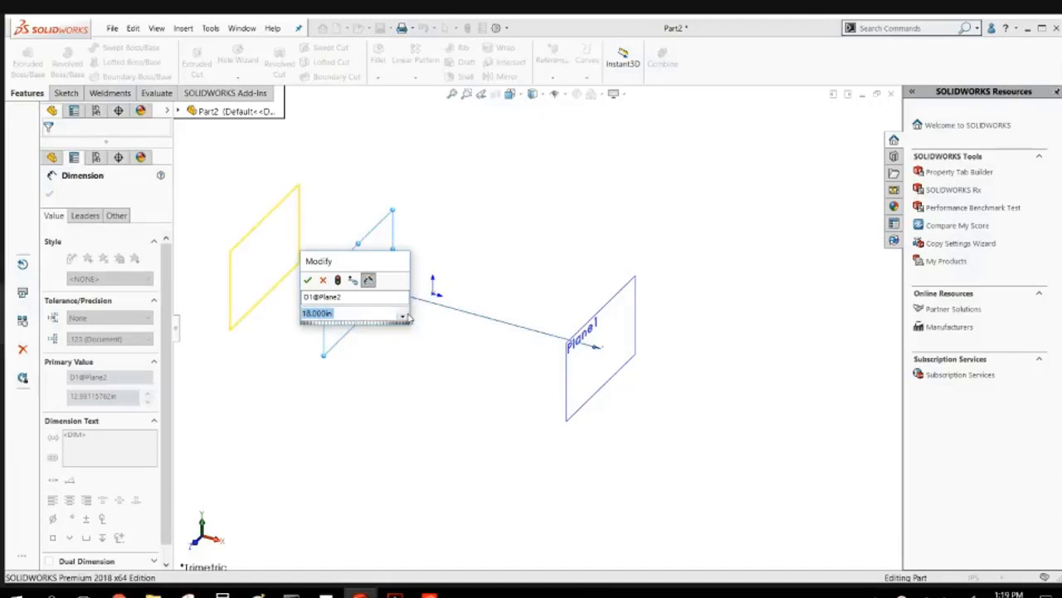
{"action": "left_click", "coordinate": [308, 280]}
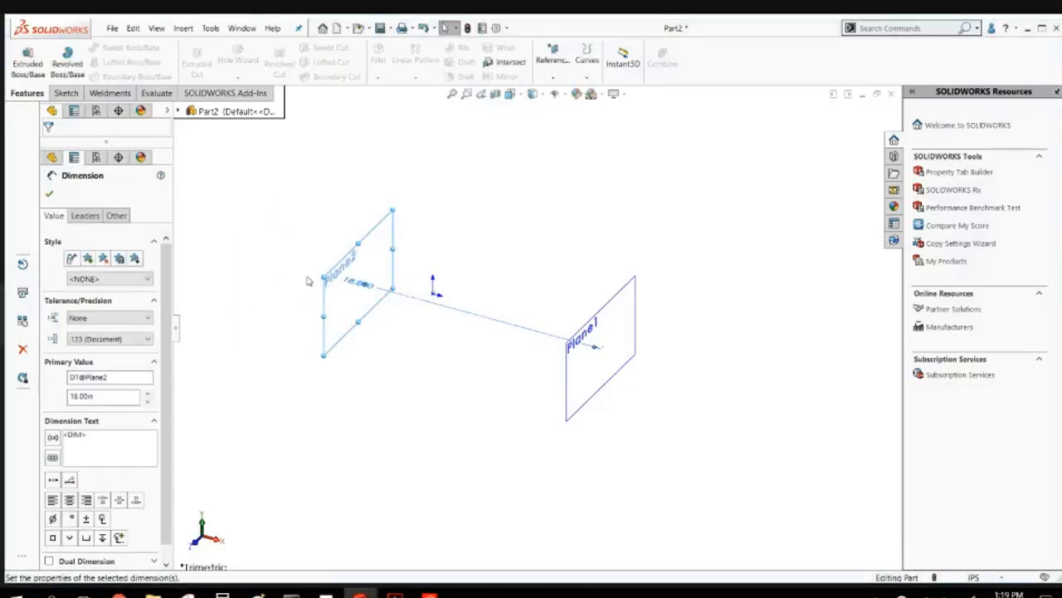
{"action": "key", "text": "ctrl+2"}
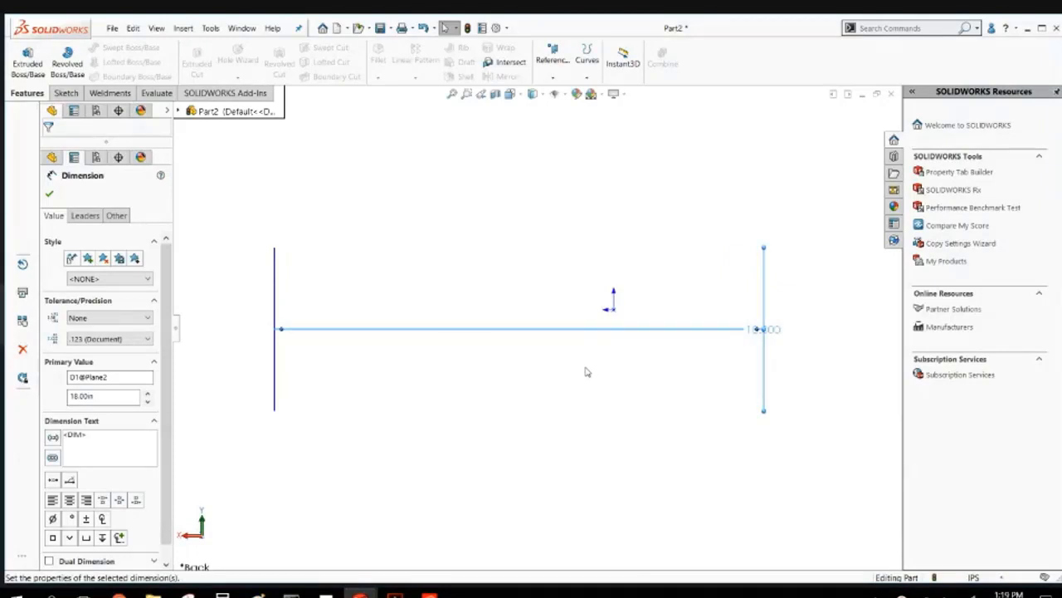
{"action": "key", "text": "ctrl+7"}
{"action": "key", "text": "ctrl+b"}
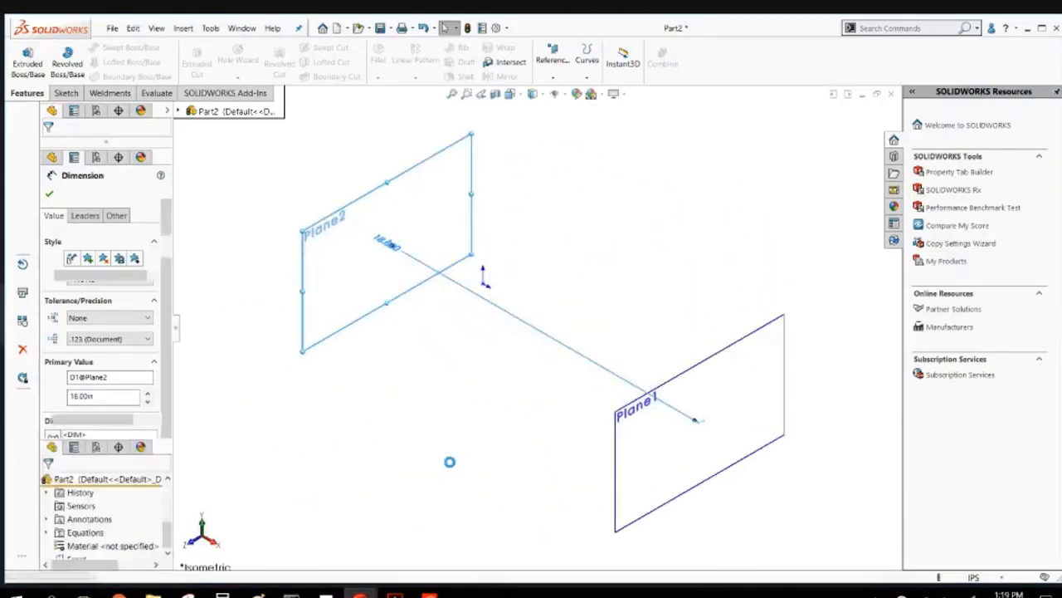
{"action": "scroll", "coordinate": [450, 377], "scroll_direction": "up", "scroll_amount": 2}
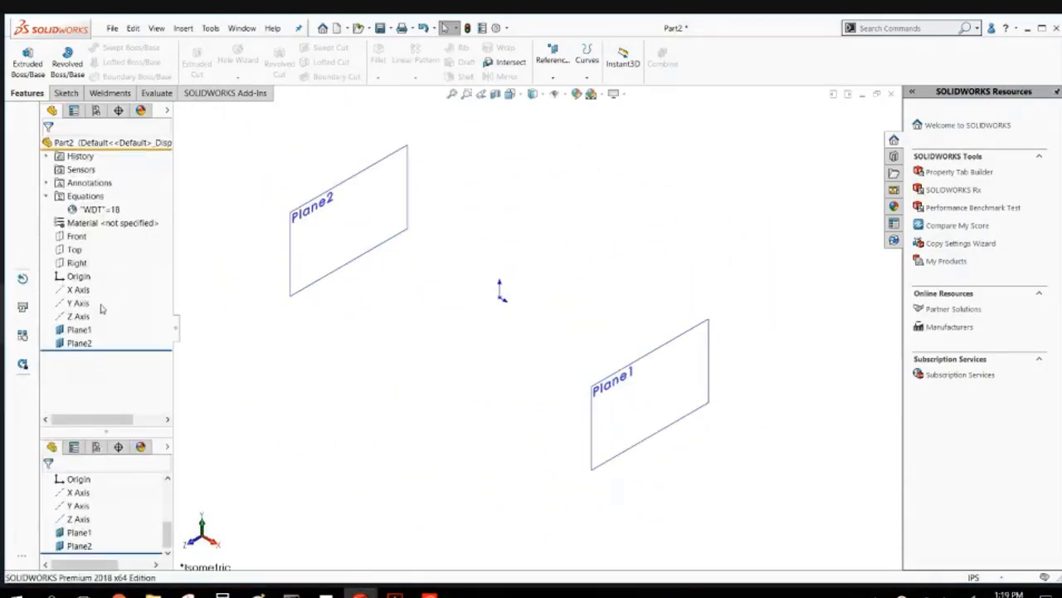
Show the offset dimensions of Plane1 and Plane2 one after the other to compare them.
{"action": "left_click", "coordinate": [79, 330]}
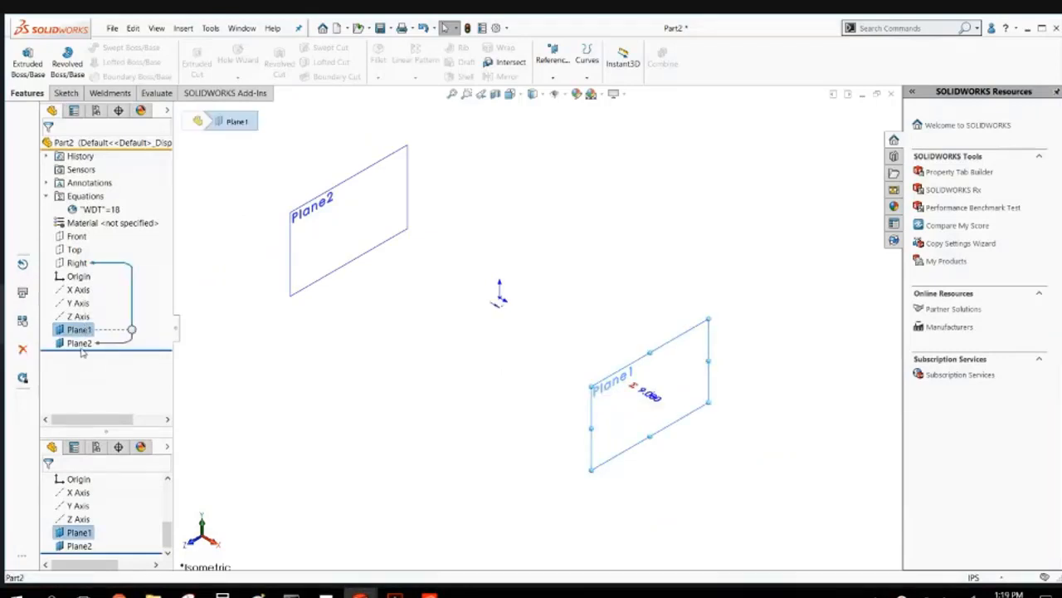
{"action": "left_click", "coordinate": [80, 345]}
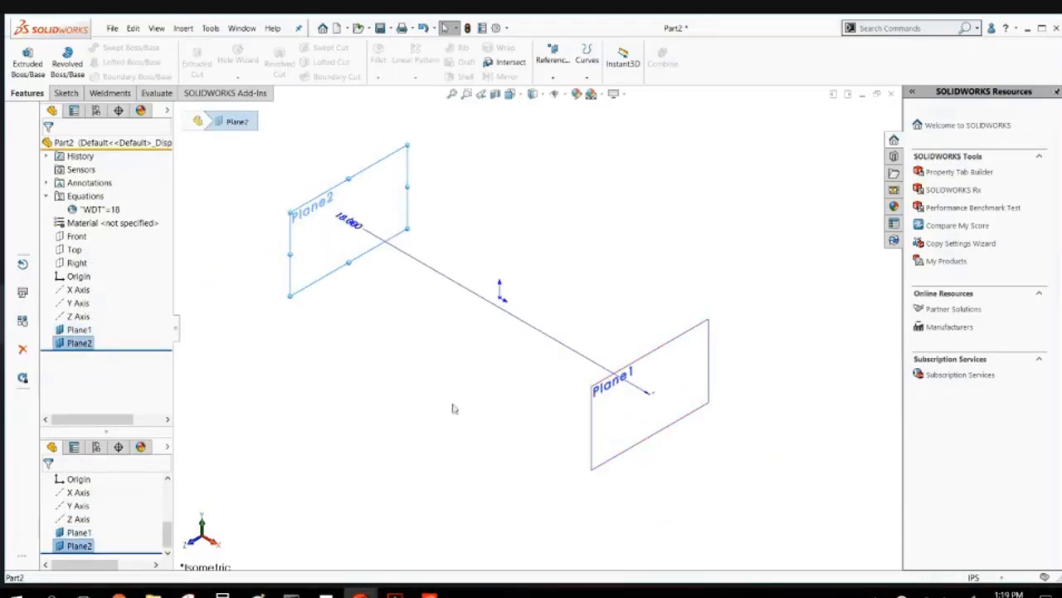
{"action": "left_click", "coordinate": [388, 390]}
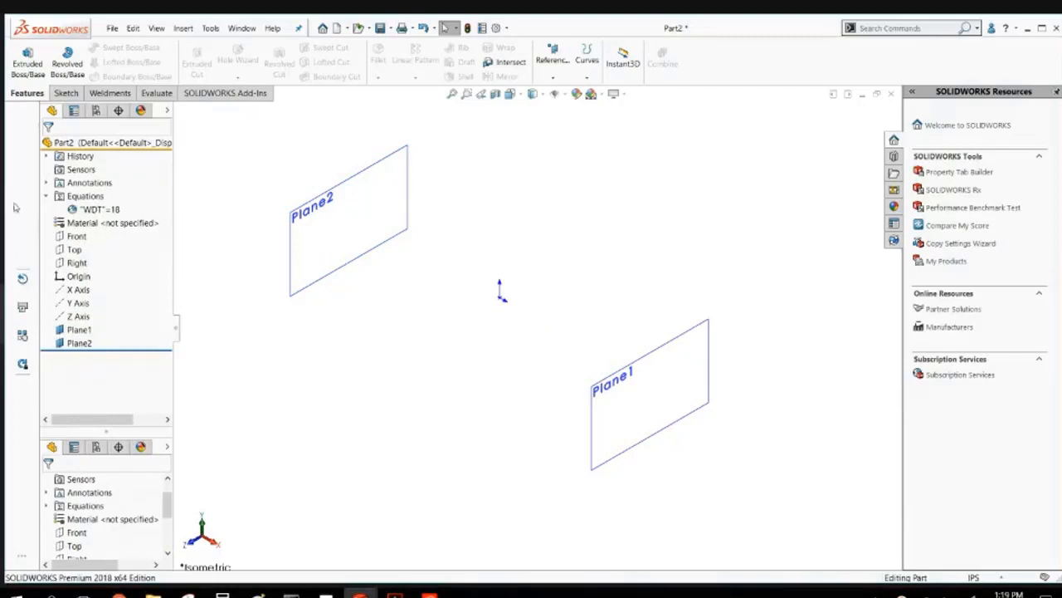
Start a sketch on the Right plane and draw a line about 2.8 in long upward from the origin, constrained vertical.
{"action": "left_click", "coordinate": [77, 264]}
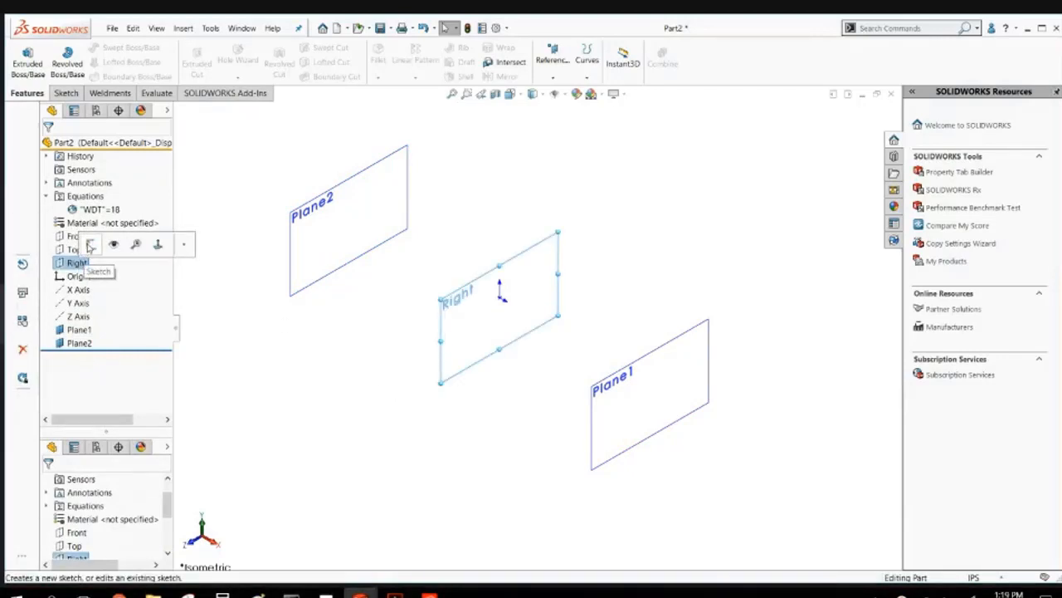
{"action": "left_click", "coordinate": [90, 245]}
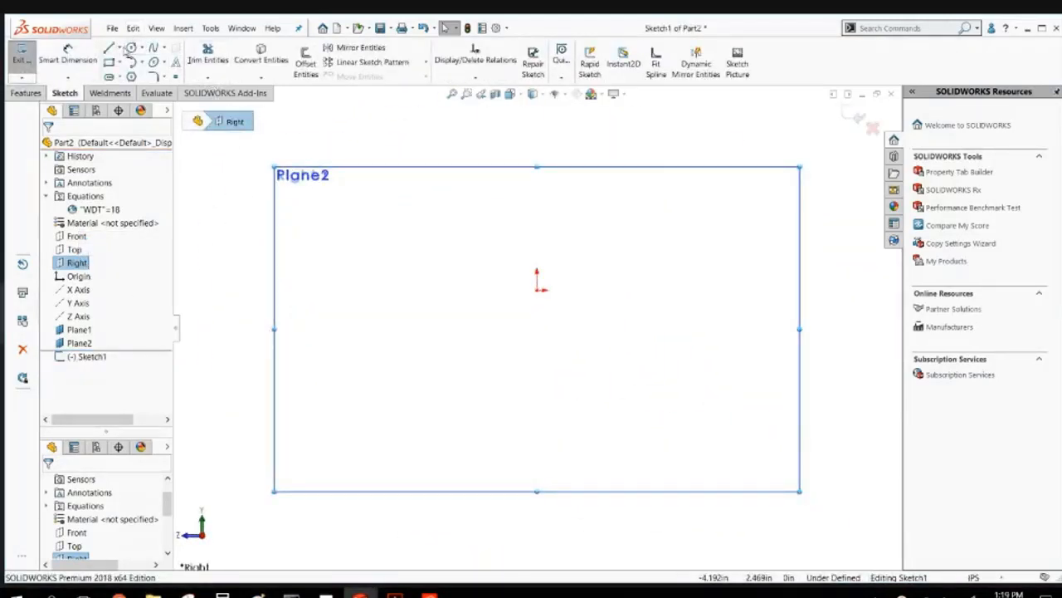
{"action": "left_click", "coordinate": [119, 48]}
{"action": "left_click", "coordinate": [115, 60]}
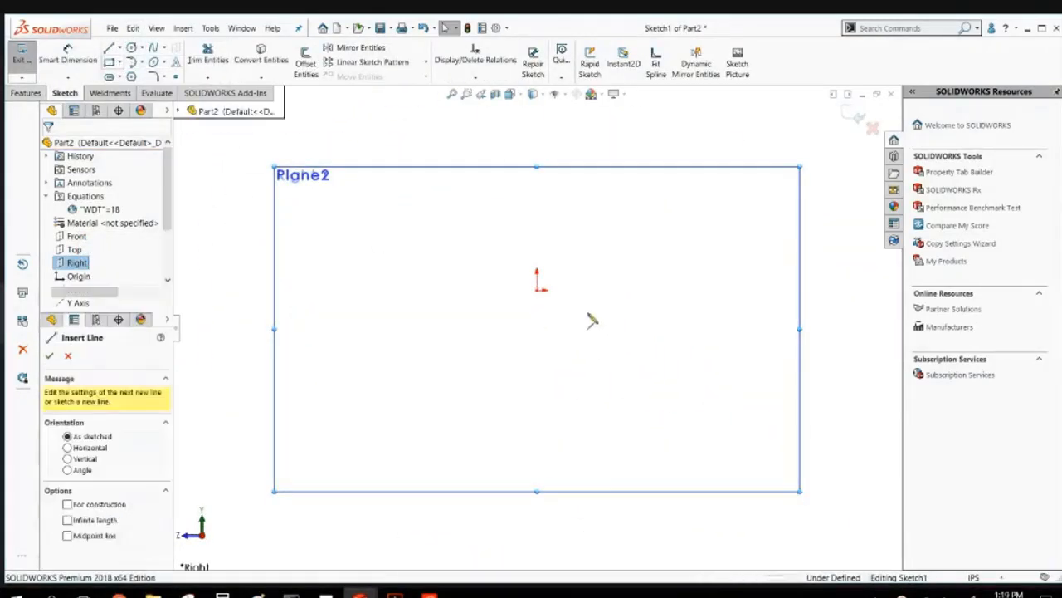
{"action": "scroll", "coordinate": [540, 258], "scroll_direction": "up", "scroll_amount": 3}
{"action": "scroll", "coordinate": [541, 254], "scroll_direction": "down", "scroll_amount": 3}
{"action": "left_click", "coordinate": [532, 349]}
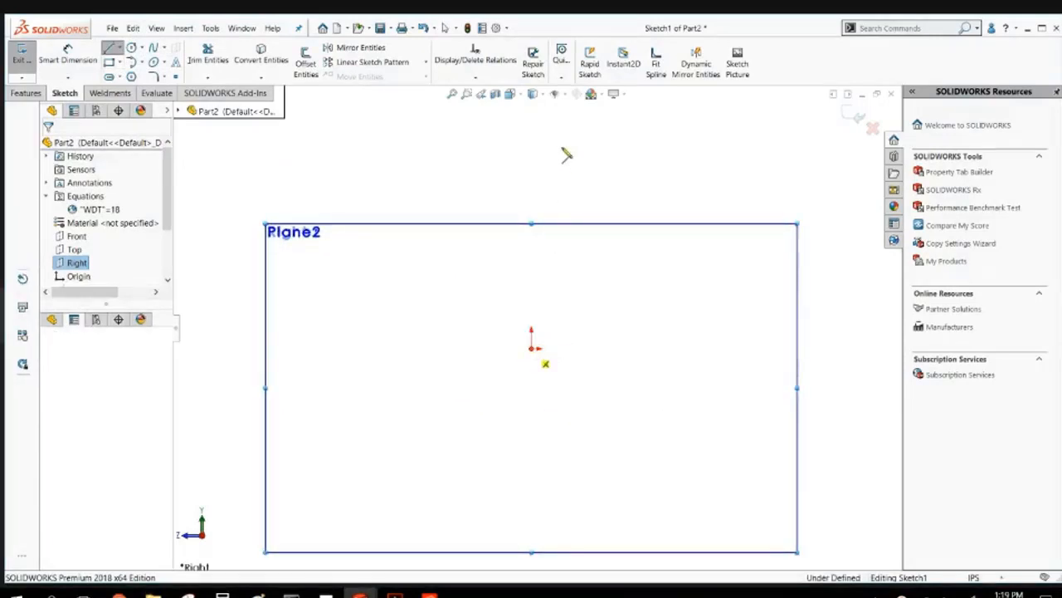
{"action": "left_click", "coordinate": [536, 169]}
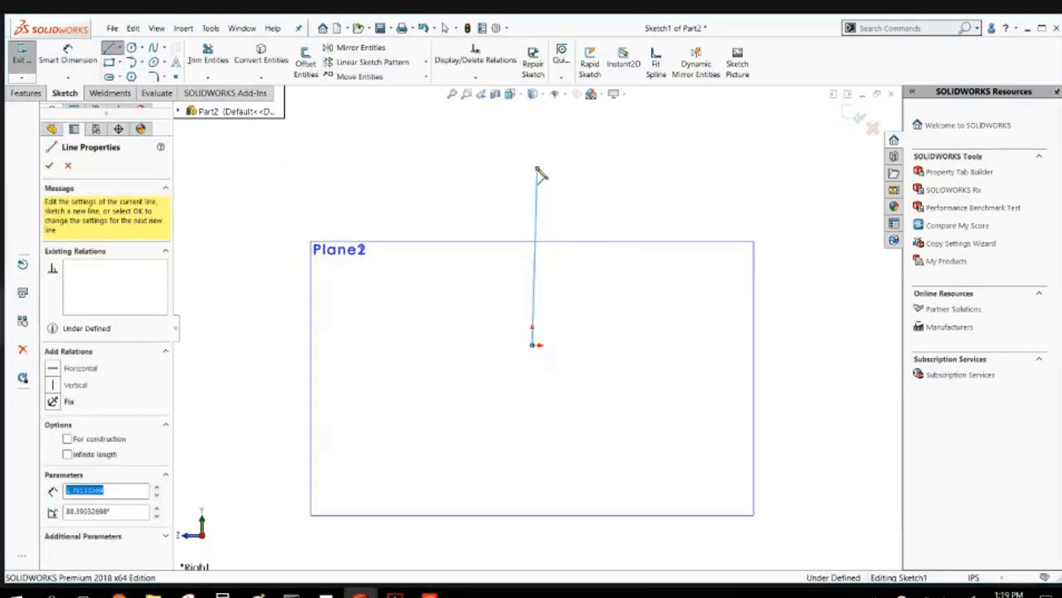
{"action": "left_click", "coordinate": [55, 385]}
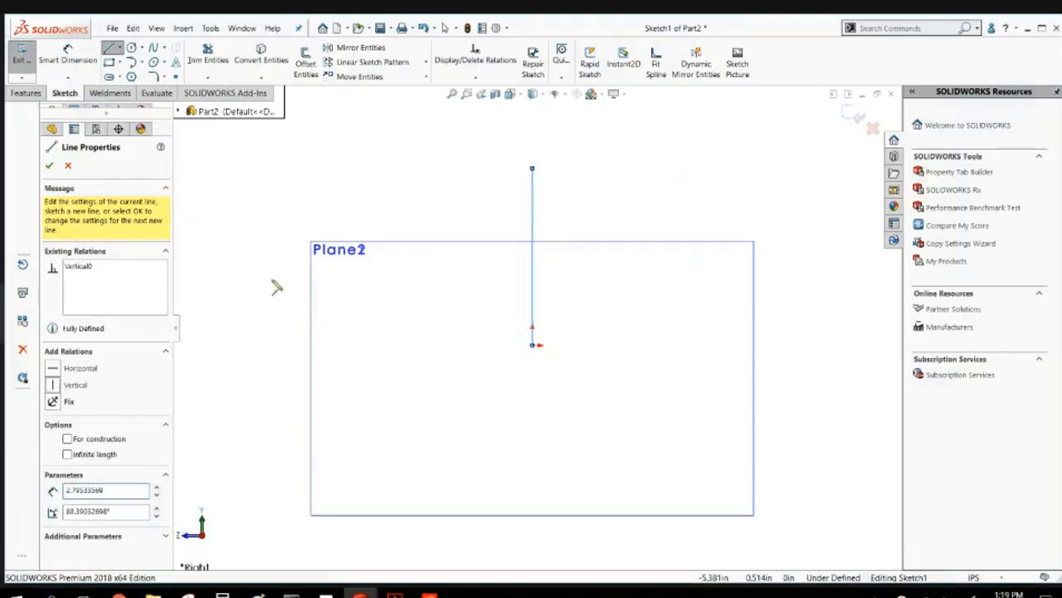
Continue the profile from the line's upper end with a tangent arc, a line sloping down about 45° and a second tangent arc.
{"action": "left_click", "coordinate": [533, 169]}
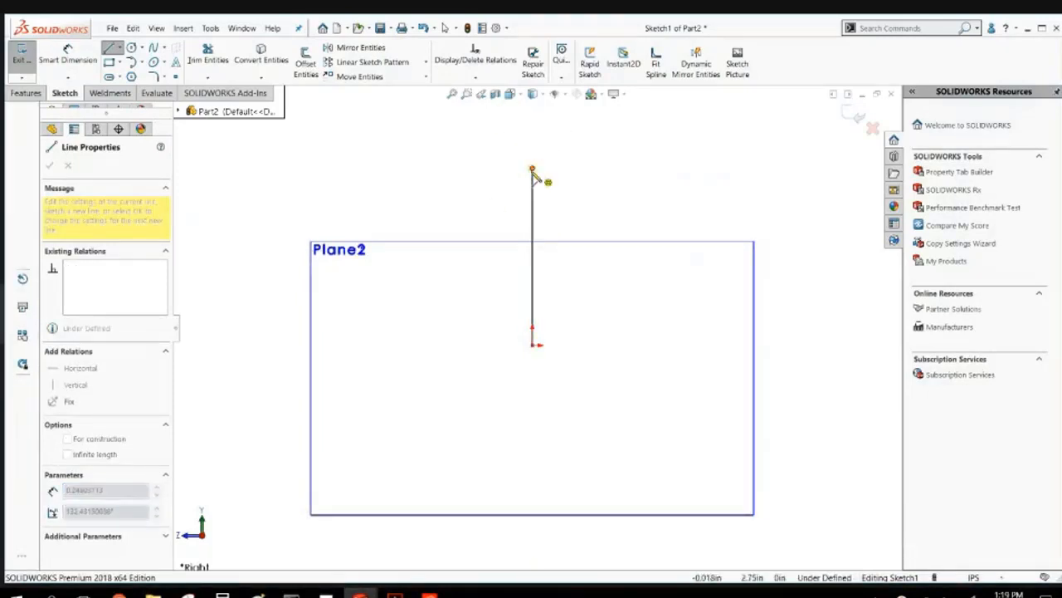
{"action": "left_click", "coordinate": [465, 140]}
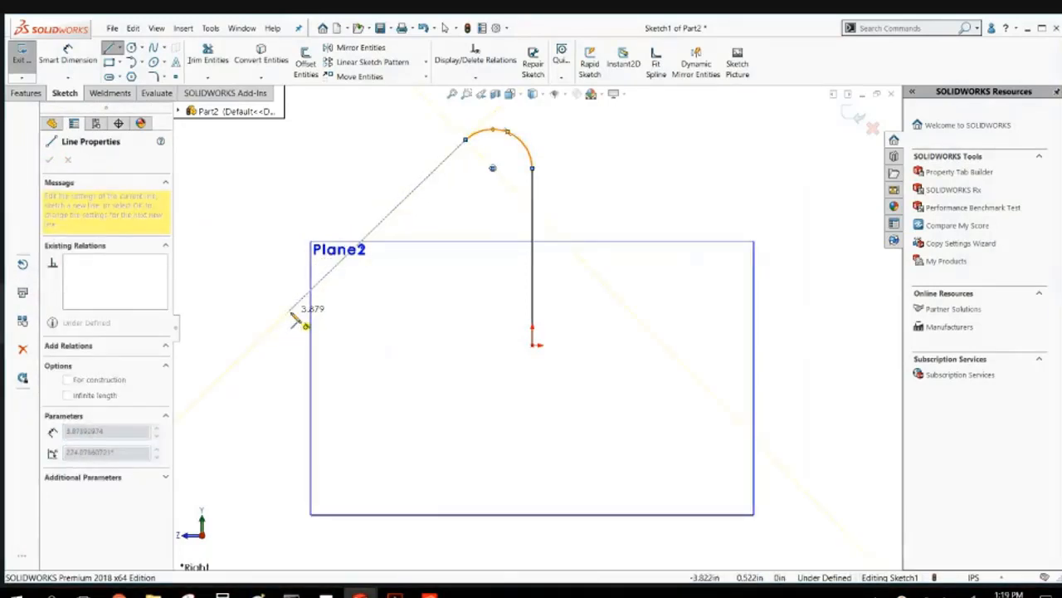
{"action": "left_click", "coordinate": [383, 222]}
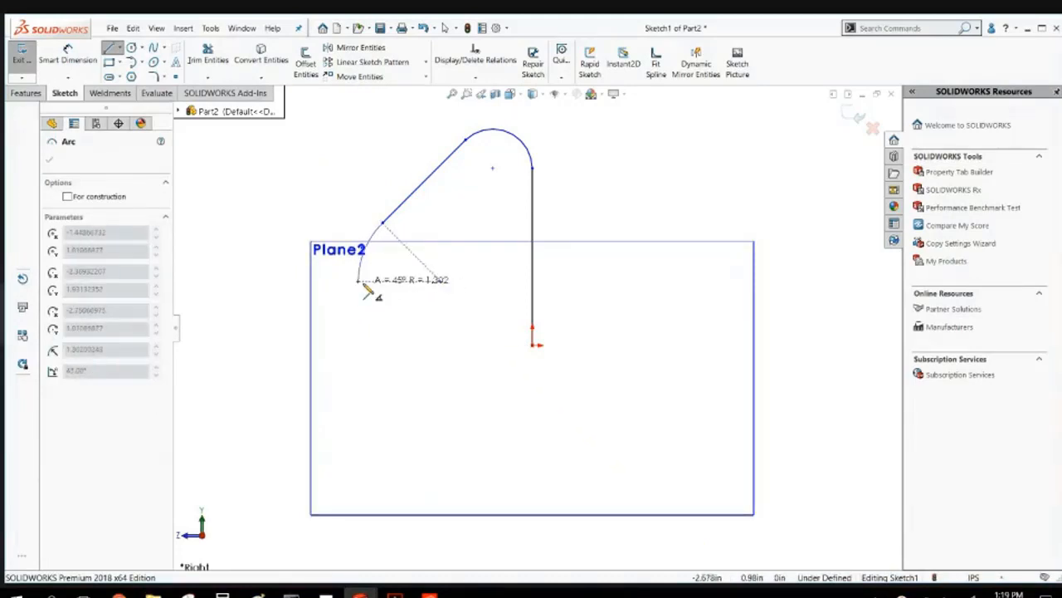
{"action": "left_click", "coordinate": [360, 283]}
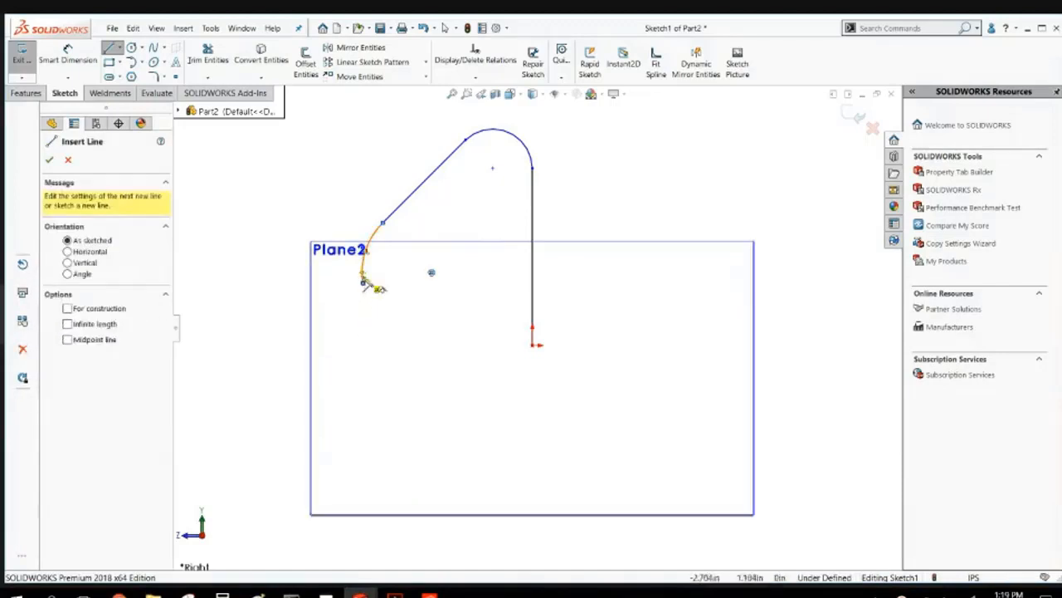
Draw a line about 1.59 in long down from the second arc's end and make it vertical.
{"action": "left_click", "coordinate": [364, 284]}
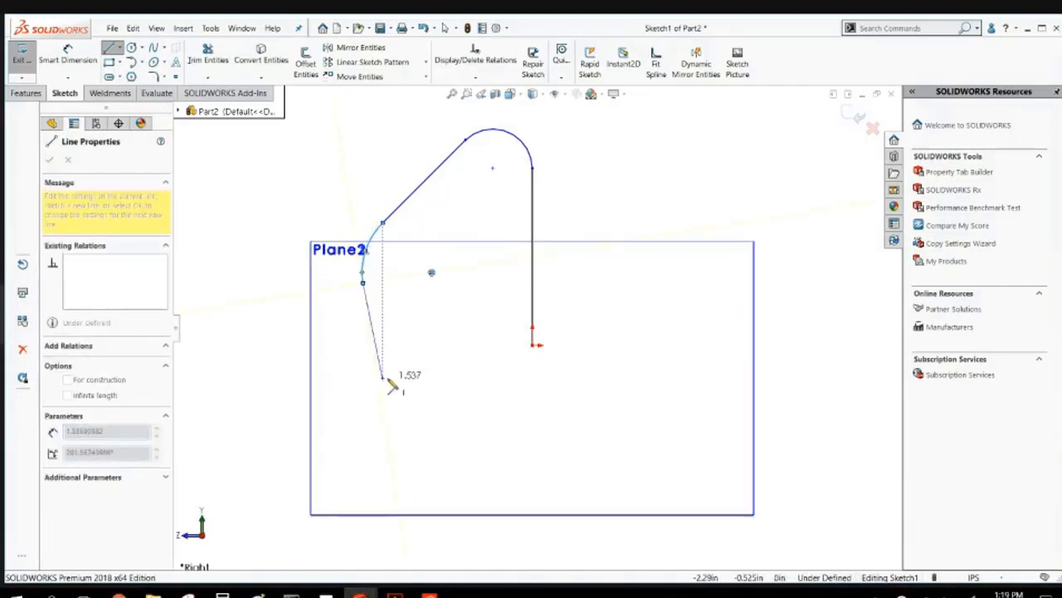
{"action": "left_click", "coordinate": [379, 384]}
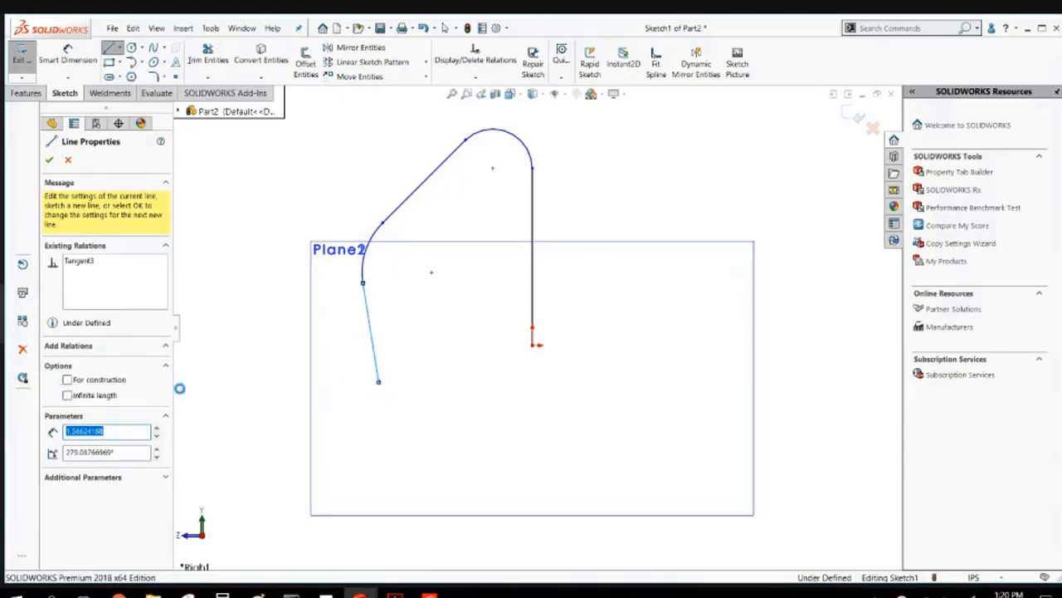
{"action": "key", "text": "Escape"}
{"action": "left_click", "coordinate": [365, 337]}
{"action": "left_click", "coordinate": [426, 268]}
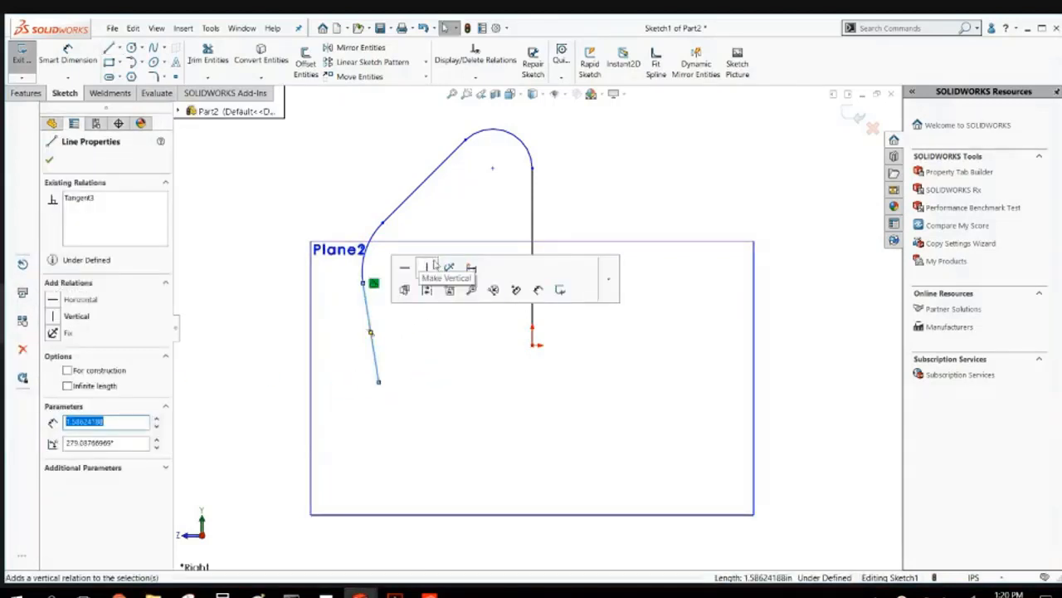
{"action": "left_click", "coordinate": [427, 354]}
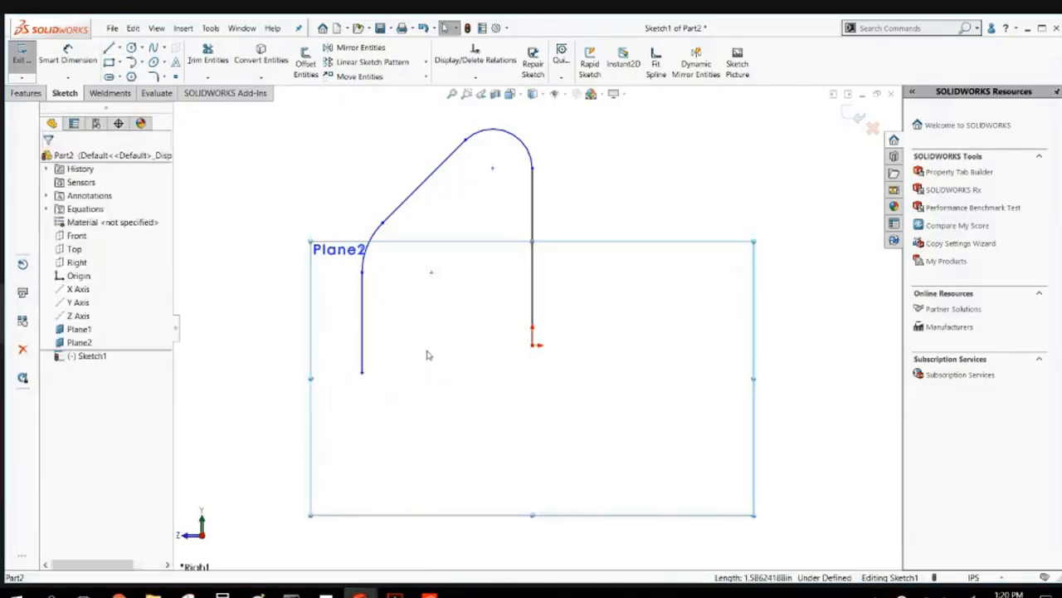
Make the lower end of the short vertical line horizontal with the origin.
{"action": "left_click", "coordinate": [532, 350]}
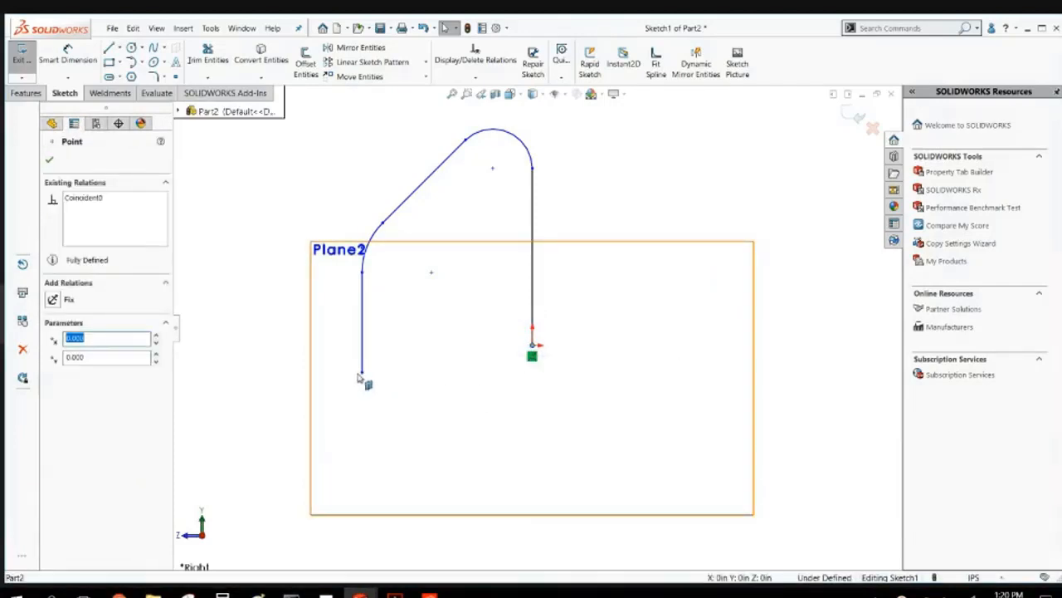
{"action": "left_click", "coordinate": [361, 374], "text": "ctrl"}
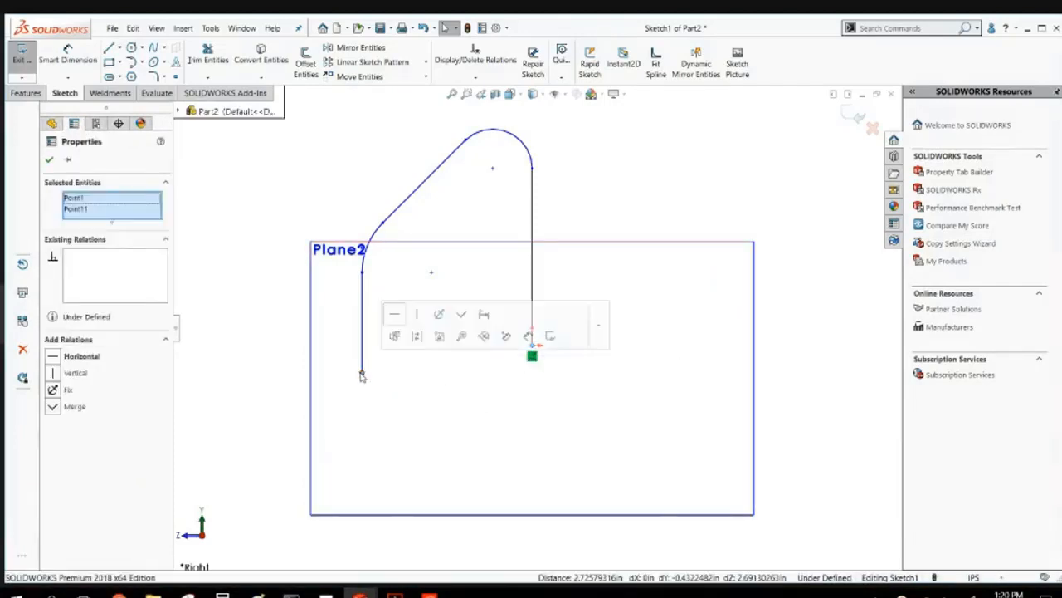
{"action": "left_click", "coordinate": [398, 323]}
{"action": "left_click", "coordinate": [245, 298]}
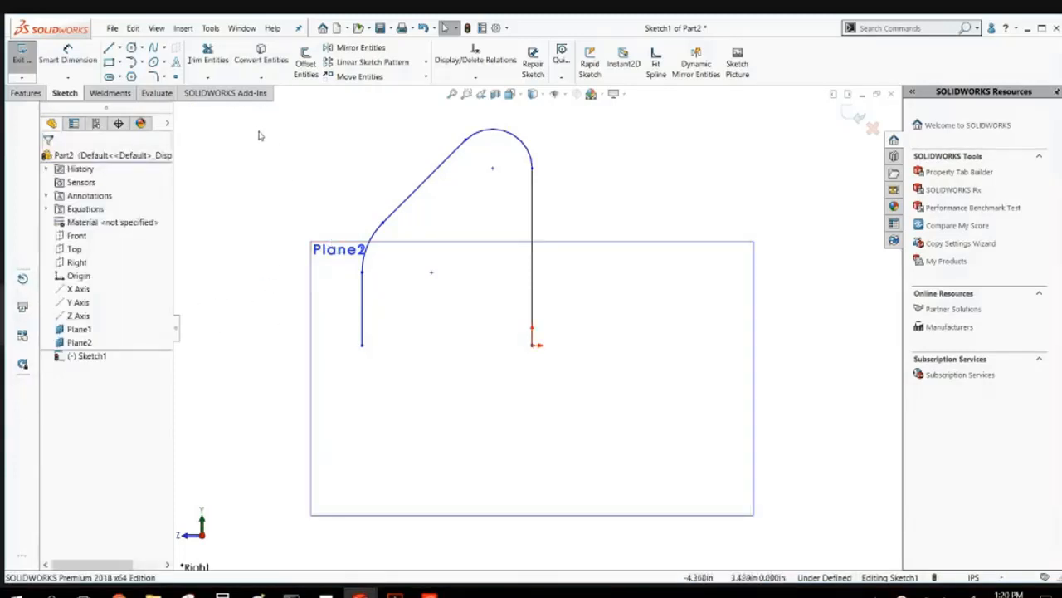
Dimension the horizontal distance between the two vertical lines as 19 in.
{"action": "left_click", "coordinate": [67, 53]}
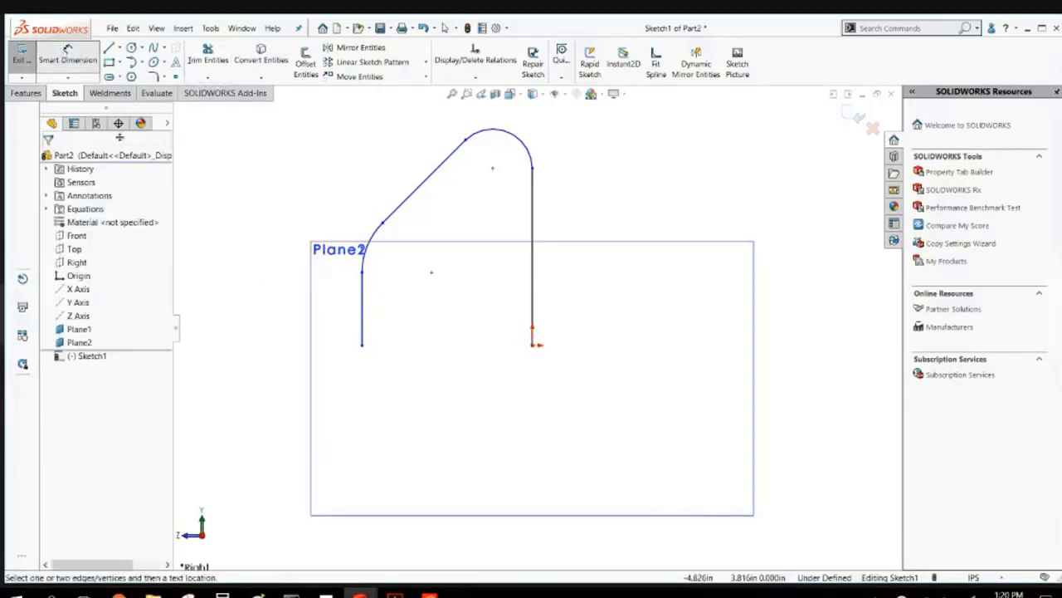
{"action": "left_click", "coordinate": [365, 321]}
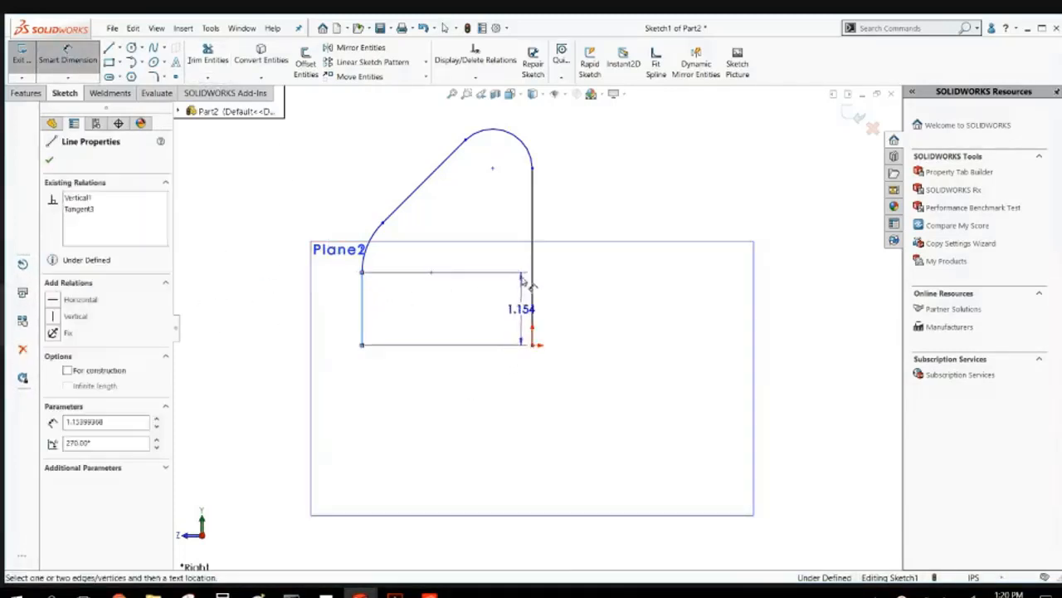
{"action": "left_click", "coordinate": [532, 274]}
{"action": "left_click", "coordinate": [470, 440]}
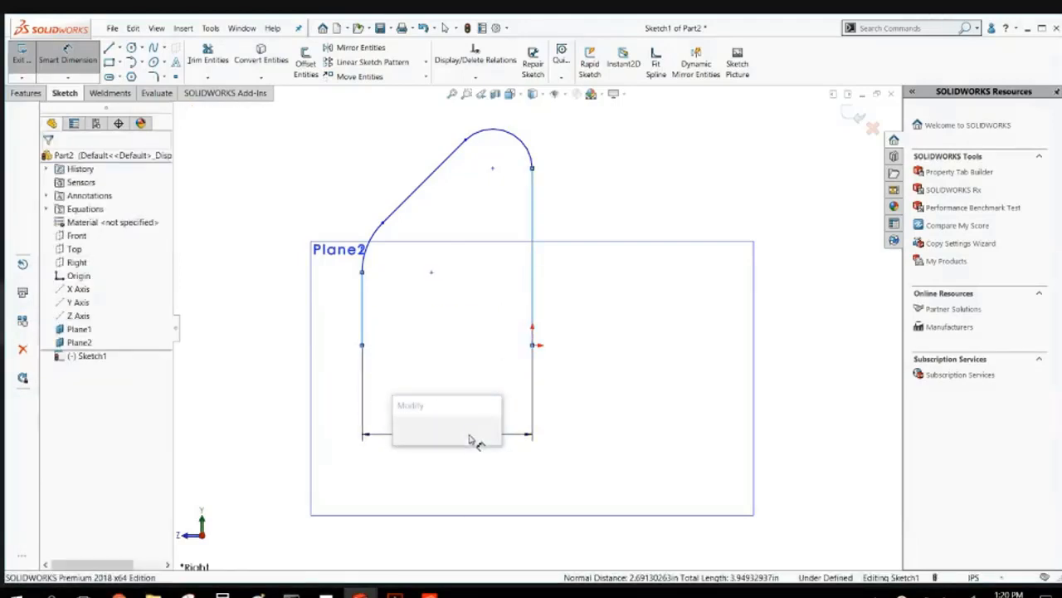
{"action": "type", "text": "19"}
{"action": "key", "text": "Return"}
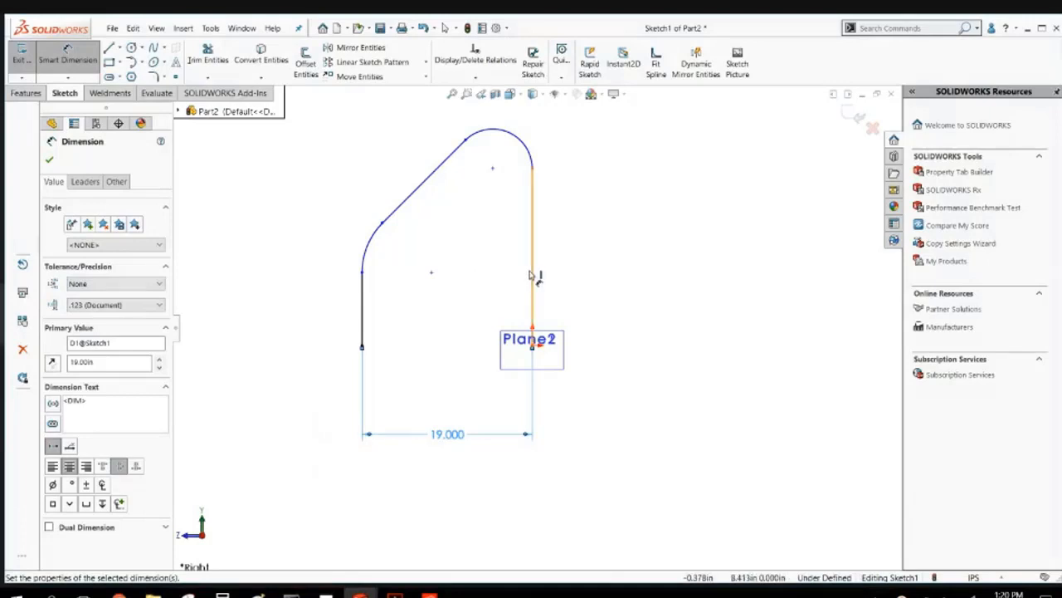
Try to dimension the upper arc's height from the Top plane.
{"action": "left_click", "coordinate": [532, 278]}
{"action": "key", "text": "Escape"}
{"action": "key", "text": "Escape"}
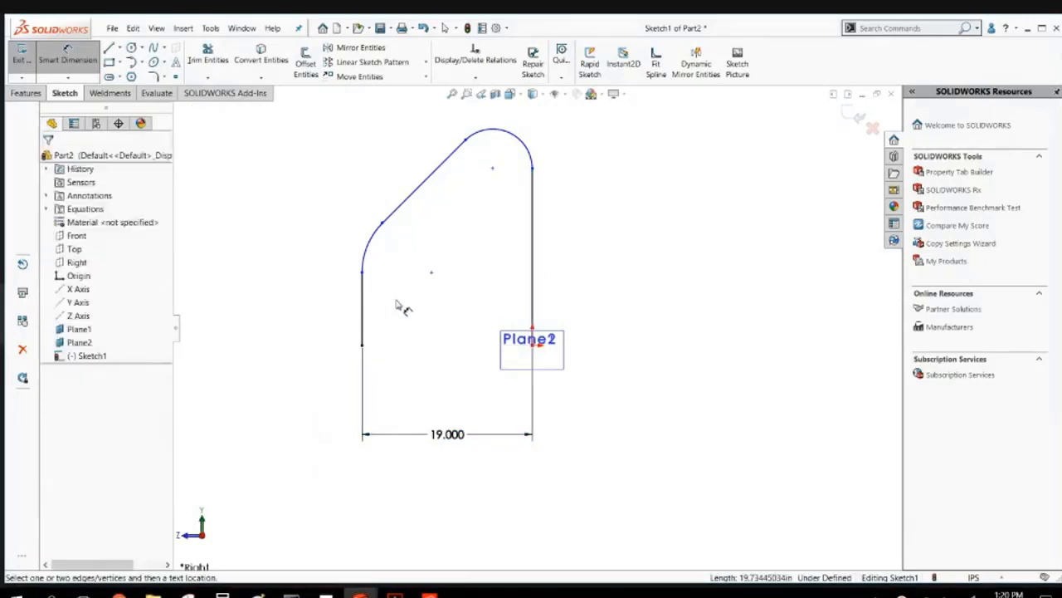
{"action": "left_click", "coordinate": [71, 53]}
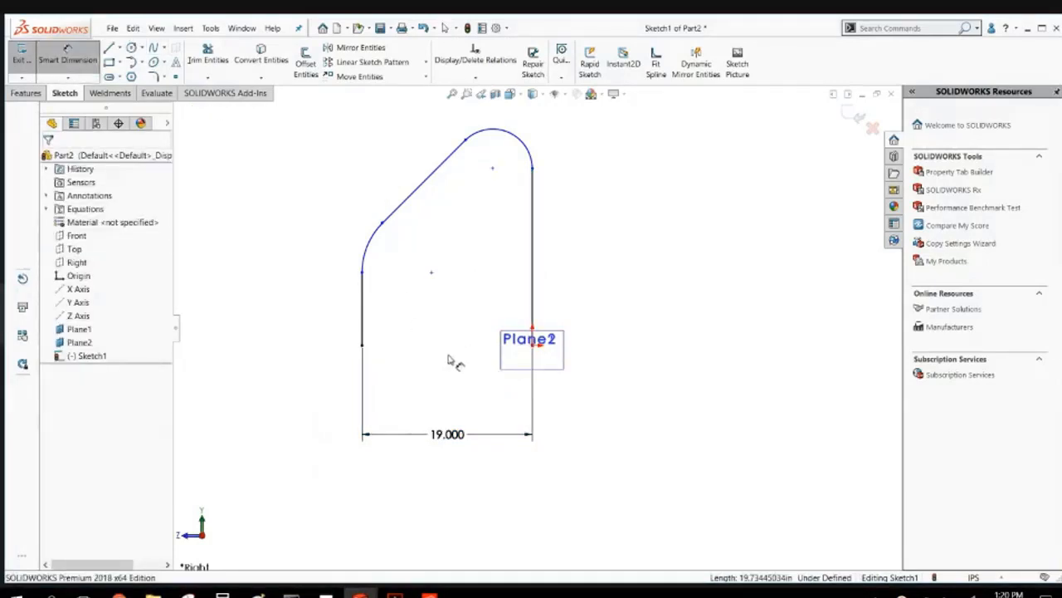
{"action": "left_click", "coordinate": [73, 249]}
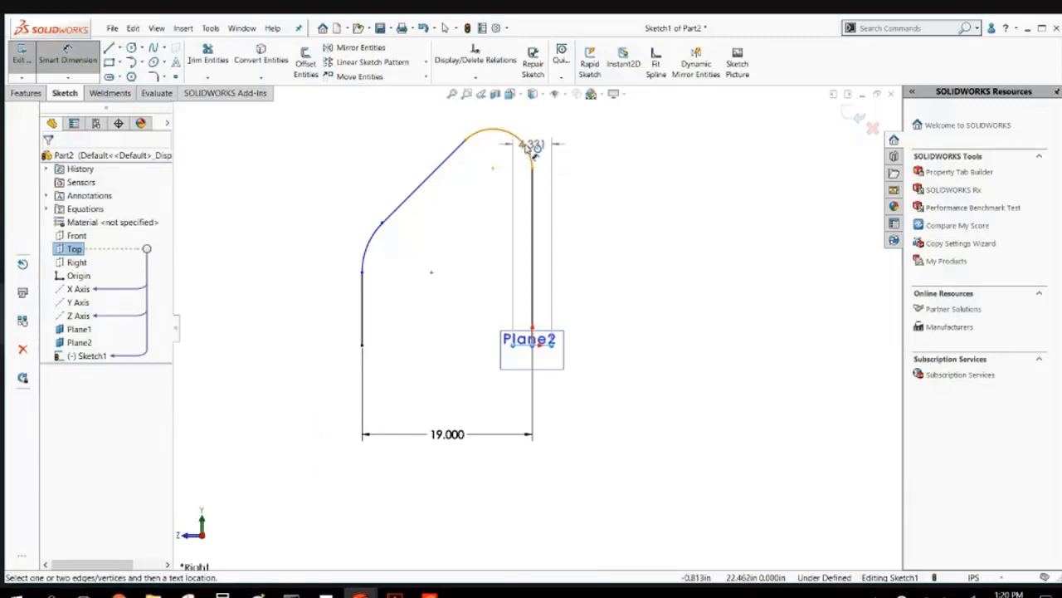
{"action": "left_click", "coordinate": [530, 145]}
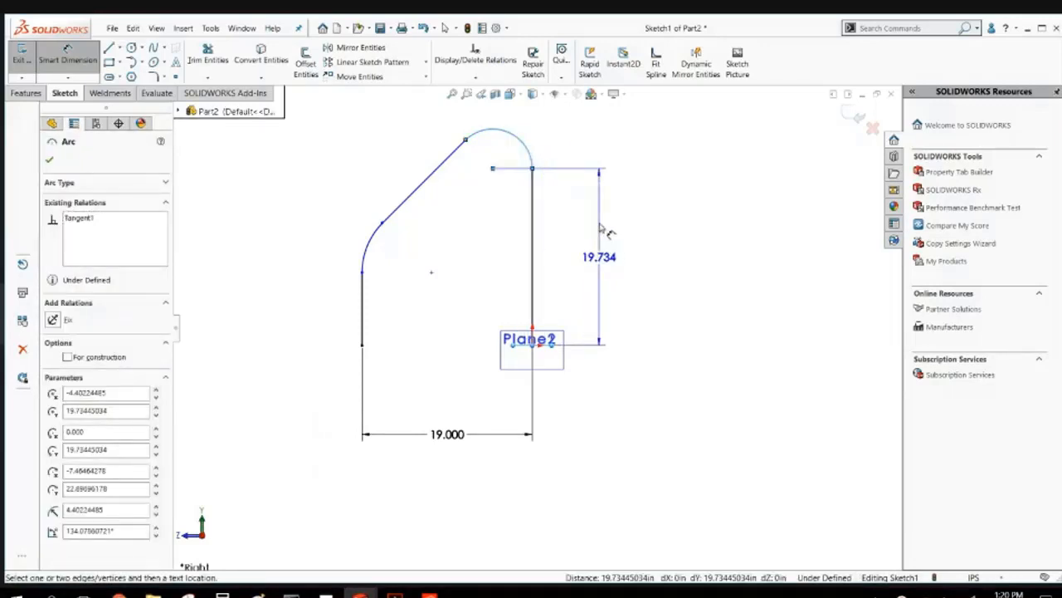
Undo the 19 in width, place the width dimension just below the profile and set it to 9 in, closing the sketch.
{"action": "key", "text": "ctrl+z"}
{"action": "scroll", "coordinate": [602, 287], "scroll_direction": "up", "scroll_amount": 5}
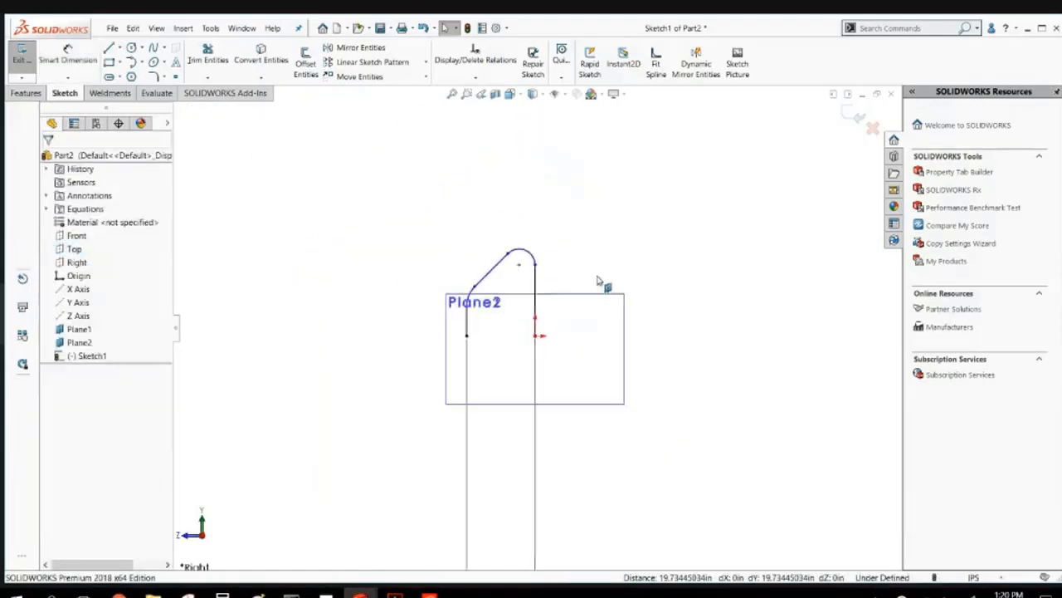
{"action": "scroll", "coordinate": [538, 308], "scroll_direction": "down", "scroll_amount": 2}
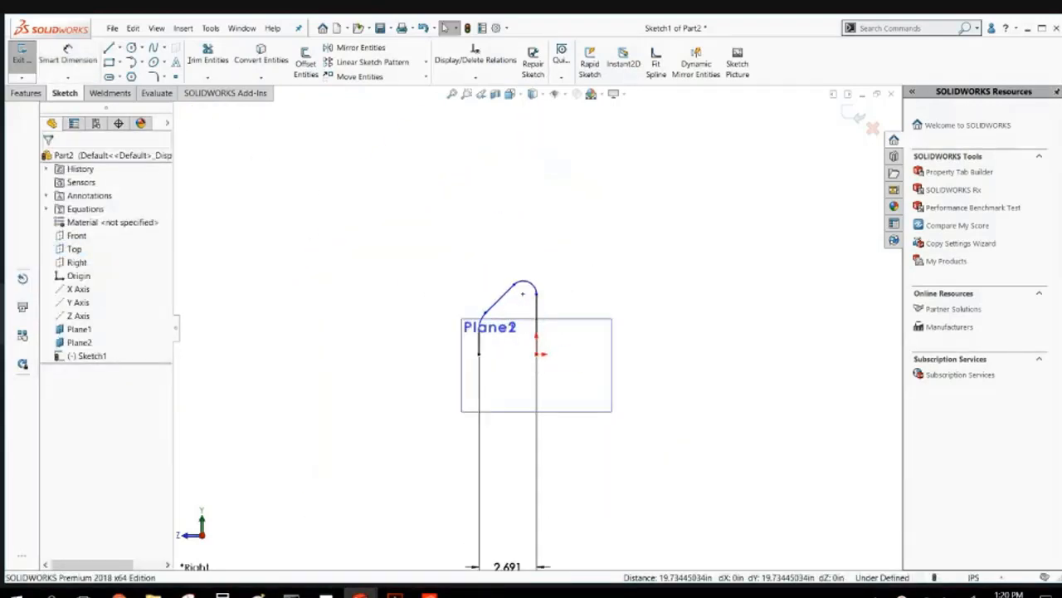
{"action": "mouse_move", "coordinate": [498, 564]}
{"action": "left_mouse_down"}
{"action": "mouse_move", "coordinate": [513, 452]}
{"action": "mouse_move", "coordinate": [504, 374]}
{"action": "left_mouse_up"}
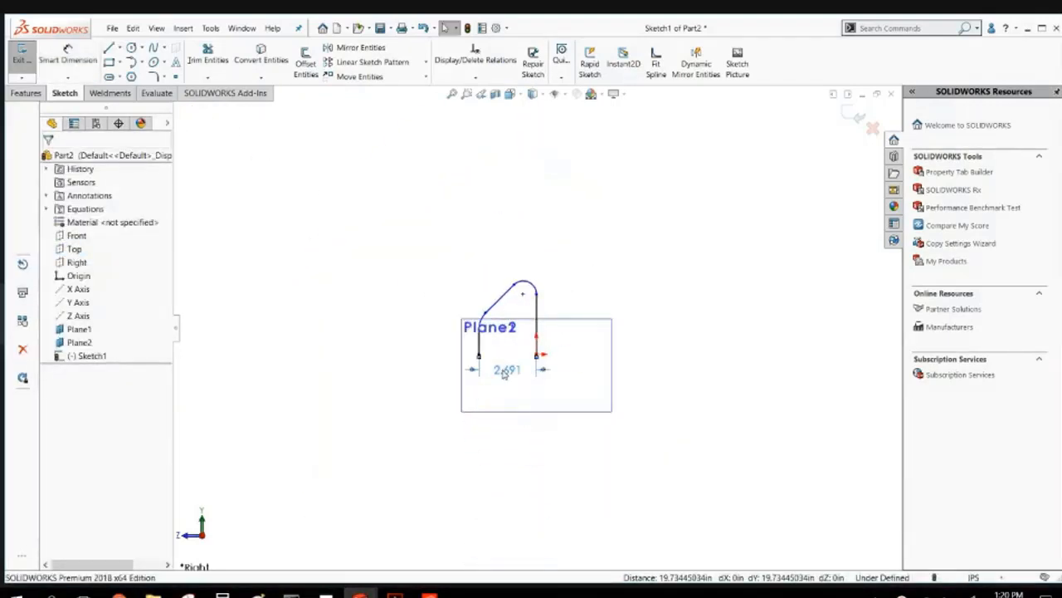
{"action": "double_click", "coordinate": [504, 371]}
{"action": "type", "text": "9.00in"}
{"action": "key", "text": "Return"}
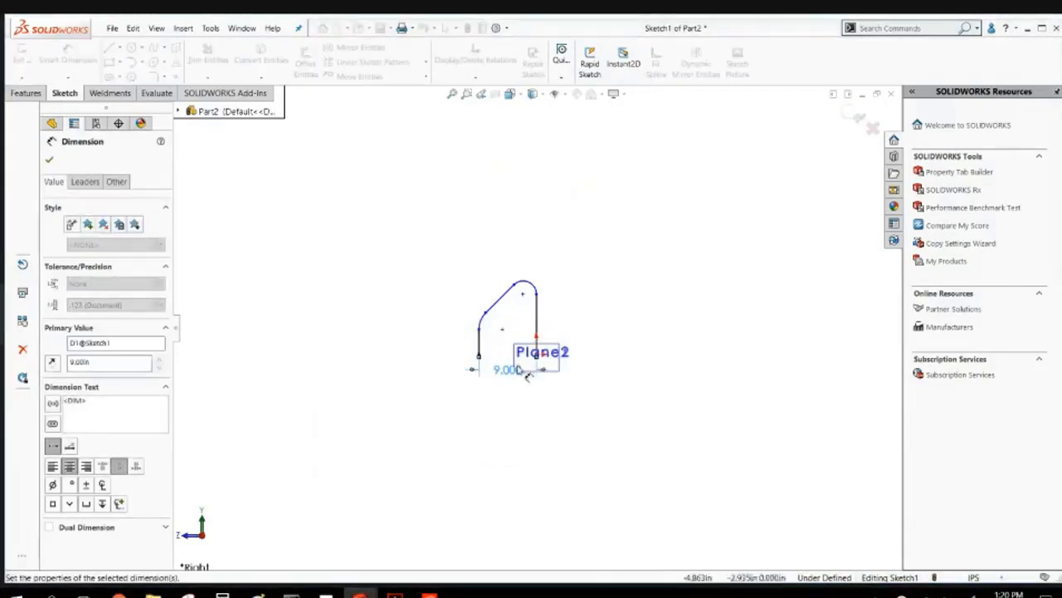
{"action": "key", "text": "Escape"}
{"action": "key", "text": "ctrl+b"}
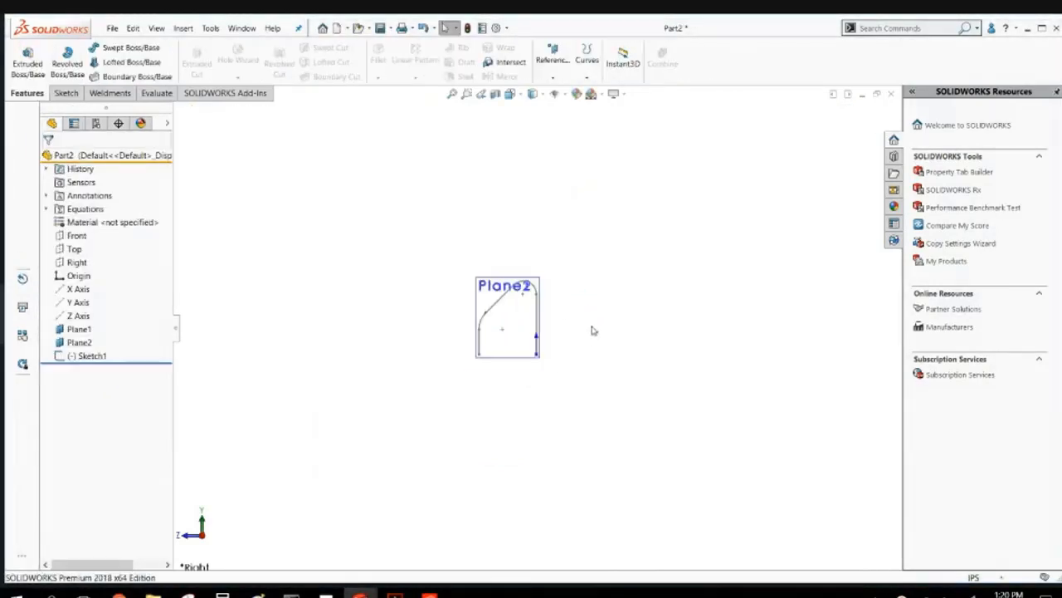
Reopen the profile sketch and dimension its overall height from the origin to the top of the upper arc as 19 in.
{"action": "scroll", "coordinate": [564, 304], "scroll_direction": "down", "scroll_amount": 5}
{"action": "left_click", "coordinate": [79, 357]}
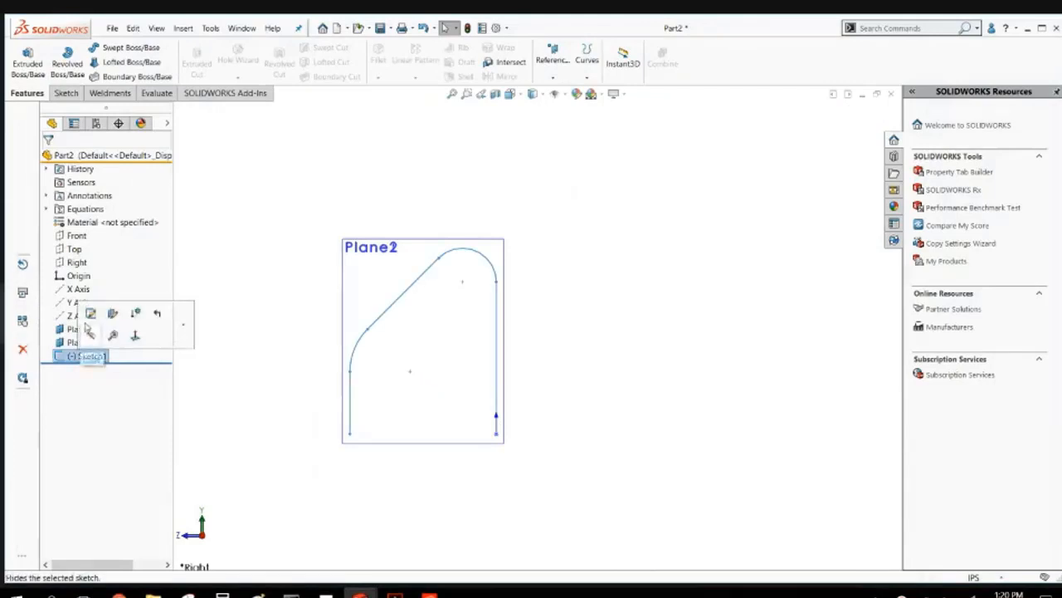
{"action": "left_click", "coordinate": [88, 311]}
{"action": "left_click", "coordinate": [68, 58]}
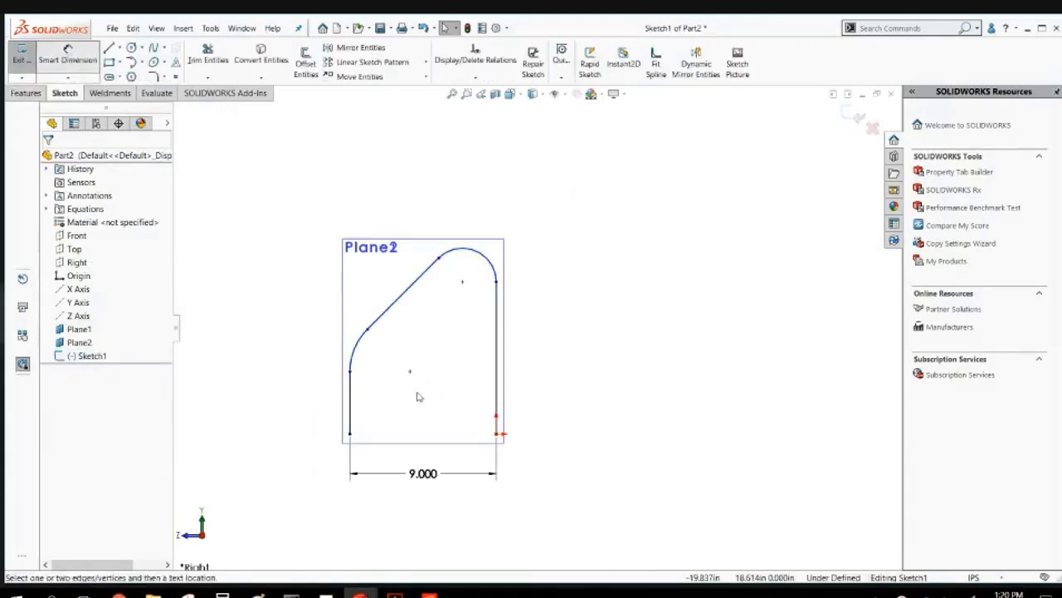
{"action": "left_click", "coordinate": [497, 432]}
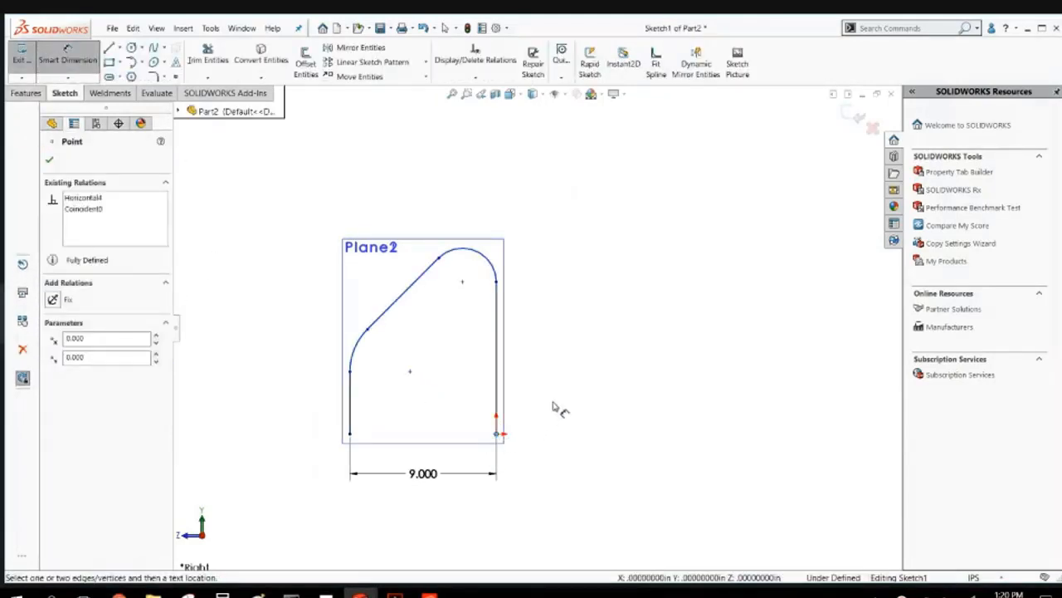
{"action": "left_click", "coordinate": [489, 253]}
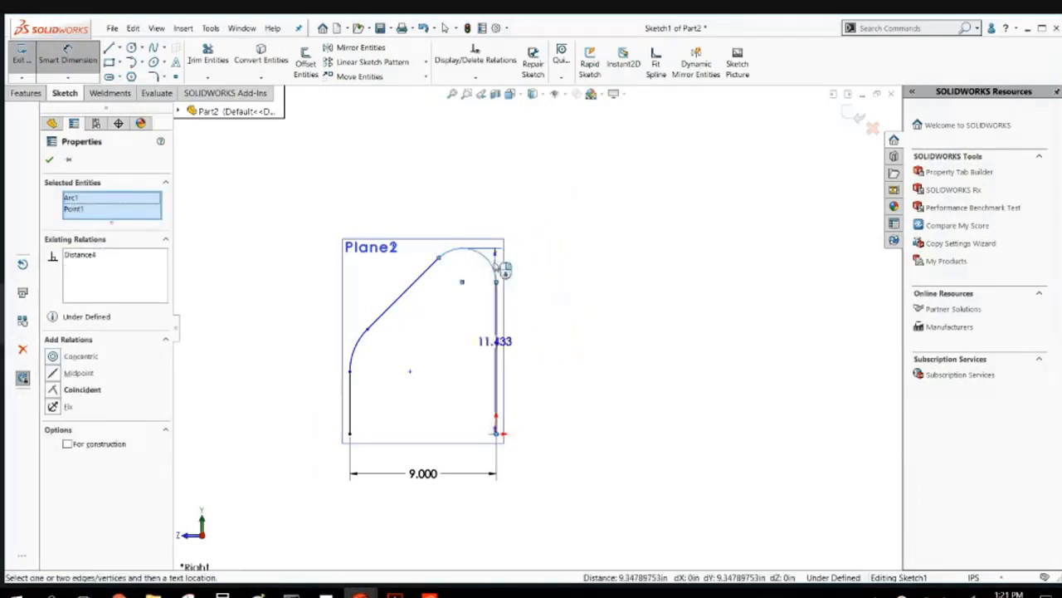
{"action": "left_click", "coordinate": [581, 341]}
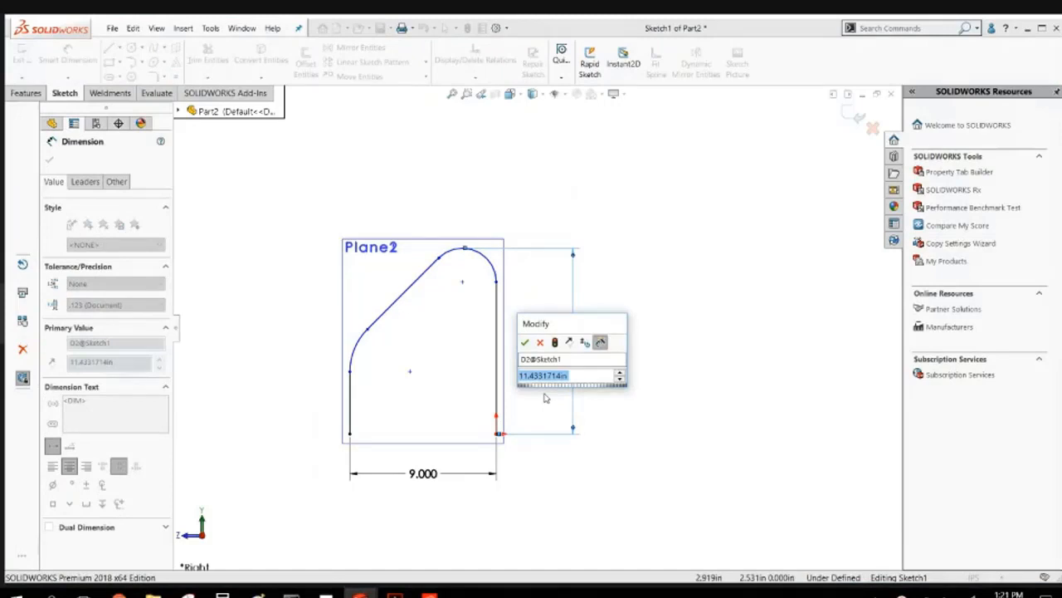
{"action": "type", "text": "19"}
{"action": "key", "text": "Return"}
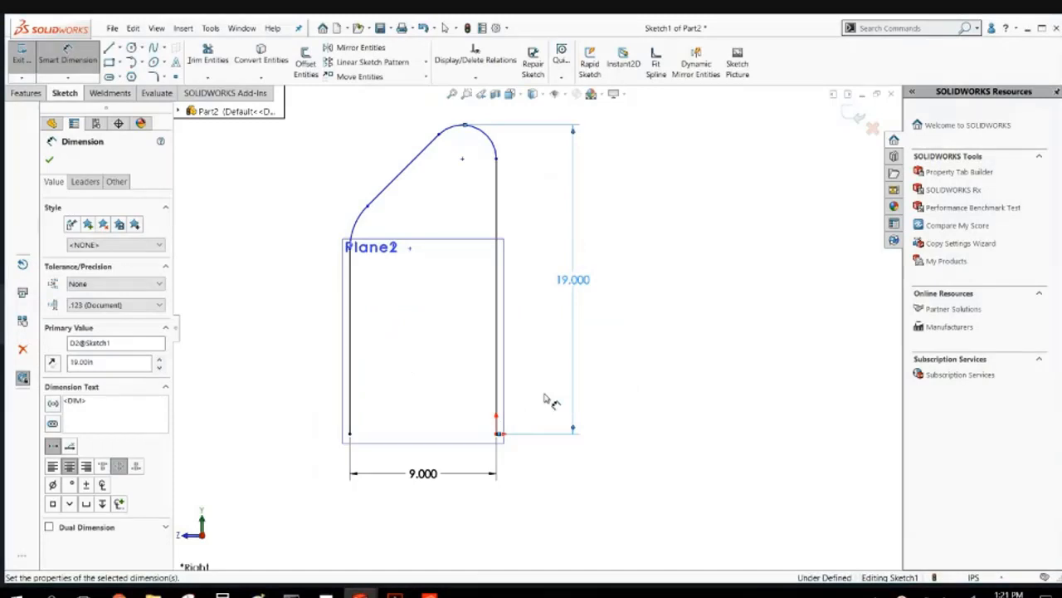
Set the profile's overall width dimension to 19 in.
{"action": "left_click", "coordinate": [423, 474]}
{"action": "type", "text": "19"}
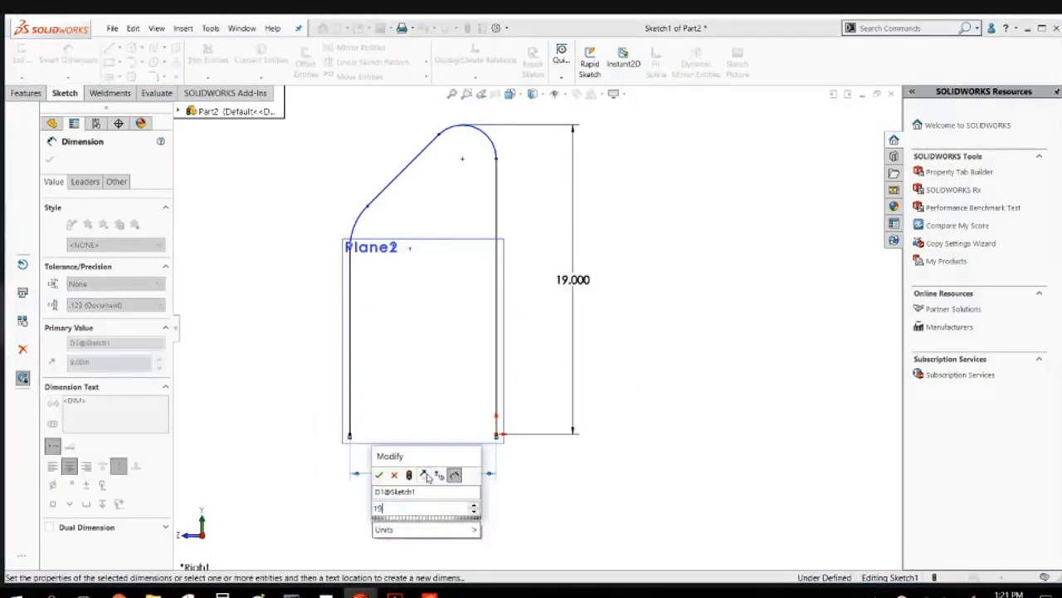
{"action": "key", "text": "Return"}
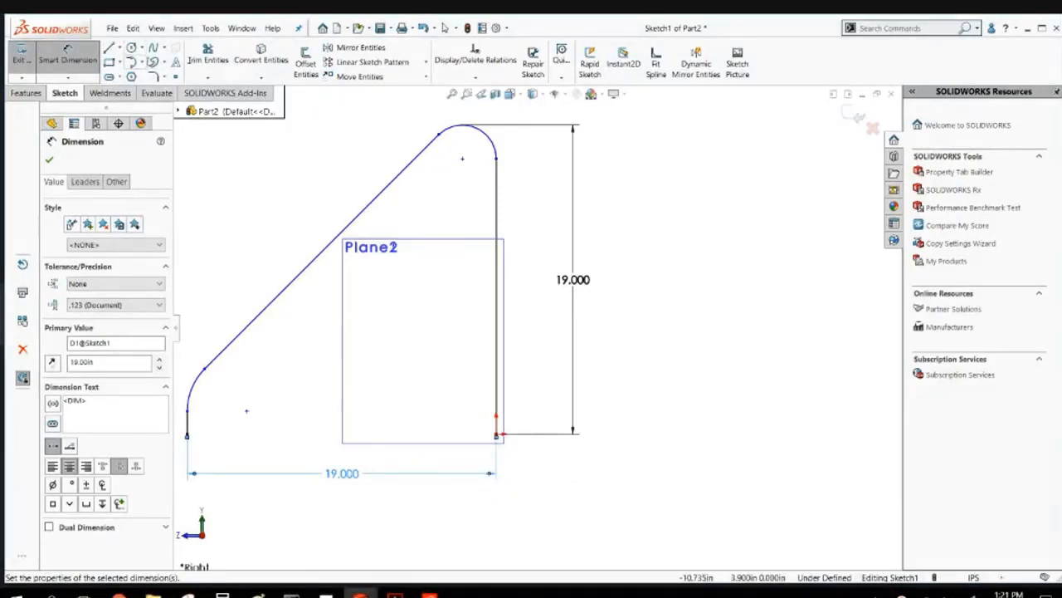
Draw a horizontal line from the lower arc's bottom end across to the long vertical line.
{"action": "left_click", "coordinate": [121, 47]}
{"action": "left_click", "coordinate": [137, 62]}
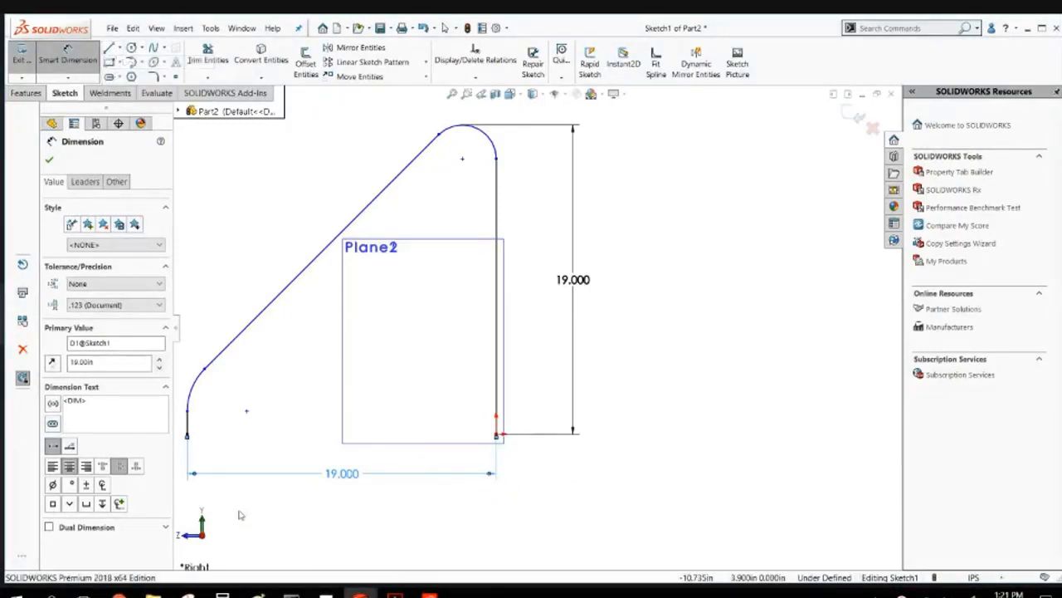
{"action": "left_click", "coordinate": [188, 411]}
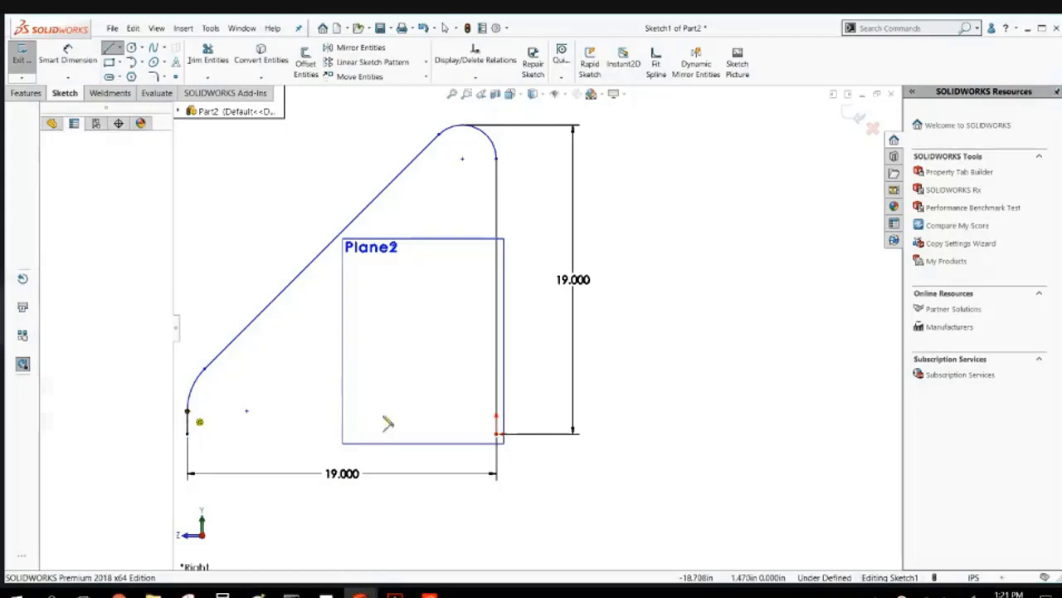
{"action": "left_click", "coordinate": [496, 410]}
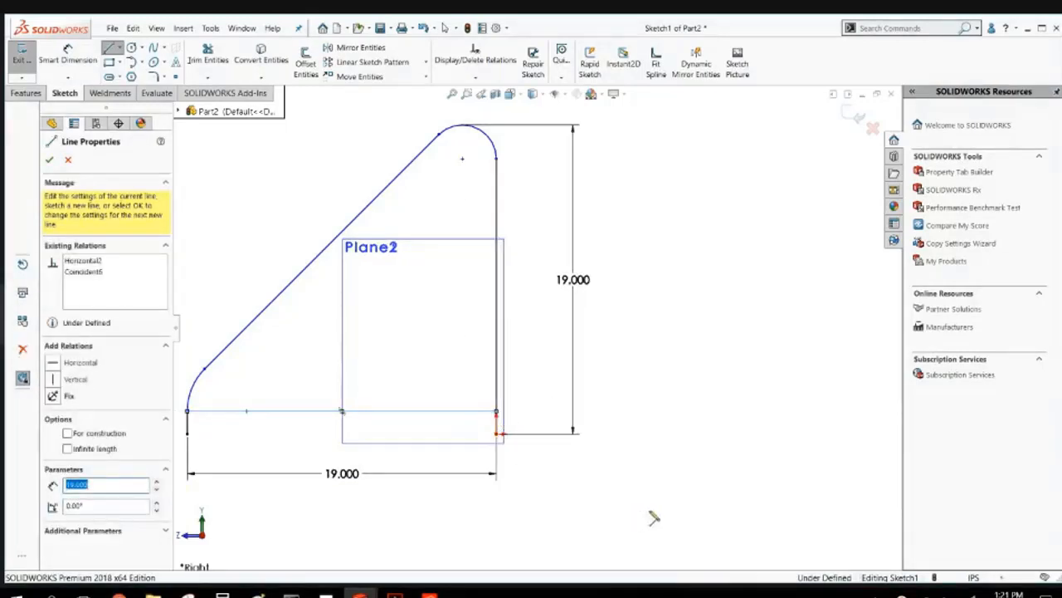
{"action": "right_click", "coordinate": [687, 240]}
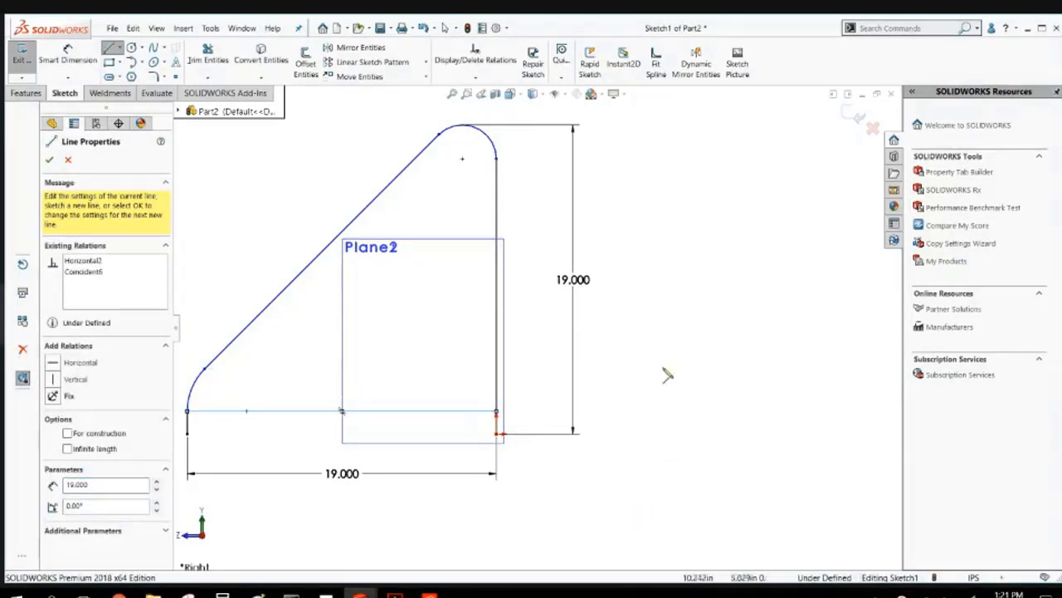
{"action": "right_click", "coordinate": [666, 226]}
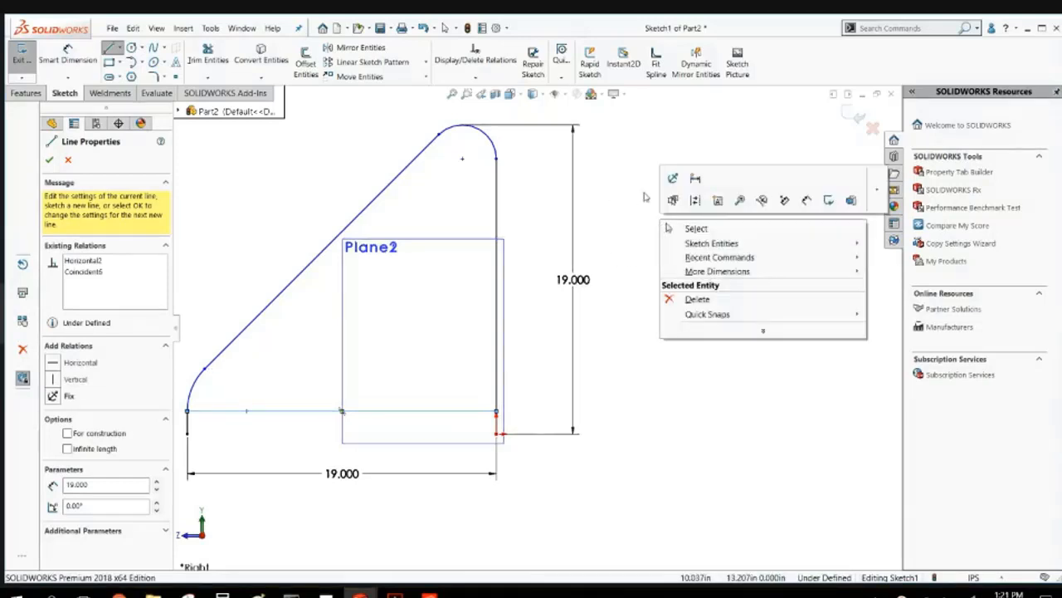
Dimension the horizontal line's height above the origin as 2 in.
{"action": "left_click", "coordinate": [47, 64]}
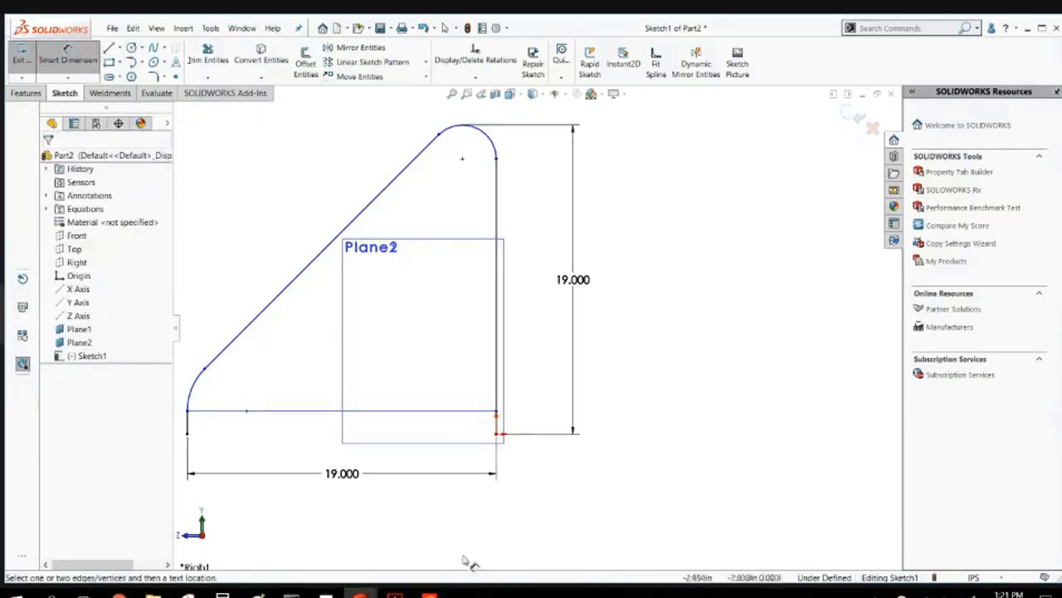
{"action": "left_click", "coordinate": [463, 425]}
{"action": "left_click", "coordinate": [495, 433]}
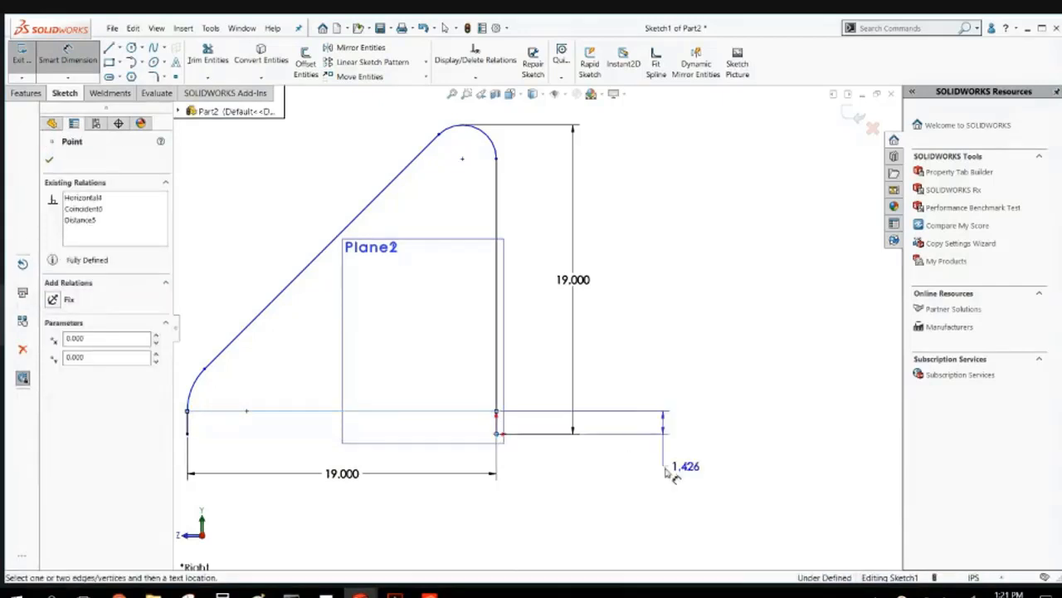
{"action": "left_click", "coordinate": [674, 470]}
{"action": "type", "text": "2.00in"}
{"action": "key", "text": "Return"}
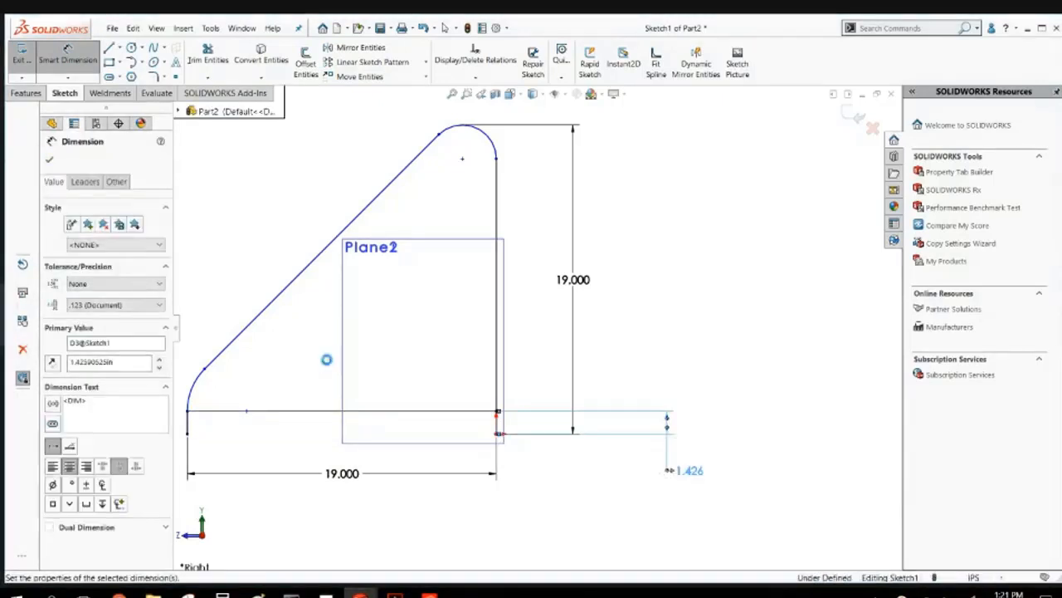
Dimension the lower arc's radius as 5 in.
{"action": "left_click", "coordinate": [197, 361]}
{"action": "scroll", "coordinate": [212, 295], "scroll_direction": "up", "scroll_amount": 2}
{"action": "left_click", "coordinate": [246, 329]}
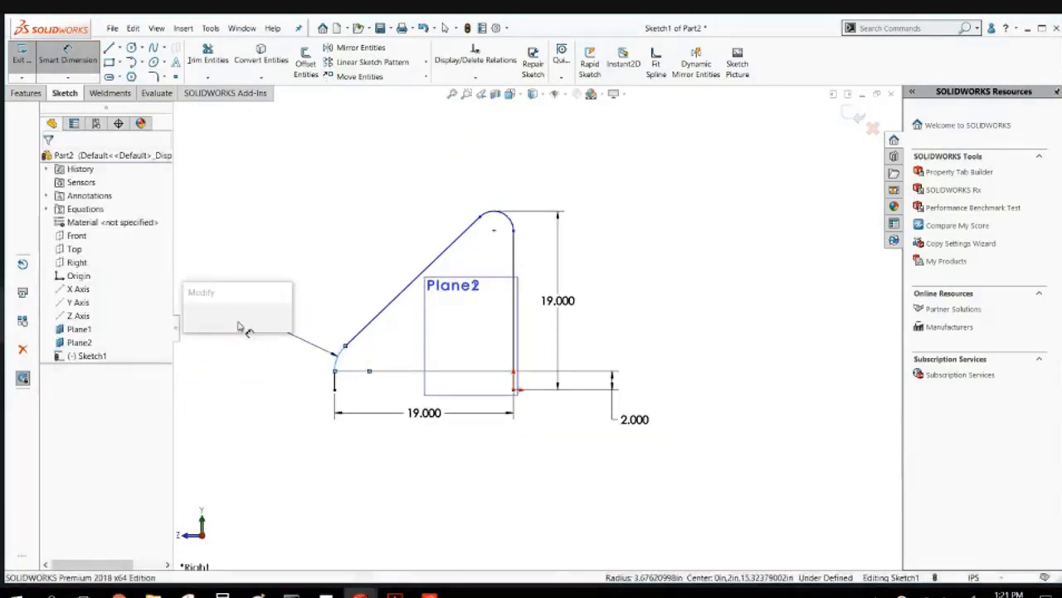
{"action": "key", "text": "Return"}
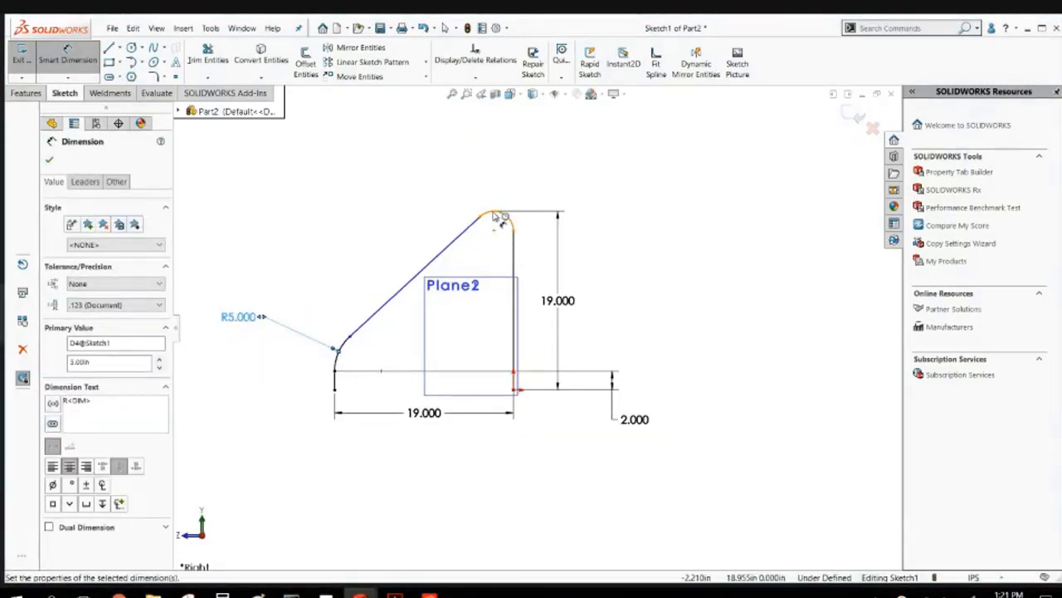
Dimension the radius of the profile's upper arc as 5 in.
{"action": "left_click", "coordinate": [496, 214]}
{"action": "left_click", "coordinate": [567, 151]}
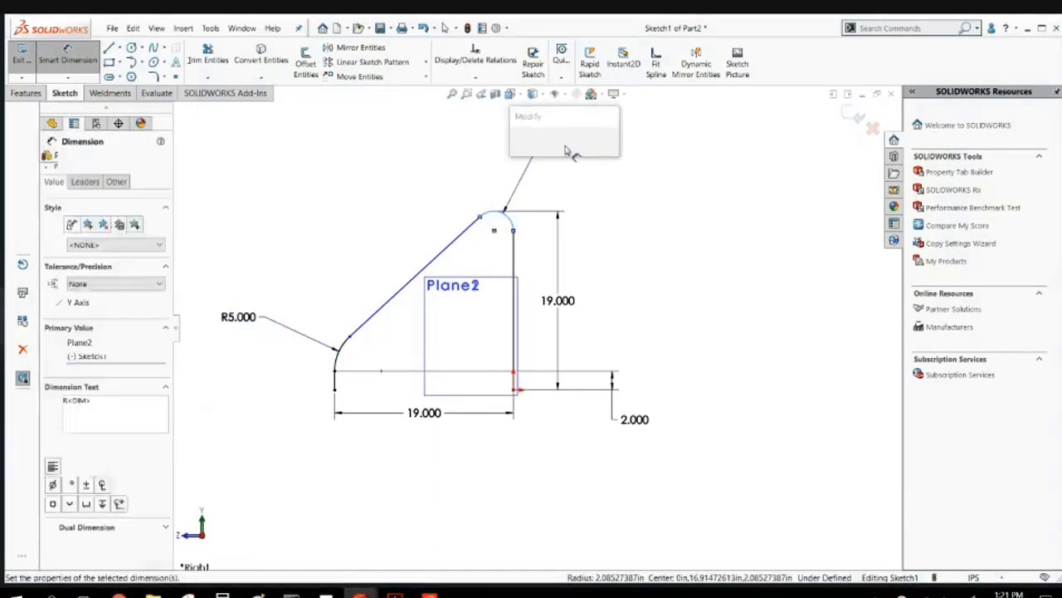
{"action": "type", "text": "5"}
{"action": "key", "text": "Return"}
{"action": "scroll", "coordinate": [444, 249], "scroll_direction": "down", "scroll_amount": 5}
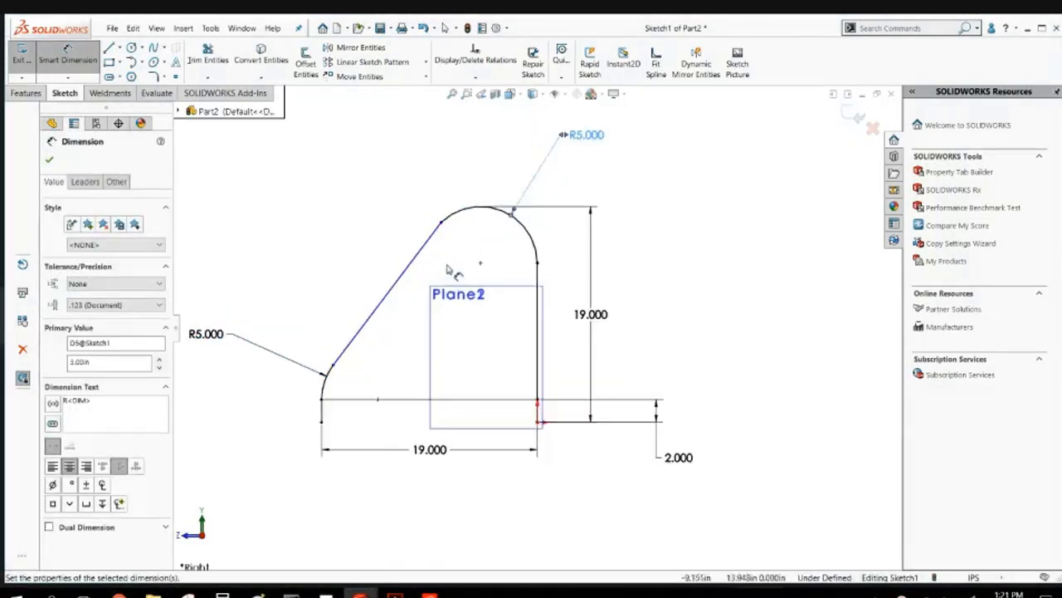
Make the angled line tangent to the upper arc at their shared endpoint.
{"action": "scroll", "coordinate": [453, 257], "scroll_direction": "up", "scroll_amount": 4}
{"action": "key", "text": "Escape"}
{"action": "scroll", "coordinate": [507, 265], "scroll_direction": "down", "scroll_amount": 3}
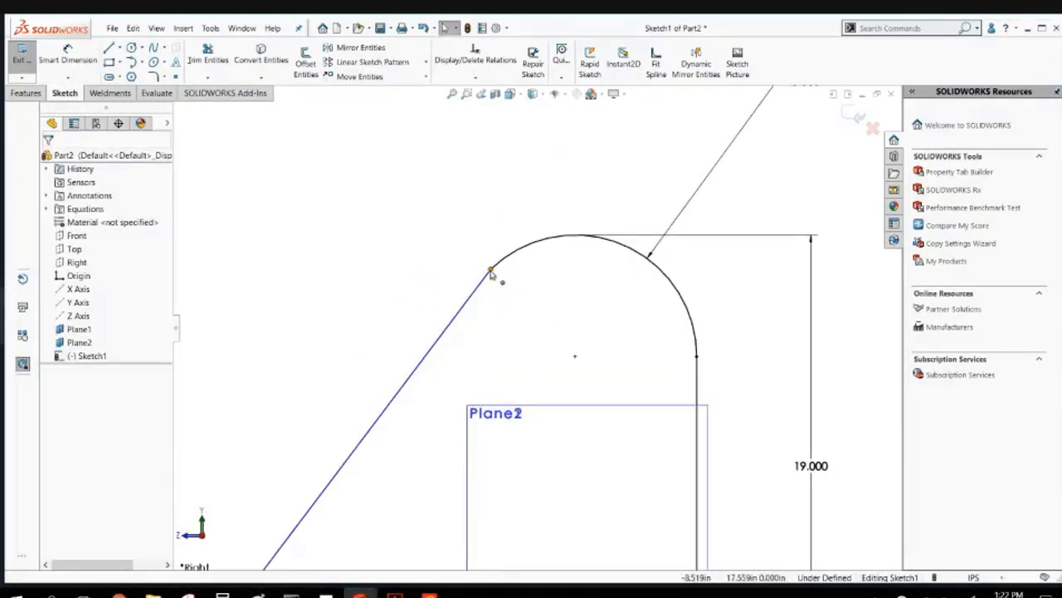
{"action": "left_click", "coordinate": [491, 274]}
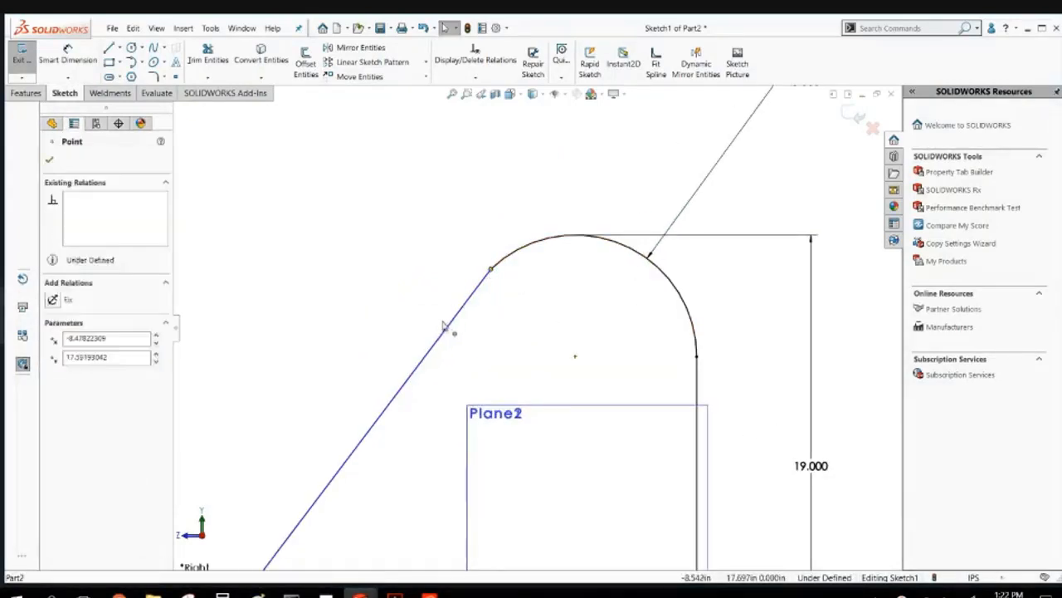
{"action": "mouse_move", "coordinate": [515, 301]}
{"action": "left_mouse_down"}
{"action": "mouse_move", "coordinate": [502, 311]}
{"action": "mouse_move", "coordinate": [517, 299]}
{"action": "left_mouse_up"}
{"action": "left_click", "coordinate": [506, 283]}
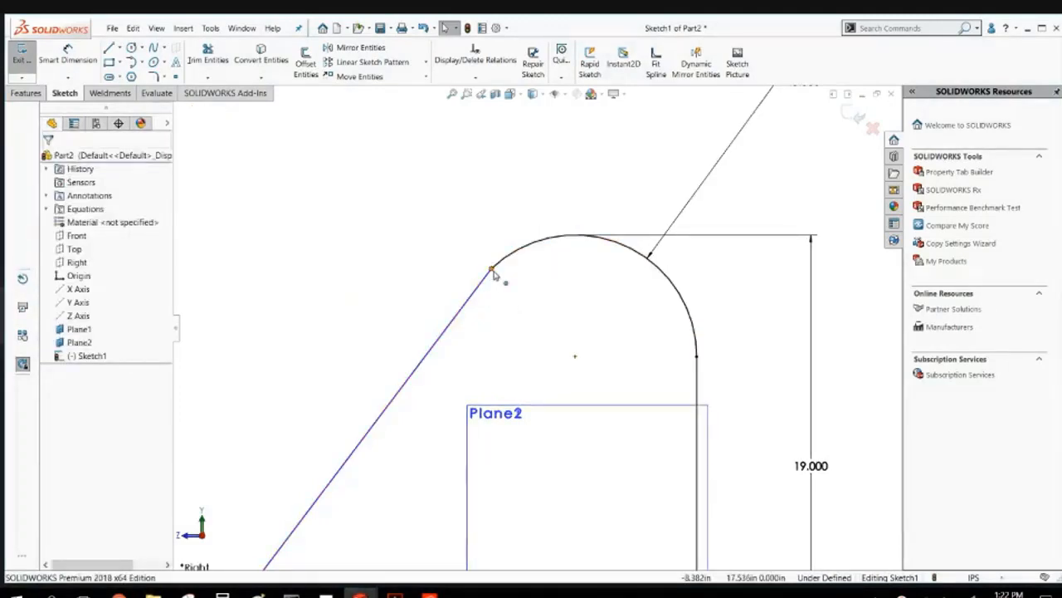
{"action": "left_click", "coordinate": [493, 273]}
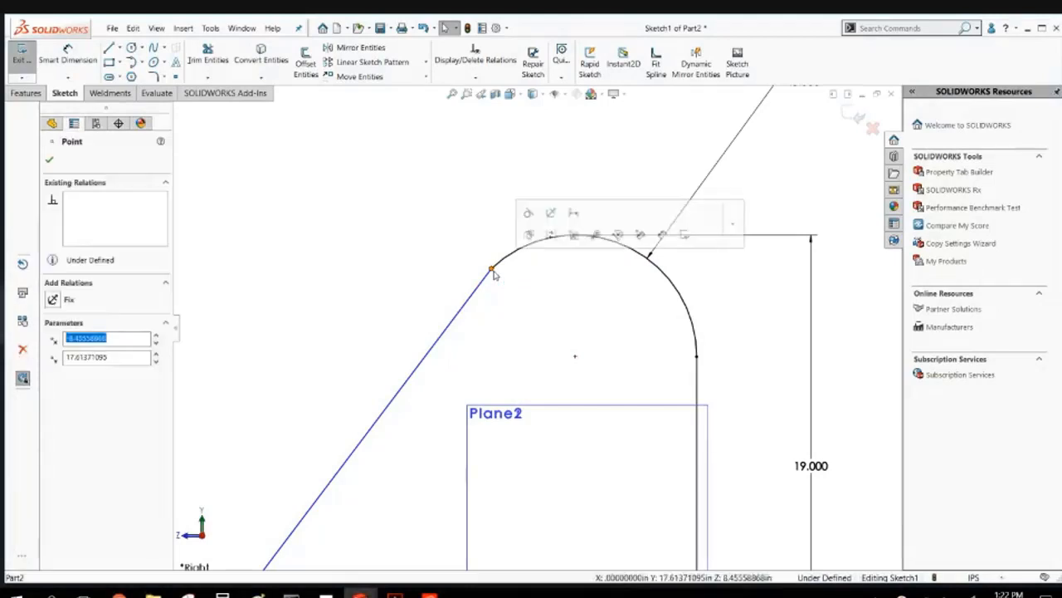
{"action": "left_click", "coordinate": [526, 221]}
{"action": "left_click", "coordinate": [421, 289]}
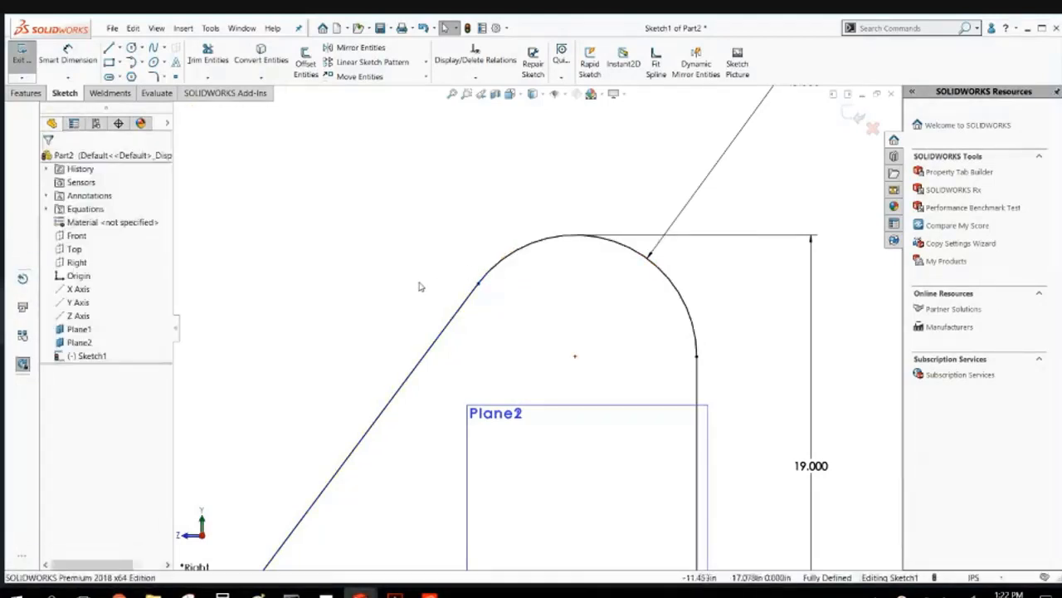
Delete the 19 in overall height dimension of the profile.
{"action": "key", "text": "f"}
{"action": "scroll", "coordinate": [552, 392], "scroll_direction": "down", "scroll_amount": 1}
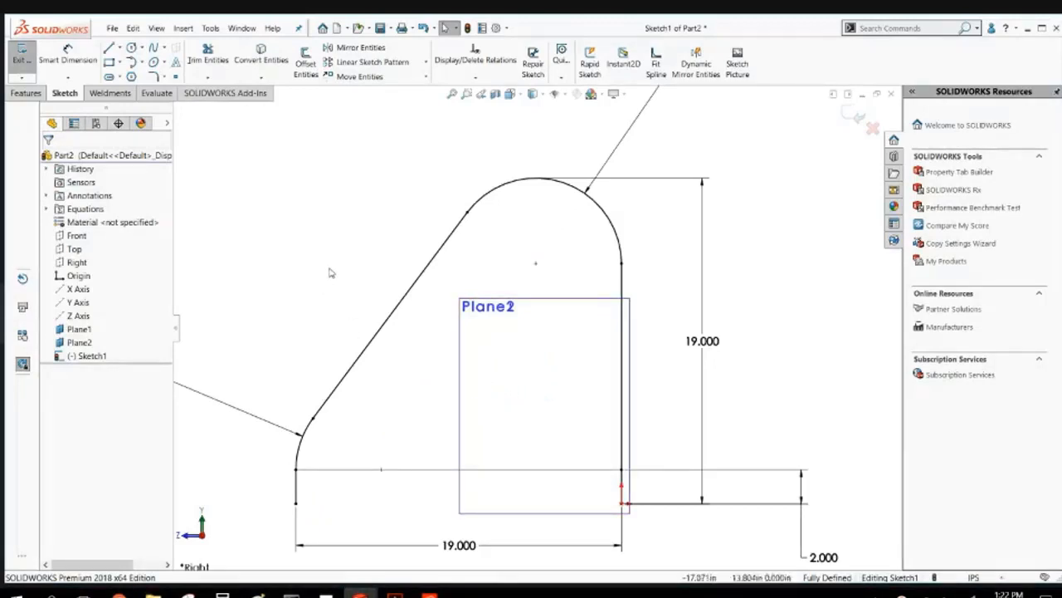
{"action": "scroll", "coordinate": [363, 364], "scroll_direction": "up", "scroll_amount": 3}
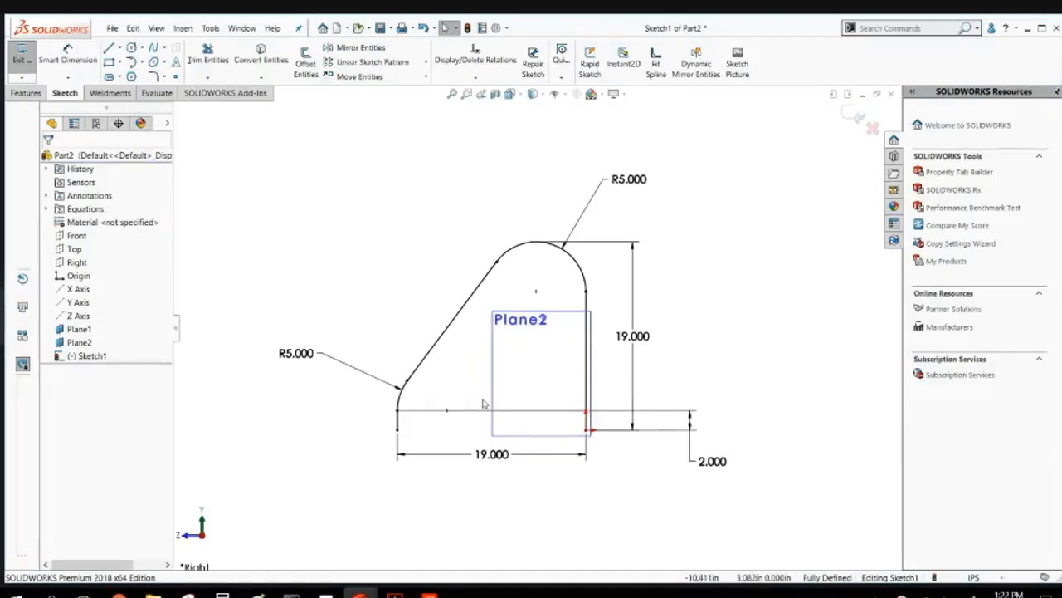
{"action": "scroll", "coordinate": [400, 380], "scroll_direction": "down", "scroll_amount": 1}
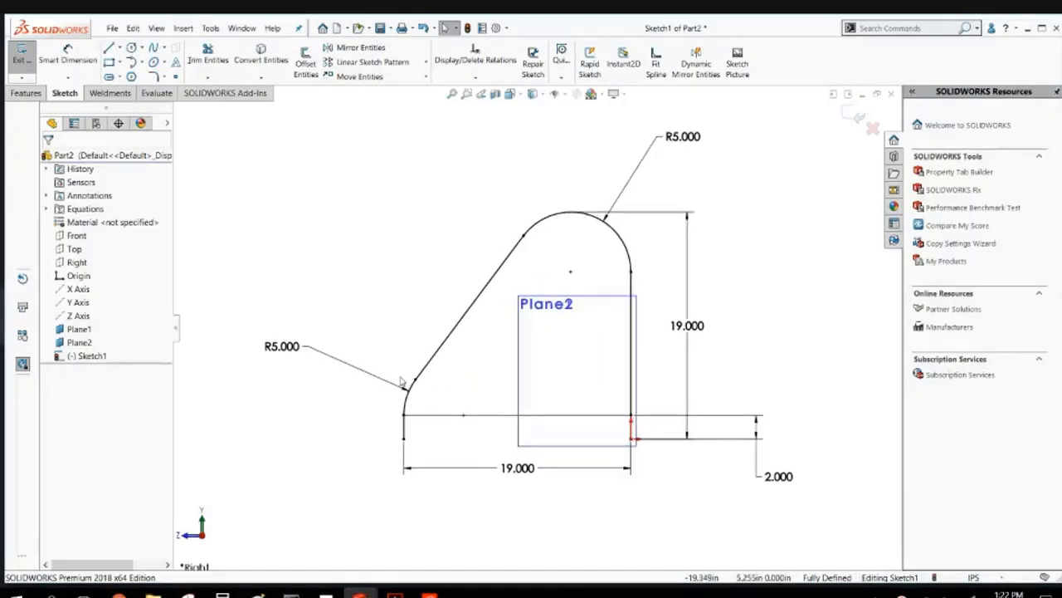
{"action": "scroll", "coordinate": [559, 274], "scroll_direction": "down", "scroll_amount": 2}
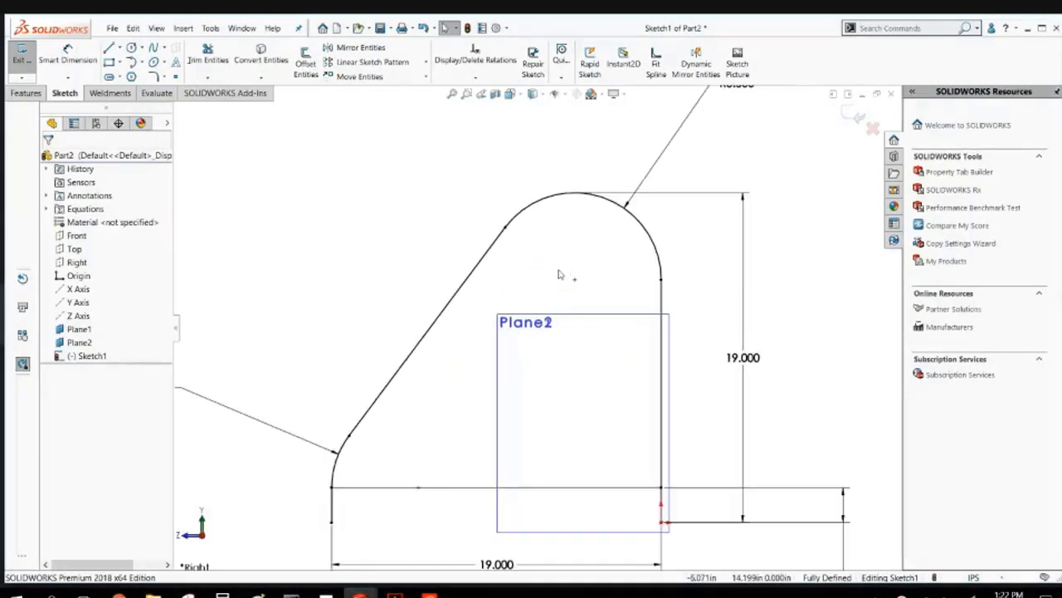
{"action": "scroll", "coordinate": [559, 276], "scroll_direction": "up", "scroll_amount": 1}
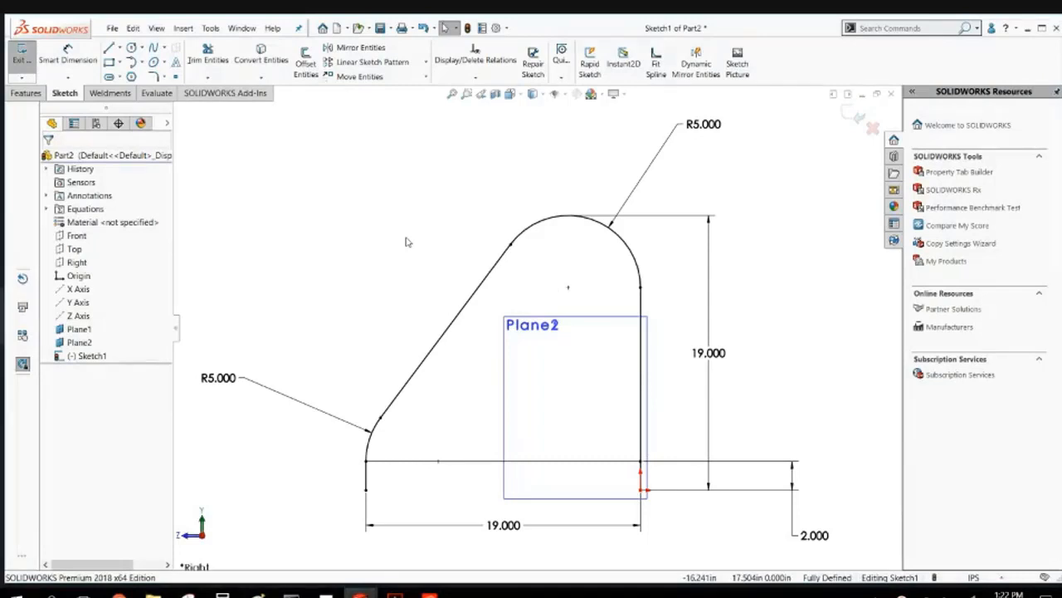
{"action": "left_click", "coordinate": [709, 353]}
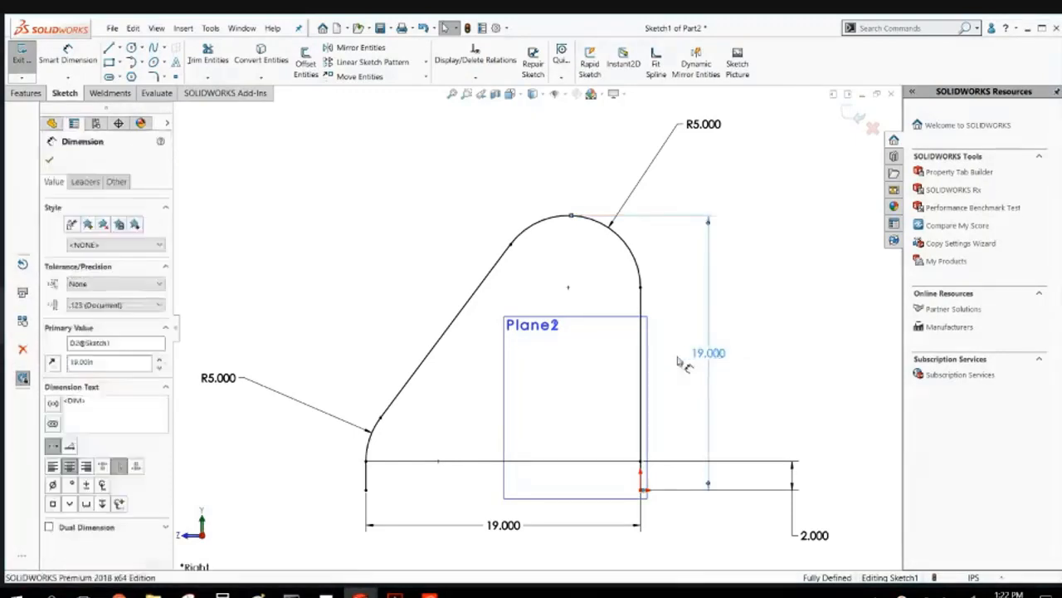
{"action": "key", "text": "Delete"}
Move the junction of the angled line and the upper arc downward to test how the under-defined profile moves.
{"action": "mouse_move", "coordinate": [511, 247]}
{"action": "left_mouse_down"}
{"action": "mouse_move", "coordinate": [573, 230]}
{"action": "mouse_move", "coordinate": [528, 285]}
{"action": "mouse_move", "coordinate": [525, 234]}
{"action": "mouse_move", "coordinate": [520, 277]}
{"action": "left_mouse_up"}
{"action": "scroll", "coordinate": [543, 405], "scroll_direction": "up", "scroll_amount": 1}
{"action": "scroll", "coordinate": [543, 412], "scroll_direction": "down", "scroll_amount": 2}
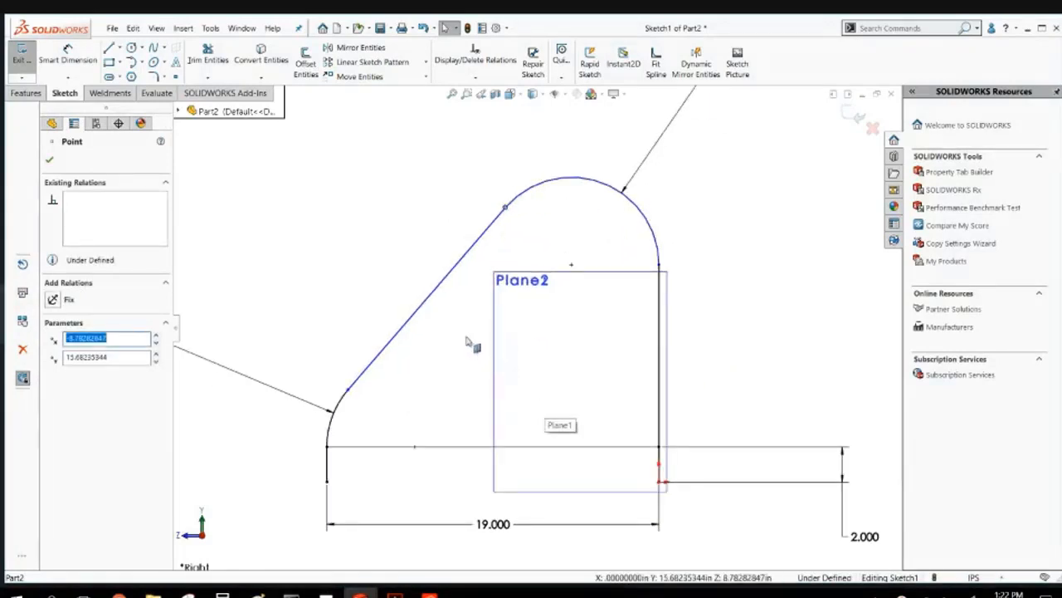
{"action": "left_click", "coordinate": [469, 339]}
{"action": "left_click_drag", "start_coordinate": [505, 213], "coordinate": [504, 241]}
{"action": "left_click", "coordinate": [386, 247]}
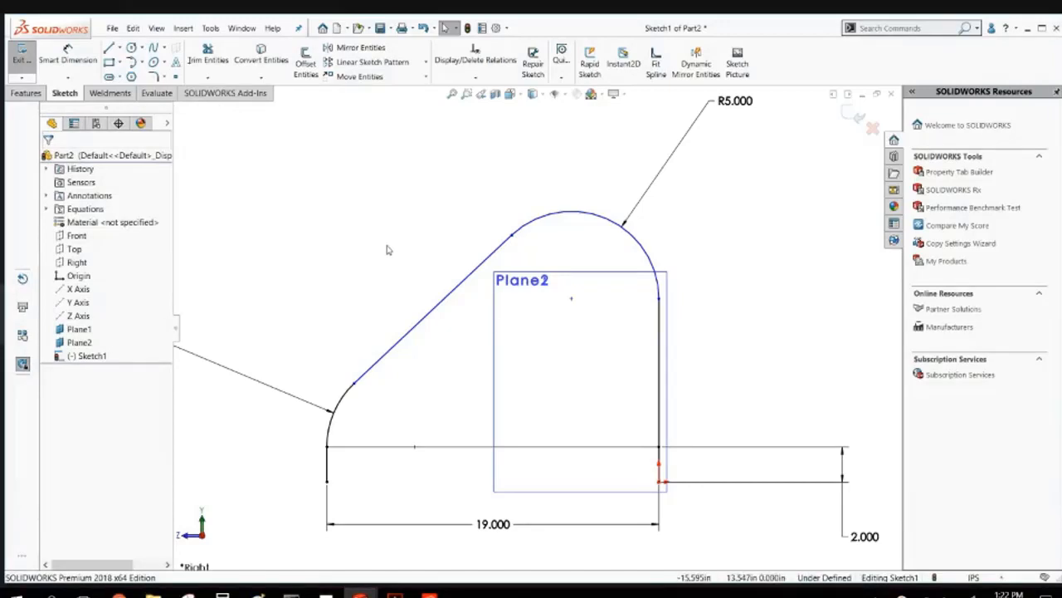
Dimension the angled line at 45 degrees from the horizontal at its upper endpoint.
{"action": "left_click", "coordinate": [67, 58]}
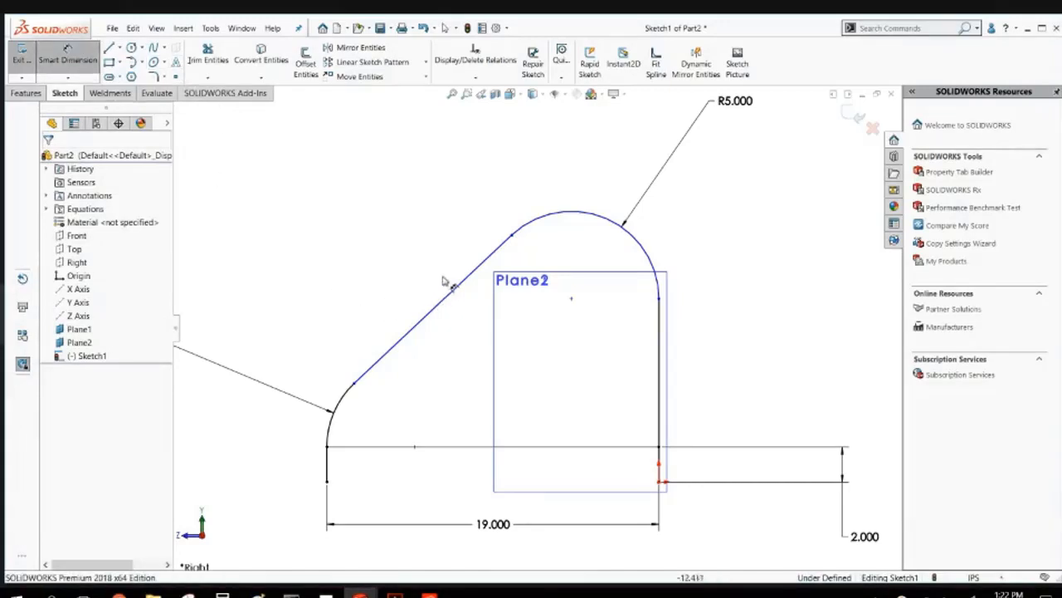
{"action": "left_click", "coordinate": [467, 280]}
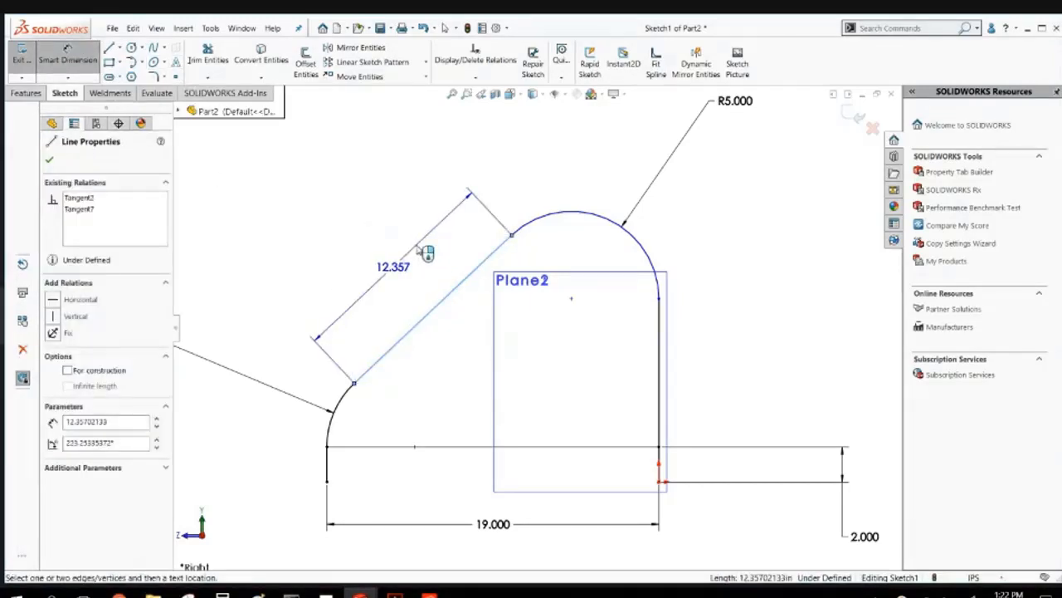
{"action": "left_click", "coordinate": [513, 238]}
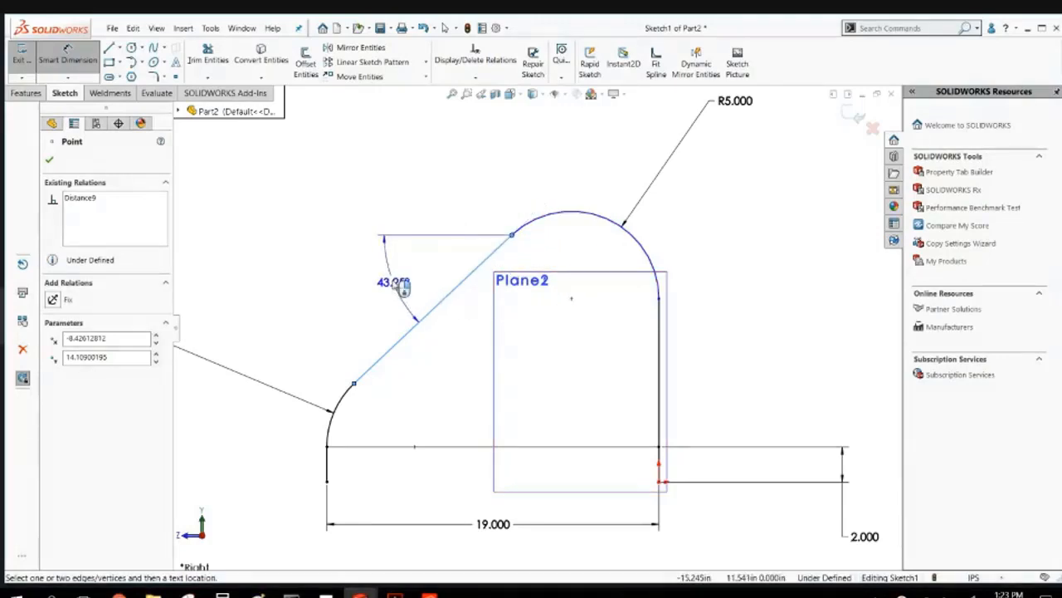
{"action": "left_click", "coordinate": [401, 284]}
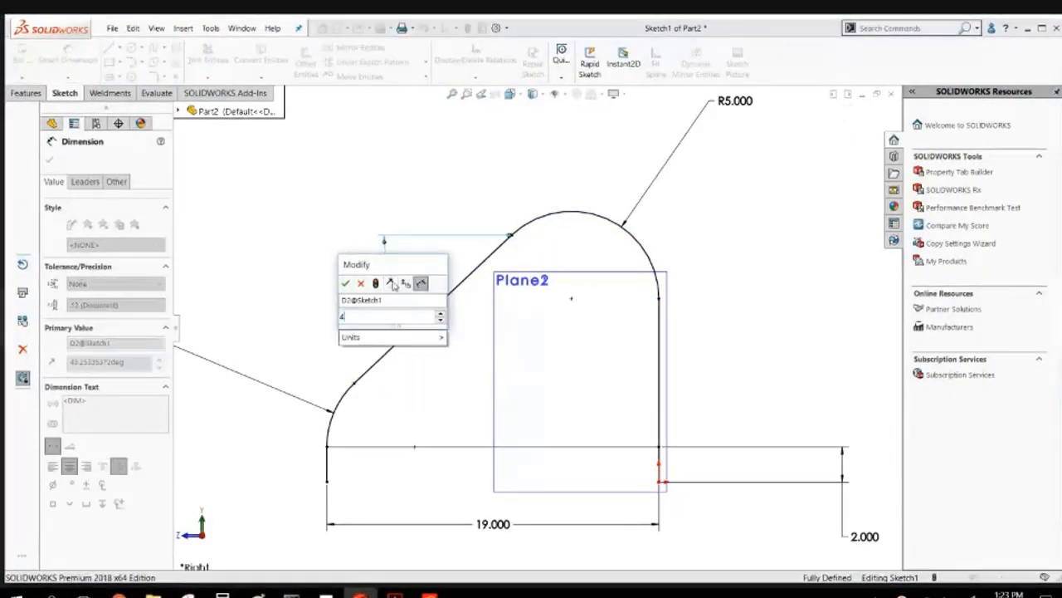
{"action": "type", "text": "45"}
{"action": "key", "text": "Return"}
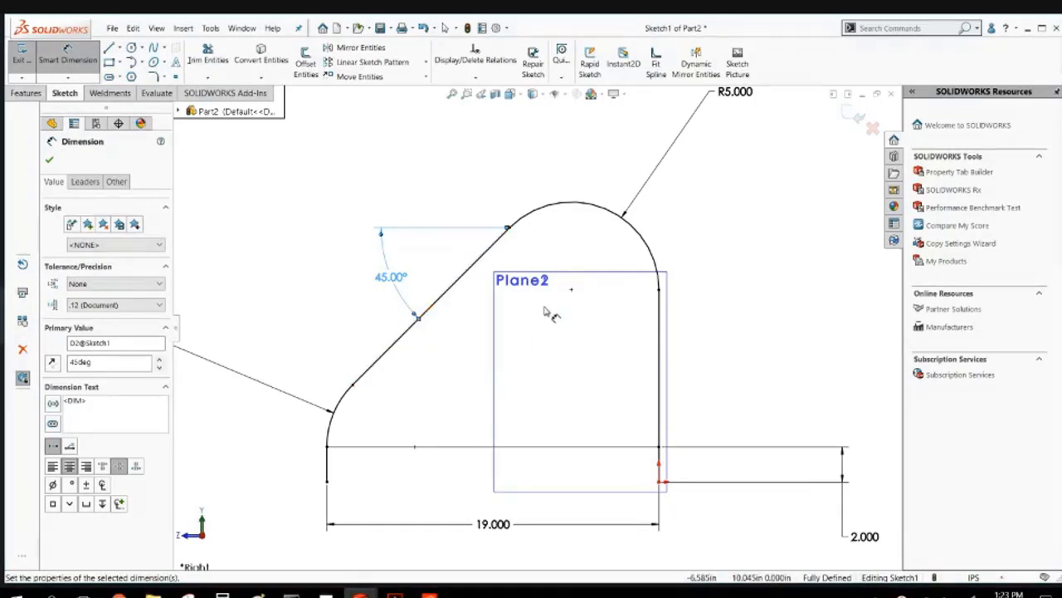
Set the upper arc's radius to 3 in.
{"action": "scroll", "coordinate": [545, 313], "scroll_direction": "down", "scroll_amount": 2}
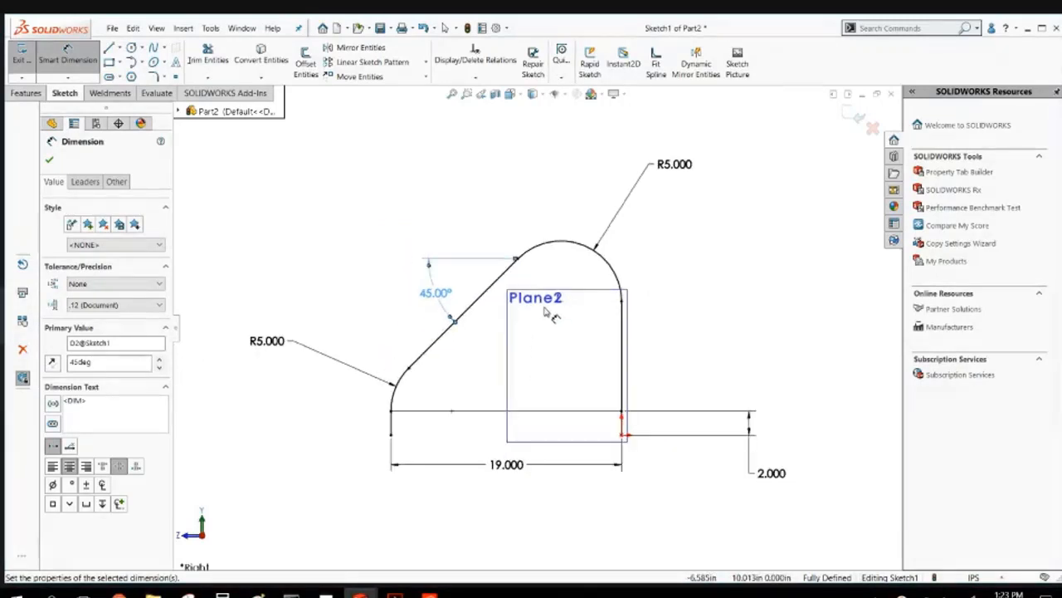
{"action": "left_click", "coordinate": [676, 163]}
{"action": "double_click", "coordinate": [678, 162]}
{"action": "type", "text": "3"}
{"action": "key", "text": "Return"}
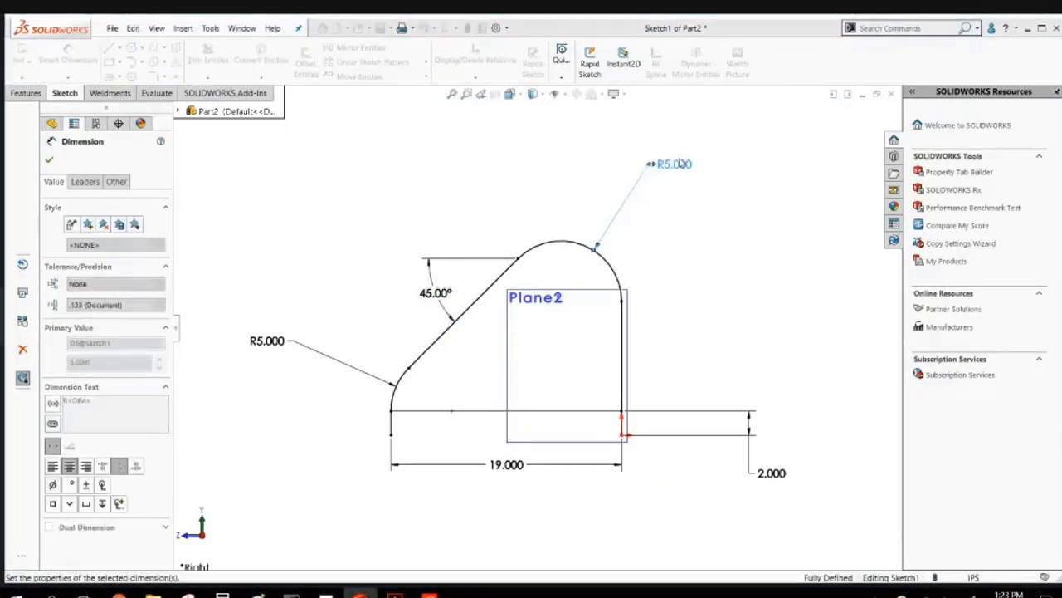
Draw a line inside the profile from the horizontal line upward, parallel to the 45-degree line.
{"action": "scroll", "coordinate": [532, 353], "scroll_direction": "down", "scroll_amount": 2}
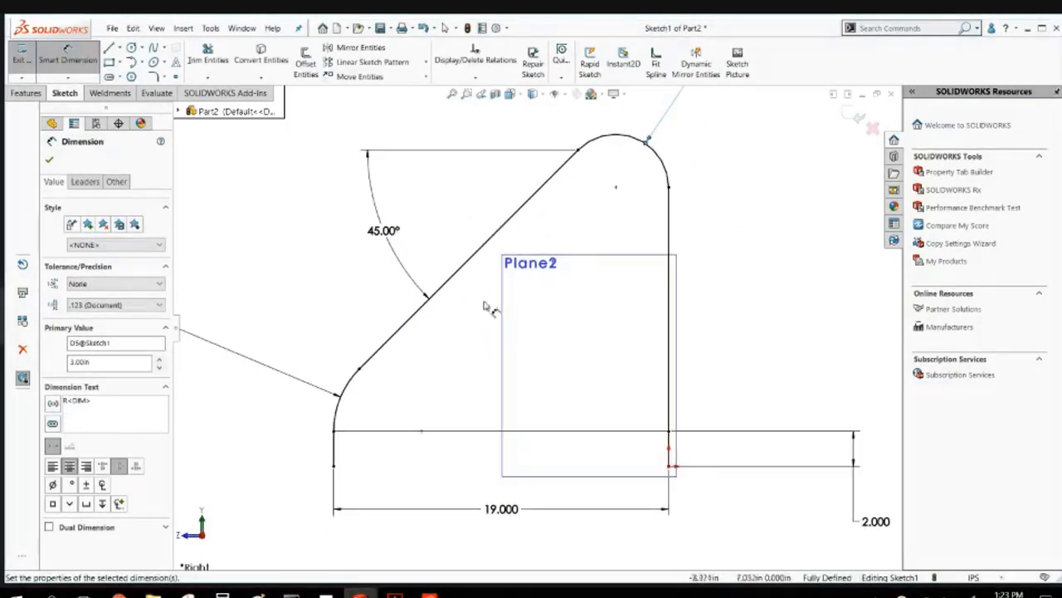
{"action": "left_click", "coordinate": [120, 47]}
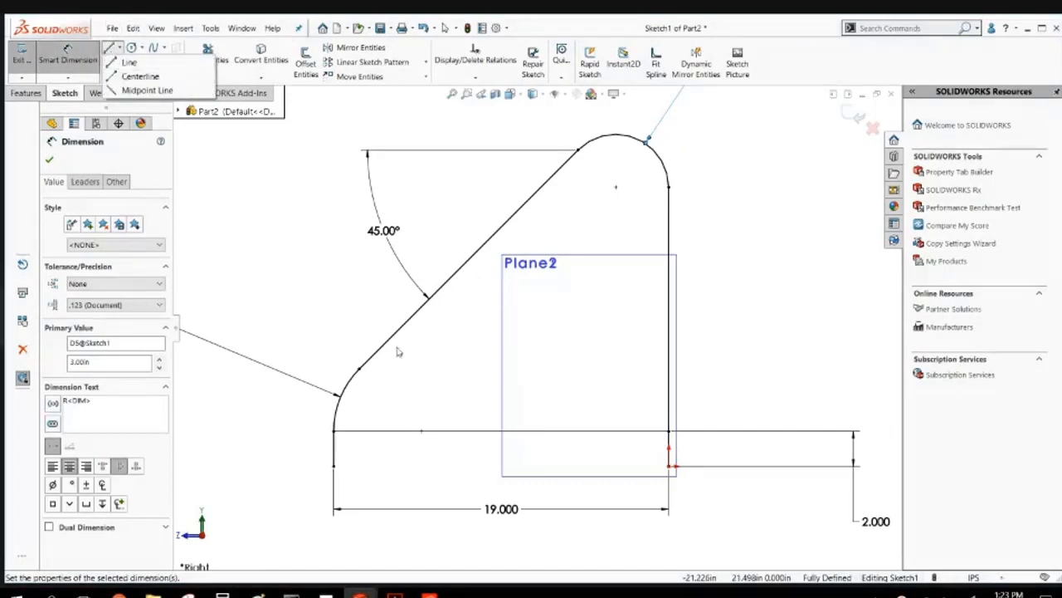
{"action": "left_click", "coordinate": [129, 62]}
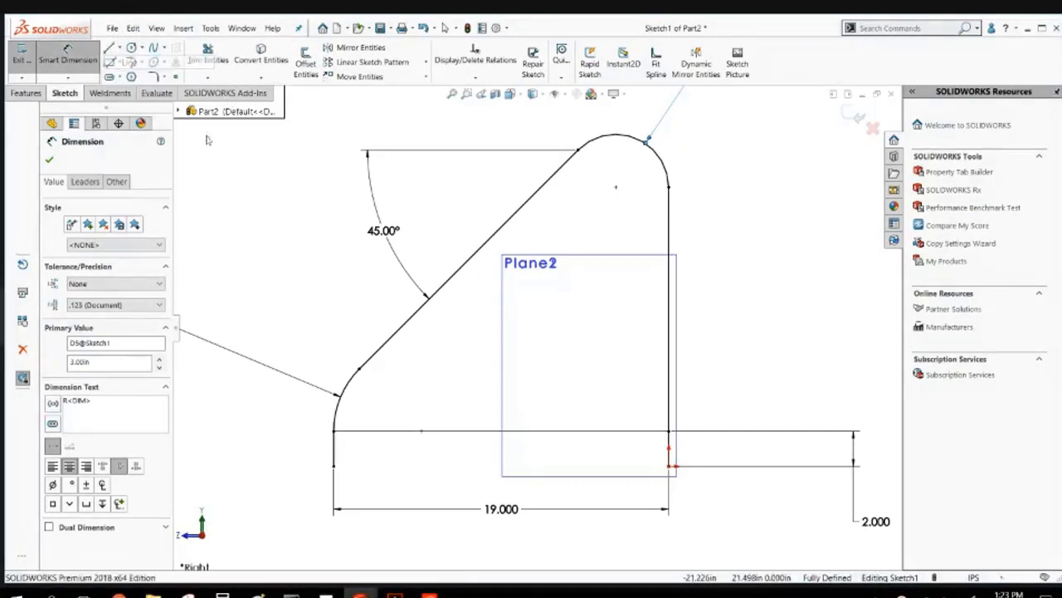
{"action": "left_click", "coordinate": [456, 431]}
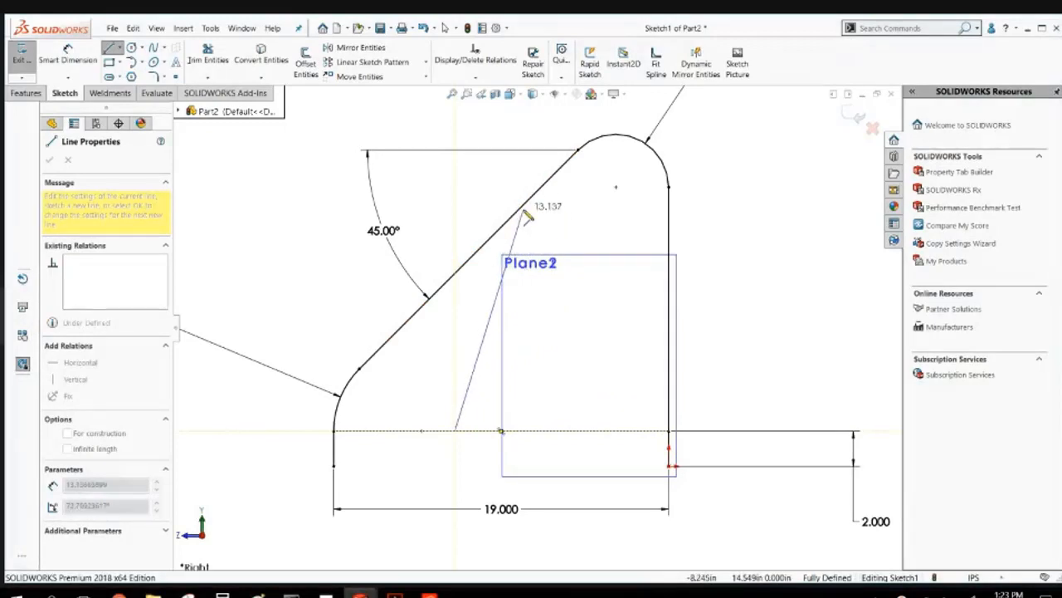
{"action": "left_click", "coordinate": [585, 295]}
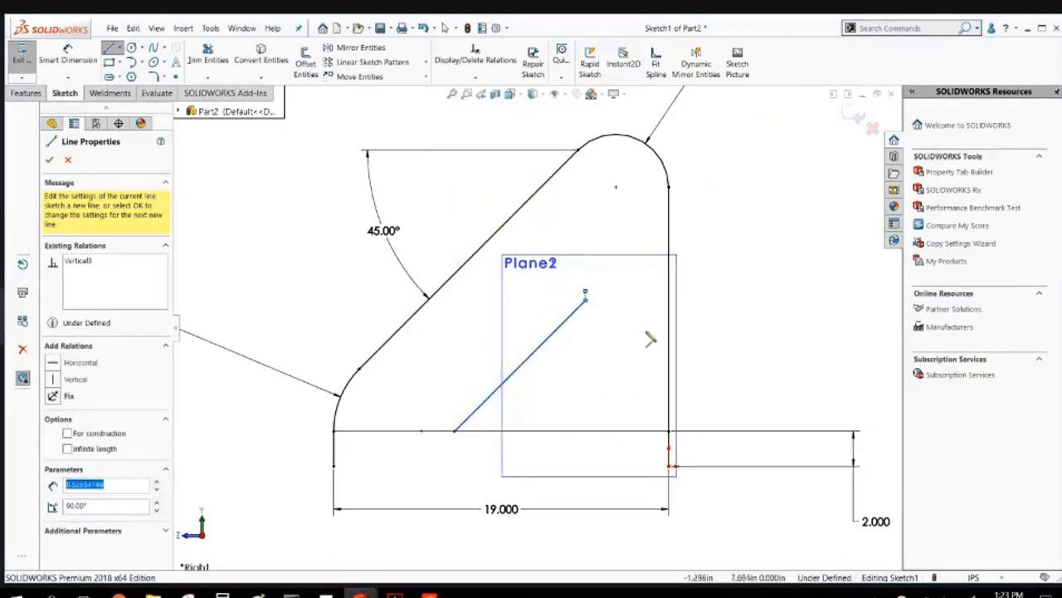
{"action": "key", "text": "Escape"}
Extend the inner angled line's upper endpoint along its direction and attach it to the long vertical line.
{"action": "left_click_drag", "start_coordinate": [567, 269], "coordinate": [628, 260]}
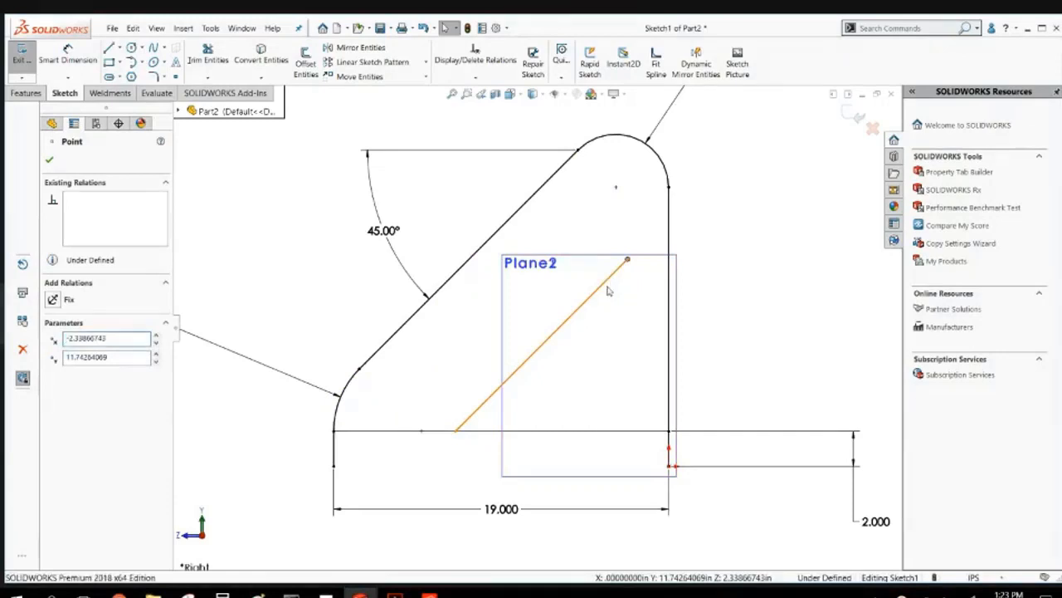
{"action": "left_click", "coordinate": [608, 282]}
{"action": "left_click", "coordinate": [622, 368]}
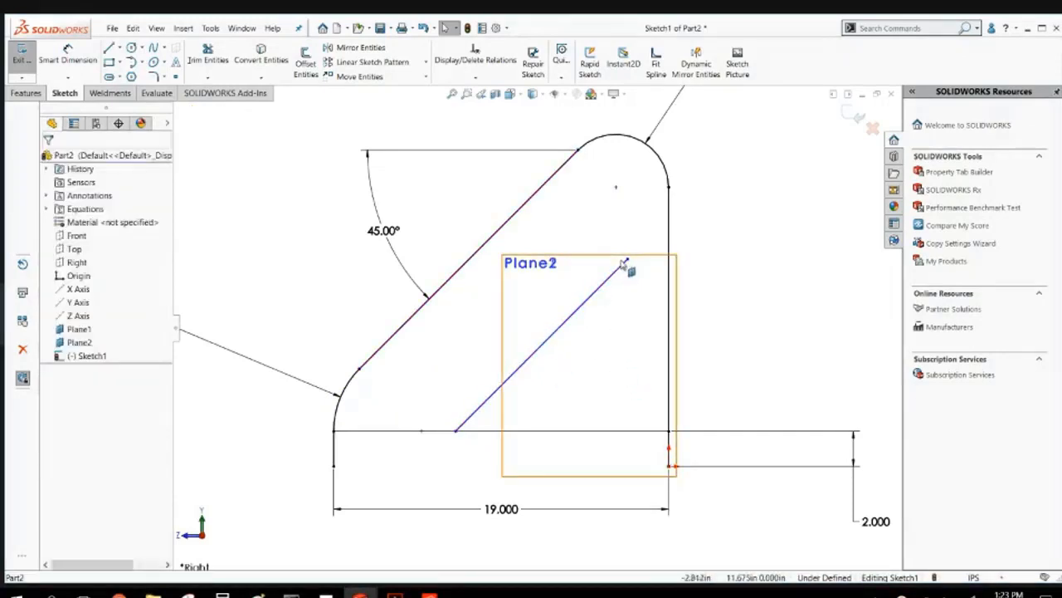
{"action": "left_click", "coordinate": [629, 262]}
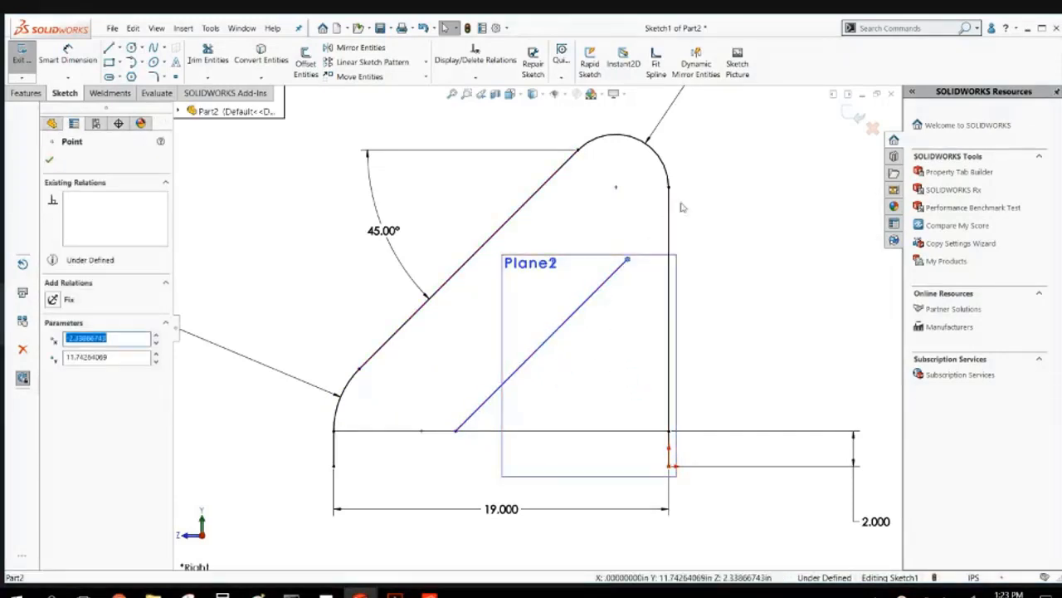
{"action": "left_click", "coordinate": [718, 262]}
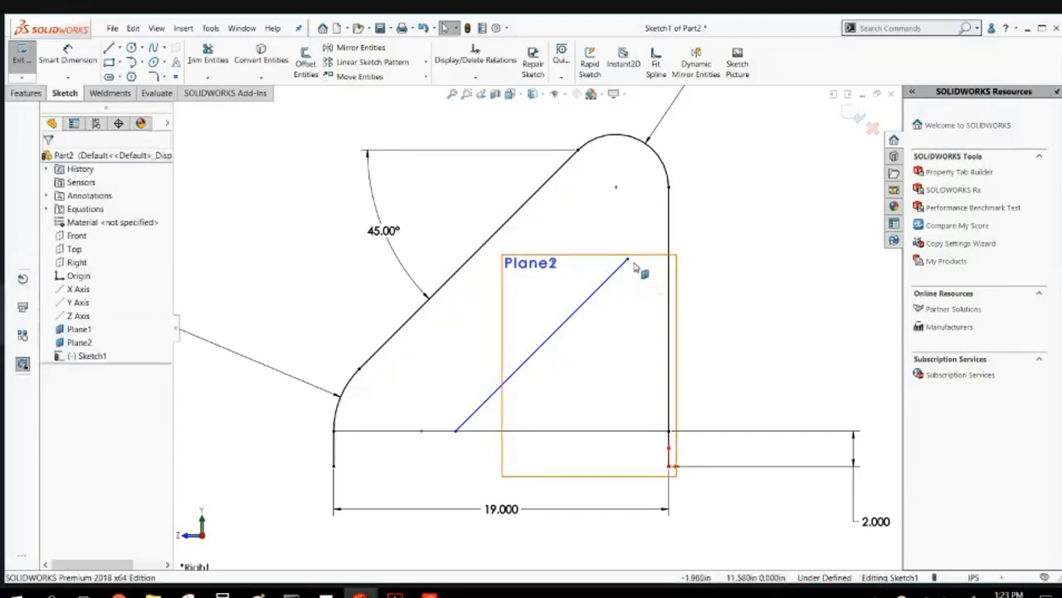
{"action": "left_click_drag", "start_coordinate": [627, 259], "coordinate": [668, 207]}
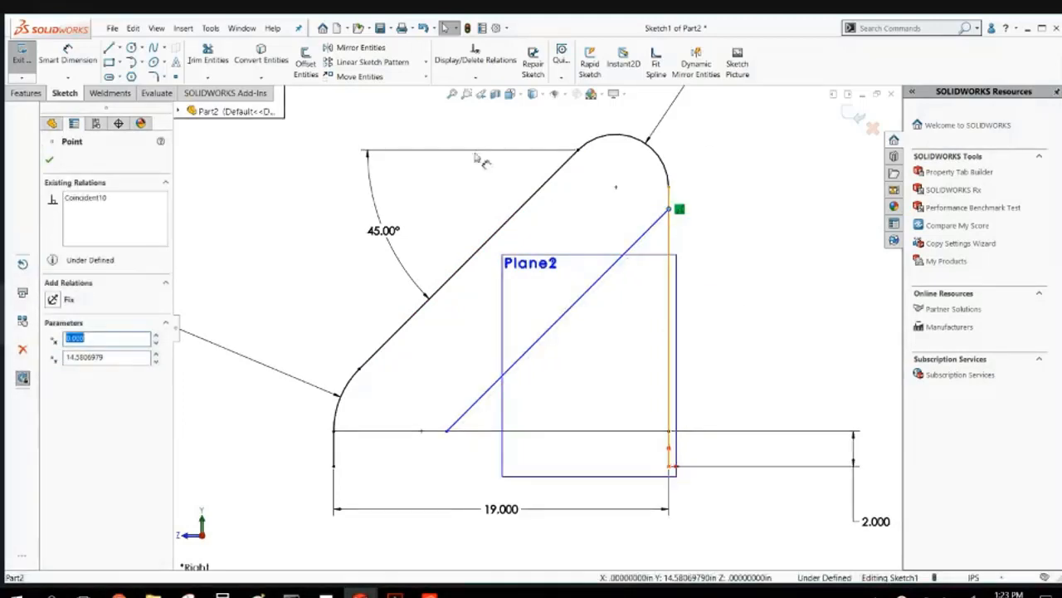
Dimension the vertical distance between the upper arc's lower end and the inner line's upper endpoint as 1 in.
{"action": "left_click", "coordinate": [67, 57]}
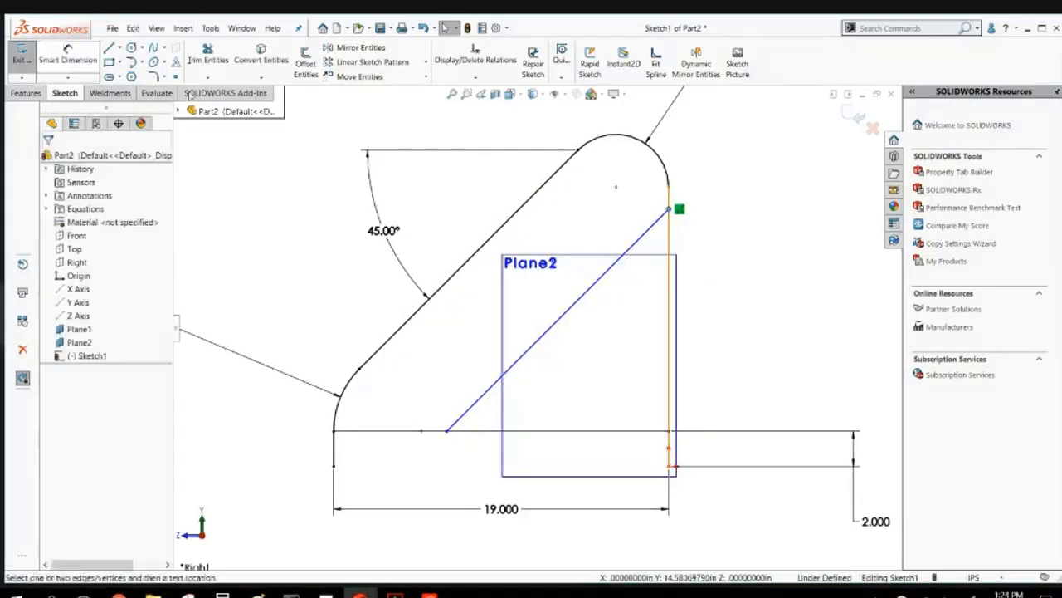
{"action": "left_click", "coordinate": [669, 207]}
{"action": "left_click", "coordinate": [669, 187]}
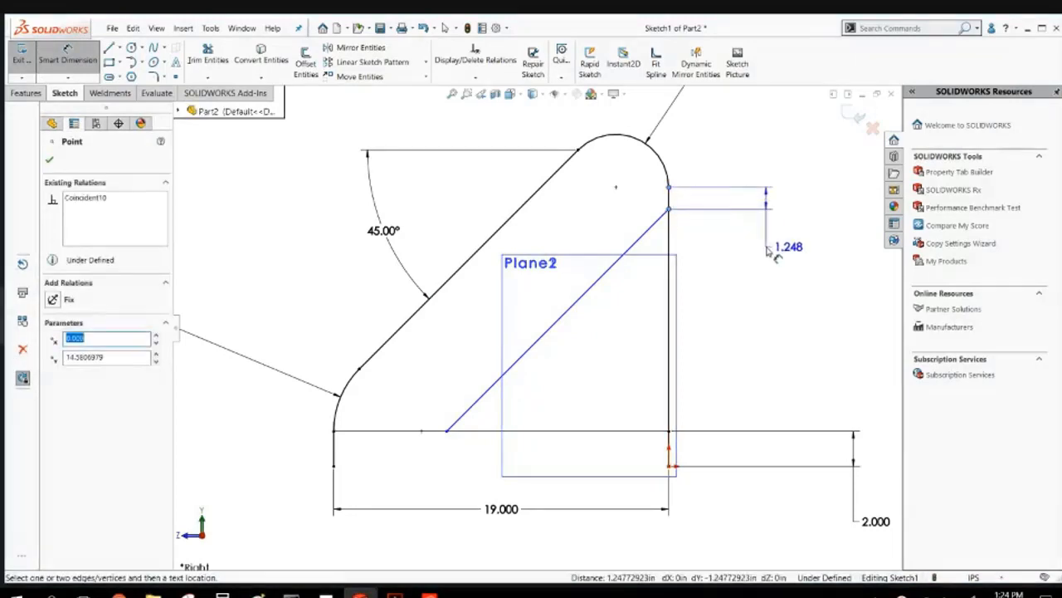
{"action": "left_click", "coordinate": [767, 252]}
{"action": "type", "text": "1"}
{"action": "key", "text": "Return"}
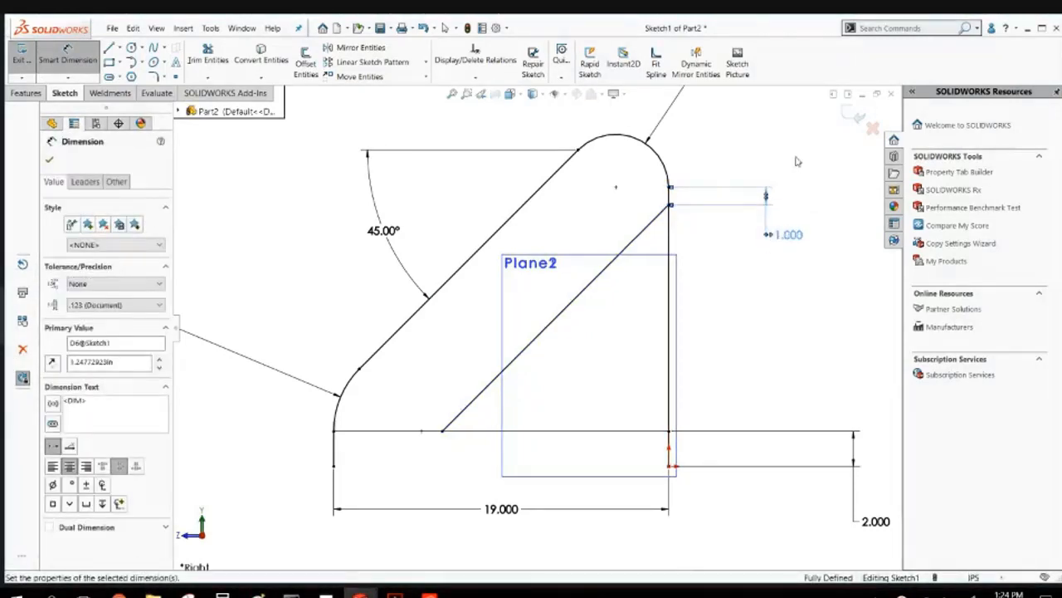
Exit the fully dimensioned profile sketch on the Right plane.
{"action": "middle_click_drag", "start_coordinate": [665, 232], "coordinate": [677, 249]}
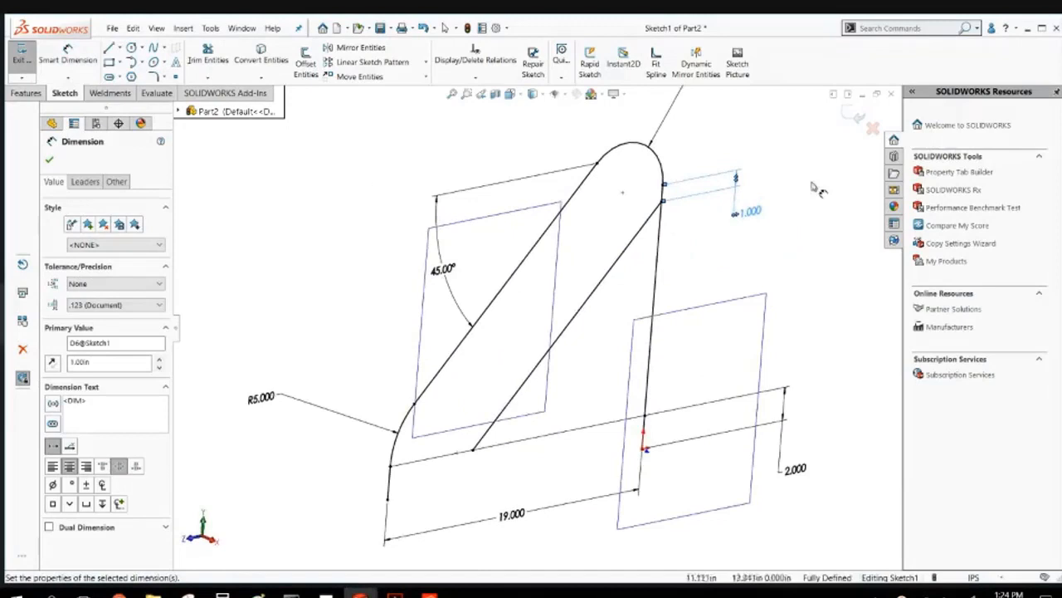
{"action": "left_click", "coordinate": [851, 115]}
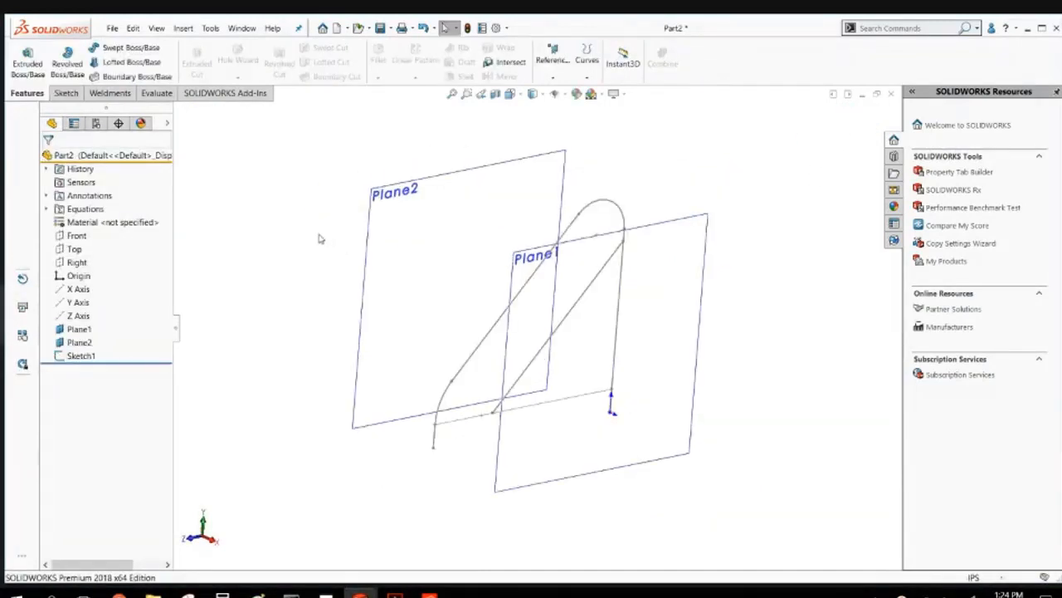
{"action": "mouse_move", "coordinate": [319, 239]}
{"action": "middle_mouse_down"}
{"action": "mouse_move", "coordinate": [351, 249]}
{"action": "mouse_move", "coordinate": [329, 251]}
{"action": "mouse_move", "coordinate": [340, 282]}
{"action": "middle_mouse_up"}
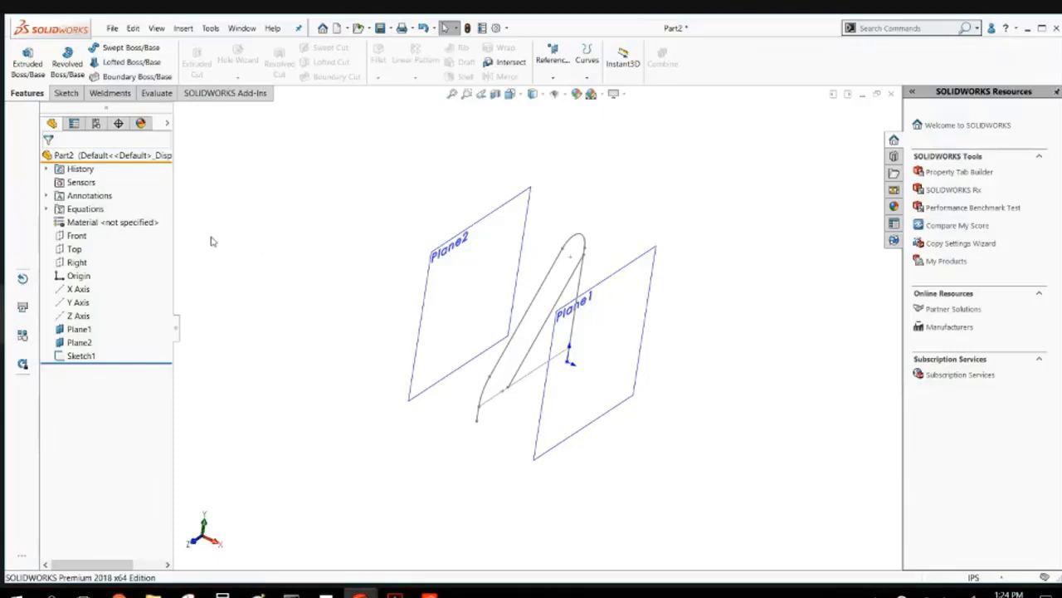
Start a new sketch on Plane2.
{"action": "left_click", "coordinate": [480, 224]}
{"action": "left_click", "coordinate": [535, 189]}
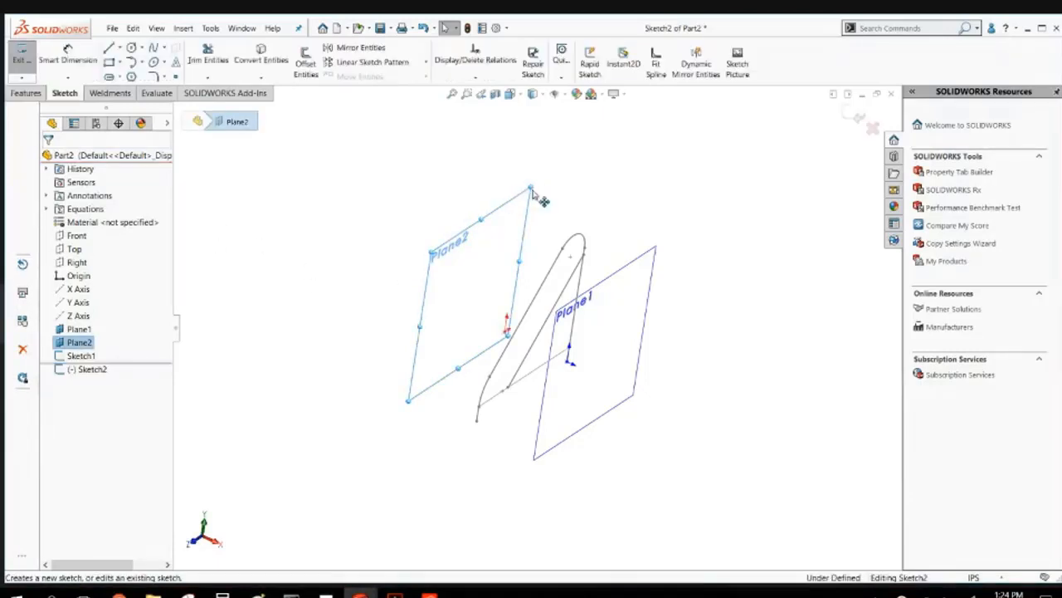
{"action": "middle_click_drag", "start_coordinate": [373, 185], "coordinate": [361, 176]}
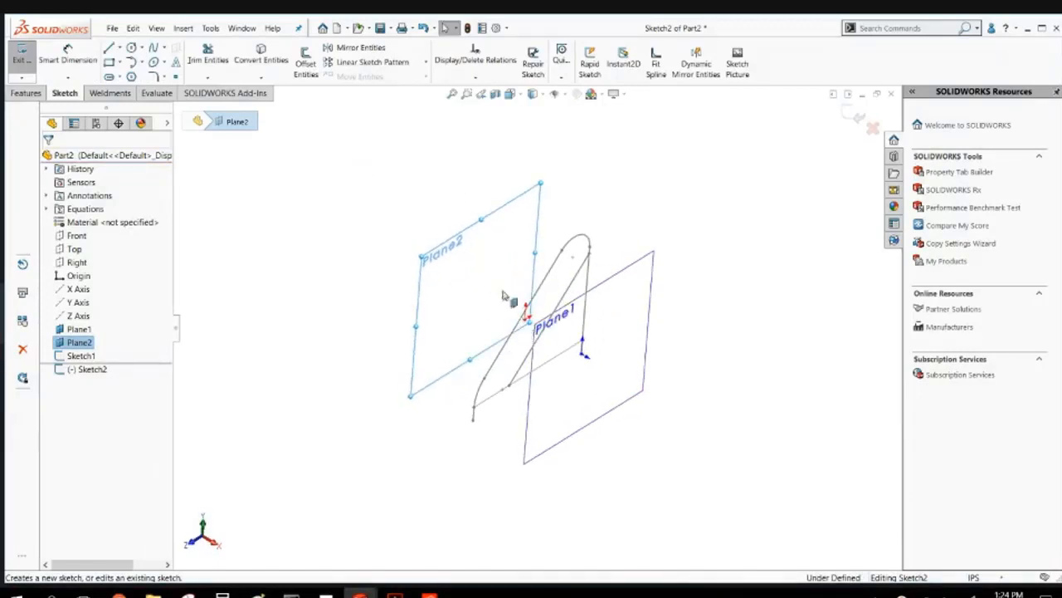
Convert all entities of Sketch1 into the Plane2 sketch and exit the sketch.
{"action": "left_click", "coordinate": [292, 246]}
{"action": "left_click", "coordinate": [79, 357]}
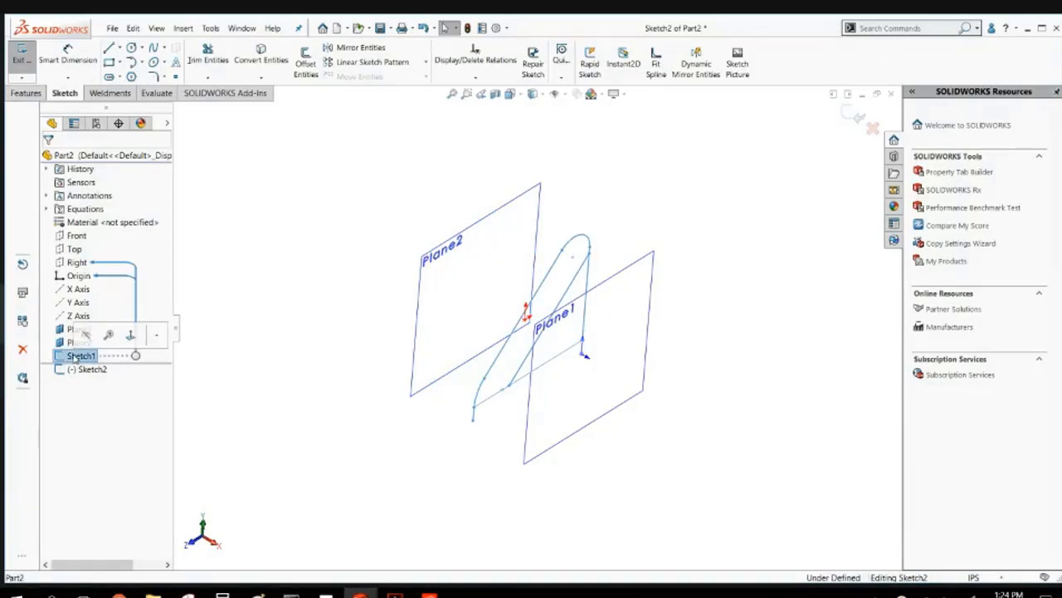
{"action": "left_click", "coordinate": [262, 62]}
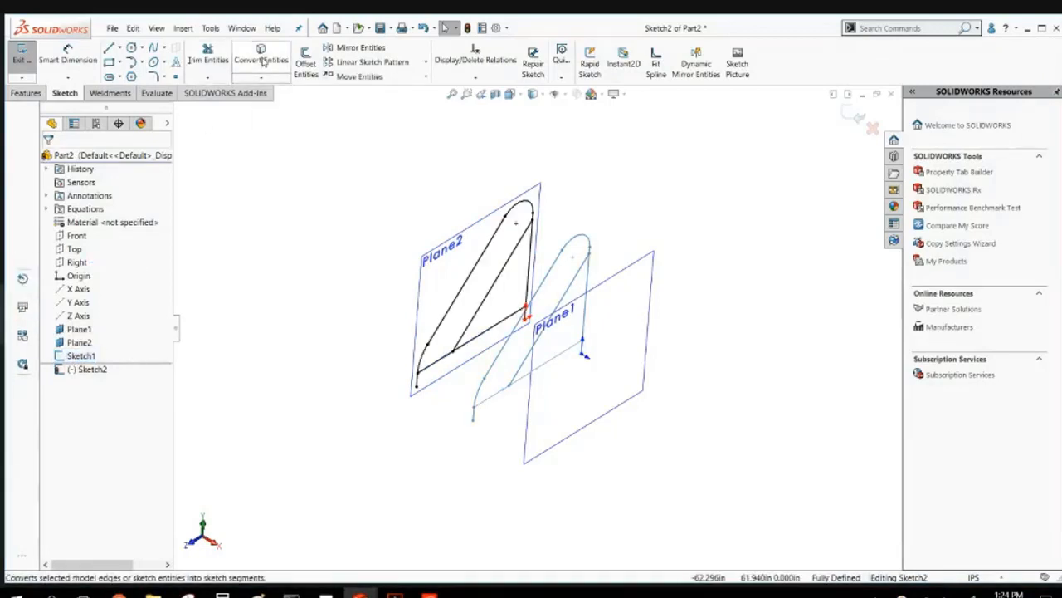
{"action": "middle_click_drag", "start_coordinate": [301, 243], "coordinate": [399, 262]}
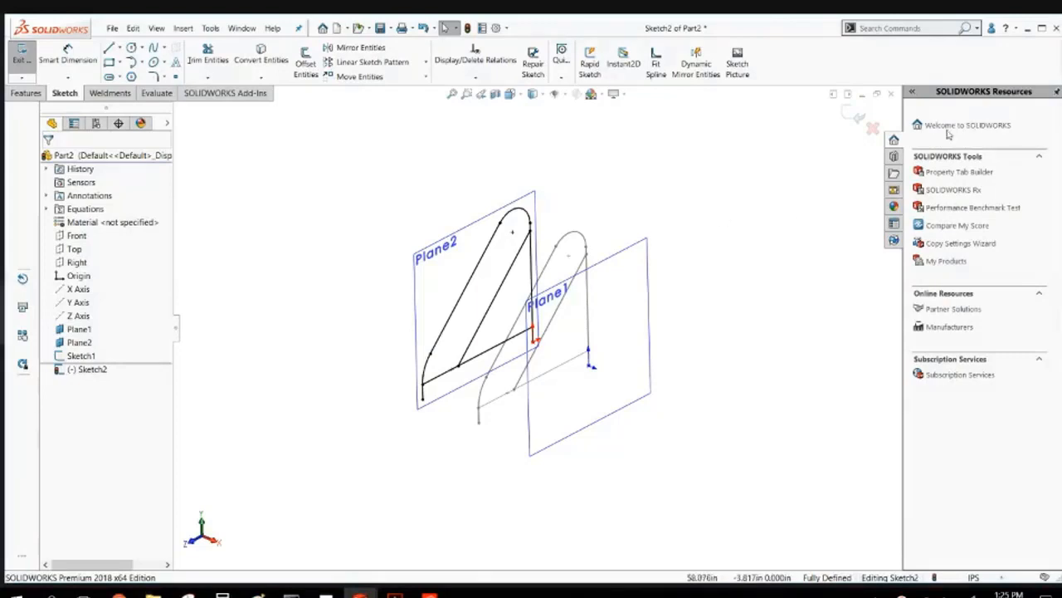
{"action": "left_click", "coordinate": [859, 116]}
{"action": "left_click", "coordinate": [775, 183]}
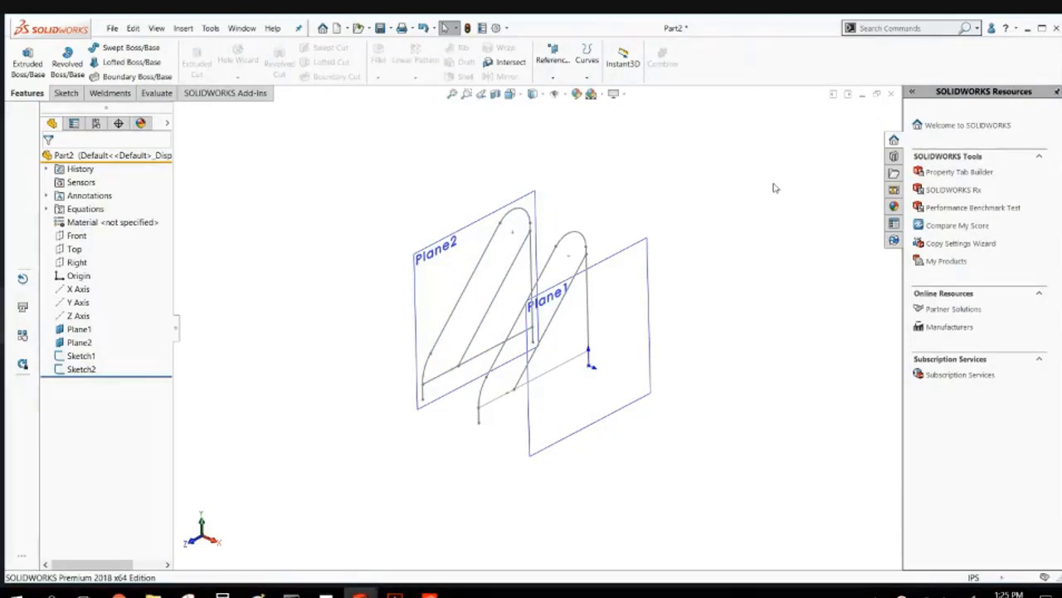
Create a derived sketch of Sketch1 on Plane1.
{"action": "left_click", "coordinate": [72, 357]}
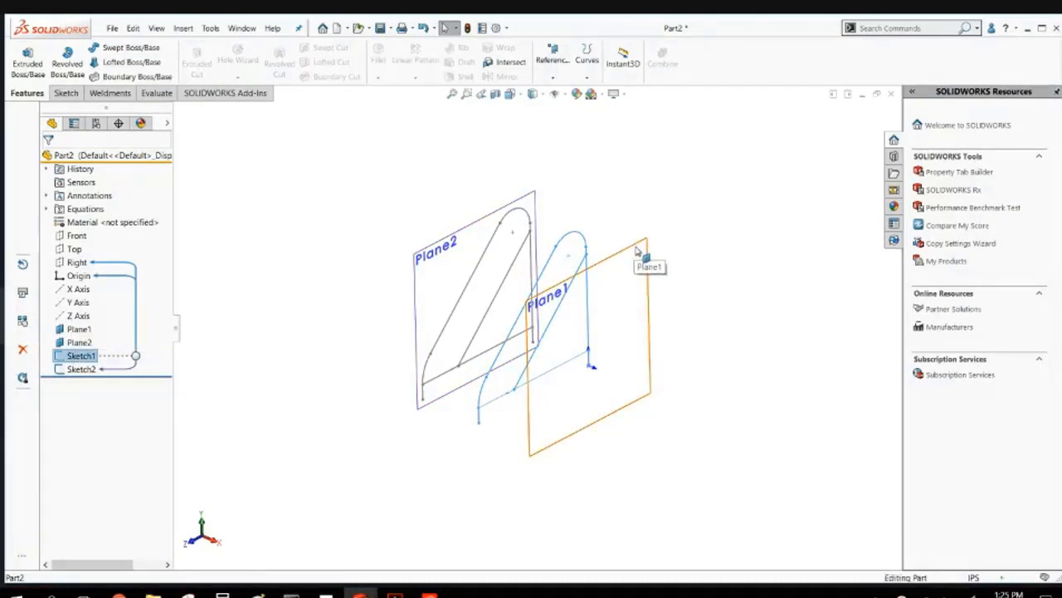
{"action": "left_click", "coordinate": [636, 247], "text": "ctrl"}
{"action": "left_click", "coordinate": [636, 248], "text": "ctrl"}
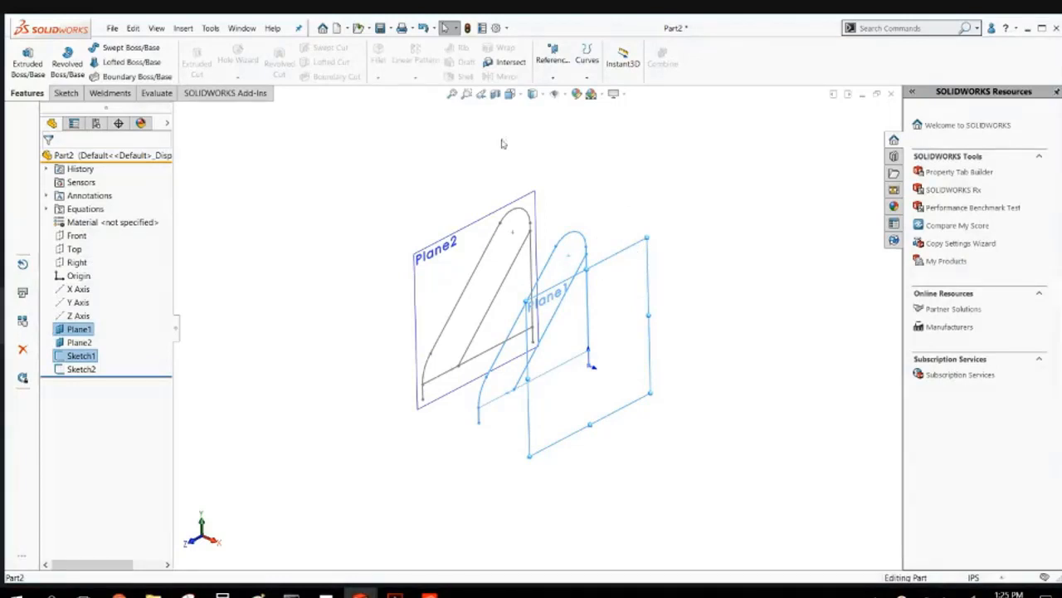
{"action": "left_click", "coordinate": [185, 29]}
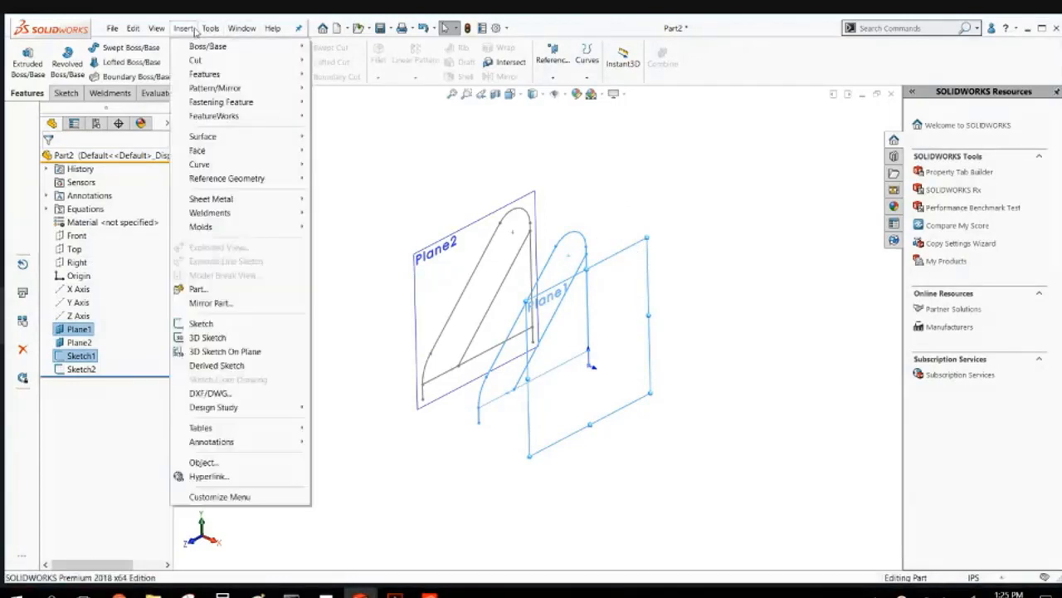
{"action": "left_click", "coordinate": [229, 369]}
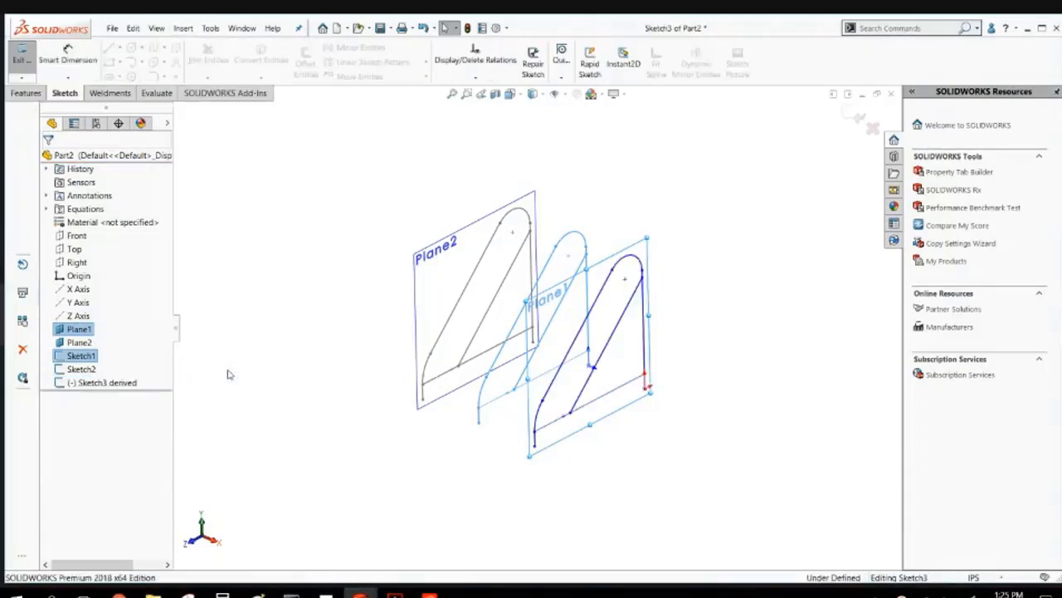
Move the derived profile away from Plane1's outline by its upper arc endpoint, and rotate it by the short vertical line's lower endpoint.
{"action": "middle_click_drag", "start_coordinate": [501, 395], "coordinate": [507, 398]}
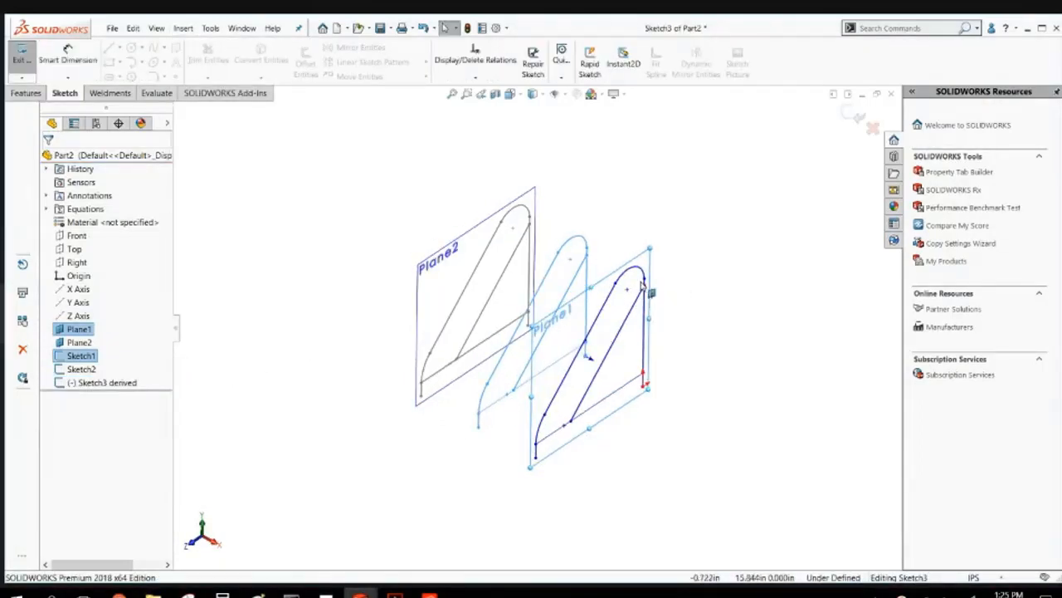
{"action": "mouse_move", "coordinate": [644, 283]}
{"action": "left_mouse_down"}
{"action": "mouse_move", "coordinate": [789, 167]}
{"action": "mouse_move", "coordinate": [769, 233]}
{"action": "mouse_move", "coordinate": [784, 184]}
{"action": "left_mouse_up"}
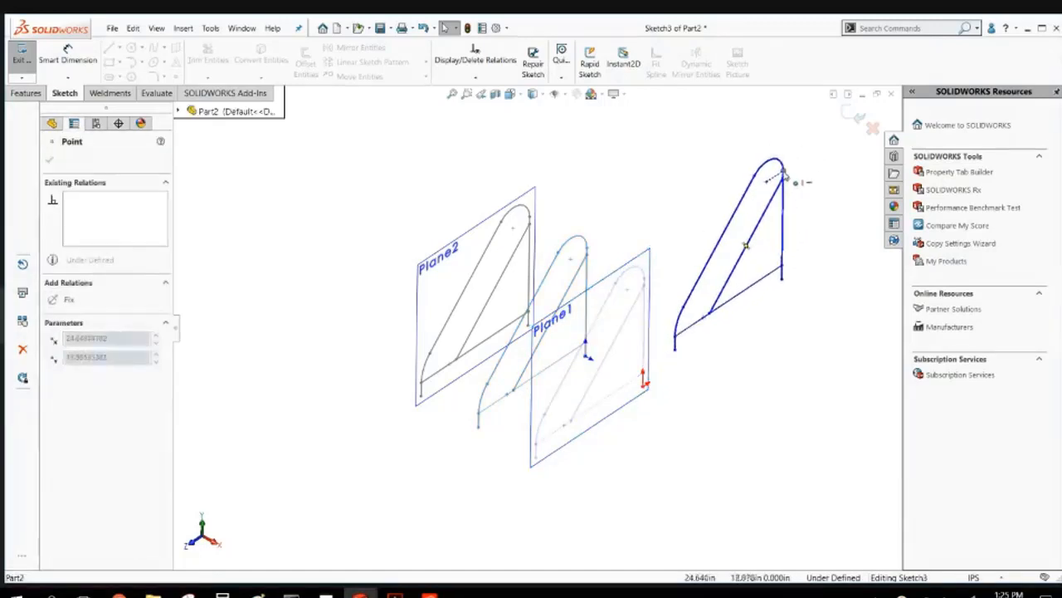
{"action": "left_click", "coordinate": [839, 114]}
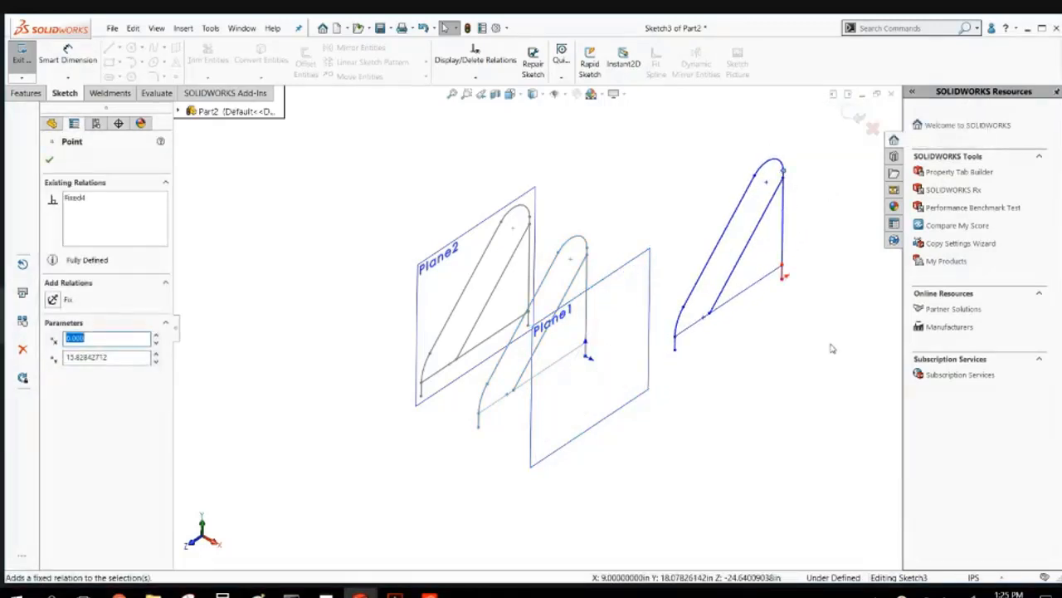
{"action": "left_click", "coordinate": [831, 348]}
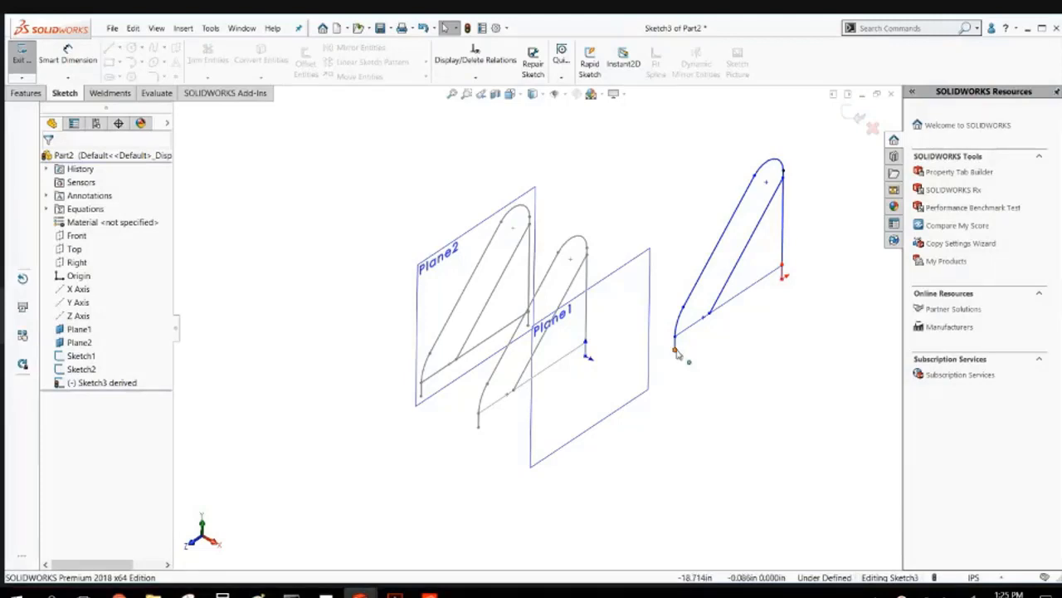
{"action": "mouse_move", "coordinate": [678, 352]}
{"action": "left_mouse_down"}
{"action": "mouse_move", "coordinate": [818, 302]}
{"action": "mouse_move", "coordinate": [809, 111]}
{"action": "mouse_move", "coordinate": [636, 501]}
{"action": "mouse_move", "coordinate": [439, 208]}
{"action": "mouse_move", "coordinate": [806, 346]}
{"action": "mouse_move", "coordinate": [749, 556]}
{"action": "mouse_move", "coordinate": [695, 512]}
{"action": "left_mouse_up"}
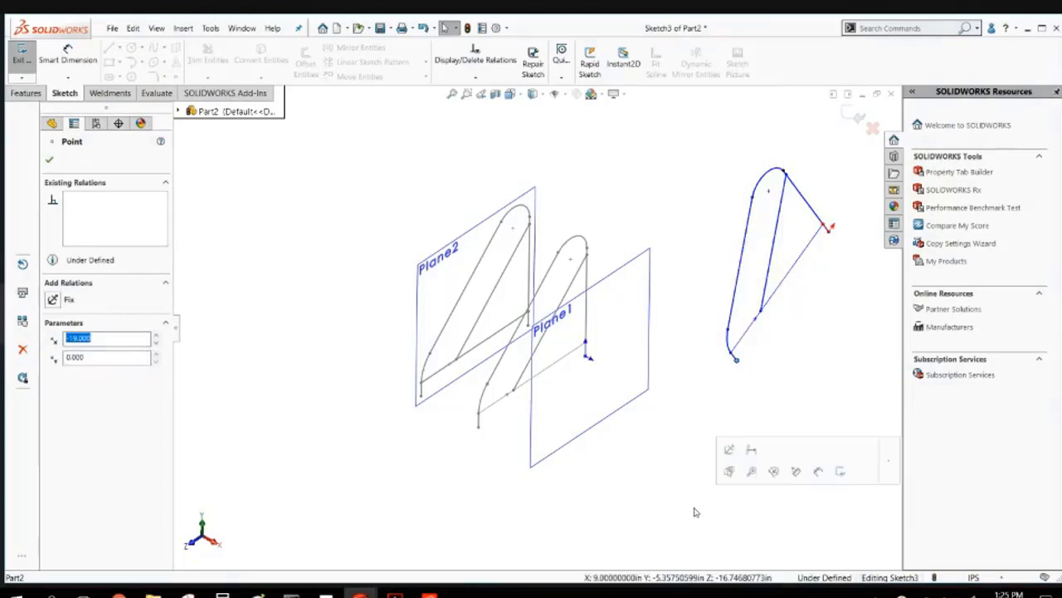
{"action": "left_click", "coordinate": [631, 482]}
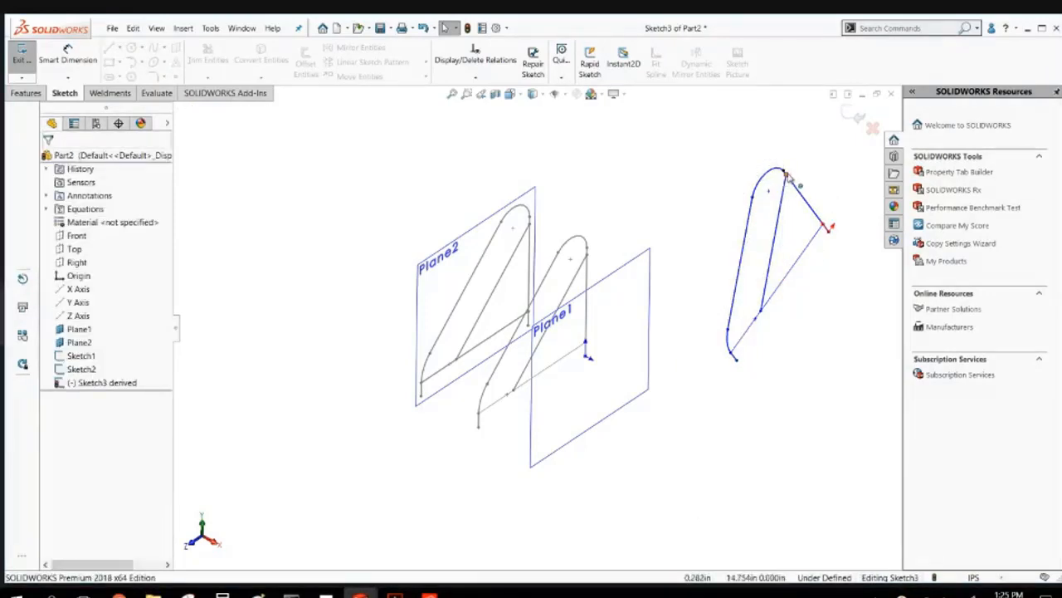
Delete the Fixed relation from the upper end point of the derived sketch's long outer line.
{"action": "left_click", "coordinate": [784, 172]}
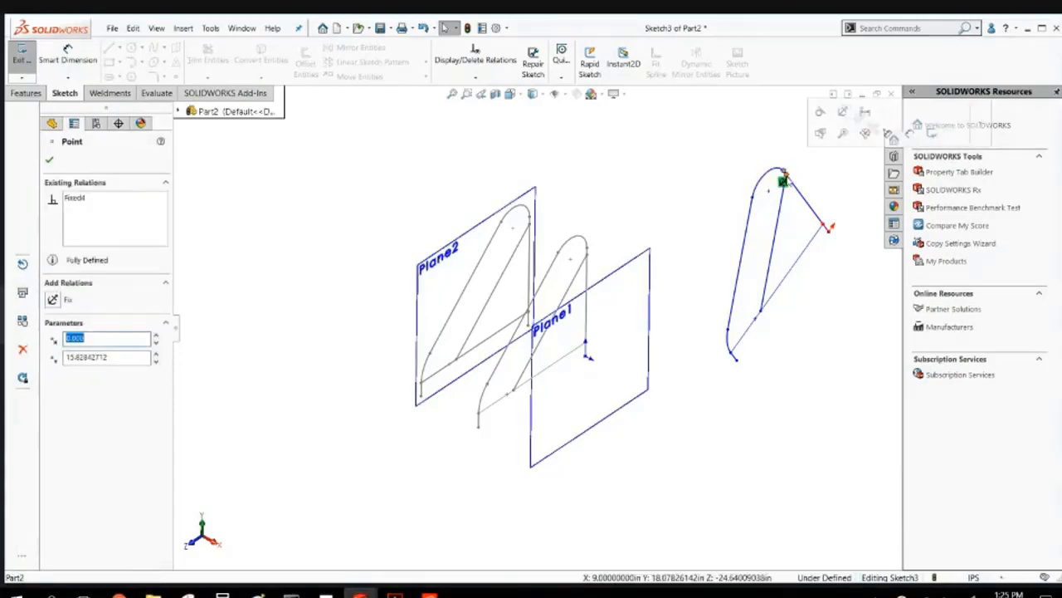
{"action": "key", "text": "Escape"}
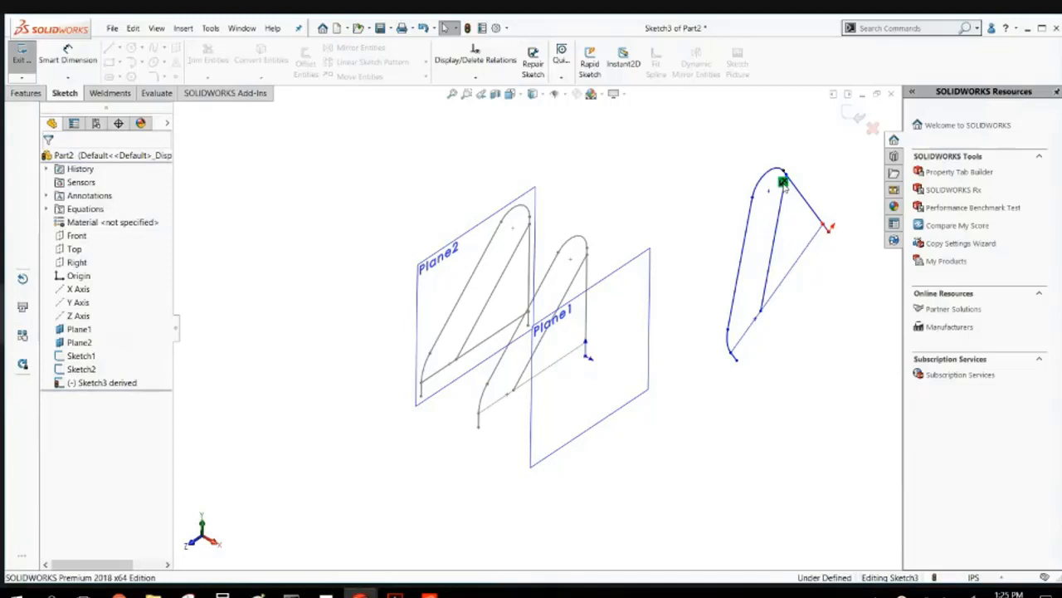
{"action": "left_click", "coordinate": [783, 182]}
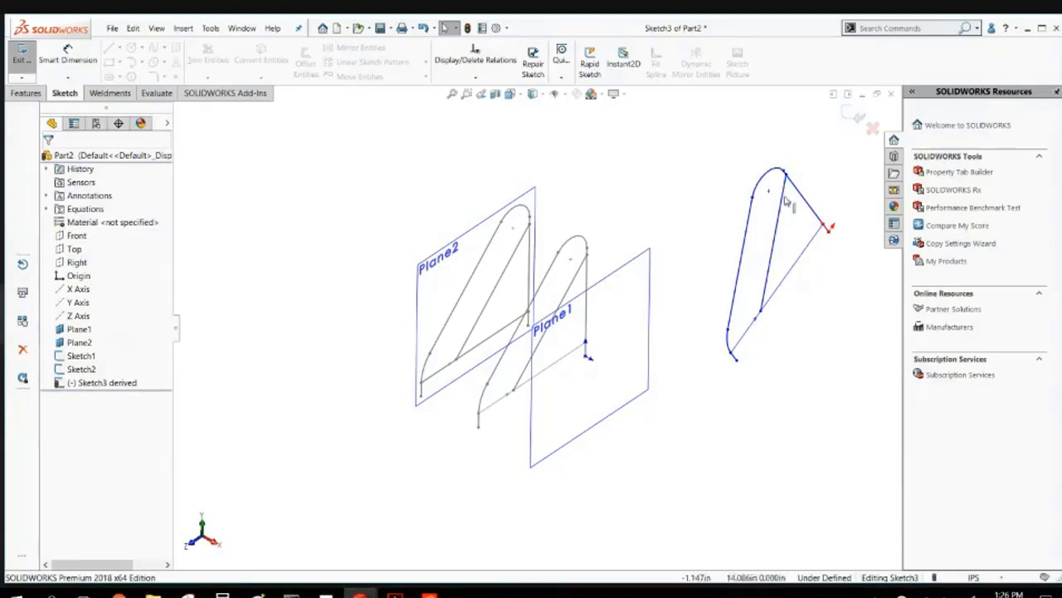
Make the lower end point of the derived sketch's long outer line coincident with the origin.
{"action": "mouse_move", "coordinate": [782, 346]}
{"action": "middle_mouse_down"}
{"action": "mouse_move", "coordinate": [749, 349]}
{"action": "mouse_move", "coordinate": [763, 285]}
{"action": "middle_mouse_up"}
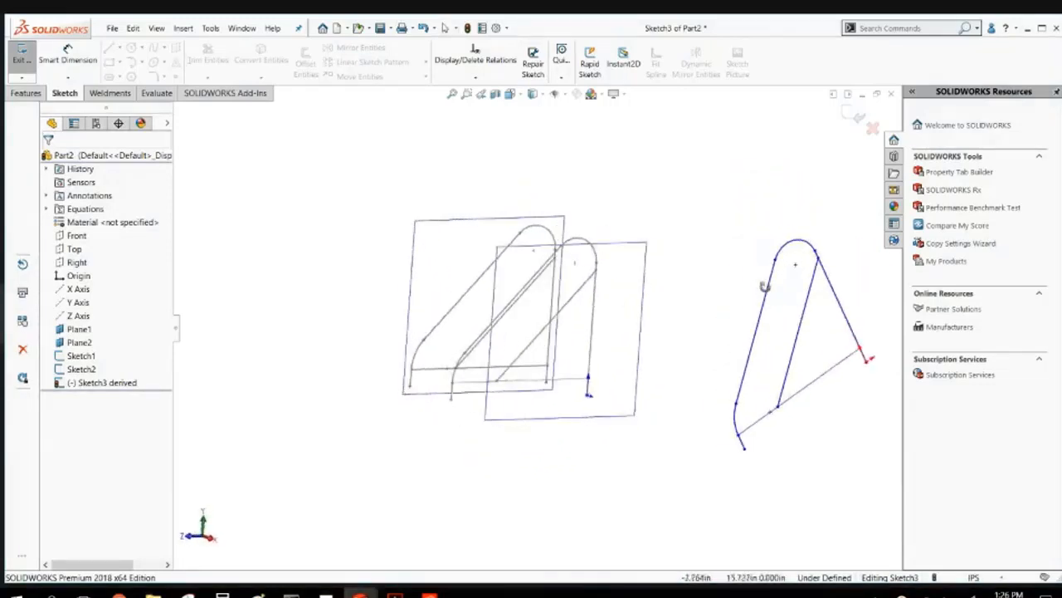
{"action": "key", "text": "ctrl+8"}
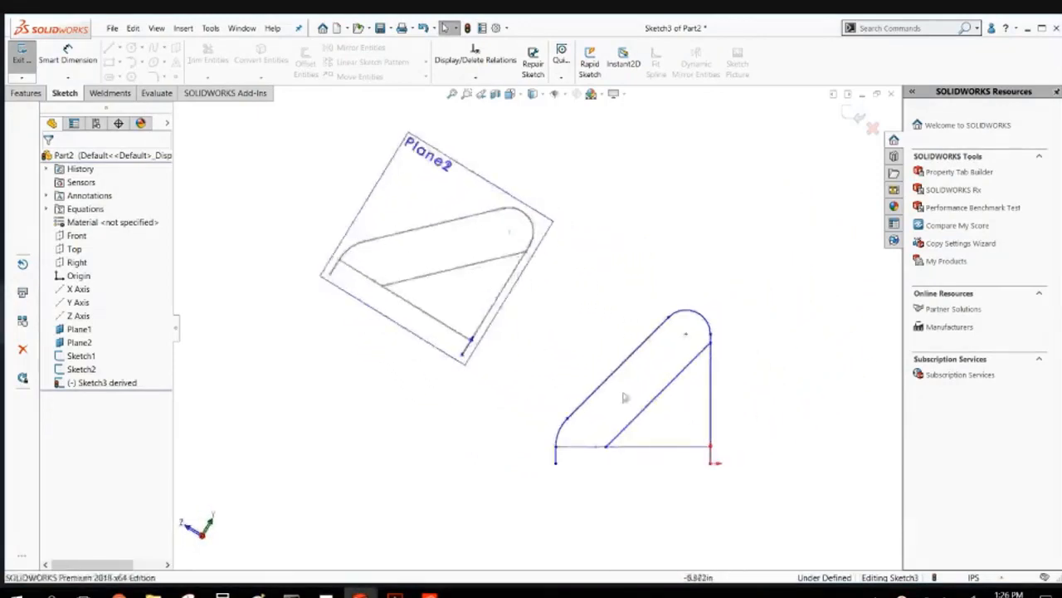
{"action": "left_click", "coordinate": [636, 415]}
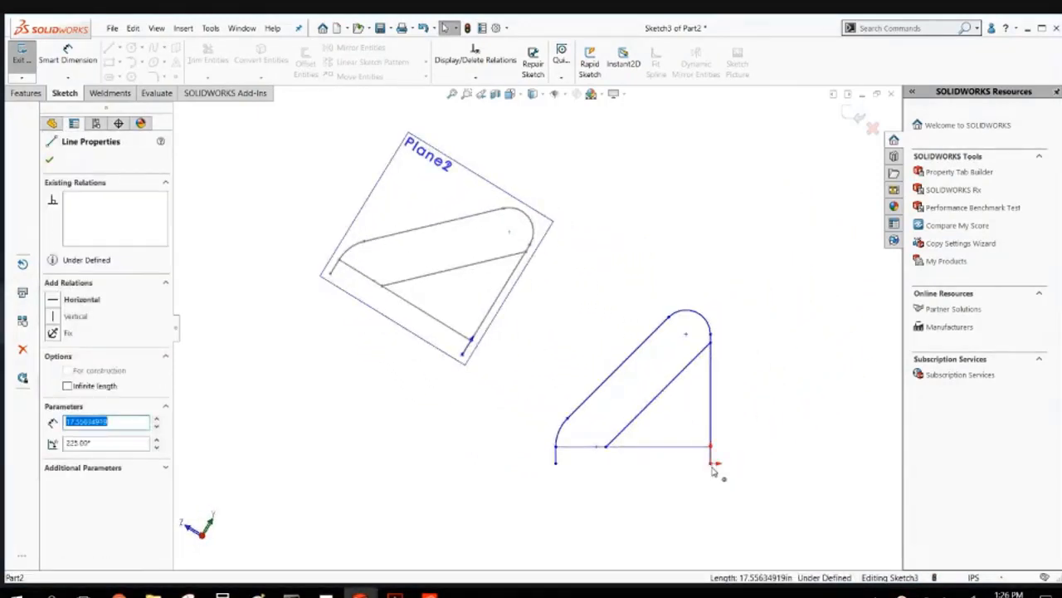
{"action": "mouse_move", "coordinate": [712, 463]}
{"action": "left_mouse_down"}
{"action": "mouse_move", "coordinate": [475, 404]}
{"action": "mouse_move", "coordinate": [444, 371]}
{"action": "mouse_move", "coordinate": [464, 354]}
{"action": "left_mouse_up"}
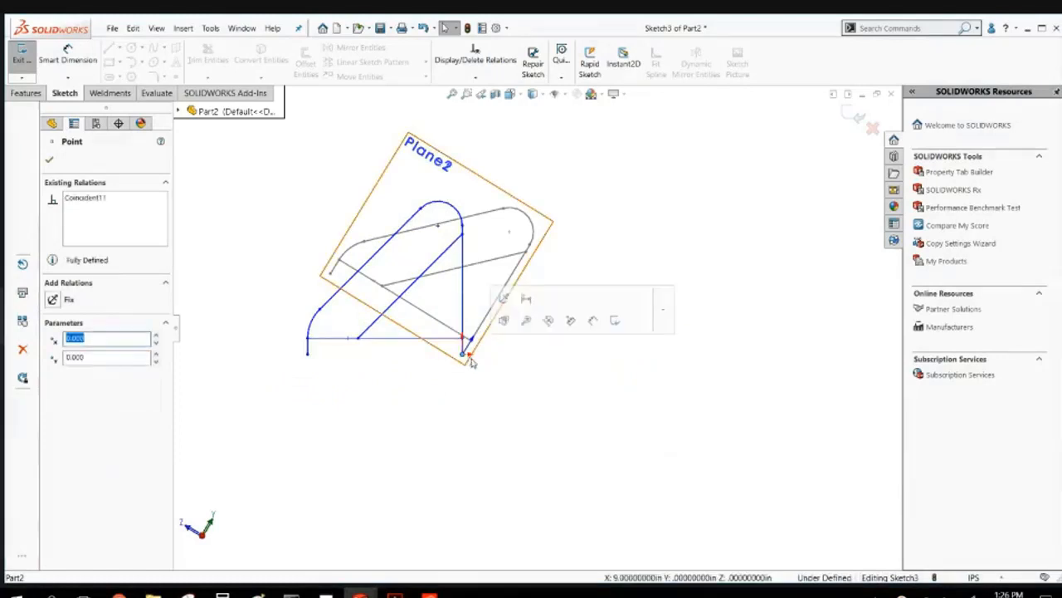
Try to orient the derived sketch with a Vertical relation on its long outer line.
{"action": "left_click", "coordinate": [463, 301]}
{"action": "left_click", "coordinate": [520, 229]}
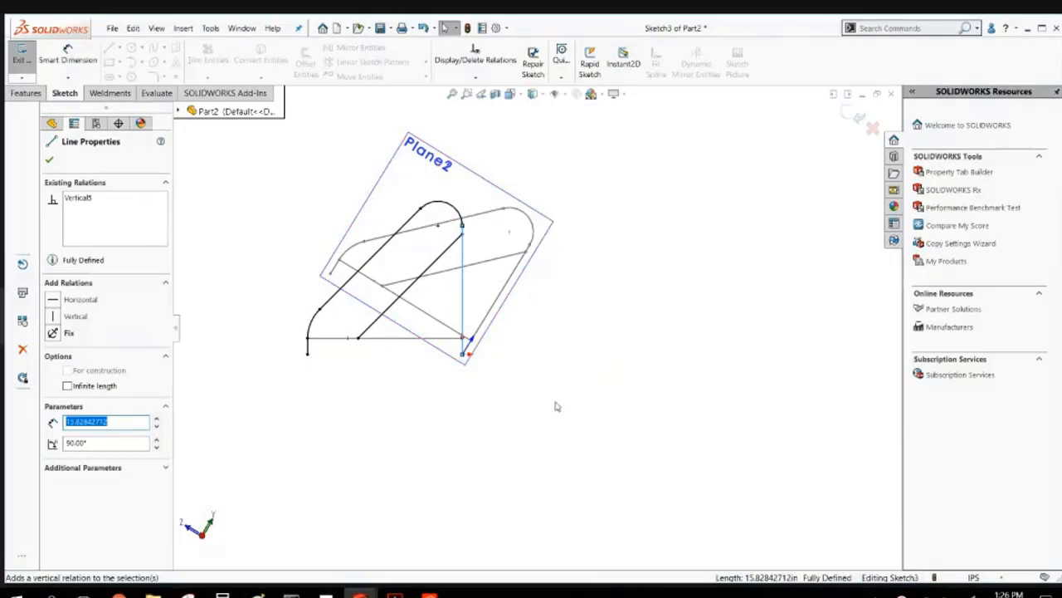
{"action": "key", "text": "ctrl+z"}
Make the derived sketch's long outer line parallel to the matching line in Sketch1 and exit the sketch.
{"action": "middle_click_drag", "start_coordinate": [511, 374], "coordinate": [492, 363]}
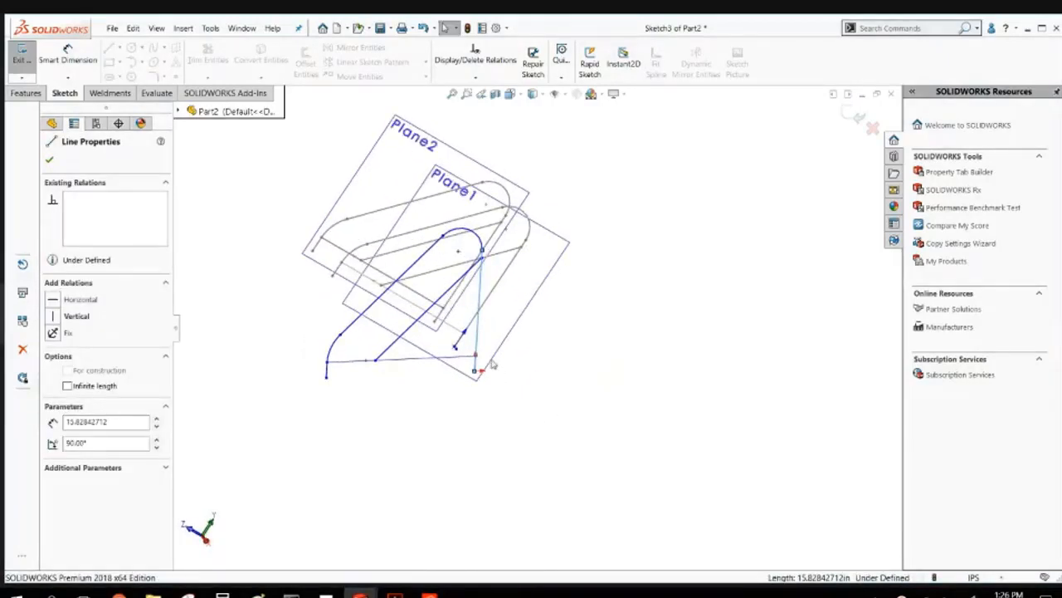
{"action": "left_click", "coordinate": [493, 292]}
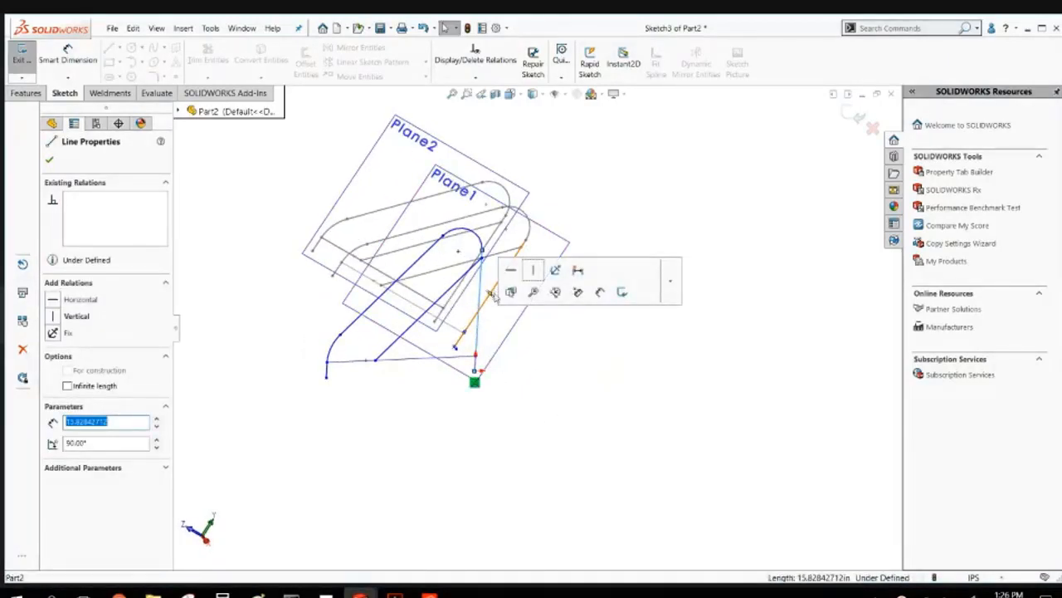
{"action": "key", "text": "Escape"}
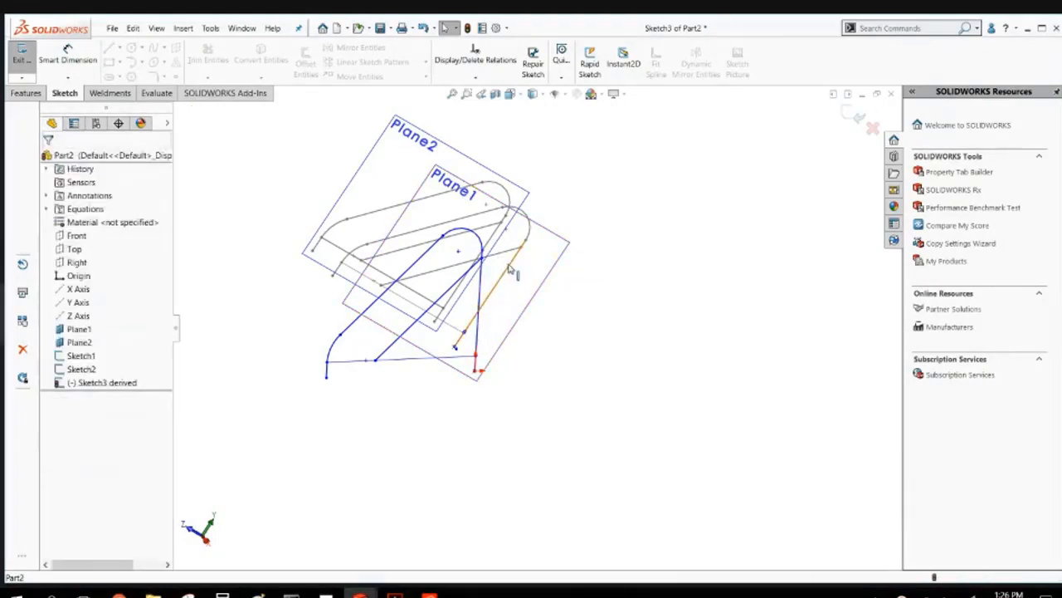
{"action": "left_click", "coordinate": [484, 282]}
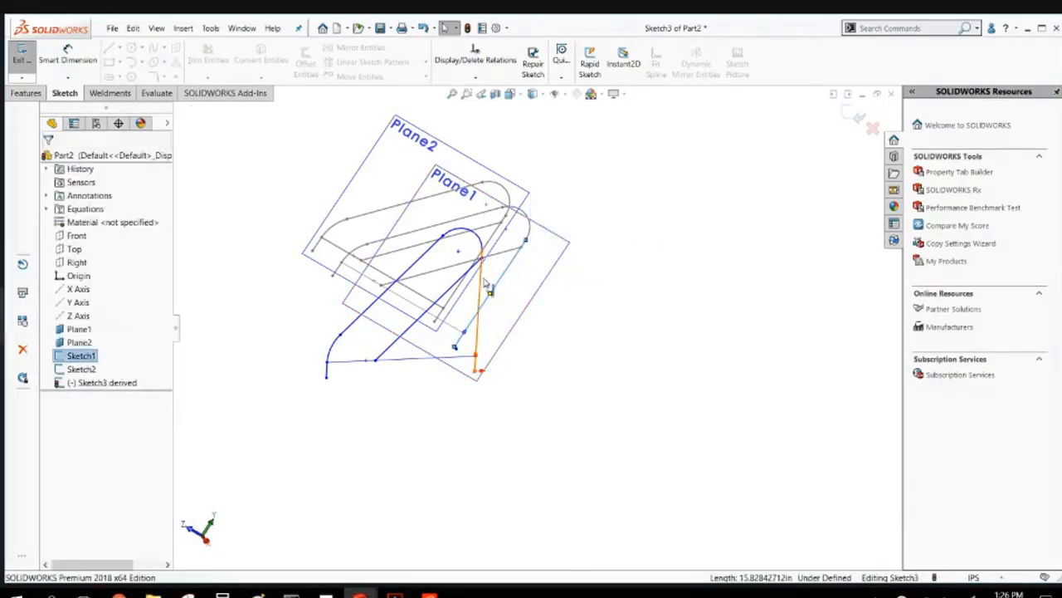
{"action": "left_click", "coordinate": [487, 284], "text": "ctrl"}
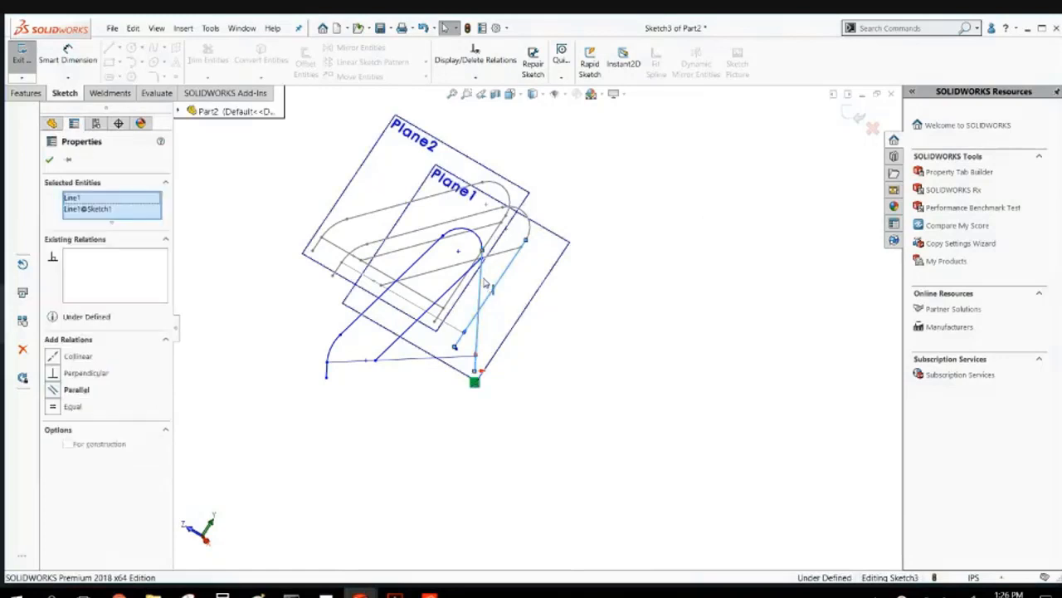
{"action": "left_click", "coordinate": [53, 390]}
{"action": "left_click", "coordinate": [333, 448]}
{"action": "mouse_move", "coordinate": [367, 391]}
{"action": "middle_mouse_down"}
{"action": "mouse_move", "coordinate": [476, 504]}
{"action": "mouse_move", "coordinate": [401, 493]}
{"action": "middle_mouse_up"}
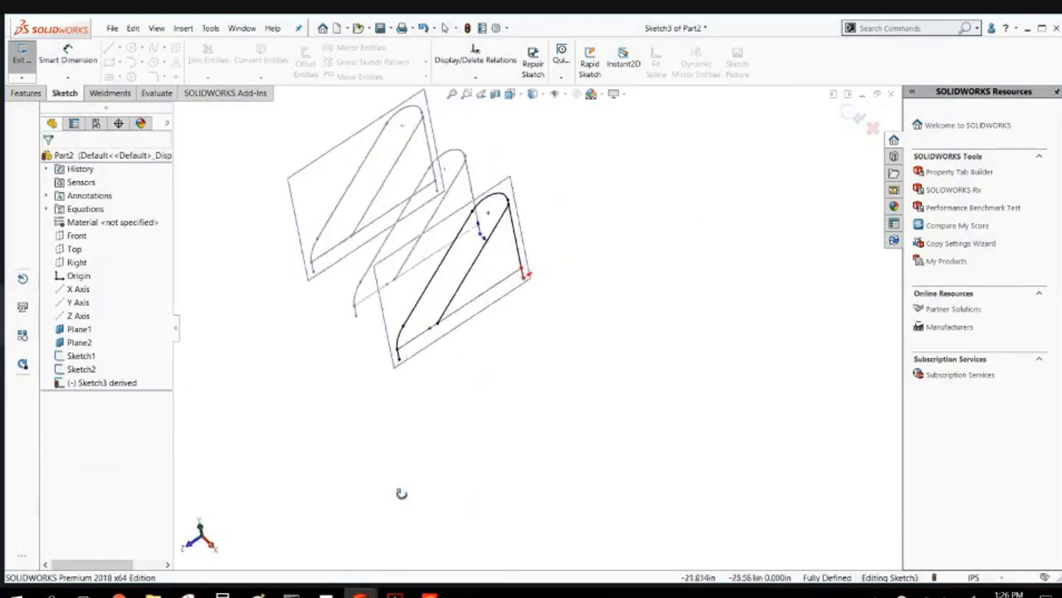
{"action": "scroll", "coordinate": [477, 247], "scroll_direction": "down", "scroll_amount": 3}
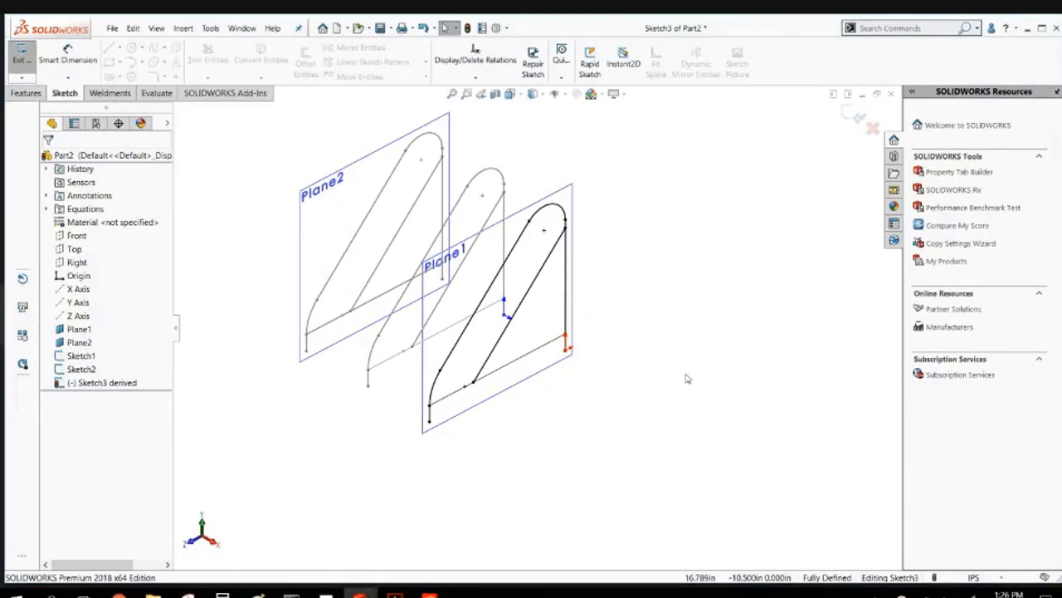
{"action": "left_click", "coordinate": [847, 112]}
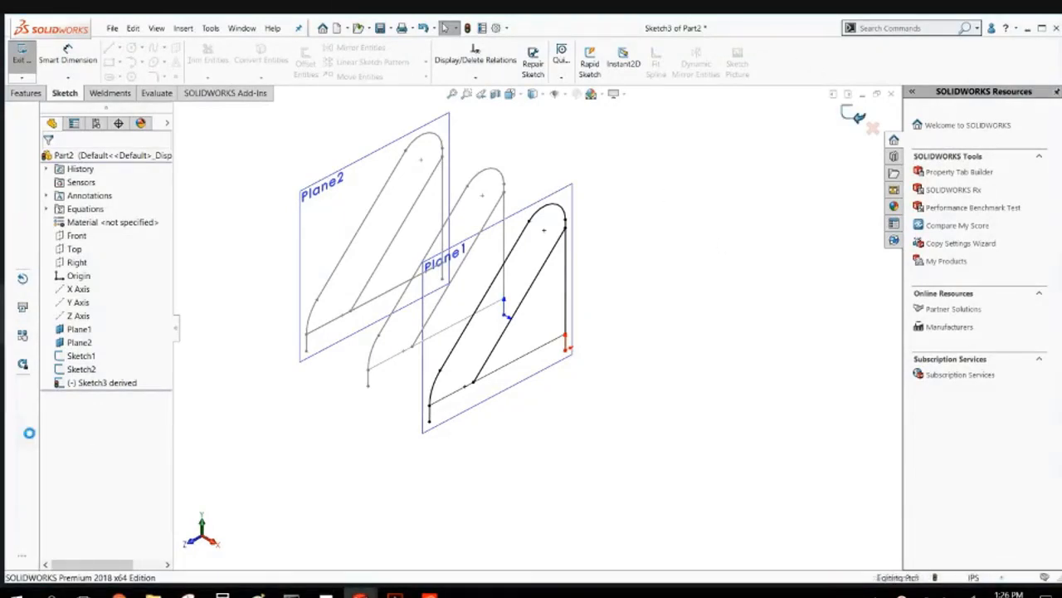
Examine the Underive option available for the derived Sketch3.
{"action": "left_click", "coordinate": [74, 368]}
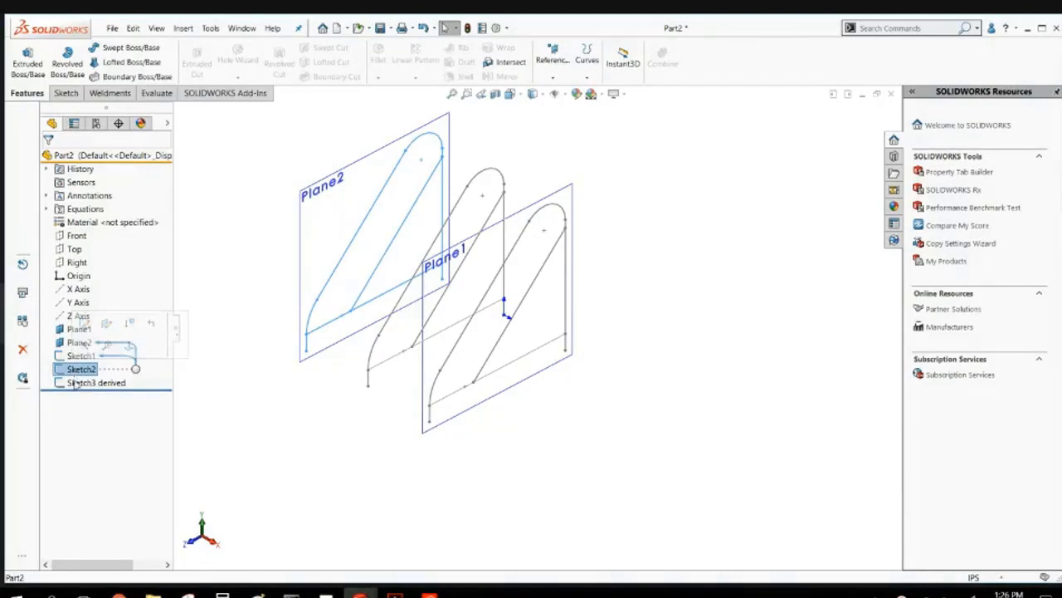
{"action": "left_click", "coordinate": [76, 383]}
{"action": "right_click", "coordinate": [75, 382]}
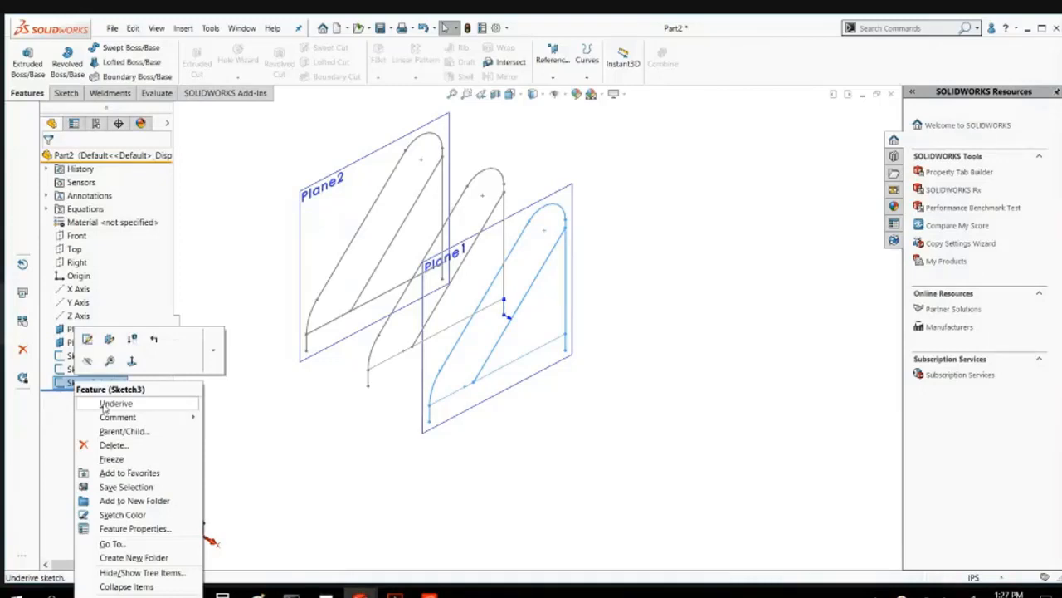
{"action": "left_click", "coordinate": [166, 407]}
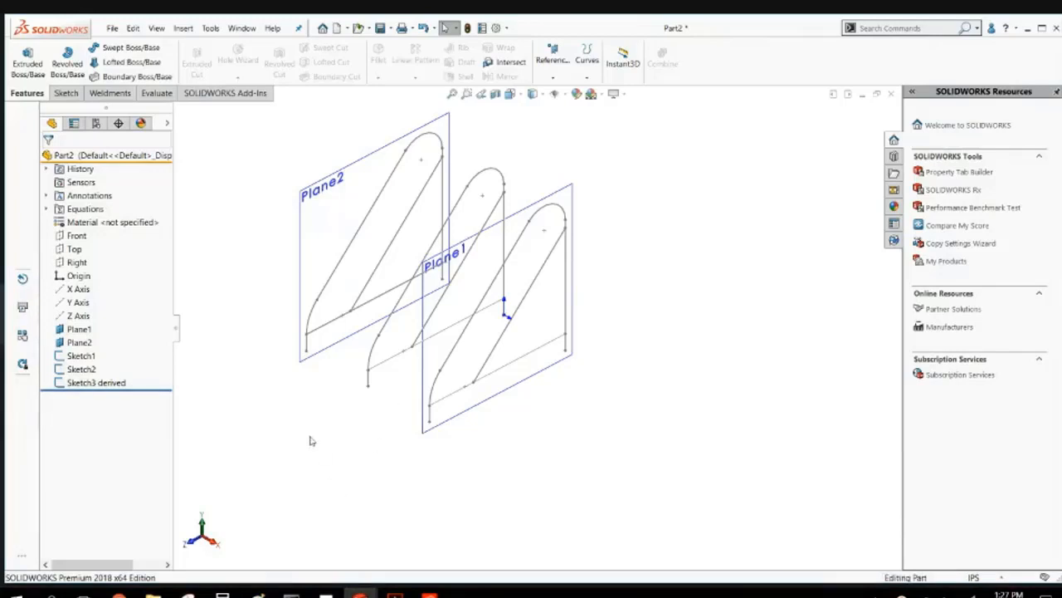
Hide Sketch1, leaving the side profiles on Plane1 and Plane2 shown.
{"action": "left_click", "coordinate": [63, 355]}
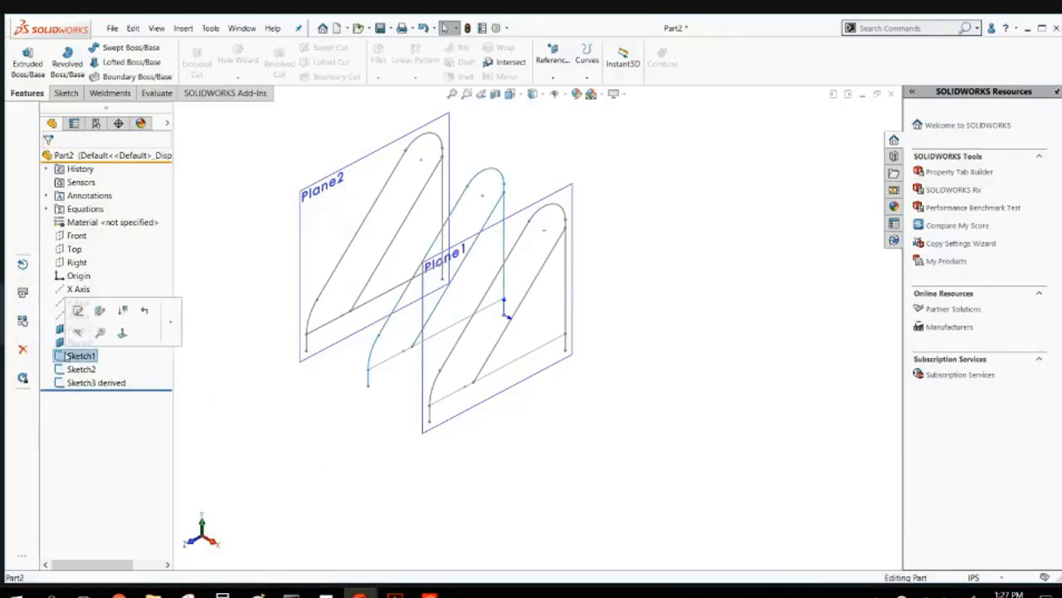
{"action": "left_click", "coordinate": [80, 333]}
{"action": "mouse_move", "coordinate": [292, 392]}
{"action": "middle_mouse_down"}
{"action": "mouse_move", "coordinate": [344, 324]}
{"action": "mouse_move", "coordinate": [316, 363]}
{"action": "mouse_move", "coordinate": [295, 425]}
{"action": "middle_mouse_up"}
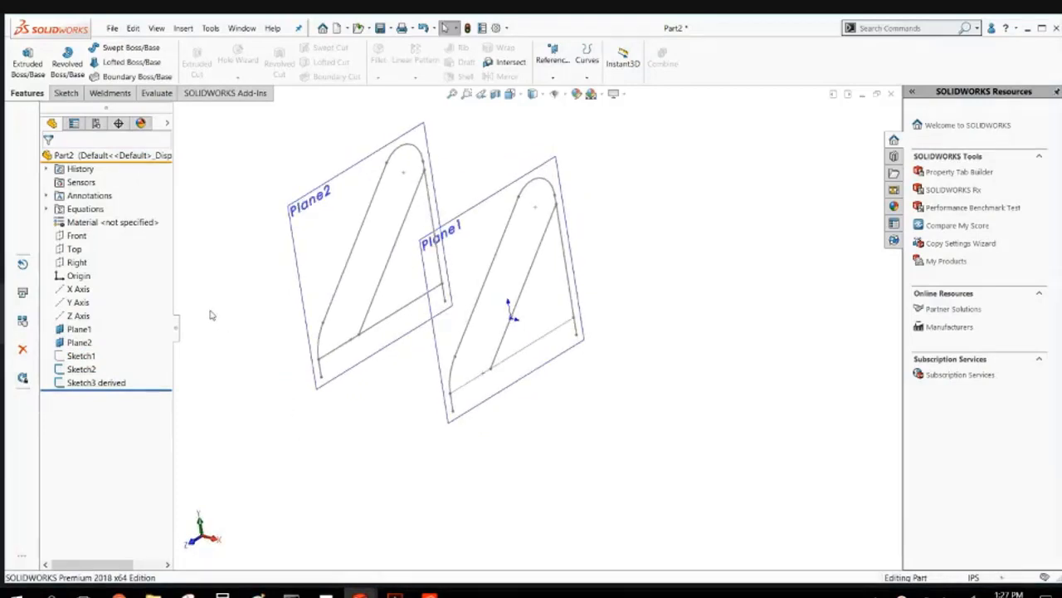
{"action": "middle_click_drag", "start_coordinate": [208, 310], "coordinate": [256, 336]}
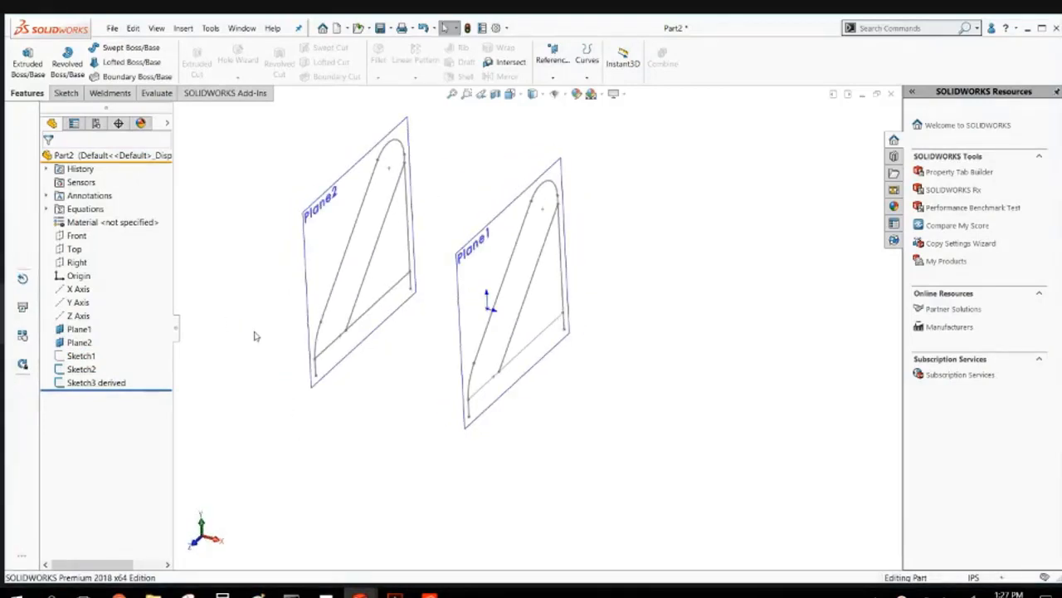
Start a 3D sketch and draw a line along X, about 31.25 in long, ending on the vertical line of Plane2's profile.
{"action": "left_click", "coordinate": [97, 96]}
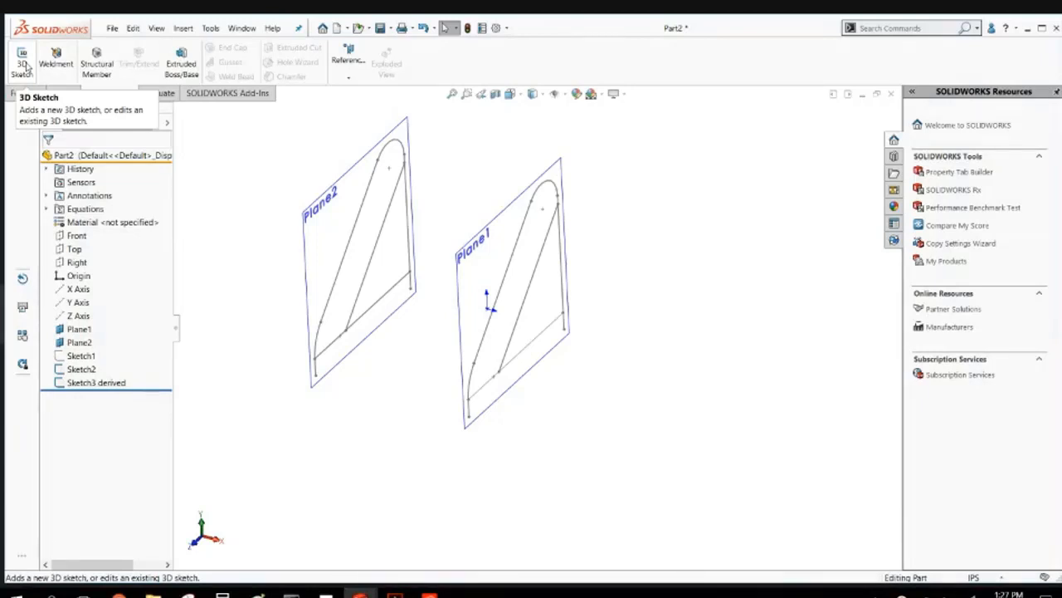
{"action": "left_click", "coordinate": [24, 63]}
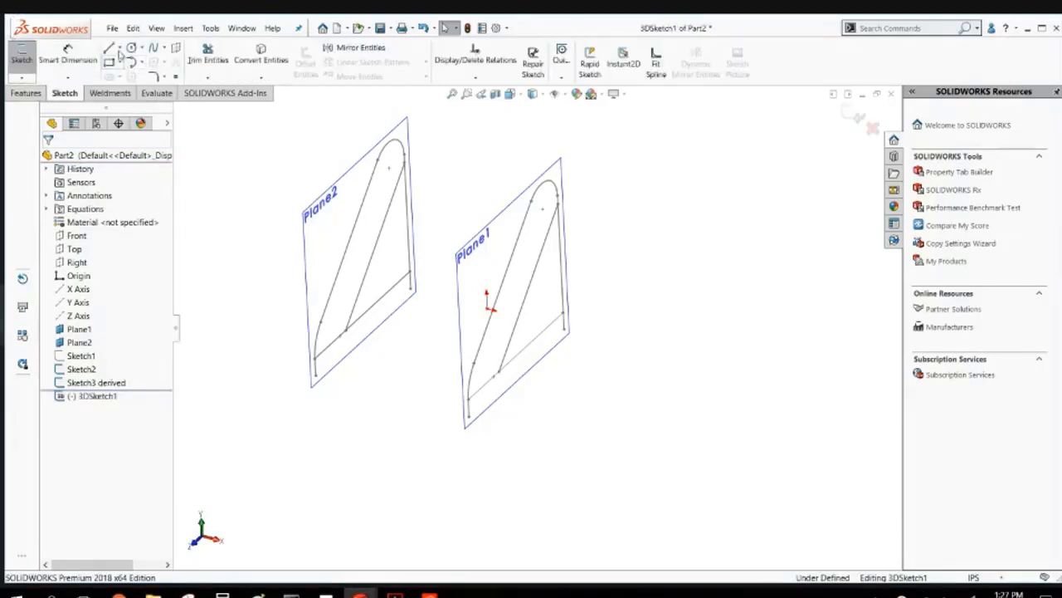
{"action": "left_click", "coordinate": [119, 48]}
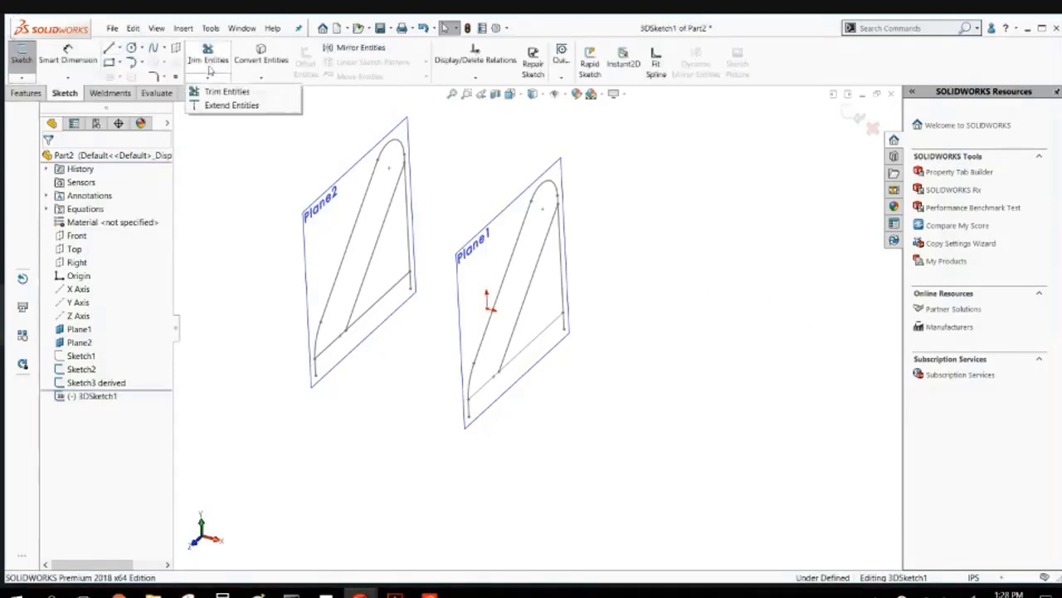
{"action": "left_click", "coordinate": [128, 63]}
{"action": "key", "text": "l"}
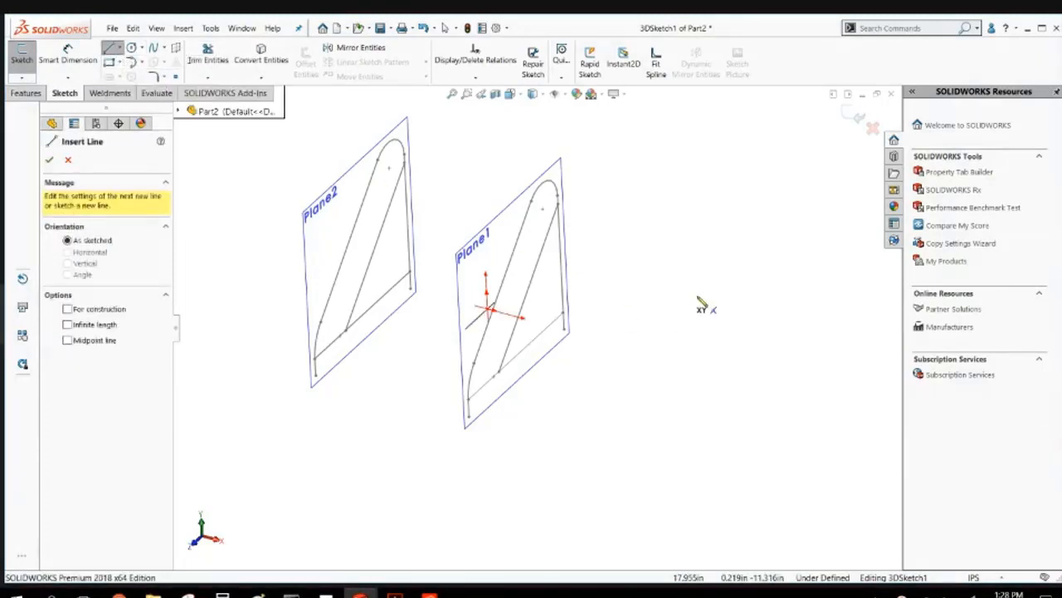
{"action": "left_click", "coordinate": [677, 322]}
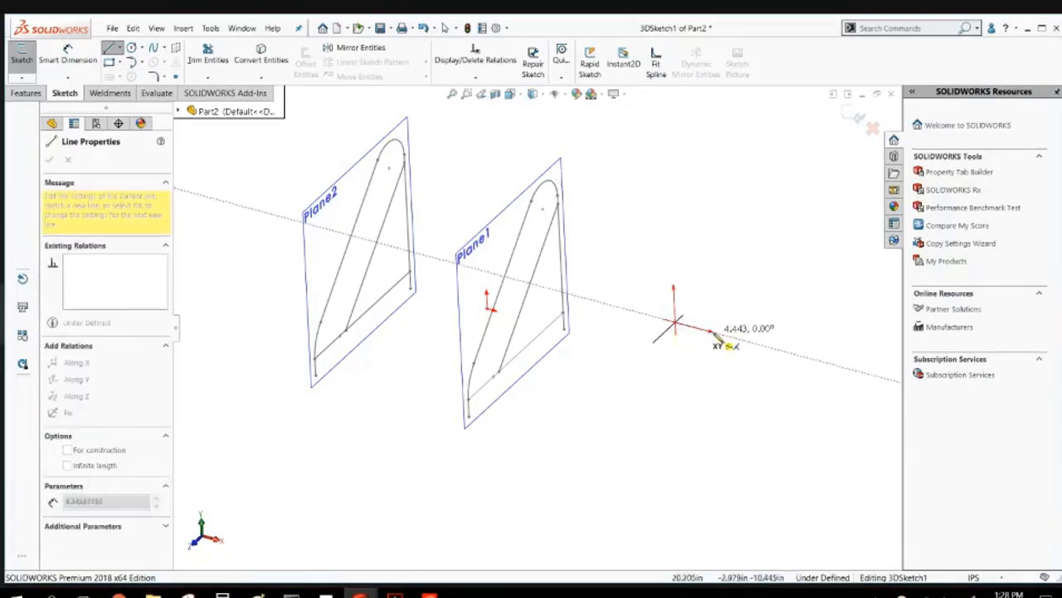
{"action": "mouse_move", "coordinate": [729, 384]}
{"action": "middle_mouse_down"}
{"action": "mouse_move", "coordinate": [645, 374]}
{"action": "mouse_move", "coordinate": [692, 393]}
{"action": "mouse_move", "coordinate": [723, 390]}
{"action": "middle_mouse_up"}
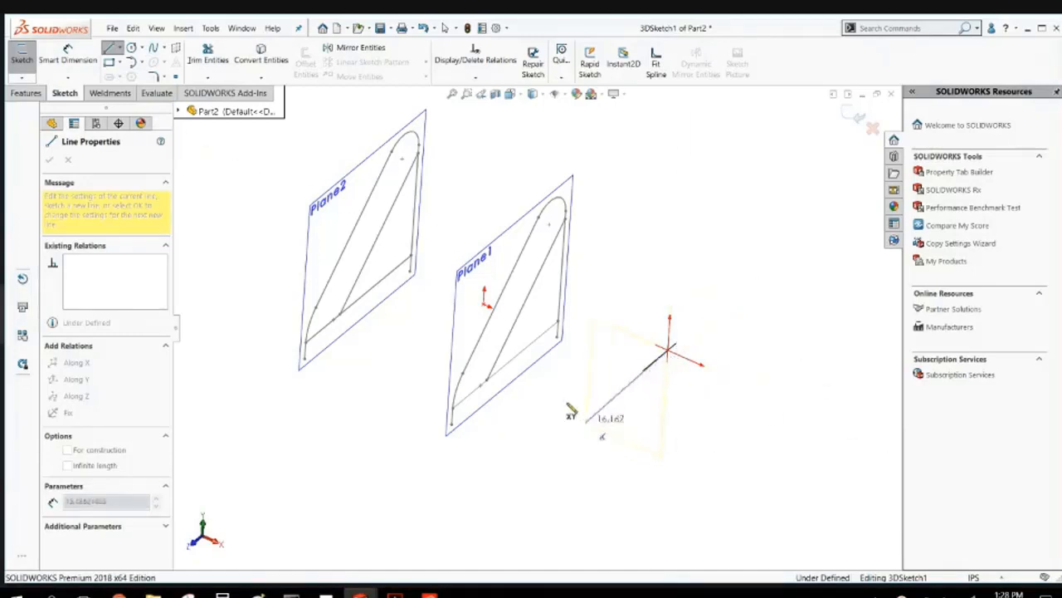
{"action": "key", "text": "Tab"}
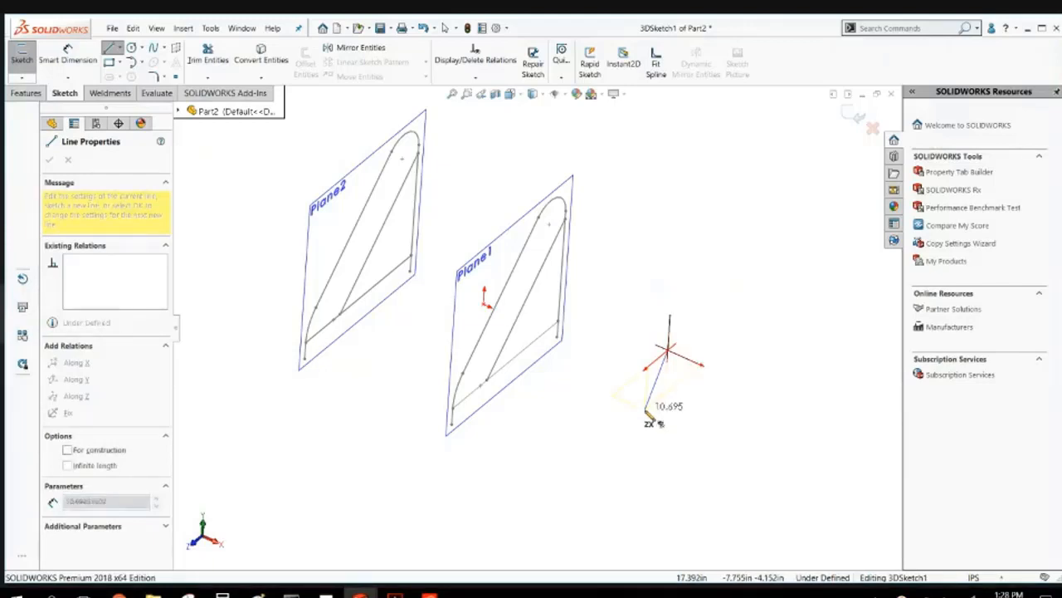
{"action": "key", "text": "Tab"}
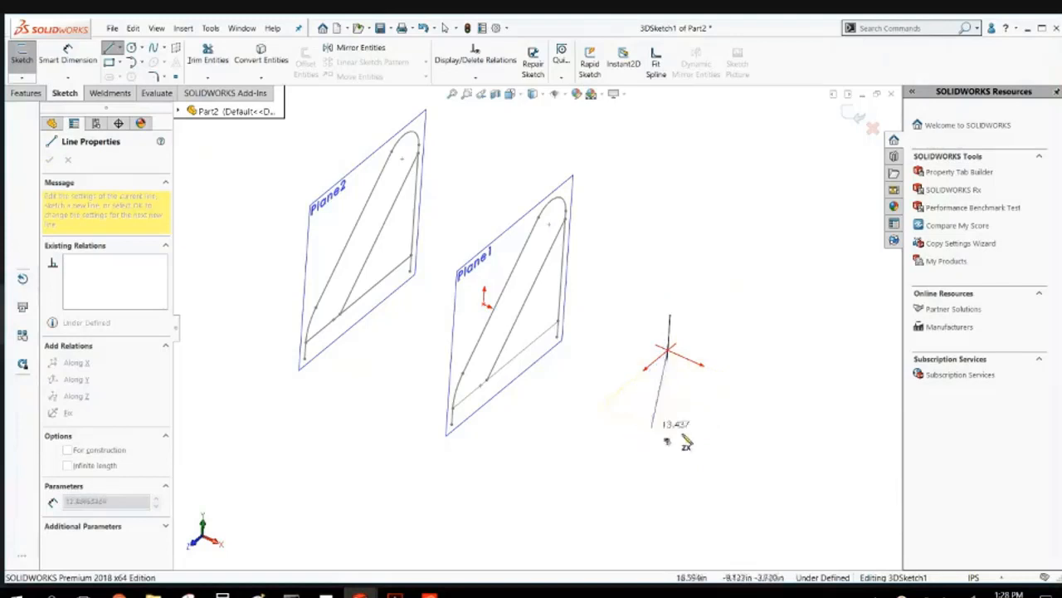
{"action": "key", "text": "Tab"}
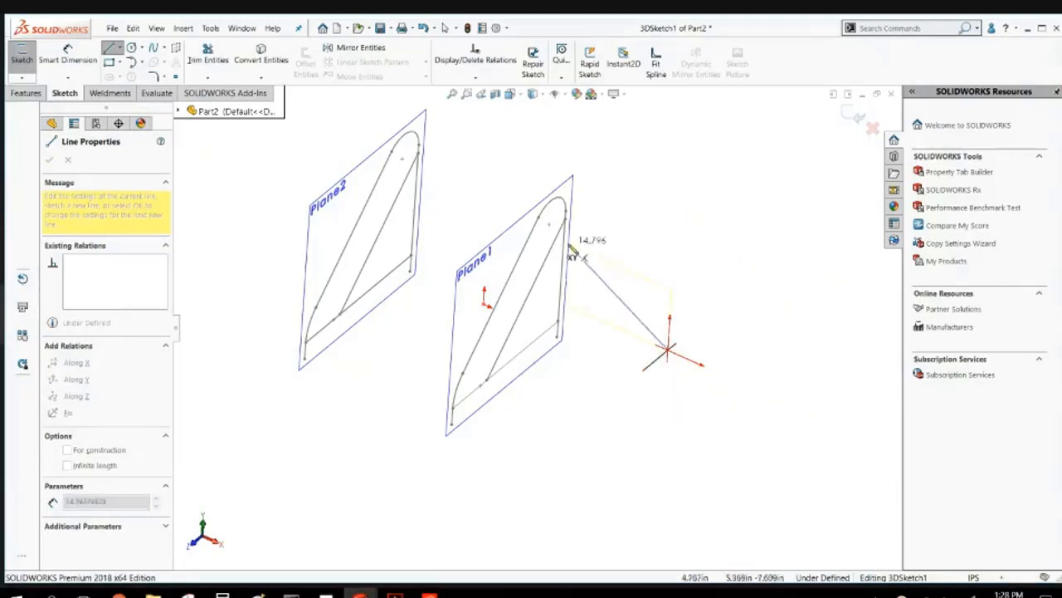
{"action": "left_click", "coordinate": [413, 241]}
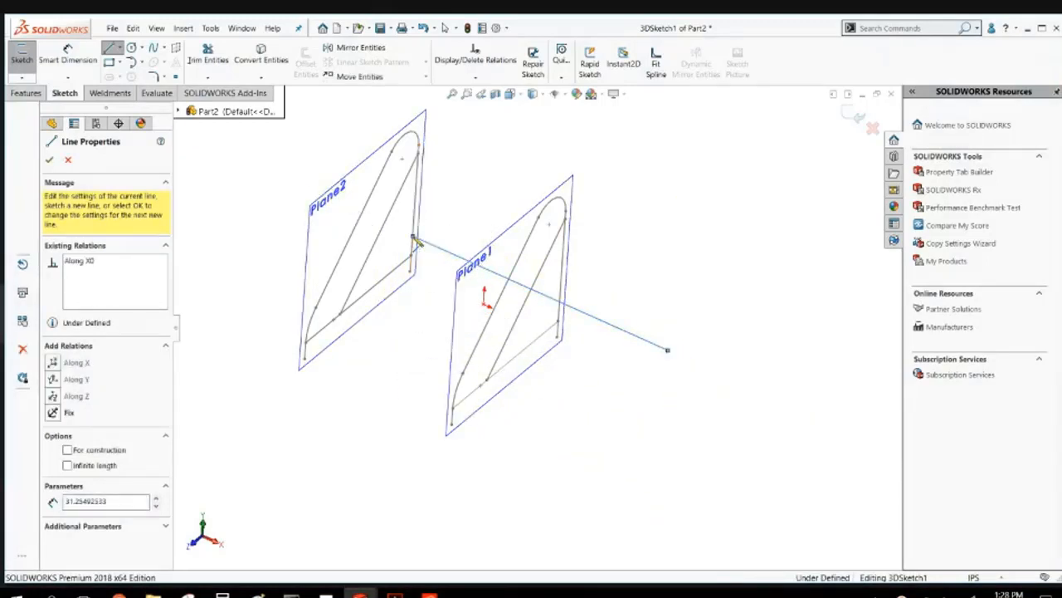
{"action": "key", "text": "Escape"}
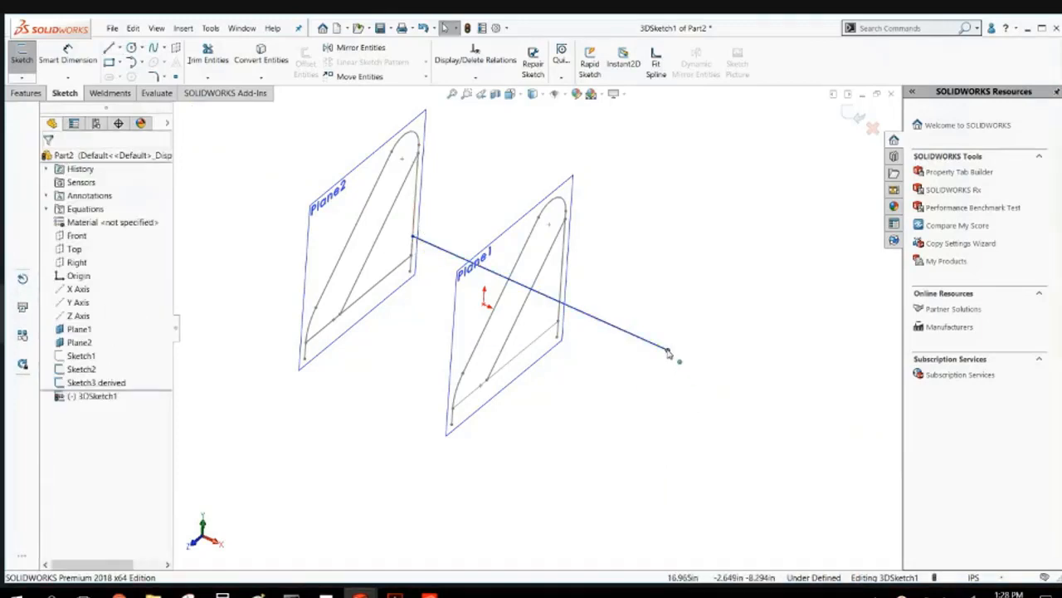
Attach the free end of the 3D line to the vertical line of Plane1's profile and select the line.
{"action": "left_click_drag", "start_coordinate": [668, 350], "coordinate": [570, 306]}
{"action": "left_click", "coordinate": [618, 471]}
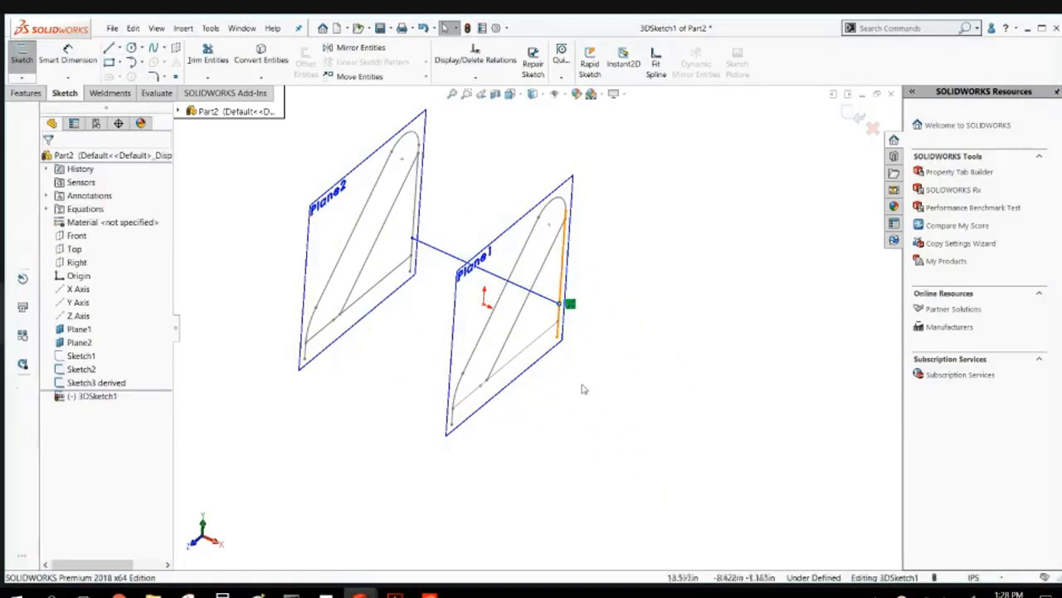
{"action": "left_click", "coordinate": [547, 304]}
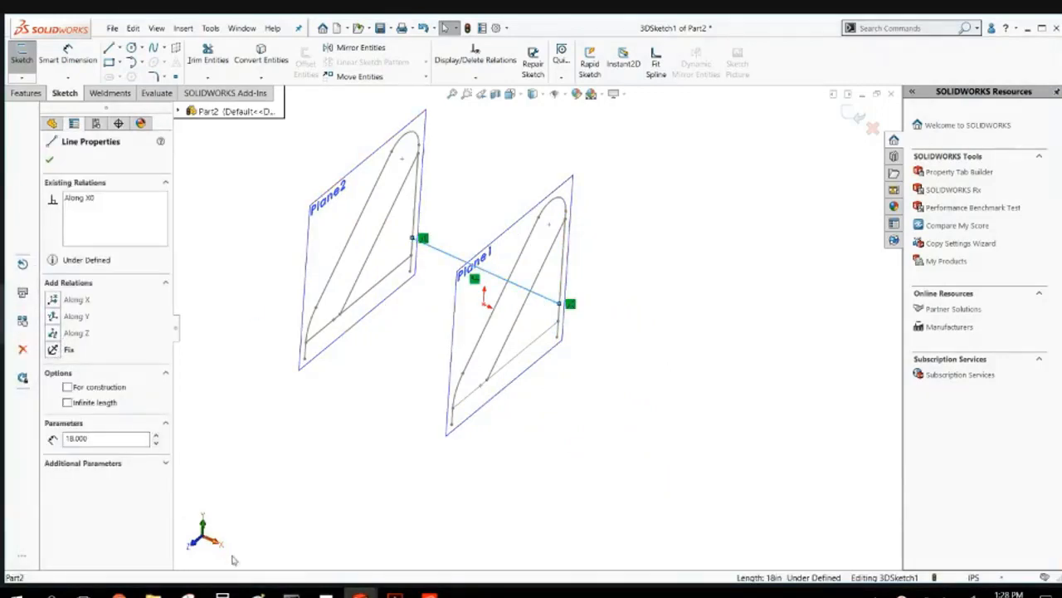
{"action": "left_click", "coordinate": [54, 299]}
{"action": "left_click", "coordinate": [429, 310]}
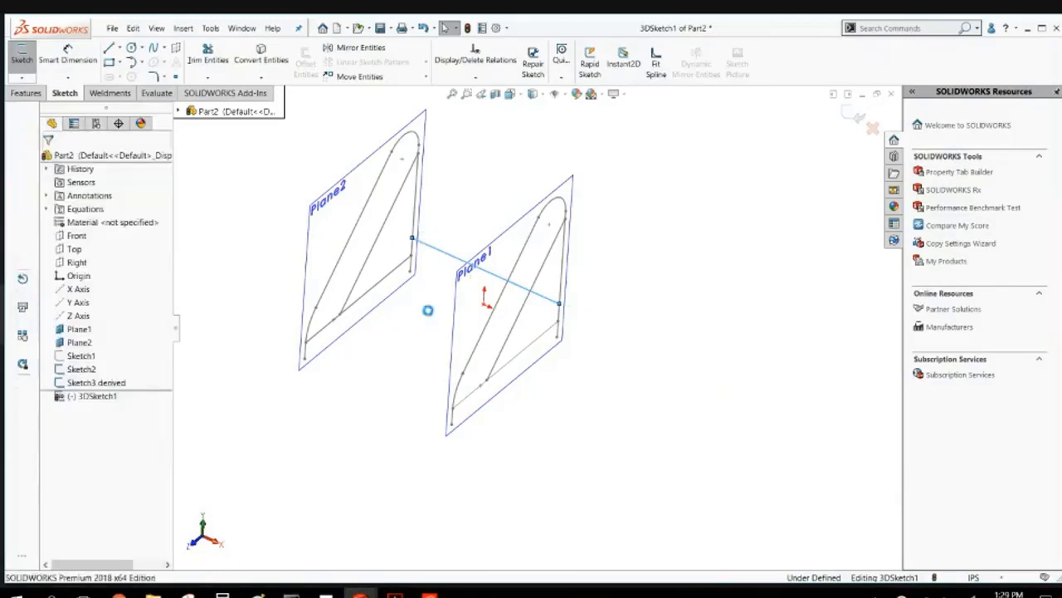
{"action": "middle_click_drag", "start_coordinate": [428, 311], "coordinate": [509, 291]}
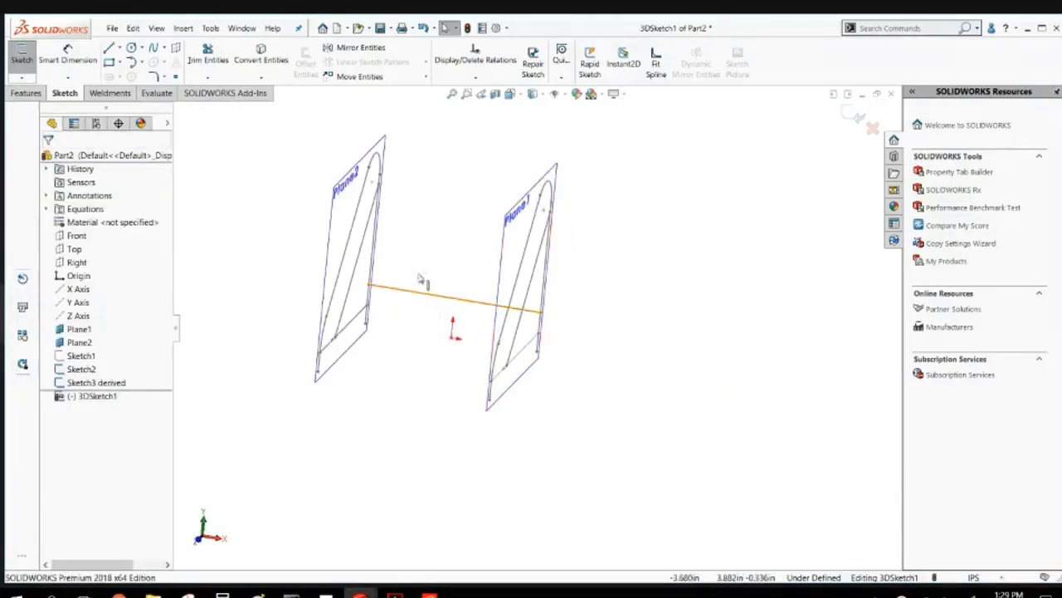
{"action": "left_click", "coordinate": [421, 282]}
{"action": "middle_click_drag", "start_coordinate": [404, 340], "coordinate": [379, 390]}
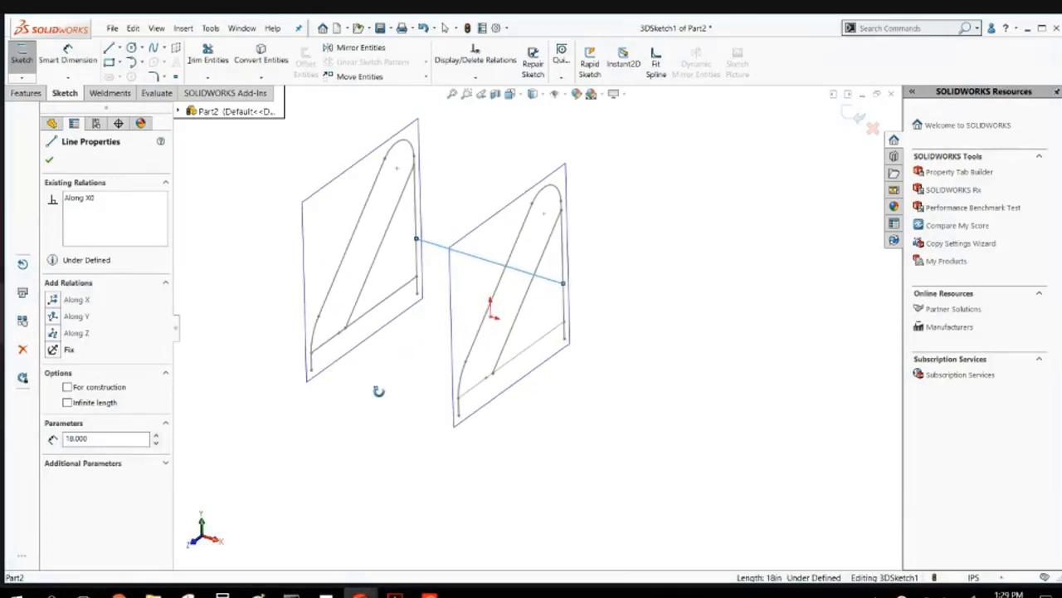
Dimension the 3D line 5 in above the lower endpoint of Plane1's vertical profile line and exit the 3D sketch.
{"action": "left_click", "coordinate": [57, 54]}
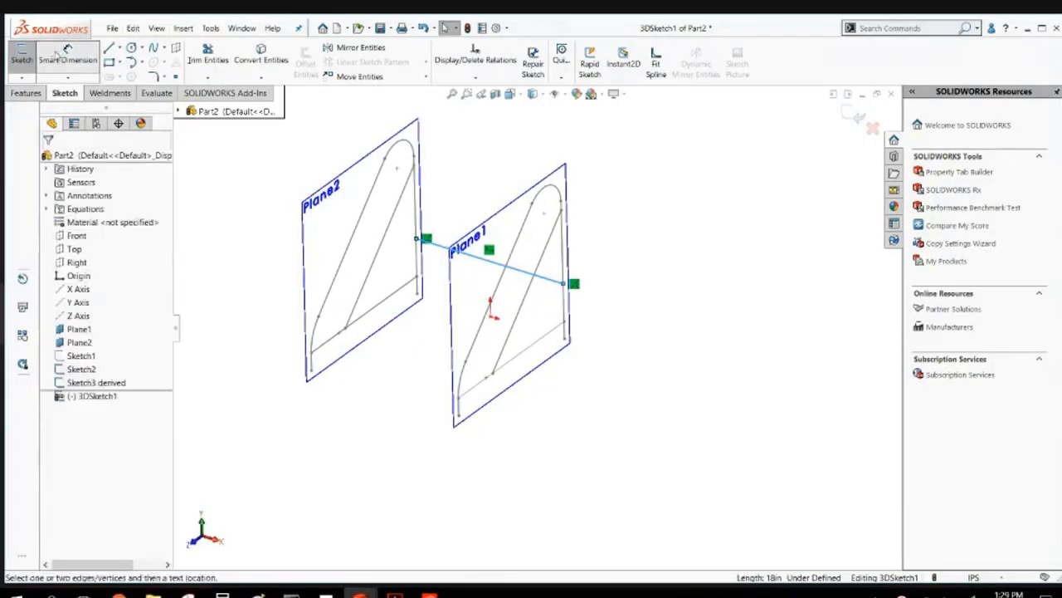
{"action": "left_click", "coordinate": [556, 282]}
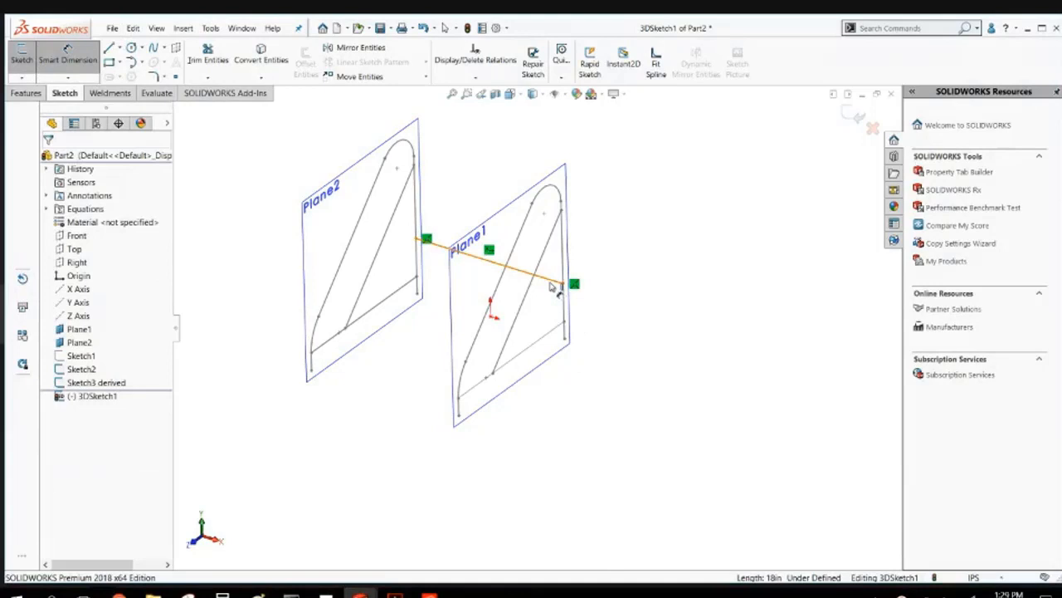
{"action": "left_click", "coordinate": [565, 339]}
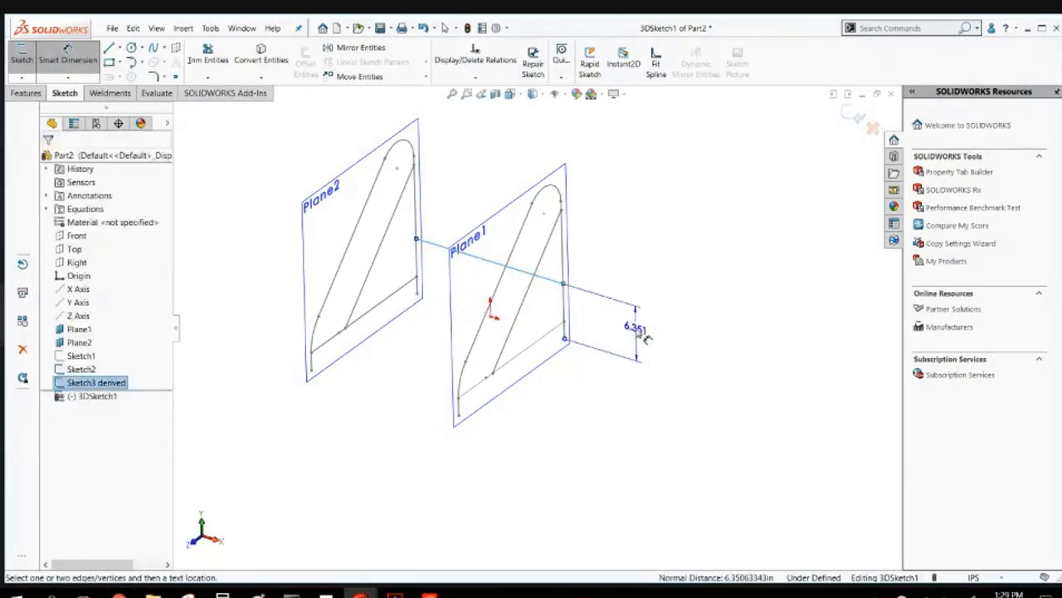
{"action": "left_click", "coordinate": [644, 332]}
{"action": "type", "text": "5"}
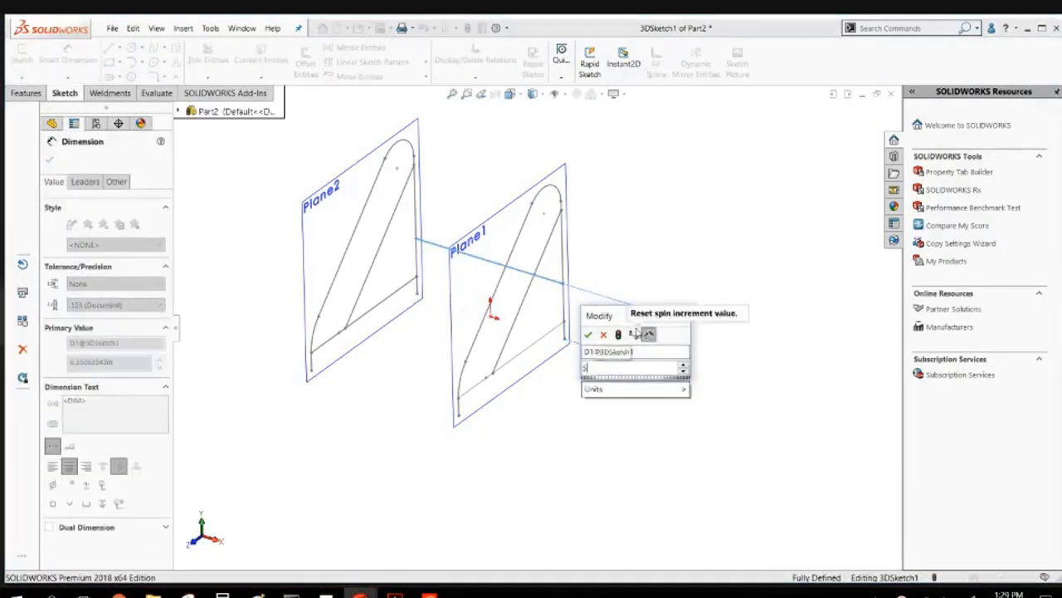
{"action": "key", "text": "Return"}
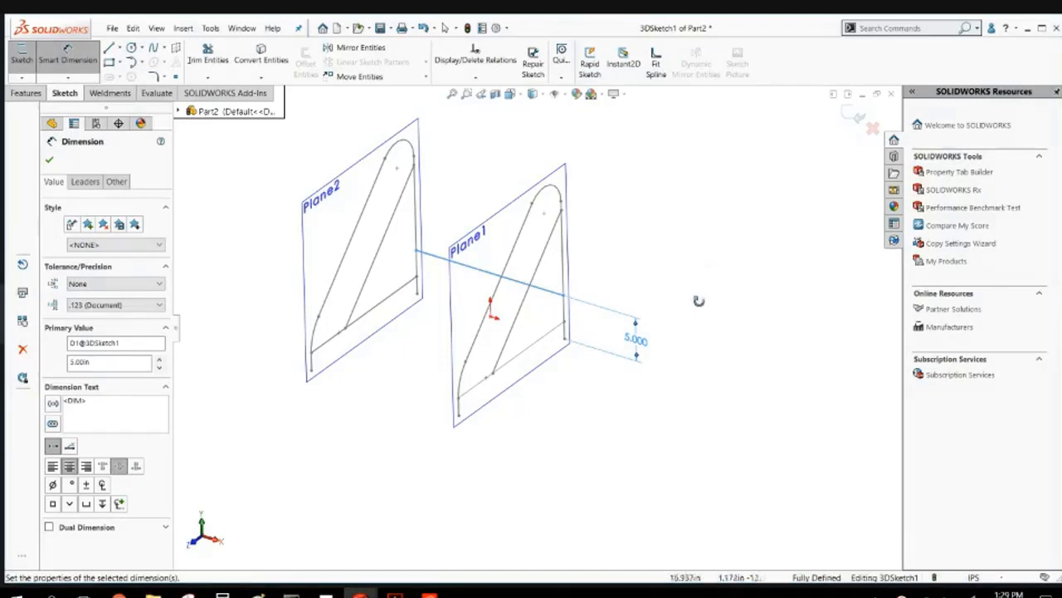
{"action": "middle_click_drag", "start_coordinate": [699, 299], "coordinate": [696, 243]}
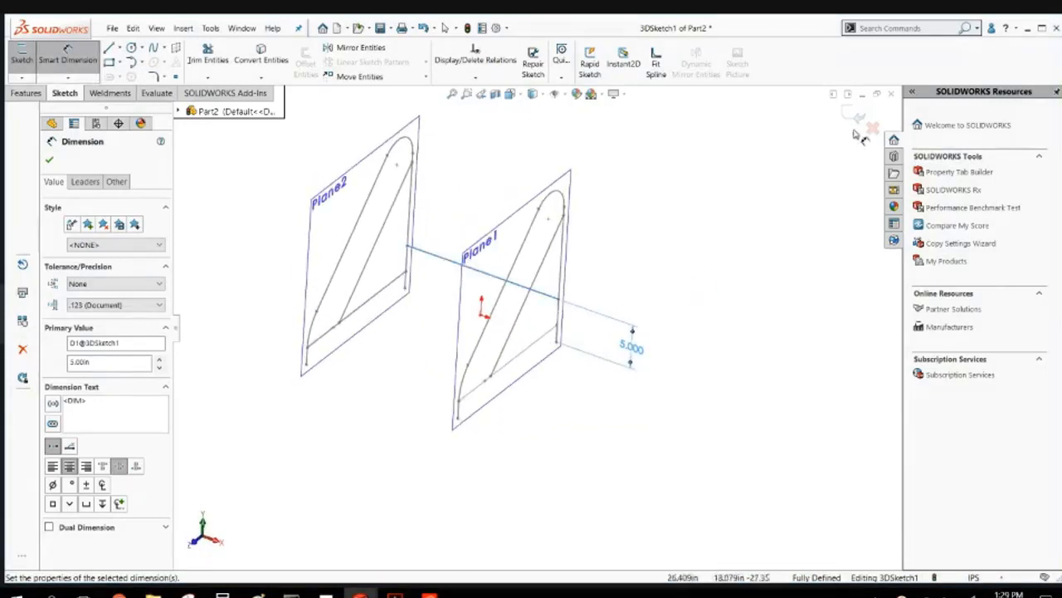
{"action": "left_click", "coordinate": [854, 117]}
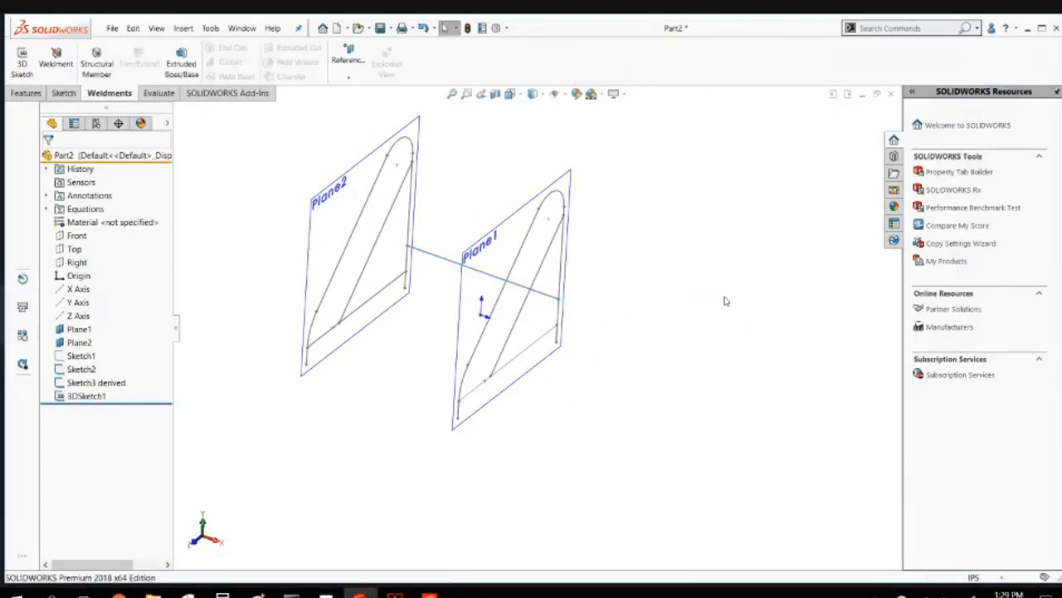
Start a Structural Member with the ansi inch standard, square tube type and 2 x 2 x 0.25 size.
{"action": "mouse_move", "coordinate": [725, 299]}
{"action": "middle_mouse_down"}
{"action": "mouse_move", "coordinate": [593, 283]}
{"action": "mouse_move", "coordinate": [600, 299]}
{"action": "mouse_move", "coordinate": [438, 282]}
{"action": "middle_mouse_up"}
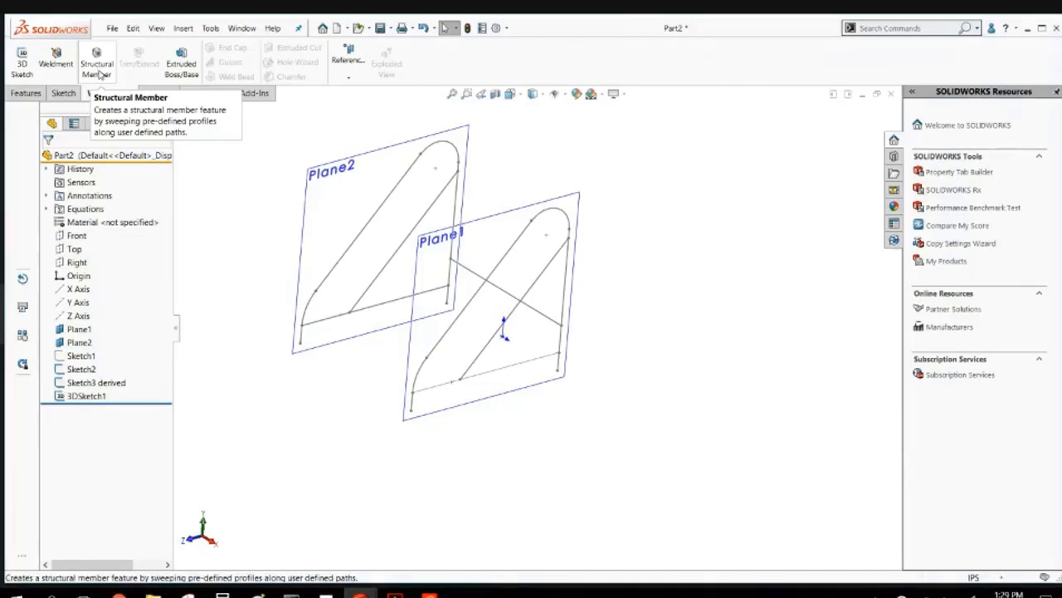
{"action": "left_click", "coordinate": [97, 65]}
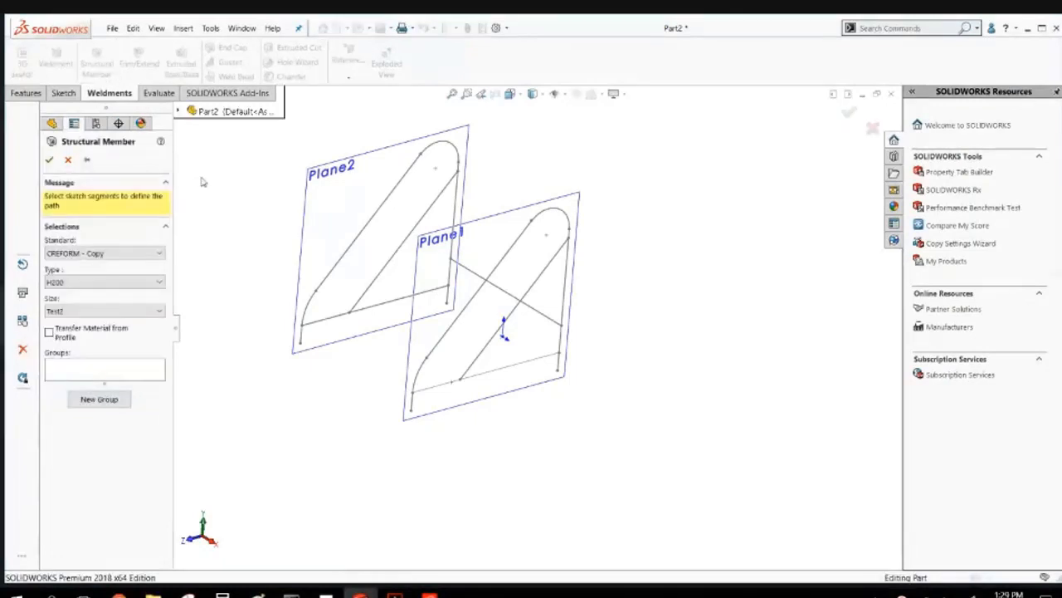
{"action": "left_click", "coordinate": [142, 253]}
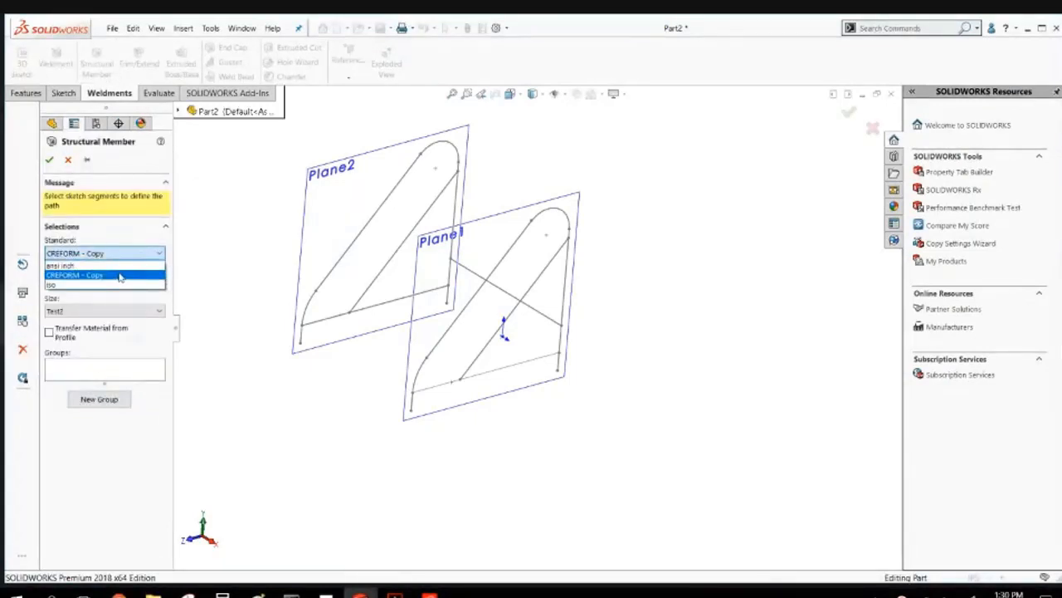
{"action": "left_click", "coordinate": [116, 265]}
{"action": "left_click", "coordinate": [117, 283]}
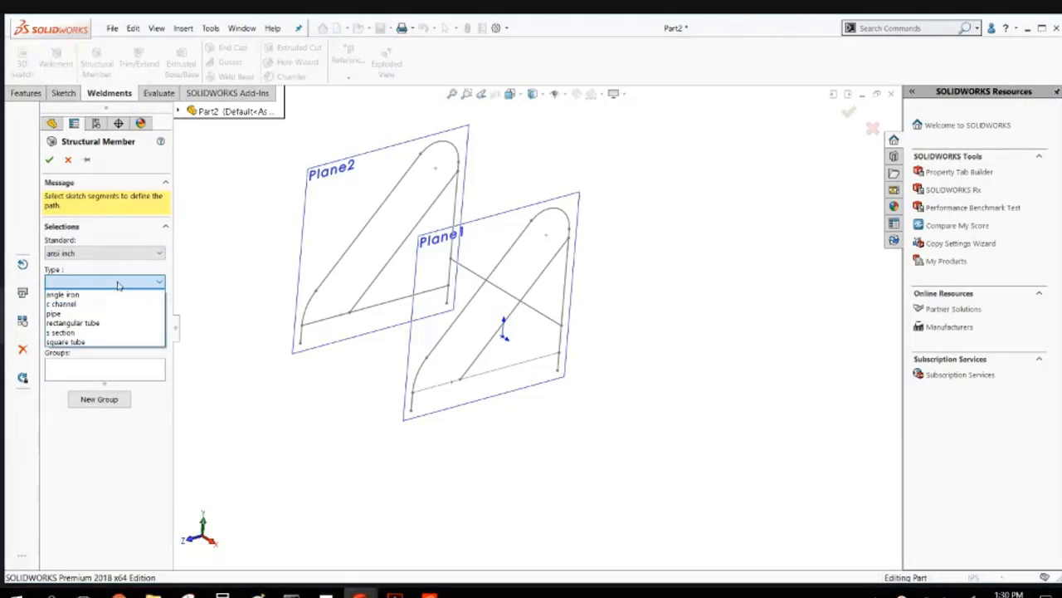
{"action": "left_click", "coordinate": [97, 342]}
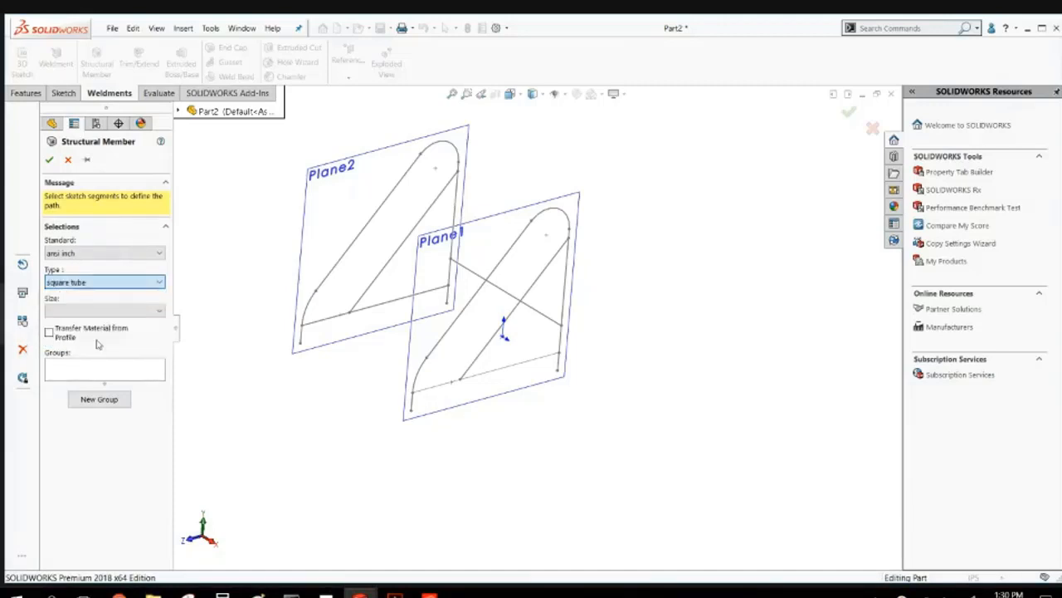
{"action": "left_click", "coordinate": [98, 311]}
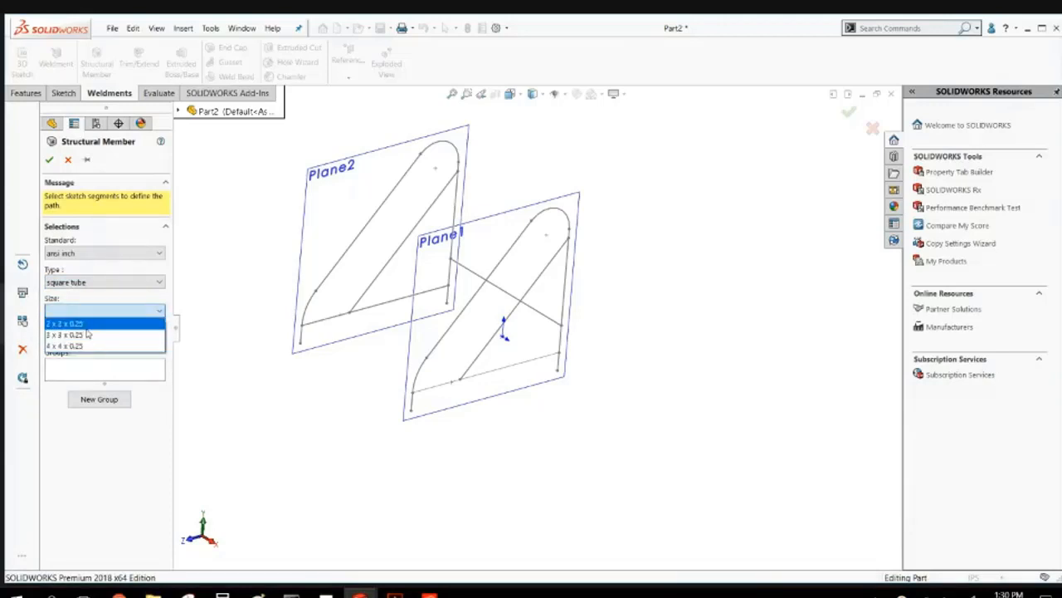
{"action": "left_click", "coordinate": [87, 323]}
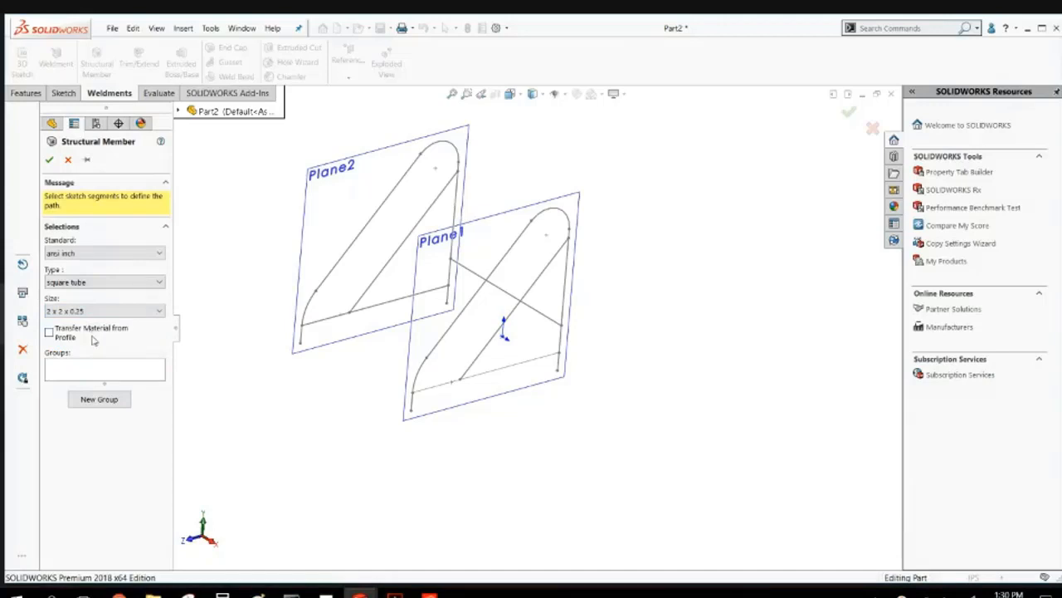
Define the first group's path from the five connected outer lines and arcs of the Plane2 profile, beginning at its short front leg.
{"action": "left_click", "coordinate": [97, 377]}
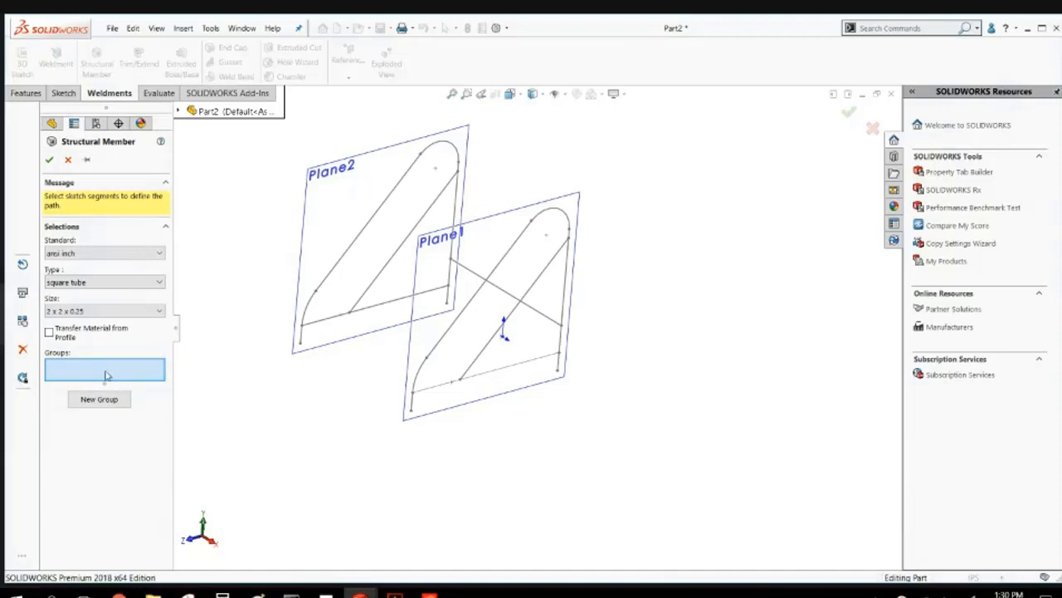
{"action": "scroll", "coordinate": [380, 312], "scroll_direction": "down", "scroll_amount": 3}
{"action": "scroll", "coordinate": [380, 311], "scroll_direction": "down", "scroll_amount": 2}
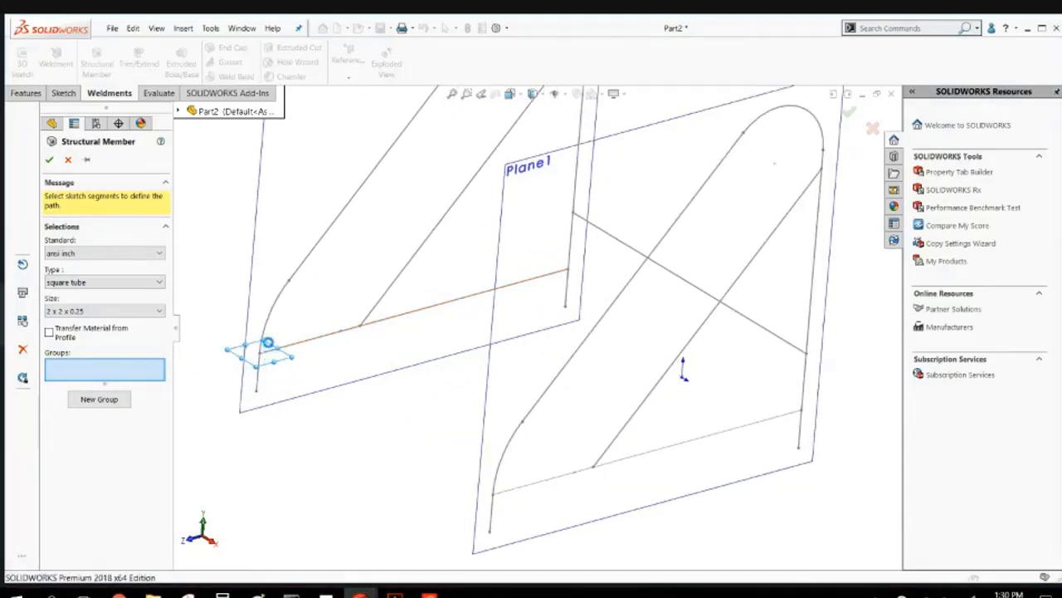
{"action": "left_click", "coordinate": [269, 340]}
{"action": "left_click", "coordinate": [280, 299]}
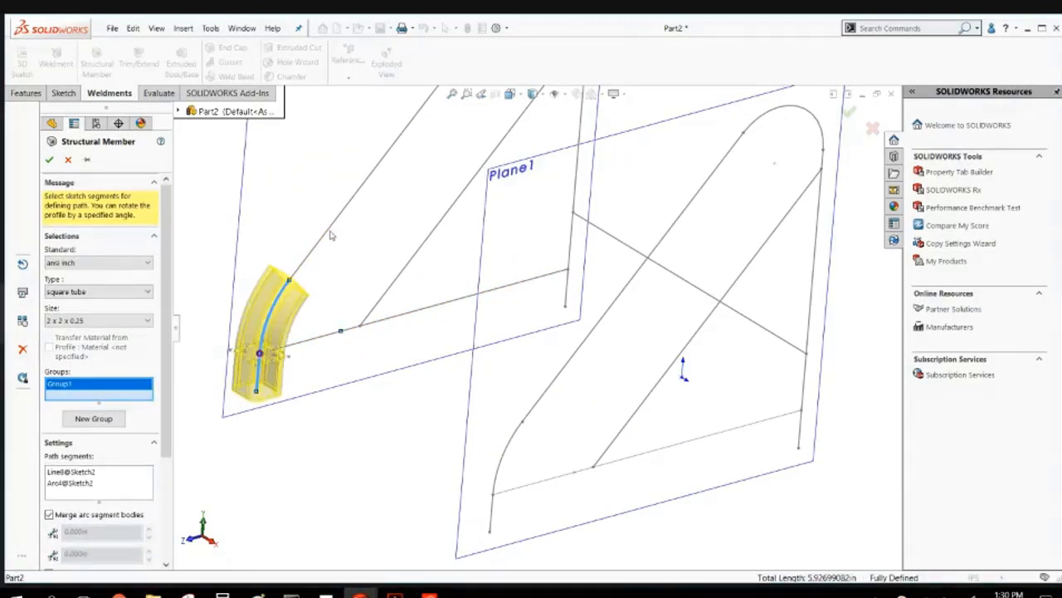
{"action": "left_click", "coordinate": [333, 237]}
{"action": "scroll", "coordinate": [517, 190], "scroll_direction": "down", "scroll_amount": 3}
{"action": "scroll", "coordinate": [555, 171], "scroll_direction": "up", "scroll_amount": 5}
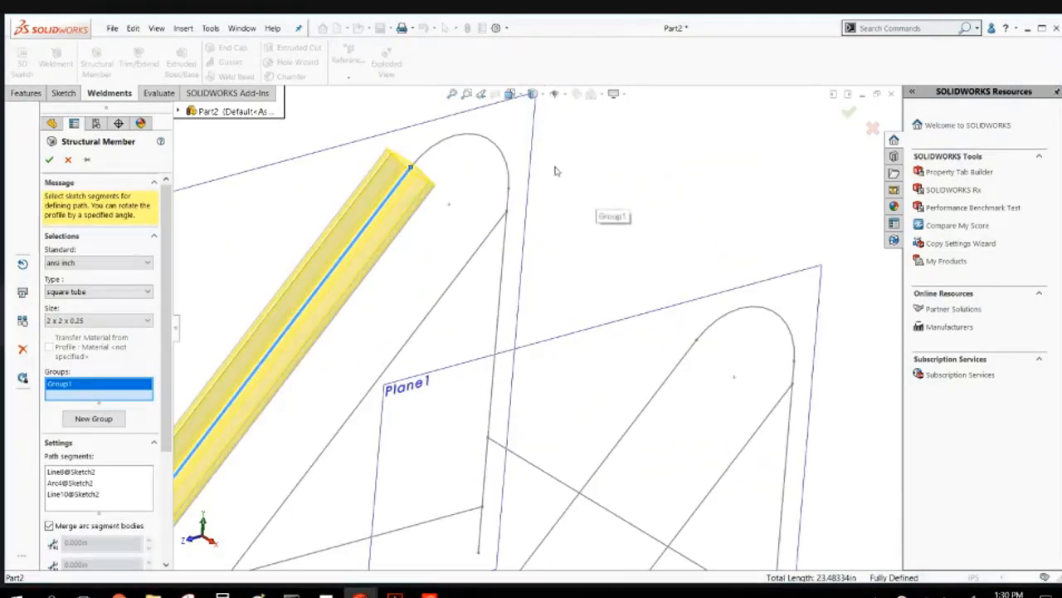
{"action": "left_click", "coordinate": [504, 154]}
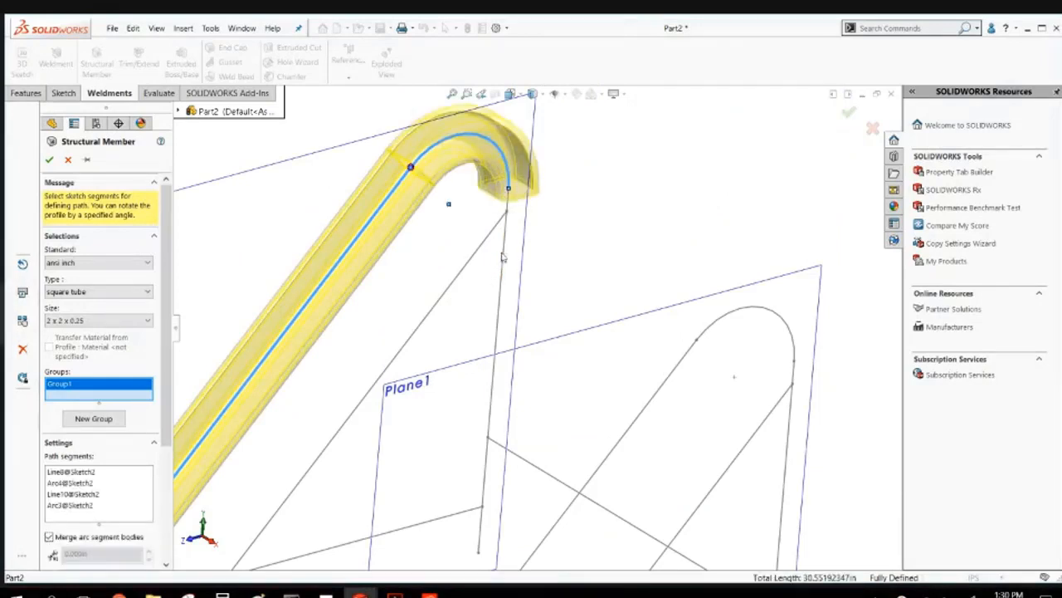
{"action": "left_click", "coordinate": [502, 257]}
{"action": "scroll", "coordinate": [538, 331], "scroll_direction": "down", "scroll_amount": 3}
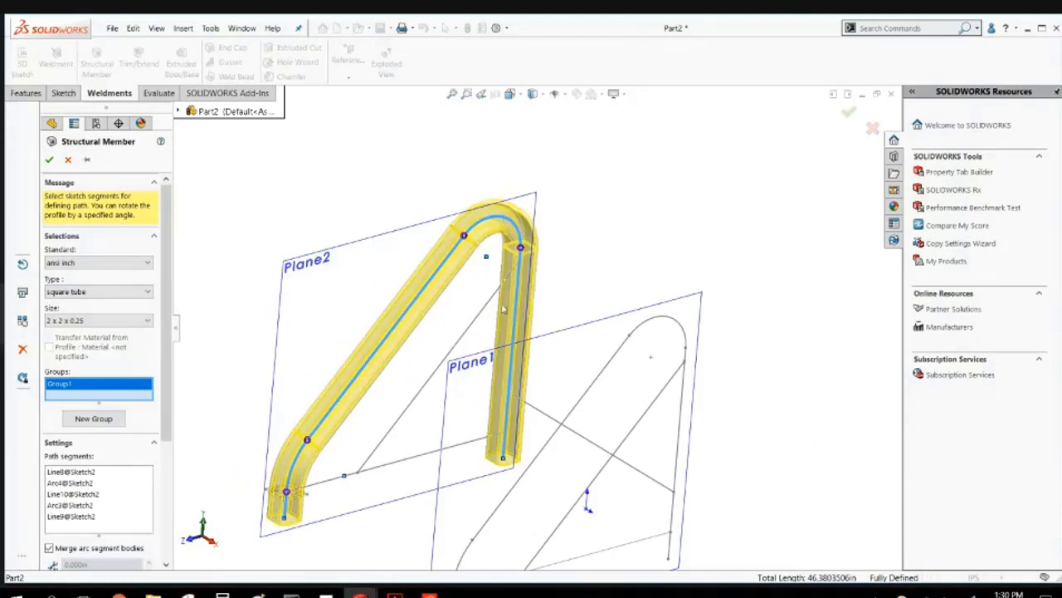
Add a second group following the five connected outer lines and arcs of the Plane1 profile.
{"action": "left_click_drag", "start_coordinate": [163, 286], "coordinate": [170, 376]}
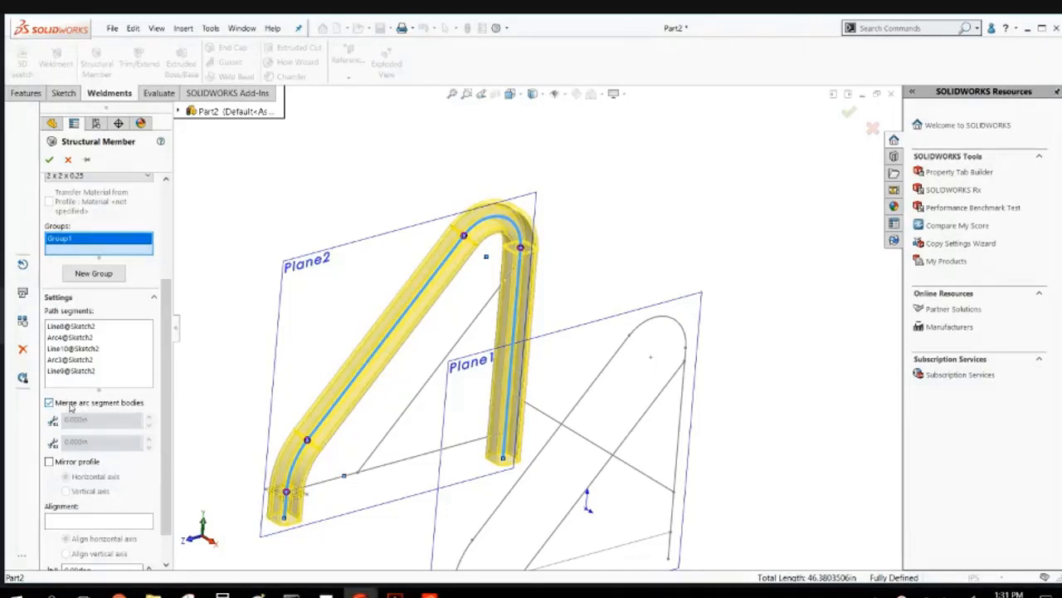
{"action": "scroll", "coordinate": [511, 453], "scroll_direction": "up", "scroll_amount": 3}
{"action": "scroll", "coordinate": [511, 464], "scroll_direction": "down", "scroll_amount": 2}
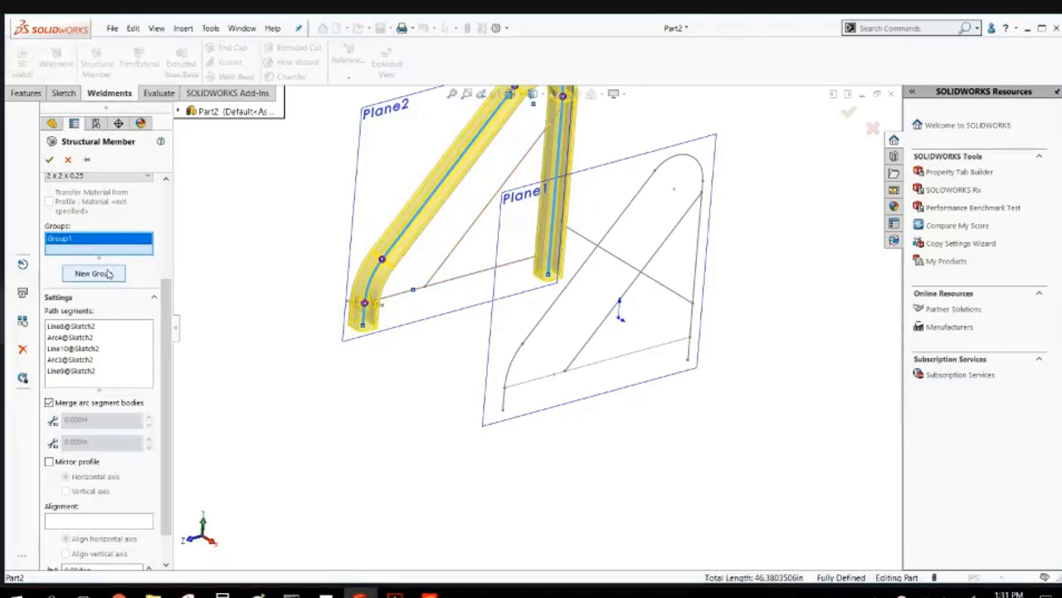
{"action": "scroll", "coordinate": [354, 221], "scroll_direction": "up", "scroll_amount": 4}
{"action": "scroll", "coordinate": [585, 249], "scroll_direction": "down", "scroll_amount": 3}
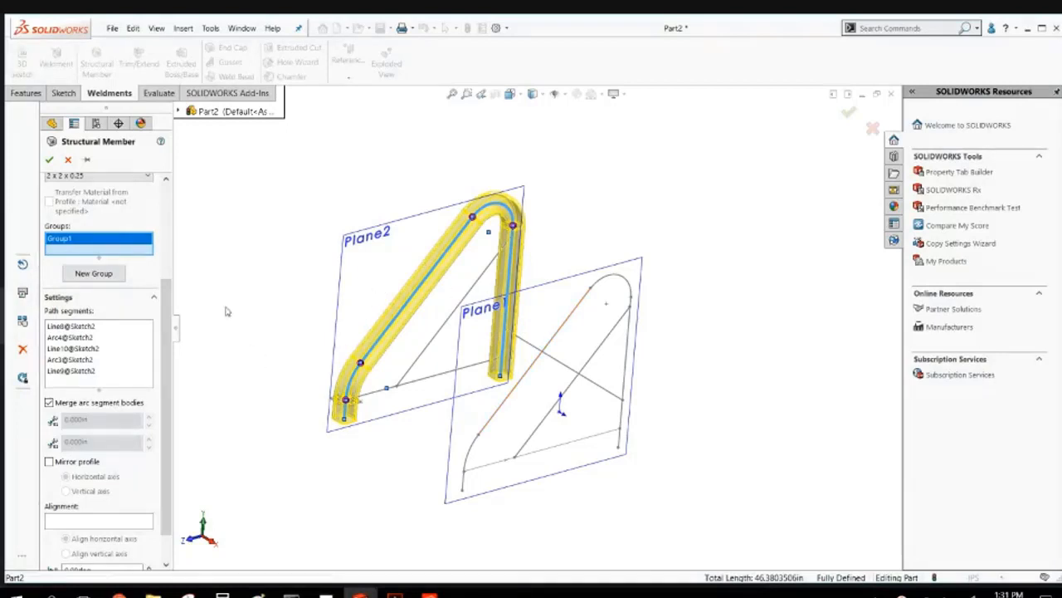
{"action": "left_click", "coordinate": [93, 273]}
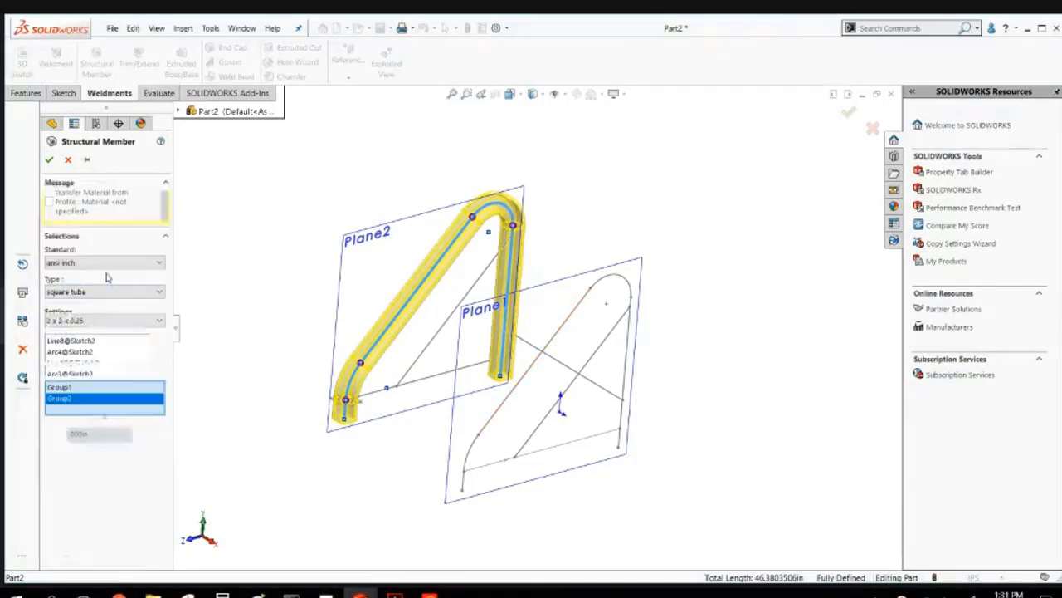
{"action": "left_click", "coordinate": [469, 486]}
{"action": "left_click", "coordinate": [480, 442]}
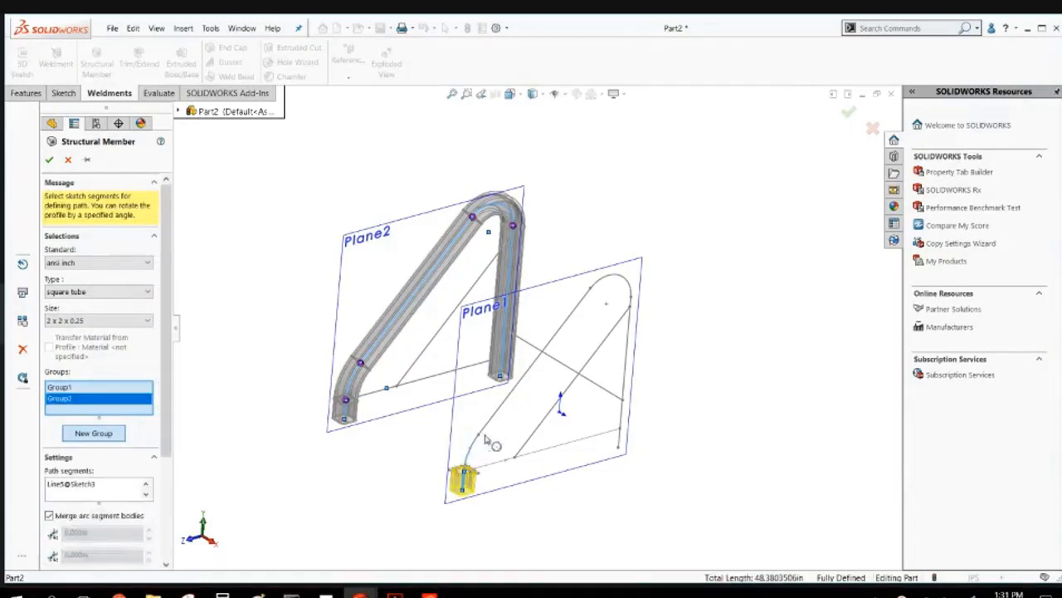
{"action": "left_click", "coordinate": [493, 415]}
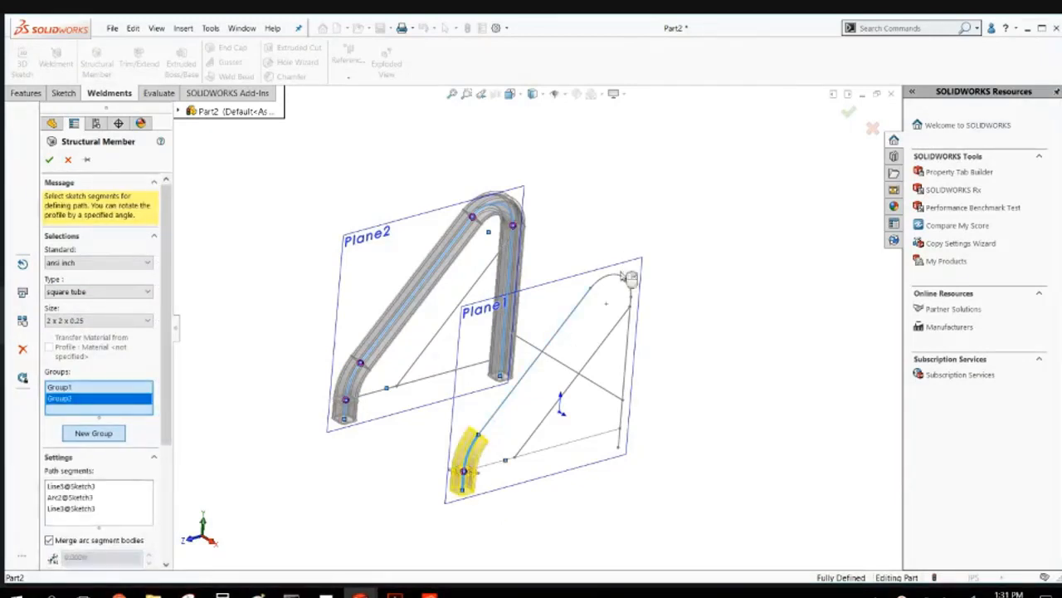
{"action": "left_click", "coordinate": [616, 276]}
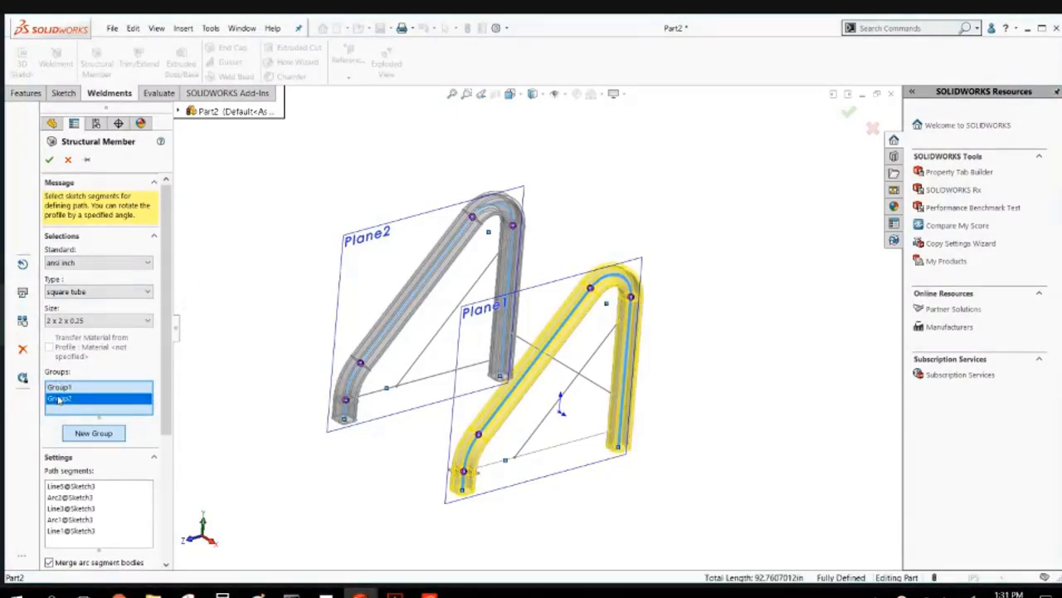
Try the 3 x 3 x 0.25 tube size on the groups, then restore 2 x 2 x 0.25.
{"action": "left_click", "coordinate": [60, 319]}
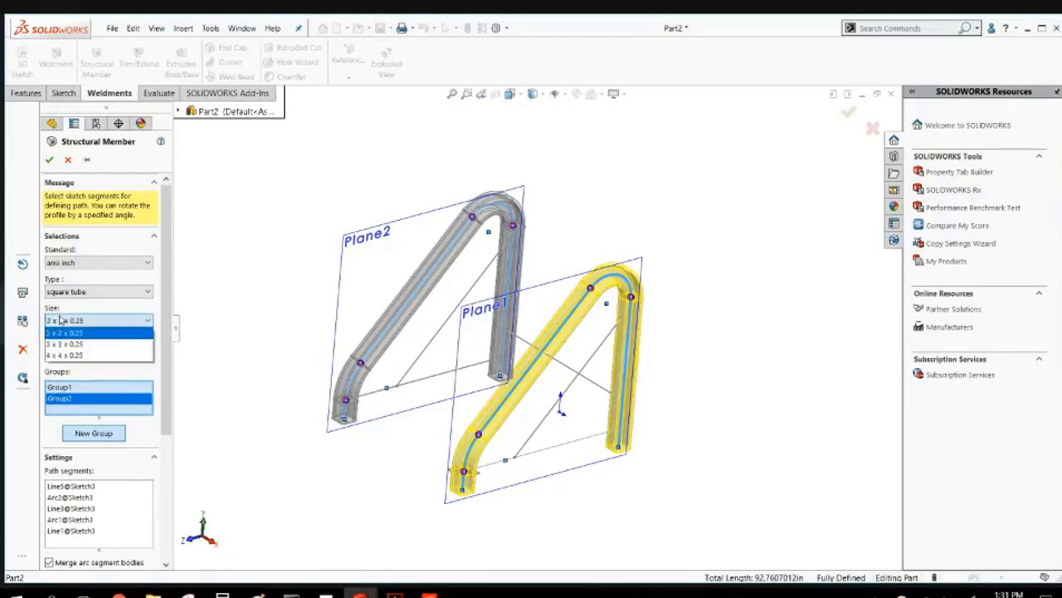
{"action": "left_click", "coordinate": [63, 339]}
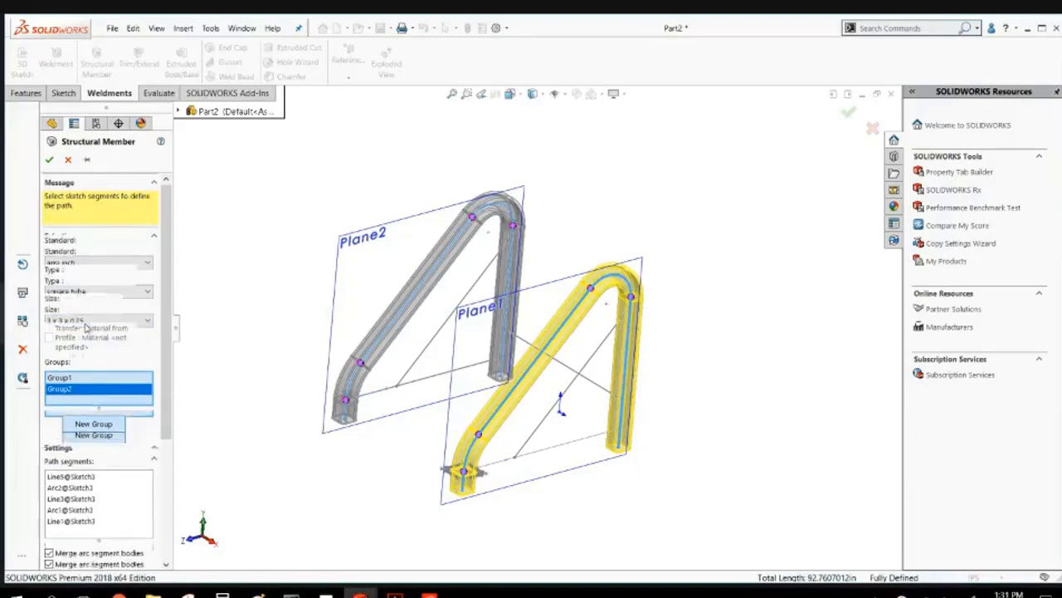
{"action": "left_click", "coordinate": [87, 311]}
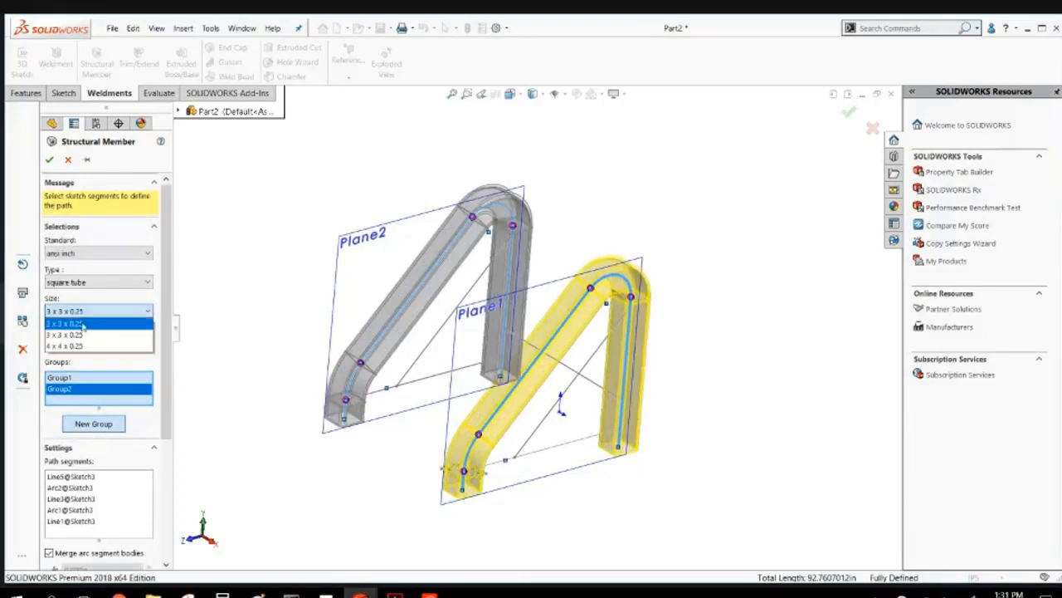
{"action": "left_click", "coordinate": [80, 324]}
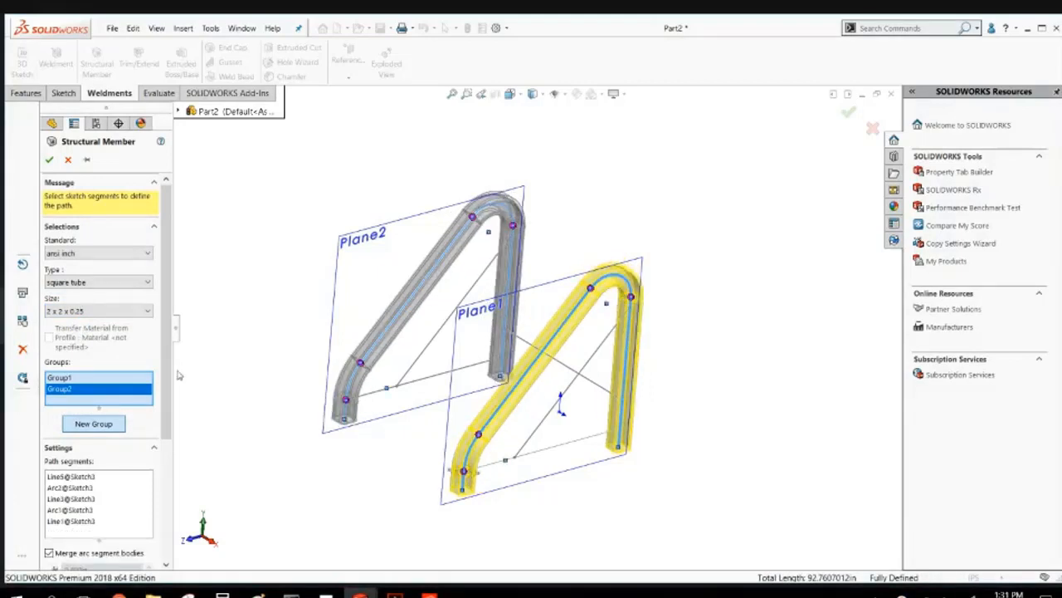
Add a third group from the lower horizontal lines of the Plane2 and Plane1 profiles.
{"action": "left_click", "coordinate": [107, 425]}
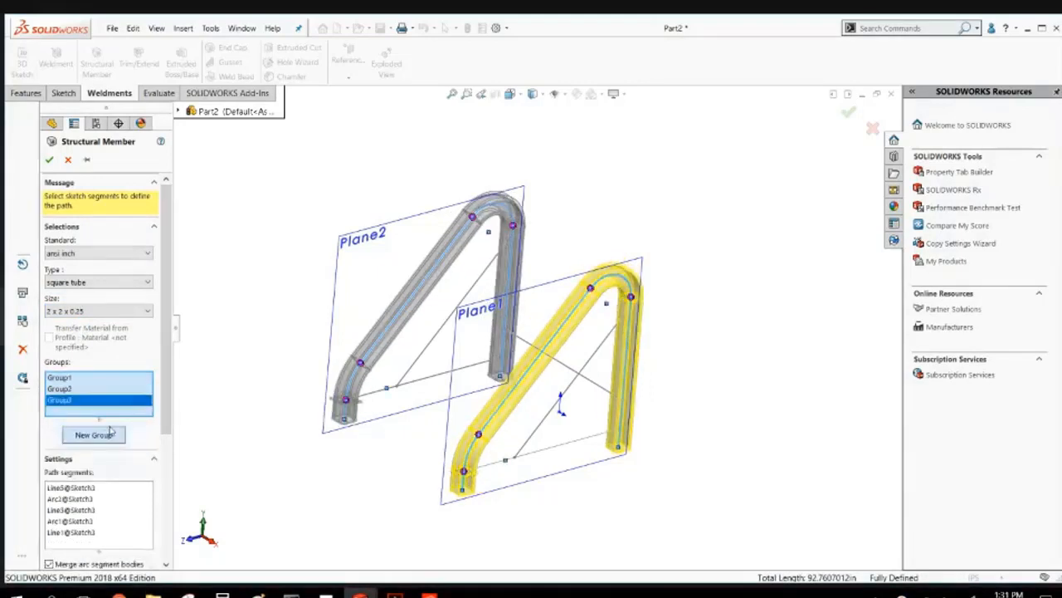
{"action": "left_click", "coordinate": [476, 378]}
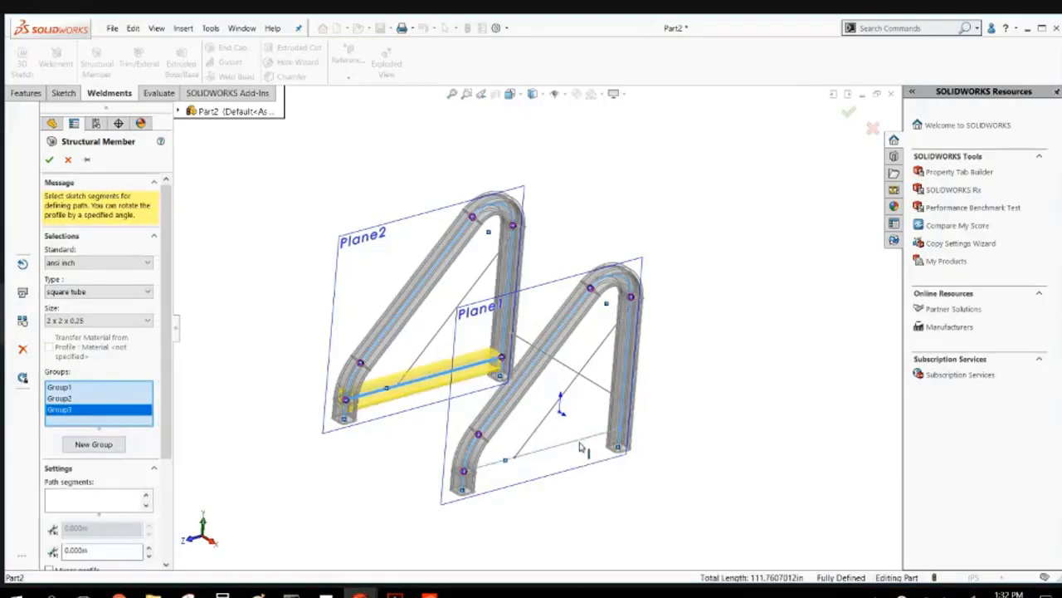
{"action": "left_click", "coordinate": [581, 444]}
Examine the joints where the lower horizontal tubes meet the rear uprights and bent front legs of both side frames.
{"action": "middle_click_drag", "start_coordinate": [586, 445], "coordinate": [541, 413]}
{"action": "scroll", "coordinate": [541, 416], "scroll_direction": "down", "scroll_amount": 4}
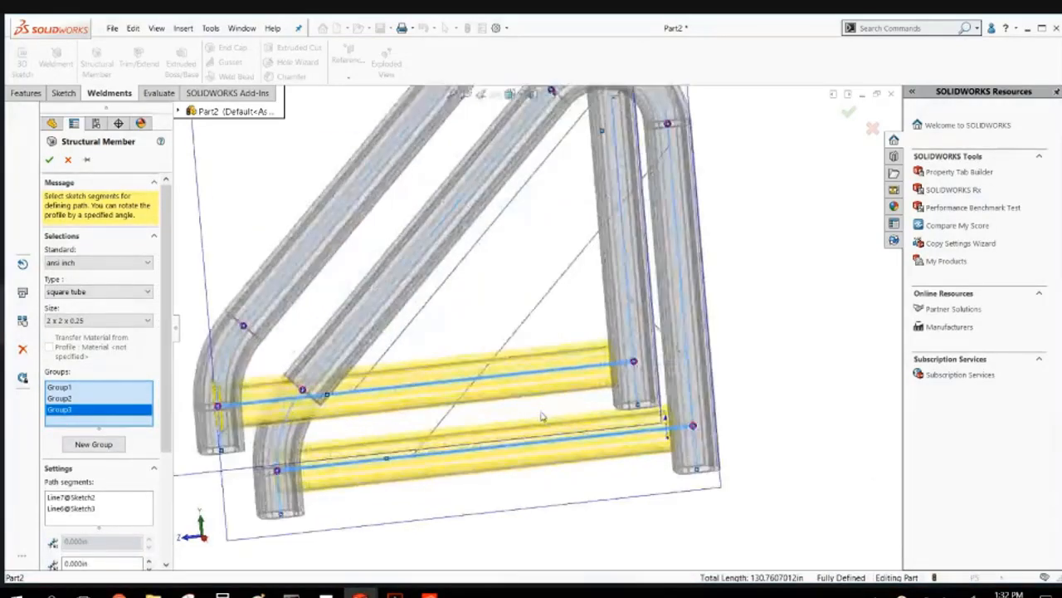
{"action": "scroll", "coordinate": [540, 417], "scroll_direction": "down", "scroll_amount": 5}
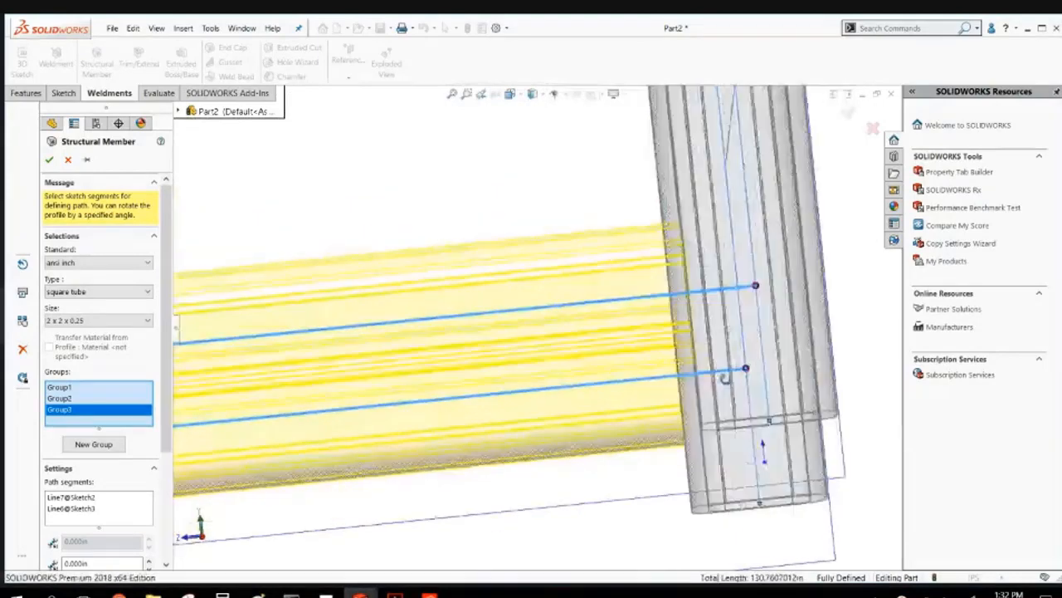
{"action": "scroll", "coordinate": [725, 374], "scroll_direction": "up", "scroll_amount": 6}
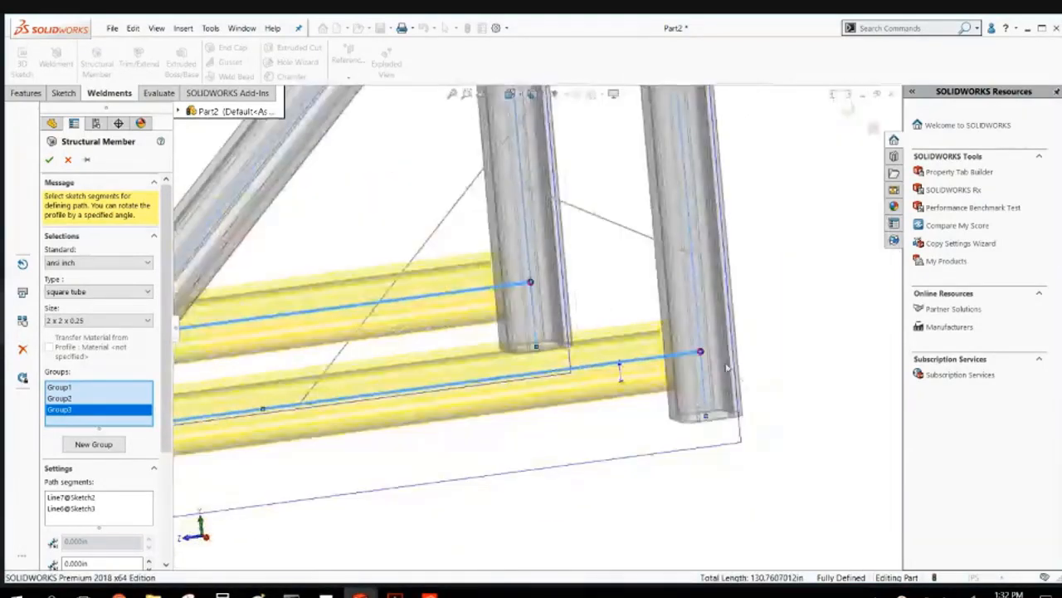
{"action": "scroll", "coordinate": [726, 368], "scroll_direction": "up", "scroll_amount": 3}
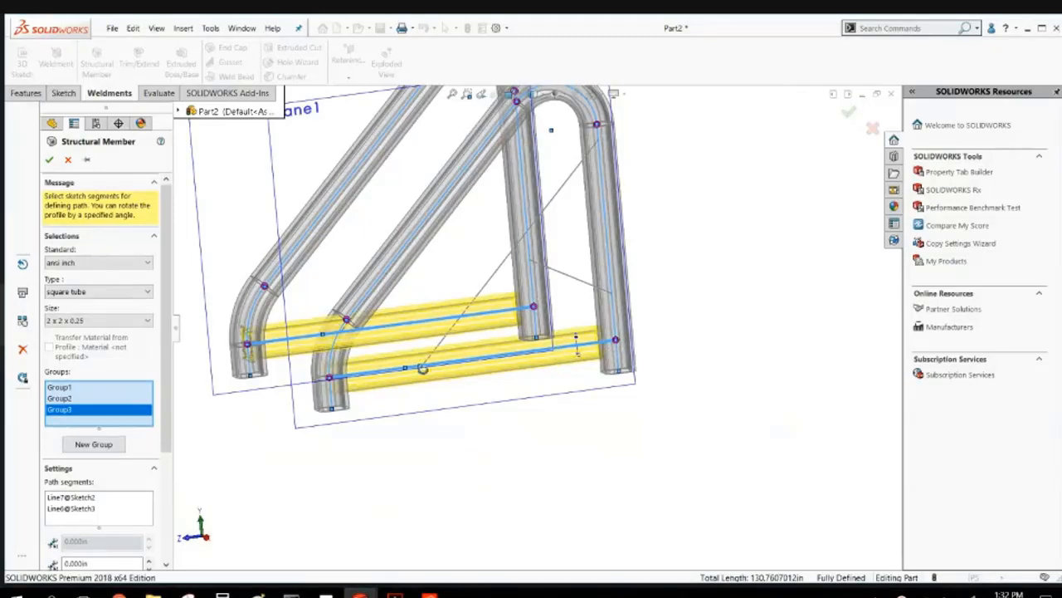
{"action": "middle_click_drag", "start_coordinate": [422, 369], "coordinate": [554, 315]}
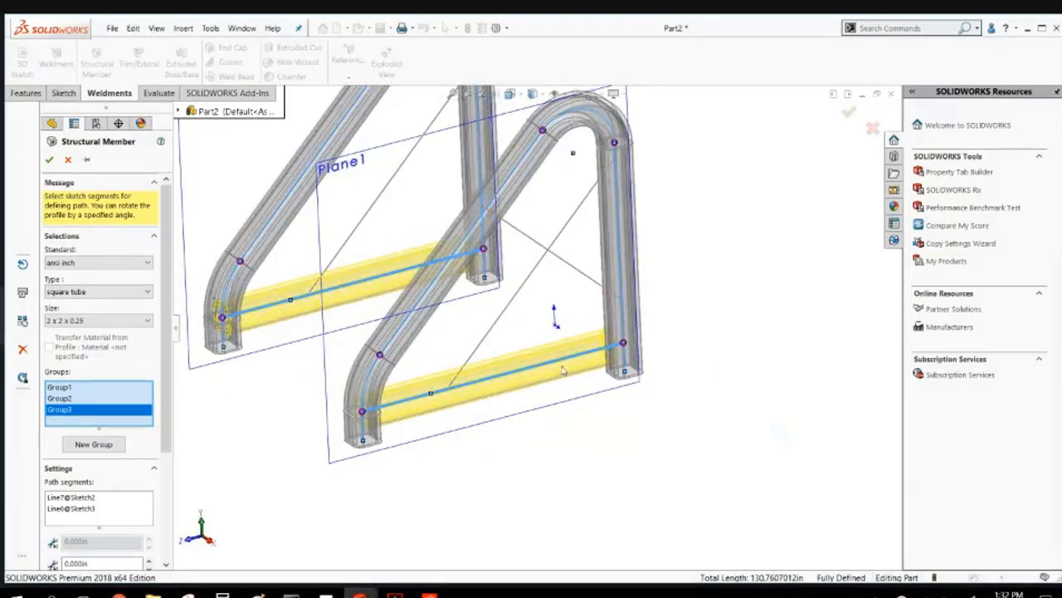
{"action": "scroll", "coordinate": [563, 371], "scroll_direction": "down", "scroll_amount": 6}
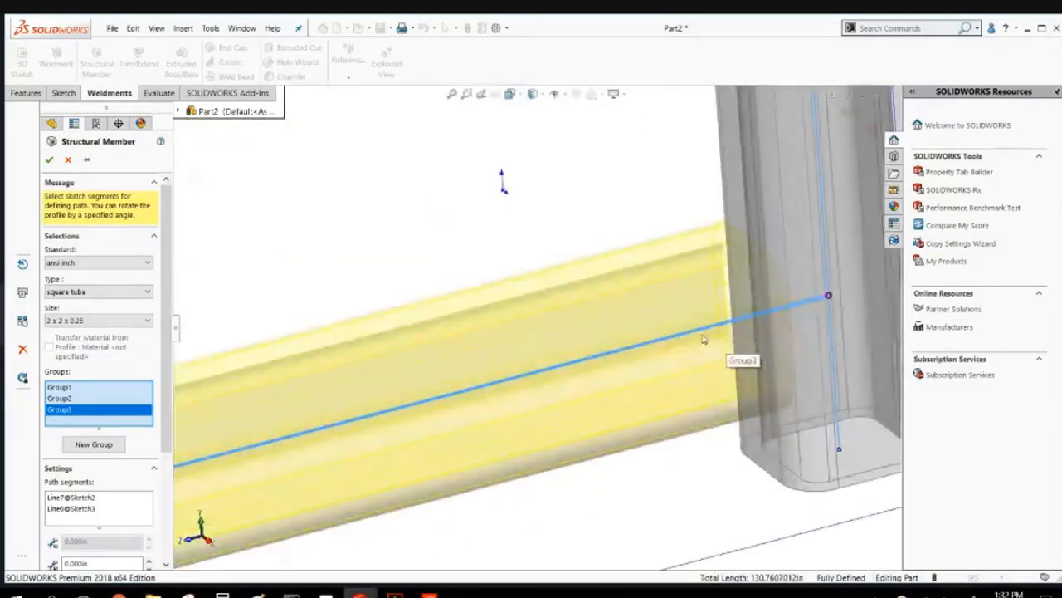
{"action": "middle_click_drag", "start_coordinate": [703, 339], "coordinate": [670, 314]}
{"action": "scroll", "coordinate": [534, 325], "scroll_direction": "up", "scroll_amount": 8}
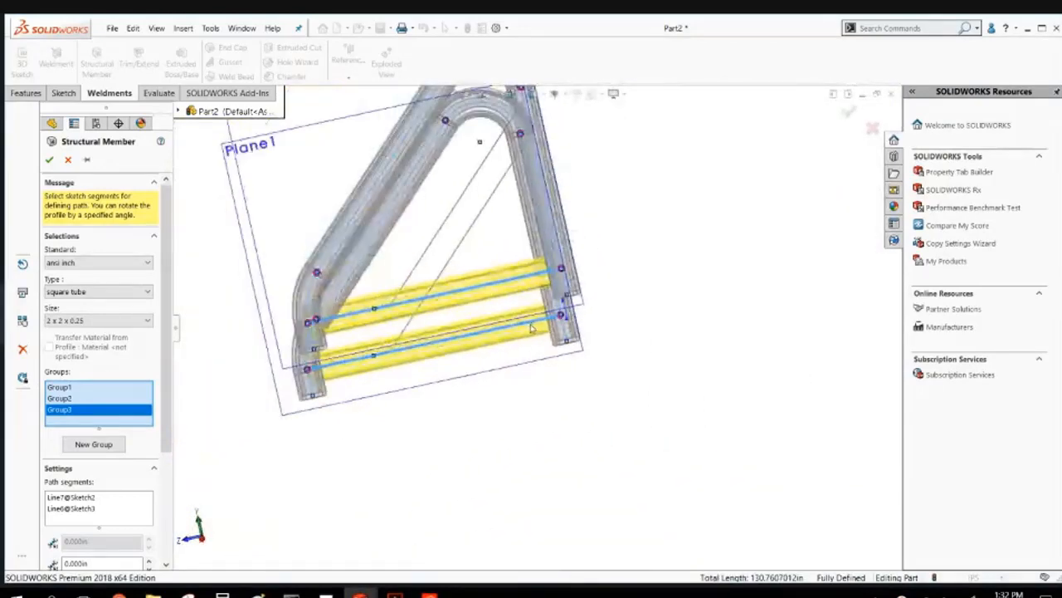
{"action": "middle_click_drag", "start_coordinate": [534, 324], "coordinate": [571, 343]}
{"action": "scroll", "coordinate": [536, 339], "scroll_direction": "up", "scroll_amount": 3}
{"action": "scroll", "coordinate": [471, 234], "scroll_direction": "down", "scroll_amount": 2}
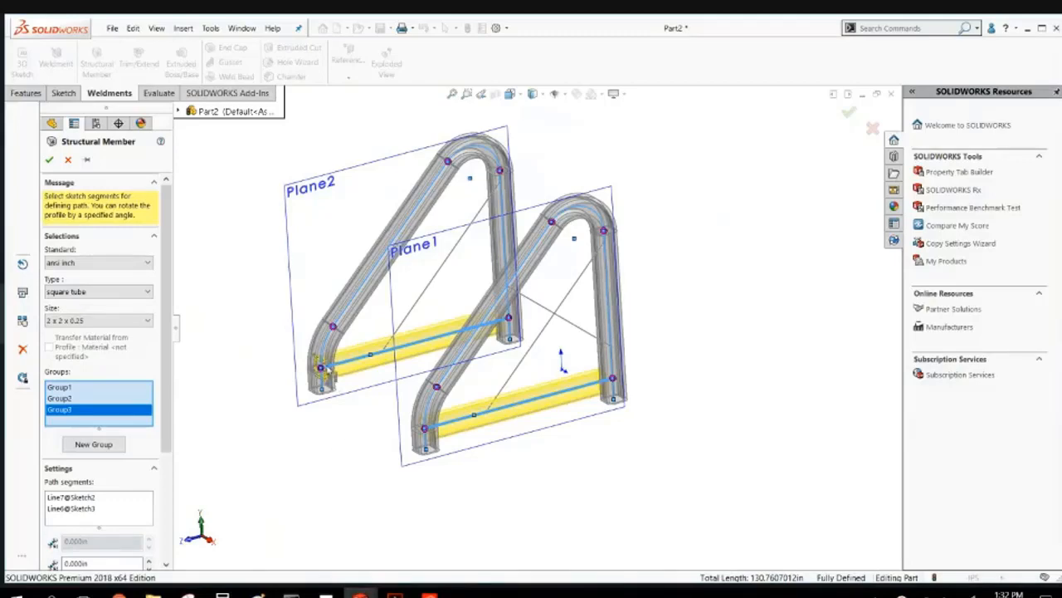
{"action": "scroll", "coordinate": [325, 369], "scroll_direction": "down", "scroll_amount": 6}
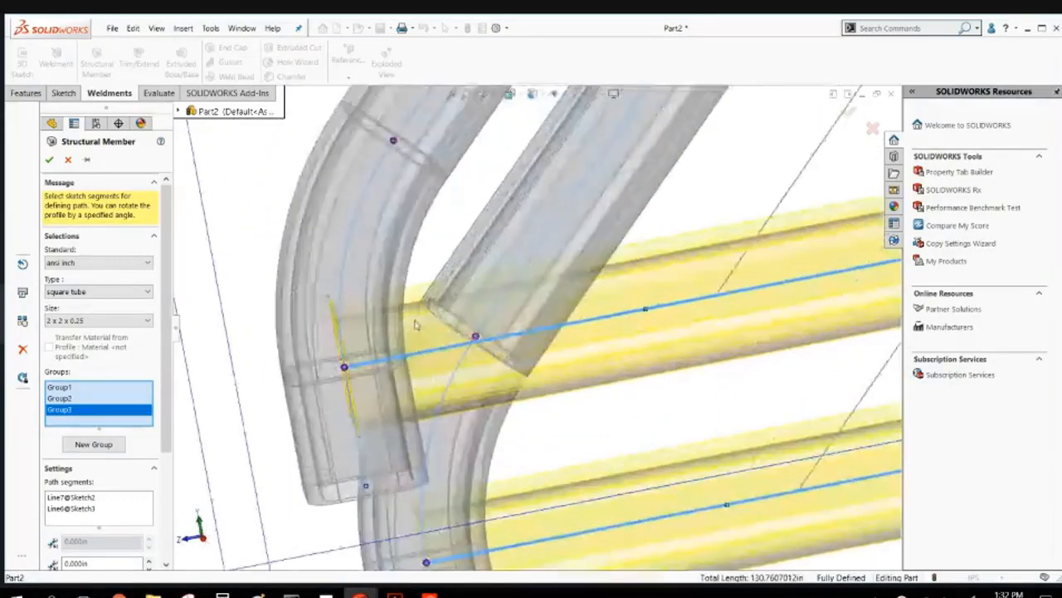
{"action": "scroll", "coordinate": [513, 493], "scroll_direction": "up", "scroll_amount": 5}
{"action": "mouse_move", "coordinate": [520, 442]}
{"action": "middle_mouse_down"}
{"action": "mouse_move", "coordinate": [476, 467]}
{"action": "mouse_move", "coordinate": [511, 441]}
{"action": "middle_mouse_up"}
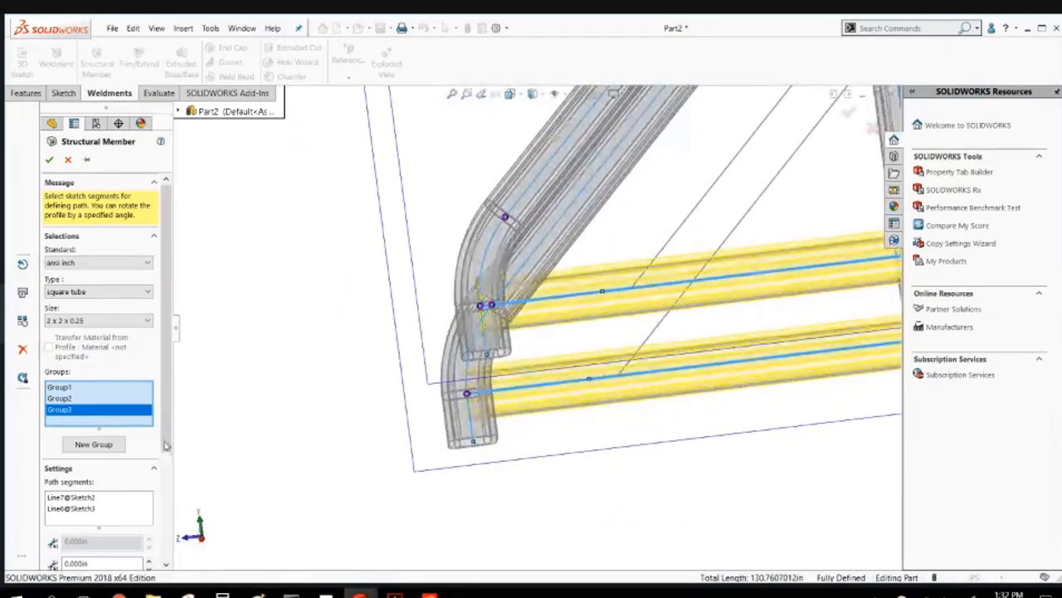
Set the third group's gap between different group segments to 0.1 in.
{"action": "scroll", "coordinate": [110, 415], "scroll_direction": "down", "scroll_amount": 3}
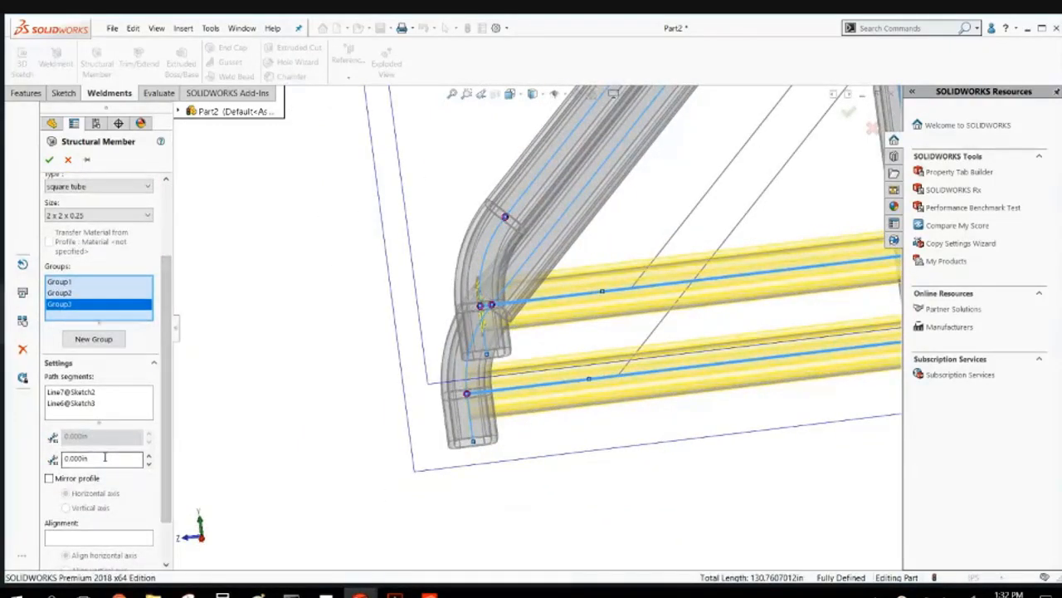
{"action": "type", "text": "1"}
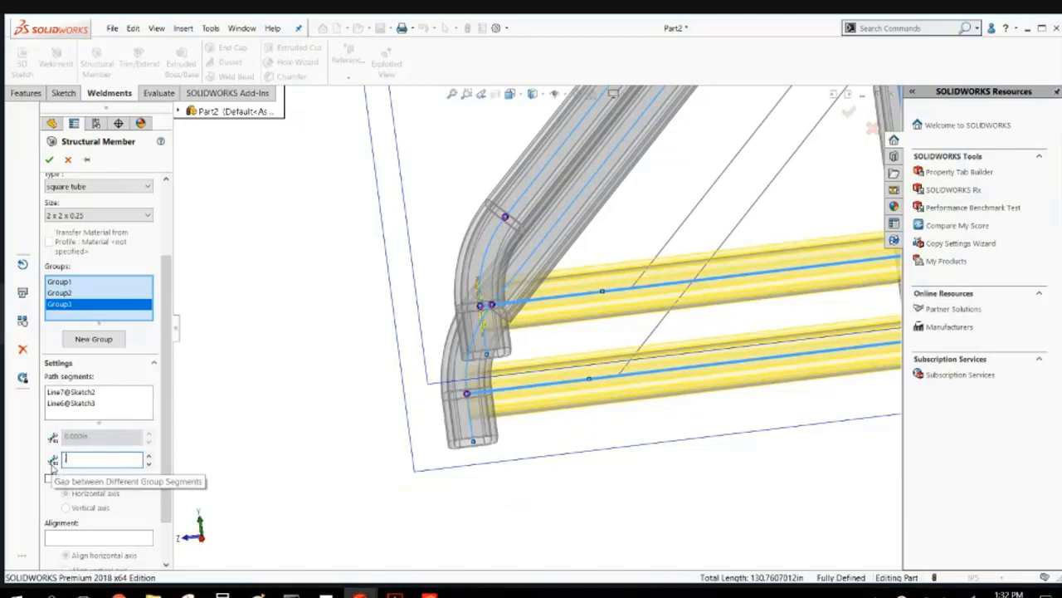
{"action": "key", "text": "Return"}
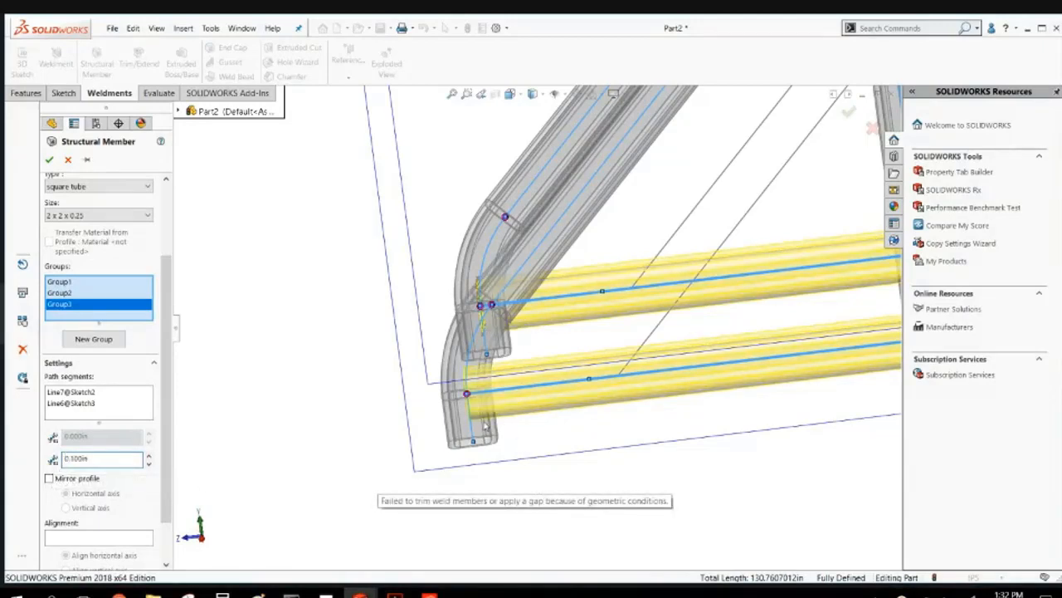
{"action": "scroll", "coordinate": [664, 357], "scroll_direction": "up", "scroll_amount": 3}
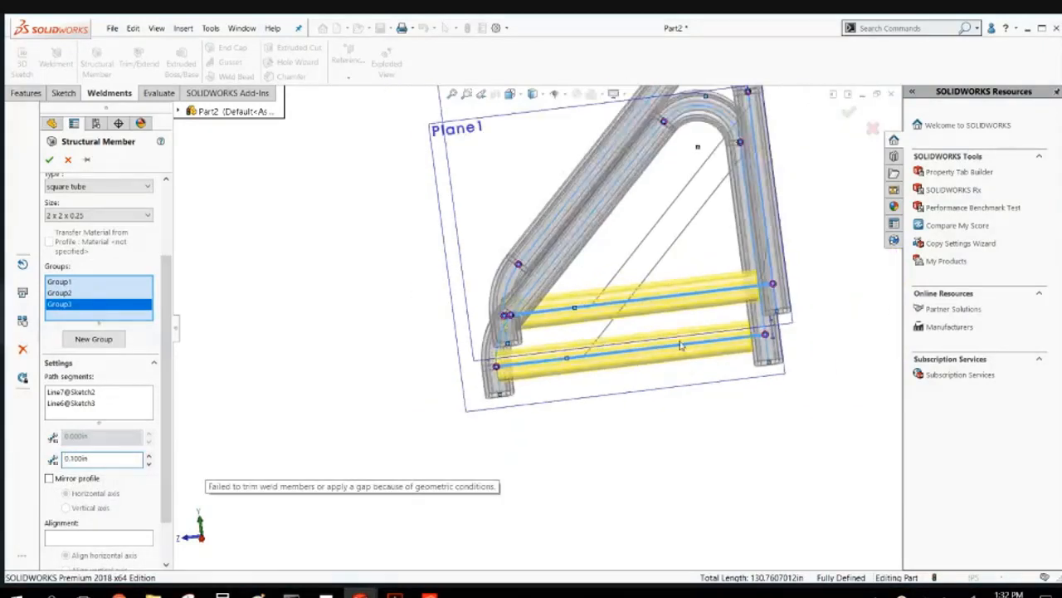
{"action": "scroll", "coordinate": [711, 352], "scroll_direction": "down", "scroll_amount": 2}
{"action": "middle_click_drag", "start_coordinate": [711, 352], "coordinate": [730, 360]}
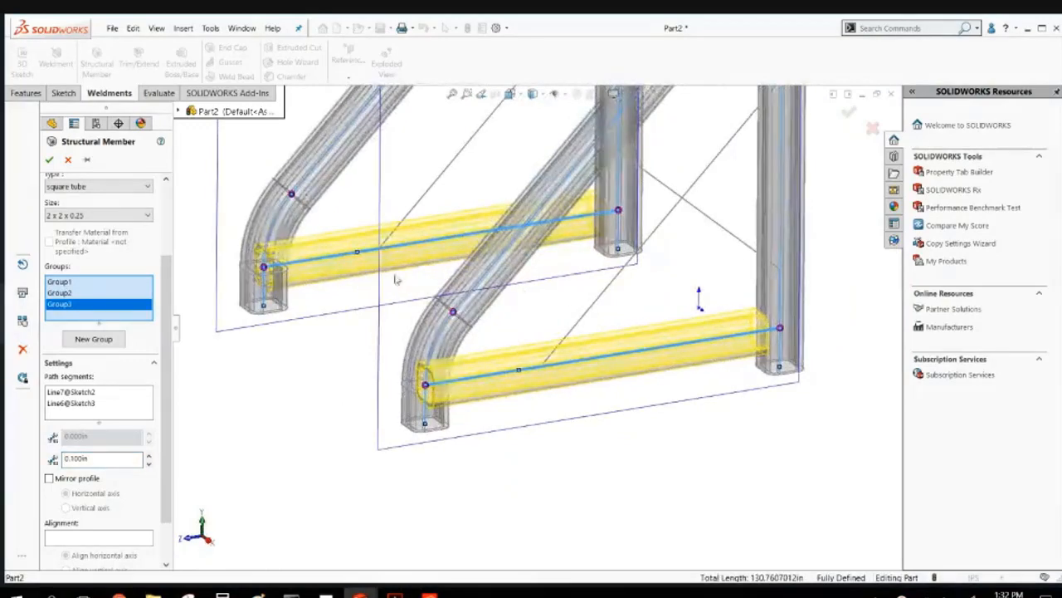
{"action": "middle_click_drag", "start_coordinate": [341, 279], "coordinate": [309, 243]}
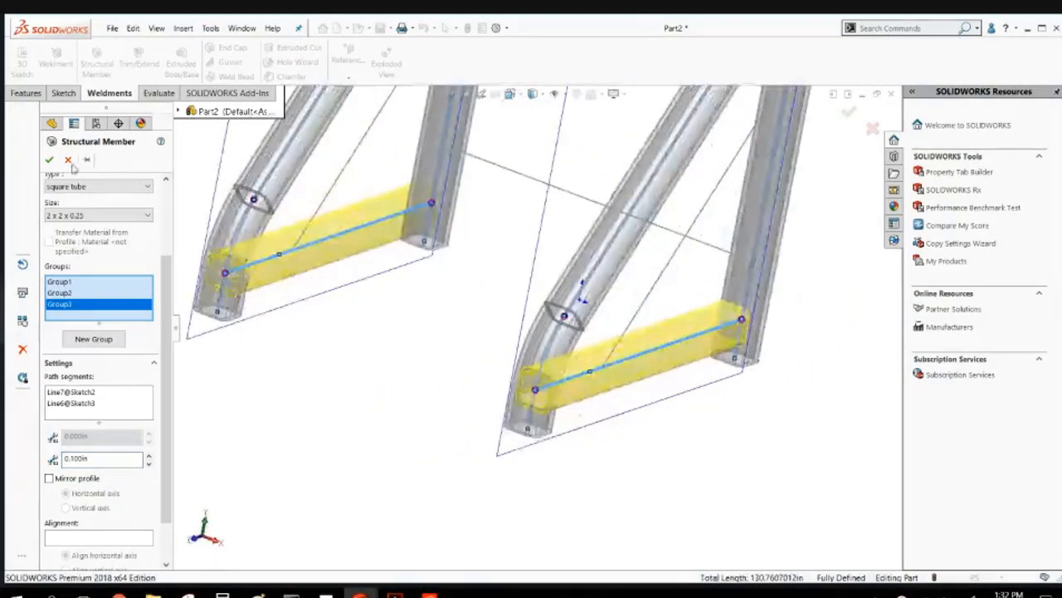
Accept the structural member and inspect the ends of the lower horizontal tubes at the legs.
{"action": "left_click", "coordinate": [51, 160]}
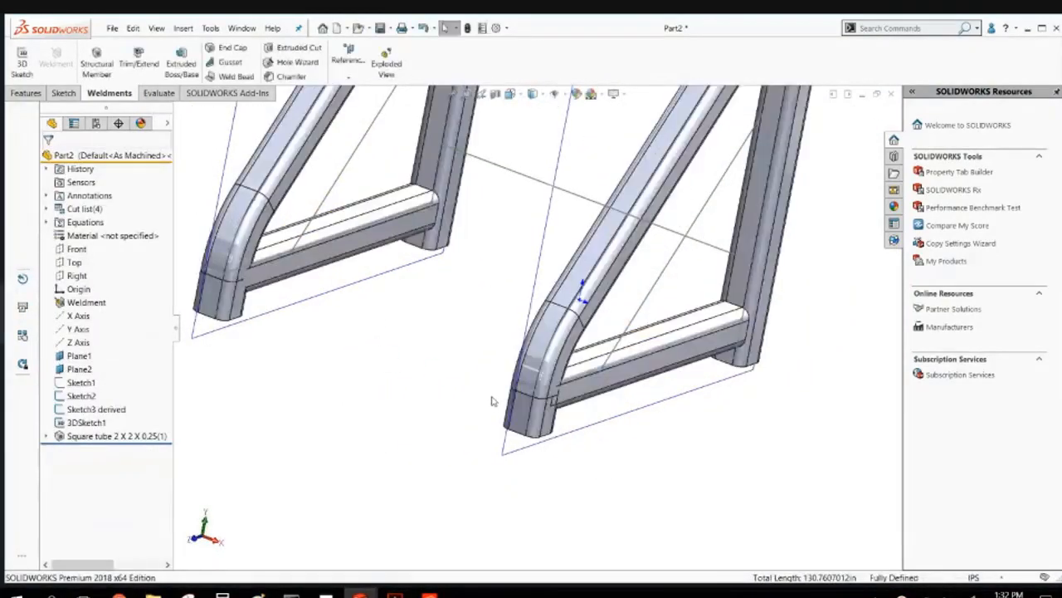
{"action": "middle_click_drag", "start_coordinate": [351, 353], "coordinate": [422, 371]}
{"action": "scroll", "coordinate": [735, 385], "scroll_direction": "up", "scroll_amount": 3}
{"action": "scroll", "coordinate": [758, 359], "scroll_direction": "down", "scroll_amount": 7}
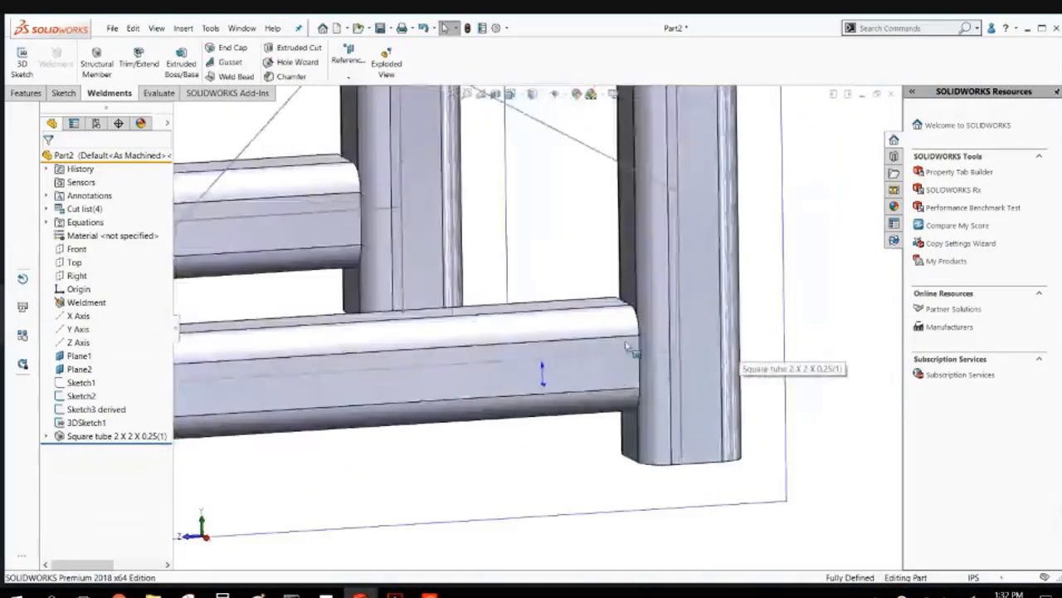
{"action": "mouse_move", "coordinate": [628, 348]}
{"action": "middle_mouse_down"}
{"action": "mouse_move", "coordinate": [574, 310]}
{"action": "mouse_move", "coordinate": [586, 330]}
{"action": "mouse_move", "coordinate": [586, 277]}
{"action": "mouse_move", "coordinate": [616, 472]}
{"action": "mouse_move", "coordinate": [609, 519]}
{"action": "mouse_move", "coordinate": [613, 359]}
{"action": "middle_mouse_up"}
{"action": "scroll", "coordinate": [613, 359], "scroll_direction": "up", "scroll_amount": 6}
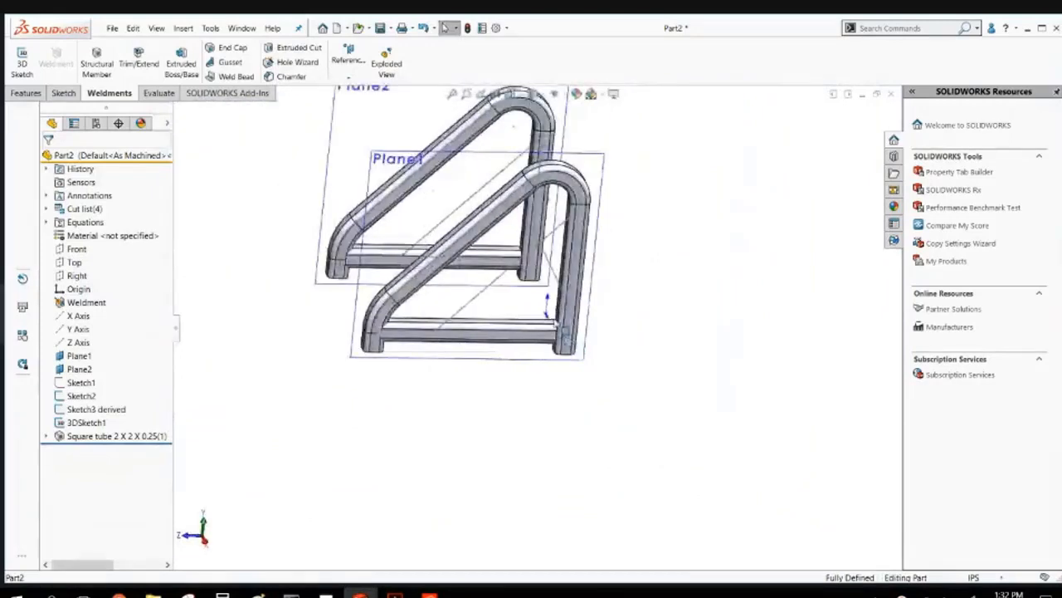
{"action": "mouse_move", "coordinate": [561, 325]}
{"action": "middle_mouse_down"}
{"action": "mouse_move", "coordinate": [565, 288]}
{"action": "mouse_move", "coordinate": [563, 319]}
{"action": "middle_mouse_up"}
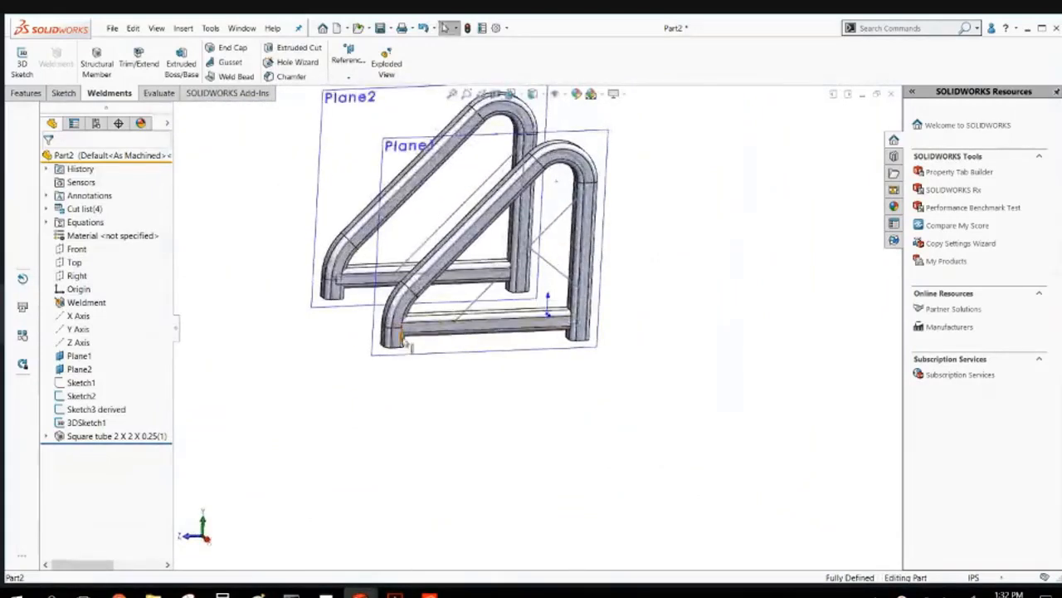
Reopen the 2 x 2 x 0.25 square tube structural member for editing.
{"action": "right_click", "coordinate": [108, 437]}
{"action": "left_click", "coordinate": [119, 294]}
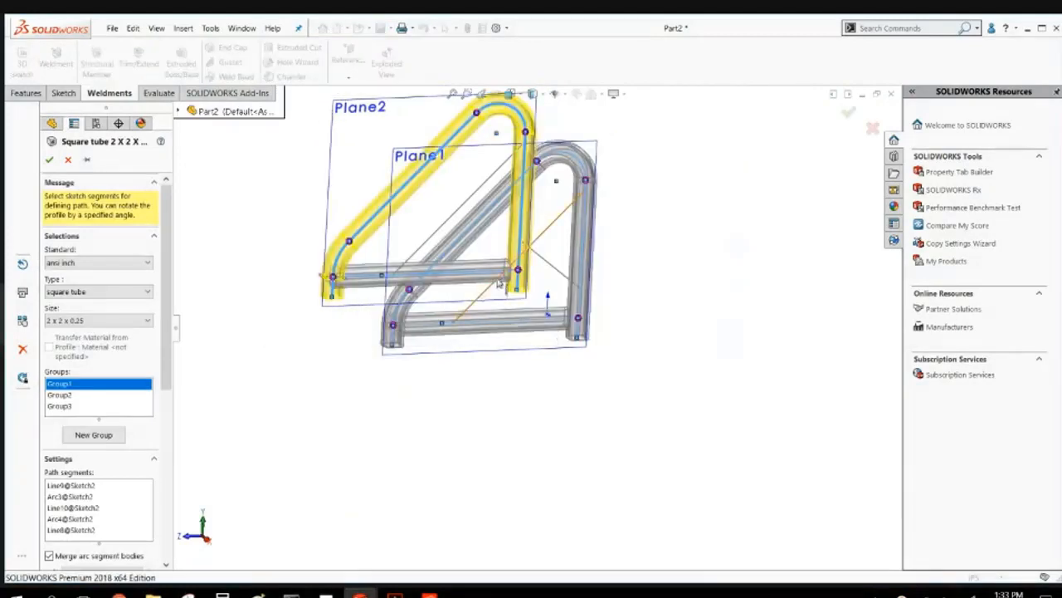
{"action": "scroll", "coordinate": [398, 297], "scroll_direction": "down", "scroll_amount": 5}
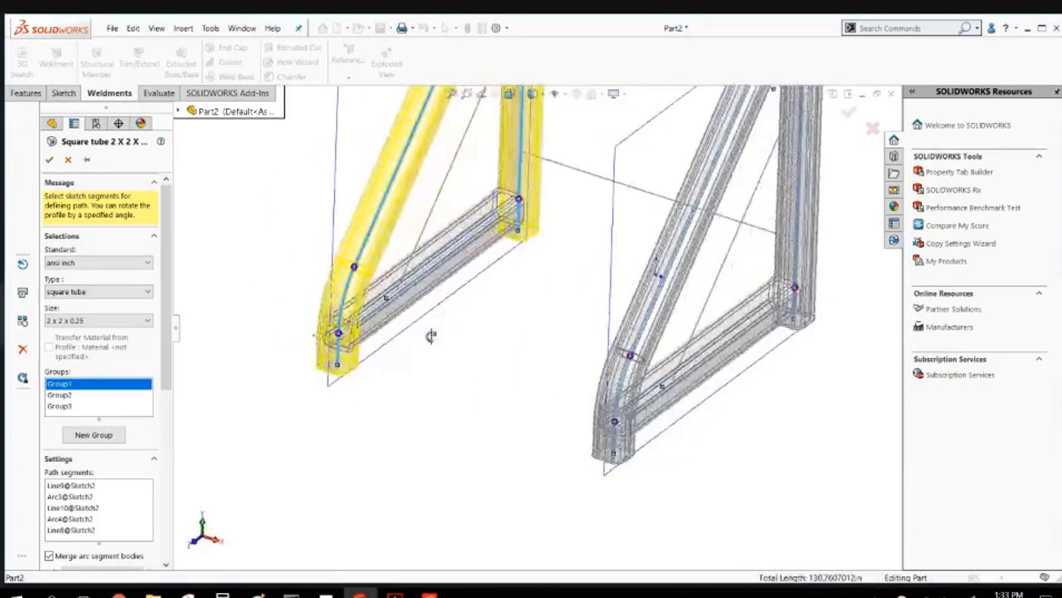
{"action": "scroll", "coordinate": [431, 336], "scroll_direction": "up", "scroll_amount": 5}
{"action": "scroll", "coordinate": [432, 339], "scroll_direction": "down", "scroll_amount": 2}
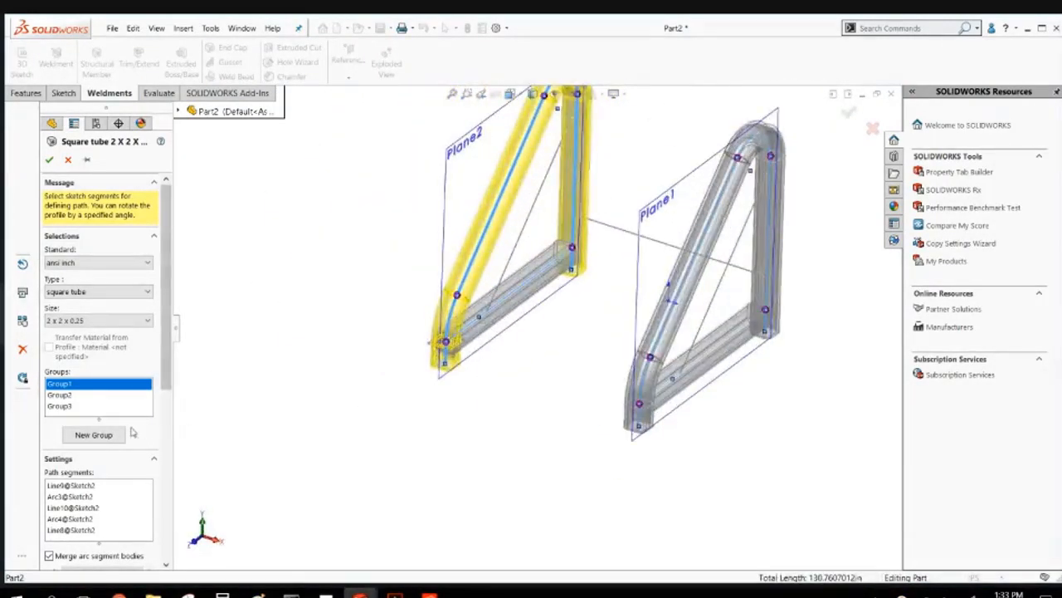
Try mirroring the third group's profile about the horizontal axis, and turn the mirroring back off.
{"action": "left_click", "coordinate": [60, 406]}
{"action": "scroll", "coordinate": [164, 376], "scroll_direction": "down", "scroll_amount": 3}
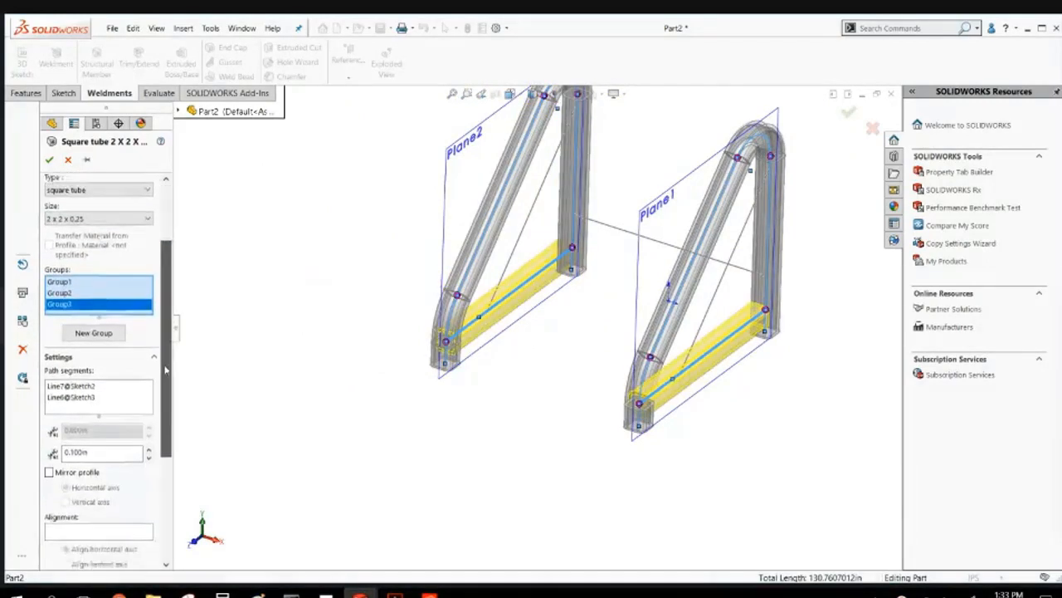
{"action": "left_click", "coordinate": [48, 462]}
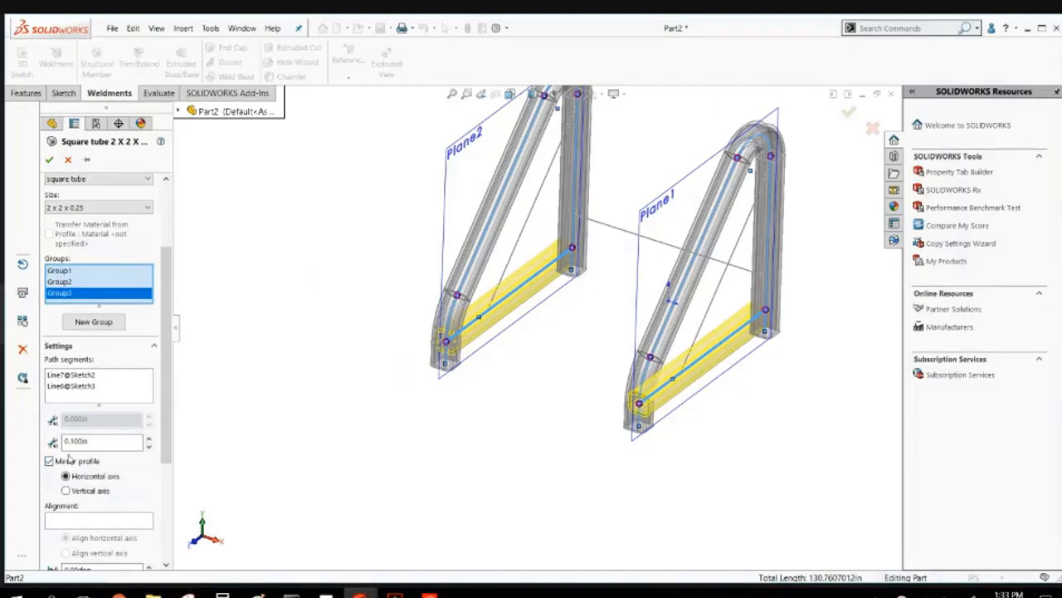
{"action": "left_click", "coordinate": [49, 462]}
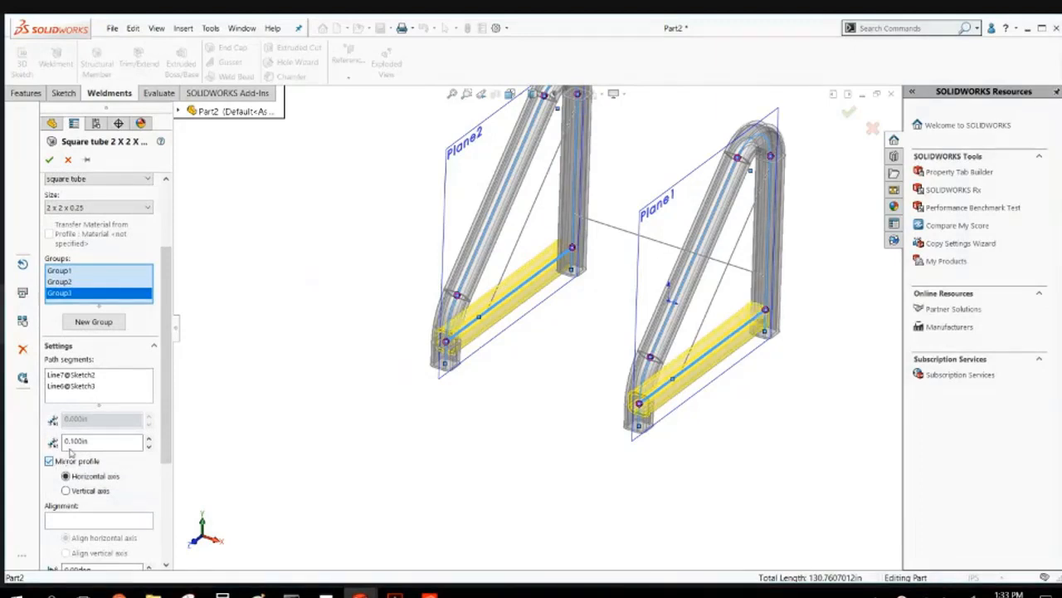
Add a fourth group from the diagonal brace lines of both side profiles and accept the edited structural member.
{"action": "left_click", "coordinate": [113, 324]}
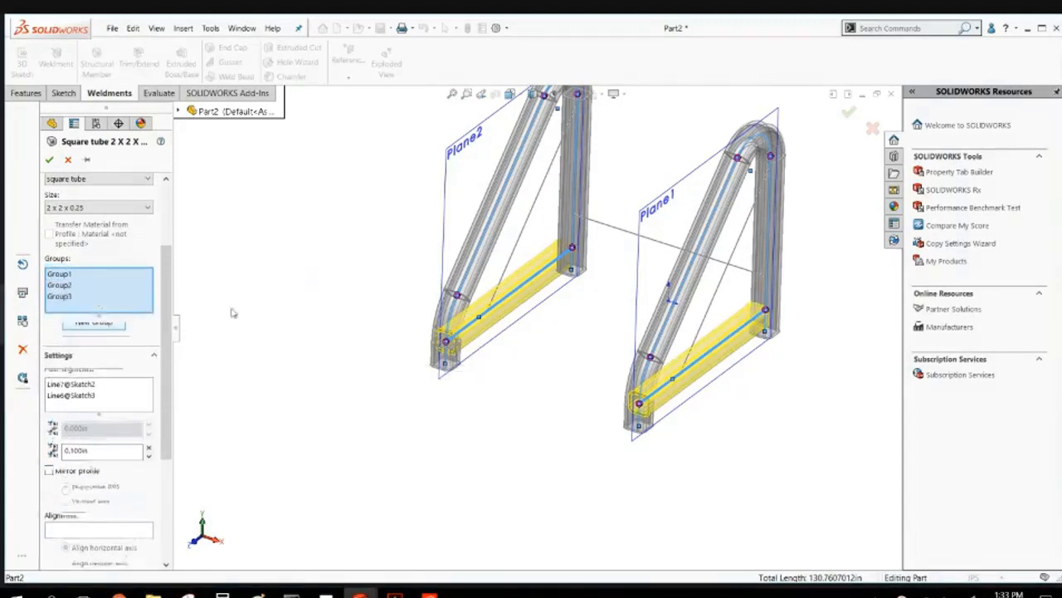
{"action": "left_click", "coordinate": [537, 210]}
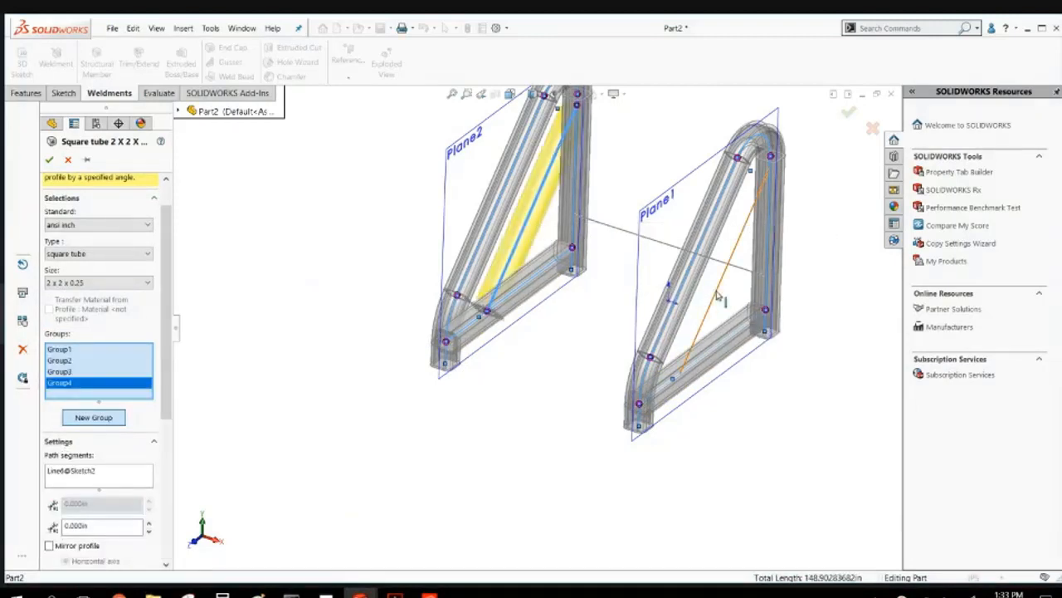
{"action": "left_click", "coordinate": [658, 350]}
{"action": "mouse_move", "coordinate": [531, 434]}
{"action": "middle_mouse_down"}
{"action": "mouse_move", "coordinate": [500, 387]}
{"action": "mouse_move", "coordinate": [689, 192]}
{"action": "middle_mouse_up"}
{"action": "scroll", "coordinate": [689, 193], "scroll_direction": "down", "scroll_amount": 6}
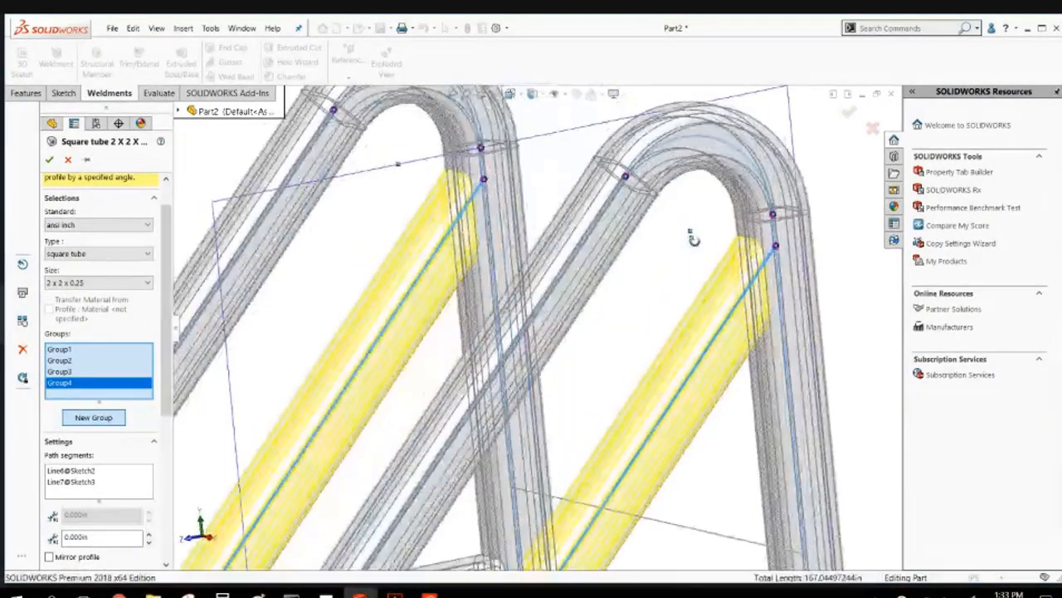
{"action": "scroll", "coordinate": [694, 243], "scroll_direction": "up", "scroll_amount": 6}
{"action": "middle_click_drag", "start_coordinate": [652, 312], "coordinate": [664, 324]}
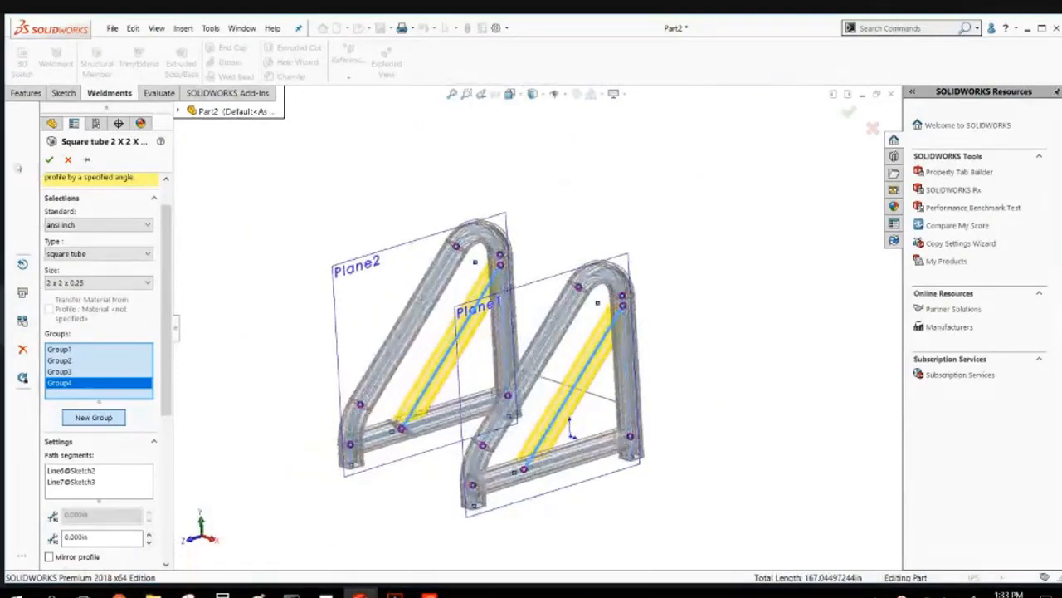
{"action": "left_click", "coordinate": [50, 160]}
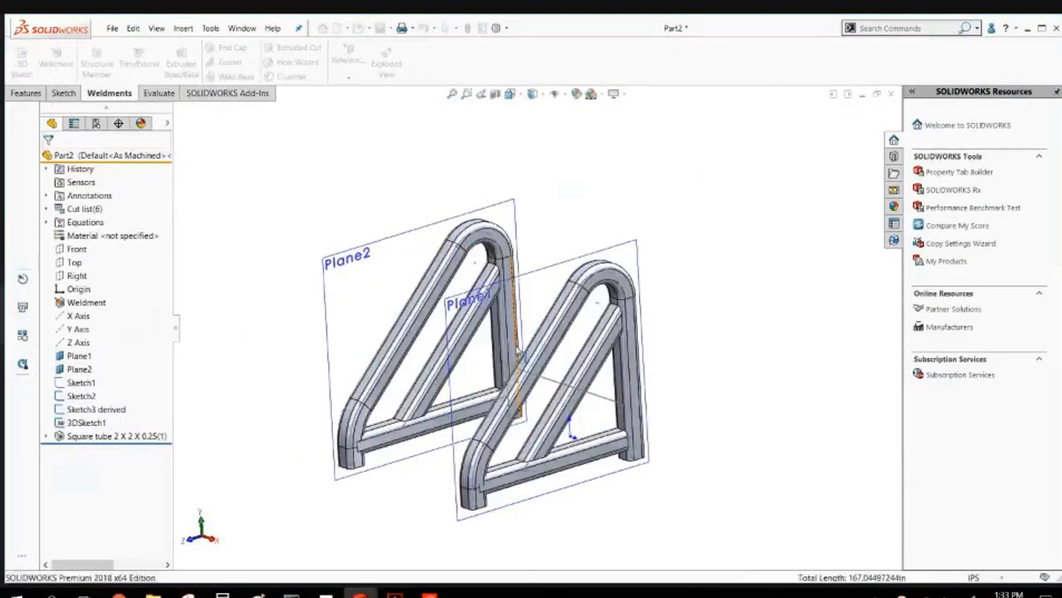
Examine the bends, diagonal braces and lower tube joints of both side frames from close up and from a distance.
{"action": "scroll", "coordinate": [536, 370], "scroll_direction": "down", "scroll_amount": 6}
{"action": "scroll", "coordinate": [538, 382], "scroll_direction": "up", "scroll_amount": 4}
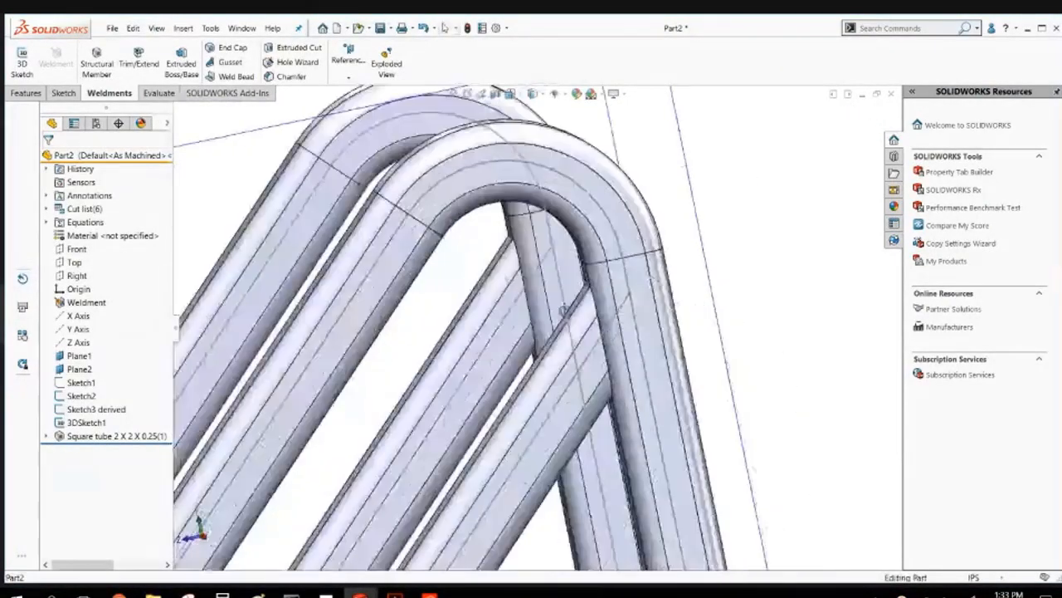
{"action": "scroll", "coordinate": [538, 383], "scroll_direction": "up", "scroll_amount": 3}
{"action": "scroll", "coordinate": [446, 441], "scroll_direction": "down", "scroll_amount": 3}
{"action": "middle_click_drag", "start_coordinate": [446, 441], "coordinate": [453, 445]}
{"action": "left_click", "coordinate": [247, 239]}
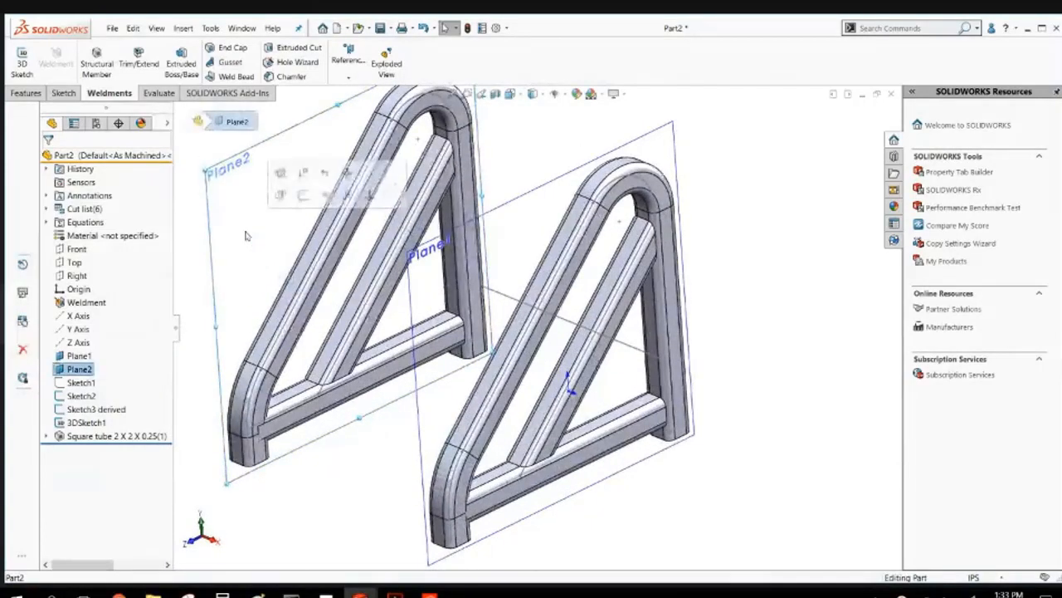
{"action": "left_click", "coordinate": [246, 523]}
{"action": "scroll", "coordinate": [348, 470], "scroll_direction": "up", "scroll_amount": 4}
{"action": "scroll", "coordinate": [413, 501], "scroll_direction": "down", "scroll_amount": 1}
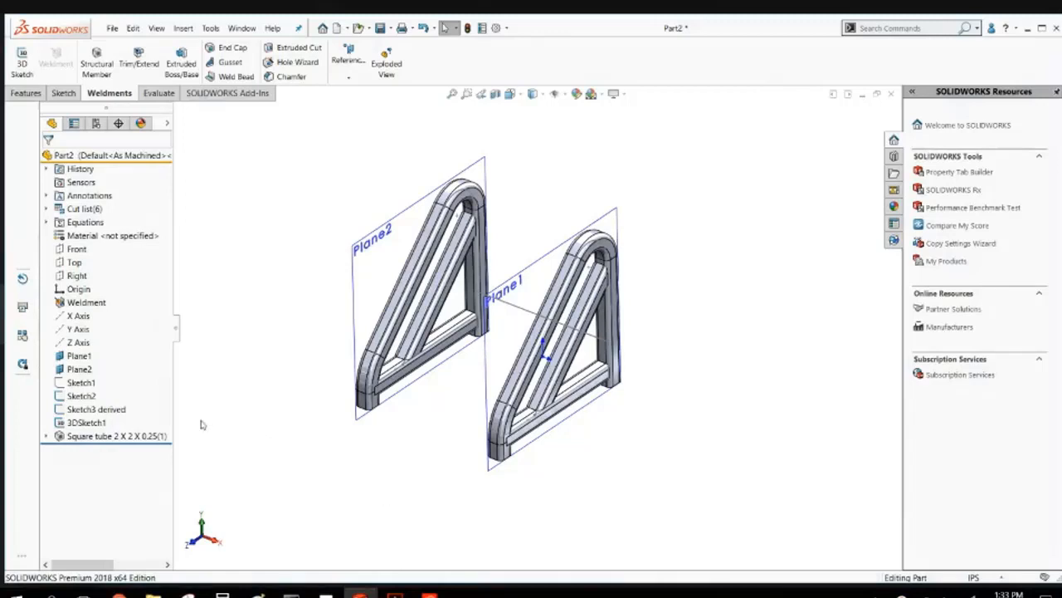
Edit the structural member to use the ansi inch pipe profile in size 0.5 sch 40 and accept it.
{"action": "right_click", "coordinate": [156, 438]}
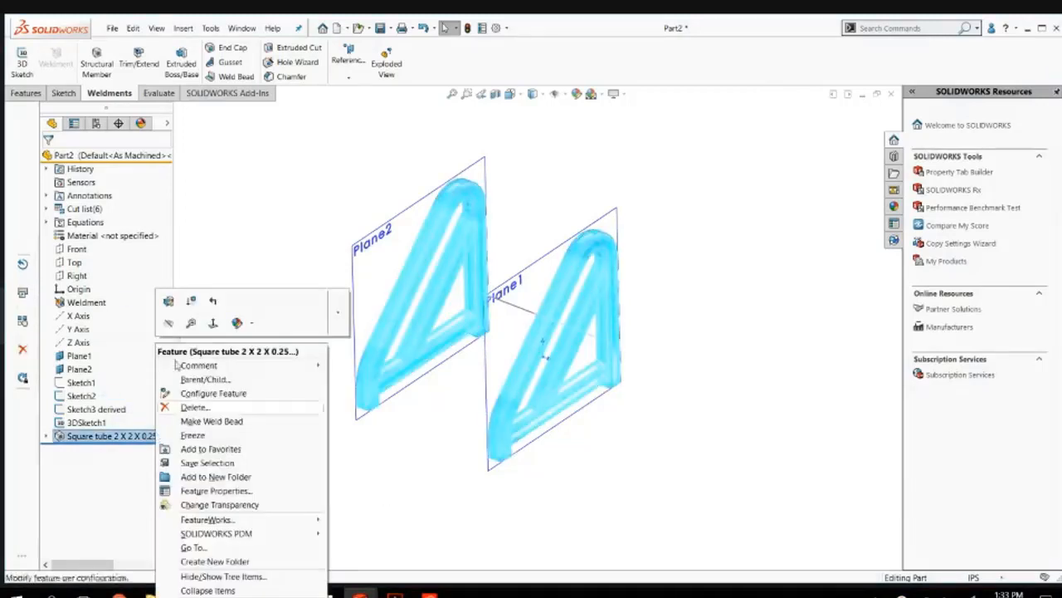
{"action": "left_click", "coordinate": [172, 306]}
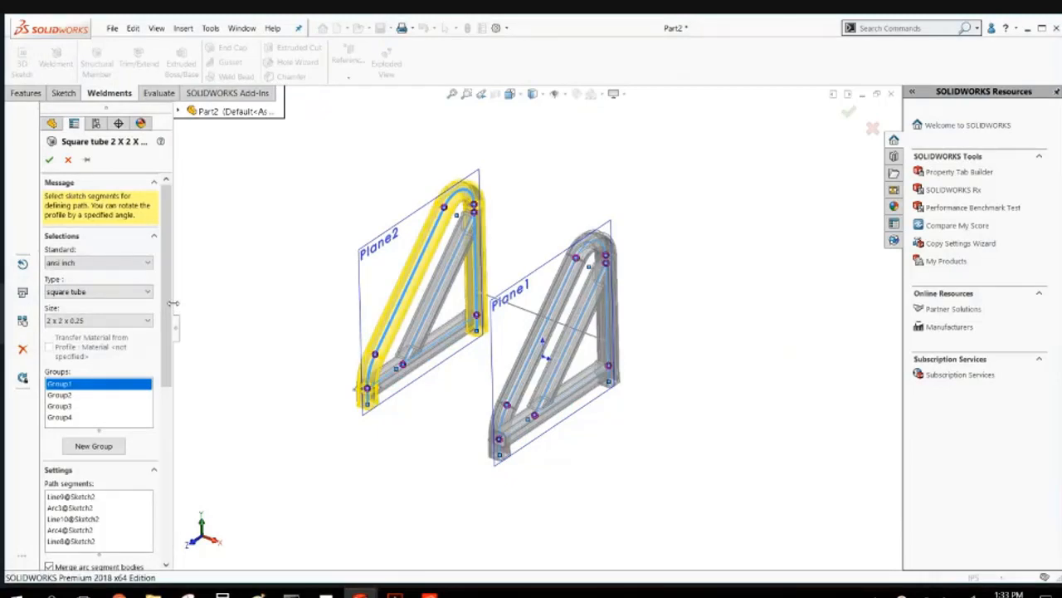
{"action": "left_click", "coordinate": [129, 292]}
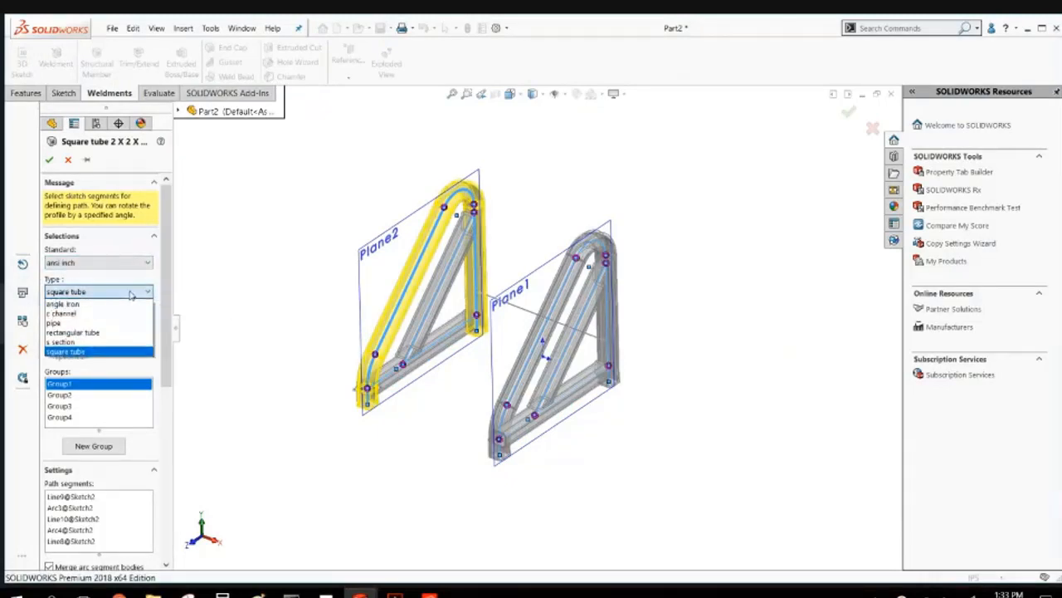
{"action": "left_click", "coordinate": [116, 322]}
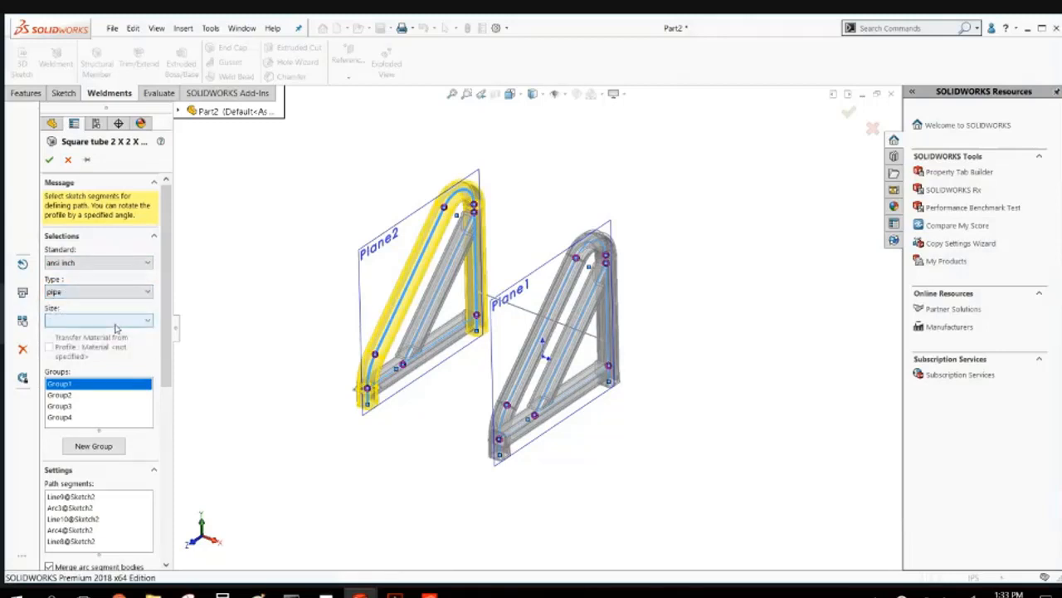
{"action": "left_click", "coordinate": [112, 330]}
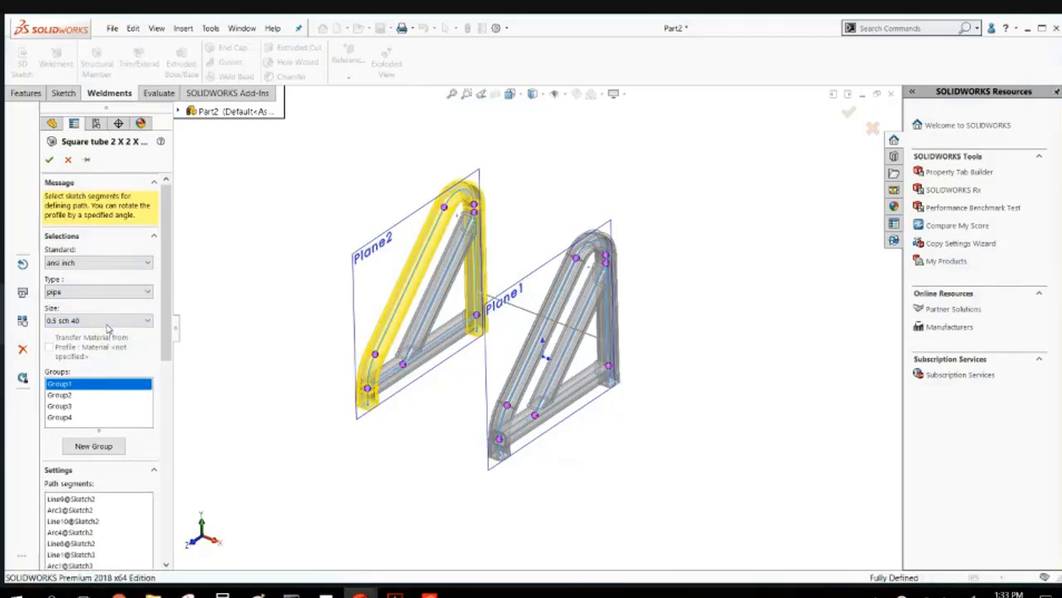
{"action": "left_click", "coordinate": [50, 160]}
Examine how the pipe members meet at the lower horizontals, diagonal braces and legs of both side frames.
{"action": "scroll", "coordinate": [496, 325], "scroll_direction": "down", "scroll_amount": 5}
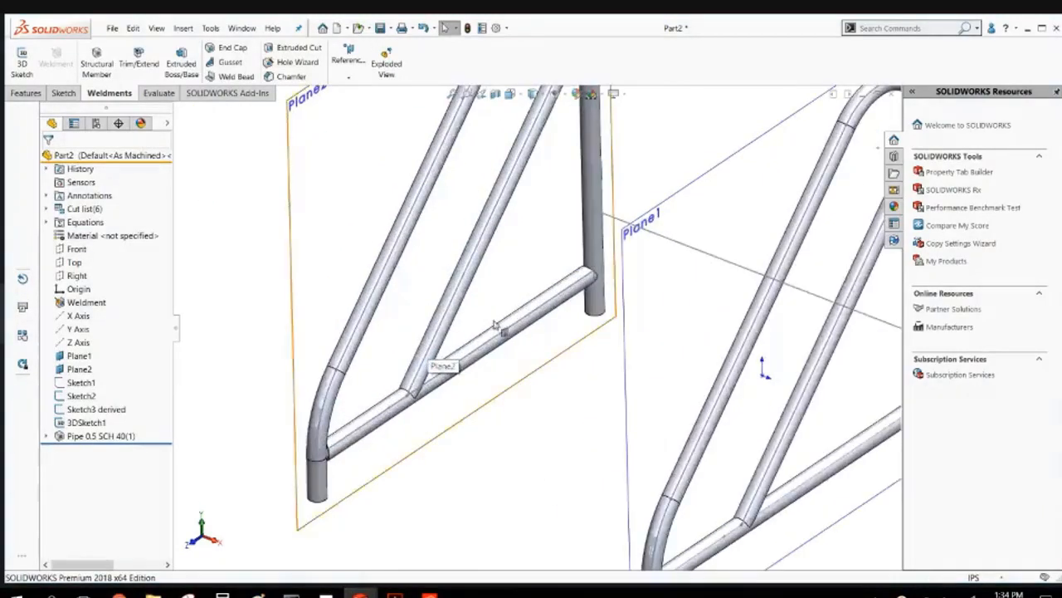
{"action": "scroll", "coordinate": [498, 320], "scroll_direction": "down", "scroll_amount": 4}
{"action": "middle_click_drag", "start_coordinate": [667, 277], "coordinate": [337, 336]}
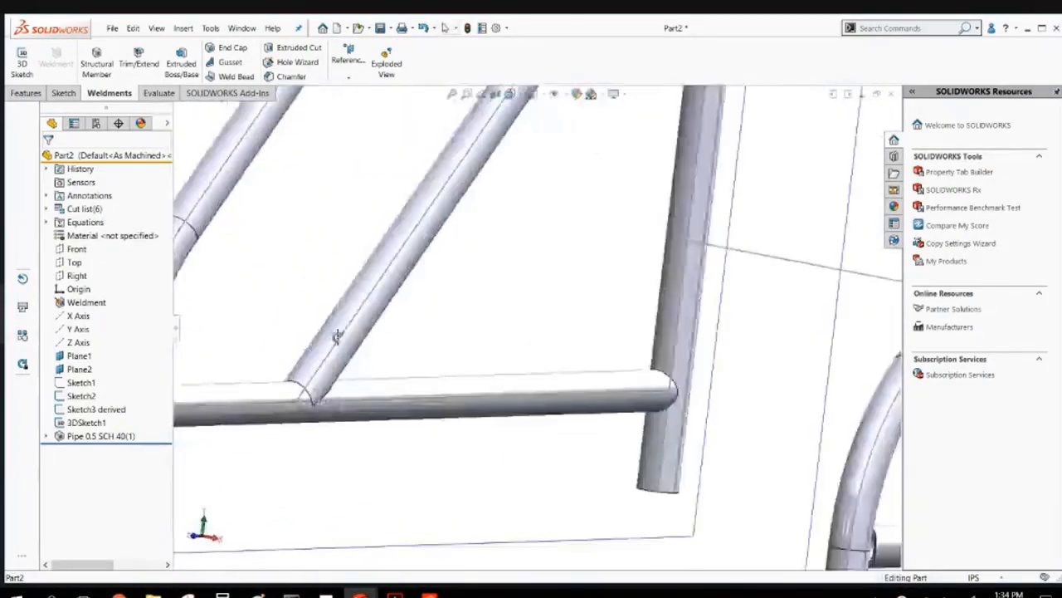
{"action": "scroll", "coordinate": [543, 268], "scroll_direction": "up", "scroll_amount": 6}
{"action": "scroll", "coordinate": [576, 230], "scroll_direction": "down", "scroll_amount": 2}
{"action": "scroll", "coordinate": [598, 237], "scroll_direction": "up", "scroll_amount": 2}
{"action": "middle_click_drag", "start_coordinate": [617, 239], "coordinate": [582, 256]}
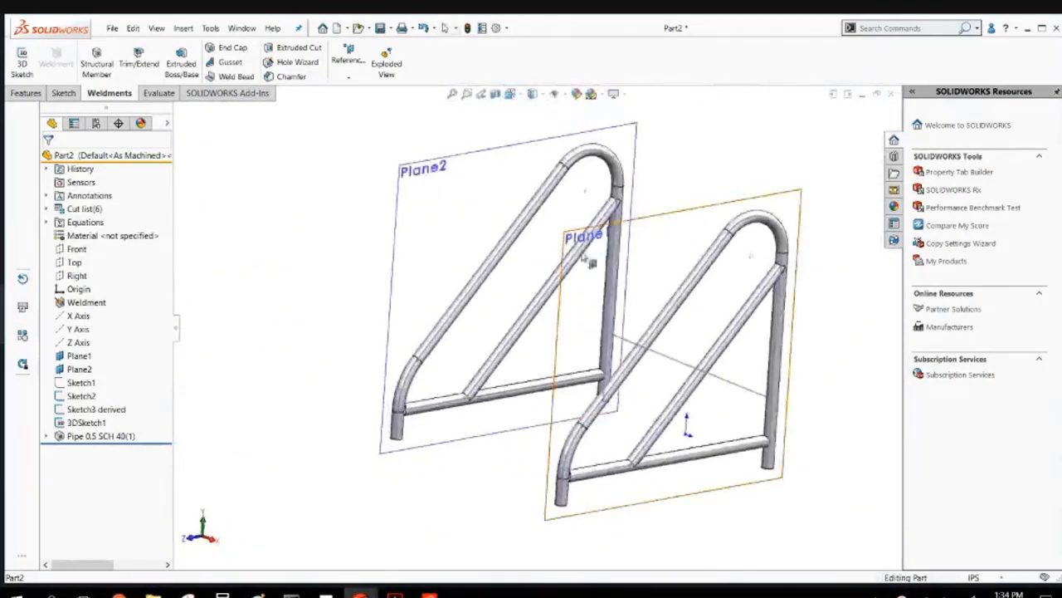
Reopen the pipe structural member for editing and set its profile to square tube, size 2 x 2 x 0.25.
{"action": "right_click", "coordinate": [101, 437]}
{"action": "left_click", "coordinate": [112, 309]}
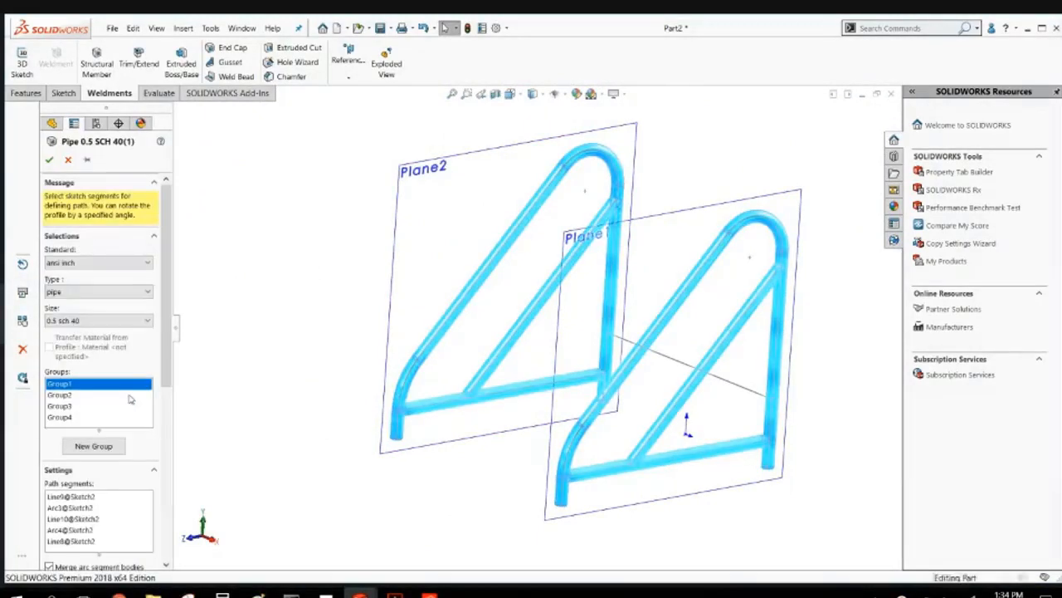
{"action": "left_click", "coordinate": [93, 320]}
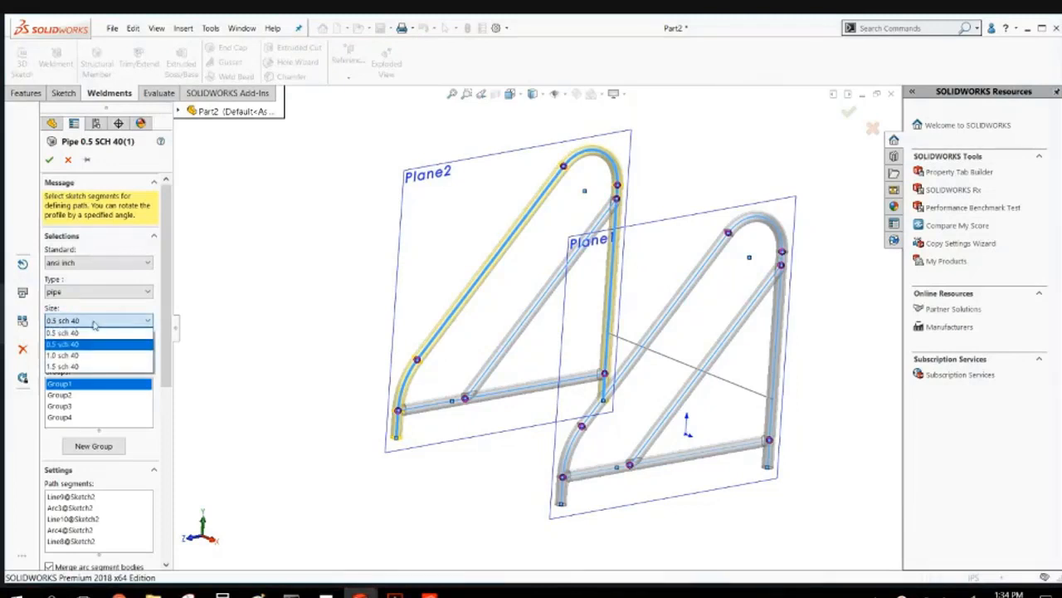
{"action": "left_click", "coordinate": [84, 294]}
{"action": "left_click", "coordinate": [84, 294]}
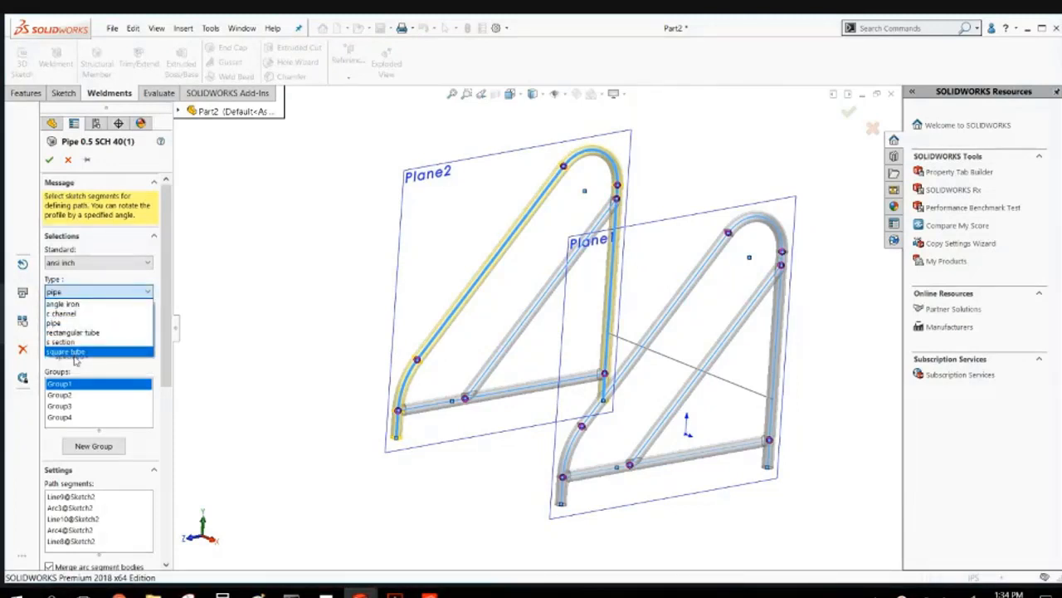
{"action": "left_click", "coordinate": [74, 323]}
{"action": "left_click", "coordinate": [73, 292]}
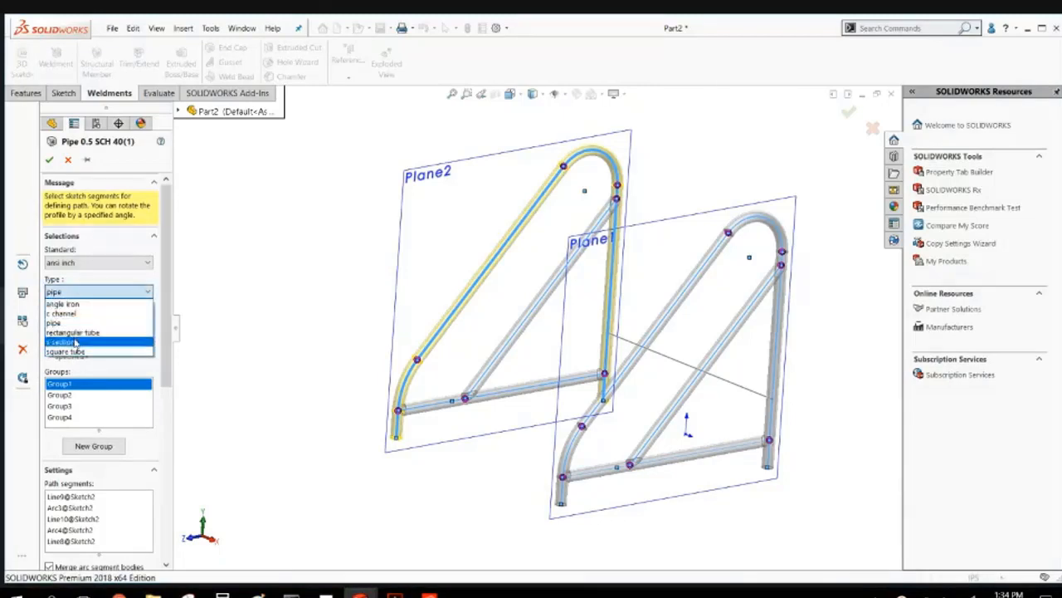
{"action": "left_click", "coordinate": [76, 349]}
{"action": "left_click", "coordinate": [77, 320]}
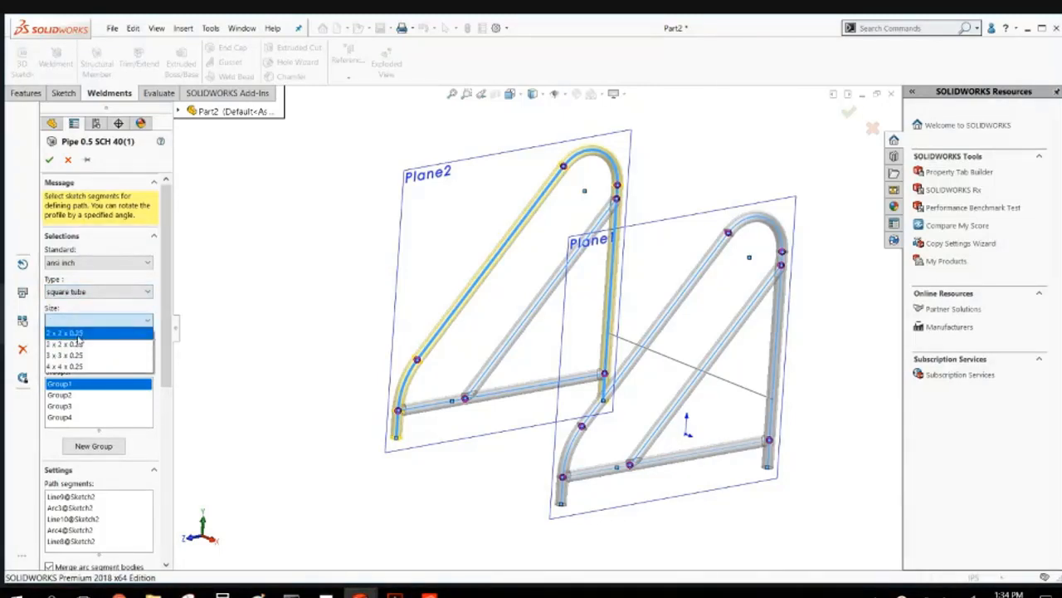
{"action": "left_click", "coordinate": [79, 339]}
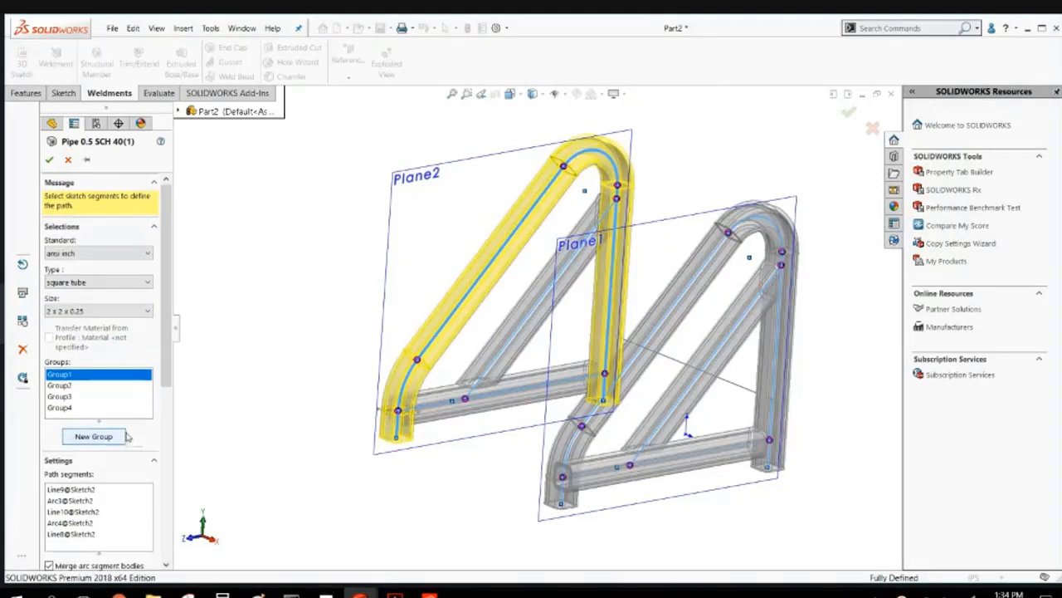
Add a fifth group along the 3D line connecting the two side frames and accept the structural member.
{"action": "left_click", "coordinate": [100, 436]}
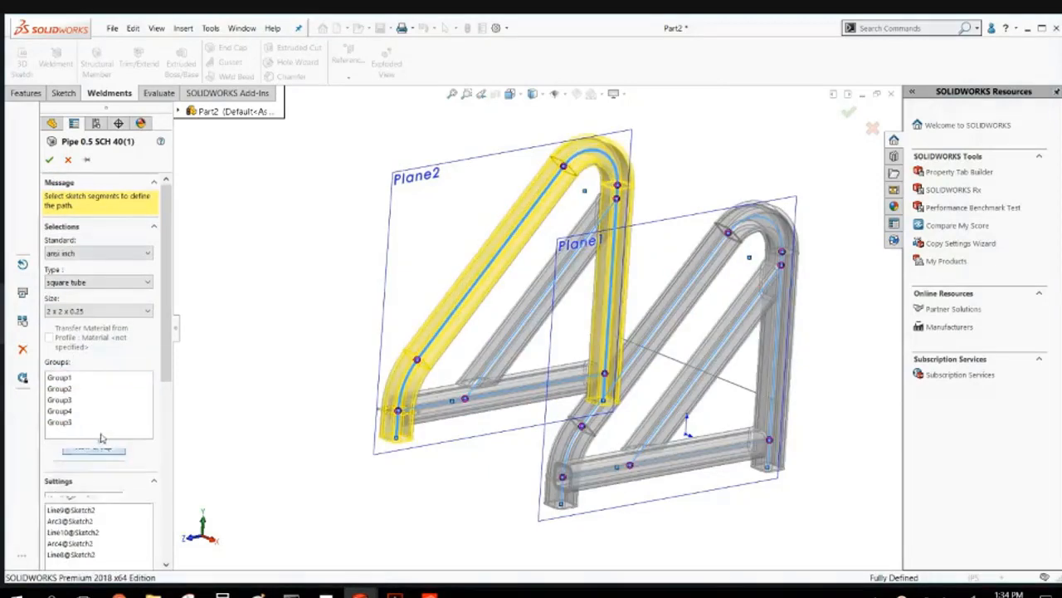
{"action": "left_click", "coordinate": [682, 365]}
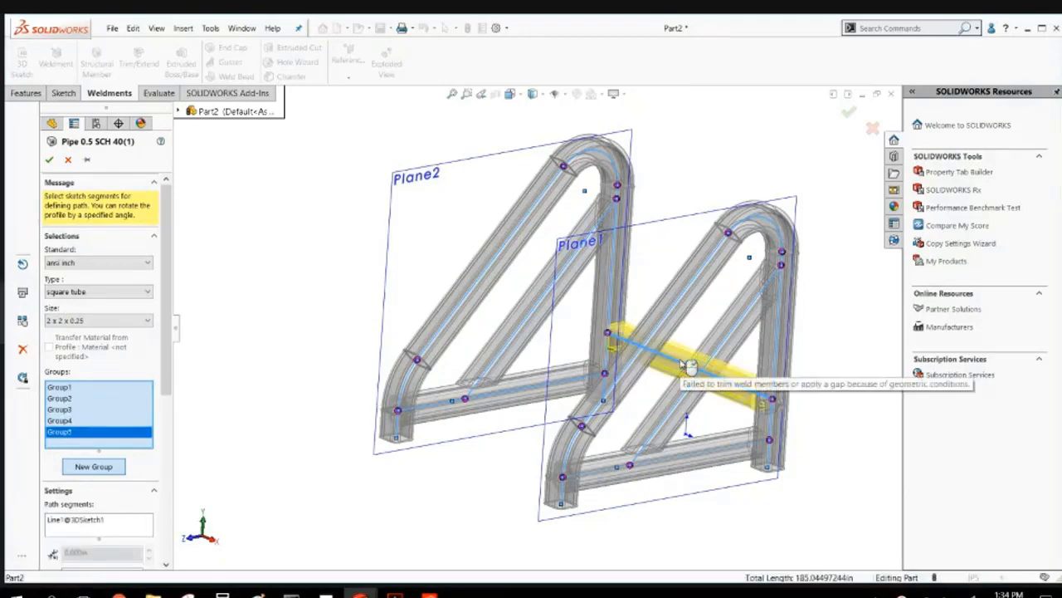
{"action": "left_click", "coordinate": [51, 159]}
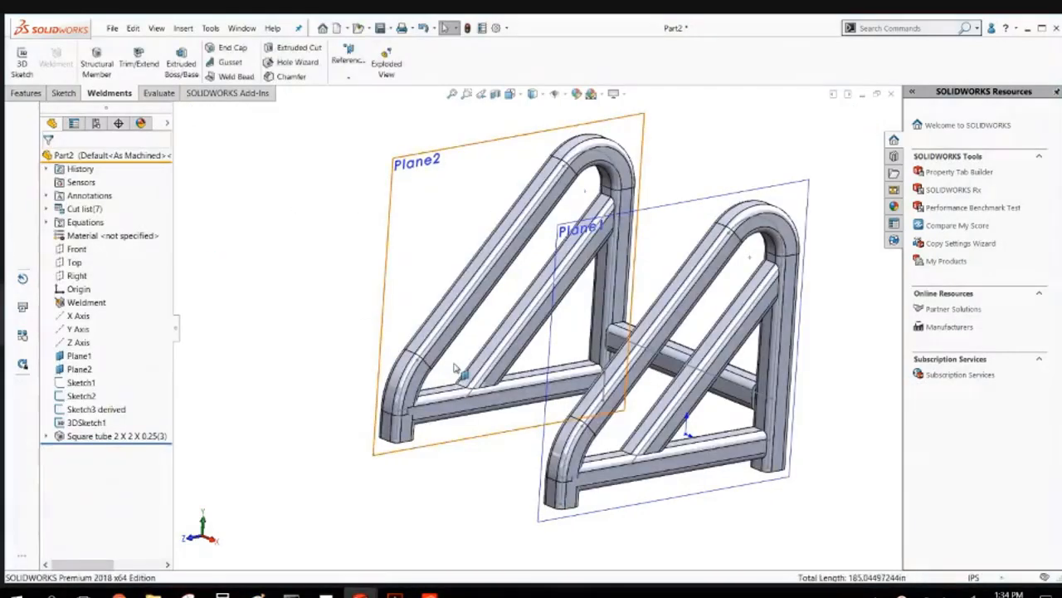
Start an End Cap on the open bottom face of the Plane2 frame's leg below the sloped tube.
{"action": "middle_click_drag", "start_coordinate": [454, 365], "coordinate": [465, 398]}
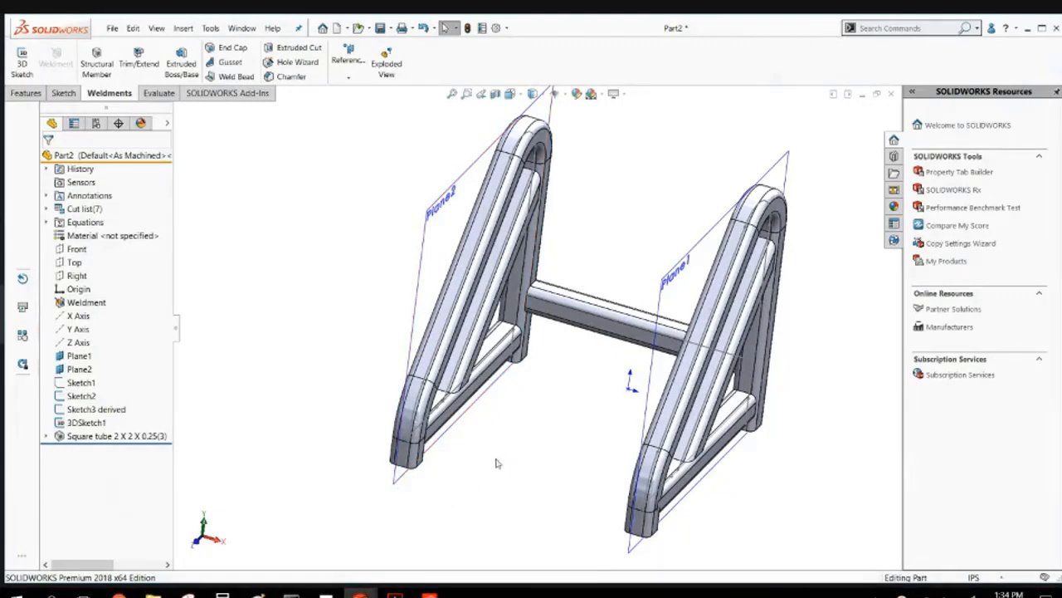
{"action": "middle_click_drag", "start_coordinate": [496, 463], "coordinate": [564, 367]}
{"action": "left_click", "coordinate": [384, 240]}
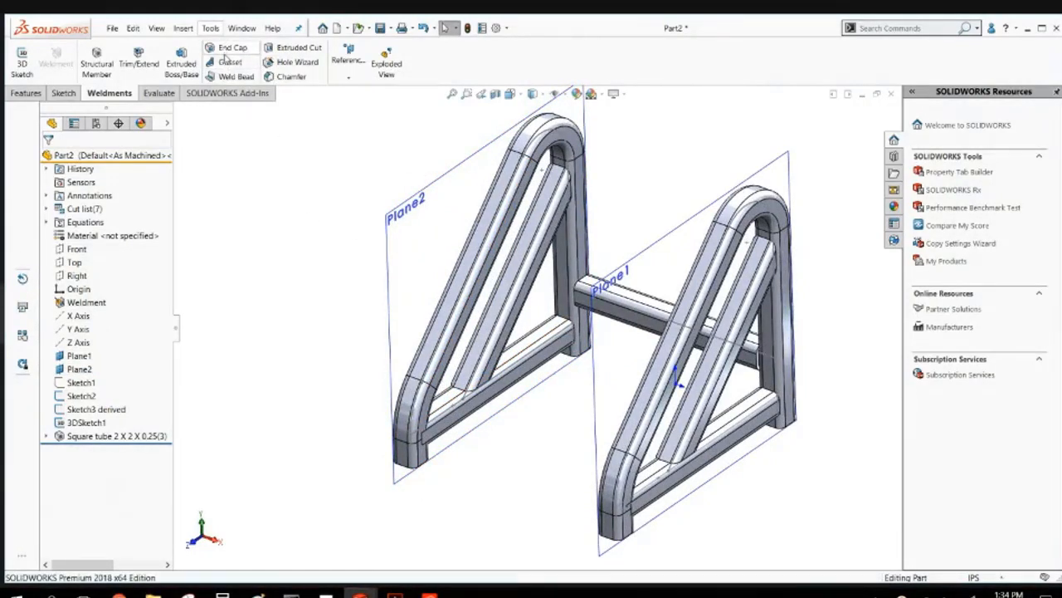
{"action": "middle_click_drag", "start_coordinate": [288, 230], "coordinate": [319, 207]}
{"action": "scroll", "coordinate": [380, 238], "scroll_direction": "down", "scroll_amount": 2}
{"action": "middle_click_drag", "start_coordinate": [422, 385], "coordinate": [408, 241]}
{"action": "scroll", "coordinate": [429, 473], "scroll_direction": "down", "scroll_amount": 2}
{"action": "scroll", "coordinate": [430, 473], "scroll_direction": "down", "scroll_amount": 4}
{"action": "scroll", "coordinate": [523, 427], "scroll_direction": "up", "scroll_amount": 2}
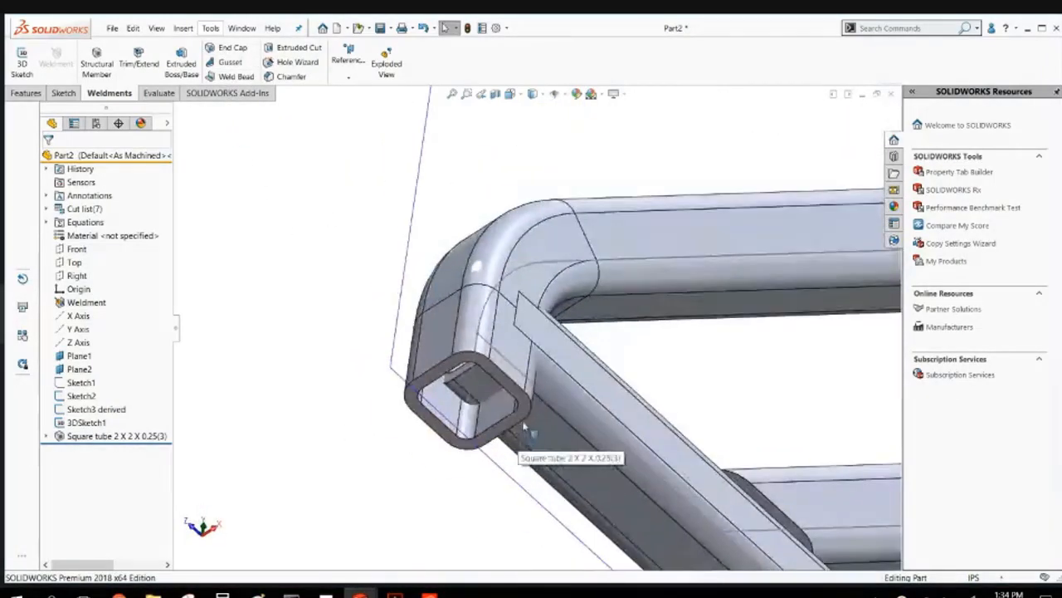
{"action": "left_click", "coordinate": [523, 412]}
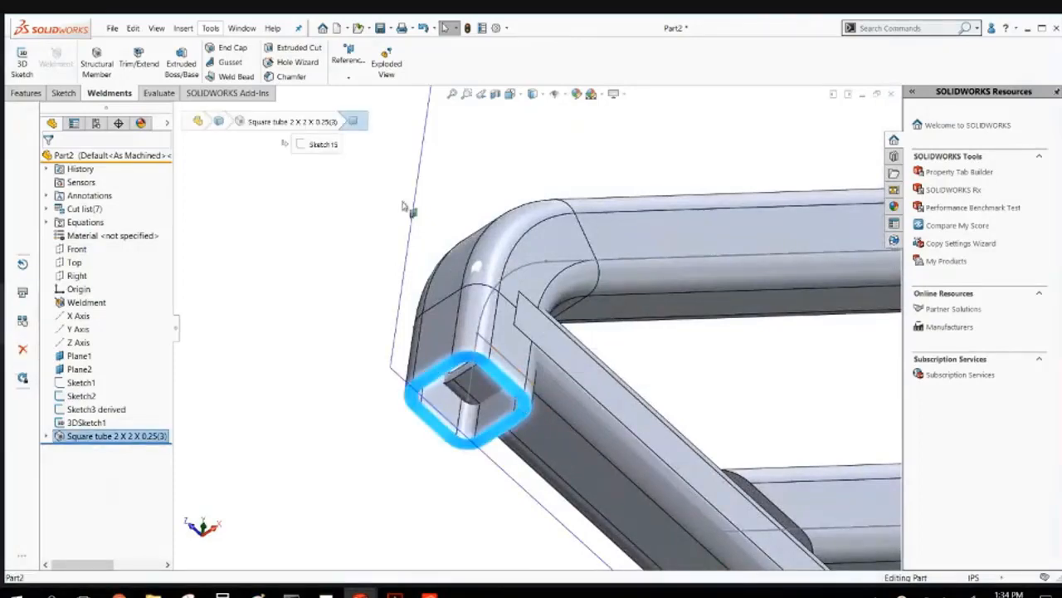
{"action": "left_click", "coordinate": [225, 51]}
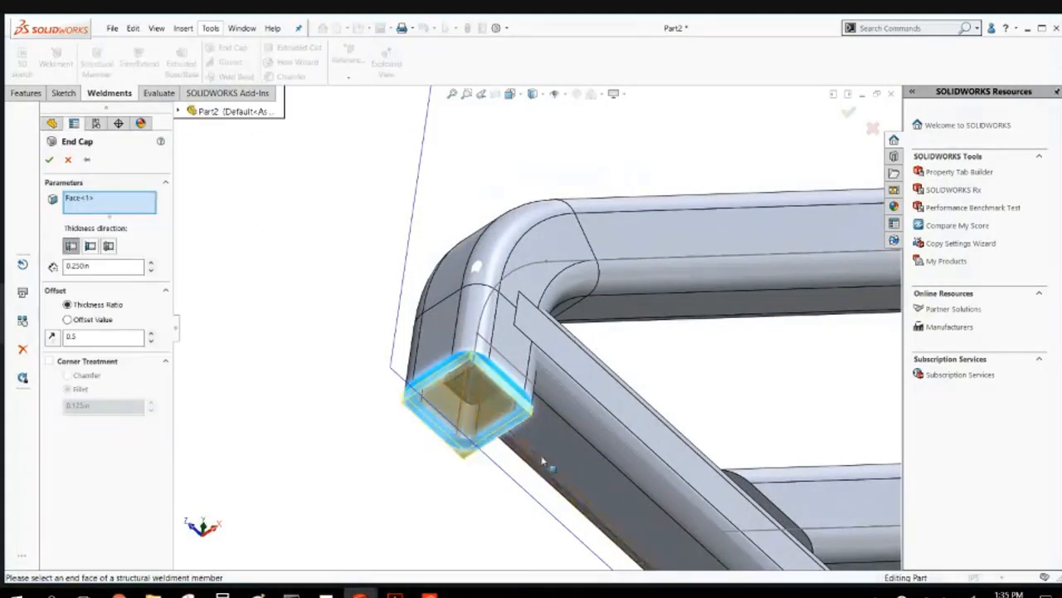
Add the bottom faces of the Plane2 frame's vertical leg and both Plane1 frame legs to the end cap selection.
{"action": "scroll", "coordinate": [697, 507], "scroll_direction": "up", "scroll_amount": 5}
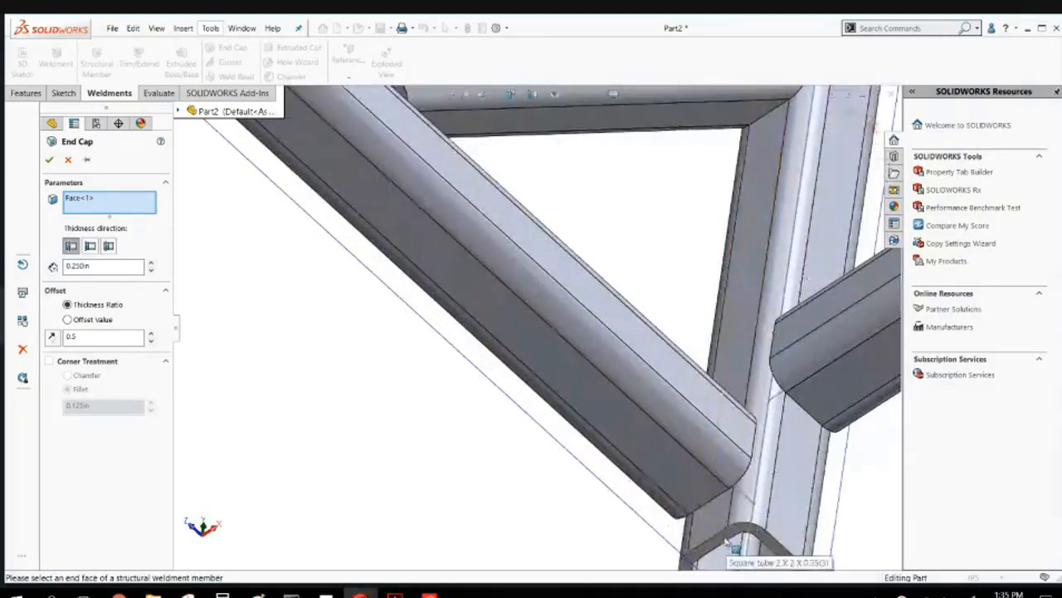
{"action": "left_click", "coordinate": [713, 555]}
{"action": "scroll", "coordinate": [729, 327], "scroll_direction": "up", "scroll_amount": 5}
{"action": "scroll", "coordinate": [729, 327], "scroll_direction": "down", "scroll_amount": 5}
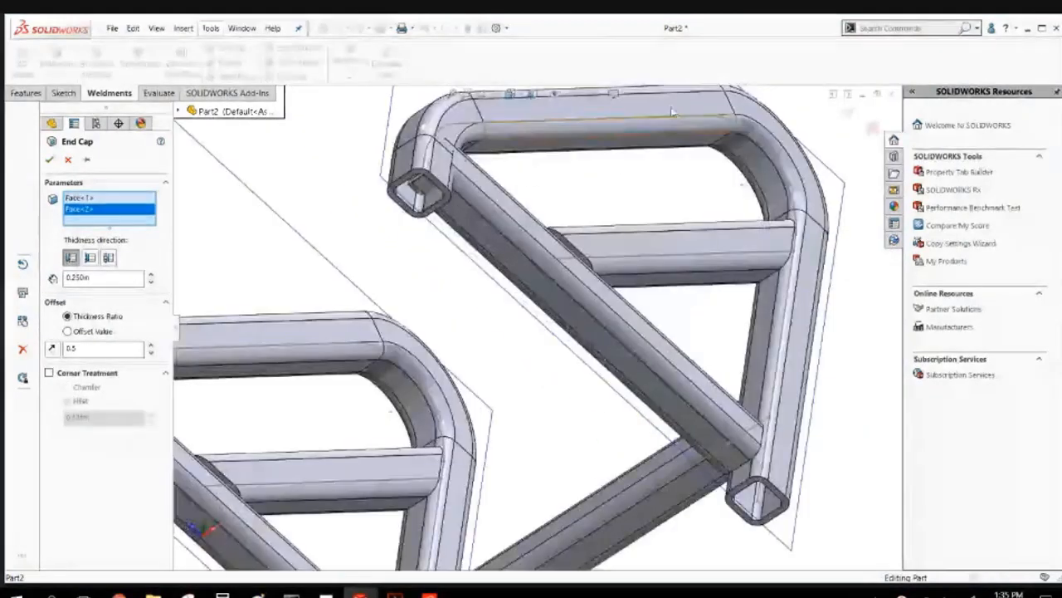
{"action": "scroll", "coordinate": [385, 214], "scroll_direction": "down", "scroll_amount": 5}
{"action": "left_click", "coordinate": [384, 213]}
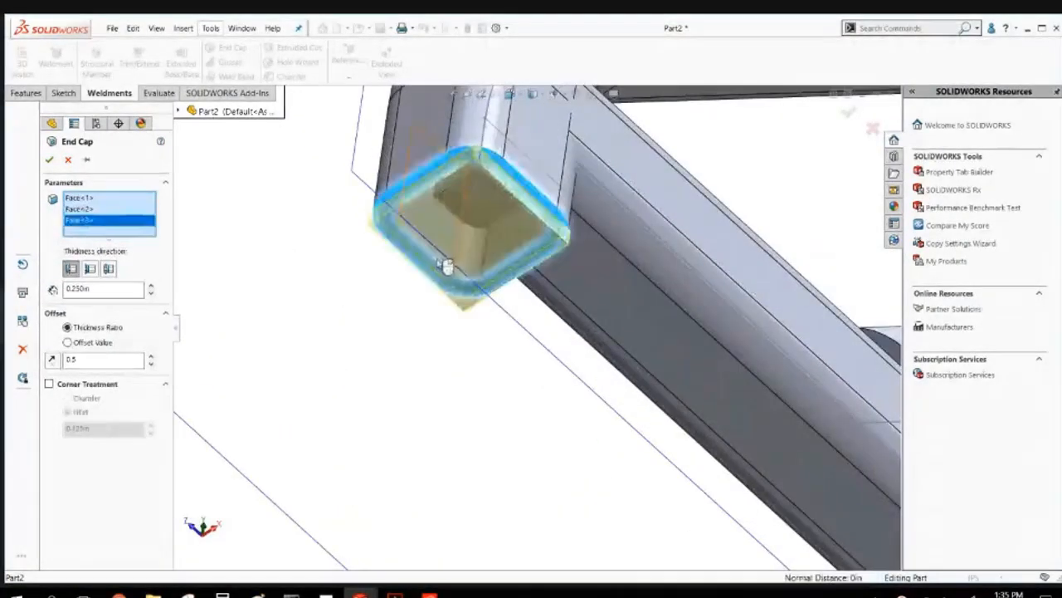
{"action": "scroll", "coordinate": [694, 429], "scroll_direction": "up", "scroll_amount": 8}
{"action": "scroll", "coordinate": [752, 530], "scroll_direction": "down", "scroll_amount": 8}
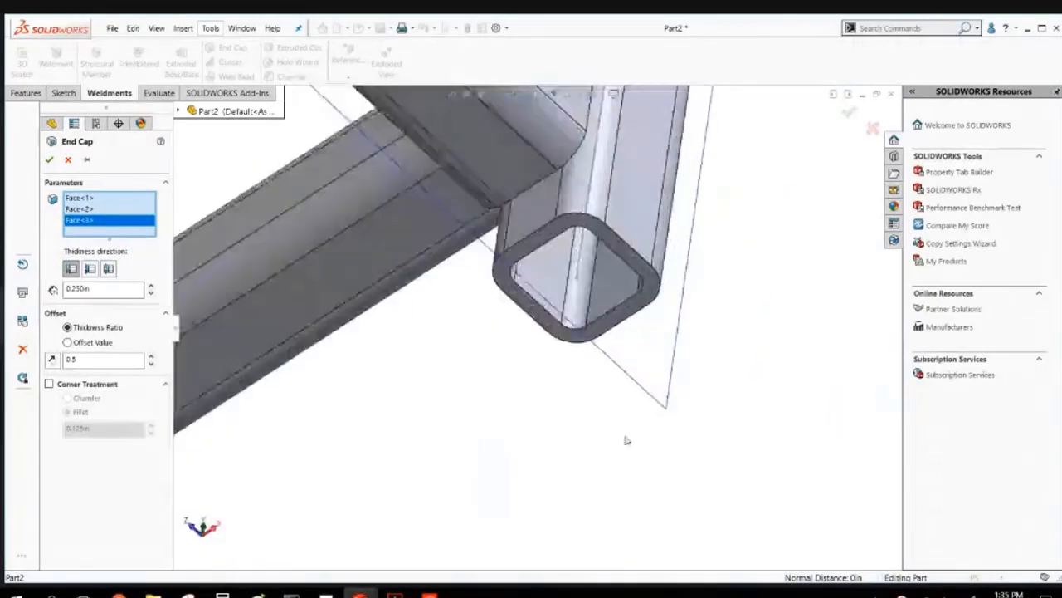
{"action": "left_click", "coordinate": [546, 189]}
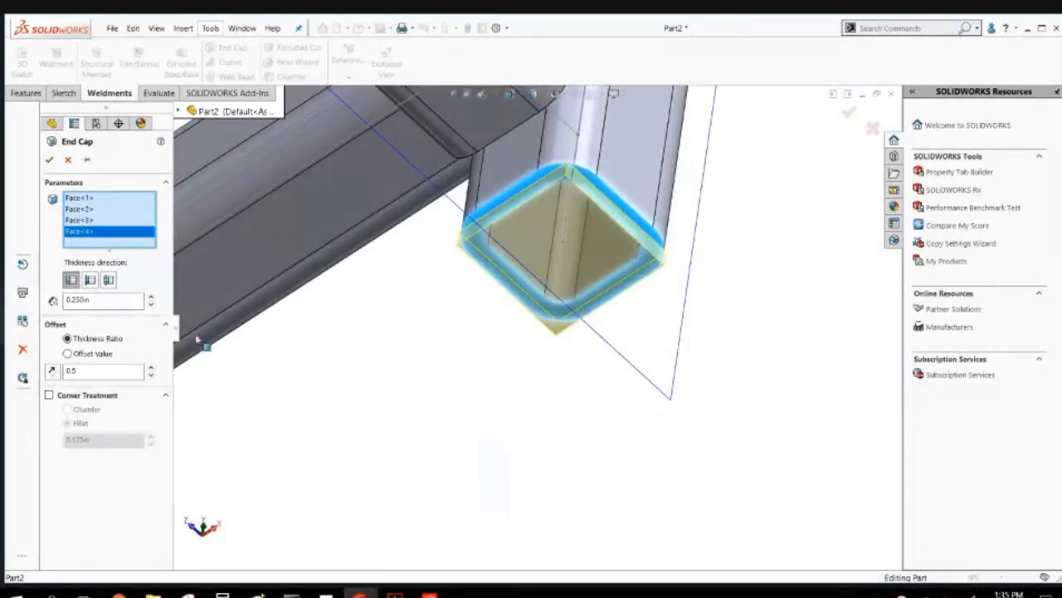
Turn on corner treatment for the four leg end caps, try the chamfer option and set it to fillet.
{"action": "double_click", "coordinate": [79, 371]}
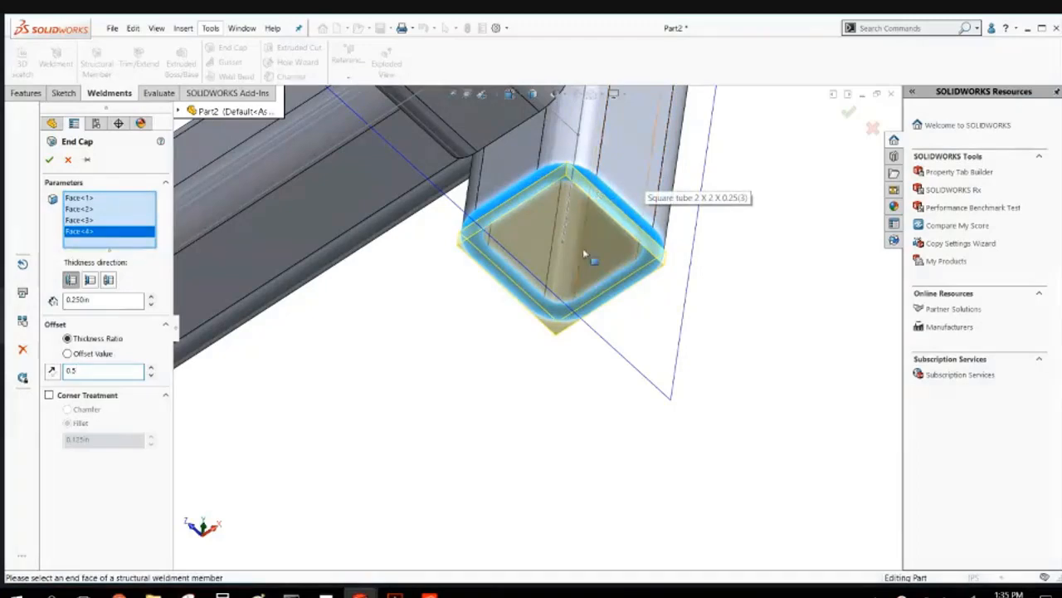
{"action": "scroll", "coordinate": [583, 248], "scroll_direction": "up", "scroll_amount": 10}
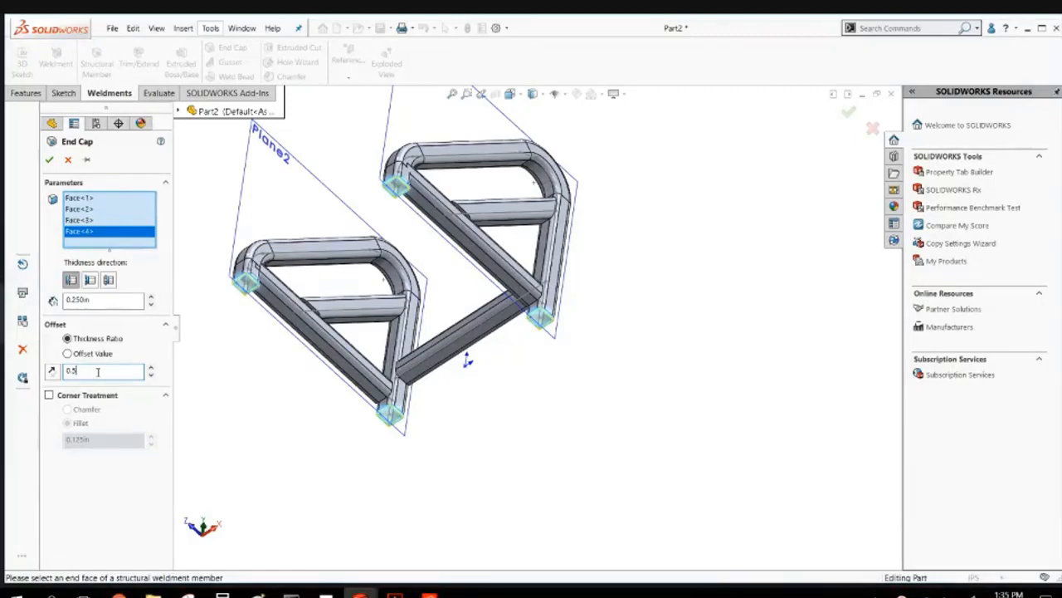
{"action": "scroll", "coordinate": [220, 320], "scroll_direction": "down", "scroll_amount": 8}
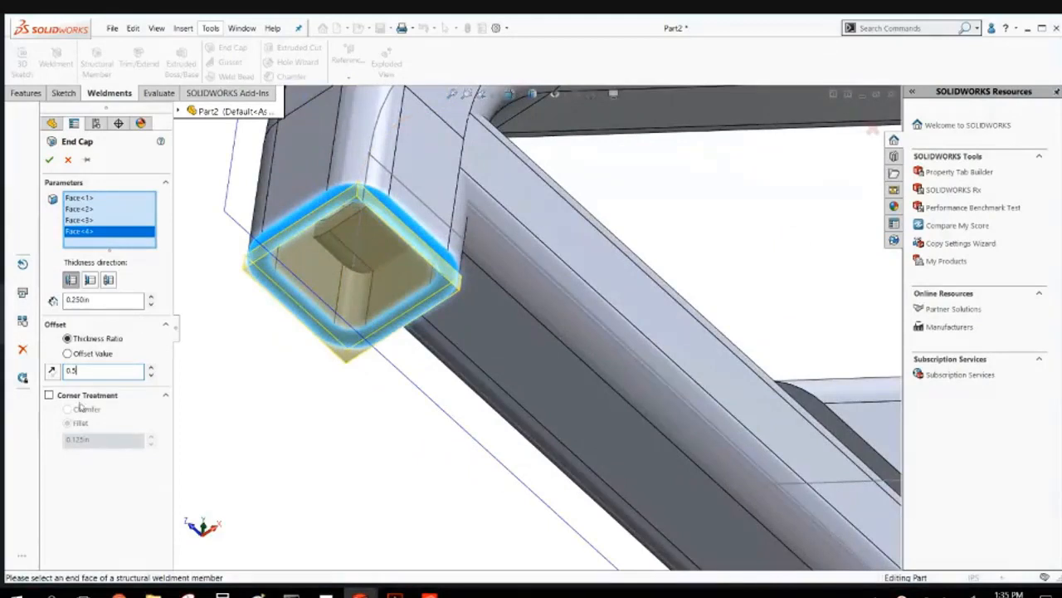
{"action": "left_click", "coordinate": [49, 396]}
{"action": "left_click", "coordinate": [68, 410]}
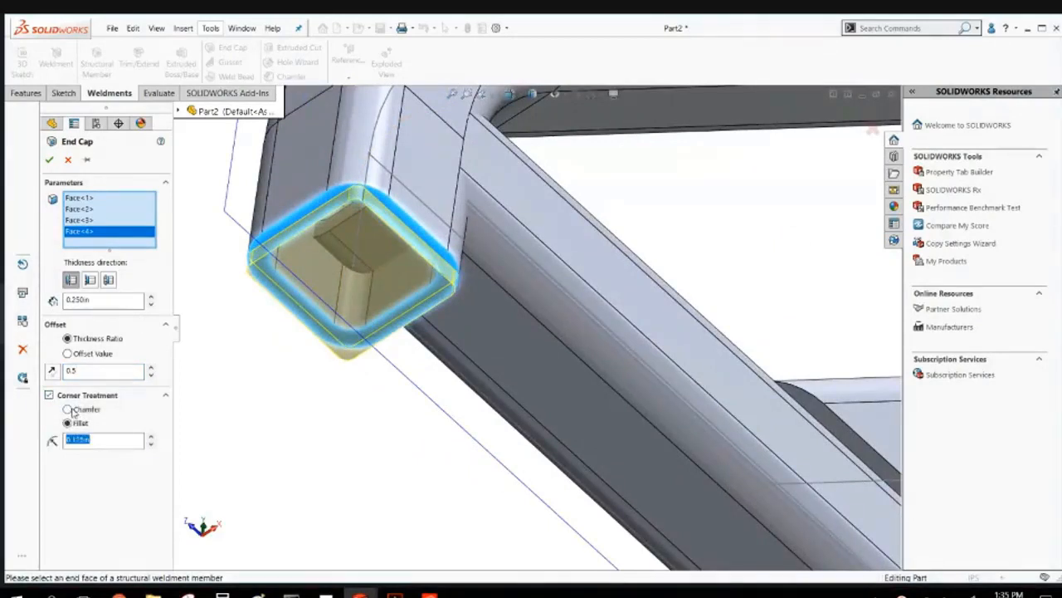
{"action": "left_click", "coordinate": [81, 433]}
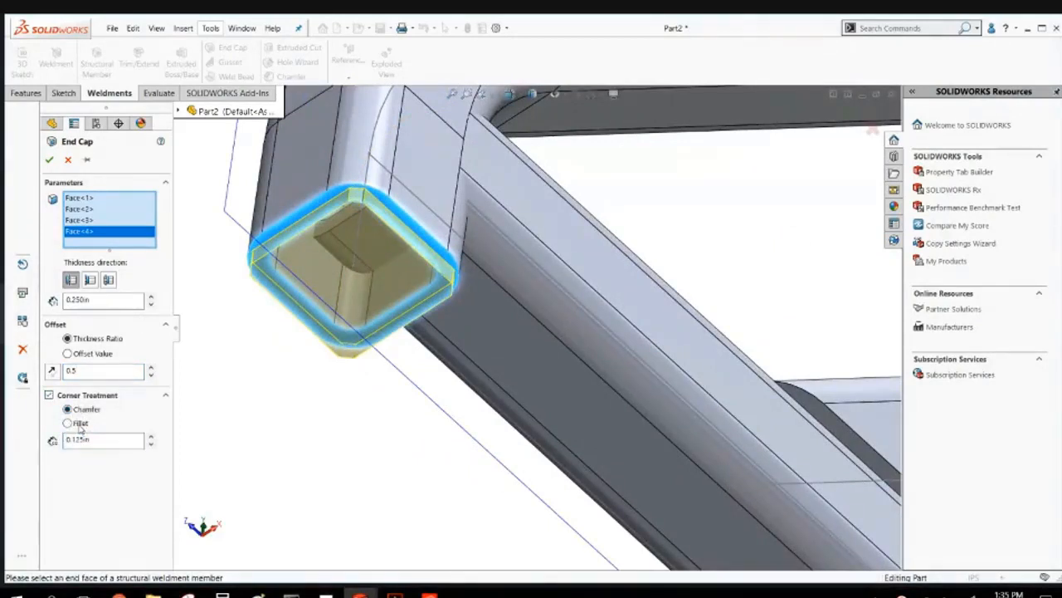
{"action": "left_click", "coordinate": [68, 423]}
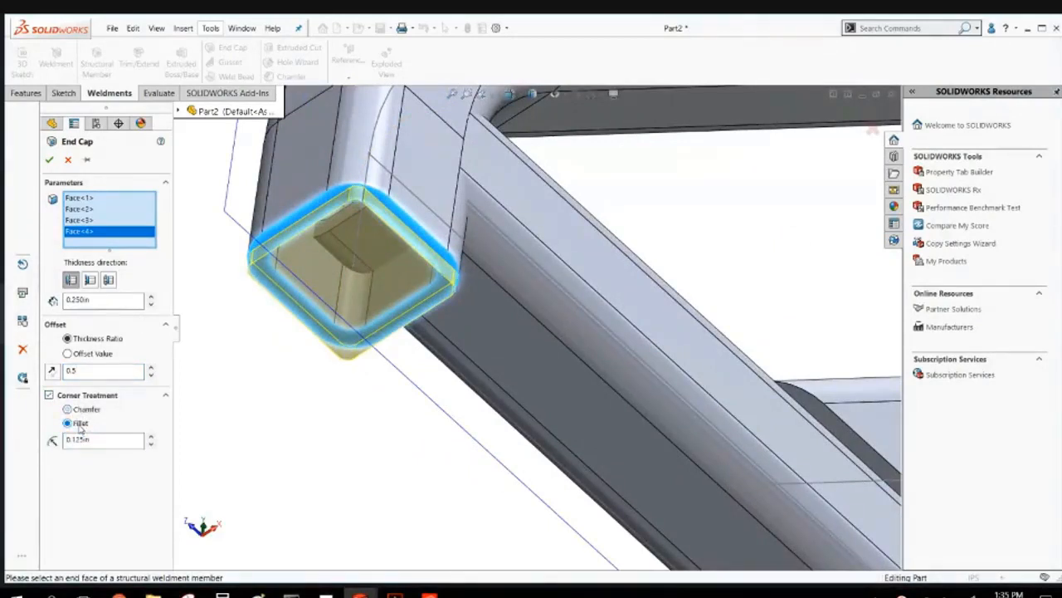
Define the end cap offset by value at 0 in and set the corner fillet radius to 0.5 in.
{"action": "left_click", "coordinate": [69, 354]}
{"action": "double_click", "coordinate": [94, 370]}
{"action": "type", "text": "0"}
{"action": "key", "text": "Return"}
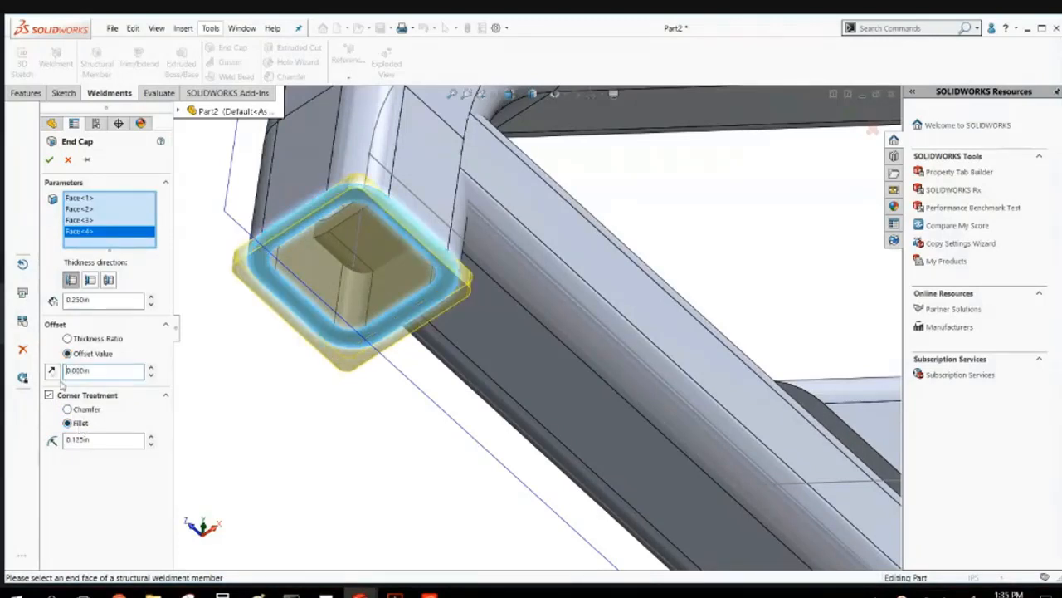
{"action": "left_click_drag", "start_coordinate": [124, 440], "coordinate": [27, 451]}
{"action": "key", "text": "BackSpace"}
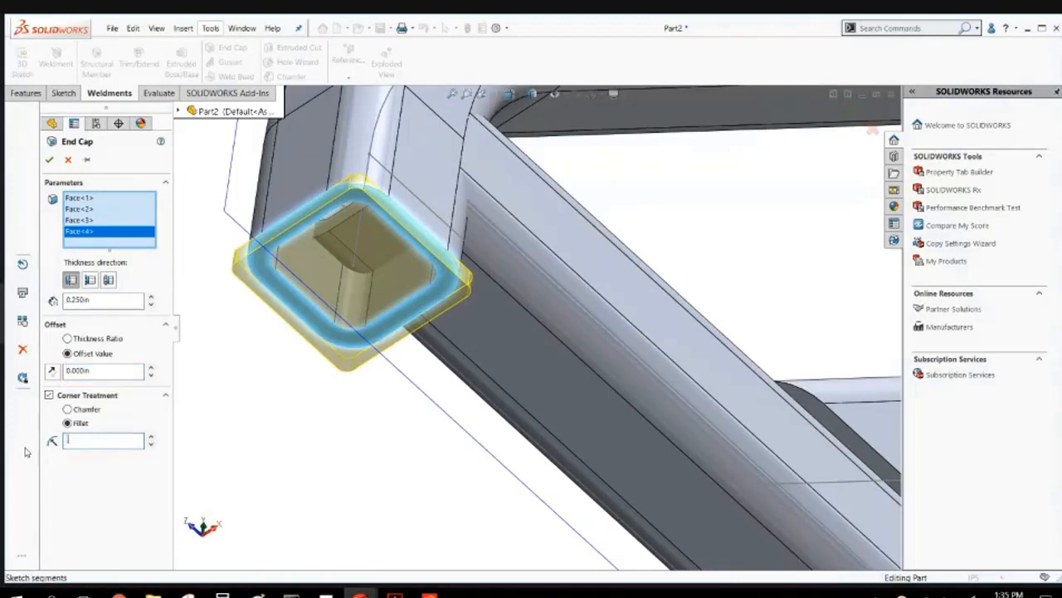
{"action": "type", "text": ".5"}
{"action": "key", "text": "Return"}
Try greater end cap thicknesses and restore the thickness to 0.25 in.
{"action": "scroll", "coordinate": [534, 318], "scroll_direction": "up", "scroll_amount": 5}
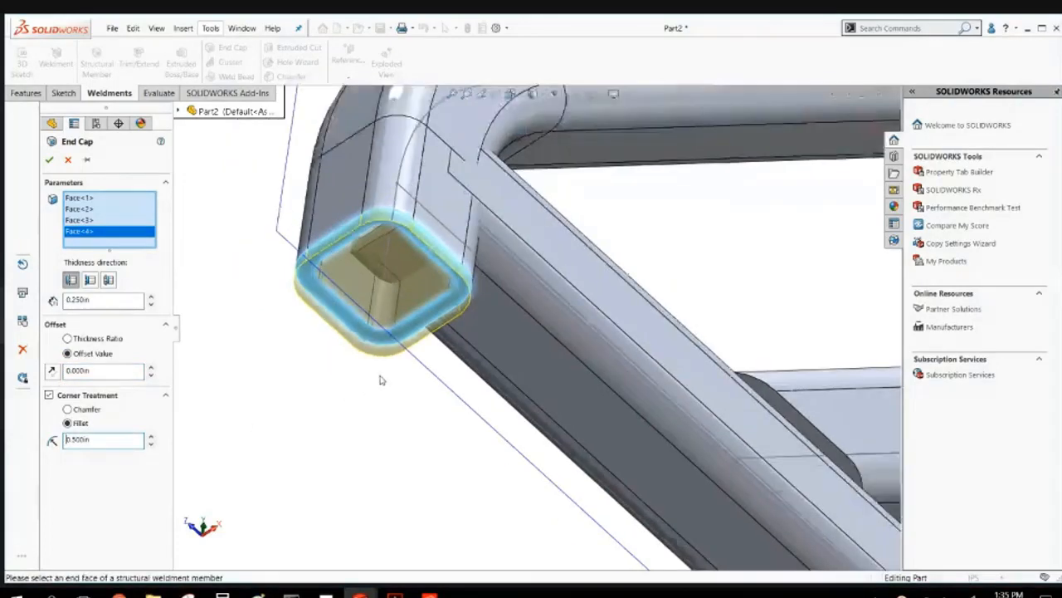
{"action": "middle_click_drag", "start_coordinate": [534, 317], "coordinate": [536, 431]}
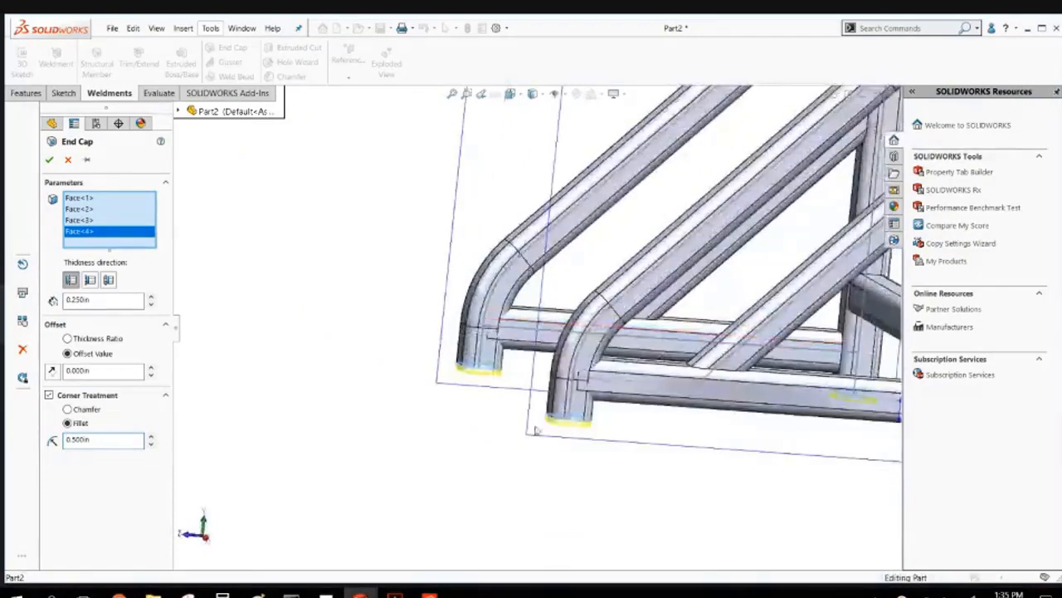
{"action": "scroll", "coordinate": [743, 421], "scroll_direction": "down", "scroll_amount": 2}
{"action": "scroll", "coordinate": [744, 422], "scroll_direction": "up", "scroll_amount": 2}
{"action": "scroll", "coordinate": [747, 407], "scroll_direction": "down", "scroll_amount": 2}
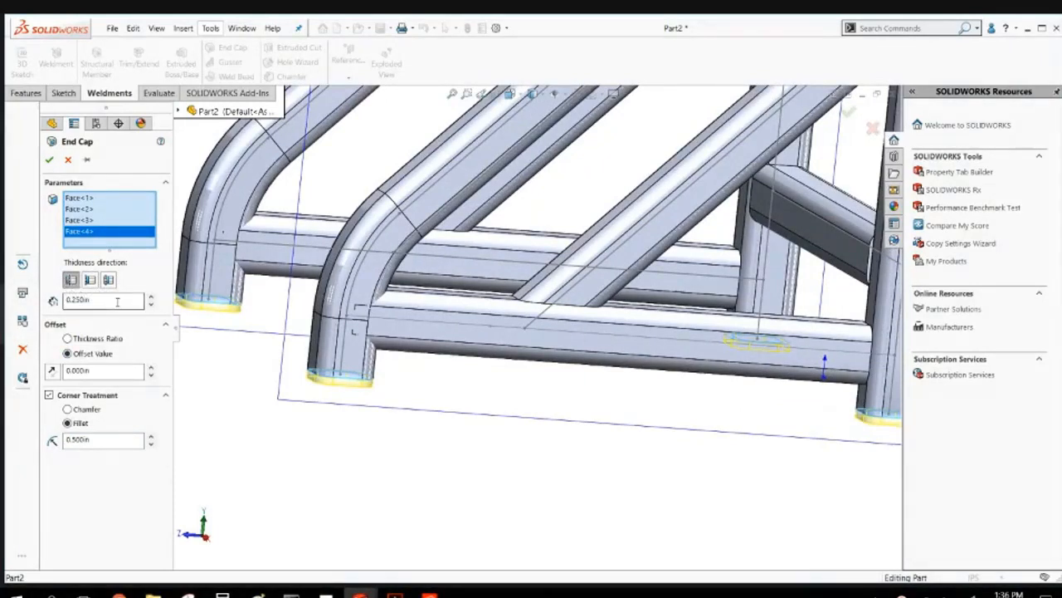
{"action": "left_click", "coordinate": [151, 297]}
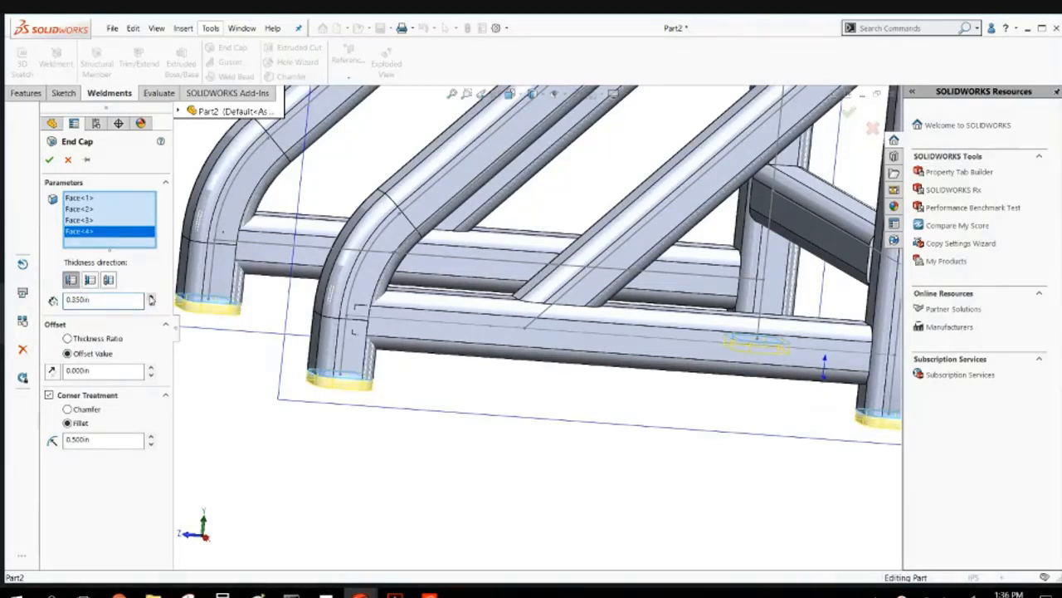
{"action": "left_click", "coordinate": [151, 297]}
{"action": "double_click", "coordinate": [109, 297]}
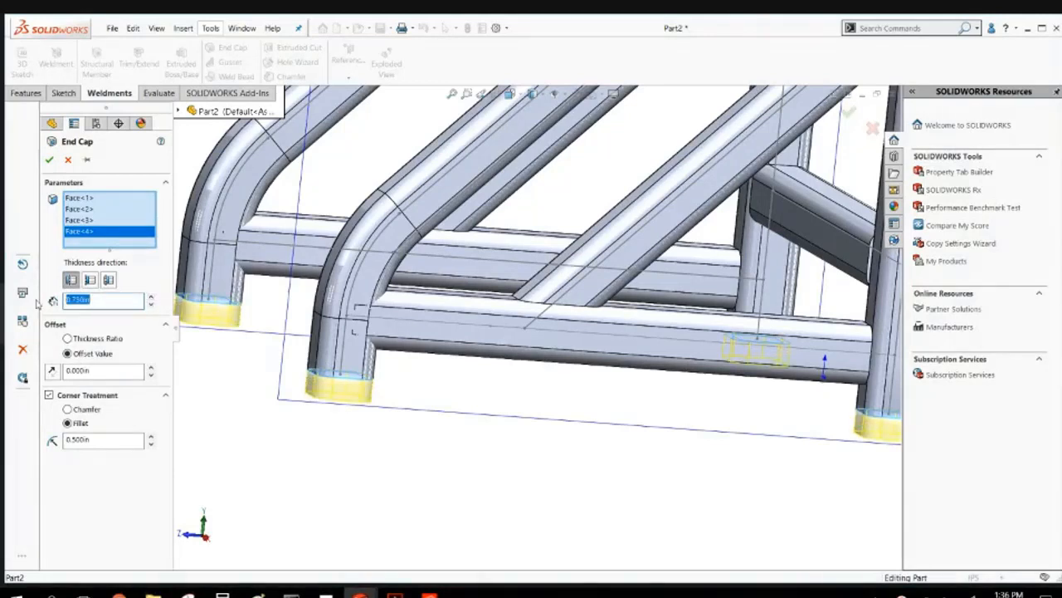
{"action": "type", "text": "25"}
{"action": "key", "text": "Return"}
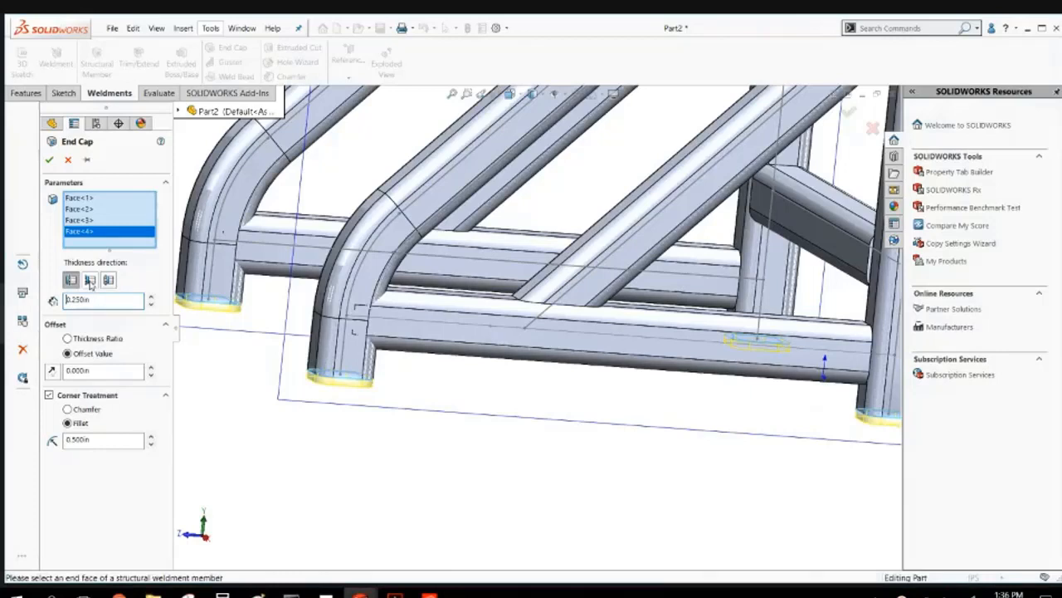
Try the inward and internal thickness directions on the leg caps, settle on inward and accept the end caps.
{"action": "left_click", "coordinate": [90, 281]}
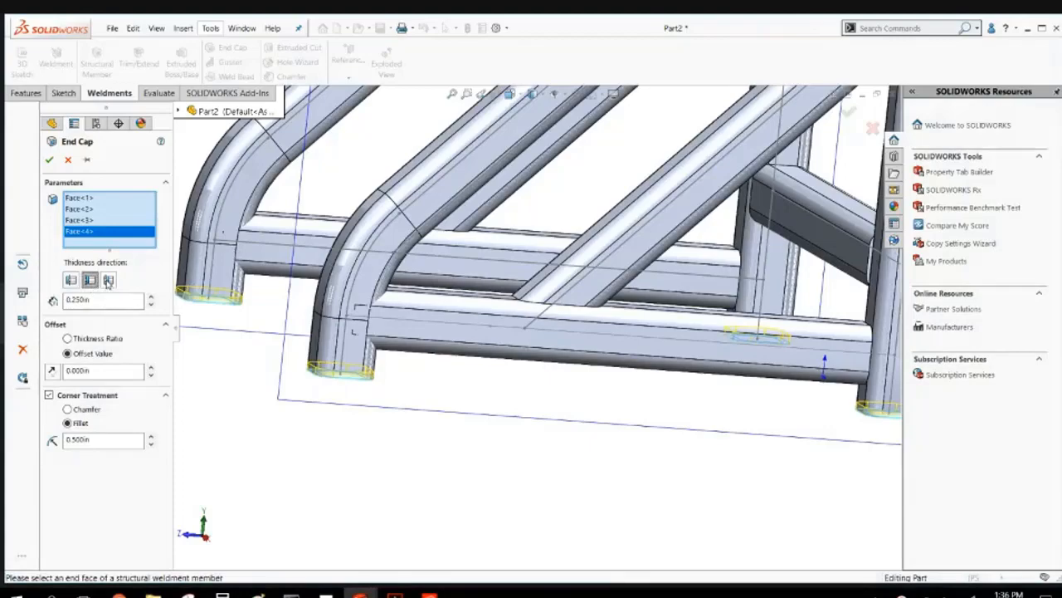
{"action": "left_click", "coordinate": [108, 281]}
{"action": "scroll", "coordinate": [357, 352], "scroll_direction": "down", "scroll_amount": 10}
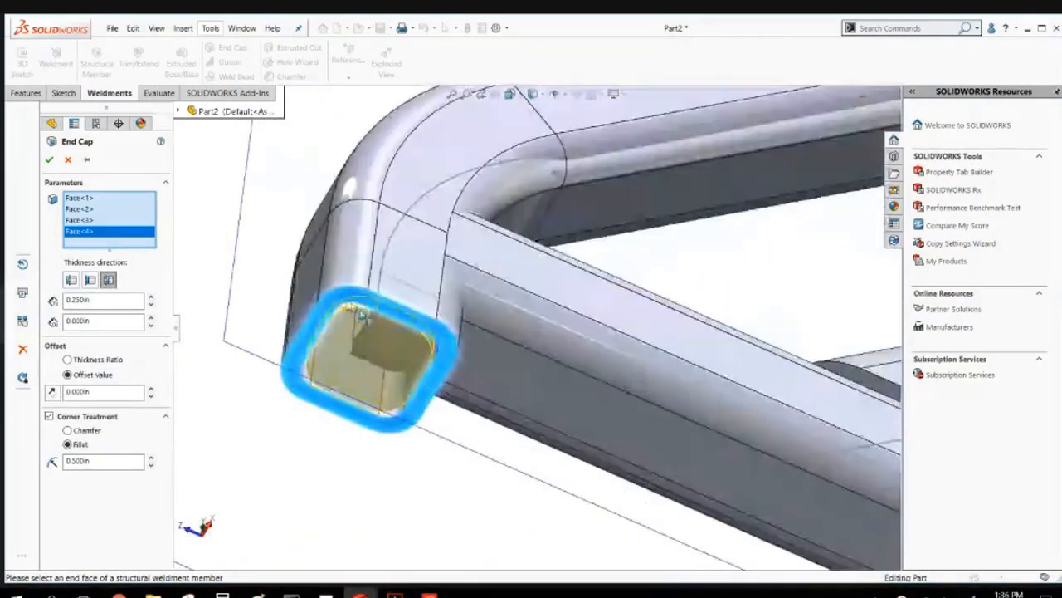
{"action": "scroll", "coordinate": [362, 313], "scroll_direction": "down", "scroll_amount": 3}
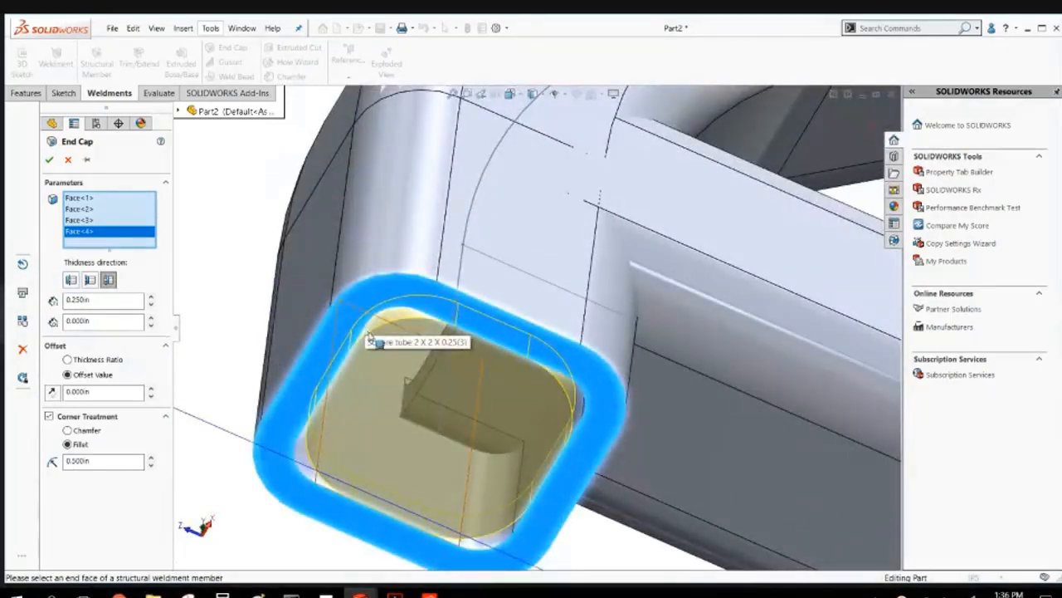
{"action": "scroll", "coordinate": [382, 321], "scroll_direction": "up", "scroll_amount": 5}
{"action": "middle_click_drag", "start_coordinate": [597, 251], "coordinate": [675, 340]}
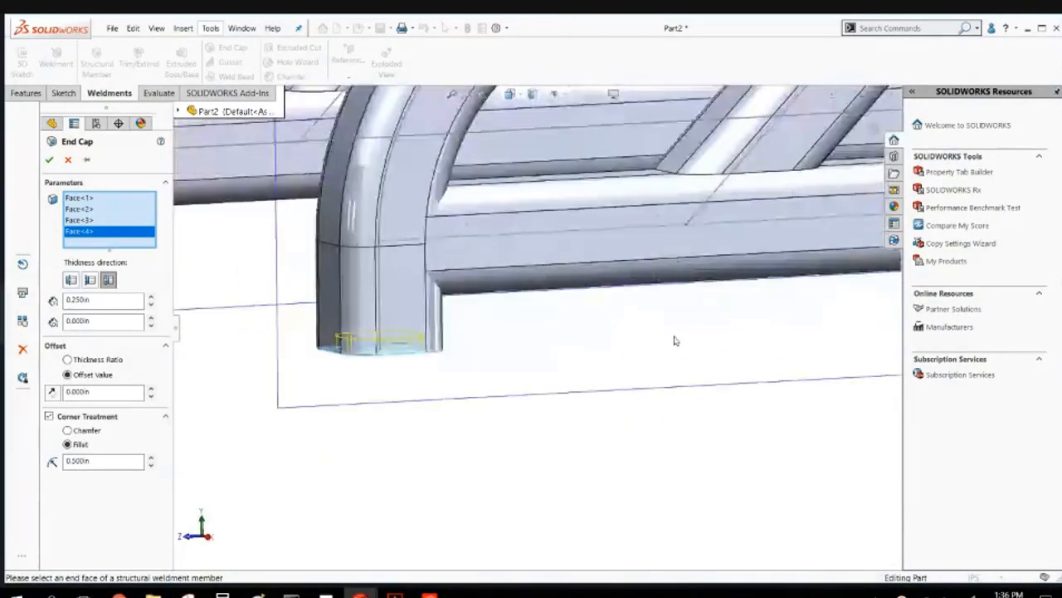
{"action": "scroll", "coordinate": [672, 343], "scroll_direction": "up", "scroll_amount": 3}
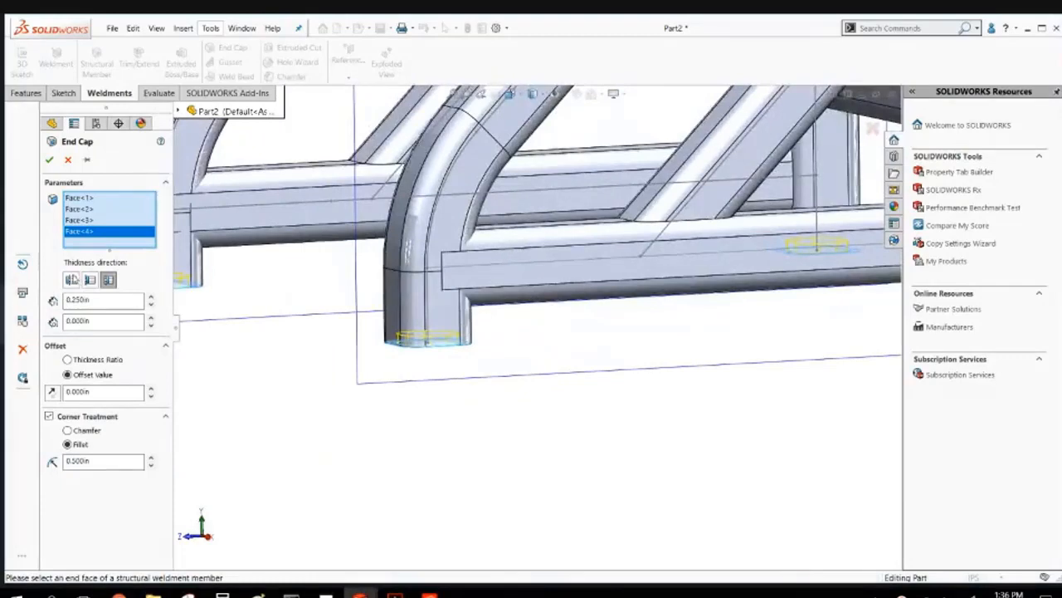
{"action": "left_click", "coordinate": [89, 280]}
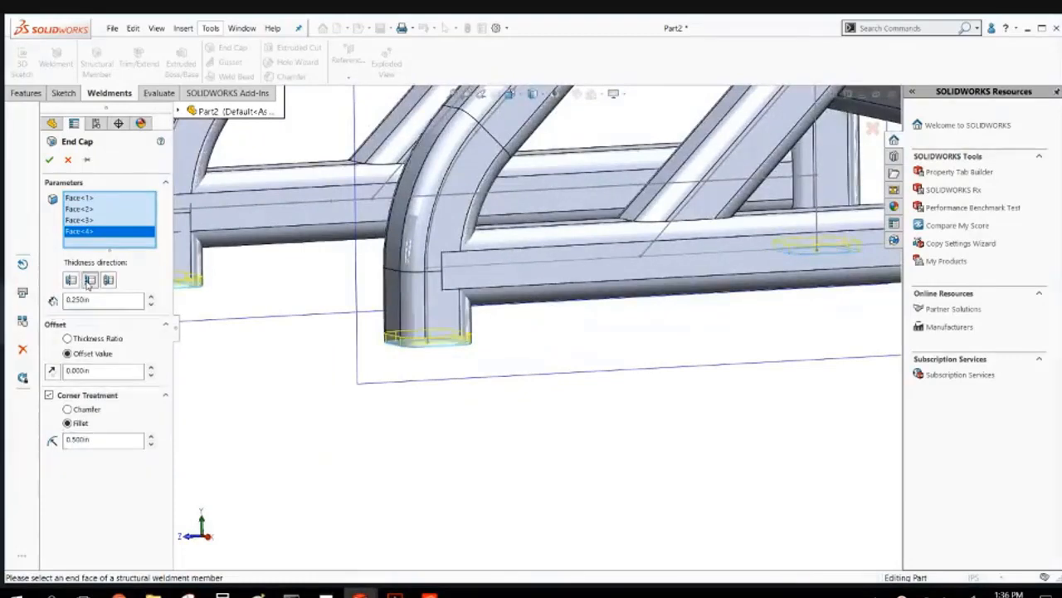
{"action": "left_click", "coordinate": [49, 160]}
Hide the reference planes Plane1 and Plane2.
{"action": "scroll", "coordinate": [448, 297], "scroll_direction": "up", "scroll_amount": 6}
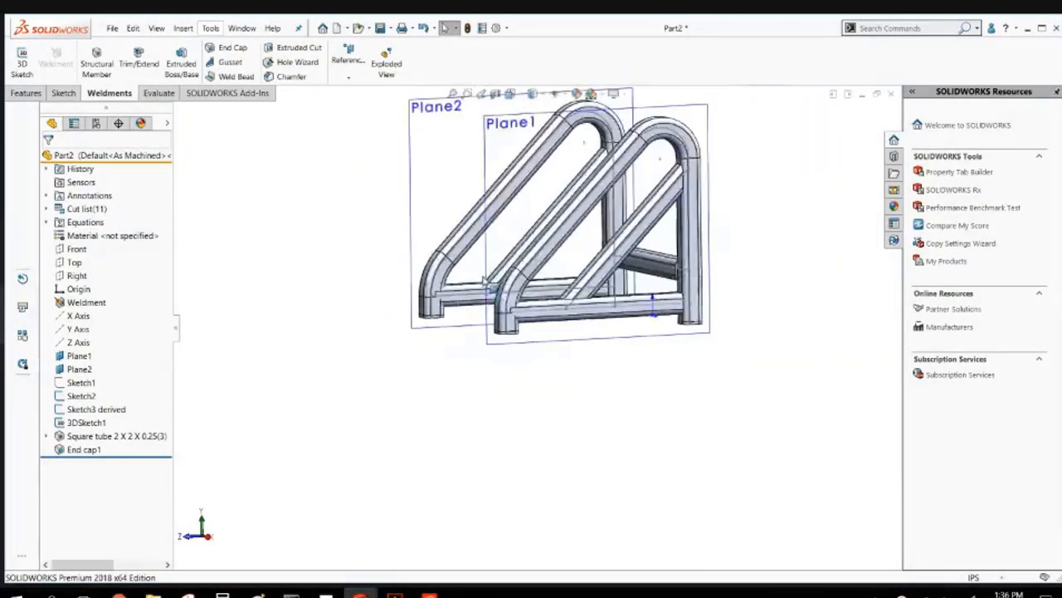
{"action": "middle_click_drag", "start_coordinate": [448, 296], "coordinate": [507, 292]}
{"action": "scroll", "coordinate": [550, 258], "scroll_direction": "up", "scroll_amount": 2}
{"action": "scroll", "coordinate": [552, 258], "scroll_direction": "down", "scroll_amount": 1}
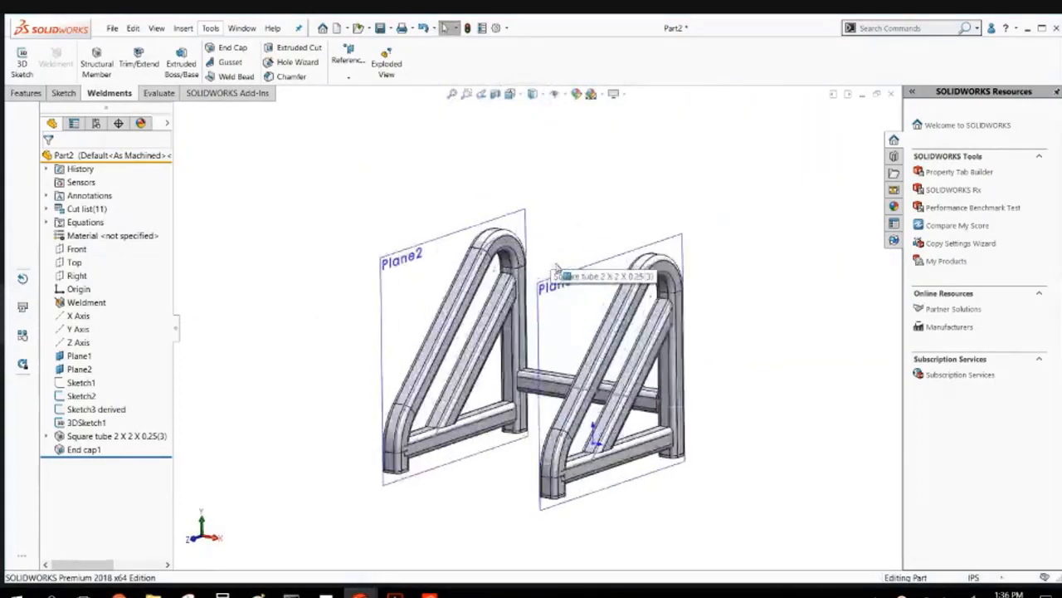
{"action": "left_click", "coordinate": [617, 260]}
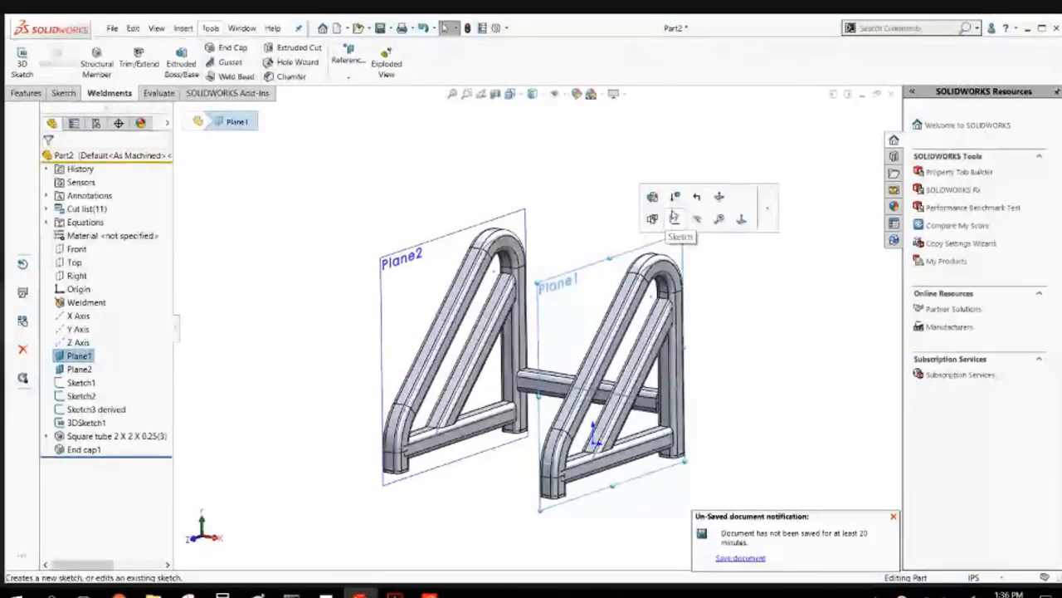
{"action": "left_click", "coordinate": [696, 218]}
{"action": "left_click", "coordinate": [496, 220]}
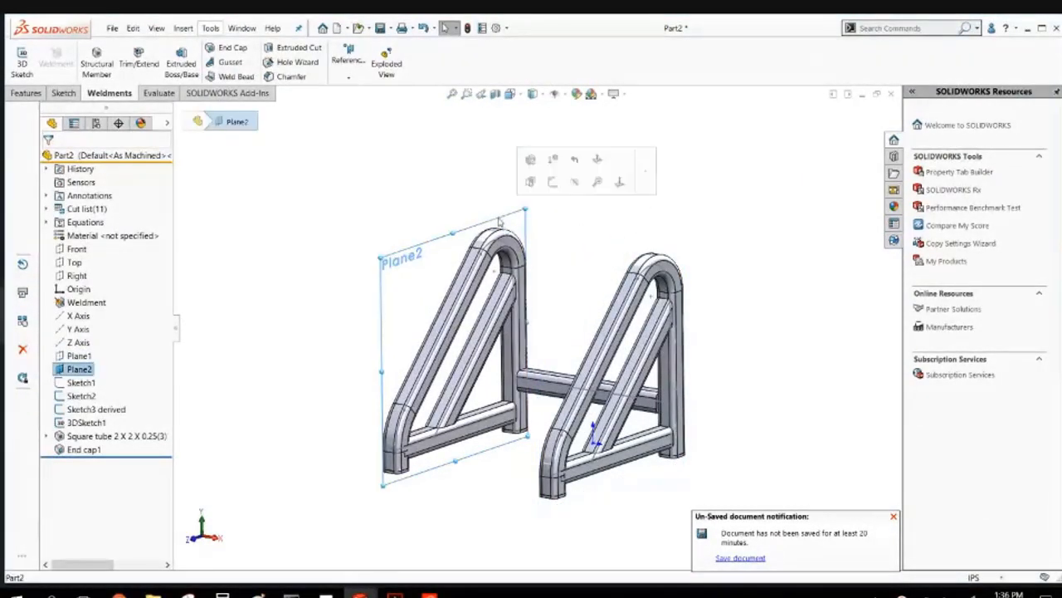
{"action": "left_click", "coordinate": [573, 181]}
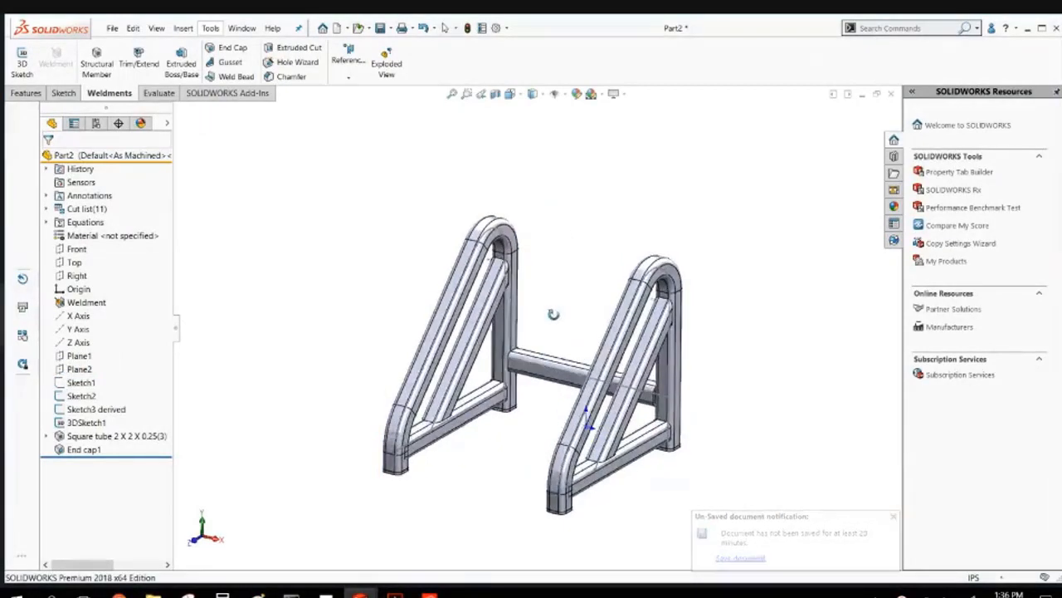
Start a Gusset between the connecting tube's top face and the inner face of the adjoining vertical leg on the Plane2 frame.
{"action": "scroll", "coordinate": [547, 315], "scroll_direction": "down", "scroll_amount": 4}
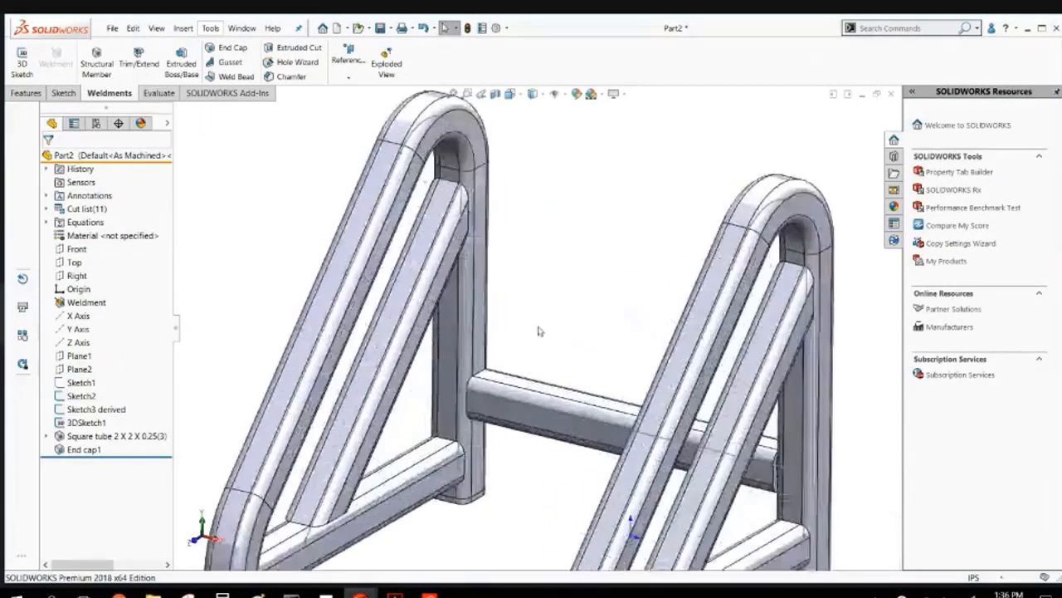
{"action": "left_click", "coordinate": [234, 64]}
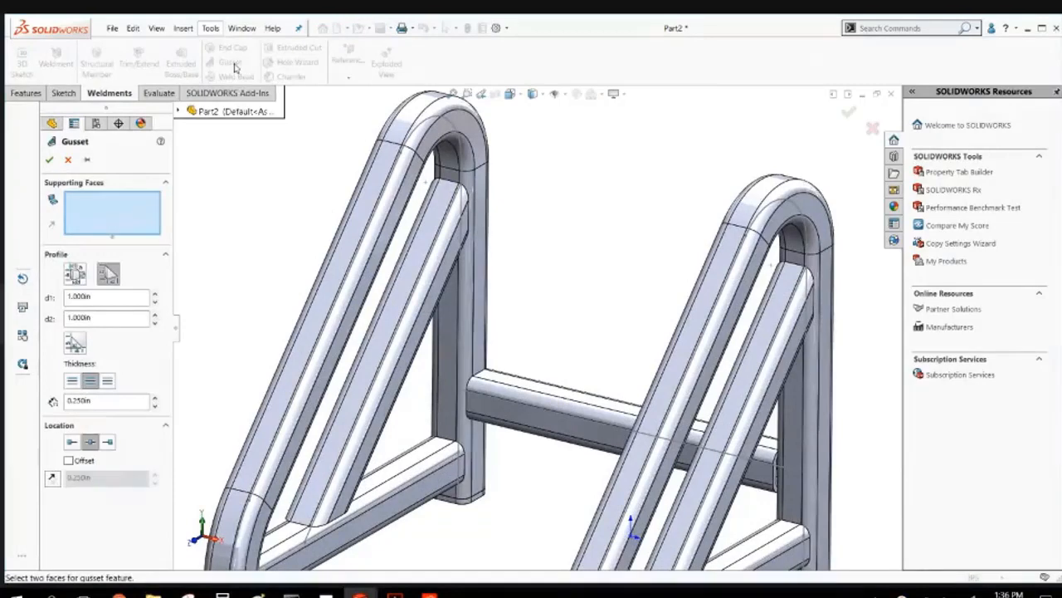
{"action": "scroll", "coordinate": [498, 386], "scroll_direction": "down", "scroll_amount": 4}
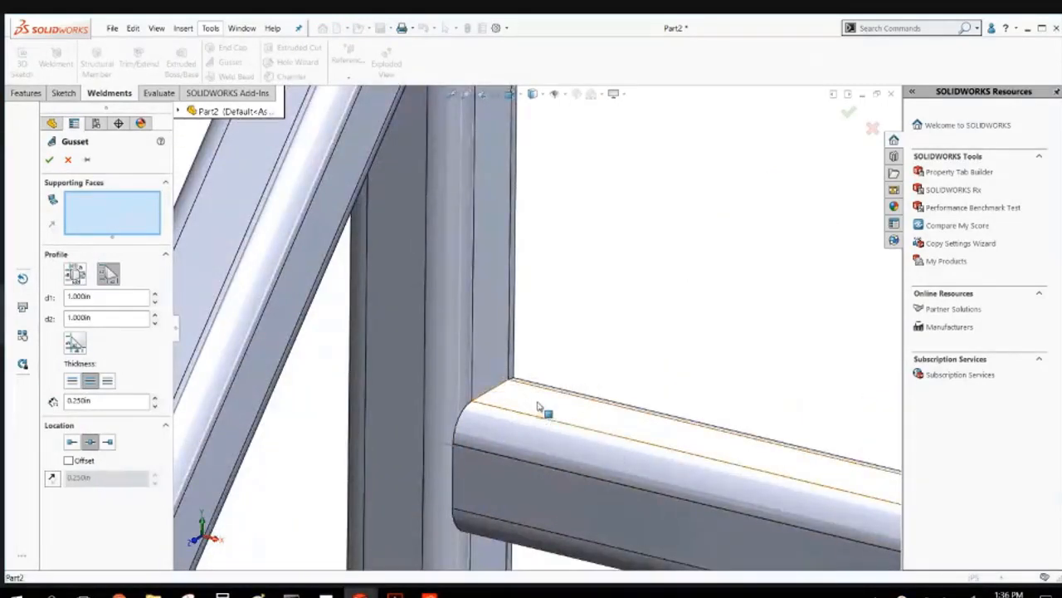
{"action": "left_click", "coordinate": [542, 408]}
{"action": "left_click", "coordinate": [502, 315]}
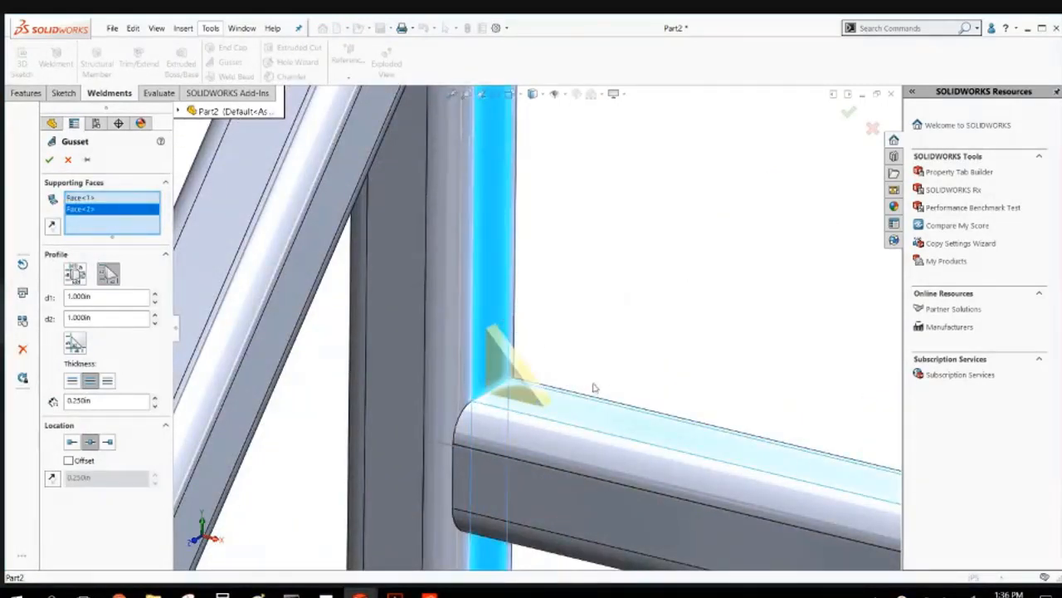
{"action": "middle_click_drag", "start_coordinate": [582, 375], "coordinate": [470, 420]}
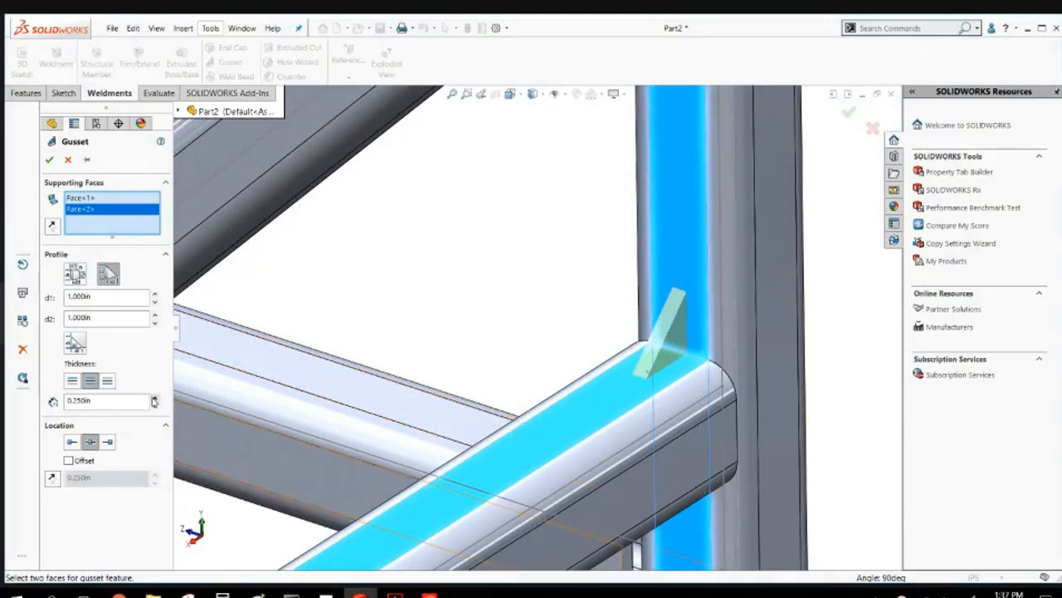
Set the gusset's thickness to 0.35 in.
{"action": "left_click", "coordinate": [154, 396]}
{"action": "left_click", "coordinate": [154, 396]}
{"action": "left_click", "coordinate": [155, 397]}
{"action": "left_click", "coordinate": [154, 404]}
{"action": "left_click", "coordinate": [155, 404]}
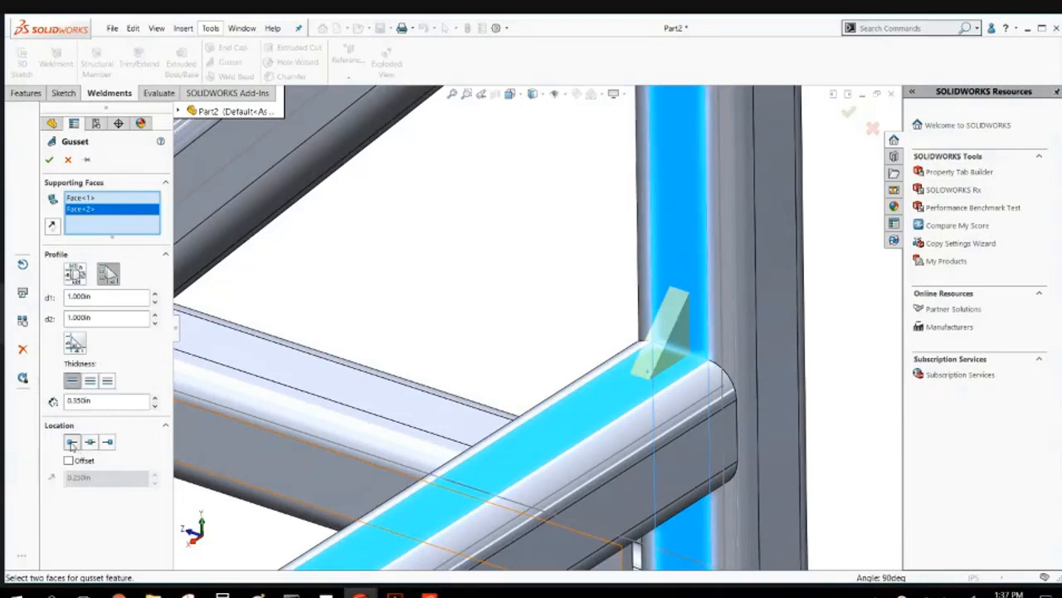
Try the start, mid and end point locations for the gusset, settling on mid point with the thickness on the inner side.
{"action": "left_click", "coordinate": [73, 442]}
{"action": "left_click", "coordinate": [108, 444]}
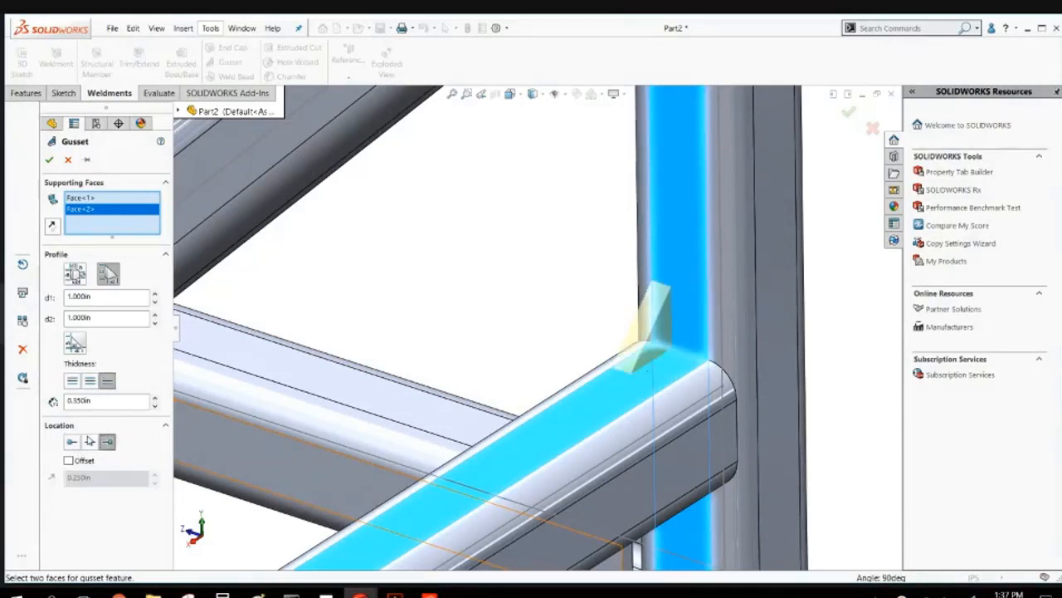
{"action": "left_click", "coordinate": [89, 443]}
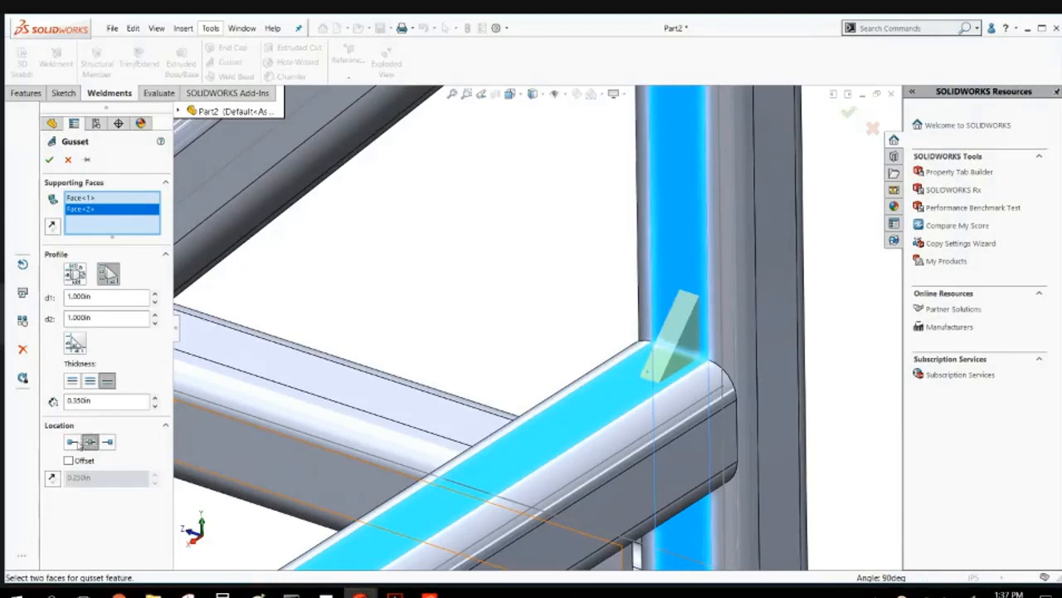
{"action": "left_click", "coordinate": [73, 442]}
{"action": "left_click", "coordinate": [89, 442]}
{"action": "left_click", "coordinate": [107, 442]}
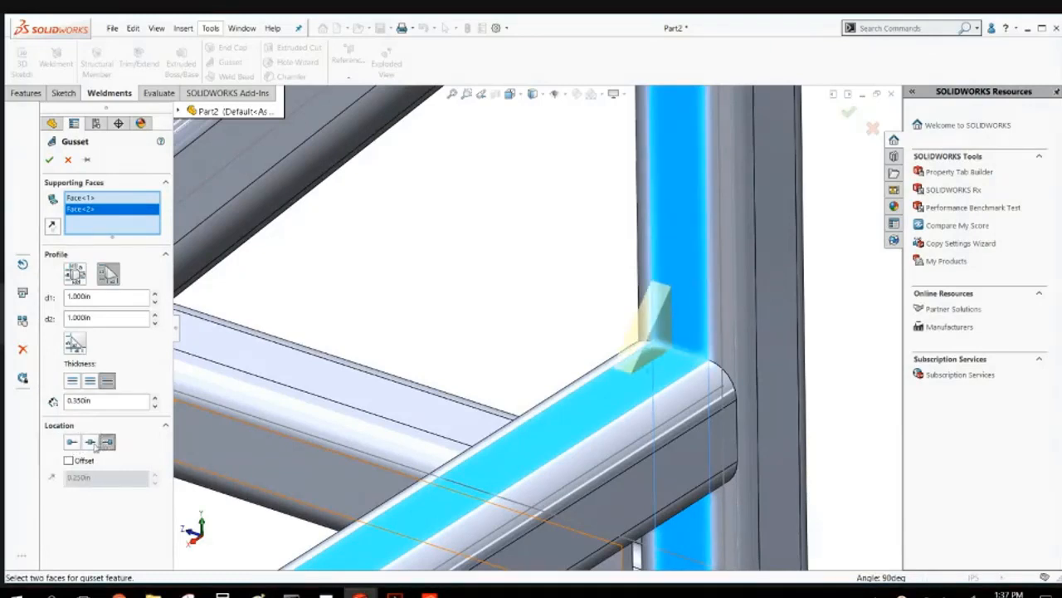
{"action": "left_click", "coordinate": [89, 442]}
{"action": "left_click", "coordinate": [72, 380]}
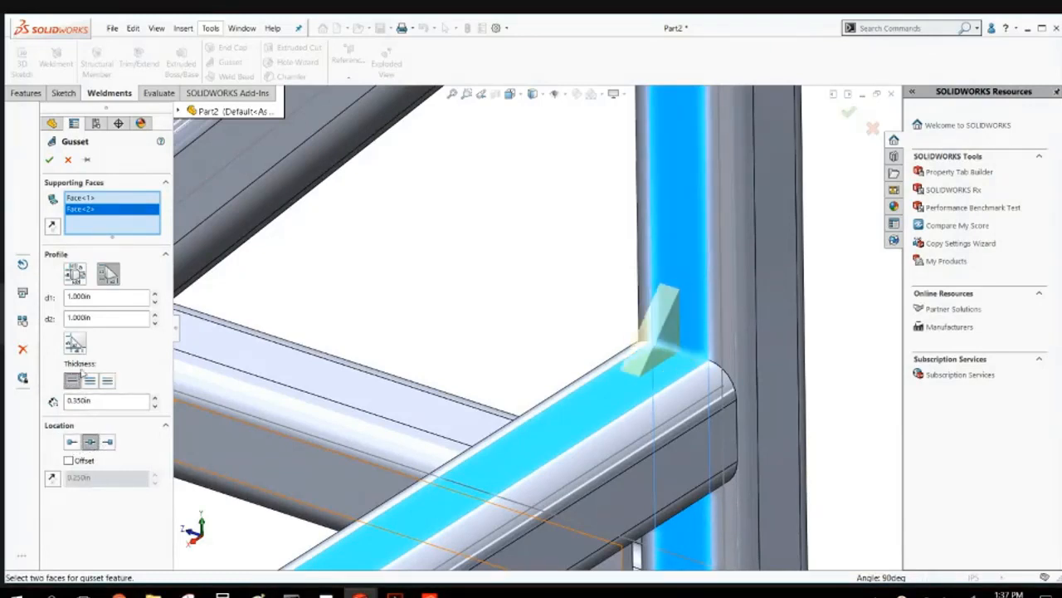
Try the gusset's outer thickness side and a polygonal profile, settling on thickness to both sides with a triangular profile.
{"action": "left_click", "coordinate": [105, 382]}
{"action": "left_click", "coordinate": [91, 381]}
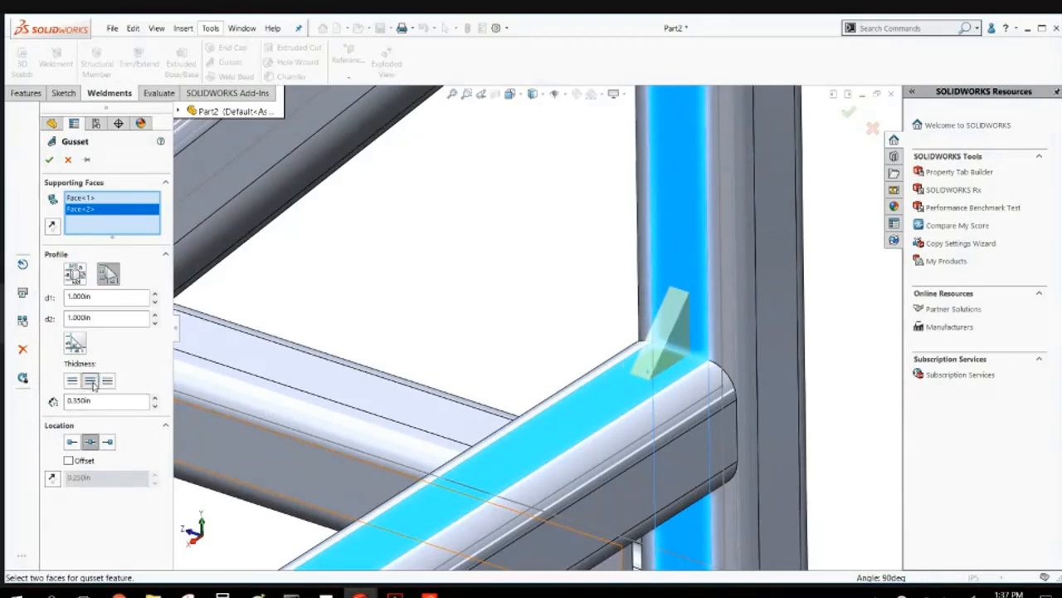
{"action": "left_click", "coordinate": [75, 274]}
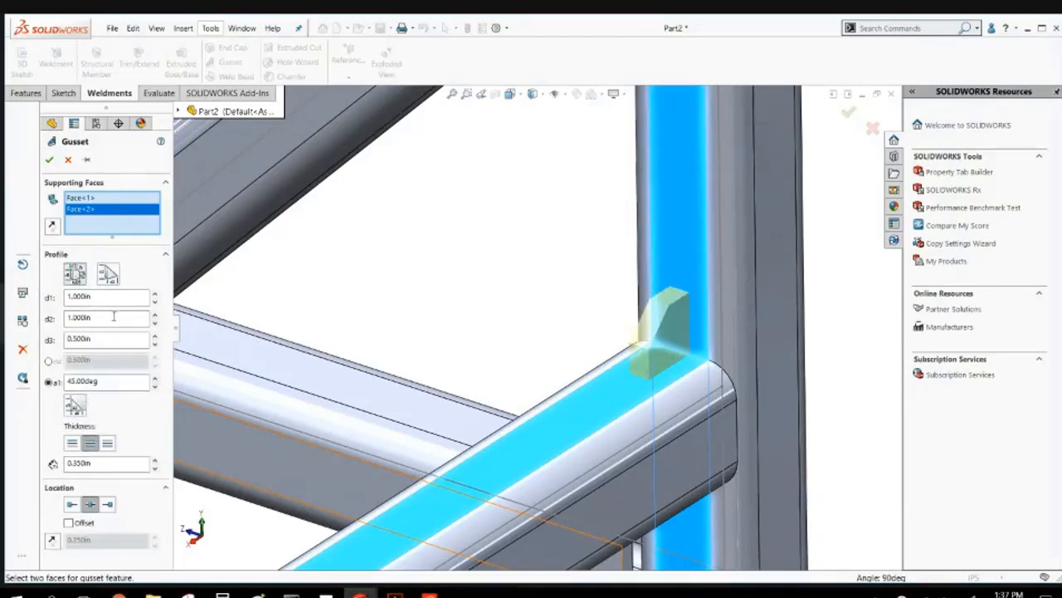
{"action": "middle_click_drag", "start_coordinate": [473, 373], "coordinate": [498, 370]}
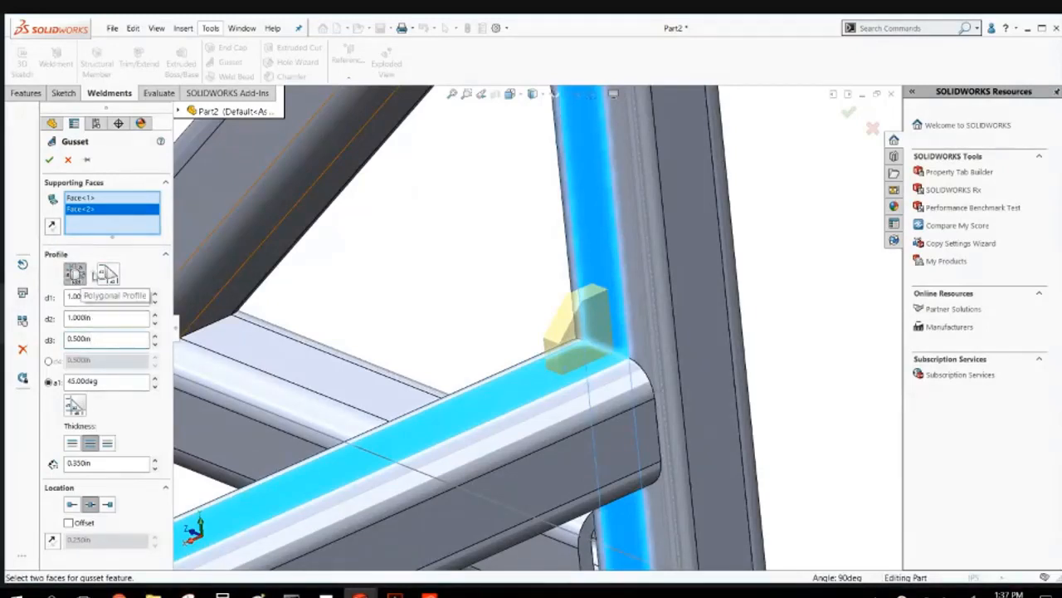
{"action": "left_click", "coordinate": [107, 273]}
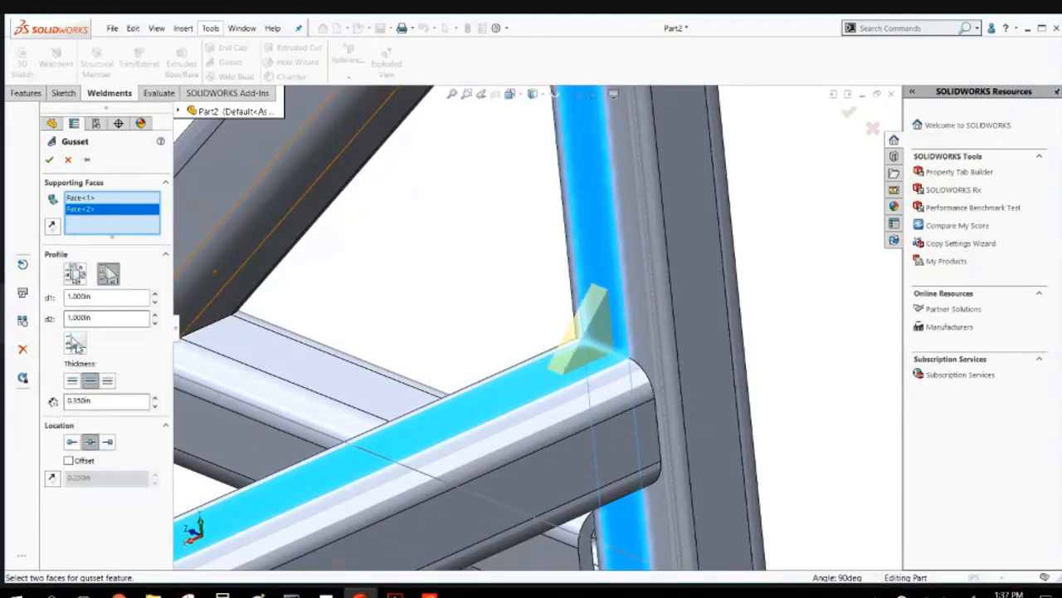
Set both gusset profile lengths, d1 and d2, to 2 in and complete the gusset.
{"action": "left_click_drag", "start_coordinate": [94, 296], "coordinate": [36, 306]}
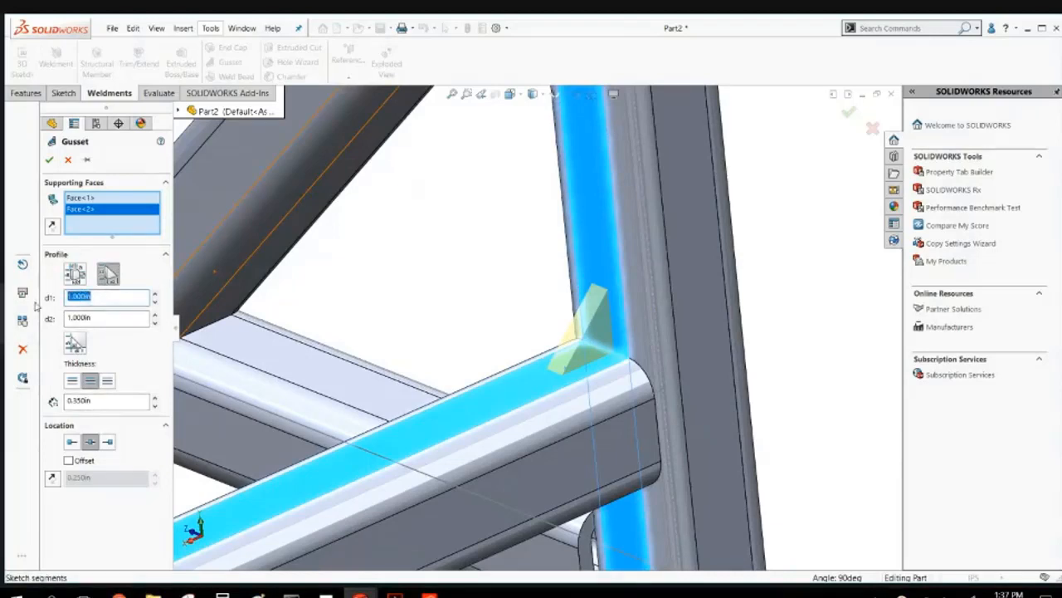
{"action": "type", "text": "2"}
{"action": "key", "text": "Tab"}
{"action": "type", "text": "2"}
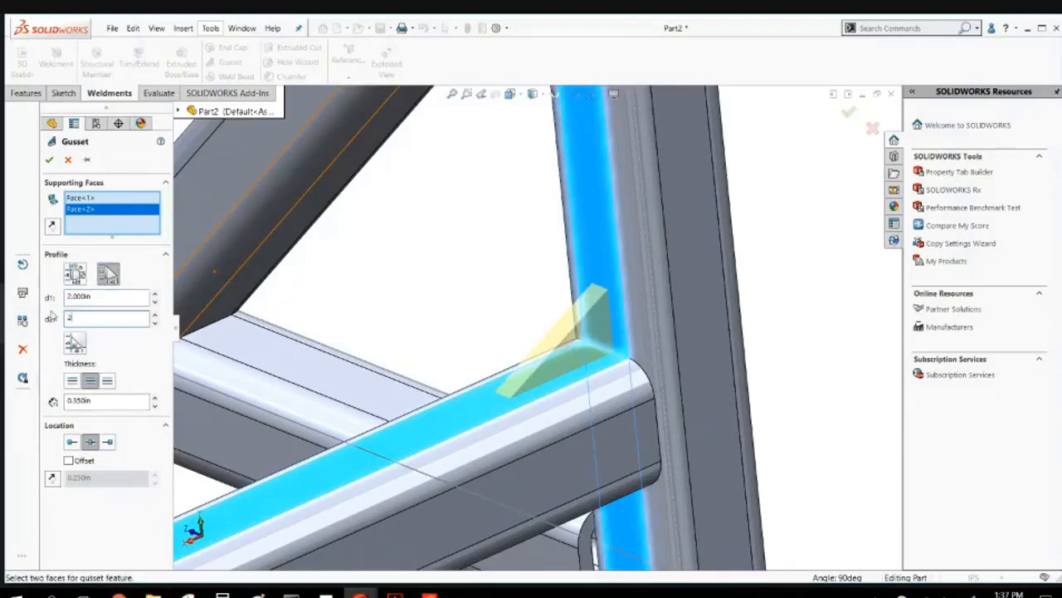
{"action": "key", "text": "Tab"}
{"action": "key", "text": "Return"}
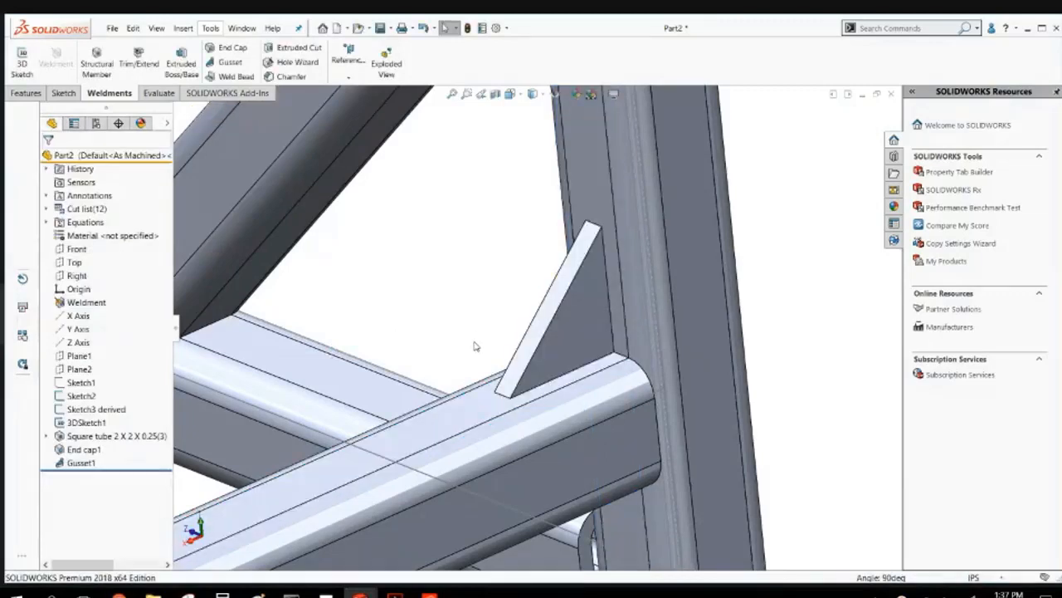
Mirror the gusset body about the Right plane to reinforce the opposite end of the connecting tube.
{"action": "scroll", "coordinate": [474, 344], "scroll_direction": "up", "scroll_amount": 4}
{"action": "middle_click_drag", "start_coordinate": [474, 343], "coordinate": [635, 356]}
{"action": "scroll", "coordinate": [636, 275], "scroll_direction": "up", "scroll_amount": 3}
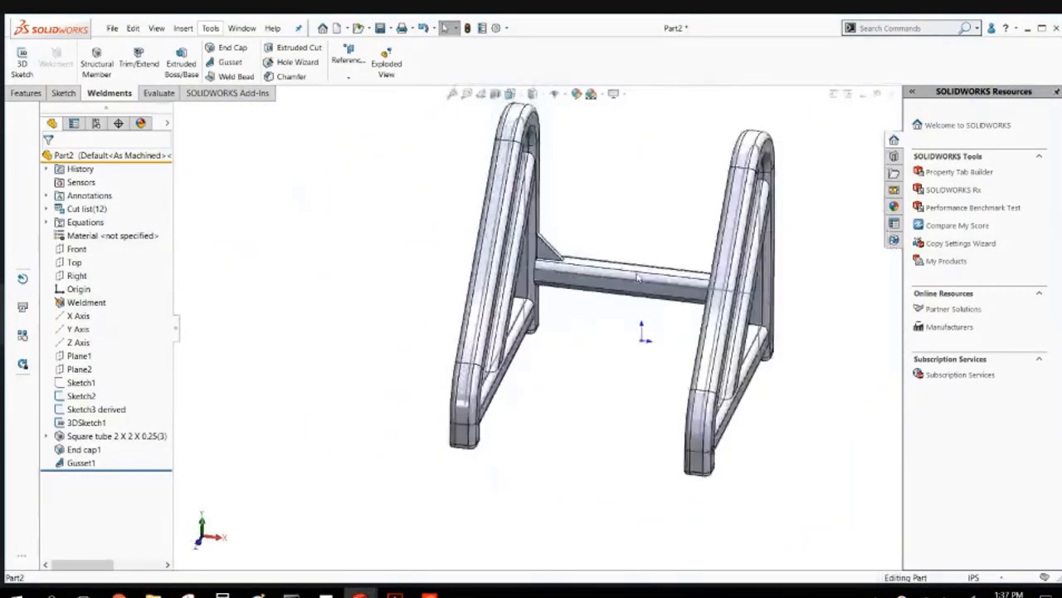
{"action": "scroll", "coordinate": [636, 277], "scroll_direction": "down", "scroll_amount": 2}
{"action": "middle_click_drag", "start_coordinate": [638, 279], "coordinate": [659, 284]}
{"action": "scroll", "coordinate": [659, 284], "scroll_direction": "up", "scroll_amount": 6}
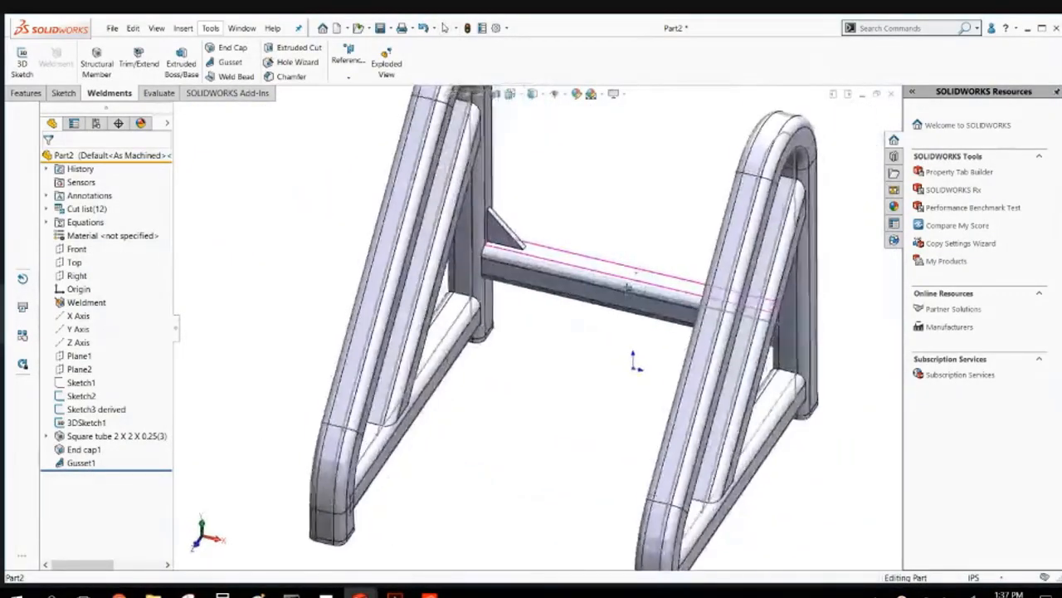
{"action": "middle_click_drag", "start_coordinate": [436, 278], "coordinate": [431, 240]}
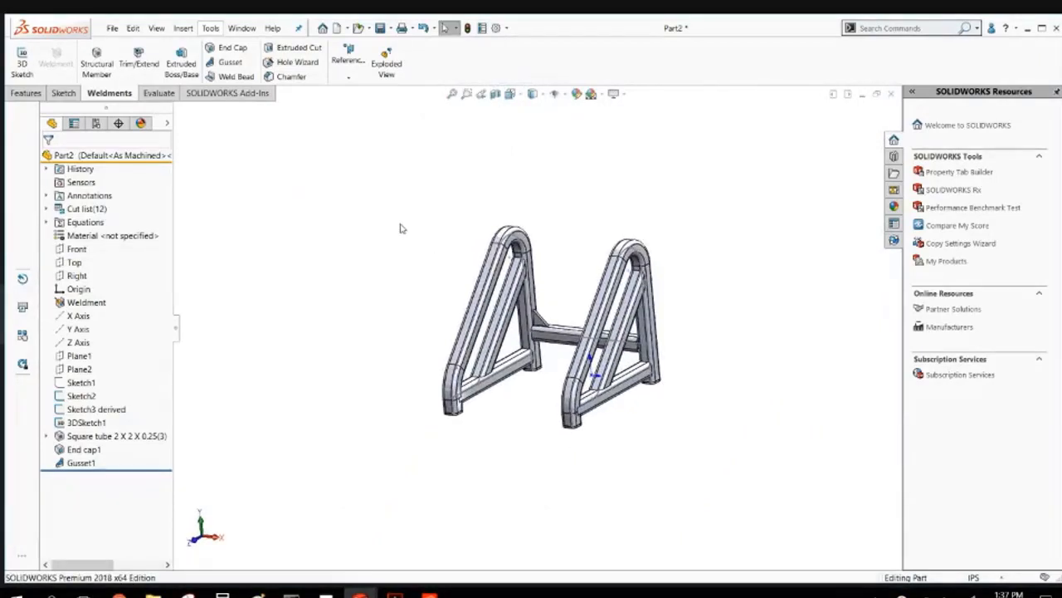
{"action": "left_click", "coordinate": [27, 93]}
{"action": "left_click", "coordinate": [505, 75]}
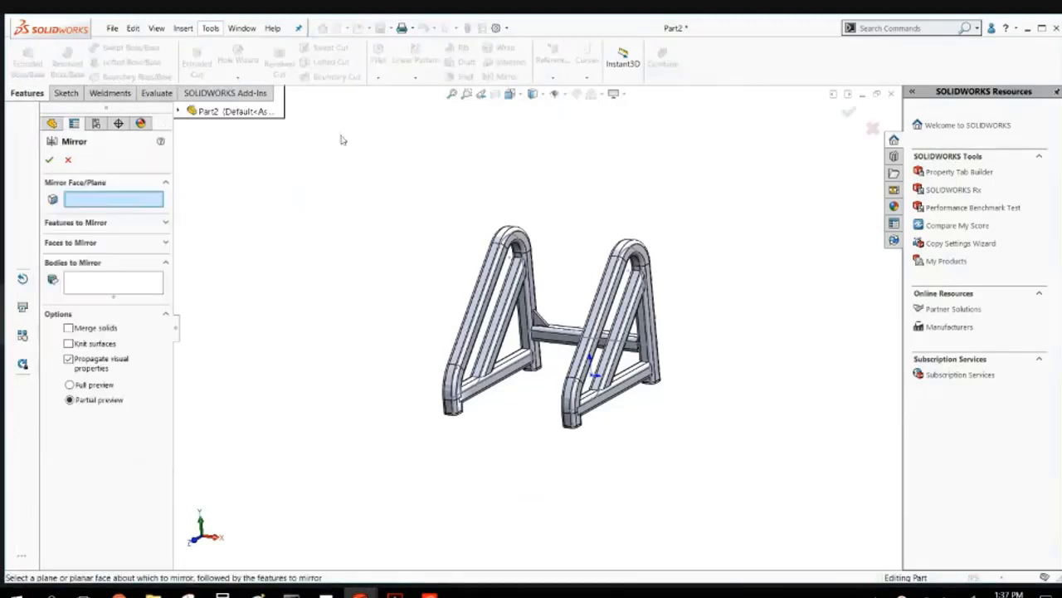
{"action": "left_click", "coordinate": [178, 112]}
{"action": "left_click", "coordinate": [221, 232]}
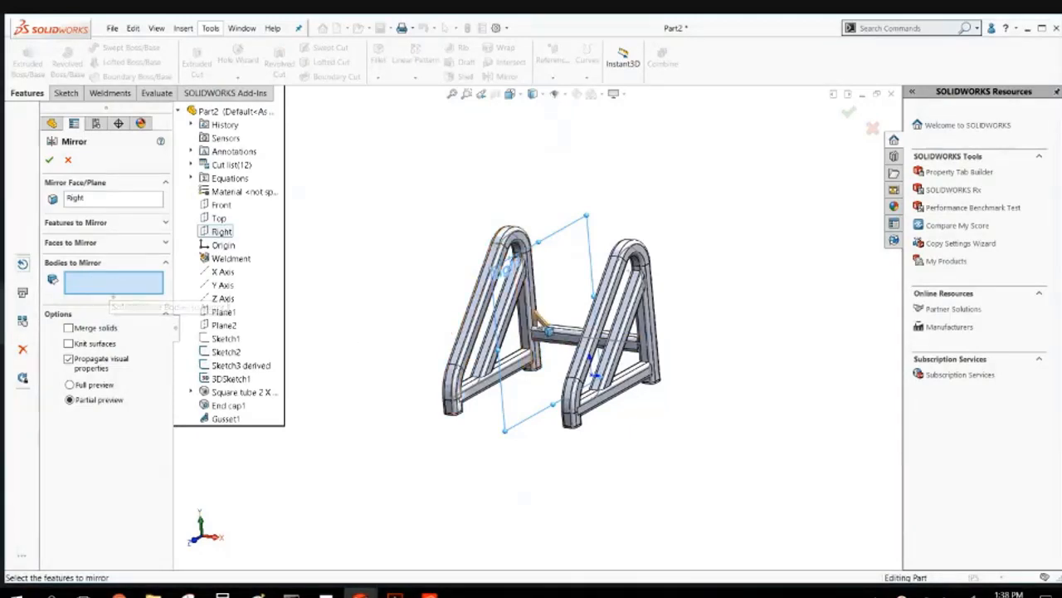
{"action": "left_click", "coordinate": [548, 327]}
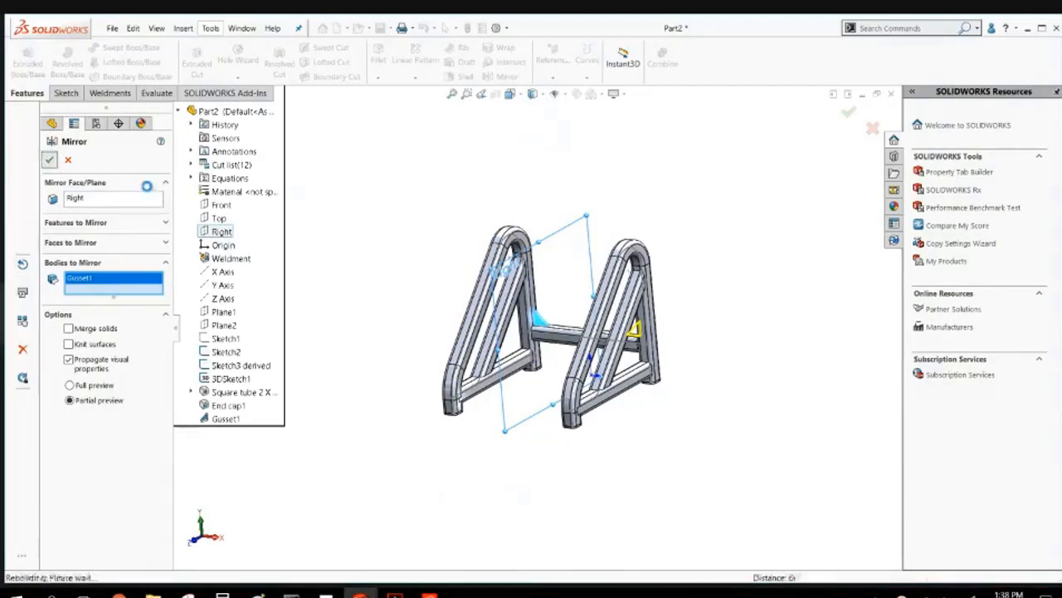
{"action": "key", "text": "Return"}
{"action": "mouse_move", "coordinate": [415, 273]}
{"action": "middle_mouse_down"}
{"action": "mouse_move", "coordinate": [460, 261]}
{"action": "mouse_move", "coordinate": [412, 296]}
{"action": "mouse_move", "coordinate": [444, 231]}
{"action": "mouse_move", "coordinate": [232, 240]}
{"action": "mouse_move", "coordinate": [356, 216]}
{"action": "mouse_move", "coordinate": [406, 267]}
{"action": "mouse_move", "coordinate": [396, 263]}
{"action": "middle_mouse_up"}
{"action": "key", "text": "f"}
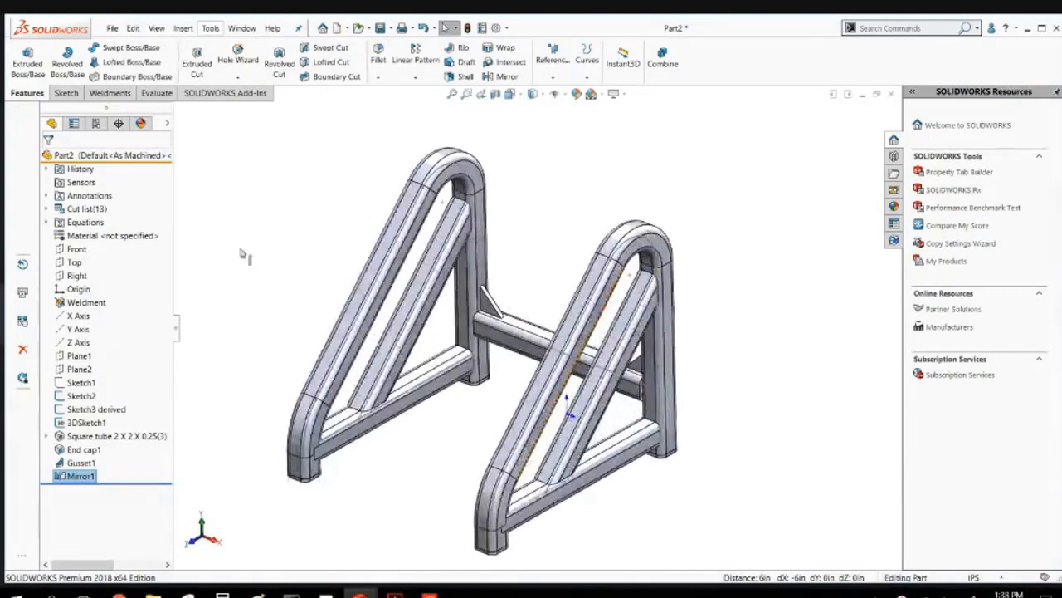
{"action": "left_click", "coordinate": [276, 250]}
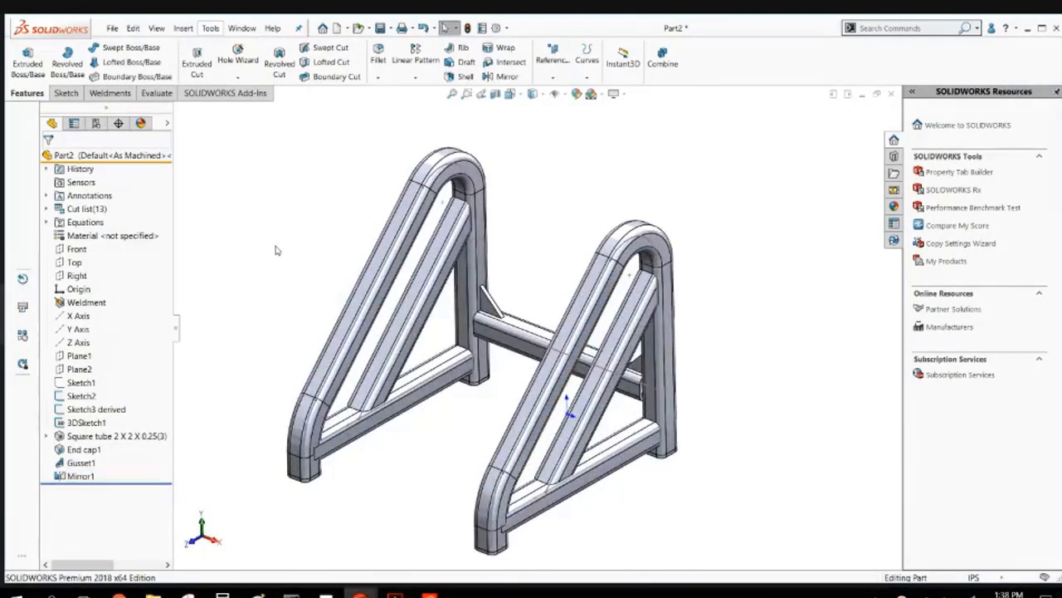
Sketch a corner rectangle about 12.33 by 2.87 in on the Right plane, midway between the two frames' upper ends.
{"action": "left_click", "coordinate": [81, 276]}
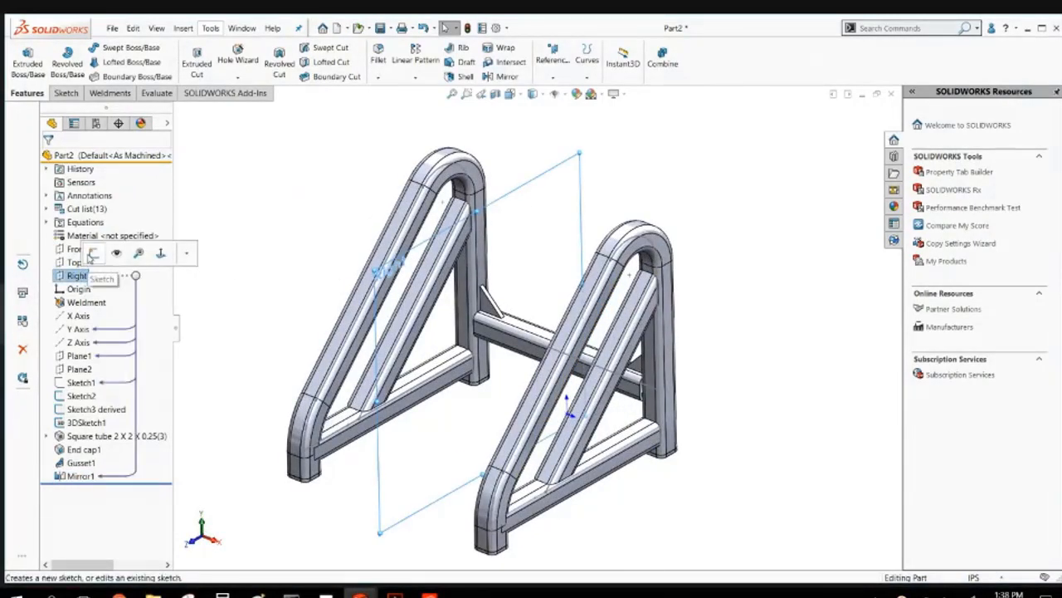
{"action": "left_click", "coordinate": [92, 254]}
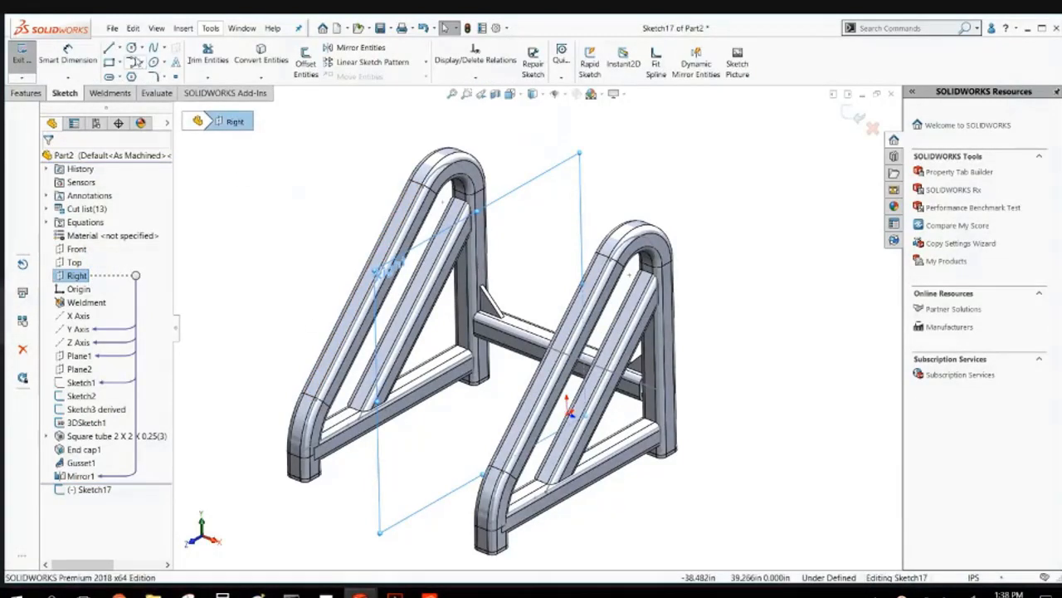
{"action": "left_click", "coordinate": [117, 62]}
{"action": "left_click", "coordinate": [146, 74]}
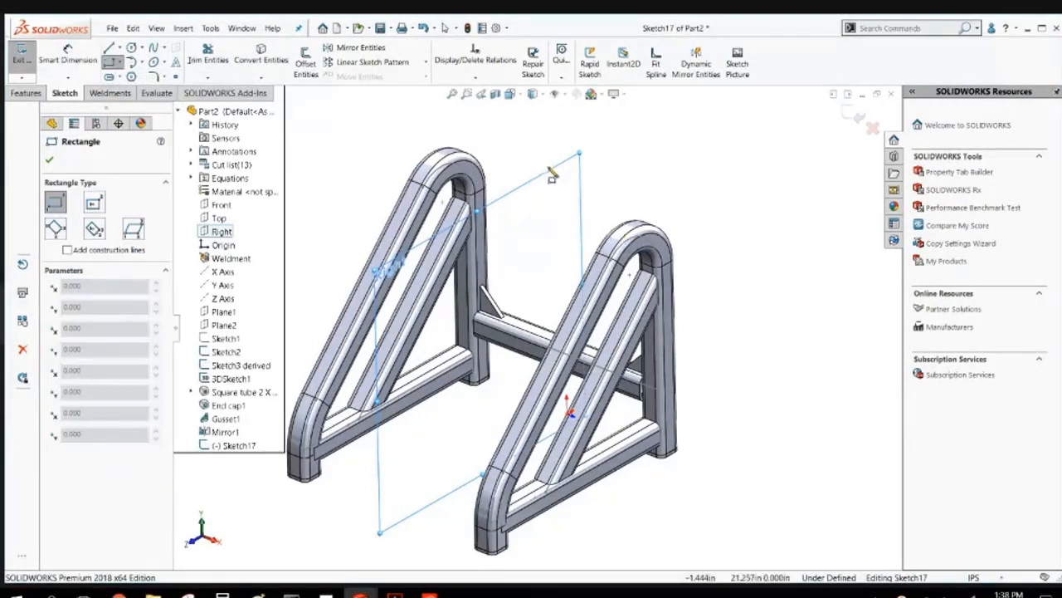
{"action": "left_click", "coordinate": [536, 239]}
{"action": "left_click", "coordinate": [651, 214]}
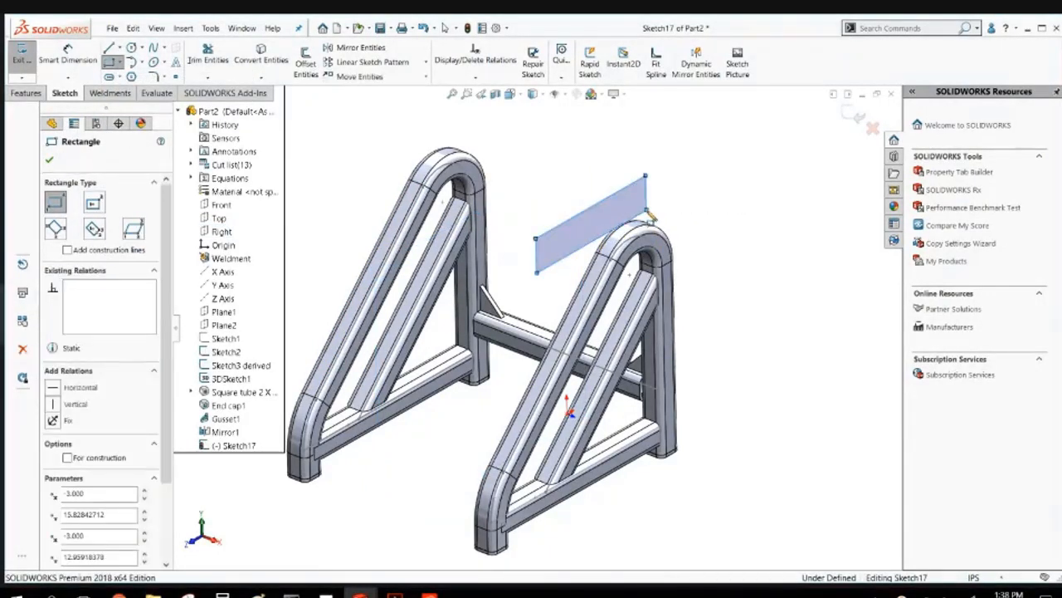
{"action": "key", "text": "Escape"}
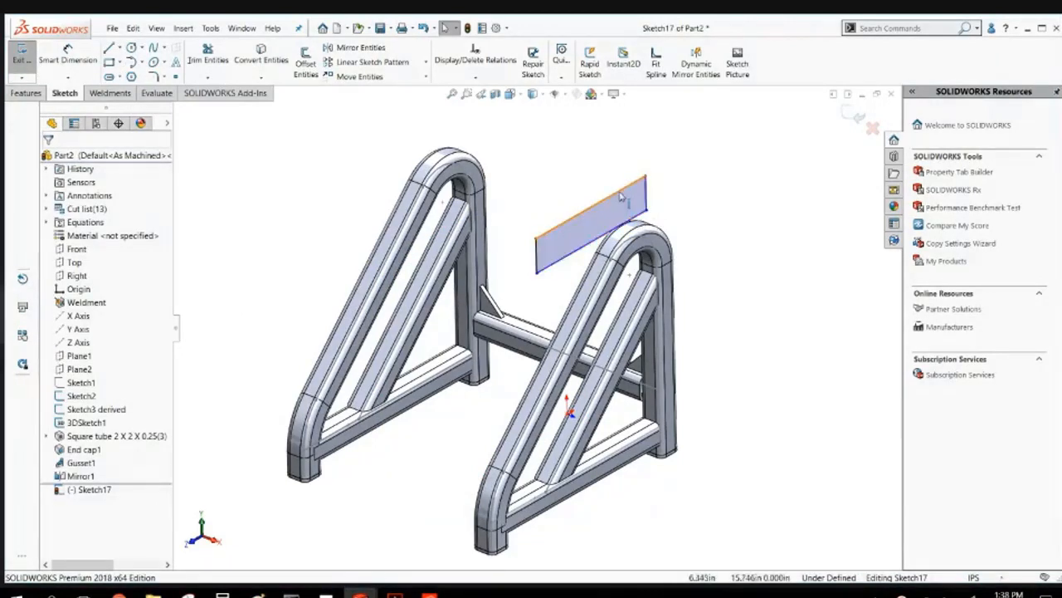
Set the sketched rectangle's height to 2.75 in and add a dimension to its length.
{"action": "left_click", "coordinate": [68, 53]}
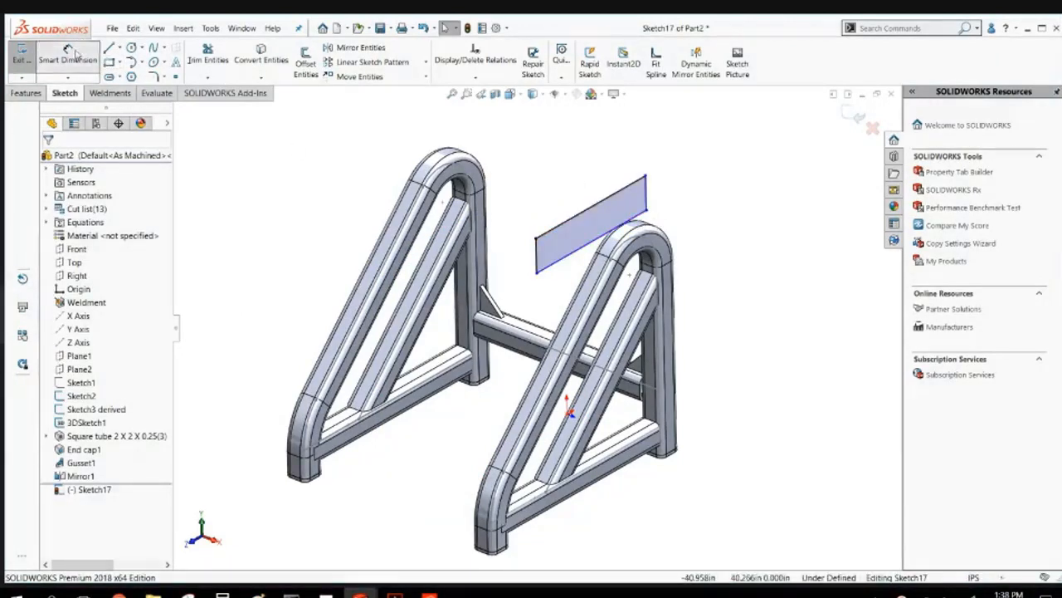
{"action": "left_click", "coordinate": [541, 258]}
{"action": "left_click", "coordinate": [512, 207]}
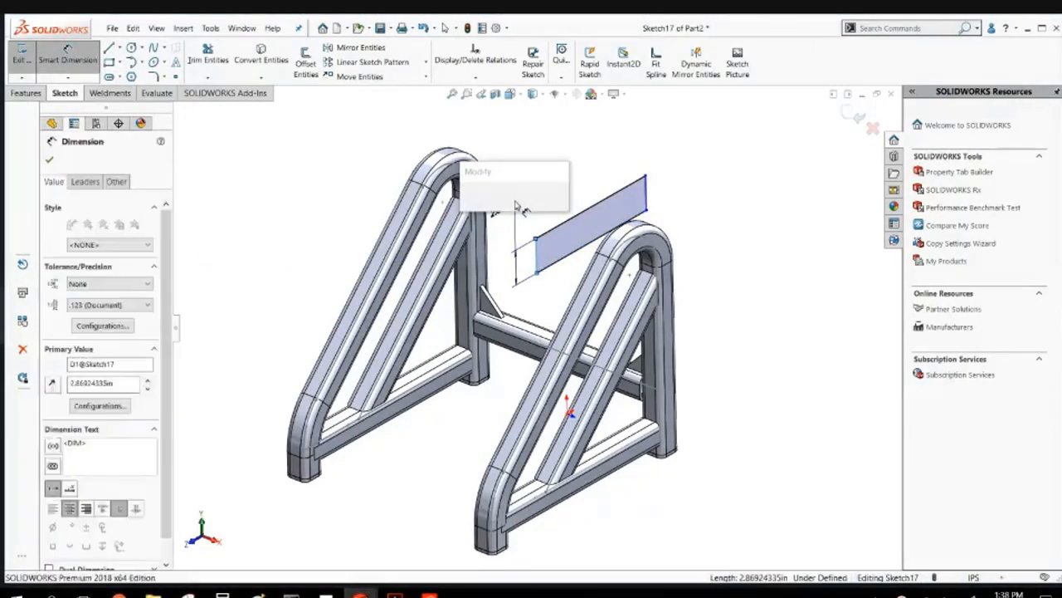
{"action": "type", "text": "2.75"}
{"action": "key", "text": "Return"}
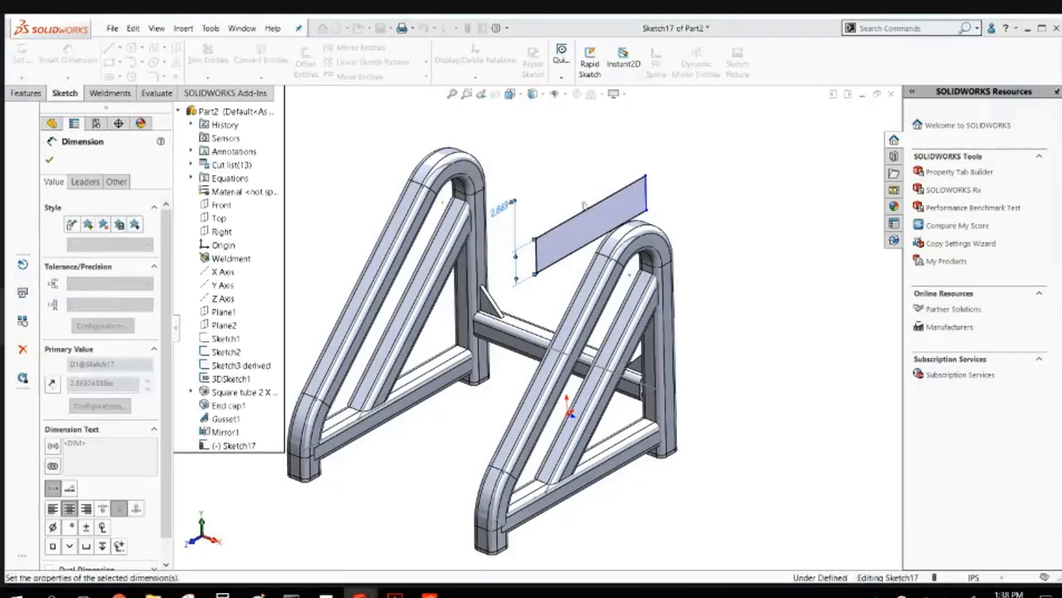
{"action": "left_click", "coordinate": [585, 207]}
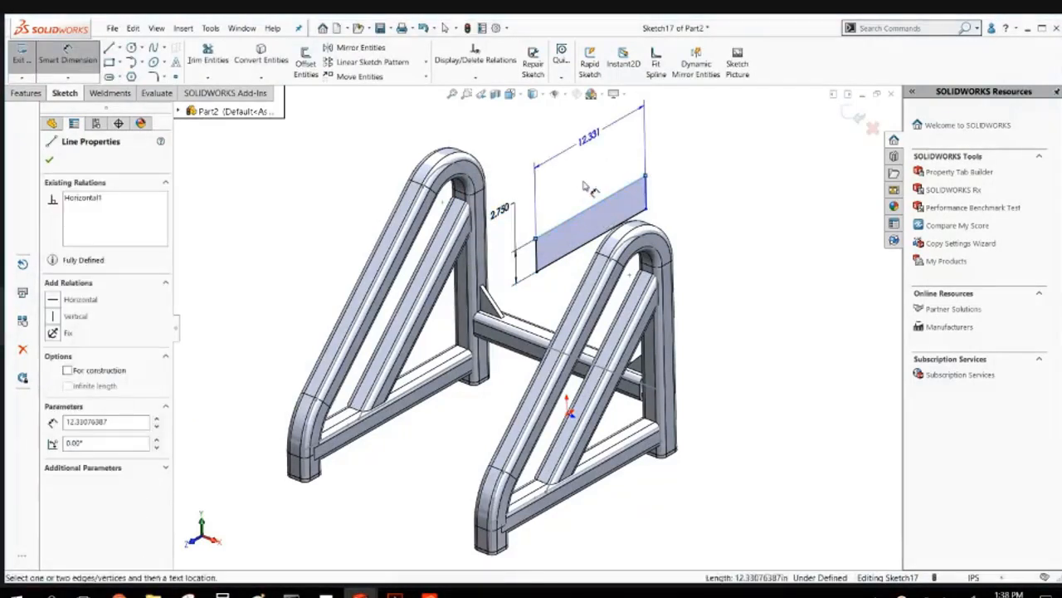
{"action": "left_click", "coordinate": [584, 186]}
Try a length of 1100 in for the rectangle and undo it.
{"action": "type", "text": "1"}
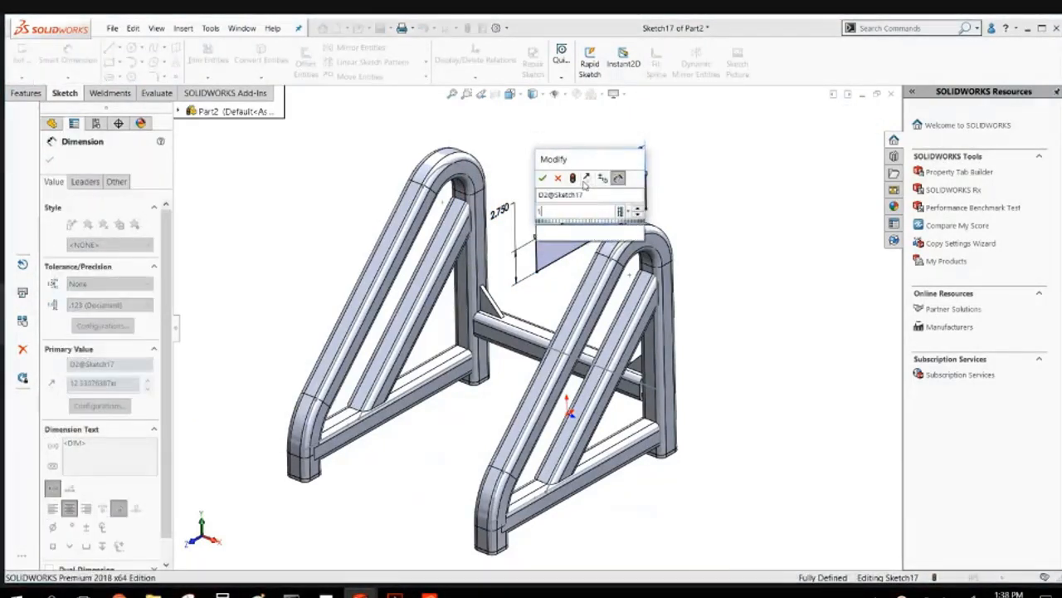
{"action": "type", "text": "100"}
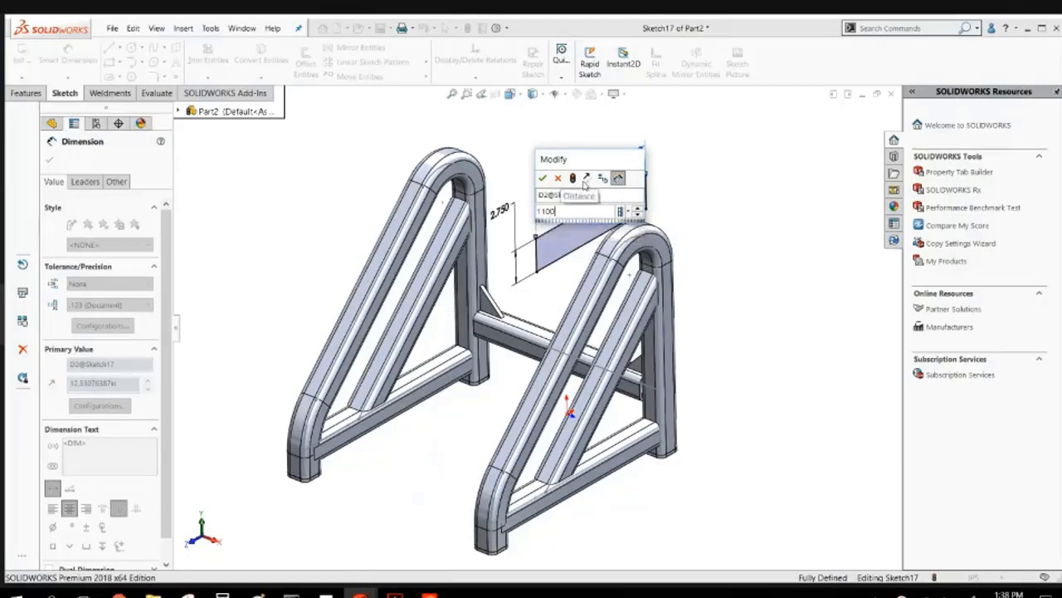
{"action": "key", "text": "Return"}
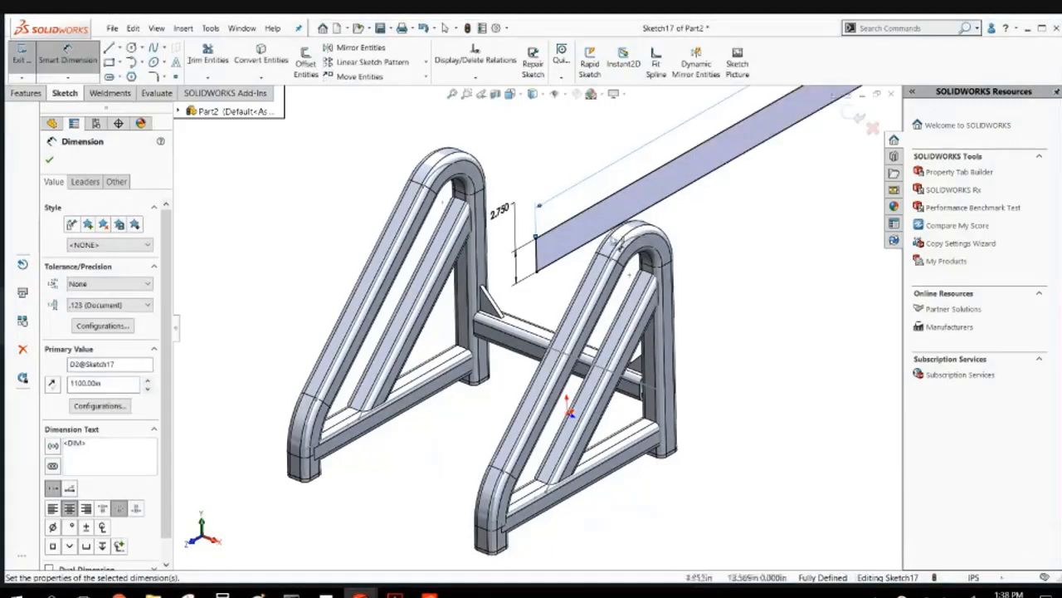
{"action": "scroll", "coordinate": [603, 407], "scroll_direction": "up", "scroll_amount": 6}
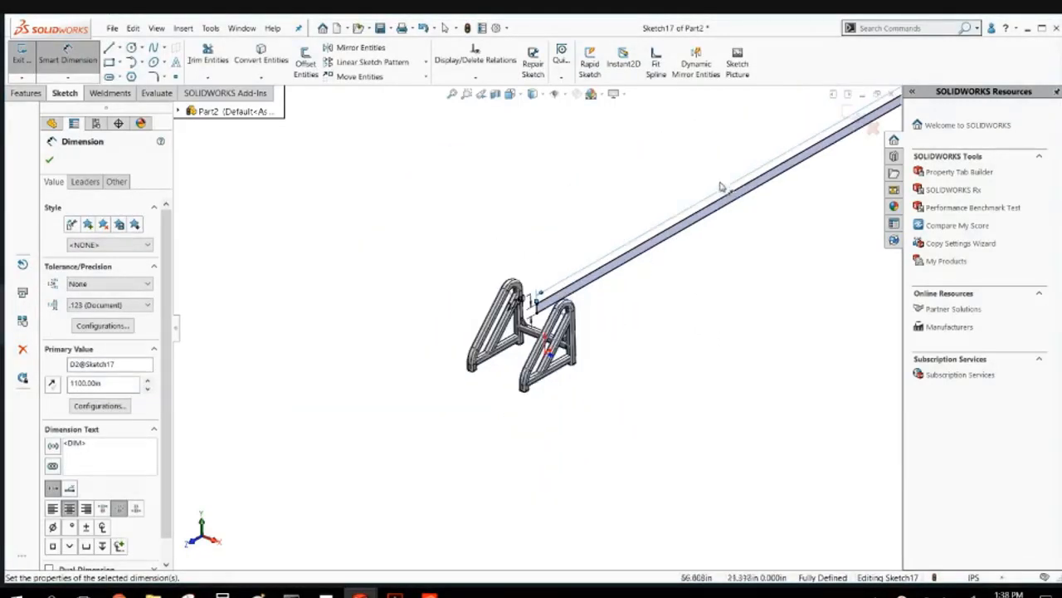
{"action": "key", "text": "ctrl+z"}
Set the sketched rectangle's length to 11 in.
{"action": "scroll", "coordinate": [548, 282], "scroll_direction": "down", "scroll_amount": 4}
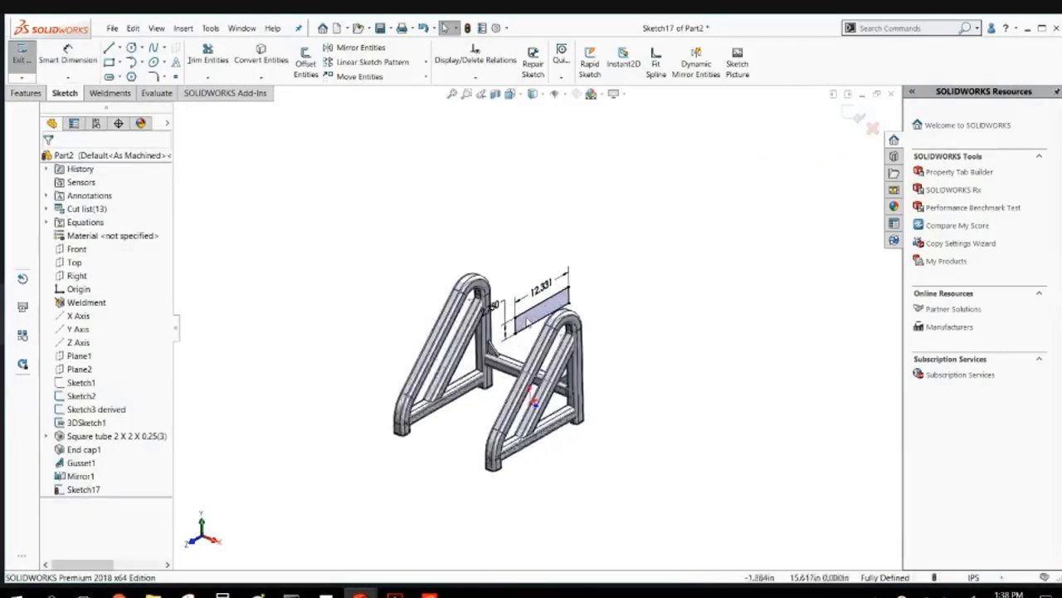
{"action": "double_click", "coordinate": [545, 282]}
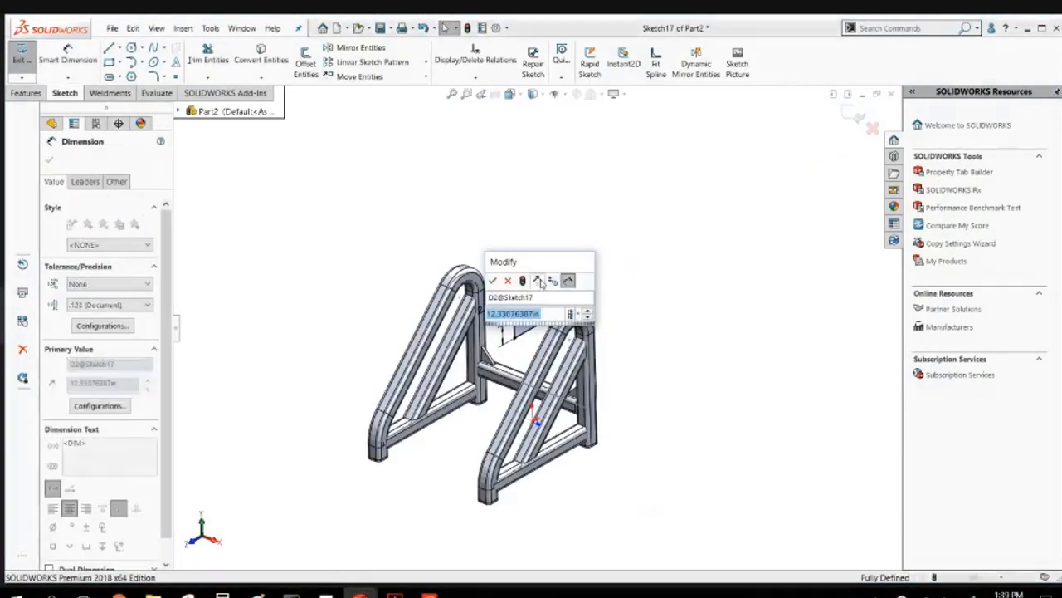
{"action": "type", "text": "11"}
{"action": "key", "text": "Return"}
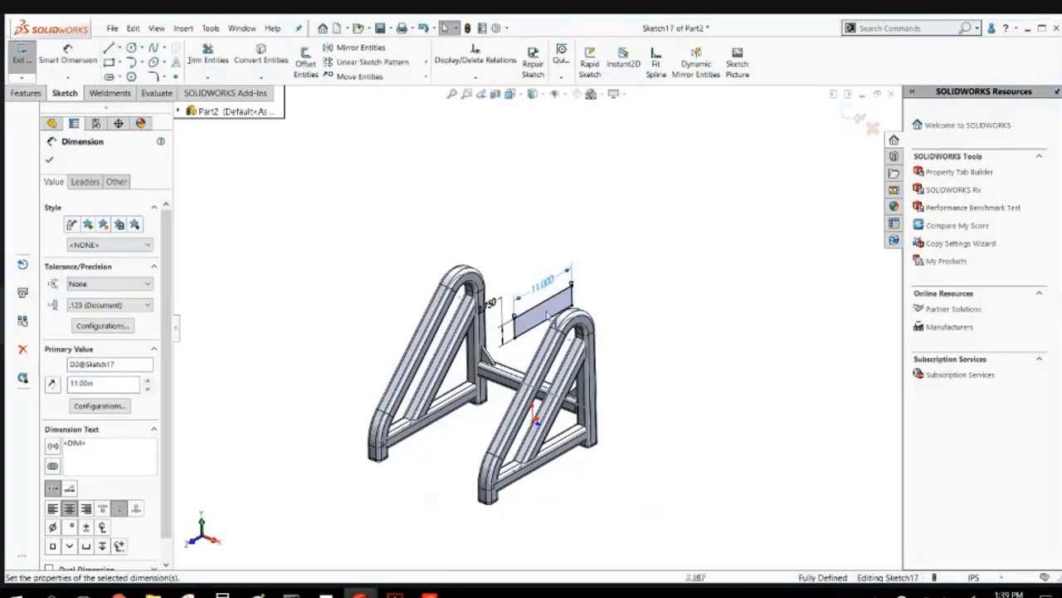
{"action": "scroll", "coordinate": [556, 406], "scroll_direction": "down", "scroll_amount": 4}
{"action": "scroll", "coordinate": [504, 432], "scroll_direction": "up", "scroll_amount": 3}
{"action": "middle_click_drag", "start_coordinate": [495, 384], "coordinate": [465, 375]}
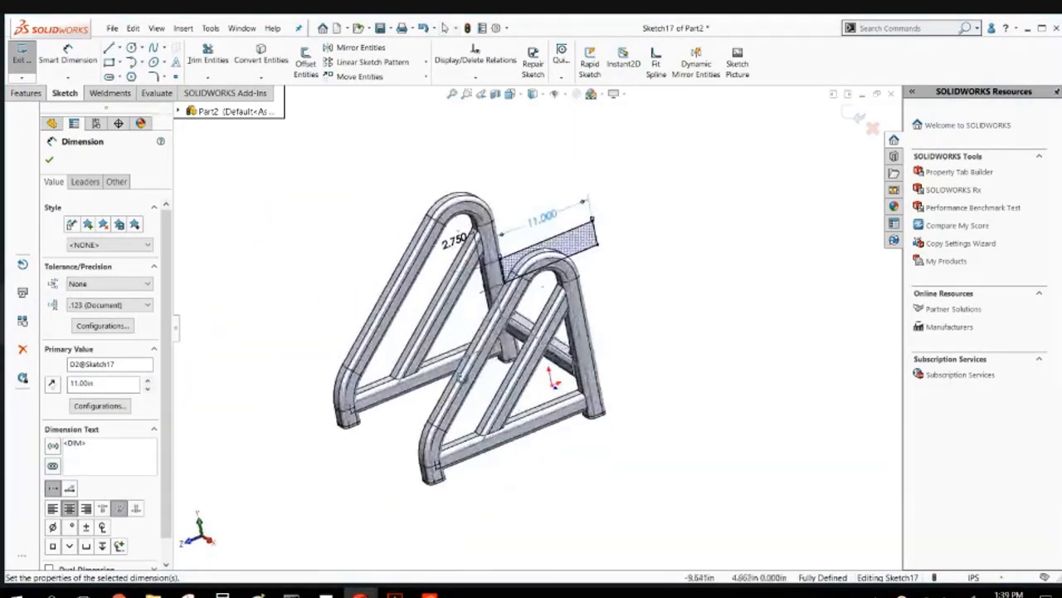
{"action": "key", "text": "Escape"}
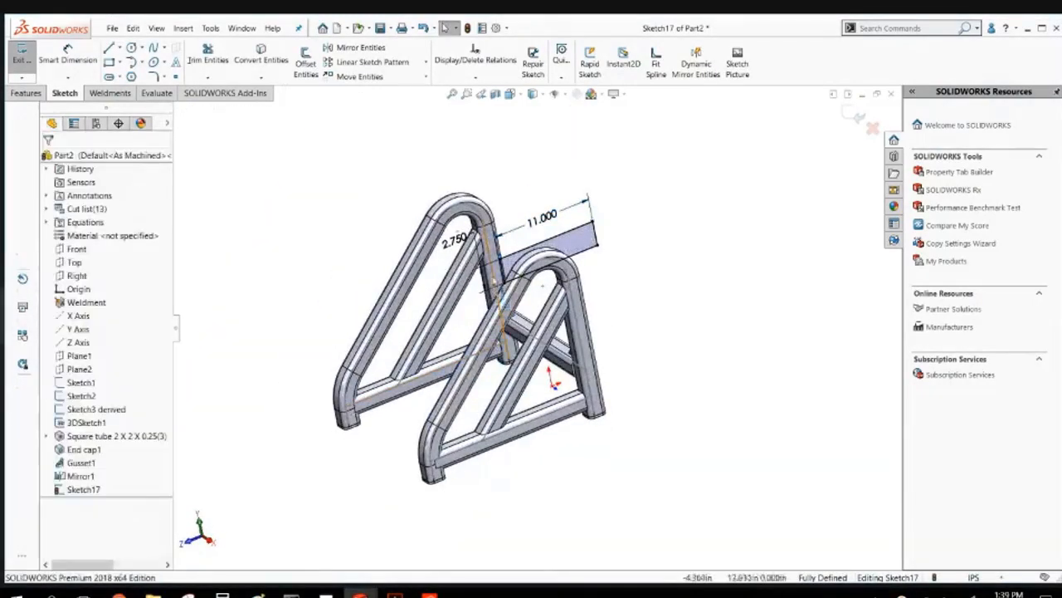
Delete the coincident relation from the 11 in rectangle's corner point and view the sketch square on from the right.
{"action": "left_click", "coordinate": [501, 260]}
{"action": "left_click", "coordinate": [308, 249]}
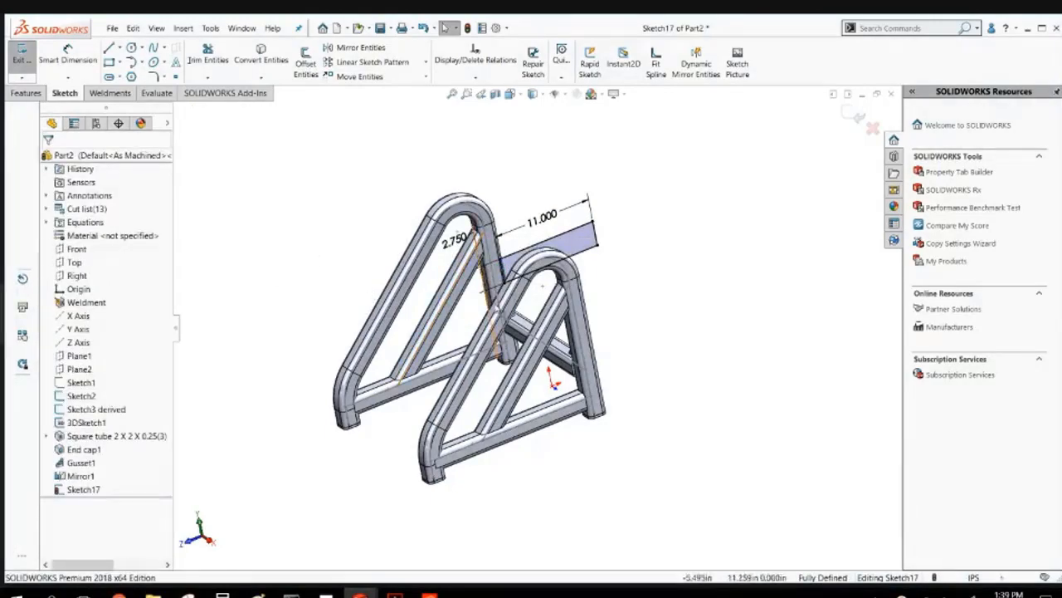
{"action": "left_click", "coordinate": [501, 261]}
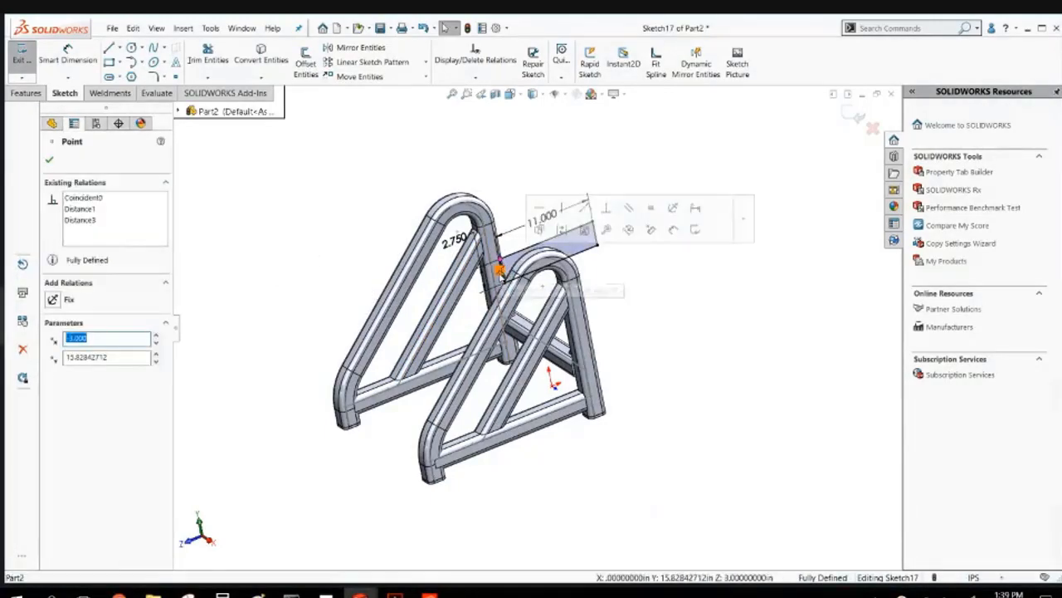
{"action": "key", "text": "Delete"}
{"action": "middle_click_drag", "start_coordinate": [499, 267], "coordinate": [484, 249]}
{"action": "key", "text": "ctrl+8"}
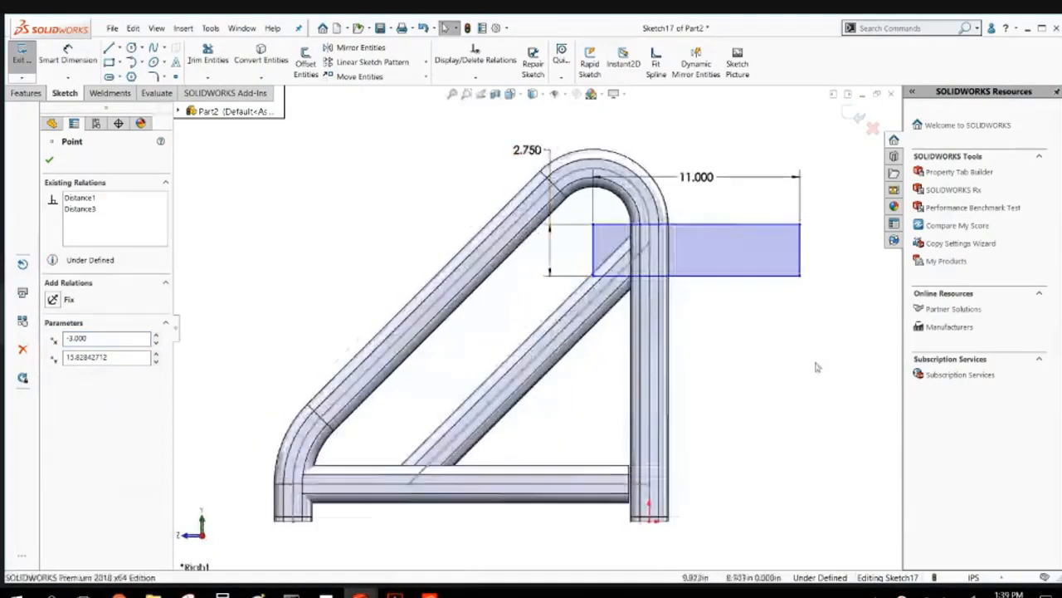
Move the rectangle toward the slanted tube so that it spans the side frame's upper part.
{"action": "left_click", "coordinate": [814, 357]}
{"action": "left_click_drag", "start_coordinate": [798, 282], "coordinate": [683, 285]}
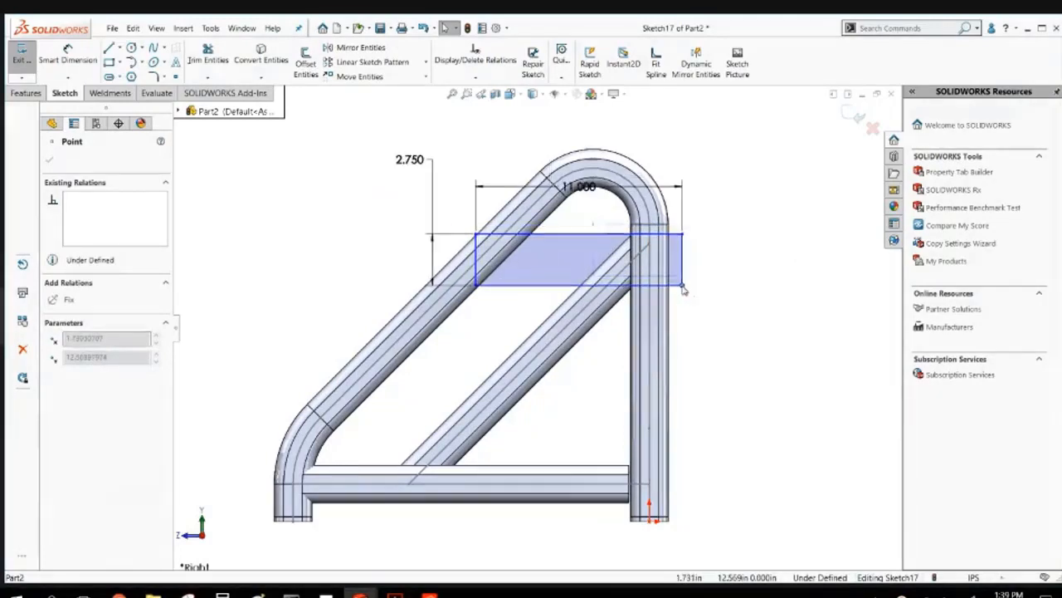
{"action": "left_click", "coordinate": [418, 227]}
Dimension the rectangle's rear vertical edge at 19 in horizontally from the bottom centre point of the front foot.
{"action": "left_click", "coordinate": [67, 58]}
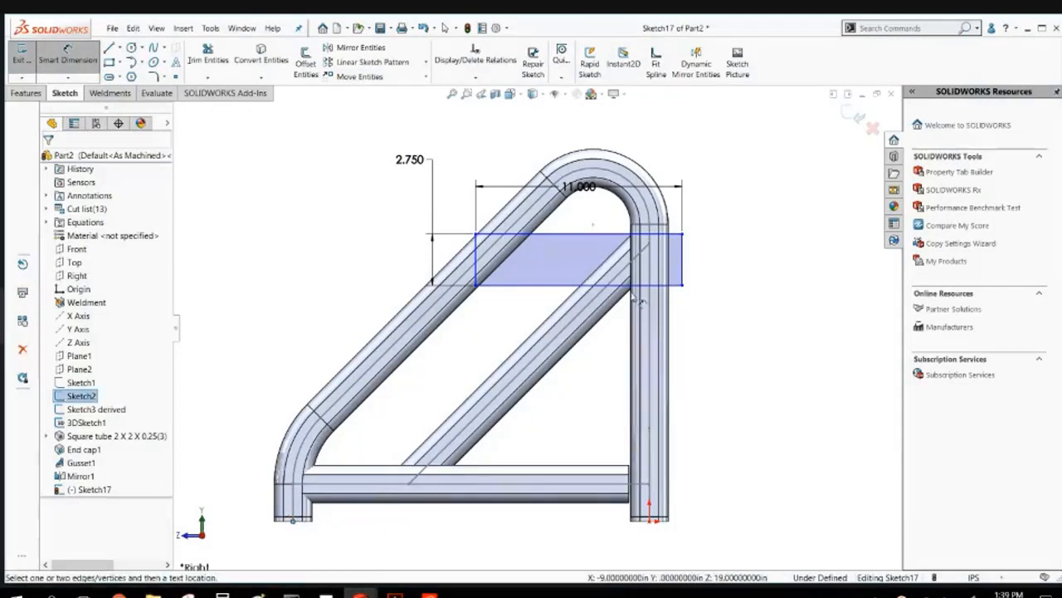
{"action": "left_click", "coordinate": [683, 259]}
{"action": "left_click", "coordinate": [292, 520]}
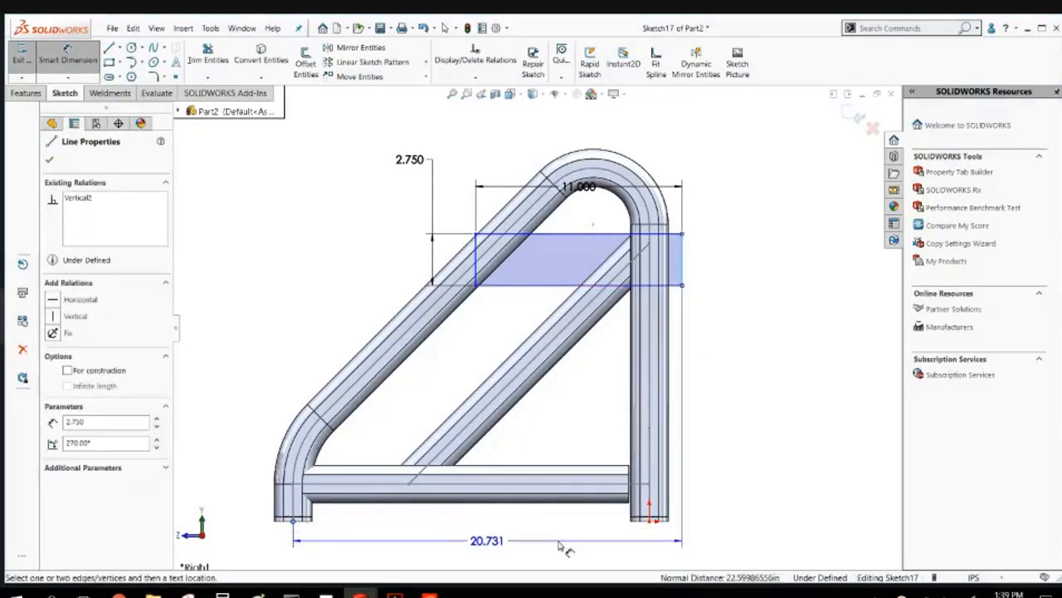
{"action": "left_click", "coordinate": [561, 544]}
{"action": "type", "text": "19"}
{"action": "key", "text": "Return"}
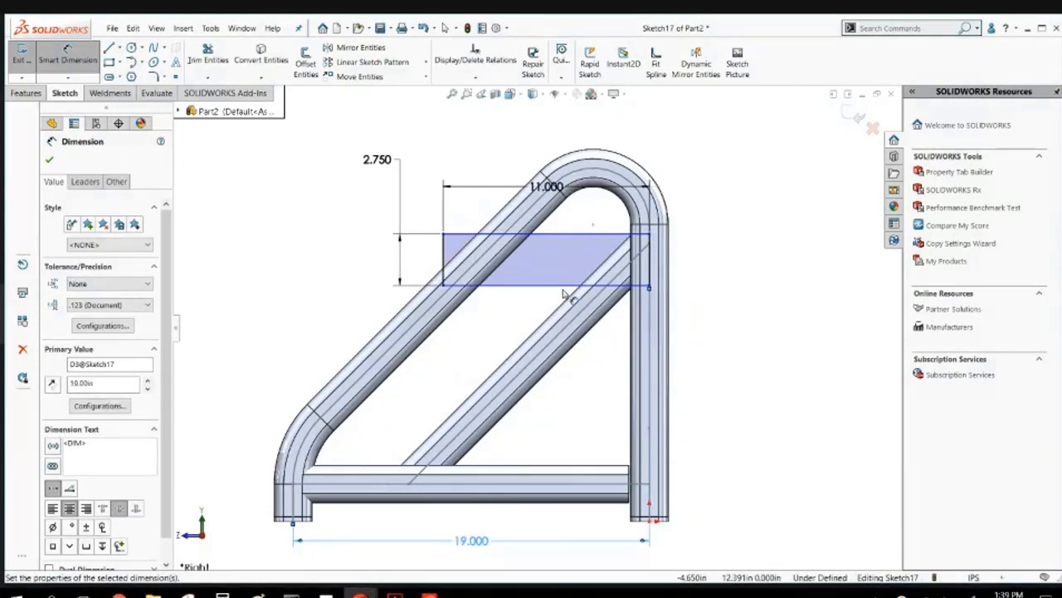
Dimension the rectangle's upper edge at 16 in vertically above the bottom centre point of the front foot.
{"action": "left_click", "coordinate": [553, 236]}
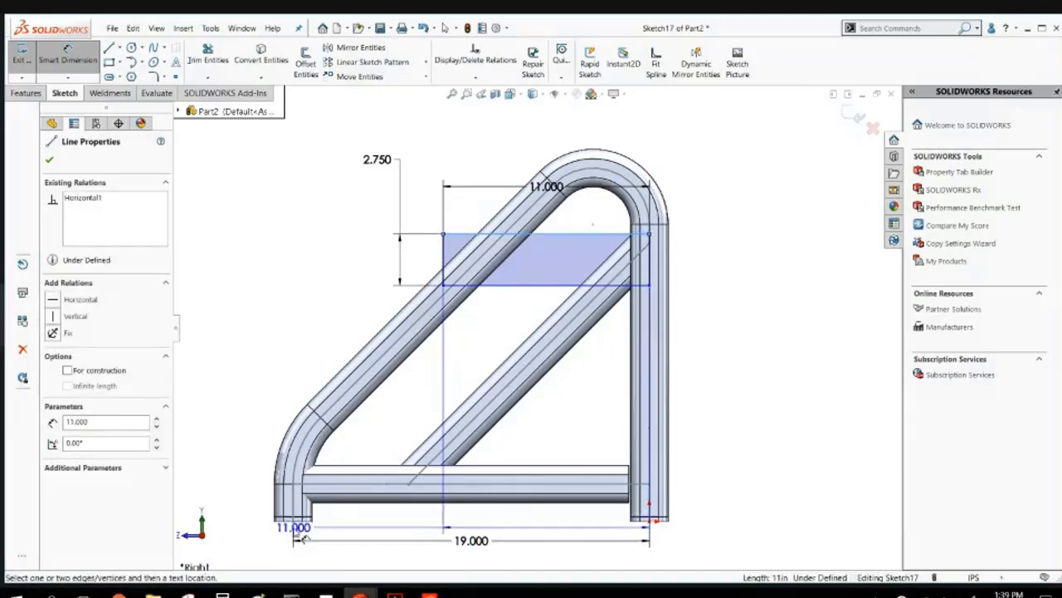
{"action": "left_click", "coordinate": [292, 520]}
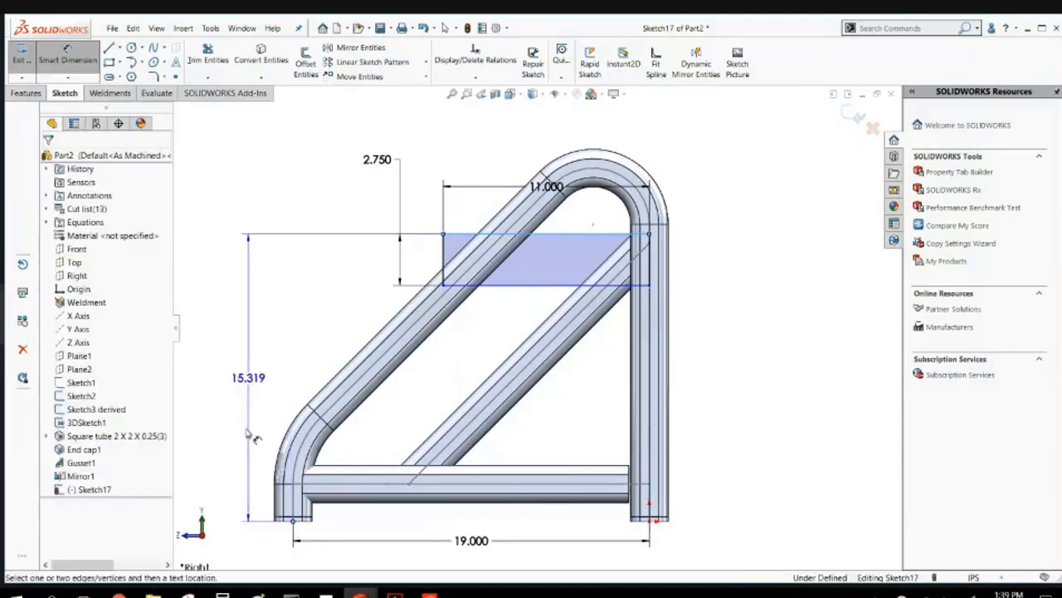
{"action": "left_click", "coordinate": [239, 429]}
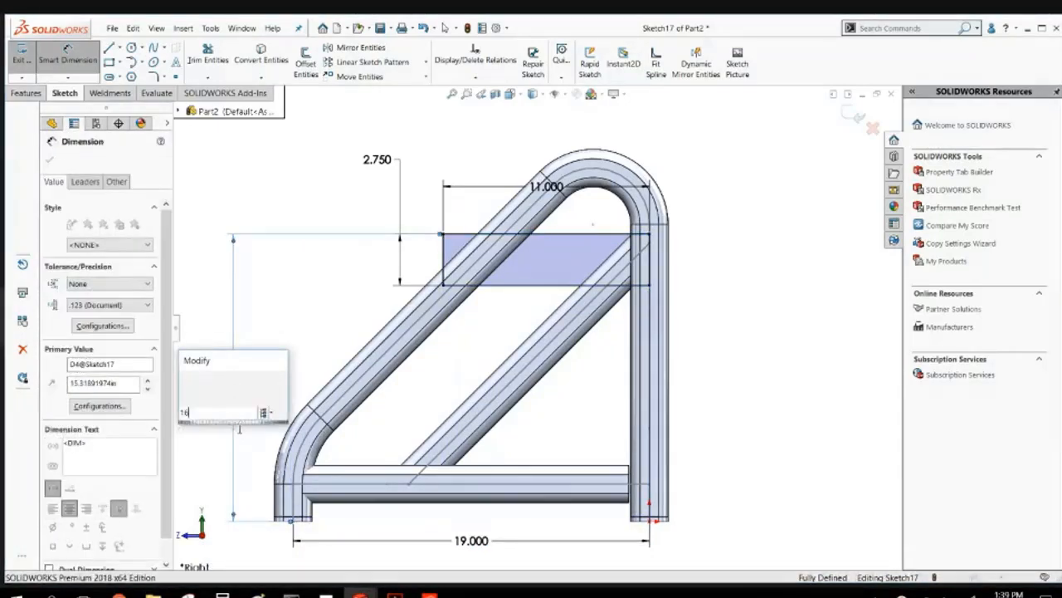
{"action": "key", "text": "Return"}
Start an Extruded Boss of the rectangle with Direction 1 Up To Surface, ending at the inner face of one frame's arched bend.
{"action": "middle_click_drag", "start_coordinate": [422, 382], "coordinate": [476, 413]}
{"action": "left_click", "coordinate": [29, 94]}
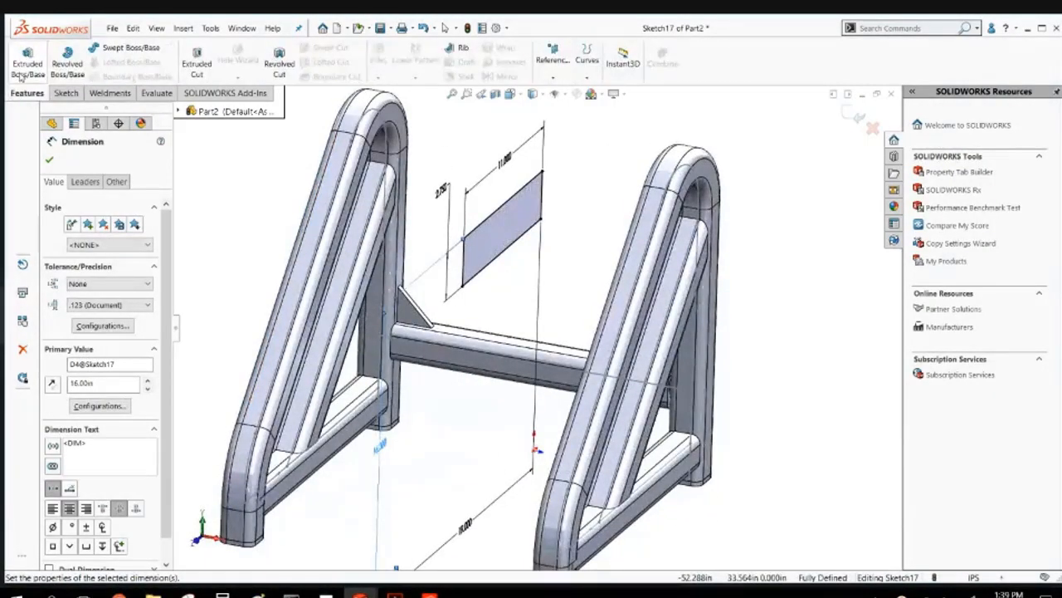
{"action": "left_click", "coordinate": [27, 63]}
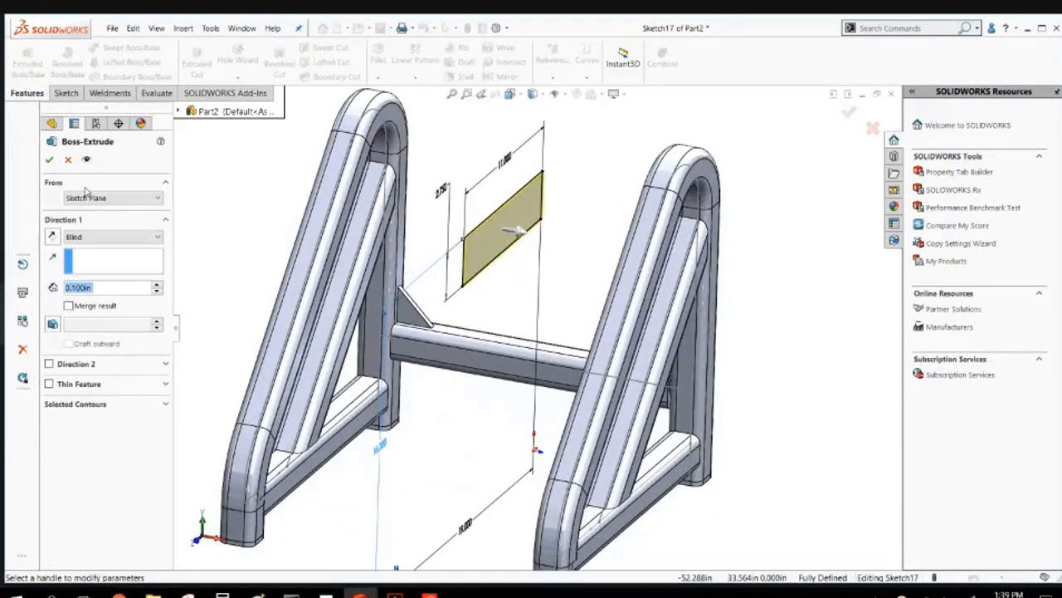
{"action": "left_click", "coordinate": [111, 238]}
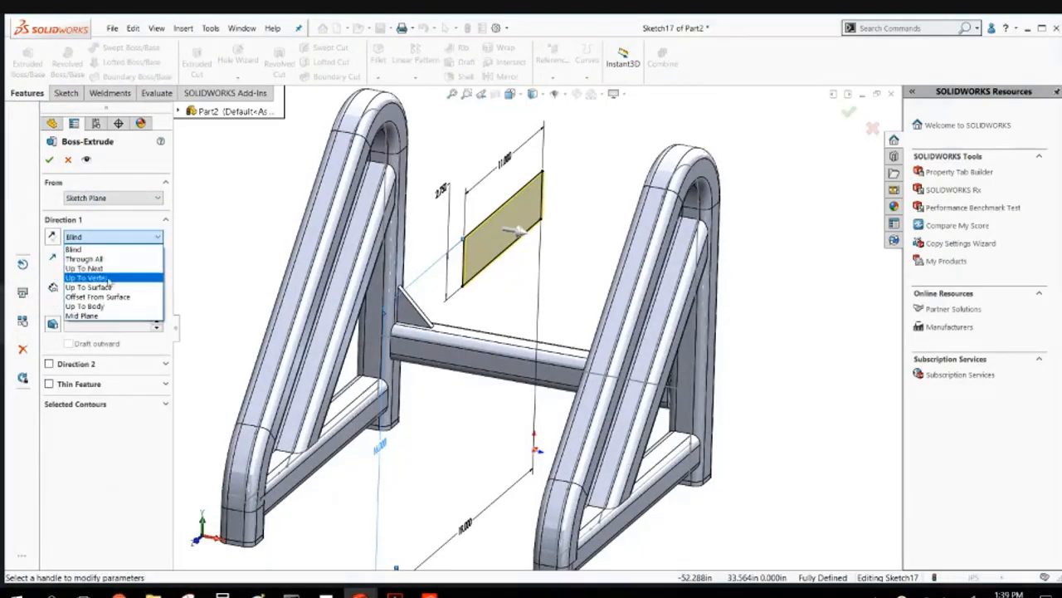
{"action": "left_click", "coordinate": [108, 287]}
{"action": "middle_click_drag", "start_coordinate": [612, 260], "coordinate": [693, 254]}
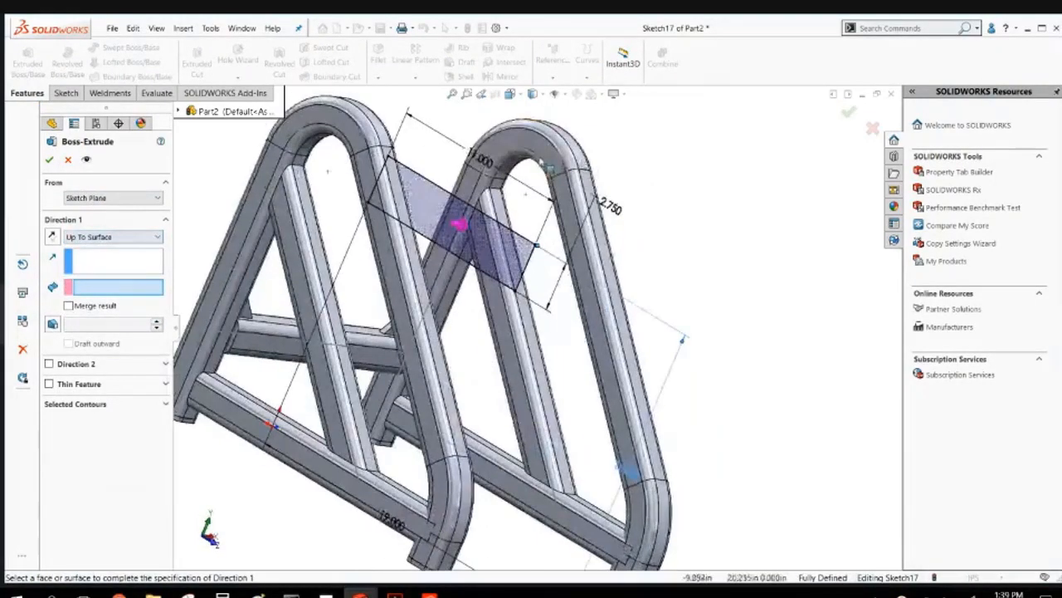
{"action": "left_click", "coordinate": [539, 154]}
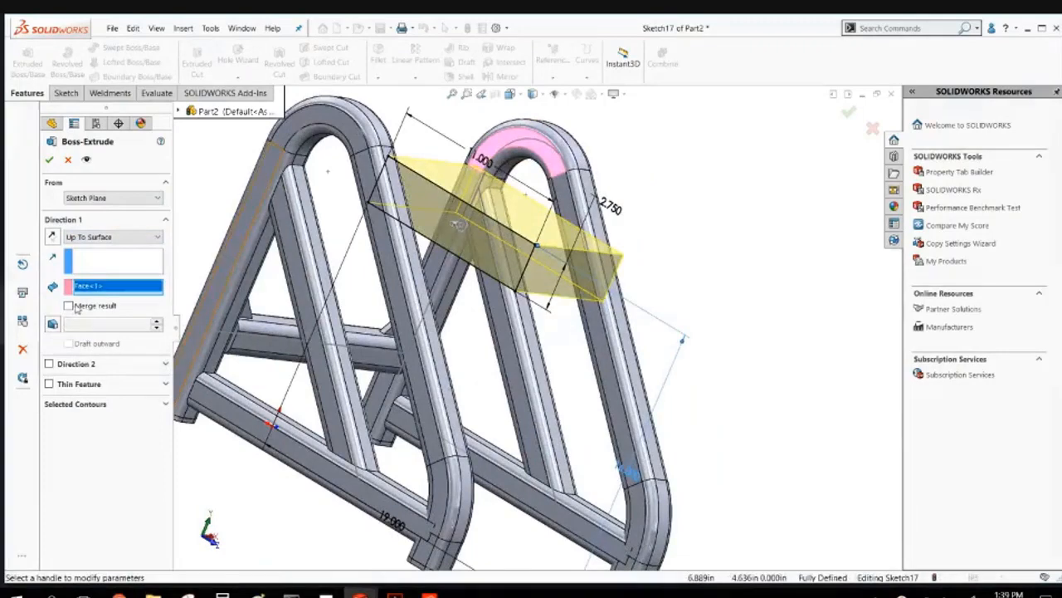
Add Direction 2 as Up To Surface to the inner face of the opposite frame's slanted tube, finish the extrusion and expand the cut list.
{"action": "left_click", "coordinate": [49, 364]}
{"action": "middle_click_drag", "start_coordinate": [498, 386], "coordinate": [279, 379]}
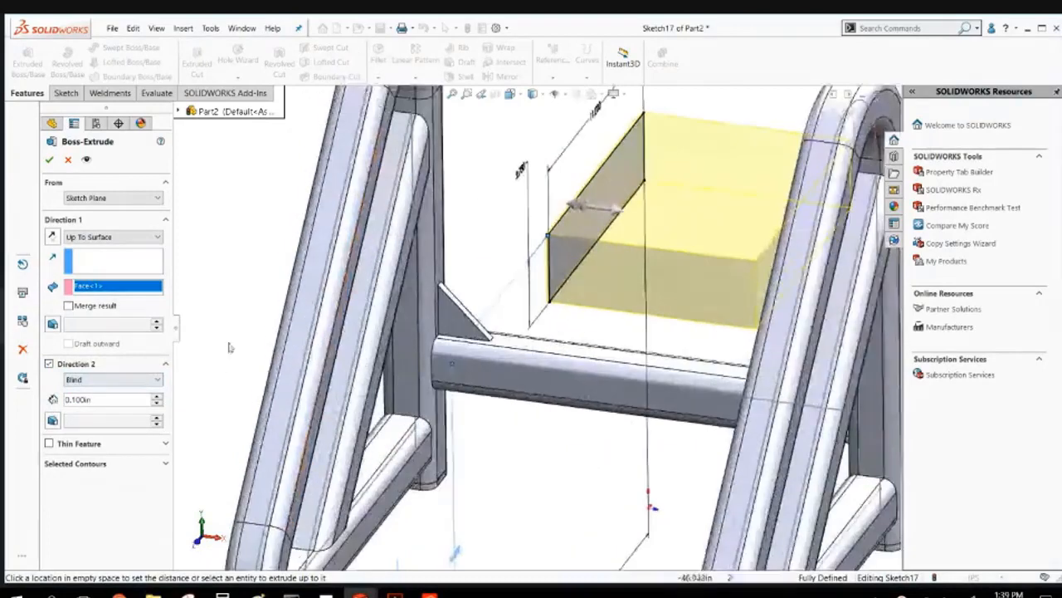
{"action": "scroll", "coordinate": [320, 287], "scroll_direction": "down", "scroll_amount": 3}
{"action": "left_click", "coordinate": [155, 378]}
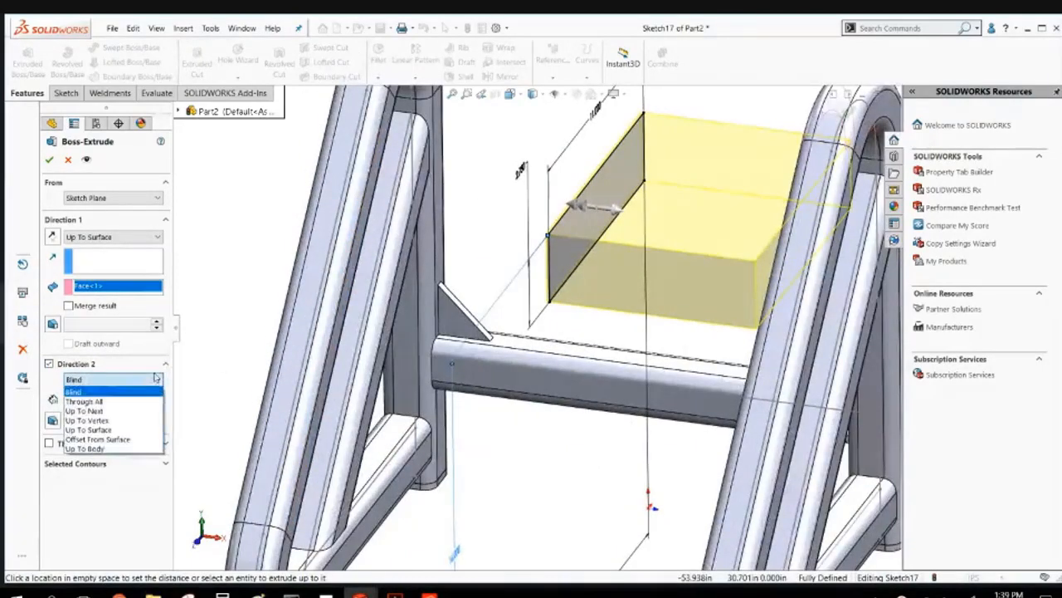
{"action": "left_click", "coordinate": [87, 429]}
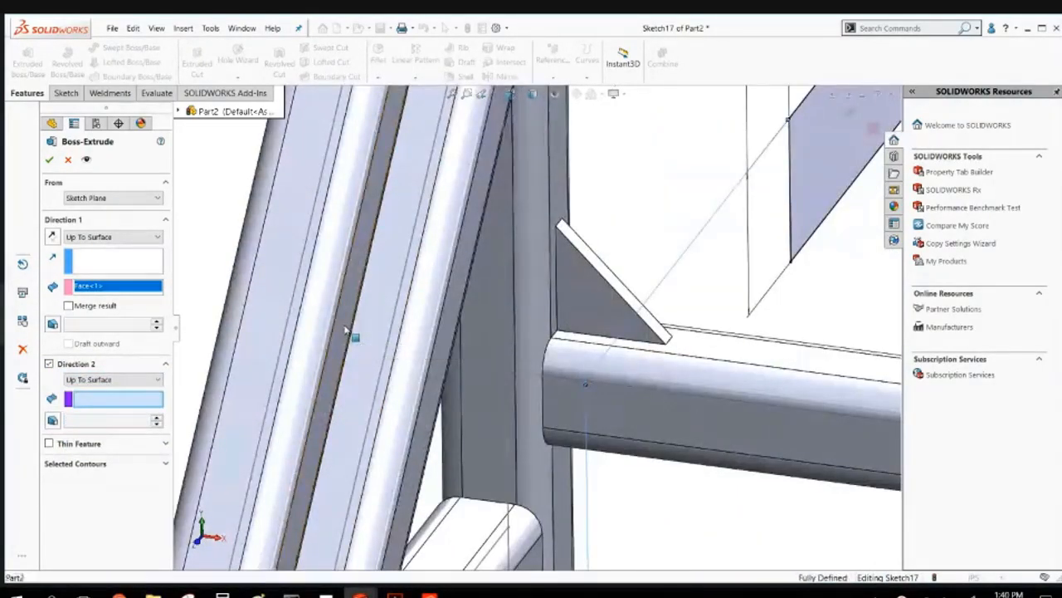
{"action": "left_click", "coordinate": [355, 336]}
{"action": "scroll", "coordinate": [415, 348], "scroll_direction": "up", "scroll_amount": 4}
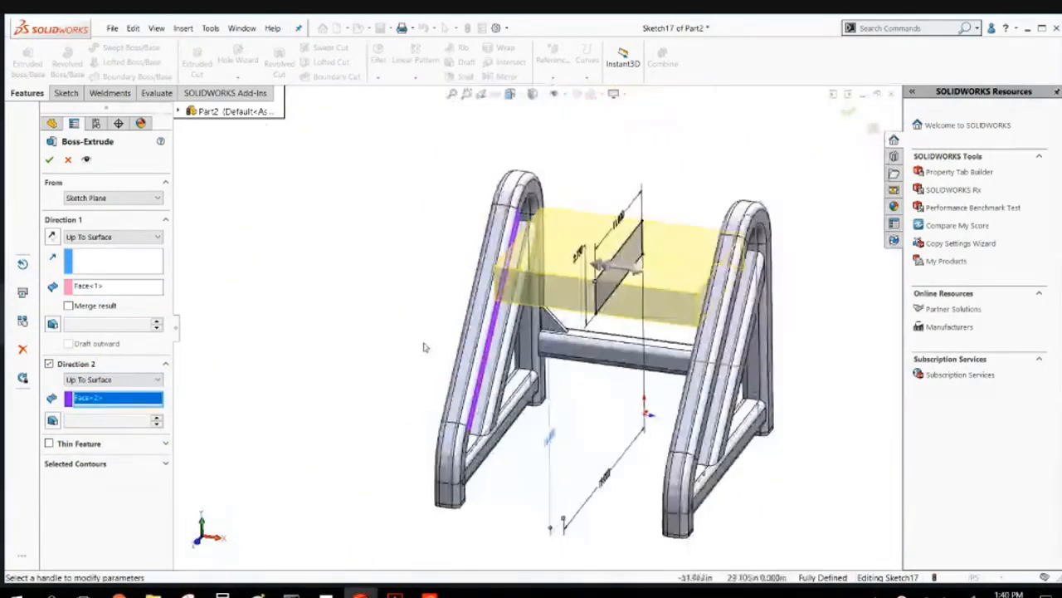
{"action": "left_click", "coordinate": [49, 160]}
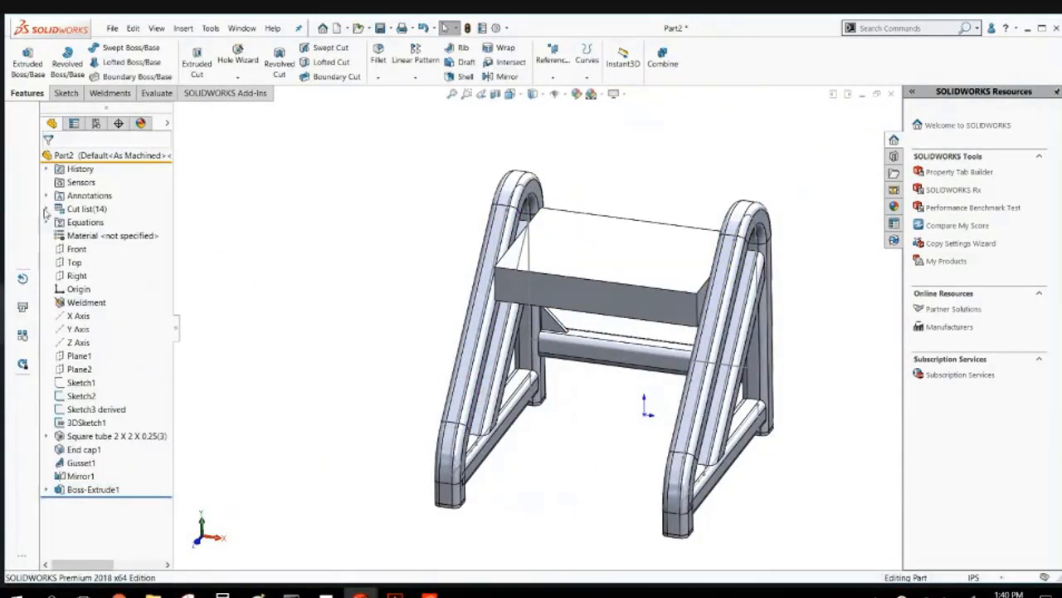
{"action": "left_click", "coordinate": [46, 210]}
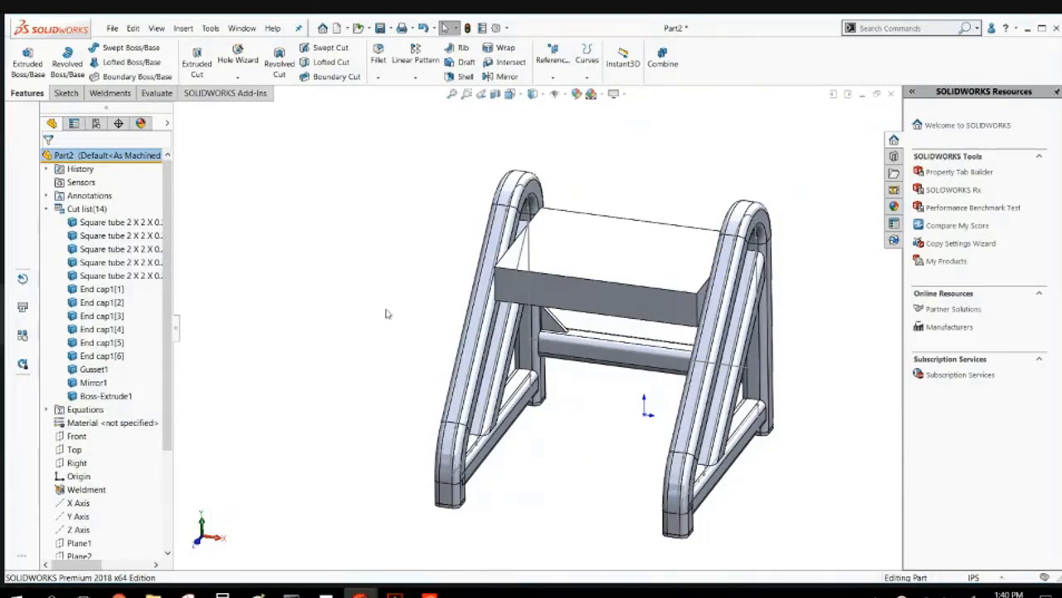
{"action": "middle_click_drag", "start_coordinate": [386, 314], "coordinate": [486, 265]}
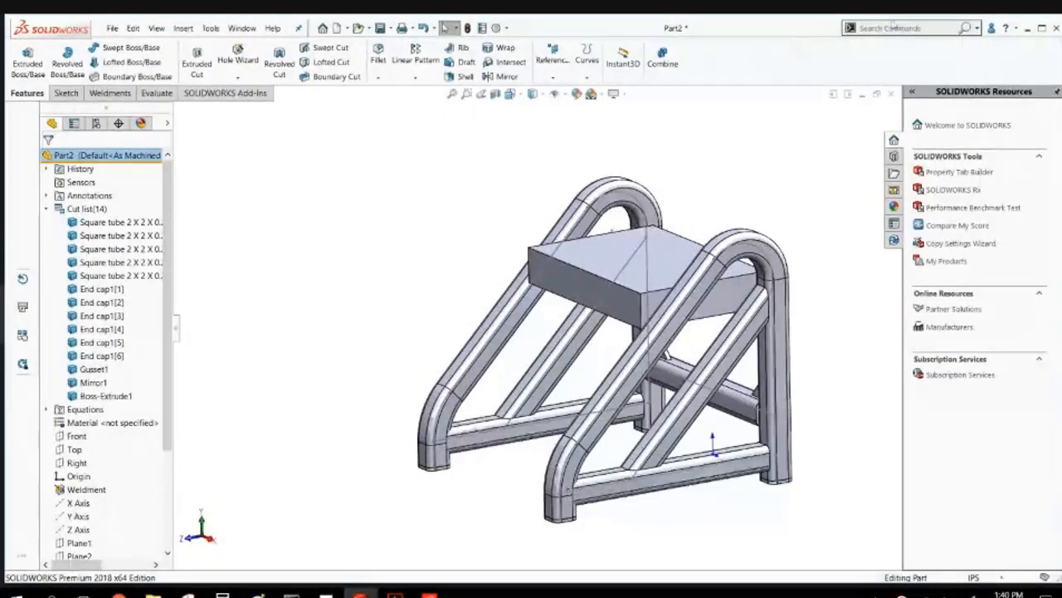
Search the commands for "convert", start Convert to Sheet Metal and pick the block's top face as the fixed face.
{"action": "left_click", "coordinate": [894, 27]}
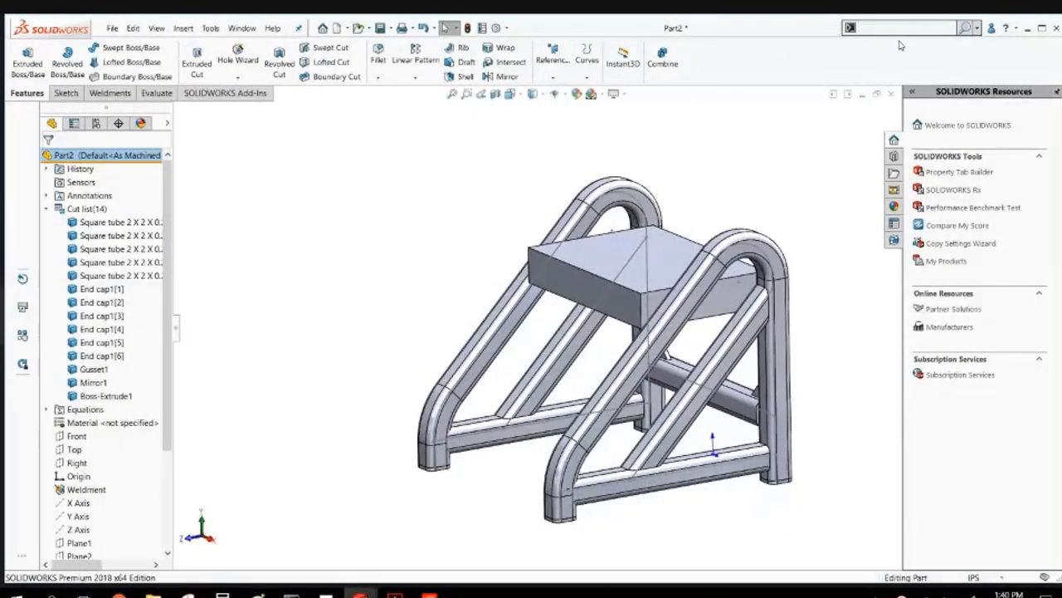
{"action": "type", "text": "convert"}
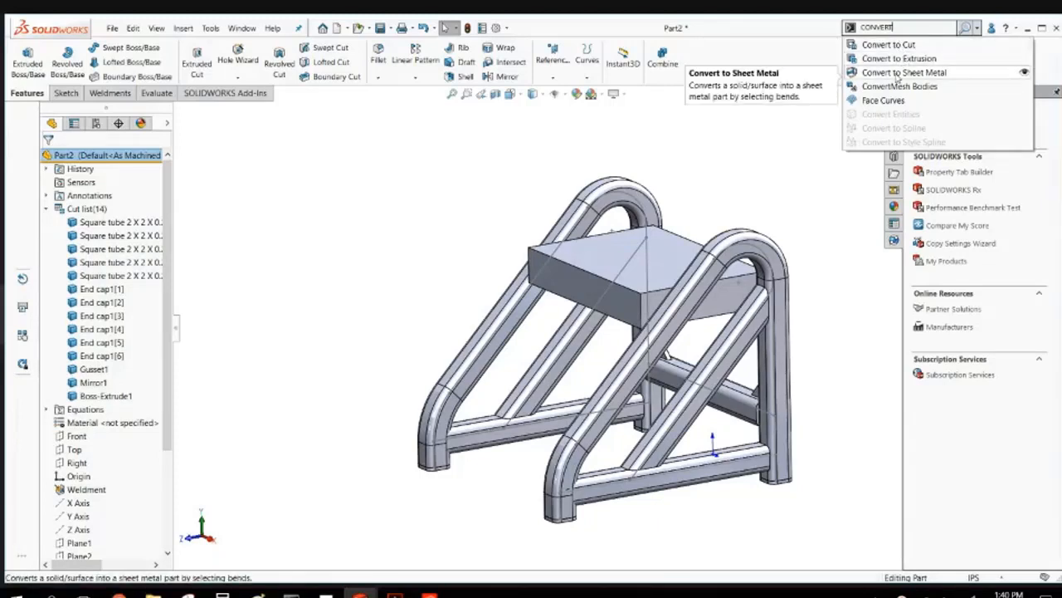
{"action": "left_click", "coordinate": [901, 73]}
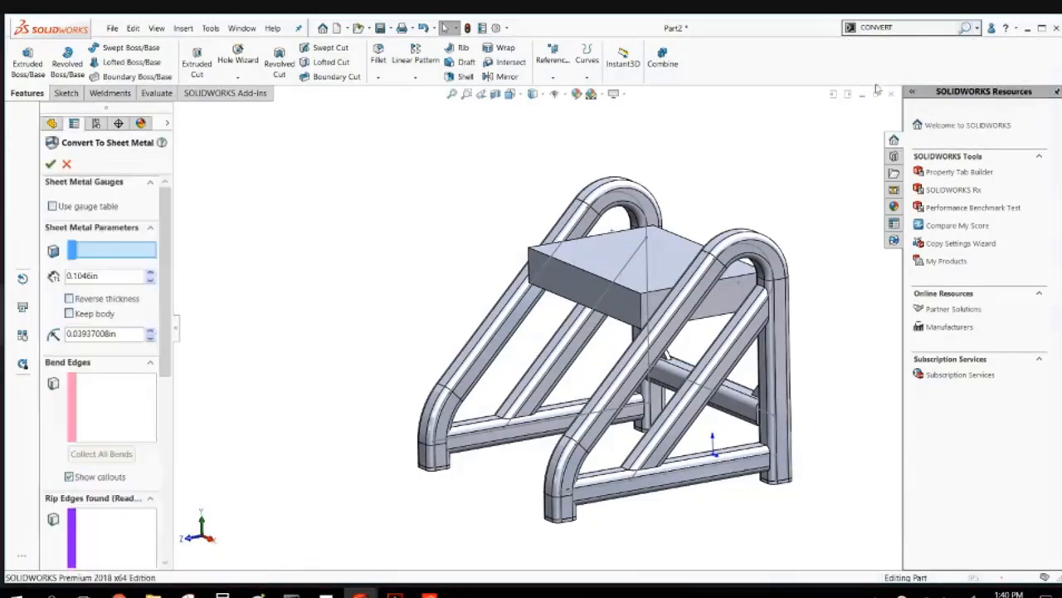
{"action": "scroll", "coordinate": [583, 272], "scroll_direction": "down", "scroll_amount": 5}
{"action": "left_click", "coordinate": [560, 240]}
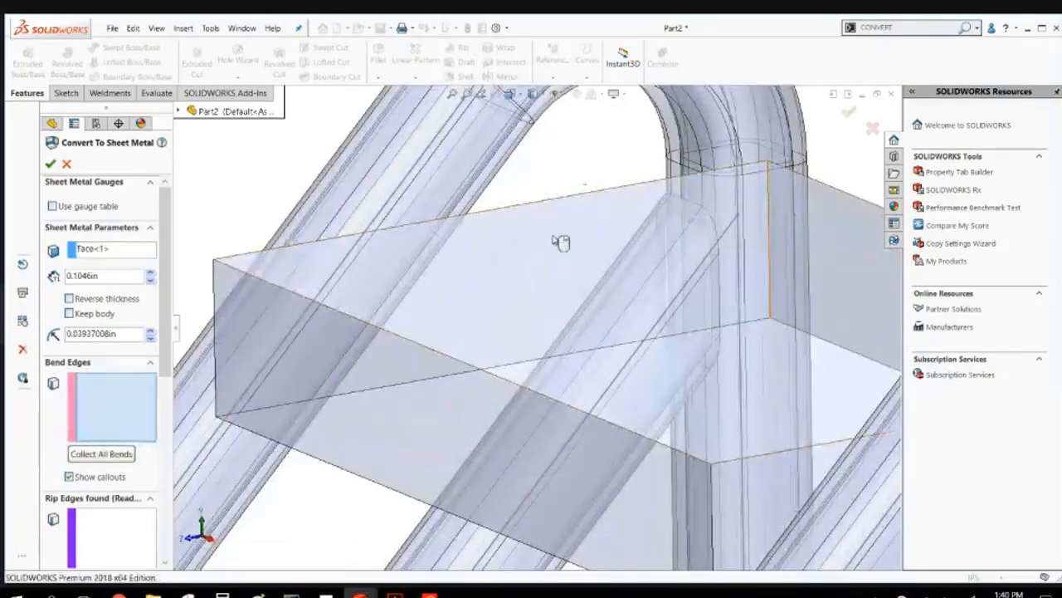
{"action": "middle_click_drag", "start_coordinate": [460, 273], "coordinate": [411, 257]}
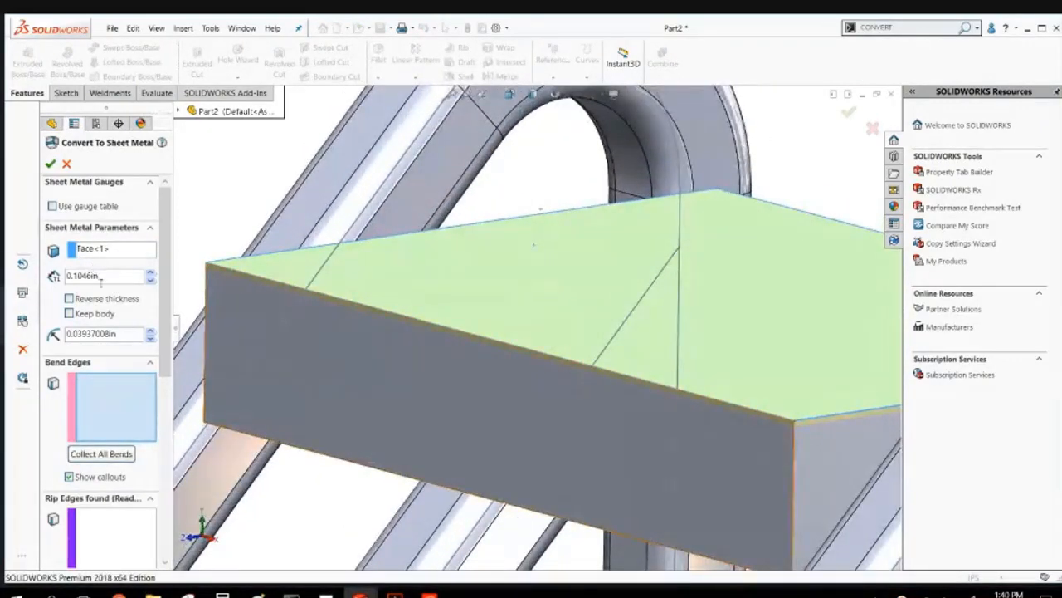
{"action": "left_click", "coordinate": [102, 280]}
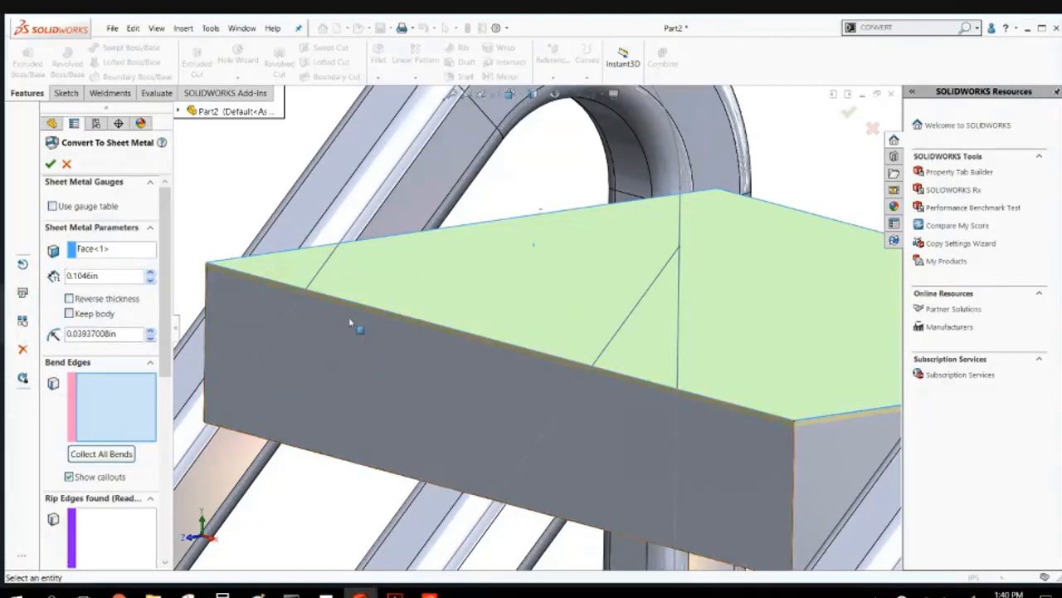
Select the top face's four edges as bend edges, complete the sheet metal conversion and view the hollow underside.
{"action": "scroll", "coordinate": [536, 329], "scroll_direction": "up", "scroll_amount": 3}
{"action": "middle_click_drag", "start_coordinate": [695, 382], "coordinate": [678, 378]}
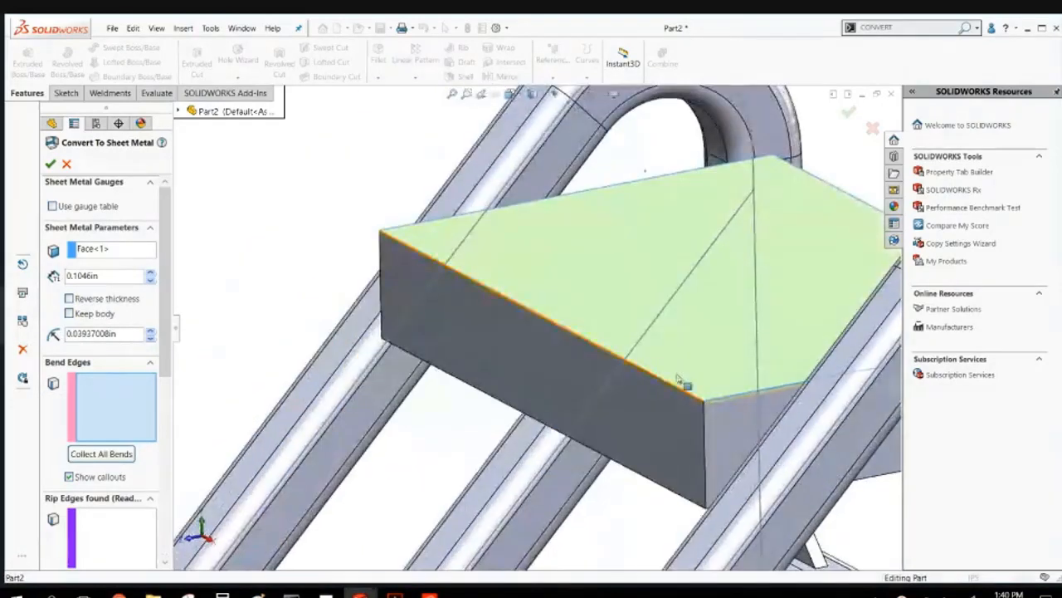
{"action": "left_click", "coordinate": [620, 363]}
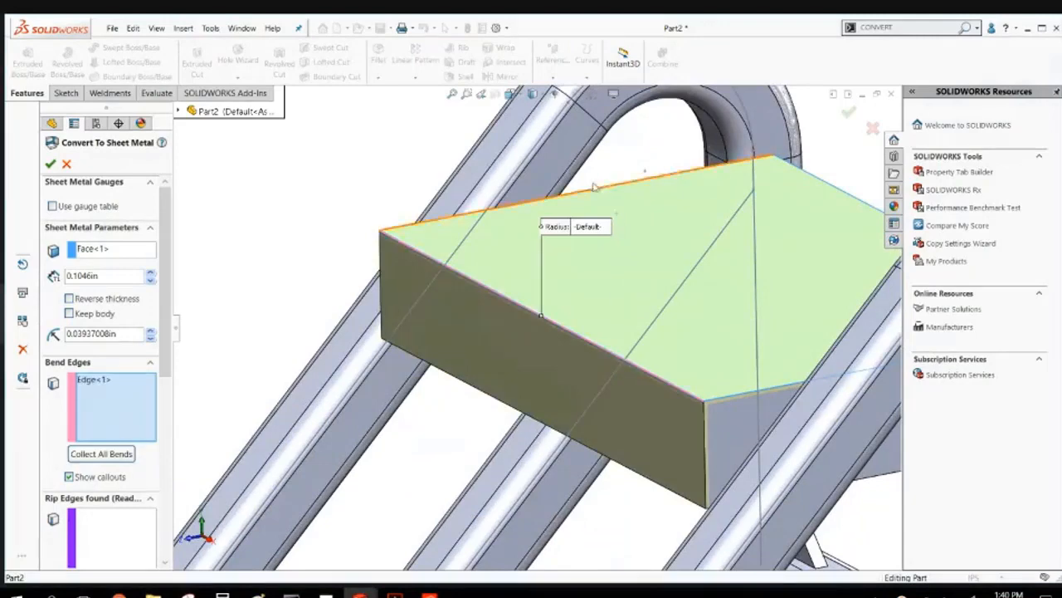
{"action": "left_click", "coordinate": [602, 192]}
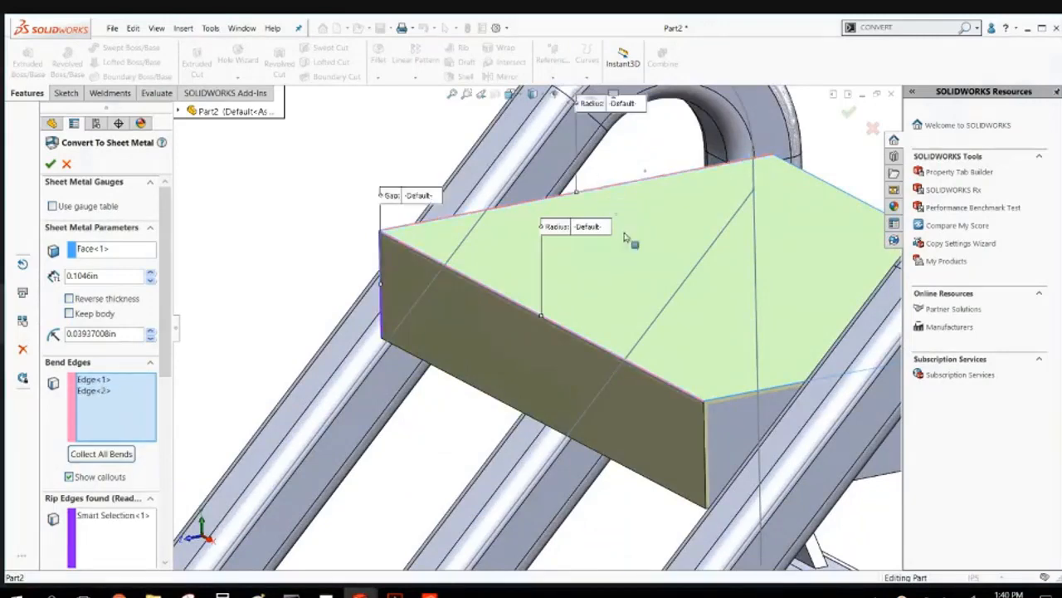
{"action": "left_click", "coordinate": [747, 400]}
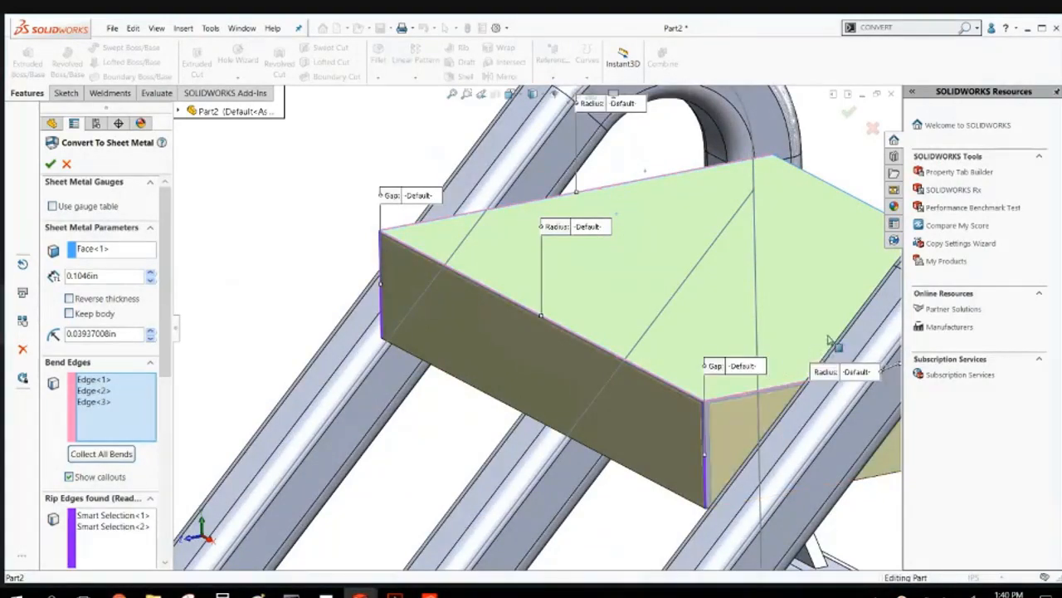
{"action": "middle_click_drag", "start_coordinate": [747, 400], "coordinate": [687, 257]}
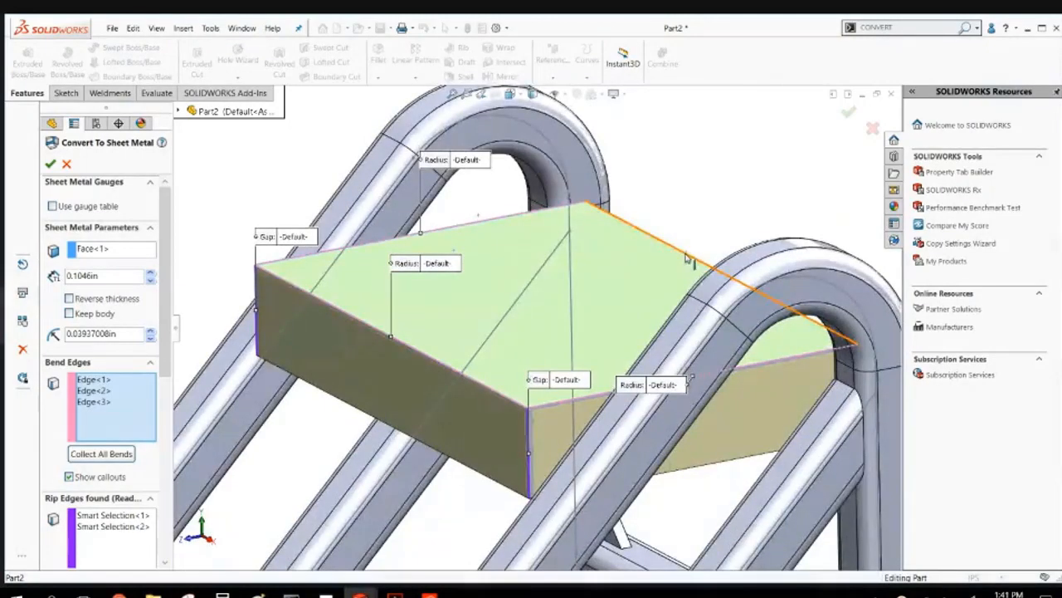
{"action": "left_click", "coordinate": [654, 347]}
{"action": "middle_click_drag", "start_coordinate": [654, 347], "coordinate": [687, 330]}
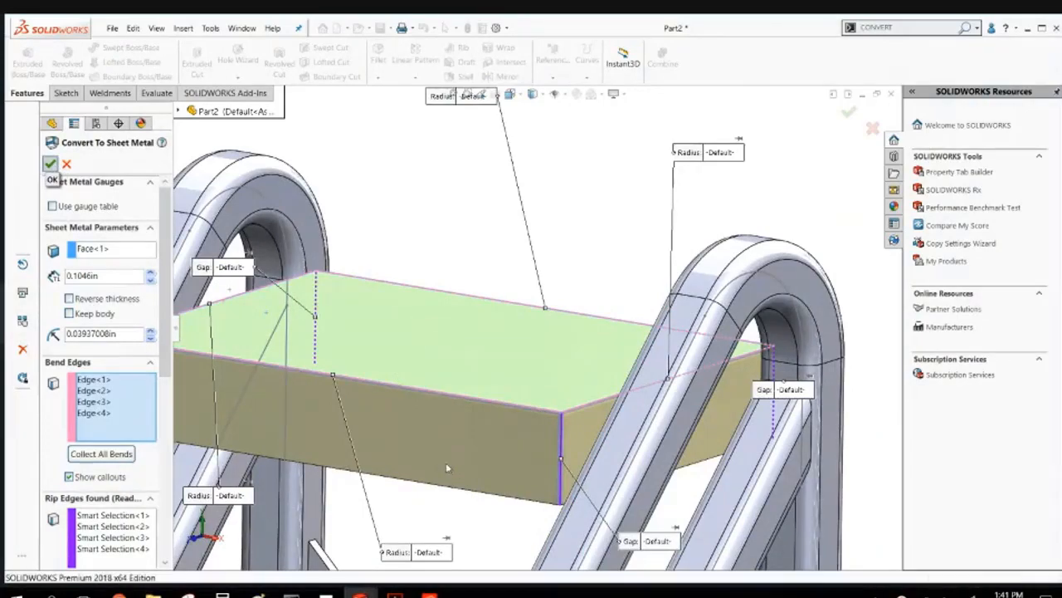
{"action": "key", "text": "Return"}
{"action": "middle_click_drag", "start_coordinate": [446, 462], "coordinate": [288, 457]}
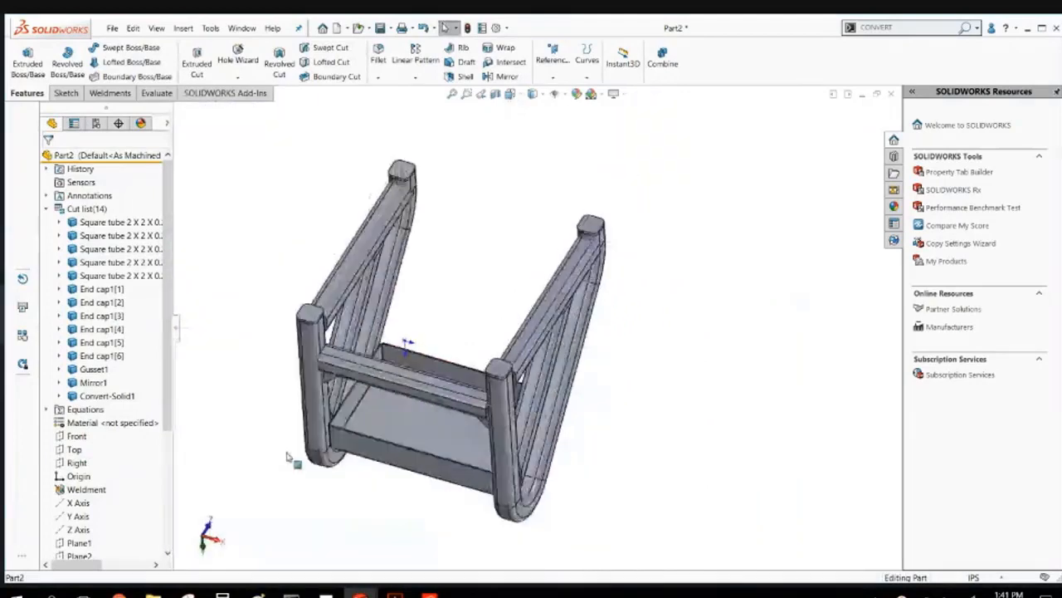
Search the commands for "EDG", start Edge Flange and select the four free edges of the sheet metal step's walls on the underside.
{"action": "scroll", "coordinate": [312, 428], "scroll_direction": "down", "scroll_amount": 3}
{"action": "middle_click_drag", "start_coordinate": [434, 383], "coordinate": [440, 339]}
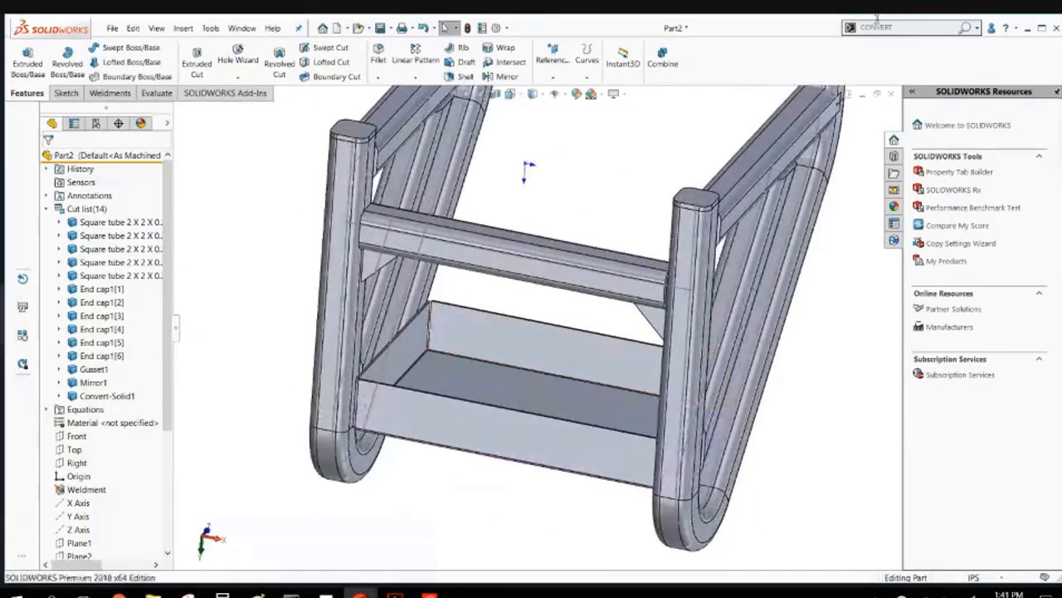
{"action": "left_click", "coordinate": [903, 27]}
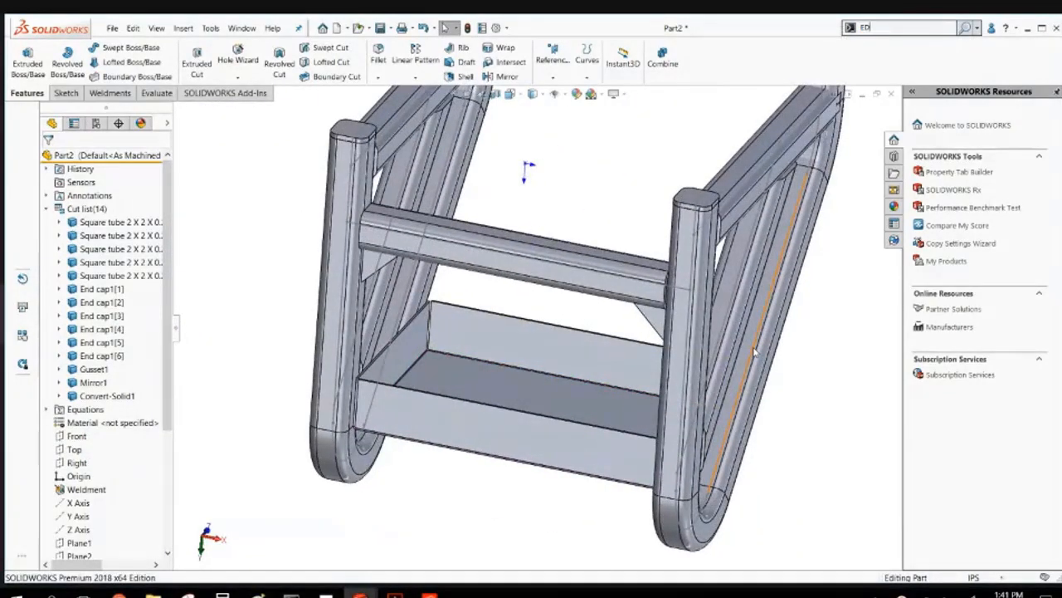
{"action": "type", "text": "EDG"}
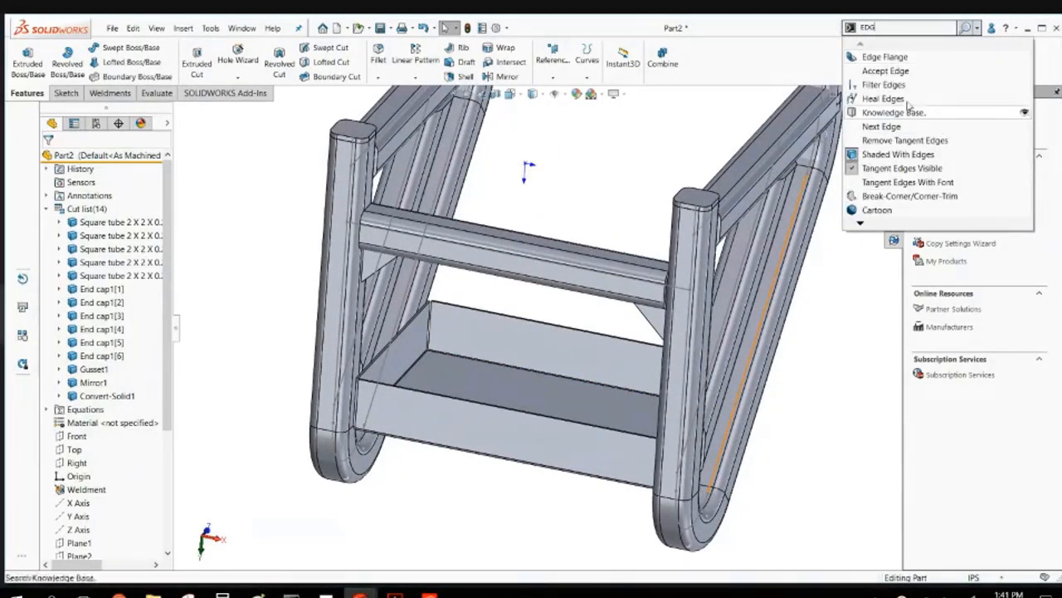
{"action": "left_click", "coordinate": [875, 58]}
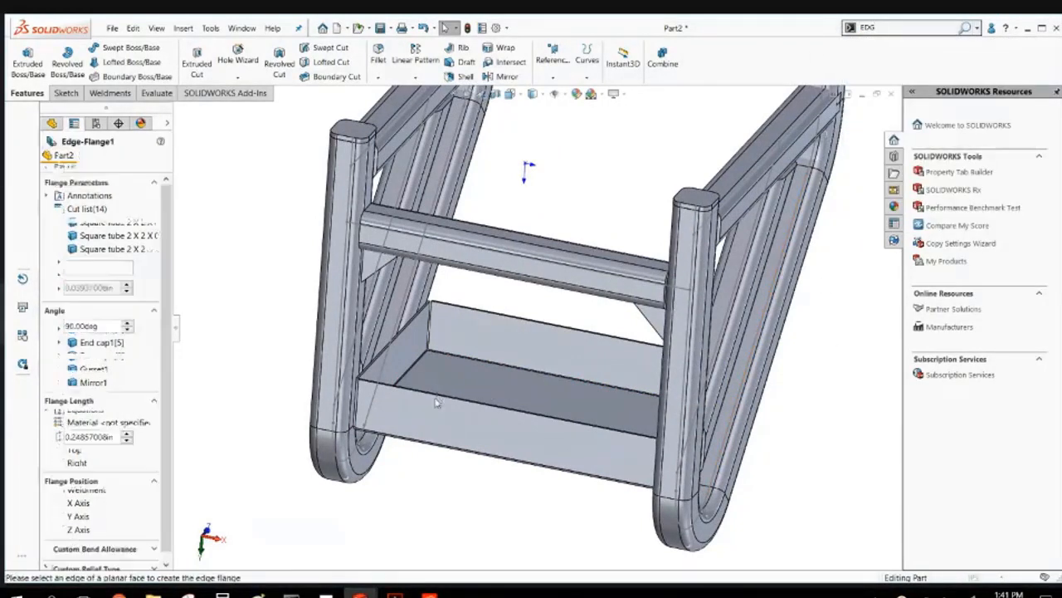
{"action": "left_click", "coordinate": [465, 399]}
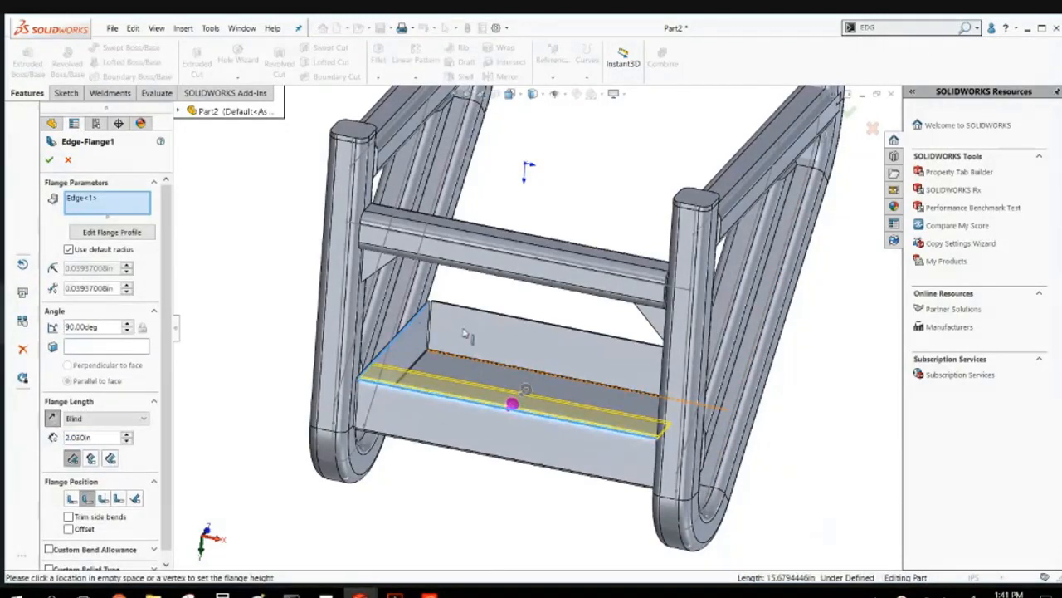
{"action": "left_click", "coordinate": [413, 327]}
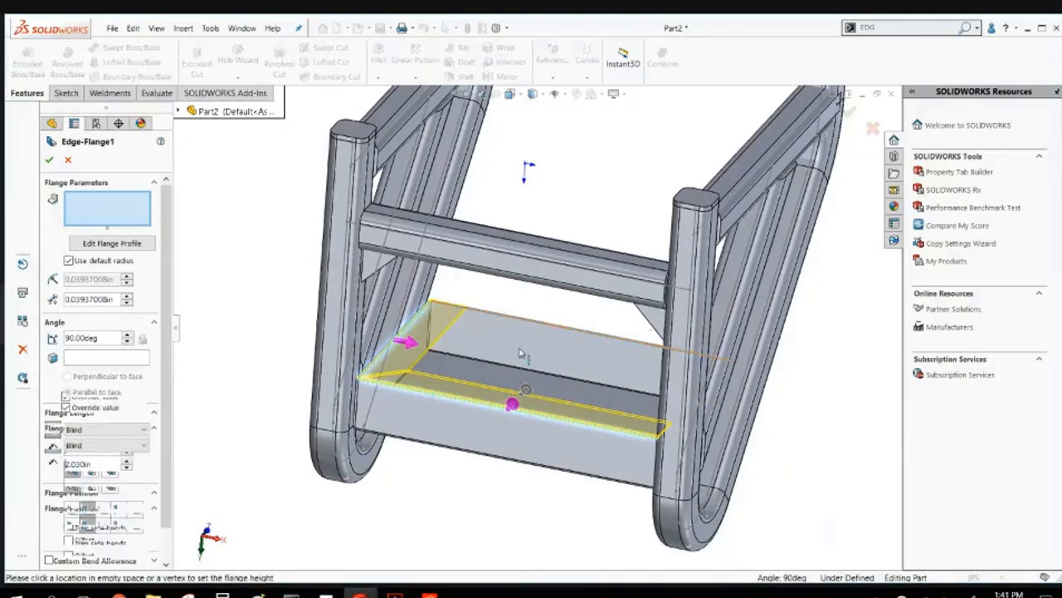
{"action": "left_click", "coordinate": [478, 313]}
{"action": "middle_click_drag", "start_coordinate": [478, 313], "coordinate": [578, 389]}
{"action": "left_click", "coordinate": [749, 414]}
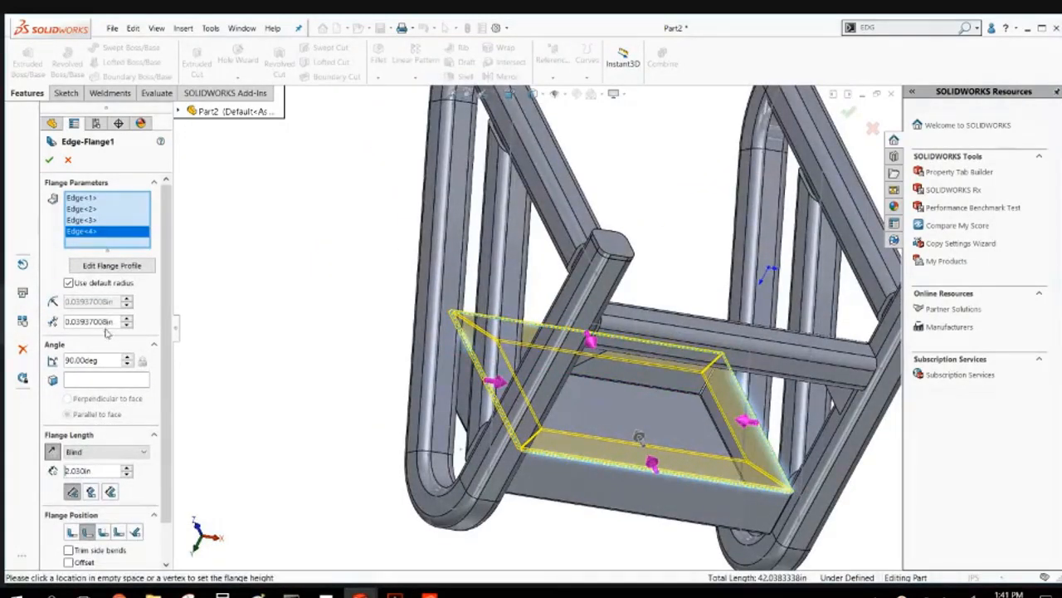
Set the flange length to 1 in and complete the edge flange.
{"action": "left_click_drag", "start_coordinate": [101, 470], "coordinate": [12, 471]}
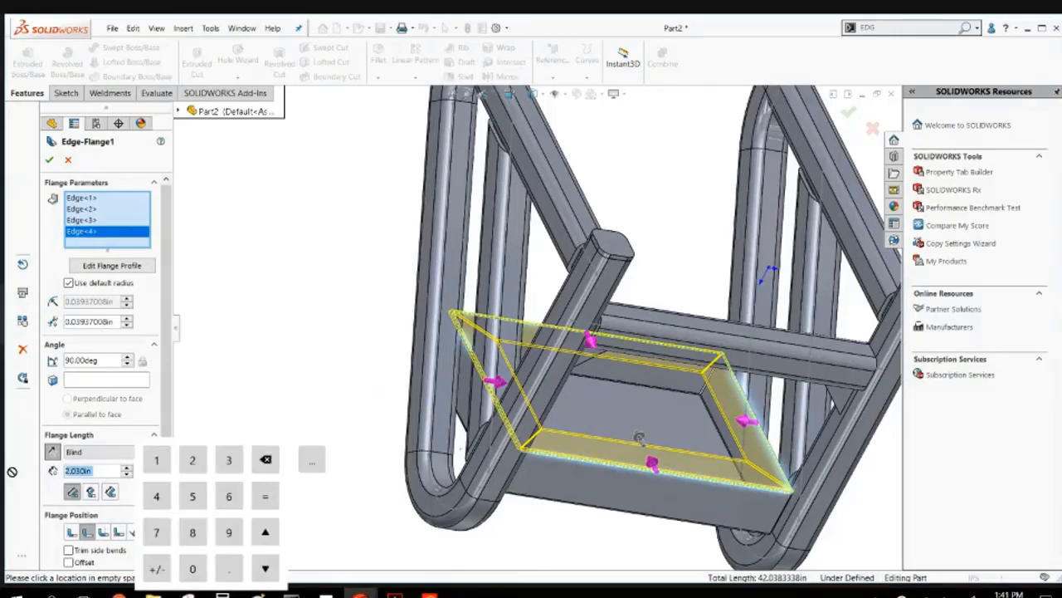
{"action": "type", "text": "1"}
{"action": "key", "text": "Return"}
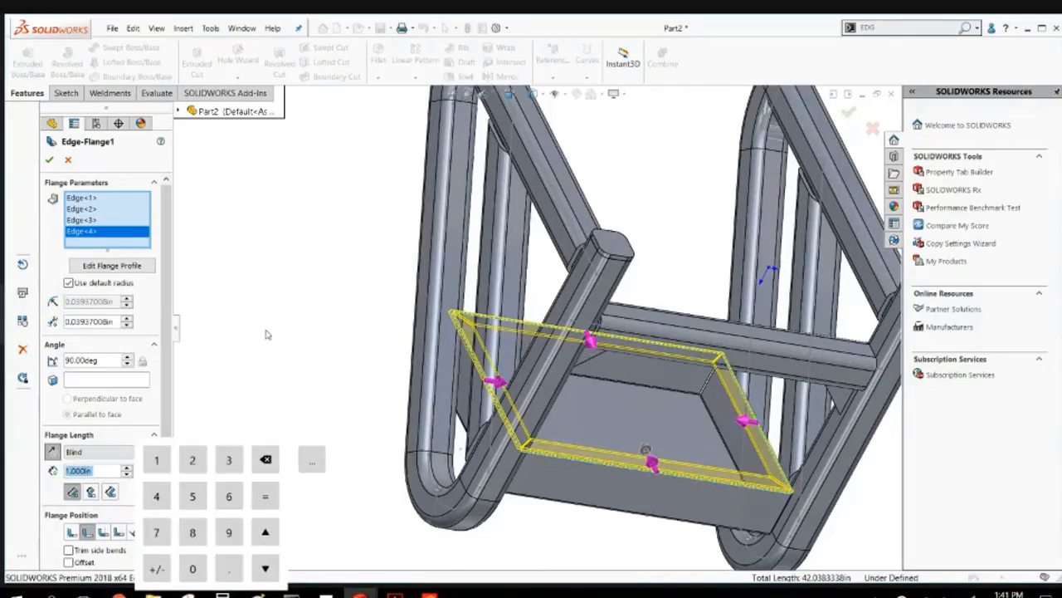
{"action": "key", "text": "Return"}
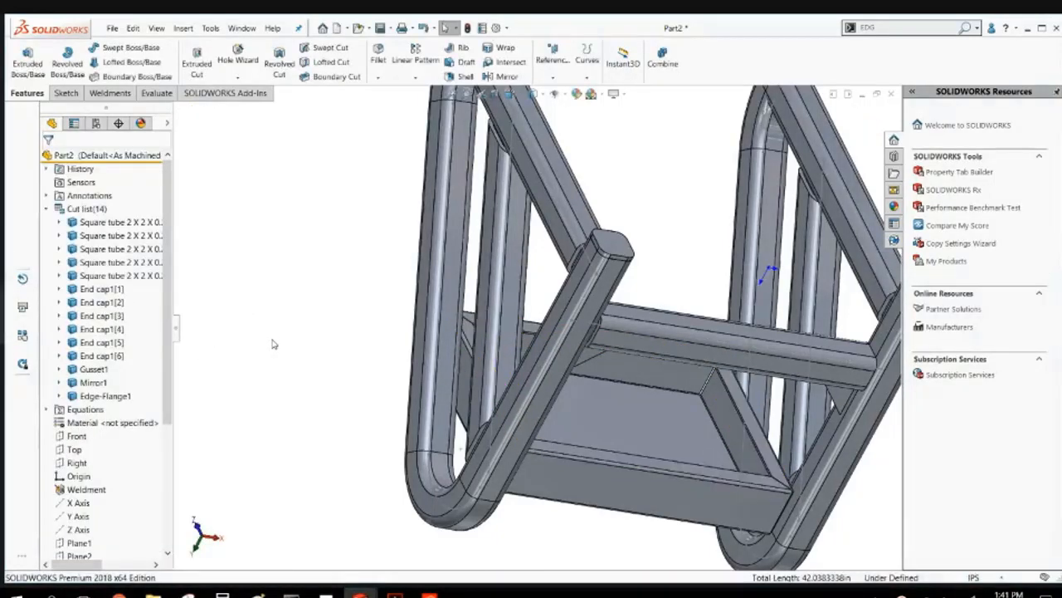
Start a Linear Pattern of the flanged step body, using the slanted sketch line of one side frame as Direction 1.
{"action": "right_click_drag", "start_coordinate": [325, 269], "coordinate": [415, 190]}
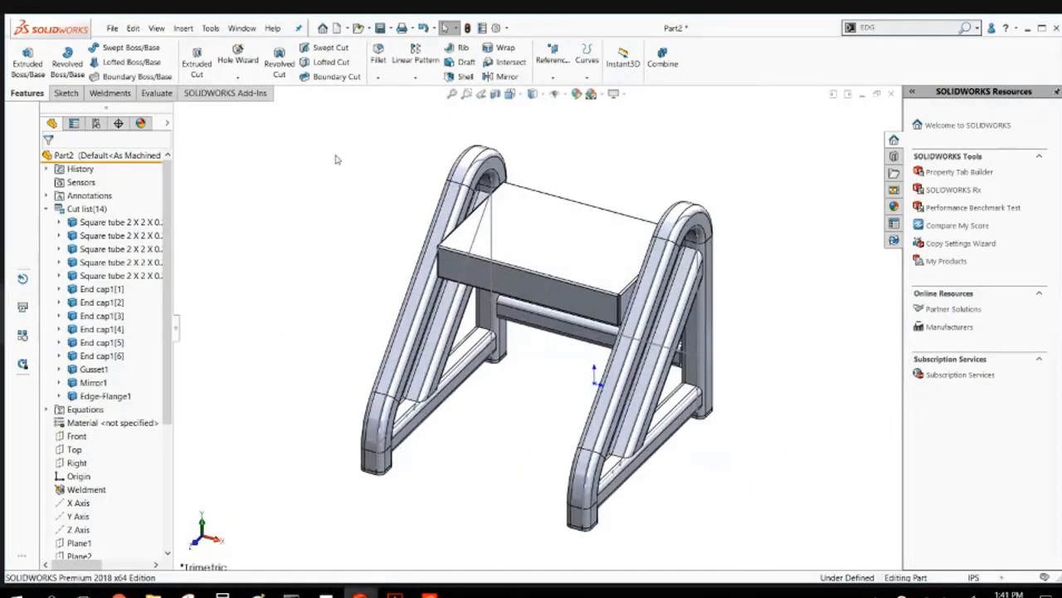
{"action": "left_click", "coordinate": [415, 58]}
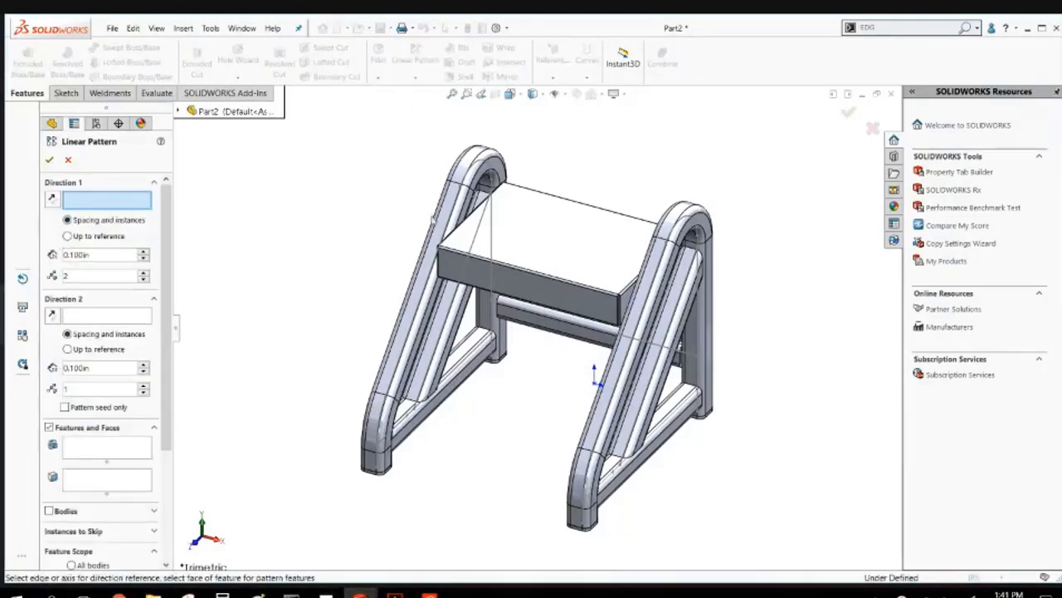
{"action": "left_click", "coordinate": [409, 347]}
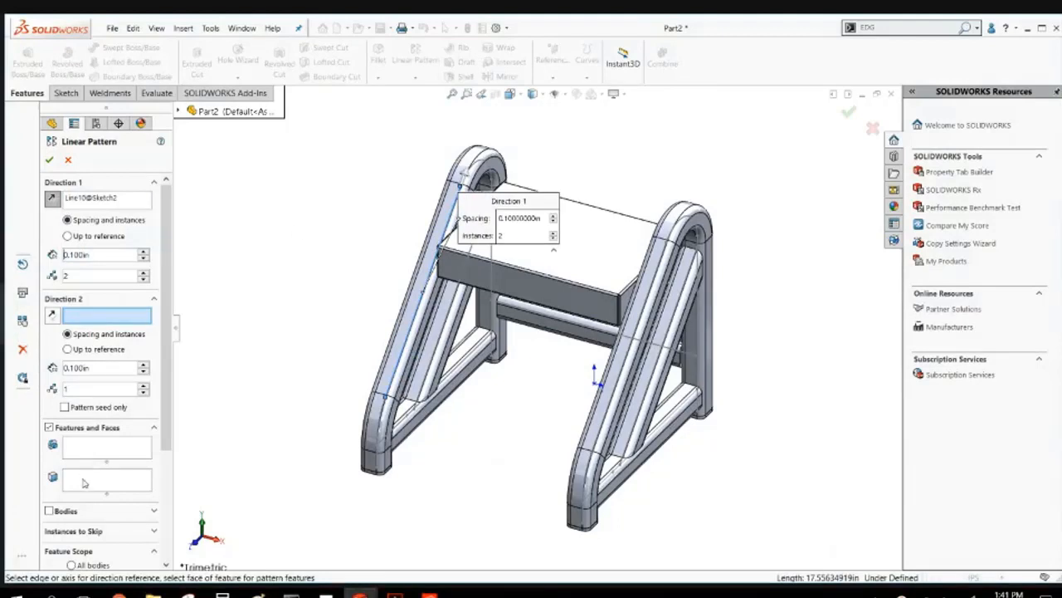
{"action": "left_click", "coordinate": [62, 512]}
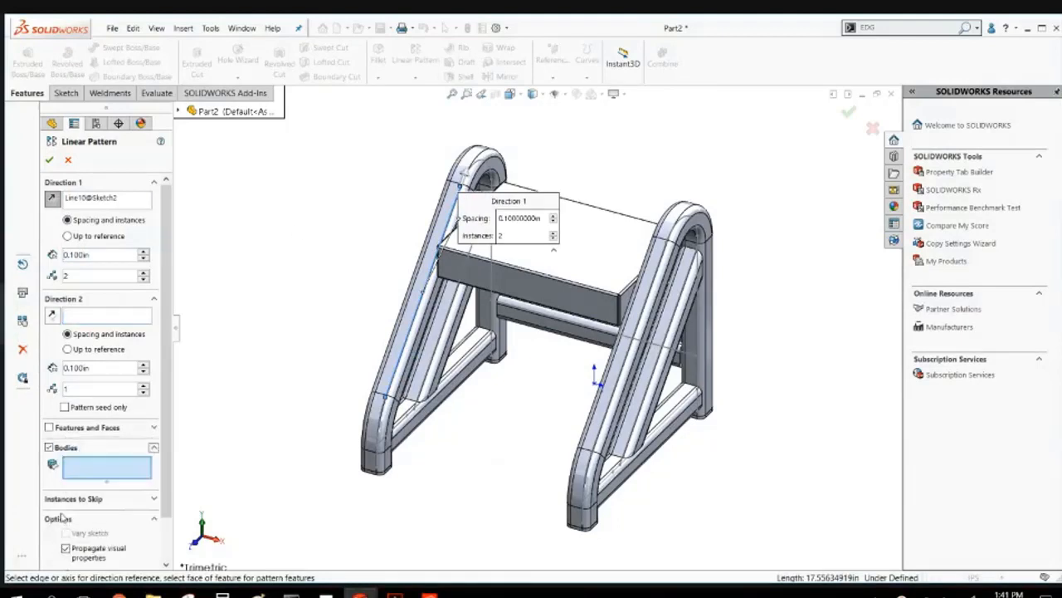
{"action": "left_click", "coordinate": [616, 268]}
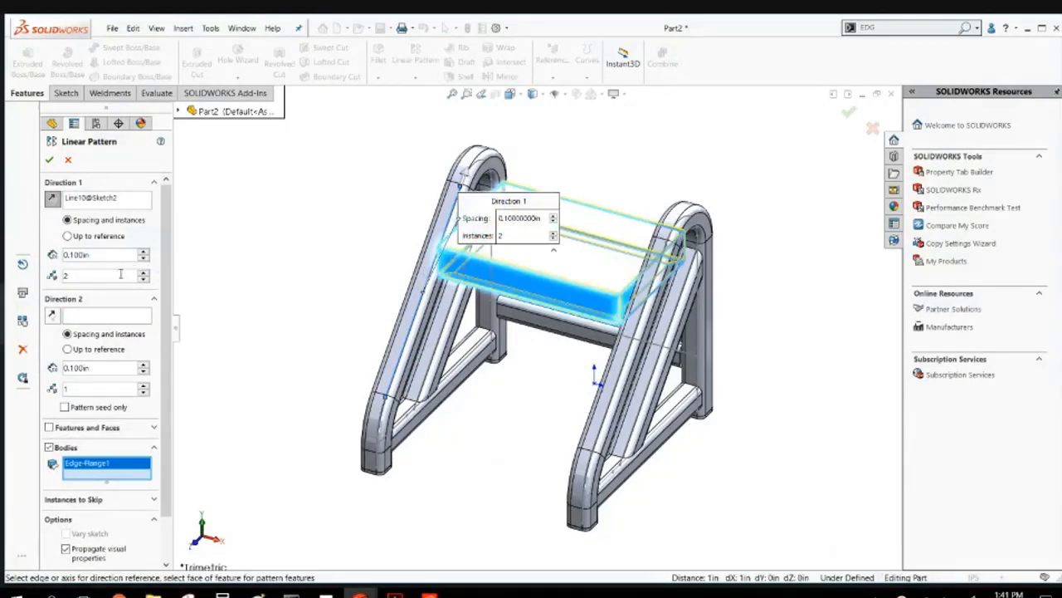
Set the pattern spacing to 13 in, reverse the direction so the copy runs down the frame, and complete the pattern.
{"action": "left_click_drag", "start_coordinate": [93, 254], "coordinate": [64, 255]}
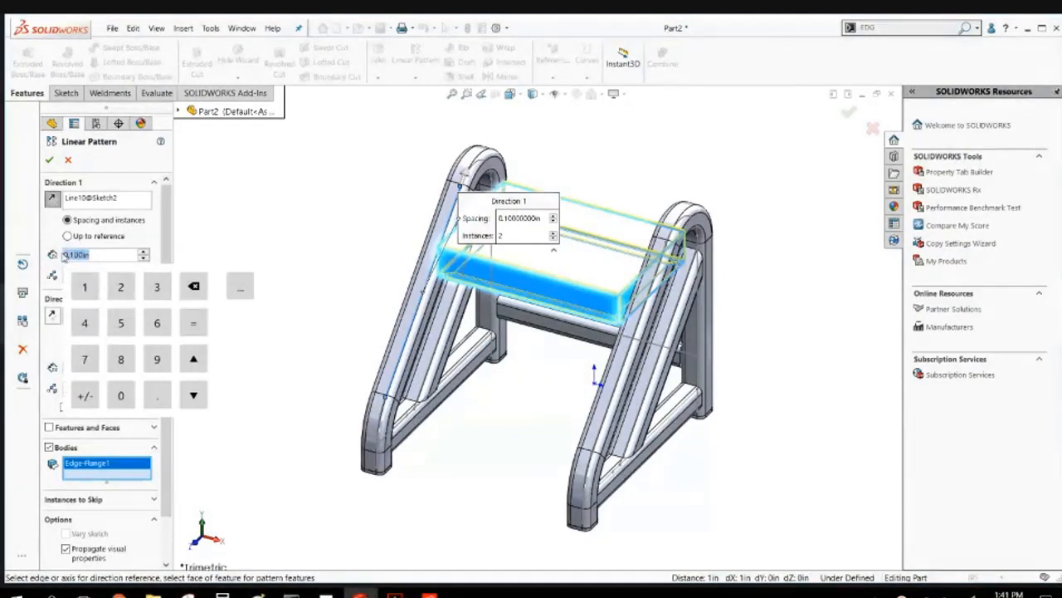
{"action": "type", "text": "0.3"}
{"action": "key", "text": "Return"}
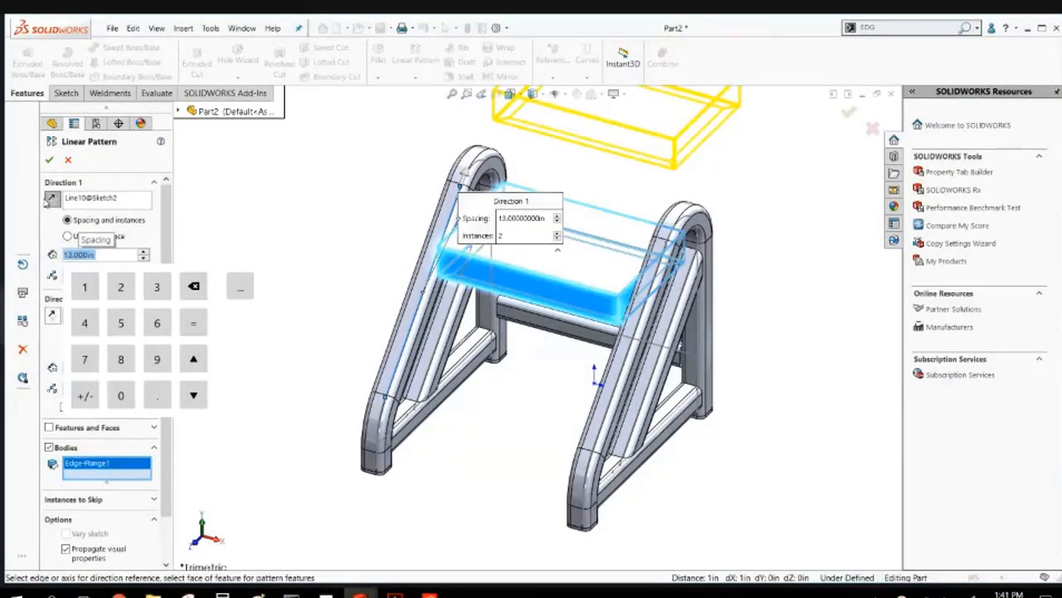
{"action": "left_click", "coordinate": [49, 203]}
{"action": "left_click", "coordinate": [49, 203]}
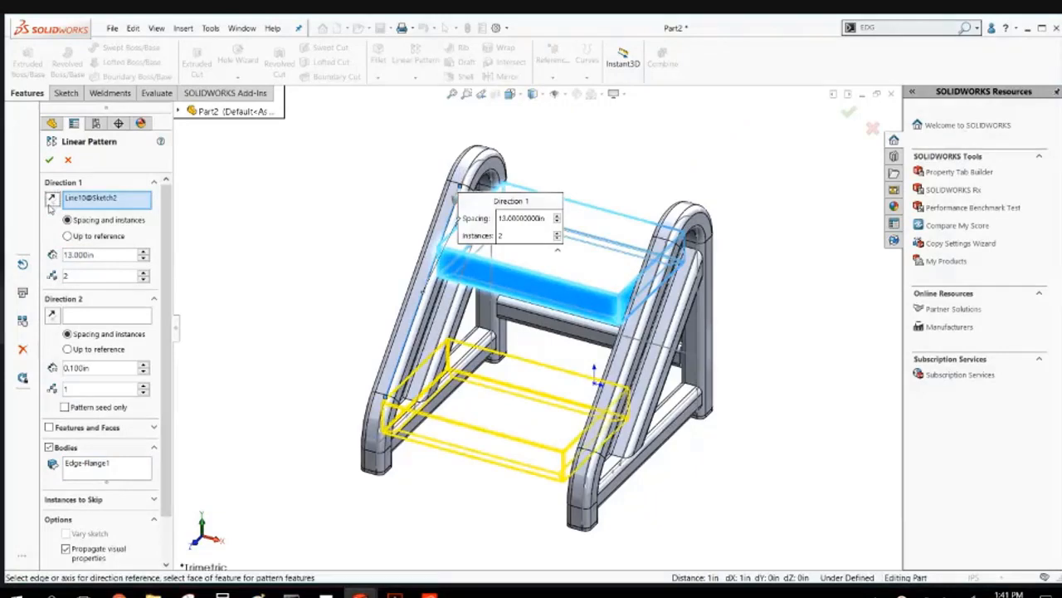
{"action": "key", "text": "Return"}
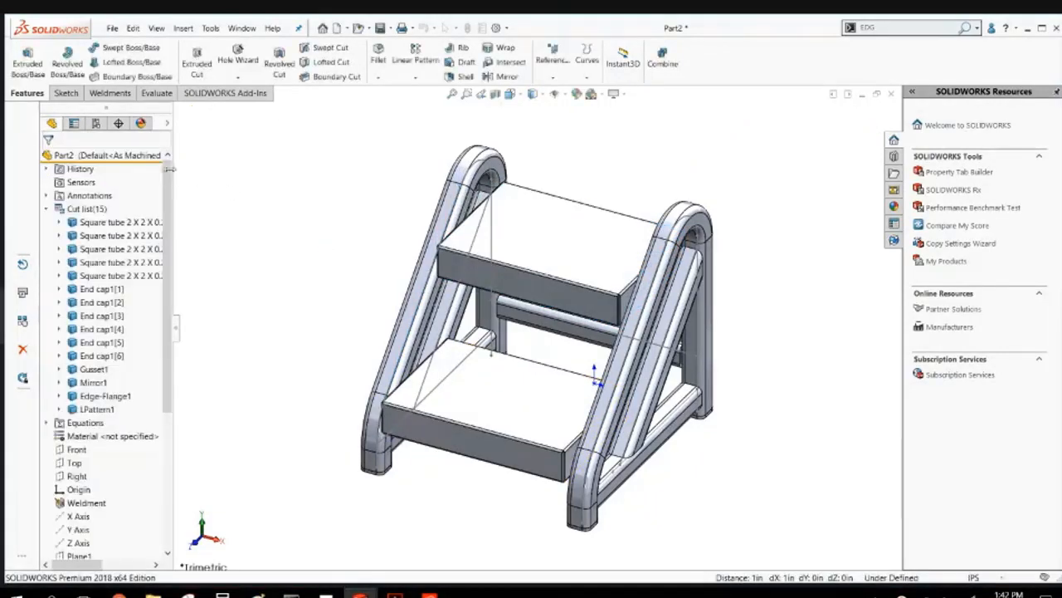
Update the cut list so identical bodies are grouped into cut list items, and clear the selection.
{"action": "middle_click_drag", "start_coordinate": [271, 286], "coordinate": [238, 257]}
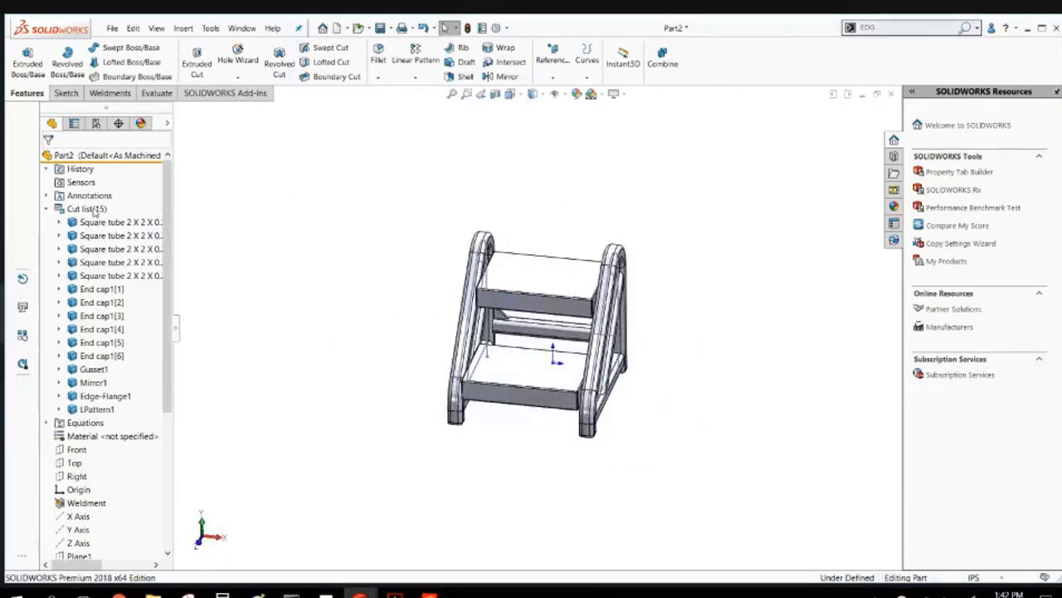
{"action": "right_click", "coordinate": [95, 211]}
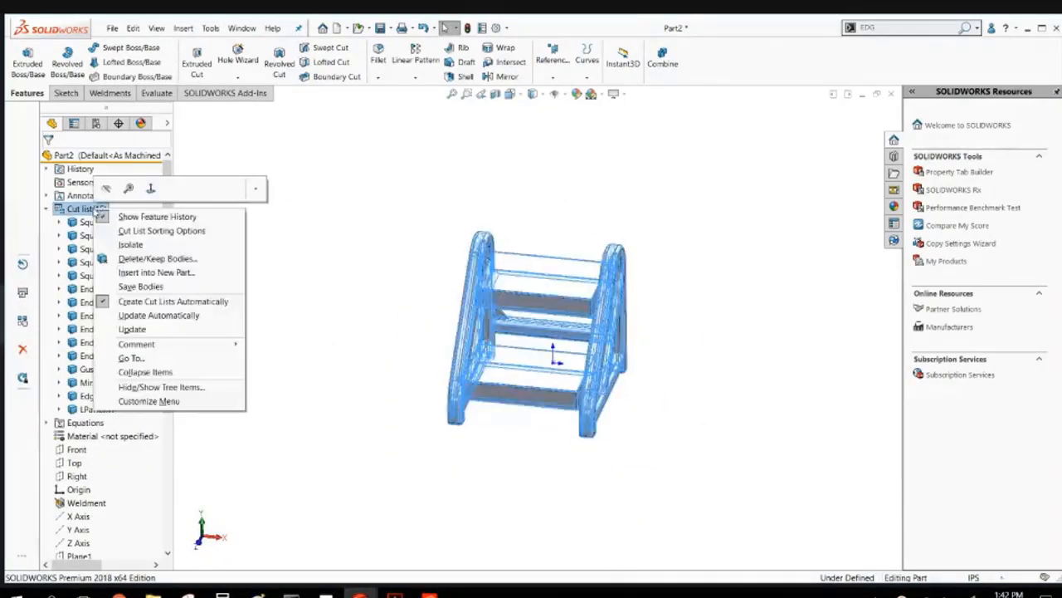
{"action": "left_click", "coordinate": [141, 325]}
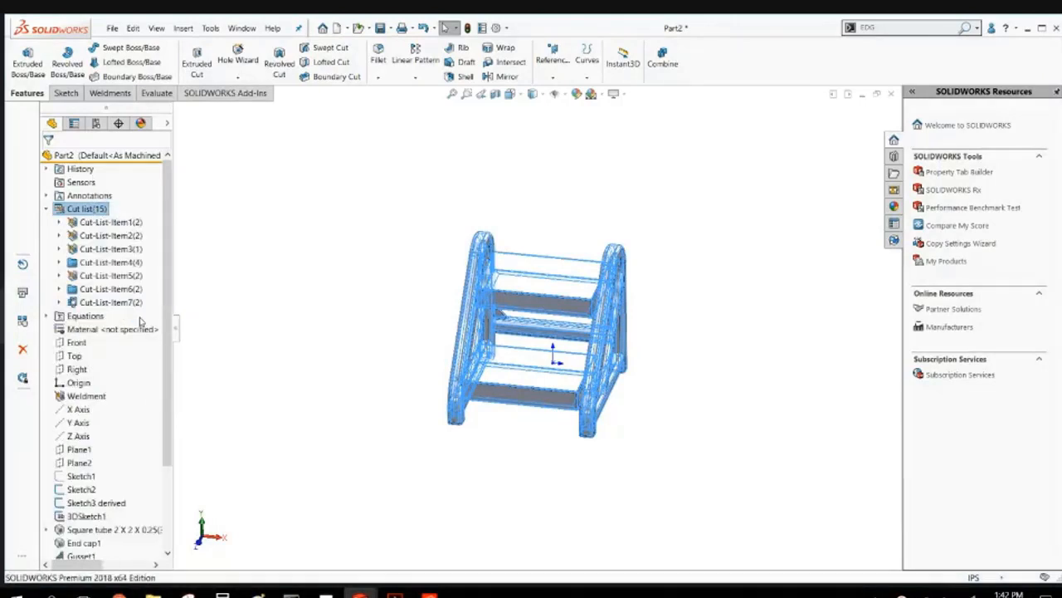
{"action": "left_click", "coordinate": [343, 322]}
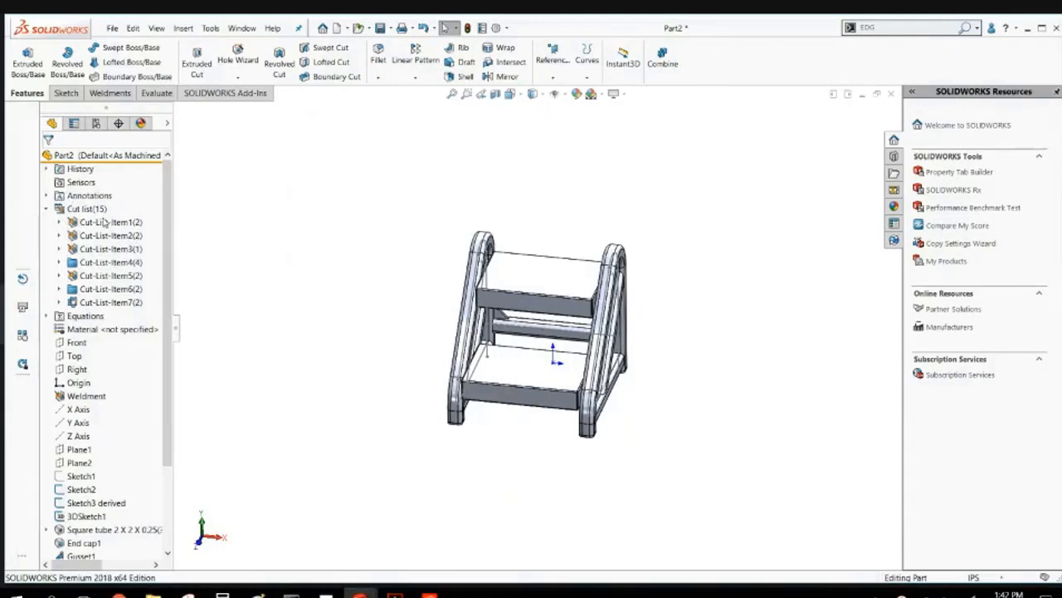
Highlight Cut-List-Item1, the Weldment feature and Cut-List-Item4, and examine the tubes and end caps they group on the frame.
{"action": "left_click", "coordinate": [105, 222]}
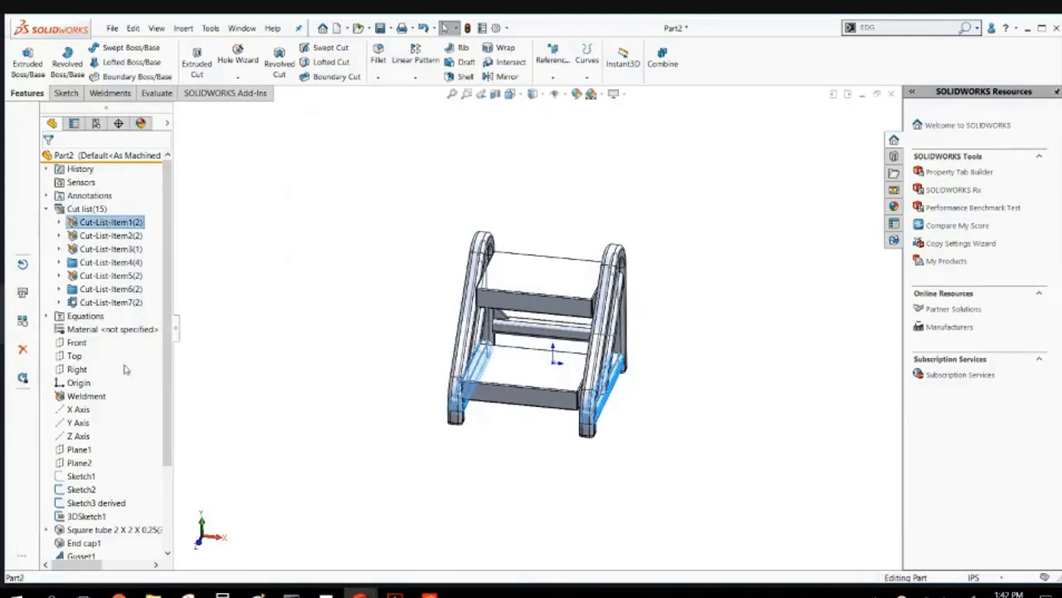
{"action": "left_click", "coordinate": [87, 396]}
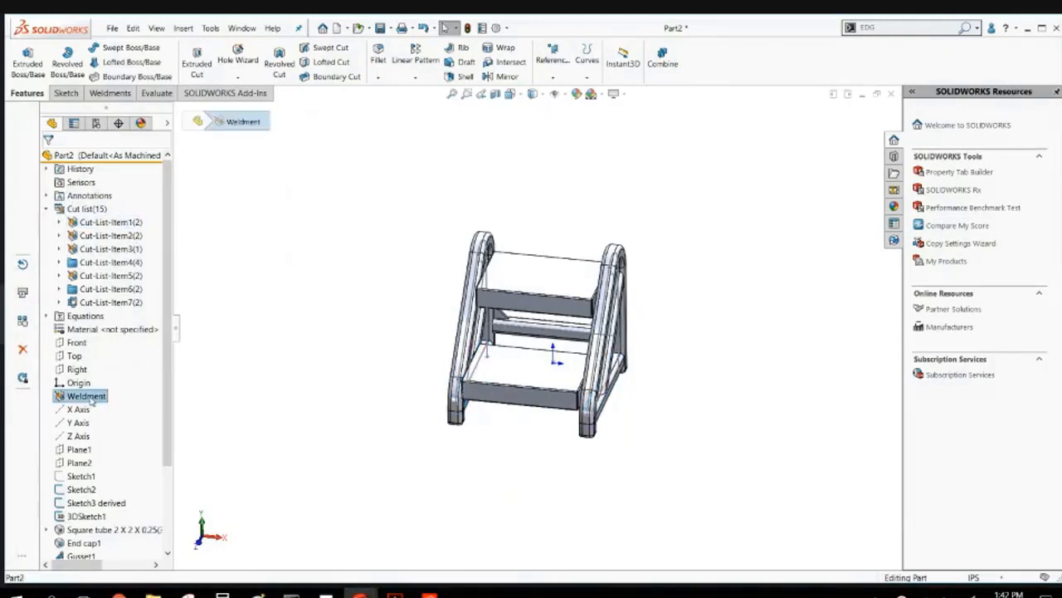
{"action": "left_click", "coordinate": [110, 223]}
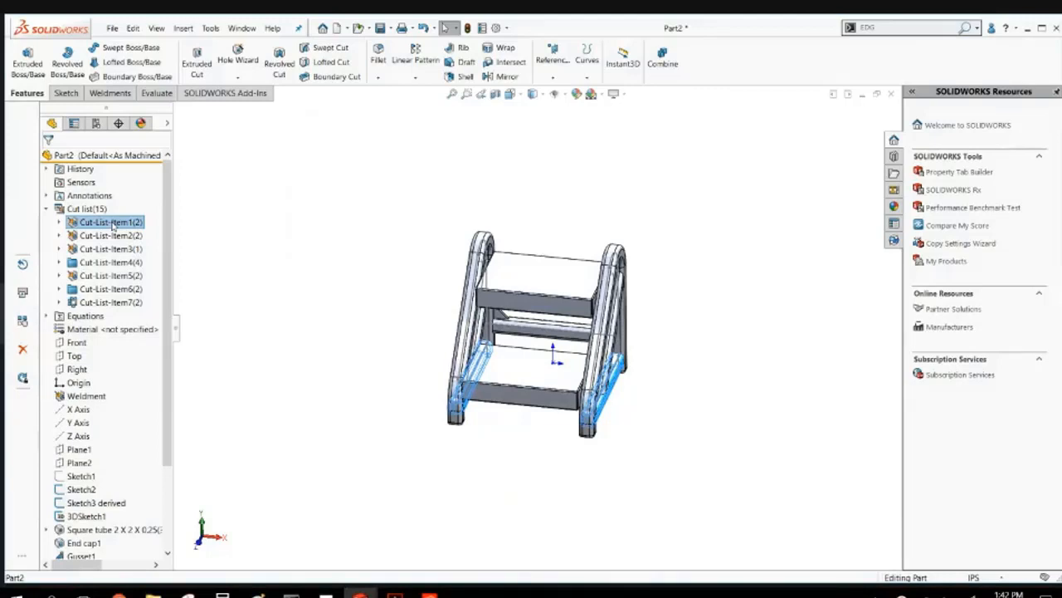
{"action": "left_click", "coordinate": [116, 264]}
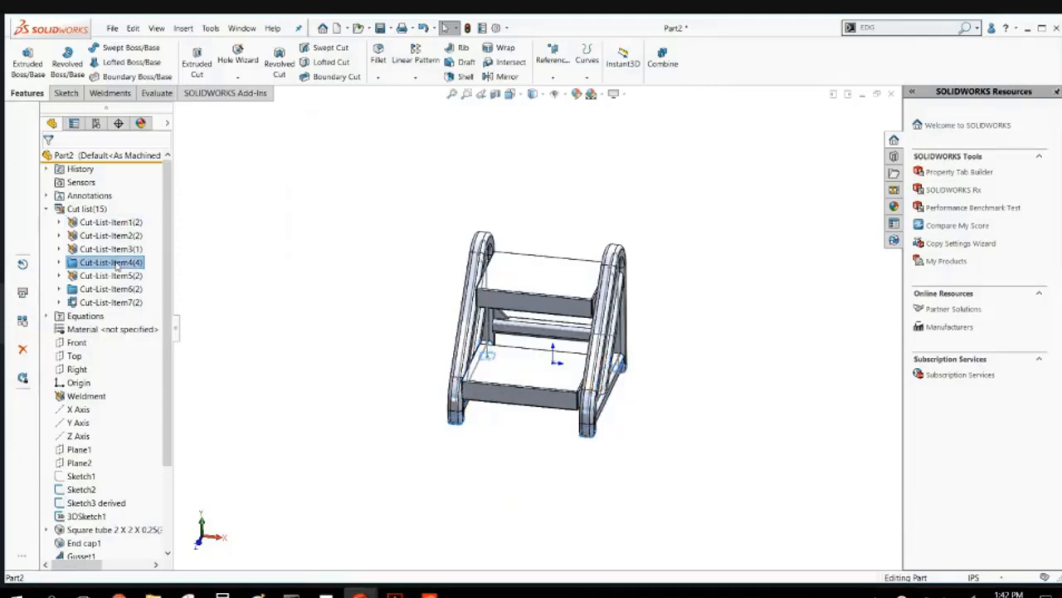
{"action": "scroll", "coordinate": [497, 438], "scroll_direction": "down", "scroll_amount": 5}
{"action": "scroll", "coordinate": [508, 274], "scroll_direction": "down", "scroll_amount": 8}
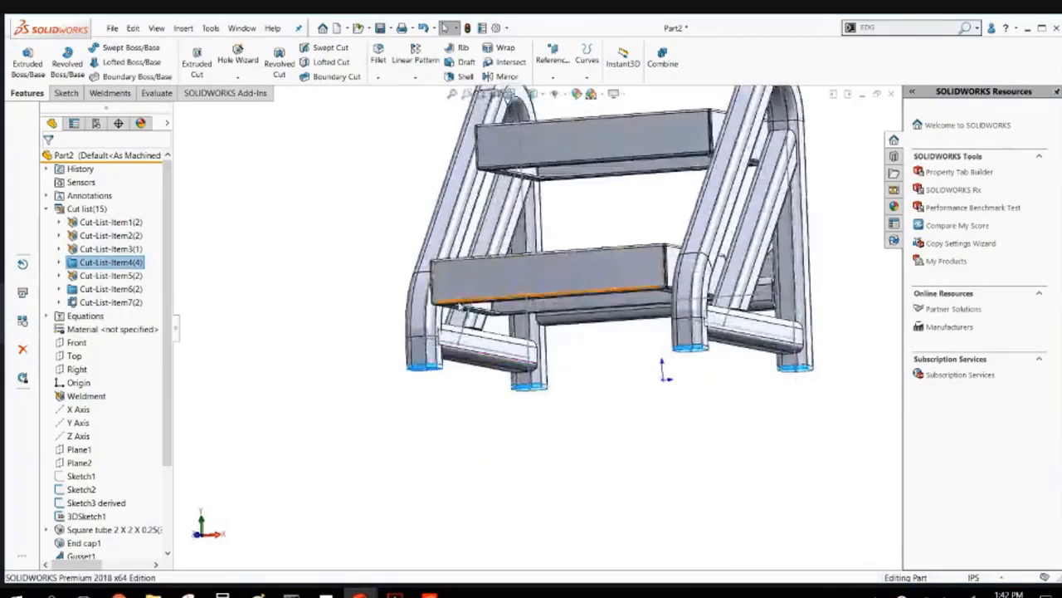
{"action": "middle_click_drag", "start_coordinate": [510, 294], "coordinate": [399, 349]}
{"action": "scroll", "coordinate": [521, 336], "scroll_direction": "up", "scroll_amount": 6}
{"action": "mouse_move", "coordinate": [469, 365]}
{"action": "middle_mouse_down"}
{"action": "mouse_move", "coordinate": [451, 353]}
{"action": "mouse_move", "coordinate": [474, 355]}
{"action": "middle_mouse_up"}
{"action": "scroll", "coordinate": [450, 352], "scroll_direction": "down", "scroll_amount": 1}
{"action": "scroll", "coordinate": [708, 321], "scroll_direction": "down", "scroll_amount": 4}
{"action": "scroll", "coordinate": [489, 384], "scroll_direction": "up", "scroll_amount": 3}
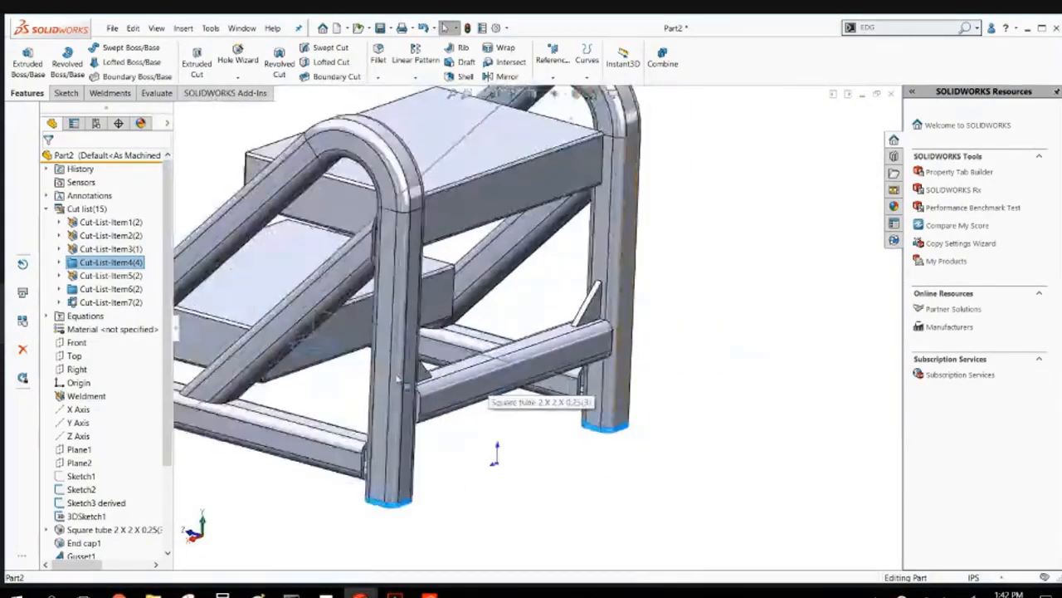
{"action": "left_click", "coordinate": [180, 254]}
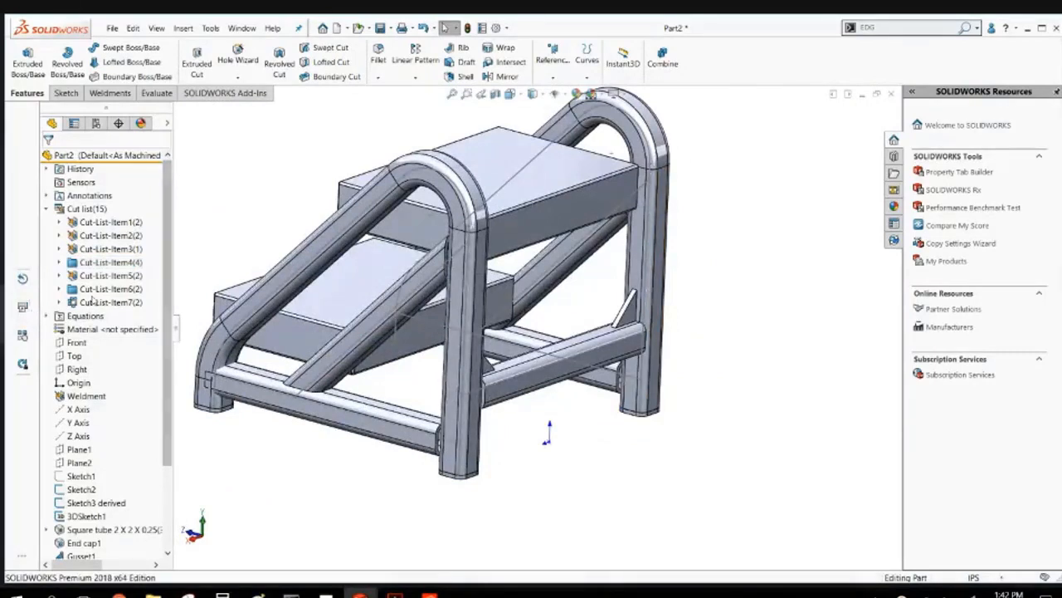
Examine which bodies Cut-List-Item6 and Cut-List-Item7 group, checking the Gusset1 and Mirror1 bodies and the two sheet metal steps.
{"action": "left_click", "coordinate": [73, 302]}
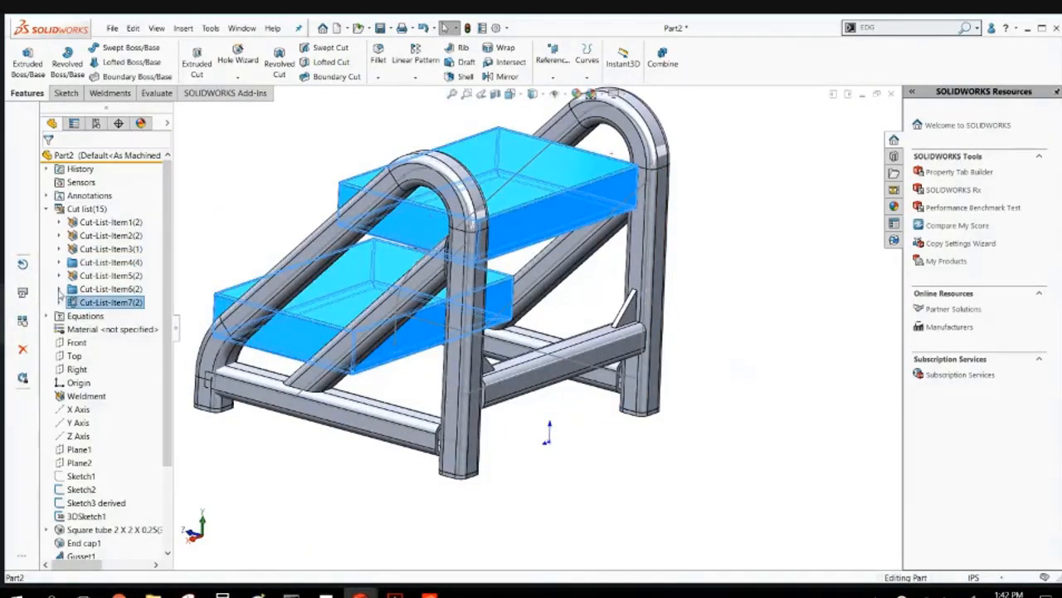
{"action": "left_click", "coordinate": [59, 289]}
{"action": "left_click", "coordinate": [106, 302]}
{"action": "left_click", "coordinate": [106, 316]}
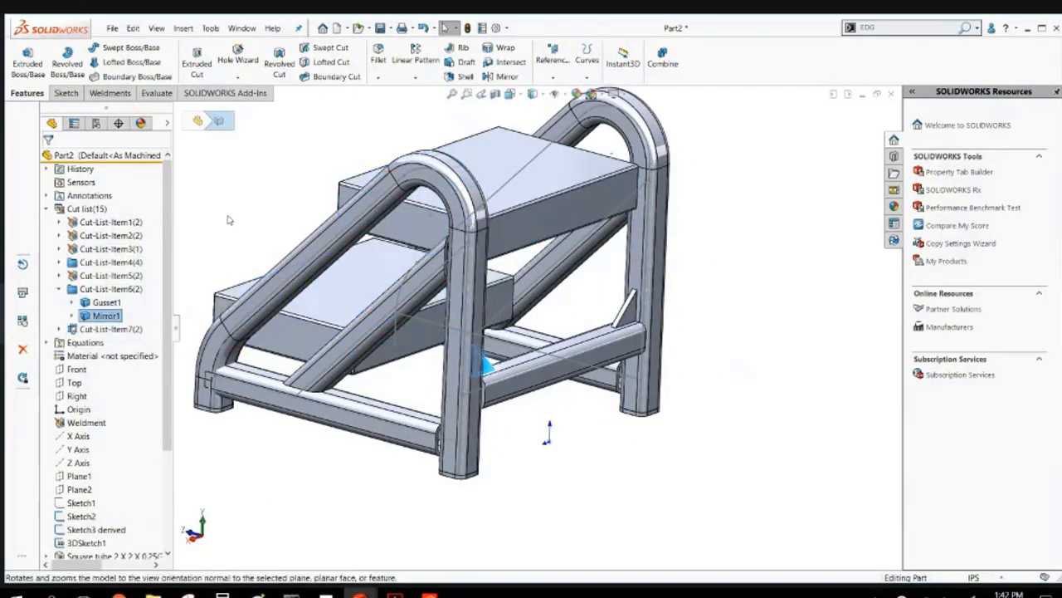
{"action": "left_click", "coordinate": [107, 289]}
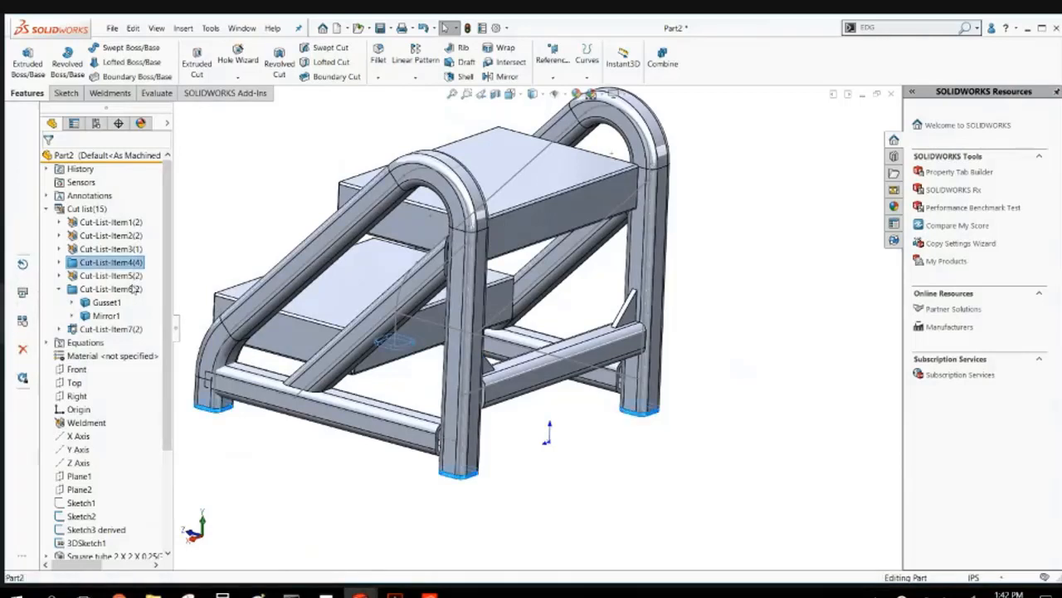
{"action": "left_click", "coordinate": [59, 289]}
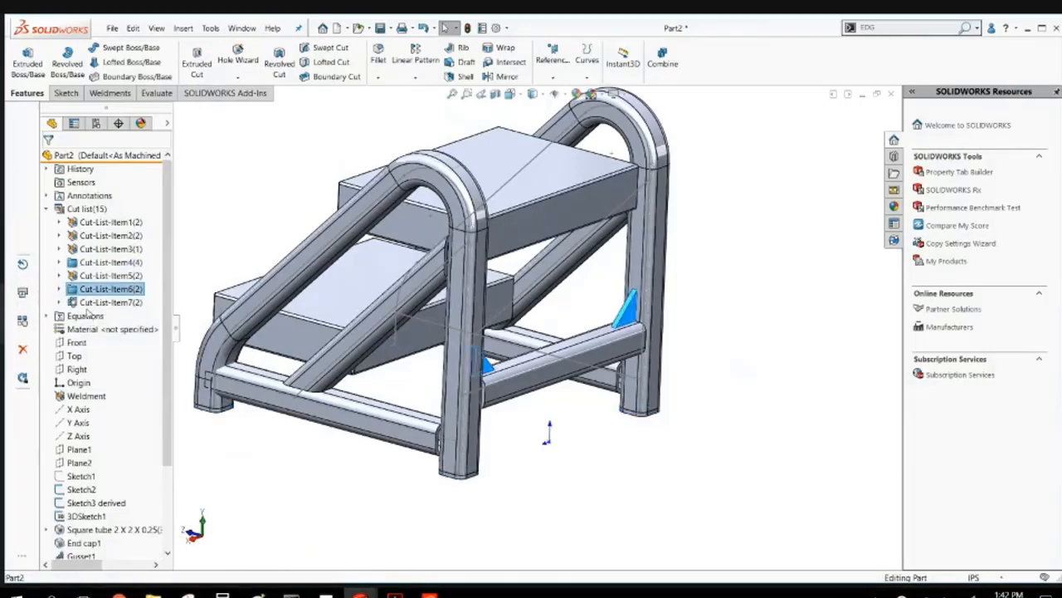
{"action": "left_click", "coordinate": [91, 304]}
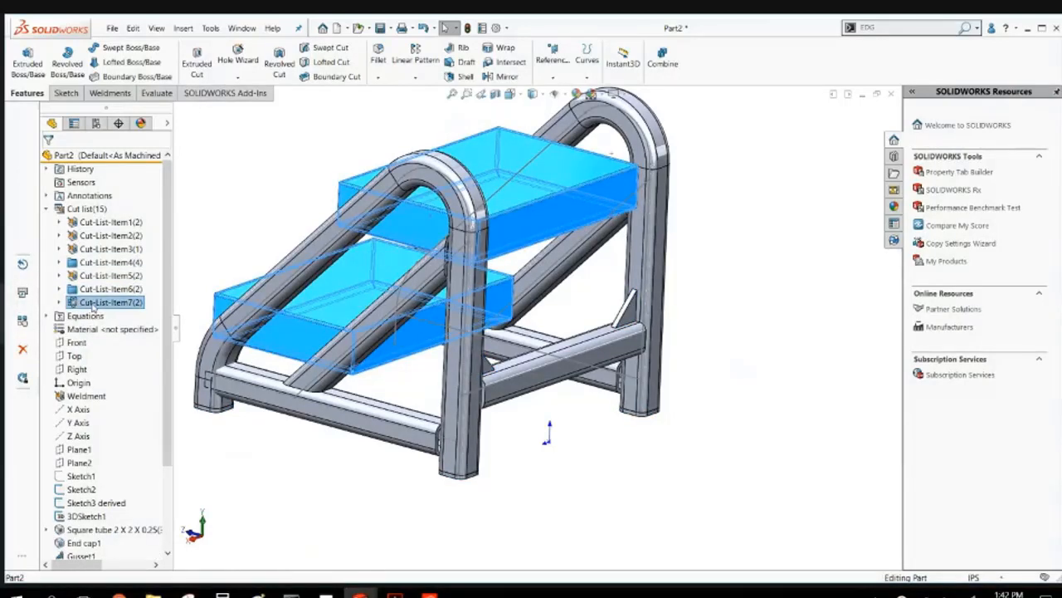
{"action": "scroll", "coordinate": [402, 270], "scroll_direction": "up", "scroll_amount": 3}
{"action": "middle_click_drag", "start_coordinate": [402, 271], "coordinate": [421, 252]}
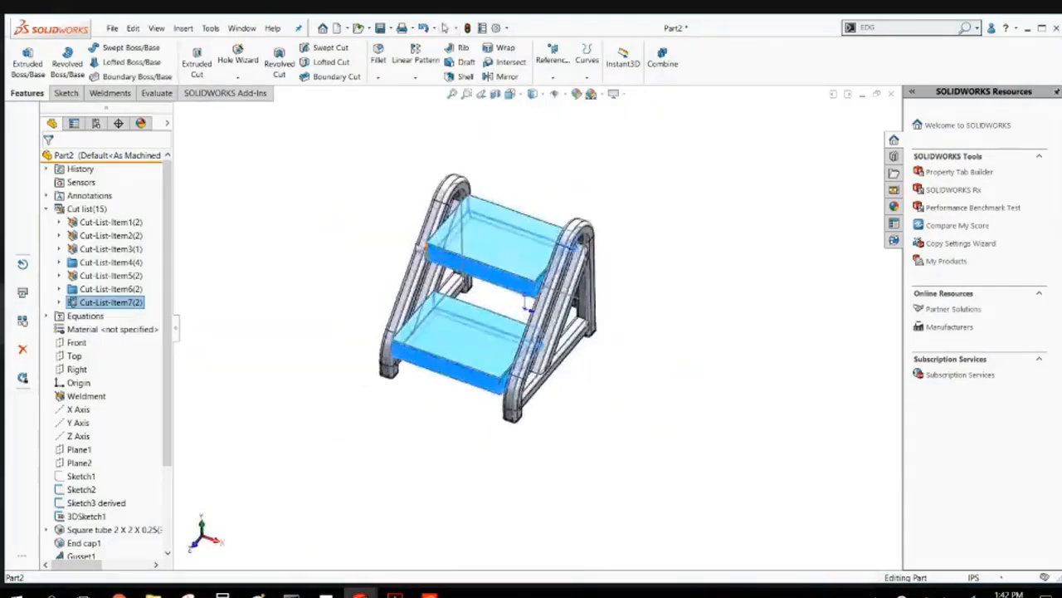
{"action": "left_click", "coordinate": [371, 207]}
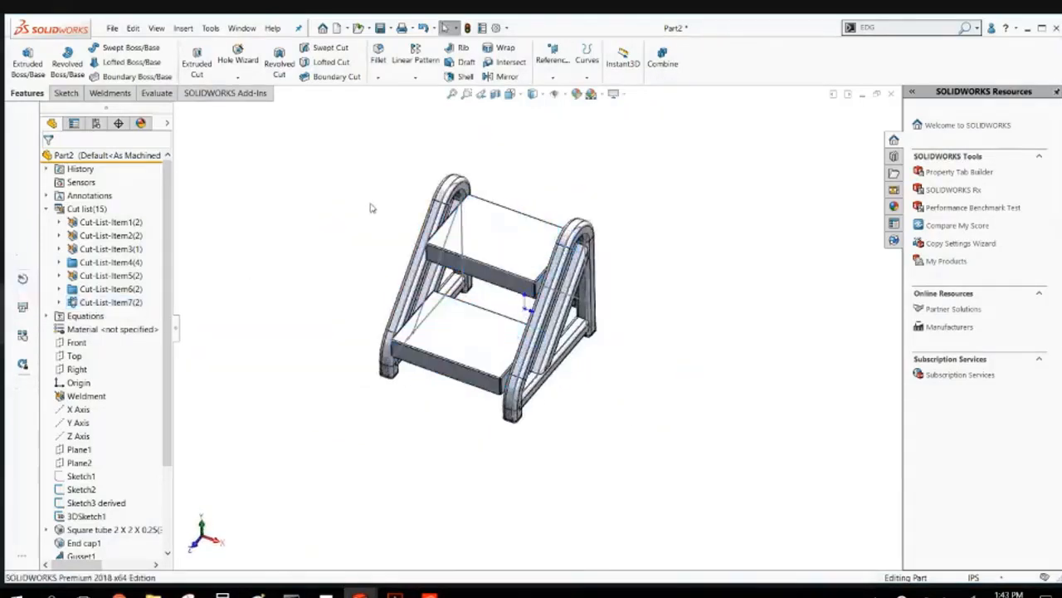
{"action": "left_click", "coordinate": [490, 232]}
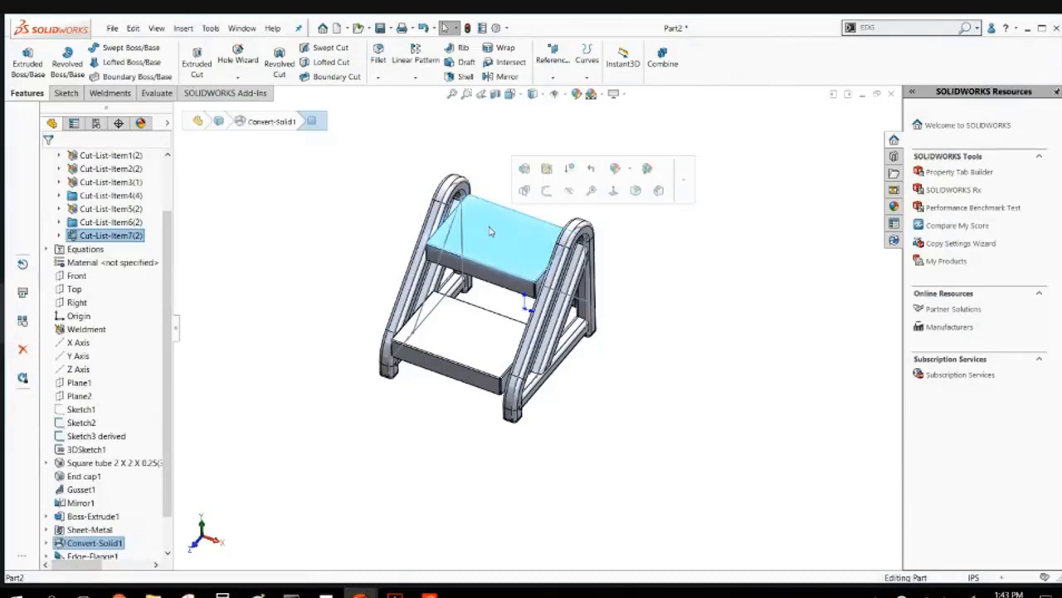
{"action": "double_click", "coordinate": [866, 27]}
{"action": "type", "text": "F"}
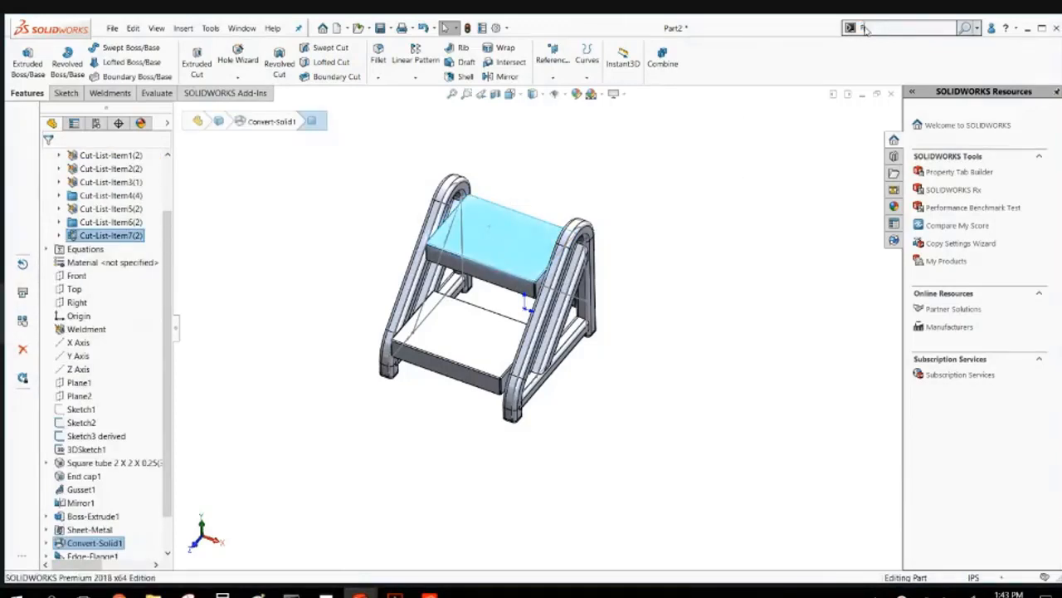
{"action": "type", "text": "LATTE"}
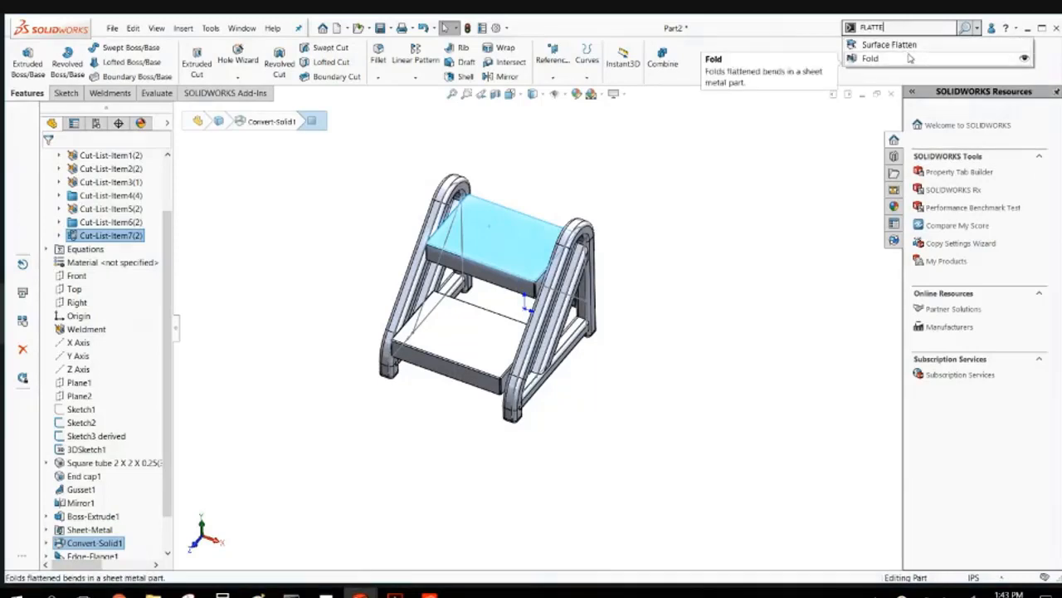
{"action": "key", "text": "BackSpace"}
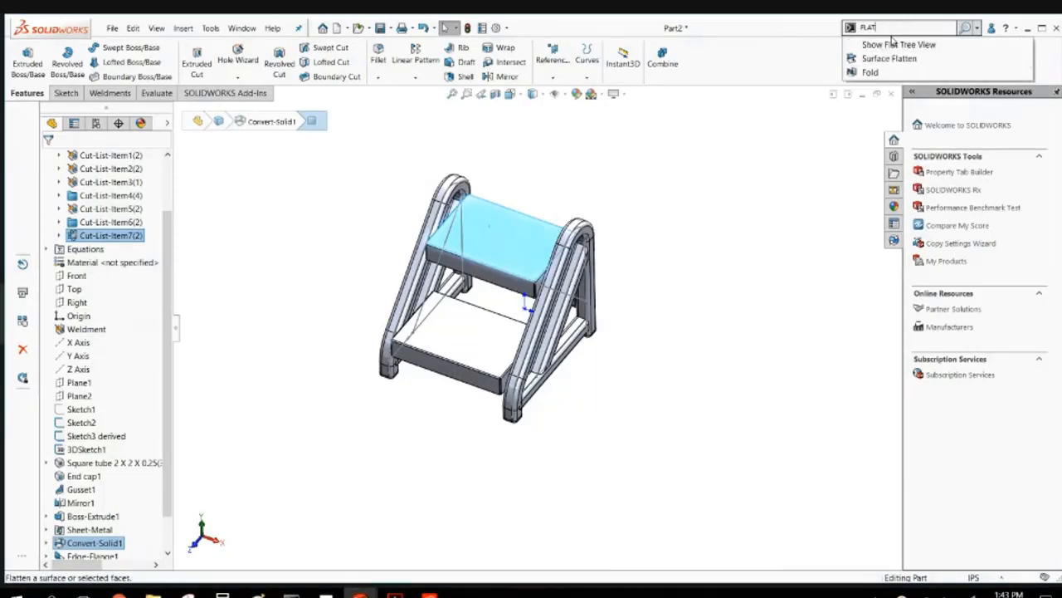
{"action": "key", "text": "BackSpace"}
{"action": "key", "text": "BackSpace"}
{"action": "left_click", "coordinate": [747, 127]}
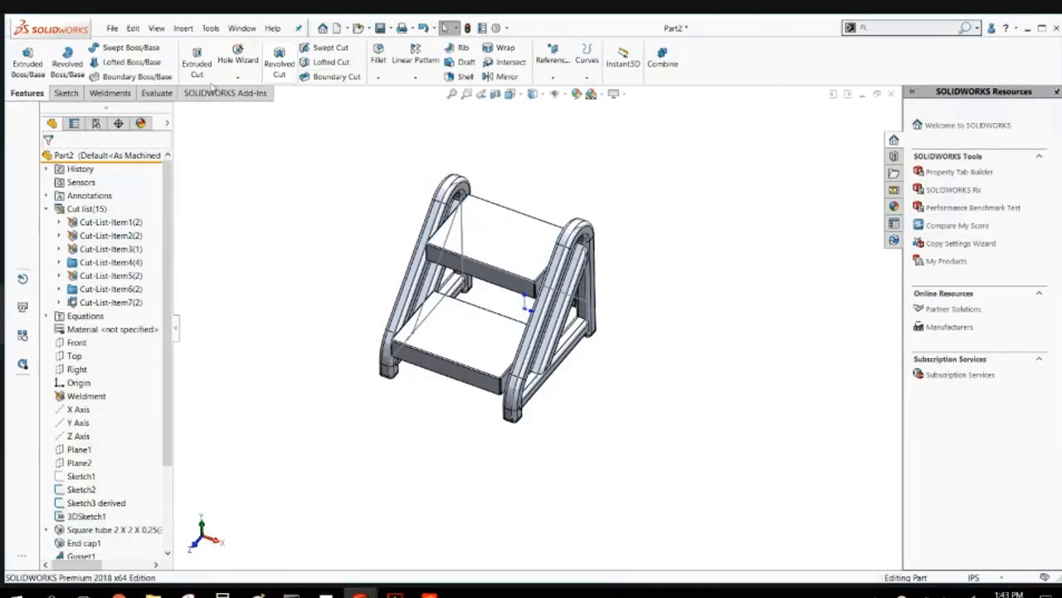
Make the sheet metal commands available and flatten the upper step from its top face.
{"action": "right_click", "coordinate": [102, 97]}
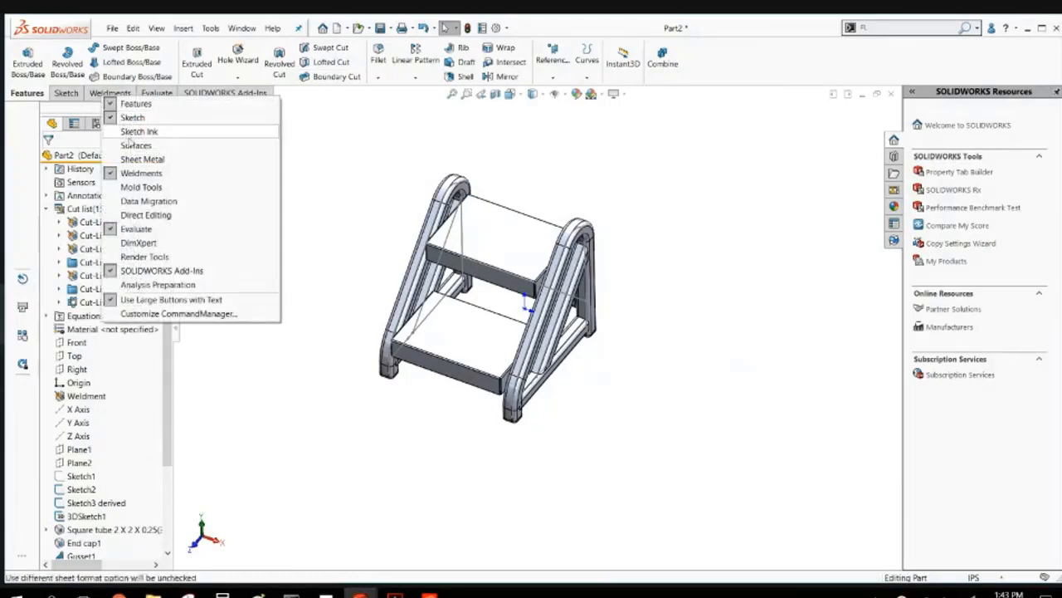
{"action": "left_click", "coordinate": [133, 159]}
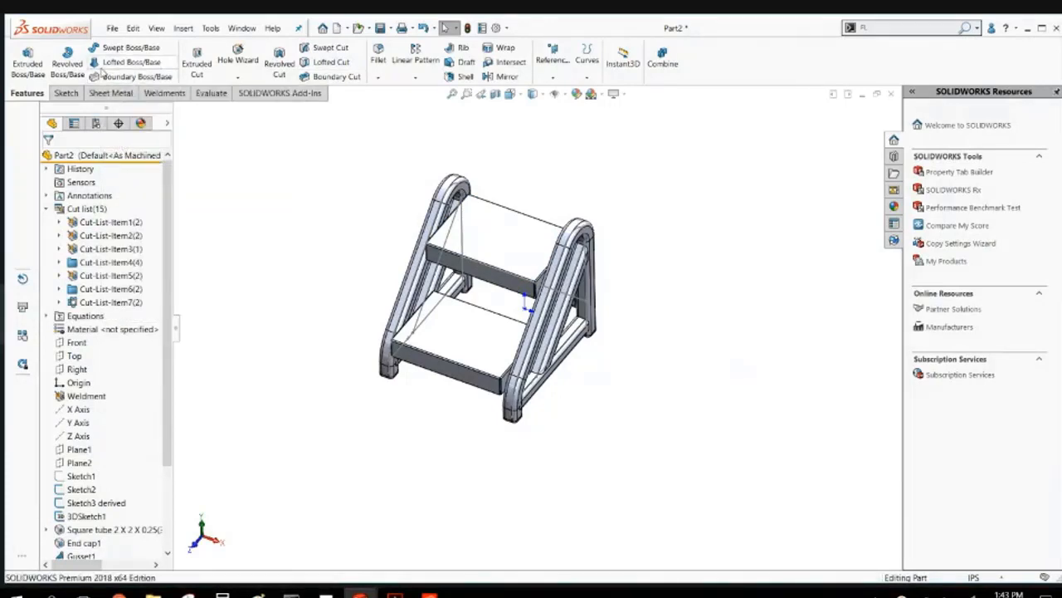
{"action": "left_click", "coordinate": [110, 94]}
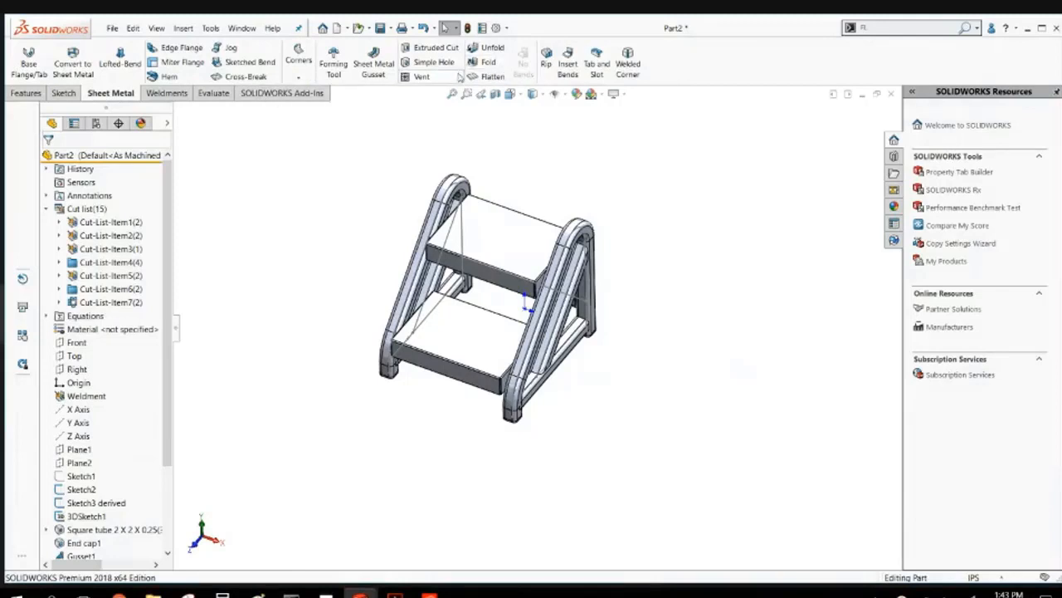
{"action": "left_click", "coordinate": [516, 249]}
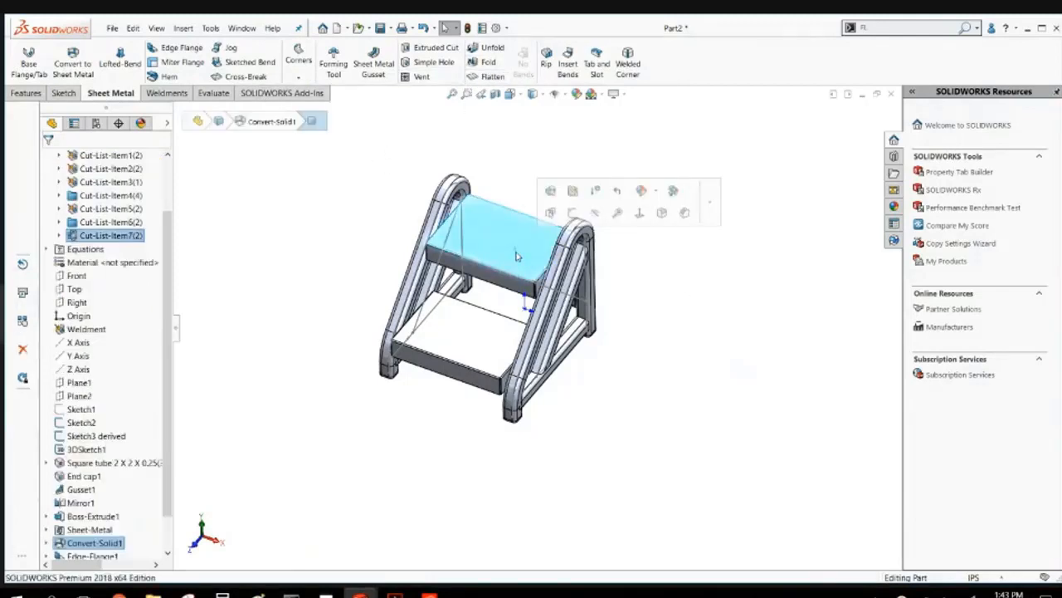
{"action": "left_click", "coordinate": [490, 77]}
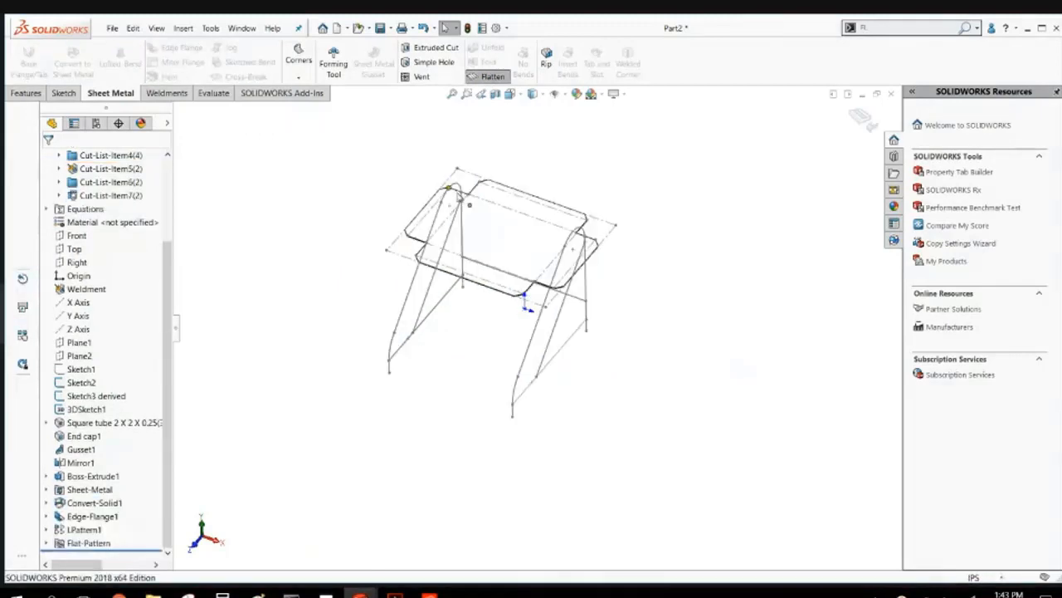
Hide Sketch2, 3DSketch1 and Sketch3 derived so only the upper step's flat pattern is displayed.
{"action": "middle_click_drag", "start_coordinate": [470, 228], "coordinate": [487, 273]}
{"action": "scroll", "coordinate": [426, 323], "scroll_direction": "down", "scroll_amount": 3}
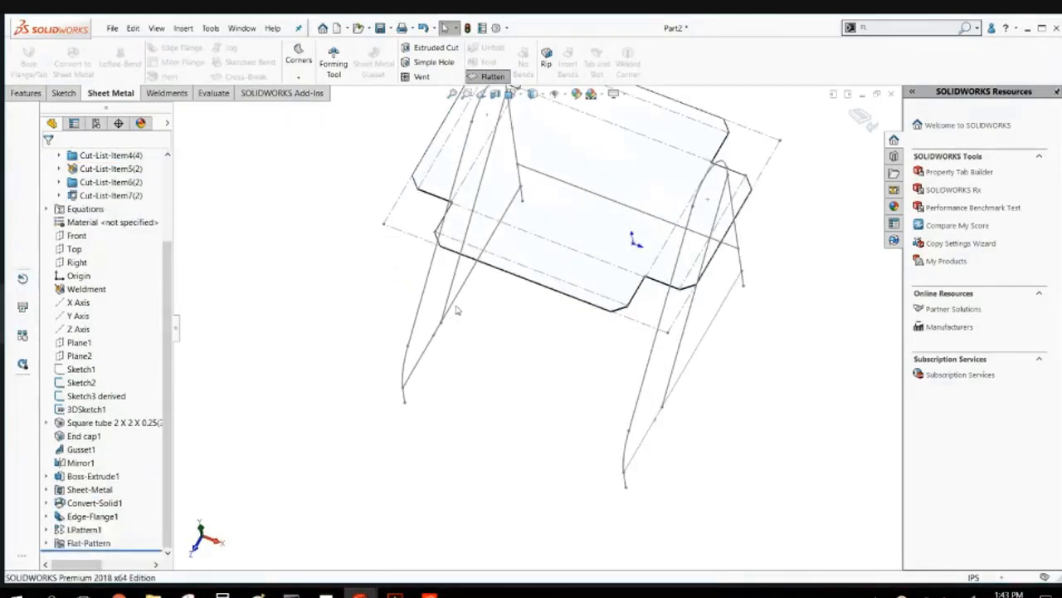
{"action": "right_click", "coordinate": [458, 297]}
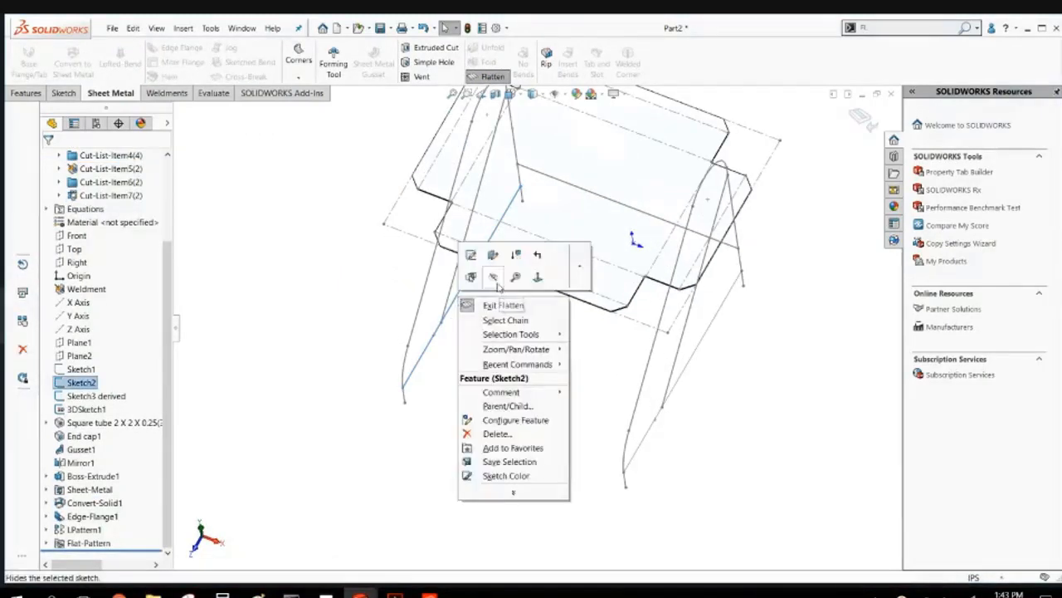
{"action": "left_click", "coordinate": [493, 276]}
{"action": "right_click", "coordinate": [723, 317]}
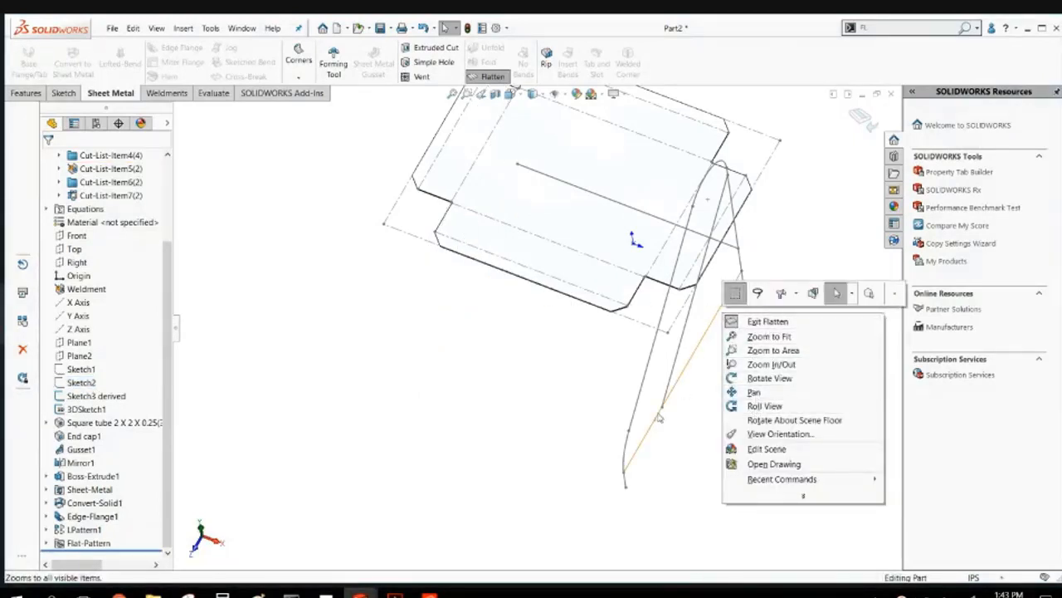
{"action": "left_click", "coordinate": [686, 456]}
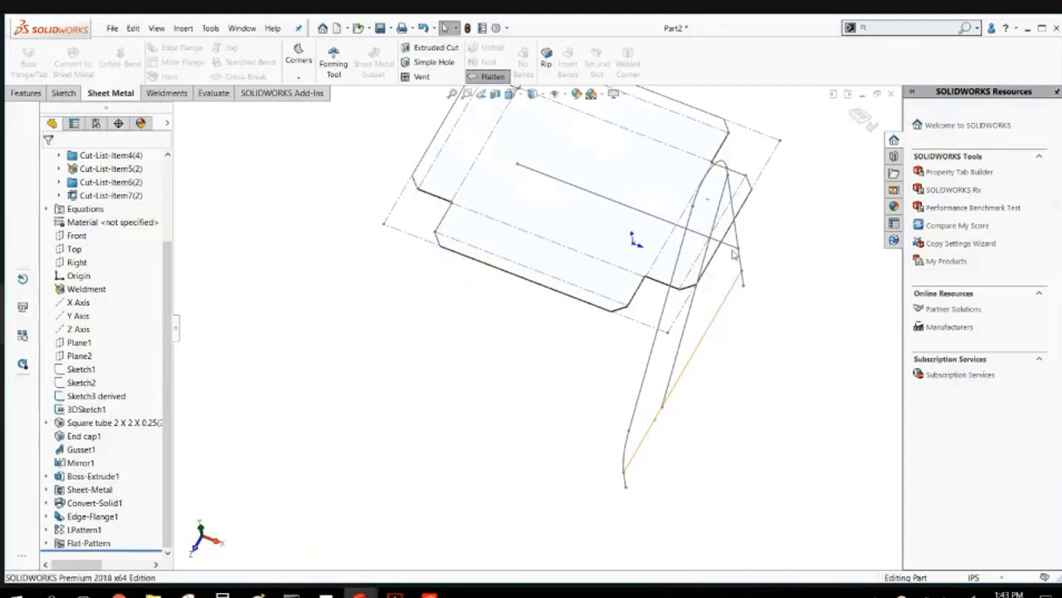
{"action": "right_click", "coordinate": [734, 254]}
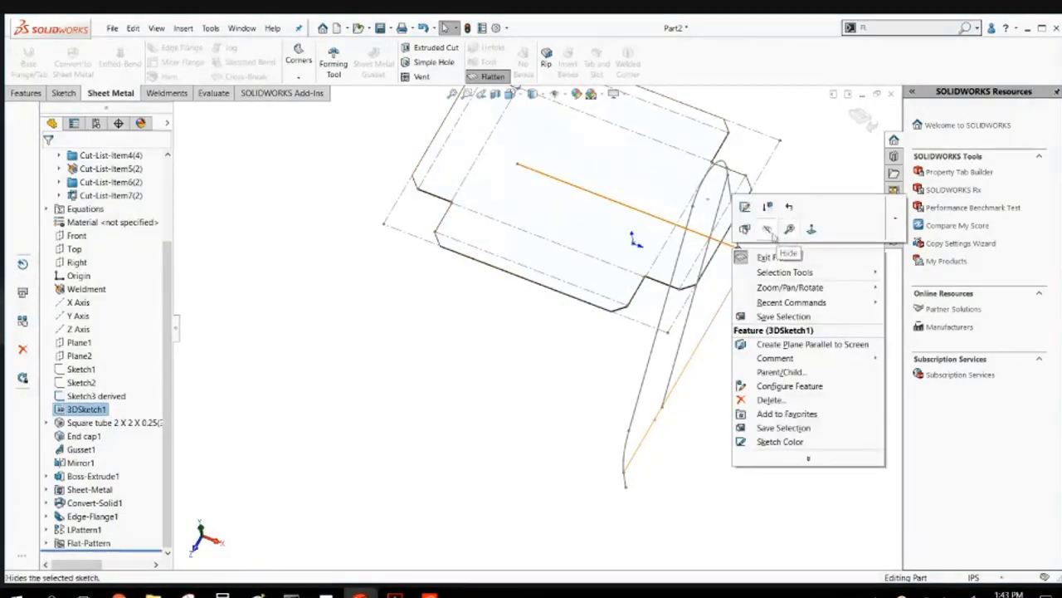
{"action": "left_click", "coordinate": [671, 338]}
{"action": "left_click", "coordinate": [652, 379]}
{"action": "right_click", "coordinate": [646, 373]}
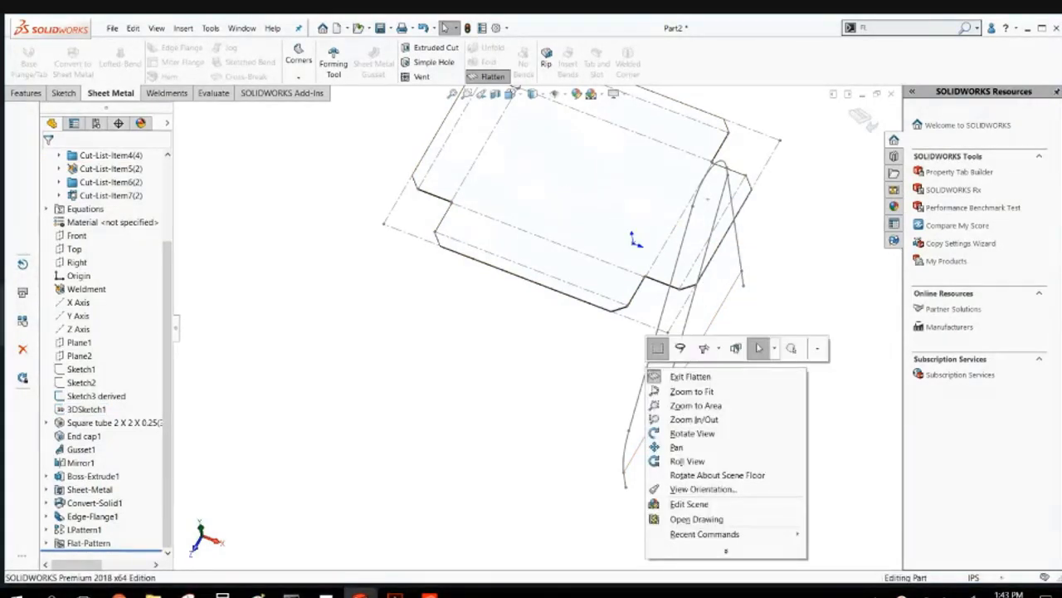
{"action": "left_click", "coordinate": [637, 423]}
{"action": "left_click", "coordinate": [635, 422]}
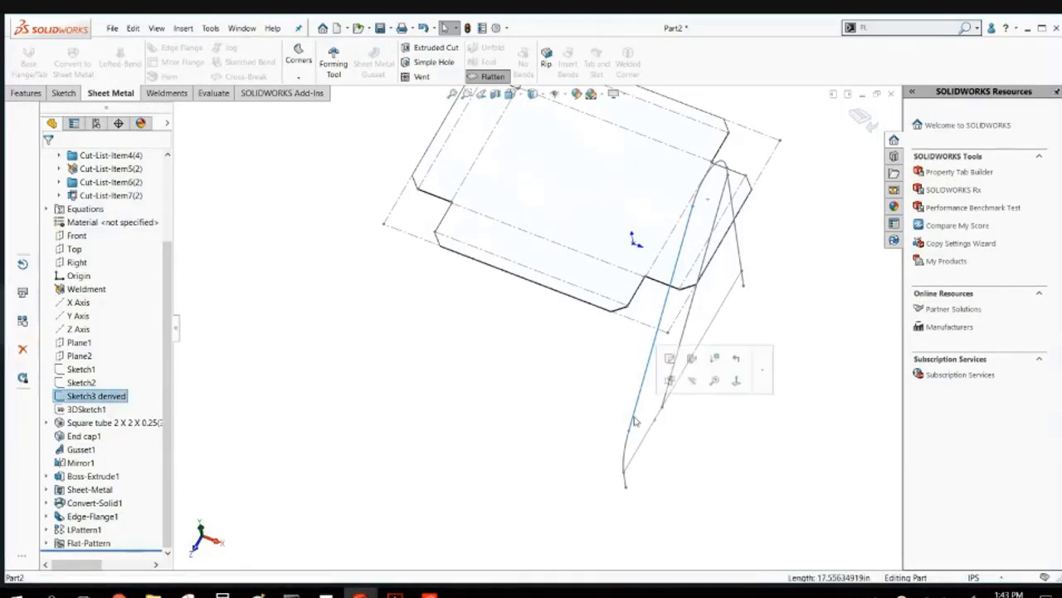
{"action": "right_click", "coordinate": [634, 421]}
{"action": "left_click", "coordinate": [668, 402]}
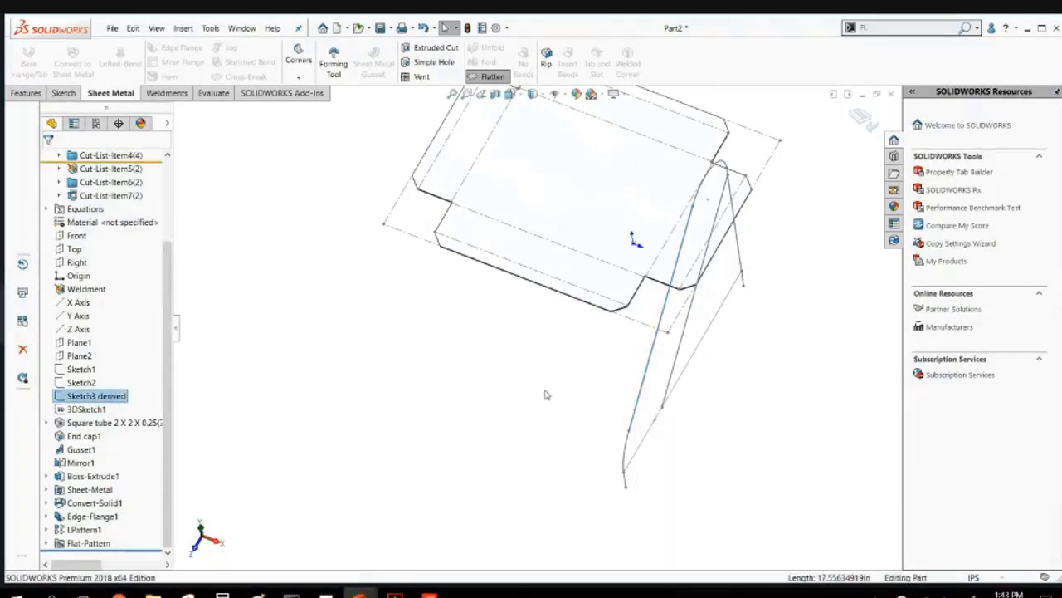
Examine the upper step's flat pattern and exit Flatten to return to the folded steps on the frame.
{"action": "mouse_move", "coordinate": [551, 393]}
{"action": "middle_mouse_down"}
{"action": "mouse_move", "coordinate": [546, 329]}
{"action": "mouse_move", "coordinate": [543, 348]}
{"action": "middle_mouse_up"}
{"action": "scroll", "coordinate": [542, 349], "scroll_direction": "up", "scroll_amount": 2}
{"action": "scroll", "coordinate": [688, 208], "scroll_direction": "down", "scroll_amount": 2}
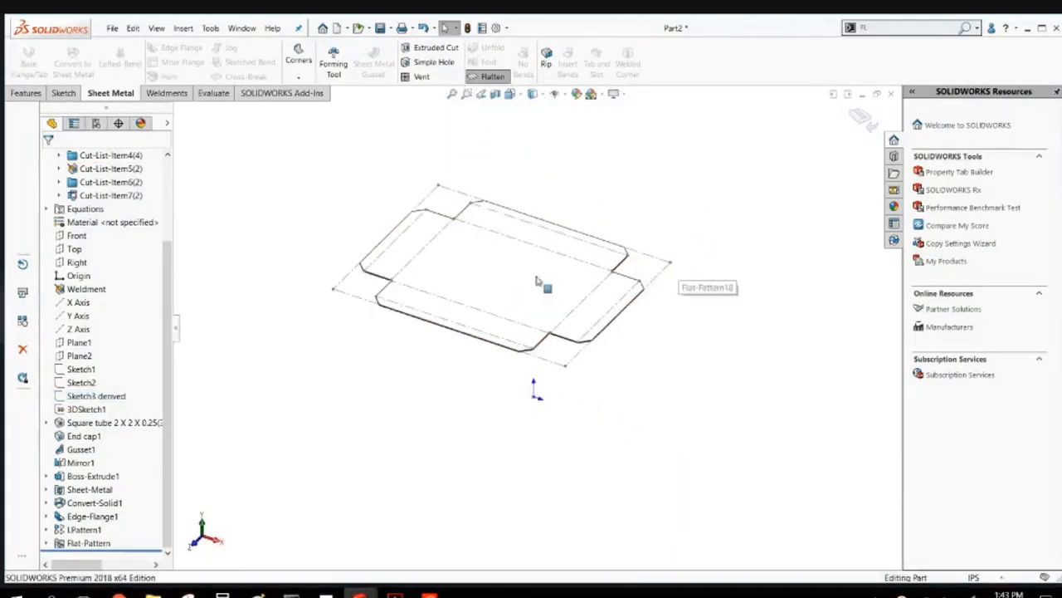
{"action": "middle_click_drag", "start_coordinate": [442, 272], "coordinate": [452, 297]}
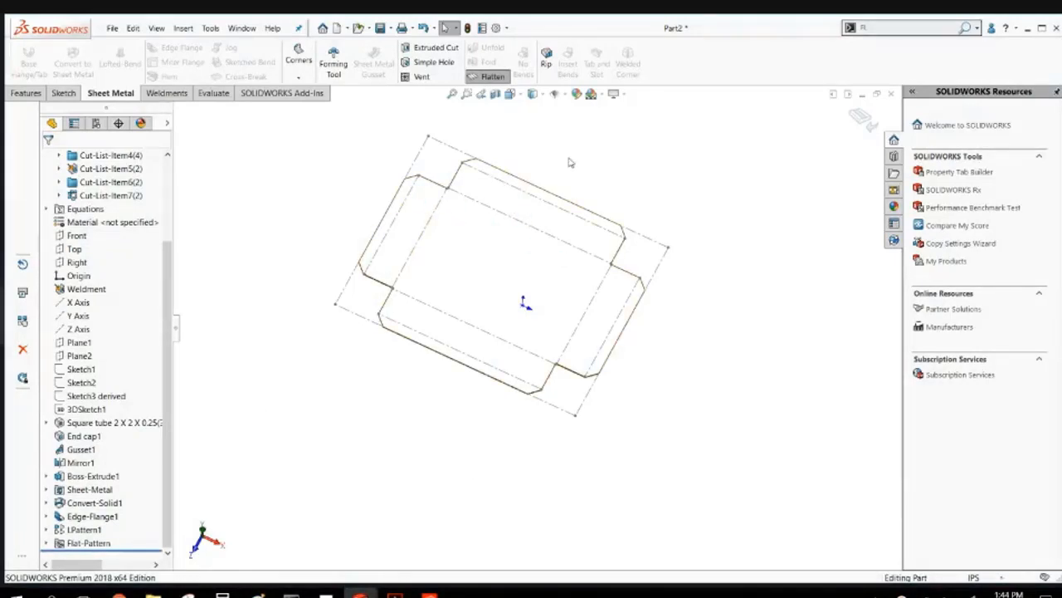
{"action": "left_click", "coordinate": [855, 112]}
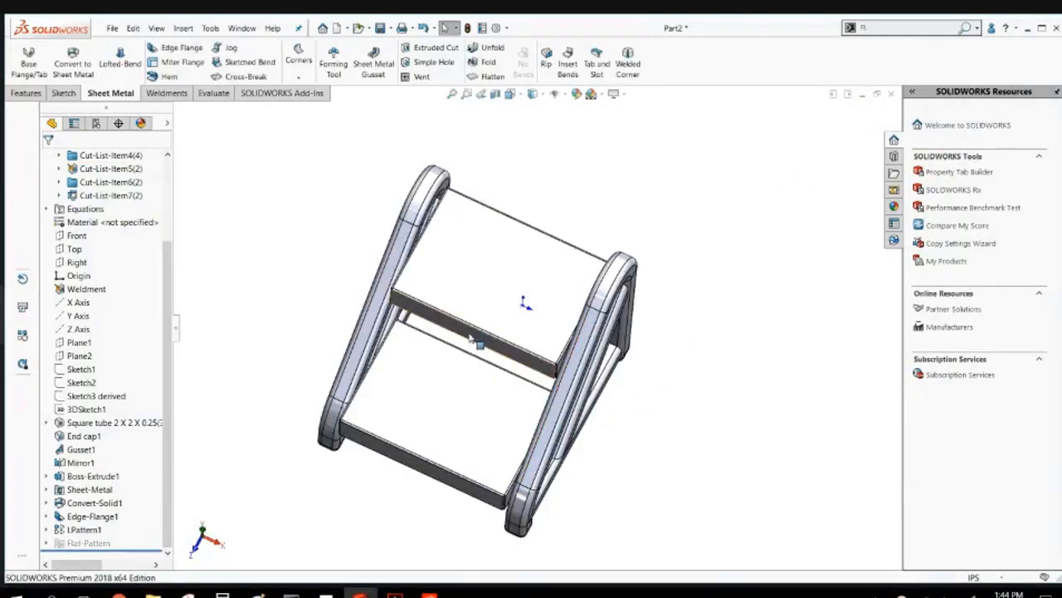
{"action": "middle_click_drag", "start_coordinate": [463, 277], "coordinate": [479, 258]}
{"action": "scroll", "coordinate": [485, 266], "scroll_direction": "down", "scroll_amount": 4}
{"action": "scroll", "coordinate": [500, 347], "scroll_direction": "up", "scroll_amount": 2}
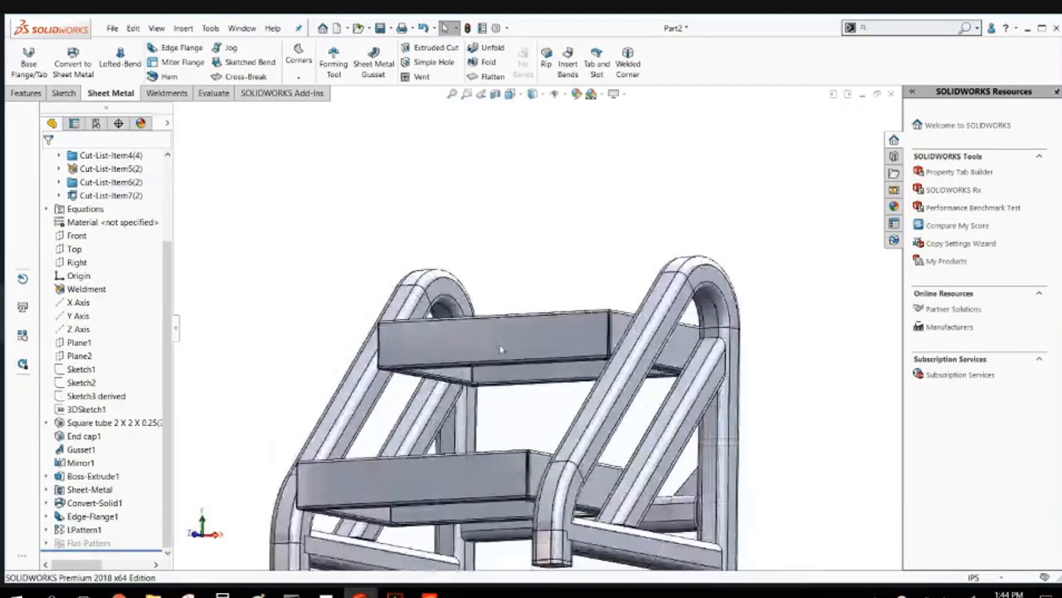
{"action": "middle_click_drag", "start_coordinate": [500, 348], "coordinate": [512, 398]}
{"action": "scroll", "coordinate": [523, 348], "scroll_direction": "up", "scroll_amount": 4}
{"action": "middle_click_drag", "start_coordinate": [523, 349], "coordinate": [498, 384]}
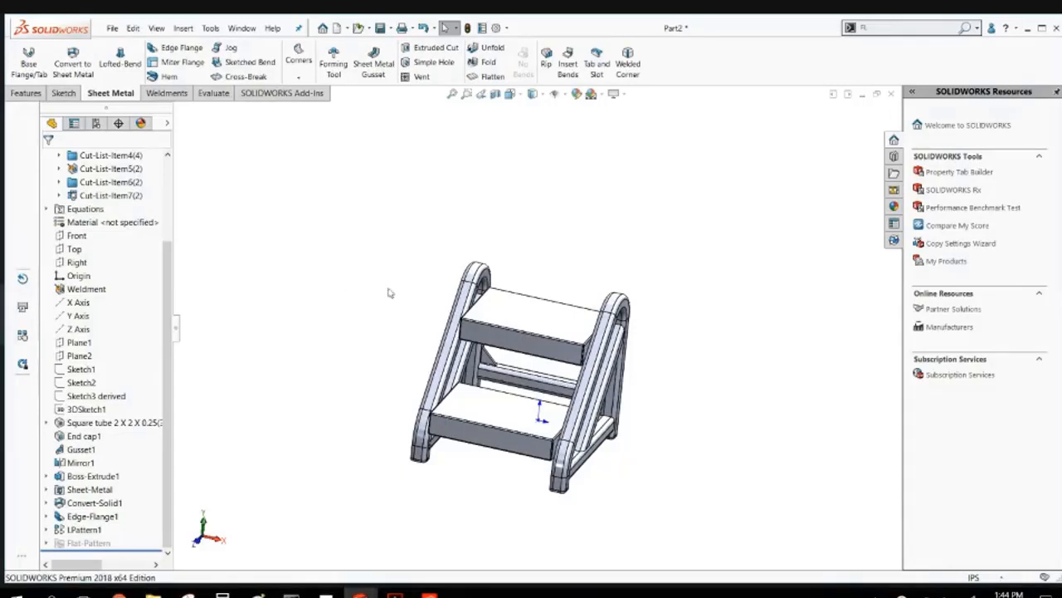
Highlight the cut list items from Cut-List-Item1 to Cut-List-Item7 to examine which bodies each groups, and clear the selection.
{"action": "scroll", "coordinate": [123, 211], "scroll_direction": "up", "scroll_amount": 3}
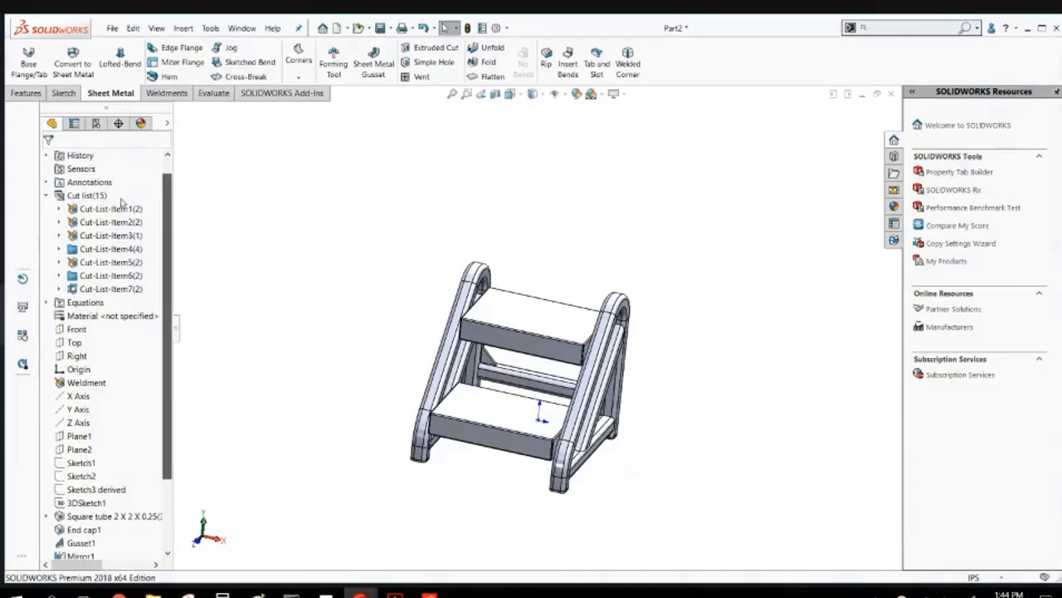
{"action": "left_click", "coordinate": [123, 211]}
{"action": "left_click", "coordinate": [122, 222]}
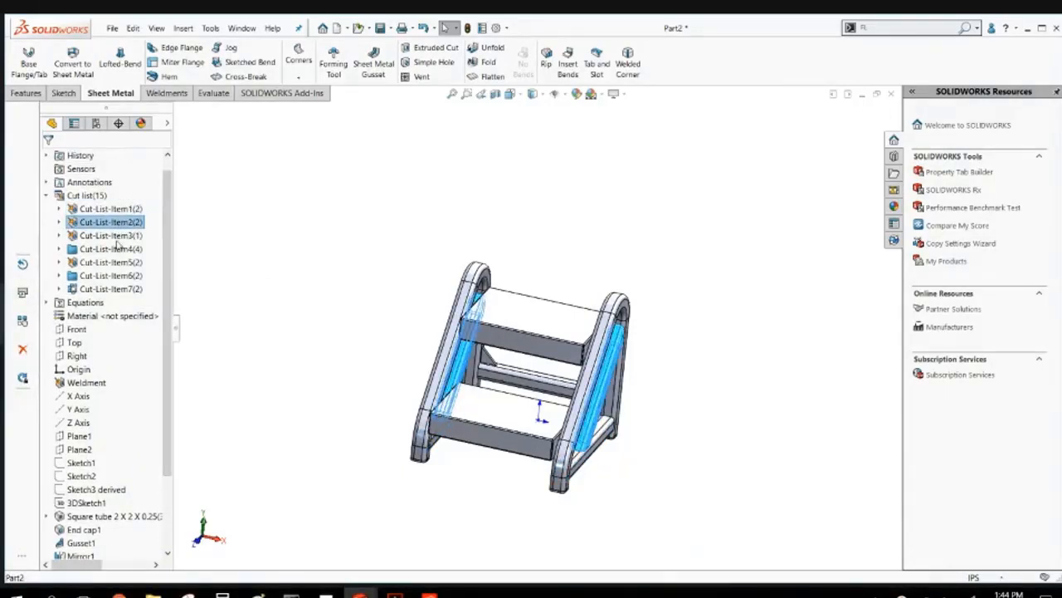
{"action": "left_click", "coordinate": [118, 236]}
{"action": "left_click", "coordinate": [111, 261]}
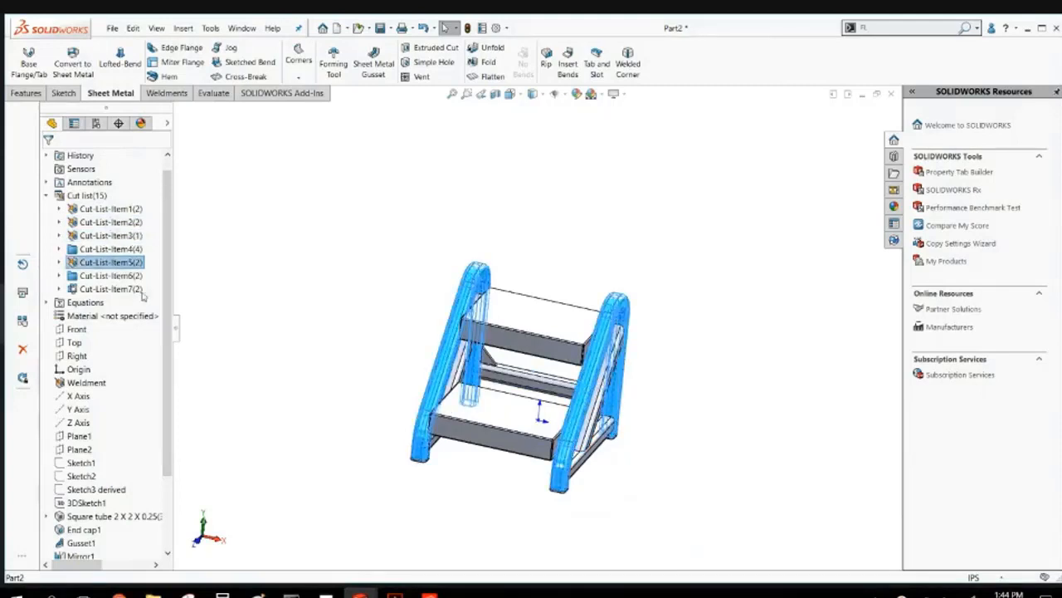
{"action": "right_click", "coordinate": [133, 289]}
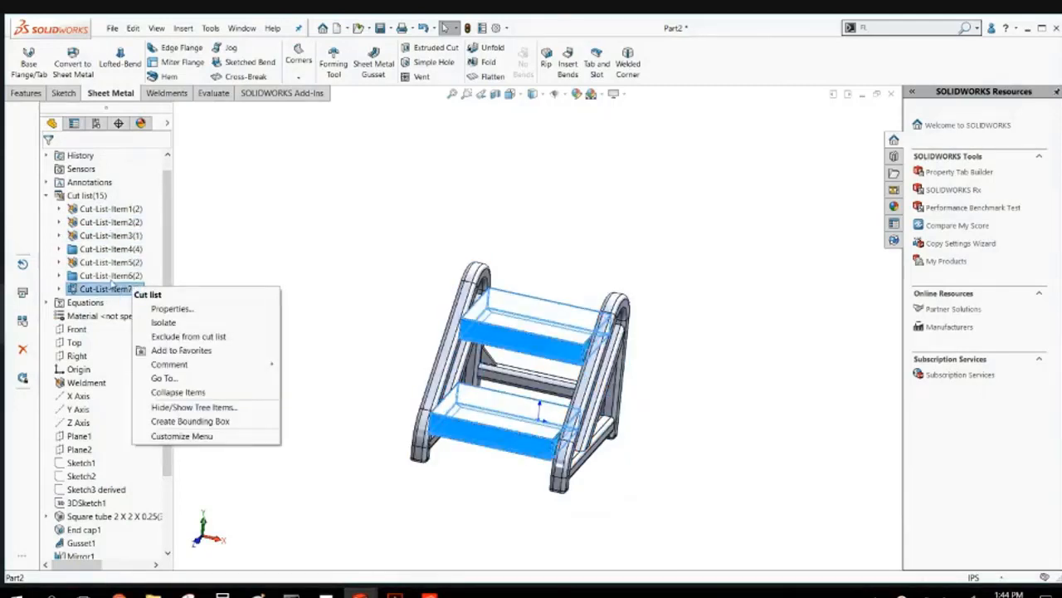
{"action": "left_click", "coordinate": [111, 279]}
{"action": "left_click", "coordinate": [113, 290]}
{"action": "left_click", "coordinate": [107, 275]}
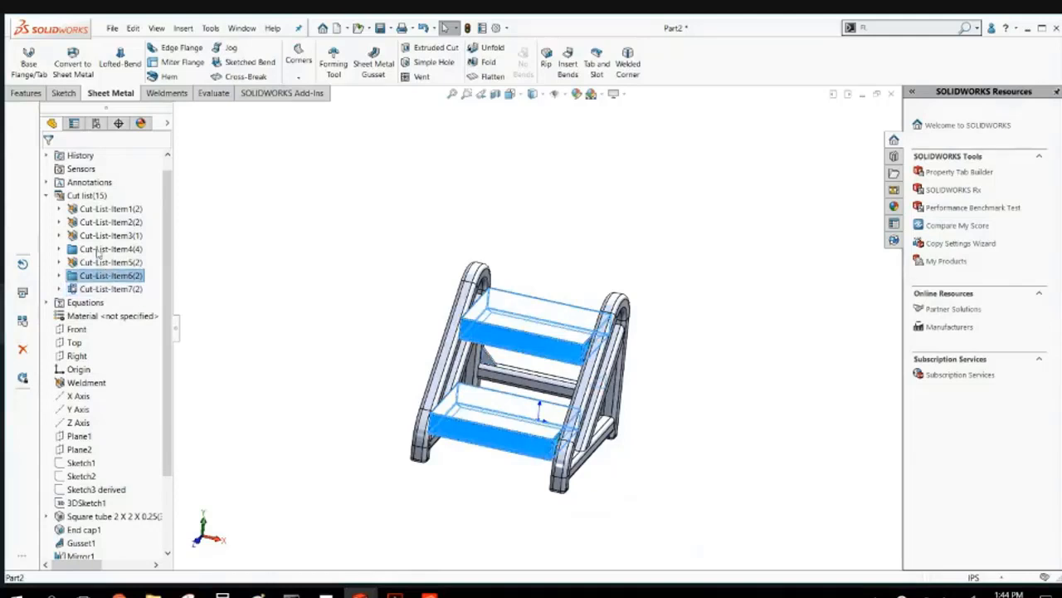
{"action": "left_click", "coordinate": [98, 252]}
{"action": "left_click", "coordinate": [284, 264]}
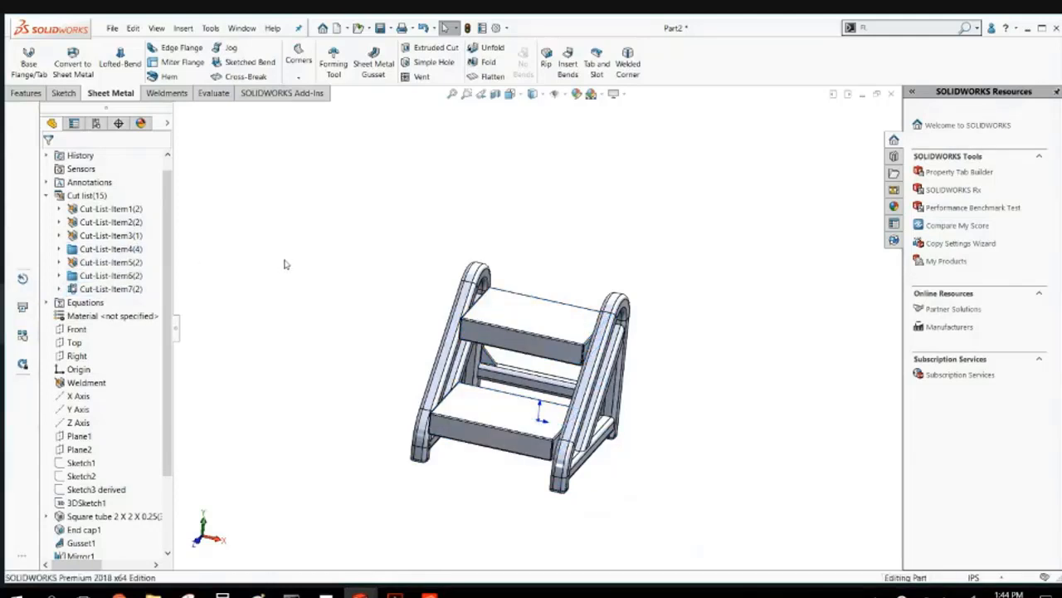
Open the properties of Cut-List-Item1 and examine the cut list table's quantities, descriptions and lengths.
{"action": "right_click", "coordinate": [124, 209]}
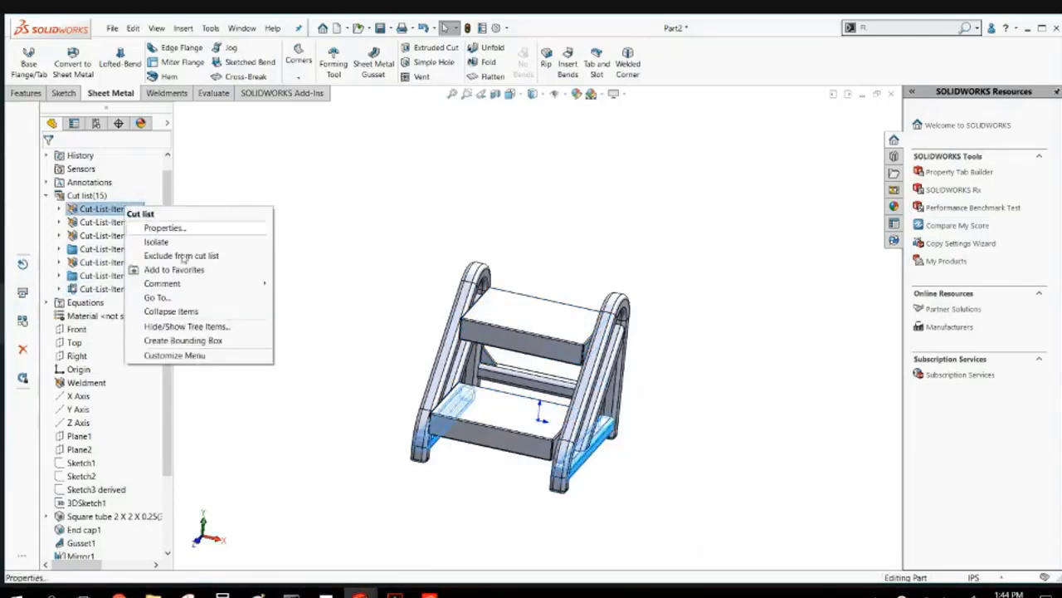
{"action": "left_click", "coordinate": [163, 229]}
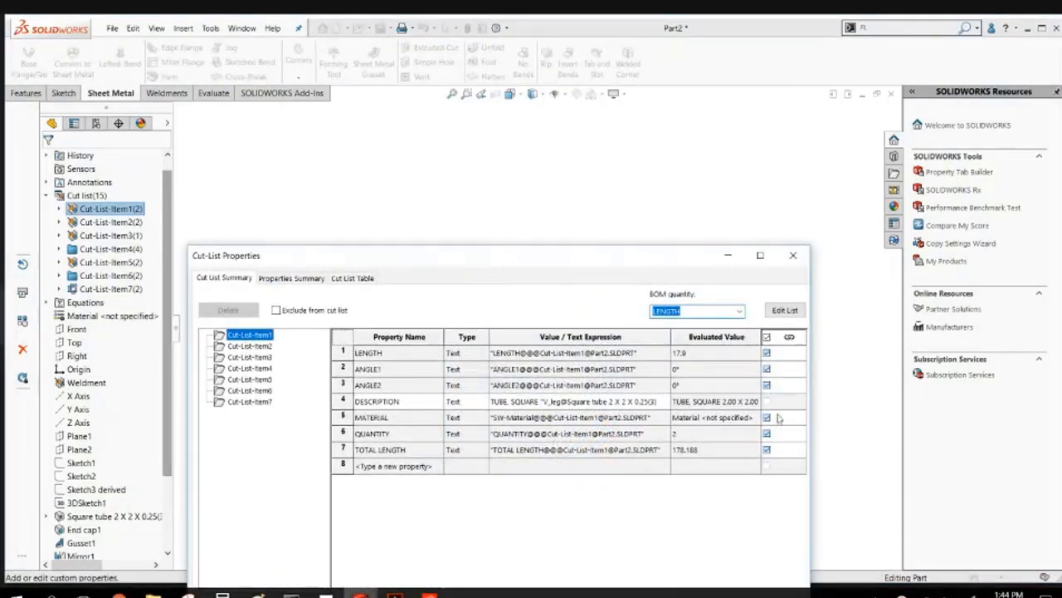
{"action": "left_click", "coordinate": [359, 278]}
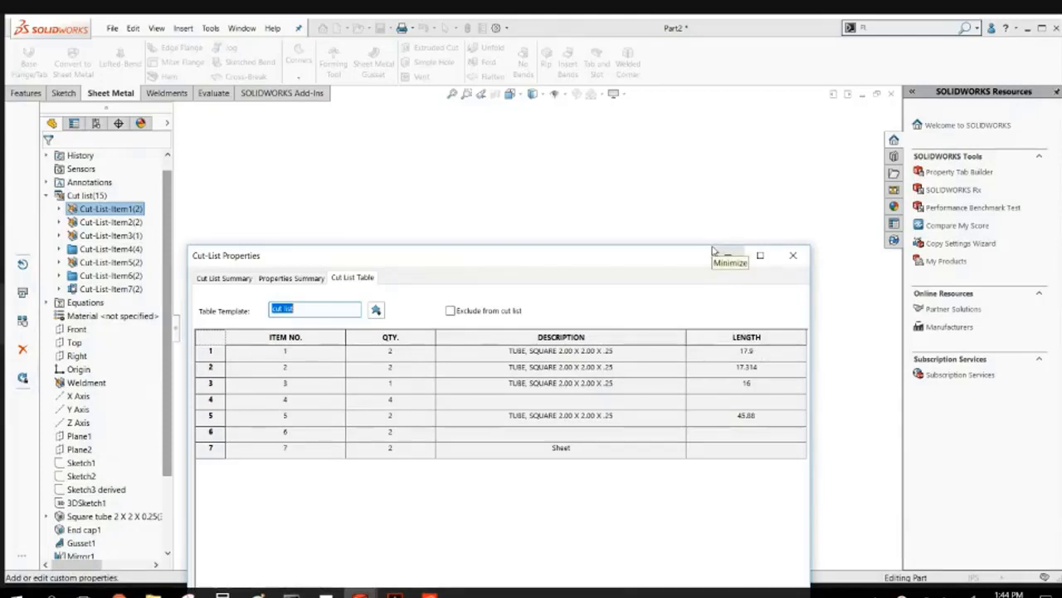
{"action": "left_click", "coordinate": [527, 401]}
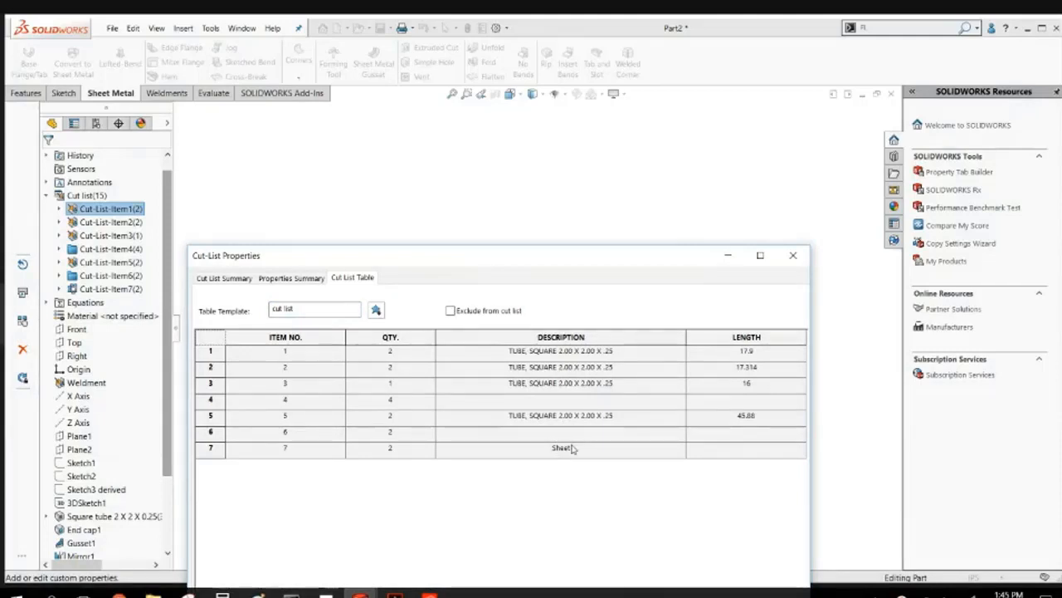
Set the DESCRIPTION property of Cut-List-Item4 to 1/4" END CAPS in the properties summary.
{"action": "left_click", "coordinate": [286, 278]}
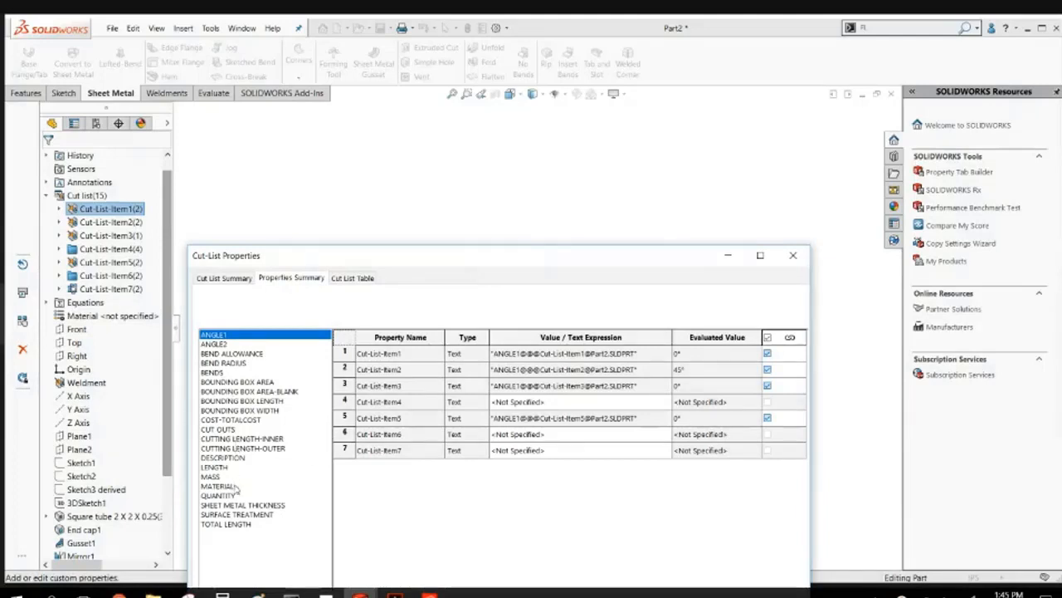
{"action": "left_click", "coordinate": [220, 457]}
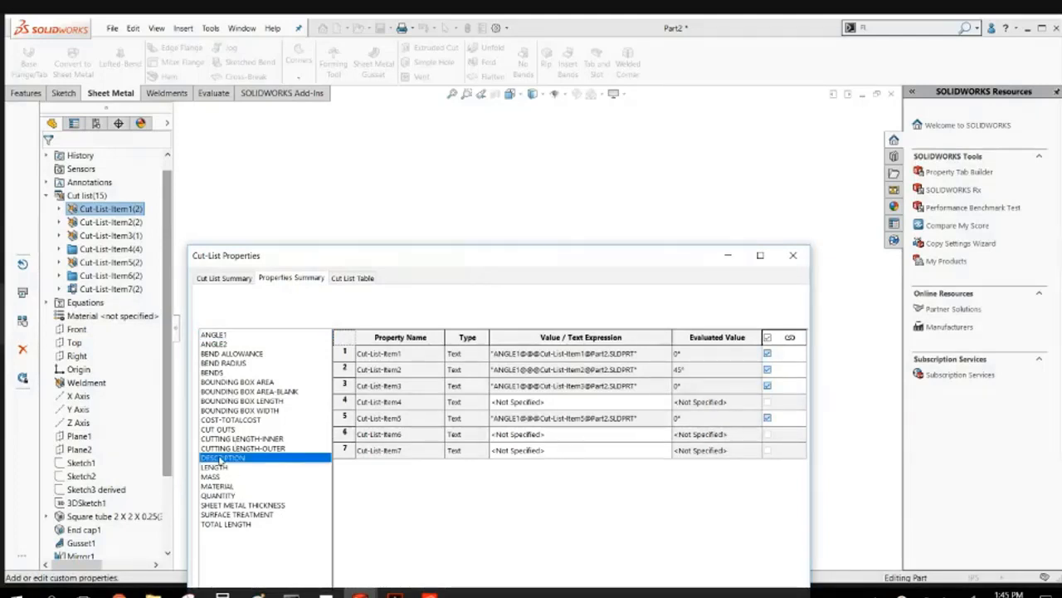
{"action": "left_click", "coordinate": [558, 403]}
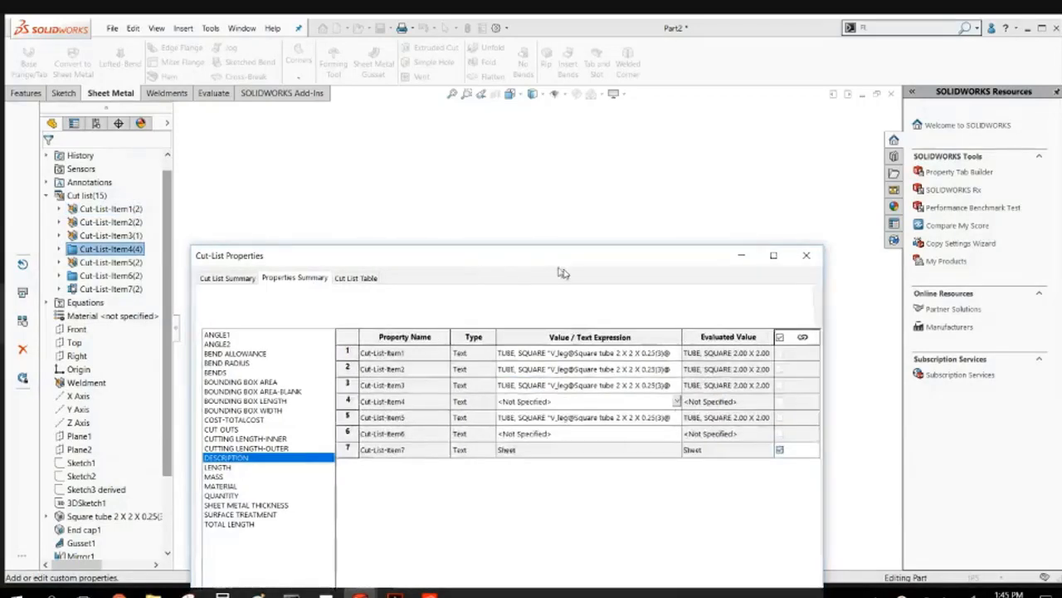
{"action": "left_click_drag", "start_coordinate": [485, 265], "coordinate": [818, 172]}
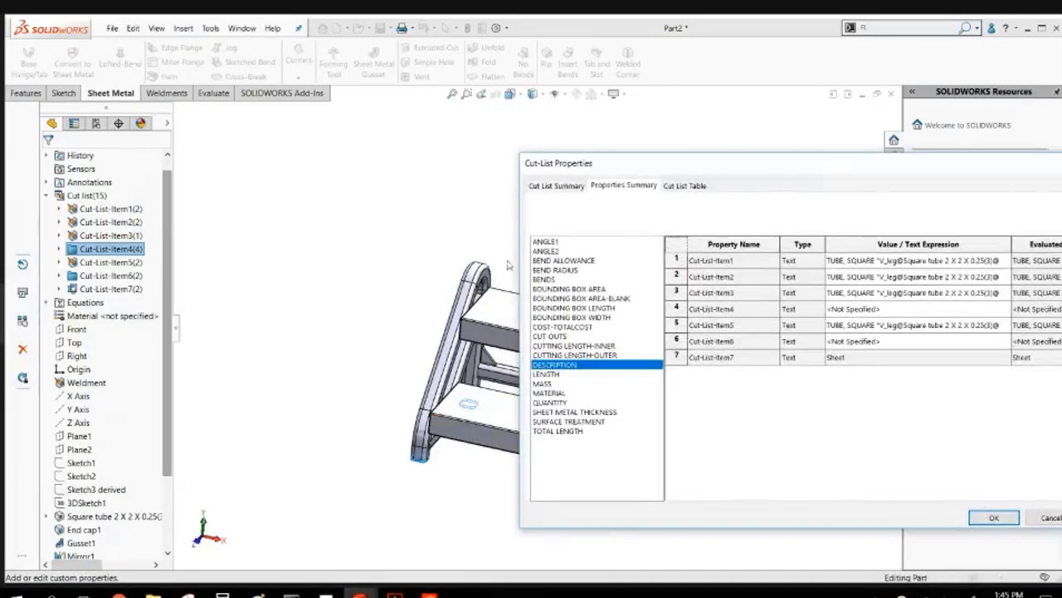
{"action": "left_click", "coordinate": [889, 309]}
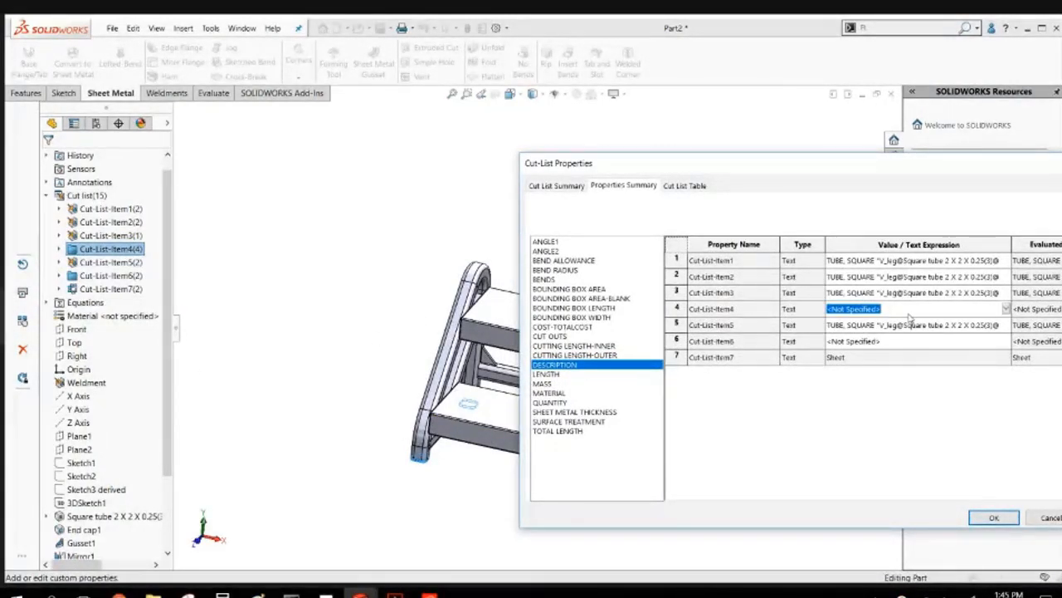
{"action": "type", "text": "END"}
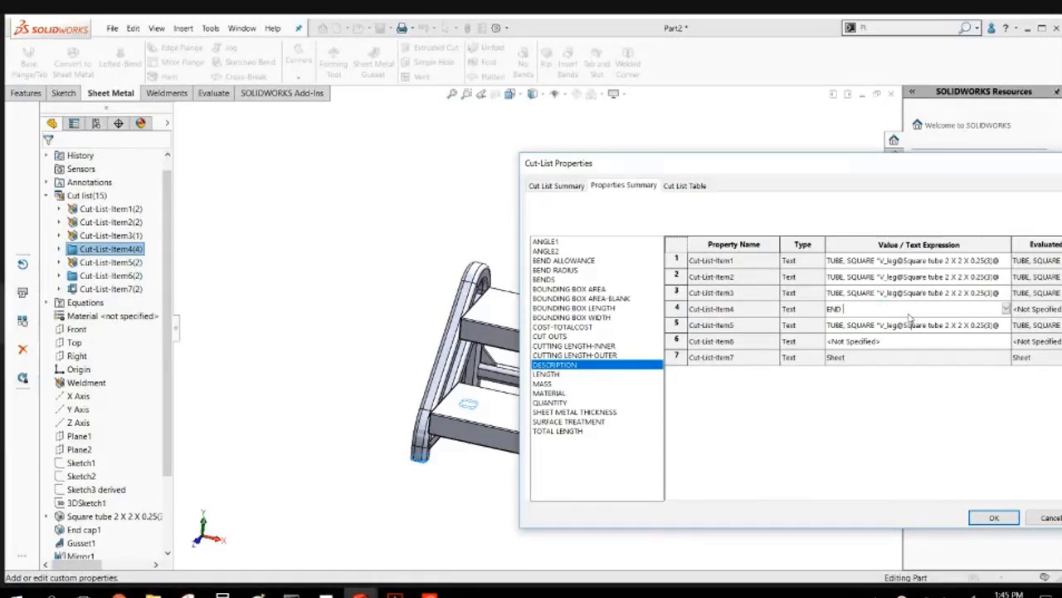
{"action": "type", "text": " CAPS"}
Set the DESCRIPTION property of Cut-List-Item6 to 1/4" GUSSET.
{"action": "left_click", "coordinate": [906, 346]}
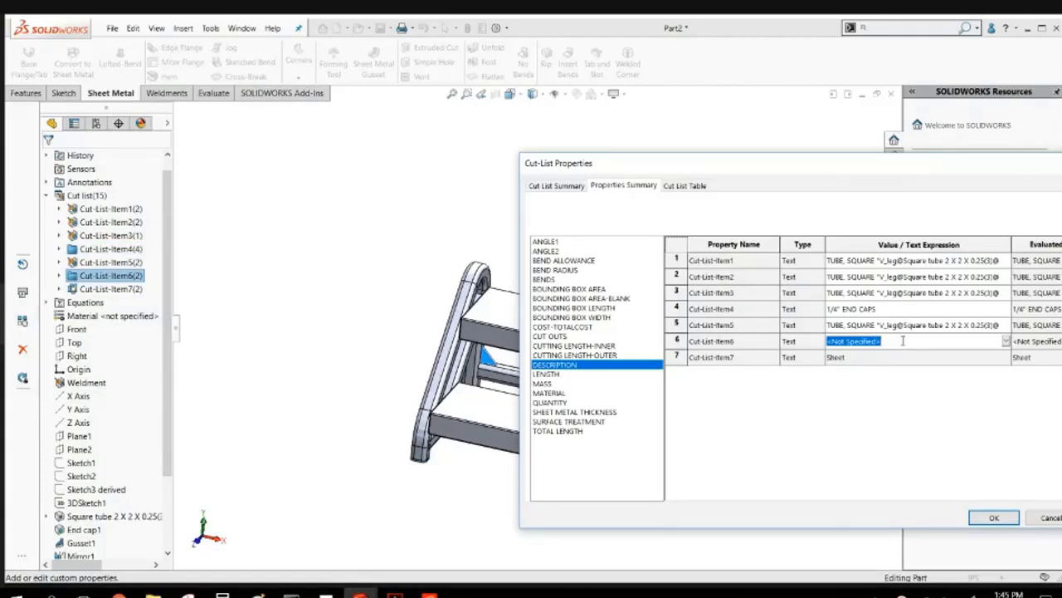
{"action": "type", "text": "1/4\" GUSSET"}
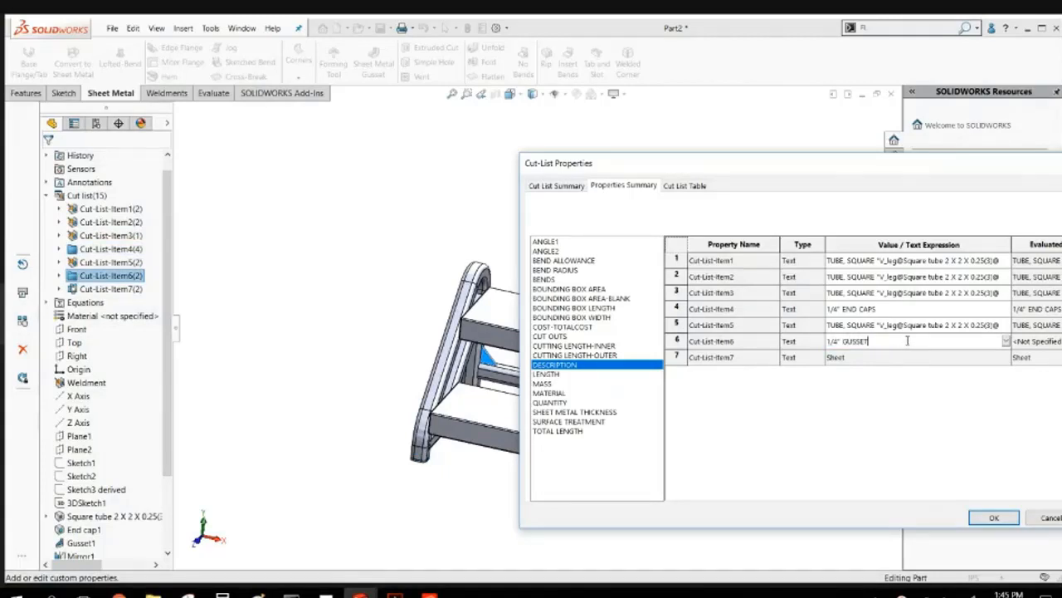
{"action": "left_click", "coordinate": [909, 360]}
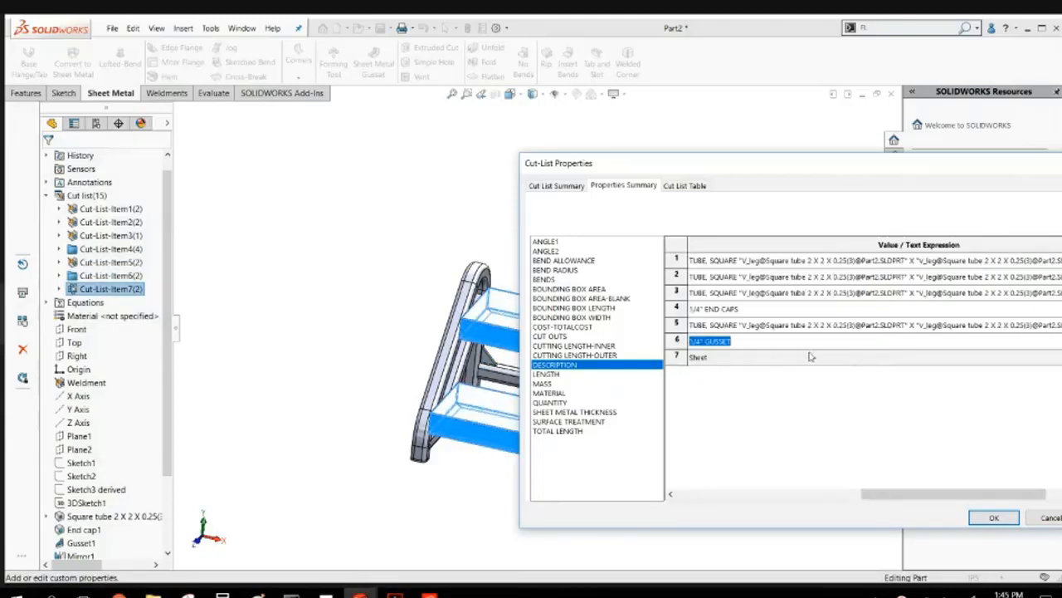
Check the descriptions in the cut list table, accept the cut list properties and clear the selection.
{"action": "left_click_drag", "start_coordinate": [762, 156], "coordinate": [762, 110]}
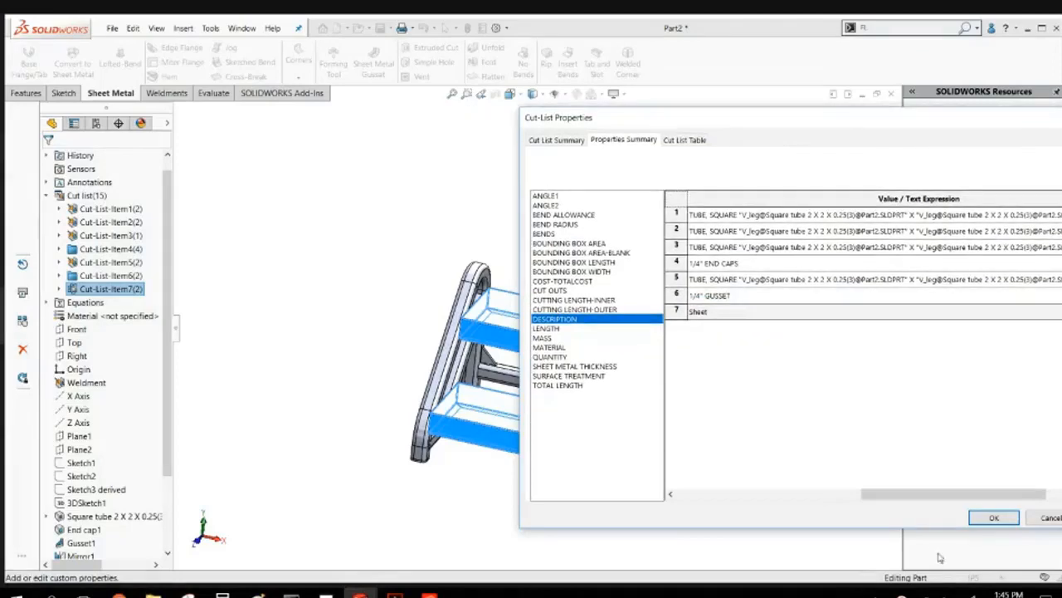
{"action": "left_click", "coordinate": [671, 142]}
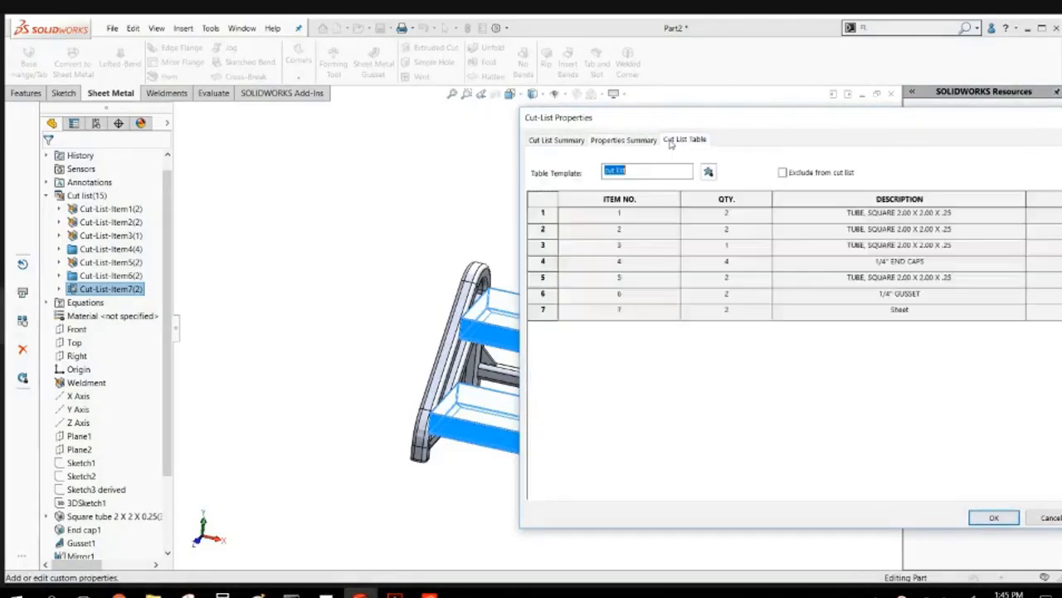
{"action": "left_click_drag", "start_coordinate": [892, 106], "coordinate": [580, 112]}
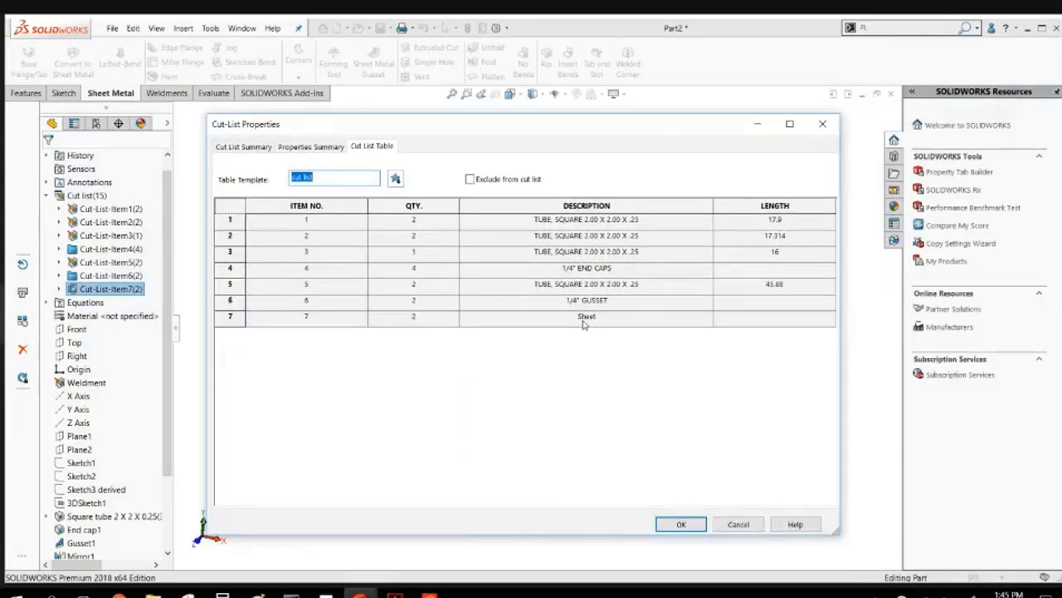
{"action": "left_click", "coordinate": [682, 524]}
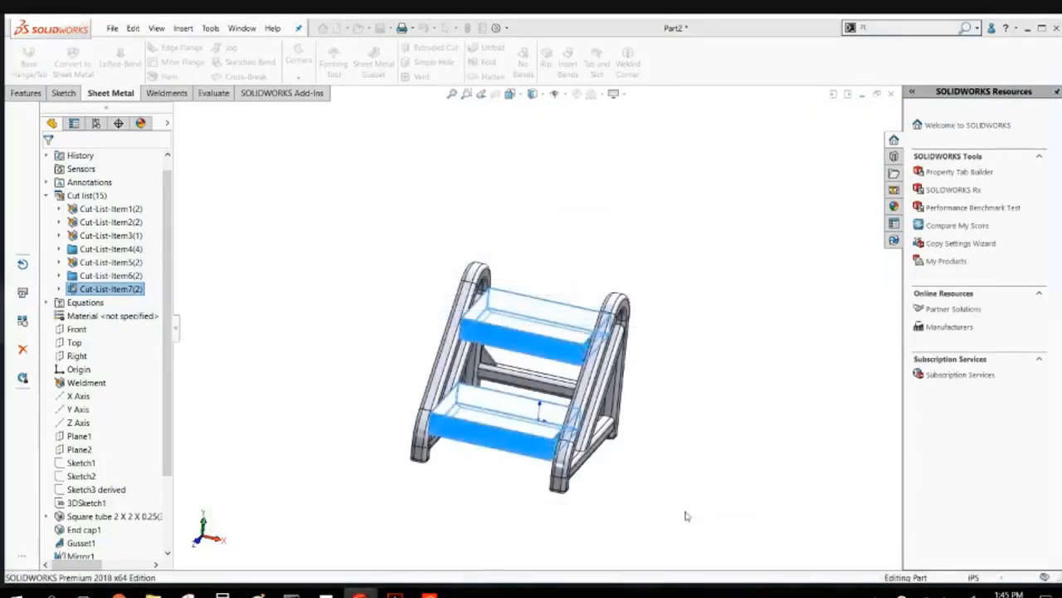
{"action": "left_click", "coordinate": [651, 450]}
{"action": "scroll", "coordinate": [548, 439], "scroll_direction": "down", "scroll_amount": 3}
{"action": "scroll", "coordinate": [562, 491], "scroll_direction": "down", "scroll_amount": 2}
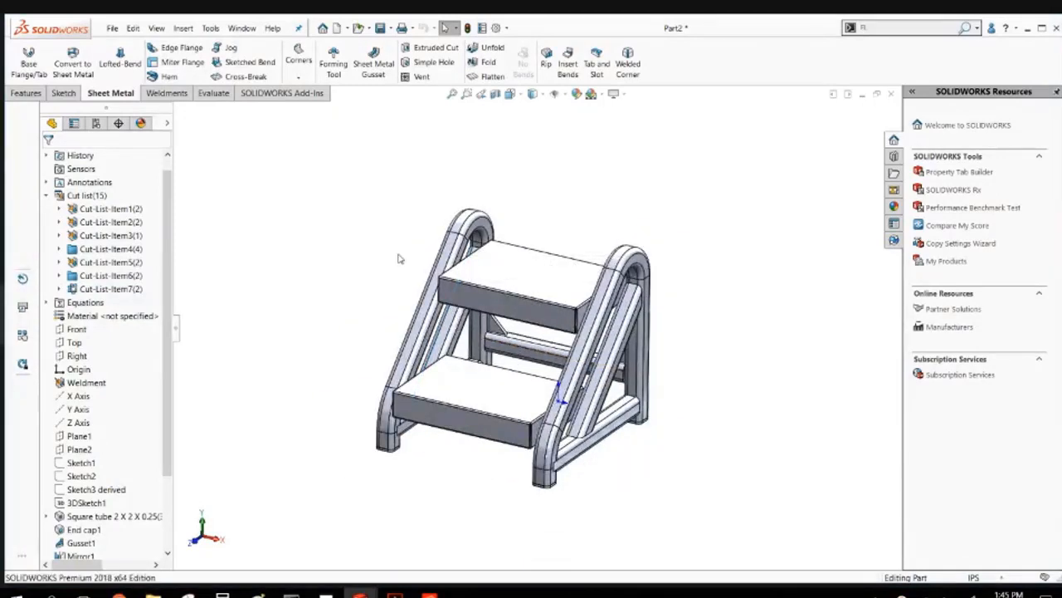
{"action": "key", "text": "ctrl+Tab"}
{"action": "key", "text": "ctrl+Tab"}
{"action": "key", "text": "ctrl+Tab"}
{"action": "key", "text": "ctrl+Tab"}
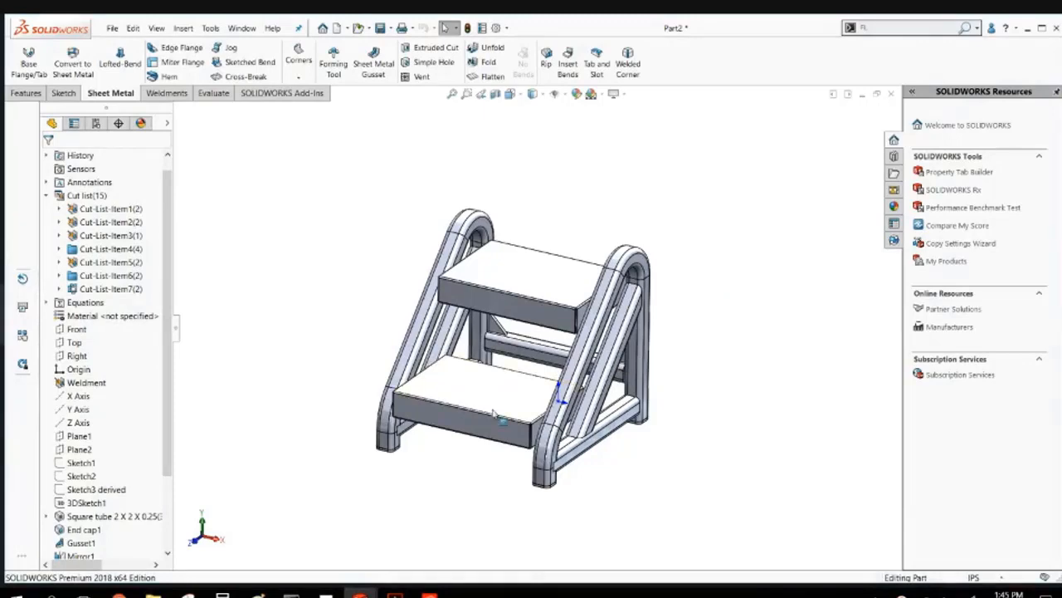
Examine the lower step's bent corner and the gusset joint between the rear crossbar and the upright.
{"action": "scroll", "coordinate": [498, 328], "scroll_direction": "down", "scroll_amount": 4}
{"action": "scroll", "coordinate": [374, 324], "scroll_direction": "down", "scroll_amount": 5}
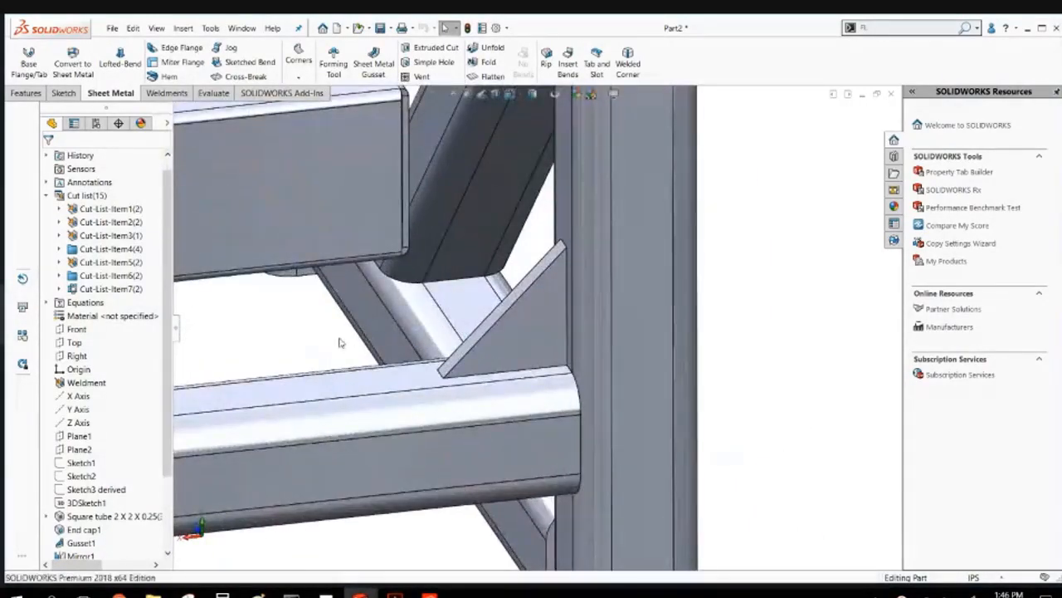
{"action": "scroll", "coordinate": [379, 277], "scroll_direction": "up", "scroll_amount": 3}
{"action": "scroll", "coordinate": [377, 196], "scroll_direction": "down", "scroll_amount": 3}
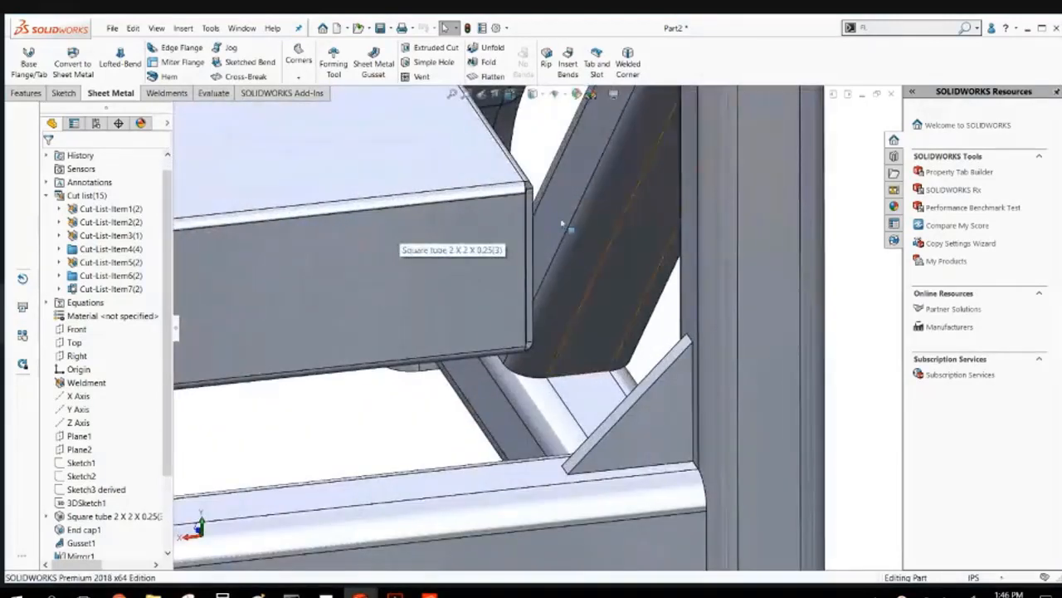
{"action": "scroll", "coordinate": [534, 166], "scroll_direction": "down", "scroll_amount": 4}
{"action": "left_click", "coordinate": [519, 204]}
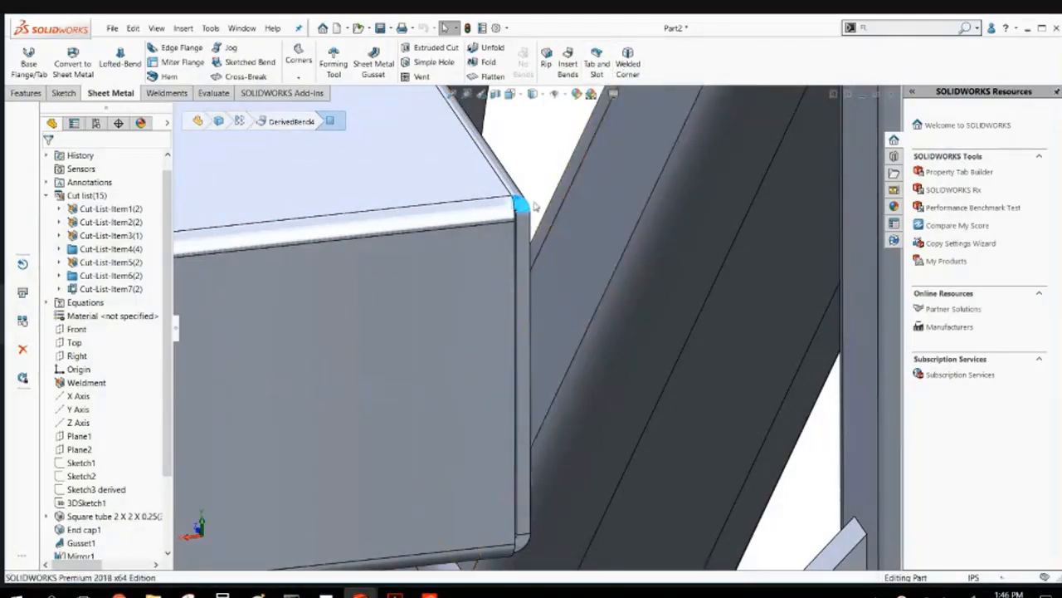
{"action": "scroll", "coordinate": [620, 240], "scroll_direction": "up", "scroll_amount": 5}
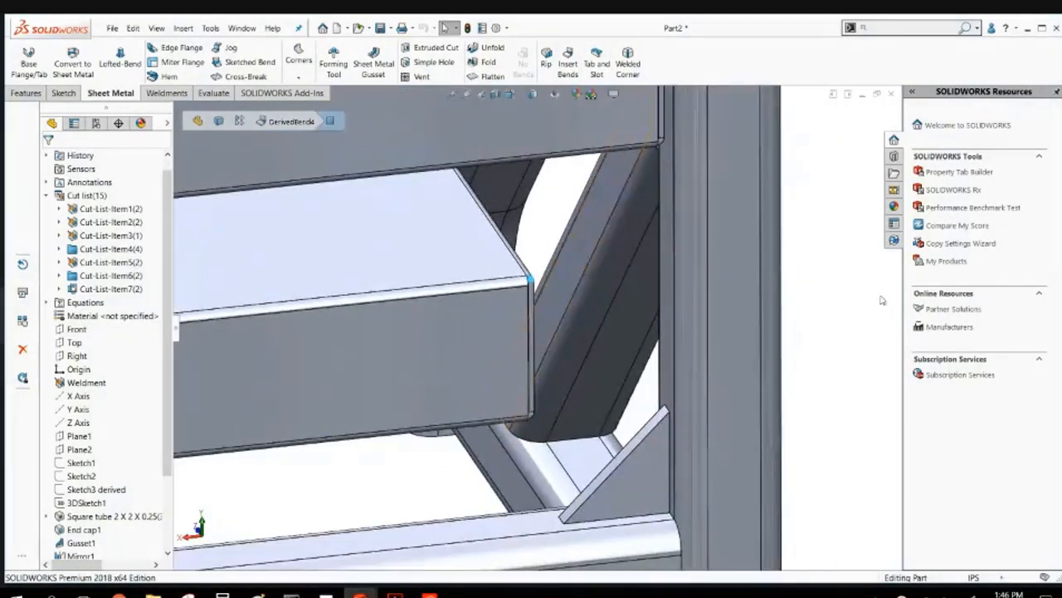
Start a weld bead with the gusset's triangular side face as the first weld geometry, removing the preselected step corner face.
{"action": "left_click", "coordinate": [166, 92]}
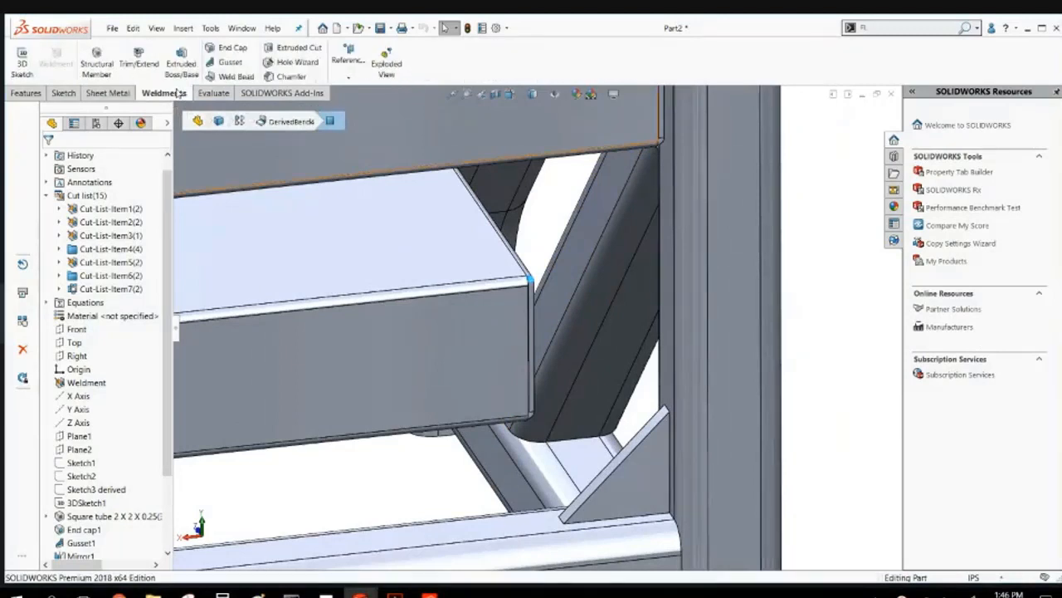
{"action": "left_click", "coordinate": [225, 77]}
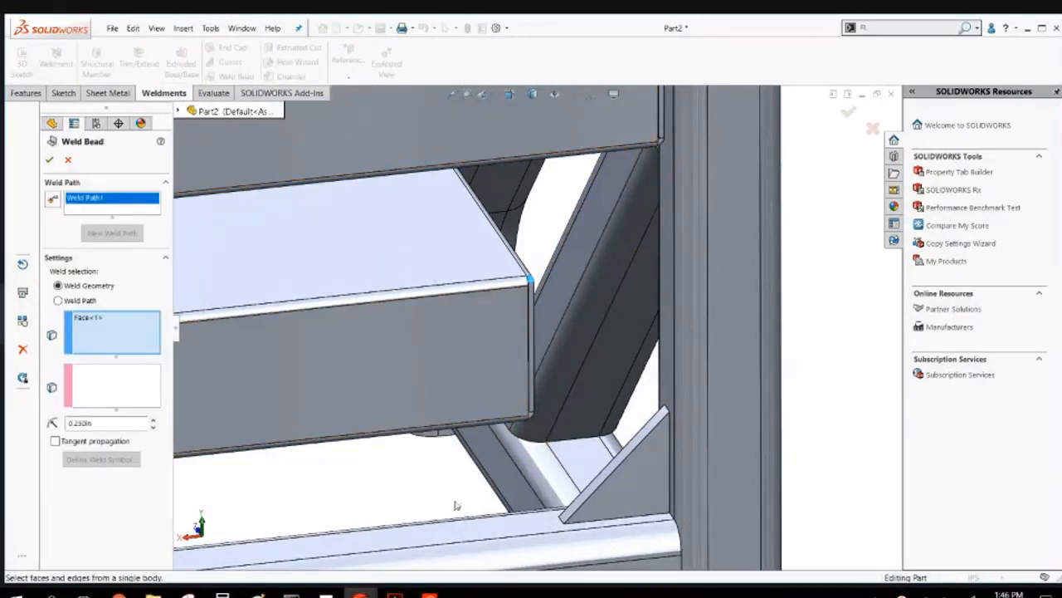
{"action": "scroll", "coordinate": [535, 332], "scroll_direction": "up", "scroll_amount": 3}
{"action": "right_click", "coordinate": [146, 332]}
{"action": "left_click", "coordinate": [170, 333]}
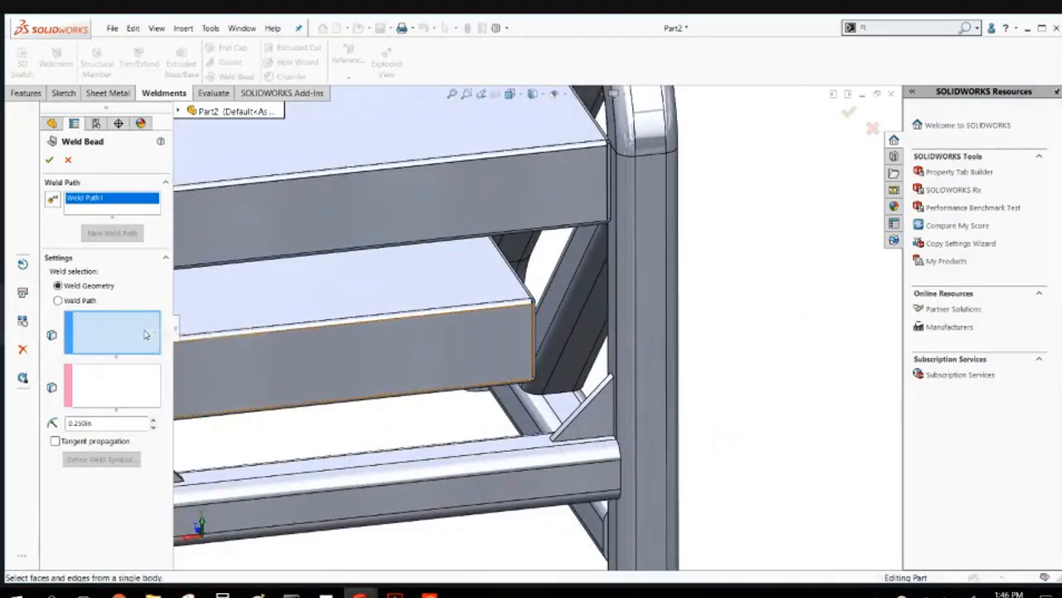
{"action": "scroll", "coordinate": [589, 449], "scroll_direction": "down", "scroll_amount": 3}
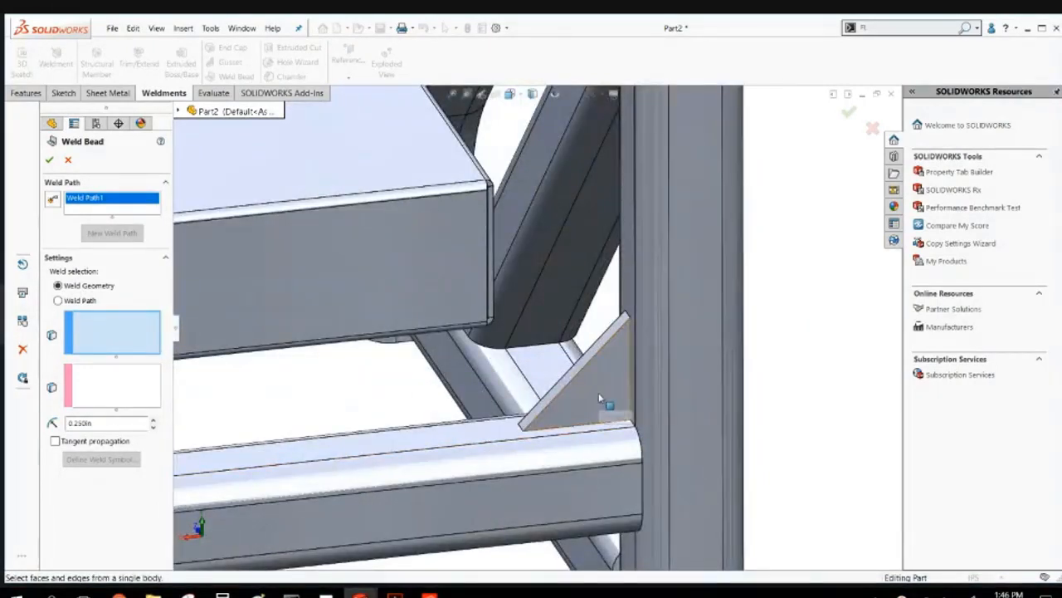
{"action": "left_click", "coordinate": [604, 400]}
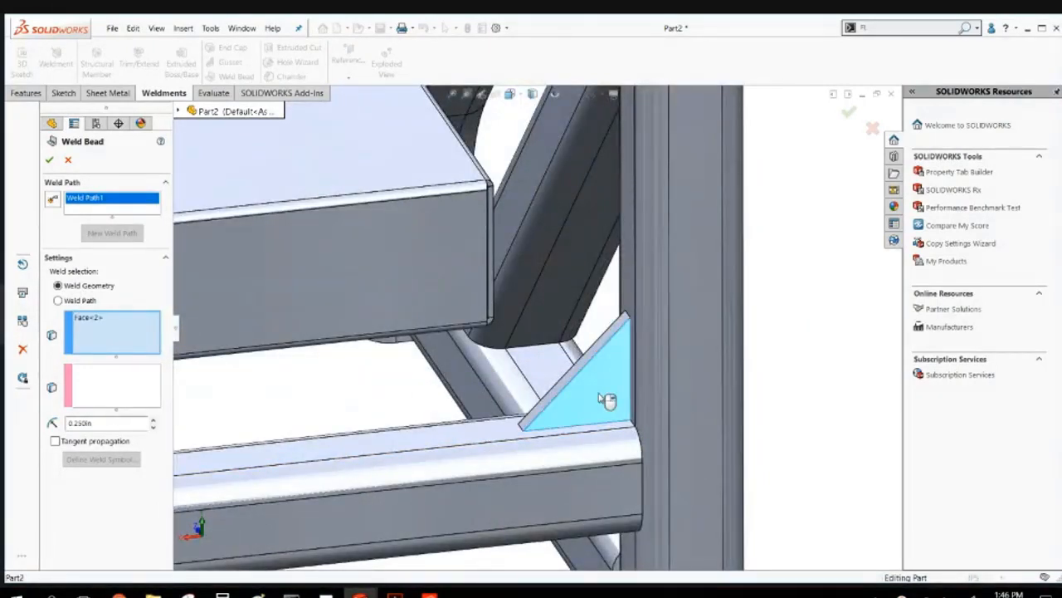
Create the 0.250 in gusset weld bead against the crossbar's top face and the upright's adjoining face.
{"action": "middle_click_drag", "start_coordinate": [599, 399], "coordinate": [612, 394]}
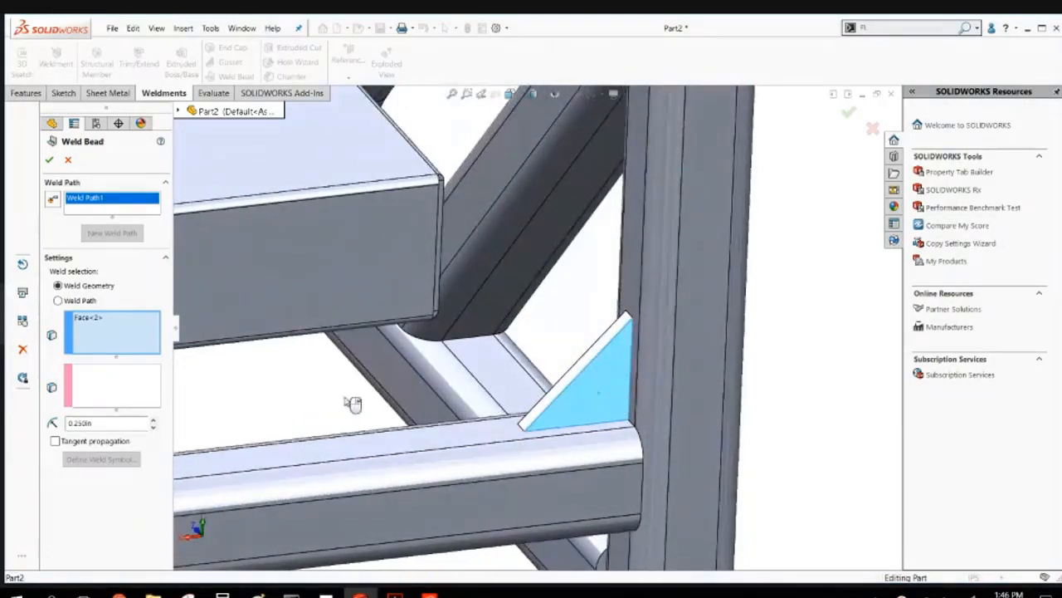
{"action": "left_click", "coordinate": [105, 397]}
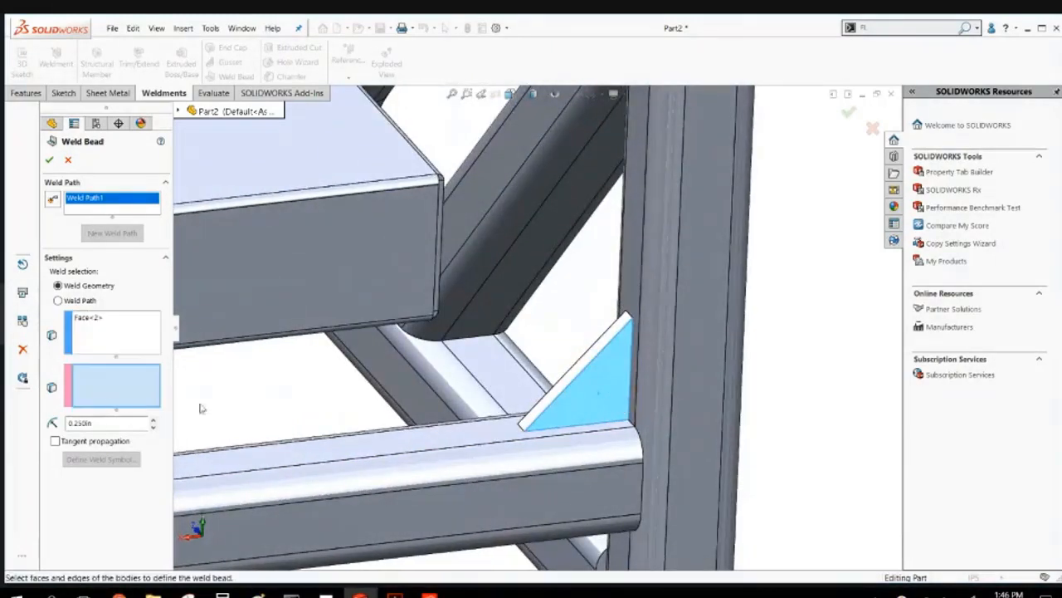
{"action": "left_click", "coordinate": [502, 430]}
{"action": "left_click", "coordinate": [628, 289]}
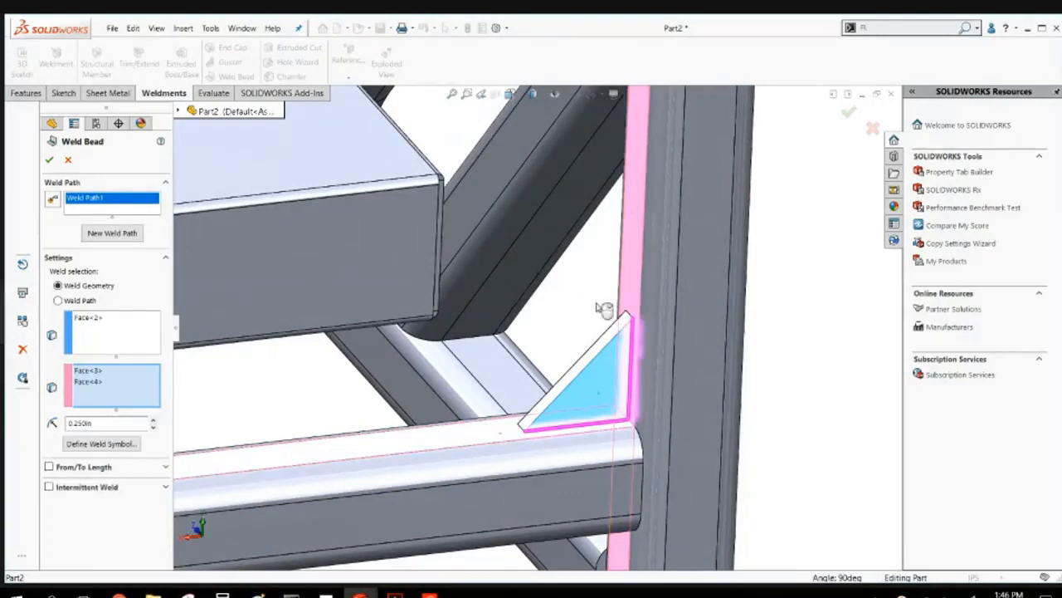
{"action": "middle_click_drag", "start_coordinate": [604, 311], "coordinate": [639, 309]}
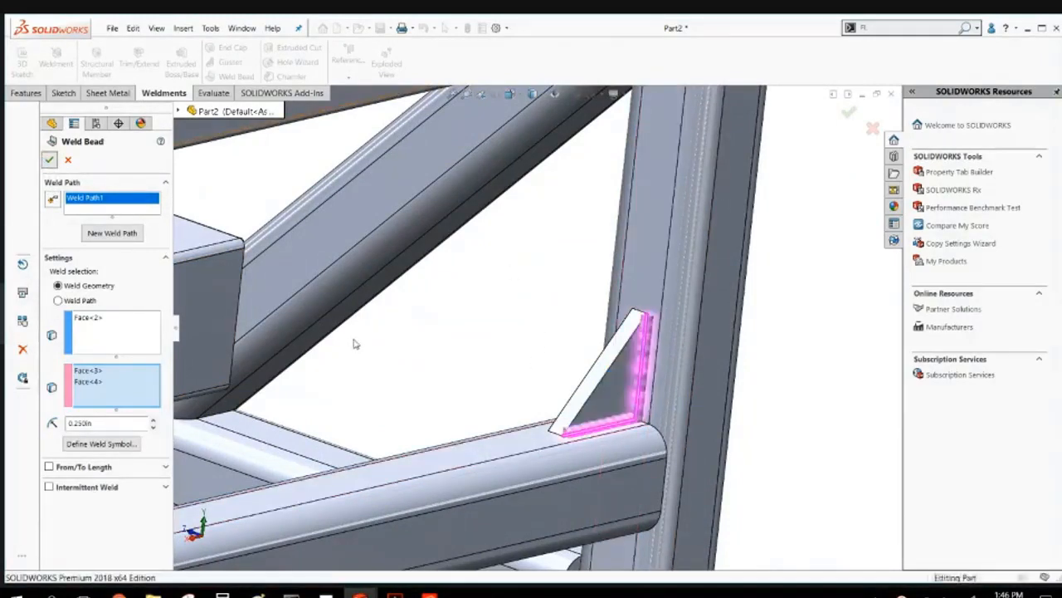
{"action": "left_click", "coordinate": [48, 160]}
Start another weld bead from the tangent chain of edges around the crossbar's end at the upright.
{"action": "scroll", "coordinate": [637, 355], "scroll_direction": "down", "scroll_amount": 5}
{"action": "middle_click_drag", "start_coordinate": [637, 357], "coordinate": [610, 411]}
{"action": "scroll", "coordinate": [610, 412], "scroll_direction": "up", "scroll_amount": 3}
{"action": "scroll", "coordinate": [481, 440], "scroll_direction": "down", "scroll_amount": 4}
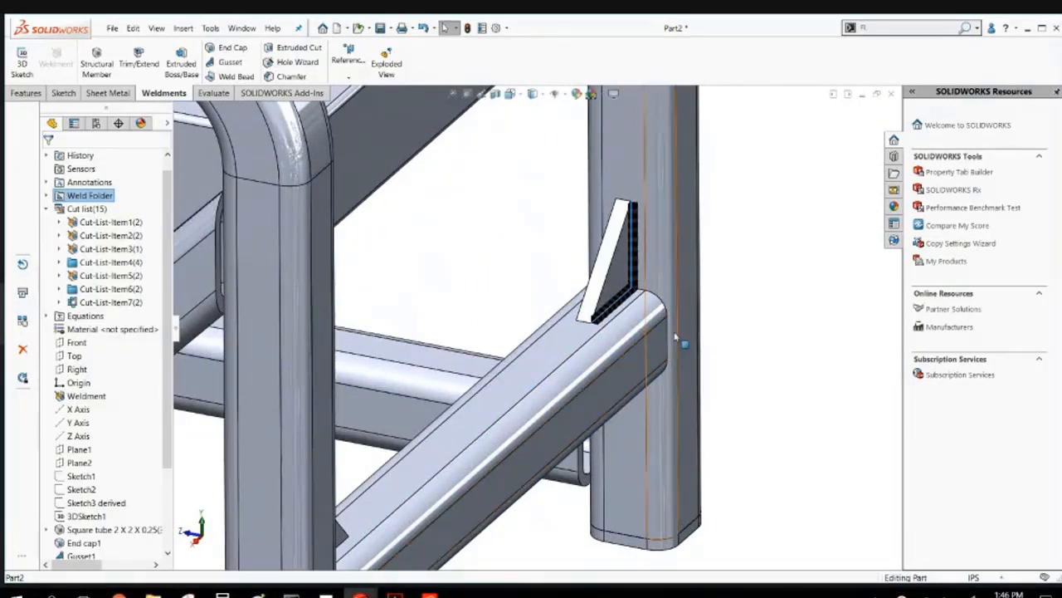
{"action": "right_click", "coordinate": [668, 331]}
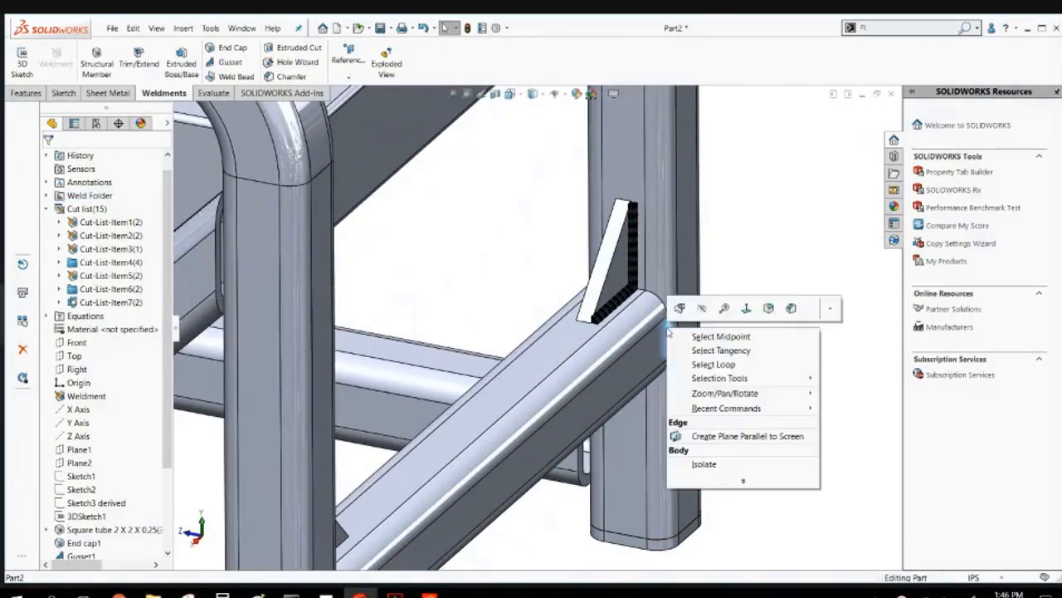
{"action": "left_click", "coordinate": [718, 351]}
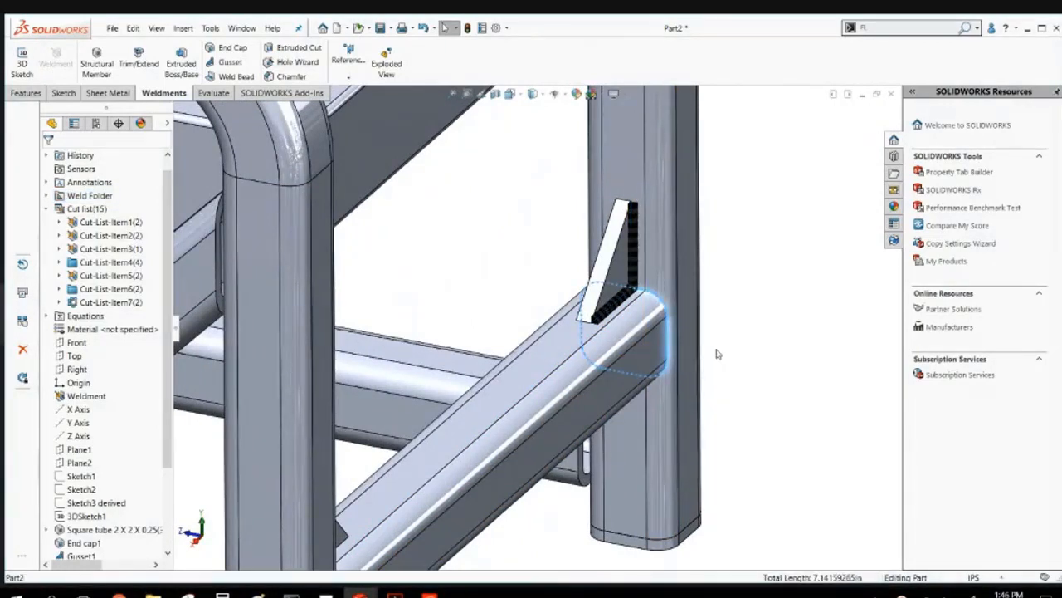
{"action": "left_click", "coordinate": [251, 78]}
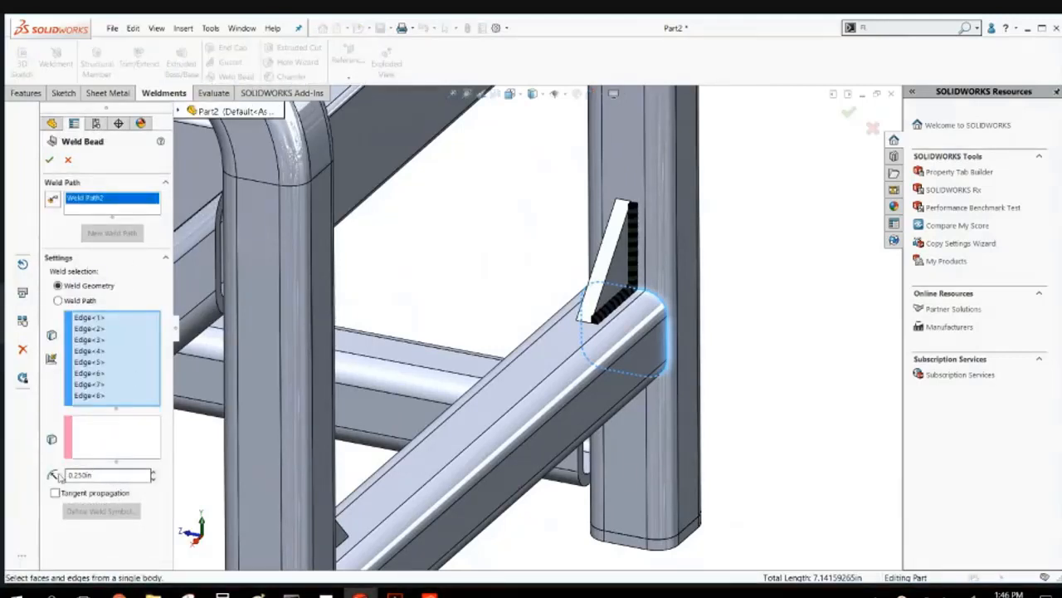
Try to create the 0.250 in weld bead as weld geometry from only the tangent edges around the crossbar's end.
{"action": "left_click_drag", "start_coordinate": [101, 473], "coordinate": [25, 473]}
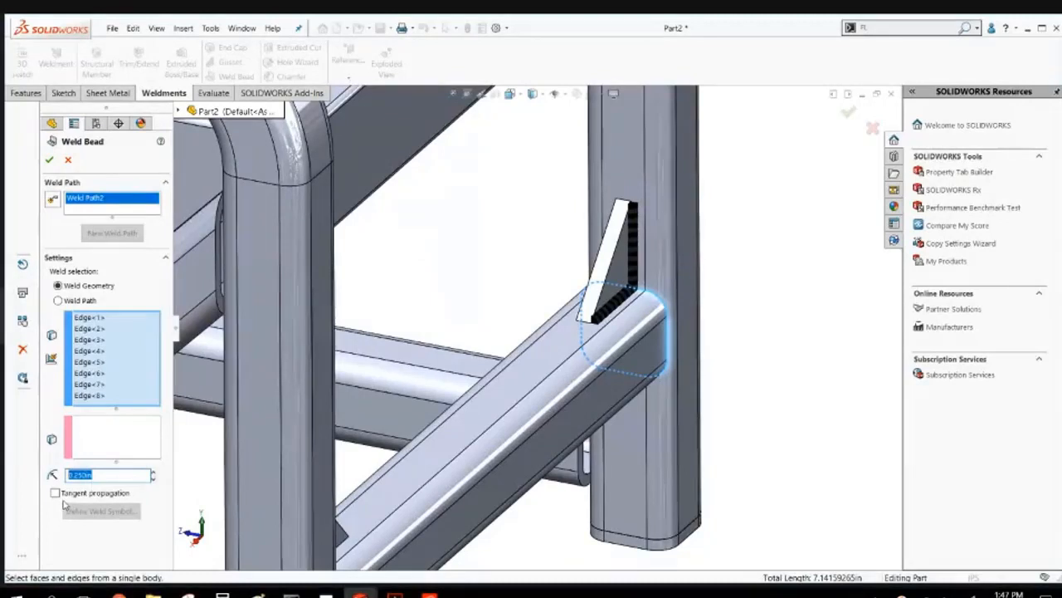
{"action": "left_click", "coordinate": [49, 161]}
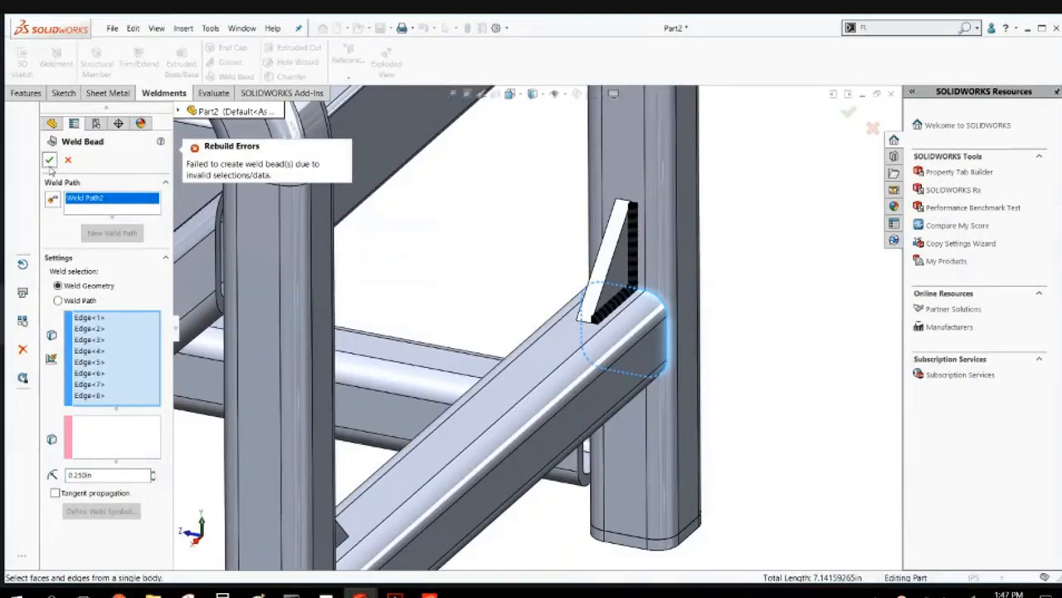
{"action": "left_click", "coordinate": [131, 438]}
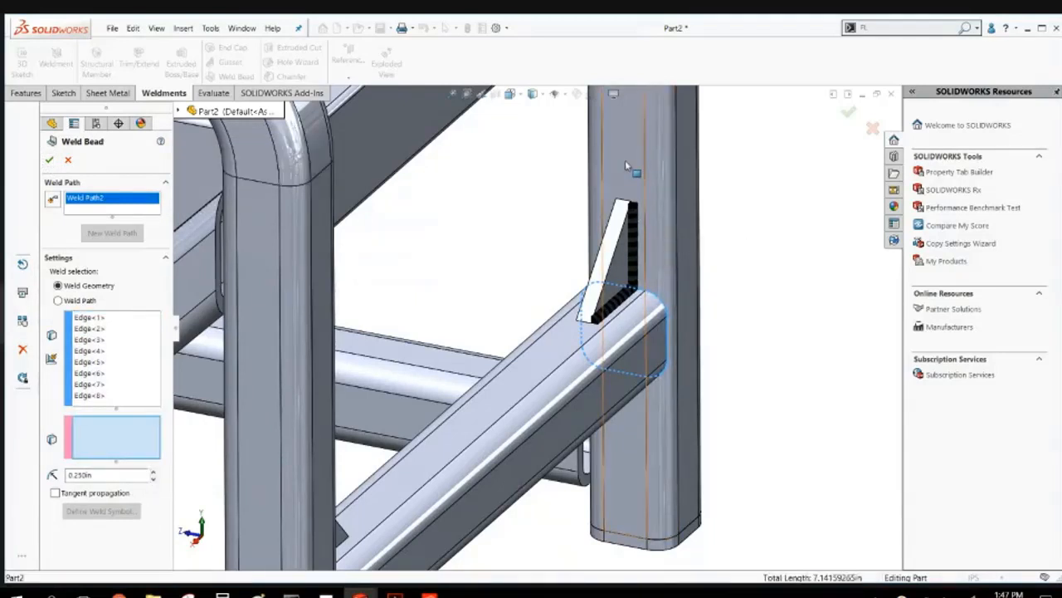
Switch the weld selection to Weld Path and select the tangent chain of edges around the crossbar's end at the upright.
{"action": "left_click", "coordinate": [79, 301]}
{"action": "left_click", "coordinate": [79, 301]}
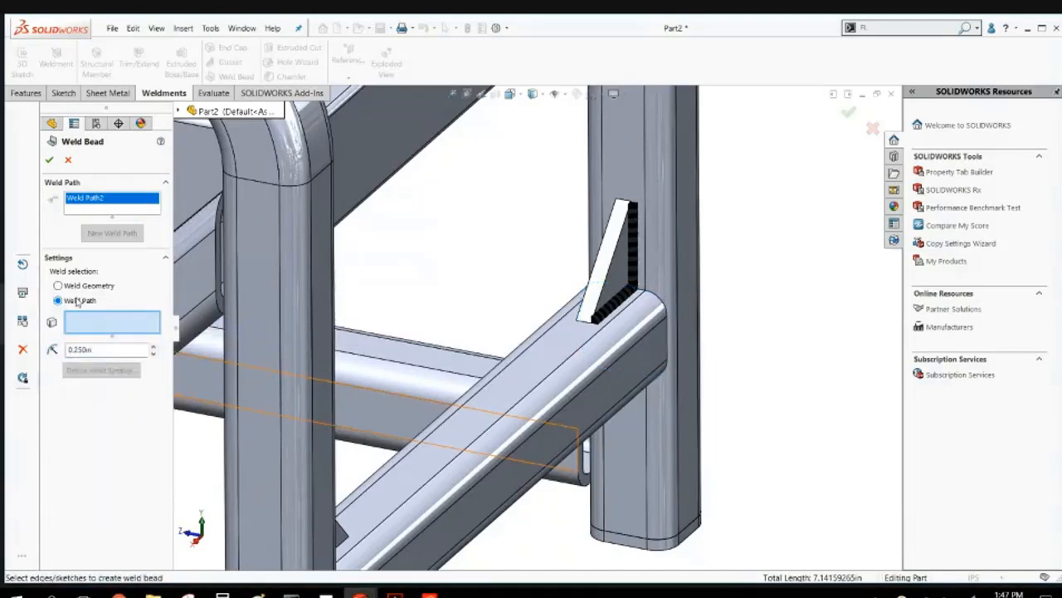
{"action": "right_click", "coordinate": [666, 333]}
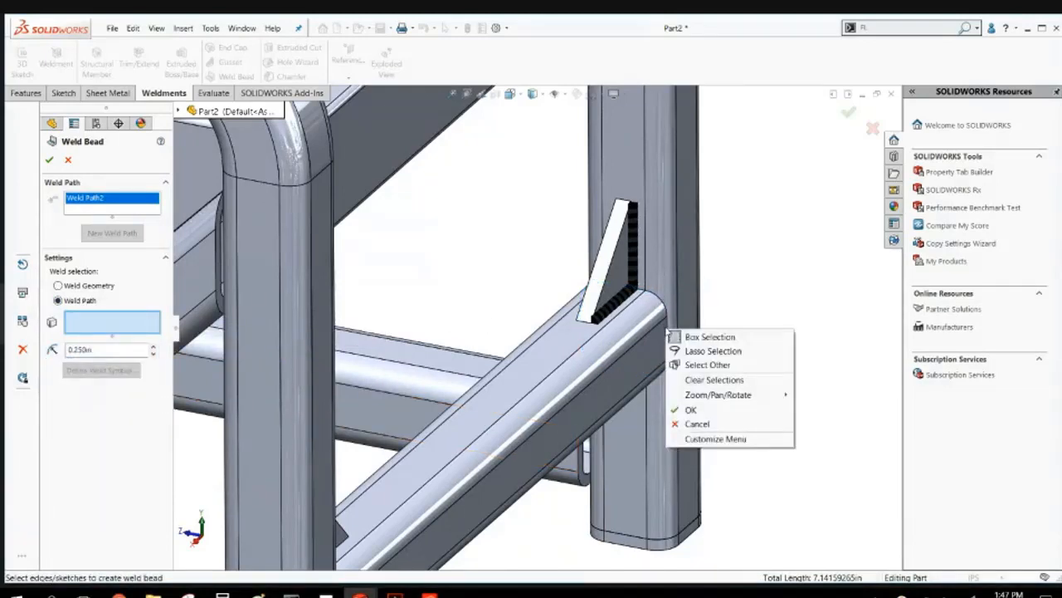
{"action": "key", "text": "Escape"}
{"action": "scroll", "coordinate": [651, 314], "scroll_direction": "down", "scroll_amount": 5}
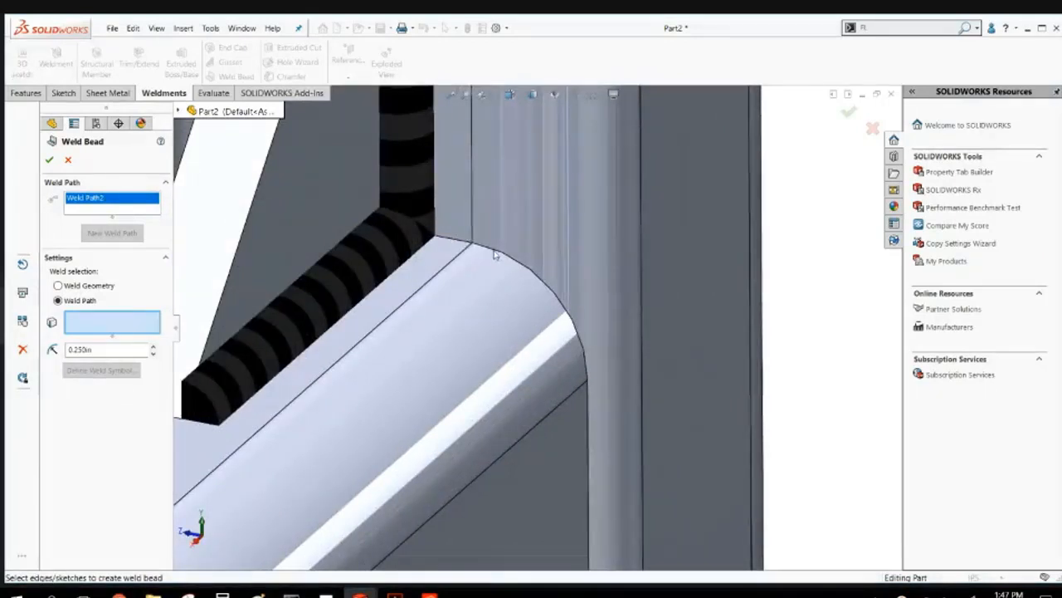
{"action": "right_click", "coordinate": [497, 251]}
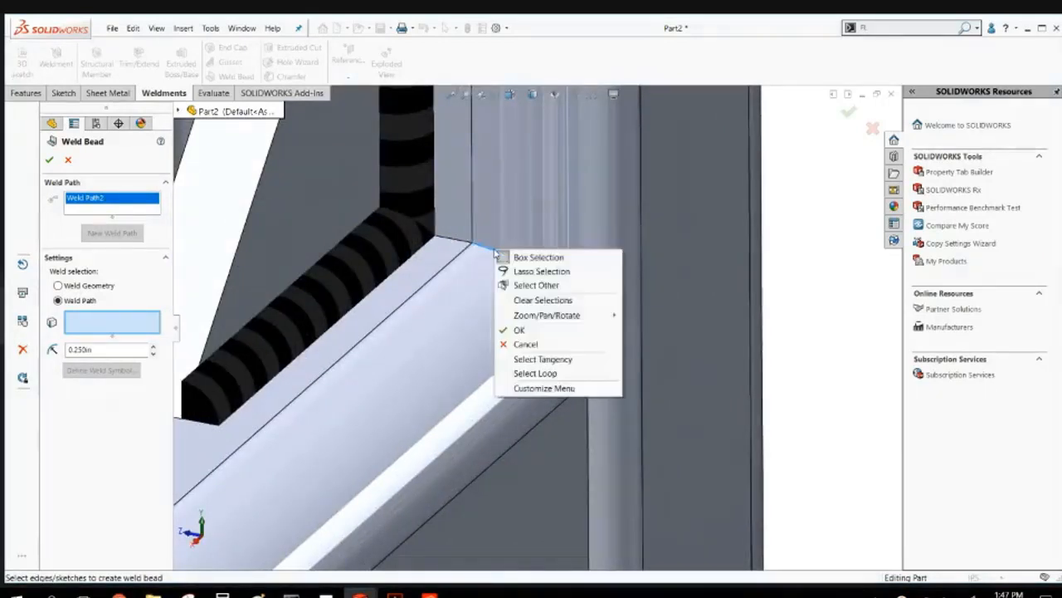
{"action": "left_click", "coordinate": [543, 359]}
{"action": "scroll", "coordinate": [500, 379], "scroll_direction": "up", "scroll_amount": 2}
{"action": "scroll", "coordinate": [501, 380], "scroll_direction": "up", "scroll_amount": 2}
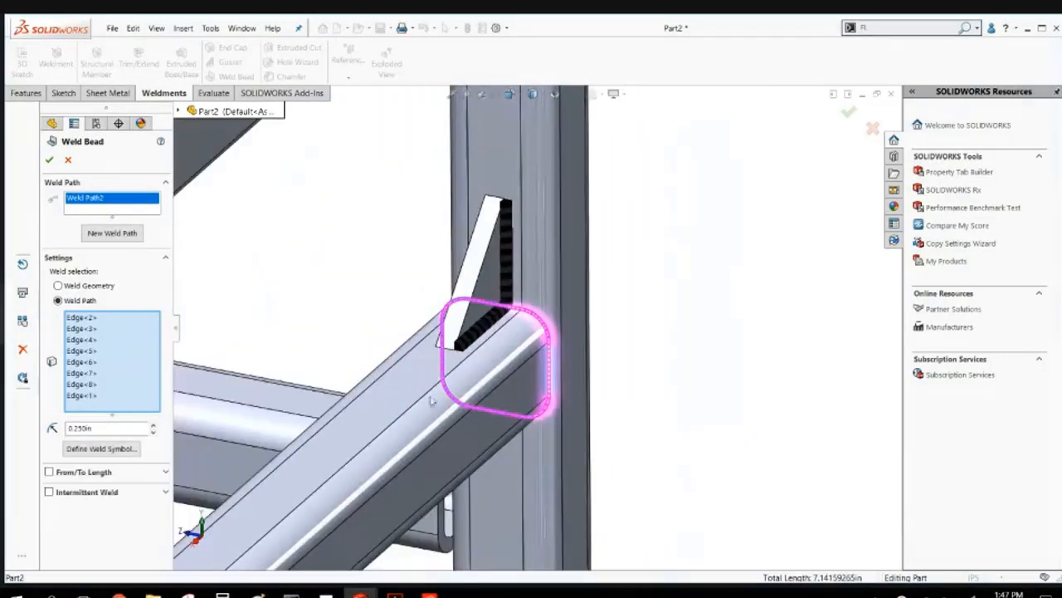
Check the weld symbol definition, cancel it, and create the 0.250 in weld bead around the crossbar's end.
{"action": "double_click", "coordinate": [83, 428]}
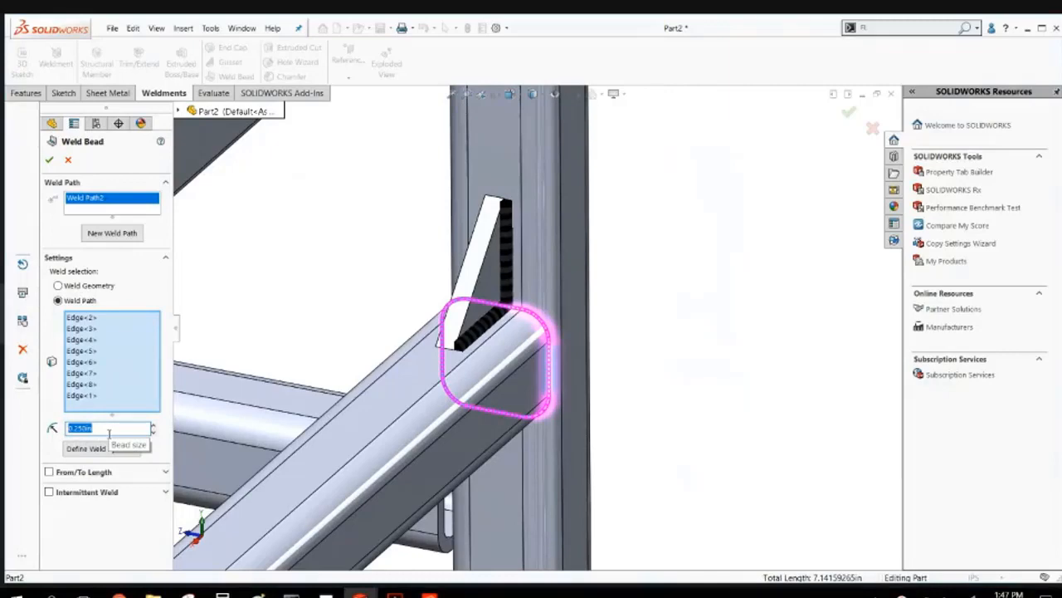
{"action": "left_click", "coordinate": [104, 449]}
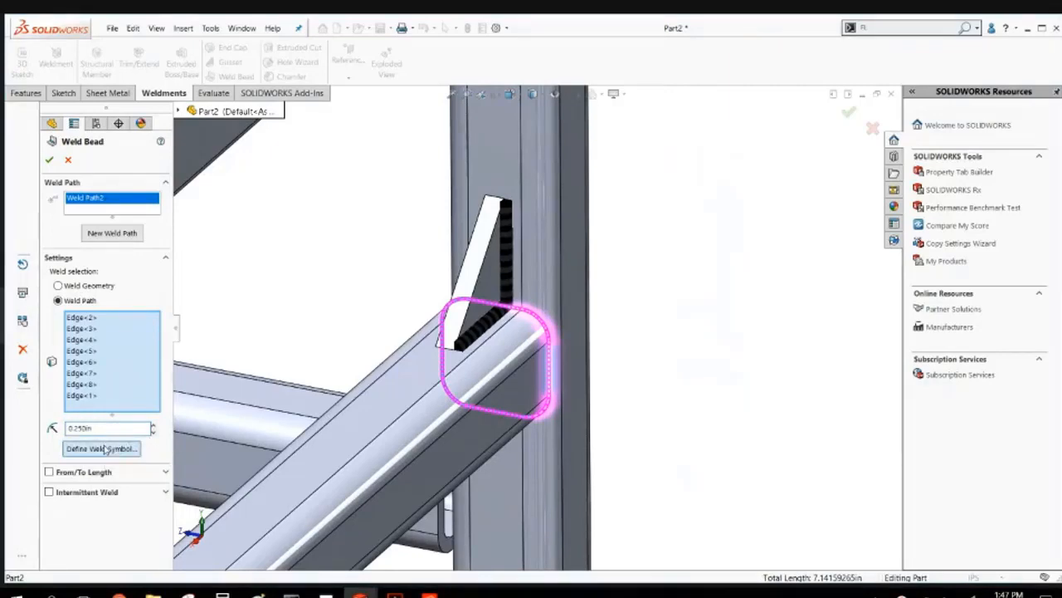
{"action": "left_click", "coordinate": [540, 266]}
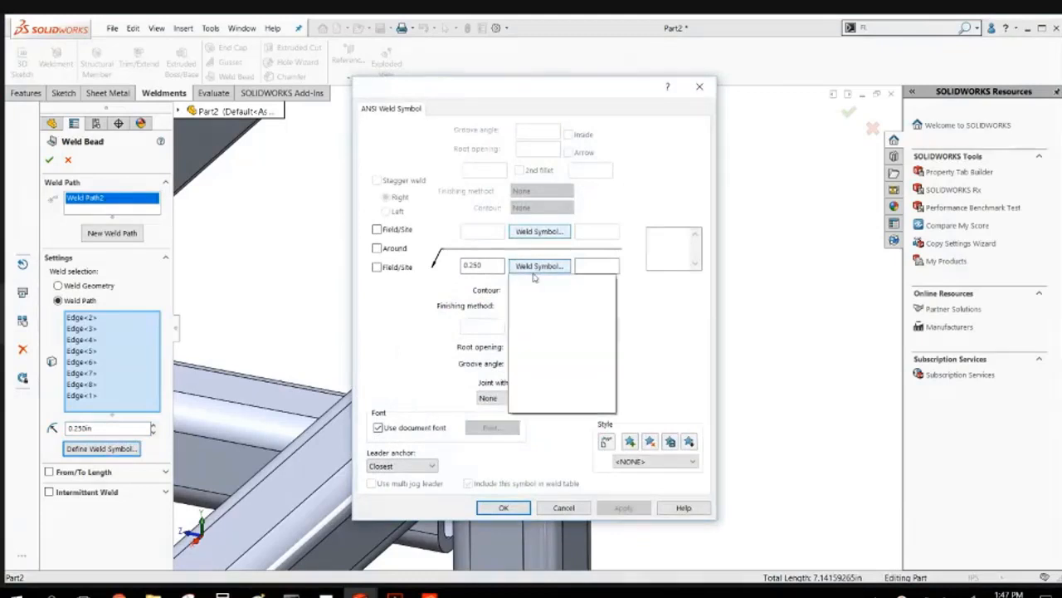
{"action": "left_click", "coordinate": [562, 509]}
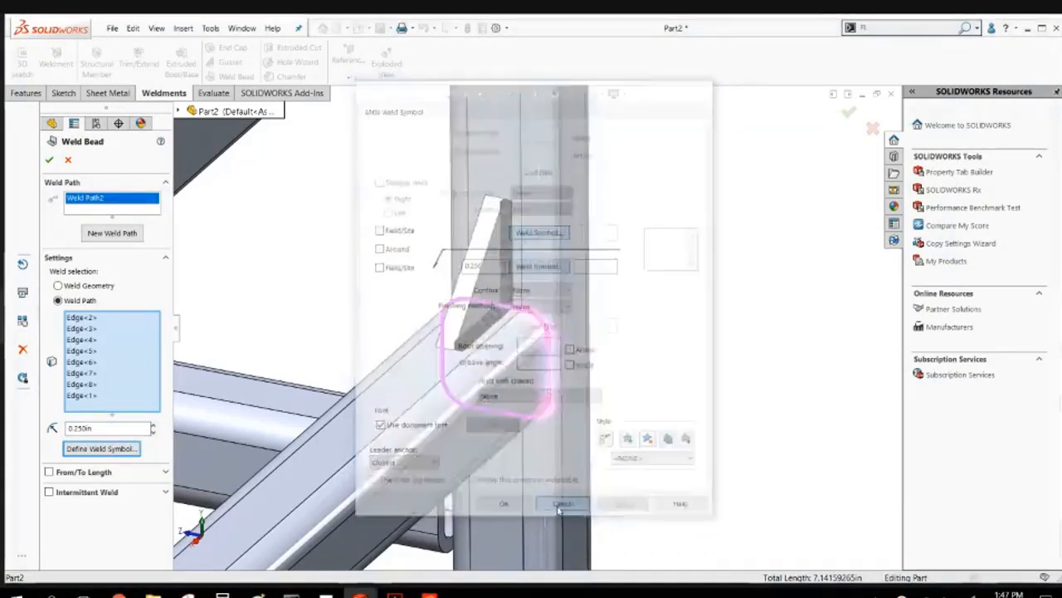
{"action": "left_click", "coordinate": [49, 159]}
Examine the weld beads at the crossbar and gusset joint, and the overall step frame with its weld symbols.
{"action": "scroll", "coordinate": [513, 314], "scroll_direction": "down", "scroll_amount": 2}
{"action": "middle_click_drag", "start_coordinate": [512, 313], "coordinate": [533, 360]}
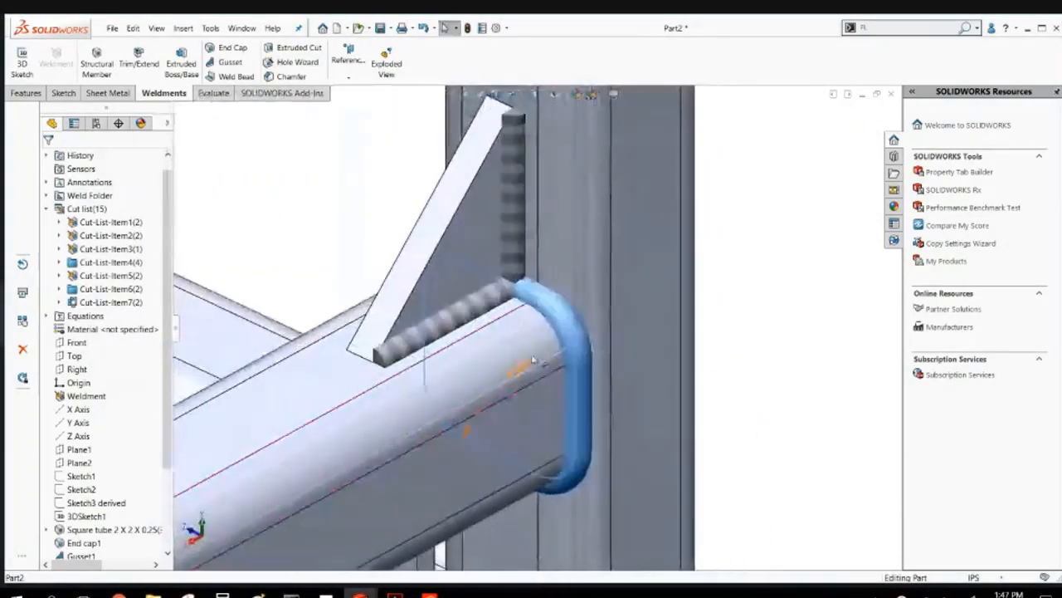
{"action": "left_click", "coordinate": [581, 333]}
{"action": "scroll", "coordinate": [595, 365], "scroll_direction": "up", "scroll_amount": 3}
{"action": "scroll", "coordinate": [595, 365], "scroll_direction": "up", "scroll_amount": 3}
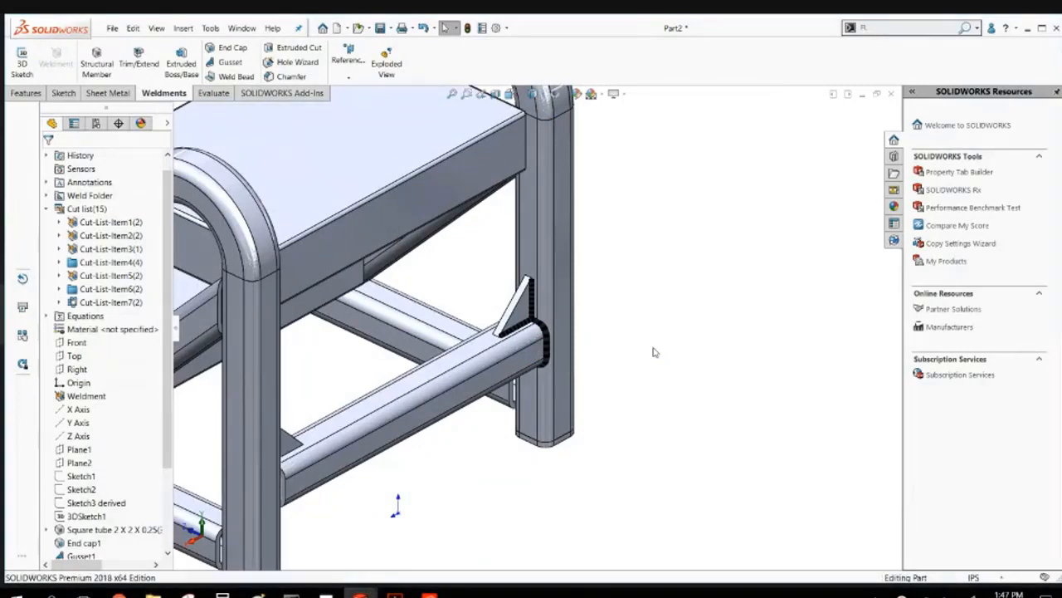
{"action": "scroll", "coordinate": [548, 380], "scroll_direction": "up", "scroll_amount": 3}
{"action": "scroll", "coordinate": [508, 327], "scroll_direction": "down", "scroll_amount": 3}
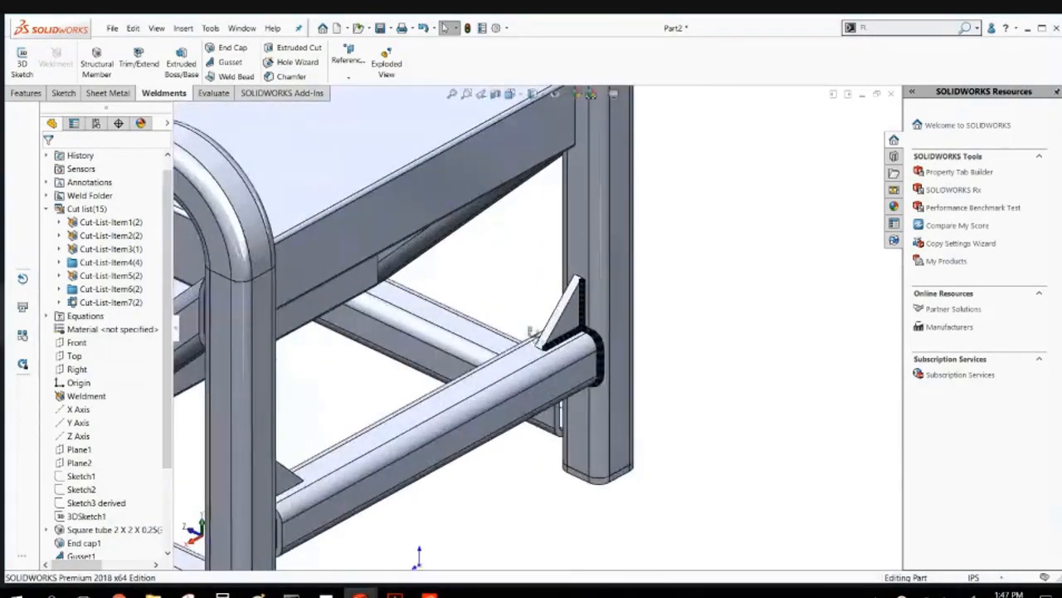
{"action": "middle_click_drag", "start_coordinate": [534, 336], "coordinate": [676, 391]}
{"action": "scroll", "coordinate": [640, 374], "scroll_direction": "up", "scroll_amount": 5}
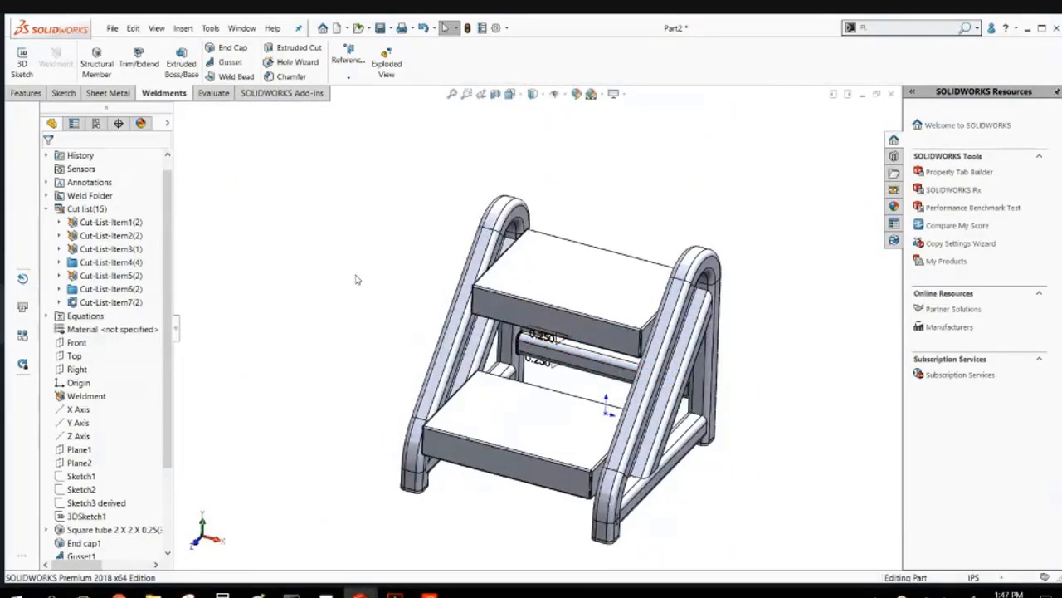
Open the recent part step stool.SLDPRT and examine the weld beads at the side frame's tube joints.
{"action": "key", "text": "ctrl+F2"}
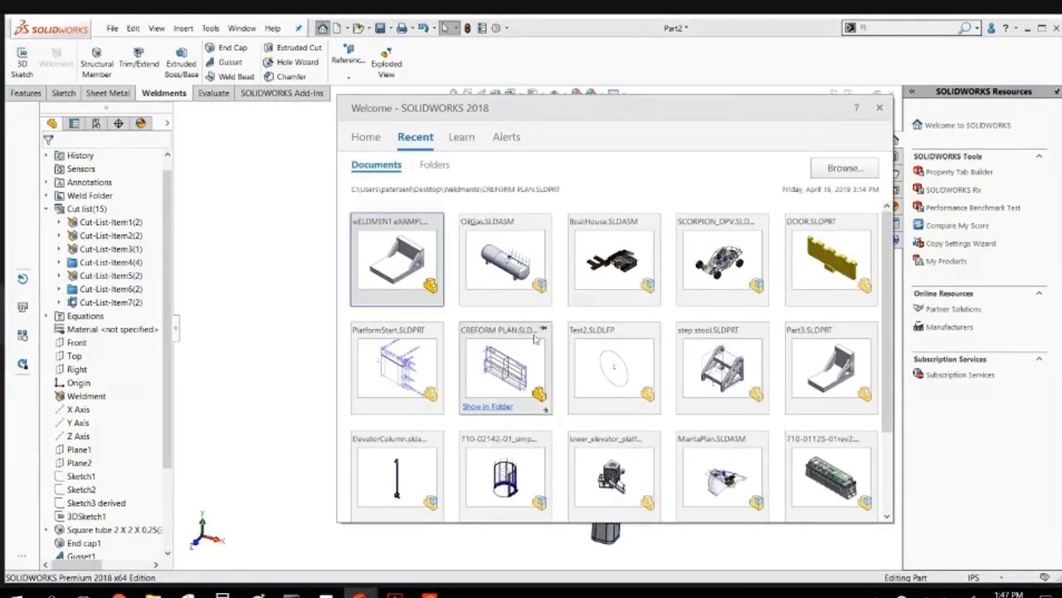
{"action": "left_click", "coordinate": [718, 365]}
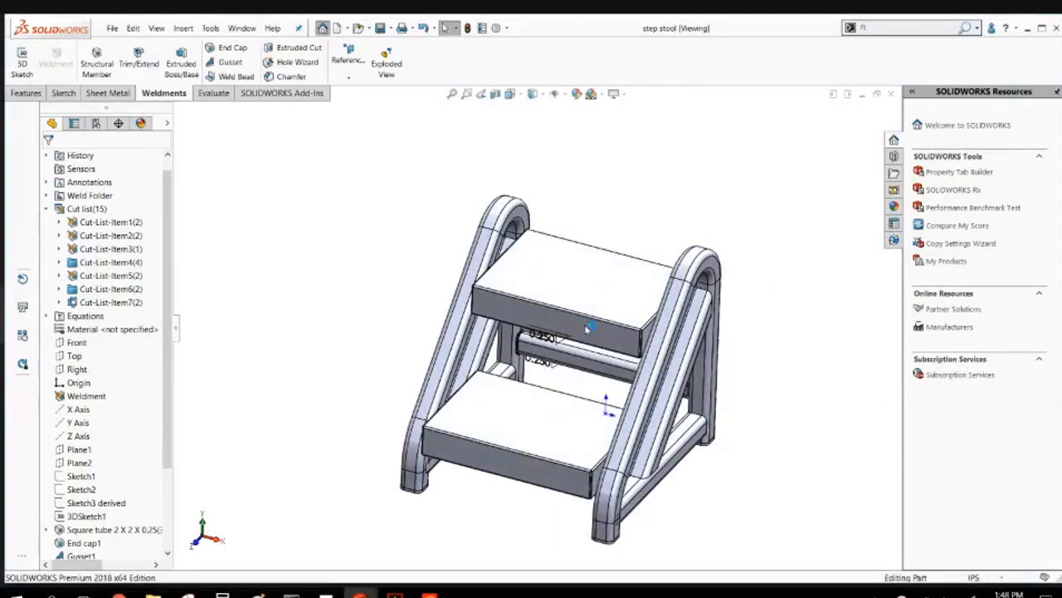
{"action": "scroll", "coordinate": [619, 444], "scroll_direction": "down", "scroll_amount": 10}
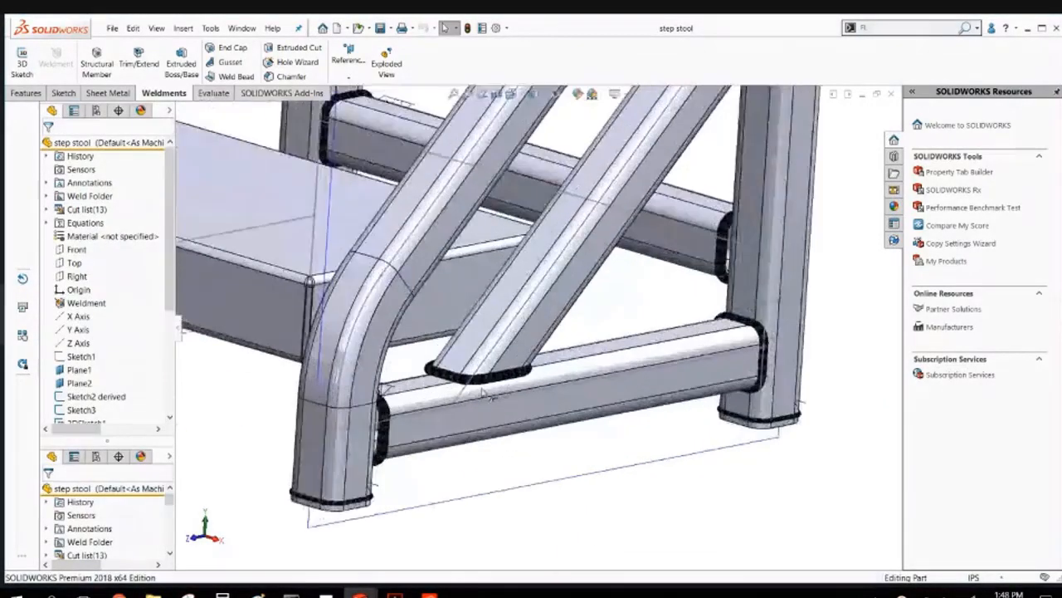
{"action": "scroll", "coordinate": [381, 428], "scroll_direction": "up", "scroll_amount": 5}
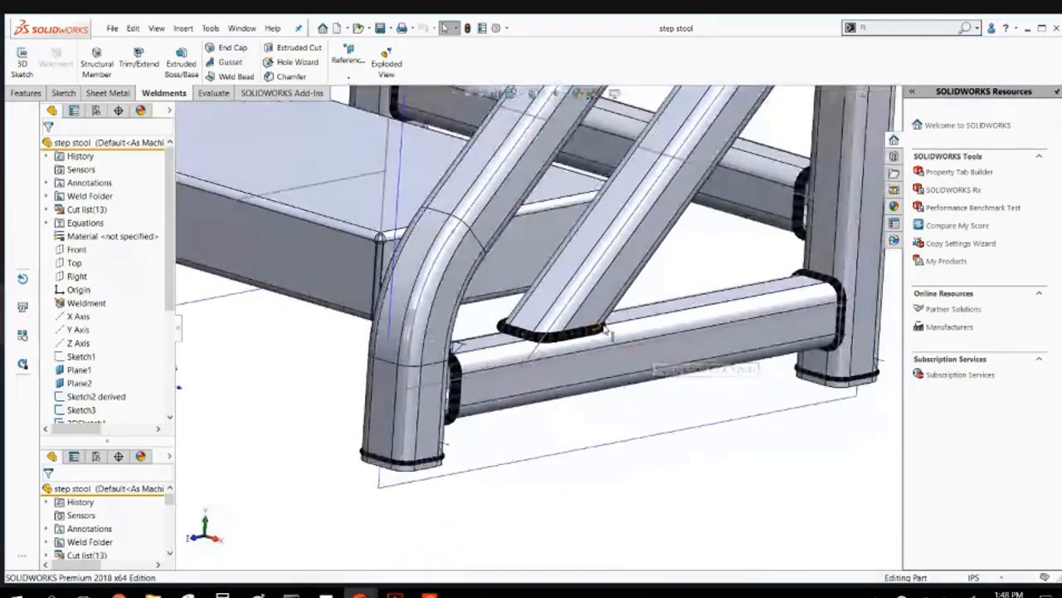
{"action": "middle_click_drag", "start_coordinate": [647, 292], "coordinate": [678, 283]}
{"action": "scroll", "coordinate": [677, 282], "scroll_direction": "up", "scroll_amount": 3}
{"action": "scroll", "coordinate": [638, 218], "scroll_direction": "down", "scroll_amount": 10}
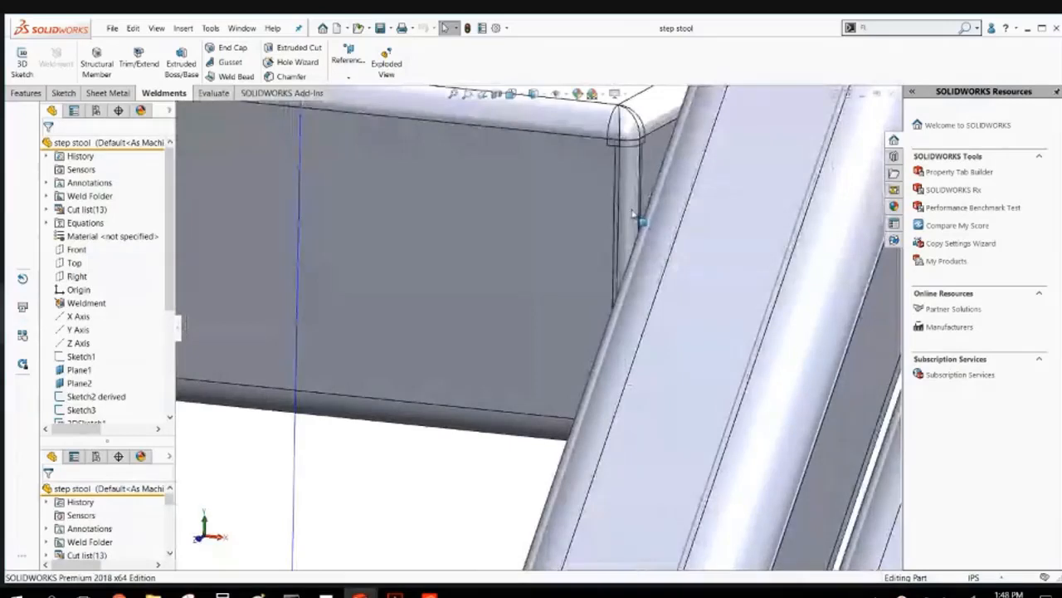
Open Welded Corner4 on the upper step for editing, review its corner face and fillet settings, and accept the feature.
{"action": "left_click", "coordinate": [636, 218]}
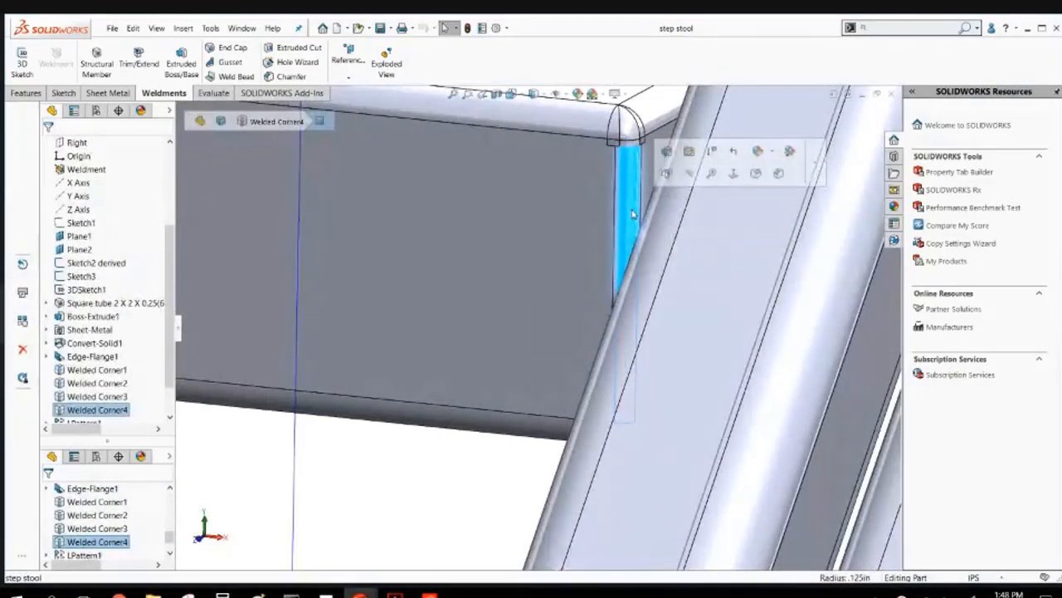
{"action": "right_click", "coordinate": [111, 410]}
{"action": "left_click", "coordinate": [133, 302]}
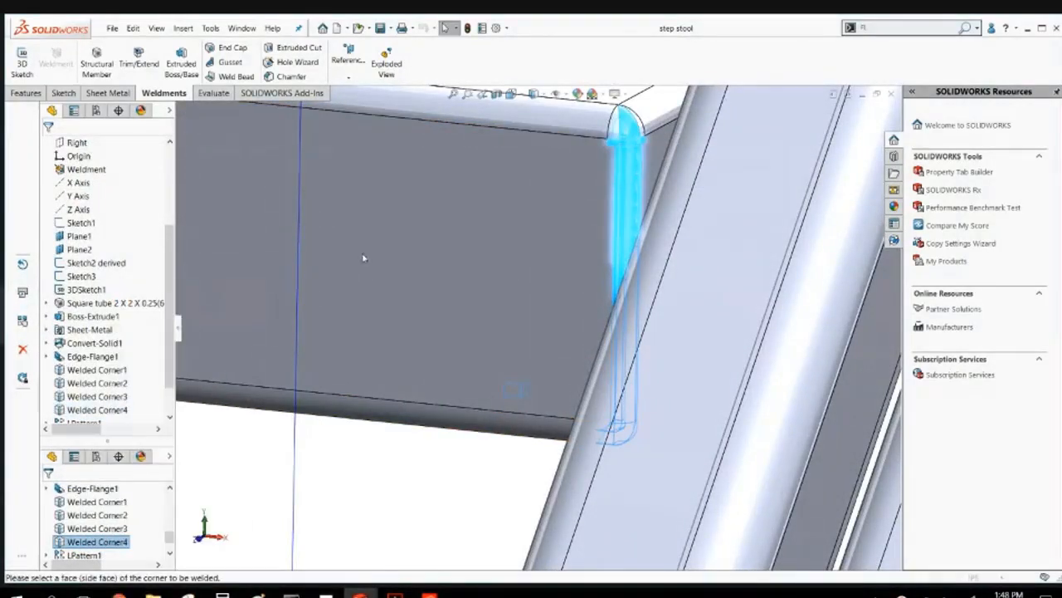
{"action": "scroll", "coordinate": [609, 237], "scroll_direction": "up", "scroll_amount": 3}
{"action": "scroll", "coordinate": [612, 238], "scroll_direction": "down", "scroll_amount": 4}
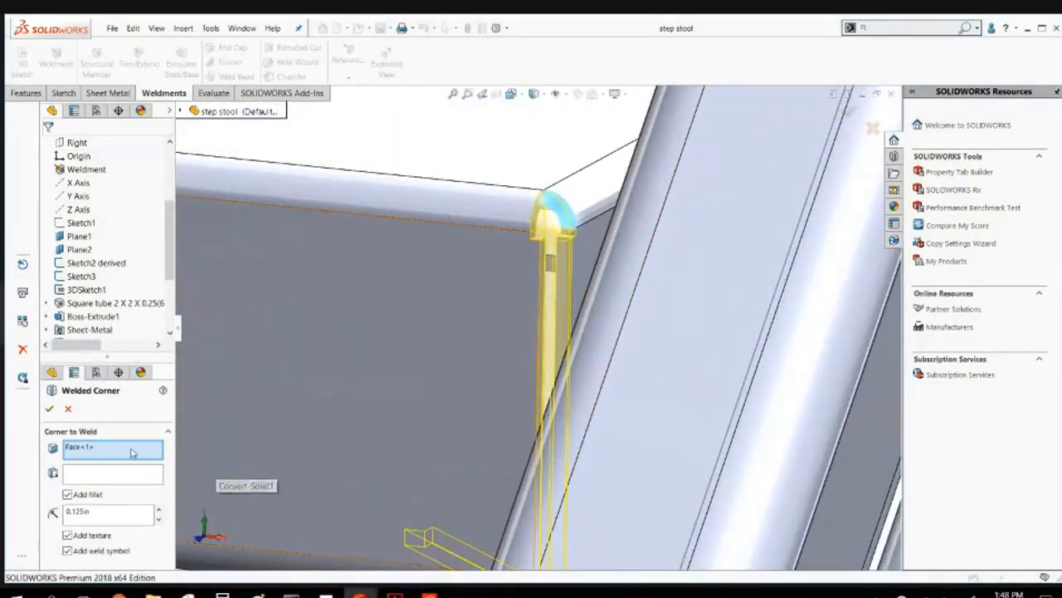
{"action": "scroll", "coordinate": [585, 314], "scroll_direction": "up", "scroll_amount": 3}
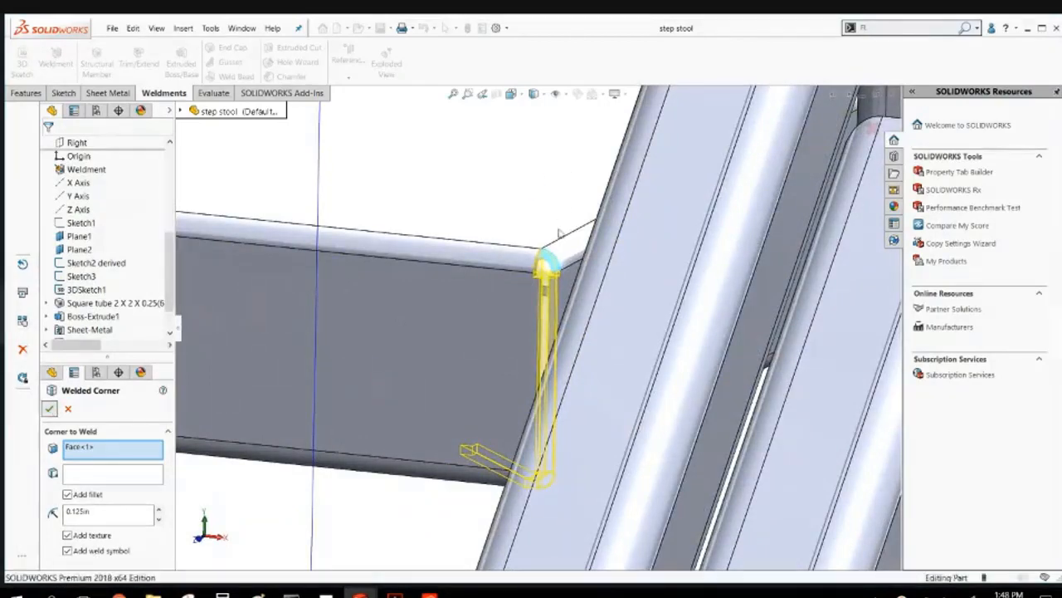
{"action": "scroll", "coordinate": [407, 315], "scroll_direction": "up", "scroll_amount": 7}
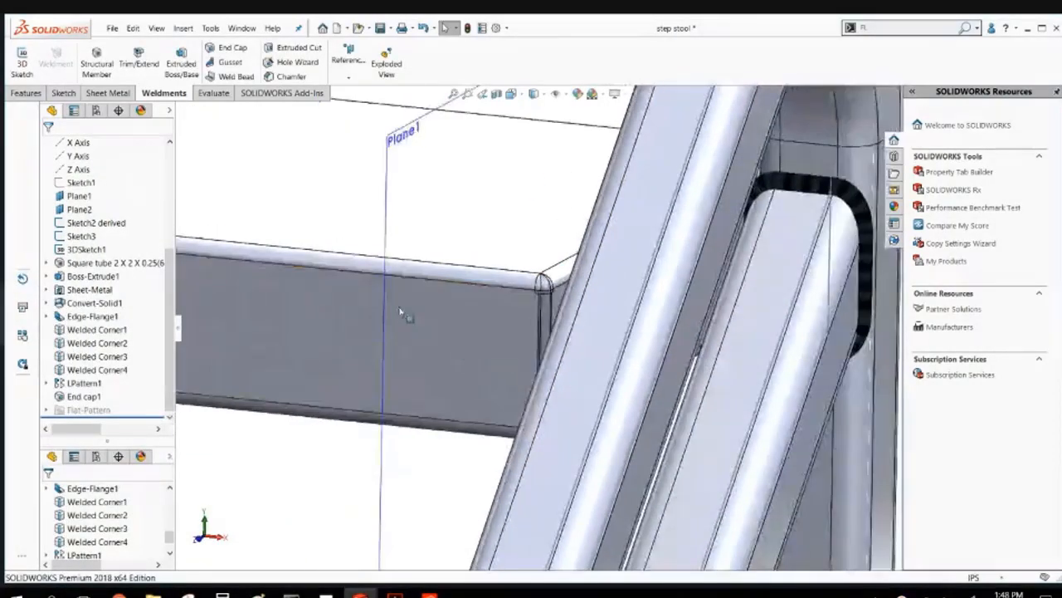
Flatten the upper sheet metal step to view its flat pattern, and return the model to its folded state.
{"action": "scroll", "coordinate": [379, 313], "scroll_direction": "down", "scroll_amount": 2}
{"action": "middle_click_drag", "start_coordinate": [499, 332], "coordinate": [486, 264]}
{"action": "left_click", "coordinate": [485, 260]}
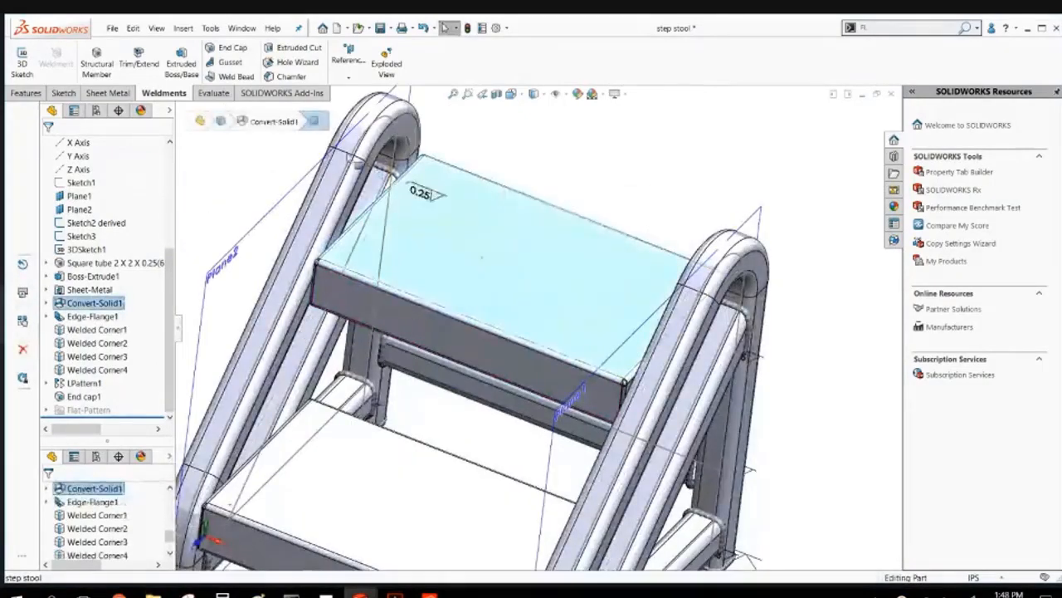
{"action": "left_click", "coordinate": [110, 92]}
{"action": "left_click", "coordinate": [495, 77]}
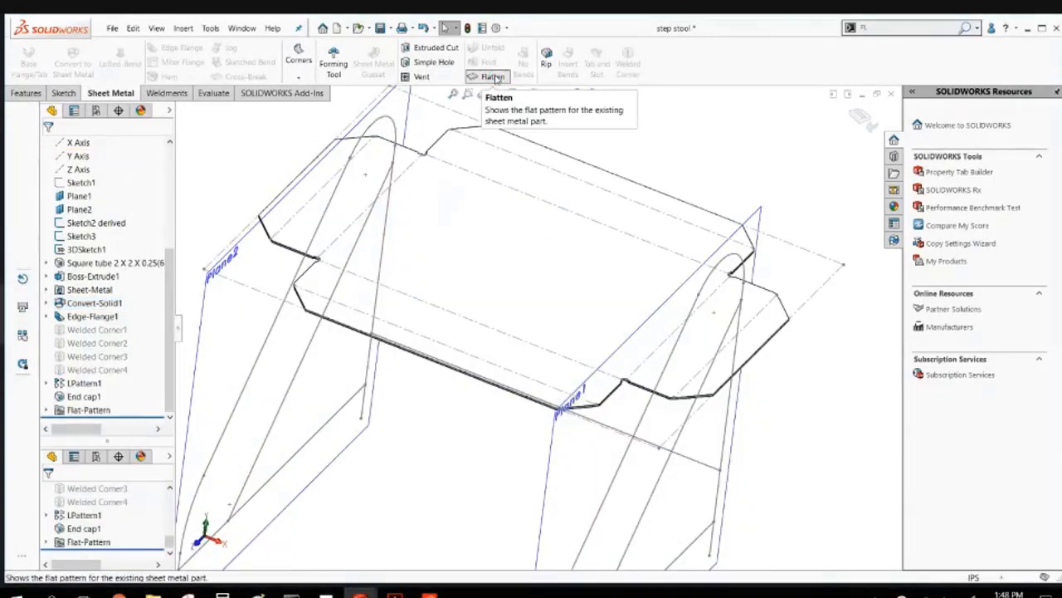
{"action": "left_click", "coordinate": [494, 76]}
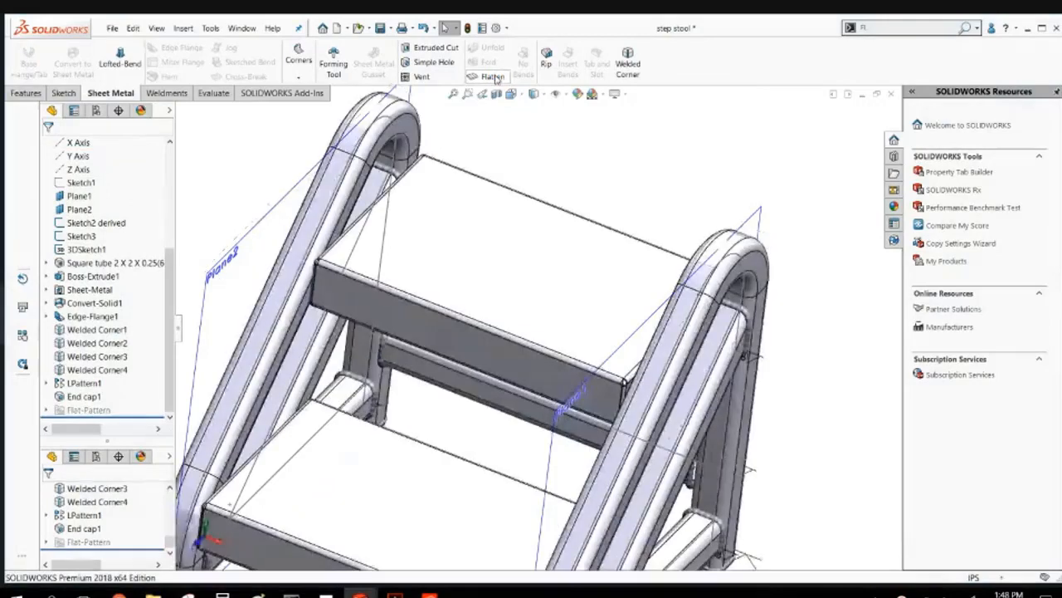
Hide the reference planes Plane2 and Plane1 on the step stool's side frames.
{"action": "key", "text": "f"}
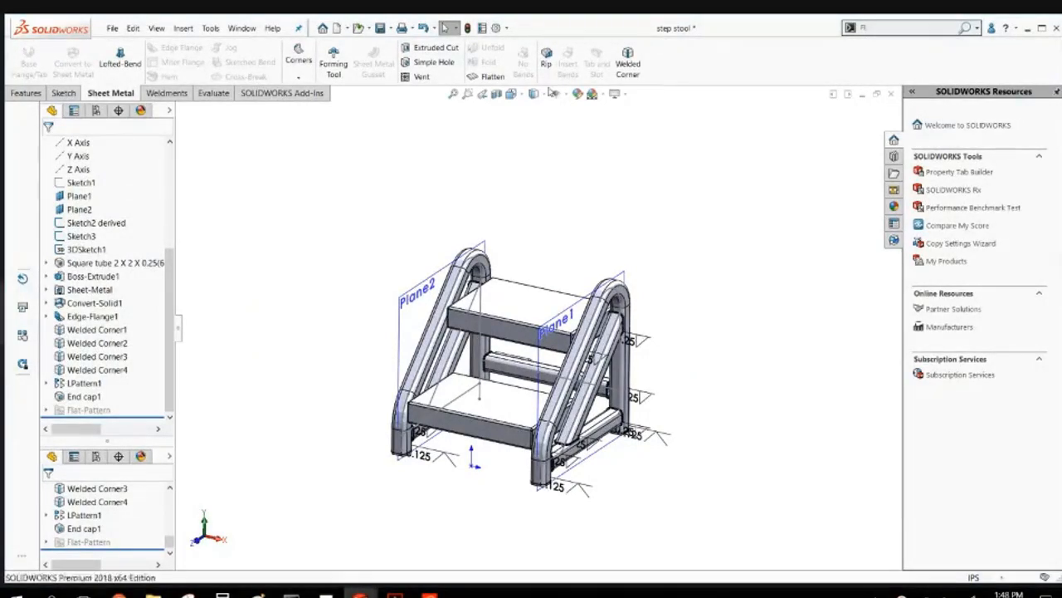
{"action": "right_click_drag", "start_coordinate": [277, 258], "coordinate": [351, 196]}
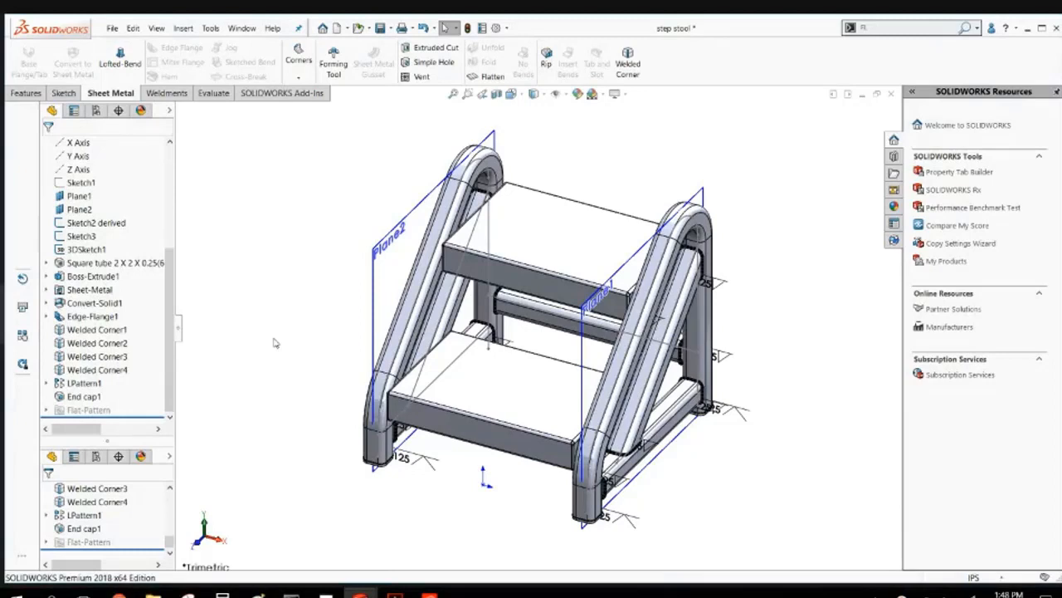
{"action": "key", "text": "z"}
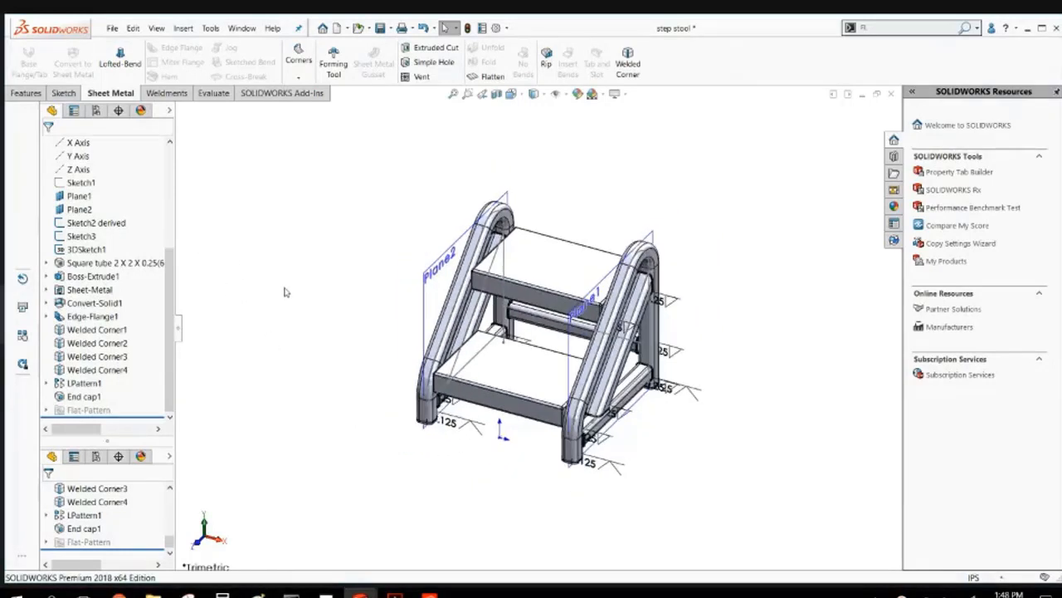
{"action": "left_click", "coordinate": [452, 254]}
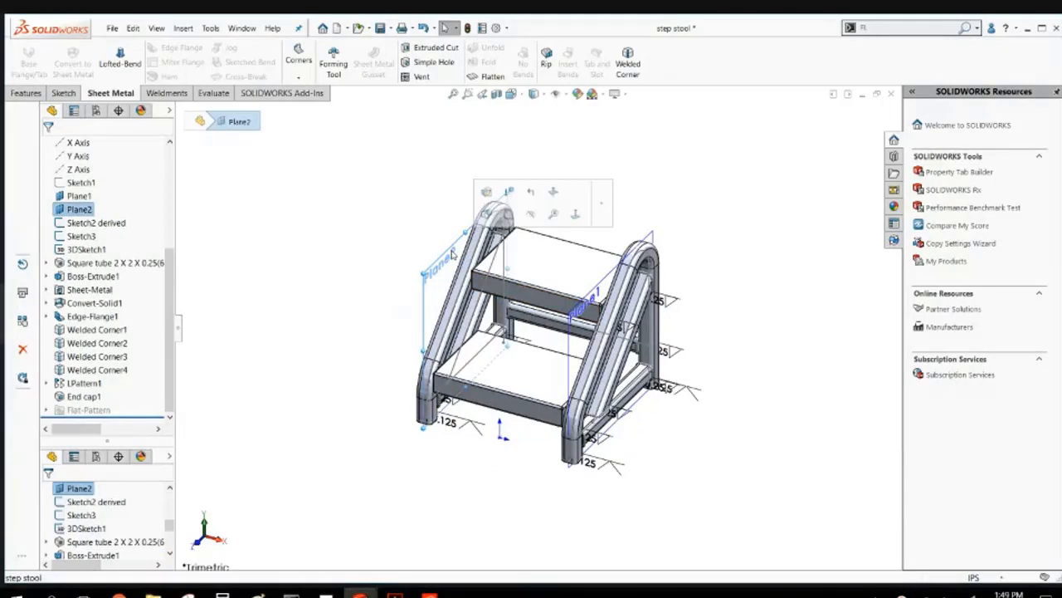
{"action": "left_click", "coordinate": [531, 214]}
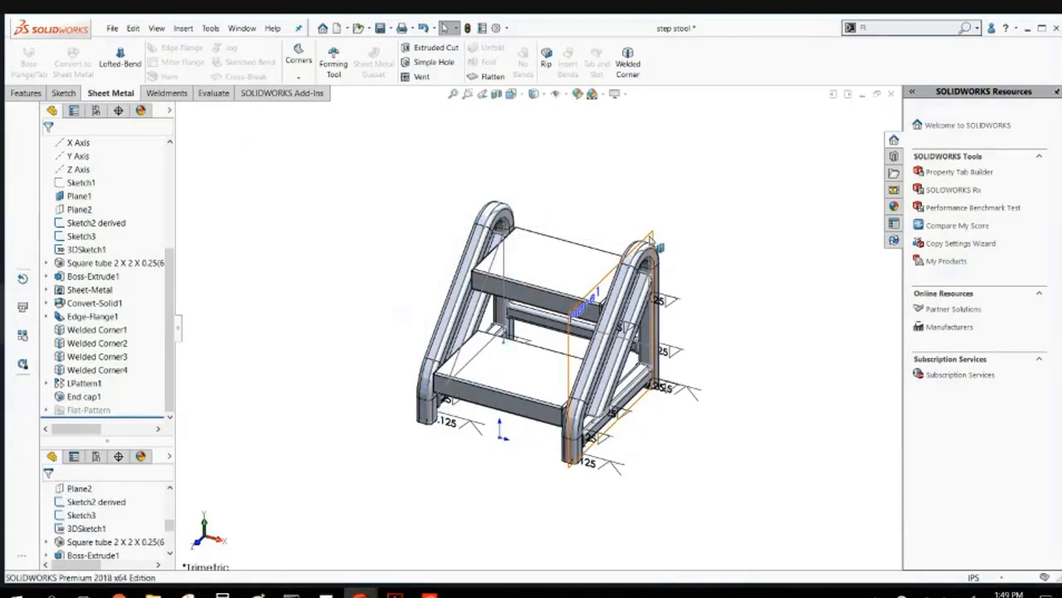
{"action": "left_click", "coordinate": [655, 242]}
{"action": "left_click", "coordinate": [725, 207]}
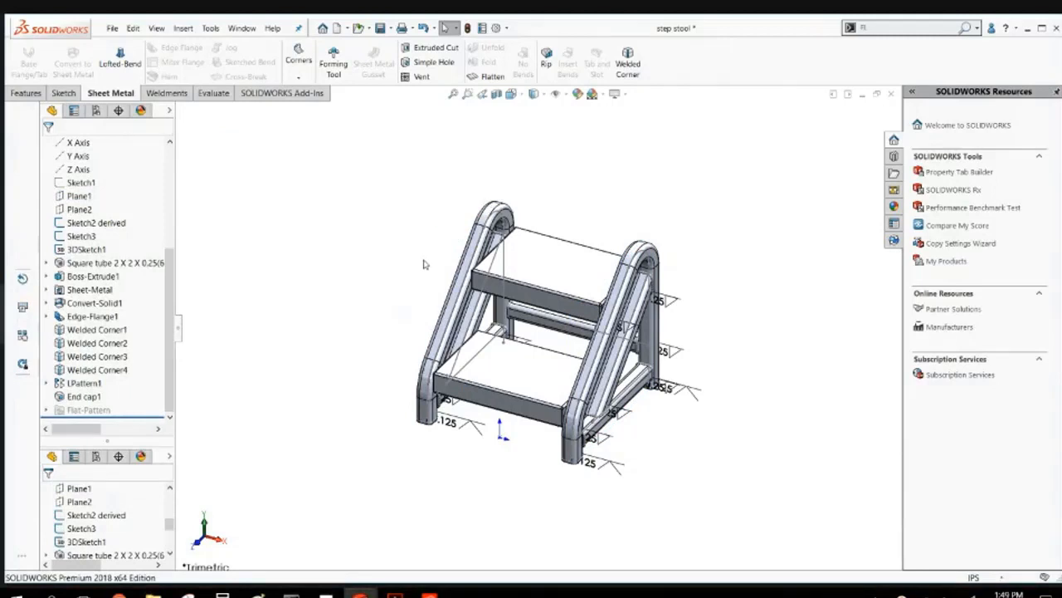
Start an exploded view and move the right side frame's three tubes and two end caps outward along X, away from the steps.
{"action": "left_click", "coordinate": [28, 93]}
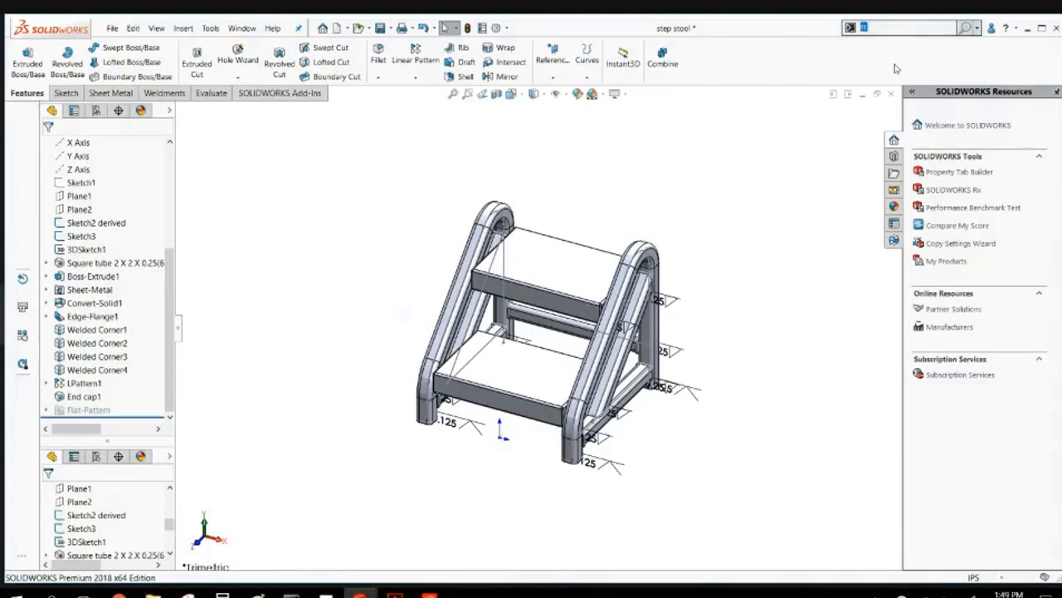
{"action": "type", "text": "XPLODE"}
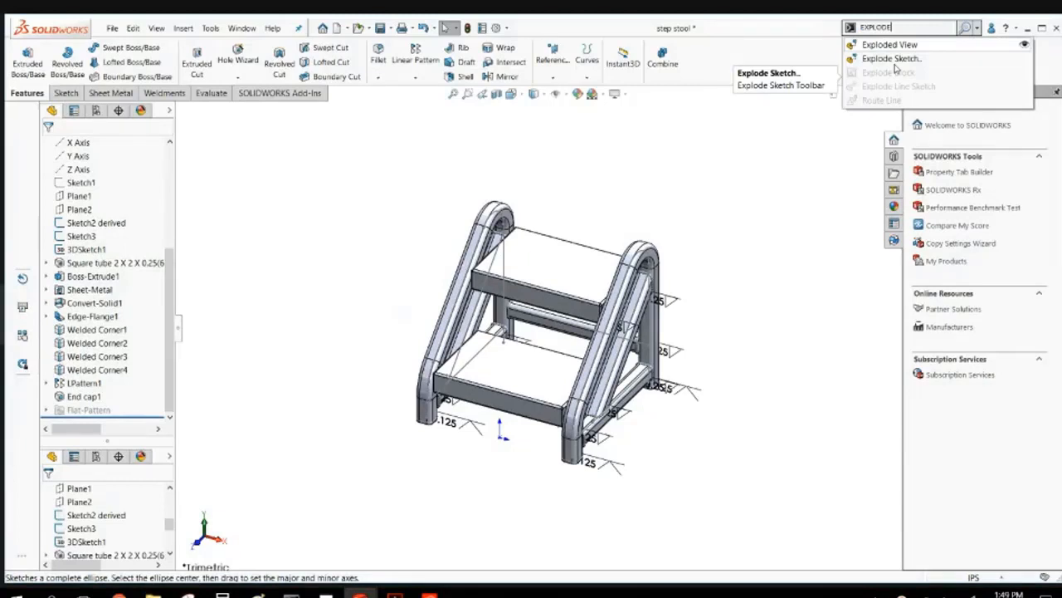
{"action": "left_click", "coordinate": [901, 45]}
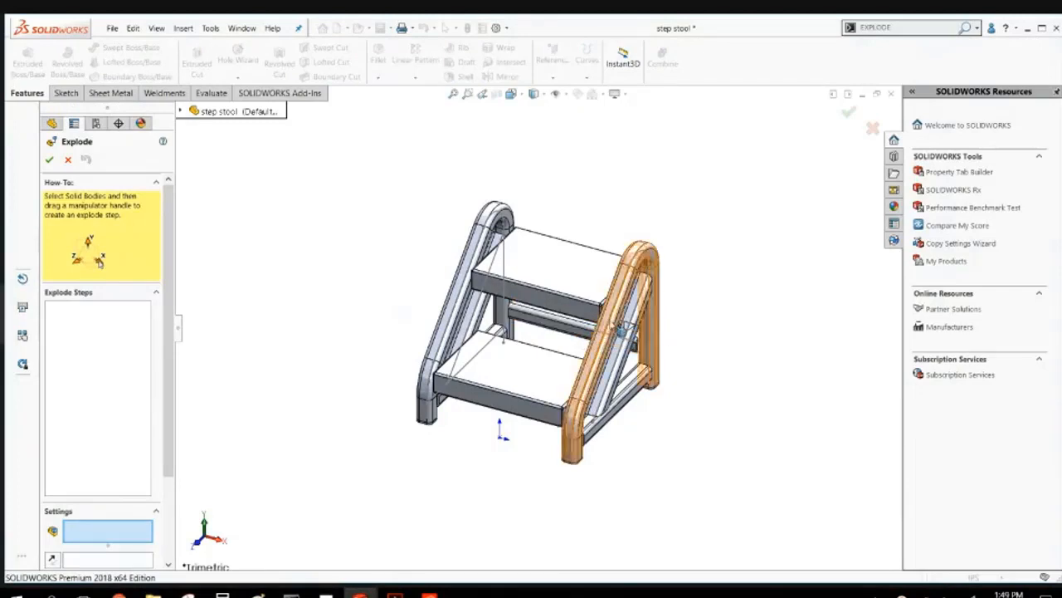
{"action": "left_click", "coordinate": [627, 385]}
{"action": "left_click", "coordinate": [616, 383]}
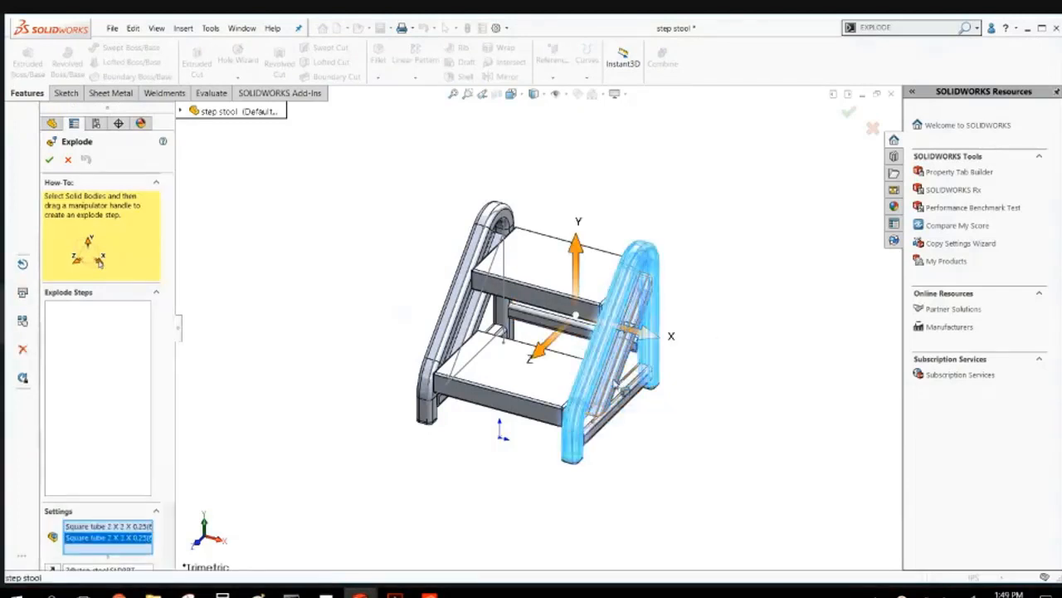
{"action": "left_click", "coordinate": [627, 397]}
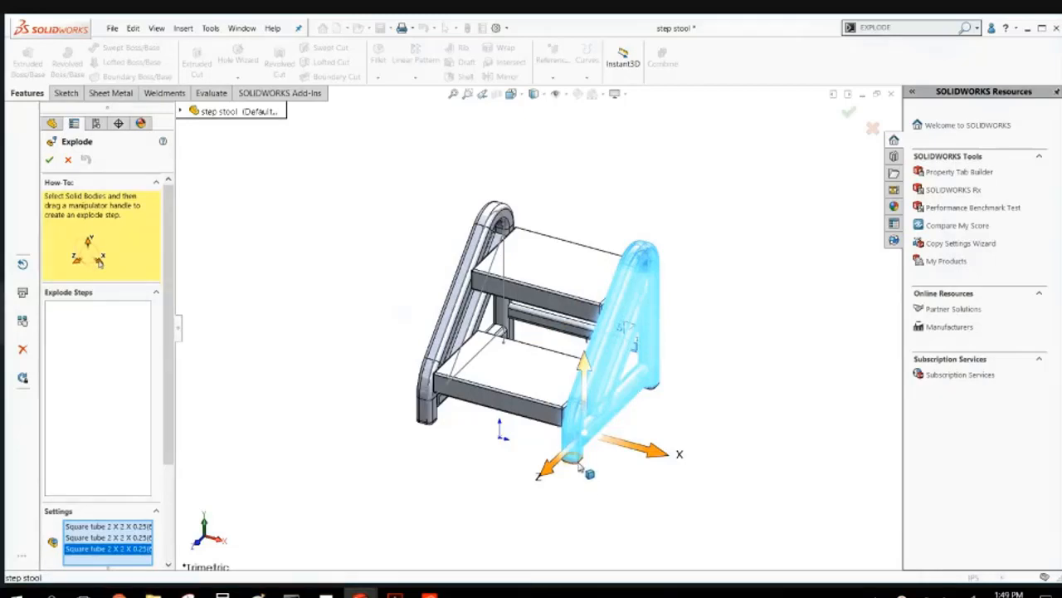
{"action": "left_click", "coordinate": [579, 465]}
{"action": "left_click", "coordinate": [660, 400]}
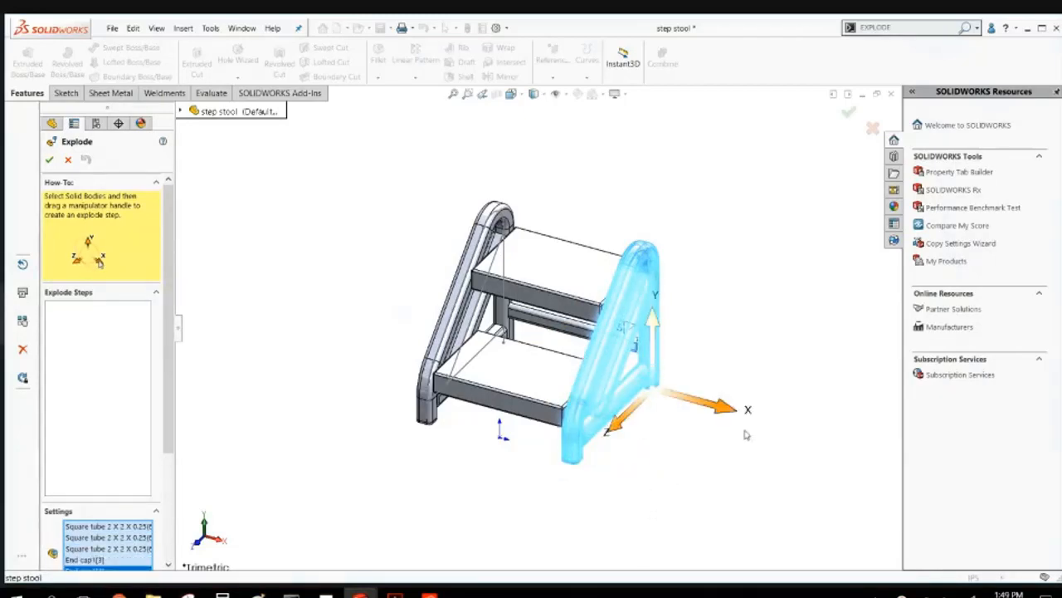
{"action": "left_click_drag", "start_coordinate": [727, 413], "coordinate": [823, 456]}
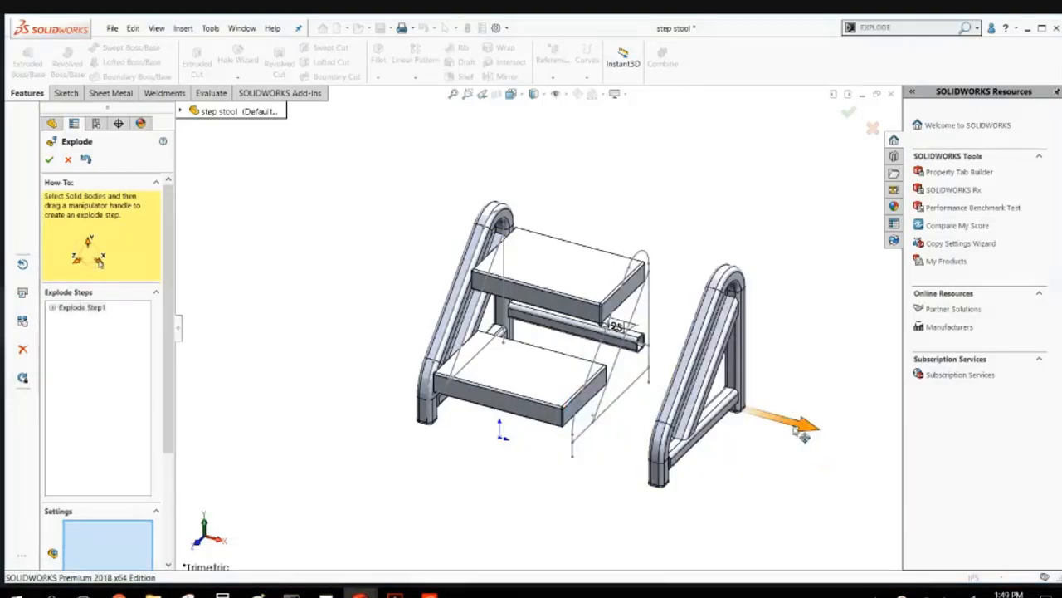
Add an explode step that moves the bottom horizontal tubes of both side frames straight down along Y.
{"action": "left_click", "coordinate": [735, 419]}
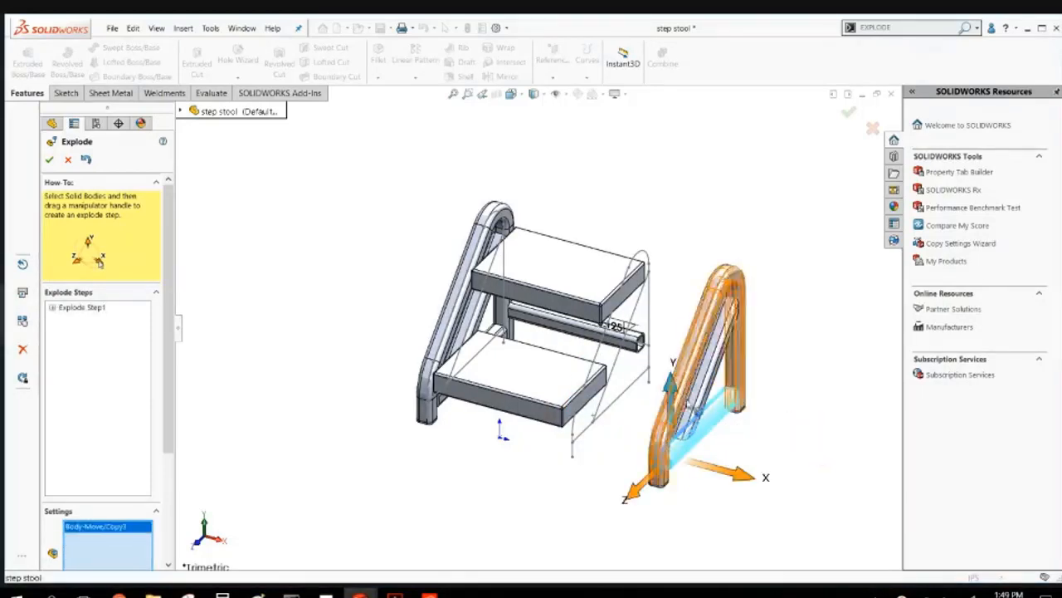
{"action": "left_click", "coordinate": [500, 333]}
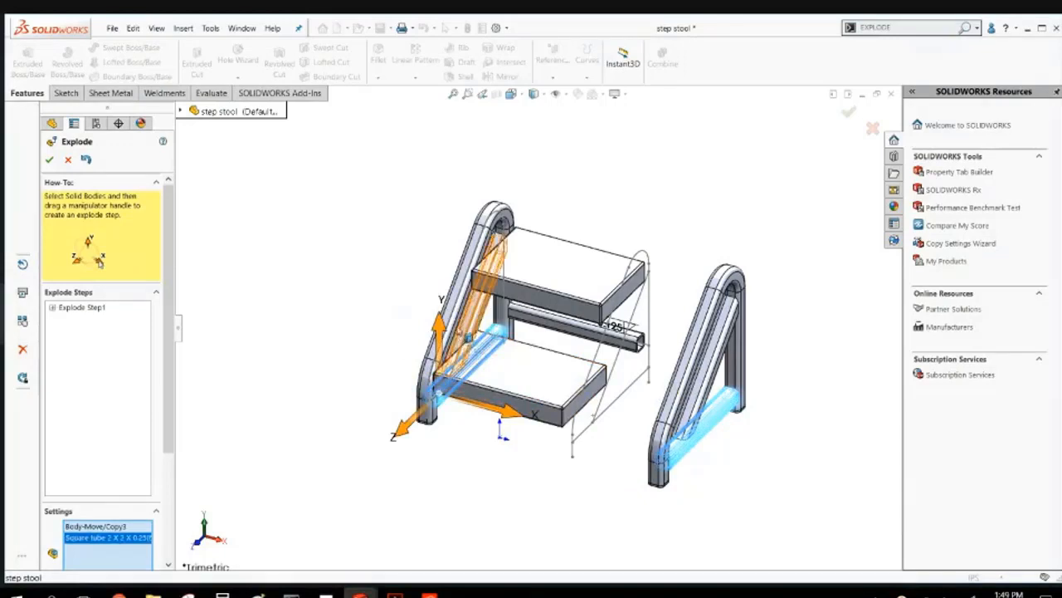
{"action": "left_click_drag", "start_coordinate": [438, 328], "coordinate": [439, 427]}
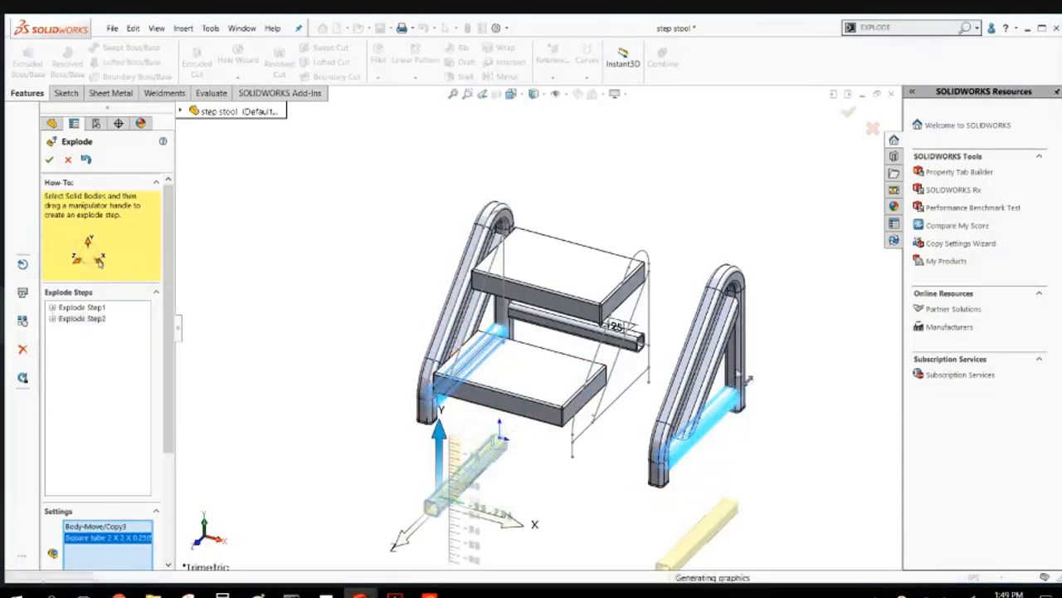
Add an explode step that raises the bent outer tubes of both side frames along Y, well above the steps.
{"action": "left_click", "coordinate": [741, 378]}
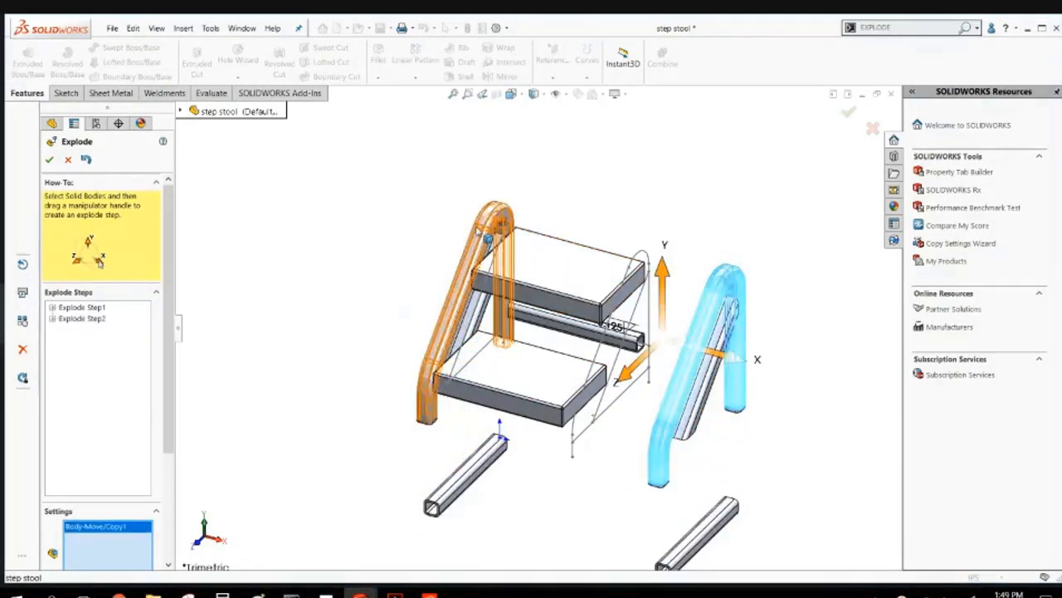
{"action": "left_click", "coordinate": [488, 239]}
{"action": "left_click_drag", "start_coordinate": [429, 203], "coordinate": [430, 33]}
Explode the upper and then the lower sheet metal step backward along Z as separate explode steps, and accept the exploded view.
{"action": "scroll", "coordinate": [543, 320], "scroll_direction": "up", "scroll_amount": 3}
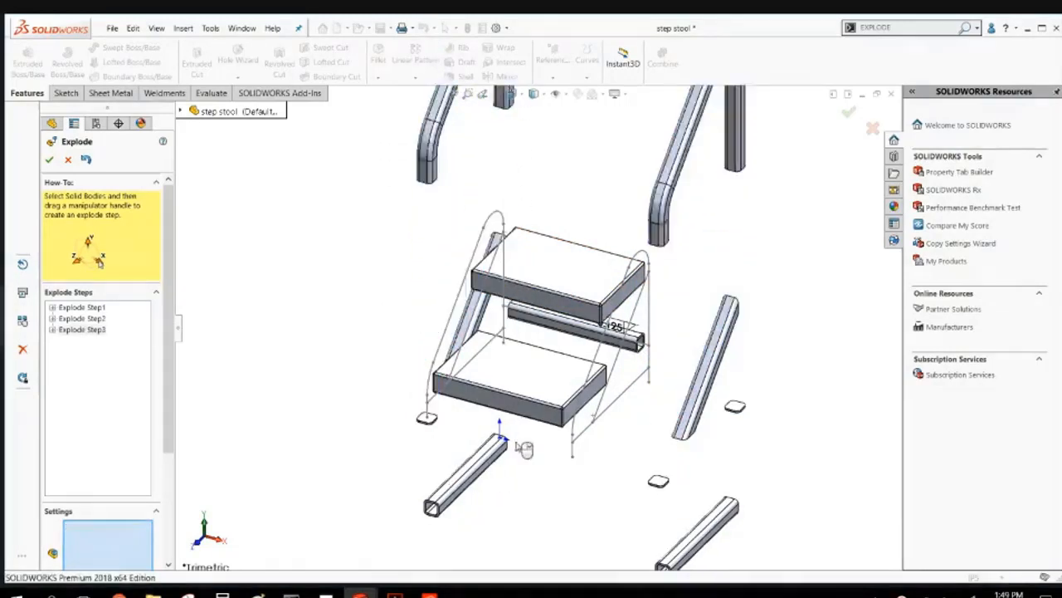
{"action": "left_click", "coordinate": [555, 292]}
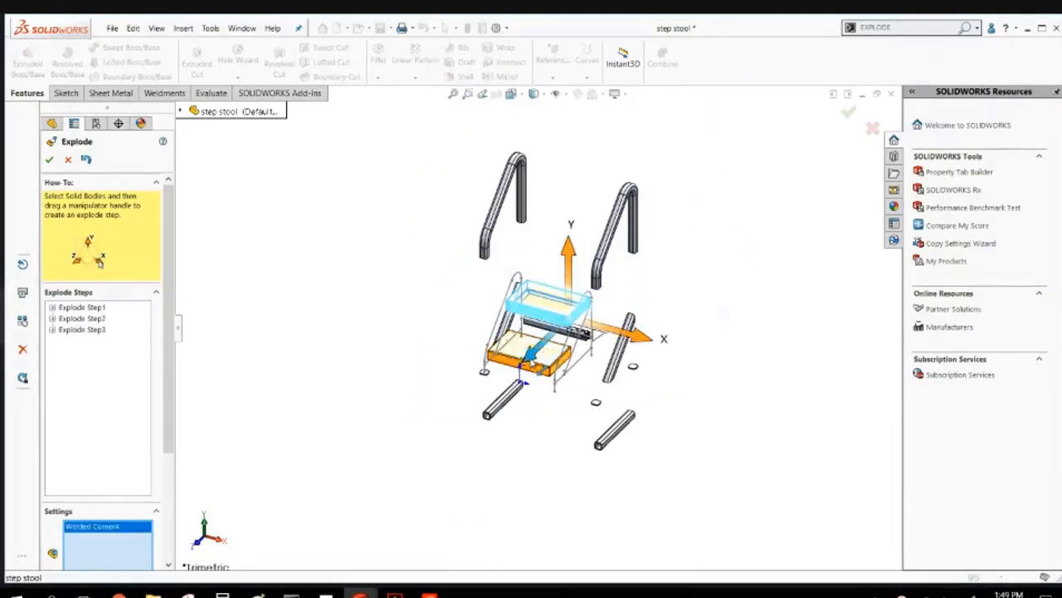
{"action": "left_click_drag", "start_coordinate": [532, 360], "coordinate": [653, 233]}
{"action": "left_click", "coordinate": [535, 359]}
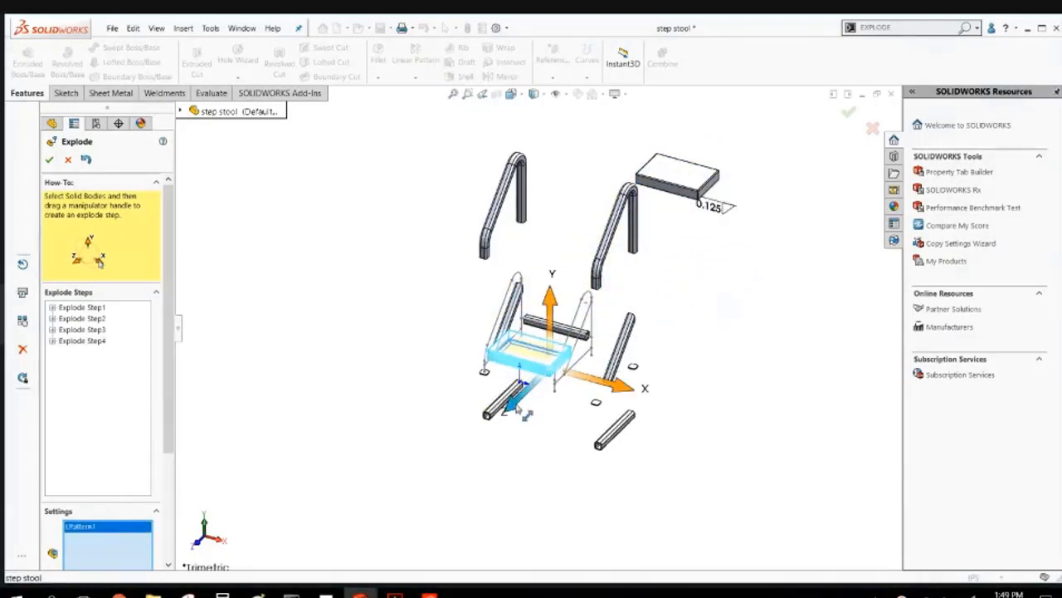
{"action": "left_click_drag", "start_coordinate": [523, 411], "coordinate": [711, 300]}
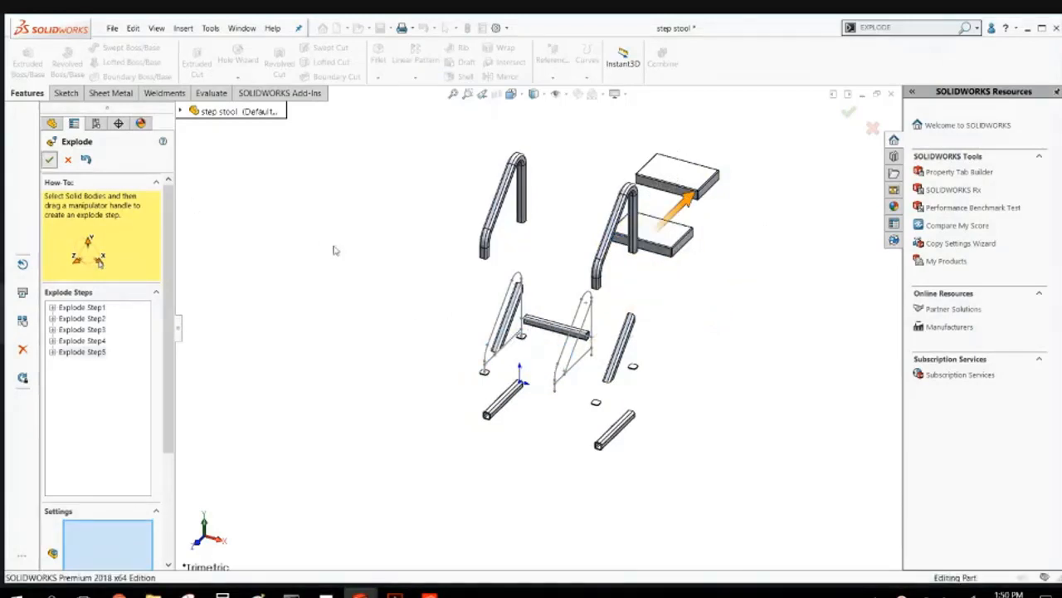
{"action": "key", "text": "Return"}
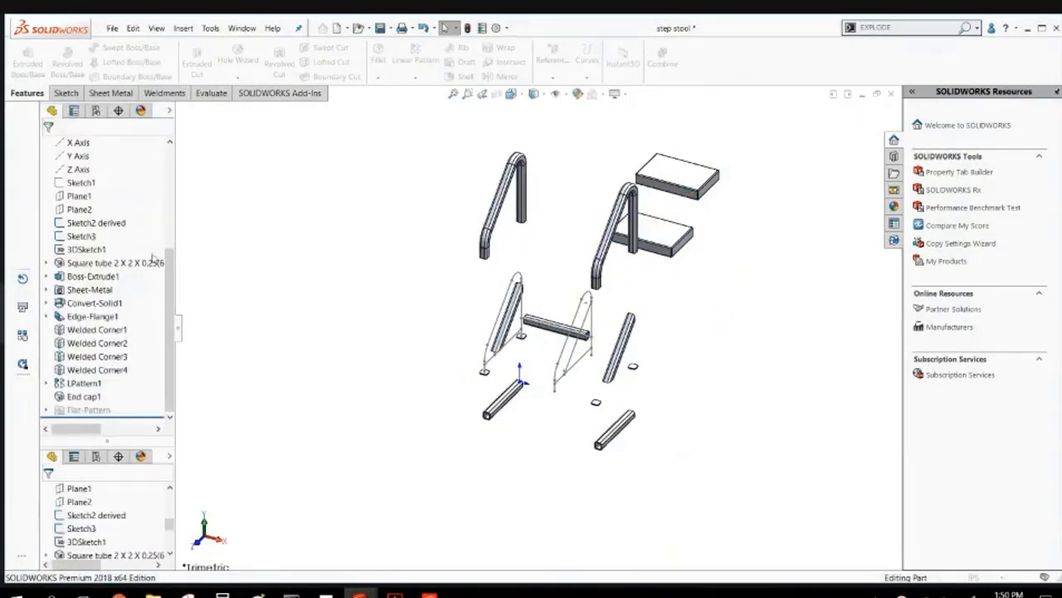
Collapse the step stool's exploded view ExplView1 in the Default<As Machined> configuration.
{"action": "left_click", "coordinate": [95, 111]}
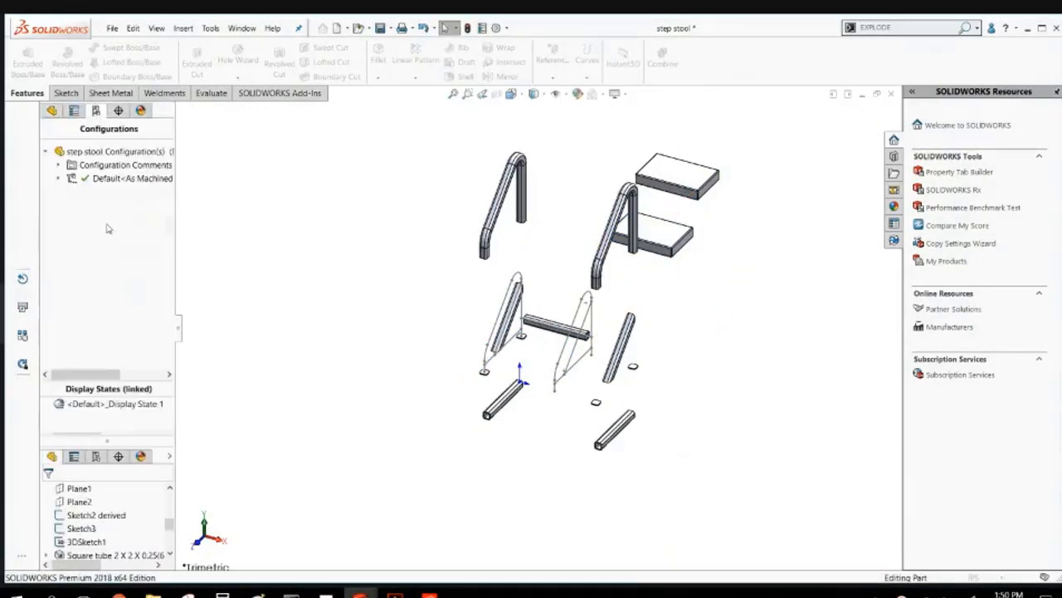
{"action": "left_click", "coordinate": [59, 178]}
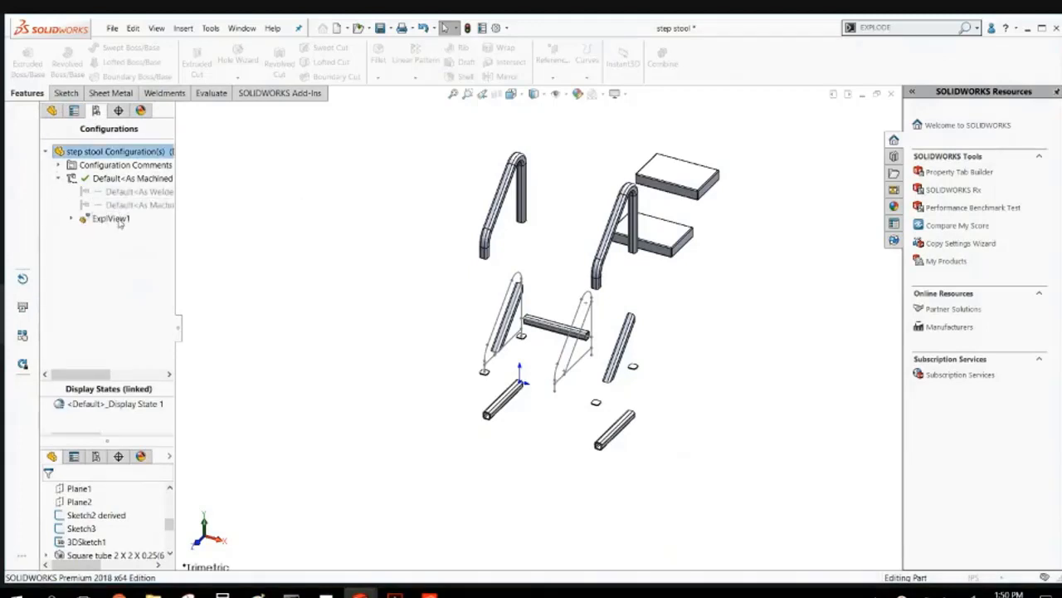
{"action": "left_click", "coordinate": [116, 219]}
{"action": "double_click", "coordinate": [113, 219]}
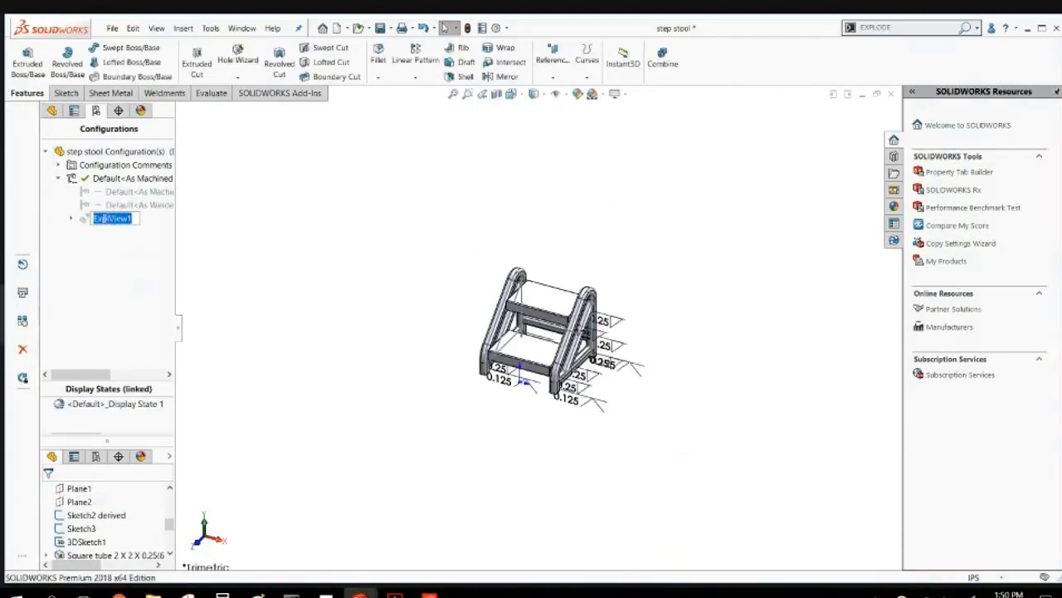
Explode the step stool again with ExplView1 and return it to the collapsed state.
{"action": "left_click", "coordinate": [79, 217]}
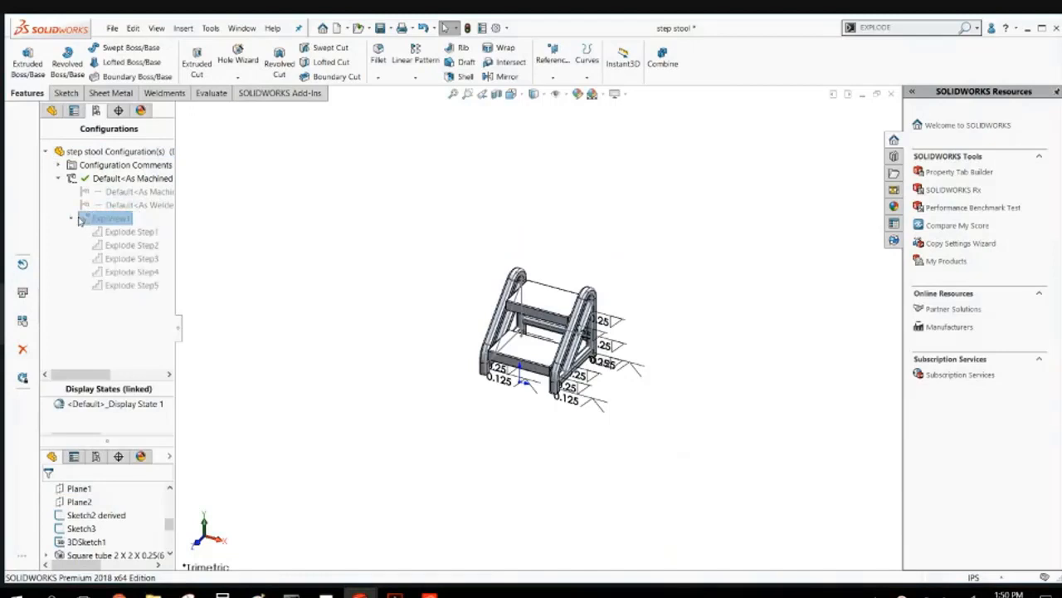
{"action": "double_click", "coordinate": [87, 219]}
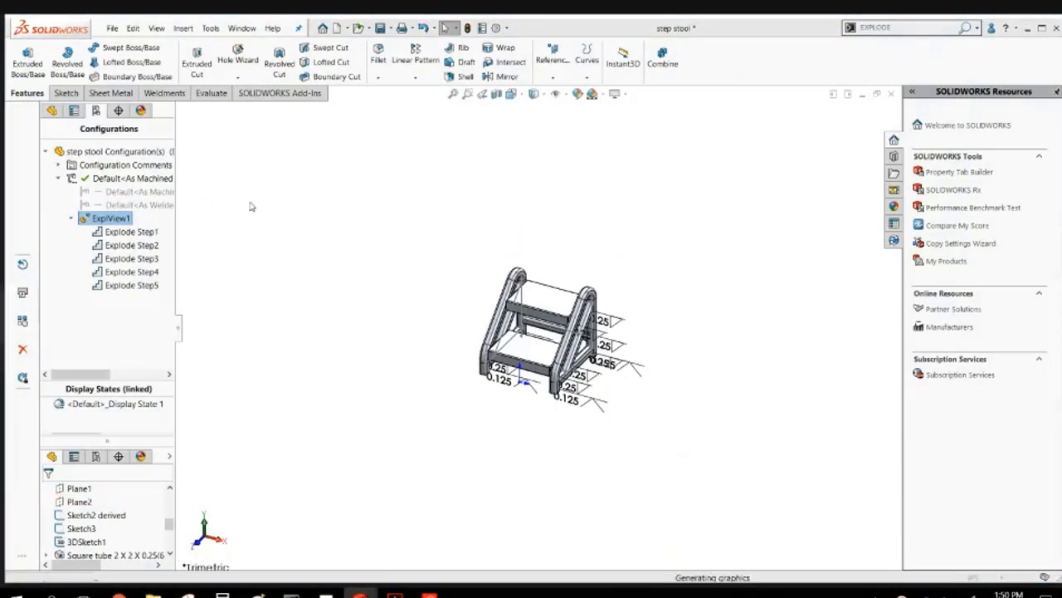
{"action": "left_click", "coordinate": [619, 305]}
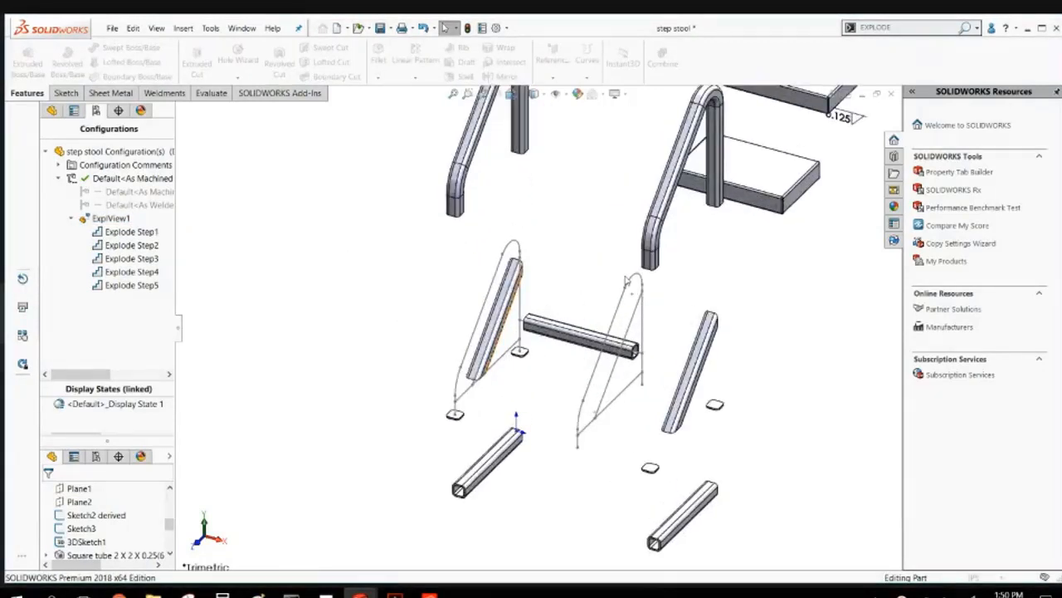
{"action": "scroll", "coordinate": [578, 268], "scroll_direction": "up", "scroll_amount": 3}
{"action": "double_click", "coordinate": [116, 219]}
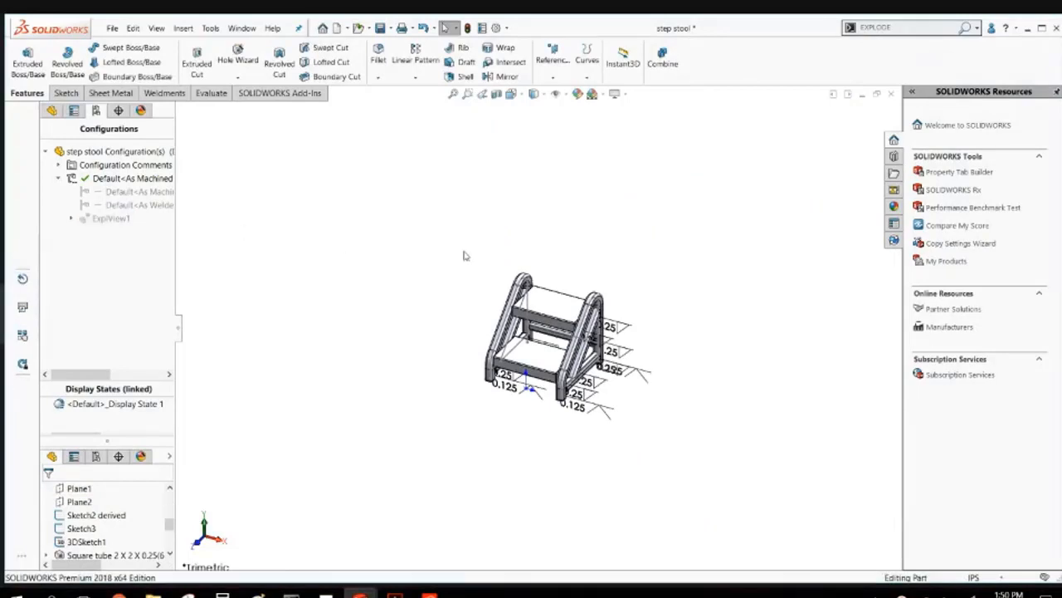
Make a new drawing from the step stool part instead of opening the existing one, using an A (ANSI) Landscape sheet without sheet format.
{"action": "scroll", "coordinate": [465, 258], "scroll_direction": "down", "scroll_amount": 3}
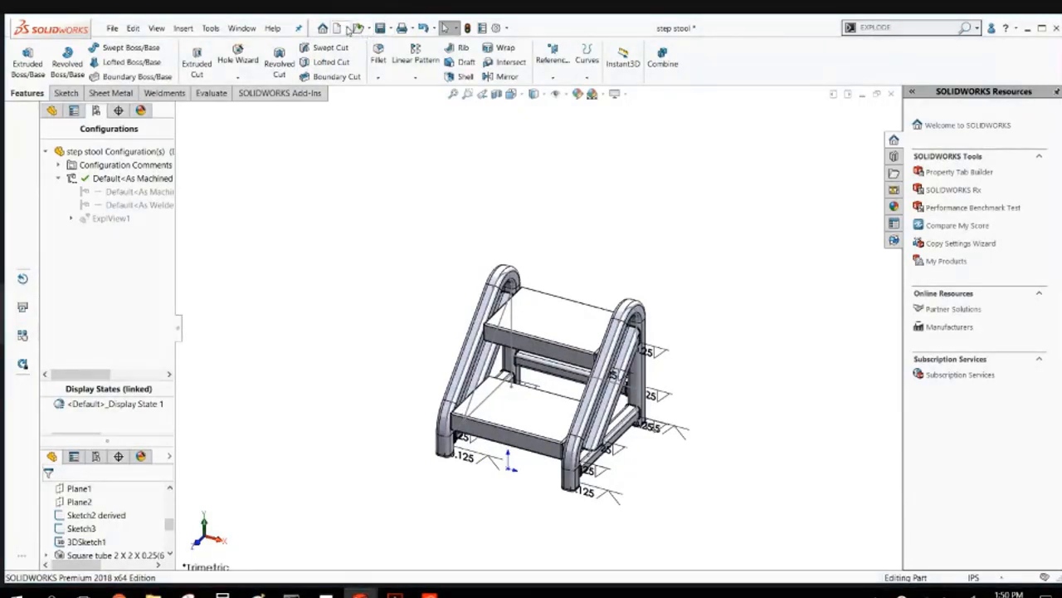
{"action": "left_click", "coordinate": [347, 28]}
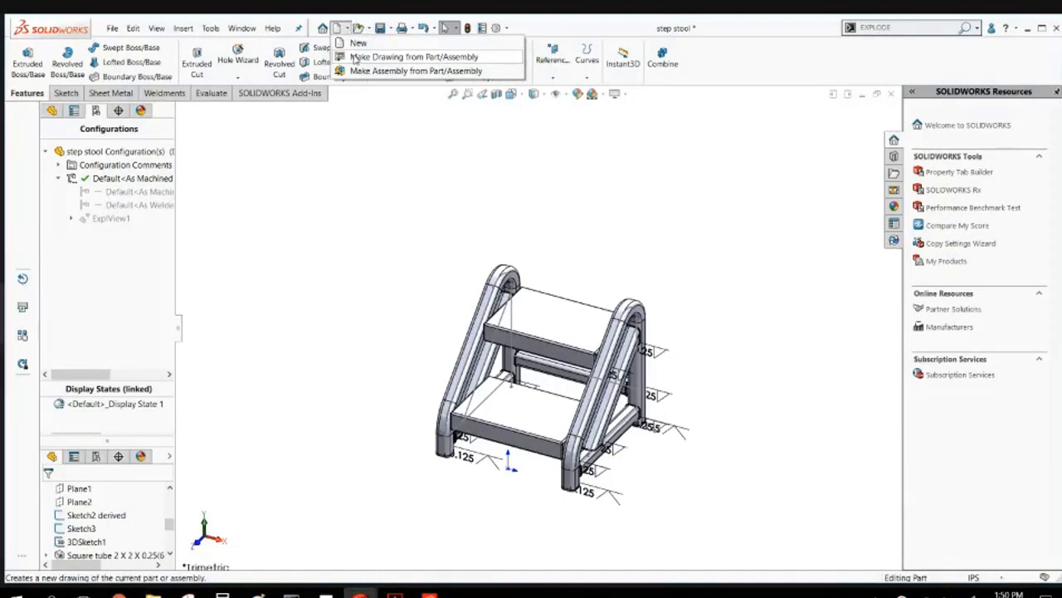
{"action": "left_click", "coordinate": [355, 58]}
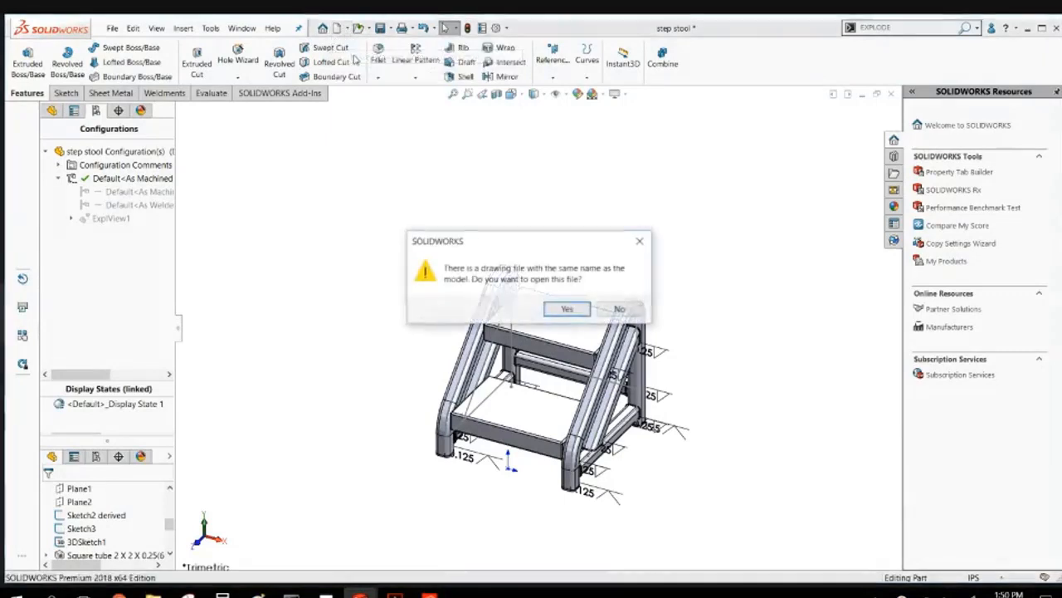
{"action": "left_click", "coordinate": [623, 310]}
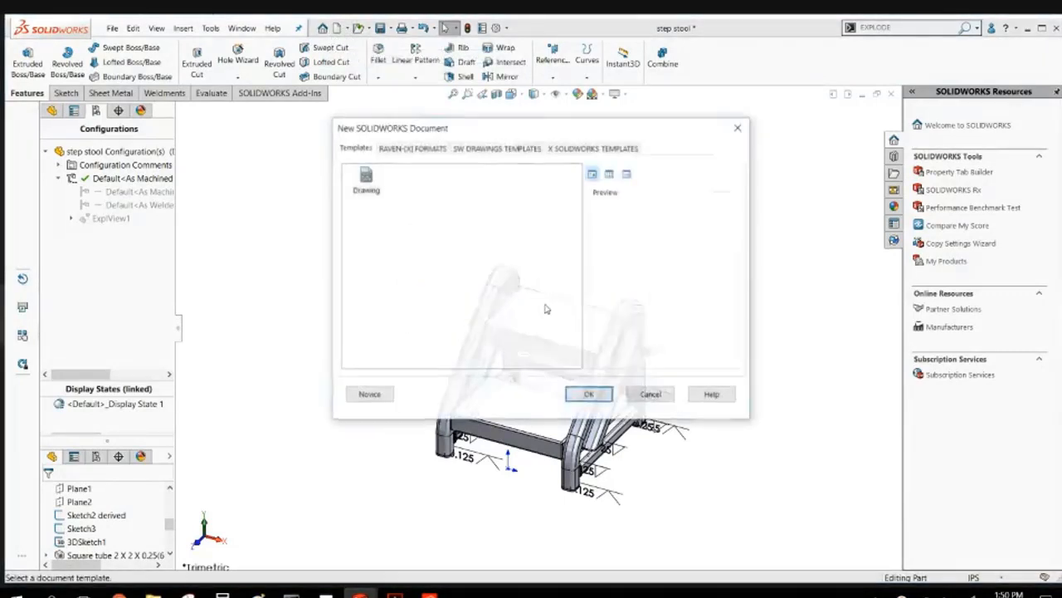
{"action": "left_click", "coordinate": [590, 395]}
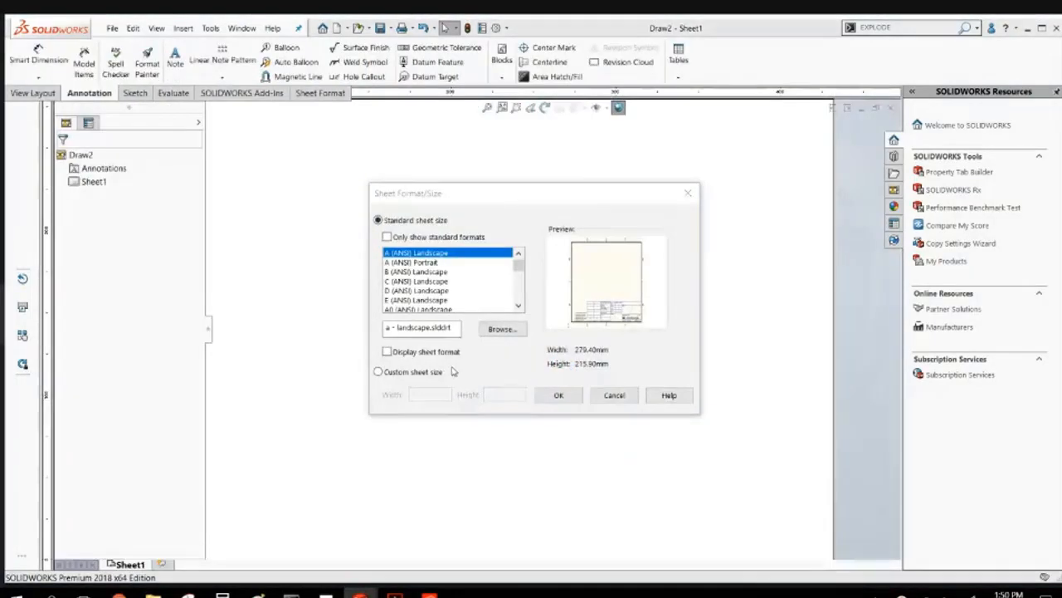
{"action": "left_click", "coordinate": [557, 396]}
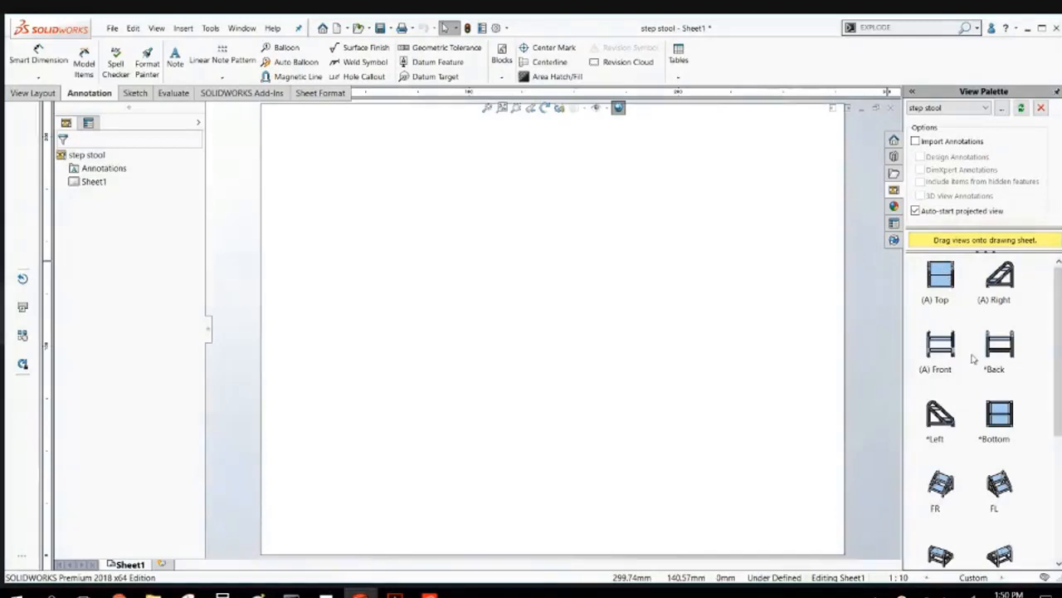
Place the front view with projected right, top and isometric views, and move the isometric view closer to the others.
{"action": "left_click_drag", "start_coordinate": [942, 355], "coordinate": [379, 493]}
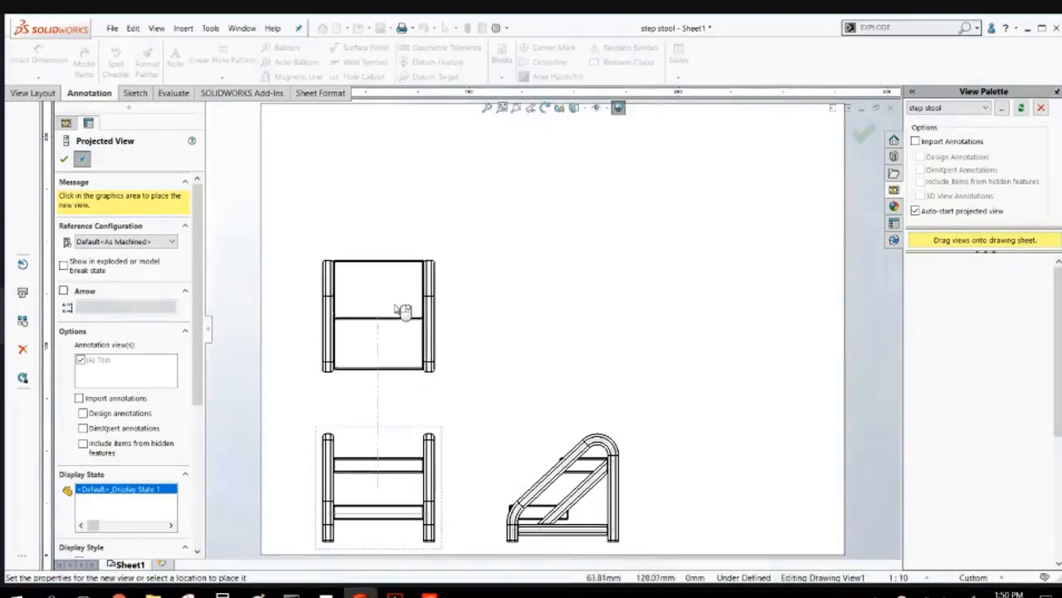
{"action": "left_click", "coordinate": [469, 309]}
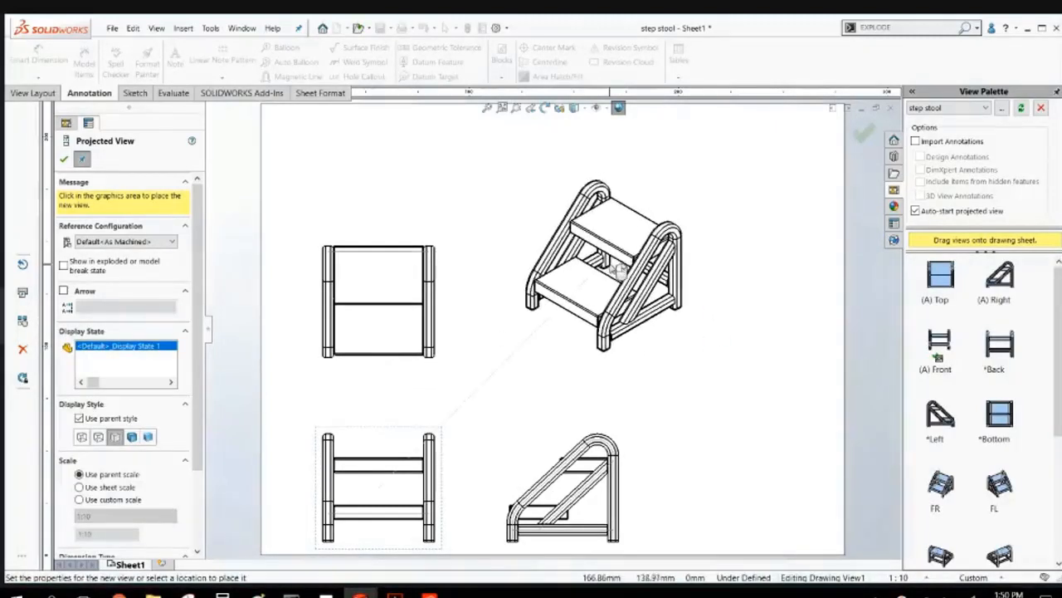
{"action": "left_click", "coordinate": [616, 265]}
{"action": "key", "text": "Escape"}
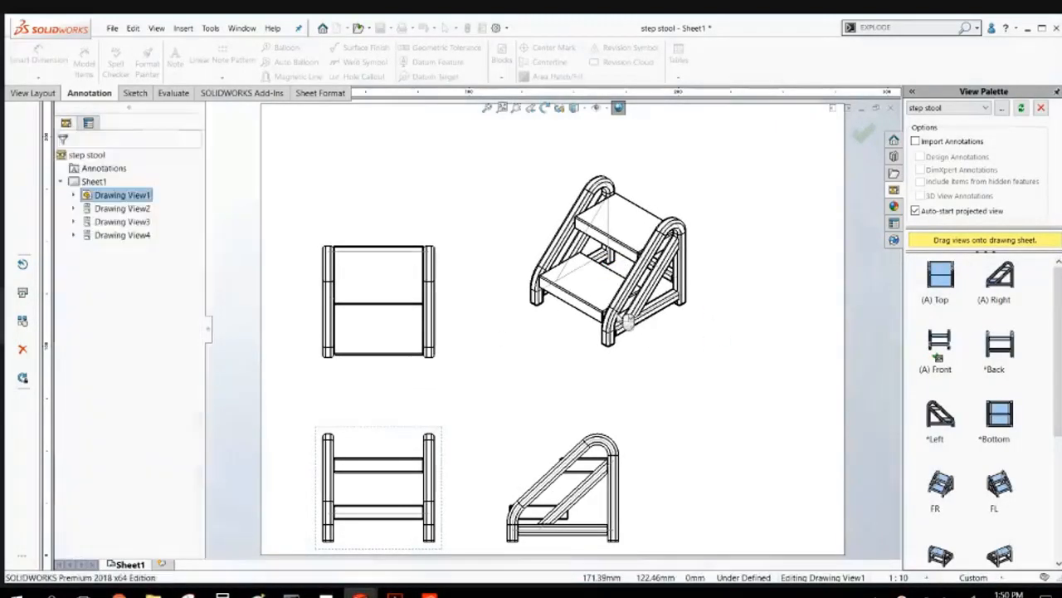
{"action": "left_click_drag", "start_coordinate": [583, 359], "coordinate": [526, 413]}
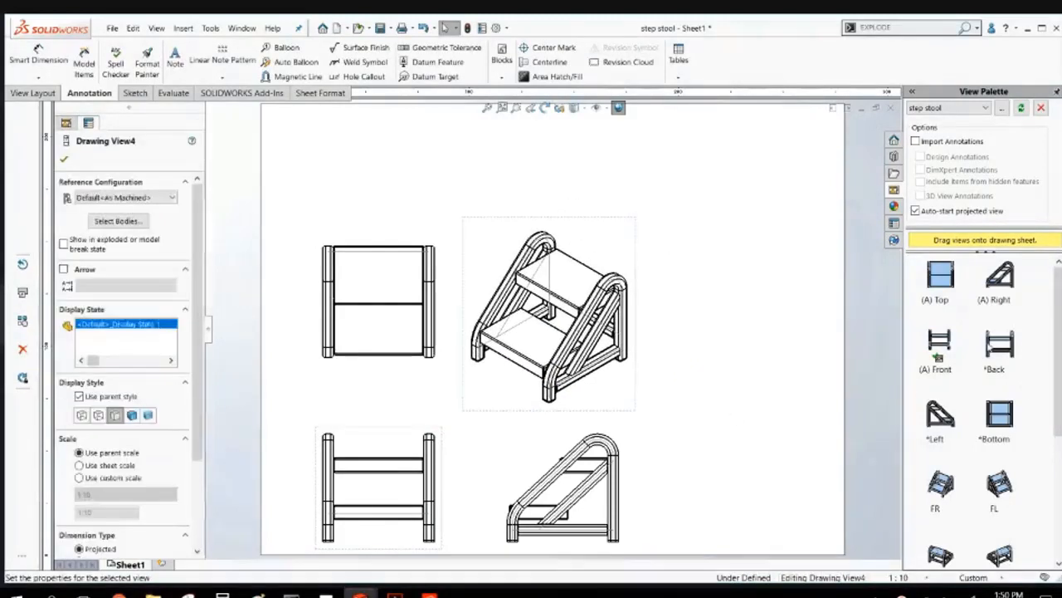
Try the Isometric Exploded view on the sheet over the other views, and delete it.
{"action": "mouse_move", "coordinate": [1057, 330]}
{"action": "left_mouse_down"}
{"action": "mouse_move", "coordinate": [1057, 465]}
{"action": "mouse_move", "coordinate": [617, 298]}
{"action": "mouse_move", "coordinate": [619, 326]}
{"action": "left_mouse_up"}
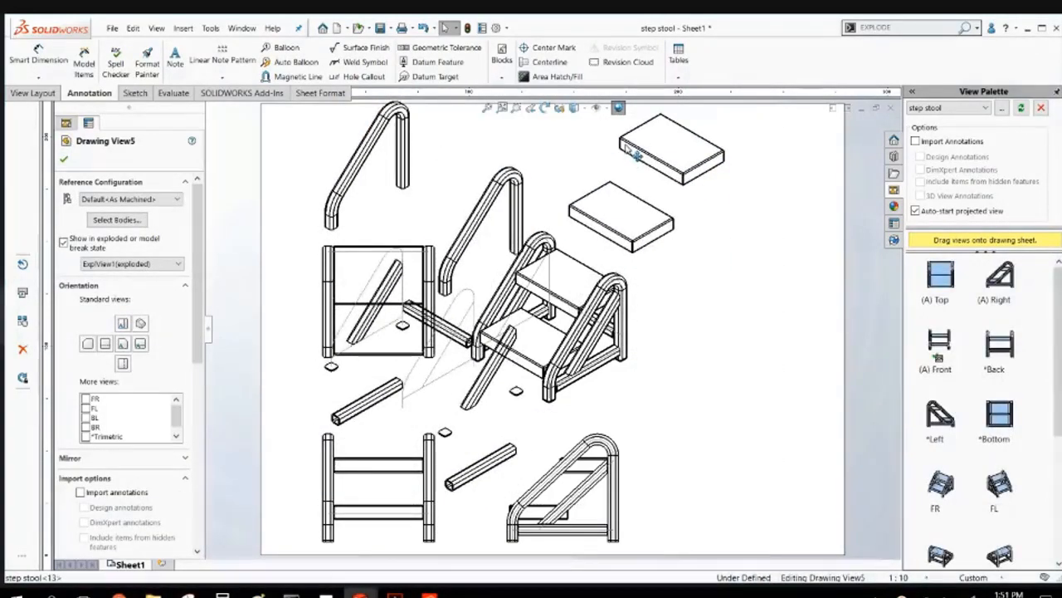
{"action": "right_click", "coordinate": [463, 145]}
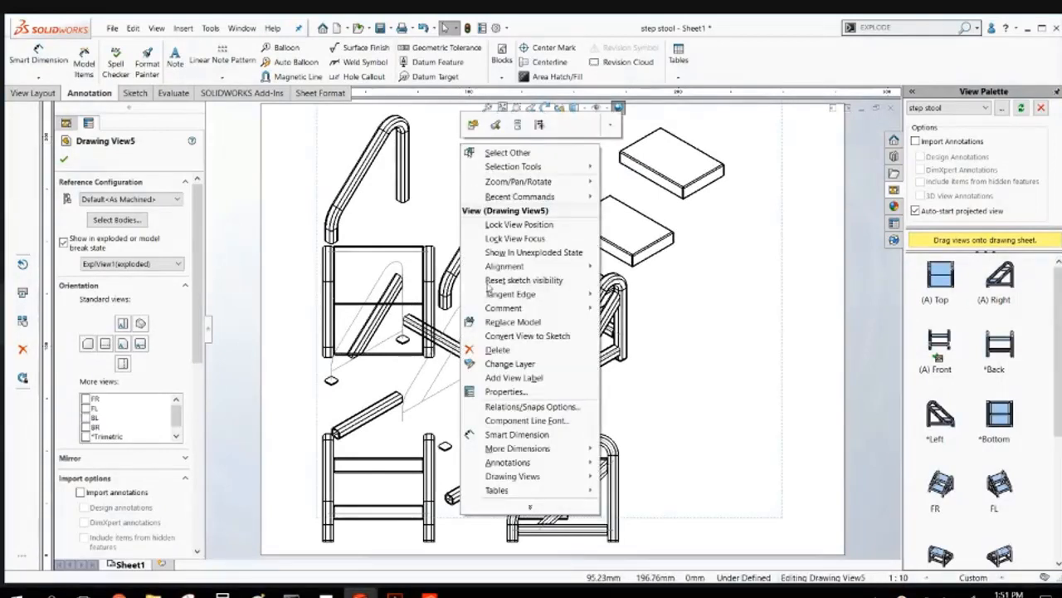
{"action": "left_click", "coordinate": [660, 375]}
{"action": "left_click_drag", "start_coordinate": [1054, 322], "coordinate": [1056, 448]}
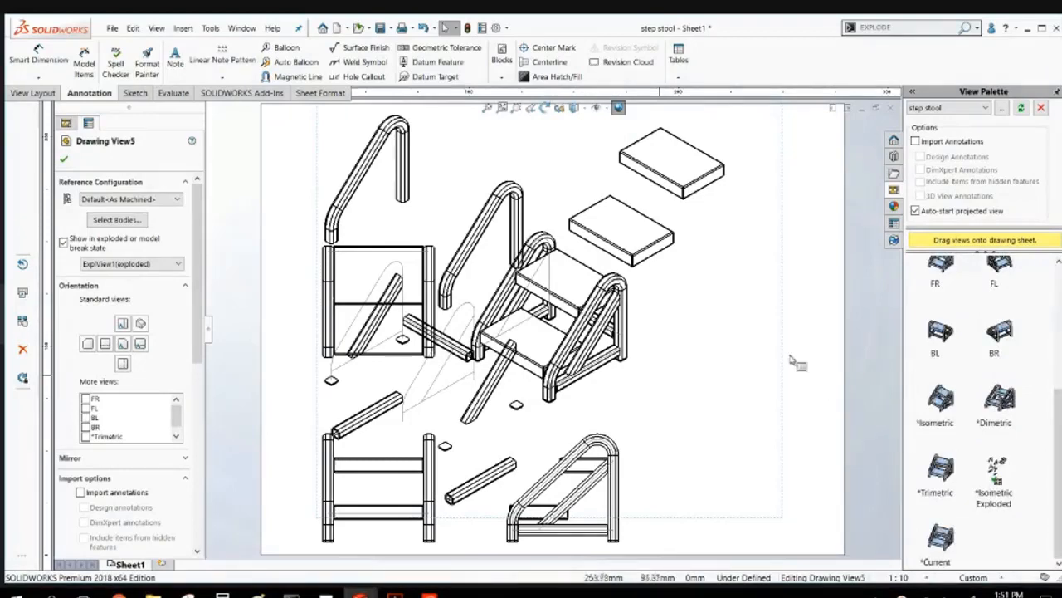
{"action": "left_click", "coordinate": [732, 337]}
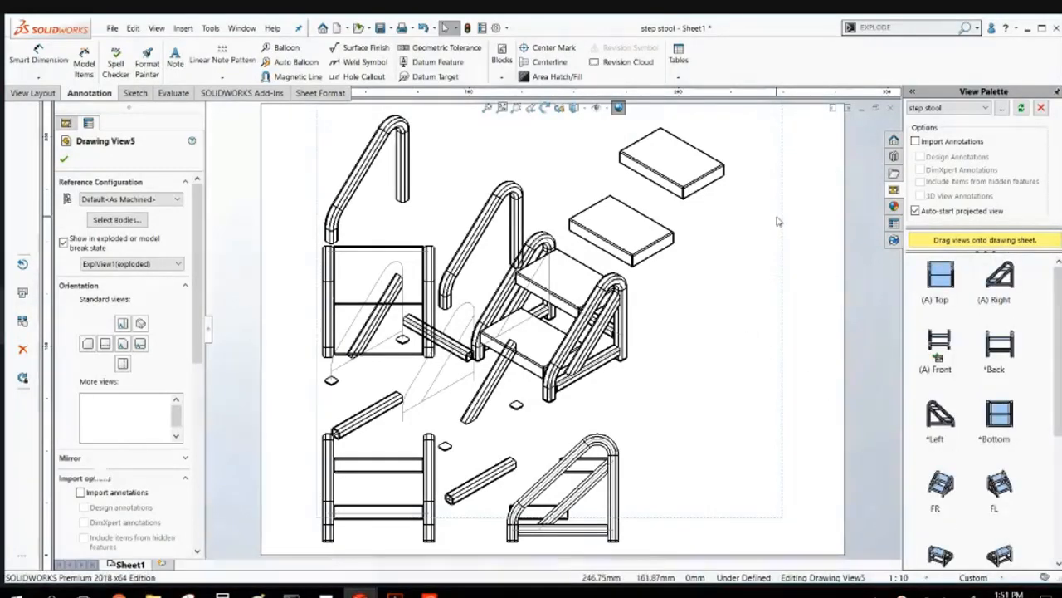
{"action": "key", "text": "Delete"}
{"action": "left_click", "coordinate": [621, 268]}
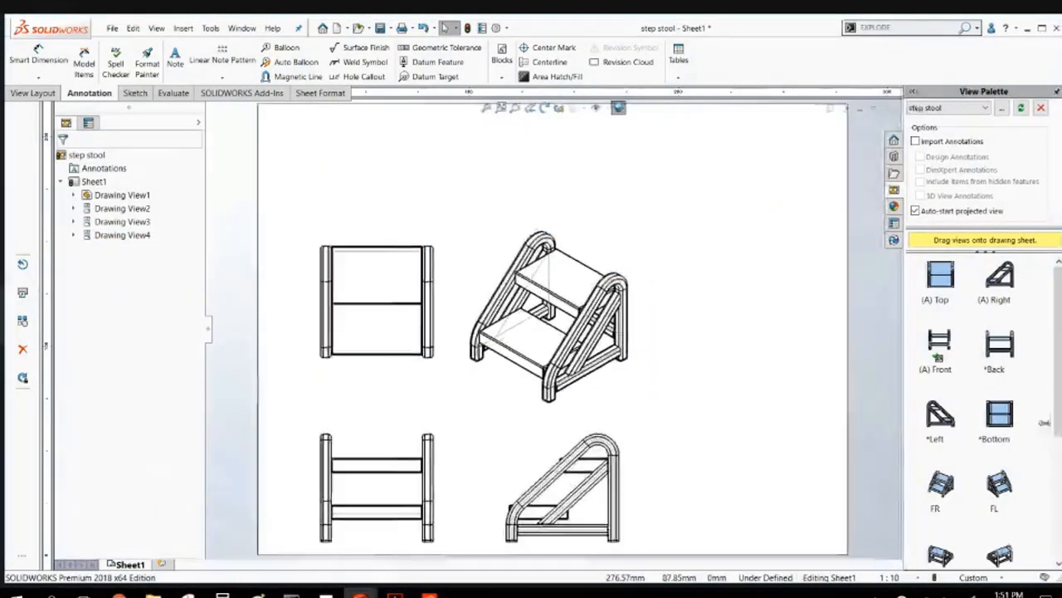
Place the Trimetric view beside the isometric view, trying its exploded state and switching it back to unexploded.
{"action": "left_click_drag", "start_coordinate": [1054, 372], "coordinate": [1054, 496]}
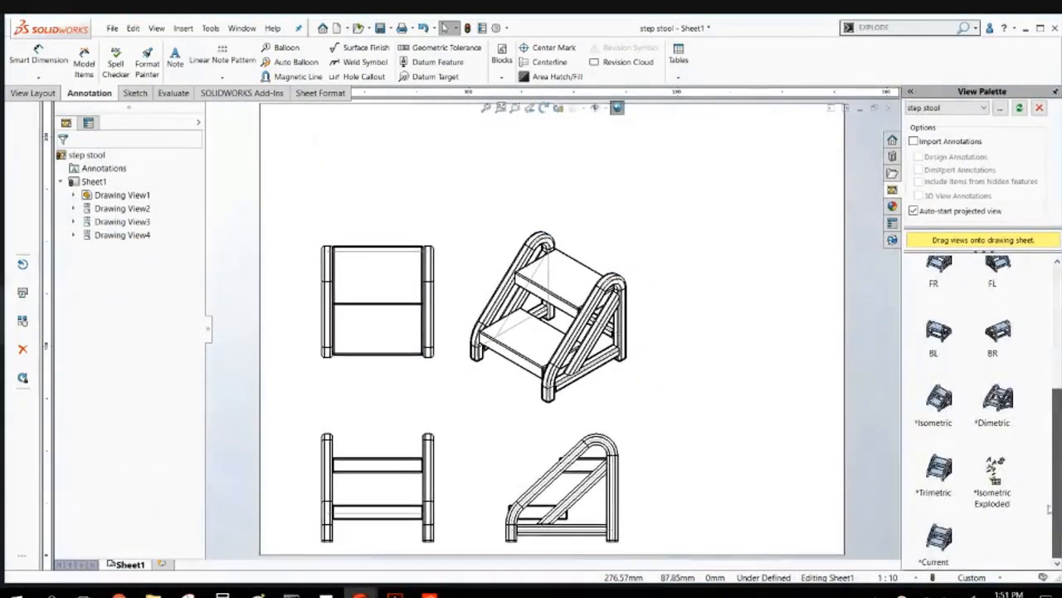
{"action": "mouse_move", "coordinate": [939, 469]}
{"action": "left_mouse_down"}
{"action": "mouse_move", "coordinate": [630, 347]}
{"action": "mouse_move", "coordinate": [751, 353]}
{"action": "left_mouse_up"}
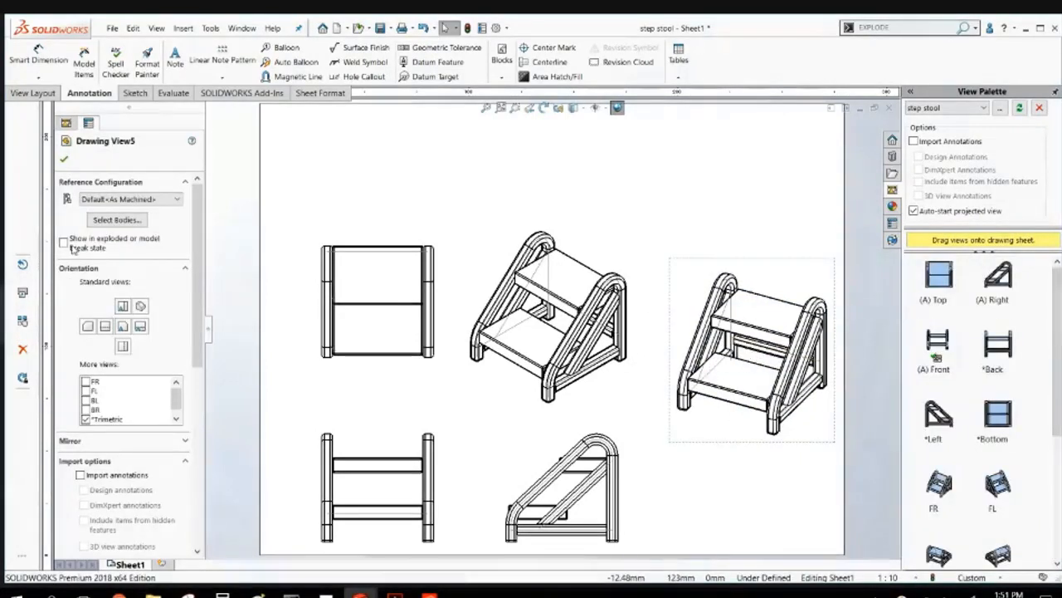
{"action": "left_click", "coordinate": [70, 246]}
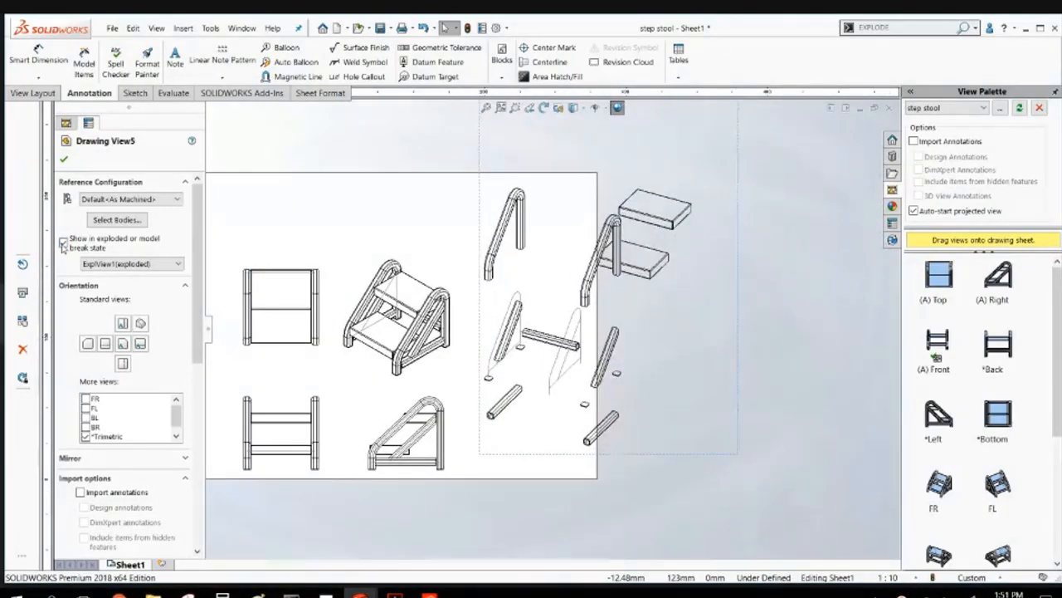
{"action": "left_click", "coordinate": [64, 246]}
{"action": "left_click", "coordinate": [438, 233]}
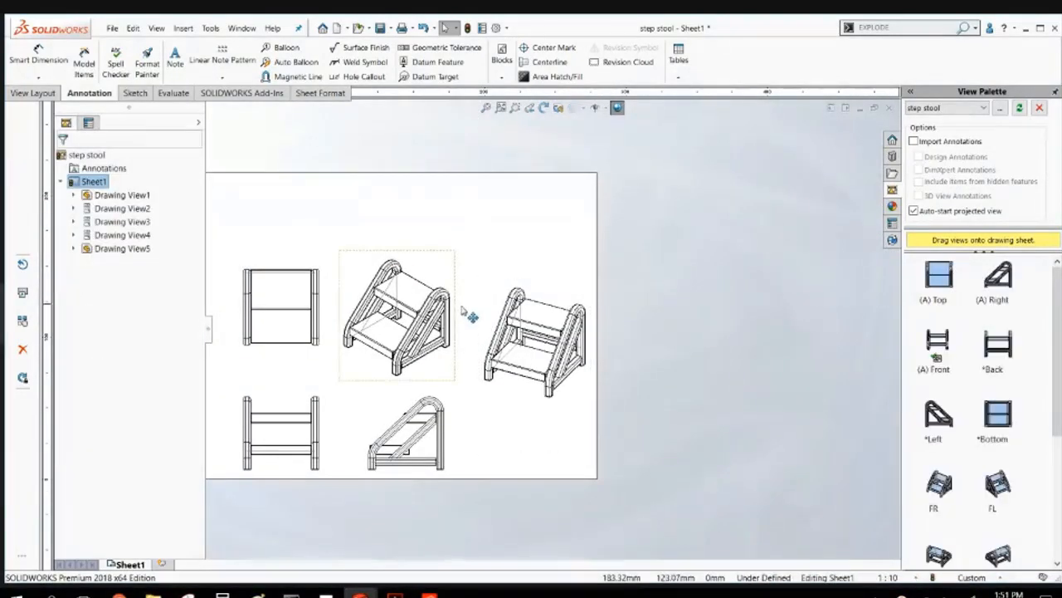
Delete the projected isometric view and move the trimetric view into its place above the right view.
{"action": "left_click", "coordinate": [430, 260]}
{"action": "key", "text": "Delete"}
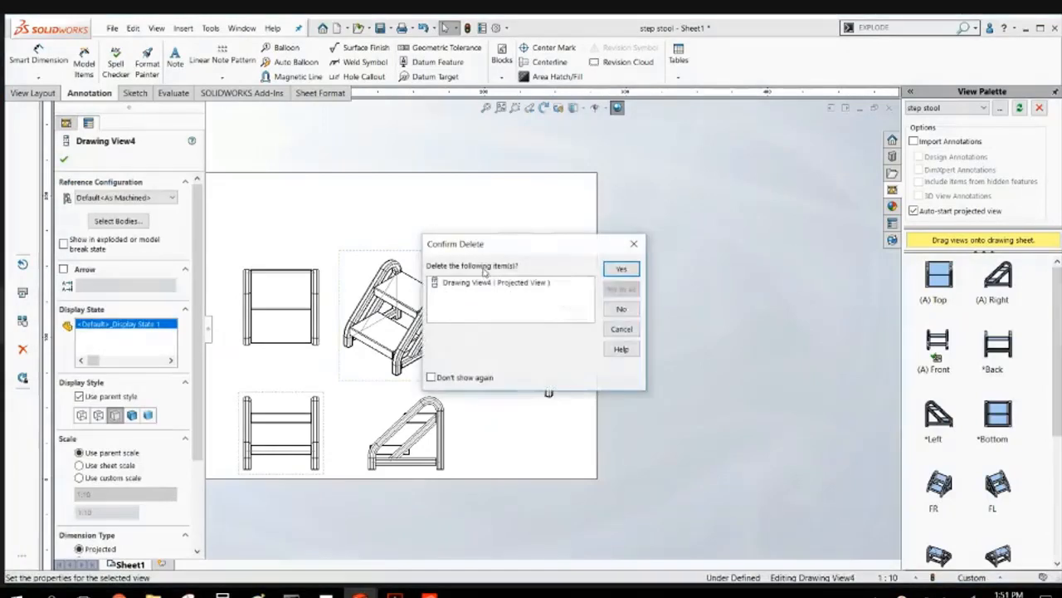
{"action": "left_click", "coordinate": [622, 269]}
{"action": "left_click", "coordinate": [569, 288]}
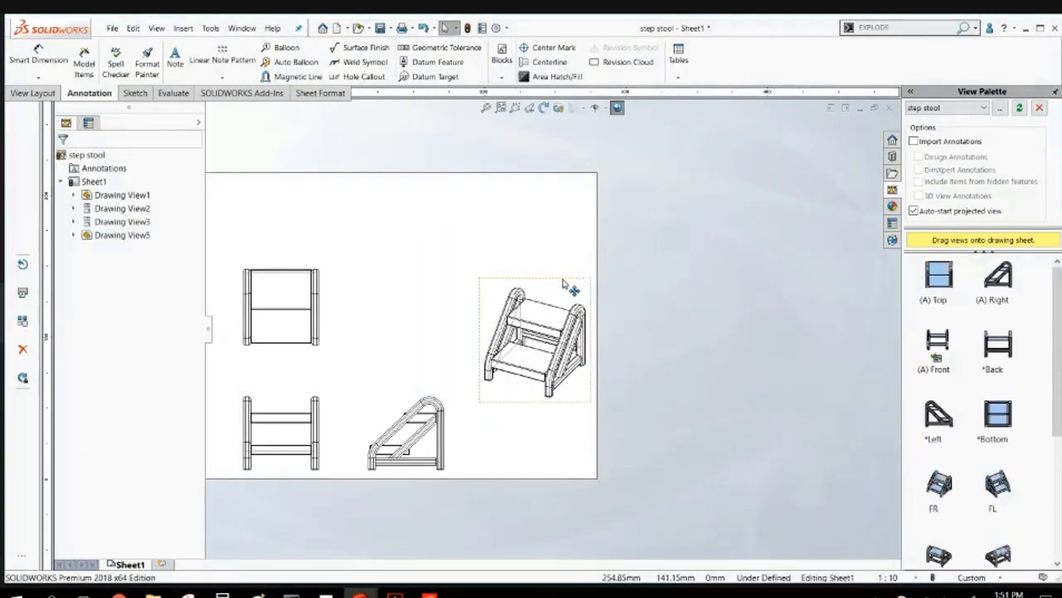
{"action": "left_click_drag", "start_coordinate": [569, 287], "coordinate": [455, 240]}
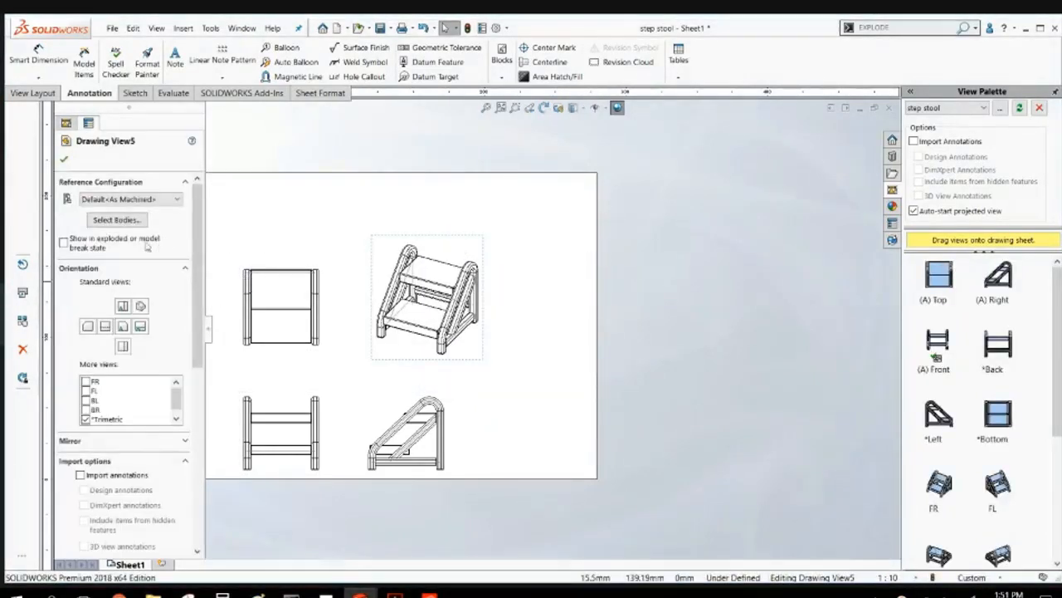
Show the trimetric view in its exploded state and set its custom scale to 1:20.
{"action": "left_click", "coordinate": [139, 243]}
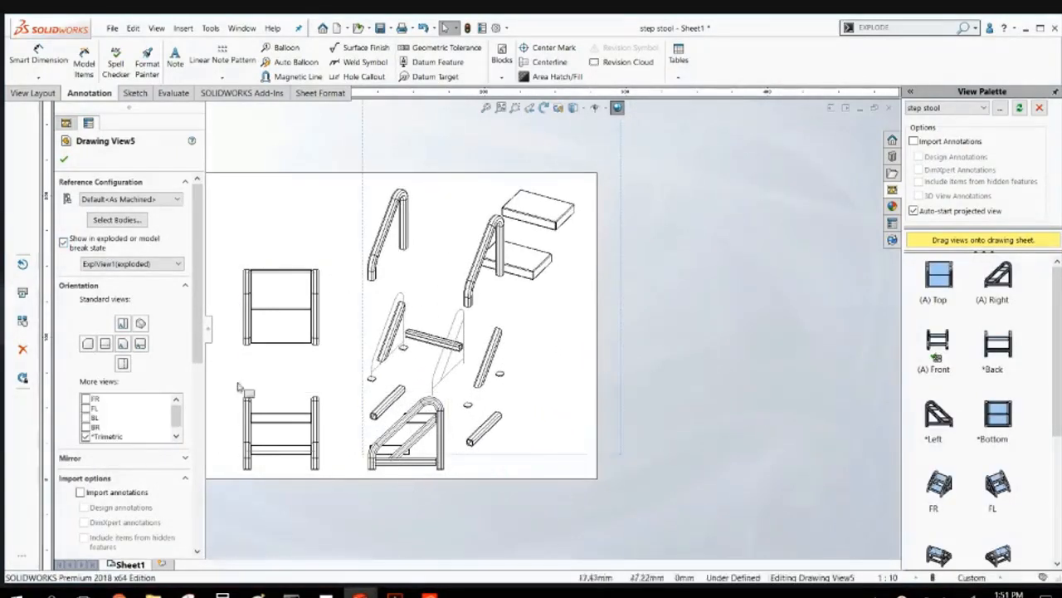
{"action": "left_click_drag", "start_coordinate": [197, 315], "coordinate": [216, 425]}
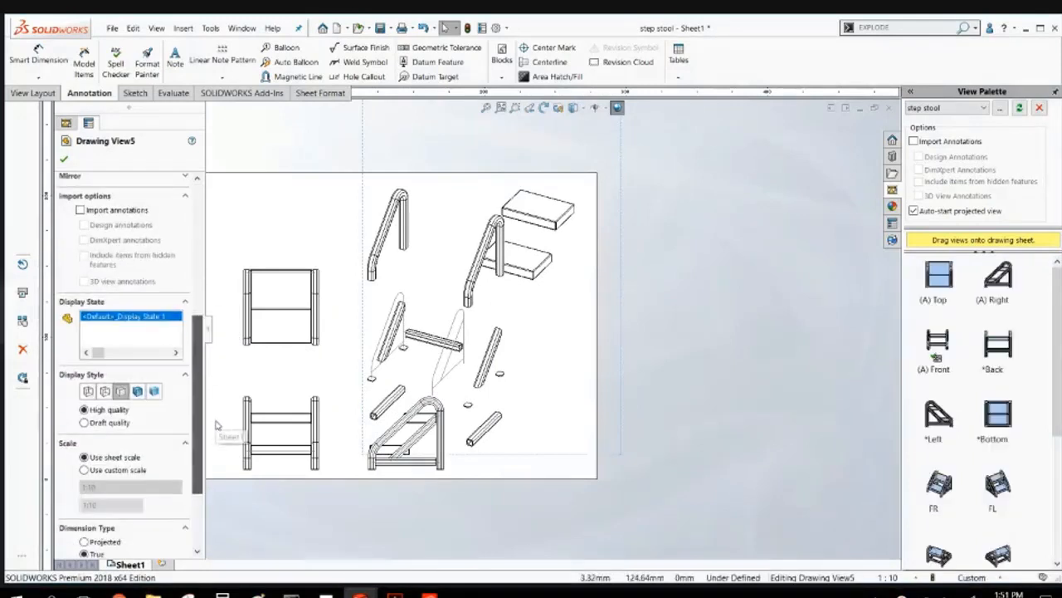
{"action": "left_click", "coordinate": [102, 471]}
{"action": "left_click", "coordinate": [130, 486]}
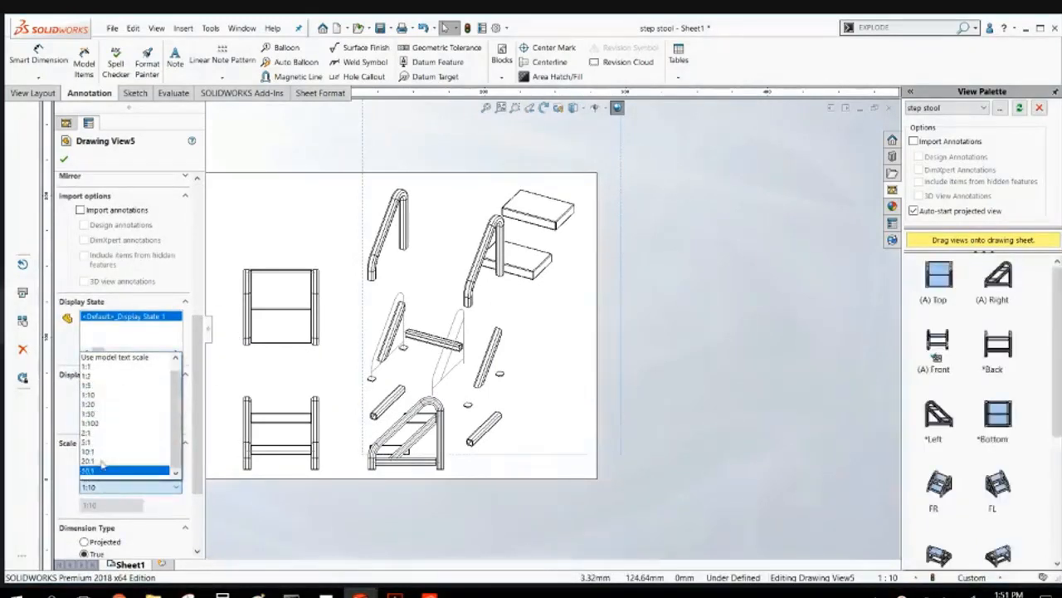
{"action": "left_click", "coordinate": [93, 385]}
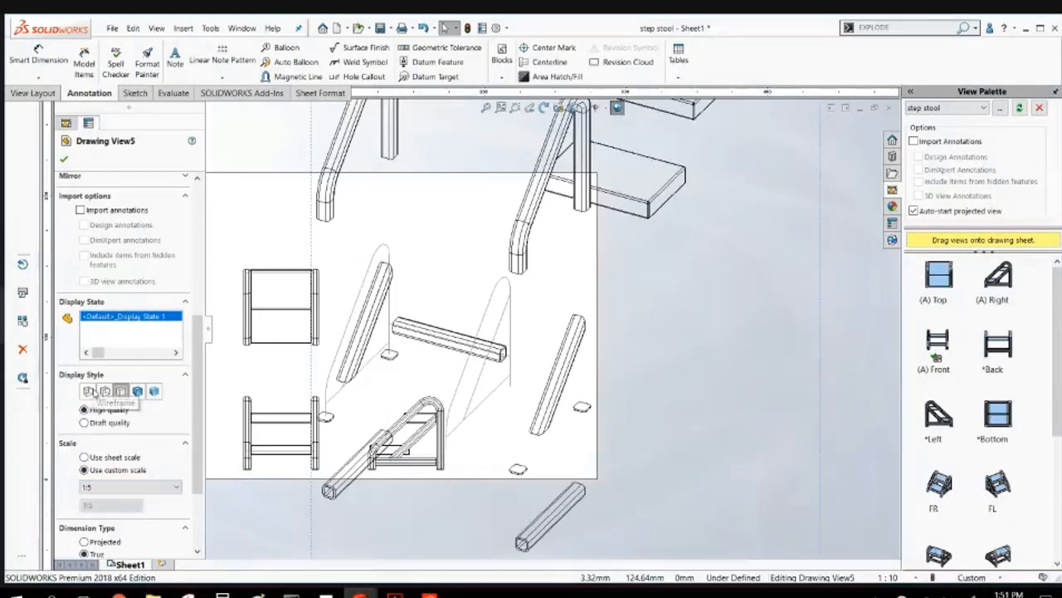
{"action": "left_click", "coordinate": [130, 487]}
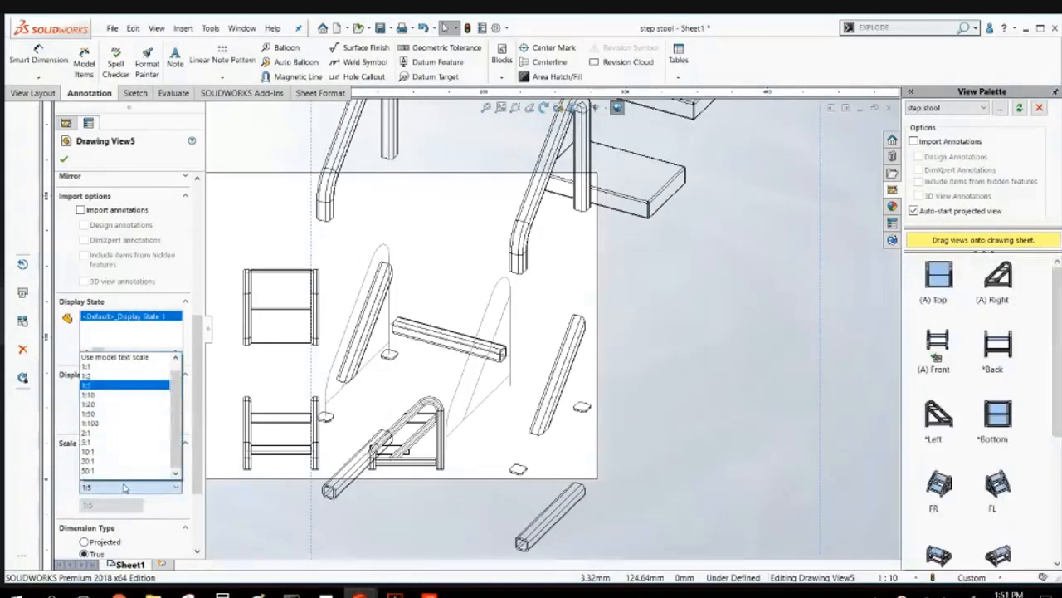
{"action": "left_click", "coordinate": [115, 405]}
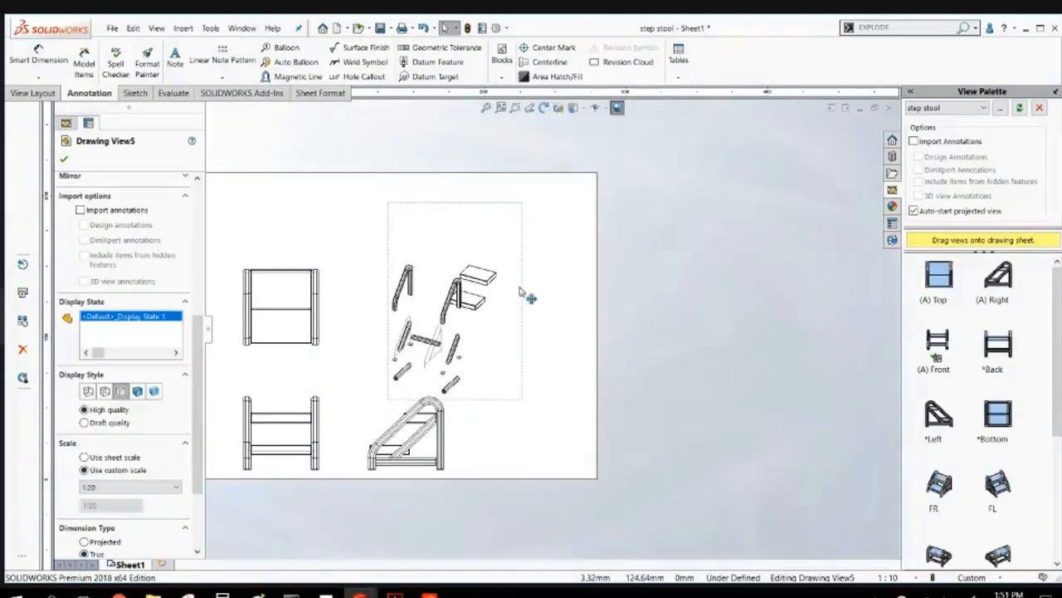
Move the exploded trimetric view farther right on the sheet, clear of the right view, and deselect it.
{"action": "left_click_drag", "start_coordinate": [522, 284], "coordinate": [591, 298]}
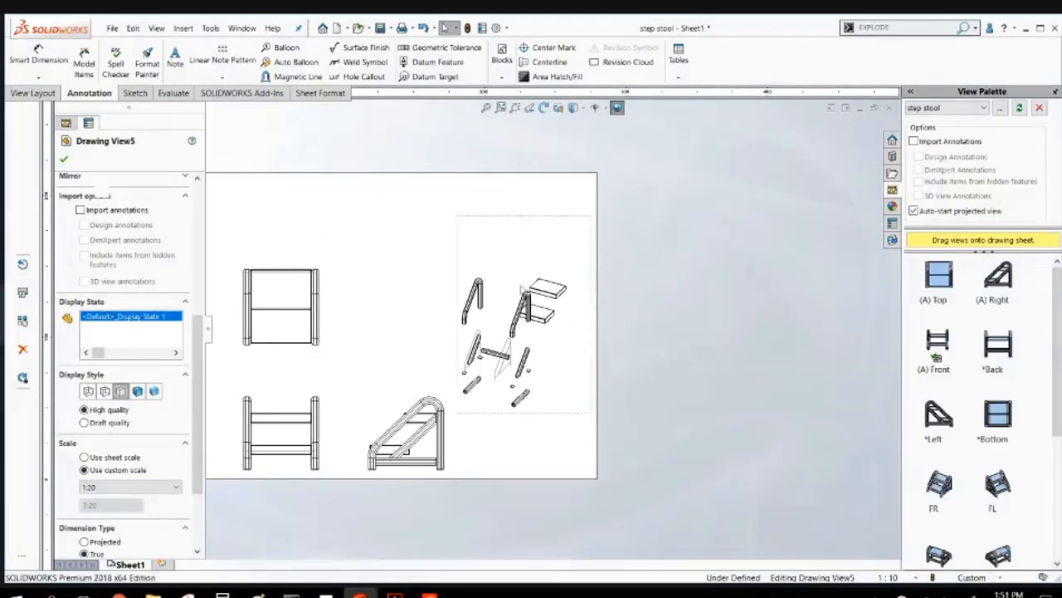
{"action": "left_click", "coordinate": [404, 263]}
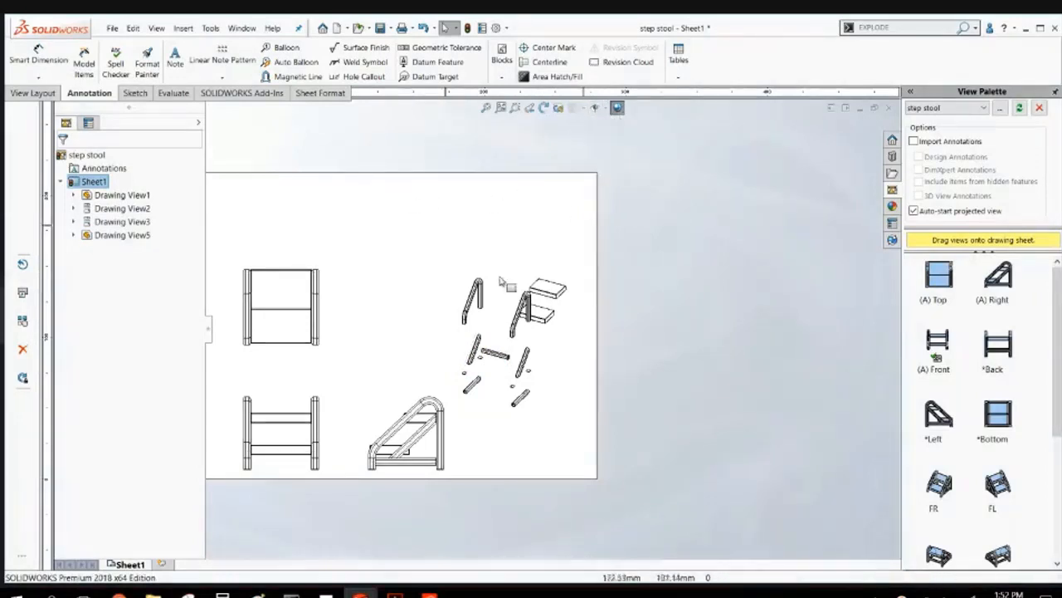
Insert a weldment cut list for the exploded view, using the cut list template, and place it above the top view.
{"action": "scroll", "coordinate": [479, 200], "scroll_direction": "down", "scroll_amount": 4}
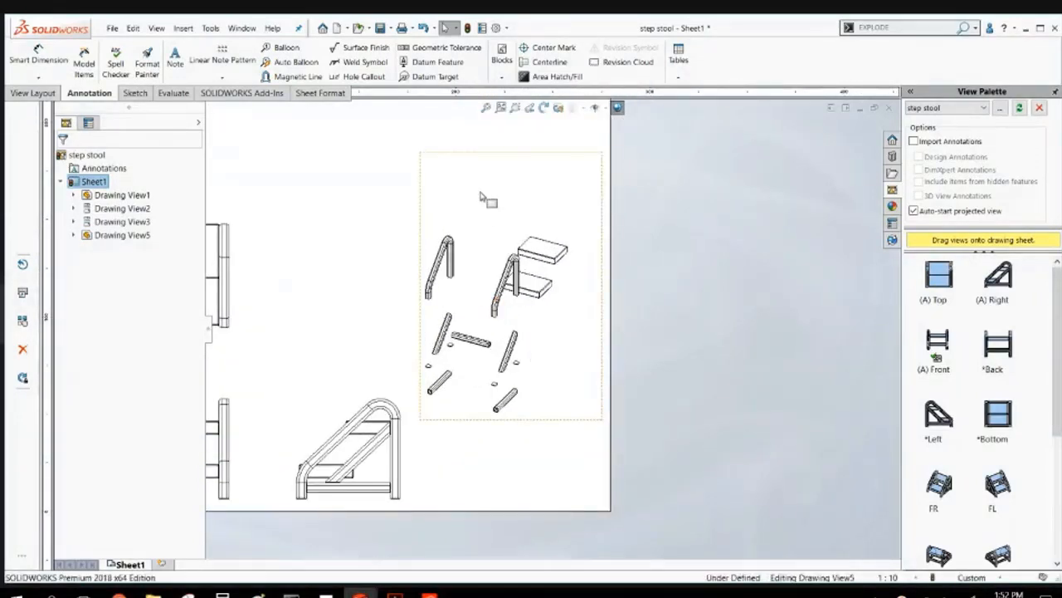
{"action": "left_click", "coordinate": [481, 200]}
{"action": "right_click", "coordinate": [483, 200]}
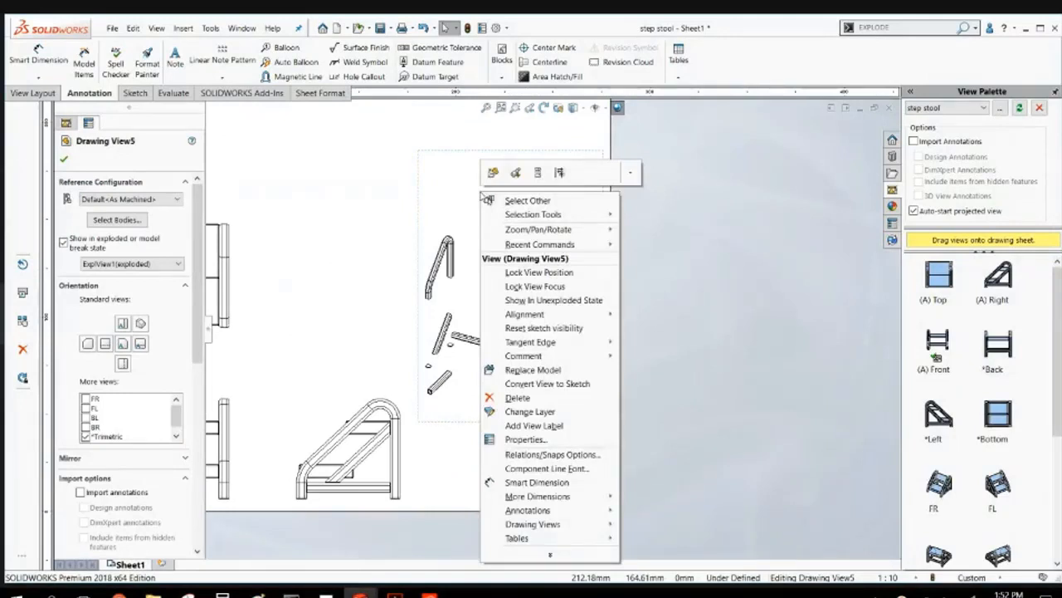
{"action": "left_click", "coordinate": [292, 63]}
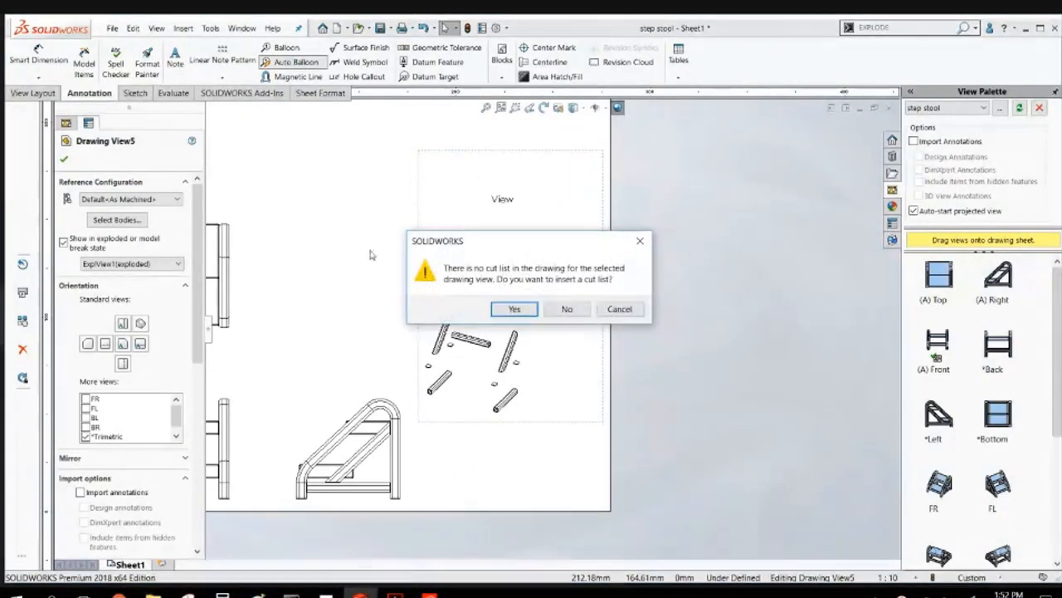
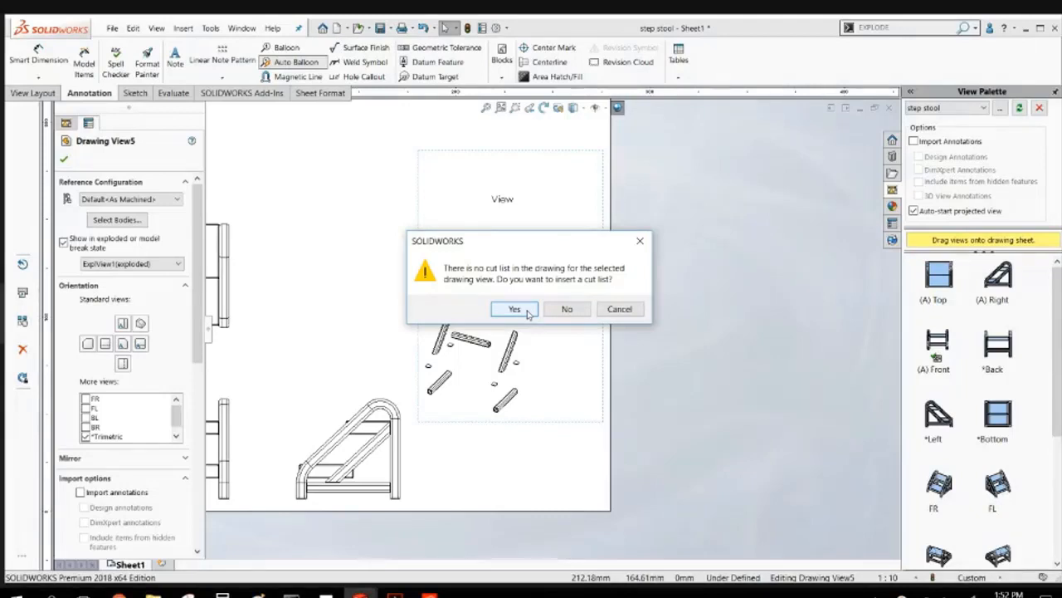
{"action": "left_click", "coordinate": [515, 309]}
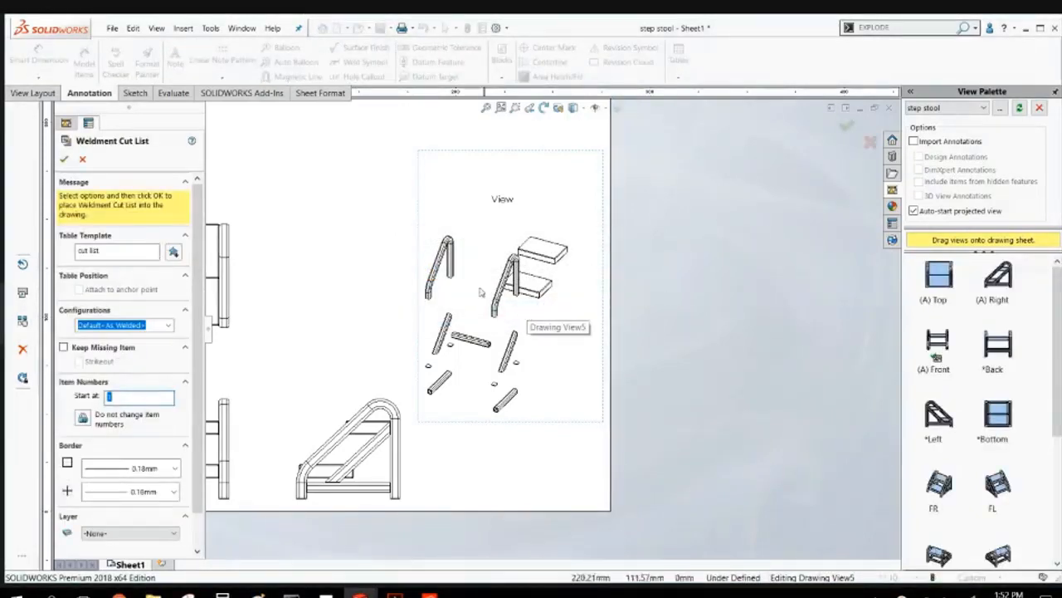
{"action": "scroll", "coordinate": [552, 328], "scroll_direction": "up", "scroll_amount": 3}
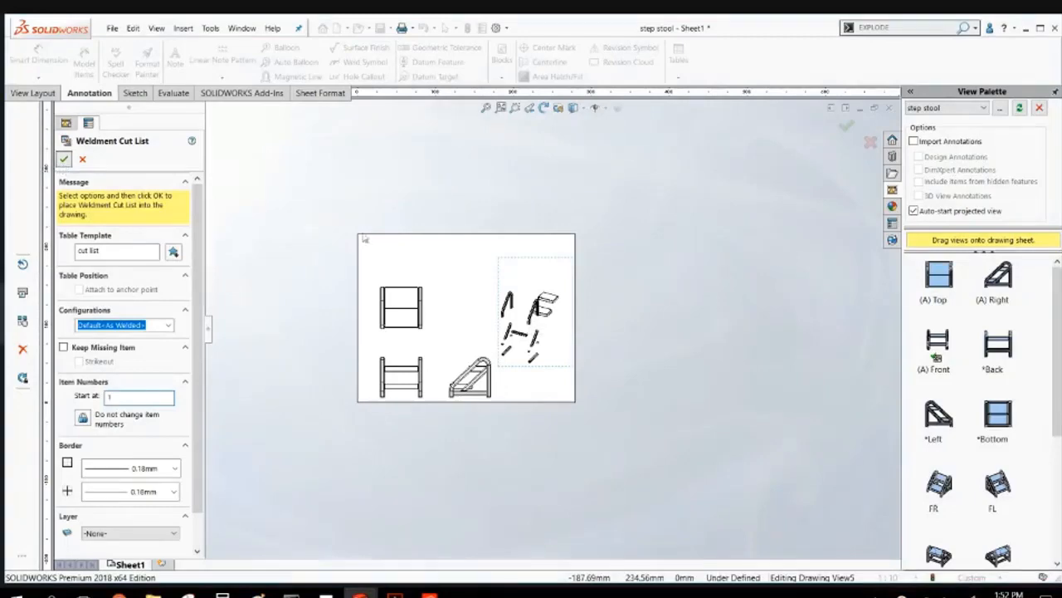
{"action": "left_click", "coordinate": [64, 159]}
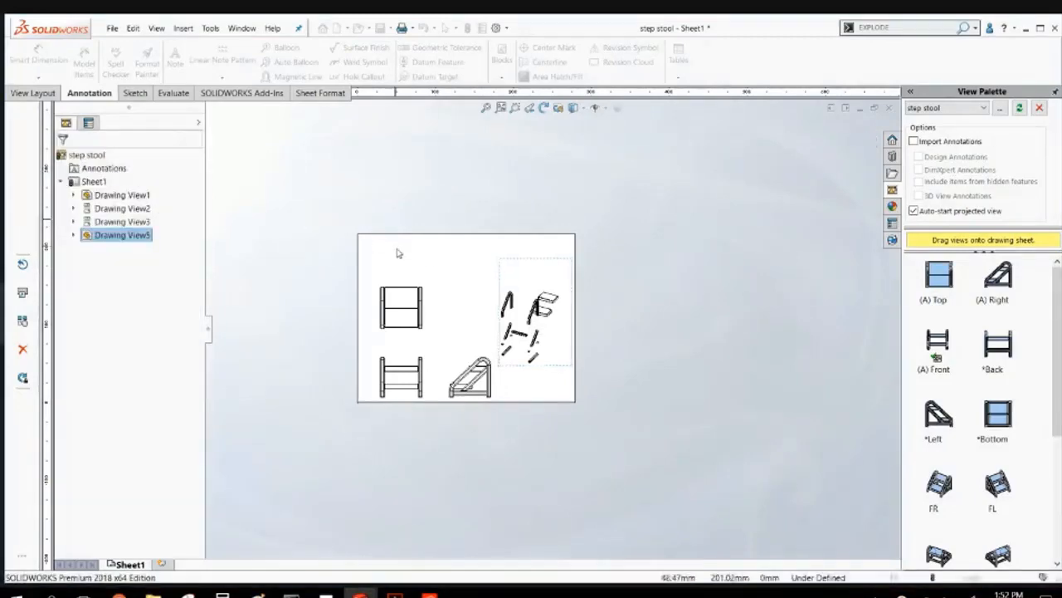
{"action": "scroll", "coordinate": [398, 252], "scroll_direction": "down", "scroll_amount": 3}
{"action": "scroll", "coordinate": [402, 259], "scroll_direction": "down", "scroll_amount": 2}
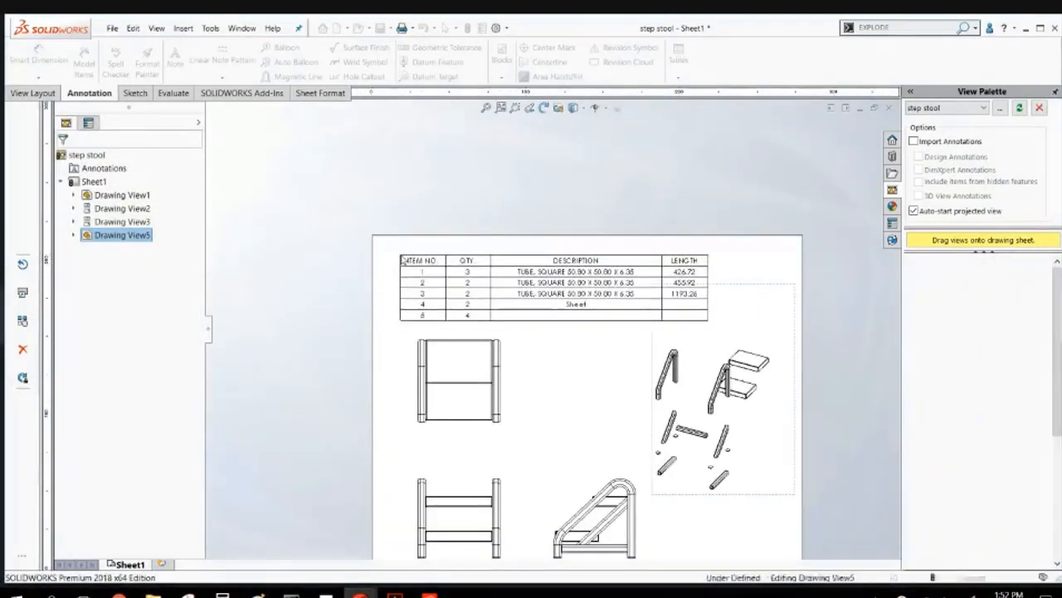
{"action": "left_click", "coordinate": [403, 259]}
Add auto balloons to the exploded view, ignoring multiple instances, with circular balloons attached to edges.
{"action": "scroll", "coordinate": [674, 397], "scroll_direction": "down", "scroll_amount": 3}
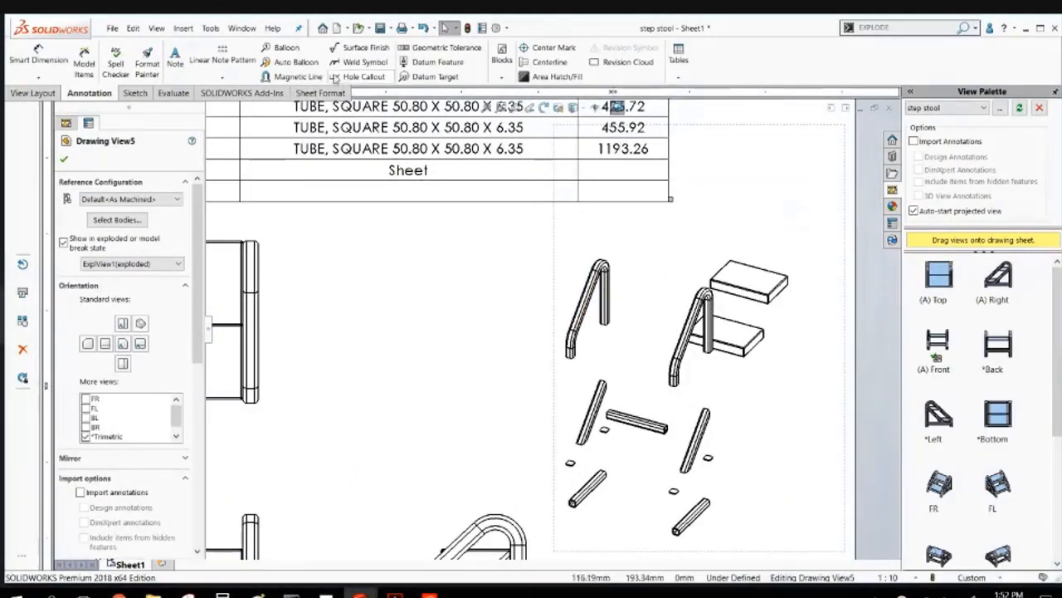
{"action": "left_click", "coordinate": [312, 64]}
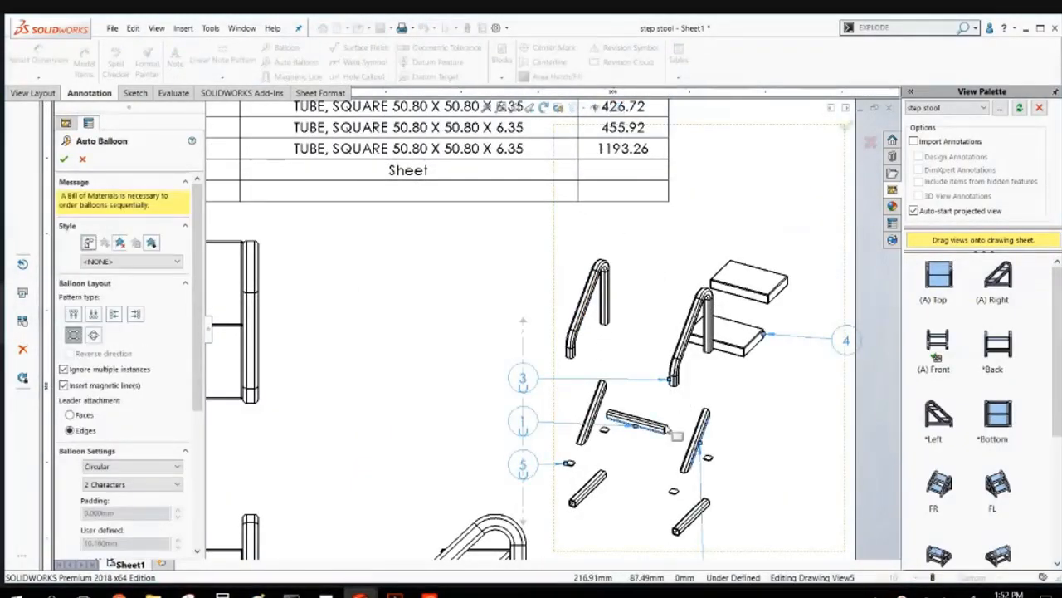
{"action": "left_click", "coordinate": [65, 160]}
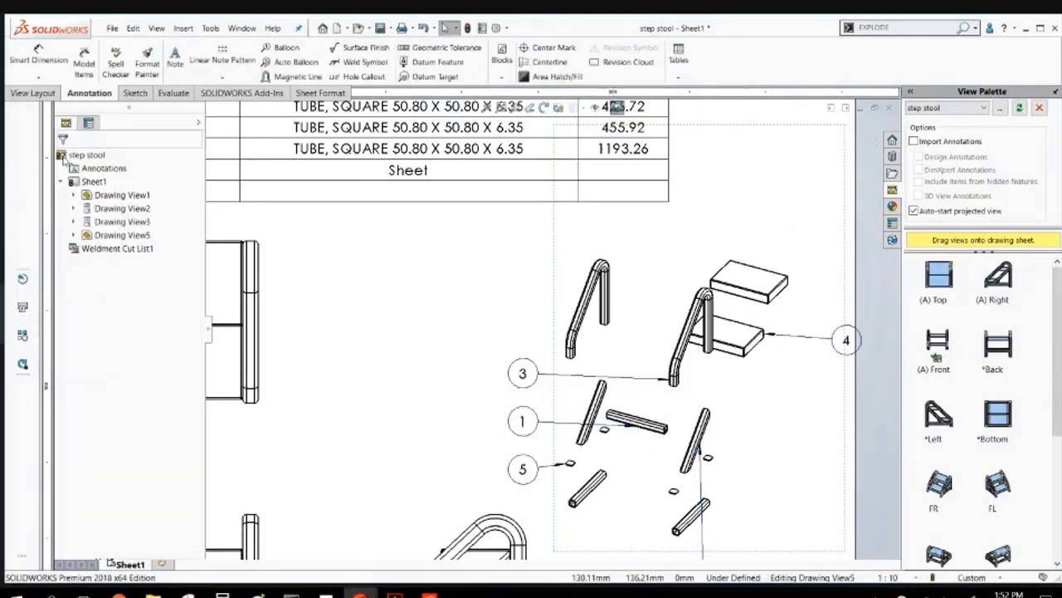
Narrow the cut list table and move it into the sheet's upper left corner.
{"action": "key", "text": "f"}
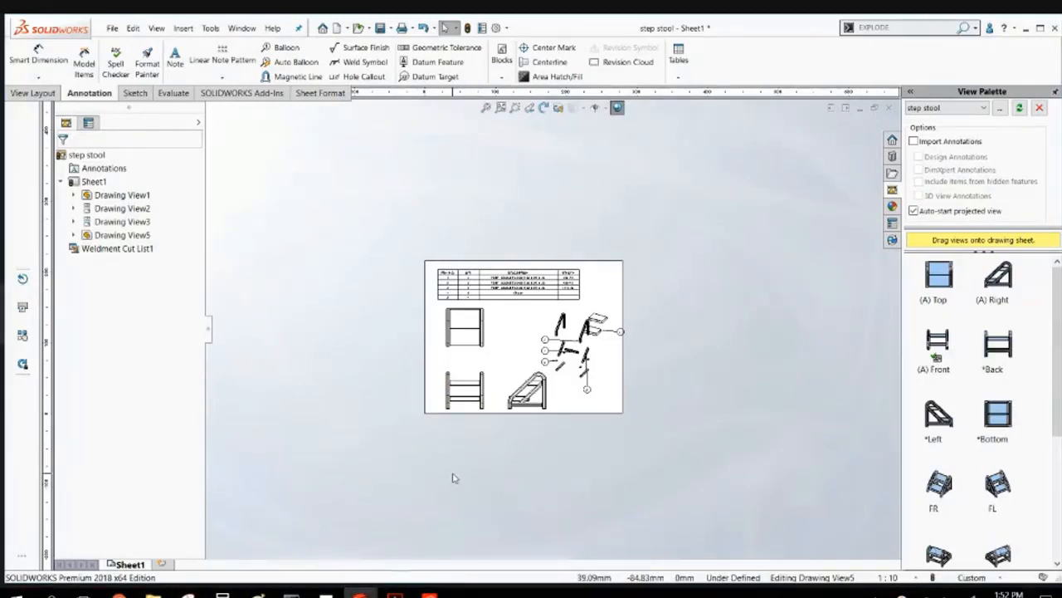
{"action": "scroll", "coordinate": [522, 315], "scroll_direction": "down", "scroll_amount": 4}
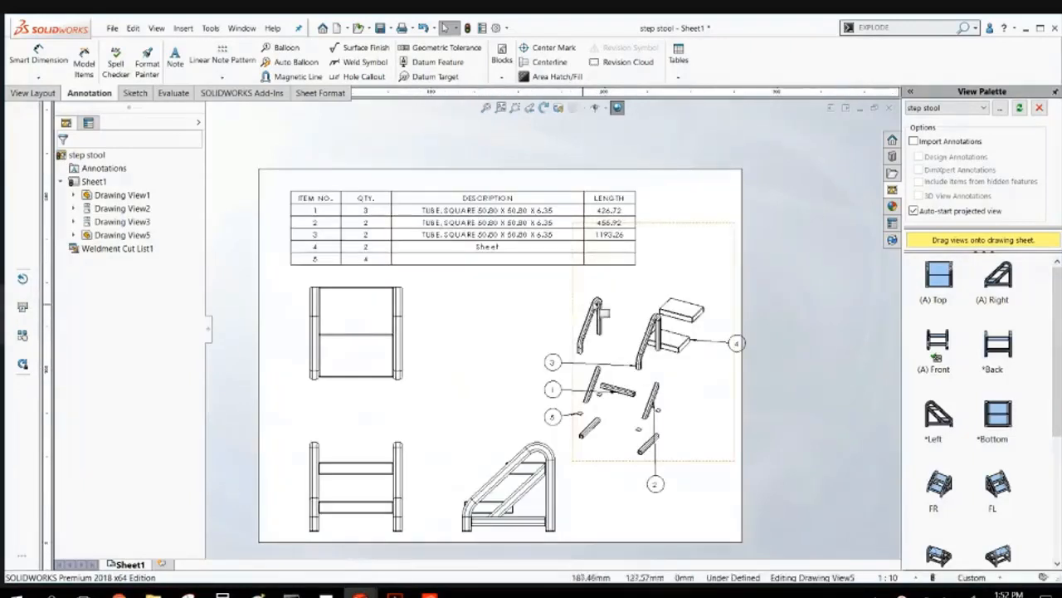
{"action": "left_click_drag", "start_coordinate": [635, 265], "coordinate": [561, 266]}
{"action": "left_click", "coordinate": [285, 186]}
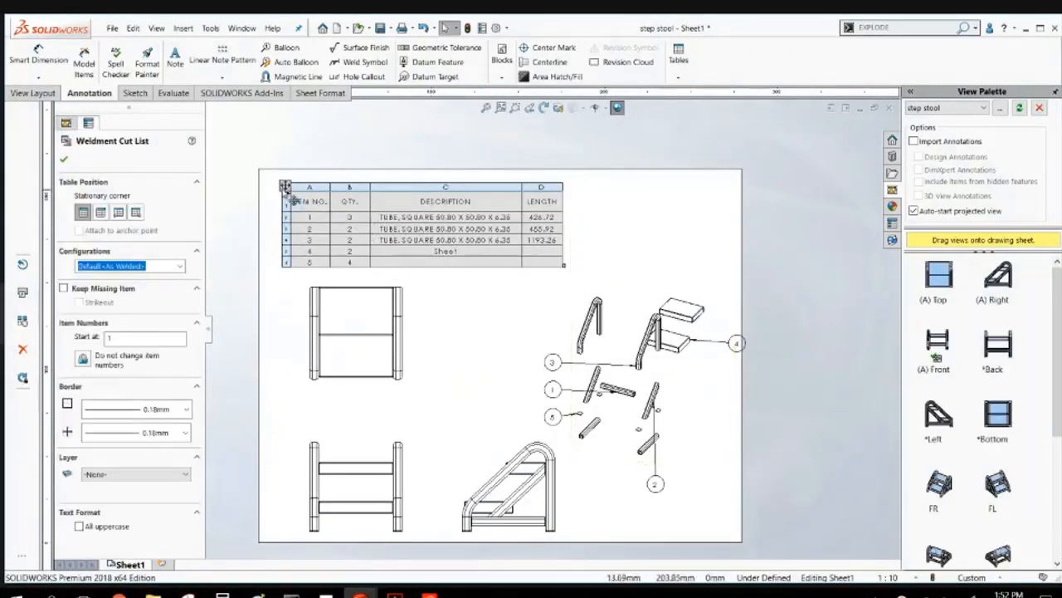
{"action": "left_click_drag", "start_coordinate": [284, 186], "coordinate": [270, 170]}
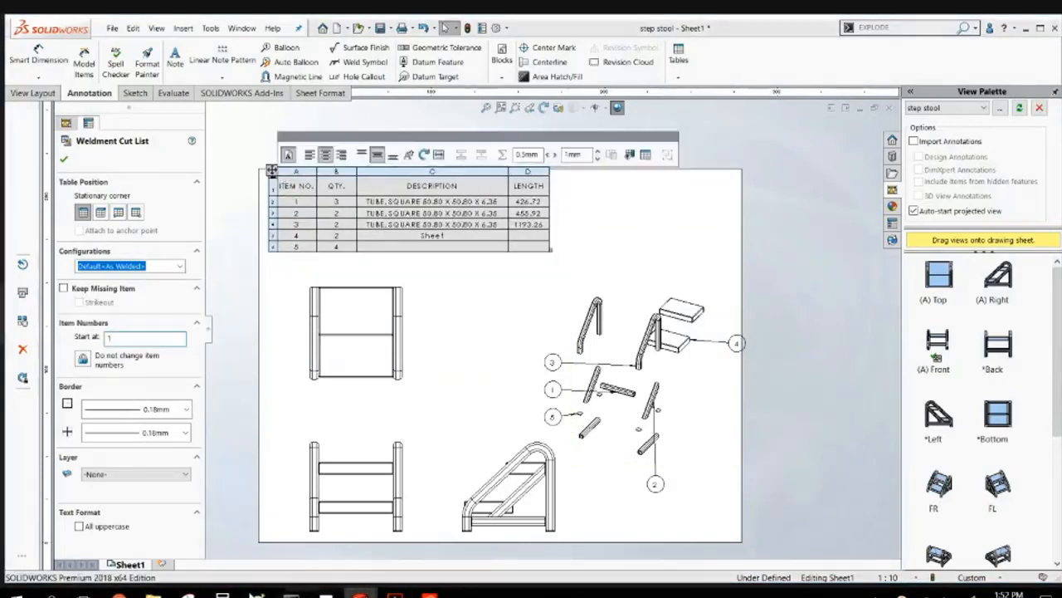
Copy Sheet1 and paste the duplicate after the selected sheet.
{"action": "right_click", "coordinate": [130, 567]}
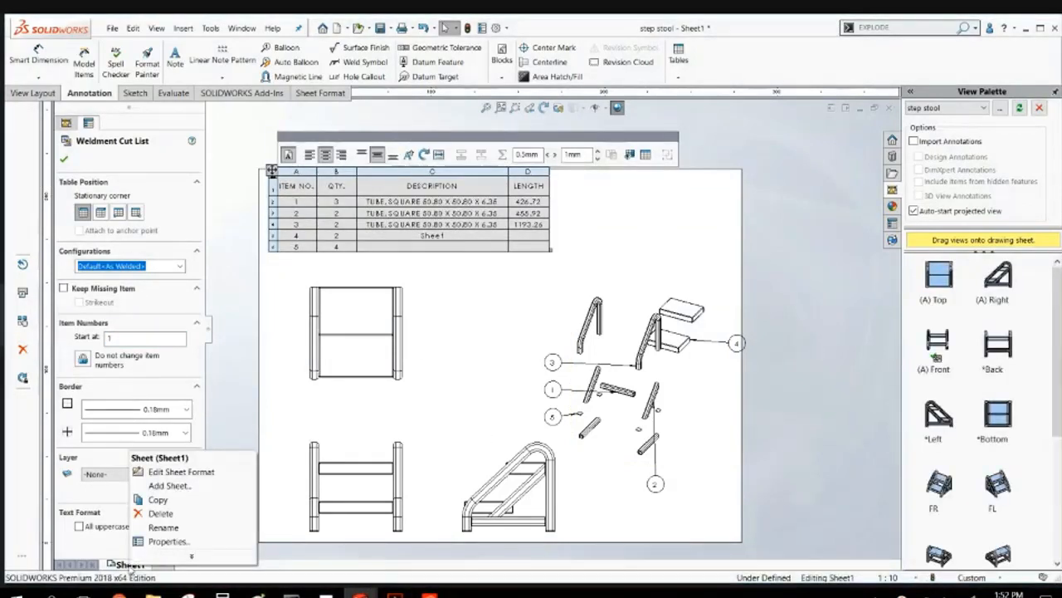
{"action": "left_click", "coordinate": [141, 499]}
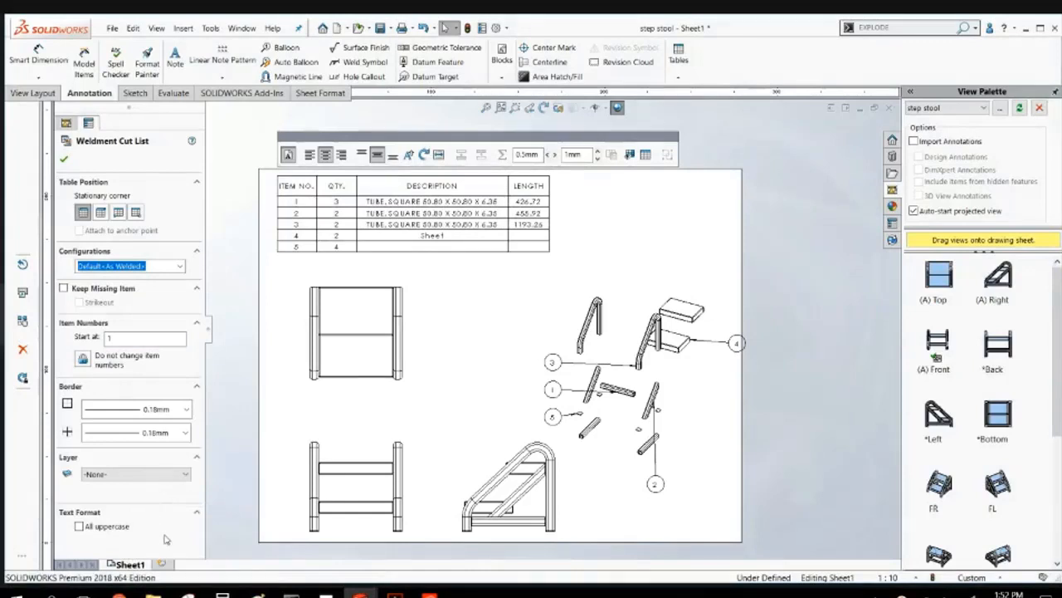
{"action": "left_click", "coordinate": [239, 308]}
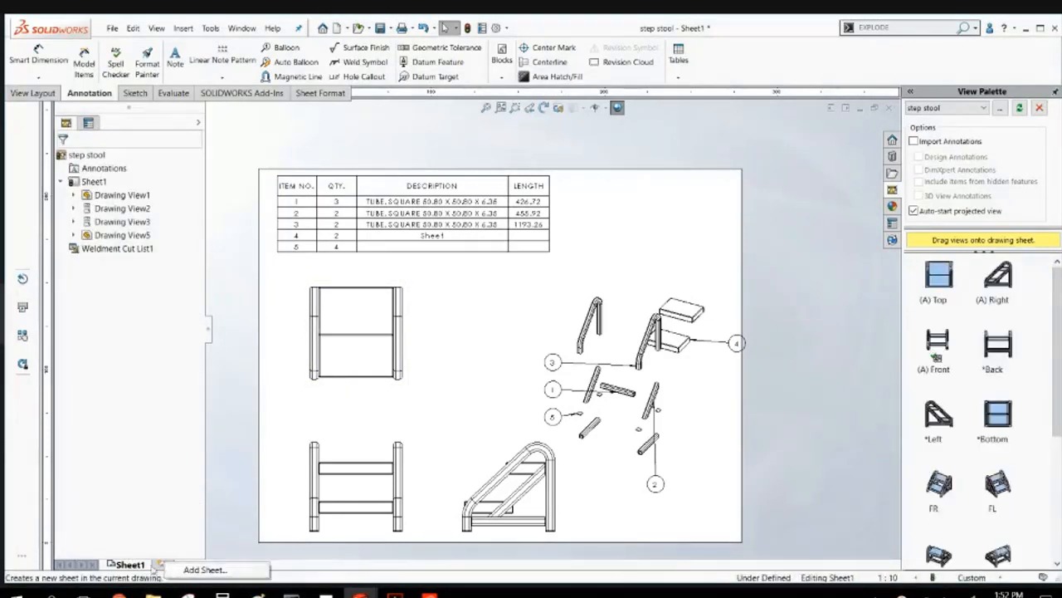
{"action": "right_click", "coordinate": [129, 564]}
{"action": "left_click", "coordinate": [153, 500]}
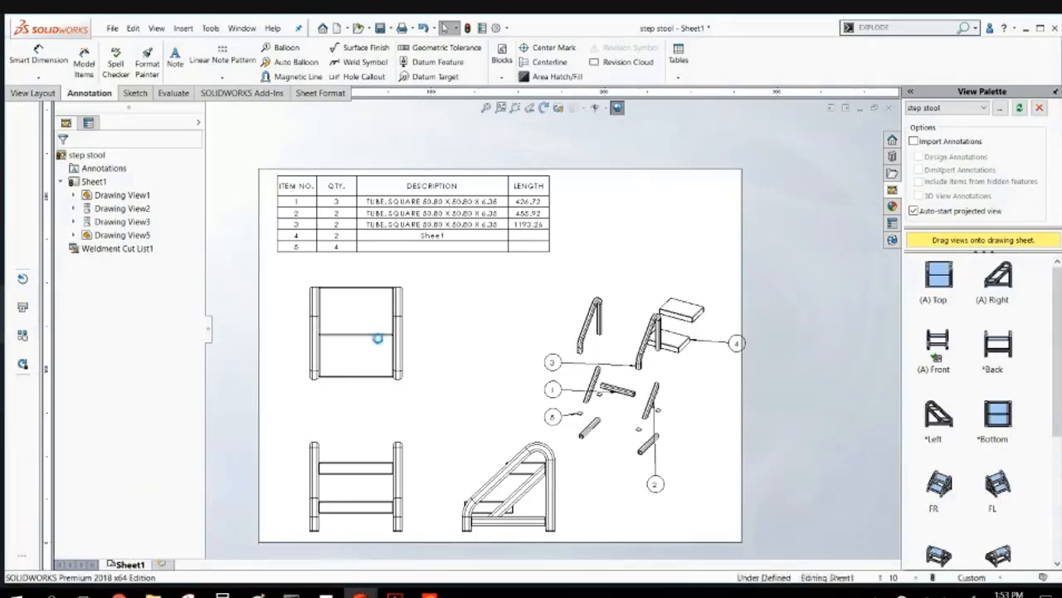
{"action": "left_click", "coordinate": [483, 351]}
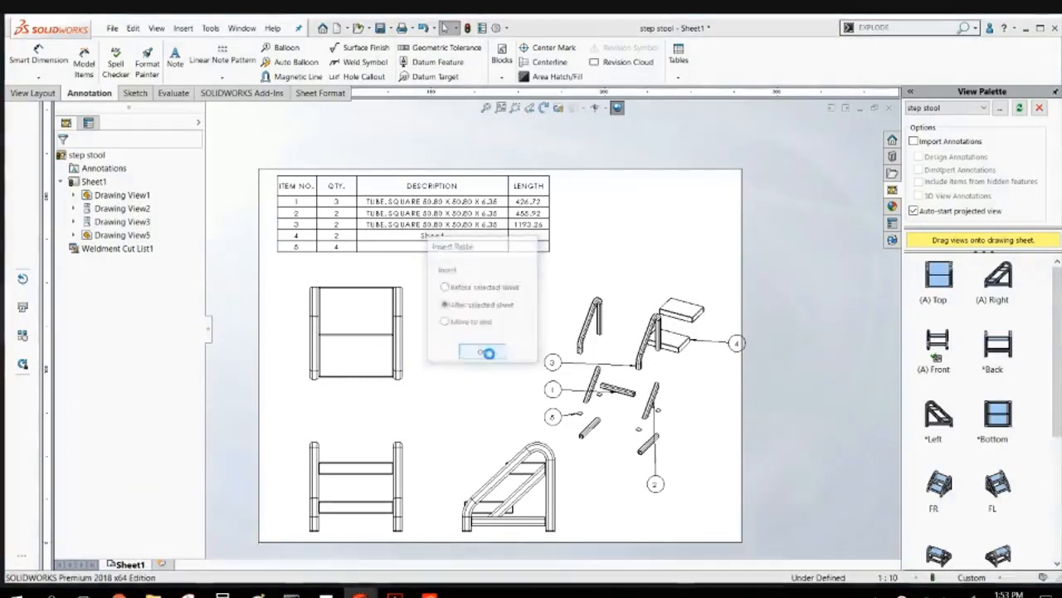
Delete the weldment cut list from the duplicated sheet.
{"action": "left_click", "coordinate": [271, 170]}
{"action": "key", "text": "Delete"}
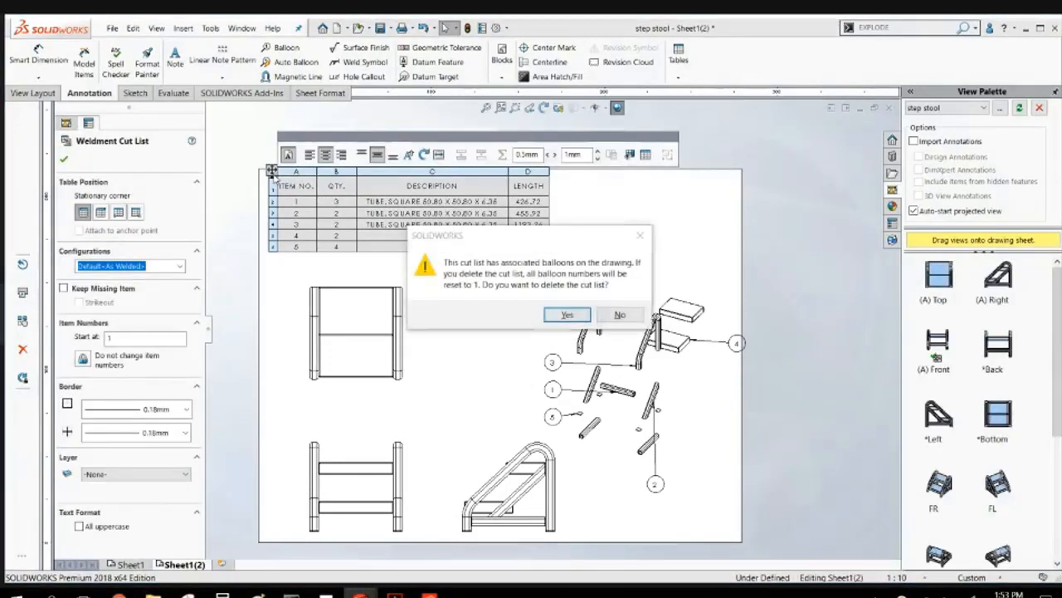
{"action": "left_click", "coordinate": [558, 314]}
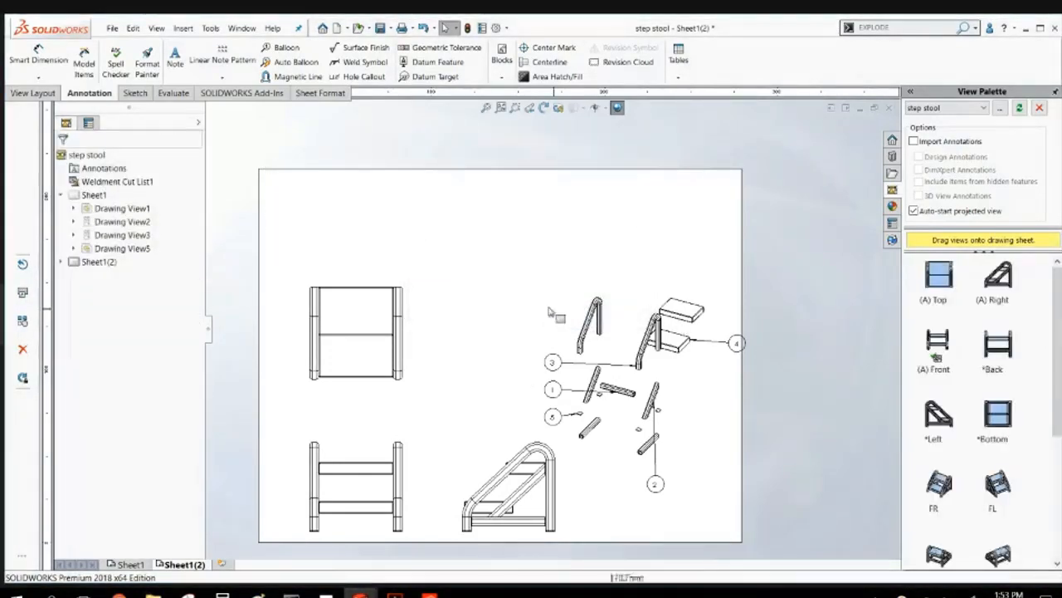
{"action": "left_click", "coordinate": [505, 383]}
{"action": "scroll", "coordinate": [460, 370], "scroll_direction": "down", "scroll_amount": 1}
{"action": "scroll", "coordinate": [460, 370], "scroll_direction": "up", "scroll_amount": 2}
{"action": "scroll", "coordinate": [517, 404], "scroll_direction": "down", "scroll_amount": 1}
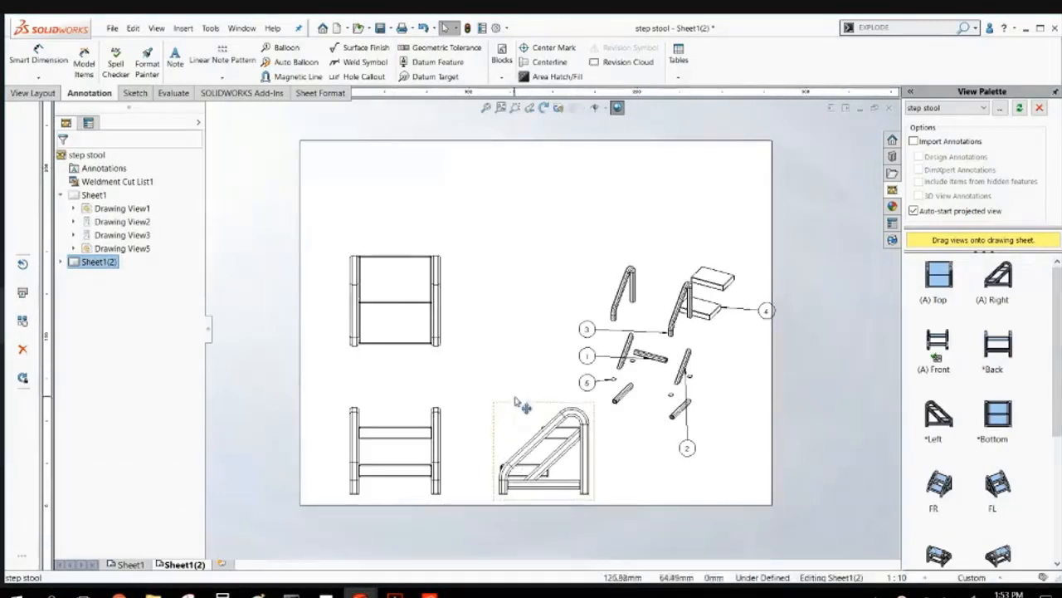
{"action": "left_click", "coordinate": [514, 412]}
{"action": "key", "text": "Escape"}
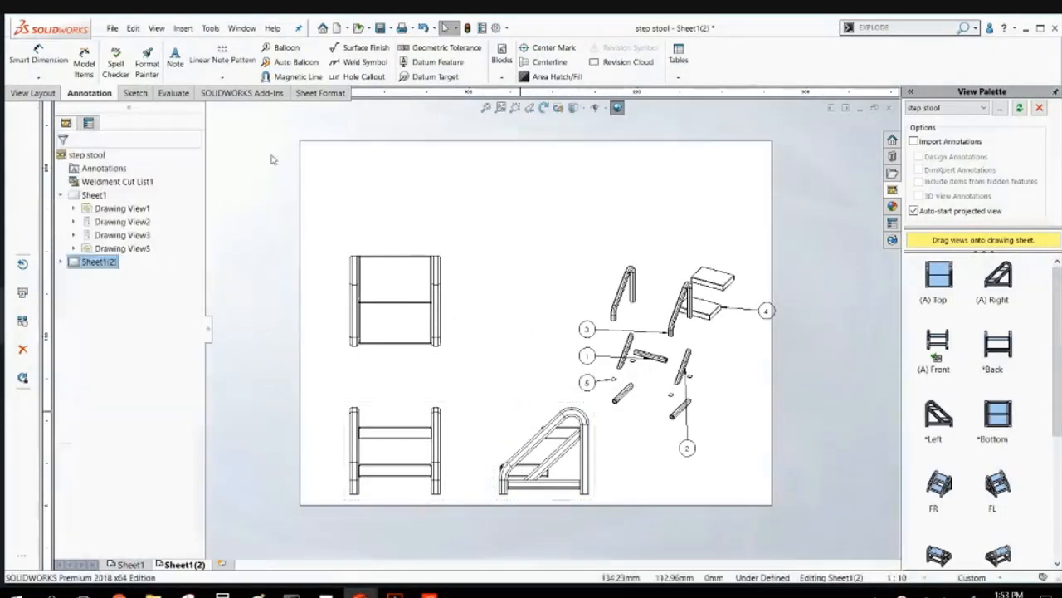
Insert model items from the entire model into all views, with every annotation type selected.
{"action": "left_click", "coordinate": [86, 64]}
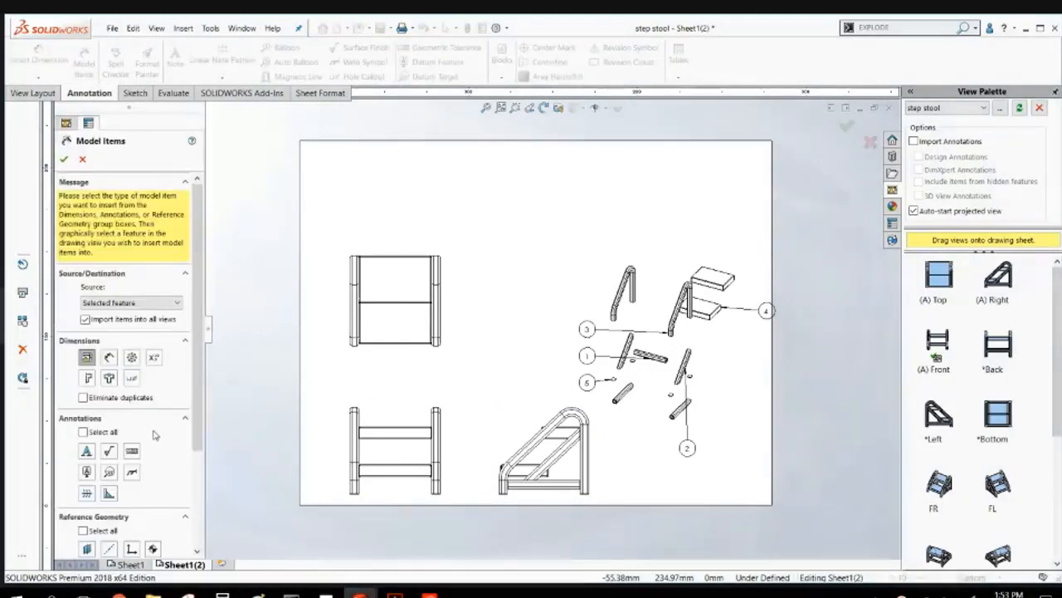
{"action": "left_click", "coordinate": [83, 432]}
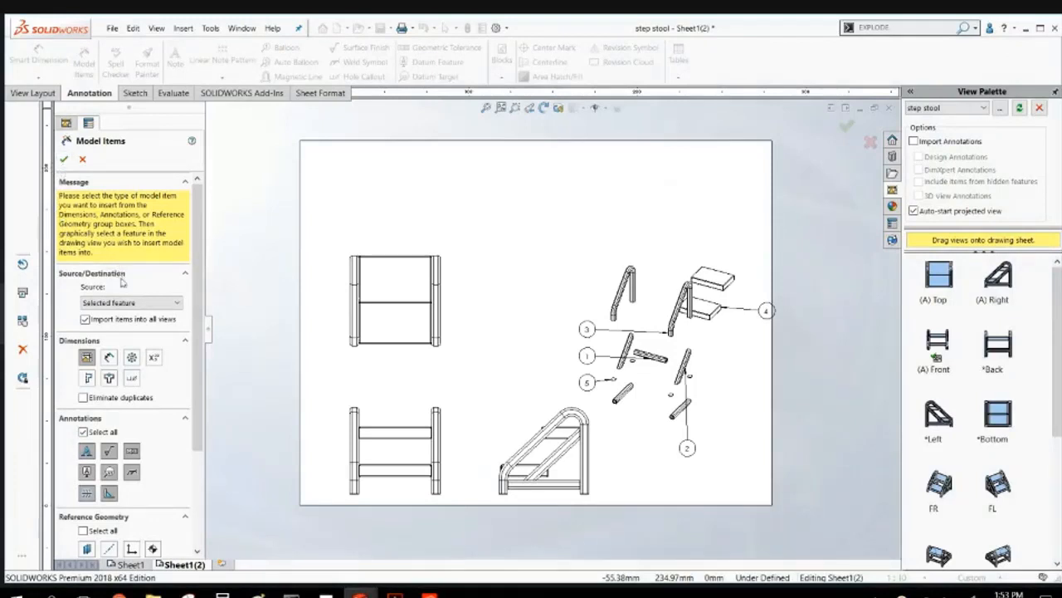
{"action": "left_click", "coordinate": [130, 303]}
{"action": "left_click", "coordinate": [122, 319]}
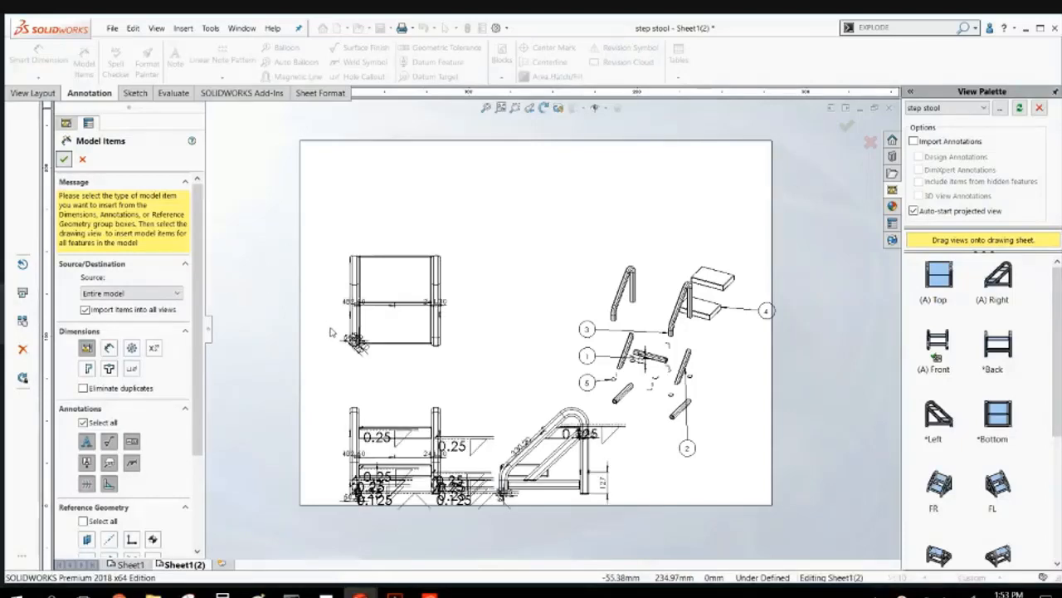
Pull two of the overlapping 0.25 weld symbols away from the front view and shift the 241.30 dimension text between its extension lines.
{"action": "scroll", "coordinate": [375, 486], "scroll_direction": "down", "scroll_amount": 4}
{"action": "scroll", "coordinate": [475, 480], "scroll_direction": "down", "scroll_amount": 4}
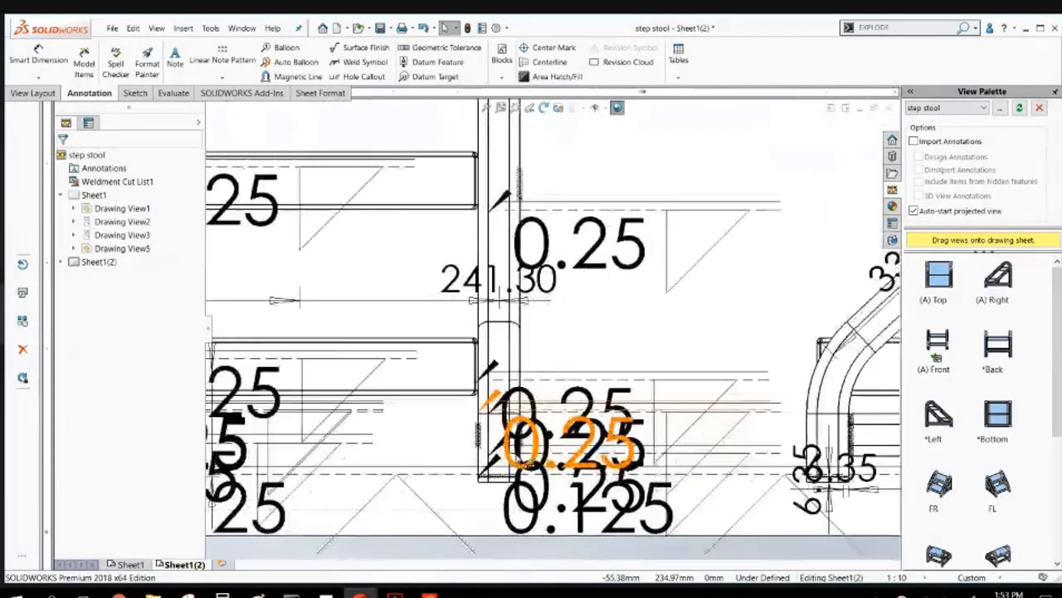
{"action": "left_click_drag", "start_coordinate": [708, 255], "coordinate": [782, 204]}
{"action": "left_click_drag", "start_coordinate": [618, 205], "coordinate": [732, 98]}
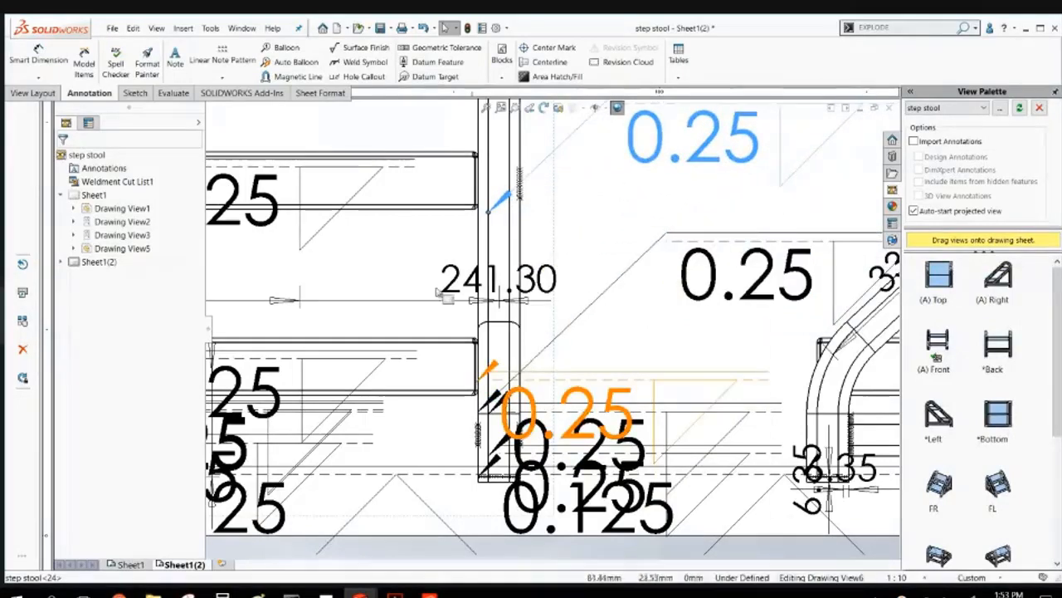
{"action": "left_click_drag", "start_coordinate": [498, 279], "coordinate": [344, 279]}
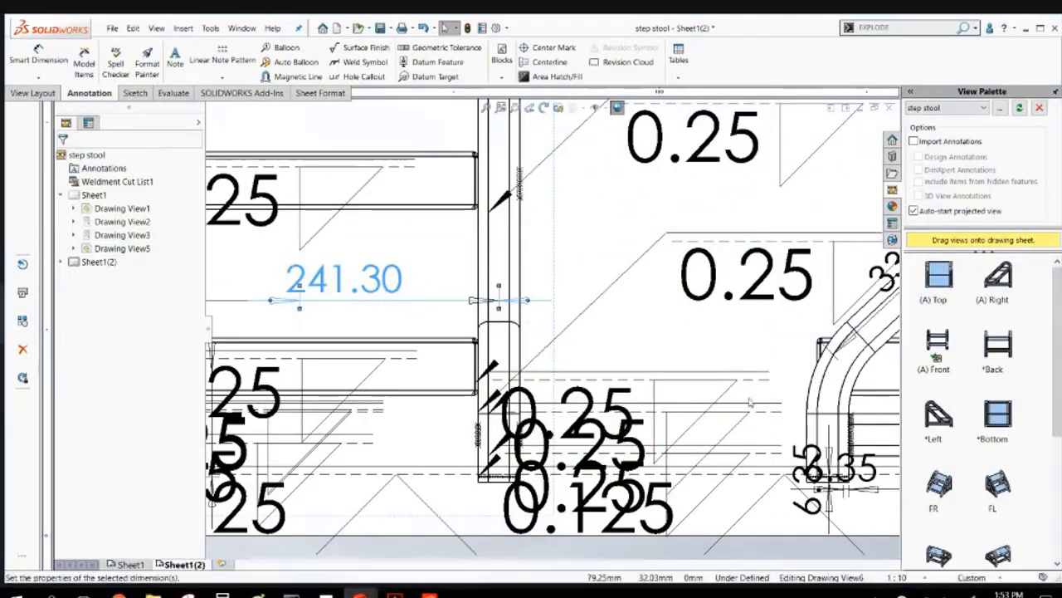
Try alternative caterpillar shape and position options for the weld bead at the brace's lower end in the side view.
{"action": "scroll", "coordinate": [839, 467], "scroll_direction": "up", "scroll_amount": 2}
{"action": "scroll", "coordinate": [789, 378], "scroll_direction": "down", "scroll_amount": 2}
{"action": "scroll", "coordinate": [798, 390], "scroll_direction": "down", "scroll_amount": 8}
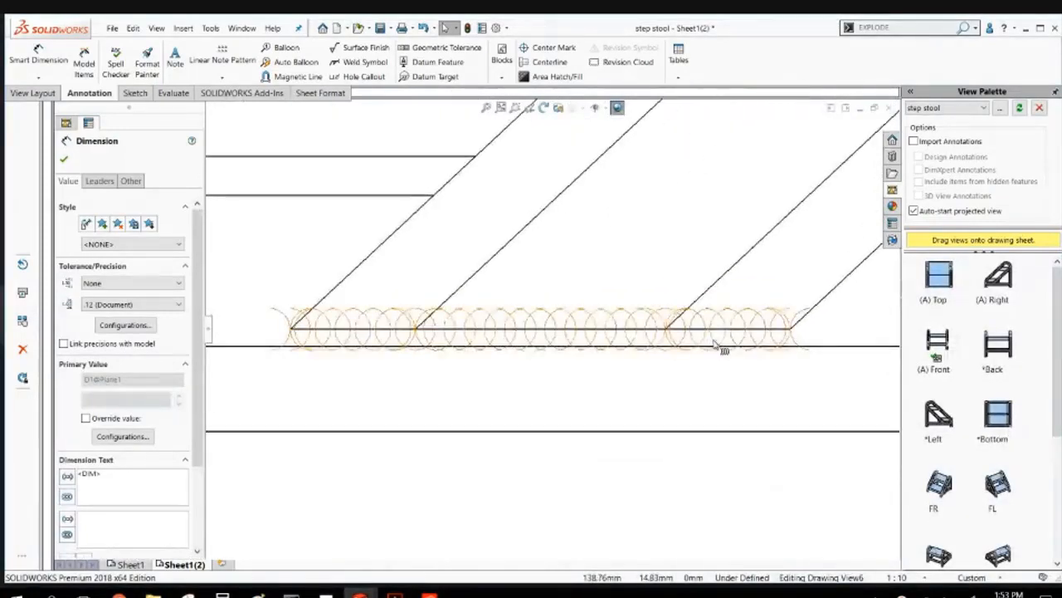
{"action": "left_click", "coordinate": [717, 345]}
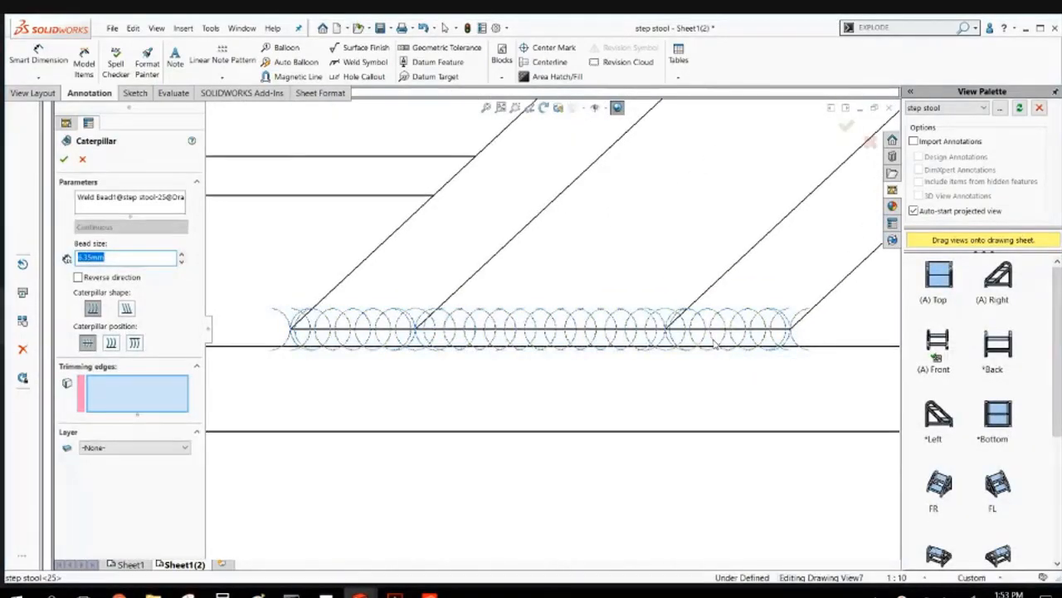
{"action": "scroll", "coordinate": [541, 332], "scroll_direction": "up", "scroll_amount": 1}
{"action": "left_click", "coordinate": [126, 308]}
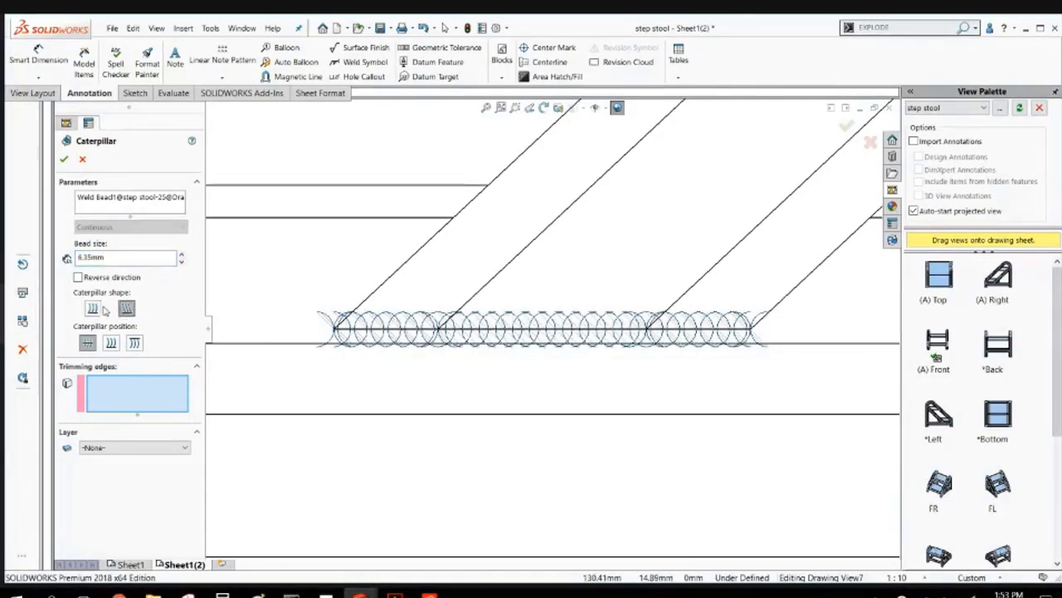
{"action": "left_click", "coordinate": [93, 308]}
{"action": "left_click", "coordinate": [110, 342]}
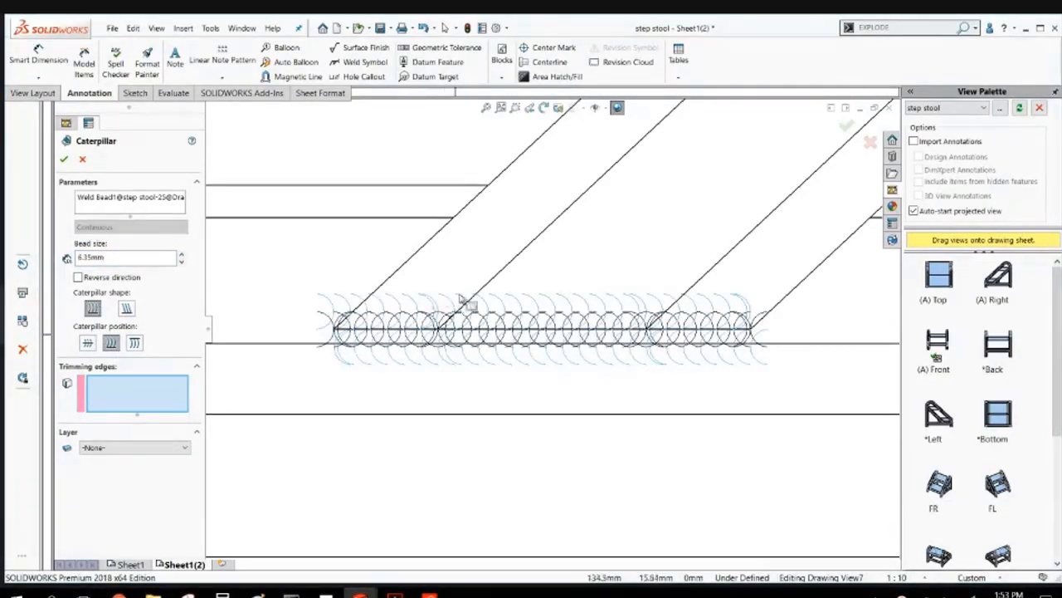
{"action": "scroll", "coordinate": [498, 315], "scroll_direction": "up", "scroll_amount": 2}
{"action": "left_click", "coordinate": [82, 160]}
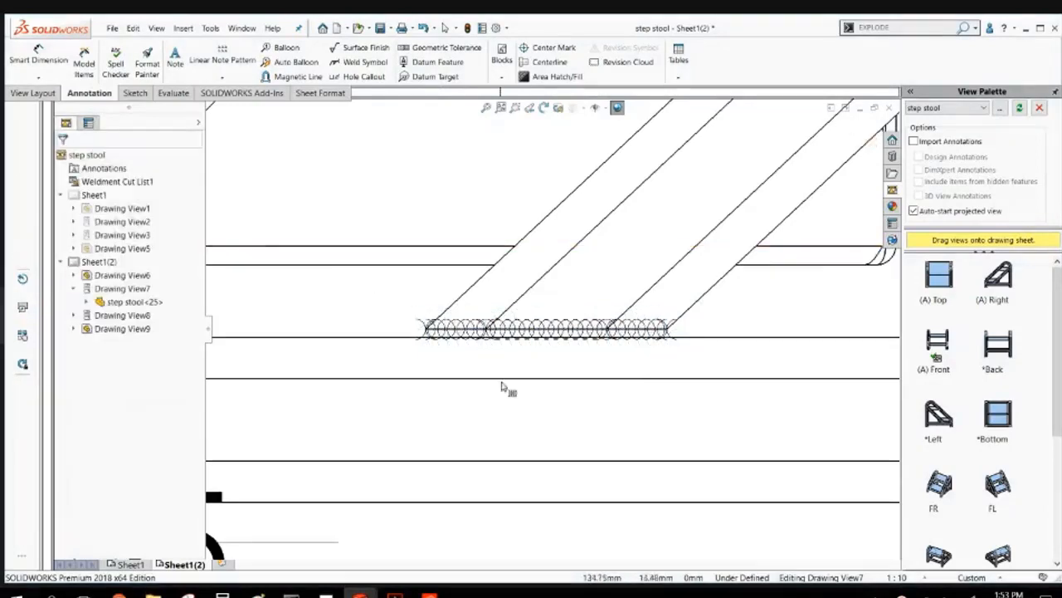
Pull the upper 0.25 weld symbol above and beside the front view and add TYP as its tail text.
{"action": "scroll", "coordinate": [503, 386], "scroll_direction": "up", "scroll_amount": 5}
{"action": "scroll", "coordinate": [505, 241], "scroll_direction": "down", "scroll_amount": 3}
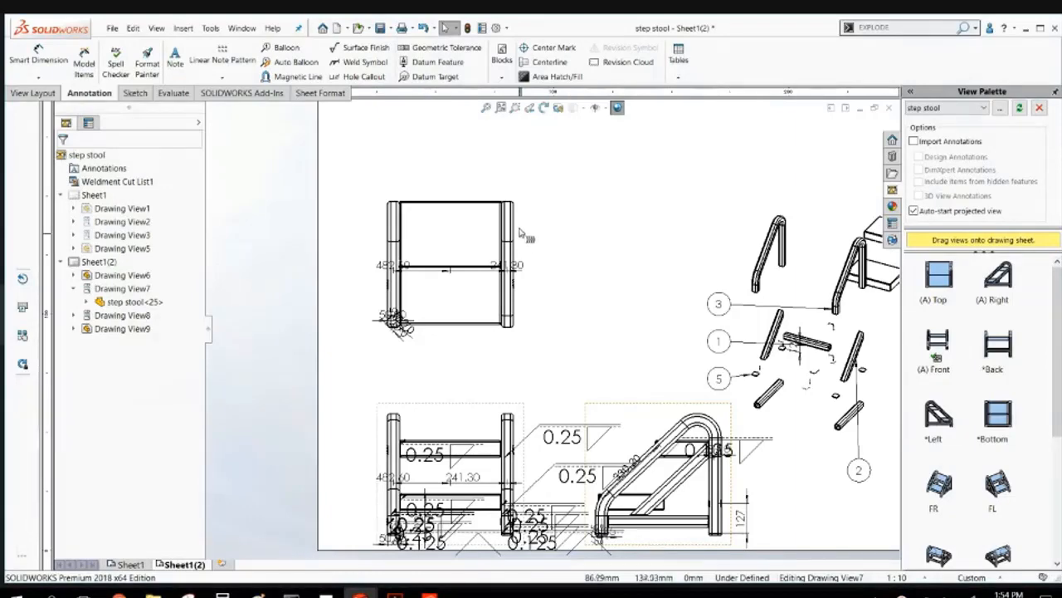
{"action": "scroll", "coordinate": [550, 400], "scroll_direction": "down", "scroll_amount": 3}
{"action": "left_click_drag", "start_coordinate": [536, 396], "coordinate": [554, 237]}
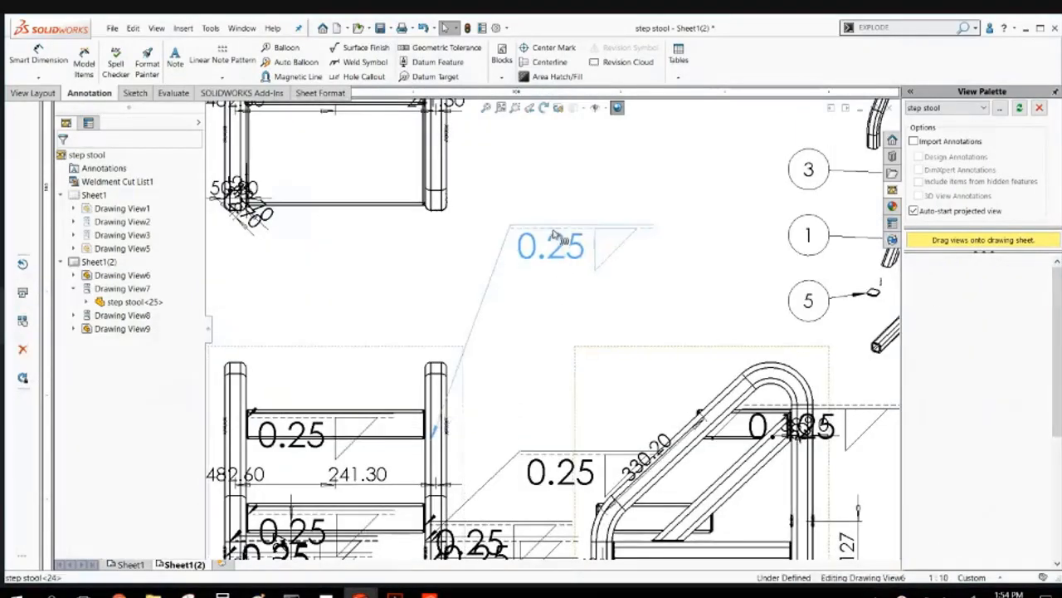
{"action": "double_click", "coordinate": [555, 238]}
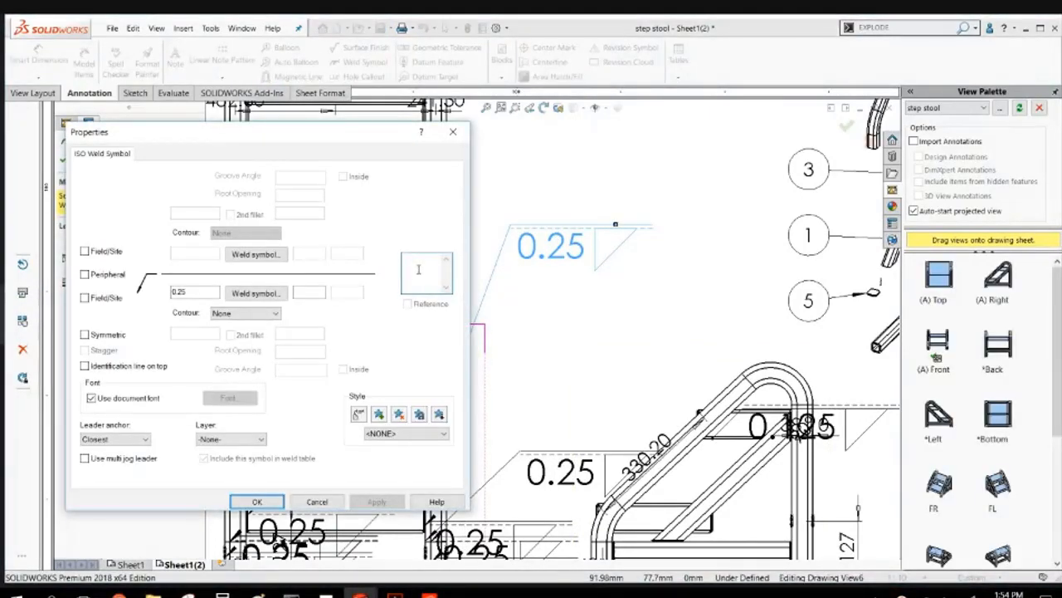
{"action": "type", "text": "TYP"}
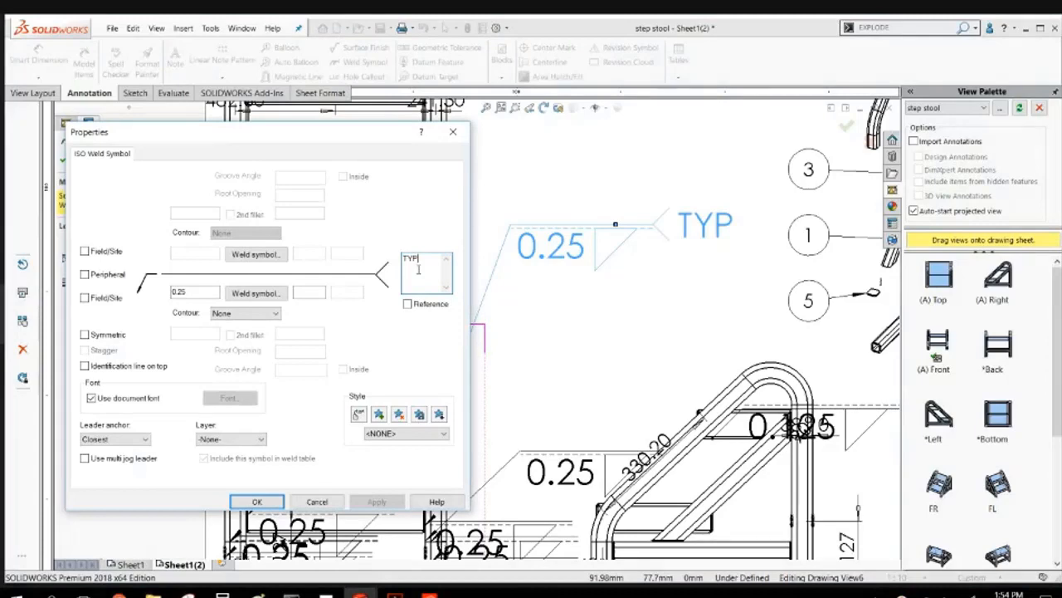
{"action": "left_click", "coordinate": [257, 502]}
{"action": "mouse_move", "coordinate": [622, 238]}
{"action": "left_mouse_down"}
{"action": "mouse_move", "coordinate": [631, 296]}
{"action": "mouse_move", "coordinate": [619, 283]}
{"action": "left_mouse_up"}
{"action": "left_click", "coordinate": [429, 310]}
Insert a weld table for the front view with default settings and place it in the upper part of the sheet.
{"action": "scroll", "coordinate": [491, 291], "scroll_direction": "up", "scroll_amount": 4}
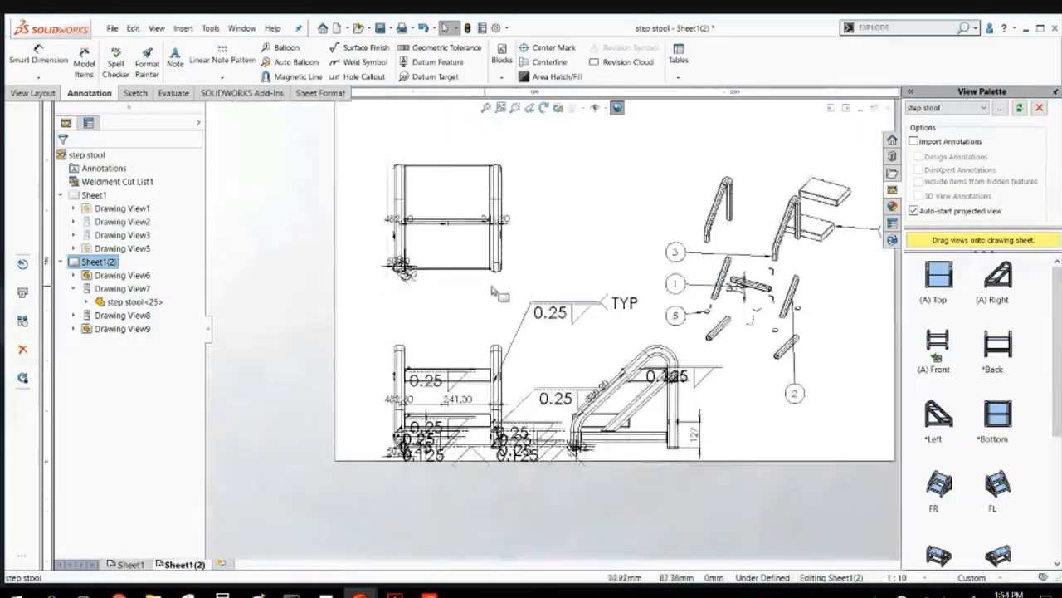
{"action": "scroll", "coordinate": [491, 290], "scroll_direction": "up", "scroll_amount": 2}
{"action": "scroll", "coordinate": [554, 296], "scroll_direction": "down", "scroll_amount": 5}
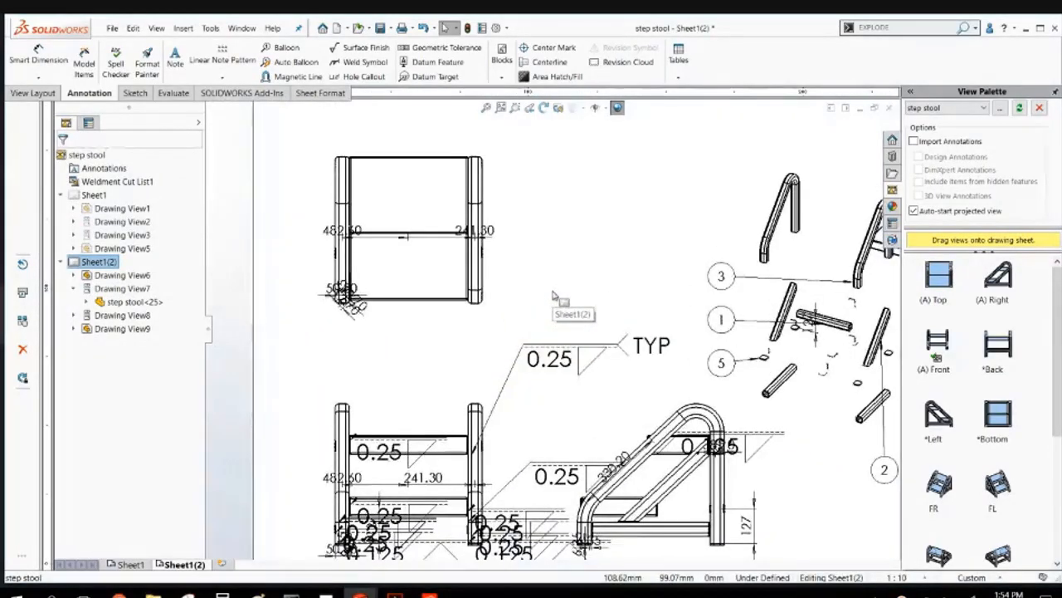
{"action": "scroll", "coordinate": [554, 295], "scroll_direction": "up", "scroll_amount": 3}
{"action": "scroll", "coordinate": [564, 296], "scroll_direction": "down", "scroll_amount": 2}
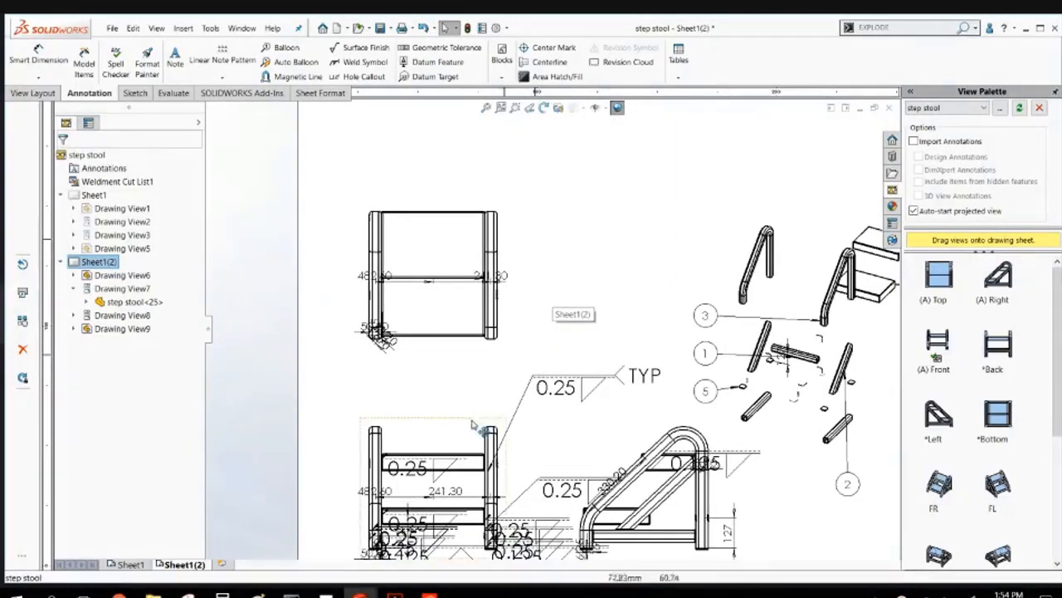
{"action": "left_click", "coordinate": [447, 432]}
{"action": "right_click", "coordinate": [447, 433]}
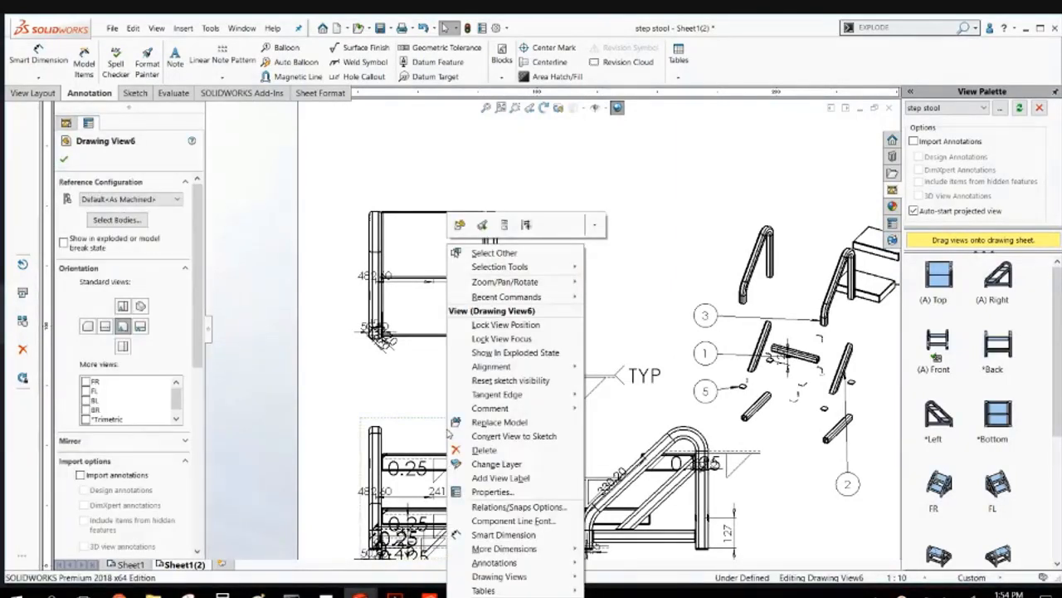
{"action": "mouse_move", "coordinate": [515, 593]}
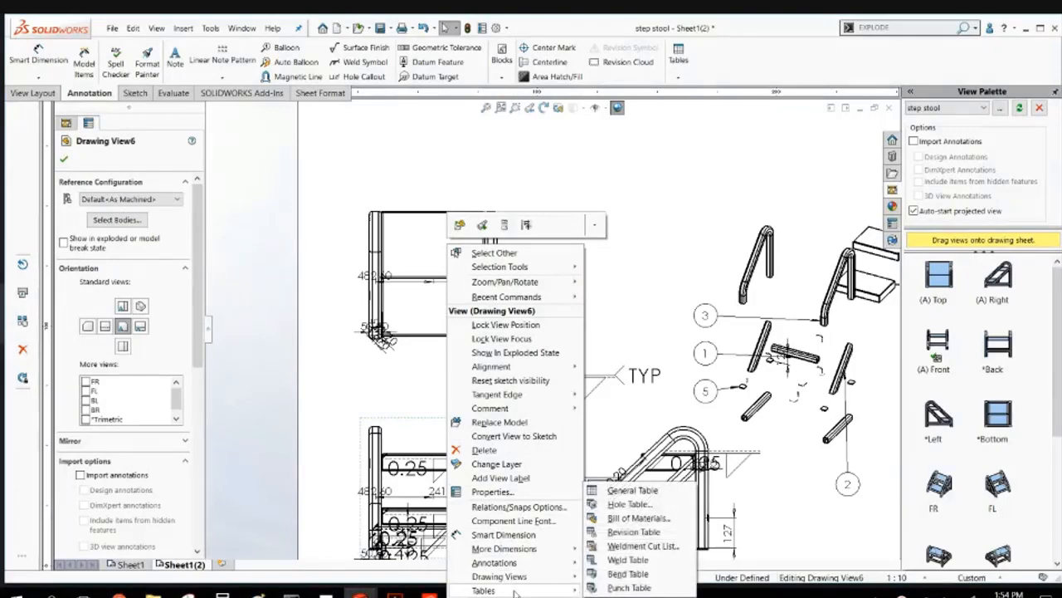
{"action": "left_click", "coordinate": [627, 560]}
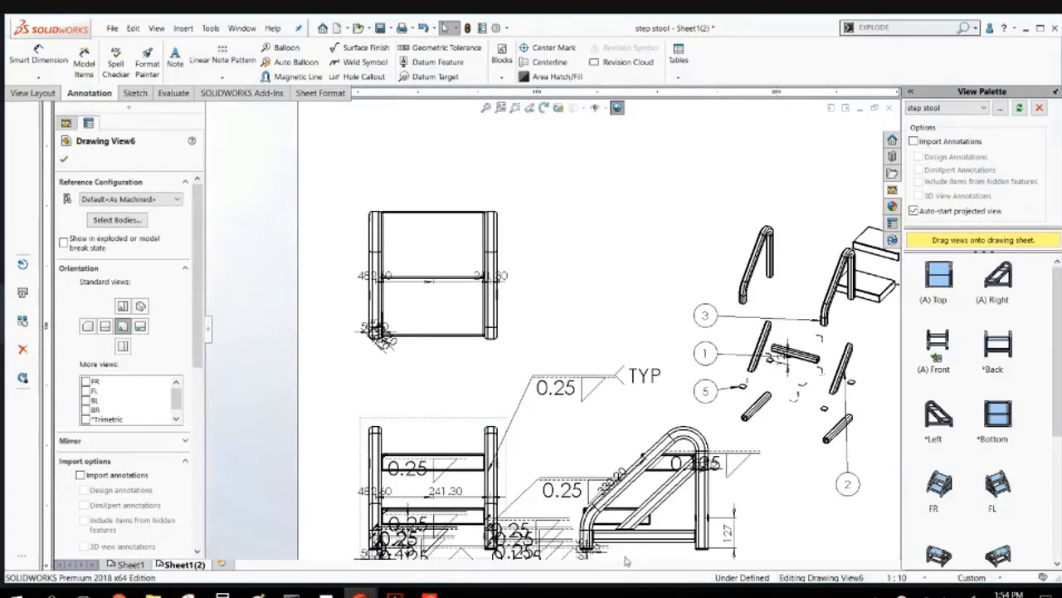
{"action": "left_click", "coordinate": [64, 159]}
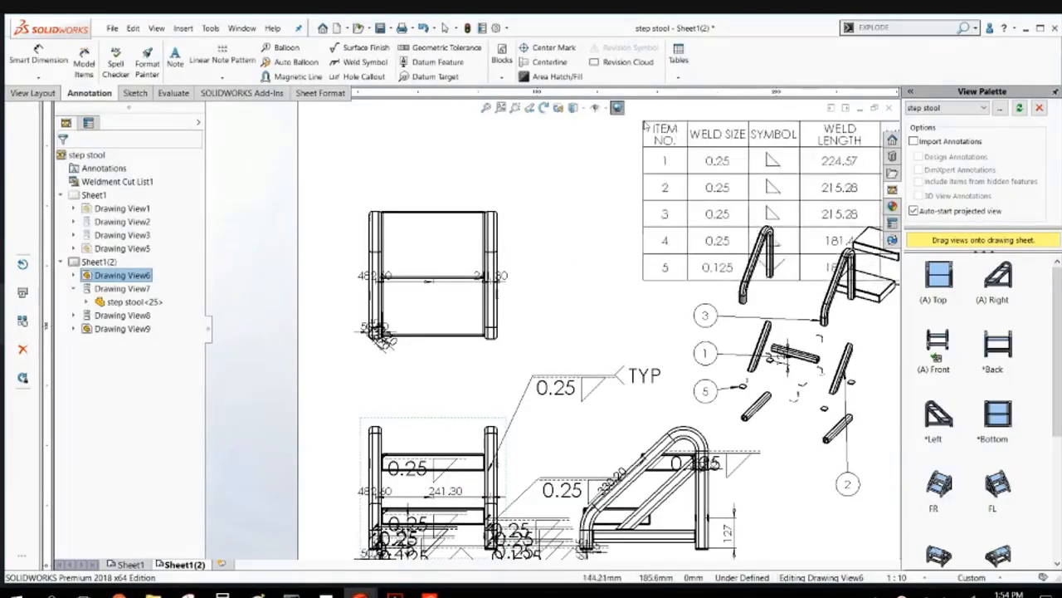
{"action": "left_click", "coordinate": [478, 127]}
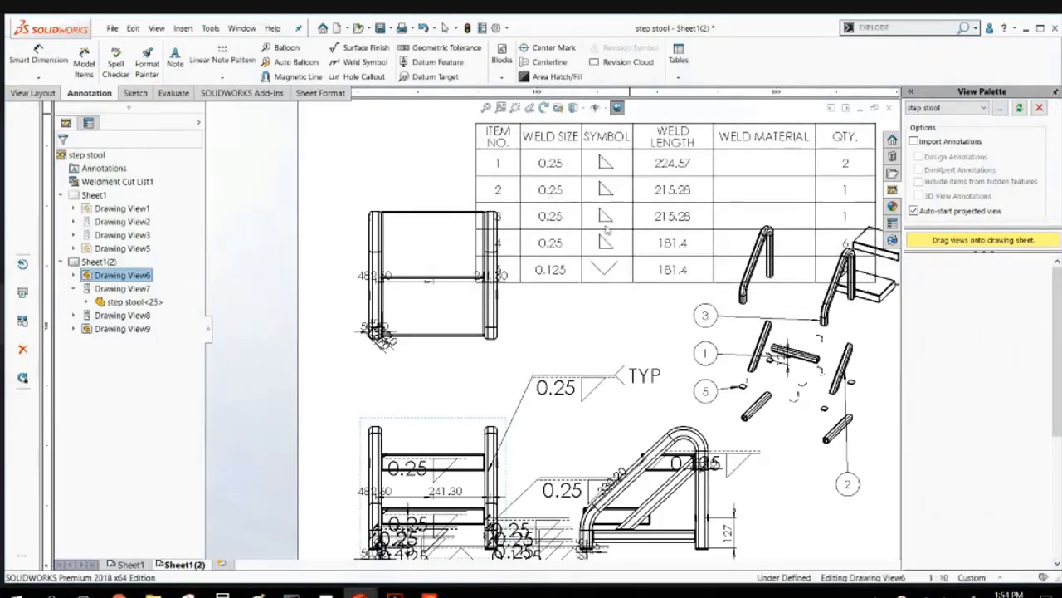
Reduce the weld table's row heights and position it inside the sheet border above the top view.
{"action": "scroll", "coordinate": [609, 232], "scroll_direction": "up", "scroll_amount": 4}
{"action": "scroll", "coordinate": [611, 232], "scroll_direction": "down", "scroll_amount": 4}
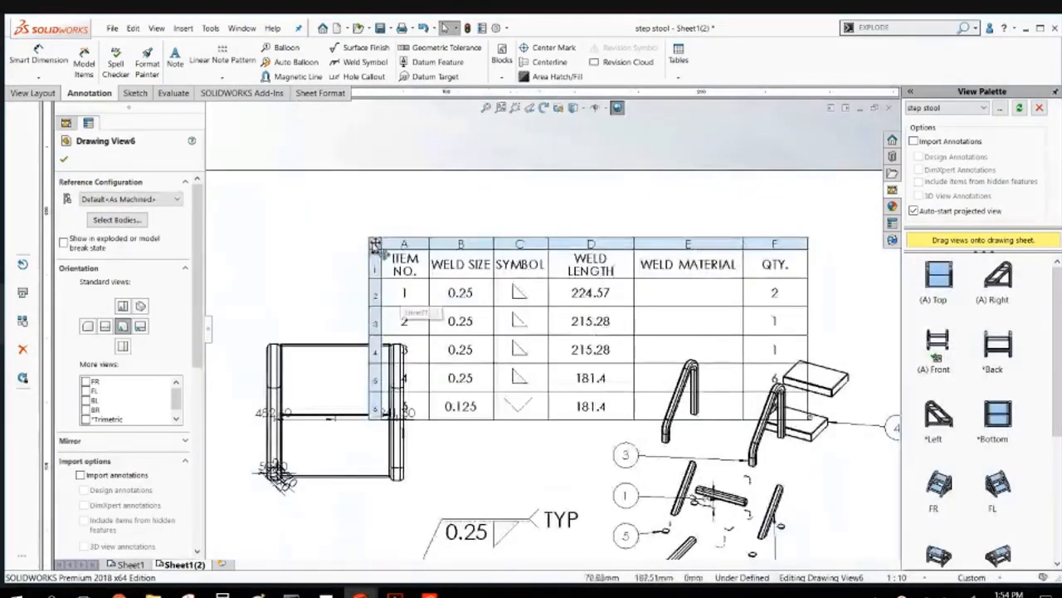
{"action": "left_click_drag", "start_coordinate": [375, 243], "coordinate": [362, 150]}
{"action": "left_click", "coordinate": [365, 156]}
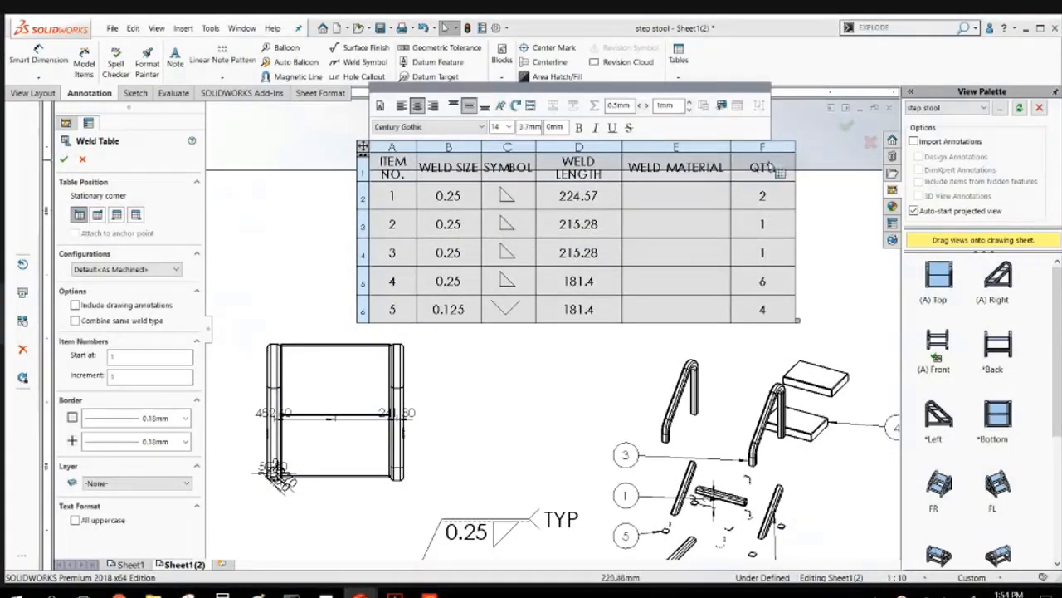
{"action": "left_click", "coordinate": [304, 256]}
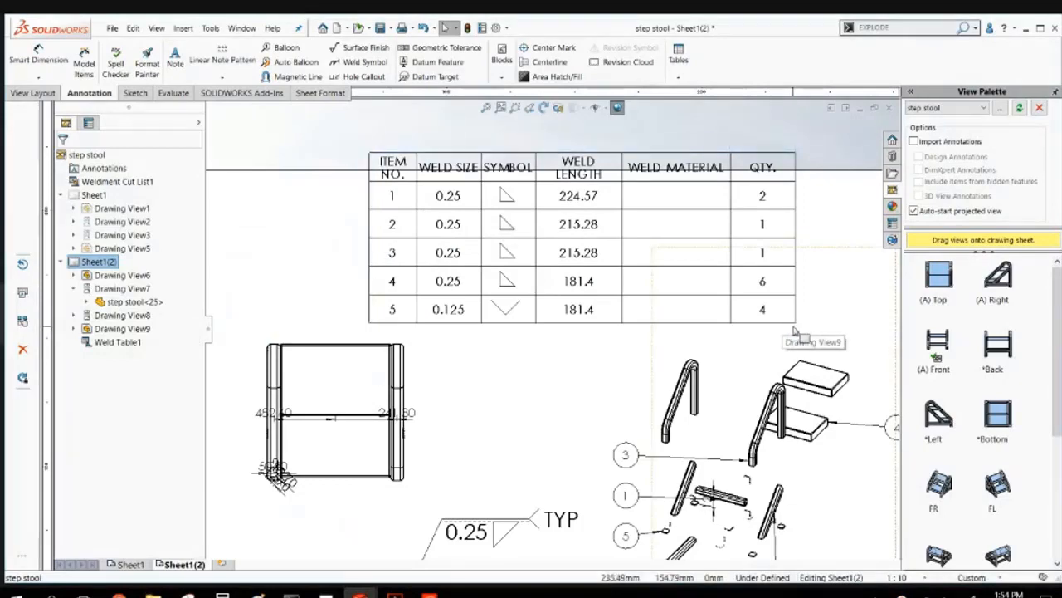
{"action": "left_click_drag", "start_coordinate": [795, 322], "coordinate": [790, 257]}
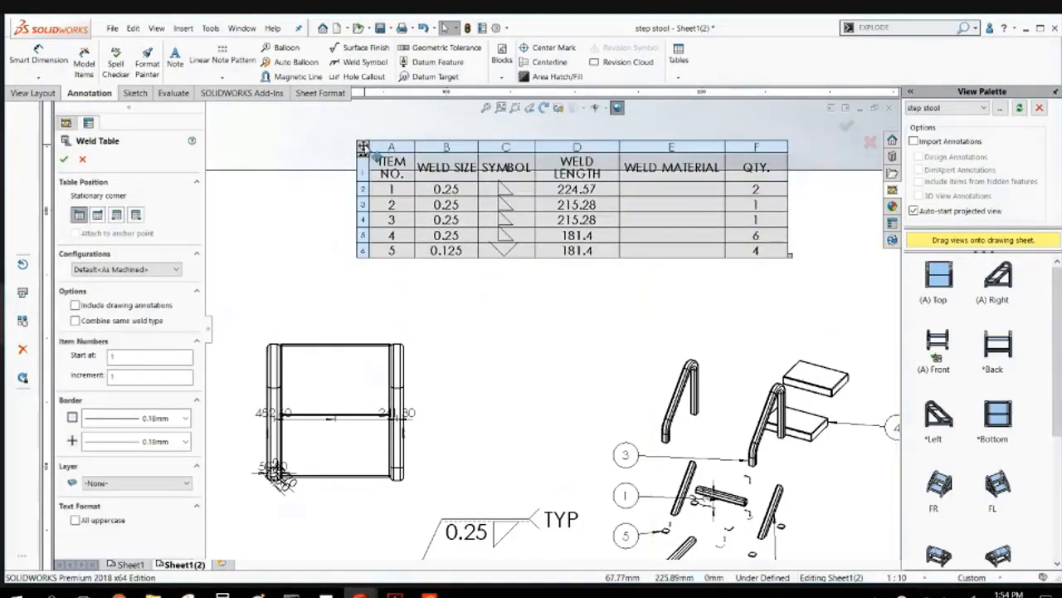
{"action": "left_click_drag", "start_coordinate": [363, 147], "coordinate": [256, 200]}
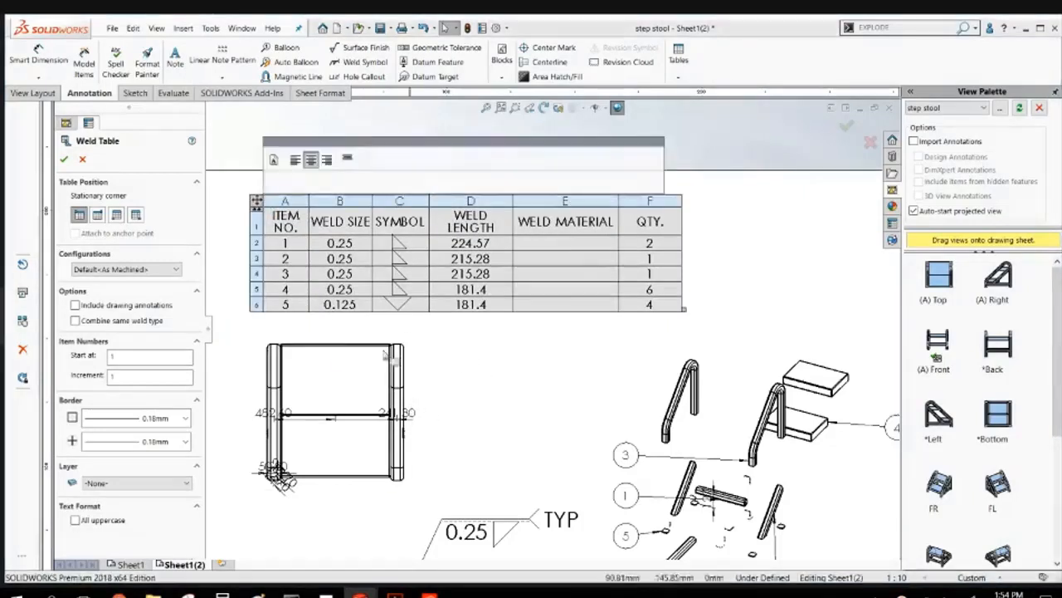
{"action": "left_click", "coordinate": [496, 404]}
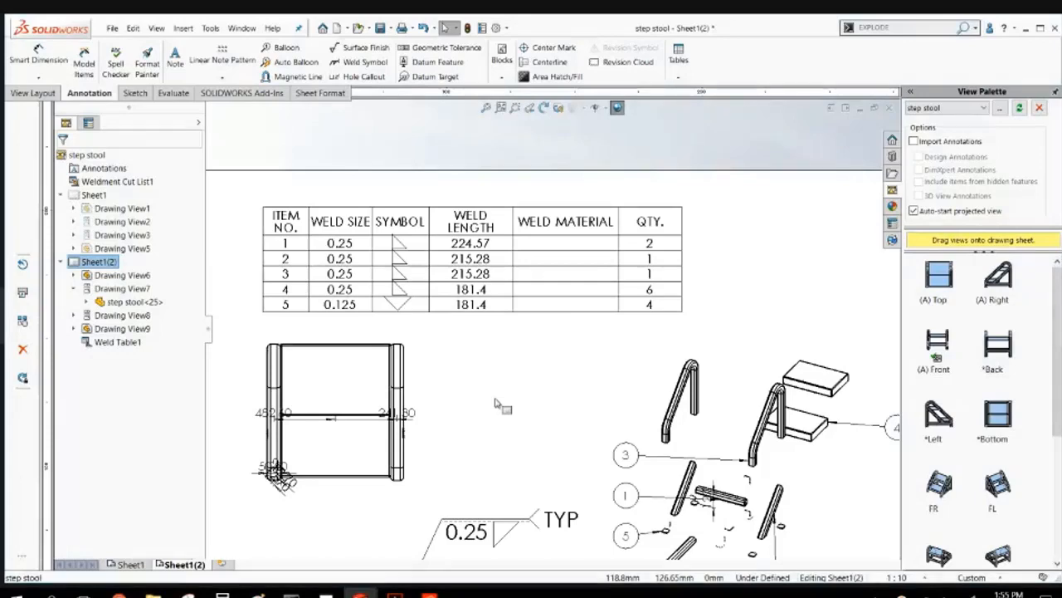
Add a third sheet and start a model view of the step stool on it with the preview enabled.
{"action": "key", "text": "f"}
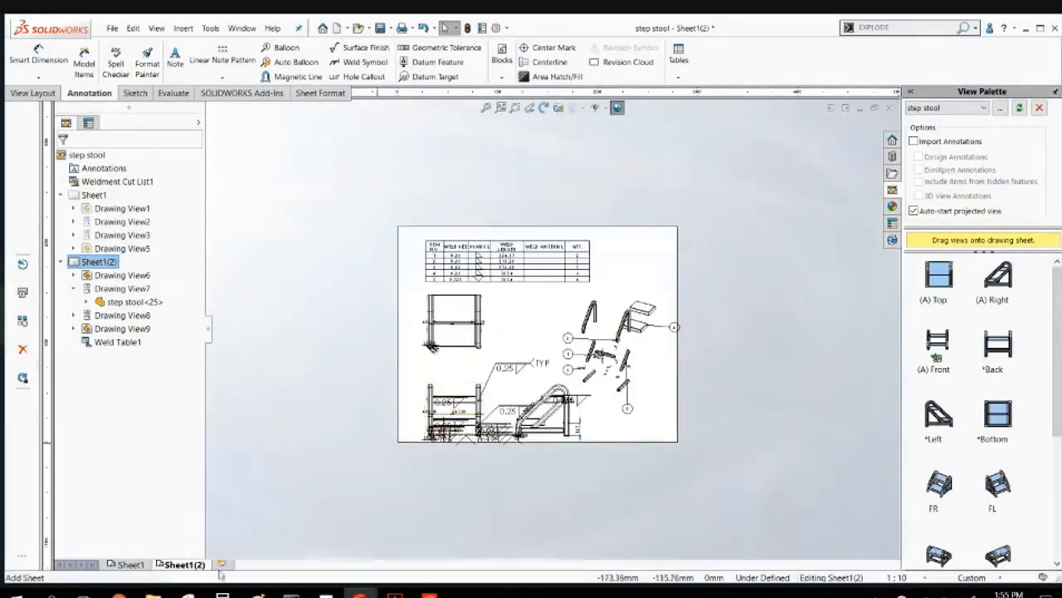
{"action": "left_click", "coordinate": [220, 564]}
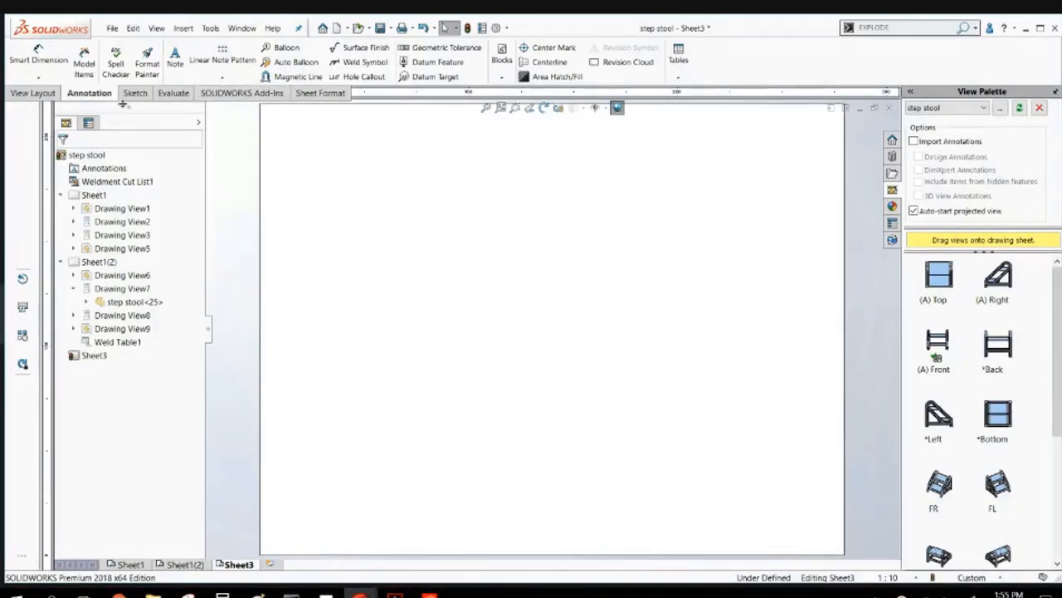
{"action": "left_click", "coordinate": [21, 92]}
{"action": "left_click", "coordinate": [56, 64]}
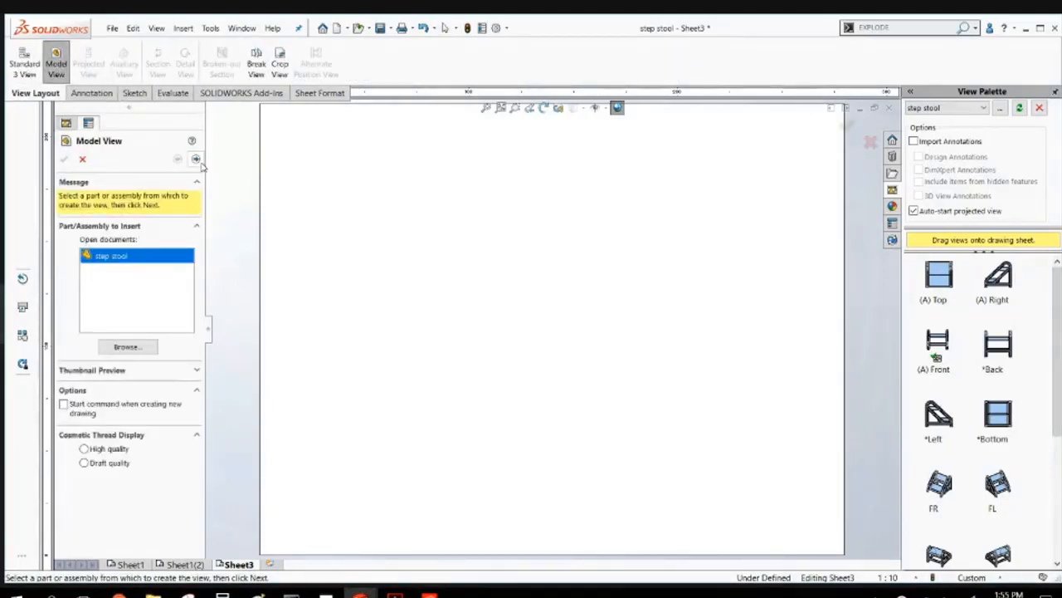
{"action": "left_click", "coordinate": [196, 159]}
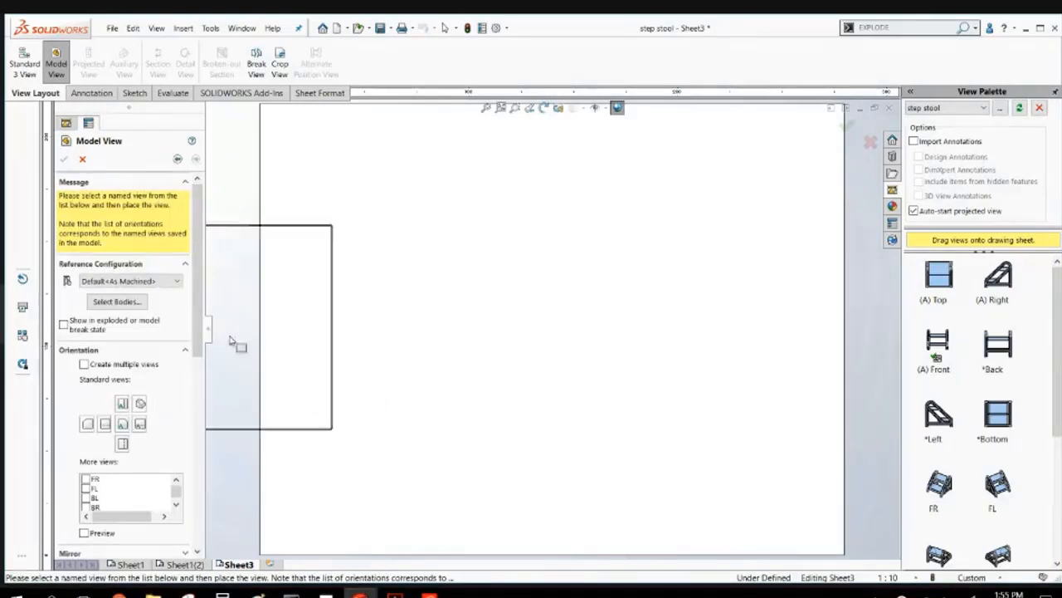
{"action": "left_click_drag", "start_coordinate": [199, 328], "coordinate": [203, 452]}
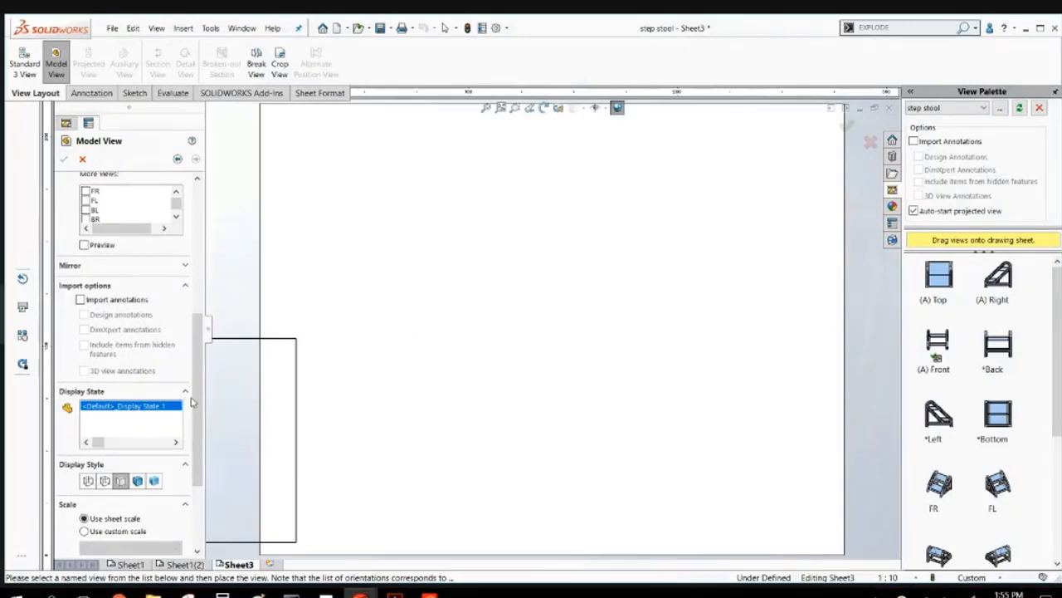
{"action": "left_click_drag", "start_coordinate": [193, 404], "coordinate": [197, 305]}
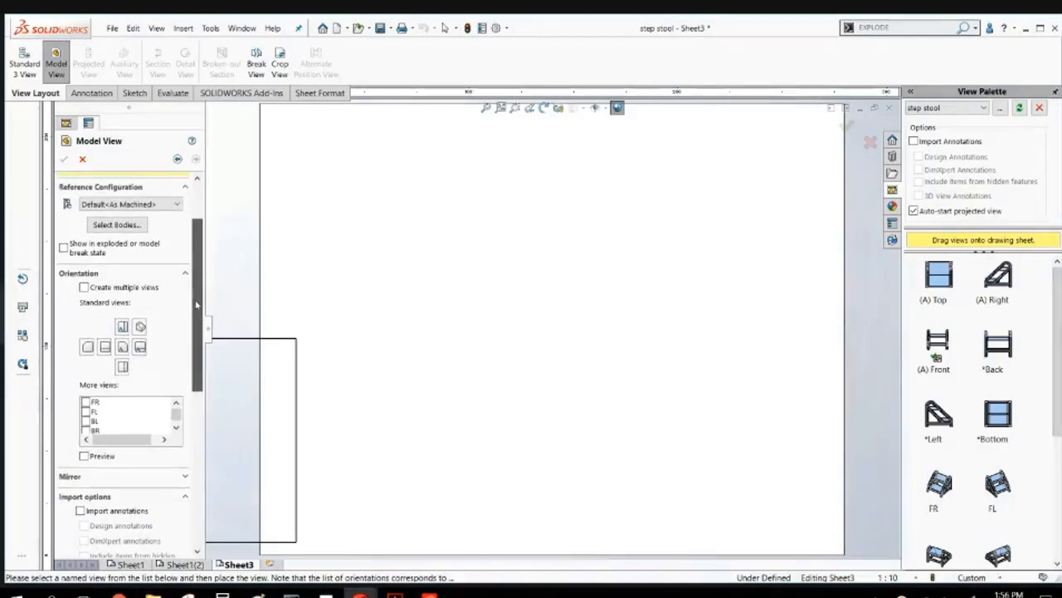
{"action": "left_click", "coordinate": [84, 455]}
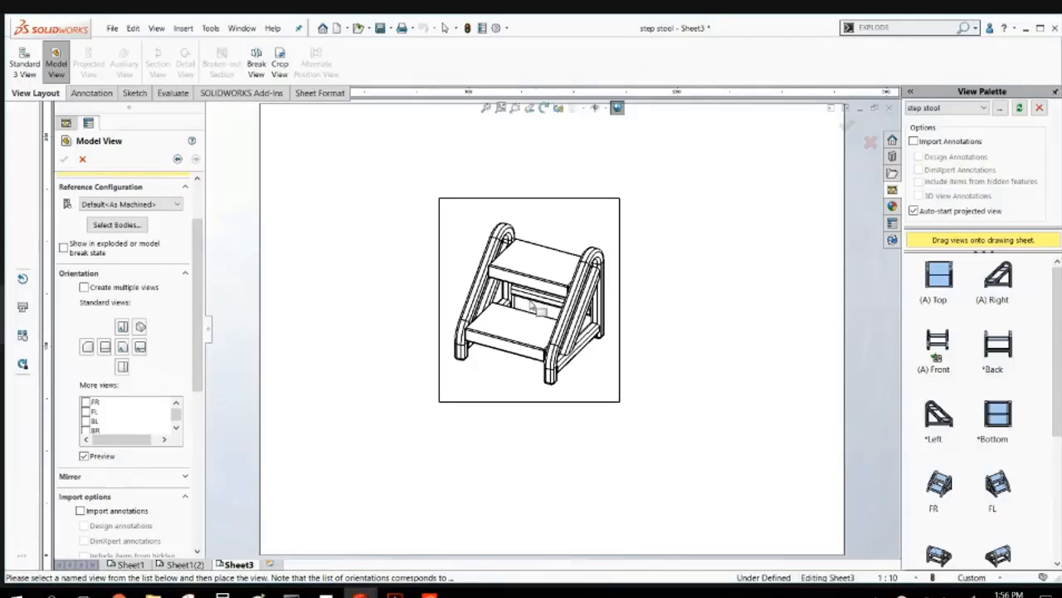
Limit the model view to the bent square tube of the near side frame and place its right view on the sheet.
{"action": "left_click", "coordinate": [117, 225]}
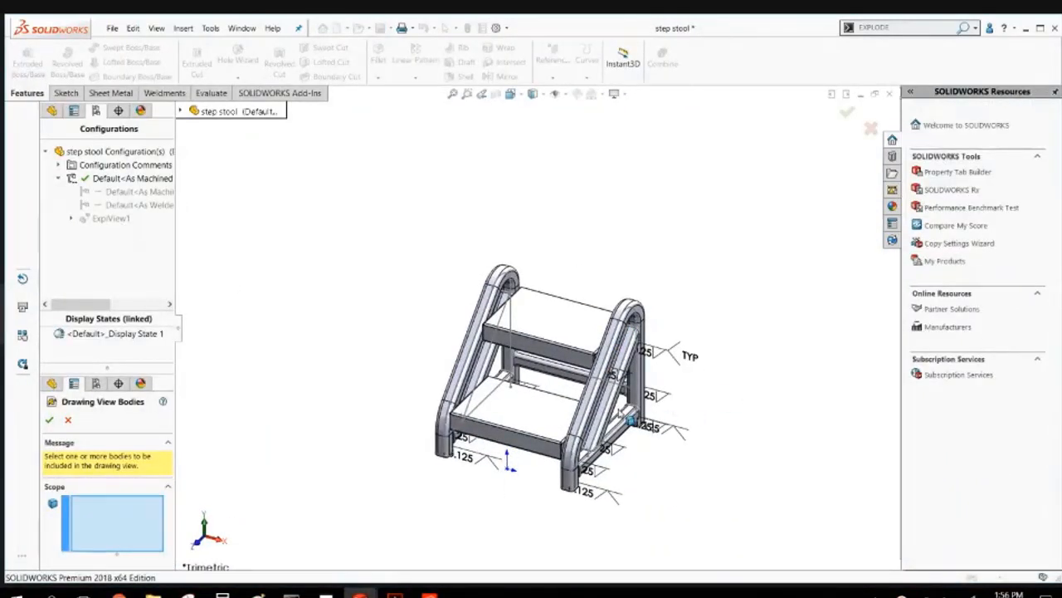
{"action": "left_click", "coordinate": [590, 404]}
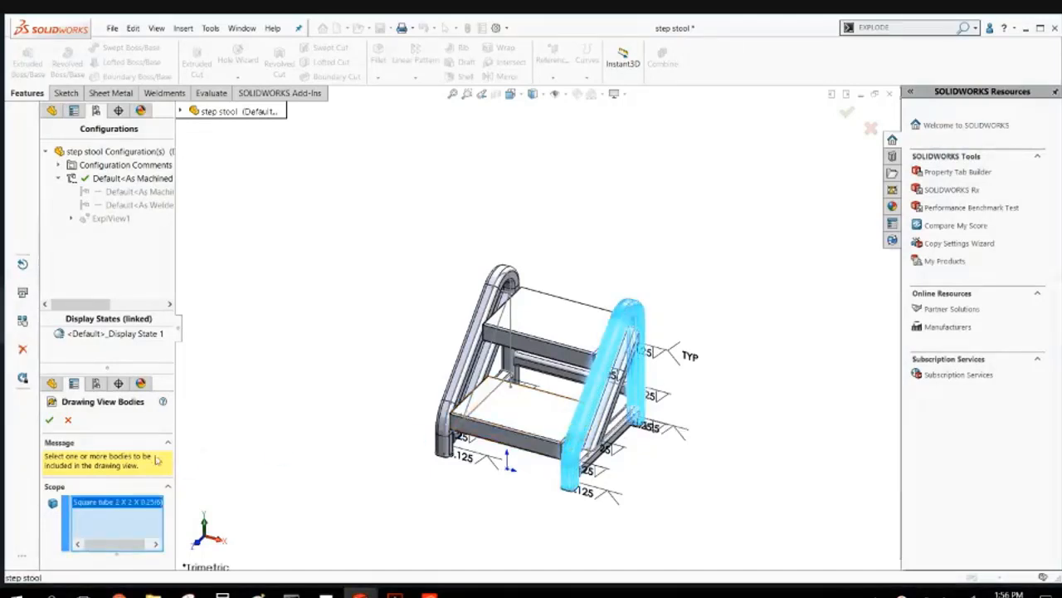
{"action": "left_click", "coordinate": [49, 420]}
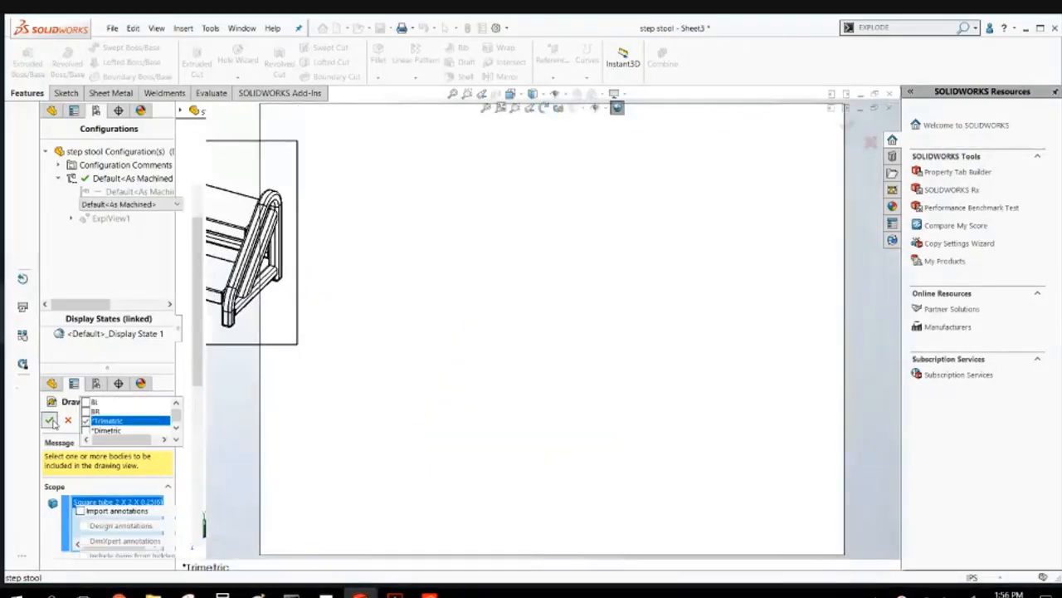
{"action": "left_click", "coordinate": [122, 347]}
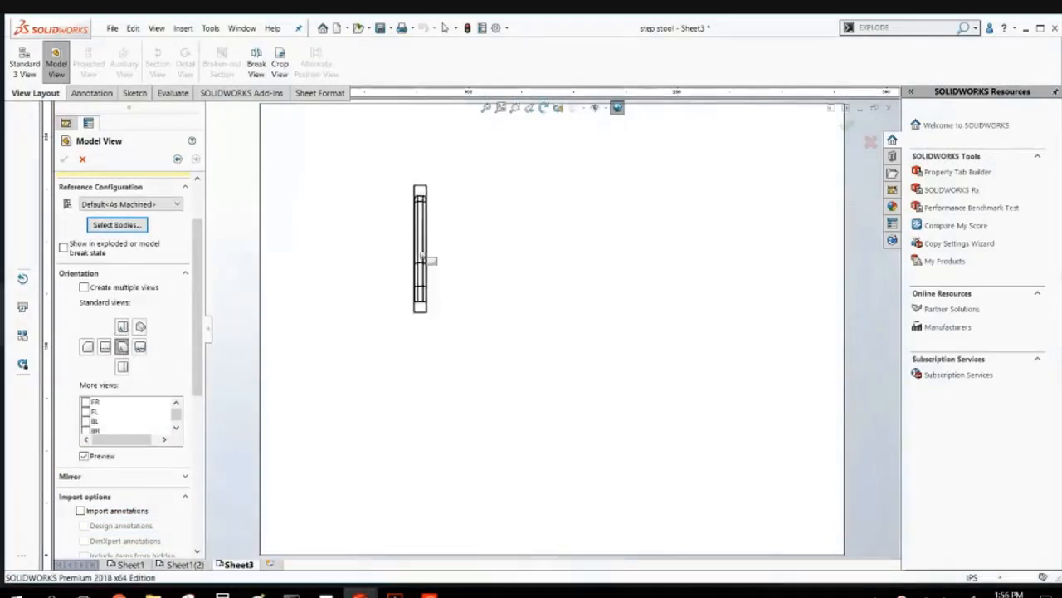
{"action": "left_click", "coordinate": [141, 349]}
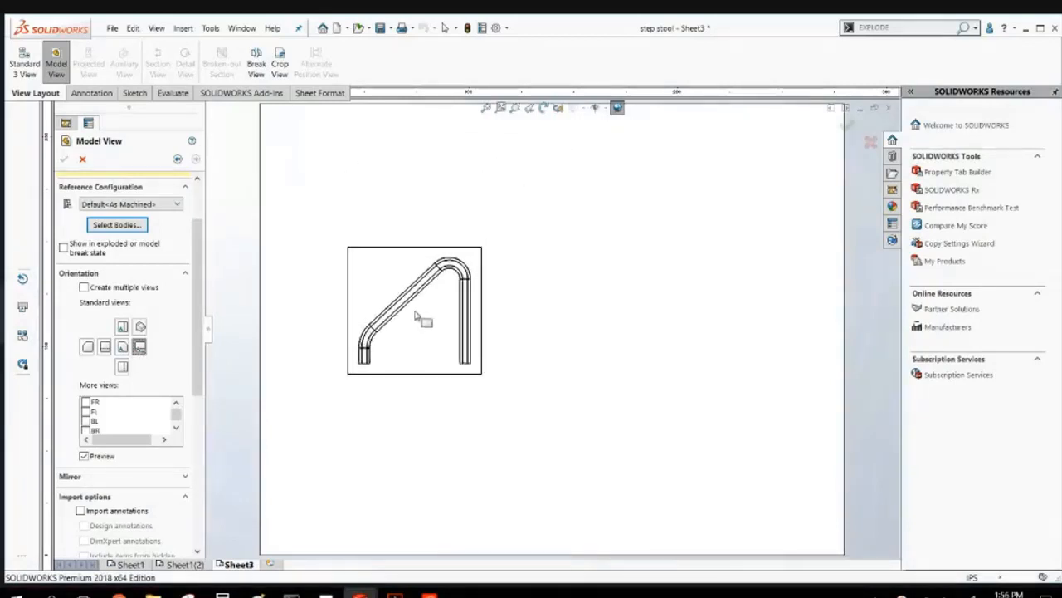
{"action": "left_click", "coordinate": [399, 362]}
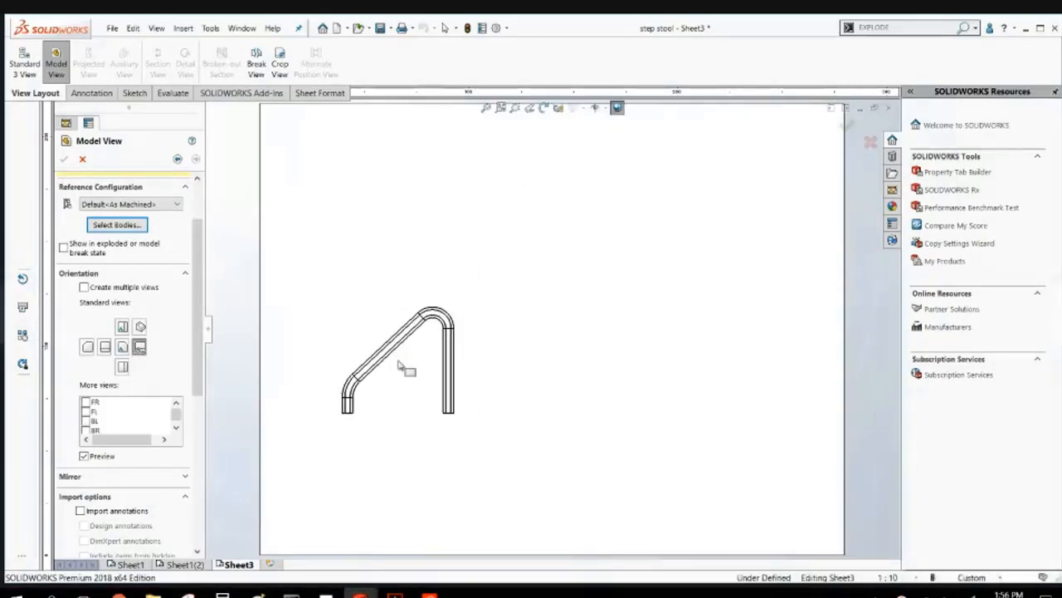
Project a top view above the bent tube's right view and a pictorial view to its upper left.
{"action": "left_click", "coordinate": [402, 212]}
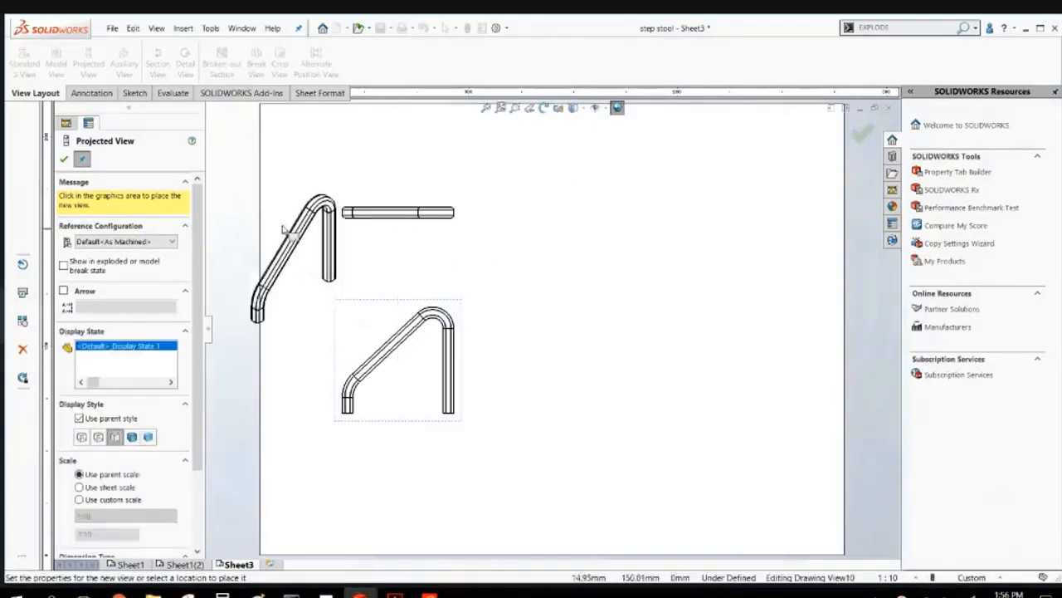
{"action": "left_click", "coordinate": [265, 217]}
{"action": "right_click", "coordinate": [341, 327]}
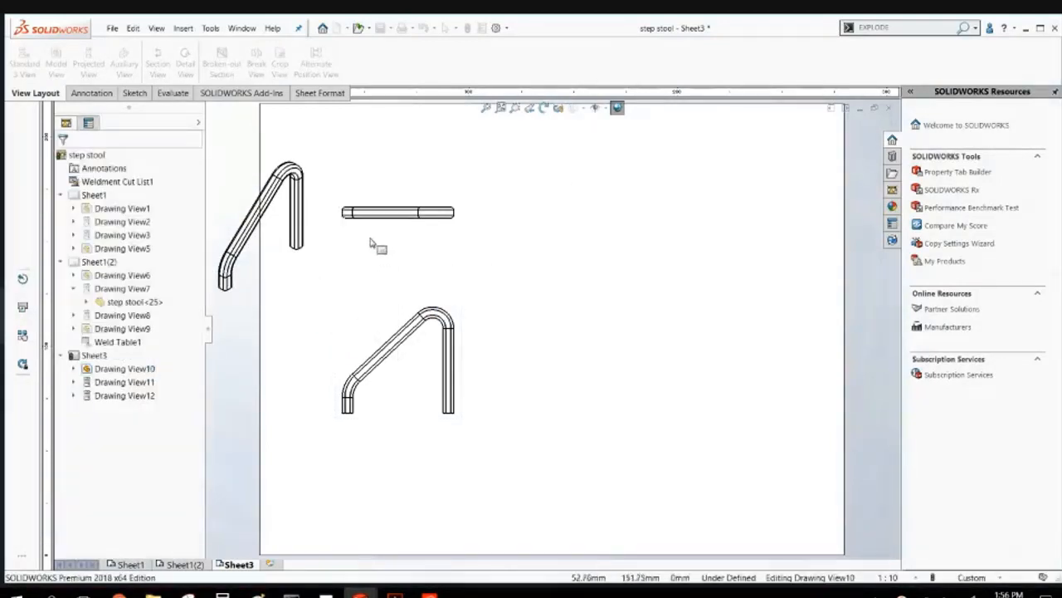
Move the tube's top view higher on the sheet and bring the right view up closer beneath it.
{"action": "mouse_move", "coordinate": [375, 208]}
{"action": "left_mouse_down"}
{"action": "mouse_move", "coordinate": [410, 190]}
{"action": "mouse_move", "coordinate": [410, 202]}
{"action": "left_mouse_up"}
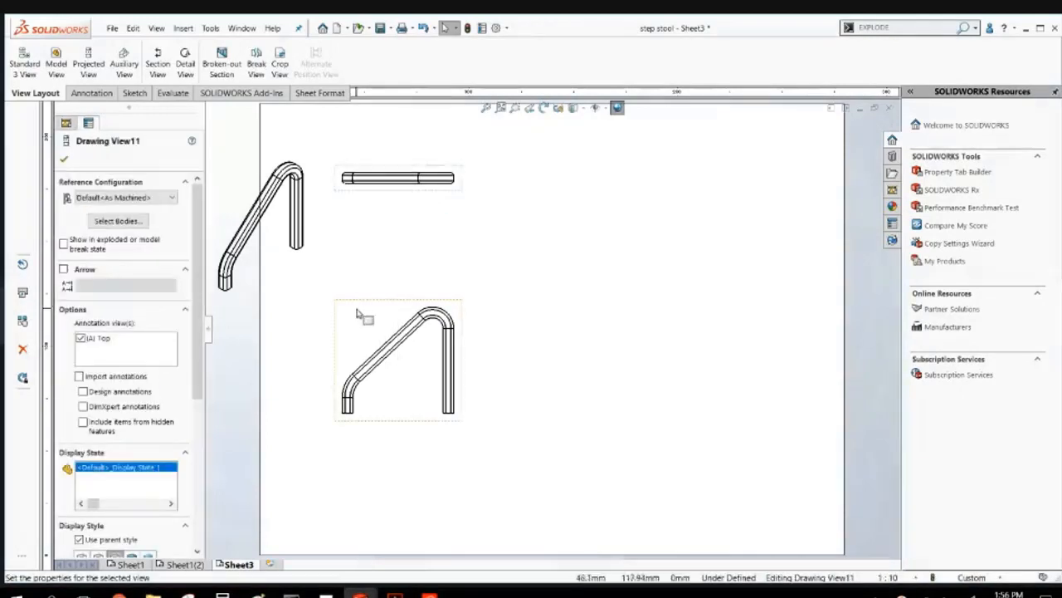
{"action": "left_click", "coordinate": [377, 194]}
{"action": "left_click_drag", "start_coordinate": [380, 306], "coordinate": [377, 222]}
Dimension the bent tube's overall width between its outer vertical edges, placing the dimension below the right view.
{"action": "left_click", "coordinate": [91, 93]}
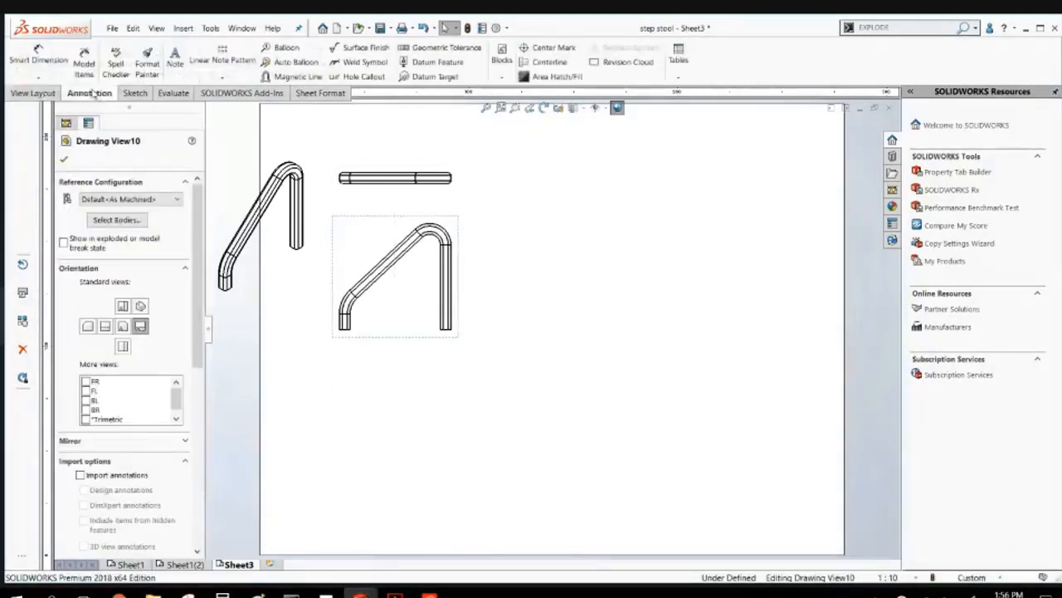
{"action": "left_click", "coordinate": [55, 66]}
{"action": "scroll", "coordinate": [430, 314], "scroll_direction": "down", "scroll_amount": 4}
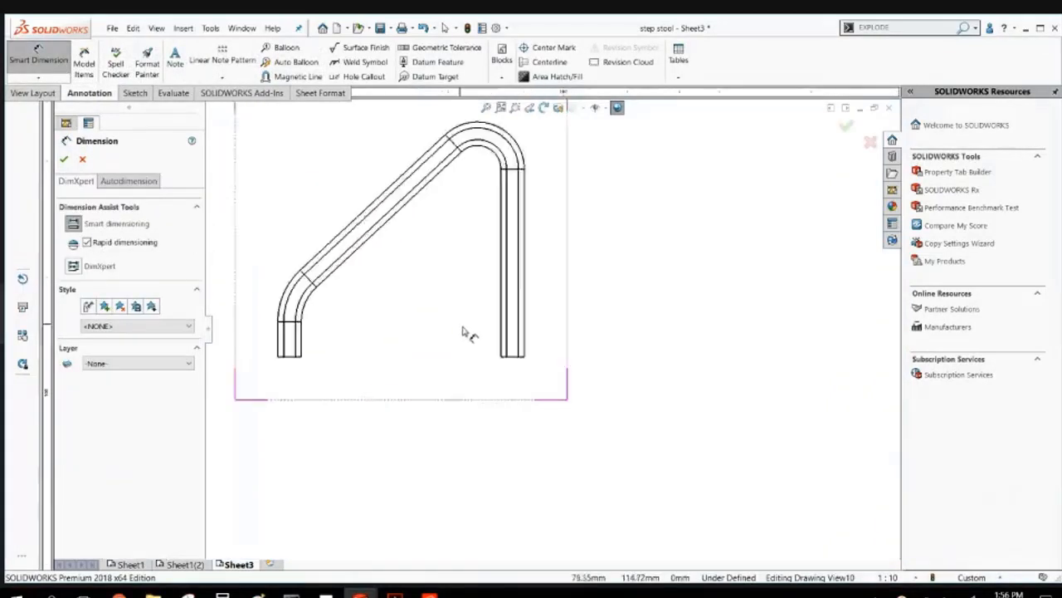
{"action": "left_click", "coordinate": [550, 299]}
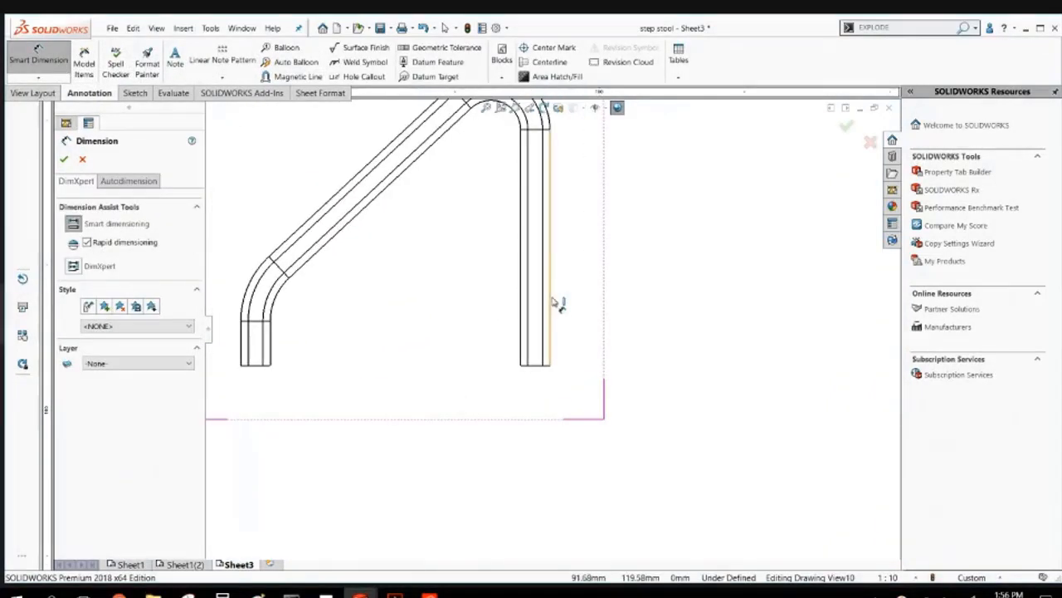
{"action": "left_click", "coordinate": [247, 352]}
{"action": "left_click", "coordinate": [398, 465]}
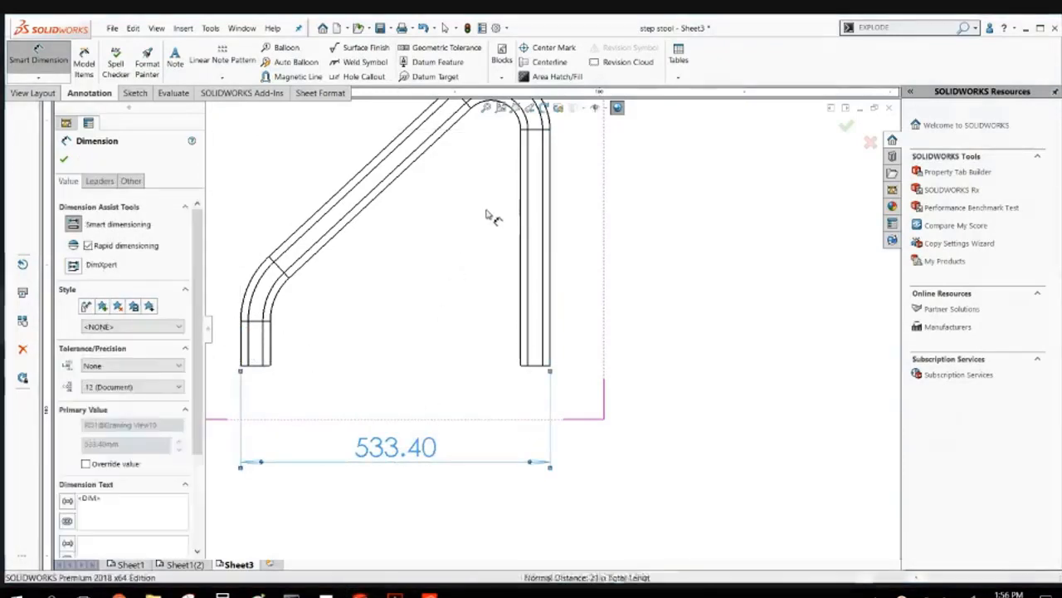
Dimension the inner radius of the bent tube's upper bend, placing the text inside the frame shape.
{"action": "scroll", "coordinate": [486, 214], "scroll_direction": "up", "scroll_amount": 2}
{"action": "scroll", "coordinate": [486, 214], "scroll_direction": "down", "scroll_amount": 2}
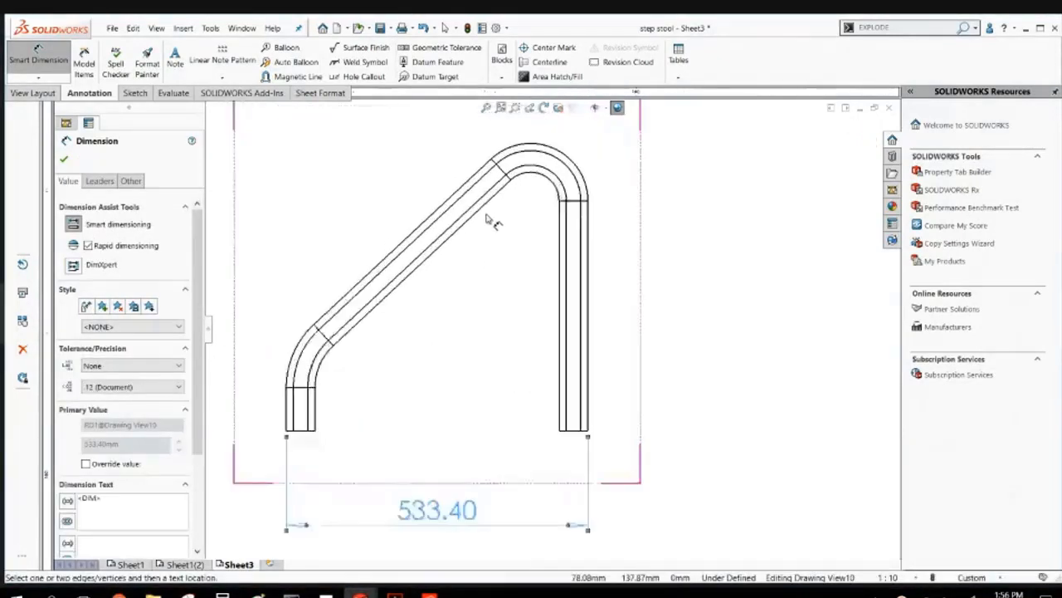
{"action": "left_click", "coordinate": [558, 187]}
{"action": "left_click", "coordinate": [512, 278]}
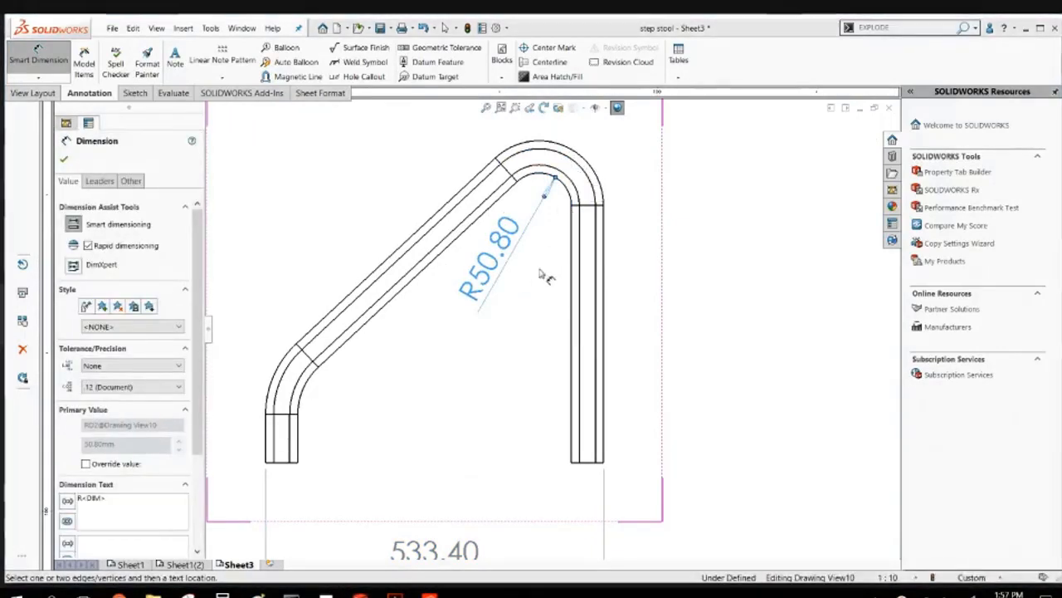
{"action": "key", "text": "Escape"}
Move the tube's pictorial view from the sheet edge to the right of the other two views.
{"action": "scroll", "coordinate": [543, 304], "scroll_direction": "up", "scroll_amount": 3}
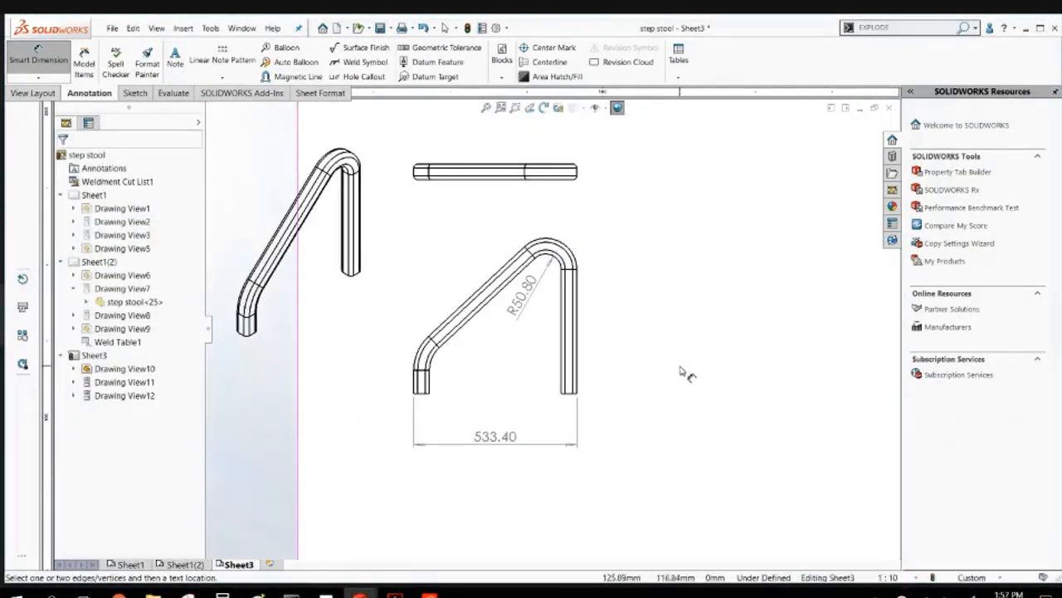
{"action": "scroll", "coordinate": [680, 370], "scroll_direction": "up", "scroll_amount": 2}
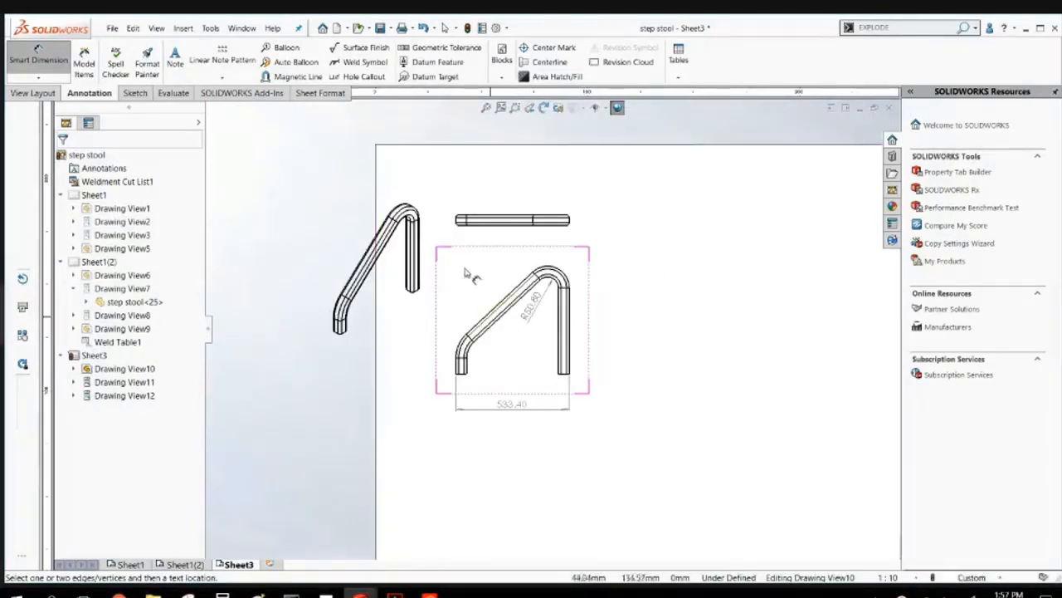
{"action": "key", "text": "Escape"}
{"action": "mouse_move", "coordinate": [427, 197]}
{"action": "left_mouse_down"}
{"action": "mouse_move", "coordinate": [616, 162]}
{"action": "mouse_move", "coordinate": [694, 190]}
{"action": "left_mouse_up"}
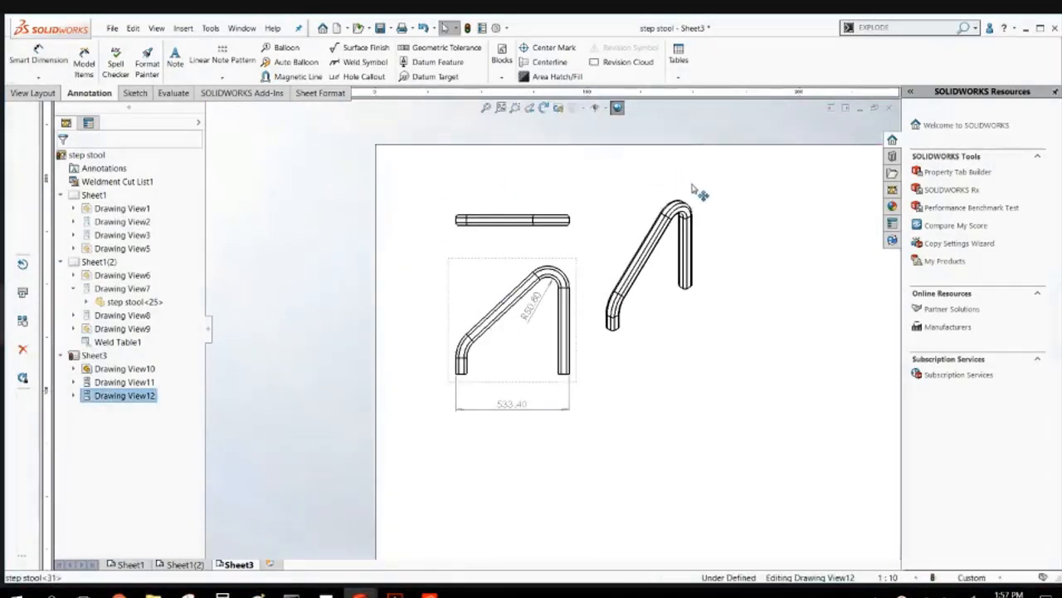
{"action": "left_click", "coordinate": [657, 448]}
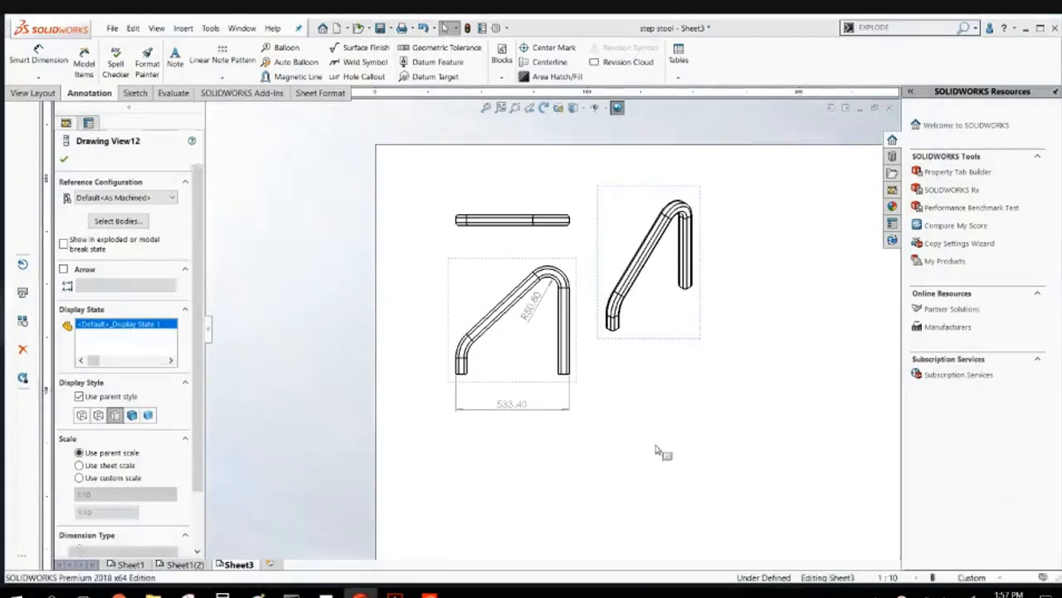
Start another model view of the step stool and limit it to the upper step's sheet metal body.
{"action": "scroll", "coordinate": [643, 406], "scroll_direction": "up", "scroll_amount": 3}
{"action": "scroll", "coordinate": [655, 395], "scroll_direction": "down", "scroll_amount": 3}
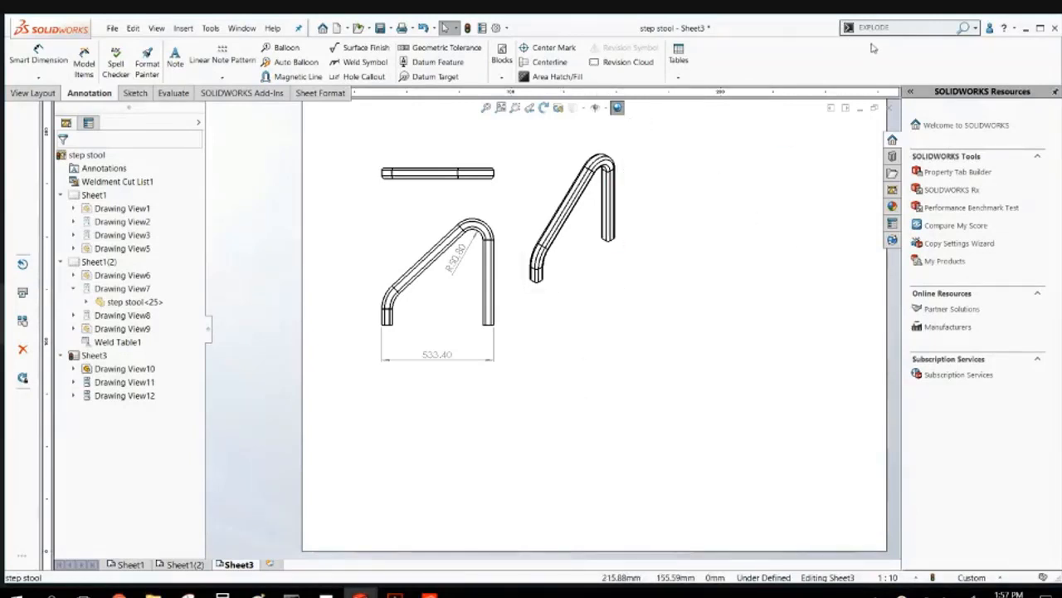
{"action": "left_click", "coordinate": [33, 93]}
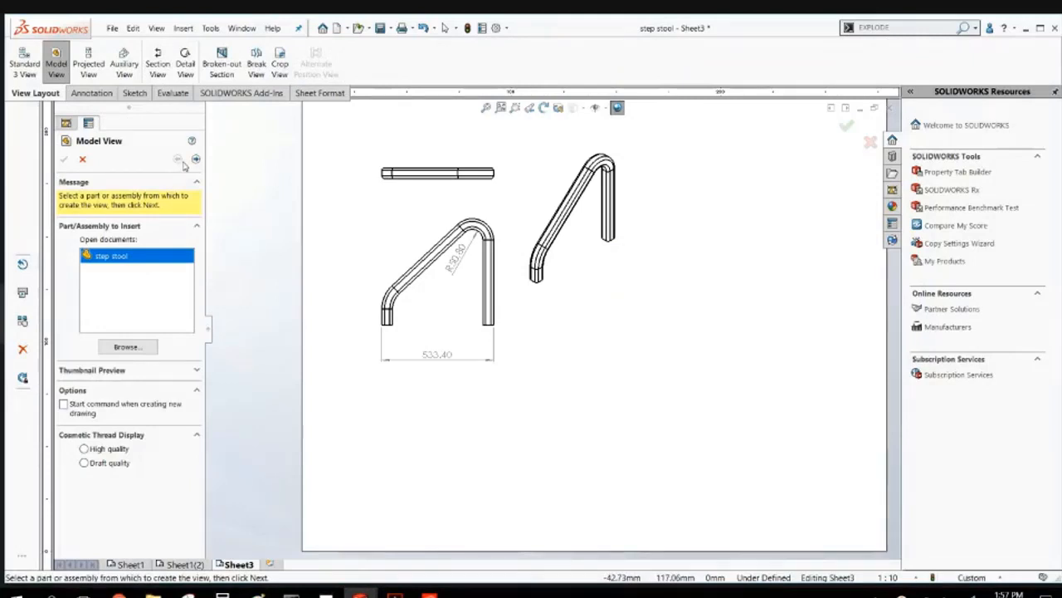
{"action": "left_click", "coordinate": [195, 159]}
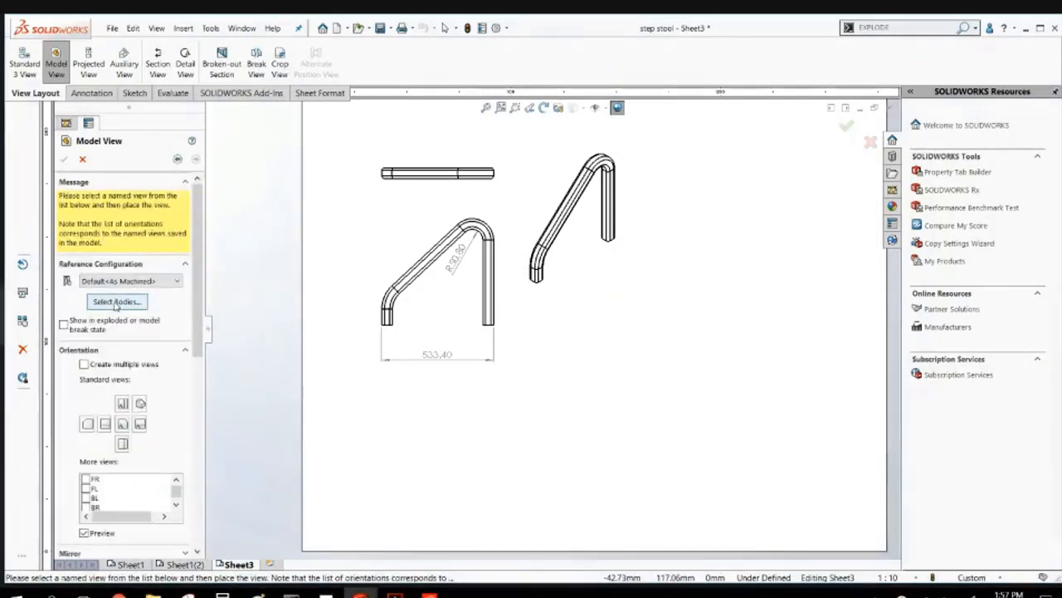
{"action": "left_click", "coordinate": [116, 303]}
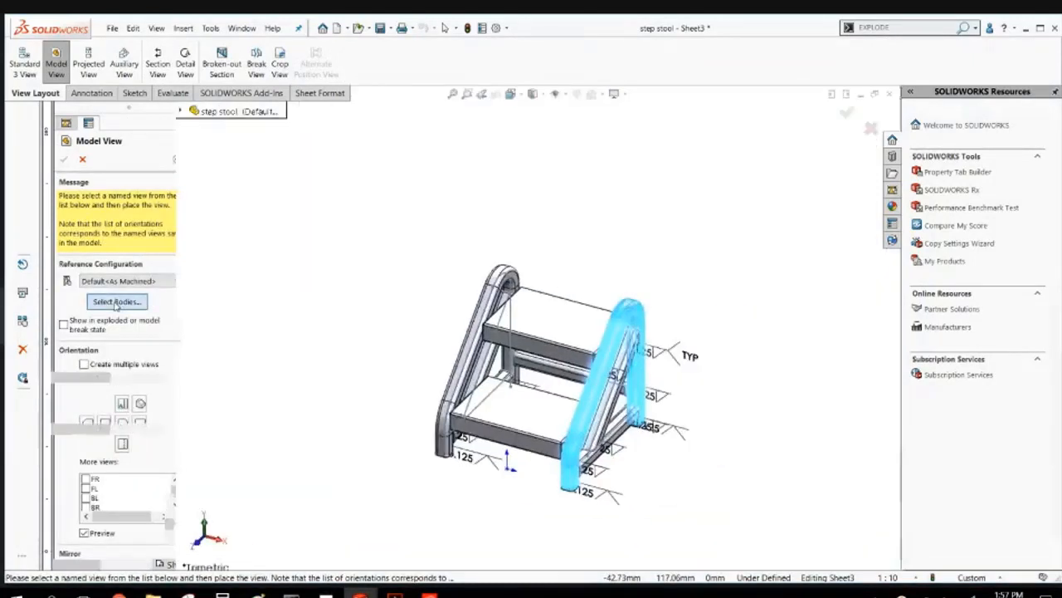
{"action": "left_click", "coordinate": [579, 325]}
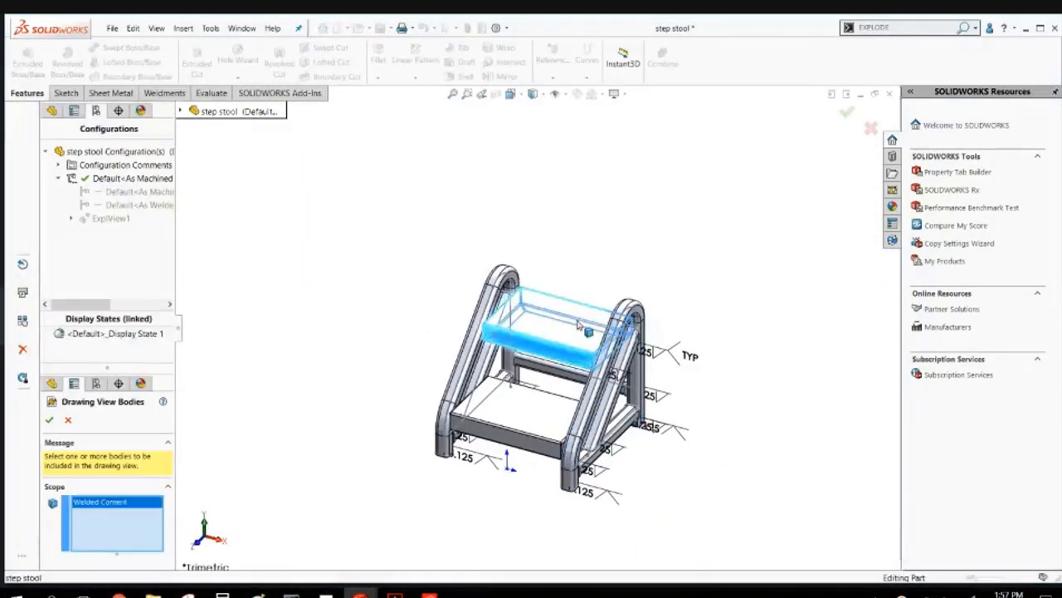
{"action": "left_click", "coordinate": [49, 421]}
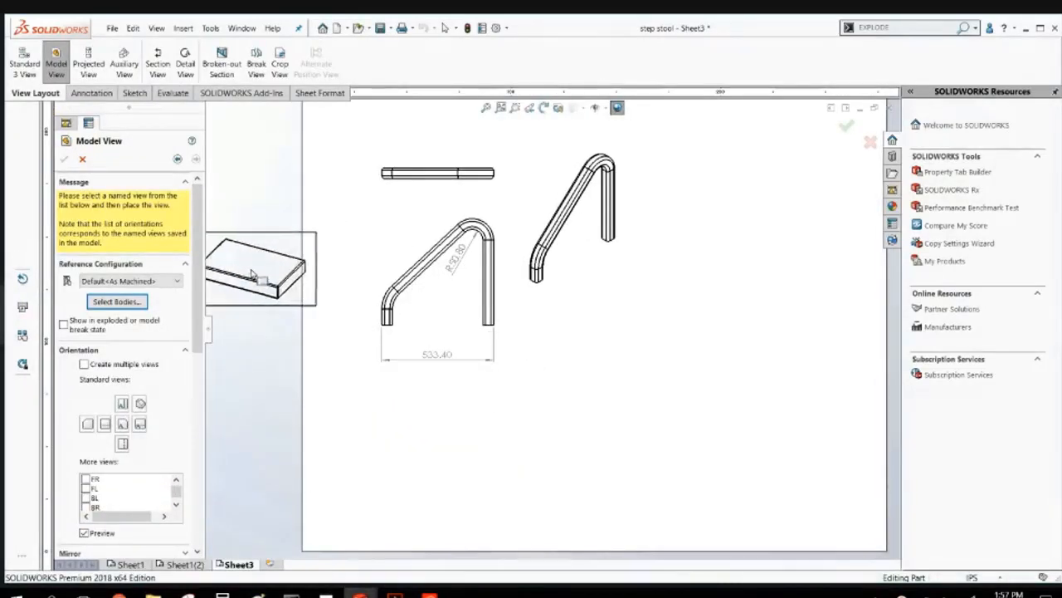
Place the upper step's flat pattern view in the lower part of the sheet and project an edge view to its left.
{"action": "left_click", "coordinate": [176, 505]}
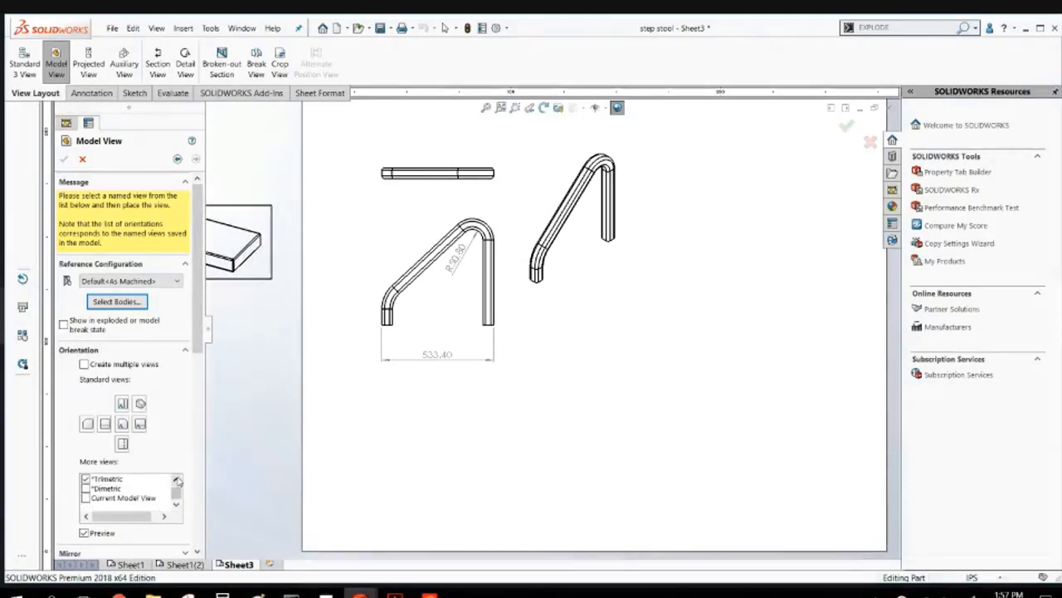
{"action": "left_click", "coordinate": [176, 479]}
{"action": "left_click", "coordinate": [85, 503]}
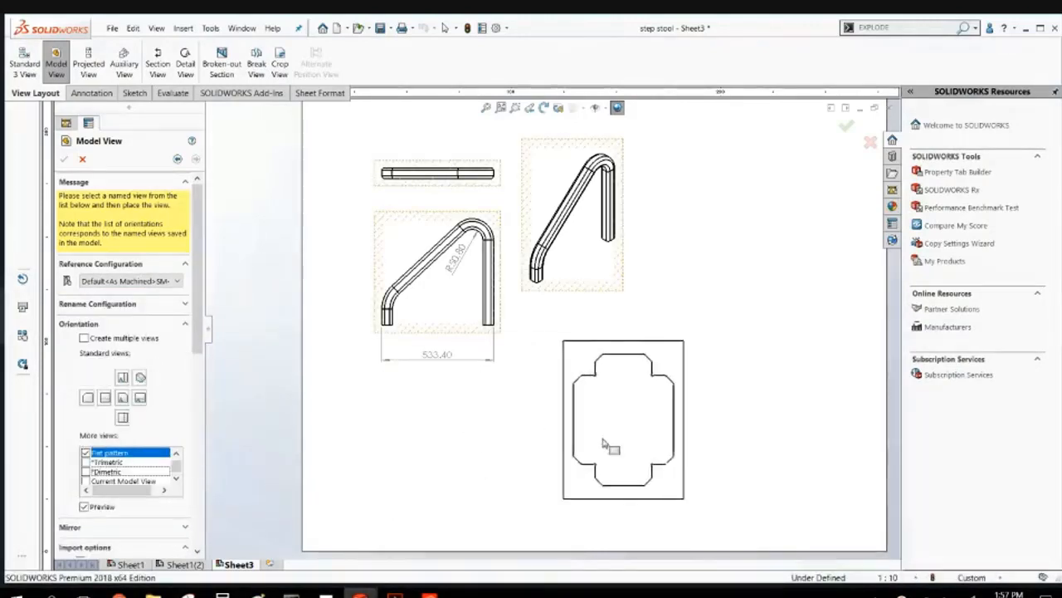
{"action": "left_click", "coordinate": [573, 475]}
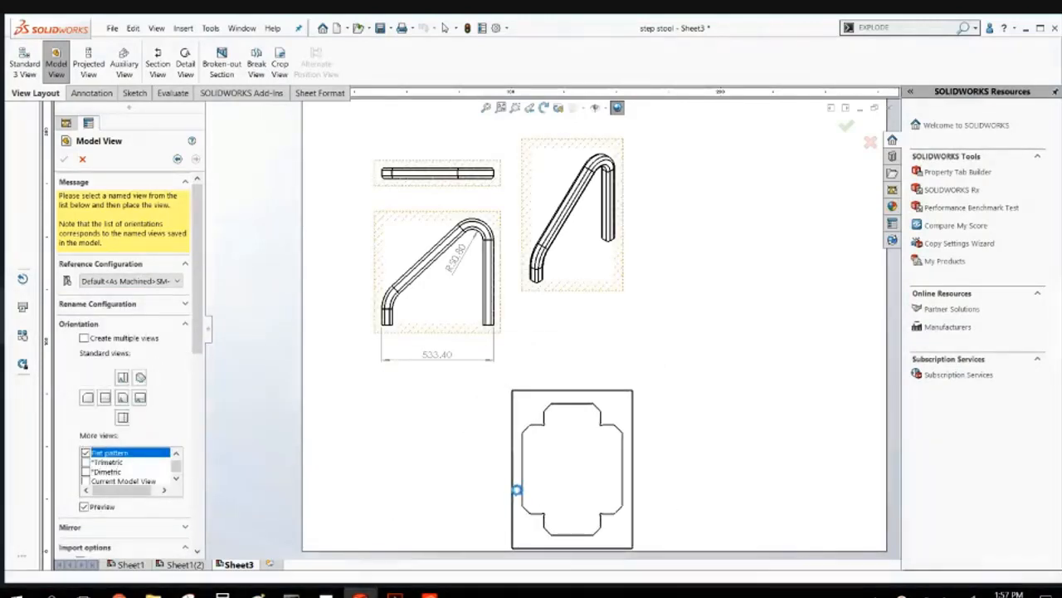
{"action": "left_click", "coordinate": [458, 495]}
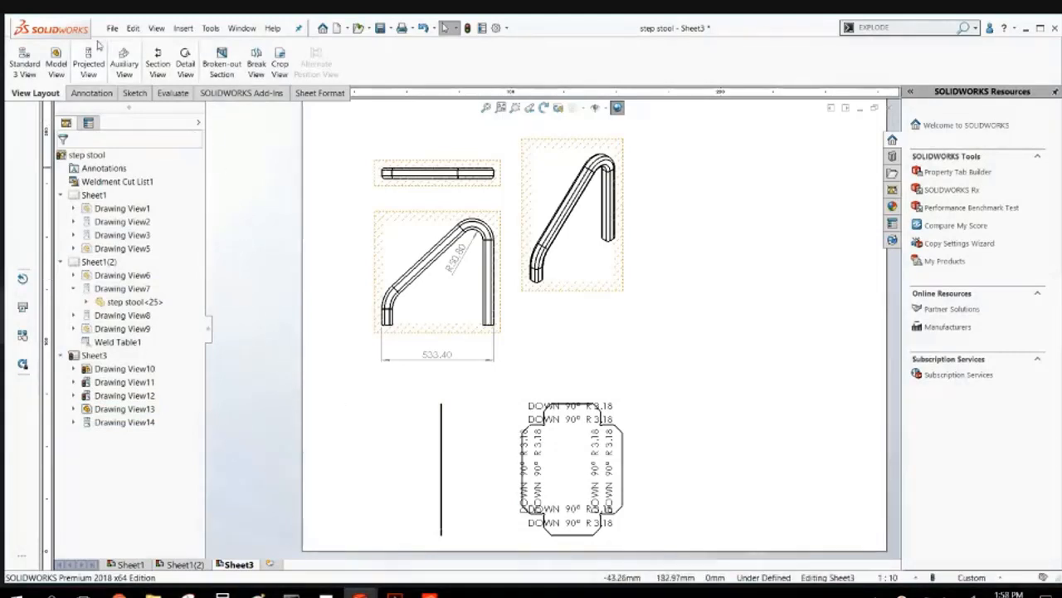
{"action": "left_click", "coordinate": [56, 65]}
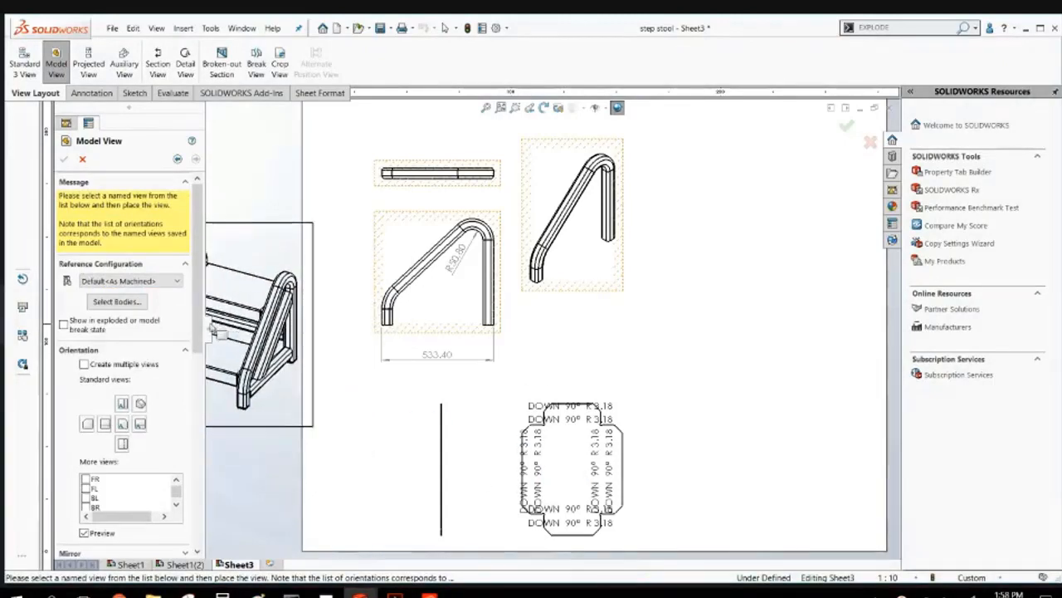
{"action": "left_click", "coordinate": [145, 303]}
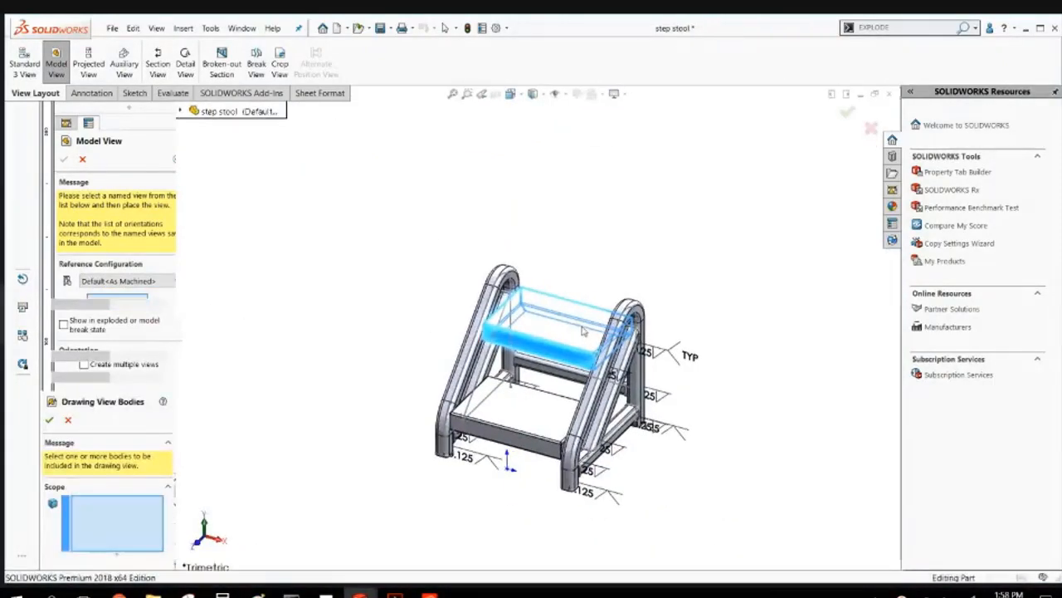
{"action": "left_click", "coordinate": [584, 332]}
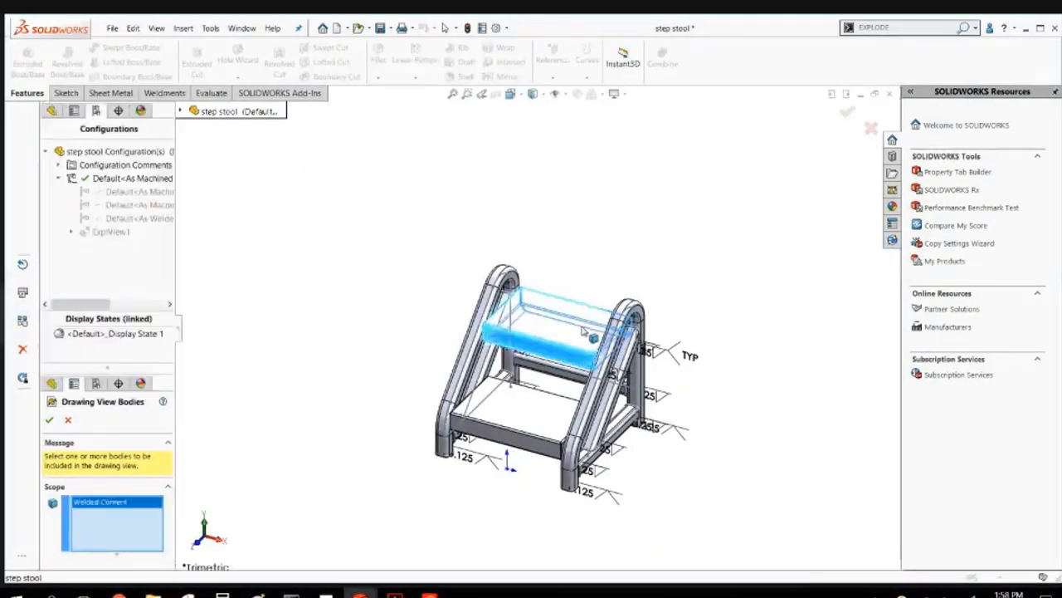
{"action": "left_click", "coordinate": [50, 421]}
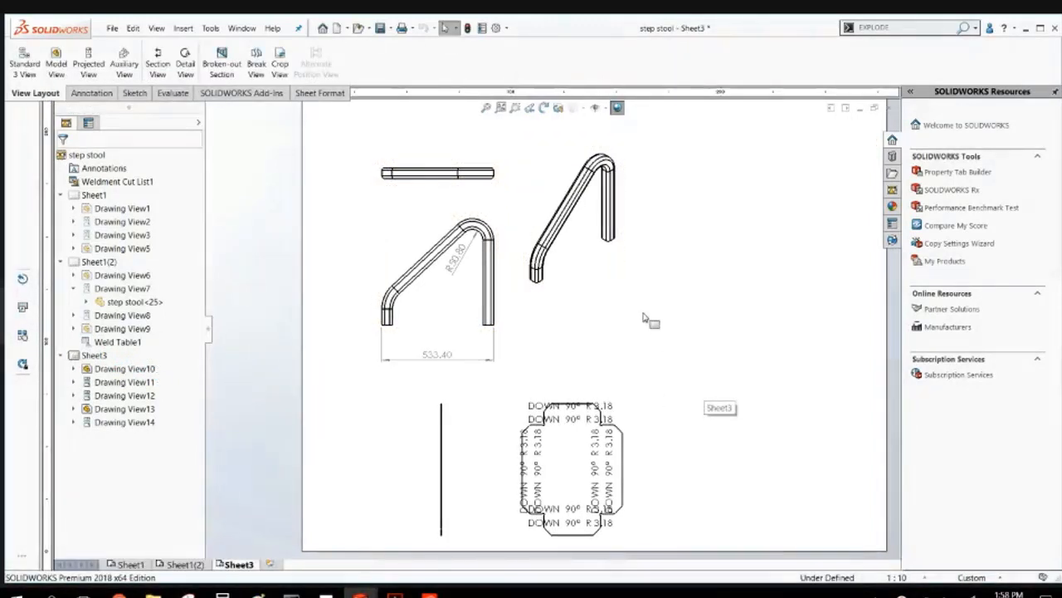
Add a pictorial model view showing only the upper step's sheet metal body and move it directly above its flat pattern.
{"action": "left_click", "coordinate": [55, 63]}
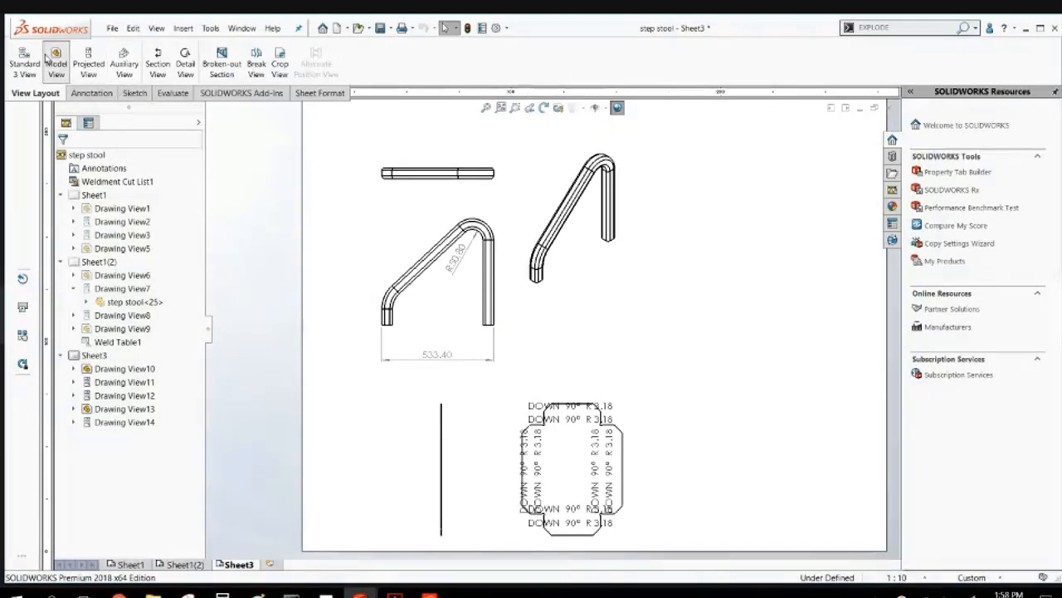
{"action": "left_click", "coordinate": [196, 159]}
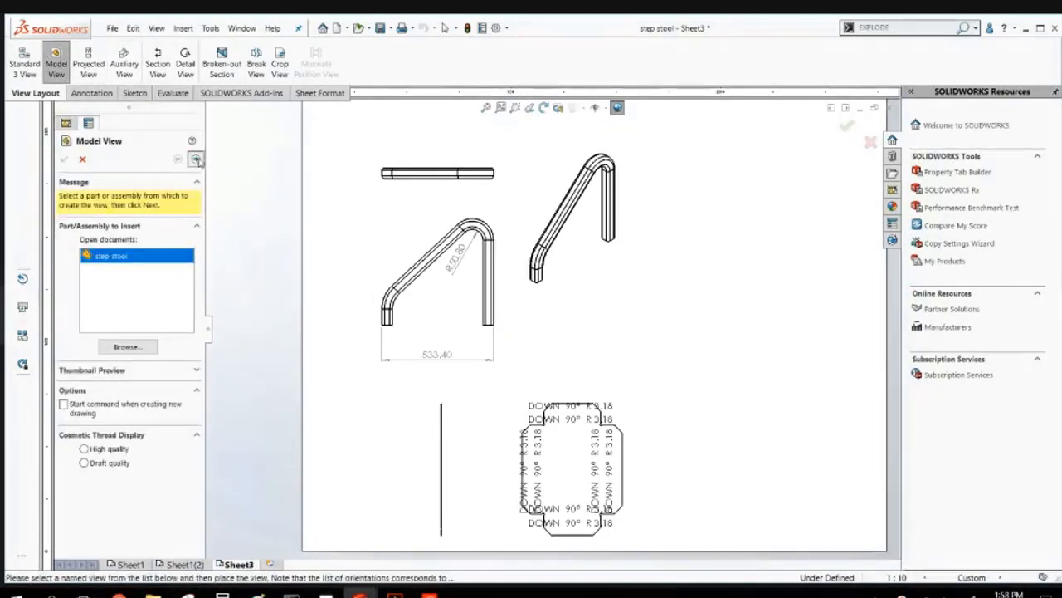
{"action": "left_click", "coordinate": [125, 302]}
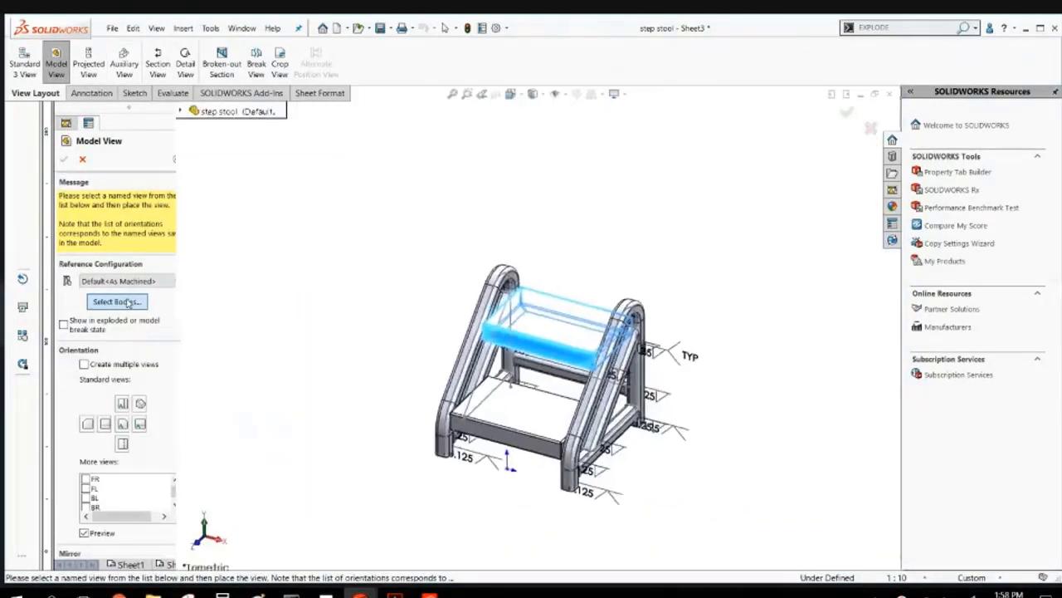
{"action": "left_click", "coordinate": [549, 338]}
{"action": "left_click", "coordinate": [848, 112]}
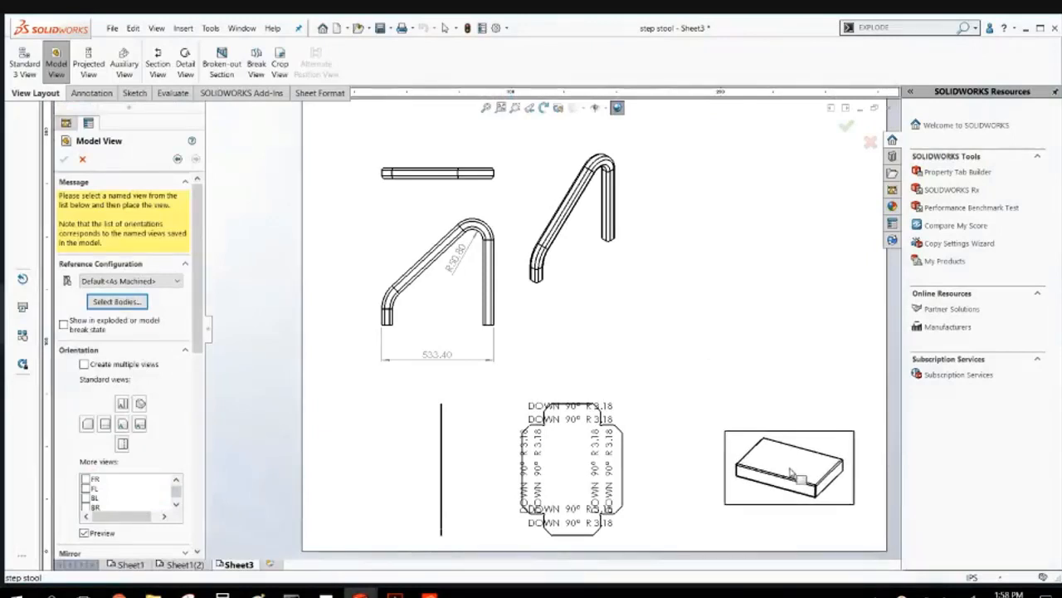
{"action": "left_click", "coordinate": [770, 474]}
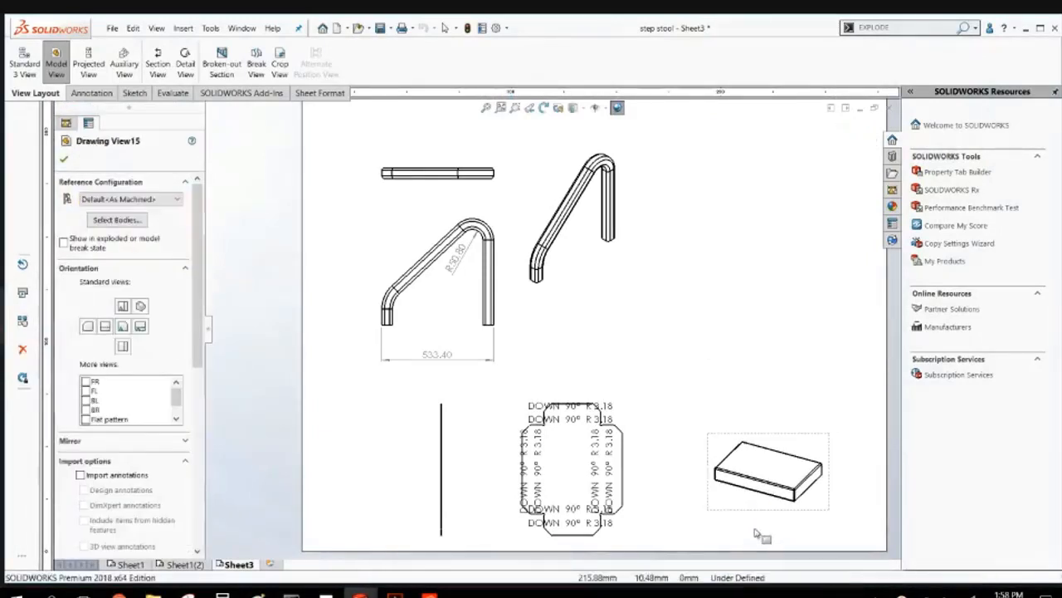
{"action": "mouse_move", "coordinate": [759, 519]}
{"action": "left_mouse_down"}
{"action": "mouse_move", "coordinate": [685, 373]}
{"action": "mouse_move", "coordinate": [573, 384]}
{"action": "mouse_move", "coordinate": [575, 393]}
{"action": "left_mouse_up"}
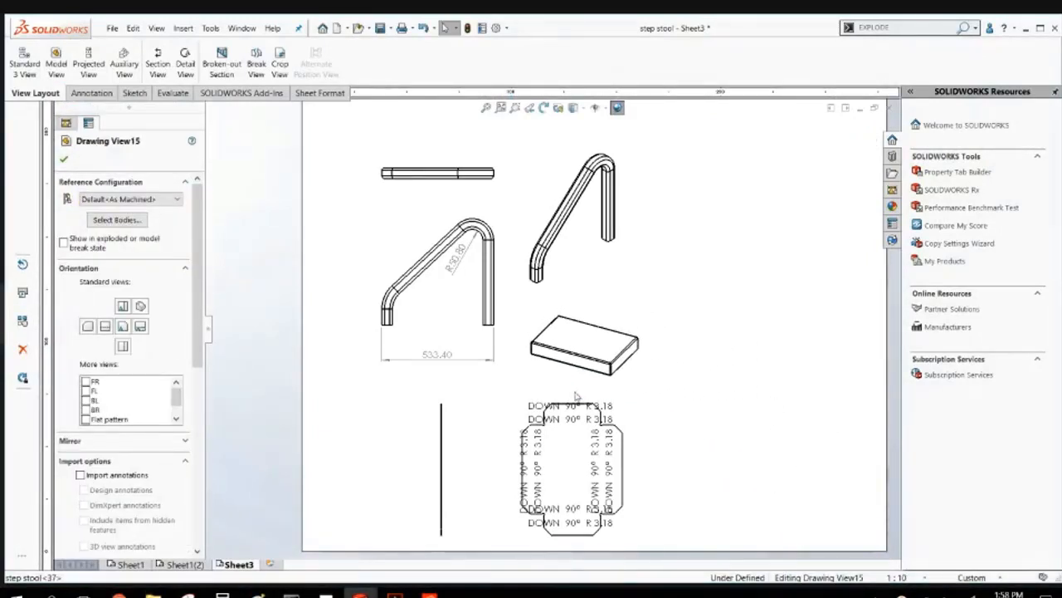
{"action": "left_click", "coordinate": [757, 476]}
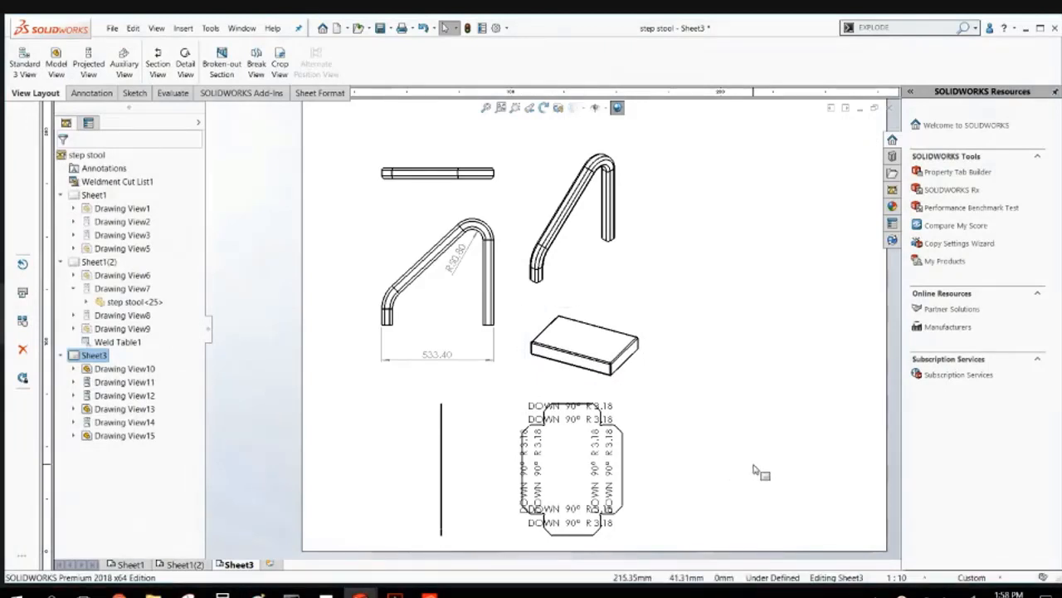
{"action": "left_click", "coordinate": [636, 337]}
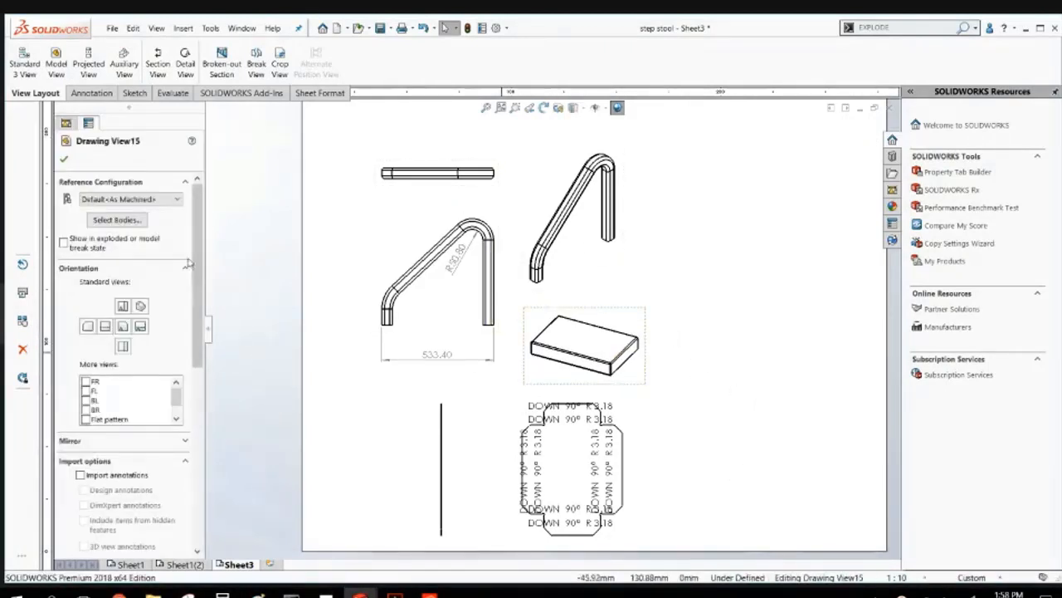
{"action": "mouse_move", "coordinate": [197, 262]}
{"action": "left_mouse_down"}
{"action": "mouse_move", "coordinate": [197, 336]}
{"action": "mouse_move", "coordinate": [196, 241]}
{"action": "left_mouse_up"}
{"action": "left_click", "coordinate": [755, 330]}
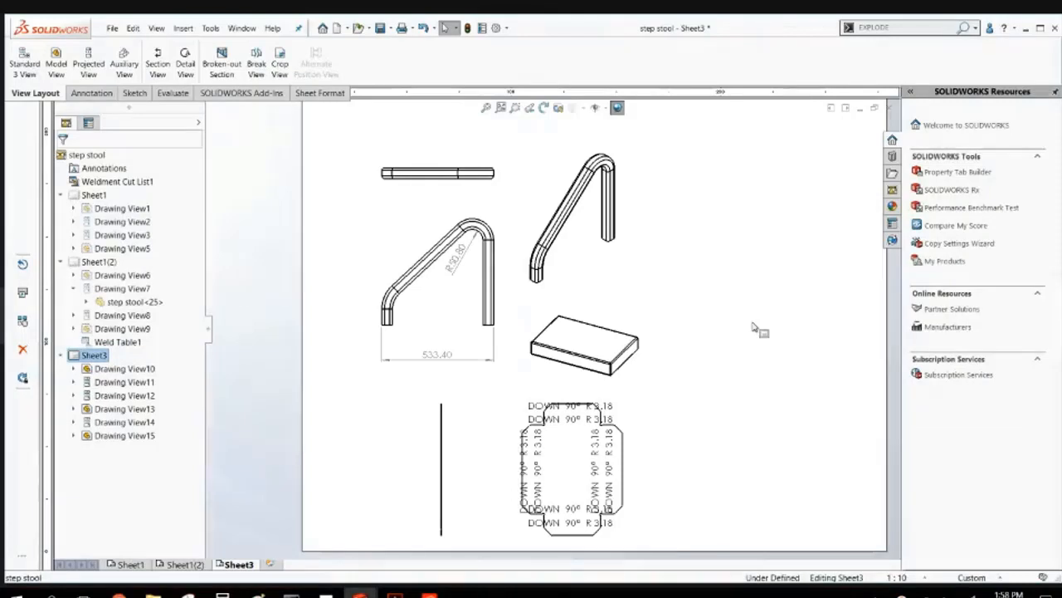
Start a Relative View from the step stool model and assign the diagonal brace's outer side face to the Front orientation.
{"action": "left_click", "coordinate": [893, 26]}
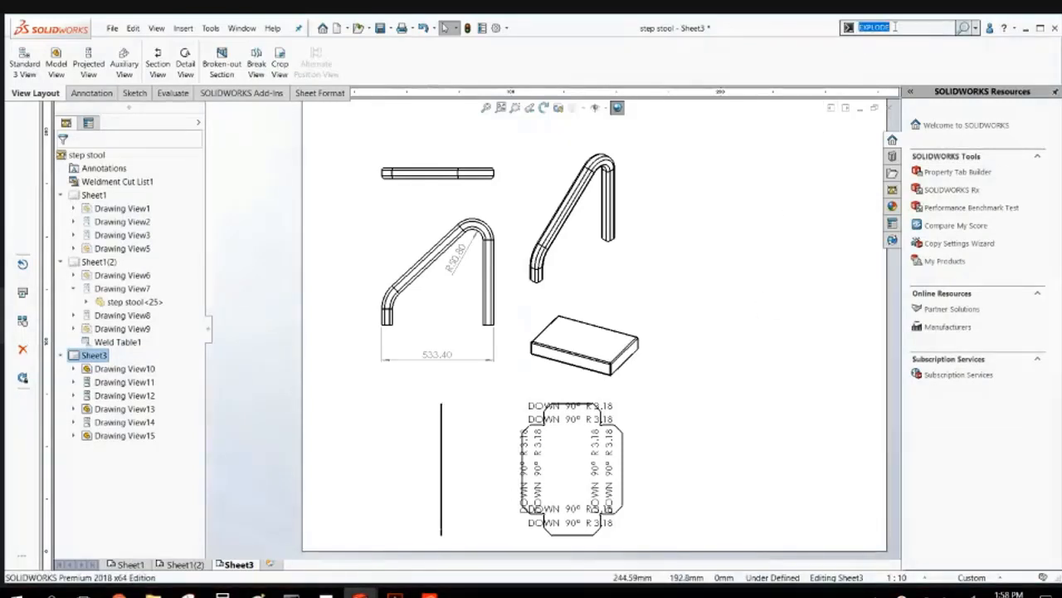
{"action": "type", "text": "RELATIV"}
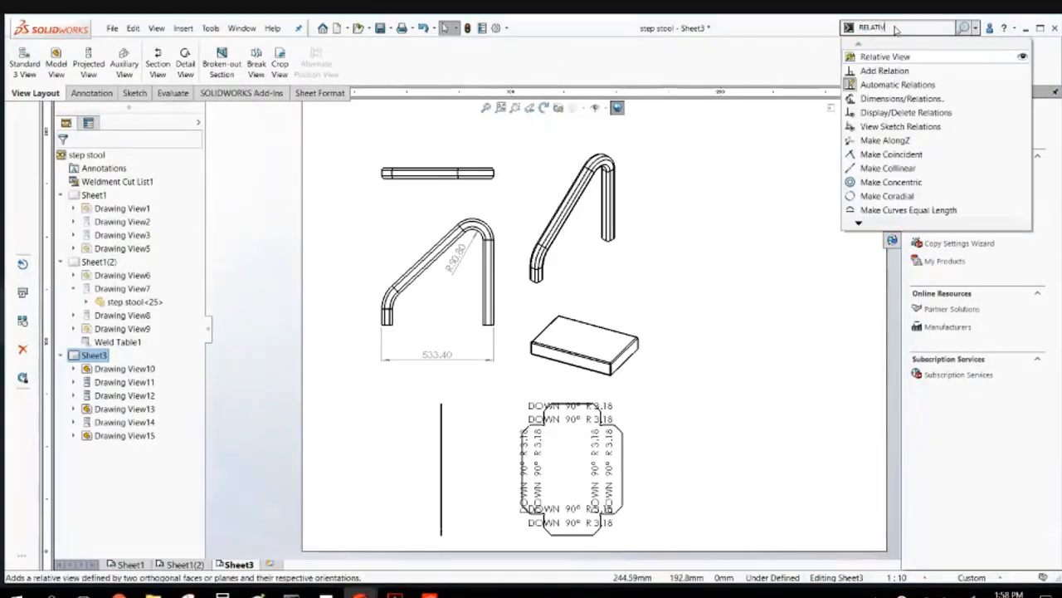
{"action": "type", "text": "E"}
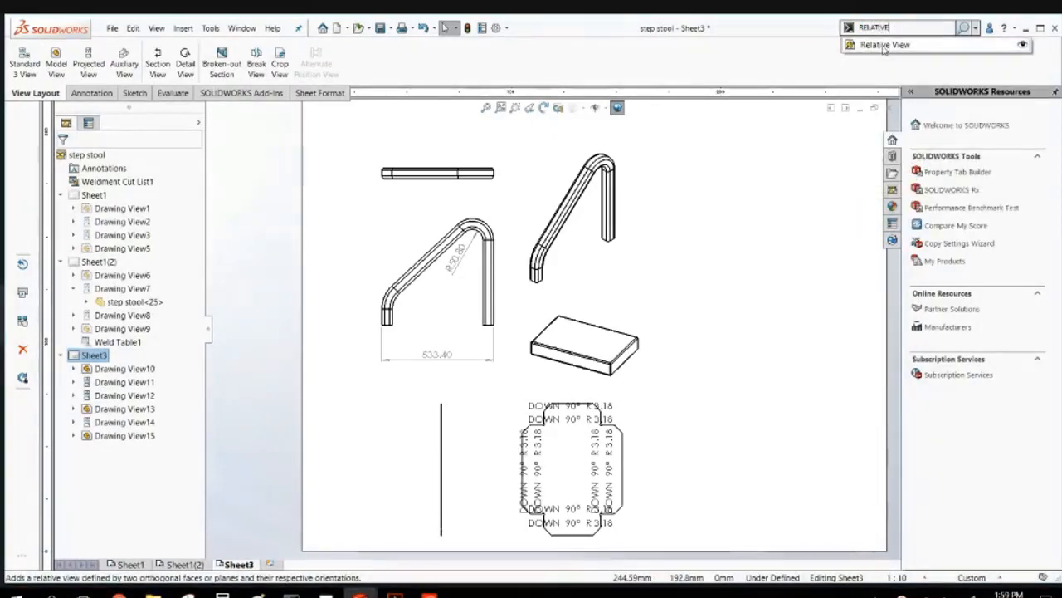
{"action": "left_click", "coordinate": [885, 46]}
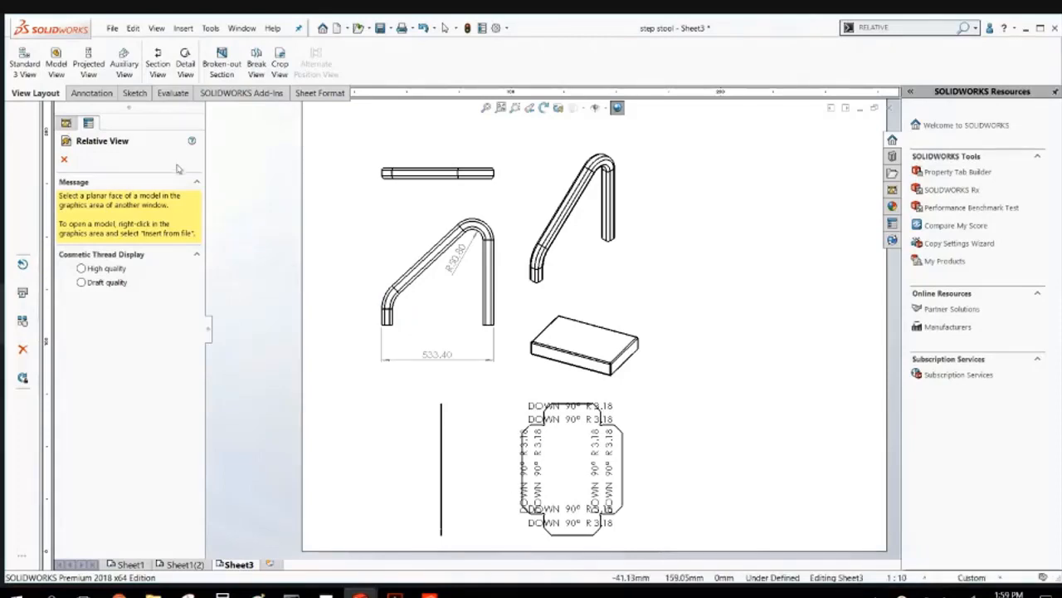
{"action": "left_click", "coordinate": [583, 231]}
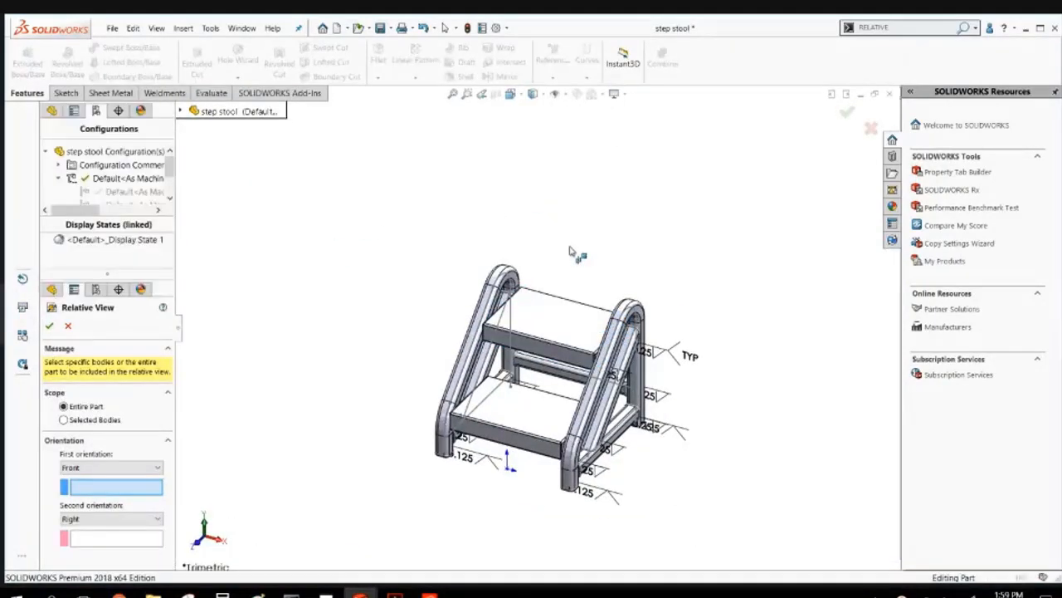
{"action": "middle_click_drag", "start_coordinate": [546, 395], "coordinate": [476, 365]}
{"action": "scroll", "coordinate": [540, 374], "scroll_direction": "down", "scroll_amount": 9}
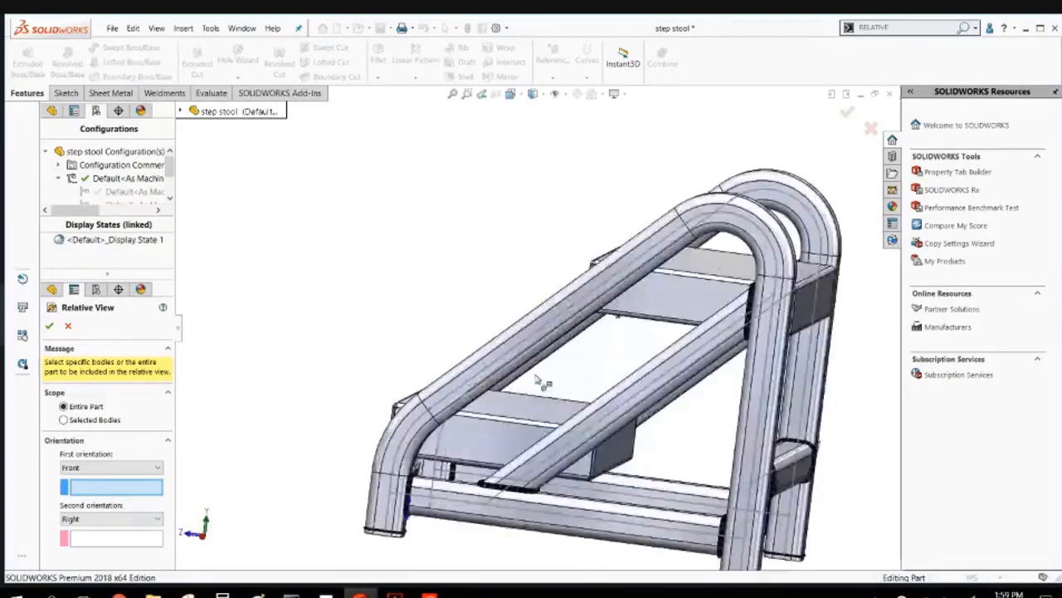
{"action": "scroll", "coordinate": [555, 401], "scroll_direction": "up", "scroll_amount": 3}
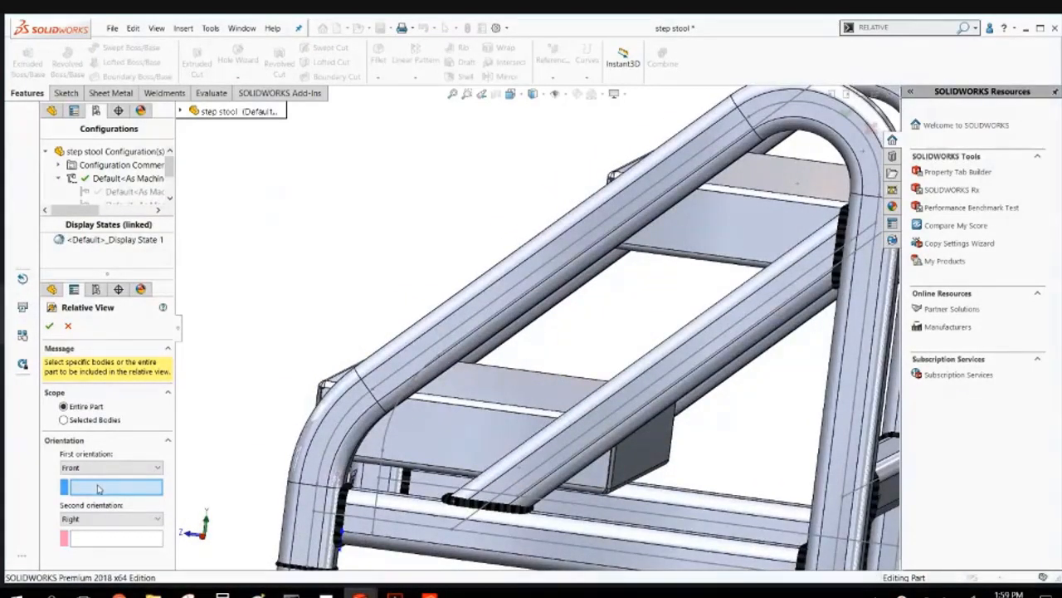
{"action": "left_click", "coordinate": [624, 401]}
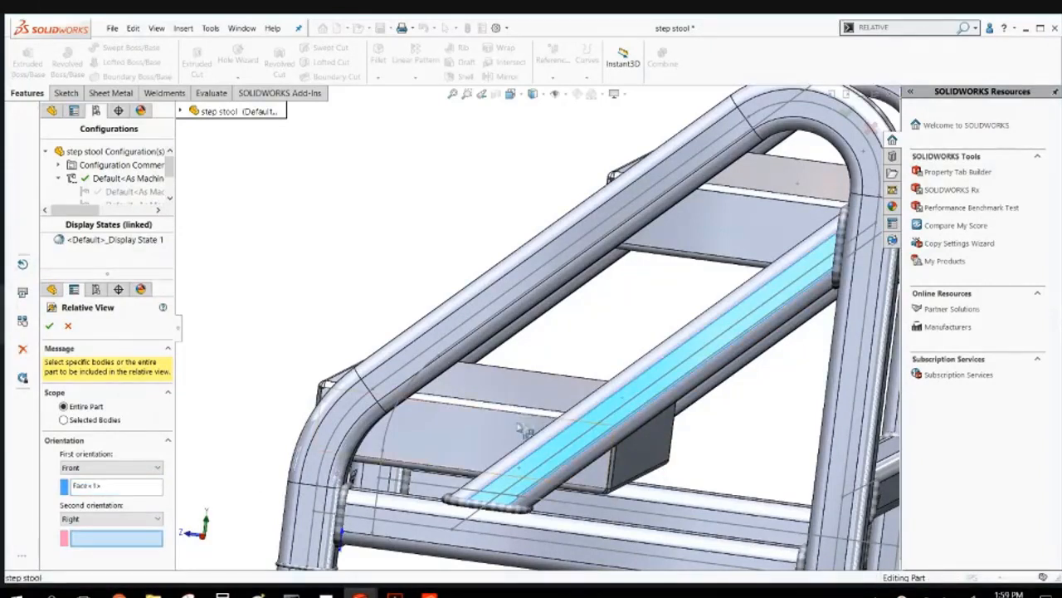
Set the second orientation to Top and assign the diagonal brace's upper face to it.
{"action": "middle_click_drag", "start_coordinate": [570, 375], "coordinate": [576, 408]}
{"action": "left_click", "coordinate": [103, 520]}
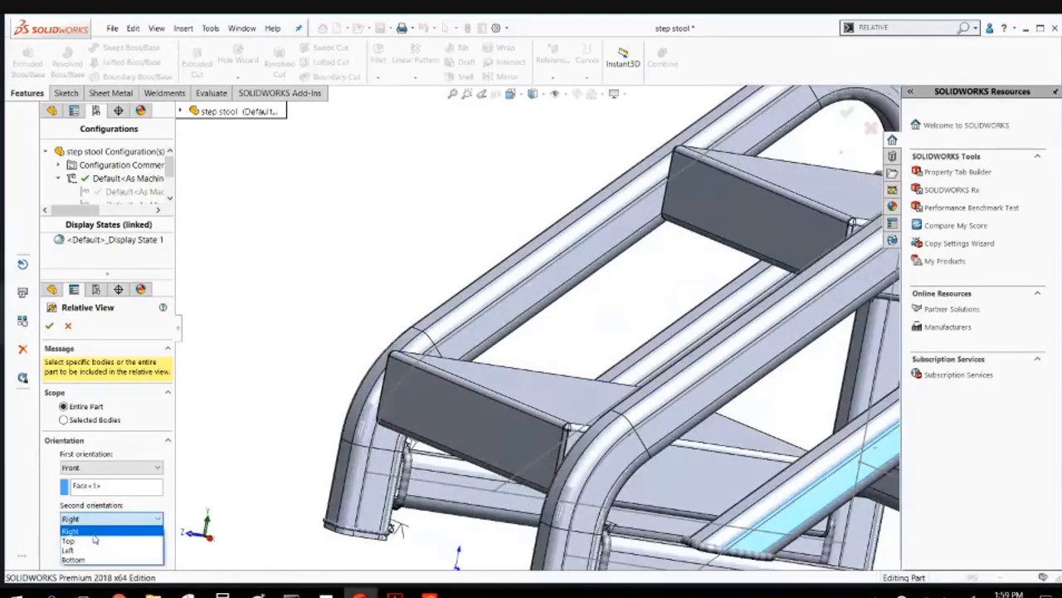
{"action": "left_click", "coordinate": [95, 540]}
{"action": "scroll", "coordinate": [784, 347], "scroll_direction": "down", "scroll_amount": 5}
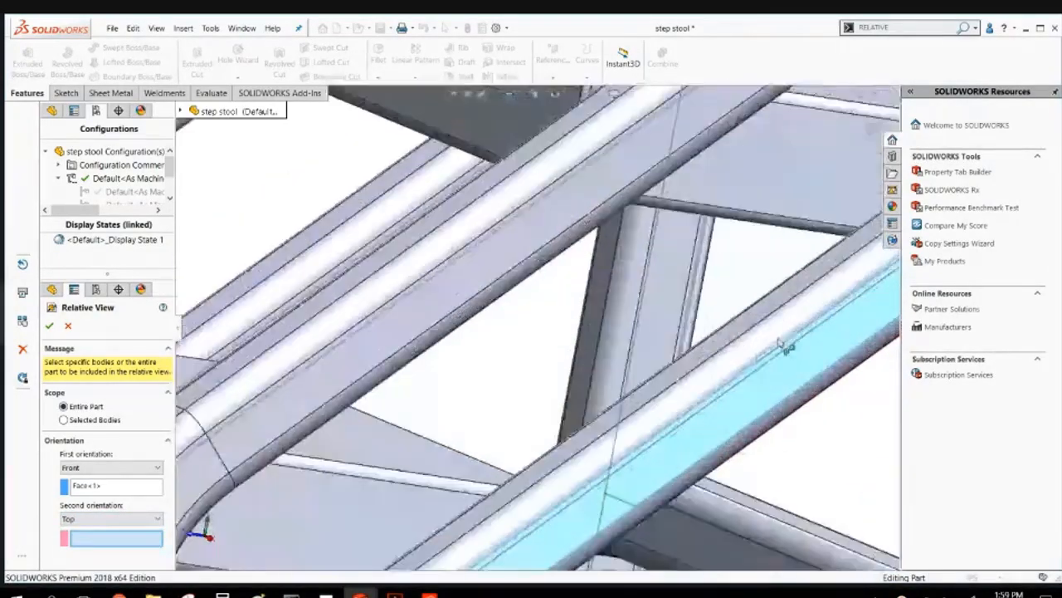
{"action": "scroll", "coordinate": [784, 347], "scroll_direction": "down", "scroll_amount": 1}
{"action": "left_click", "coordinate": [749, 309]}
{"action": "scroll", "coordinate": [716, 355], "scroll_direction": "up", "scroll_amount": 6}
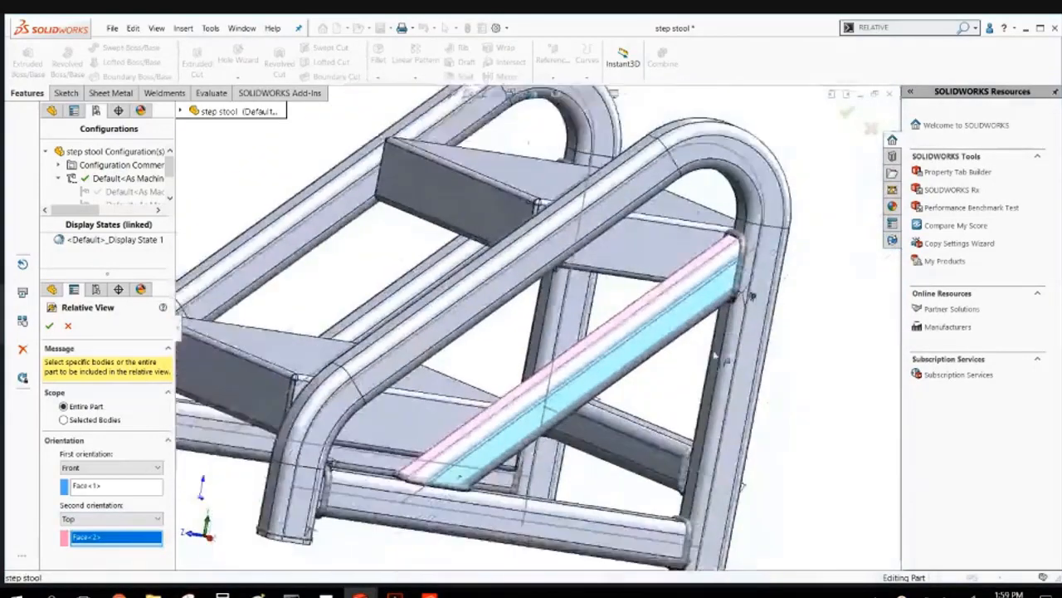
Place the relative view to the right of the bent tube's pictorial view and limit it to the diagonal brace body.
{"action": "left_click", "coordinate": [49, 326]}
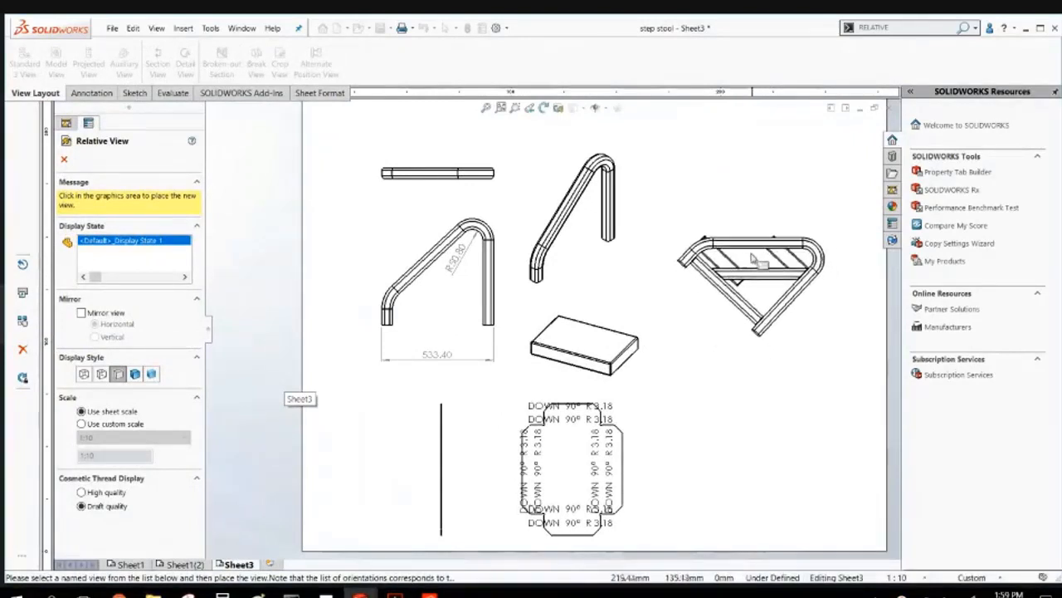
{"action": "left_click", "coordinate": [782, 231]}
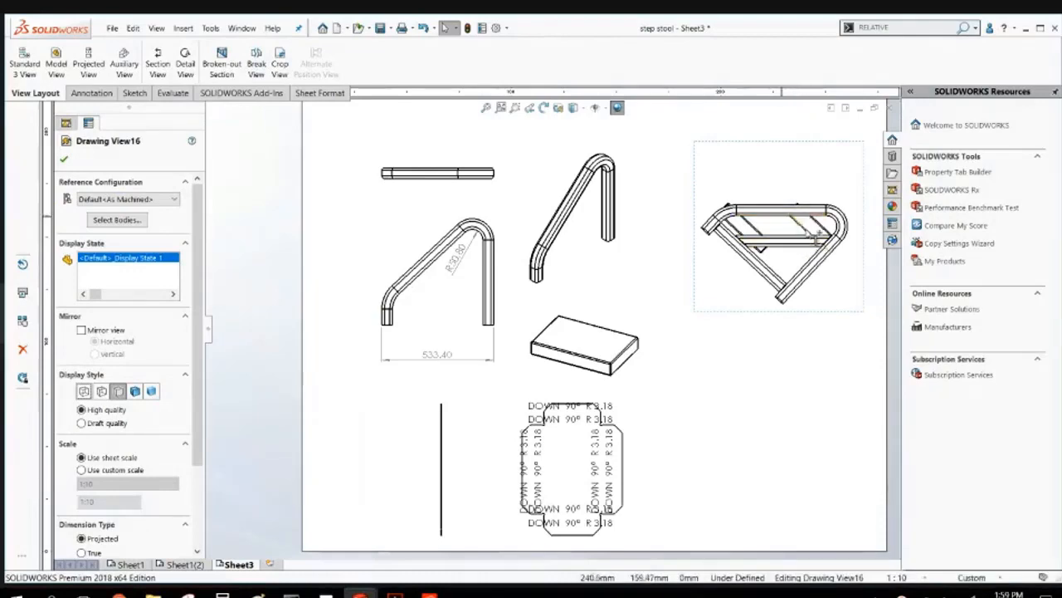
{"action": "left_click", "coordinate": [116, 219]}
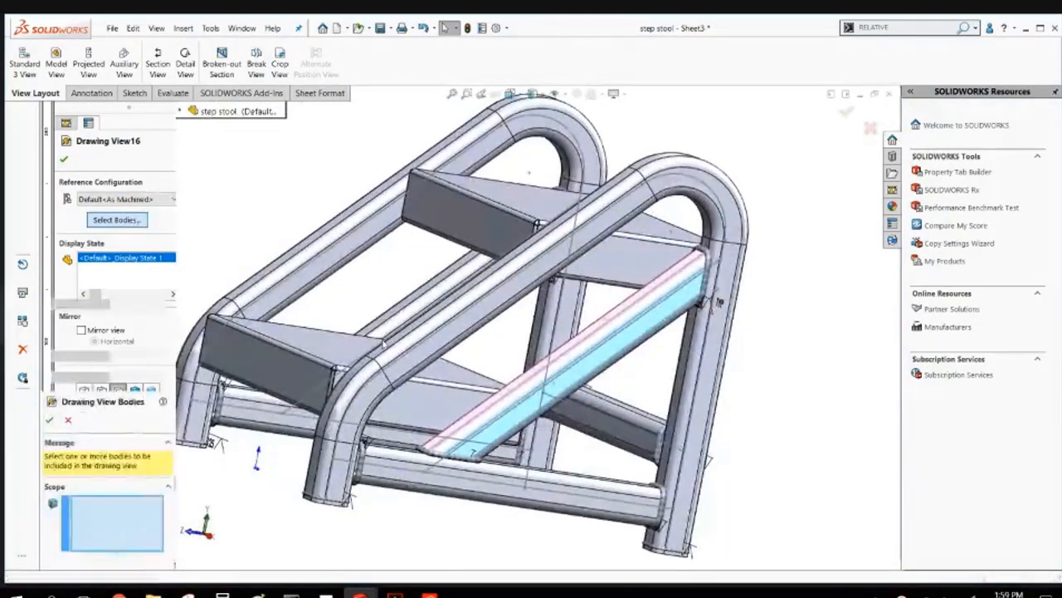
{"action": "left_click", "coordinate": [605, 347]}
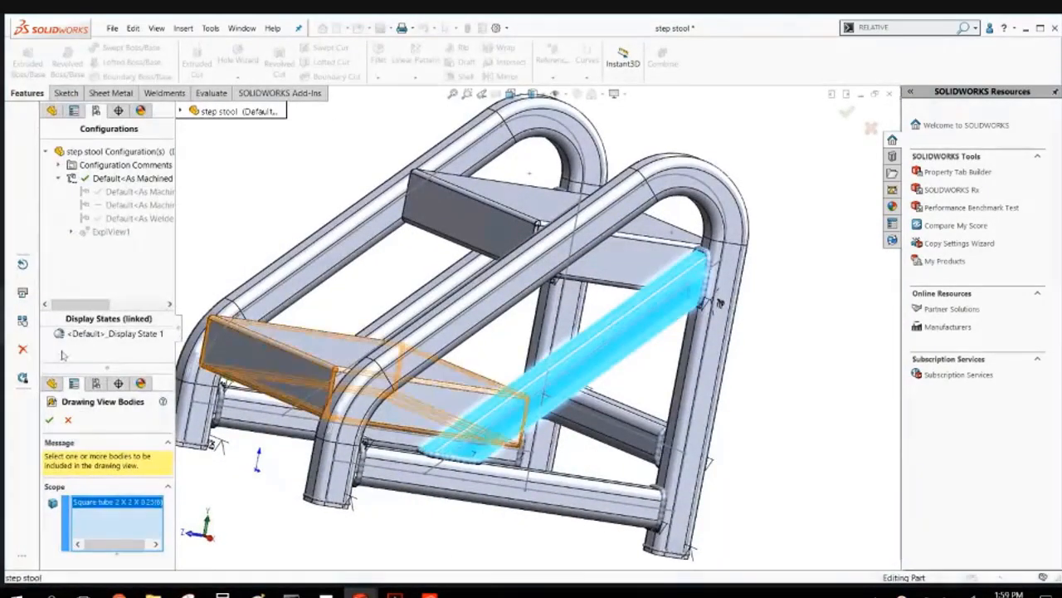
{"action": "left_click", "coordinate": [49, 419]}
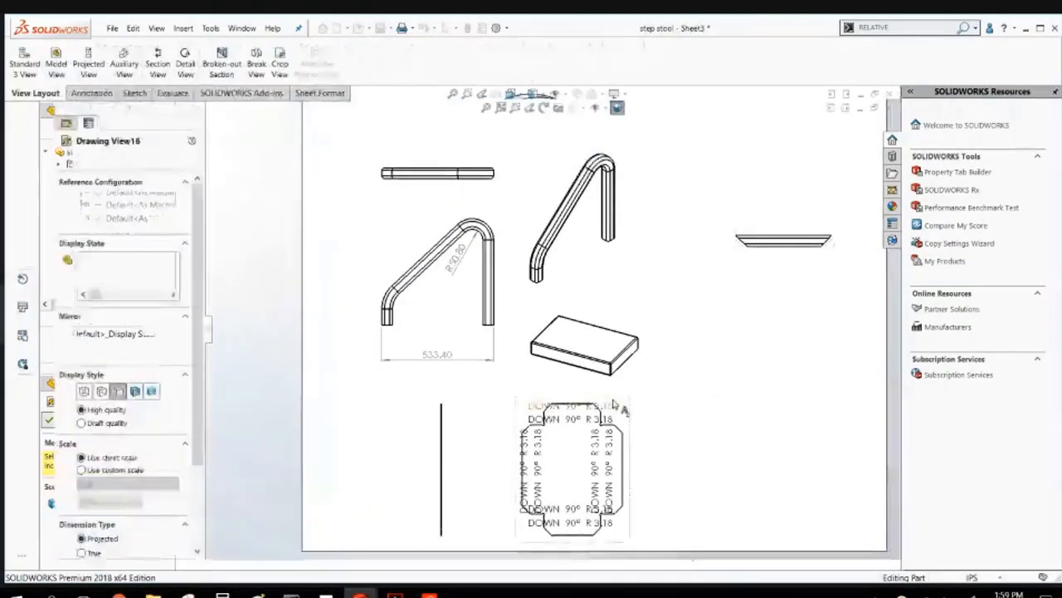
Project a single view of the diagonal brace straight below its relative view.
{"action": "scroll", "coordinate": [730, 308], "scroll_direction": "down", "scroll_amount": 4}
{"action": "scroll", "coordinate": [728, 325], "scroll_direction": "up", "scroll_amount": 2}
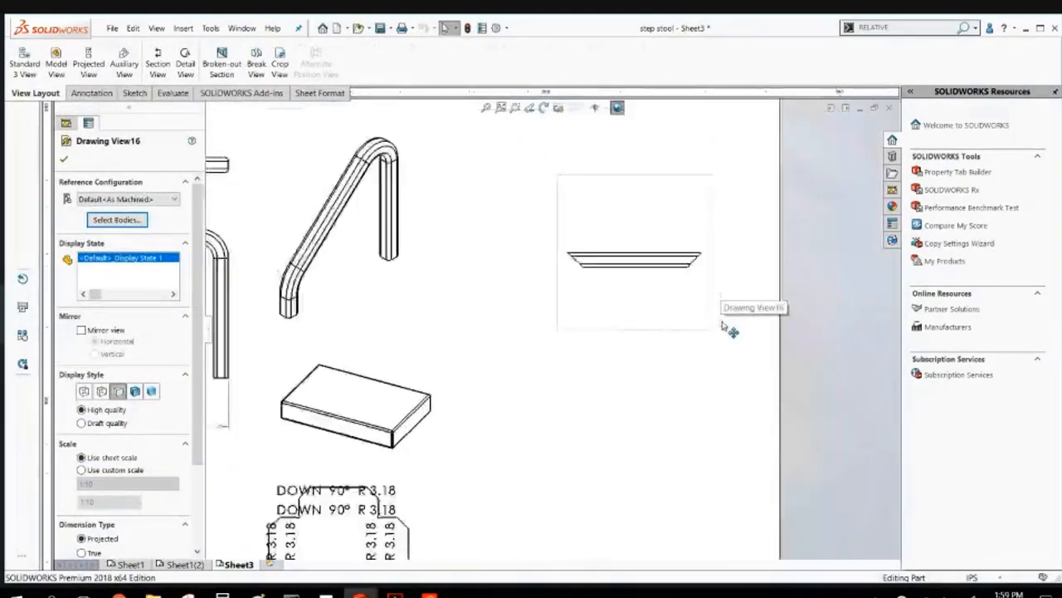
{"action": "scroll", "coordinate": [671, 326], "scroll_direction": "down", "scroll_amount": 2}
{"action": "left_click", "coordinate": [644, 332]}
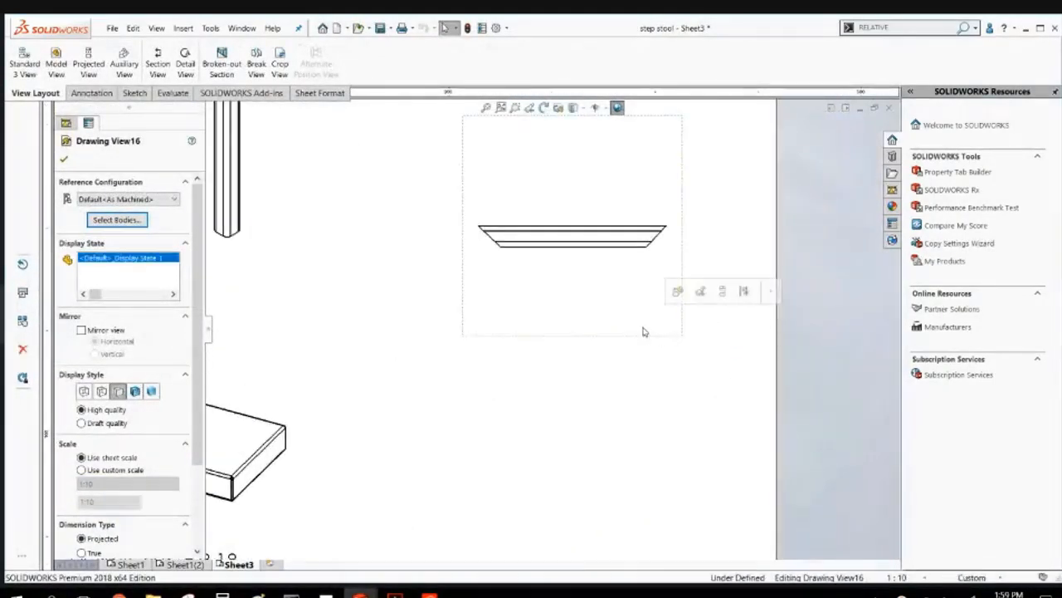
{"action": "left_click", "coordinate": [79, 68]}
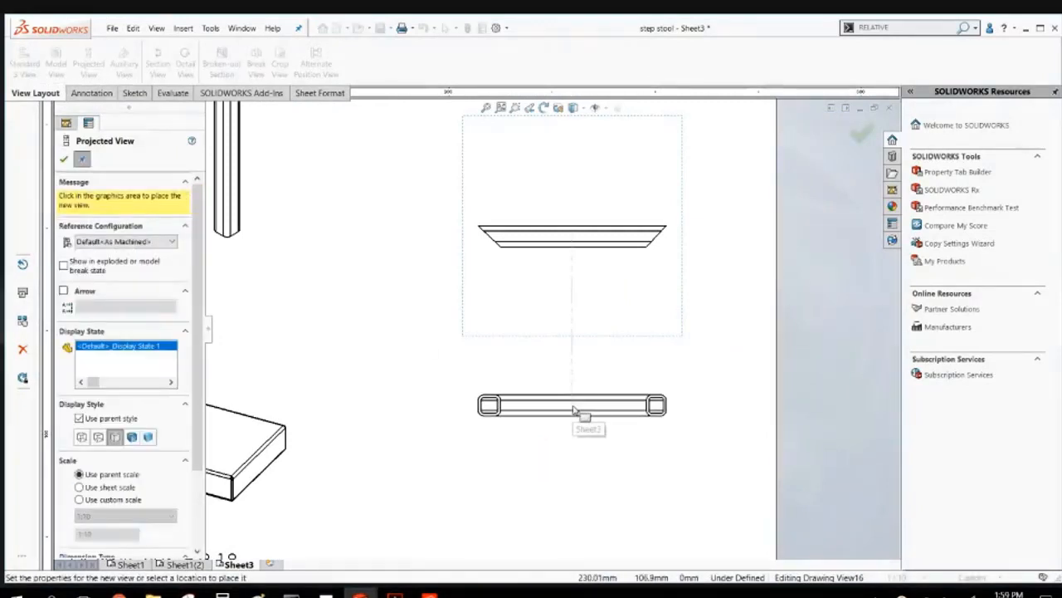
{"action": "left_click", "coordinate": [573, 411]}
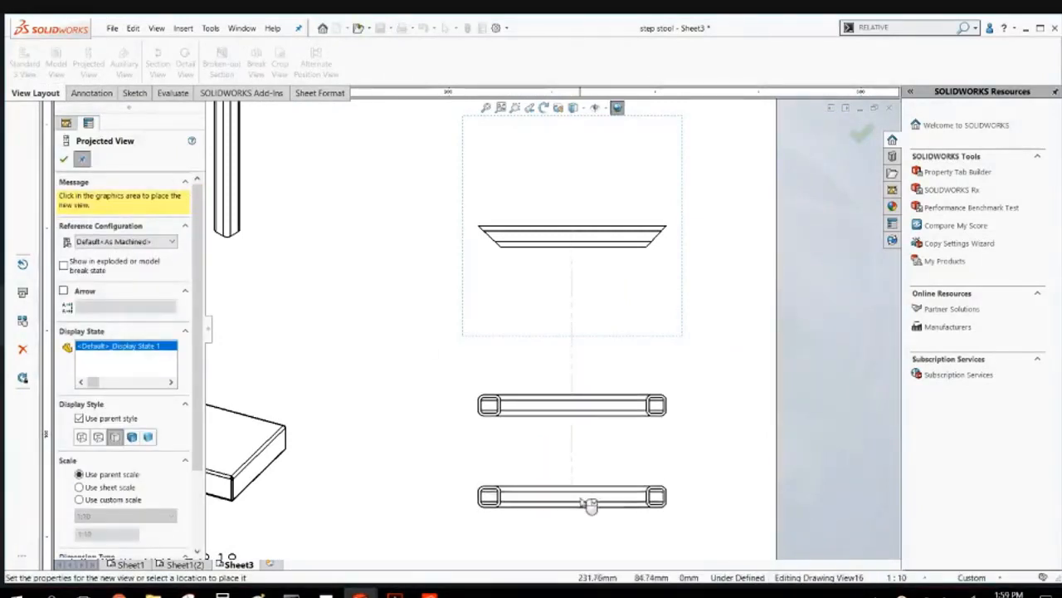
{"action": "key", "text": "Escape"}
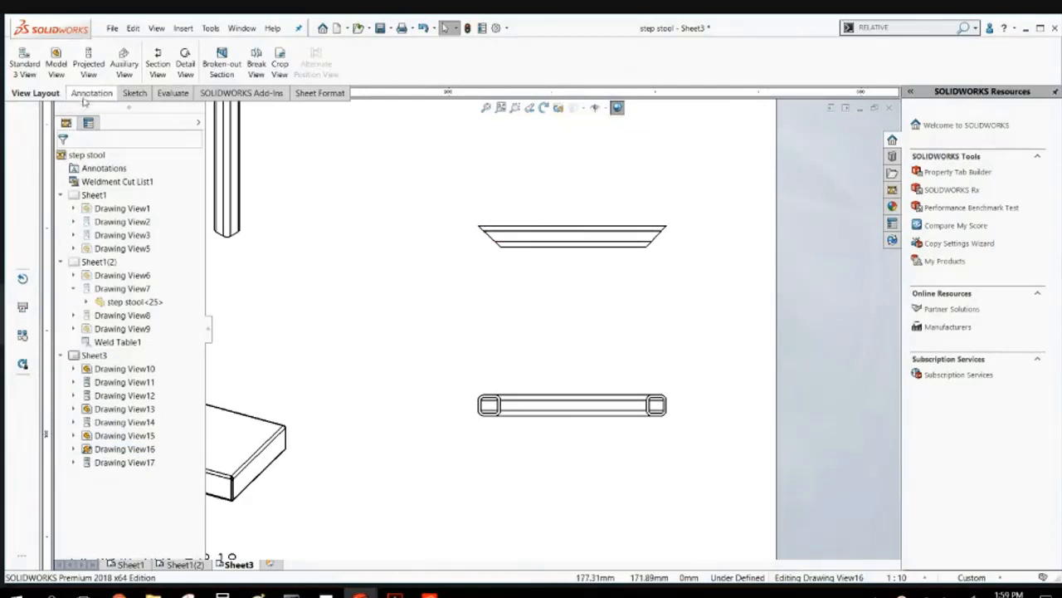
Dimension the angle between the brace's lower edge and its left mitred end, placing the text outside that end.
{"action": "left_click", "coordinate": [91, 93]}
{"action": "left_click", "coordinate": [39, 58]}
{"action": "scroll", "coordinate": [508, 249], "scroll_direction": "down", "scroll_amount": 4}
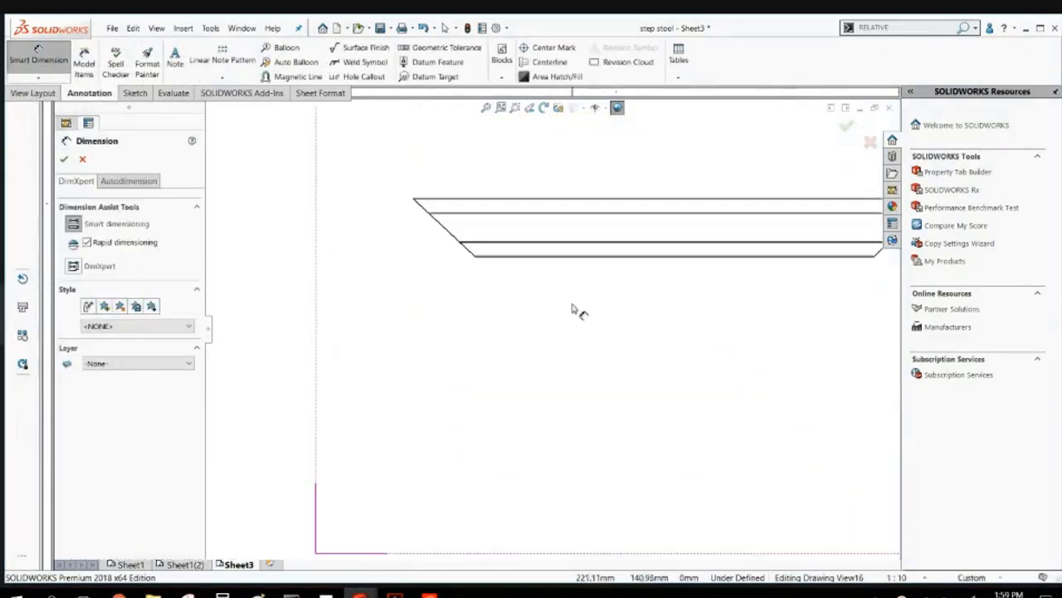
{"action": "left_click", "coordinate": [508, 257]}
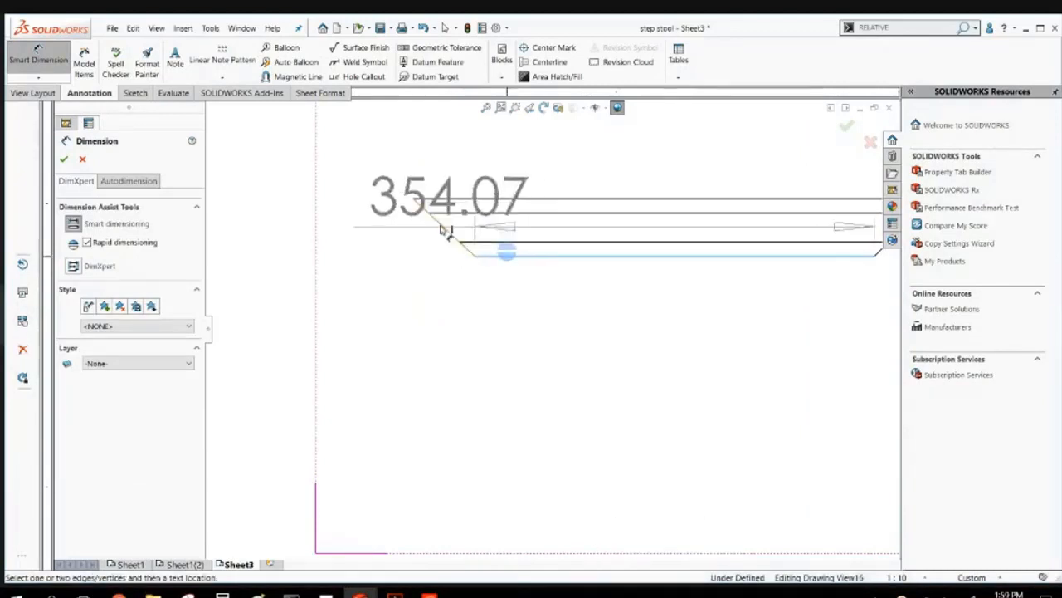
{"action": "left_click", "coordinate": [443, 227]}
{"action": "scroll", "coordinate": [320, 199], "scroll_direction": "up", "scroll_amount": 3}
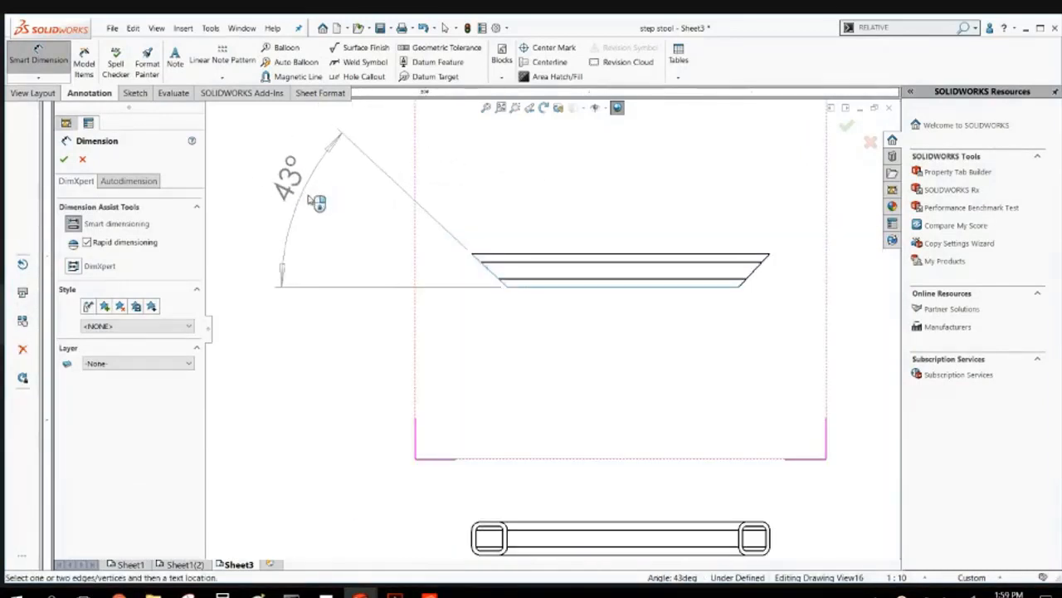
{"action": "left_click", "coordinate": [316, 202]}
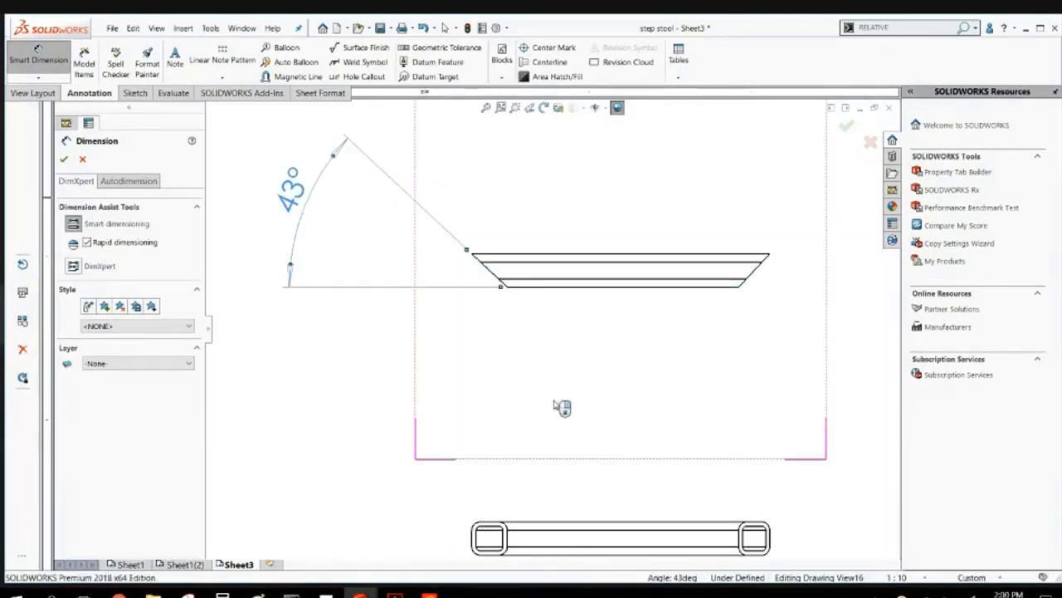
Dimension the diagonal brace's upper edge length above the view and the angle between its lower edge and right mitred end.
{"action": "left_click", "coordinate": [573, 255]}
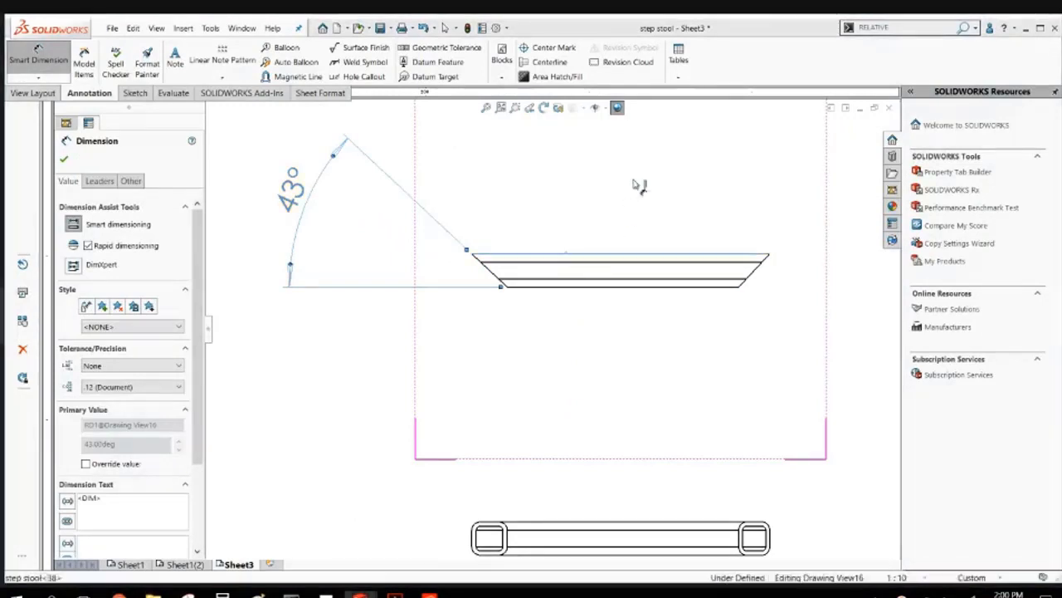
{"action": "left_click", "coordinate": [618, 184]}
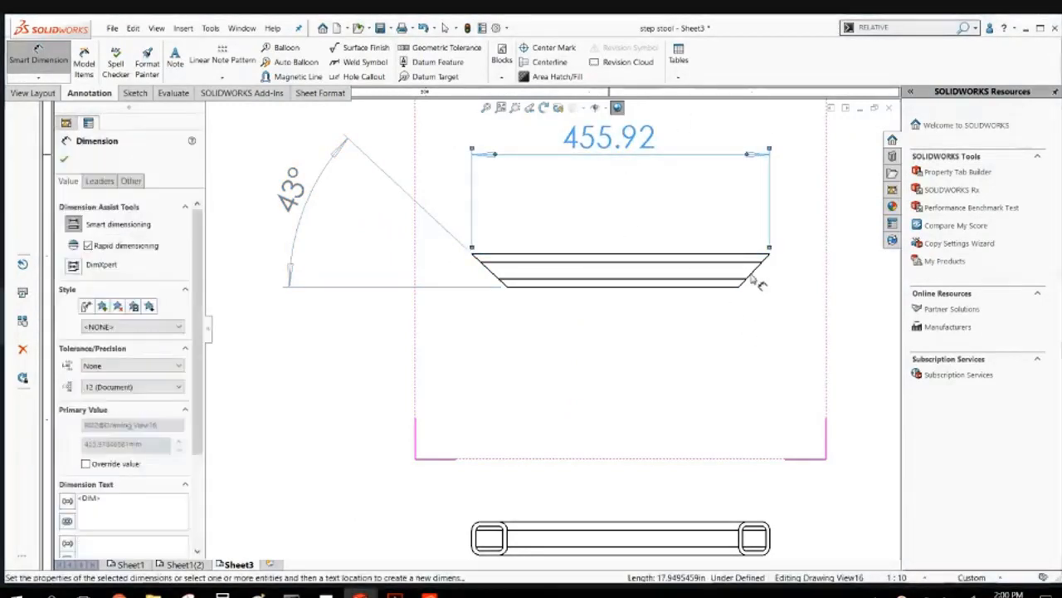
{"action": "scroll", "coordinate": [757, 282], "scroll_direction": "down", "scroll_amount": 5}
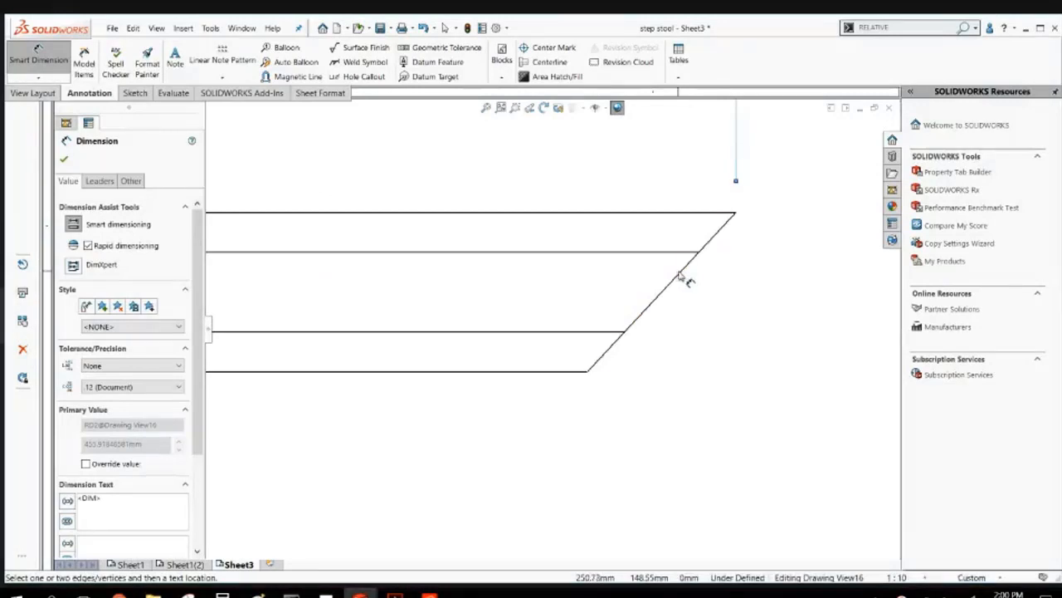
{"action": "left_click", "coordinate": [682, 274]}
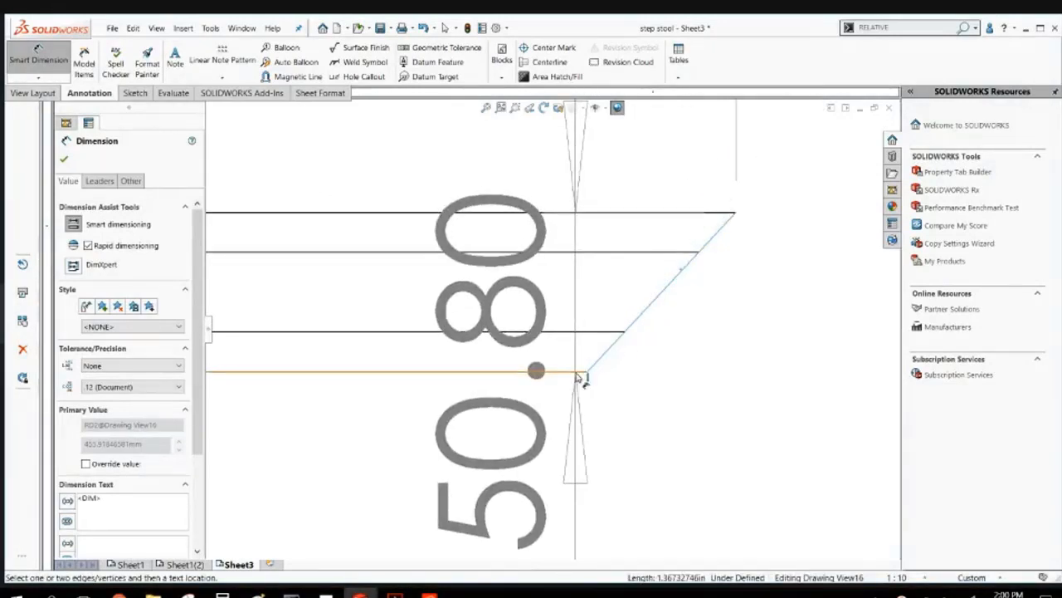
{"action": "left_click", "coordinate": [578, 375]}
{"action": "scroll", "coordinate": [790, 363], "scroll_direction": "up", "scroll_amount": 5}
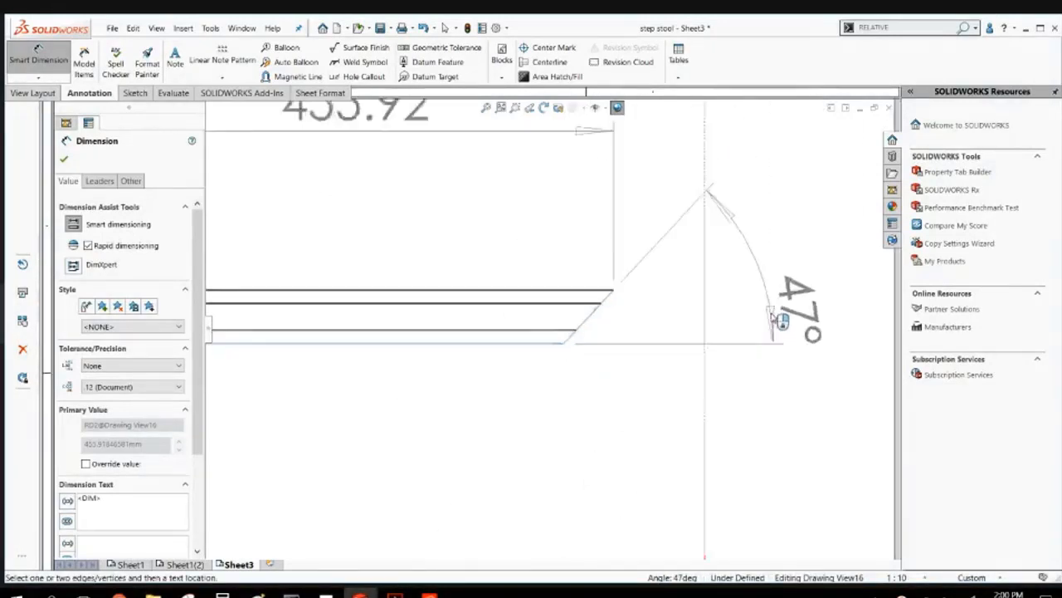
{"action": "left_click", "coordinate": [760, 262]}
{"action": "scroll", "coordinate": [470, 340], "scroll_direction": "up", "scroll_amount": 4}
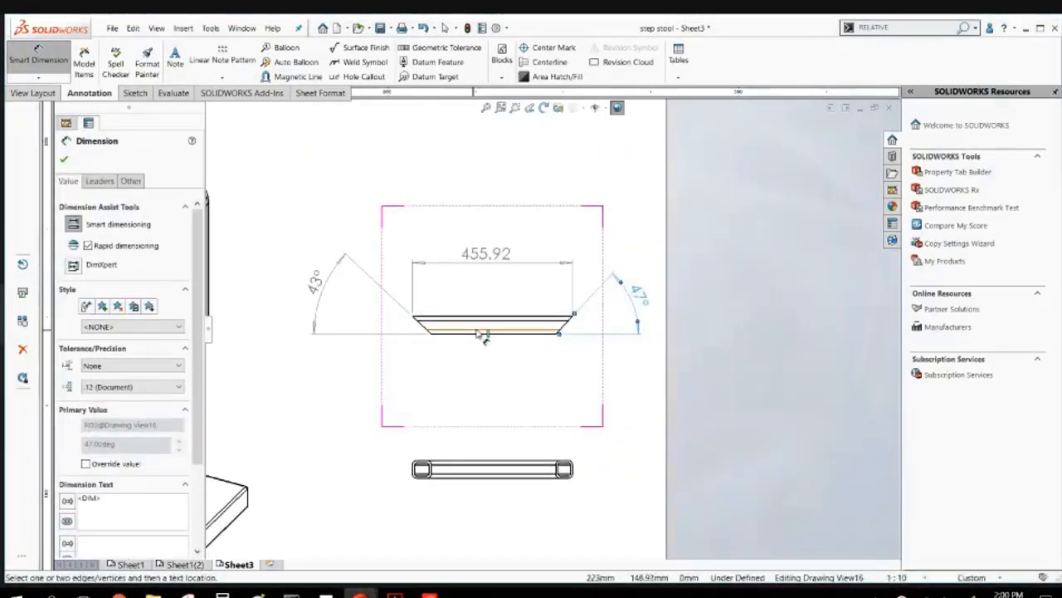
Review the dimensioned brace views and the overall layout of the body views on Sheet3.
{"action": "scroll", "coordinate": [465, 333], "scroll_direction": "down", "scroll_amount": 3}
{"action": "scroll", "coordinate": [485, 334], "scroll_direction": "up", "scroll_amount": 2}
{"action": "scroll", "coordinate": [302, 393], "scroll_direction": "down", "scroll_amount": 1}
{"action": "left_click", "coordinate": [296, 400]}
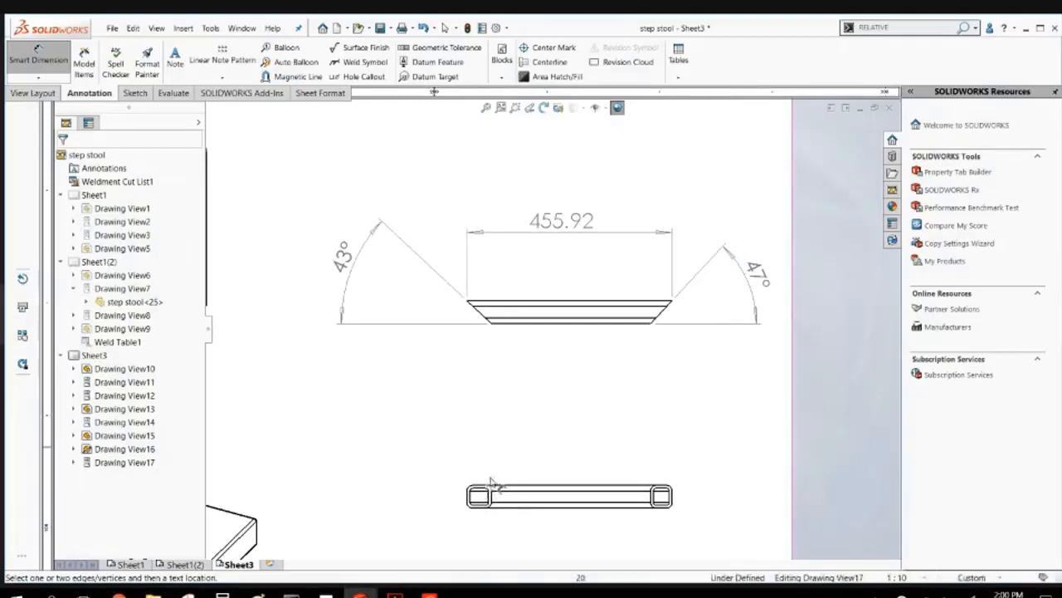
{"action": "scroll", "coordinate": [554, 328], "scroll_direction": "up", "scroll_amount": 5}
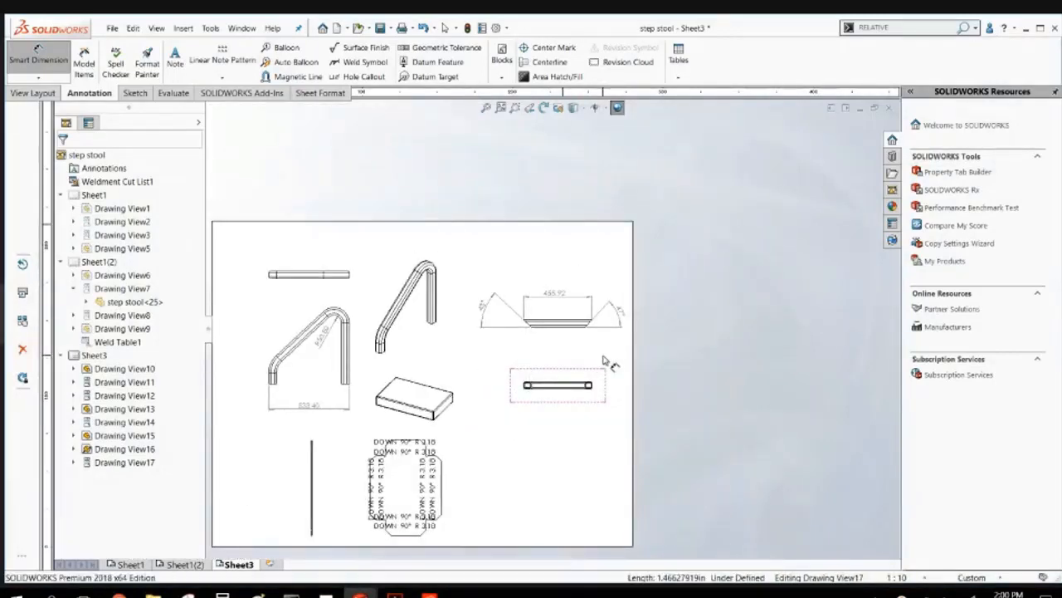
{"action": "scroll", "coordinate": [600, 367], "scroll_direction": "down", "scroll_amount": 1}
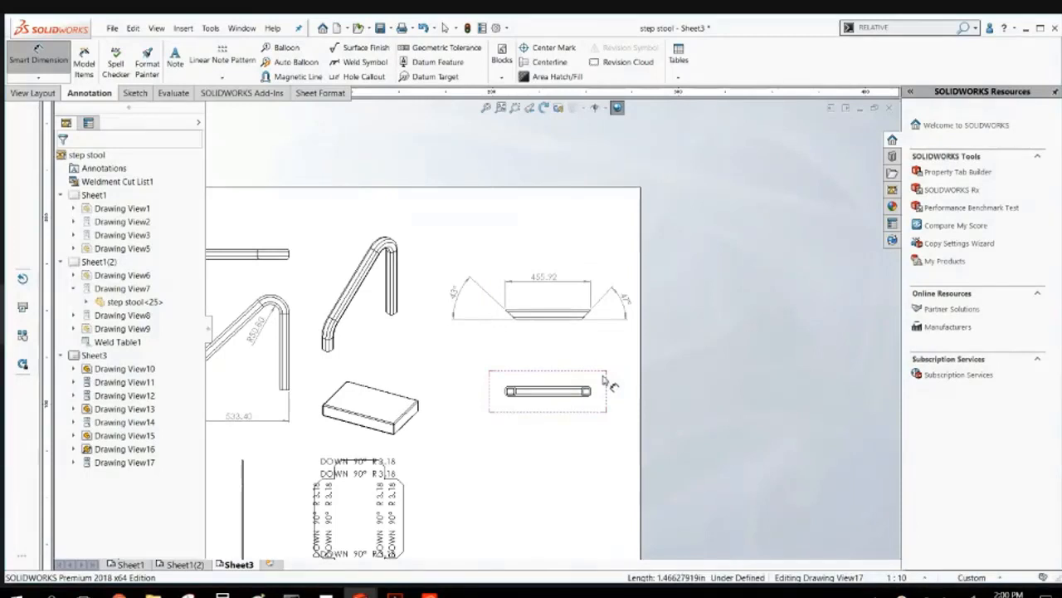
{"action": "scroll", "coordinate": [531, 175], "scroll_direction": "up", "scroll_amount": 1}
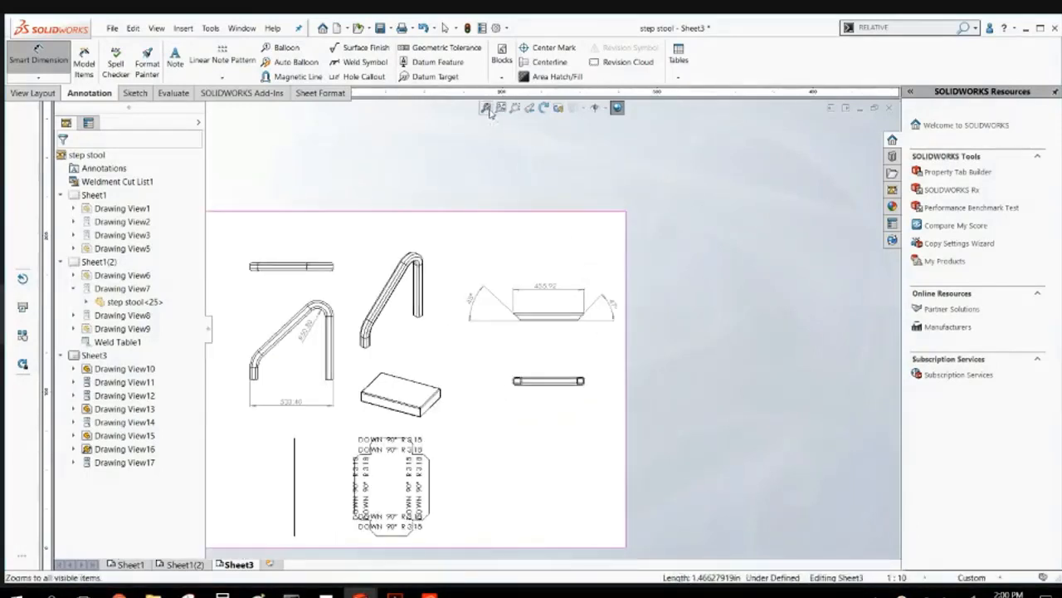
{"action": "left_click", "coordinate": [486, 108]}
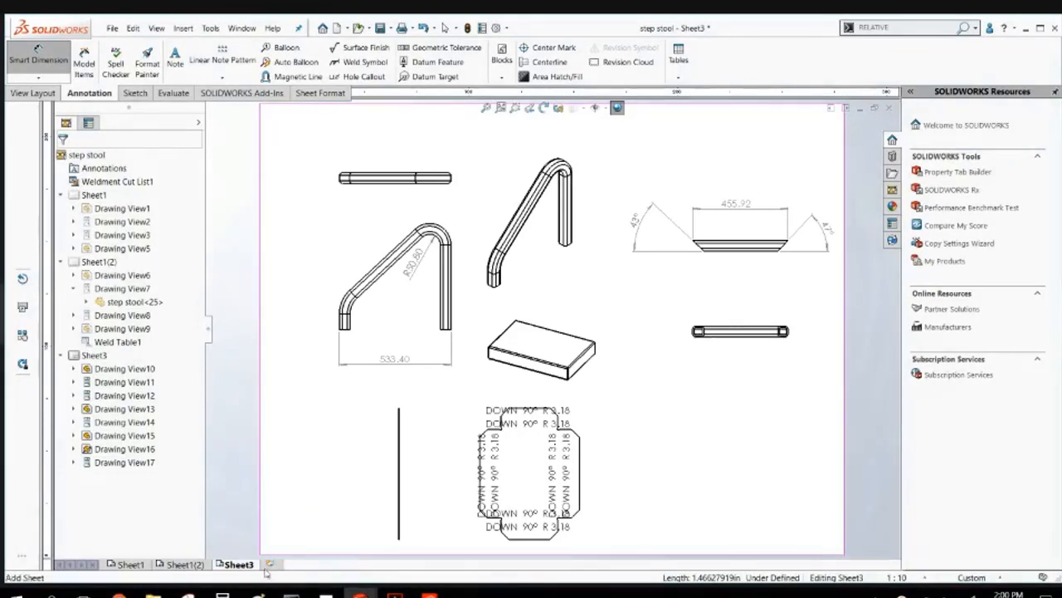
Review the weld table and weld annotations on Sheet1(2) and the cut list and exploded view on Sheet1.
{"action": "left_click", "coordinate": [194, 565]}
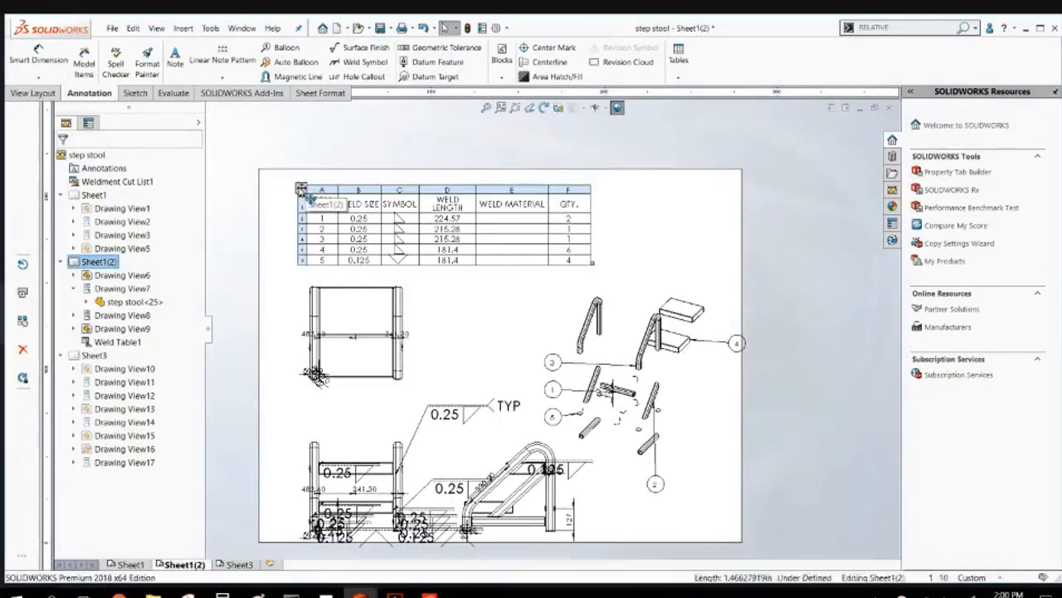
{"action": "left_click", "coordinate": [303, 191]}
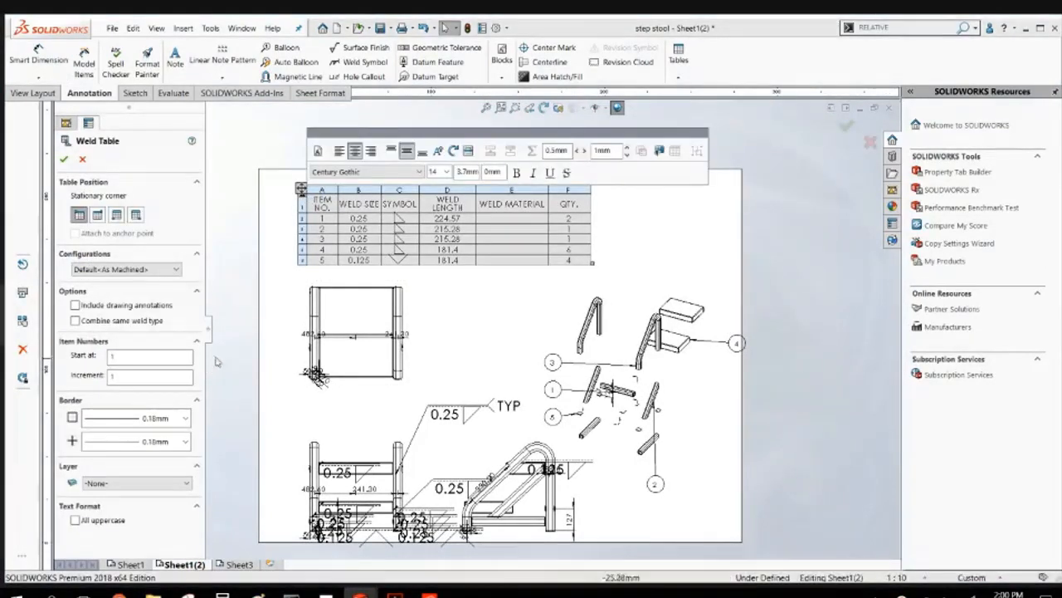
{"action": "left_click", "coordinate": [273, 377]}
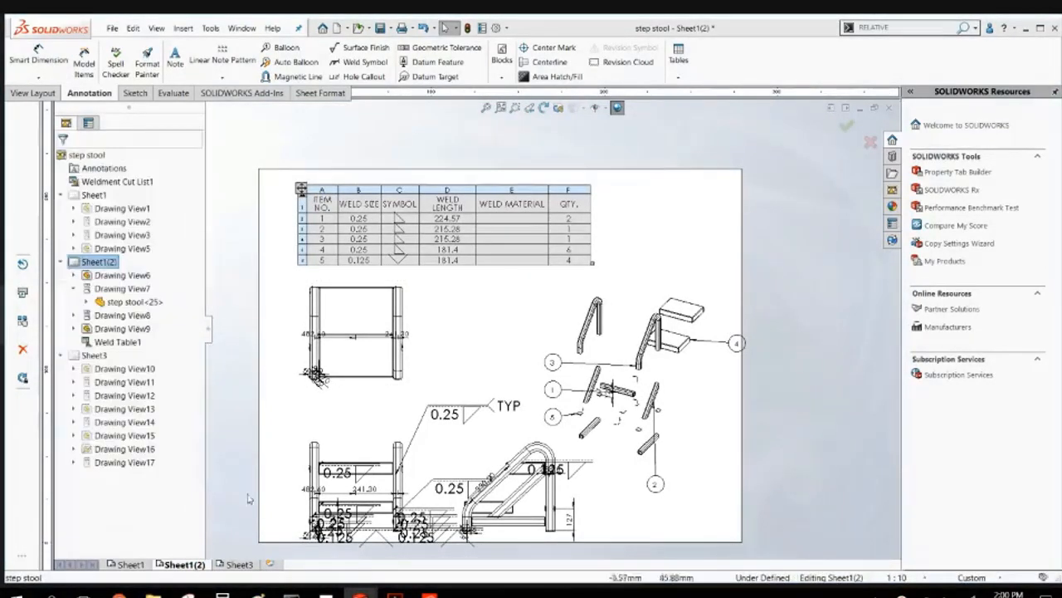
{"action": "left_click", "coordinate": [130, 564]}
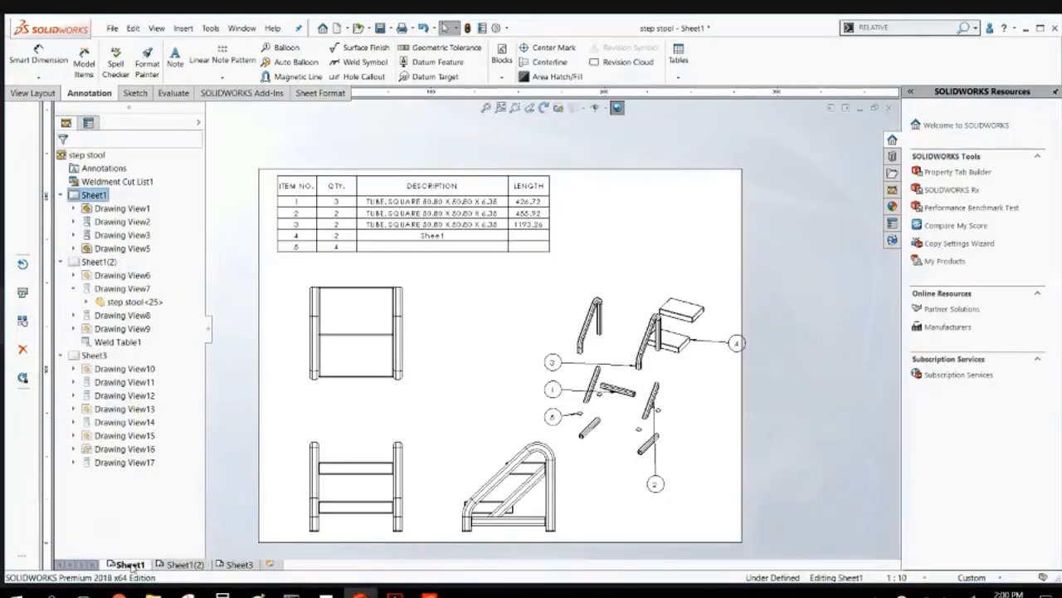
{"action": "left_click", "coordinate": [628, 309]}
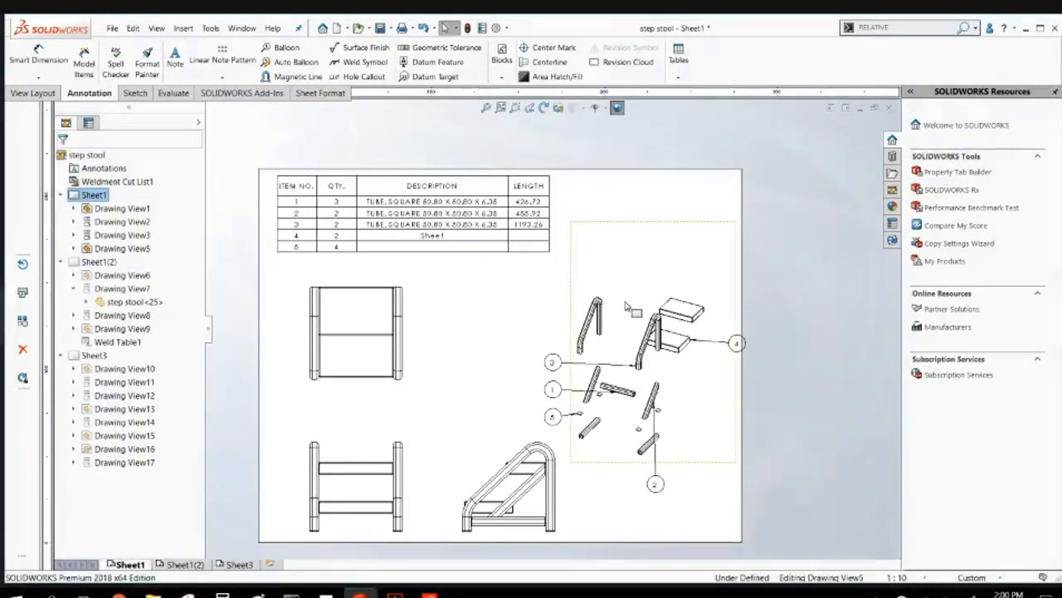
{"action": "left_click", "coordinate": [628, 163]}
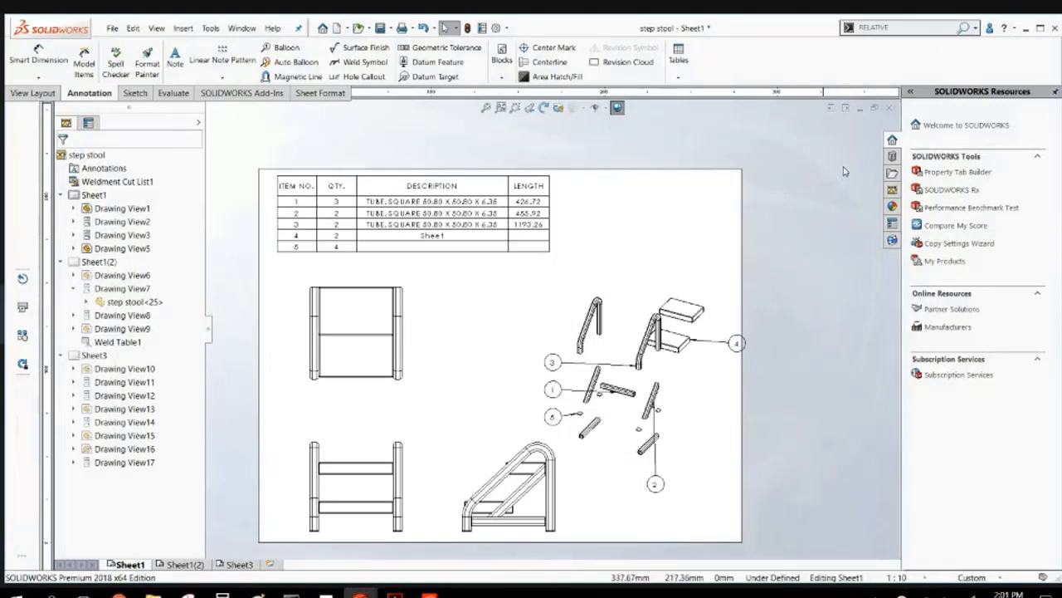
Close the step stool drawing, the step stool part and Part2 without saving their changes.
{"action": "left_click", "coordinate": [889, 109]}
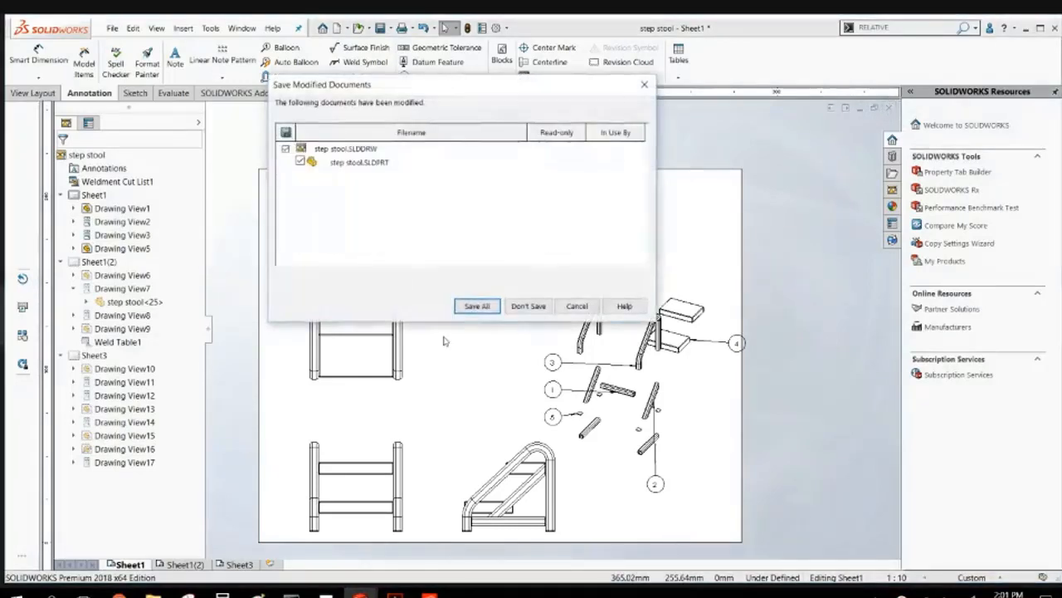
{"action": "left_click", "coordinate": [499, 307]}
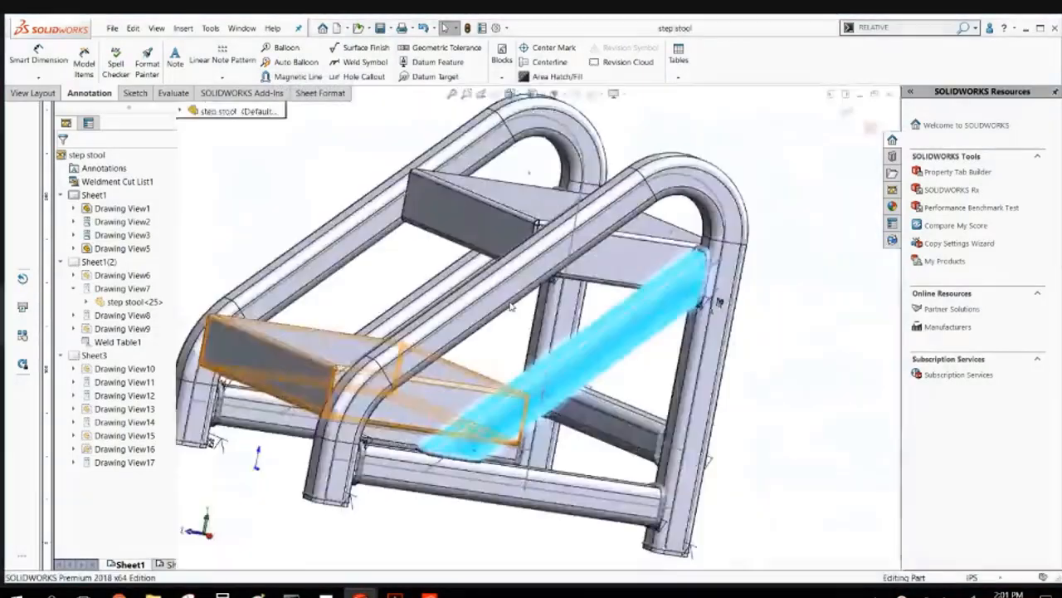
{"action": "left_click", "coordinate": [890, 95]}
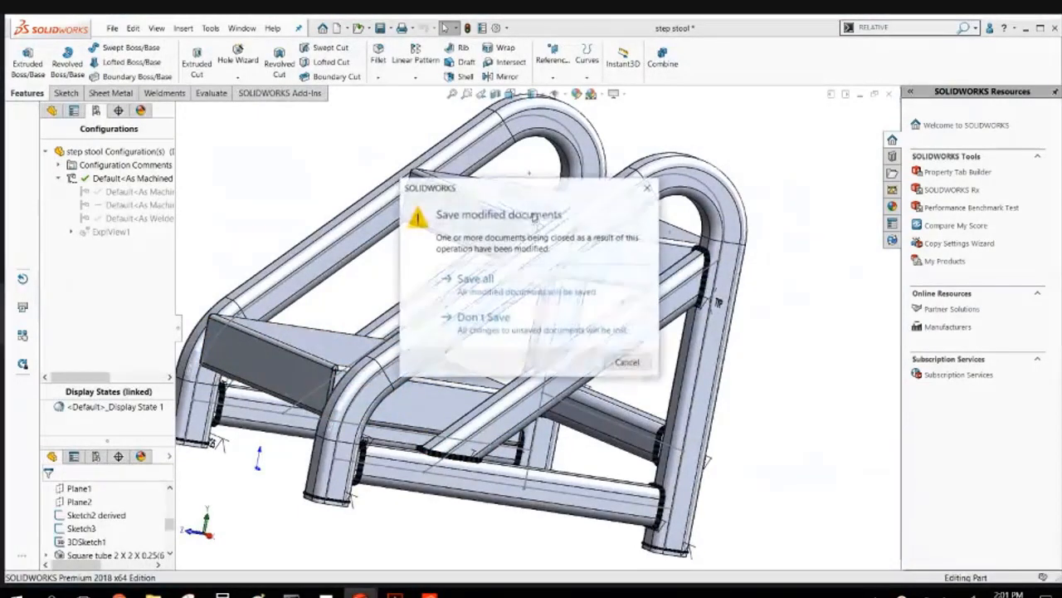
{"action": "left_click", "coordinate": [488, 326]}
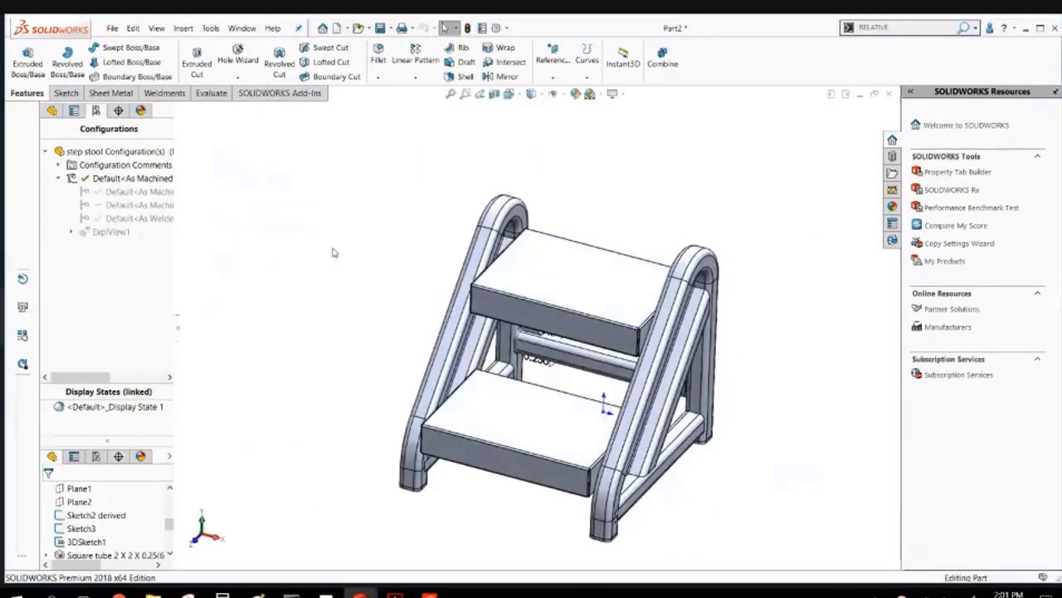
{"action": "left_click", "coordinate": [888, 95]}
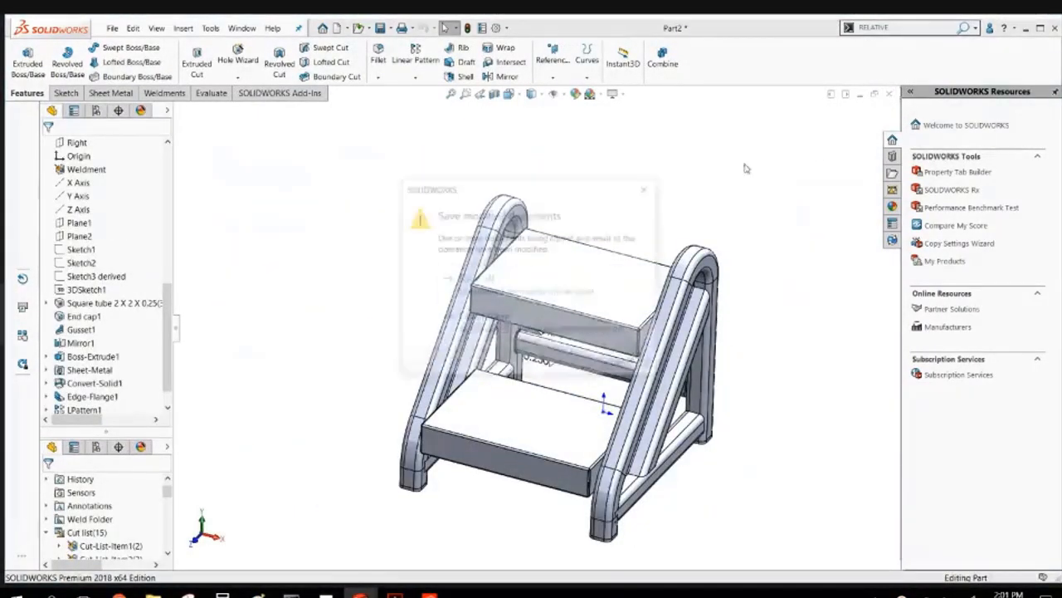
{"action": "left_click", "coordinate": [462, 331]}
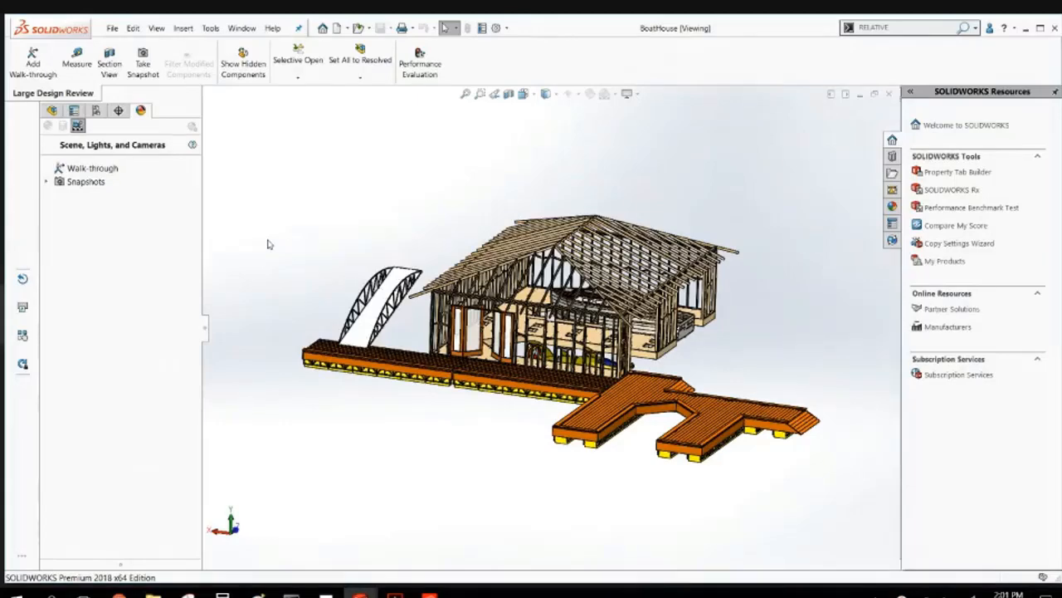
Examine the BoatHouse assembly's arched truss ramp up close, together with the adjoining pier and house framing.
{"action": "scroll", "coordinate": [488, 324], "scroll_direction": "down", "scroll_amount": 10}
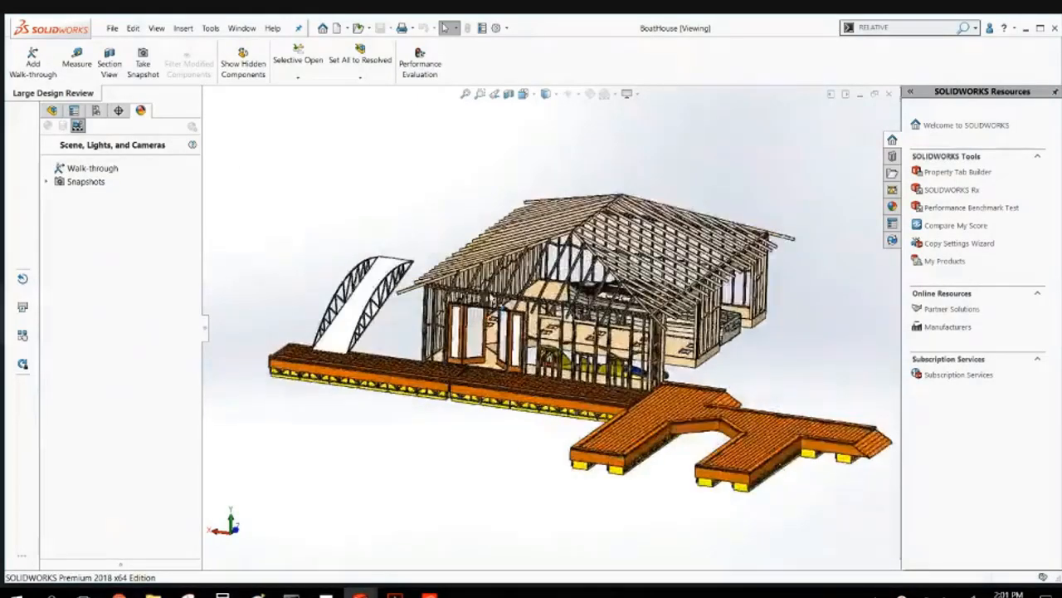
{"action": "scroll", "coordinate": [494, 357], "scroll_direction": "up", "scroll_amount": 10}
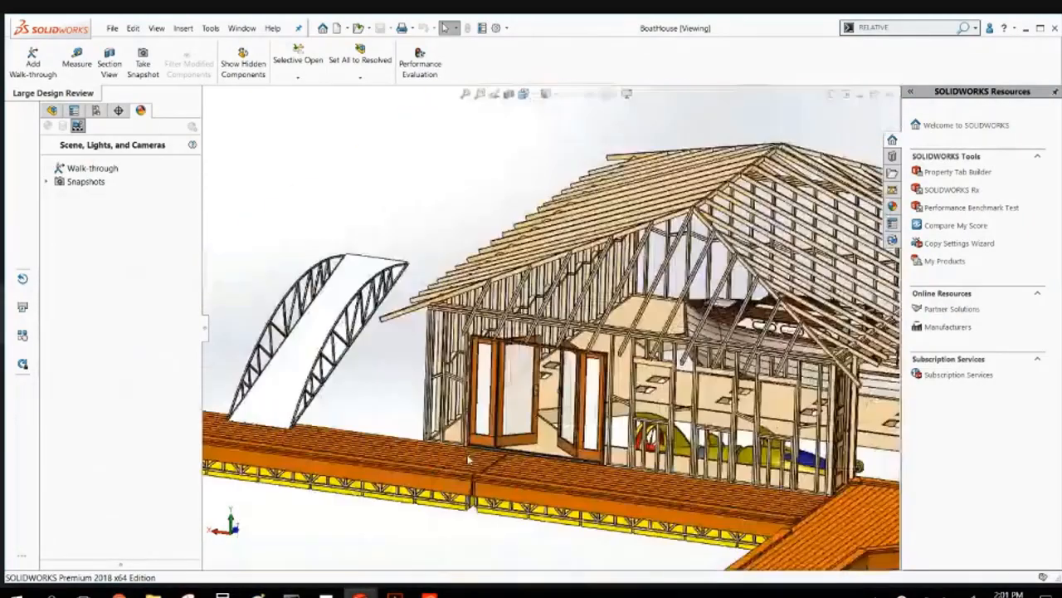
{"action": "scroll", "coordinate": [469, 459], "scroll_direction": "up", "scroll_amount": 2}
{"action": "scroll", "coordinate": [441, 368], "scroll_direction": "down", "scroll_amount": 12}
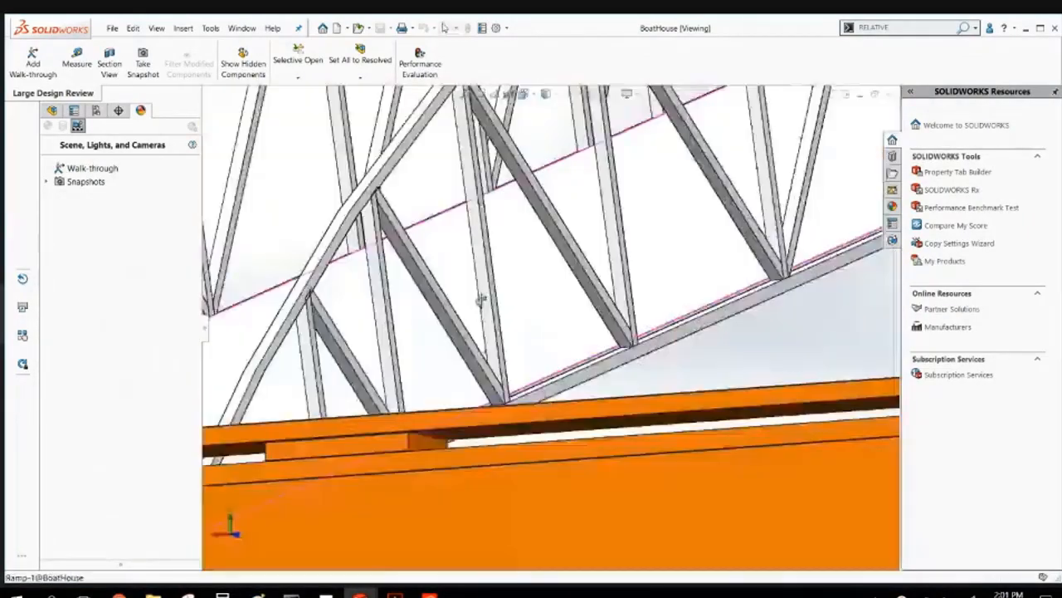
{"action": "middle_click_drag", "start_coordinate": [481, 298], "coordinate": [485, 313]}
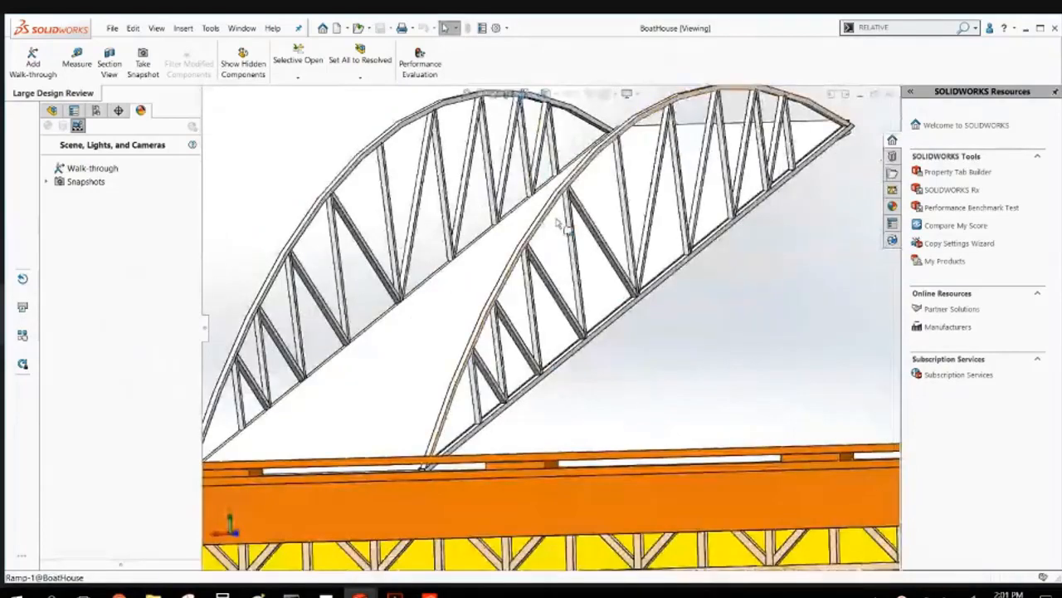
{"action": "scroll", "coordinate": [619, 291], "scroll_direction": "up", "scroll_amount": 5}
{"action": "middle_click_drag", "start_coordinate": [622, 294], "coordinate": [612, 315]}
{"action": "scroll", "coordinate": [611, 315], "scroll_direction": "up", "scroll_amount": 3}
{"action": "scroll", "coordinate": [653, 423], "scroll_direction": "down", "scroll_amount": 3}
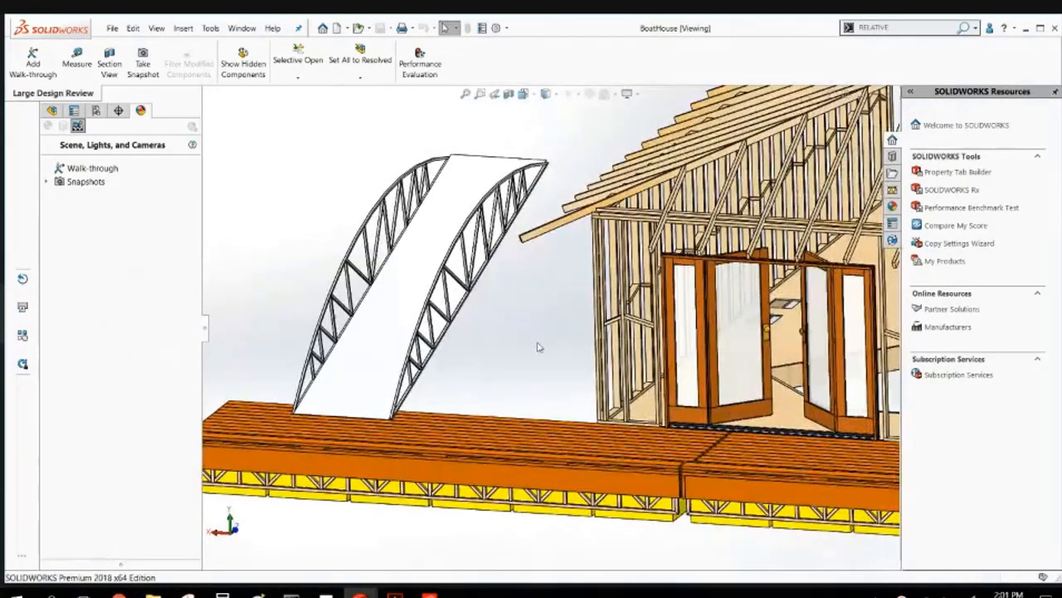
{"action": "scroll", "coordinate": [537, 349], "scroll_direction": "up", "scroll_amount": 2}
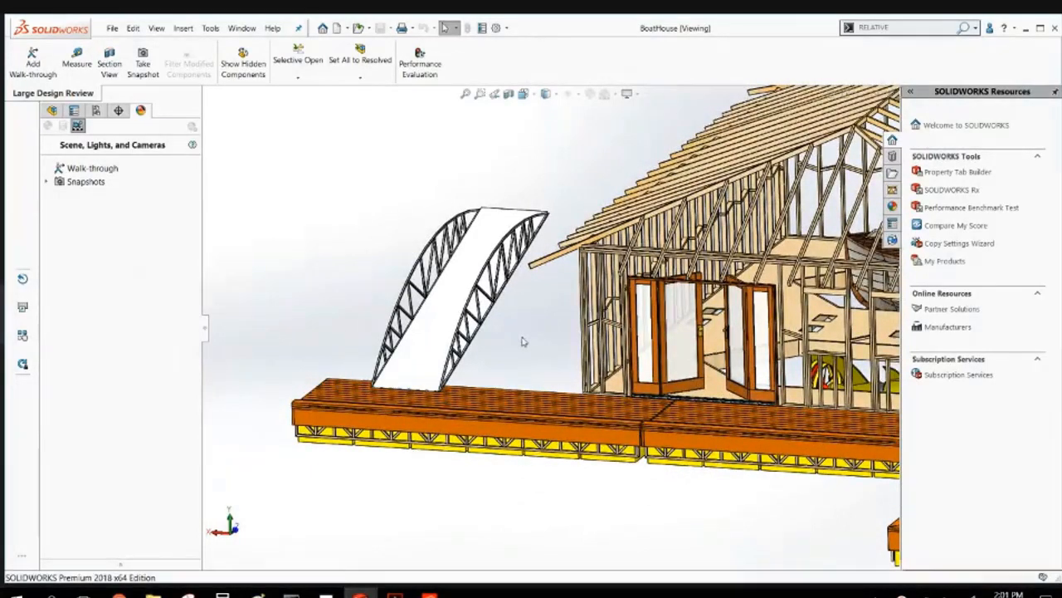
Locate the pier's decking in the BoatHouse component tree and select its parent subassembly Pier-1.
{"action": "left_click", "coordinate": [317, 422]}
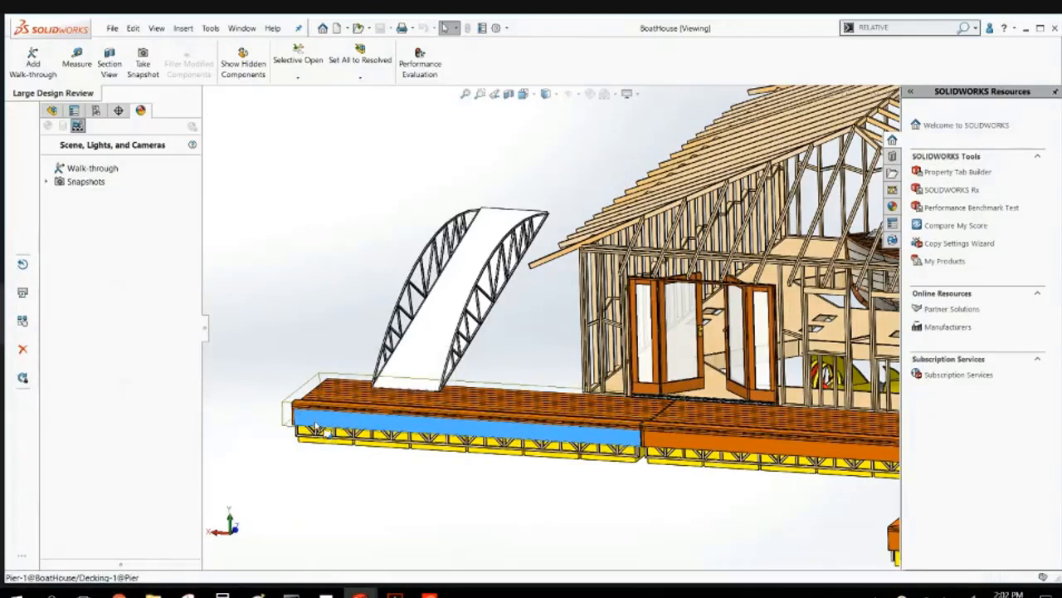
{"action": "left_click", "coordinate": [294, 373]}
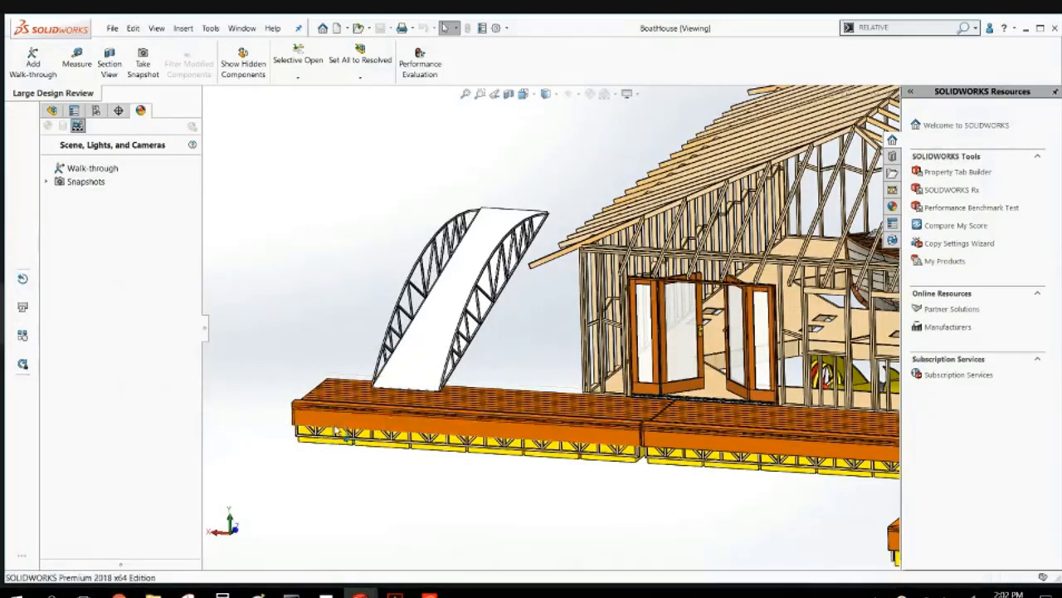
{"action": "left_click", "coordinate": [327, 420]}
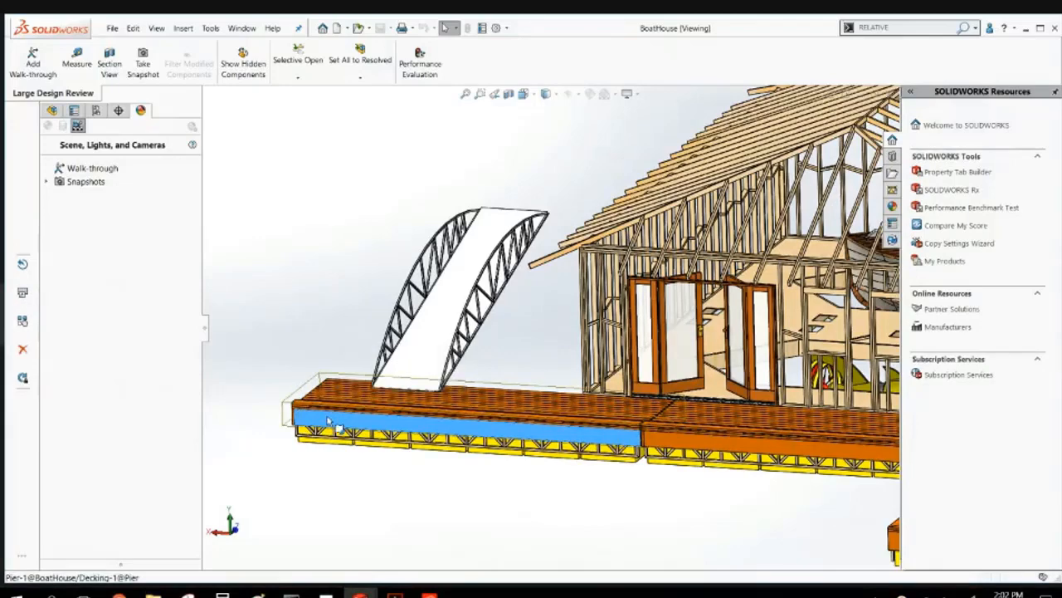
{"action": "right_click", "coordinate": [327, 421]}
{"action": "left_click", "coordinate": [277, 331]}
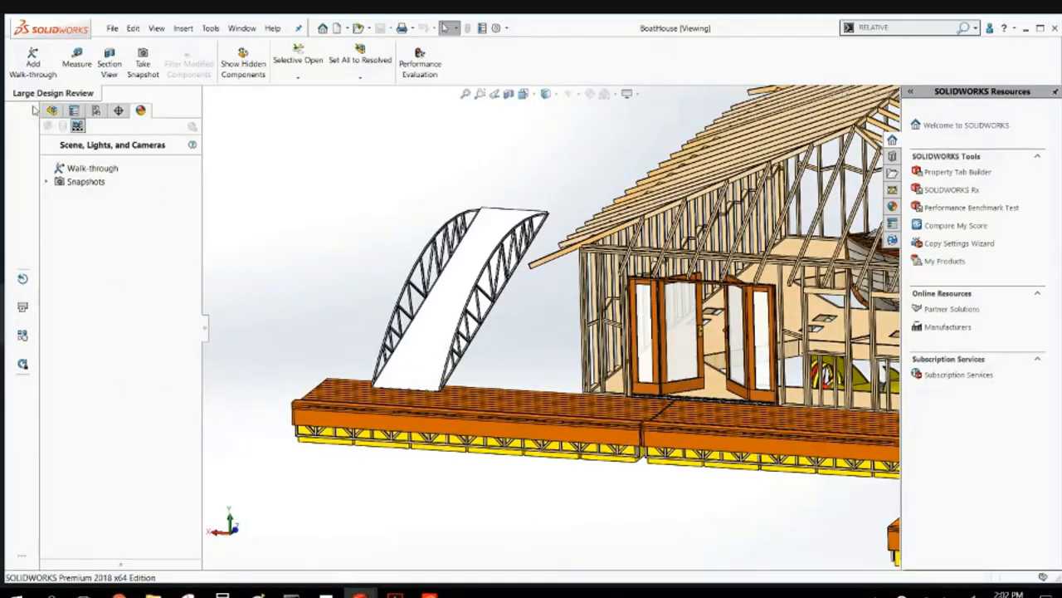
{"action": "left_click", "coordinate": [51, 109]}
{"action": "left_click", "coordinate": [330, 421]}
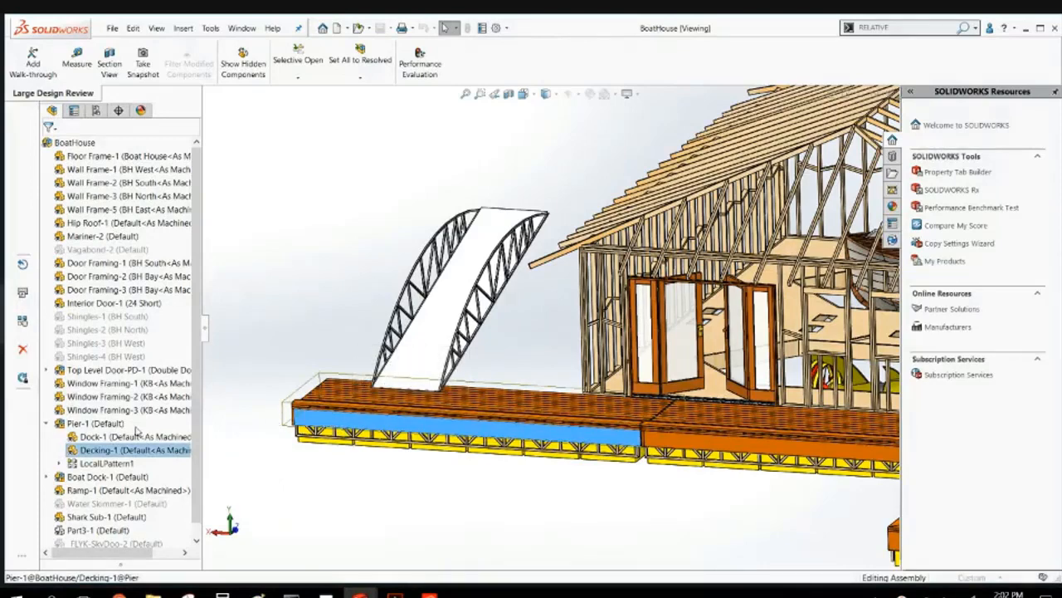
{"action": "left_click", "coordinate": [95, 424]}
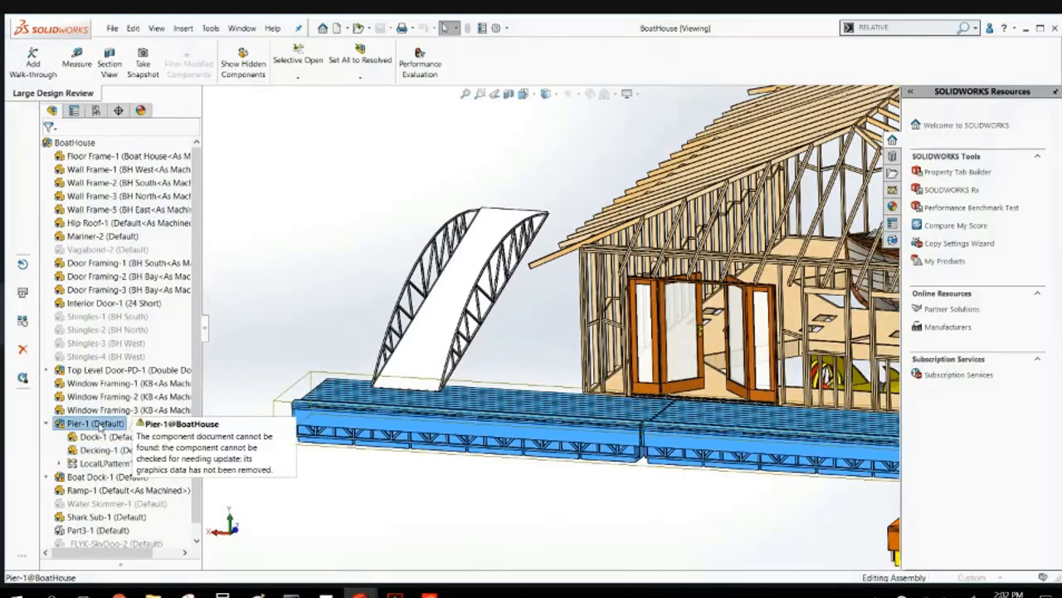
Open the Pier-1 subassembly in its own window and examine the truss framing beneath its decking up close.
{"action": "right_click", "coordinate": [99, 425]}
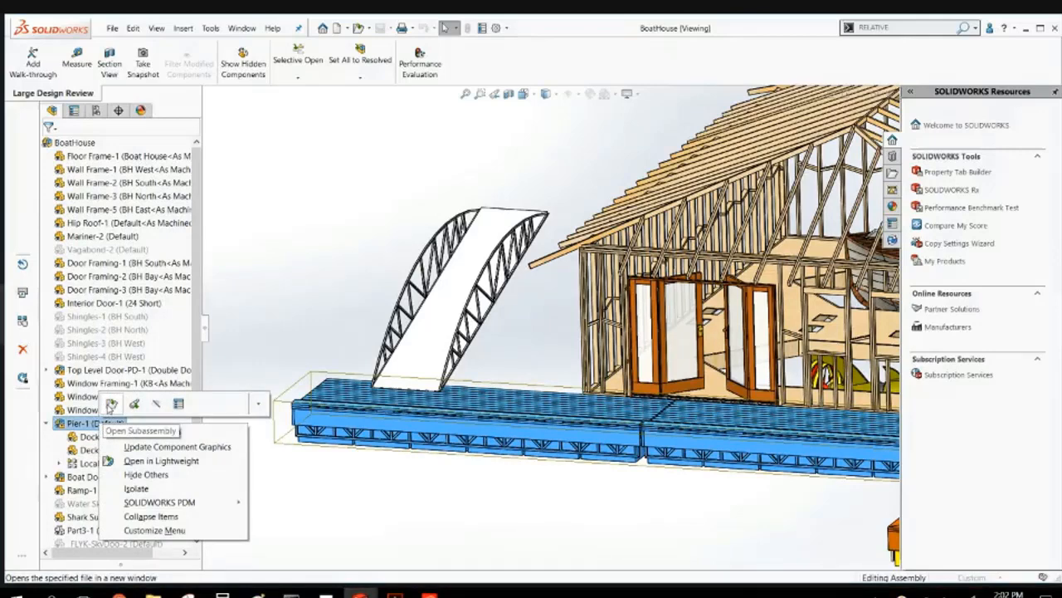
{"action": "left_click", "coordinate": [112, 405]}
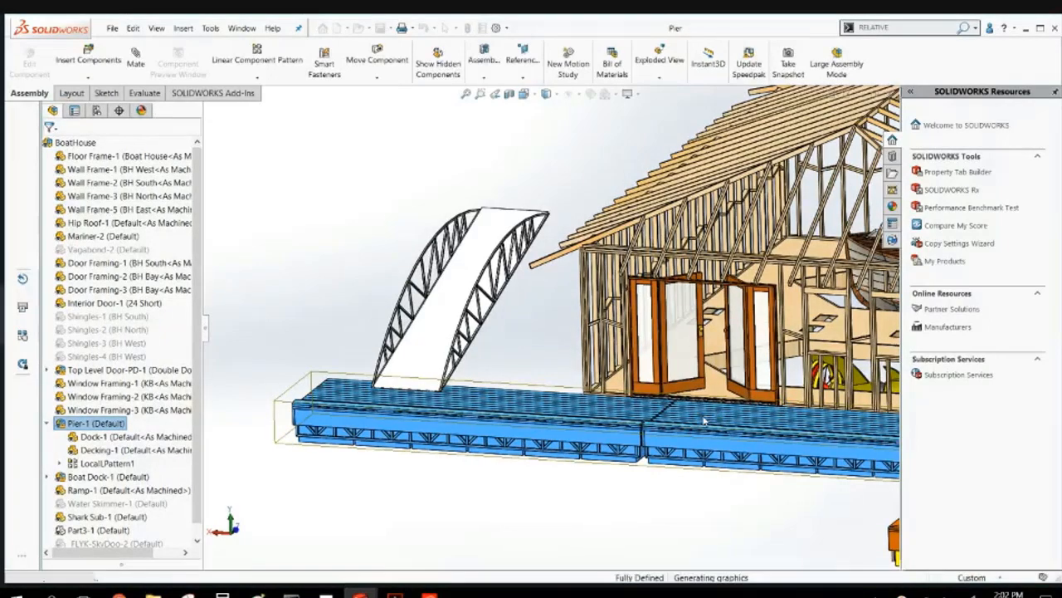
{"action": "middle_click_drag", "start_coordinate": [628, 367], "coordinate": [548, 432]}
{"action": "scroll", "coordinate": [486, 374], "scroll_direction": "down", "scroll_amount": 4}
{"action": "middle_click_drag", "start_coordinate": [486, 374], "coordinate": [507, 313]}
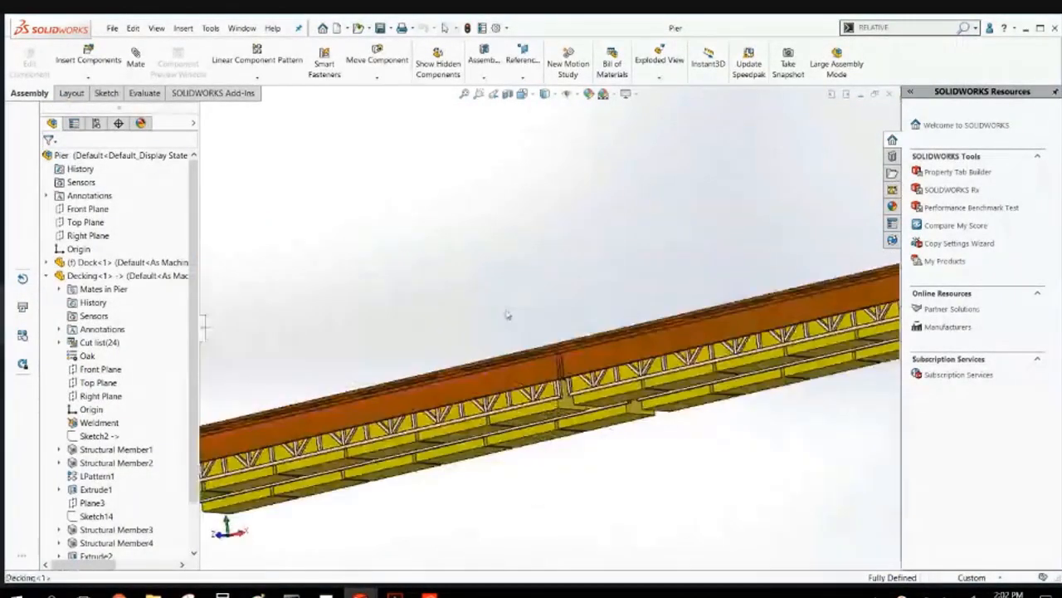
{"action": "scroll", "coordinate": [535, 392], "scroll_direction": "down", "scroll_amount": 4}
{"action": "scroll", "coordinate": [581, 419], "scroll_direction": "down", "scroll_amount": 4}
{"action": "middle_click_drag", "start_coordinate": [581, 420], "coordinate": [564, 315]}
{"action": "scroll", "coordinate": [564, 315], "scroll_direction": "down", "scroll_amount": 1}
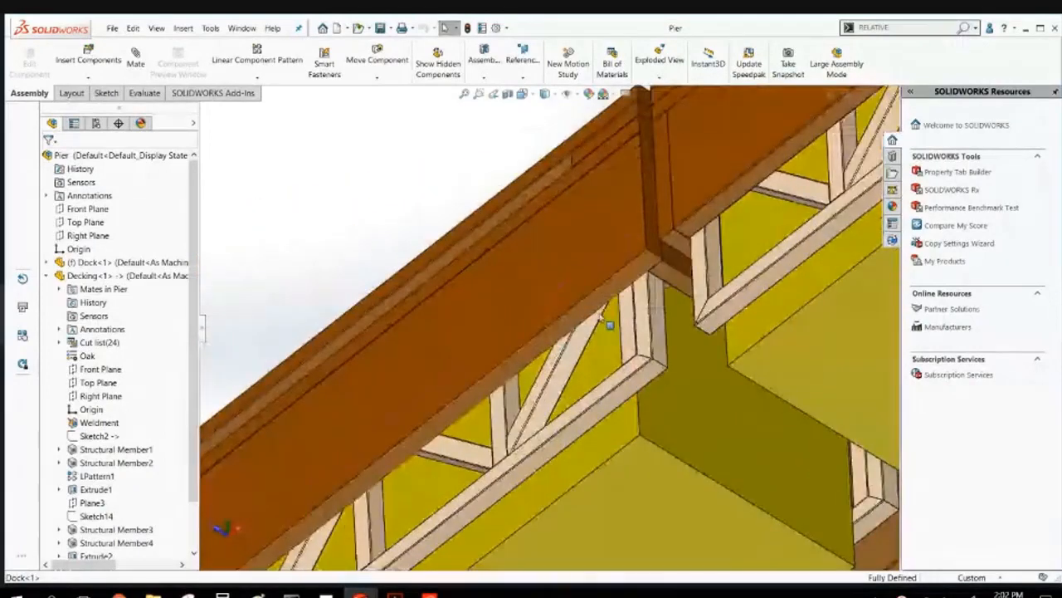
{"action": "scroll", "coordinate": [606, 320], "scroll_direction": "down", "scroll_amount": 2}
Highlight Structural Member2 of the decking and view where it sits in the whole pier.
{"action": "left_click", "coordinate": [116, 463]}
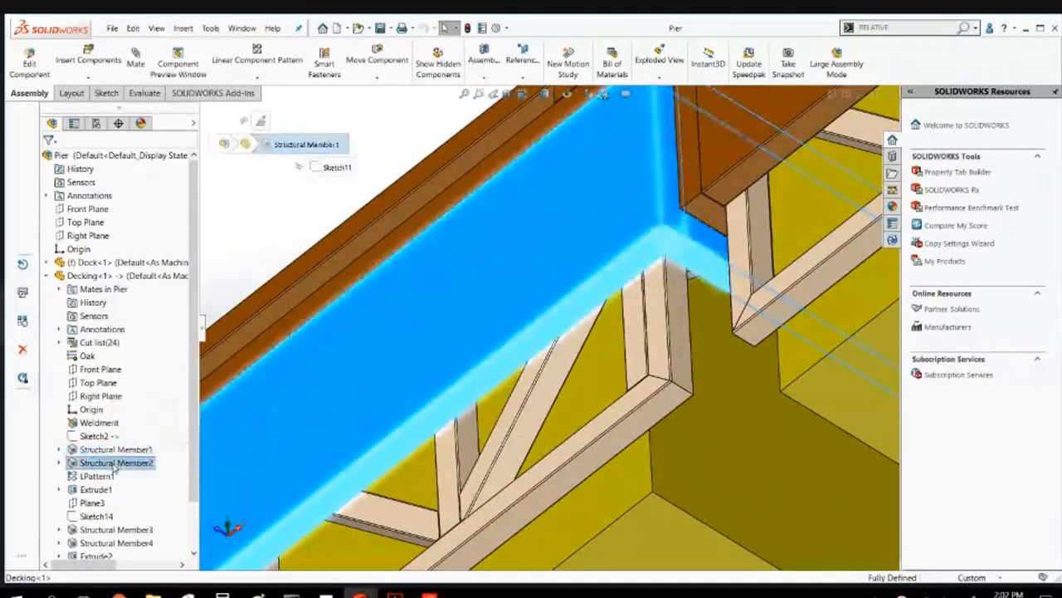
{"action": "scroll", "coordinate": [387, 361], "scroll_direction": "up", "scroll_amount": 10}
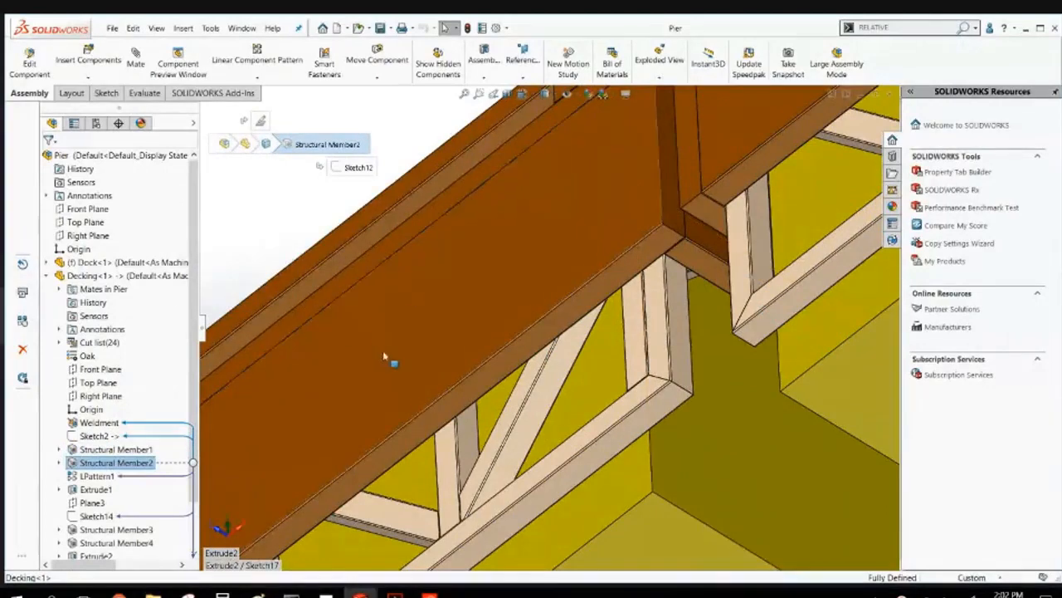
{"action": "middle_click_drag", "start_coordinate": [495, 252], "coordinate": [503, 340]}
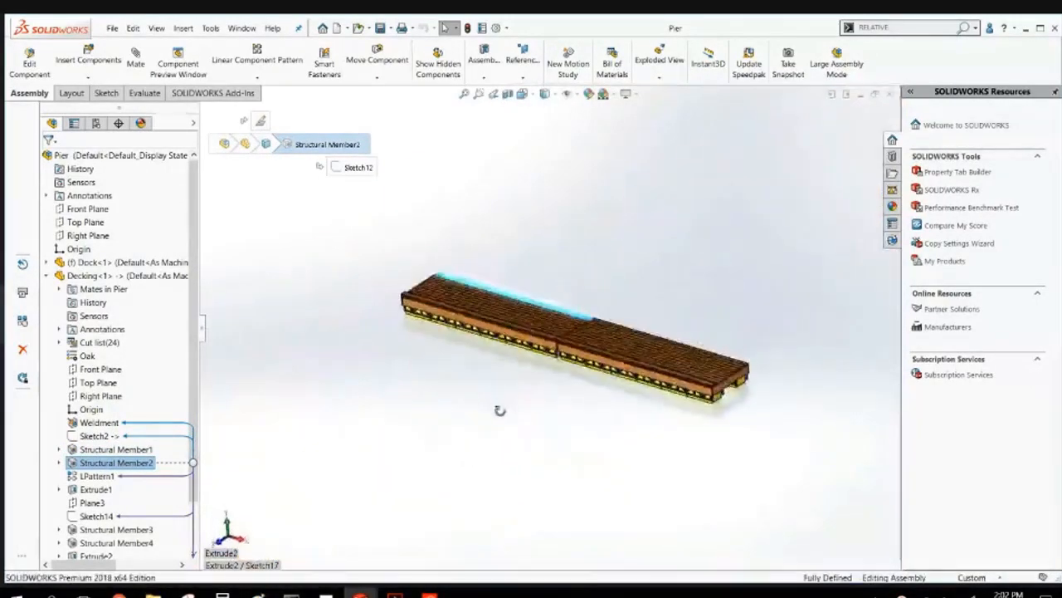
{"action": "left_click", "coordinate": [501, 425]}
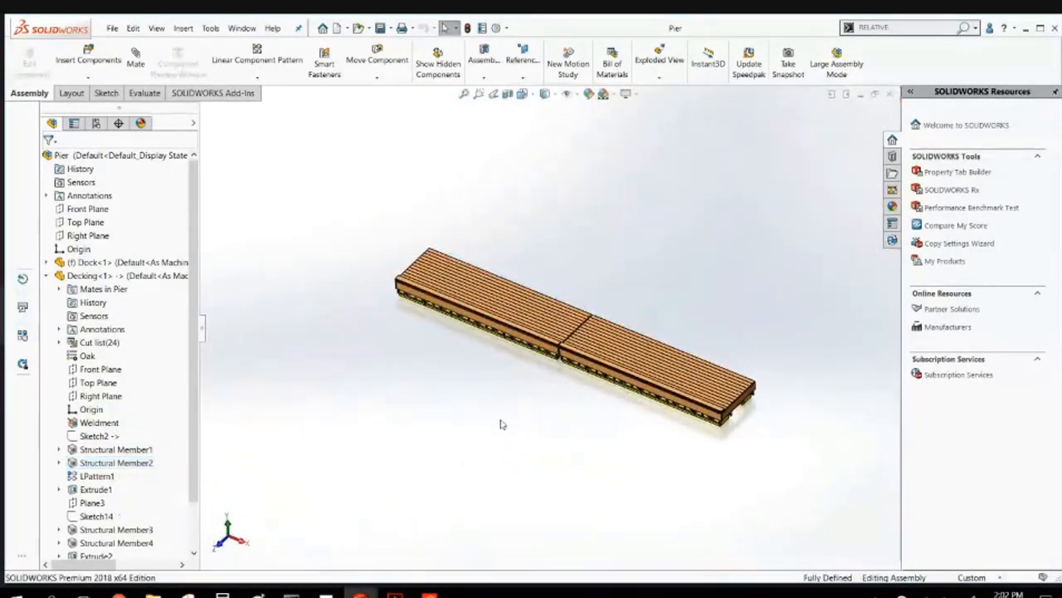
Collapse the Decking component's feature list and highlight the Decking component in the pier assembly.
{"action": "left_click", "coordinate": [52, 276]}
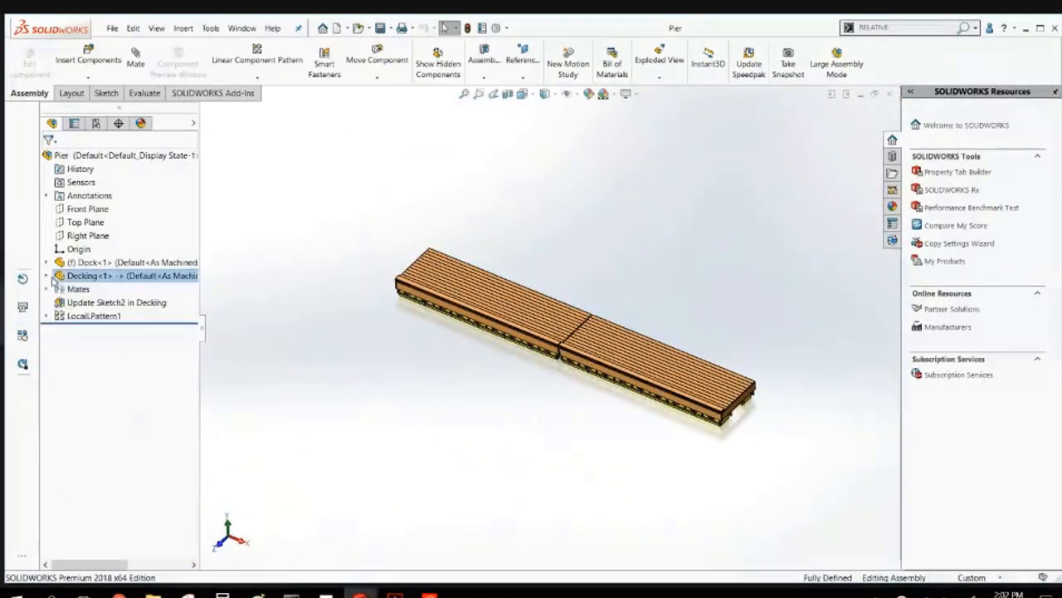
{"action": "left_click", "coordinate": [116, 262]}
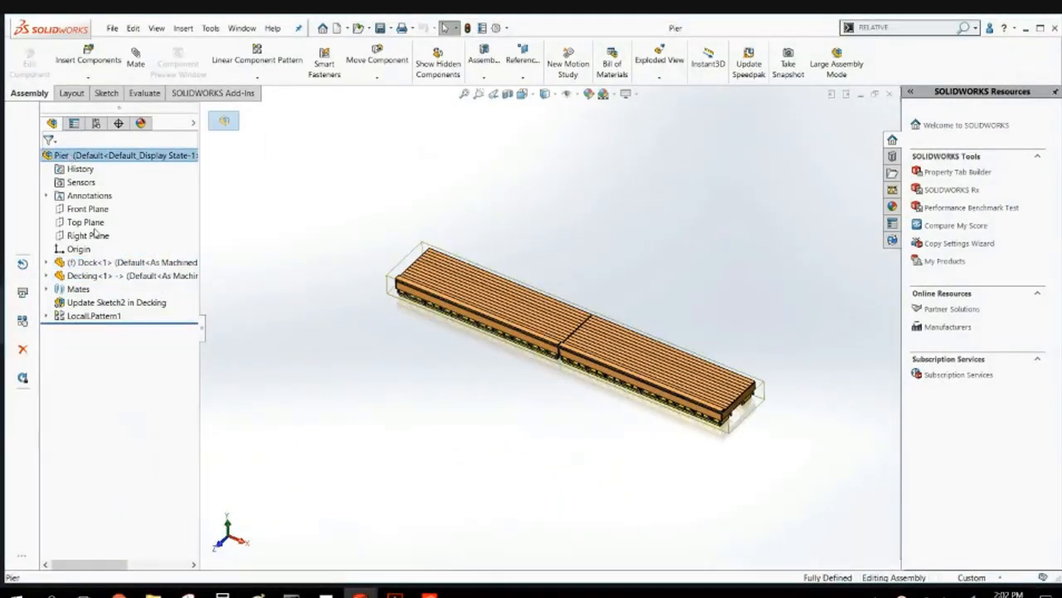
{"action": "left_click", "coordinate": [106, 276]}
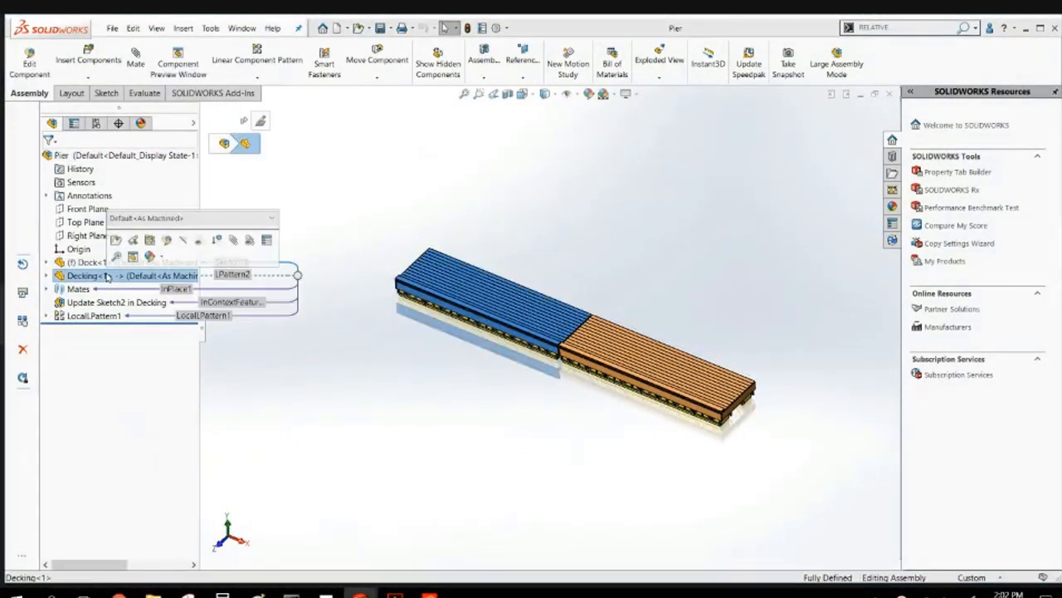
{"action": "left_click", "coordinate": [301, 416]}
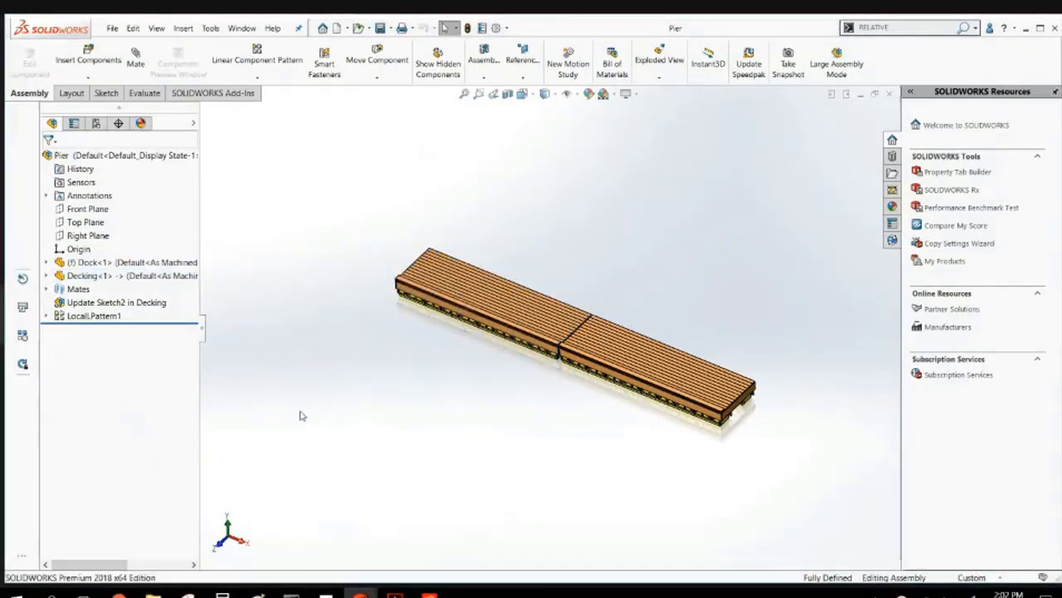
{"action": "scroll", "coordinate": [432, 399], "scroll_direction": "down", "scroll_amount": 2}
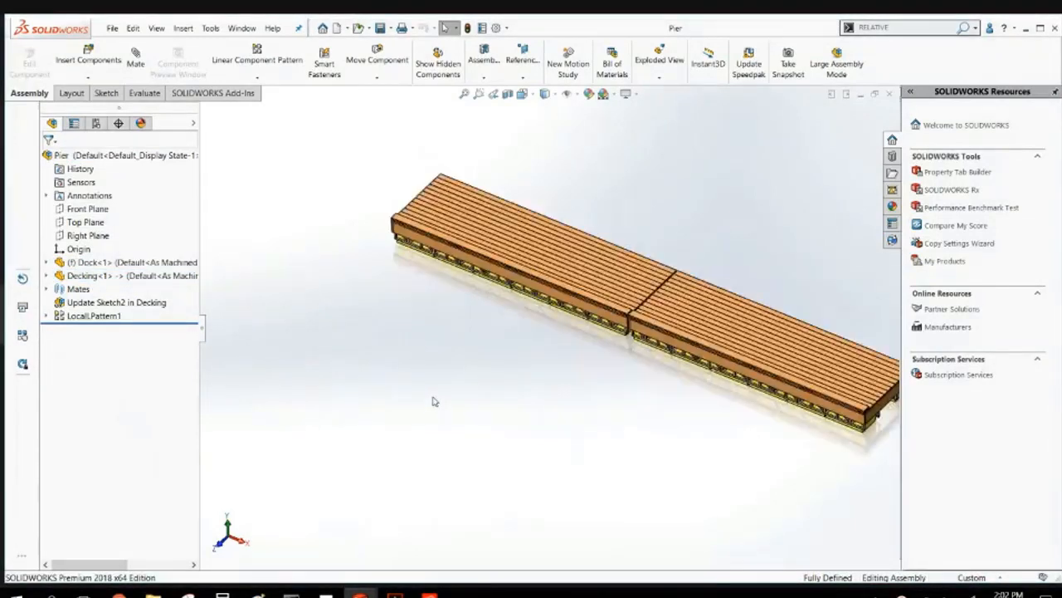
{"action": "scroll", "coordinate": [535, 311], "scroll_direction": "up", "scroll_amount": 1}
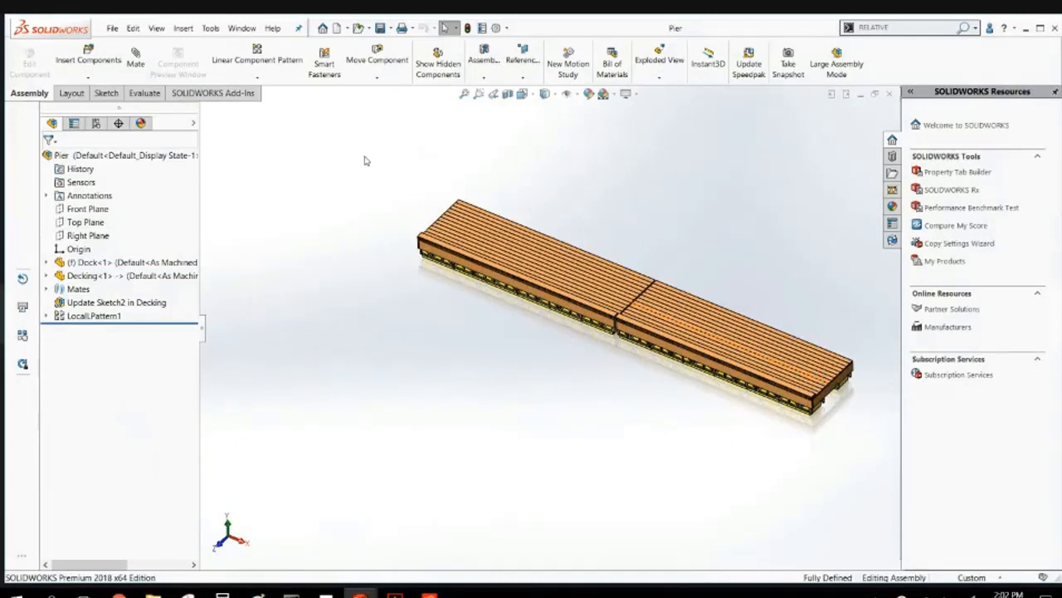
Insert an indented bill of materials without numbering from the bom-standard template, in the Unassigned Items annotation view, beside the pier.
{"action": "left_click", "coordinate": [611, 65]}
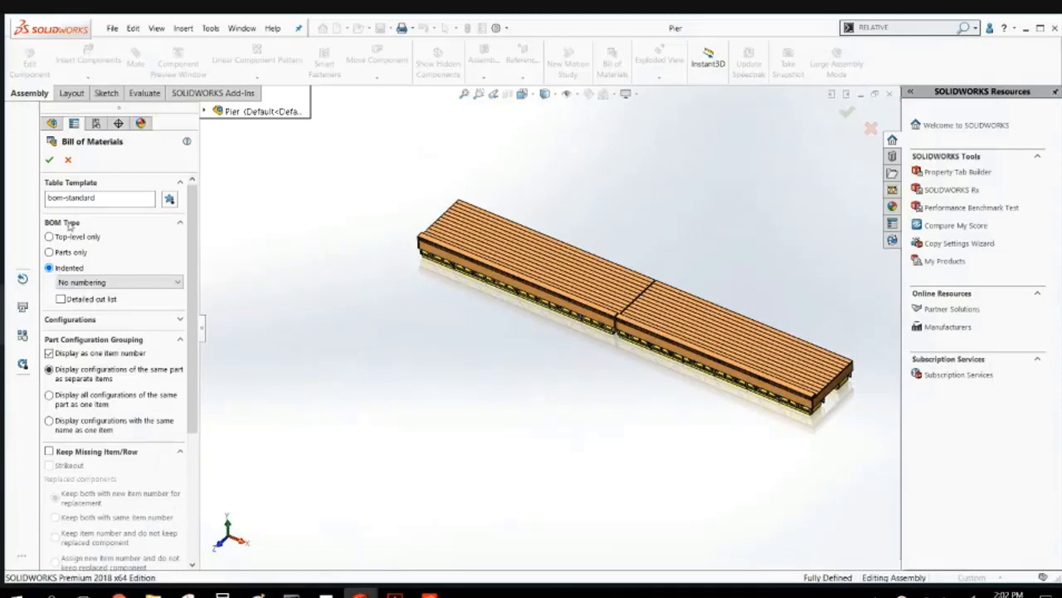
{"action": "left_click", "coordinate": [48, 162]}
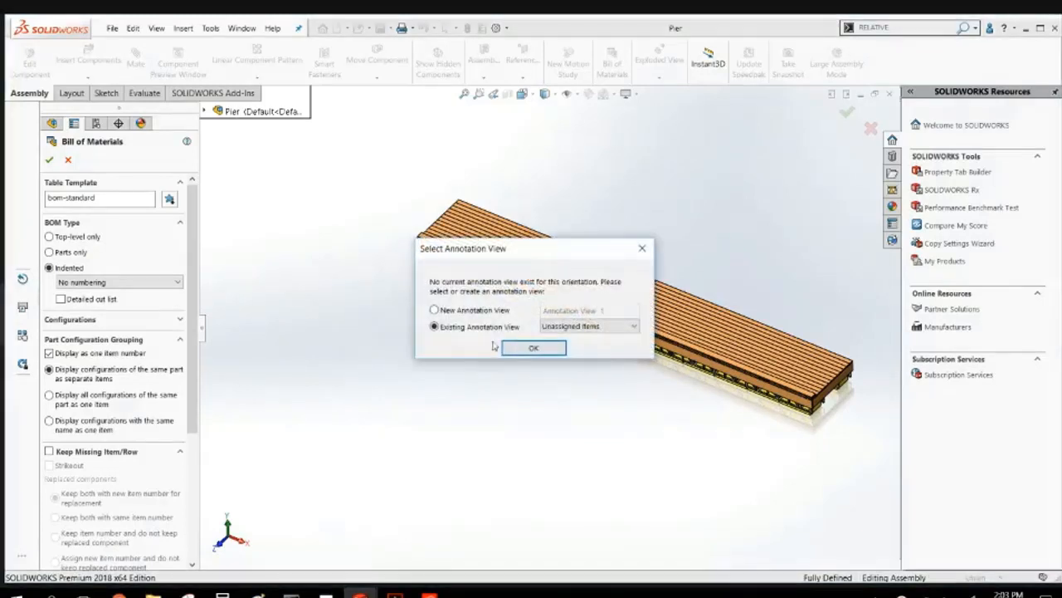
{"action": "left_click", "coordinate": [511, 349]}
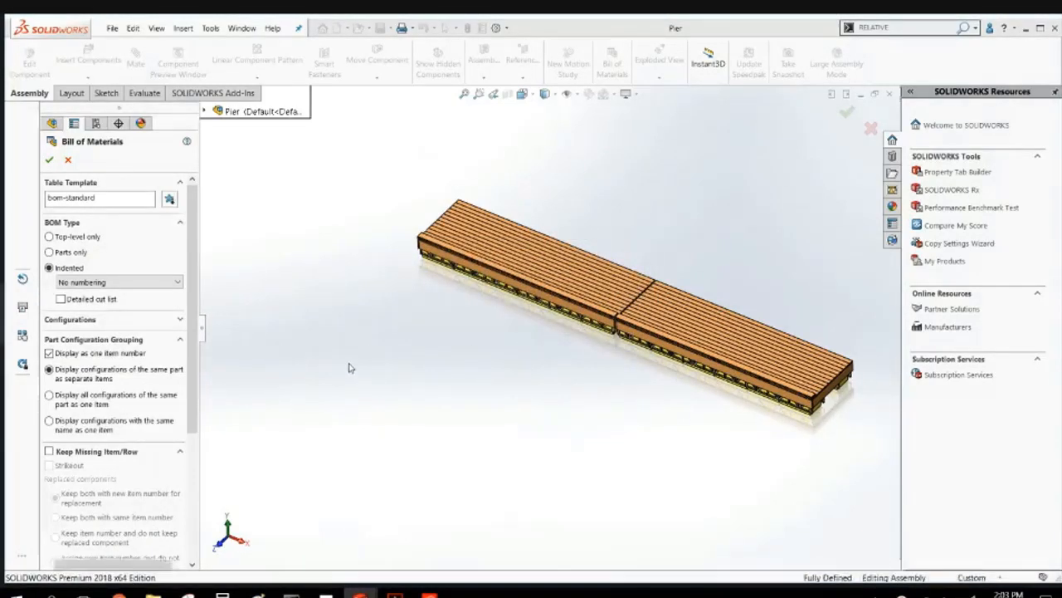
{"action": "left_click", "coordinate": [347, 326]}
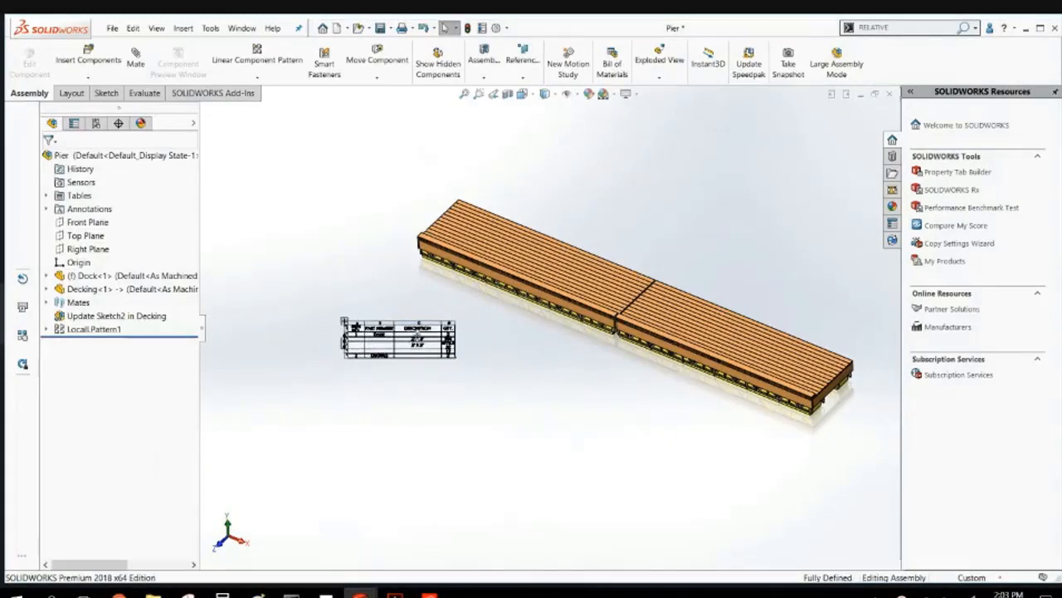
Enlarge the bill of materials table and check the quantities of the dock's 2" X 4" and 2" X 2" members.
{"action": "scroll", "coordinate": [398, 340], "scroll_direction": "down", "scroll_amount": 8}
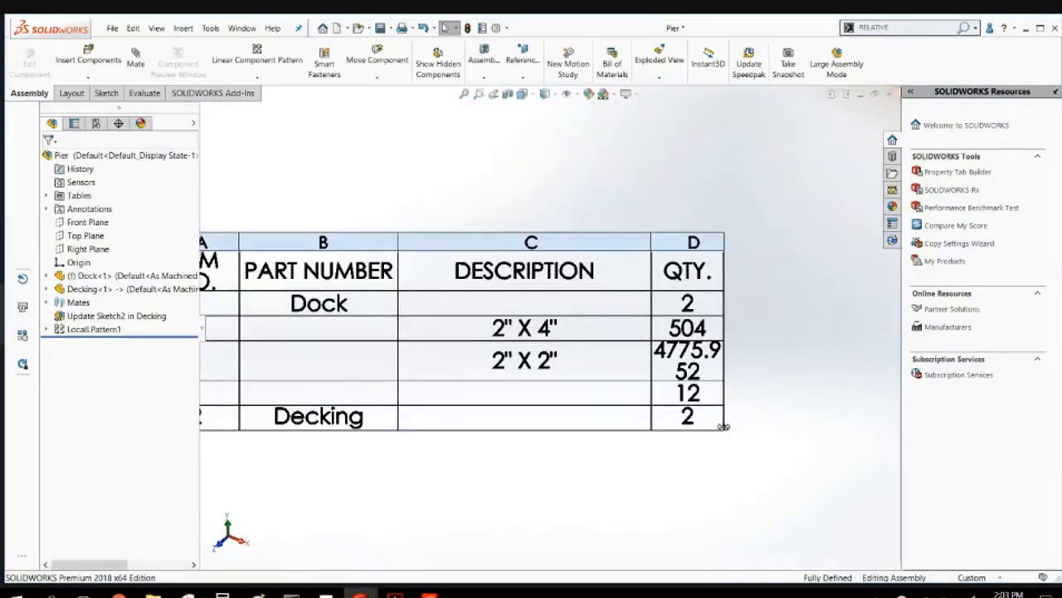
{"action": "left_click_drag", "start_coordinate": [722, 427], "coordinate": [883, 487]}
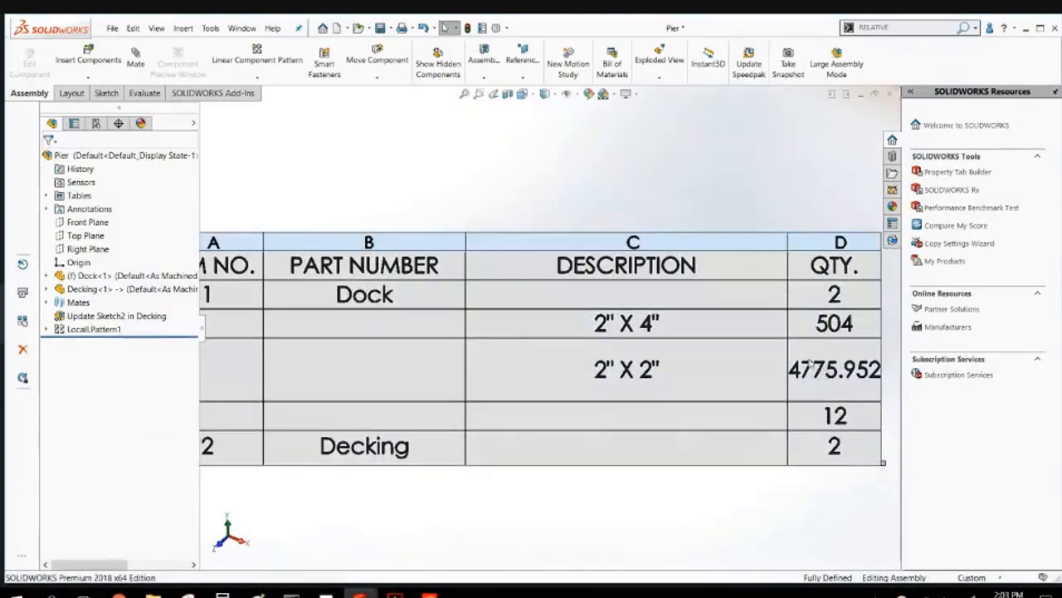
{"action": "left_click", "coordinate": [735, 368]}
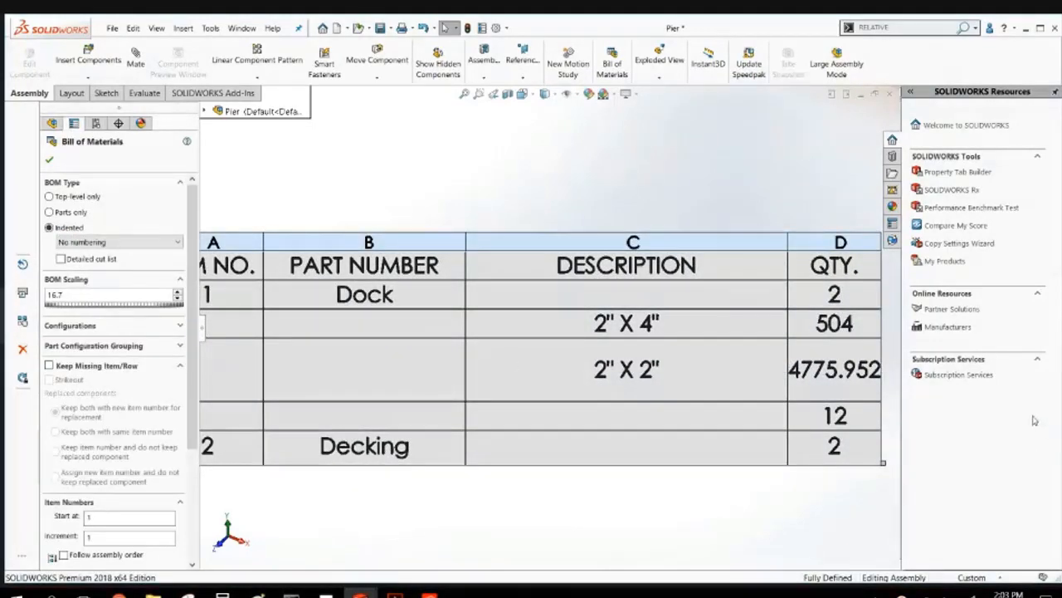
{"action": "left_click", "coordinate": [821, 374]}
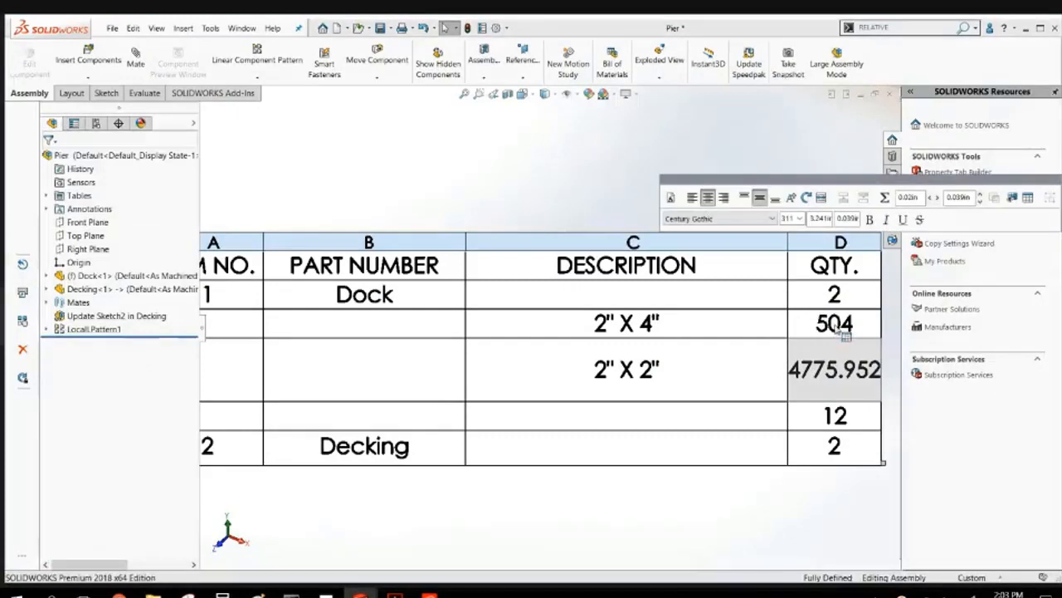
{"action": "scroll", "coordinate": [681, 361], "scroll_direction": "up", "scroll_amount": 2}
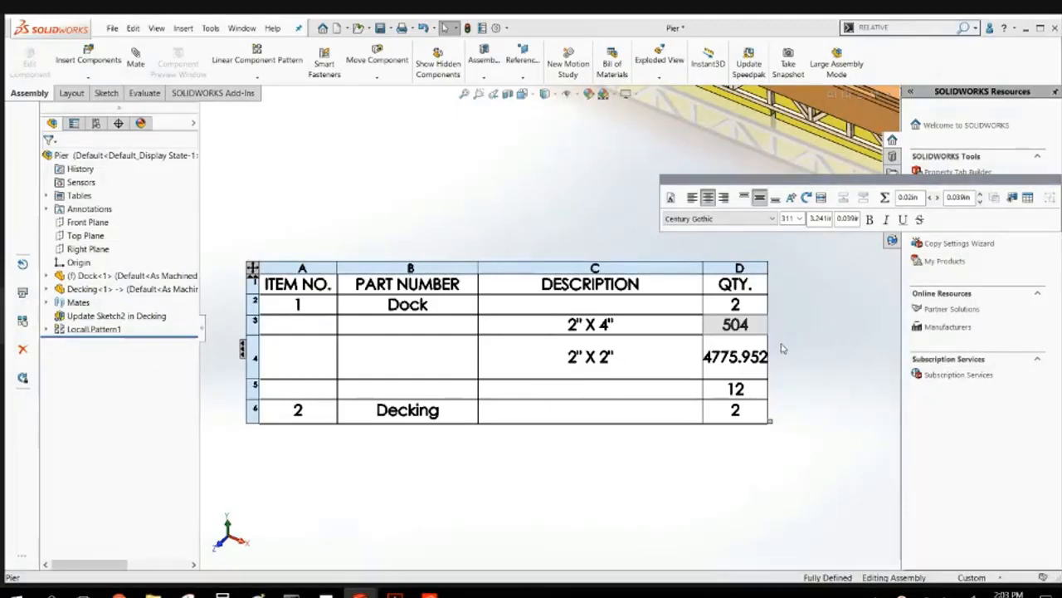
{"action": "left_click", "coordinate": [724, 333]}
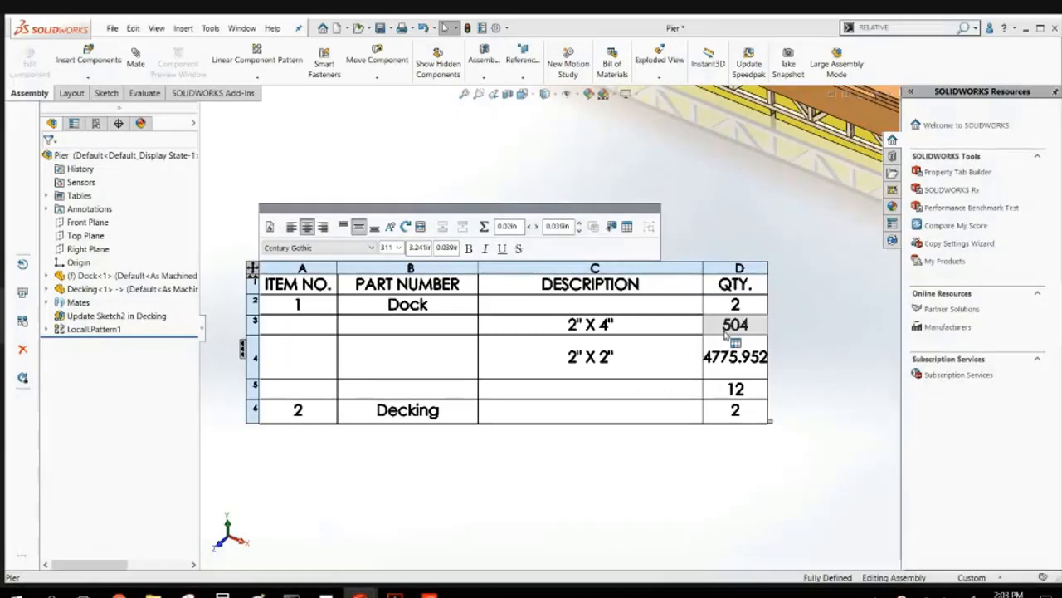
Close the Pier assembly without saving its changes.
{"action": "left_click", "coordinate": [714, 214]}
{"action": "scroll", "coordinate": [714, 213], "scroll_direction": "up", "scroll_amount": 3}
{"action": "scroll", "coordinate": [714, 214], "scroll_direction": "up", "scroll_amount": 5}
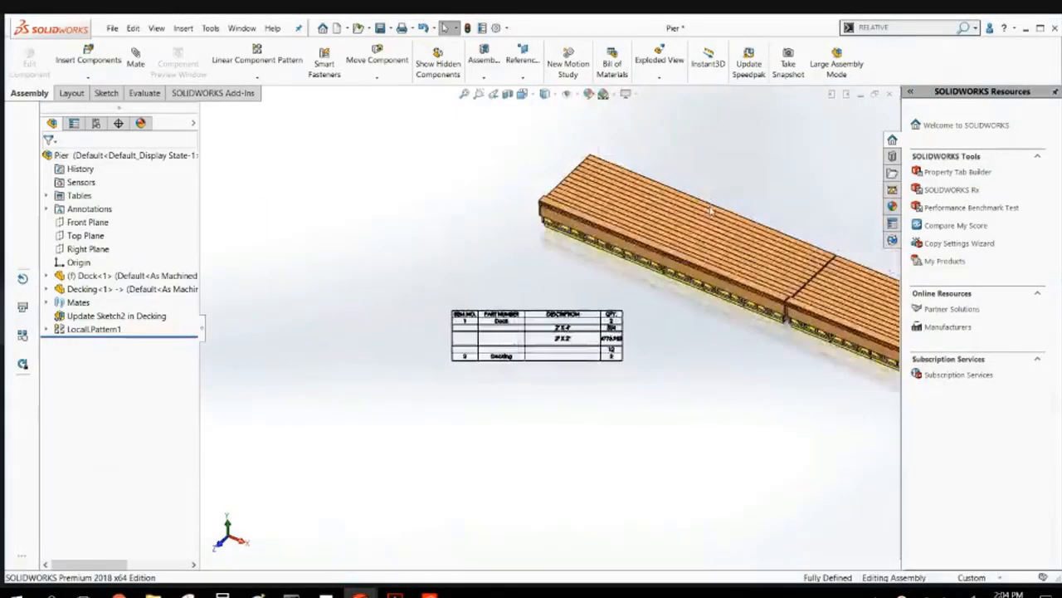
{"action": "left_click", "coordinate": [890, 93]}
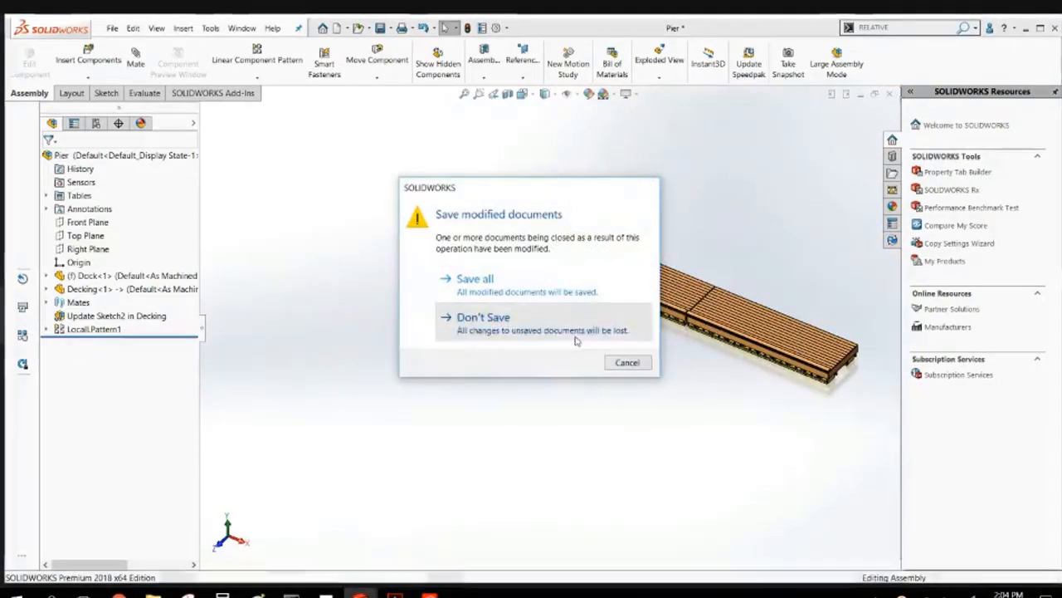
{"action": "left_click", "coordinate": [581, 332]}
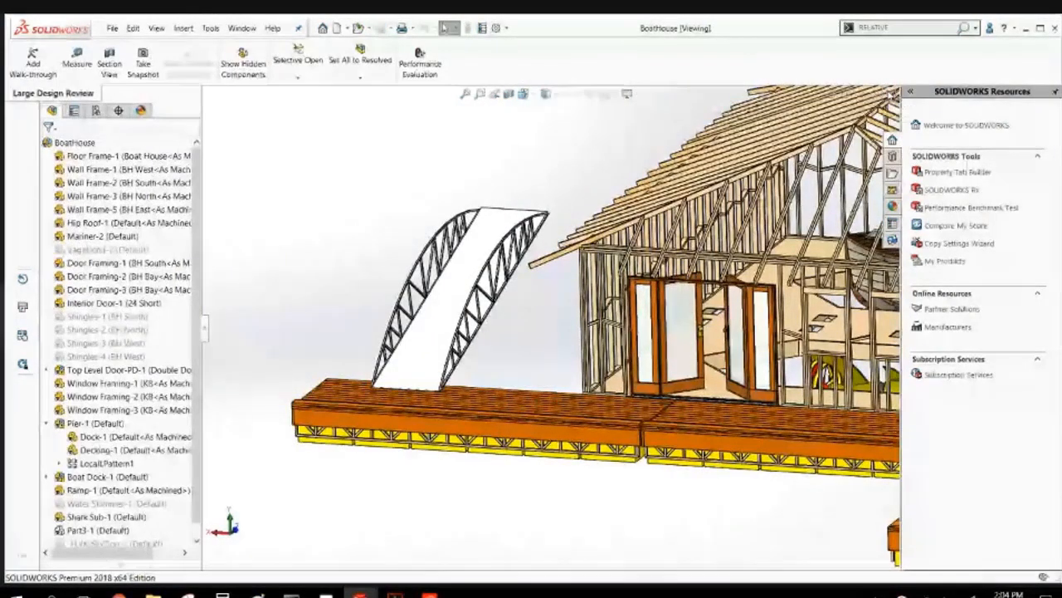
Switch to the Oil&Gas assembly, minimize it, and create a new part from the Google Part MM template.
{"action": "key", "text": "ctrl+Tab"}
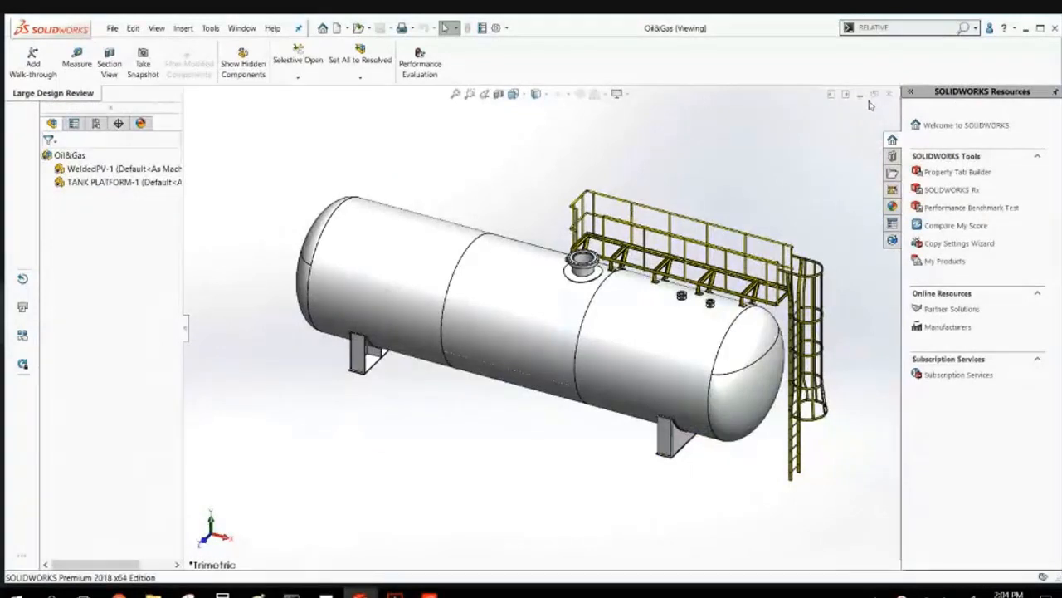
{"action": "left_click", "coordinate": [864, 93]}
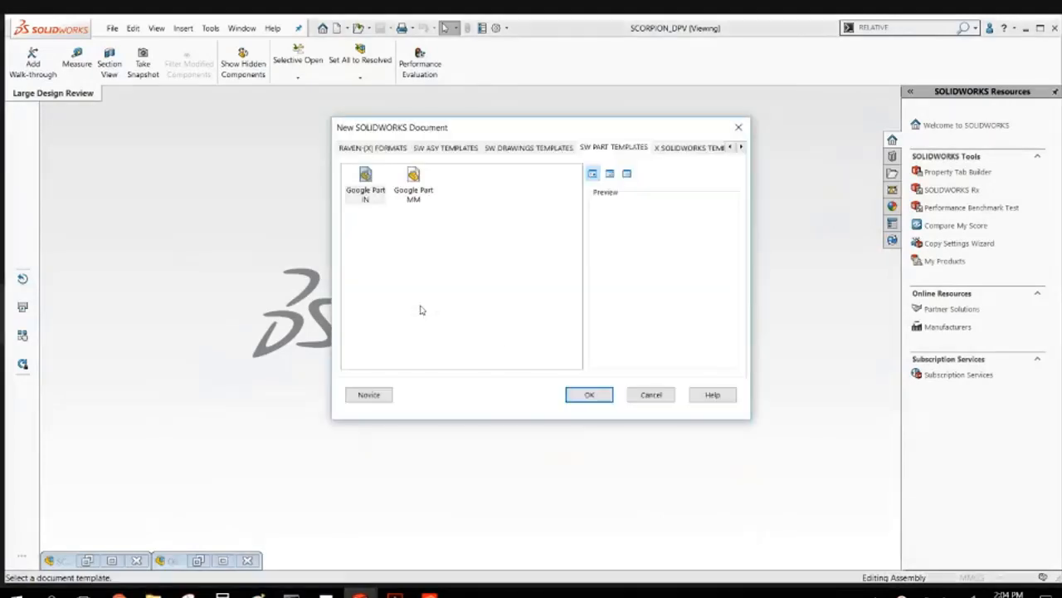
{"action": "double_click", "coordinate": [408, 182]}
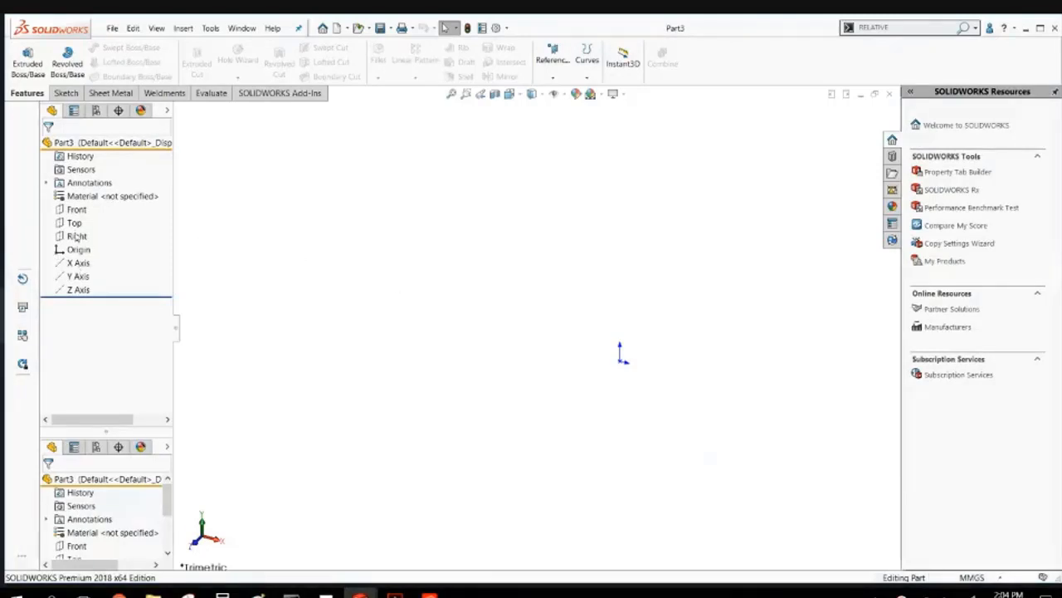
Start a sketch on the Right plane and draw a vertical line upward from the origin.
{"action": "left_click", "coordinate": [75, 209]}
{"action": "left_click", "coordinate": [79, 237]}
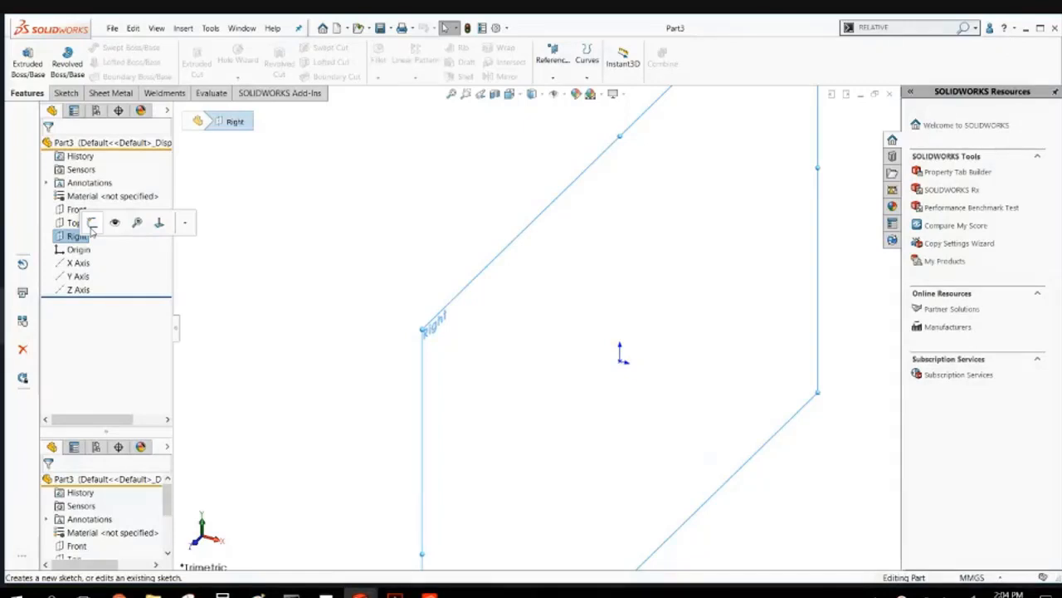
{"action": "left_click", "coordinate": [91, 224]}
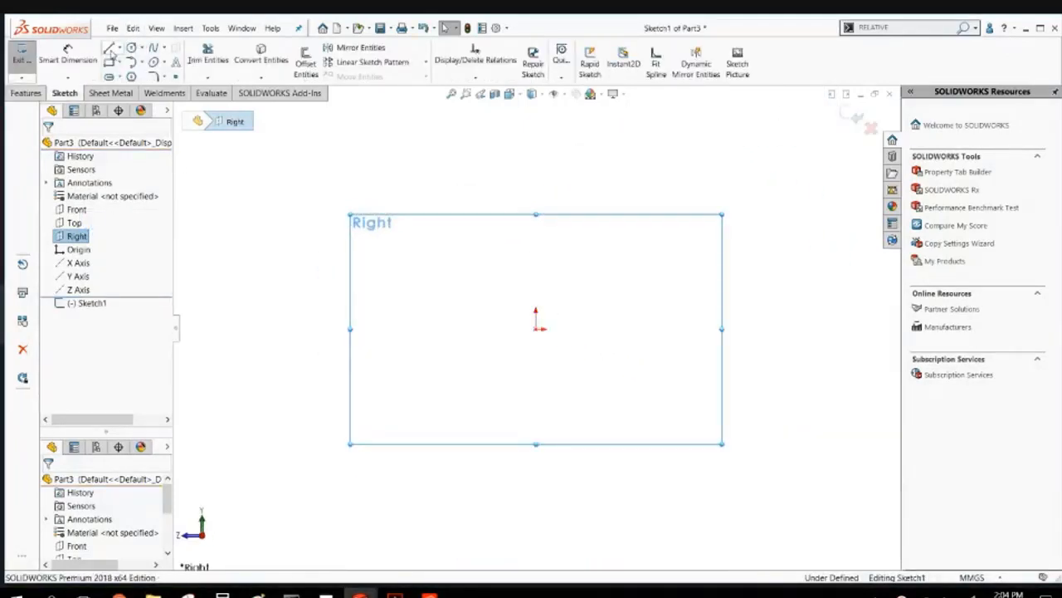
{"action": "left_click", "coordinate": [118, 48]}
{"action": "left_click", "coordinate": [122, 64]}
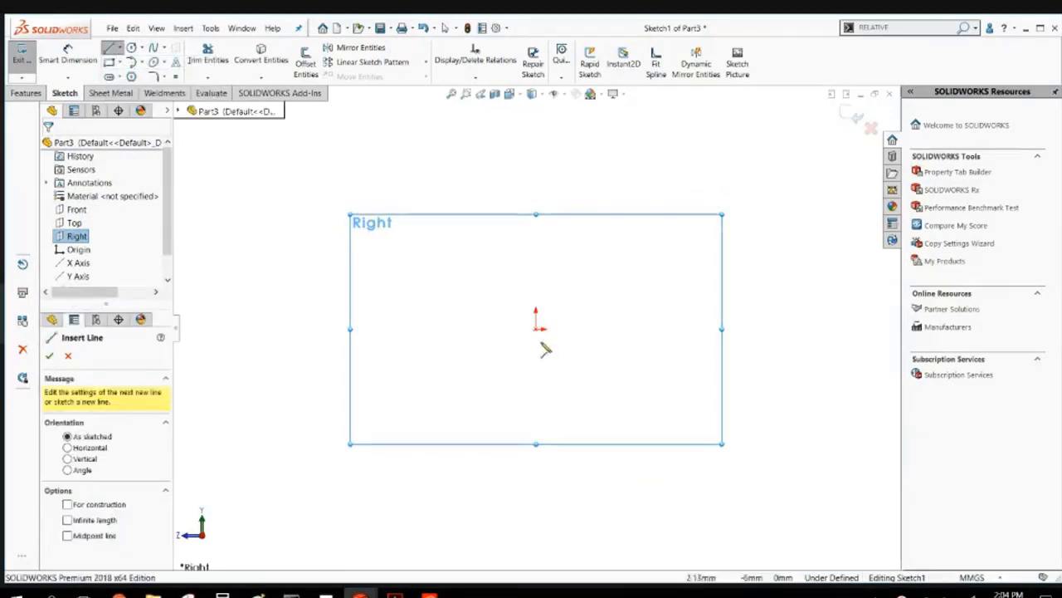
{"action": "left_click", "coordinate": [537, 329]}
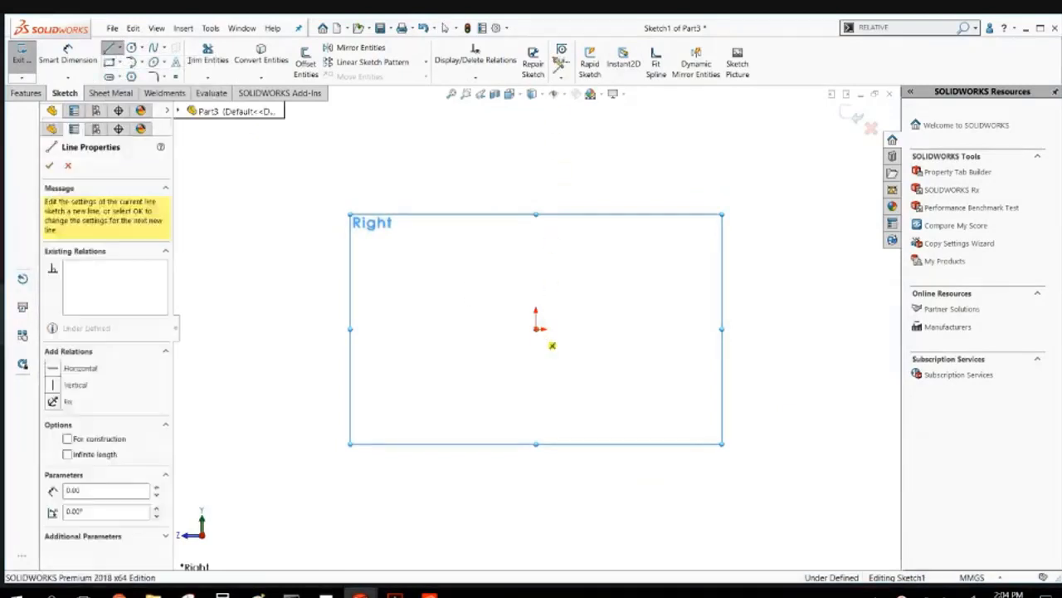
{"action": "left_click", "coordinate": [537, 125]}
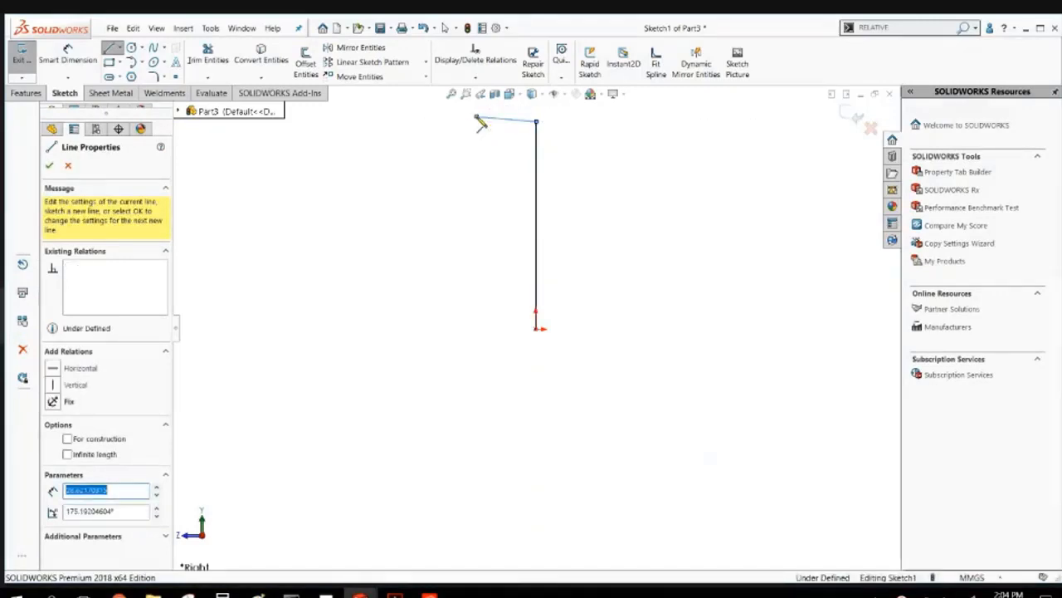
Make the short line at the top horizontal and draw a vertical line about 60 mm downward from its free end.
{"action": "left_click", "coordinate": [58, 369]}
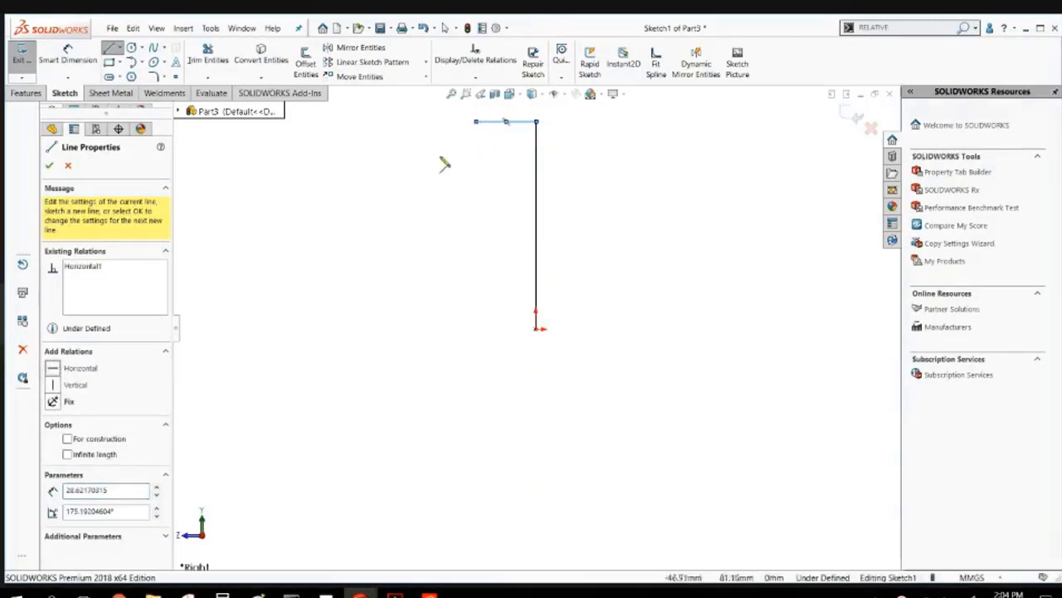
{"action": "left_click", "coordinate": [476, 122]}
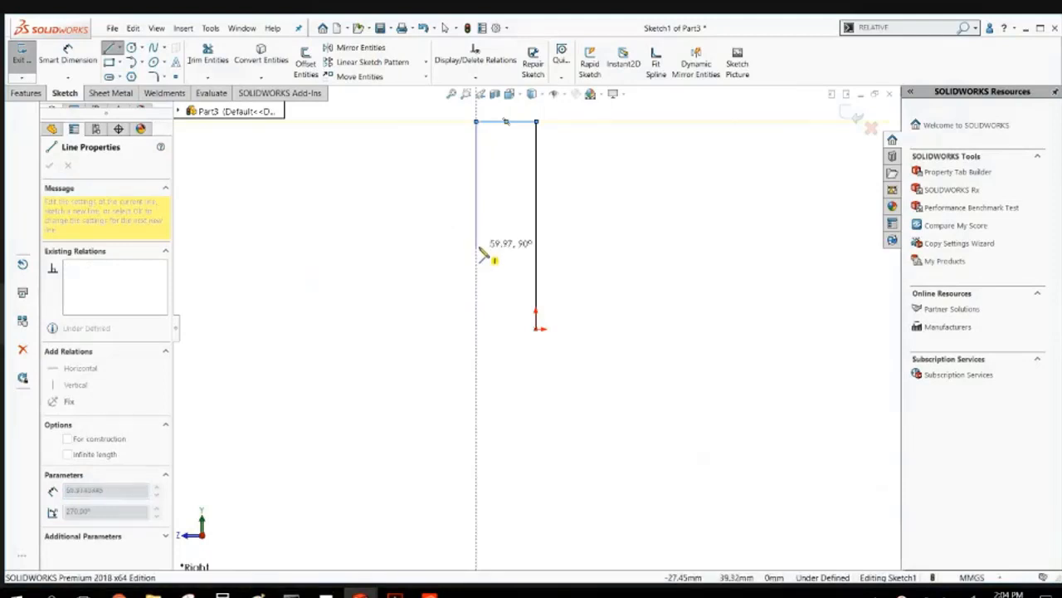
{"action": "left_click", "coordinate": [476, 247]}
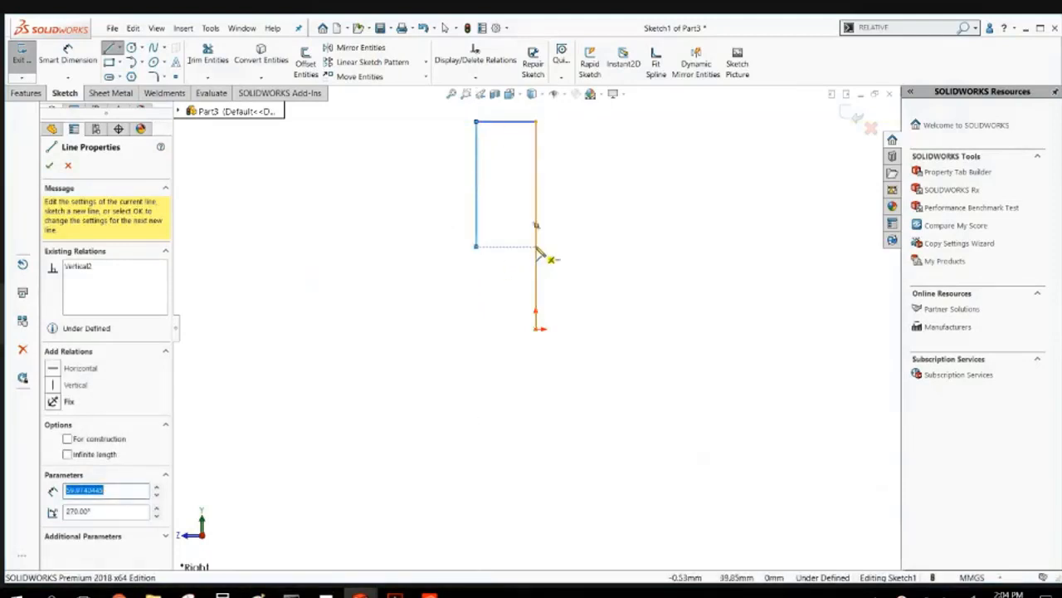
Draw a horizontal line about 41 mm from the long vertical past the shorter one, and a vertical about 39 mm down from its end.
{"action": "left_click", "coordinate": [451, 246]}
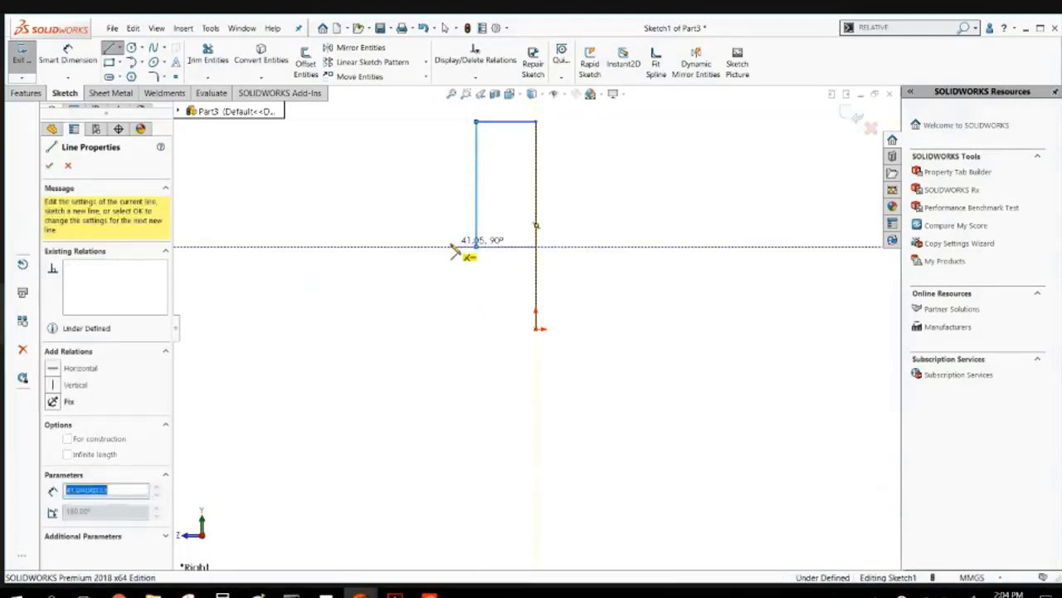
{"action": "left_click", "coordinate": [452, 330]}
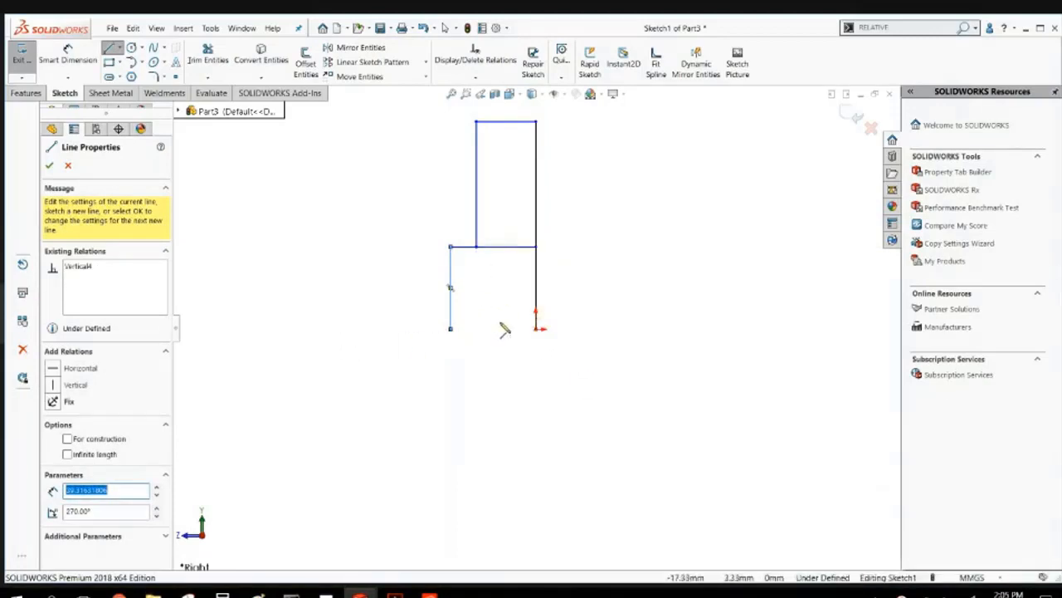
Add a horizontal crossbar about 41 mm long just above the origin and align the outer leg's lower endpoint horizontally with the origin.
{"action": "scroll", "coordinate": [498, 326], "scroll_direction": "down", "scroll_amount": 4}
{"action": "left_click", "coordinate": [405, 311]}
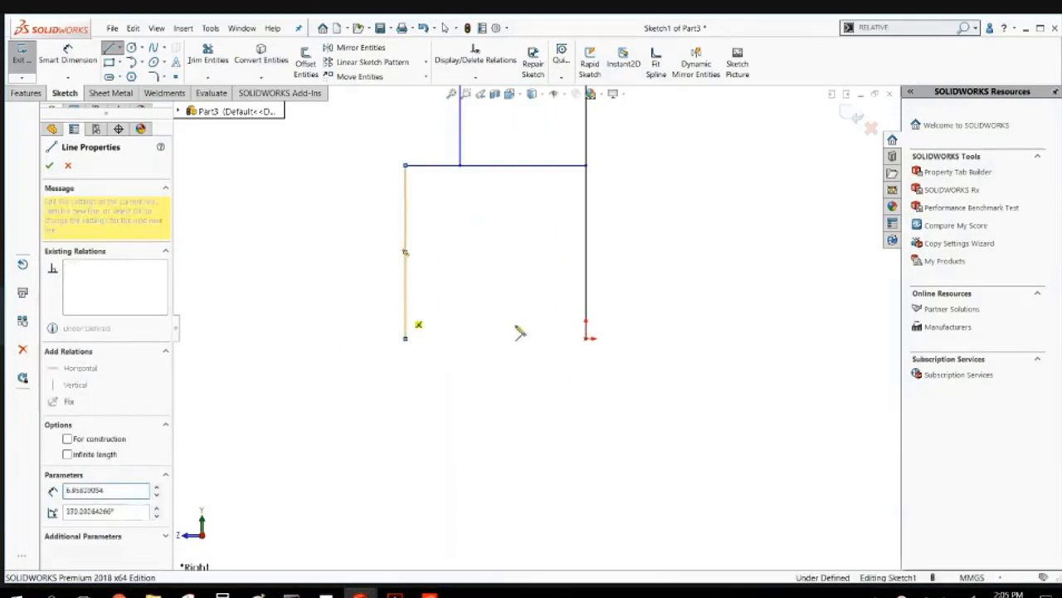
{"action": "left_click", "coordinate": [585, 313]}
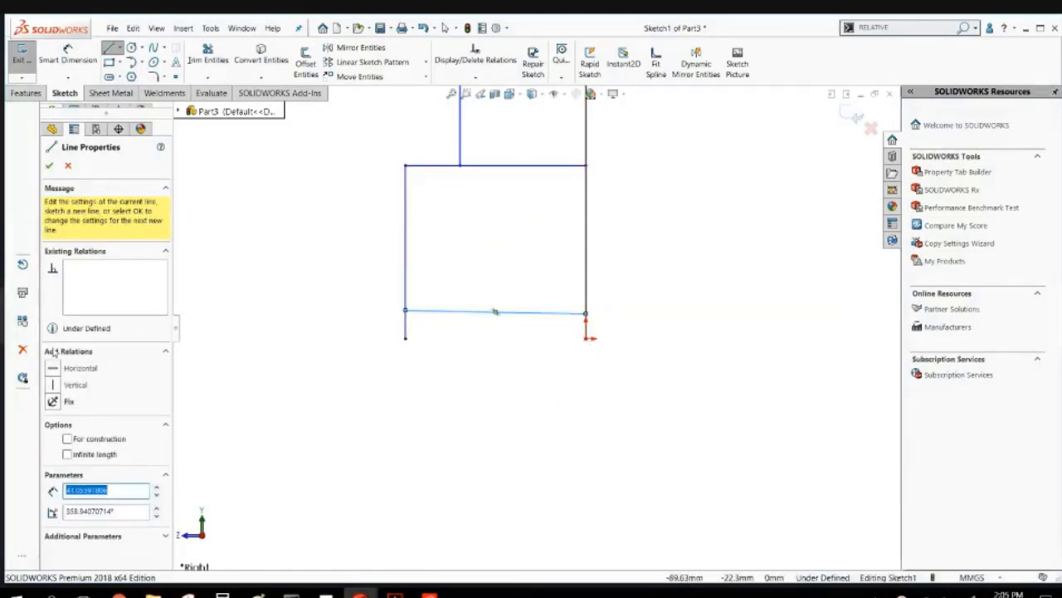
{"action": "left_click", "coordinate": [60, 371]}
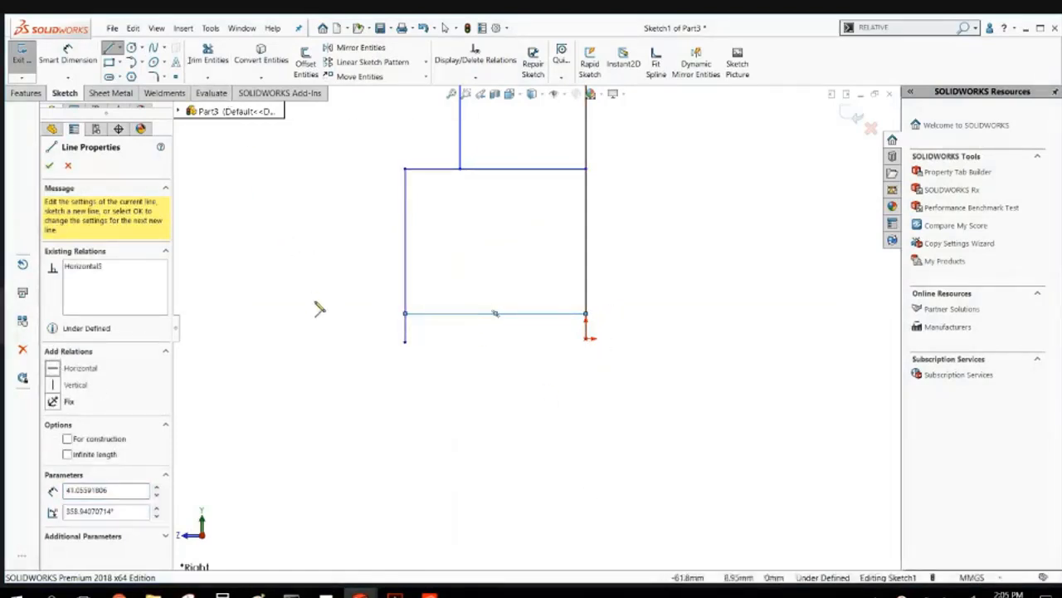
{"action": "key", "text": "Escape"}
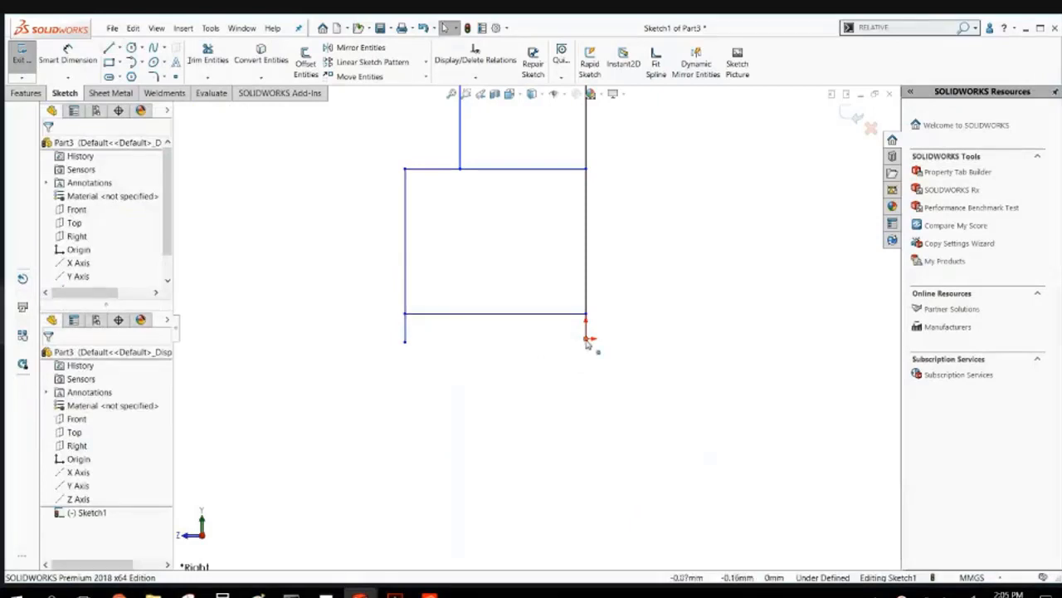
{"action": "left_click", "coordinate": [407, 341], "text": "ctrl"}
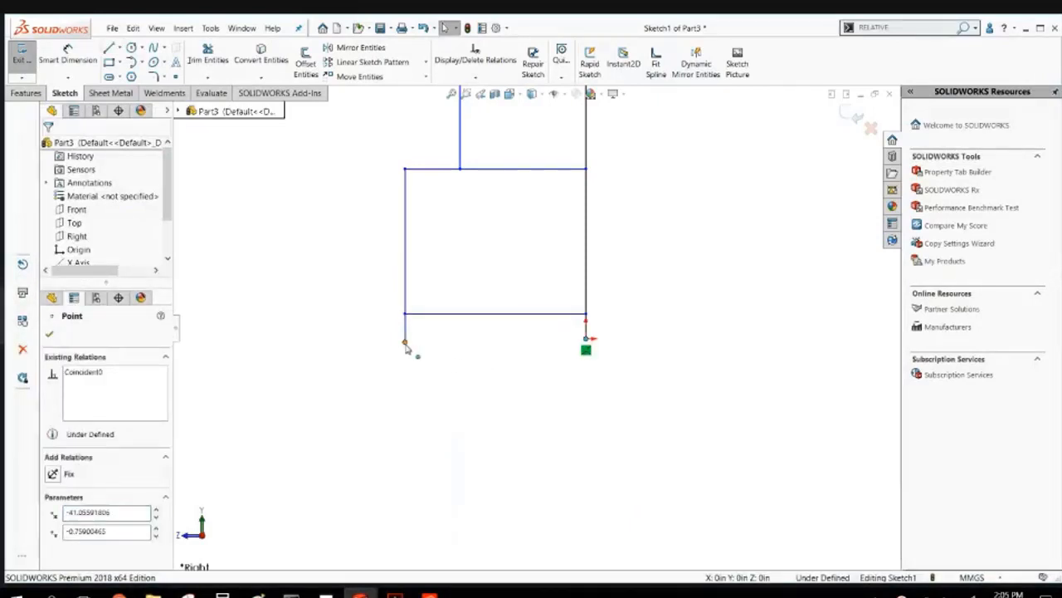
{"action": "left_click", "coordinate": [441, 285]}
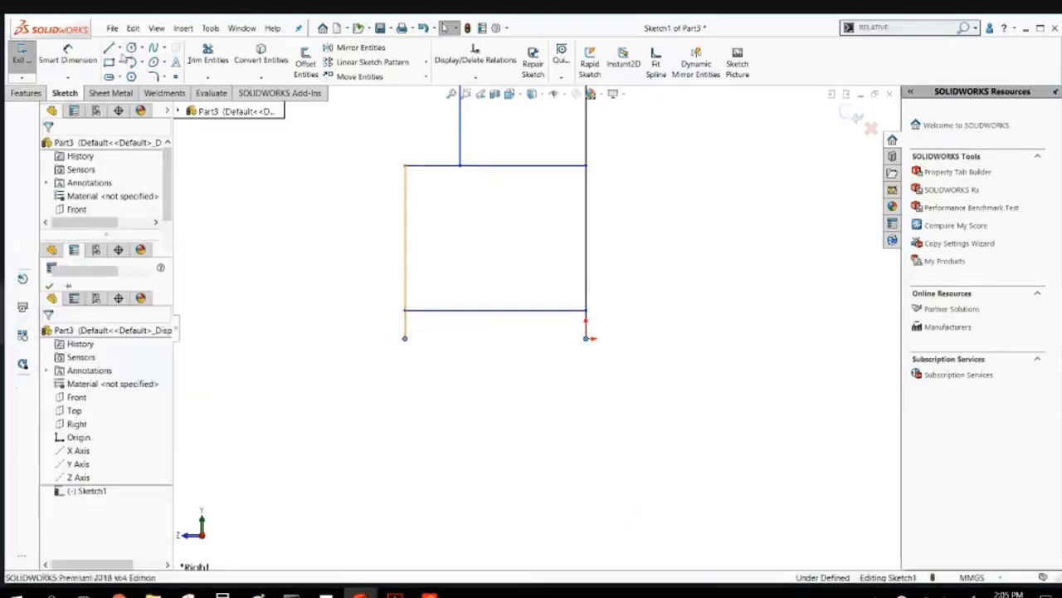
Dimension the lower crossbar's height above the origin as 75 mm.
{"action": "left_click", "coordinate": [68, 48]}
{"action": "left_click", "coordinate": [498, 310]}
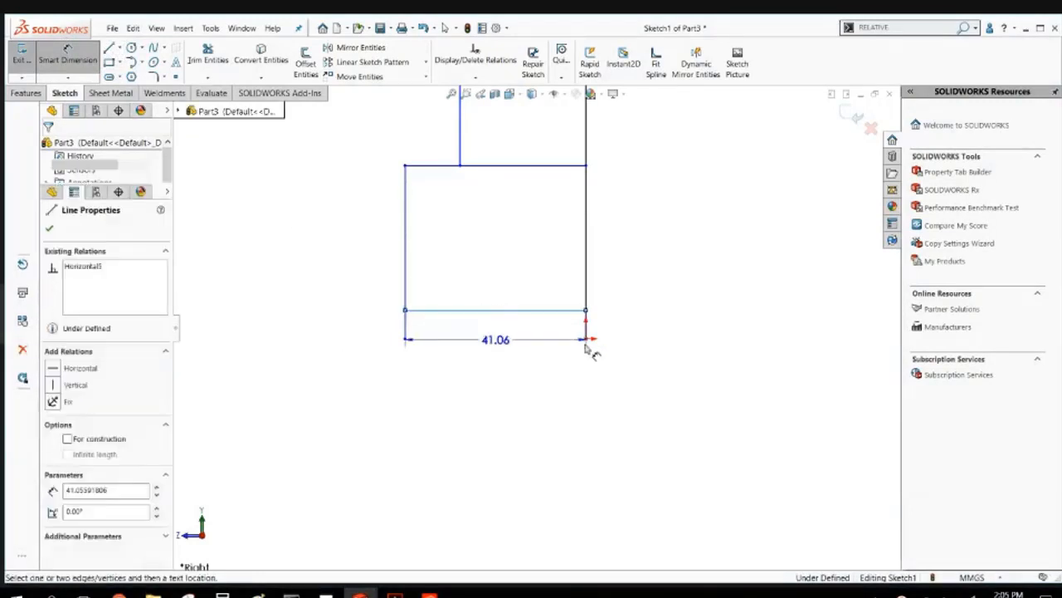
{"action": "left_click", "coordinate": [586, 339]}
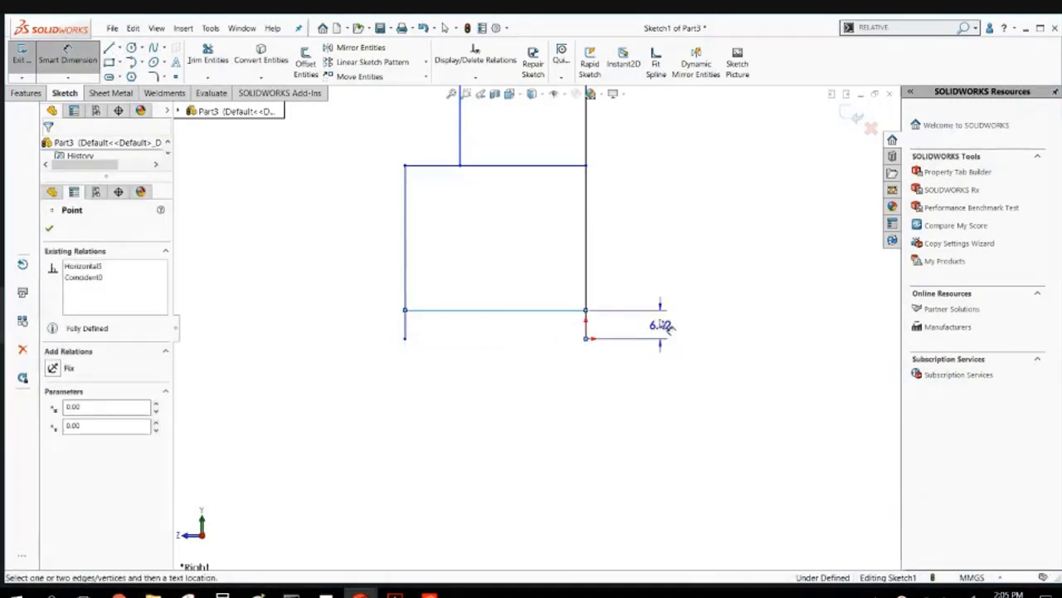
{"action": "left_click", "coordinate": [664, 325]}
{"action": "type", "text": "75"}
{"action": "key", "text": "Return"}
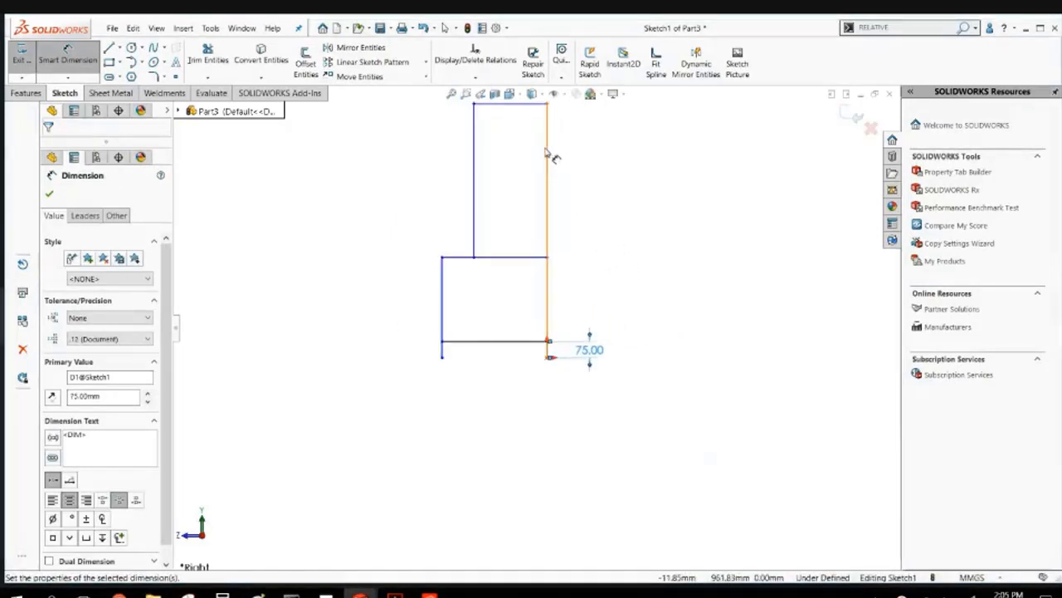
Dimension the full-height vertical line from the origin as 1828 mm.
{"action": "left_click", "coordinate": [547, 178]}
{"action": "left_click", "coordinate": [672, 223]}
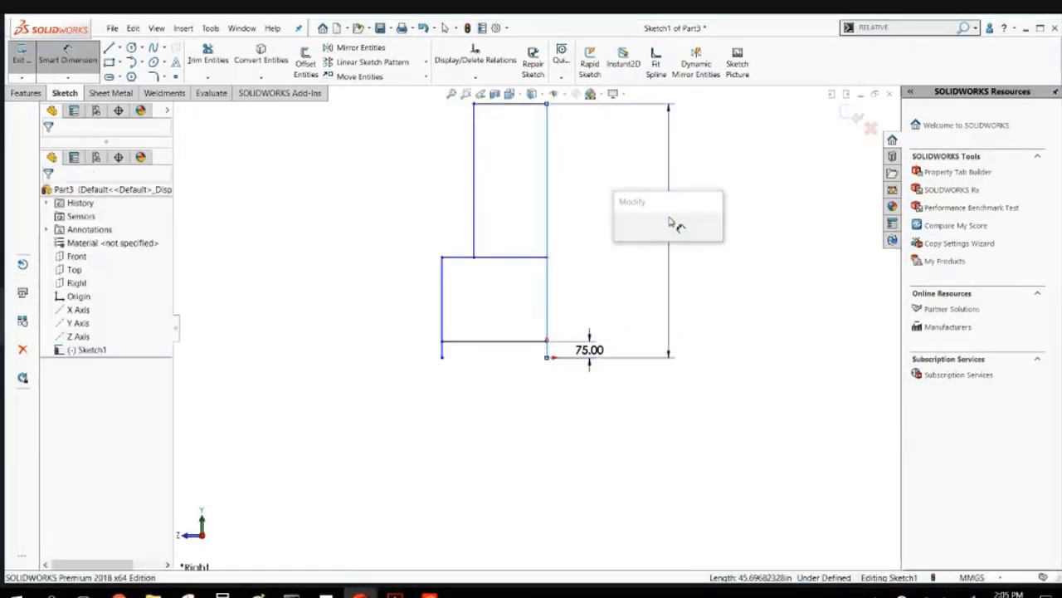
{"action": "type", "text": "1420"}
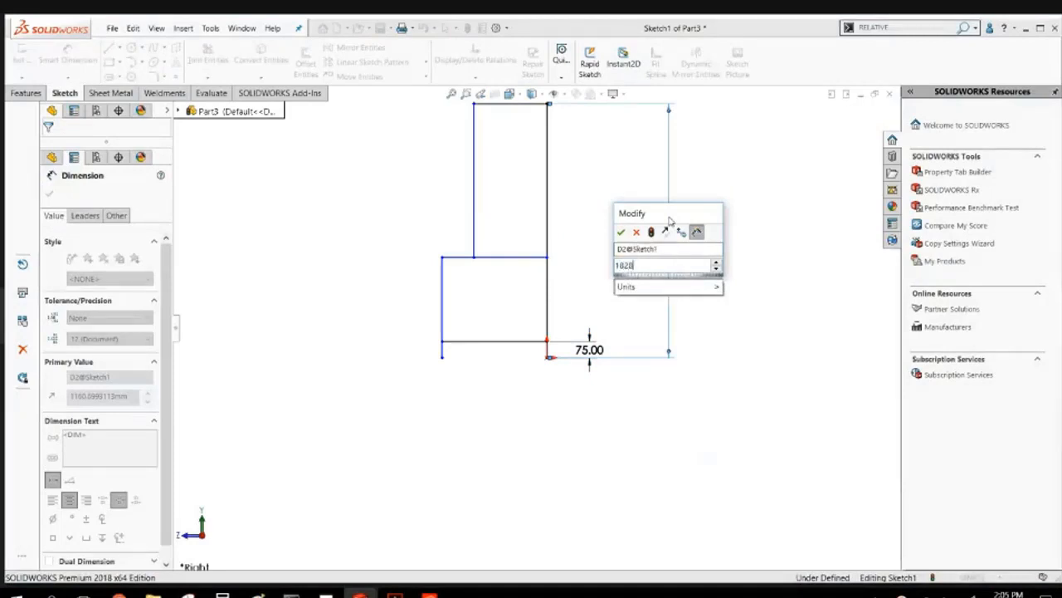
{"action": "key", "text": "Return"}
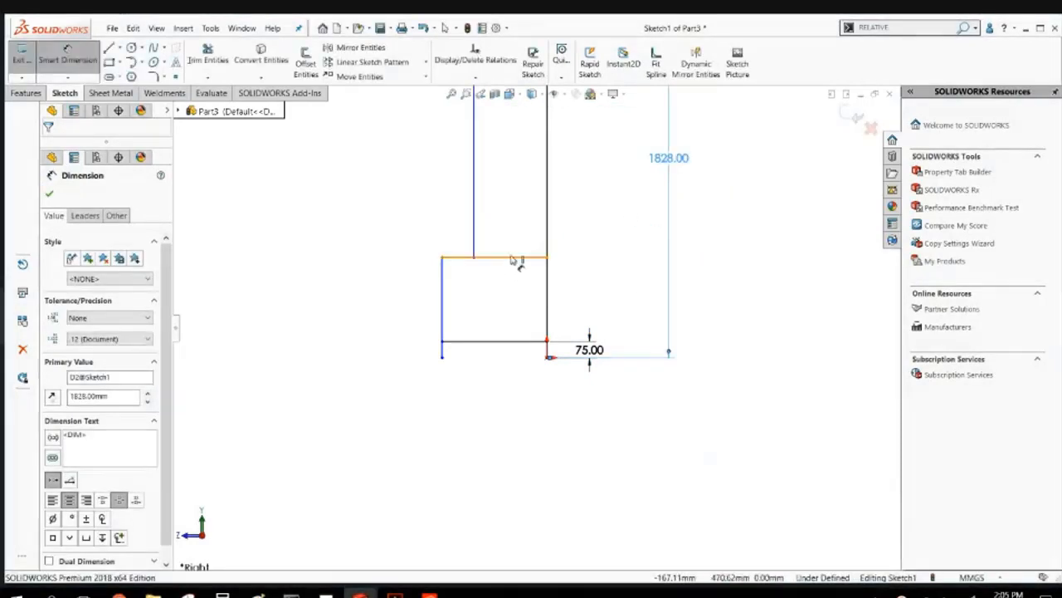
Dimension the middle horizontal line's height above the origin as 914.4 mm.
{"action": "left_click", "coordinate": [533, 341]}
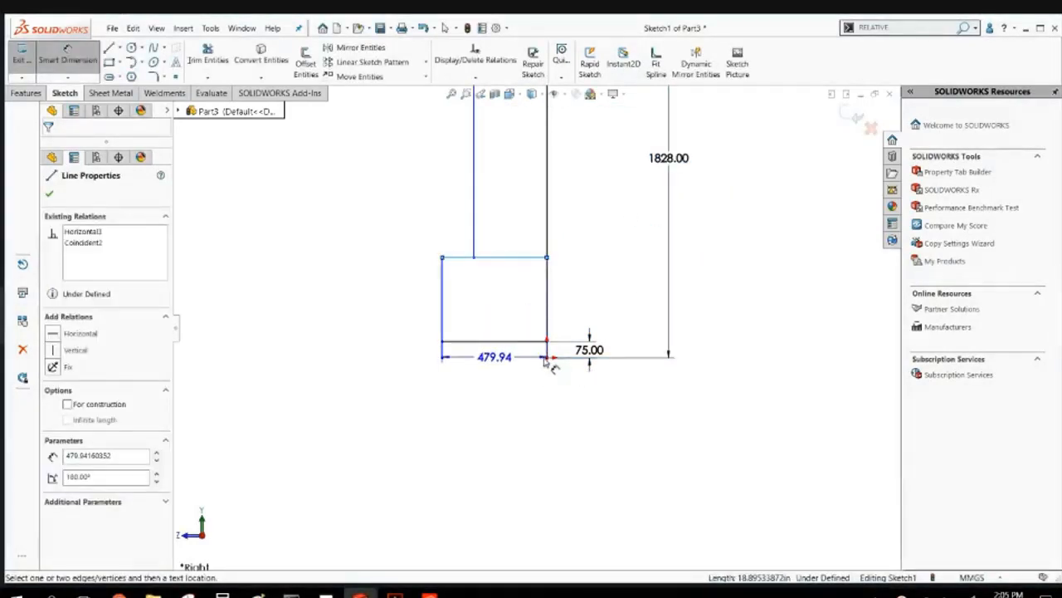
{"action": "left_click", "coordinate": [547, 358]}
{"action": "left_click", "coordinate": [636, 307]}
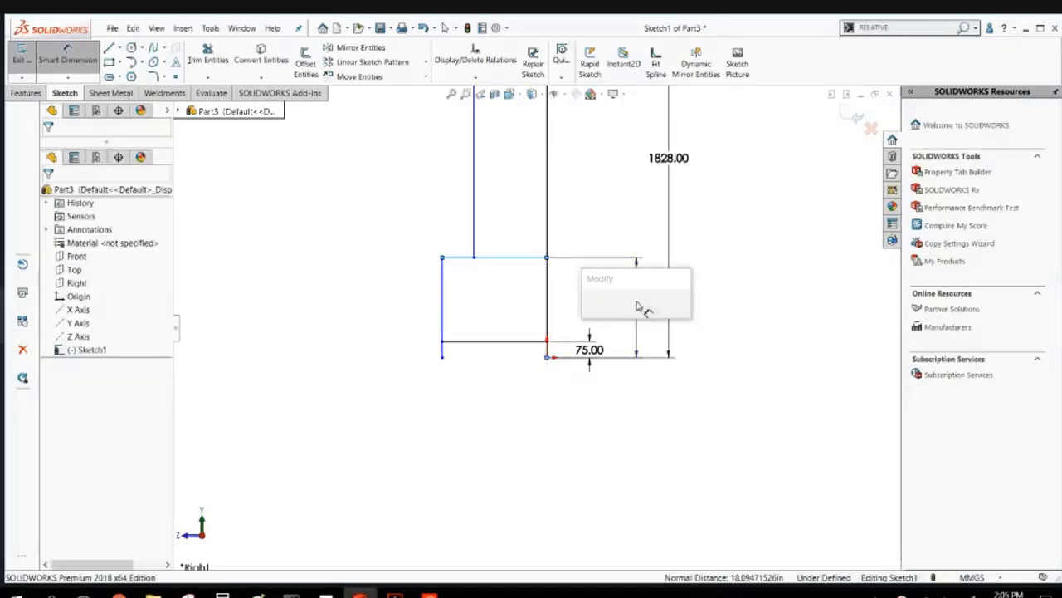
{"action": "type", "text": "914.4"}
{"action": "key", "text": "Return"}
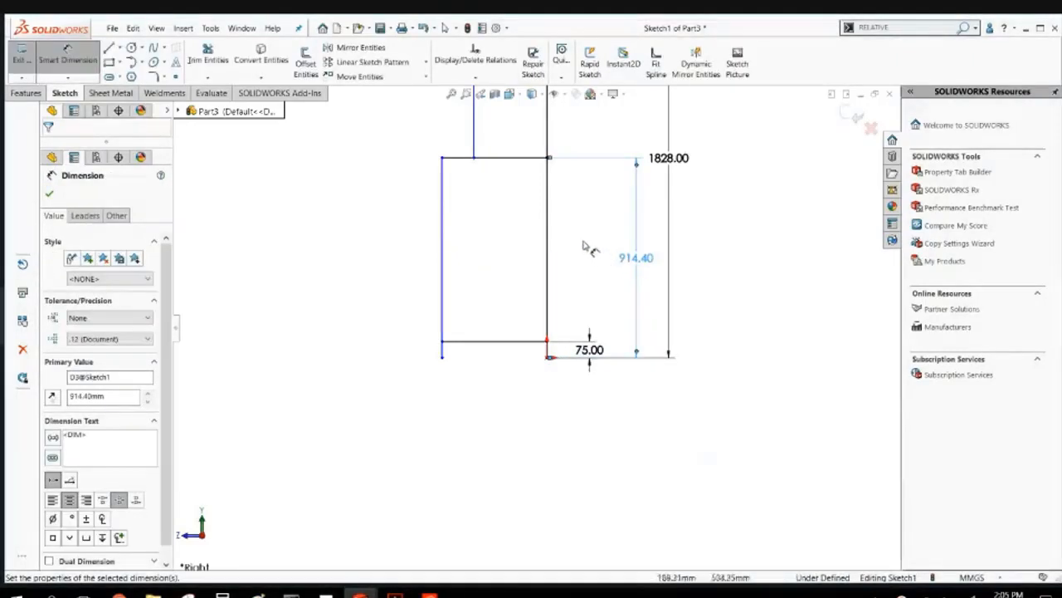
{"action": "scroll", "coordinate": [555, 220], "scroll_direction": "down", "scroll_amount": 2}
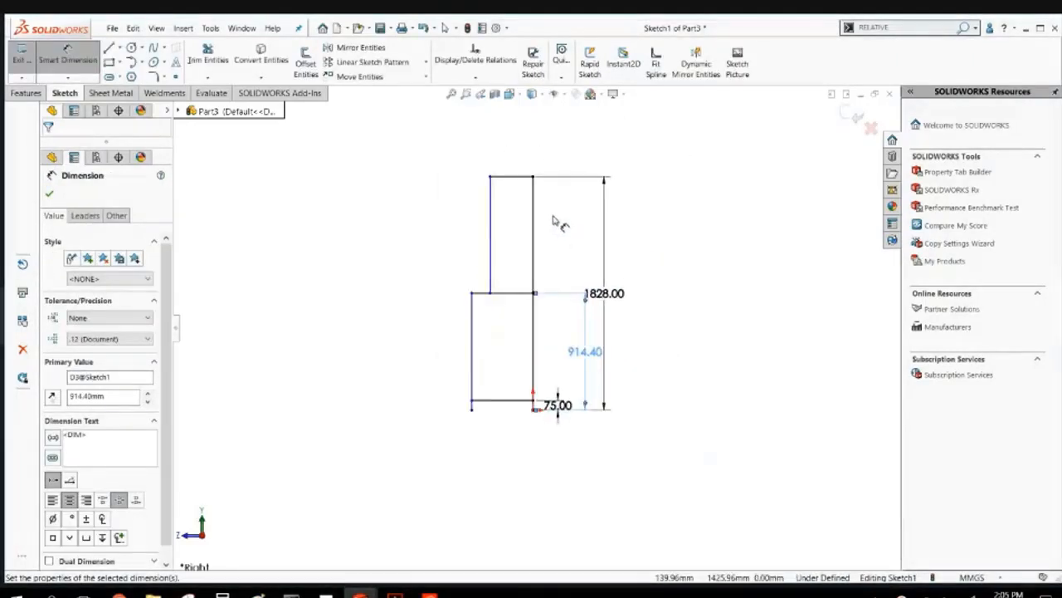
Dimension the width of the top horizontal line between its endpoints as 457.2 mm.
{"action": "left_click", "coordinate": [493, 177]}
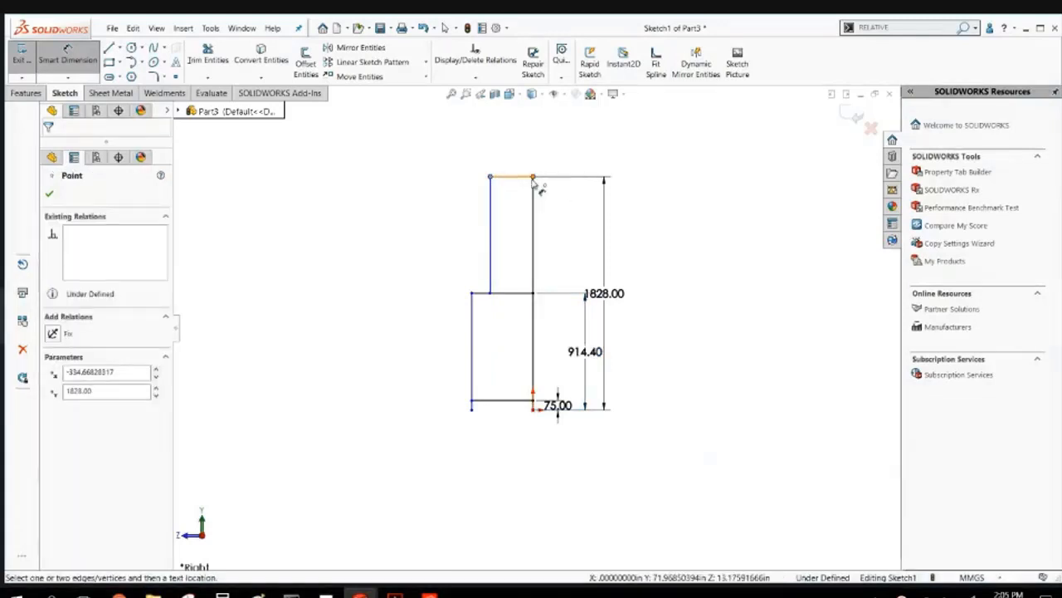
{"action": "left_click", "coordinate": [534, 176]}
{"action": "left_click", "coordinate": [582, 136]}
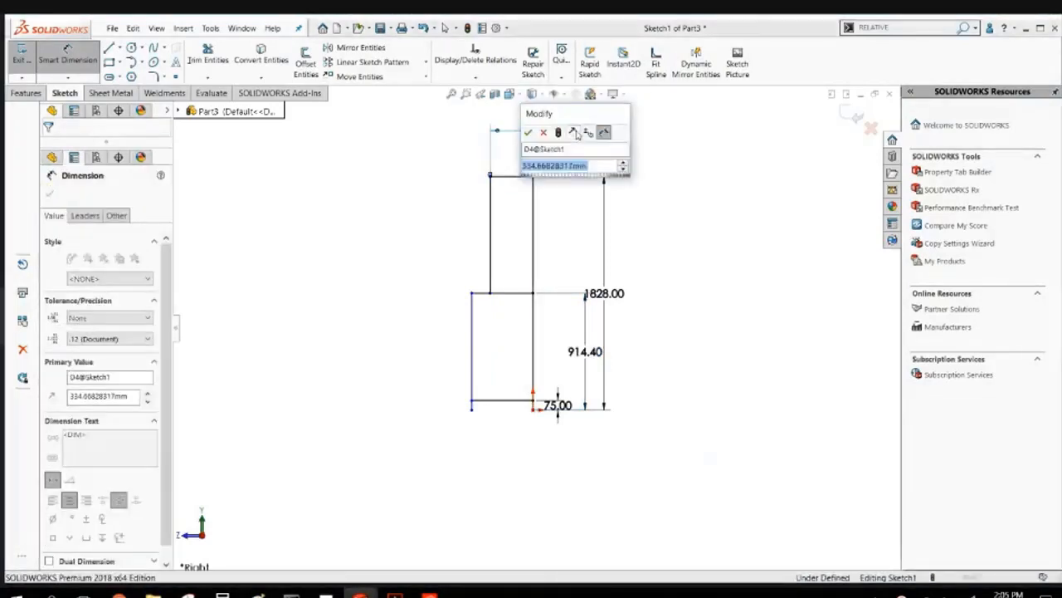
{"action": "type", "text": "457.2"}
{"action": "key", "text": "Return"}
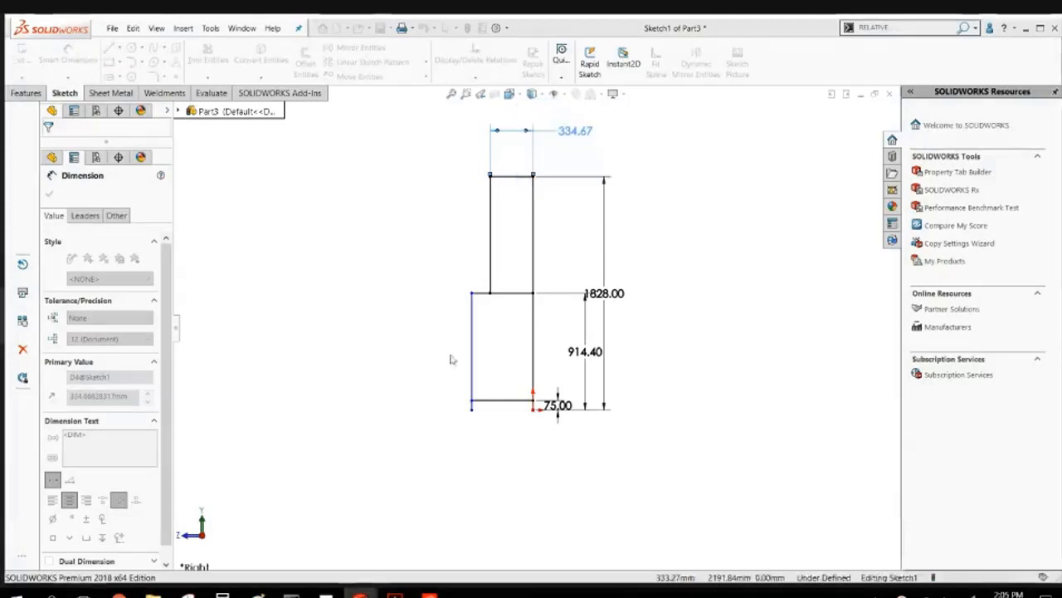
Dimension the distance between the lower outer leg and the full-height vertical line as 609.6 mm.
{"action": "left_click", "coordinate": [473, 340]}
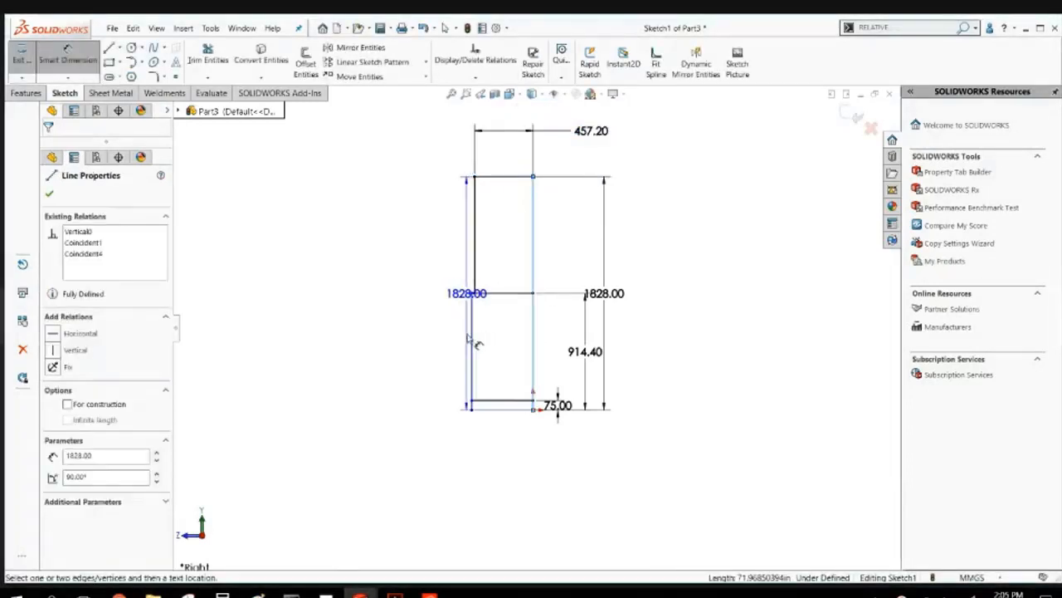
{"action": "left_click", "coordinate": [469, 503]}
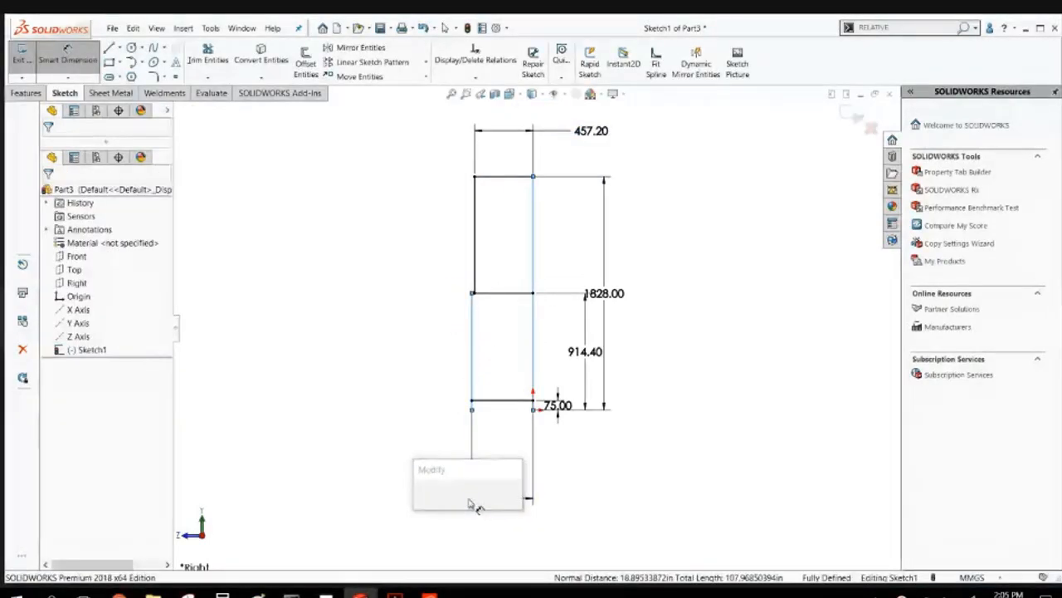
{"action": "type", "text": "609.6"}
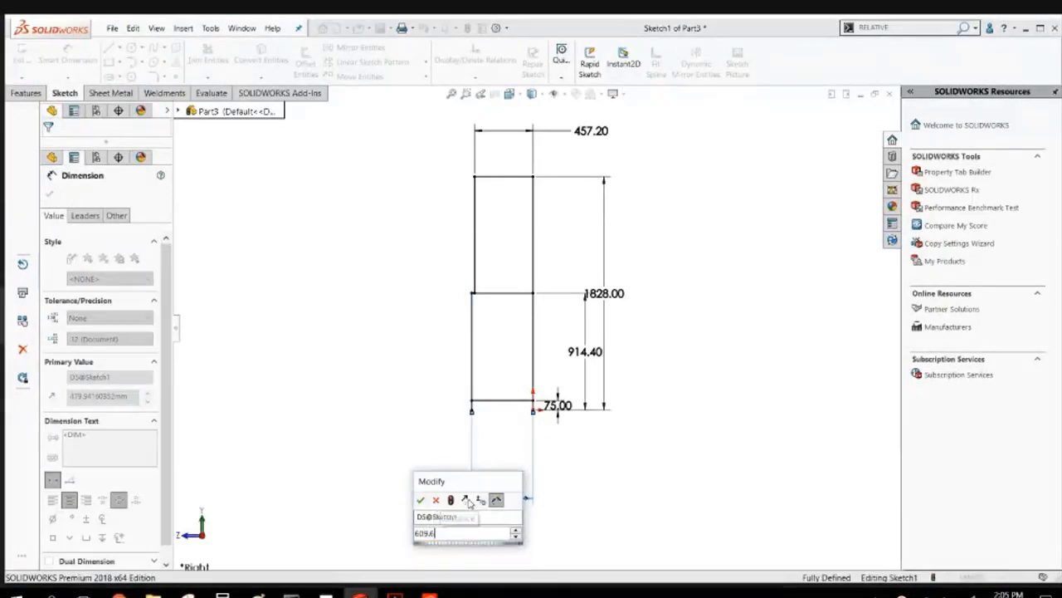
{"action": "key", "text": "Return"}
Exit the fully dimensioned frame sketch and clear the selection.
{"action": "middle_click_drag", "start_coordinate": [474, 485], "coordinate": [703, 333]}
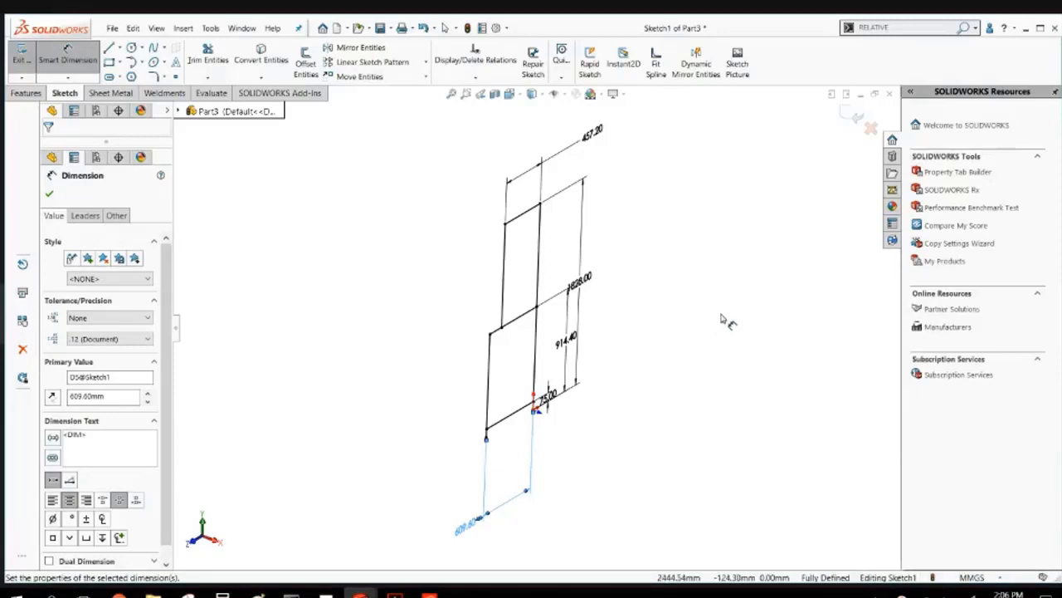
{"action": "left_click", "coordinate": [852, 123]}
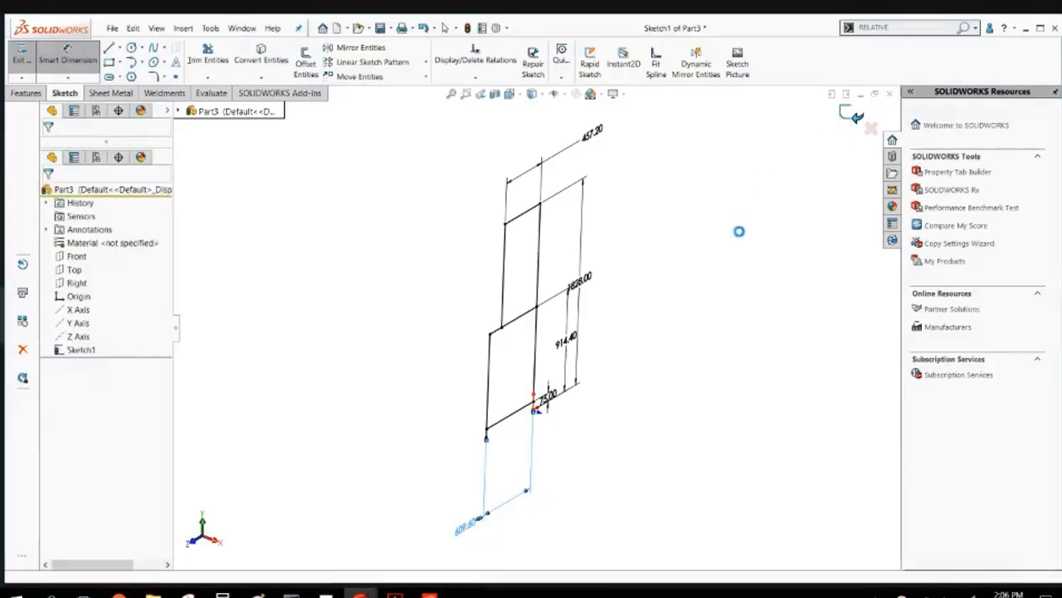
{"action": "left_click", "coordinate": [740, 236]}
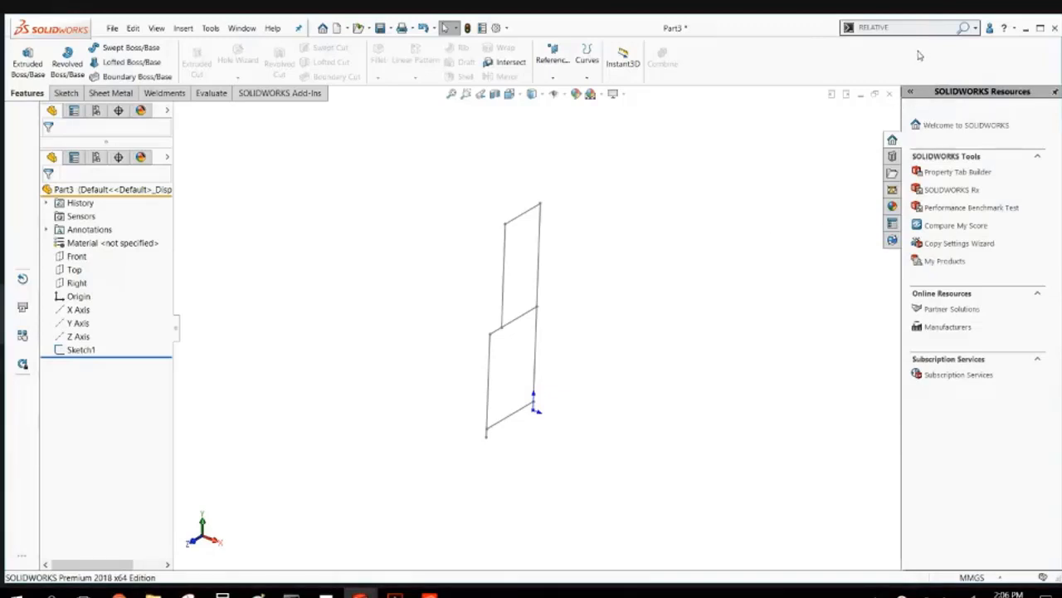
Search the commands for "3D GRID" to find the Grid System command.
{"action": "left_click", "coordinate": [903, 28]}
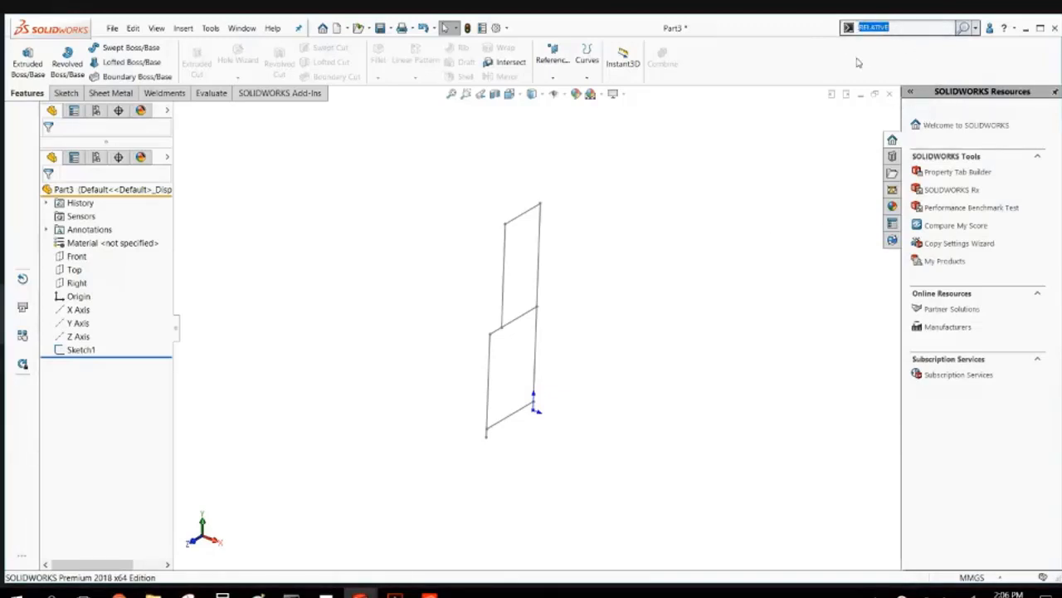
{"action": "type", "text": "3D"}
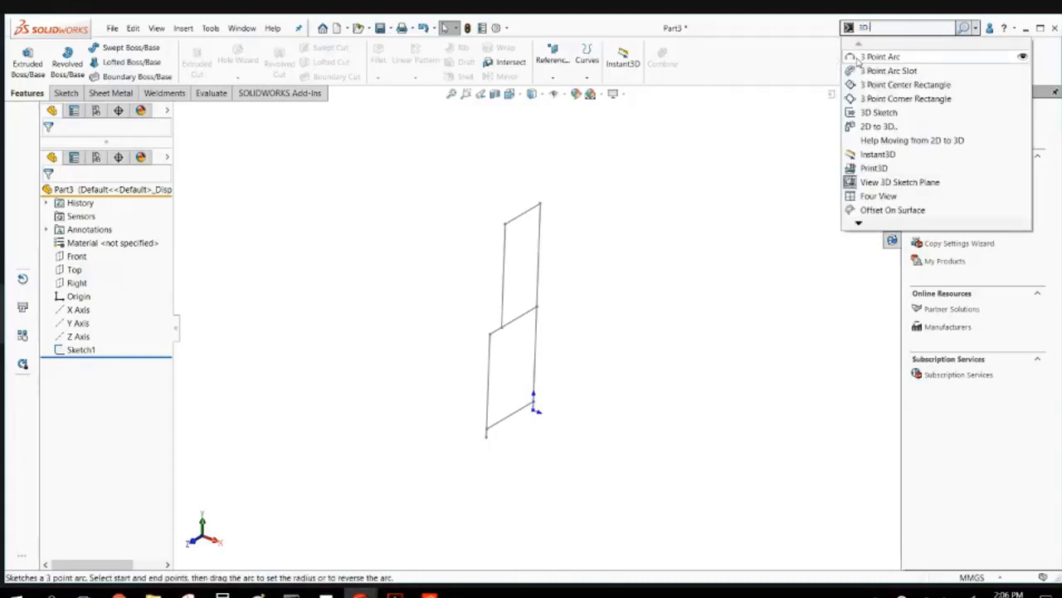
{"action": "type", "text": " SKID"}
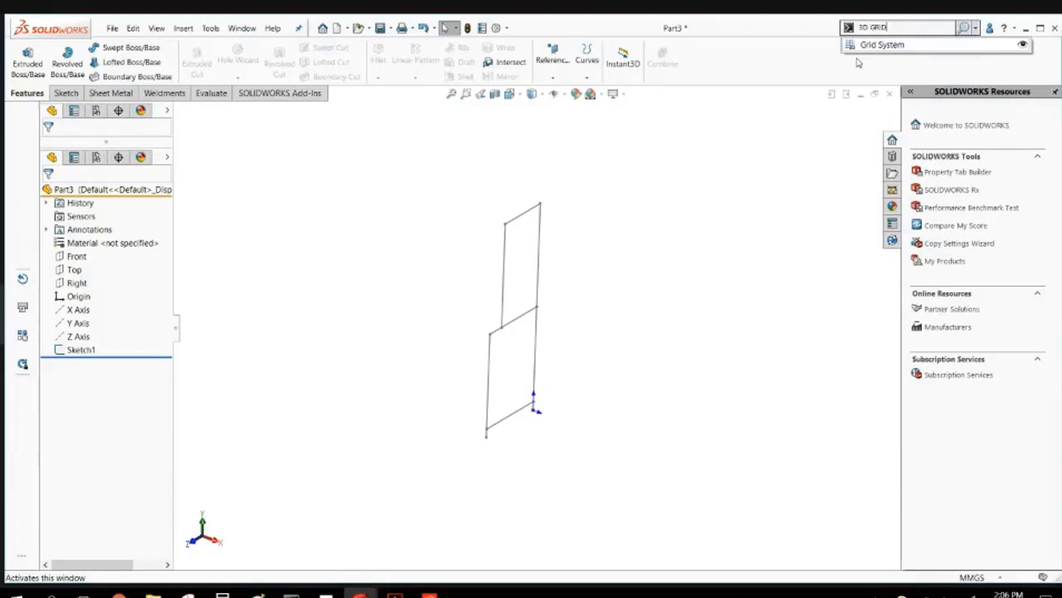
{"action": "left_click", "coordinate": [880, 45]}
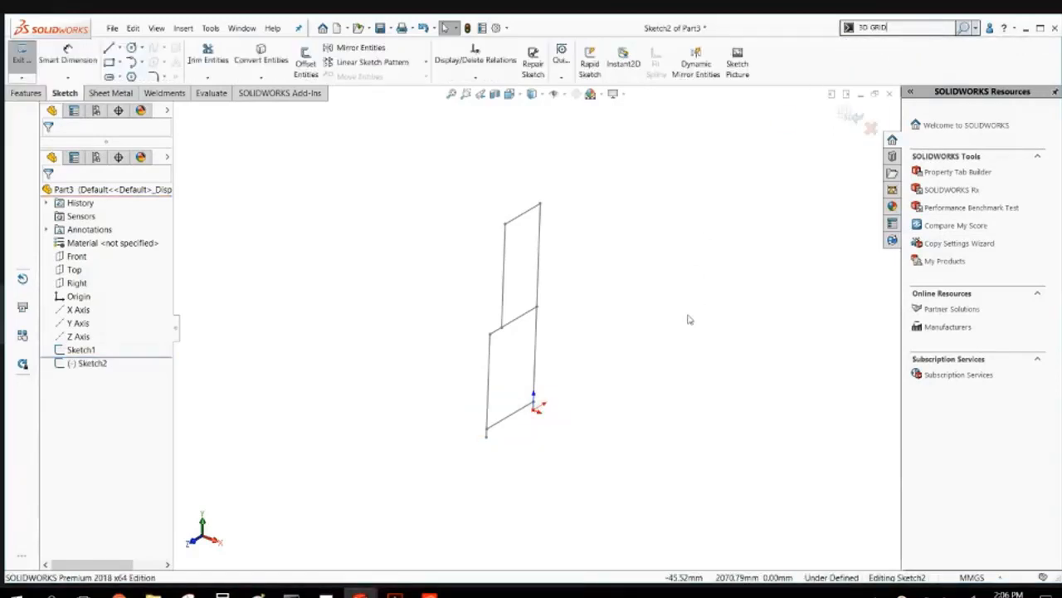
{"action": "left_click", "coordinate": [848, 116]}
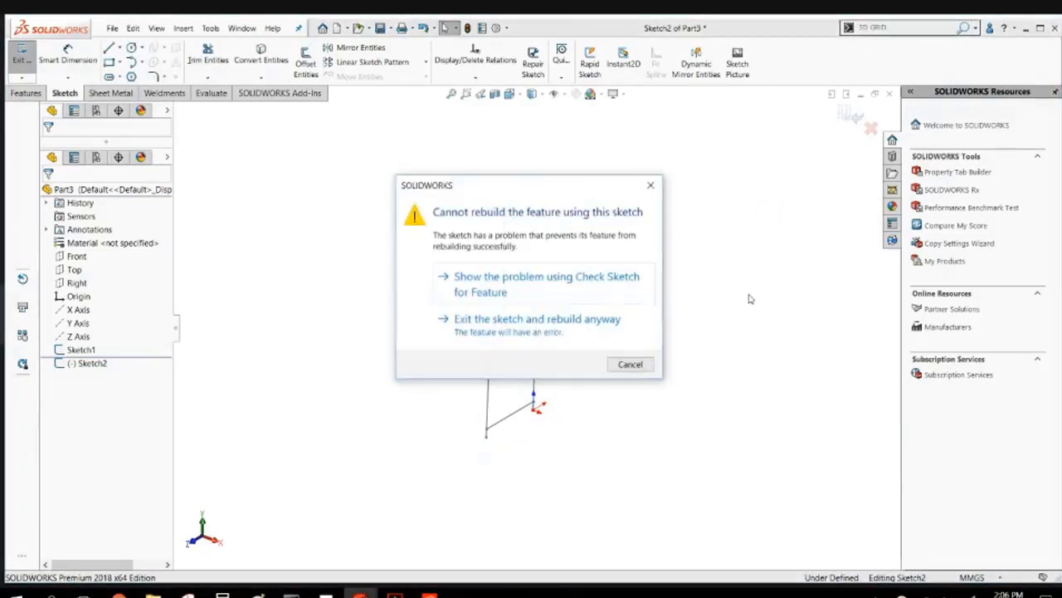
{"action": "left_click", "coordinate": [545, 331]}
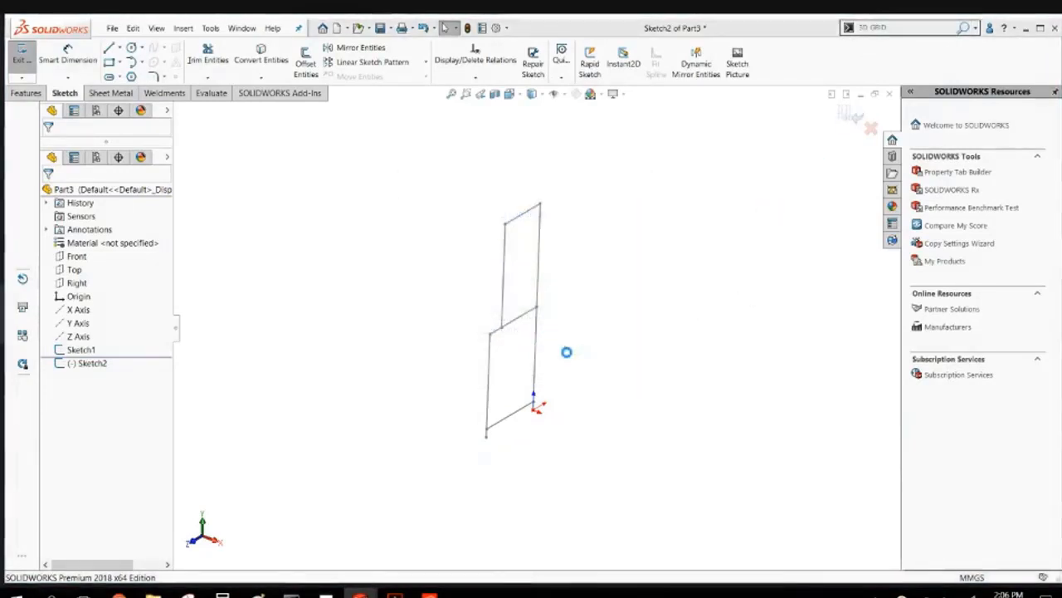
{"action": "left_click", "coordinate": [623, 380]}
{"action": "left_click", "coordinate": [96, 363]}
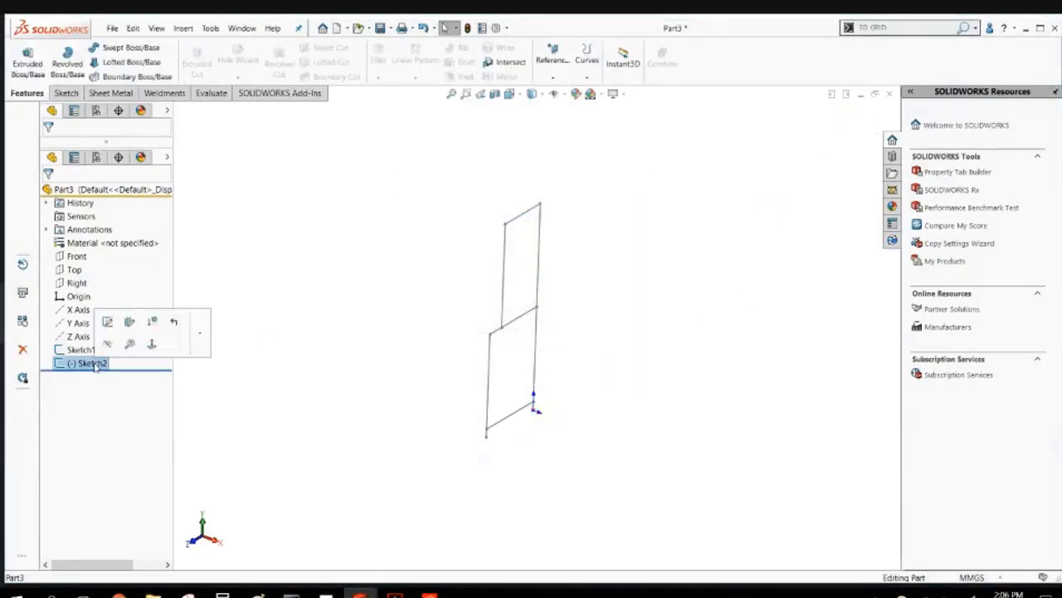
{"action": "key", "text": "Delete"}
{"action": "left_click", "coordinate": [826, 143]}
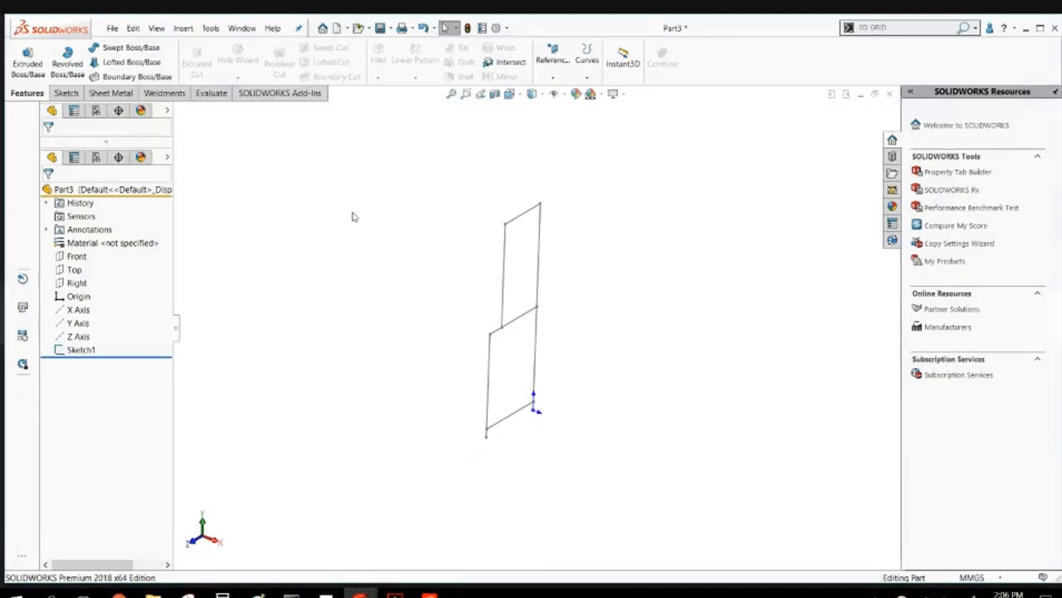
Create a Grid System from the frame sketch with 3 levels spaced 1778 mm apart and 3DSketch split lines enabled.
{"action": "left_click", "coordinate": [81, 350]}
{"action": "left_click", "coordinate": [886, 28]}
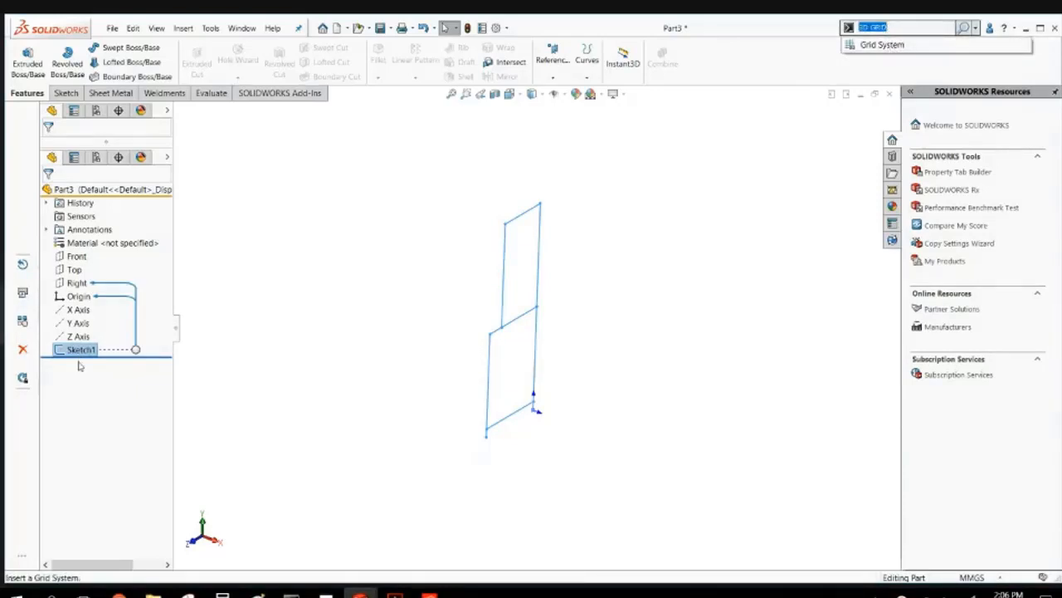
{"action": "left_click", "coordinate": [929, 46]}
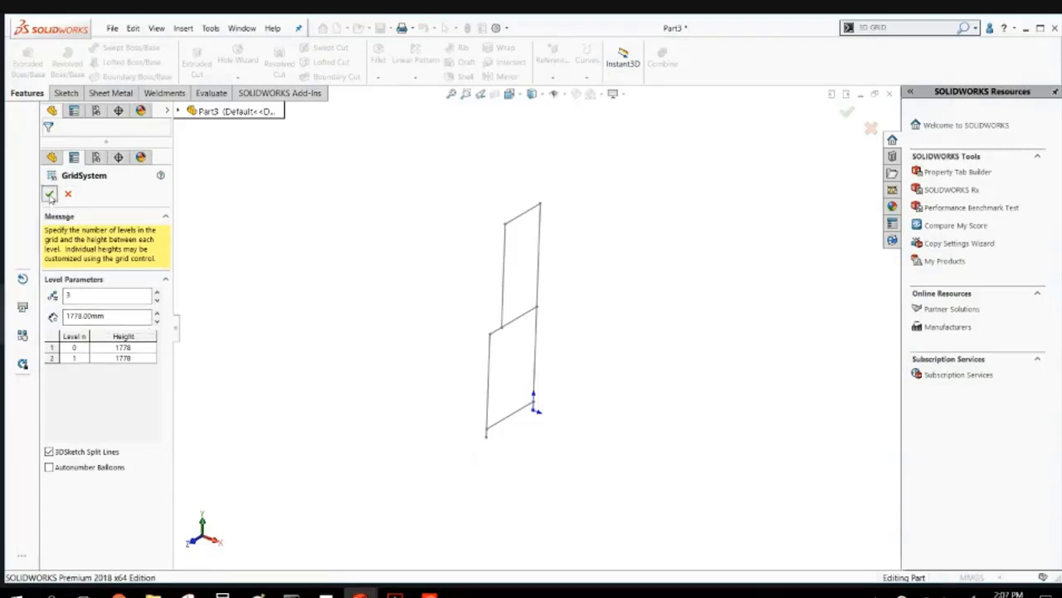
{"action": "left_click", "coordinate": [49, 195]}
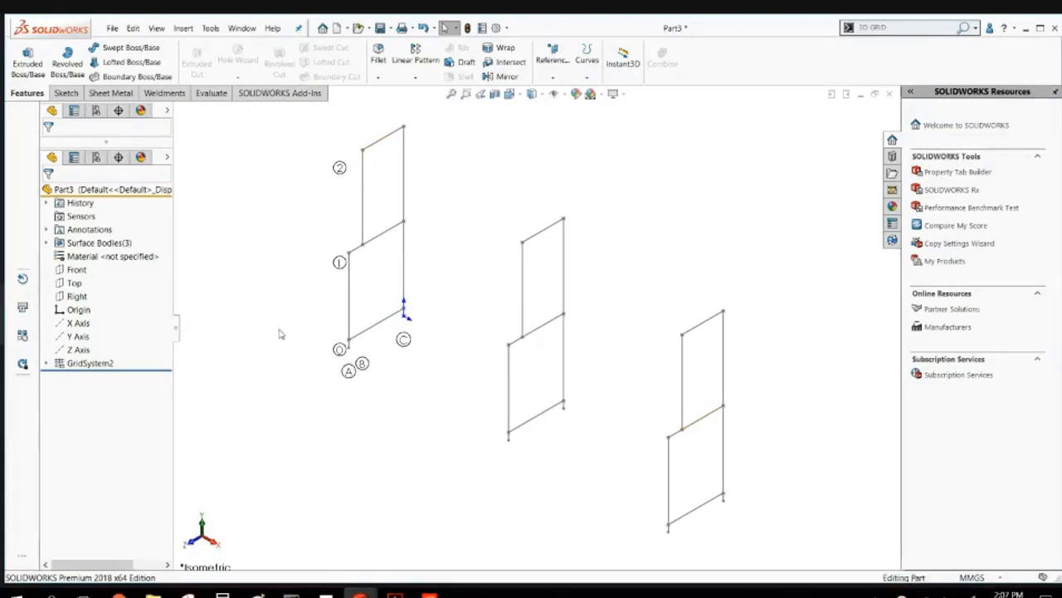
Expand the grid system to inspect its Level1 and Level2 planes, and show its 3DSketch1 of connecting lines.
{"action": "mouse_move", "coordinate": [280, 334]}
{"action": "middle_mouse_down"}
{"action": "mouse_move", "coordinate": [370, 273]}
{"action": "mouse_move", "coordinate": [280, 310]}
{"action": "mouse_move", "coordinate": [310, 292]}
{"action": "mouse_move", "coordinate": [286, 325]}
{"action": "middle_mouse_up"}
{"action": "left_click", "coordinate": [47, 364]}
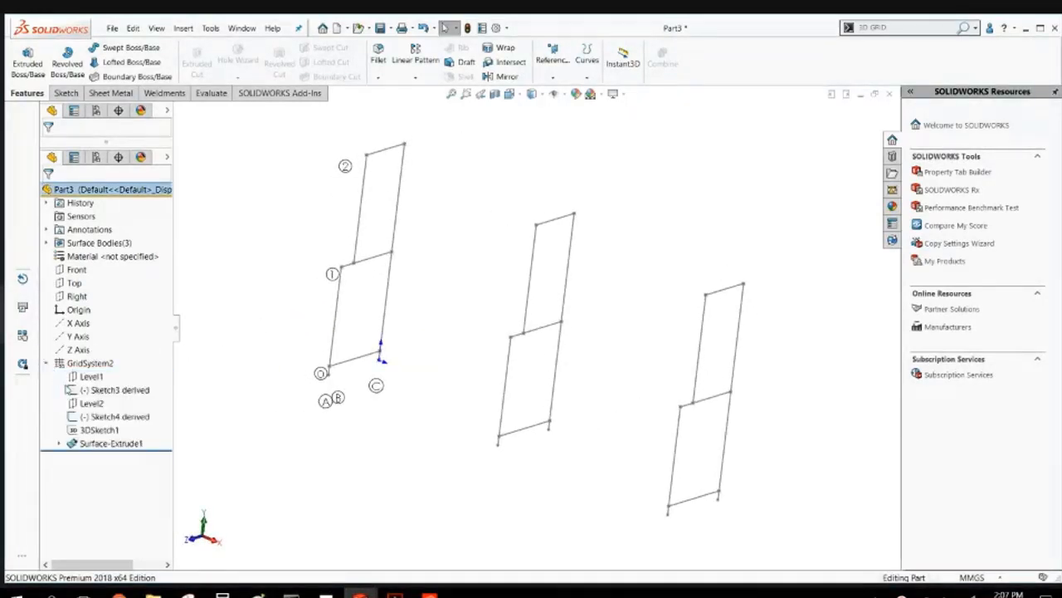
{"action": "left_click", "coordinate": [90, 377]}
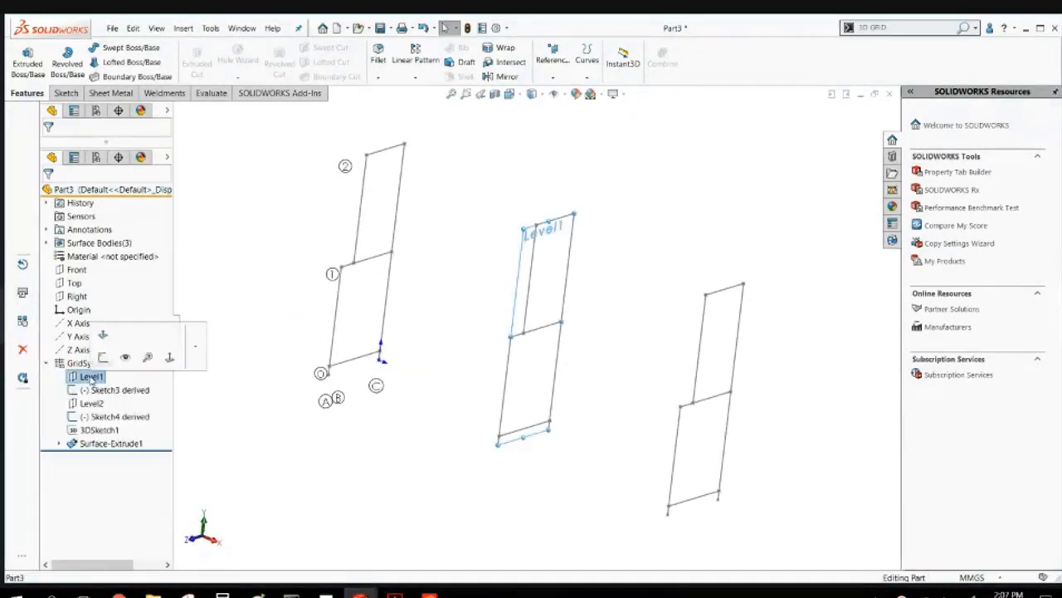
{"action": "left_click", "coordinate": [92, 403]}
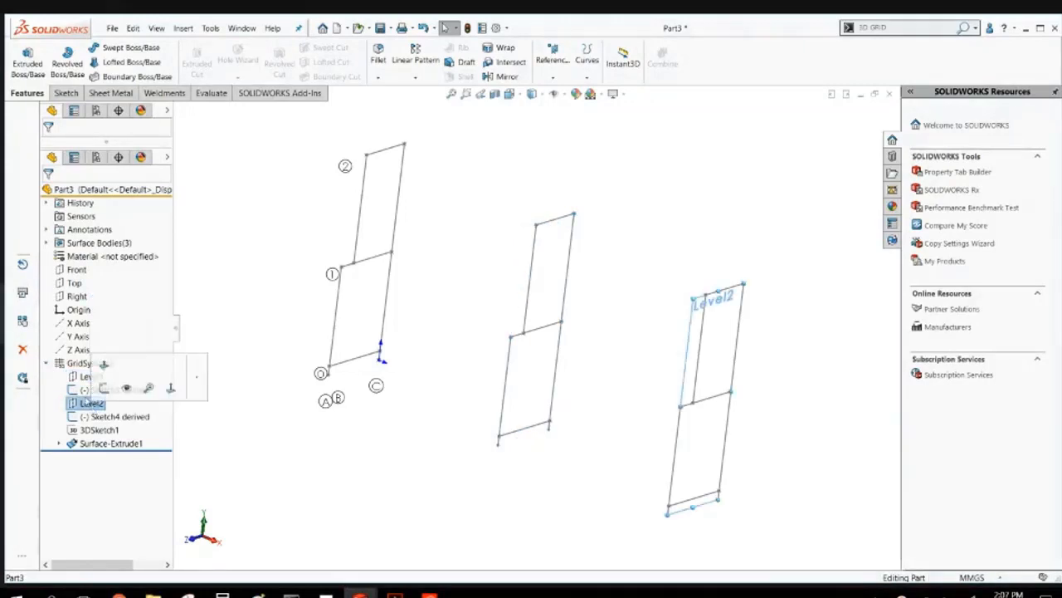
{"action": "left_click", "coordinate": [95, 429]}
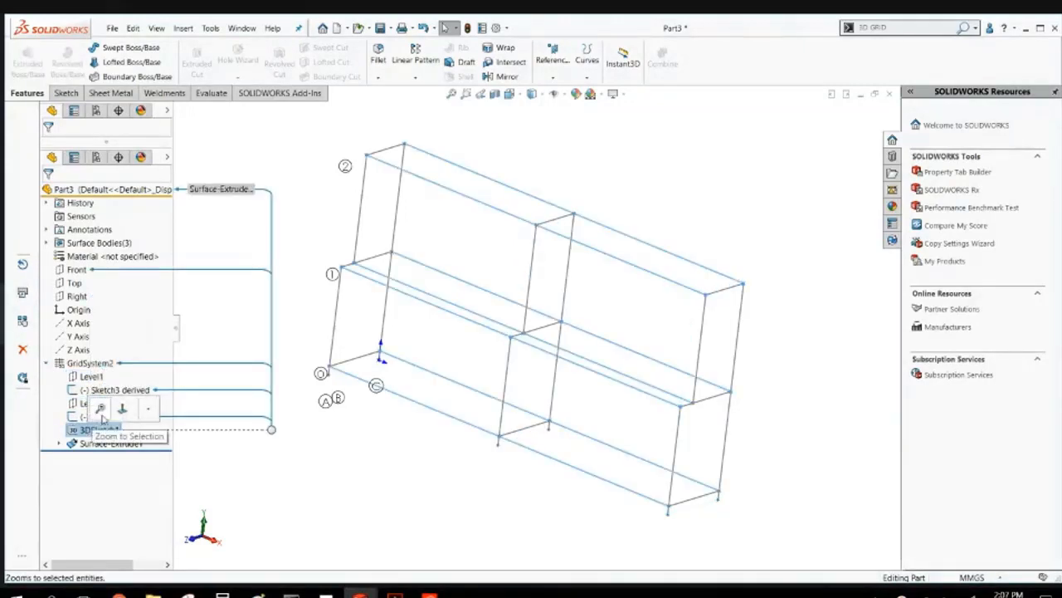
{"action": "right_click", "coordinate": [102, 431]}
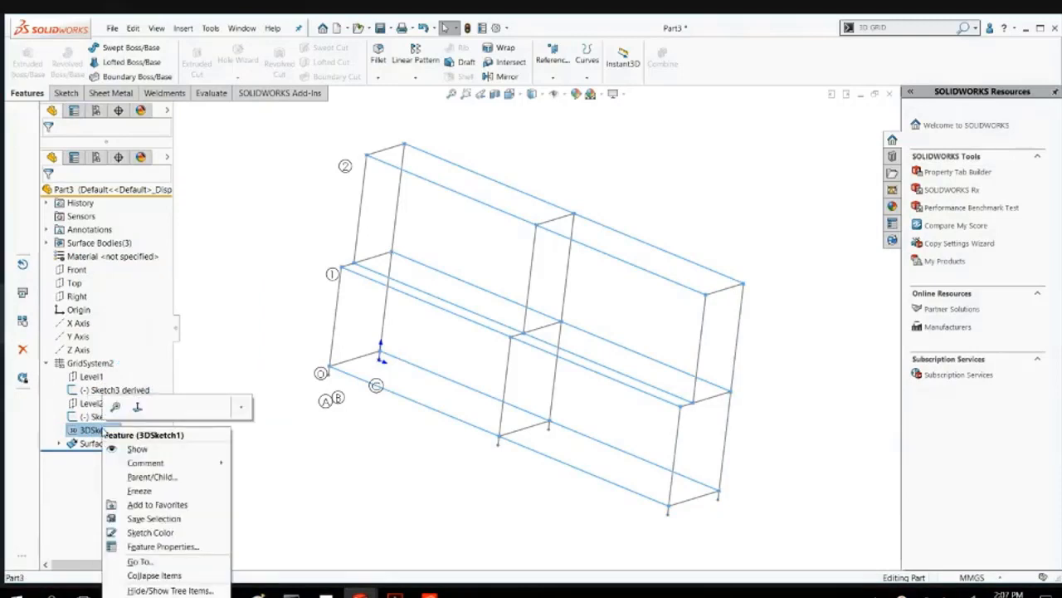
{"action": "left_click", "coordinate": [133, 449]}
{"action": "mouse_move", "coordinate": [395, 464]}
{"action": "middle_mouse_down"}
{"action": "mouse_move", "coordinate": [377, 478]}
{"action": "mouse_move", "coordinate": [380, 466]}
{"action": "middle_mouse_up"}
{"action": "left_click", "coordinate": [480, 319]}
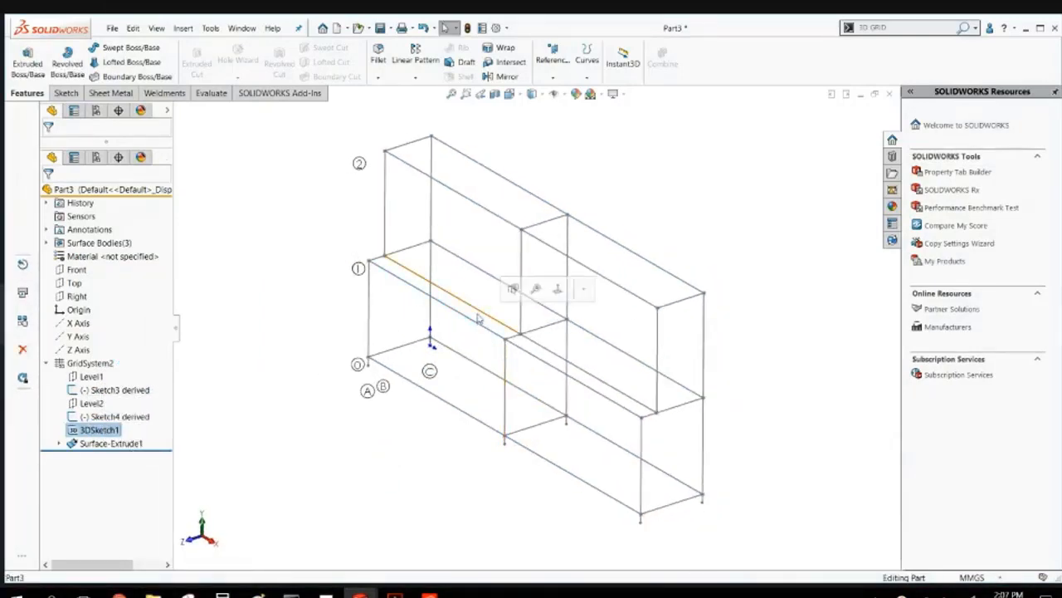
{"action": "left_click", "coordinate": [545, 355]}
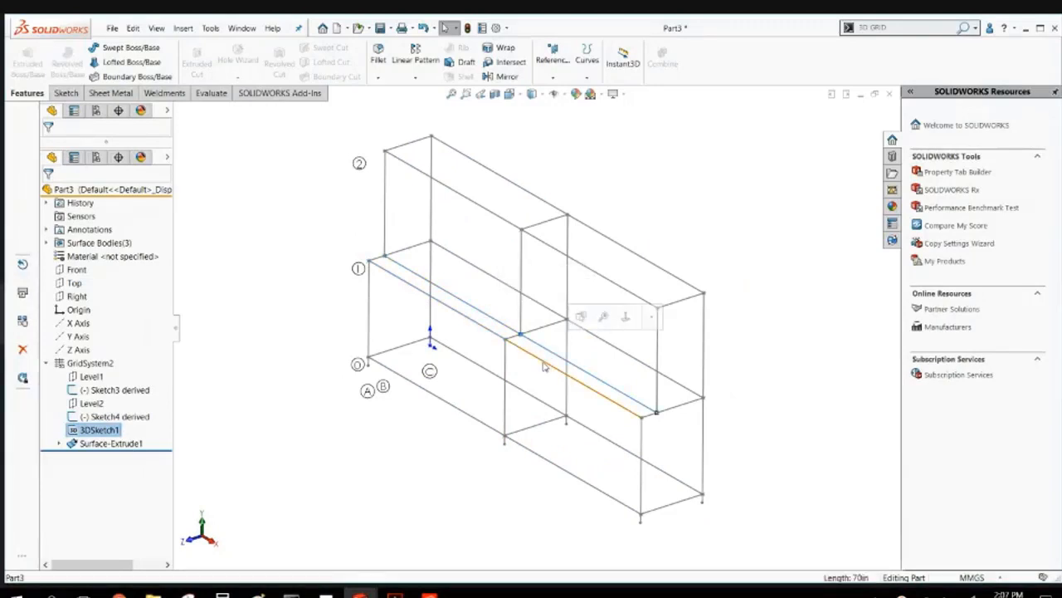
{"action": "left_click", "coordinate": [331, 466]}
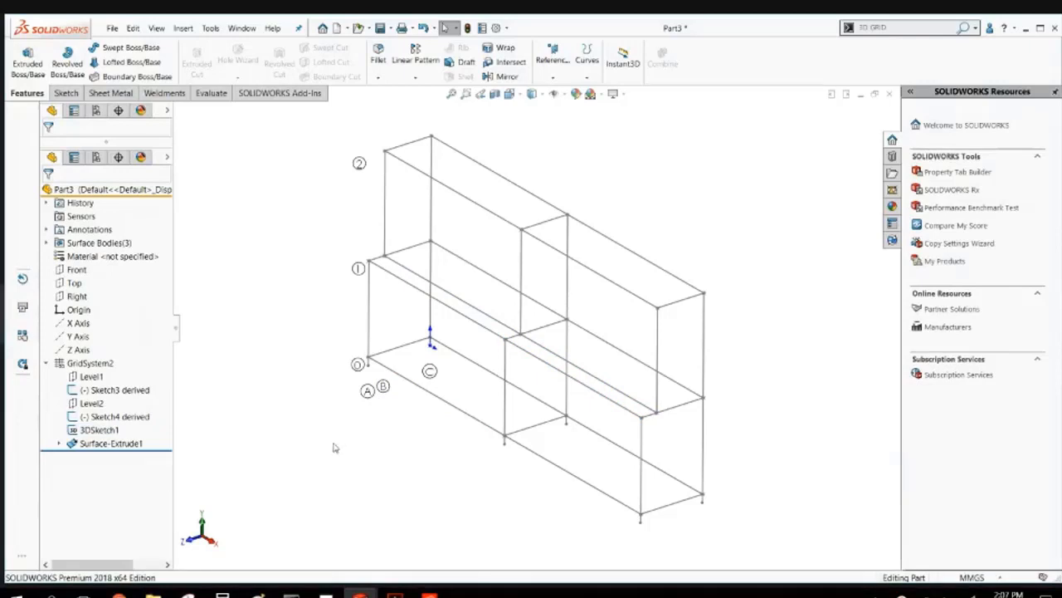
Show all three grid system surface bodies together.
{"action": "left_click", "coordinate": [112, 444]}
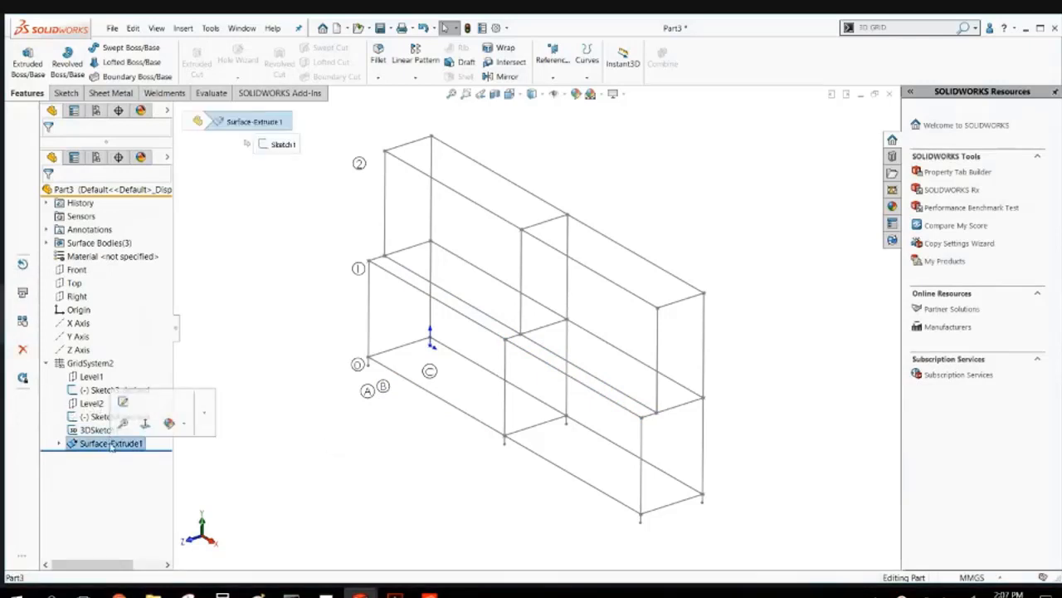
{"action": "left_click_drag", "start_coordinate": [112, 444], "coordinate": [75, 233]}
{"action": "left_click", "coordinate": [48, 243]}
{"action": "left_click", "coordinate": [96, 257]}
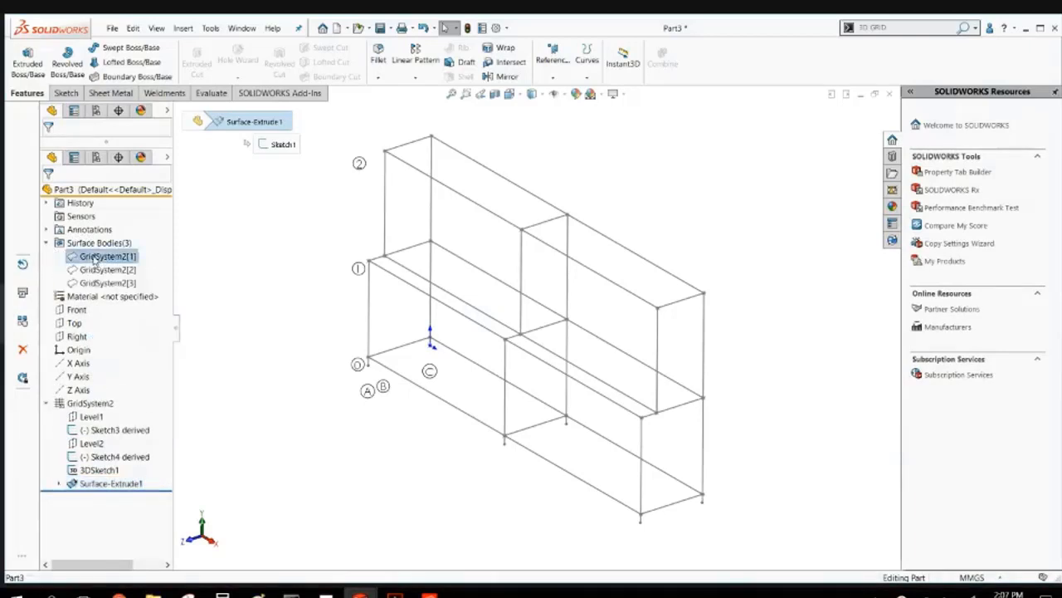
{"action": "left_click", "coordinate": [96, 270], "text": "ctrl"}
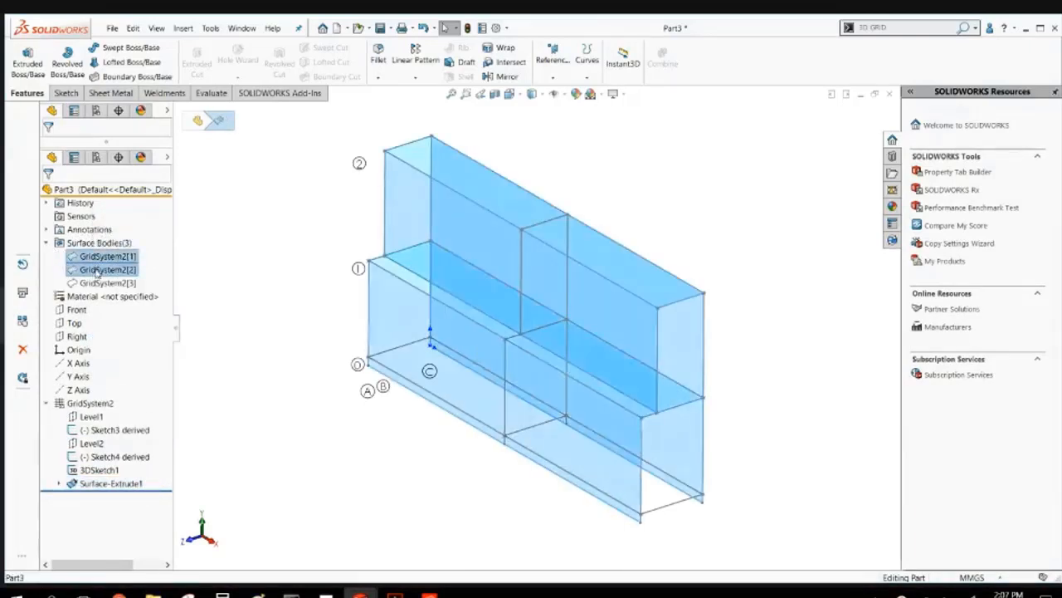
{"action": "left_click", "coordinate": [100, 283], "text": "ctrl"}
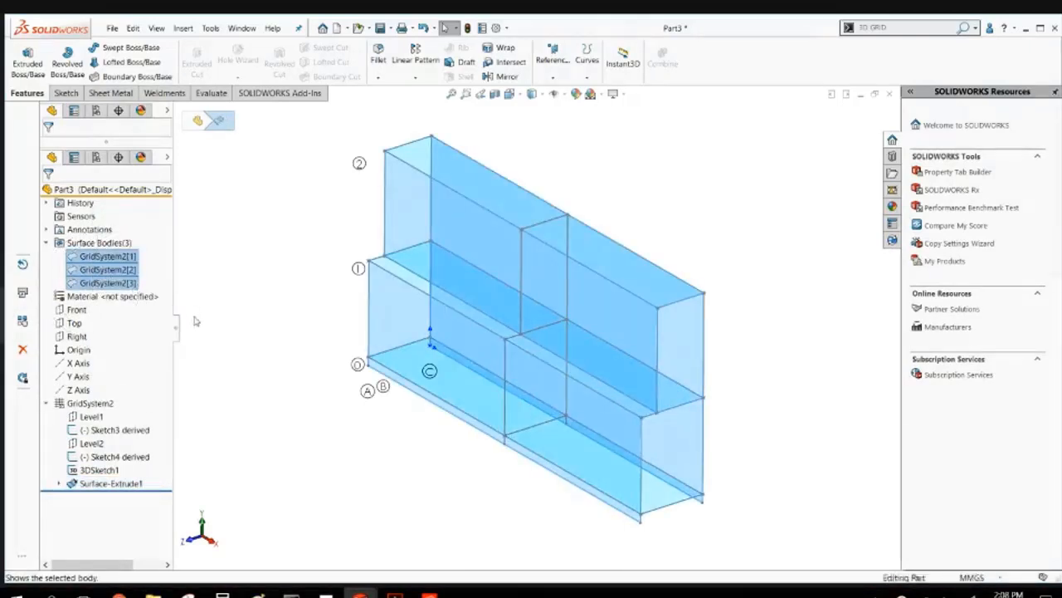
{"action": "middle_click_drag", "start_coordinate": [292, 336], "coordinate": [276, 319]}
{"action": "left_click", "coordinate": [374, 339]}
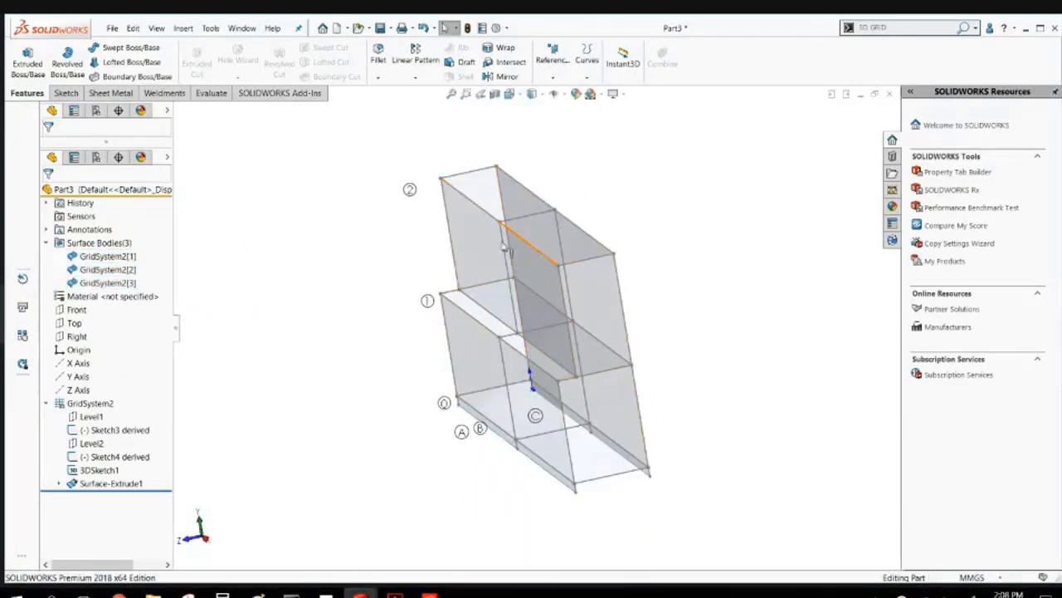
Create a reference plane midway between the lower outer surface and the full-height back surface of the grid.
{"action": "key", "text": "ctrl+7"}
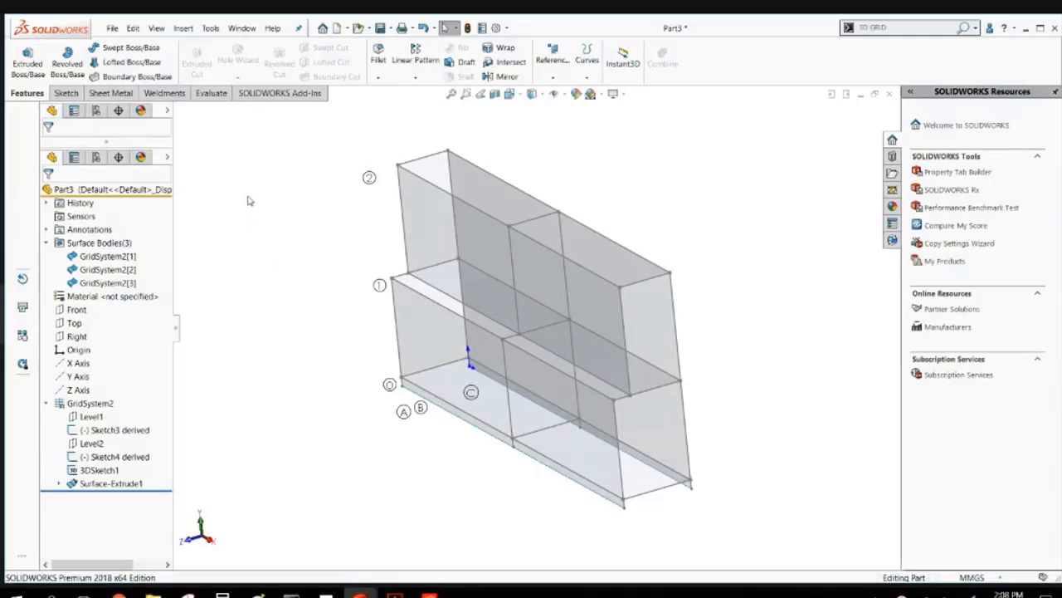
{"action": "left_click", "coordinate": [552, 77]}
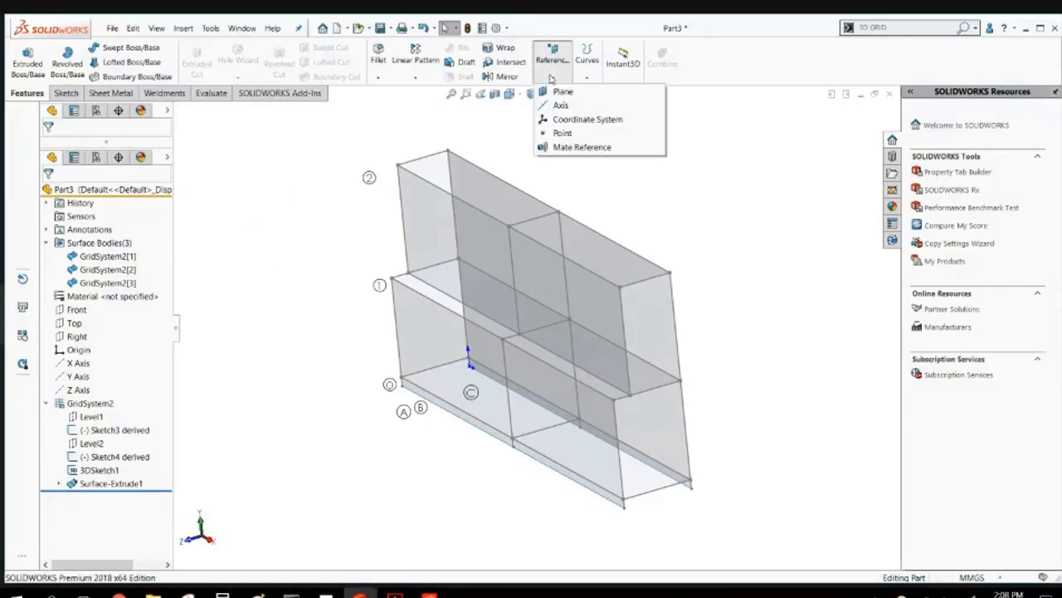
{"action": "left_click", "coordinate": [561, 93]}
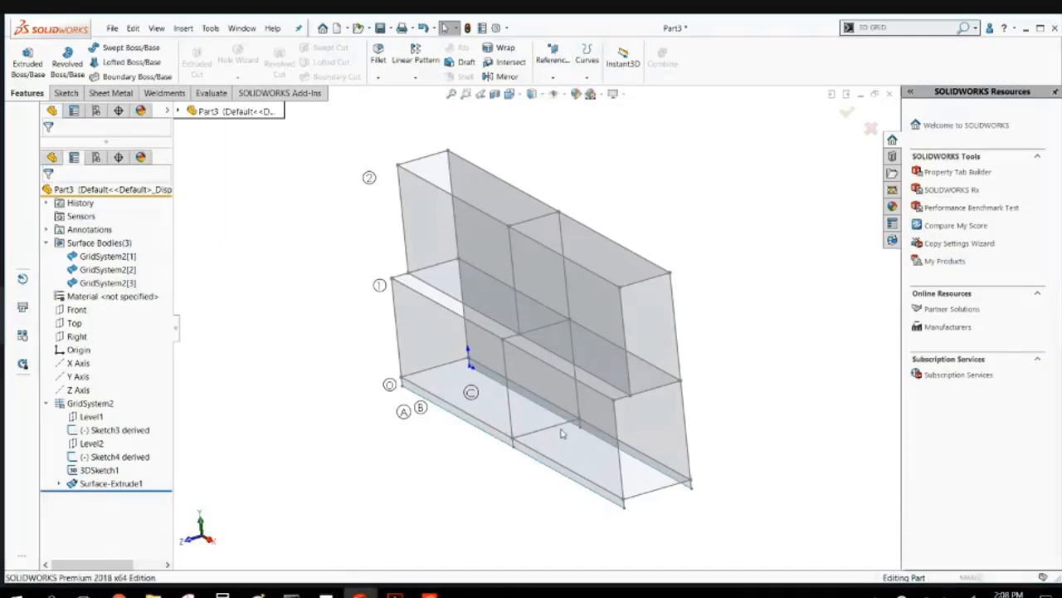
{"action": "left_click", "coordinate": [607, 470]}
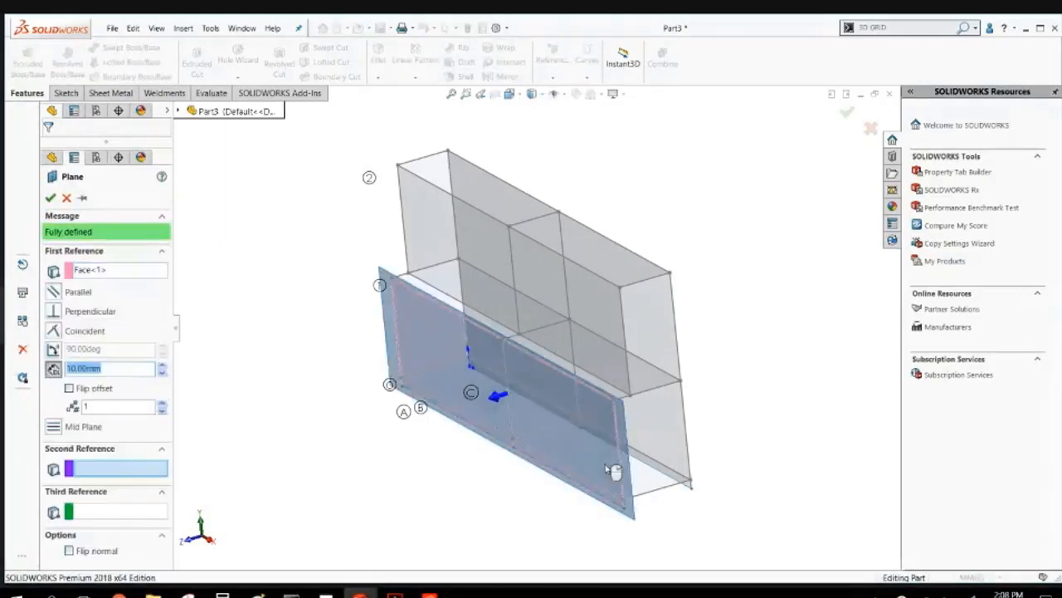
{"action": "left_click", "coordinate": [681, 434]}
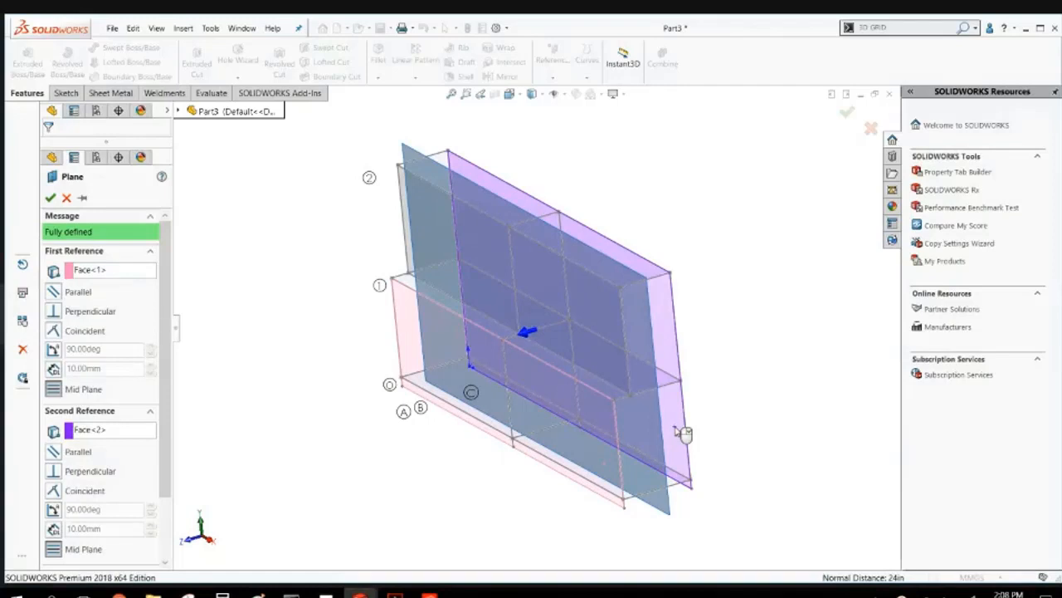
{"action": "right_click", "coordinate": [704, 443]}
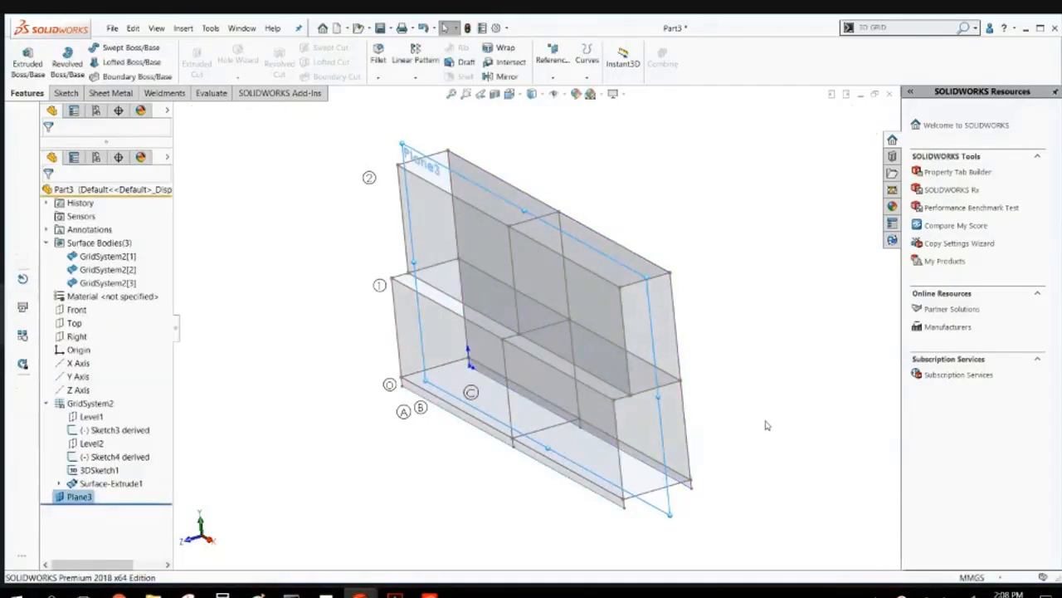
Create a reference plane midway between the full-height back surface and the upper front surface of the grid.
{"action": "key", "text": "Return"}
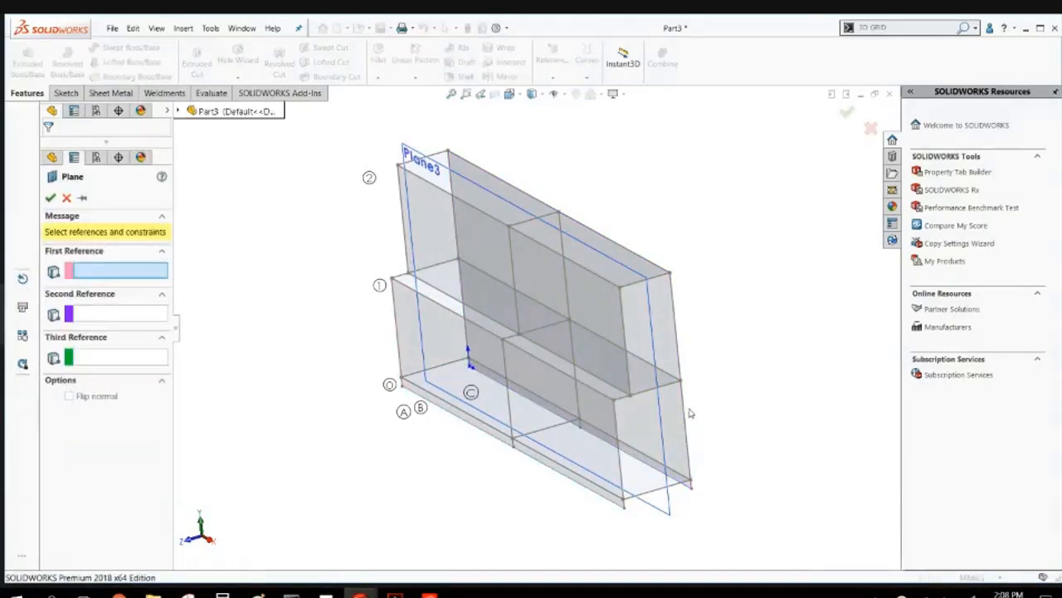
{"action": "left_click", "coordinate": [660, 329]}
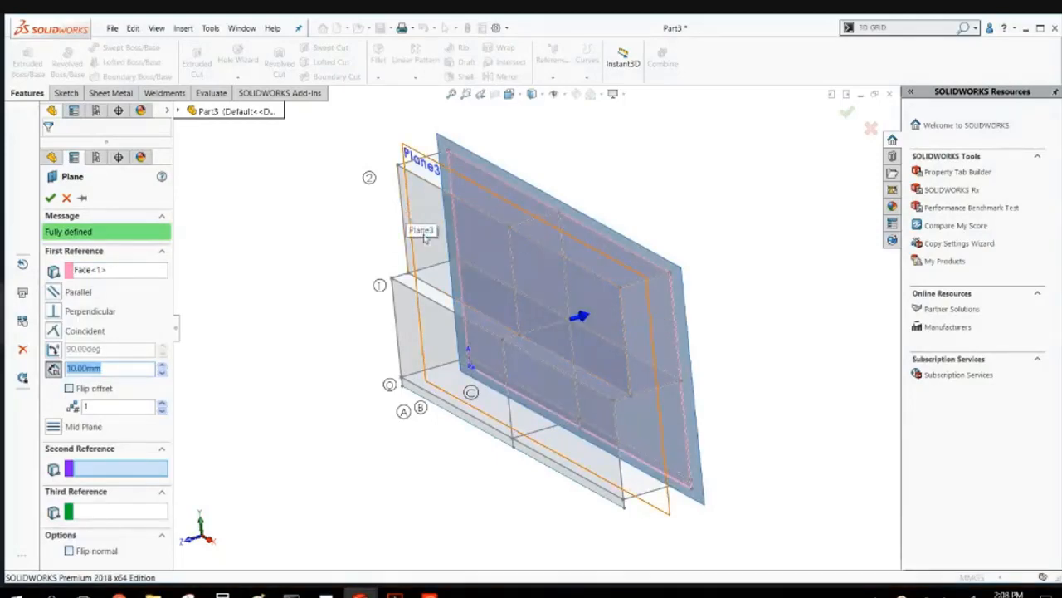
{"action": "scroll", "coordinate": [423, 237], "scroll_direction": "down", "scroll_amount": 2}
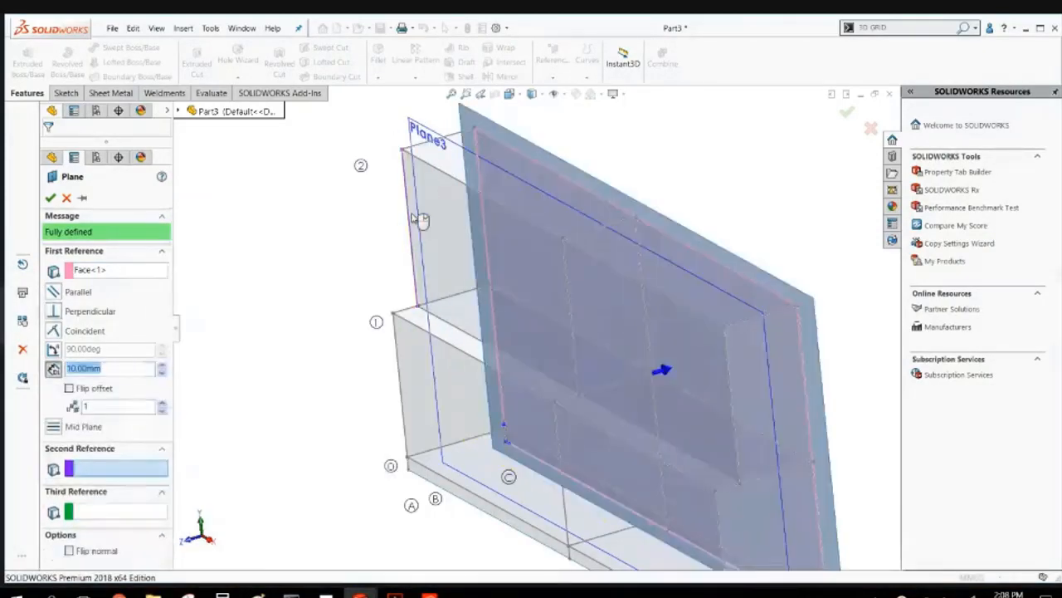
{"action": "scroll", "coordinate": [425, 219], "scroll_direction": "down", "scroll_amount": 2}
{"action": "left_click", "coordinate": [439, 215]}
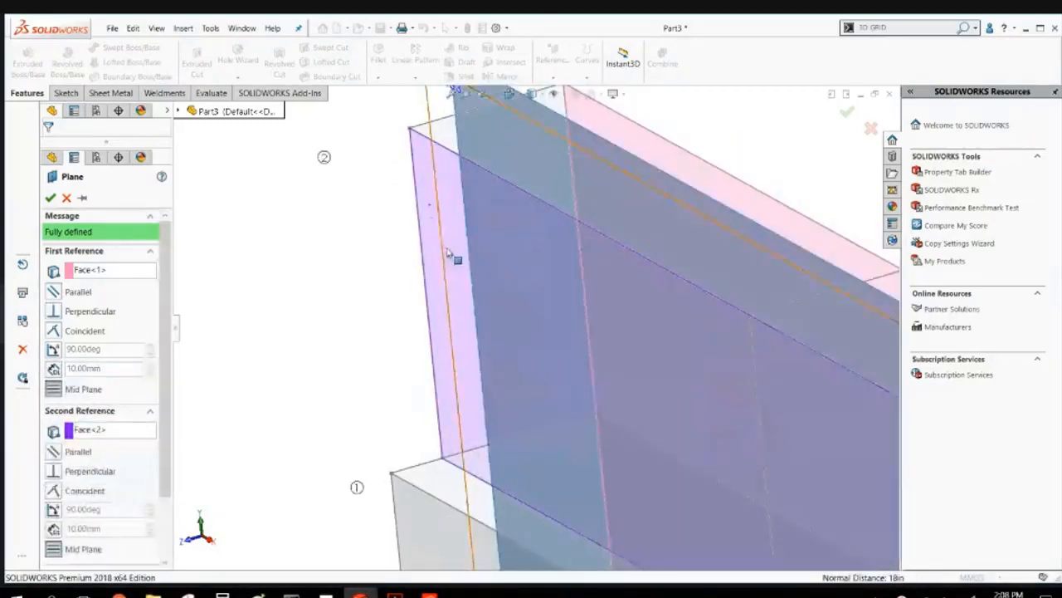
{"action": "key", "text": "f"}
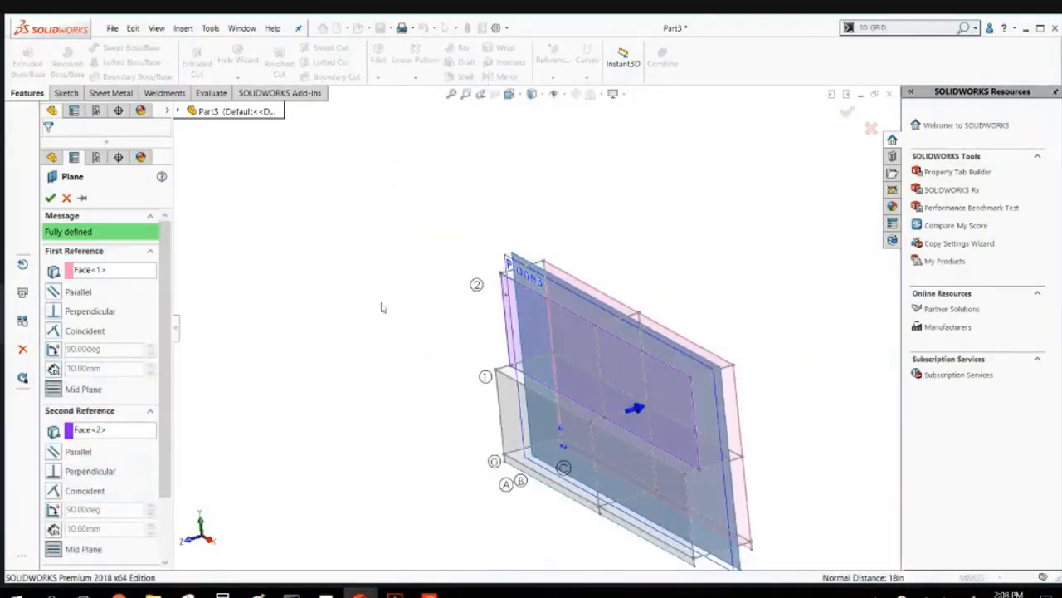
{"action": "left_click", "coordinate": [49, 198]}
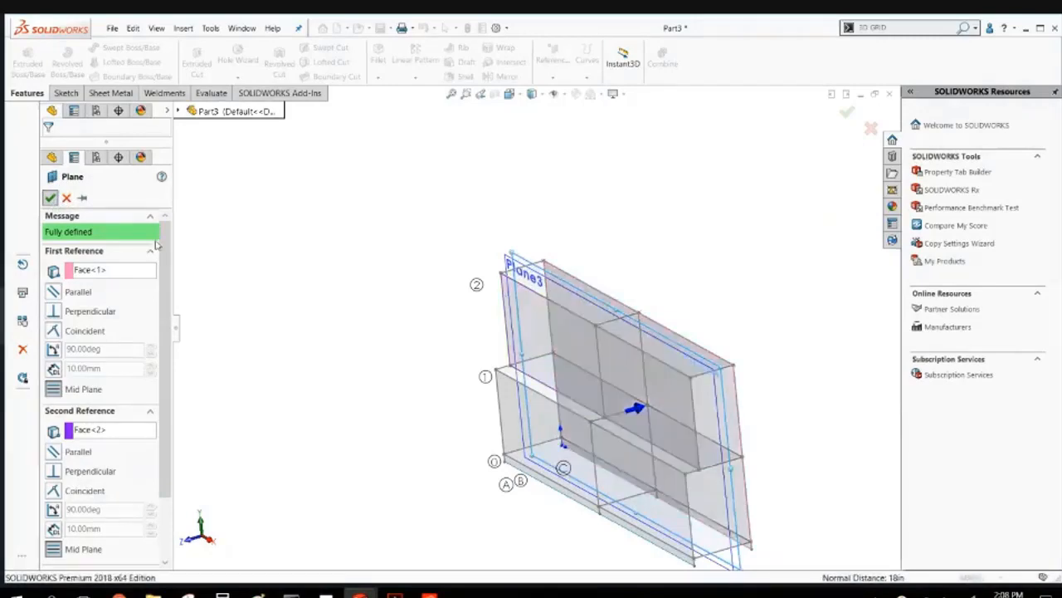
{"action": "middle_click_drag", "start_coordinate": [291, 329], "coordinate": [287, 325]}
{"action": "left_click", "coordinate": [287, 324]}
Create a horizontal reference plane midway between the grid's level 1 shelf surface and its bottom horizontal surface.
{"action": "key", "text": "Return"}
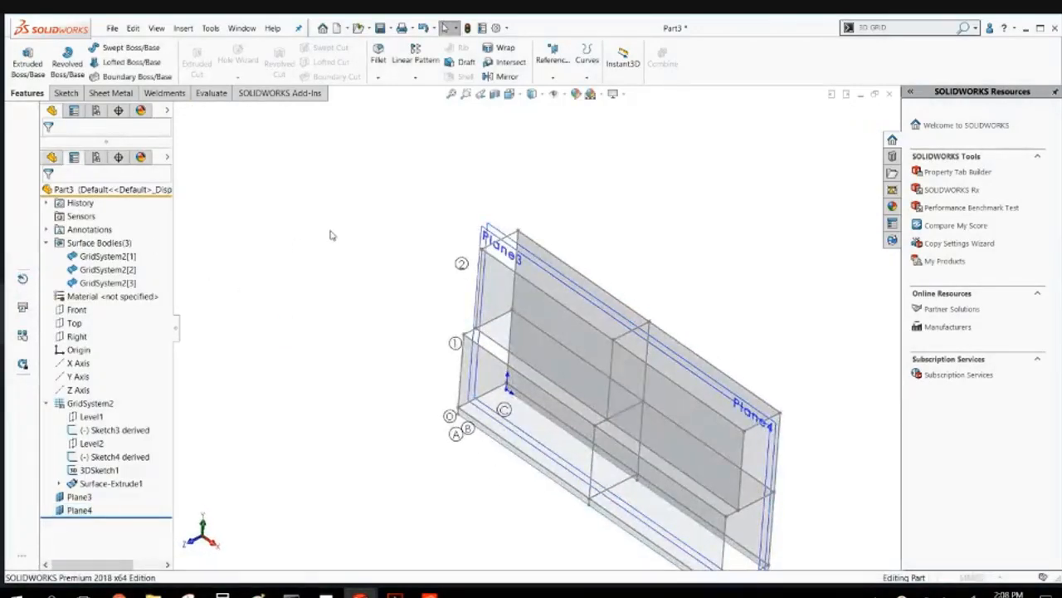
{"action": "scroll", "coordinate": [513, 382], "scroll_direction": "down", "scroll_amount": 3}
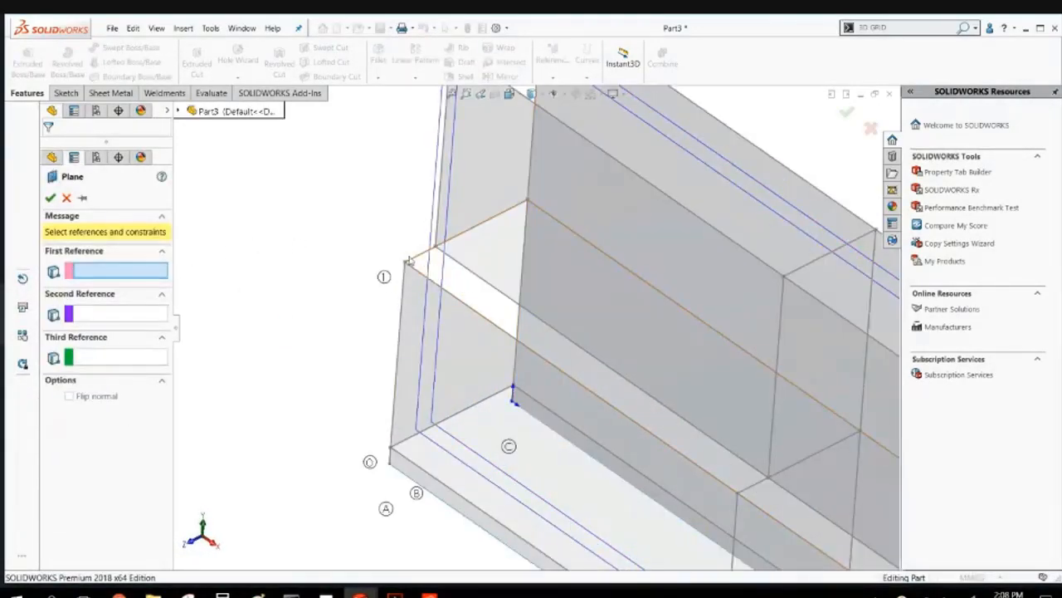
{"action": "left_click", "coordinate": [423, 266]}
{"action": "mouse_move", "coordinate": [423, 266]}
{"action": "middle_mouse_down"}
{"action": "mouse_move", "coordinate": [419, 498]}
{"action": "mouse_move", "coordinate": [418, 273]}
{"action": "middle_mouse_up"}
{"action": "left_click", "coordinate": [416, 469]}
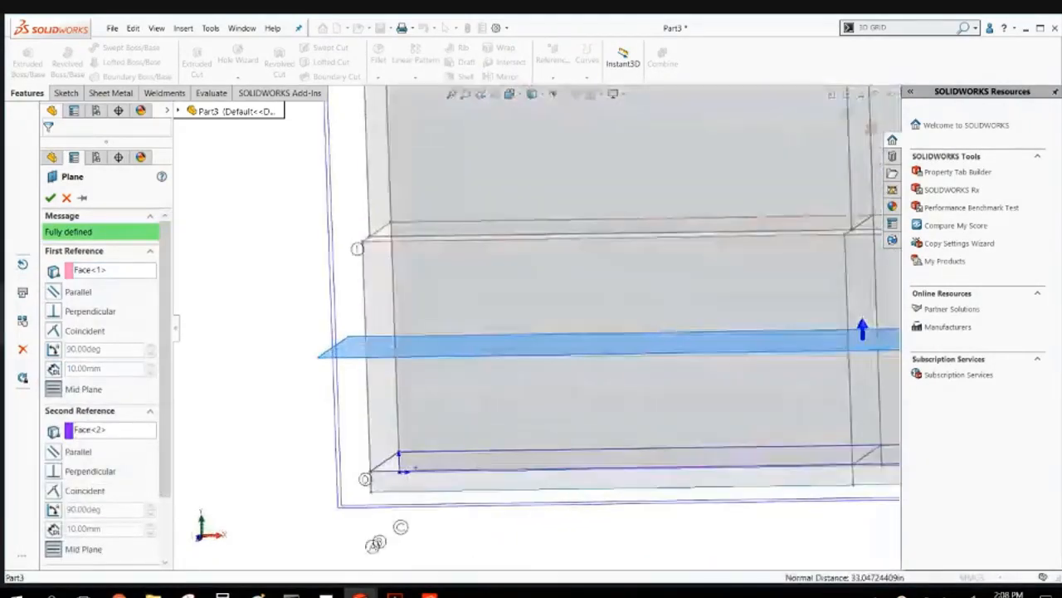
{"action": "scroll", "coordinate": [470, 427], "scroll_direction": "up", "scroll_amount": 3}
{"action": "middle_click_drag", "start_coordinate": [470, 427], "coordinate": [413, 435]}
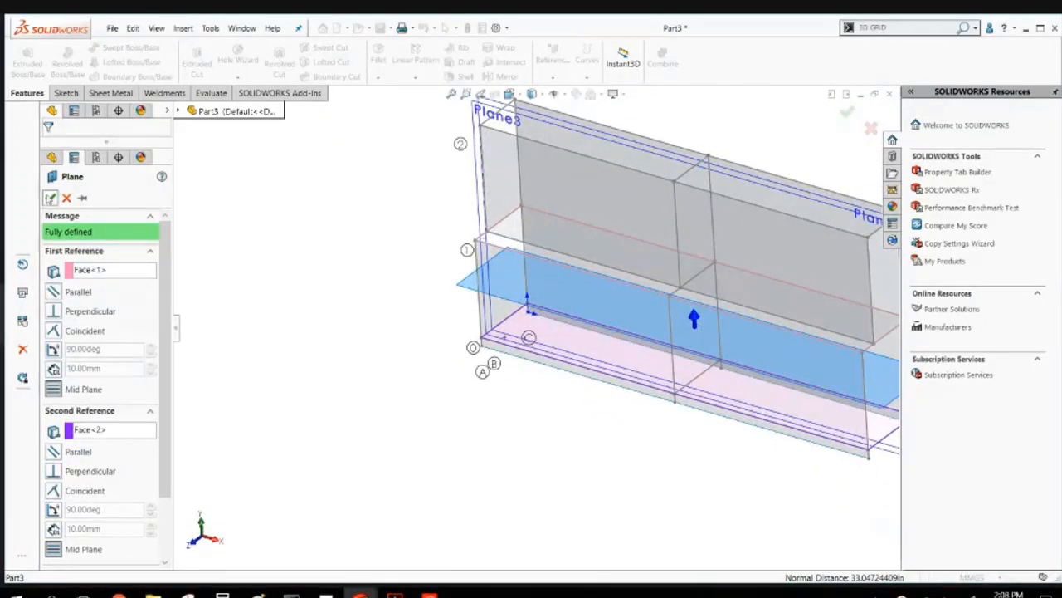
{"action": "left_click", "coordinate": [50, 198]}
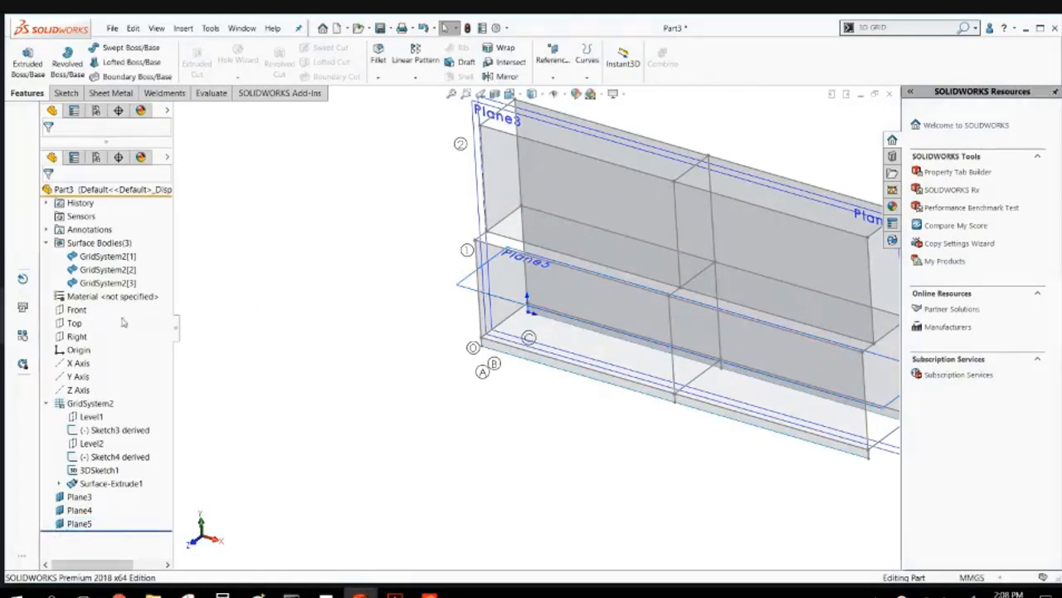
Hide all three grid system surface bodies and inspect the remaining grid lines and mid reference planes.
{"action": "right_click", "coordinate": [83, 243]}
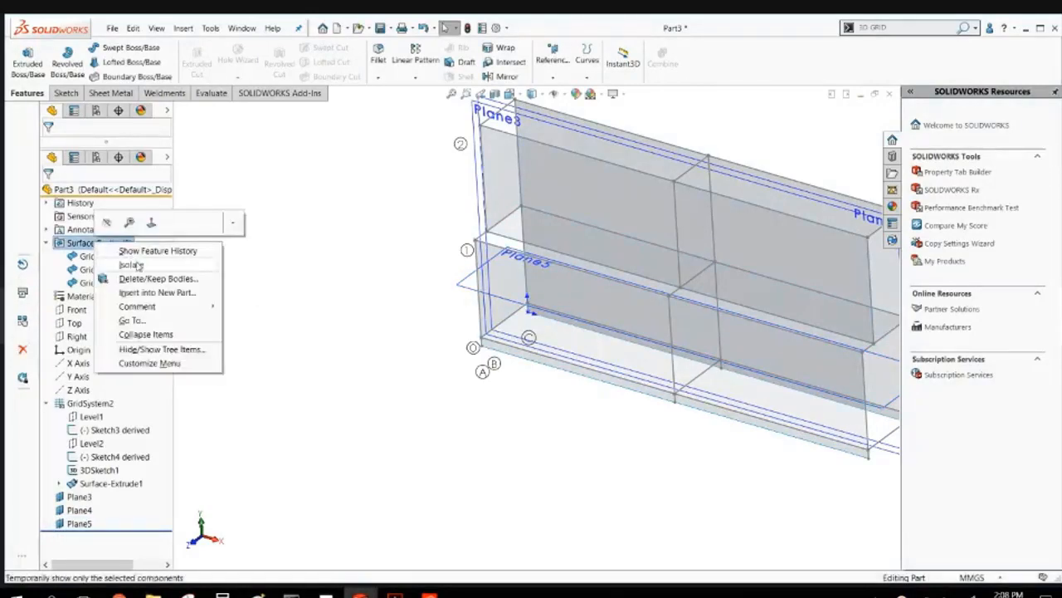
{"action": "left_click", "coordinate": [108, 224]}
{"action": "mouse_move", "coordinate": [387, 301]}
{"action": "middle_mouse_down"}
{"action": "mouse_move", "coordinate": [373, 285]}
{"action": "mouse_move", "coordinate": [372, 302]}
{"action": "mouse_move", "coordinate": [375, 279]}
{"action": "middle_mouse_up"}
{"action": "scroll", "coordinate": [439, 349], "scroll_direction": "down", "scroll_amount": 5}
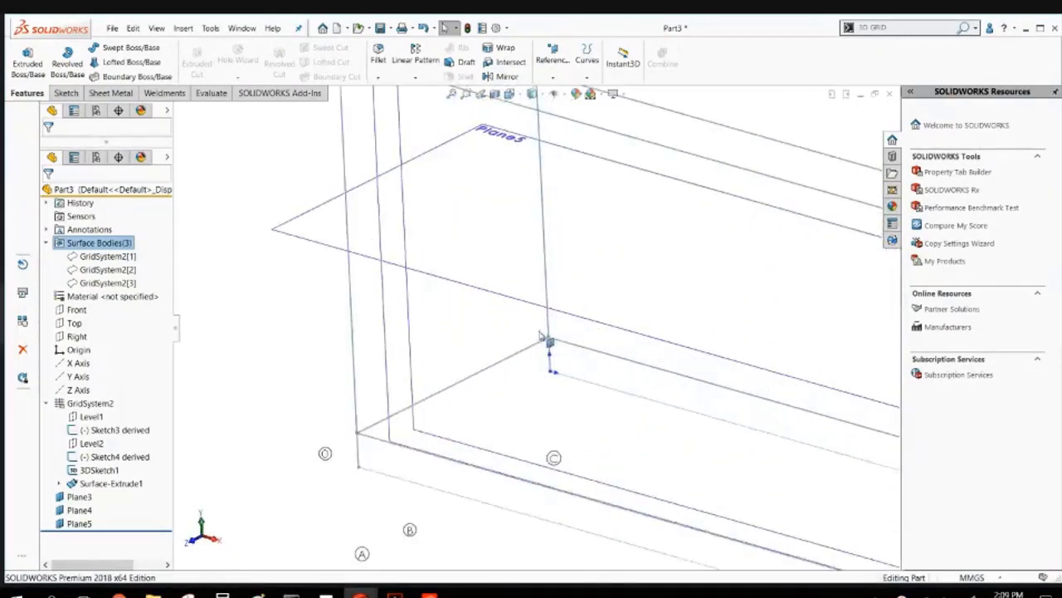
{"action": "mouse_move", "coordinate": [288, 347]}
{"action": "middle_mouse_down"}
{"action": "mouse_move", "coordinate": [279, 332]}
{"action": "mouse_move", "coordinate": [244, 325]}
{"action": "mouse_move", "coordinate": [296, 356]}
{"action": "middle_mouse_up"}
{"action": "scroll", "coordinate": [296, 356], "scroll_direction": "up", "scroll_amount": 5}
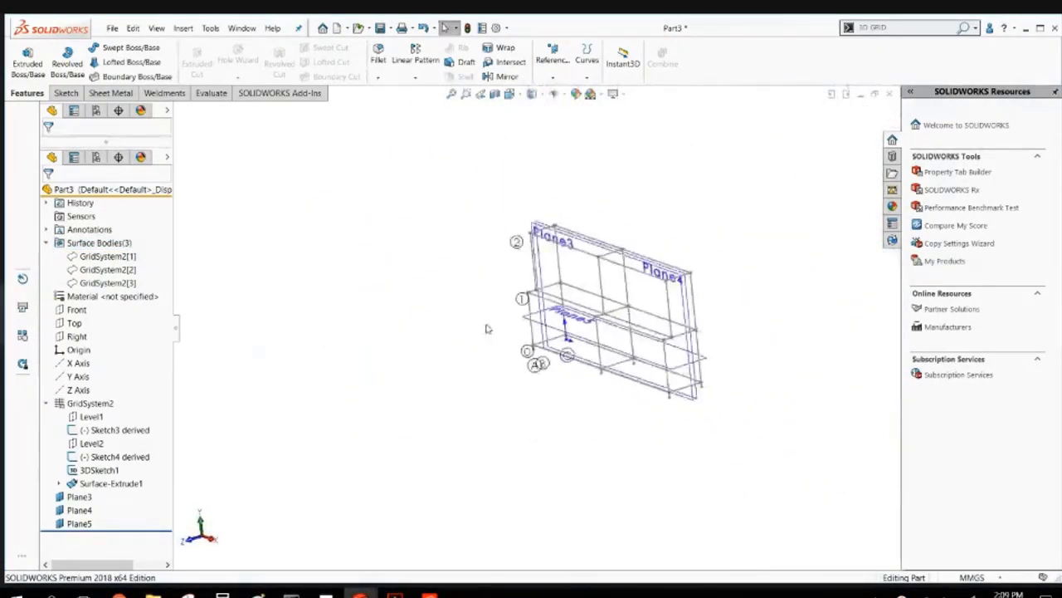
{"action": "scroll", "coordinate": [581, 329], "scroll_direction": "down", "scroll_amount": 5}
{"action": "scroll", "coordinate": [635, 323], "scroll_direction": "up", "scroll_amount": 5}
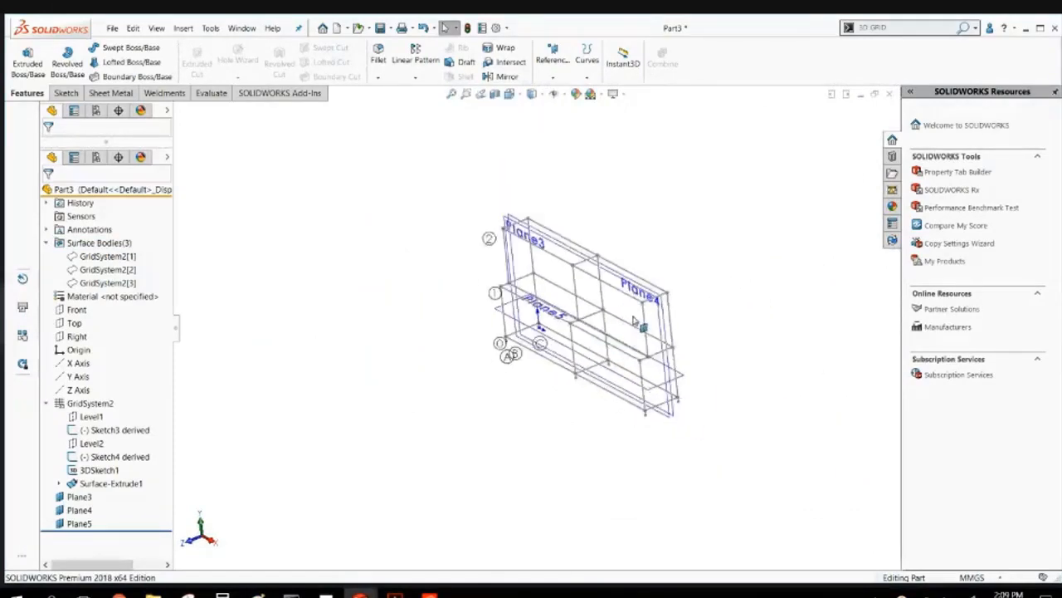
{"action": "scroll", "coordinate": [635, 323], "scroll_direction": "down", "scroll_amount": 2}
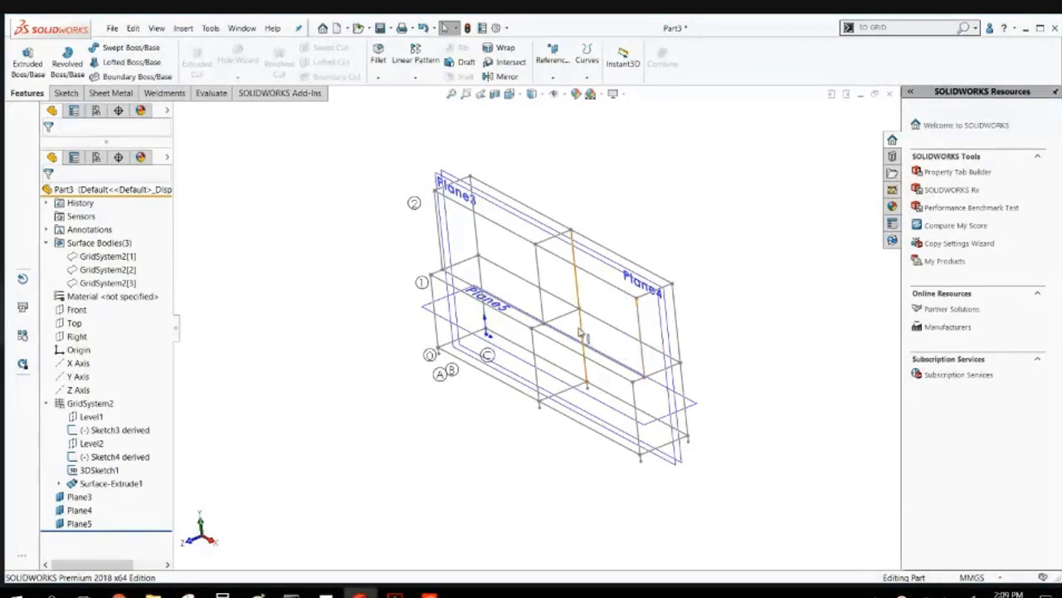
{"action": "scroll", "coordinate": [467, 312], "scroll_direction": "down", "scroll_amount": 6}
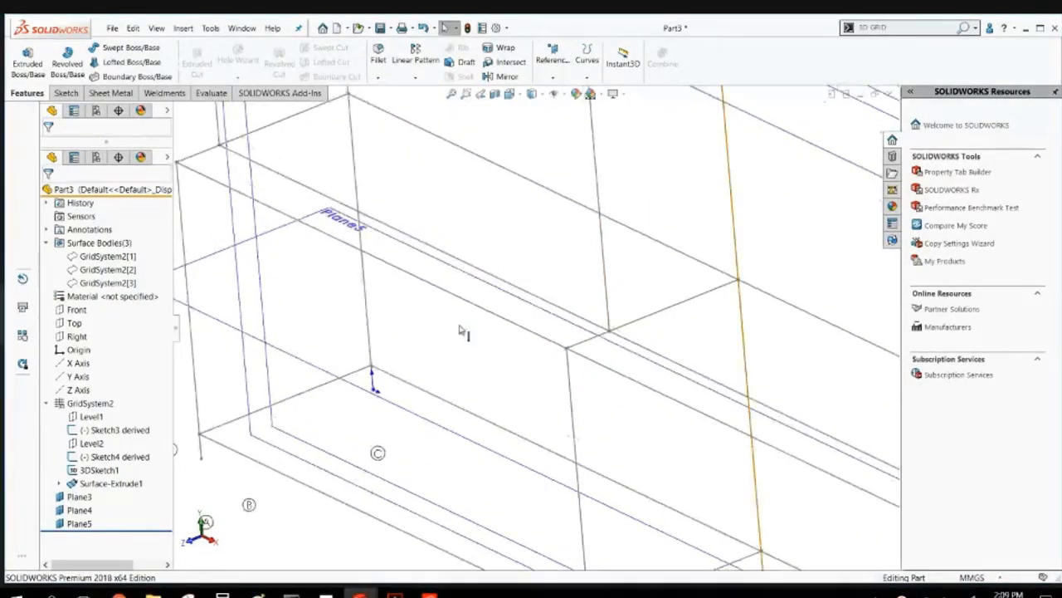
{"action": "scroll", "coordinate": [460, 332], "scroll_direction": "up", "scroll_amount": 3}
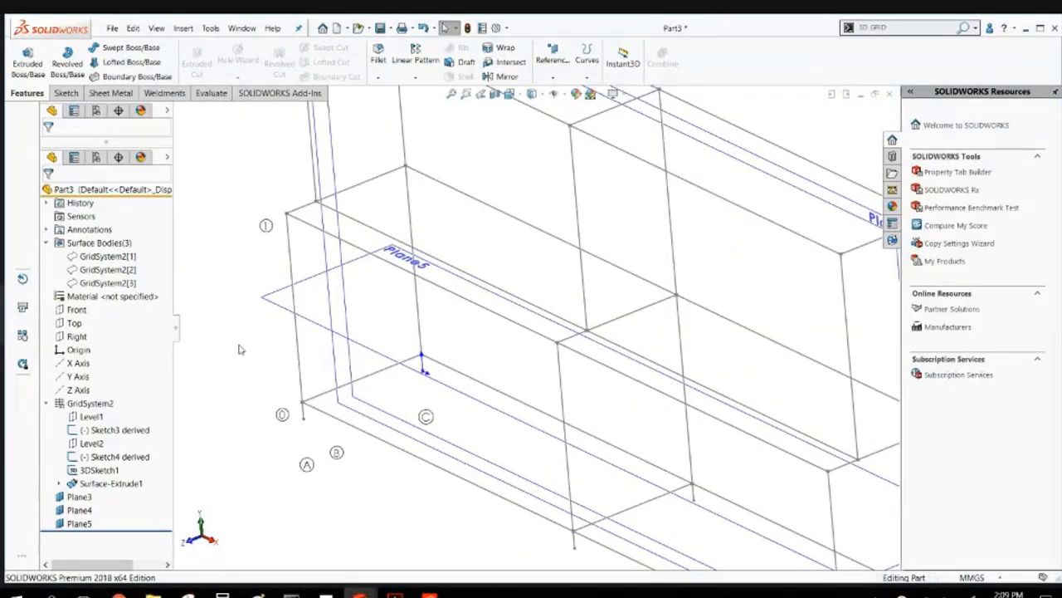
Start a sketch on the Top plane and draw a circle of about 83 mm radius centred on the origin.
{"action": "left_click", "coordinate": [76, 323]}
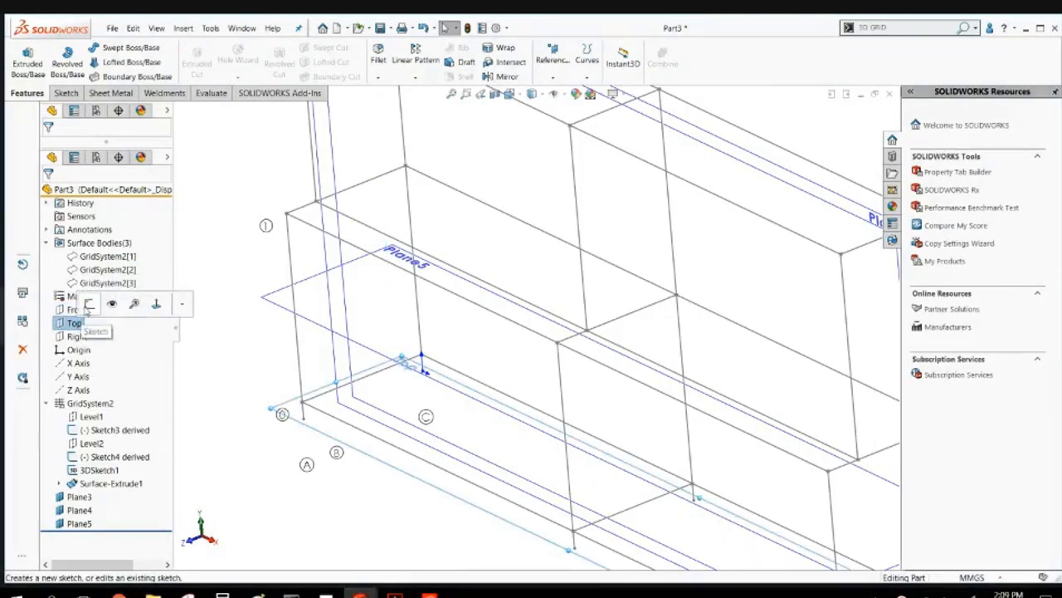
{"action": "left_click", "coordinate": [85, 309]}
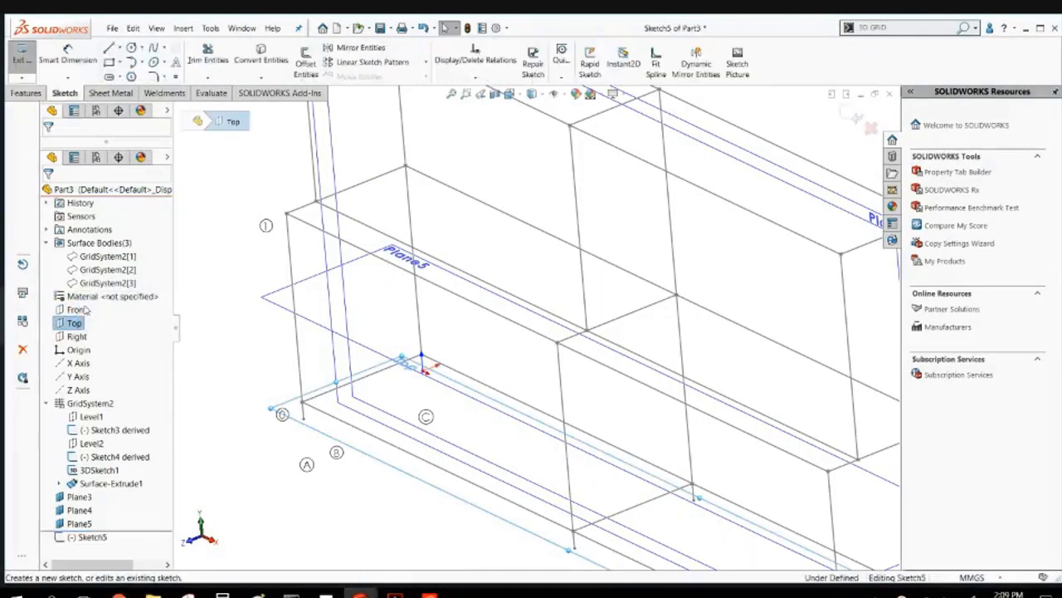
{"action": "left_click", "coordinate": [133, 47]}
{"action": "scroll", "coordinate": [456, 396], "scroll_direction": "down", "scroll_amount": 3}
{"action": "scroll", "coordinate": [455, 396], "scroll_direction": "down", "scroll_amount": 2}
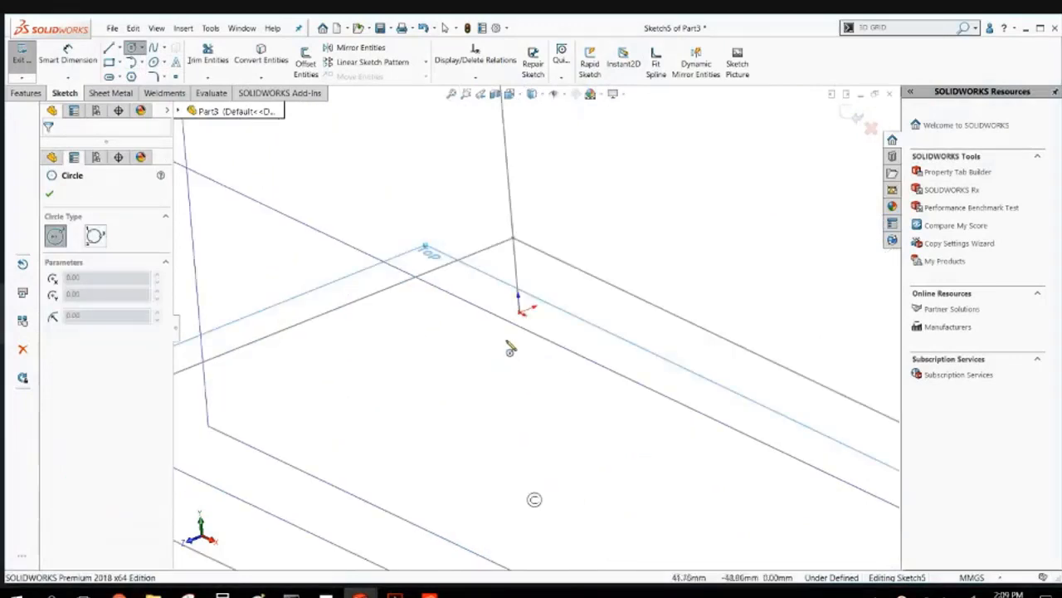
{"action": "left_click", "coordinate": [520, 311]}
{"action": "left_click", "coordinate": [502, 348]}
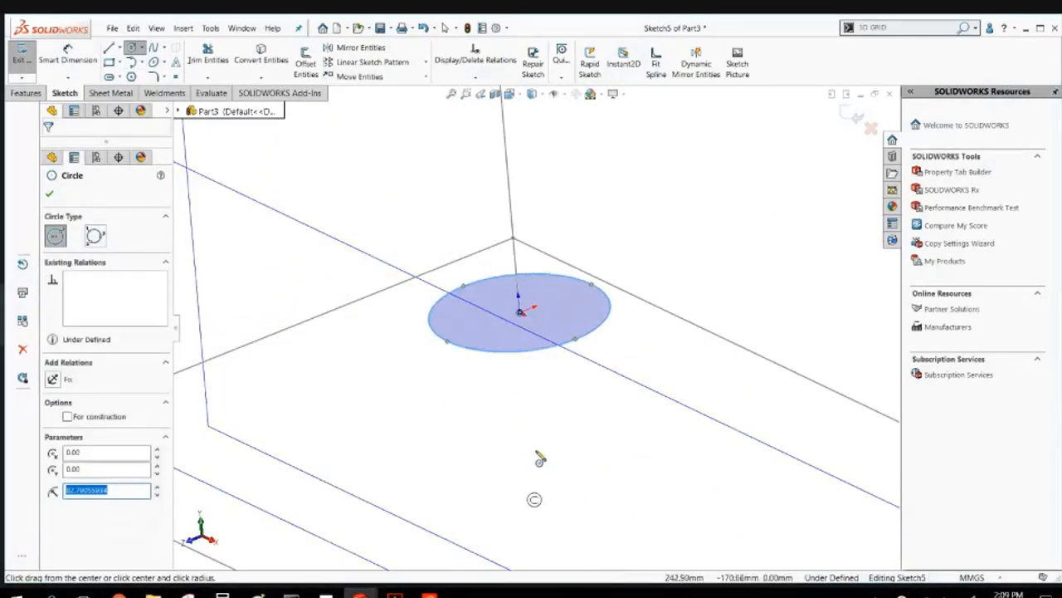
Dimension the circle at the origin with a diameter of 32 mm.
{"action": "right_click_drag", "start_coordinate": [536, 451], "coordinate": [526, 347]}
{"action": "left_click", "coordinate": [524, 352]}
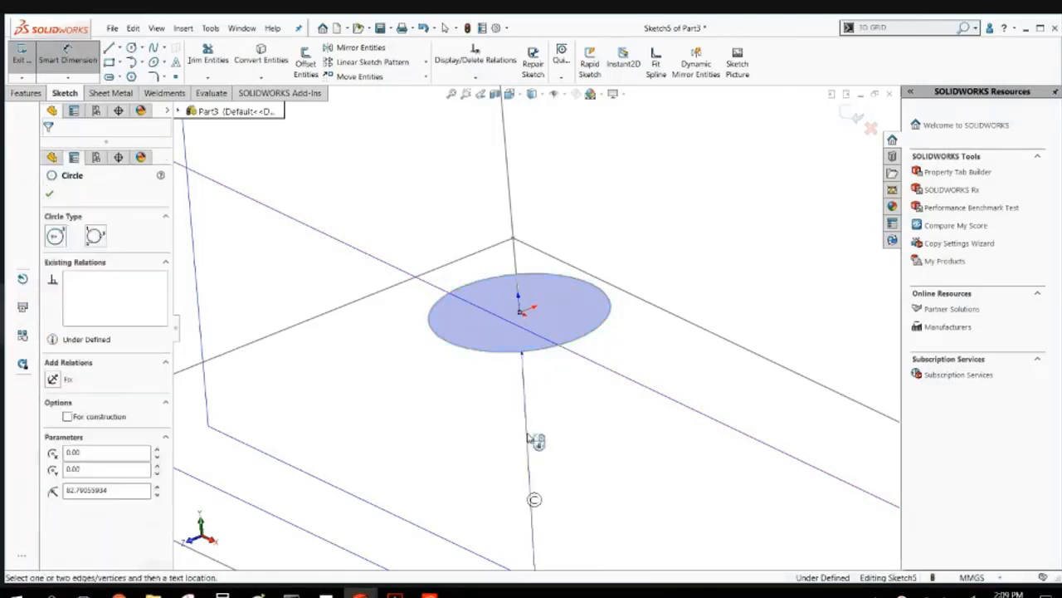
{"action": "left_click", "coordinate": [453, 436]}
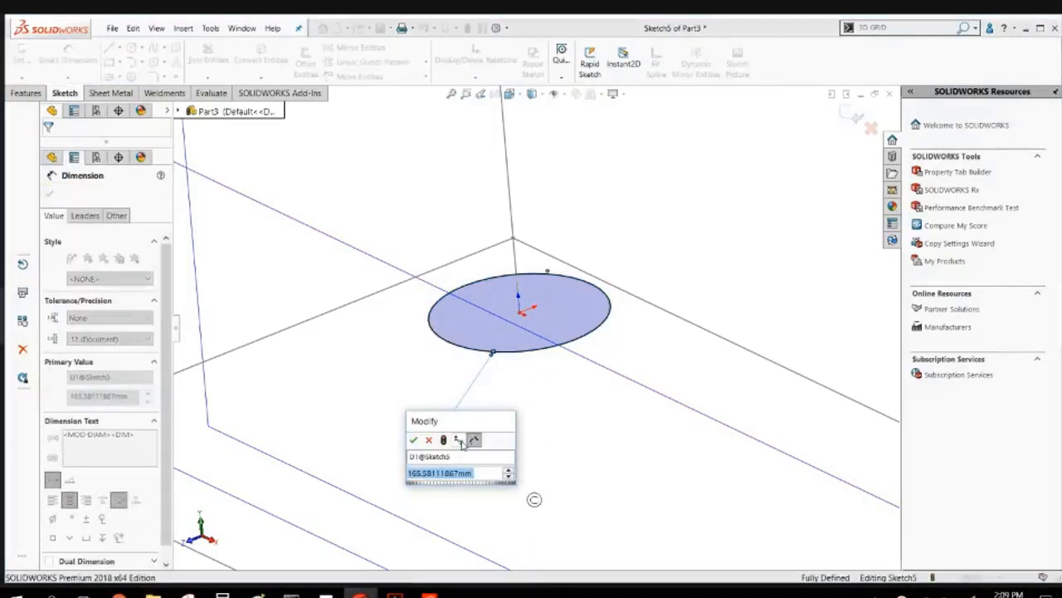
{"action": "type", "text": "32"}
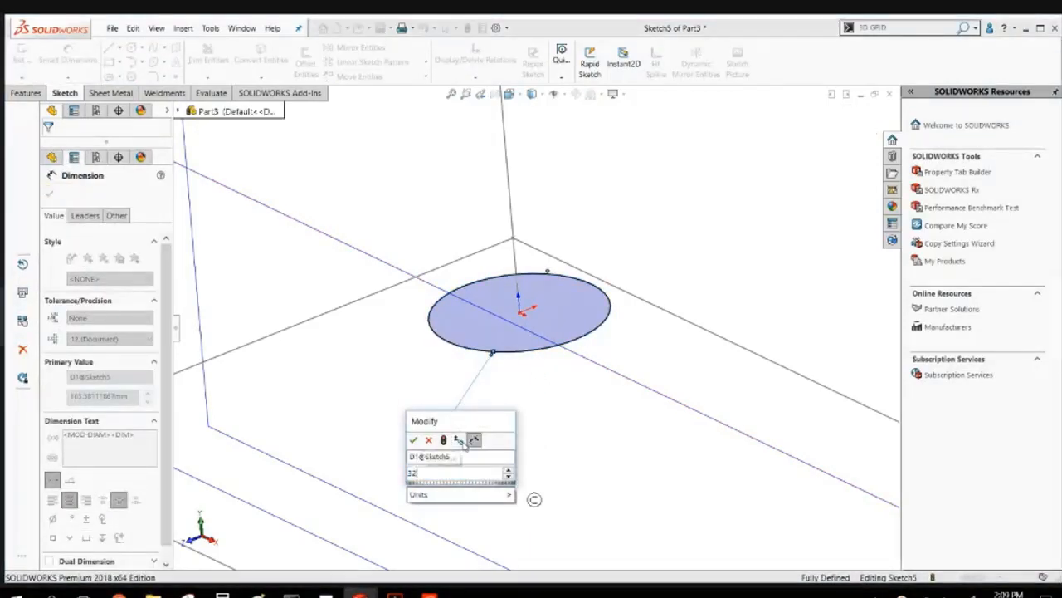
{"action": "key", "text": "Return"}
Begin a boss extrusion of the 32 mm circle, starting from the grid corner vertex directly above the origin.
{"action": "scroll", "coordinate": [532, 345], "scroll_direction": "up", "scroll_amount": 6}
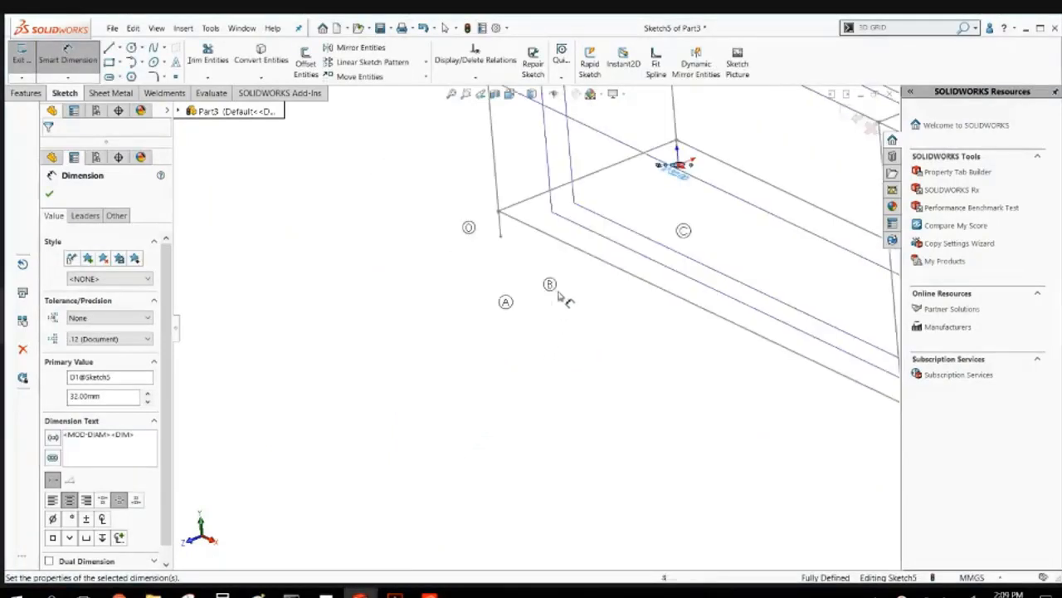
{"action": "scroll", "coordinate": [673, 183], "scroll_direction": "down", "scroll_amount": 6}
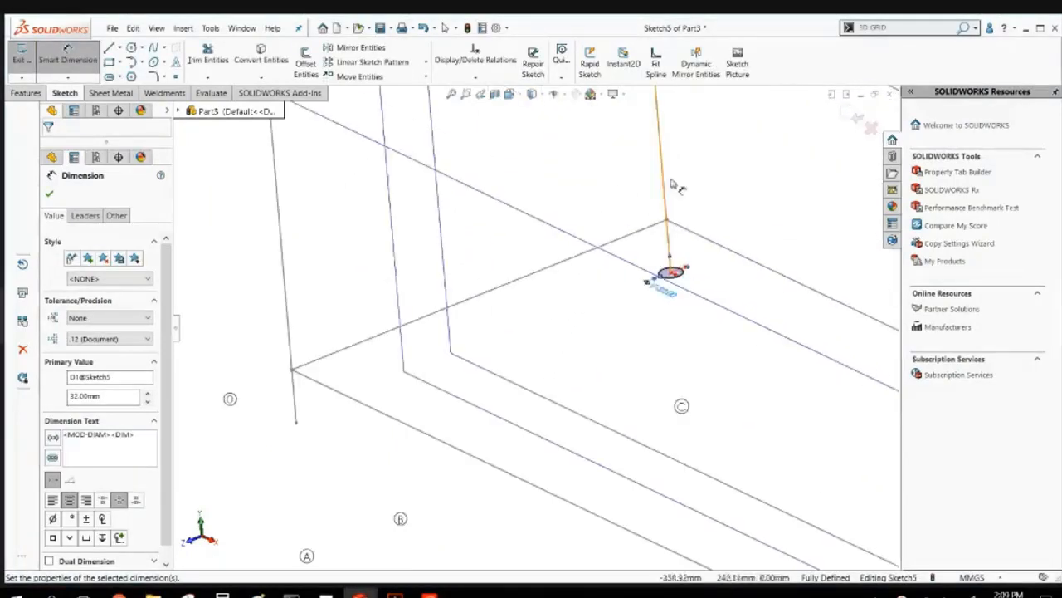
{"action": "left_click", "coordinate": [26, 93]}
{"action": "left_click", "coordinate": [28, 58]}
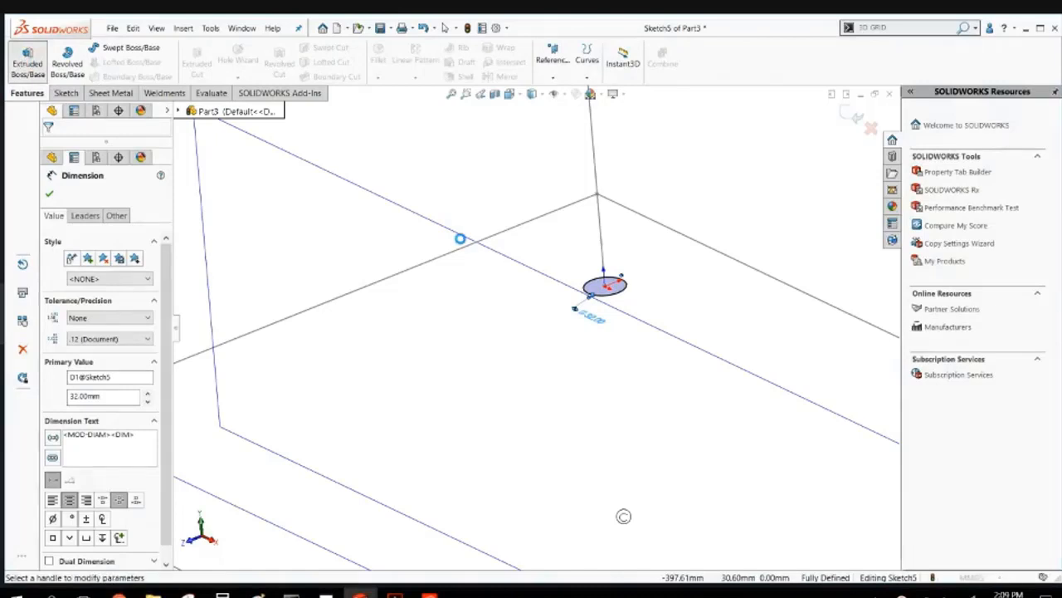
{"action": "left_click", "coordinate": [105, 232]}
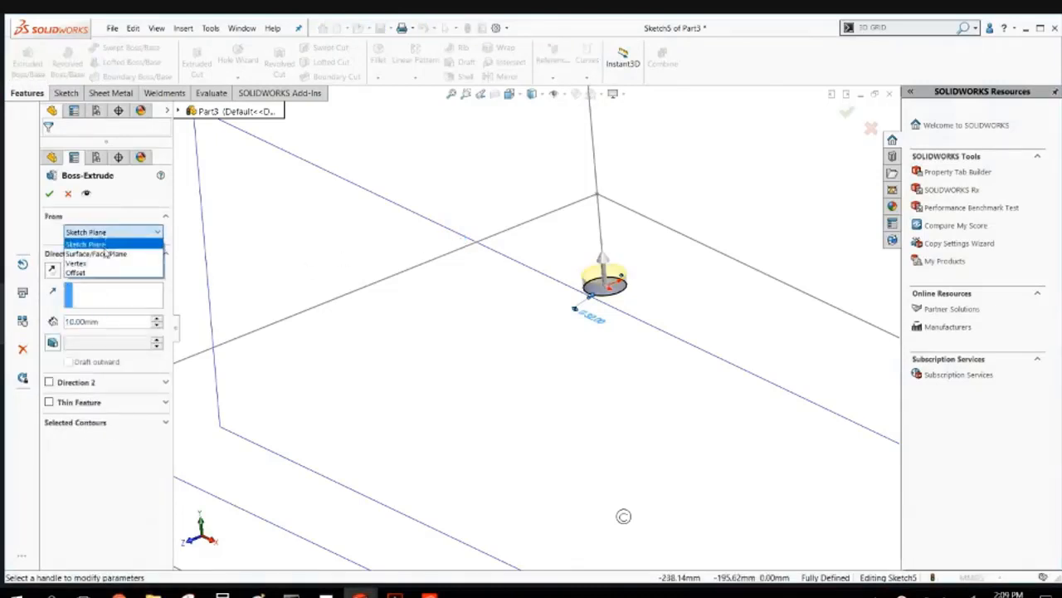
{"action": "left_click", "coordinate": [83, 260]}
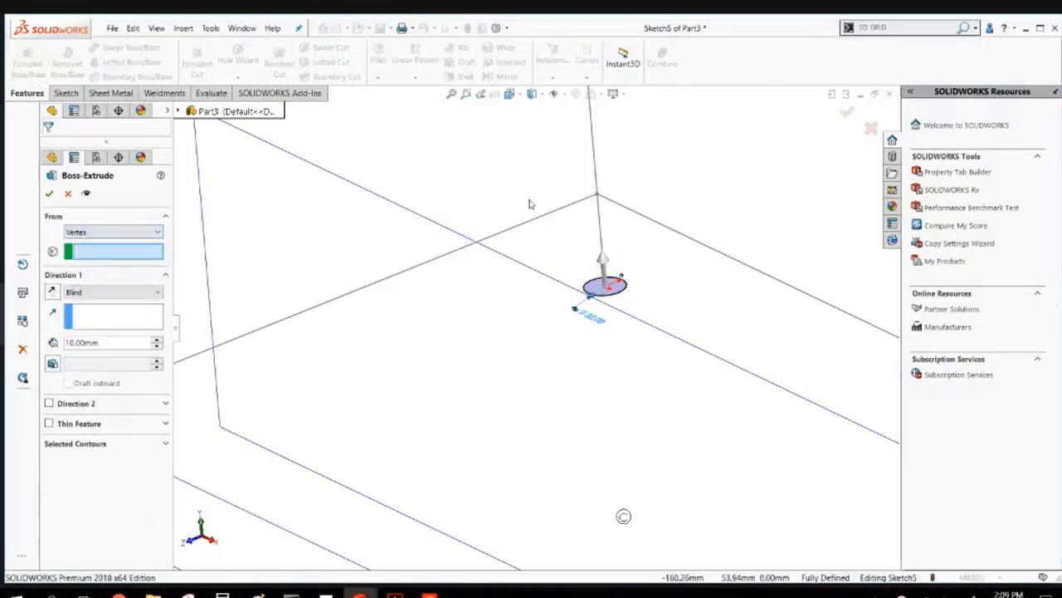
{"action": "left_click", "coordinate": [597, 199]}
Set the circle's extrusion to Mid Plane with a depth of 100 mm.
{"action": "left_click", "coordinate": [105, 296]}
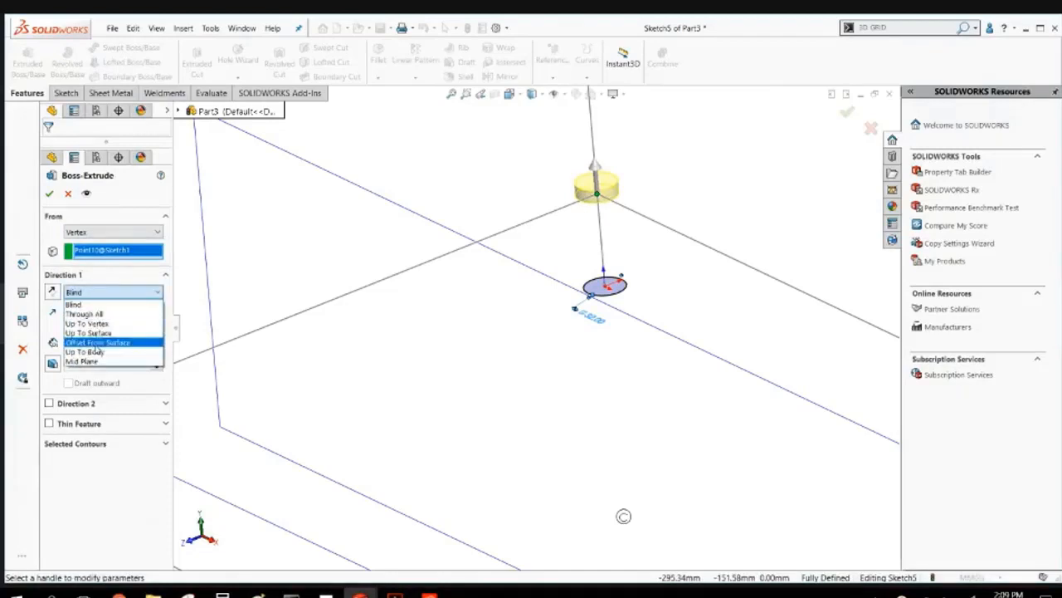
{"action": "left_click", "coordinate": [91, 363]}
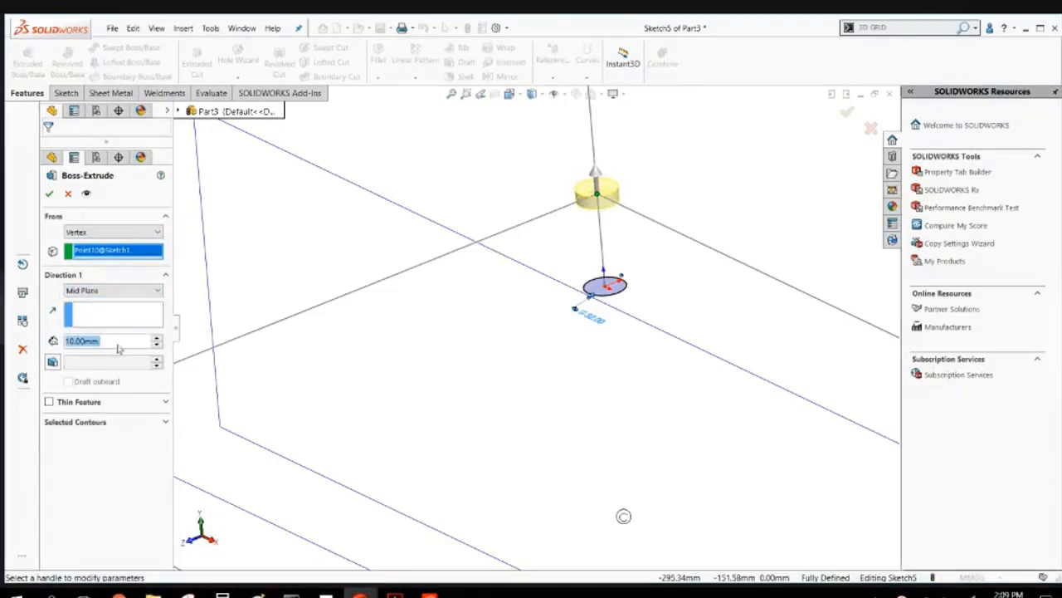
{"action": "left_click", "coordinate": [112, 292]}
{"action": "left_click", "coordinate": [91, 358]}
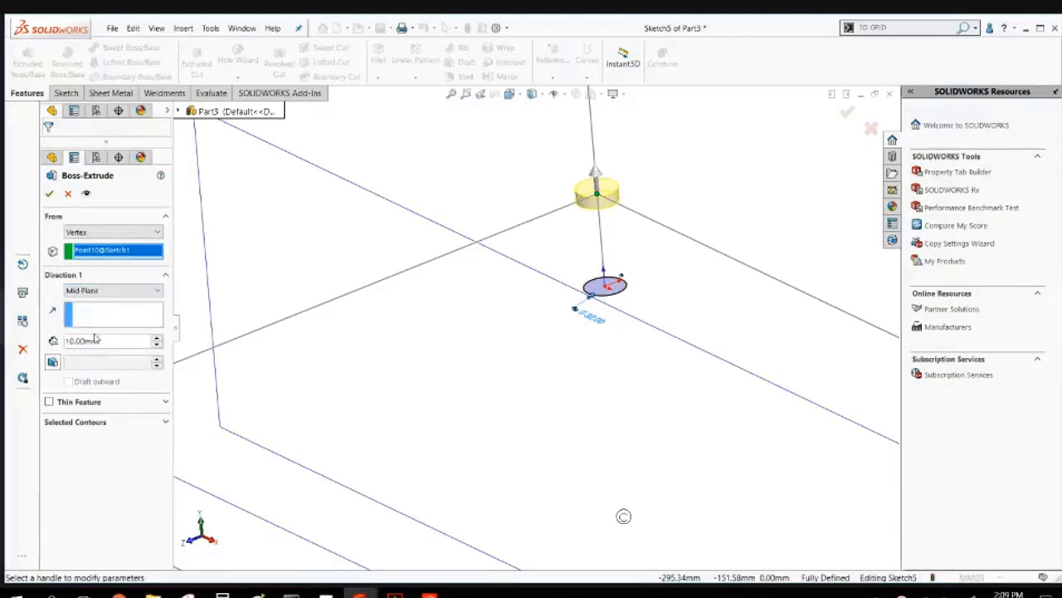
{"action": "left_click", "coordinate": [105, 341]}
{"action": "type", "text": "100"}
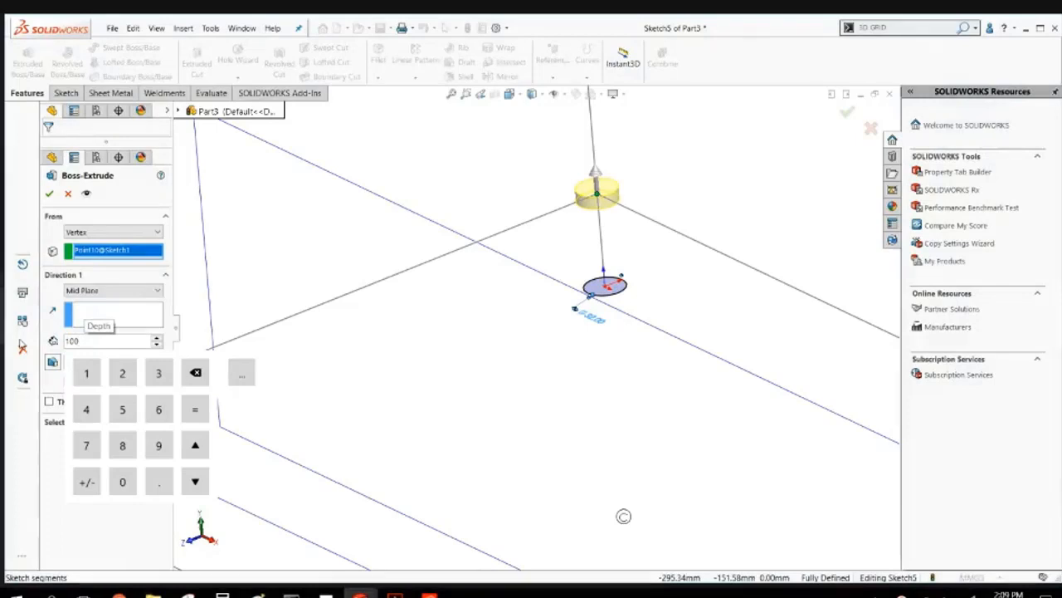
{"action": "key", "text": "Return"}
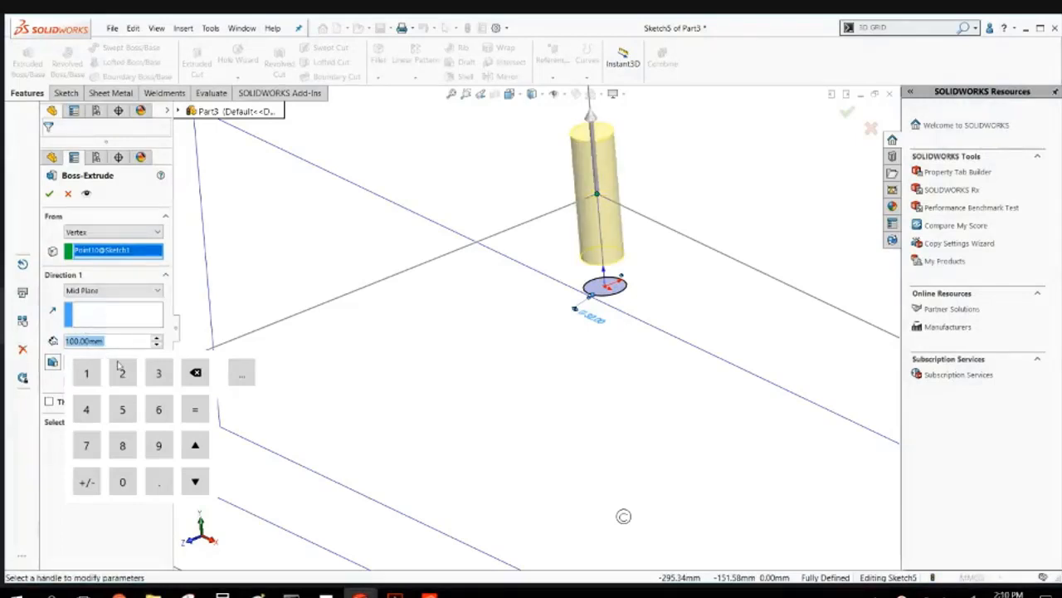
Set the vertical cylinder's Mid Plane extrusion depth to 50 mm and finish the boss.
{"action": "key", "text": "Return"}
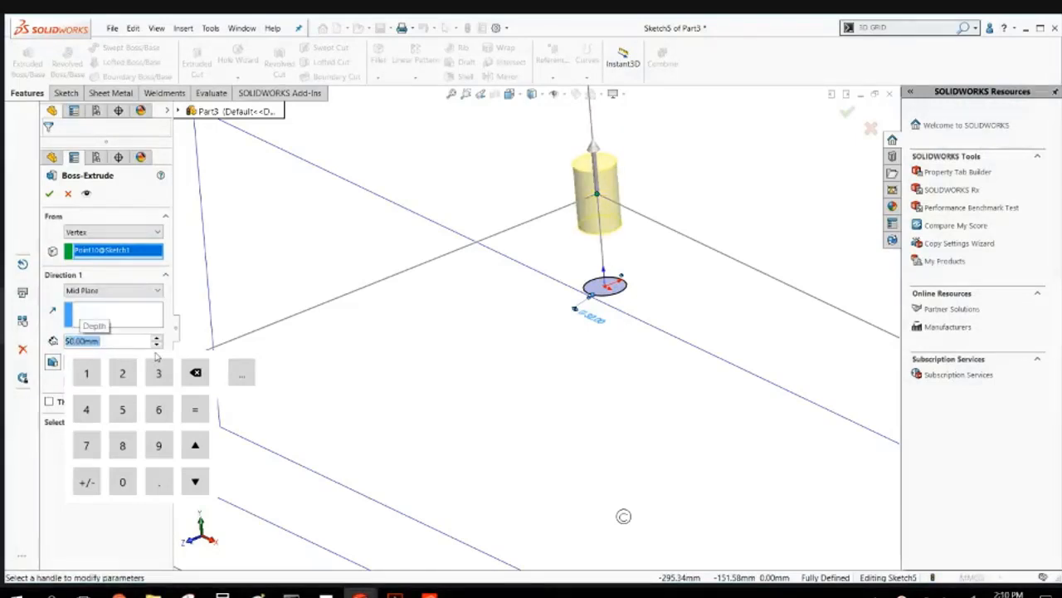
{"action": "key", "text": "Return"}
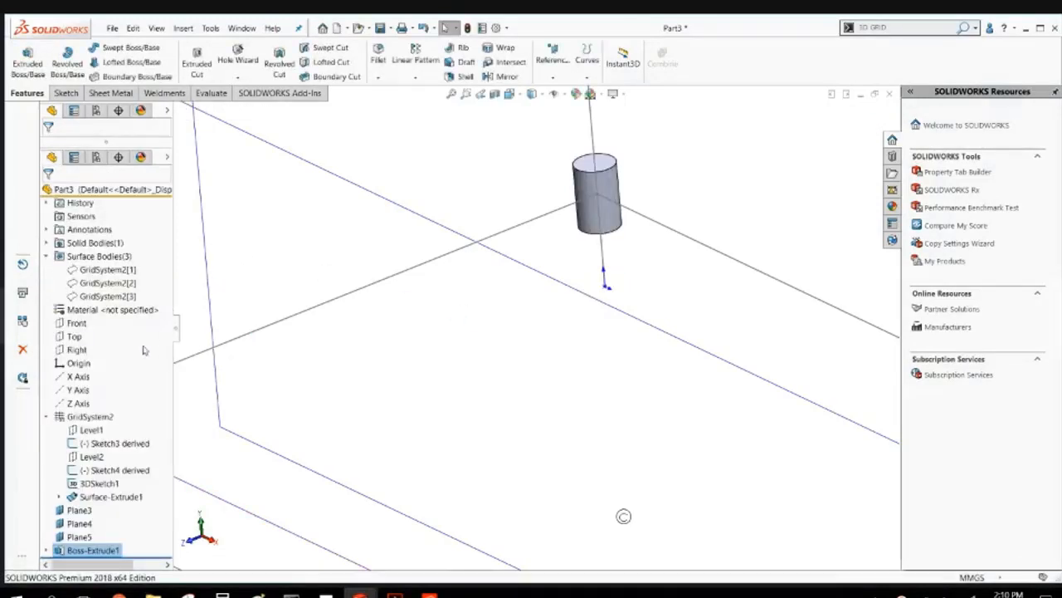
Start a sketch on the Front plane and draw a circle centred on the grid corner point inside the cylinder.
{"action": "left_click", "coordinate": [79, 323]}
{"action": "left_click", "coordinate": [81, 307]}
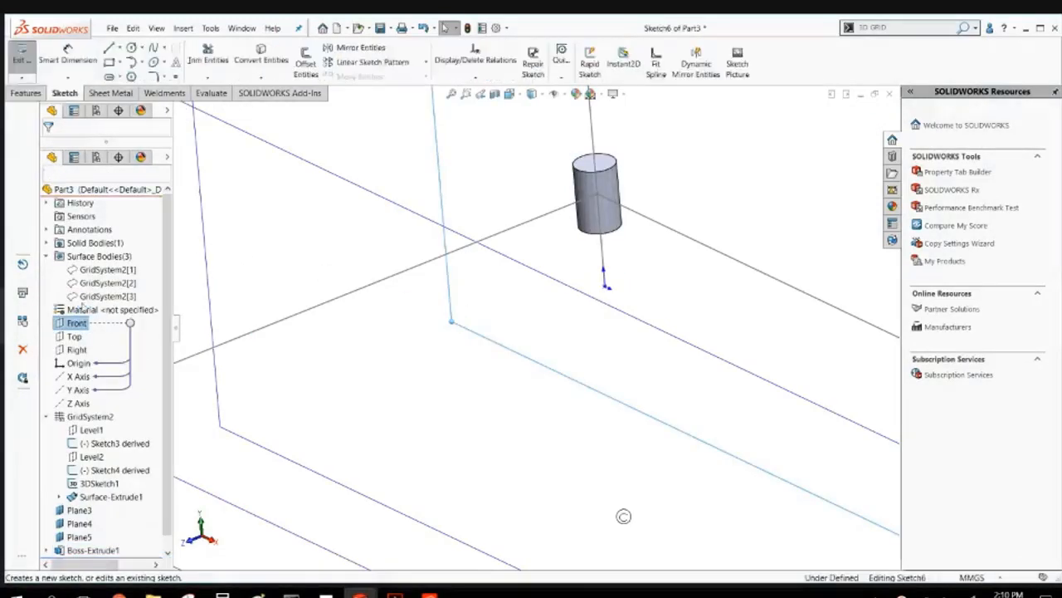
{"action": "left_click", "coordinate": [141, 47]}
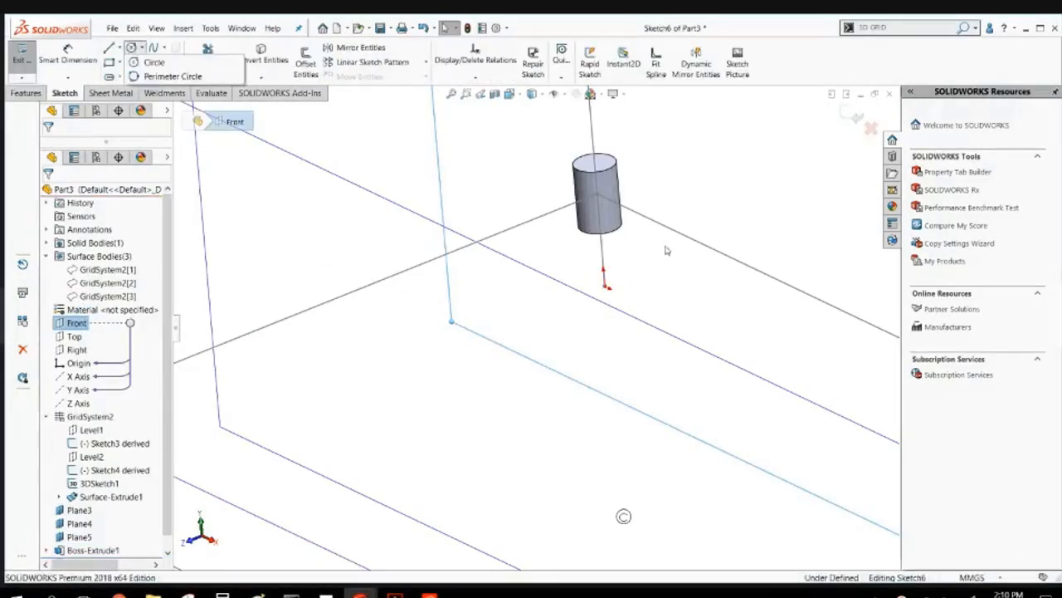
{"action": "left_click", "coordinate": [611, 199]}
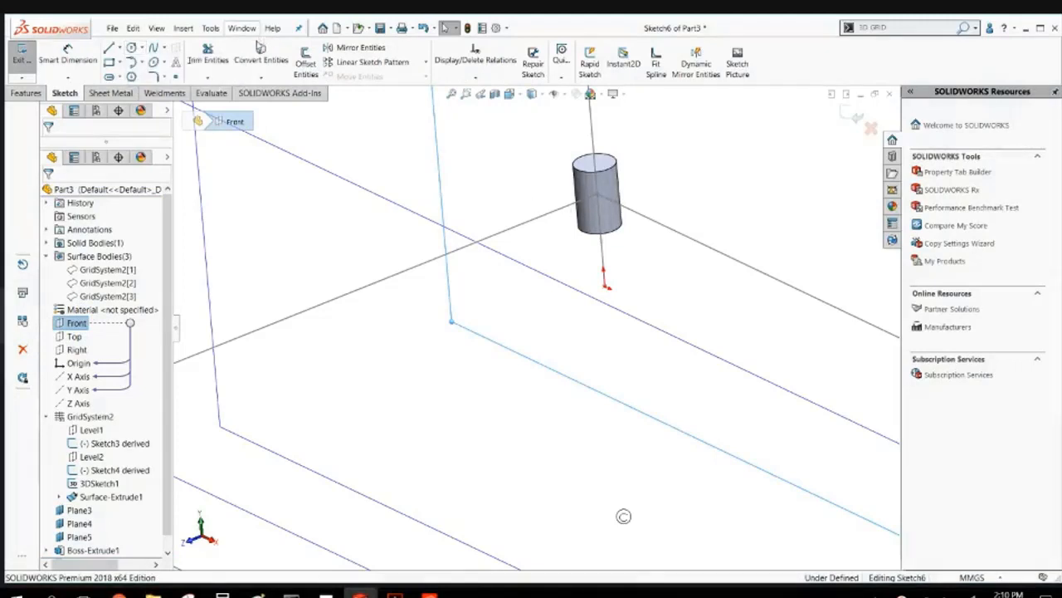
{"action": "left_click", "coordinate": [131, 47]}
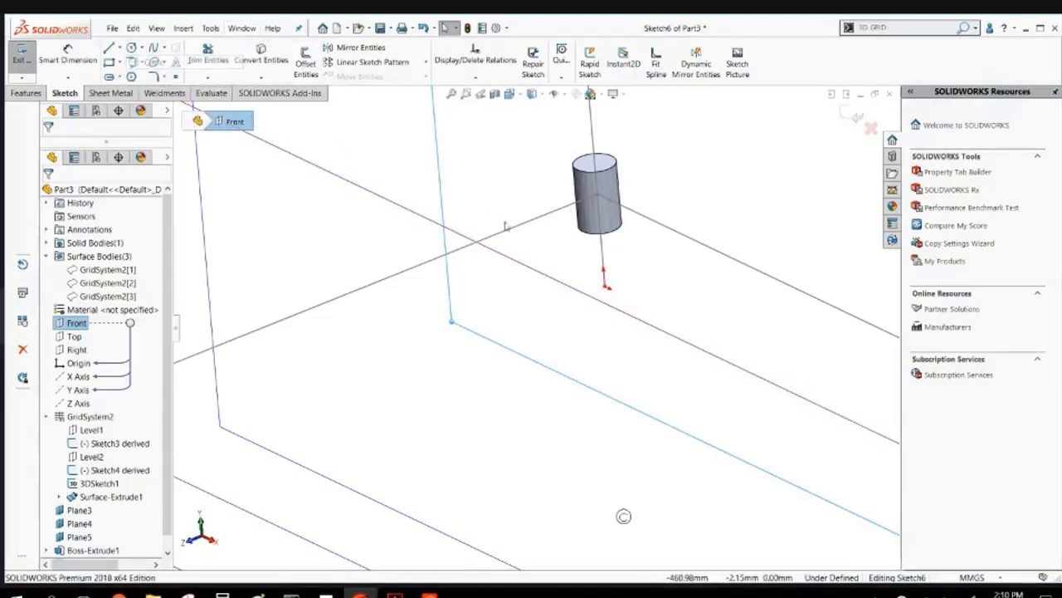
{"action": "left_click", "coordinate": [598, 196]}
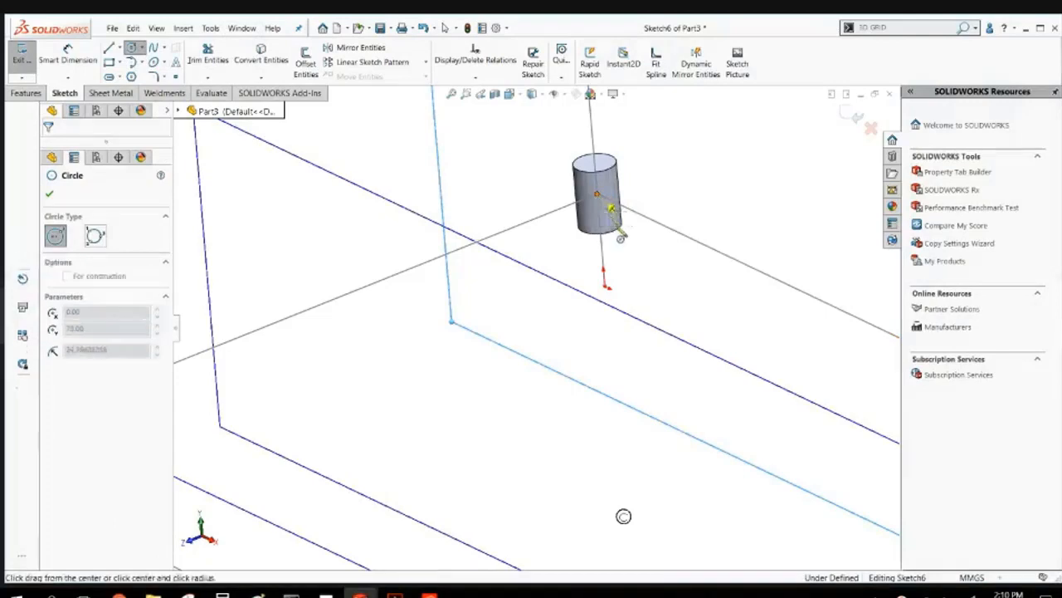
{"action": "left_click", "coordinate": [663, 281]}
Dimension the new circle with a diameter of 32 mm.
{"action": "right_click_drag", "start_coordinate": [633, 240], "coordinate": [624, 197]}
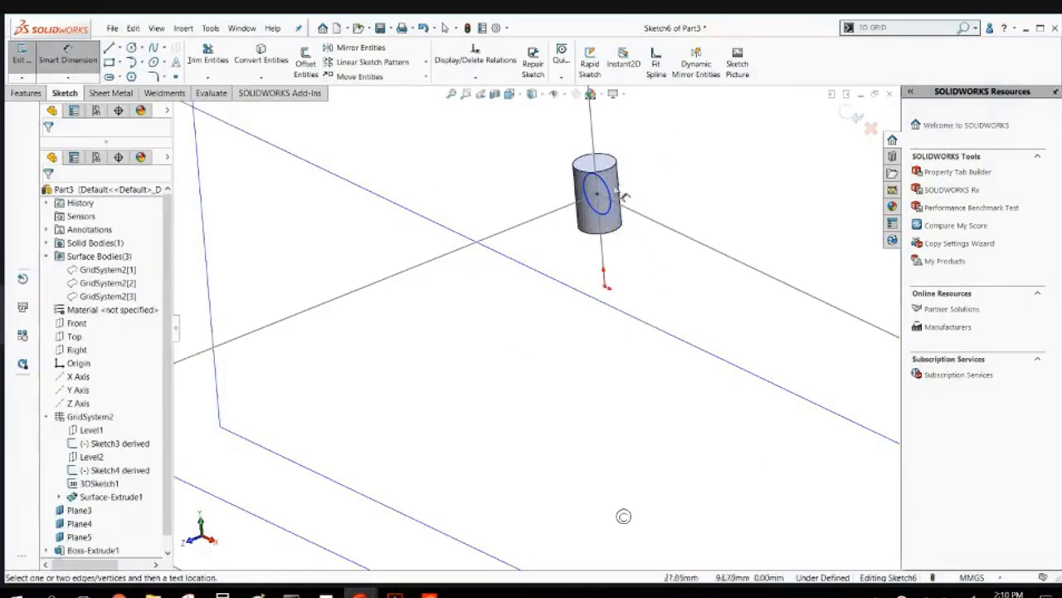
{"action": "left_click", "coordinate": [606, 218]}
{"action": "left_click", "coordinate": [671, 294]}
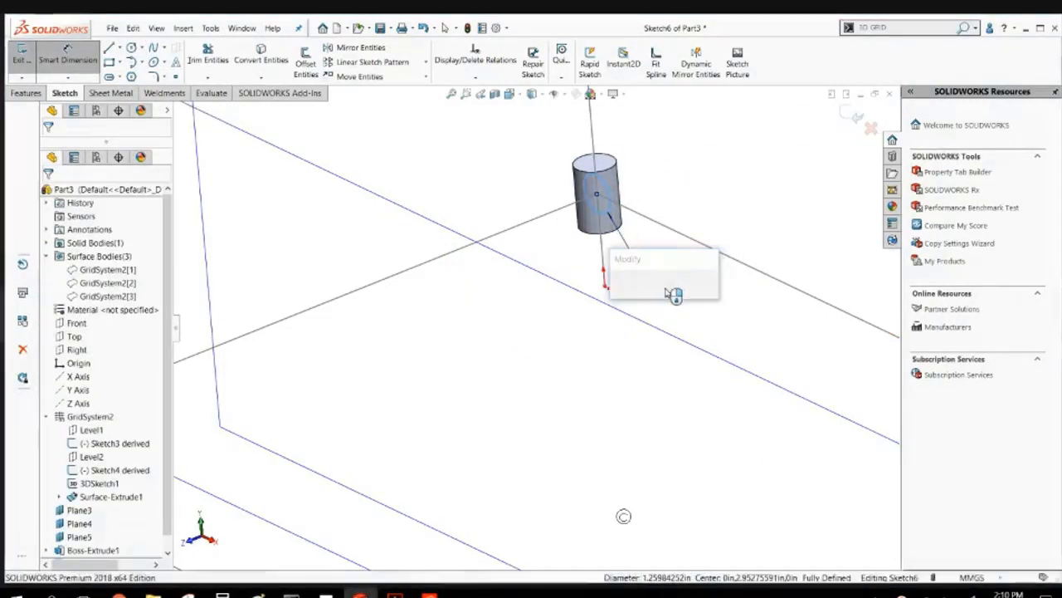
{"action": "key", "text": "Return"}
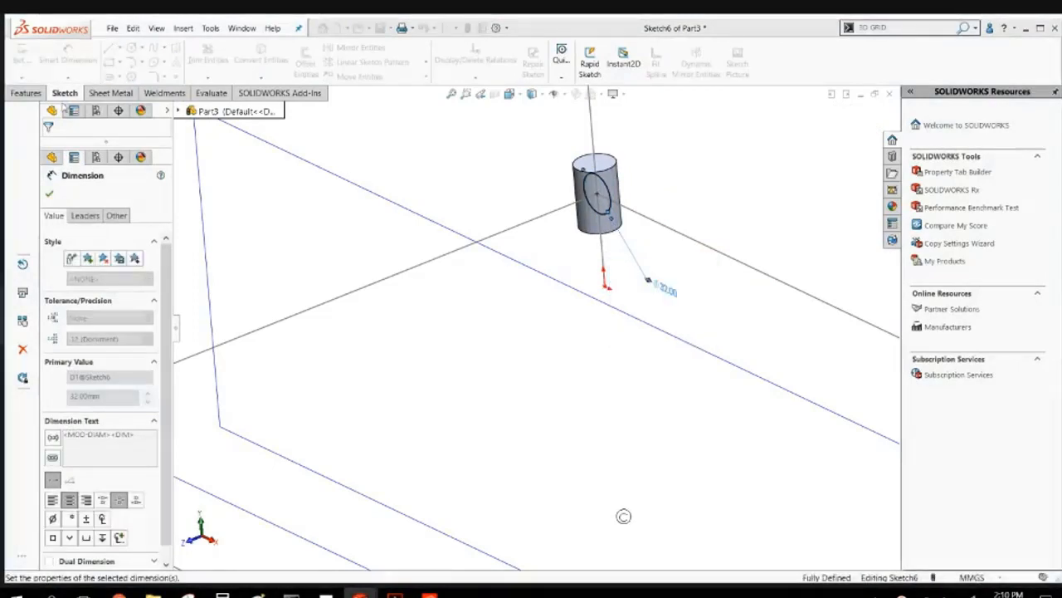
Extrude the Front plane circle as a blind 50 mm boss merged with the vertical cylinder.
{"action": "left_click", "coordinate": [25, 93]}
{"action": "left_click", "coordinate": [18, 62]}
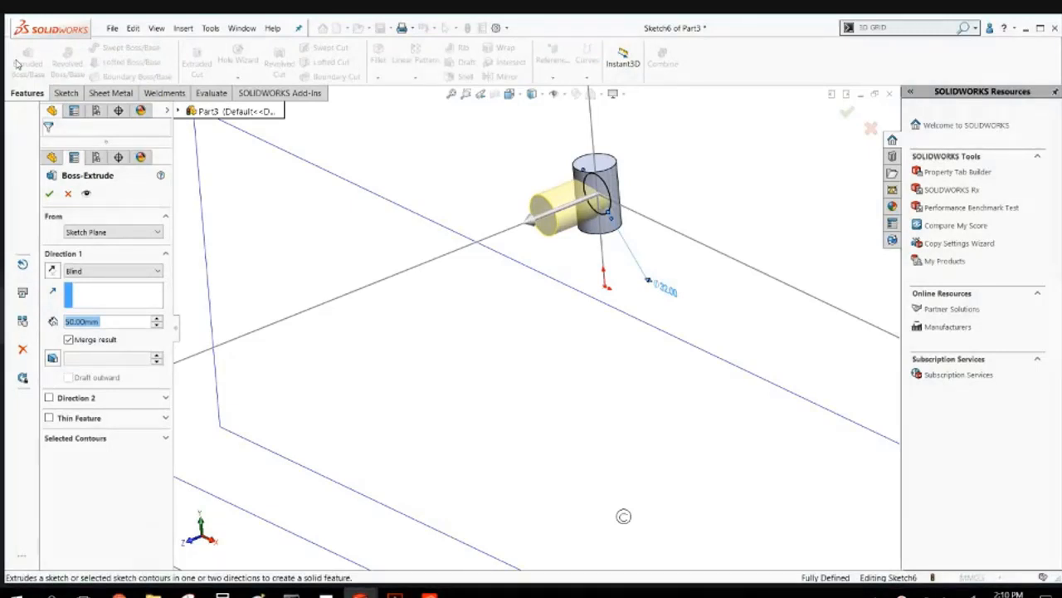
{"action": "key", "text": "Return"}
{"action": "left_click", "coordinate": [569, 332]}
{"action": "middle_click_drag", "start_coordinate": [570, 332], "coordinate": [593, 258]}
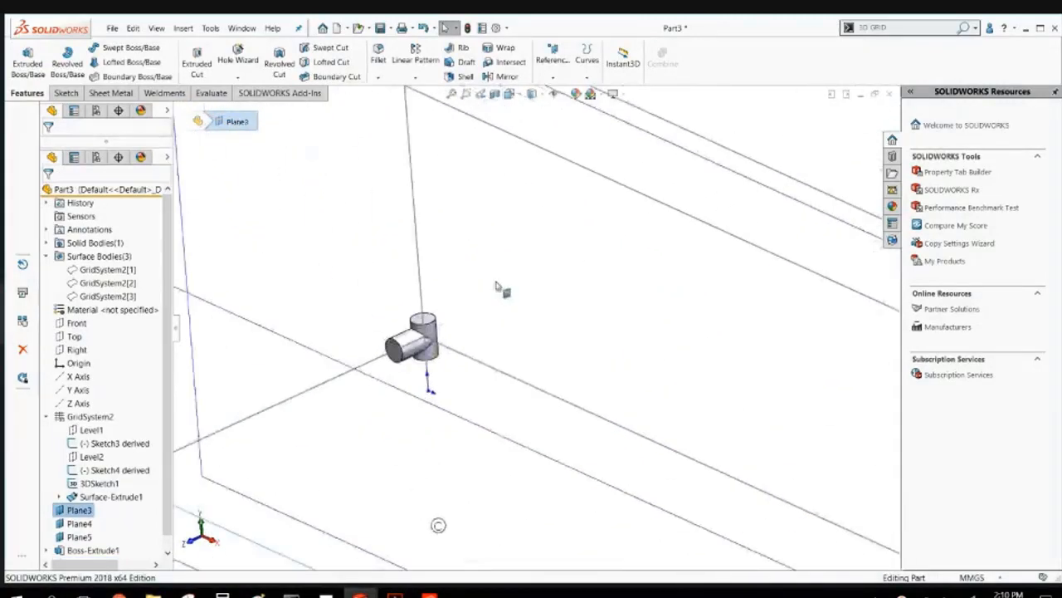
Circular-pattern the horizontal boss around the vertical cylinder's top edge with 2 instances at 90 degrees.
{"action": "left_click", "coordinate": [326, 274]}
{"action": "left_click", "coordinate": [416, 80]}
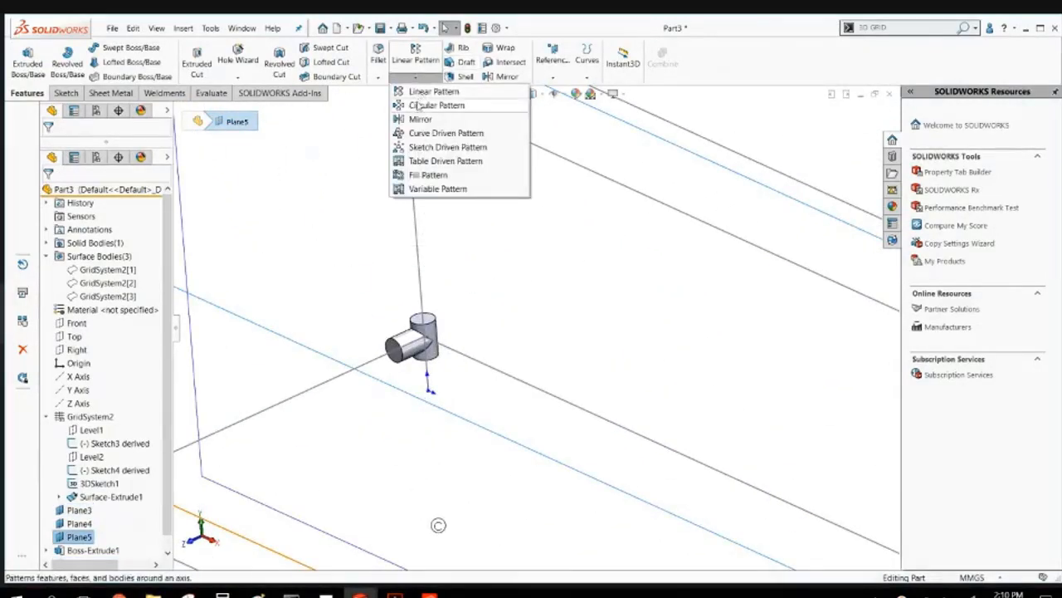
{"action": "left_click", "coordinate": [436, 106]}
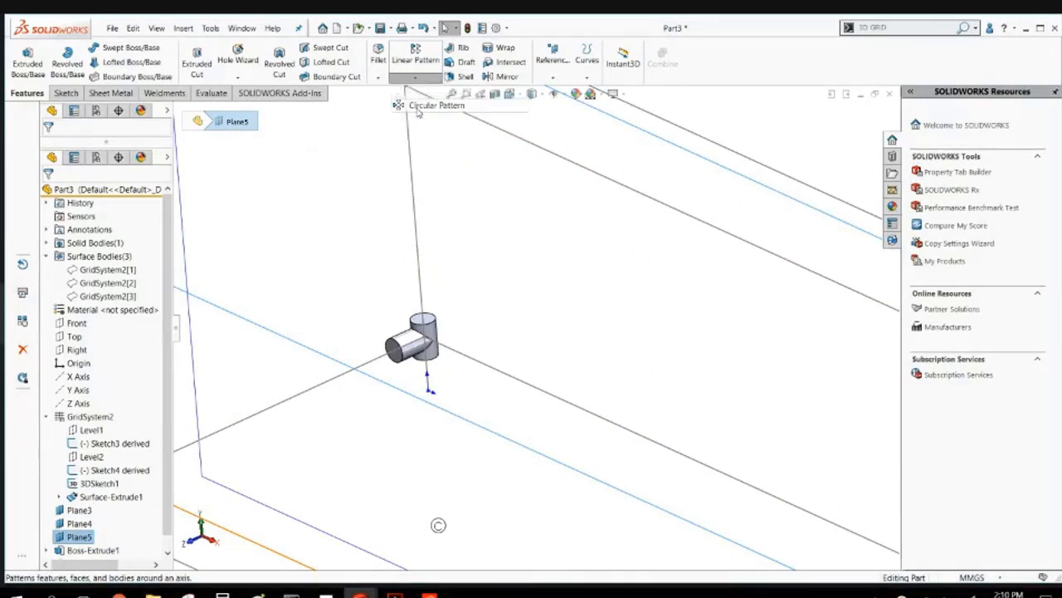
{"action": "scroll", "coordinate": [453, 328], "scroll_direction": "down", "scroll_amount": 5}
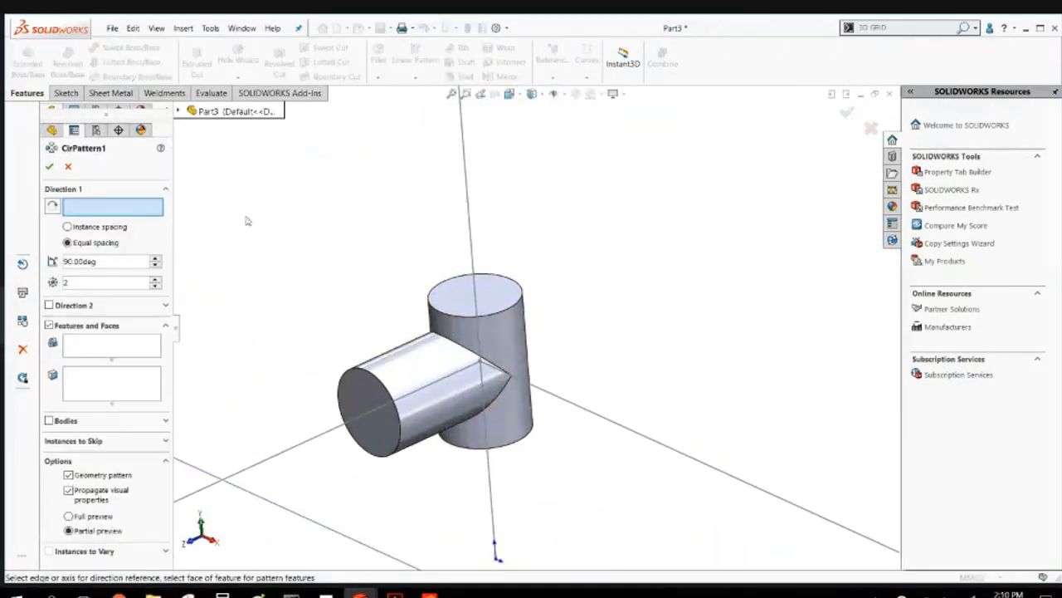
{"action": "left_click", "coordinate": [464, 317]}
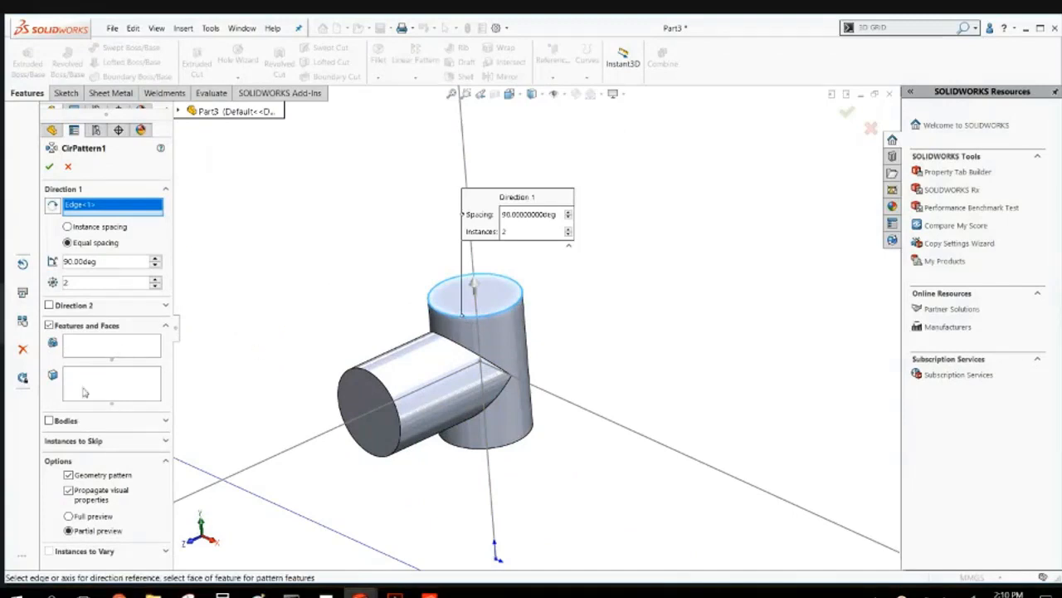
{"action": "left_click", "coordinate": [116, 349]}
{"action": "left_click", "coordinate": [404, 375]}
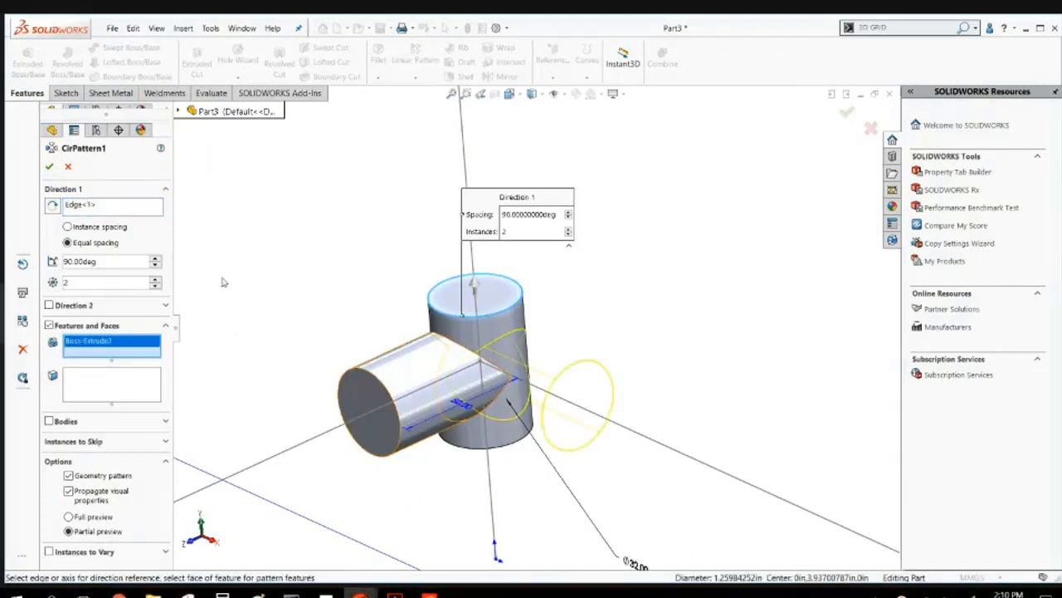
{"action": "left_click", "coordinate": [49, 167]}
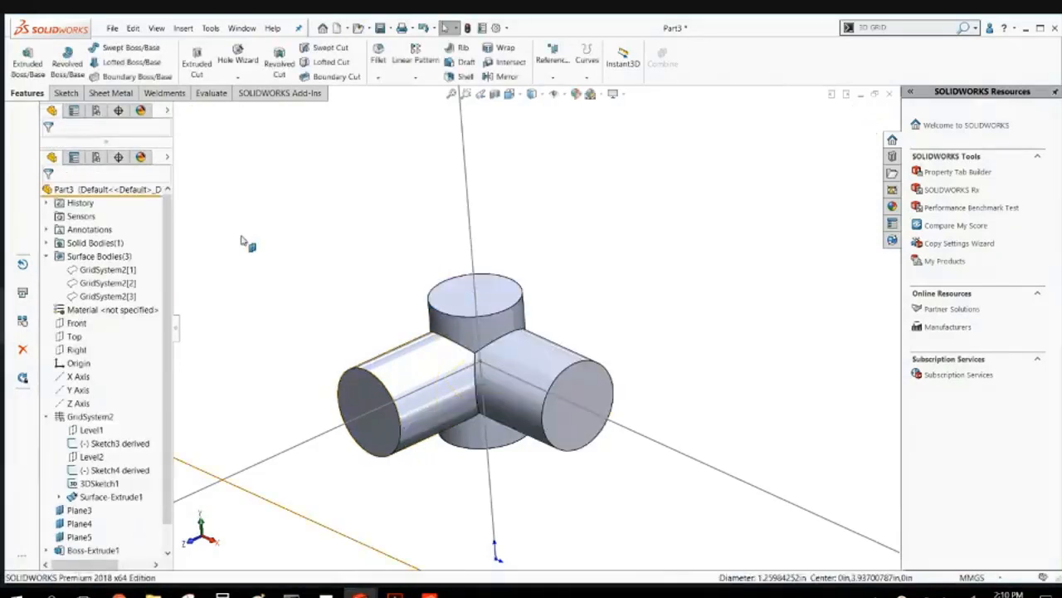
Shell the pipe connector with a 10 mm wall, removing its four circular end faces.
{"action": "scroll", "coordinate": [318, 301], "scroll_direction": "up", "scroll_amount": 3}
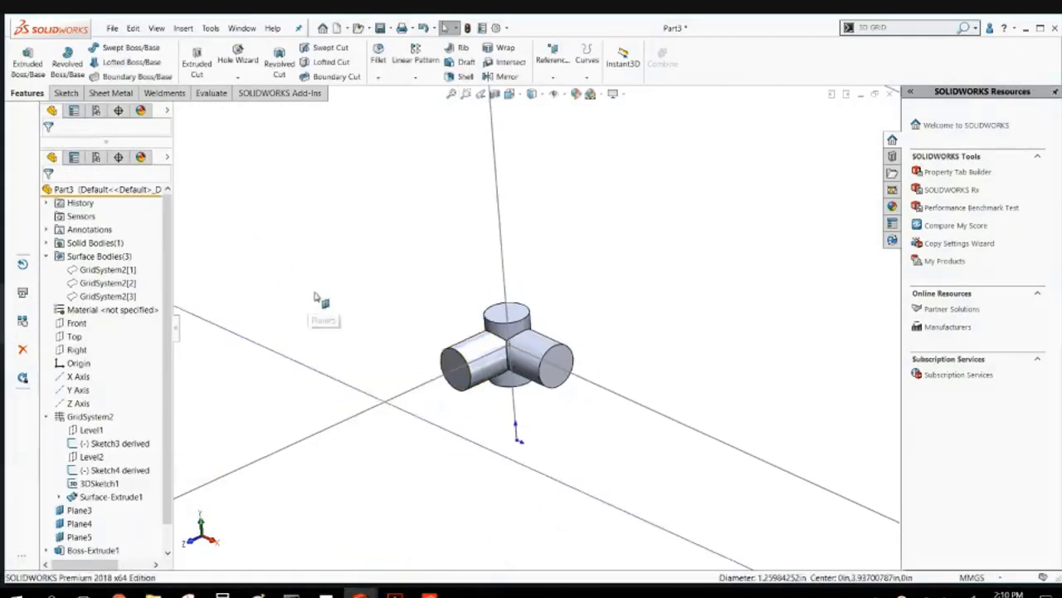
{"action": "left_click", "coordinate": [465, 75]}
{"action": "scroll", "coordinate": [506, 357], "scroll_direction": "down", "scroll_amount": 5}
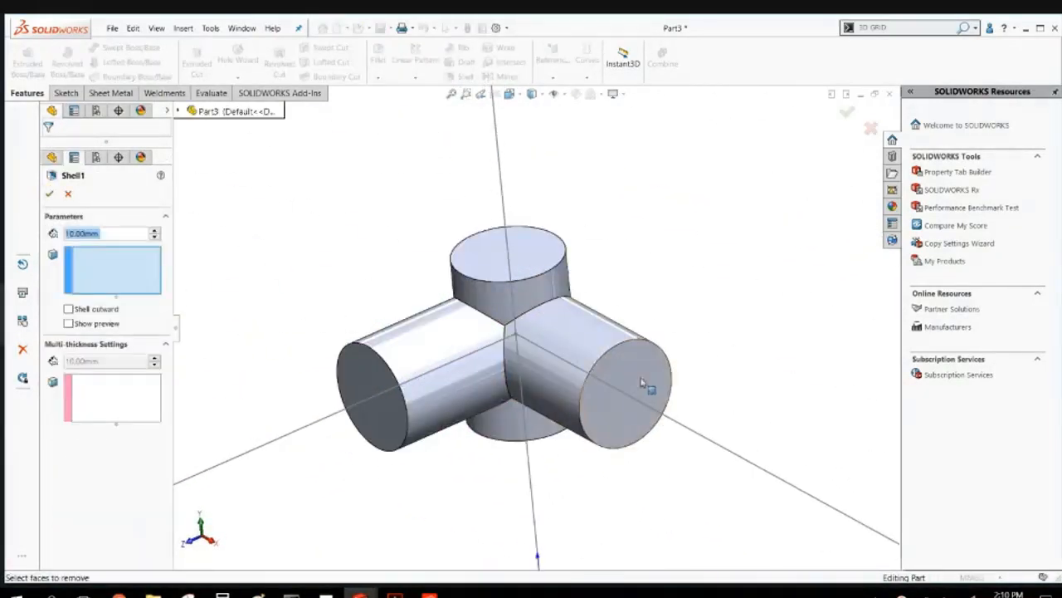
{"action": "left_click", "coordinate": [640, 381]}
{"action": "left_click", "coordinate": [540, 260]}
{"action": "left_click", "coordinate": [369, 388]}
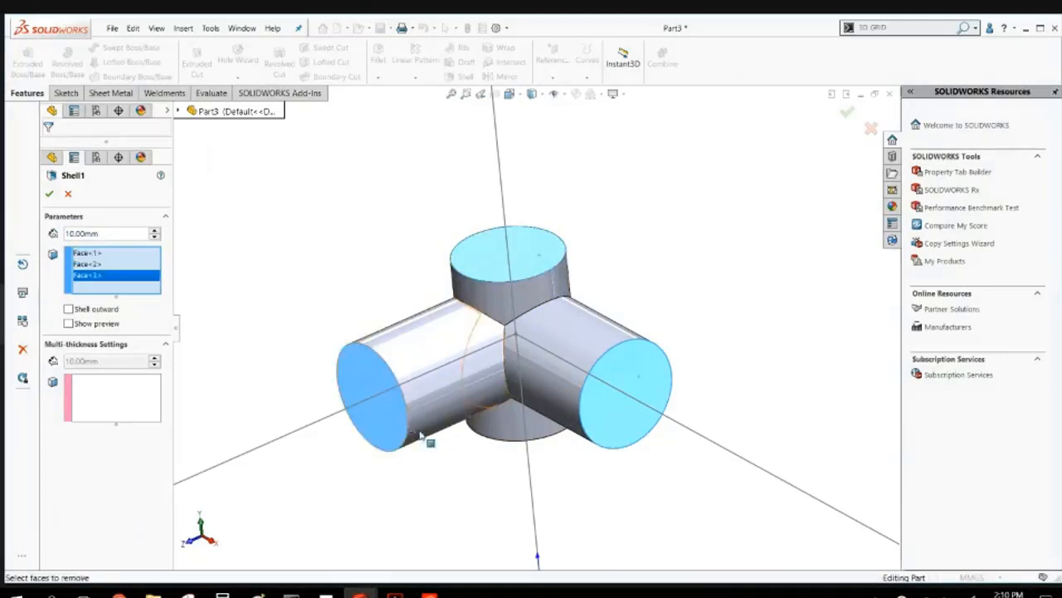
{"action": "middle_click_drag", "start_coordinate": [429, 438], "coordinate": [506, 536]}
{"action": "scroll", "coordinate": [490, 528], "scroll_direction": "down", "scroll_amount": 2}
{"action": "left_click", "coordinate": [498, 538]}
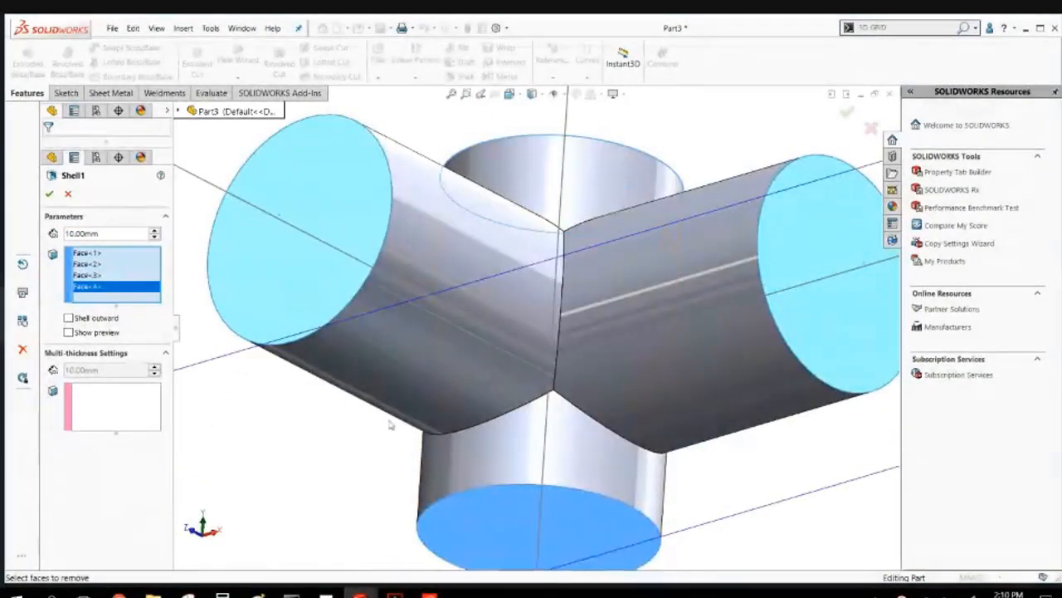
{"action": "key", "text": "f"}
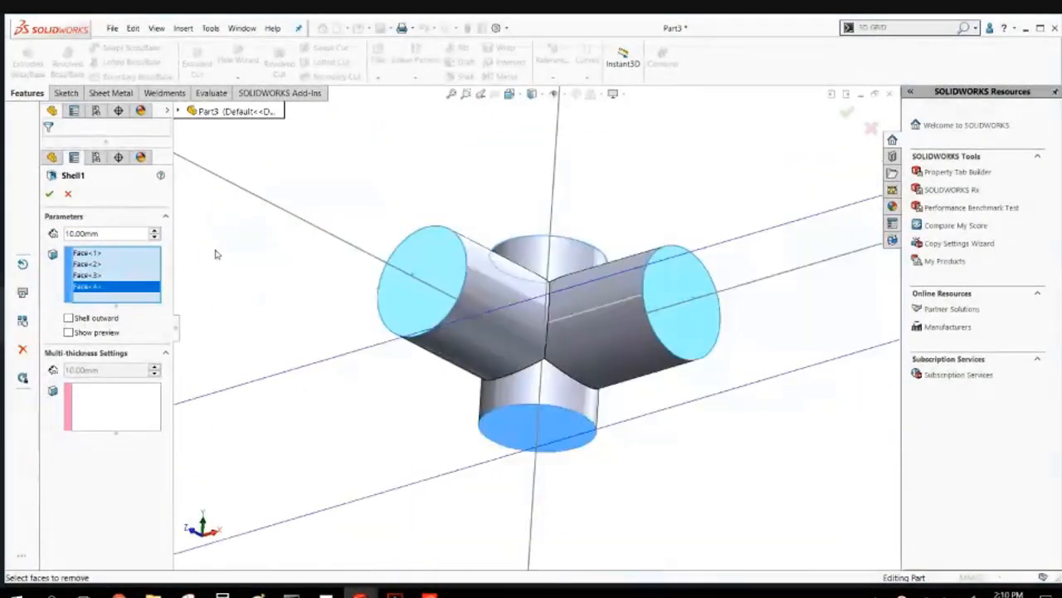
{"action": "left_click", "coordinate": [49, 194]}
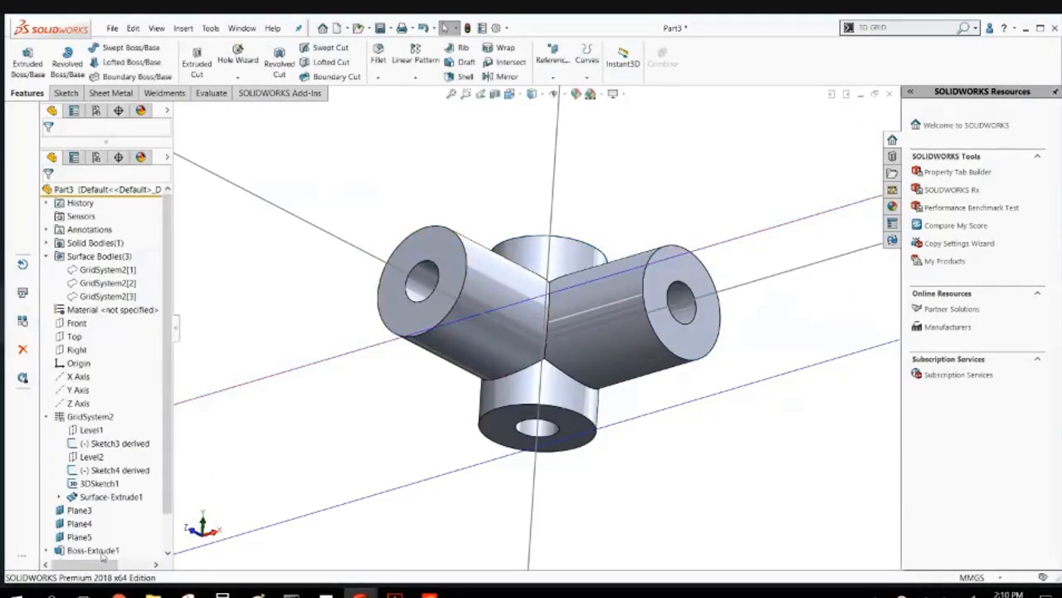
Edit the connector's shell feature and set its wall thickness to 2 mm.
{"action": "scroll", "coordinate": [108, 465], "scroll_direction": "down", "scroll_amount": 1}
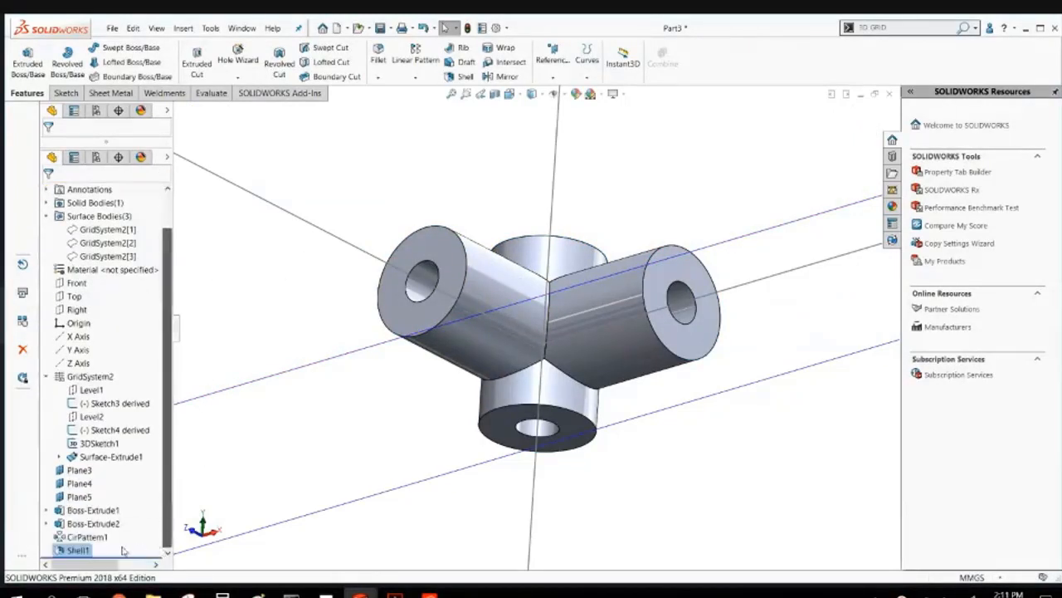
{"action": "right_click", "coordinate": [67, 549]}
{"action": "left_click", "coordinate": [85, 314]}
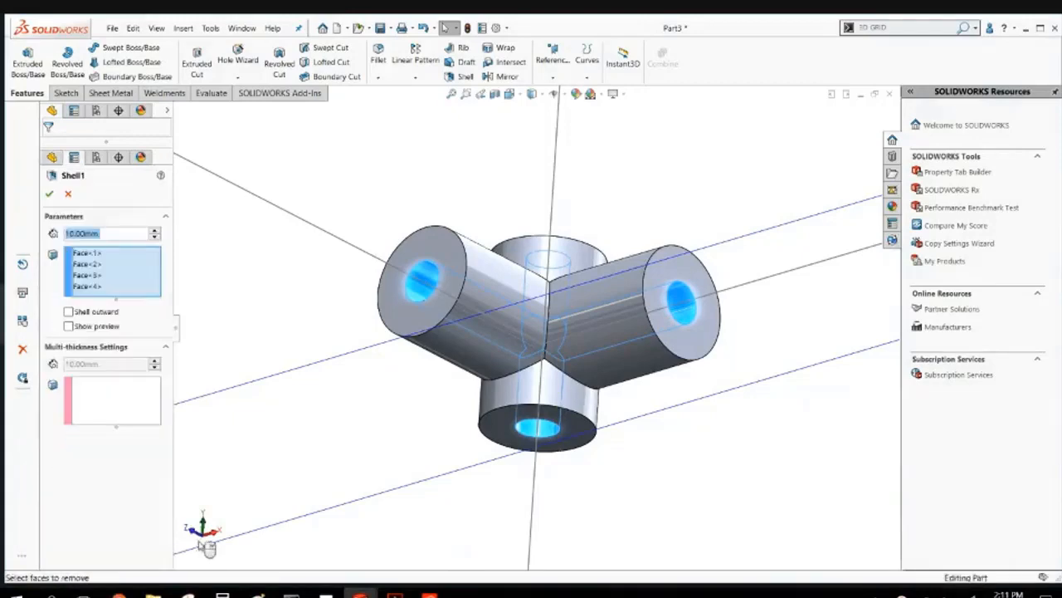
{"action": "type", "text": "5"}
{"action": "key", "text": "Return"}
{"action": "key", "text": "Return"}
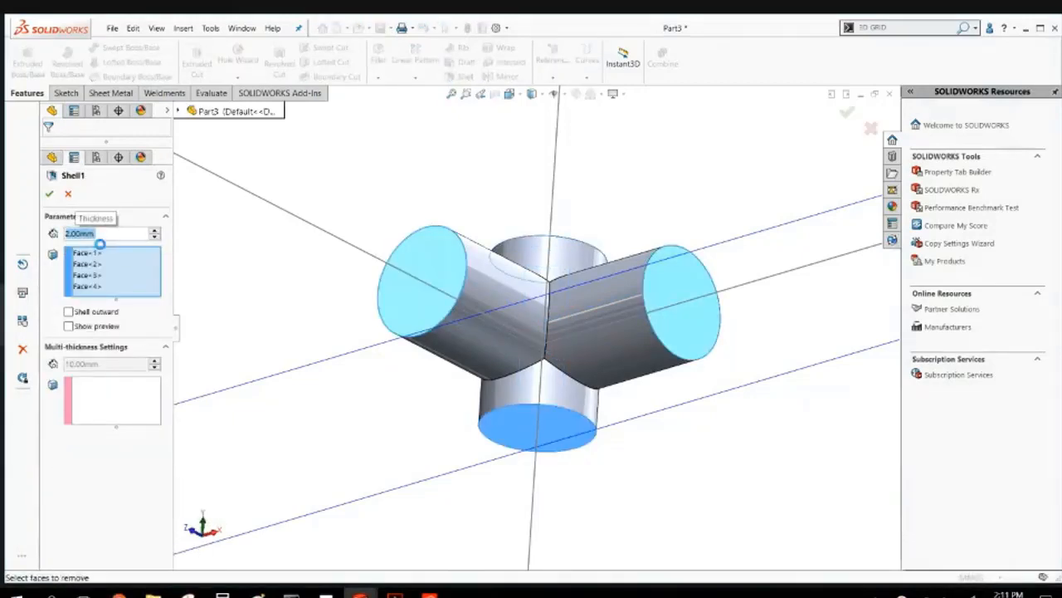
{"action": "scroll", "coordinate": [531, 404], "scroll_direction": "up", "scroll_amount": 4}
{"action": "middle_click_drag", "start_coordinate": [531, 404], "coordinate": [532, 539]}
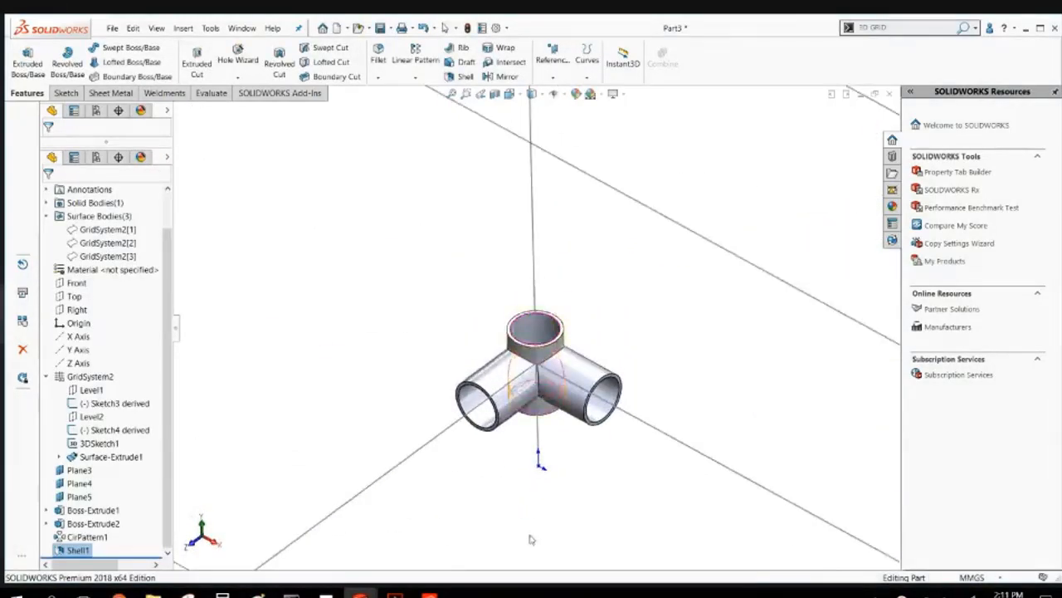
Examine the grid frame around its middle uprights and expand the horizontal boss extrusion to show its sketch.
{"action": "scroll", "coordinate": [572, 427], "scroll_direction": "up", "scroll_amount": 8}
{"action": "scroll", "coordinate": [631, 384], "scroll_direction": "down", "scroll_amount": 6}
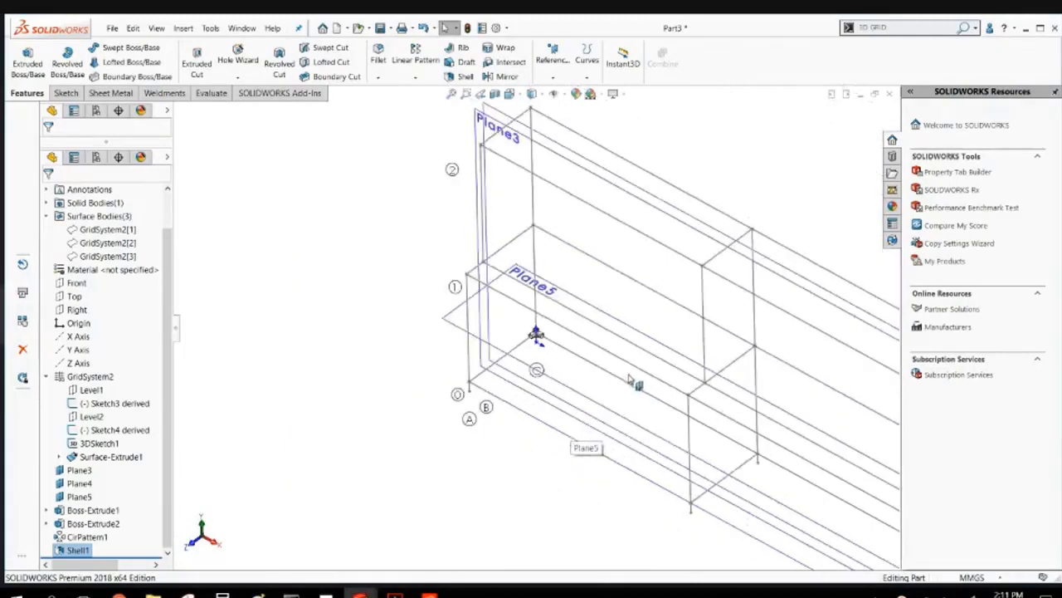
{"action": "scroll", "coordinate": [710, 382], "scroll_direction": "down", "scroll_amount": 1}
{"action": "left_click", "coordinate": [680, 452]}
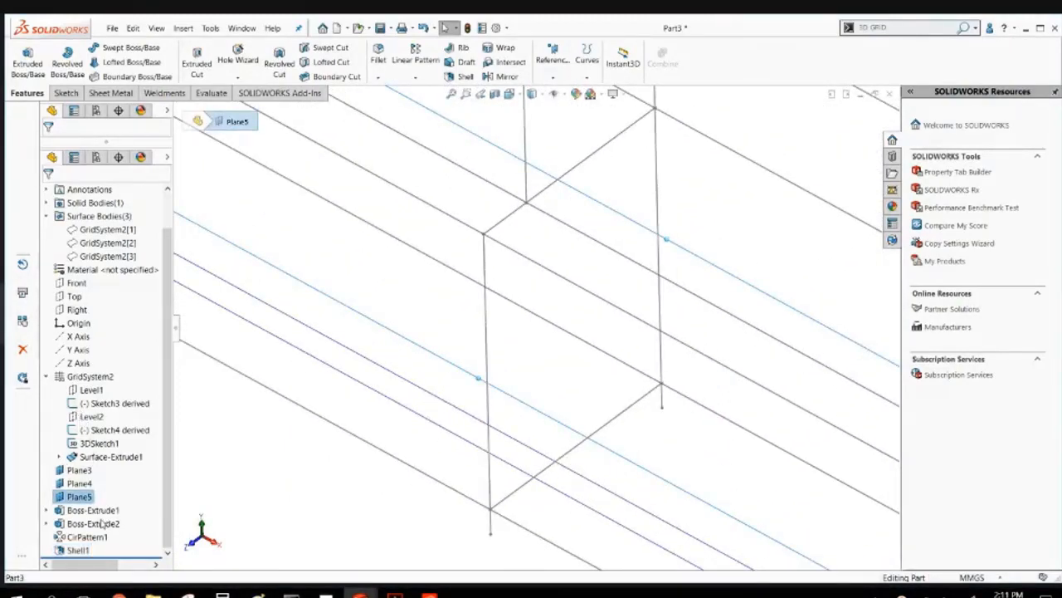
{"action": "left_click", "coordinate": [48, 524]}
{"action": "scroll", "coordinate": [386, 356], "scroll_direction": "up", "scroll_amount": 4}
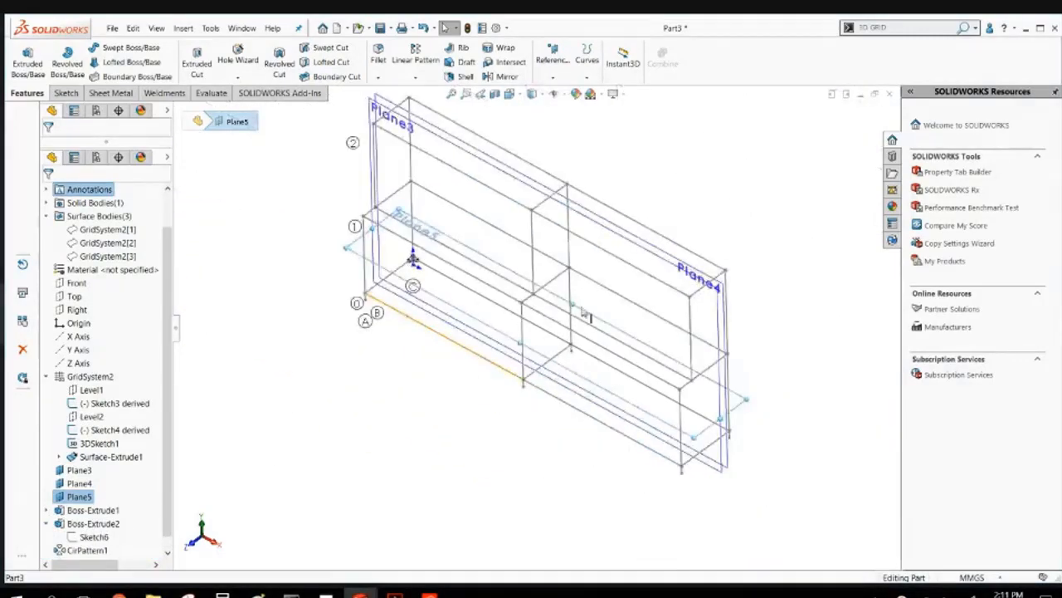
{"action": "scroll", "coordinate": [482, 368], "scroll_direction": "down", "scroll_amount": 4}
{"action": "scroll", "coordinate": [512, 398], "scroll_direction": "down", "scroll_amount": 3}
{"action": "scroll", "coordinate": [514, 401], "scroll_direction": "up", "scroll_amount": 7}
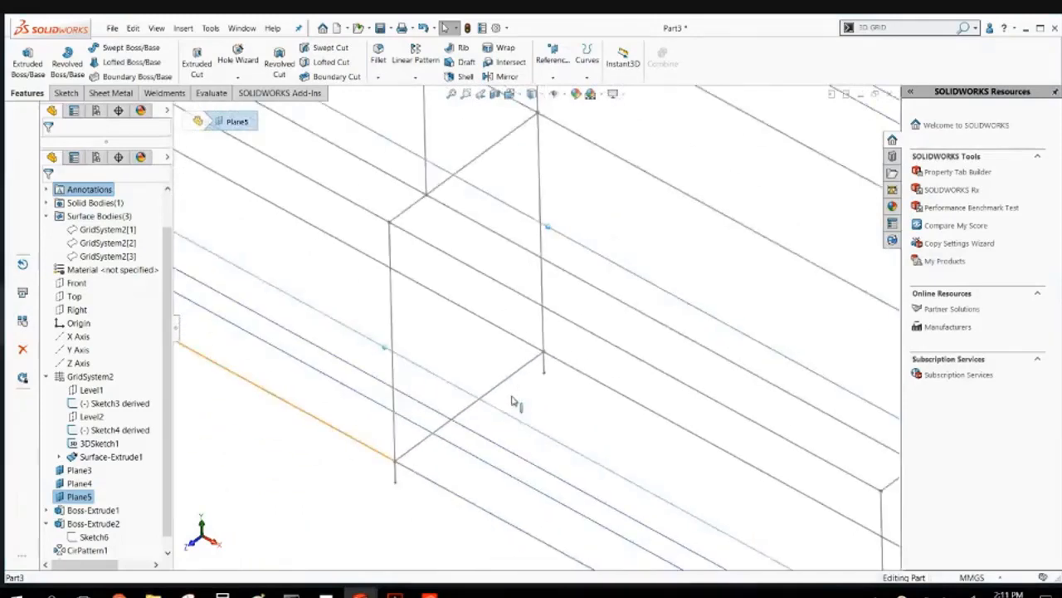
{"action": "scroll", "coordinate": [517, 342], "scroll_direction": "down", "scroll_amount": 3}
{"action": "scroll", "coordinate": [518, 352], "scroll_direction": "up", "scroll_amount": 4}
{"action": "left_click", "coordinate": [368, 452]}
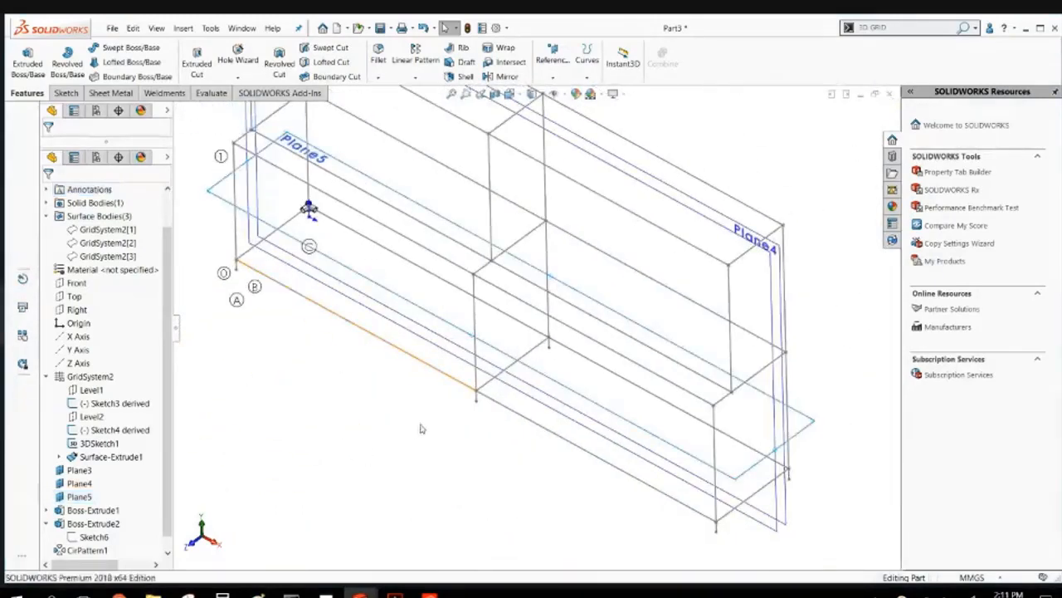
Start a sketch on the Top plane and draw a circle about 165 mm in diameter centred on the middle upright's lower endpoint.
{"action": "scroll", "coordinate": [538, 356], "scroll_direction": "down", "scroll_amount": 5}
{"action": "scroll", "coordinate": [582, 319], "scroll_direction": "down", "scroll_amount": 2}
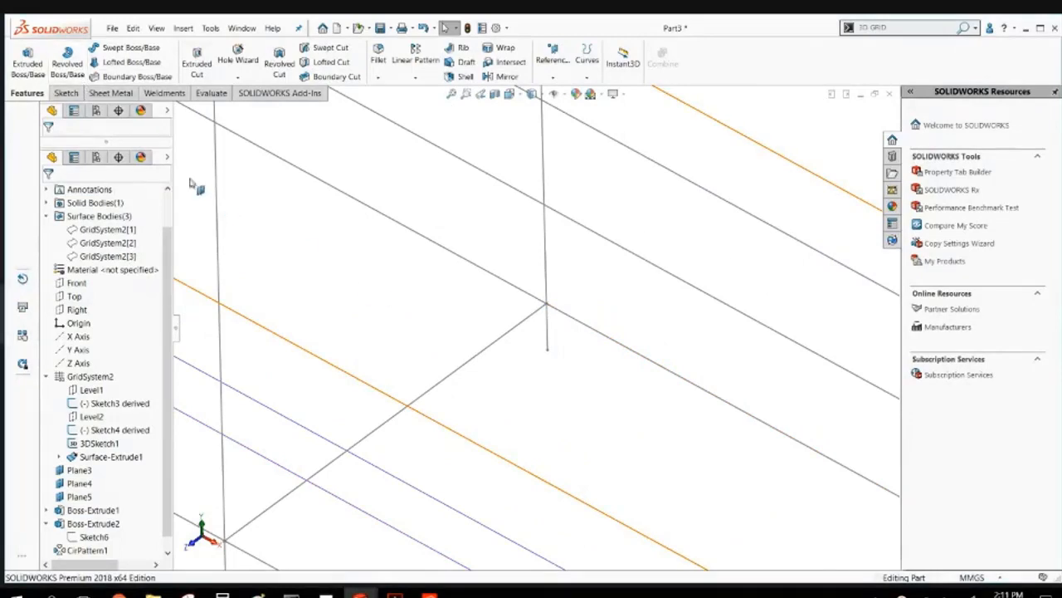
{"action": "left_click", "coordinate": [74, 297]}
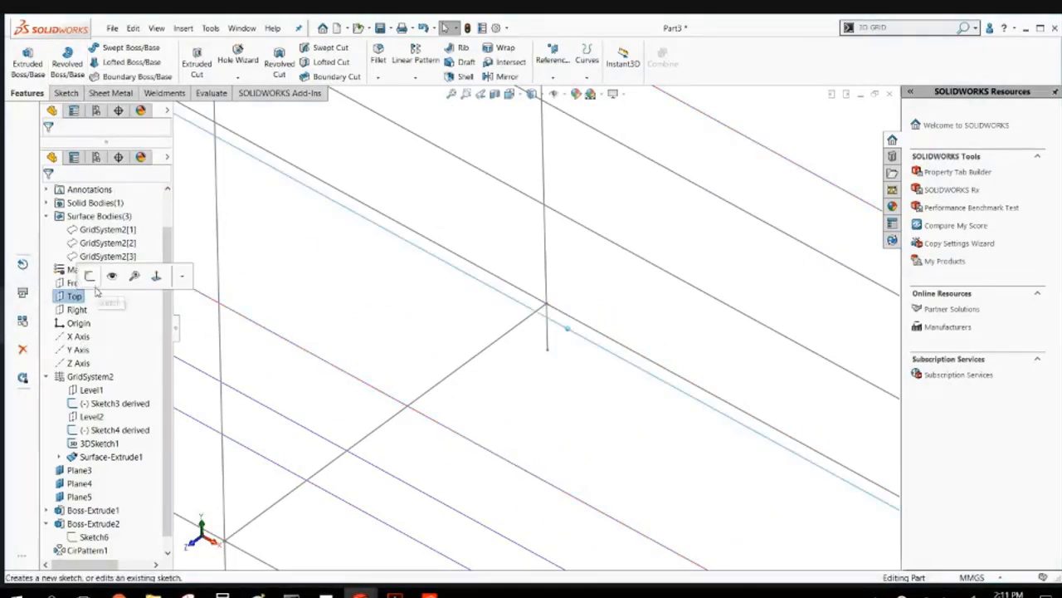
{"action": "left_click", "coordinate": [75, 270]}
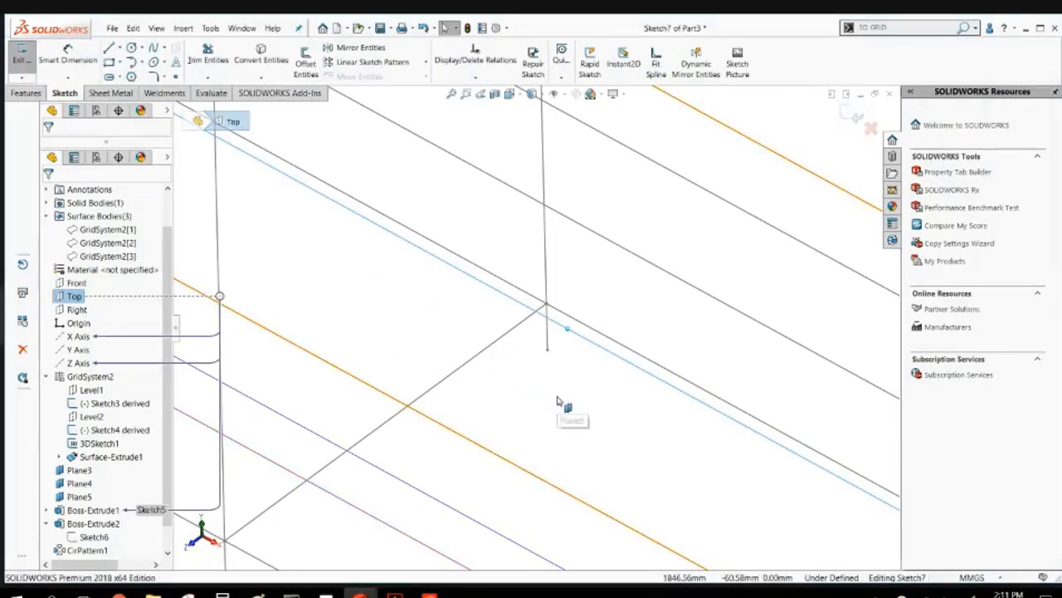
{"action": "right_click_drag", "start_coordinate": [612, 384], "coordinate": [712, 393]}
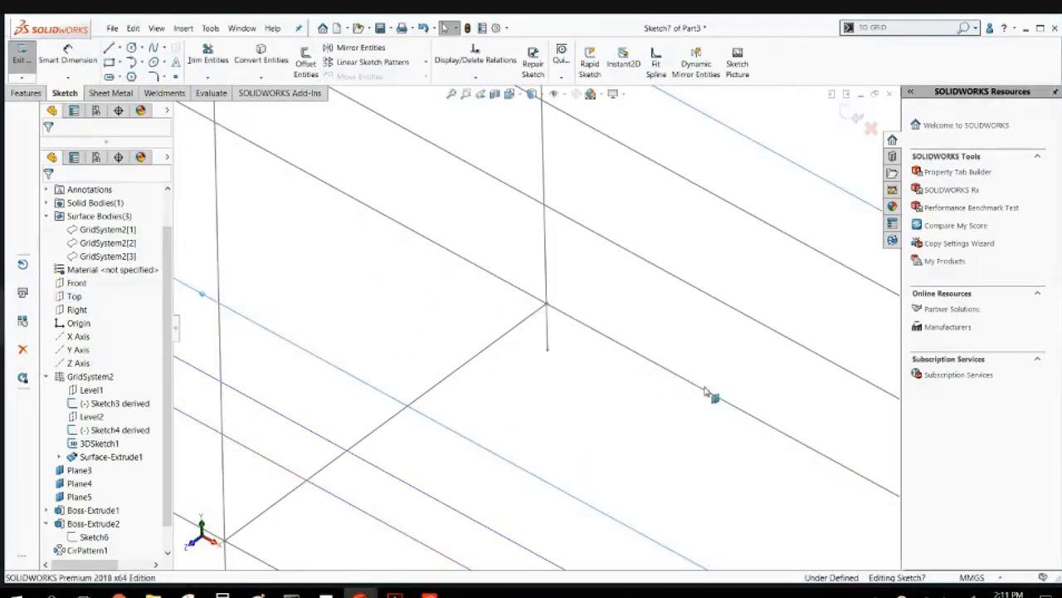
{"action": "left_click", "coordinate": [547, 348]}
{"action": "left_click", "coordinate": [574, 392]}
Dimension the circle at the base of the middle upright to a 32 mm diameter.
{"action": "right_click_drag", "start_coordinate": [622, 415], "coordinate": [608, 237]}
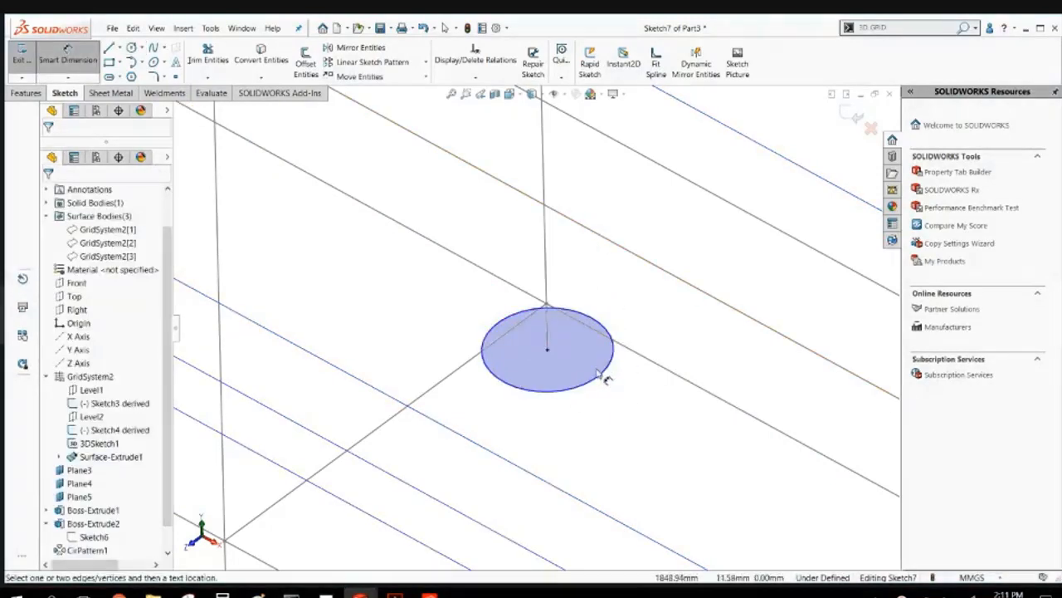
{"action": "left_click", "coordinate": [603, 380]}
{"action": "left_click", "coordinate": [652, 440]}
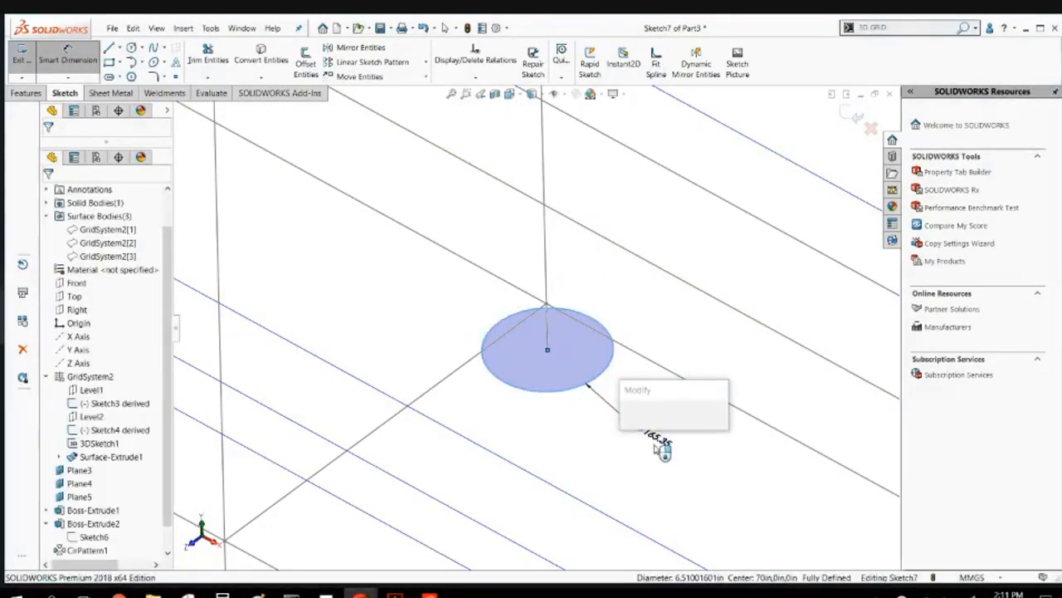
{"action": "type", "text": "32"}
{"action": "key", "text": "Return"}
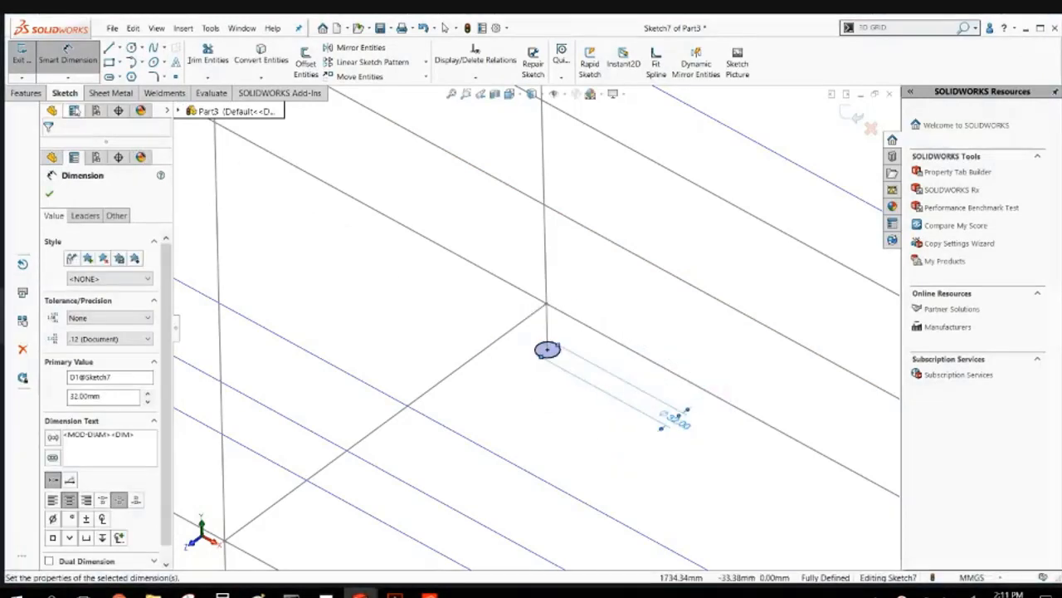
Extrude the 32 mm circle as a mid-plane boss 100 mm deep, starting from the grid vertex just above it.
{"action": "left_click", "coordinate": [20, 93]}
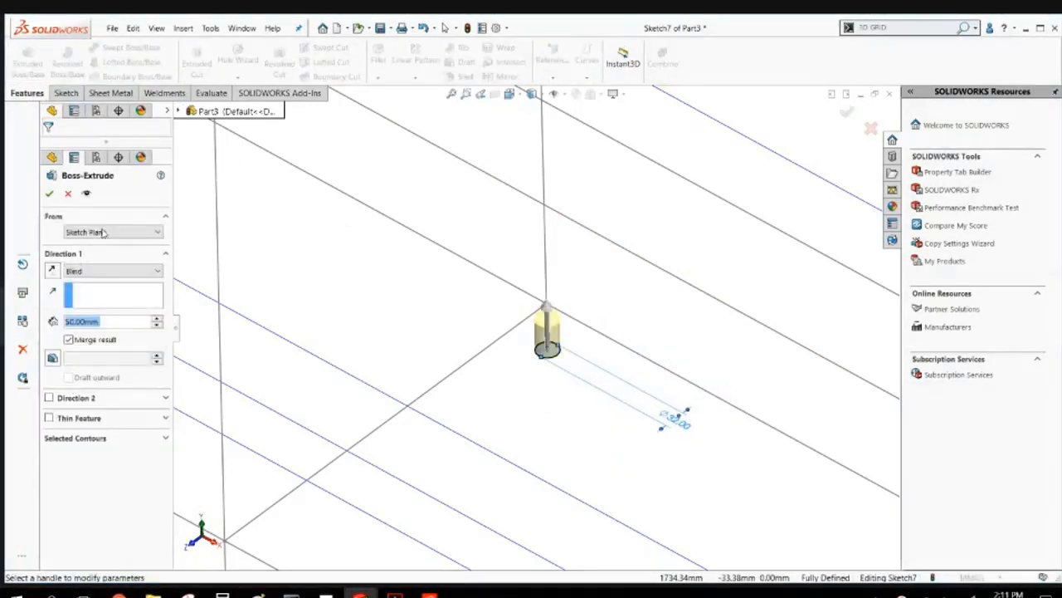
{"action": "left_click", "coordinate": [113, 232]}
{"action": "left_click", "coordinate": [92, 263]}
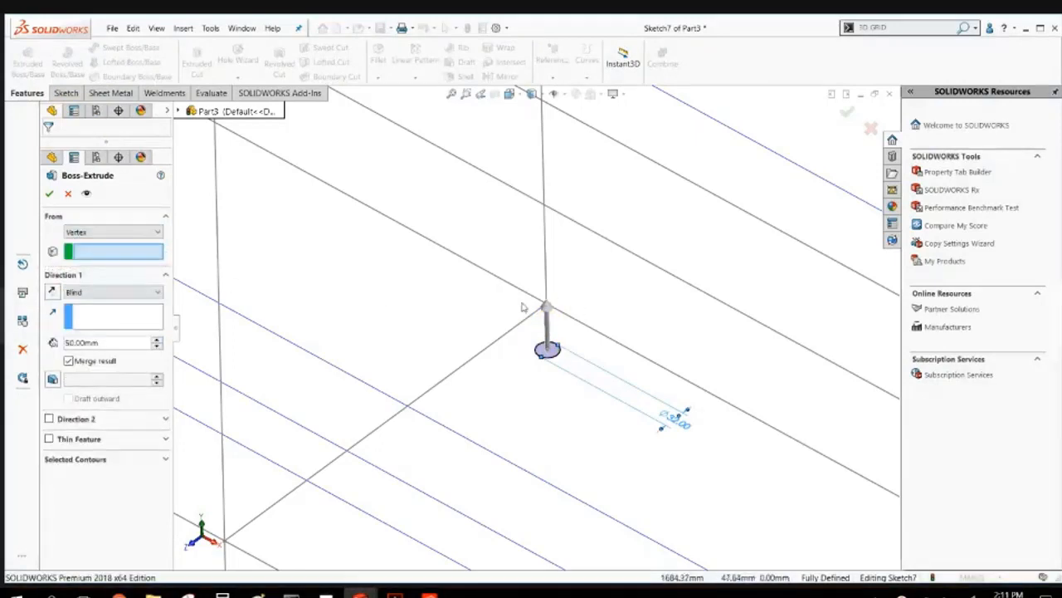
{"action": "scroll", "coordinate": [555, 319], "scroll_direction": "down", "scroll_amount": 2}
{"action": "scroll", "coordinate": [539, 305], "scroll_direction": "down", "scroll_amount": 3}
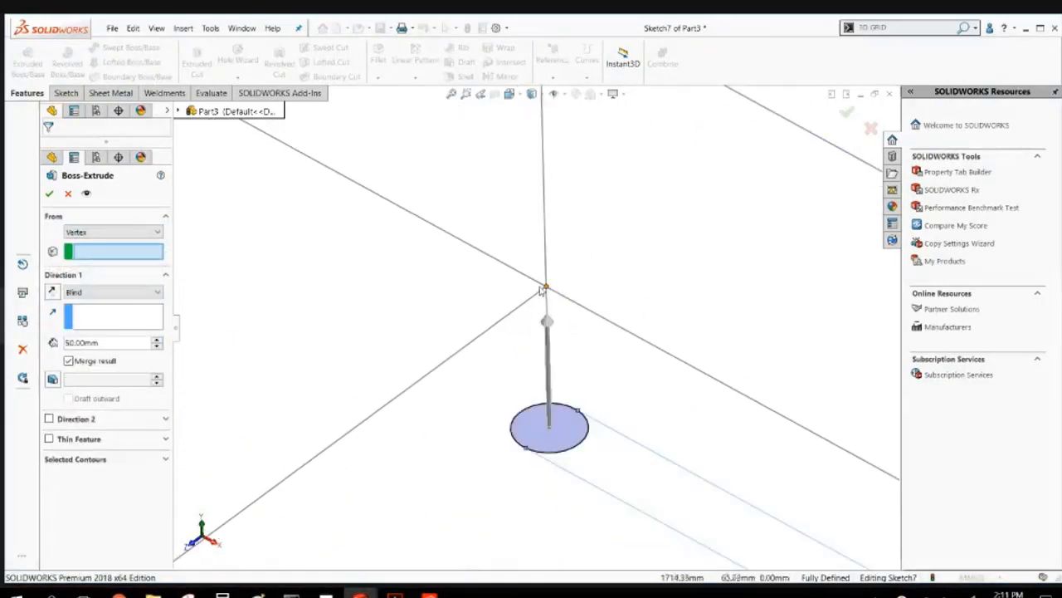
{"action": "left_click", "coordinate": [547, 289]}
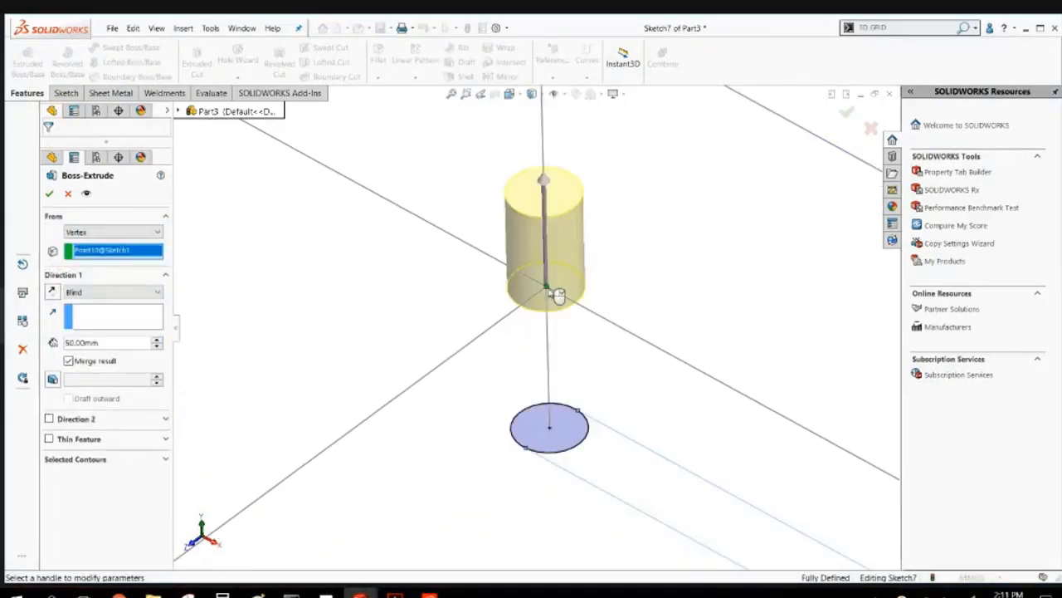
{"action": "left_click", "coordinate": [107, 293]}
{"action": "left_click", "coordinate": [97, 364]}
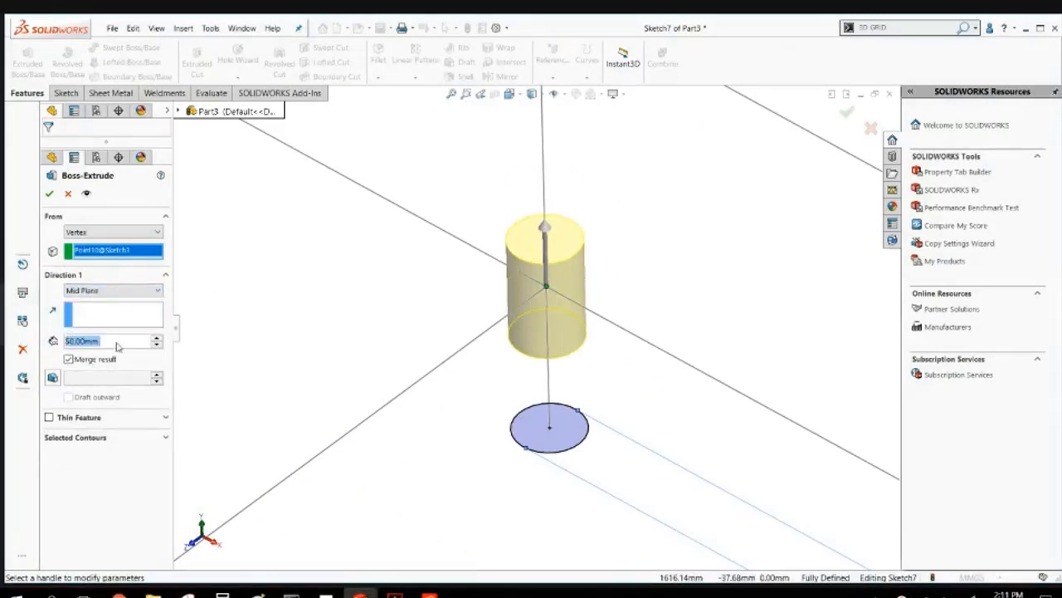
{"action": "left_click", "coordinate": [117, 347]}
{"action": "type", "text": "1"}
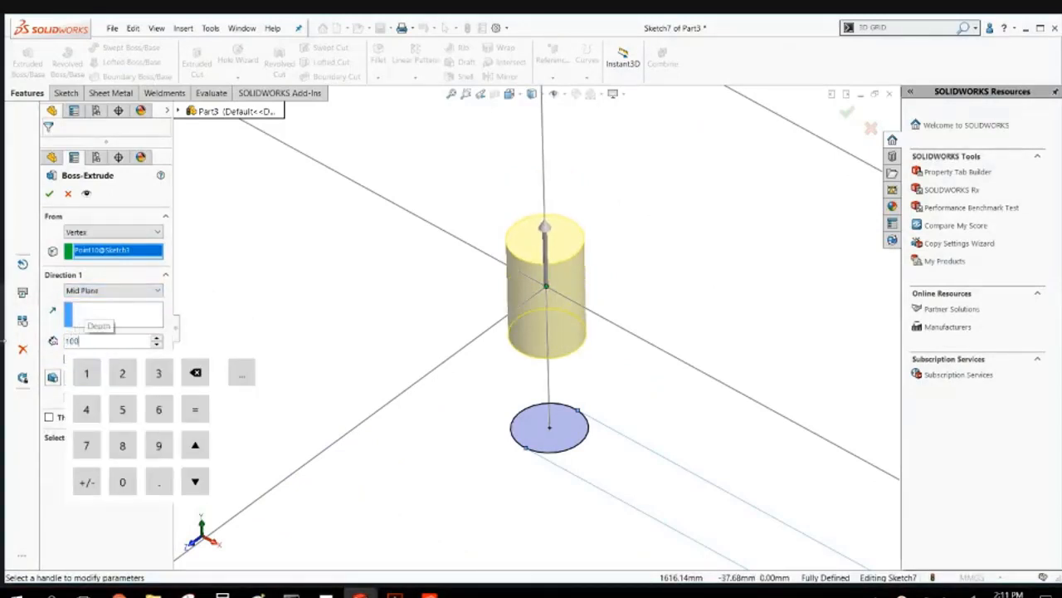
{"action": "type", "text": "00"}
{"action": "key", "text": "Return"}
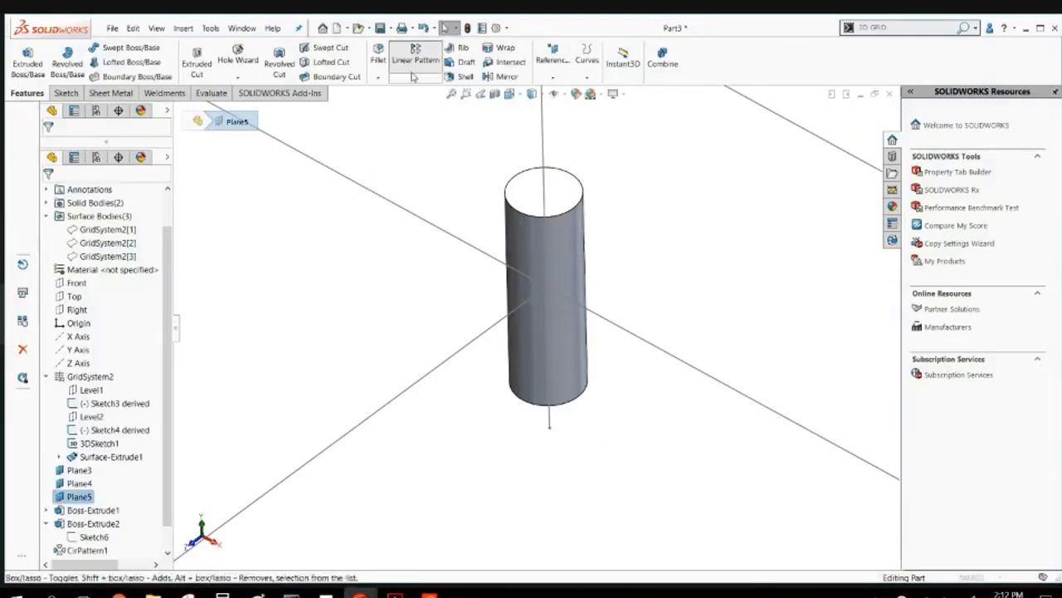
{"action": "left_click", "coordinate": [413, 73]}
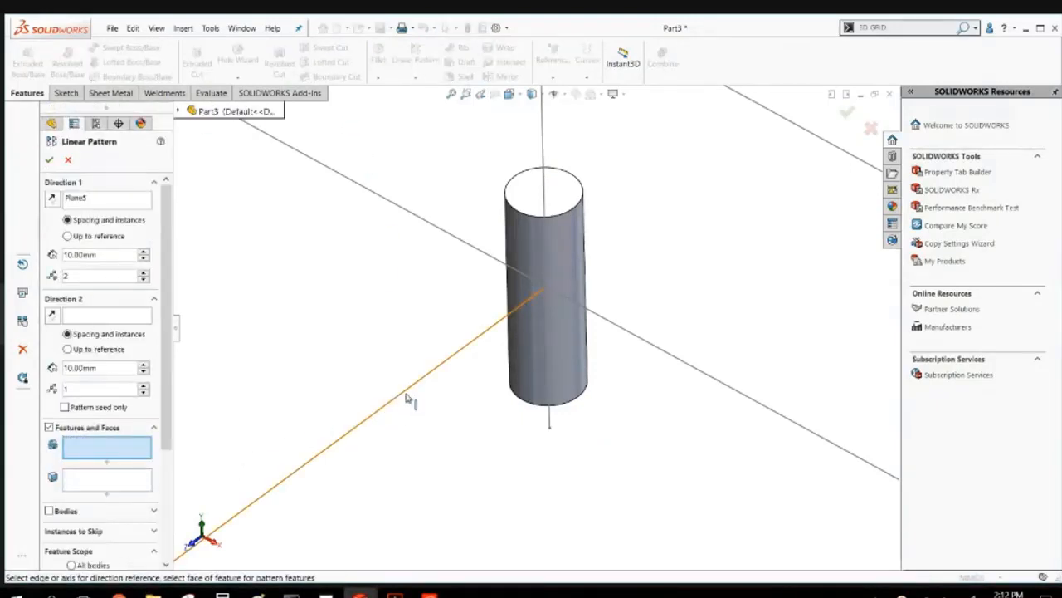
{"action": "left_click", "coordinate": [93, 200]}
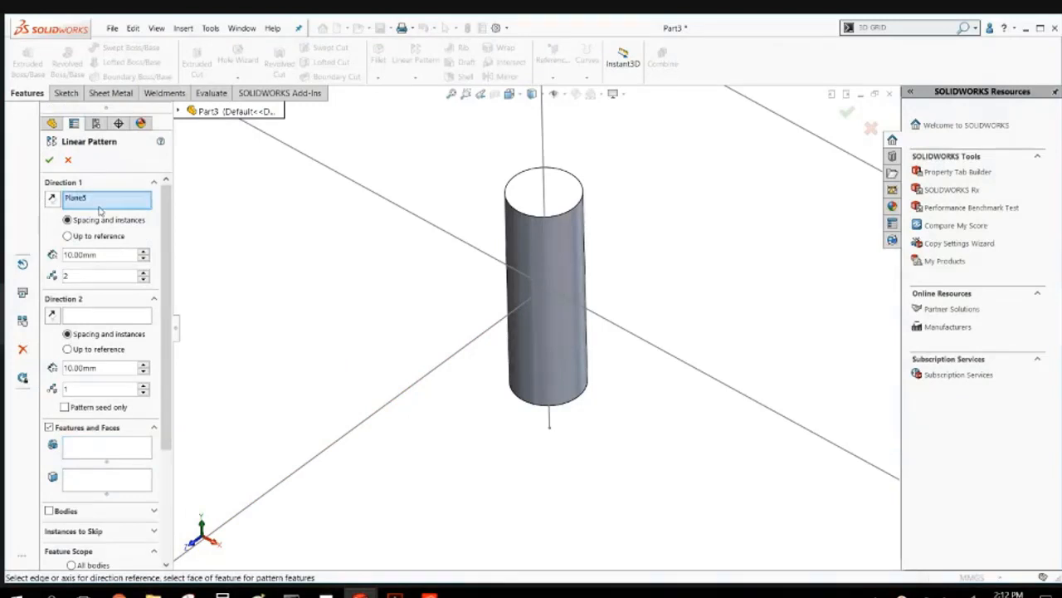
{"action": "left_click", "coordinate": [92, 199]}
{"action": "key", "text": "Delete"}
{"action": "left_click", "coordinate": [67, 161]}
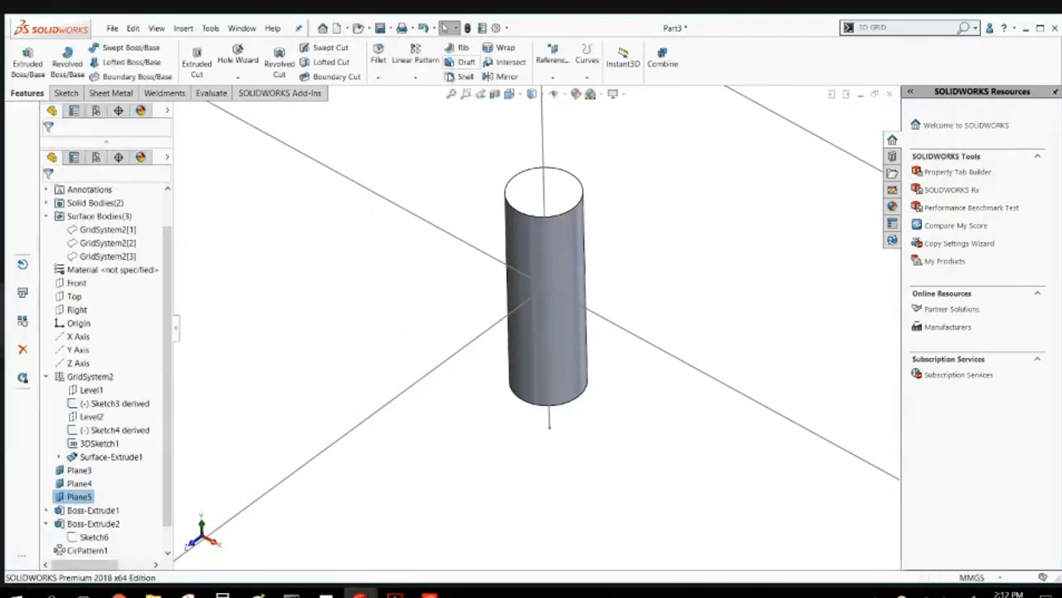
Circular-pattern the new vertical cylinder body around the grid's short cross line with 2 equally spaced instances over 90 degrees.
{"action": "left_click", "coordinate": [416, 76]}
{"action": "left_click", "coordinate": [419, 107]}
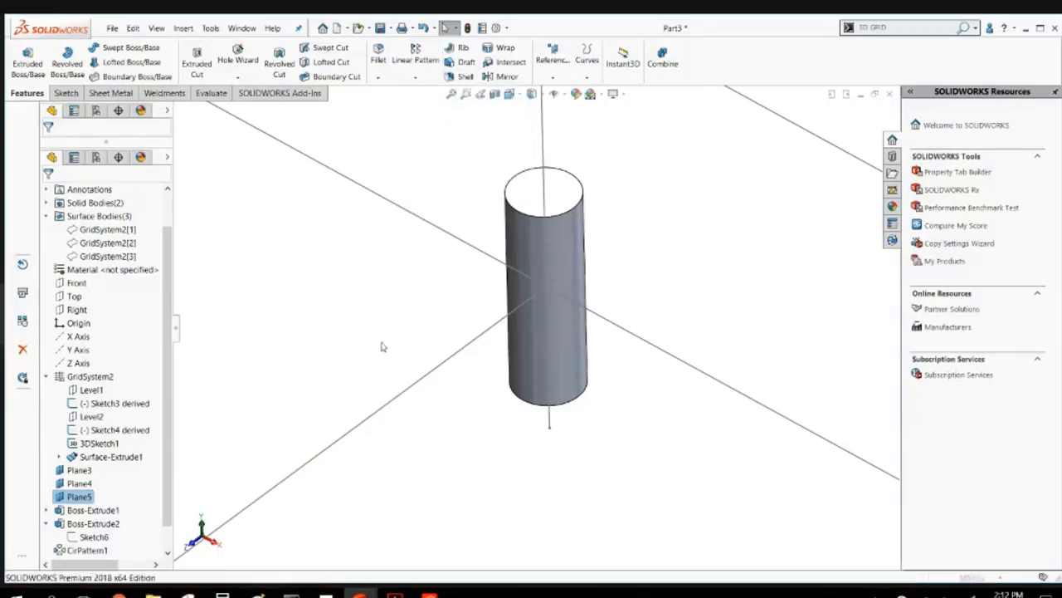
{"action": "left_click", "coordinate": [446, 365]}
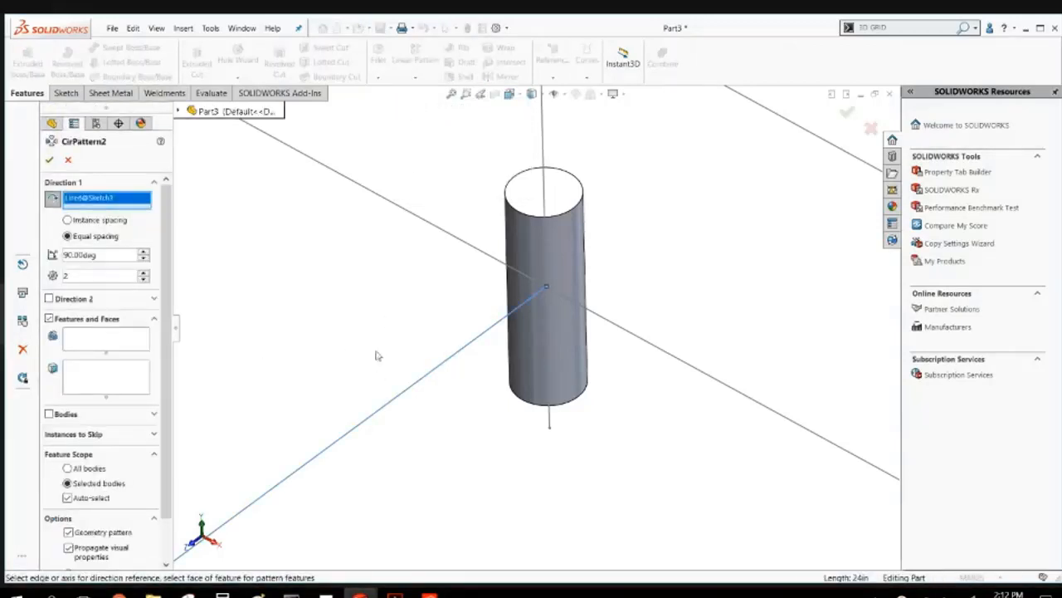
{"action": "left_click", "coordinate": [67, 414]}
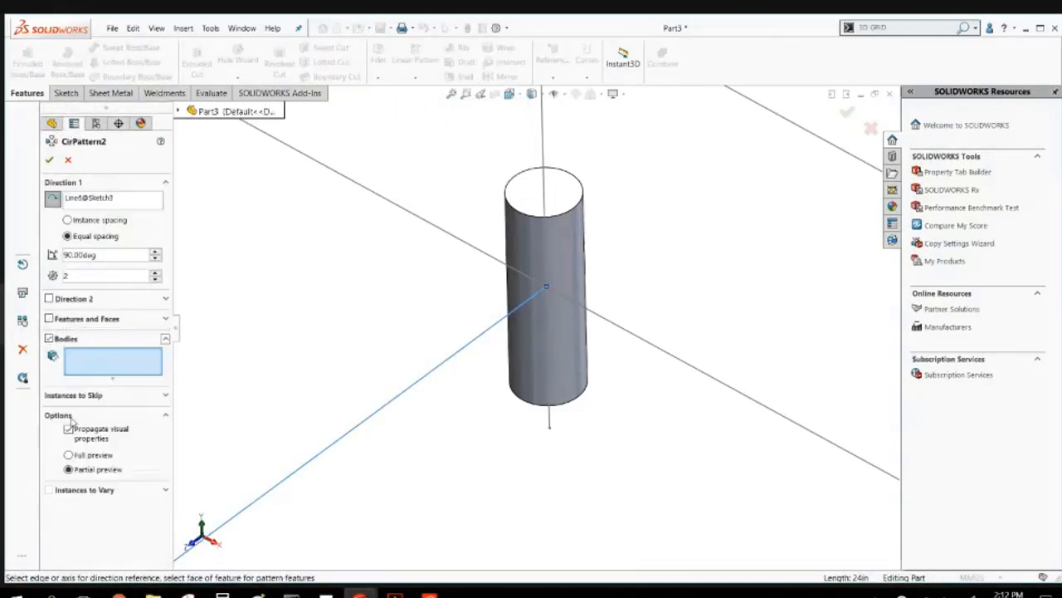
{"action": "left_click", "coordinate": [548, 259]}
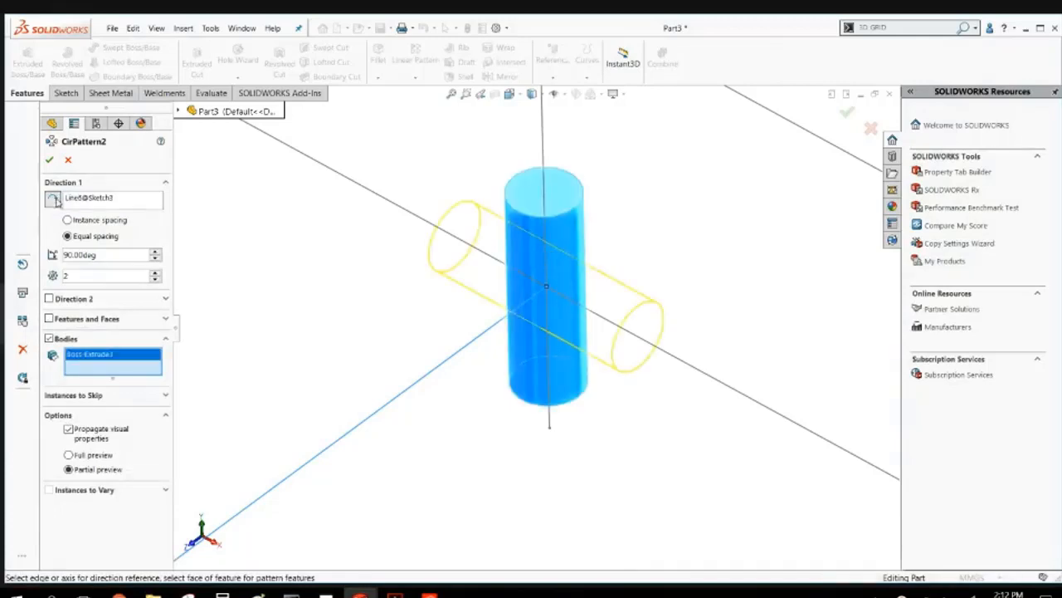
{"action": "left_click", "coordinate": [49, 160]}
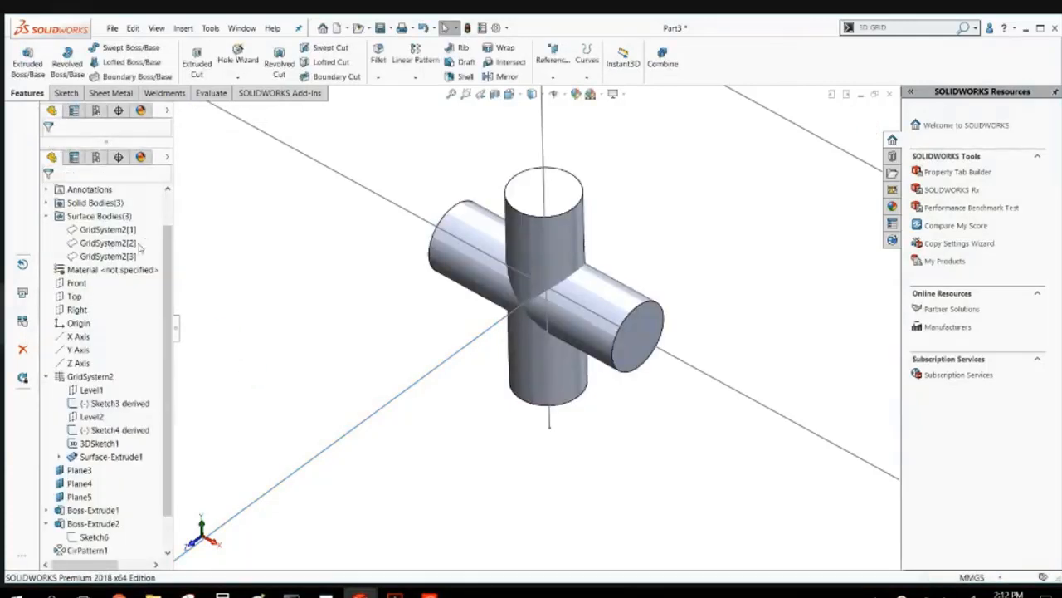
Start a new sketch on the Front plane for drawing a circle.
{"action": "left_click", "coordinate": [73, 283]}
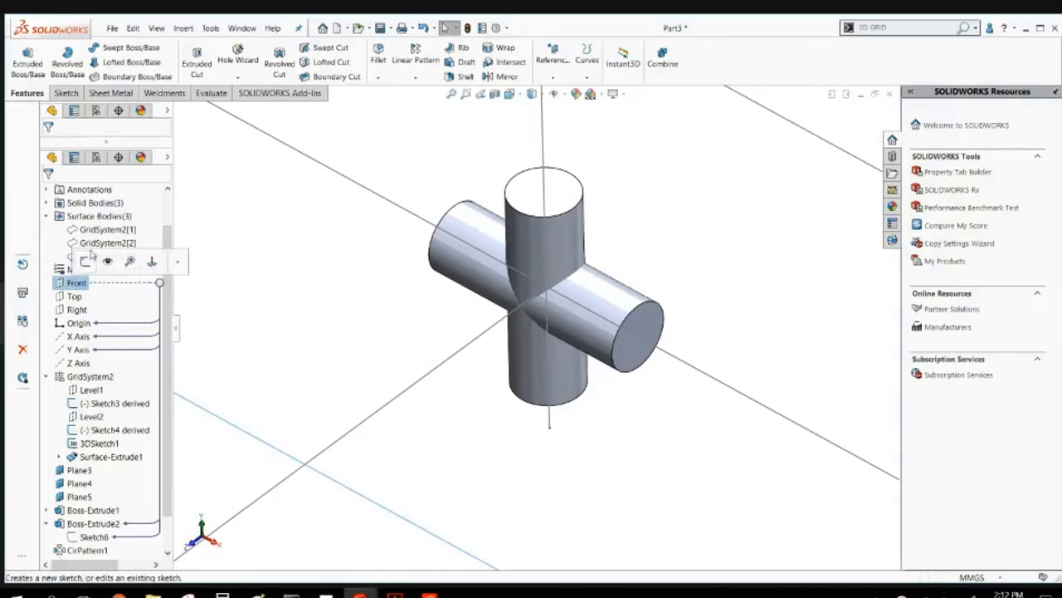
{"action": "left_click", "coordinate": [83, 261]}
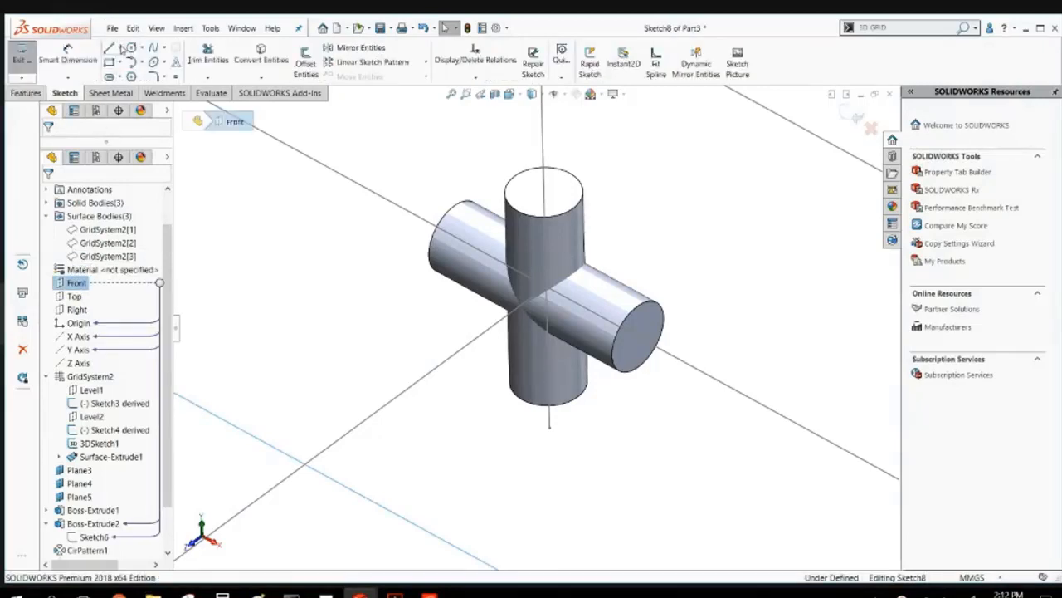
{"action": "left_click", "coordinate": [141, 47]}
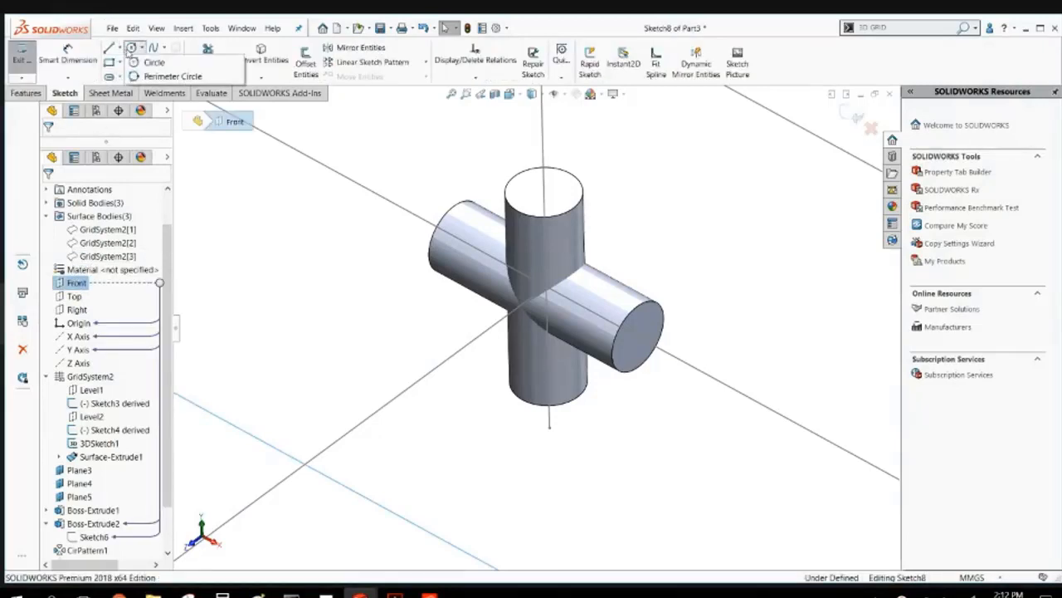
Sketch a circle about 38 mm in diameter on the Front plane, centred where the cylinder axes cross.
{"action": "left_click", "coordinate": [201, 62]}
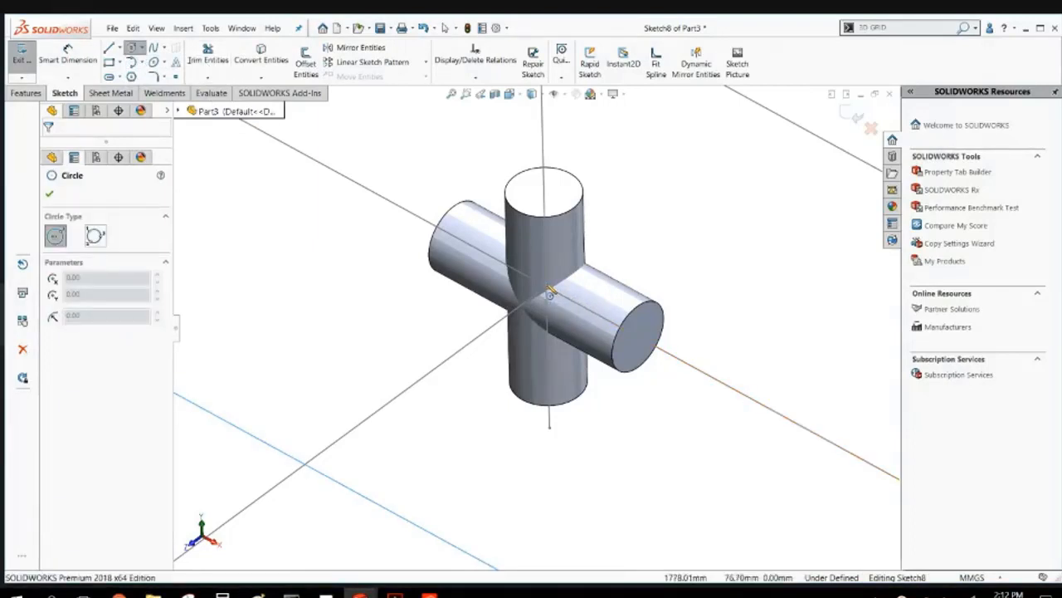
{"action": "left_click", "coordinate": [546, 286]}
{"action": "left_click", "coordinate": [561, 323]}
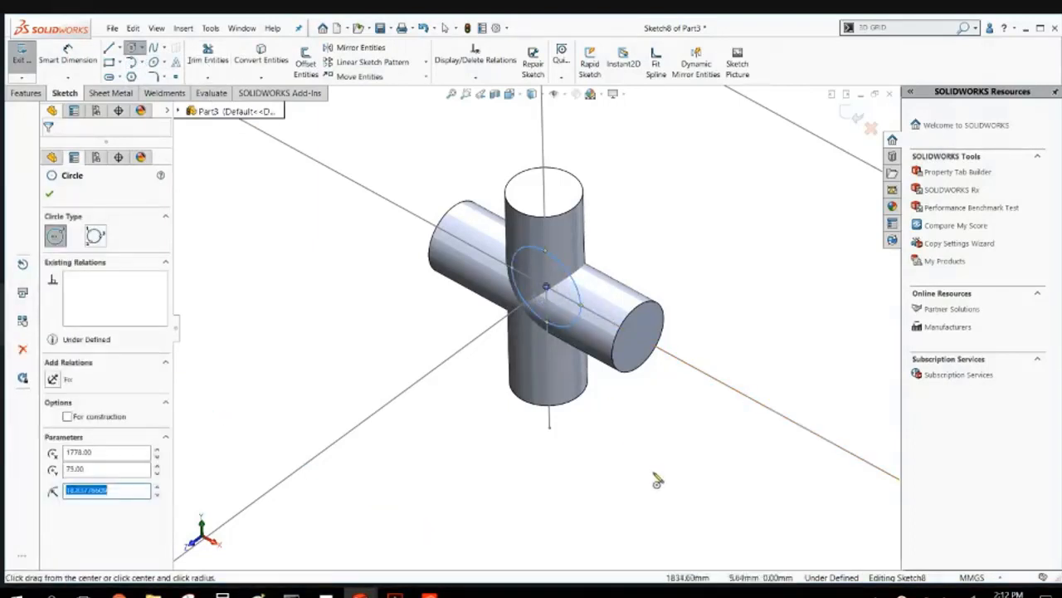
{"action": "key", "text": "Escape"}
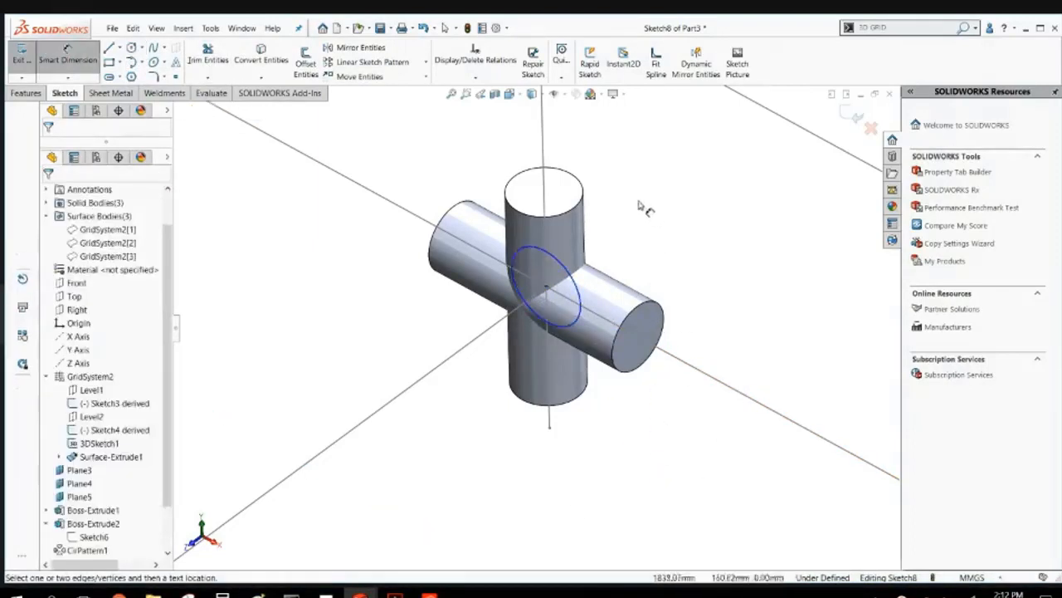
Set the circle's diameter to 32 mm.
{"action": "left_click", "coordinate": [562, 265]}
{"action": "left_click", "coordinate": [654, 237]}
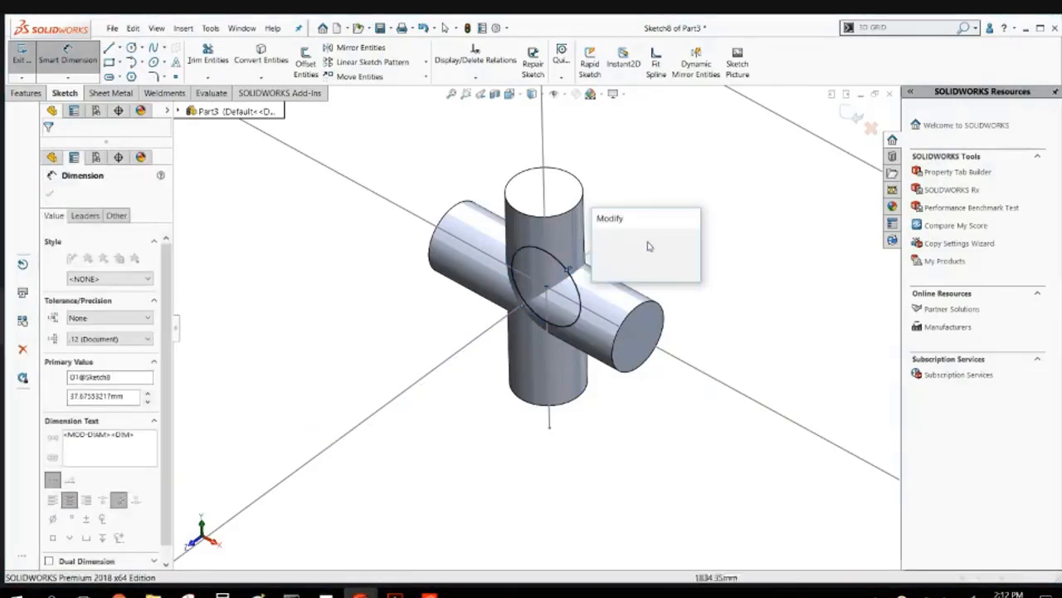
{"action": "type", "text": "32"}
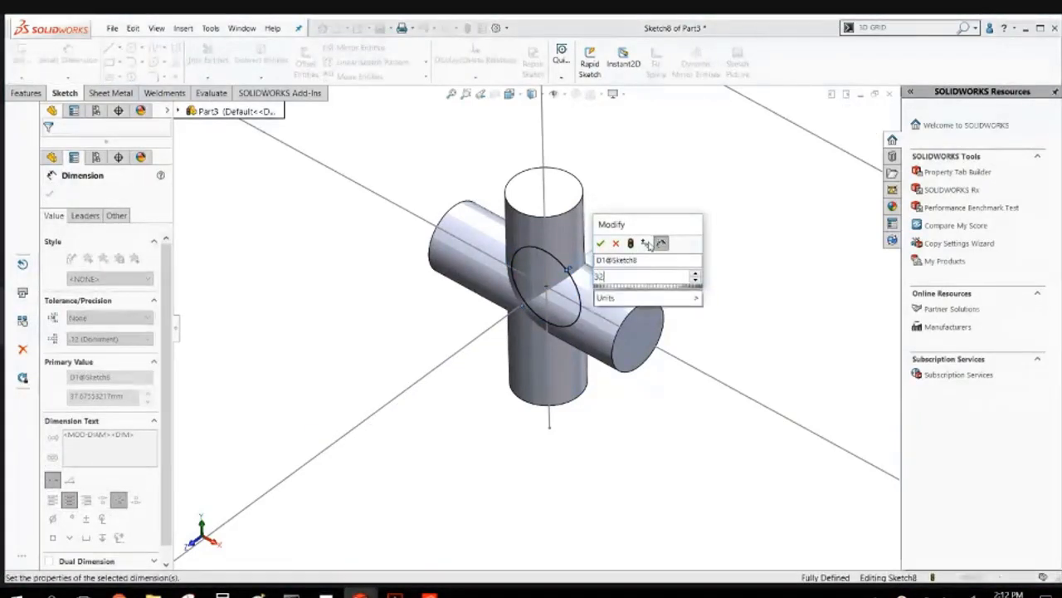
{"action": "key", "text": "Return"}
Extrude the circle as a 50 mm blind boss merged with the crossing cylinders.
{"action": "left_click", "coordinate": [26, 93]}
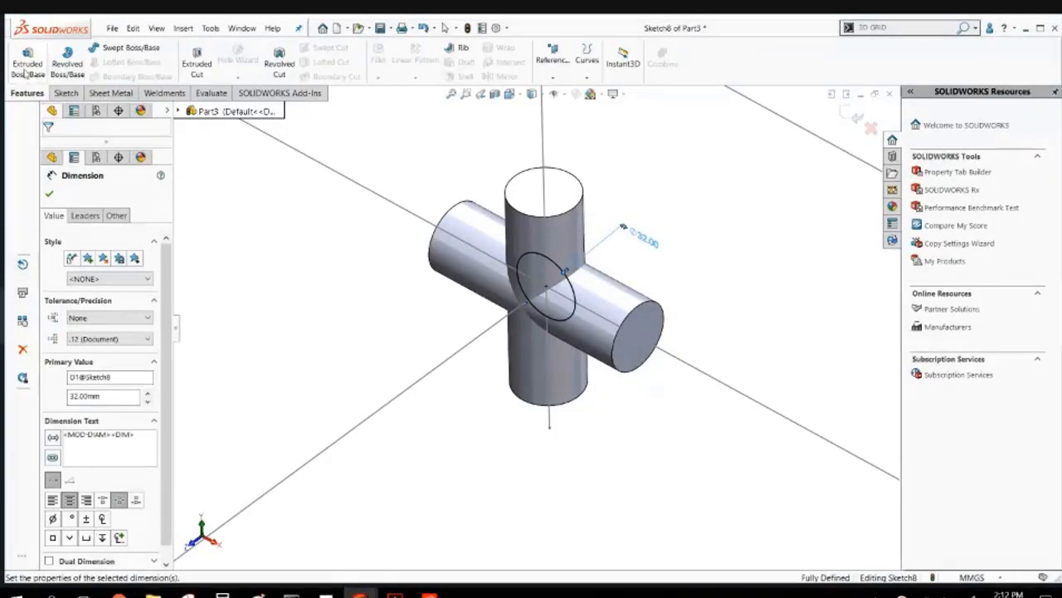
{"action": "left_click", "coordinate": [27, 67]}
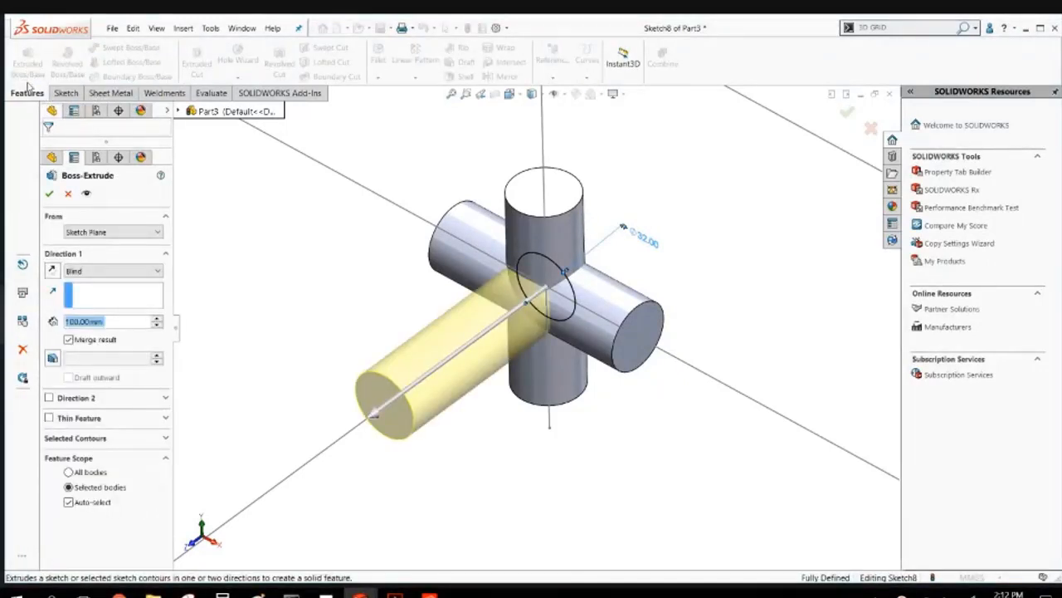
{"action": "type", "text": "50"}
{"action": "key", "text": "Return"}
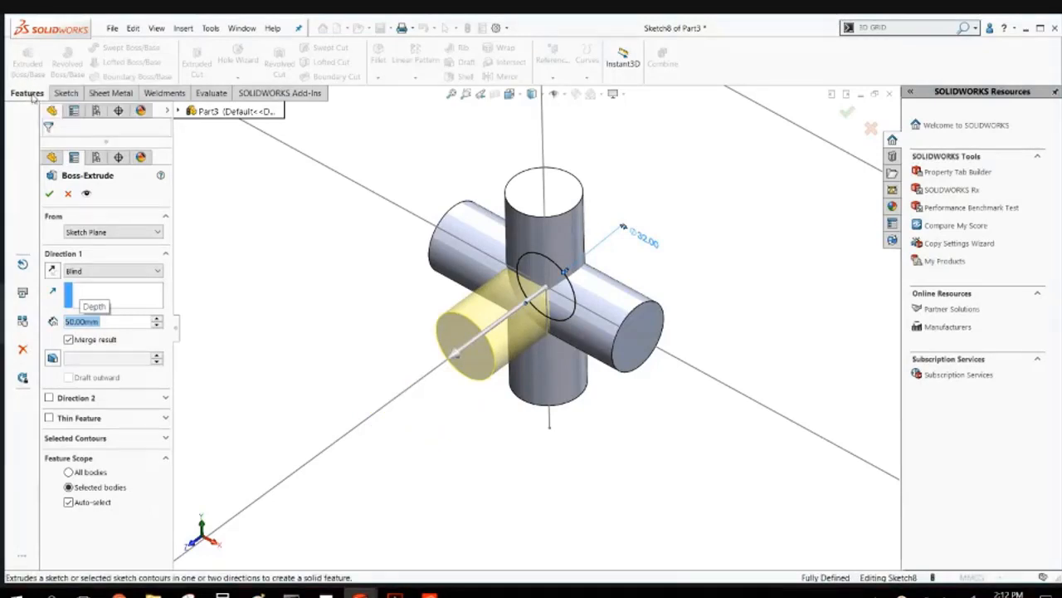
{"action": "key", "text": "Return"}
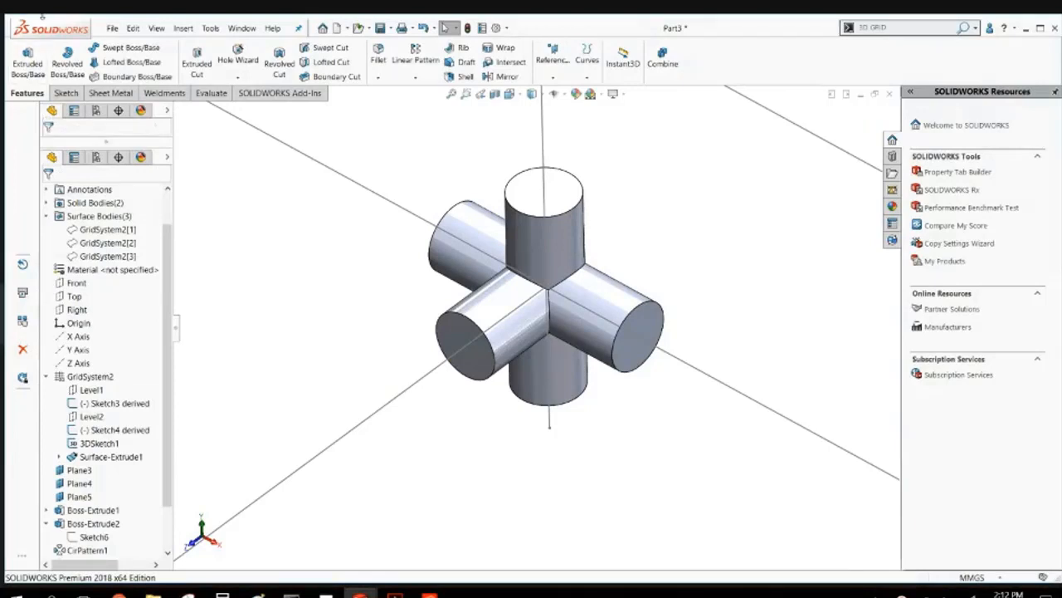
Shell the fitting with a 2 mm wall thickness, removing the five circular end faces of its branches.
{"action": "left_click", "coordinate": [461, 76]}
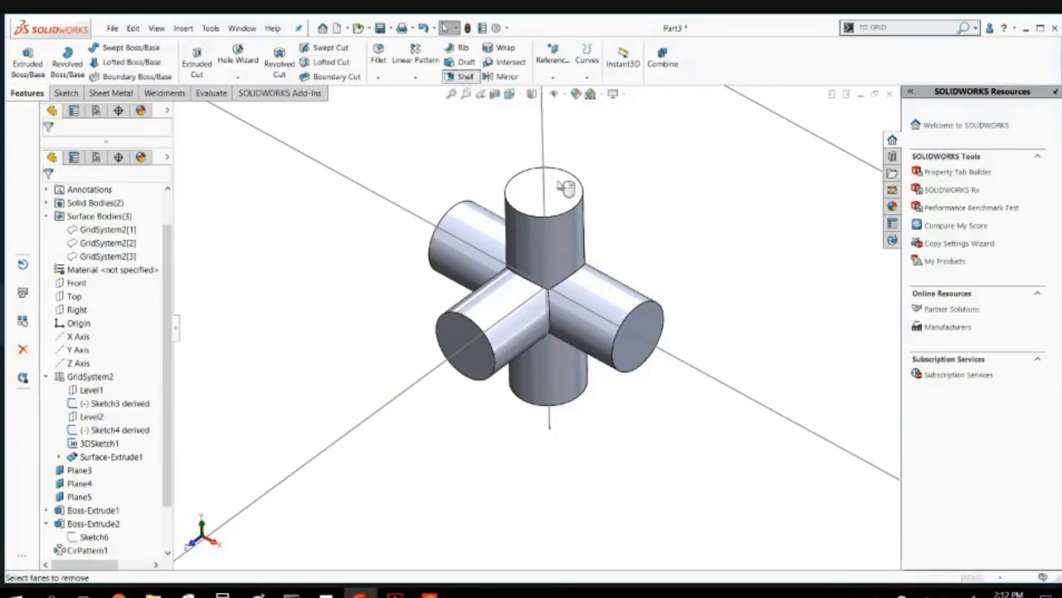
{"action": "left_click", "coordinate": [524, 190]}
{"action": "left_click", "coordinate": [634, 332]}
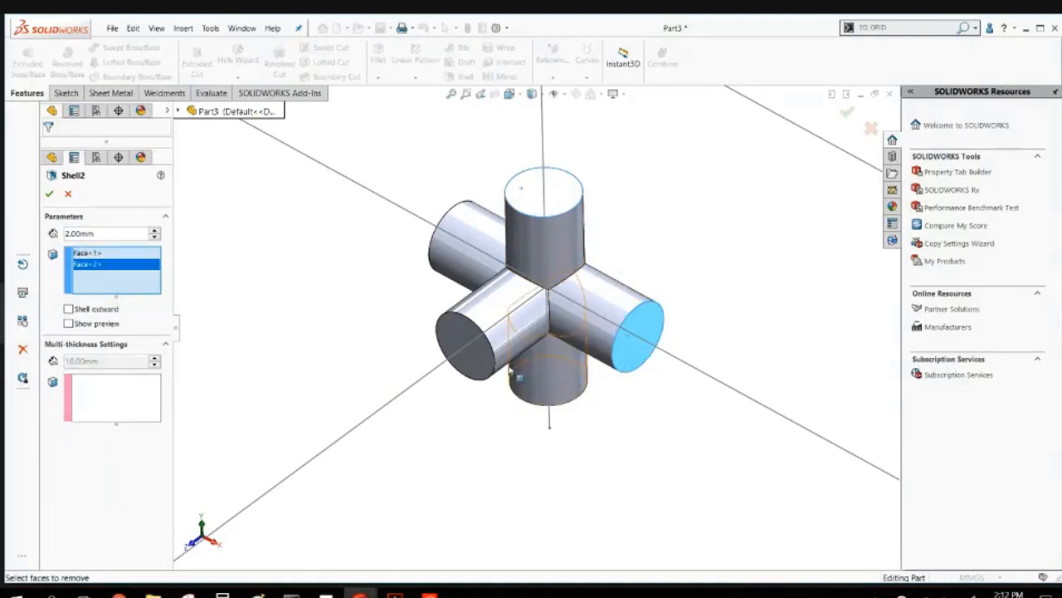
{"action": "left_click", "coordinate": [479, 353]}
{"action": "middle_click_drag", "start_coordinate": [479, 353], "coordinate": [538, 275]}
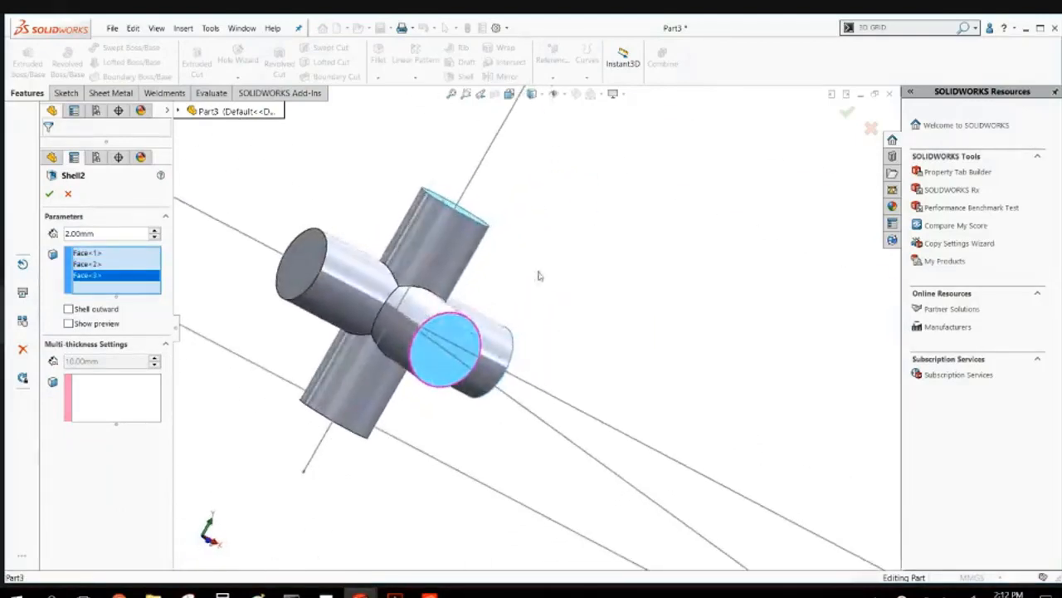
{"action": "left_click", "coordinate": [306, 253]}
{"action": "middle_click_drag", "start_coordinate": [355, 398], "coordinate": [347, 435]}
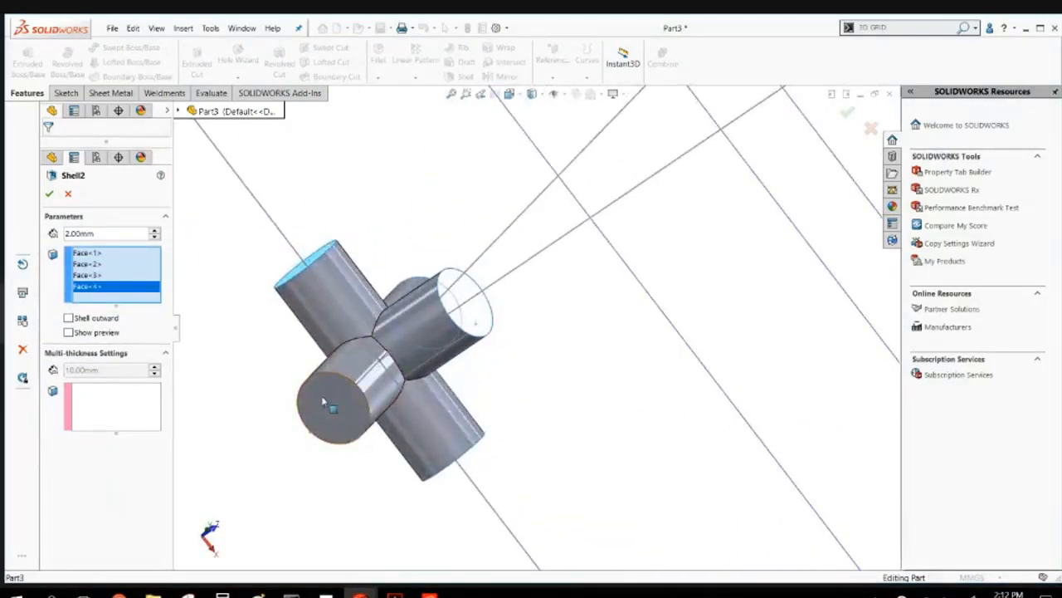
{"action": "left_click", "coordinate": [324, 402]}
{"action": "scroll", "coordinate": [338, 393], "scroll_direction": "up", "scroll_amount": 3}
{"action": "middle_click_drag", "start_coordinate": [339, 393], "coordinate": [247, 474]}
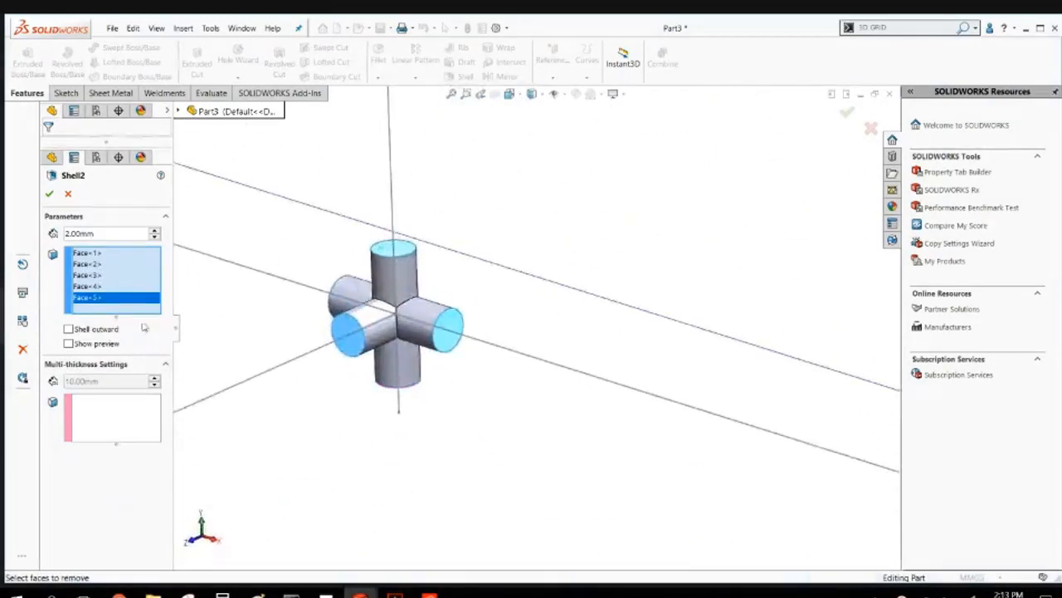
{"action": "left_click", "coordinate": [49, 193]}
Examine the whole grid system, checking how the reference planes lie relative to the fittings and grid levels.
{"action": "scroll", "coordinate": [296, 426], "scroll_direction": "up", "scroll_amount": 5}
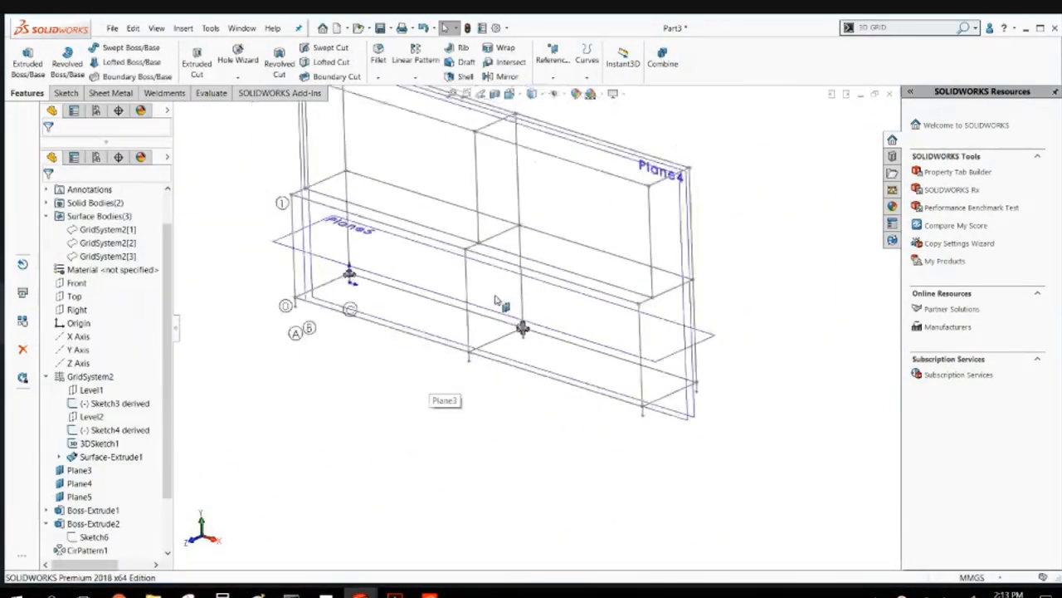
{"action": "scroll", "coordinate": [487, 279], "scroll_direction": "down", "scroll_amount": 3}
{"action": "scroll", "coordinate": [493, 317], "scroll_direction": "up", "scroll_amount": 2}
{"action": "middle_click_drag", "start_coordinate": [493, 318], "coordinate": [460, 306]}
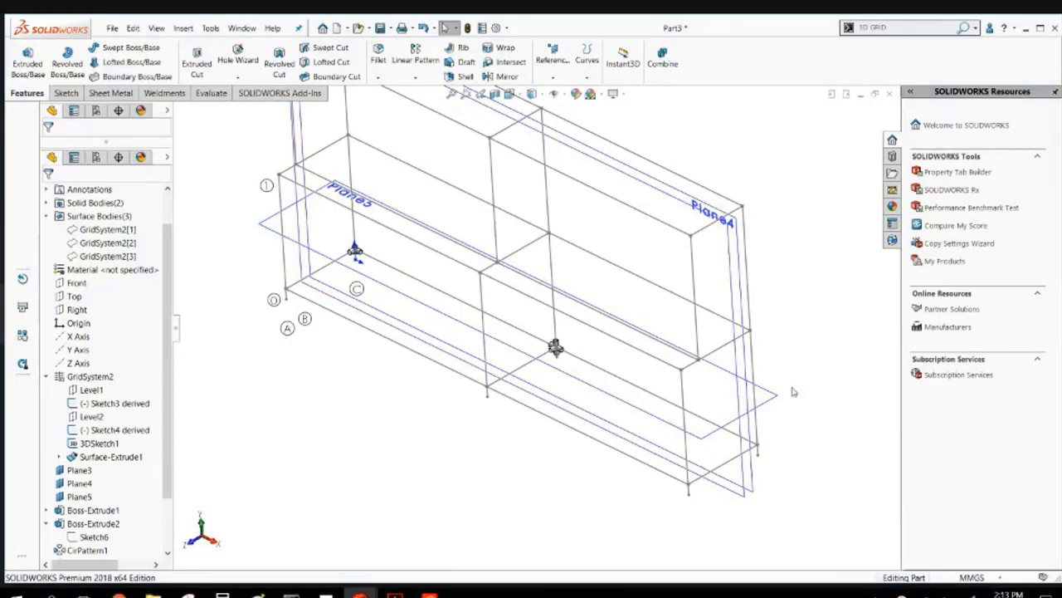
{"action": "left_click", "coordinate": [770, 404]}
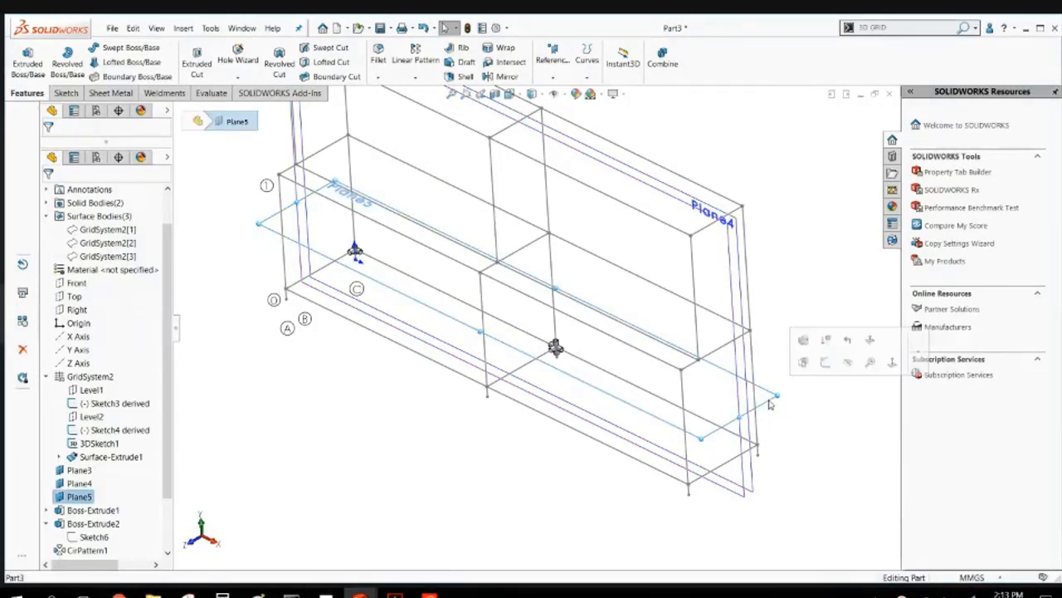
{"action": "middle_click_drag", "start_coordinate": [776, 390], "coordinate": [744, 370]}
{"action": "scroll", "coordinate": [521, 261], "scroll_direction": "up", "scroll_amount": 3}
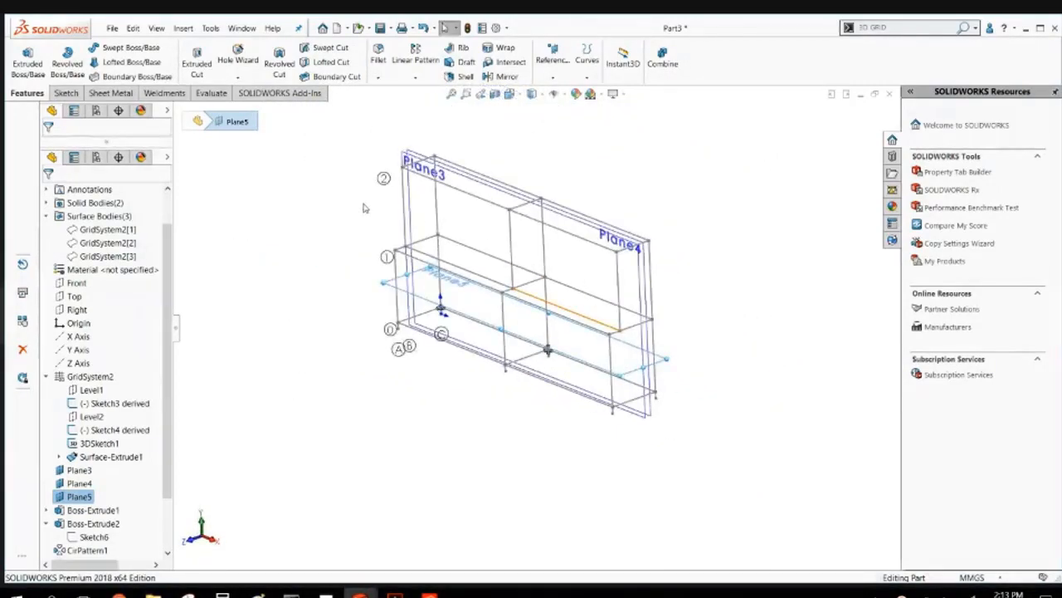
{"action": "scroll", "coordinate": [363, 207], "scroll_direction": "down", "scroll_amount": 2}
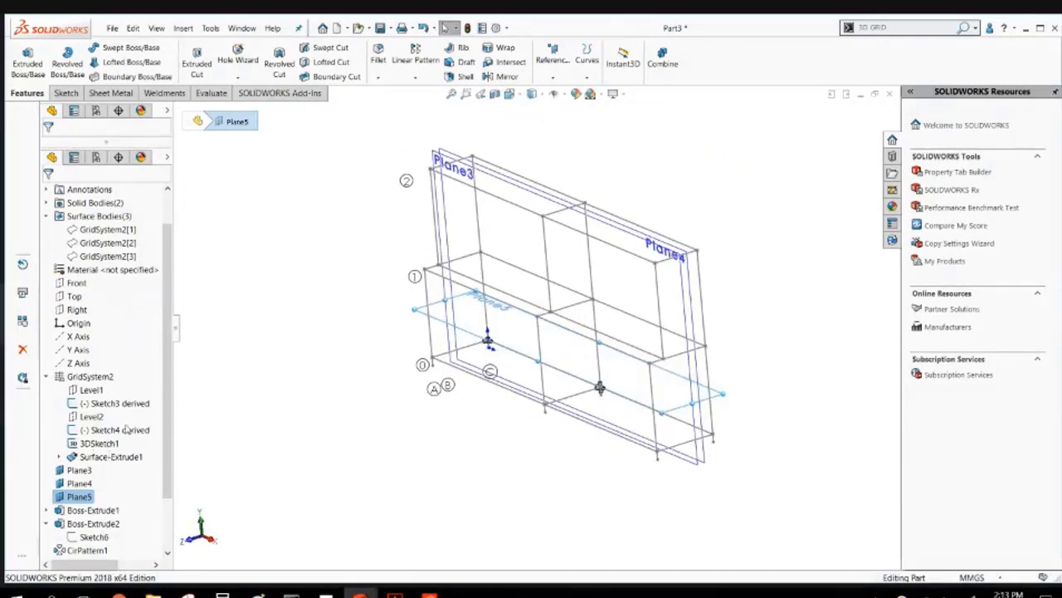
{"action": "scroll", "coordinate": [86, 490], "scroll_direction": "down", "scroll_amount": 1}
Open Plane4 for editing and remove both of its face references.
{"action": "left_click", "coordinate": [86, 484]}
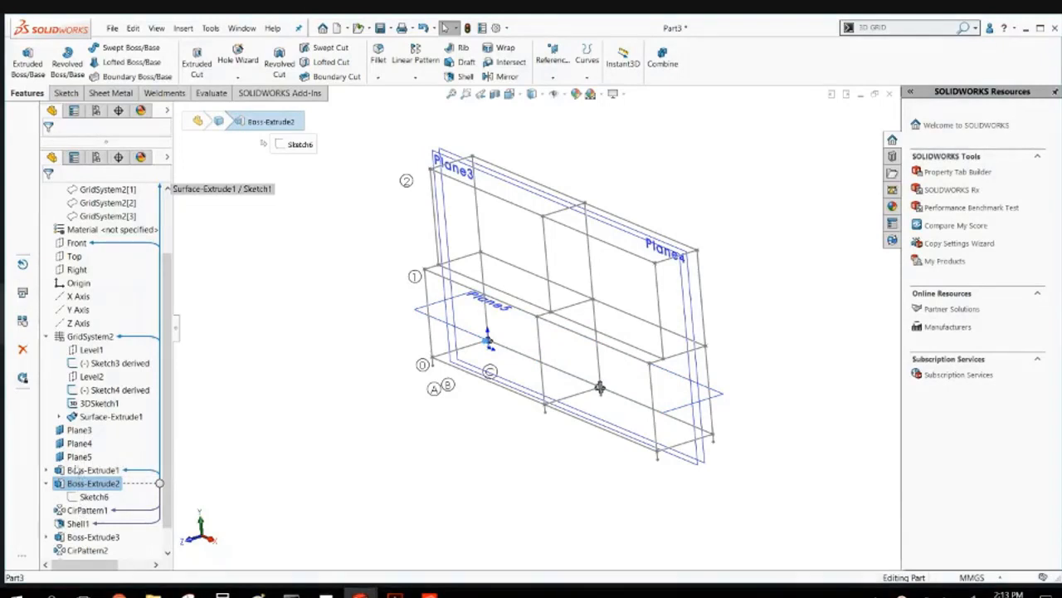
{"action": "left_click", "coordinate": [78, 443]}
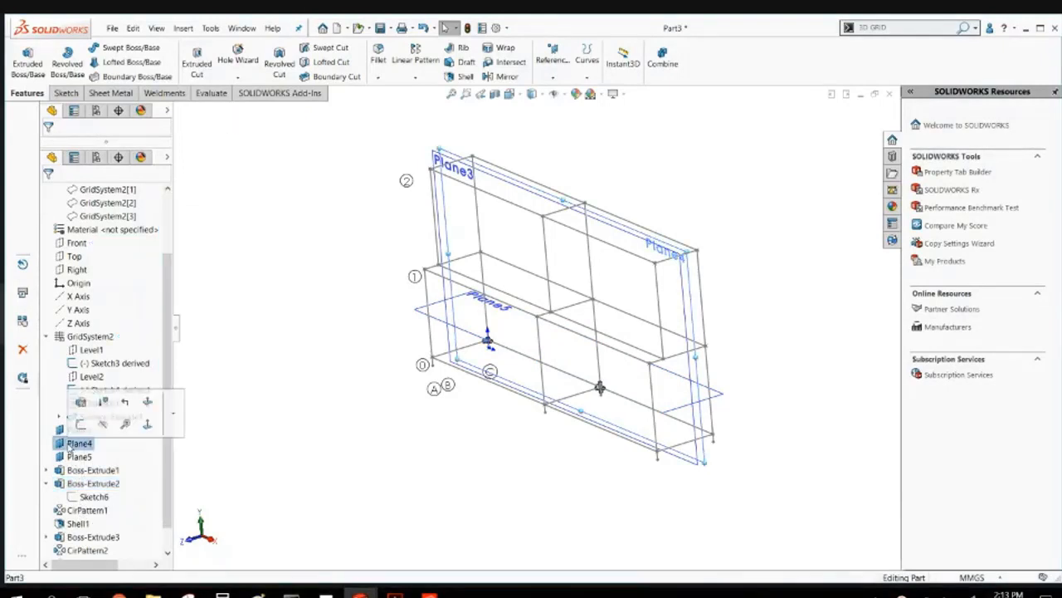
{"action": "right_click", "coordinate": [74, 444]}
{"action": "left_click", "coordinate": [504, 451]}
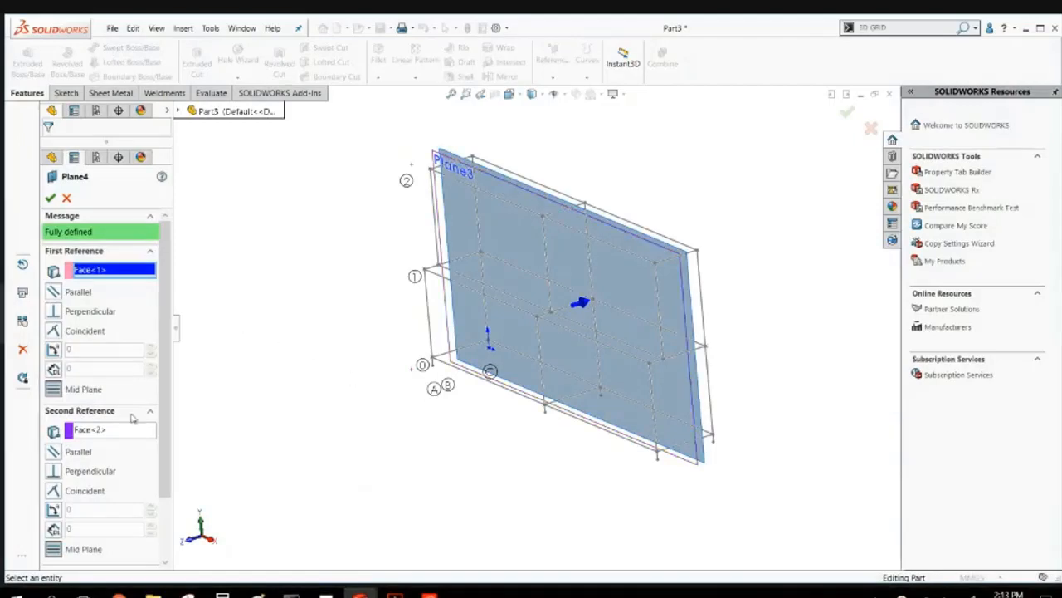
{"action": "left_click", "coordinate": [122, 433]}
{"action": "key", "text": "Delete"}
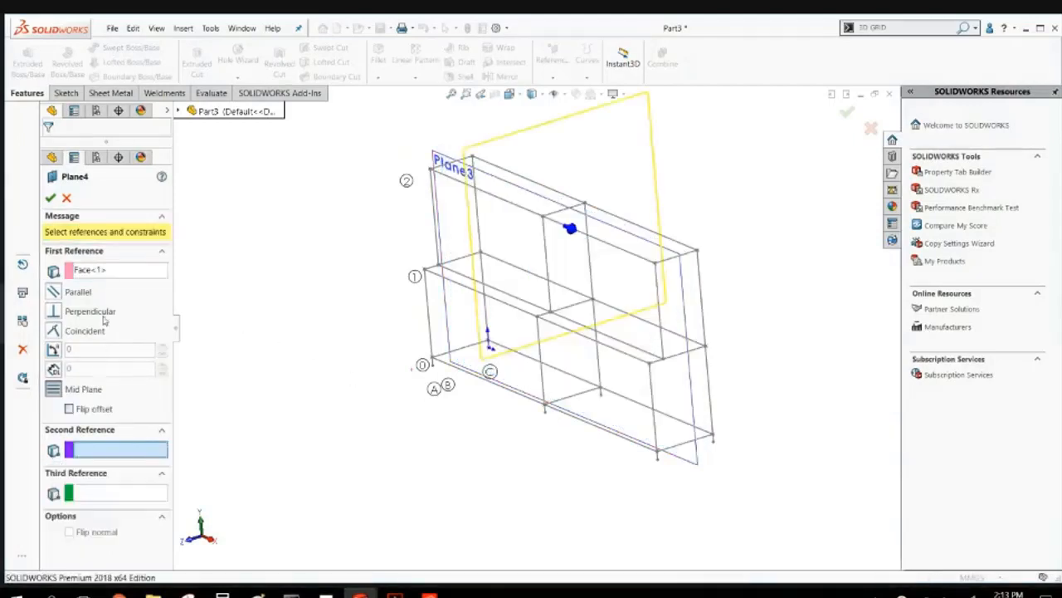
{"action": "left_click", "coordinate": [102, 275]}
{"action": "key", "text": "Delete"}
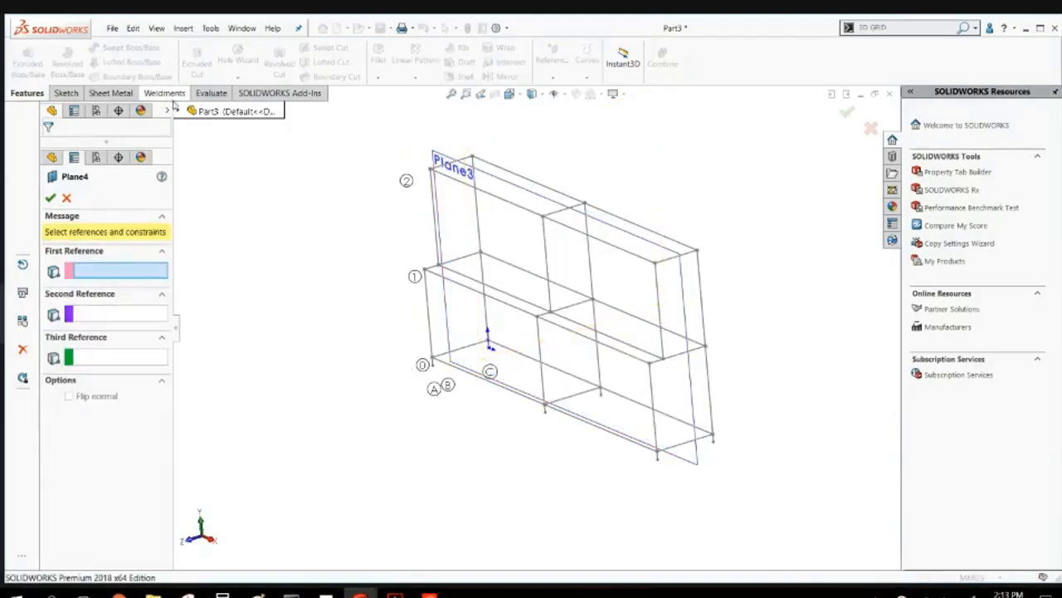
Show the surface bodies GridSystem2[1] and GridSystem2[2] from within the Plane4 definition.
{"action": "left_click", "coordinate": [178, 110]}
{"action": "left_click", "coordinate": [179, 110]}
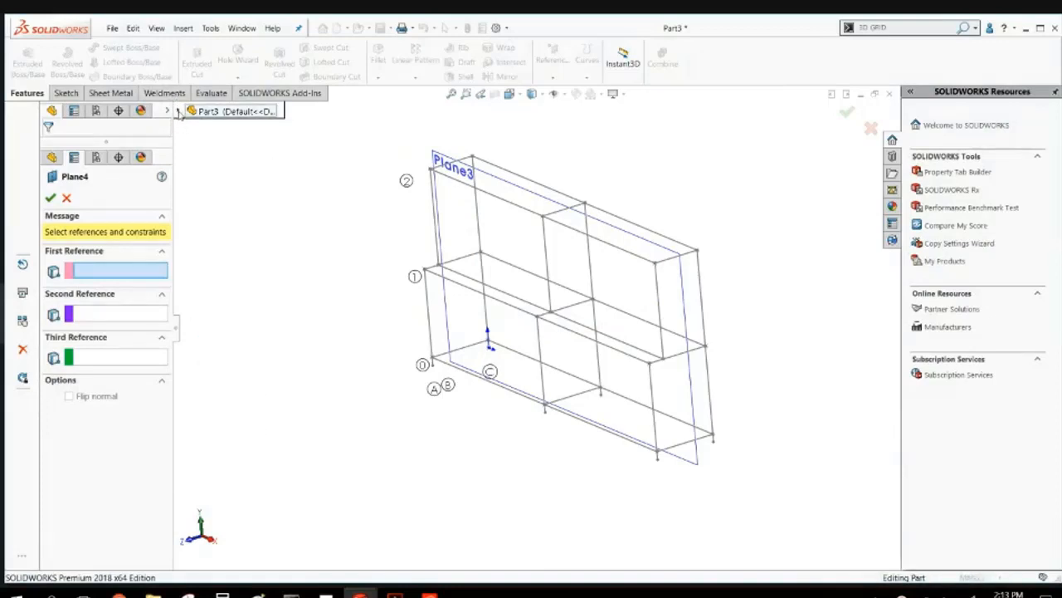
{"action": "left_click", "coordinate": [179, 112]}
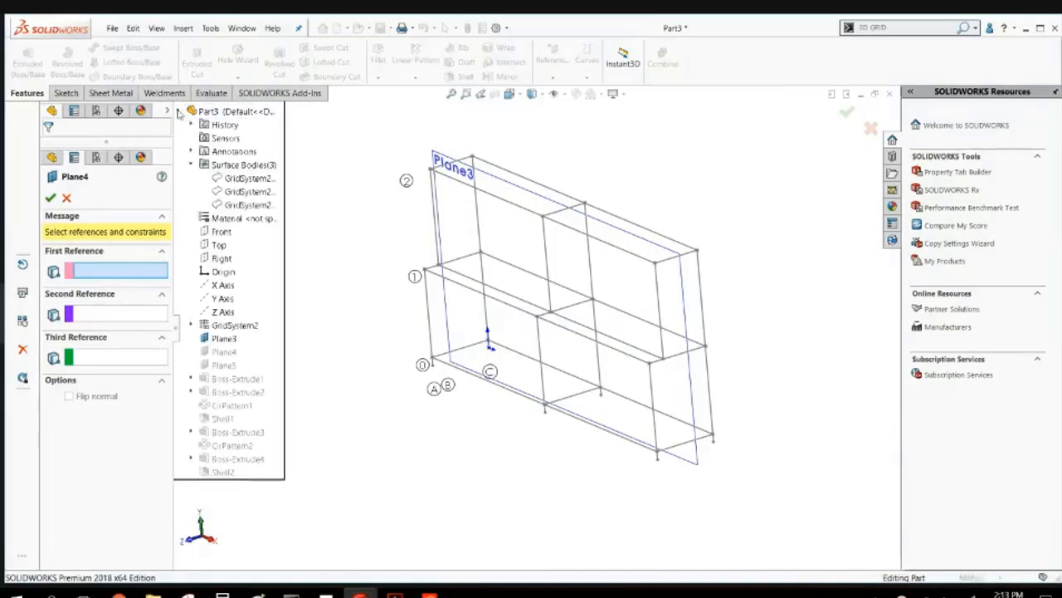
{"action": "right_click", "coordinate": [229, 181]}
{"action": "left_click", "coordinate": [237, 201]}
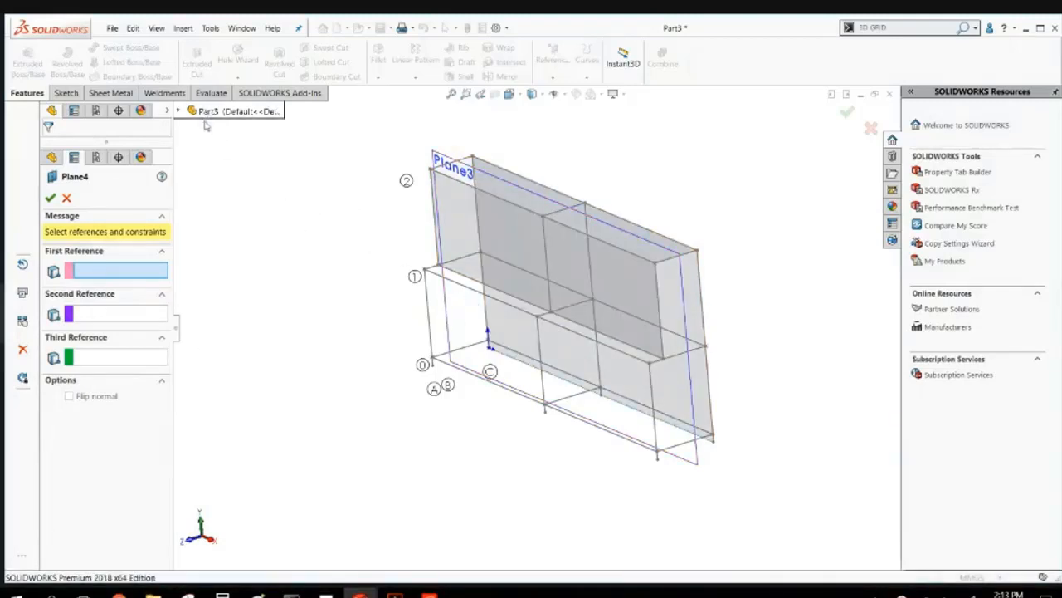
{"action": "left_click", "coordinate": [178, 112]}
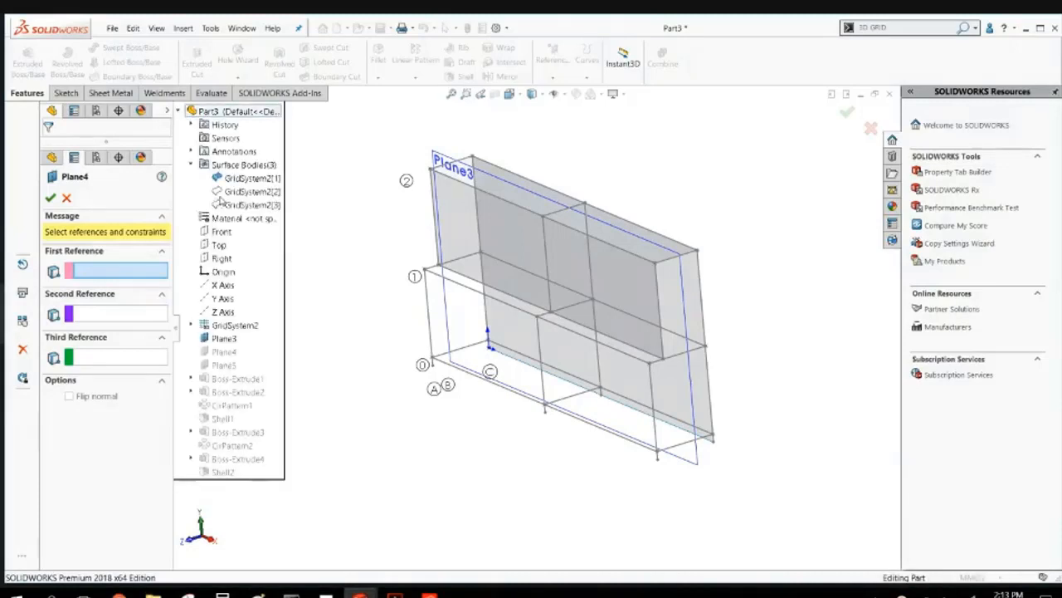
{"action": "right_click", "coordinate": [222, 193]}
{"action": "left_click", "coordinate": [236, 212]}
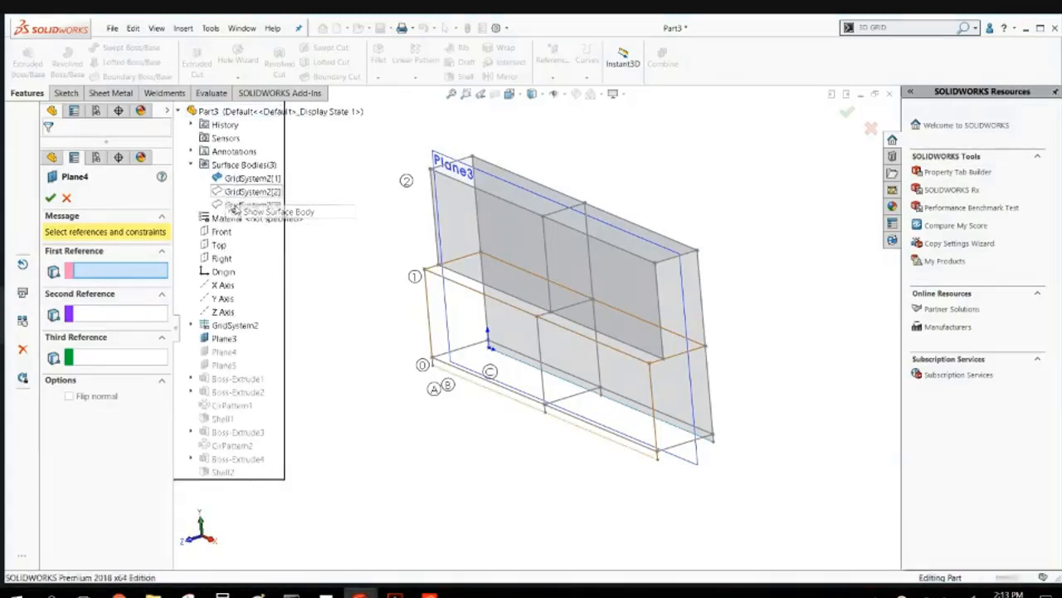
Set the horizontal top face of the lower grid surface body at level 1 as Plane4's first reference.
{"action": "scroll", "coordinate": [426, 295], "scroll_direction": "down", "scroll_amount": 5}
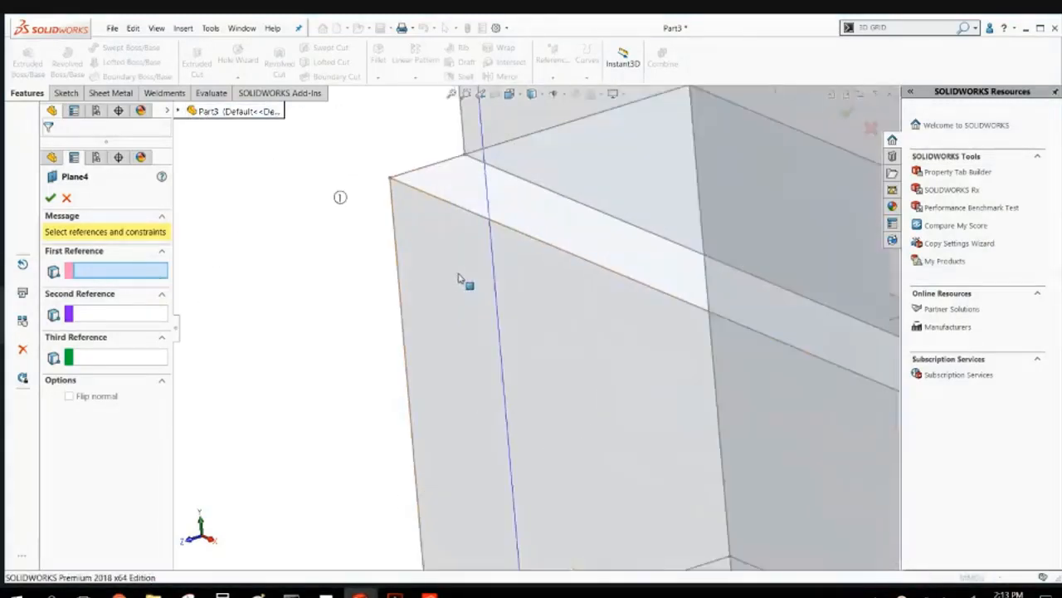
{"action": "left_click", "coordinate": [457, 197]}
{"action": "scroll", "coordinate": [481, 191], "scroll_direction": "up", "scroll_amount": 5}
{"action": "scroll", "coordinate": [570, 244], "scroll_direction": "down", "scroll_amount": 5}
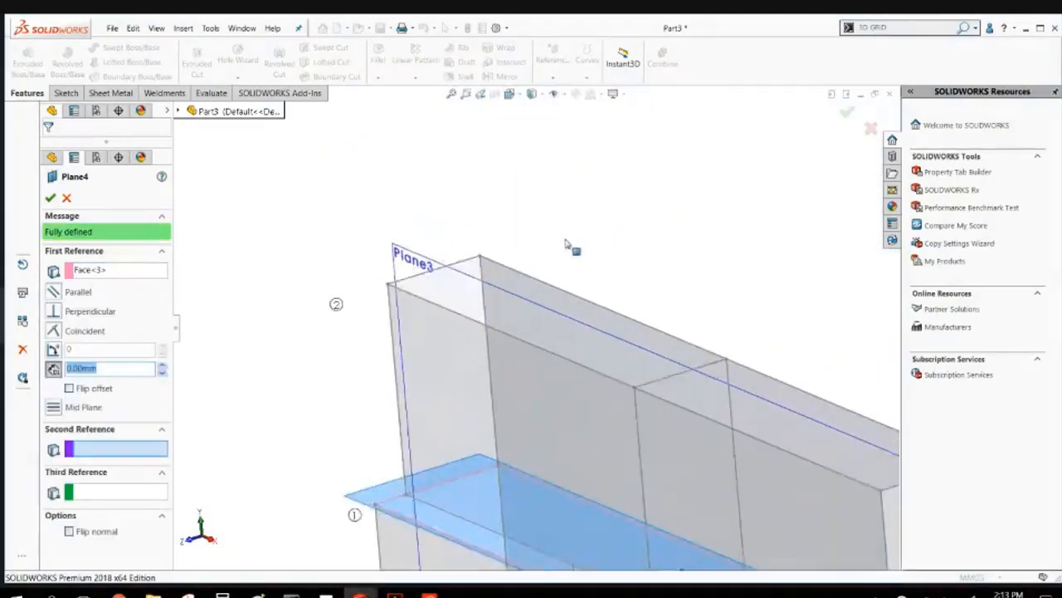
{"action": "left_click", "coordinate": [444, 284]}
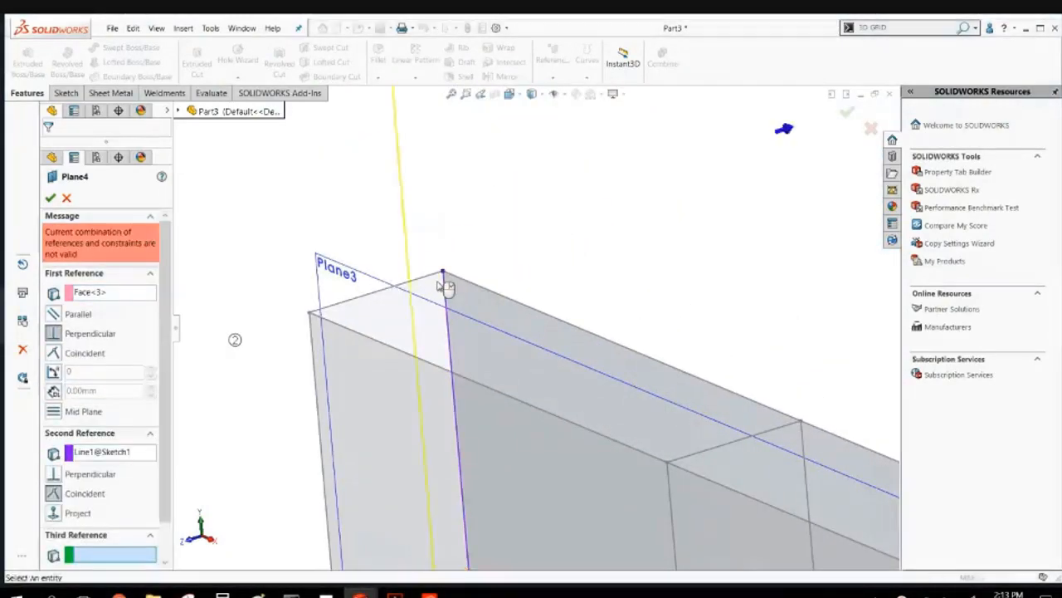
{"action": "left_click", "coordinate": [443, 292]}
{"action": "left_click", "coordinate": [444, 295]}
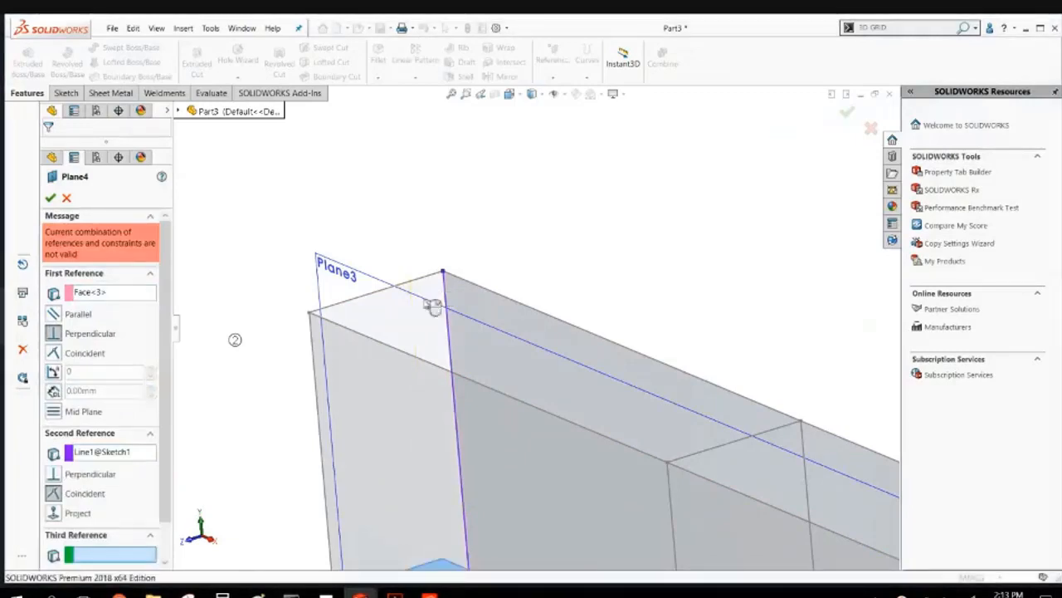
{"action": "left_click", "coordinate": [436, 303]}
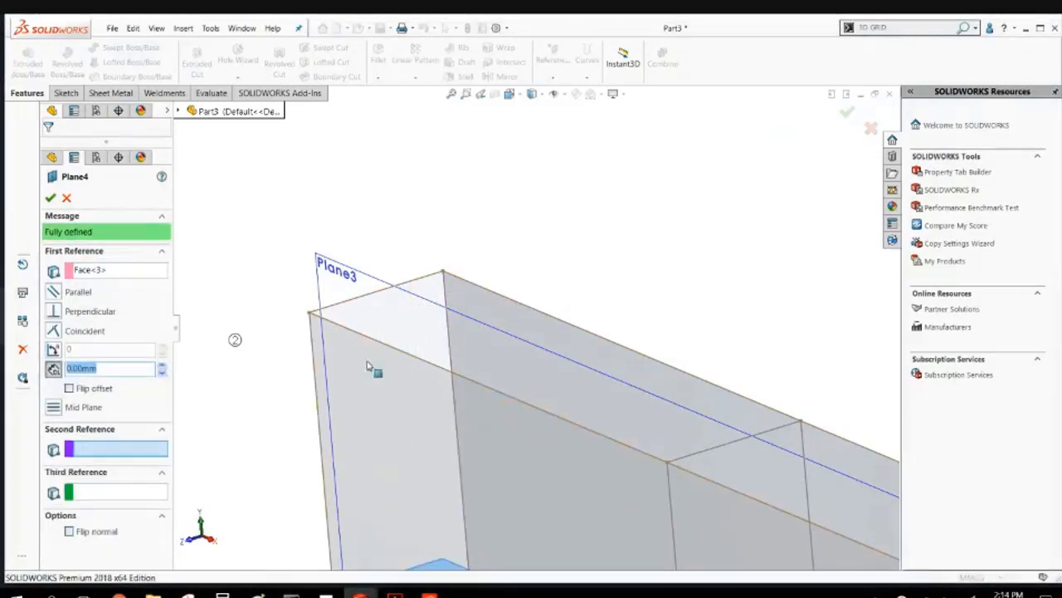
Add the top face of the grid at level 2 as Plane4's second reference and accept the mid plane.
{"action": "left_click", "coordinate": [378, 326]}
{"action": "middle_click_drag", "start_coordinate": [378, 327], "coordinate": [214, 231]}
{"action": "left_click", "coordinate": [50, 198]}
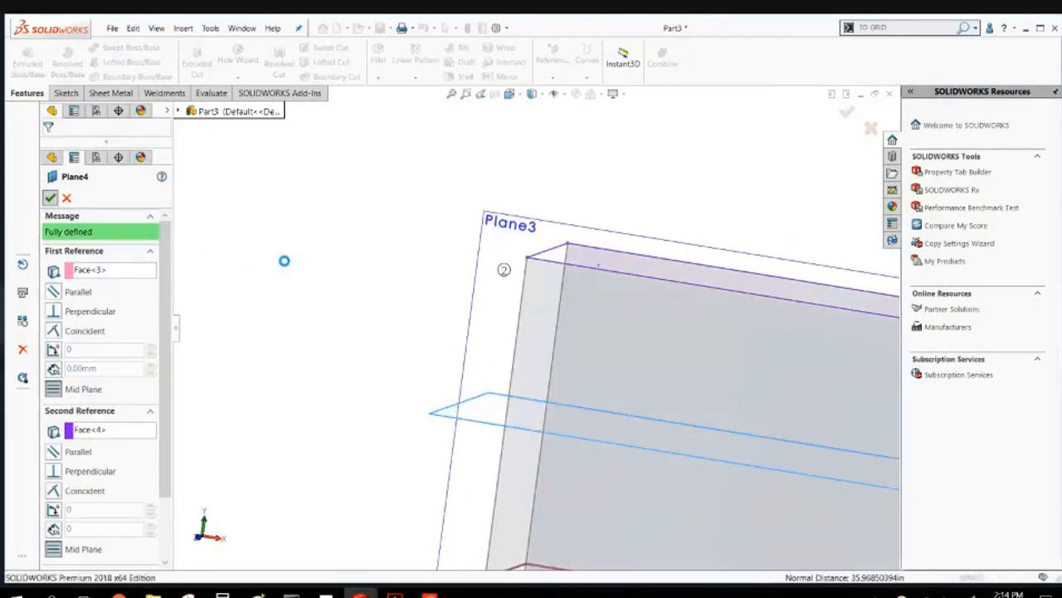
Start a body mirror about Plane3 and add the cross-shaped connector at the middle of the grid's base as the first body.
{"action": "key", "text": "f"}
{"action": "middle_click_drag", "start_coordinate": [415, 319], "coordinate": [842, 486]}
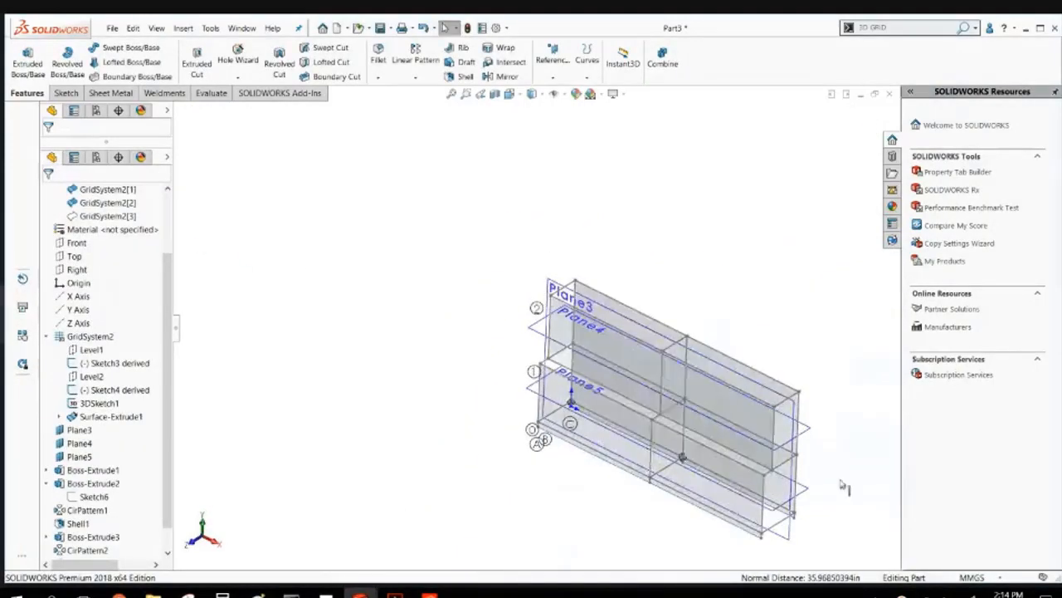
{"action": "scroll", "coordinate": [749, 426], "scroll_direction": "down", "scroll_amount": 3}
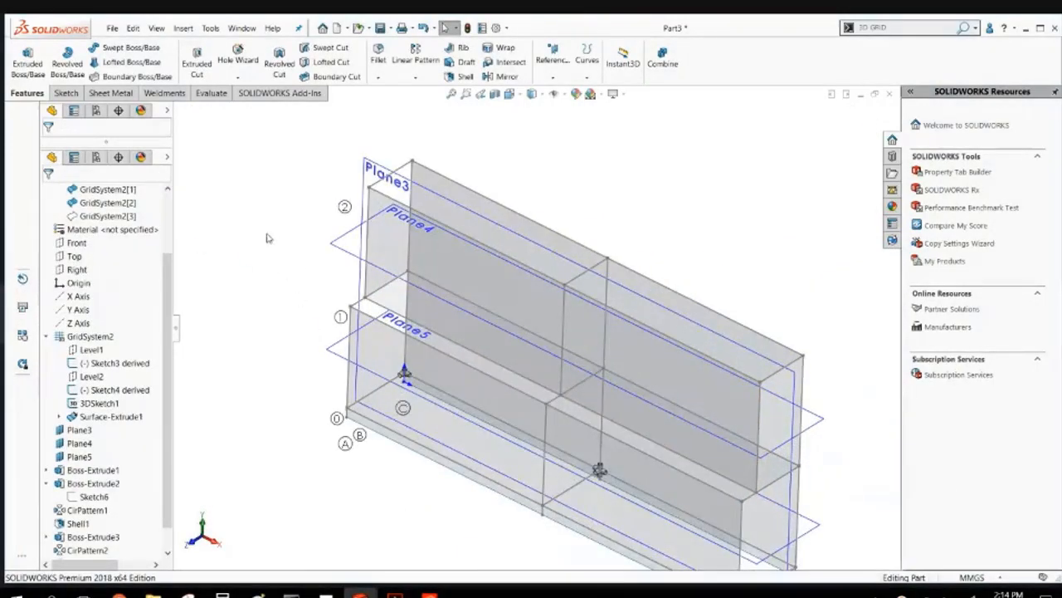
{"action": "mouse_move", "coordinate": [267, 234]}
{"action": "middle_mouse_down"}
{"action": "mouse_move", "coordinate": [263, 214]}
{"action": "mouse_move", "coordinate": [257, 233]}
{"action": "middle_mouse_up"}
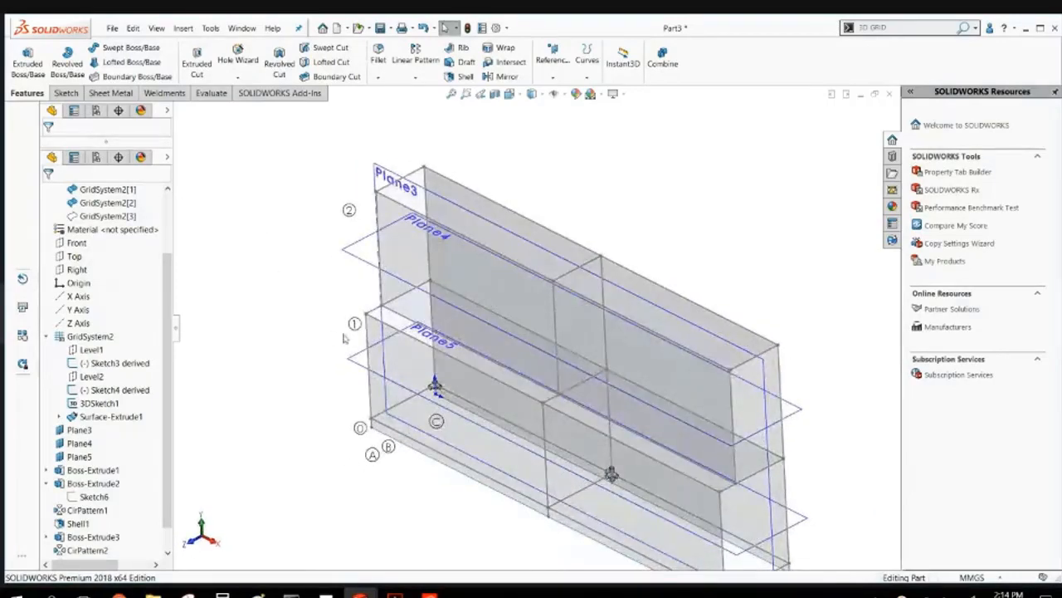
{"action": "scroll", "coordinate": [349, 341], "scroll_direction": "down", "scroll_amount": 2}
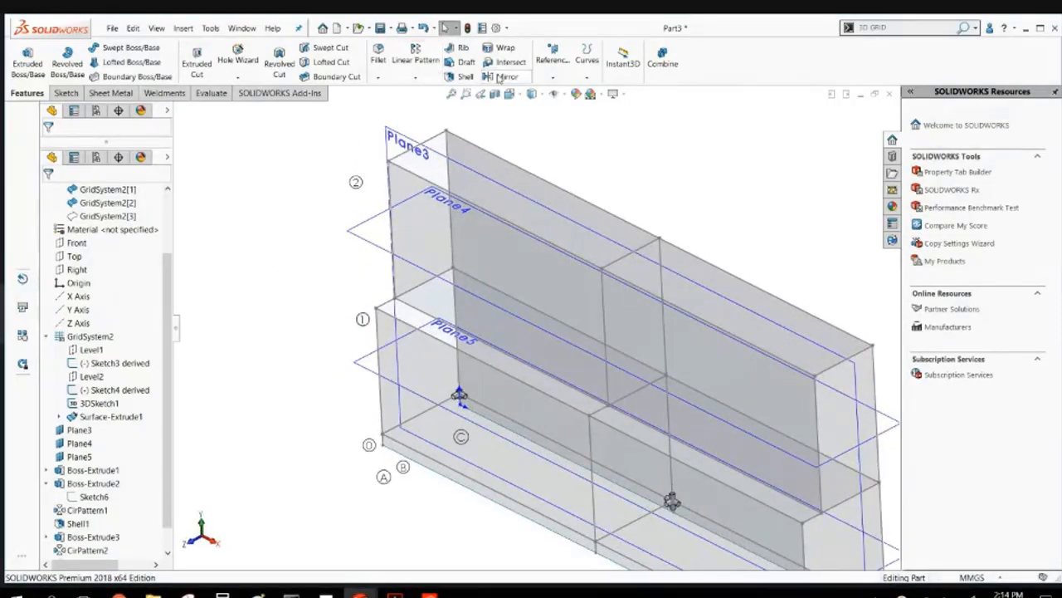
{"action": "left_click", "coordinate": [502, 77]}
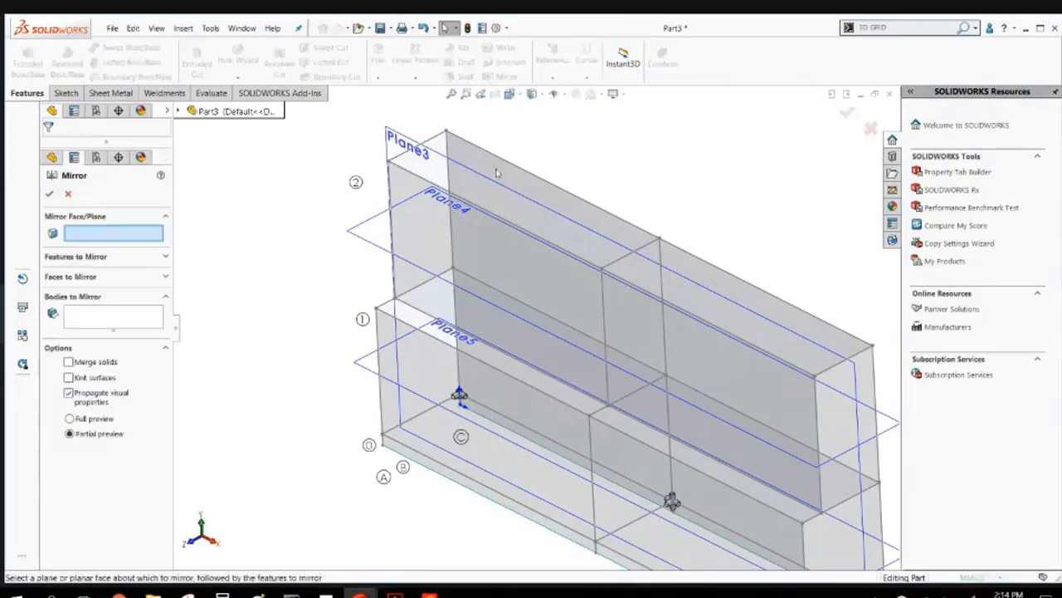
{"action": "left_click", "coordinate": [400, 360]}
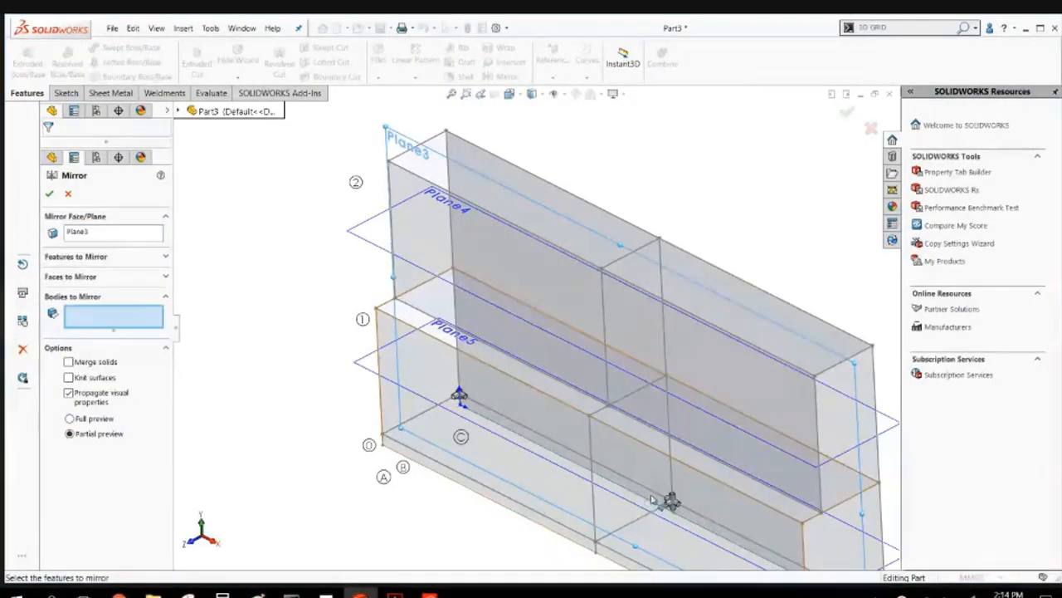
{"action": "scroll", "coordinate": [672, 502], "scroll_direction": "down", "scroll_amount": 10}
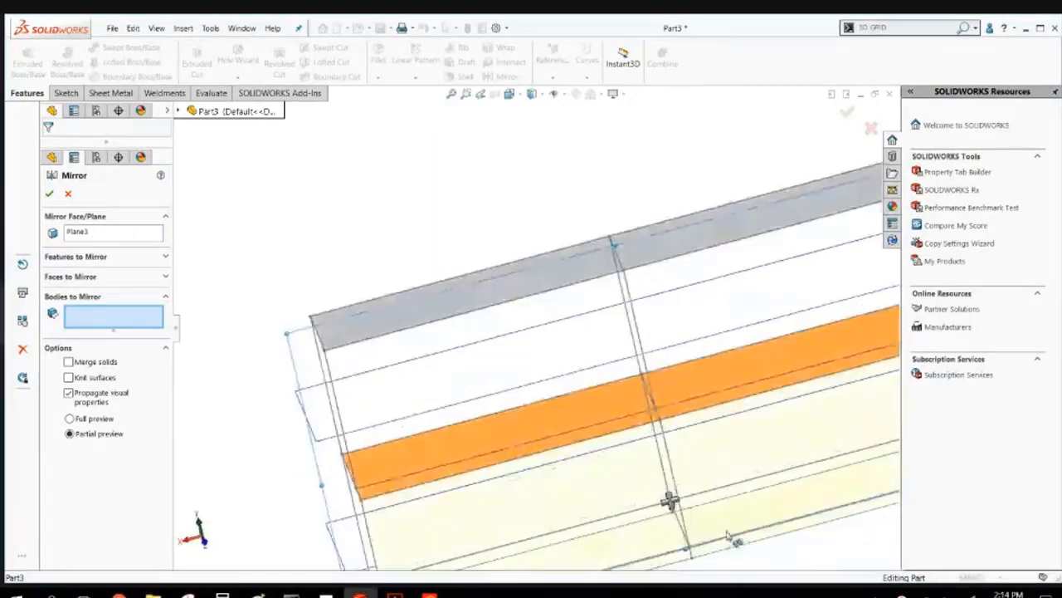
{"action": "left_click", "coordinate": [475, 330]}
{"action": "scroll", "coordinate": [645, 351], "scroll_direction": "up", "scroll_amount": 8}
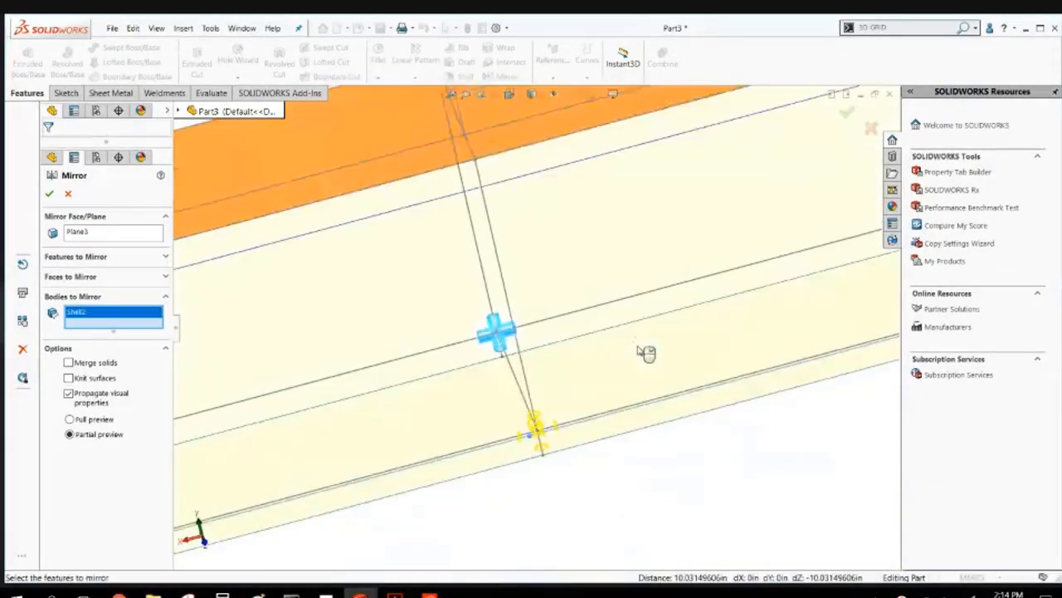
Add the corner connector at the origin to the bodies mirrored about Plane3 and accept the mirror.
{"action": "scroll", "coordinate": [754, 276], "scroll_direction": "down", "scroll_amount": 5}
{"action": "scroll", "coordinate": [753, 276], "scroll_direction": "down", "scroll_amount": 4}
{"action": "left_click", "coordinate": [671, 219]}
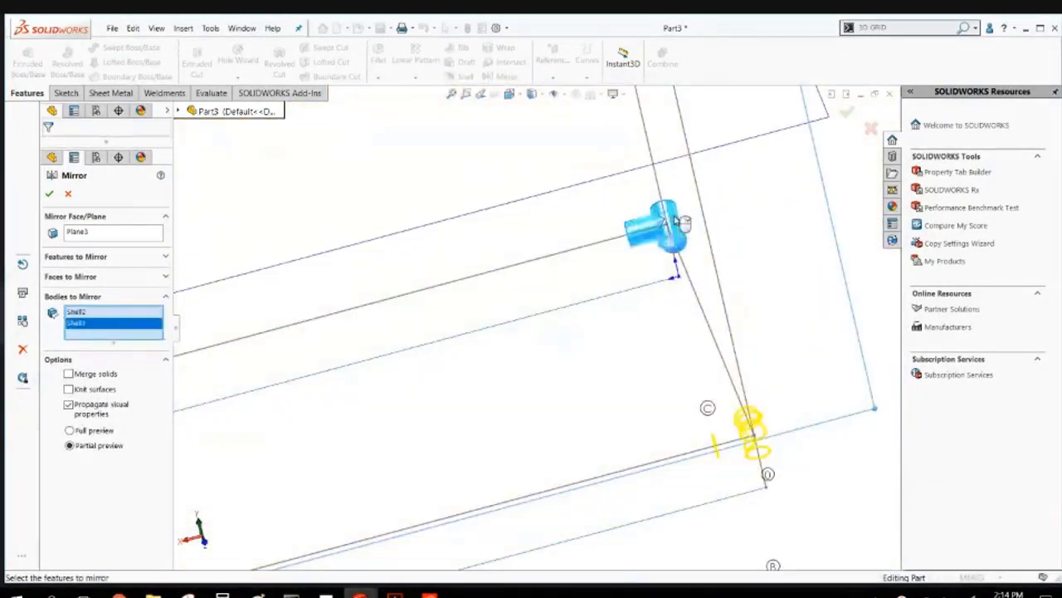
{"action": "scroll", "coordinate": [646, 249], "scroll_direction": "up", "scroll_amount": 5}
{"action": "mouse_move", "coordinate": [636, 249]}
{"action": "middle_mouse_down"}
{"action": "mouse_move", "coordinate": [651, 277]}
{"action": "mouse_move", "coordinate": [837, 332]}
{"action": "middle_mouse_up"}
{"action": "right_click", "coordinate": [424, 365]}
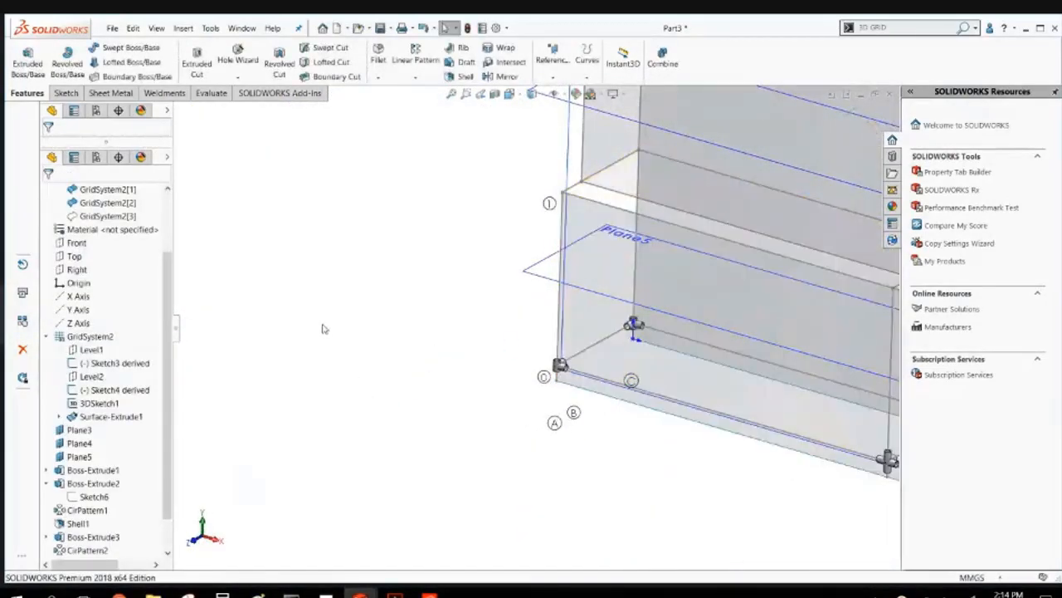
Start a mirror about Plane5 and add the front corner and front middle connectors at level 0 as bodies.
{"action": "scroll", "coordinate": [345, 322], "scroll_direction": "up", "scroll_amount": 3}
{"action": "key", "text": "Return"}
{"action": "scroll", "coordinate": [590, 300], "scroll_direction": "down", "scroll_amount": 4}
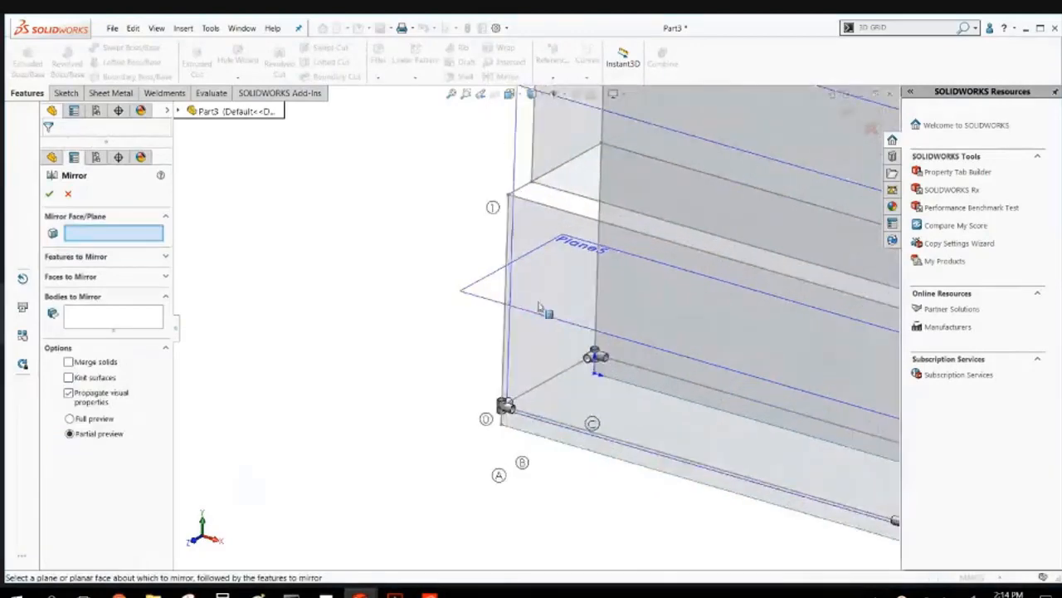
{"action": "left_click", "coordinate": [478, 304]}
{"action": "left_click", "coordinate": [505, 406]}
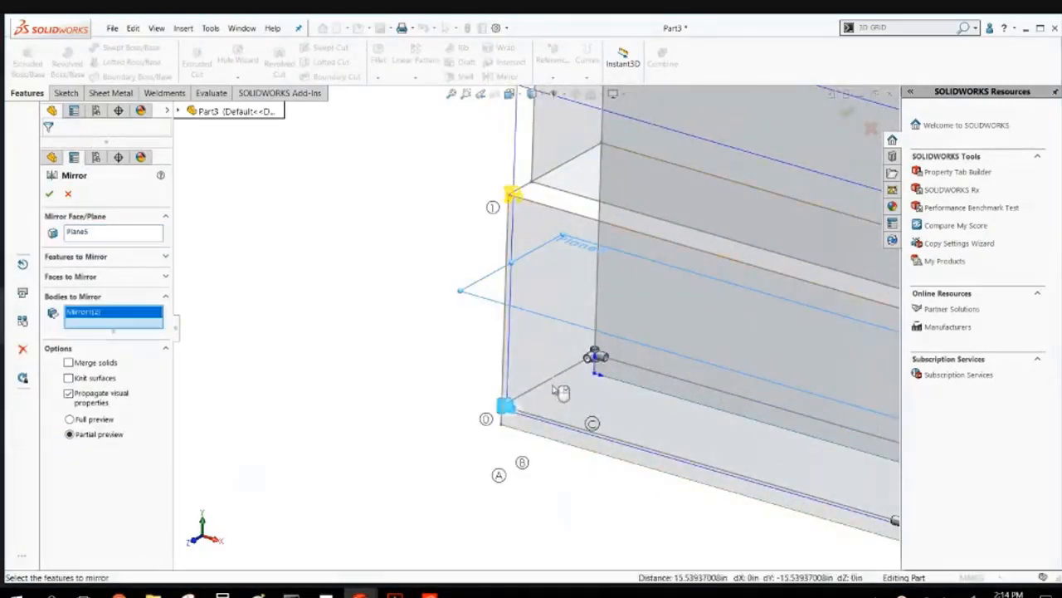
{"action": "scroll", "coordinate": [608, 366], "scroll_direction": "down", "scroll_amount": 6}
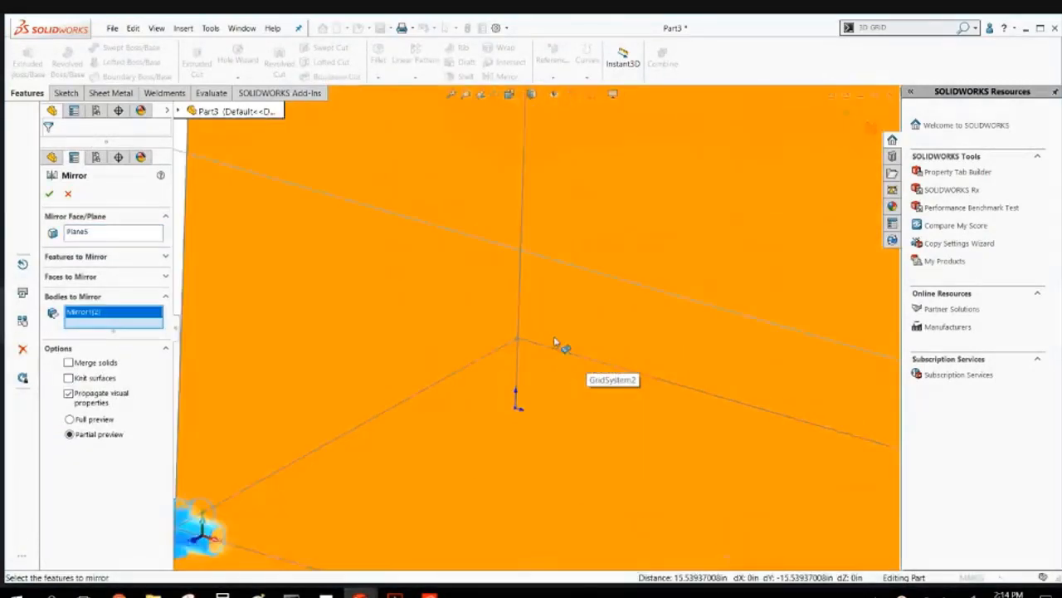
{"action": "scroll", "coordinate": [555, 358], "scroll_direction": "up", "scroll_amount": 8}
{"action": "scroll", "coordinate": [659, 390], "scroll_direction": "down", "scroll_amount": 2}
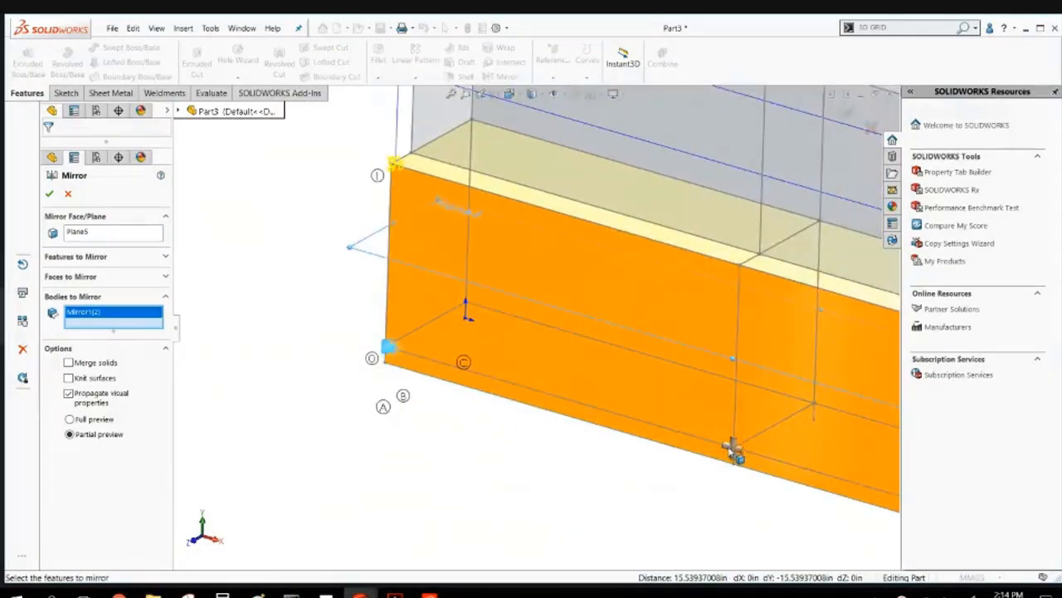
{"action": "left_click", "coordinate": [733, 450]}
Add the rear middle and rear corner connectors at level 0 to the Plane5 mirror and accept it.
{"action": "scroll", "coordinate": [719, 441], "scroll_direction": "up", "scroll_amount": 5}
{"action": "middle_click_drag", "start_coordinate": [719, 441], "coordinate": [675, 381]}
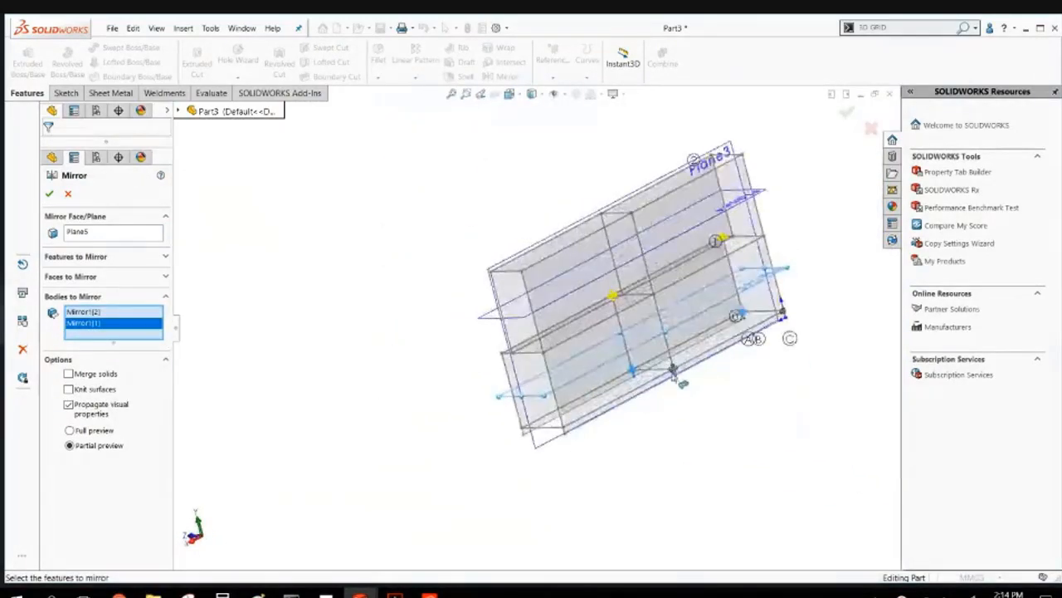
{"action": "scroll", "coordinate": [679, 382], "scroll_direction": "down", "scroll_amount": 5}
{"action": "left_click", "coordinate": [604, 423]}
{"action": "scroll", "coordinate": [650, 333], "scroll_direction": "up", "scroll_amount": 5}
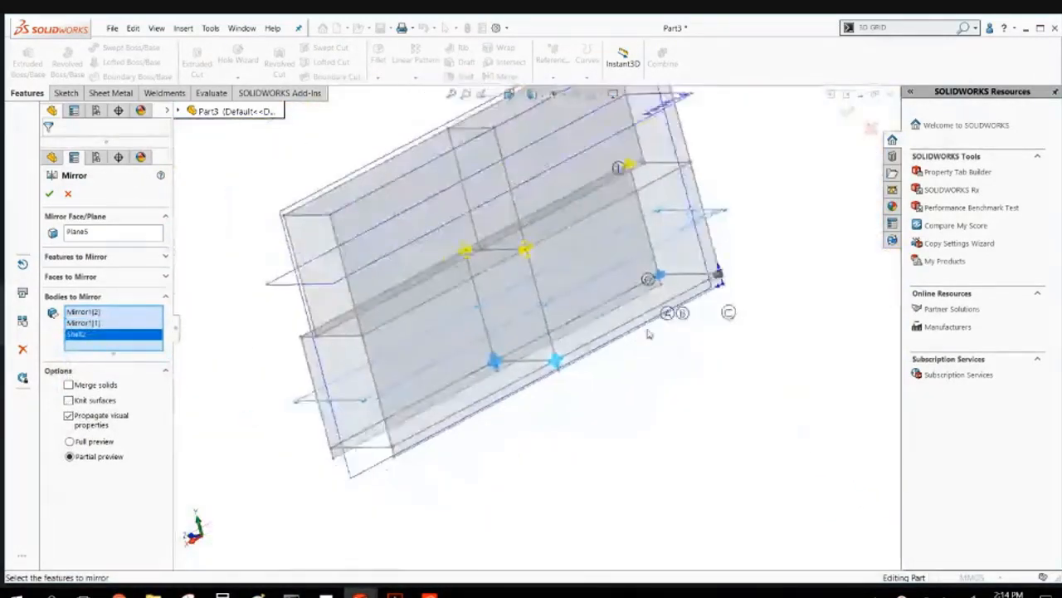
{"action": "scroll", "coordinate": [650, 334], "scroll_direction": "down", "scroll_amount": 6}
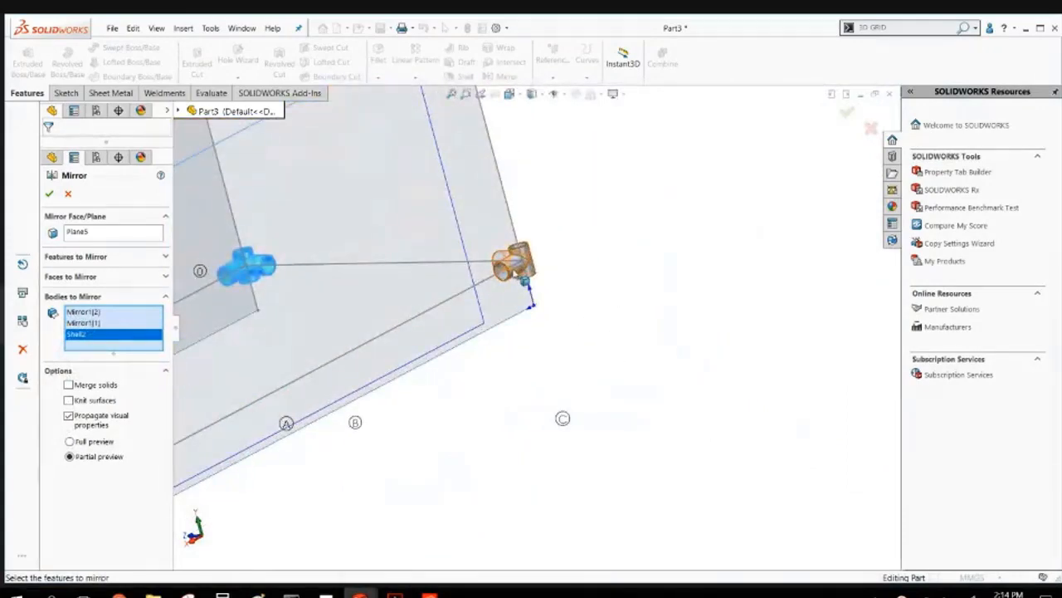
{"action": "left_click", "coordinate": [524, 281]}
{"action": "scroll", "coordinate": [525, 281], "scroll_direction": "up", "scroll_amount": 6}
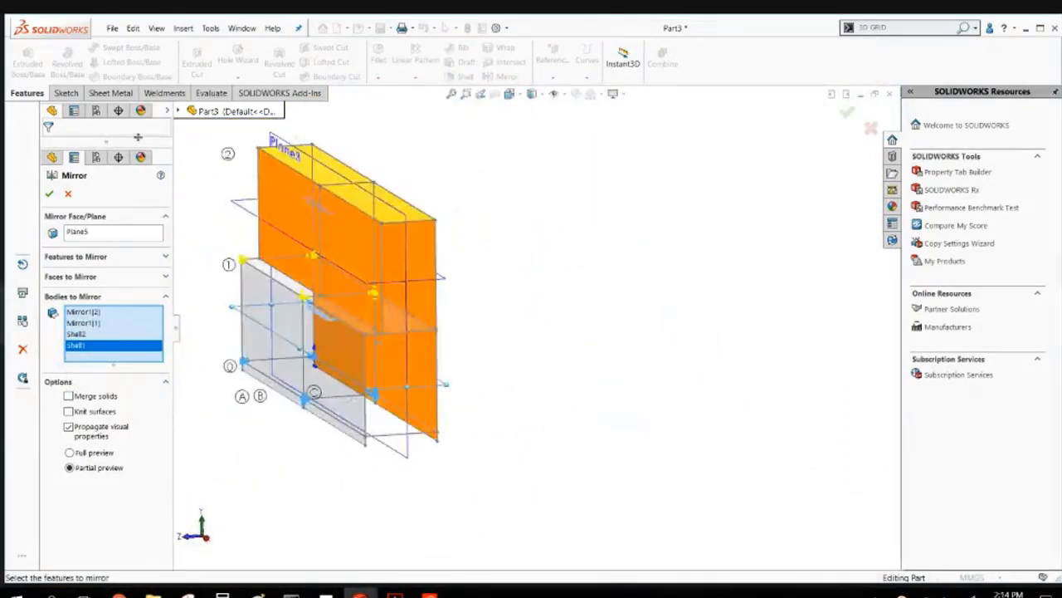
{"action": "left_click", "coordinate": [48, 194]}
Start a mirror about Plane4 and add the rear corner connector at level 1 as the first body.
{"action": "middle_click_drag", "start_coordinate": [296, 249], "coordinate": [336, 270]}
{"action": "scroll", "coordinate": [336, 269], "scroll_direction": "up", "scroll_amount": 4}
{"action": "scroll", "coordinate": [346, 247], "scroll_direction": "down", "scroll_amount": 5}
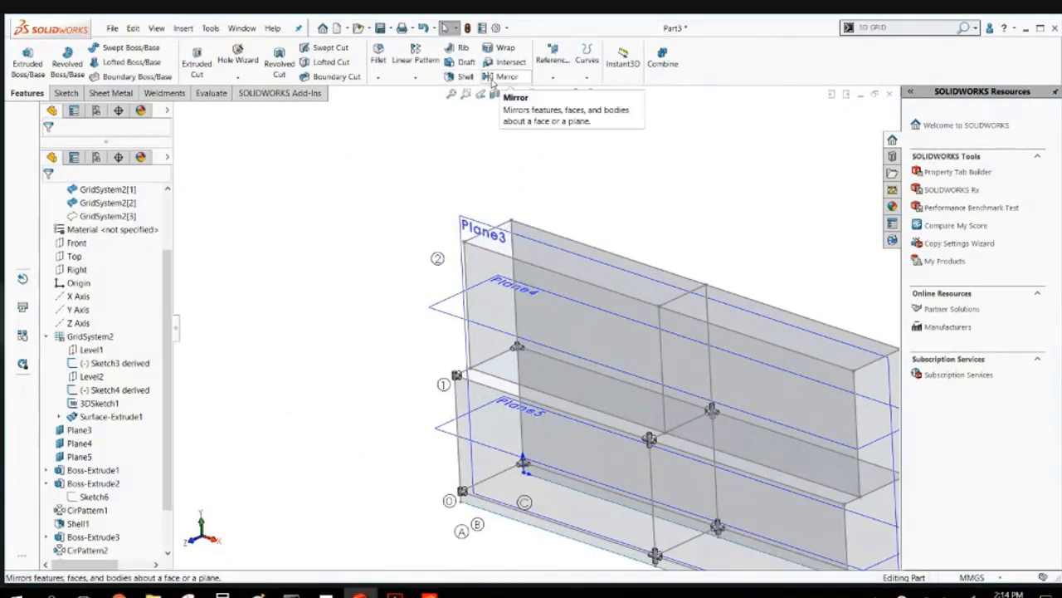
{"action": "left_click", "coordinate": [494, 77]}
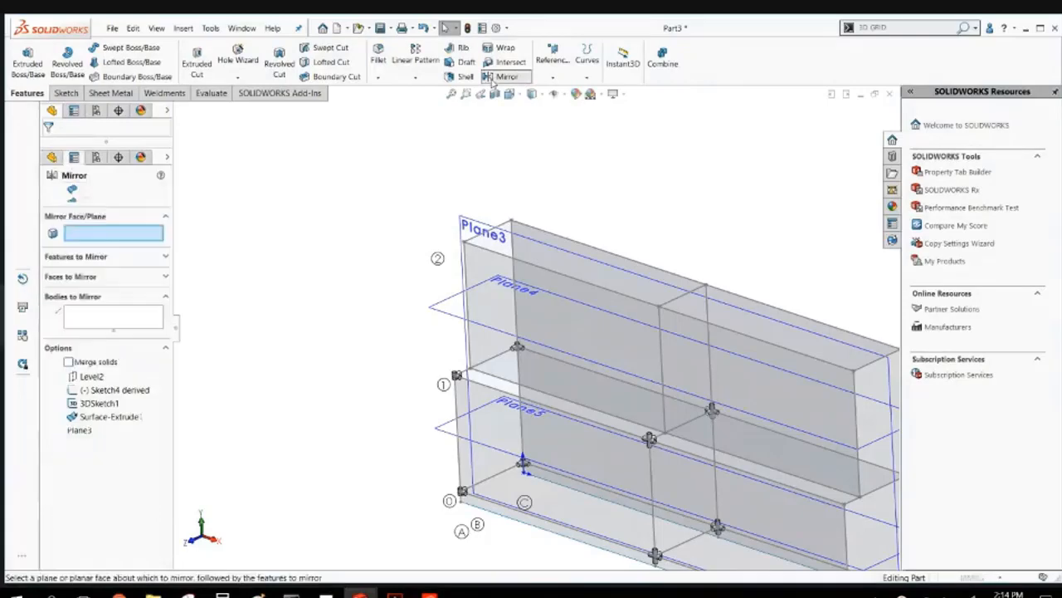
{"action": "left_click", "coordinate": [446, 318]}
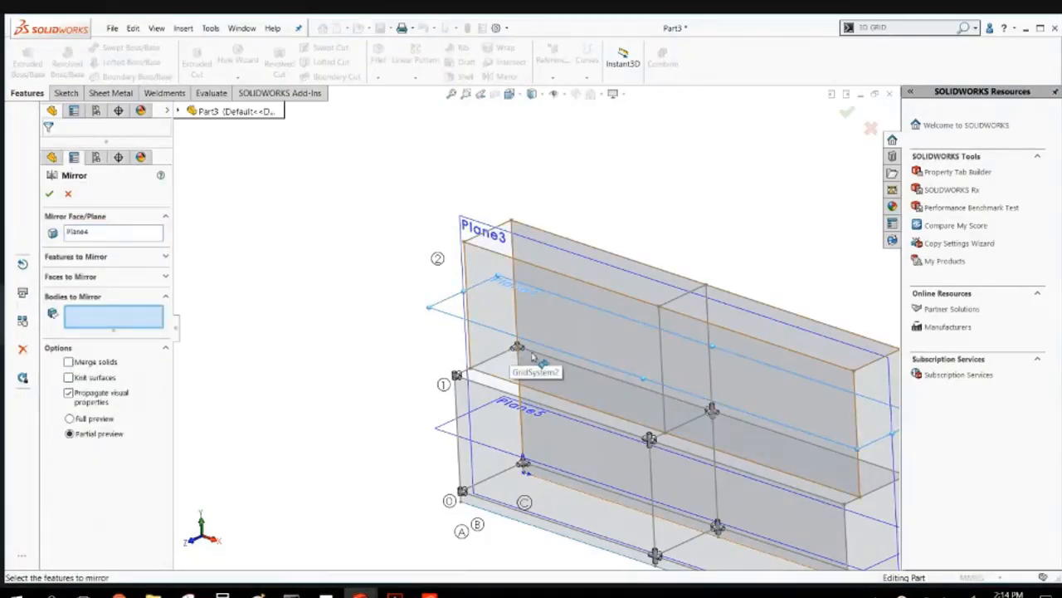
{"action": "middle_click_drag", "start_coordinate": [508, 360], "coordinate": [593, 373]}
{"action": "scroll", "coordinate": [497, 352], "scroll_direction": "down", "scroll_amount": 5}
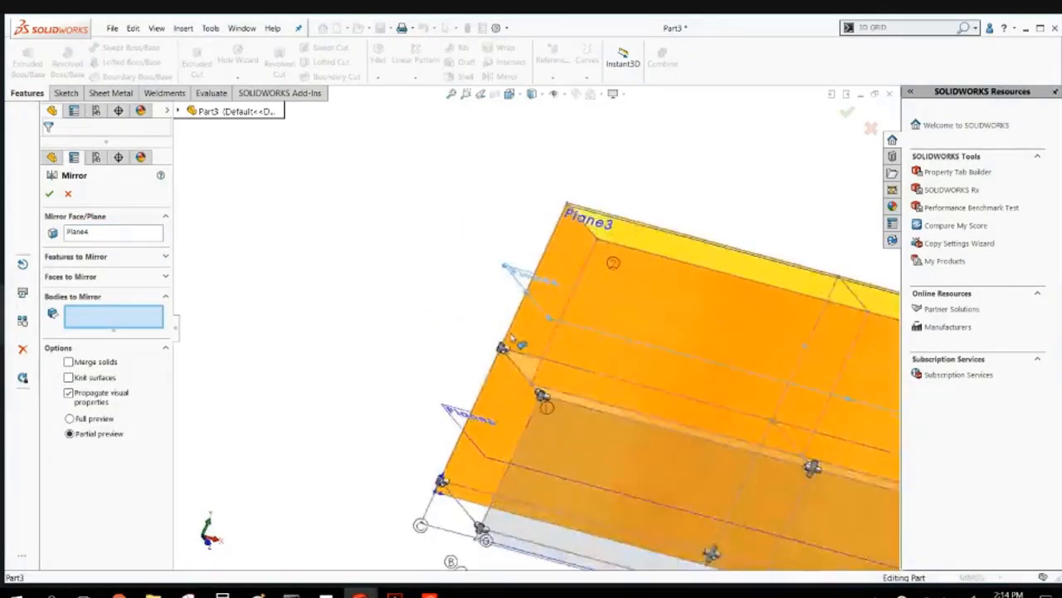
{"action": "left_click", "coordinate": [506, 361]}
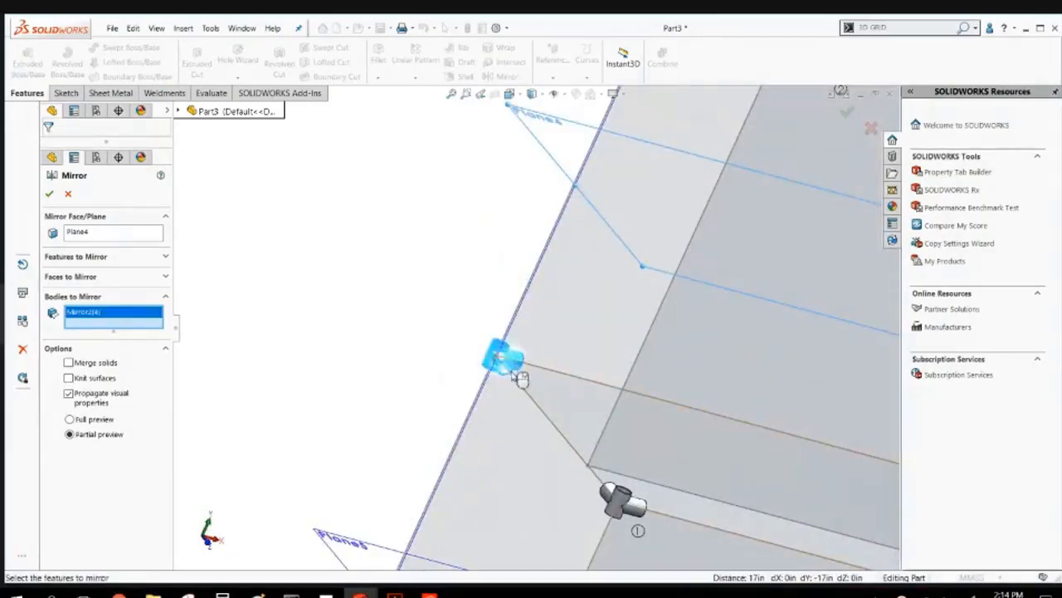
Add the rear middle connector at level 1 to the Plane4 mirror and accept it.
{"action": "scroll", "coordinate": [699, 443], "scroll_direction": "up", "scroll_amount": 5}
{"action": "middle_click_drag", "start_coordinate": [736, 434], "coordinate": [534, 365]}
{"action": "scroll", "coordinate": [586, 356], "scroll_direction": "down", "scroll_amount": 4}
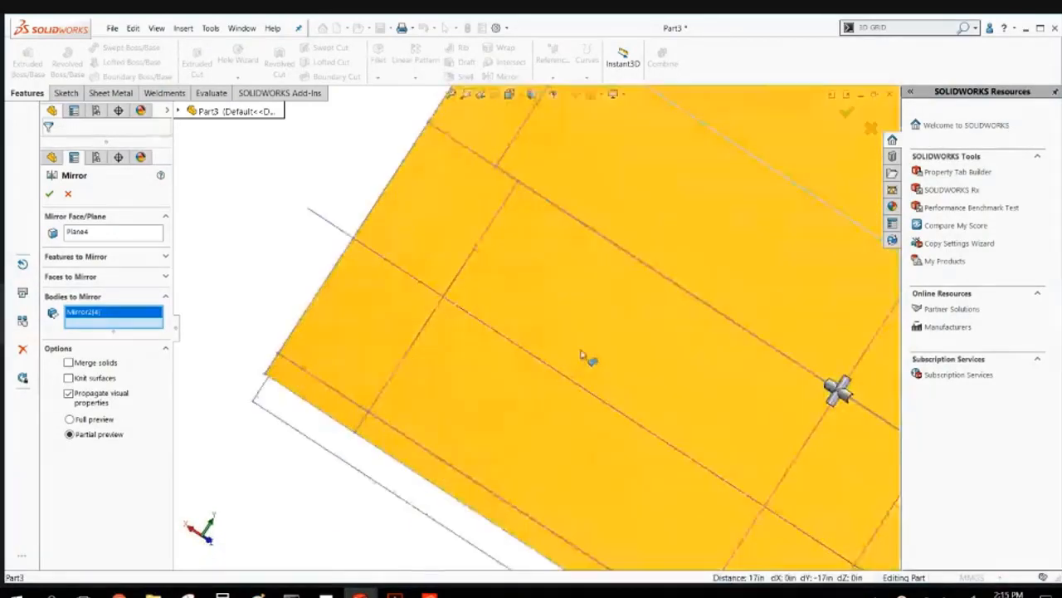
{"action": "scroll", "coordinate": [865, 407], "scroll_direction": "up", "scroll_amount": 5}
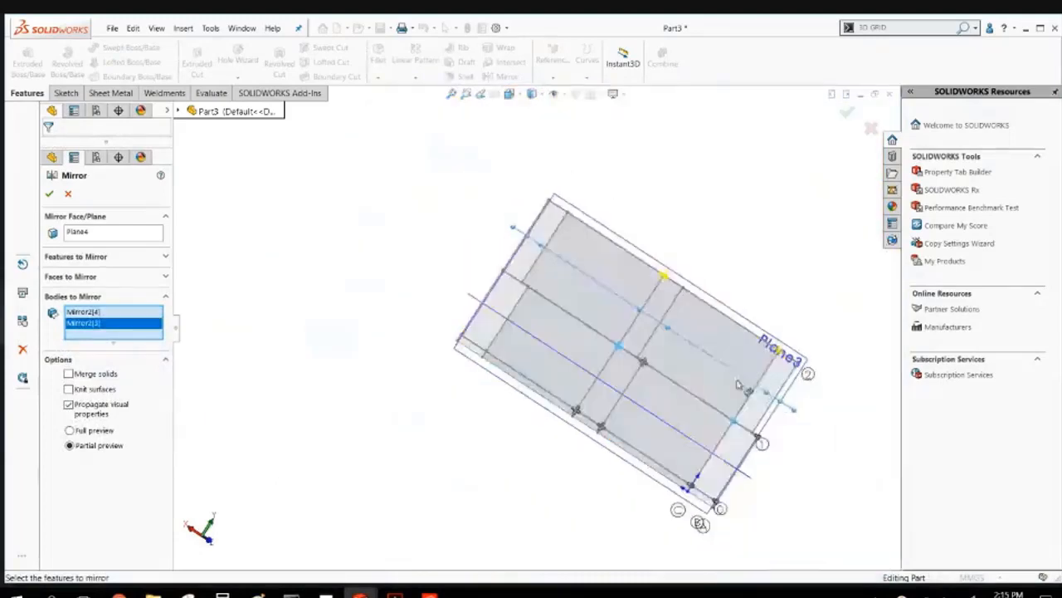
{"action": "mouse_move", "coordinate": [738, 383]}
{"action": "middle_mouse_down"}
{"action": "mouse_move", "coordinate": [510, 323]}
{"action": "mouse_move", "coordinate": [437, 356]}
{"action": "mouse_move", "coordinate": [460, 403]}
{"action": "middle_mouse_up"}
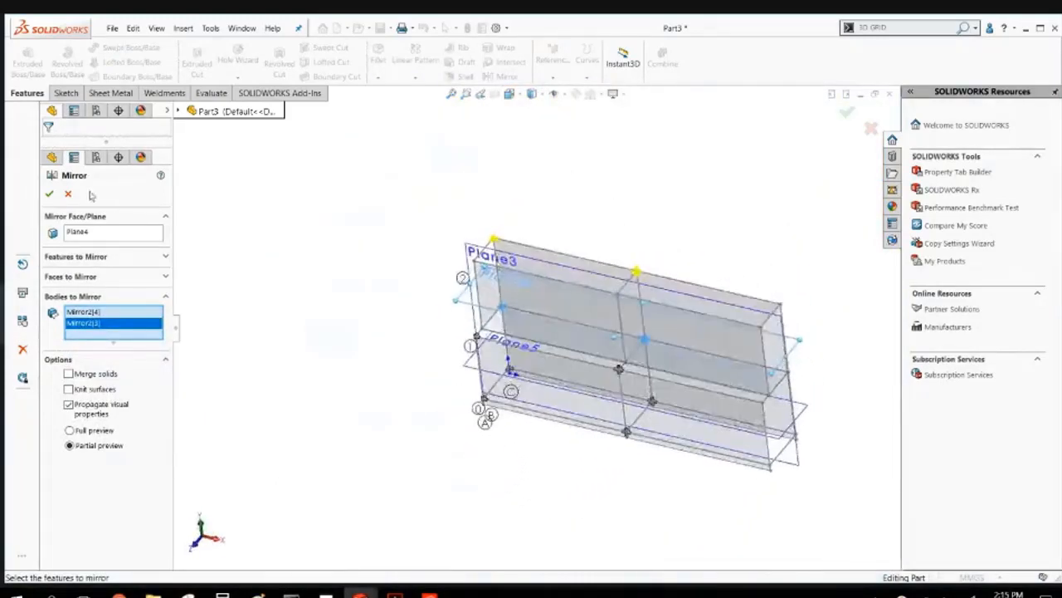
{"action": "left_click", "coordinate": [49, 193]}
Start Move/Copy Bodies in translate mode with the Copy option enabled for one copy.
{"action": "middle_click_drag", "start_coordinate": [398, 191], "coordinate": [506, 352]}
{"action": "scroll", "coordinate": [523, 282], "scroll_direction": "down", "scroll_amount": 3}
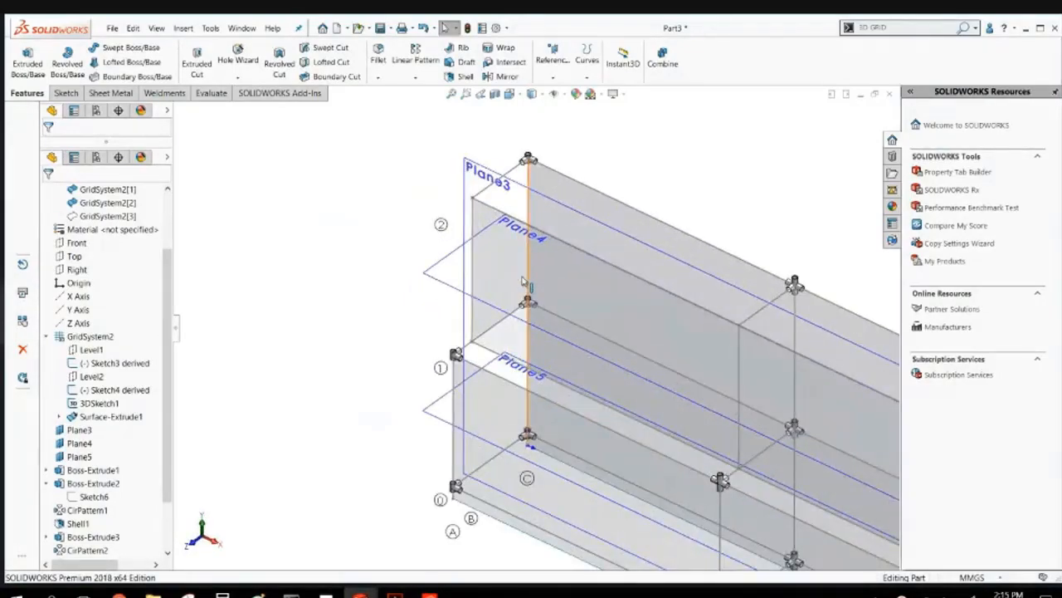
{"action": "scroll", "coordinate": [548, 341], "scroll_direction": "up", "scroll_amount": 2}
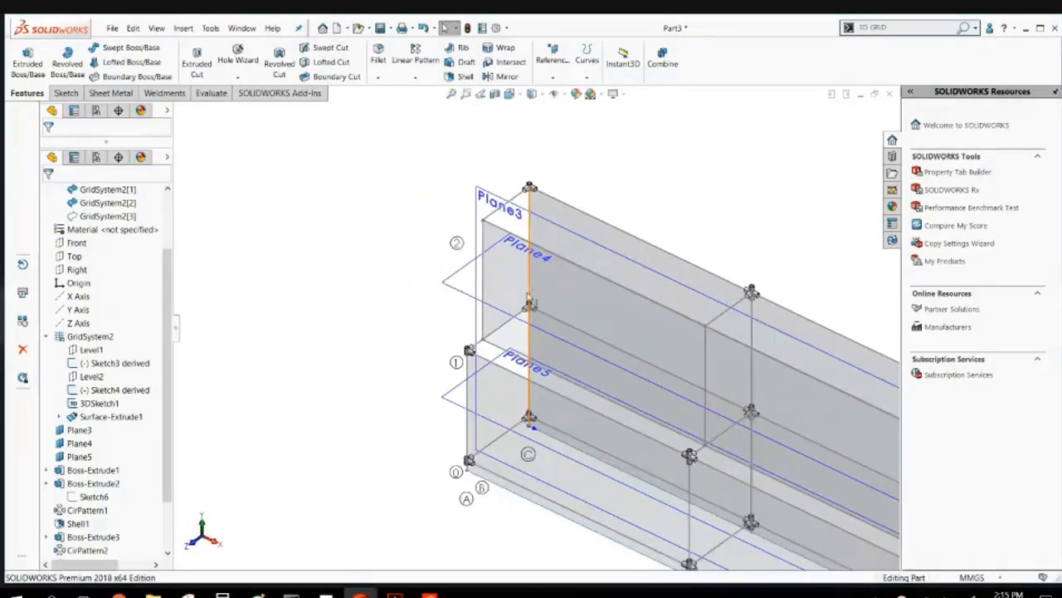
{"action": "scroll", "coordinate": [561, 338], "scroll_direction": "down", "scroll_amount": 2}
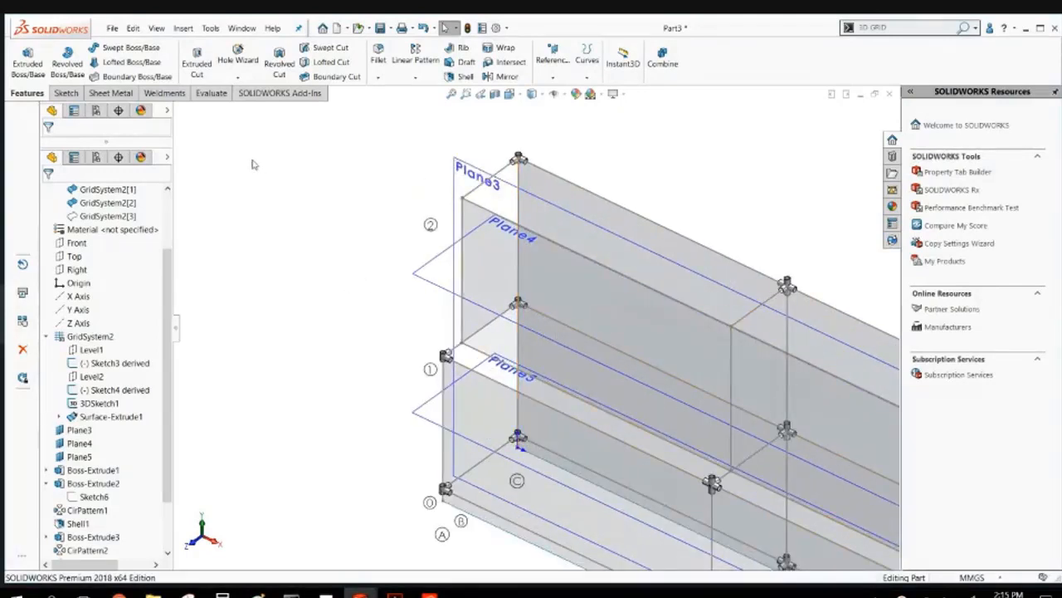
{"action": "left_click", "coordinate": [257, 179]}
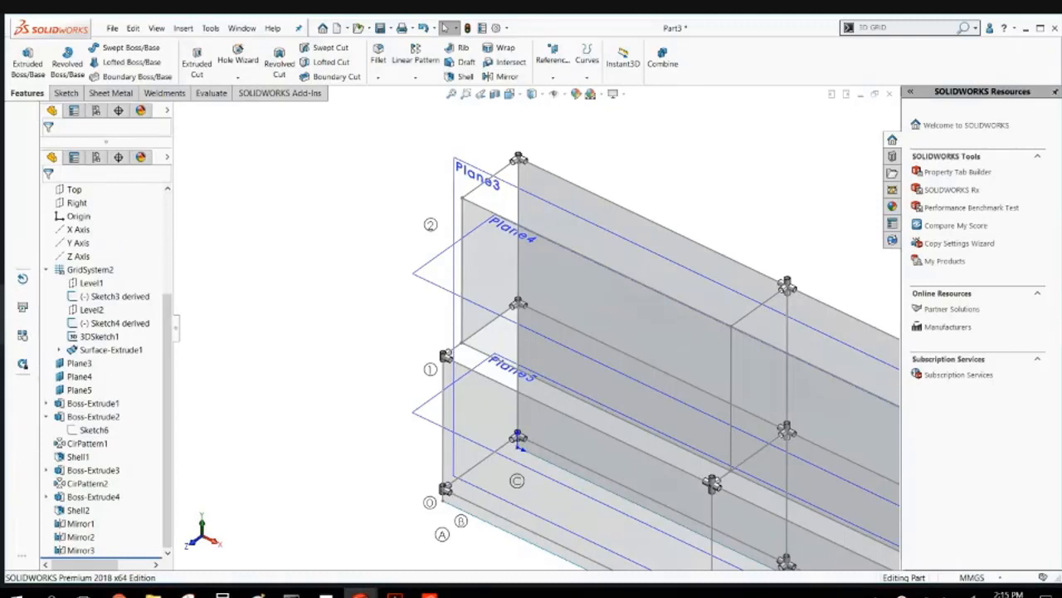
{"action": "left_click", "coordinate": [910, 33]}
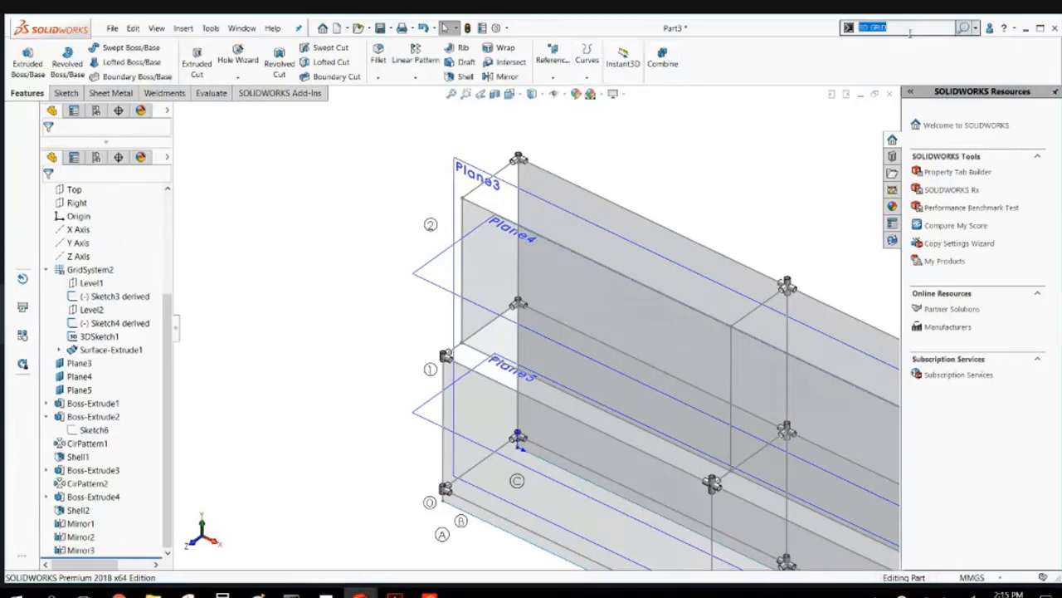
{"action": "type", "text": "MOVE"}
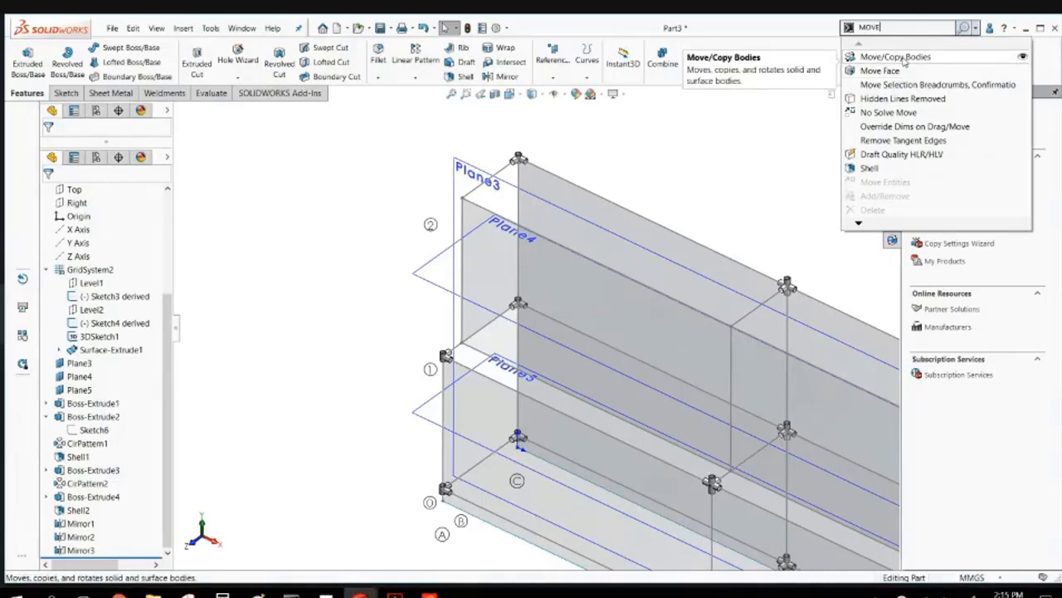
{"action": "left_click", "coordinate": [901, 57]}
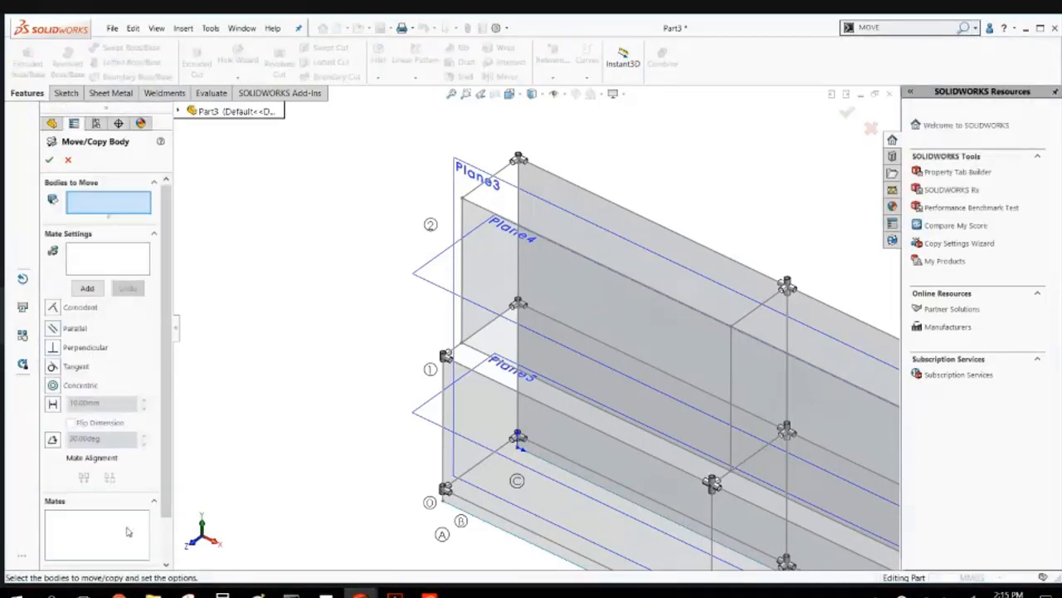
{"action": "left_click", "coordinate": [118, 560]}
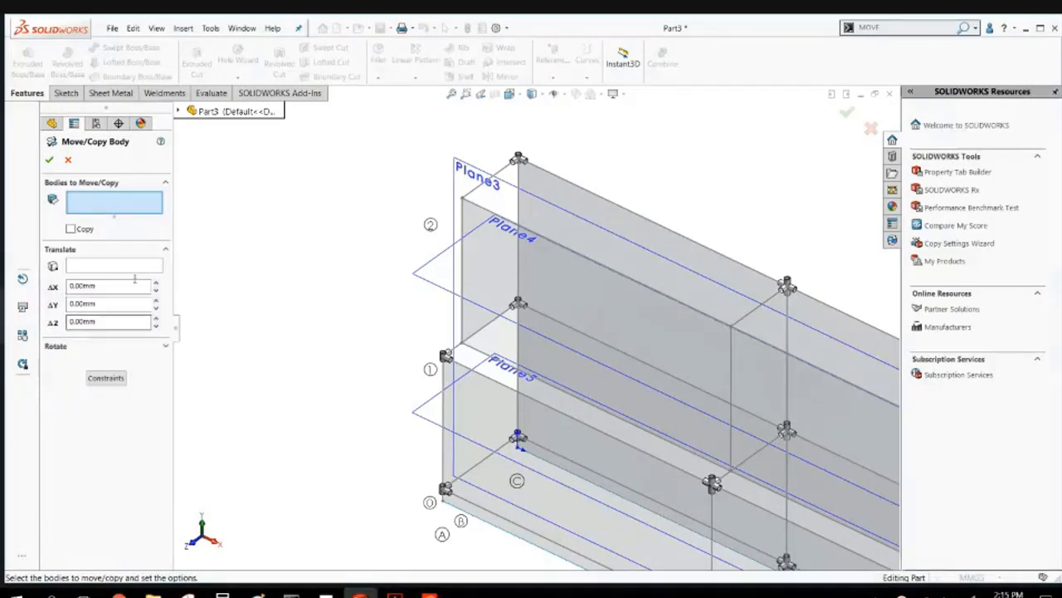
{"action": "left_click", "coordinate": [71, 229]}
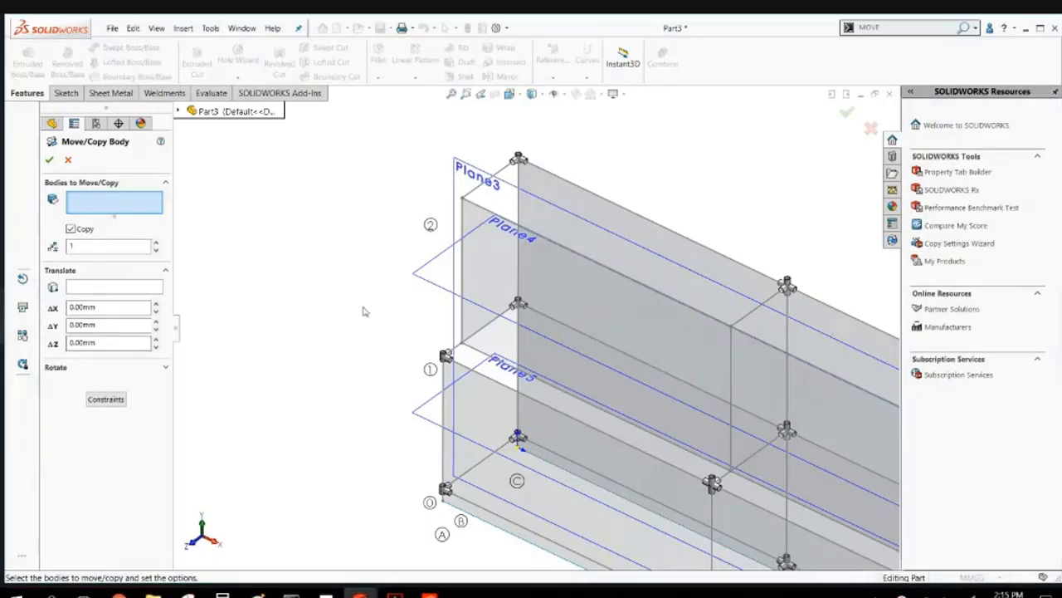
Add the rear corner and rear middle connectors at levels 2 and 1 as the bodies to copy.
{"action": "left_click", "coordinate": [524, 159]}
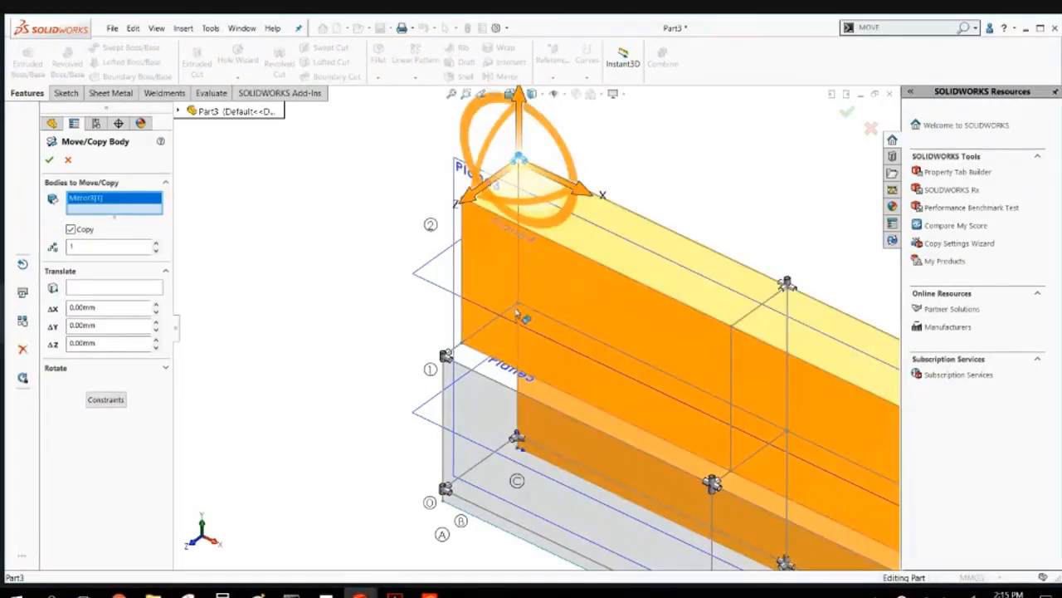
{"action": "left_click", "coordinate": [787, 284]}
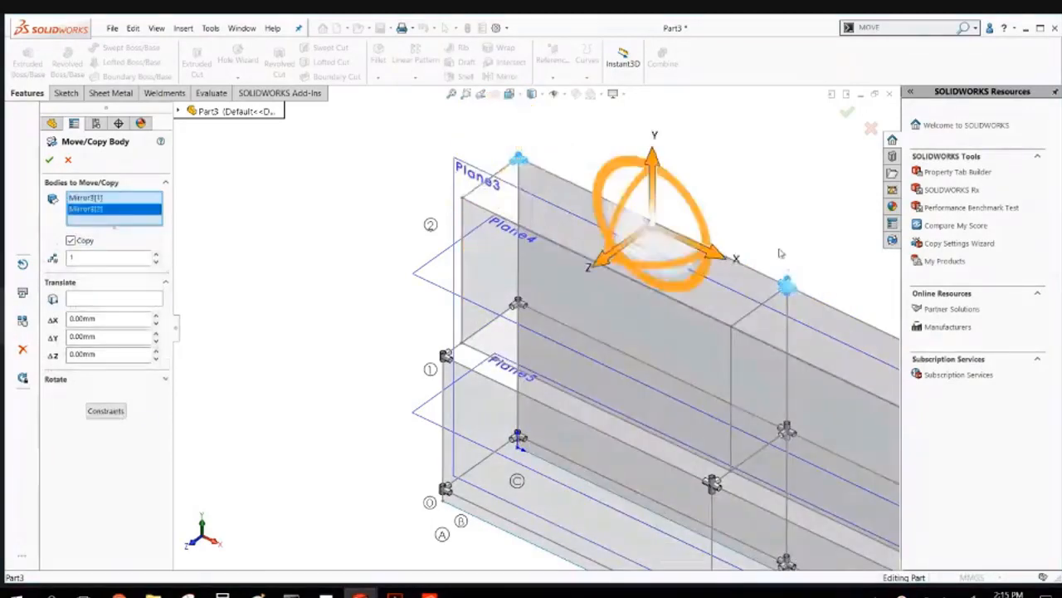
{"action": "middle_click_drag", "start_coordinate": [780, 252], "coordinate": [783, 518]}
{"action": "scroll", "coordinate": [801, 497], "scroll_direction": "down", "scroll_amount": 2}
{"action": "scroll", "coordinate": [719, 391], "scroll_direction": "down", "scroll_amount": 2}
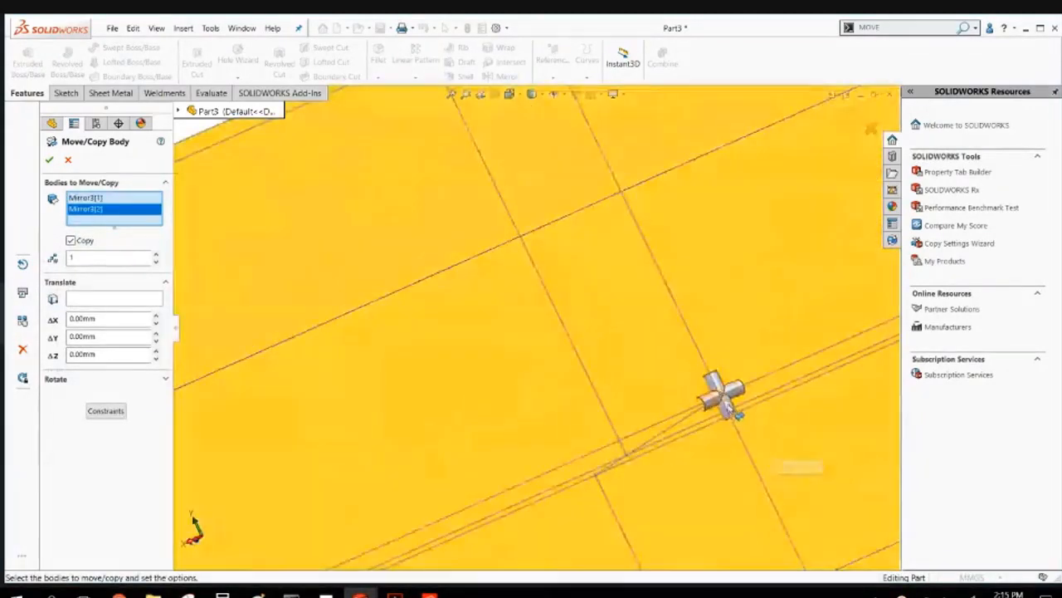
{"action": "left_click", "coordinate": [723, 393]}
{"action": "scroll", "coordinate": [731, 405], "scroll_direction": "up", "scroll_amount": 5}
{"action": "scroll", "coordinate": [671, 285], "scroll_direction": "down", "scroll_amount": 5}
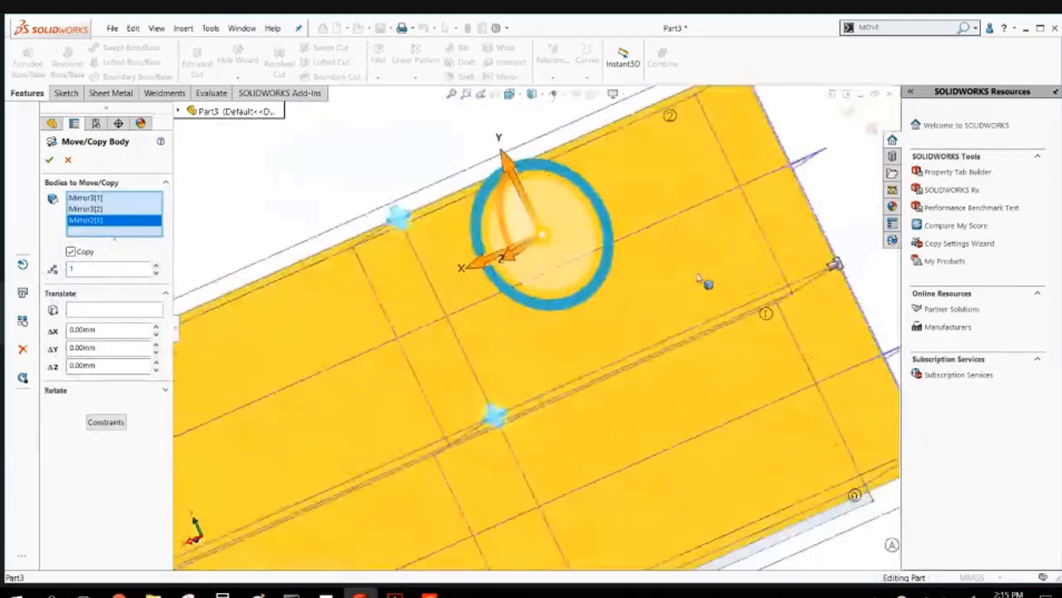
{"action": "left_click", "coordinate": [807, 255]}
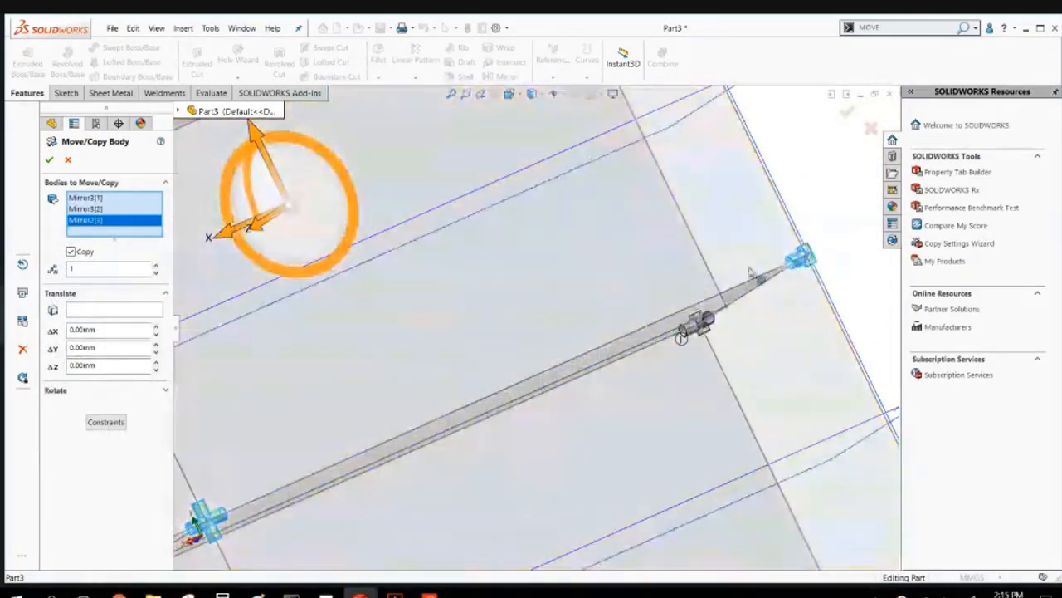
Translate the four connector copies about 394.56 mm along Z to the front grid line and accept the copy.
{"action": "scroll", "coordinate": [754, 277], "scroll_direction": "up", "scroll_amount": 4}
{"action": "middle_click_drag", "start_coordinate": [646, 281], "coordinate": [769, 283]}
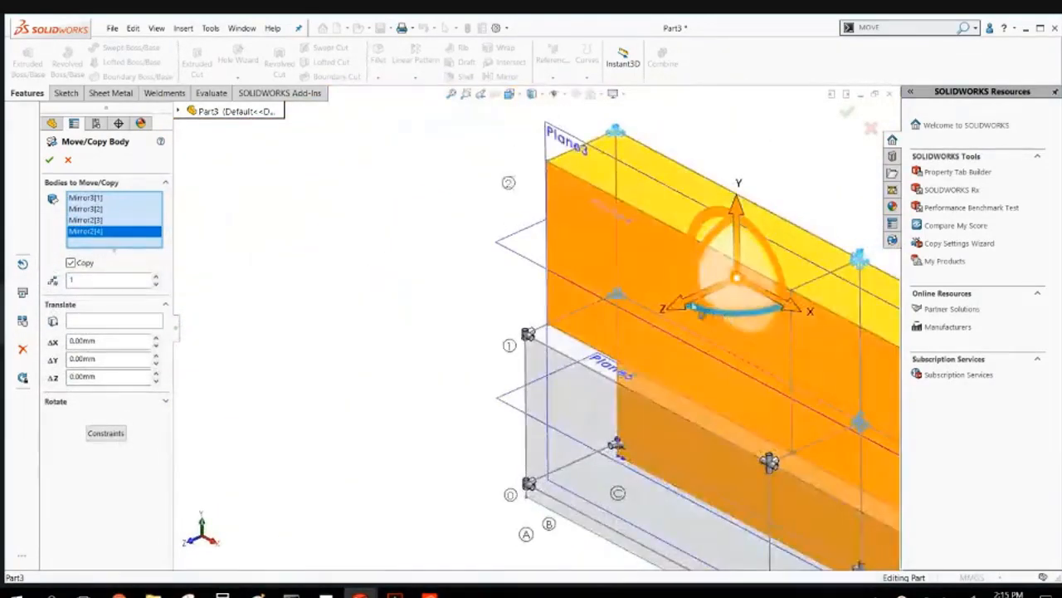
{"action": "left_click_drag", "start_coordinate": [674, 298], "coordinate": [623, 340]}
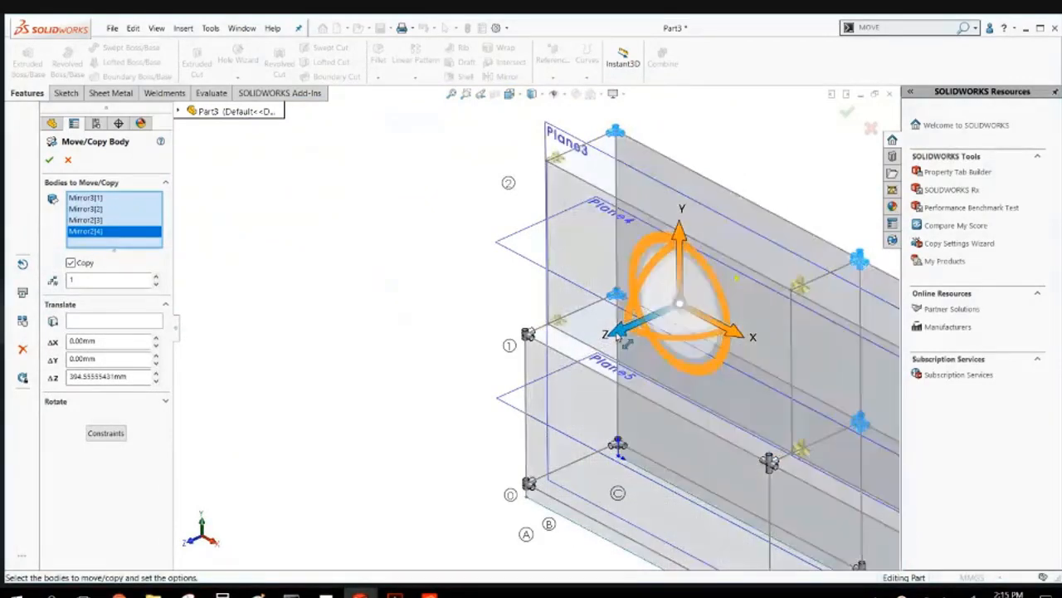
{"action": "left_click", "coordinate": [49, 160]}
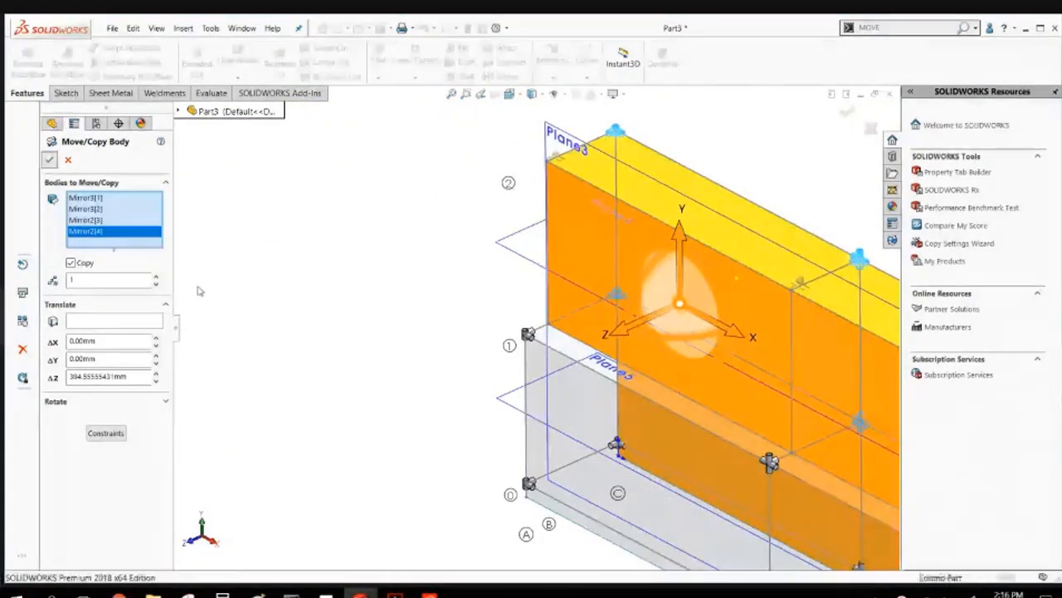
Examine the position and pipe orientation of the copied connectors at levels 1 and 2.
{"action": "scroll", "coordinate": [776, 386], "scroll_direction": "down", "scroll_amount": 2}
{"action": "scroll", "coordinate": [535, 357], "scroll_direction": "up", "scroll_amount": 3}
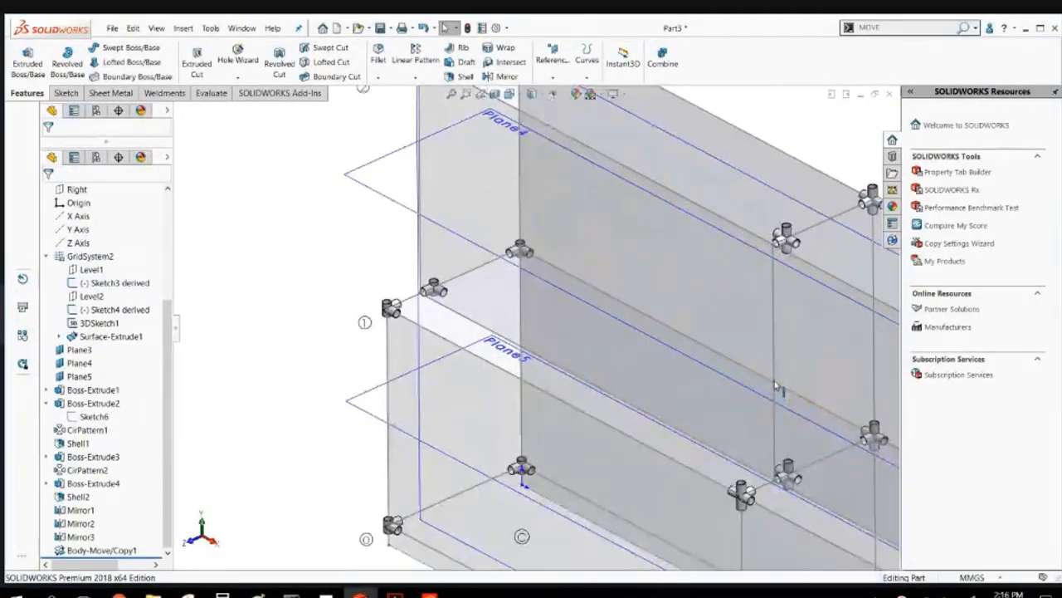
{"action": "scroll", "coordinate": [584, 230], "scroll_direction": "down", "scroll_amount": 2}
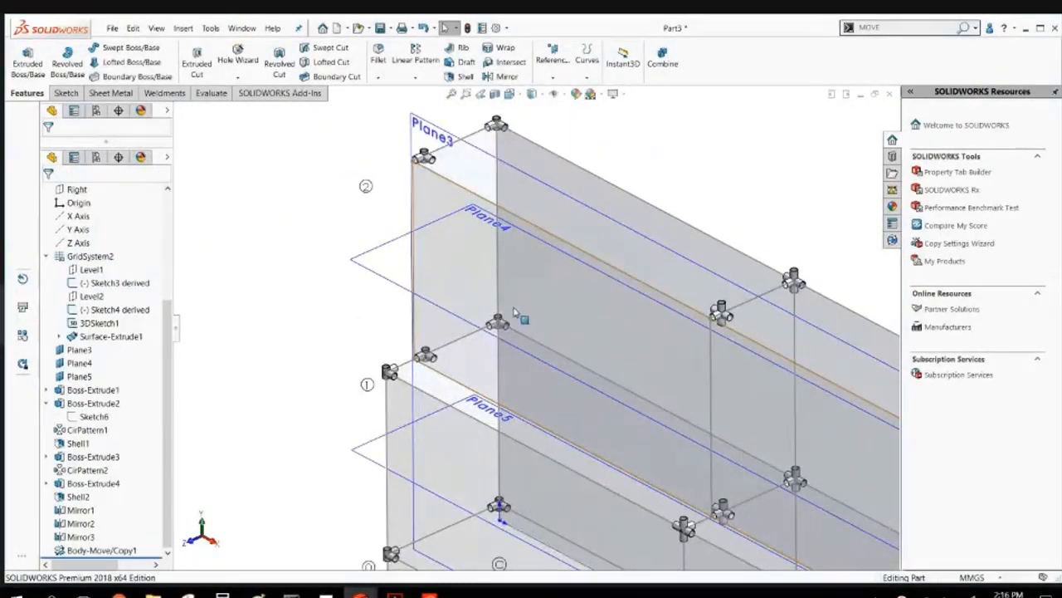
{"action": "scroll", "coordinate": [456, 365], "scroll_direction": "down", "scroll_amount": 3}
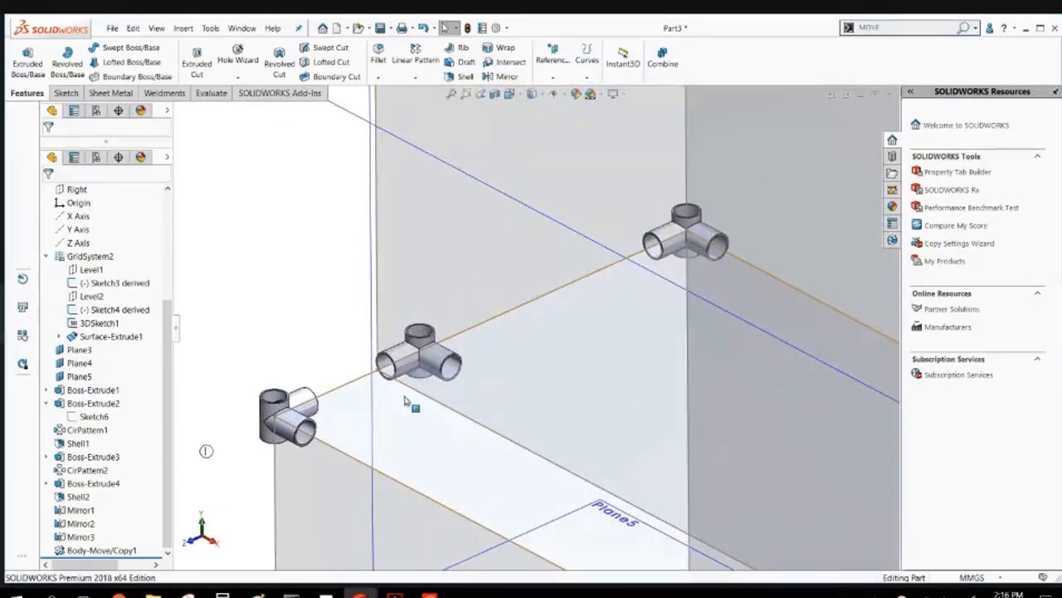
{"action": "scroll", "coordinate": [415, 407], "scroll_direction": "up", "scroll_amount": 2}
{"action": "scroll", "coordinate": [400, 309], "scroll_direction": "up", "scroll_amount": 2}
{"action": "scroll", "coordinate": [423, 288], "scroll_direction": "up", "scroll_amount": 1}
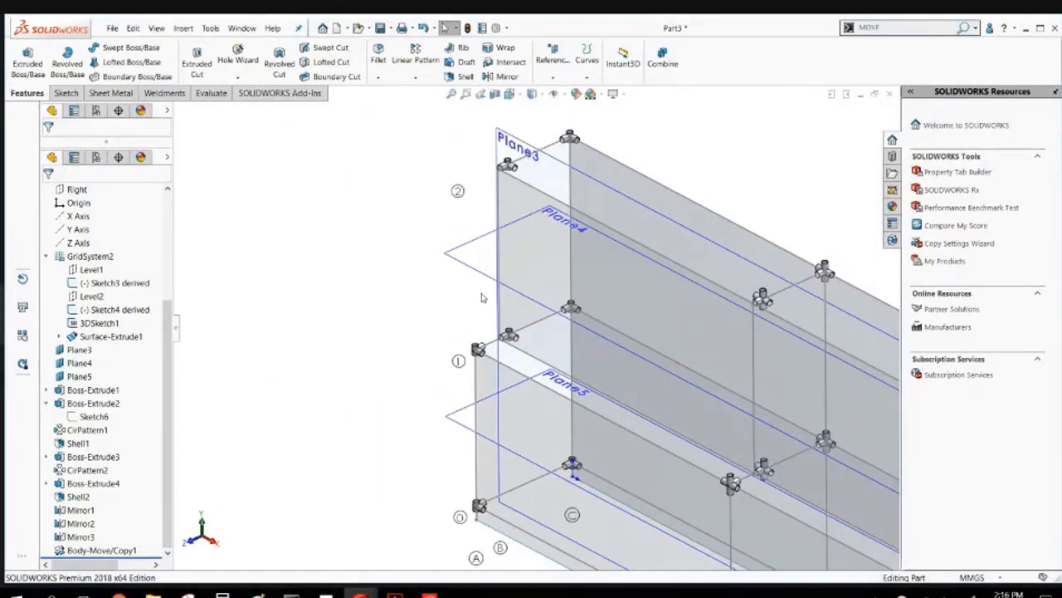
Start Move/Copy Bodies with Copy disabled, switch to constraints, and pick the copied front corner connector at level 2 as the body to move.
{"action": "left_click", "coordinate": [923, 30]}
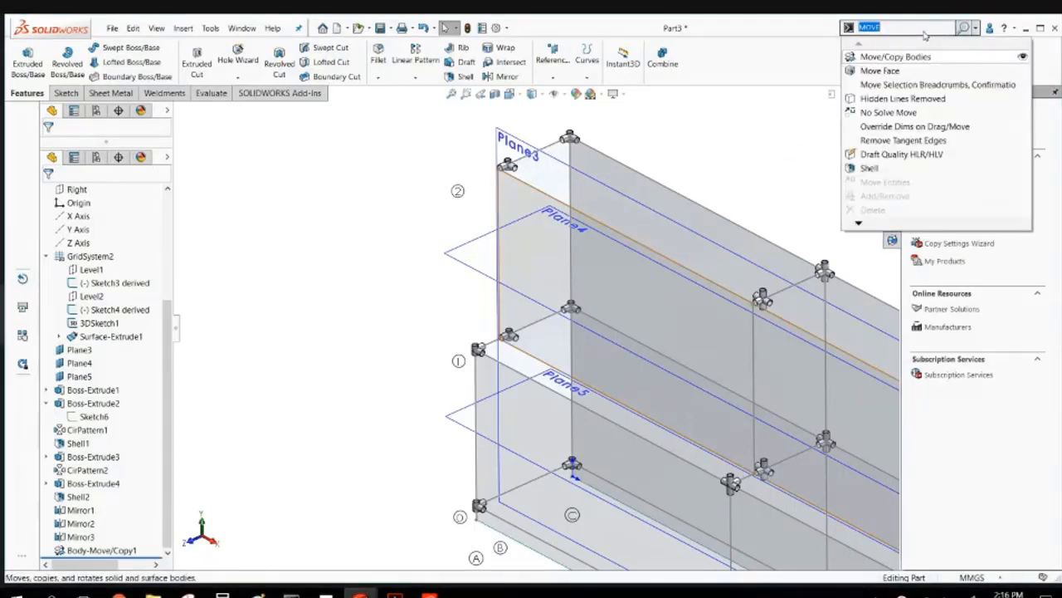
{"action": "left_click", "coordinate": [913, 57]}
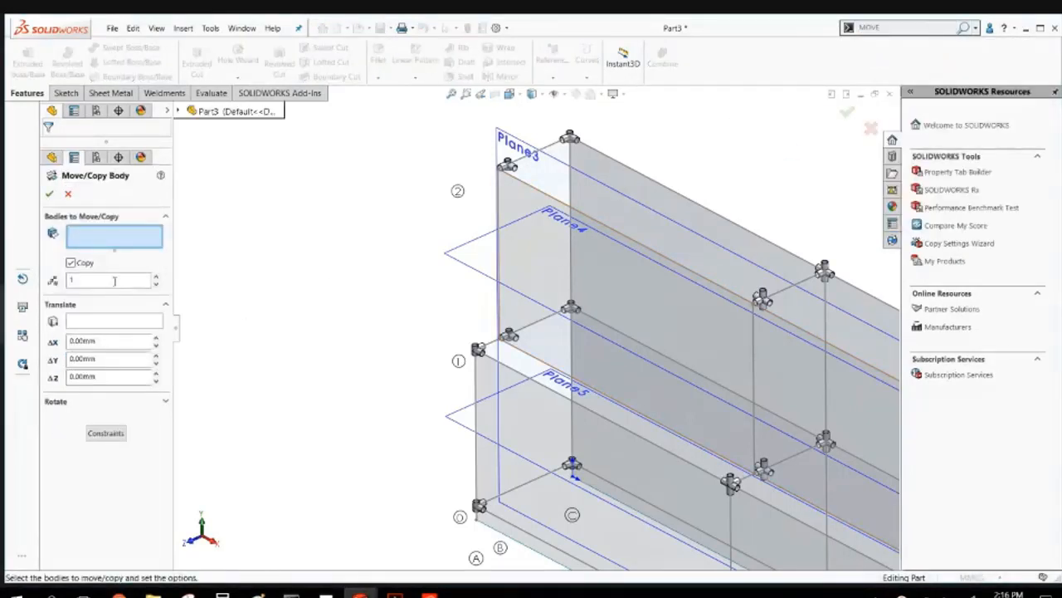
{"action": "left_click", "coordinate": [70, 263]}
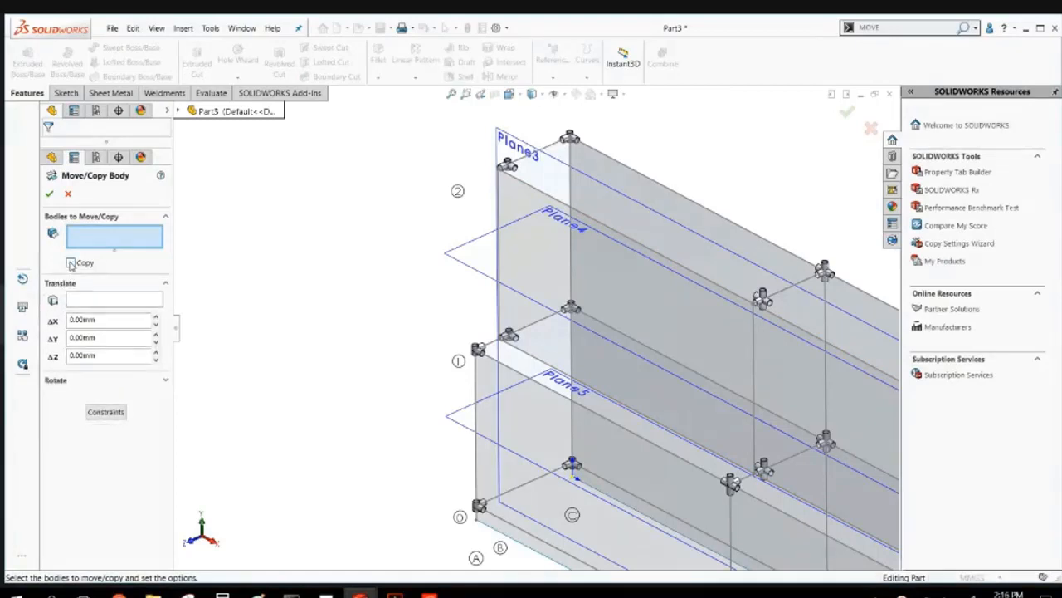
{"action": "left_click", "coordinate": [104, 412]}
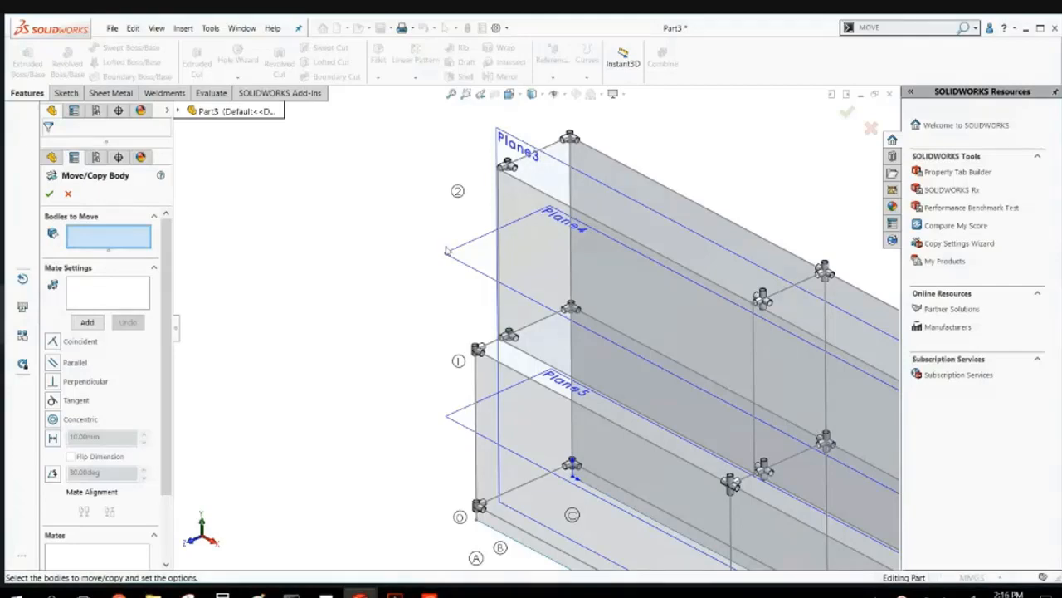
{"action": "scroll", "coordinate": [525, 201], "scroll_direction": "down", "scroll_amount": 4}
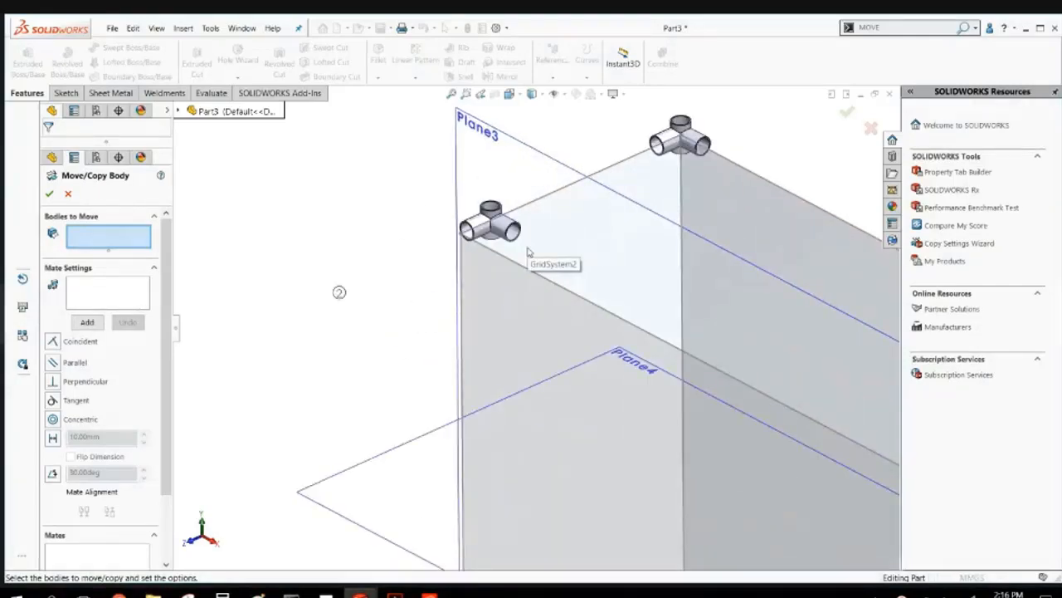
{"action": "scroll", "coordinate": [530, 254], "scroll_direction": "down", "scroll_amount": 4}
{"action": "left_click", "coordinate": [493, 241]}
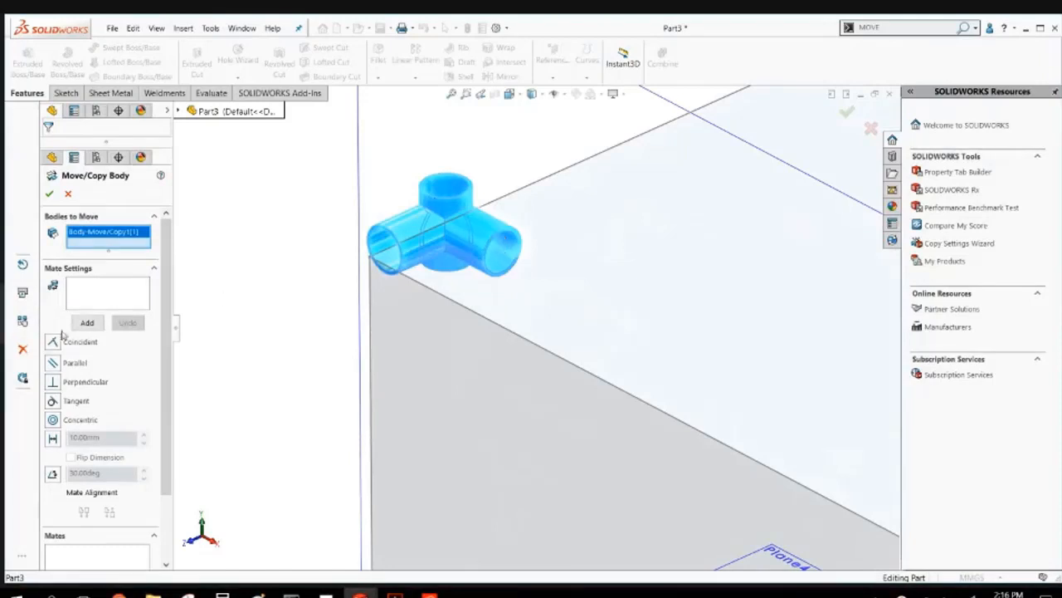
Add a concentric mate between the connector's front-facing pipe and the vertical grid line below the level 2 front corner.
{"action": "left_click", "coordinate": [84, 301]}
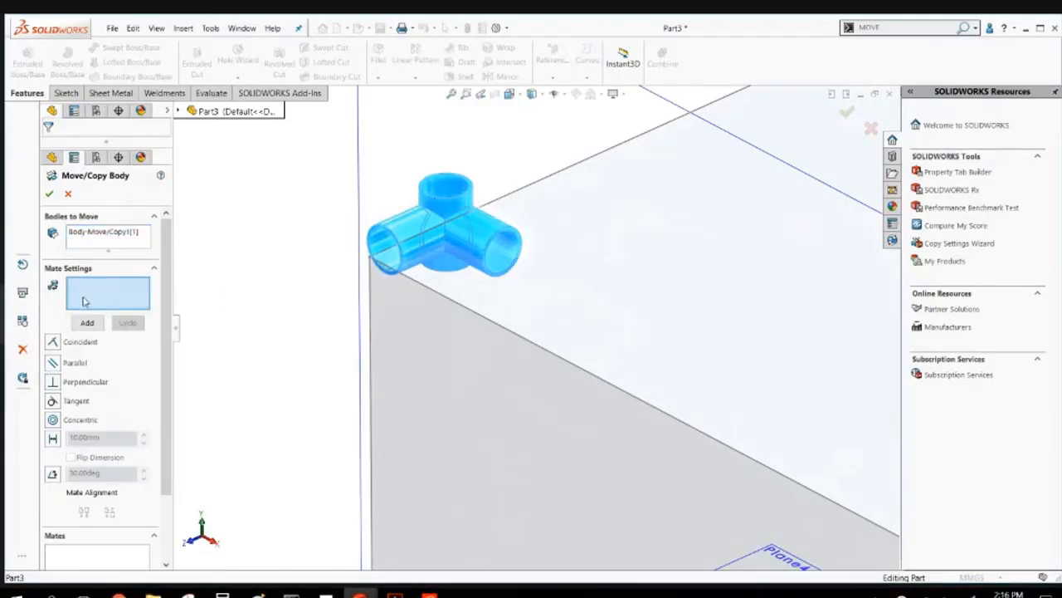
{"action": "left_click", "coordinate": [378, 238]}
{"action": "left_click", "coordinate": [371, 304]}
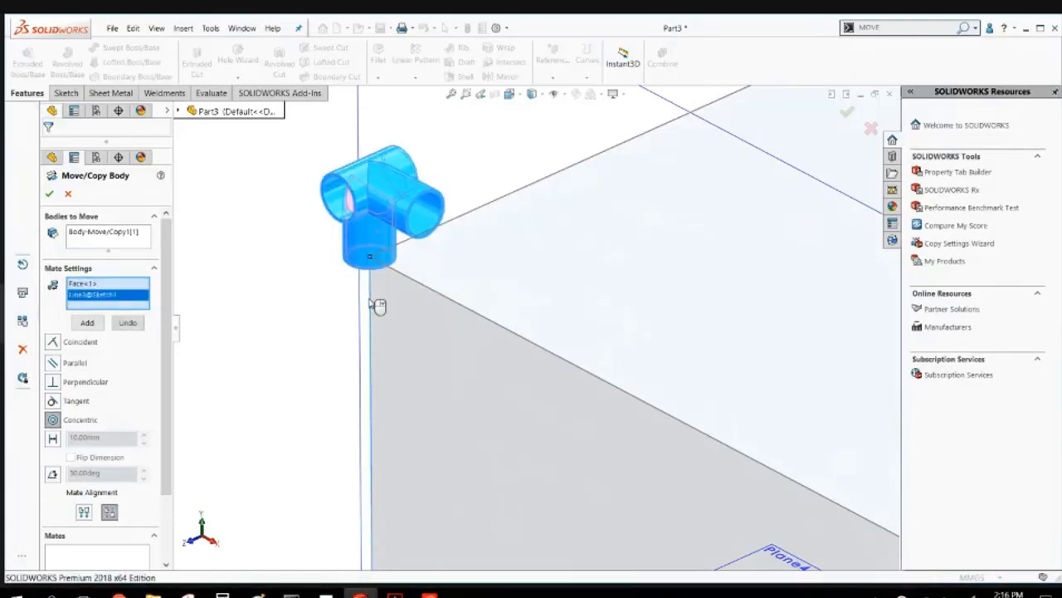
{"action": "left_click", "coordinate": [91, 325]}
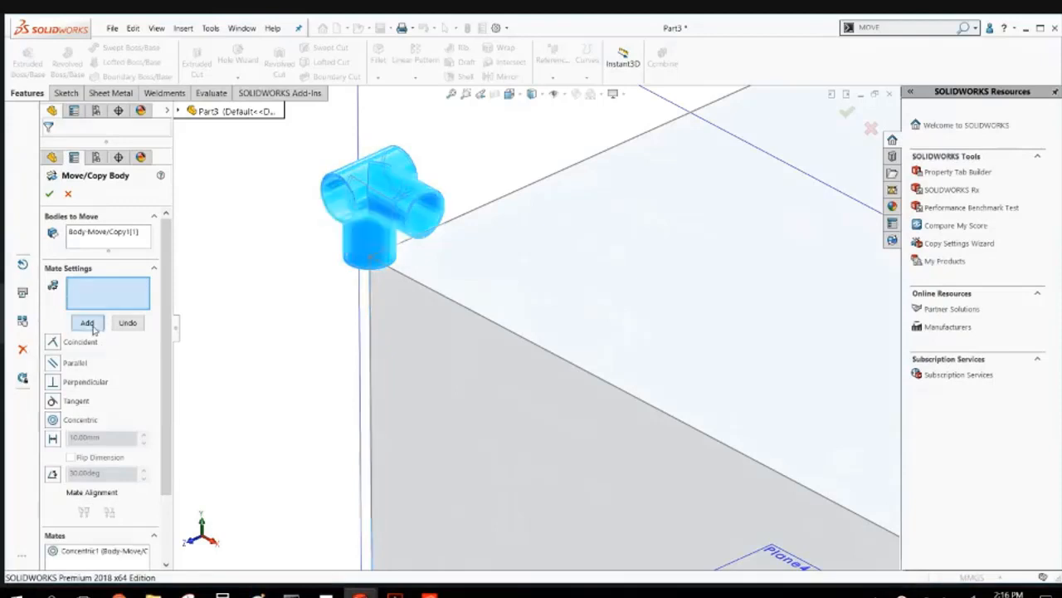
Mate the connector's side pipe concentric to the level 2 grid line running to the rear, with aligned mate alignment, and accept the move.
{"action": "left_click", "coordinate": [471, 220]}
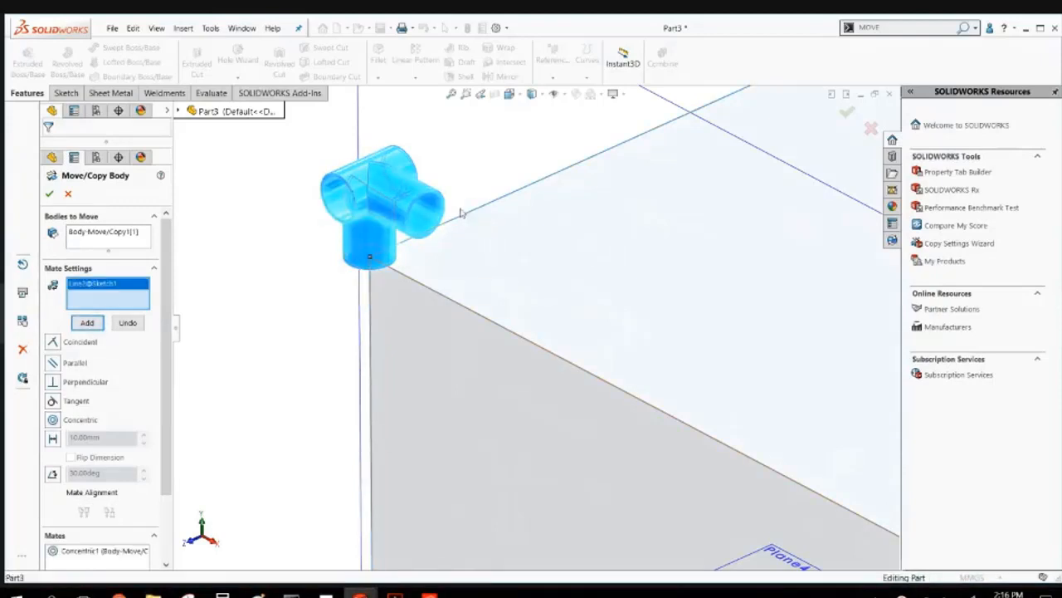
{"action": "left_click", "coordinate": [431, 209]}
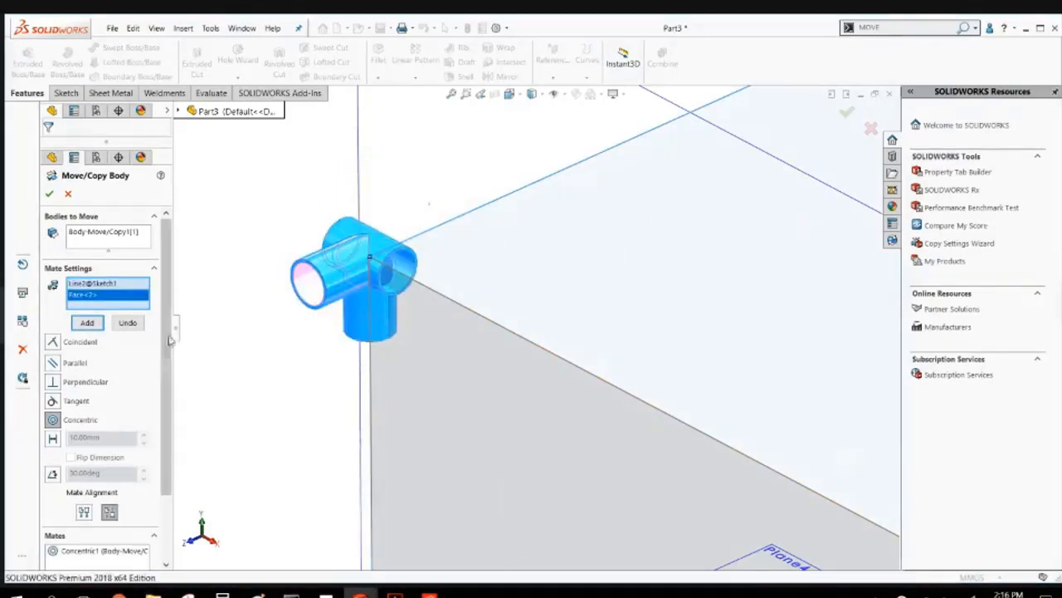
{"action": "left_click", "coordinate": [84, 515]}
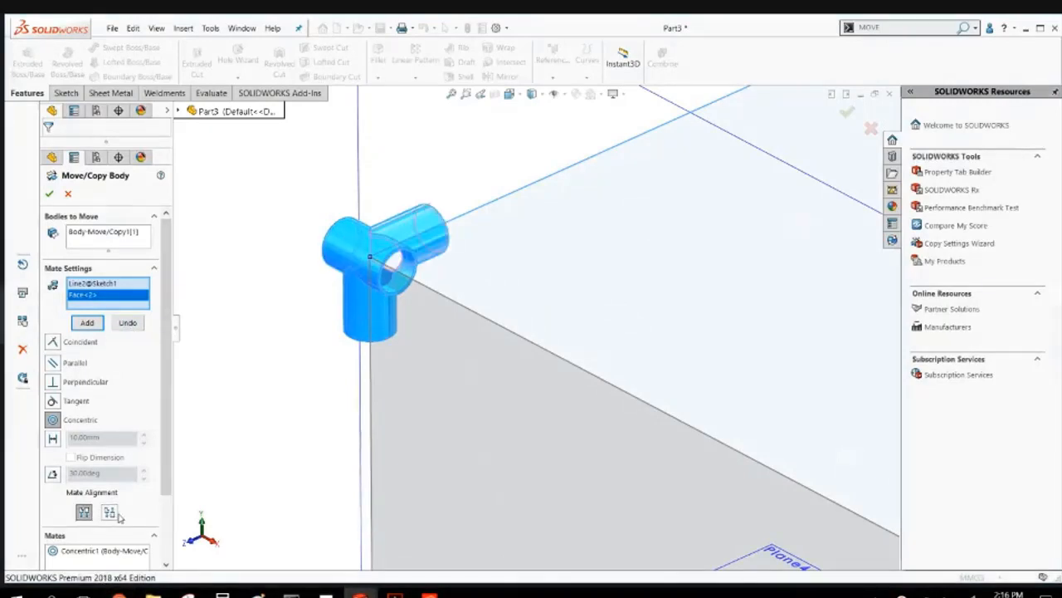
{"action": "left_click", "coordinate": [111, 513]}
{"action": "left_click", "coordinate": [84, 512]}
{"action": "left_click", "coordinate": [49, 194]}
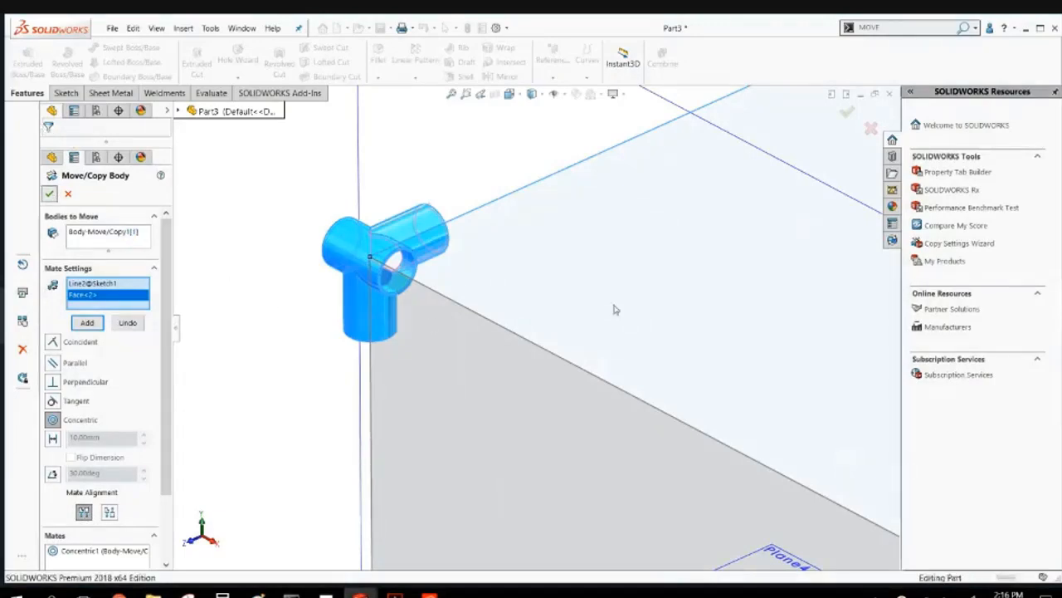
{"action": "scroll", "coordinate": [611, 305], "scroll_direction": "up", "scroll_amount": 7}
{"action": "scroll", "coordinate": [666, 363], "scroll_direction": "down", "scroll_amount": 5}
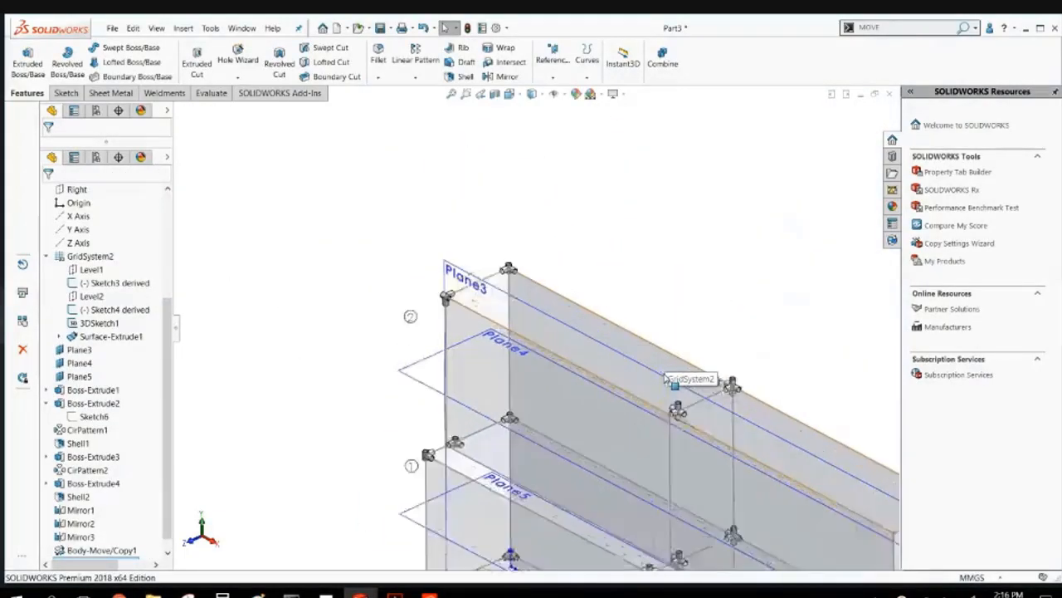
Start Move/Copy Bodies on the front middle connector at level 2 and mate its upward pipe concentric to the vertical grid line below.
{"action": "left_click", "coordinate": [888, 29]}
{"action": "left_click", "coordinate": [895, 57]}
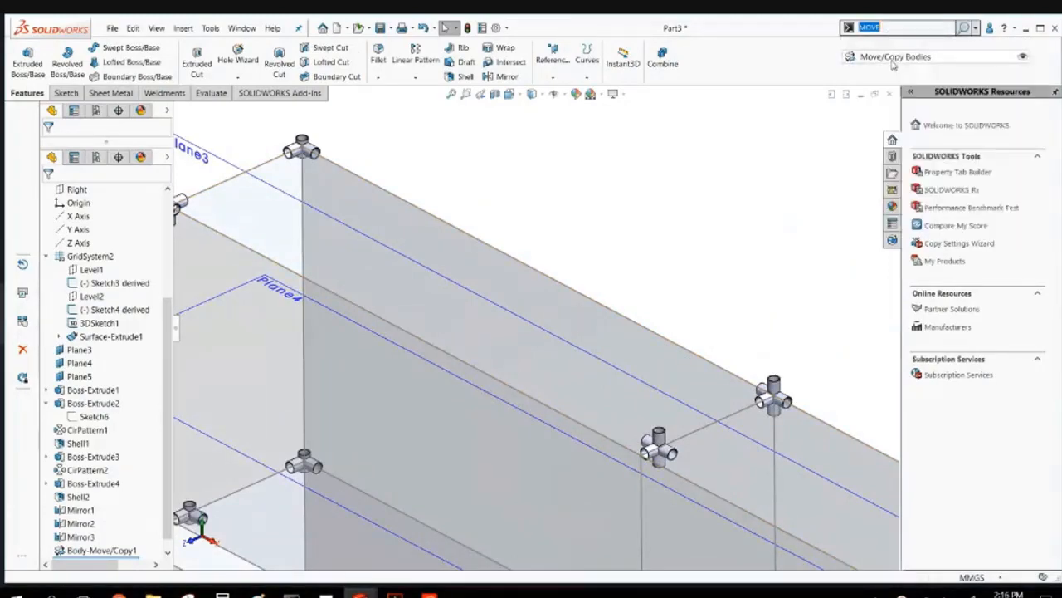
{"action": "scroll", "coordinate": [655, 445], "scroll_direction": "up", "scroll_amount": 1}
{"action": "scroll", "coordinate": [655, 446], "scroll_direction": "down", "scroll_amount": 4}
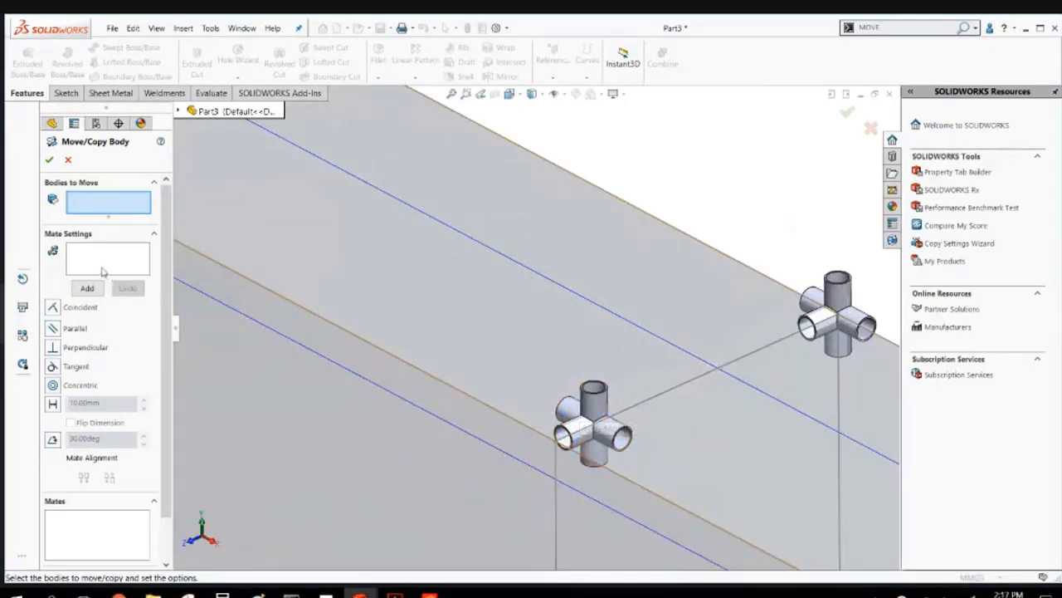
{"action": "left_click", "coordinate": [594, 411]}
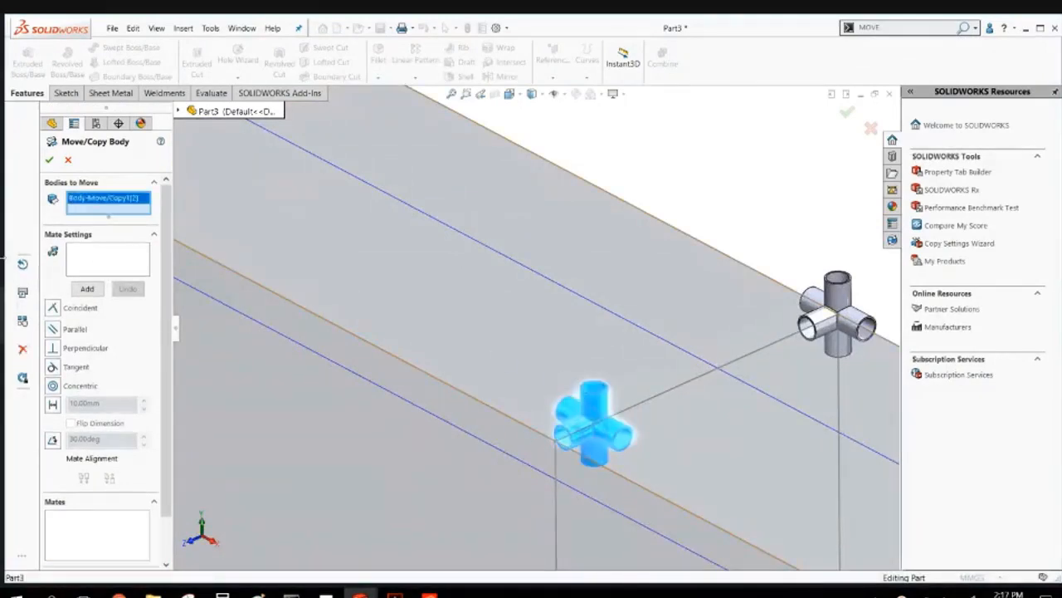
{"action": "left_click", "coordinate": [131, 266]}
{"action": "scroll", "coordinate": [615, 428], "scroll_direction": "down", "scroll_amount": 2}
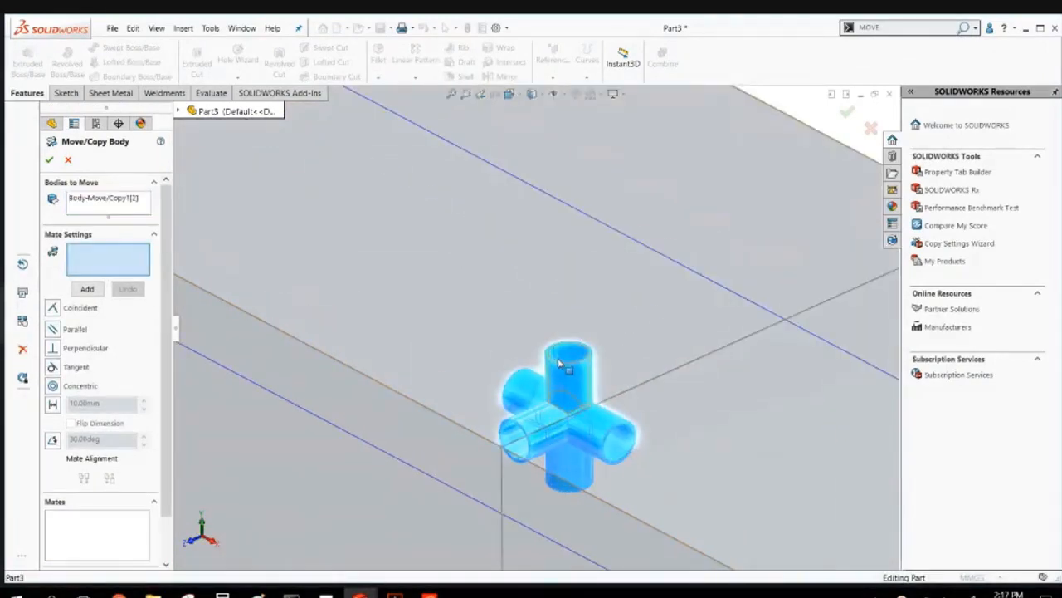
{"action": "left_click", "coordinate": [561, 368]}
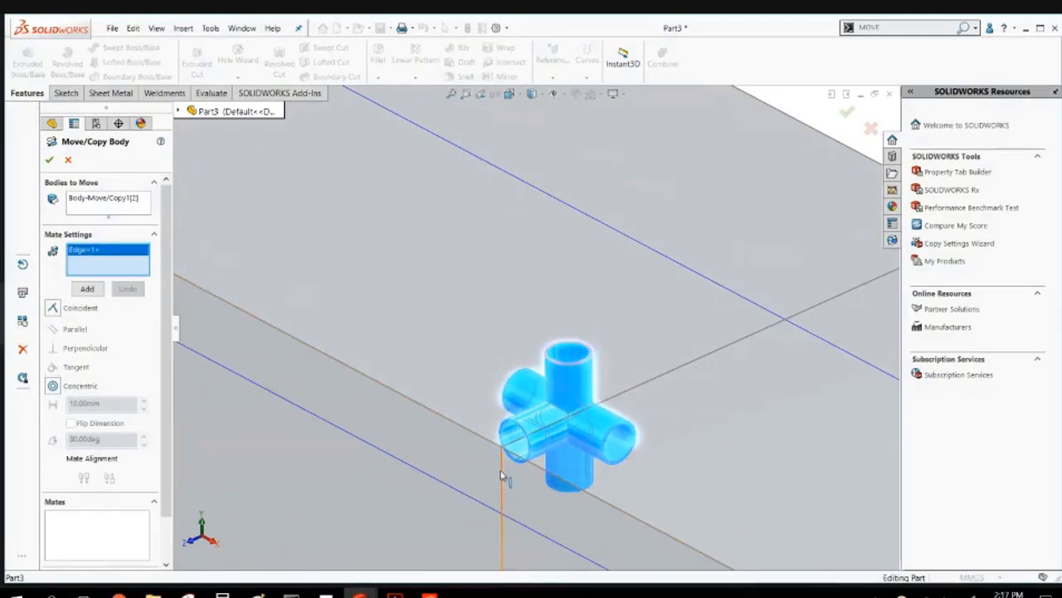
{"action": "left_click", "coordinate": [502, 474]}
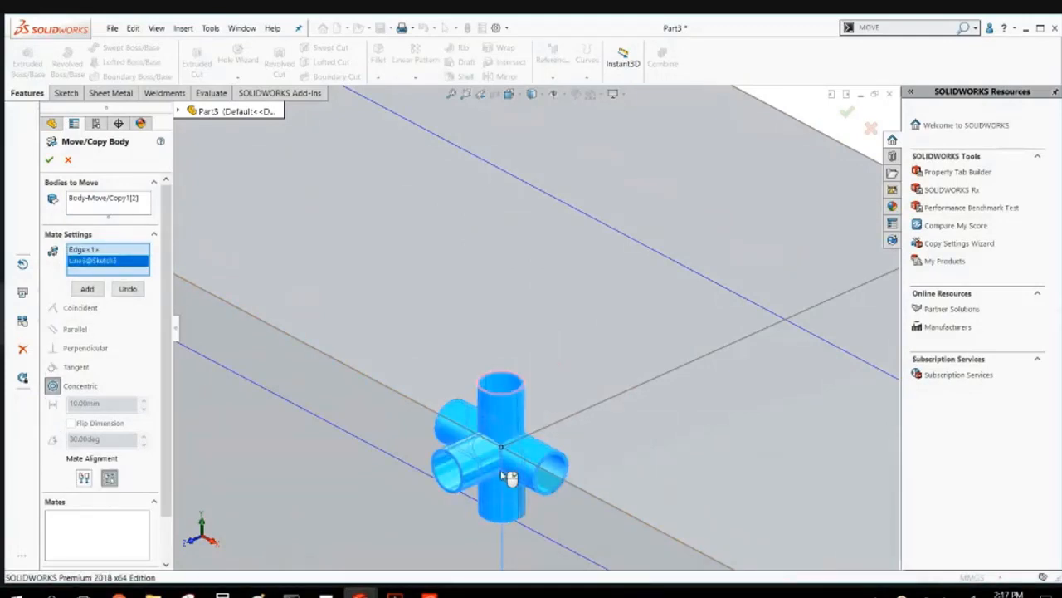
{"action": "left_click", "coordinate": [88, 289]}
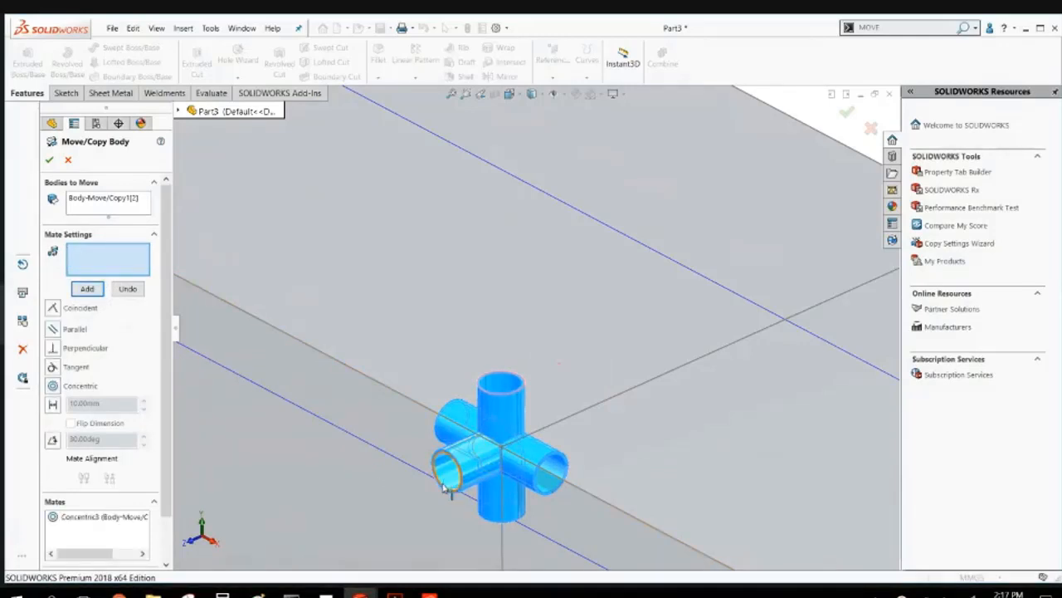
Mate the connector's front-facing pipe concentric to the level 2 grid line running to the rear, with anti-aligned mate alignment, and accept the move.
{"action": "left_click", "coordinate": [528, 458]}
{"action": "left_click", "coordinate": [586, 414]}
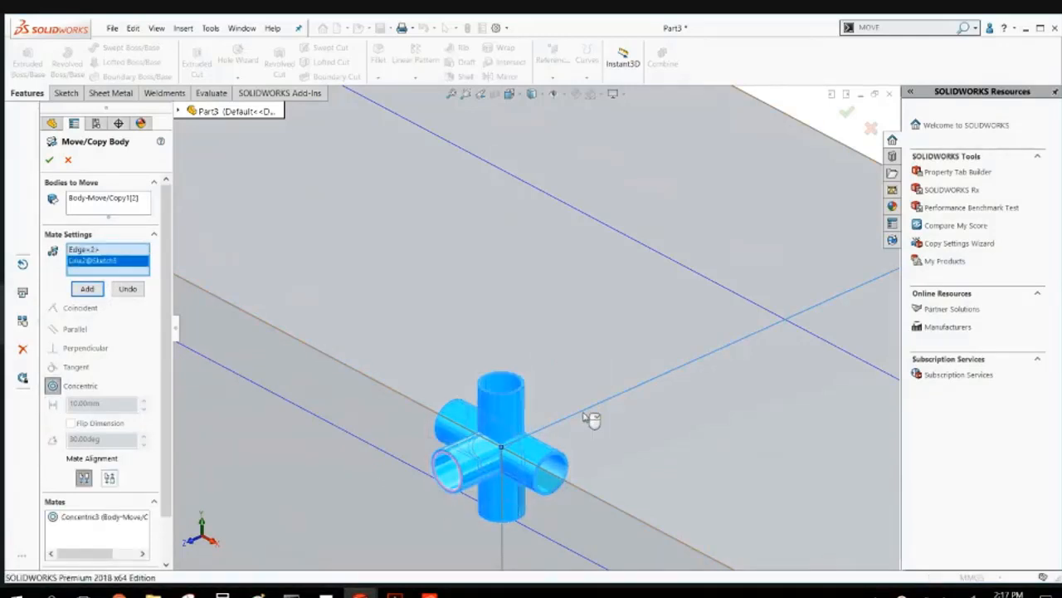
{"action": "left_click", "coordinate": [110, 479]}
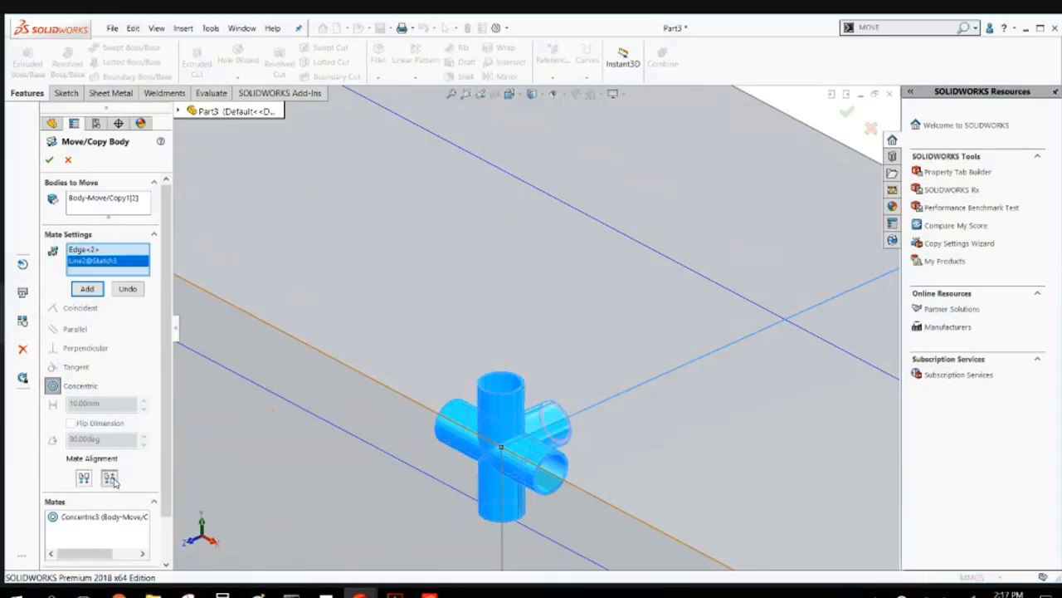
{"action": "left_click", "coordinate": [50, 161]}
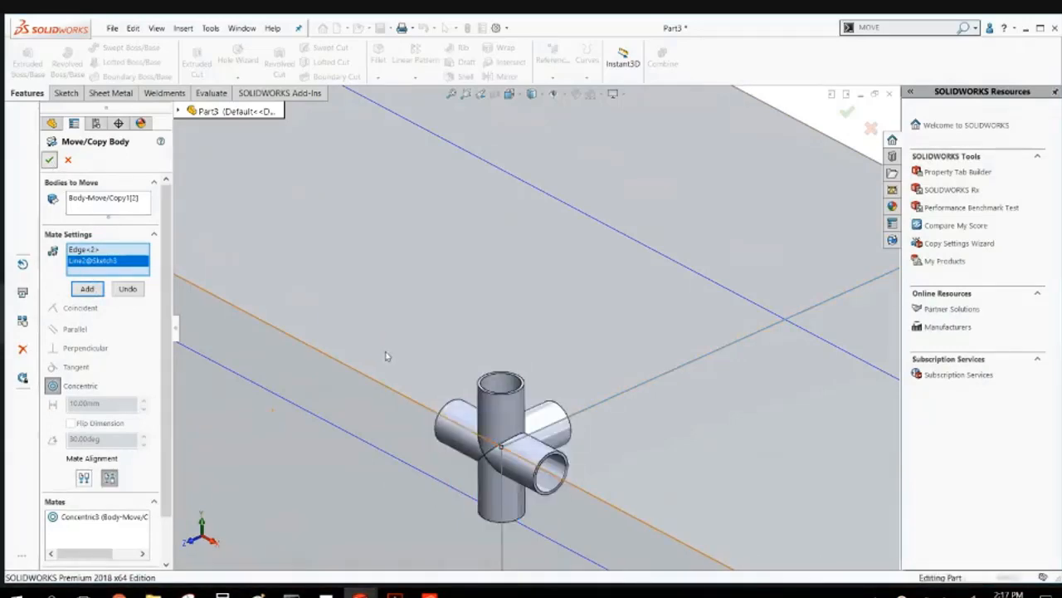
Start Move/Copy Bodies on the middle grid B connector at level 1 and mate its upward pipe concentric to the front-to-rear grid line.
{"action": "scroll", "coordinate": [476, 398], "scroll_direction": "up", "scroll_amount": 8}
{"action": "scroll", "coordinate": [495, 381], "scroll_direction": "down", "scroll_amount": 4}
{"action": "scroll", "coordinate": [583, 536], "scroll_direction": "up", "scroll_amount": 2}
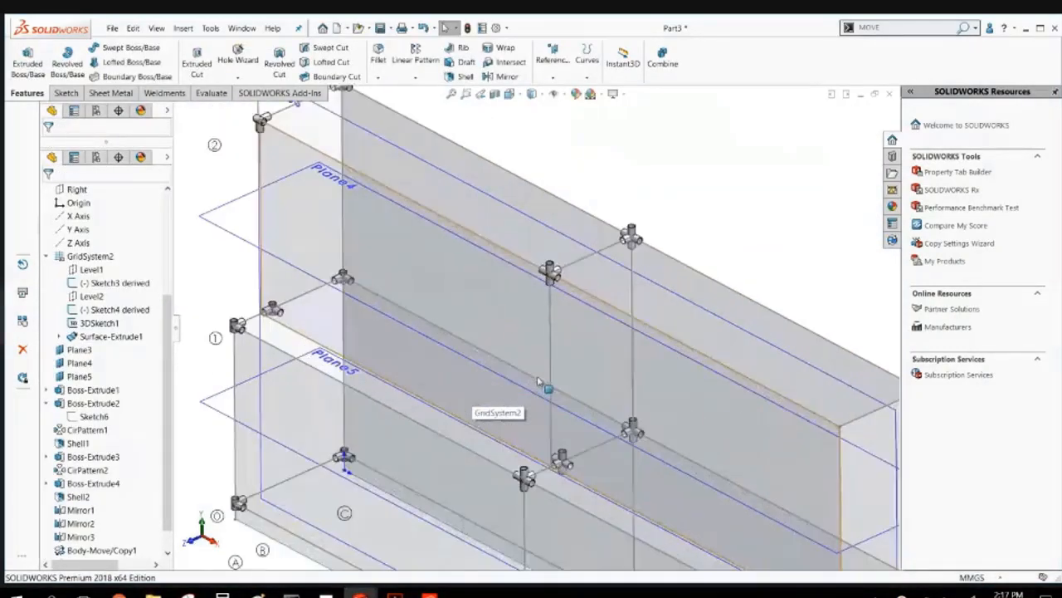
{"action": "left_click", "coordinate": [892, 27]}
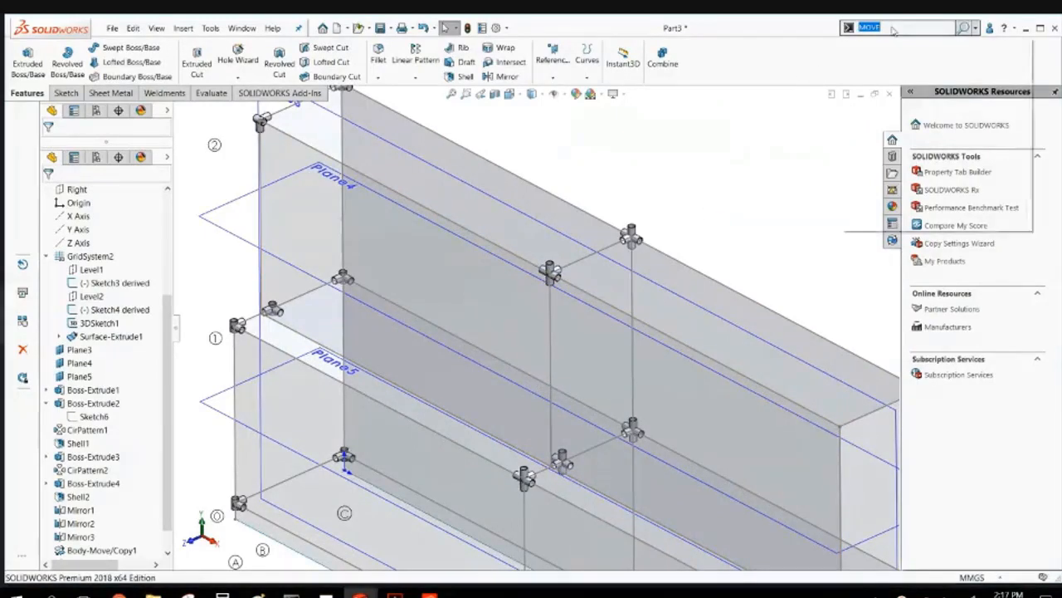
{"action": "left_click", "coordinate": [894, 56]}
{"action": "scroll", "coordinate": [550, 509], "scroll_direction": "down", "scroll_amount": 5}
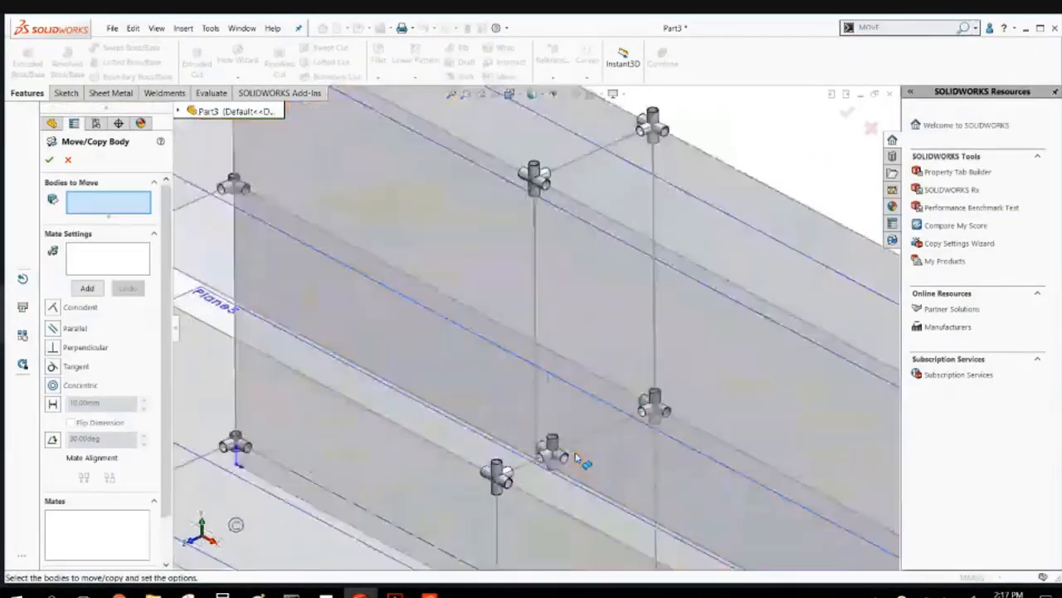
{"action": "left_click", "coordinate": [522, 405]}
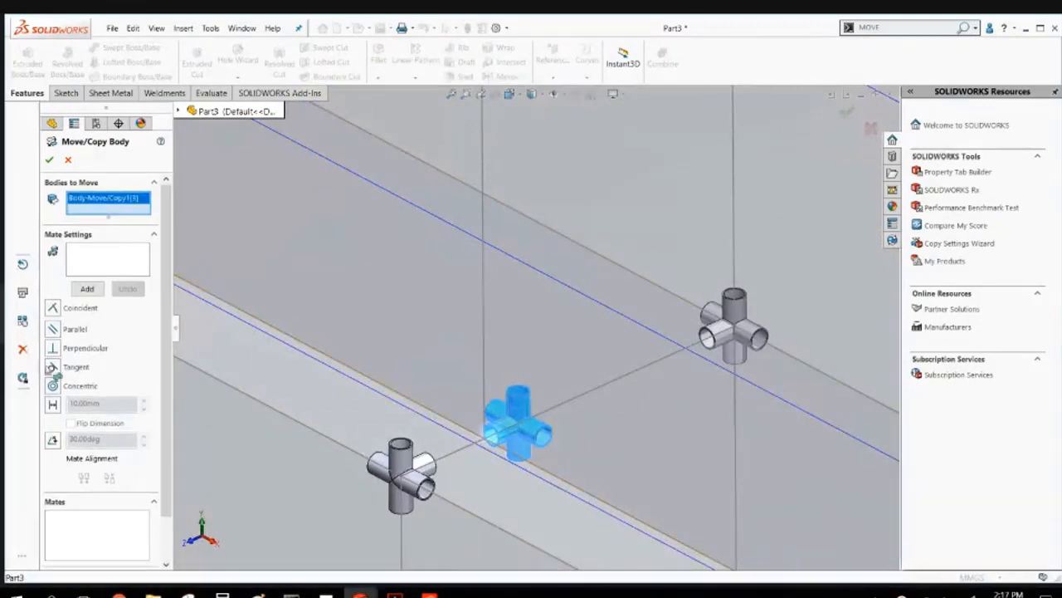
{"action": "left_click", "coordinate": [123, 264]}
{"action": "scroll", "coordinate": [455, 406], "scroll_direction": "down", "scroll_amount": 4}
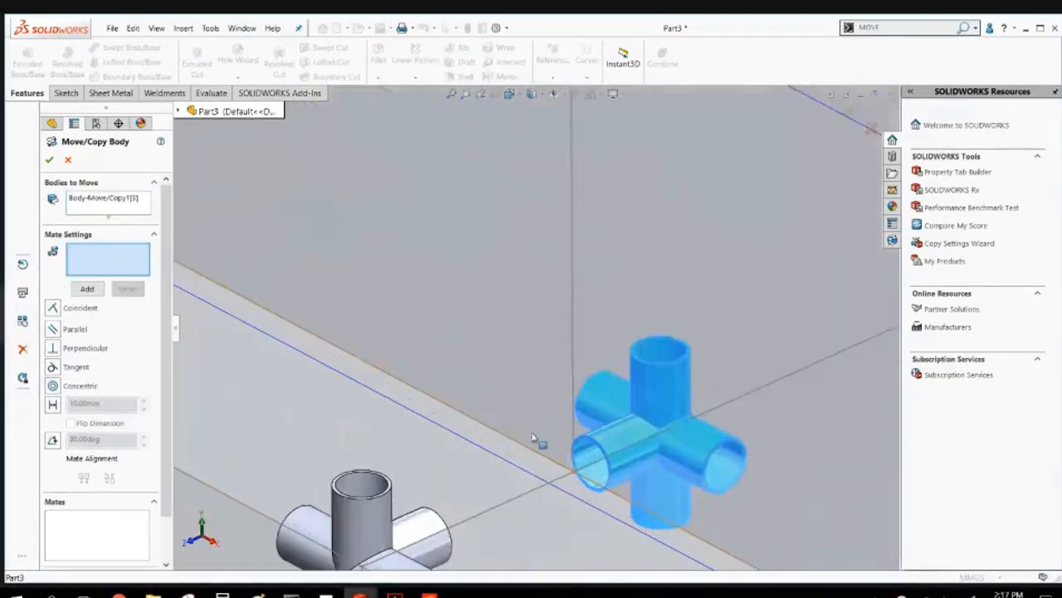
{"action": "left_click", "coordinate": [656, 365]}
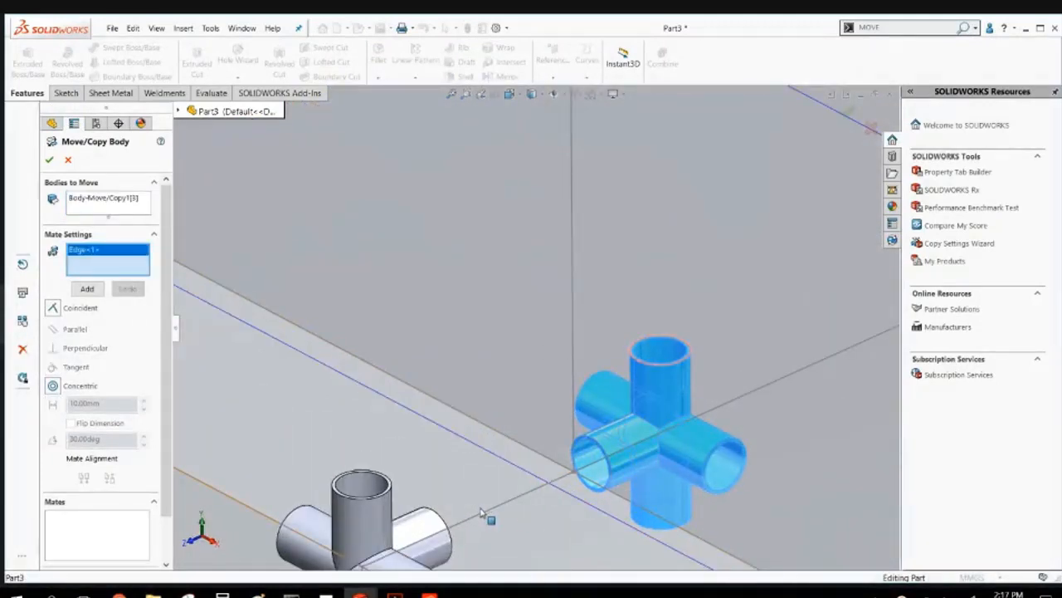
{"action": "left_click", "coordinate": [485, 517]}
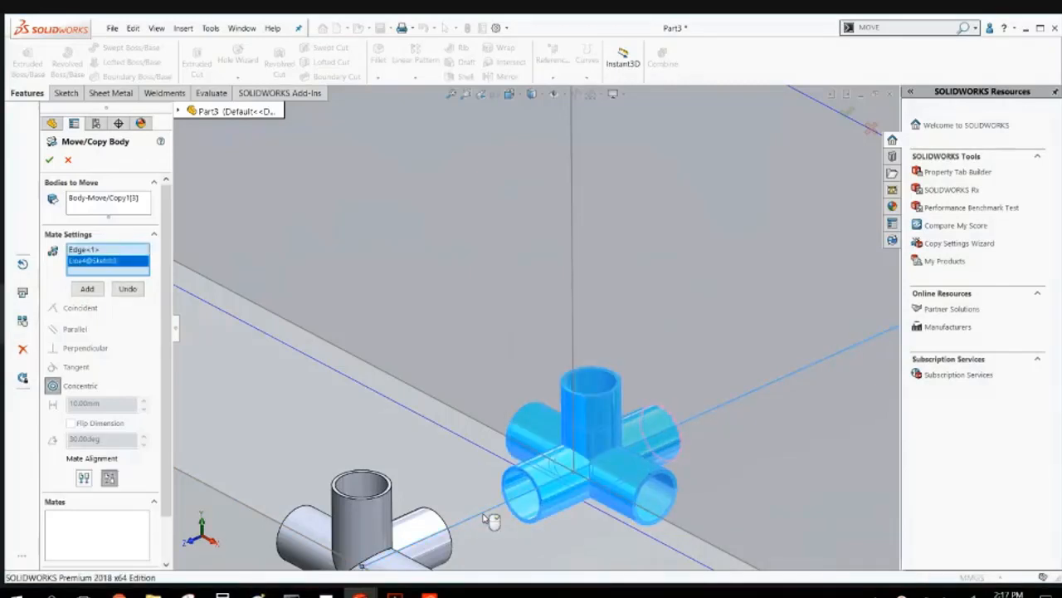
{"action": "left_click", "coordinate": [87, 290]}
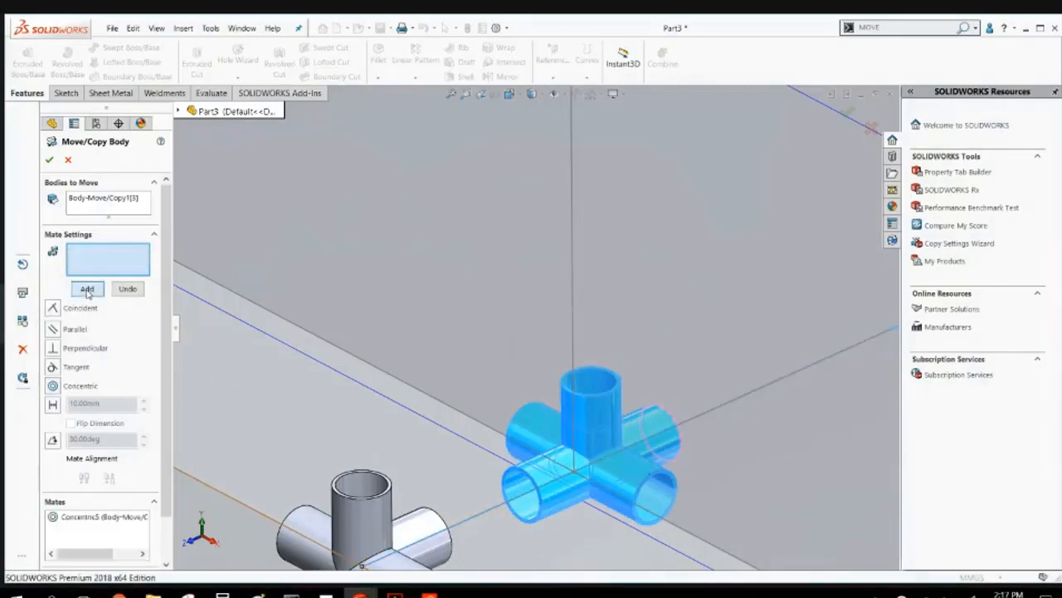
Mate the connector's upward pipe concentric to the vertical grid line above it, with aligned mate alignment, and accept the move.
{"action": "left_click", "coordinate": [572, 258]}
{"action": "left_click", "coordinate": [596, 375]}
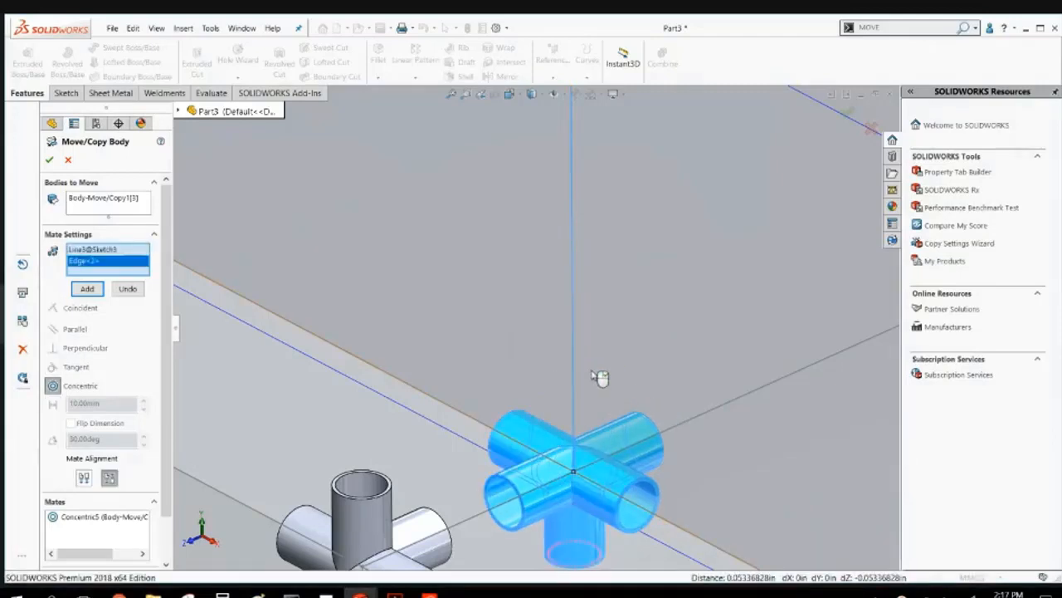
{"action": "left_click", "coordinate": [84, 477]}
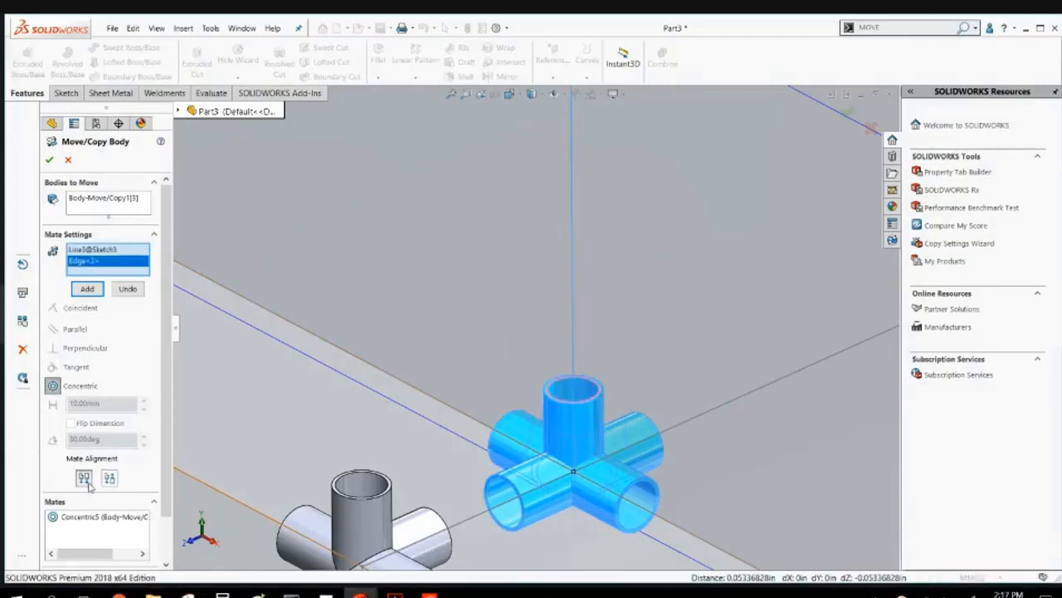
{"action": "key", "text": "f"}
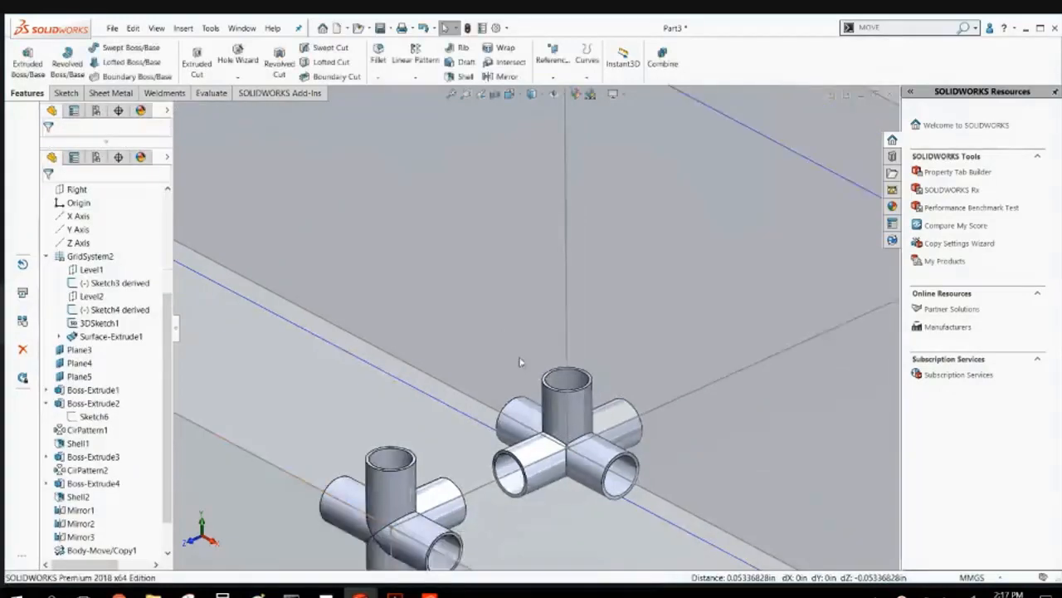
Start Move/Copy Bodies on the end connector at grid B, level 1, and mate its front-facing pipe concentric to the front-to-rear grid line.
{"action": "scroll", "coordinate": [414, 254], "scroll_direction": "down", "scroll_amount": 5}
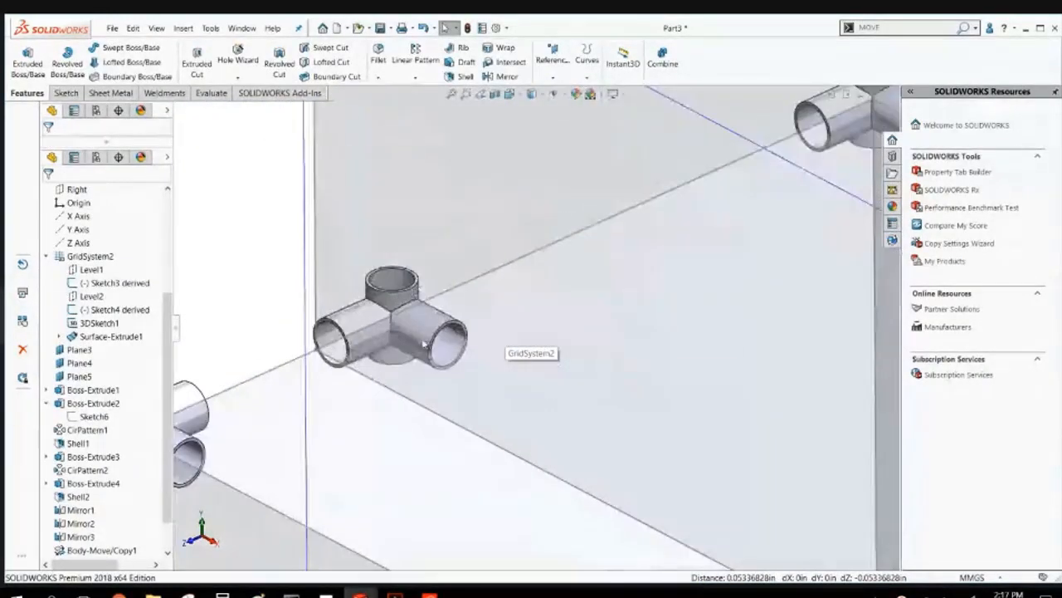
{"action": "left_click", "coordinate": [921, 27]}
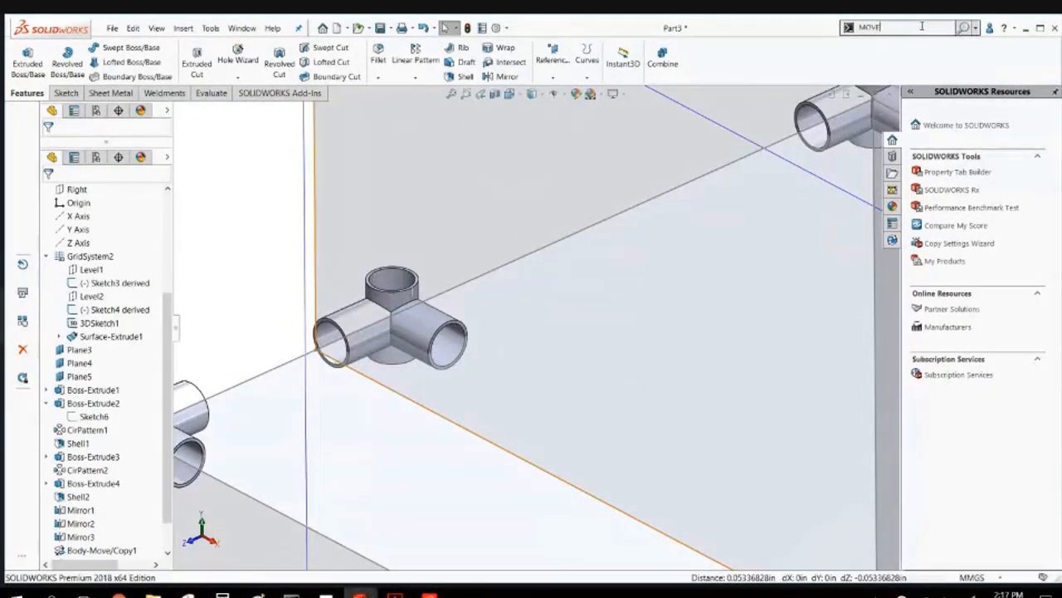
{"action": "left_click", "coordinate": [893, 57]}
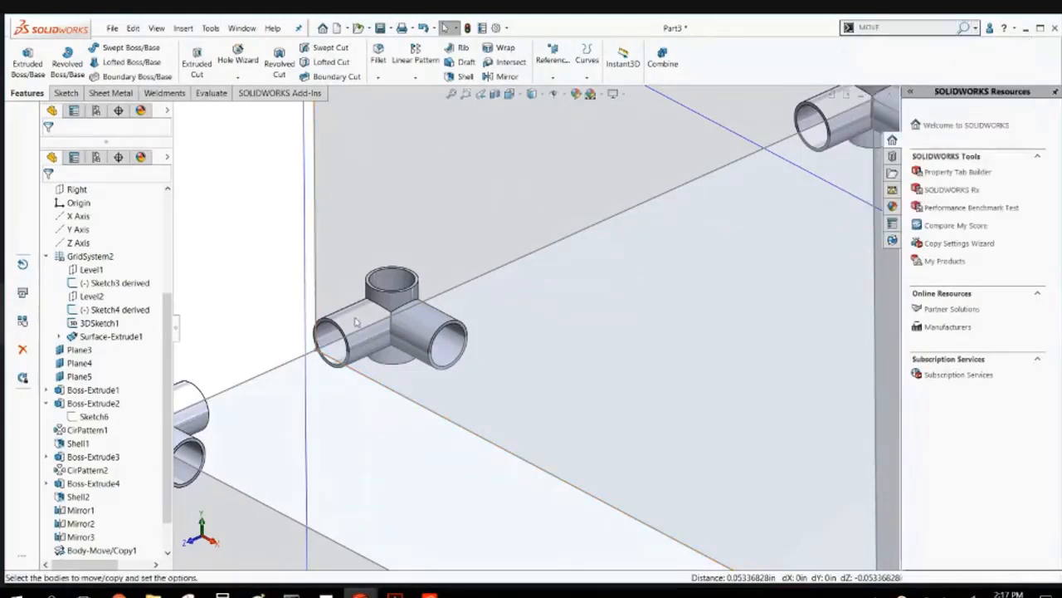
{"action": "left_click", "coordinate": [362, 332]}
{"action": "scroll", "coordinate": [363, 349], "scroll_direction": "down", "scroll_amount": 3}
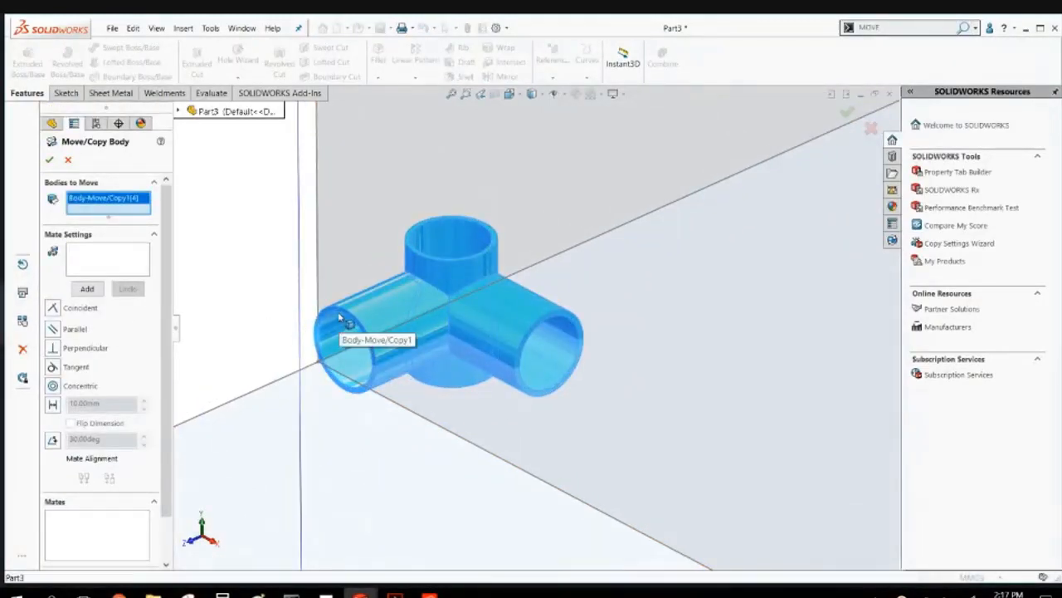
{"action": "left_click", "coordinate": [128, 264]}
{"action": "left_click", "coordinate": [347, 315]}
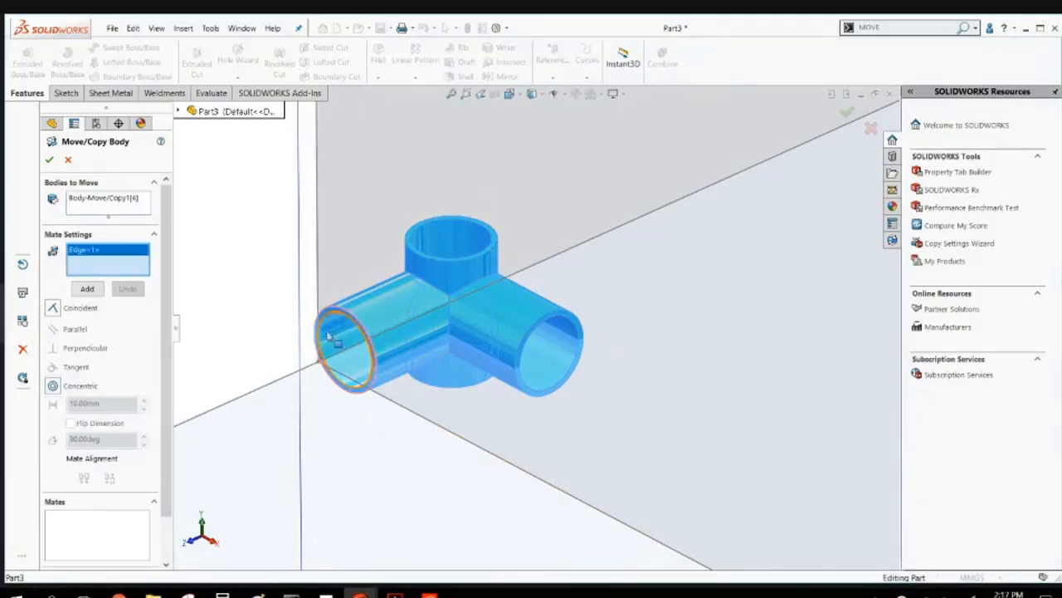
{"action": "left_click", "coordinate": [304, 377]}
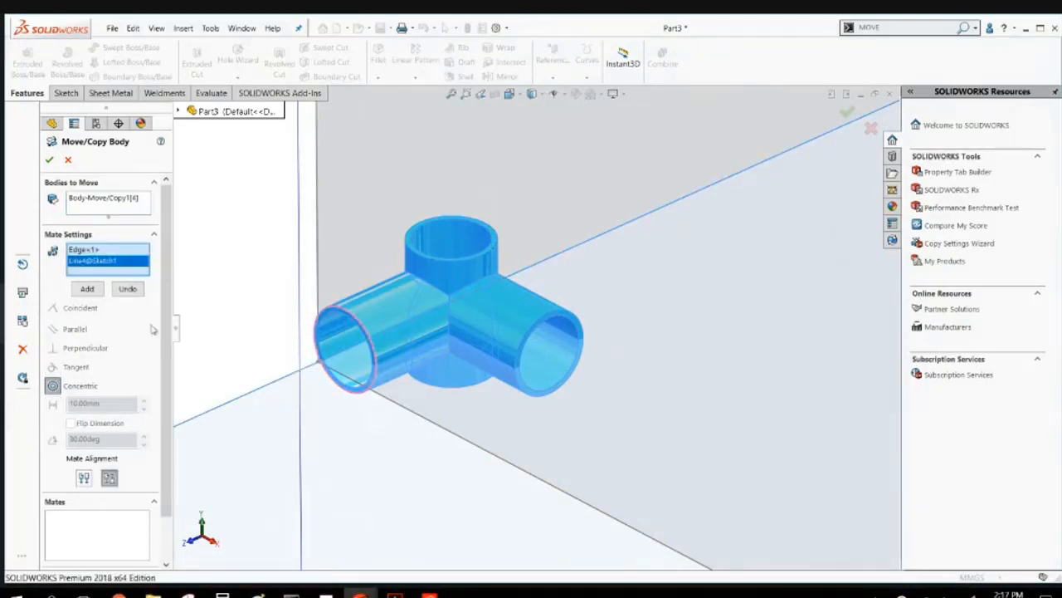
{"action": "left_click", "coordinate": [88, 289]}
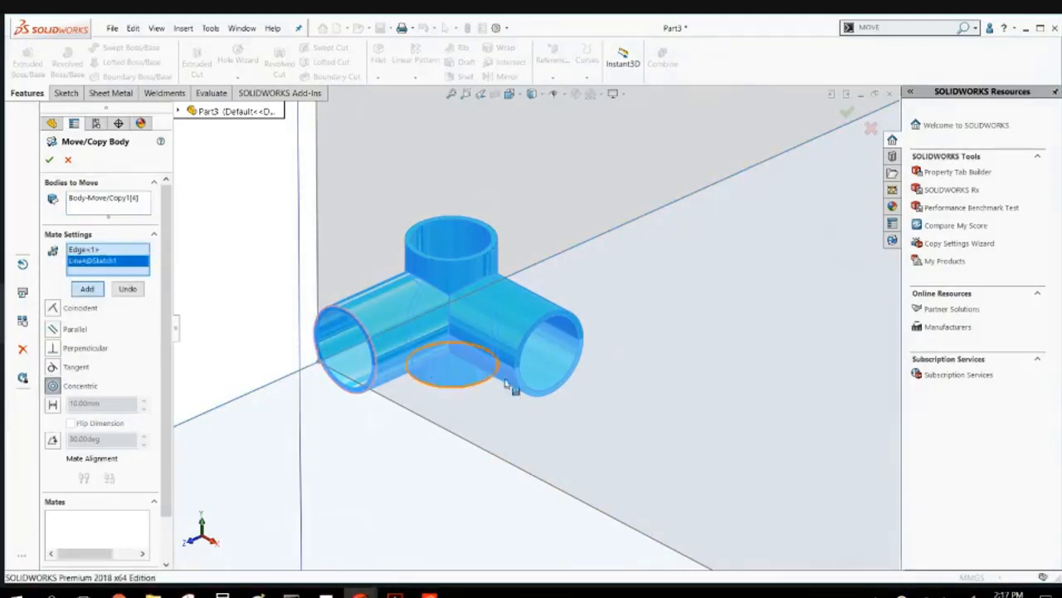
Mate the end connector's side pipe concentric to the vertical grid line above it, with aligned mate alignment, and accept the move.
{"action": "left_click", "coordinate": [539, 326]}
{"action": "left_click", "coordinate": [319, 191]}
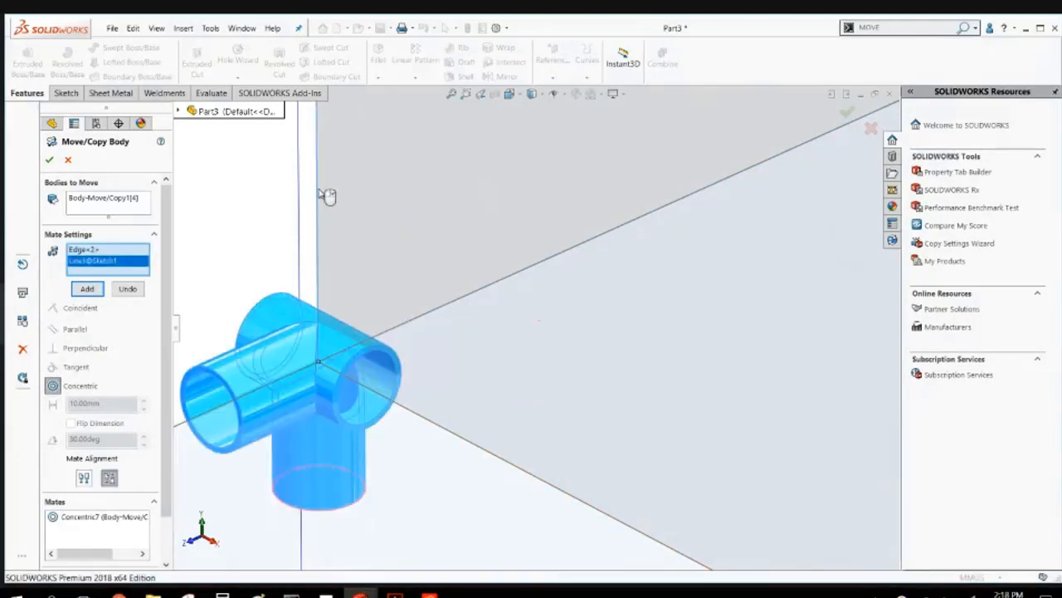
{"action": "left_click", "coordinate": [84, 477]}
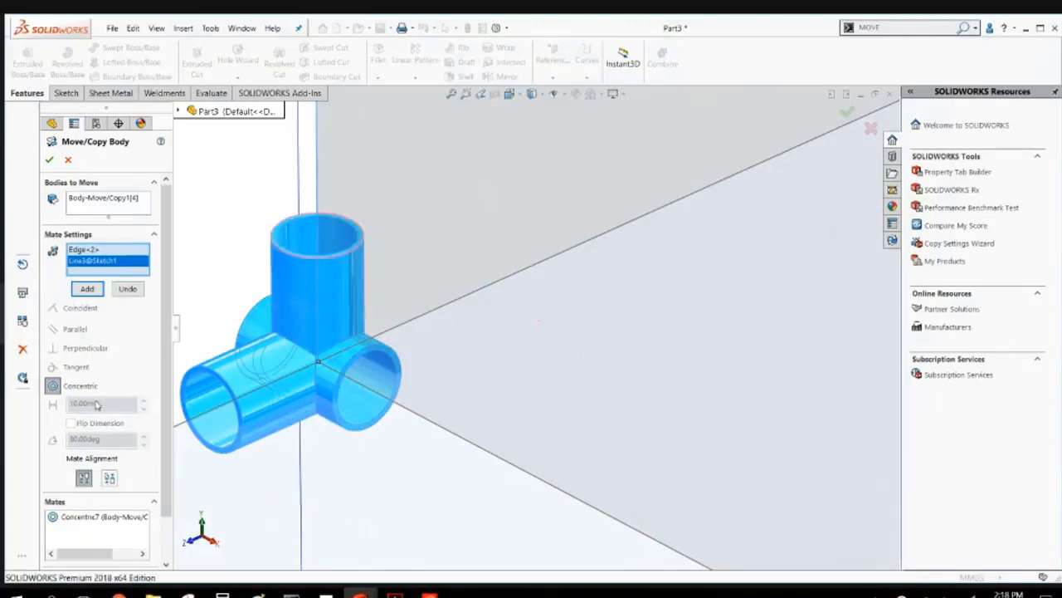
{"action": "left_click", "coordinate": [48, 158]}
{"action": "scroll", "coordinate": [564, 473], "scroll_direction": "up", "scroll_amount": 10}
{"action": "scroll", "coordinate": [554, 412], "scroll_direction": "up", "scroll_amount": 5}
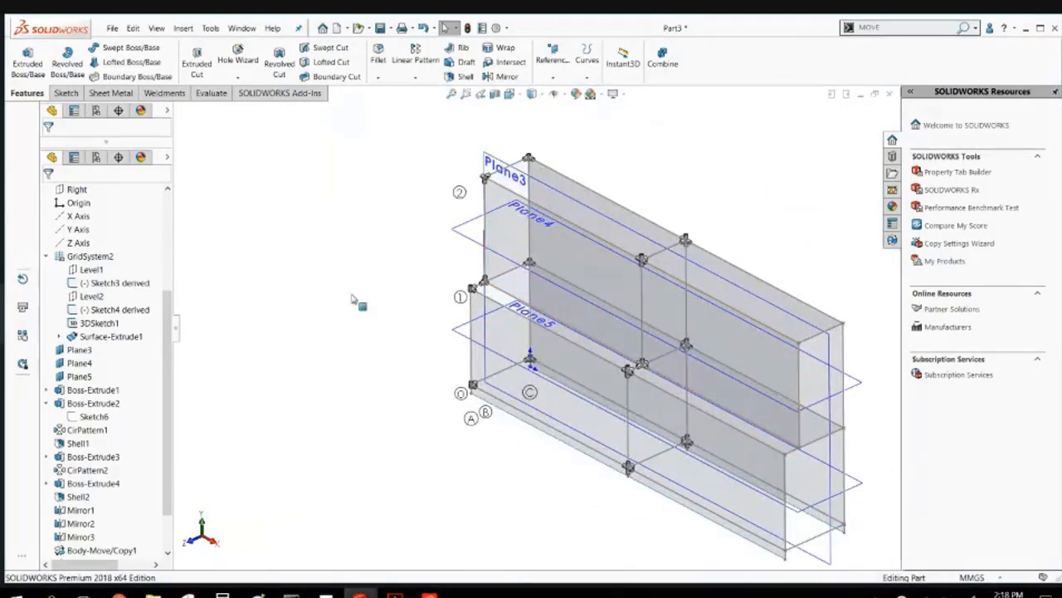
{"action": "middle_click_drag", "start_coordinate": [352, 296], "coordinate": [374, 319]}
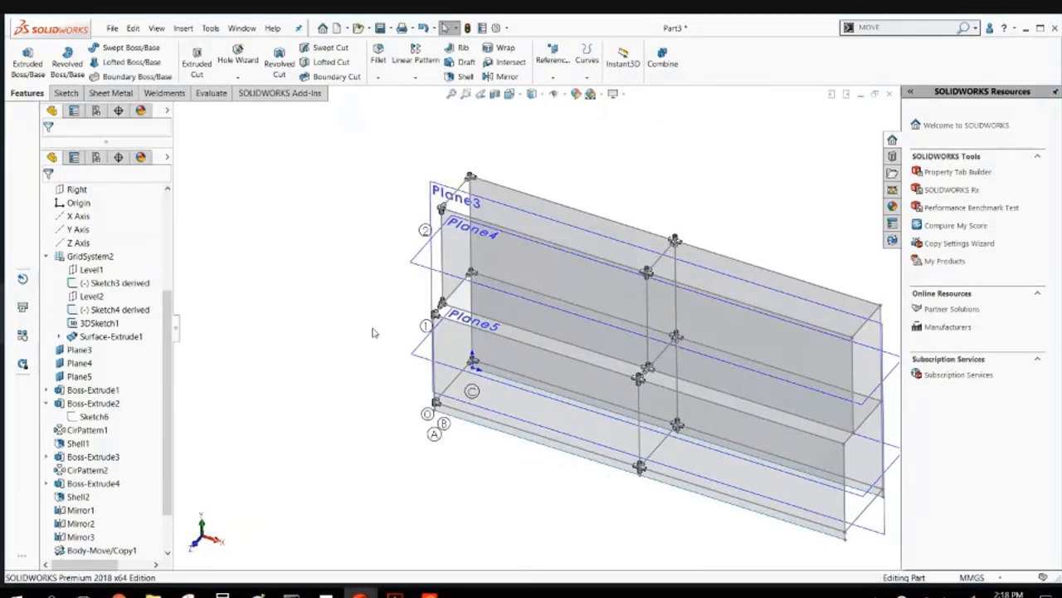
{"action": "scroll", "coordinate": [455, 320], "scroll_direction": "down", "scroll_amount": 3}
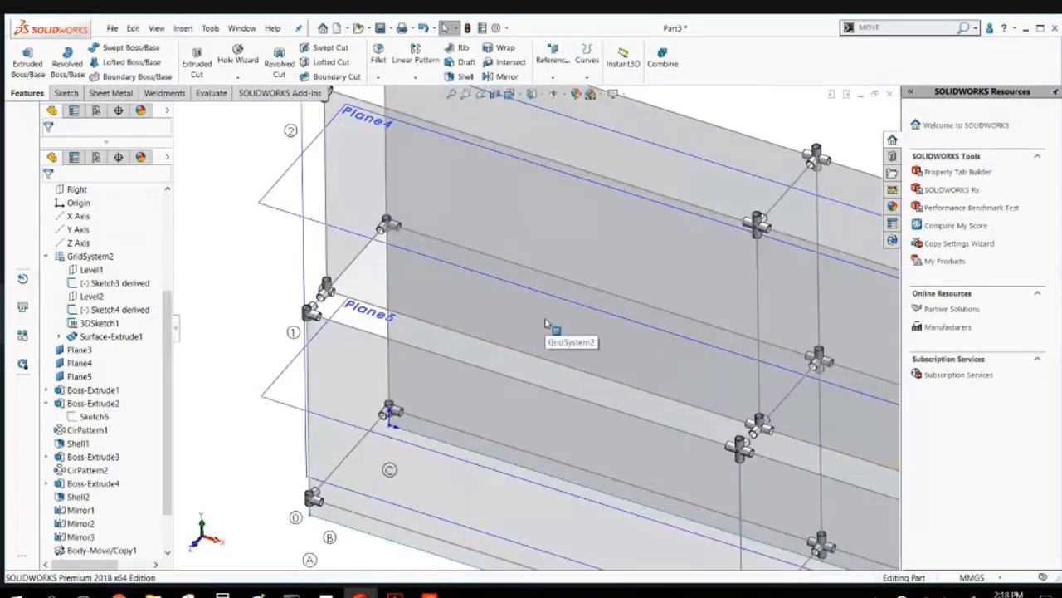
{"action": "scroll", "coordinate": [551, 336], "scroll_direction": "up", "scroll_amount": 2}
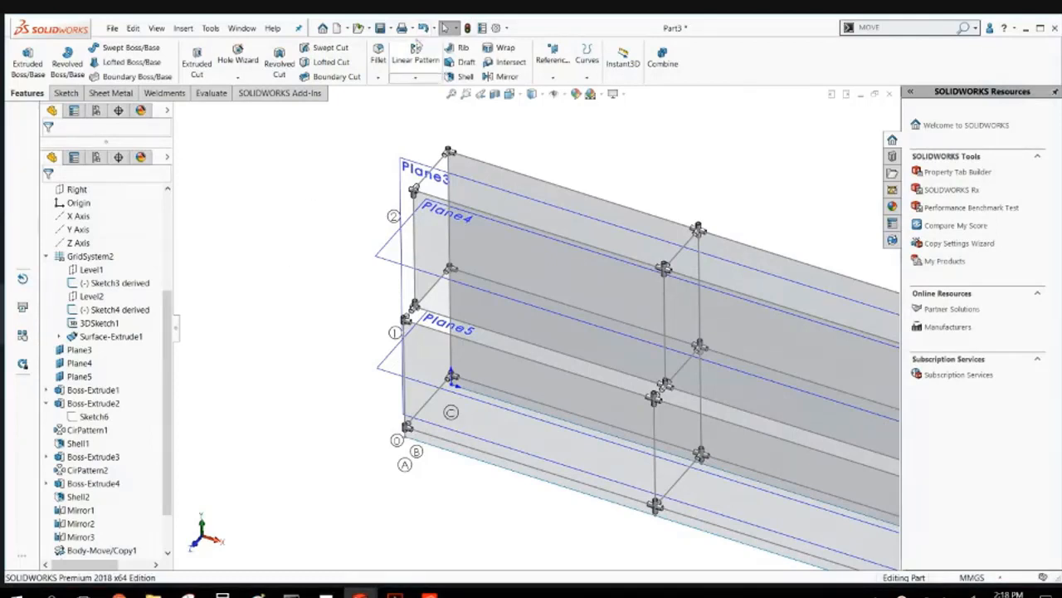
Start saving the part and choose the Desktop as its location.
{"action": "left_click", "coordinate": [380, 27]}
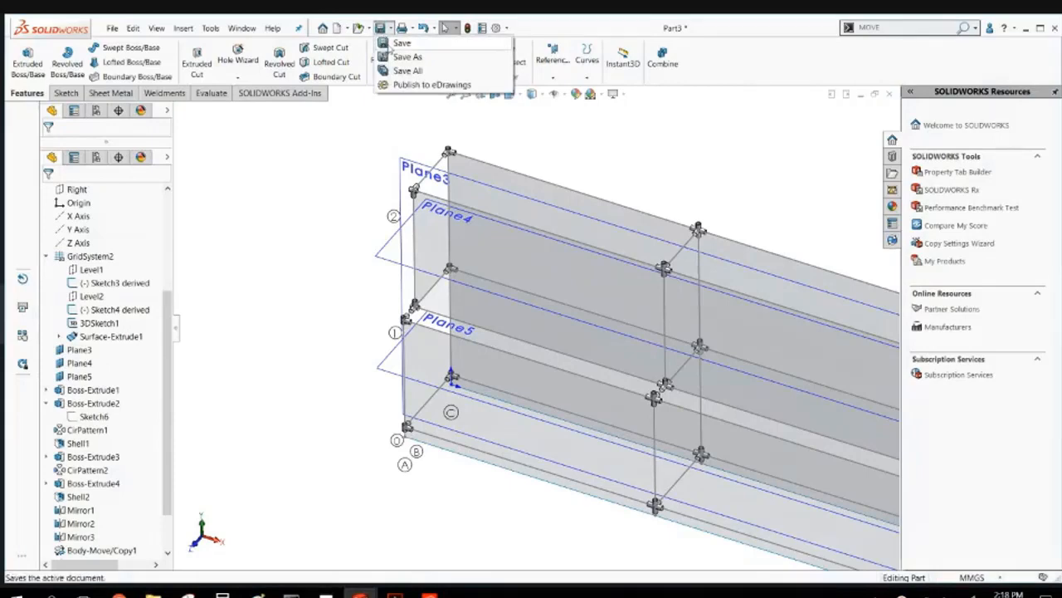
{"action": "left_click", "coordinate": [398, 43]}
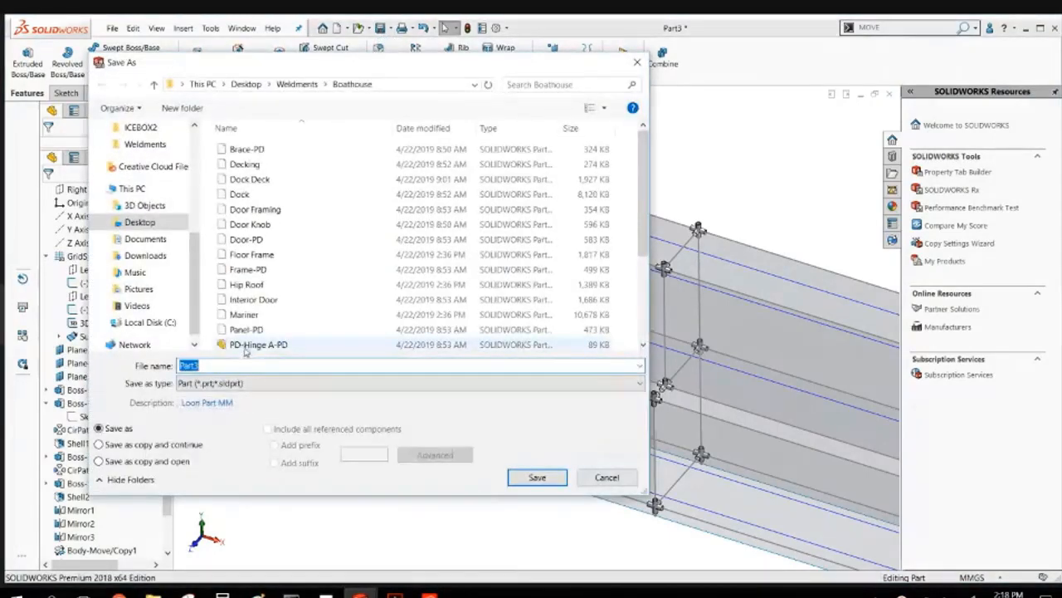
{"action": "scroll", "coordinate": [197, 166], "scroll_direction": "up", "scroll_amount": 3}
{"action": "scroll", "coordinate": [196, 166], "scroll_direction": "up", "scroll_amount": 2}
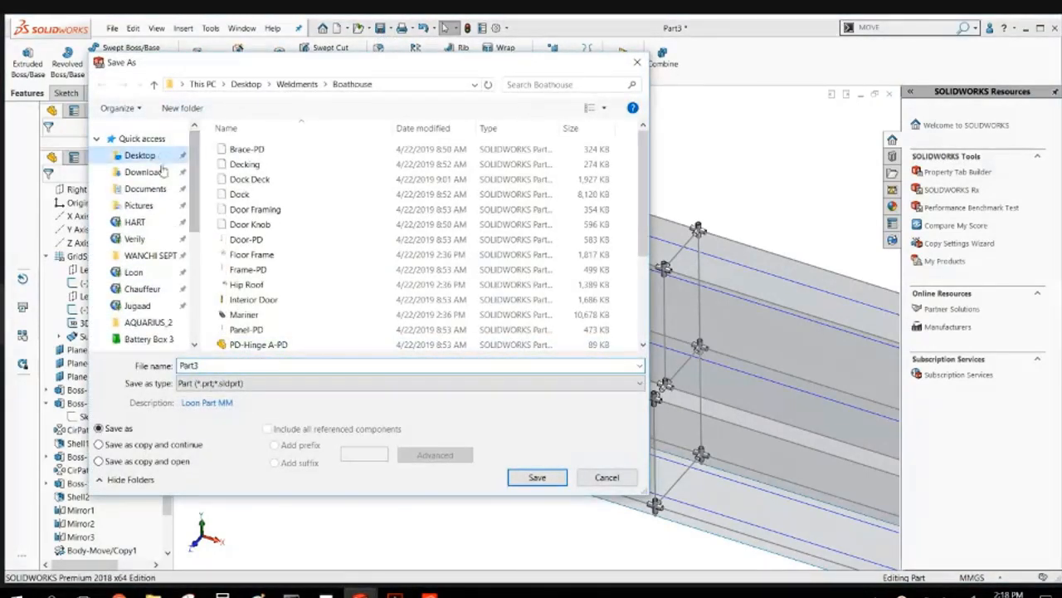
{"action": "left_click", "coordinate": [139, 155]}
Name the part file NEW RACK and save it.
{"action": "type", "text": "nE"}
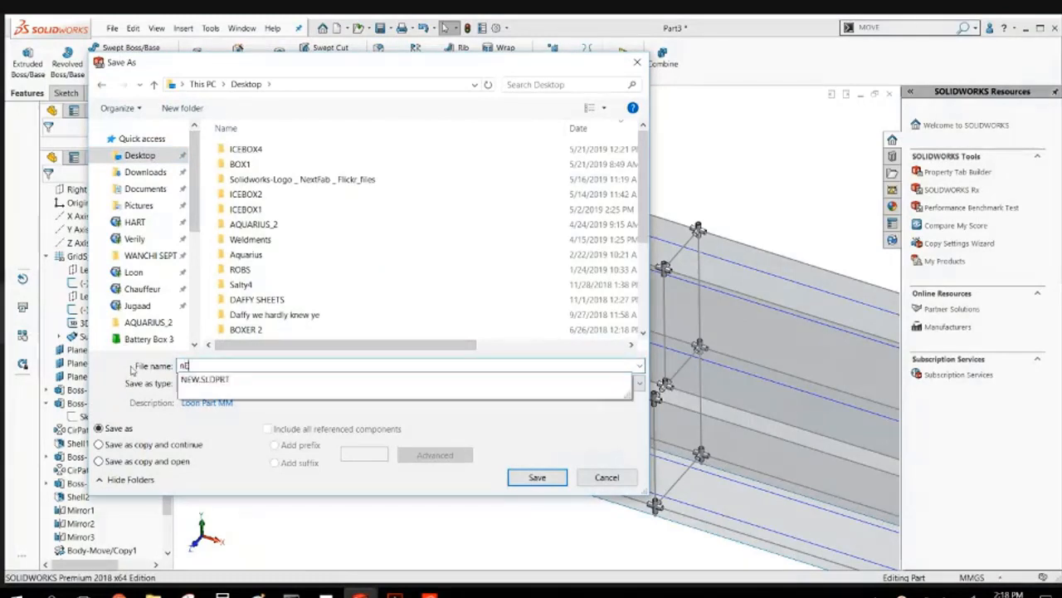
{"action": "type", "text": "WrACK"}
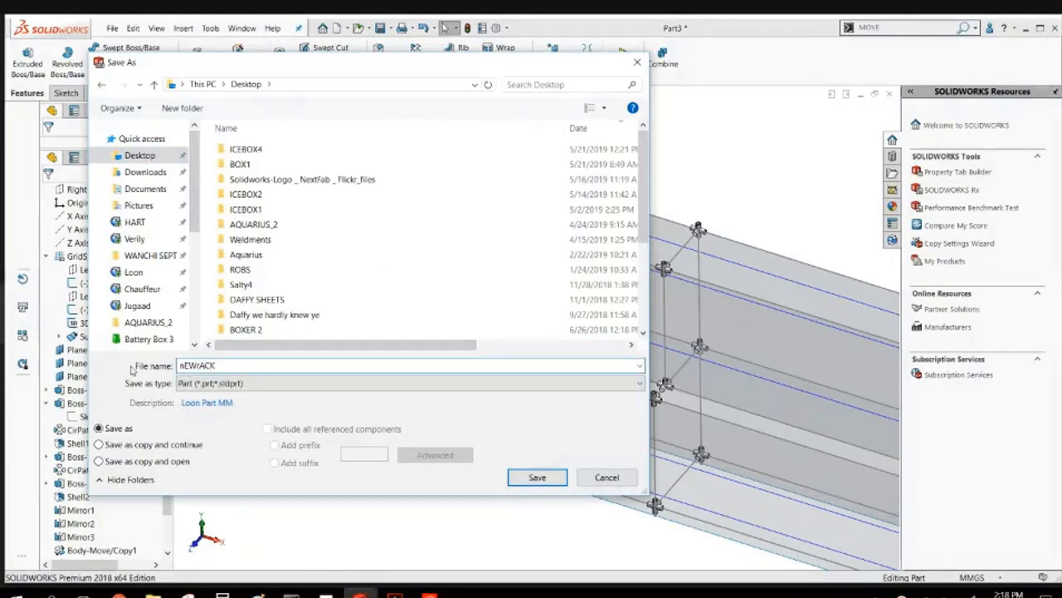
{"action": "key", "text": "BackSpace"}
{"action": "key", "text": "BackSpace"}
{"action": "key", "text": "BackSpace"}
{"action": "key", "text": "BackSpace"}
{"action": "key", "text": "BackSpace"}
{"action": "key", "text": "BackSpace"}
{"action": "type", "text": "NEW R"}
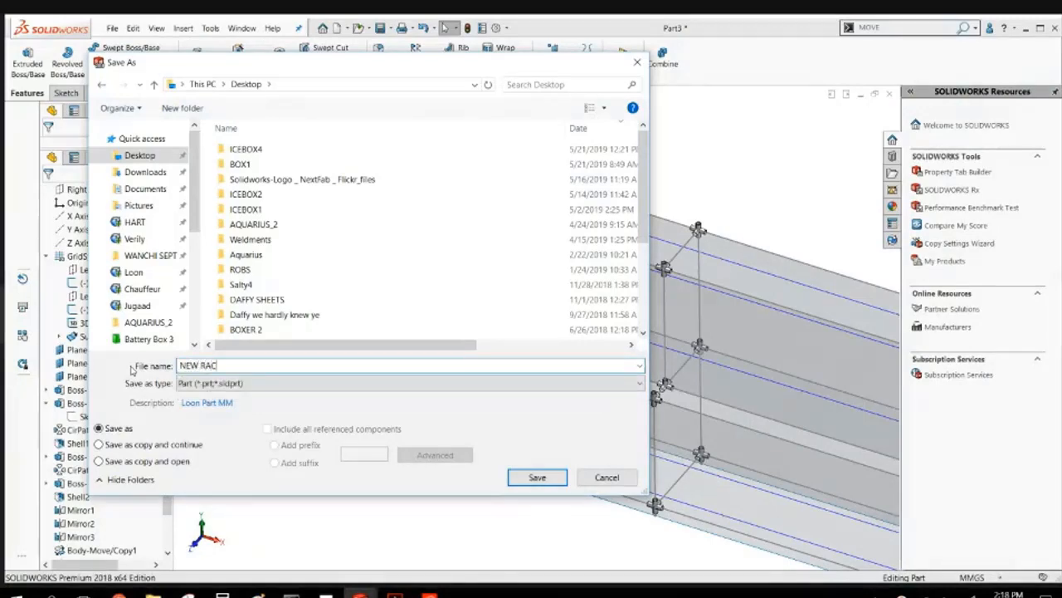
{"action": "key", "text": "Return"}
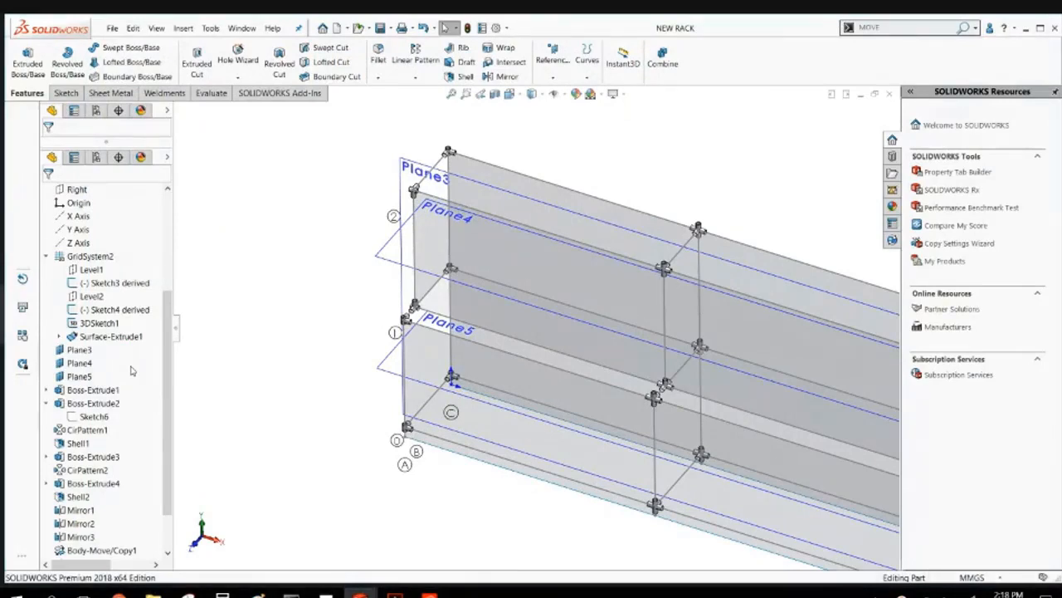
Start a weldment structural member with the pipe profile type and the 0.5 sch 40 size.
{"action": "scroll", "coordinate": [488, 235], "scroll_direction": "down", "scroll_amount": 5}
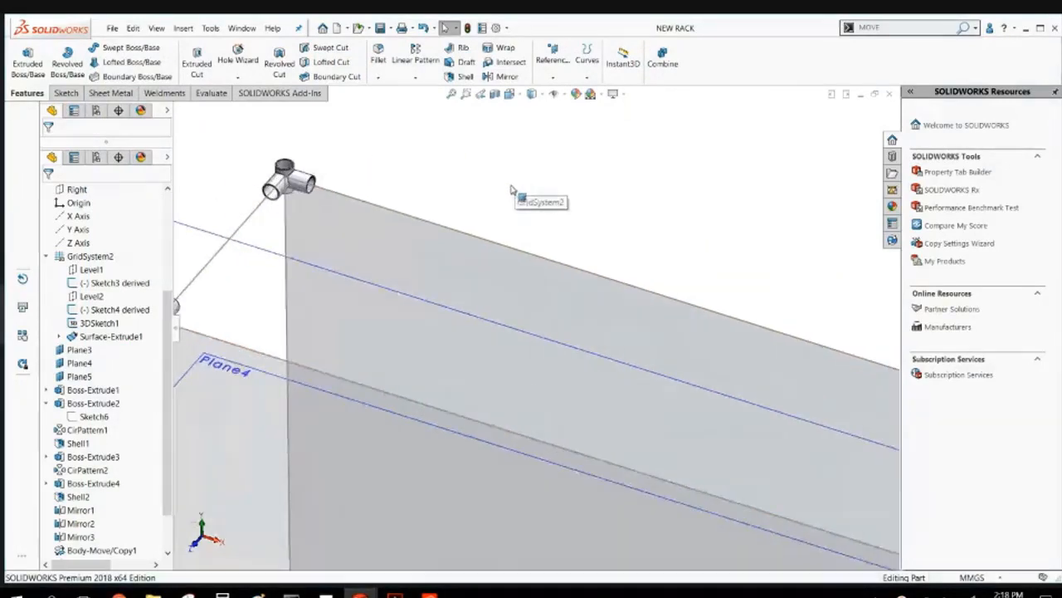
{"action": "scroll", "coordinate": [395, 170], "scroll_direction": "up", "scroll_amount": 2}
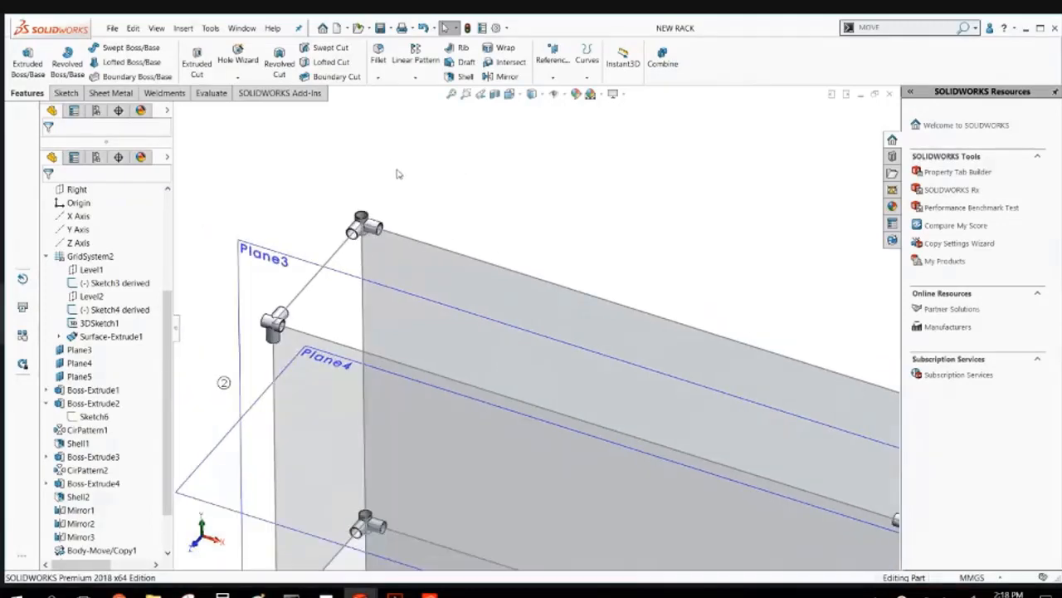
{"action": "left_click", "coordinate": [164, 93]}
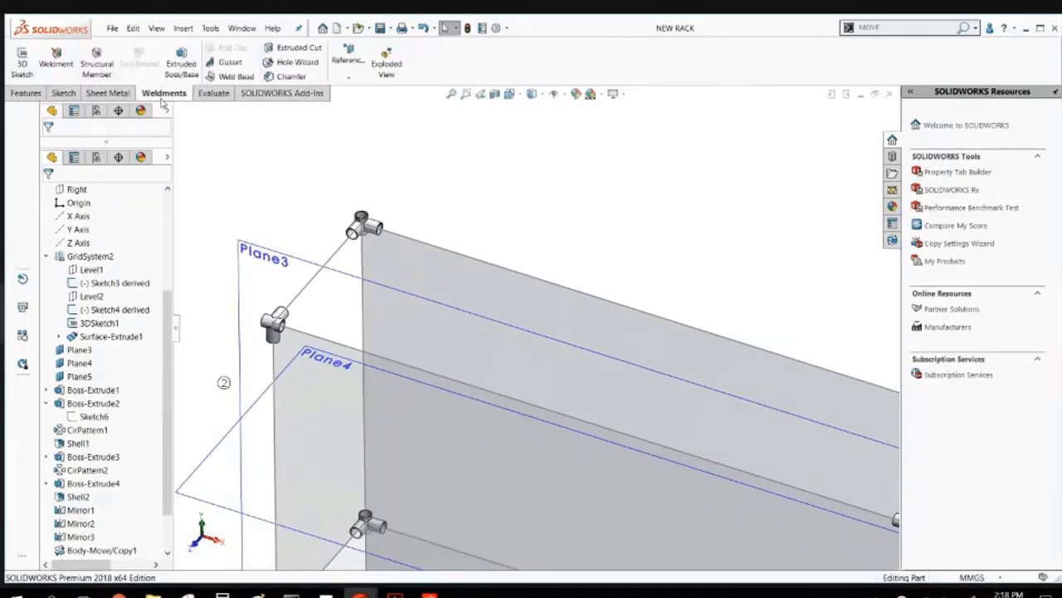
{"action": "left_click", "coordinate": [109, 67]}
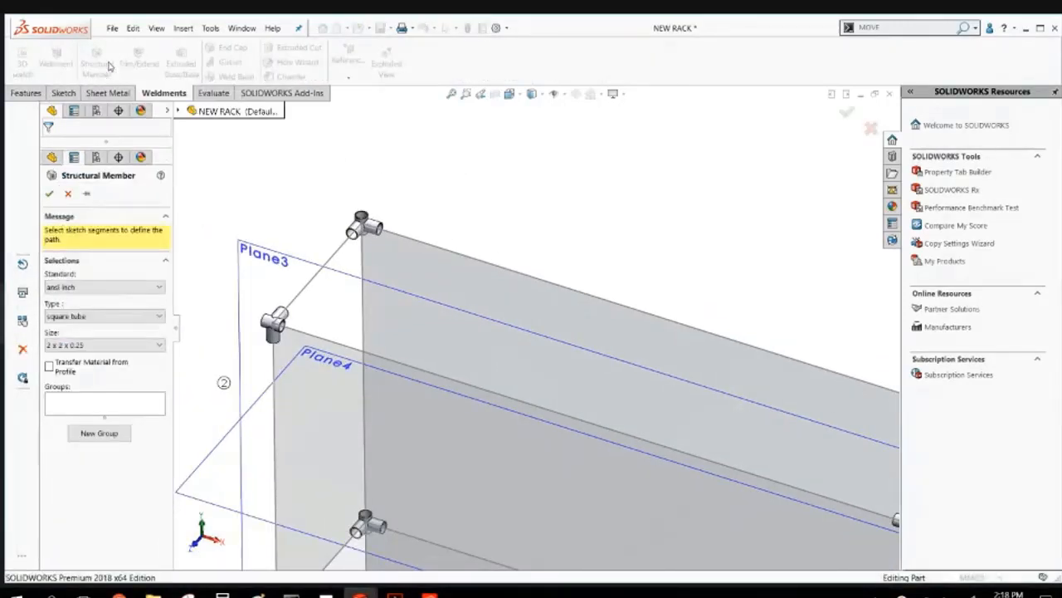
{"action": "left_click", "coordinate": [125, 314]}
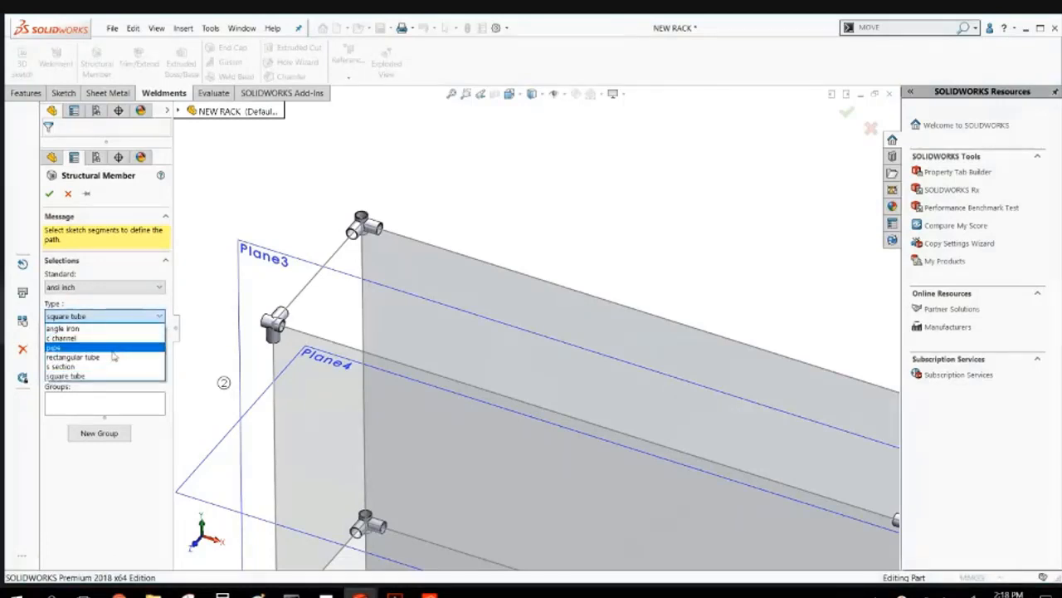
{"action": "left_click", "coordinate": [113, 355]}
{"action": "left_click", "coordinate": [112, 347]}
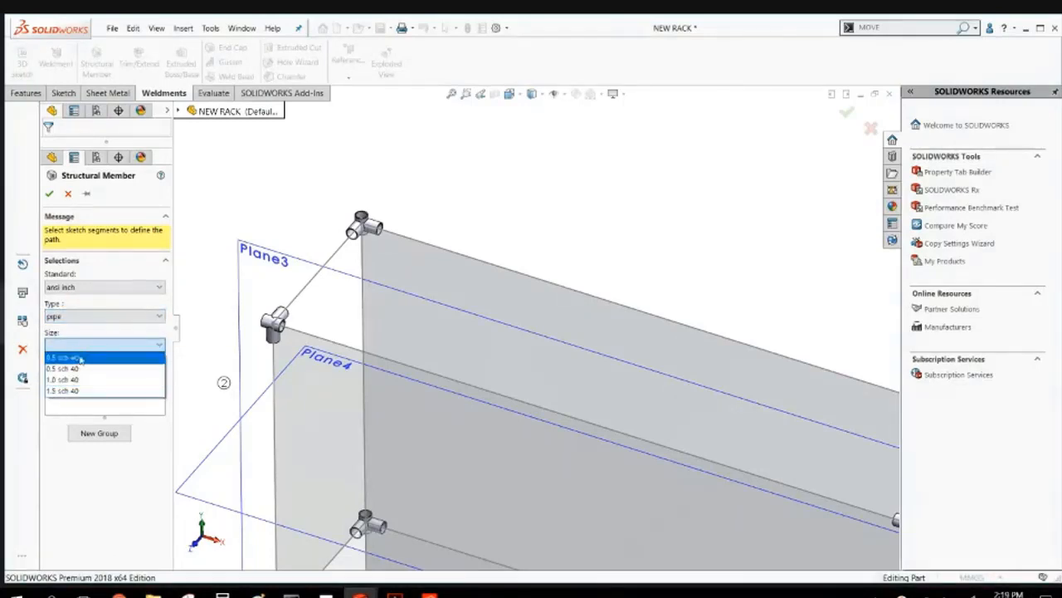
{"action": "left_click", "coordinate": [76, 356]}
{"action": "left_click", "coordinate": [148, 343]}
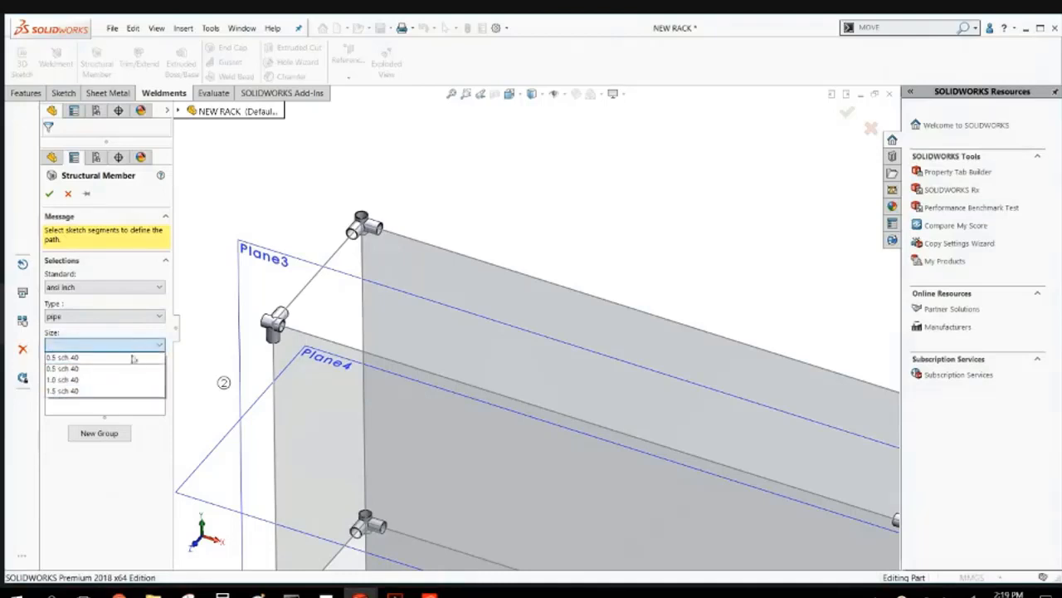
{"action": "left_click", "coordinate": [83, 354]}
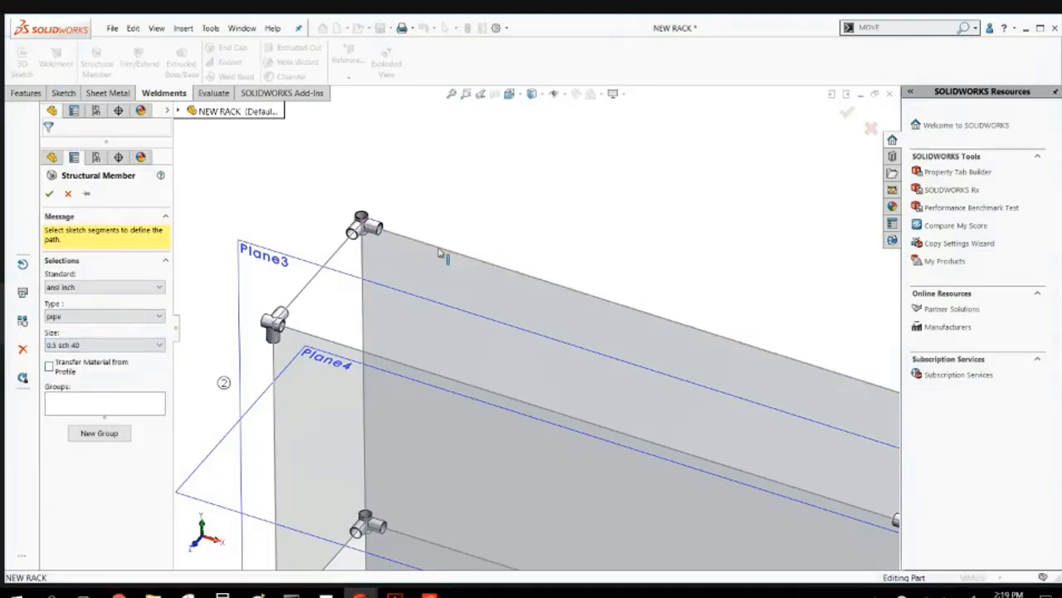
{"action": "left_click", "coordinate": [106, 344]}
{"action": "left_click", "coordinate": [75, 355]}
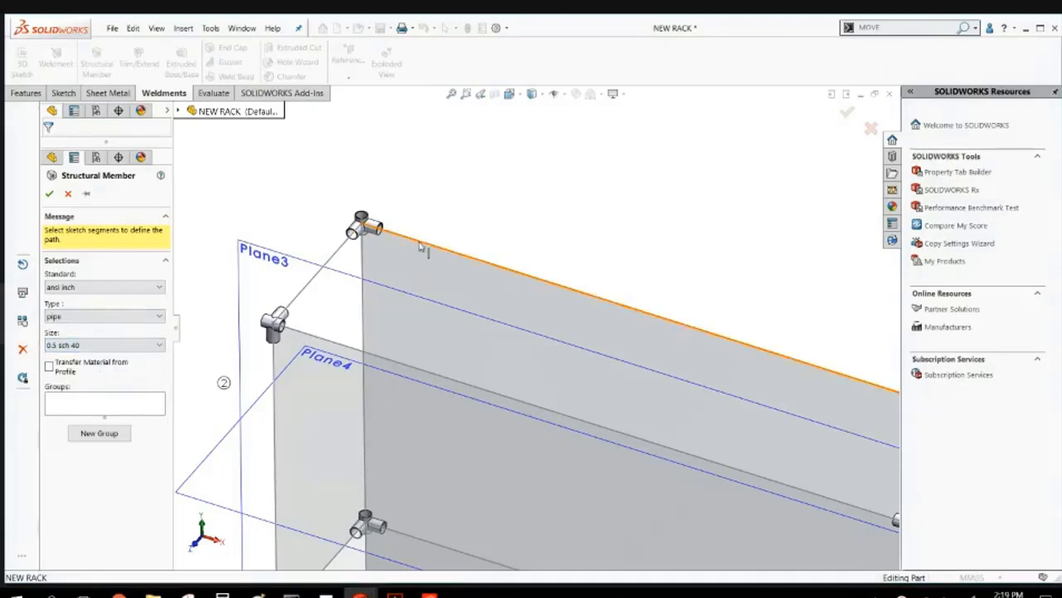
Use the front-to-rear grid line between the two level 2 end connectors as the path, set the size to 1.0 sch 40, and accept.
{"action": "left_click", "coordinate": [340, 248]}
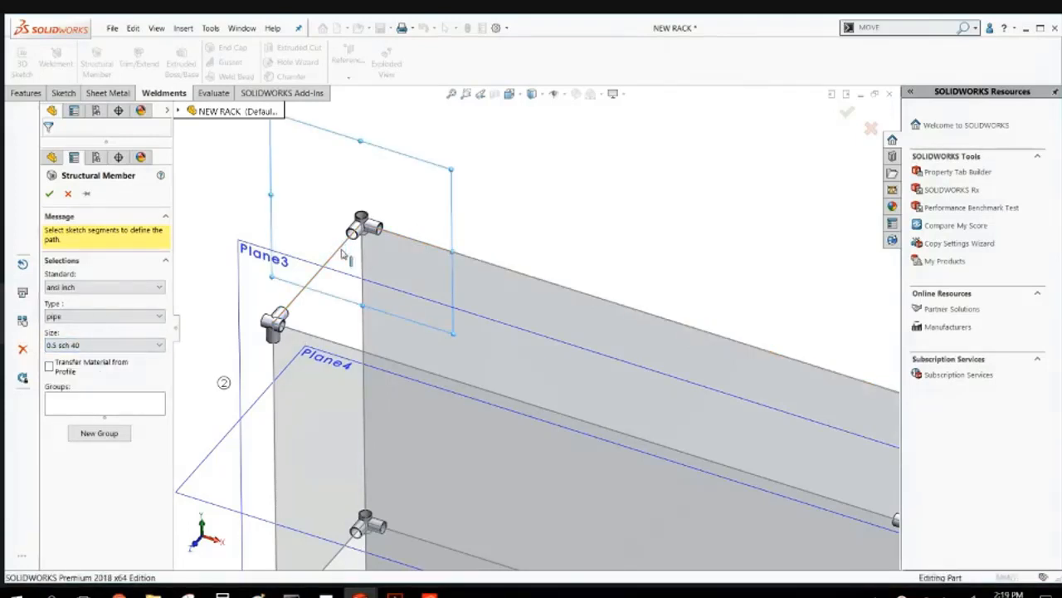
{"action": "scroll", "coordinate": [346, 261], "scroll_direction": "down", "scroll_amount": 8}
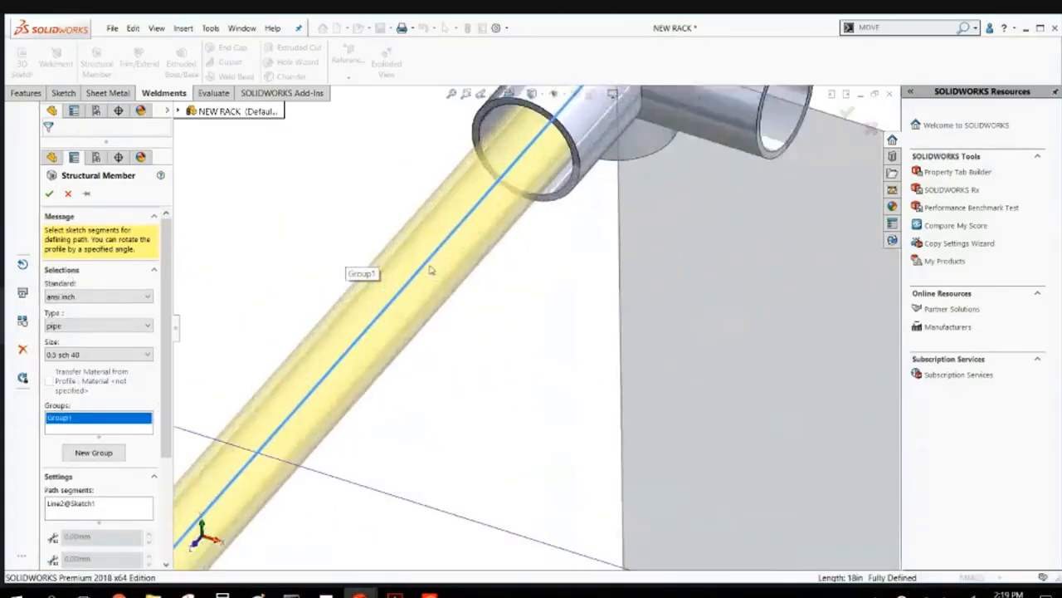
{"action": "middle_click_drag", "start_coordinate": [428, 255], "coordinate": [348, 249]}
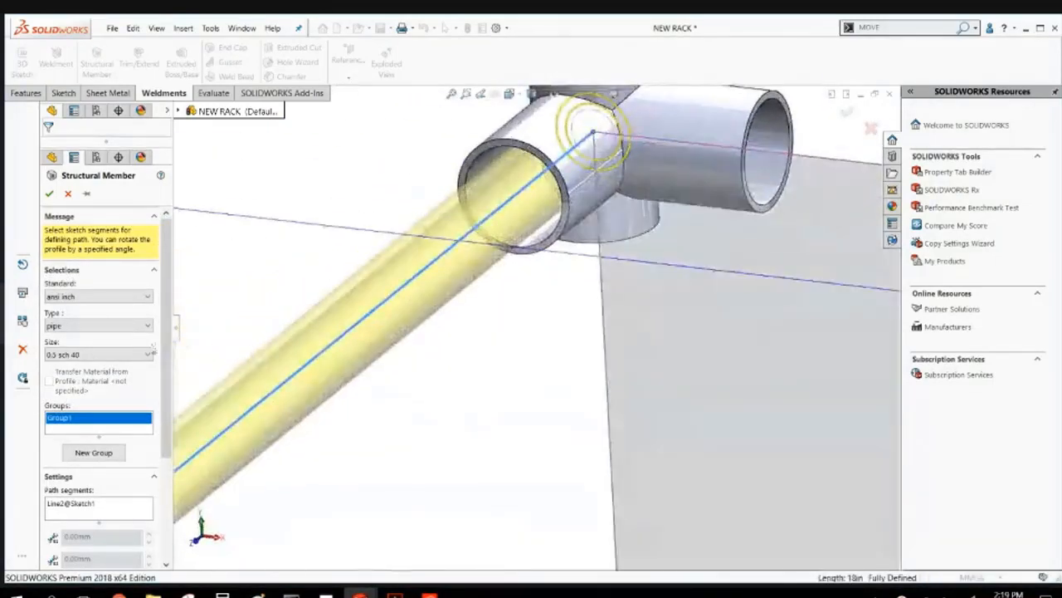
{"action": "left_click", "coordinate": [75, 355]}
{"action": "left_click", "coordinate": [67, 388]}
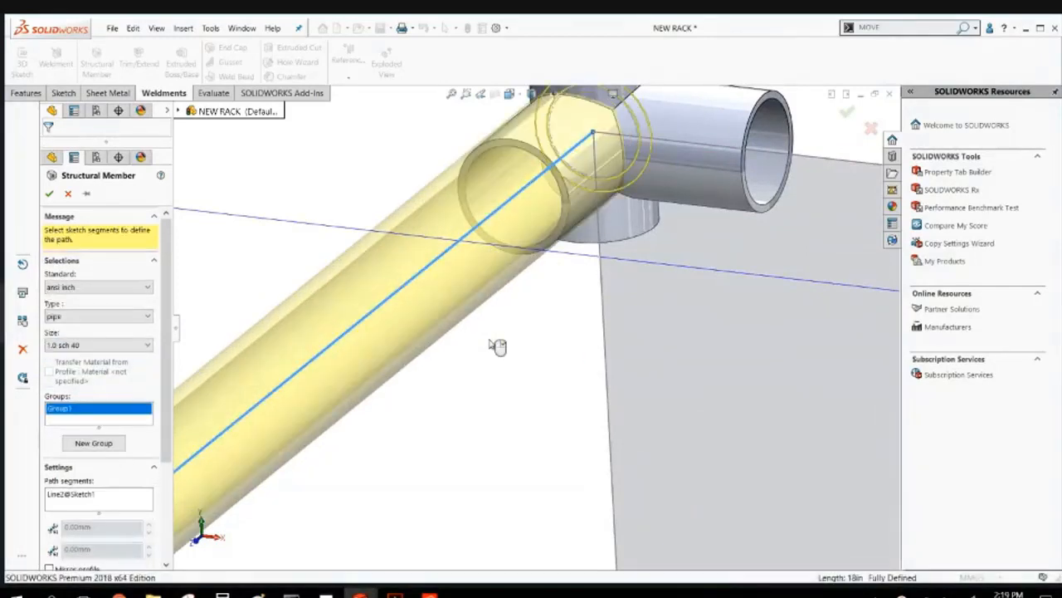
{"action": "scroll", "coordinate": [497, 346], "scroll_direction": "up", "scroll_amount": 6}
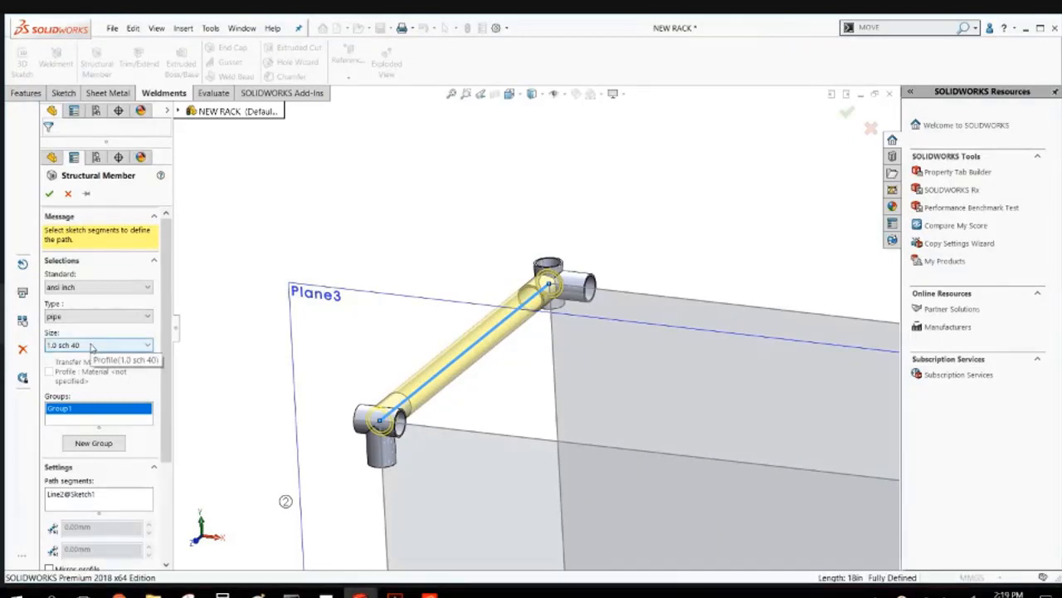
{"action": "left_click", "coordinate": [49, 193]}
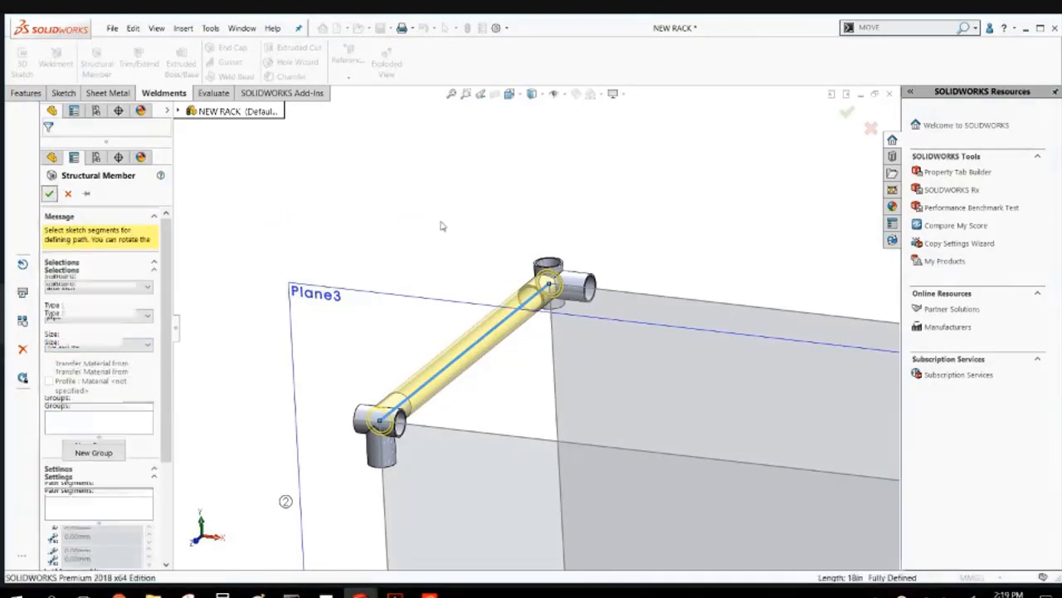
Set the outer diameter of the new pipe member's profile to 38 mm.
{"action": "scroll", "coordinate": [484, 344], "scroll_direction": "down", "scroll_amount": 5}
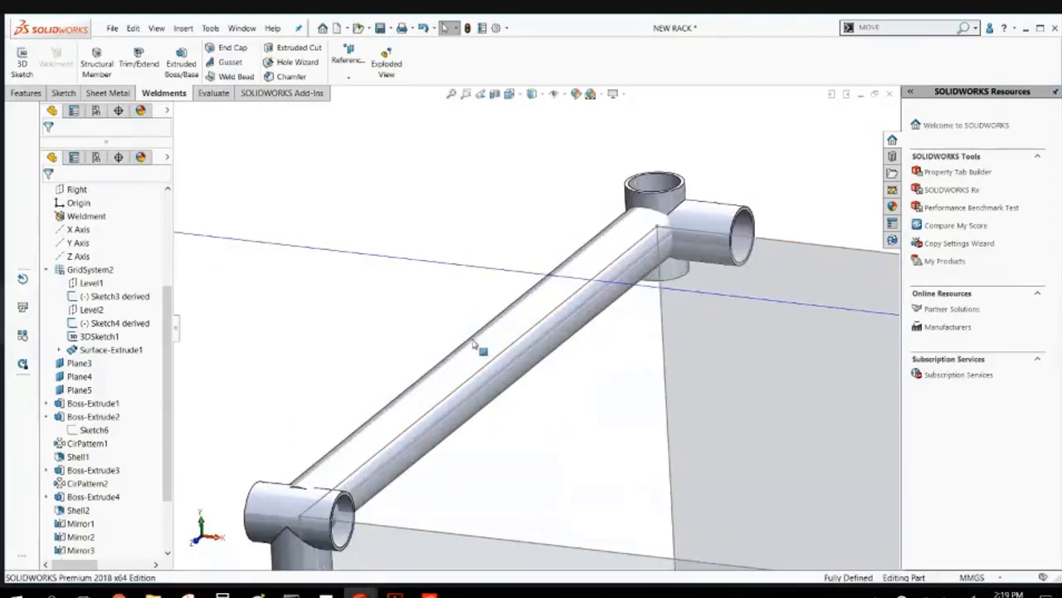
{"action": "left_click", "coordinate": [492, 340]}
{"action": "scroll", "coordinate": [656, 239], "scroll_direction": "down", "scroll_amount": 5}
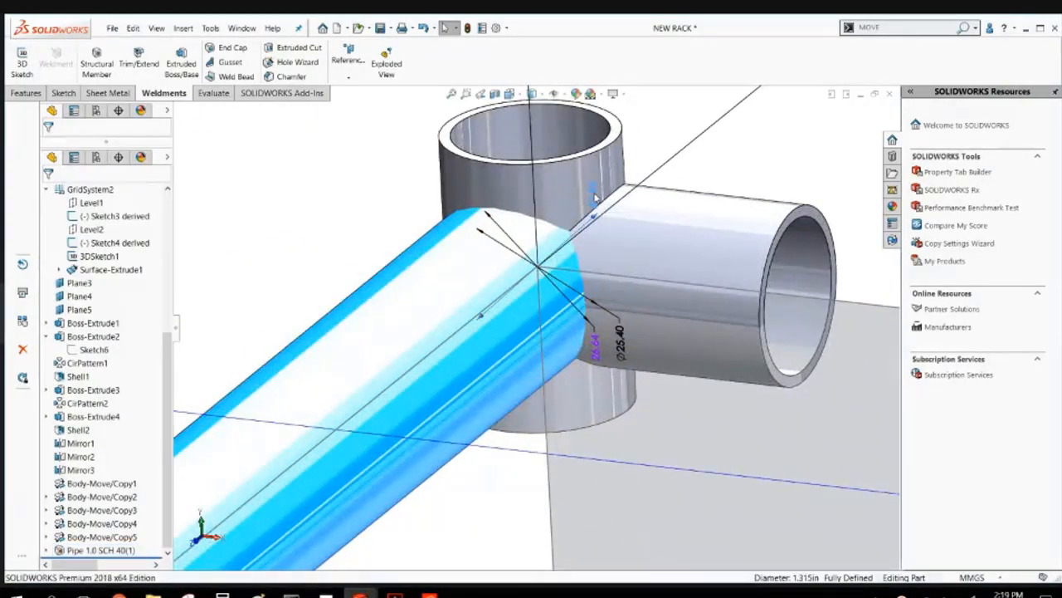
{"action": "left_click", "coordinate": [597, 197]}
{"action": "double_click", "coordinate": [596, 197]}
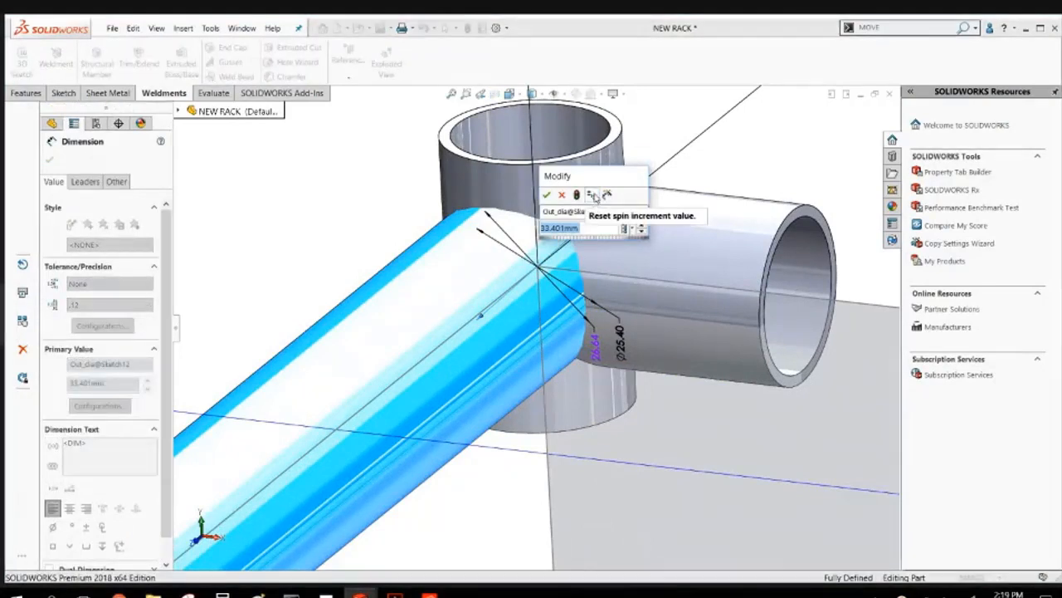
{"action": "type", "text": "38"}
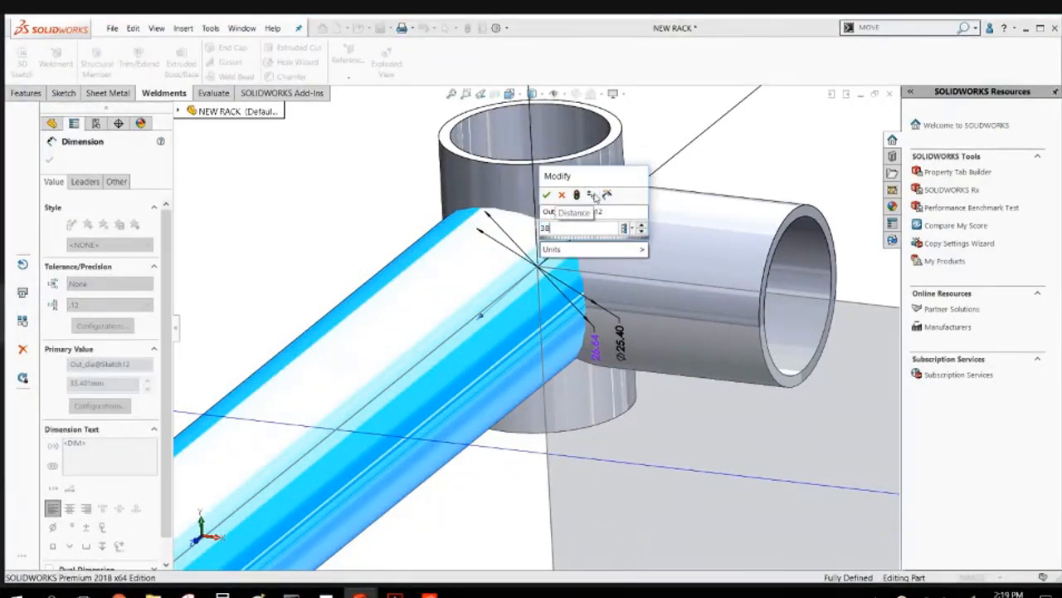
{"action": "key", "text": "Return"}
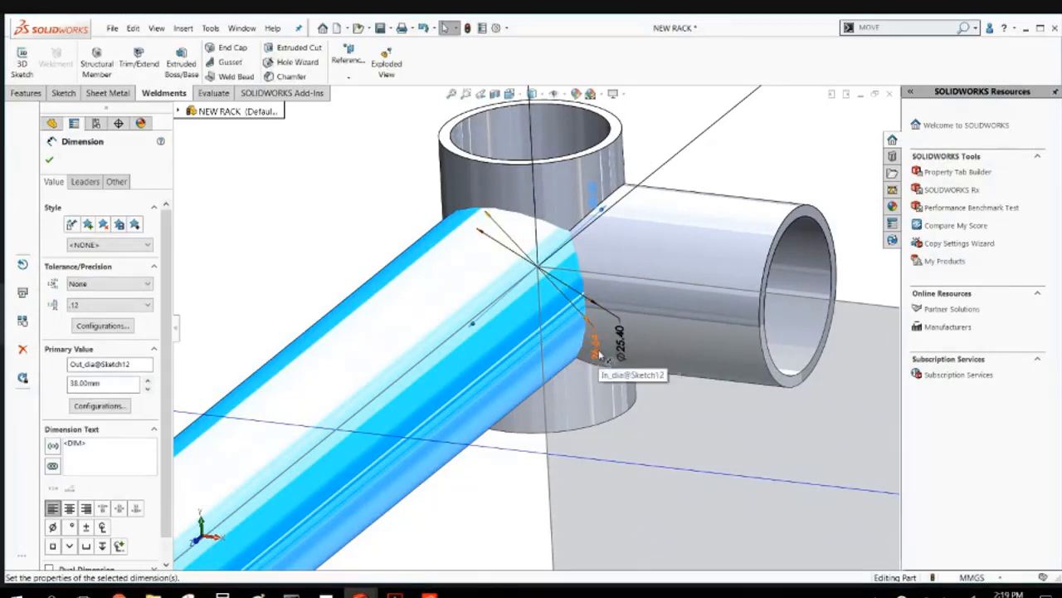
Move the profile's inner diameter dimension clear of the pipe and set it to 34 mm.
{"action": "left_click_drag", "start_coordinate": [599, 355], "coordinate": [334, 165]}
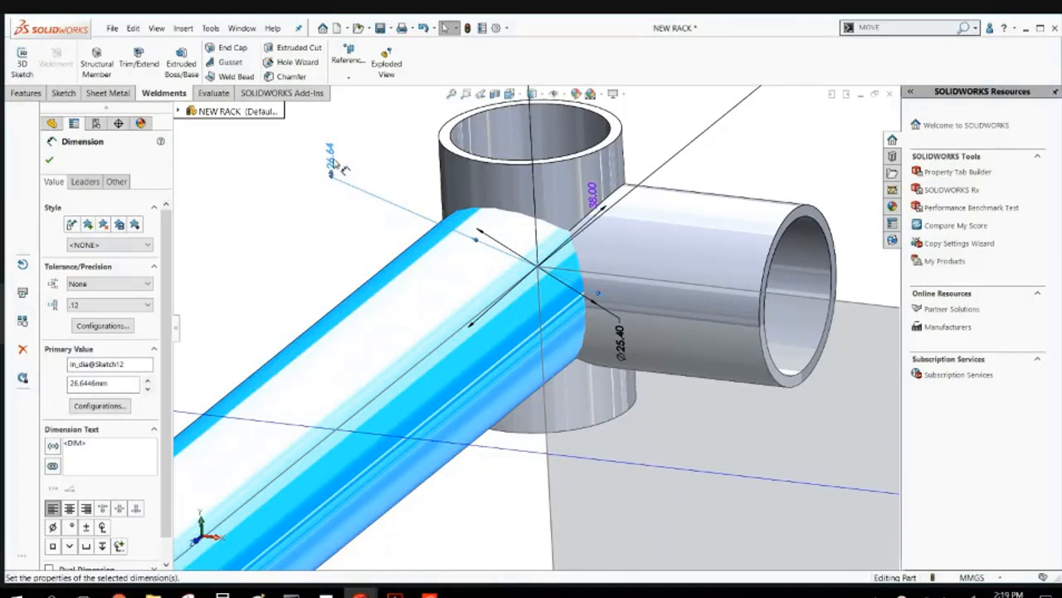
{"action": "double_click", "coordinate": [334, 163]}
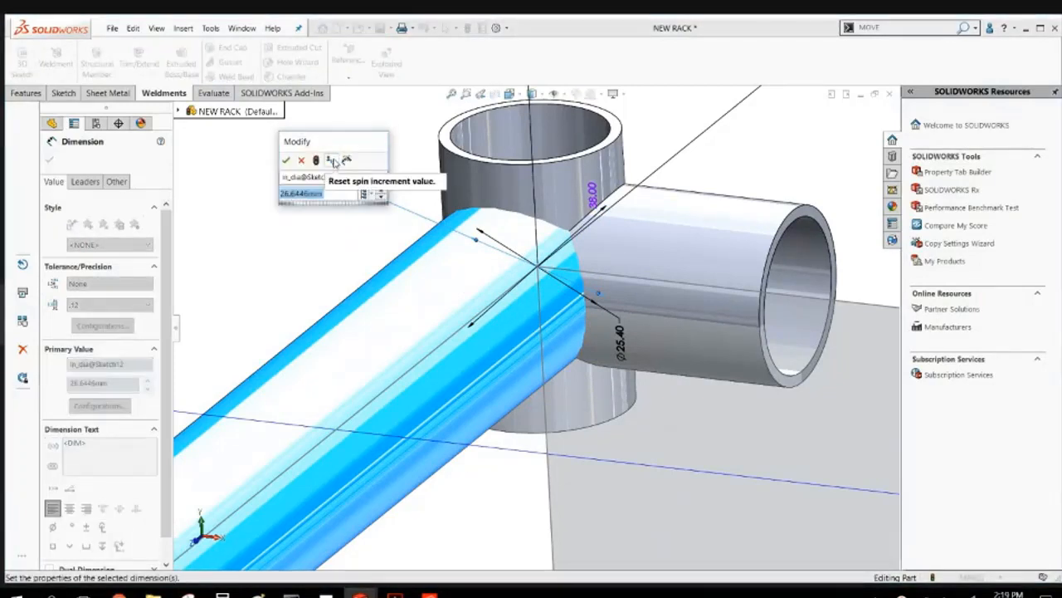
{"action": "type", "text": "22.4"}
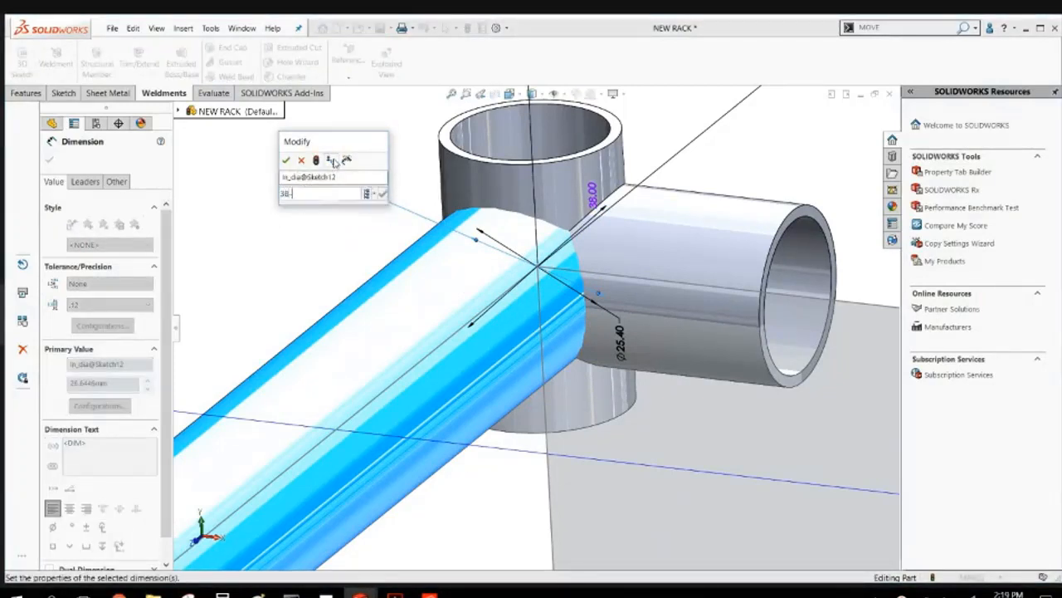
{"action": "key", "text": "Return"}
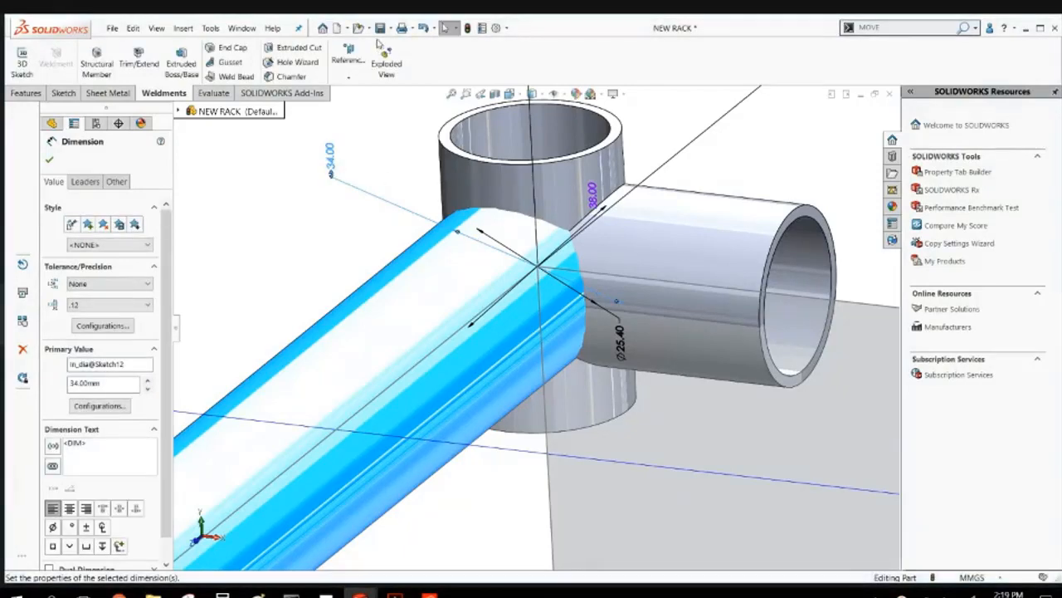
Rebuild the model with the edited pipe diameters and check the diameter of the connector's bore edge.
{"action": "left_click", "coordinate": [469, 30]}
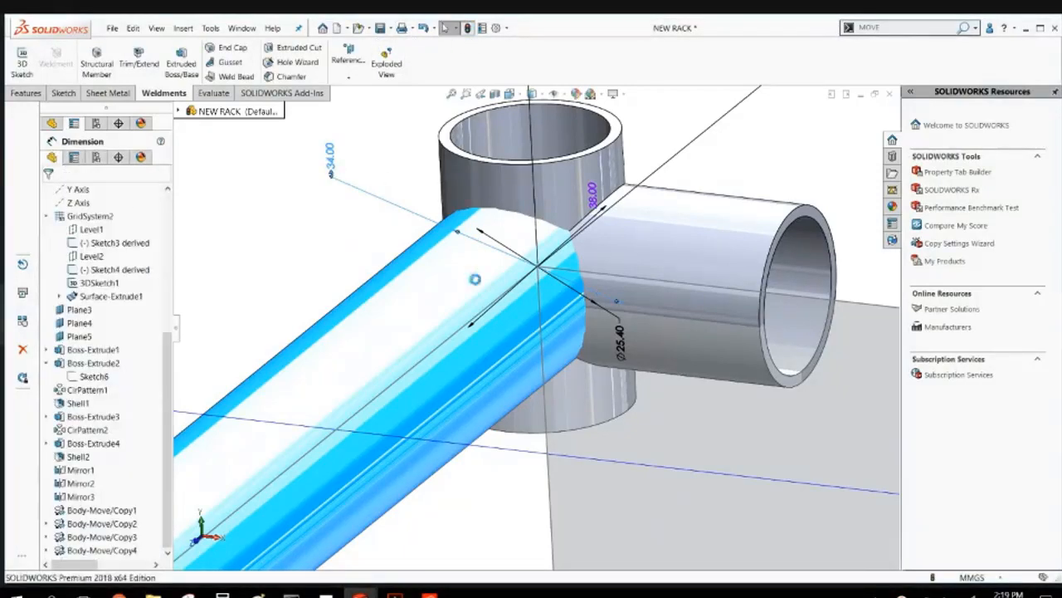
{"action": "double_click", "coordinate": [445, 240]}
{"action": "scroll", "coordinate": [488, 270], "scroll_direction": "down", "scroll_amount": 3}
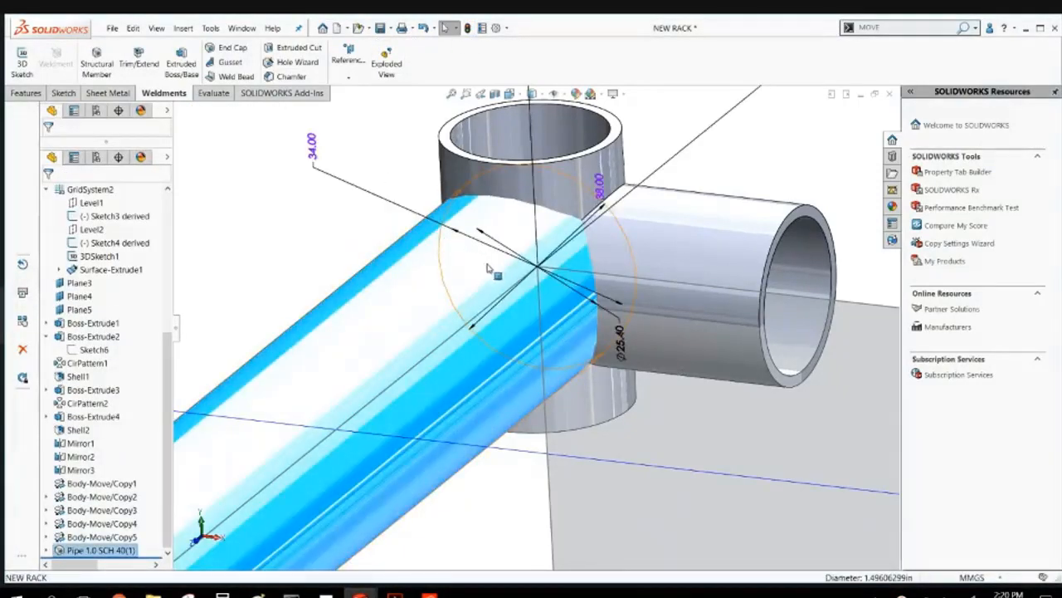
{"action": "middle_click_drag", "start_coordinate": [502, 287], "coordinate": [540, 365]}
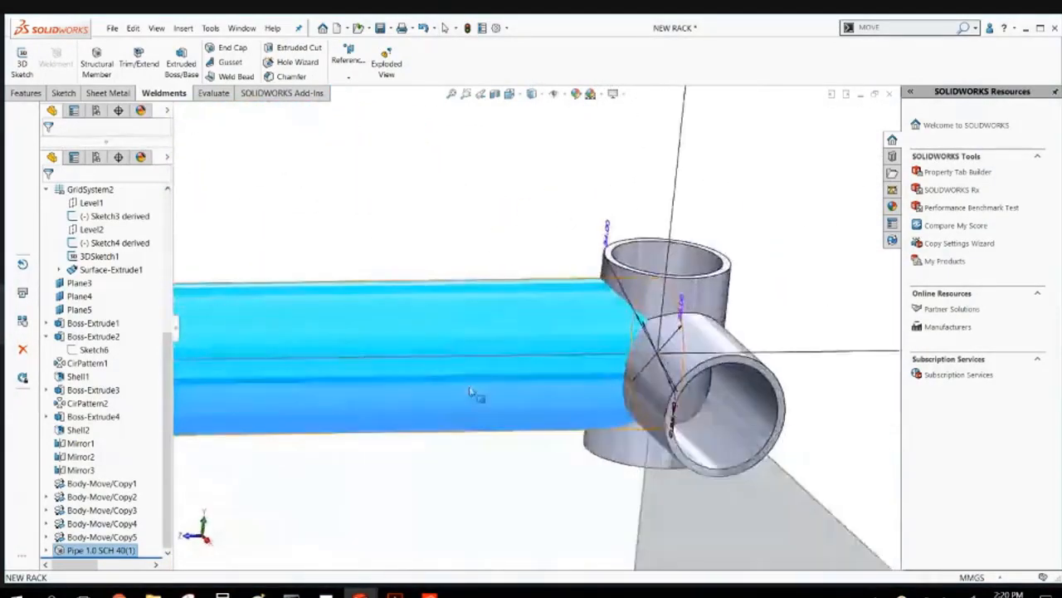
{"action": "left_click", "coordinate": [768, 383]}
{"action": "scroll", "coordinate": [769, 382], "scroll_direction": "up", "scroll_amount": 5}
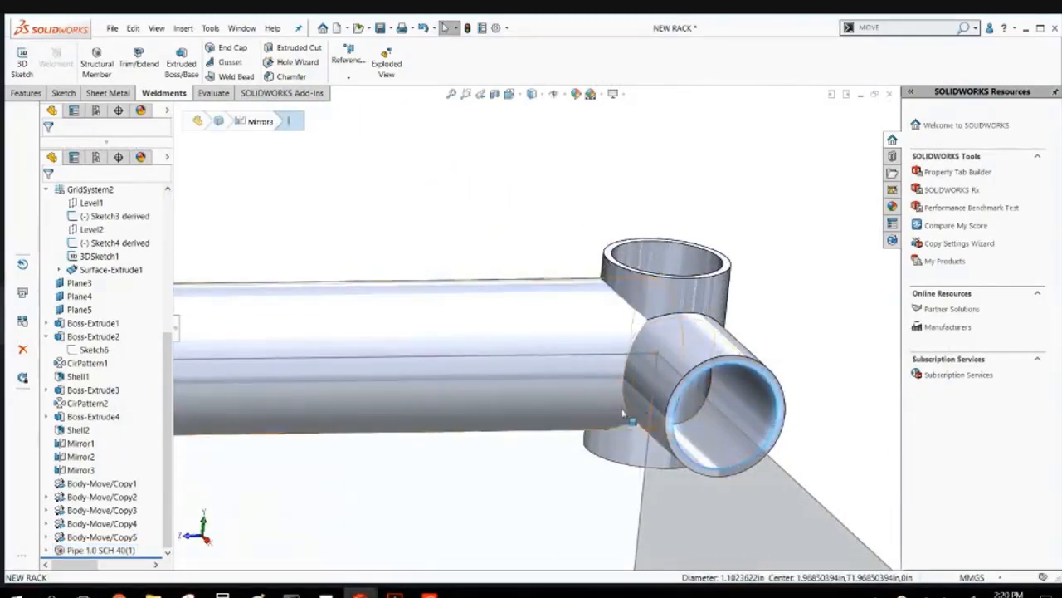
Set the inner diameter of the pipe member's profile to 32 mm.
{"action": "scroll", "coordinate": [564, 351], "scroll_direction": "down", "scroll_amount": 3}
{"action": "double_click", "coordinate": [554, 335]}
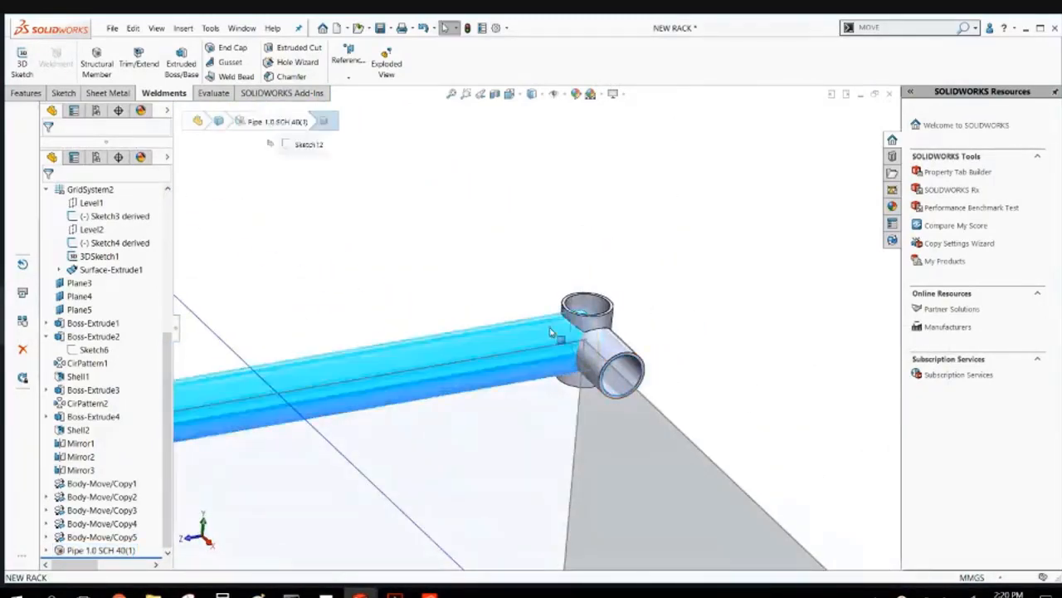
{"action": "mouse_move", "coordinate": [548, 298]}
{"action": "middle_mouse_down"}
{"action": "mouse_move", "coordinate": [557, 319]}
{"action": "mouse_move", "coordinate": [540, 319]}
{"action": "middle_mouse_up"}
{"action": "scroll", "coordinate": [539, 320], "scroll_direction": "down", "scroll_amount": 3}
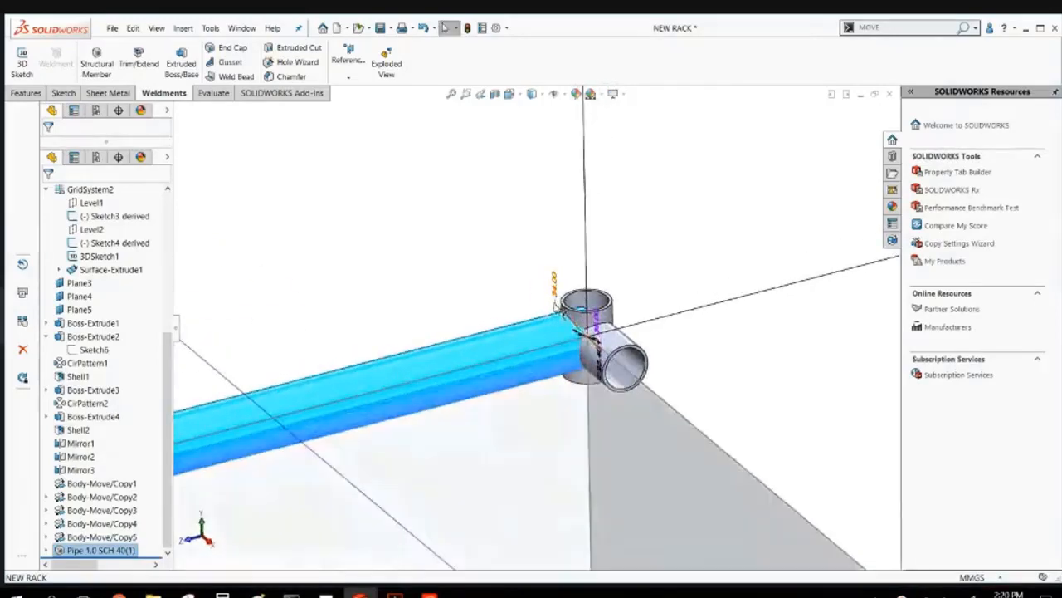
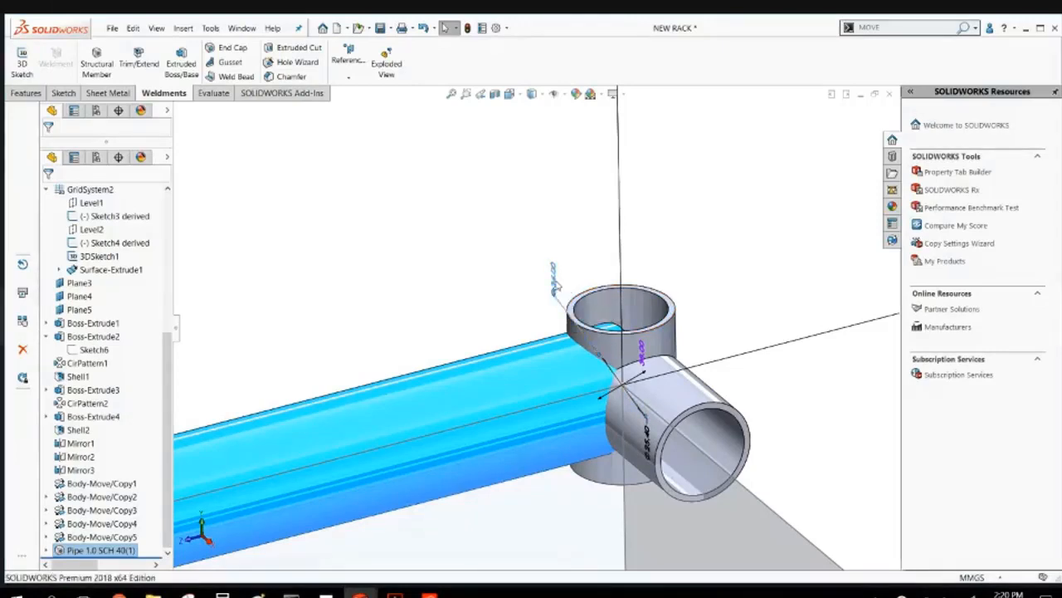
{"action": "double_click", "coordinate": [555, 282]}
{"action": "type", "text": "32"}
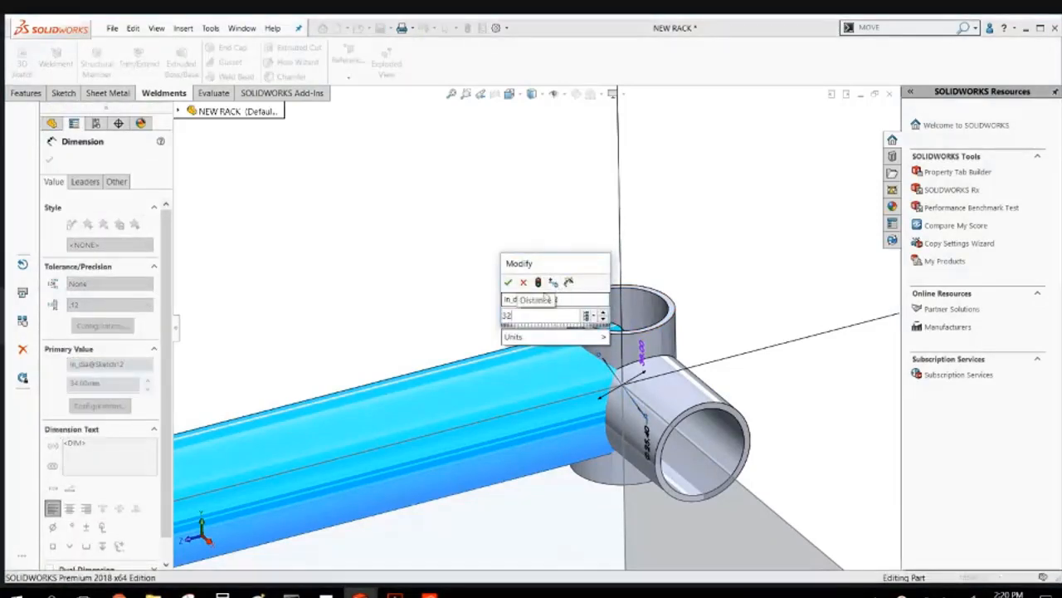
{"action": "left_click", "coordinate": [508, 282]}
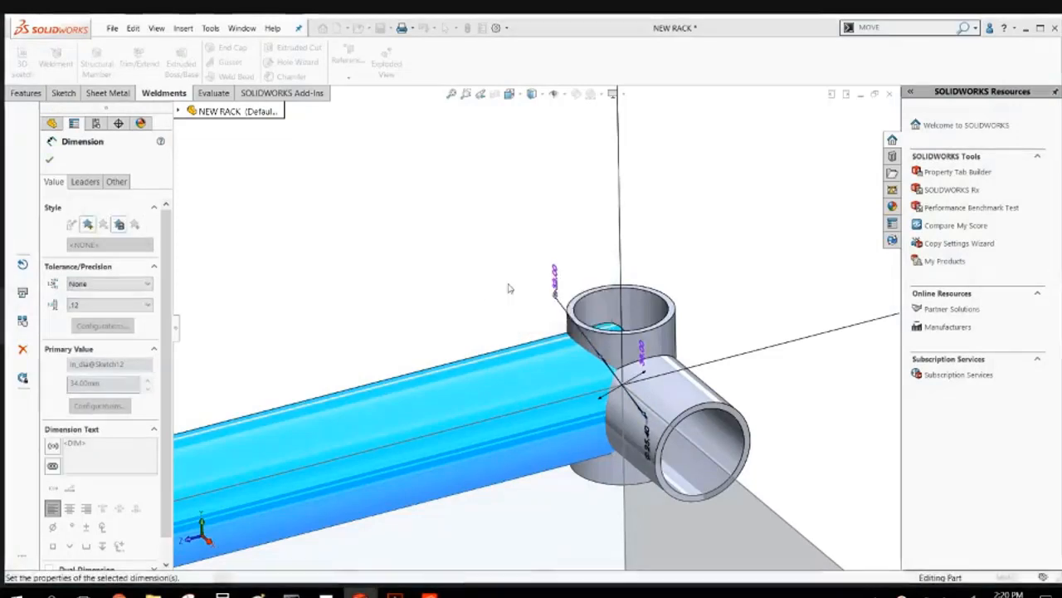
Set the outer diameter of the pipe member's profile to 28 mm and leave the dimension editing.
{"action": "double_click", "coordinate": [641, 351]}
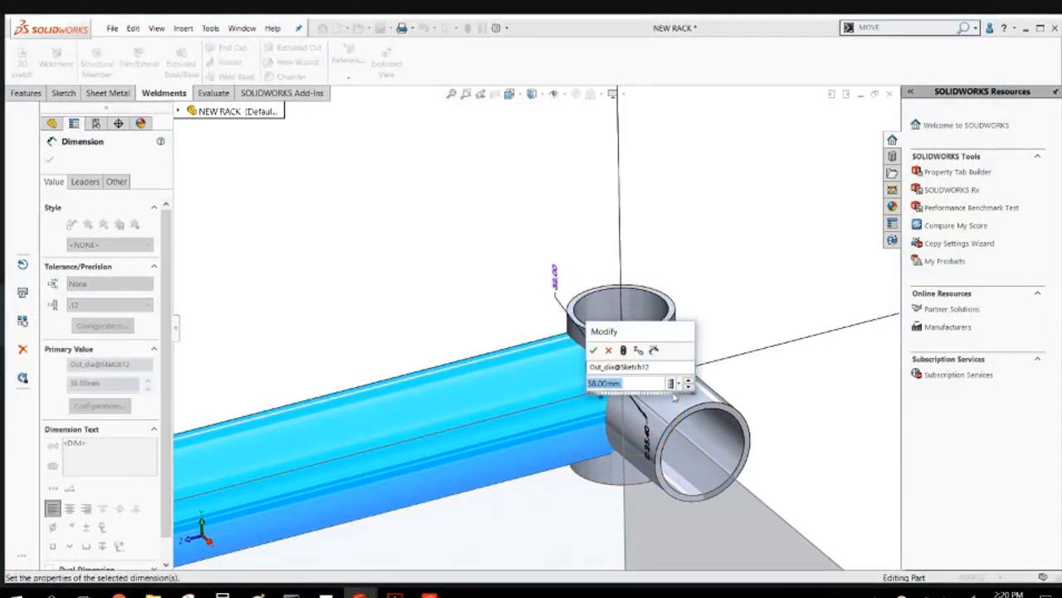
{"action": "type", "text": "28"}
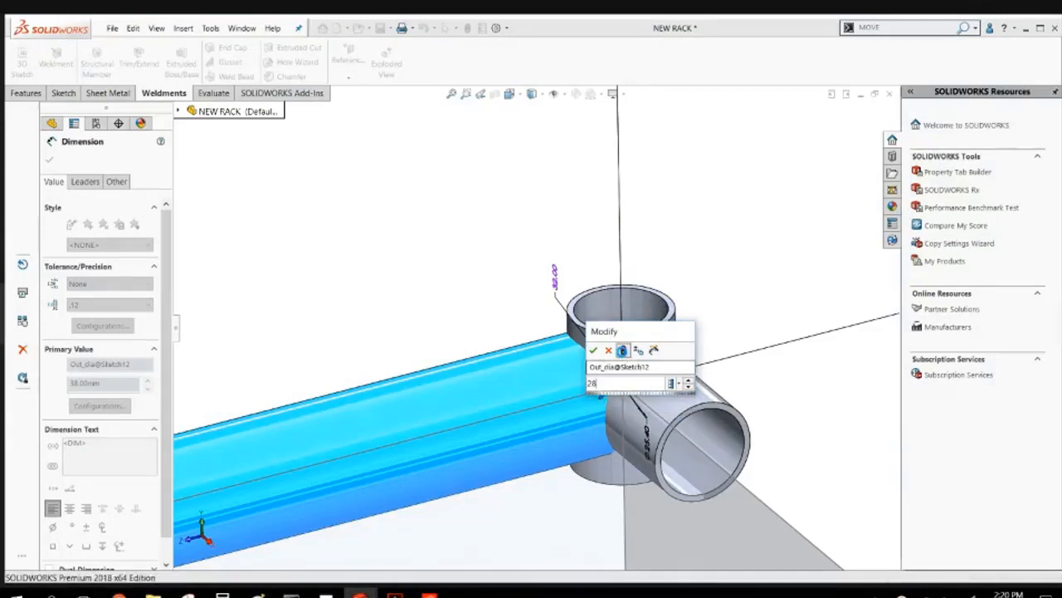
{"action": "left_click", "coordinate": [593, 349]}
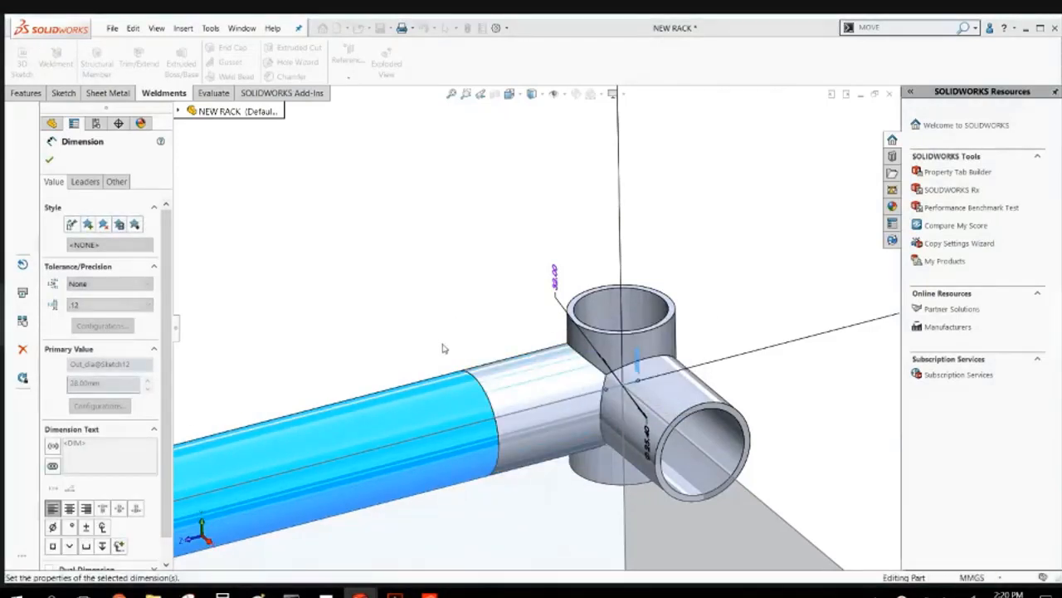
{"action": "left_click", "coordinate": [433, 326]}
{"action": "scroll", "coordinate": [455, 359], "scroll_direction": "up", "scroll_amount": 6}
{"action": "scroll", "coordinate": [290, 399], "scroll_direction": "down", "scroll_amount": 2}
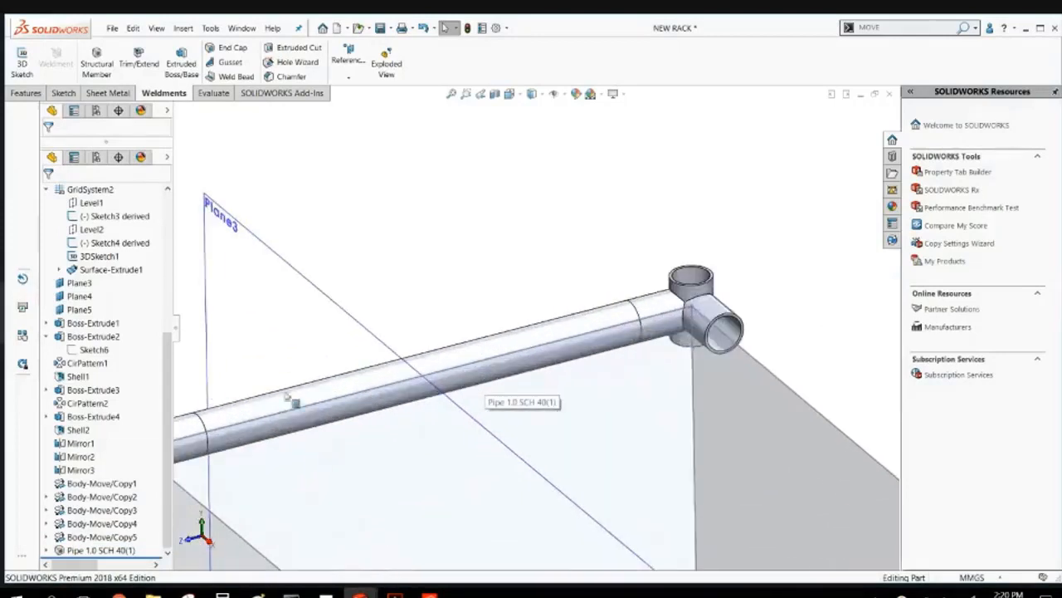
Expand the weldment cut list of the part and update it.
{"action": "left_click", "coordinate": [260, 407]}
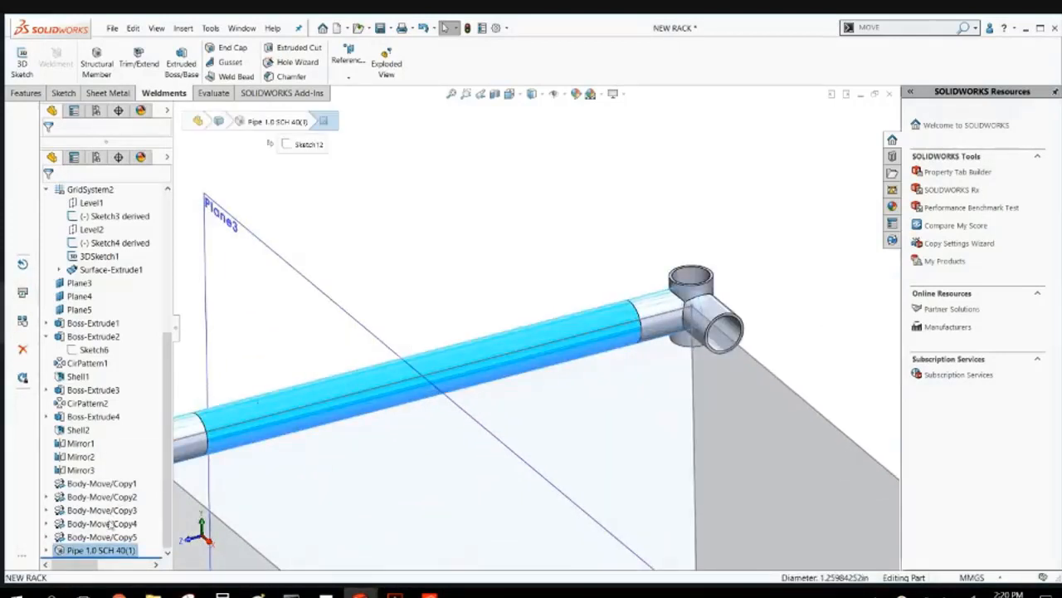
{"action": "left_click", "coordinate": [109, 551]}
{"action": "scroll", "coordinate": [106, 347], "scroll_direction": "up", "scroll_amount": 3}
{"action": "scroll", "coordinate": [105, 349], "scroll_direction": "up", "scroll_amount": 3}
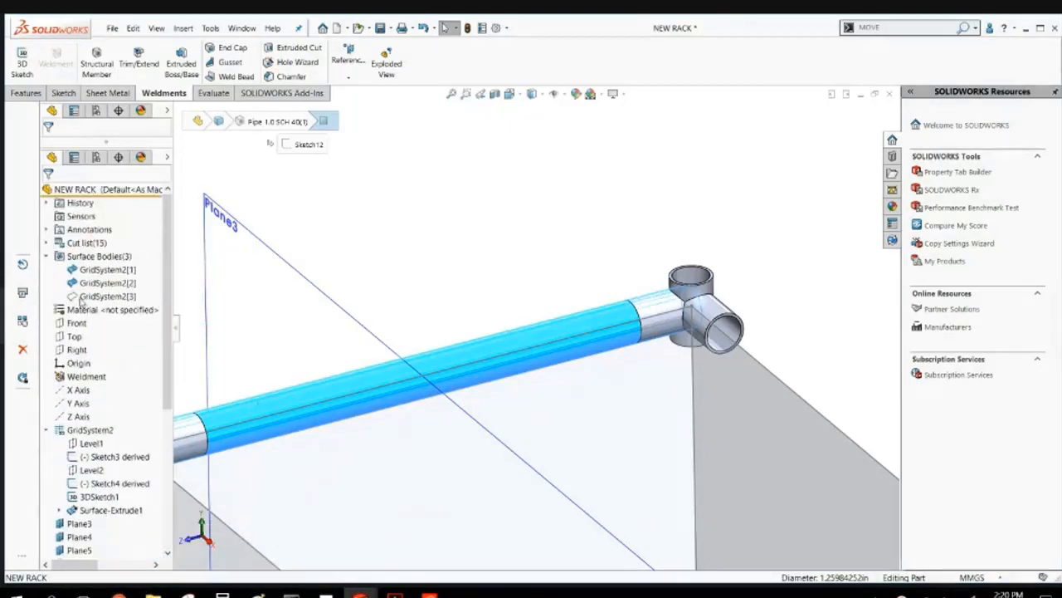
{"action": "left_click", "coordinate": [46, 242]}
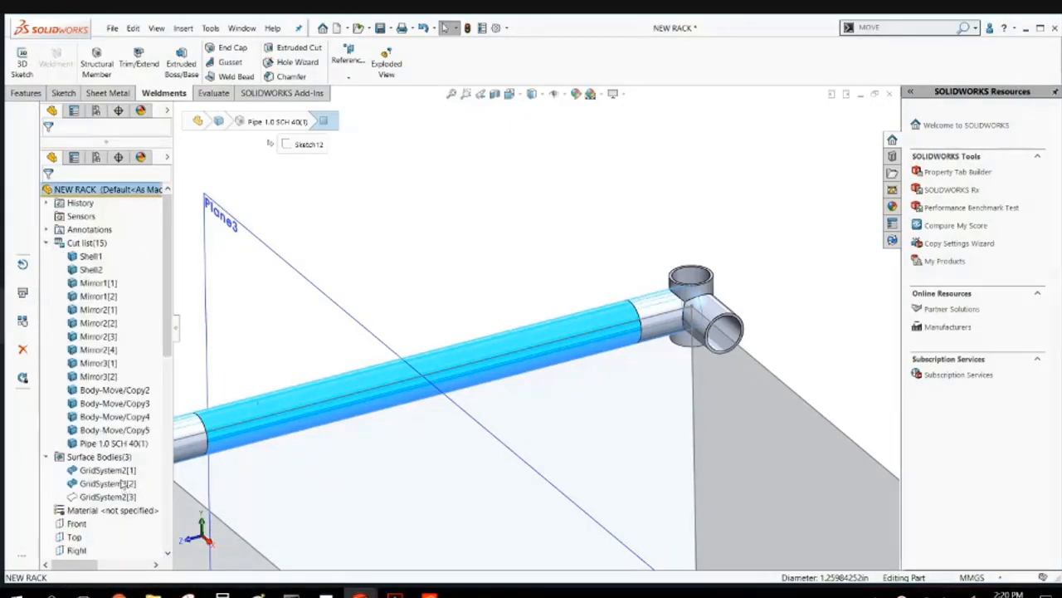
{"action": "right_click", "coordinate": [86, 244]}
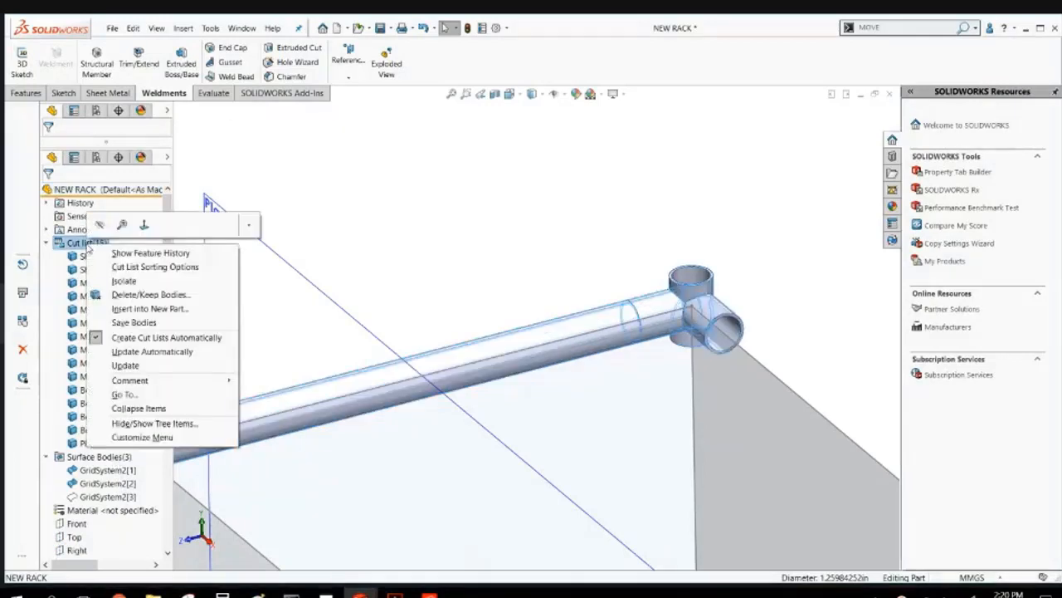
{"action": "left_click", "coordinate": [126, 365]}
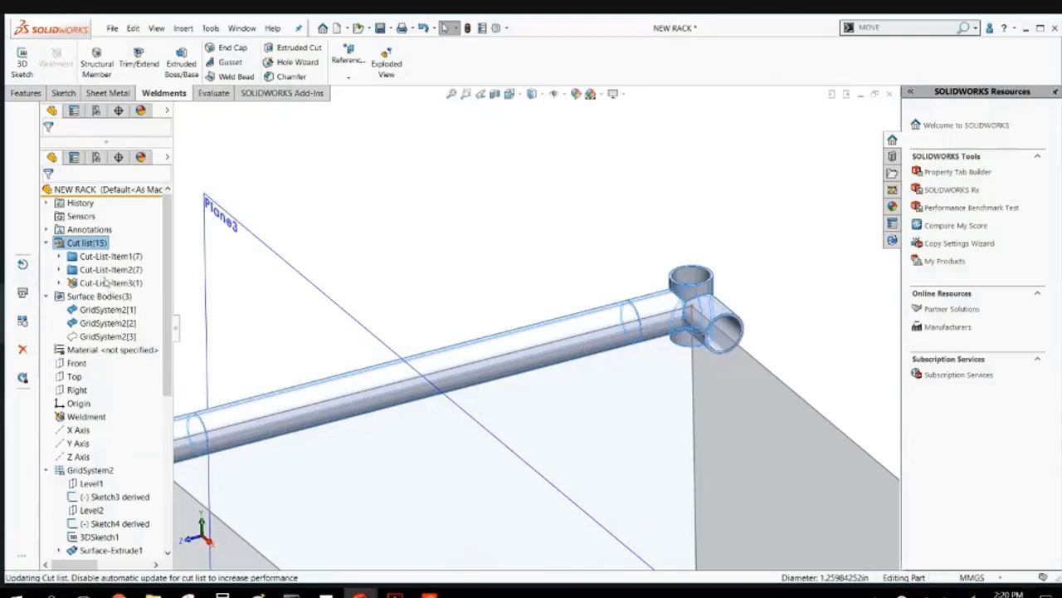
Examine the cut list table in the properties of the first cut list item, and close it without changes.
{"action": "right_click", "coordinate": [103, 257]}
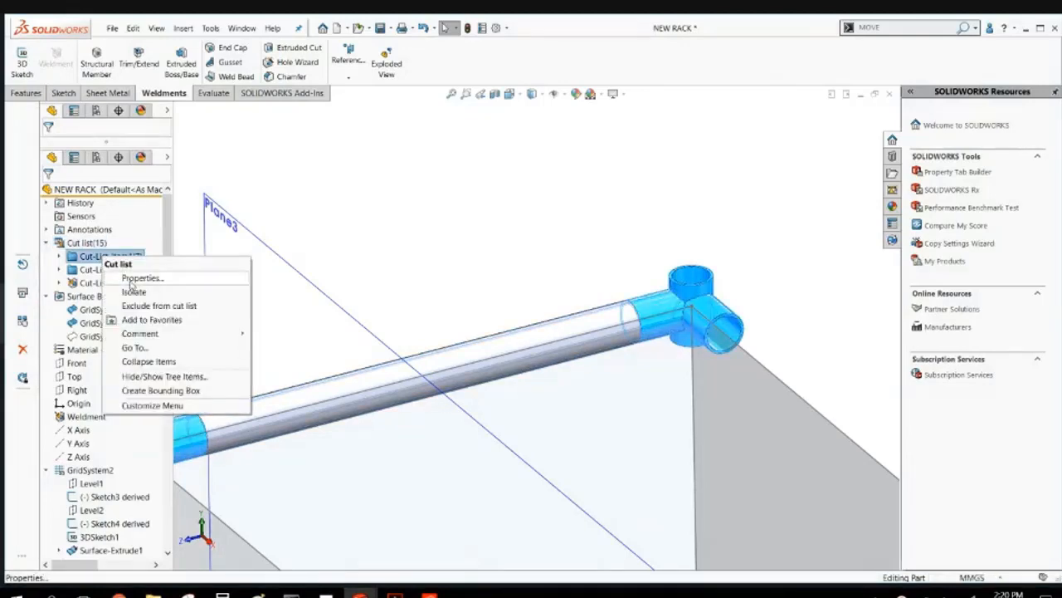
{"action": "left_click", "coordinate": [131, 282]}
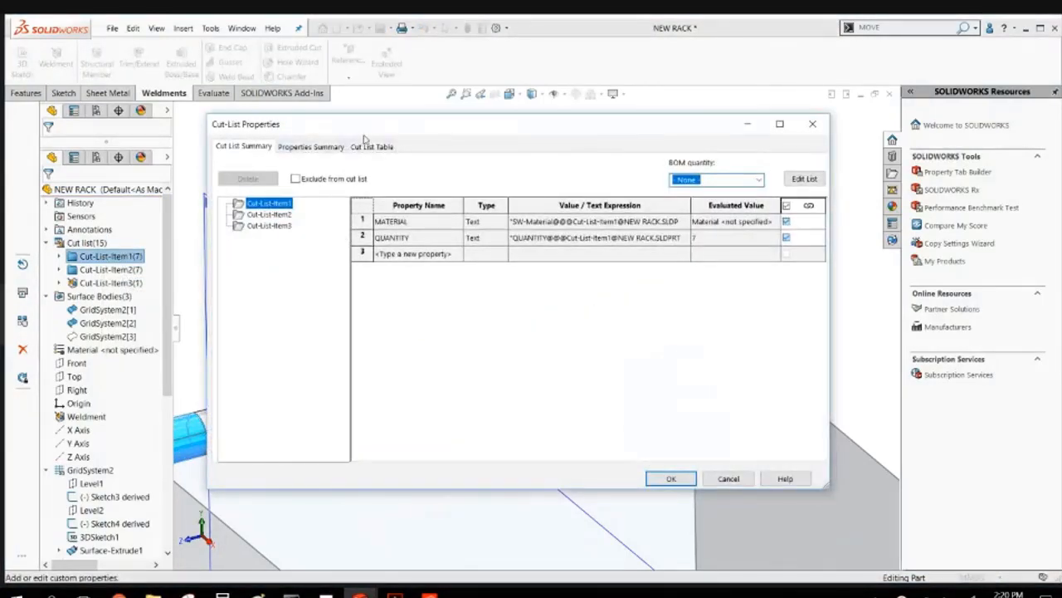
{"action": "left_click", "coordinate": [374, 147]}
{"action": "left_click", "coordinate": [608, 264]}
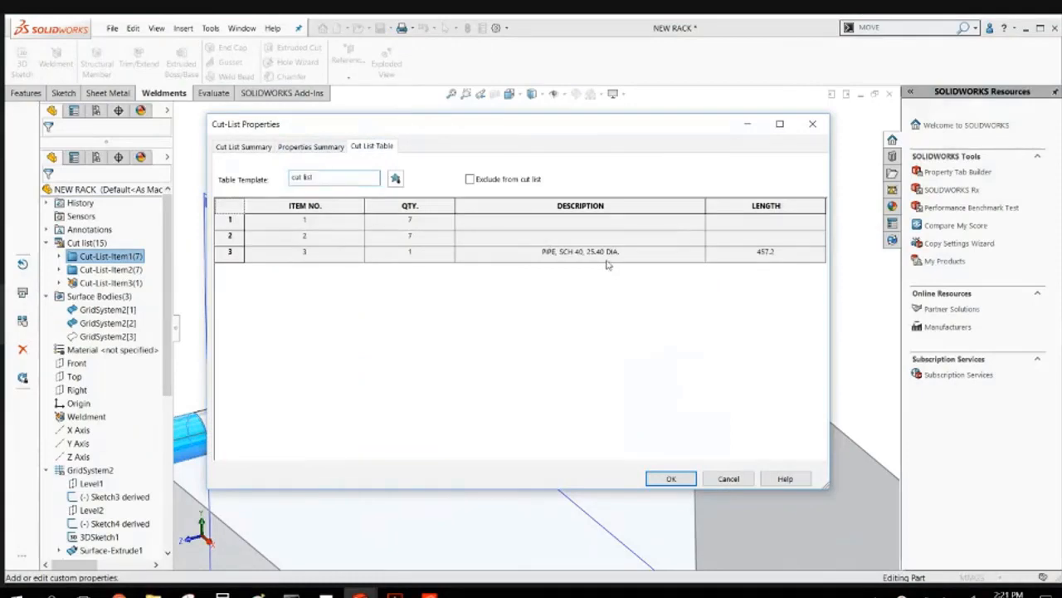
{"action": "left_click", "coordinate": [728, 480]}
{"action": "scroll", "coordinate": [602, 434], "scroll_direction": "up", "scroll_amount": 5}
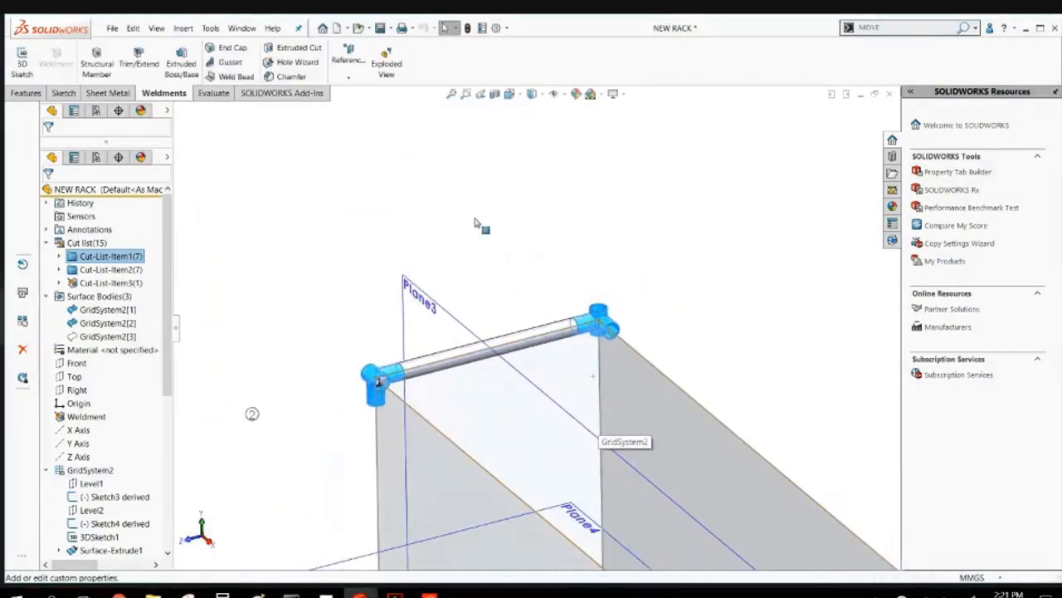
{"action": "left_click", "coordinate": [475, 222]}
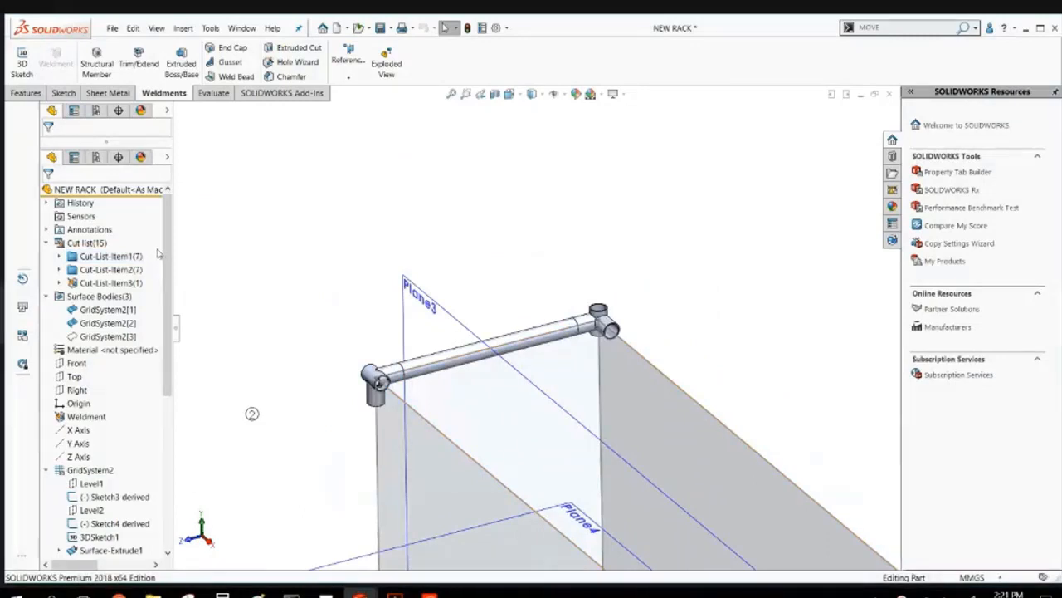
Delete the Pipe 1.0 SCH 40 structural member together with its dependent plane and sketch.
{"action": "left_click_drag", "start_coordinate": [167, 251], "coordinate": [169, 442]}
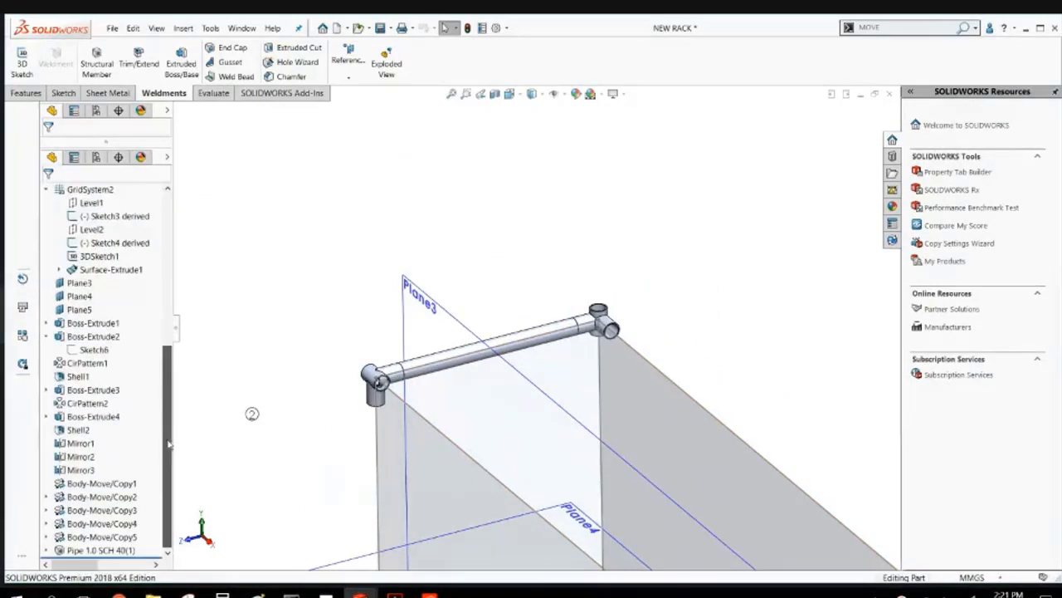
{"action": "left_click", "coordinate": [108, 551]}
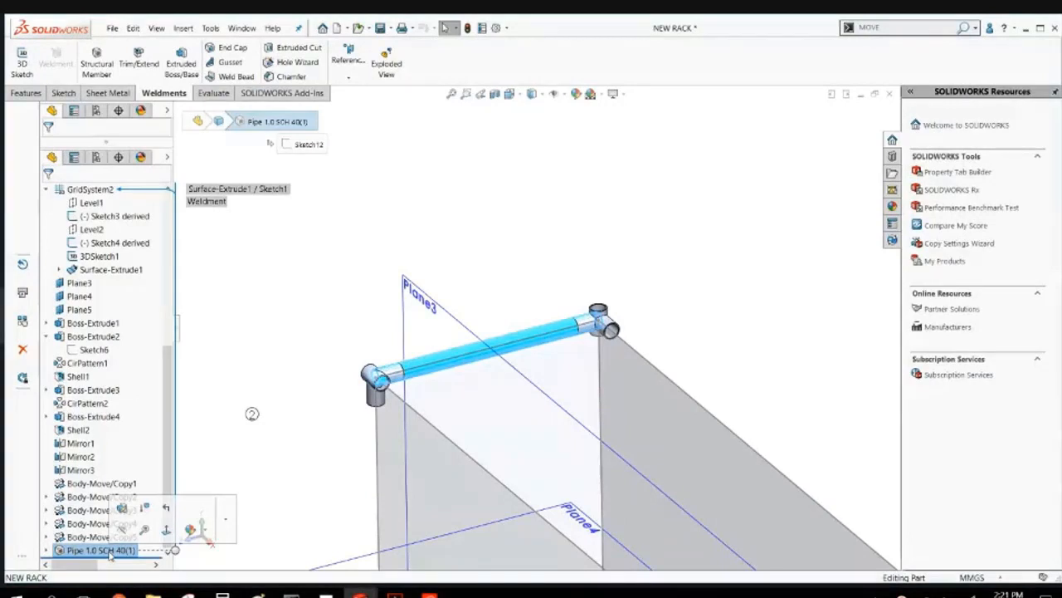
{"action": "key", "text": "Delete"}
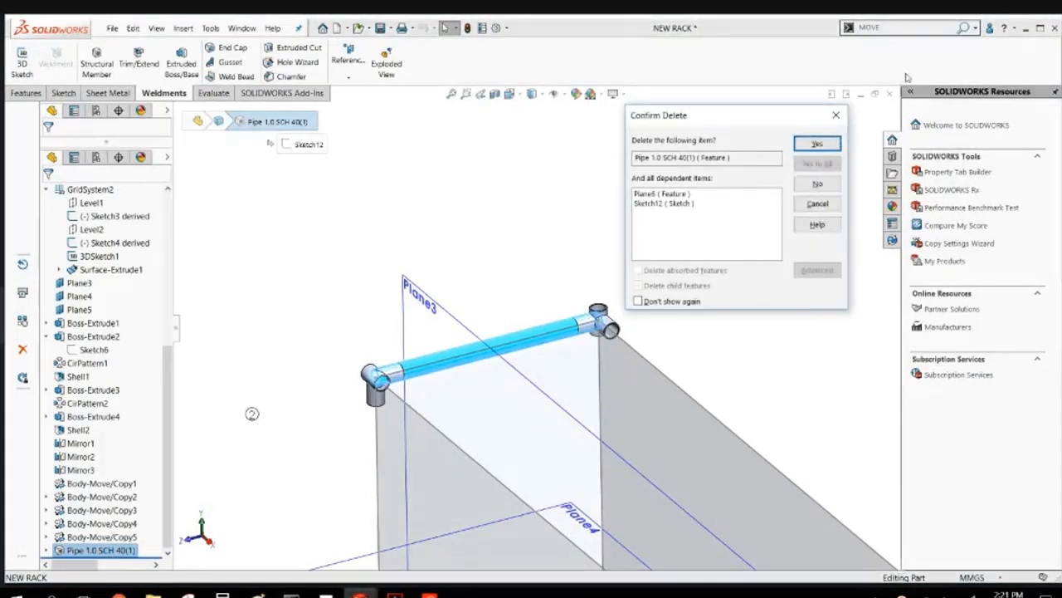
{"action": "left_click", "coordinate": [816, 143]}
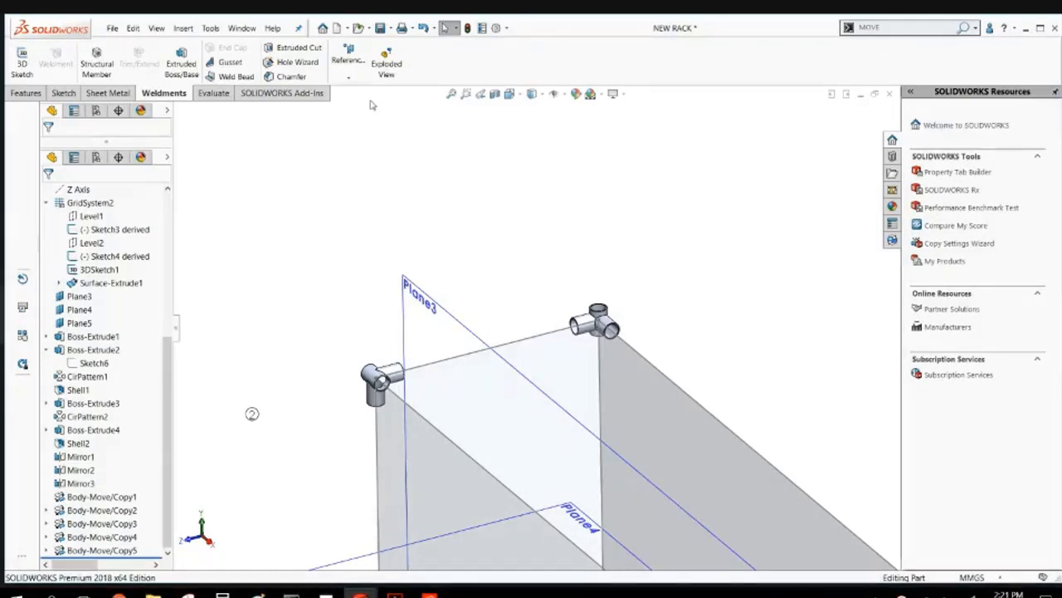
Create a new part from the Google Part MM template.
{"action": "left_click", "coordinate": [346, 28]}
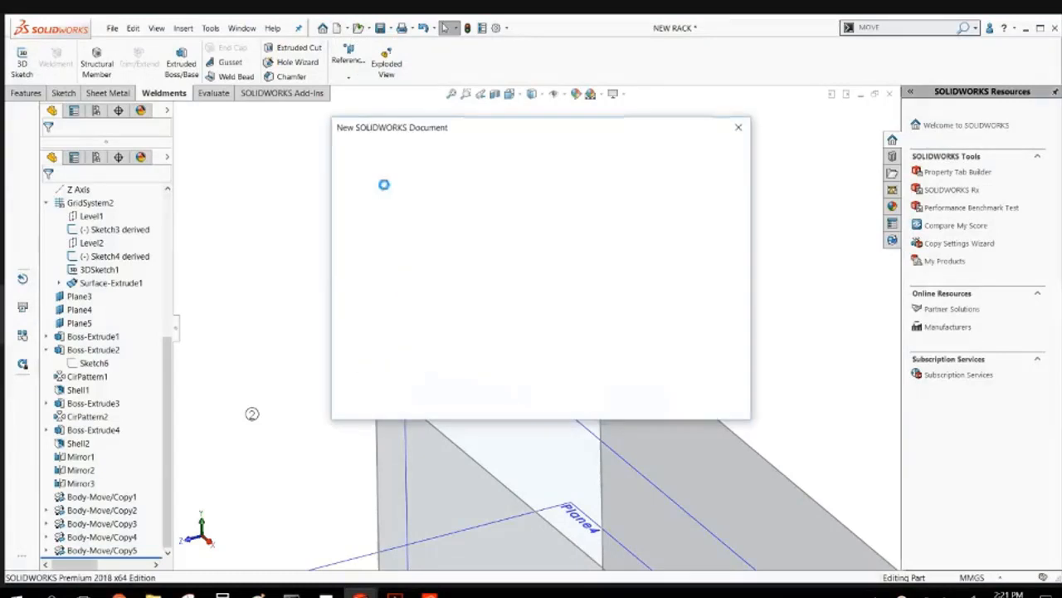
{"action": "left_click", "coordinate": [412, 185]}
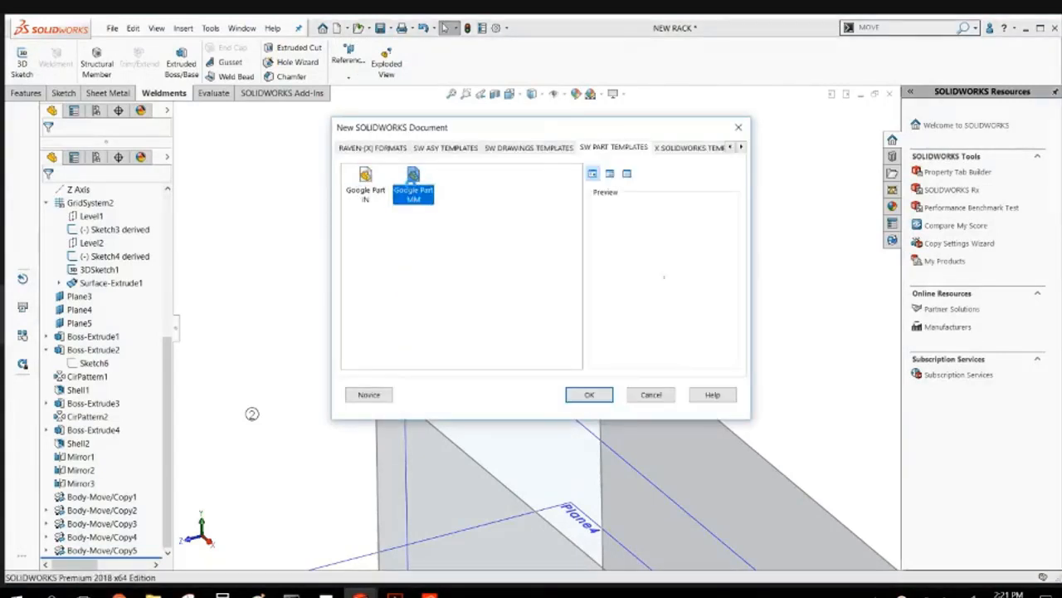
{"action": "double_click", "coordinate": [412, 186]}
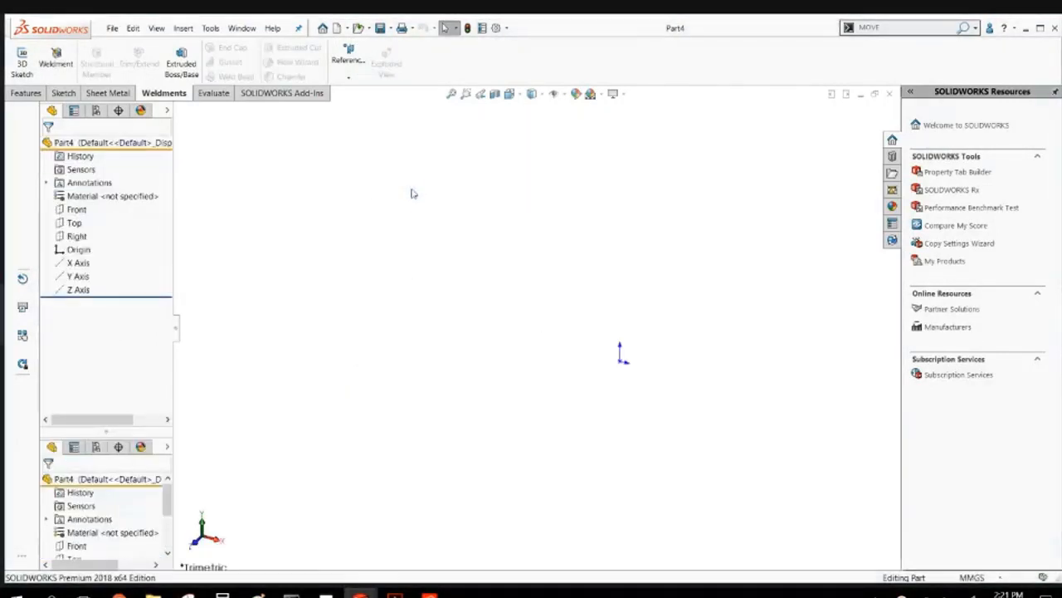
Sketch two concentric circles centred on the origin of the Front plane, the outer one about 55.5 mm in diameter.
{"action": "left_click", "coordinate": [81, 211]}
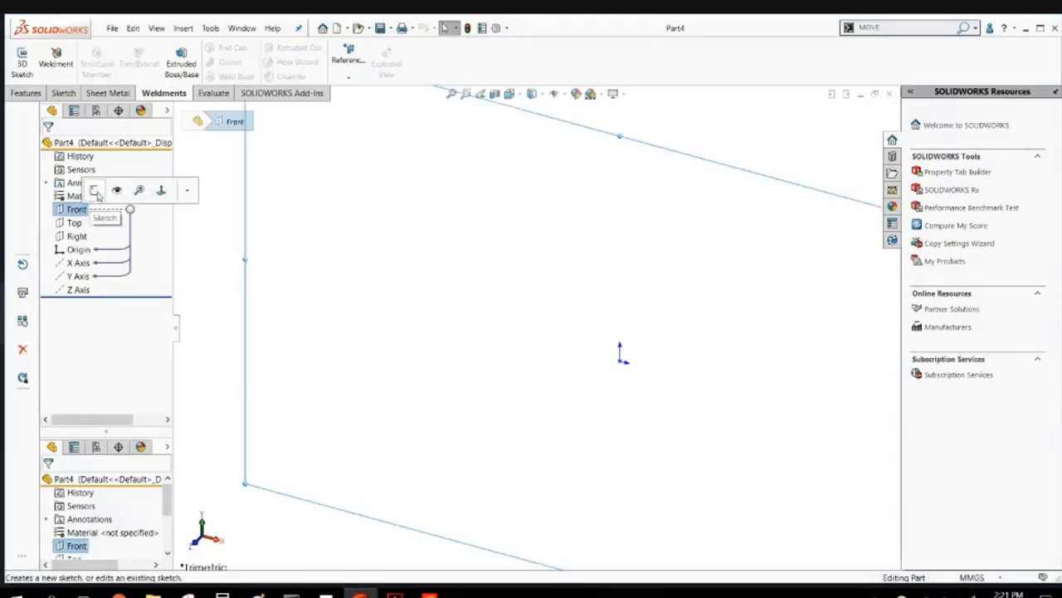
{"action": "left_click", "coordinate": [95, 191]}
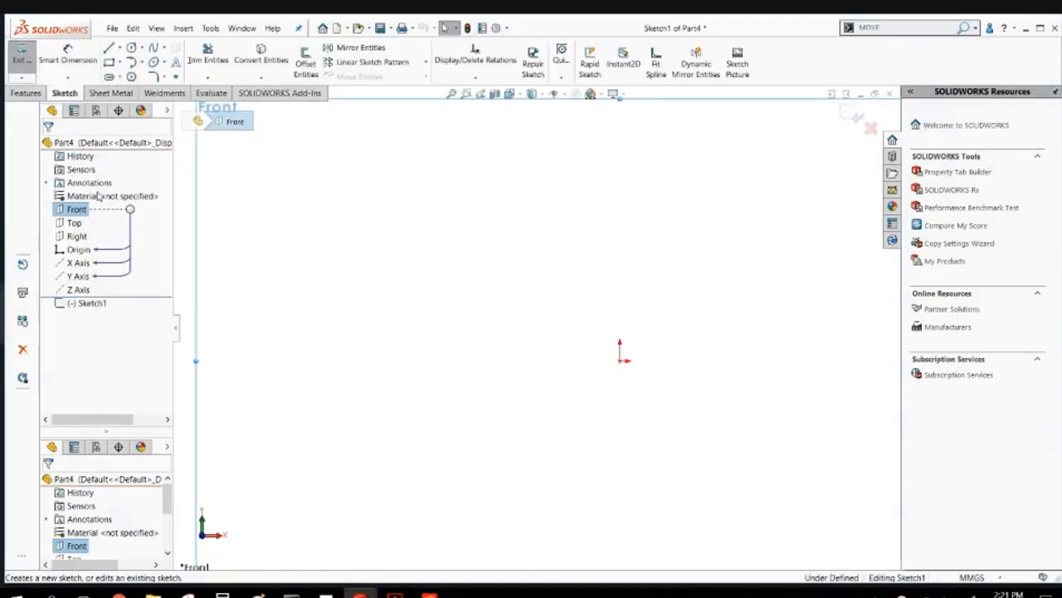
{"action": "key", "text": "c"}
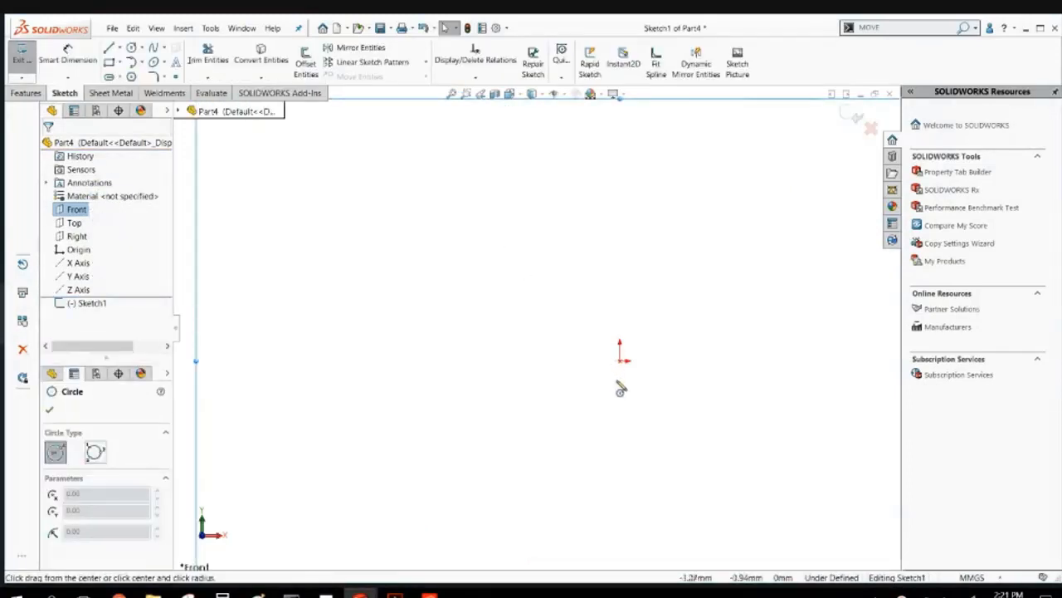
{"action": "left_click", "coordinate": [620, 360]}
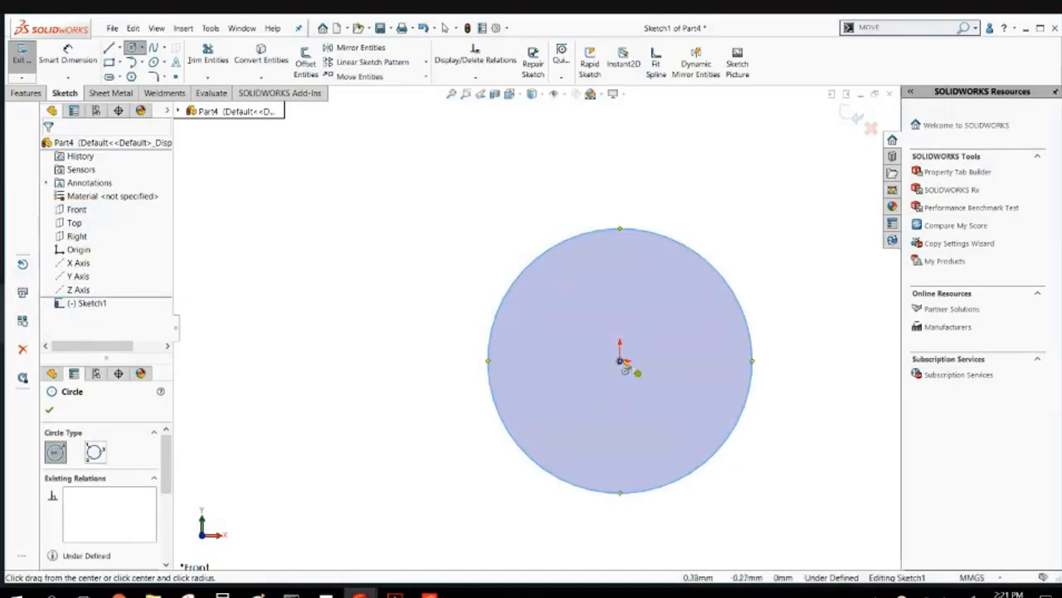
{"action": "left_click", "coordinate": [620, 360]}
{"action": "left_click", "coordinate": [682, 427]}
Dimension the outer circle's diameter at 32 mm.
{"action": "right_click_drag", "start_coordinate": [314, 224], "coordinate": [315, 155]}
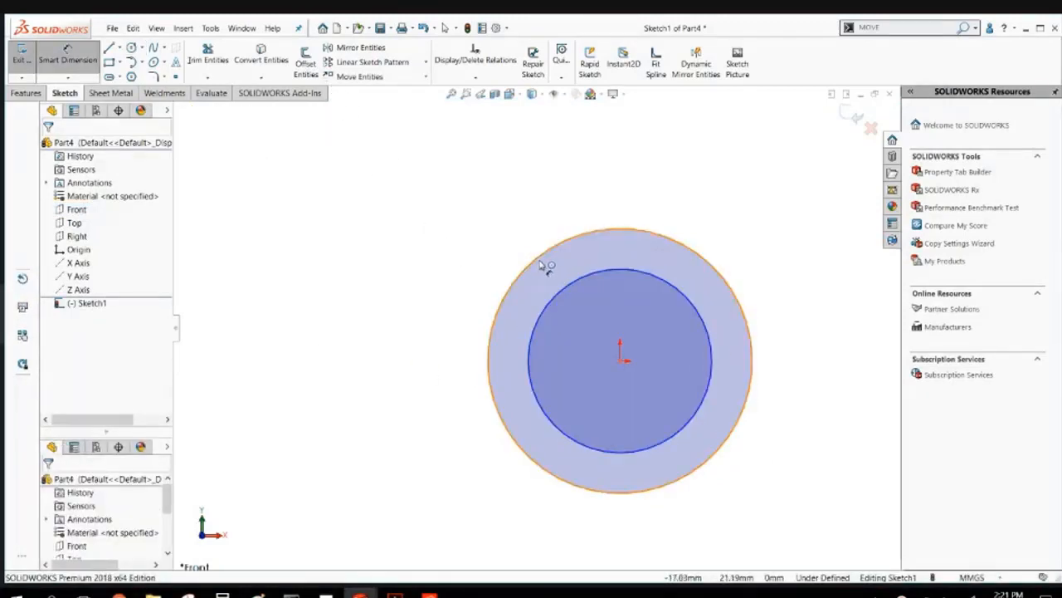
{"action": "left_click", "coordinate": [543, 268]}
{"action": "left_click", "coordinate": [437, 179]}
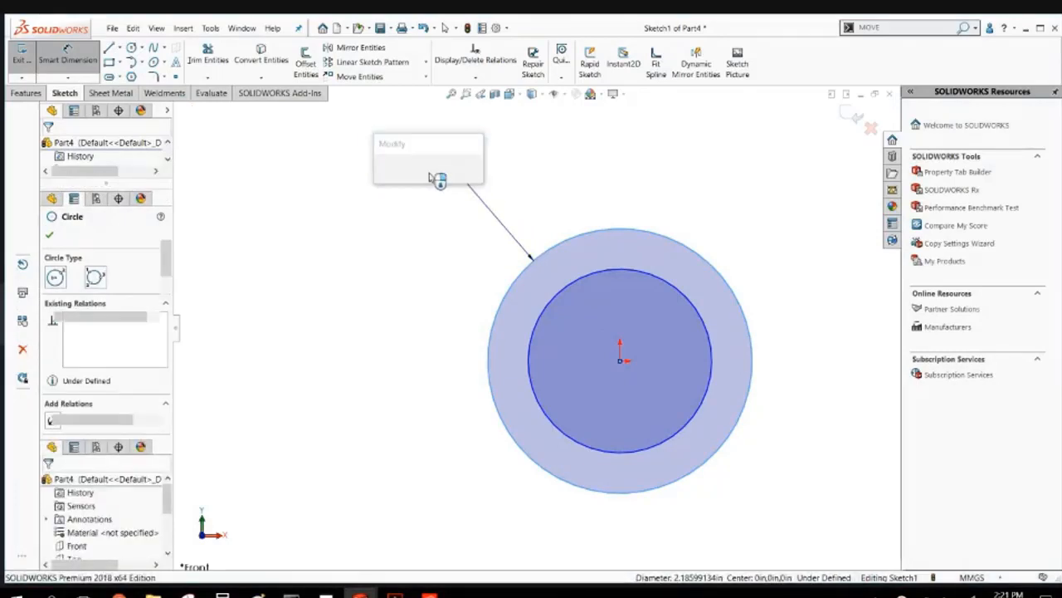
{"action": "type", "text": "32"}
{"action": "key", "text": "Return"}
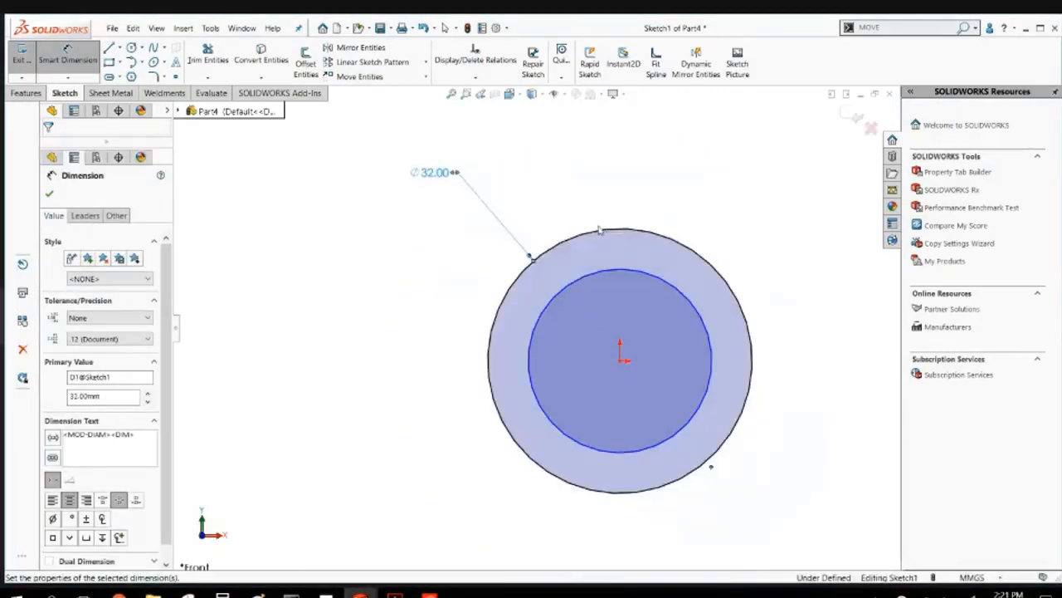
Dimension the radial gap between the two circles as a 2 mm wall thickness.
{"action": "left_click", "coordinate": [607, 237]}
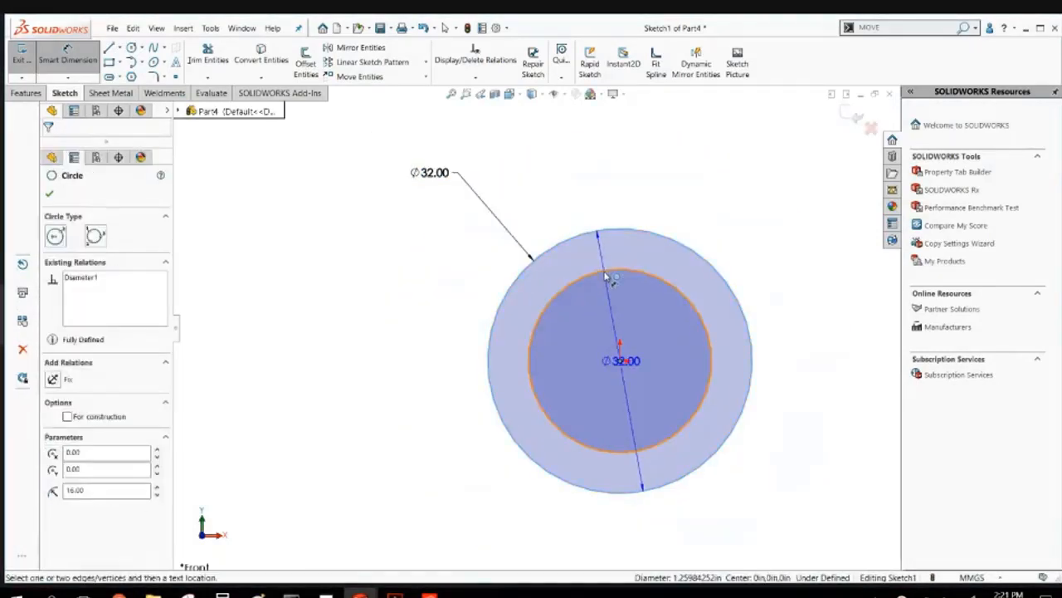
{"action": "left_click", "coordinate": [610, 272]}
{"action": "left_click", "coordinate": [614, 144]}
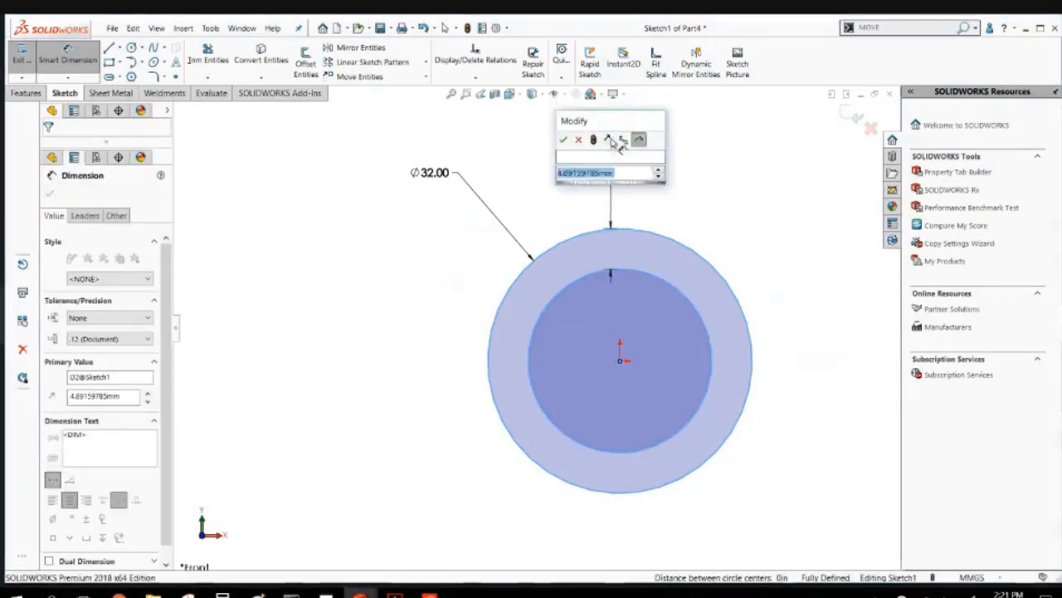
{"action": "type", "text": "2"}
{"action": "key", "text": "Return"}
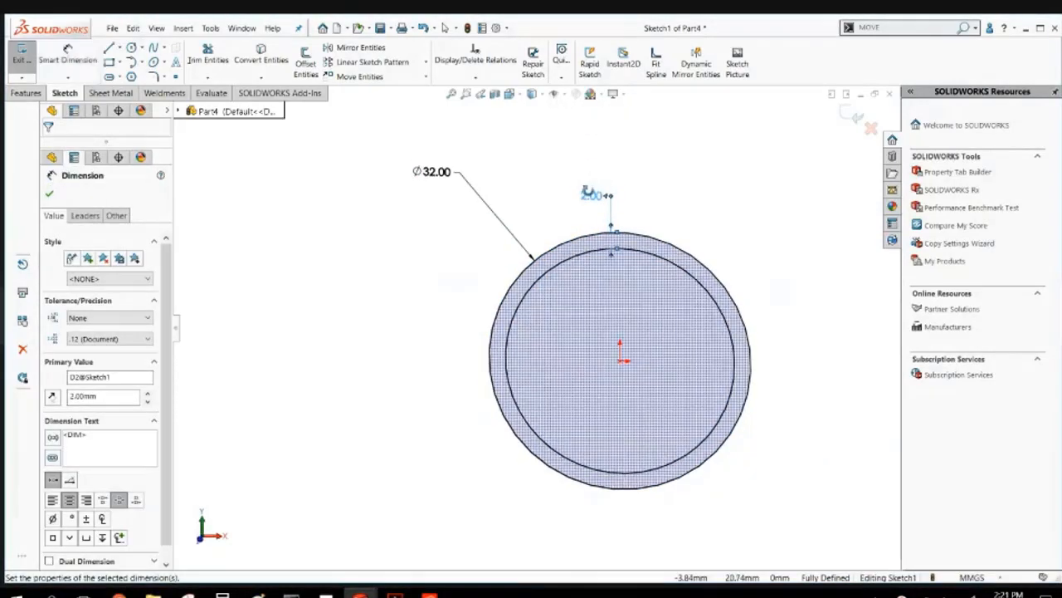
{"action": "scroll", "coordinate": [531, 239], "scroll_direction": "up", "scroll_amount": 3}
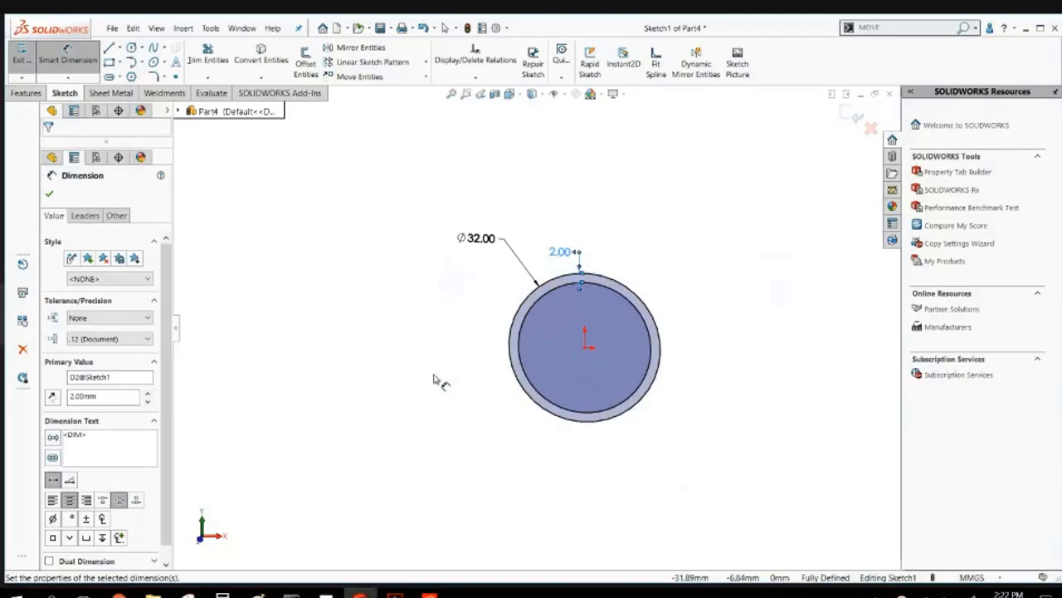
{"action": "key", "text": "f"}
{"action": "left_click", "coordinate": [373, 339]}
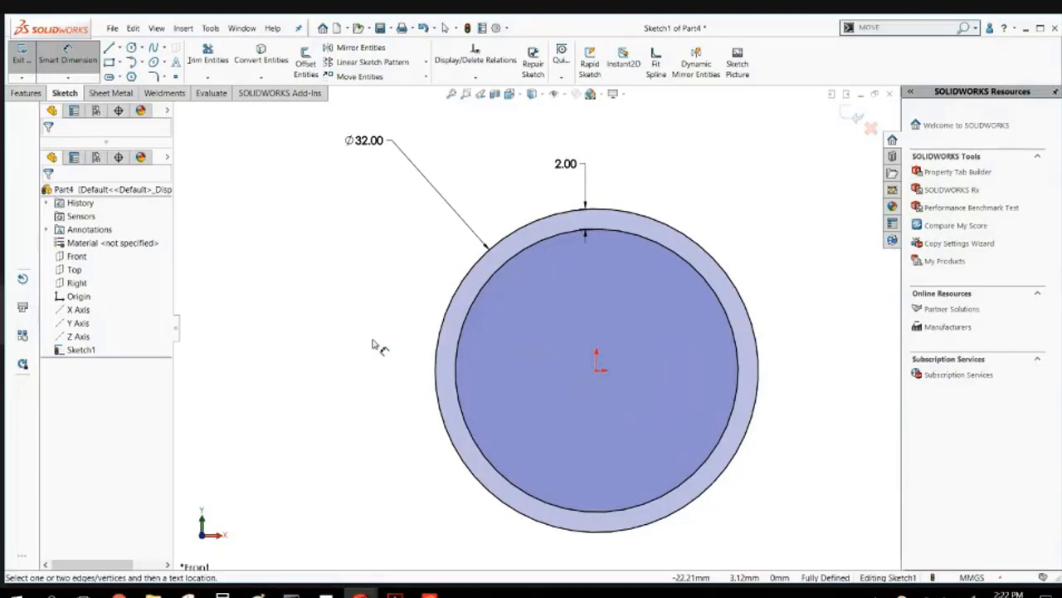
Place sketch points on the outer circle's left, top, right and bottom quadrants.
{"action": "left_click", "coordinate": [175, 75]}
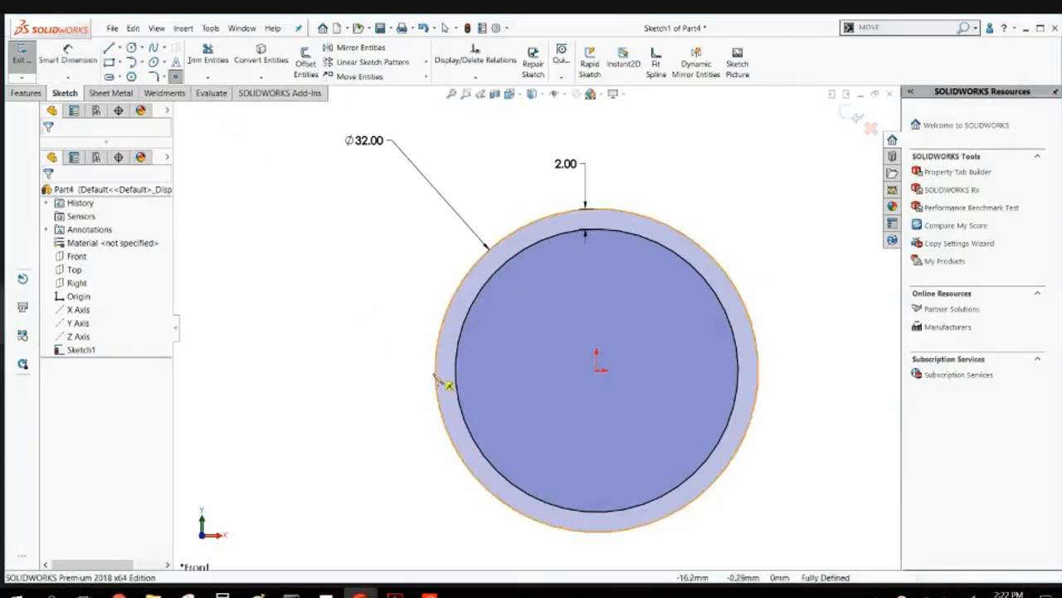
{"action": "left_click", "coordinate": [437, 374]}
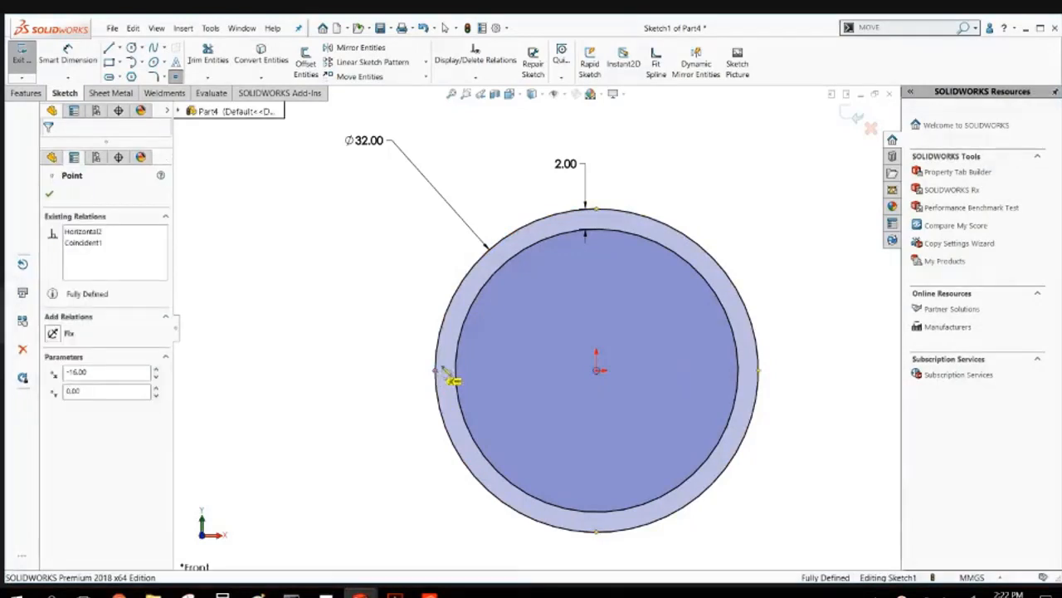
{"action": "left_click", "coordinate": [597, 210]}
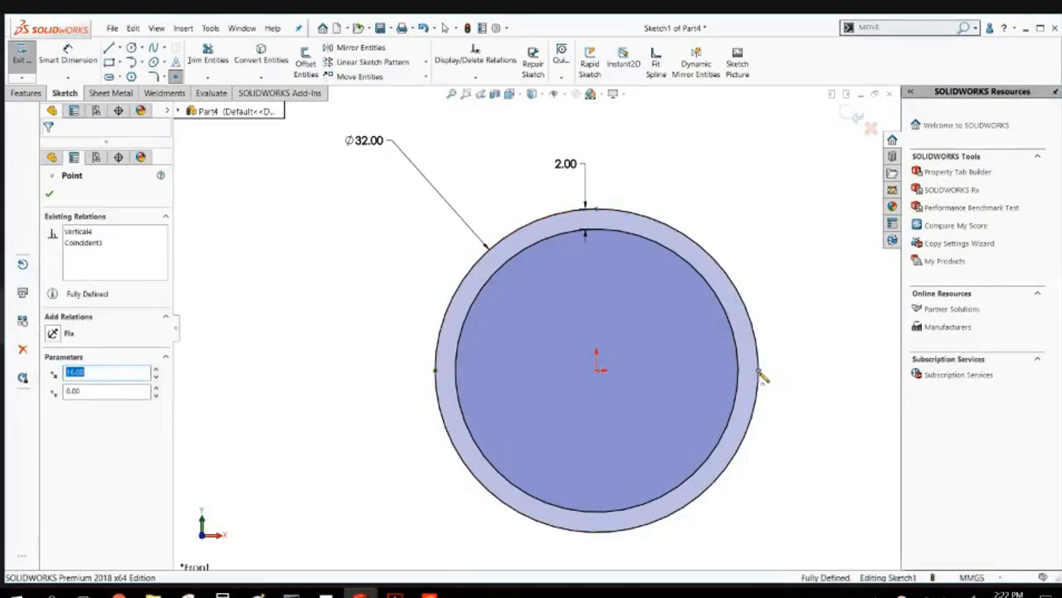
{"action": "left_click", "coordinate": [598, 532]}
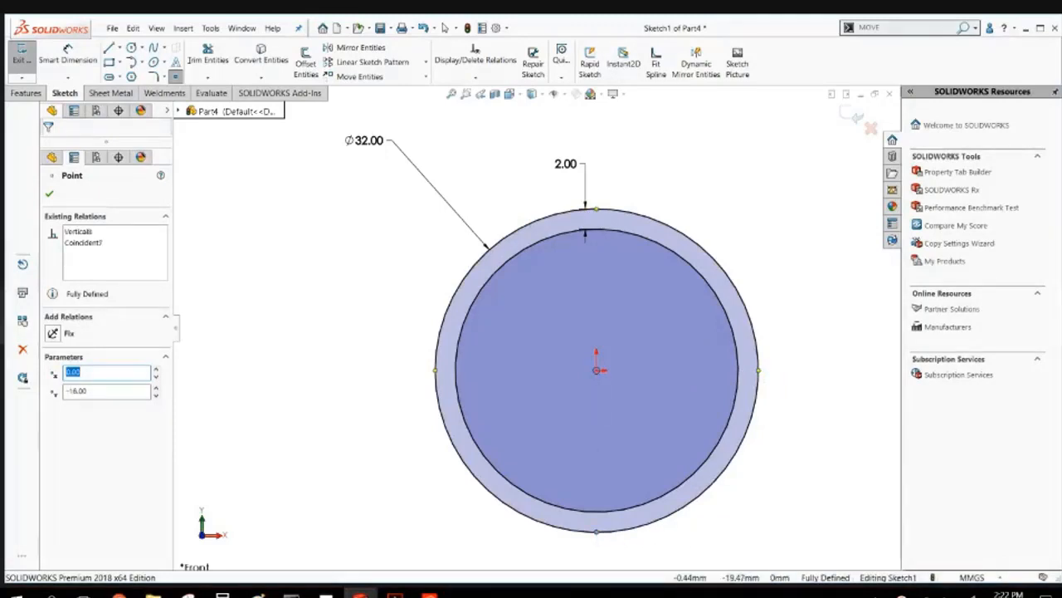
{"action": "key", "text": "Escape"}
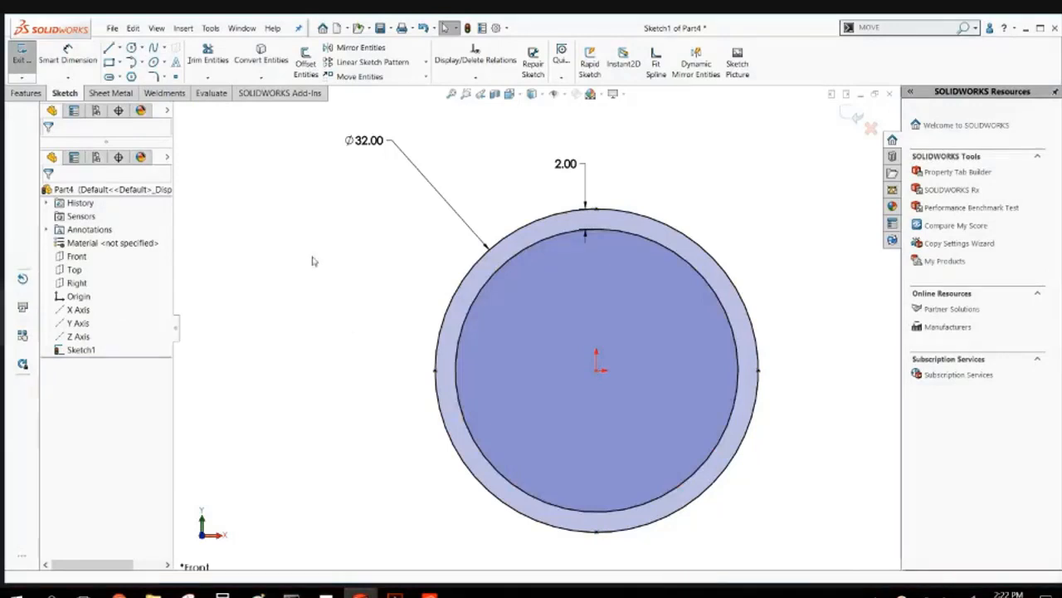
Draw a corner rectangle about 44 mm wide enclosing both circles and make it construction geometry.
{"action": "left_click", "coordinate": [121, 62]}
{"action": "left_click", "coordinate": [141, 76]}
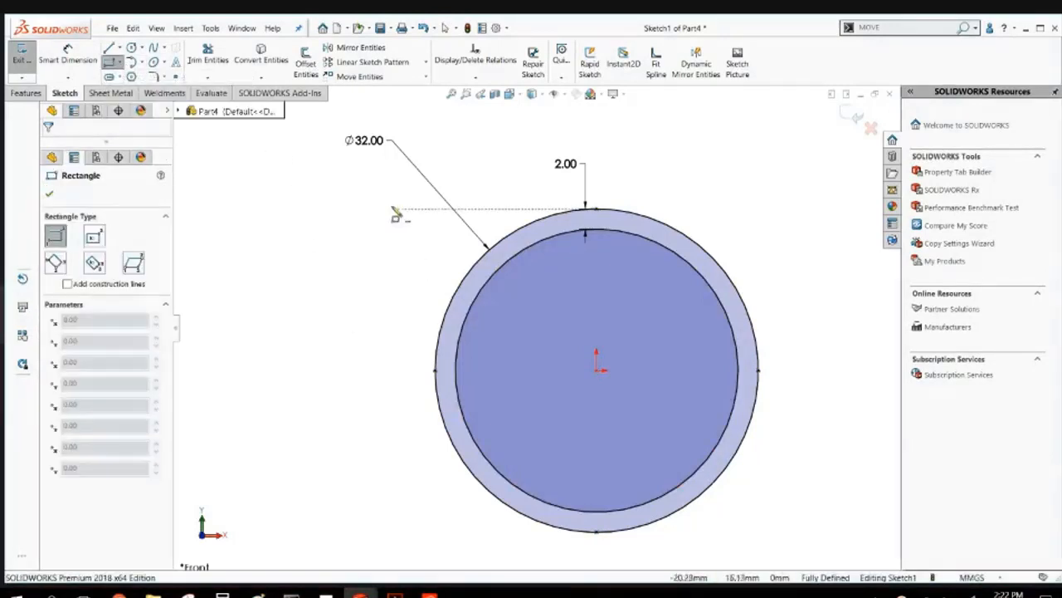
{"action": "mouse_move", "coordinate": [370, 187]}
{"action": "left_mouse_down"}
{"action": "mouse_move", "coordinate": [492, 301]}
{"action": "mouse_move", "coordinate": [819, 544]}
{"action": "left_mouse_up"}
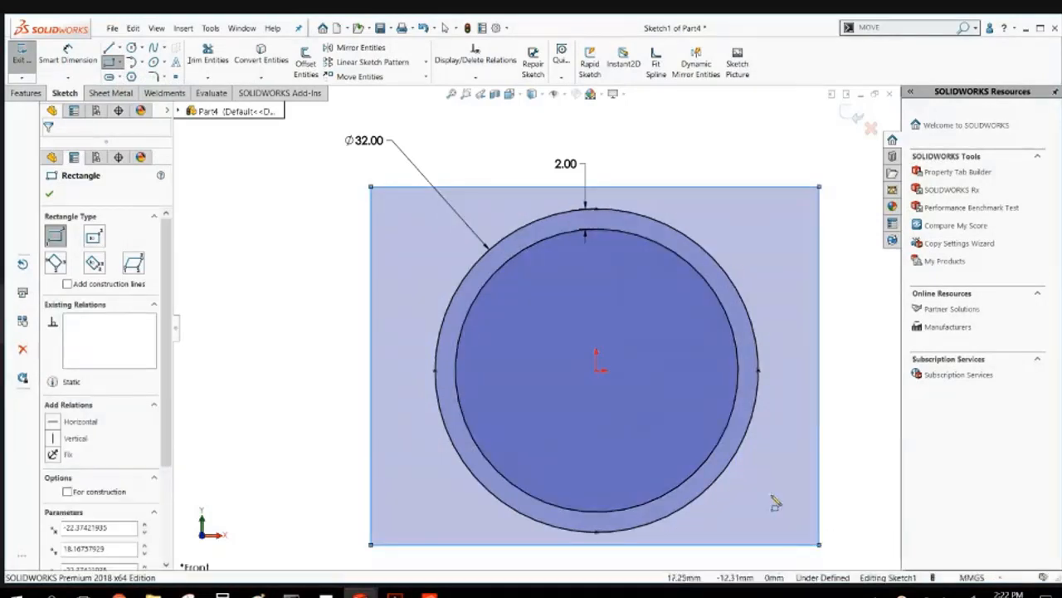
{"action": "left_click", "coordinate": [94, 495]}
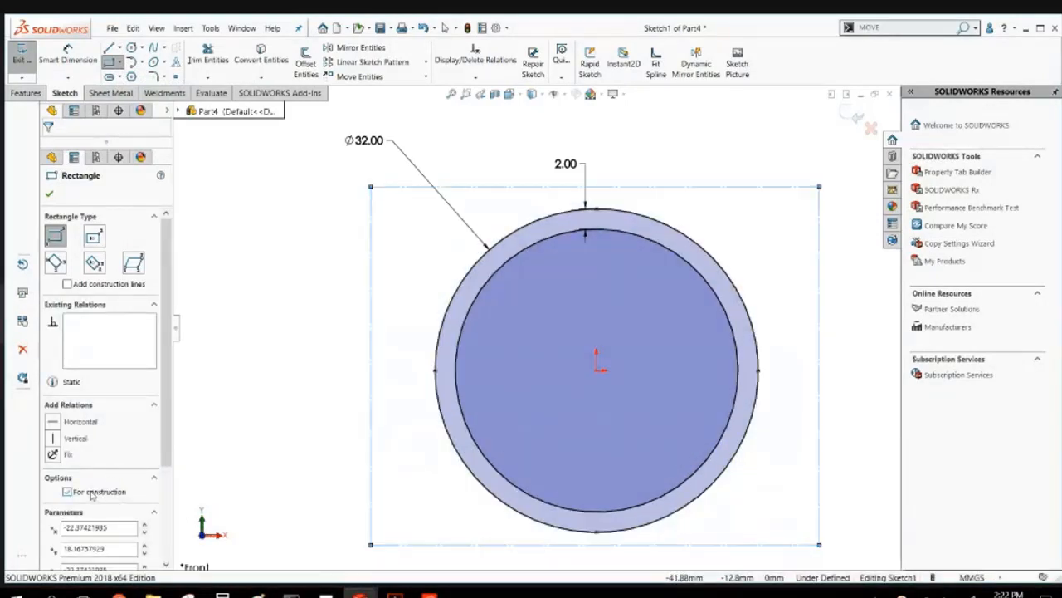
{"action": "left_click", "coordinate": [322, 436]}
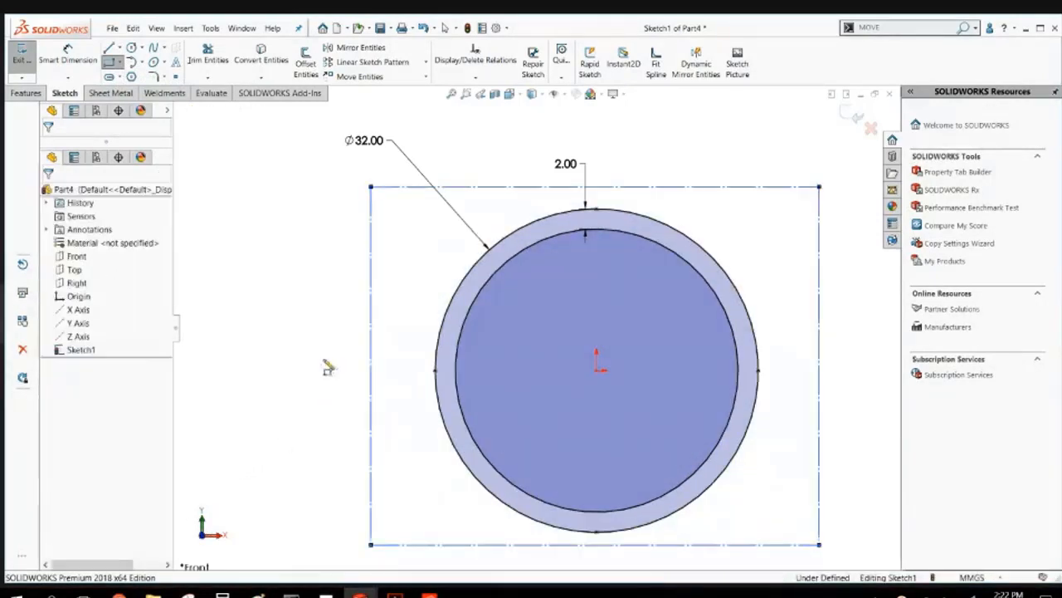
{"action": "left_click", "coordinate": [371, 187]}
{"action": "left_click", "coordinate": [354, 242]}
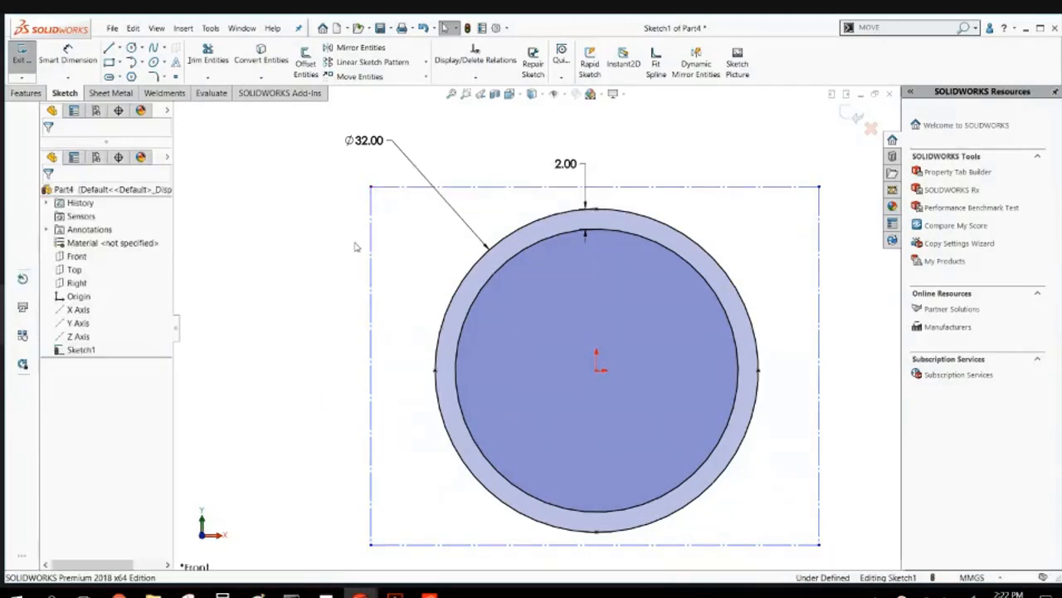
Make the left and top sides of the construction rectangle tangent to the outer circle.
{"action": "left_click", "coordinate": [433, 359]}
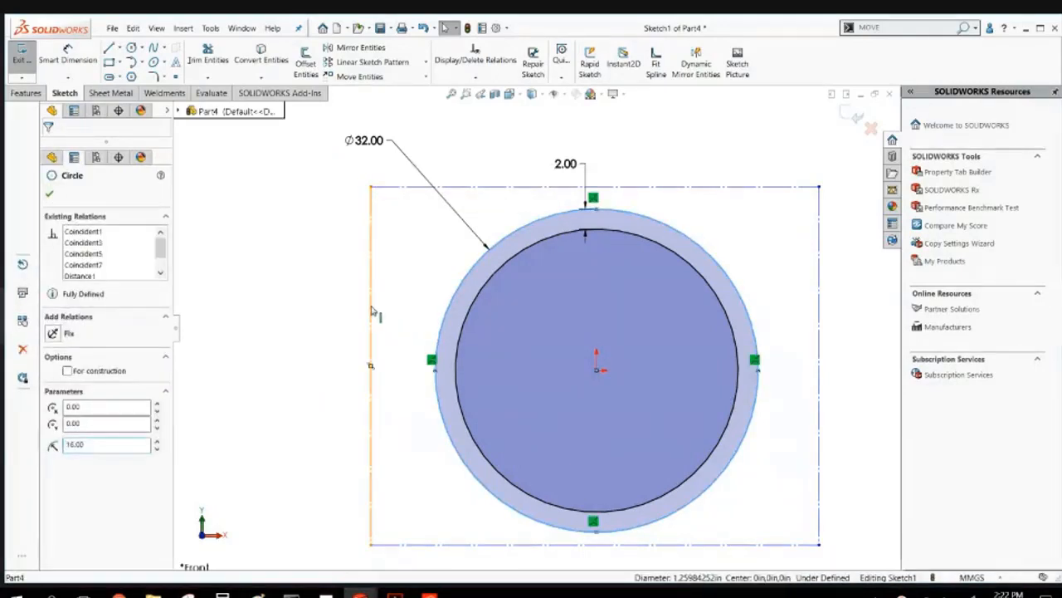
{"action": "left_click", "coordinate": [373, 311], "text": "ctrl"}
{"action": "left_click", "coordinate": [52, 390]}
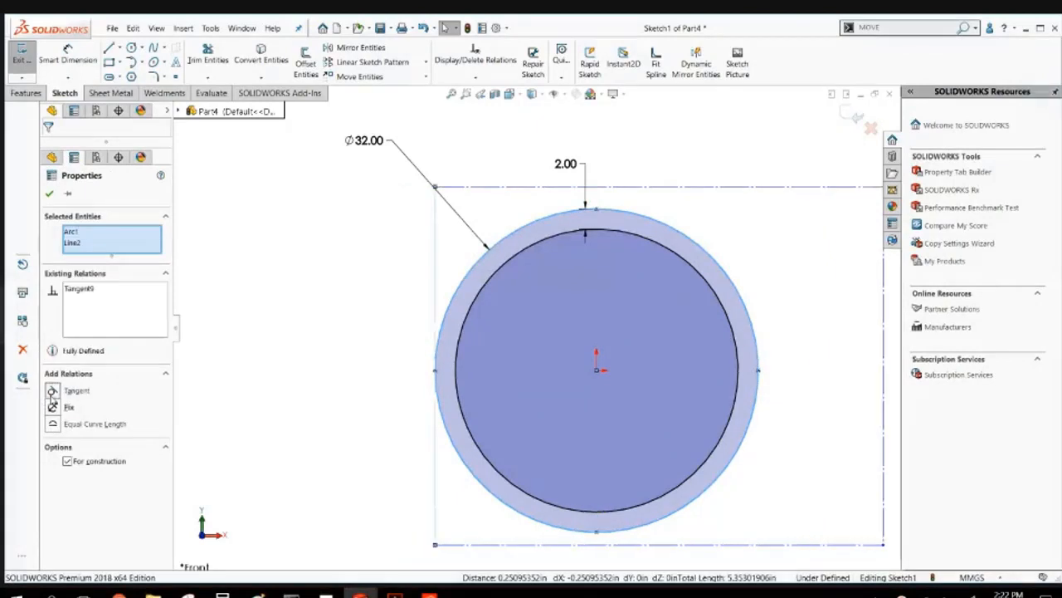
{"action": "left_click", "coordinate": [689, 192]}
{"action": "left_click", "coordinate": [682, 192]}
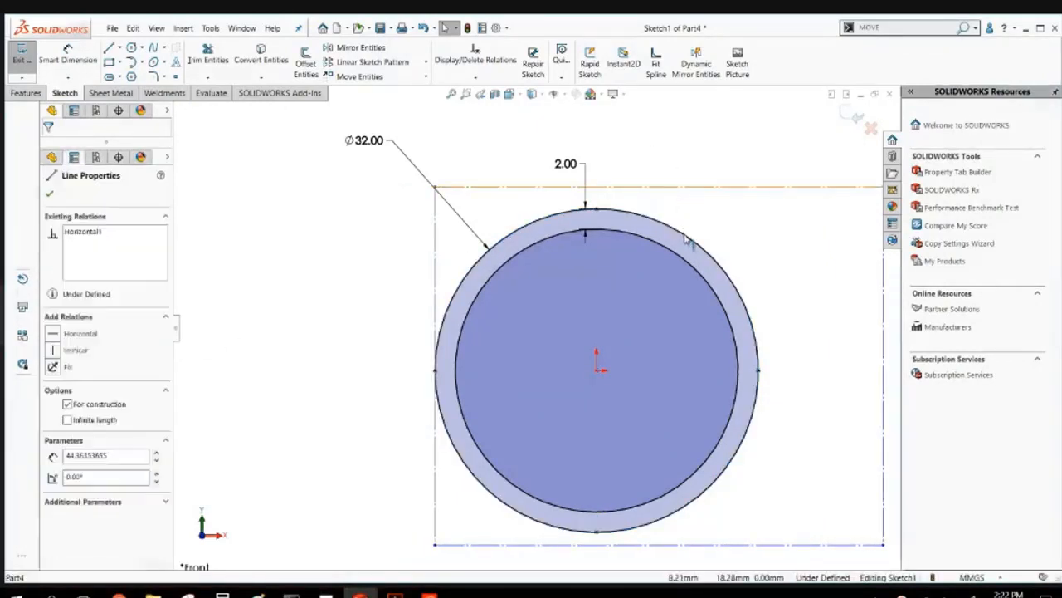
{"action": "left_click", "coordinate": [689, 236], "text": "ctrl"}
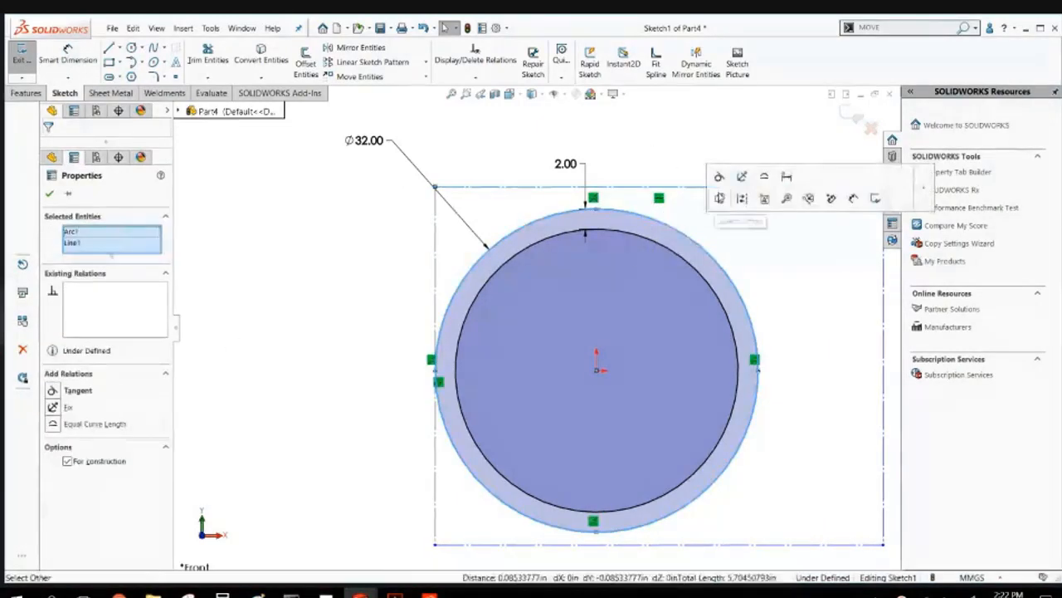
{"action": "left_click", "coordinate": [720, 176]}
{"action": "left_click", "coordinate": [844, 282]}
Make all four sides of the construction rectangle equal in length.
{"action": "scroll", "coordinate": [623, 295], "scroll_direction": "up", "scroll_amount": 3}
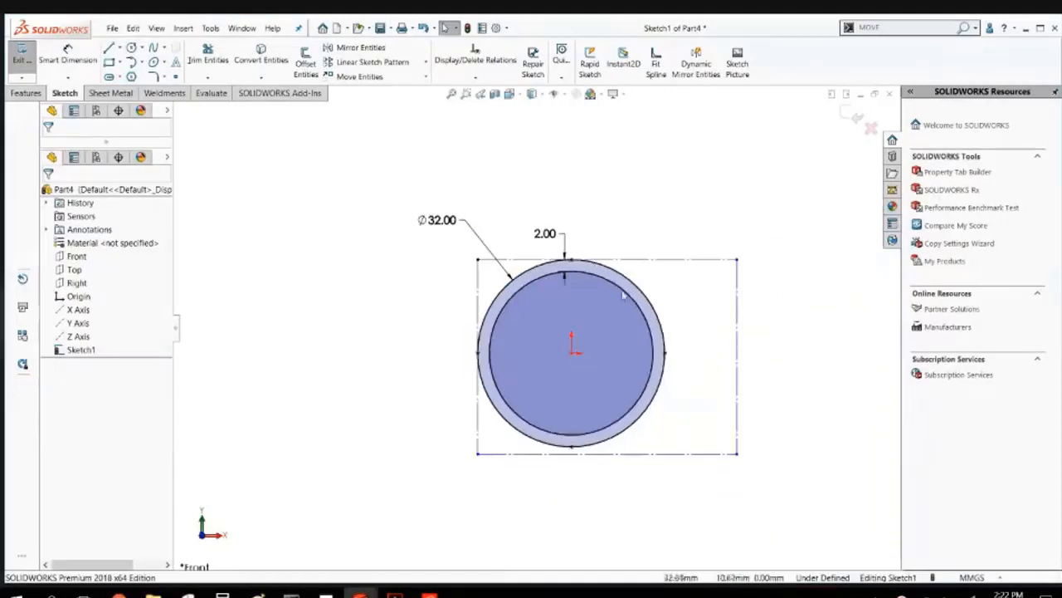
{"action": "left_click", "coordinate": [669, 260]}
{"action": "left_click", "coordinate": [478, 422], "text": "ctrl"}
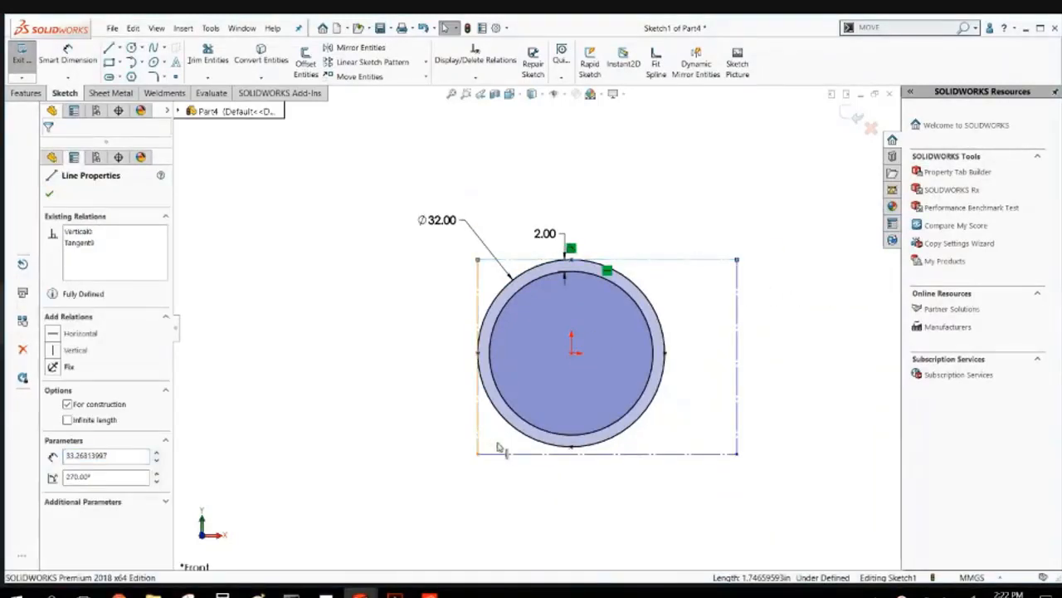
{"action": "left_click", "coordinate": [502, 454], "text": "ctrl"}
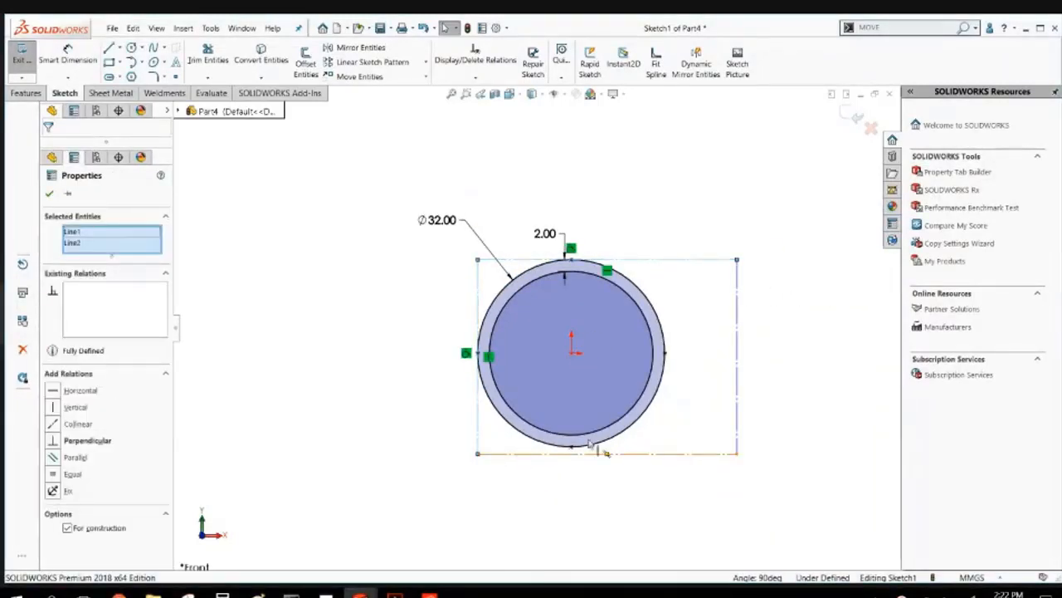
{"action": "left_click", "coordinate": [736, 415], "text": "ctrl"}
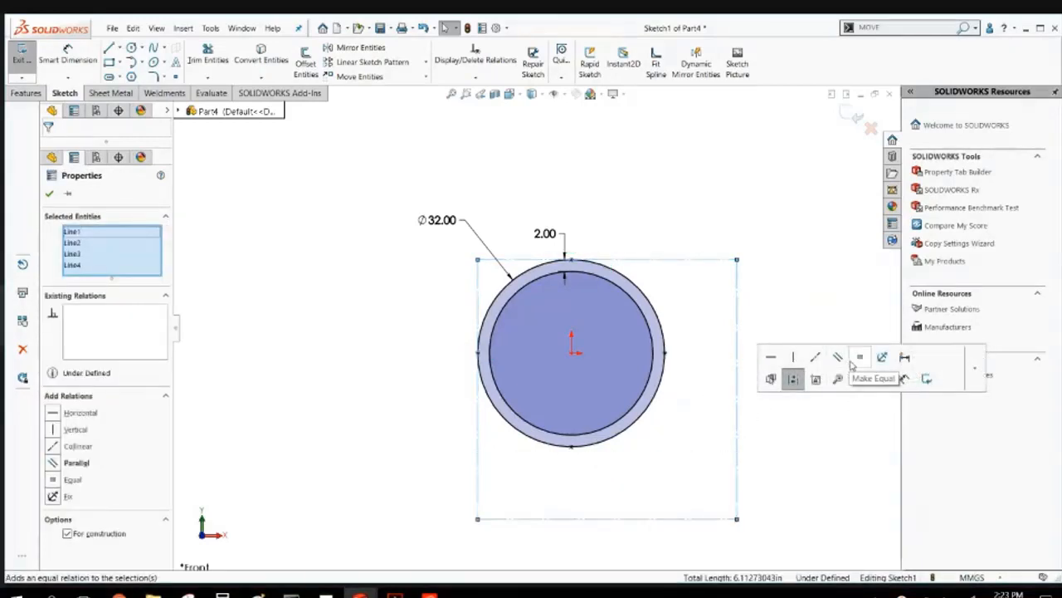
{"action": "left_click", "coordinate": [858, 359]}
Make the right side of the construction square tangent to the outer circle.
{"action": "left_click", "coordinate": [737, 404]}
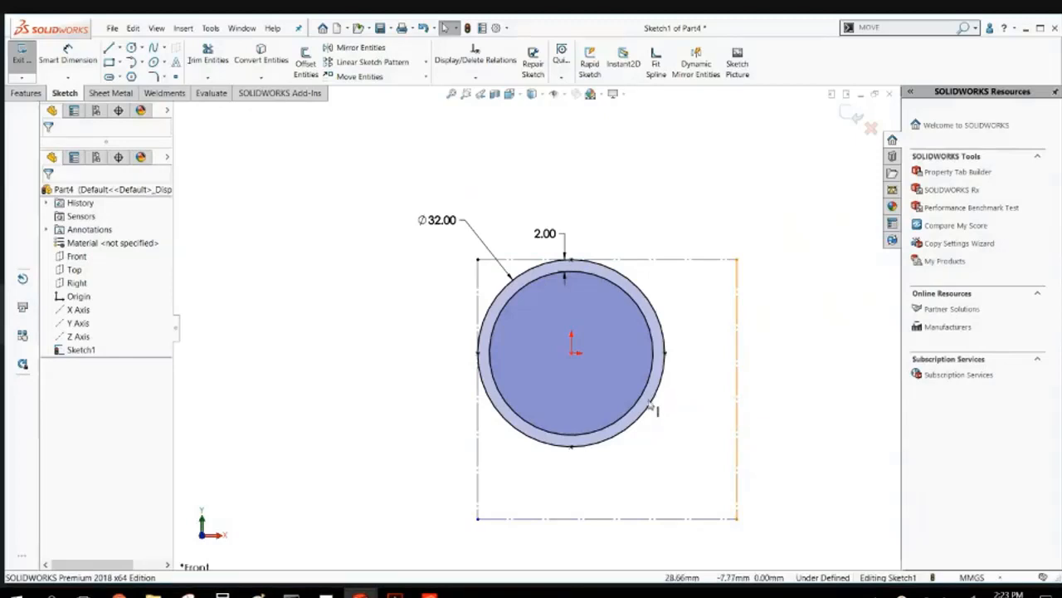
{"action": "left_click", "coordinate": [656, 404], "text": "ctrl"}
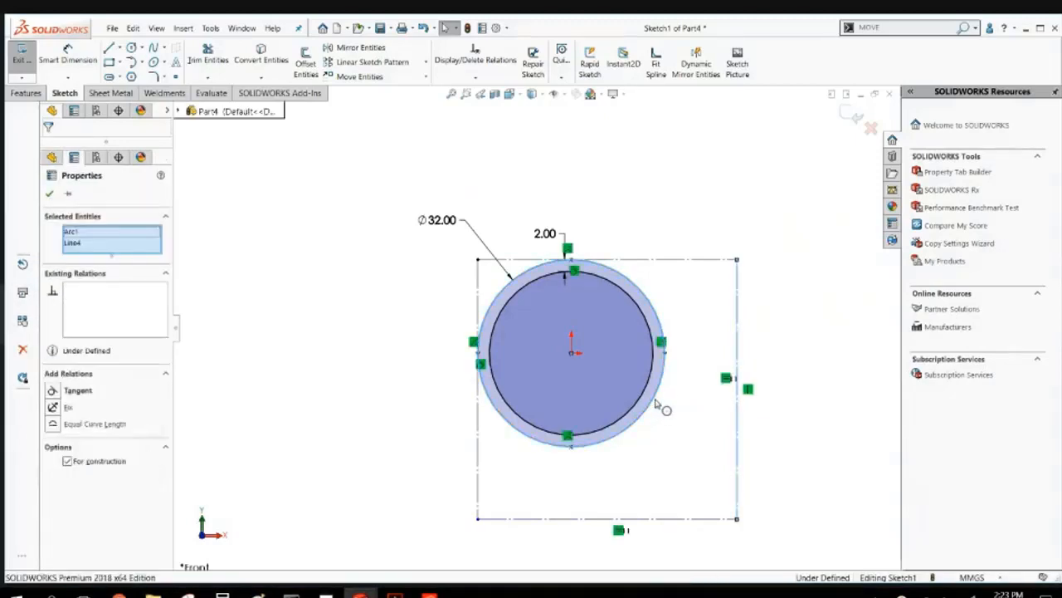
{"action": "left_click", "coordinate": [690, 341]}
{"action": "left_click", "coordinate": [754, 441]}
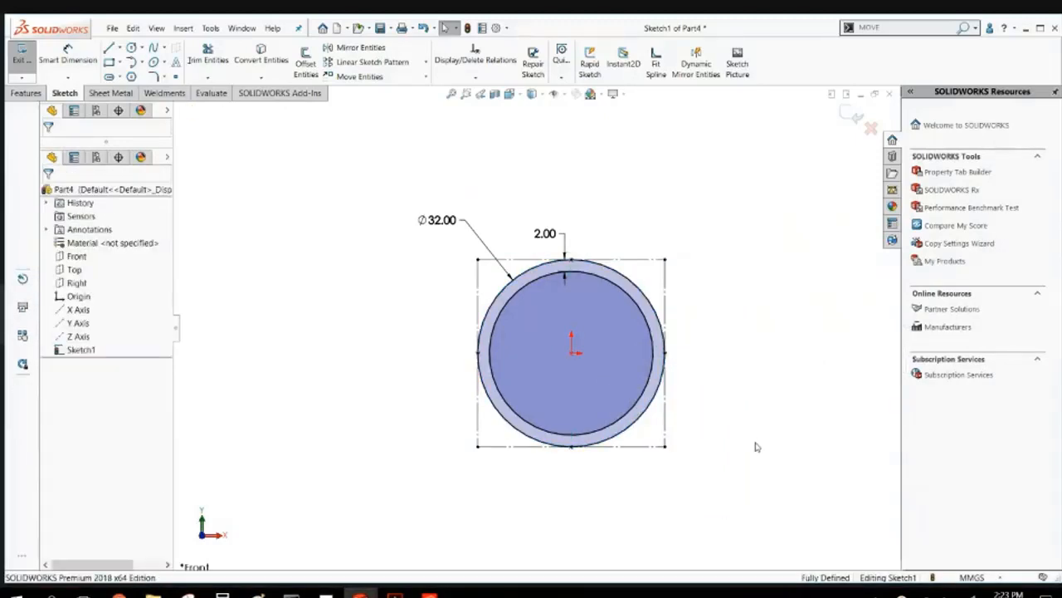
Reposition the outer diameter dimension to the left of the profile, below its upper-left corner.
{"action": "scroll", "coordinate": [676, 340], "scroll_direction": "down", "scroll_amount": 1}
{"action": "scroll", "coordinate": [585, 292], "scroll_direction": "up", "scroll_amount": 2}
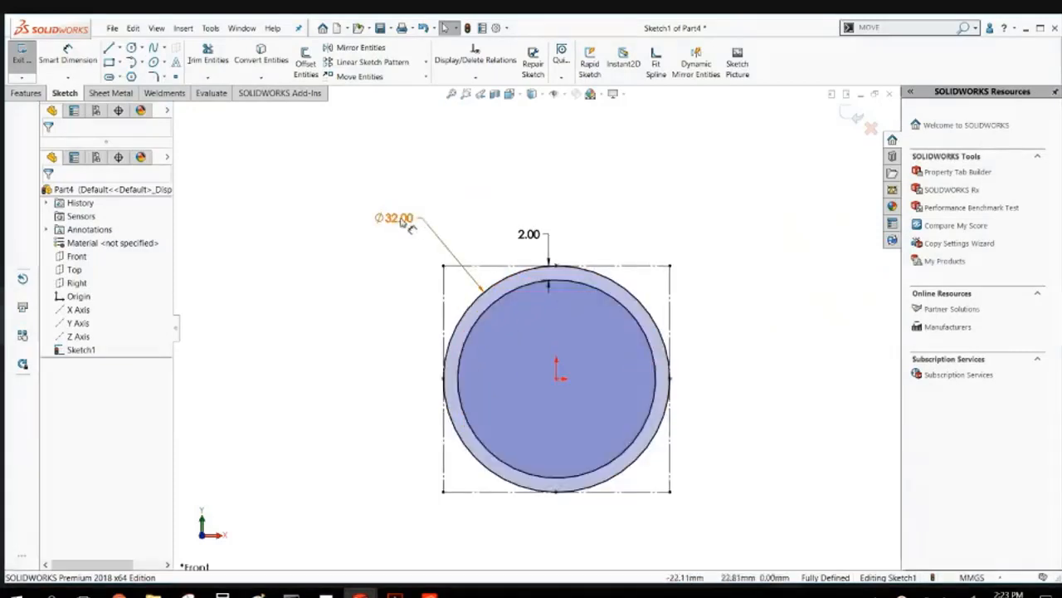
{"action": "left_click_drag", "start_coordinate": [392, 225], "coordinate": [347, 311]}
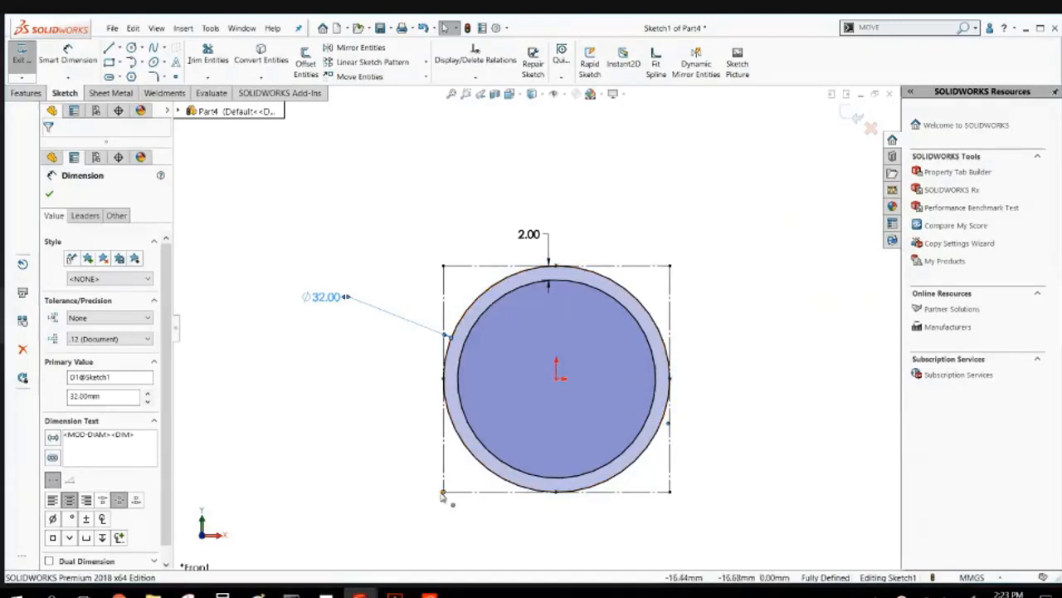
Deselect the outer diameter dimension and finish the pipe profile sketch.
{"action": "left_click", "coordinate": [264, 452]}
{"action": "scroll", "coordinate": [291, 430], "scroll_direction": "up", "scroll_amount": 2}
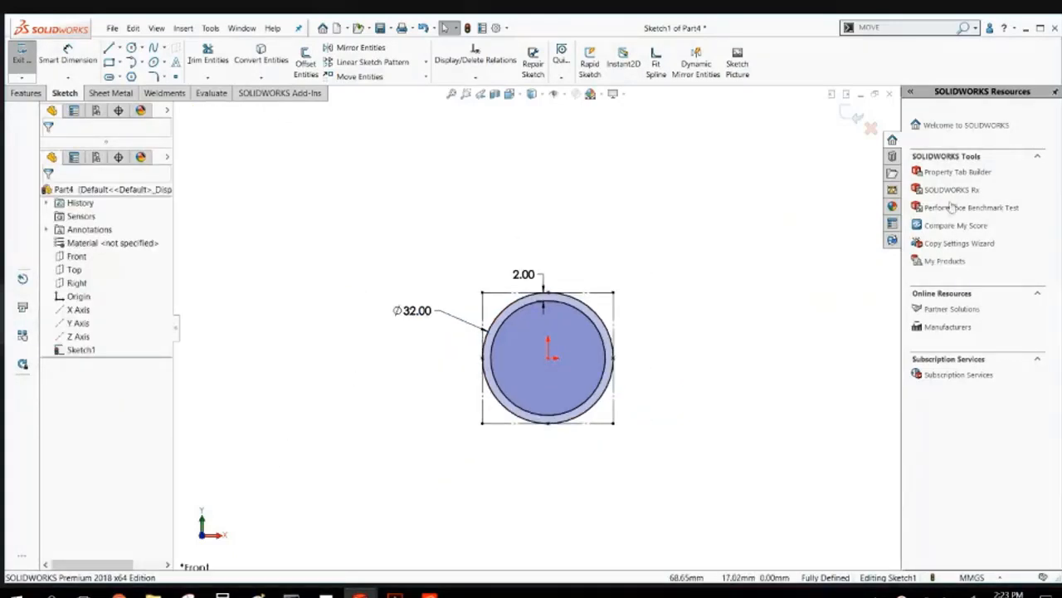
{"action": "left_click", "coordinate": [859, 117]}
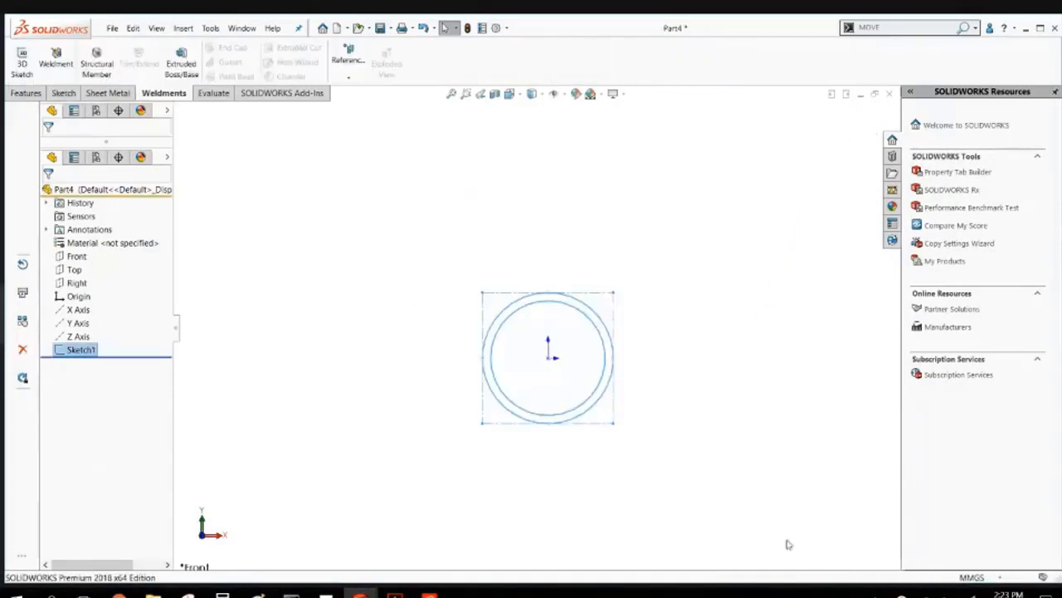
{"action": "scroll", "coordinate": [683, 349], "scroll_direction": "down", "scroll_amount": 2}
{"action": "scroll", "coordinate": [448, 369], "scroll_direction": "down", "scroll_amount": 2}
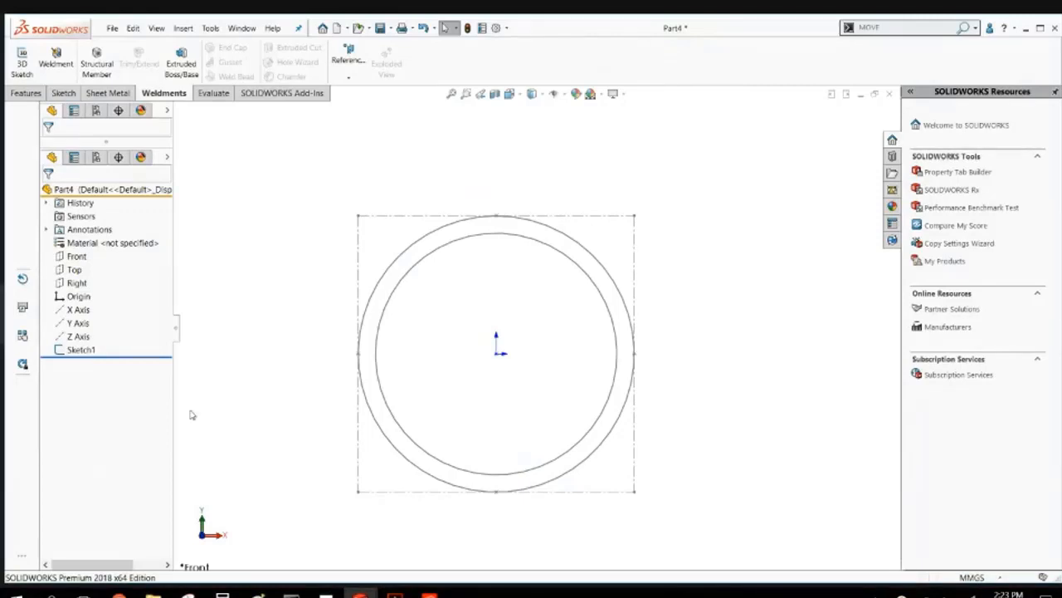
Select the profile sketch and start saving the part under a new name as a Lib Feat Part (*.sldlfp).
{"action": "left_click", "coordinate": [76, 350]}
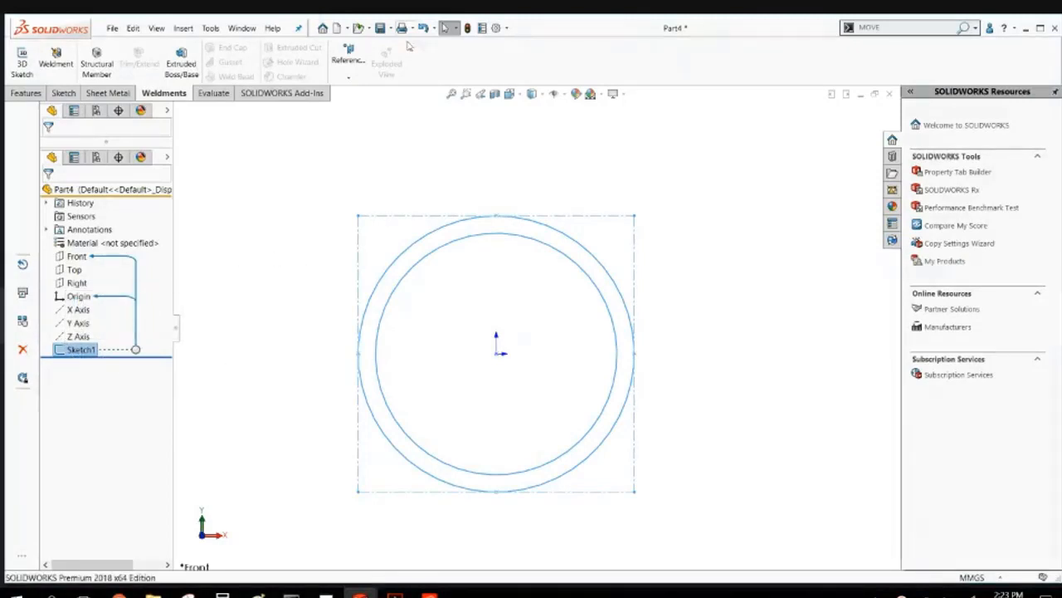
{"action": "left_click", "coordinate": [390, 29]}
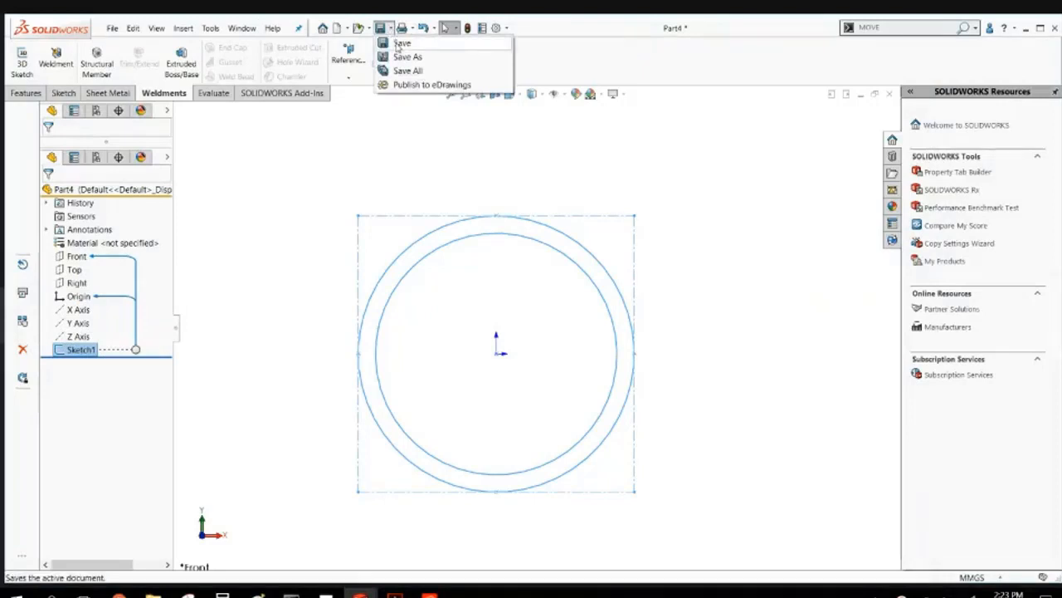
{"action": "left_click", "coordinate": [400, 59]}
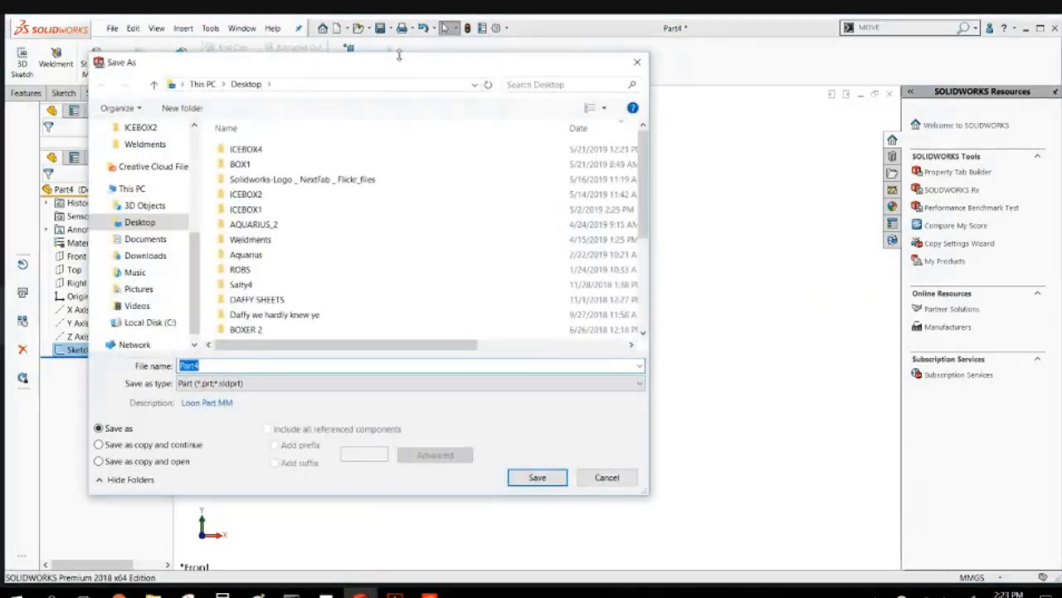
{"action": "left_click", "coordinate": [249, 384]}
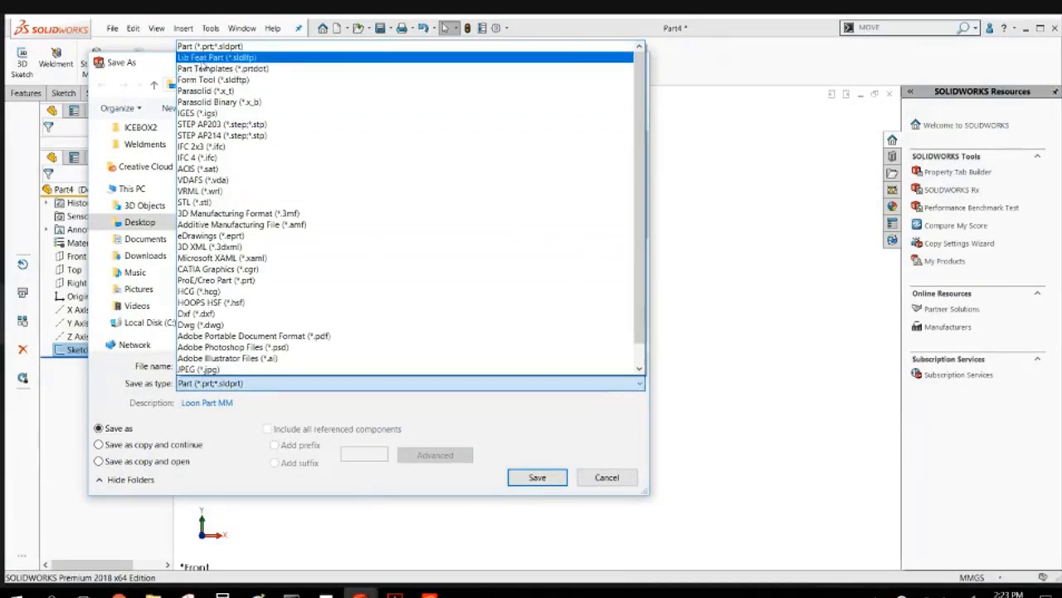
{"action": "left_click", "coordinate": [202, 58]}
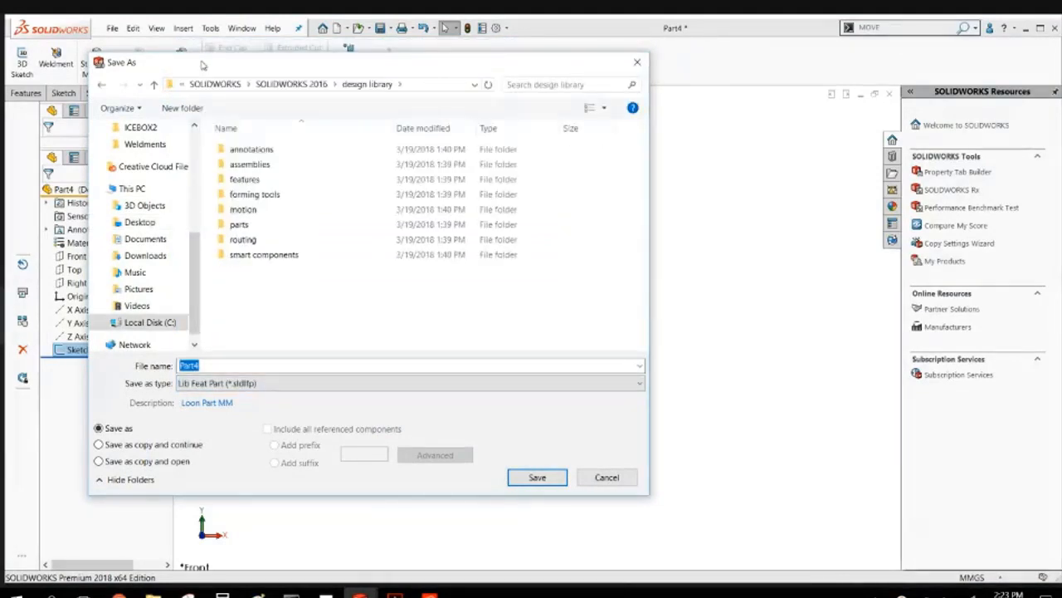
Browse to the Program Files\SOLIDWORKS Corp folder on the C: drive as the save location.
{"action": "left_click", "coordinate": [150, 322]}
{"action": "scroll", "coordinate": [278, 267], "scroll_direction": "down", "scroll_amount": 3}
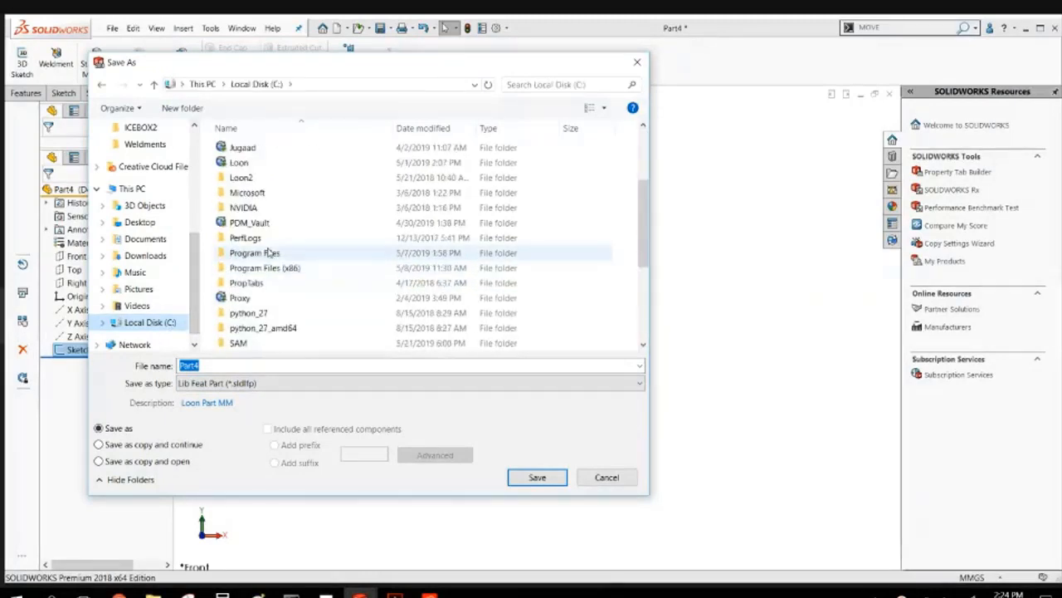
{"action": "left_click", "coordinate": [268, 253]}
{"action": "double_click", "coordinate": [268, 253]}
{"action": "scroll", "coordinate": [274, 265], "scroll_direction": "down", "scroll_amount": 5}
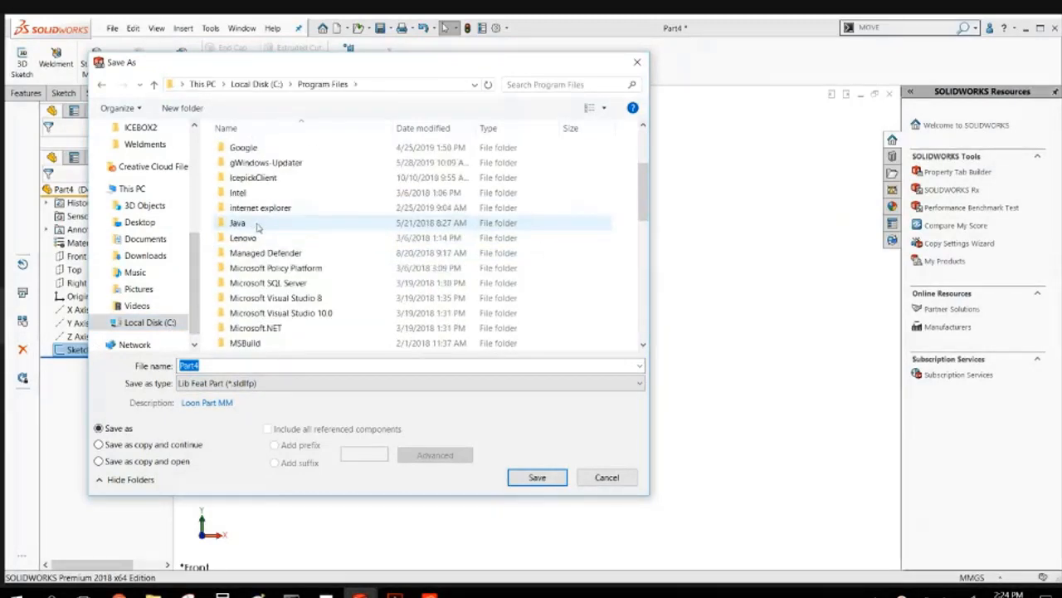
{"action": "scroll", "coordinate": [280, 283], "scroll_direction": "down", "scroll_amount": 3}
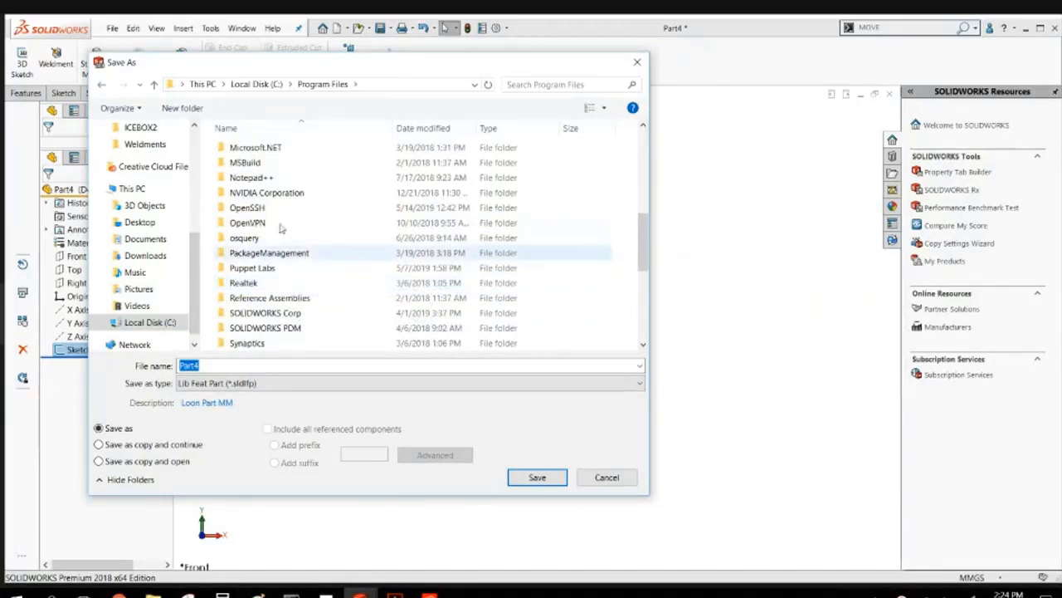
{"action": "scroll", "coordinate": [274, 274], "scroll_direction": "down", "scroll_amount": 1}
{"action": "left_click", "coordinate": [272, 267]}
{"action": "double_click", "coordinate": [271, 267]}
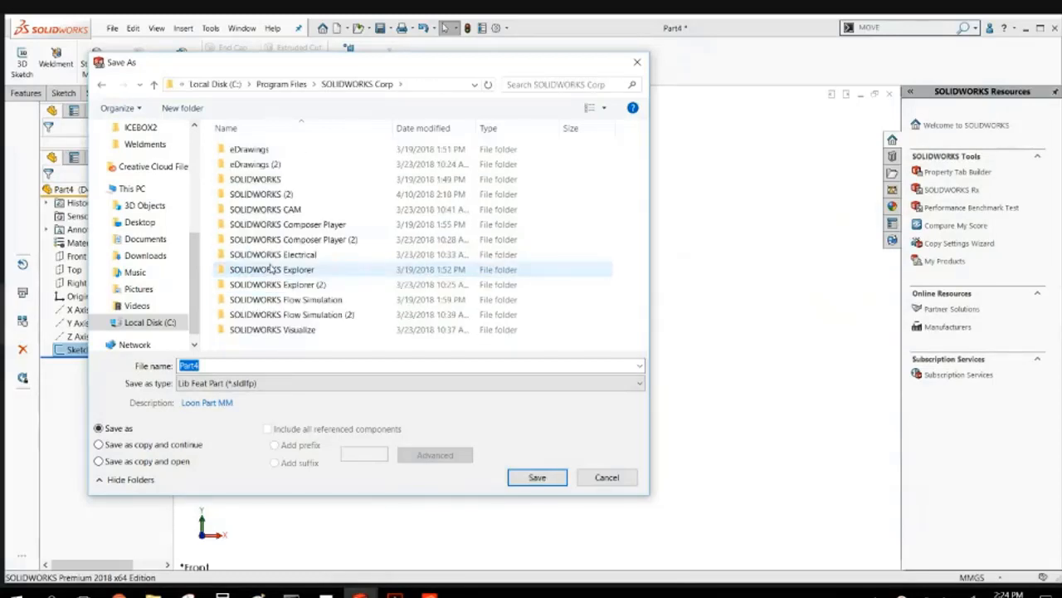
Open the destination folder SOLIDWORKS\lang\english\Weldment Profile Default\CREFORM - Copy\H200.
{"action": "double_click", "coordinate": [275, 180]}
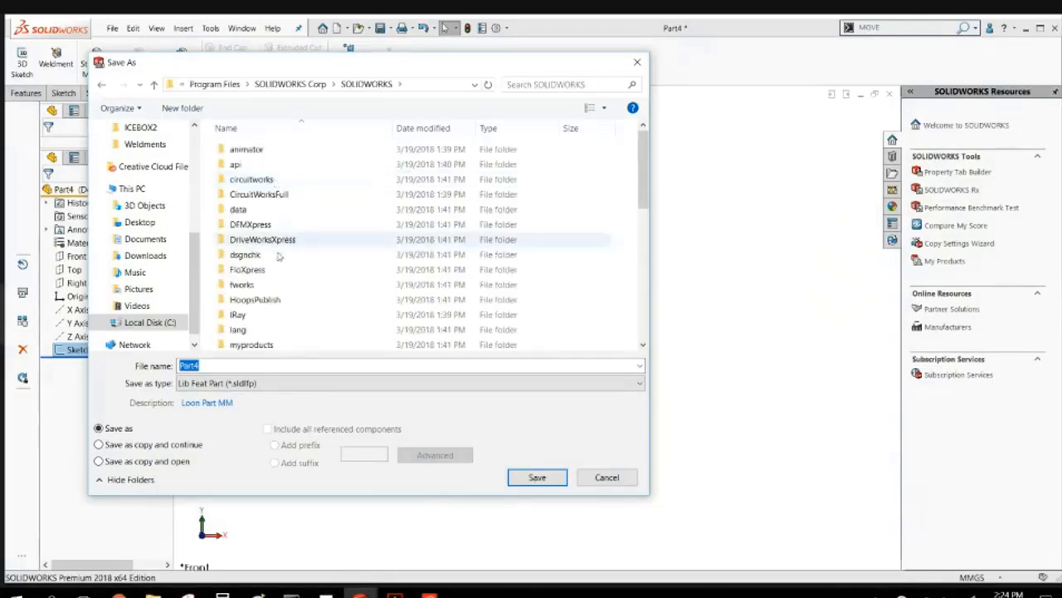
{"action": "scroll", "coordinate": [268, 263], "scroll_direction": "down", "scroll_amount": 1}
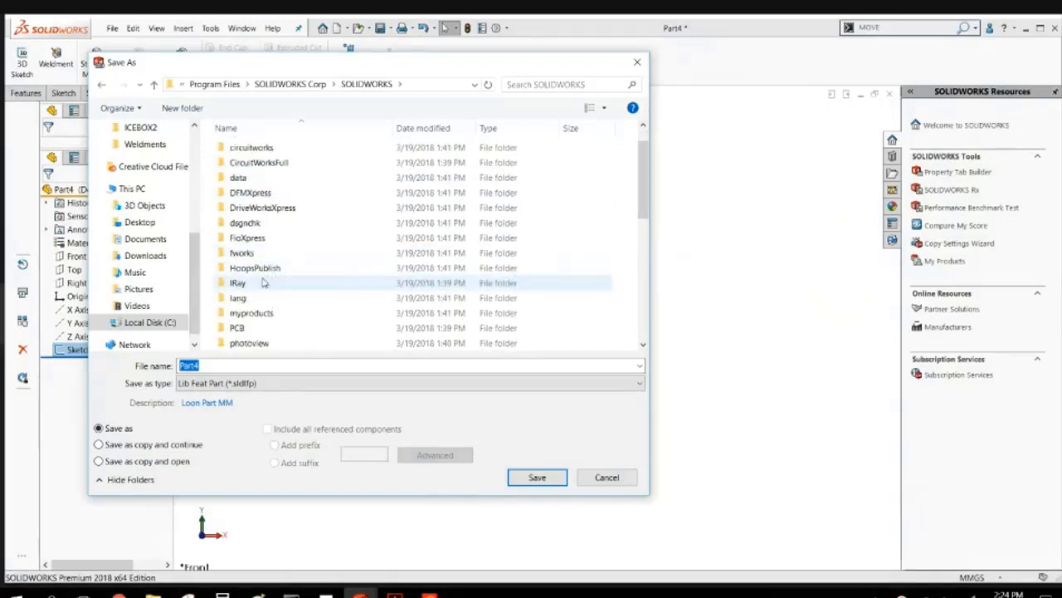
{"action": "left_click", "coordinate": [258, 301]}
{"action": "double_click", "coordinate": [257, 300]}
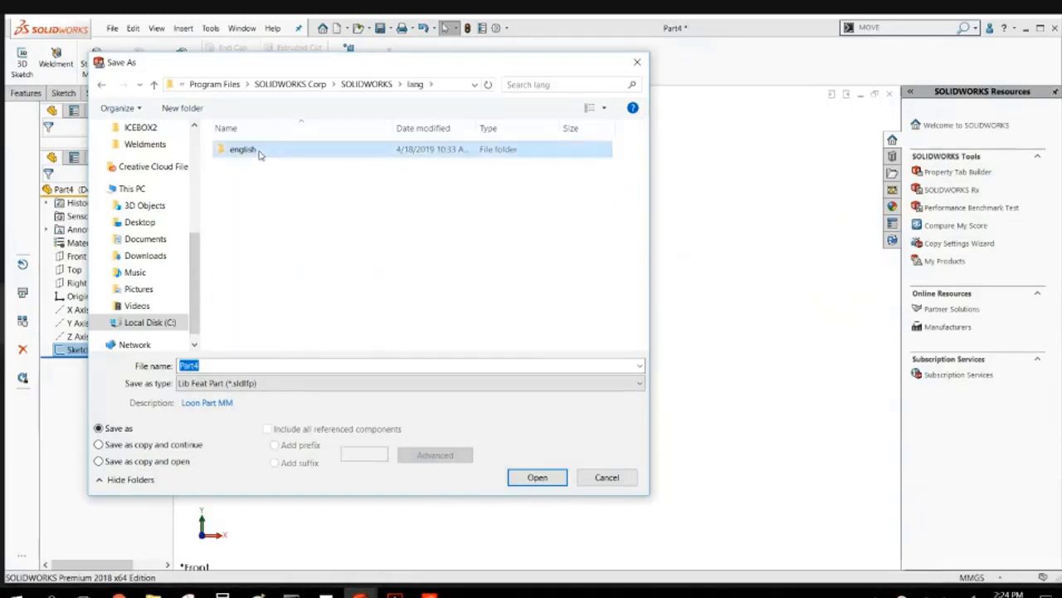
{"action": "double_click", "coordinate": [261, 151]}
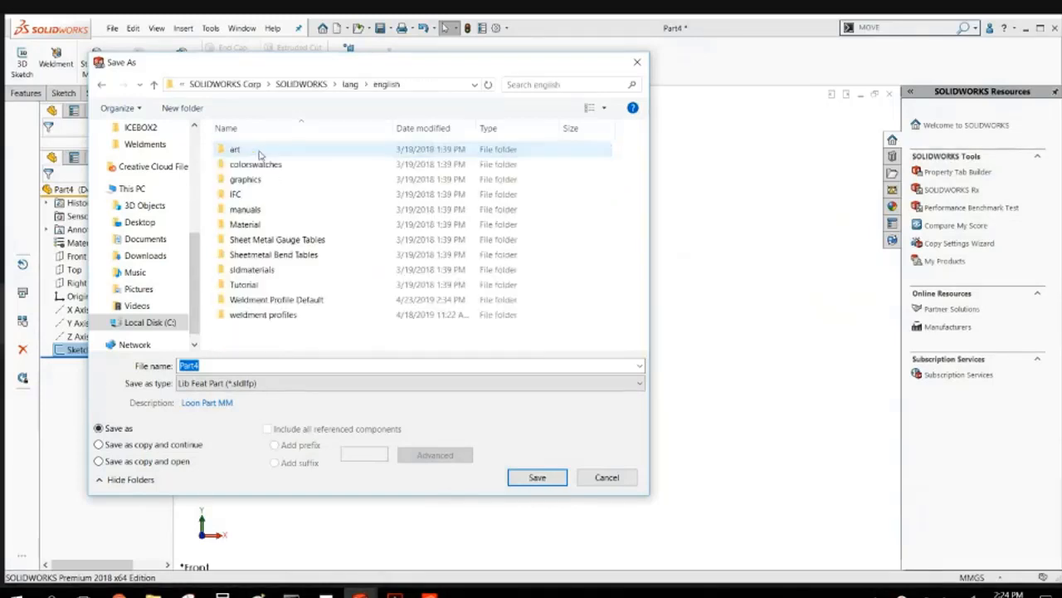
{"action": "left_click", "coordinate": [300, 303]}
{"action": "double_click", "coordinate": [300, 303]}
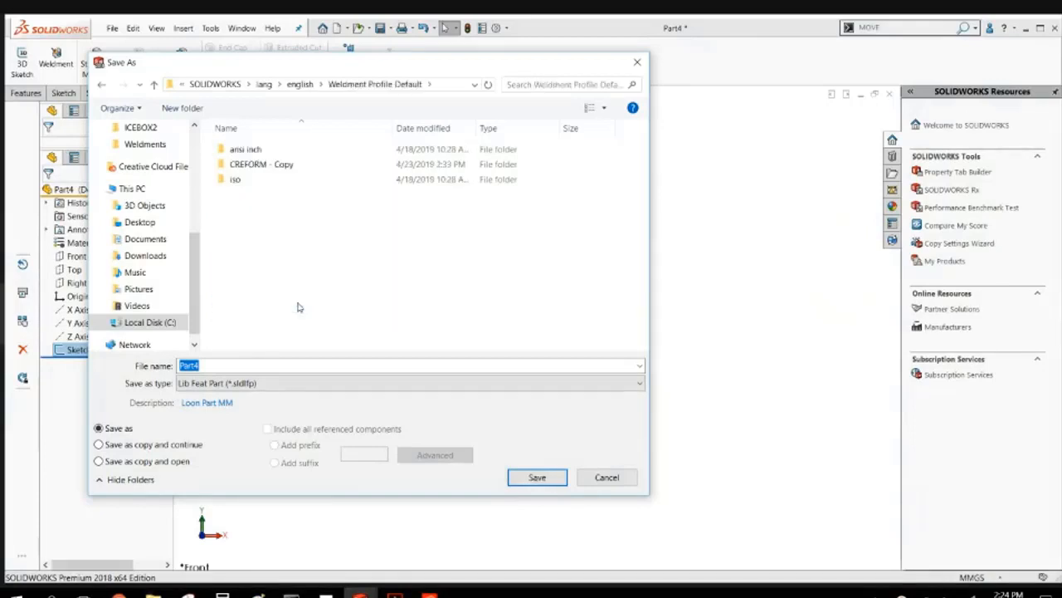
{"action": "double_click", "coordinate": [241, 166]}
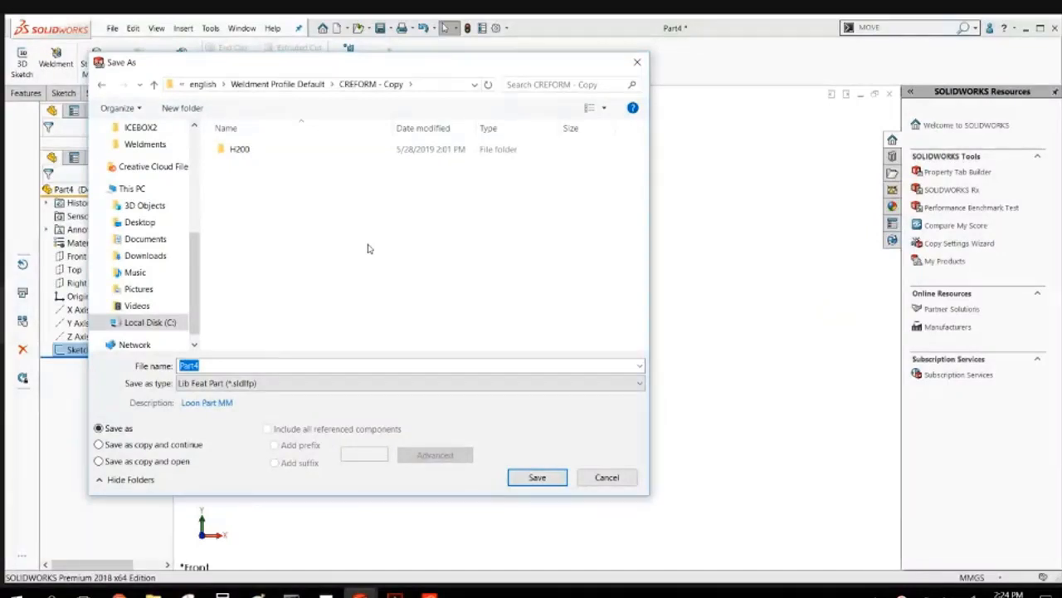
{"action": "double_click", "coordinate": [237, 150]}
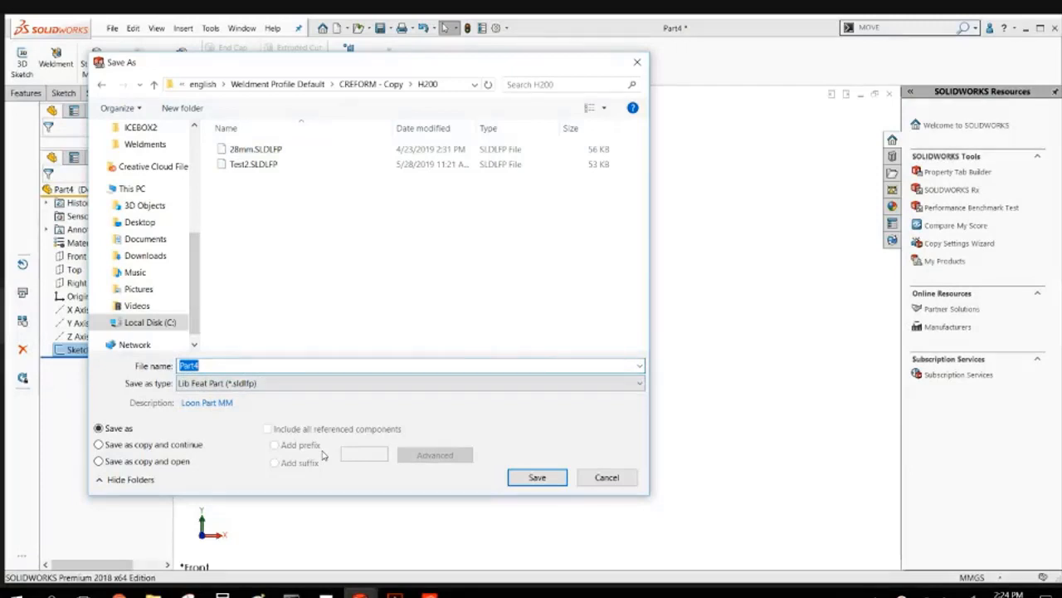
Save the profile as 28MM_ and agree to create a simplified library feature part without unrelated features.
{"action": "type", "text": "2"}
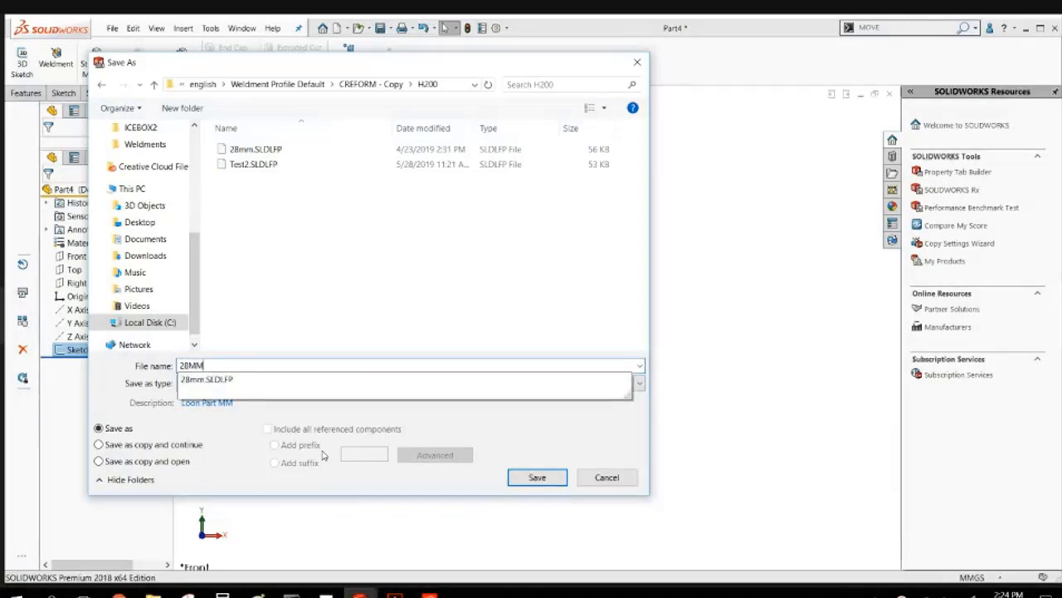
{"action": "type", "text": "8MM_"}
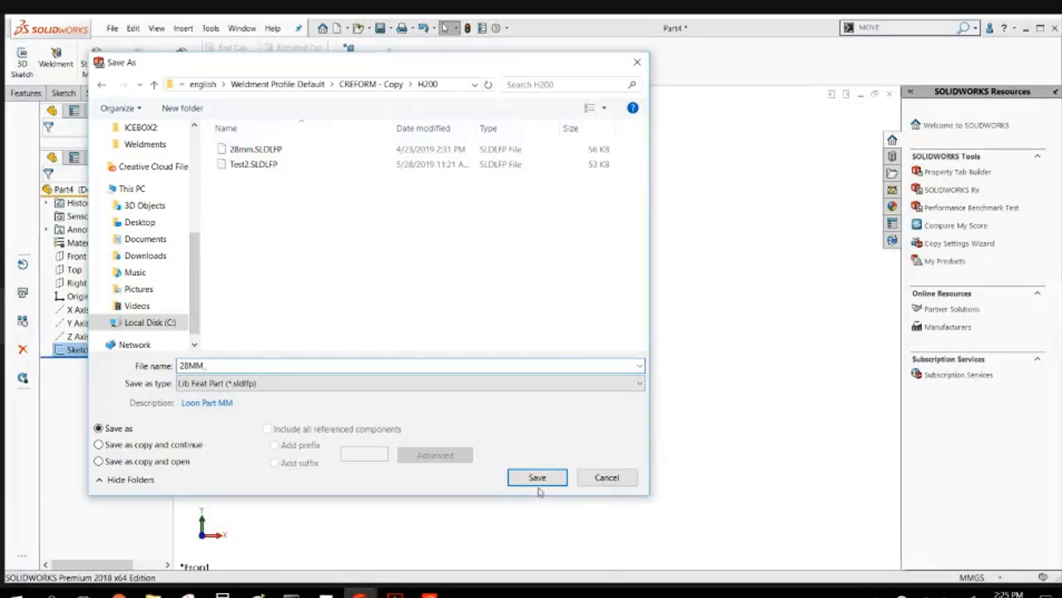
{"action": "left_click", "coordinate": [537, 480]}
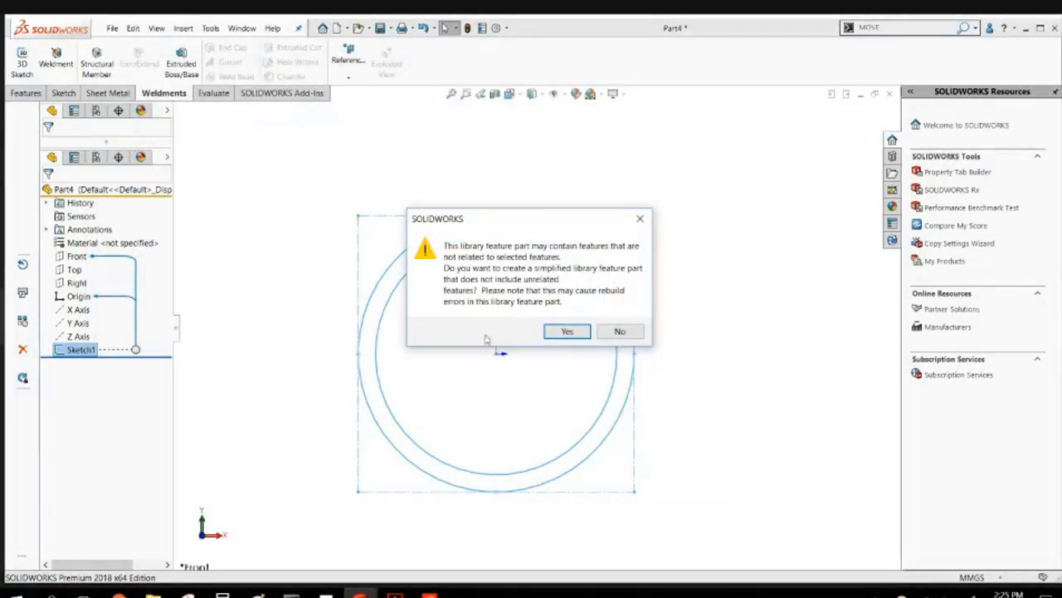
{"action": "left_click", "coordinate": [567, 331]}
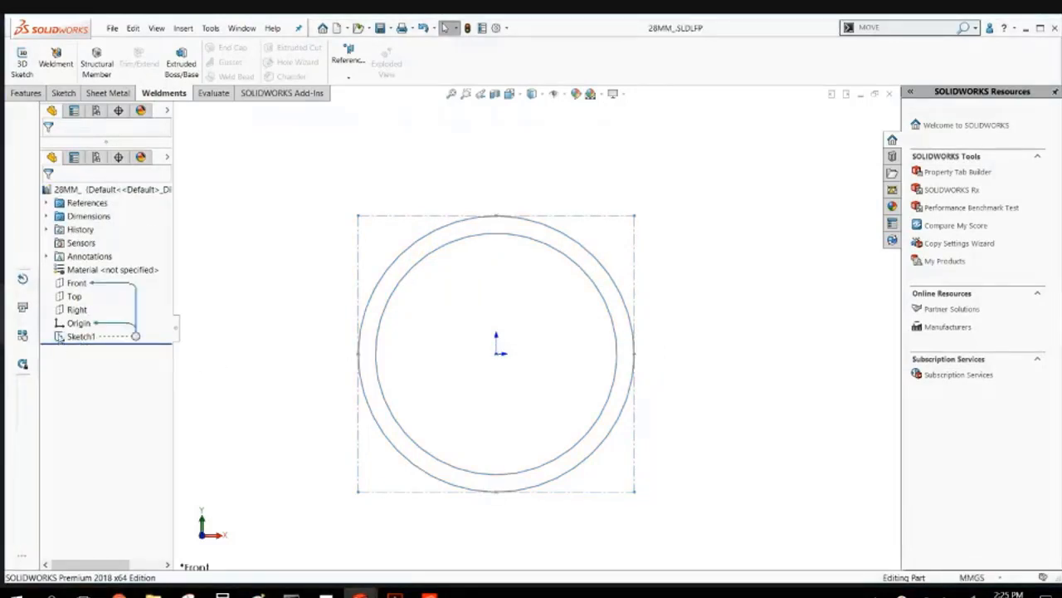
Check the profile sketch in the library part's feature tree, and close the file to return to the NEW RACK part.
{"action": "left_click", "coordinate": [47, 191]}
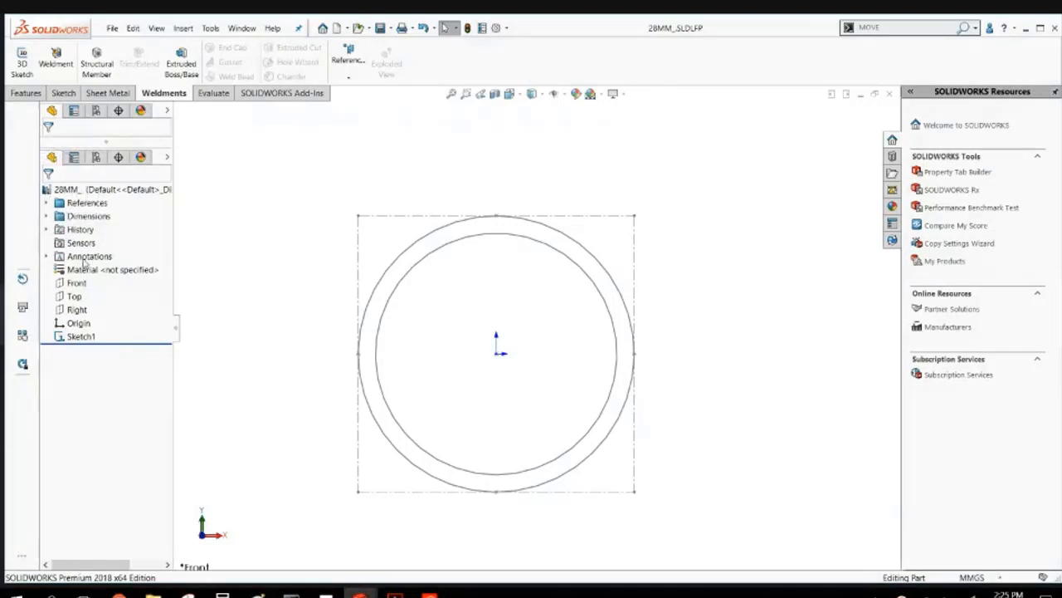
{"action": "left_click", "coordinate": [89, 338]}
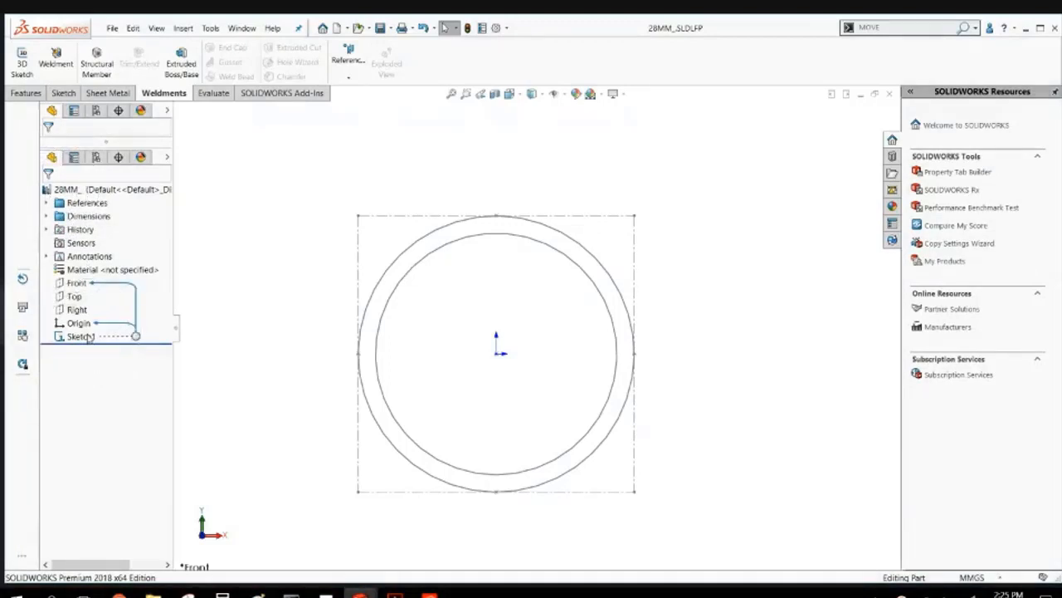
{"action": "left_click", "coordinate": [62, 340]}
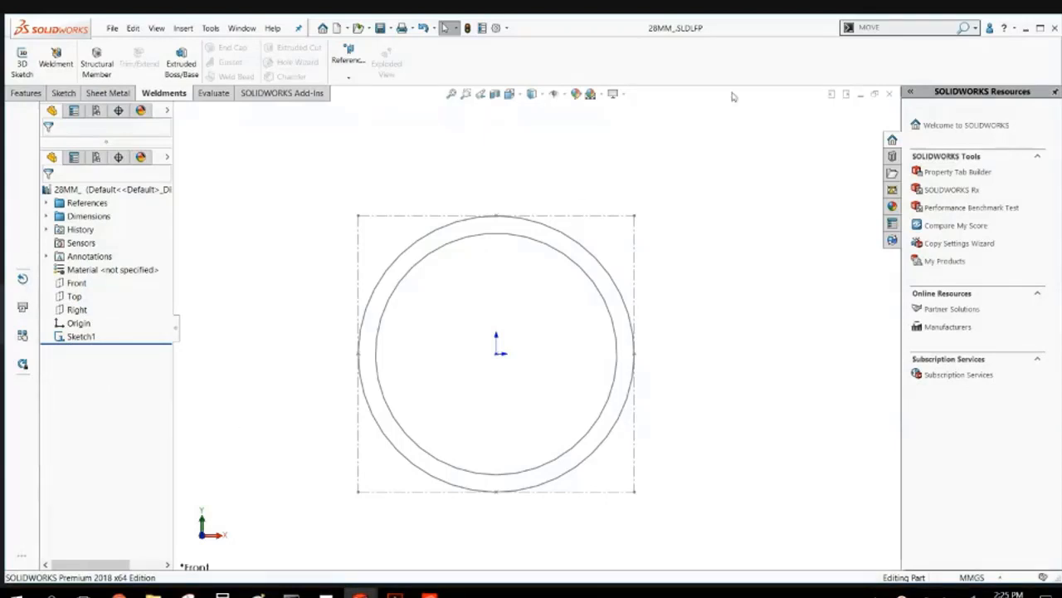
{"action": "left_click", "coordinate": [887, 97]}
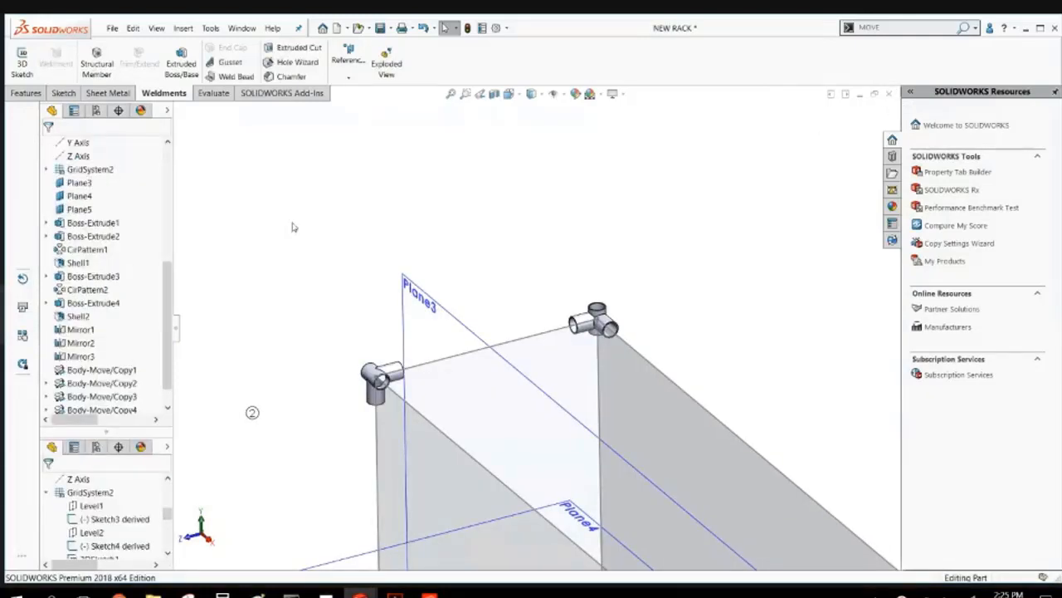
Start a Structural Member using the CREFORM - Copy standard, type H200 and size 28MM_.
{"action": "left_click", "coordinate": [88, 73]}
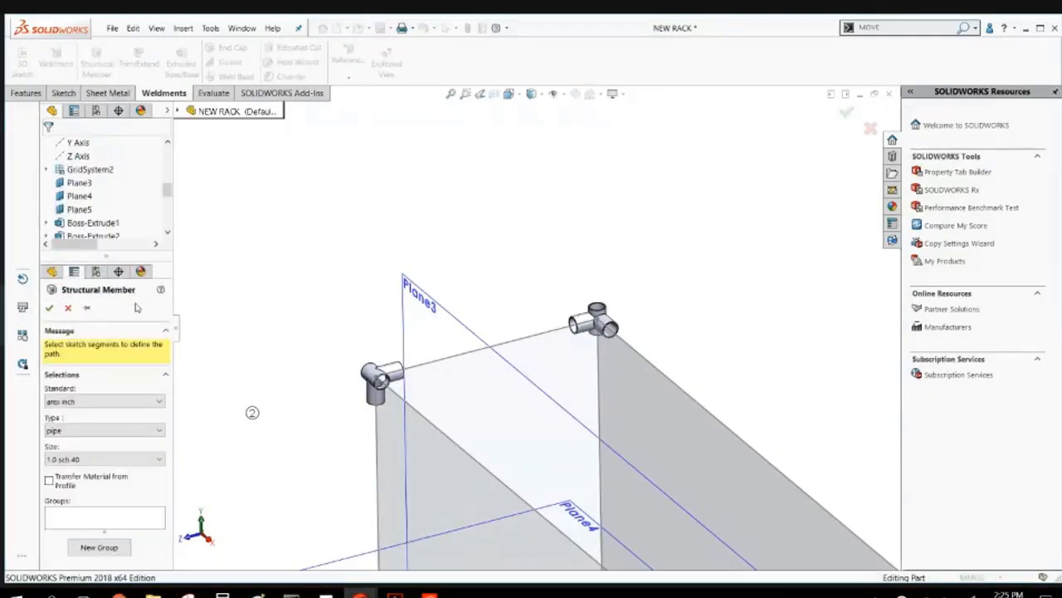
{"action": "left_click", "coordinate": [100, 402]}
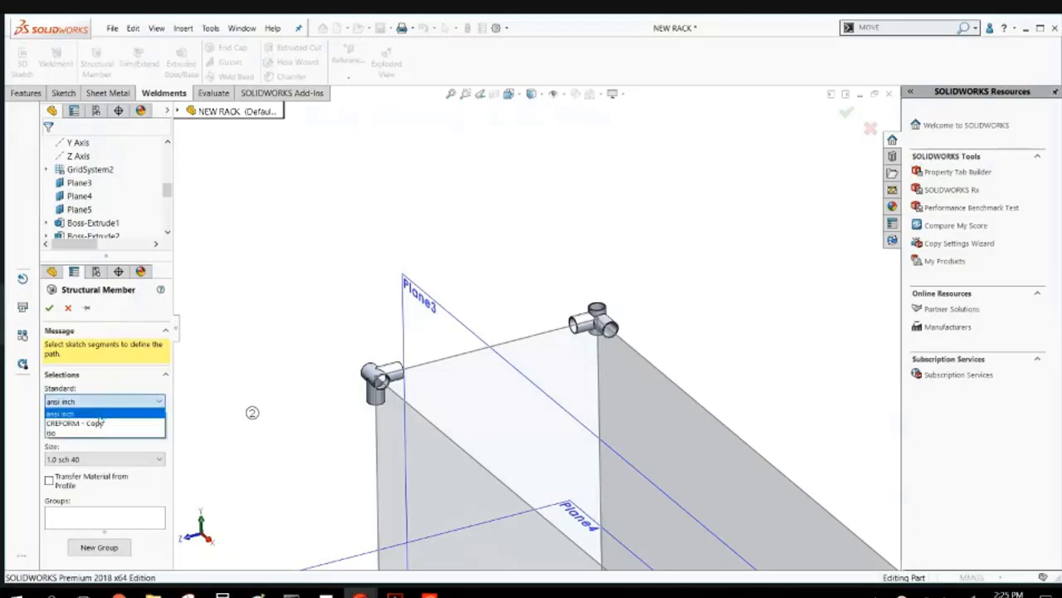
{"action": "left_click", "coordinate": [99, 423]}
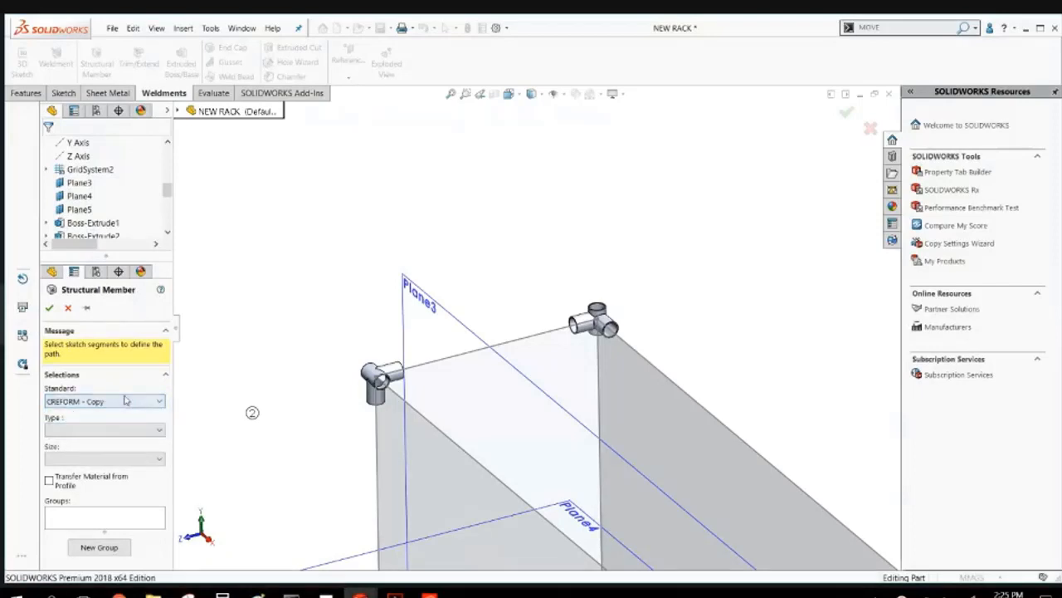
{"action": "left_click", "coordinate": [107, 428]}
{"action": "left_click", "coordinate": [86, 443]}
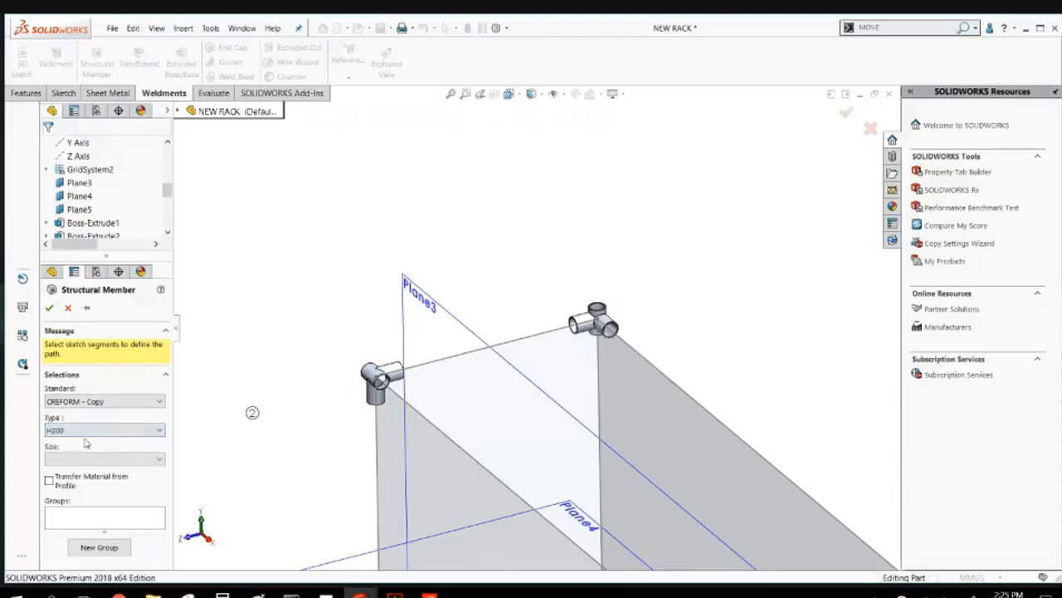
{"action": "left_click", "coordinate": [83, 459]}
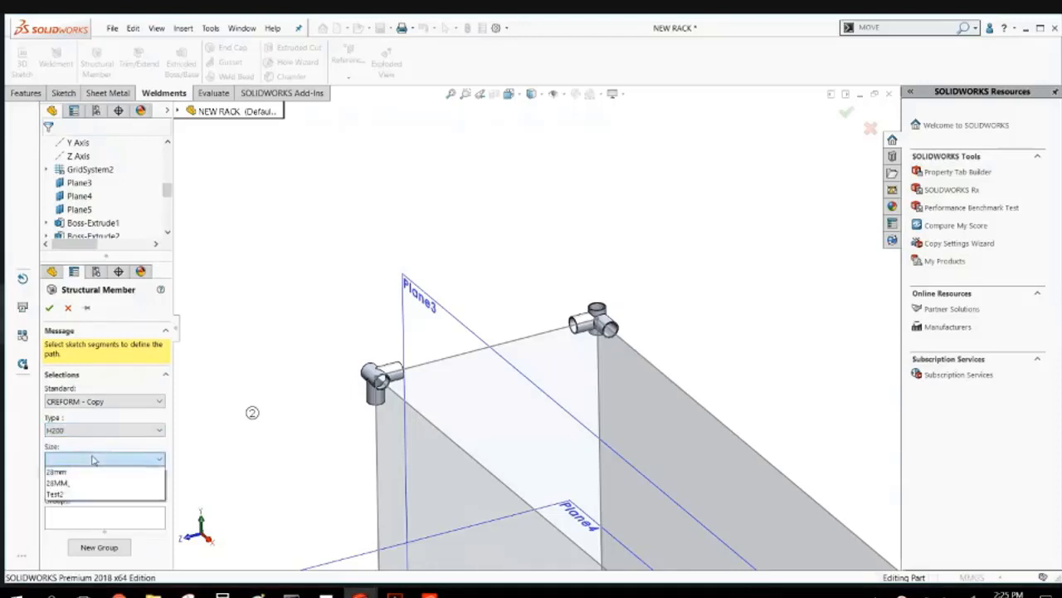
{"action": "left_click", "coordinate": [56, 483]}
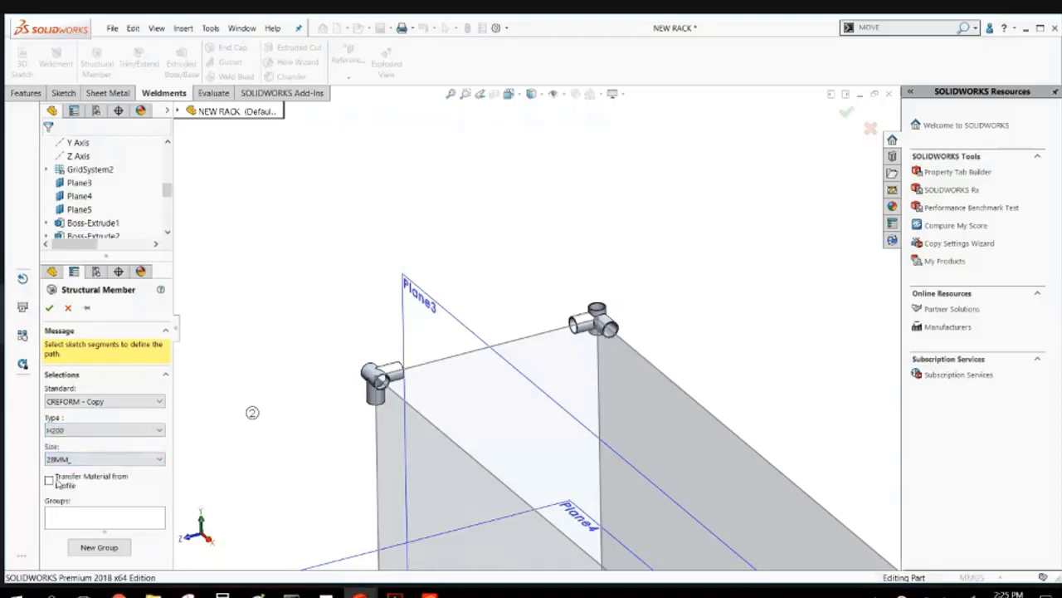
Add the upper sketch line between the two top connectors as the structural member's path.
{"action": "left_click", "coordinate": [80, 520]}
{"action": "left_click", "coordinate": [521, 341]}
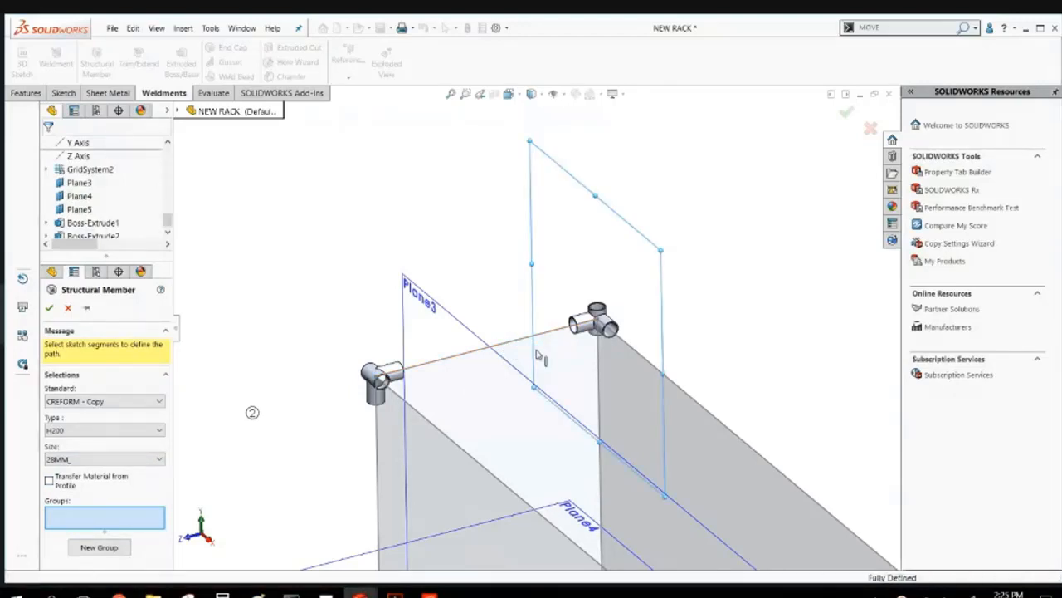
{"action": "scroll", "coordinate": [531, 347], "scroll_direction": "down", "scroll_amount": 5}
{"action": "scroll", "coordinate": [530, 347], "scroll_direction": "up", "scroll_amount": 3}
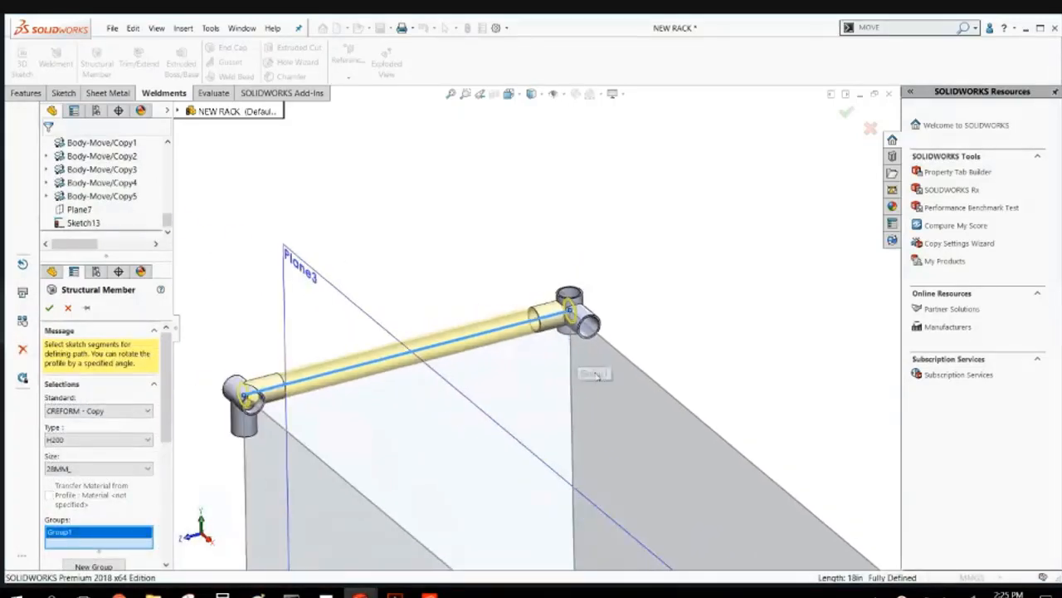
Add both long upper lines and the short line at the next connector pair to the top rectangle's Group1 path.
{"action": "left_click", "coordinate": [615, 352]}
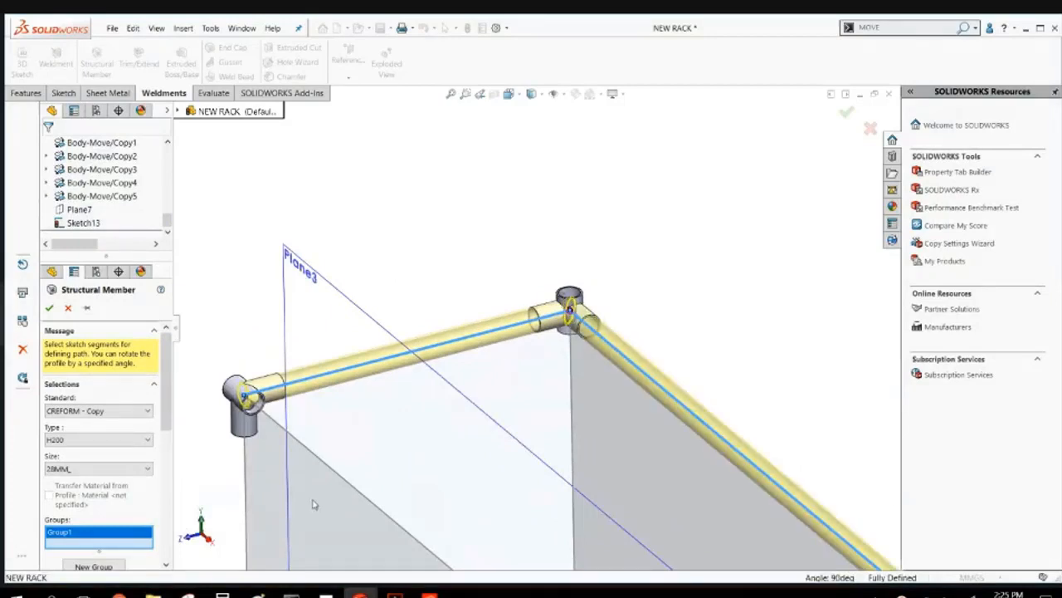
{"action": "left_click", "coordinate": [314, 456]}
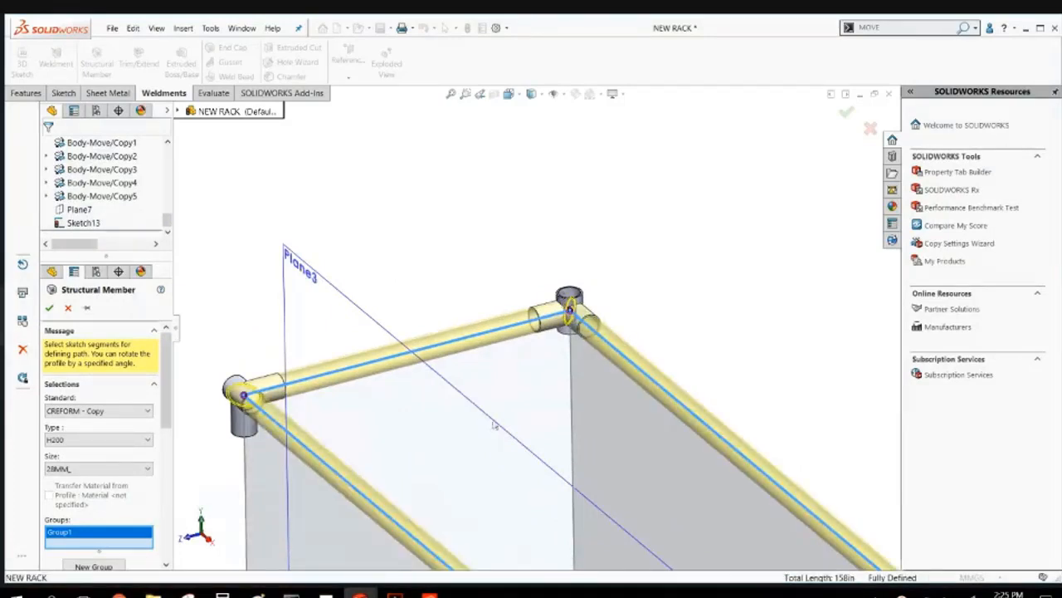
{"action": "scroll", "coordinate": [415, 232], "scroll_direction": "up", "scroll_amount": 4}
{"action": "scroll", "coordinate": [686, 450], "scroll_direction": "down", "scroll_amount": 4}
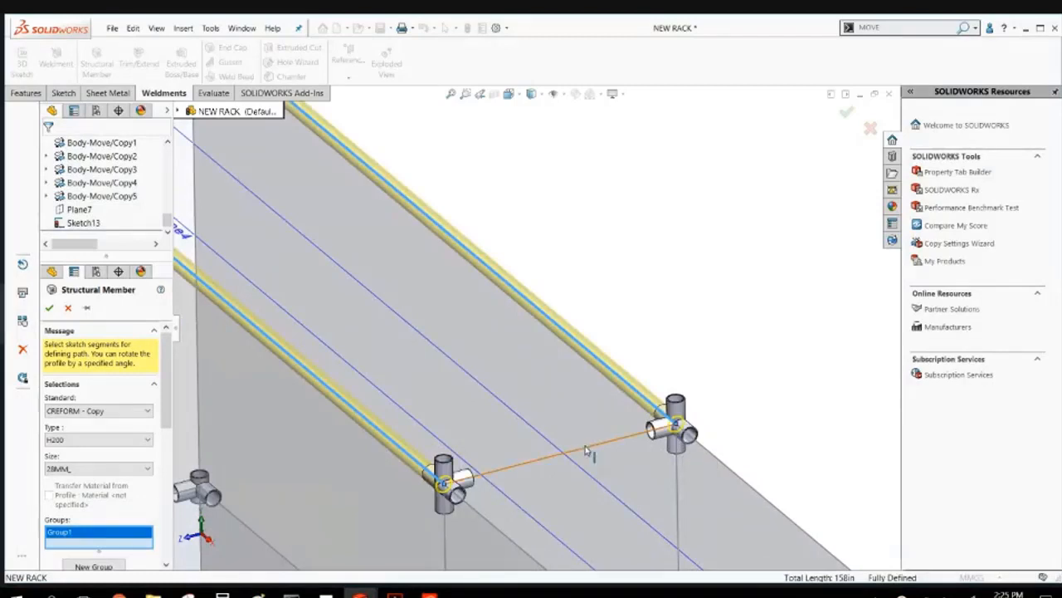
{"action": "left_click", "coordinate": [586, 450]}
{"action": "scroll", "coordinate": [498, 399], "scroll_direction": "up", "scroll_amount": 3}
{"action": "scroll", "coordinate": [384, 353], "scroll_direction": "down", "scroll_amount": 3}
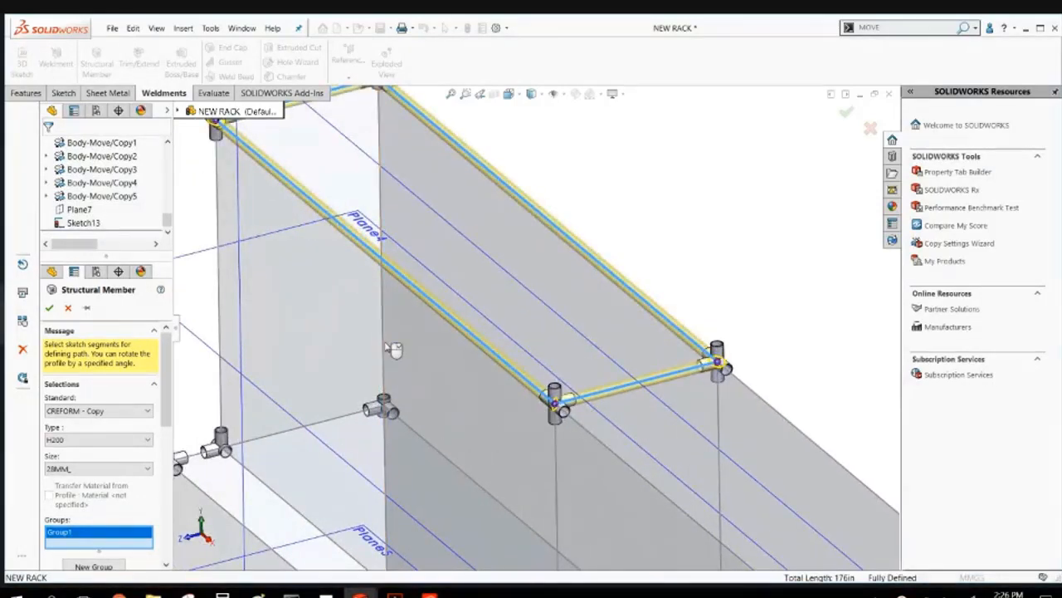
Create a second group containing the rear full-height vertical line and the upper front vertical line at the rack's end.
{"action": "scroll", "coordinate": [162, 374], "scroll_direction": "down", "scroll_amount": 5}
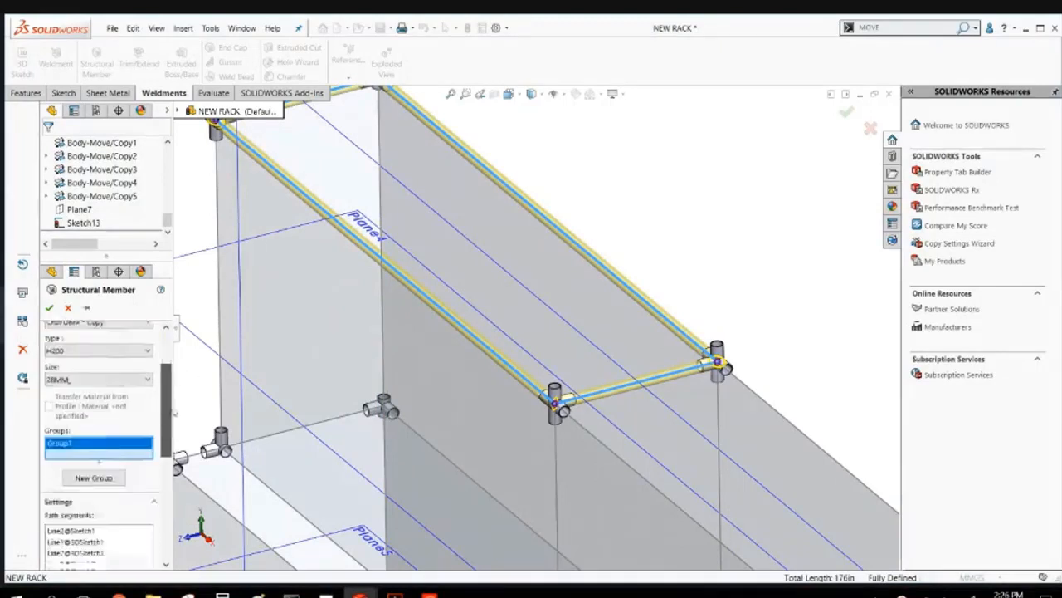
{"action": "left_click", "coordinate": [381, 183]}
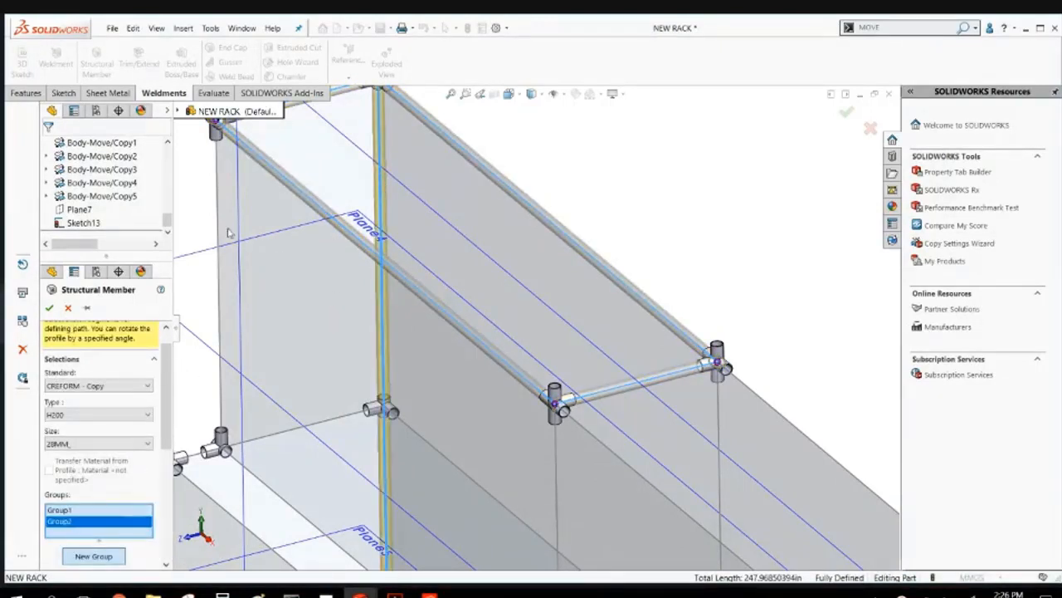
{"action": "left_click", "coordinate": [220, 203]}
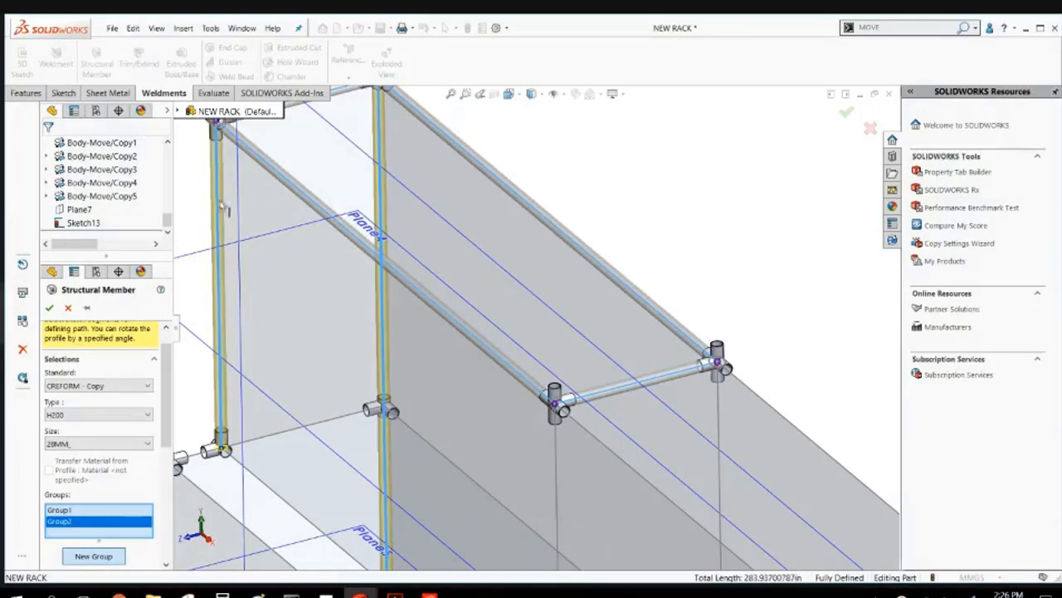
Create a third group from the end frame's mid-level cross line and lower front vertical, and a fourth from its lower cross line.
{"action": "scroll", "coordinate": [249, 249], "scroll_direction": "up", "scroll_amount": 3}
{"action": "scroll", "coordinate": [409, 390], "scroll_direction": "down", "scroll_amount": 2}
{"action": "scroll", "coordinate": [409, 390], "scroll_direction": "down", "scroll_amount": 2}
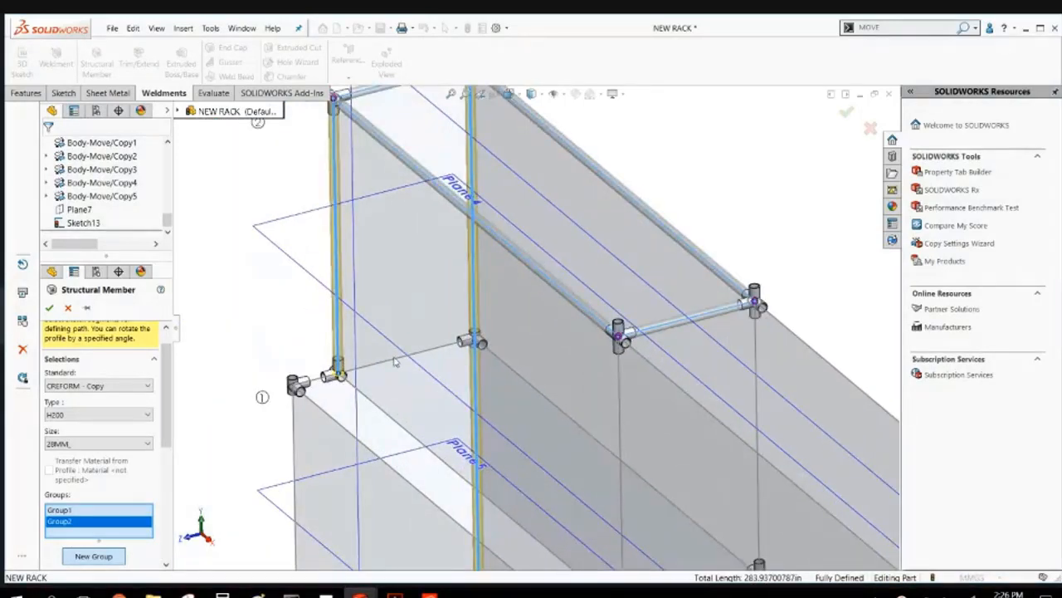
{"action": "left_click", "coordinate": [94, 556]}
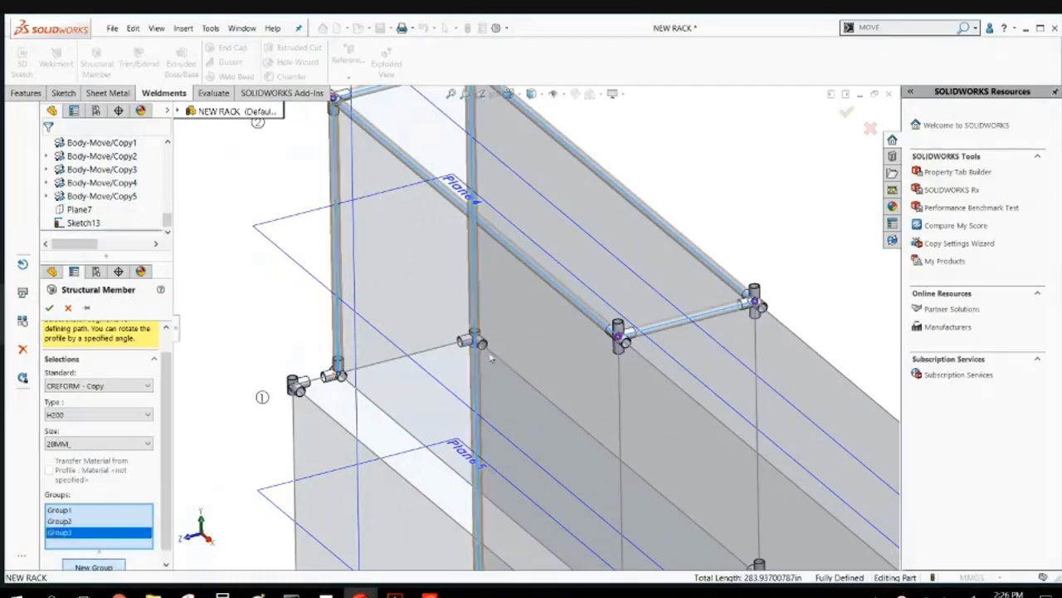
{"action": "left_click", "coordinate": [446, 349]}
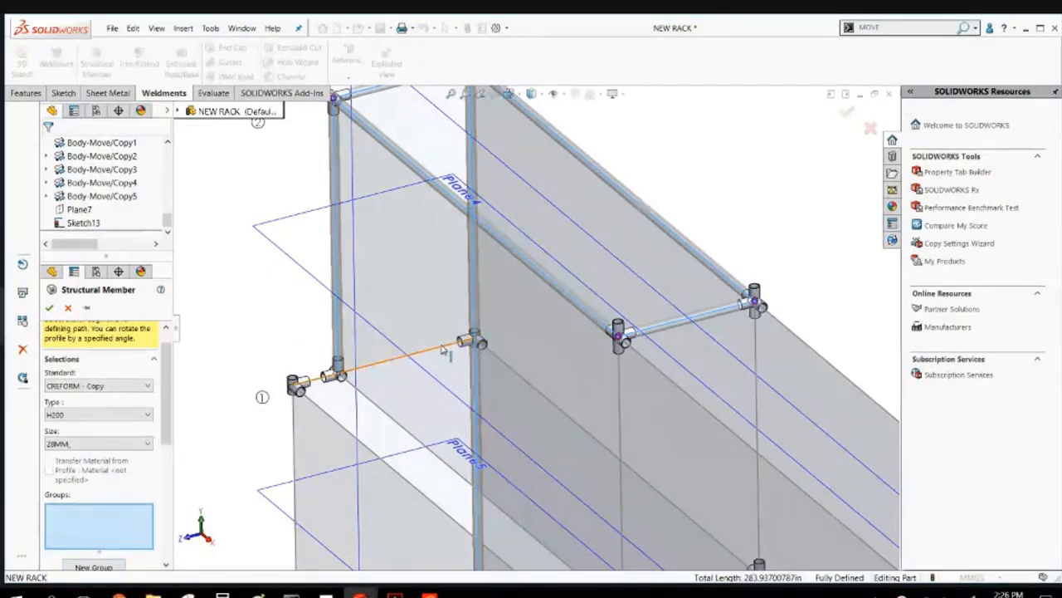
{"action": "left_click", "coordinate": [295, 432]}
{"action": "scroll", "coordinate": [430, 422], "scroll_direction": "up", "scroll_amount": 2}
{"action": "scroll", "coordinate": [437, 482], "scroll_direction": "down", "scroll_amount": 2}
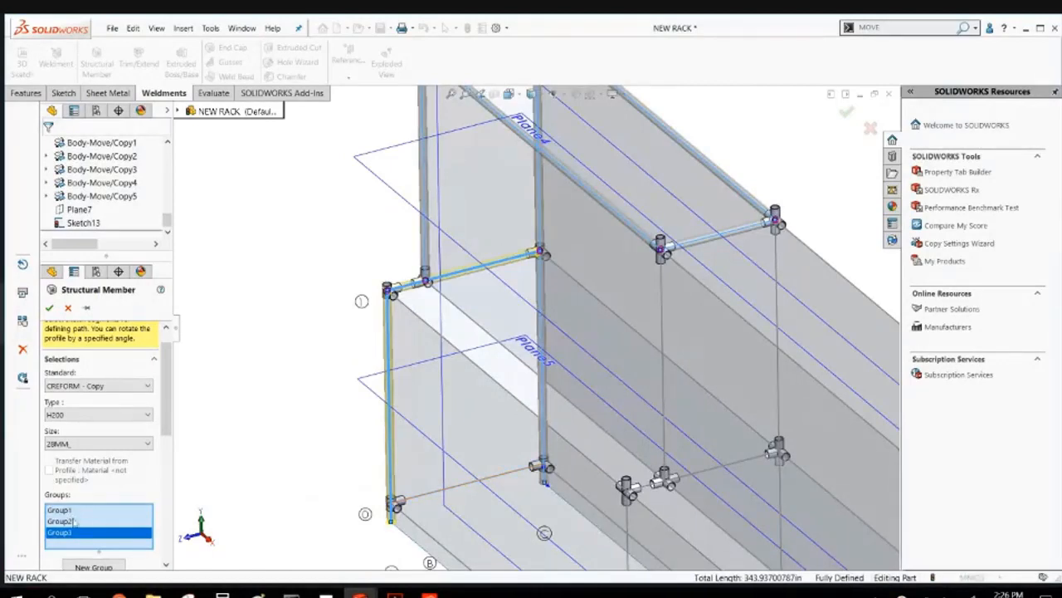
{"action": "left_click", "coordinate": [89, 565]}
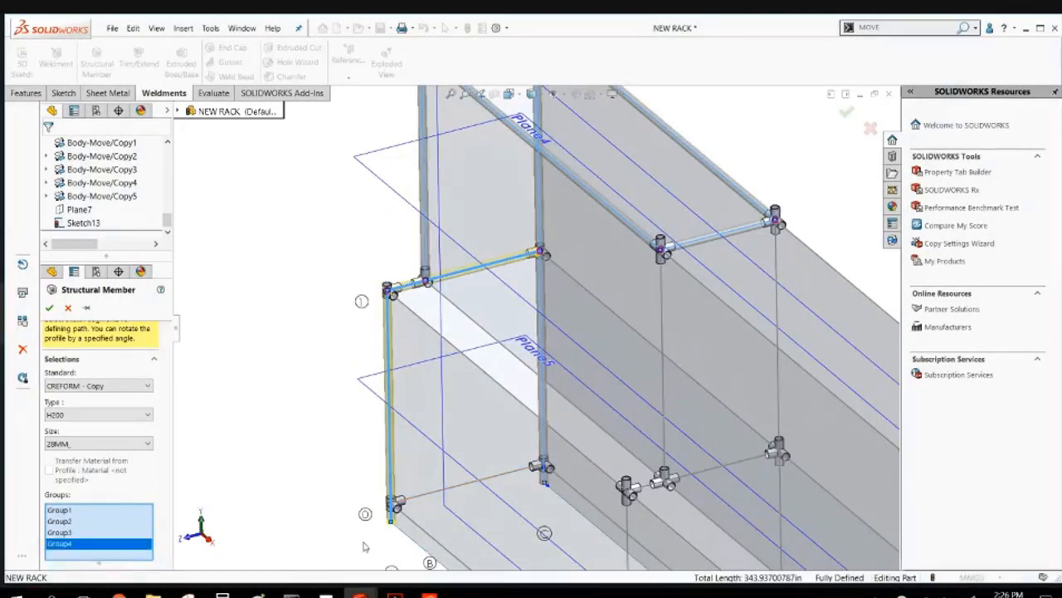
{"action": "left_click", "coordinate": [435, 496]}
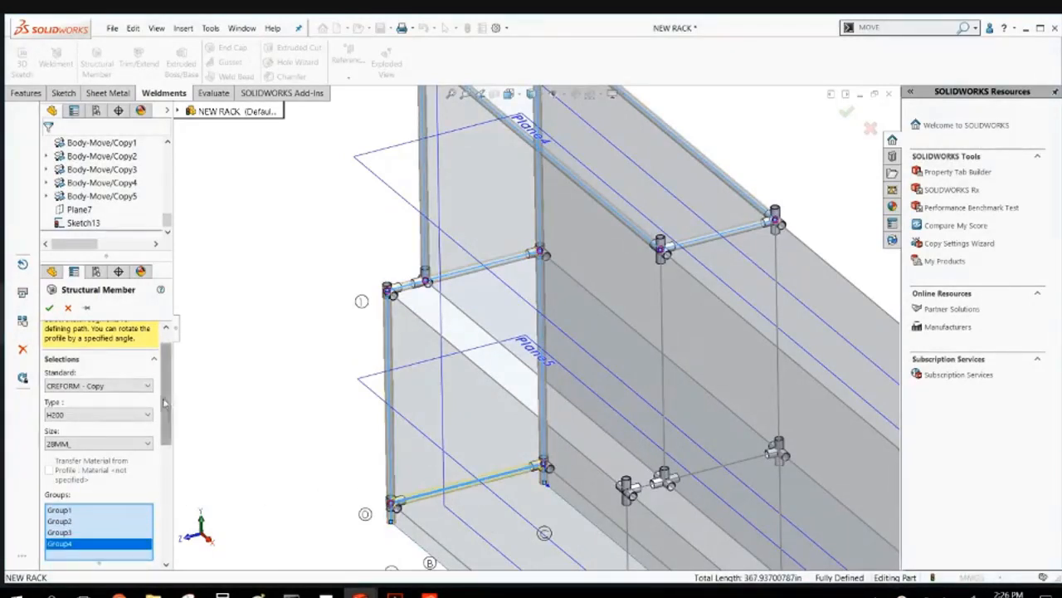
Create a fifth group containing the lower front long line and the two parallel mid-level long lines of the first bay.
{"action": "scroll", "coordinate": [173, 477], "scroll_direction": "down", "scroll_amount": 3}
{"action": "left_click", "coordinate": [94, 378]}
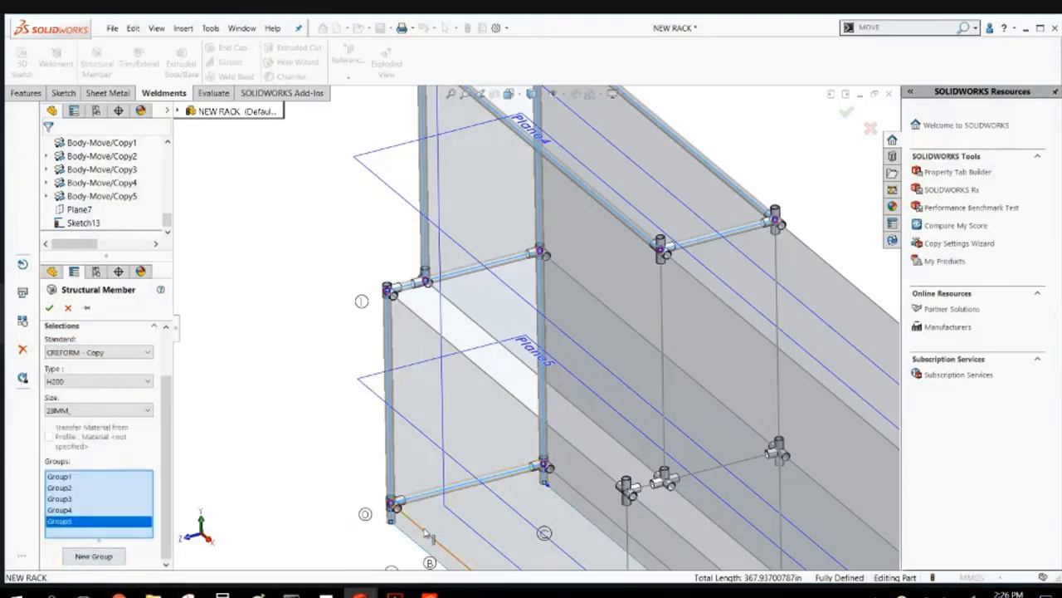
{"action": "left_click", "coordinate": [429, 537]}
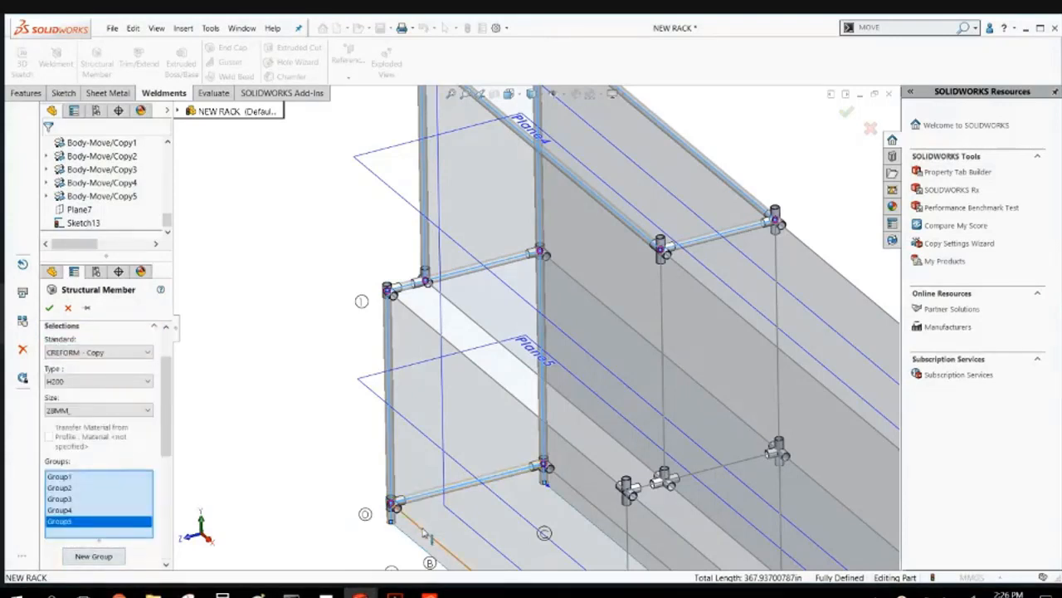
{"action": "left_click", "coordinate": [449, 343]}
{"action": "left_click", "coordinate": [467, 316]}
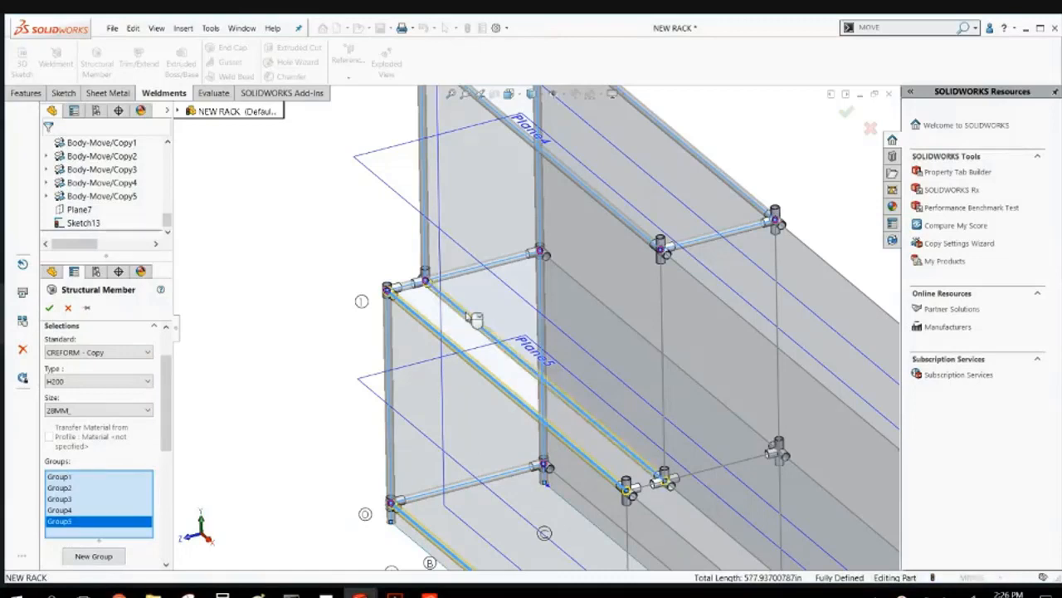
Create a sixth group containing the lower front, upper front and rear vertical lines at the first bay's other side.
{"action": "scroll", "coordinate": [611, 425], "scroll_direction": "up", "scroll_amount": 3}
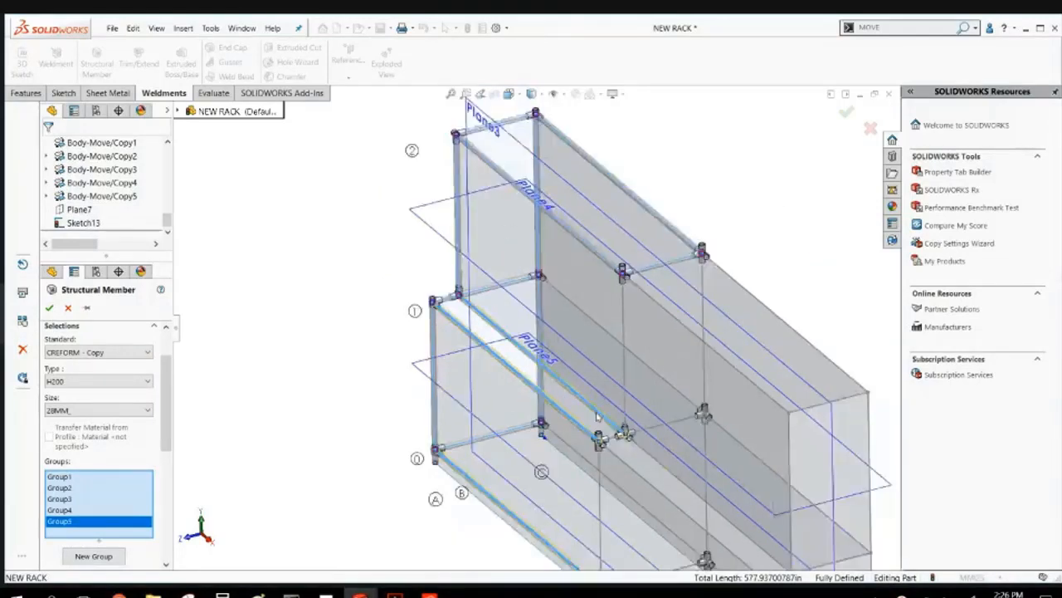
{"action": "left_click", "coordinate": [94, 556]}
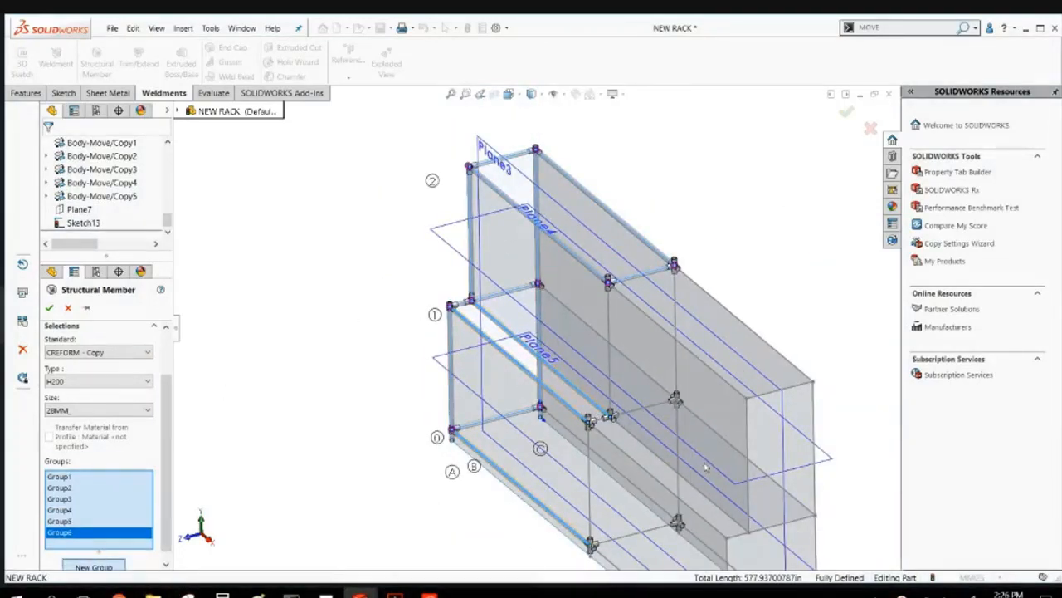
{"action": "left_click", "coordinate": [590, 458]}
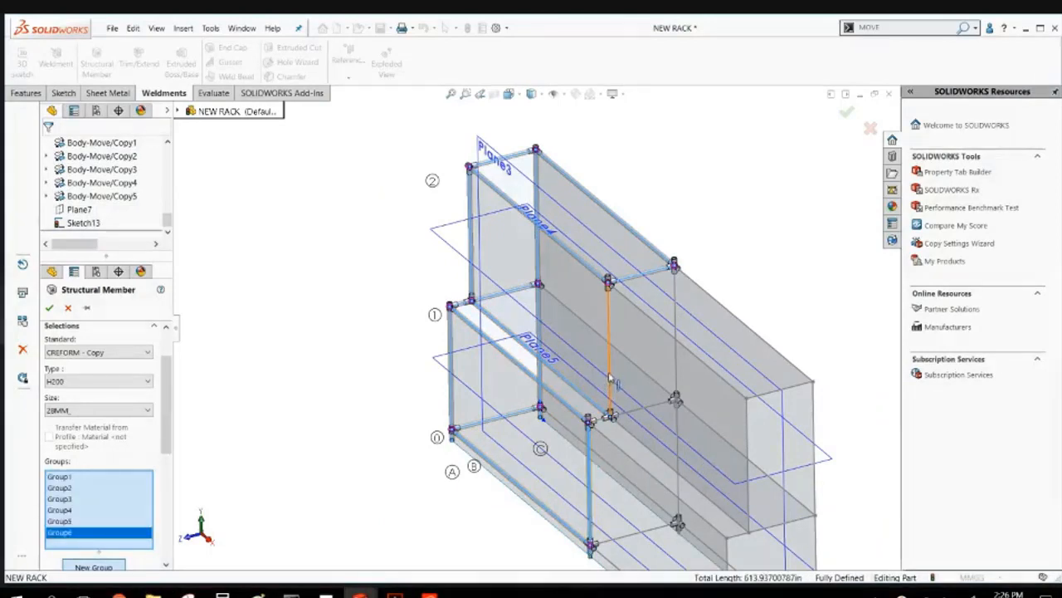
{"action": "left_click", "coordinate": [609, 380]}
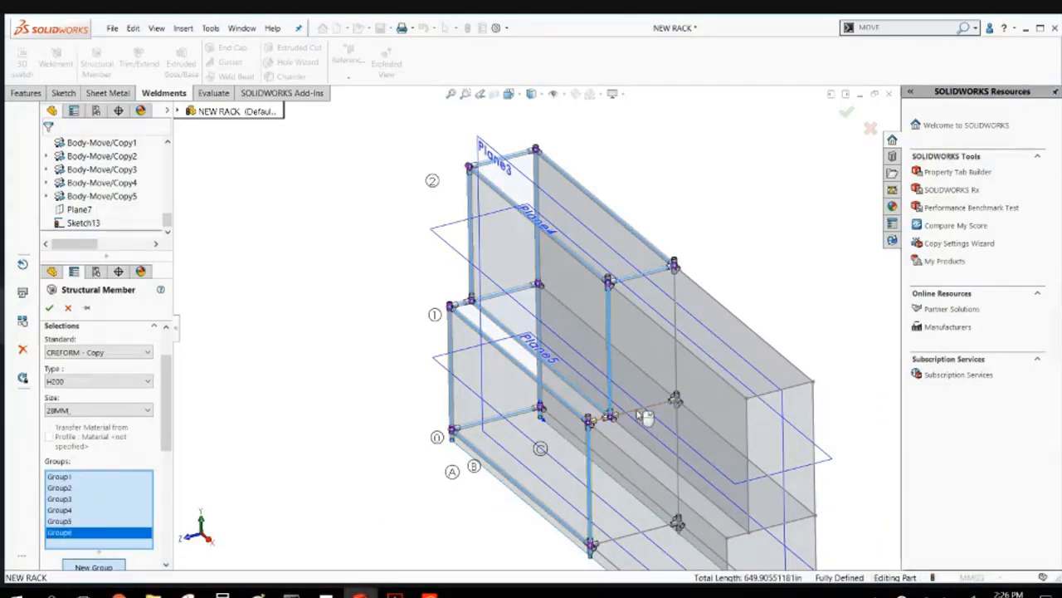
{"action": "left_click", "coordinate": [675, 332]}
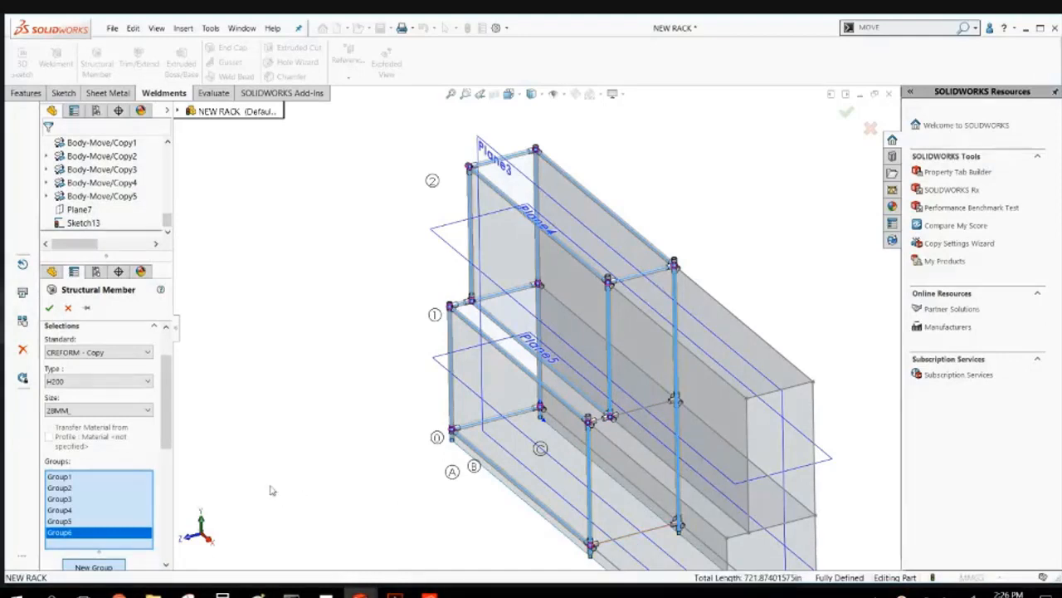
Create a seventh group from the mid-level cross line at the bay's other side, and accept the structural member.
{"action": "scroll", "coordinate": [148, 426], "scroll_direction": "down", "scroll_amount": 3}
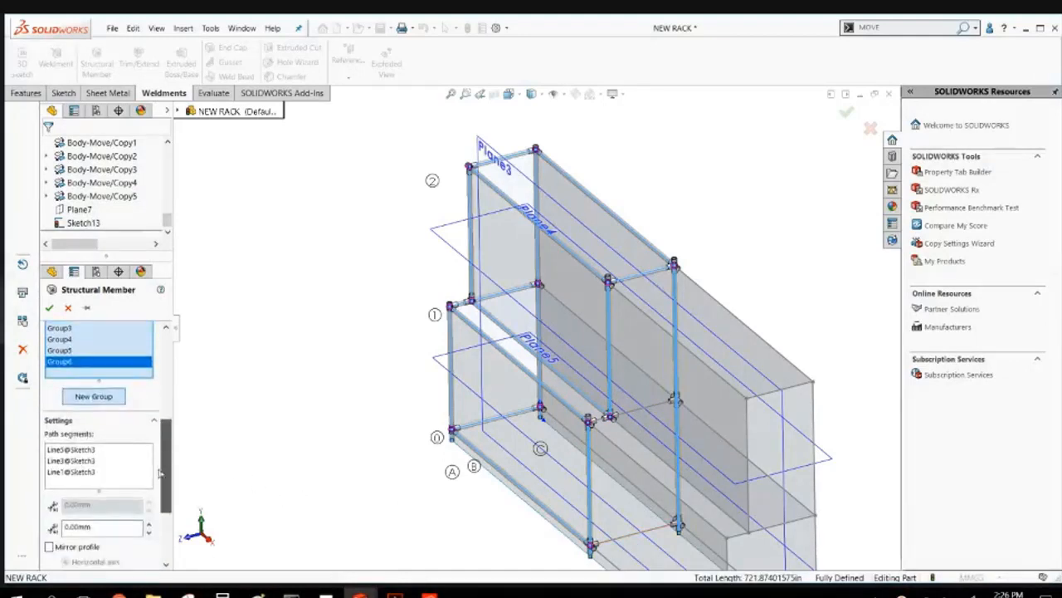
{"action": "left_click", "coordinate": [94, 397]}
{"action": "left_click", "coordinate": [655, 407]}
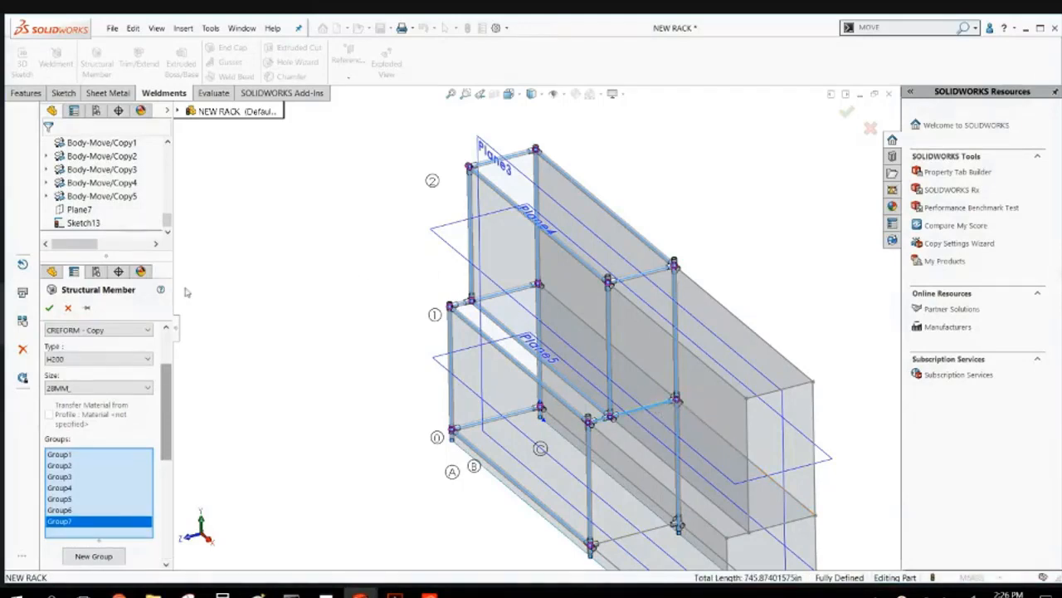
{"action": "left_click", "coordinate": [49, 307]}
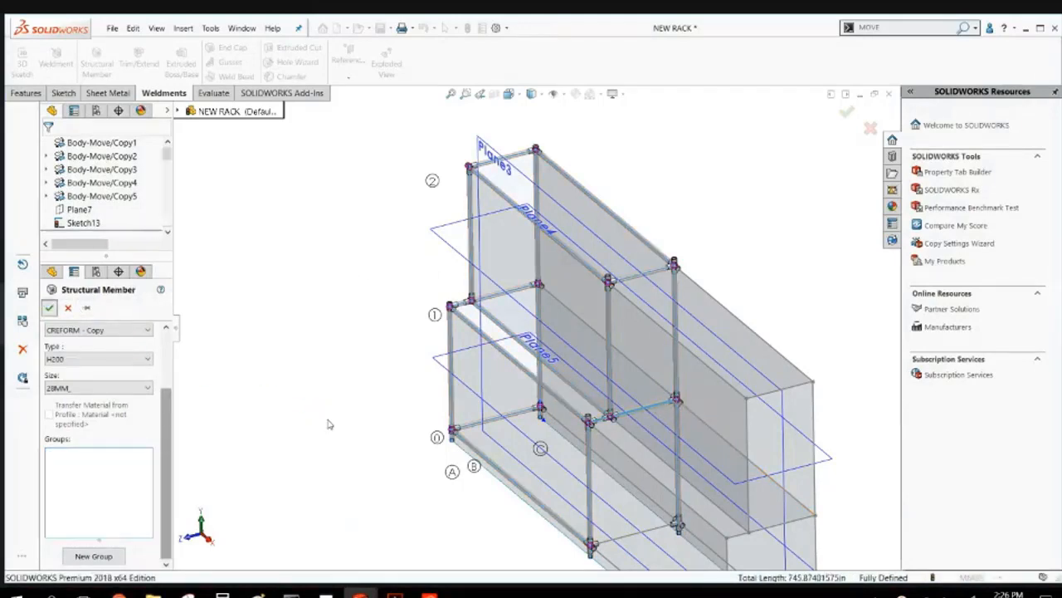
Edit the H200 28MM_ structural member, review its groups, and add the rear mid-level long line to Group7.
{"action": "middle_click_drag", "start_coordinate": [329, 392], "coordinate": [360, 386]}
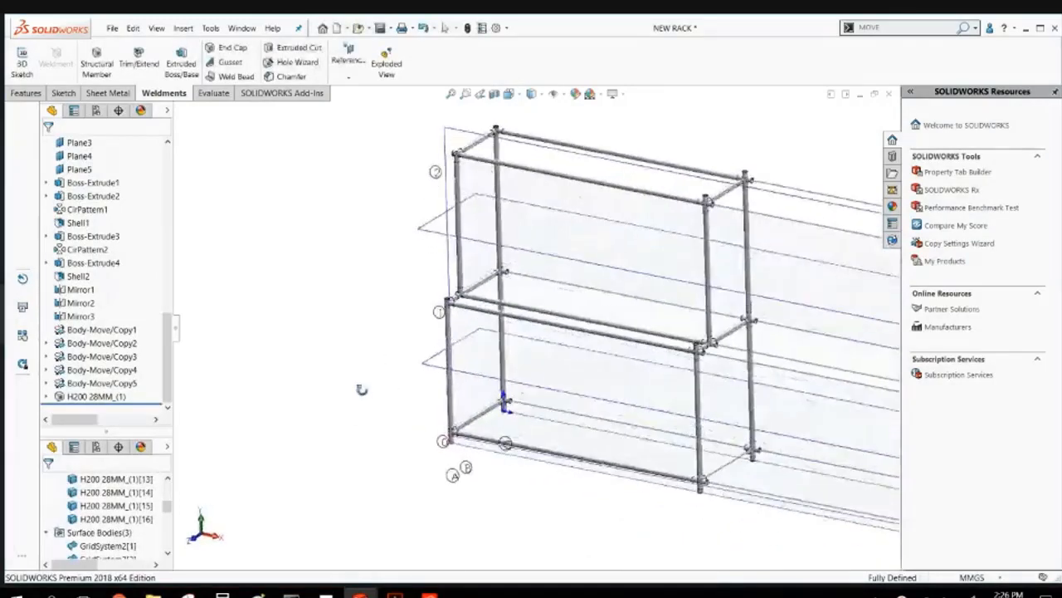
{"action": "right_click", "coordinate": [59, 398]}
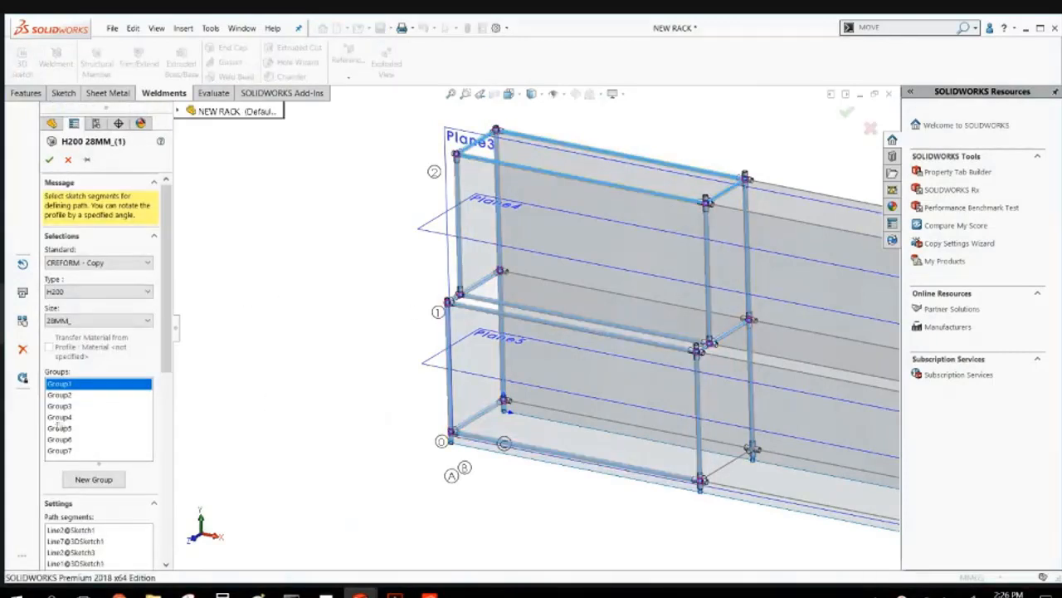
{"action": "left_click", "coordinate": [58, 426]}
{"action": "left_click", "coordinate": [60, 439]}
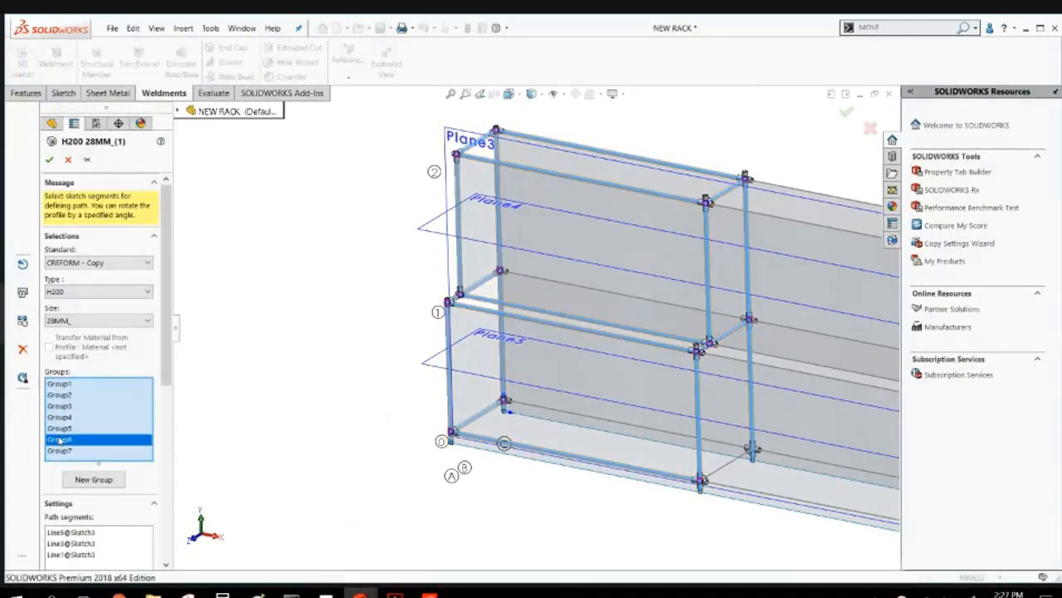
{"action": "left_click", "coordinate": [60, 417]}
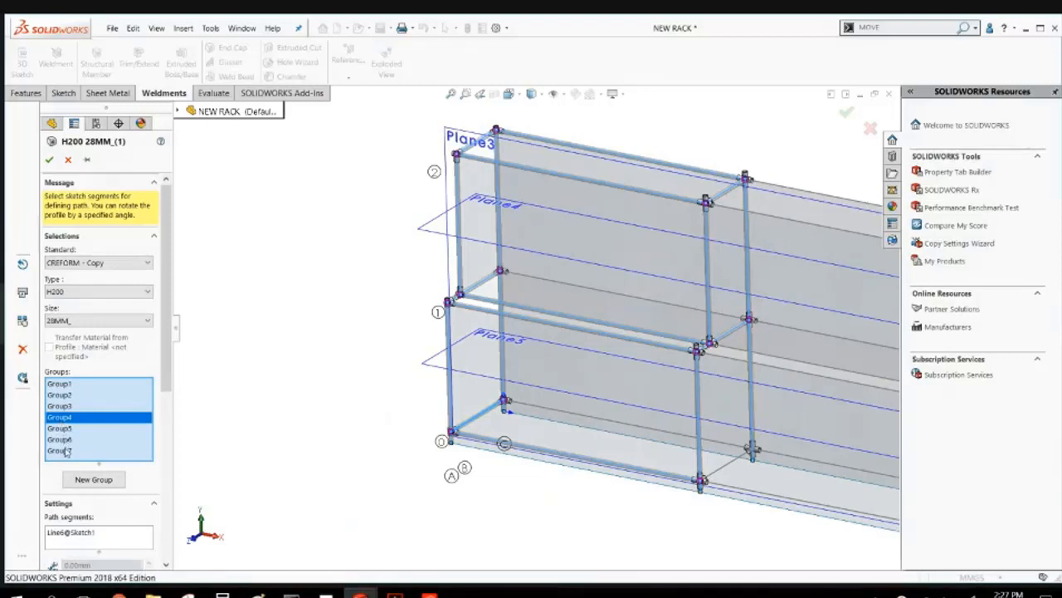
{"action": "left_click", "coordinate": [66, 451]}
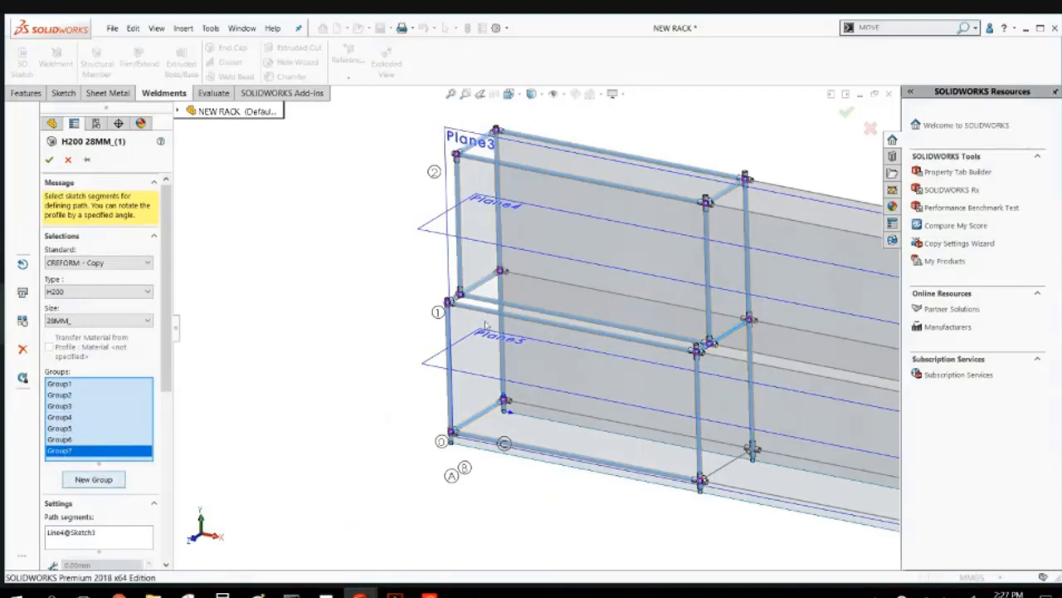
{"action": "left_click", "coordinate": [612, 299]}
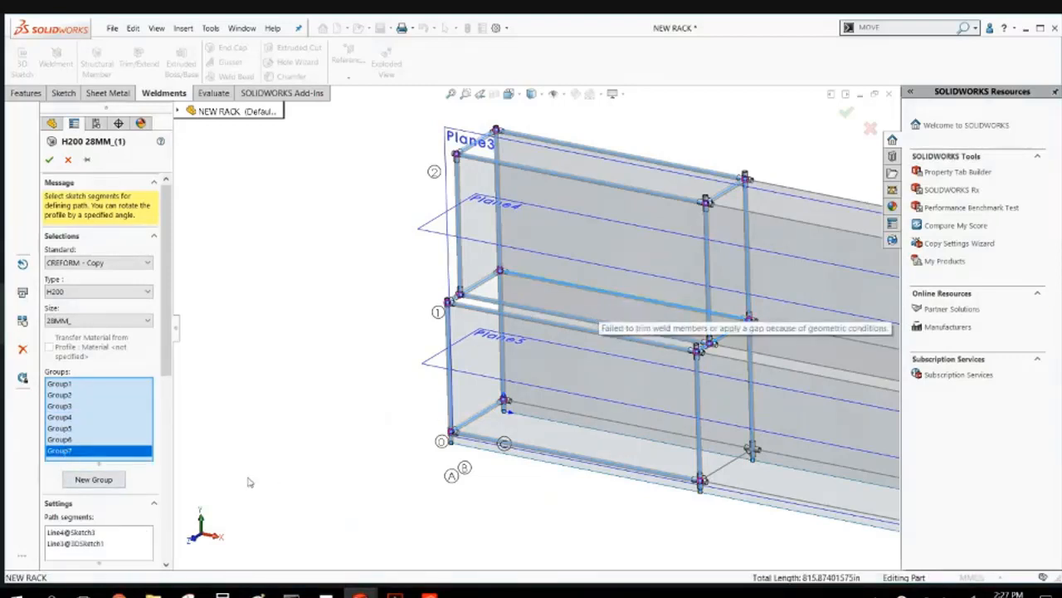
Inspect Group7's corner at the rear mid-level connector and change its corner treatment from miter to the first end butt option.
{"action": "scroll", "coordinate": [733, 333], "scroll_direction": "down", "scroll_amount": 3}
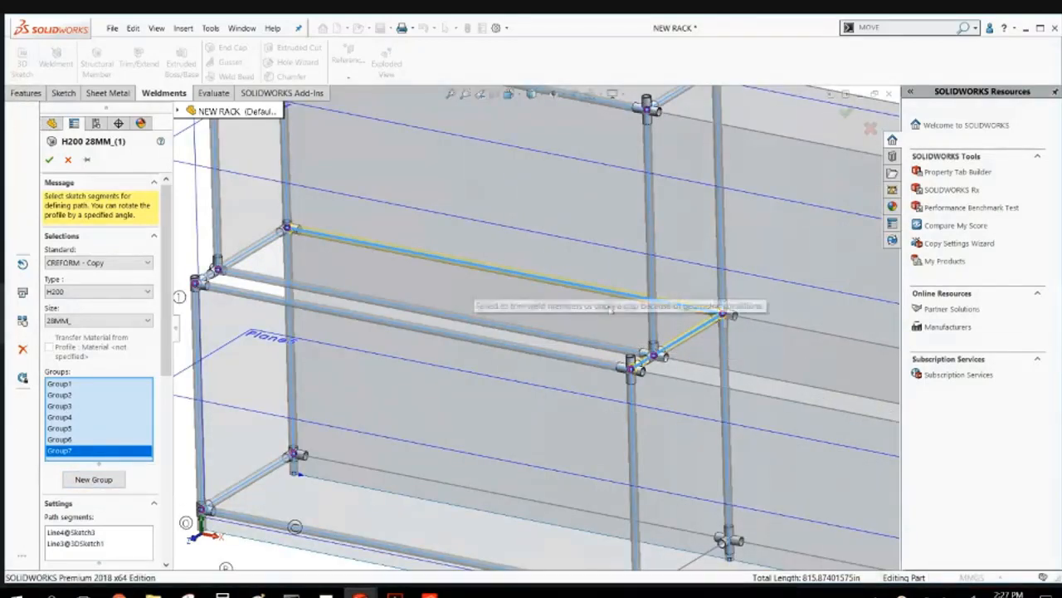
{"action": "scroll", "coordinate": [790, 332], "scroll_direction": "down", "scroll_amount": 3}
{"action": "scroll", "coordinate": [791, 333], "scroll_direction": "down", "scroll_amount": 4}
{"action": "middle_click_drag", "start_coordinate": [791, 333], "coordinate": [605, 280]}
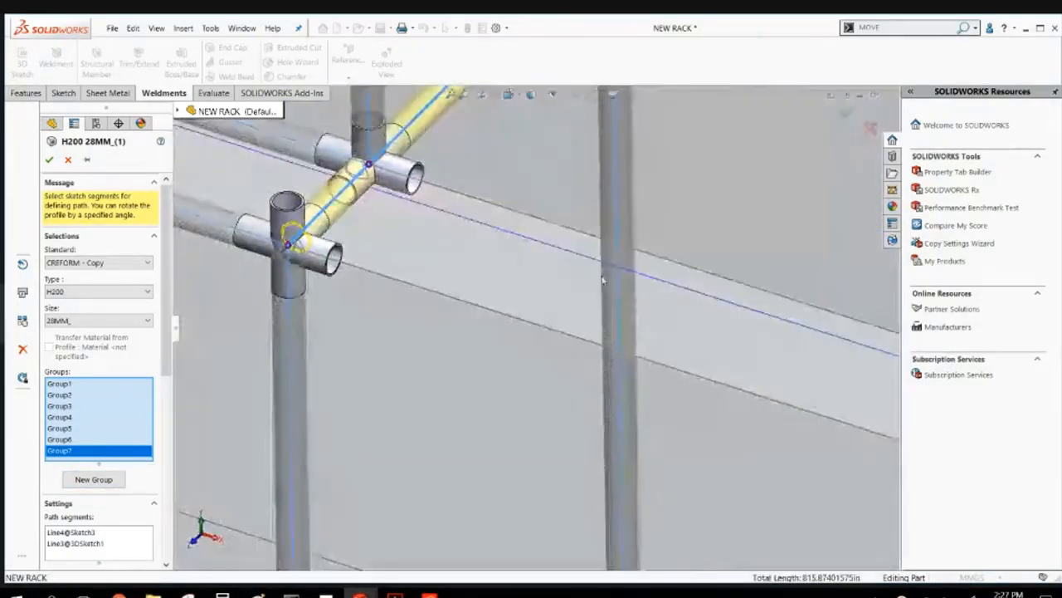
{"action": "scroll", "coordinate": [530, 244], "scroll_direction": "up", "scroll_amount": 3}
{"action": "scroll", "coordinate": [530, 244], "scroll_direction": "down", "scroll_amount": 5}
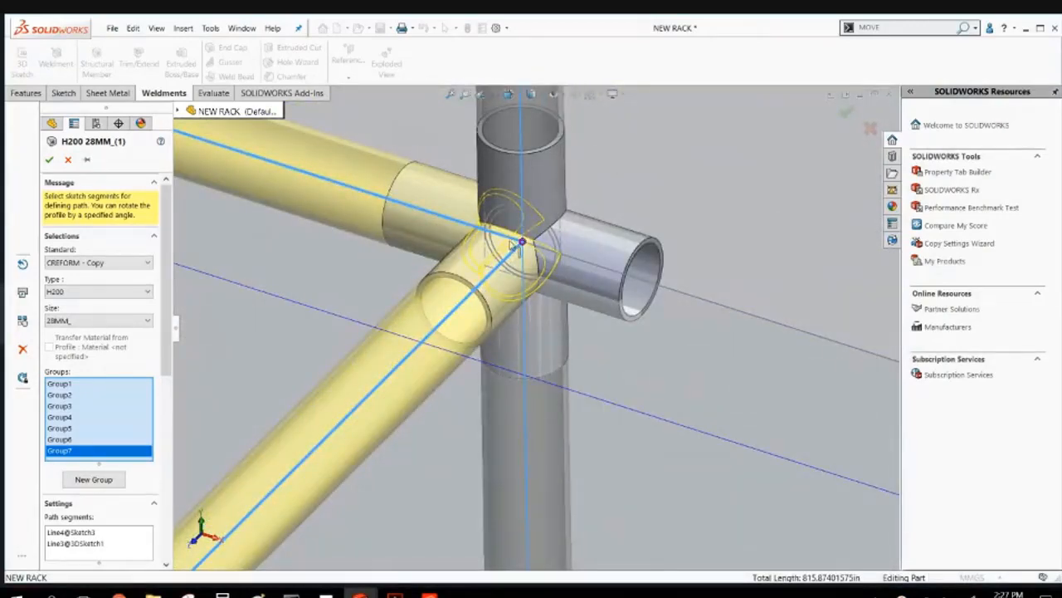
{"action": "scroll", "coordinate": [156, 269], "scroll_direction": "down", "scroll_amount": 5}
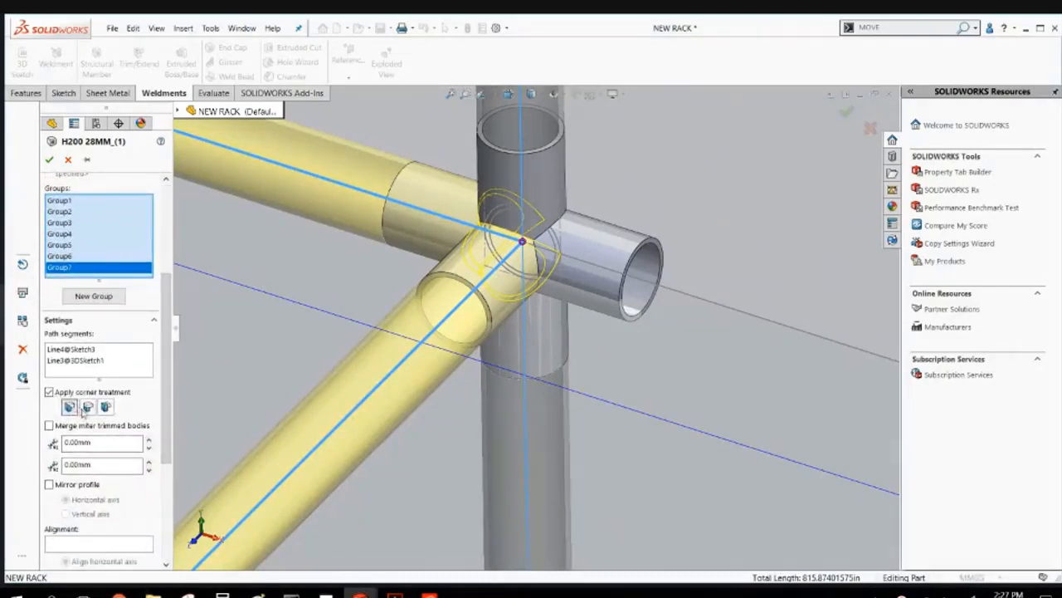
{"action": "left_click", "coordinate": [87, 407]}
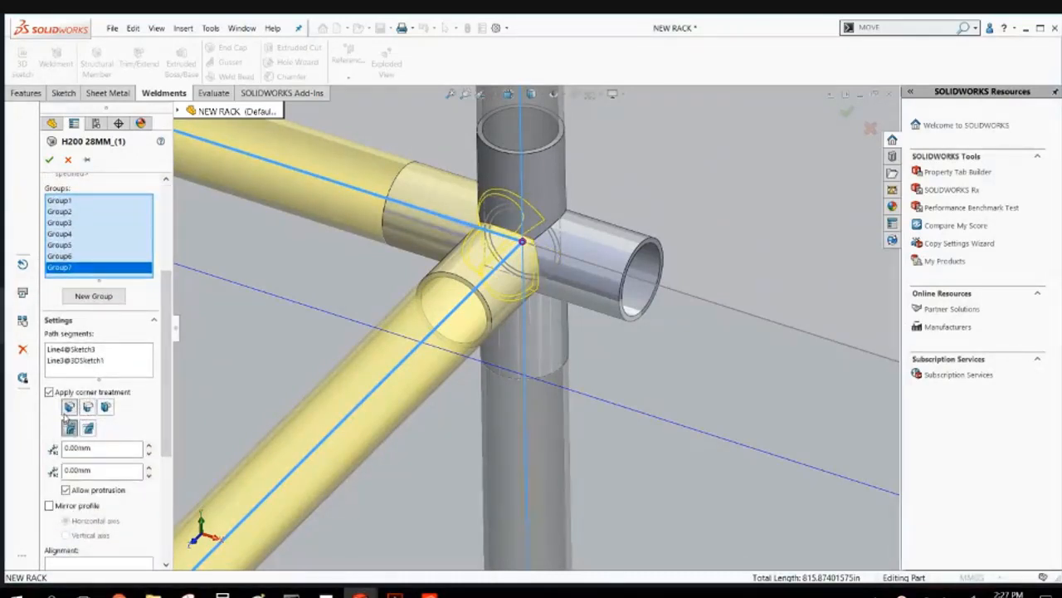
Set Group7's corner treatment back to miter and accept the structural member.
{"action": "left_click", "coordinate": [66, 412]}
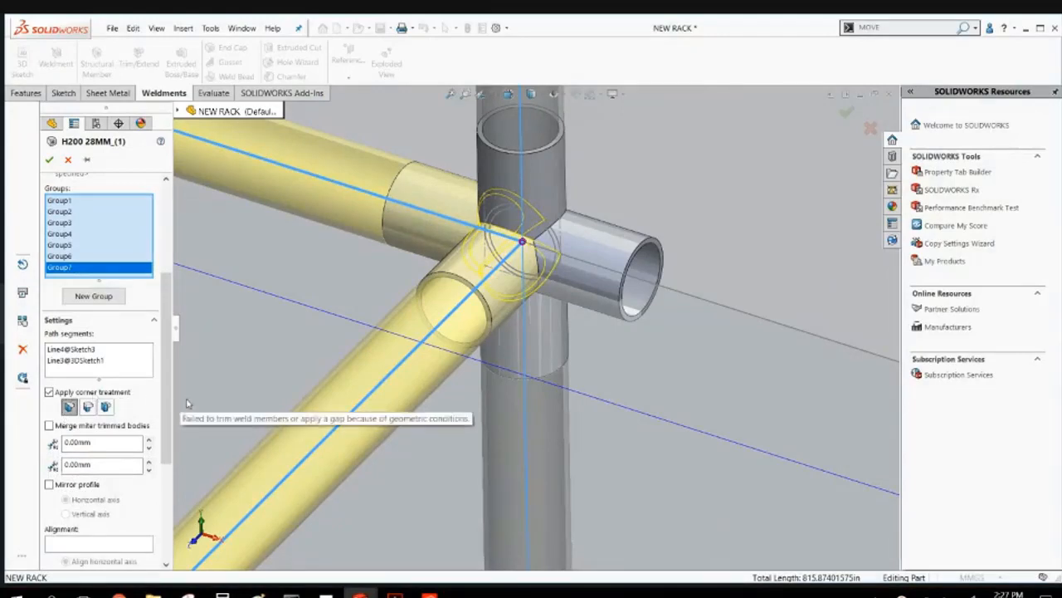
{"action": "scroll", "coordinate": [506, 284], "scroll_direction": "up", "scroll_amount": 3}
{"action": "scroll", "coordinate": [508, 309], "scroll_direction": "up", "scroll_amount": 3}
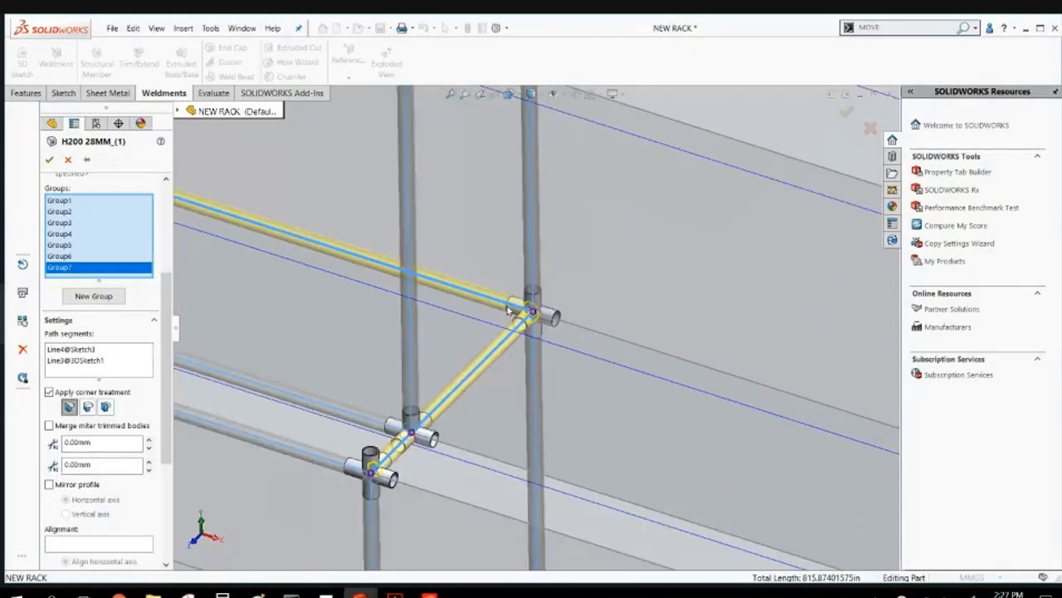
{"action": "scroll", "coordinate": [516, 318], "scroll_direction": "down", "scroll_amount": 2}
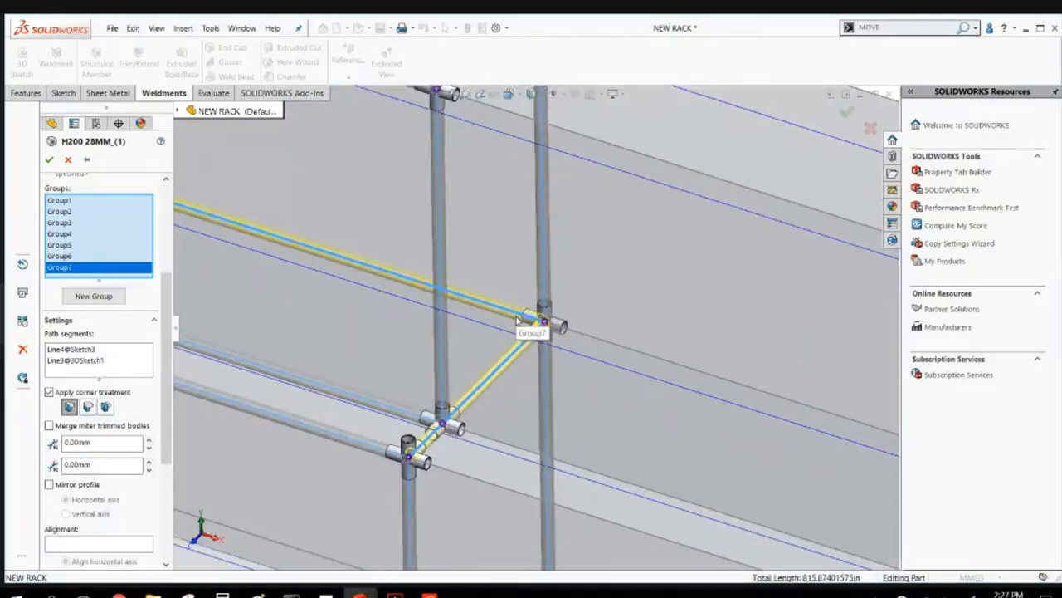
{"action": "scroll", "coordinate": [519, 319], "scroll_direction": "up", "scroll_amount": 5}
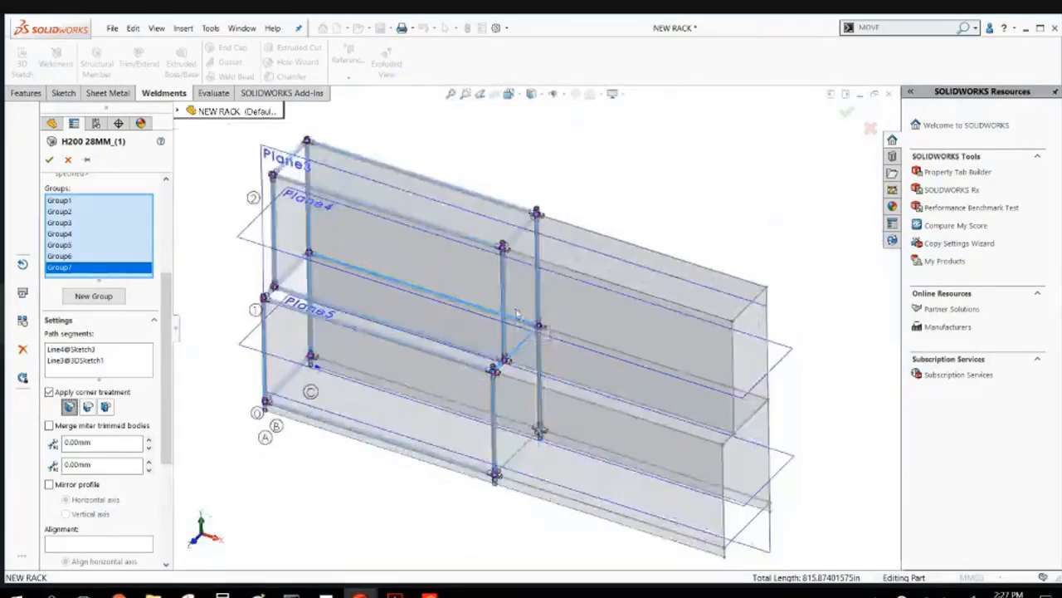
{"action": "left_click", "coordinate": [49, 160]}
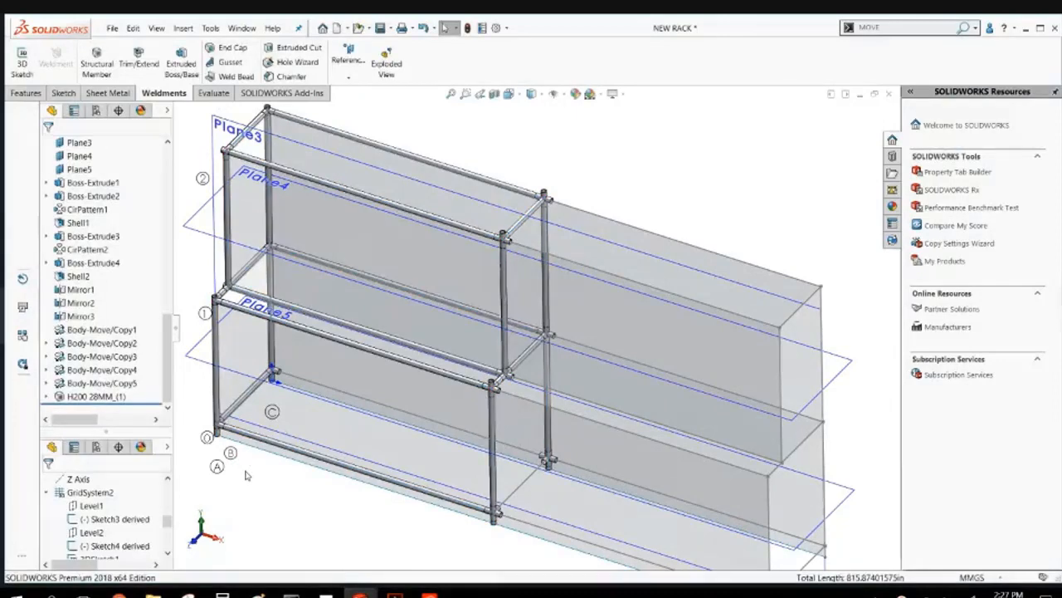
Hide the grid's surface bodies and turn off the display of all planes, sketches and other reference items.
{"action": "middle_click_drag", "start_coordinate": [247, 471], "coordinate": [247, 425]}
{"action": "left_click_drag", "start_coordinate": [169, 324], "coordinate": [170, 195]}
{"action": "right_click", "coordinate": [108, 350]}
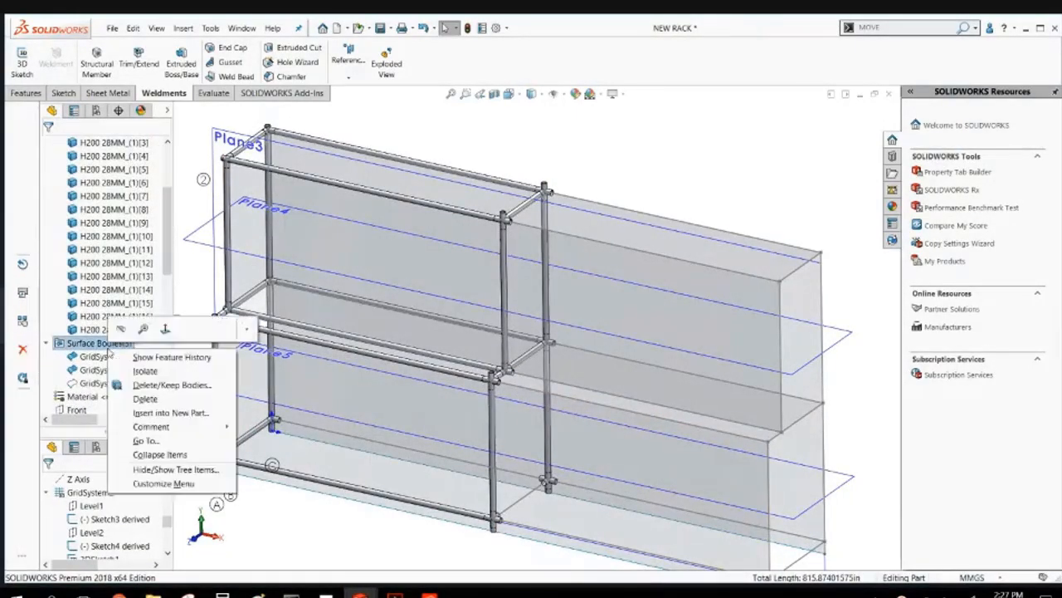
{"action": "left_click", "coordinate": [120, 329]}
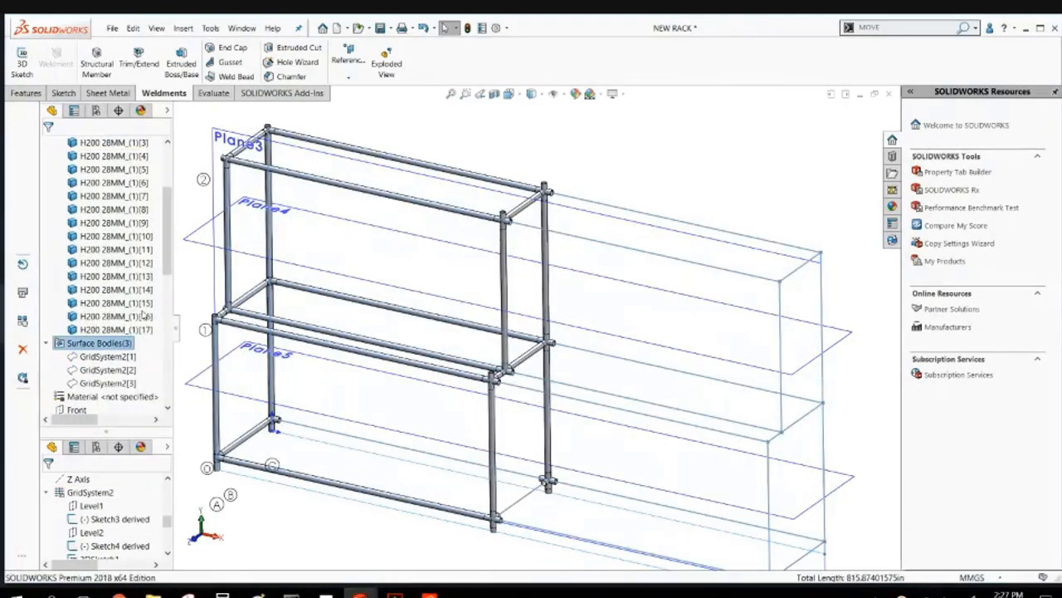
{"action": "left_click", "coordinate": [553, 94]}
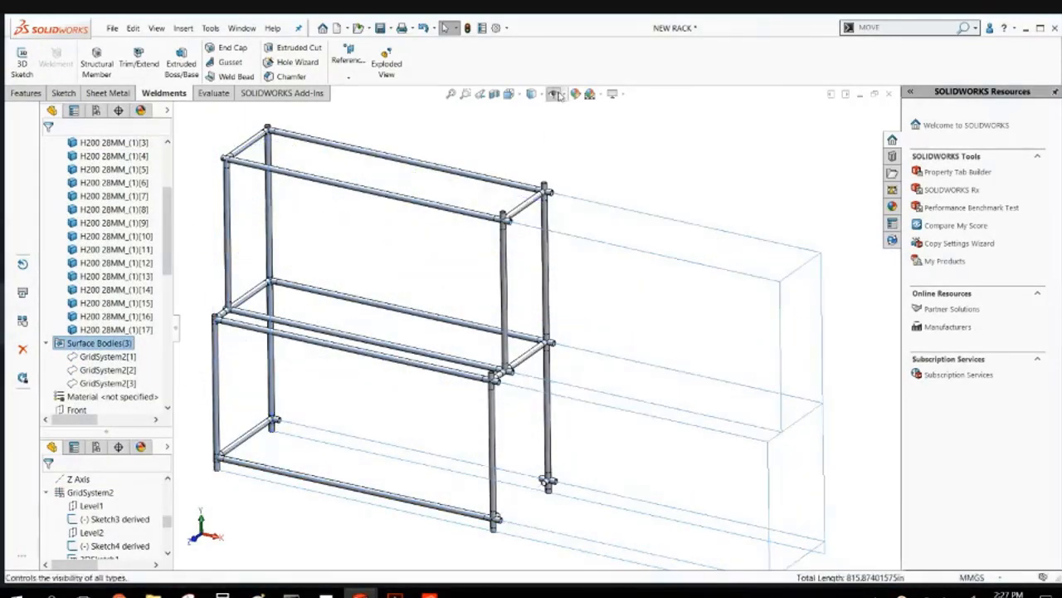
{"action": "key", "text": "f"}
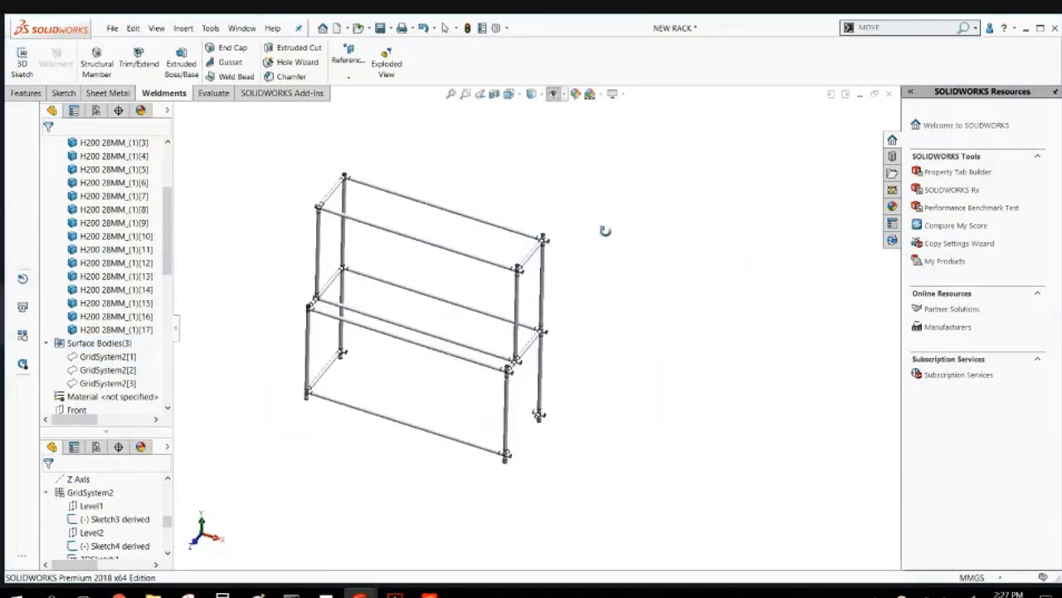
{"action": "mouse_move", "coordinate": [481, 432]}
{"action": "middle_mouse_down"}
{"action": "mouse_move", "coordinate": [473, 375]}
{"action": "mouse_move", "coordinate": [423, 301]}
{"action": "mouse_move", "coordinate": [431, 321]}
{"action": "middle_mouse_up"}
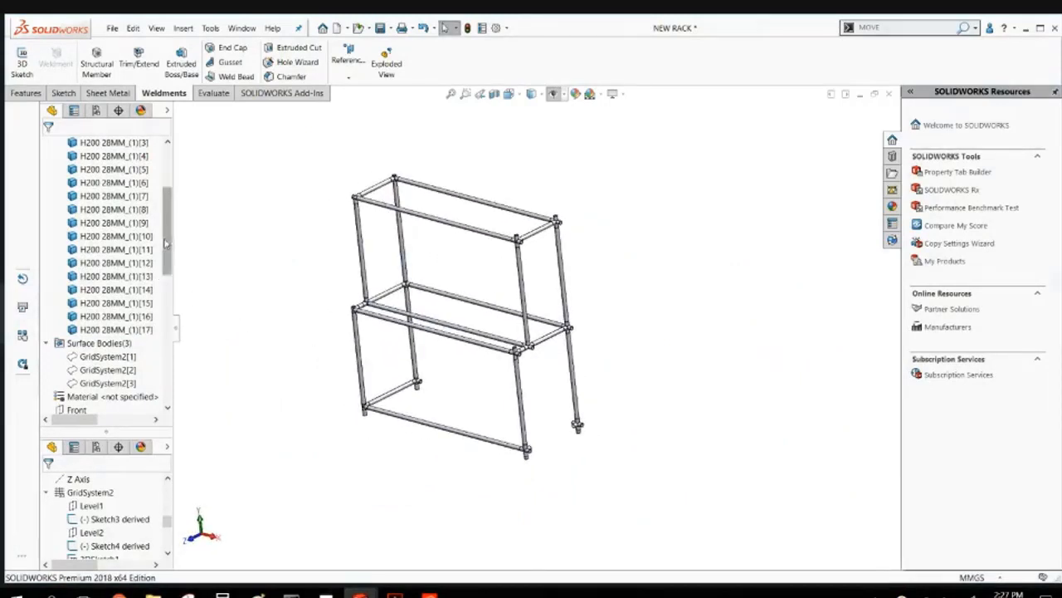
Edit the H200 28MM_ structural member, add an eighth group from the bottom rear long line and adjoining bottom cross line, and accept.
{"action": "scroll", "coordinate": [152, 307], "scroll_direction": "down", "scroll_amount": 10}
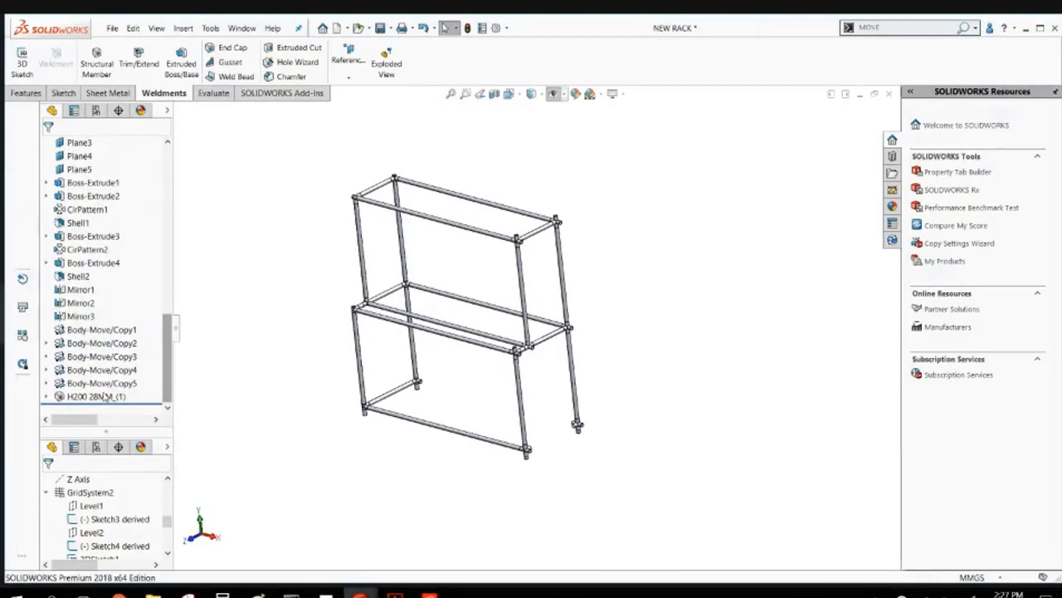
{"action": "right_click", "coordinate": [94, 397]}
{"action": "left_click", "coordinate": [486, 420]}
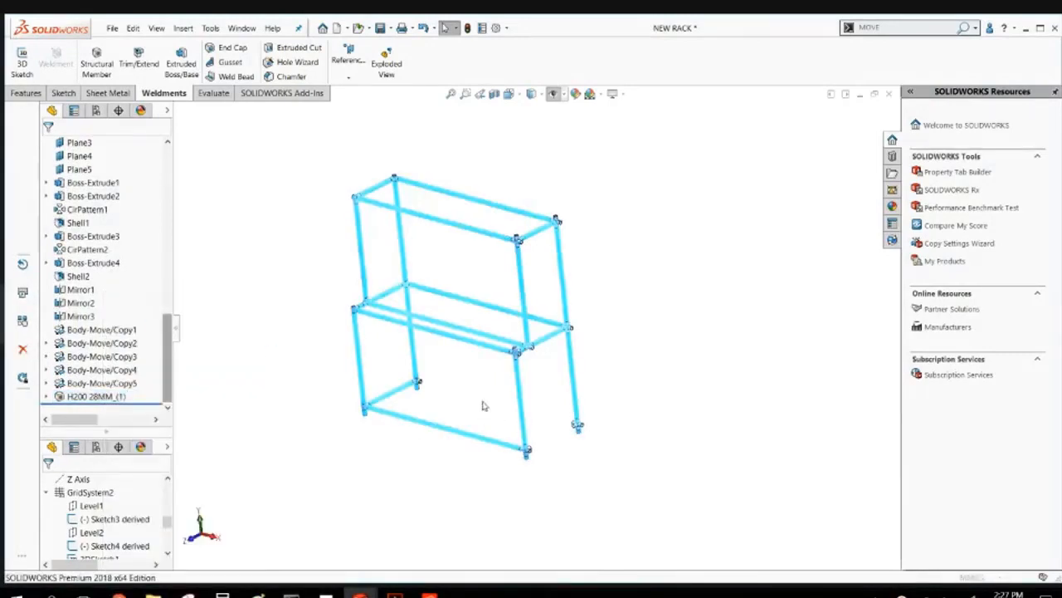
{"action": "scroll", "coordinate": [475, 400], "scroll_direction": "down", "scroll_amount": 3}
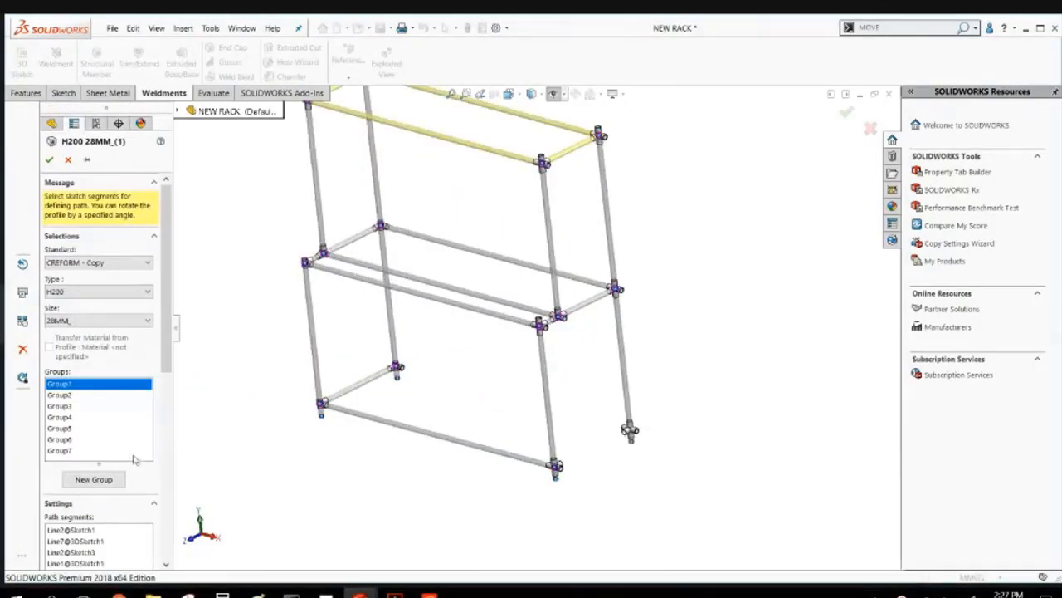
{"action": "left_click", "coordinate": [93, 479]}
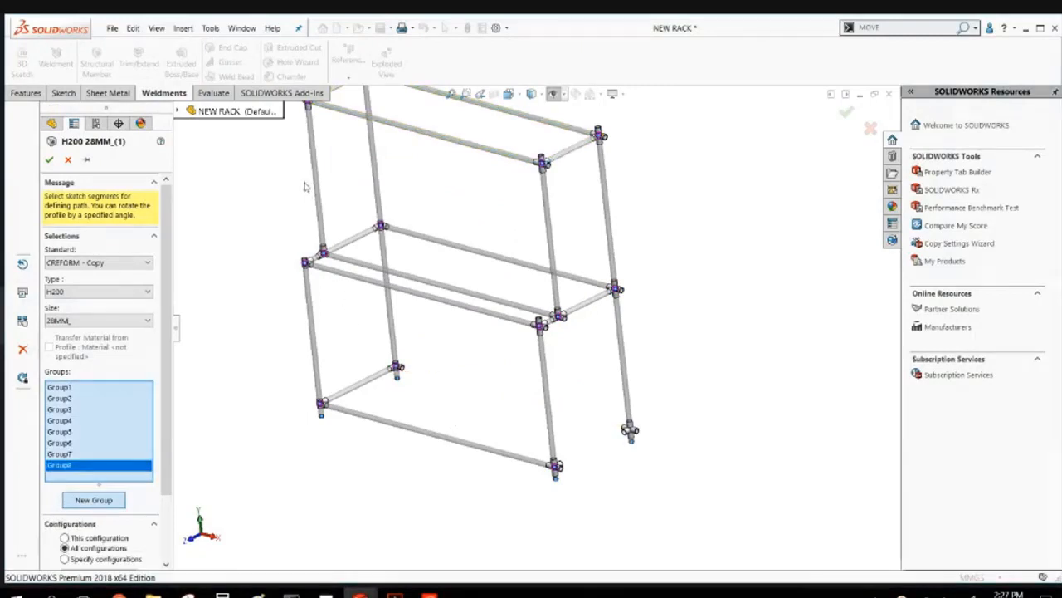
{"action": "left_click", "coordinate": [438, 381]}
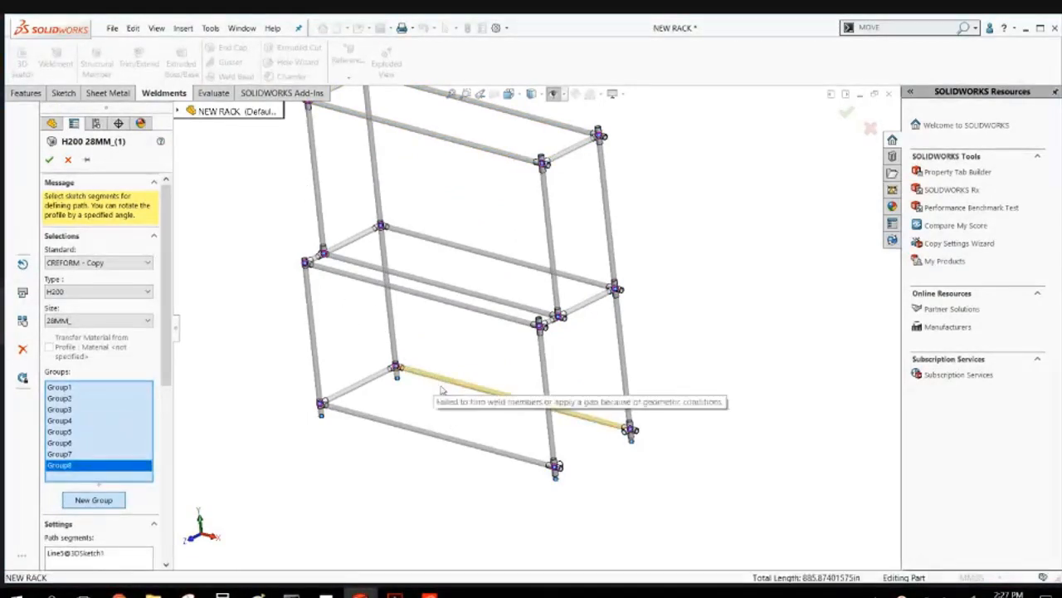
{"action": "left_click", "coordinate": [629, 437]}
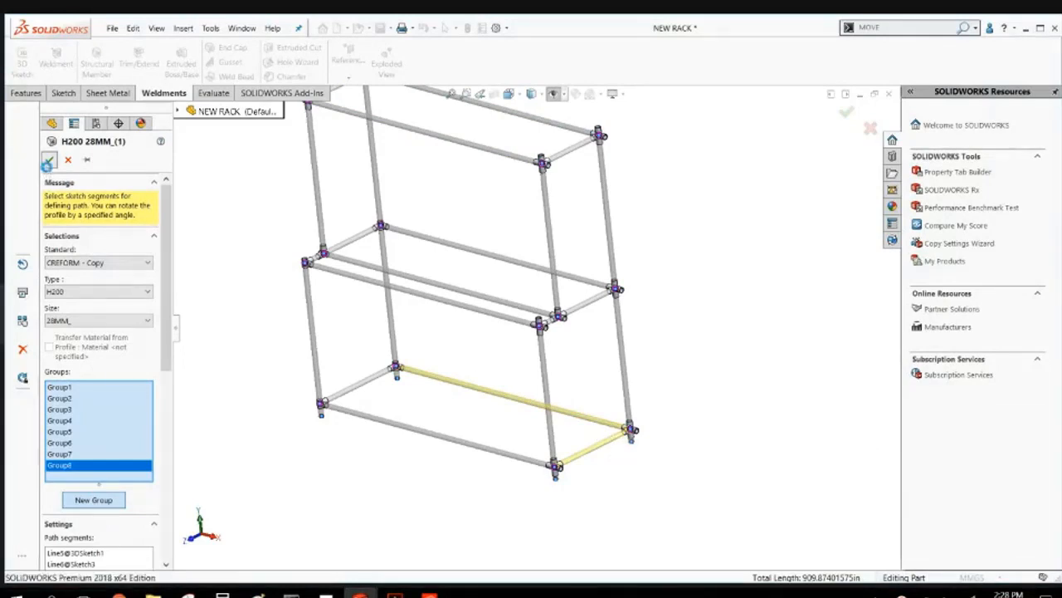
{"action": "left_click", "coordinate": [49, 159]}
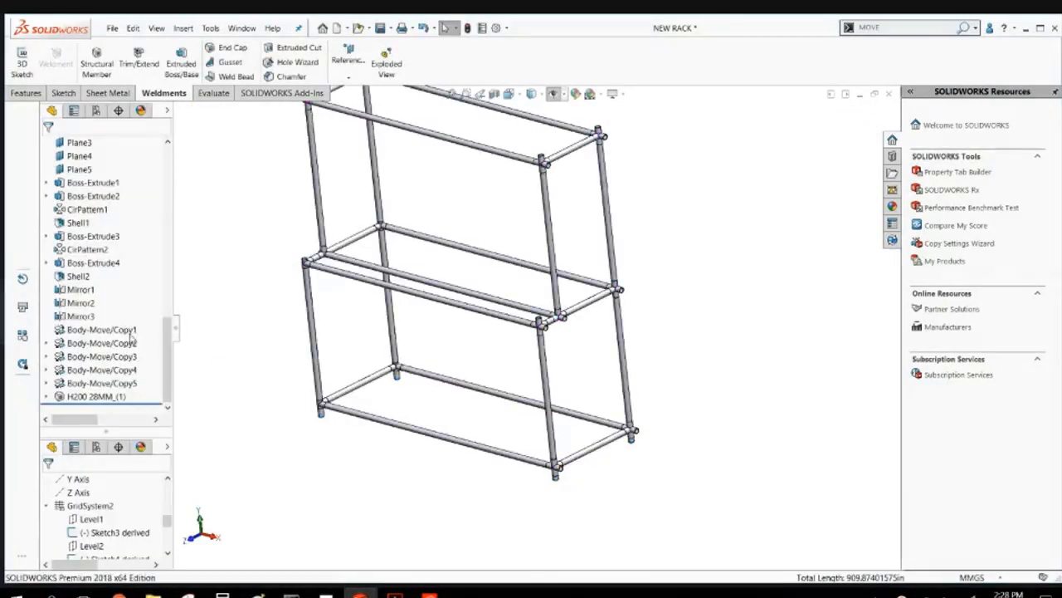
Mirror the first bay's outer end-frame pipes and connectors as bodies about GridSystem2's Level1 plane.
{"action": "left_click", "coordinate": [163, 341]}
{"action": "left_click_drag", "start_coordinate": [167, 341], "coordinate": [184, 302]}
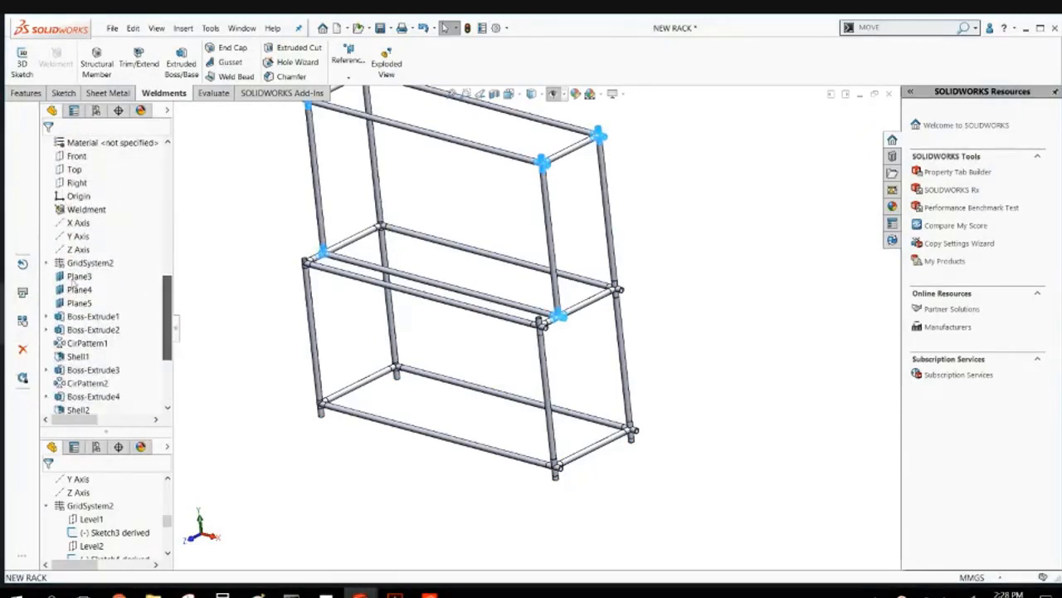
{"action": "left_click", "coordinate": [47, 263]}
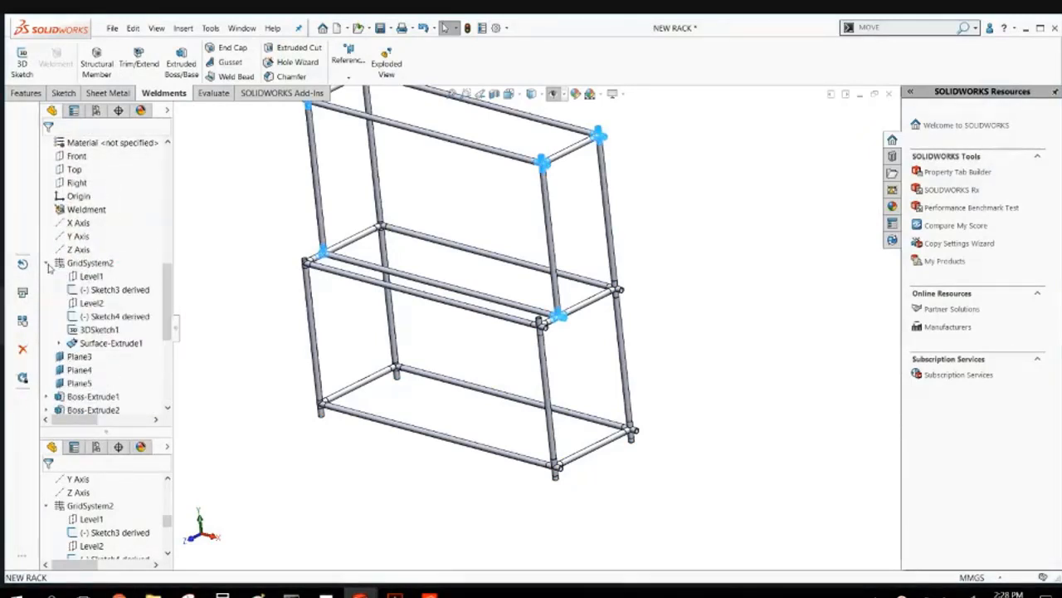
{"action": "left_click", "coordinate": [87, 303]}
{"action": "left_click", "coordinate": [91, 276]}
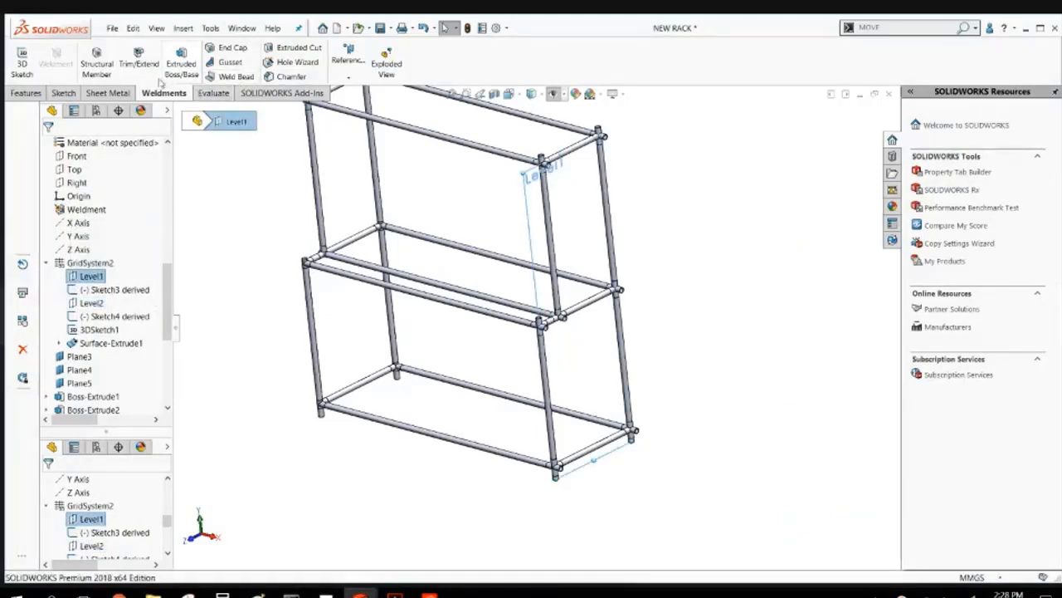
{"action": "left_click", "coordinate": [27, 93]}
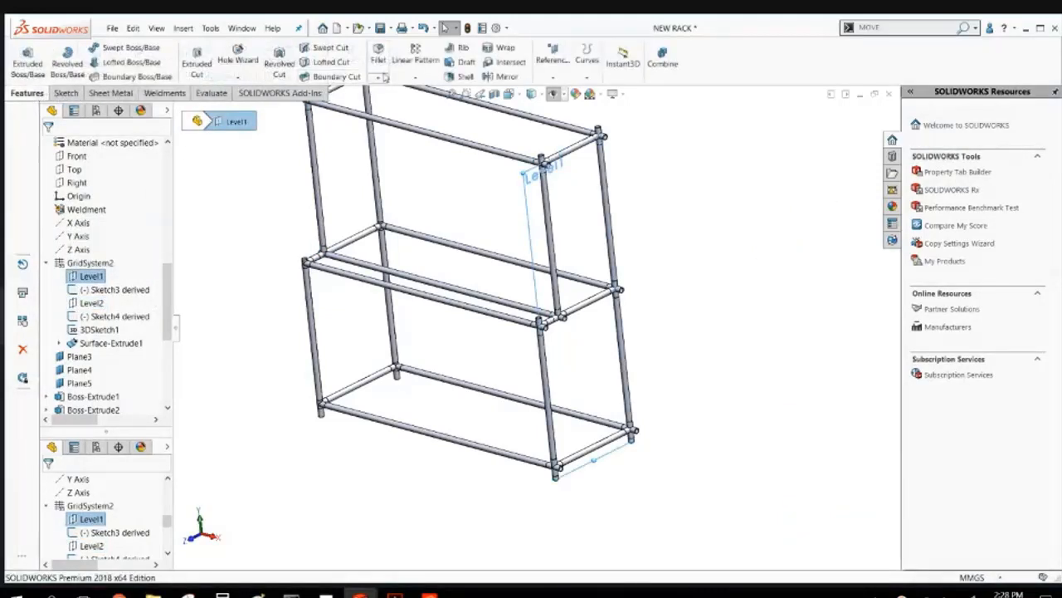
{"action": "left_click", "coordinate": [502, 77]}
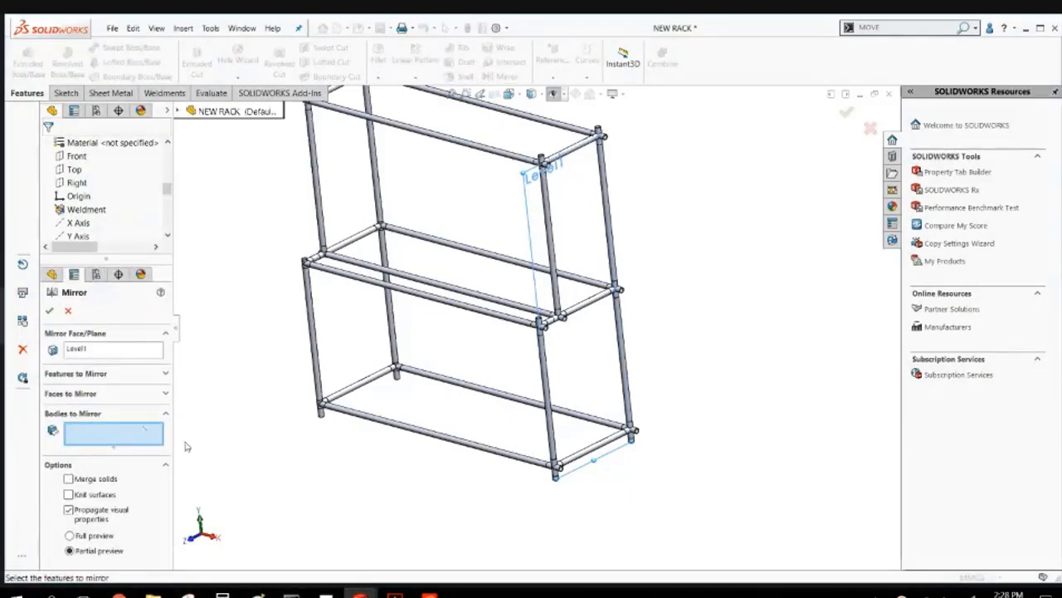
{"action": "middle_click_drag", "start_coordinate": [273, 467], "coordinate": [304, 434]}
{"action": "scroll", "coordinate": [383, 415], "scroll_direction": "up", "scroll_amount": 3}
{"action": "middle_click_drag", "start_coordinate": [418, 398], "coordinate": [432, 433]}
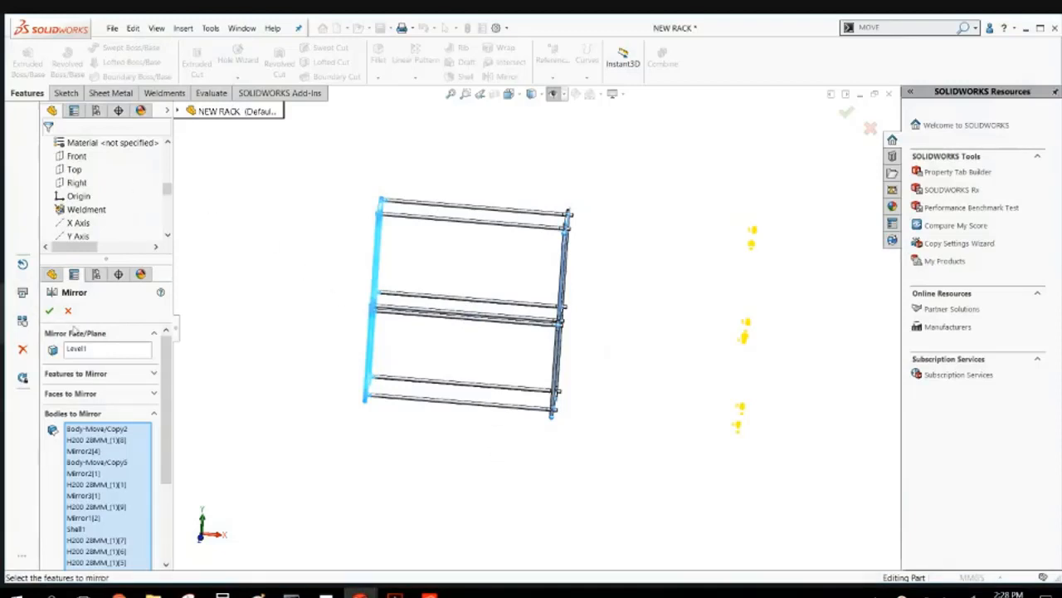
{"action": "left_click", "coordinate": [49, 310]}
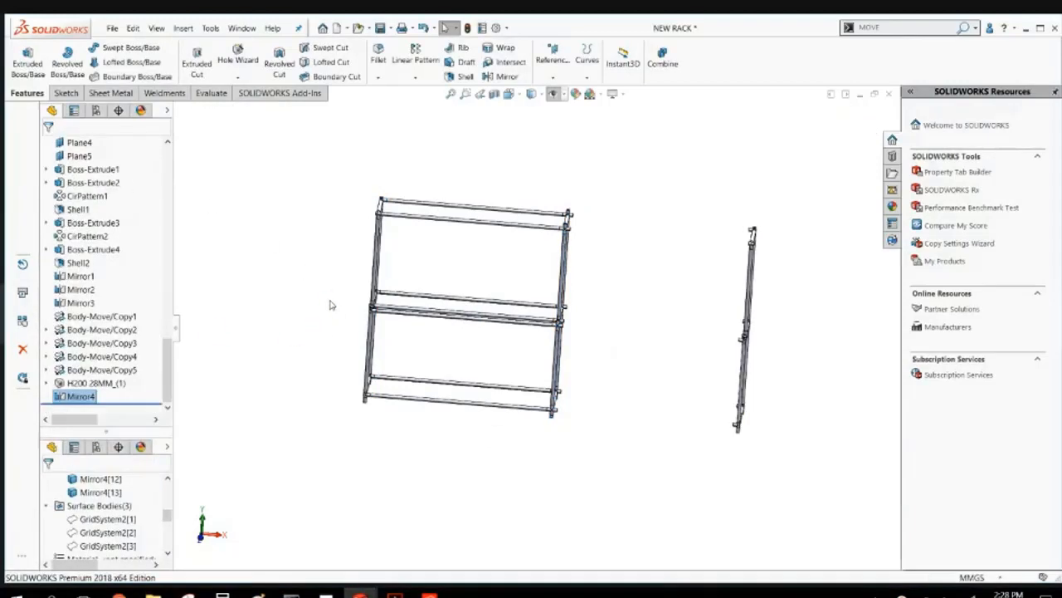
{"action": "middle_click_drag", "start_coordinate": [299, 316], "coordinate": [272, 356]}
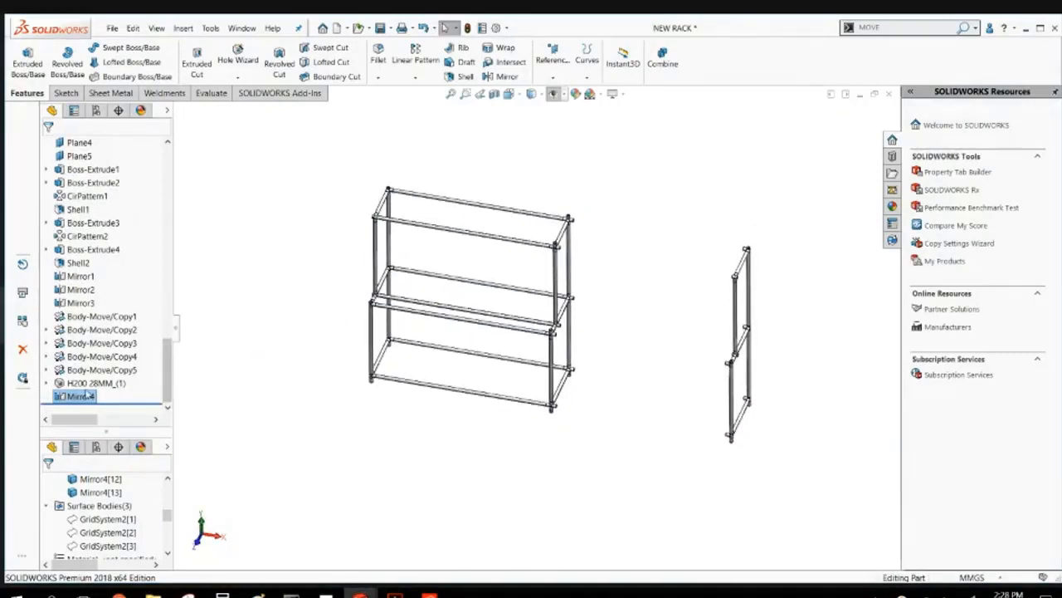
Edit the end-frame mirror to include all seven long horizontal pipes at the bottom, middle and top levels.
{"action": "right_click", "coordinate": [83, 396]}
{"action": "left_click", "coordinate": [97, 301]}
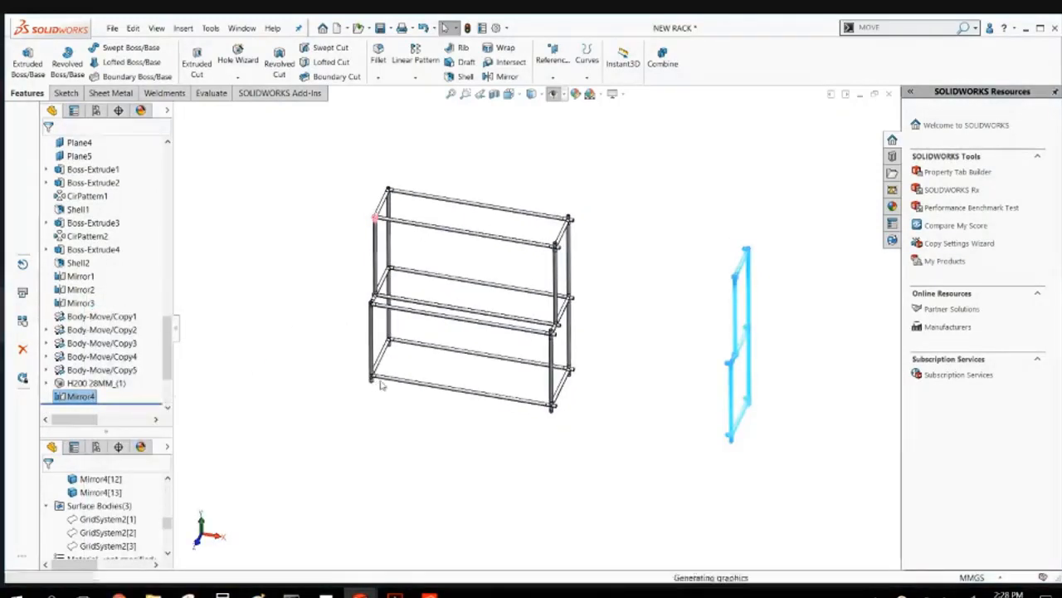
{"action": "left_click", "coordinate": [479, 396]}
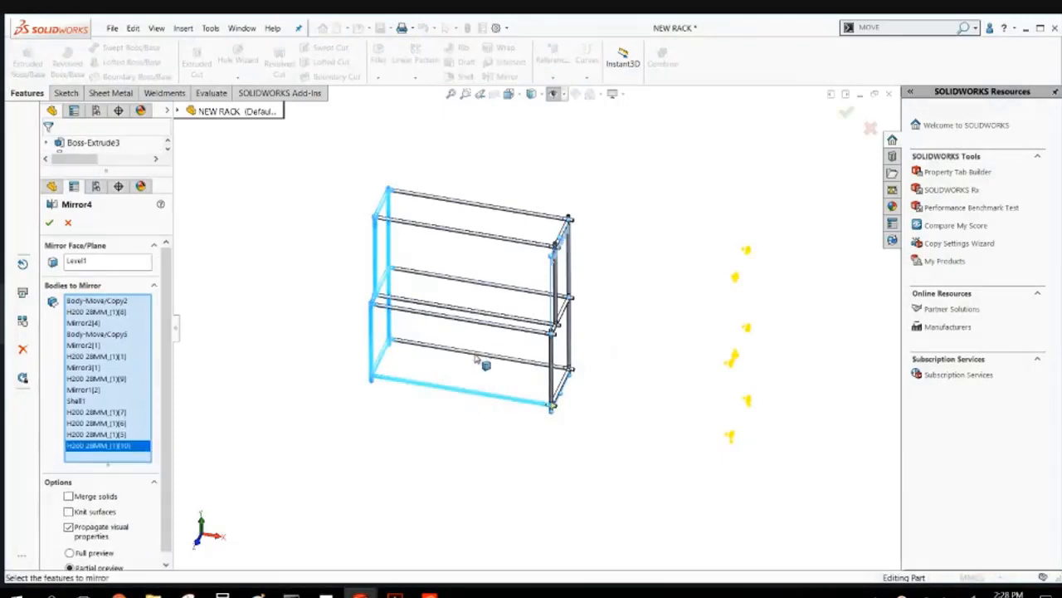
{"action": "left_click", "coordinate": [484, 360]}
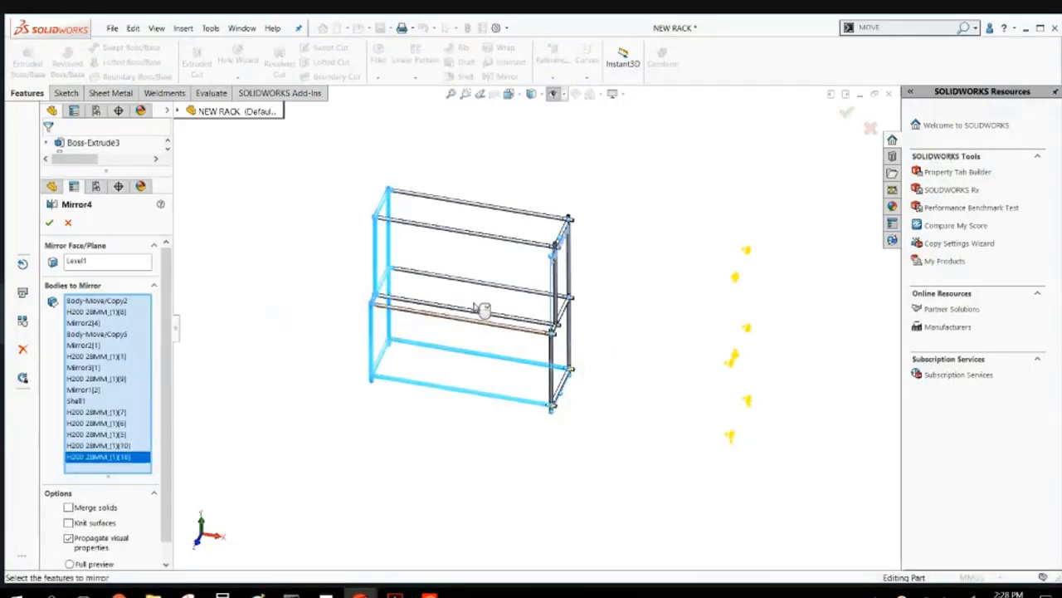
{"action": "left_click", "coordinate": [485, 321]}
{"action": "left_click", "coordinate": [485, 315]}
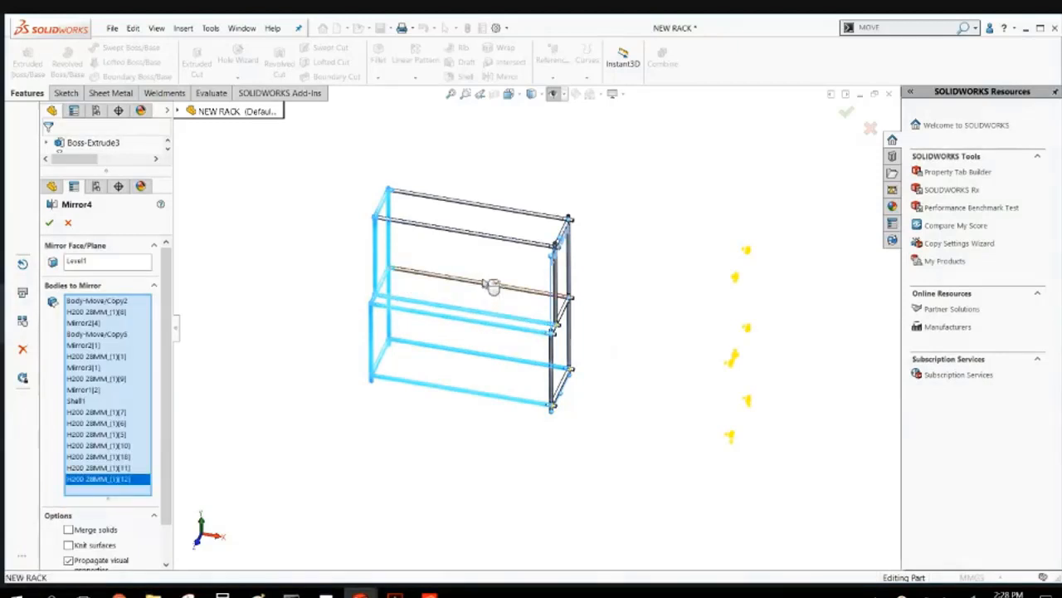
{"action": "left_click", "coordinate": [491, 284]}
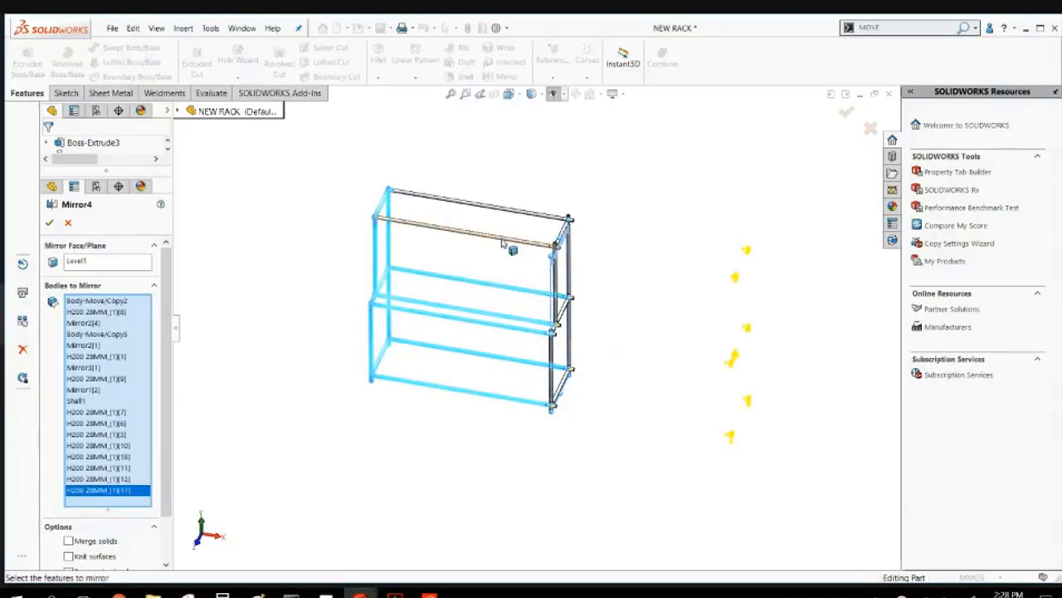
{"action": "left_click", "coordinate": [506, 224]}
{"action": "left_click", "coordinate": [503, 212]}
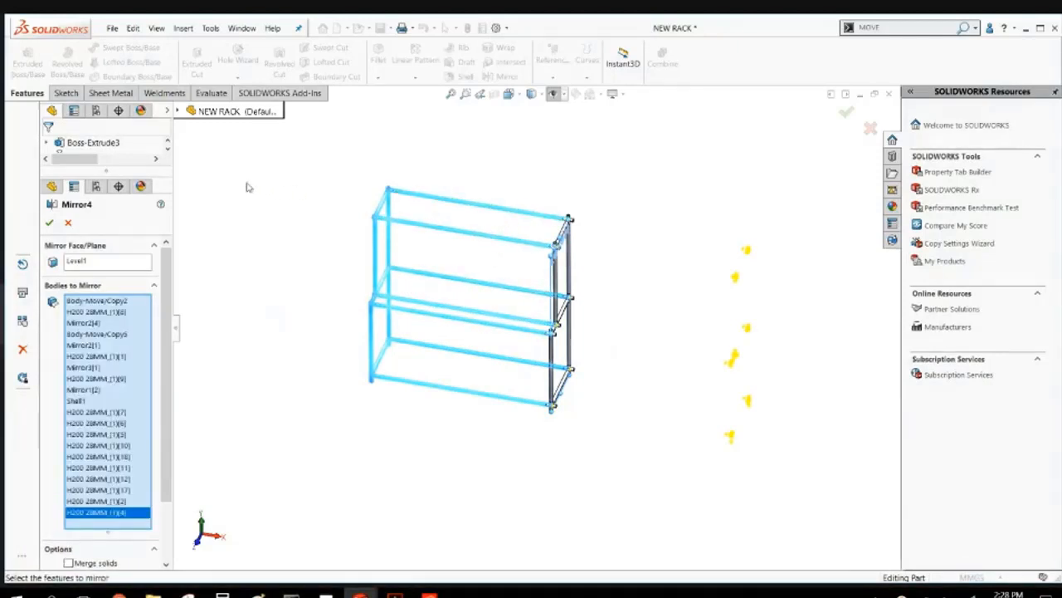
{"action": "left_click", "coordinate": [50, 221]}
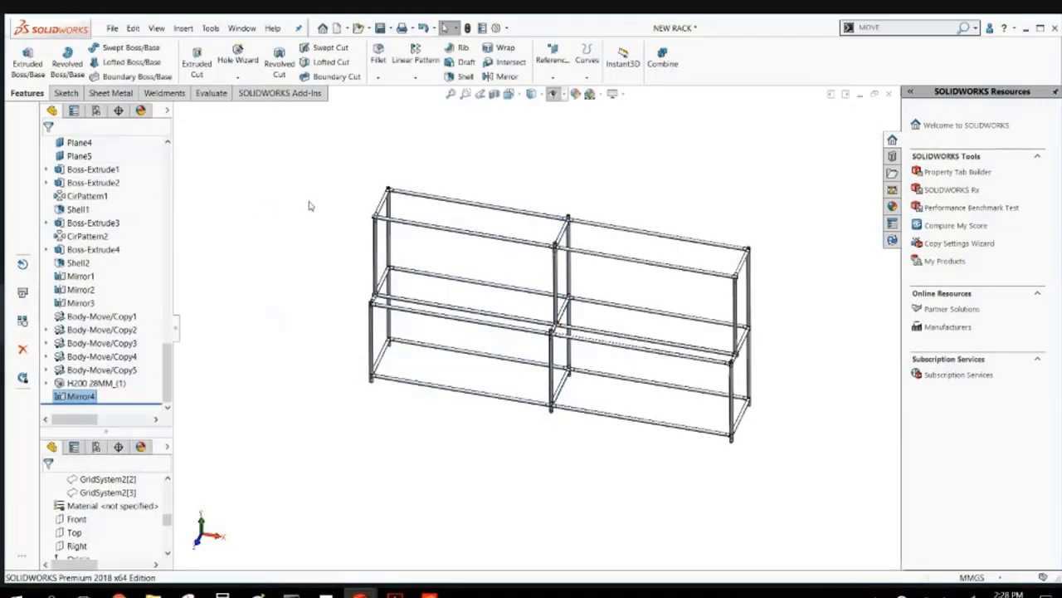
Update the cut list of the NEW RACK part so its bodies are grouped into cut-list items.
{"action": "middle_click_drag", "start_coordinate": [309, 204], "coordinate": [315, 298]}
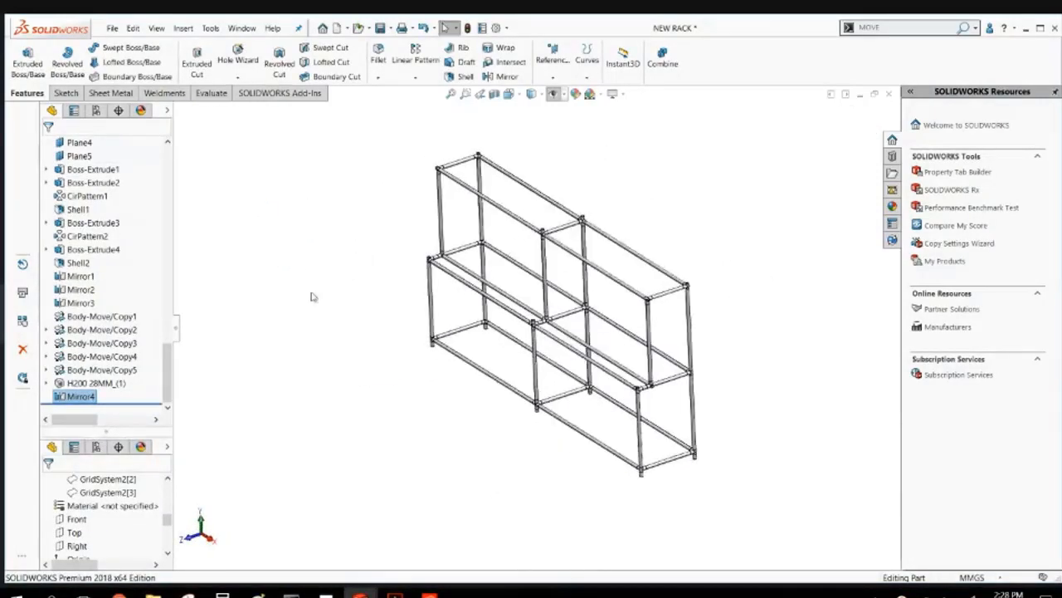
{"action": "left_click_drag", "start_coordinate": [164, 359], "coordinate": [166, 163]}
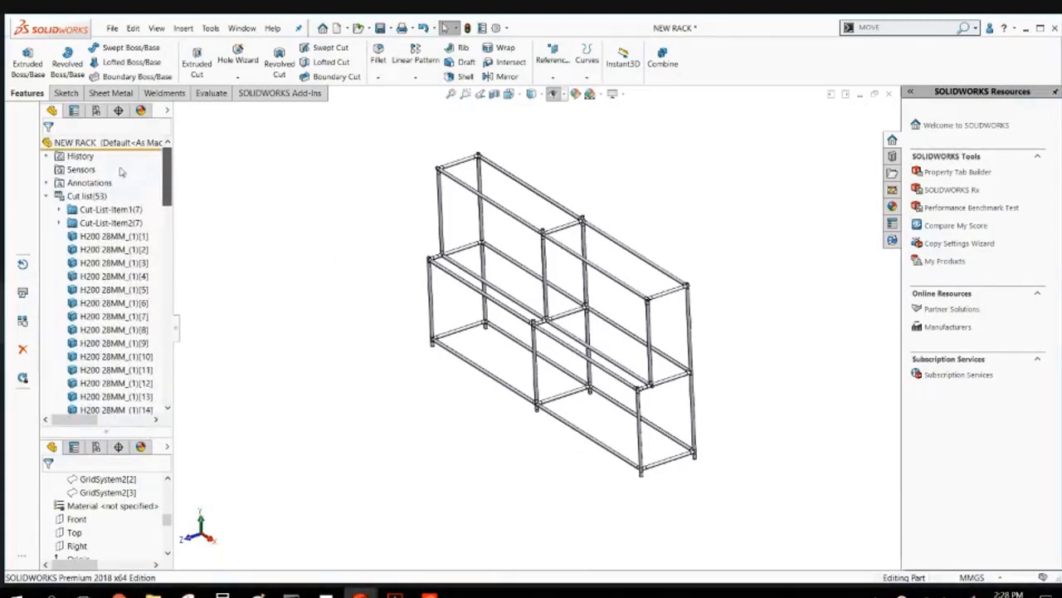
{"action": "right_click", "coordinate": [100, 195]}
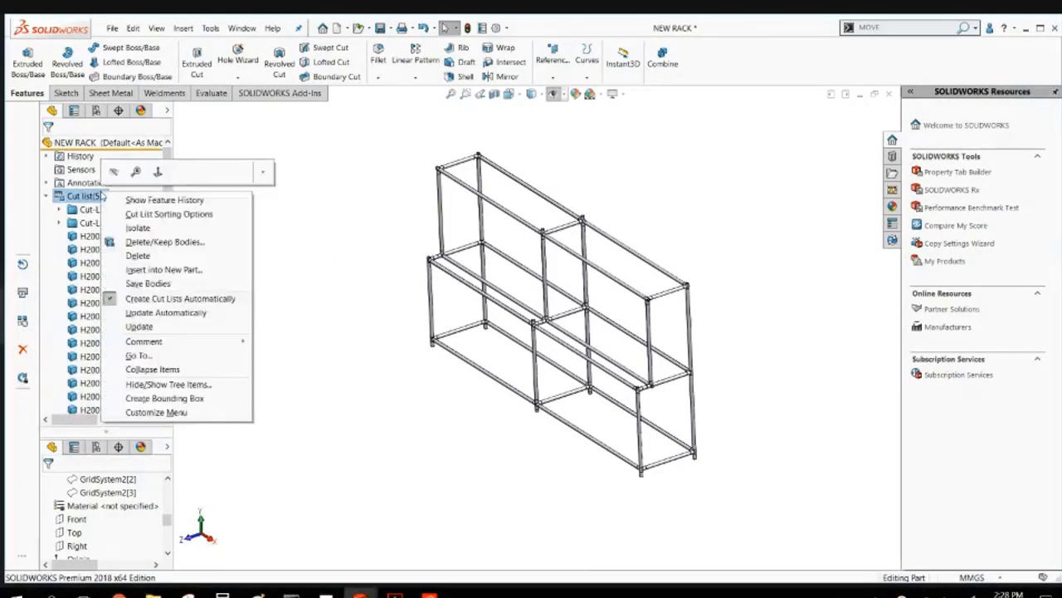
{"action": "left_click", "coordinate": [158, 330]}
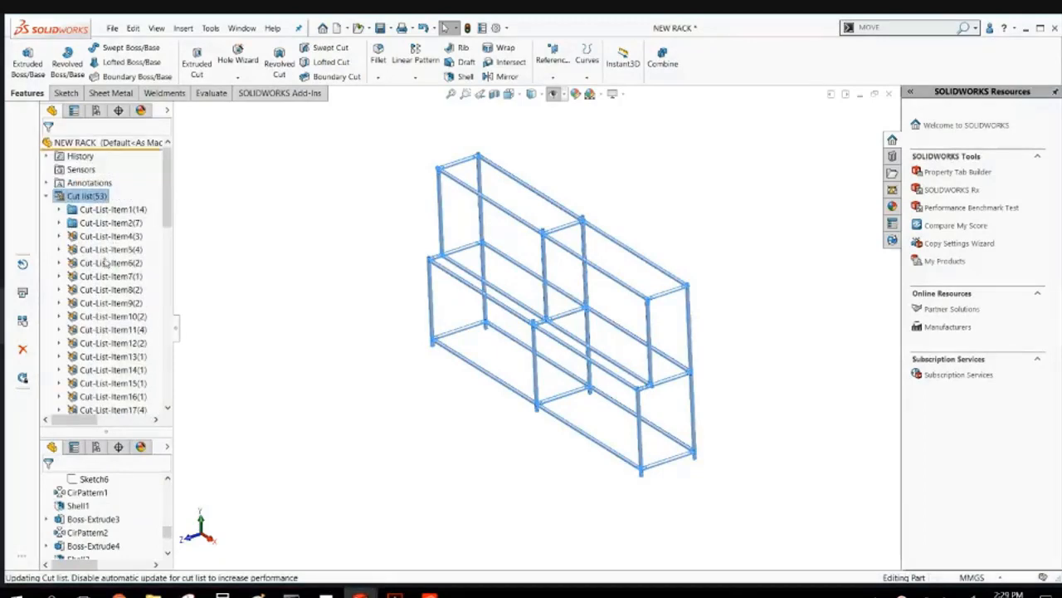
{"action": "left_click", "coordinate": [259, 320]}
Examine how the pipe ends meet the connectors at the rack's top centre joints, middle level and end corners.
{"action": "scroll", "coordinate": [585, 348], "scroll_direction": "down", "scroll_amount": 5}
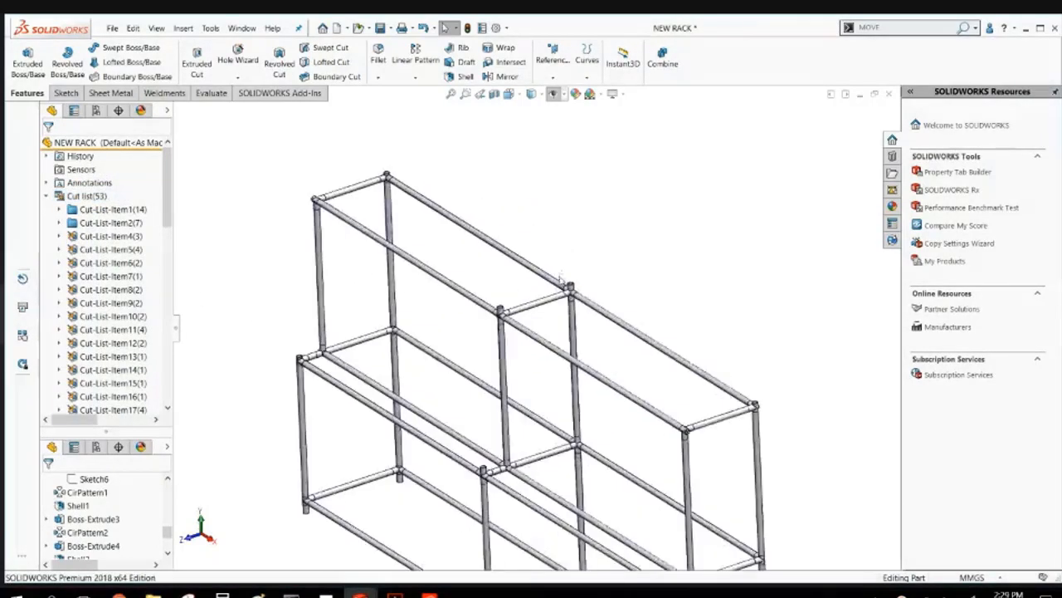
{"action": "scroll", "coordinate": [586, 349], "scroll_direction": "down", "scroll_amount": 2}
{"action": "left_click", "coordinate": [610, 326]}
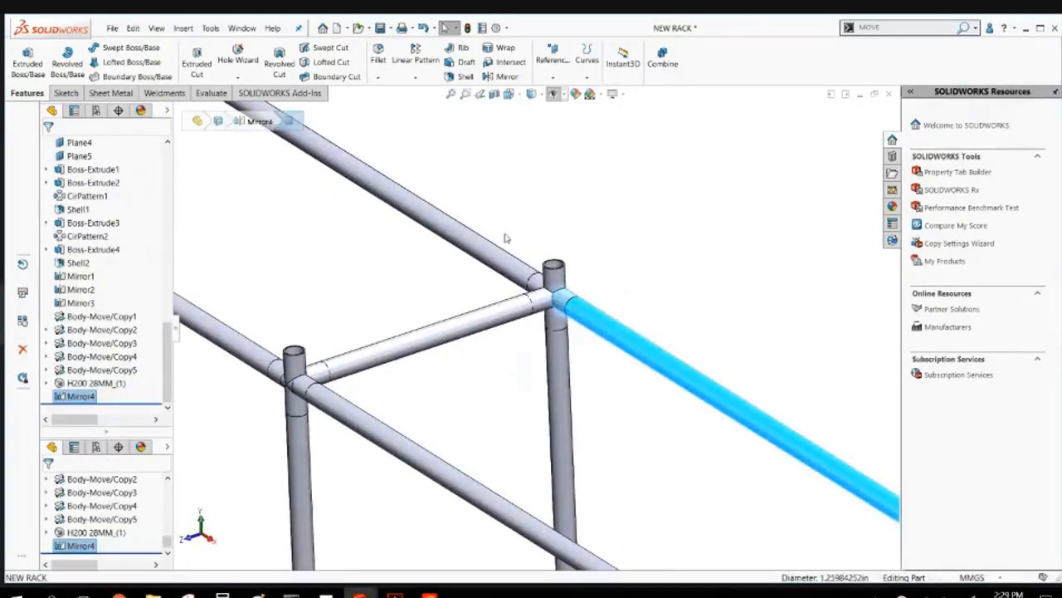
{"action": "scroll", "coordinate": [531, 292], "scroll_direction": "down", "scroll_amount": 8}
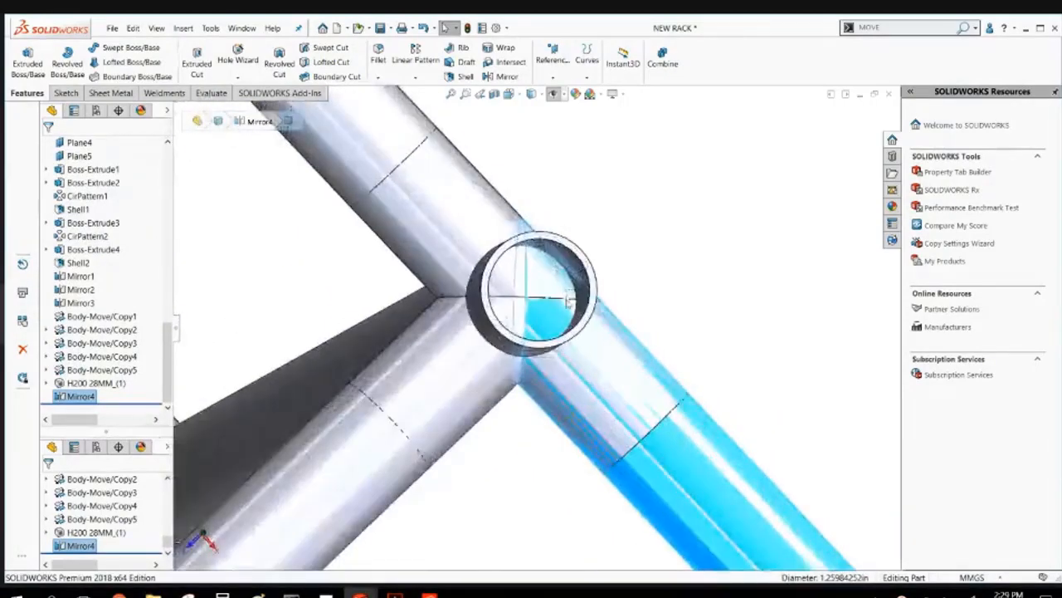
{"action": "scroll", "coordinate": [554, 289], "scroll_direction": "up", "scroll_amount": 10}
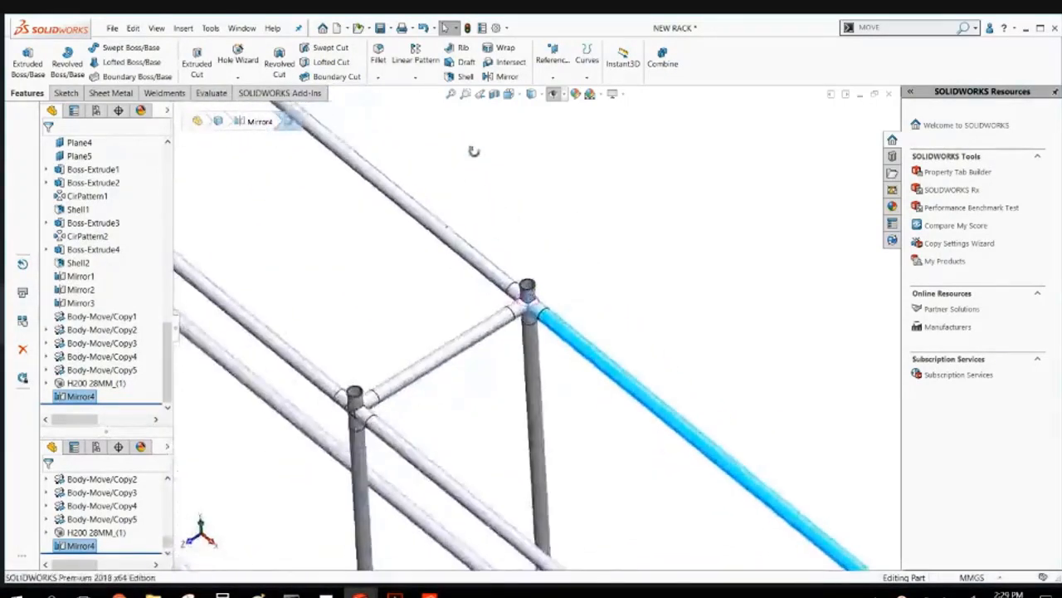
{"action": "scroll", "coordinate": [441, 323], "scroll_direction": "up", "scroll_amount": 5}
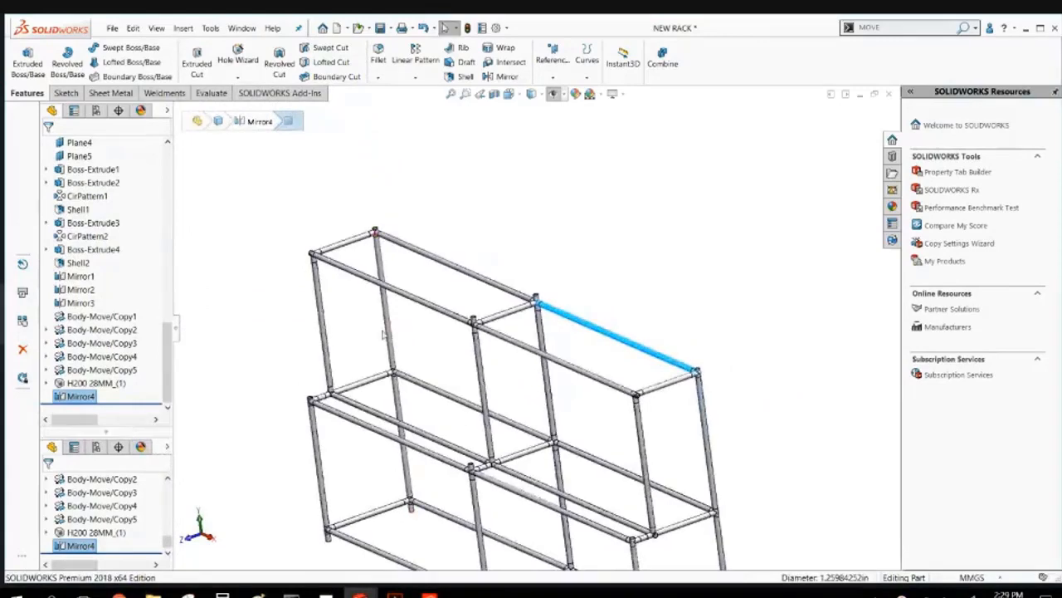
{"action": "left_click", "coordinate": [303, 343]}
{"action": "scroll", "coordinate": [307, 345], "scroll_direction": "down", "scroll_amount": 3}
{"action": "scroll", "coordinate": [319, 362], "scroll_direction": "up", "scroll_amount": 2}
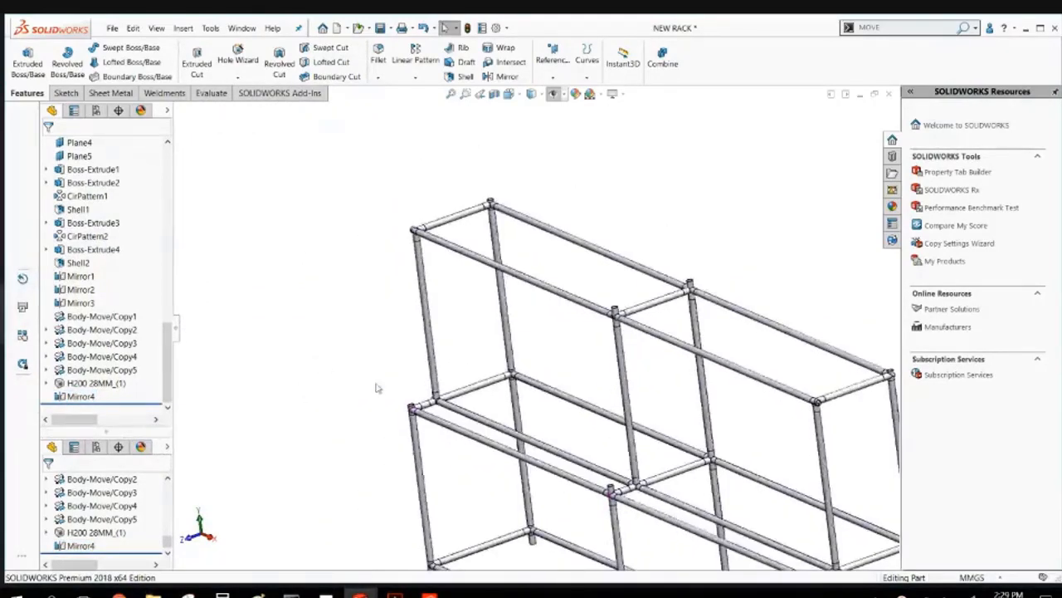
{"action": "scroll", "coordinate": [415, 400], "scroll_direction": "down", "scroll_amount": 5}
{"action": "scroll", "coordinate": [483, 414], "scroll_direction": "up", "scroll_amount": 2}
{"action": "scroll", "coordinate": [542, 101], "scroll_direction": "up", "scroll_amount": 2}
{"action": "scroll", "coordinate": [515, 176], "scroll_direction": "up", "scroll_amount": 3}
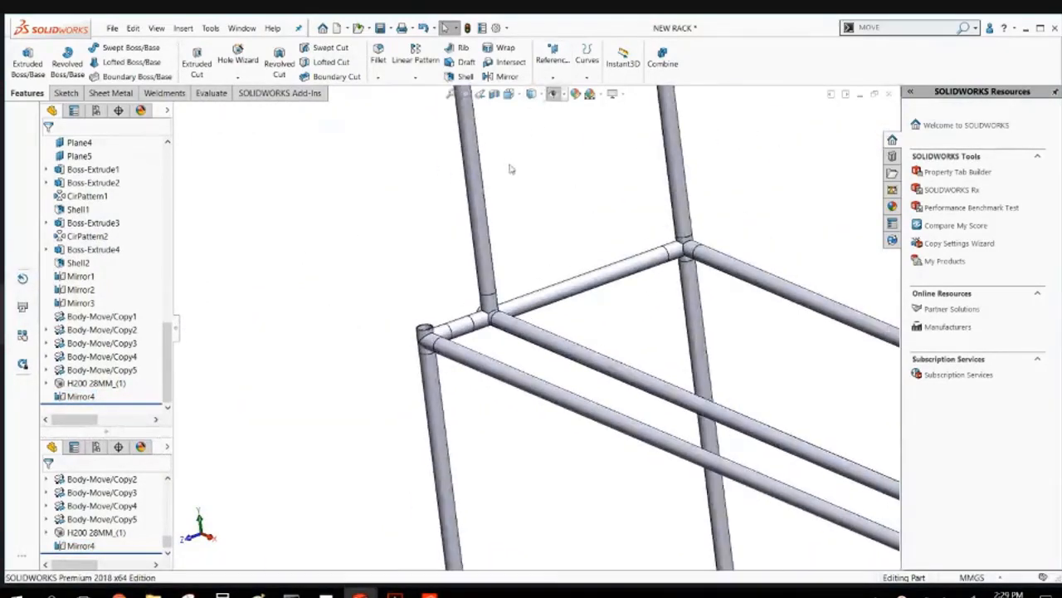
{"action": "scroll", "coordinate": [512, 177], "scroll_direction": "up", "scroll_amount": 2}
{"action": "scroll", "coordinate": [510, 178], "scroll_direction": "down", "scroll_amount": 5}
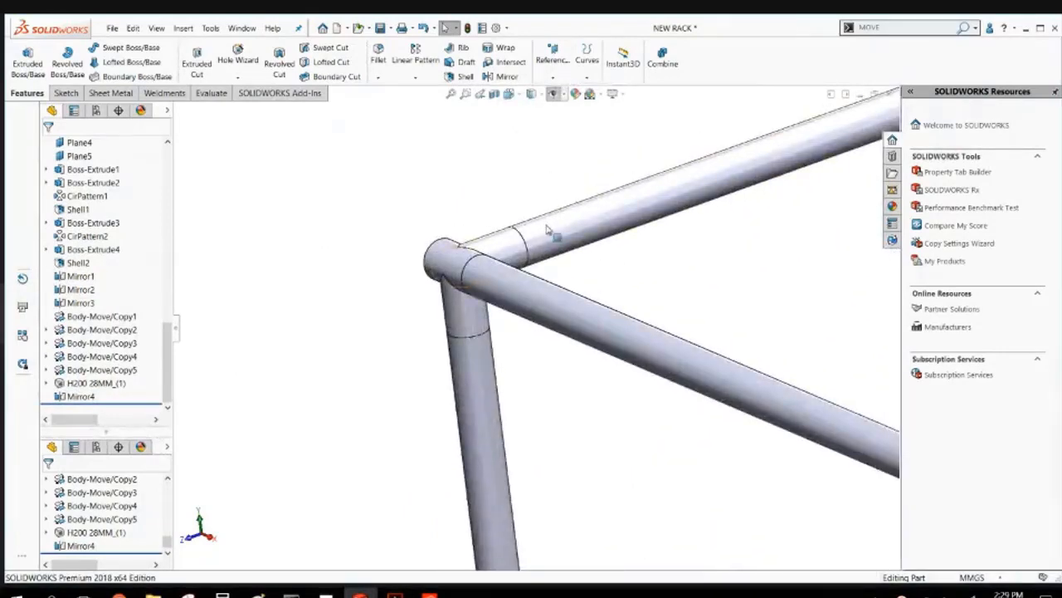
Trim the top end-frame cross pipe with Trim/Extend, using the hidden end face of its corner connector as the face/plane boundary.
{"action": "middle_click_drag", "start_coordinate": [564, 254], "coordinate": [586, 259]}
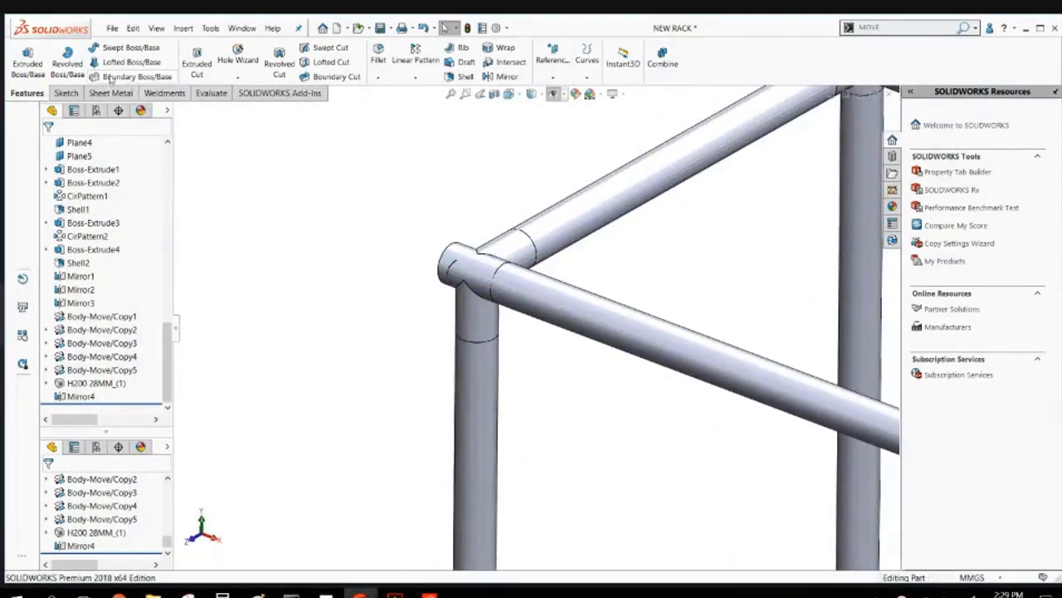
{"action": "left_click", "coordinate": [156, 93]}
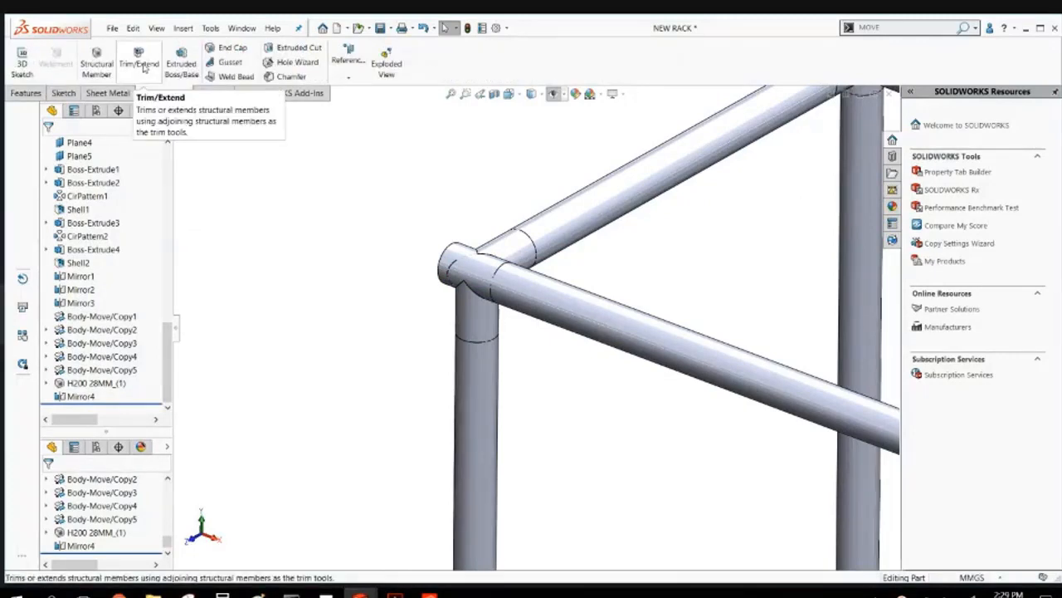
{"action": "left_click", "coordinate": [139, 63]}
{"action": "left_click", "coordinate": [621, 214]}
{"action": "middle_click_drag", "start_coordinate": [621, 214], "coordinate": [515, 240]}
{"action": "scroll", "coordinate": [513, 189], "scroll_direction": "down", "scroll_amount": 3}
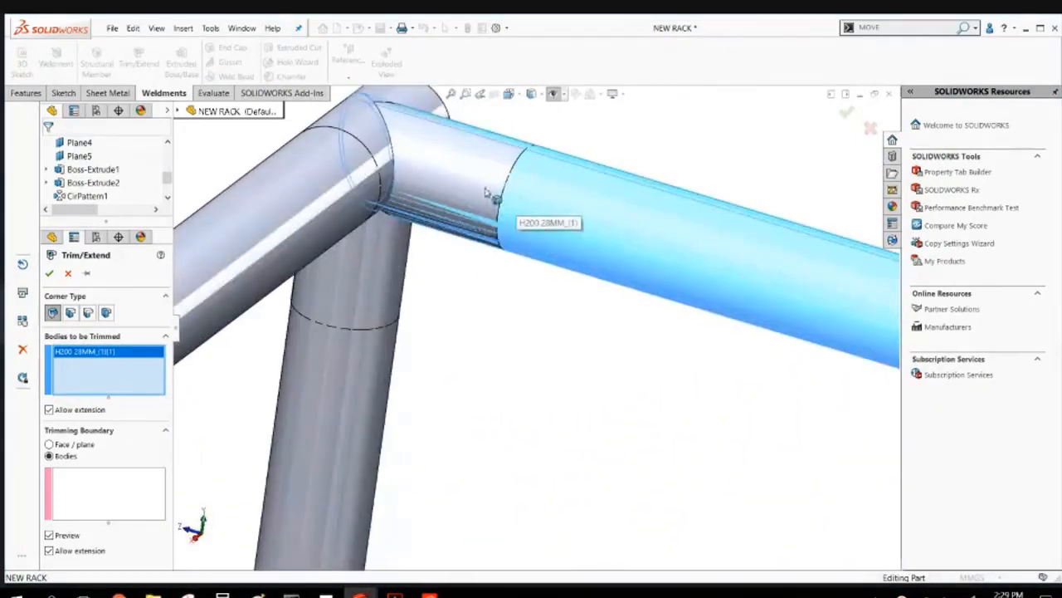
{"action": "left_click", "coordinate": [65, 446]}
{"action": "scroll", "coordinate": [447, 290], "scroll_direction": "down", "scroll_amount": 3}
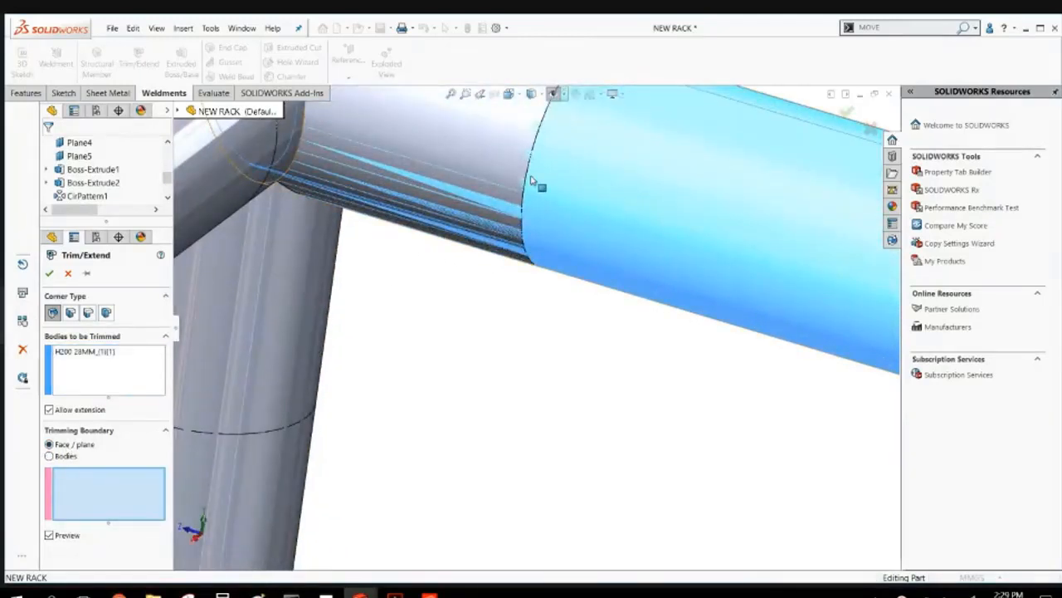
{"action": "right_click", "coordinate": [531, 178]}
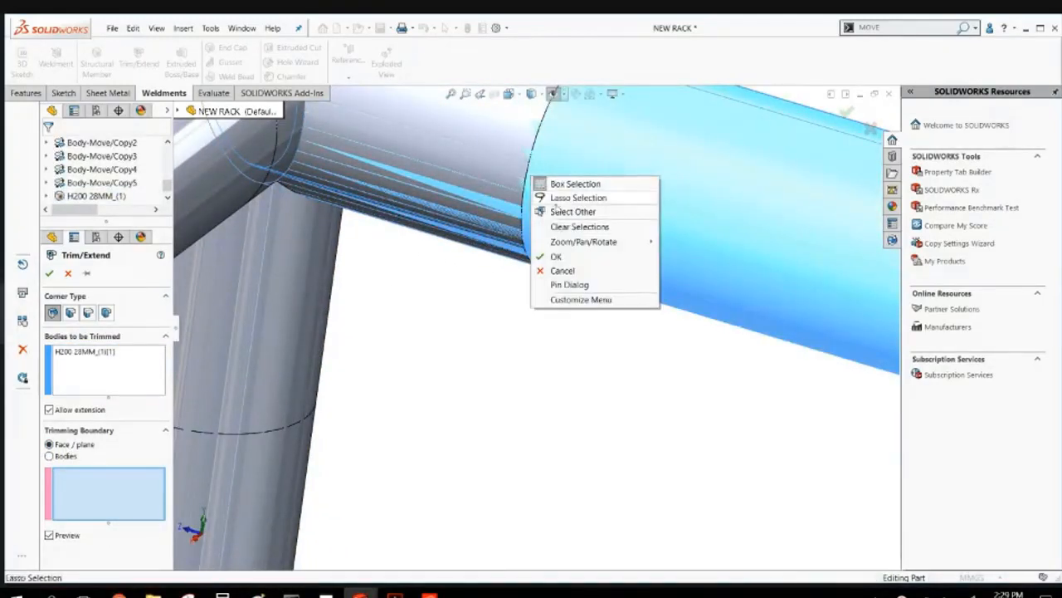
{"action": "left_click", "coordinate": [572, 211]}
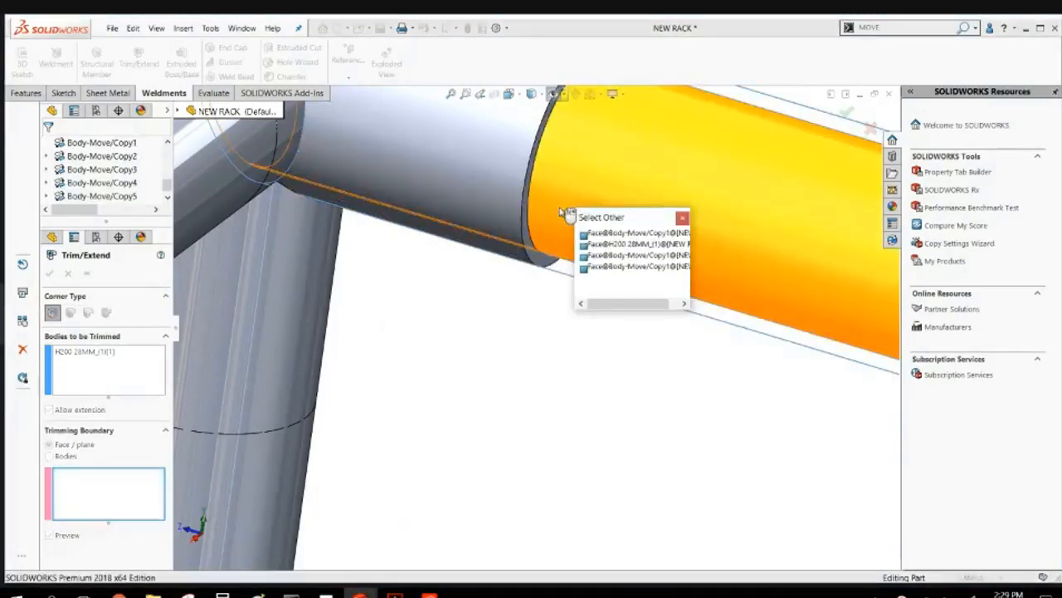
{"action": "left_click", "coordinate": [538, 247]}
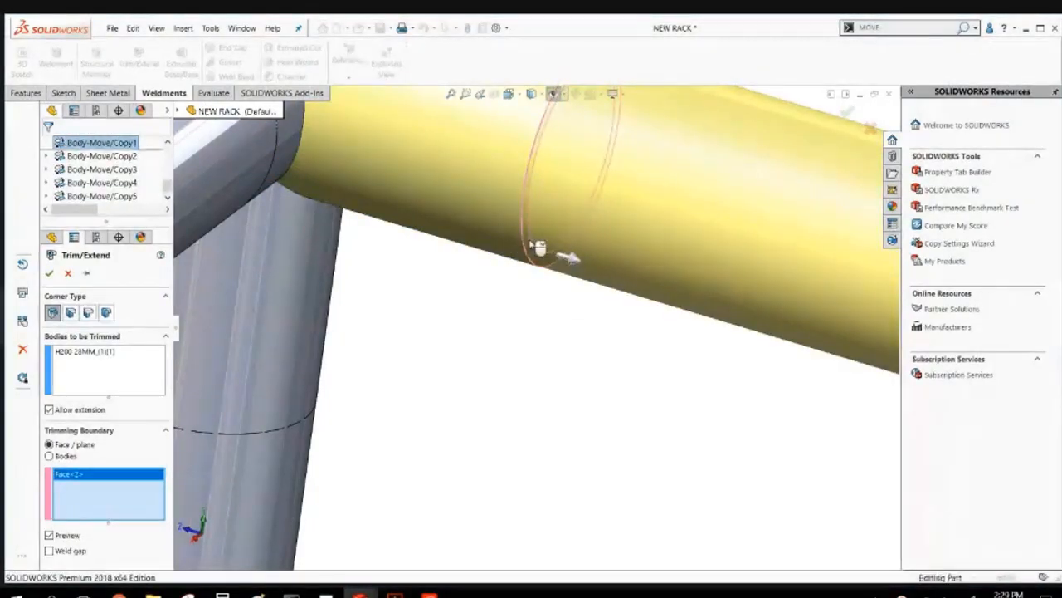
{"action": "right_click", "coordinate": [530, 244]}
{"action": "scroll", "coordinate": [529, 243], "scroll_direction": "up", "scroll_amount": 3}
{"action": "left_click", "coordinate": [639, 254]}
{"action": "scroll", "coordinate": [639, 254], "scroll_direction": "up", "scroll_amount": 3}
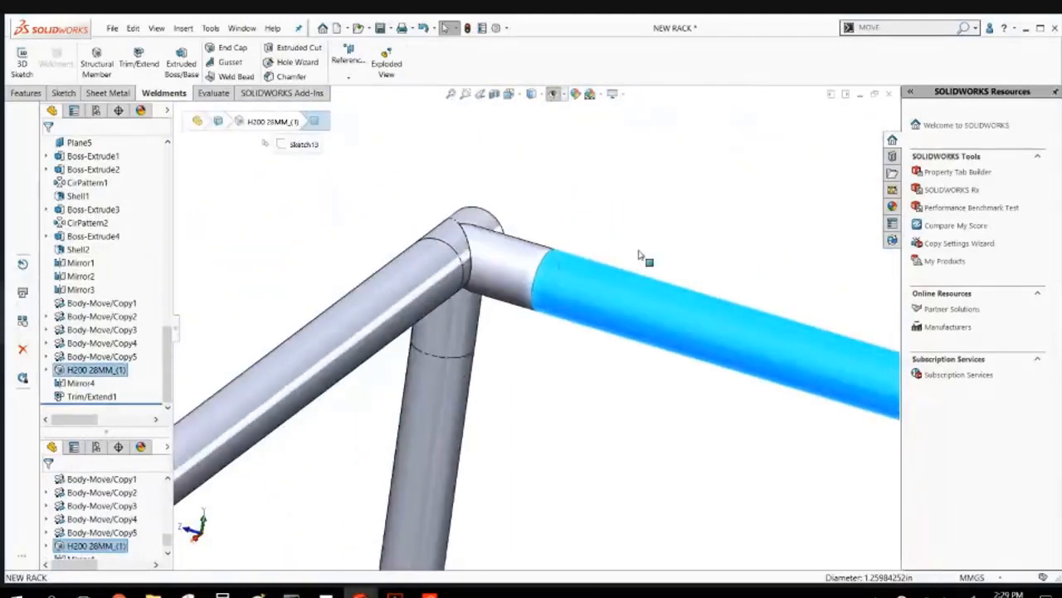
Show the whole rack in the trimetric view and close the NEW RACK part.
{"action": "middle_click_drag", "start_coordinate": [641, 236], "coordinate": [607, 225]}
{"action": "scroll", "coordinate": [561, 264], "scroll_direction": "up", "scroll_amount": 5}
{"action": "scroll", "coordinate": [561, 336], "scroll_direction": "up", "scroll_amount": 5}
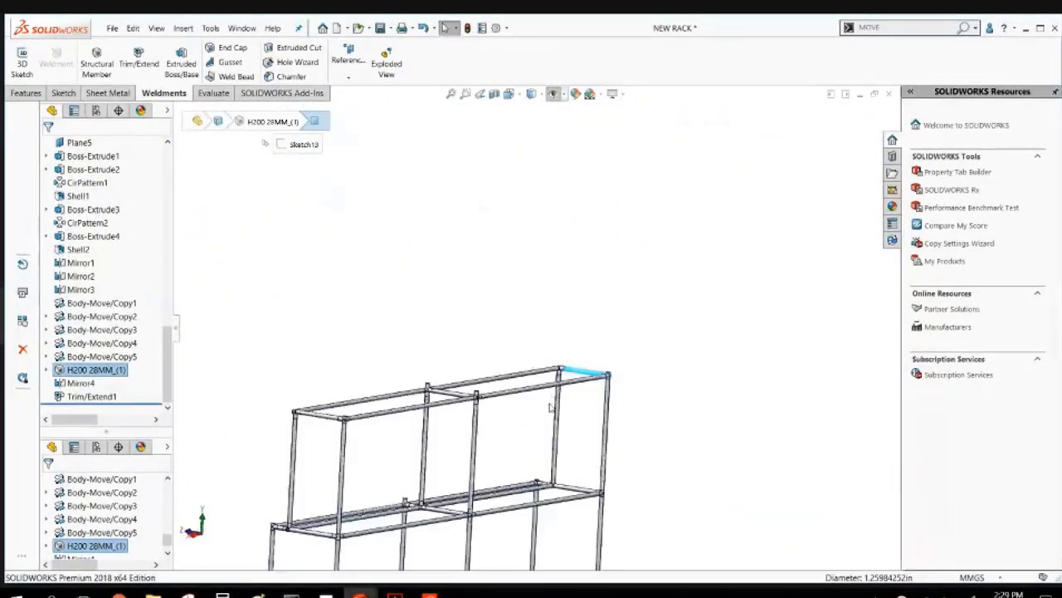
{"action": "scroll", "coordinate": [552, 405], "scroll_direction": "down", "scroll_amount": 3}
{"action": "middle_click_drag", "start_coordinate": [542, 357], "coordinate": [486, 285]}
{"action": "left_click", "coordinate": [459, 241]}
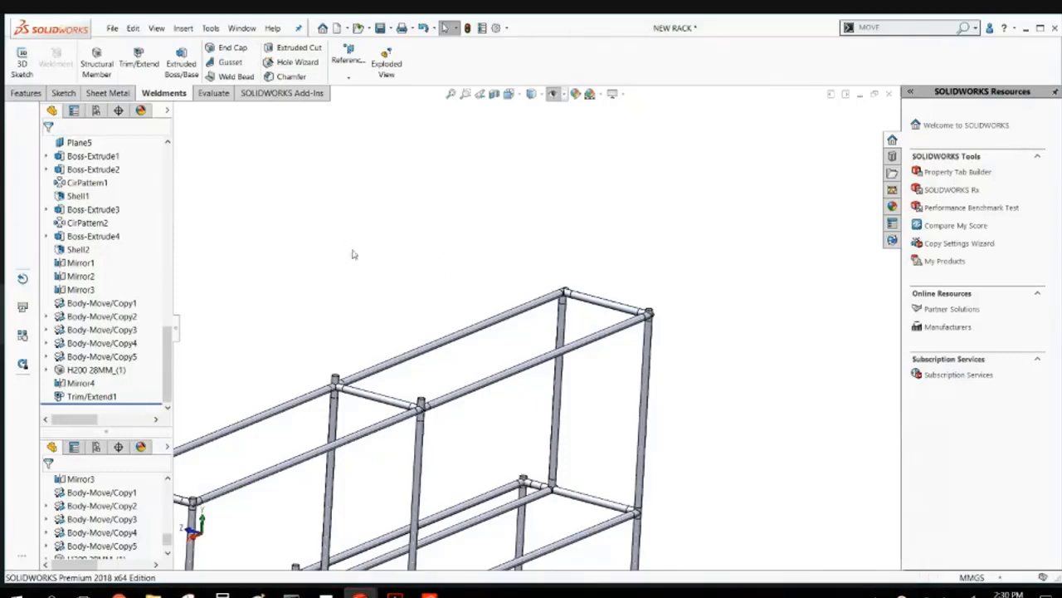
{"action": "right_click_drag", "start_coordinate": [353, 253], "coordinate": [467, 165]}
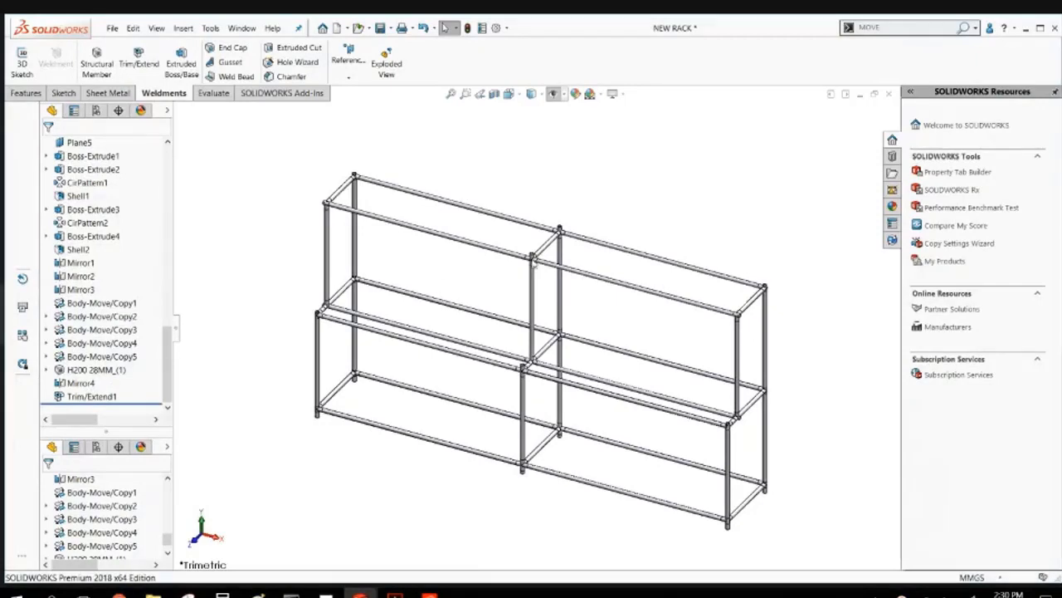
{"action": "left_click", "coordinate": [887, 98]}
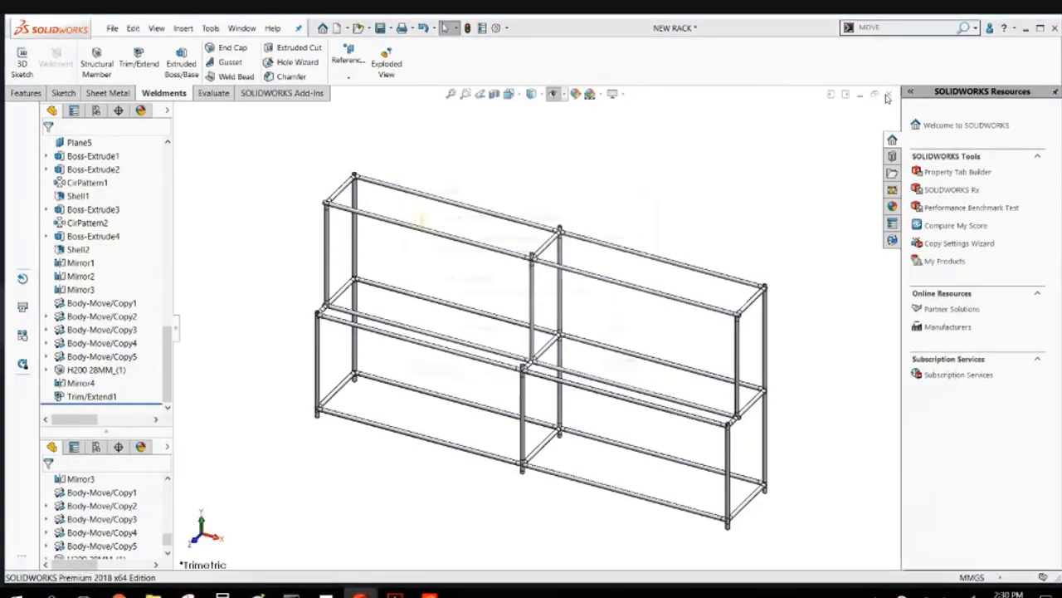
{"action": "left_click", "coordinate": [523, 329]}
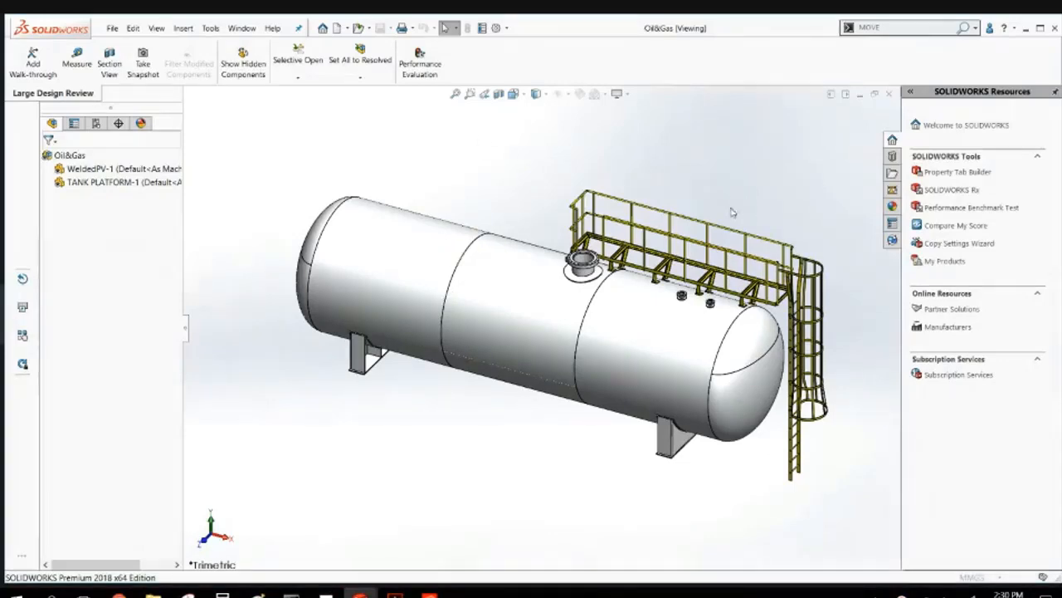
Examine the Oil&Gas assembly, including the platform railings, support brackets, nozzles, caged ladder and complete tank.
{"action": "scroll", "coordinate": [682, 261], "scroll_direction": "down", "scroll_amount": 5}
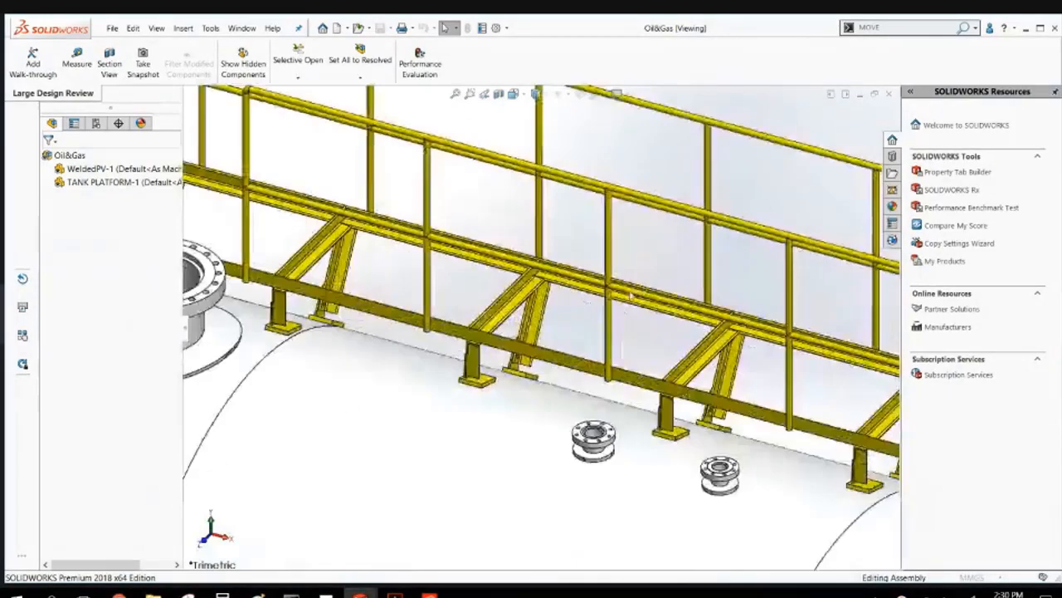
{"action": "middle_click_drag", "start_coordinate": [614, 316], "coordinate": [578, 268]}
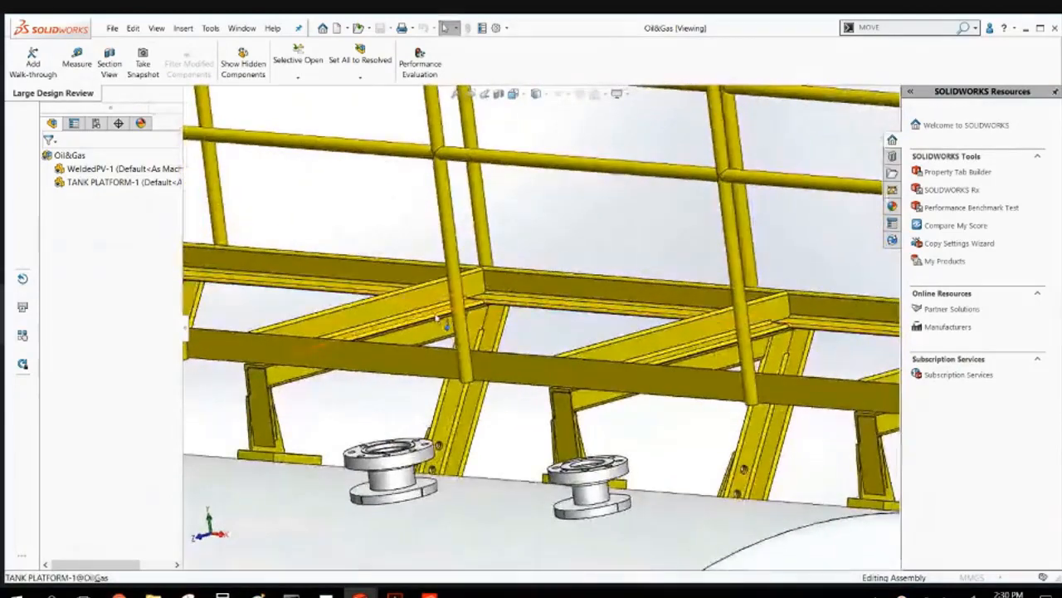
{"action": "scroll", "coordinate": [391, 323], "scroll_direction": "down", "scroll_amount": 5}
{"action": "scroll", "coordinate": [392, 322], "scroll_direction": "up", "scroll_amount": 10}
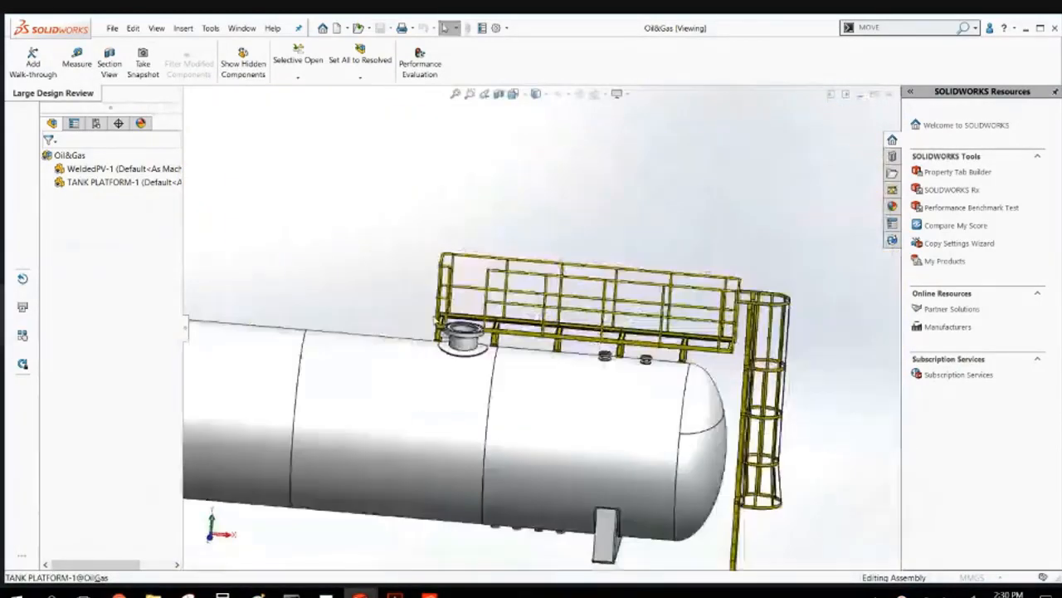
{"action": "middle_click_drag", "start_coordinate": [433, 321], "coordinate": [393, 279]}
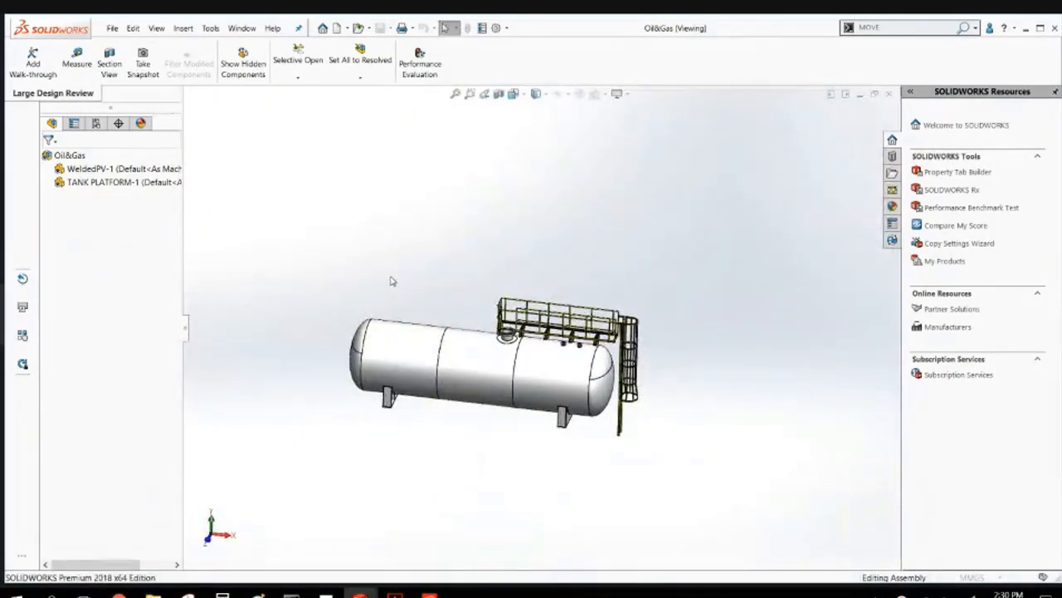
{"action": "scroll", "coordinate": [574, 395], "scroll_direction": "down", "scroll_amount": 4}
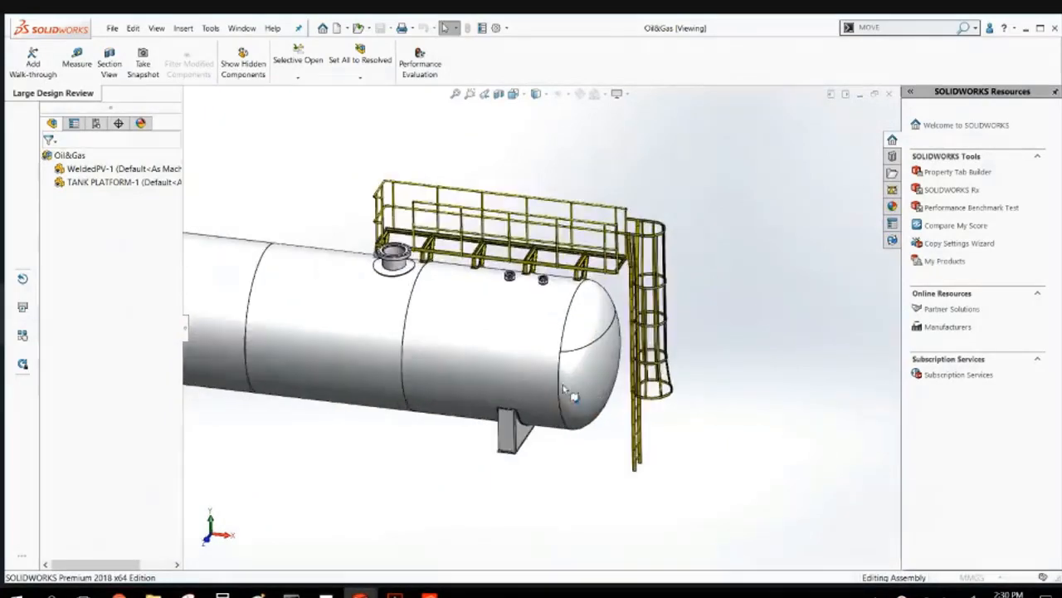
{"action": "scroll", "coordinate": [322, 326], "scroll_direction": "up", "scroll_amount": 3}
{"action": "scroll", "coordinate": [322, 327], "scroll_direction": "down", "scroll_amount": 3}
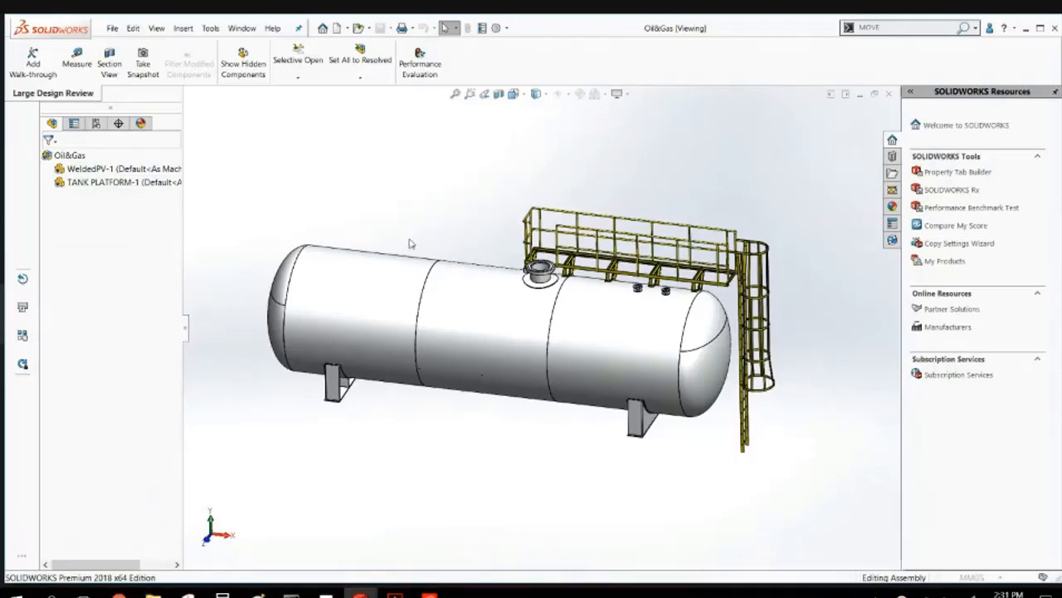
Browse the Weldments profile sets under SOLIDWORKS Content in the Design Library, selecting Ansi Inch and ISO in turn.
{"action": "left_click", "coordinate": [892, 156]}
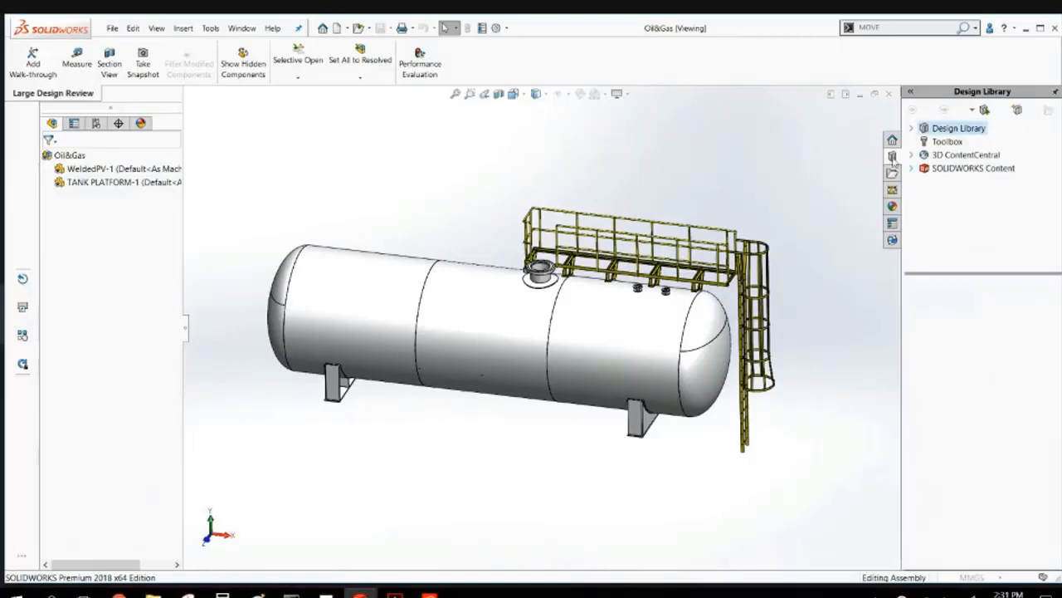
{"action": "left_click", "coordinate": [938, 223]}
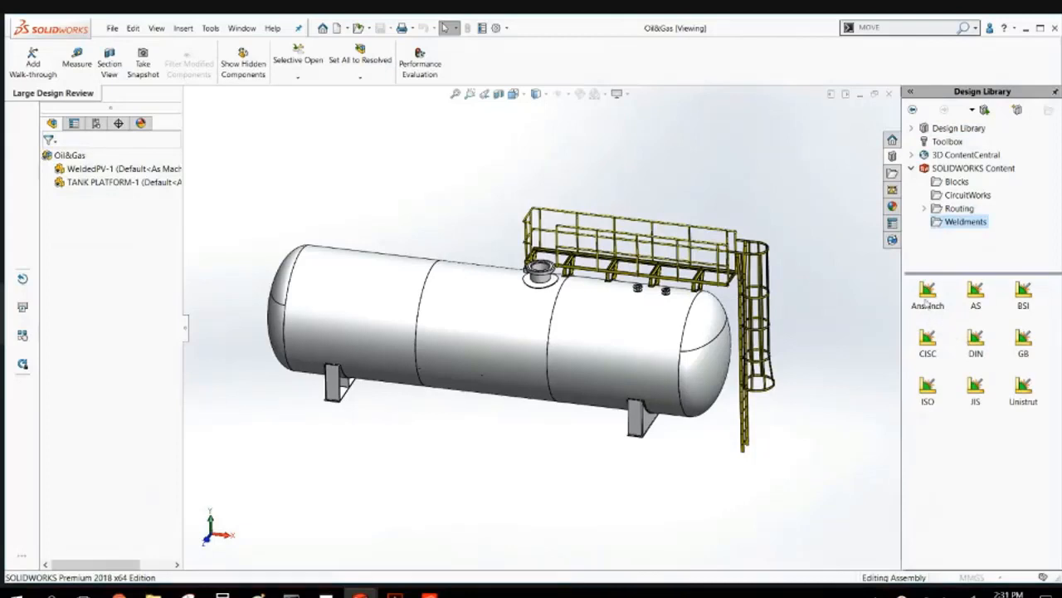
{"action": "left_click", "coordinate": [926, 300]}
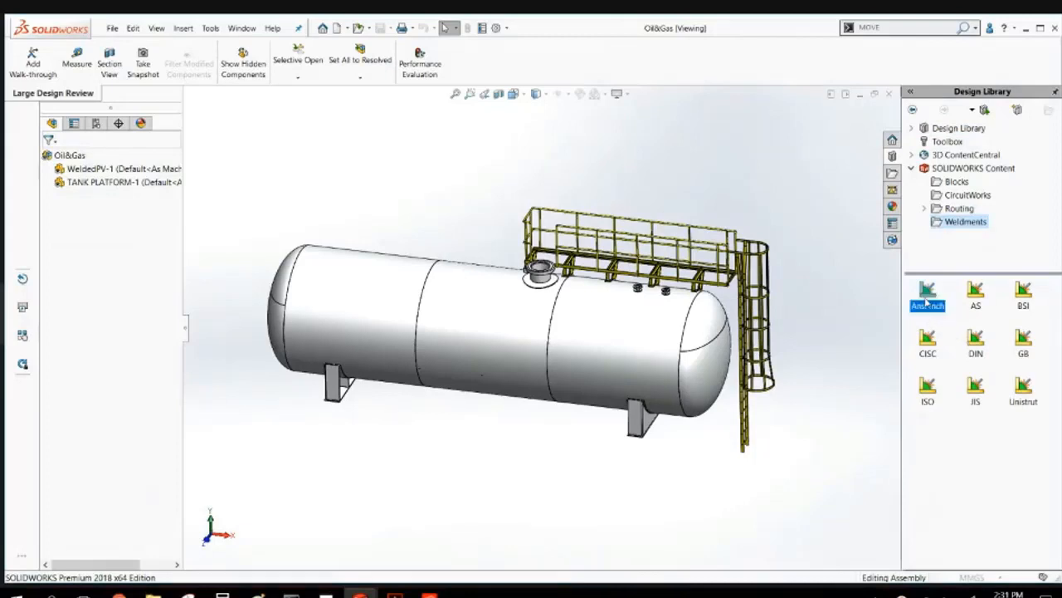
{"action": "left_click", "coordinate": [931, 390]}
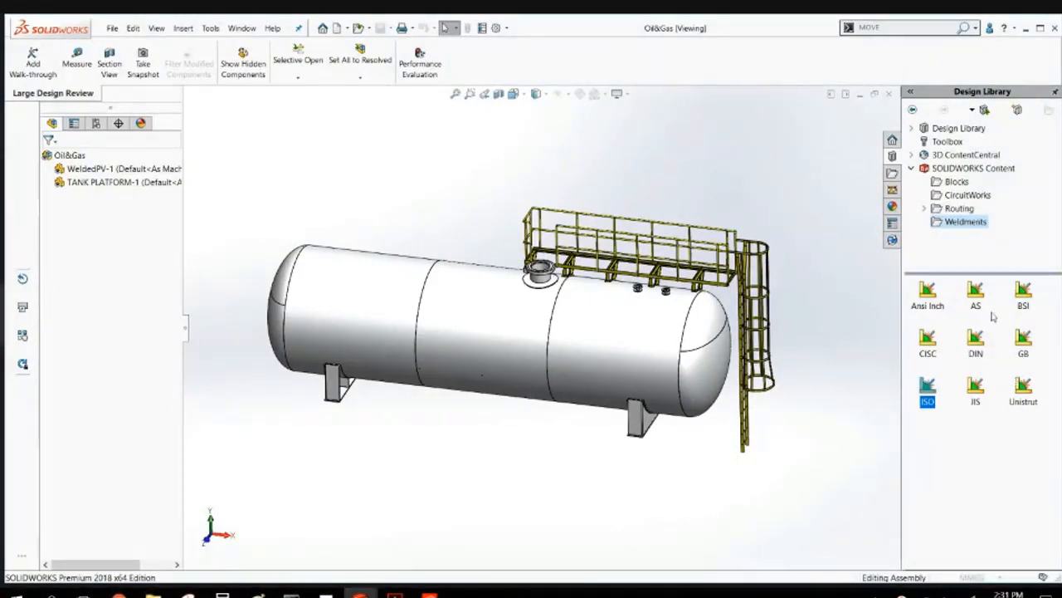
{"action": "left_click", "coordinate": [985, 525]}
{"action": "left_click", "coordinate": [926, 289]}
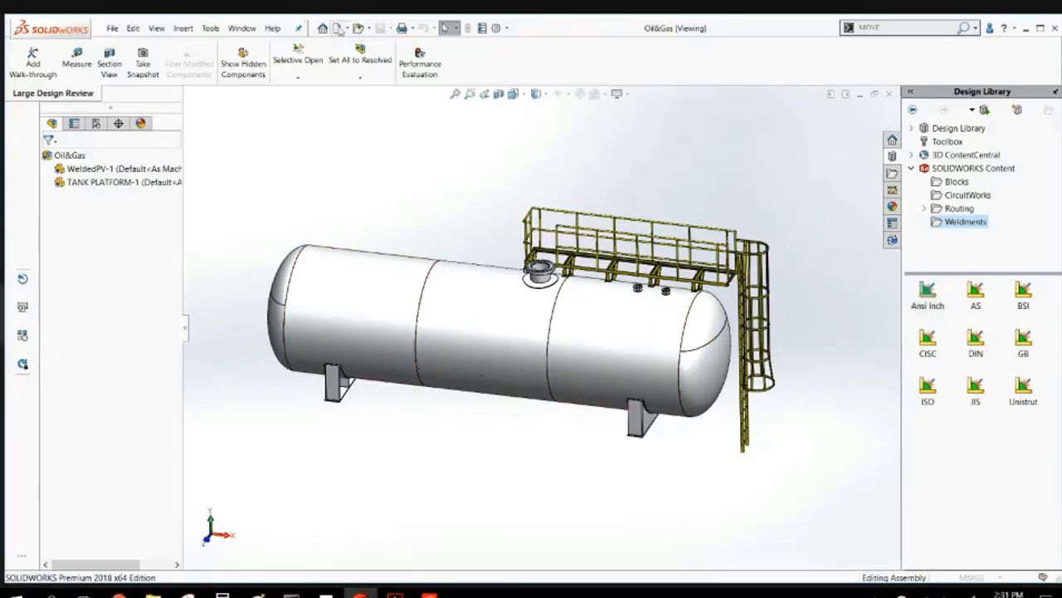
{"action": "left_click", "coordinate": [479, 29]}
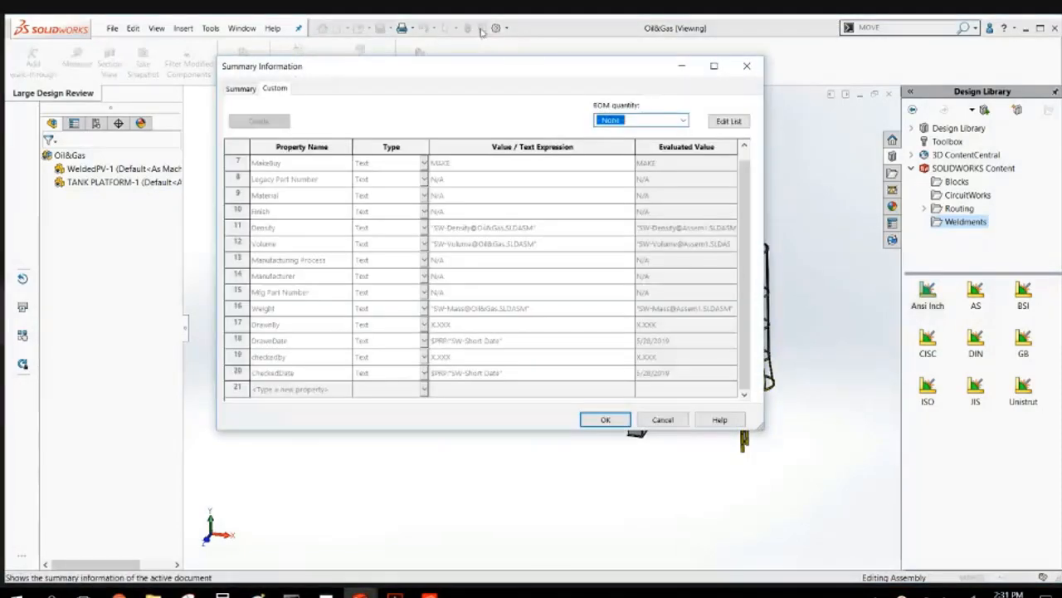
{"action": "left_click", "coordinate": [747, 66]}
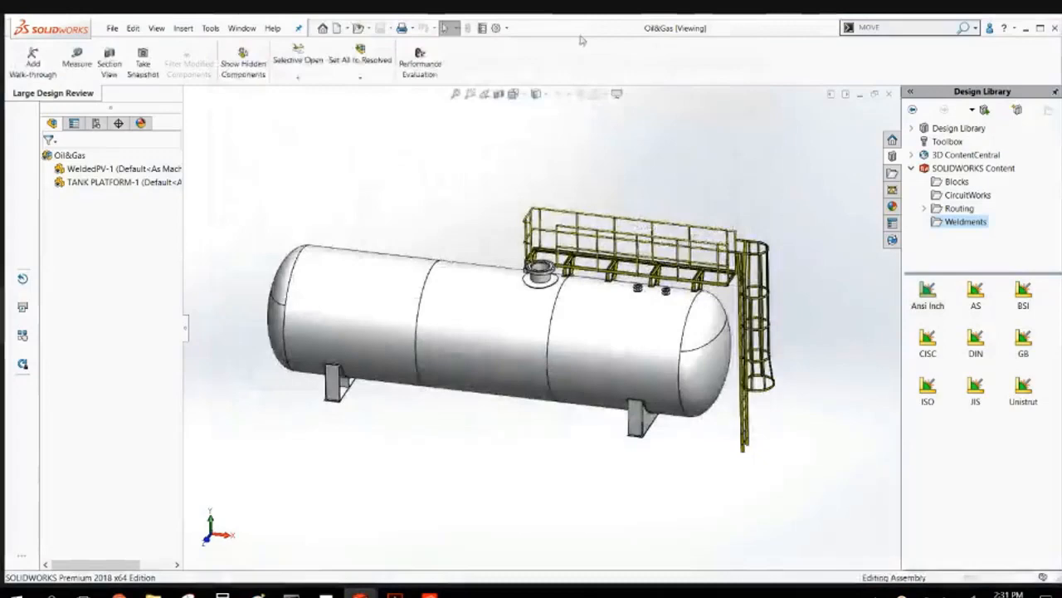
Remove the existing folder path for Weldment Profiles from the File Locations system options.
{"action": "left_click", "coordinate": [506, 27]}
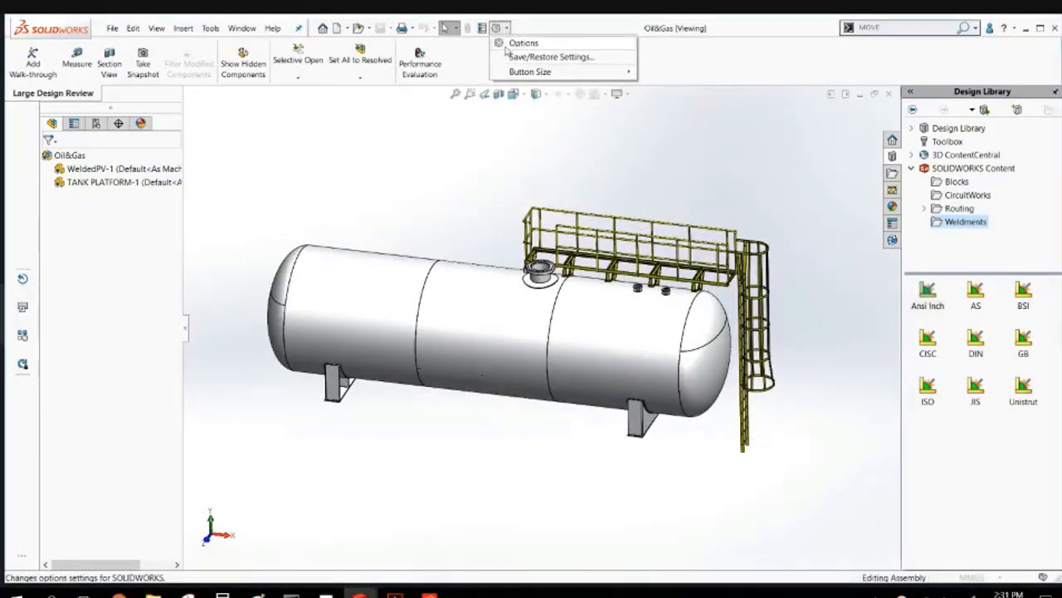
{"action": "left_click", "coordinate": [521, 42]}
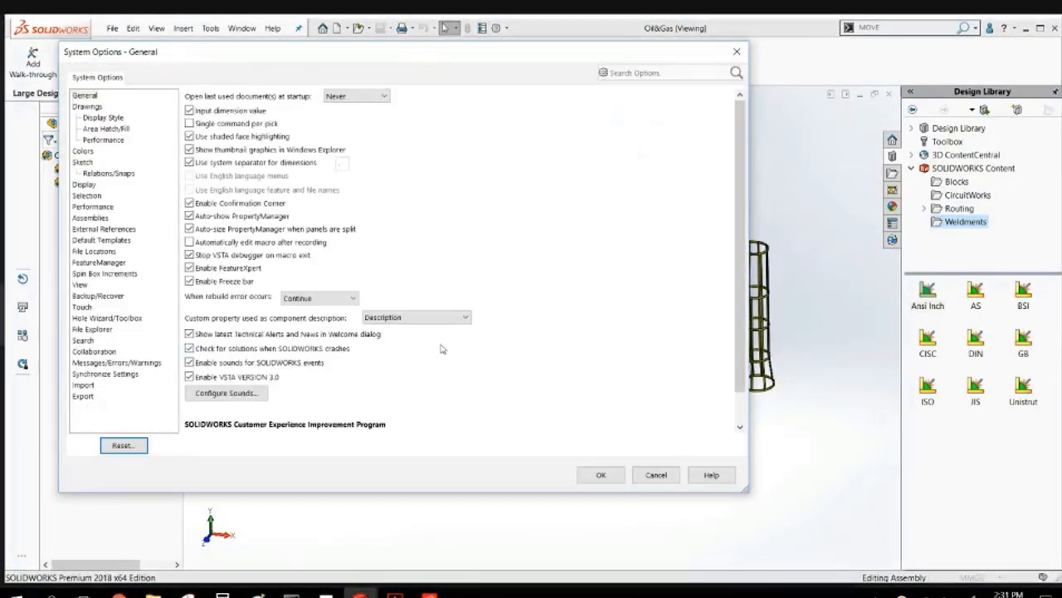
{"action": "left_click", "coordinate": [114, 252]}
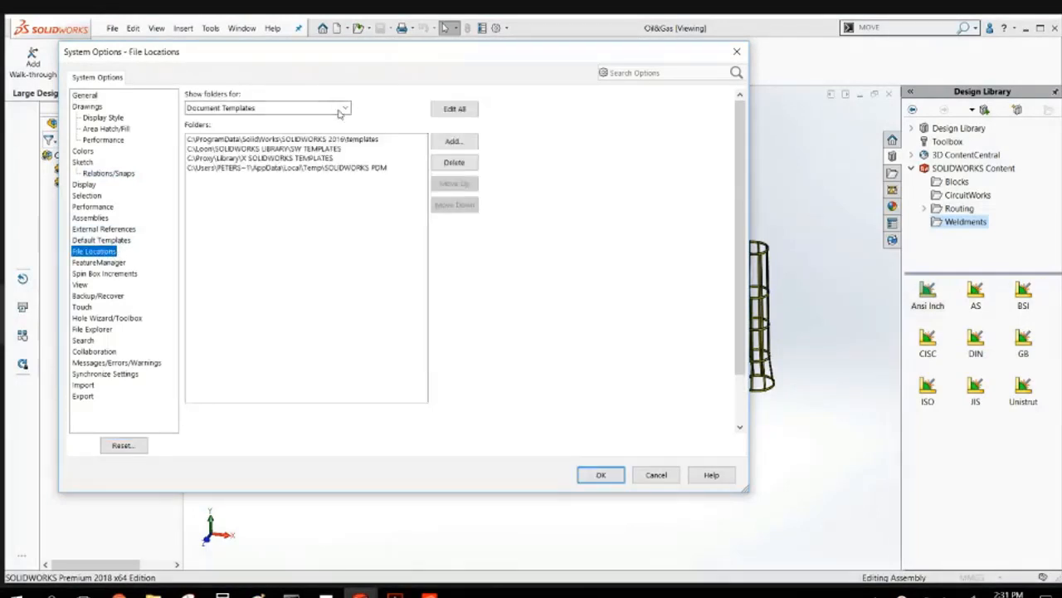
{"action": "left_click", "coordinate": [340, 112]}
{"action": "scroll", "coordinate": [268, 270], "scroll_direction": "down", "scroll_amount": 3}
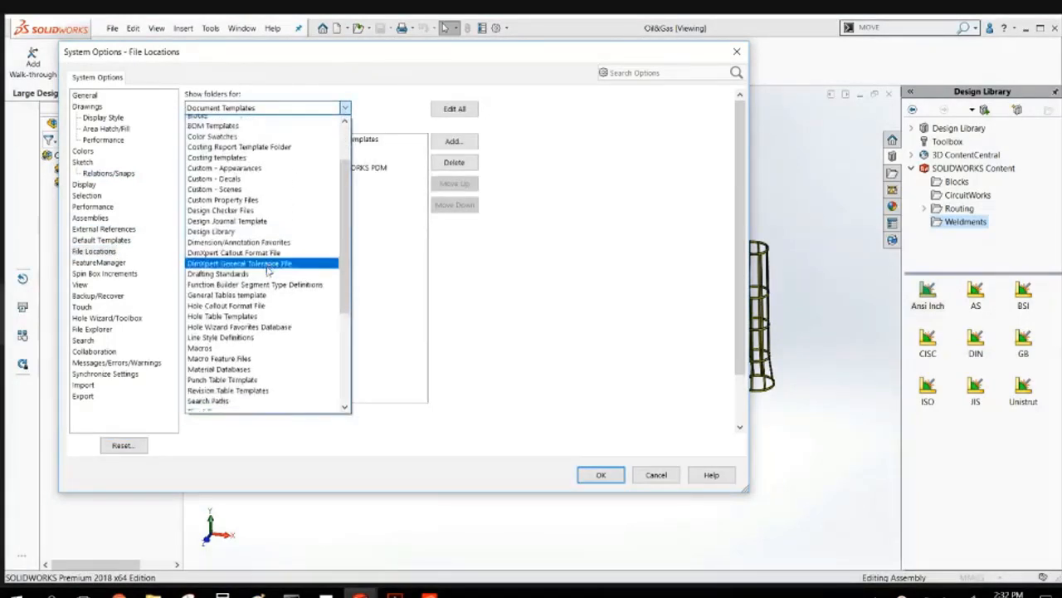
{"action": "scroll", "coordinate": [268, 269], "scroll_direction": "down", "scroll_amount": 6}
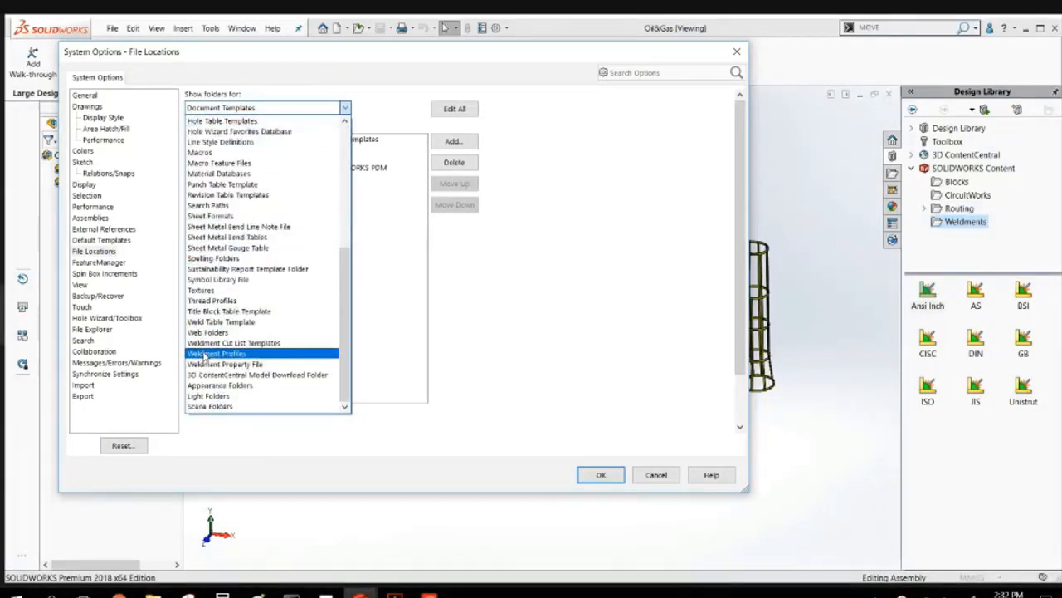
{"action": "left_click", "coordinate": [204, 354]}
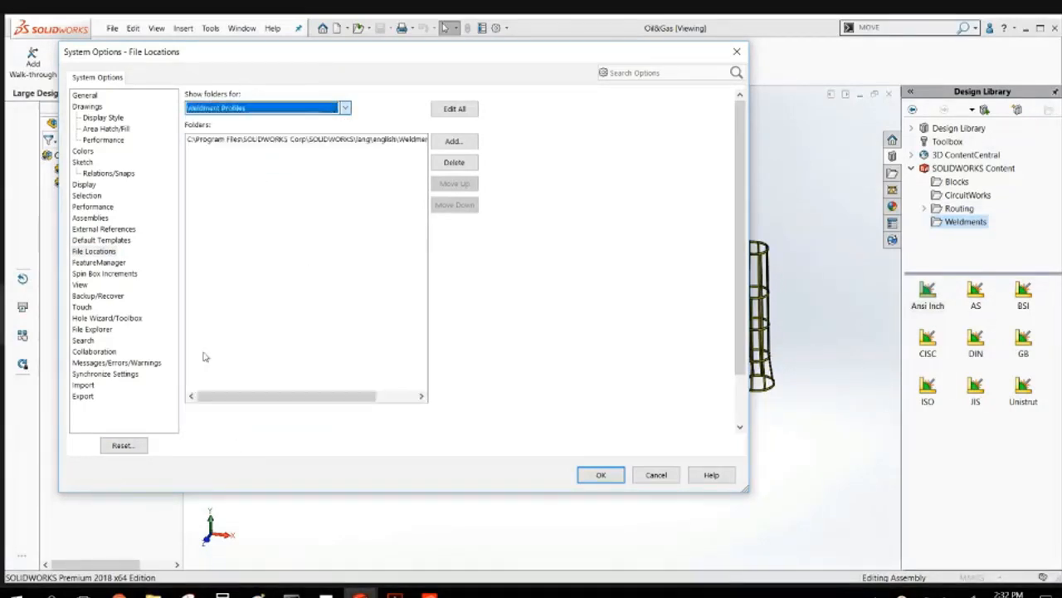
{"action": "left_click", "coordinate": [316, 139]}
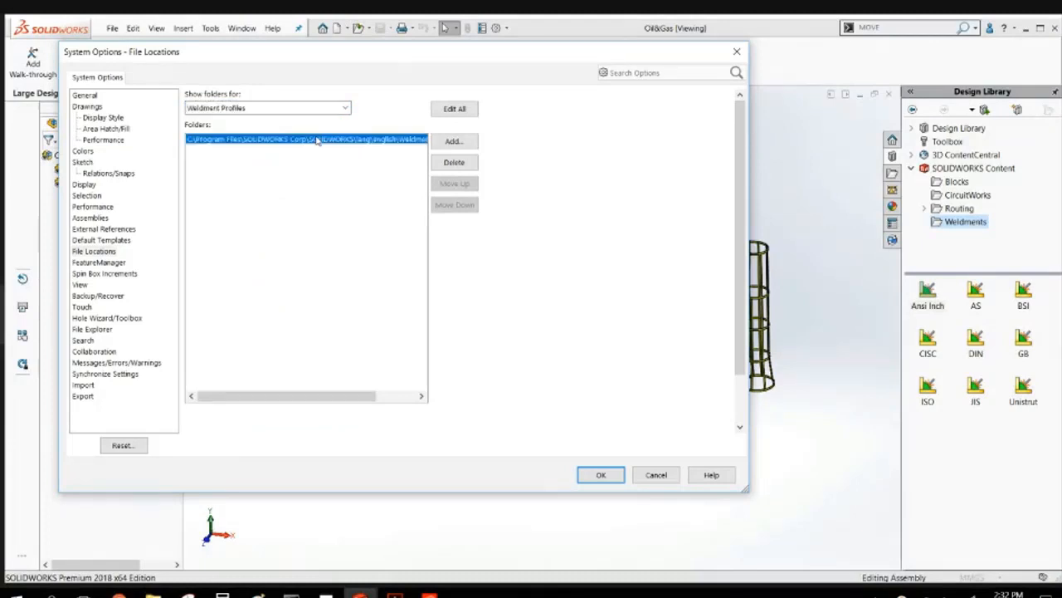
{"action": "left_click", "coordinate": [449, 163]}
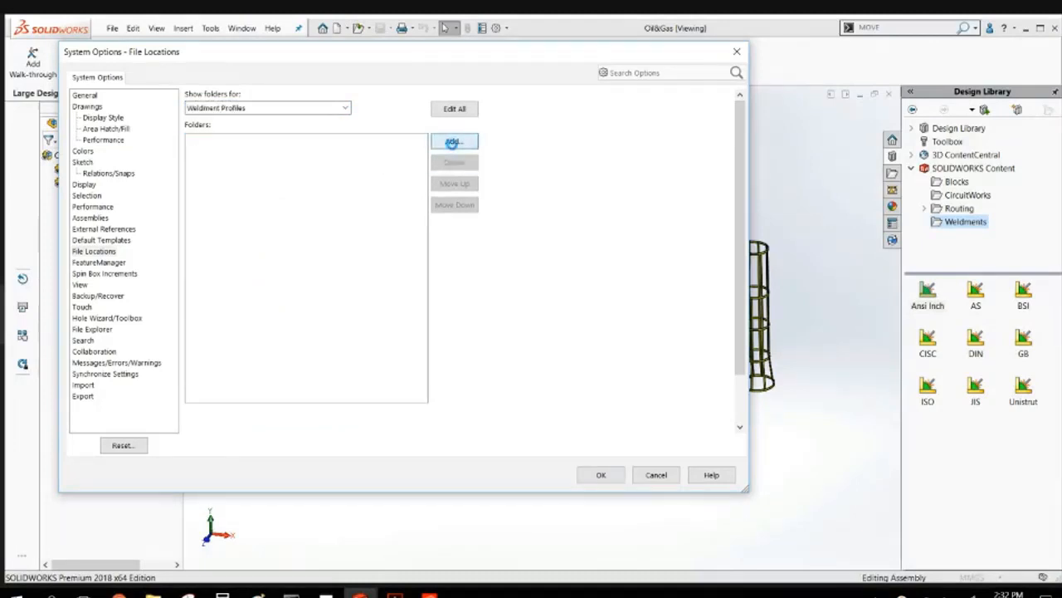
Start adding a new Weldment Profiles folder location and browse to C:\Program Files\SOLIDWORKS Corp.
{"action": "left_click", "coordinate": [453, 142]}
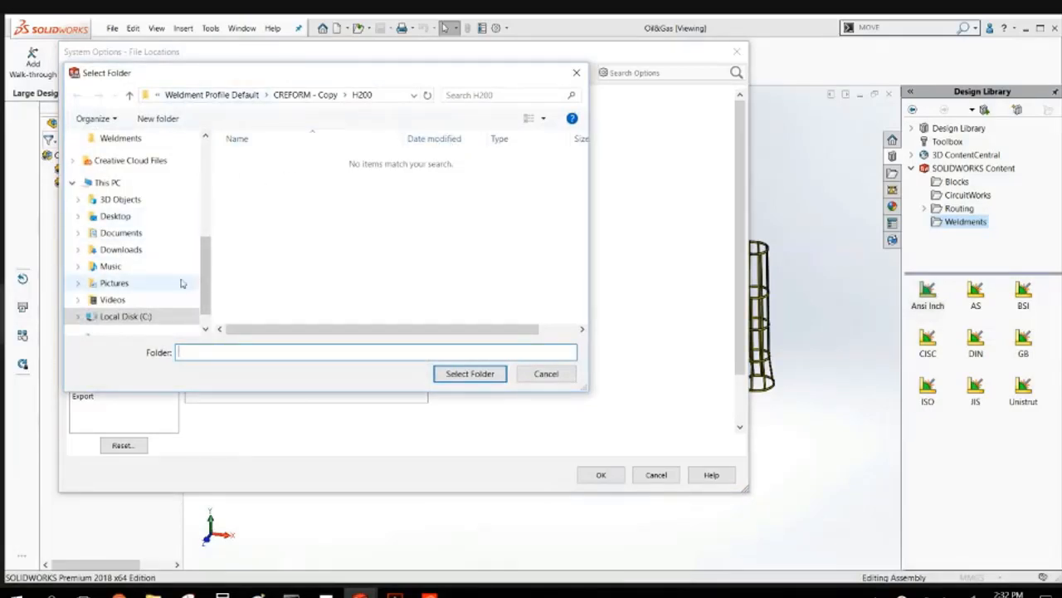
{"action": "left_click", "coordinate": [145, 316]}
{"action": "scroll", "coordinate": [292, 269], "scroll_direction": "down", "scroll_amount": 5}
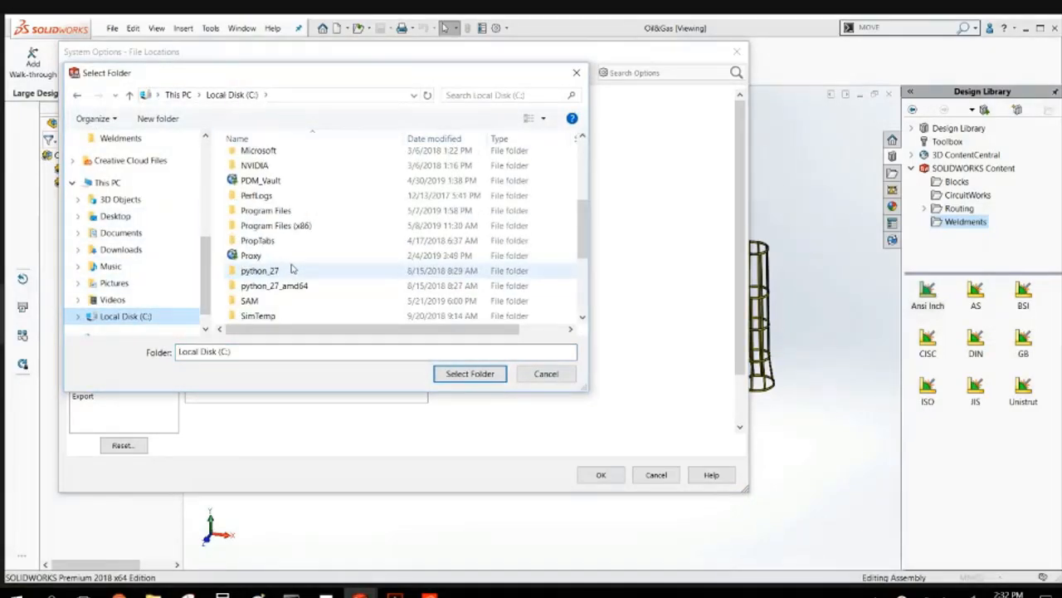
{"action": "double_click", "coordinate": [266, 210]}
{"action": "scroll", "coordinate": [284, 218], "scroll_direction": "down", "scroll_amount": 6}
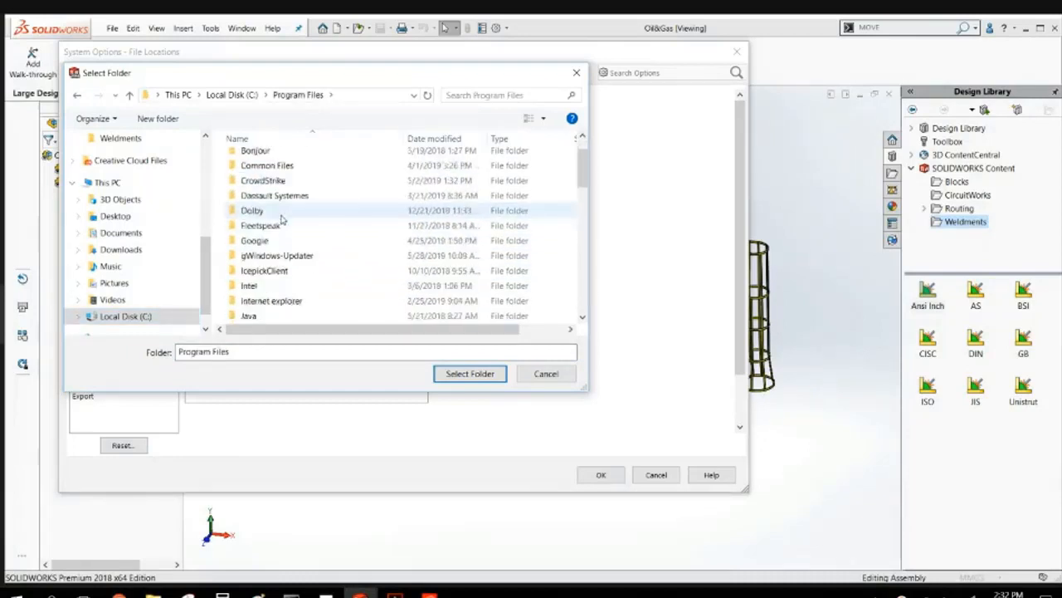
{"action": "scroll", "coordinate": [282, 217], "scroll_direction": "down", "scroll_amount": 3}
{"action": "double_click", "coordinate": [281, 212]}
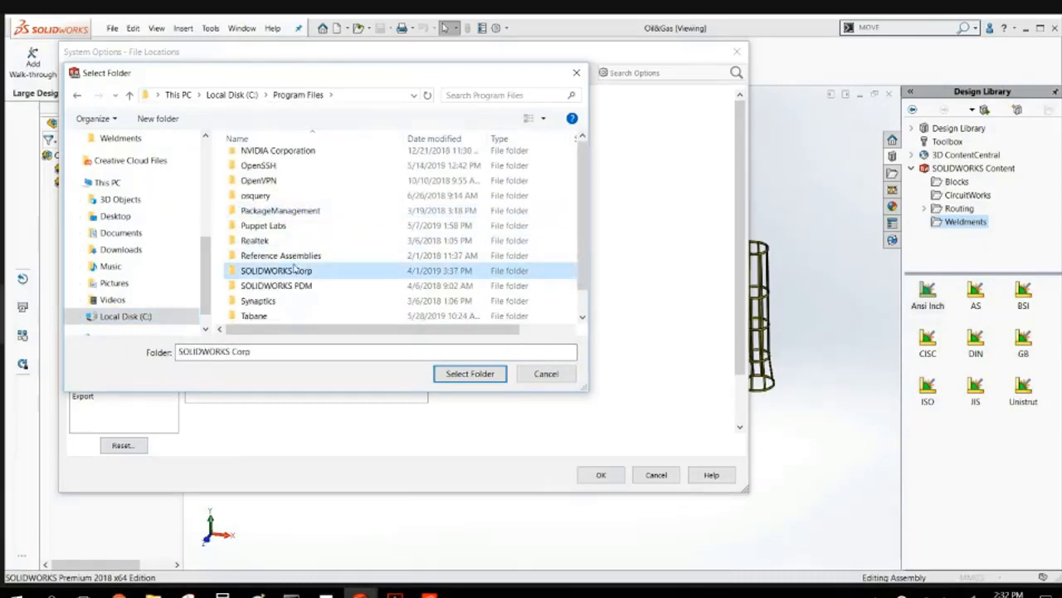
Add SOLIDWORKS\lang\english\weldment profiles as the Weldment Profiles folder location and apply the system options.
{"action": "double_click", "coordinate": [274, 190]}
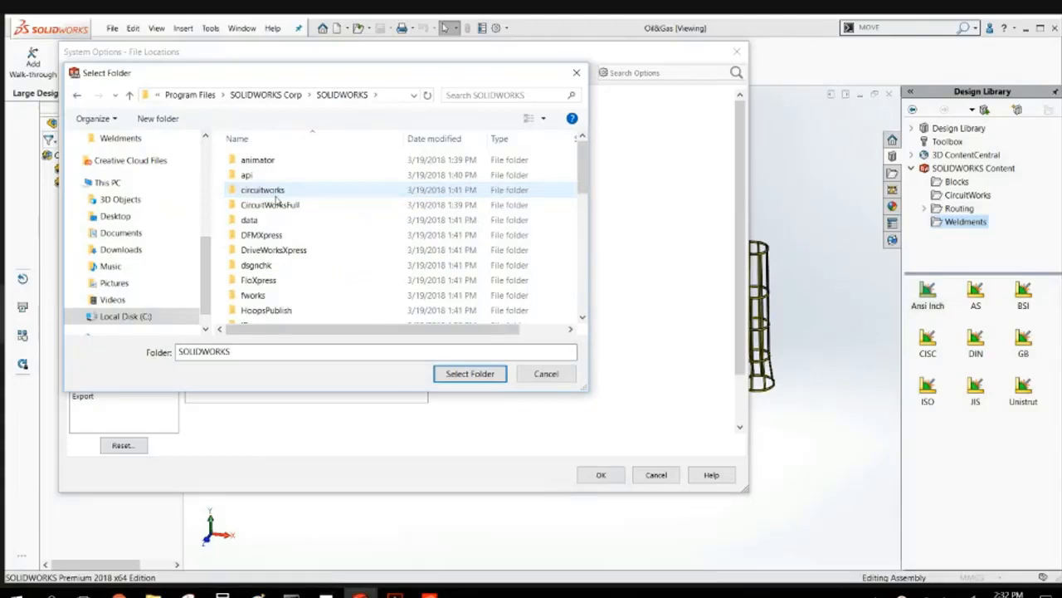
{"action": "scroll", "coordinate": [276, 200], "scroll_direction": "down", "scroll_amount": 2}
{"action": "double_click", "coordinate": [277, 254]}
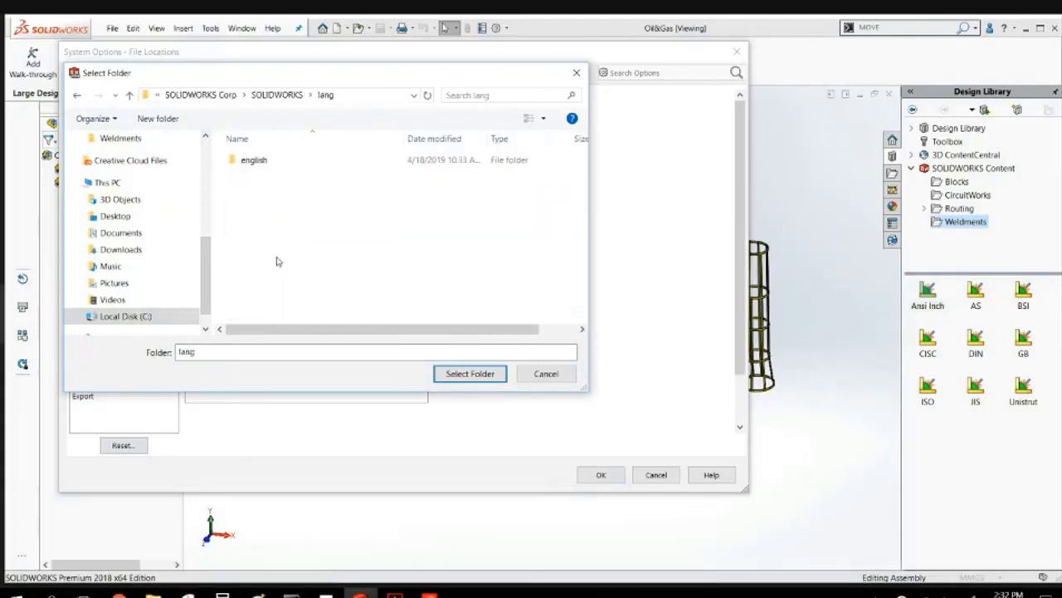
{"action": "double_click", "coordinate": [254, 162]}
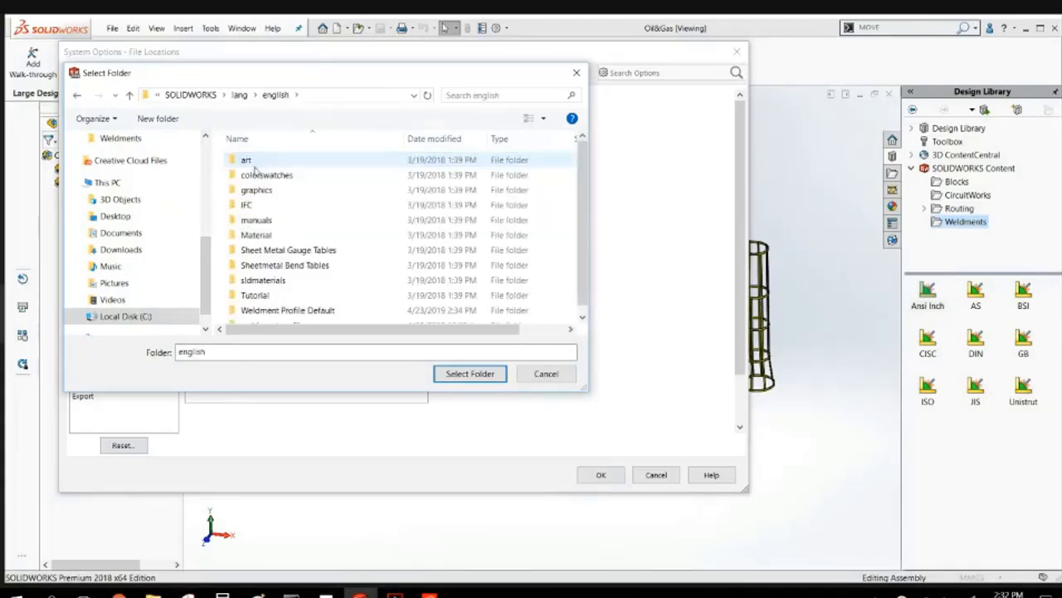
{"action": "scroll", "coordinate": [280, 245], "scroll_direction": "down", "scroll_amount": 1}
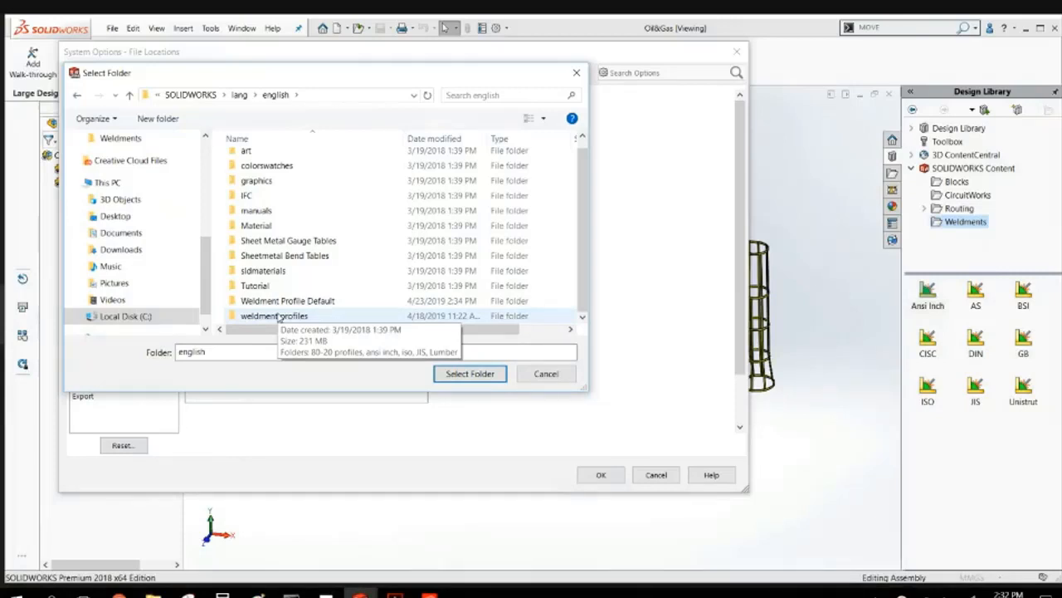
{"action": "double_click", "coordinate": [274, 317]}
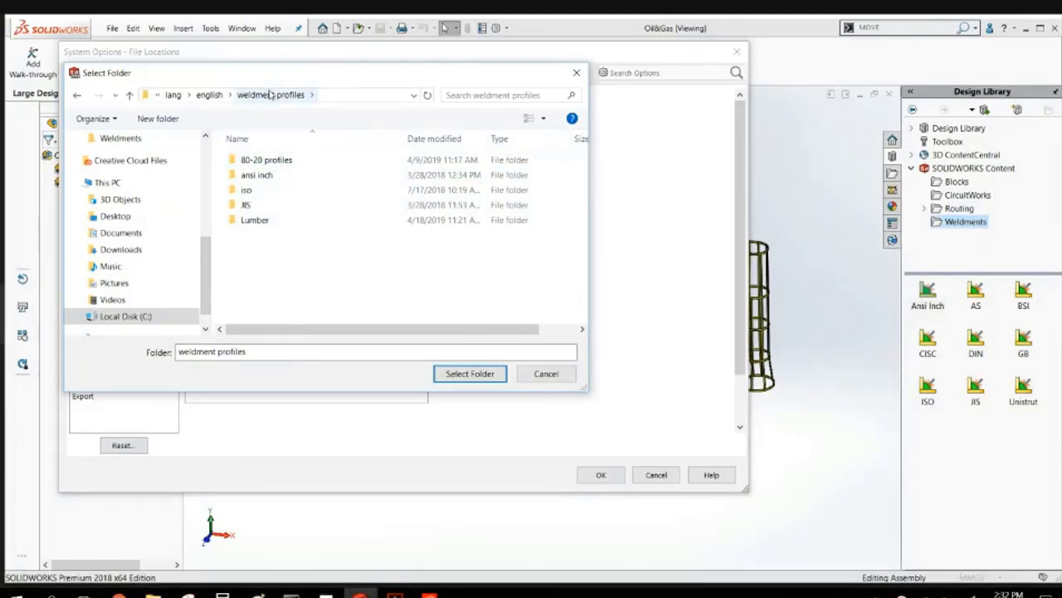
{"action": "left_click", "coordinate": [453, 374]}
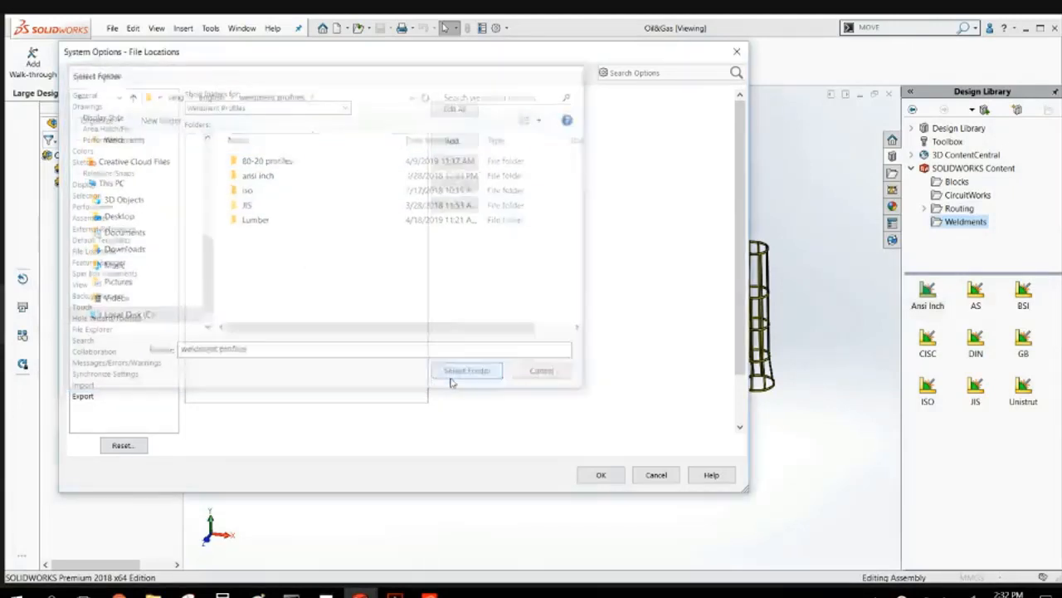
{"action": "left_click", "coordinate": [599, 474]}
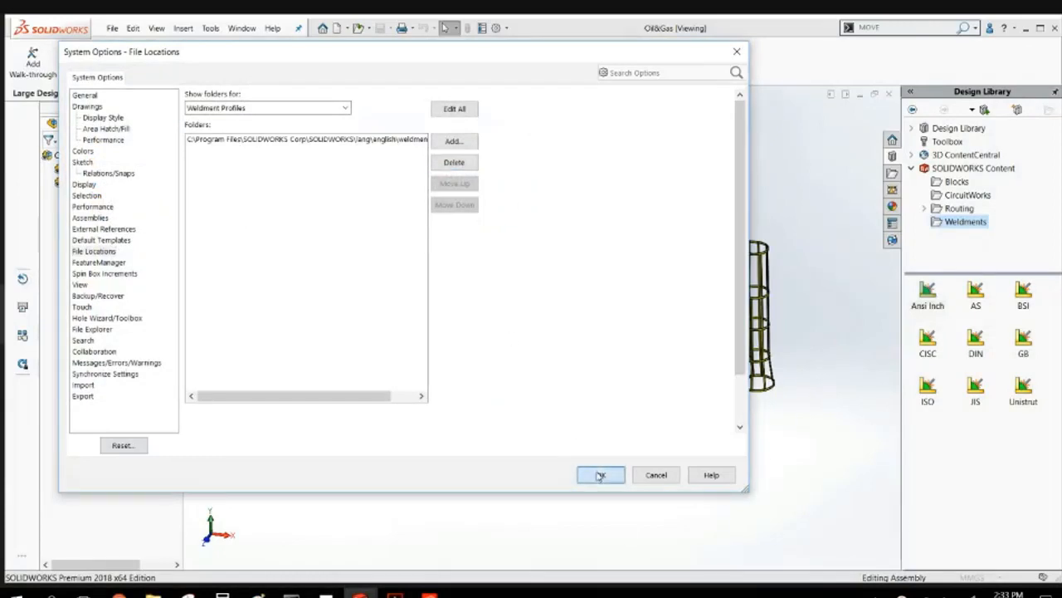
{"action": "left_click", "coordinate": [567, 342]}
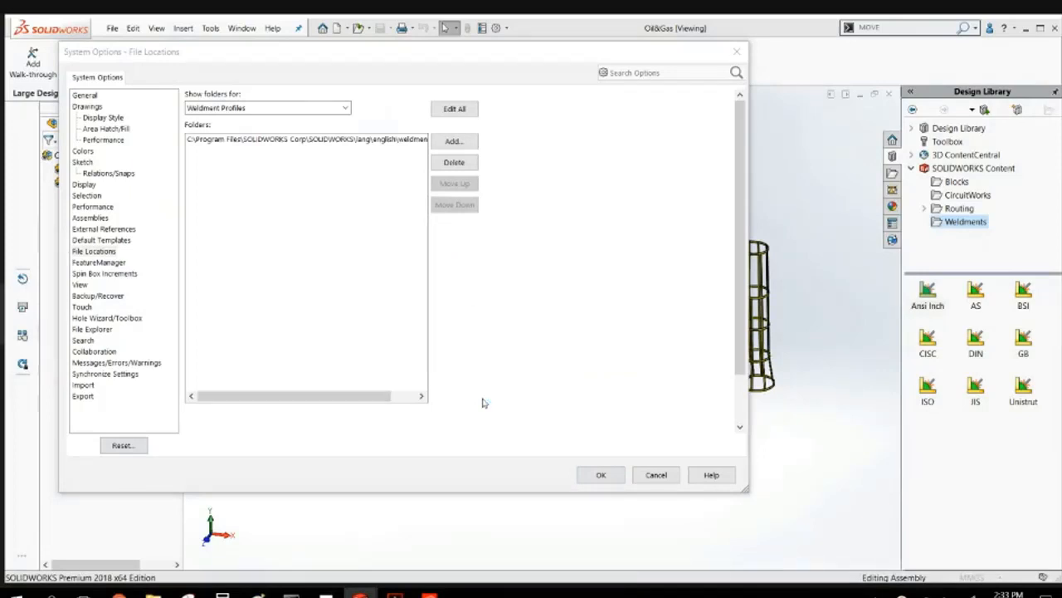
{"action": "left_click", "coordinate": [599, 474]}
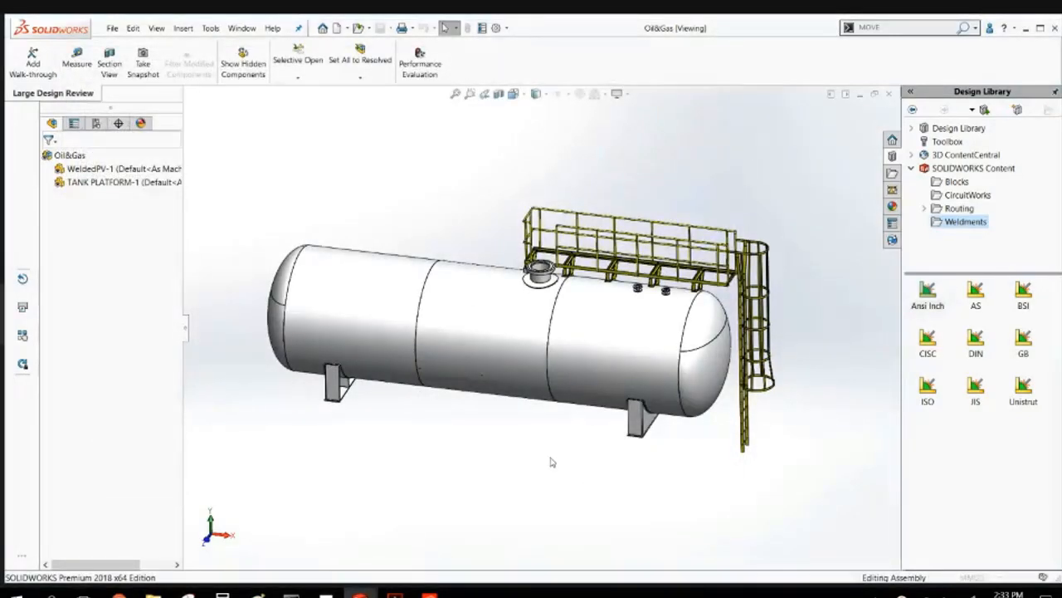
{"action": "scroll", "coordinate": [507, 474], "scroll_direction": "up", "scroll_amount": 2}
{"action": "scroll", "coordinate": [481, 259], "scroll_direction": "down", "scroll_amount": 1}
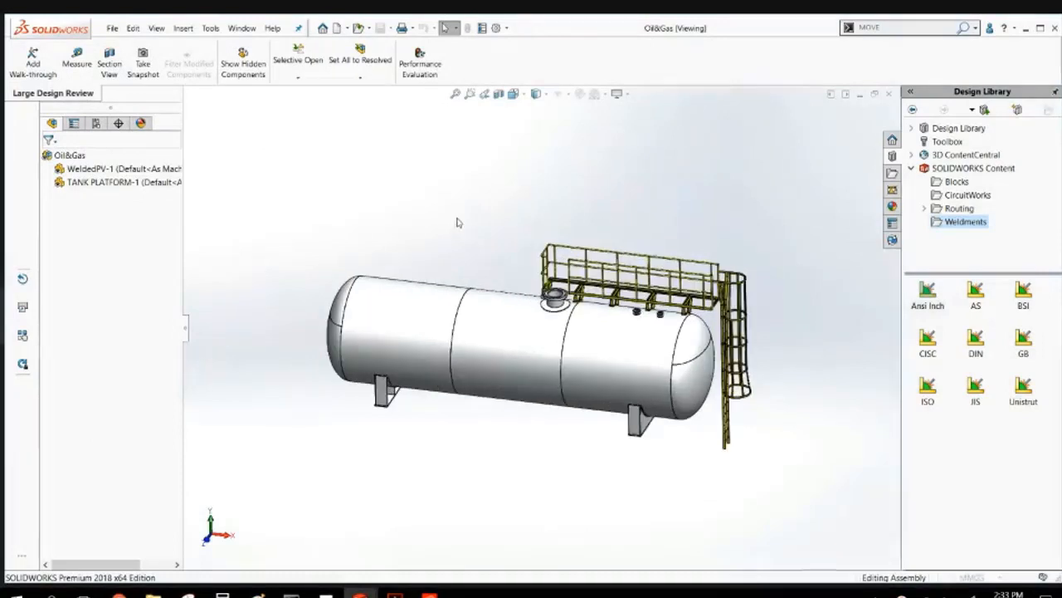
Open the PlatformStart part from the Weldments folder on the desktop.
{"action": "left_click", "coordinate": [366, 28]}
{"action": "left_click", "coordinate": [377, 43]}
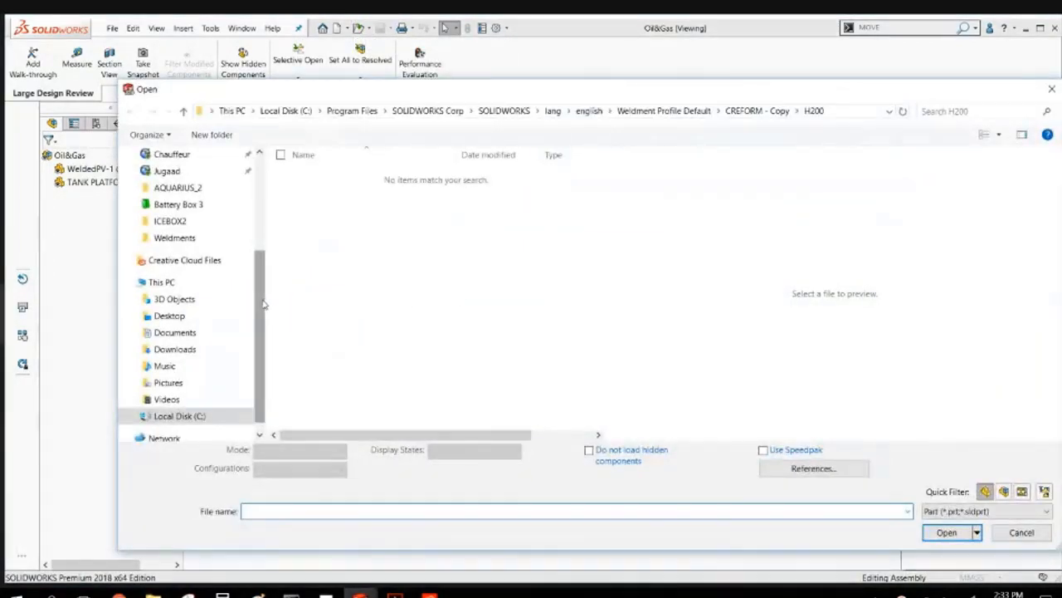
{"action": "scroll", "coordinate": [263, 328], "scroll_direction": "down", "scroll_amount": 1}
{"action": "left_click", "coordinate": [186, 222]}
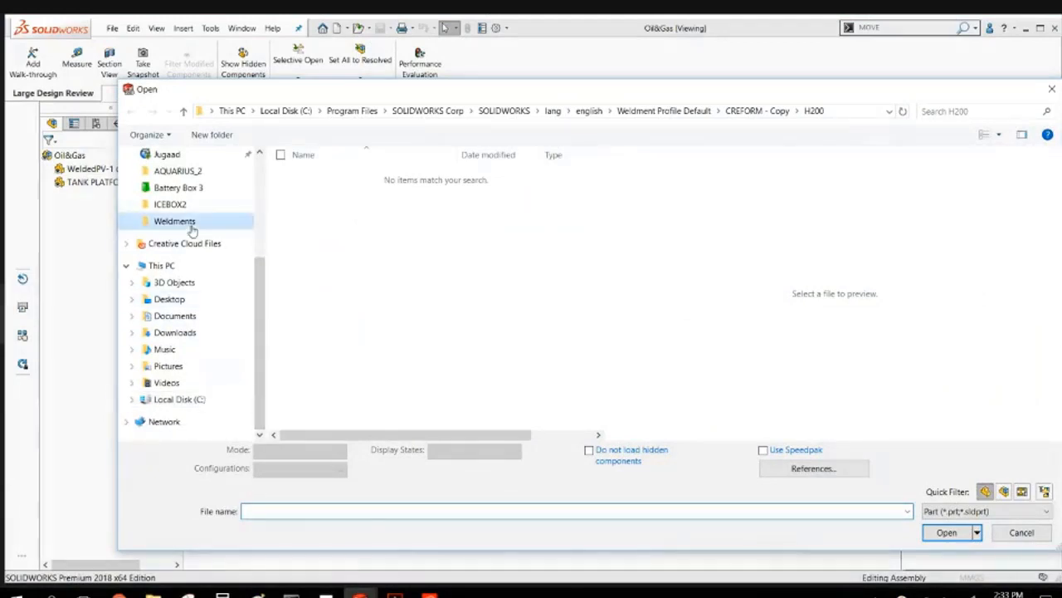
{"action": "scroll", "coordinate": [524, 336], "scroll_direction": "down", "scroll_amount": 1}
{"action": "scroll", "coordinate": [523, 336], "scroll_direction": "down", "scroll_amount": 3}
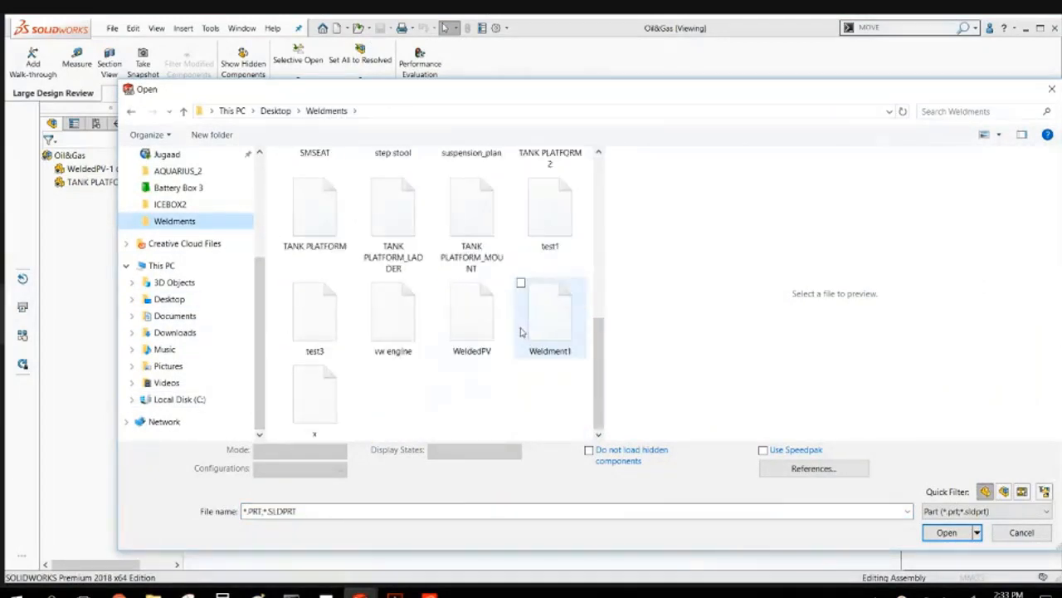
{"action": "scroll", "coordinate": [523, 336], "scroll_direction": "up", "scroll_amount": 4}
{"action": "double_click", "coordinate": [529, 297]}
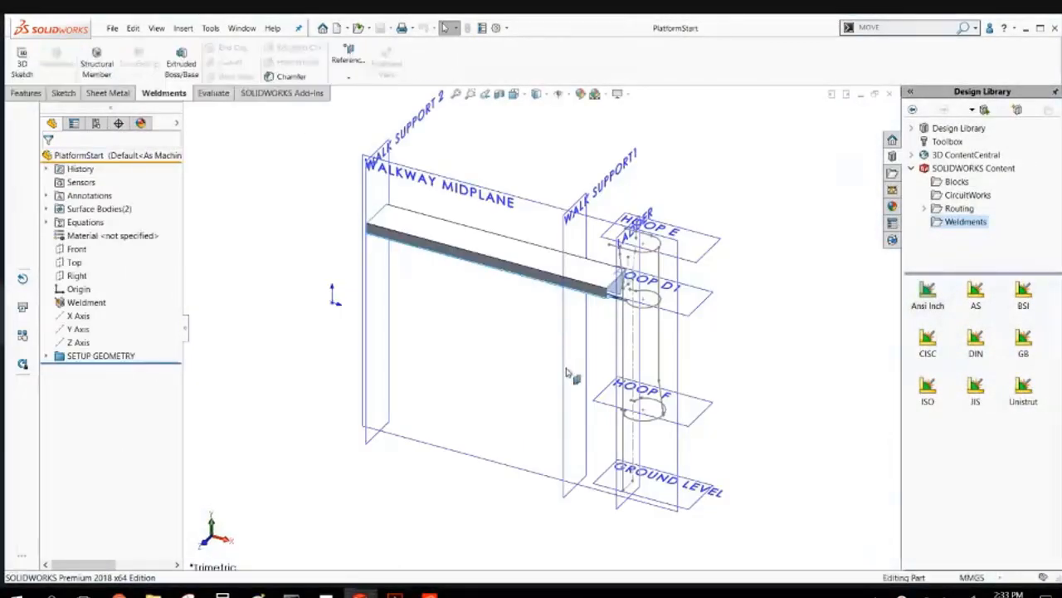
Examine the SETUP GEOMETRY folder by highlighting its GROUND LEVEL, HOOP F, HOOP D1 and HOOP E planes in the model.
{"action": "middle_click_drag", "start_coordinate": [543, 343], "coordinate": [509, 348]}
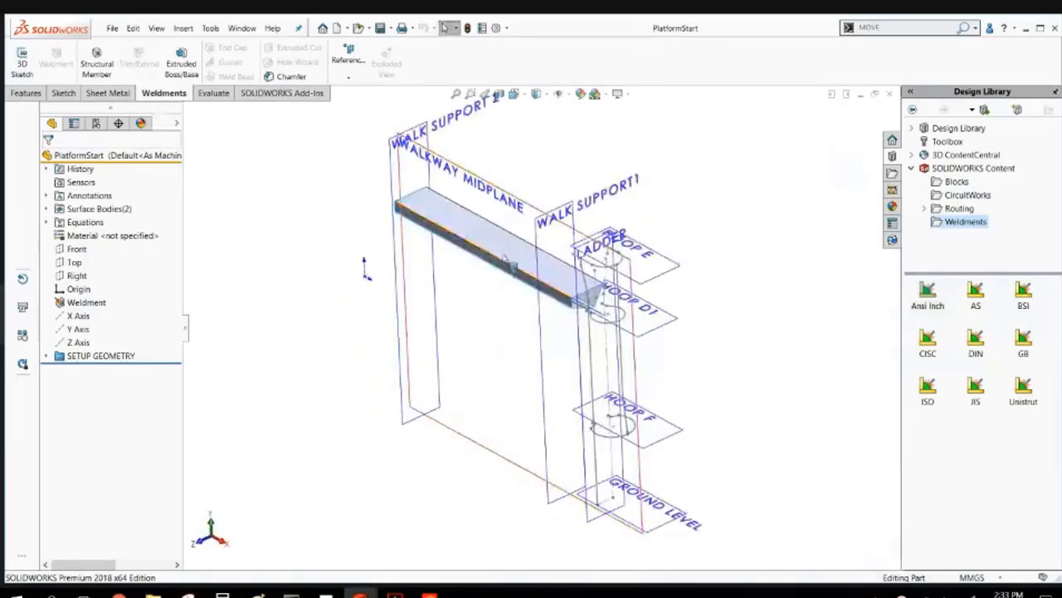
{"action": "scroll", "coordinate": [503, 260], "scroll_direction": "down", "scroll_amount": 3}
{"action": "scroll", "coordinate": [509, 264], "scroll_direction": "up", "scroll_amount": 3}
{"action": "middle_click_drag", "start_coordinate": [512, 287], "coordinate": [498, 396]}
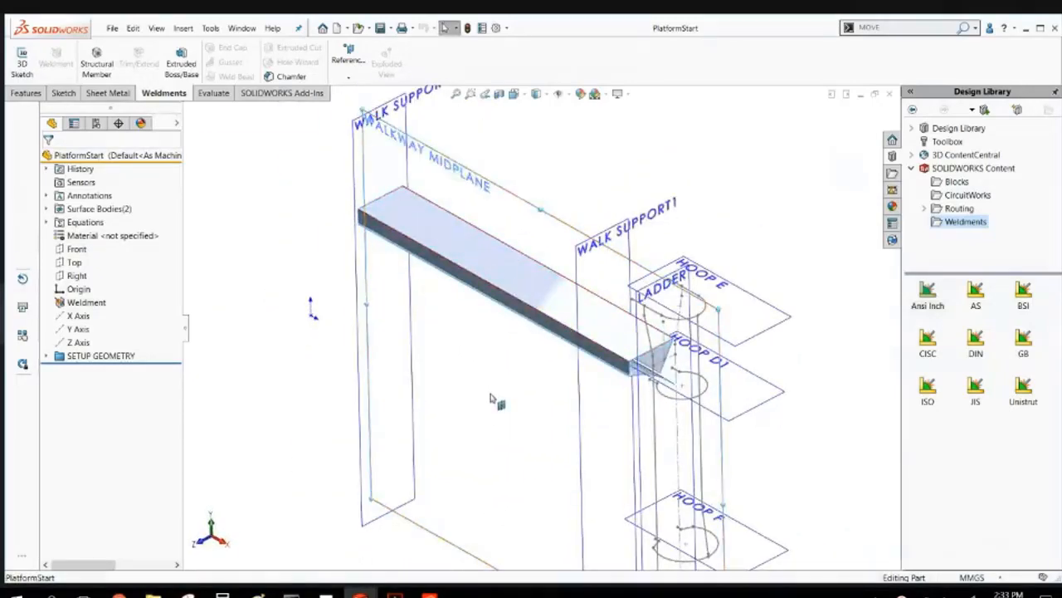
{"action": "left_click", "coordinate": [490, 405]}
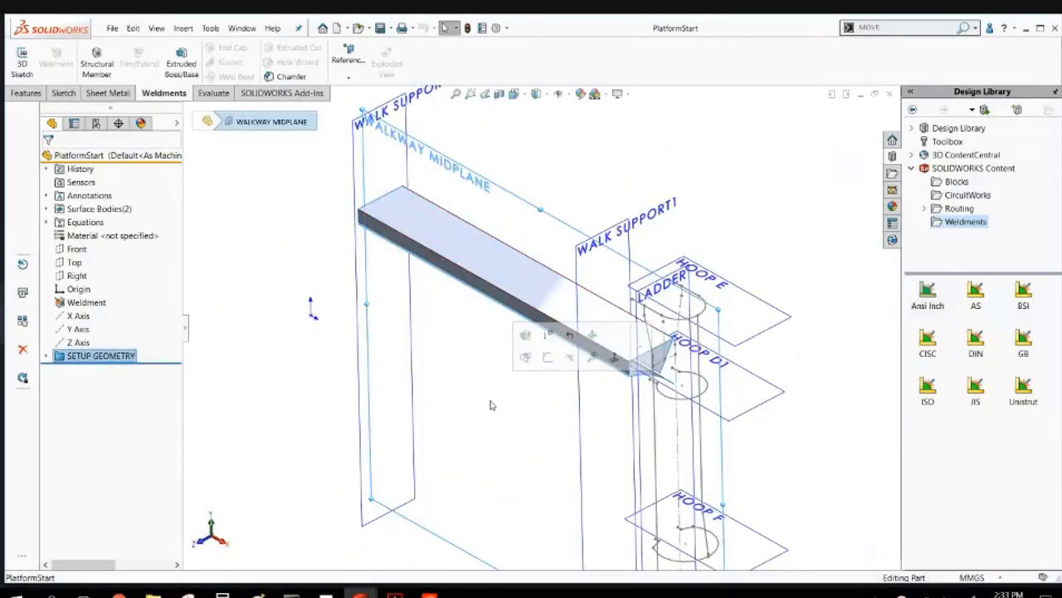
{"action": "left_click", "coordinate": [46, 355]}
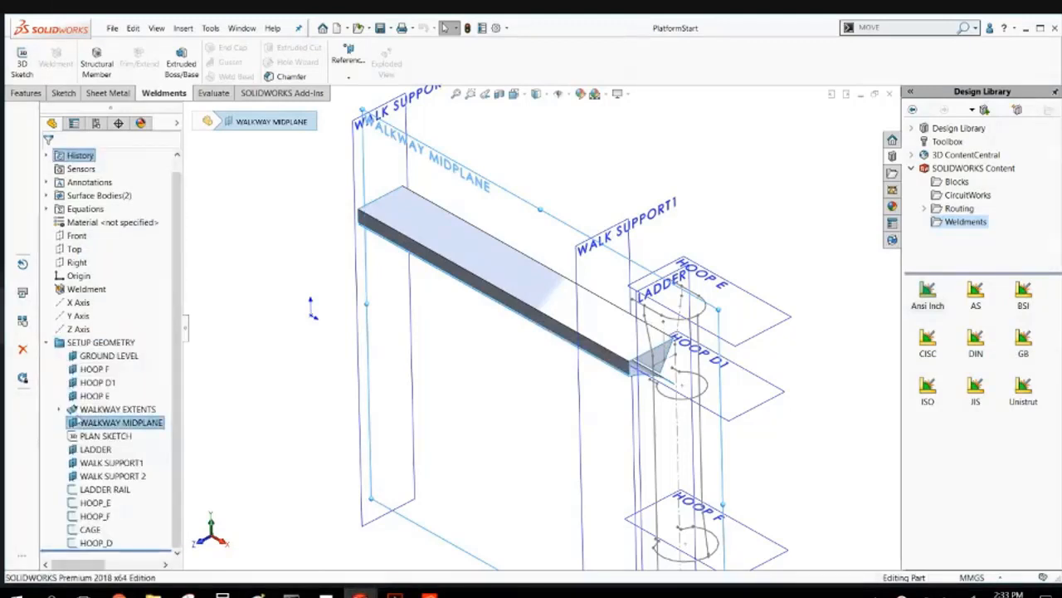
{"action": "left_click", "coordinate": [104, 356]}
{"action": "left_click", "coordinate": [94, 369]}
{"action": "left_click", "coordinate": [97, 382]}
{"action": "left_click", "coordinate": [93, 395]}
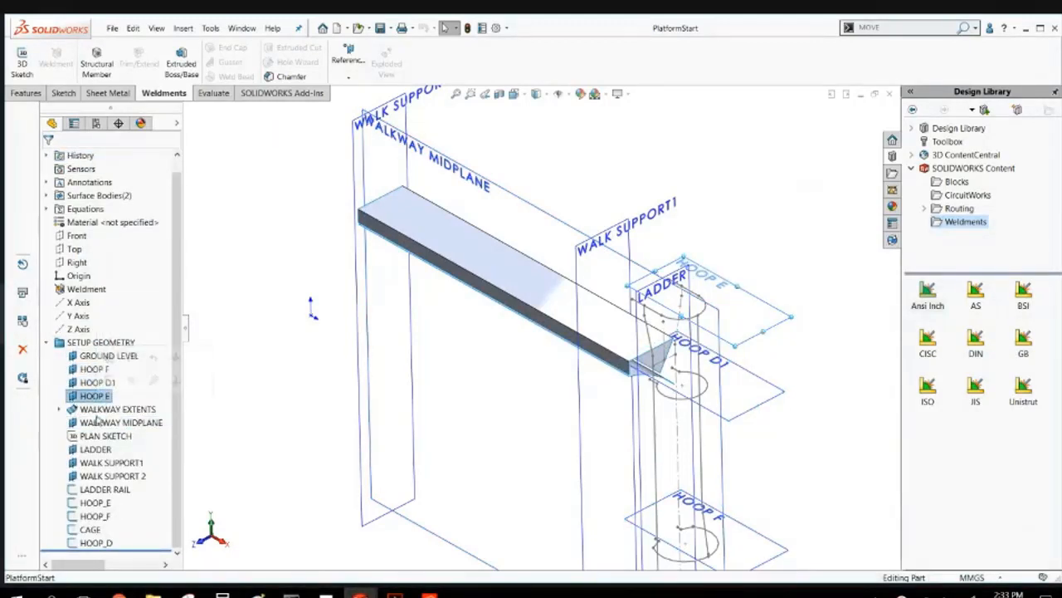
Inspect the WALKWAY EXTENTS surface, its Sketch1 and its top and end faces from several angles.
{"action": "left_click", "coordinate": [98, 409]}
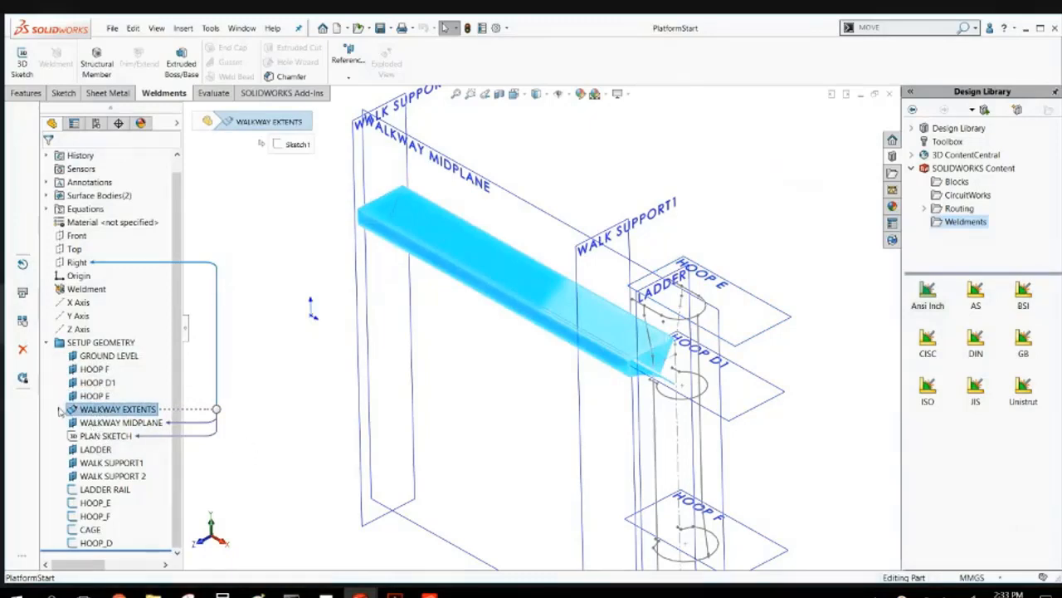
{"action": "left_click", "coordinate": [59, 409]}
{"action": "left_click", "coordinate": [97, 422]}
{"action": "middle_click_drag", "start_coordinate": [617, 311], "coordinate": [590, 288]}
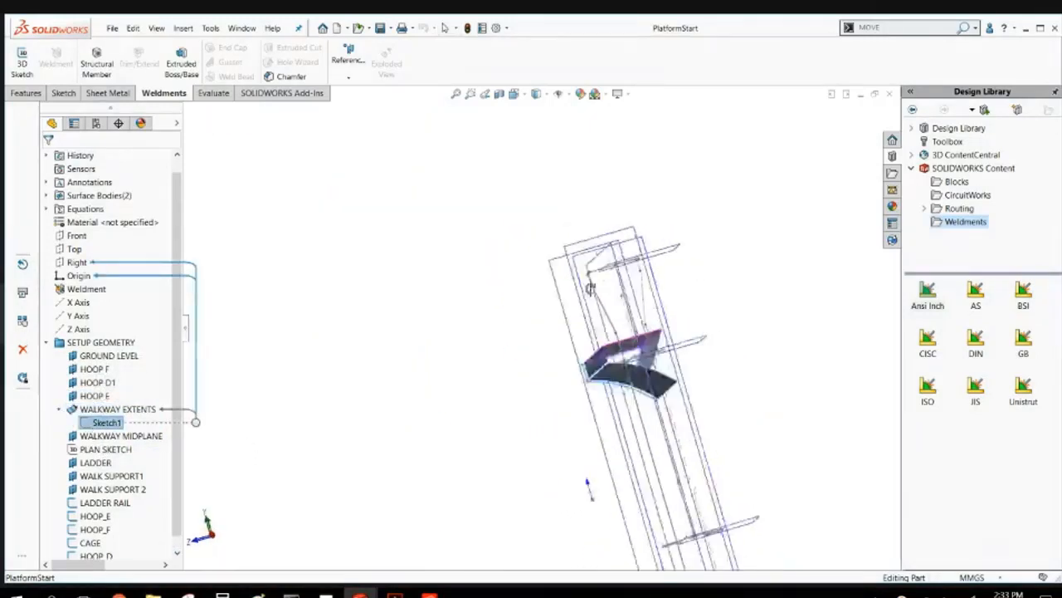
{"action": "scroll", "coordinate": [591, 289], "scroll_direction": "down", "scroll_amount": 5}
{"action": "left_click", "coordinate": [576, 308]}
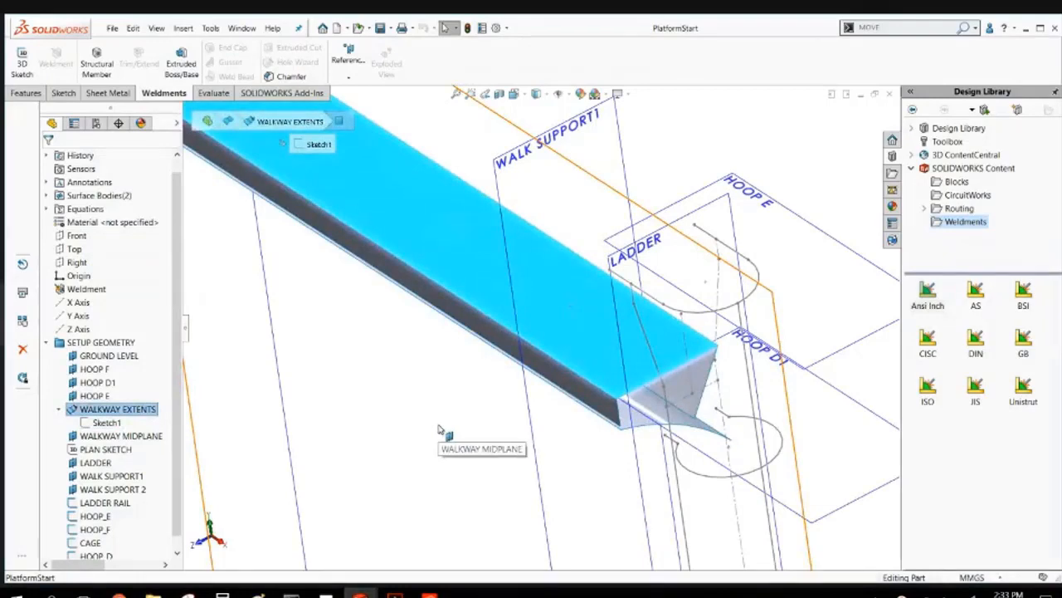
{"action": "scroll", "coordinate": [430, 426], "scroll_direction": "up", "scroll_amount": 5}
{"action": "middle_click_drag", "start_coordinate": [434, 386], "coordinate": [420, 315]}
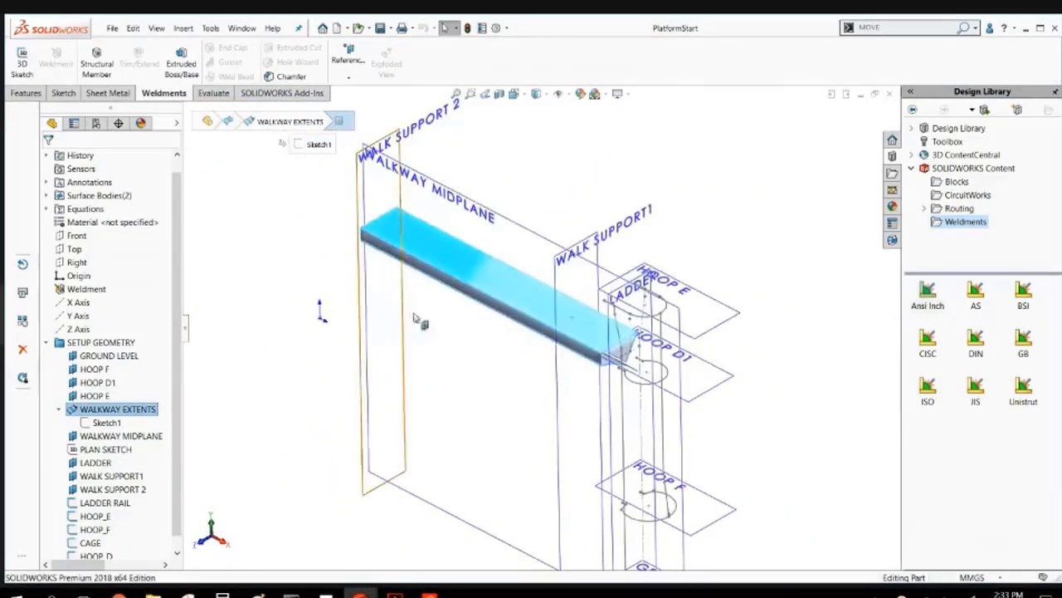
{"action": "scroll", "coordinate": [501, 303], "scroll_direction": "down", "scroll_amount": 5}
{"action": "middle_click_drag", "start_coordinate": [503, 303], "coordinate": [550, 242]}
{"action": "left_click", "coordinate": [483, 218]}
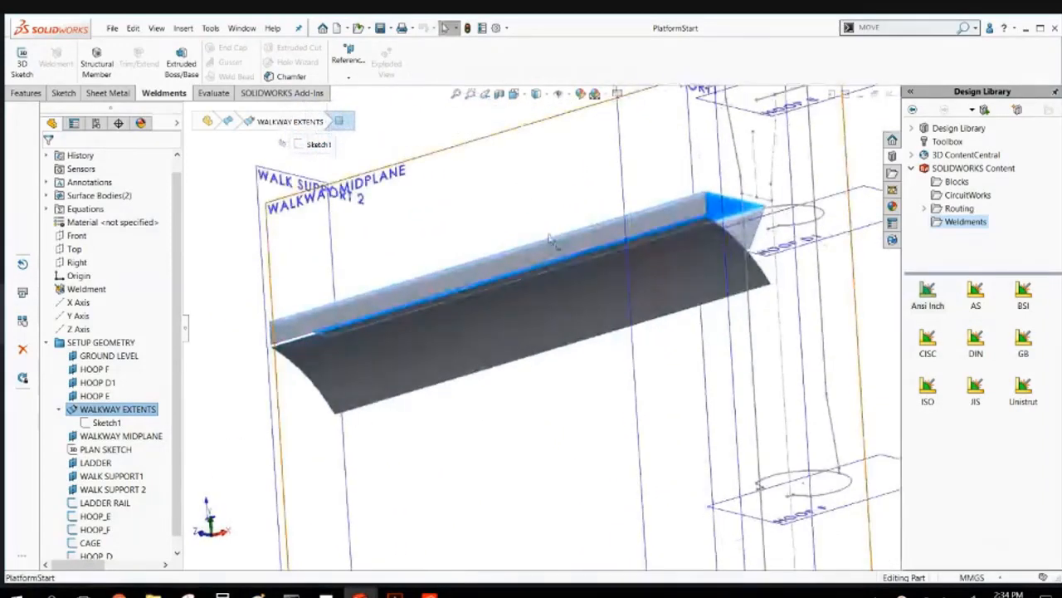
{"action": "middle_click_drag", "start_coordinate": [584, 284], "coordinate": [687, 288]}
{"action": "scroll", "coordinate": [687, 286], "scroll_direction": "down", "scroll_amount": 4}
{"action": "left_click", "coordinate": [571, 332]}
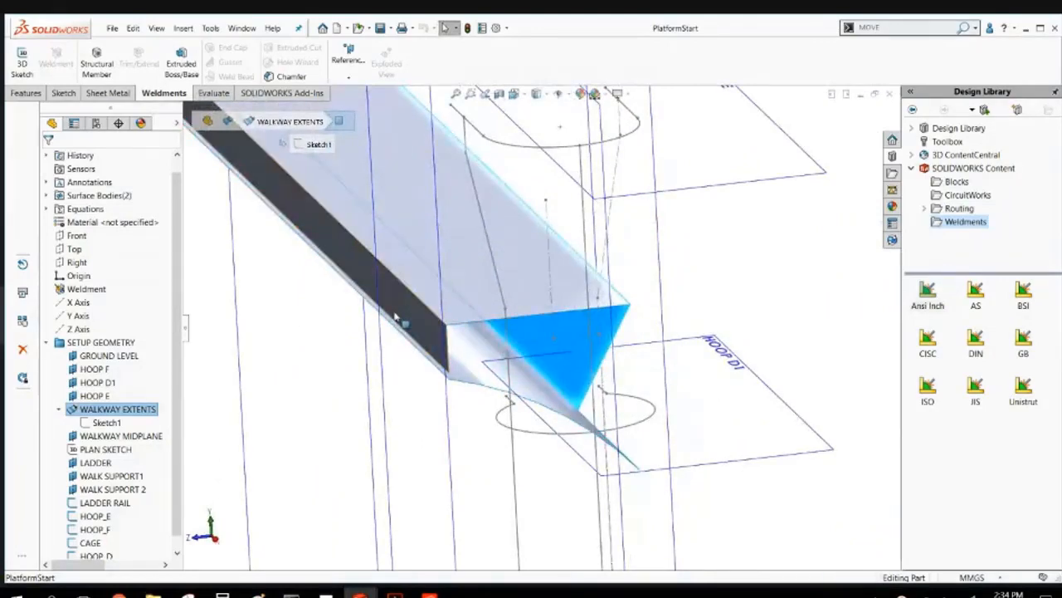
{"action": "left_click", "coordinate": [399, 314]}
{"action": "scroll", "coordinate": [360, 362], "scroll_direction": "up", "scroll_amount": 4}
{"action": "middle_click_drag", "start_coordinate": [361, 366], "coordinate": [387, 371]}
{"action": "left_click", "coordinate": [387, 371]}
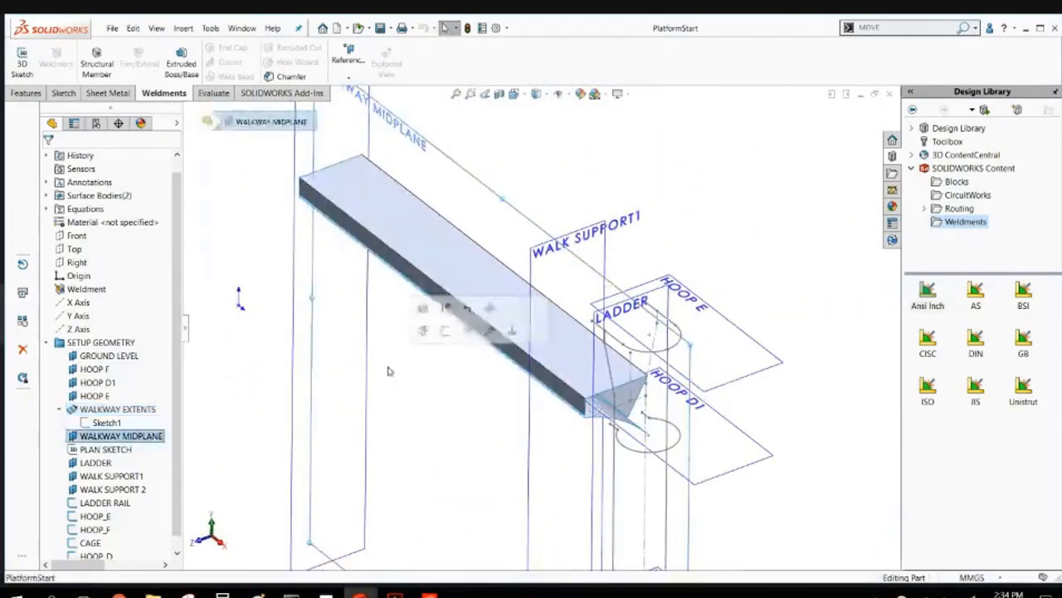
Start a sketch on the top face of the walkway surface and convert its outline into sketch lines.
{"action": "left_click", "coordinate": [488, 429]}
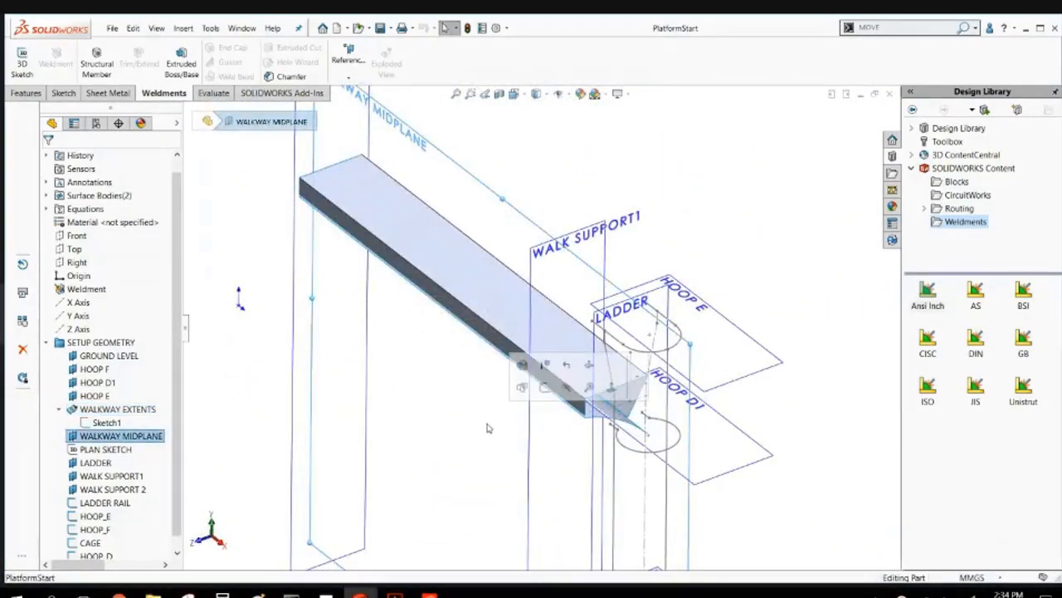
{"action": "left_click", "coordinate": [473, 271]}
{"action": "left_click", "coordinate": [541, 237]}
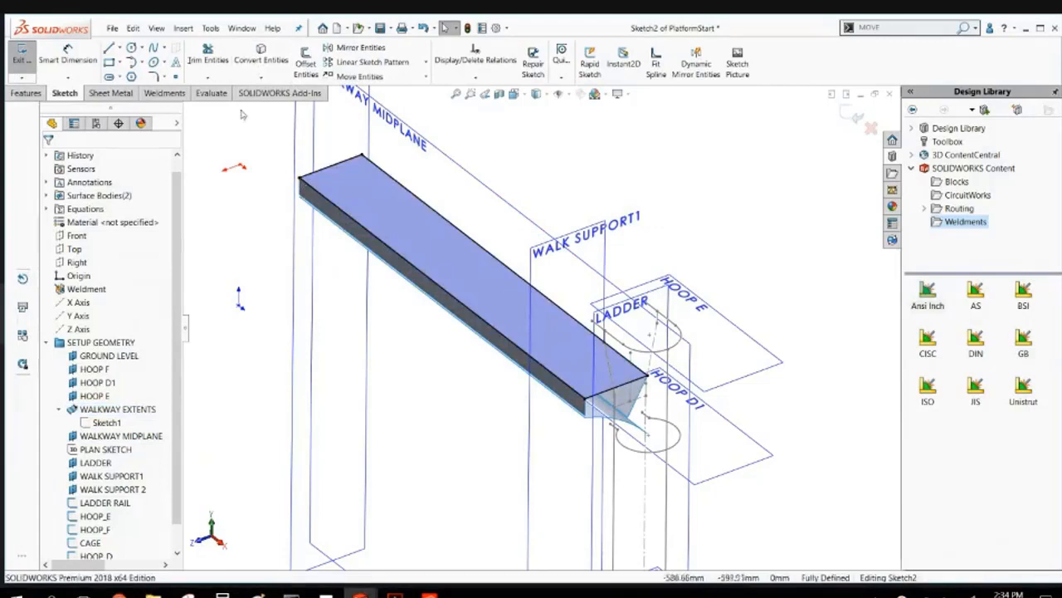
Sketch a straight line across the walkway's top face, square between its two long edges.
{"action": "left_click", "coordinate": [120, 47]}
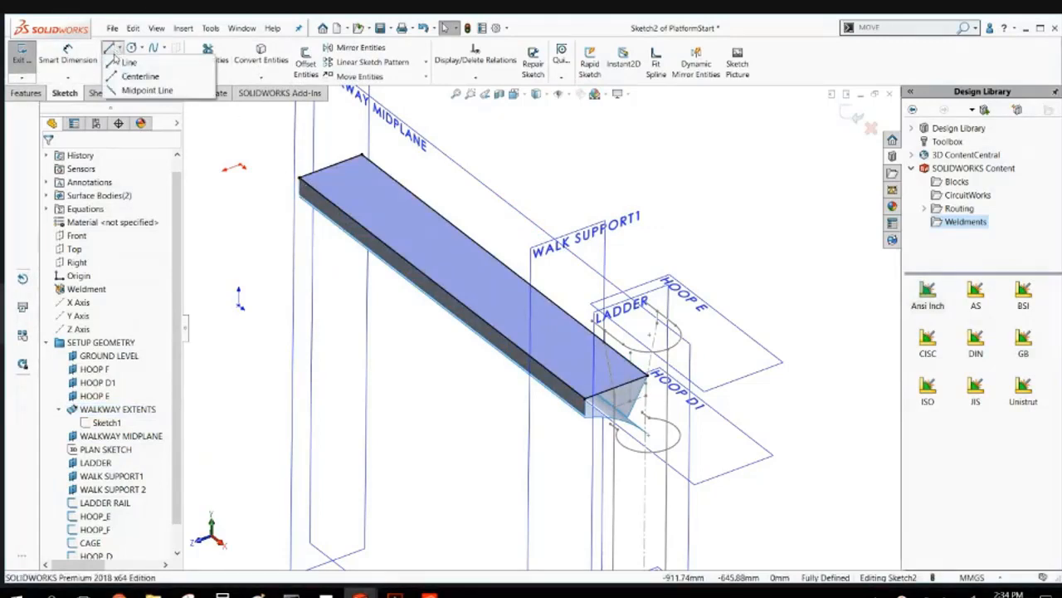
{"action": "left_click", "coordinate": [129, 62]}
{"action": "scroll", "coordinate": [366, 208], "scroll_direction": "down", "scroll_amount": 5}
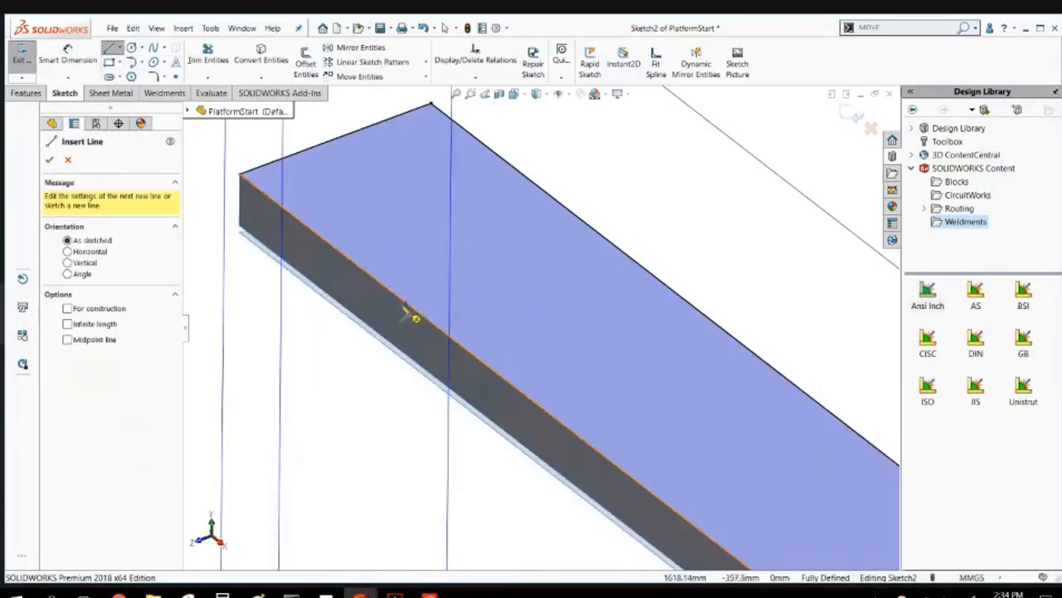
{"action": "left_click", "coordinate": [401, 297]}
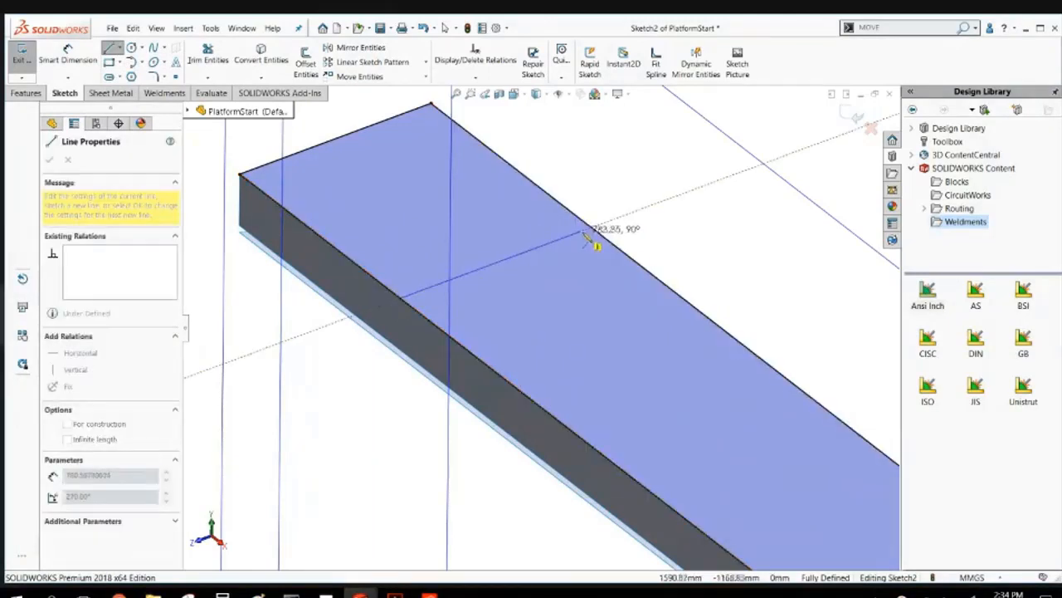
{"action": "left_click", "coordinate": [591, 228]}
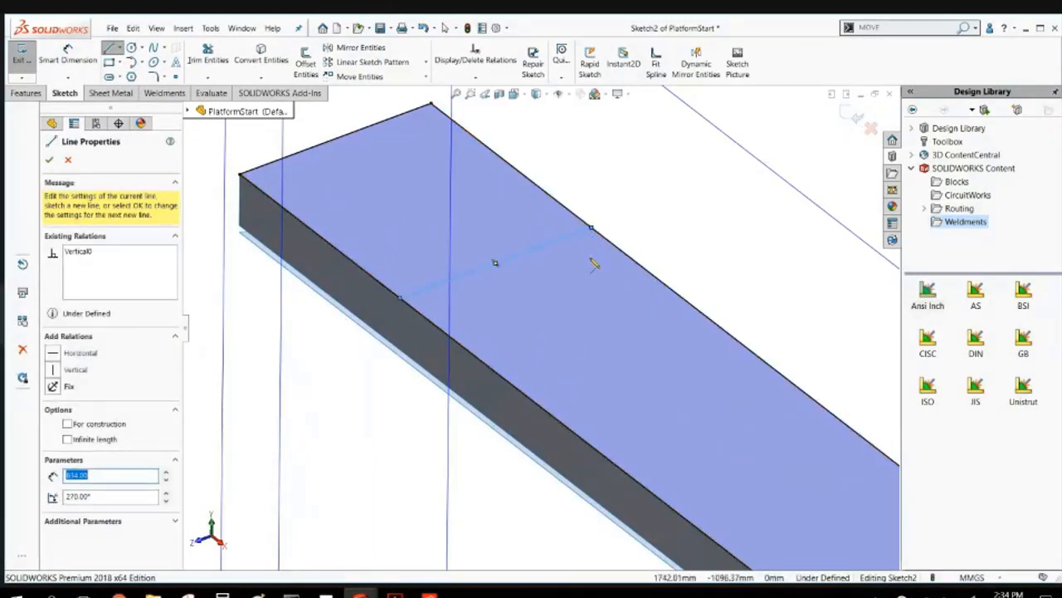
{"action": "key", "text": "Escape"}
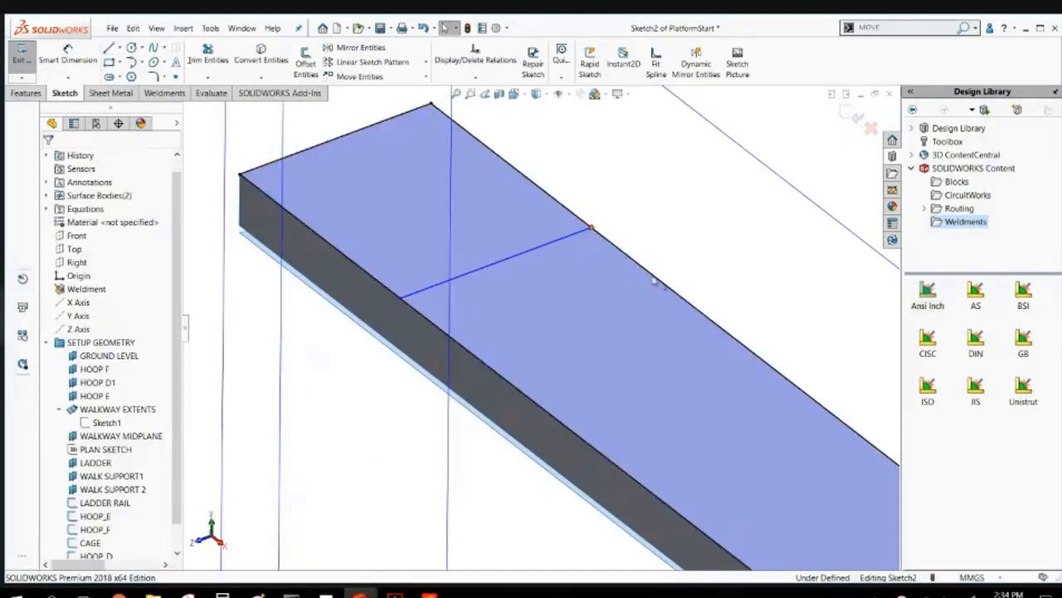
{"action": "left_click", "coordinate": [600, 235]}
{"action": "left_click_drag", "start_coordinate": [623, 230], "coordinate": [624, 247]}
{"action": "left_click", "coordinate": [608, 190]}
{"action": "scroll", "coordinate": [608, 190], "scroll_direction": "up", "scroll_amount": 3}
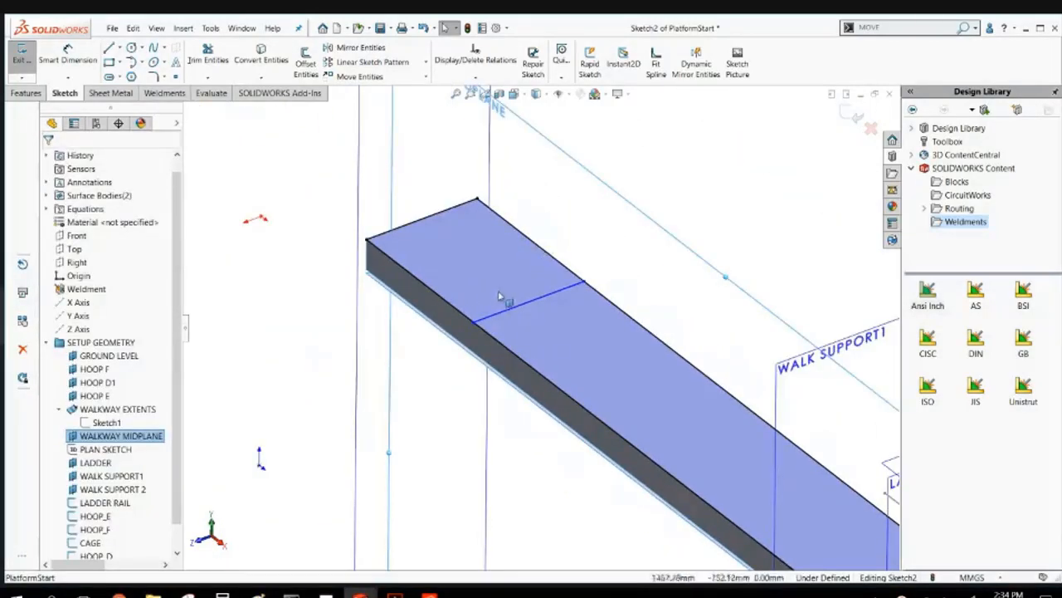
{"action": "middle_click_drag", "start_coordinate": [503, 296], "coordinate": [466, 249]}
{"action": "left_click", "coordinate": [287, 194]}
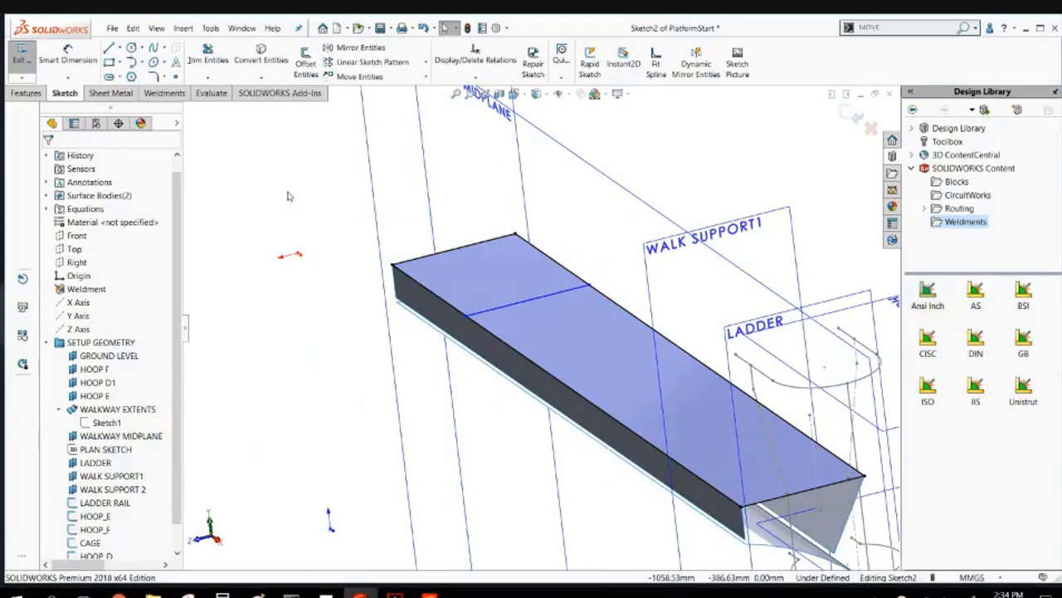
{"action": "left_click", "coordinate": [68, 58]}
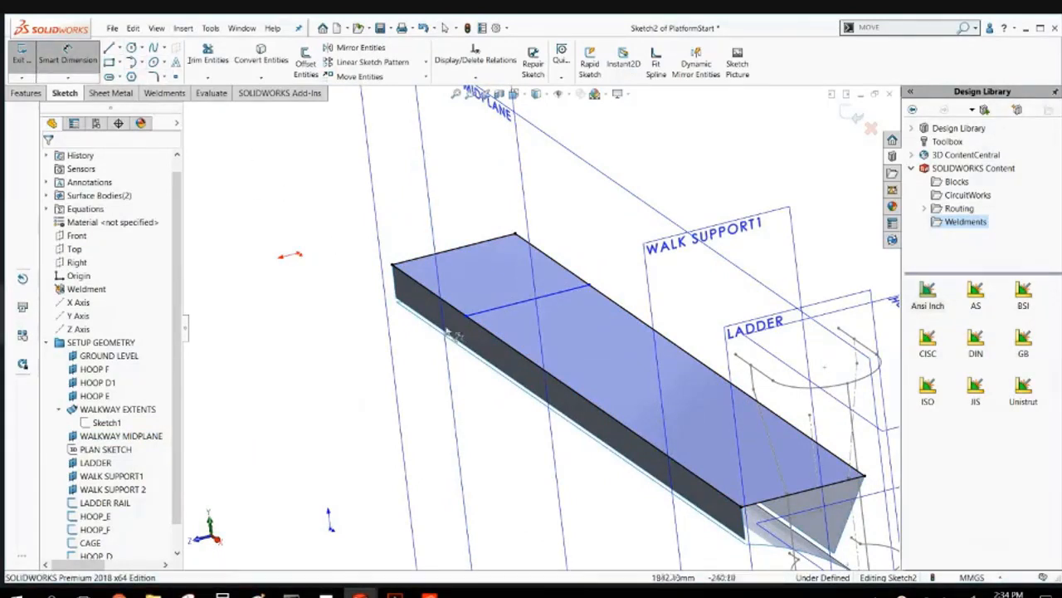
{"action": "key", "text": "Escape"}
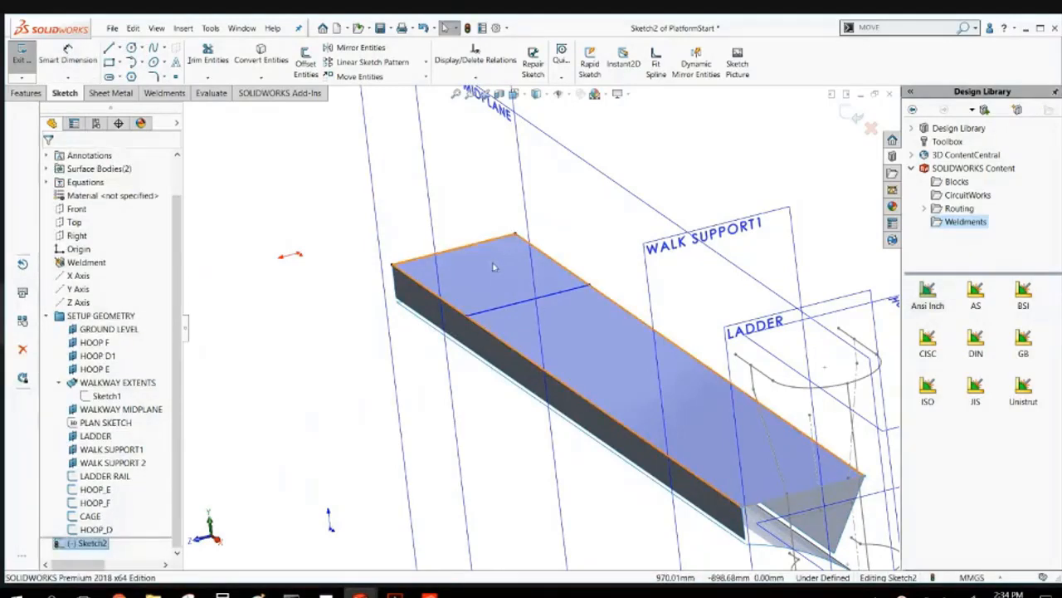
Delete all the lines in the current sketch on the walkway's top face.
{"action": "left_click", "coordinate": [495, 268]}
{"action": "left_click", "coordinate": [326, 201]}
{"action": "mouse_move", "coordinate": [290, 178]}
{"action": "left_mouse_down"}
{"action": "mouse_move", "coordinate": [857, 566]}
{"action": "mouse_move", "coordinate": [875, 530]}
{"action": "left_mouse_up"}
{"action": "key", "text": "Delete"}
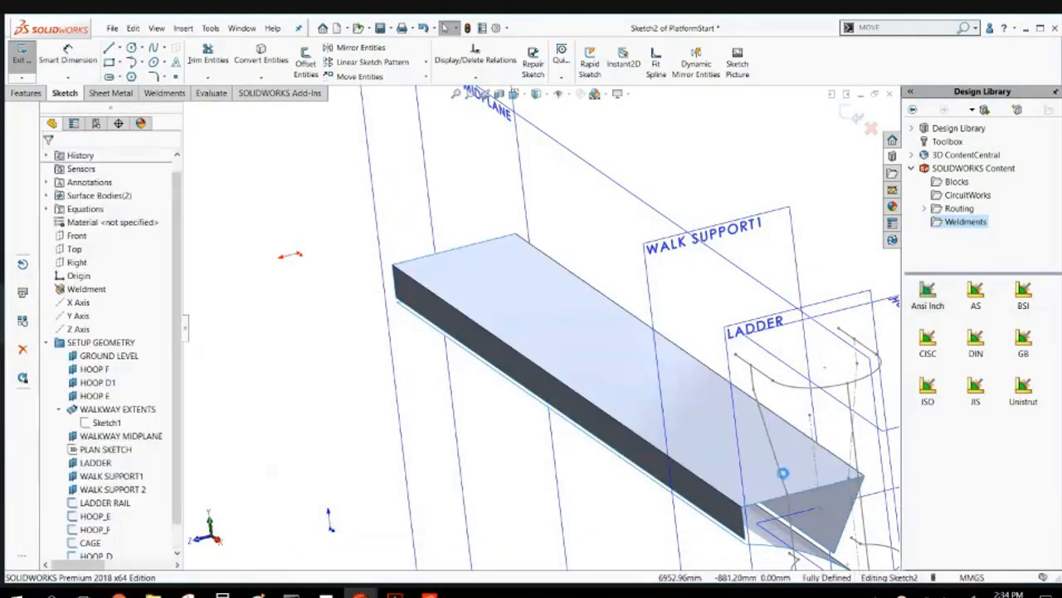
Offset the outline of the walkway's top face by 17 mm with the direction reversed to the inside.
{"action": "left_click", "coordinate": [463, 282]}
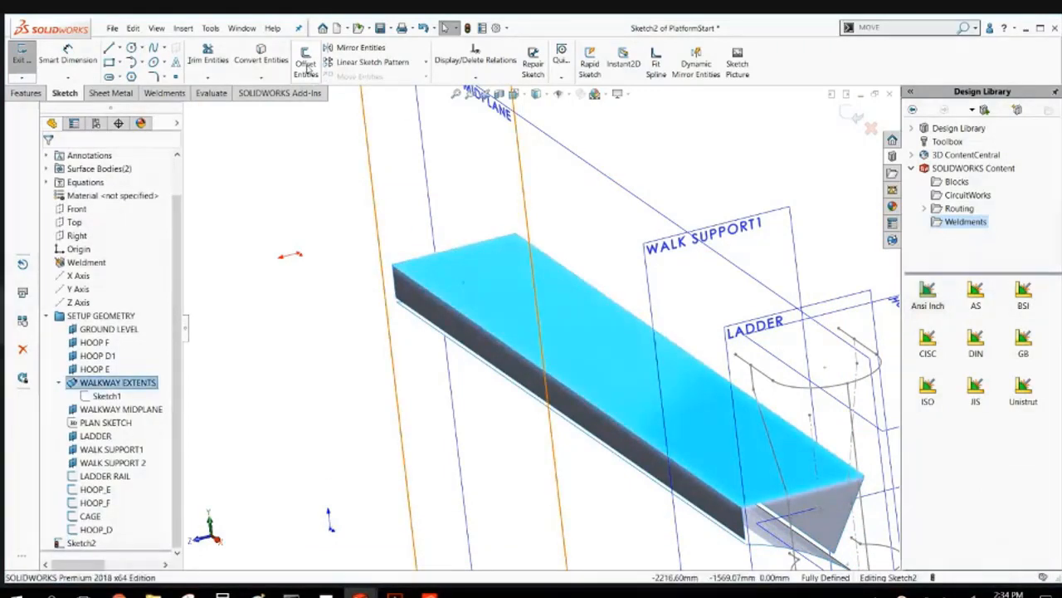
{"action": "left_click", "coordinate": [305, 63]}
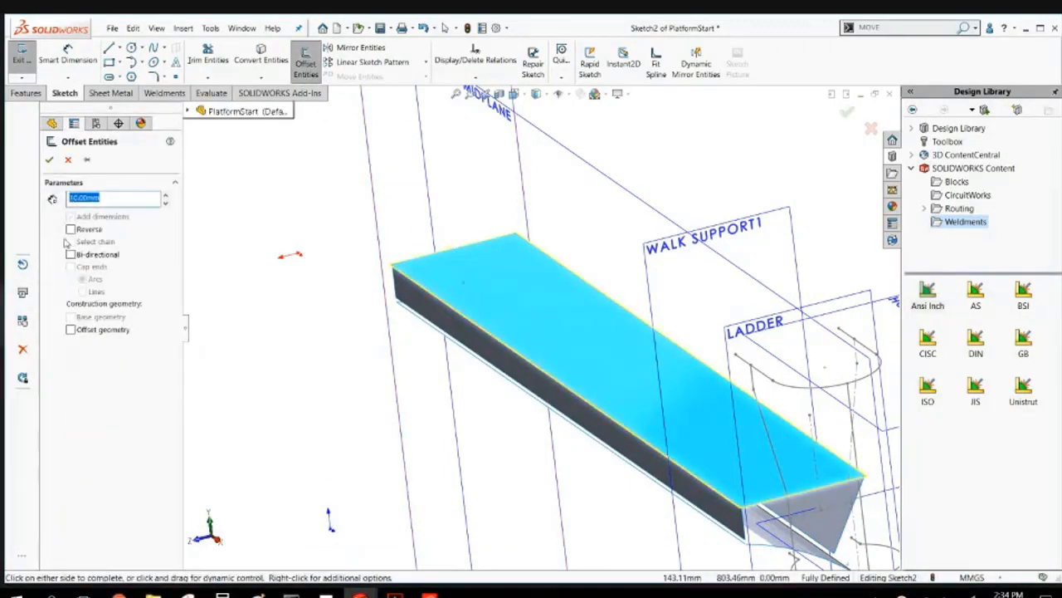
{"action": "type", "text": "17"}
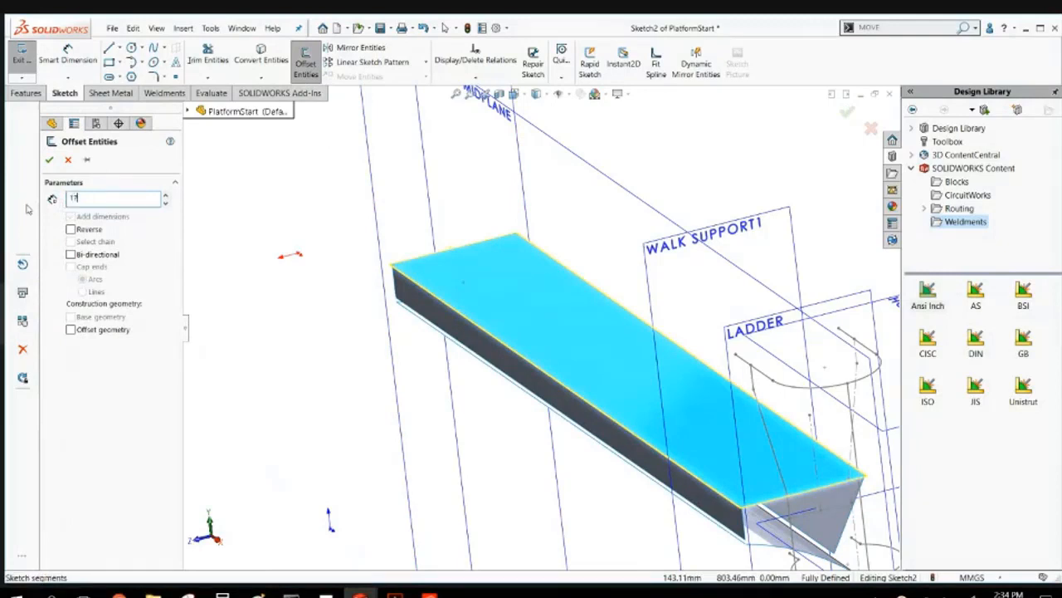
{"action": "key", "text": "Return"}
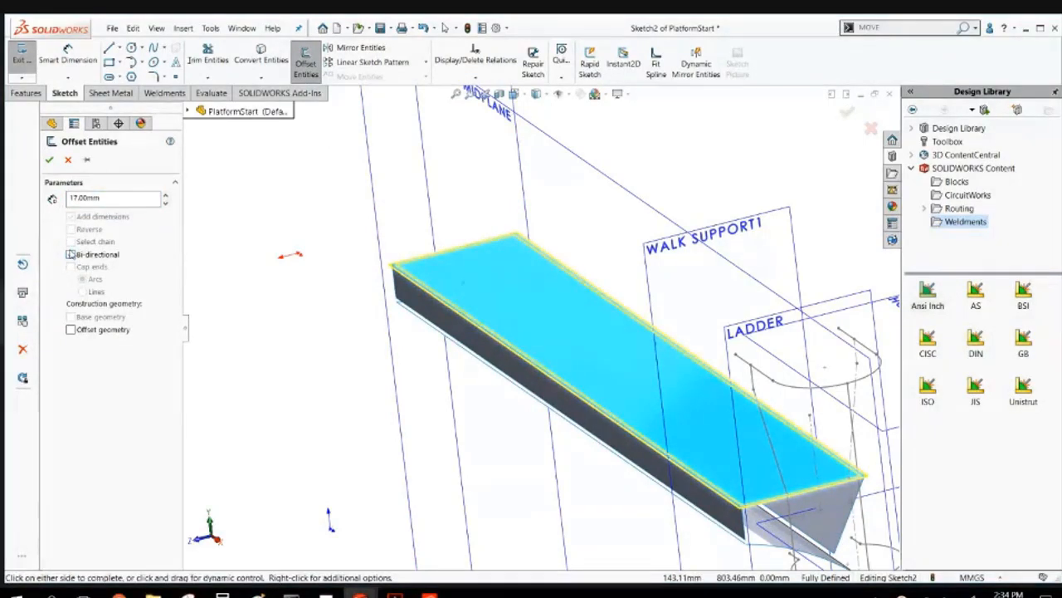
{"action": "left_click", "coordinate": [71, 254]}
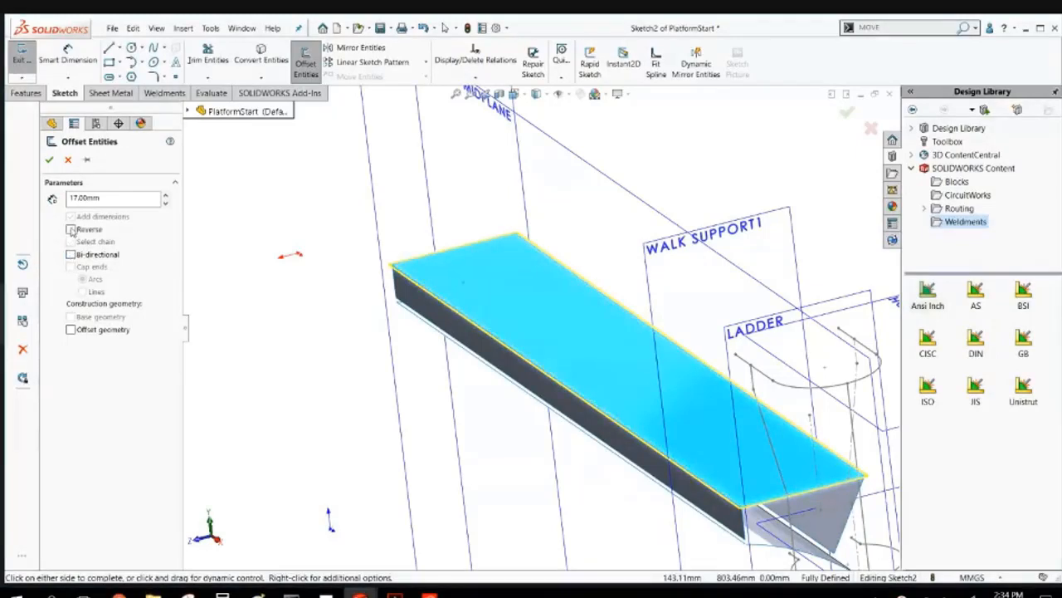
{"action": "left_click", "coordinate": [71, 230]}
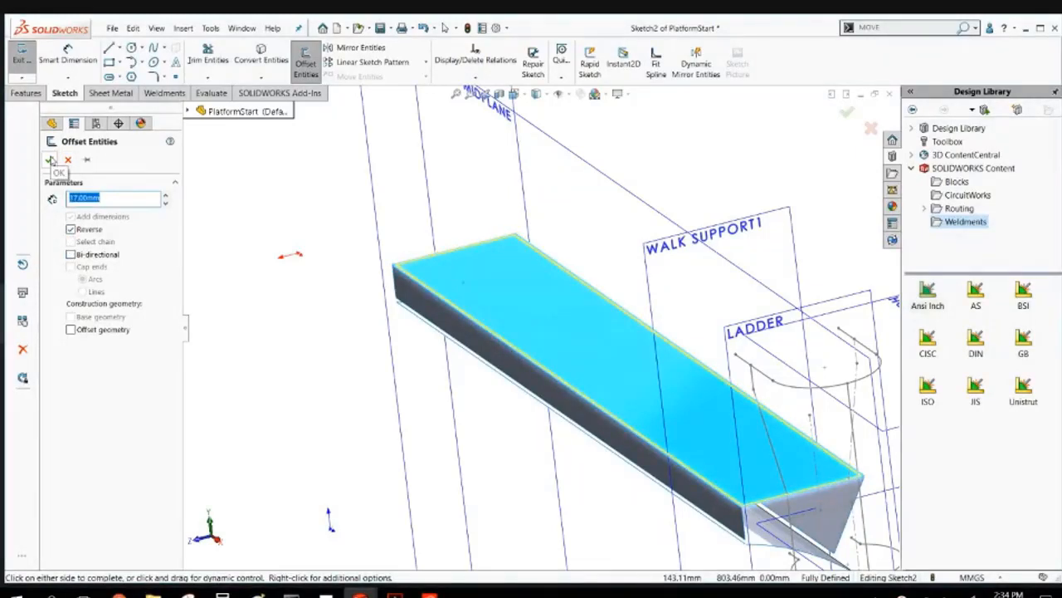
{"action": "left_click", "coordinate": [49, 159]}
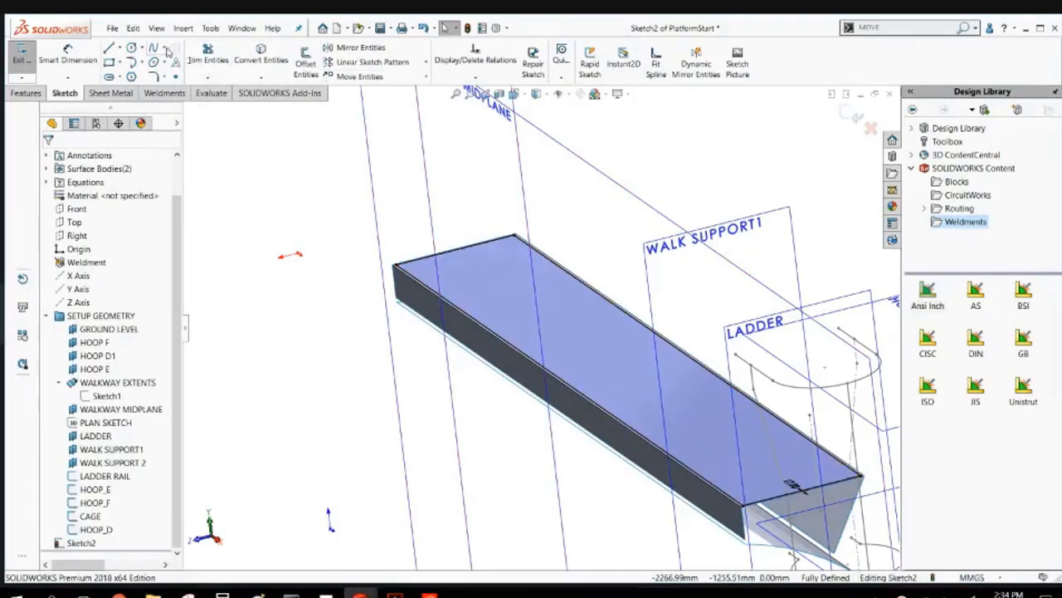
Sketch a line about 800 mm long across the walkway's top face, square between the two long offset lines.
{"action": "left_click", "coordinate": [118, 48]}
{"action": "left_click", "coordinate": [176, 60]}
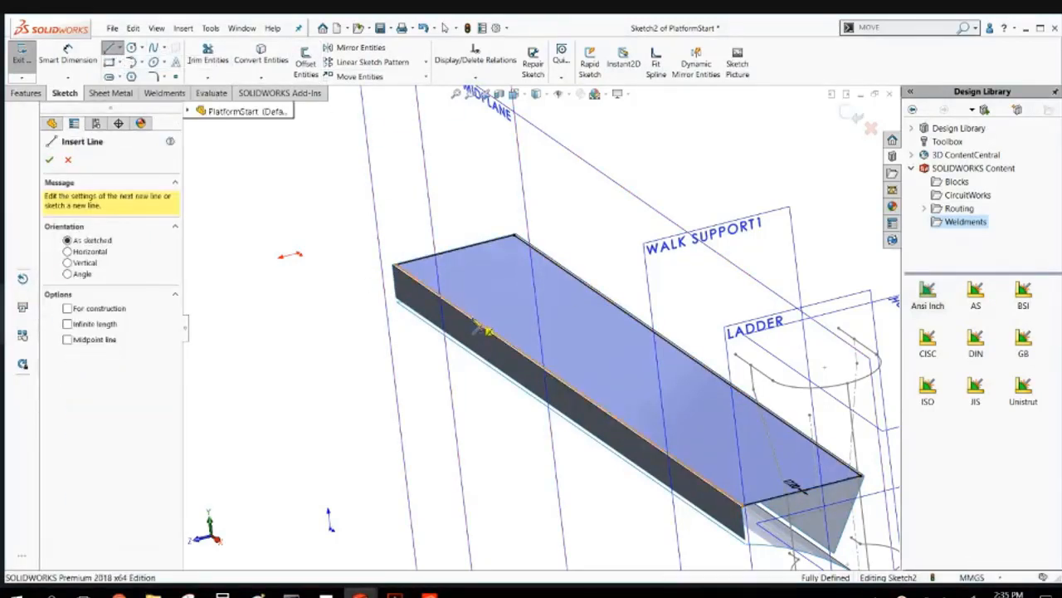
{"action": "left_click", "coordinate": [486, 329]}
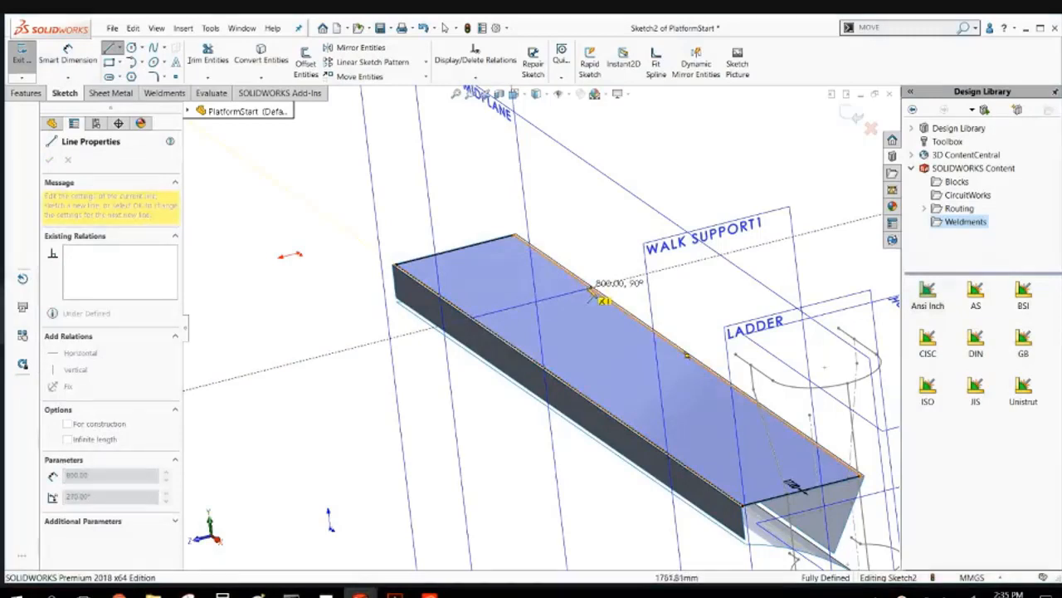
{"action": "left_click", "coordinate": [591, 290]}
{"action": "key", "text": "Escape"}
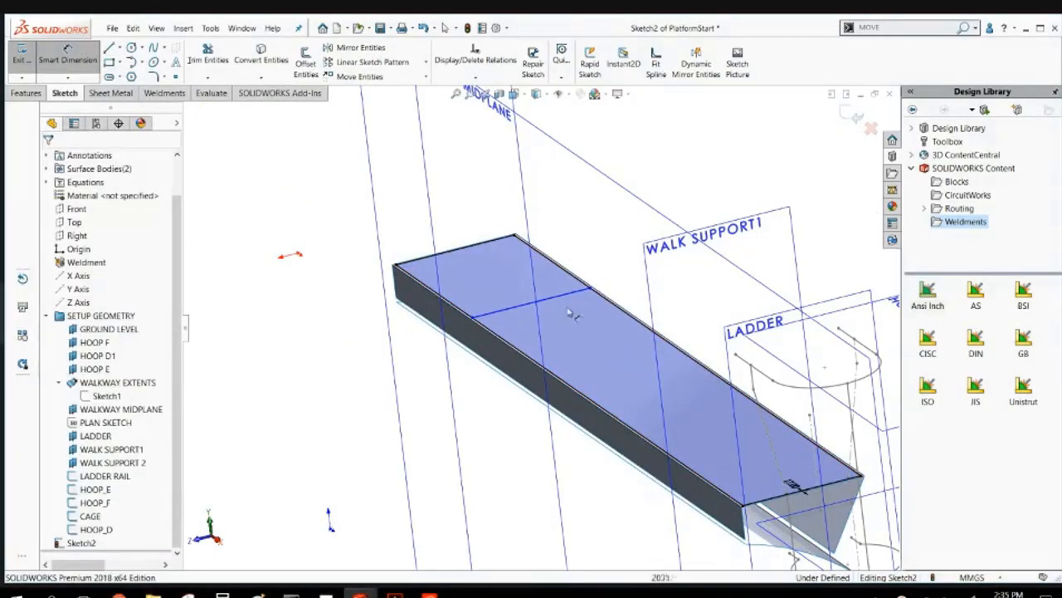
Dimension the cross line 1025 mm from the offset line at the walkway's nearer short end and exit the sketch.
{"action": "left_click", "coordinate": [547, 292]}
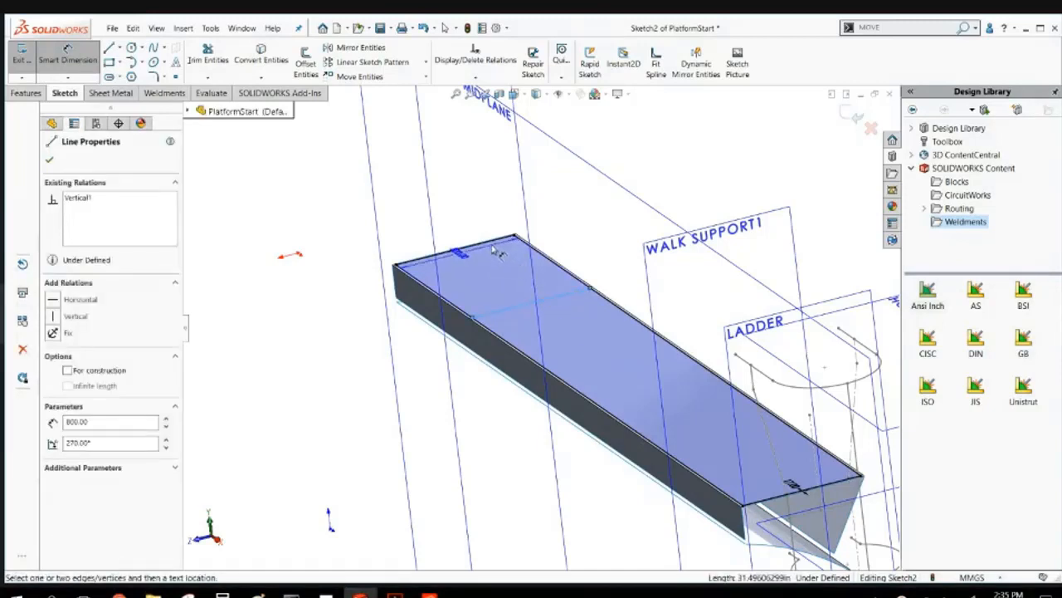
{"action": "left_click", "coordinate": [573, 240]}
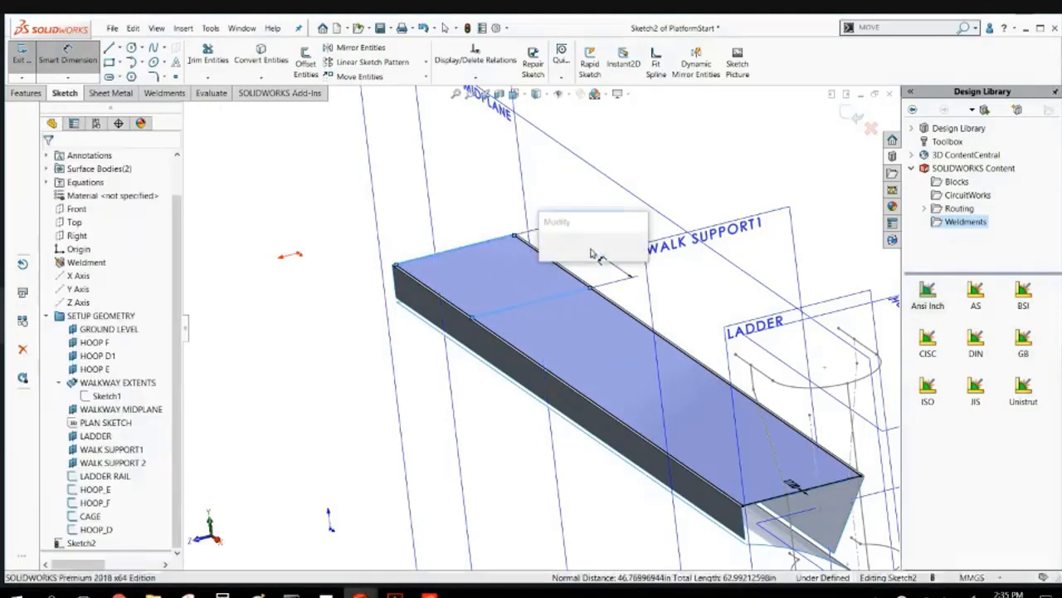
{"action": "type", "text": "1025"}
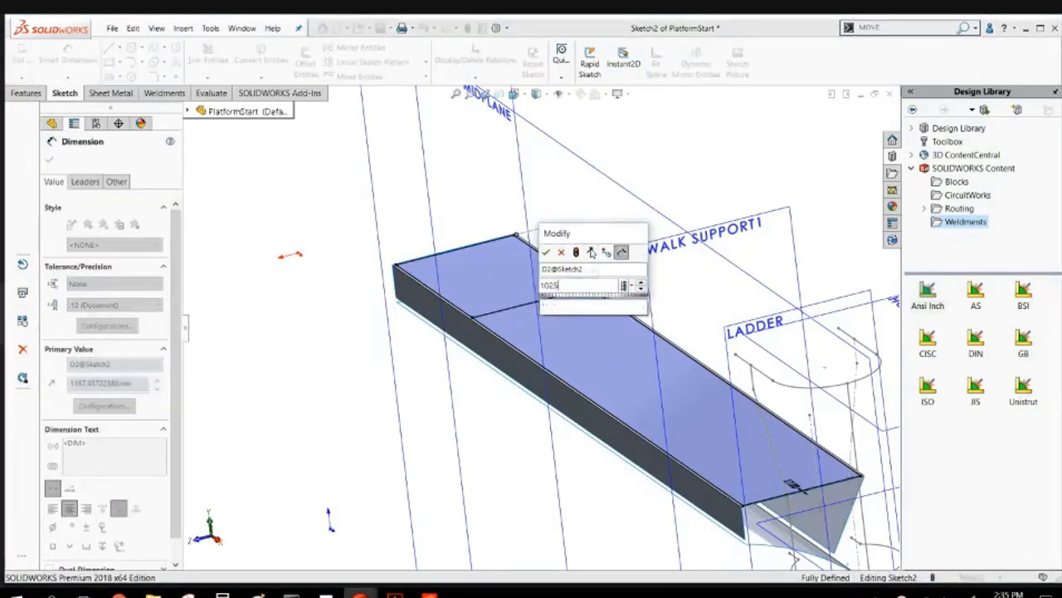
{"action": "left_click", "coordinate": [546, 253]}
{"action": "middle_click_drag", "start_coordinate": [541, 253], "coordinate": [567, 278]}
{"action": "key", "text": "ctrl+b"}
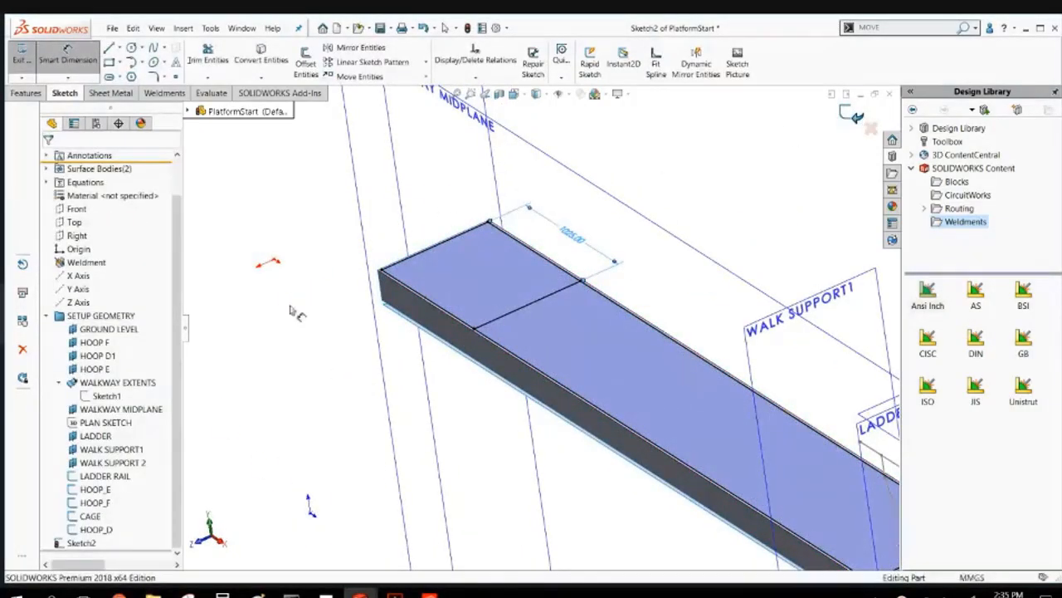
Start a structural member using the ansi inch standard and the L Angle profile type.
{"action": "scroll", "coordinate": [534, 328], "scroll_direction": "up", "scroll_amount": 1}
{"action": "scroll", "coordinate": [505, 292], "scroll_direction": "down", "scroll_amount": 3}
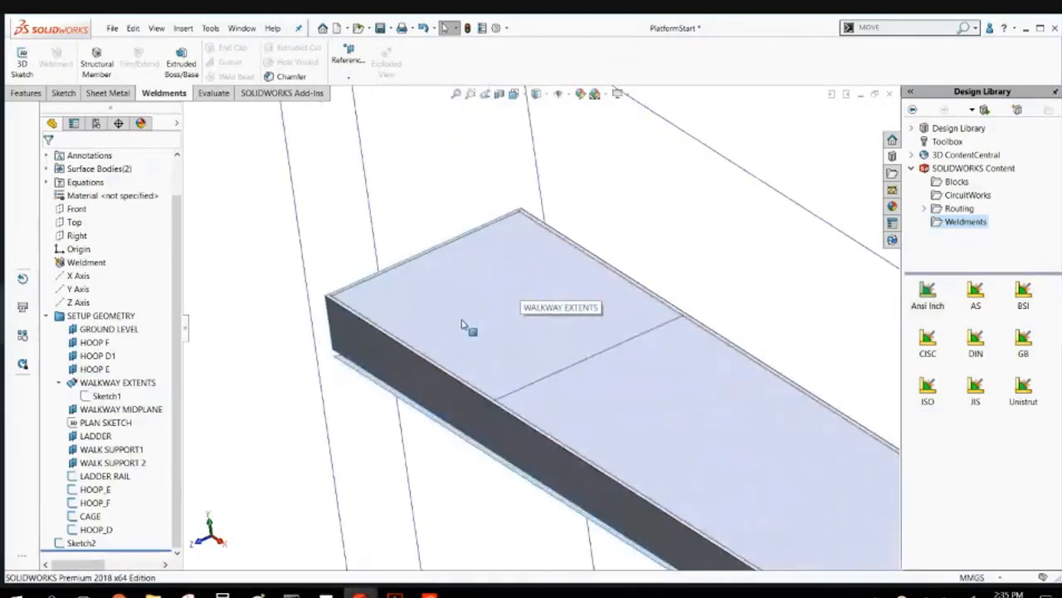
{"action": "scroll", "coordinate": [462, 325], "scroll_direction": "down", "scroll_amount": 2}
{"action": "scroll", "coordinate": [448, 328], "scroll_direction": "up", "scroll_amount": 3}
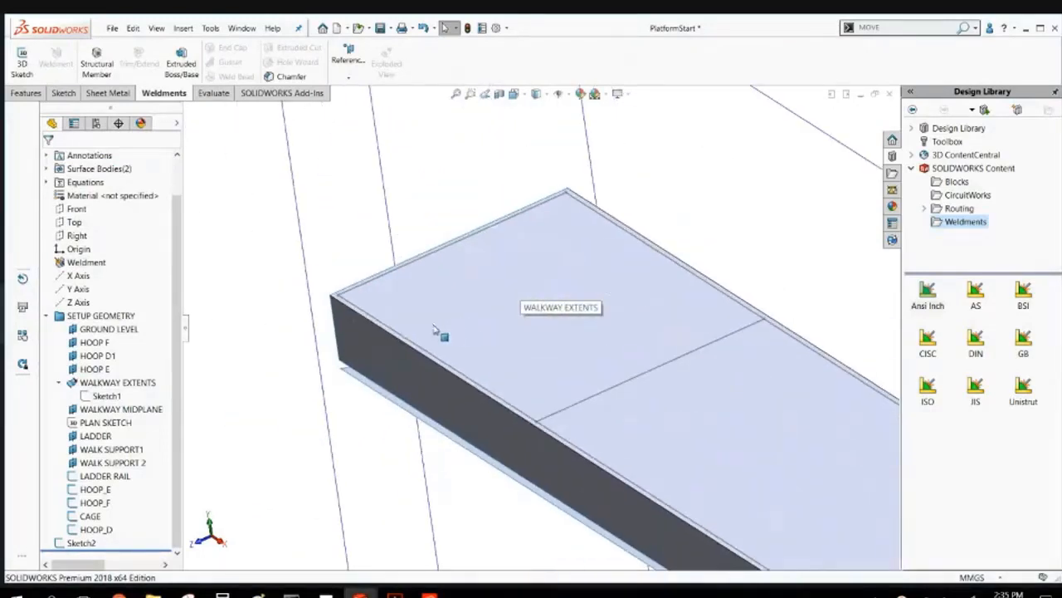
{"action": "scroll", "coordinate": [457, 347], "scroll_direction": "down", "scroll_amount": 4}
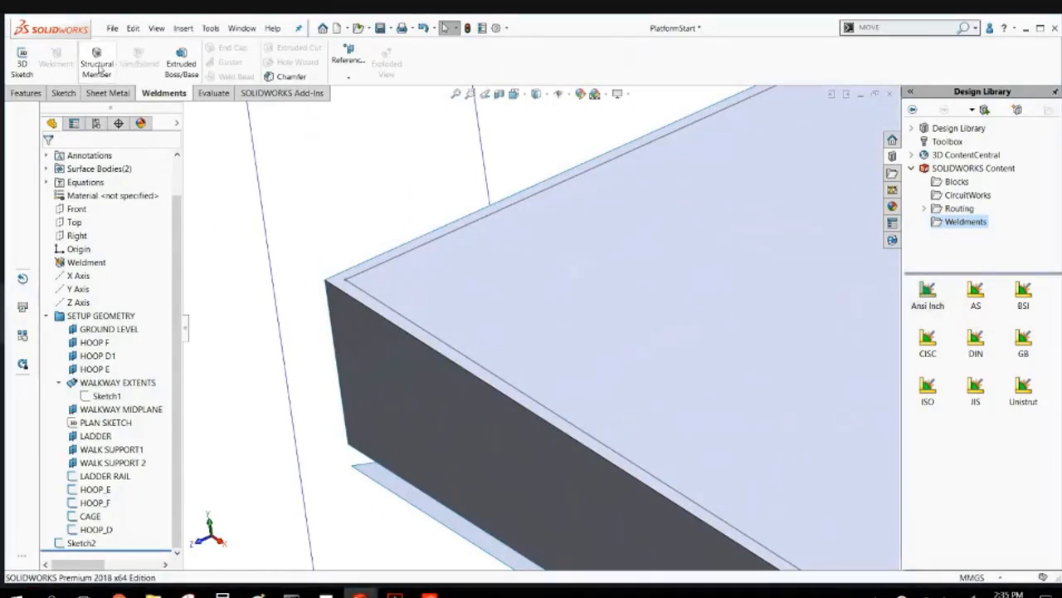
{"action": "left_click", "coordinate": [98, 68]}
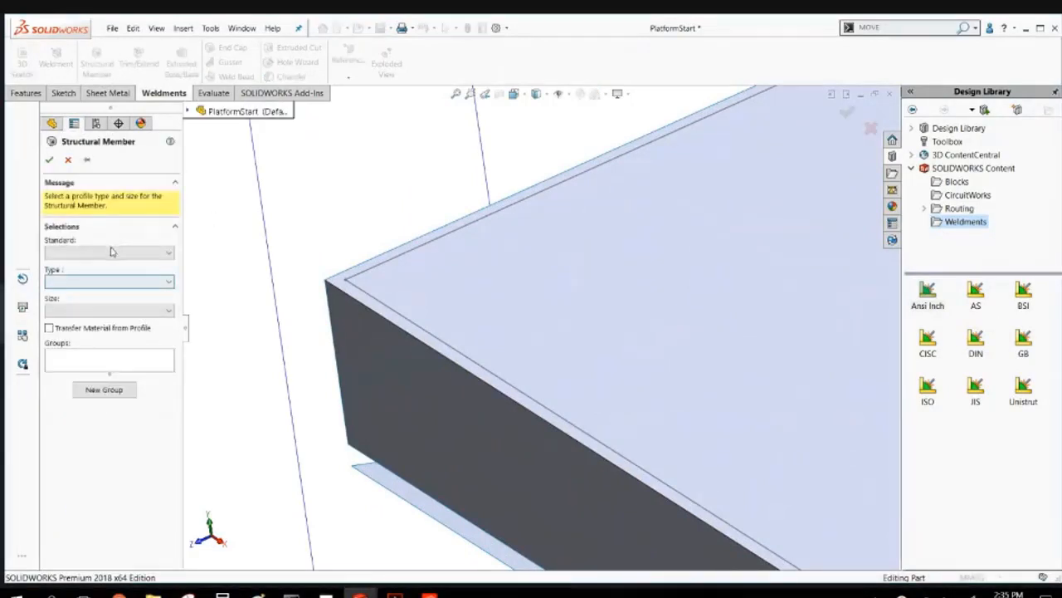
{"action": "left_click", "coordinate": [112, 252]}
{"action": "left_click", "coordinate": [105, 274]}
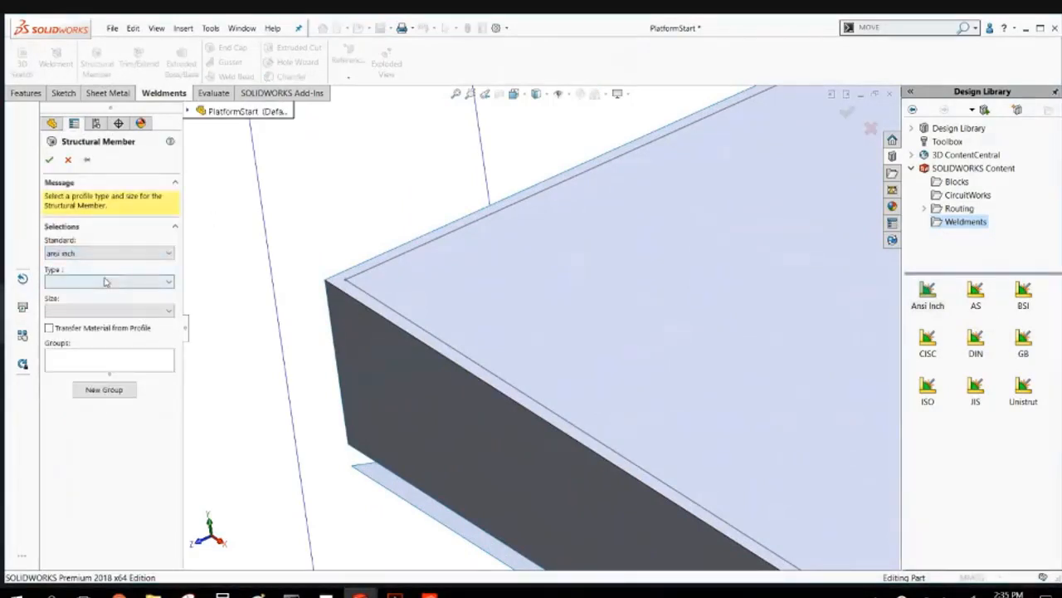
{"action": "left_click", "coordinate": [106, 278]}
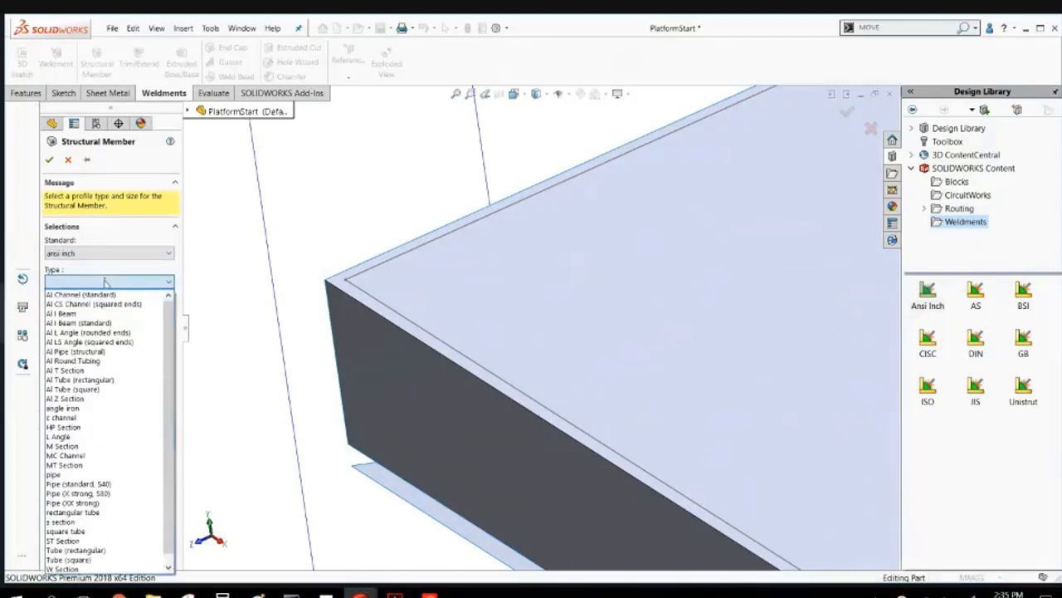
{"action": "left_click", "coordinate": [68, 438]}
Set the angle profile's size to L3x3x0.375.
{"action": "left_click", "coordinate": [77, 311]}
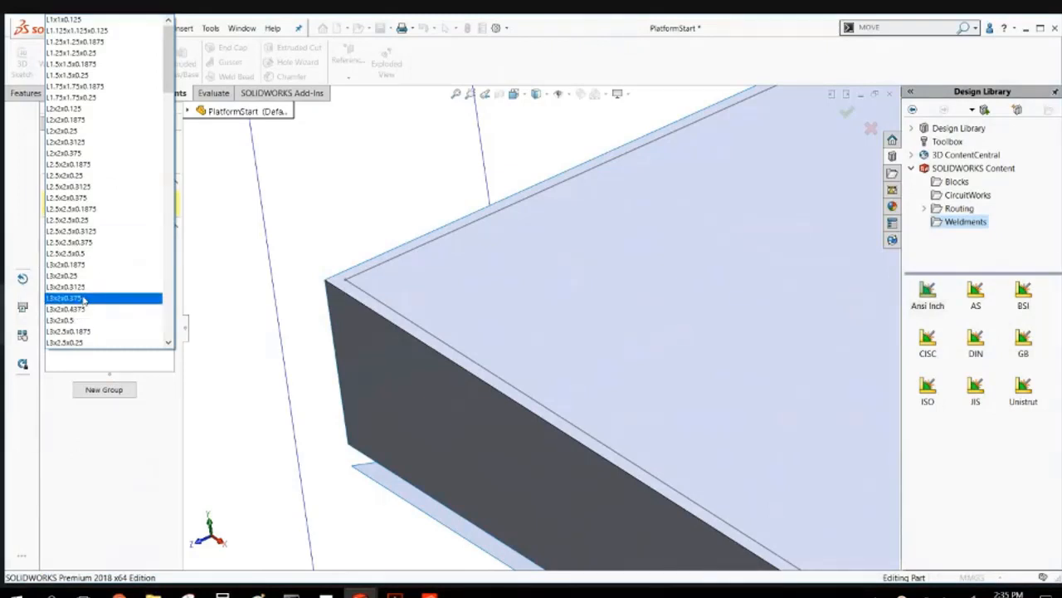
{"action": "scroll", "coordinate": [83, 300], "scroll_direction": "down", "scroll_amount": 2}
{"action": "scroll", "coordinate": [83, 301], "scroll_direction": "down", "scroll_amount": 3}
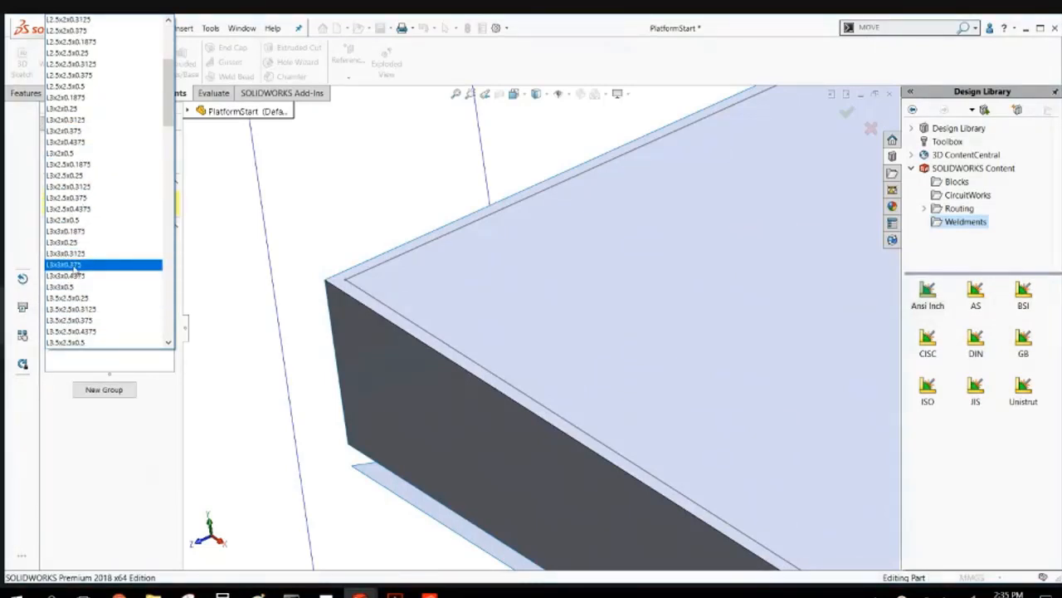
{"action": "left_click", "coordinate": [77, 264]}
Use the offset line at the walkway's short end as the structural member's first path segment.
{"action": "left_click", "coordinate": [105, 358]}
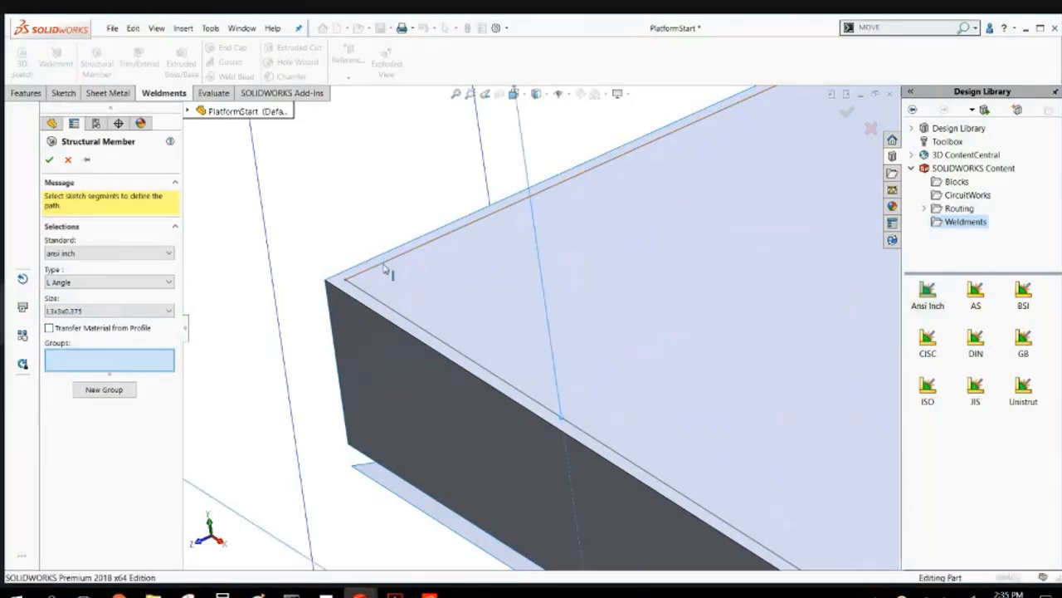
{"action": "left_click", "coordinate": [382, 264]}
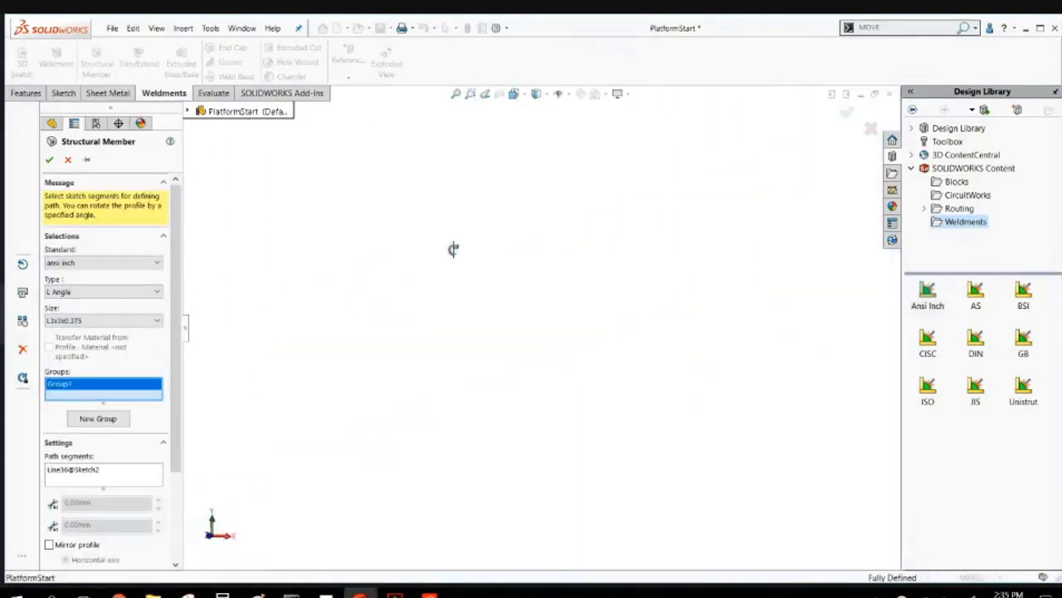
{"action": "middle_click_drag", "start_coordinate": [453, 249], "coordinate": [467, 288]}
{"action": "scroll", "coordinate": [410, 423], "scroll_direction": "up", "scroll_amount": 6}
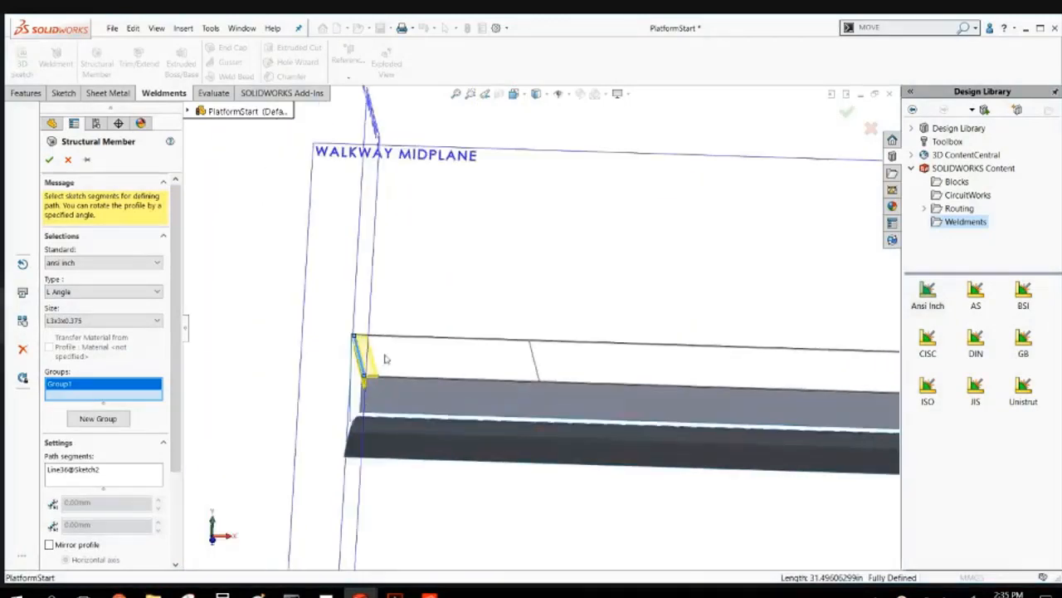
{"action": "scroll", "coordinate": [387, 358], "scroll_direction": "down", "scroll_amount": 5}
{"action": "middle_click_drag", "start_coordinate": [419, 362], "coordinate": [384, 356]}
{"action": "scroll", "coordinate": [354, 384], "scroll_direction": "down", "scroll_amount": 5}
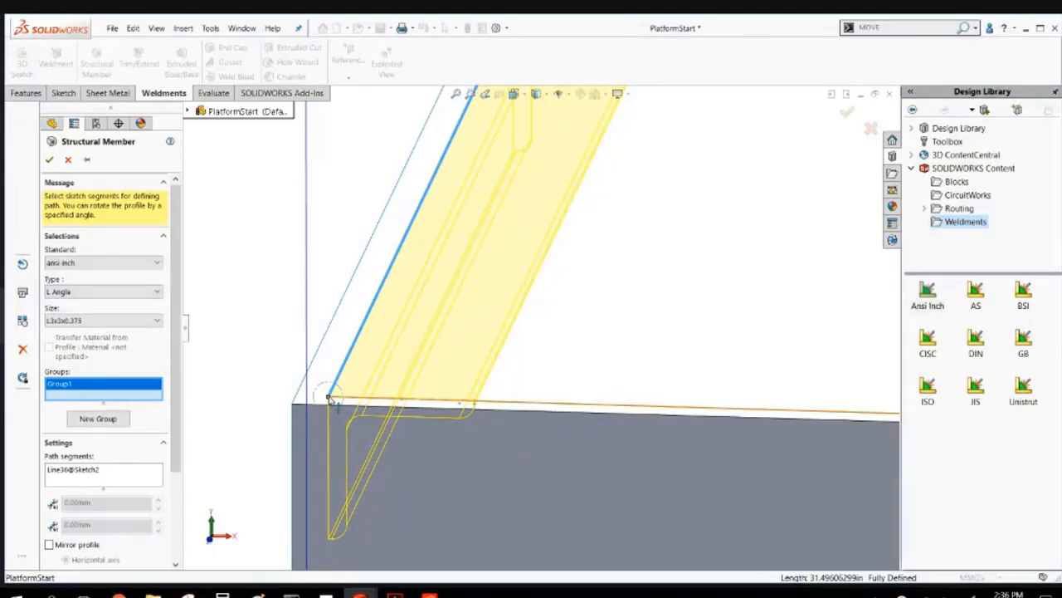
Try locating the angle profile on the path by the midpoint of its horizontal leg.
{"action": "scroll", "coordinate": [112, 498], "scroll_direction": "down", "scroll_amount": 3}
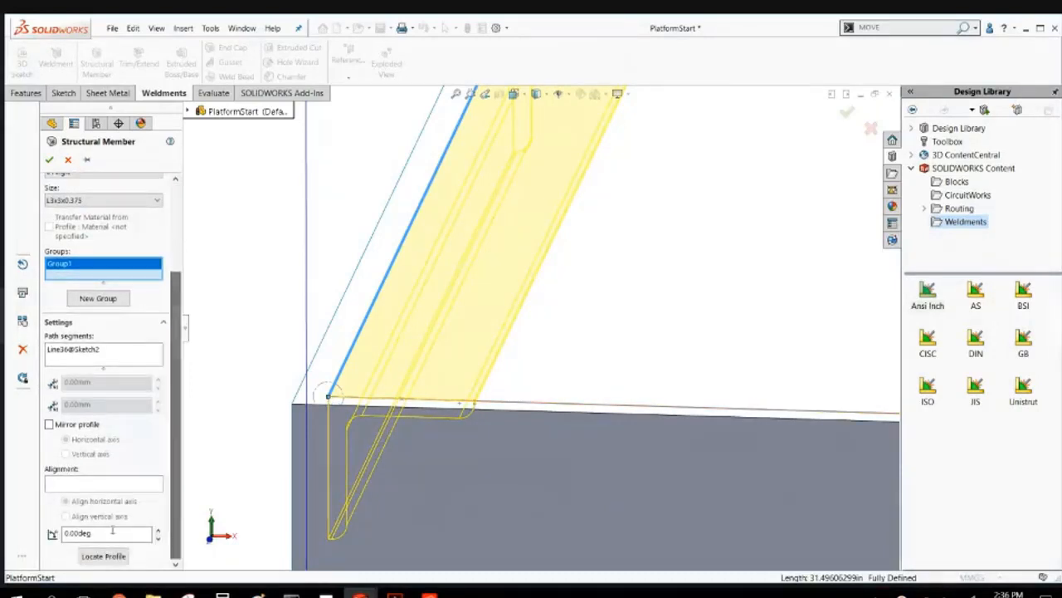
{"action": "left_click", "coordinate": [103, 556]}
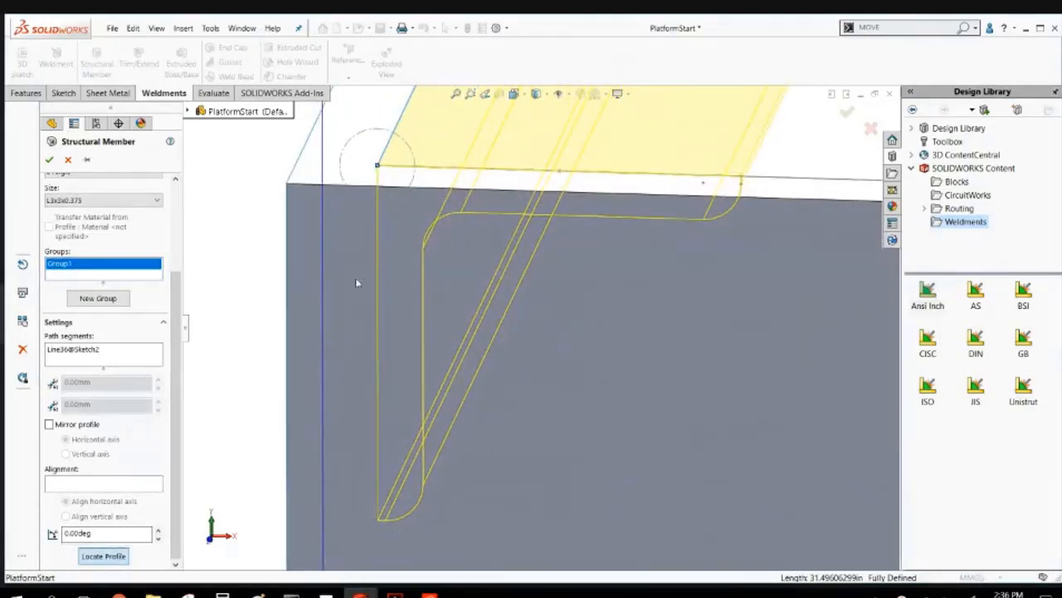
{"action": "left_click", "coordinate": [560, 172]}
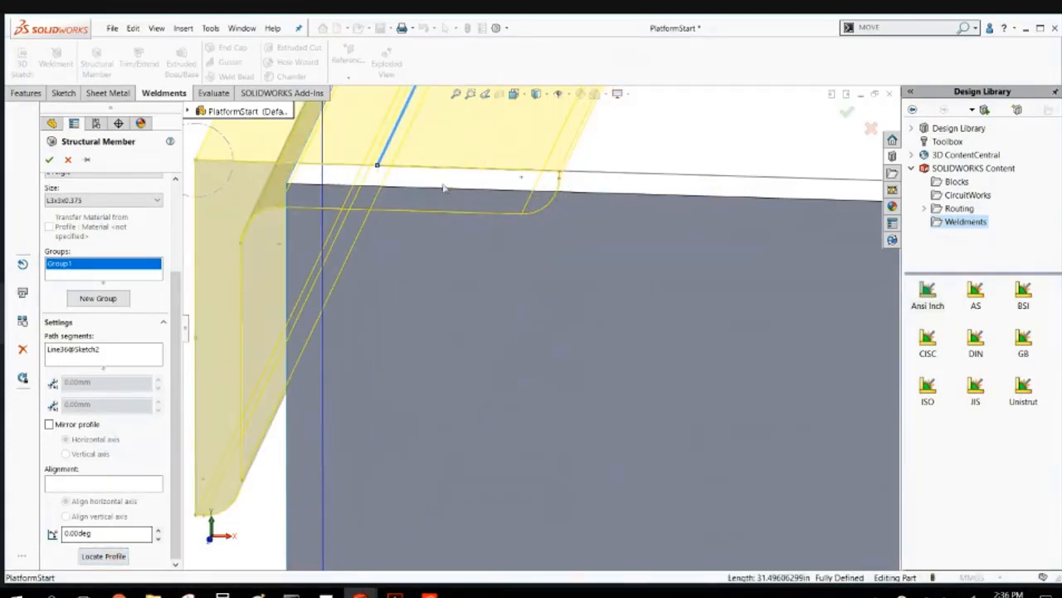
{"action": "scroll", "coordinate": [526, 238], "scroll_direction": "up", "scroll_amount": 4}
{"action": "scroll", "coordinate": [524, 235], "scroll_direction": "down", "scroll_amount": 3}
{"action": "scroll", "coordinate": [319, 463], "scroll_direction": "up", "scroll_amount": 3}
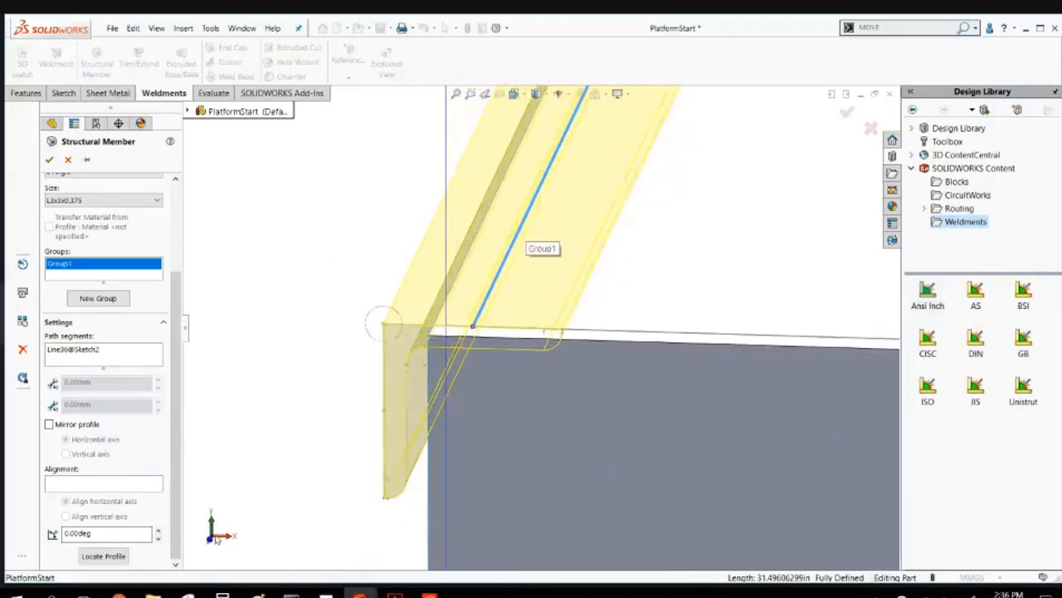
Try locating the angle profile on the path by the midpoint of its vertical leg's outer edge.
{"action": "left_click", "coordinate": [107, 560]}
{"action": "left_click", "coordinate": [377, 345]}
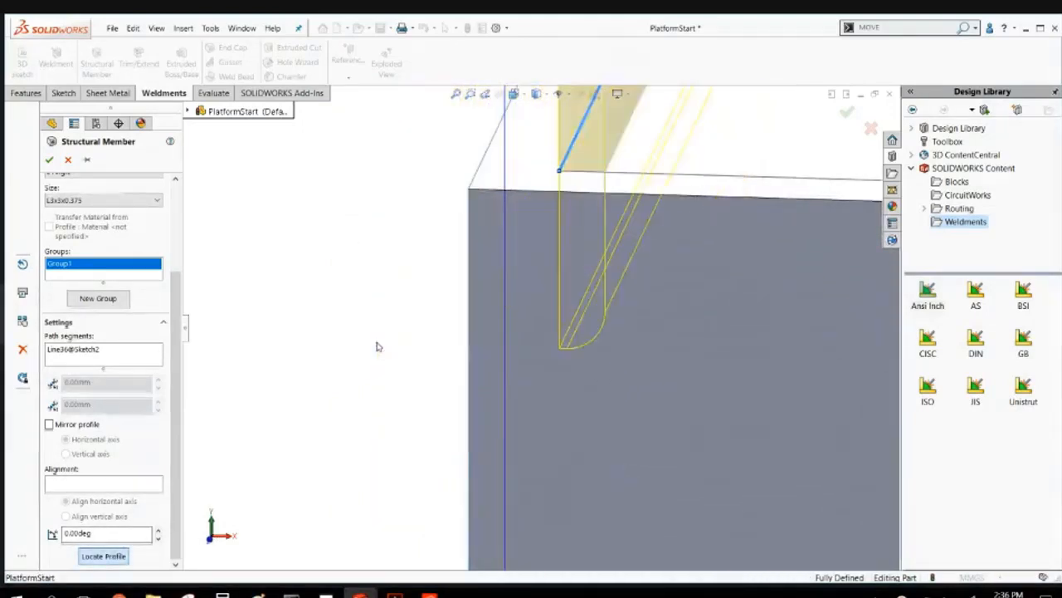
{"action": "scroll", "coordinate": [609, 244], "scroll_direction": "up", "scroll_amount": 5}
{"action": "scroll", "coordinate": [611, 240], "scroll_direction": "down", "scroll_amount": 3}
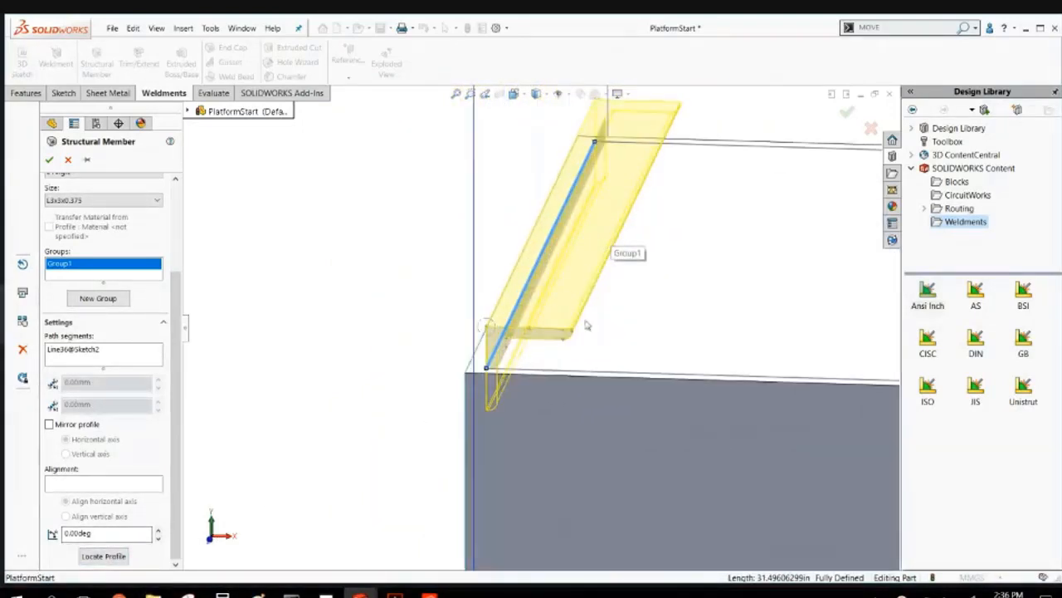
Relocate the angle profile so its outer corner lies on the path line.
{"action": "left_click", "coordinate": [98, 562]}
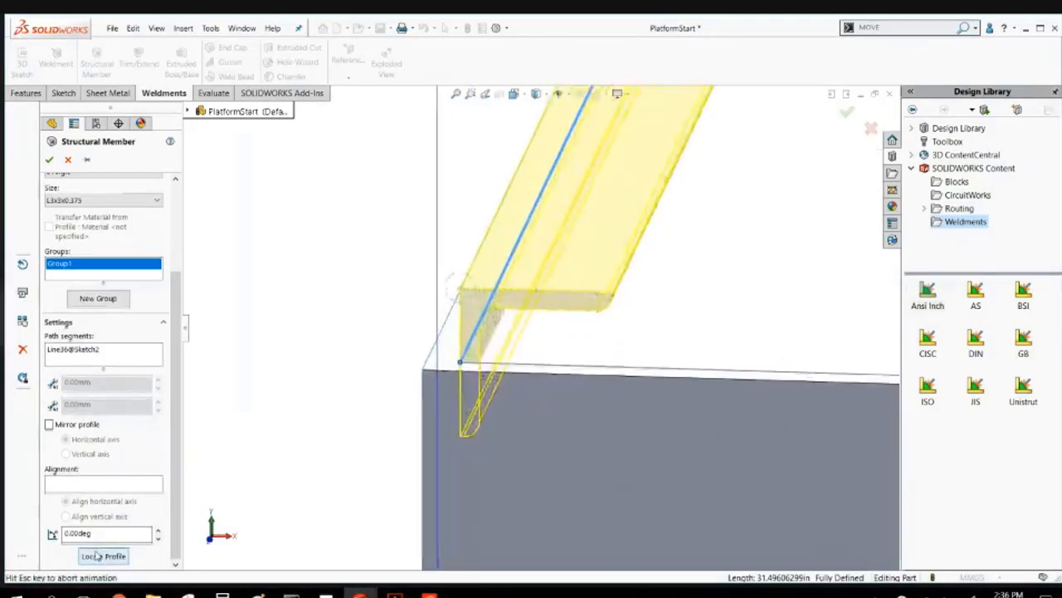
{"action": "left_click", "coordinate": [382, 171]}
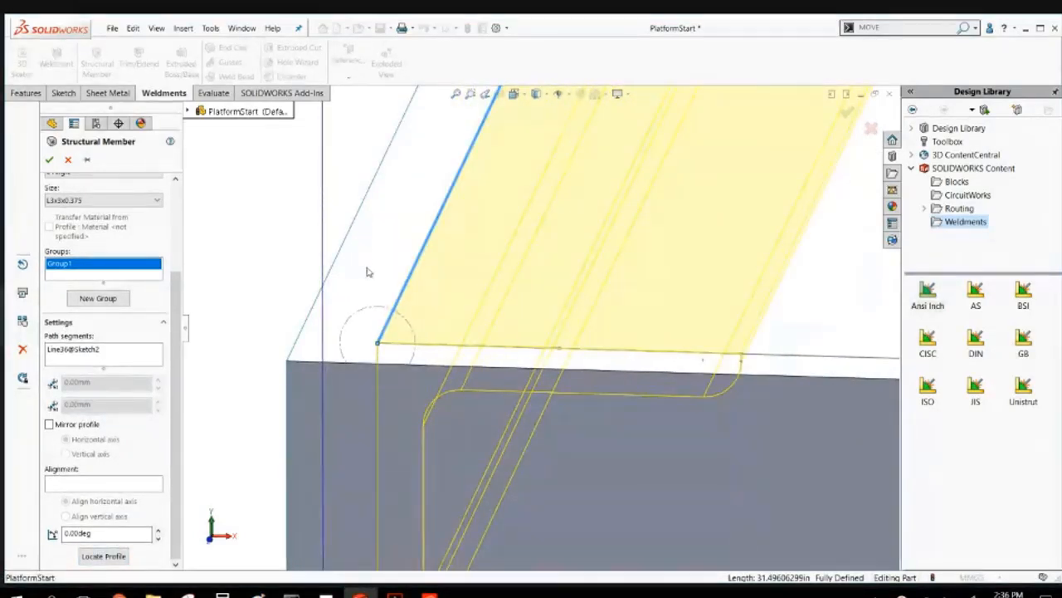
{"action": "scroll", "coordinate": [368, 268], "scroll_direction": "up", "scroll_amount": 3}
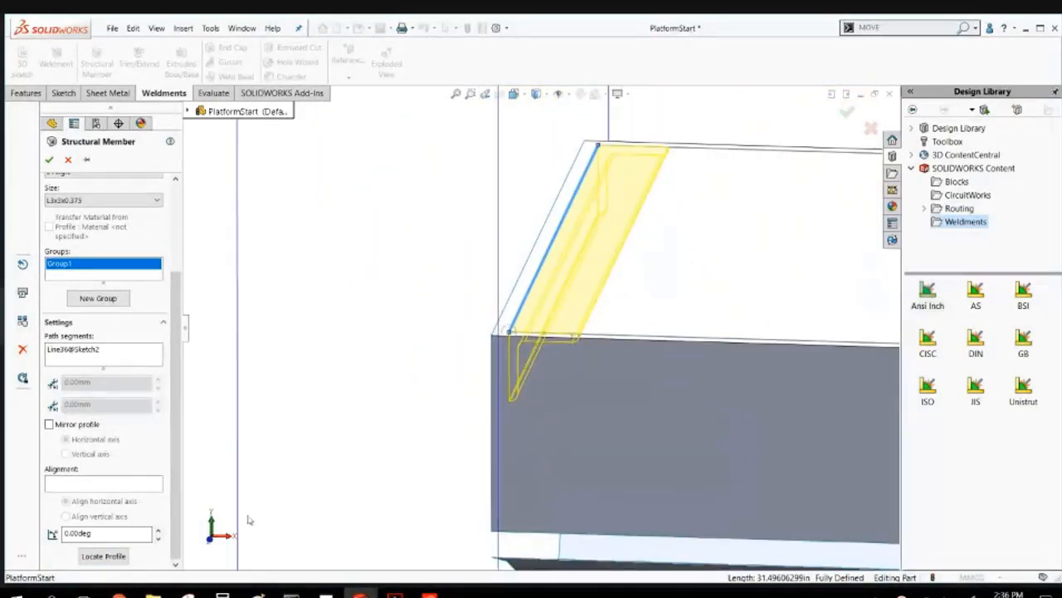
Set the angle profile's rotation to 270 degrees.
{"action": "left_click", "coordinate": [158, 531]}
{"action": "left_click_drag", "start_coordinate": [158, 531], "coordinate": [3, 545]}
{"action": "type", "text": "90"}
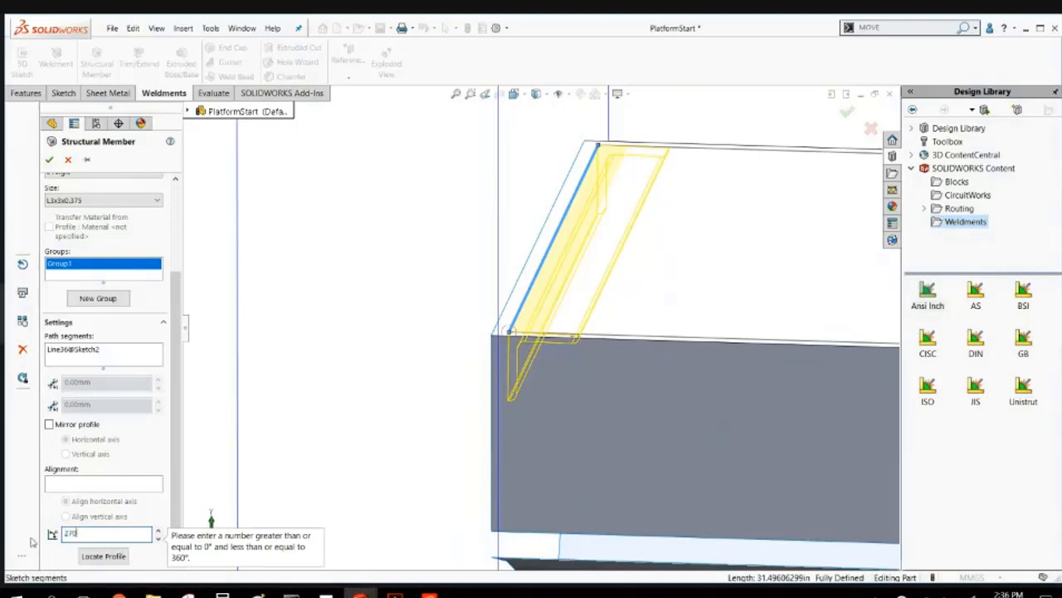
{"action": "key", "text": "Return"}
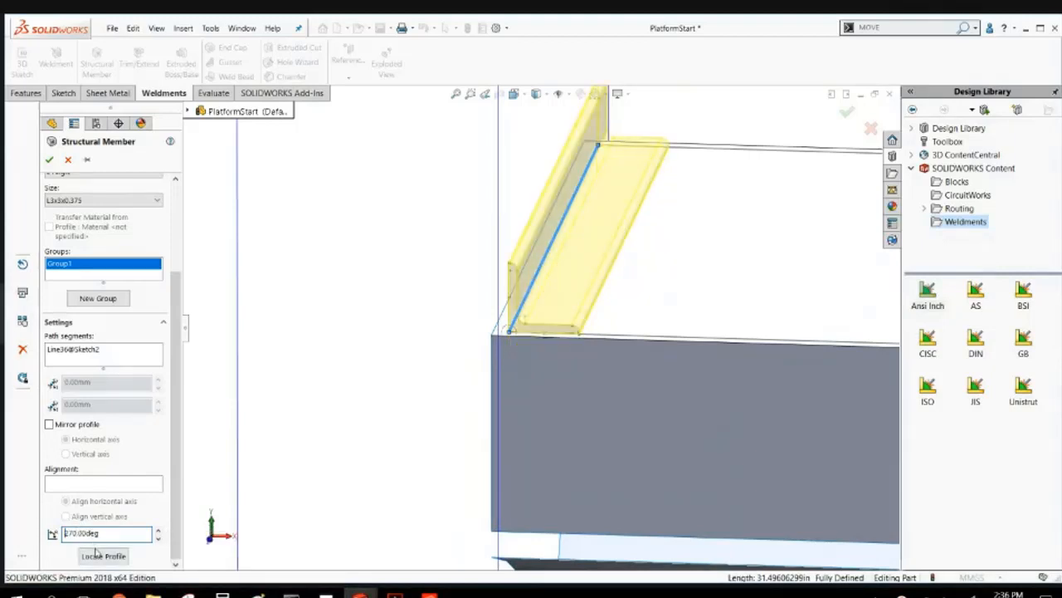
Add the two long offset lines to the structural member's group and turn off its corner treatment.
{"action": "middle_click_drag", "start_coordinate": [727, 367], "coordinate": [648, 366]}
{"action": "scroll", "coordinate": [624, 249], "scroll_direction": "down", "scroll_amount": 4}
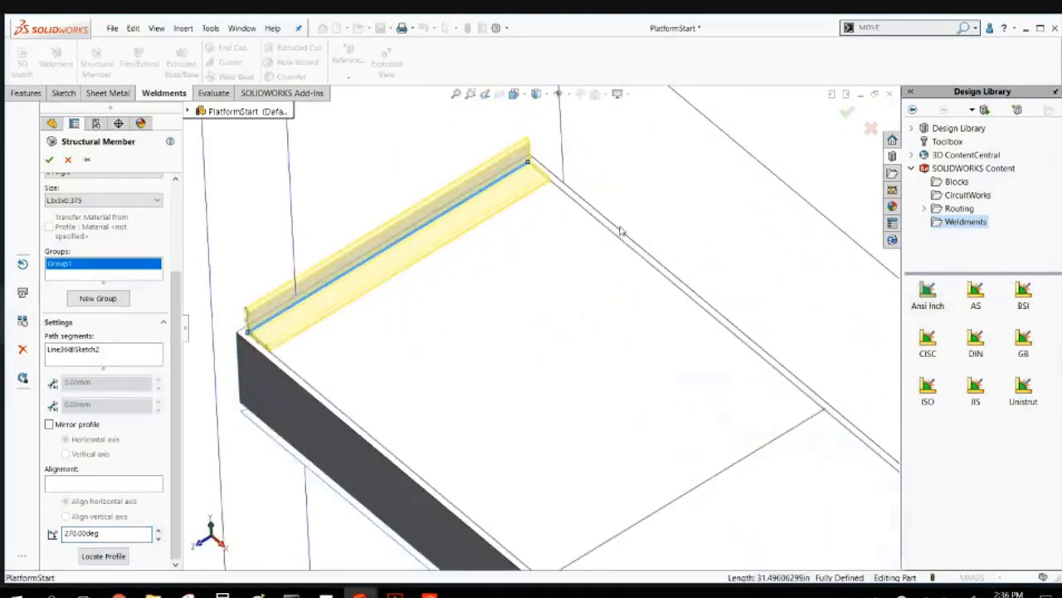
{"action": "left_click", "coordinate": [605, 232]}
{"action": "scroll", "coordinate": [553, 163], "scroll_direction": "down", "scroll_amount": 4}
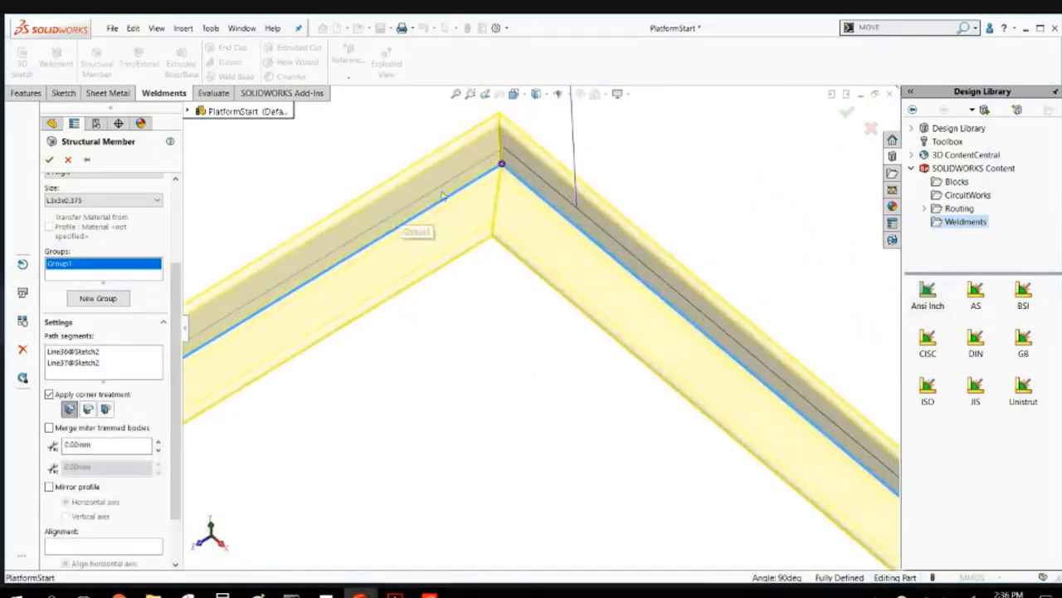
{"action": "scroll", "coordinate": [472, 321], "scroll_direction": "up", "scroll_amount": 4}
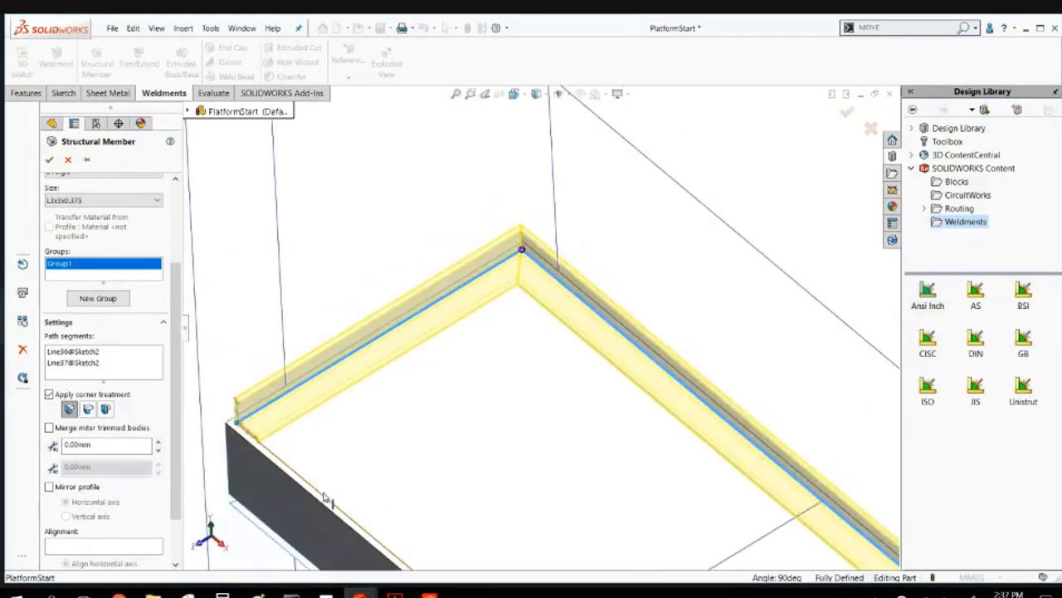
{"action": "left_click", "coordinate": [328, 502]}
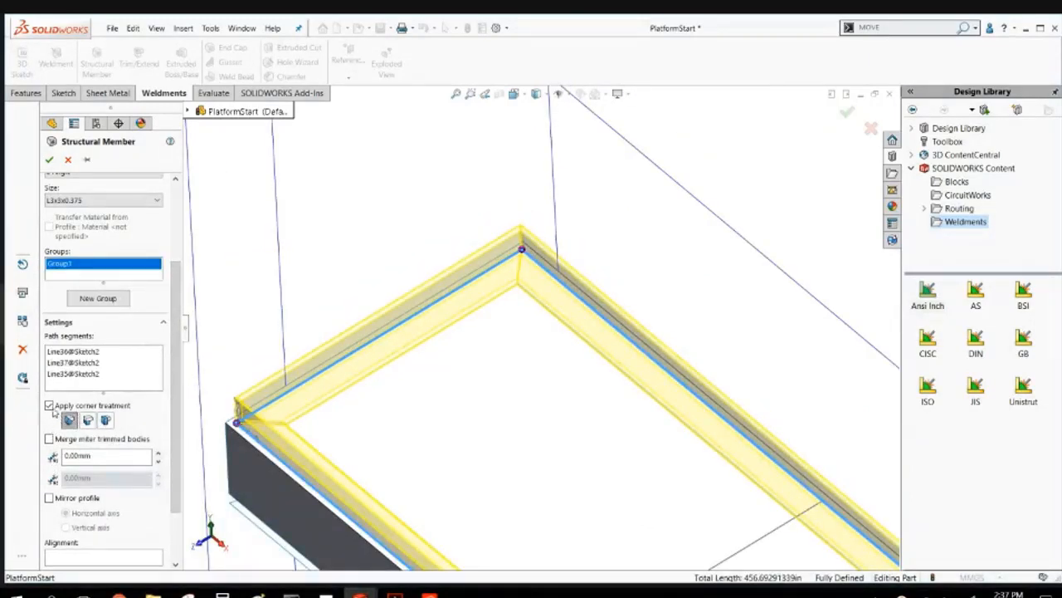
{"action": "left_click", "coordinate": [49, 405]}
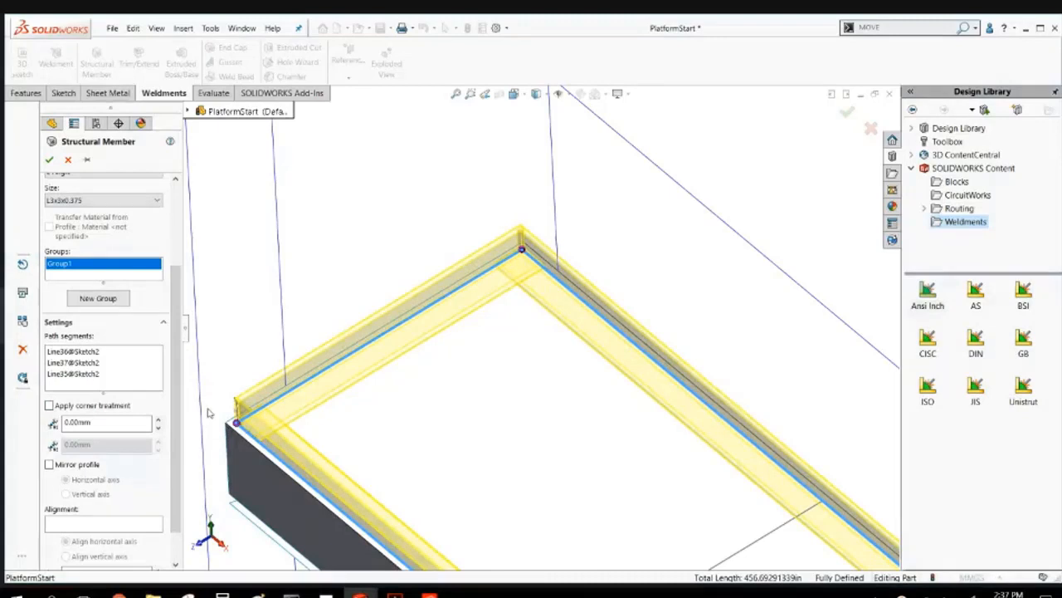
Turn on mitered corner treatment for the perimeter group and try a 1 mm gap between its connected segments.
{"action": "left_click", "coordinate": [107, 408]}
{"action": "double_click", "coordinate": [108, 455]}
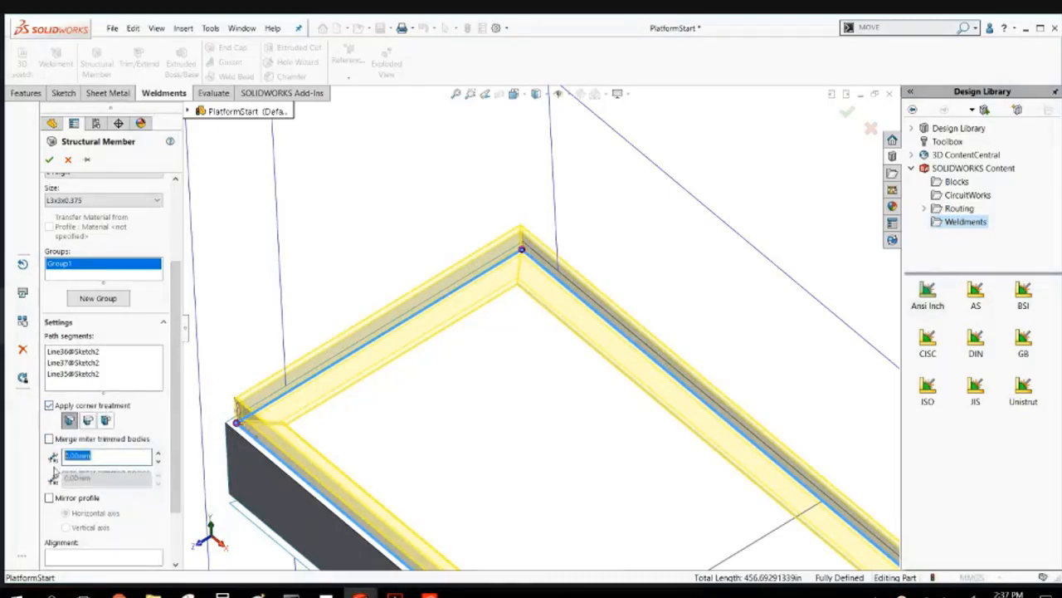
{"action": "type", "text": "1"}
{"action": "key", "text": "Return"}
{"action": "scroll", "coordinate": [524, 315], "scroll_direction": "down", "scroll_amount": 5}
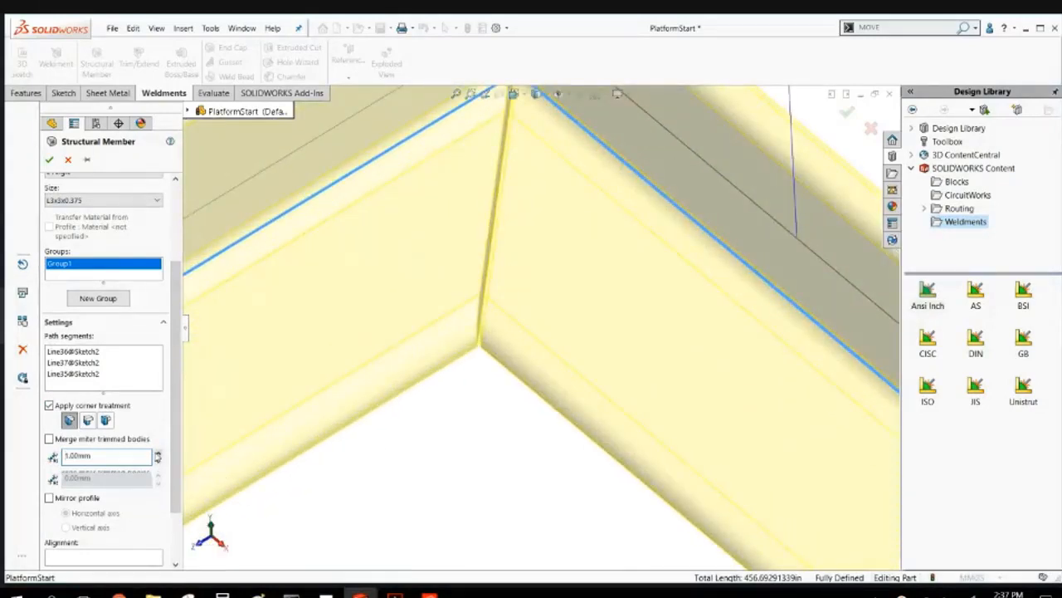
{"action": "type", "text": "2"}
{"action": "key", "text": "Return"}
{"action": "left_click", "coordinate": [159, 462]}
{"action": "left_click", "coordinate": [159, 462]}
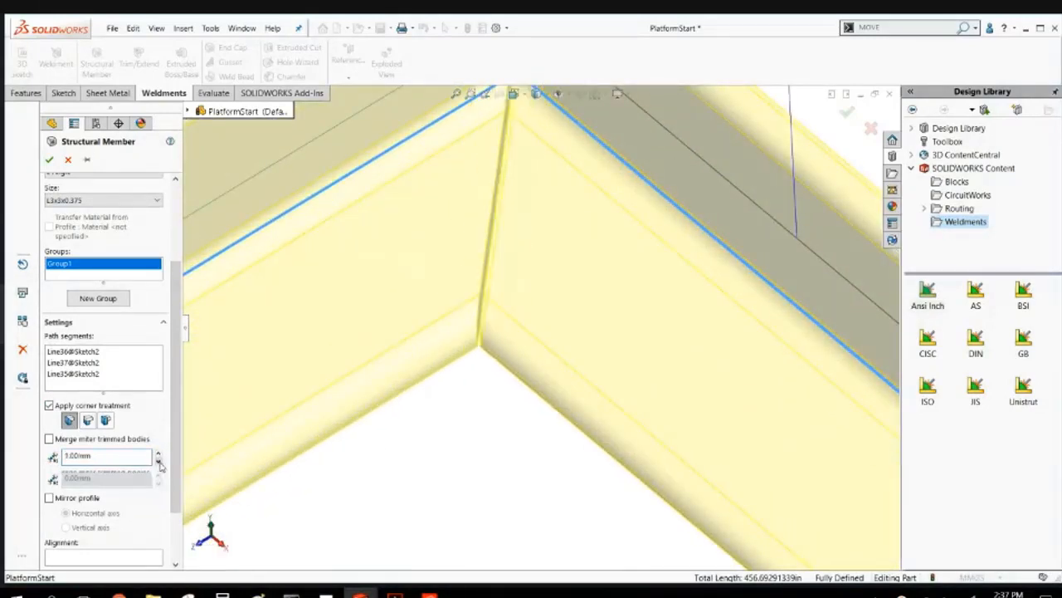
Set the gap between the group's mitered segments to 0 mm.
{"action": "double_click", "coordinate": [89, 455]}
{"action": "type", "text": "0"}
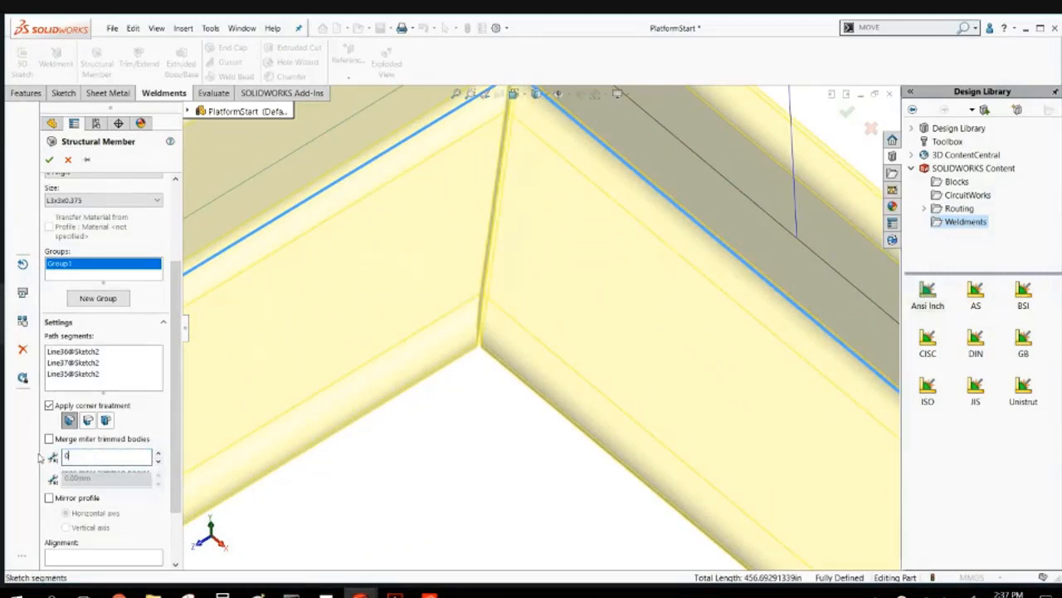
{"action": "key", "text": "Return"}
Add the short line at the ladder end to the group so the angle frame closes around the walkway.
{"action": "scroll", "coordinate": [522, 444], "scroll_direction": "up", "scroll_amount": 2}
{"action": "scroll", "coordinate": [522, 443], "scroll_direction": "up", "scroll_amount": 5}
{"action": "scroll", "coordinate": [534, 429], "scroll_direction": "down", "scroll_amount": 6}
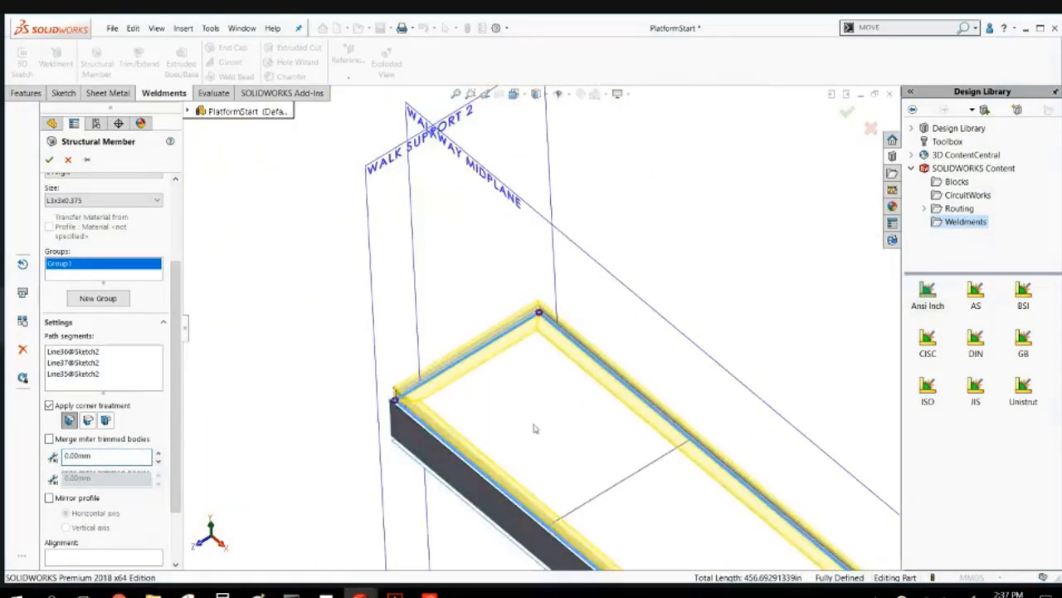
{"action": "scroll", "coordinate": [603, 433], "scroll_direction": "up", "scroll_amount": 4}
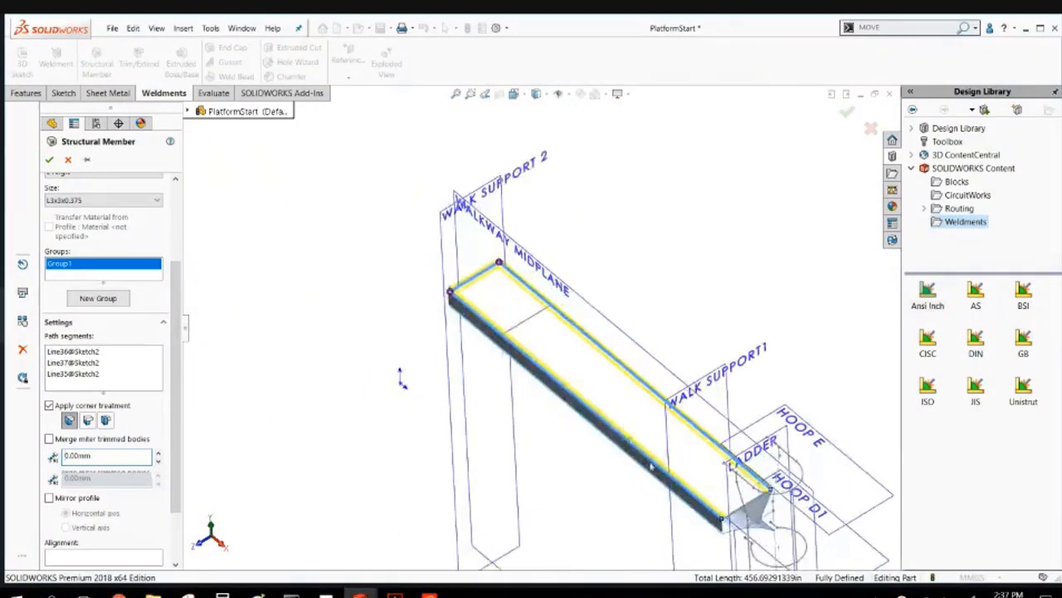
{"action": "scroll", "coordinate": [732, 501], "scroll_direction": "down", "scroll_amount": 7}
{"action": "left_click", "coordinate": [745, 503]}
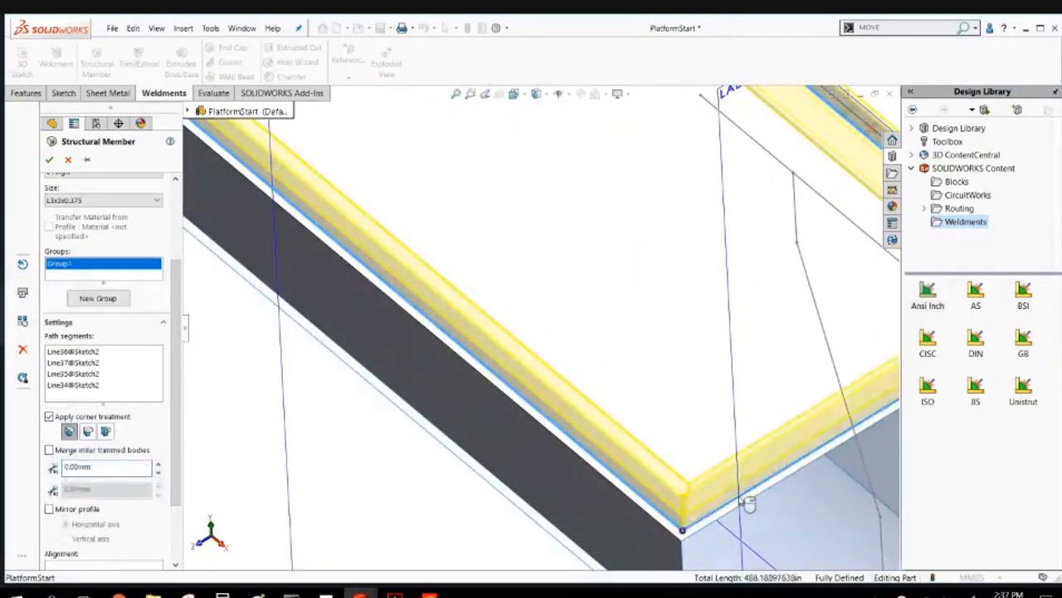
Create a second group in the structural member from the cross line between the two long sides.
{"action": "scroll", "coordinate": [686, 452], "scroll_direction": "up", "scroll_amount": 3}
{"action": "scroll", "coordinate": [509, 216], "scroll_direction": "down", "scroll_amount": 6}
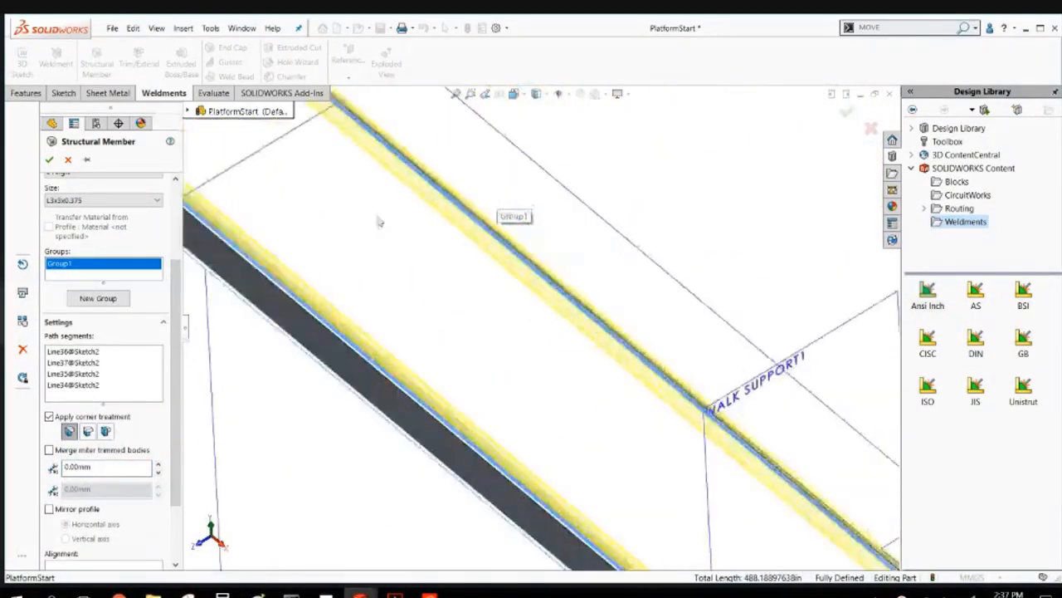
{"action": "left_click", "coordinate": [98, 299]}
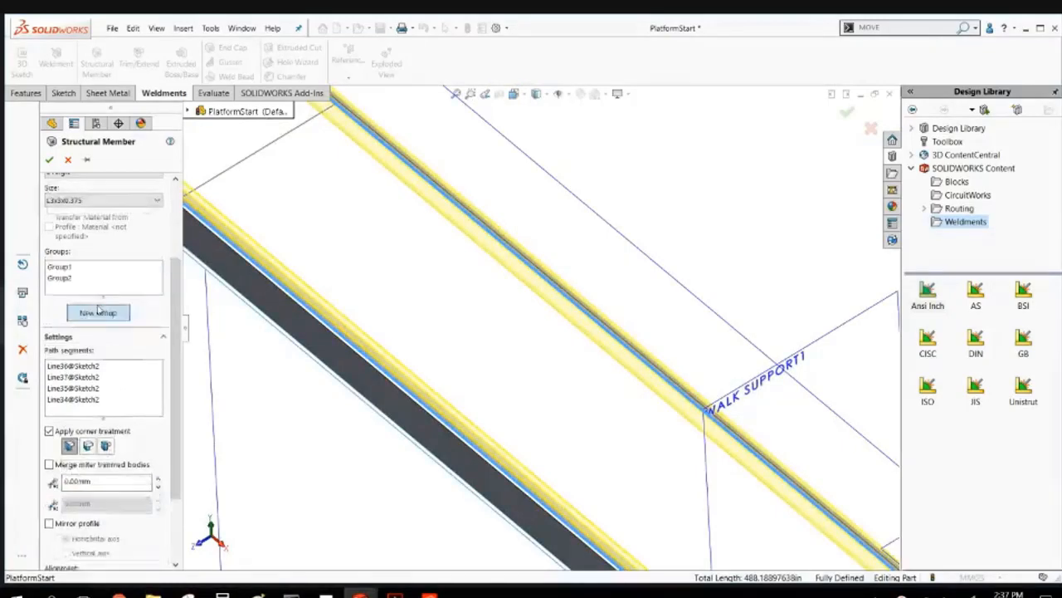
{"action": "scroll", "coordinate": [356, 201], "scroll_direction": "up", "scroll_amount": 3}
{"action": "scroll", "coordinate": [494, 265], "scroll_direction": "down", "scroll_amount": 3}
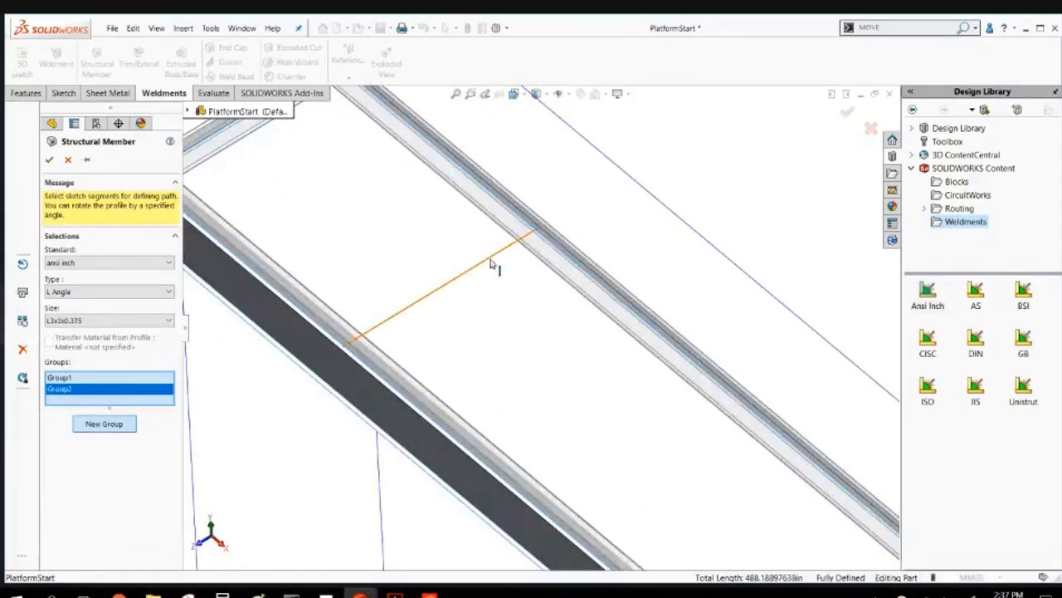
{"action": "left_click", "coordinate": [494, 264]}
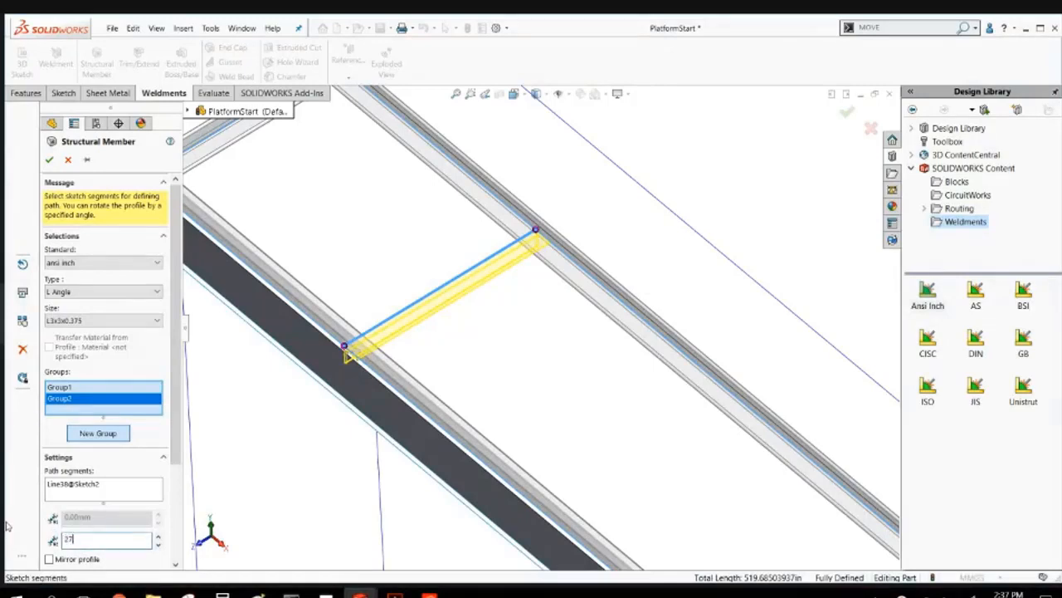
{"action": "type", "text": "0"}
{"action": "key", "text": "Return"}
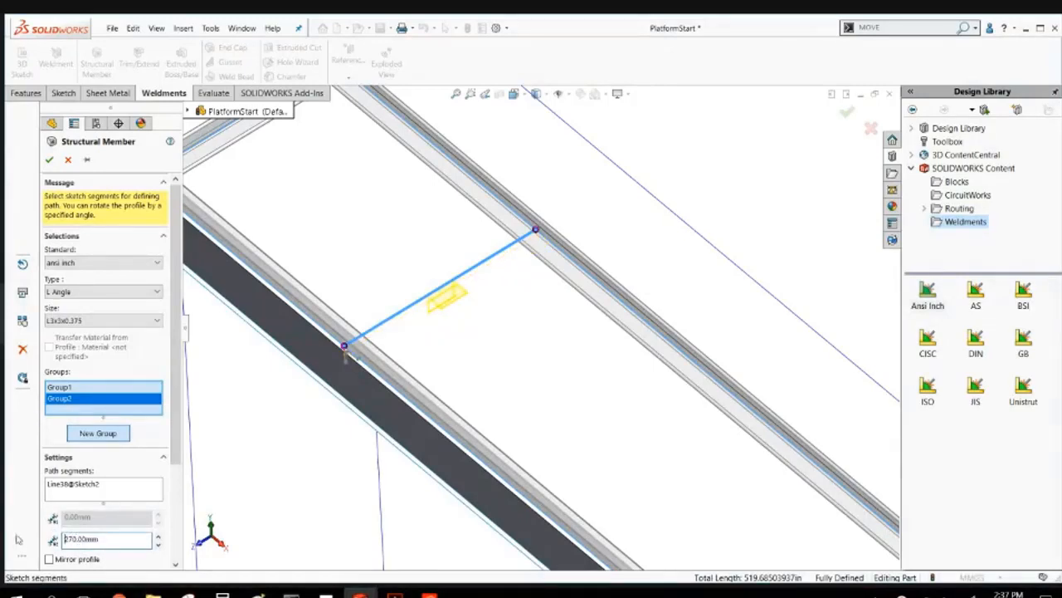
{"action": "left_click_drag", "start_coordinate": [104, 539], "coordinate": [57, 539]}
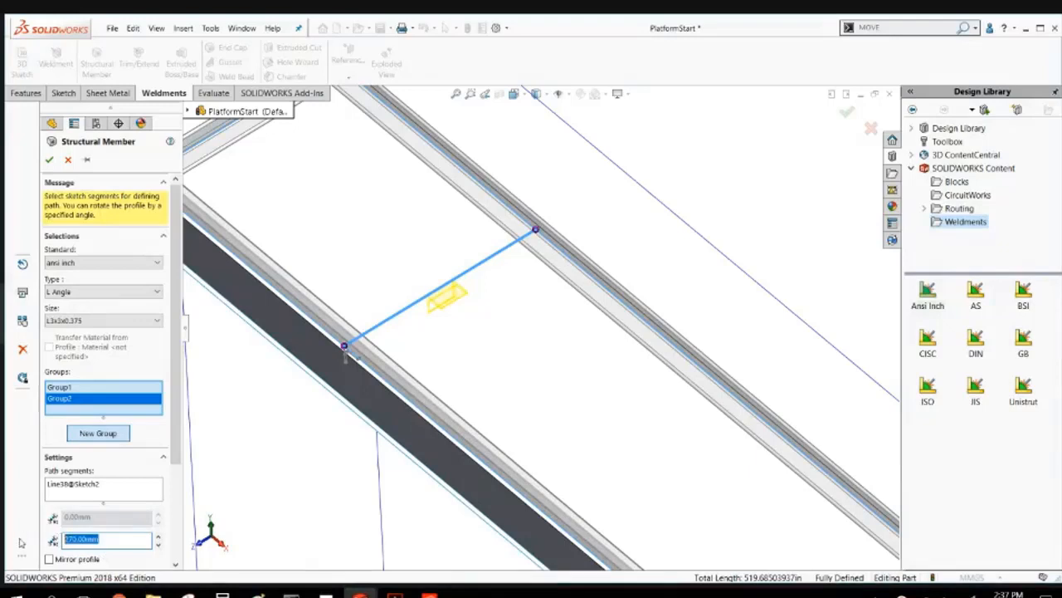
{"action": "type", "text": "0"}
{"action": "key", "text": "Return"}
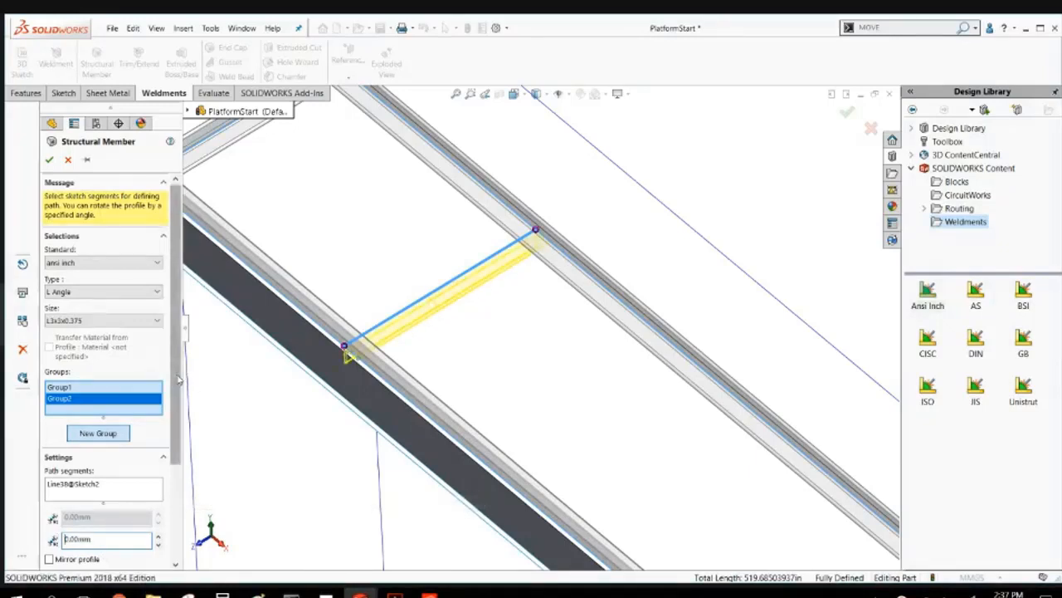
Set the second group's gap to adjoining members to 0.10 mm.
{"action": "scroll", "coordinate": [178, 380], "scroll_direction": "down", "scroll_amount": 3}
{"action": "left_click_drag", "start_coordinate": [149, 405], "coordinate": [13, 409]}
{"action": "key", "text": "BackSpace"}
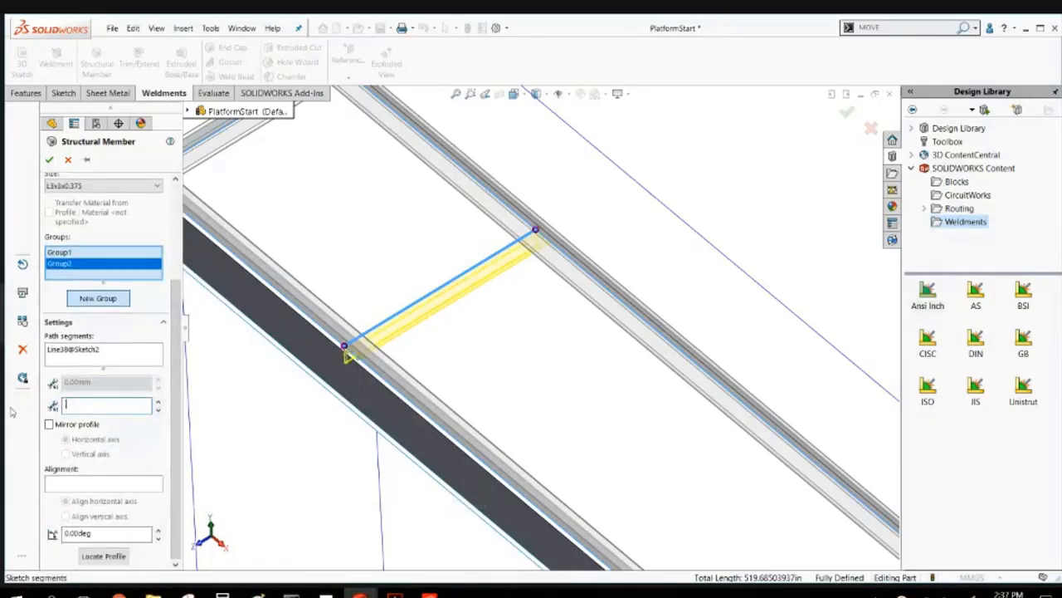
{"action": "type", "text": ".1"}
{"action": "key", "text": "Return"}
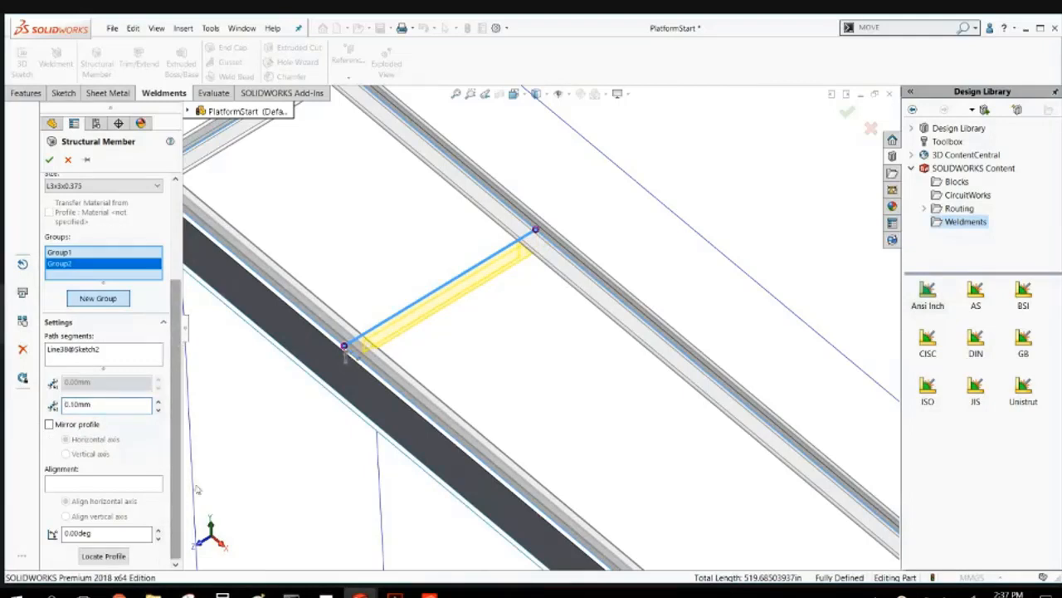
Set the cross member's profile rotation to 270 degrees and accept the structural member.
{"action": "left_click_drag", "start_coordinate": [148, 534], "coordinate": [37, 536]}
{"action": "type", "text": "4"}
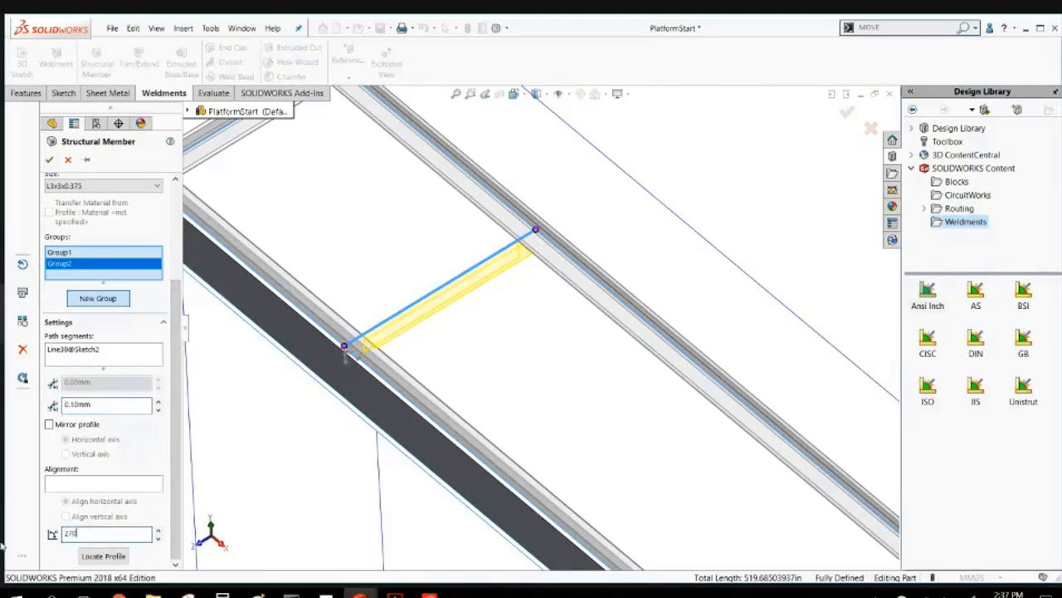
{"action": "type", "text": "70"}
{"action": "key", "text": "Return"}
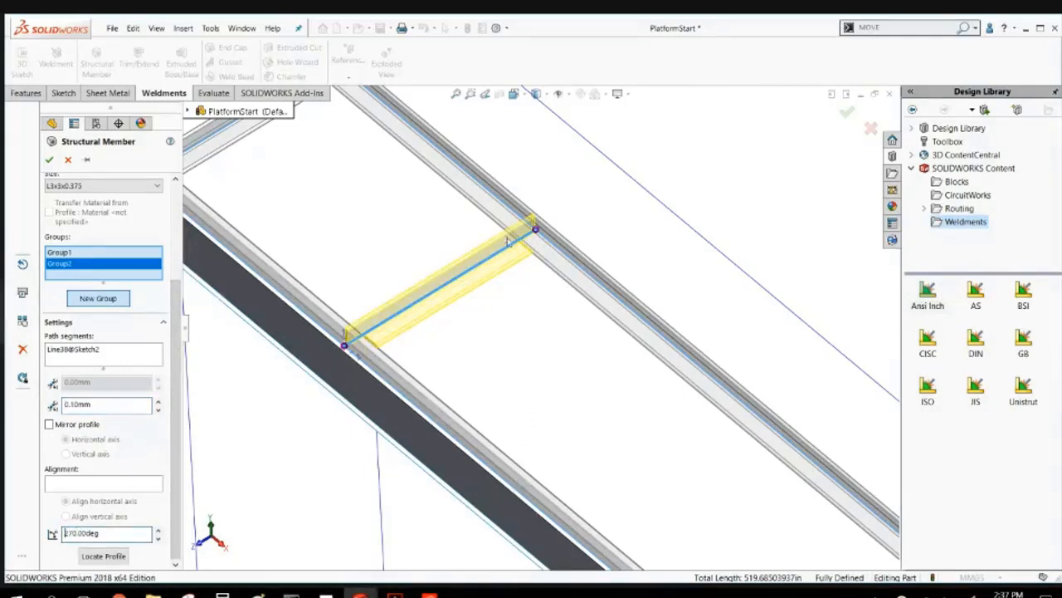
{"action": "scroll", "coordinate": [508, 241], "scroll_direction": "down", "scroll_amount": 5}
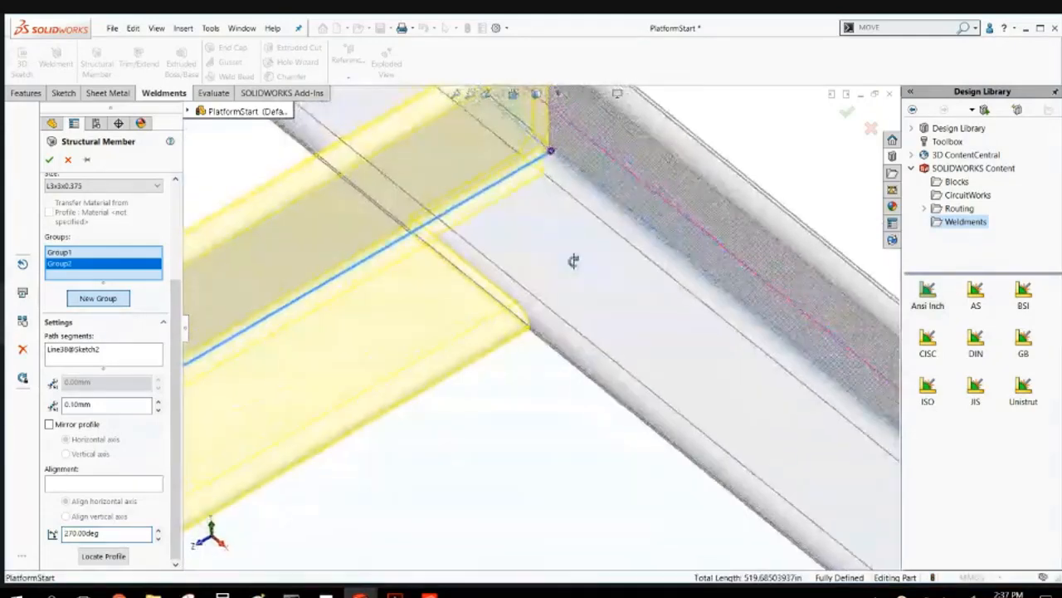
{"action": "left_click", "coordinate": [49, 159]}
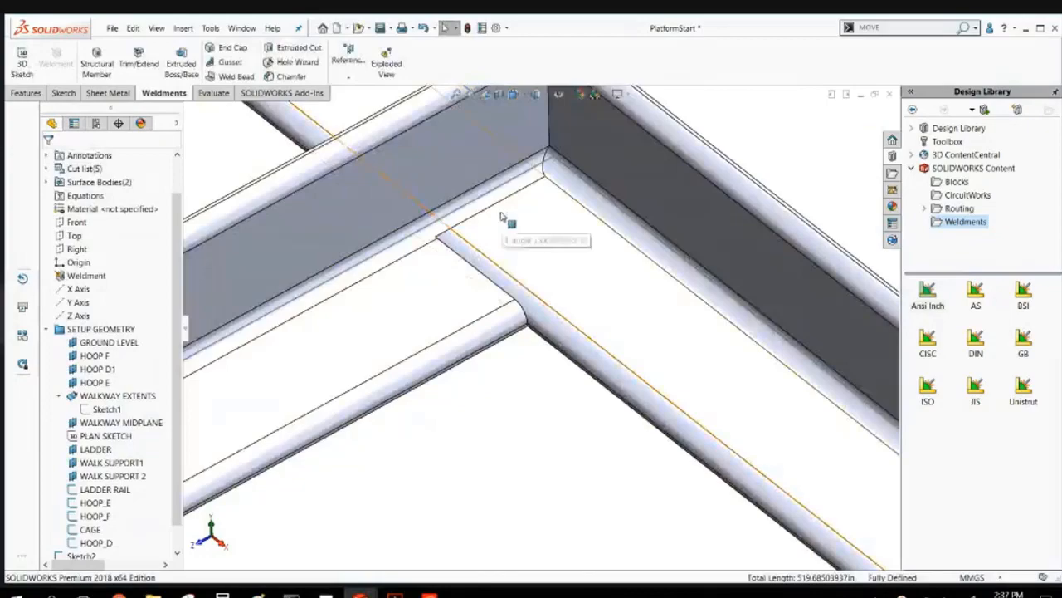
Examine how the cross member's end is trimmed where it meets the long side angle.
{"action": "left_click", "coordinate": [462, 280]}
{"action": "scroll", "coordinate": [476, 247], "scroll_direction": "down", "scroll_amount": 3}
{"action": "scroll", "coordinate": [465, 249], "scroll_direction": "down", "scroll_amount": 5}
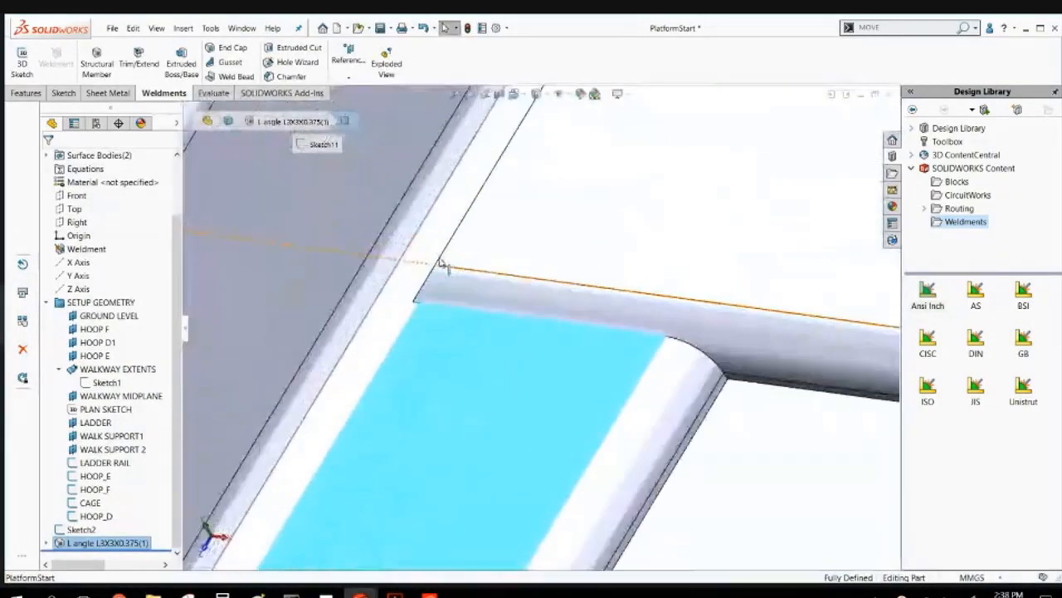
{"action": "left_click", "coordinate": [432, 224]}
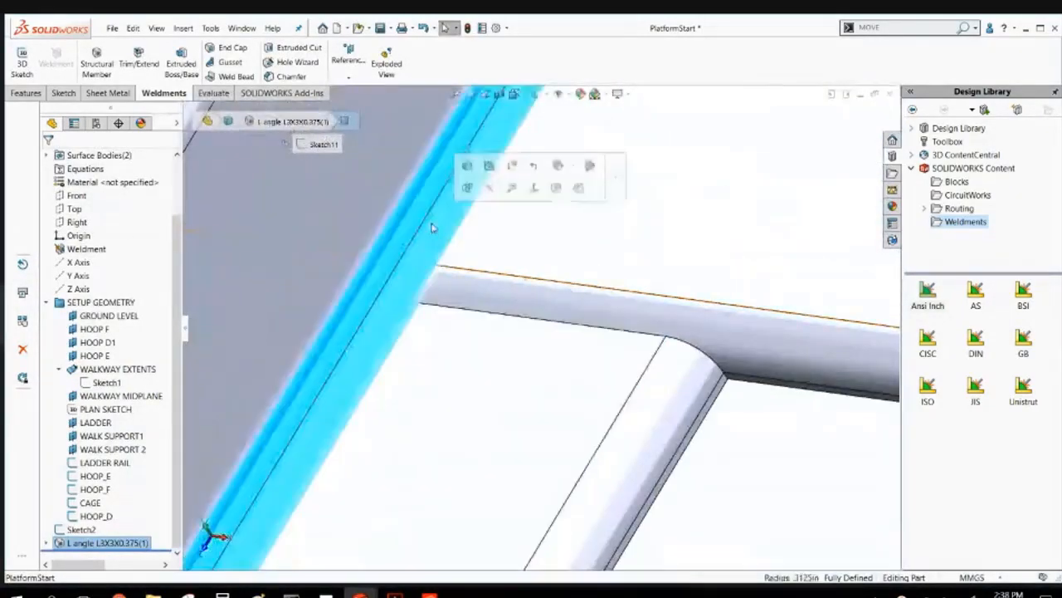
{"action": "left_click", "coordinate": [455, 254]}
{"action": "scroll", "coordinate": [455, 255], "scroll_direction": "up", "scroll_amount": 2}
{"action": "scroll", "coordinate": [486, 139], "scroll_direction": "up", "scroll_amount": 5}
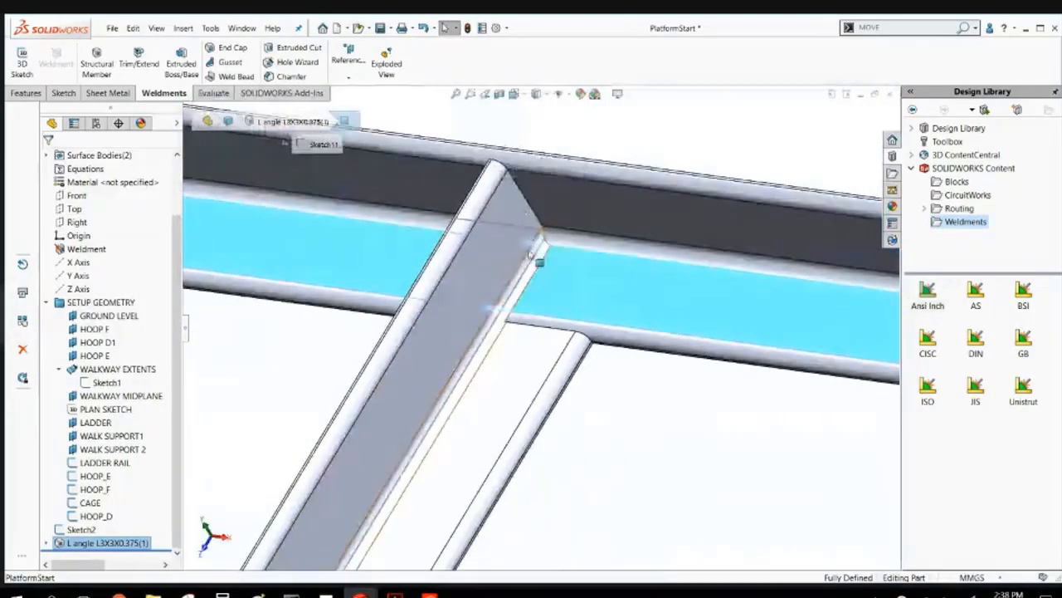
{"action": "middle_click_drag", "start_coordinate": [540, 349], "coordinate": [515, 358]}
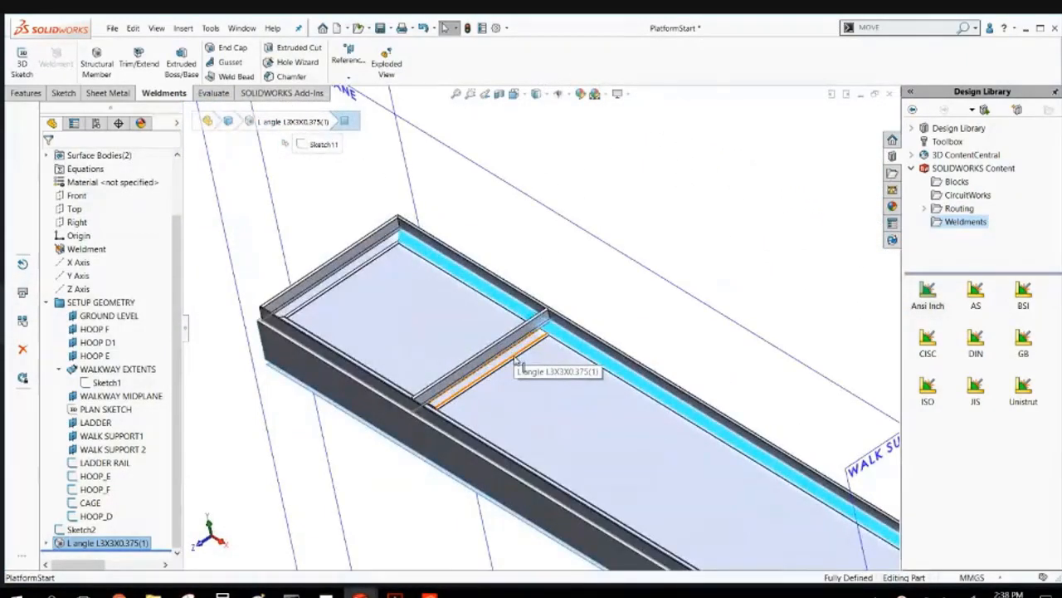
{"action": "scroll", "coordinate": [522, 348], "scroll_direction": "down", "scroll_amount": 8}
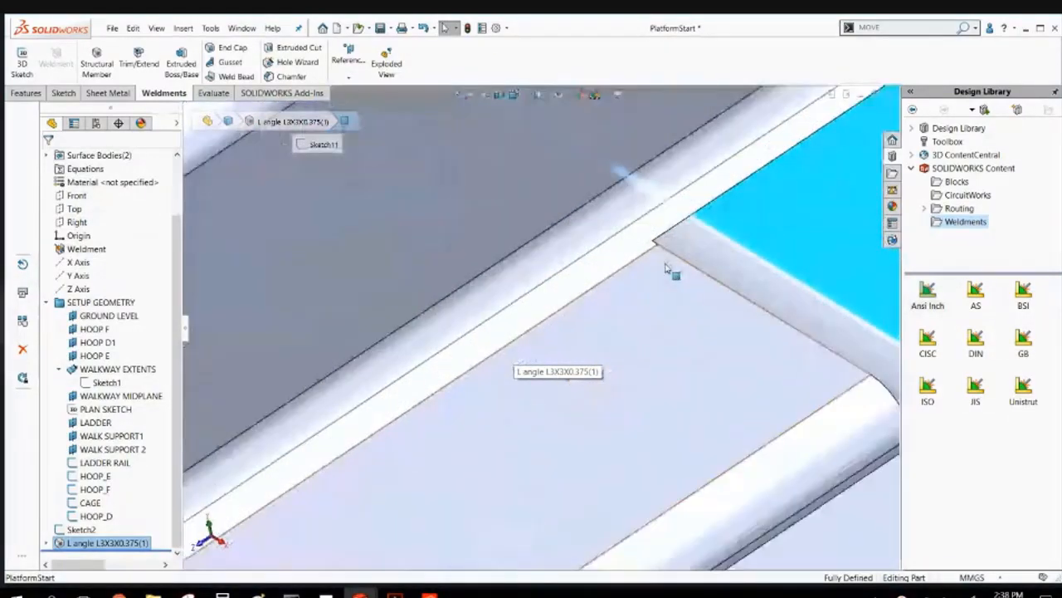
{"action": "scroll", "coordinate": [664, 265], "scroll_direction": "up", "scroll_amount": 5}
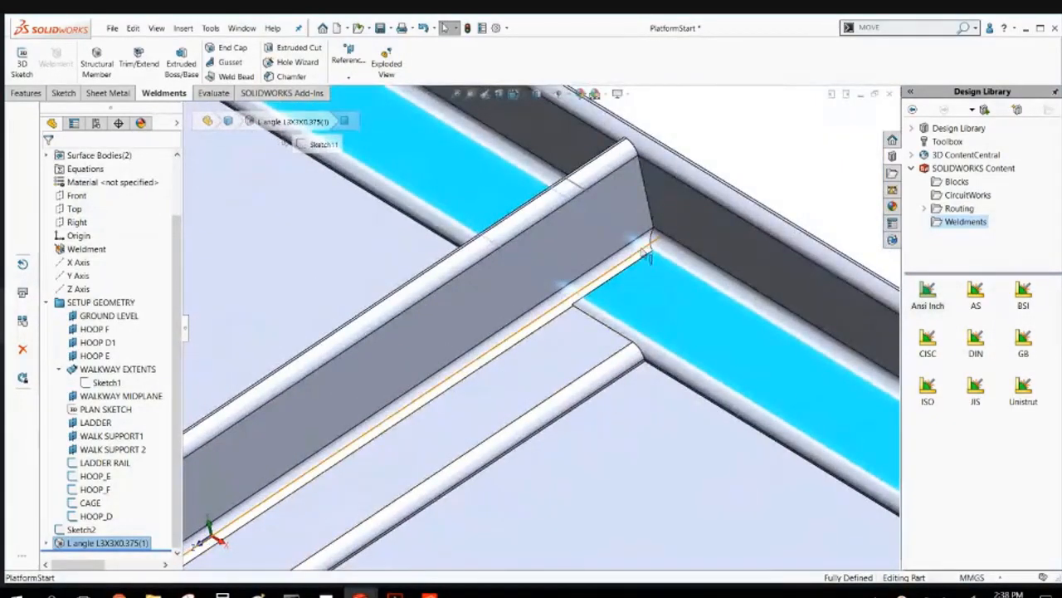
{"action": "scroll", "coordinate": [555, 446], "scroll_direction": "up", "scroll_amount": 5}
Hide the WALKWAY EXTENTS surface surrounding the angle frame.
{"action": "left_click", "coordinate": [512, 390]}
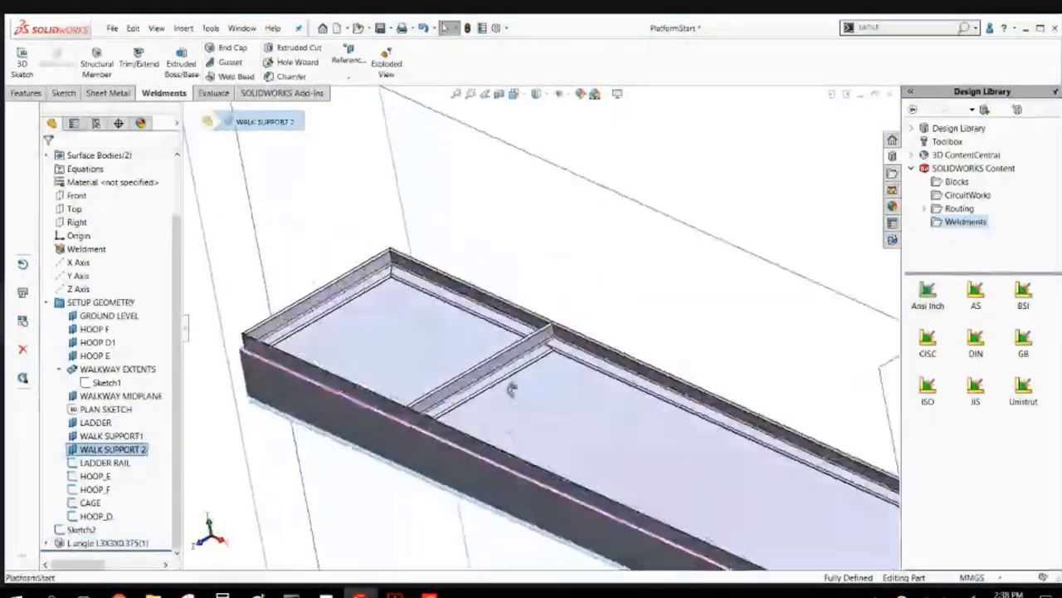
{"action": "middle_click_drag", "start_coordinate": [512, 390], "coordinate": [534, 425]}
{"action": "left_click", "coordinate": [533, 426]}
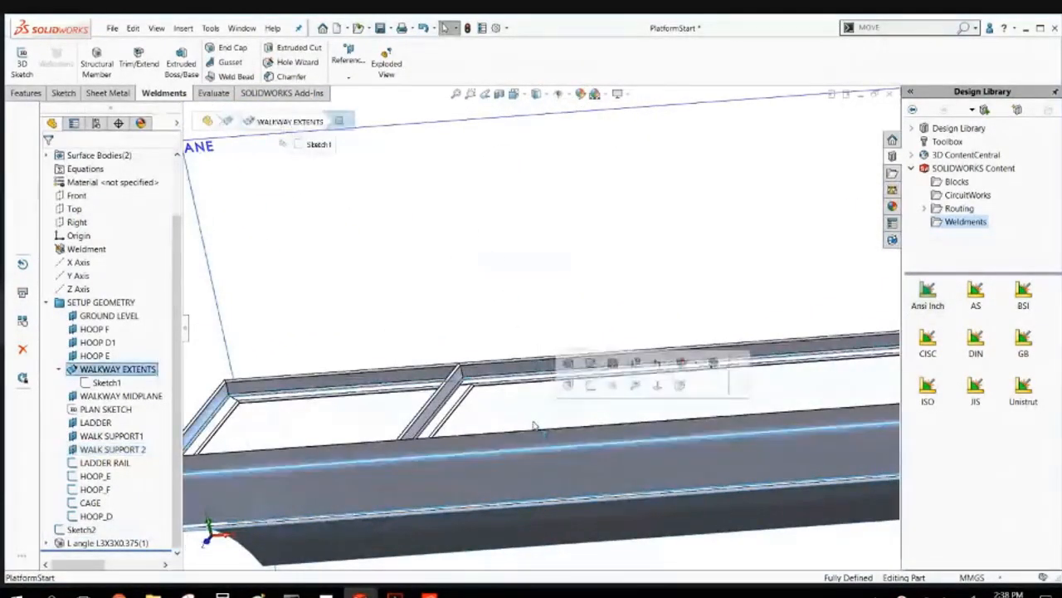
{"action": "left_click", "coordinate": [508, 425]}
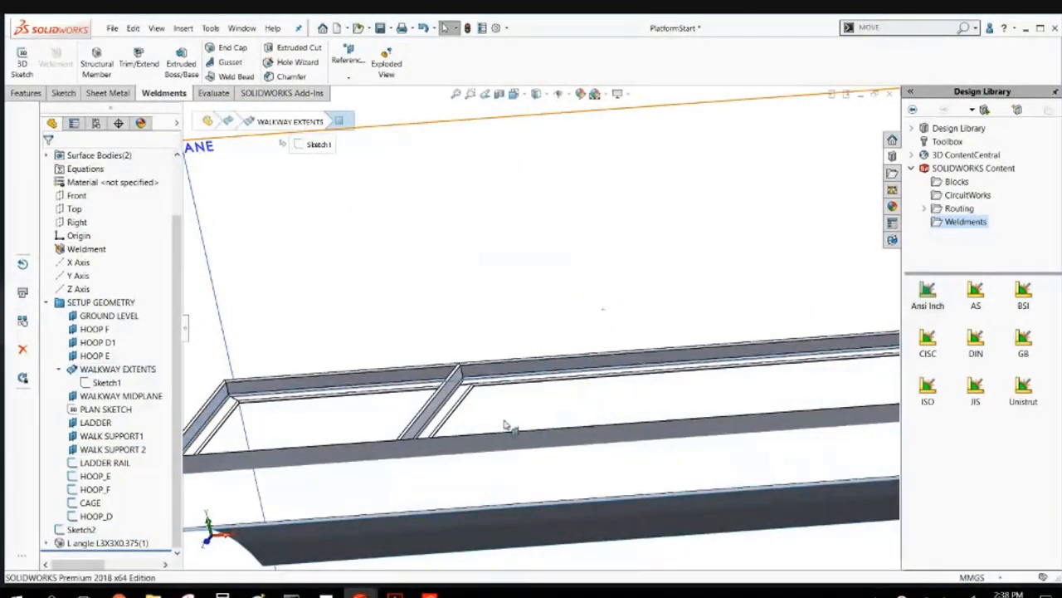
Start a new sketch on the underside face of the cross member's horizontal leg.
{"action": "middle_click_drag", "start_coordinate": [505, 422], "coordinate": [429, 384]}
{"action": "scroll", "coordinate": [500, 495], "scroll_direction": "down", "scroll_amount": 7}
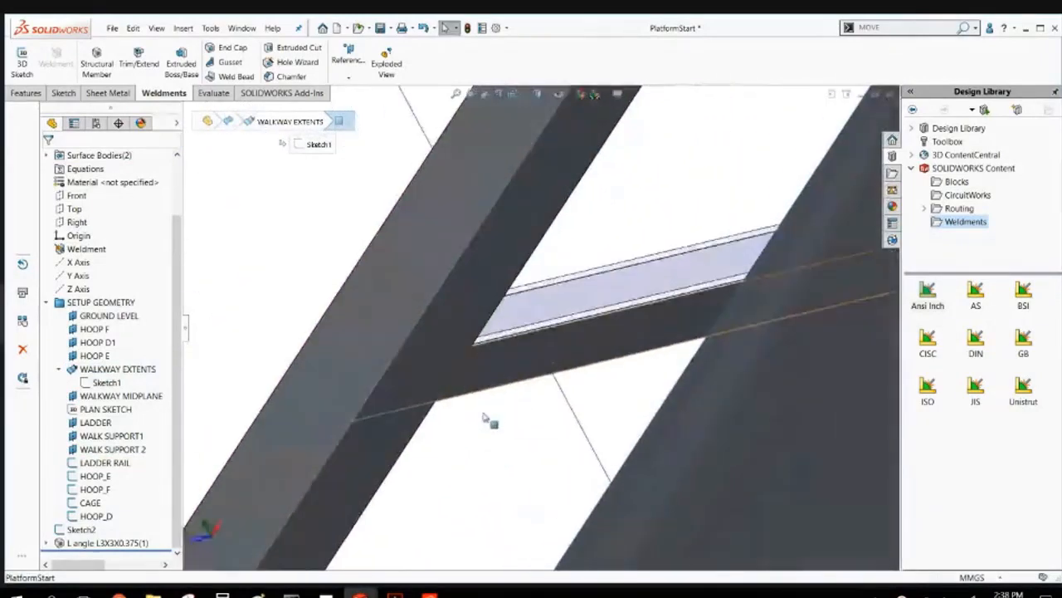
{"action": "left_click", "coordinate": [489, 357]}
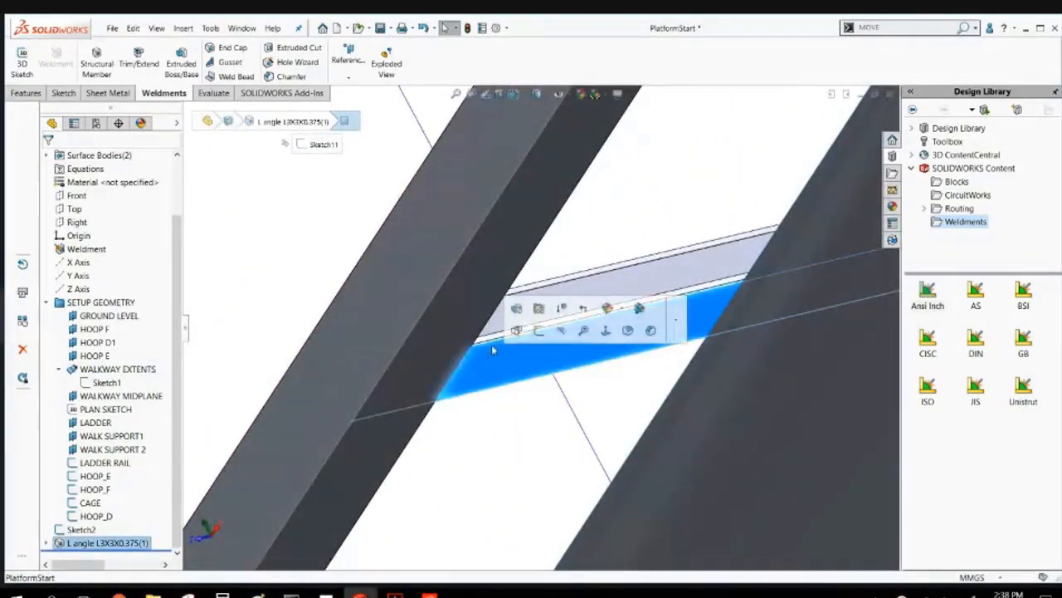
{"action": "left_click", "coordinate": [540, 331]}
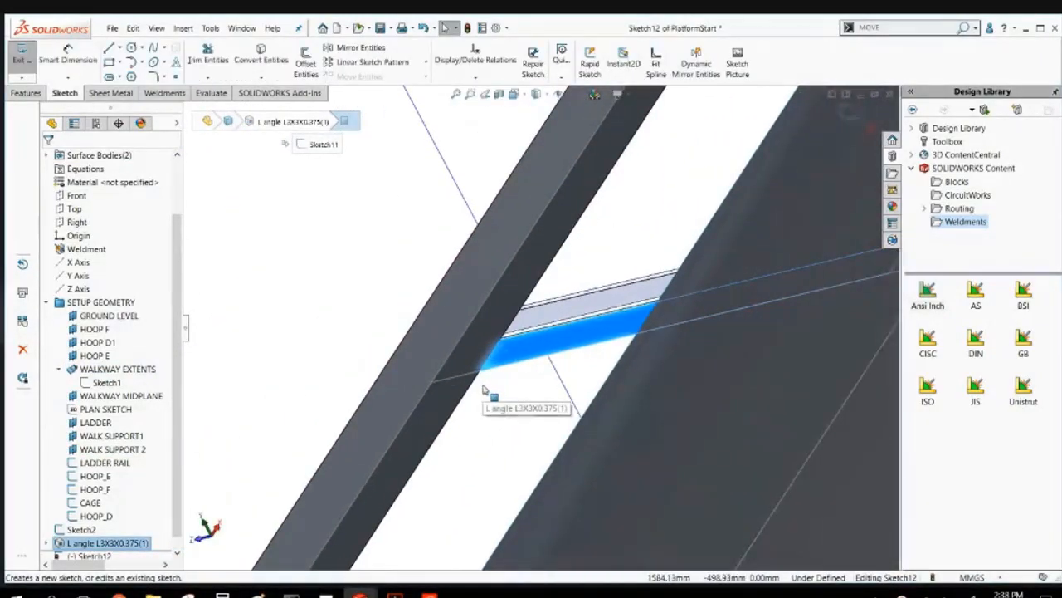
{"action": "mouse_move", "coordinate": [550, 354]}
{"action": "middle_mouse_down"}
{"action": "mouse_move", "coordinate": [628, 420]}
{"action": "mouse_move", "coordinate": [592, 455]}
{"action": "mouse_move", "coordinate": [536, 444]}
{"action": "mouse_move", "coordinate": [556, 373]}
{"action": "middle_mouse_up"}
{"action": "scroll", "coordinate": [589, 356], "scroll_direction": "down", "scroll_amount": 6}
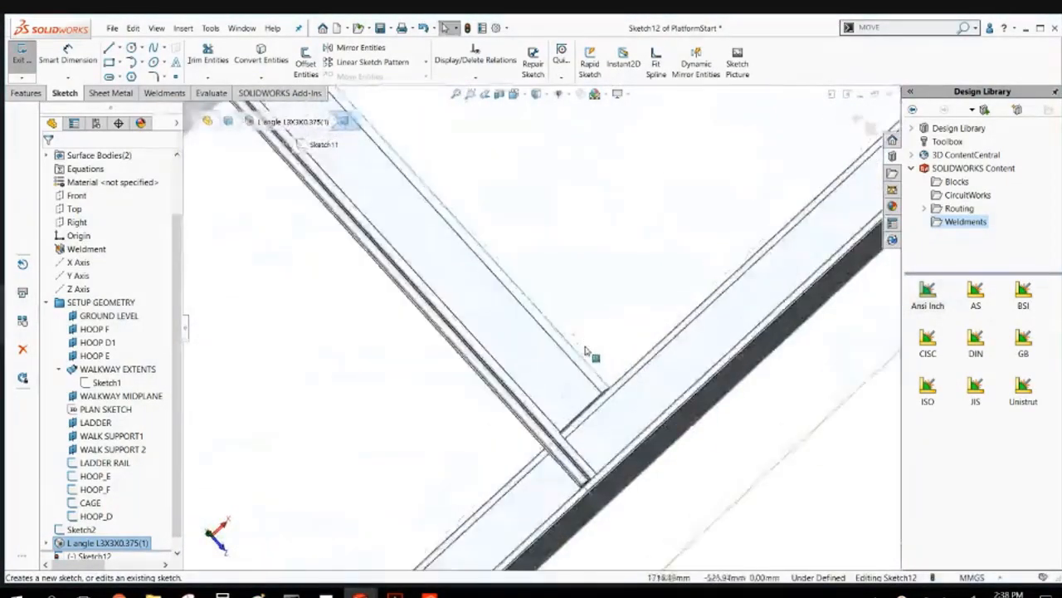
{"action": "key", "text": "ctrl+8"}
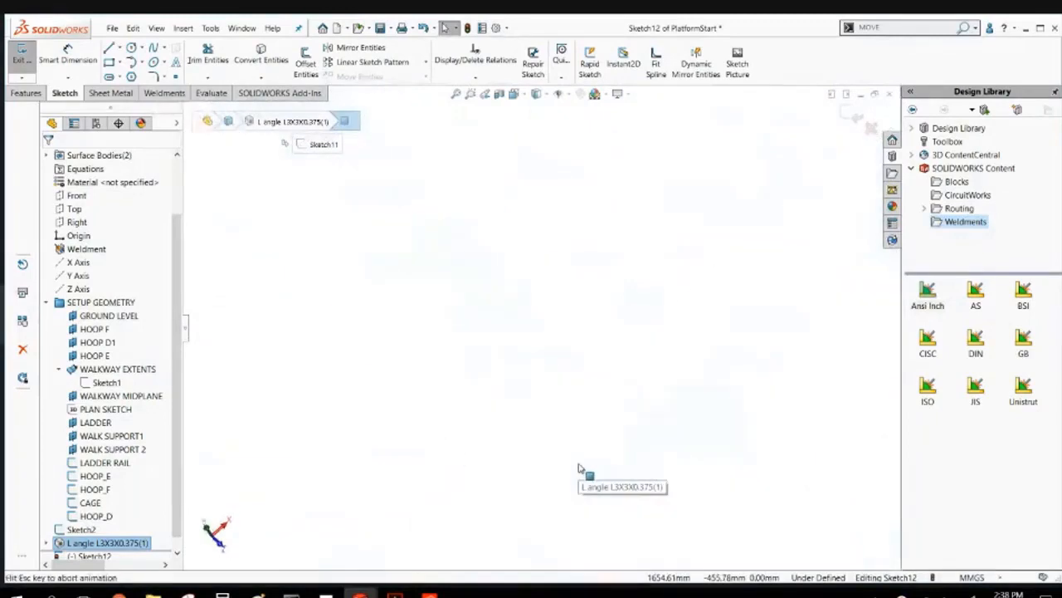
{"action": "key", "text": "ctrl+8"}
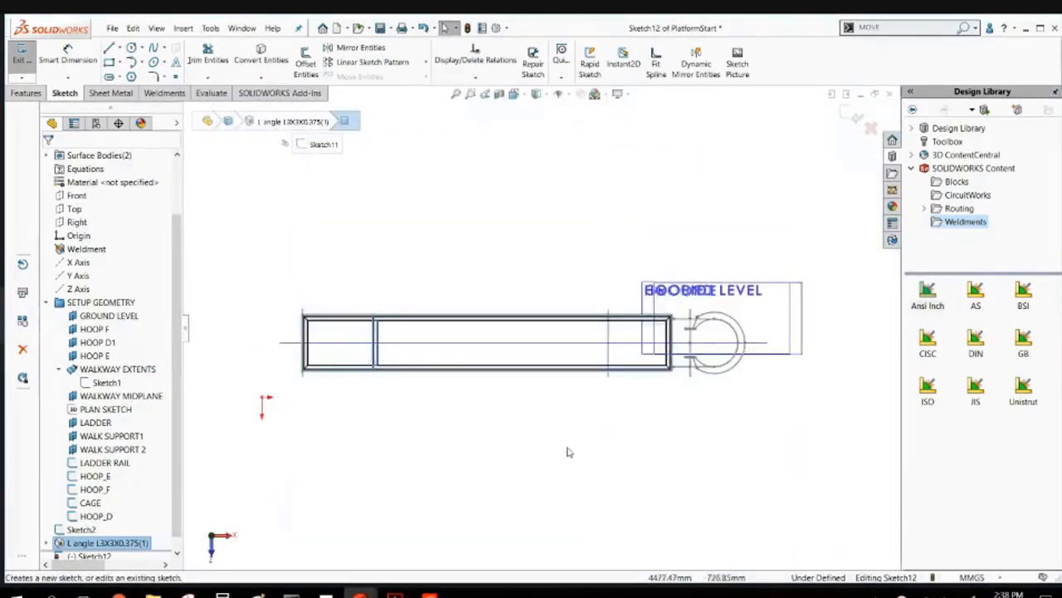
Sketch a corner rectangle over one end of the cross member, where it overlaps the long side angle.
{"action": "scroll", "coordinate": [378, 328], "scroll_direction": "down", "scroll_amount": 10}
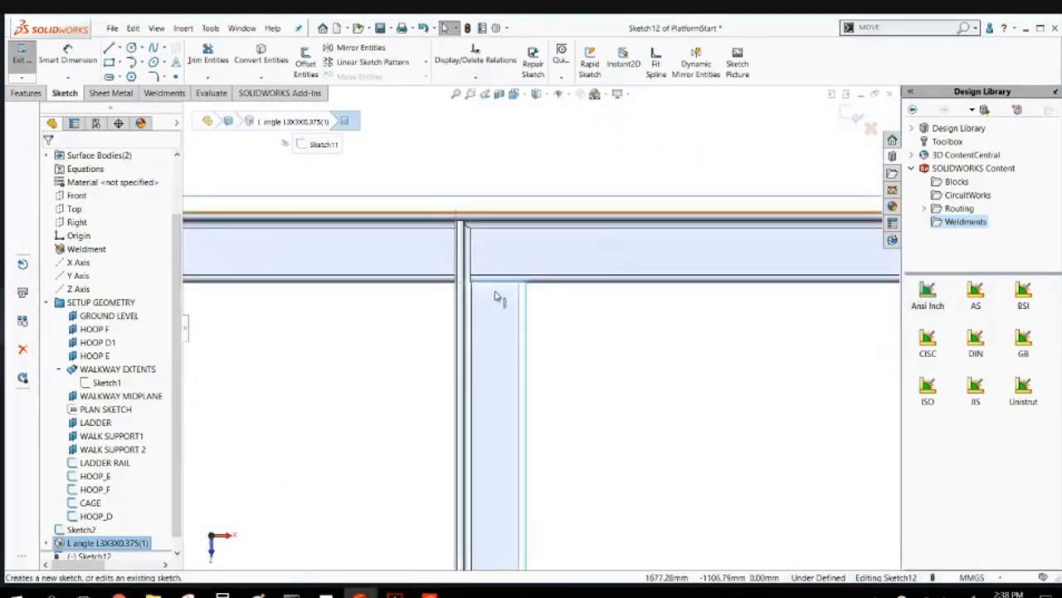
{"action": "left_click", "coordinate": [119, 63]}
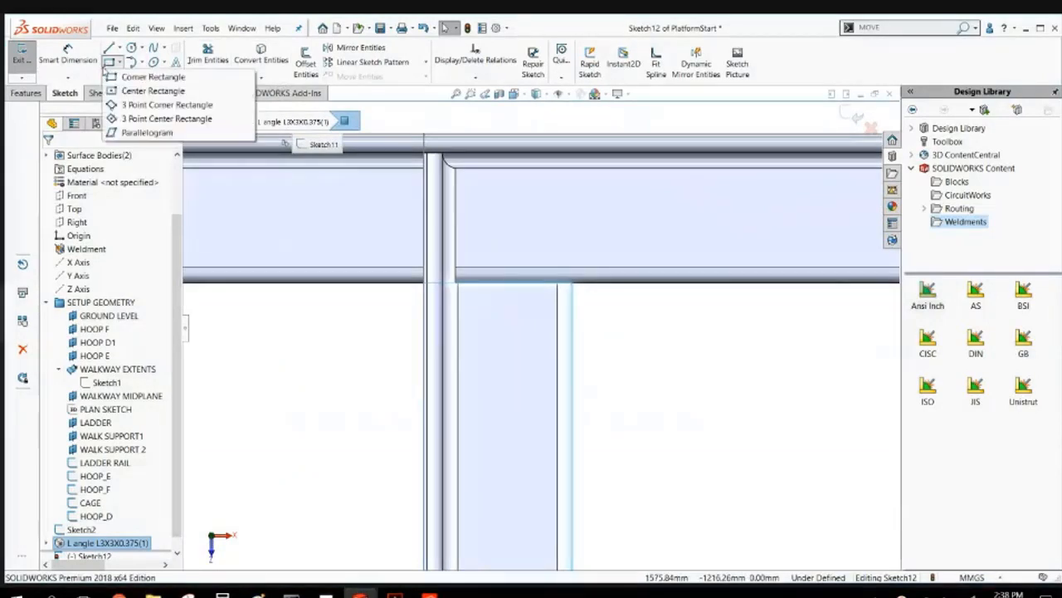
{"action": "left_click", "coordinate": [152, 77]}
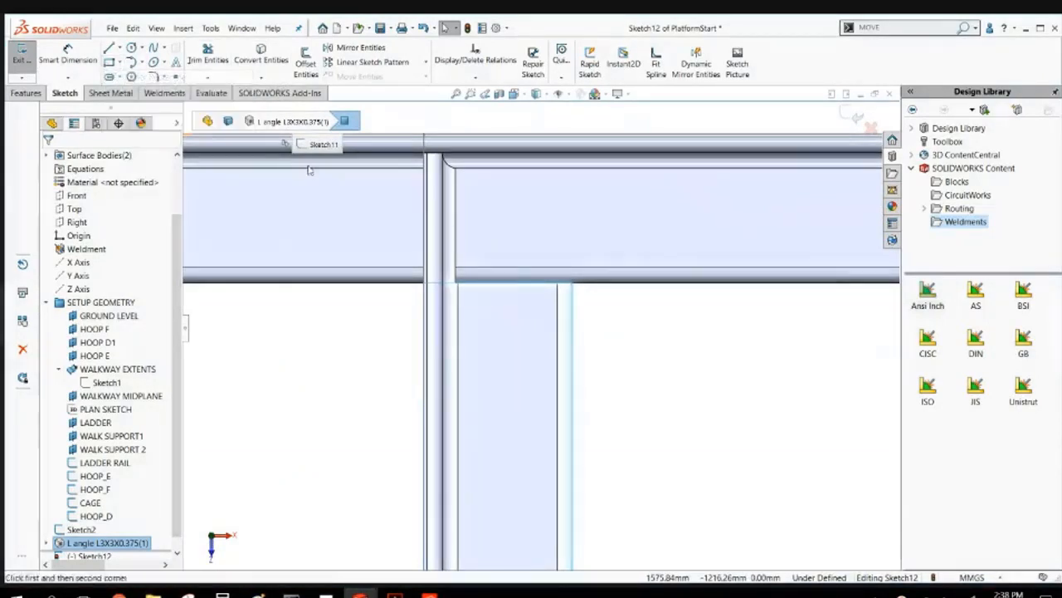
{"action": "left_click", "coordinate": [441, 155]}
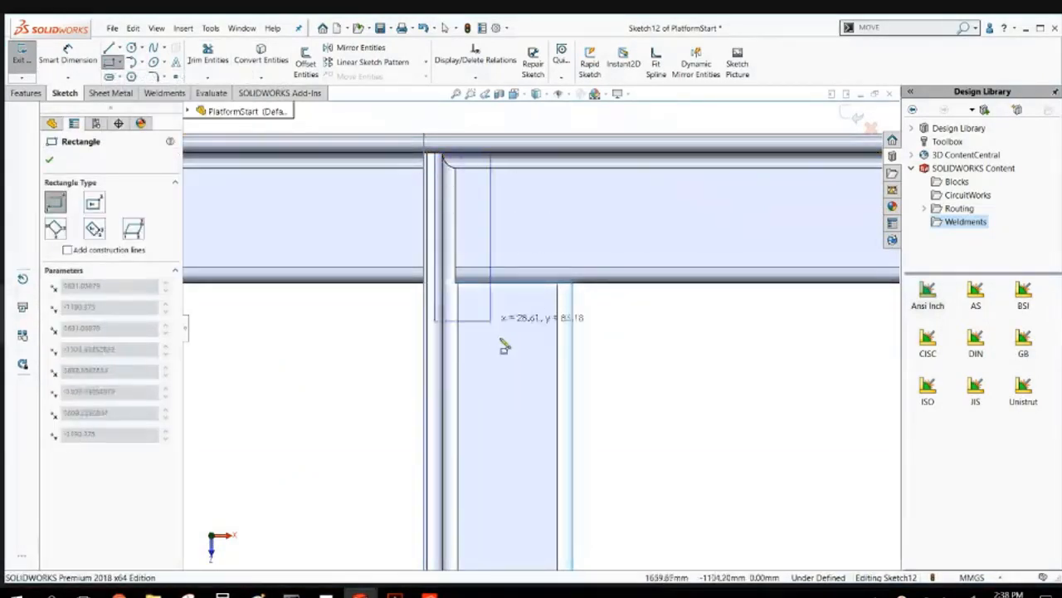
{"action": "left_click", "coordinate": [512, 283]}
{"action": "key", "text": "Escape"}
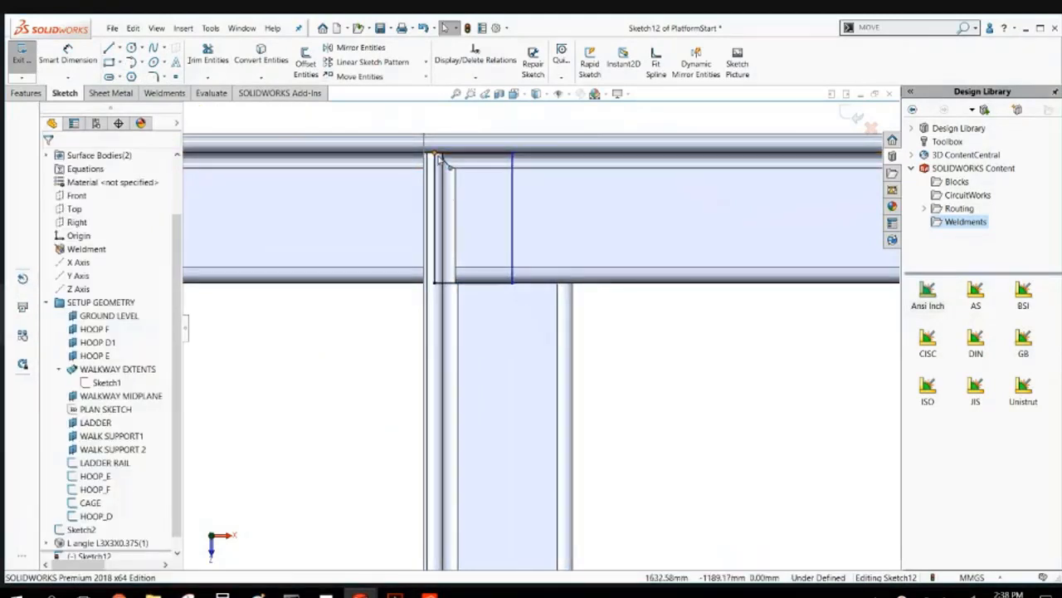
Snap the rectangle's corners to the cross member's upright leg face and inner fillet edge, fully defining it at the side angle.
{"action": "left_click", "coordinate": [437, 160]}
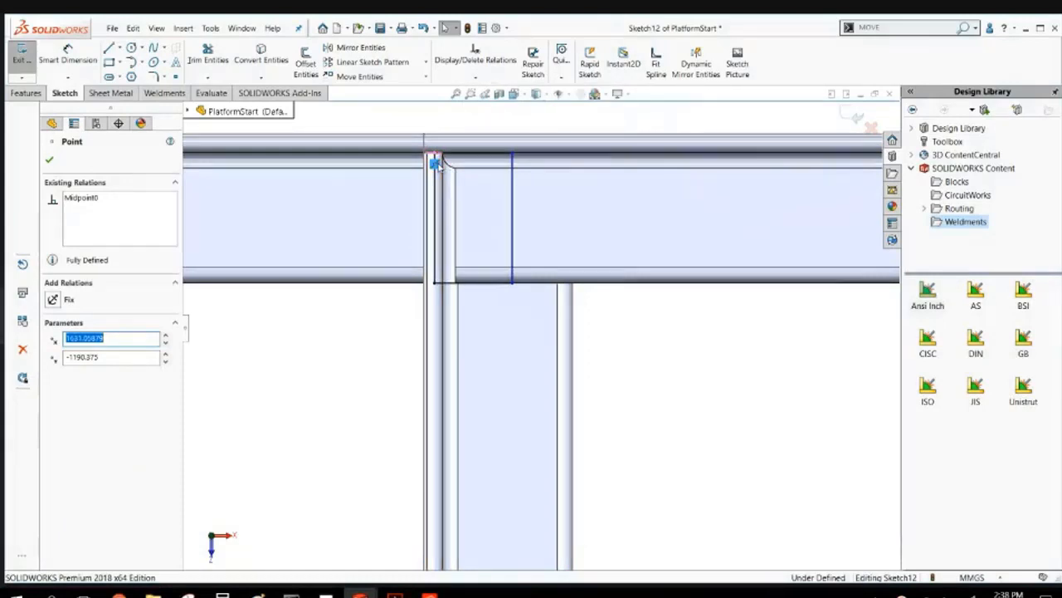
{"action": "left_click", "coordinate": [435, 284]}
{"action": "left_click_drag", "start_coordinate": [435, 285], "coordinate": [450, 284]}
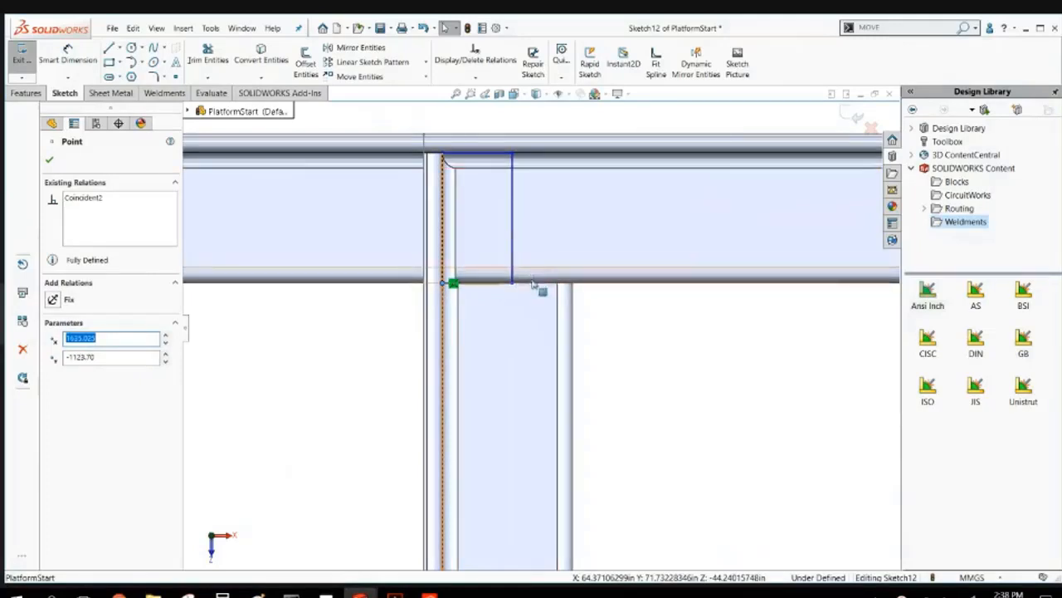
{"action": "left_click_drag", "start_coordinate": [512, 284], "coordinate": [476, 292]}
{"action": "scroll", "coordinate": [470, 336], "scroll_direction": "up", "scroll_amount": 4}
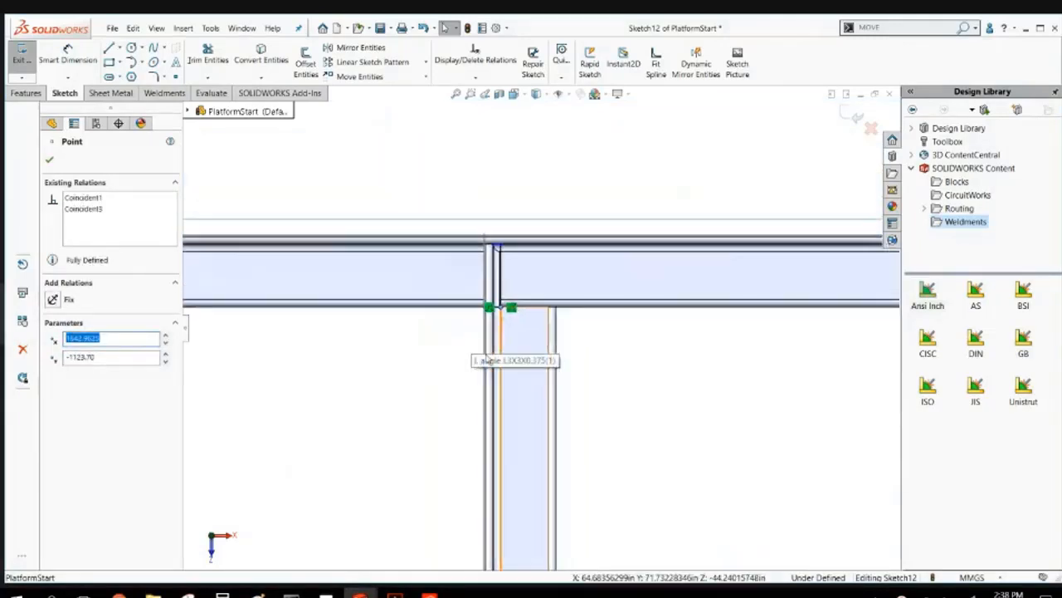
{"action": "scroll", "coordinate": [495, 284], "scroll_direction": "down", "scroll_amount": 6}
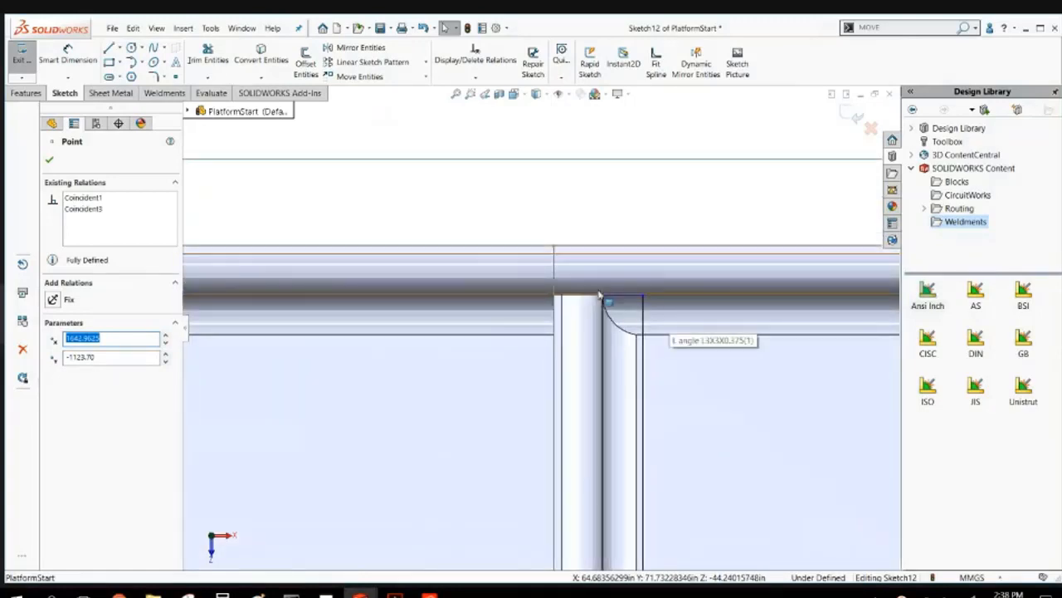
{"action": "mouse_move", "coordinate": [604, 297]}
{"action": "left_mouse_down"}
{"action": "mouse_move", "coordinate": [605, 324]}
{"action": "mouse_move", "coordinate": [603, 295]}
{"action": "left_mouse_up"}
{"action": "left_click", "coordinate": [566, 232]}
Sketch a second corner rectangle, about 12.9 by 68.25 mm, over the fillet at the cross member's opposite end.
{"action": "scroll", "coordinate": [583, 273], "scroll_direction": "up", "scroll_amount": 3}
{"action": "scroll", "coordinate": [583, 273], "scroll_direction": "up", "scroll_amount": 4}
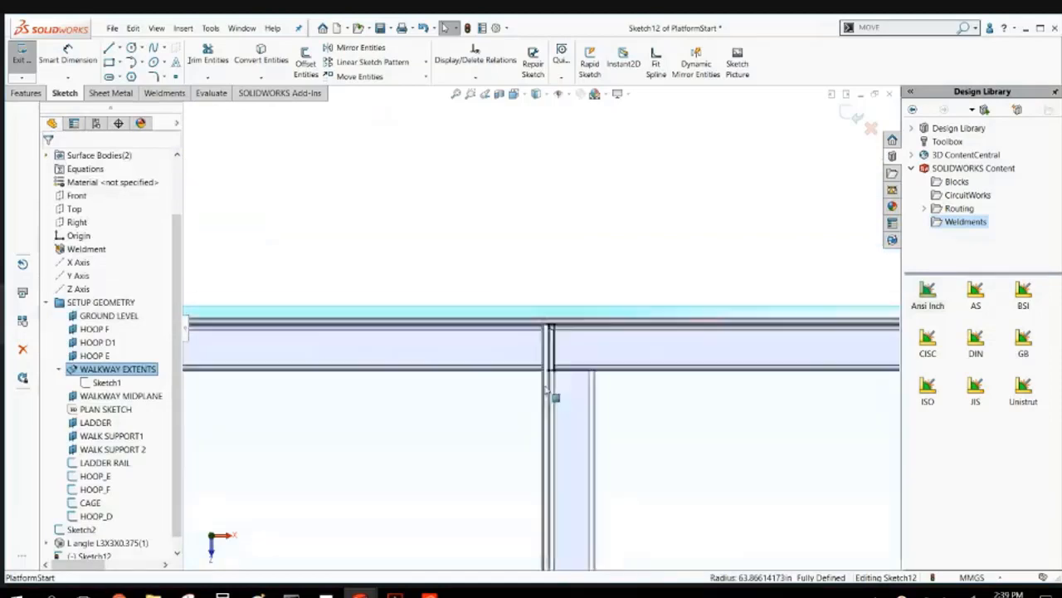
{"action": "scroll", "coordinate": [541, 481], "scroll_direction": "down", "scroll_amount": 6}
{"action": "scroll", "coordinate": [555, 506], "scroll_direction": "down", "scroll_amount": 2}
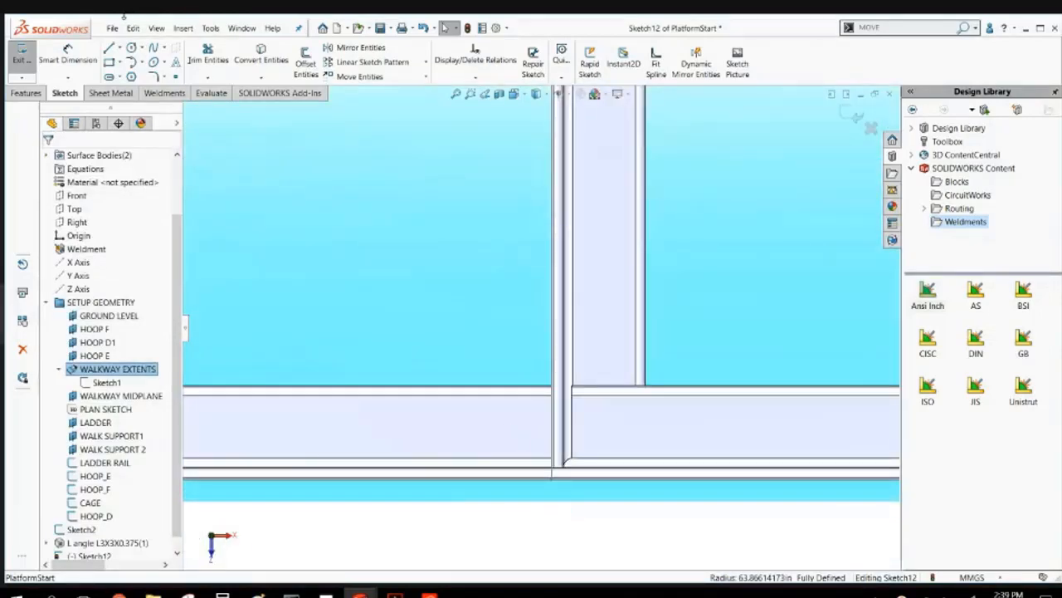
{"action": "left_click", "coordinate": [118, 62]}
{"action": "left_click", "coordinate": [149, 74]}
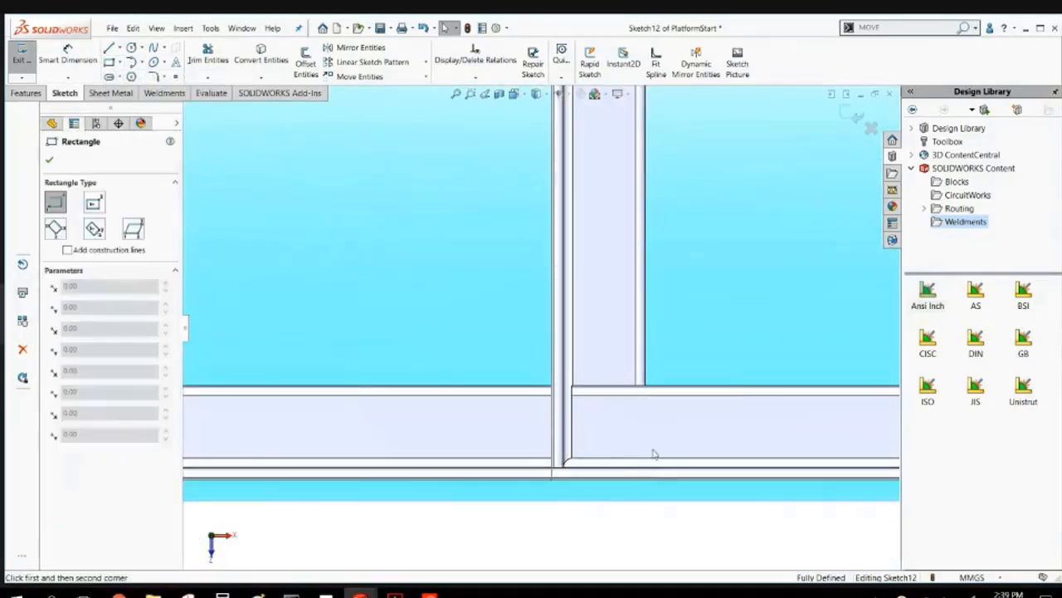
{"action": "scroll", "coordinate": [576, 404], "scroll_direction": "down", "scroll_amount": 3}
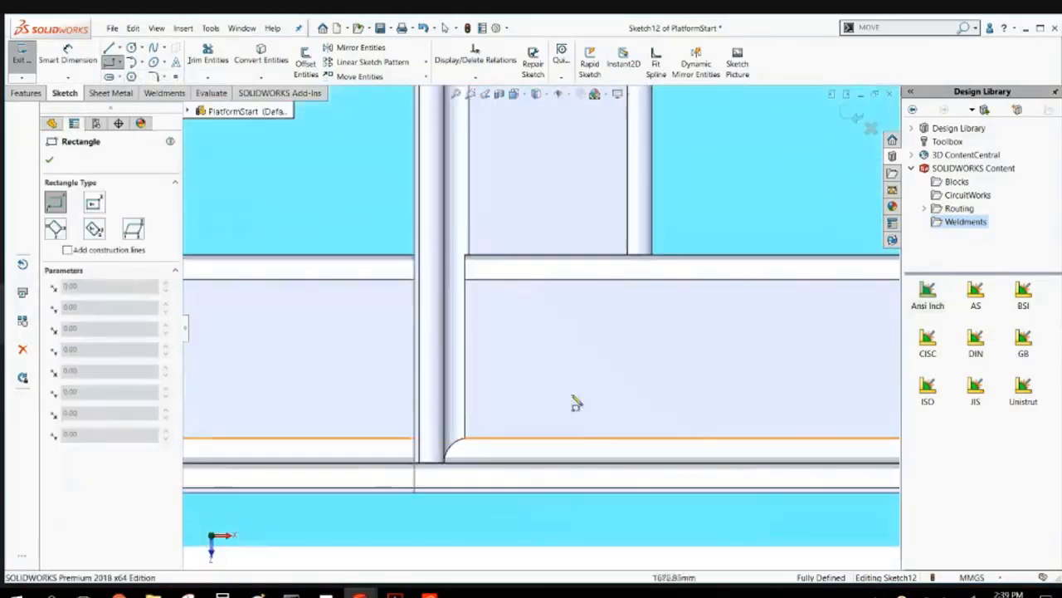
{"action": "left_click", "coordinate": [444, 249]}
{"action": "left_click", "coordinate": [485, 463]}
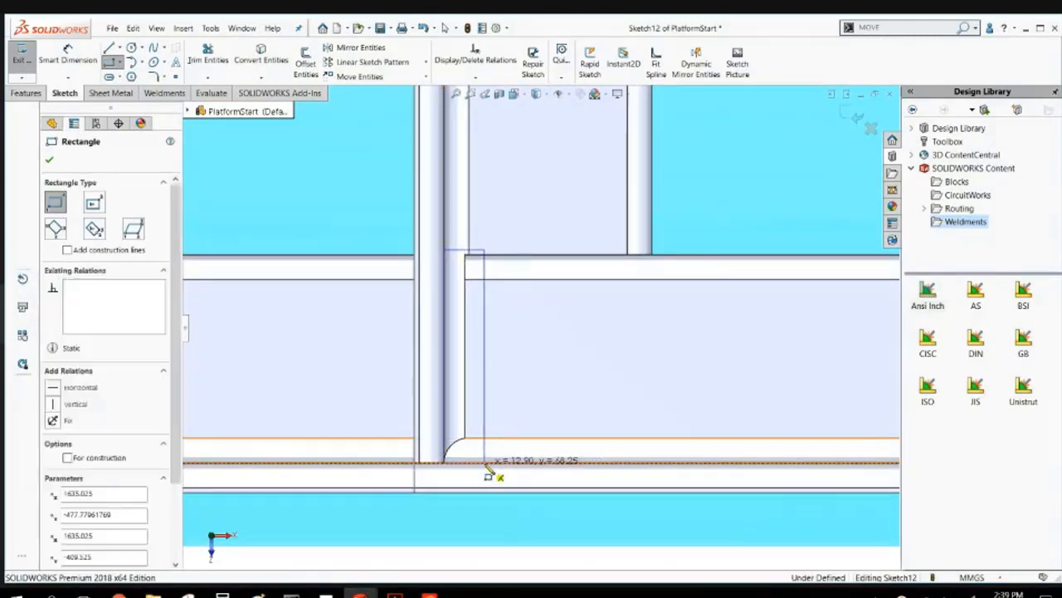
Make the second rectangle's outer long side collinear with the fillet edge of the cross member's horizontal leg.
{"action": "scroll", "coordinate": [475, 274], "scroll_direction": "down", "scroll_amount": 3}
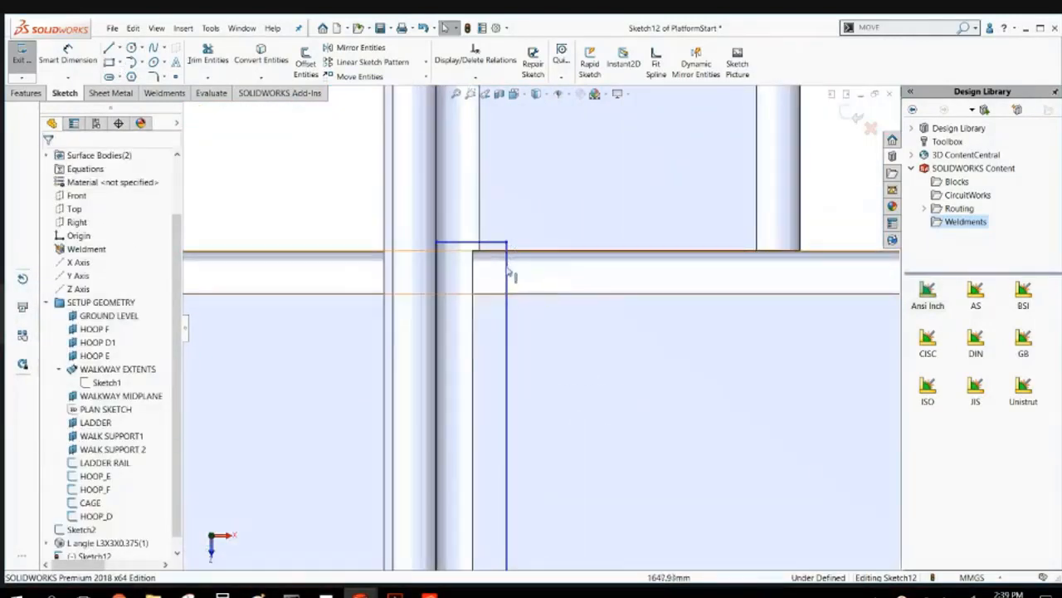
{"action": "left_click", "coordinate": [480, 207]}
{"action": "left_click", "coordinate": [473, 214], "text": "ctrl"}
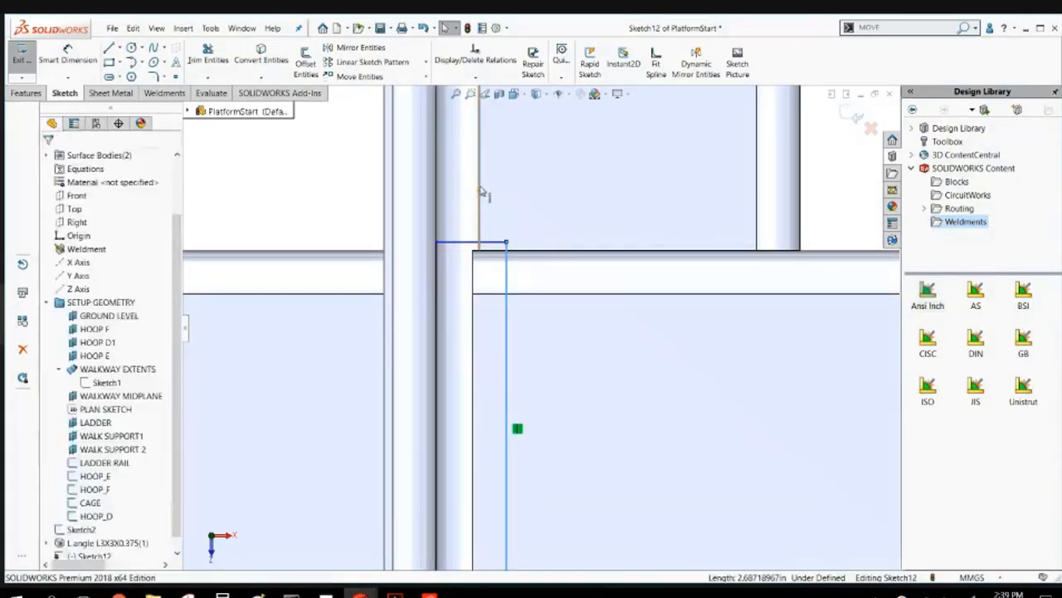
{"action": "left_click", "coordinate": [53, 355]}
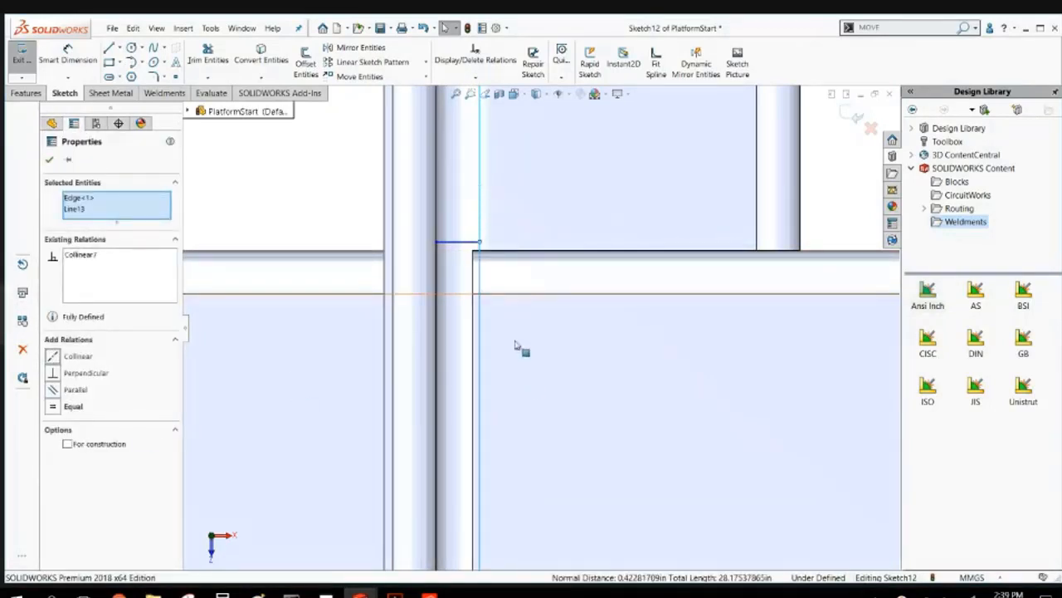
Snap the second rectangle's inner corner onto the end edge of the cross member's horizontal leg to fully define the sketch.
{"action": "mouse_move", "coordinate": [479, 243]}
{"action": "left_mouse_down"}
{"action": "mouse_move", "coordinate": [482, 293]}
{"action": "mouse_move", "coordinate": [480, 250]}
{"action": "left_mouse_up"}
{"action": "scroll", "coordinate": [517, 319], "scroll_direction": "up", "scroll_amount": 5}
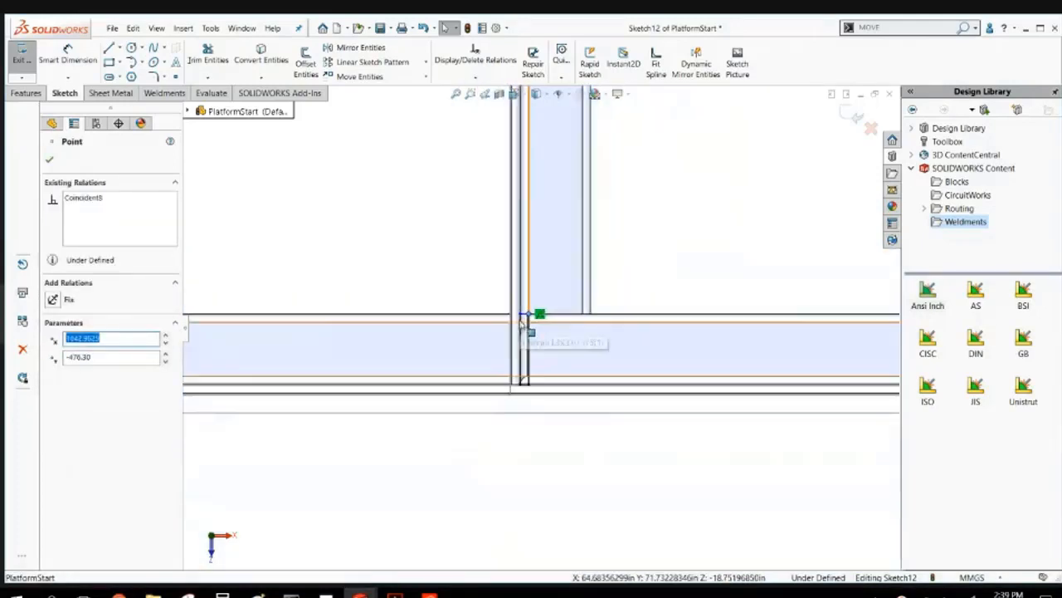
{"action": "left_click", "coordinate": [364, 218]}
{"action": "scroll", "coordinate": [415, 233], "scroll_direction": "down", "scroll_amount": 3}
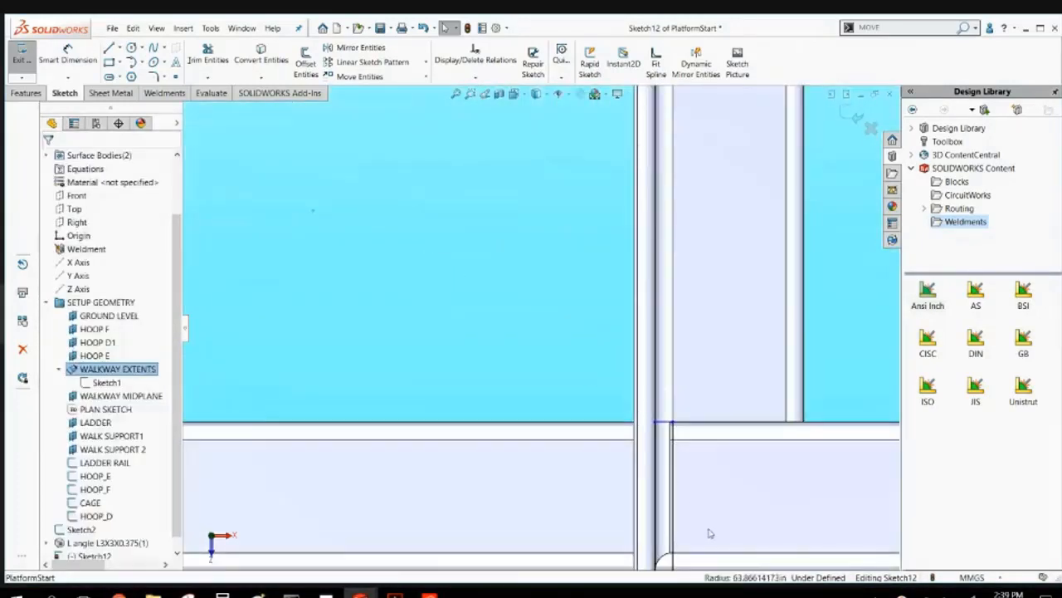
{"action": "left_click", "coordinate": [672, 424]}
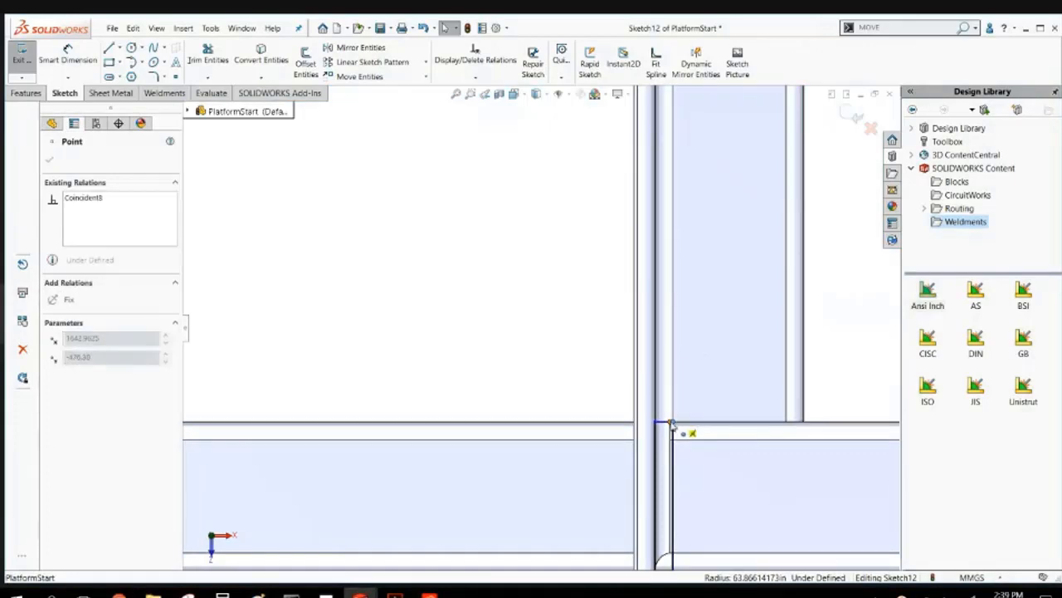
{"action": "left_click_drag", "start_coordinate": [672, 423], "coordinate": [673, 427]}
Start an Extruded Cut from the two-rectangle sketch with a Through All end condition.
{"action": "scroll", "coordinate": [669, 441], "scroll_direction": "up", "scroll_amount": 6}
{"action": "mouse_move", "coordinate": [659, 421]}
{"action": "middle_mouse_down"}
{"action": "mouse_move", "coordinate": [608, 224]}
{"action": "mouse_move", "coordinate": [534, 211]}
{"action": "middle_mouse_up"}
{"action": "scroll", "coordinate": [533, 211], "scroll_direction": "up", "scroll_amount": 3}
{"action": "left_click", "coordinate": [21, 94]}
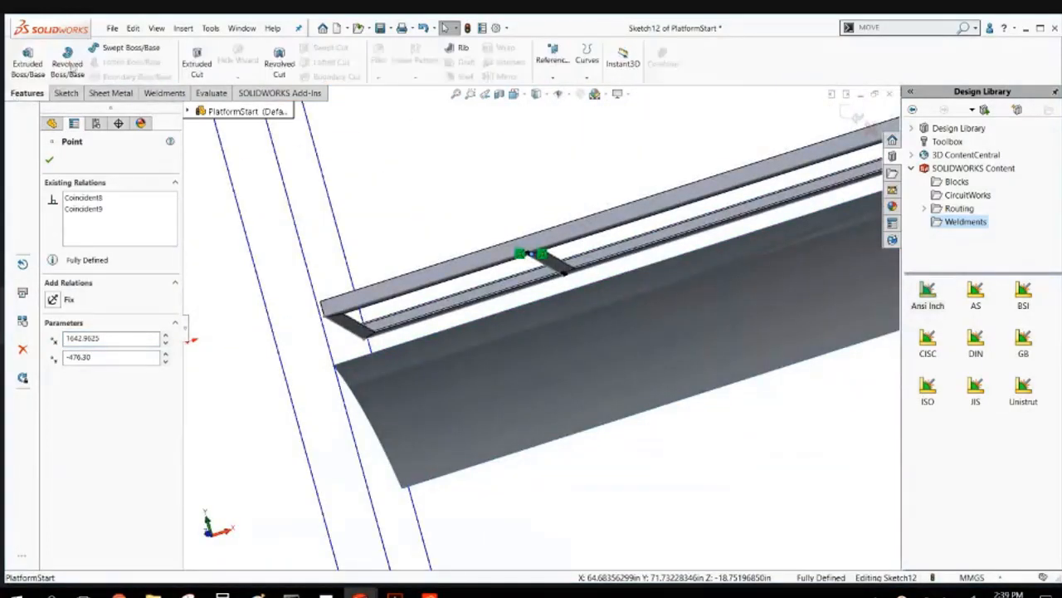
{"action": "left_click", "coordinate": [196, 67]}
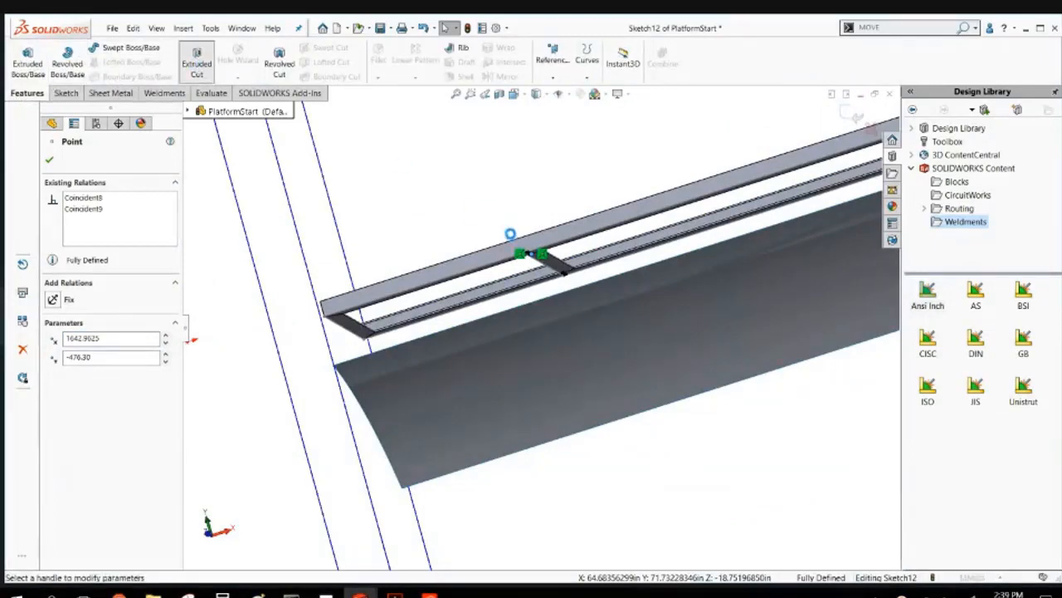
{"action": "middle_click_drag", "start_coordinate": [488, 348], "coordinate": [474, 359]}
{"action": "scroll", "coordinate": [634, 188], "scroll_direction": "down", "scroll_amount": 3}
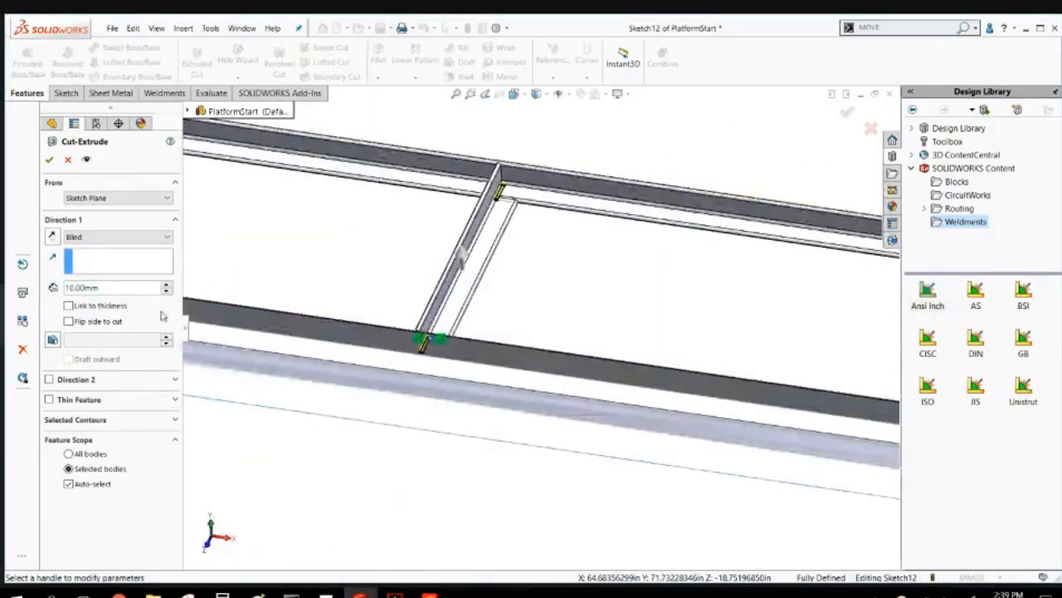
{"action": "left_click", "coordinate": [117, 238]}
{"action": "left_click", "coordinate": [91, 256]}
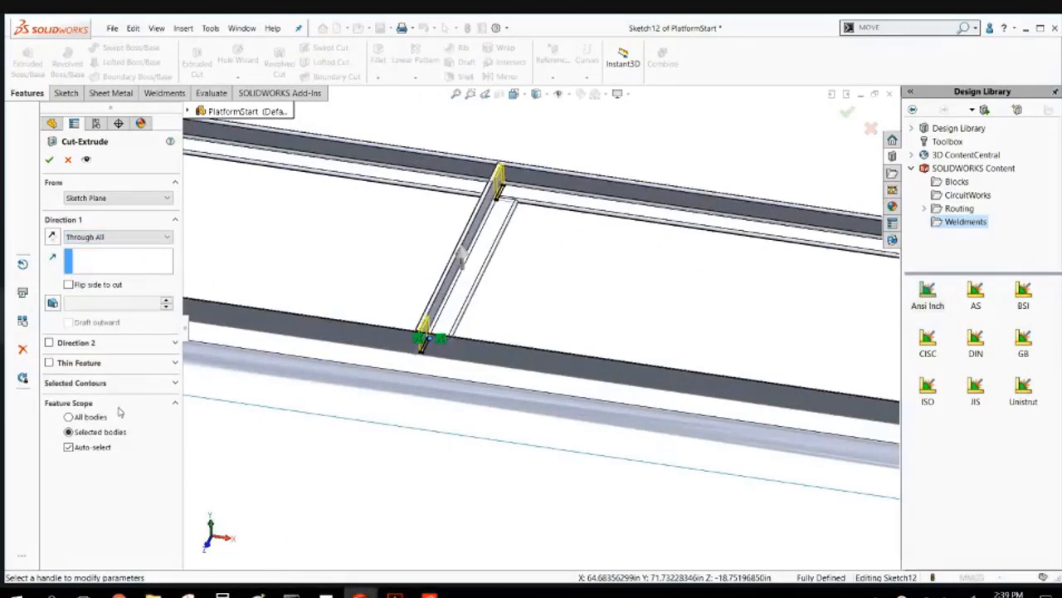
Limit the cut's feature scope to the cross member body instead of auto-selected bodies and accept the cut.
{"action": "left_click", "coordinate": [83, 448]}
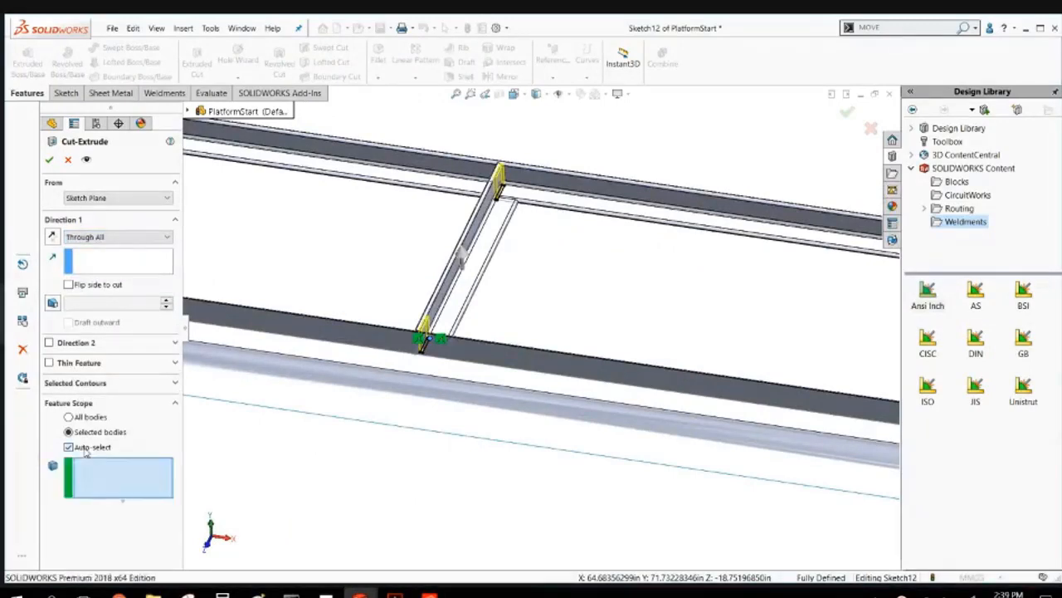
{"action": "scroll", "coordinate": [415, 307], "scroll_direction": "down", "scroll_amount": 3}
{"action": "left_click", "coordinate": [514, 315]}
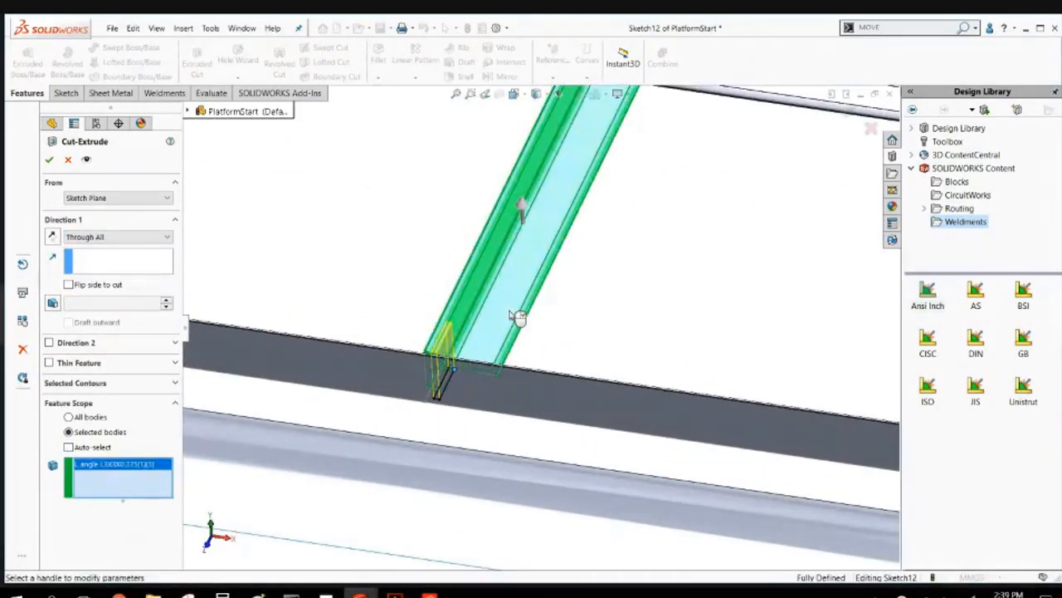
{"action": "scroll", "coordinate": [531, 332], "scroll_direction": "up", "scroll_amount": 3}
{"action": "scroll", "coordinate": [586, 222], "scroll_direction": "down", "scroll_amount": 3}
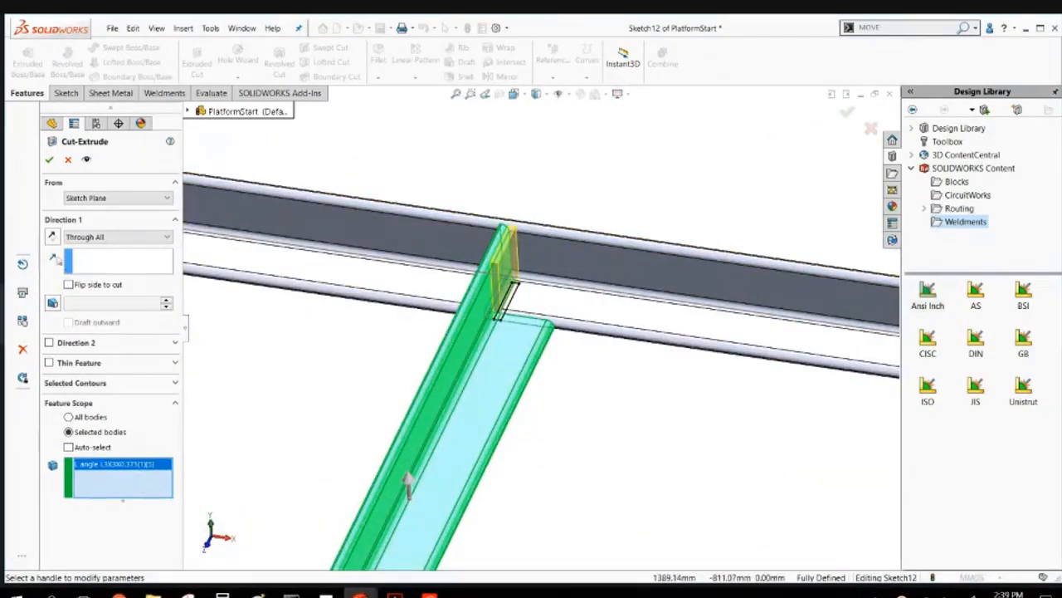
{"action": "left_click", "coordinate": [49, 158]}
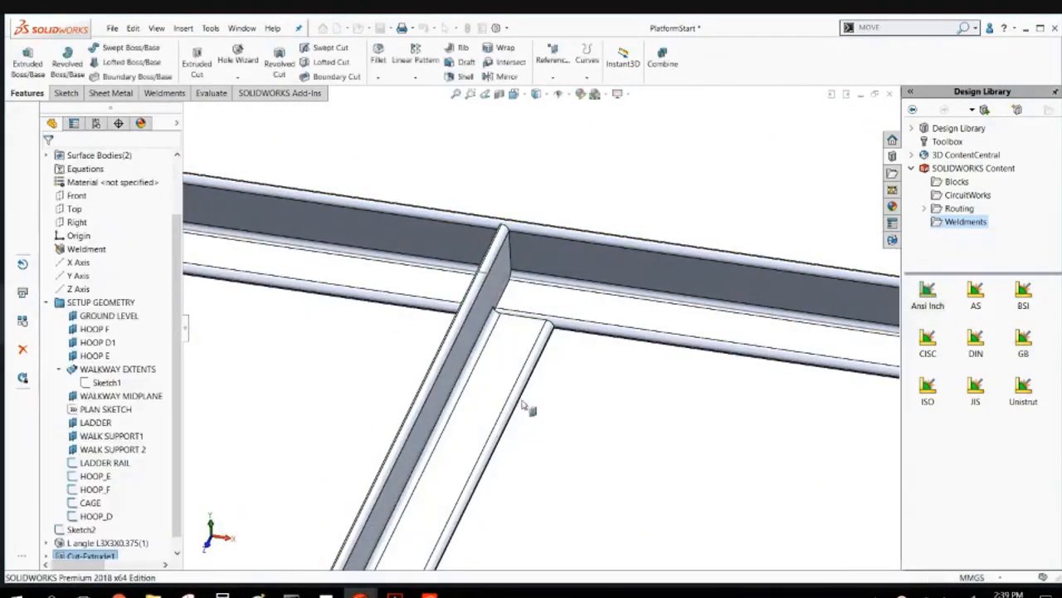
Examine how the notched end of the cross member fits against the side angle and within the whole frame.
{"action": "middle_click_drag", "start_coordinate": [509, 348], "coordinate": [486, 361]}
{"action": "scroll", "coordinate": [586, 310], "scroll_direction": "down", "scroll_amount": 7}
{"action": "left_click", "coordinate": [399, 353]}
{"action": "scroll", "coordinate": [396, 357], "scroll_direction": "up", "scroll_amount": 3}
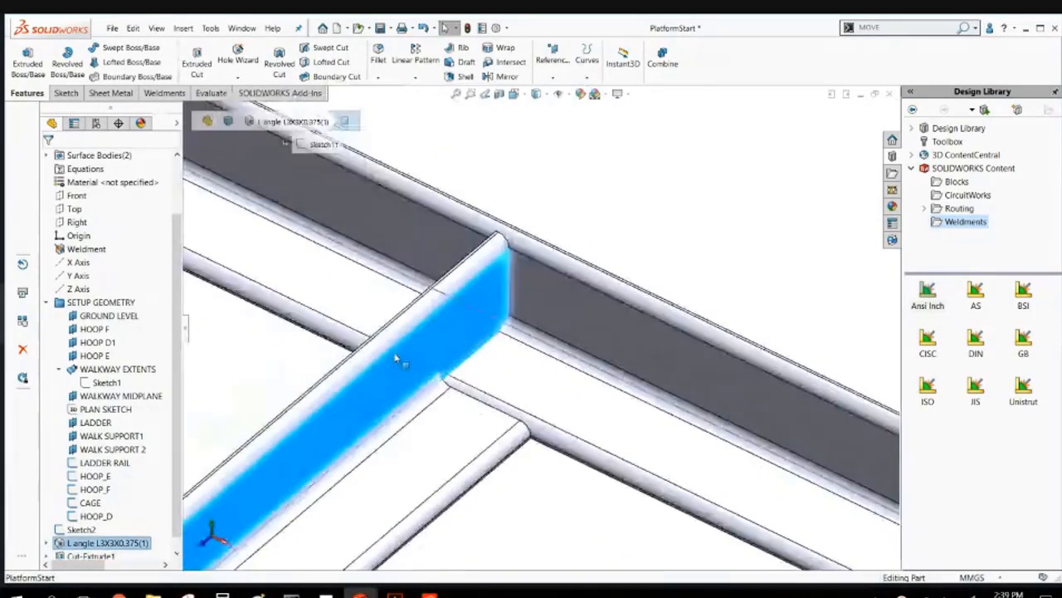
{"action": "scroll", "coordinate": [399, 365], "scroll_direction": "up", "scroll_amount": 5}
{"action": "scroll", "coordinate": [498, 457], "scroll_direction": "up", "scroll_amount": 1}
{"action": "left_click", "coordinate": [569, 470]}
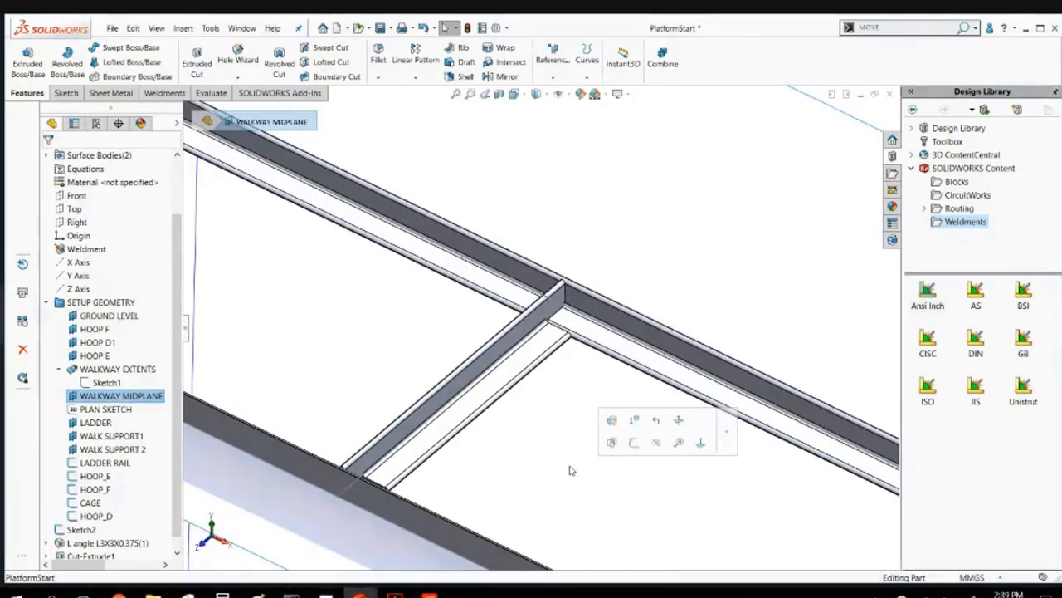
{"action": "scroll", "coordinate": [540, 450], "scroll_direction": "up", "scroll_amount": 6}
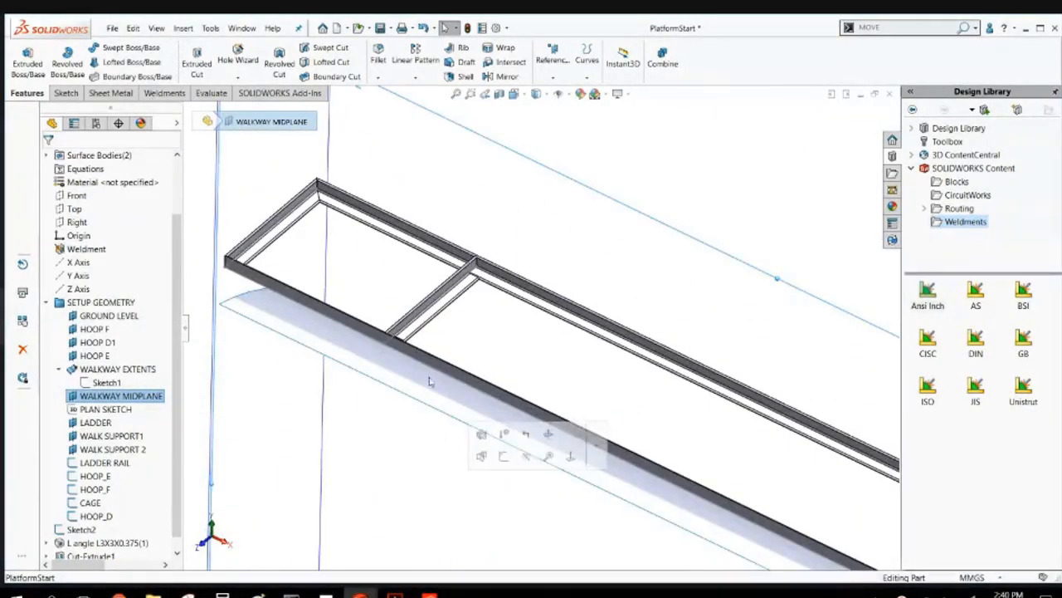
Start a linear pattern of the notched cross member body, using the side angle's long upper edge as the first direction.
{"action": "left_click", "coordinate": [419, 63]}
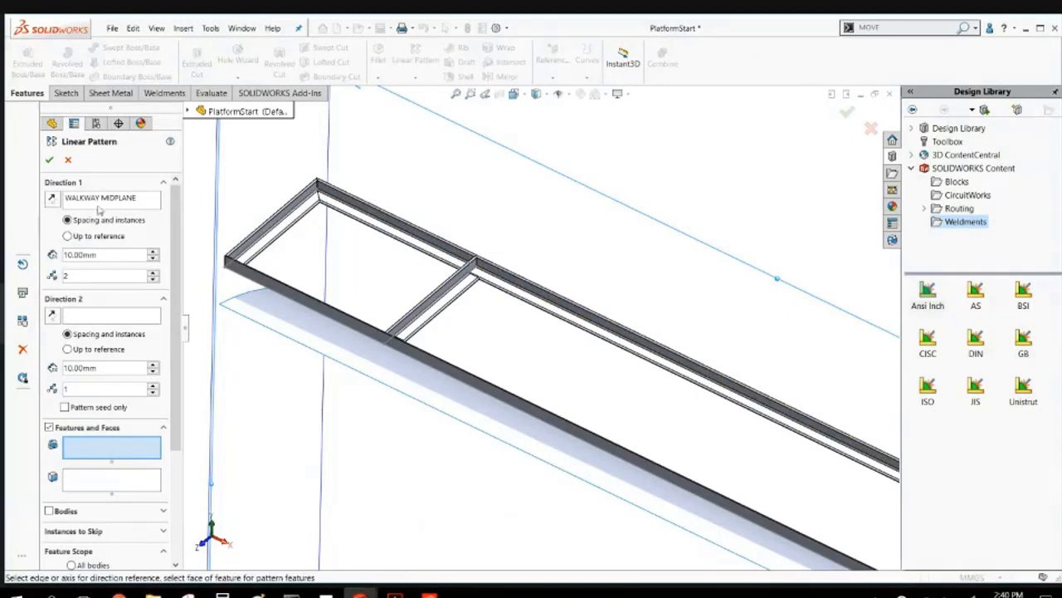
{"action": "left_click", "coordinate": [97, 203]}
{"action": "key", "text": "Delete"}
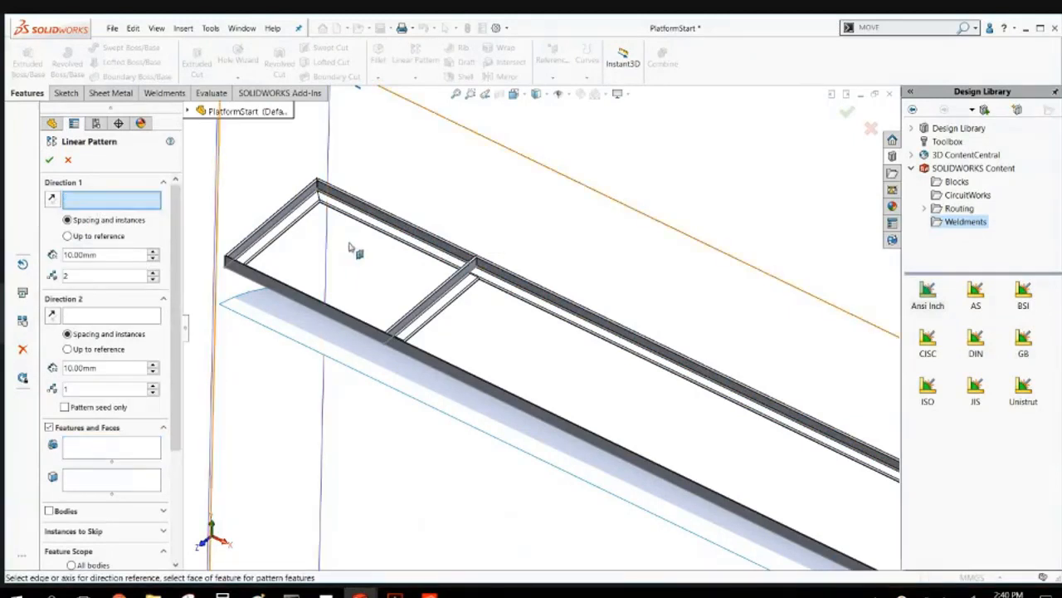
{"action": "left_click", "coordinate": [377, 211]}
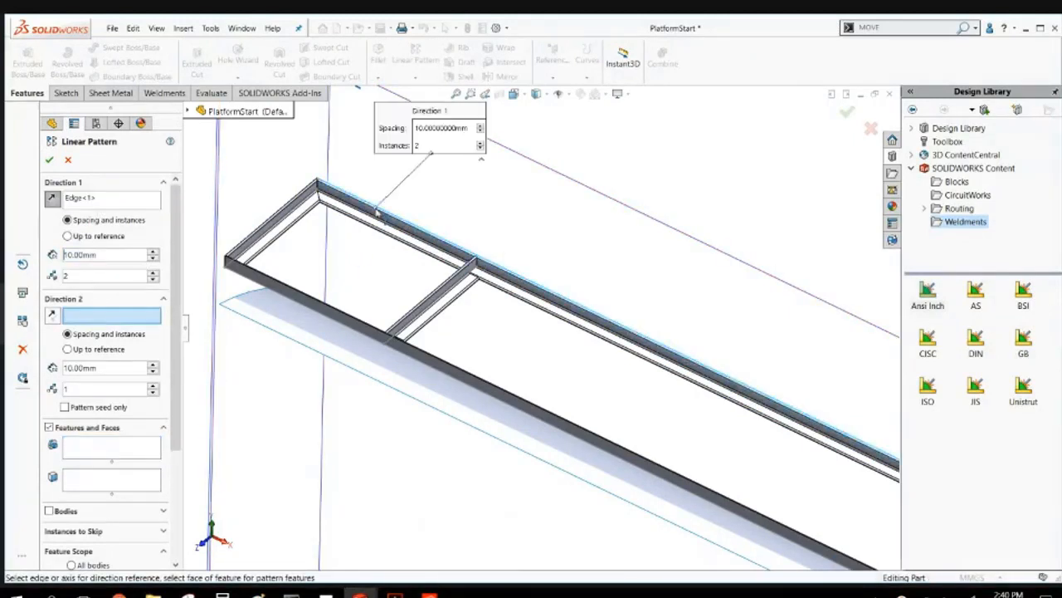
{"action": "left_click", "coordinate": [114, 452]}
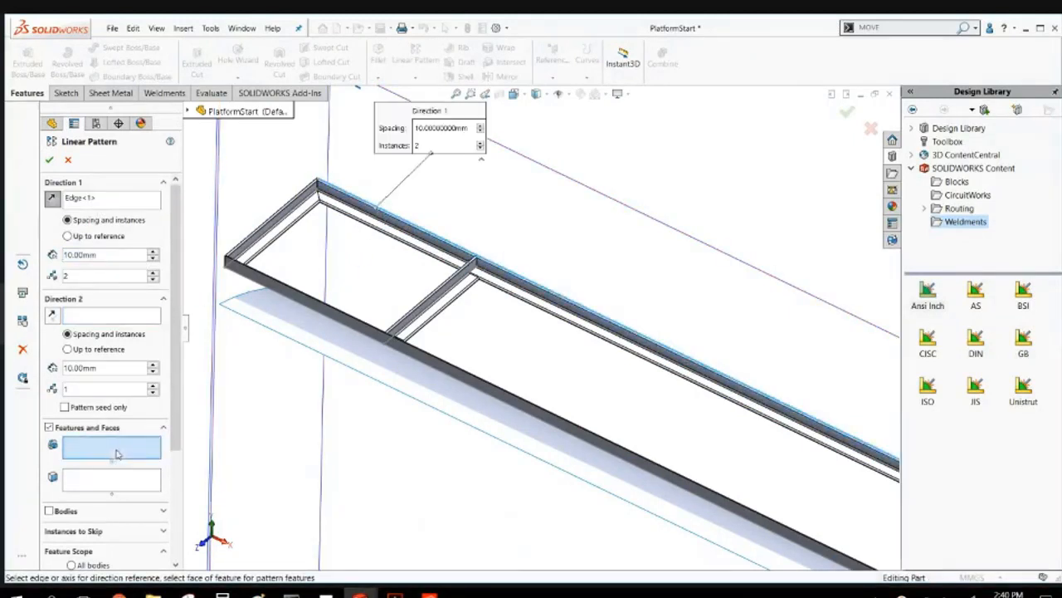
{"action": "left_click", "coordinate": [50, 511]}
{"action": "left_click", "coordinate": [473, 286]}
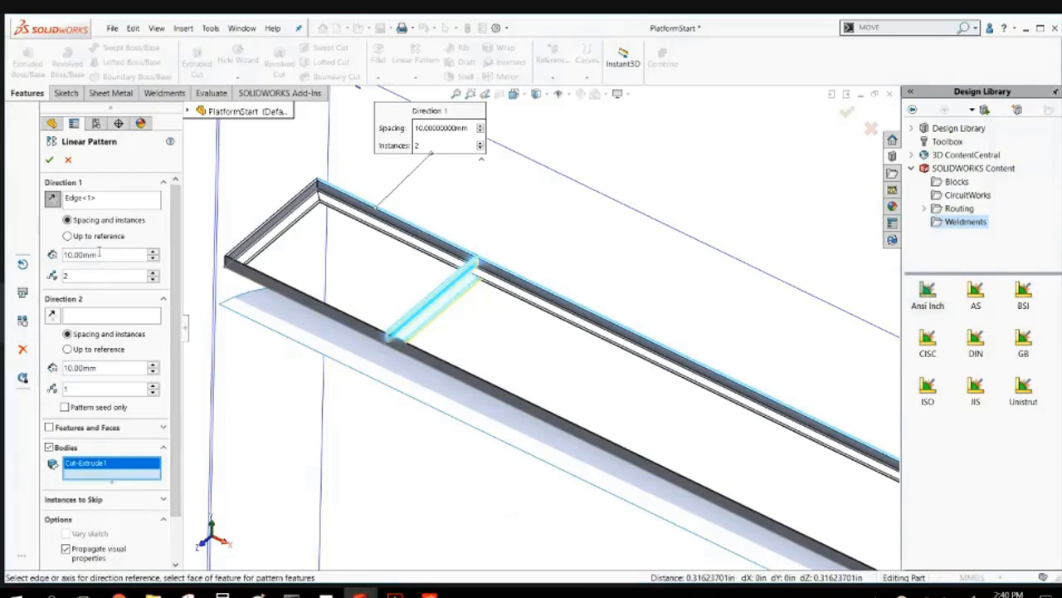
Set the cross member pattern to 1150 mm spacing with 4 instances and accept it.
{"action": "left_click", "coordinate": [100, 254]}
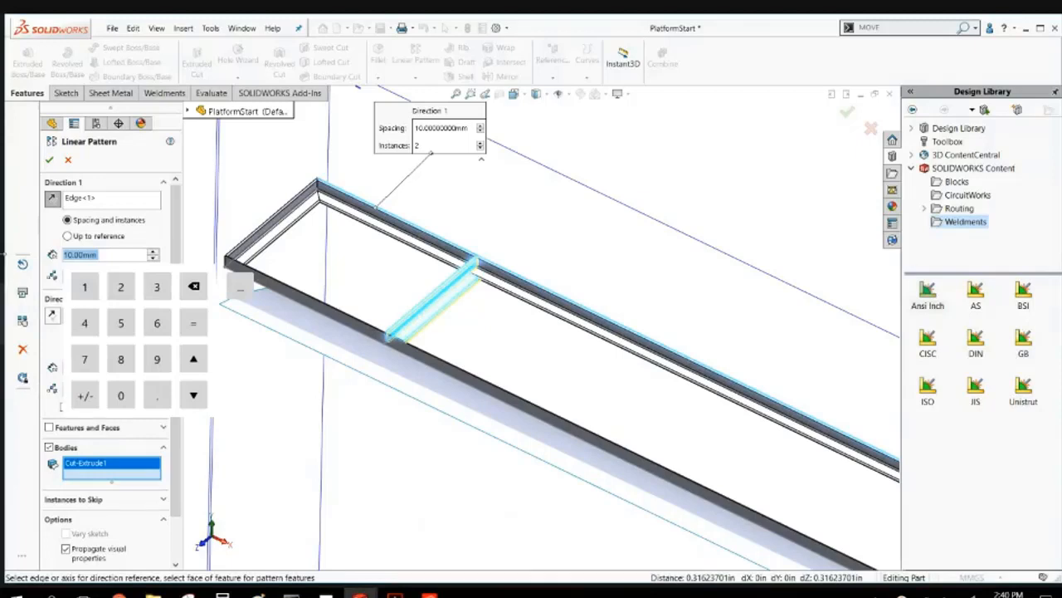
{"action": "type", "text": "1150"}
{"action": "key", "text": "Return"}
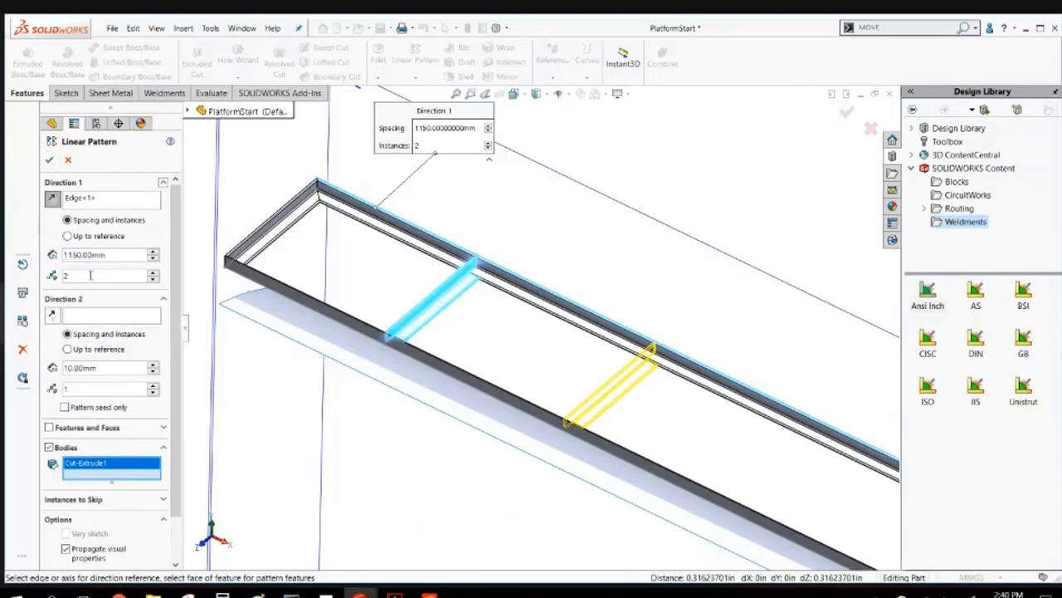
{"action": "left_click", "coordinate": [153, 273]}
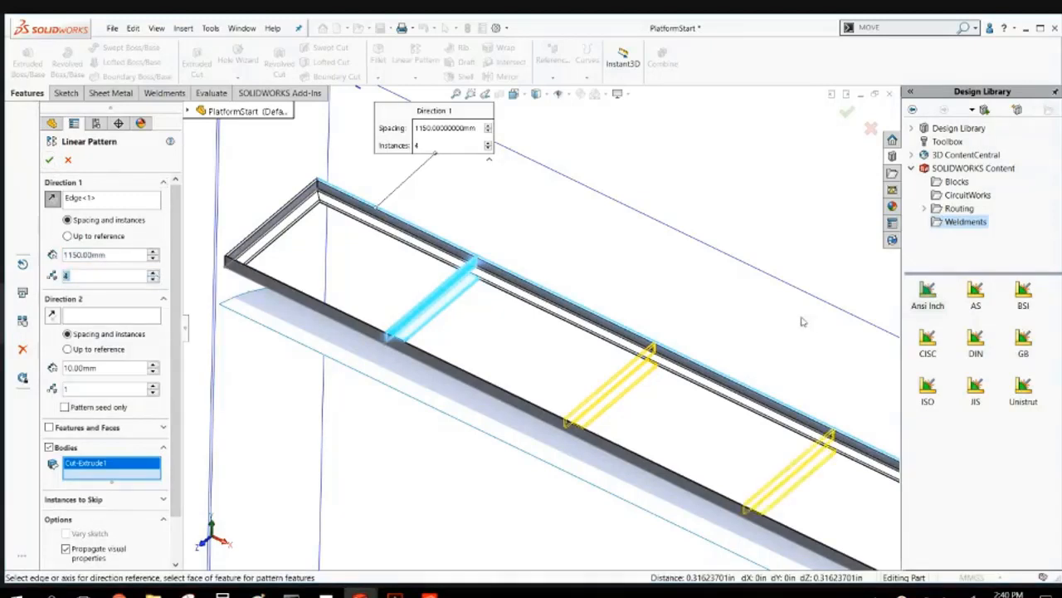
{"action": "scroll", "coordinate": [576, 296], "scroll_direction": "up", "scroll_amount": 3}
{"action": "left_click", "coordinate": [52, 161]}
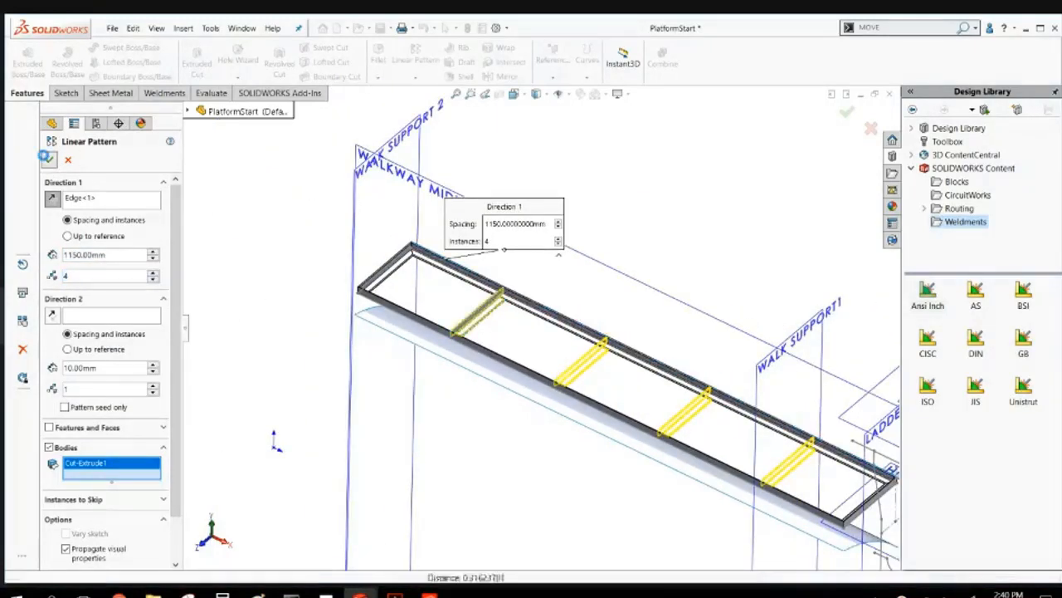
Show the hidden PLAN SKETCH in the SETUP GEOMETRY folder so the handrail layout is displayed above the walkway frame.
{"action": "scroll", "coordinate": [622, 391], "scroll_direction": "down", "scroll_amount": 4}
{"action": "scroll", "coordinate": [621, 390], "scroll_direction": "up", "scroll_amount": 3}
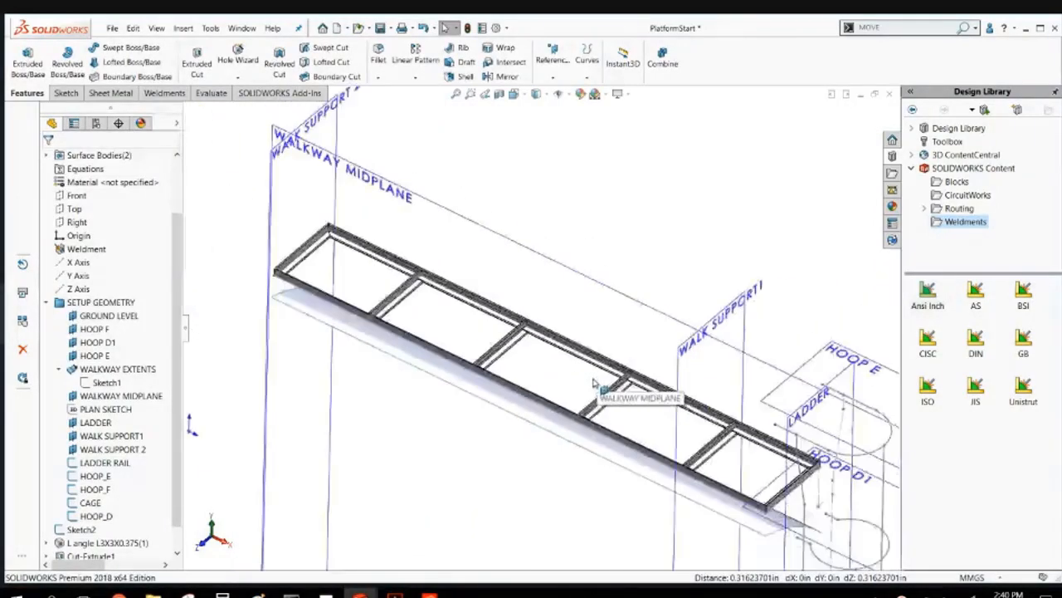
{"action": "mouse_move", "coordinate": [592, 382]}
{"action": "middle_mouse_down"}
{"action": "mouse_move", "coordinate": [569, 249]}
{"action": "mouse_move", "coordinate": [543, 332]}
{"action": "mouse_move", "coordinate": [538, 303]}
{"action": "mouse_move", "coordinate": [514, 294]}
{"action": "middle_mouse_up"}
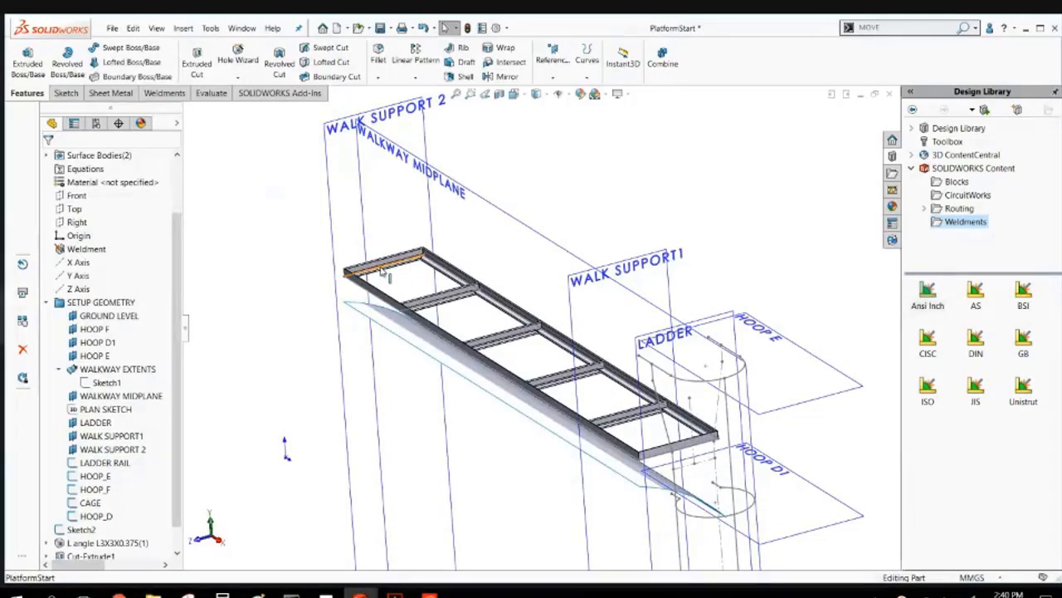
{"action": "scroll", "coordinate": [282, 437], "scroll_direction": "up", "scroll_amount": 4}
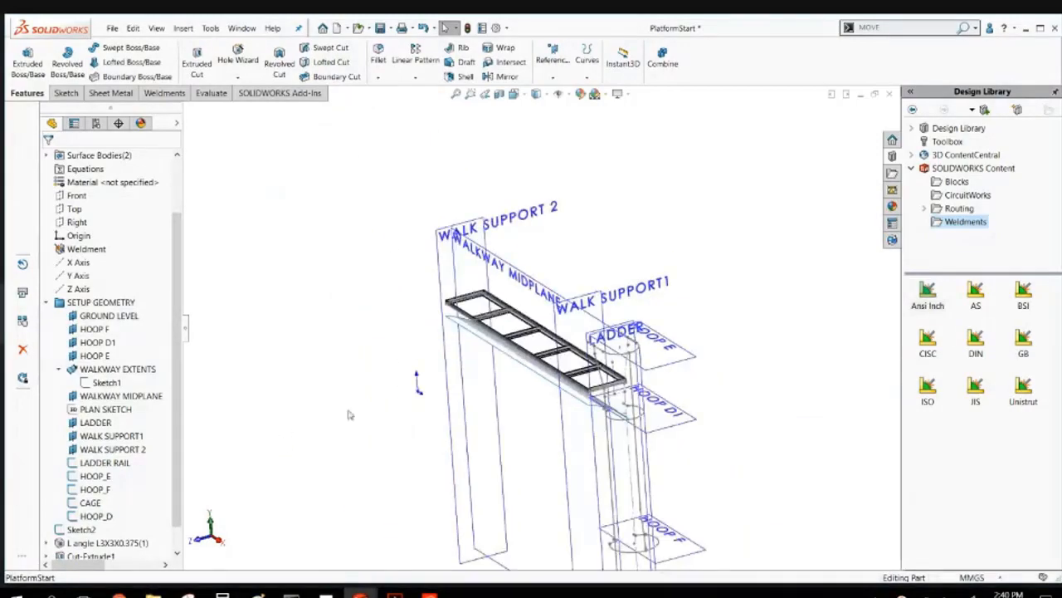
{"action": "middle_click_drag", "start_coordinate": [349, 412], "coordinate": [349, 420]}
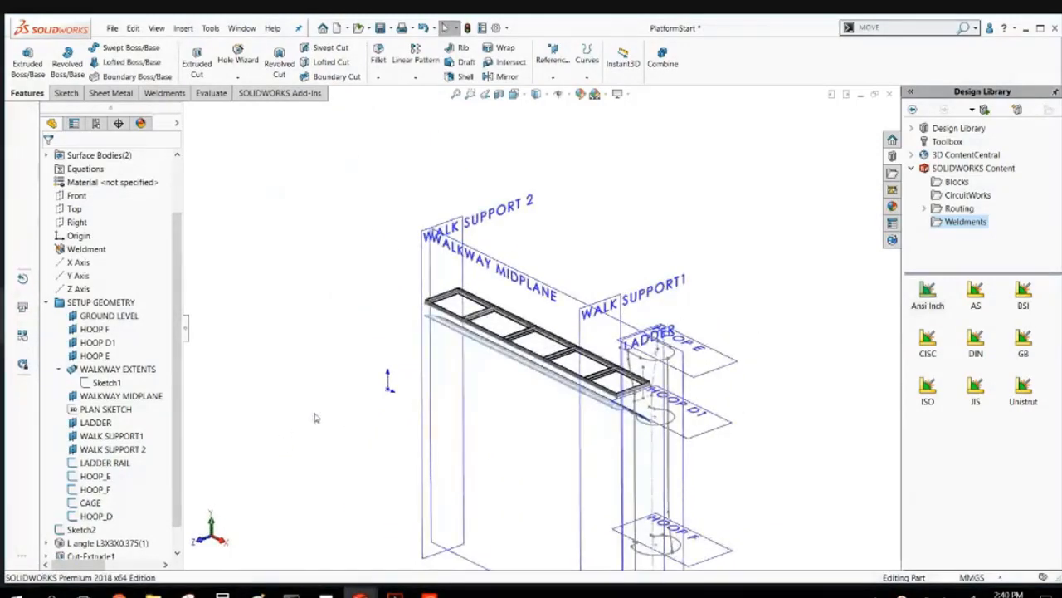
{"action": "left_click", "coordinate": [120, 410]}
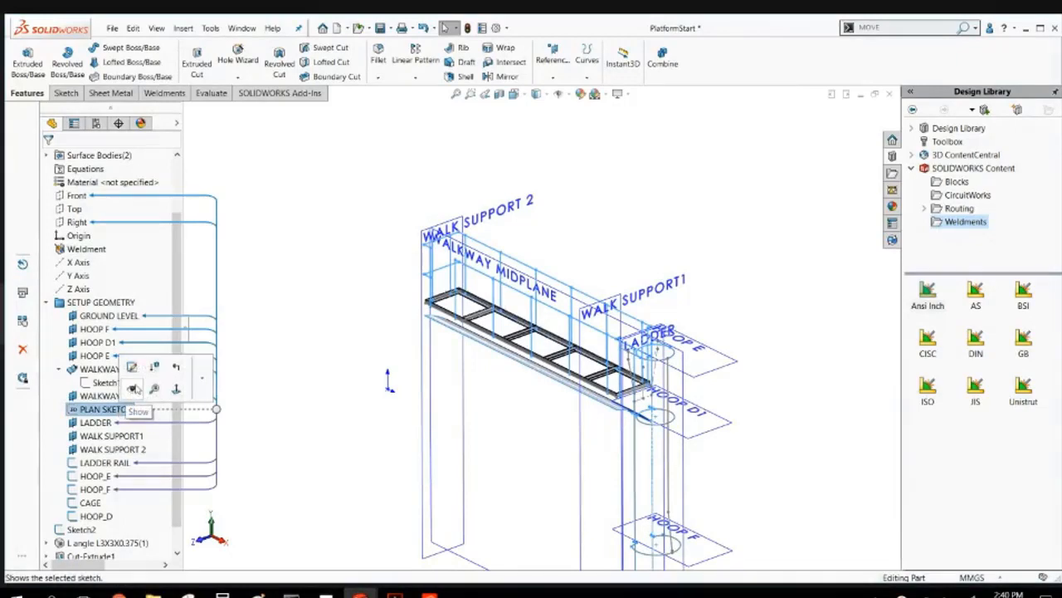
{"action": "key", "text": "Escape"}
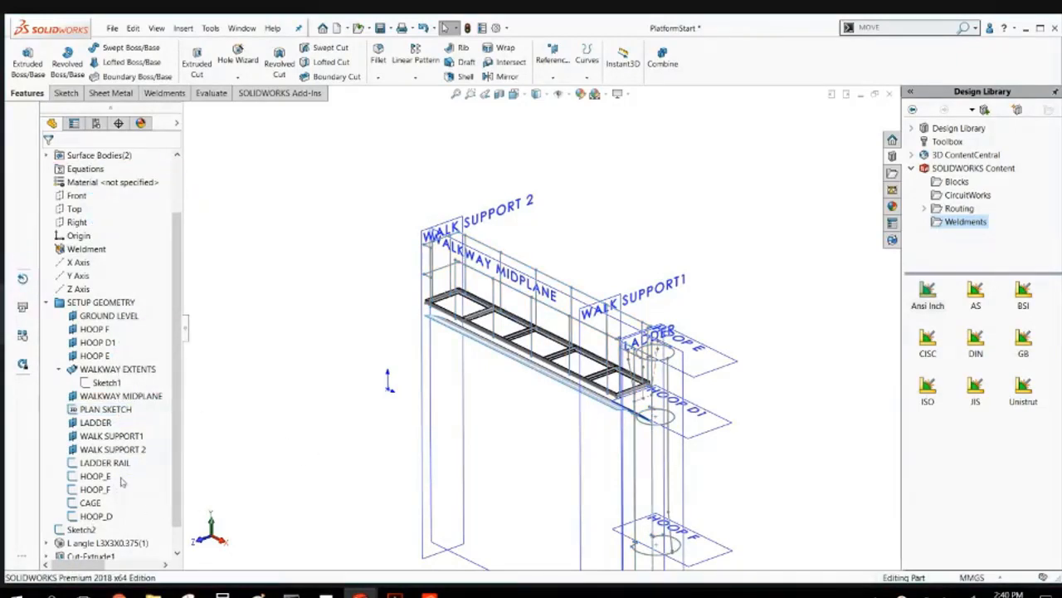
Hide all reference planes in the graphics area, leaving the frame and layout sketches displayed.
{"action": "left_click", "coordinate": [117, 463]}
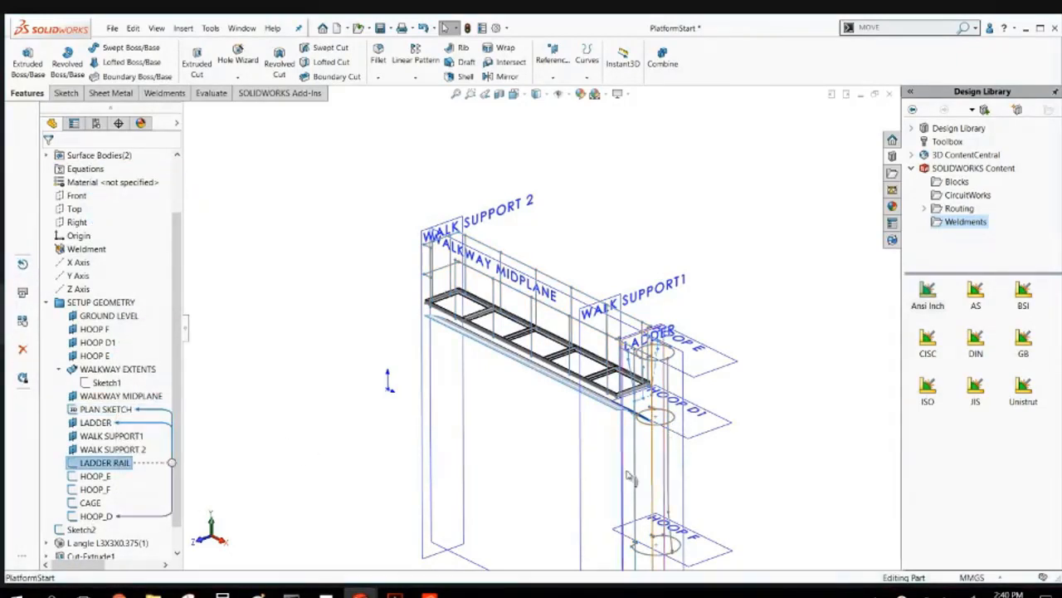
{"action": "left_click", "coordinate": [550, 412]}
{"action": "middle_click_drag", "start_coordinate": [550, 412], "coordinate": [636, 324]}
{"action": "scroll", "coordinate": [569, 278], "scroll_direction": "down", "scroll_amount": 6}
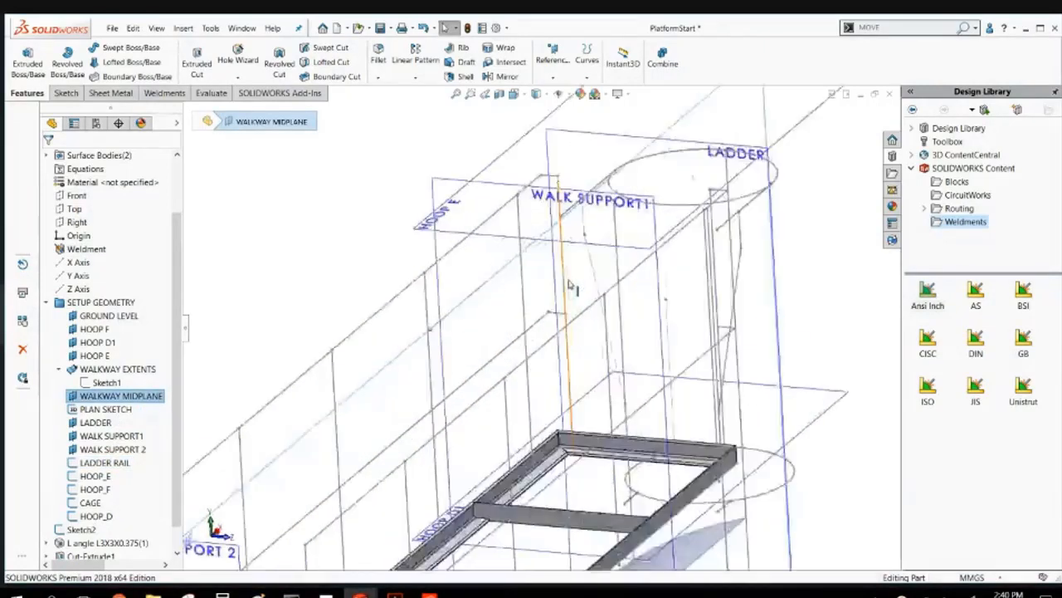
{"action": "scroll", "coordinate": [570, 286], "scroll_direction": "up", "scroll_amount": 5}
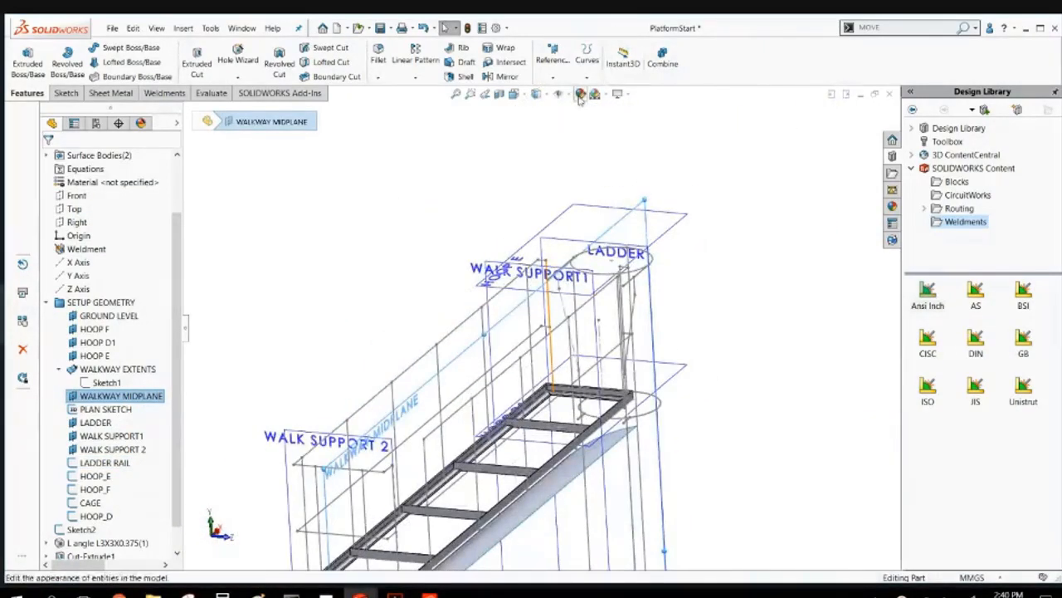
{"action": "left_click", "coordinate": [563, 93]}
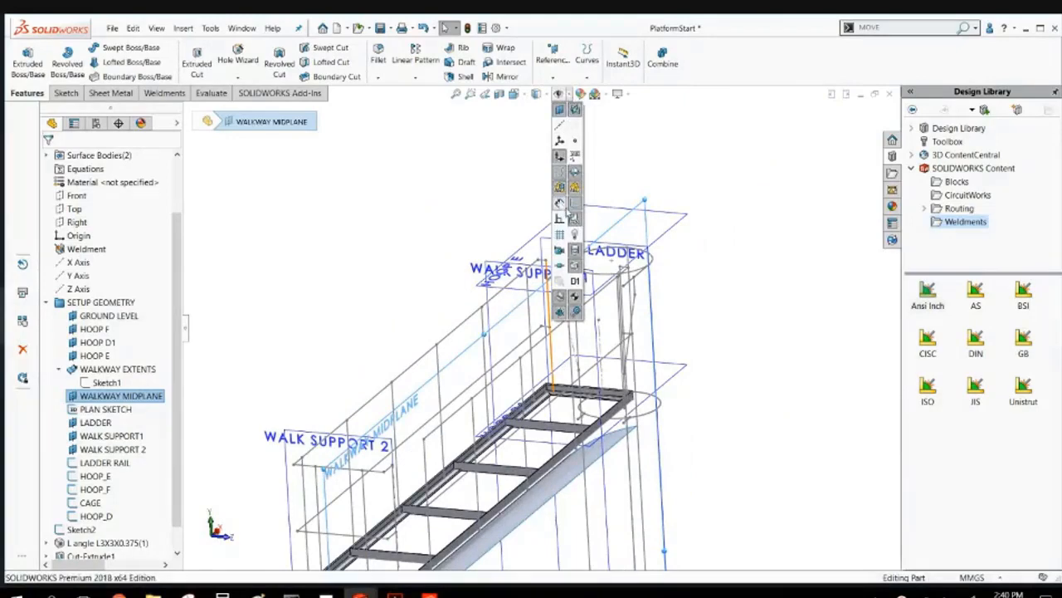
{"action": "middle_click_drag", "start_coordinate": [456, 226], "coordinate": [289, 341]}
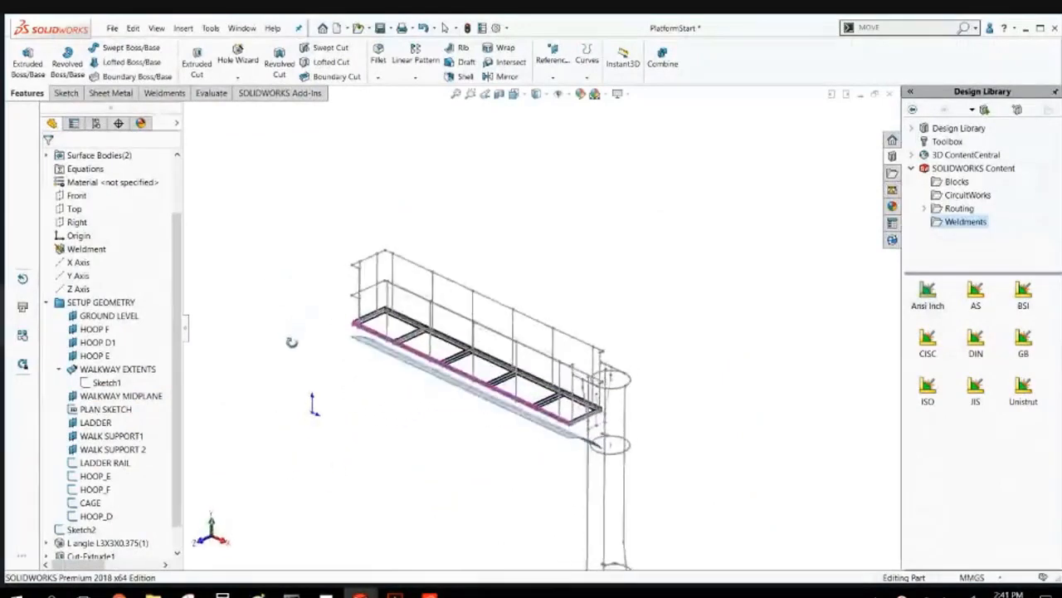
Examine the handrail layout lines above the walkway frame, including the posts, the upper and middle rails and their end returns.
{"action": "key", "text": "f"}
{"action": "scroll", "coordinate": [373, 310], "scroll_direction": "down", "scroll_amount": 3}
{"action": "scroll", "coordinate": [500, 267], "scroll_direction": "down", "scroll_amount": 1}
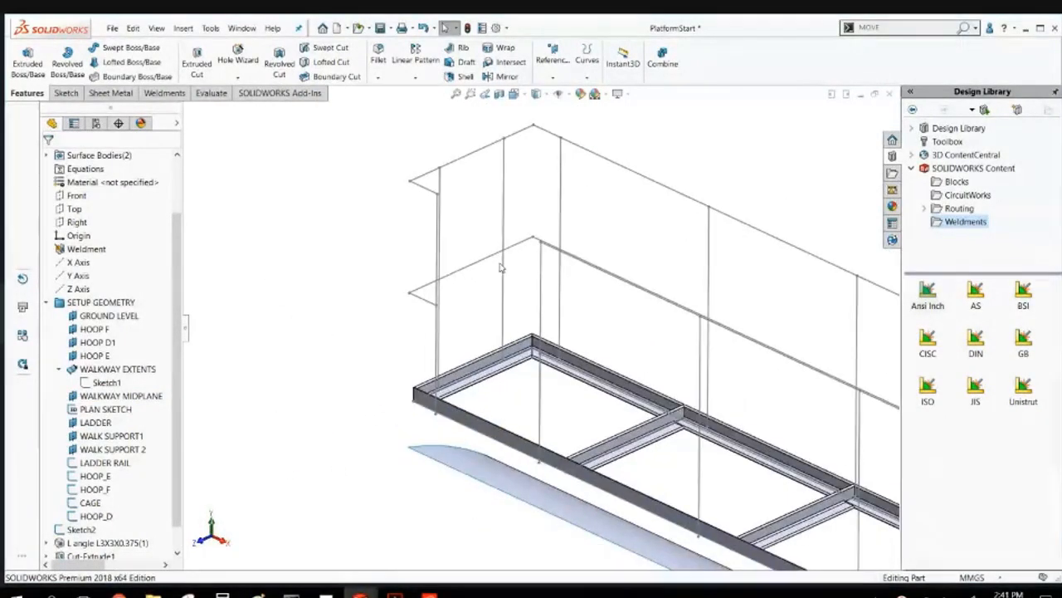
{"action": "scroll", "coordinate": [520, 279], "scroll_direction": "up", "scroll_amount": 7}
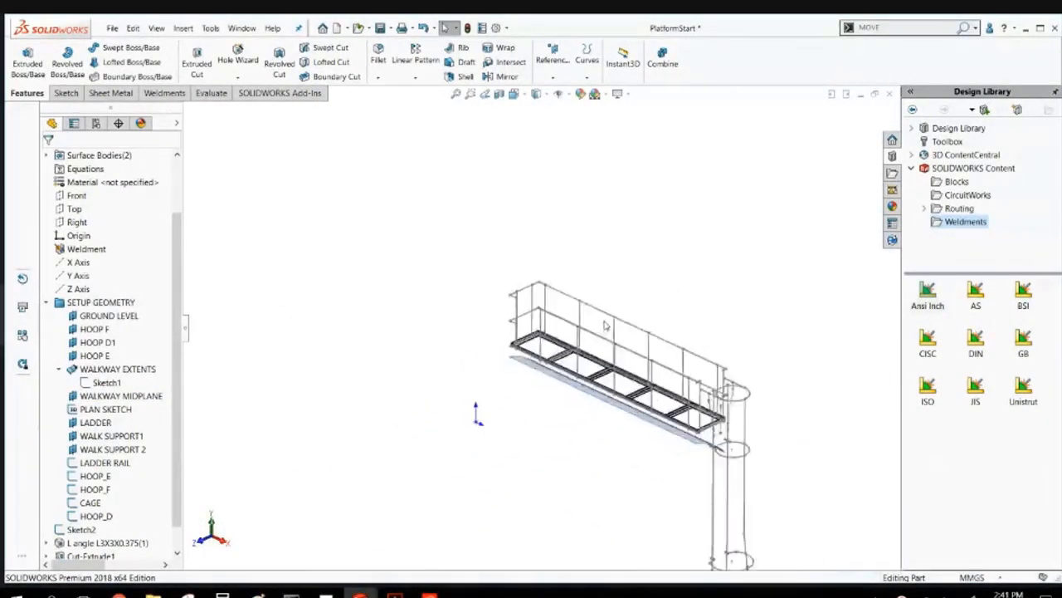
{"action": "scroll", "coordinate": [708, 359], "scroll_direction": "down", "scroll_amount": 3}
{"action": "scroll", "coordinate": [701, 428], "scroll_direction": "down", "scroll_amount": 2}
{"action": "scroll", "coordinate": [629, 397], "scroll_direction": "up", "scroll_amount": 3}
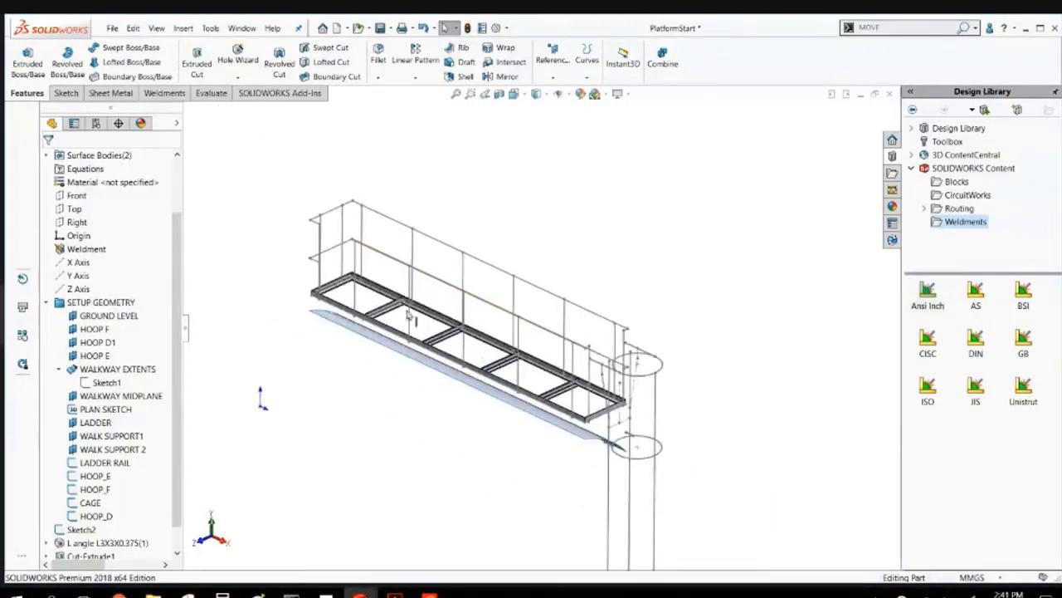
{"action": "scroll", "coordinate": [336, 268], "scroll_direction": "down", "scroll_amount": 2}
{"action": "scroll", "coordinate": [444, 289], "scroll_direction": "up", "scroll_amount": 2}
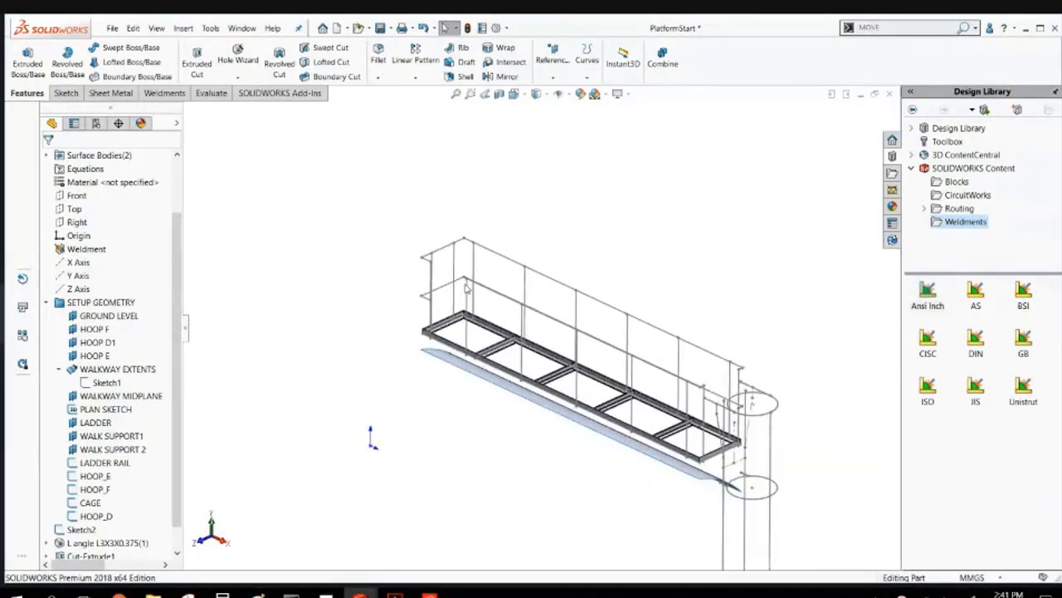
{"action": "middle_click_drag", "start_coordinate": [529, 252], "coordinate": [551, 287]}
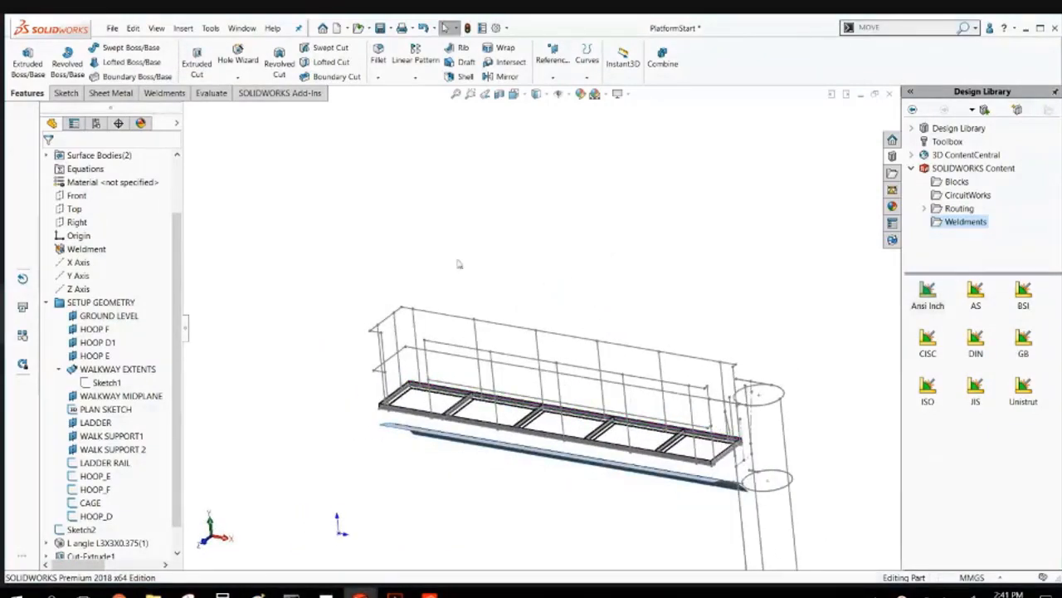
{"action": "scroll", "coordinate": [463, 299], "scroll_direction": "down", "scroll_amount": 4}
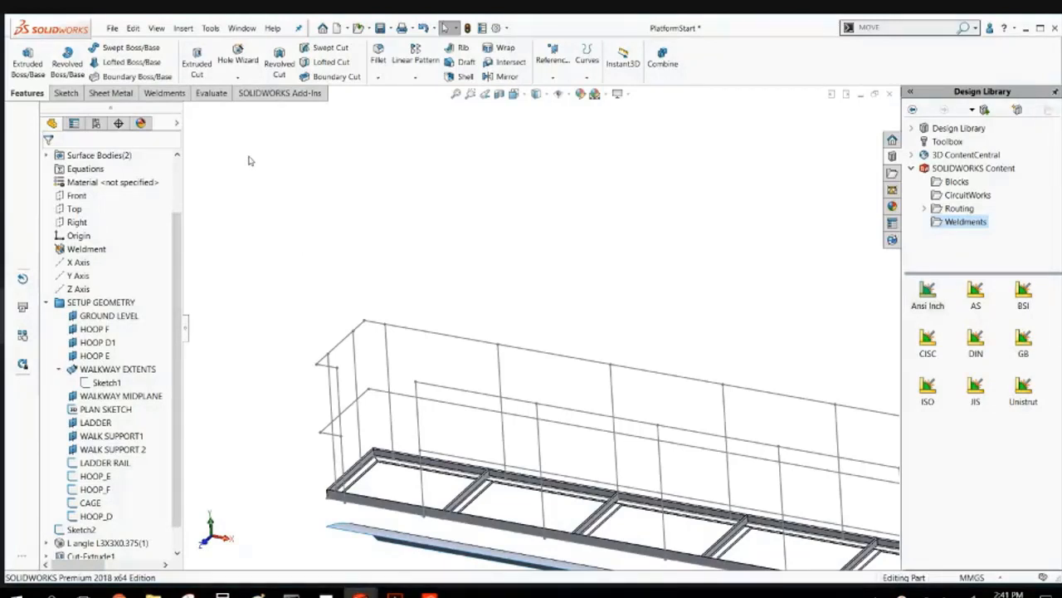
Start a new 3D sketch and convert all entities of PLAN SKETCH into it.
{"action": "left_click", "coordinate": [65, 93]}
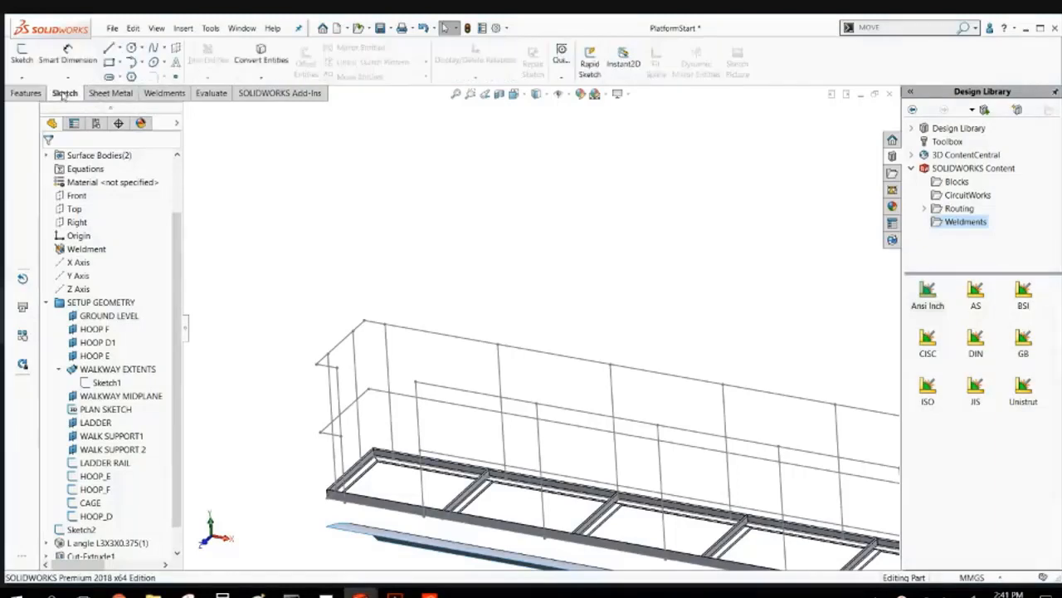
{"action": "left_click", "coordinate": [22, 77]}
{"action": "left_click", "coordinate": [38, 105]}
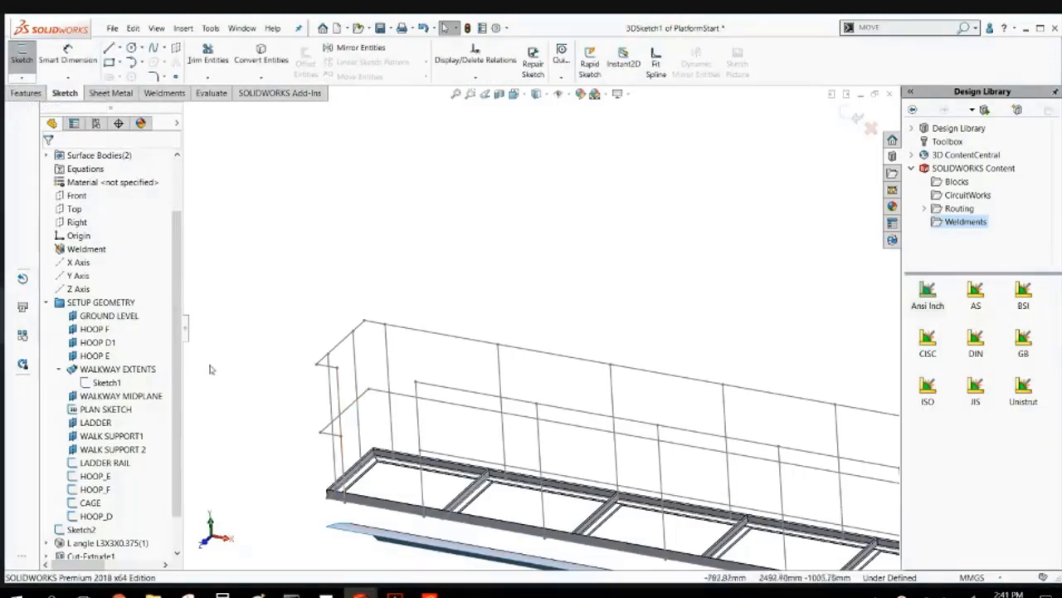
{"action": "left_click", "coordinate": [113, 464]}
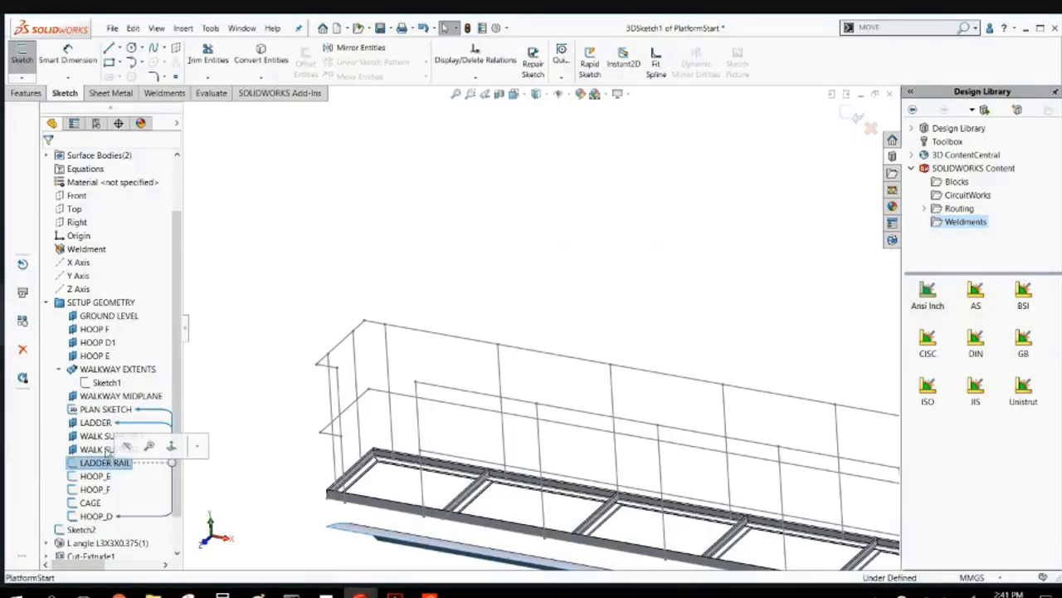
{"action": "left_click", "coordinate": [107, 409]}
{"action": "scroll", "coordinate": [635, 391], "scroll_direction": "down", "scroll_amount": 2}
{"action": "middle_click_drag", "start_coordinate": [651, 406], "coordinate": [453, 405], "text": "ctrl"}
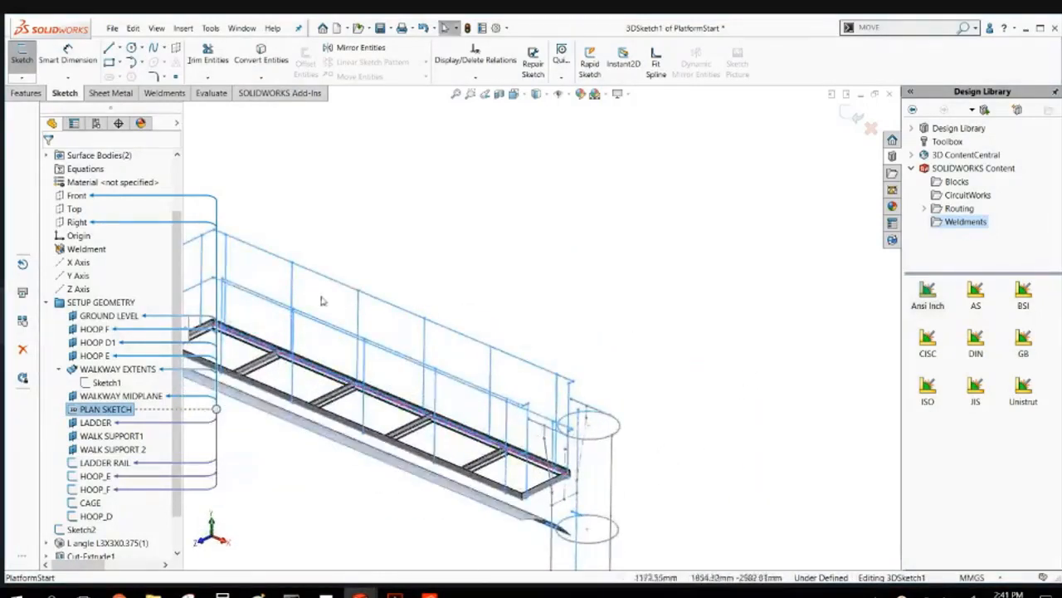
{"action": "scroll", "coordinate": [326, 321], "scroll_direction": "up", "scroll_amount": 3}
{"action": "left_click", "coordinate": [249, 53]}
{"action": "scroll", "coordinate": [353, 340], "scroll_direction": "down", "scroll_amount": 4}
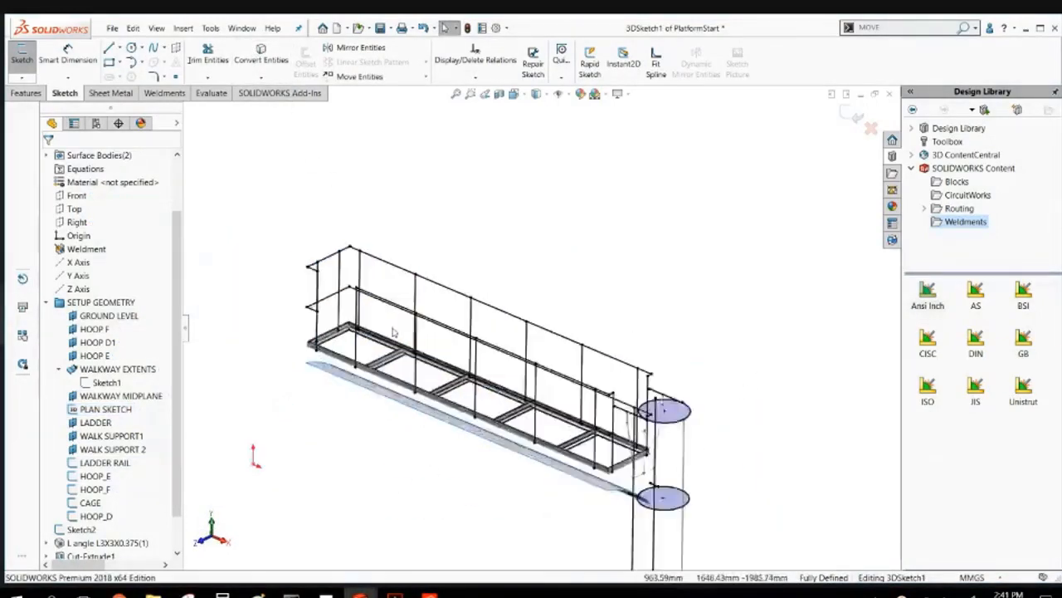
Start a 25.4 mm sketch fillet and pick the upper and middle rail corners, including their end returns, at the walkway end opposite the ladder.
{"action": "middle_click_drag", "start_coordinate": [271, 326], "coordinate": [246, 287]}
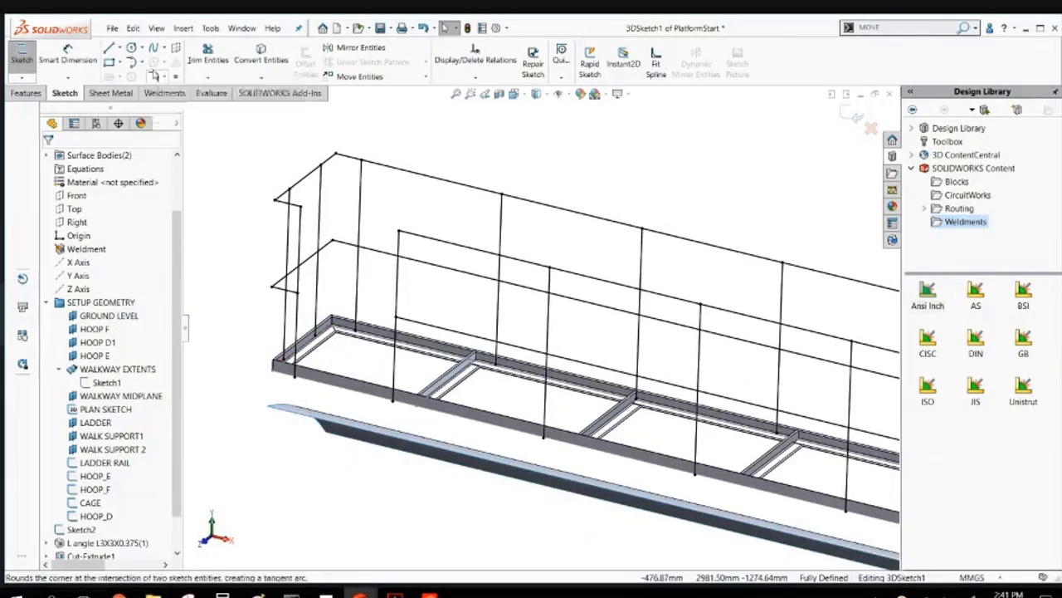
{"action": "left_click", "coordinate": [154, 78]}
{"action": "left_click", "coordinate": [160, 91]}
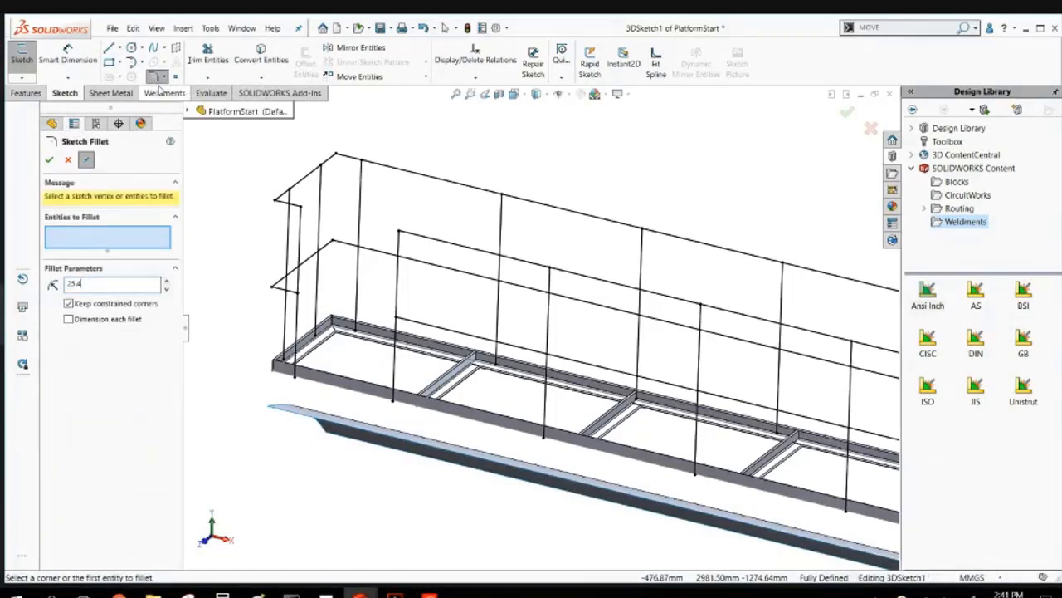
{"action": "left_click", "coordinate": [302, 208]}
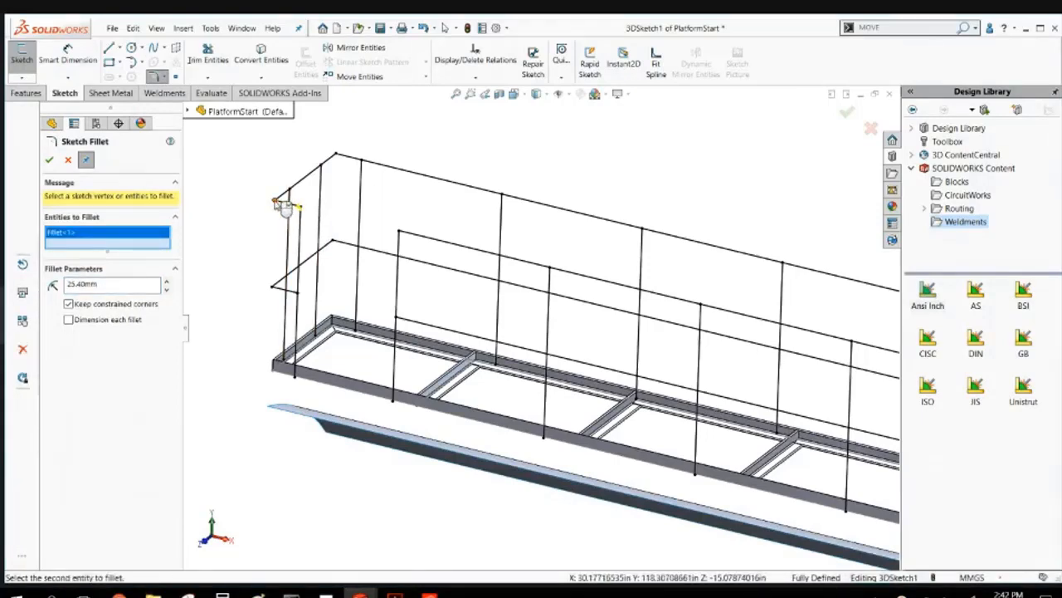
{"action": "left_click", "coordinate": [278, 201]}
{"action": "left_click", "coordinate": [274, 289]}
{"action": "scroll", "coordinate": [327, 261], "scroll_direction": "down", "scroll_amount": 3}
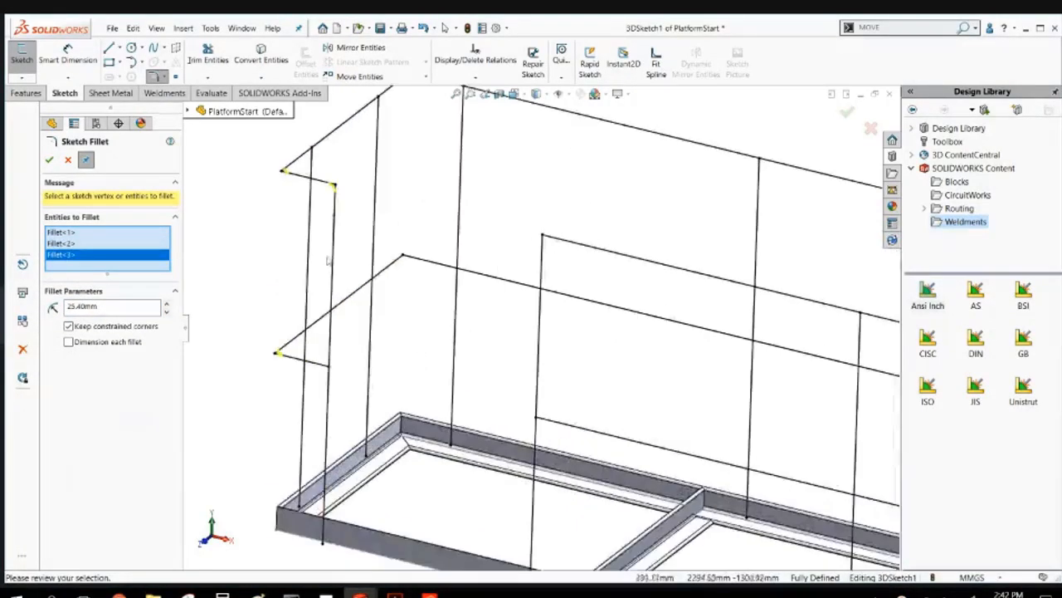
{"action": "left_click", "coordinate": [404, 257]}
{"action": "scroll", "coordinate": [415, 159], "scroll_direction": "down", "scroll_amount": 5}
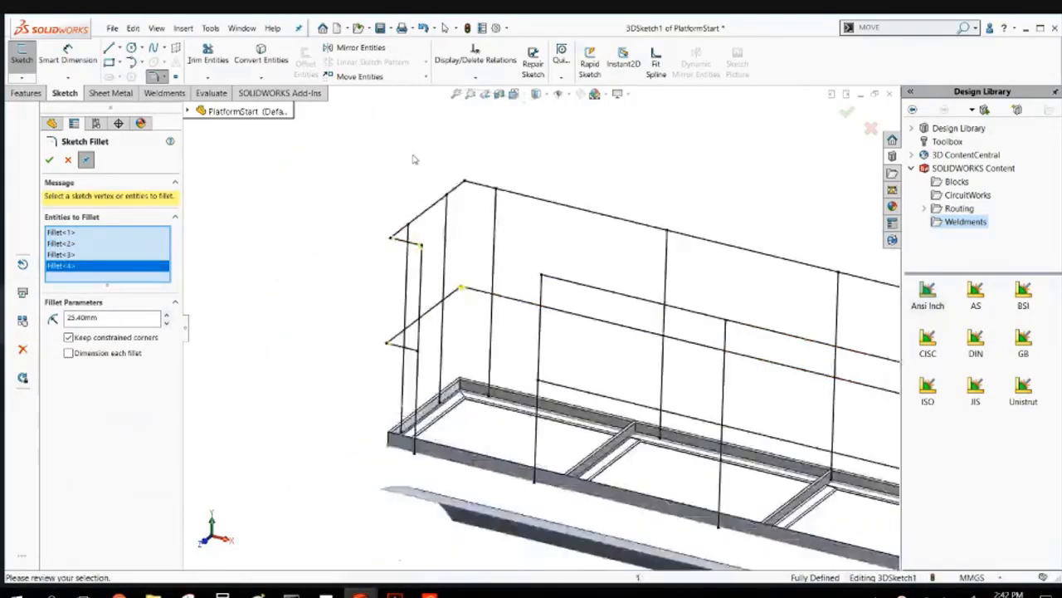
{"action": "left_click", "coordinate": [512, 219]}
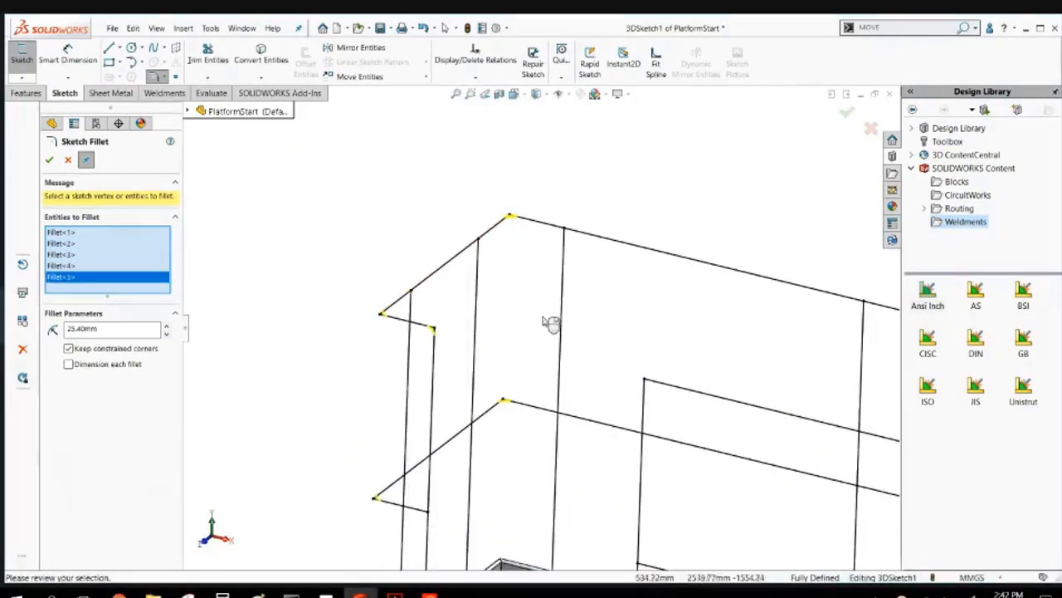
{"action": "scroll", "coordinate": [531, 324], "scroll_direction": "up", "scroll_amount": 5}
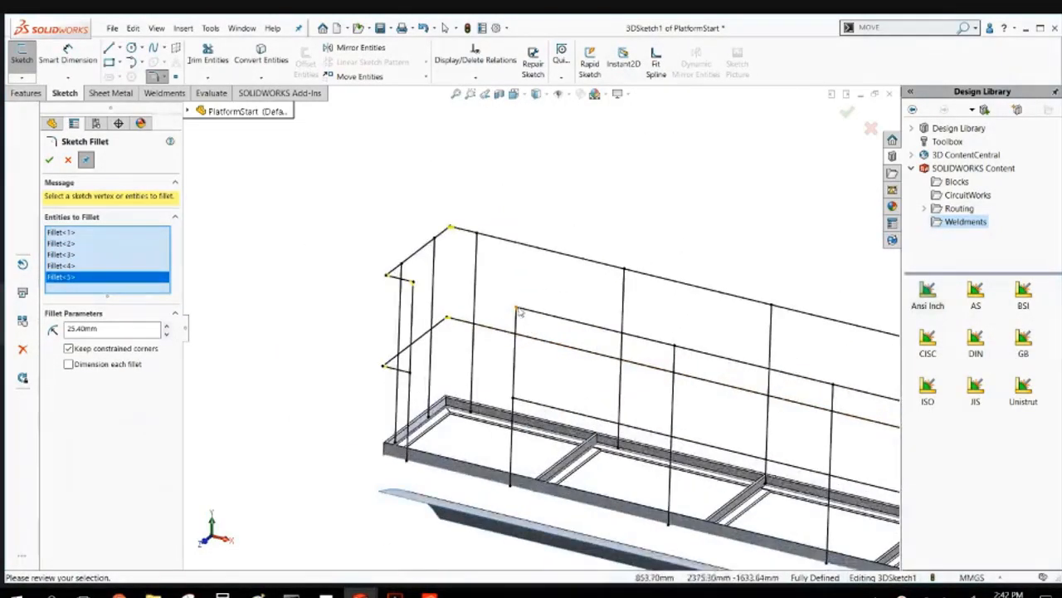
Add the near-side handrail's upper rail corners at both ends and its middle rail return corner to the 25.4 mm fillet selection.
{"action": "left_click", "coordinate": [521, 312]}
{"action": "scroll", "coordinate": [799, 382], "scroll_direction": "up", "scroll_amount": 3}
{"action": "scroll", "coordinate": [800, 382], "scroll_direction": "down", "scroll_amount": 5}
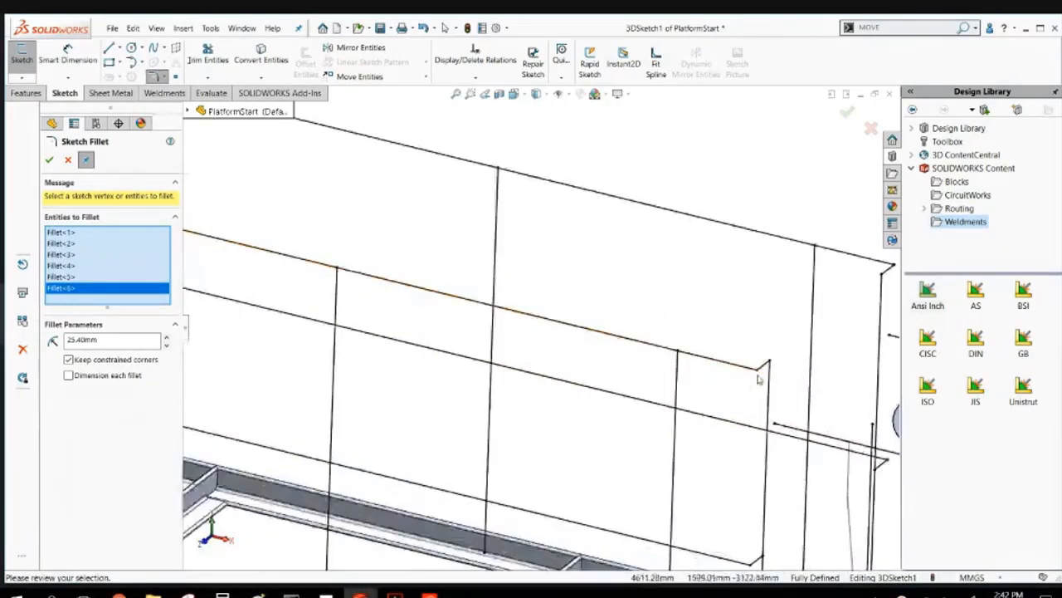
{"action": "left_click", "coordinate": [732, 362]}
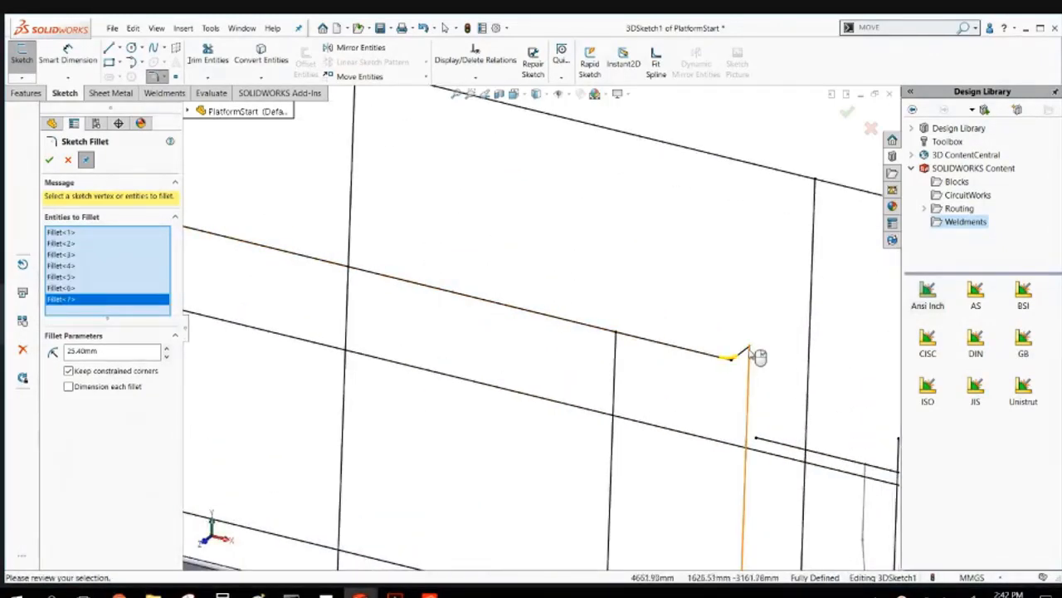
{"action": "left_click", "coordinate": [751, 350]}
{"action": "scroll", "coordinate": [717, 432], "scroll_direction": "up", "scroll_amount": 3}
{"action": "scroll", "coordinate": [627, 474], "scroll_direction": "down", "scroll_amount": 3}
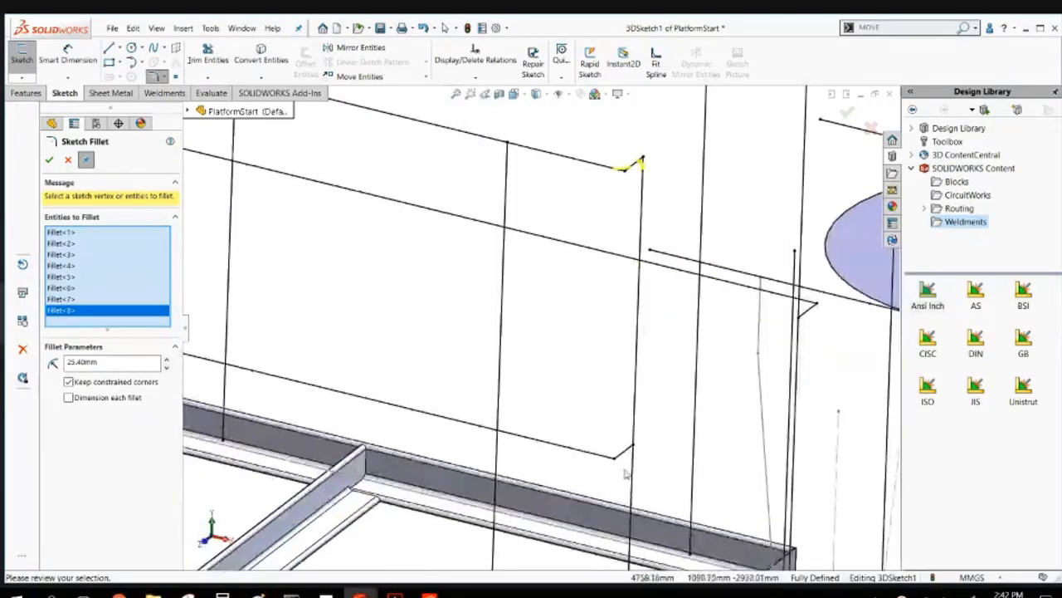
{"action": "left_click", "coordinate": [615, 459]}
{"action": "scroll", "coordinate": [621, 457], "scroll_direction": "up", "scroll_amount": 2}
{"action": "scroll", "coordinate": [631, 359], "scroll_direction": "down", "scroll_amount": 5}
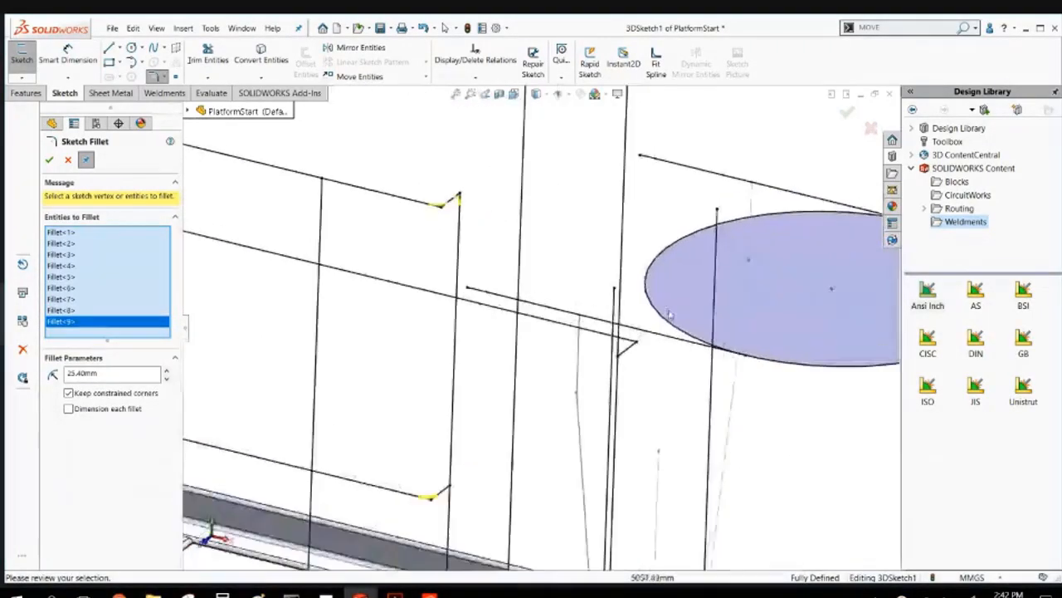
Add the far-side handrail's middle and upper rail corners at the ladder end and apply all the 25.4 mm sketch fillets.
{"action": "left_click", "coordinate": [618, 330]}
{"action": "scroll", "coordinate": [629, 329], "scroll_direction": "up", "scroll_amount": 3}
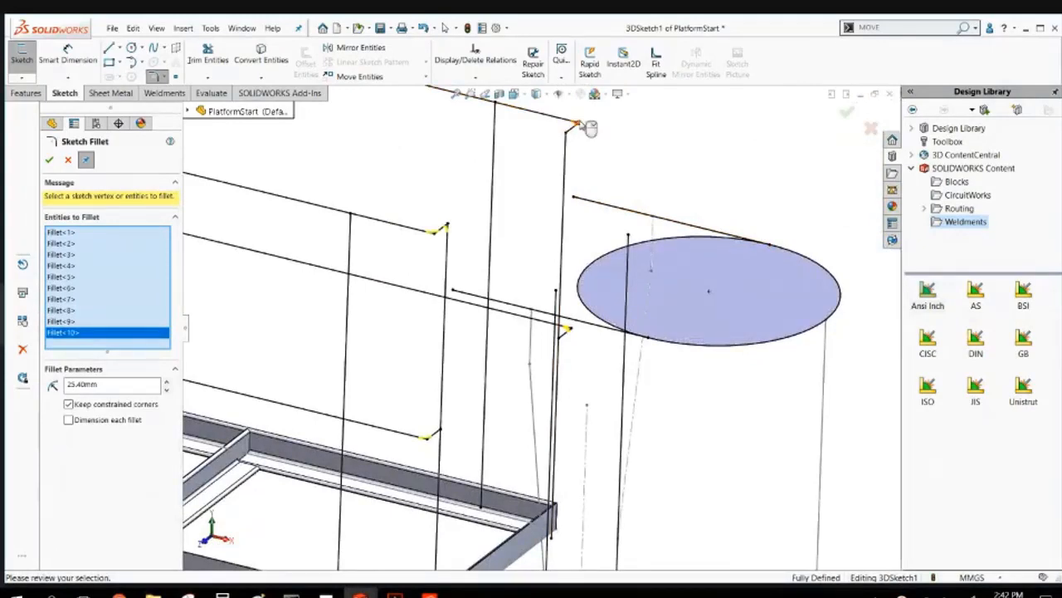
{"action": "left_click", "coordinate": [568, 129]}
{"action": "left_click", "coordinate": [571, 131]}
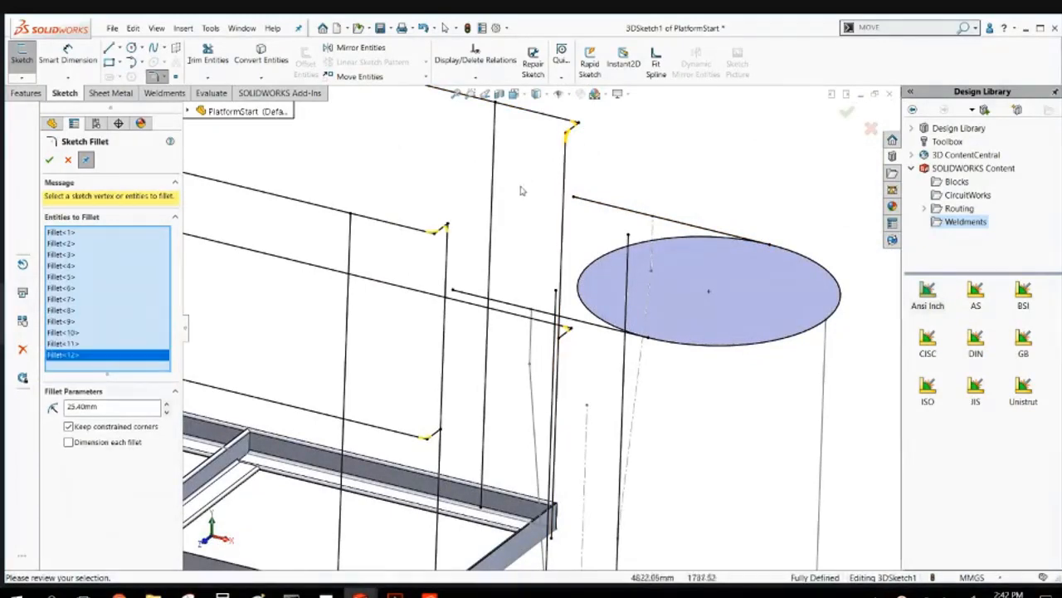
{"action": "scroll", "coordinate": [476, 203], "scroll_direction": "up", "scroll_amount": 4}
{"action": "scroll", "coordinate": [379, 274], "scroll_direction": "up", "scroll_amount": 2}
{"action": "scroll", "coordinate": [336, 261], "scroll_direction": "down", "scroll_amount": 4}
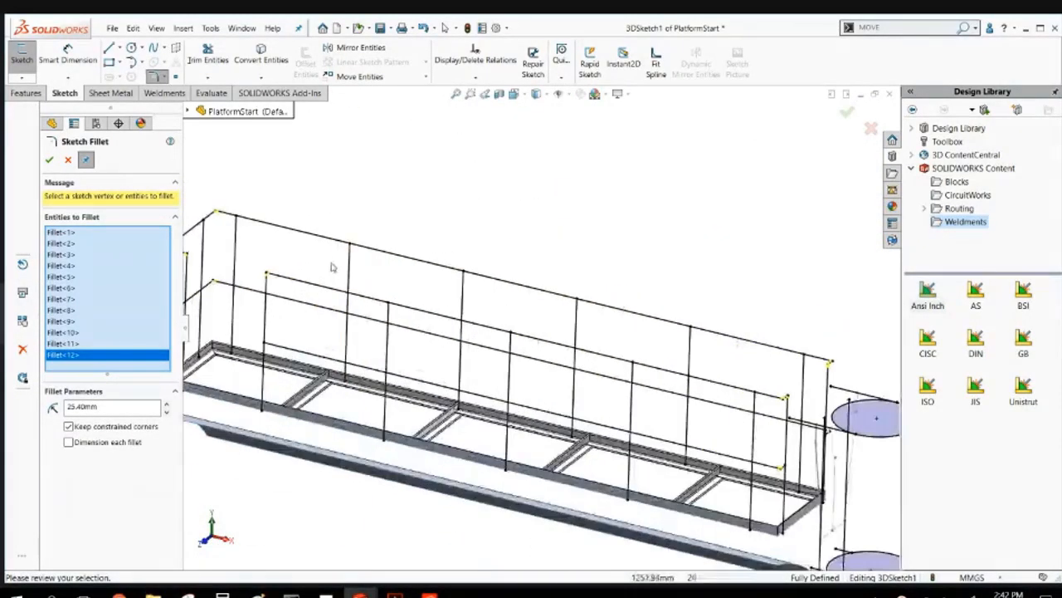
{"action": "middle_click_drag", "start_coordinate": [457, 337], "coordinate": [464, 304]}
{"action": "scroll", "coordinate": [464, 305], "scroll_direction": "up", "scroll_amount": 4}
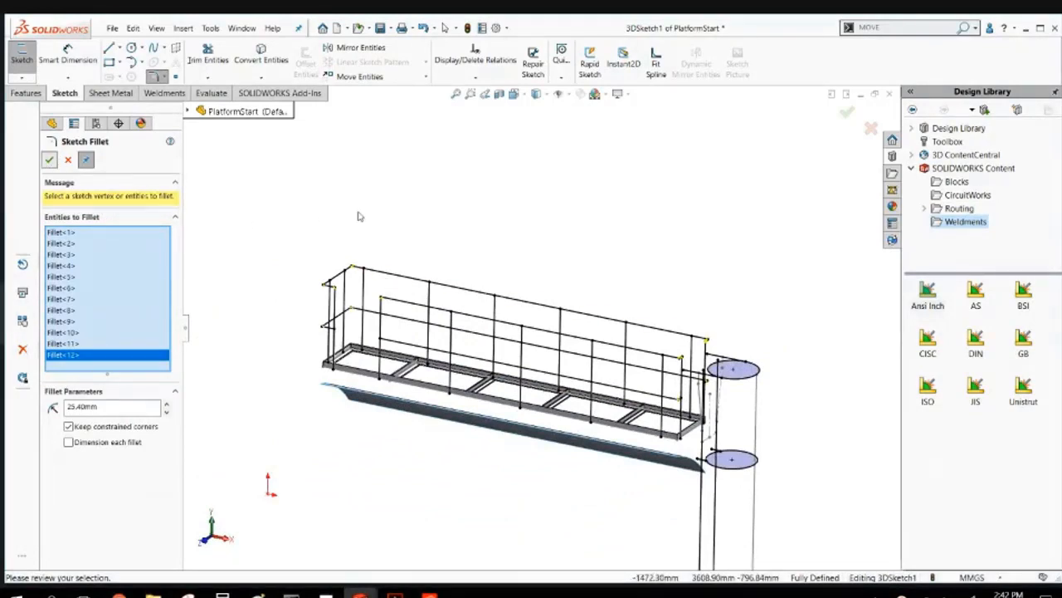
{"action": "key", "text": "Return"}
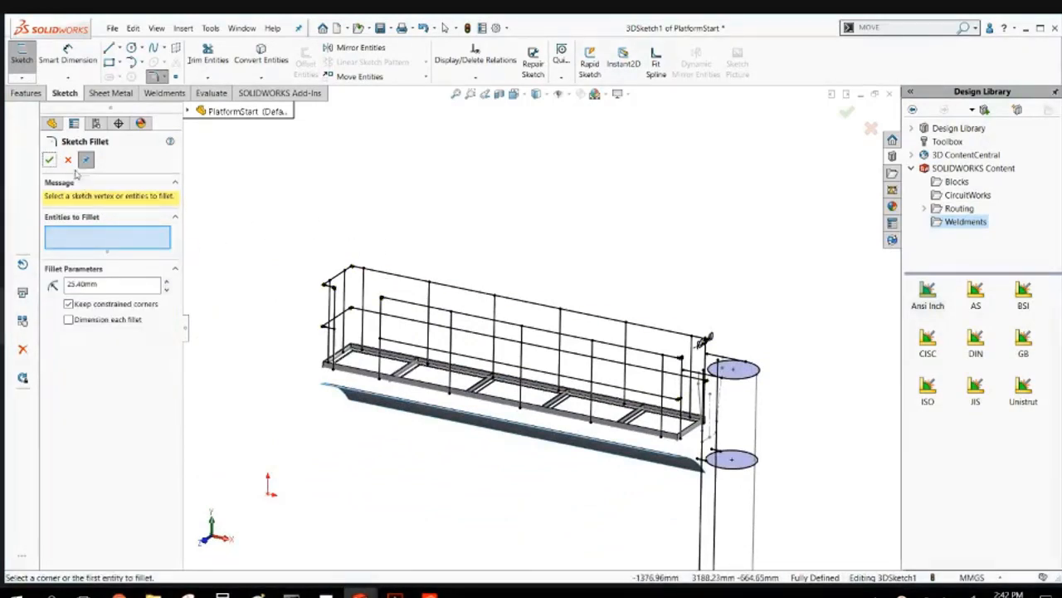
{"action": "left_click", "coordinate": [49, 159]}
Hide PLAN SKETCH so that only the filleted 3D sketch is displayed, and inspect its rounded corners.
{"action": "scroll", "coordinate": [448, 225], "scroll_direction": "down", "scroll_amount": 5}
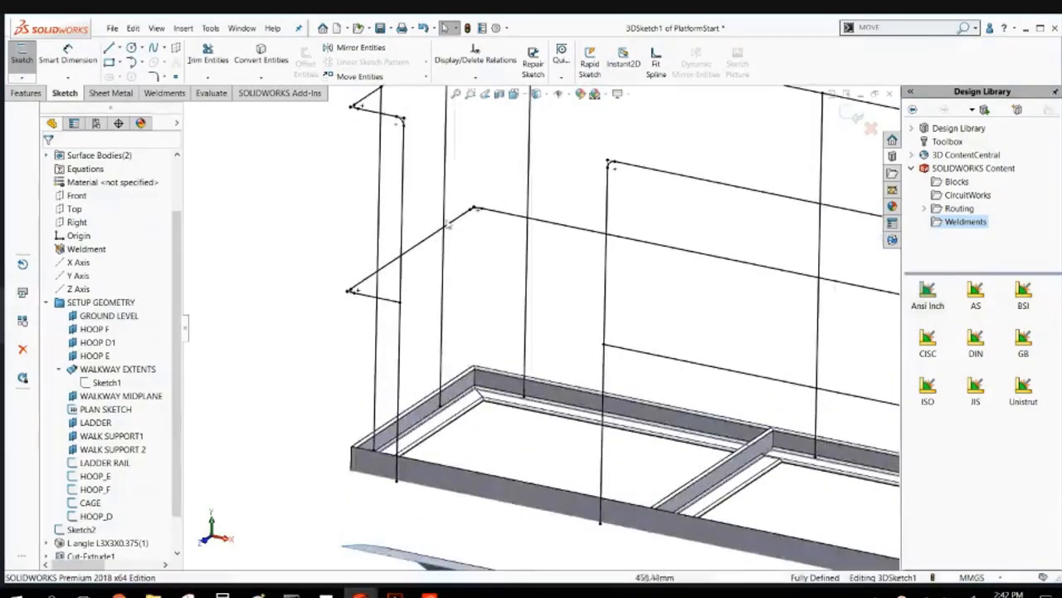
{"action": "middle_click_drag", "start_coordinate": [448, 224], "coordinate": [476, 232]}
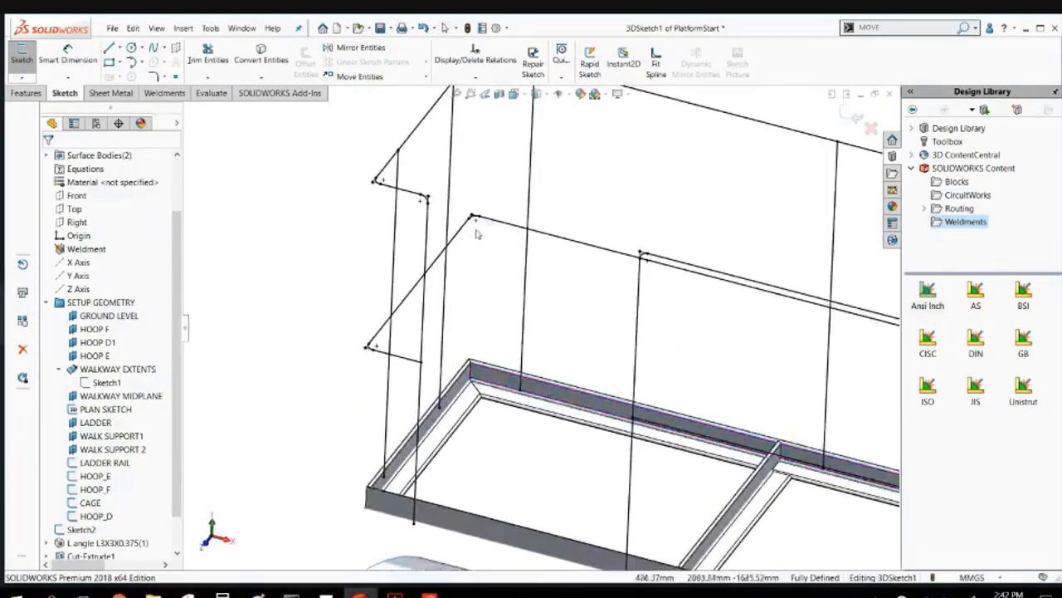
{"action": "left_click", "coordinate": [123, 410]}
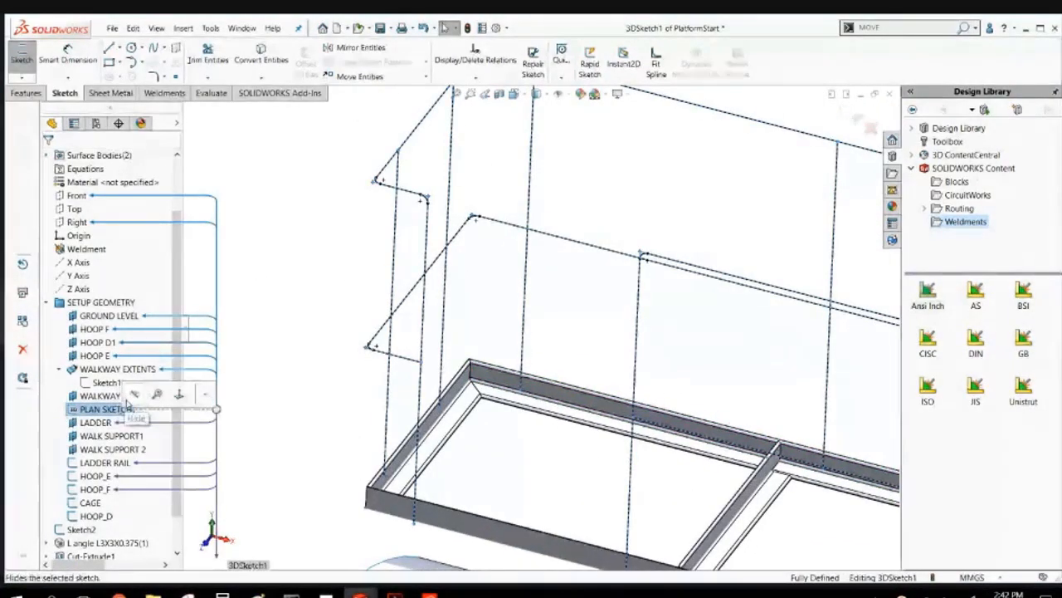
{"action": "left_click", "coordinate": [129, 396]}
{"action": "scroll", "coordinate": [469, 260], "scroll_direction": "down", "scroll_amount": 3}
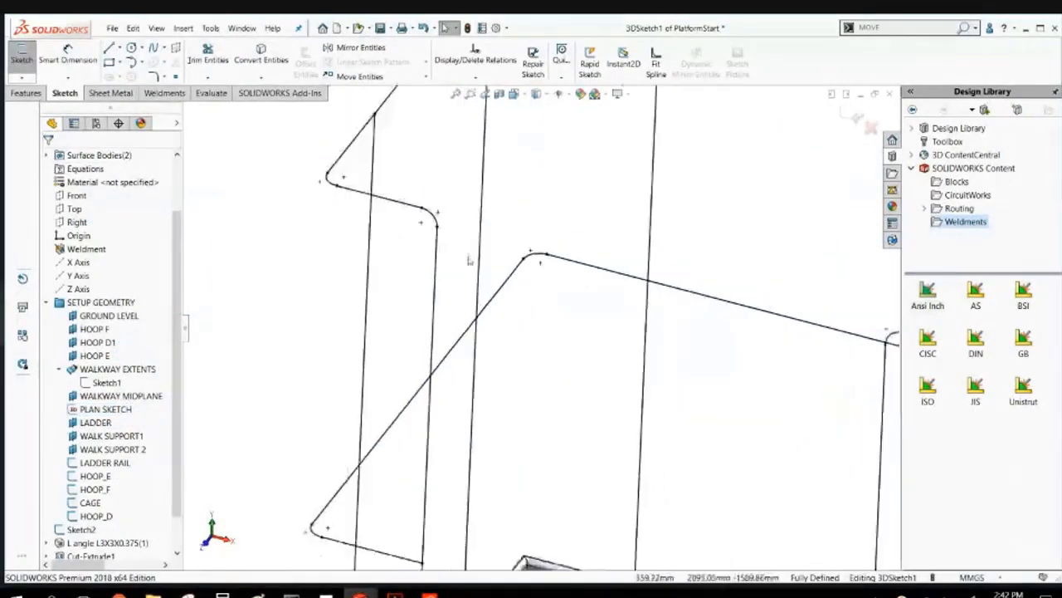
{"action": "scroll", "coordinate": [469, 259], "scroll_direction": "up", "scroll_amount": 5}
{"action": "middle_click_drag", "start_coordinate": [469, 260], "coordinate": [503, 297]}
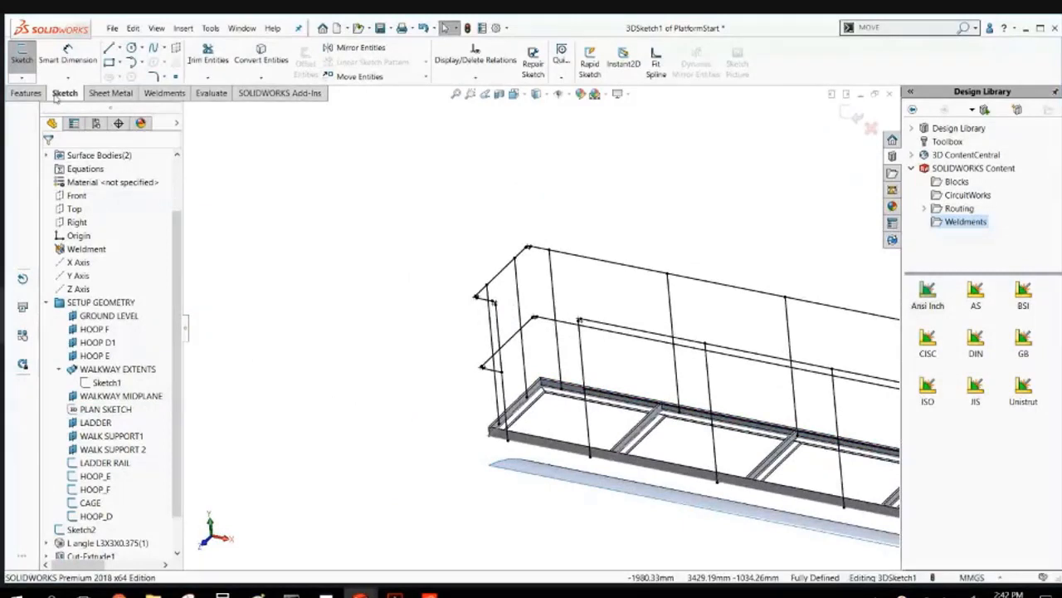
Exit the filleted handrail 3D sketch and bring up the weldment tools.
{"action": "left_click", "coordinate": [26, 93]}
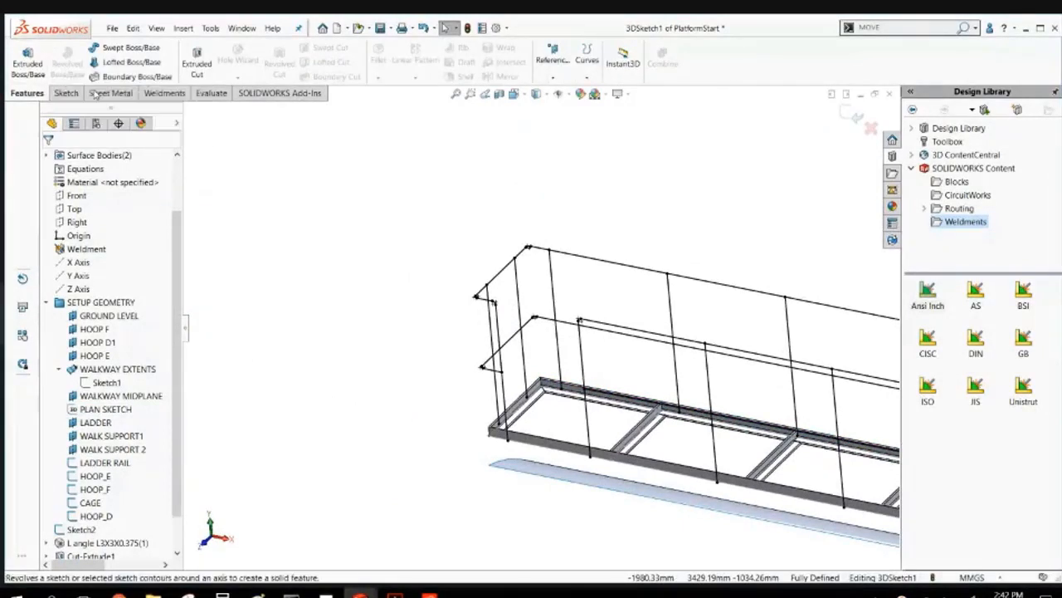
{"action": "left_click", "coordinate": [165, 93]}
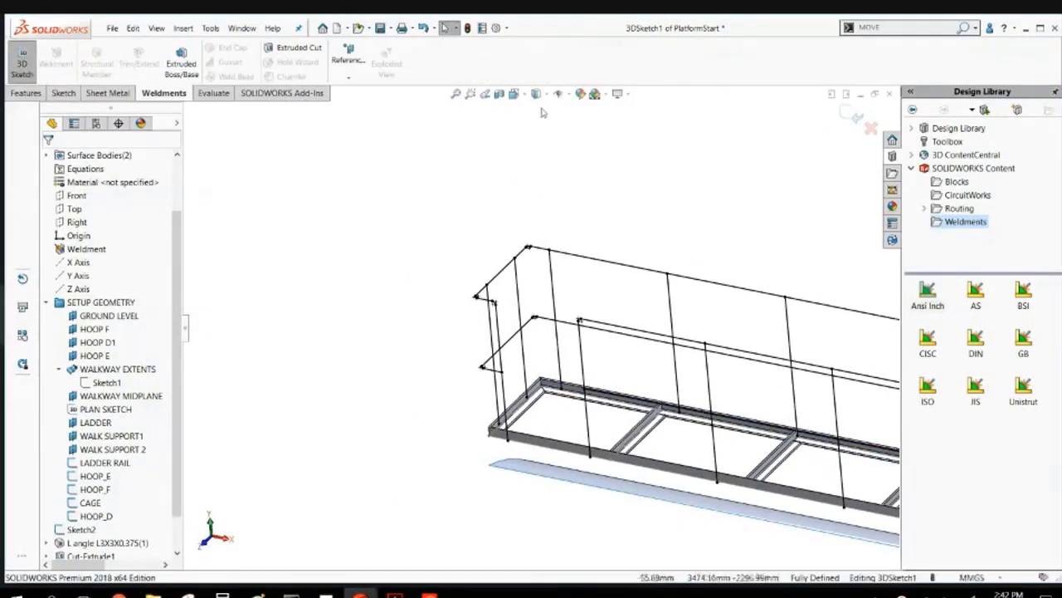
{"action": "left_click", "coordinate": [855, 115]}
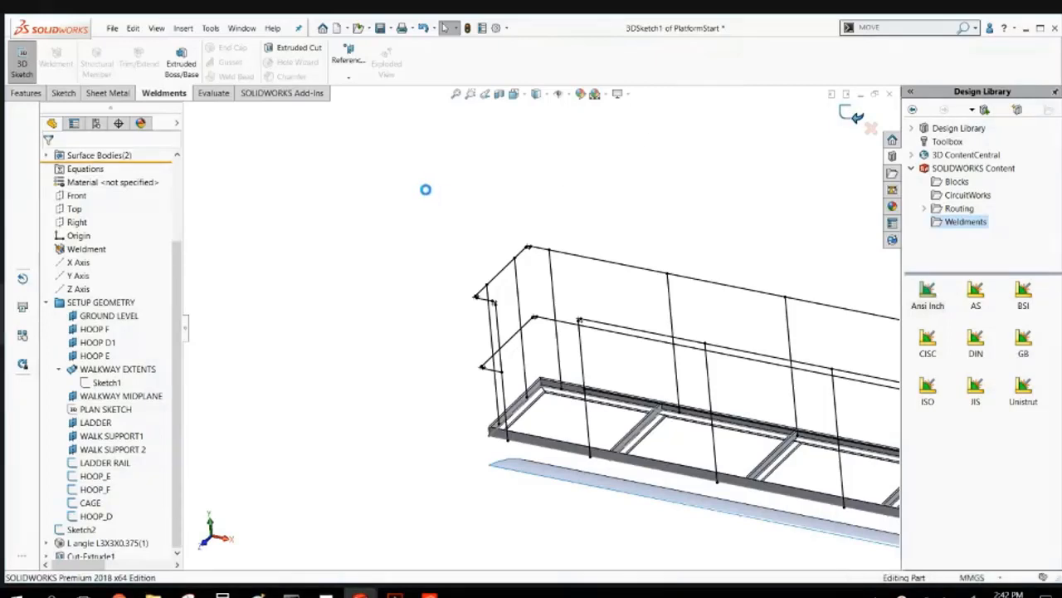
{"action": "left_click", "coordinate": [260, 299]}
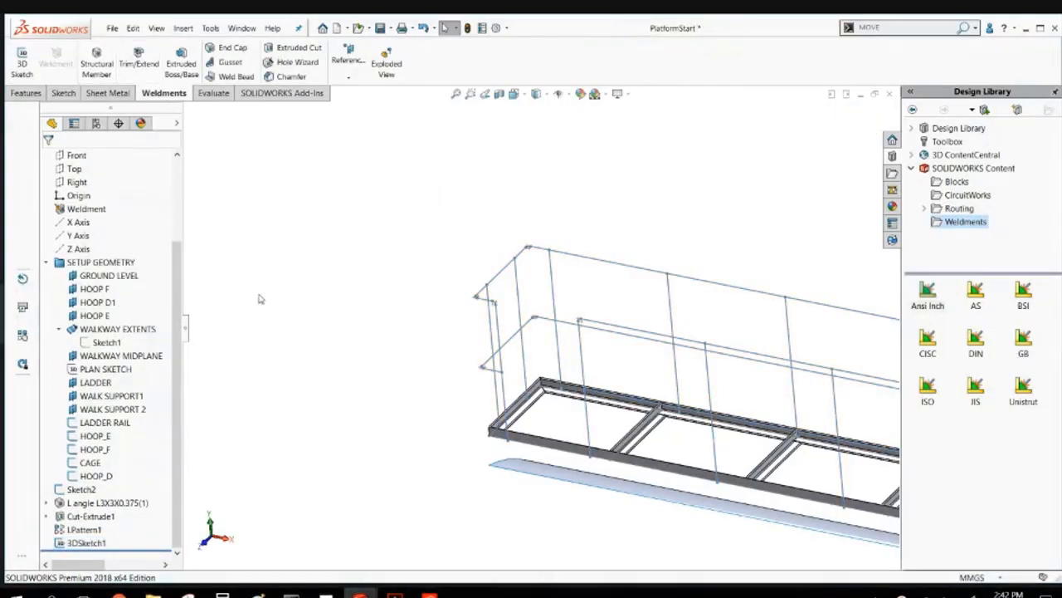
Start a Structural Member with the ansi inch standard, type Pipe (standard, S40) and size P1.25.
{"action": "left_click", "coordinate": [98, 62]}
{"action": "scroll", "coordinate": [510, 305], "scroll_direction": "down", "scroll_amount": 5}
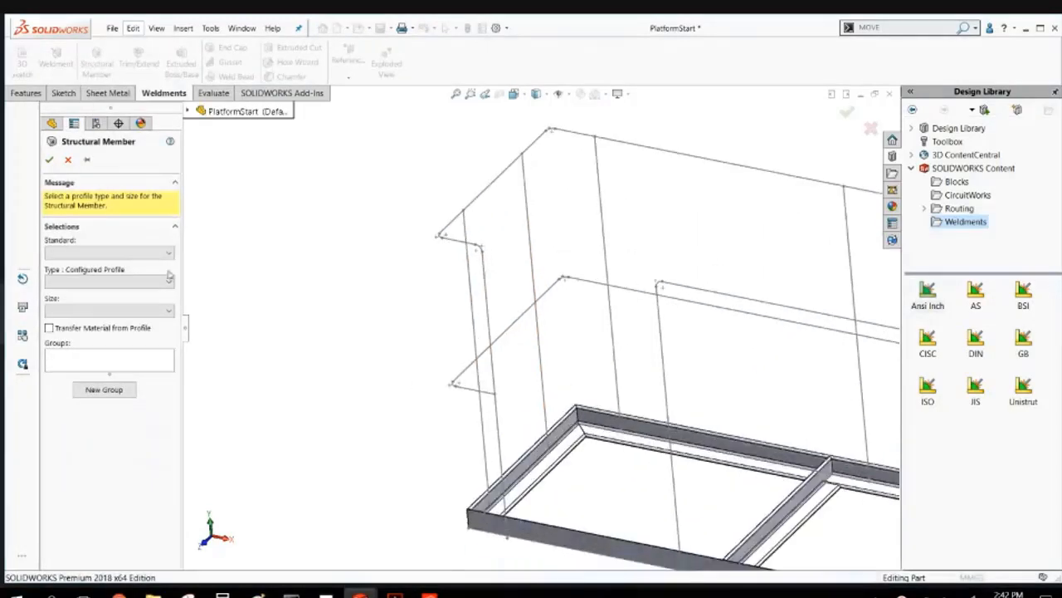
{"action": "left_click", "coordinate": [108, 252]}
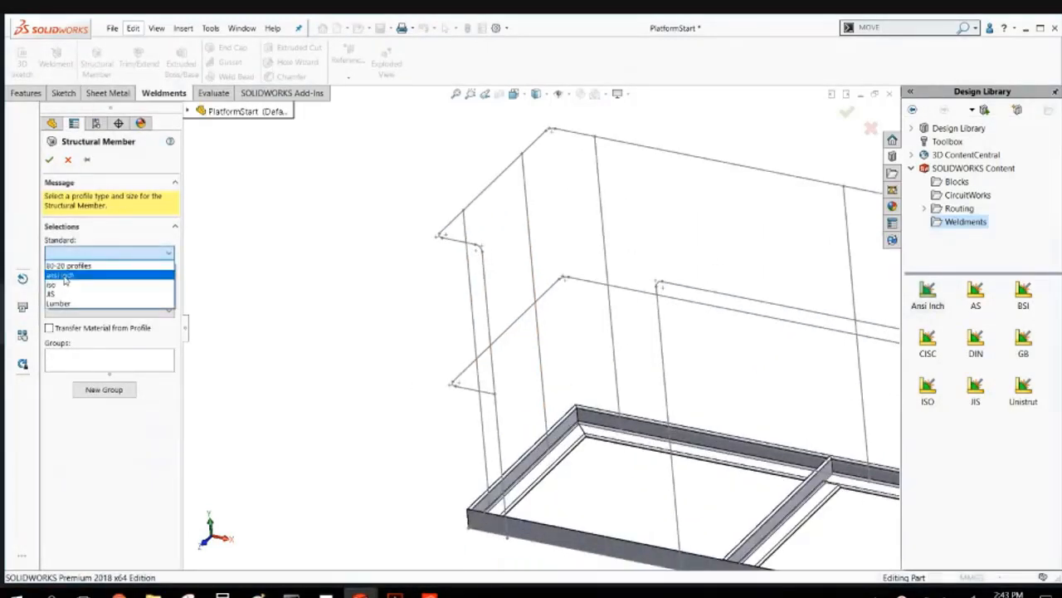
{"action": "left_click", "coordinate": [65, 275]}
{"action": "left_click", "coordinate": [68, 283]}
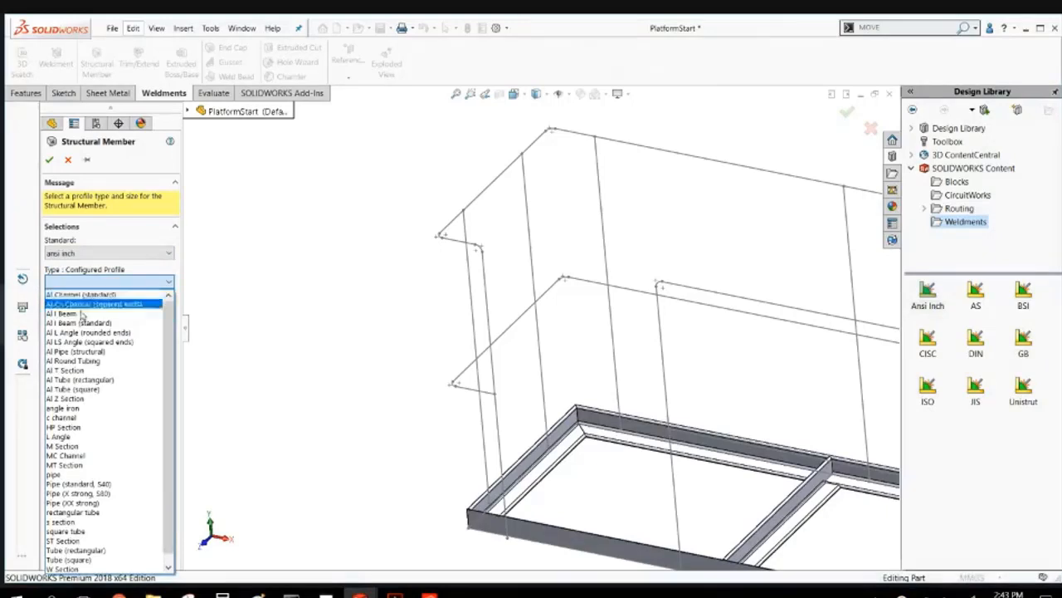
{"action": "left_click", "coordinate": [73, 483]}
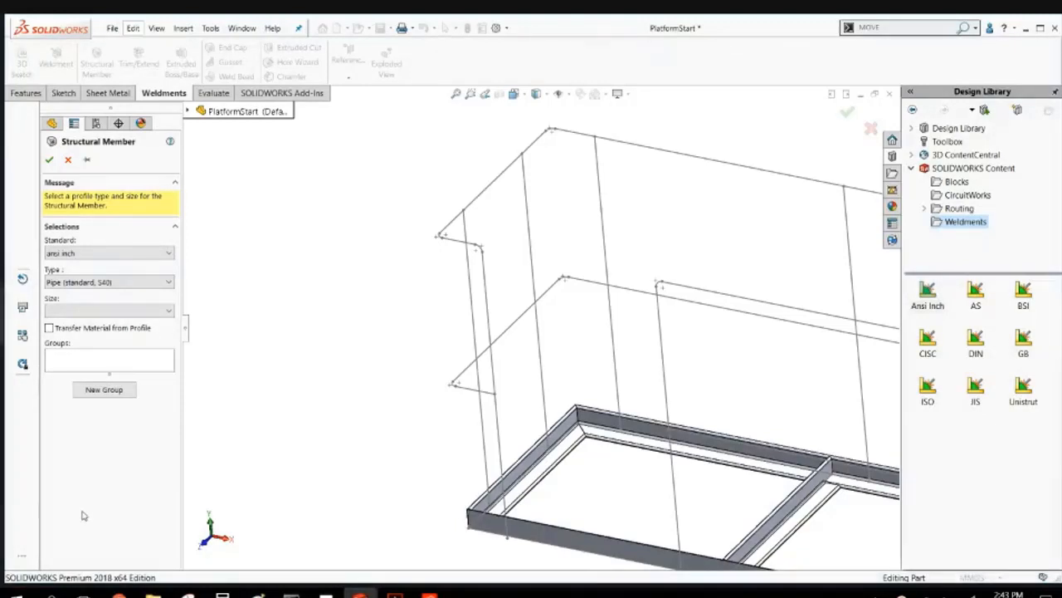
{"action": "left_click", "coordinate": [143, 312]}
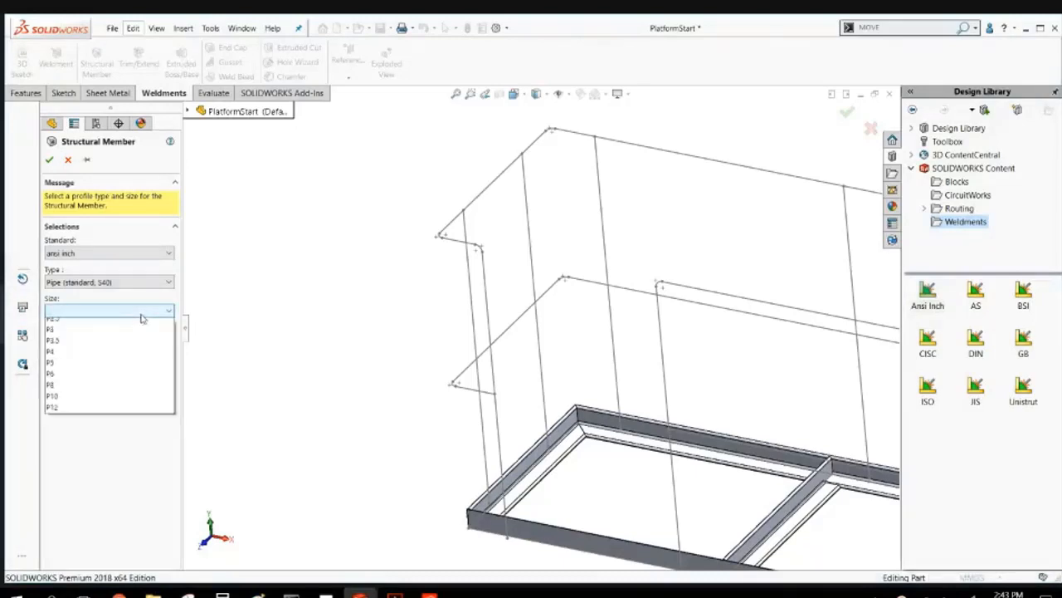
{"action": "left_click", "coordinate": [105, 359]}
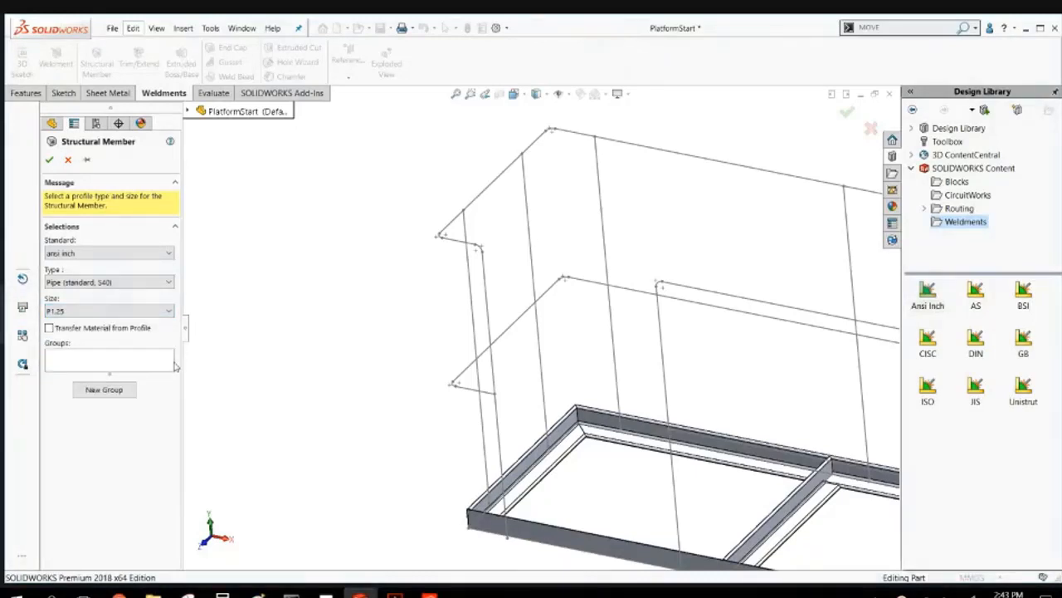
Select the path from the end post opposite the ladder through its bend, short return, next bend and the upper end rail.
{"action": "scroll", "coordinate": [491, 310], "scroll_direction": "down", "scroll_amount": 5}
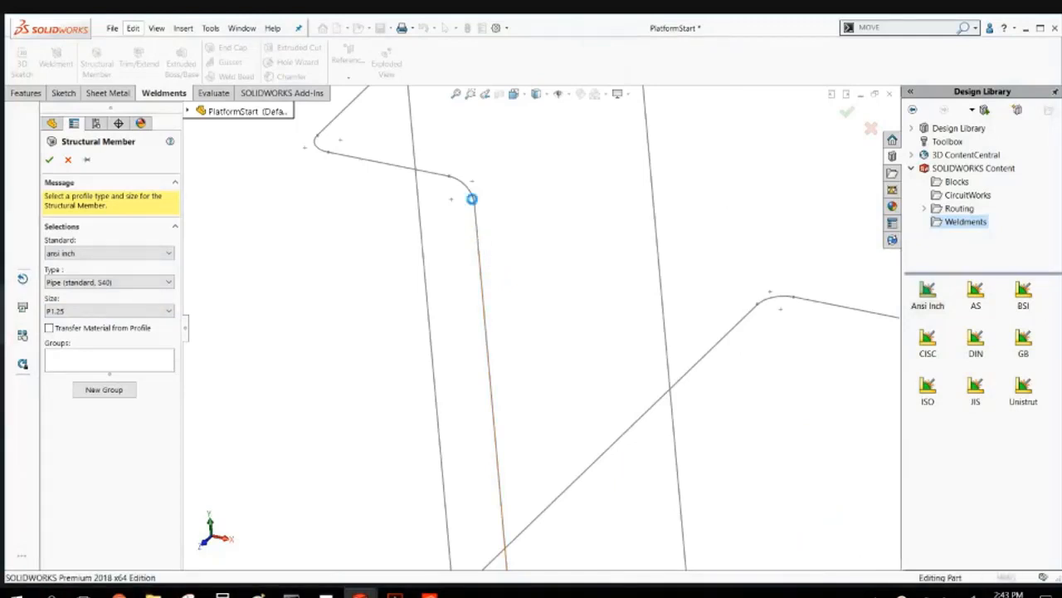
{"action": "left_click", "coordinate": [476, 208]}
{"action": "left_click", "coordinate": [449, 180]}
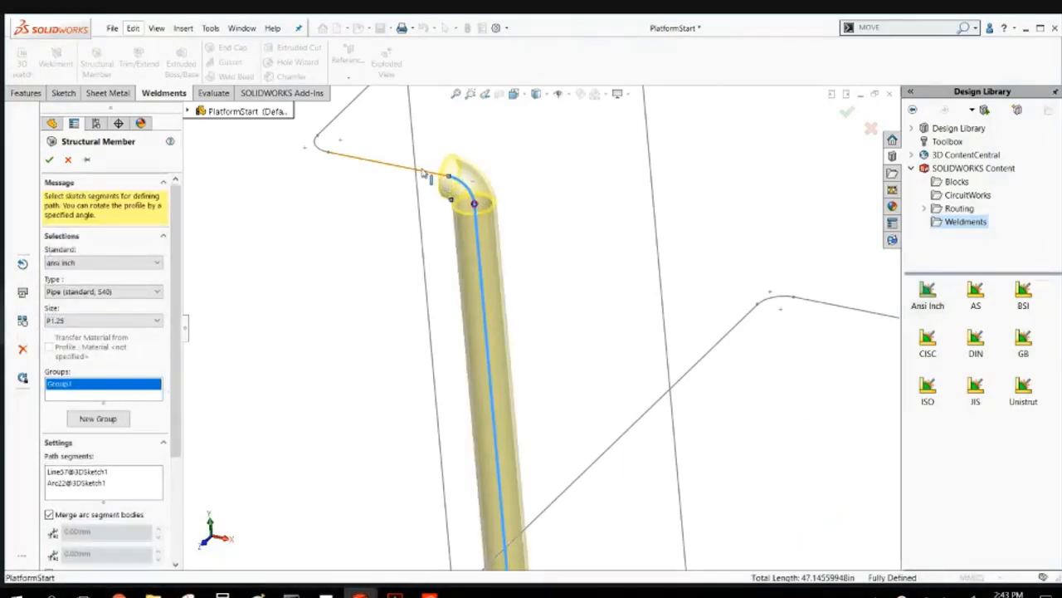
{"action": "left_click", "coordinate": [361, 162]}
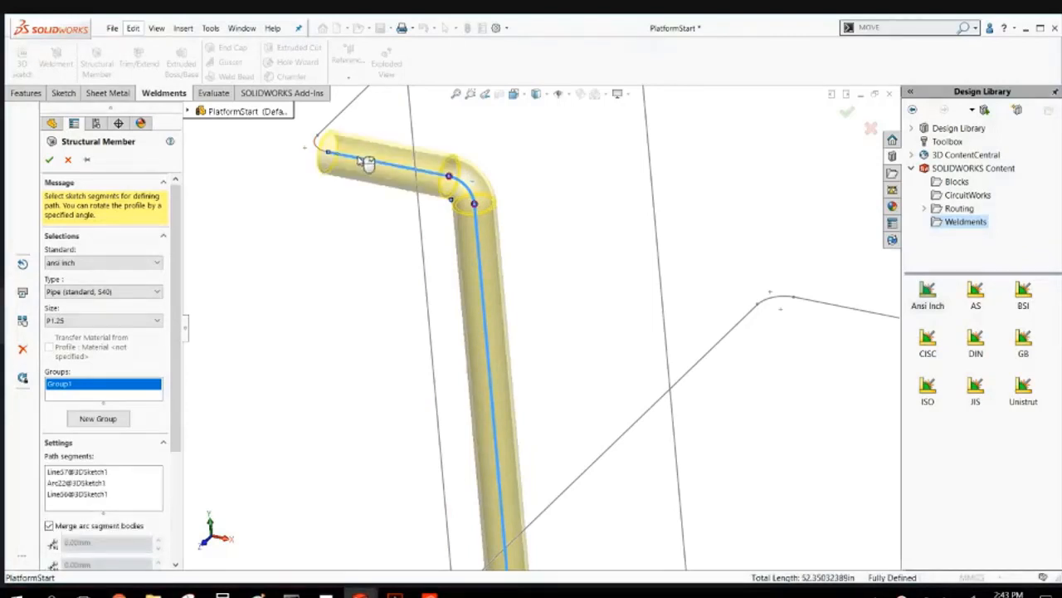
{"action": "left_click", "coordinate": [318, 143]}
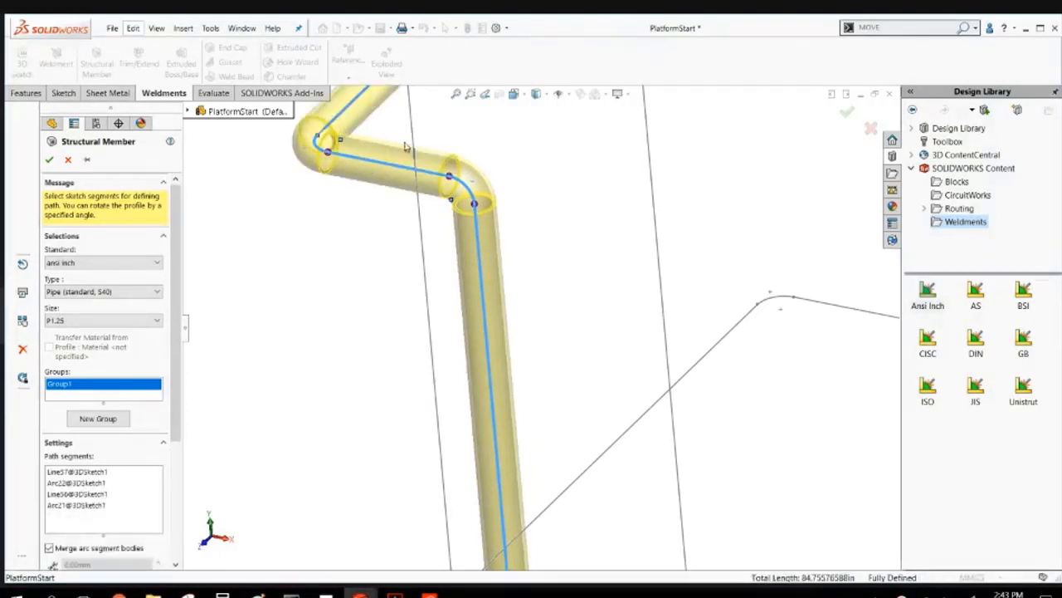
{"action": "left_click", "coordinate": [357, 103]}
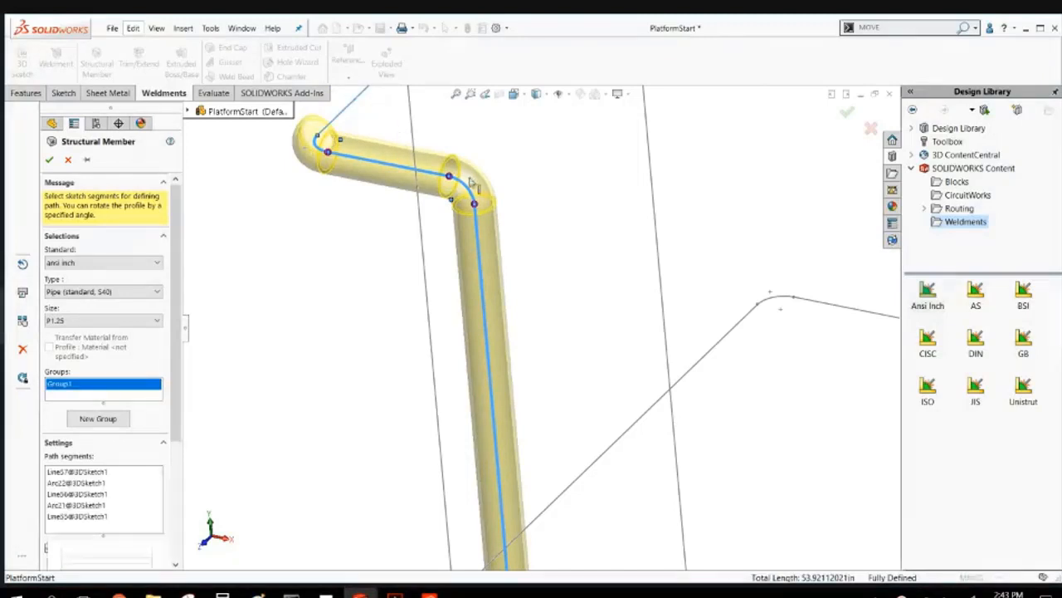
Extend the pipe group around the rounded far corner and along the long upper rail on the far side.
{"action": "scroll", "coordinate": [559, 265], "scroll_direction": "up", "scroll_amount": 5}
{"action": "scroll", "coordinate": [559, 287], "scroll_direction": "down", "scroll_amount": 5}
{"action": "scroll", "coordinate": [558, 286], "scroll_direction": "down", "scroll_amount": 3}
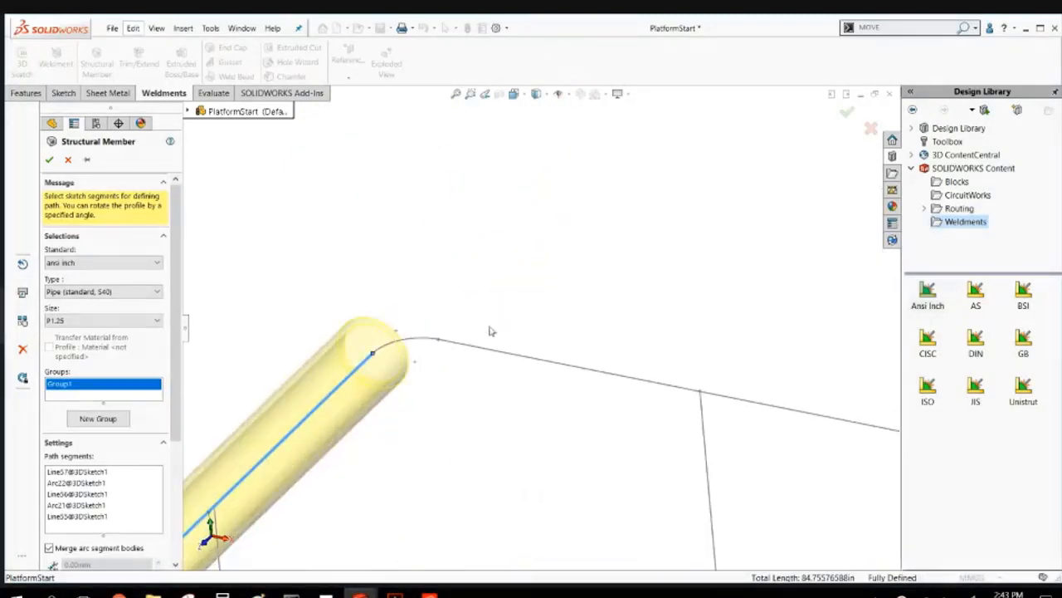
{"action": "left_click", "coordinate": [433, 338]}
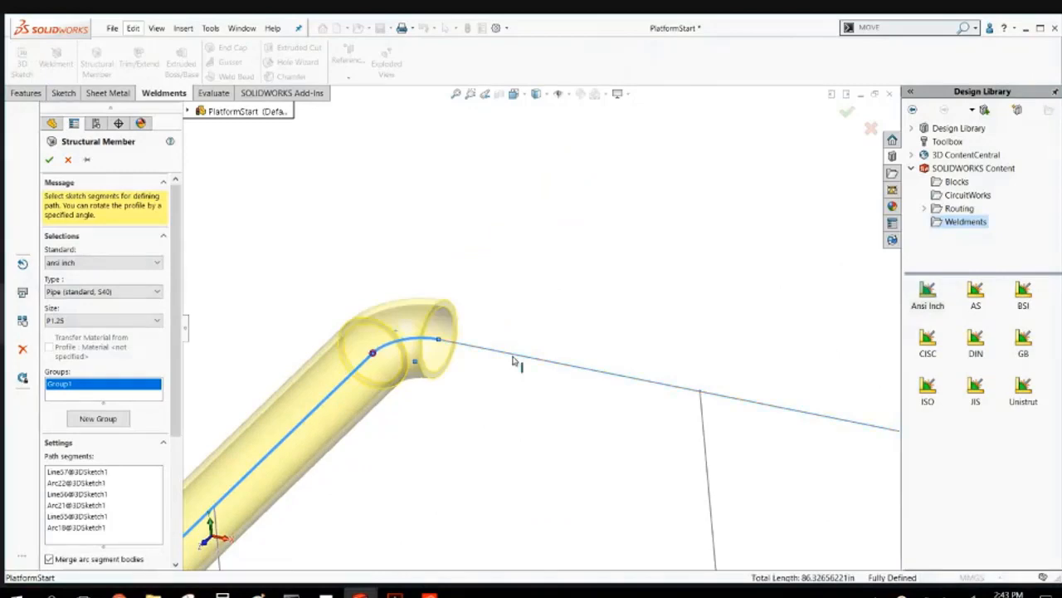
{"action": "left_click", "coordinate": [514, 359]}
Continue the pipe group at the ladder end through both rounded bends and the short segment between them, down the vertical post.
{"action": "scroll", "coordinate": [339, 368], "scroll_direction": "up", "scroll_amount": 10}
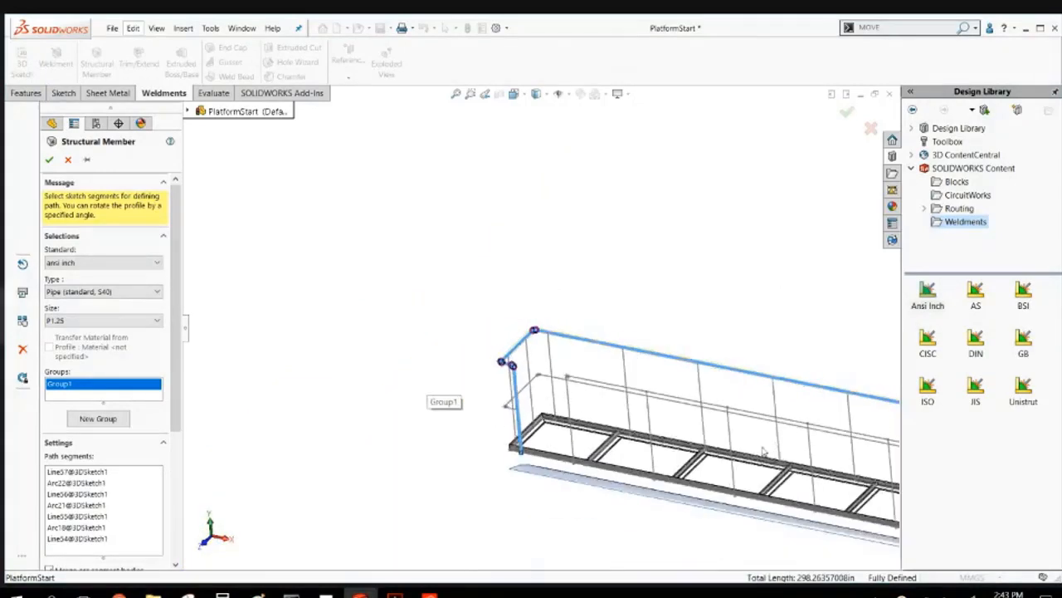
{"action": "scroll", "coordinate": [826, 399], "scroll_direction": "down", "scroll_amount": 3}
{"action": "scroll", "coordinate": [827, 398], "scroll_direction": "up", "scroll_amount": 3}
{"action": "scroll", "coordinate": [827, 398], "scroll_direction": "down", "scroll_amount": 6}
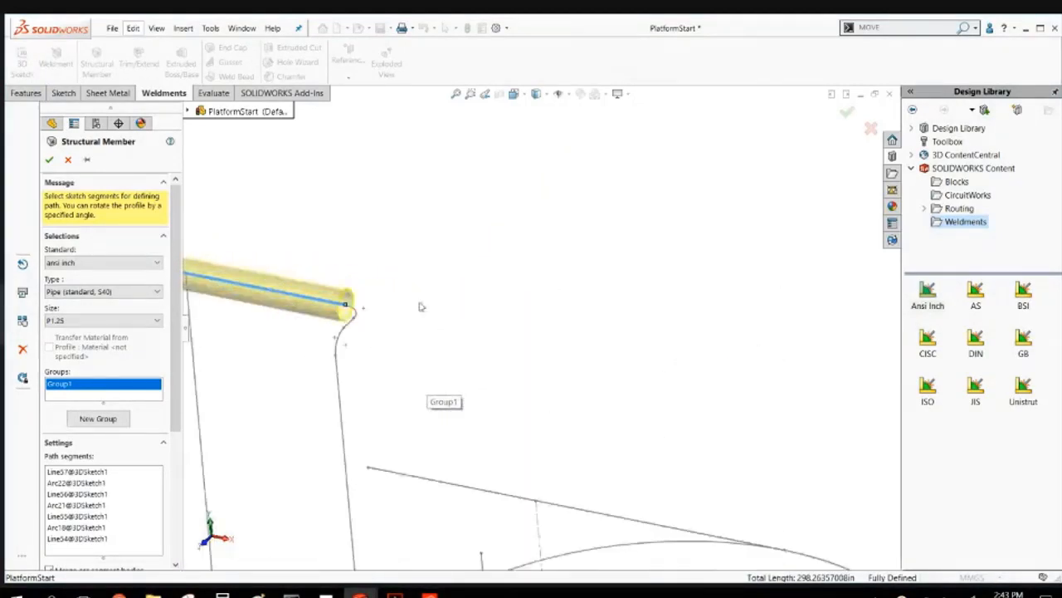
{"action": "left_click", "coordinate": [366, 335]}
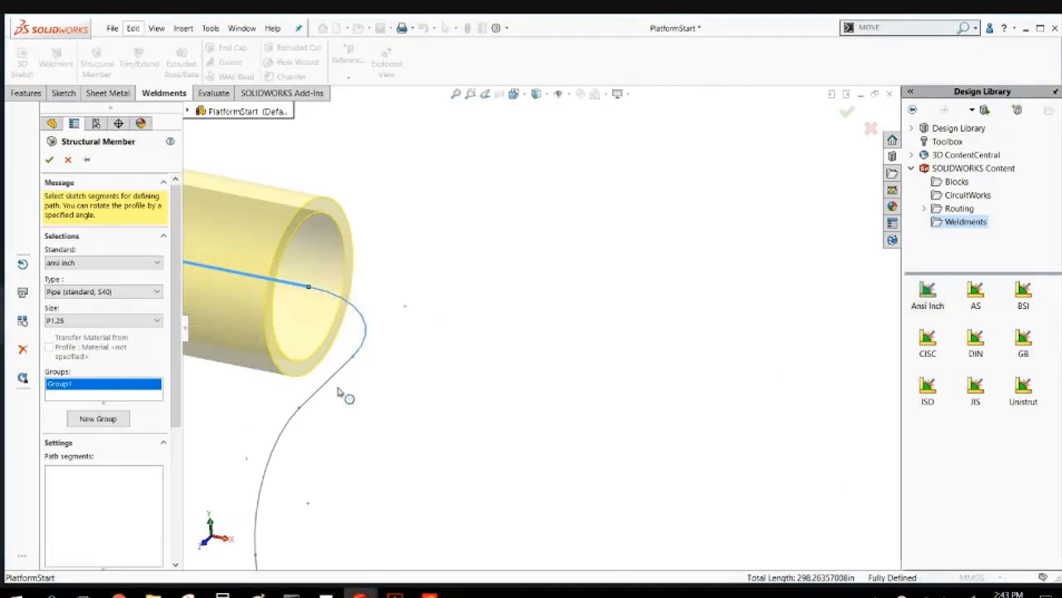
{"action": "left_click", "coordinate": [332, 384]}
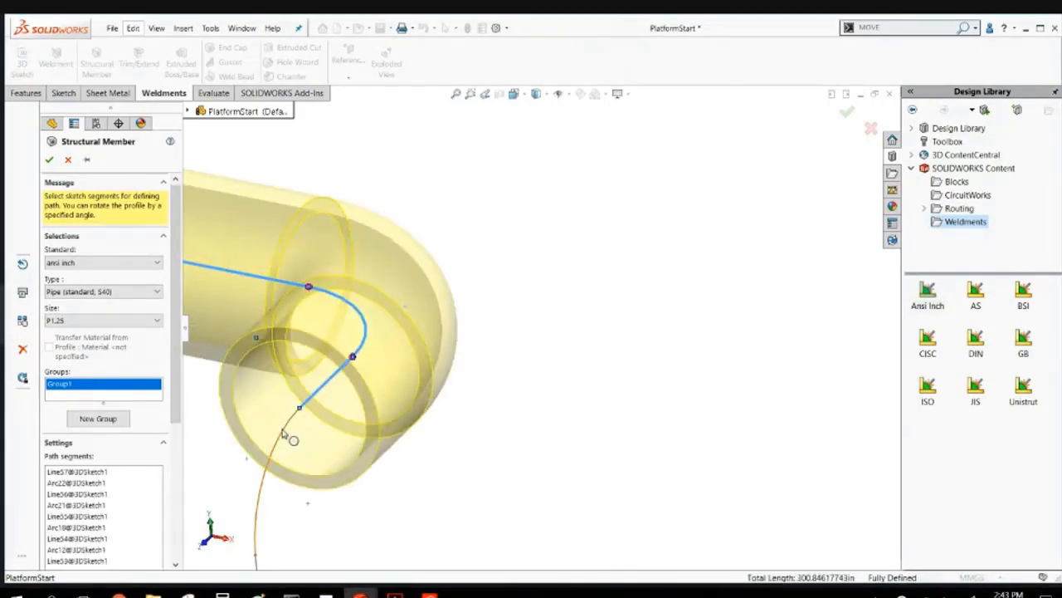
{"action": "left_click", "coordinate": [288, 434]}
{"action": "scroll", "coordinate": [306, 460], "scroll_direction": "up", "scroll_amount": 7}
{"action": "scroll", "coordinate": [412, 456], "scroll_direction": "down", "scroll_amount": 4}
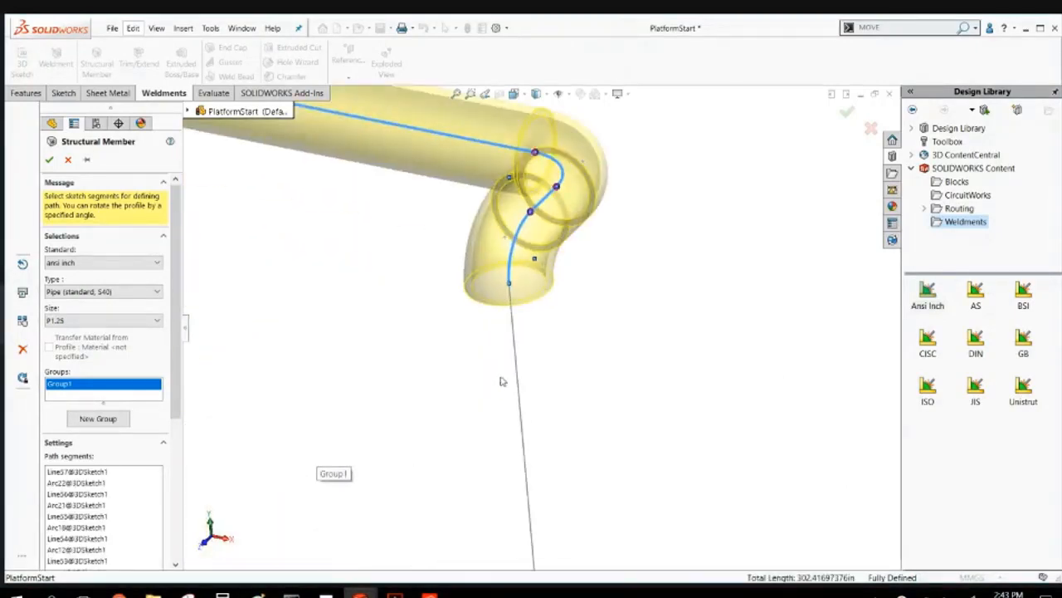
{"action": "left_click", "coordinate": [518, 371]}
Turn off merging of arc segment bodies for the group and create the handrail pipe structural member.
{"action": "scroll", "coordinate": [521, 377], "scroll_direction": "up", "scroll_amount": 6}
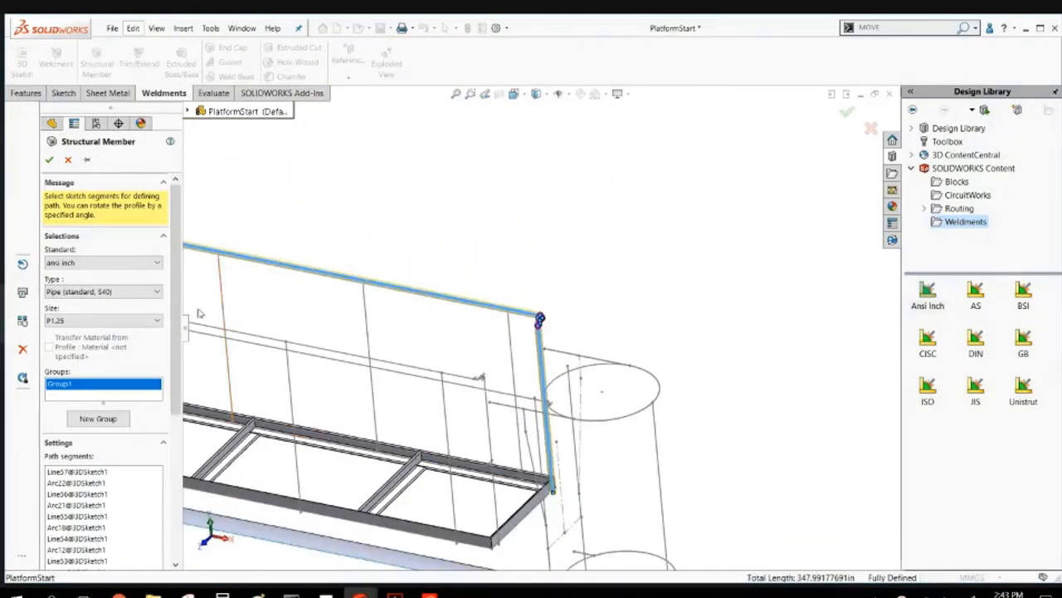
{"action": "scroll", "coordinate": [185, 327], "scroll_direction": "down", "scroll_amount": 5}
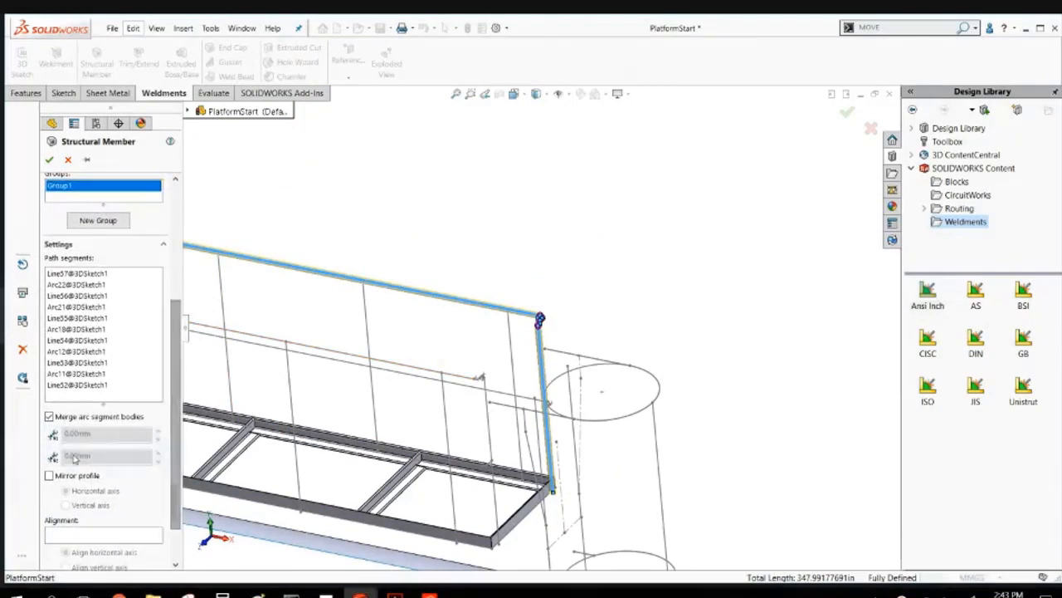
{"action": "left_click", "coordinate": [97, 419]}
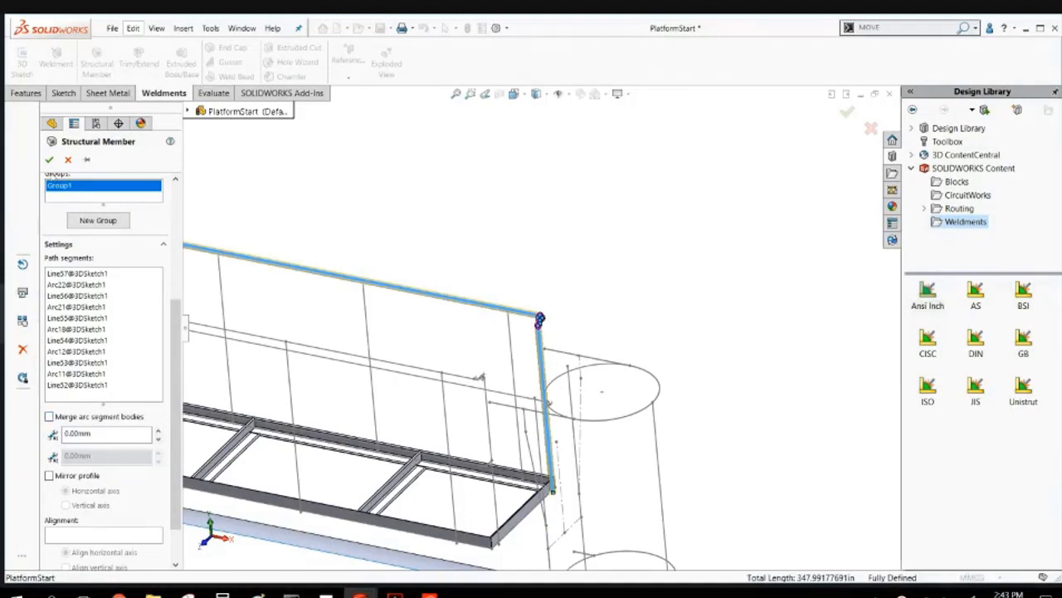
{"action": "left_click", "coordinate": [49, 159]}
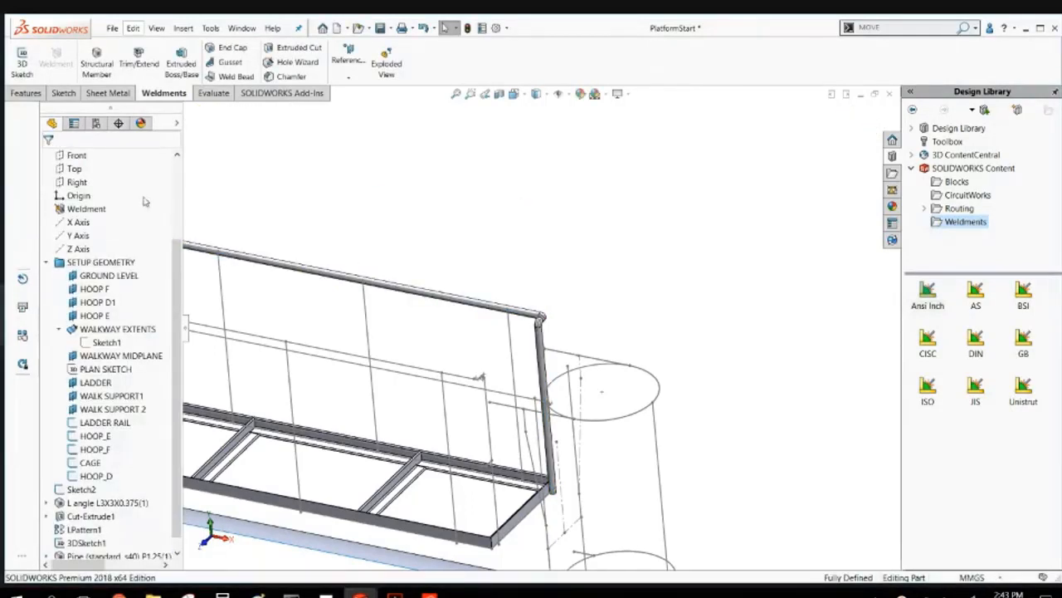
Expand the cut list and highlight its pipe entries one by one to examine the handrail's bodies.
{"action": "scroll", "coordinate": [128, 286], "scroll_direction": "up", "scroll_amount": 3}
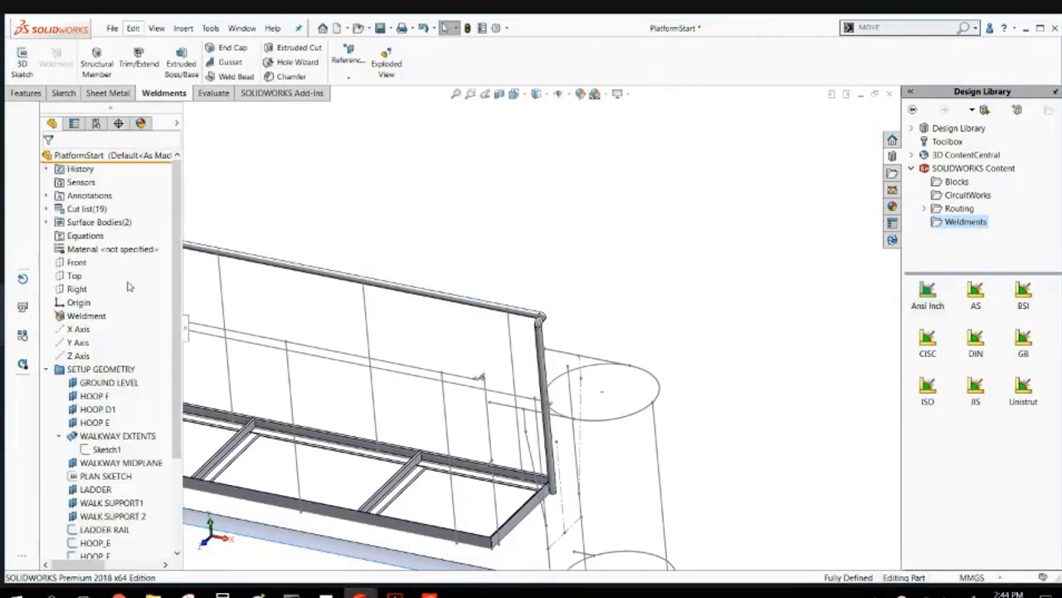
{"action": "left_click", "coordinate": [47, 209]}
{"action": "left_click", "coordinate": [111, 223]}
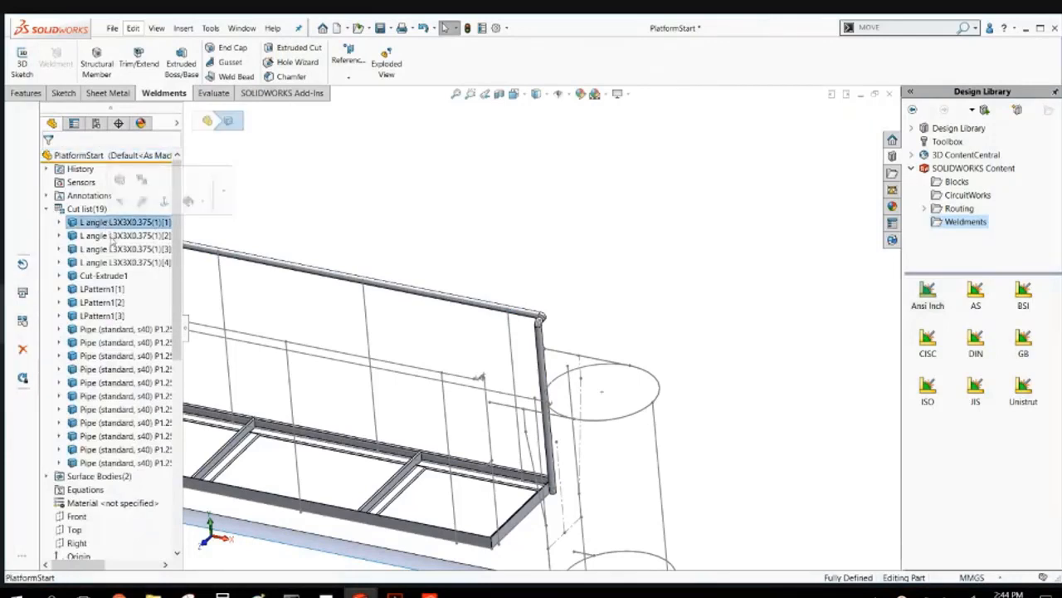
{"action": "left_click", "coordinate": [132, 333]}
{"action": "left_click", "coordinate": [134, 344]}
{"action": "left_click", "coordinate": [134, 356]}
{"action": "left_click", "coordinate": [135, 370]}
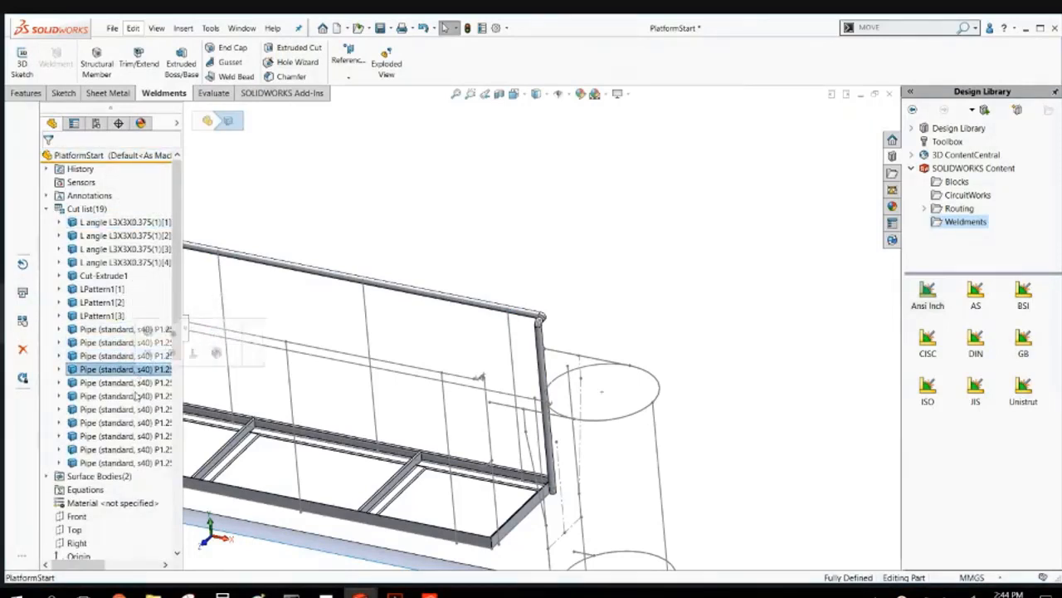
{"action": "left_click", "coordinate": [137, 397]}
{"action": "left_click", "coordinate": [137, 437]}
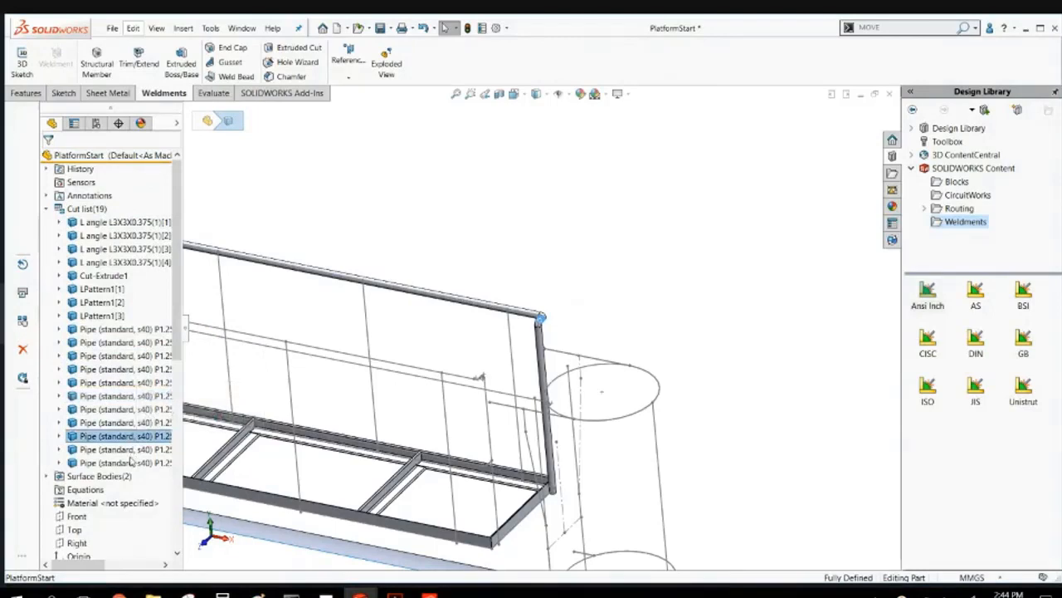
Examine up close the individual bend and straight pipe bodies at the handrail's ladder-end corner.
{"action": "scroll", "coordinate": [538, 330], "scroll_direction": "down", "scroll_amount": 9}
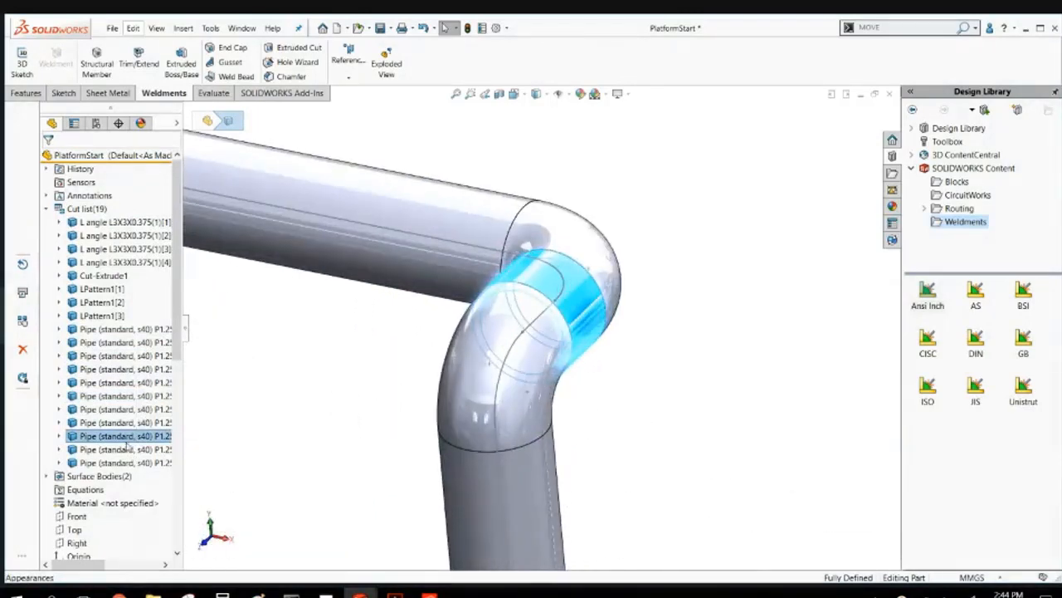
{"action": "left_click", "coordinate": [125, 438]}
{"action": "left_click", "coordinate": [122, 453]}
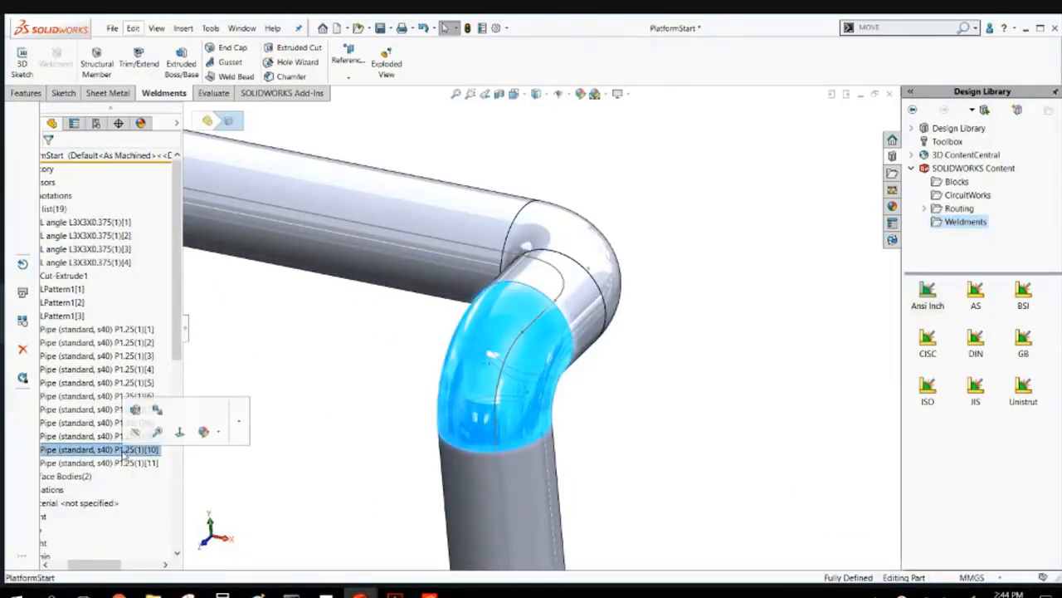
{"action": "left_click", "coordinate": [107, 422]}
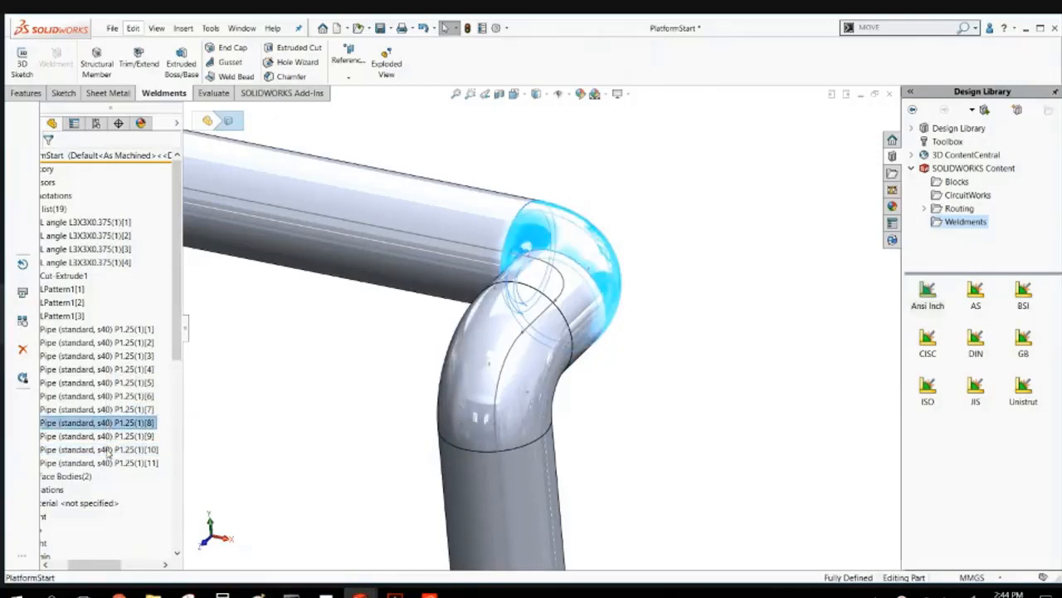
{"action": "left_click", "coordinate": [108, 449]}
{"action": "scroll", "coordinate": [444, 365], "scroll_direction": "up", "scroll_amount": 5}
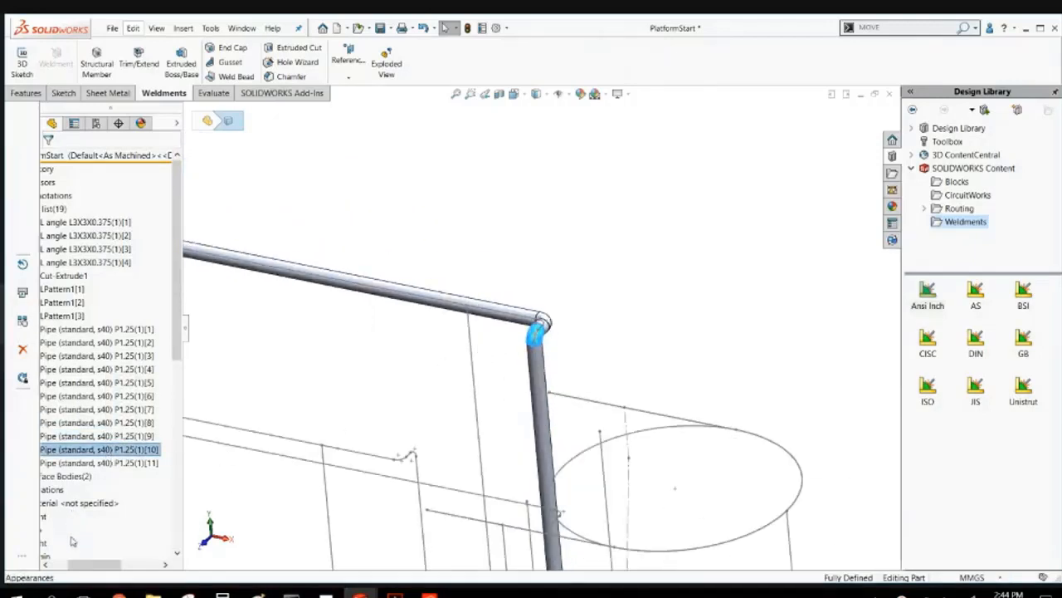
{"action": "left_click_drag", "start_coordinate": [94, 564], "coordinate": [55, 564]}
{"action": "left_click", "coordinate": [126, 330]}
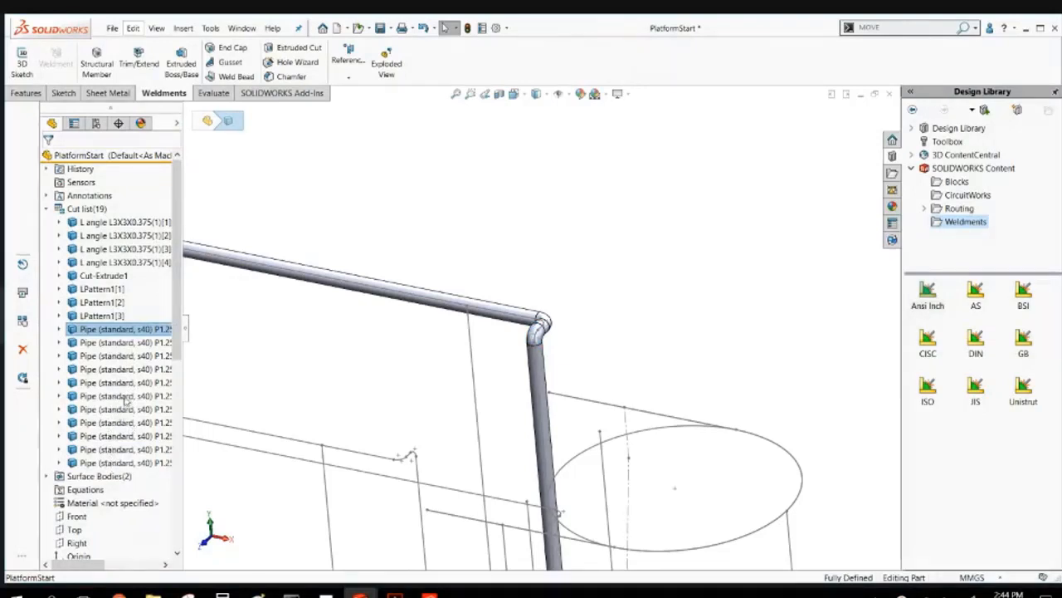
Edit the P1.25 pipe structural member and turn on merging of arc segment bodies.
{"action": "scroll", "coordinate": [124, 400], "scroll_direction": "down", "scroll_amount": 10}
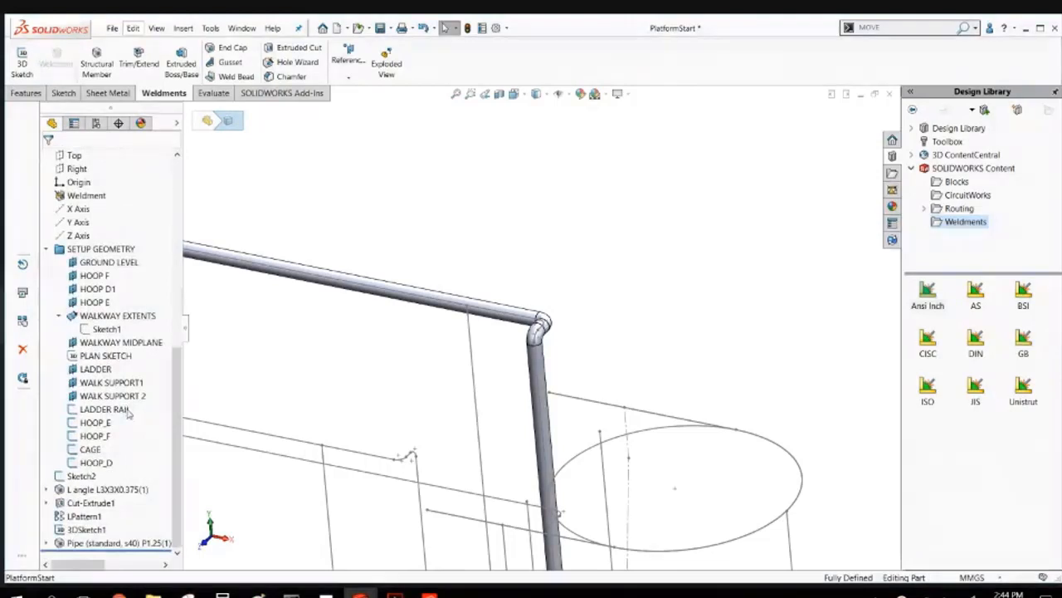
{"action": "scroll", "coordinate": [126, 410], "scroll_direction": "up", "scroll_amount": 1}
{"action": "scroll", "coordinate": [128, 413], "scroll_direction": "down", "scroll_amount": 1}
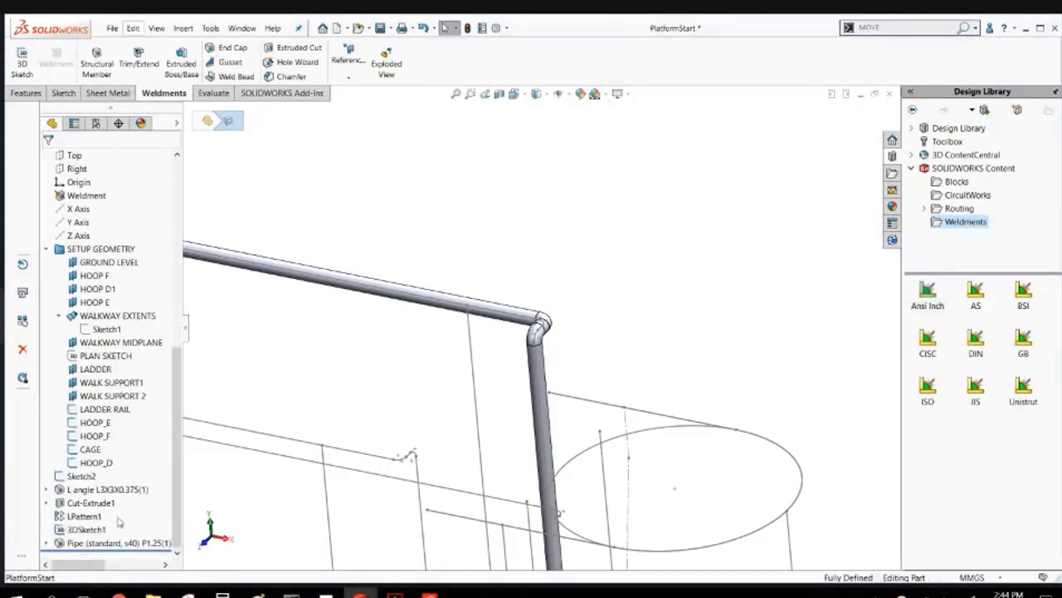
{"action": "right_click", "coordinate": [122, 544]}
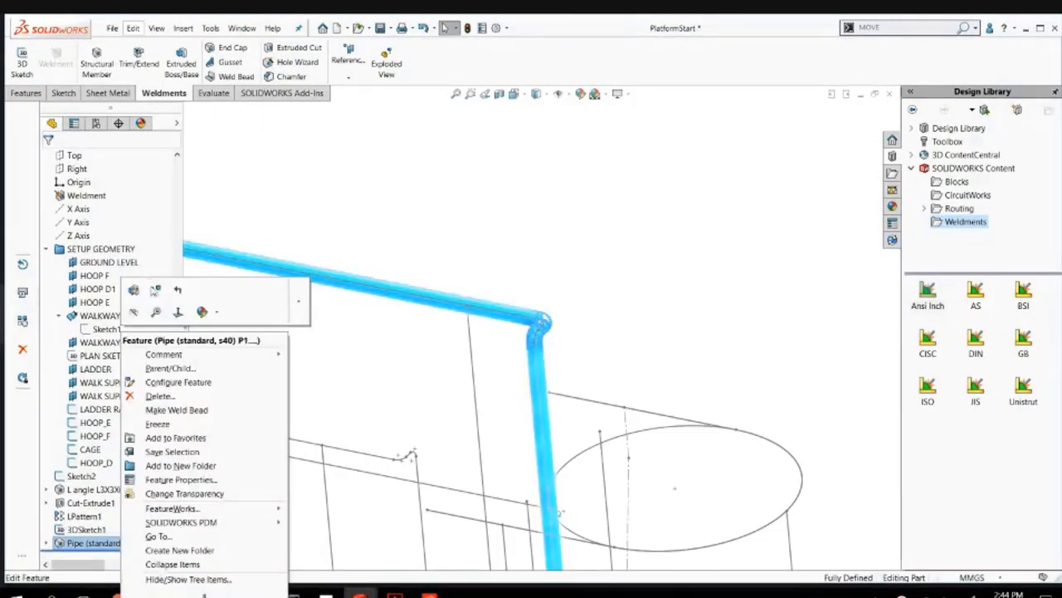
{"action": "left_click", "coordinate": [150, 298]}
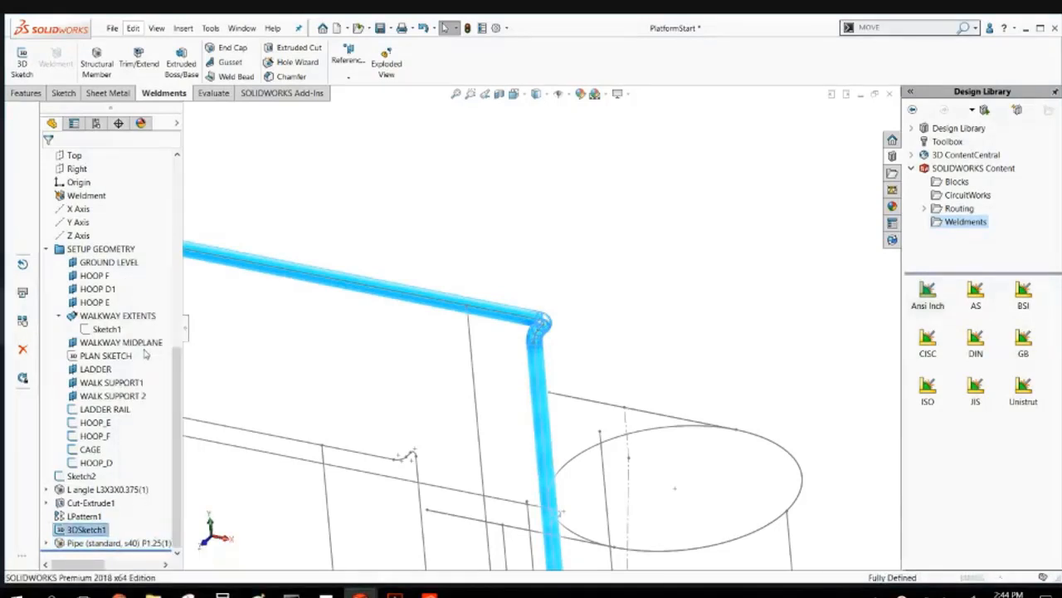
{"action": "scroll", "coordinate": [146, 419], "scroll_direction": "down", "scroll_amount": 10}
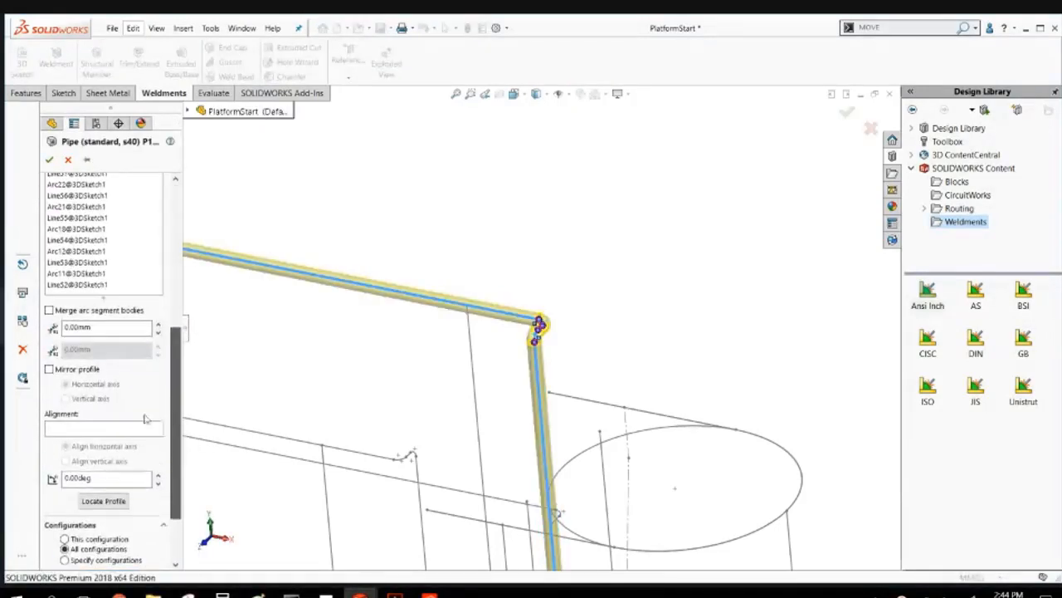
{"action": "left_click", "coordinate": [49, 310]}
{"action": "left_click", "coordinate": [52, 159]}
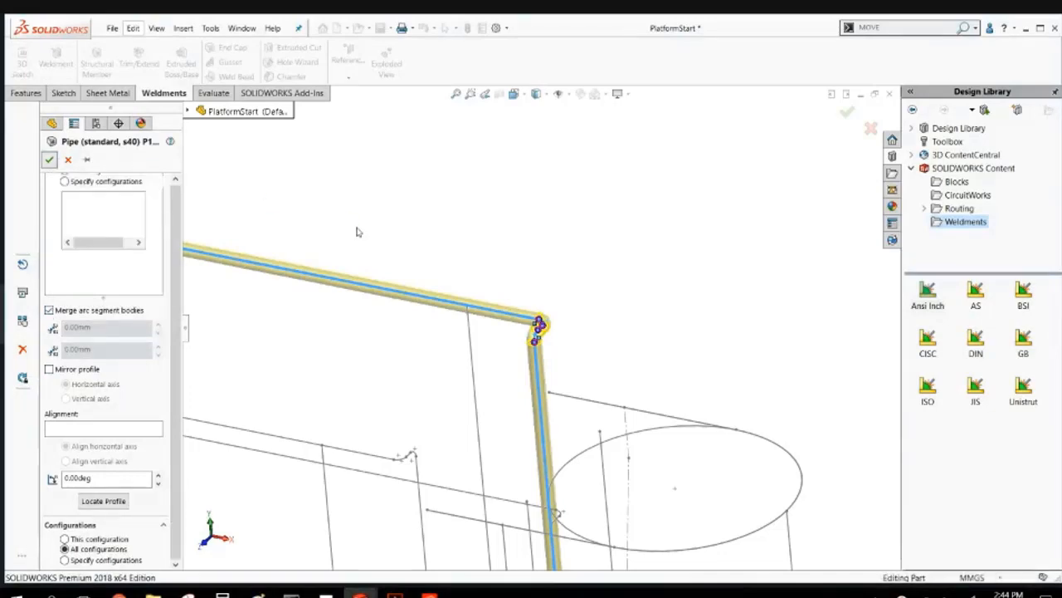
Highlight the handrail's pipe entry in the cut list and examine its extent on the whole platform.
{"action": "scroll", "coordinate": [140, 292], "scroll_direction": "up", "scroll_amount": 5}
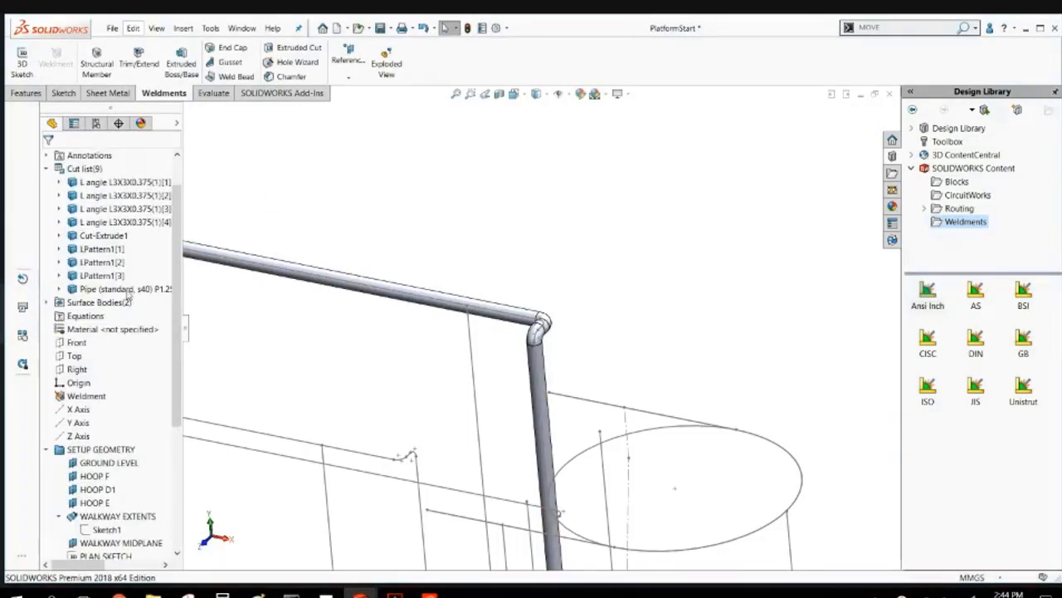
{"action": "left_click", "coordinate": [124, 289]}
{"action": "scroll", "coordinate": [380, 365], "scroll_direction": "up", "scroll_amount": 5}
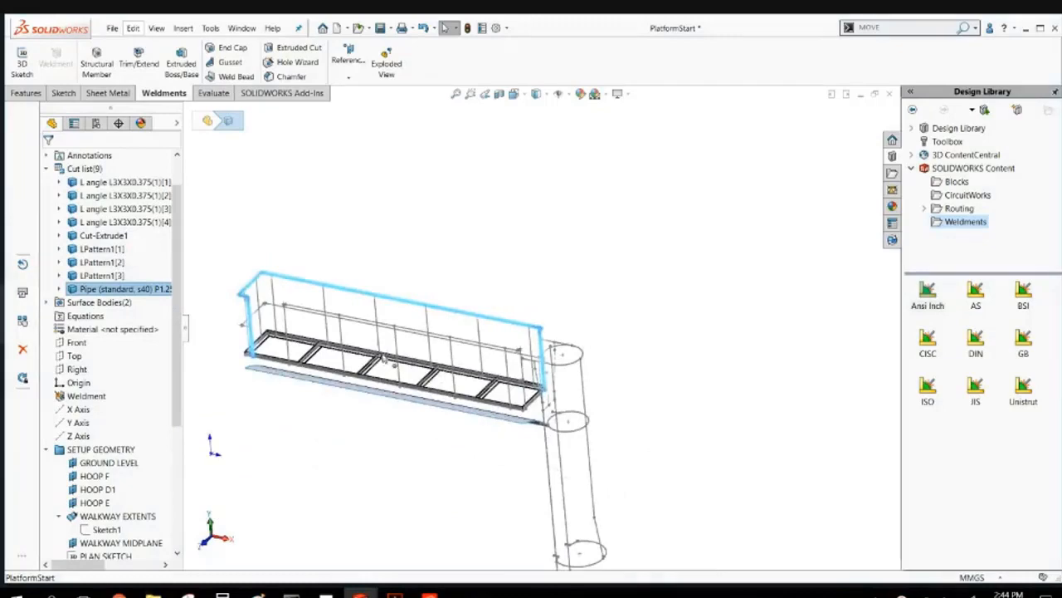
{"action": "scroll", "coordinate": [402, 309], "scroll_direction": "down", "scroll_amount": 2}
{"action": "scroll", "coordinate": [406, 307], "scroll_direction": "up", "scroll_amount": 3}
{"action": "left_click", "coordinate": [415, 243]}
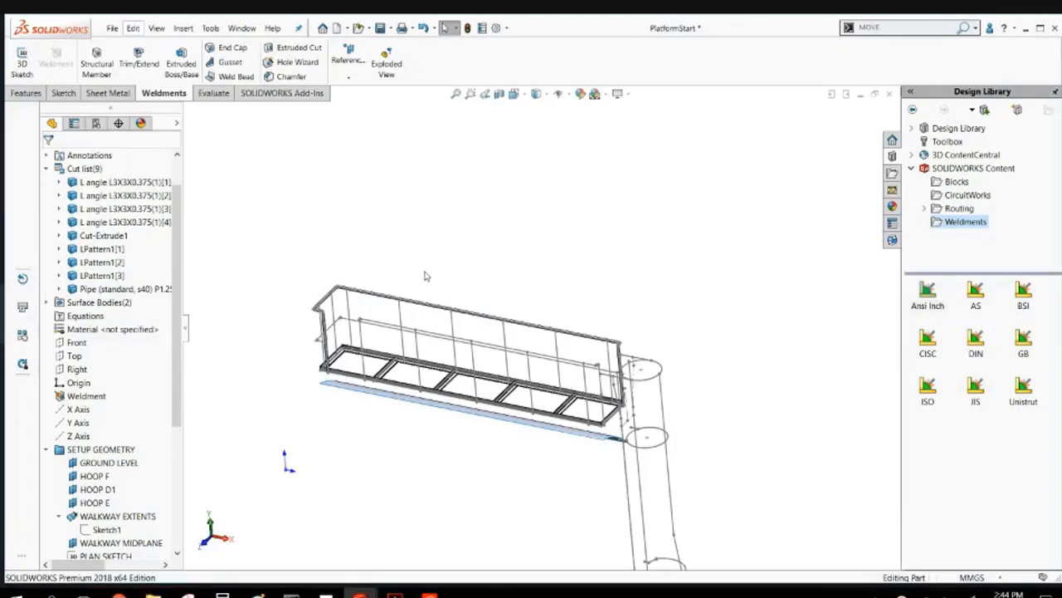
{"action": "middle_click_drag", "start_coordinate": [437, 330], "coordinate": [485, 341], "text": "ctrl"}
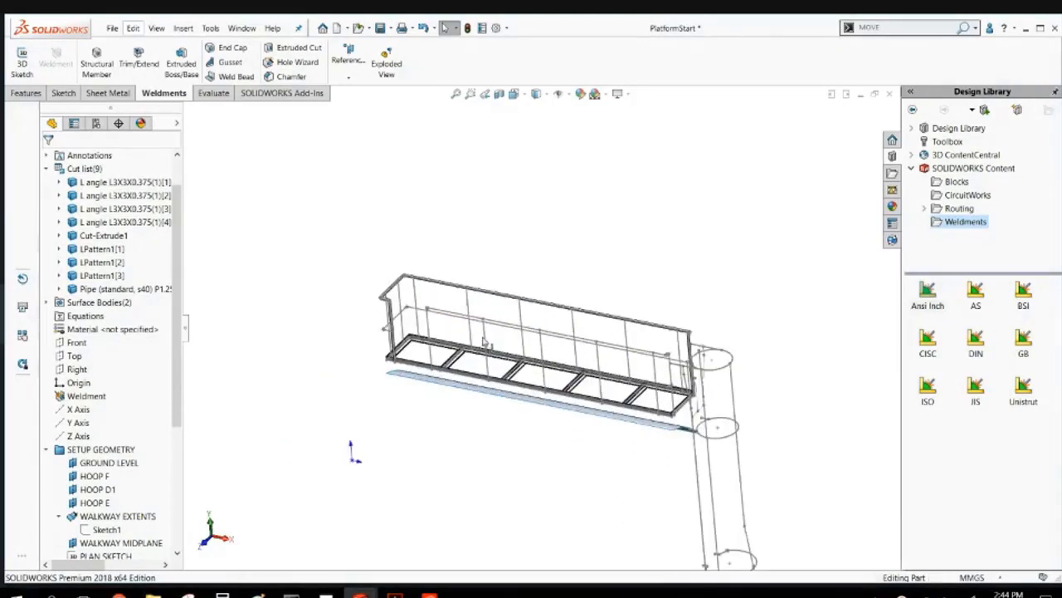
Switch to the Oil&Gas assembly and examine the finished handrail and ladder cage on the tank platform up close.
{"action": "left_click", "coordinate": [860, 94]}
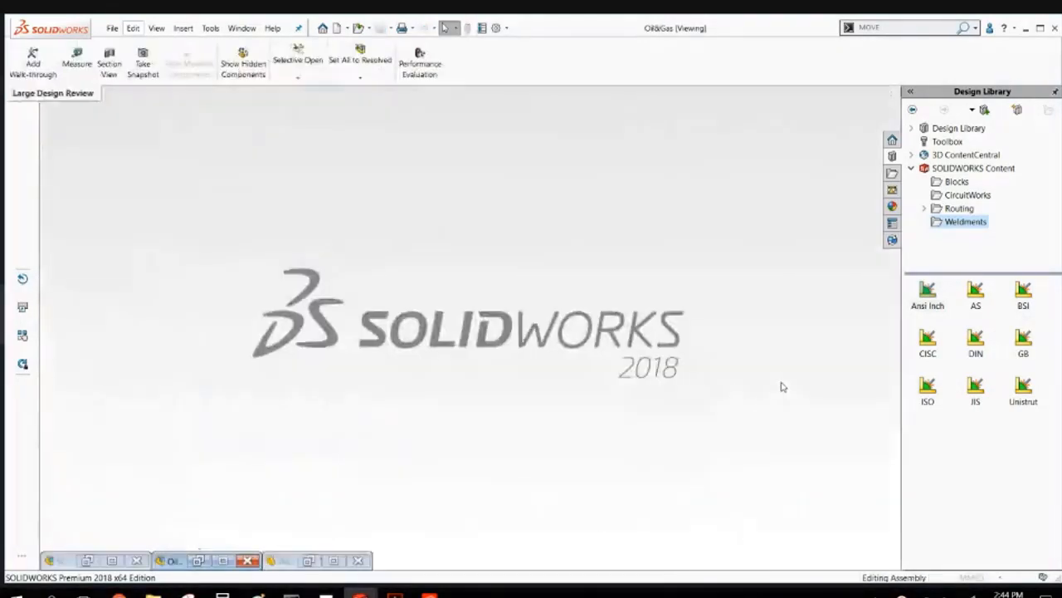
{"action": "left_click", "coordinate": [223, 561]}
{"action": "scroll", "coordinate": [637, 288], "scroll_direction": "down", "scroll_amount": 8}
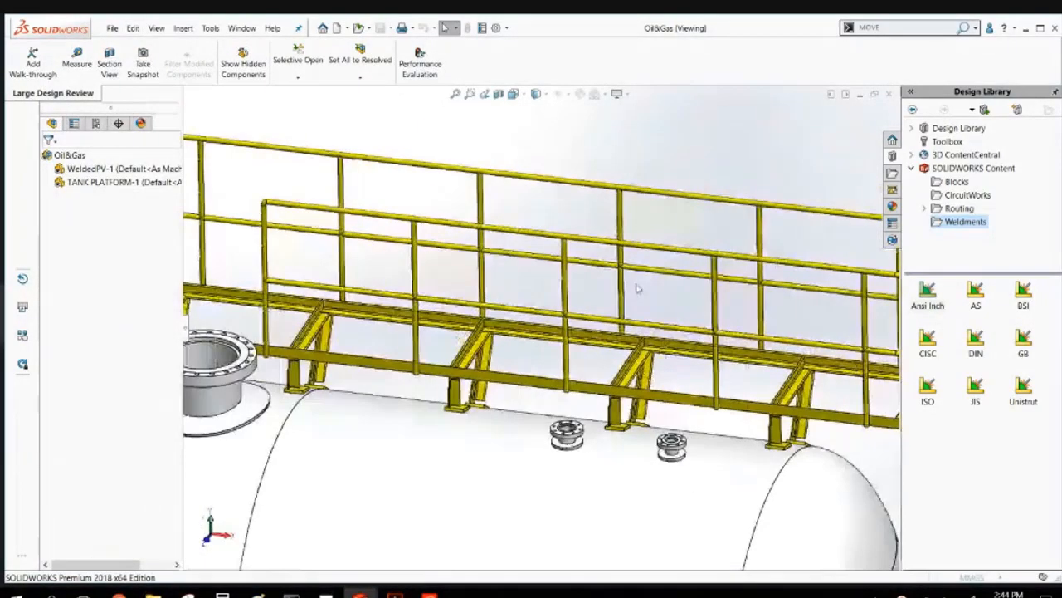
{"action": "scroll", "coordinate": [638, 288], "scroll_direction": "up", "scroll_amount": 3}
{"action": "middle_click_drag", "start_coordinate": [637, 288], "coordinate": [591, 315]}
{"action": "scroll", "coordinate": [802, 365], "scroll_direction": "down", "scroll_amount": 6}
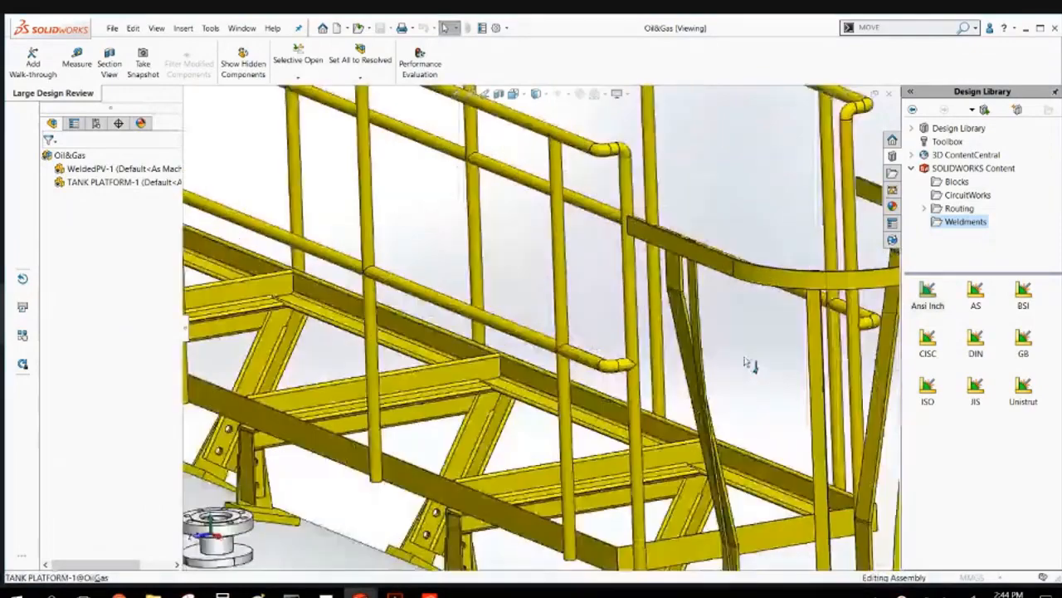
{"action": "scroll", "coordinate": [750, 365], "scroll_direction": "down", "scroll_amount": 2}
Open the TANK PLATFORM part from the assembly and show its feature tree.
{"action": "right_click", "coordinate": [667, 215]}
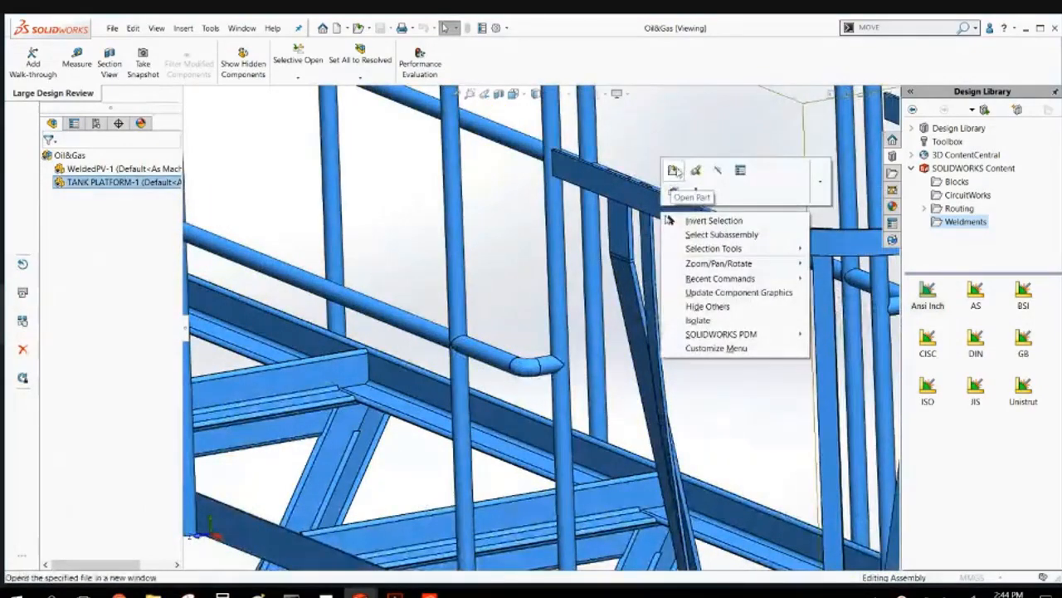
{"action": "left_click", "coordinate": [677, 170]}
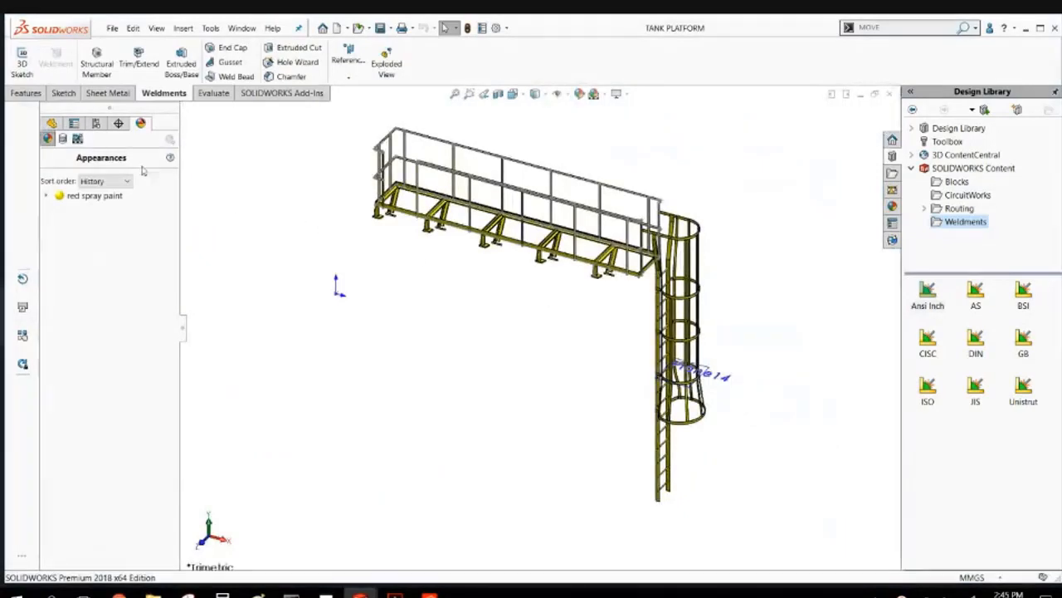
{"action": "left_click", "coordinate": [51, 123]}
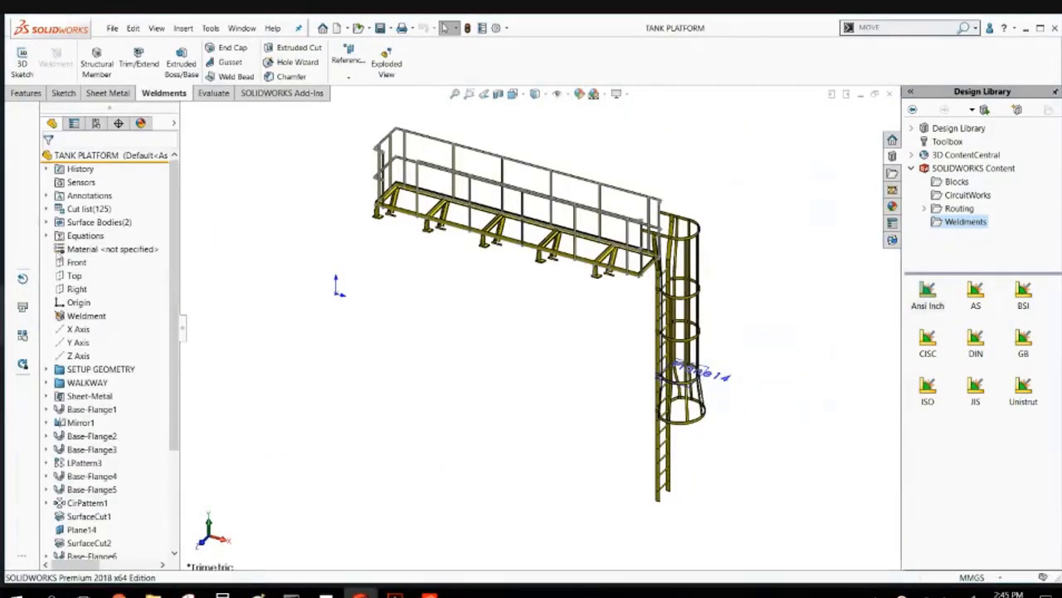
Expand the TANK PLATFORM cut list and update it so identical bodies are grouped into cut list items.
{"action": "left_click", "coordinate": [47, 209]}
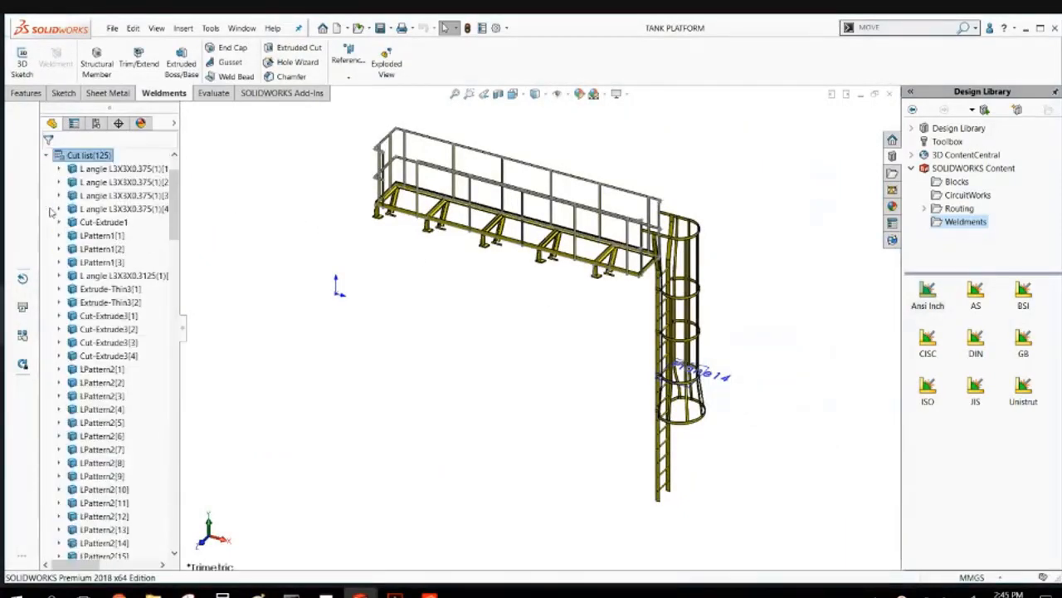
{"action": "right_click", "coordinate": [83, 168]}
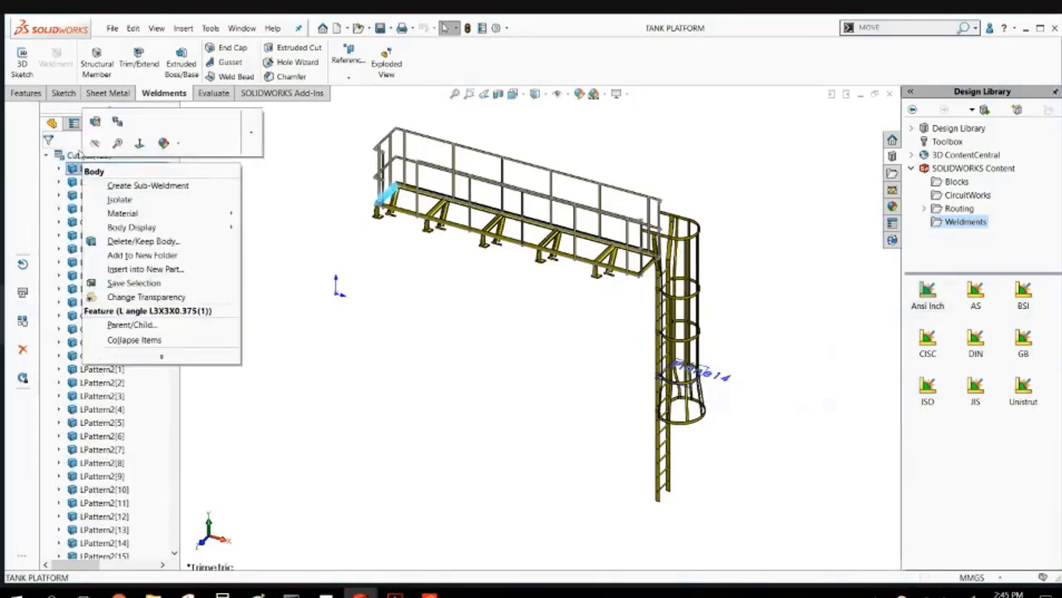
{"action": "right_click", "coordinate": [80, 154]}
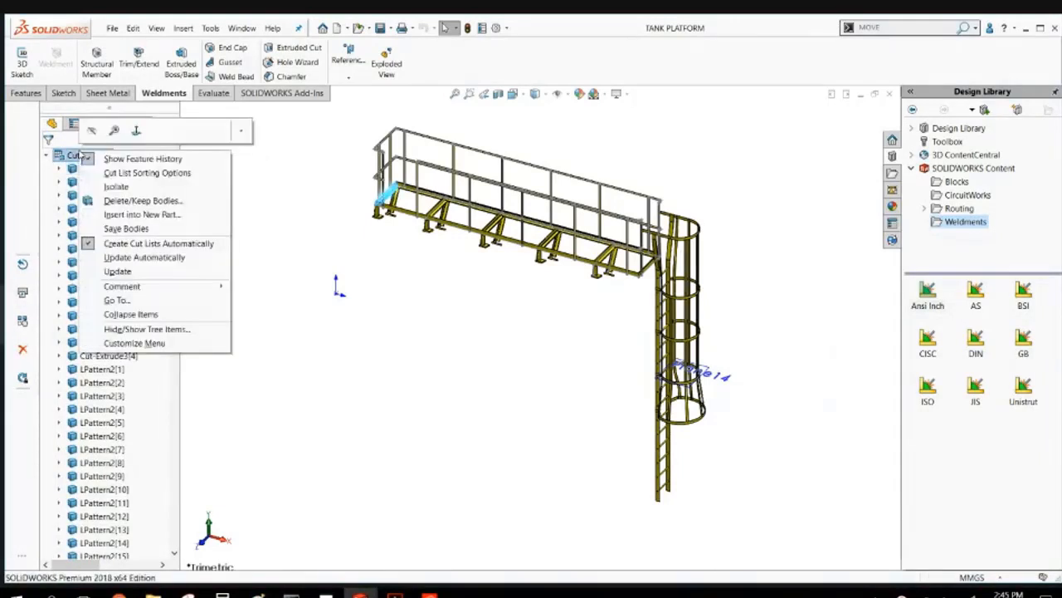
{"action": "left_click", "coordinate": [118, 272]}
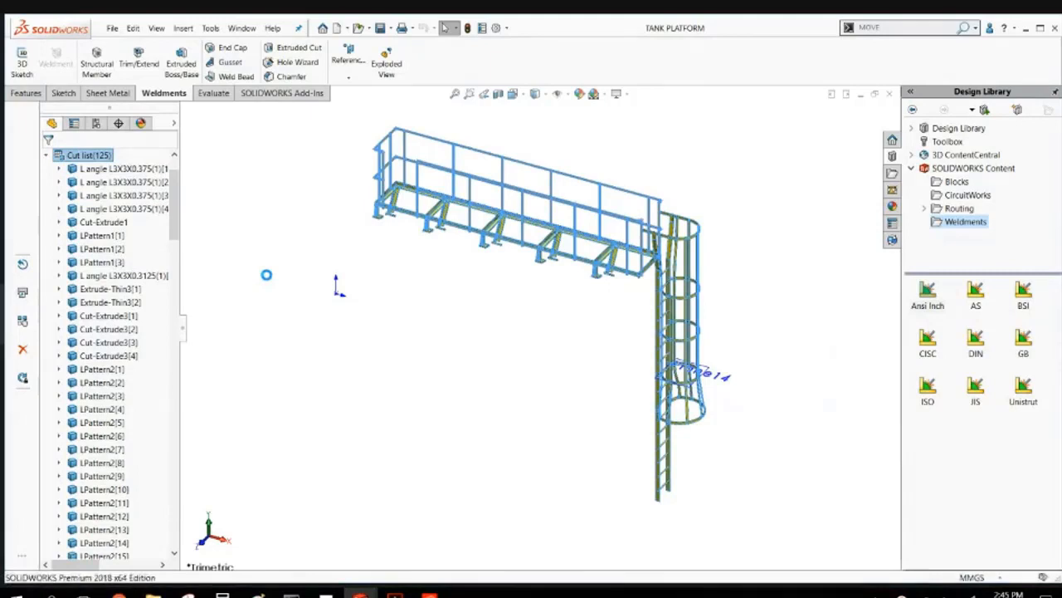
{"action": "left_click", "coordinate": [267, 279]}
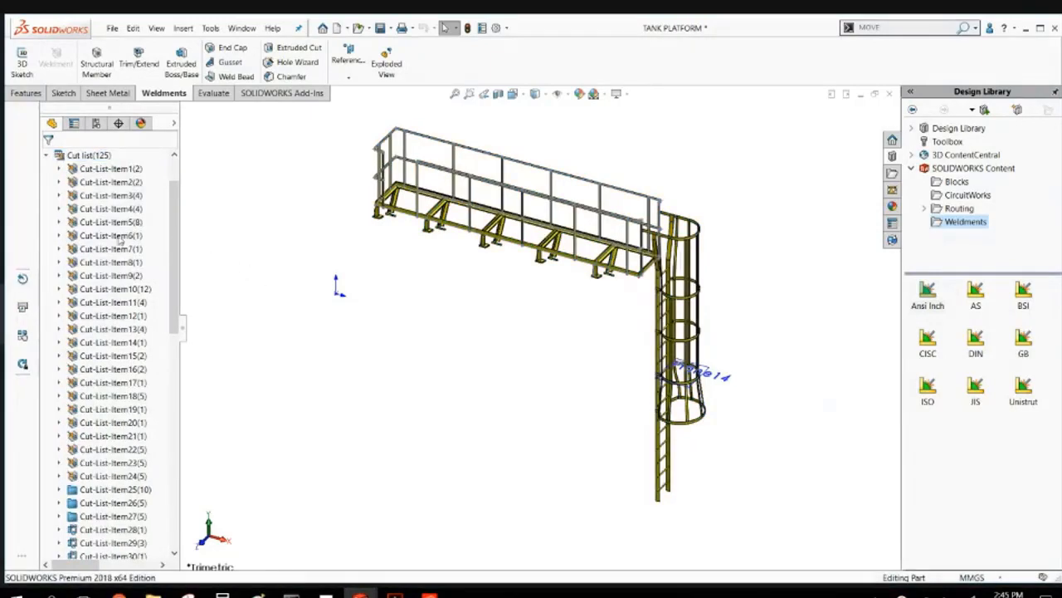
Highlight several structural member items in the updated cut list, including Cut-List-Item9, 21 and 24, to locate their bodies.
{"action": "scroll", "coordinate": [117, 253], "scroll_direction": "down", "scroll_amount": 2}
{"action": "left_click", "coordinate": [113, 262]}
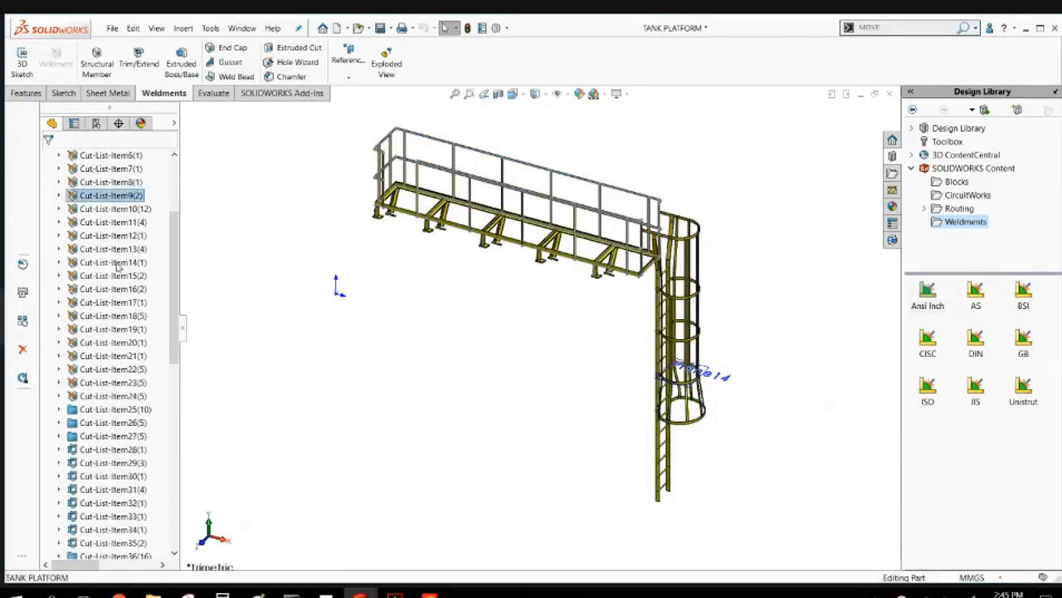
{"action": "left_click", "coordinate": [108, 329]}
{"action": "left_click", "coordinate": [108, 355]}
{"action": "scroll", "coordinate": [106, 377], "scroll_direction": "down", "scroll_amount": 2}
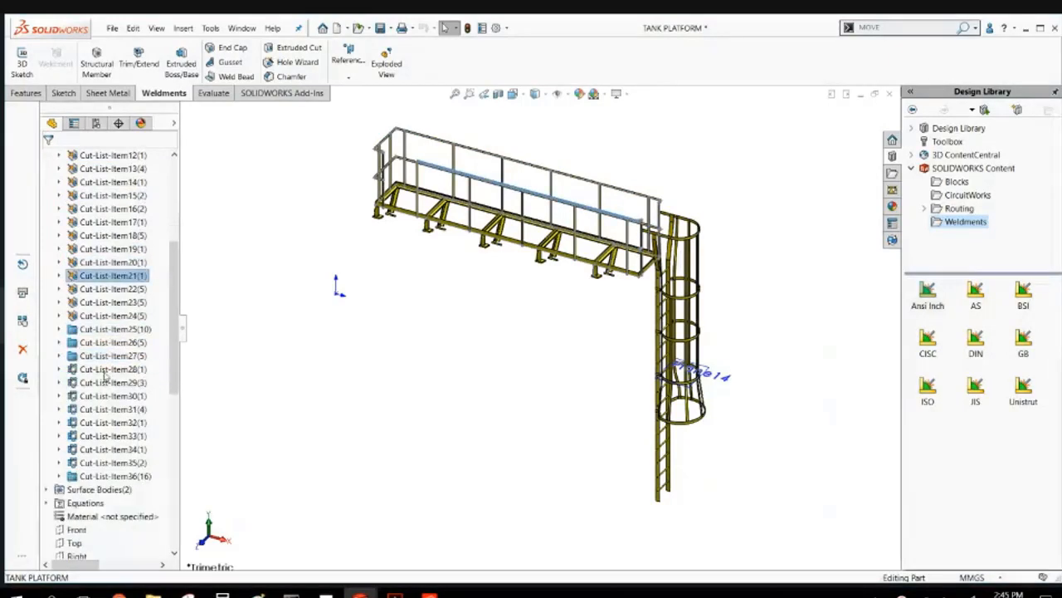
{"action": "left_click", "coordinate": [98, 316]}
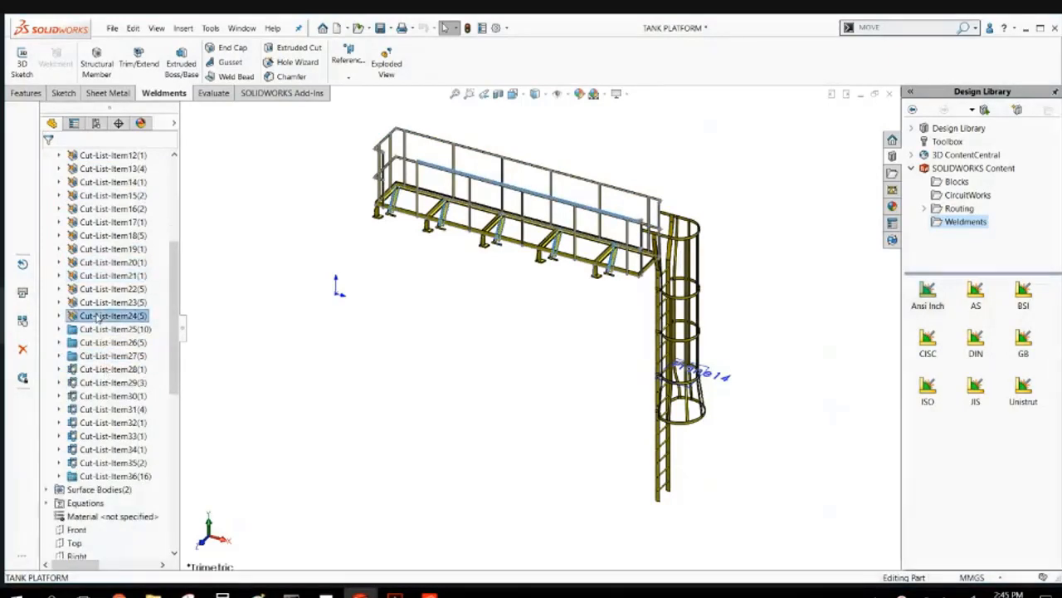
Locate the ladder cage's top hoop, Cut-List-Item28, and flatten its Base-Flange2 sheet metal body to view the flat pattern.
{"action": "left_click", "coordinate": [114, 370]}
{"action": "scroll", "coordinate": [704, 222], "scroll_direction": "down", "scroll_amount": 6}
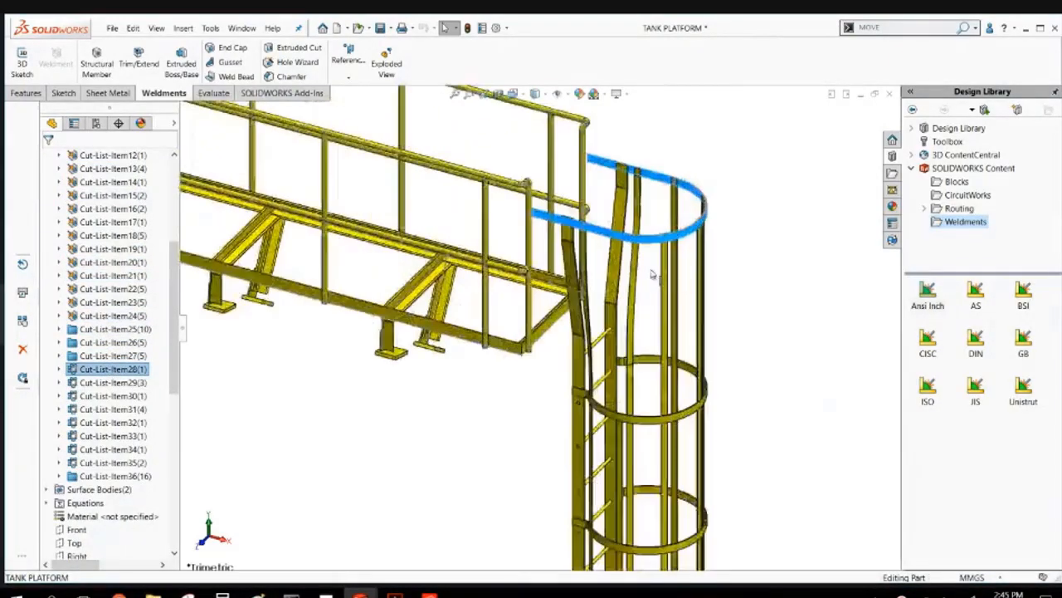
{"action": "left_click", "coordinate": [522, 225]}
{"action": "left_click", "coordinate": [107, 94]}
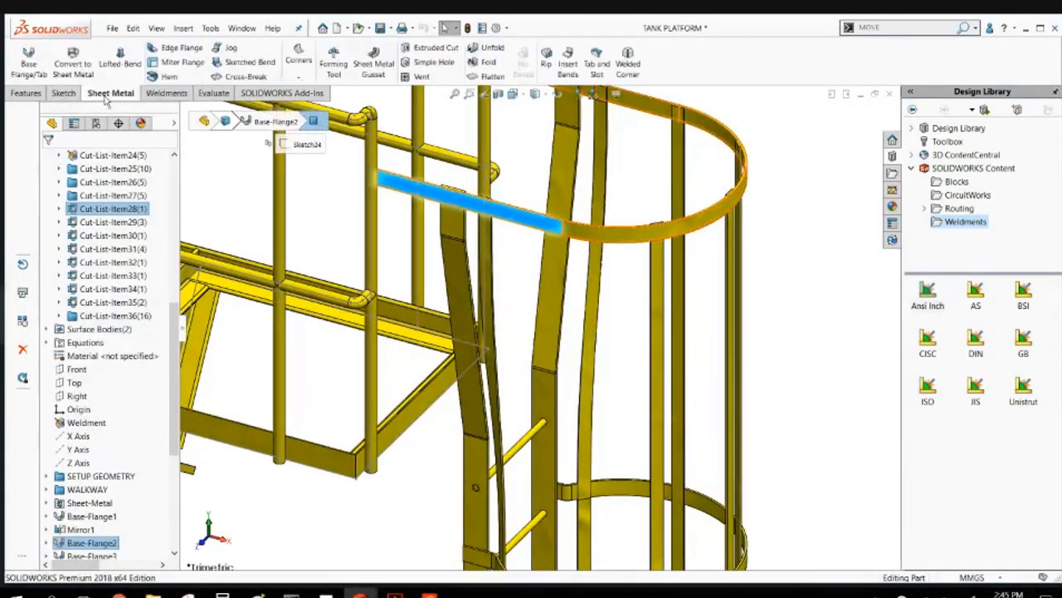
{"action": "left_click", "coordinate": [493, 77]}
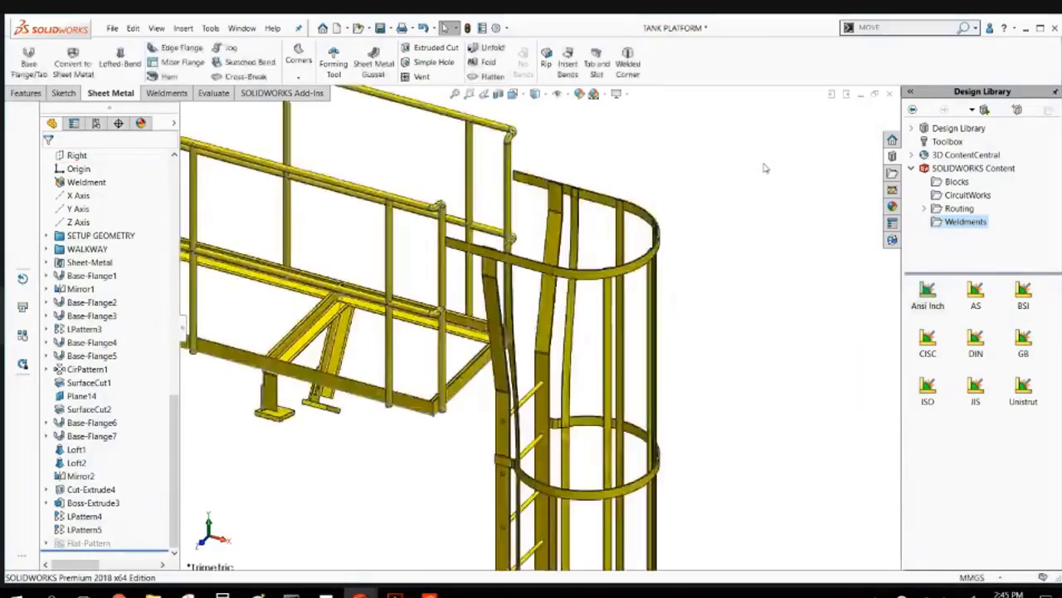
Close the TANK PLATFORM part and the Oil&Gas assembly.
{"action": "scroll", "coordinate": [445, 370], "scroll_direction": "up", "scroll_amount": 5}
{"action": "scroll", "coordinate": [411, 419], "scroll_direction": "up", "scroll_amount": 2}
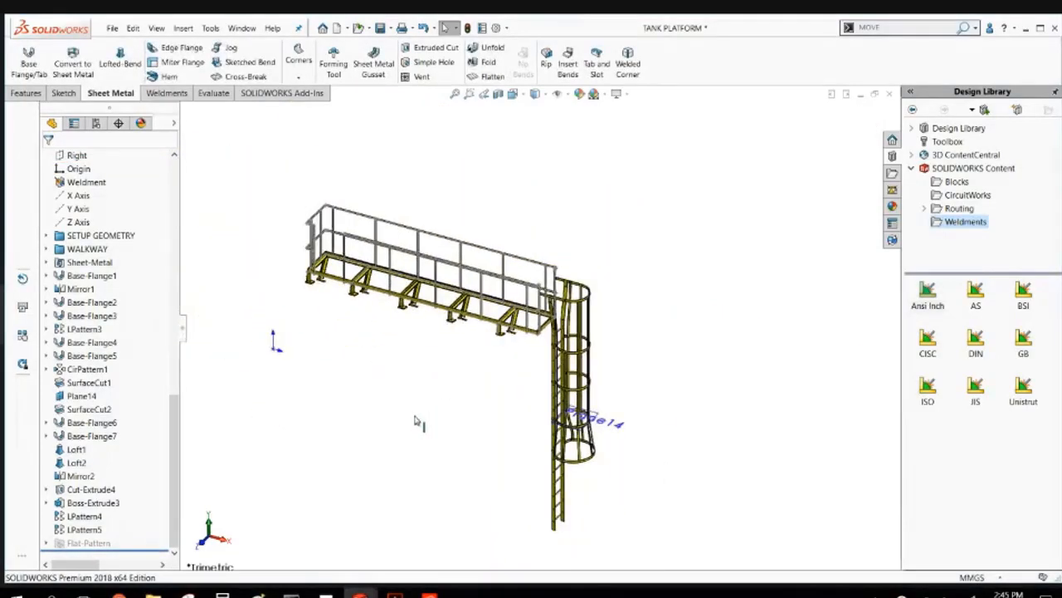
{"action": "scroll", "coordinate": [135, 274], "scroll_direction": "up", "scroll_amount": 3}
{"action": "scroll", "coordinate": [135, 275], "scroll_direction": "up", "scroll_amount": 8}
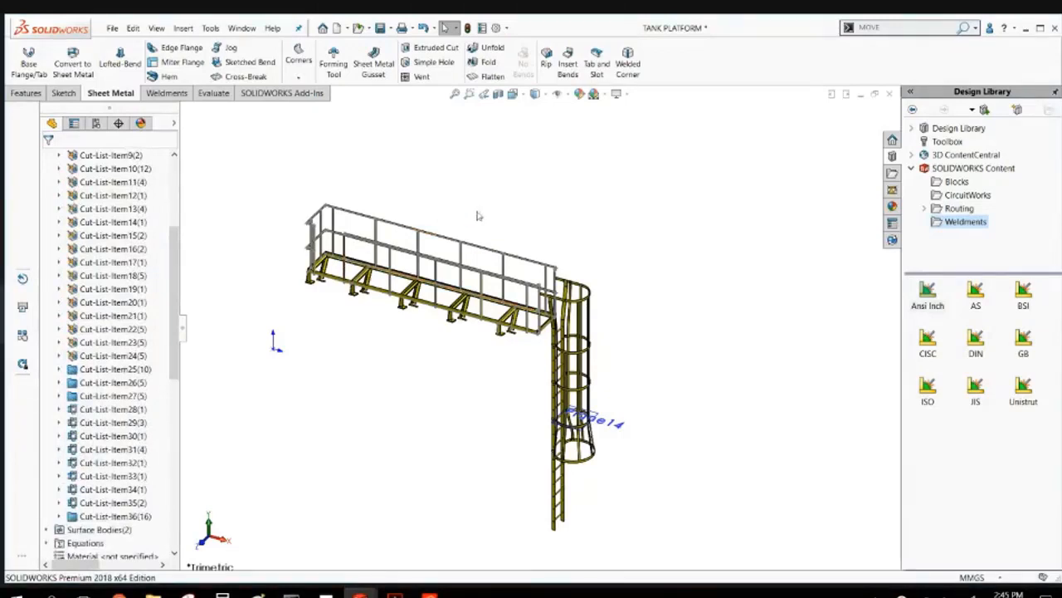
{"action": "left_click", "coordinate": [889, 93]}
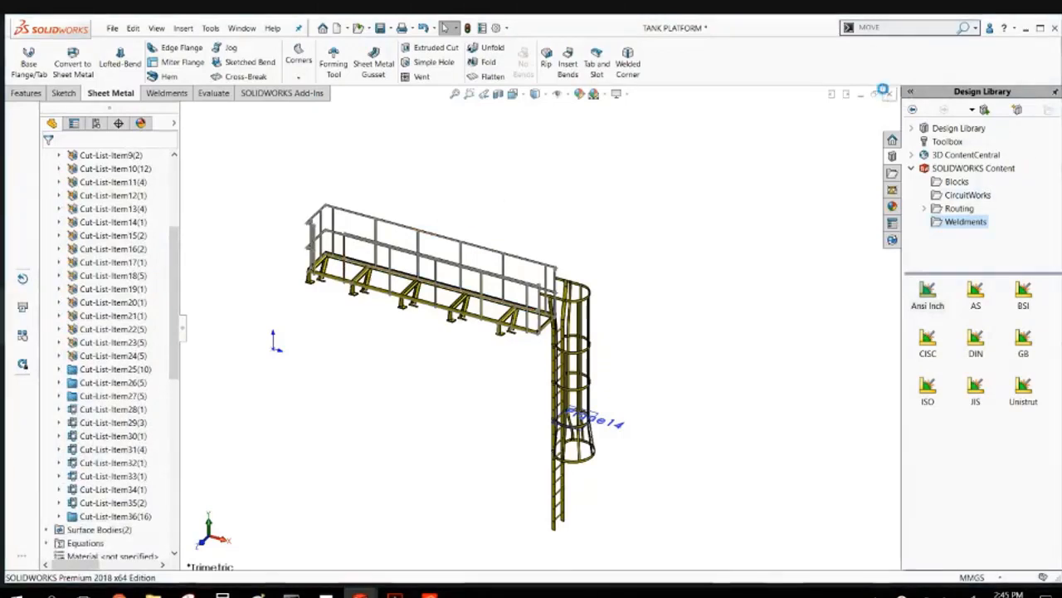
{"action": "left_click", "coordinate": [576, 330]}
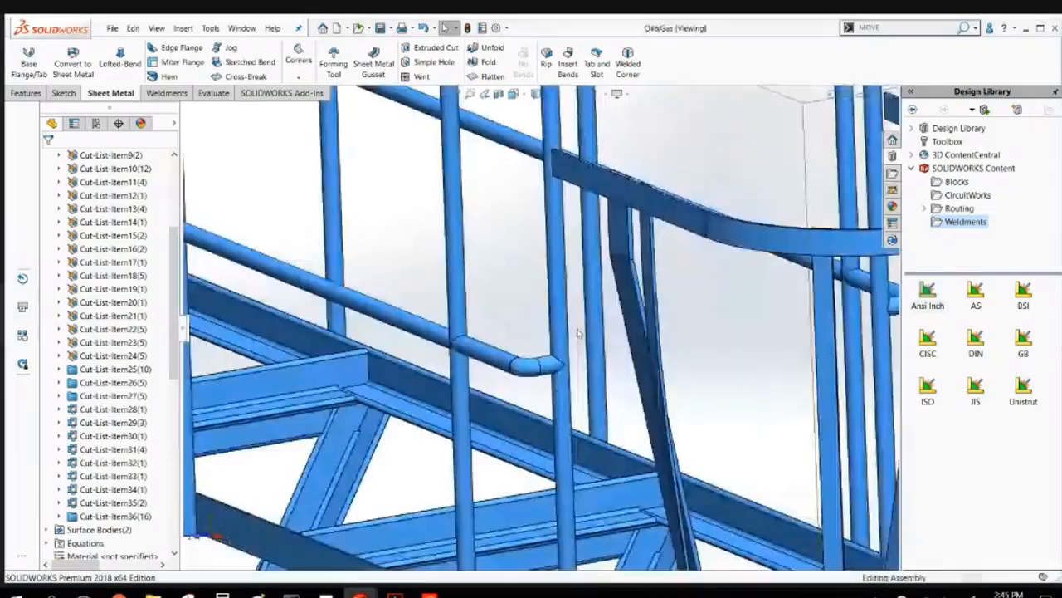
{"action": "left_click", "coordinate": [890, 97]}
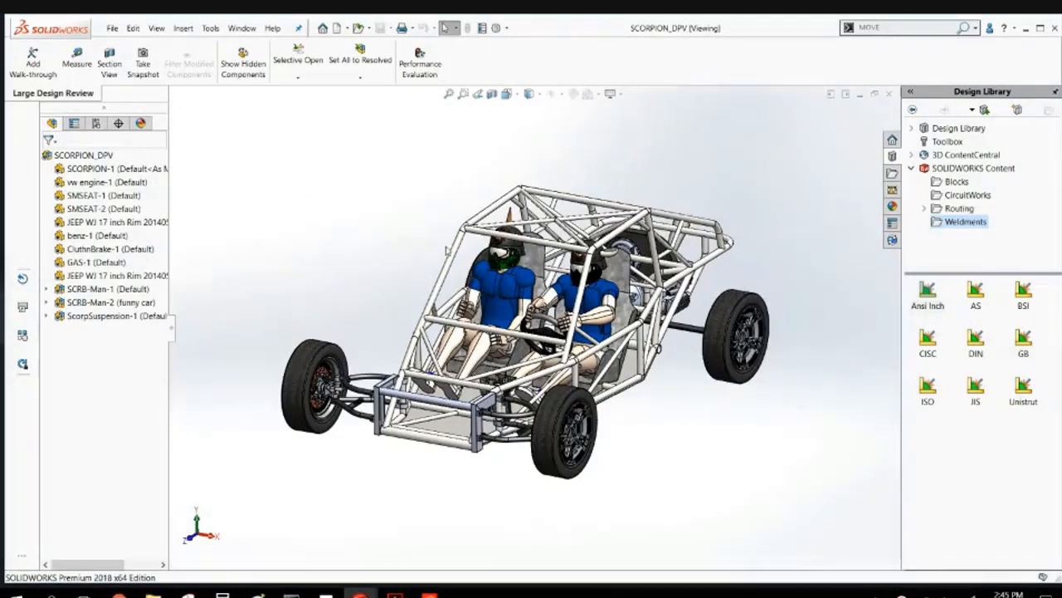
Open the SCORPION frame part from the SCORPION_DPV assembly.
{"action": "left_click", "coordinate": [456, 261]}
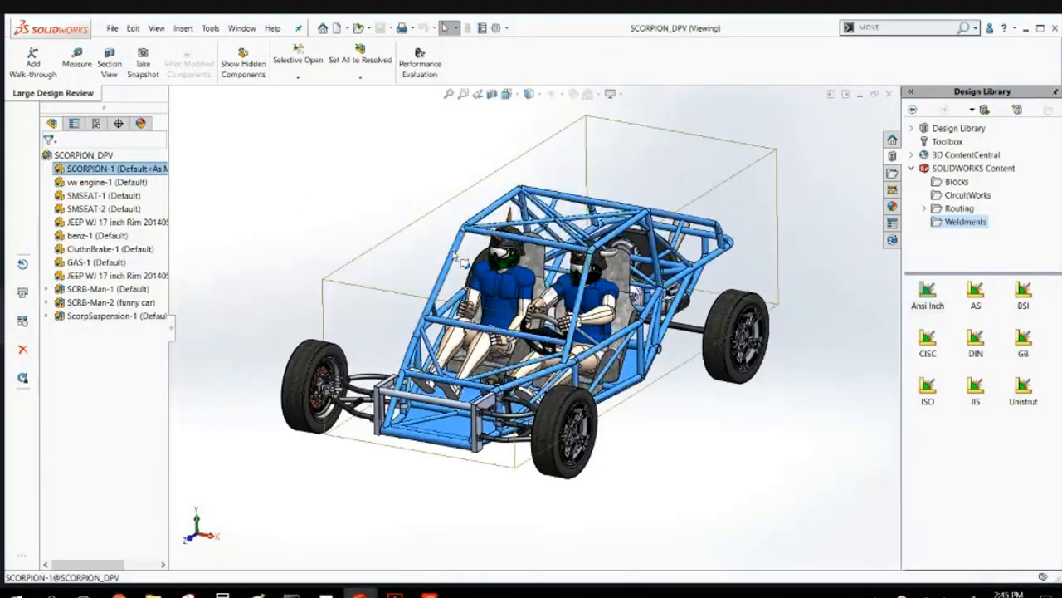
{"action": "right_click", "coordinate": [459, 215]}
{"action": "key", "text": "Escape"}
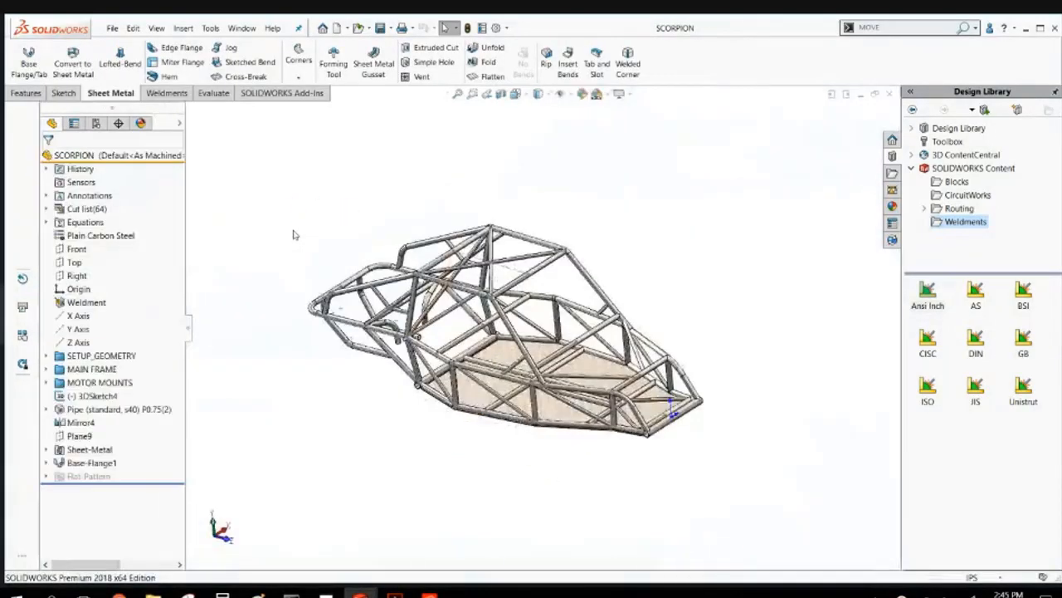
{"action": "middle_click_drag", "start_coordinate": [293, 235], "coordinate": [178, 277]}
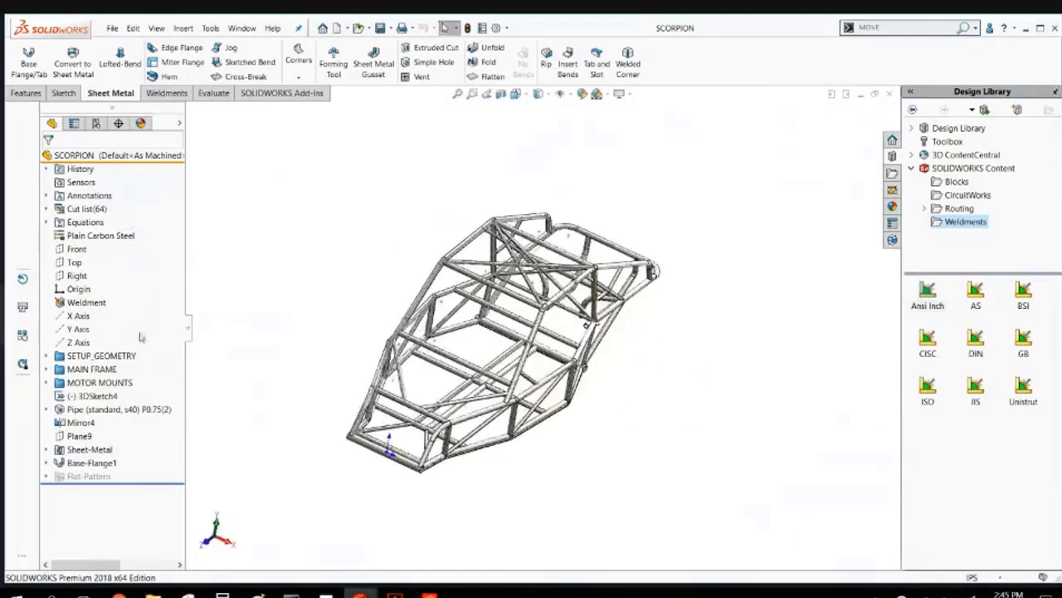
Expand the SCORPION cut list and examine the sheet metal floor body, Cut-List-Item38, on the tube frame.
{"action": "left_click", "coordinate": [47, 210]}
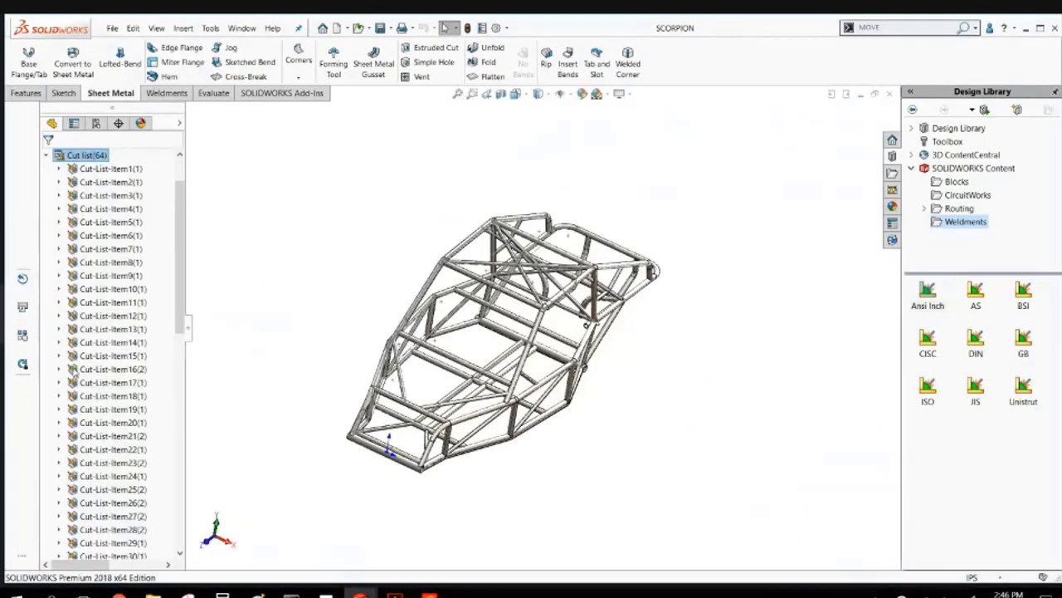
{"action": "scroll", "coordinate": [87, 482], "scroll_direction": "down", "scroll_amount": 10}
{"action": "scroll", "coordinate": [89, 479], "scroll_direction": "up", "scroll_amount": 5}
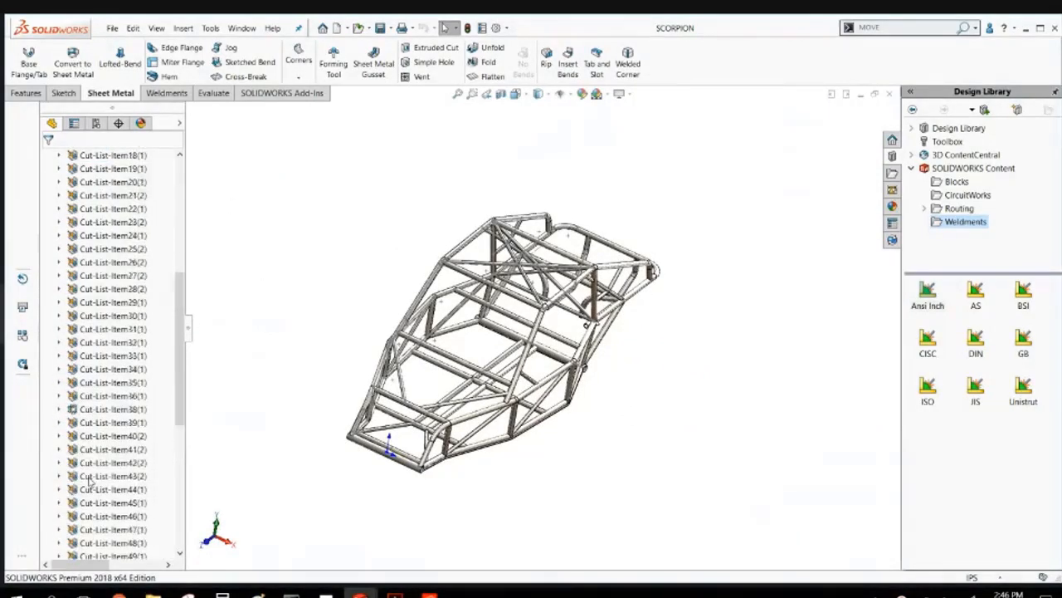
{"action": "scroll", "coordinate": [89, 482], "scroll_direction": "up", "scroll_amount": 1}
{"action": "left_click", "coordinate": [105, 449]}
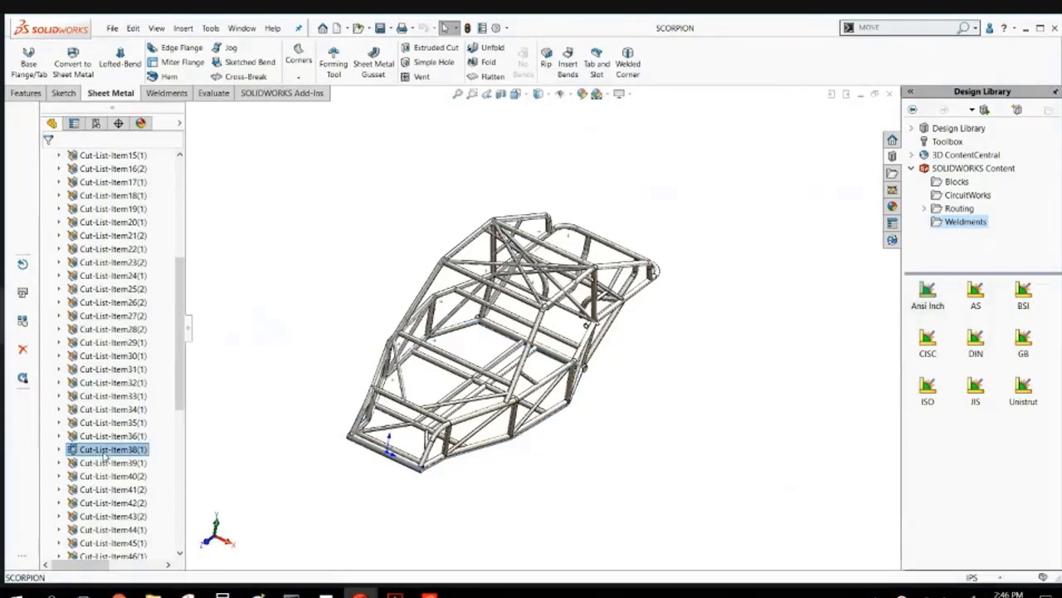
{"action": "mouse_move", "coordinate": [440, 417]}
{"action": "middle_mouse_down"}
{"action": "mouse_move", "coordinate": [425, 383]}
{"action": "mouse_move", "coordinate": [422, 408]}
{"action": "middle_mouse_up"}
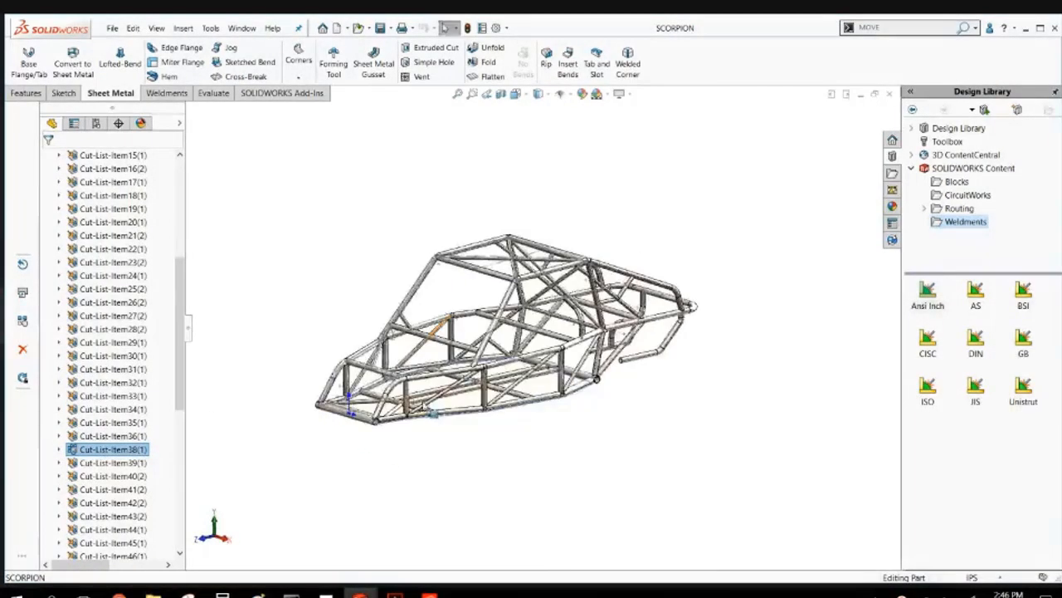
{"action": "scroll", "coordinate": [422, 410], "scroll_direction": "down", "scroll_amount": 4}
{"action": "scroll", "coordinate": [428, 411], "scroll_direction": "up", "scroll_amount": 6}
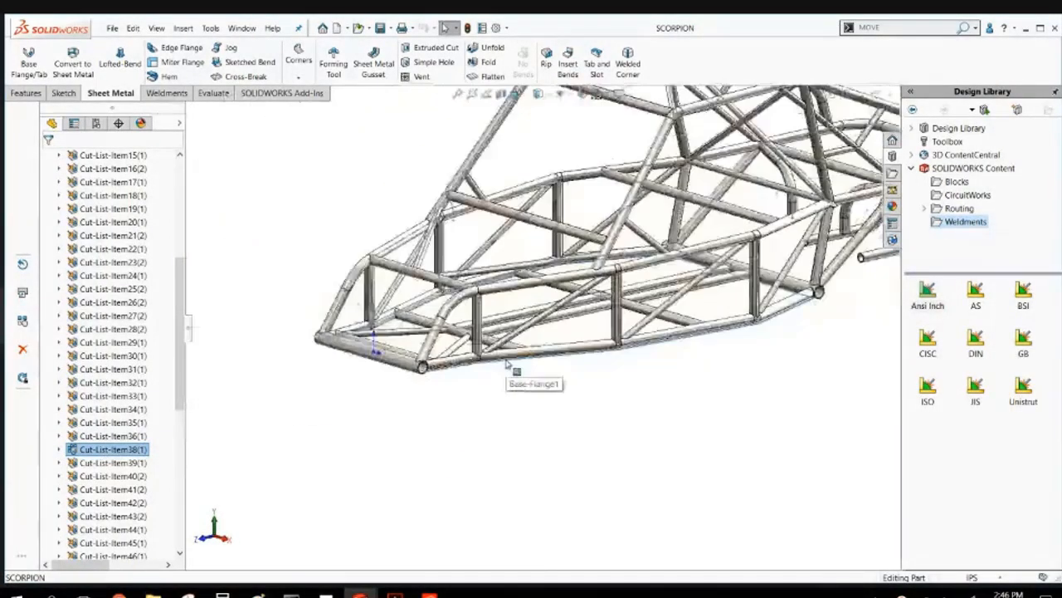
{"action": "left_click", "coordinate": [343, 225]}
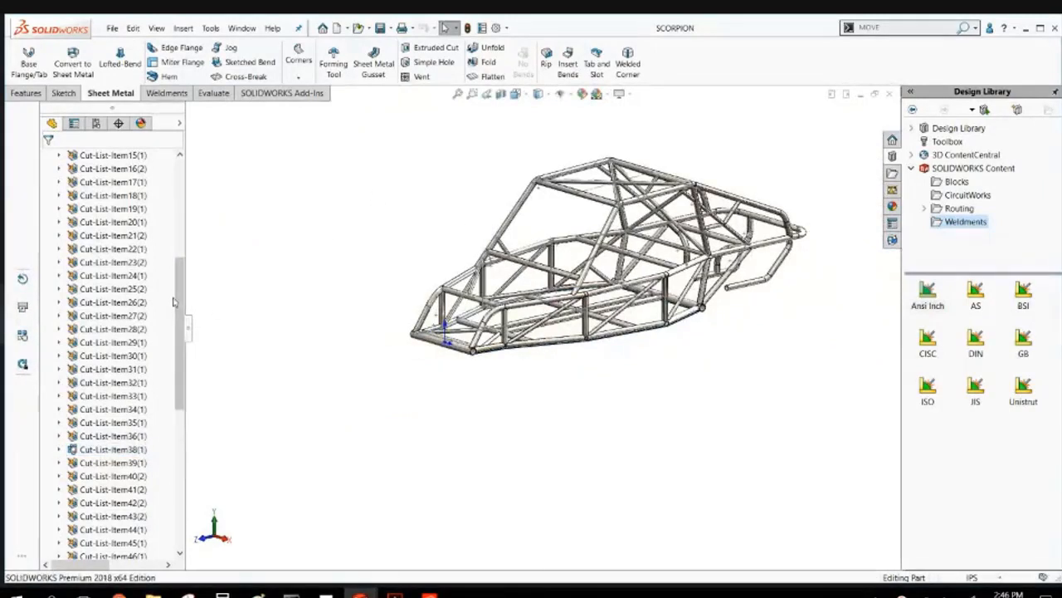
Expand the MOTOR MOUNTS and MAIN FRAME feature folders and roll the model back to before Trim/Extend5.
{"action": "left_click_drag", "start_coordinate": [176, 300], "coordinate": [176, 440]}
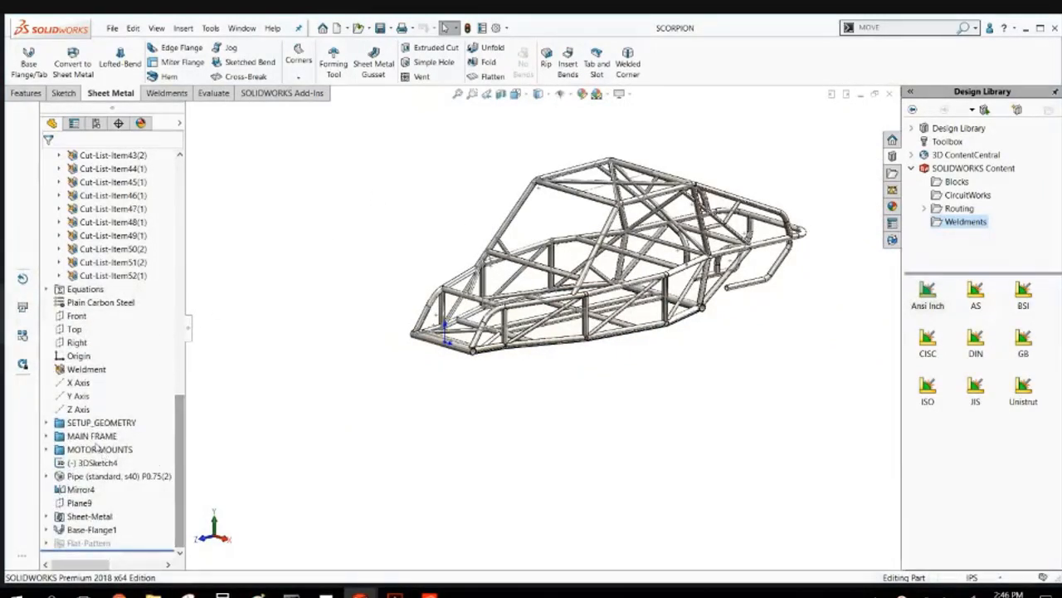
{"action": "left_click", "coordinate": [47, 449]}
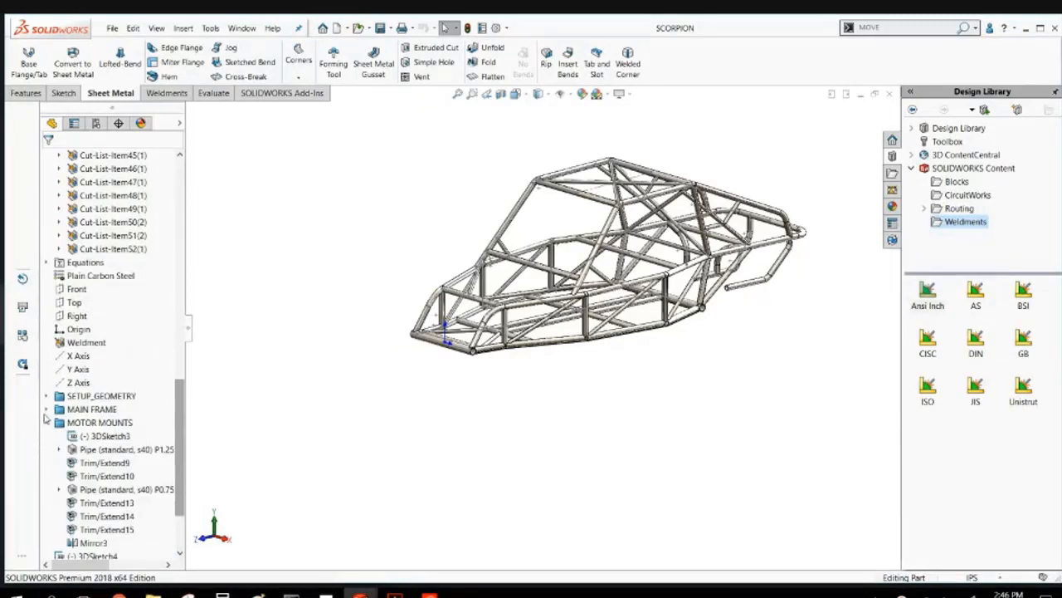
{"action": "left_click", "coordinate": [47, 410]}
{"action": "scroll", "coordinate": [92, 481], "scroll_direction": "down", "scroll_amount": 4}
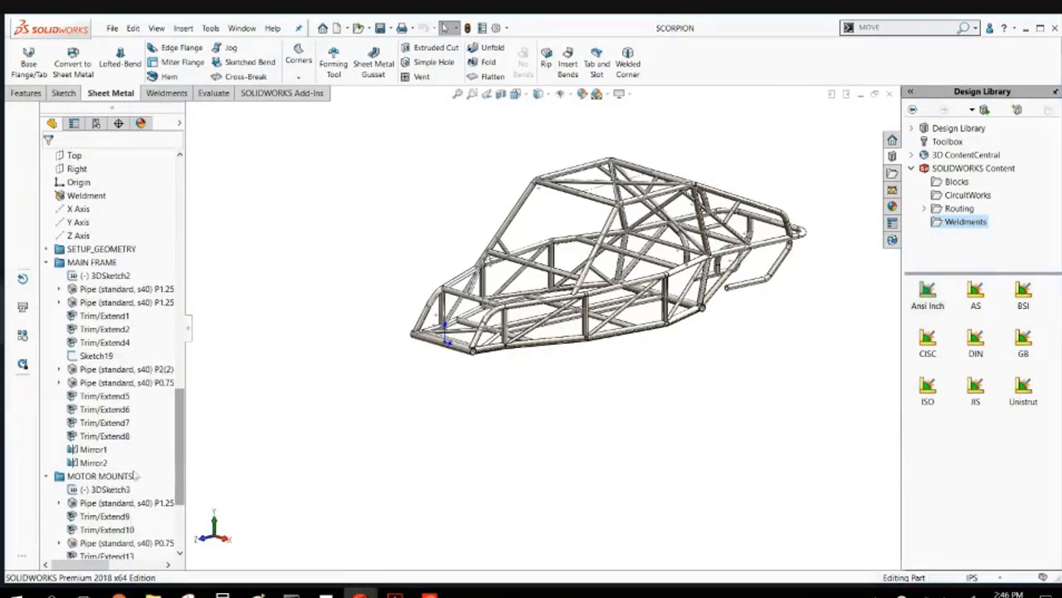
{"action": "left_click", "coordinate": [125, 397]}
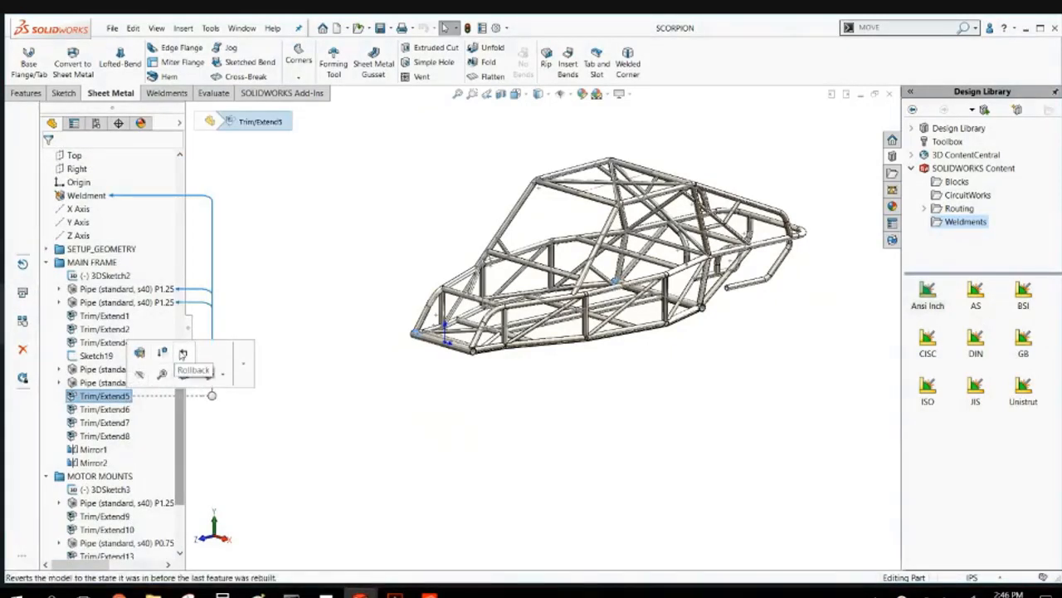
{"action": "left_click", "coordinate": [179, 349]}
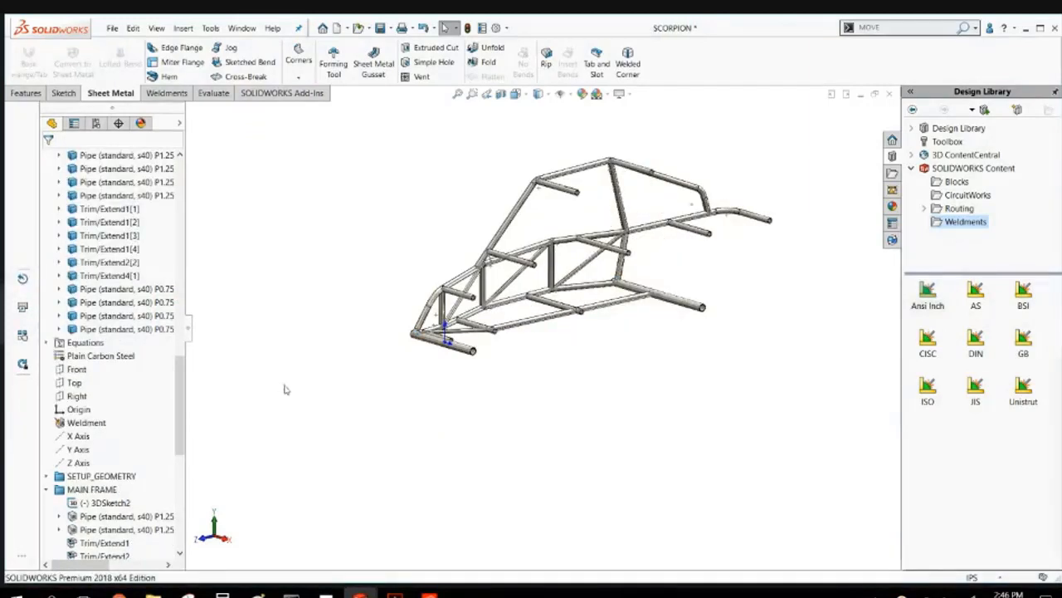
Examine the side frame's tube joints, selecting the middle vertical post and checking its lower end.
{"action": "middle_click_drag", "start_coordinate": [587, 334], "coordinate": [593, 384]}
{"action": "scroll", "coordinate": [597, 310], "scroll_direction": "down", "scroll_amount": 3}
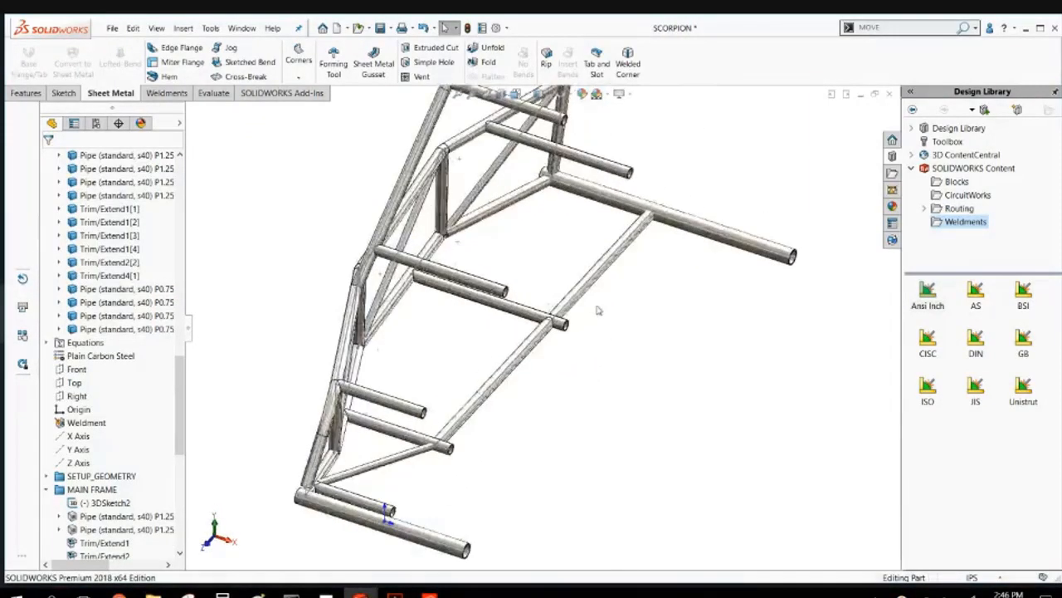
{"action": "middle_click_drag", "start_coordinate": [595, 304], "coordinate": [589, 270]}
{"action": "scroll", "coordinate": [429, 224], "scroll_direction": "down", "scroll_amount": 5}
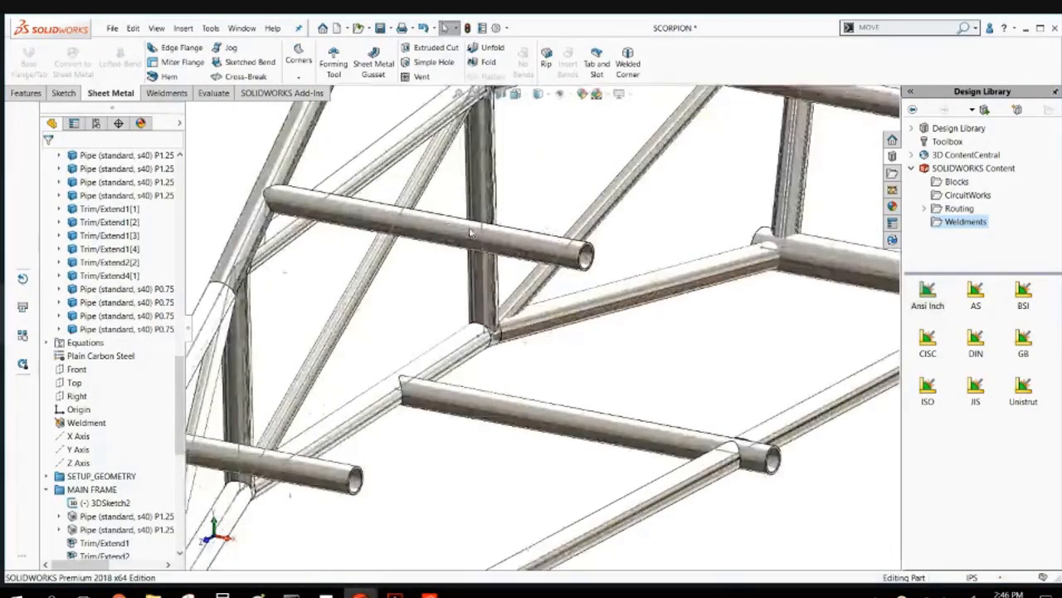
{"action": "scroll", "coordinate": [473, 222], "scroll_direction": "up", "scroll_amount": 2}
{"action": "scroll", "coordinate": [482, 214], "scroll_direction": "down", "scroll_amount": 3}
{"action": "left_click", "coordinate": [535, 210]}
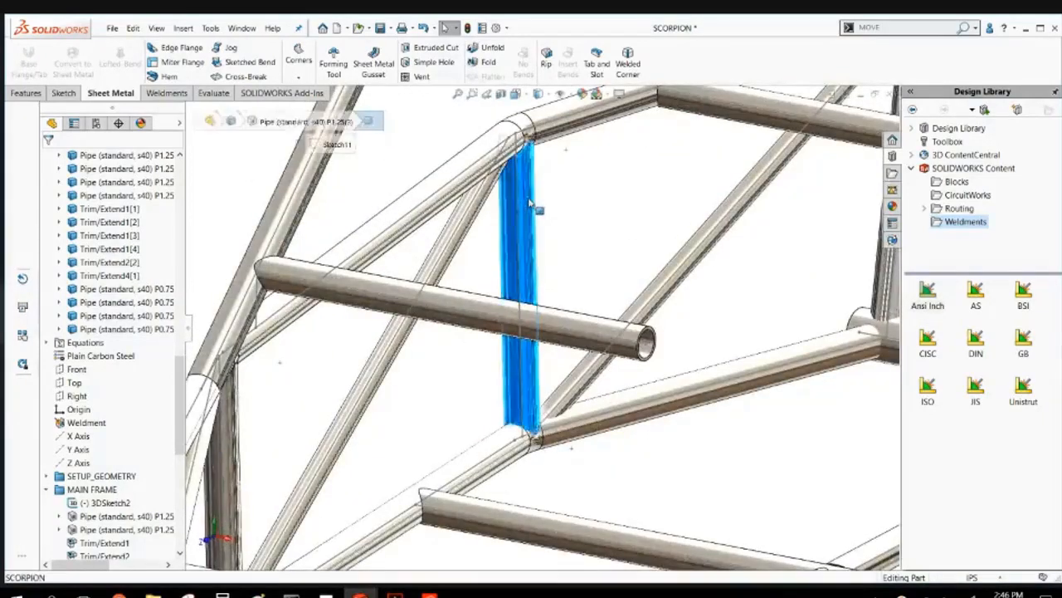
{"action": "middle_click_drag", "start_coordinate": [540, 208], "coordinate": [489, 172]}
{"action": "scroll", "coordinate": [531, 452], "scroll_direction": "down", "scroll_amount": 6}
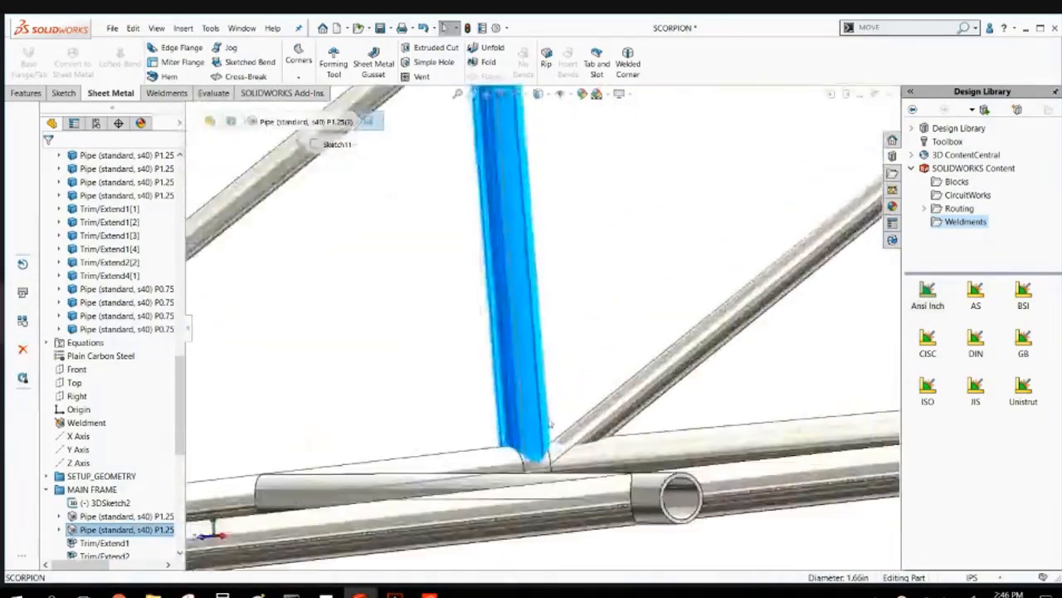
Inspect the lower side rail, then highlight all members of the Pipe (standard, s40) P1.25(3) structural member across the frame.
{"action": "left_click", "coordinate": [426, 459]}
{"action": "scroll", "coordinate": [425, 460], "scroll_direction": "up", "scroll_amount": 4}
{"action": "left_click", "coordinate": [124, 528]}
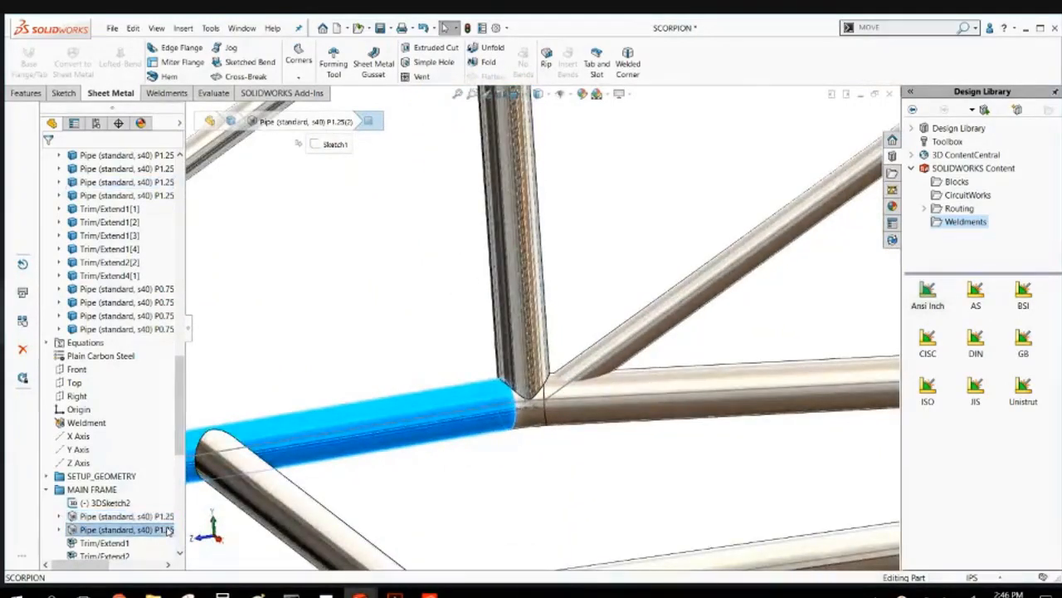
{"action": "scroll", "coordinate": [570, 373], "scroll_direction": "up", "scroll_amount": 5}
{"action": "scroll", "coordinate": [474, 265], "scroll_direction": "up", "scroll_amount": 3}
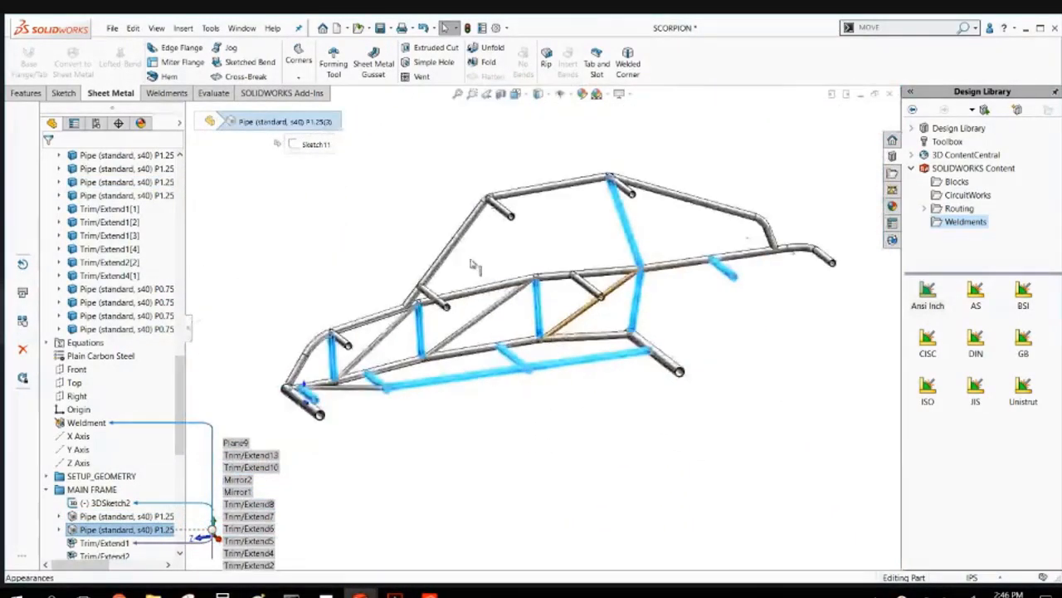
Examine where the sloping roof pillar meets the upper rail and where the curved nose tube meets the front cross pipe.
{"action": "scroll", "coordinate": [448, 340], "scroll_direction": "down", "scroll_amount": 10}
{"action": "left_click", "coordinate": [434, 349]}
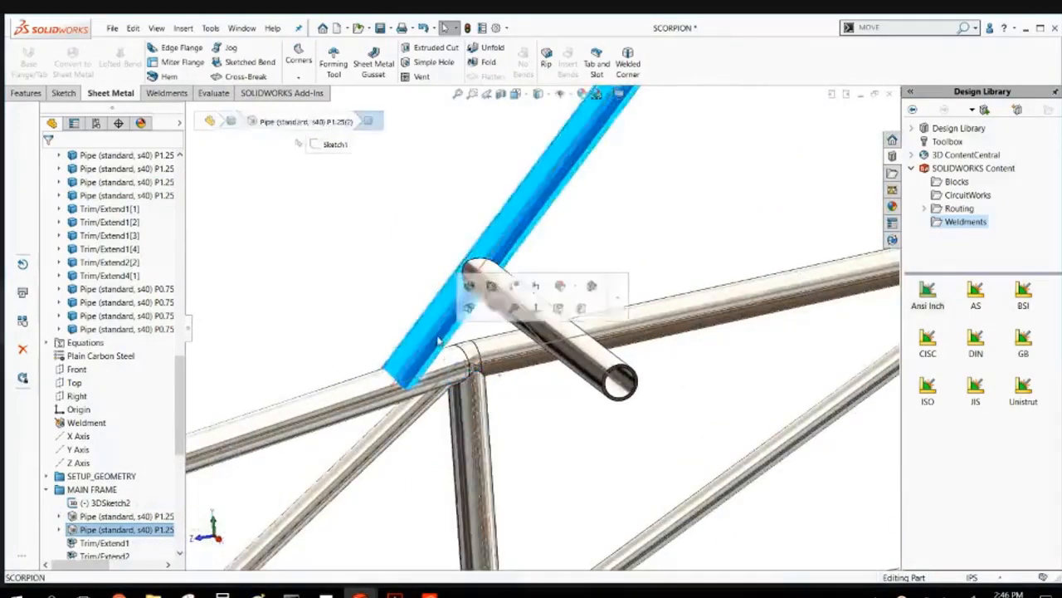
{"action": "scroll", "coordinate": [487, 320], "scroll_direction": "up", "scroll_amount": 6}
{"action": "scroll", "coordinate": [498, 347], "scroll_direction": "down", "scroll_amount": 3}
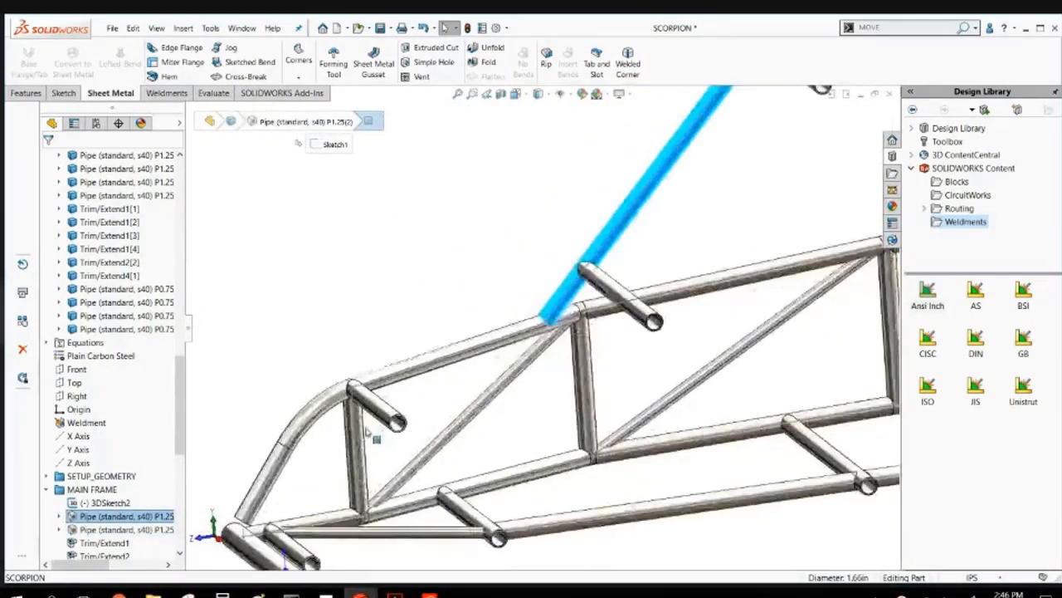
{"action": "scroll", "coordinate": [498, 347], "scroll_direction": "down", "scroll_amount": 6}
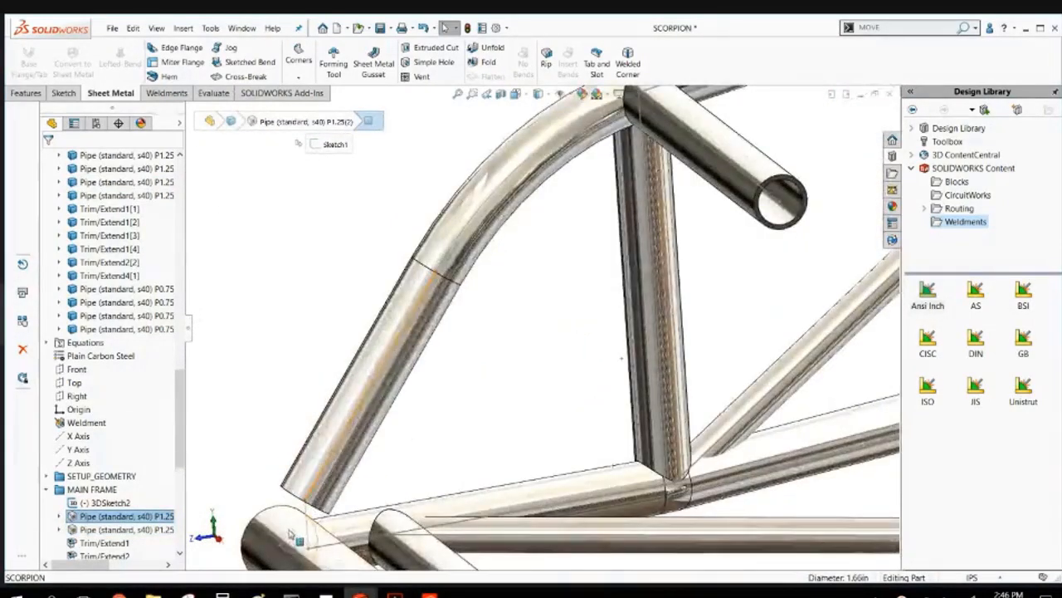
{"action": "left_click", "coordinate": [295, 534]}
{"action": "left_click", "coordinate": [327, 434]}
{"action": "scroll", "coordinate": [502, 430], "scroll_direction": "up", "scroll_amount": 3}
{"action": "scroll", "coordinate": [670, 284], "scroll_direction": "up", "scroll_amount": 3}
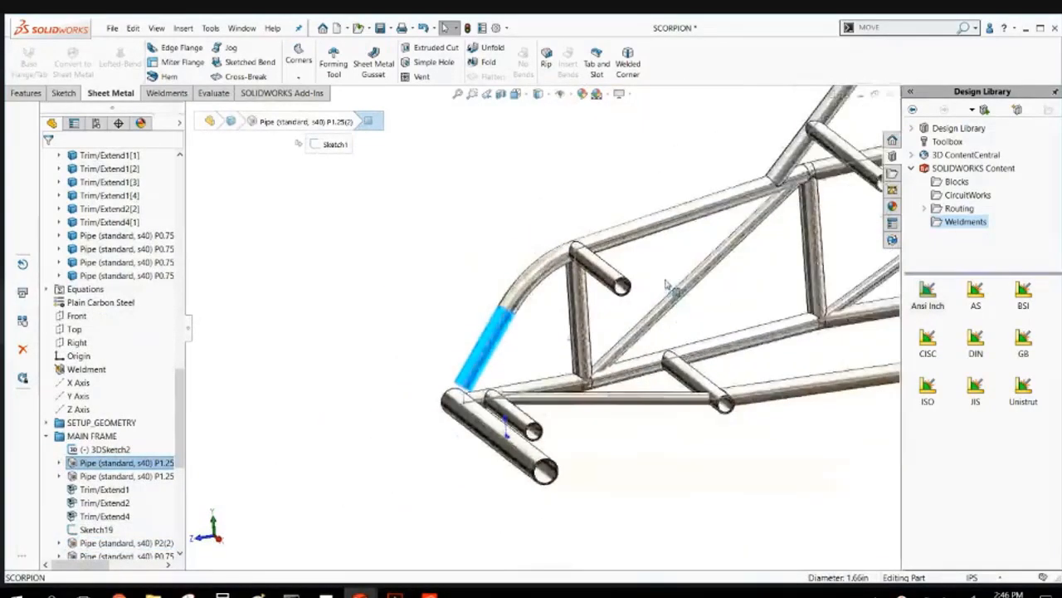
Inspect both end joints of the front P0.75 diagonal brace, then clear the selection.
{"action": "scroll", "coordinate": [675, 278], "scroll_direction": "down", "scroll_amount": 4}
{"action": "left_click", "coordinate": [687, 288]}
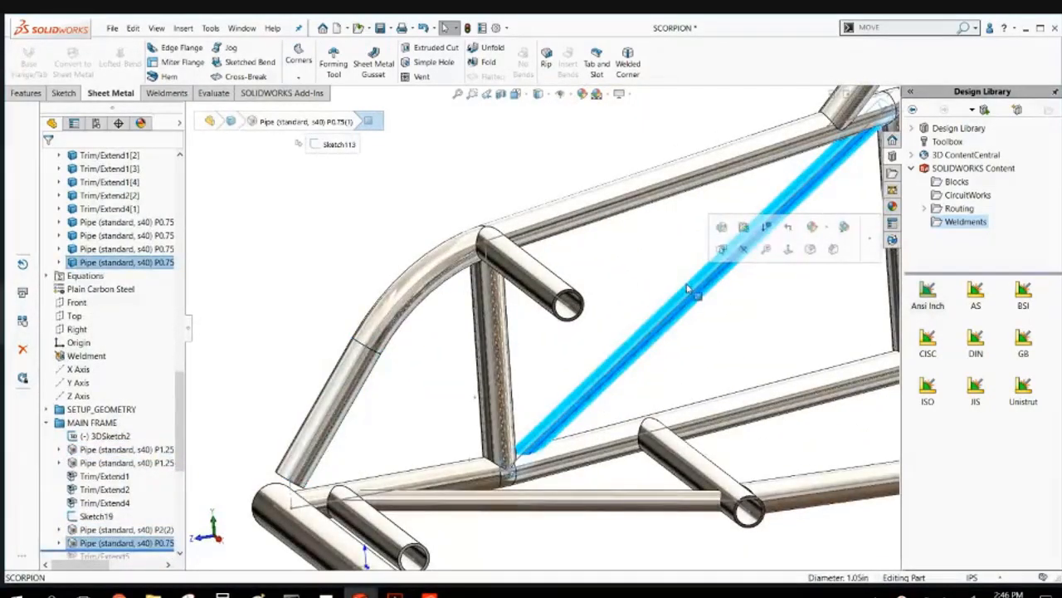
{"action": "scroll", "coordinate": [687, 289], "scroll_direction": "up", "scroll_amount": 3}
{"action": "middle_click_drag", "start_coordinate": [687, 288], "coordinate": [659, 220]}
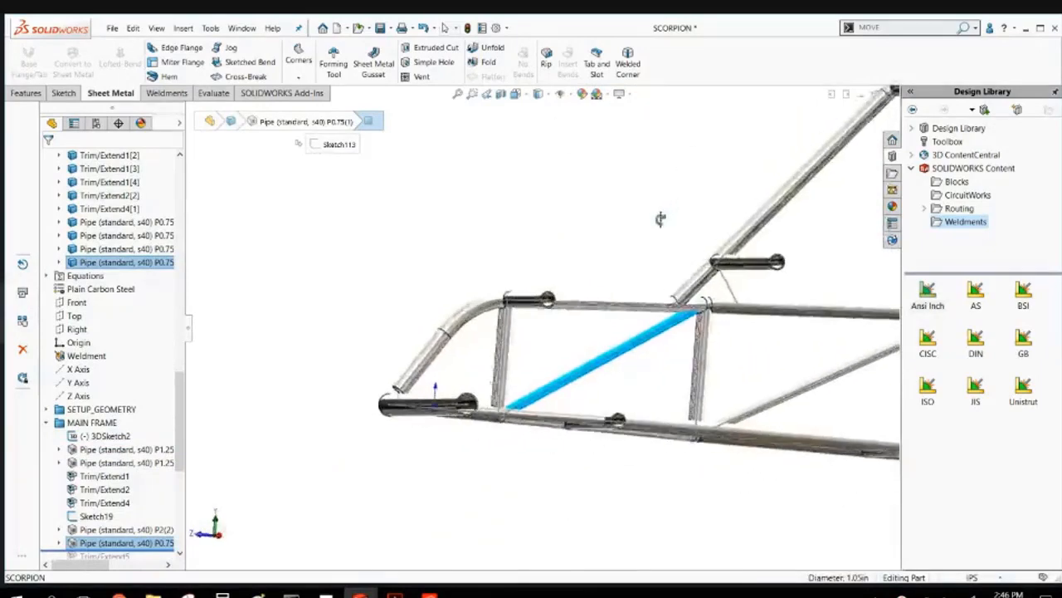
{"action": "scroll", "coordinate": [655, 224], "scroll_direction": "down", "scroll_amount": 6}
{"action": "scroll", "coordinate": [444, 351], "scroll_direction": "up", "scroll_amount": 5}
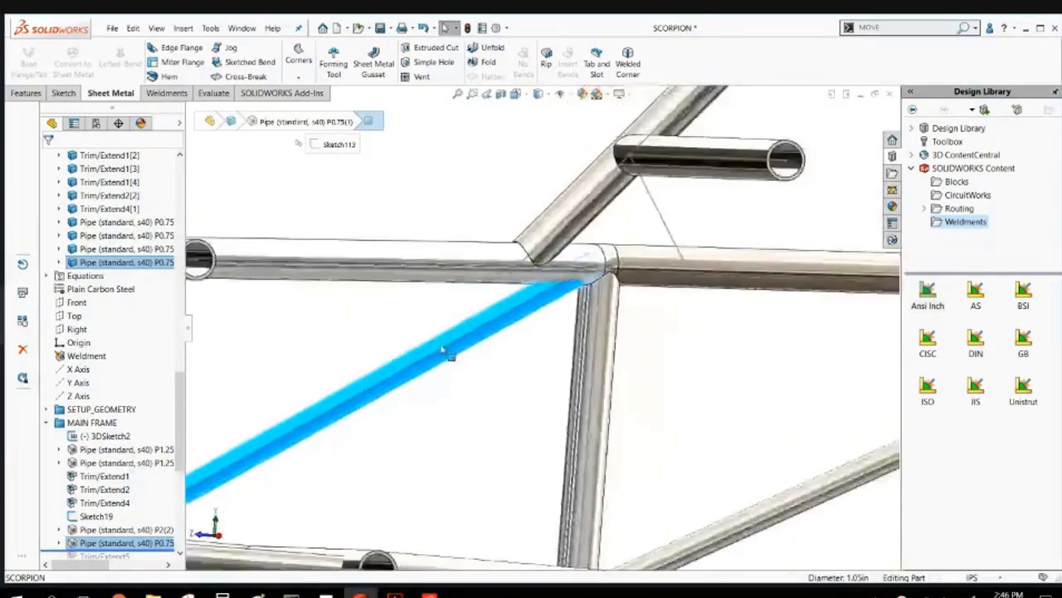
{"action": "middle_click_drag", "start_coordinate": [407, 230], "coordinate": [401, 257]}
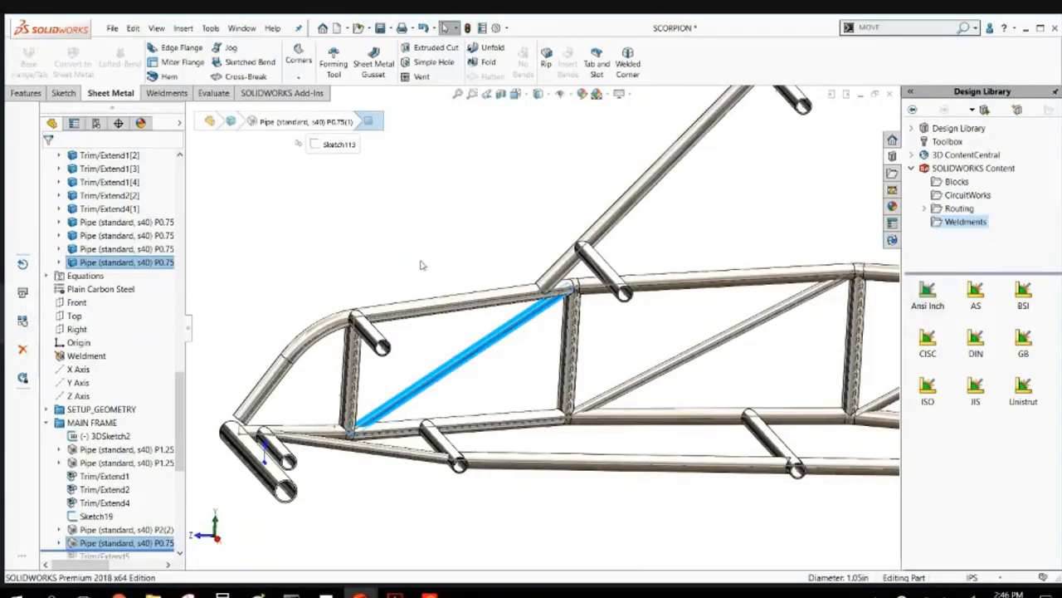
{"action": "left_click", "coordinate": [423, 265]}
Set up a Trim/Extend of the curved upper P1.25 rail, using the front P2 cross pipe body as the trimming boundary.
{"action": "left_click", "coordinate": [166, 93]}
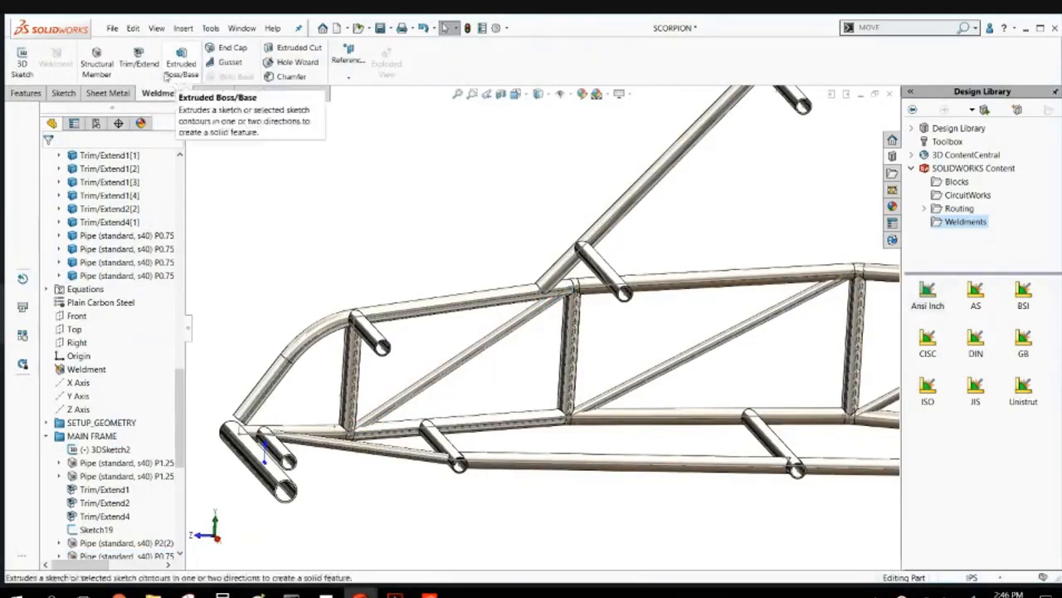
{"action": "left_click", "coordinate": [139, 57]}
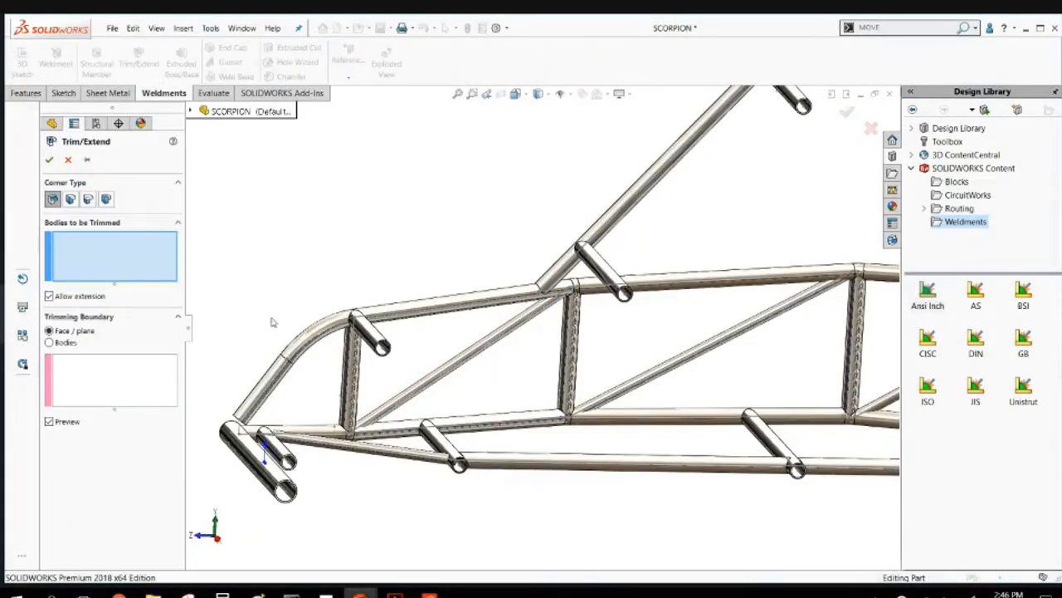
{"action": "left_click", "coordinate": [303, 352]}
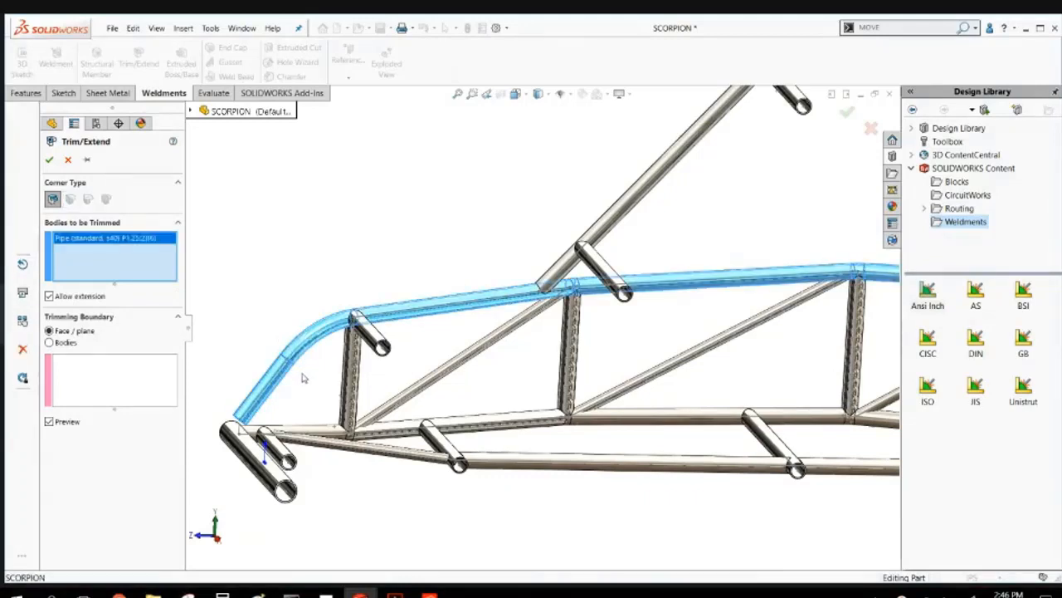
{"action": "left_click", "coordinate": [108, 397]}
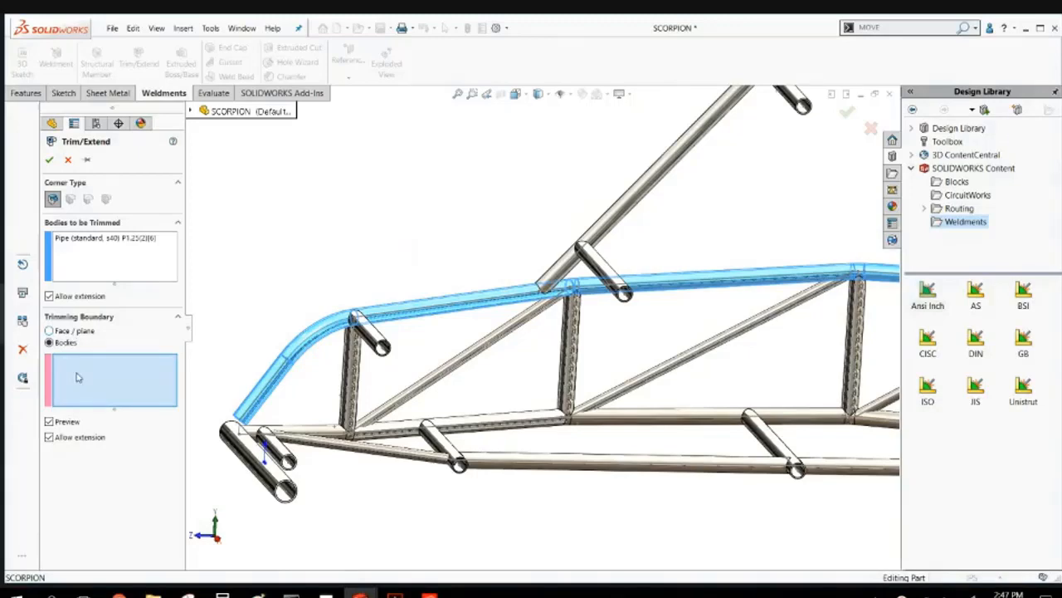
{"action": "middle_click_drag", "start_coordinate": [197, 441], "coordinate": [249, 466]}
{"action": "left_click", "coordinate": [257, 473]}
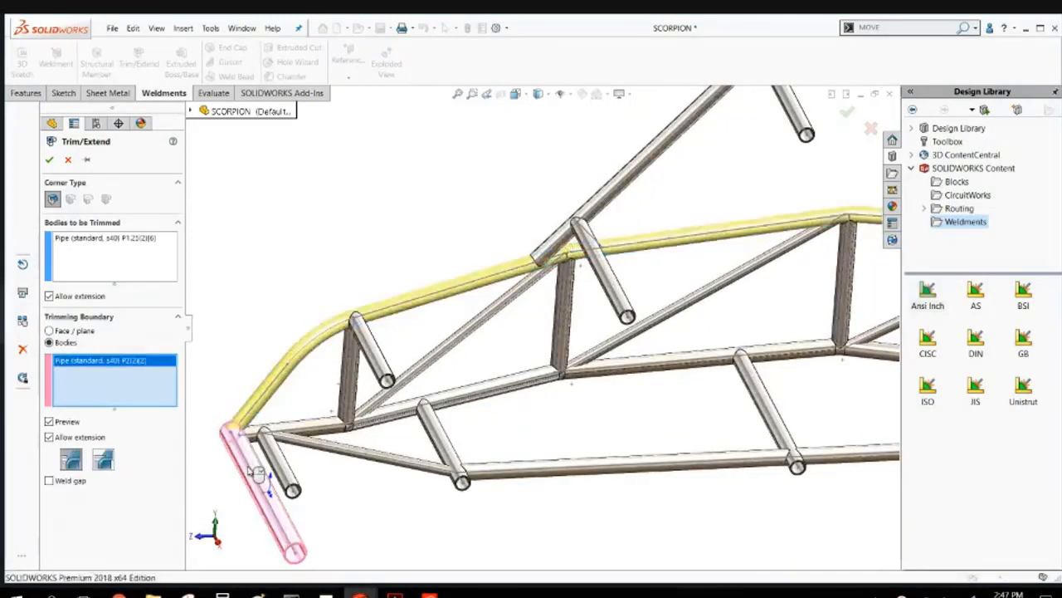
Examine the trim preview where the curved rail meets the front cross pipe.
{"action": "scroll", "coordinate": [249, 427], "scroll_direction": "up", "scroll_amount": 10}
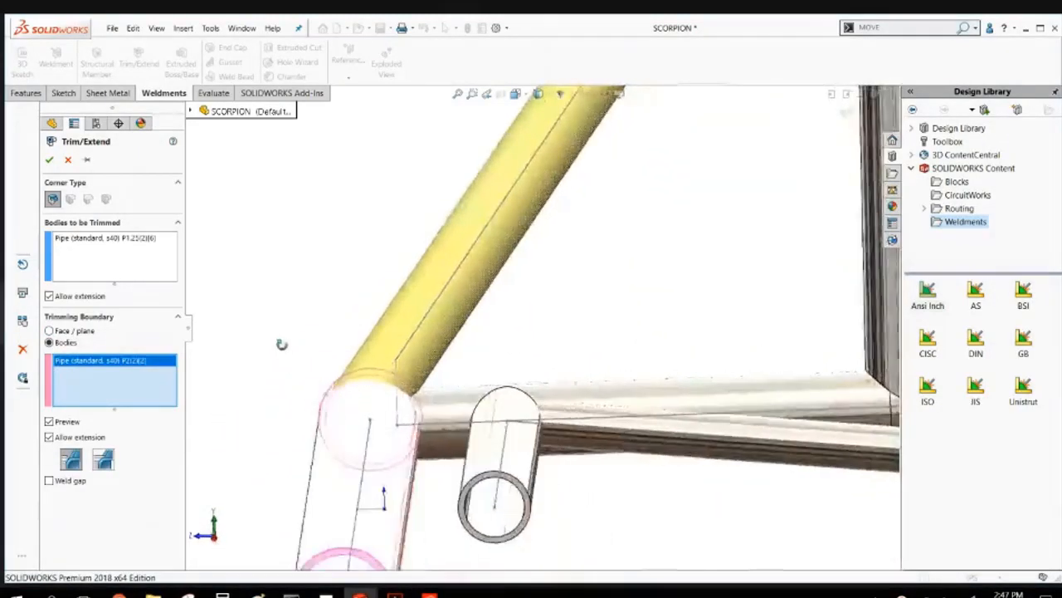
{"action": "scroll", "coordinate": [668, 339], "scroll_direction": "down", "scroll_amount": 10}
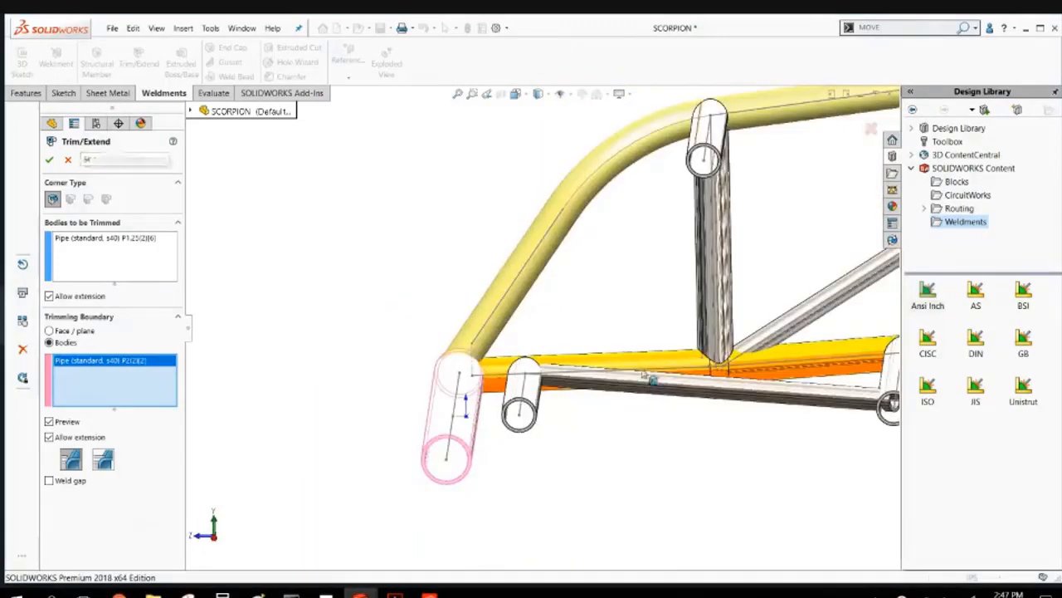
{"action": "scroll", "coordinate": [669, 339], "scroll_direction": "down", "scroll_amount": 4}
{"action": "middle_click_drag", "start_coordinate": [677, 339], "coordinate": [687, 379]}
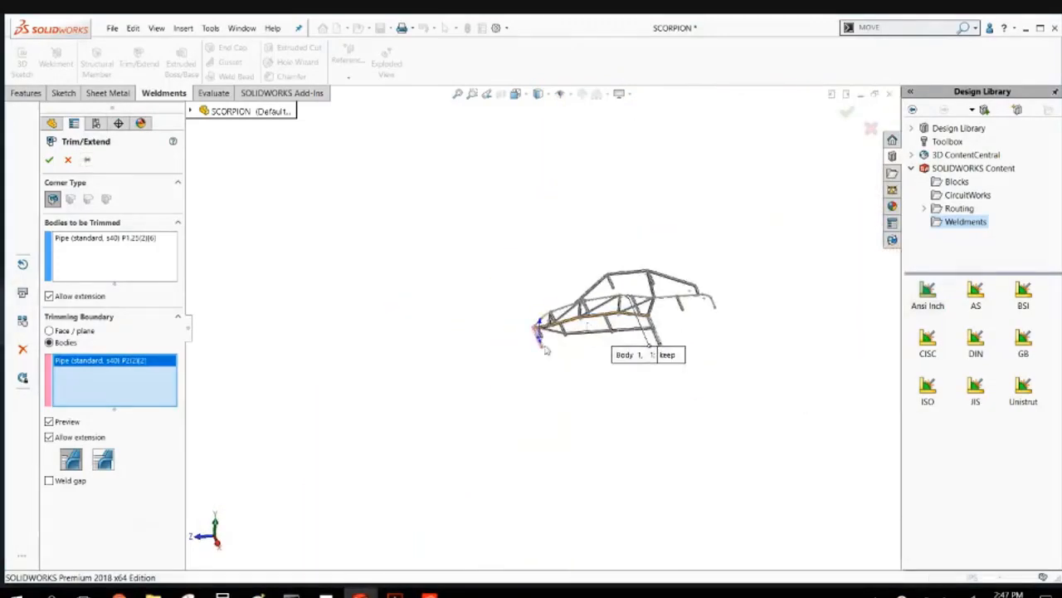
{"action": "scroll", "coordinate": [549, 338], "scroll_direction": "up", "scroll_amount": 7}
{"action": "scroll", "coordinate": [521, 323], "scroll_direction": "up", "scroll_amount": 5}
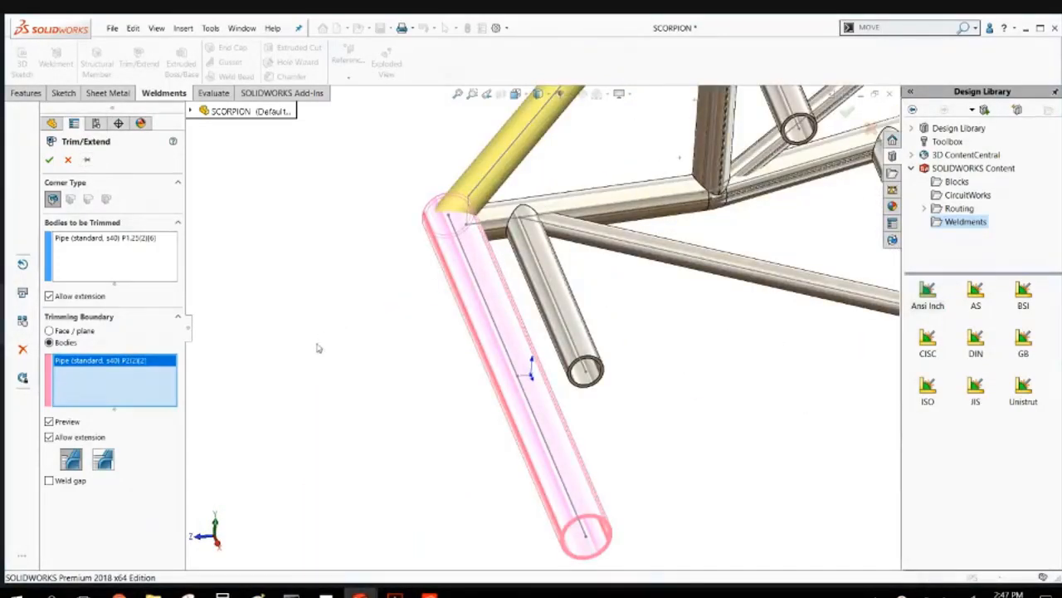
{"action": "middle_click_drag", "start_coordinate": [301, 352], "coordinate": [403, 238]}
{"action": "scroll", "coordinate": [487, 219], "scroll_direction": "up", "scroll_amount": 3}
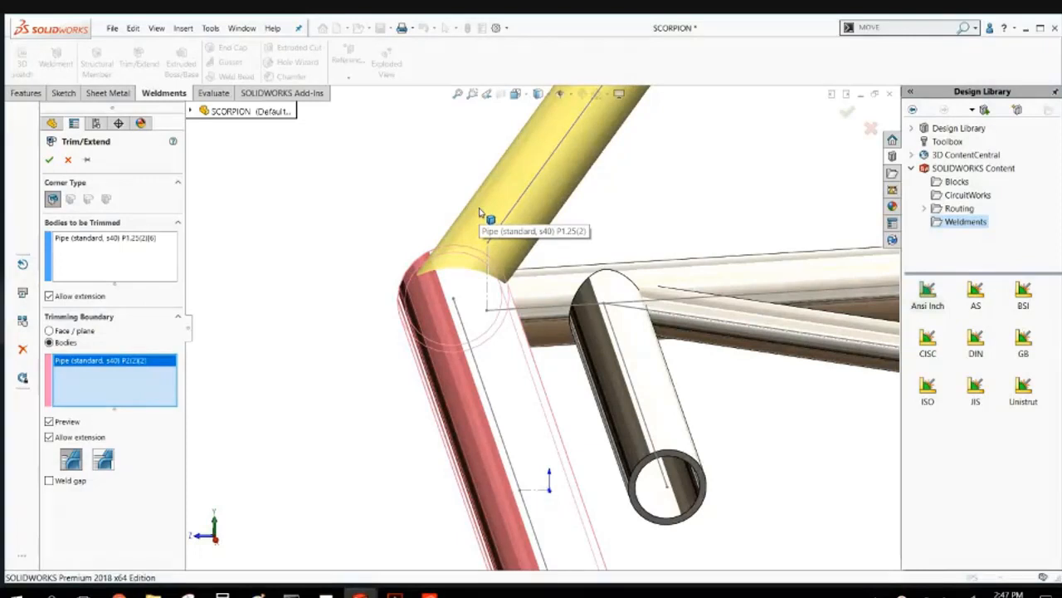
Enable a weld gap of 0.25 in for the trim and check the resulting clearance at the joint.
{"action": "left_click", "coordinate": [59, 487]}
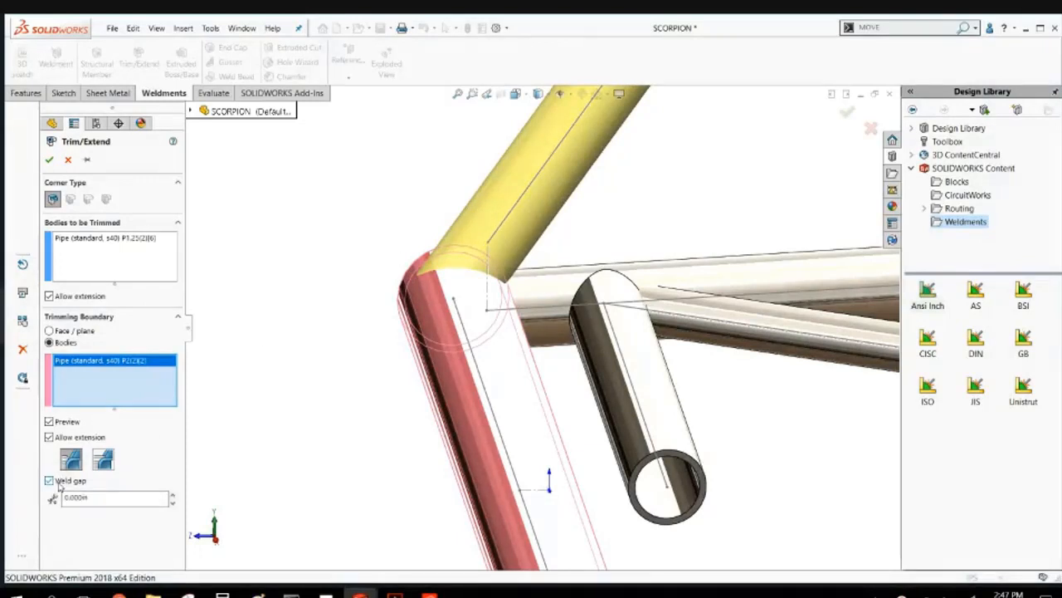
{"action": "type", "text": ".25"}
{"action": "key", "text": "Return"}
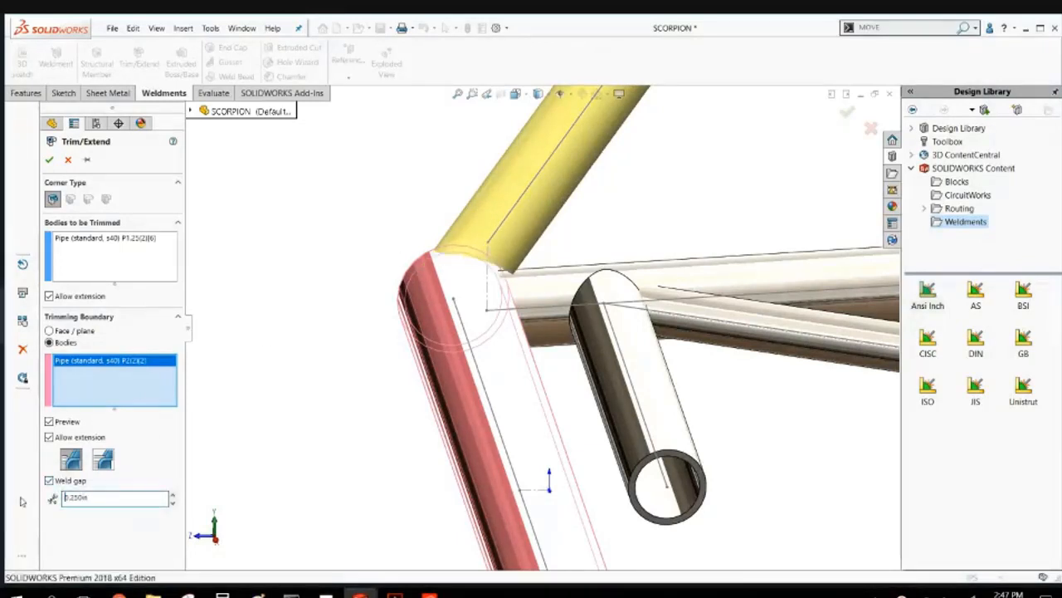
{"action": "scroll", "coordinate": [465, 278], "scroll_direction": "up", "scroll_amount": 3}
{"action": "middle_click_drag", "start_coordinate": [465, 277], "coordinate": [372, 435]}
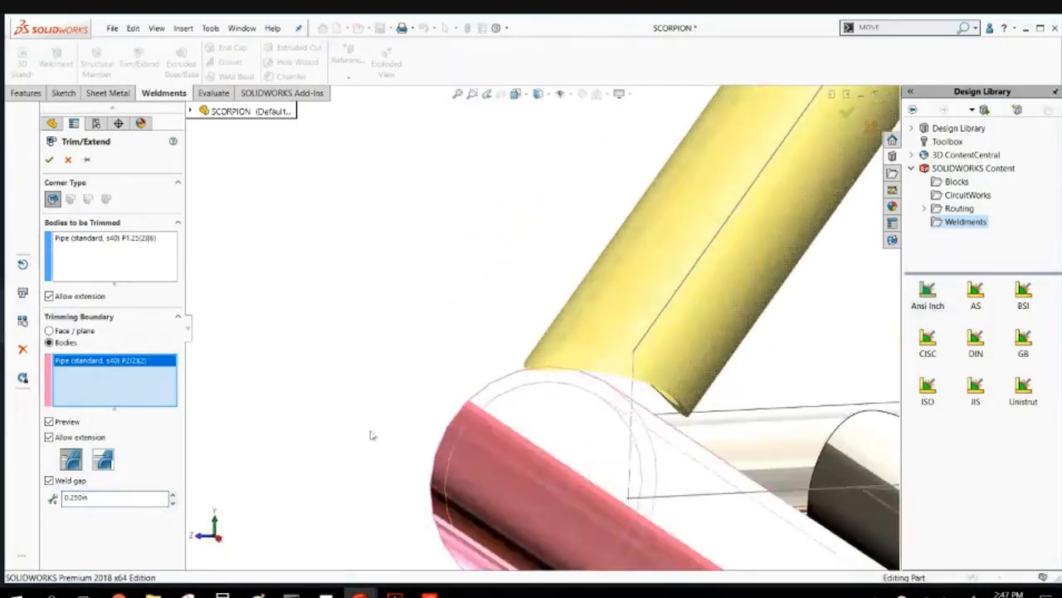
Set the weld gap to 0.1 in and complete the rail trim against the front cross pipe.
{"action": "type", "text": ".1"}
{"action": "key", "text": "Return"}
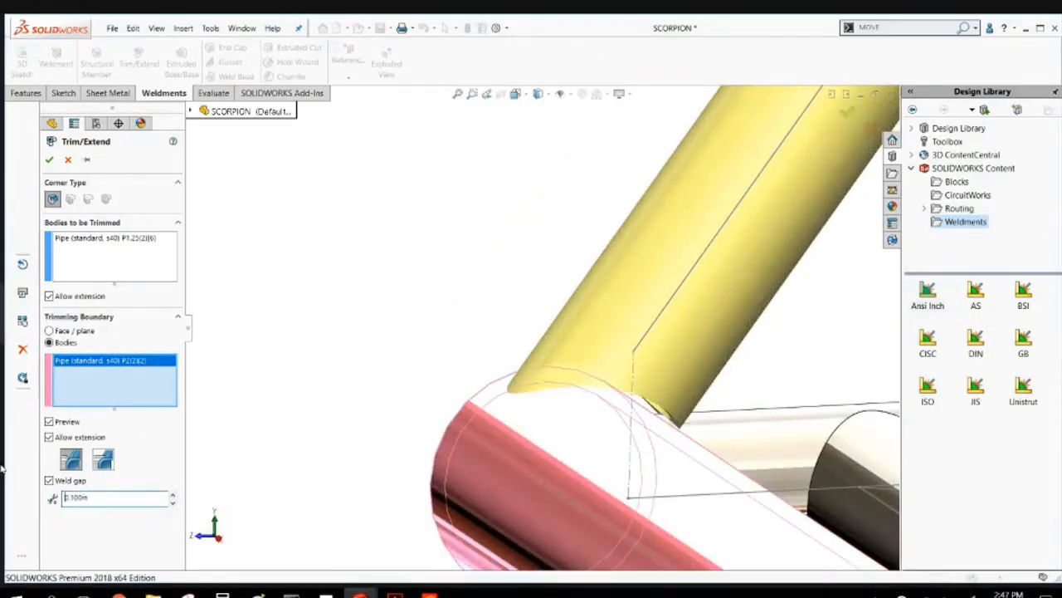
{"action": "scroll", "coordinate": [498, 290], "scroll_direction": "down", "scroll_amount": 5}
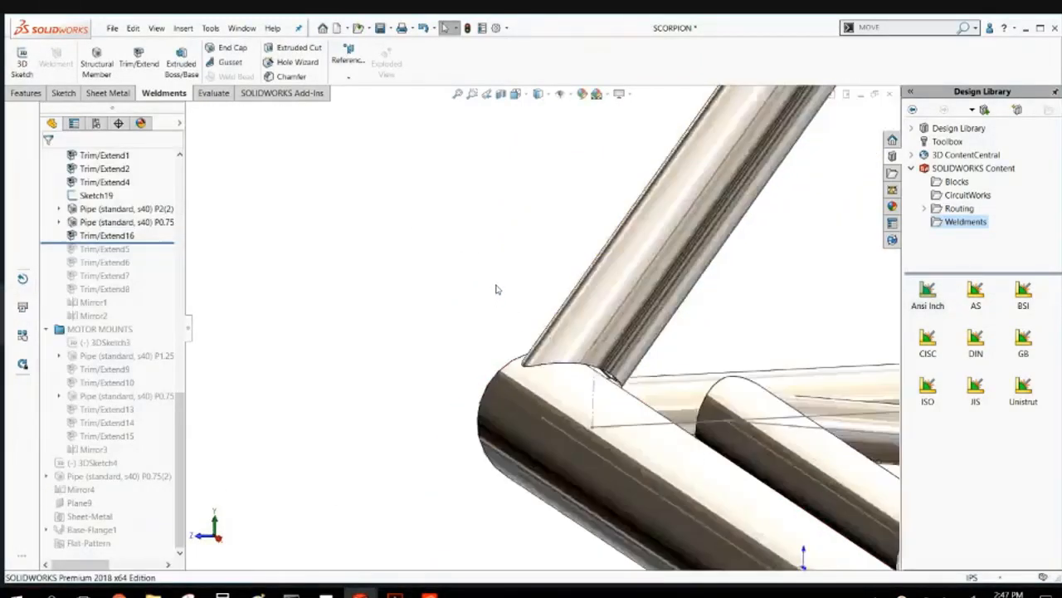
{"action": "scroll", "coordinate": [498, 288], "scroll_direction": "up", "scroll_amount": 4}
{"action": "scroll", "coordinate": [657, 288], "scroll_direction": "down", "scroll_amount": 4}
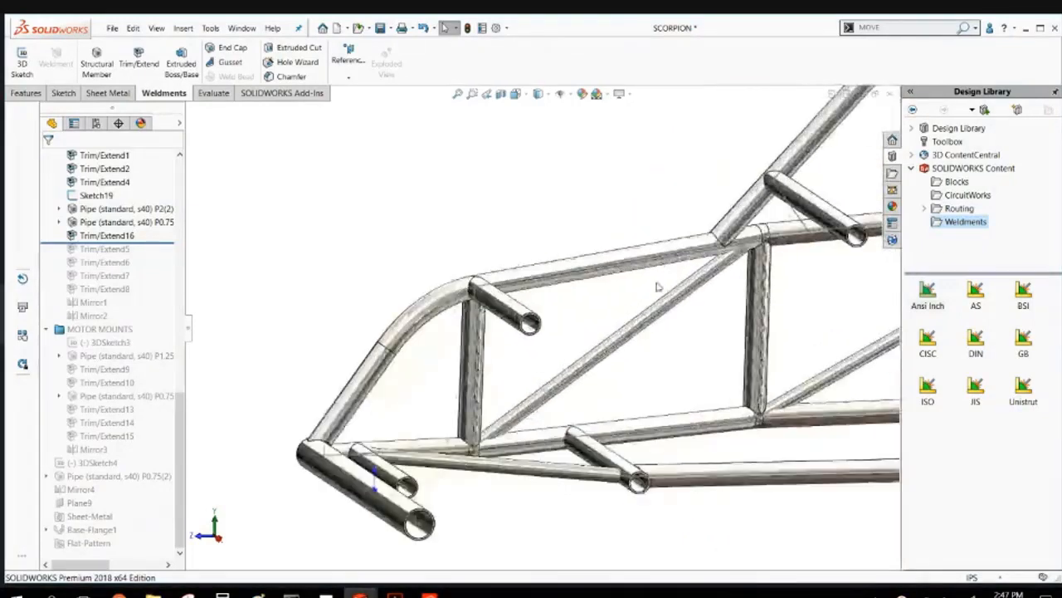
Start a Trim/Extend with the three side-bay diagonal braces and the short front P0.75 pipe as the bodies to be trimmed.
{"action": "scroll", "coordinate": [407, 166], "scroll_direction": "up", "scroll_amount": 4}
{"action": "scroll", "coordinate": [407, 166], "scroll_direction": "down", "scroll_amount": 2}
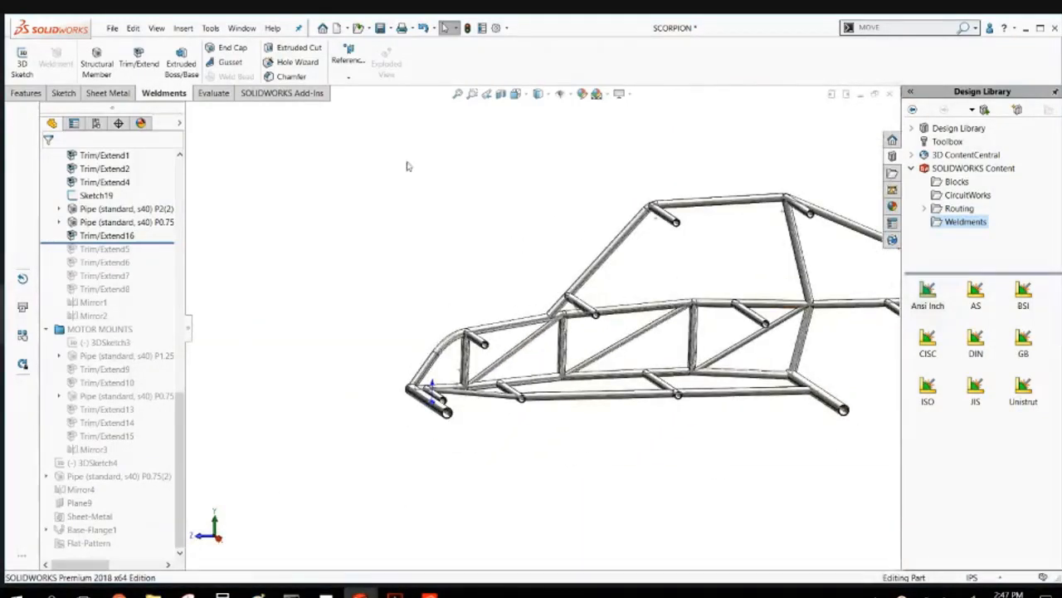
{"action": "left_click", "coordinate": [138, 63]}
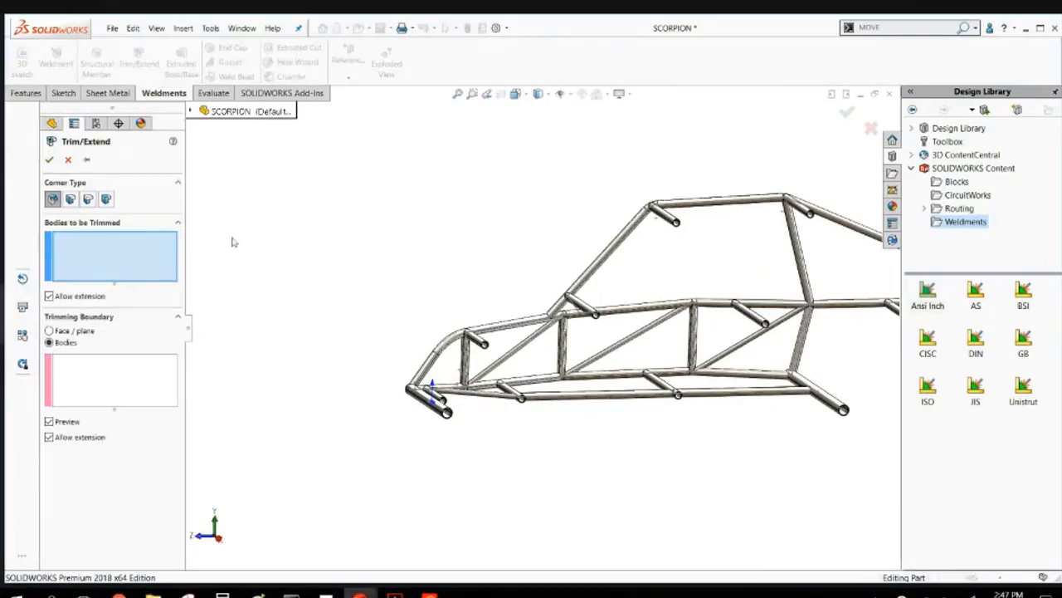
{"action": "left_click", "coordinate": [539, 337]}
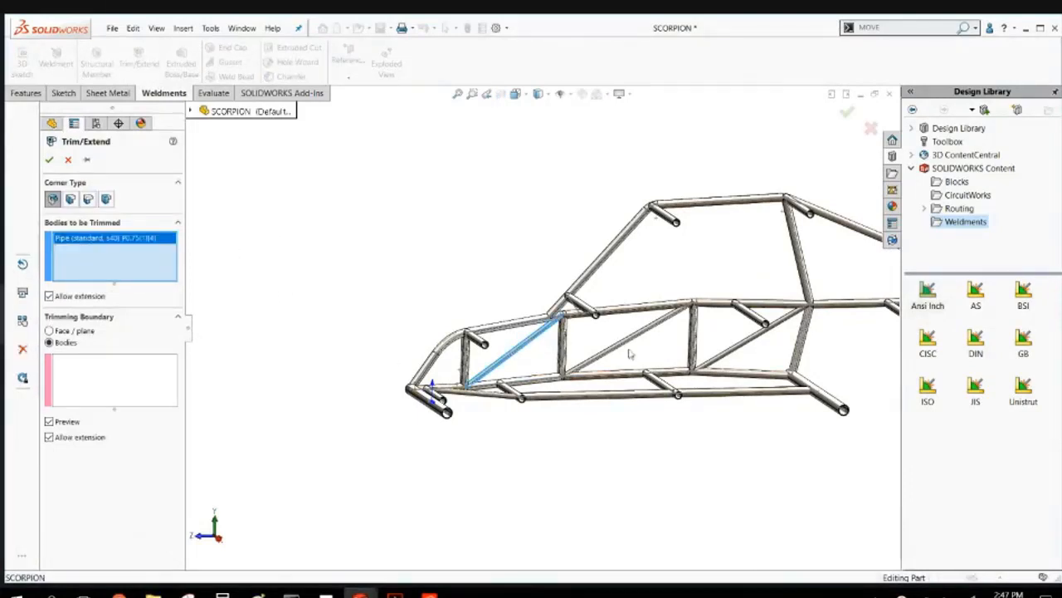
{"action": "left_click", "coordinate": [629, 341]}
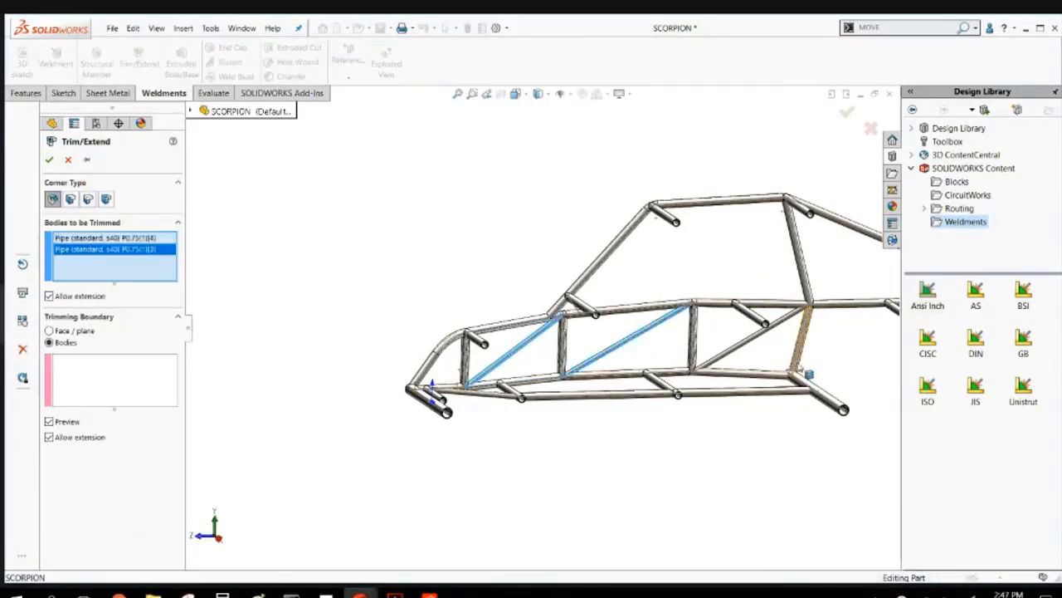
{"action": "left_click", "coordinate": [771, 335]}
{"action": "scroll", "coordinate": [735, 344], "scroll_direction": "down", "scroll_amount": 4}
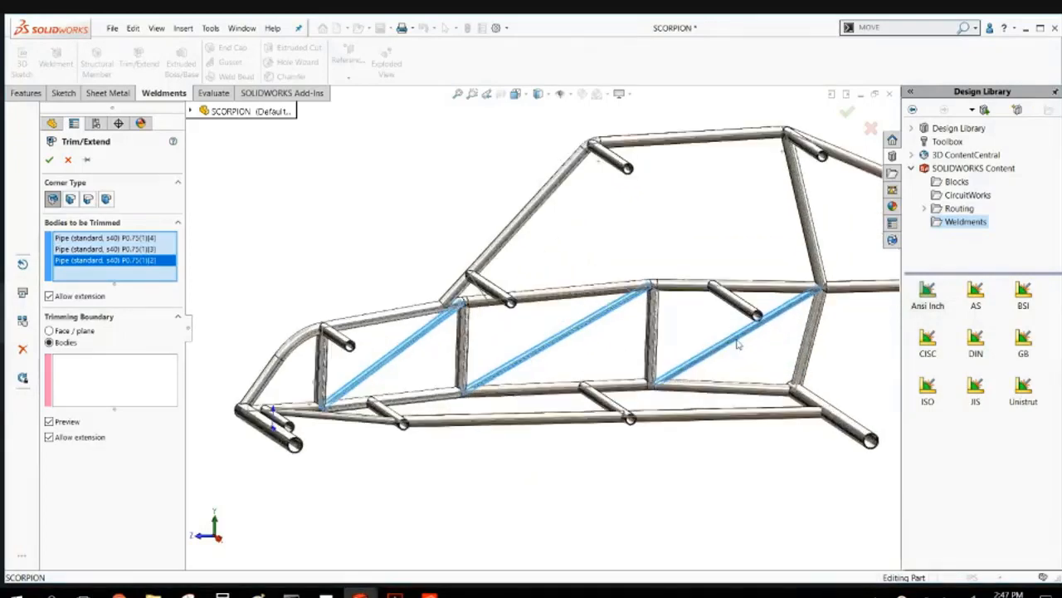
{"action": "middle_click_drag", "start_coordinate": [730, 341], "coordinate": [625, 425]}
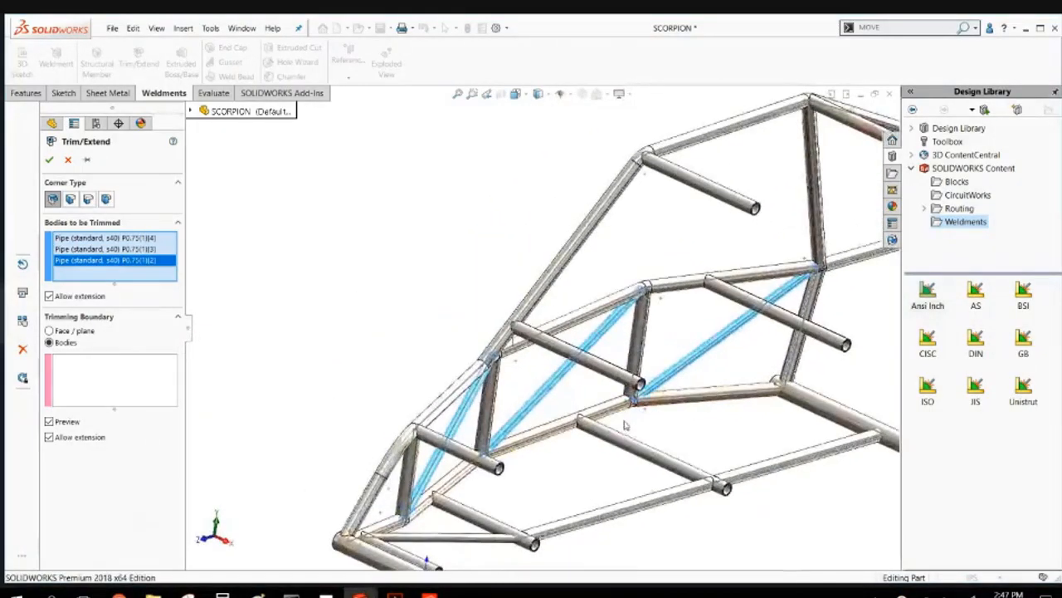
{"action": "left_click", "coordinate": [446, 538]}
{"action": "scroll", "coordinate": [365, 536], "scroll_direction": "down", "scroll_amount": 3}
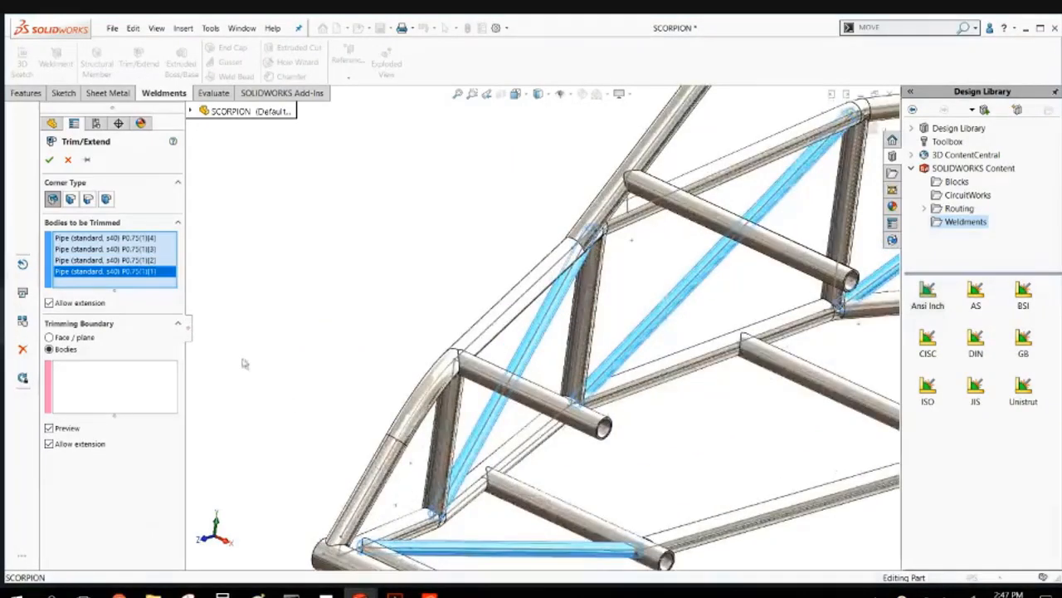
Select the front cross pipe, the lower side rail, the next lower cross pipe and the curved upper rail as trimming boundary bodies.
{"action": "left_click", "coordinate": [146, 377]}
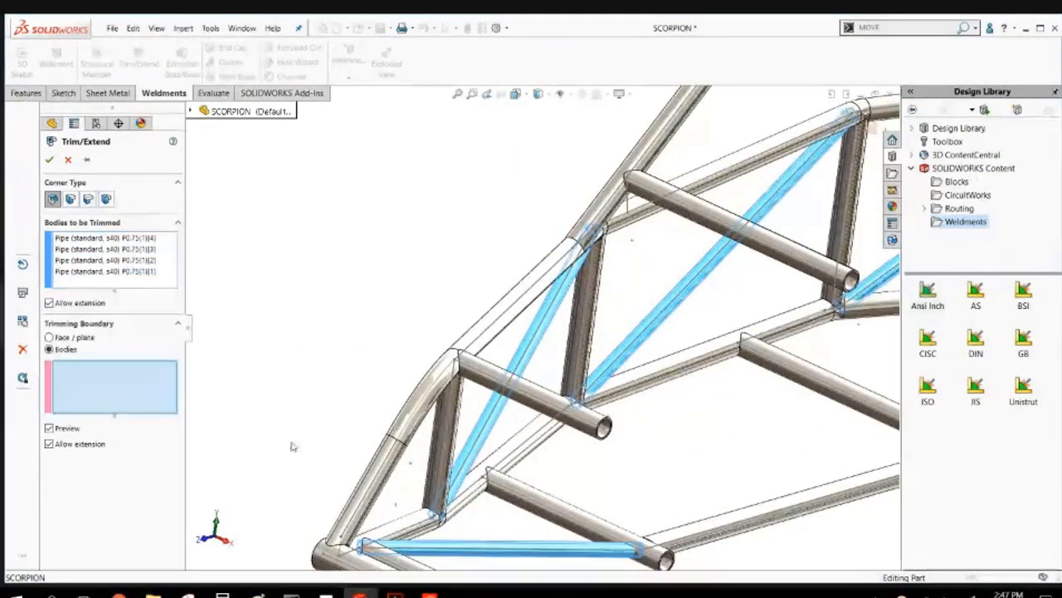
{"action": "left_click", "coordinate": [407, 567]}
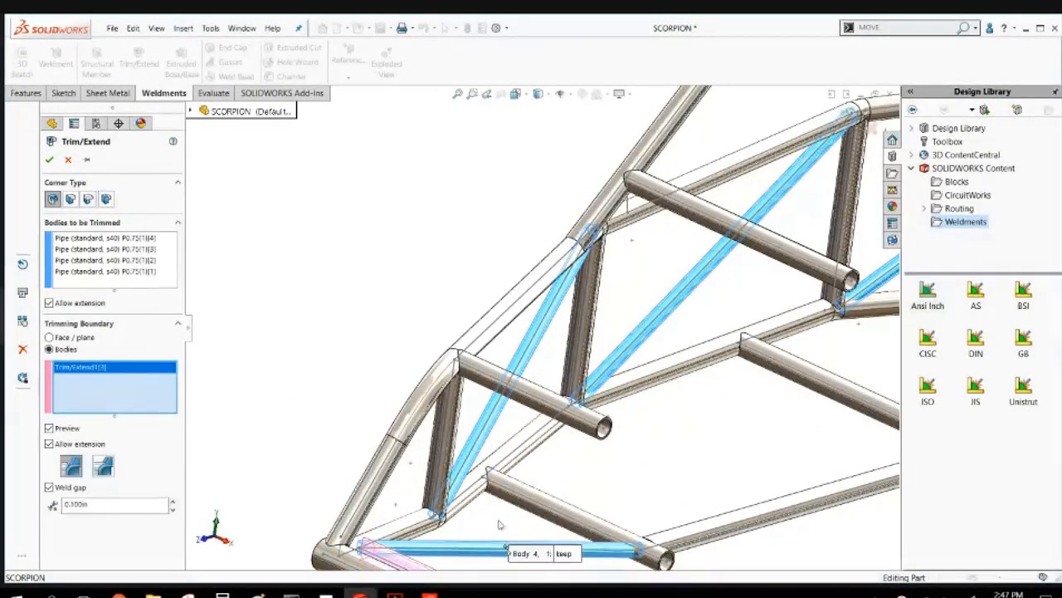
{"action": "left_click", "coordinate": [586, 515]}
{"action": "left_click", "coordinate": [544, 444]}
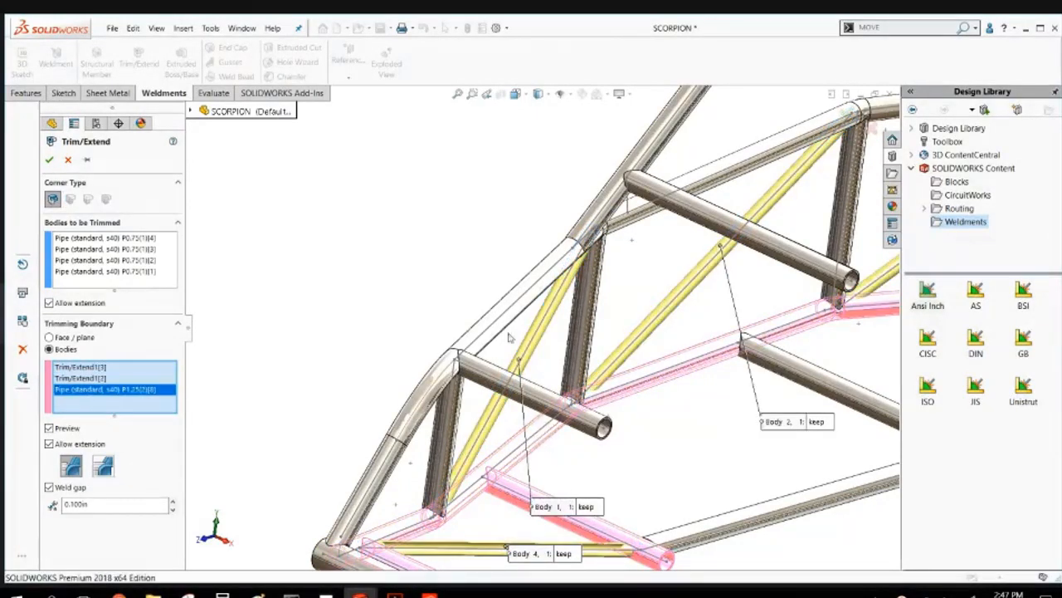
{"action": "left_click", "coordinate": [501, 301]}
{"action": "scroll", "coordinate": [516, 320], "scroll_direction": "up", "scroll_amount": 3}
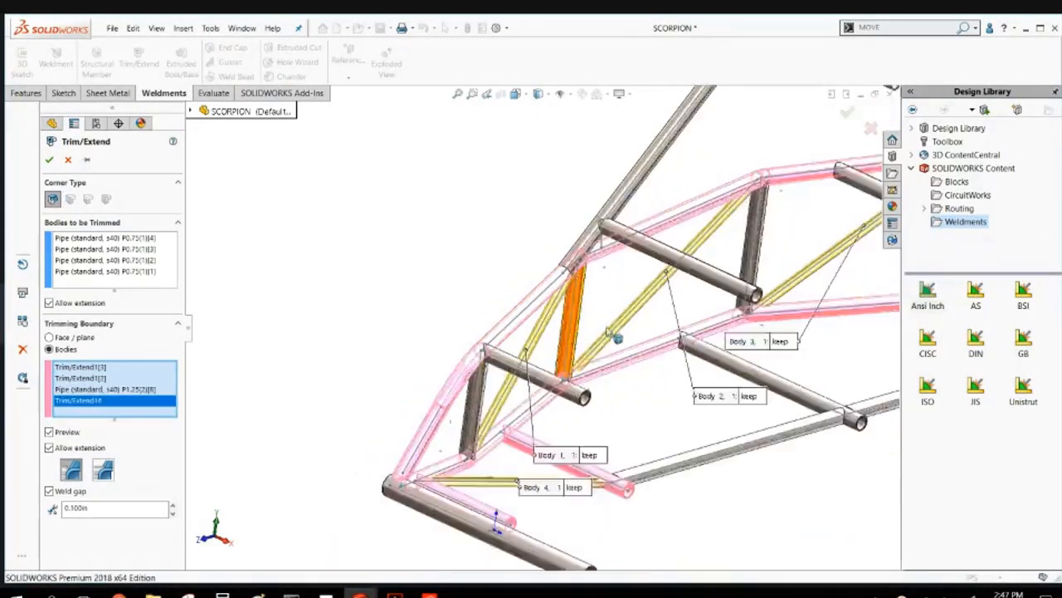
Add the sloped upright at the rear end of the last diagonal brace as another trimming boundary body.
{"action": "scroll", "coordinate": [607, 330], "scroll_direction": "up", "scroll_amount": 1}
{"action": "scroll", "coordinate": [692, 290], "scroll_direction": "down", "scroll_amount": 4}
{"action": "middle_click_drag", "start_coordinate": [688, 288], "coordinate": [634, 233]}
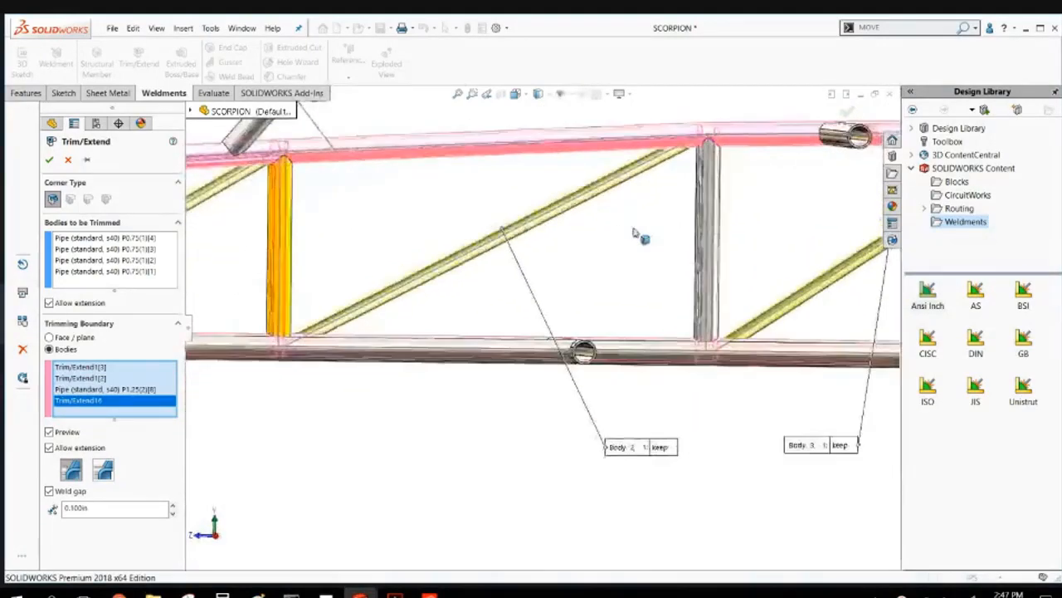
{"action": "scroll", "coordinate": [703, 146], "scroll_direction": "down", "scroll_amount": 2}
{"action": "scroll", "coordinate": [695, 268], "scroll_direction": "up", "scroll_amount": 5}
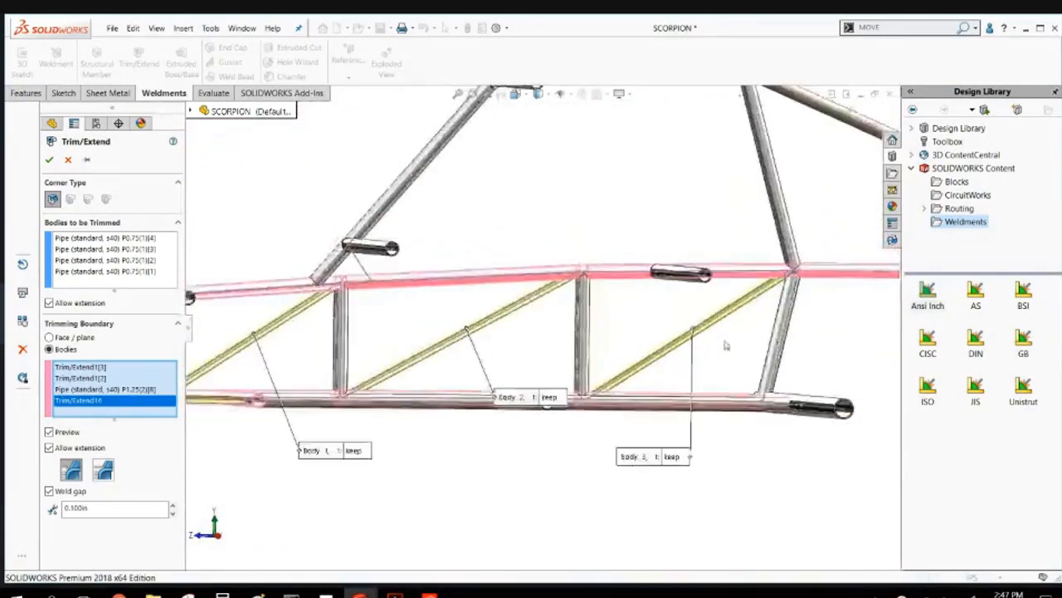
{"action": "scroll", "coordinate": [726, 345], "scroll_direction": "down", "scroll_amount": 4}
{"action": "left_click", "coordinate": [722, 287]}
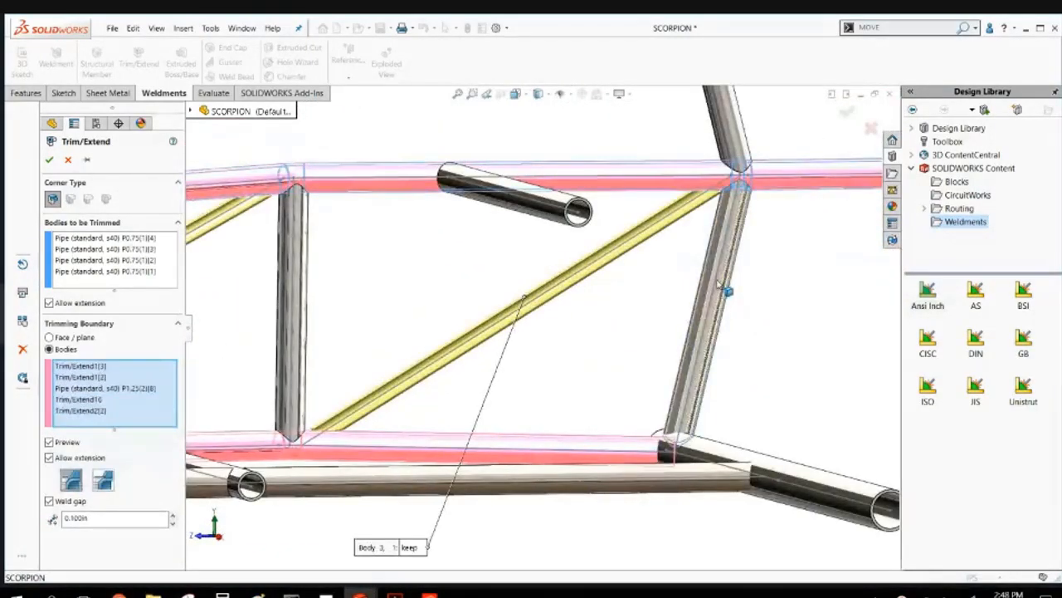
Check the brace ends against the selected boundaries and complete the trim of the four P0.75 pipes with a 0.1 in weld gap.
{"action": "scroll", "coordinate": [725, 299], "scroll_direction": "up", "scroll_amount": 3}
{"action": "scroll", "coordinate": [636, 290], "scroll_direction": "down", "scroll_amount": 3}
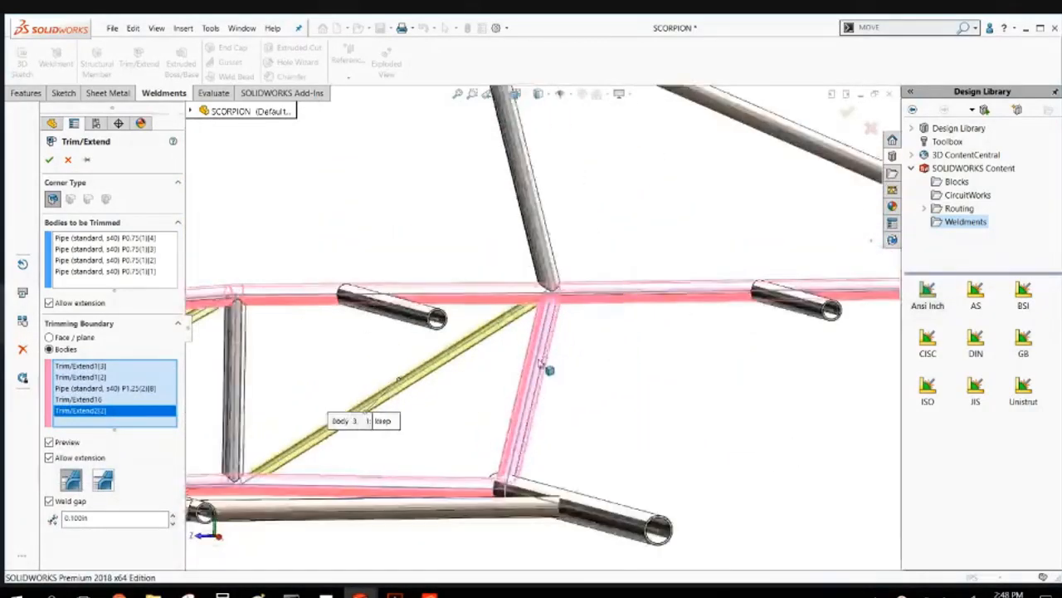
{"action": "scroll", "coordinate": [360, 454], "scroll_direction": "down", "scroll_amount": 3}
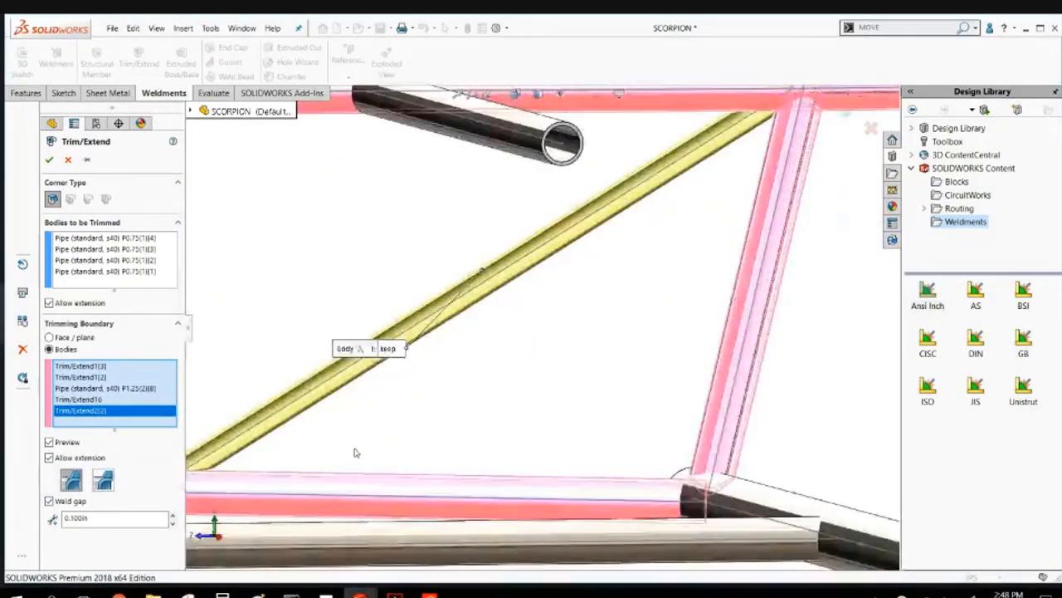
{"action": "scroll", "coordinate": [356, 448], "scroll_direction": "up", "scroll_amount": 1}
{"action": "scroll", "coordinate": [349, 452], "scroll_direction": "up", "scroll_amount": 6}
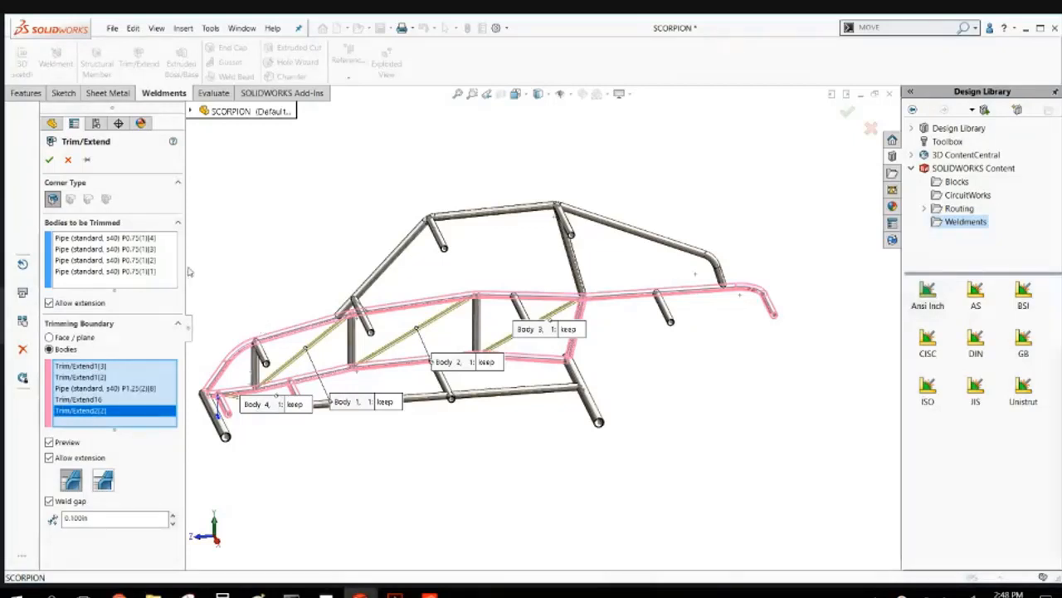
{"action": "left_click", "coordinate": [49, 160]}
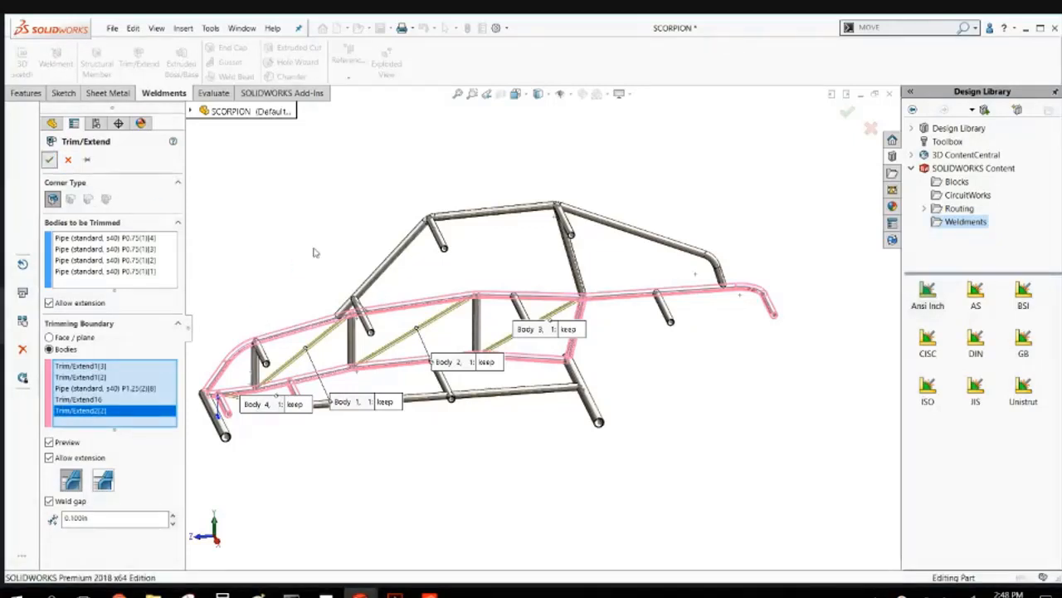
Reopen the four-pipe brace trim for editing and move the Body 1 and Body 2 callouts clear of the pipes.
{"action": "scroll", "coordinate": [465, 373], "scroll_direction": "up", "scroll_amount": 8}
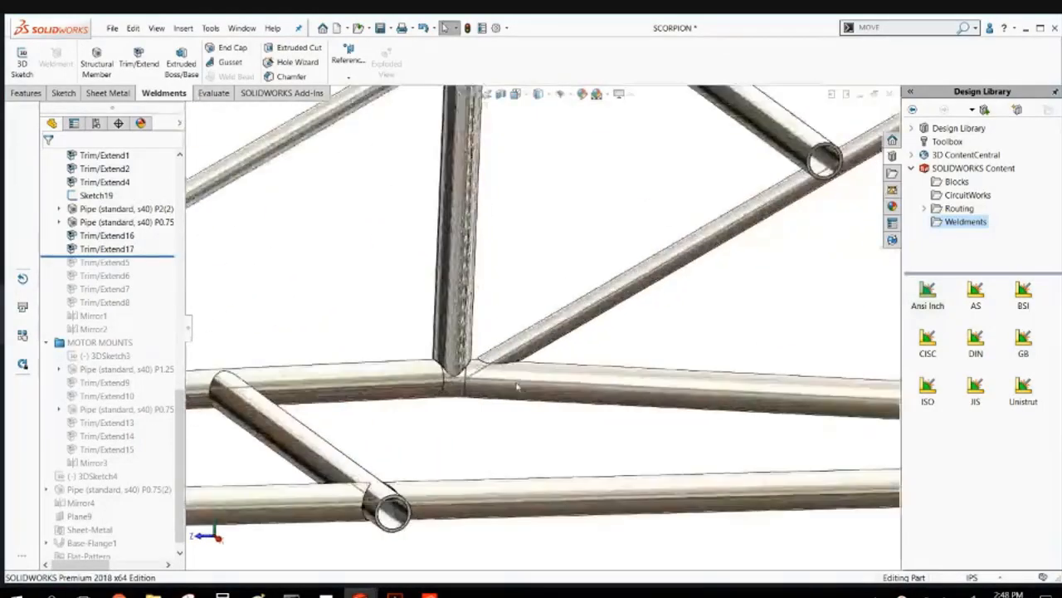
{"action": "left_click", "coordinate": [518, 357]}
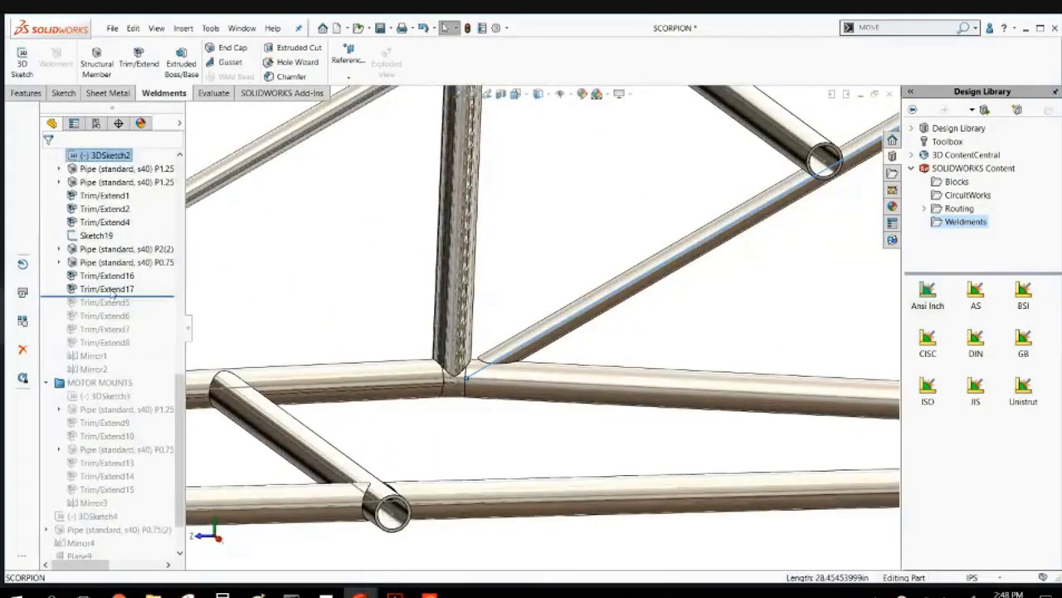
{"action": "left_click", "coordinate": [108, 288]}
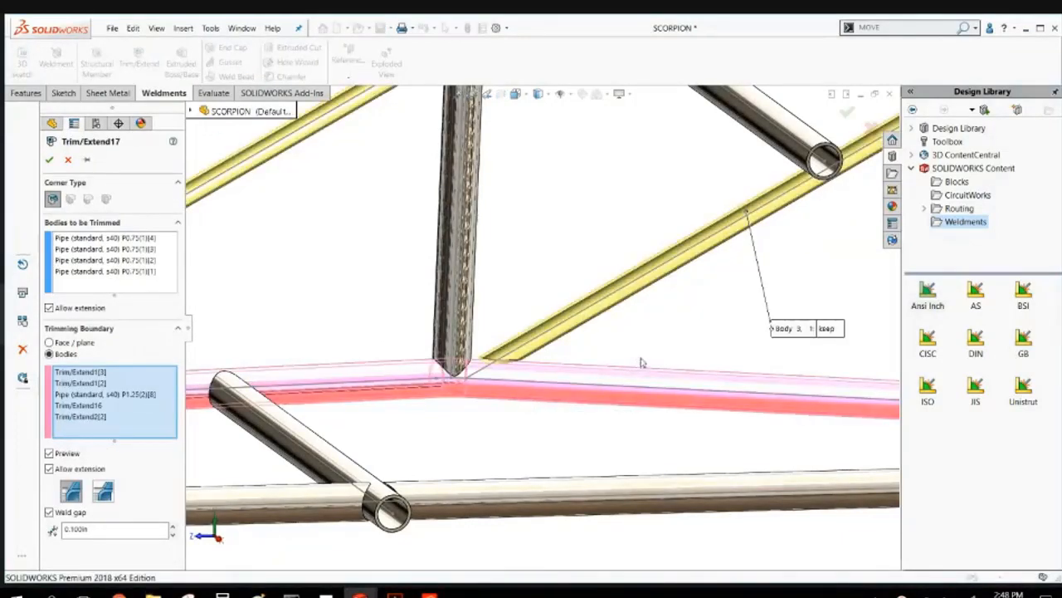
{"action": "scroll", "coordinate": [640, 360], "scroll_direction": "up", "scroll_amount": 3}
{"action": "scroll", "coordinate": [402, 289], "scroll_direction": "down", "scroll_amount": 2}
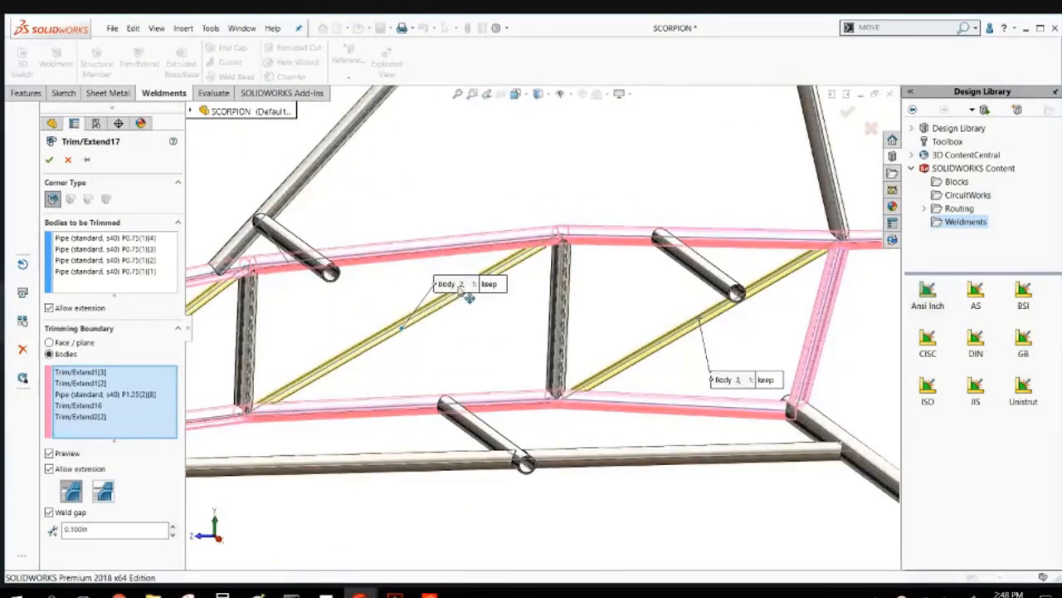
{"action": "left_click_drag", "start_coordinate": [466, 291], "coordinate": [467, 357]}
{"action": "scroll", "coordinate": [332, 318], "scroll_direction": "up", "scroll_amount": 3}
{"action": "scroll", "coordinate": [332, 304], "scroll_direction": "down", "scroll_amount": 3}
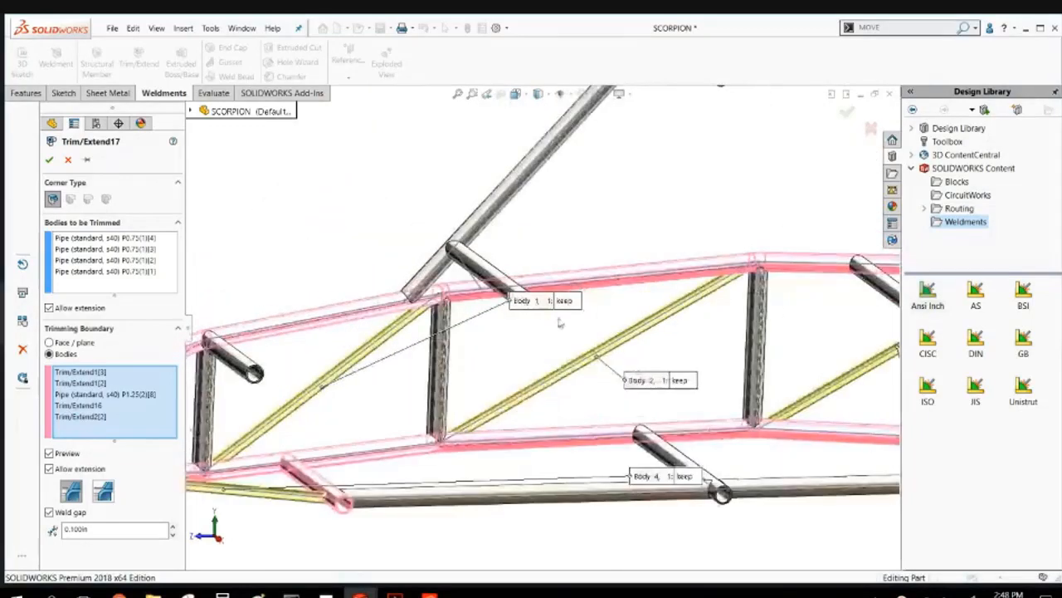
{"action": "left_click_drag", "start_coordinate": [457, 302], "coordinate": [485, 402]}
{"action": "scroll", "coordinate": [361, 450], "scroll_direction": "down", "scroll_amount": 2}
{"action": "scroll", "coordinate": [362, 452], "scroll_direction": "up", "scroll_amount": 3}
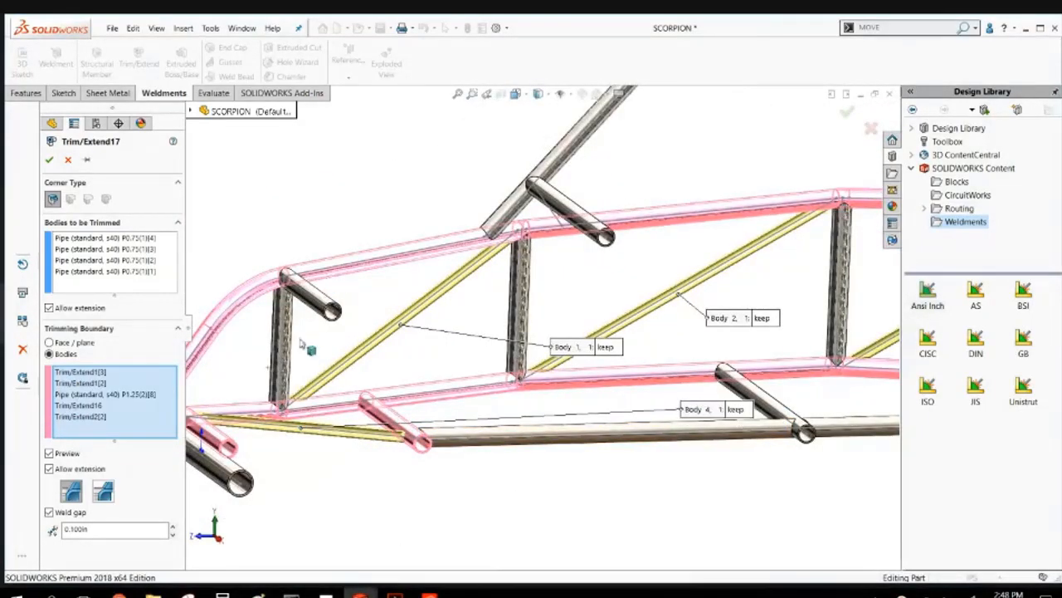
Switch the Body 1 brace segment to discard and back to keep, and close the trim feature.
{"action": "left_click", "coordinate": [613, 349]}
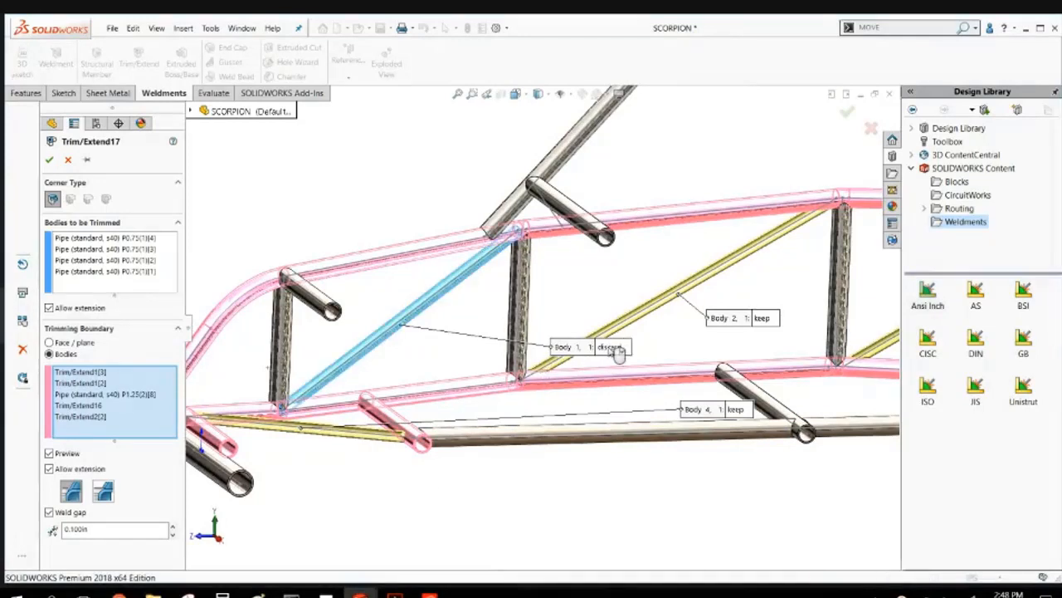
{"action": "left_click", "coordinate": [615, 348]}
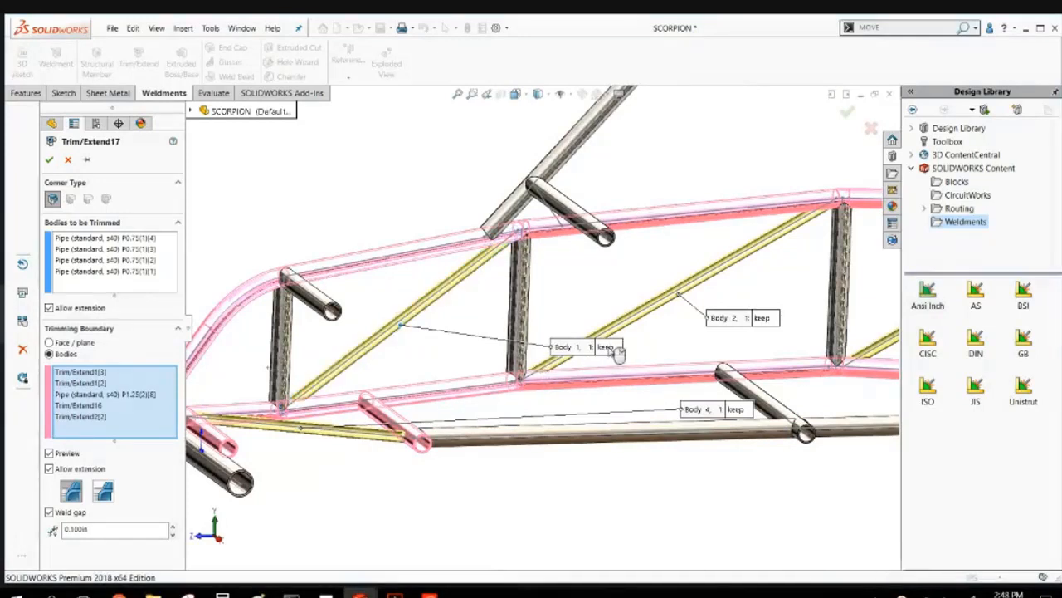
{"action": "left_click", "coordinate": [50, 159]}
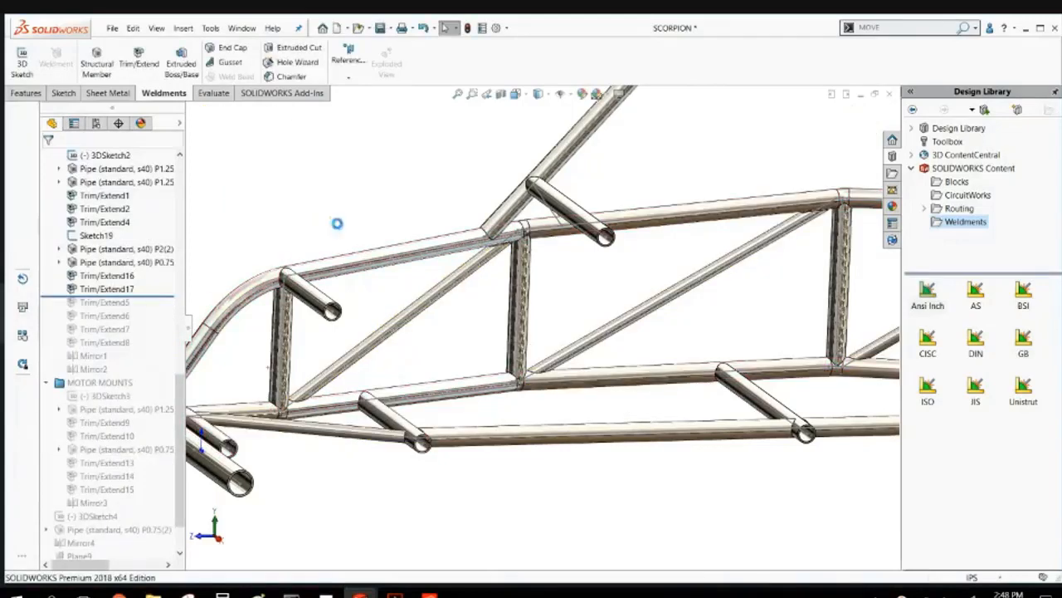
Examine the whole trimmed half frame from an angled view.
{"action": "scroll", "coordinate": [317, 177], "scroll_direction": "up", "scroll_amount": 4}
{"action": "middle_click_drag", "start_coordinate": [337, 237], "coordinate": [377, 270]}
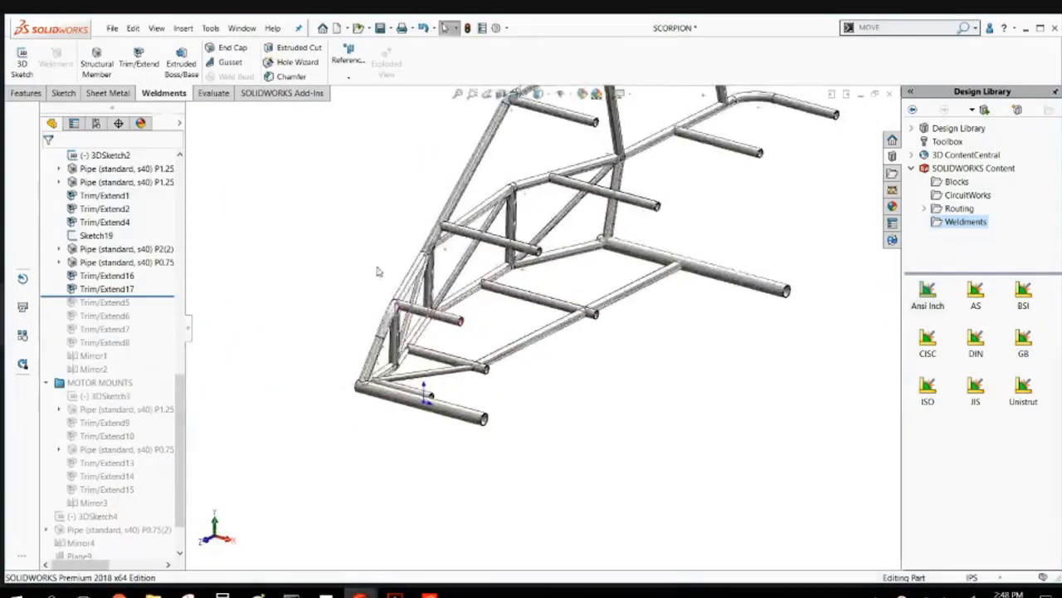
{"action": "scroll", "coordinate": [376, 270], "scroll_direction": "up", "scroll_amount": 4}
{"action": "scroll", "coordinate": [678, 268], "scroll_direction": "down", "scroll_amount": 3}
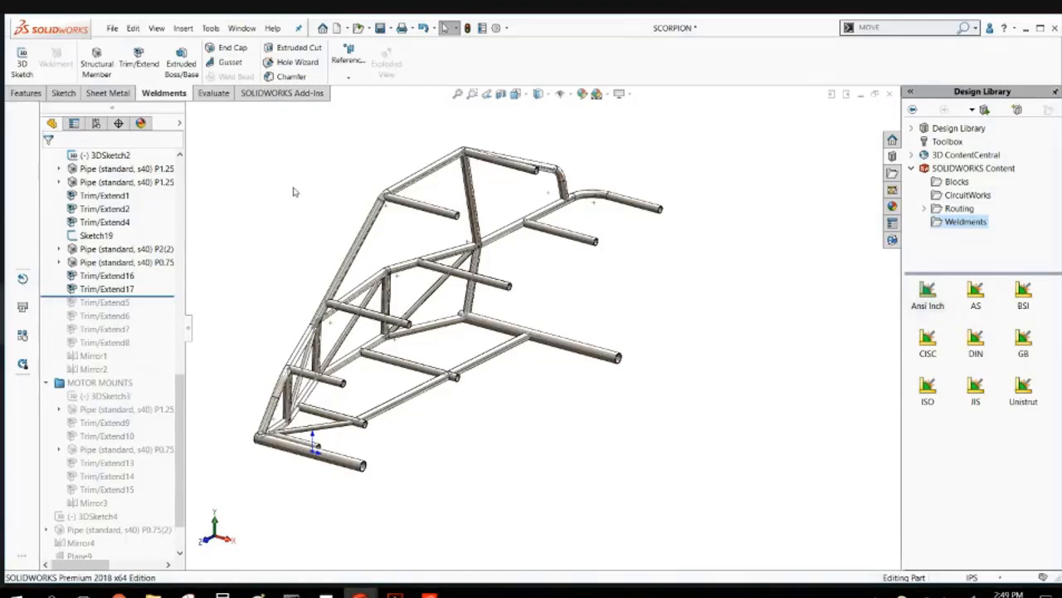
{"action": "scroll", "coordinate": [475, 252], "scroll_direction": "down", "scroll_amount": 3}
{"action": "scroll", "coordinate": [468, 256], "scroll_direction": "up", "scroll_amount": 4}
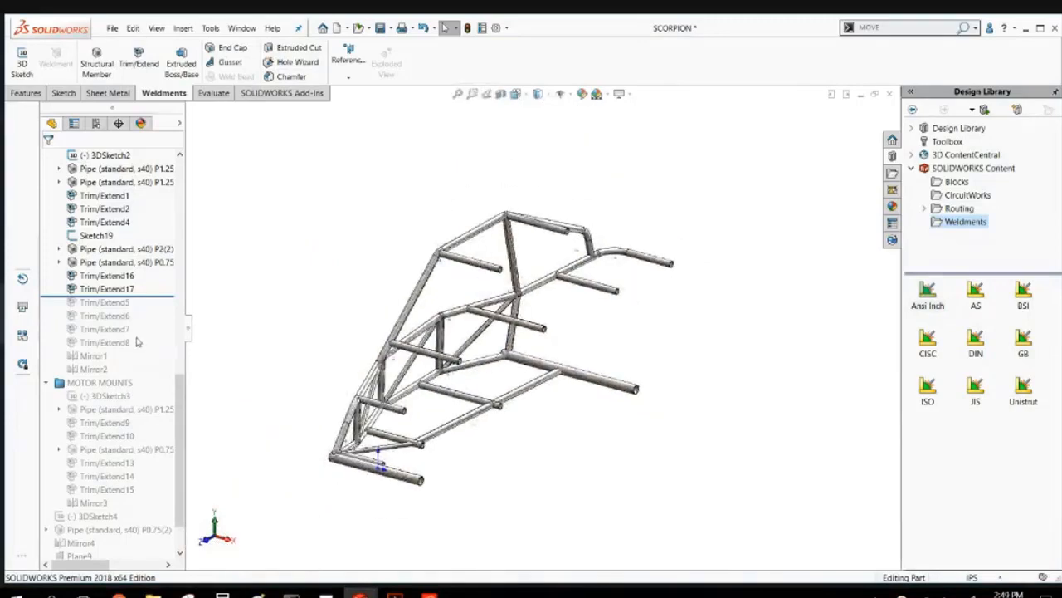
{"action": "mouse_move", "coordinate": [298, 320]}
{"action": "middle_mouse_down"}
{"action": "mouse_move", "coordinate": [283, 302]}
{"action": "mouse_move", "coordinate": [302, 331]}
{"action": "middle_mouse_up"}
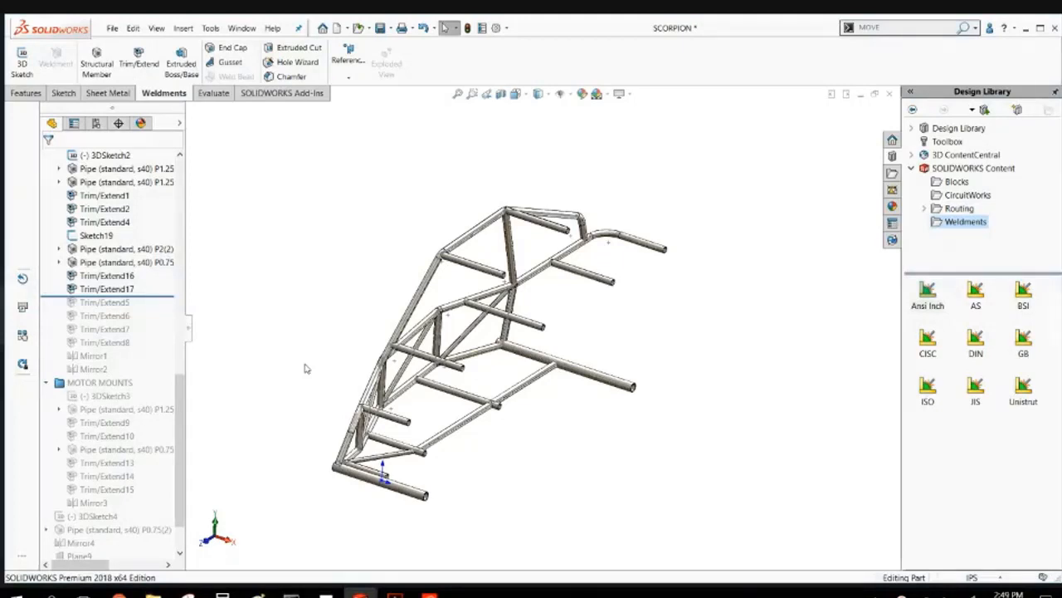
{"action": "middle_click_drag", "start_coordinate": [303, 363], "coordinate": [309, 383]}
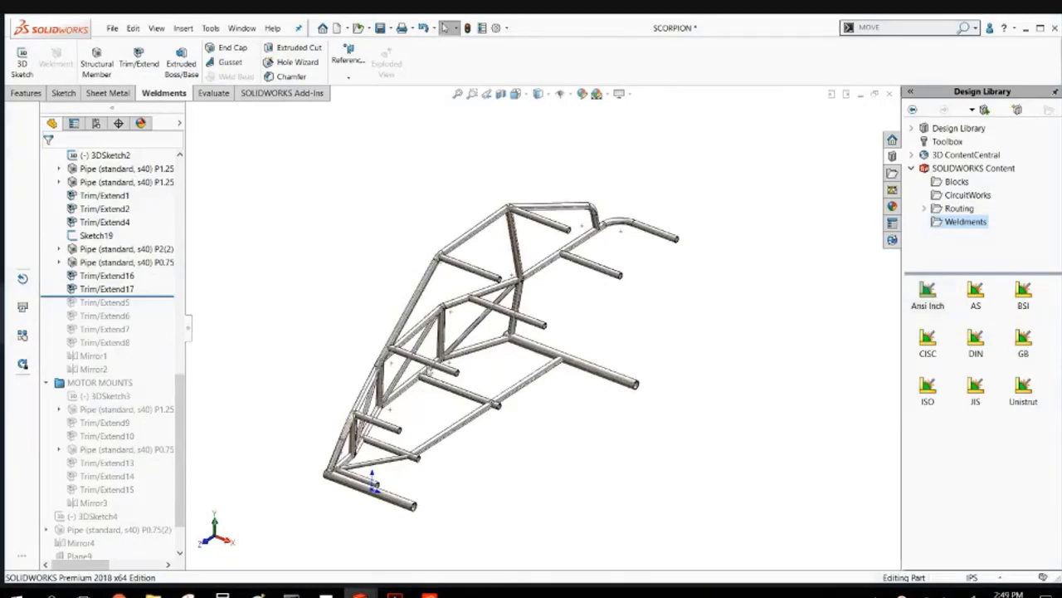
{"action": "scroll", "coordinate": [537, 343], "scroll_direction": "down", "scroll_amount": 4}
{"action": "scroll", "coordinate": [537, 343], "scroll_direction": "up", "scroll_amount": 3}
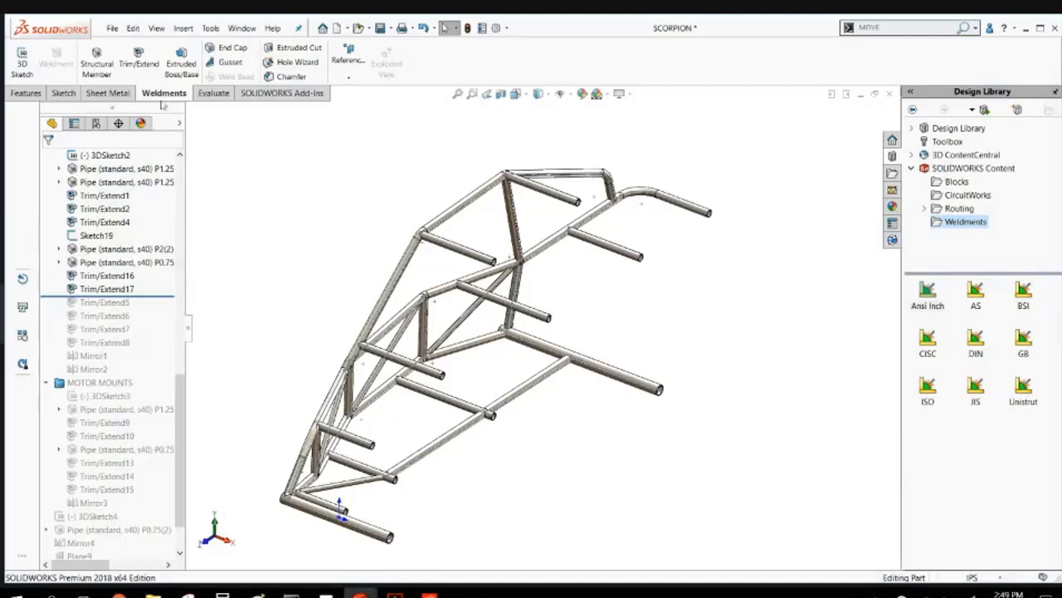
Start a body mirror of the half frame using the Right plane as the mirror plane.
{"action": "left_click", "coordinate": [27, 93]}
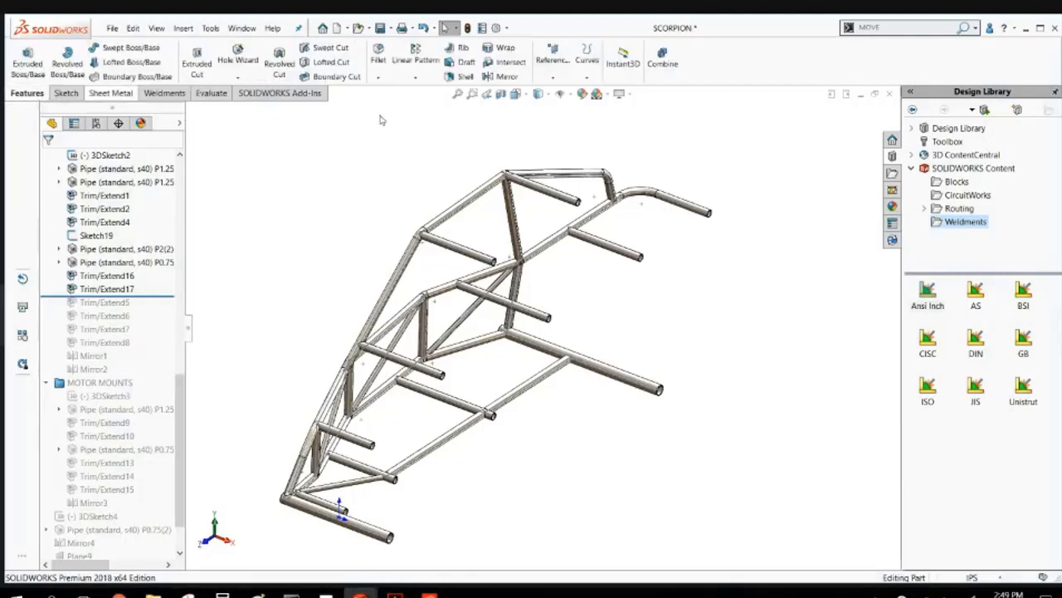
{"action": "left_click", "coordinate": [491, 76]}
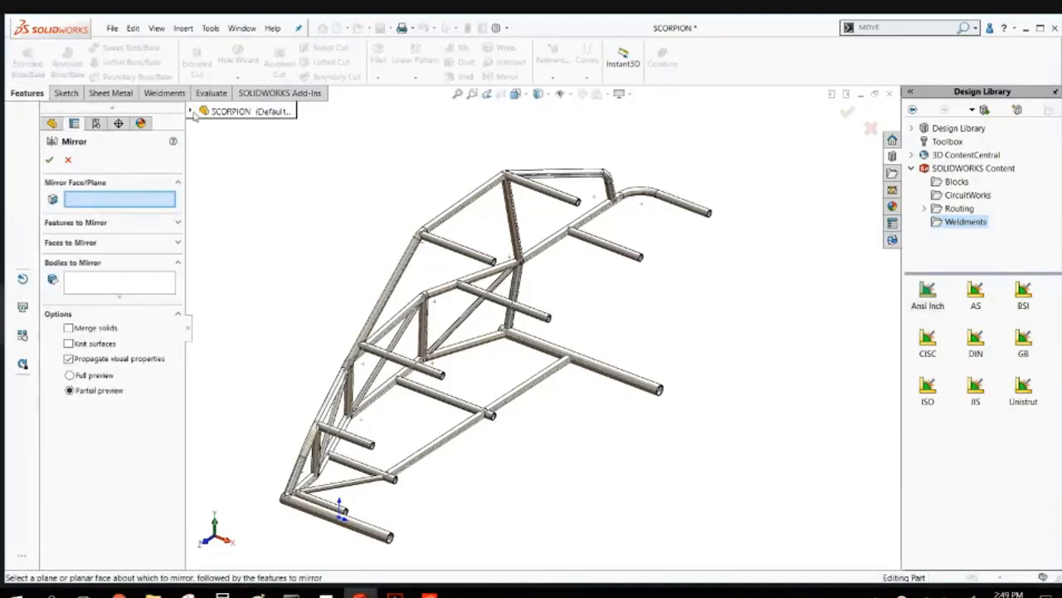
{"action": "left_click", "coordinate": [192, 112]}
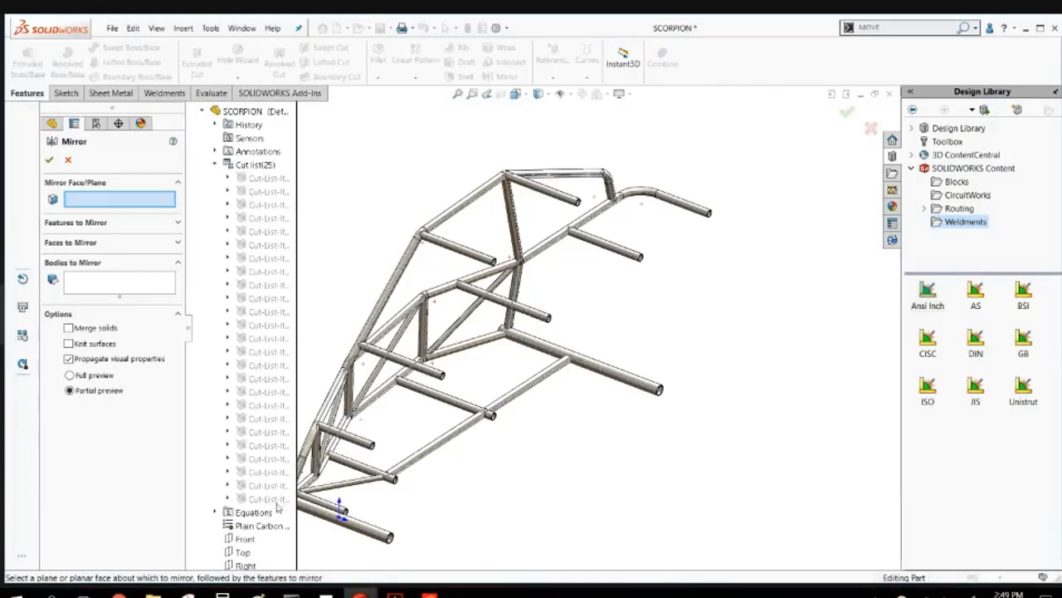
{"action": "scroll", "coordinate": [255, 481], "scroll_direction": "down", "scroll_amount": 3}
{"action": "left_click", "coordinate": [243, 446]}
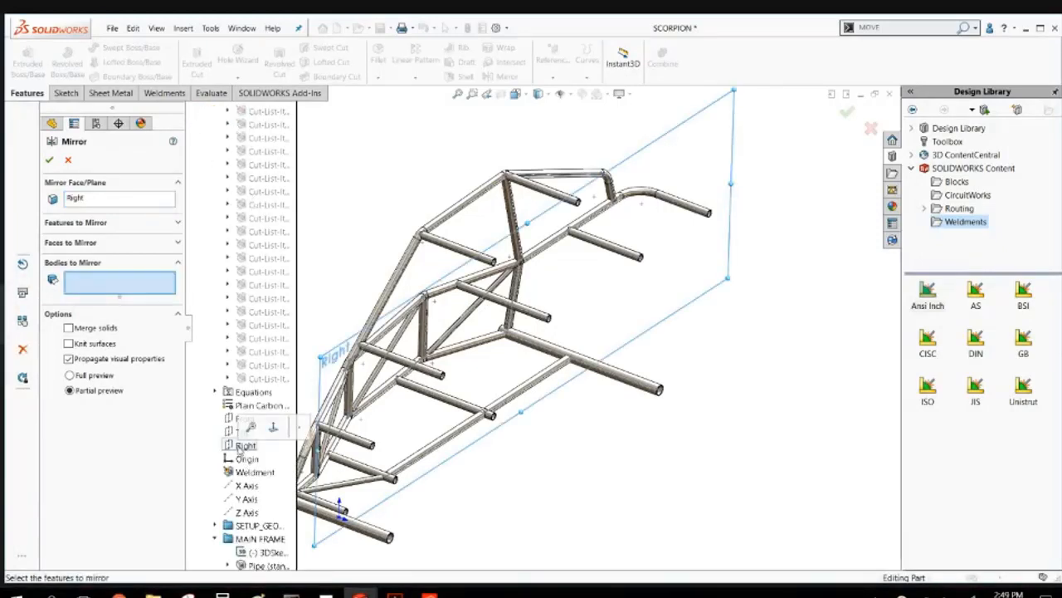
Select the long bent side rail and the seven cross pipes along the middle and lower frame as bodies to mirror.
{"action": "left_click", "coordinate": [700, 210]}
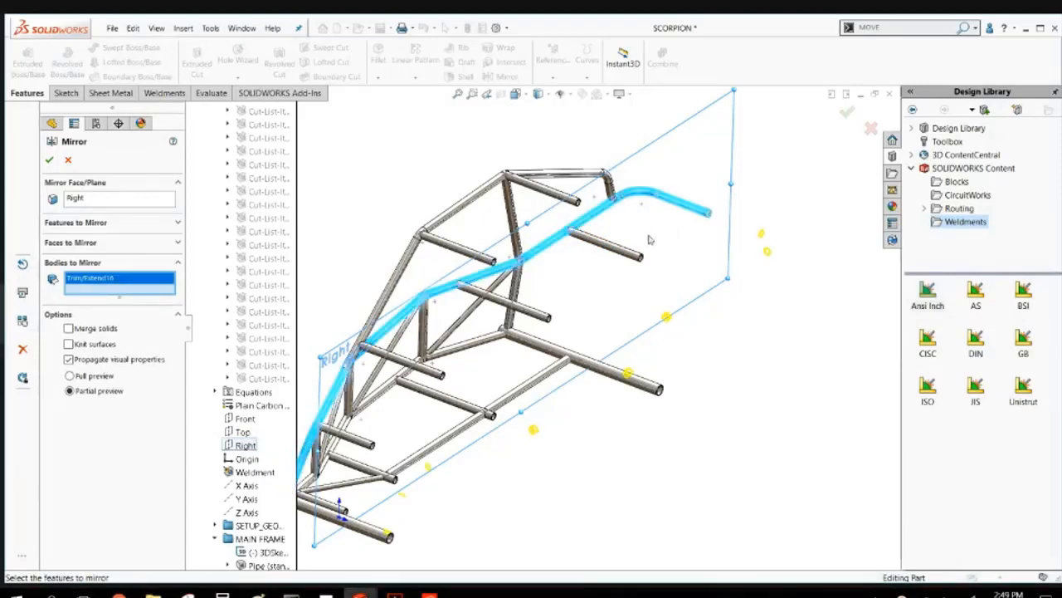
{"action": "left_click", "coordinate": [619, 247]}
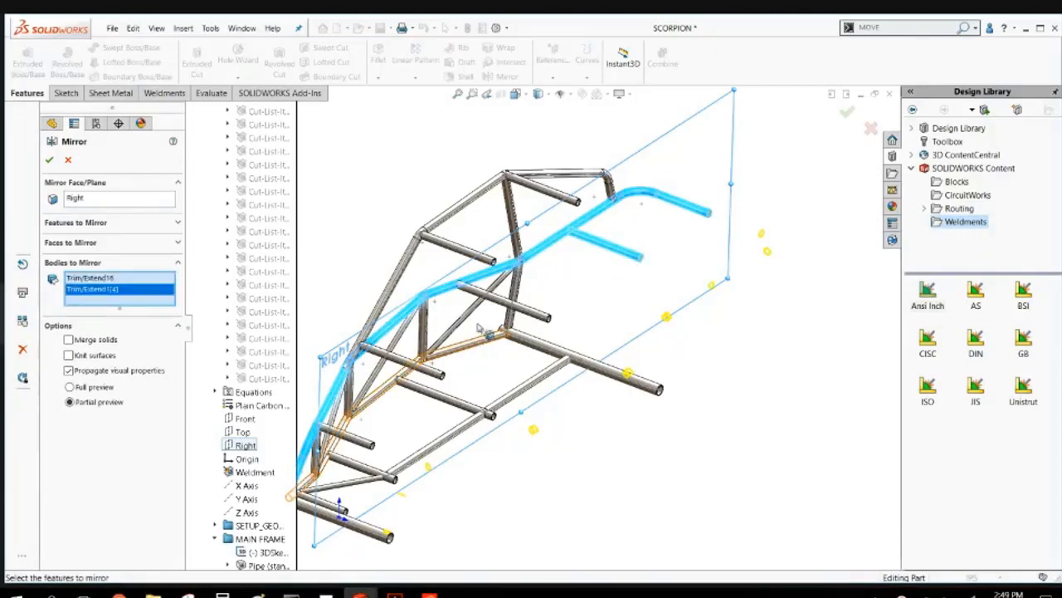
{"action": "left_click", "coordinate": [508, 310]}
{"action": "left_click", "coordinate": [398, 360]}
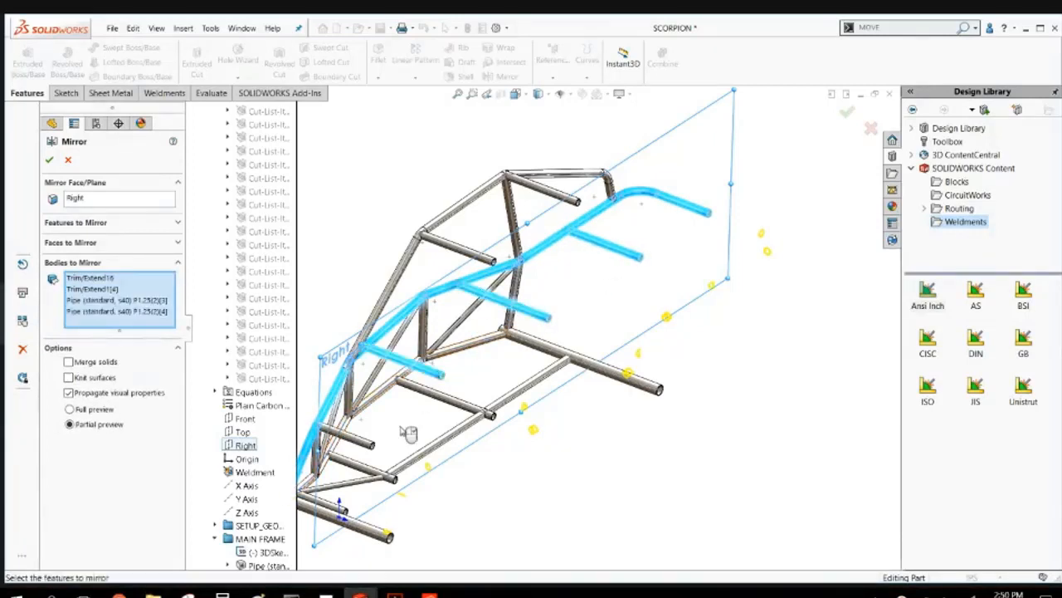
{"action": "left_click", "coordinate": [380, 444]}
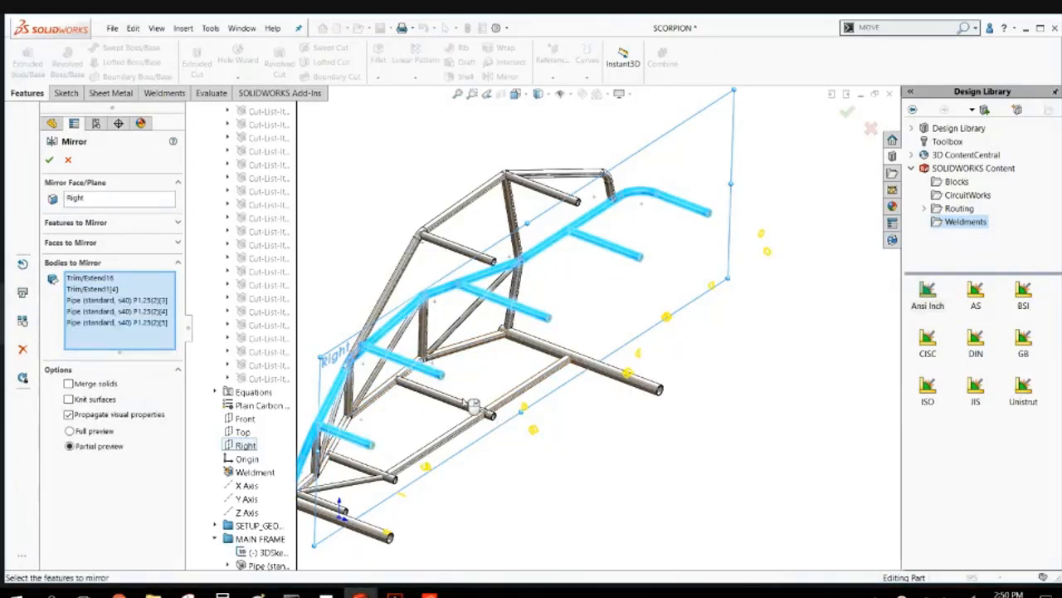
{"action": "left_click", "coordinate": [471, 412]}
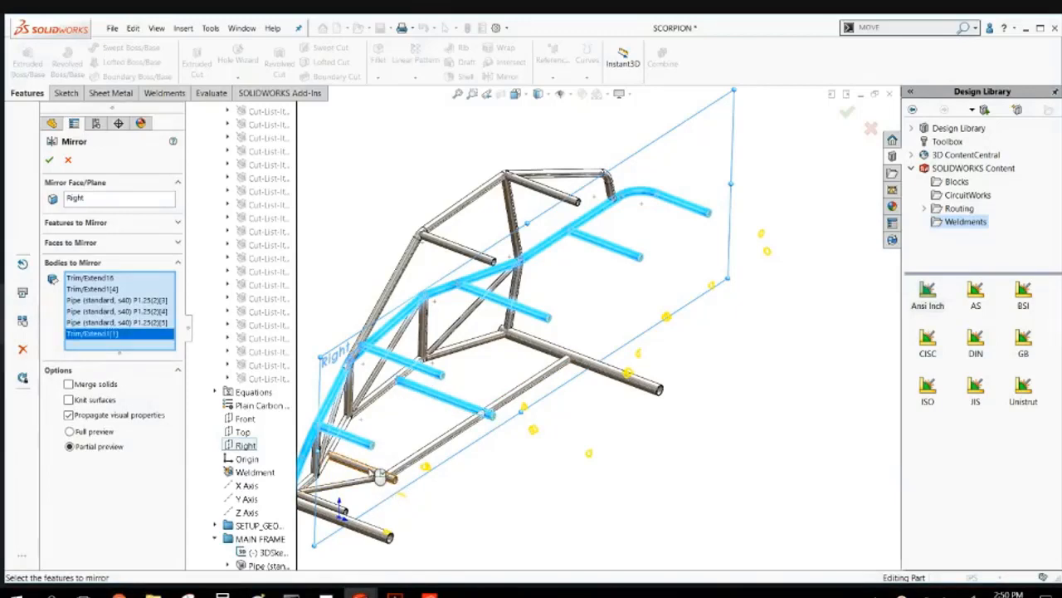
{"action": "left_click", "coordinate": [385, 479]}
{"action": "scroll", "coordinate": [464, 457], "scroll_direction": "up", "scroll_amount": 3}
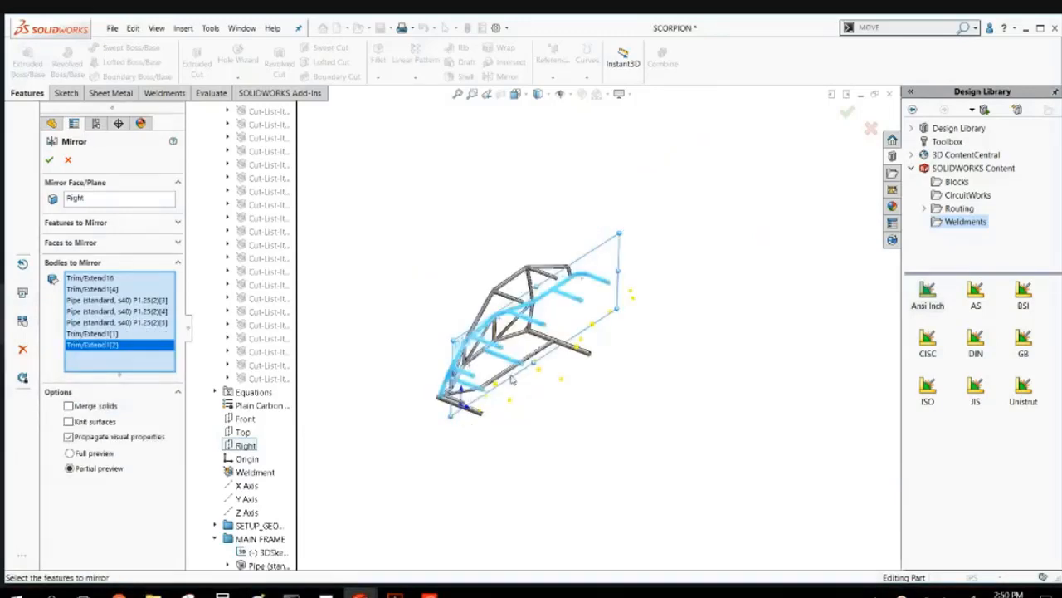
{"action": "scroll", "coordinate": [467, 396], "scroll_direction": "down", "scroll_amount": 1}
{"action": "scroll", "coordinate": [466, 397], "scroll_direction": "down", "scroll_amount": 6}
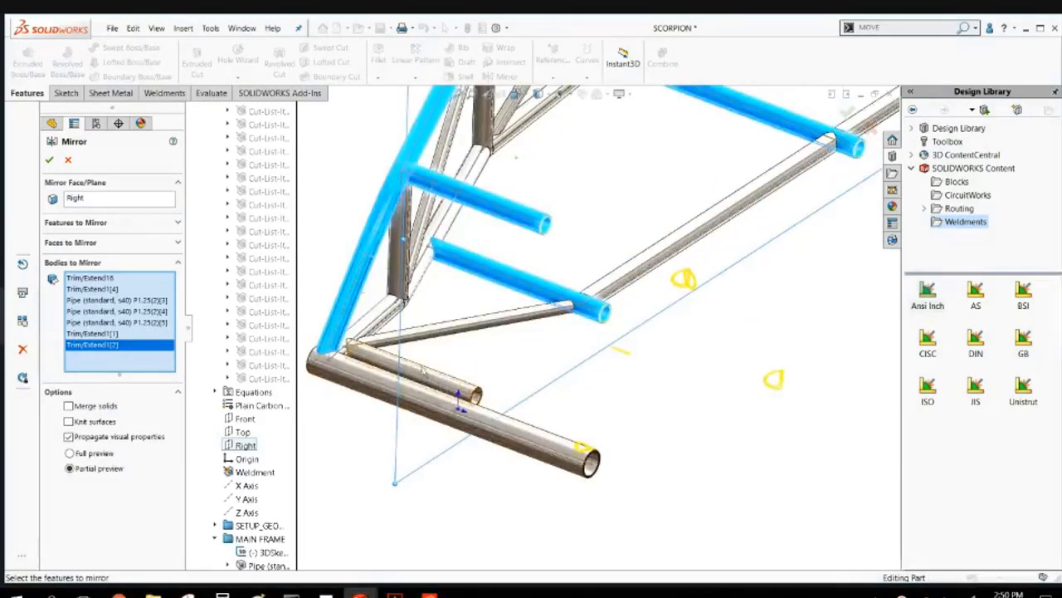
{"action": "left_click", "coordinate": [436, 375]}
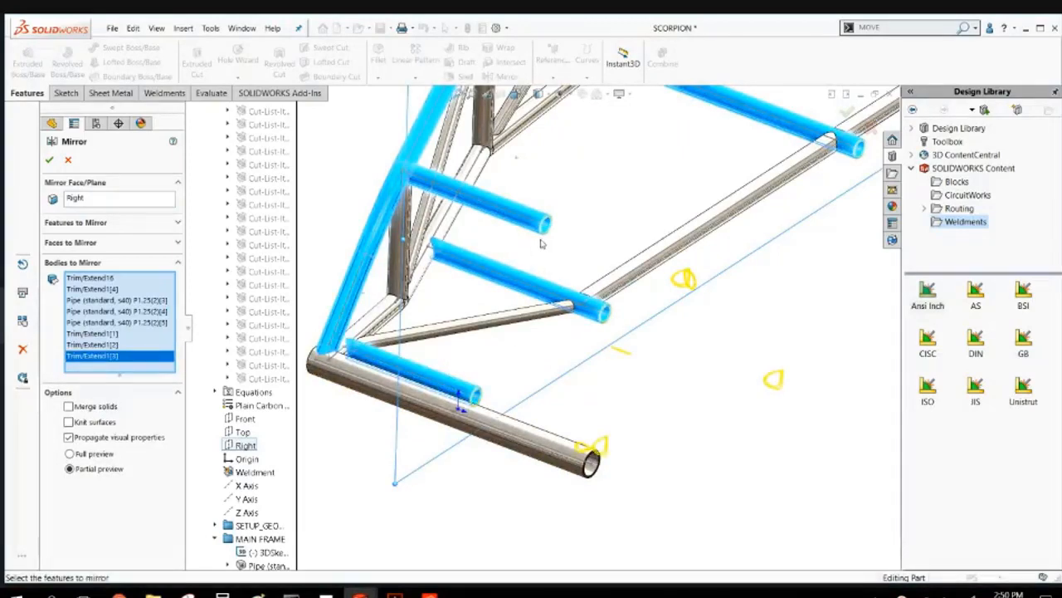
Add the two roof cross pipes to the mirrored bodies, enable merging of solids and complete the mirror.
{"action": "scroll", "coordinate": [546, 242], "scroll_direction": "up", "scroll_amount": 5}
{"action": "scroll", "coordinate": [577, 225], "scroll_direction": "down", "scroll_amount": 2}
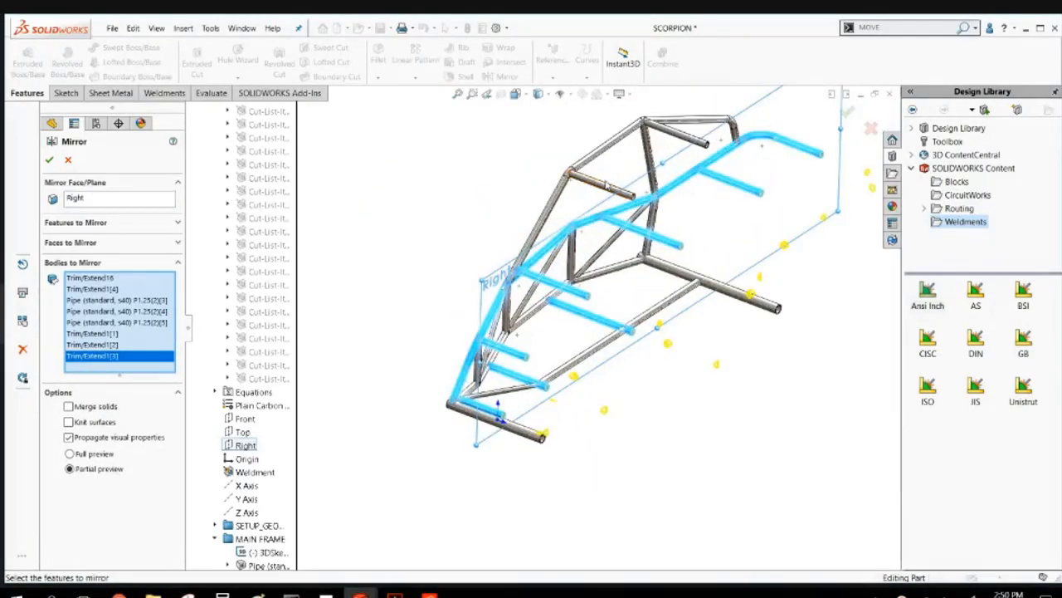
{"action": "left_click", "coordinate": [614, 190]}
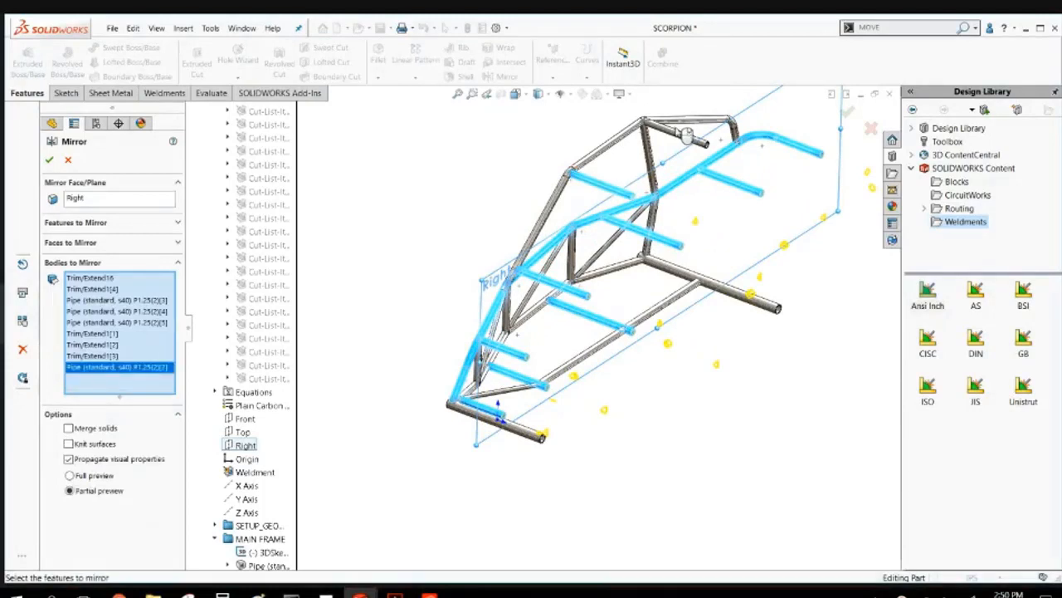
{"action": "left_click", "coordinate": [687, 140]}
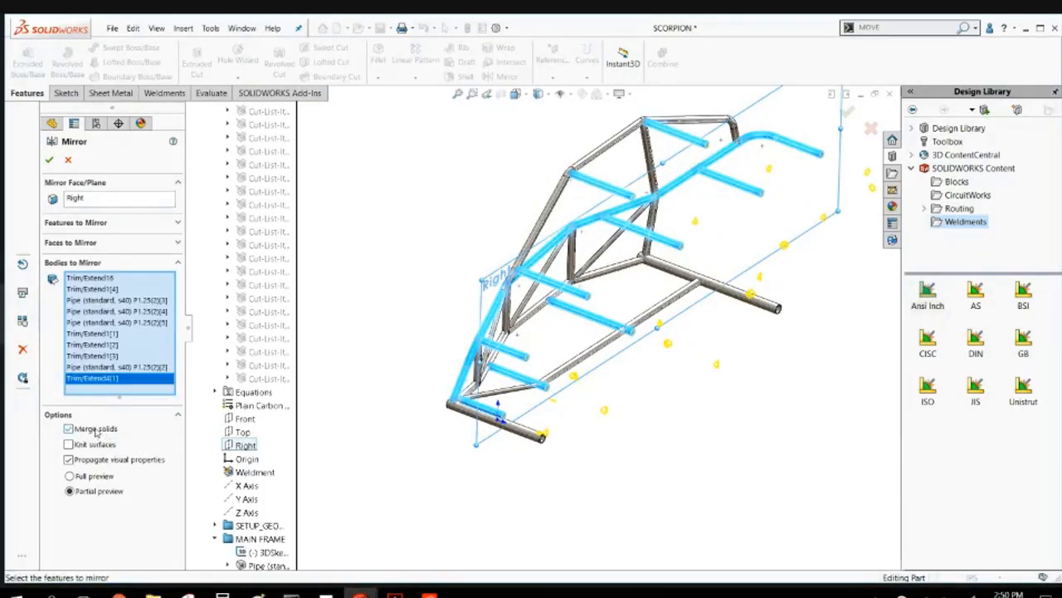
{"action": "left_click", "coordinate": [50, 160]}
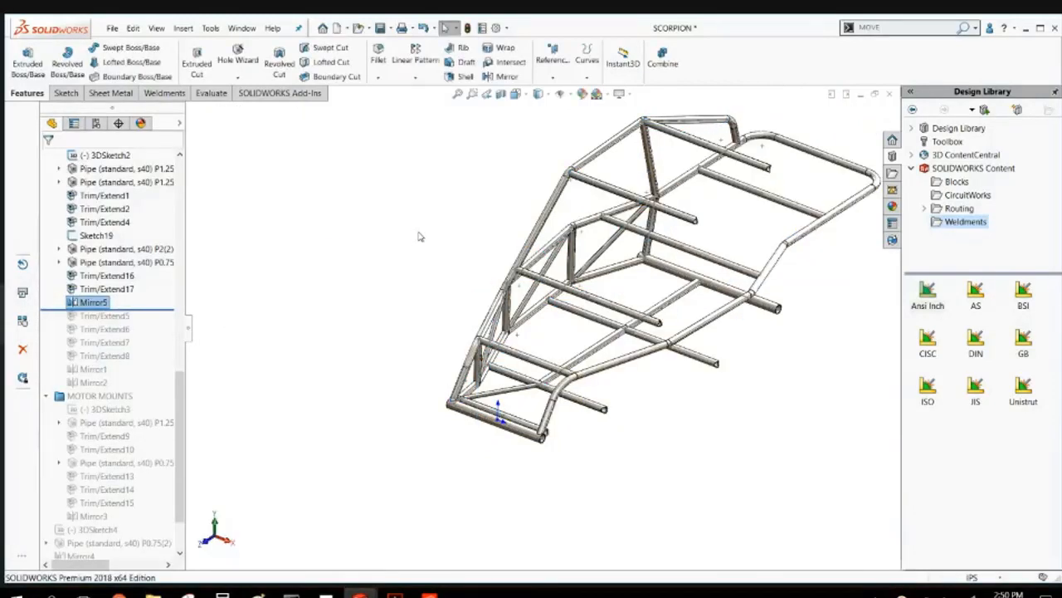
{"action": "left_click", "coordinate": [278, 231]}
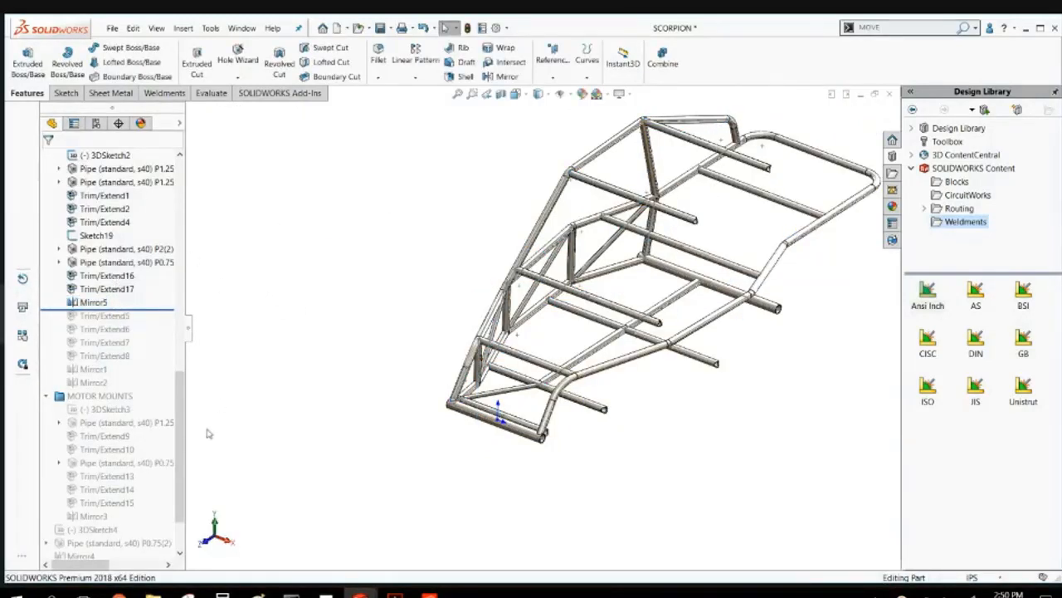
Check which features the cross pipe near the frame's far end and the mirrored side rail belong to.
{"action": "left_click_drag", "start_coordinate": [178, 421], "coordinate": [179, 196]}
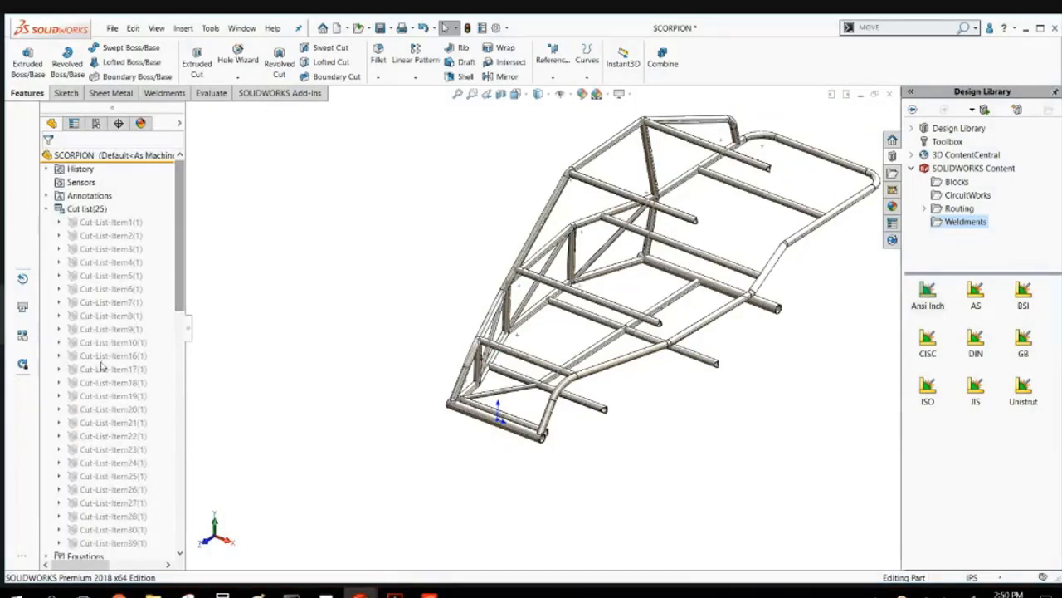
{"action": "scroll", "coordinate": [80, 292], "scroll_direction": "down", "scroll_amount": 3}
{"action": "scroll", "coordinate": [780, 229], "scroll_direction": "down", "scroll_amount": 6}
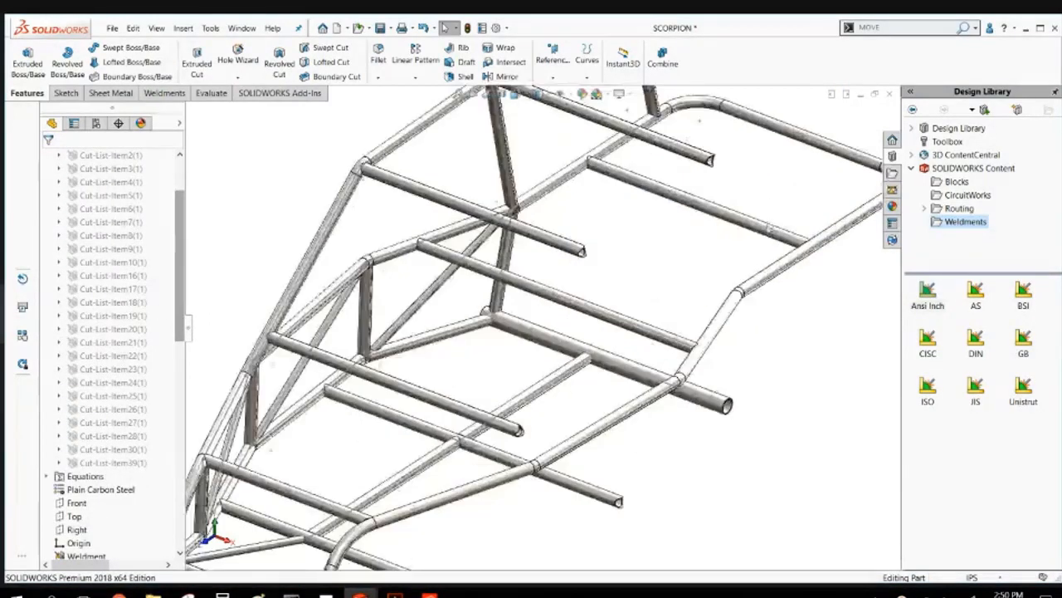
{"action": "left_click", "coordinate": [743, 249]}
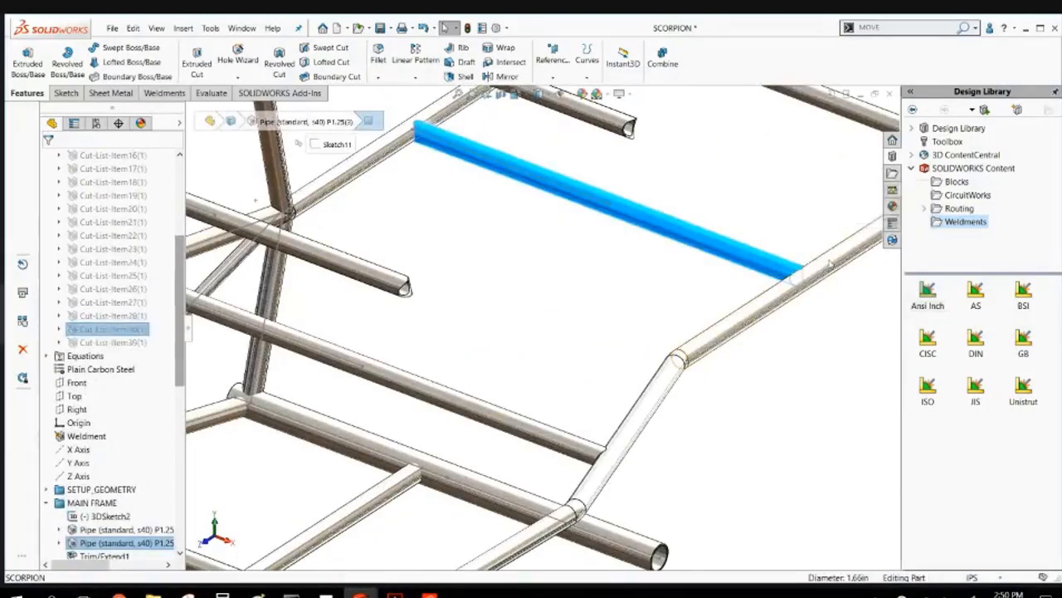
{"action": "left_click", "coordinate": [830, 264]}
{"action": "scroll", "coordinate": [448, 315], "scroll_direction": "up", "scroll_amount": 3}
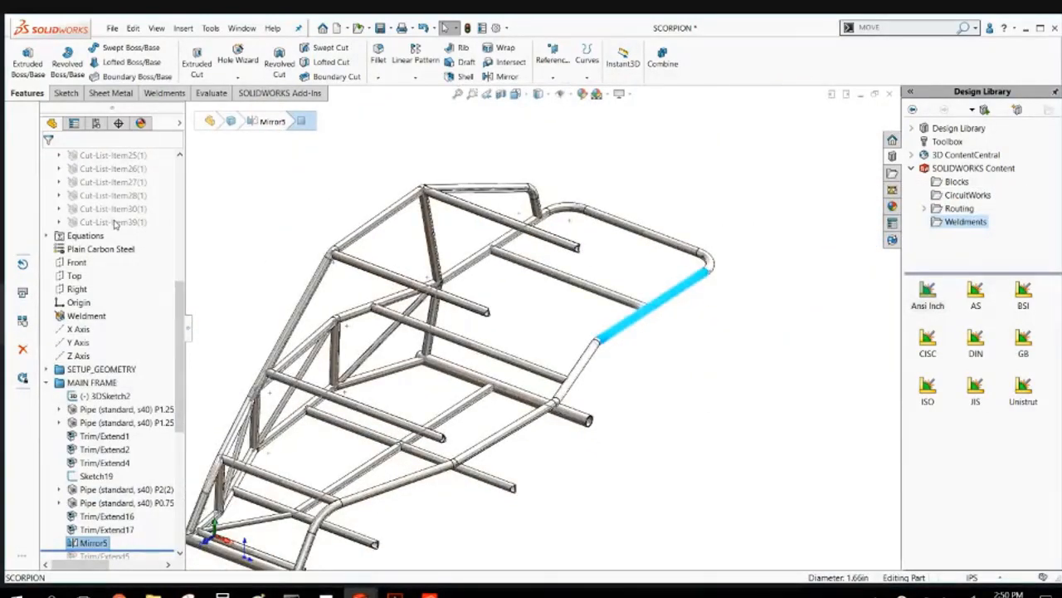
{"action": "left_click", "coordinate": [629, 268]}
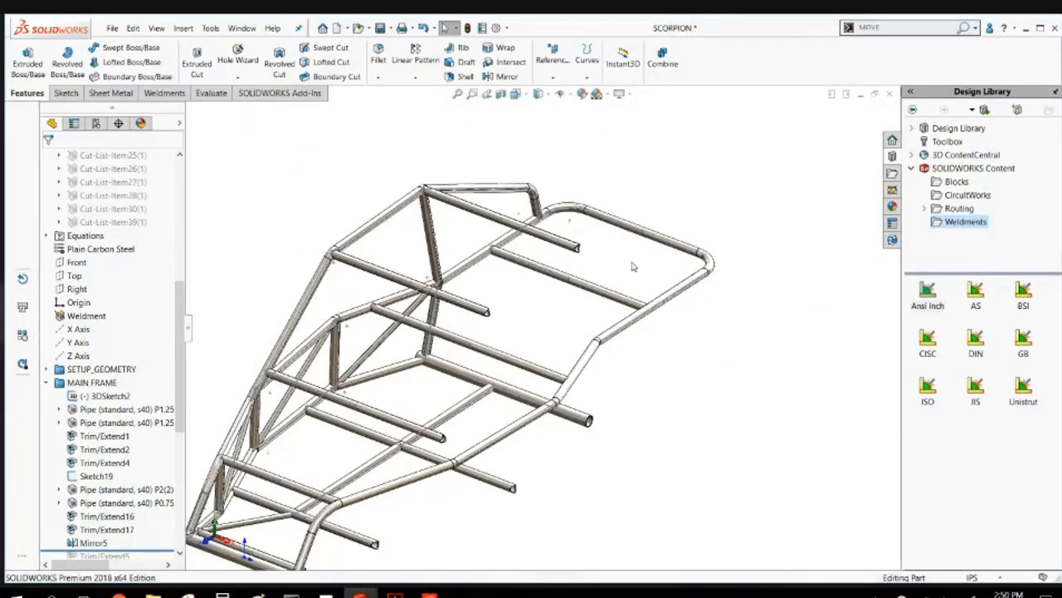
Isolate the merged perimeter rail body, examine its full length, and restore the whole frame.
{"action": "scroll", "coordinate": [602, 299], "scroll_direction": "up", "scroll_amount": 1}
{"action": "scroll", "coordinate": [595, 302], "scroll_direction": "down", "scroll_amount": 5}
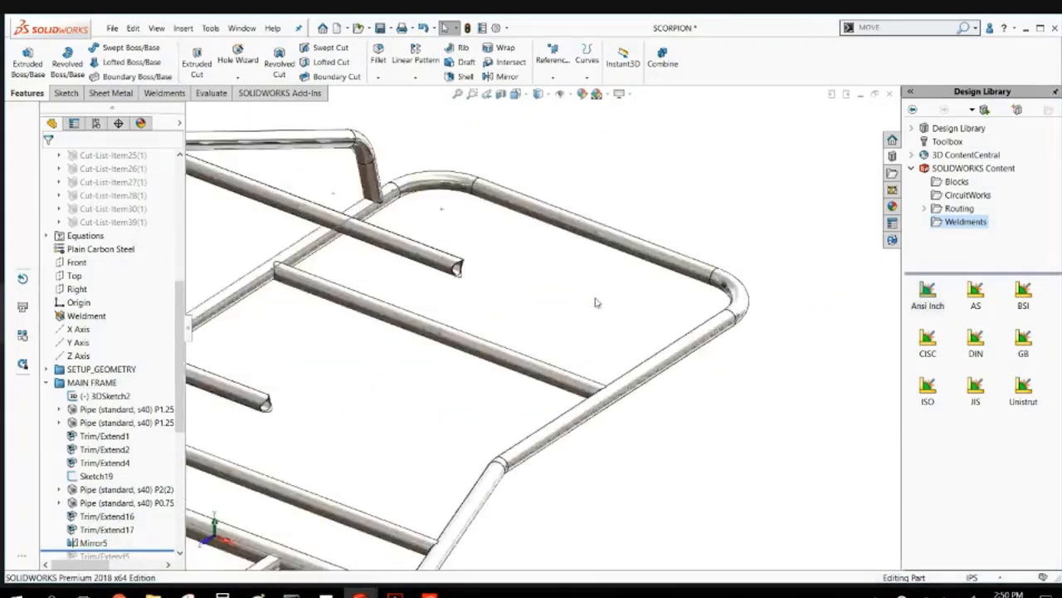
{"action": "right_click", "coordinate": [652, 253]}
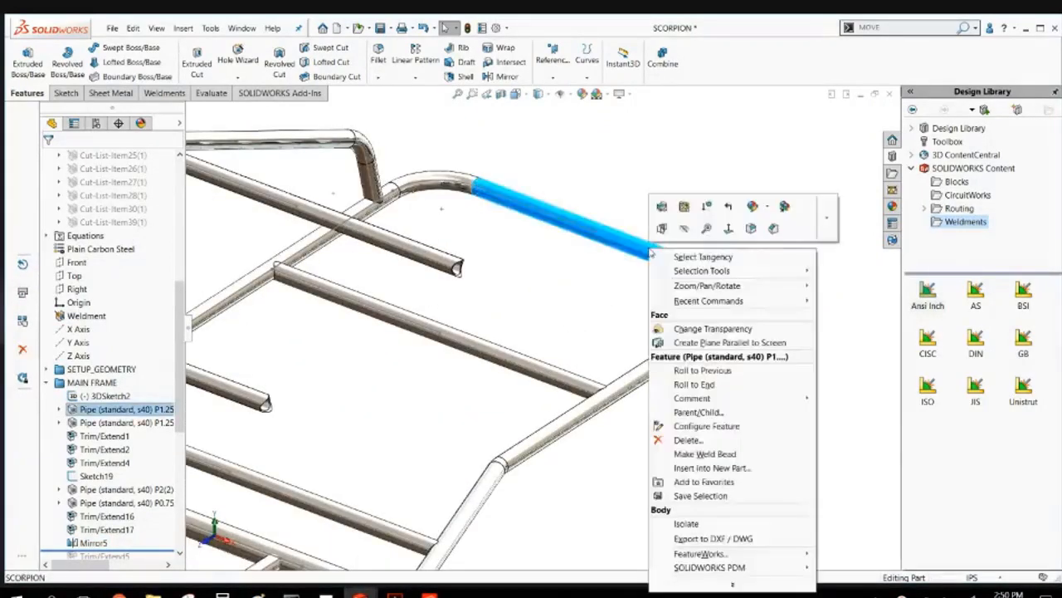
{"action": "left_click", "coordinate": [695, 524]}
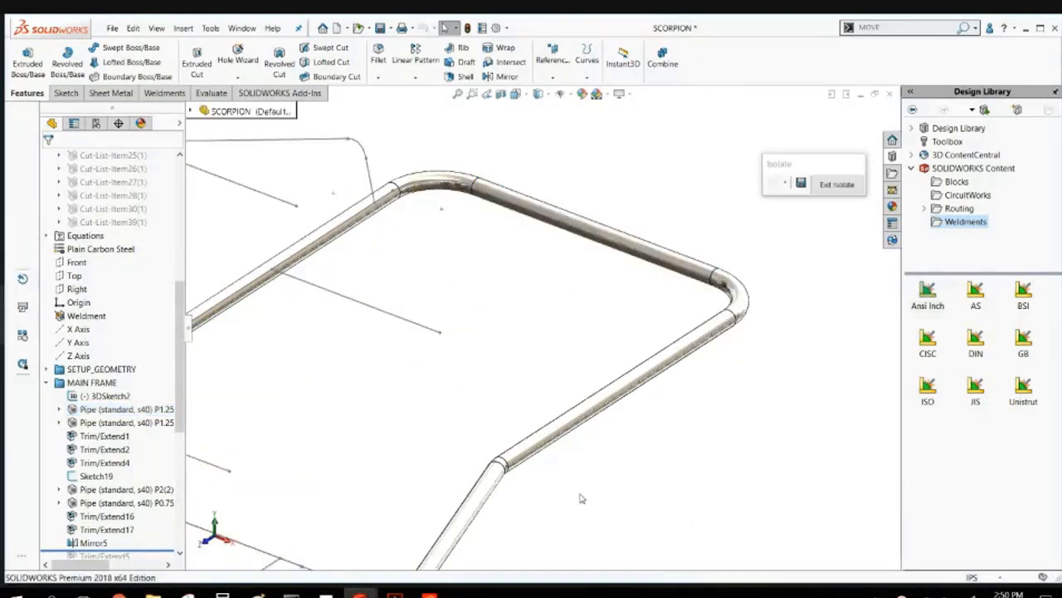
{"action": "scroll", "coordinate": [572, 469], "scroll_direction": "up", "scroll_amount": 7}
{"action": "scroll", "coordinate": [466, 410], "scroll_direction": "down", "scroll_amount": 3}
{"action": "scroll", "coordinate": [400, 401], "scroll_direction": "down", "scroll_amount": 1}
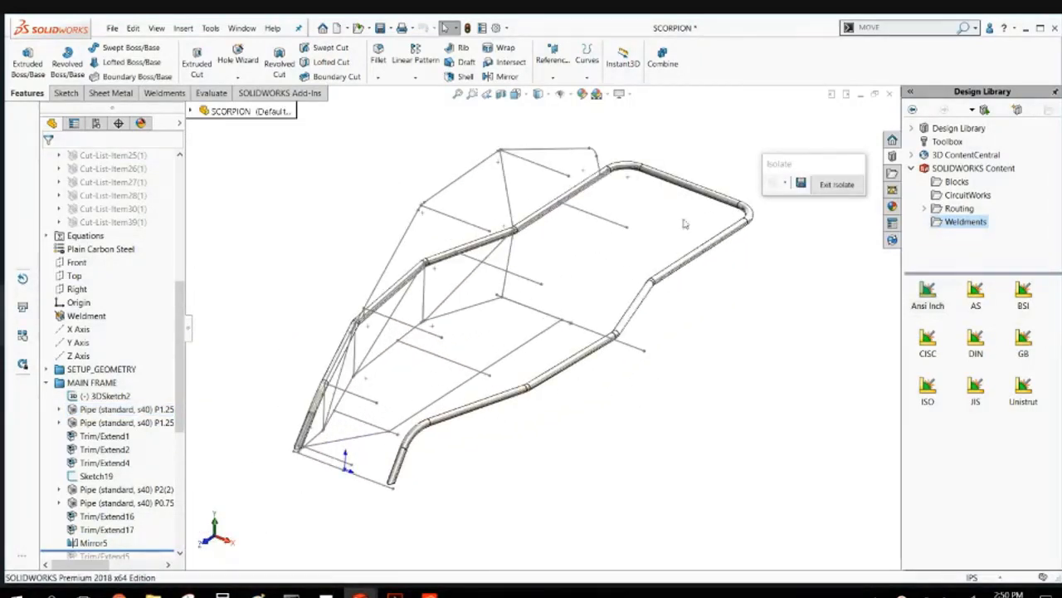
{"action": "left_click", "coordinate": [839, 185]}
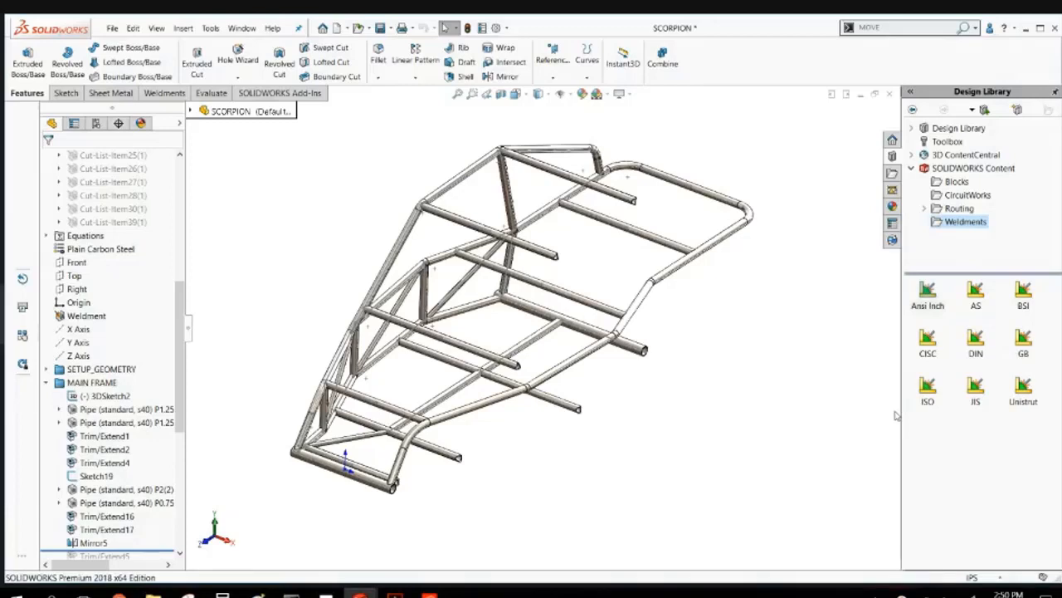
Inspect the far-end cross pipe and a roof cross pipe on the mirrored frame from several angles.
{"action": "left_click", "coordinate": [656, 241]}
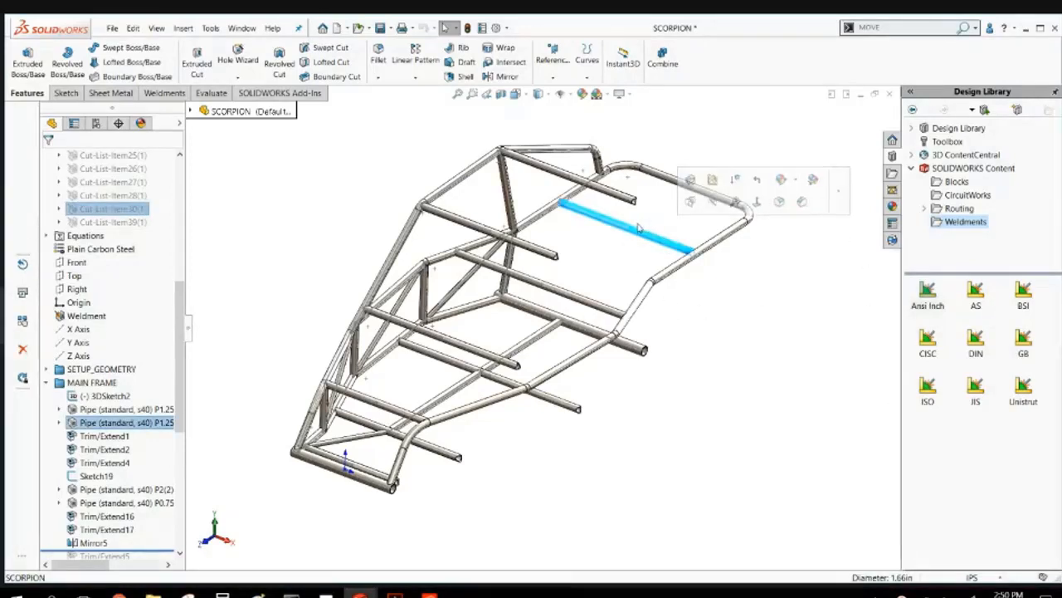
{"action": "middle_click_drag", "start_coordinate": [652, 236], "coordinate": [524, 231]}
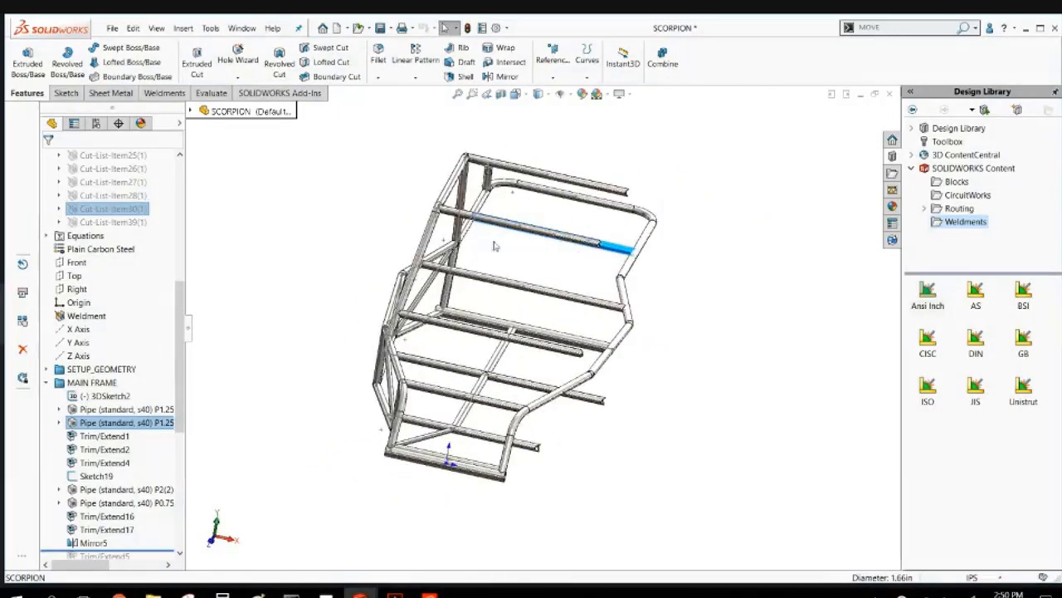
{"action": "scroll", "coordinate": [498, 271], "scroll_direction": "down", "scroll_amount": 5}
{"action": "left_click", "coordinate": [558, 238]}
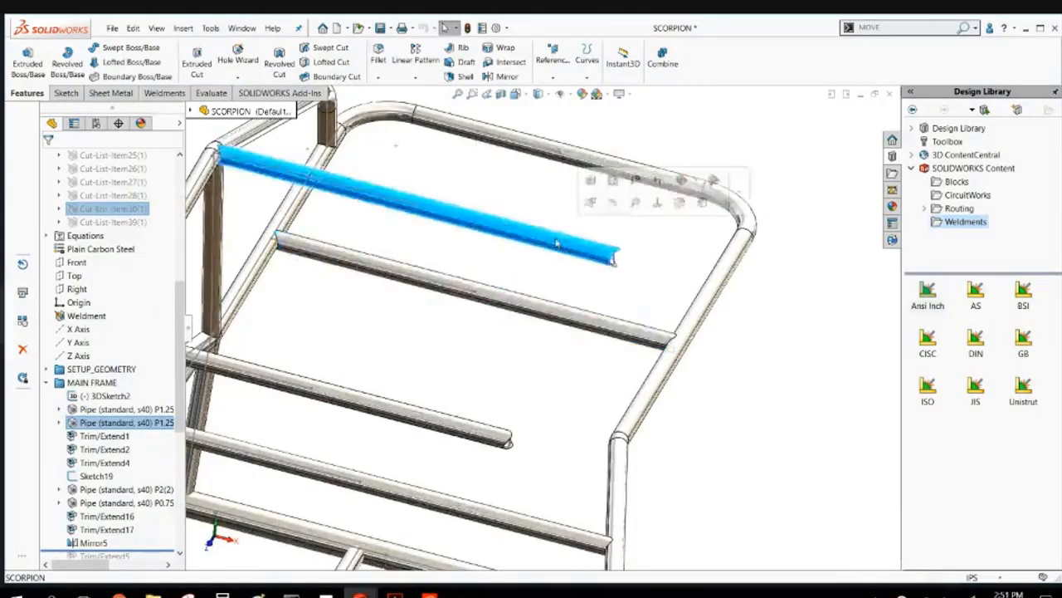
{"action": "scroll", "coordinate": [553, 268], "scroll_direction": "up", "scroll_amount": 5}
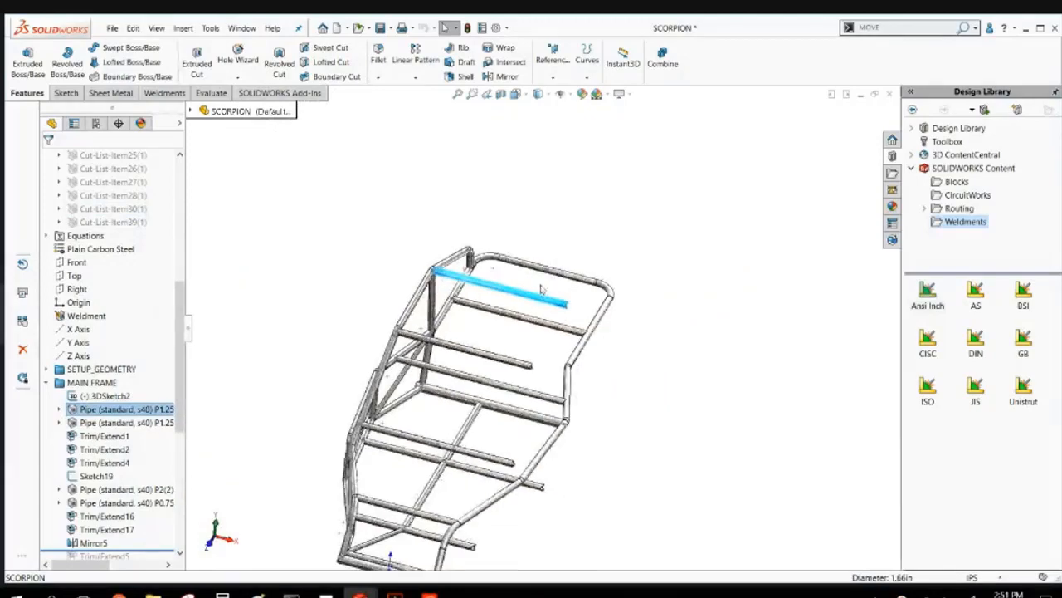
{"action": "middle_click_drag", "start_coordinate": [540, 287], "coordinate": [365, 286]}
{"action": "left_click", "coordinate": [425, 234]}
Start a second body mirror with the Right plane as the mirror plane for the remaining frame pipes.
{"action": "left_click", "coordinate": [503, 75]}
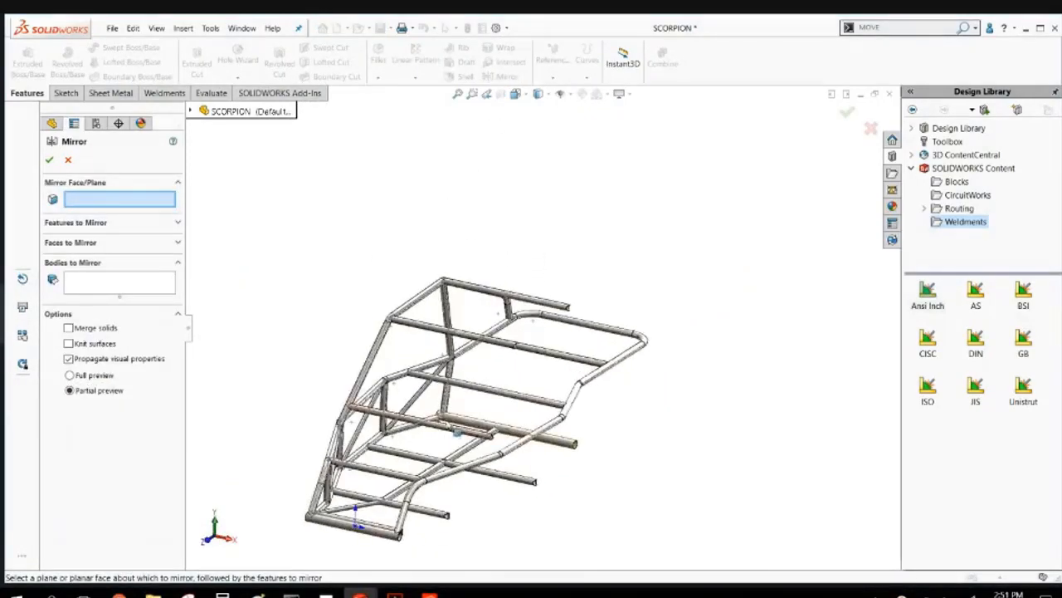
{"action": "scroll", "coordinate": [455, 425], "scroll_direction": "down", "scroll_amount": 5}
{"action": "scroll", "coordinate": [441, 280], "scroll_direction": "up", "scroll_amount": 3}
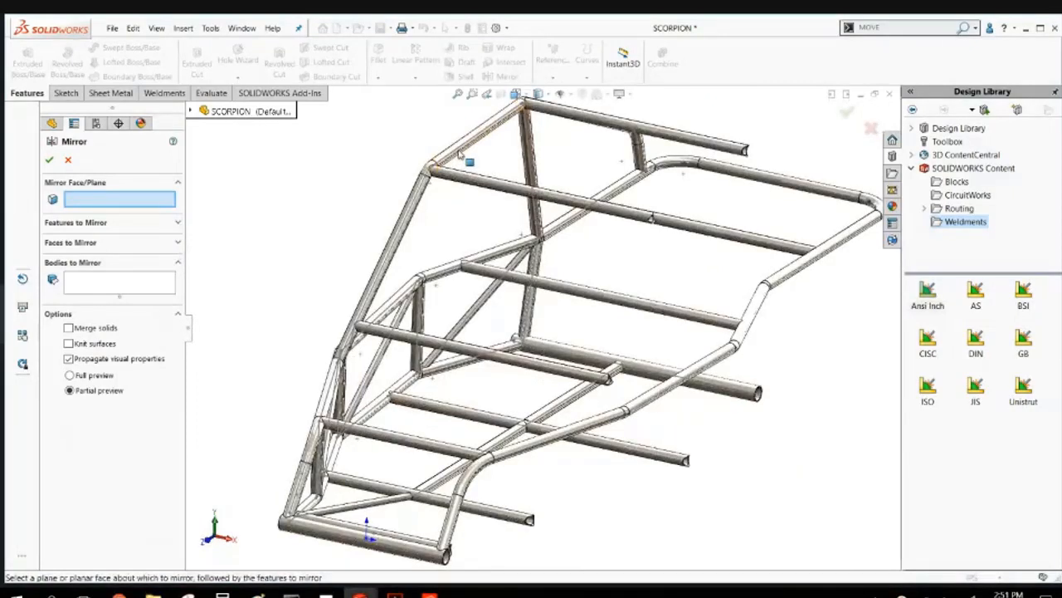
{"action": "left_click", "coordinate": [193, 112]}
{"action": "scroll", "coordinate": [243, 439], "scroll_direction": "down", "scroll_amount": 3}
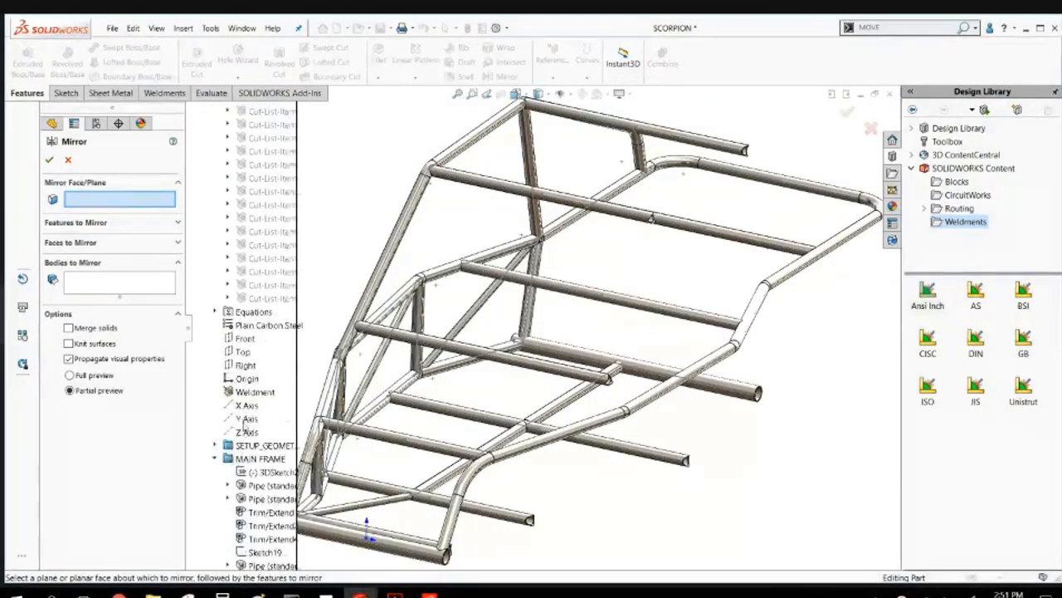
{"action": "left_click", "coordinate": [246, 365]}
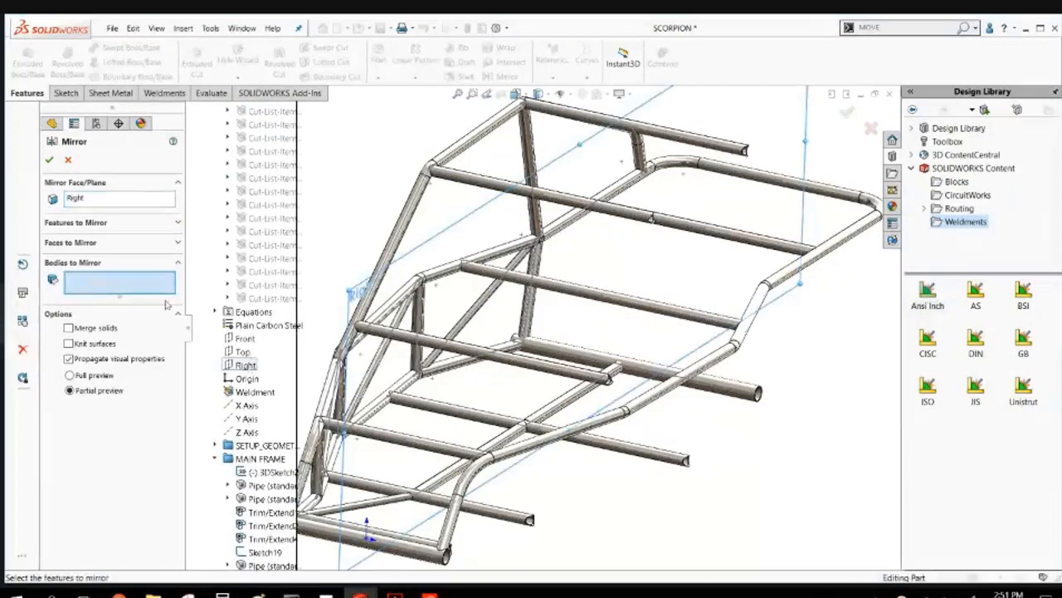
Add the roof rail pipe, the main hoop uprights, the two long side diagonals and the mid-side upright to the bodies to mirror.
{"action": "left_click", "coordinate": [428, 179]}
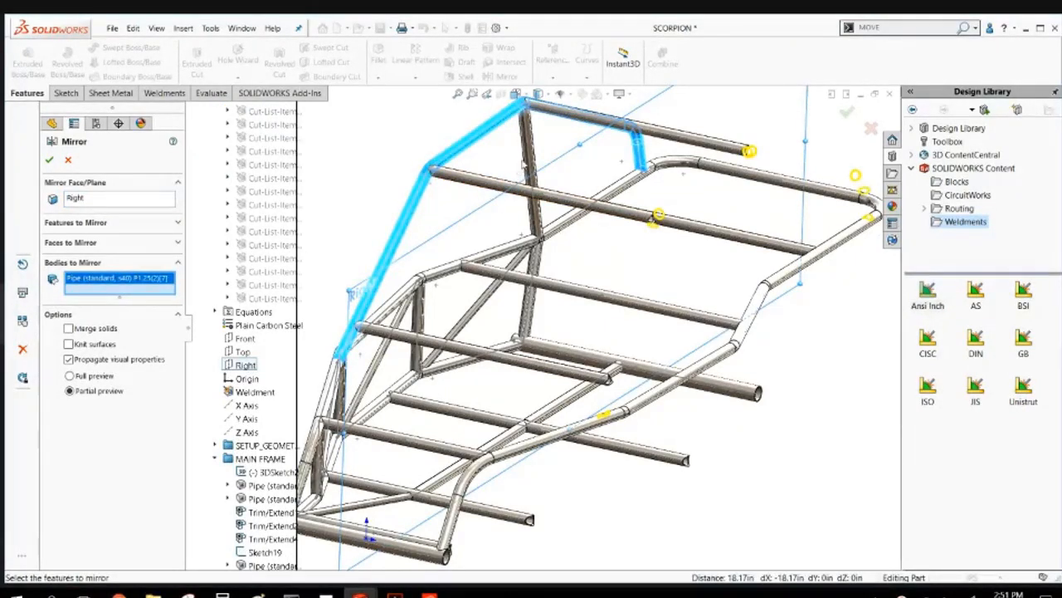
{"action": "left_click", "coordinate": [535, 148]}
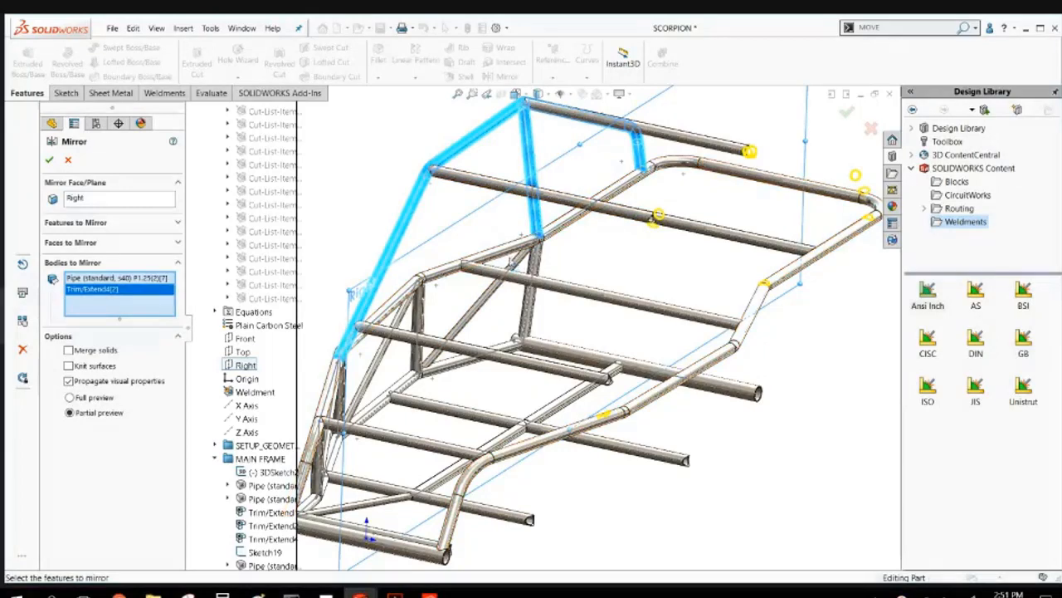
{"action": "left_click", "coordinate": [496, 284]}
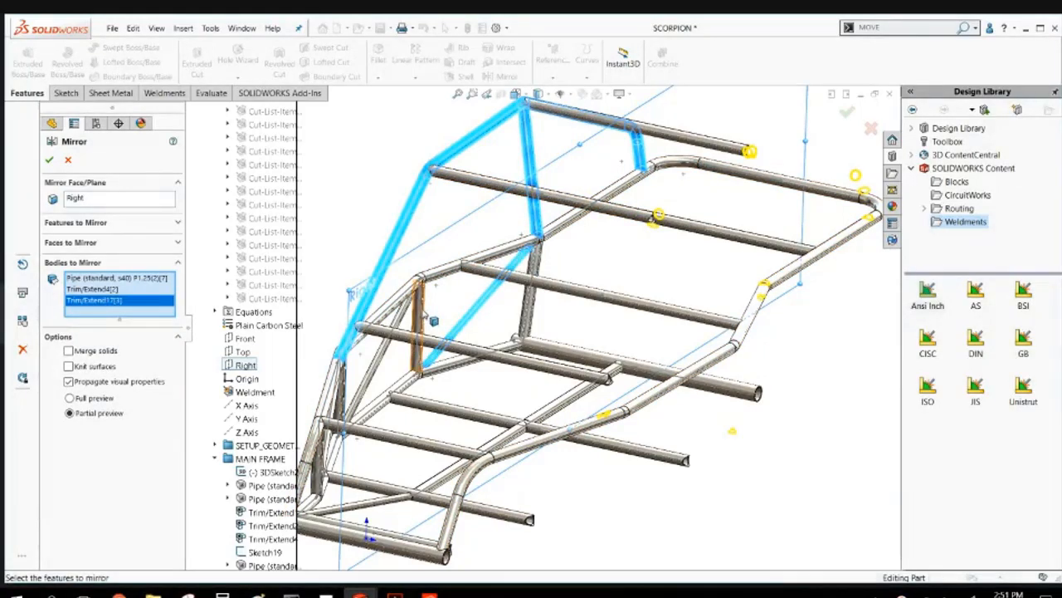
{"action": "left_click", "coordinate": [436, 332]}
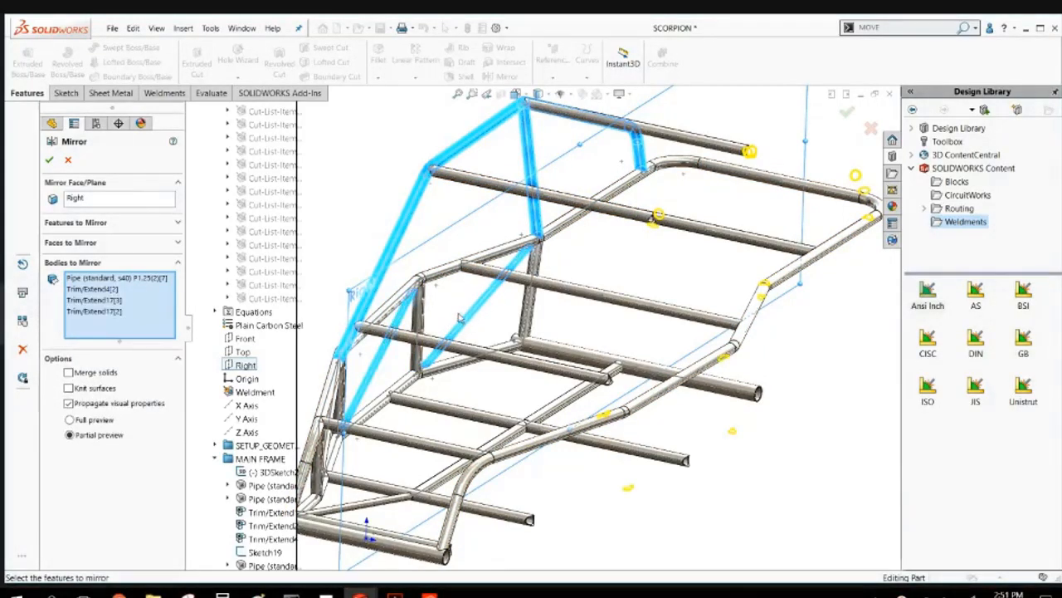
{"action": "scroll", "coordinate": [459, 318], "scroll_direction": "down", "scroll_amount": 5}
{"action": "left_click", "coordinate": [481, 295]}
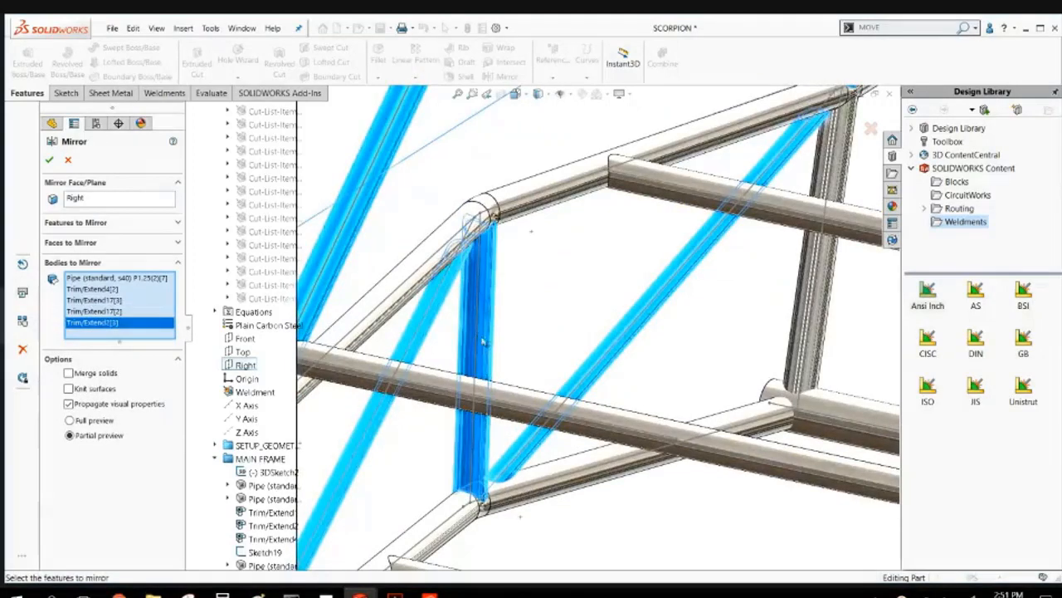
{"action": "scroll", "coordinate": [483, 340], "scroll_direction": "up", "scroll_amount": 4}
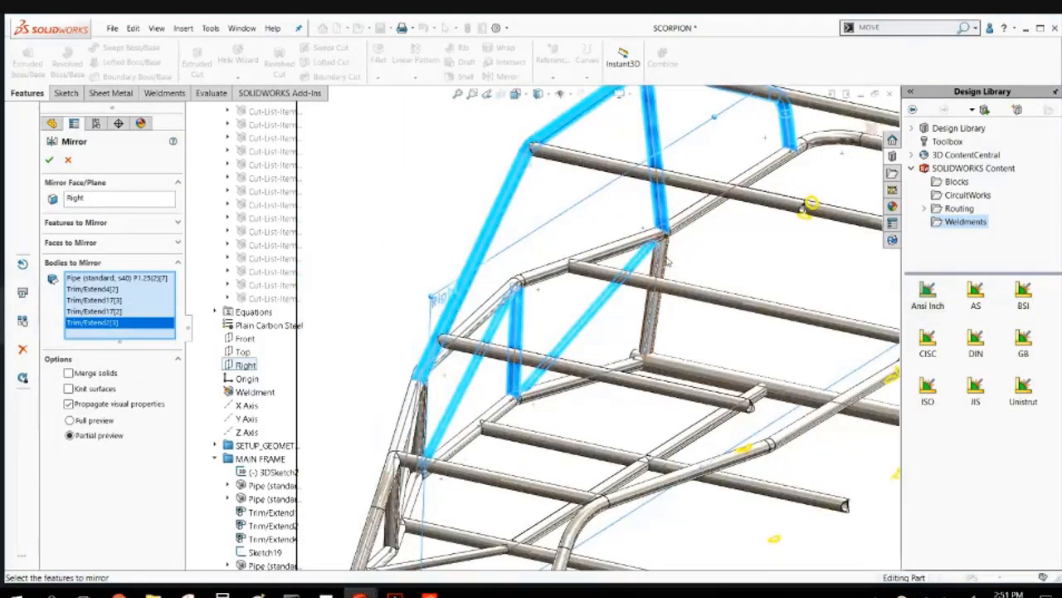
{"action": "left_click", "coordinate": [664, 264]}
Add the lengthwise inner floor pipes and the lower perimeter side rail to the bodies to mirror.
{"action": "left_click", "coordinate": [707, 432]}
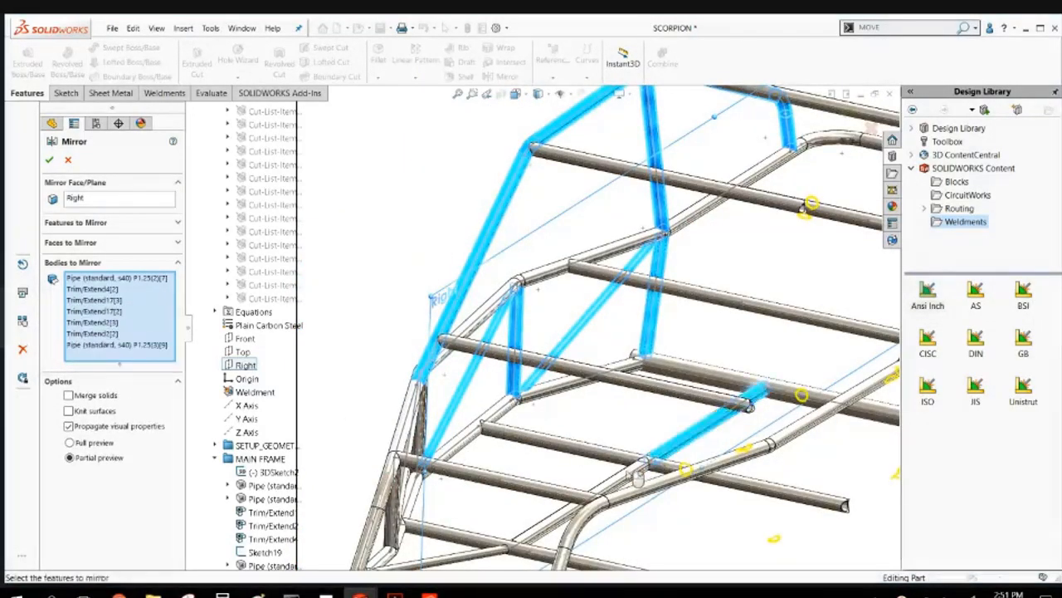
{"action": "left_click", "coordinate": [619, 480]}
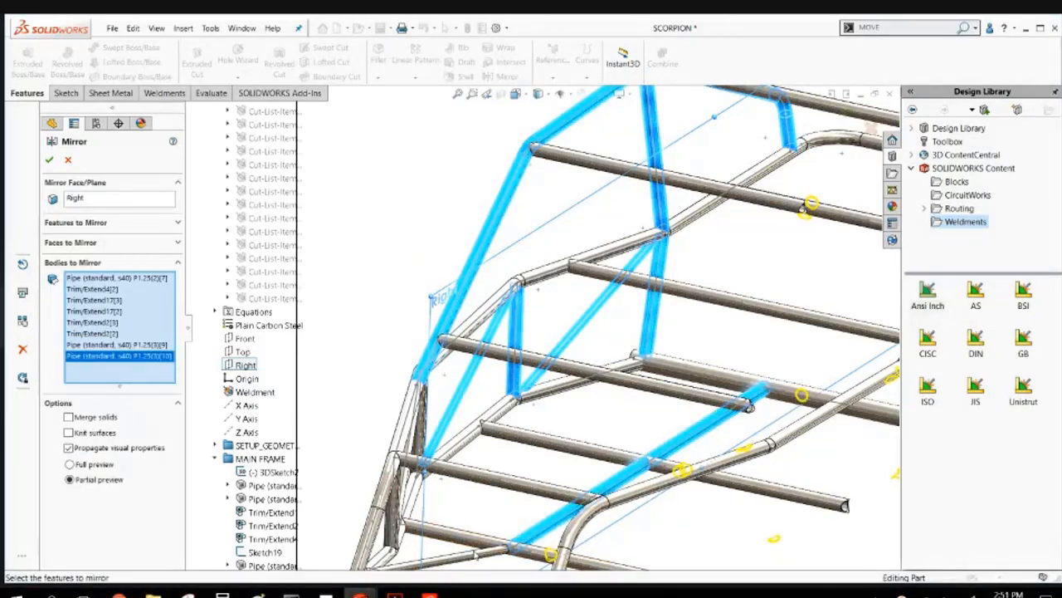
{"action": "left_click", "coordinate": [476, 554]}
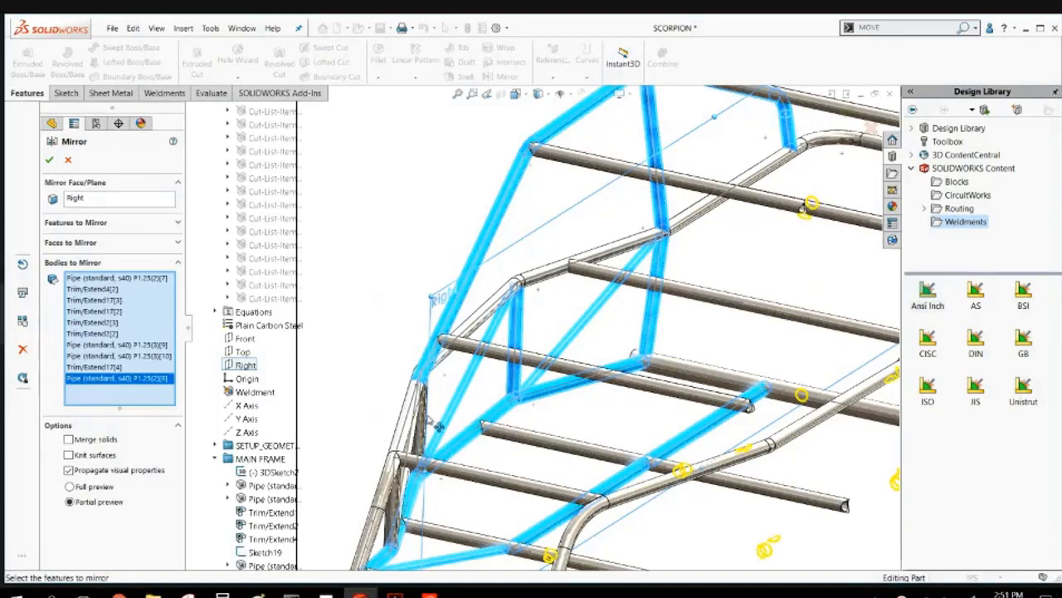
Add the two front side uprights and the diagonal between them, and complete the mirror about the Right plane.
{"action": "middle_click_drag", "start_coordinate": [435, 425], "coordinate": [581, 442]}
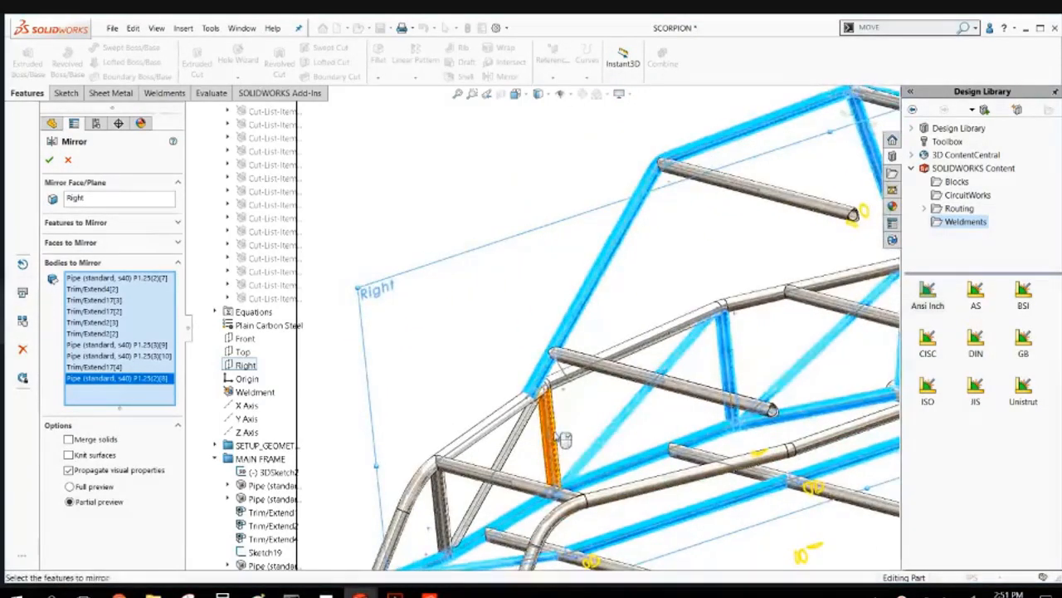
{"action": "left_click", "coordinate": [553, 436]}
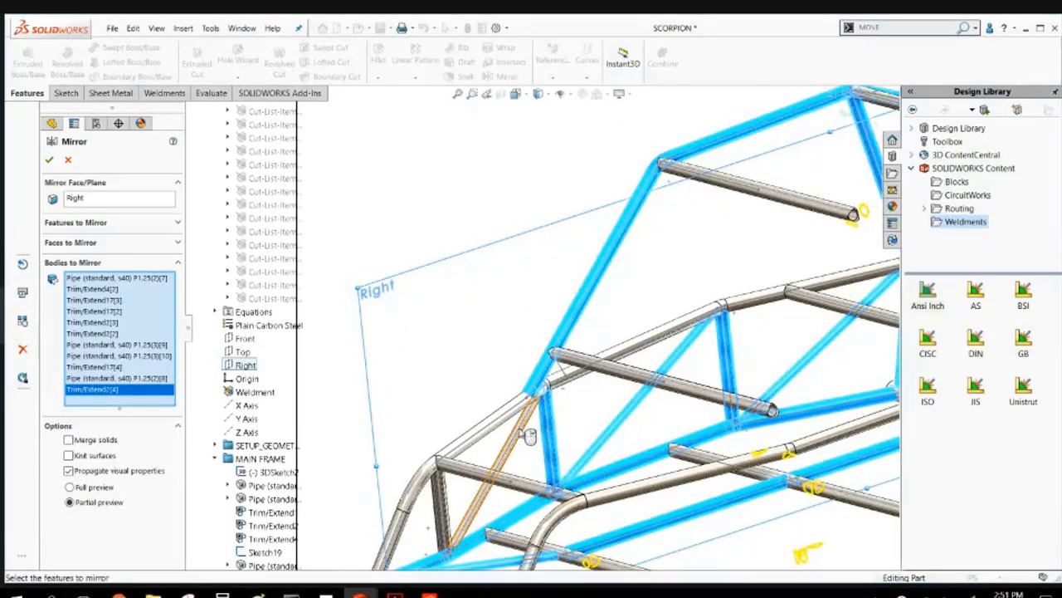
{"action": "left_click", "coordinate": [480, 494]}
{"action": "left_click", "coordinate": [445, 500]}
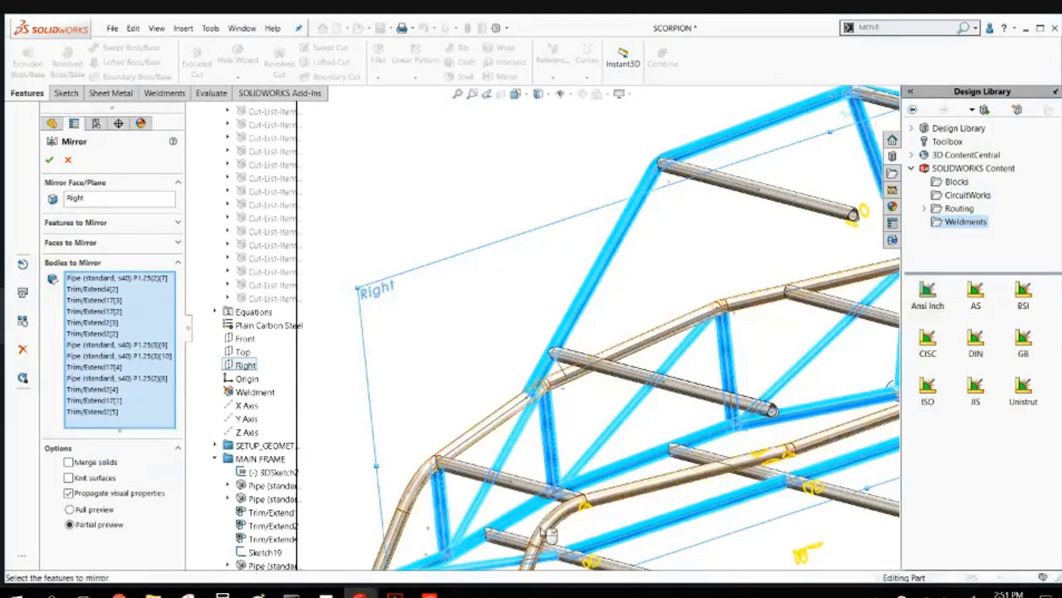
{"action": "scroll", "coordinate": [545, 521], "scroll_direction": "up", "scroll_amount": 2}
{"action": "middle_click_drag", "start_coordinate": [566, 507], "coordinate": [588, 516]}
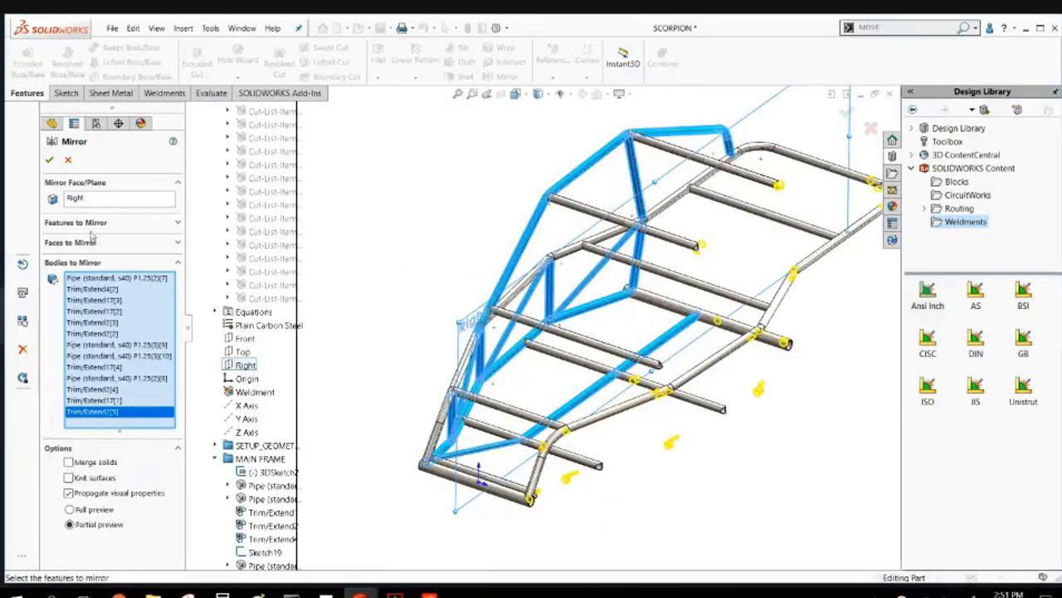
{"action": "left_click", "coordinate": [50, 159]}
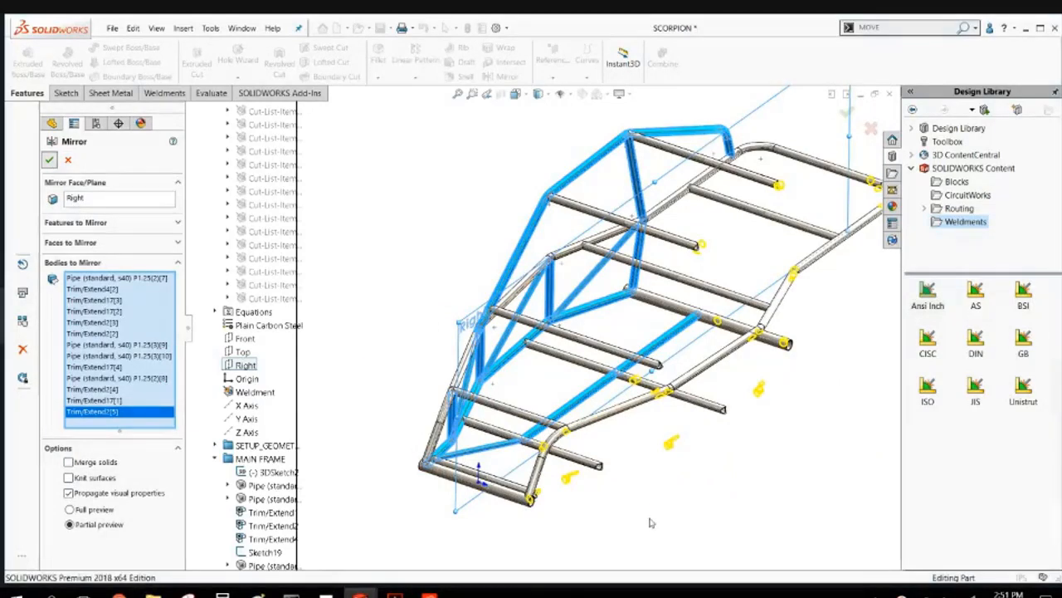
Inspect the full mirrored frame up close and from several angles, checking the mirrored rear roof pipe against its original.
{"action": "middle_click_drag", "start_coordinate": [683, 454], "coordinate": [704, 434]}
{"action": "scroll", "coordinate": [719, 278], "scroll_direction": "down", "scroll_amount": 5}
{"action": "scroll", "coordinate": [716, 271], "scroll_direction": "down", "scroll_amount": 3}
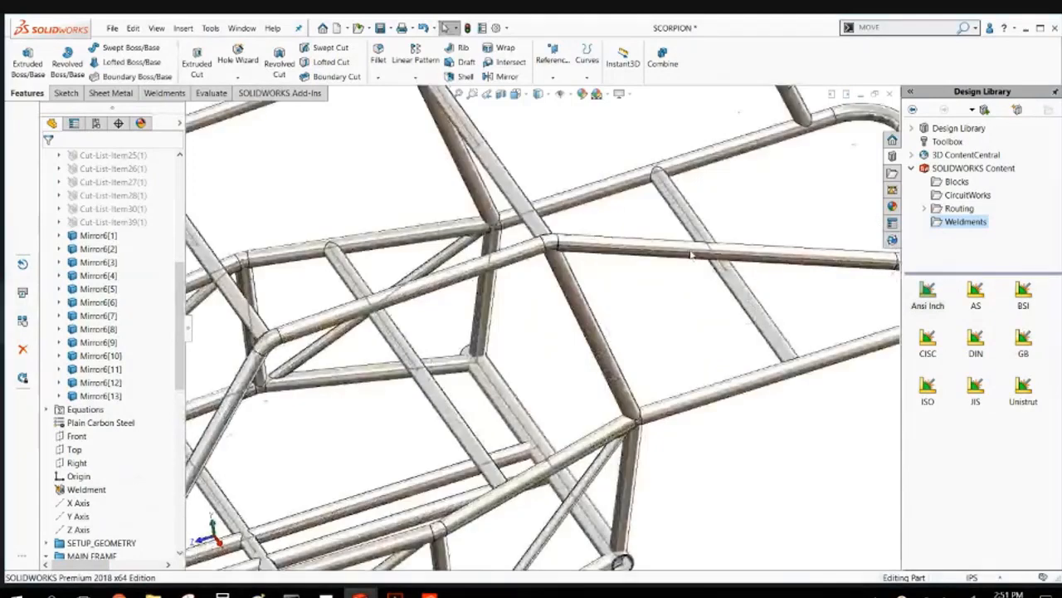
{"action": "left_click", "coordinate": [692, 253]}
{"action": "scroll", "coordinate": [608, 223], "scroll_direction": "up", "scroll_amount": 5}
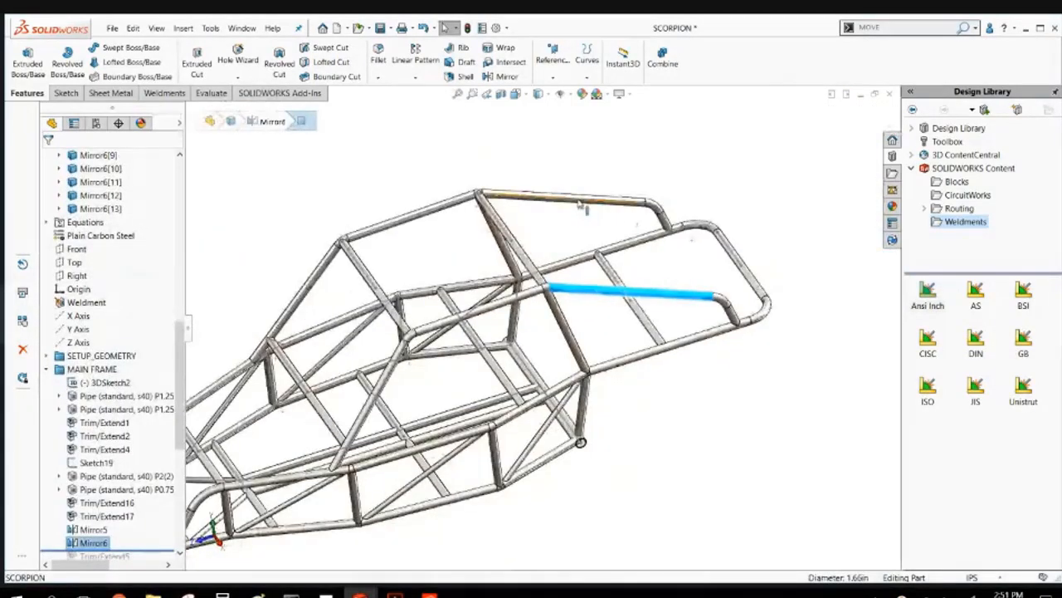
{"action": "left_click", "coordinate": [576, 200]}
{"action": "scroll", "coordinate": [561, 296], "scroll_direction": "up", "scroll_amount": 5}
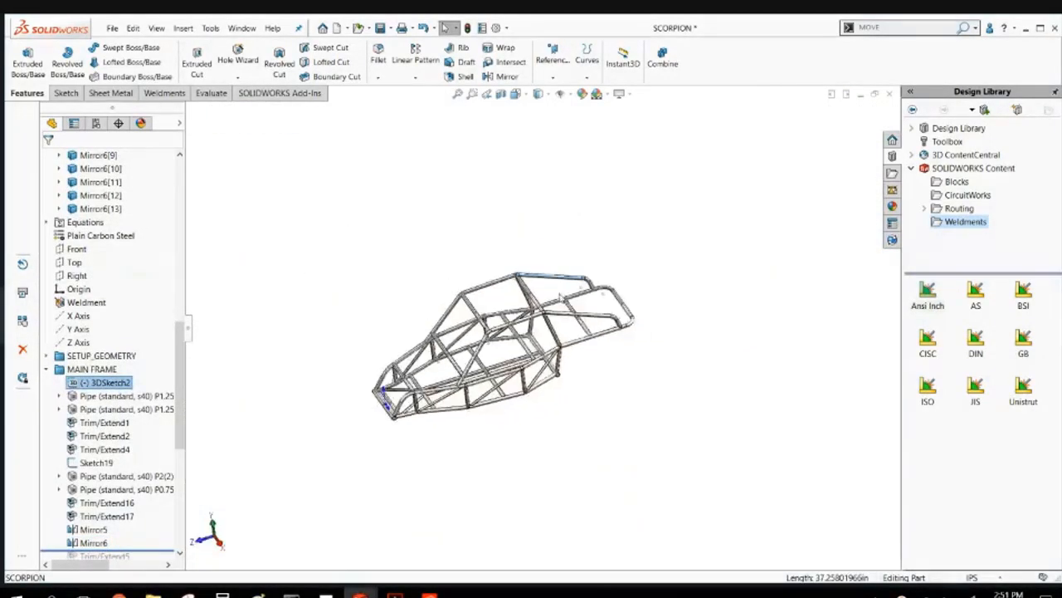
{"action": "middle_click_drag", "start_coordinate": [190, 235], "coordinate": [347, 327]}
{"action": "scroll", "coordinate": [348, 315], "scroll_direction": "down", "scroll_amount": 3}
{"action": "left_click", "coordinate": [346, 382]}
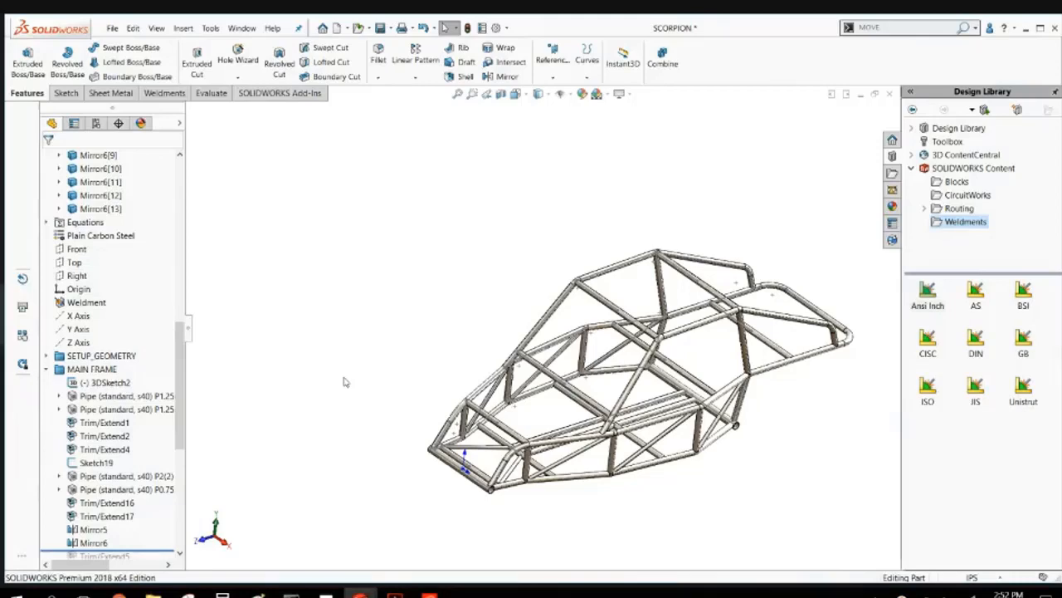
{"action": "scroll", "coordinate": [704, 366], "scroll_direction": "down", "scroll_amount": 4}
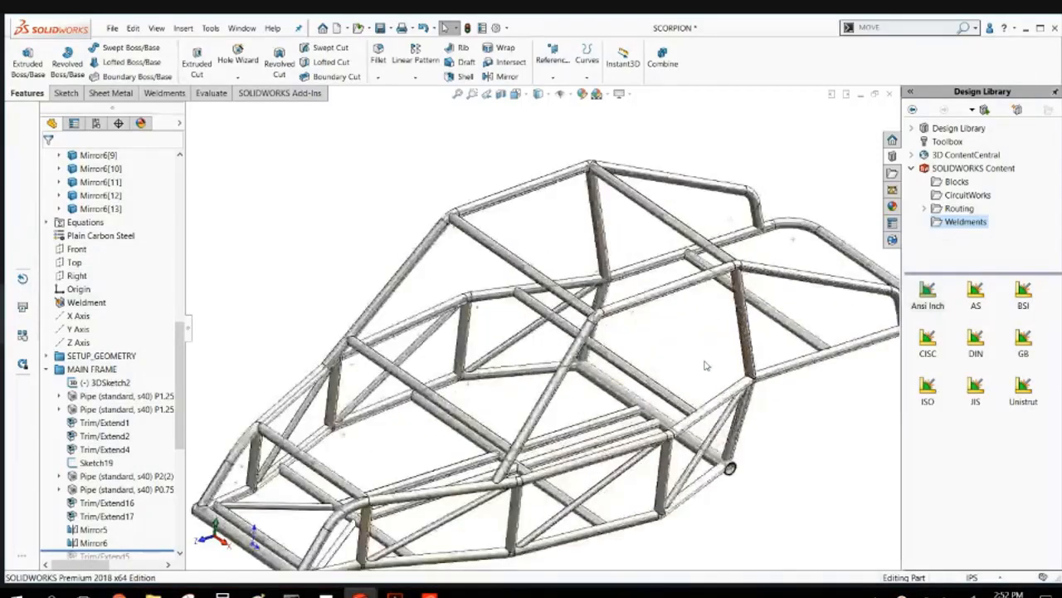
{"action": "scroll", "coordinate": [704, 365], "scroll_direction": "up", "scroll_amount": 3}
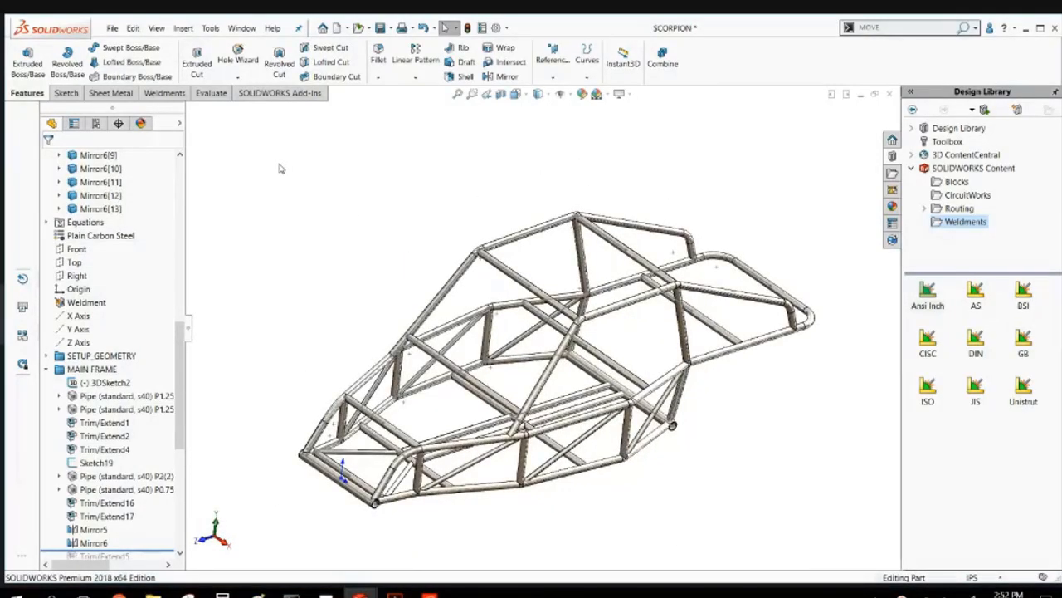